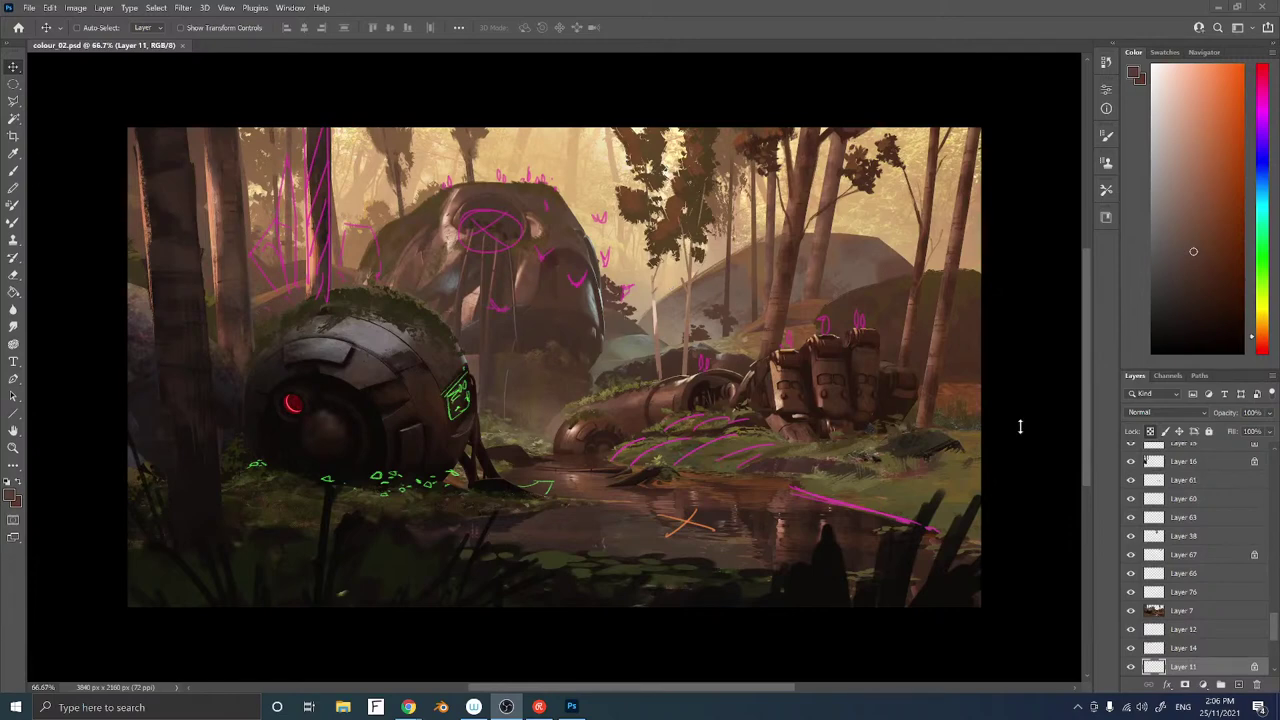
Hide the notesv2 annotation layer and Layer 85, which holds the dark foreground silhouettes
left_click_drag(1273, 632, 1277, 408)
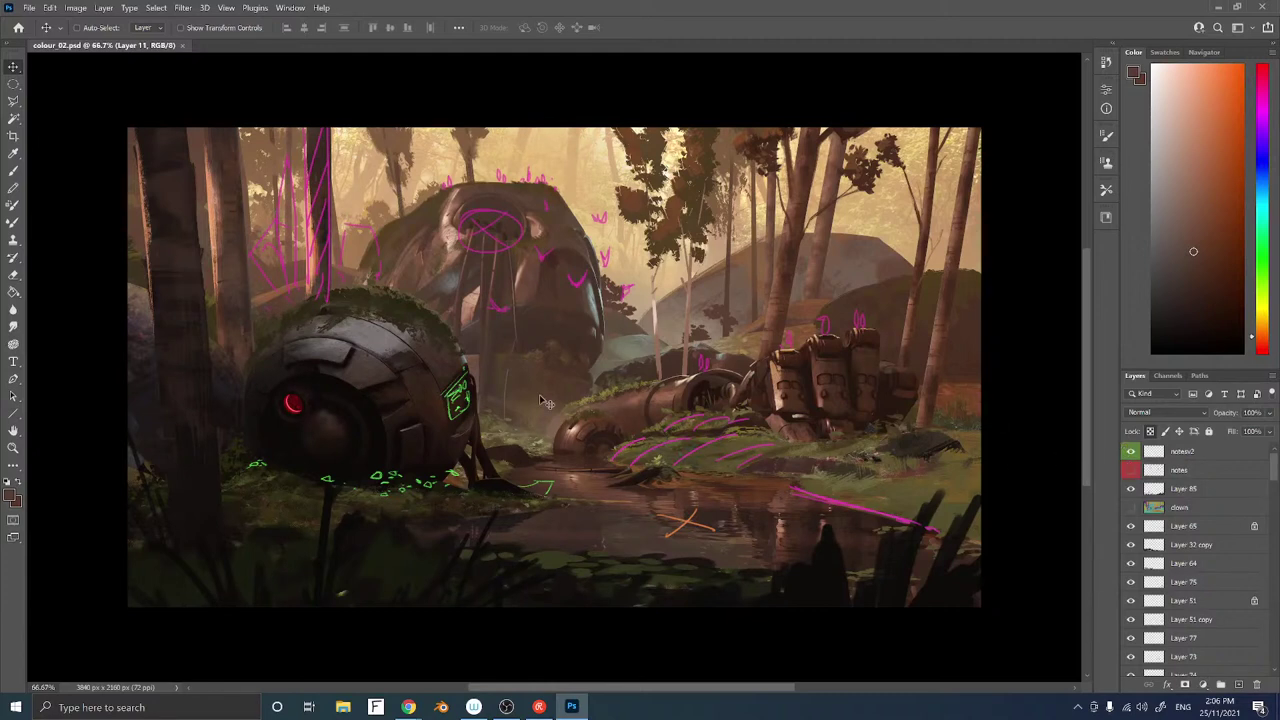
left_click(1131, 453)
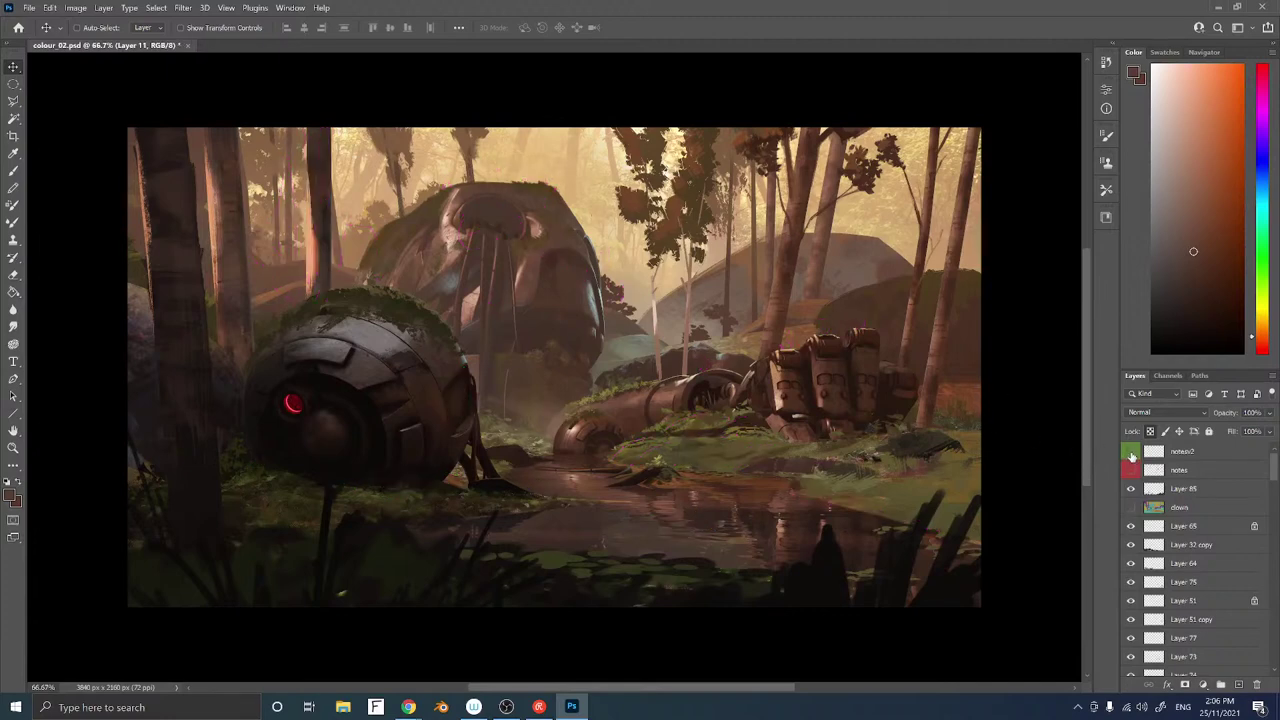
left_click(1131, 454)
left_click(1131, 454)
left_click(1131, 489)
left_click(1131, 489)
left_click(1131, 489)
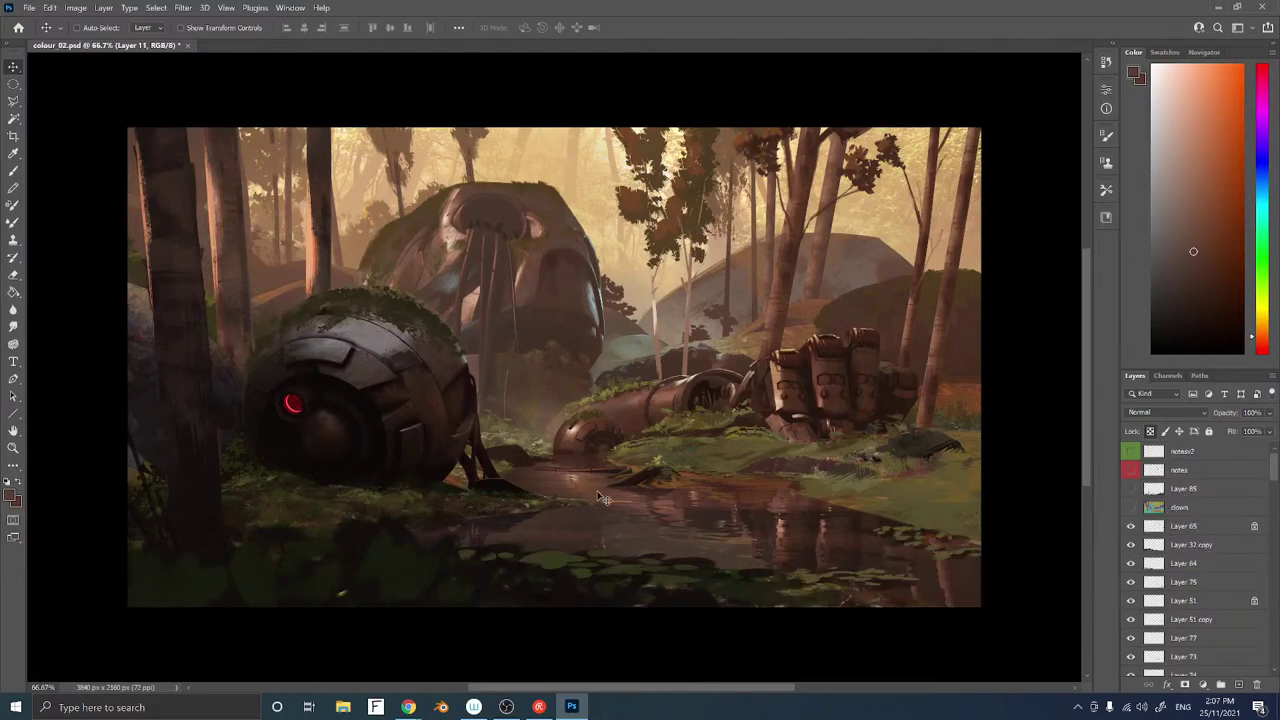
Add a new empty layer above Layer 65 and activate the Brush tool for painting on it
left_click_drag(606, 432, 664, 318)
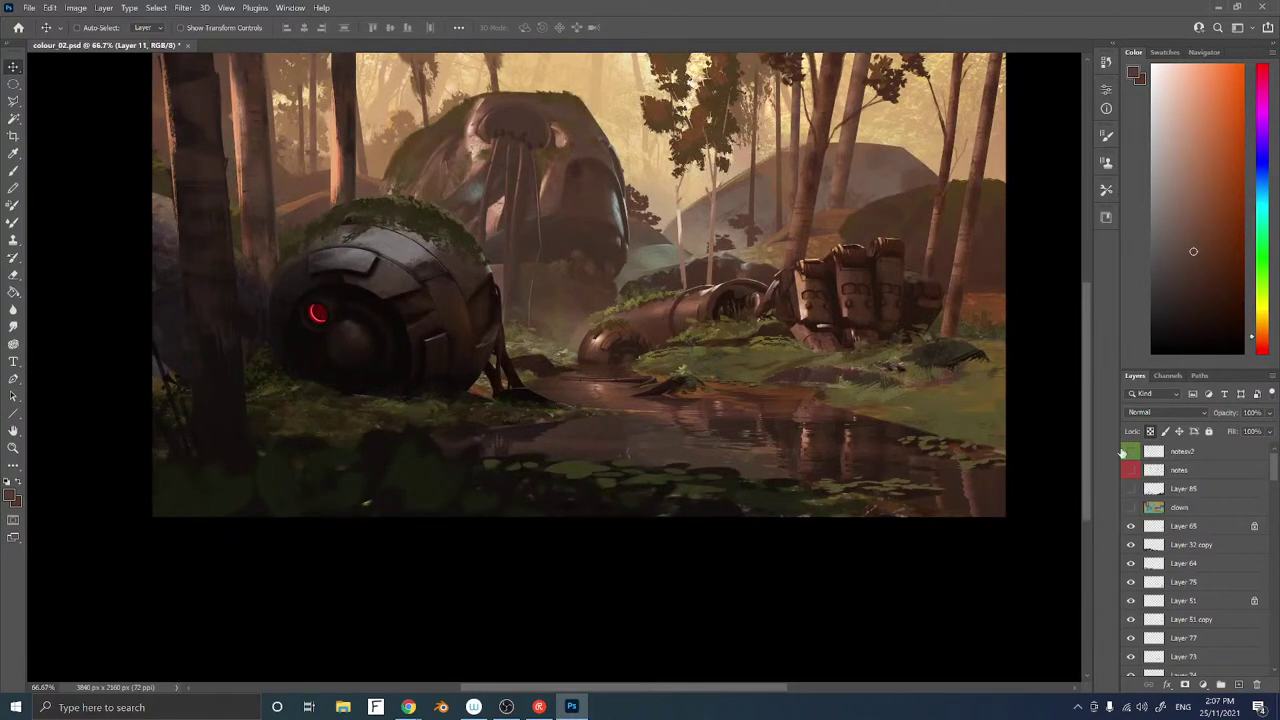
left_click(1186, 528)
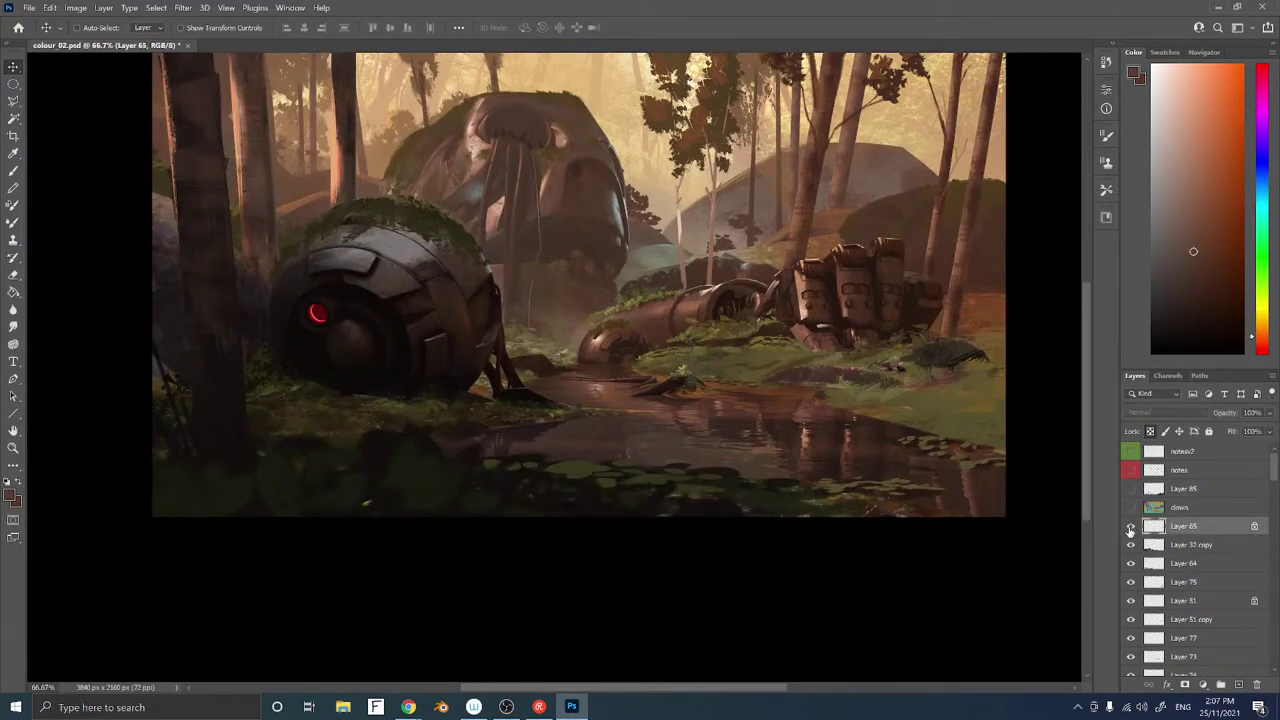
key("ctrl+shift+n")
key("Return")
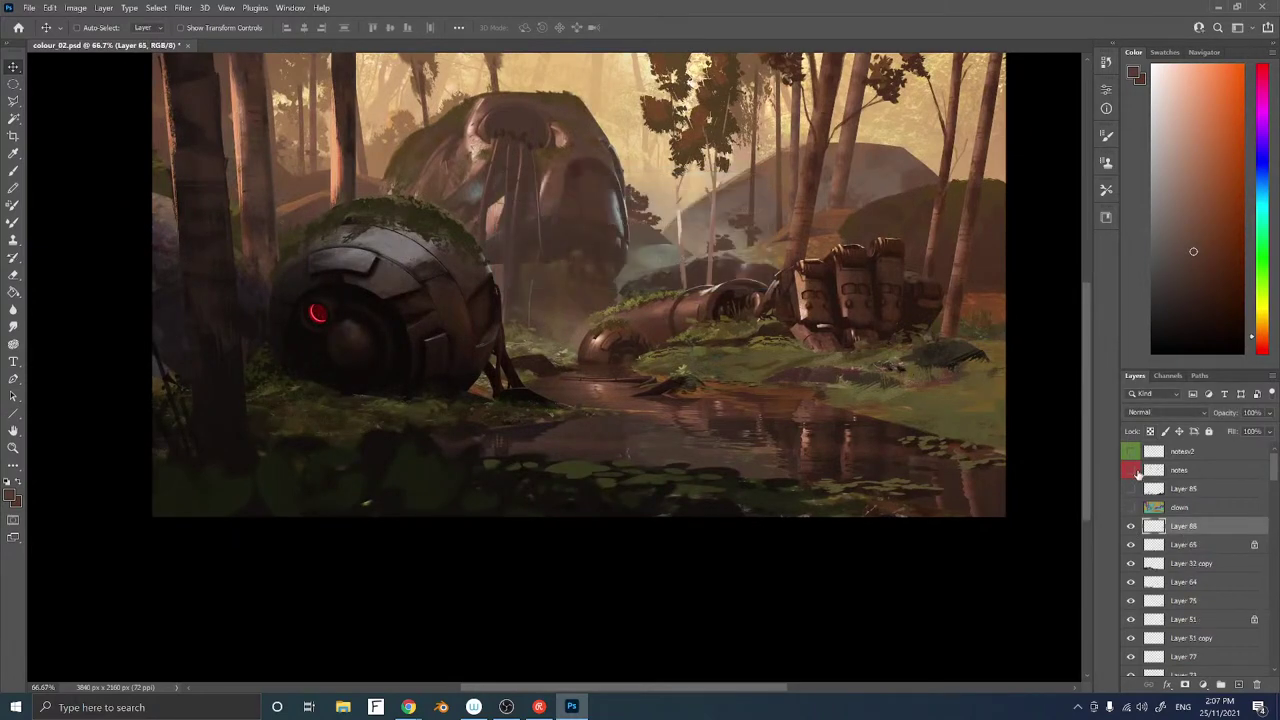
key("b")
mouse_move(674, 394)
left_mouse_down()
mouse_move(692, 336)
mouse_move(648, 341)
left_mouse_up()
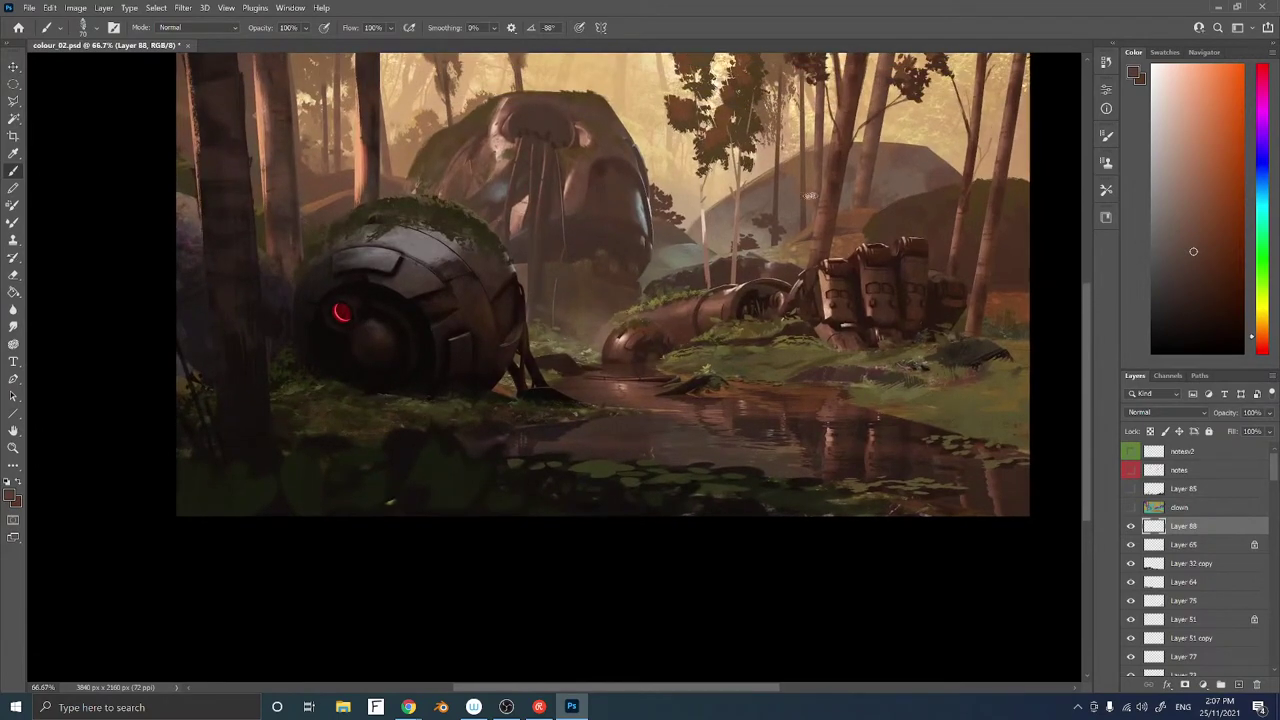
Paint bright yellow-green moss highlights along the upper edge of the fallen robot arm with a small textured brush
right_click(678, 344)
left_click(373, 575)
left_click(676, 296, "alt")
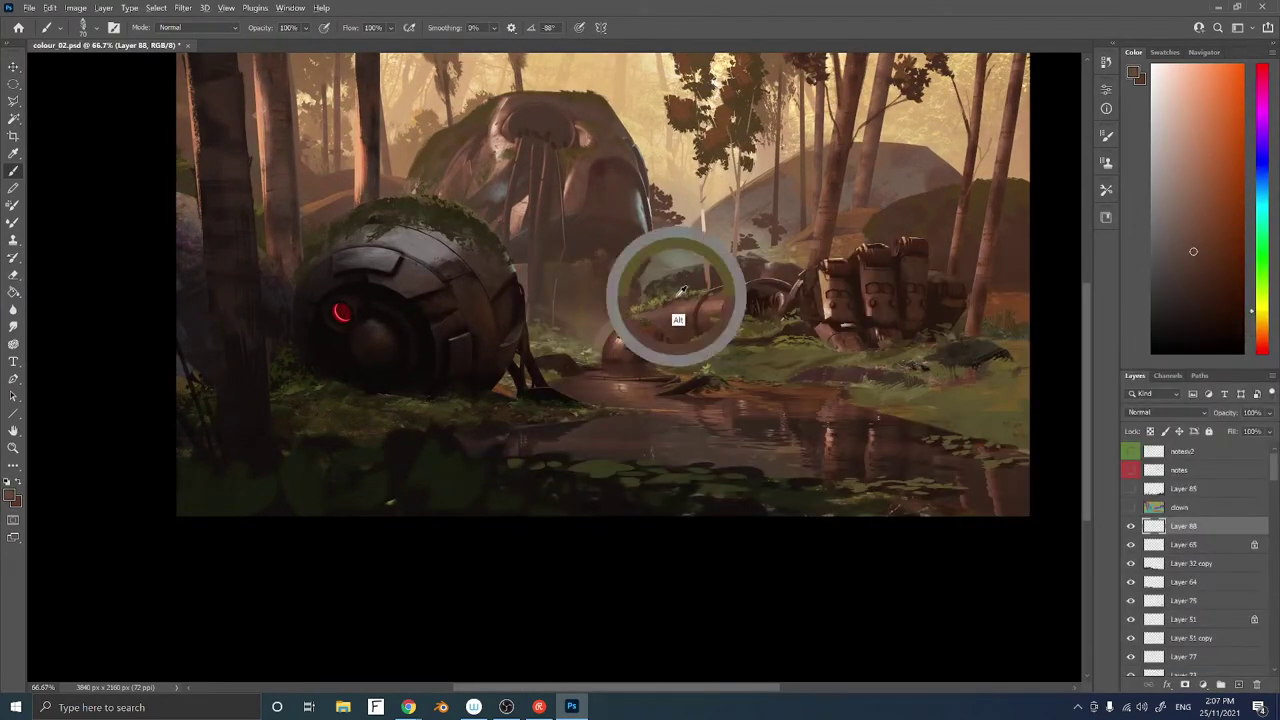
left_click(1225, 145)
left_click_drag(1263, 311, 1264, 302)
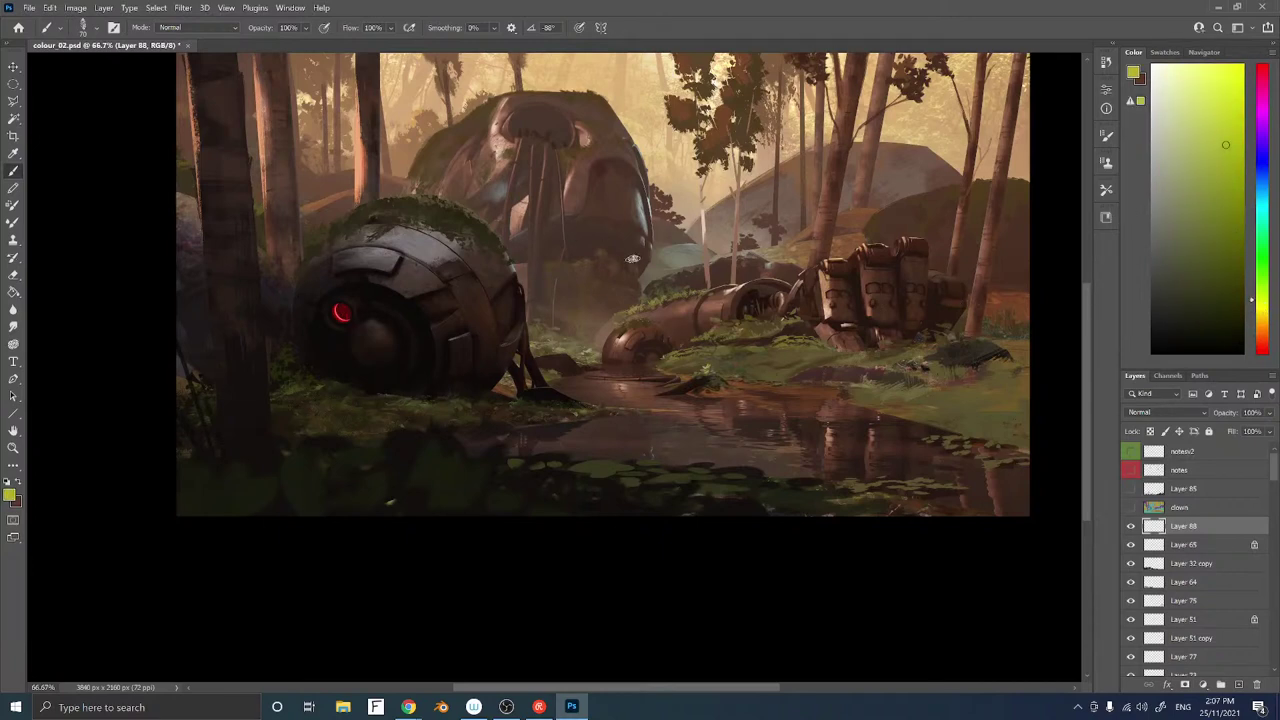
left_click(654, 300)
left_click(1263, 307)
left_click(1217, 139)
left_click(1260, 309)
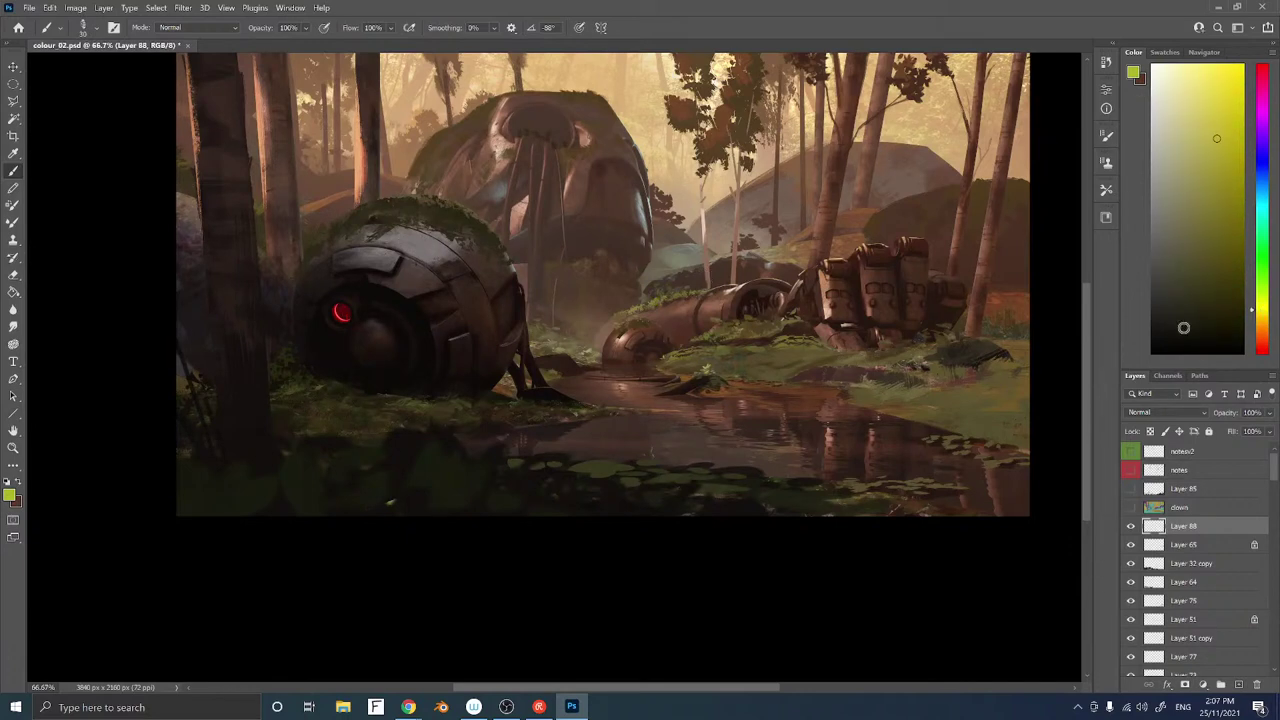
key("bracketleft")
key("bracketleft")
Sample the arm's brown, shift it to a lighter orange-tan, and paint warm highlights on the fallen arm's metal
left_click(675, 332, "alt")
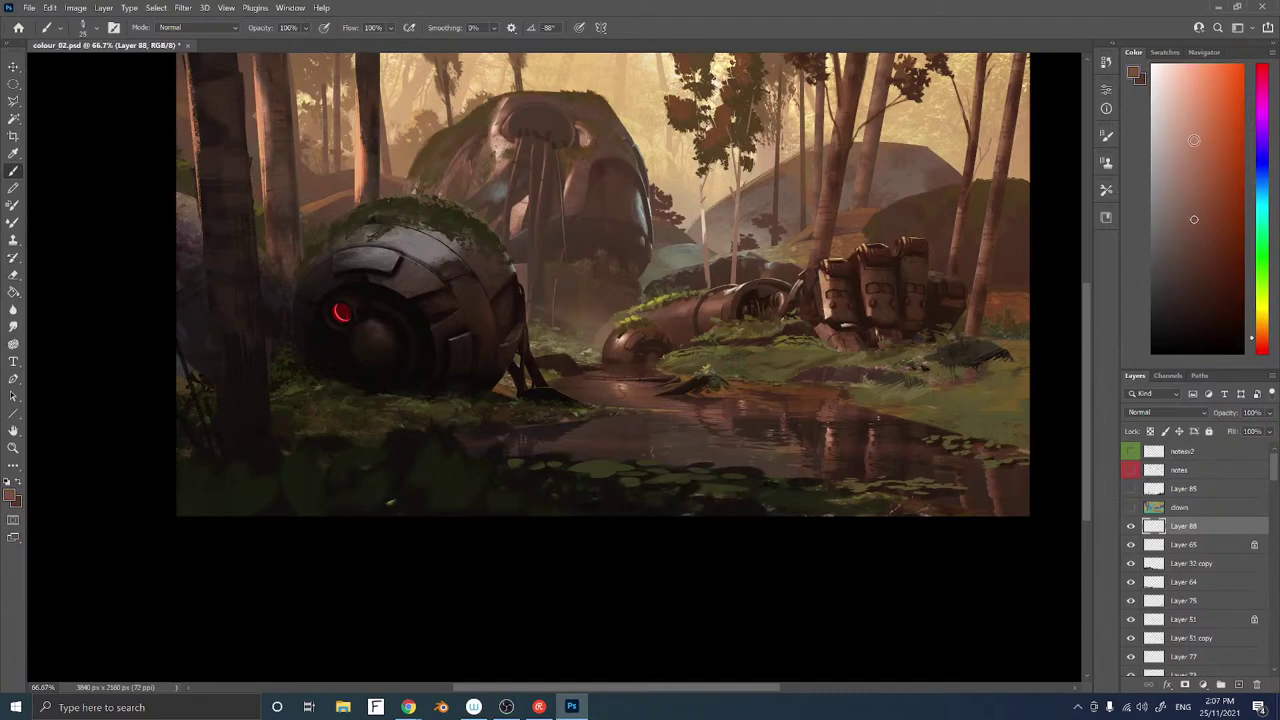
left_click(1194, 140)
left_click_drag(1261, 338, 1260, 334)
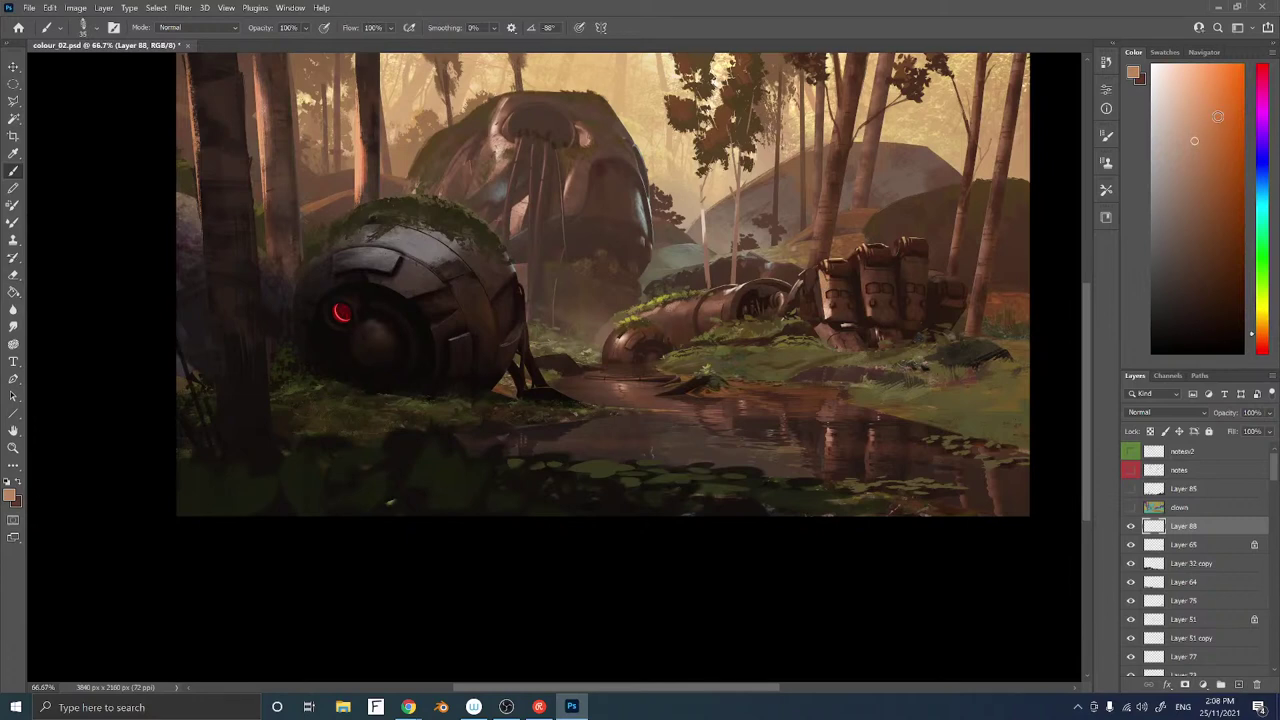
left_click(1218, 133)
key("z")
key("b")
key("bracketleft")
key("bracketleft")
left_click(1204, 131)
Shade the rounded end of the fallen arm inside a circular selection using light tan, and clear the selection
key("m")
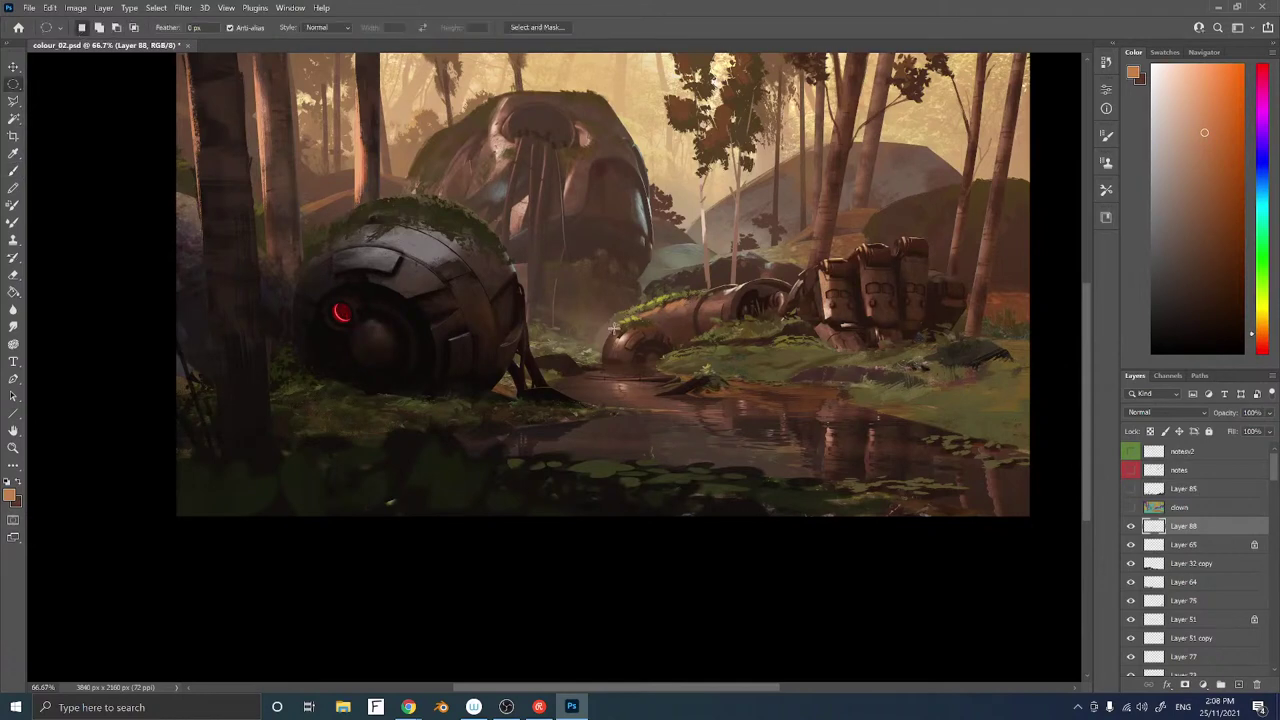
mouse_move(603, 320)
left_mouse_down()
mouse_move(654, 328)
mouse_move(687, 397)
left_mouse_up()
key("b")
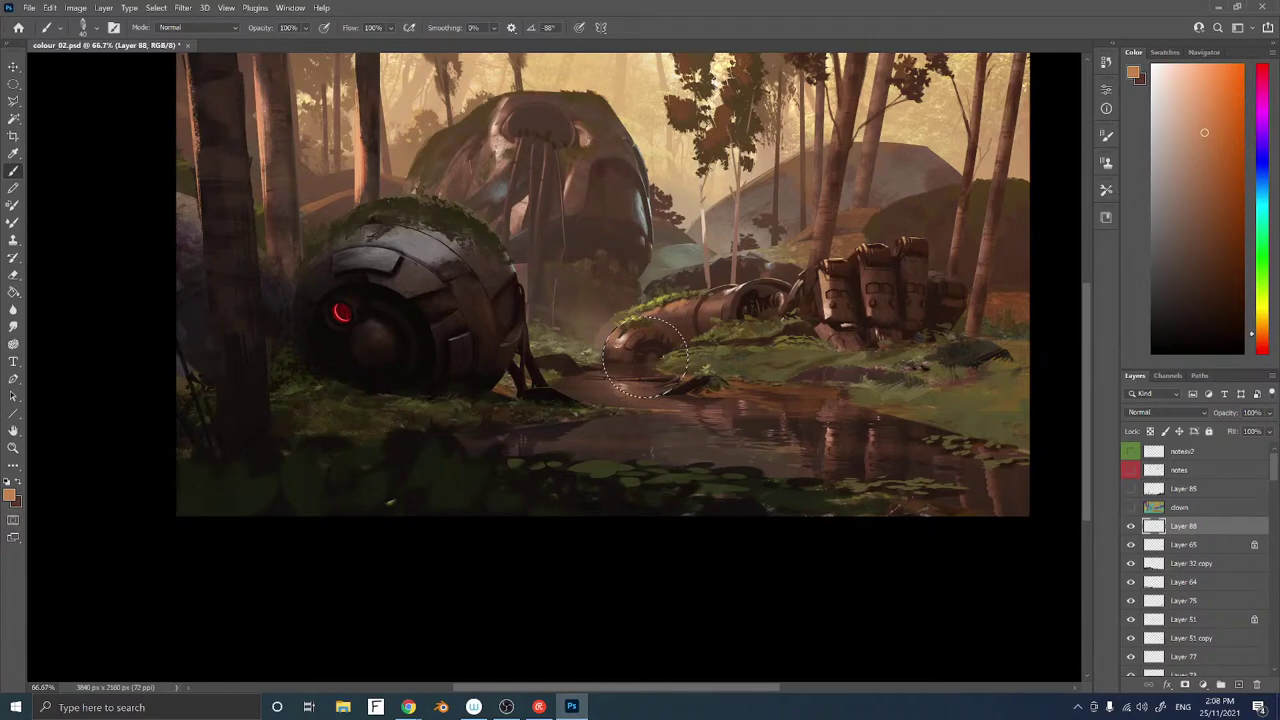
key("alt")
left_click(631, 333, "alt")
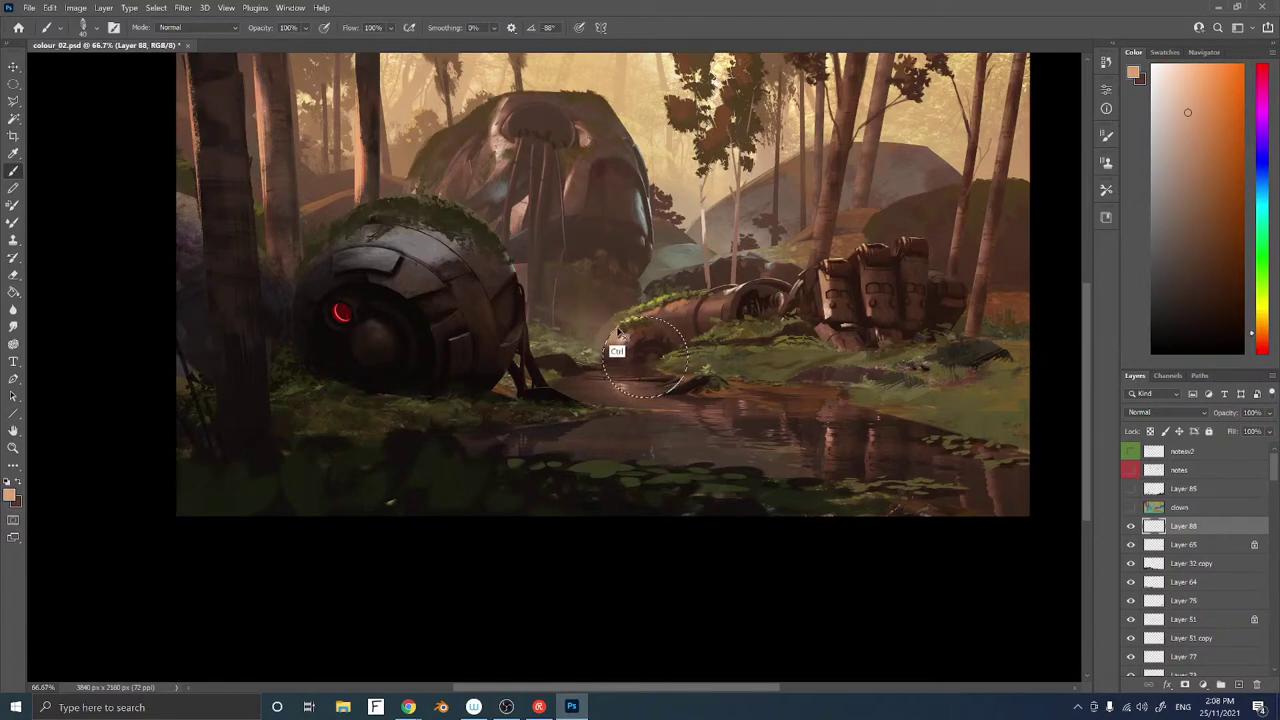
key("ctrl+d")
Select a thin strip at the waterline below the arm's rounded end with the Polygonal Lasso and paint it pale tan
key("l")
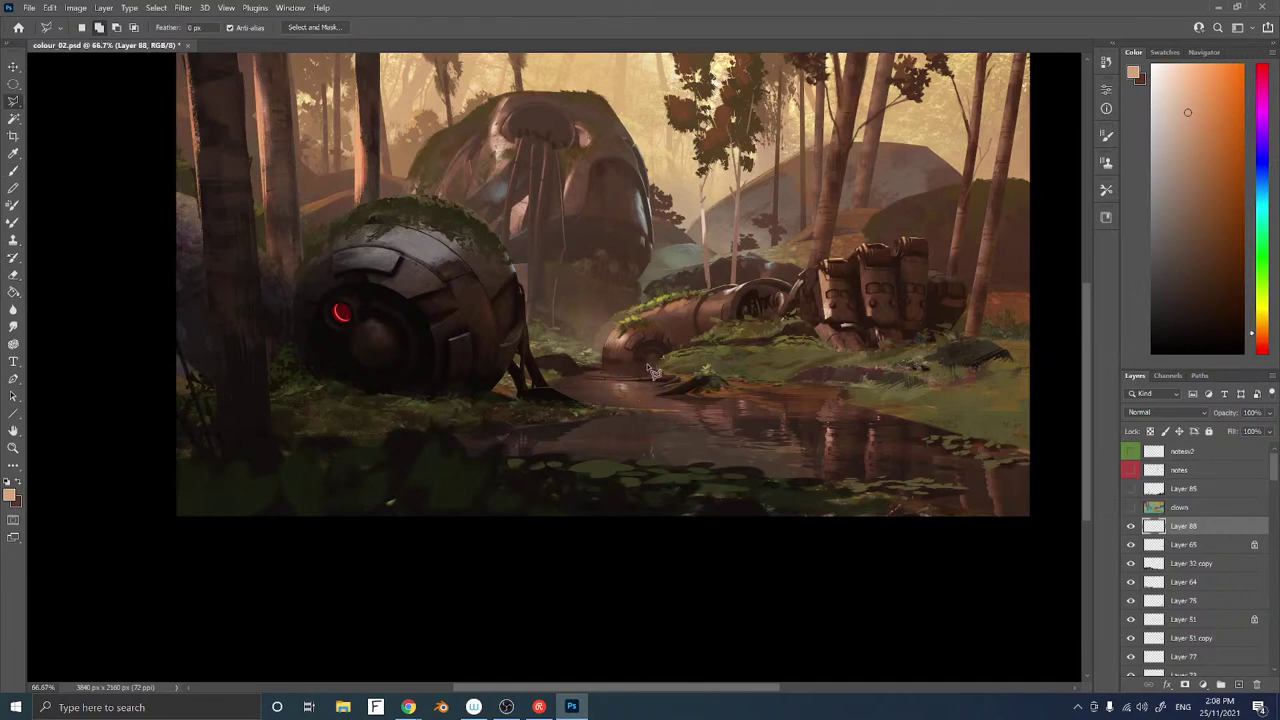
left_click_drag(648, 370, 598, 374)
left_click(645, 366)
key("b")
left_click(634, 366, "alt")
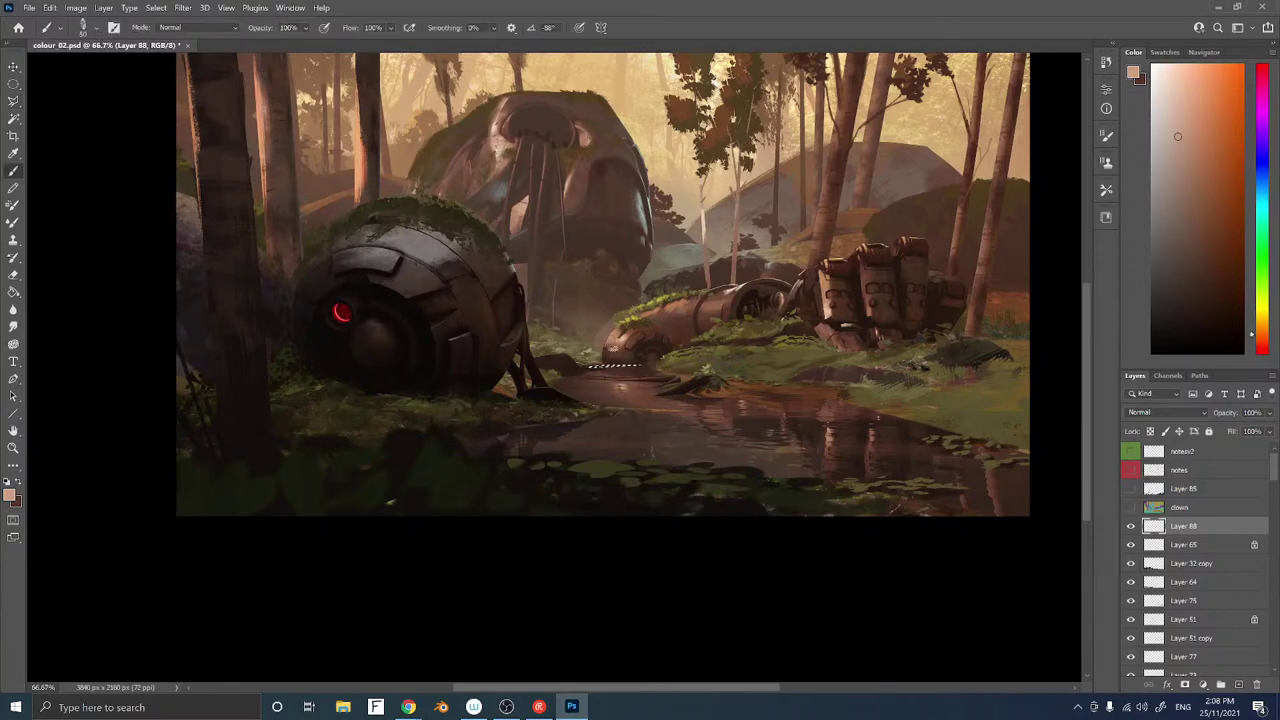
left_click_drag(602, 365, 640, 364)
left_click(1196, 104)
Refine the arm's rounded end and the moss above it using sampled dark brown, tan and olive colours
left_click(623, 390, "alt")
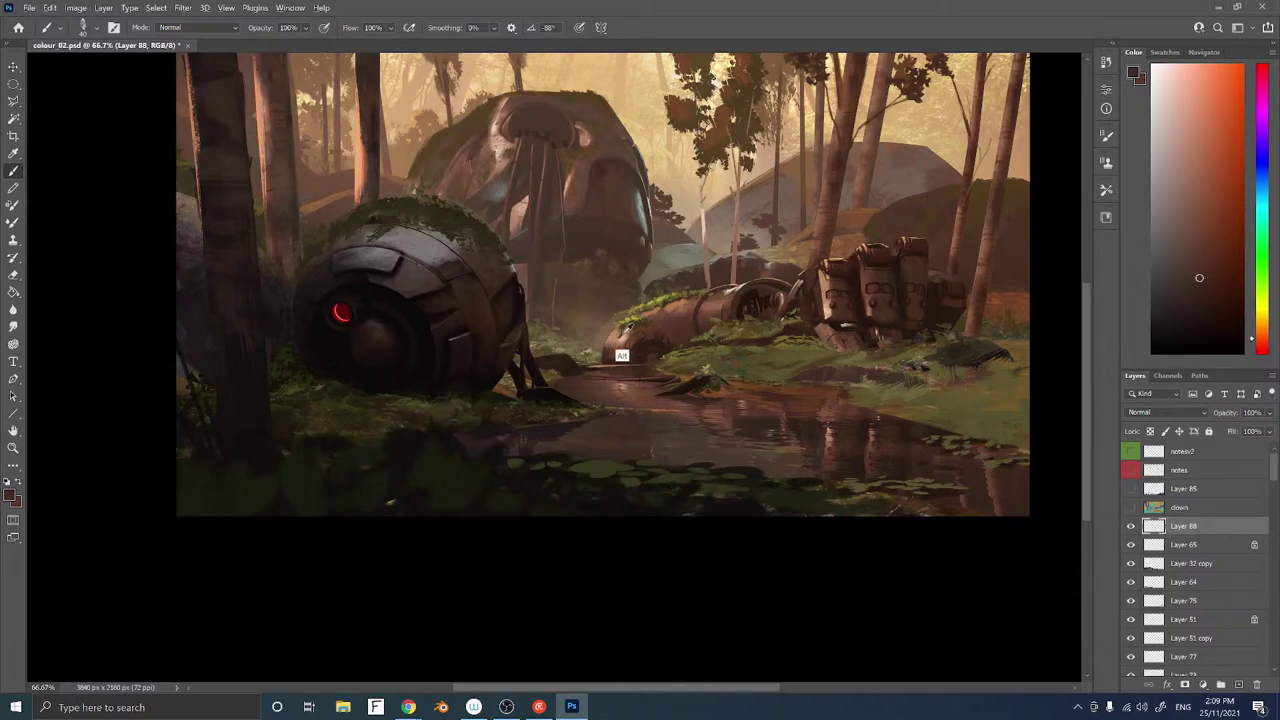
left_click(614, 357, "alt")
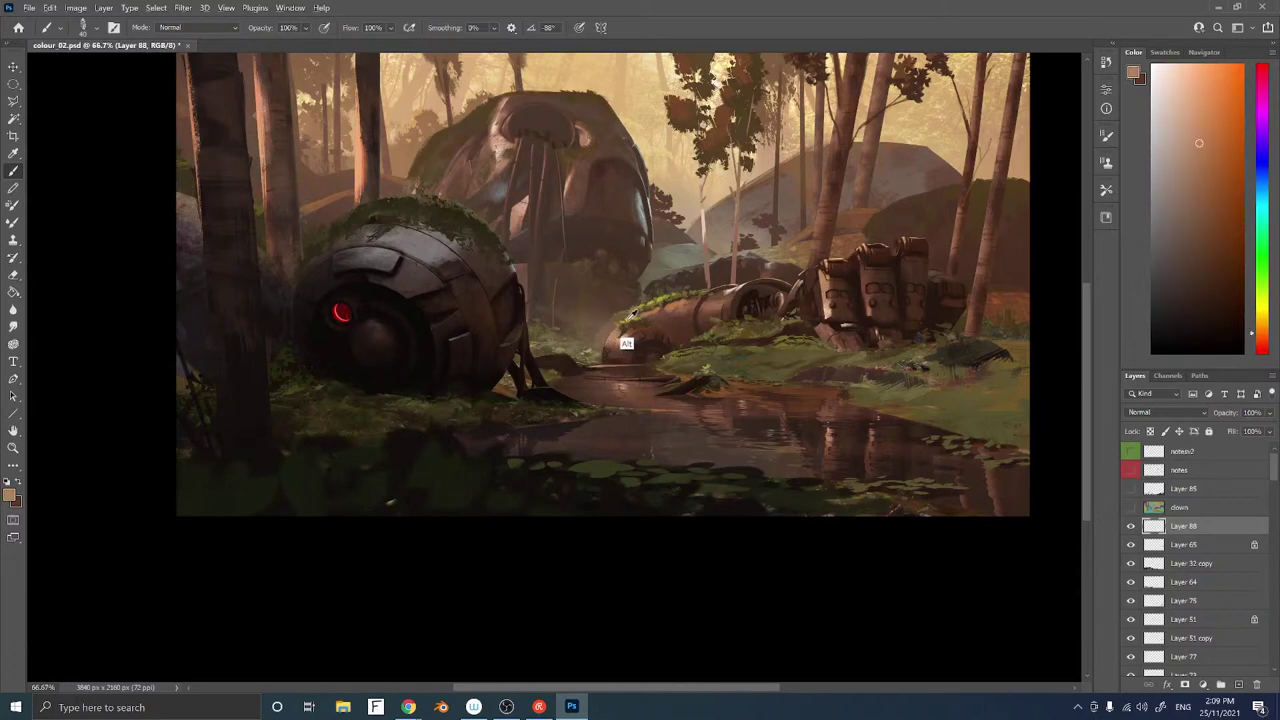
left_click(607, 366, "alt")
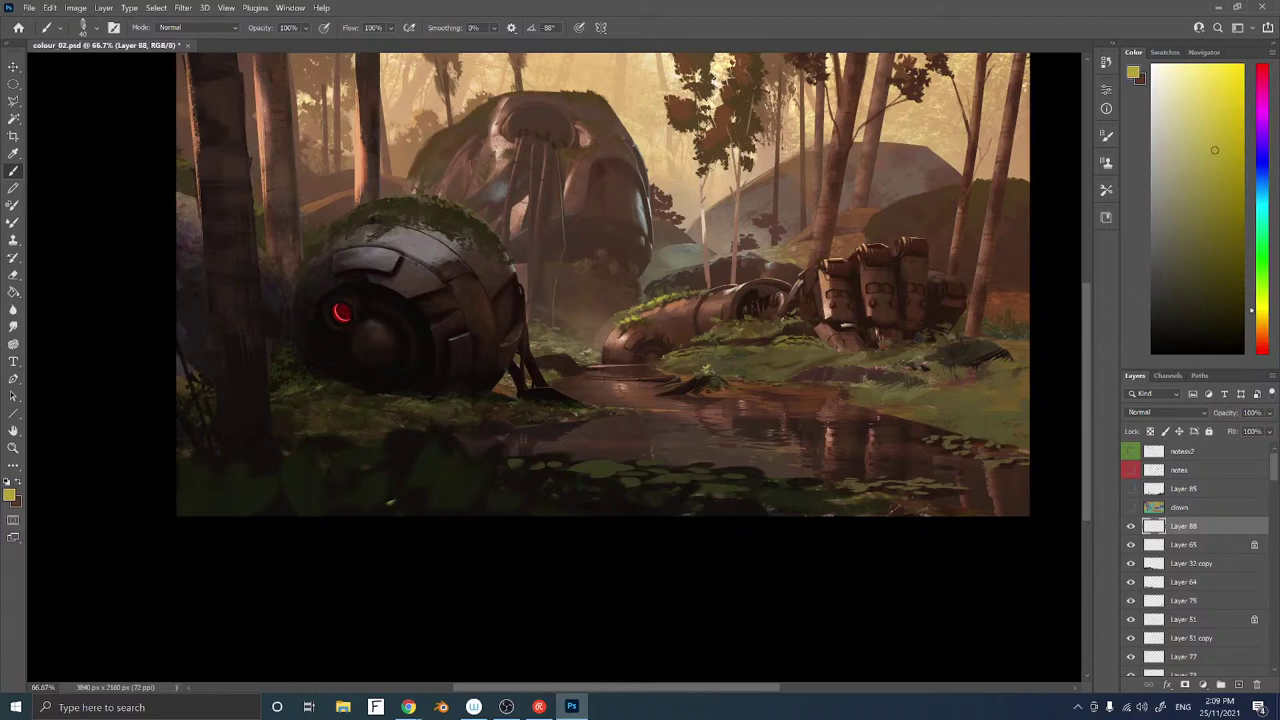
left_click(622, 360, "alt")
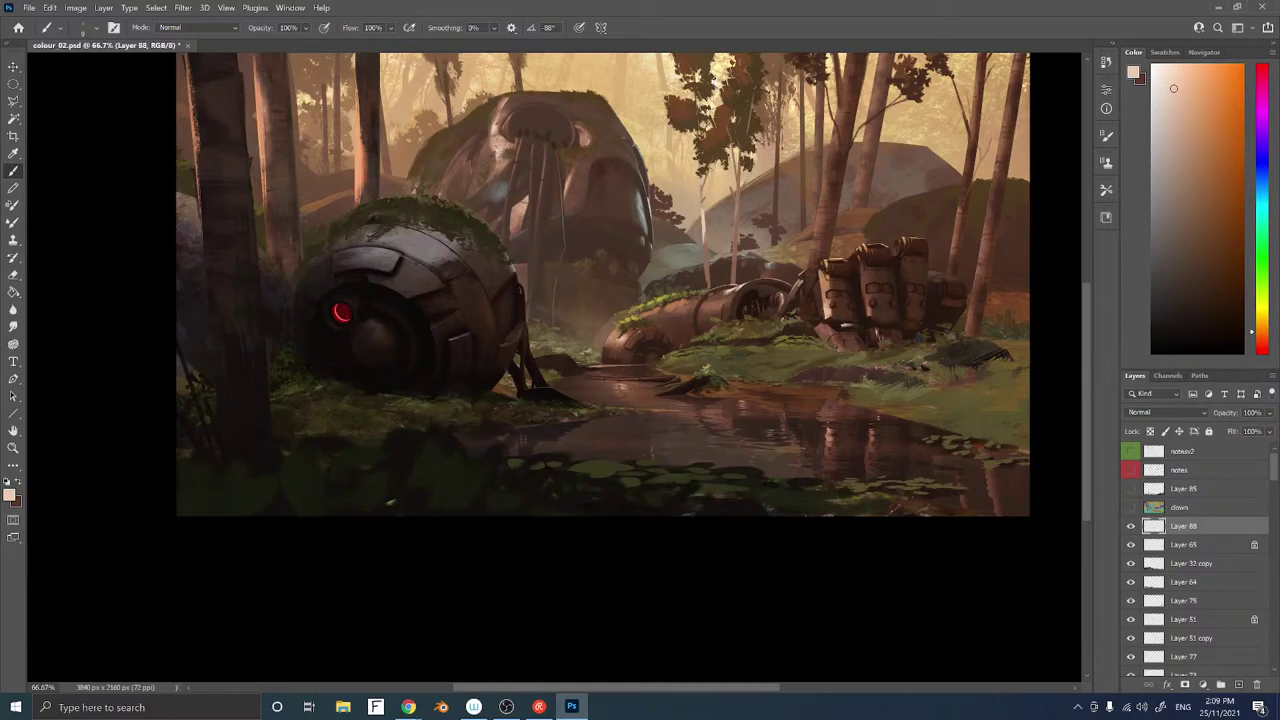
left_click(631, 322, "alt")
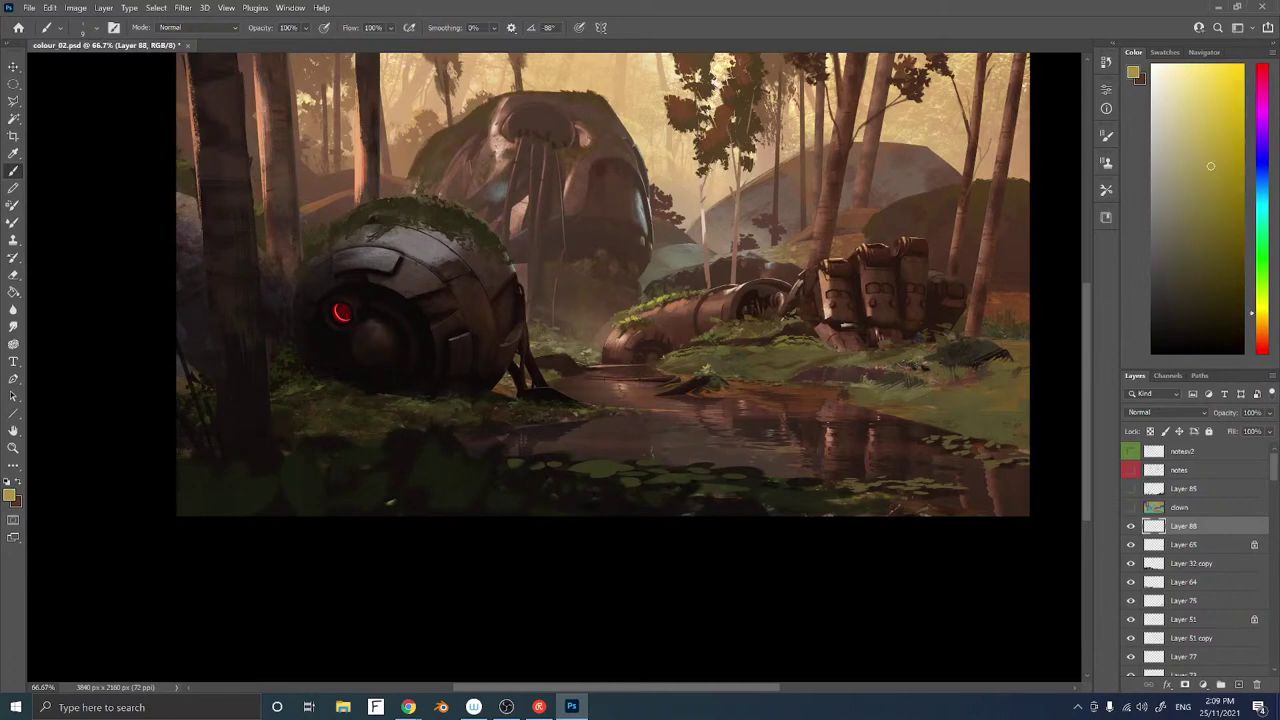
left_click(625, 328, "alt")
key("]")
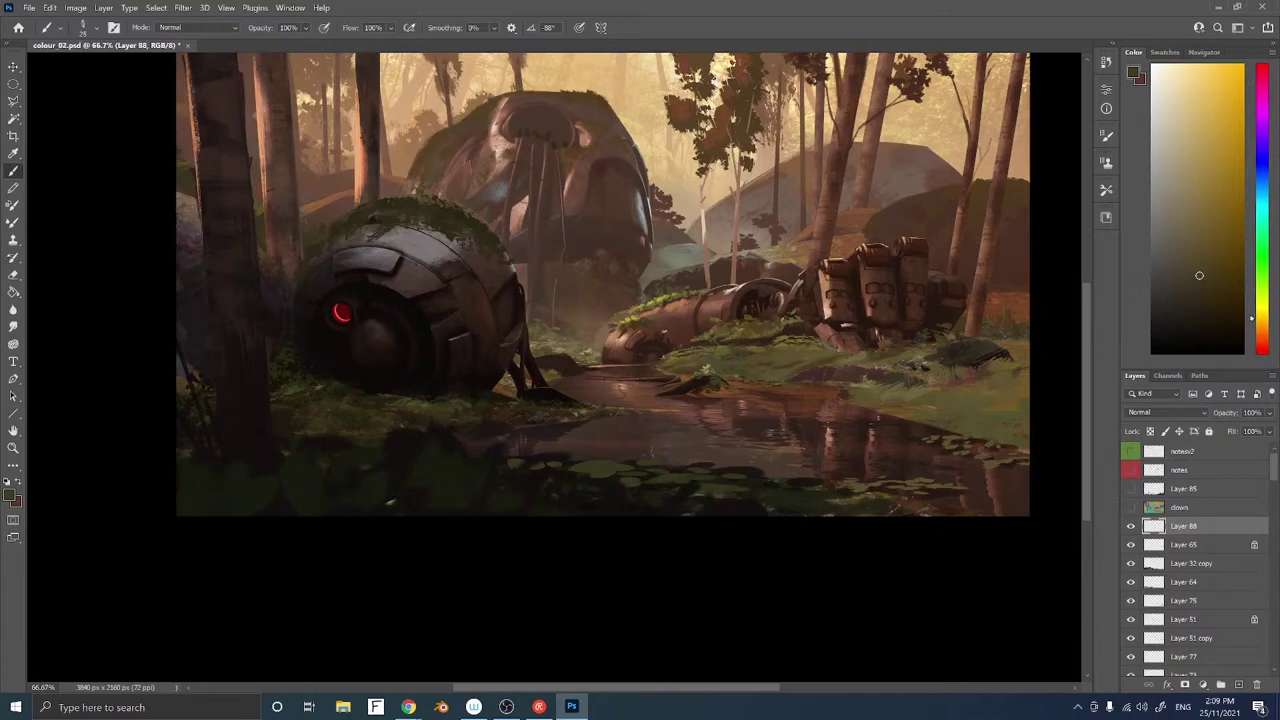
left_click(649, 326, "alt")
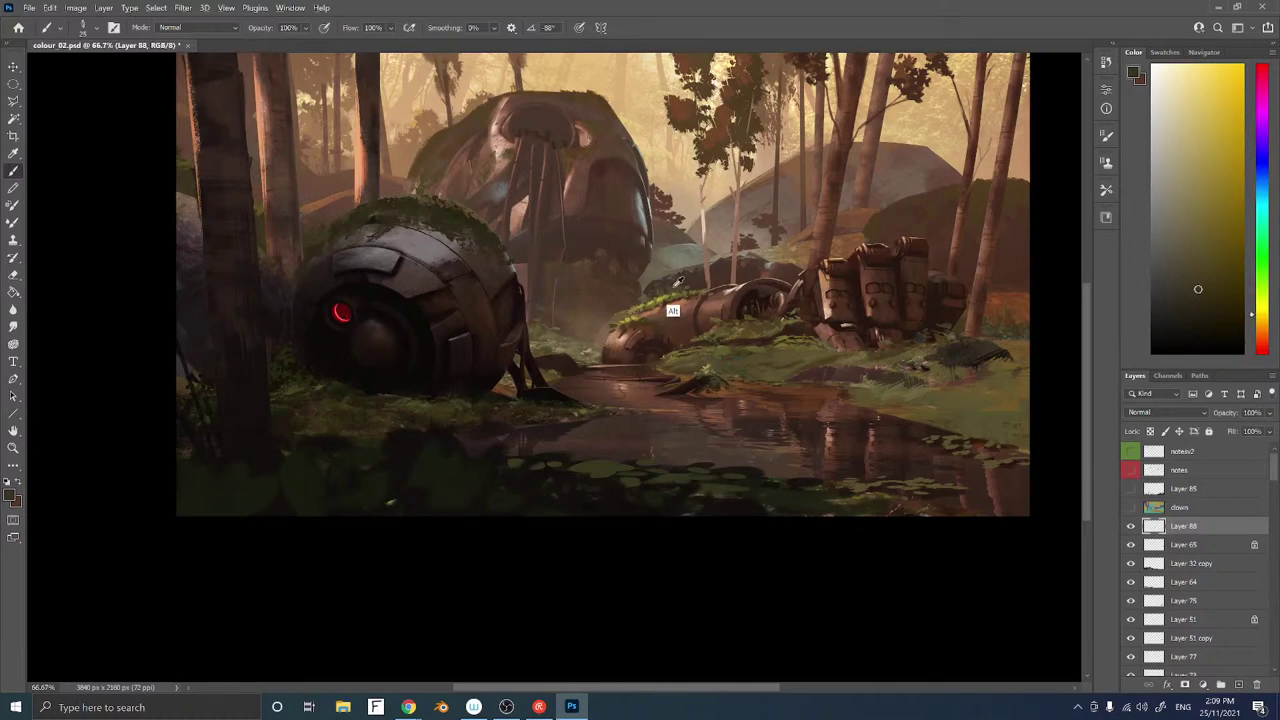
Sample the moss's yellow-green from the arm and switch to the "as 2" brush
left_click(661, 323, "alt")
right_click(652, 452)
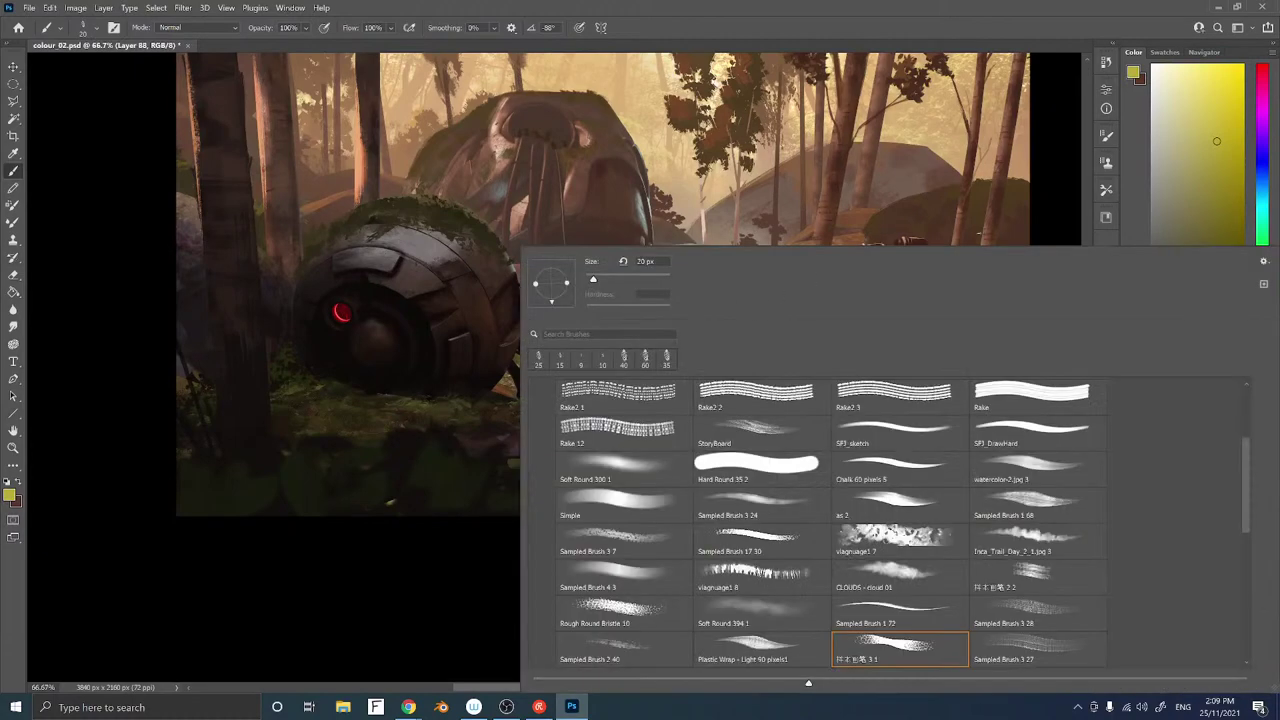
double_click(898, 498)
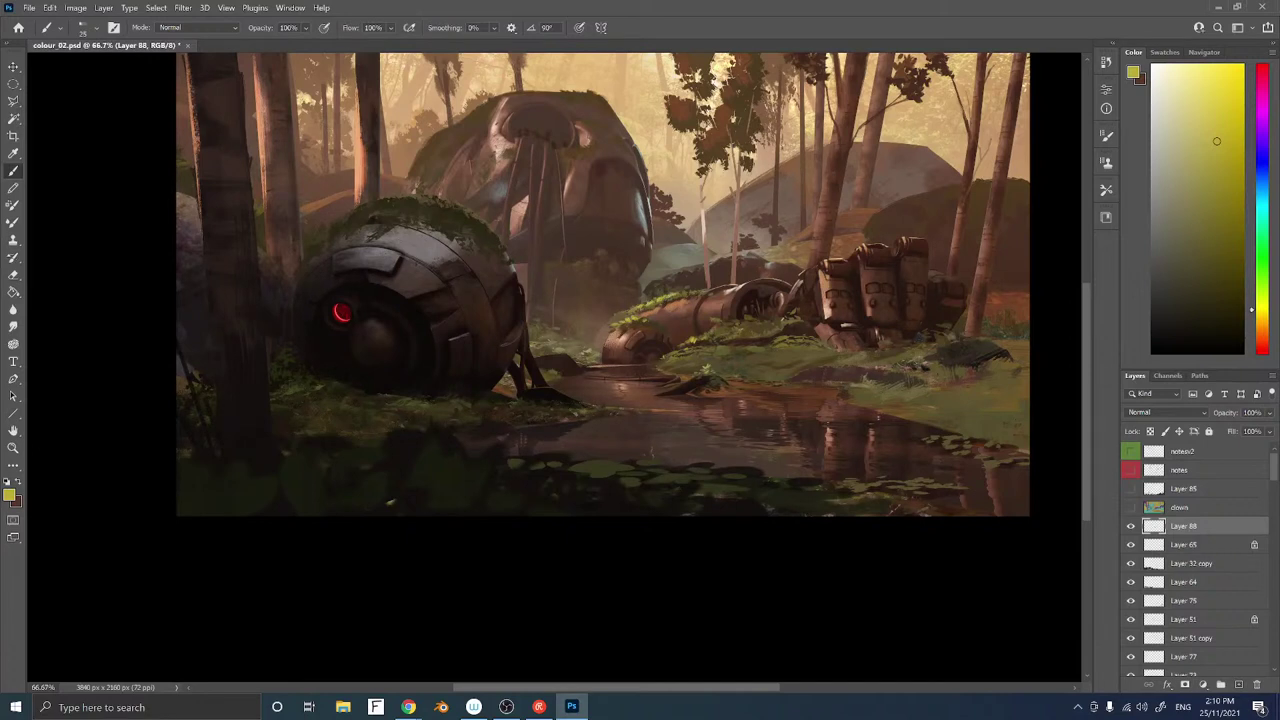
mouse_move(440, 130)
left_mouse_down()
mouse_move(610, 320)
mouse_move(612, 284)
left_mouse_up()
mouse_move(614, 326)
left_mouse_down()
mouse_move(570, 324)
mouse_move(602, 344)
left_mouse_up()
left_click_drag(612, 324, 622, 312)
key("ctrl+z")
key("ctrl+z")
key("ctrl+z")
key("ctrl+z")
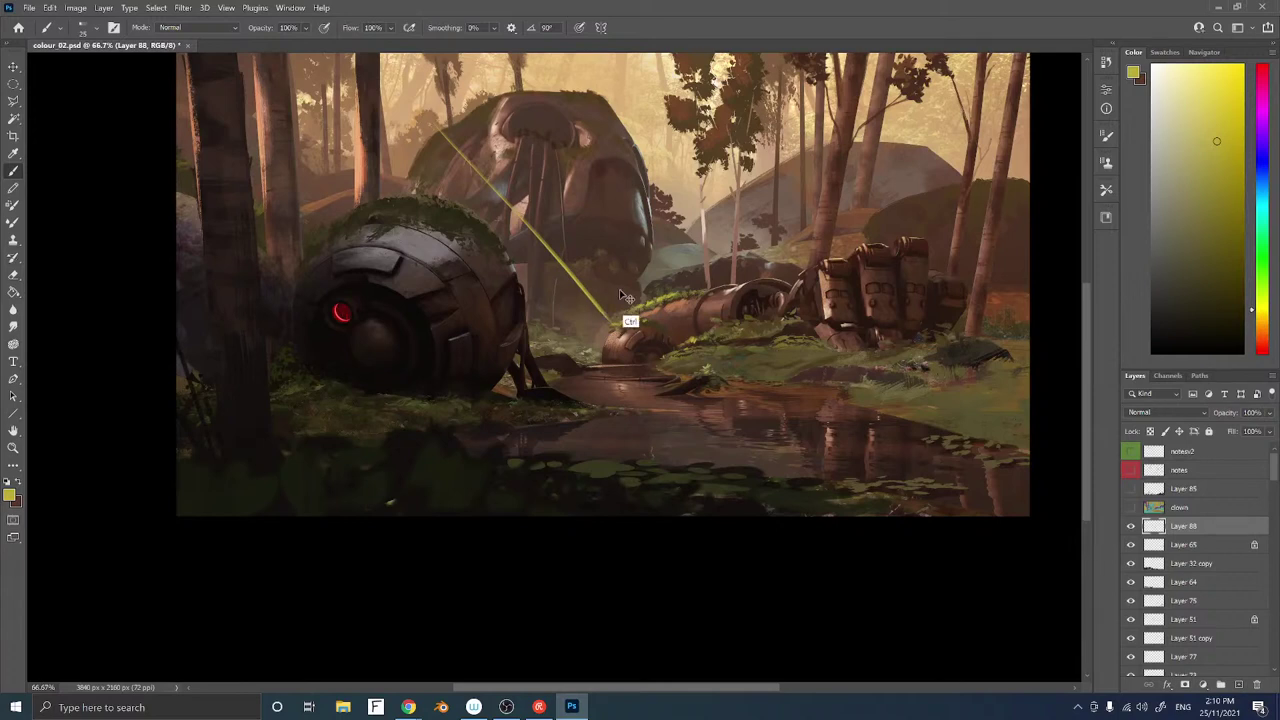
key("ctrl+z")
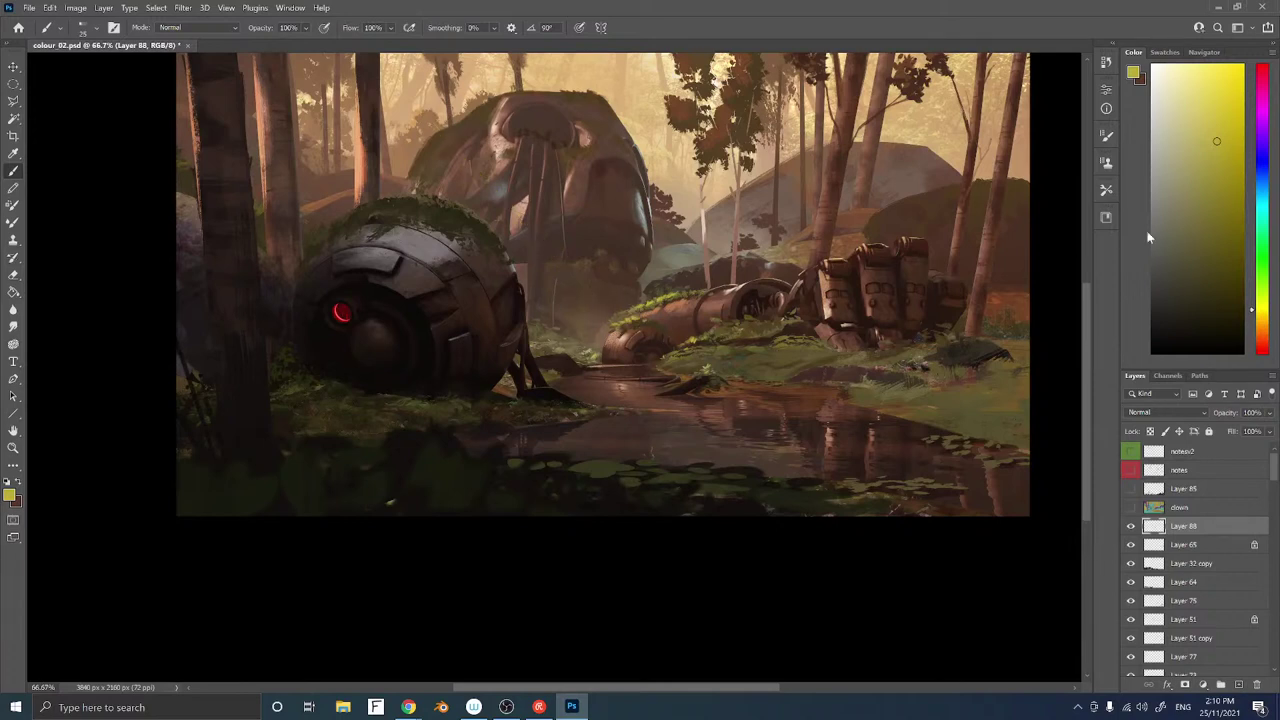
Brighten the yellow-green and paint small sunlit leaves on the bank between the robot sphere and the arm's end
left_click(1262, 308)
left_click_drag(1220, 150, 1214, 110)
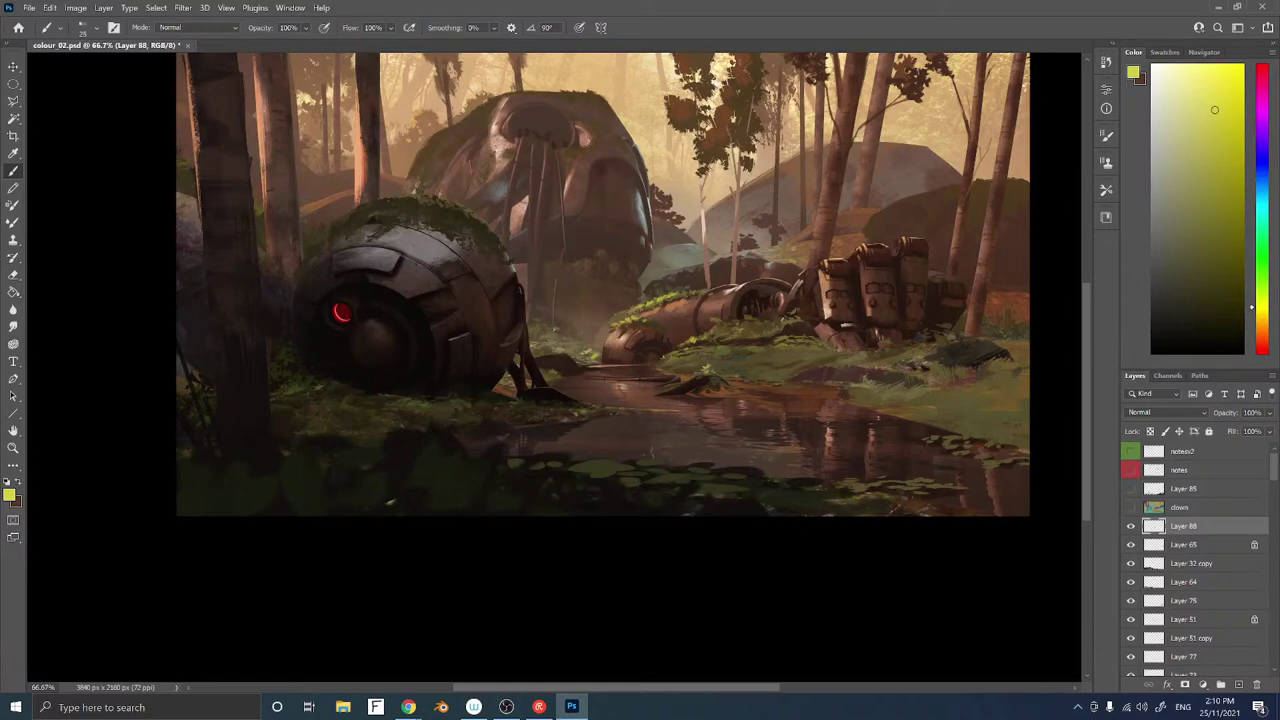
left_click(556, 330)
left_click(580, 349)
left_click(580, 349)
key("bracketright")
key("bracketright")
key("bracketright")
left_click_drag(582, 302, 666, 227)
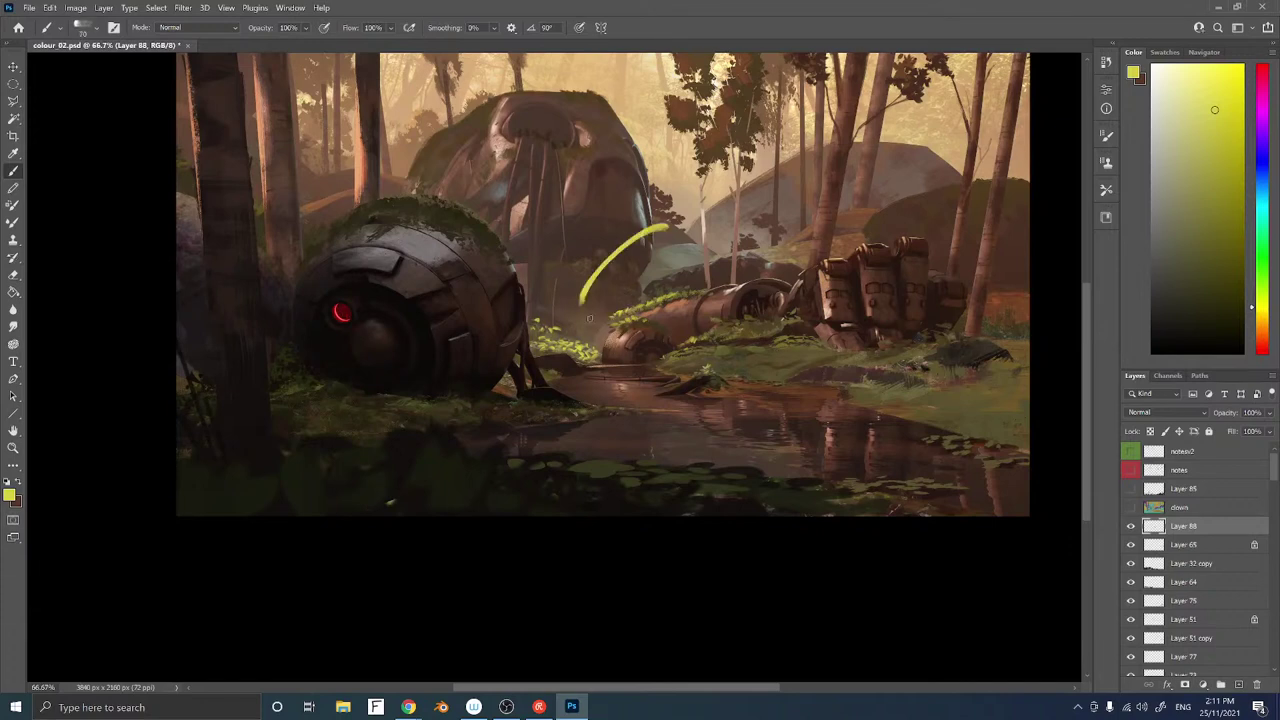
key("ctrl+z")
left_click_drag(577, 272, 680, 256)
key("ctrl+z")
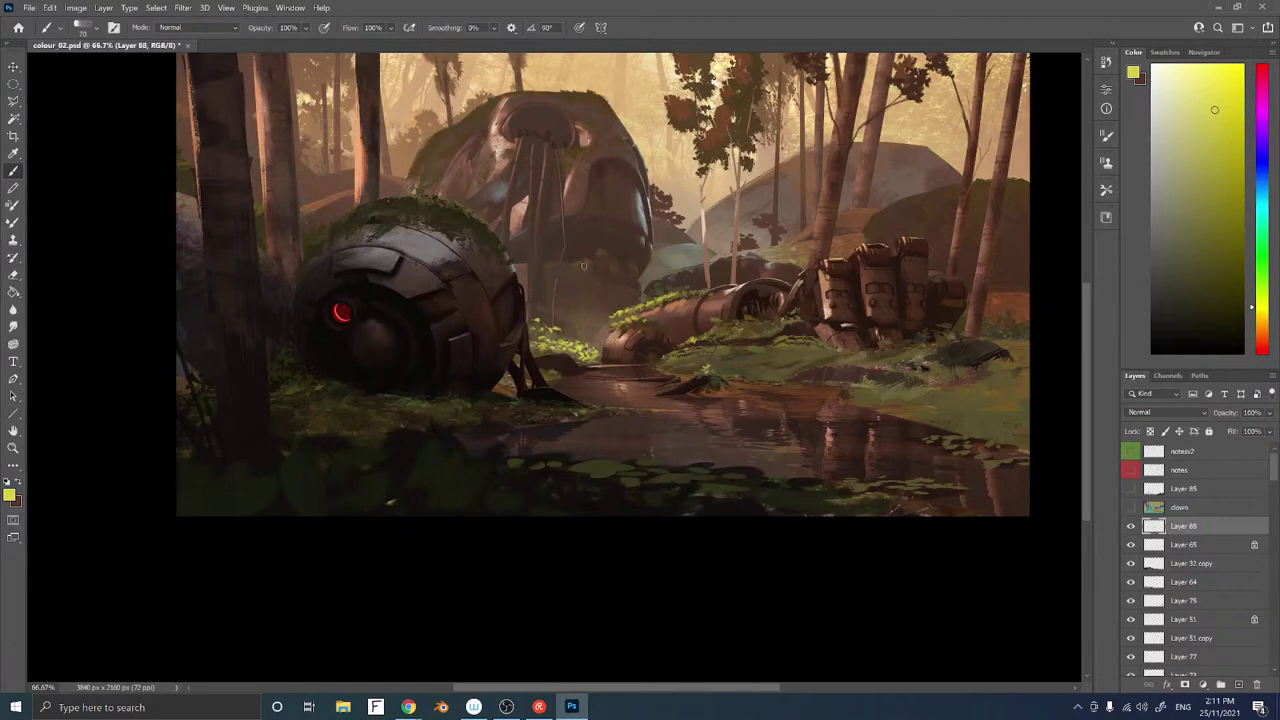
left_click_drag(576, 268, 672, 241)
key("ctrl+z")
key("ctrl+z")
Switch to a scattered-leaf brush from the GraphicPaint set and add a new layer above Layer 88
right_click(580, 284)
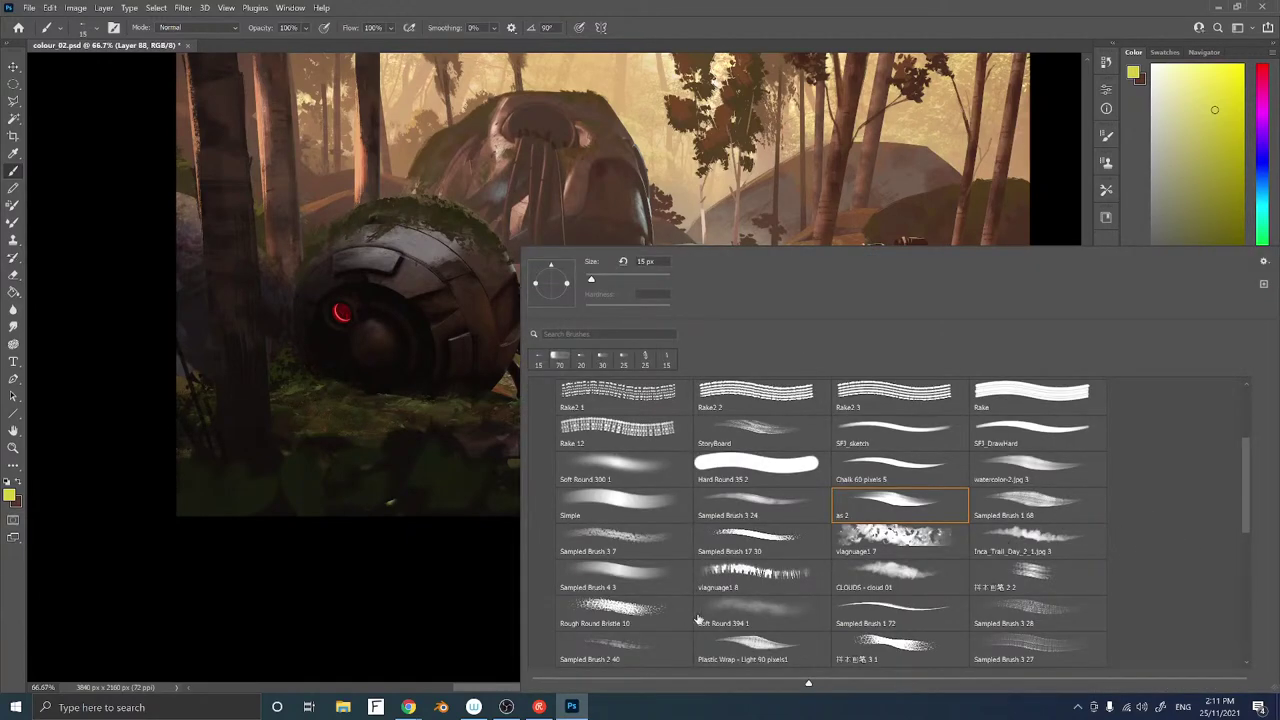
left_click_drag(1246, 539, 1246, 637)
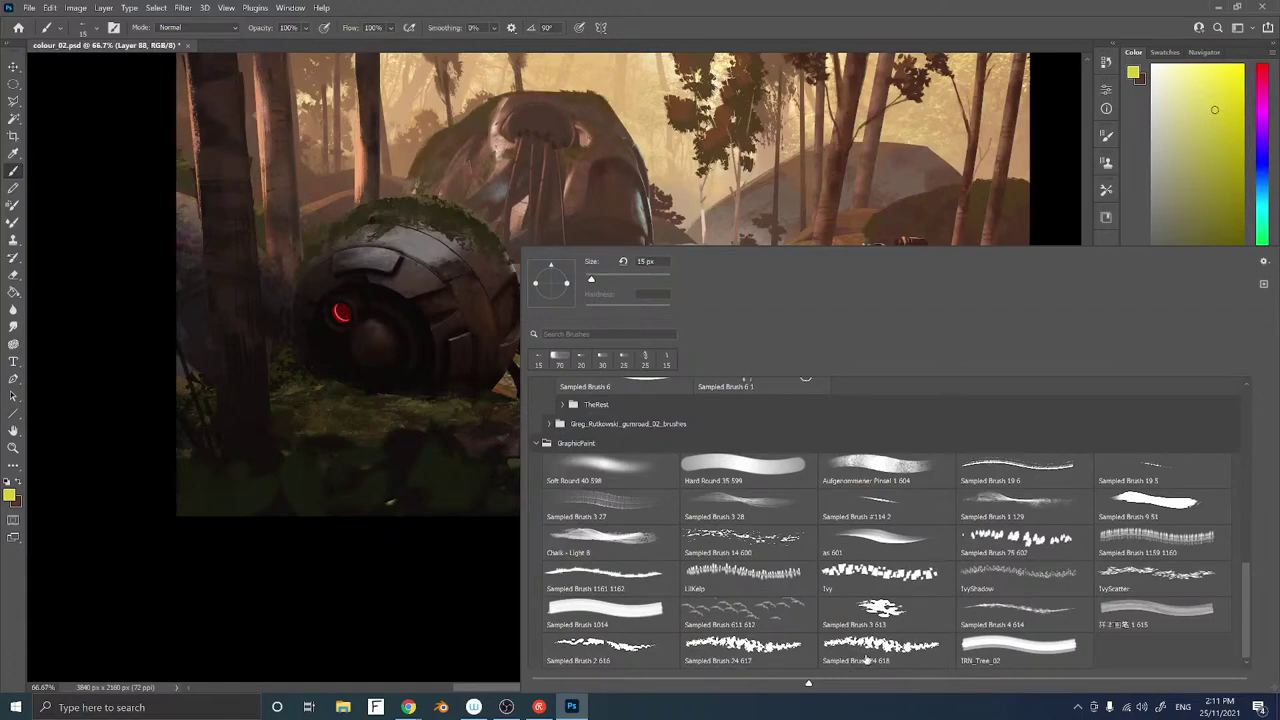
left_click(693, 653)
left_click(452, 637)
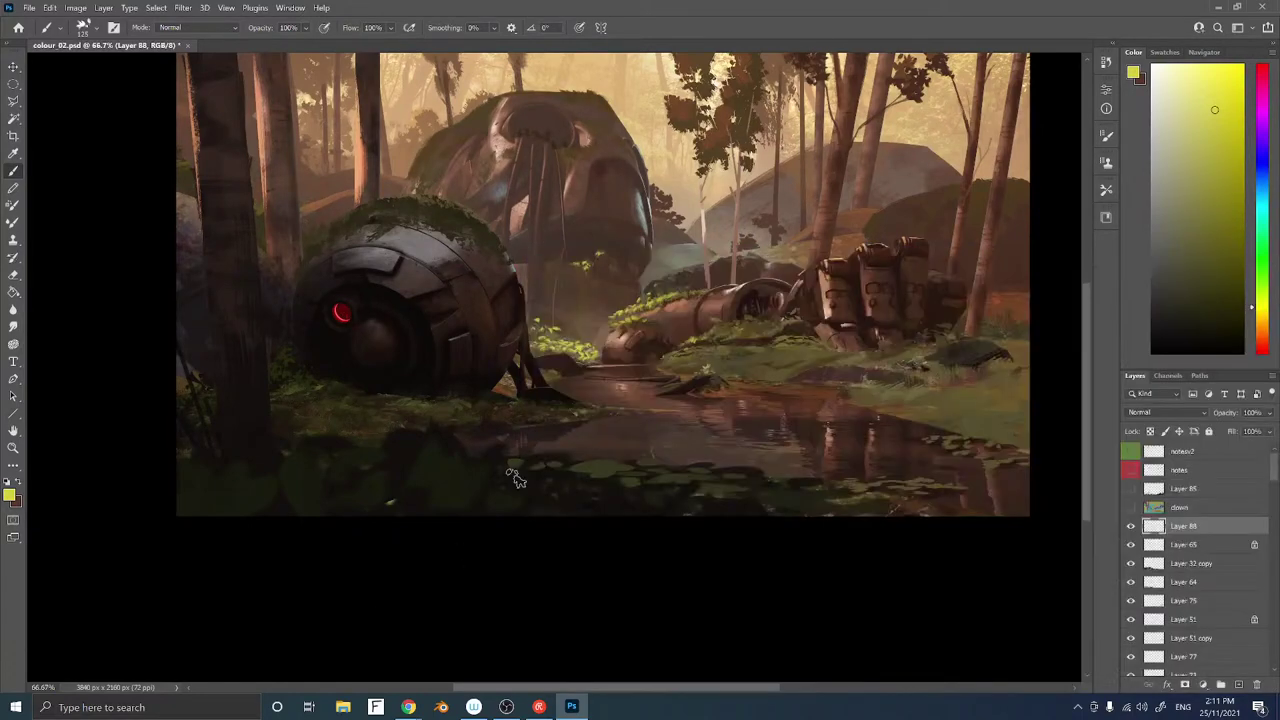
key("ctrl+shift+alt+n")
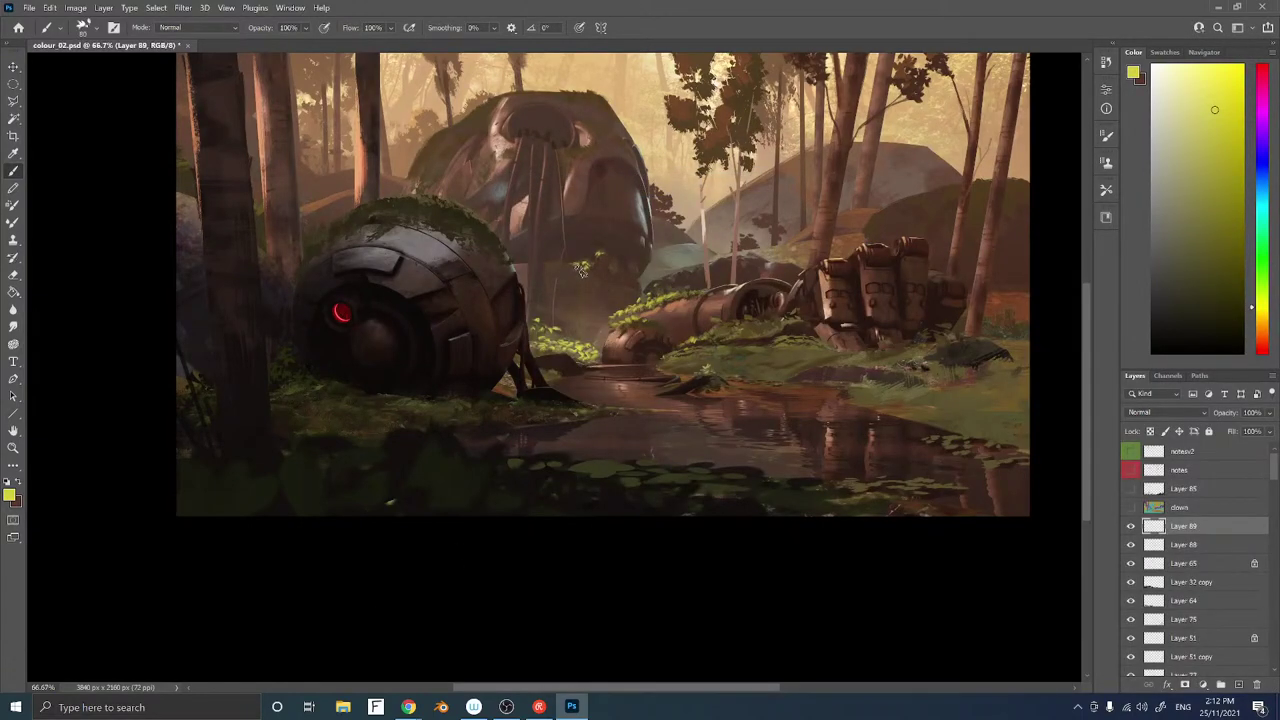
Paint a yellow-green leaf cluster below the large robot head and thin it out with the IvyShadow brush as eraser
mouse_move(580, 270)
left_mouse_down()
mouse_move(592, 277)
mouse_move(582, 287)
left_mouse_up()
key("e")
right_click(600, 290)
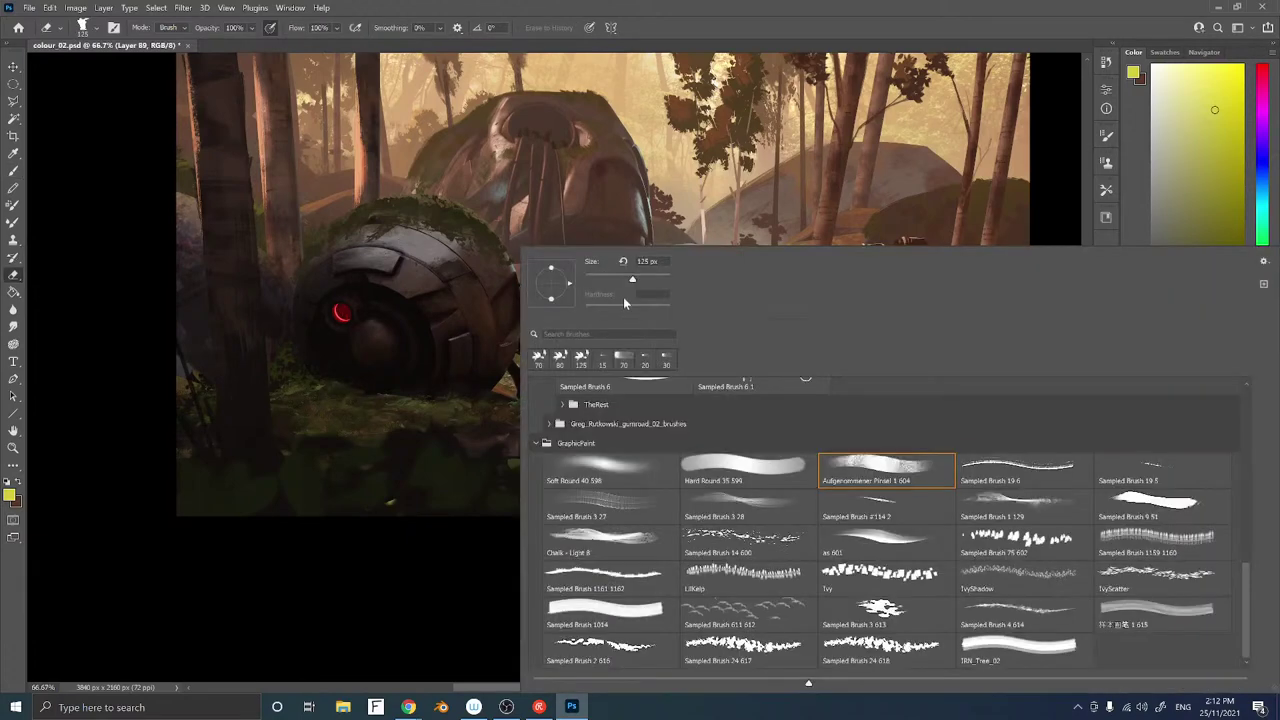
left_click(888, 577)
left_click(1028, 574)
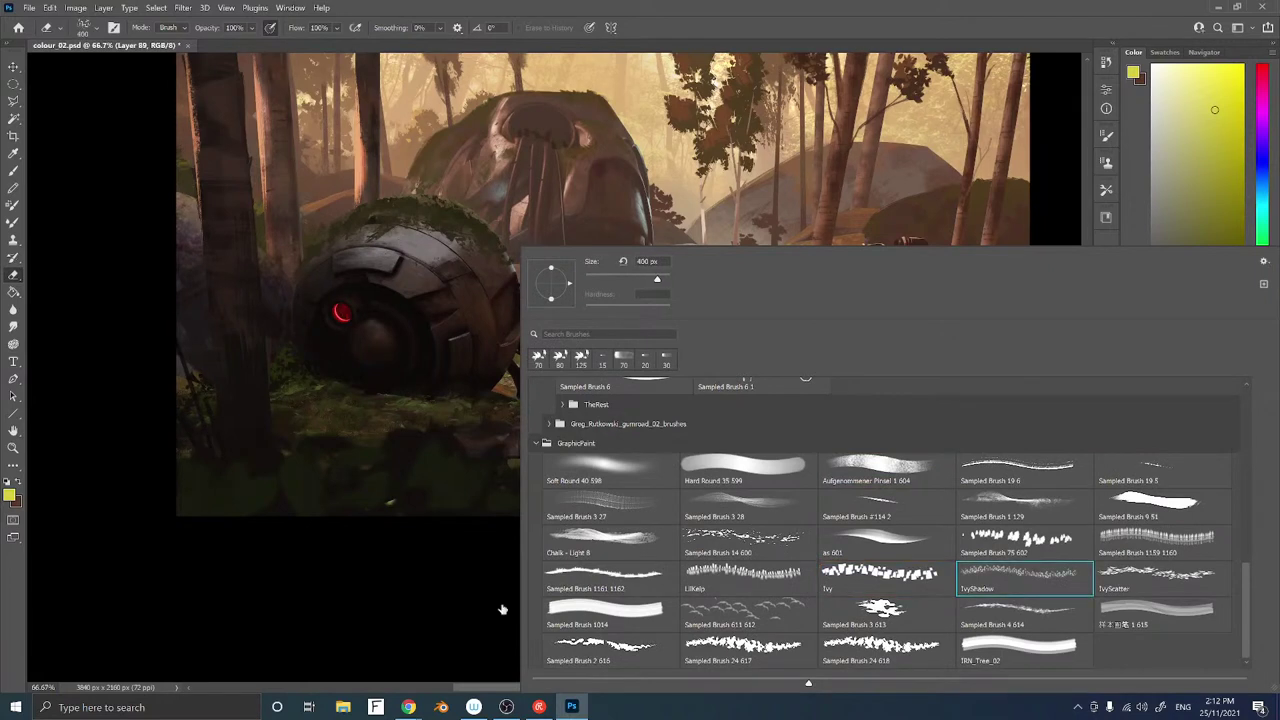
key("Escape")
left_click_drag(588, 292, 590, 283)
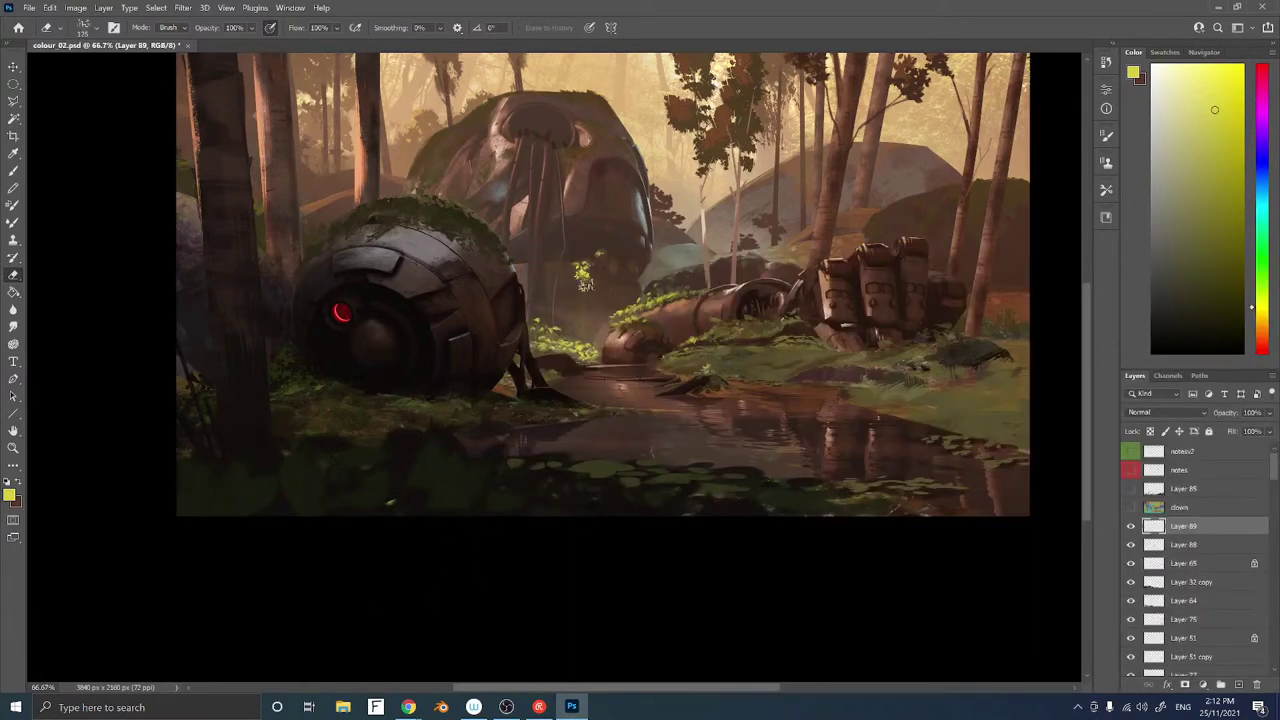
key("bracketleft")
key("bracketleft")
Extend the leaf cluster downward as hanging foliage, using ochre and yellow-green tones sampled from its leaves
key("b")
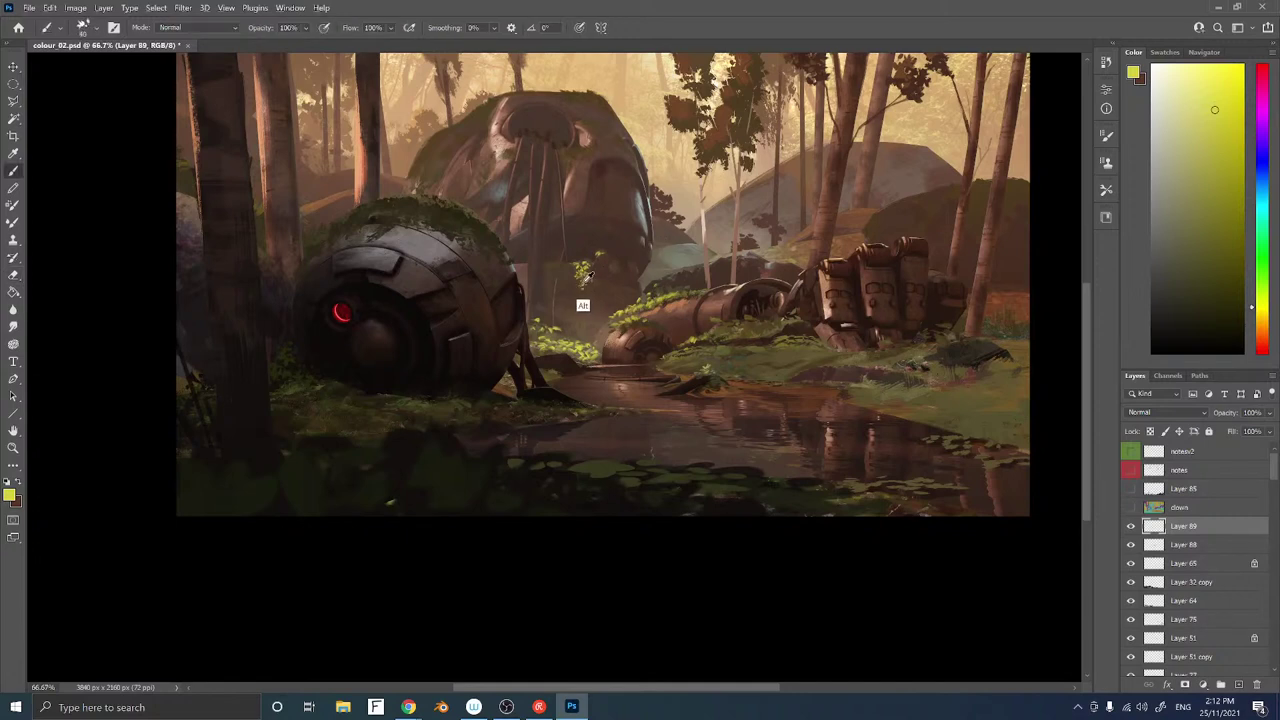
left_click(588, 280, "alt")
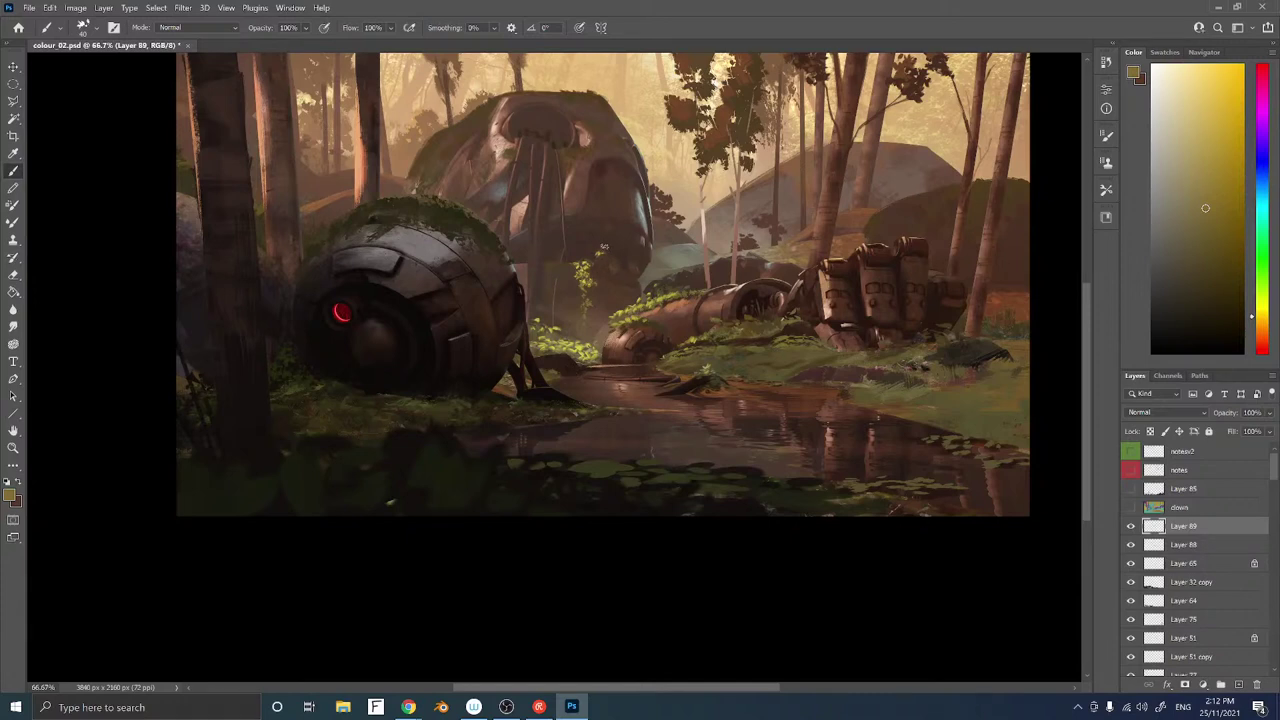
key("alt")
left_click(602, 252, "alt")
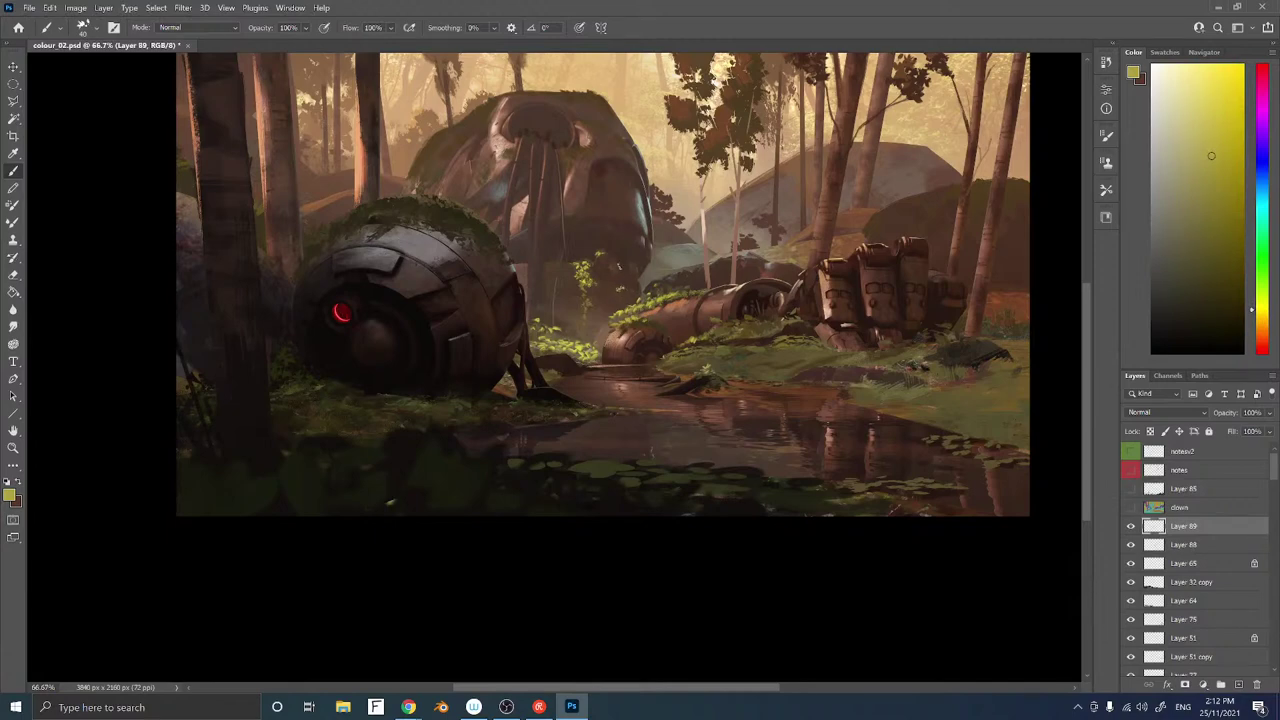
Switch to Sampled Brush 2 616 at 50 px and dab small yellow-green leaves around the hanging foliage
right_click(620, 266)
left_click(884, 610)
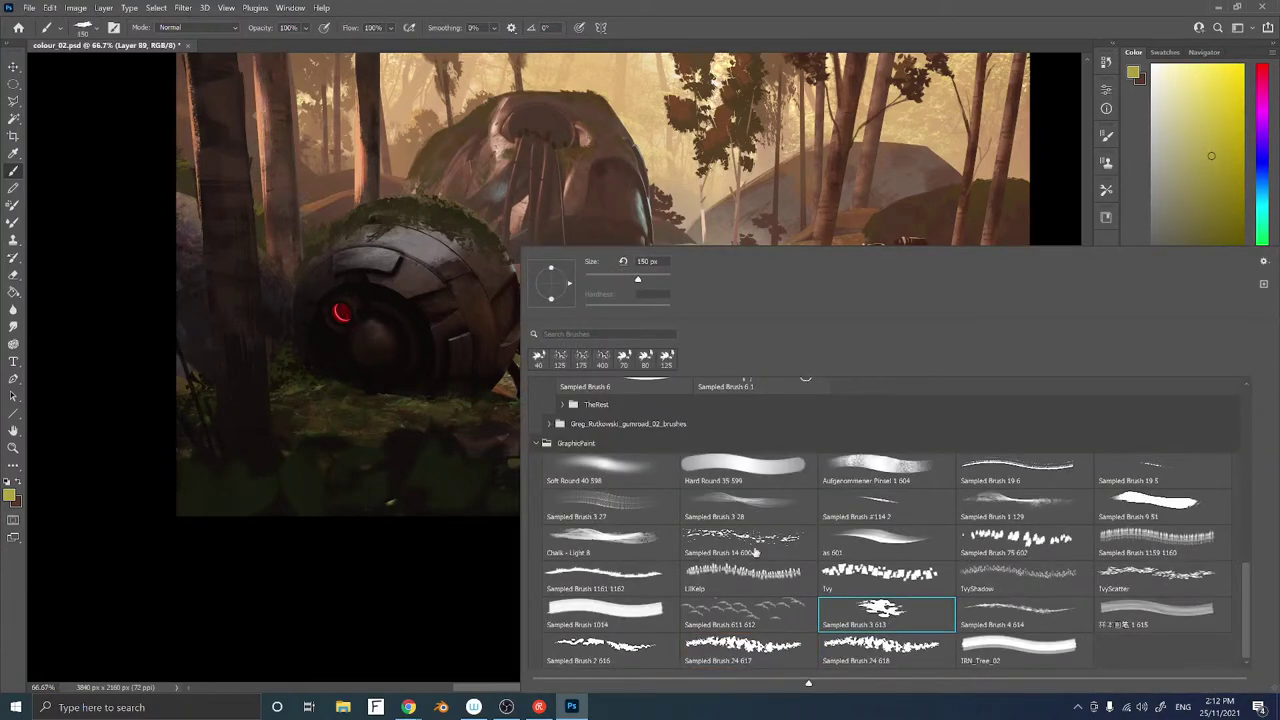
double_click(590, 652)
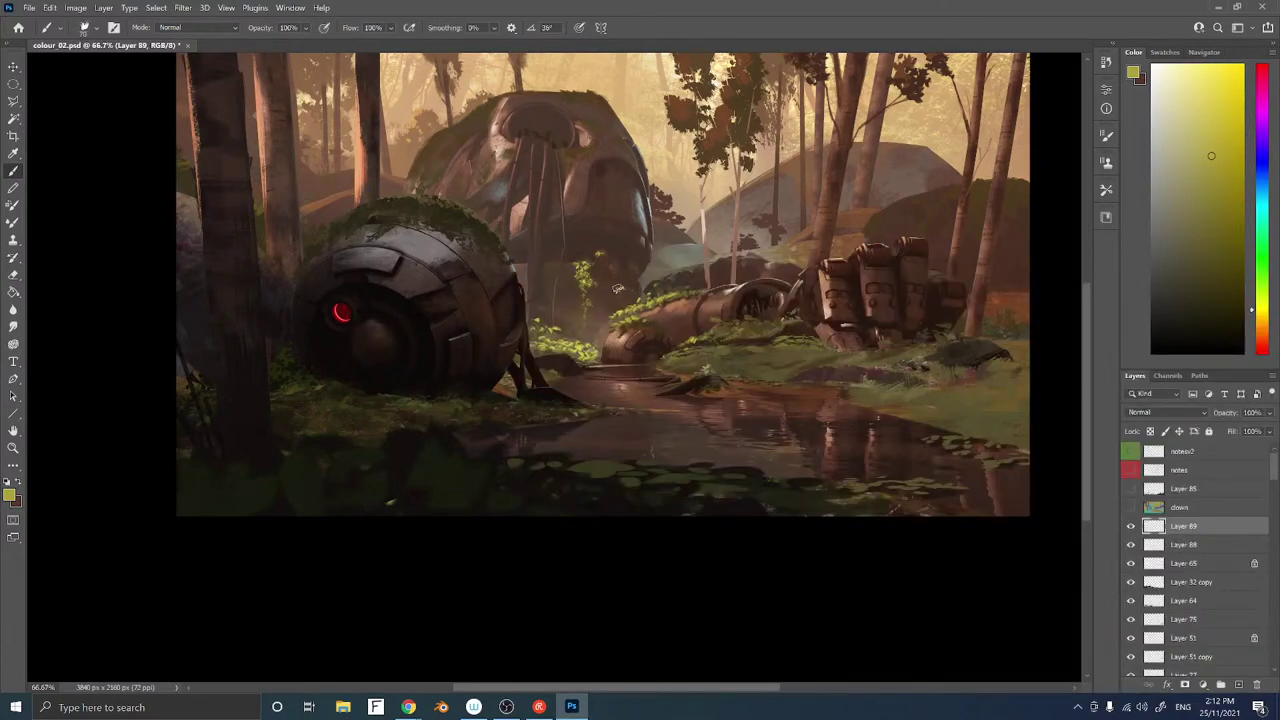
key("[")
key("[")
left_click_drag(620, 294, 621, 291)
left_click(621, 290)
left_click(599, 257)
Switch to a small Hard Round 35 599 brush, sample the reddish brown beside the hanging leaves, and lighten the colour to pale peach
right_click(640, 282)
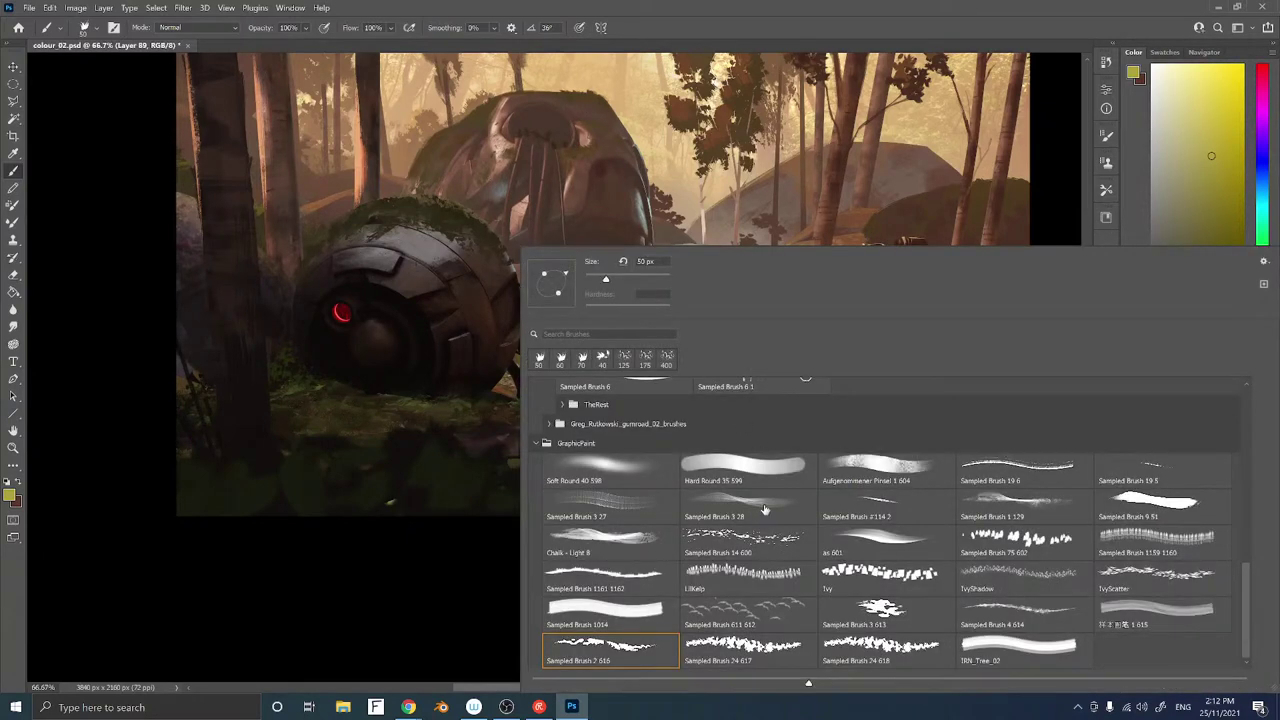
left_click(752, 472)
left_click(426, 611)
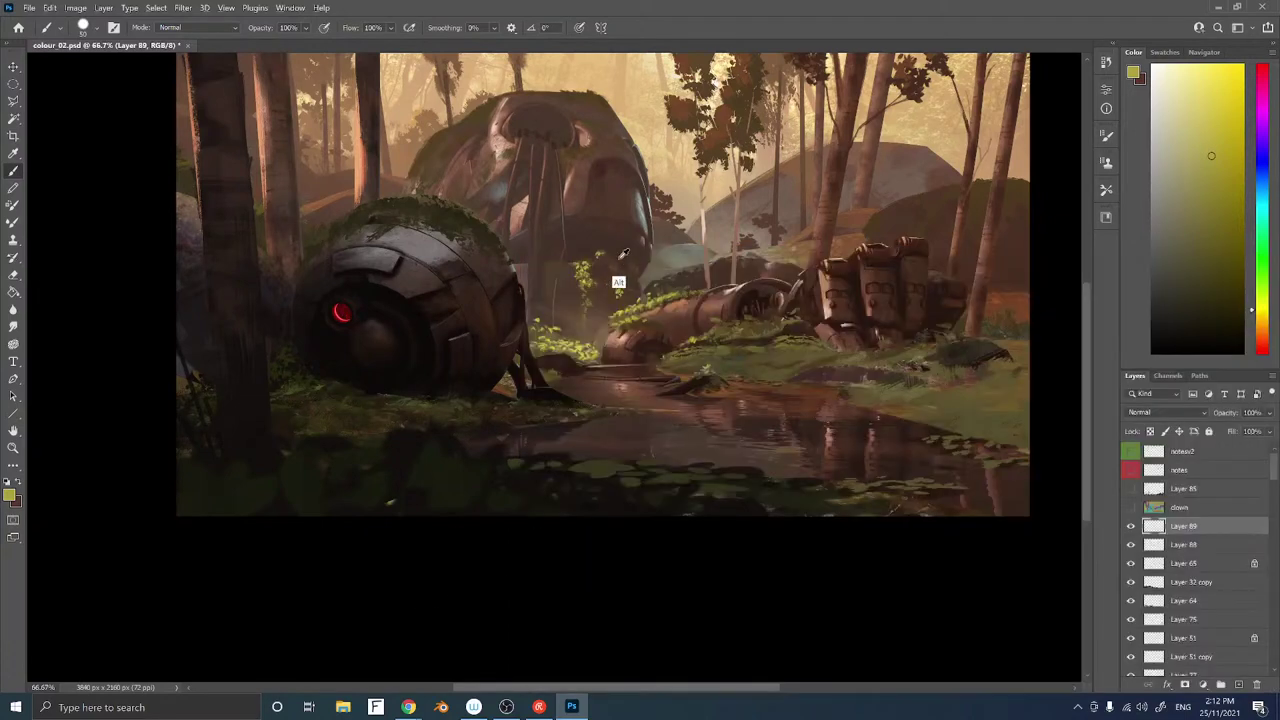
left_click(616, 282, "alt")
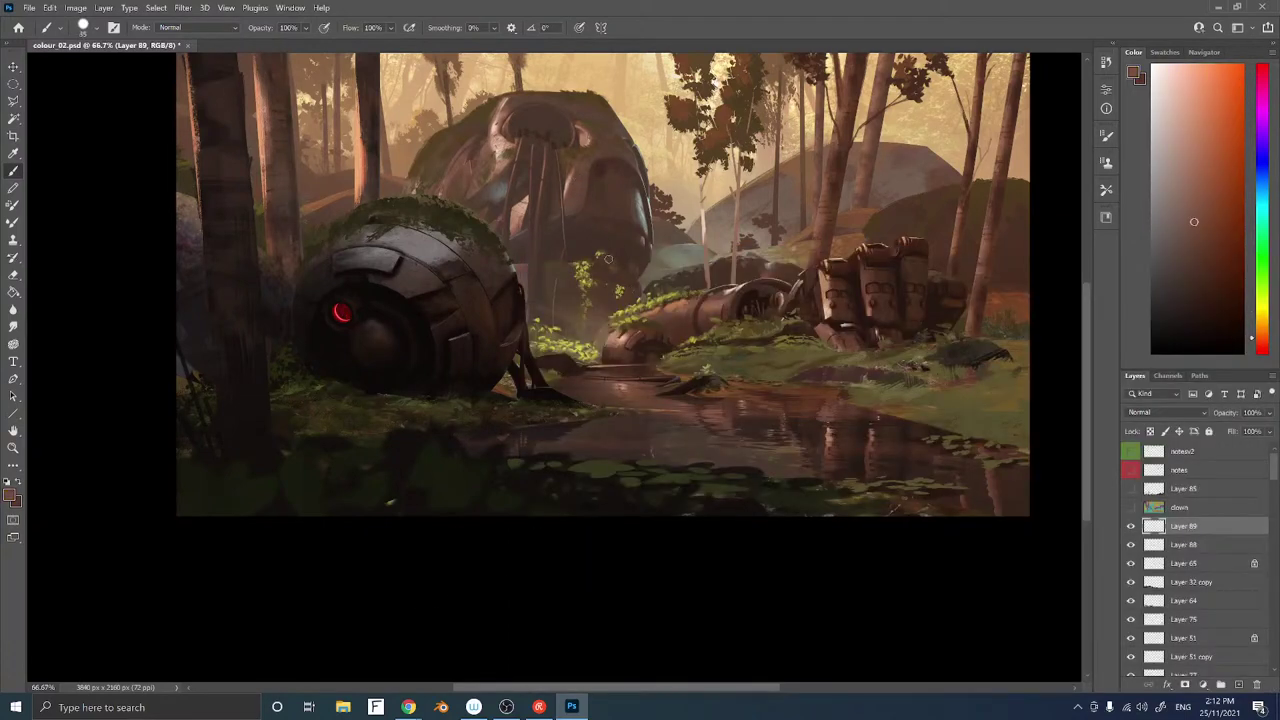
key("bracketleft")
key("bracketleft")
key("bracketleft")
key("bracketleft")
key("bracketleft")
left_click(1183, 118)
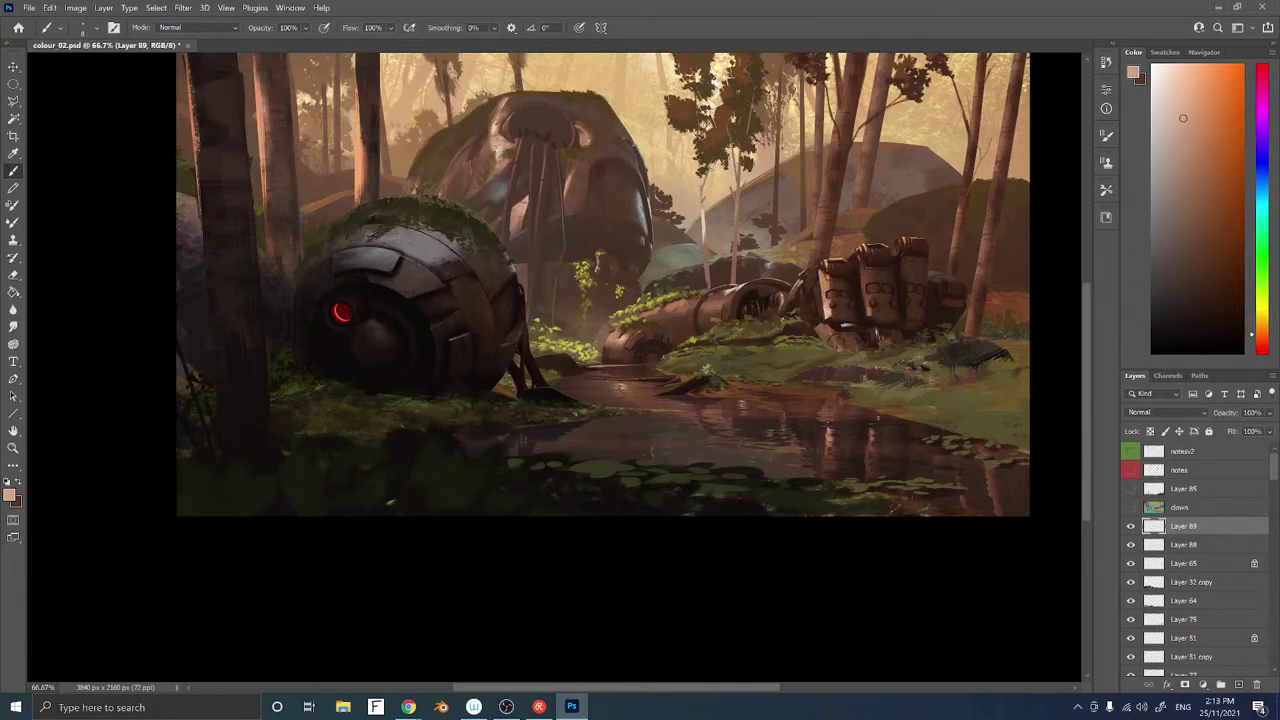
Refine the thin stems of the hanging foliage with dark brown tones sampled beside them
left_click(597, 286, "alt")
left_click(597, 292, "alt")
left_click(597, 285, "alt")
left_click_drag(451, 245, 485, 272)
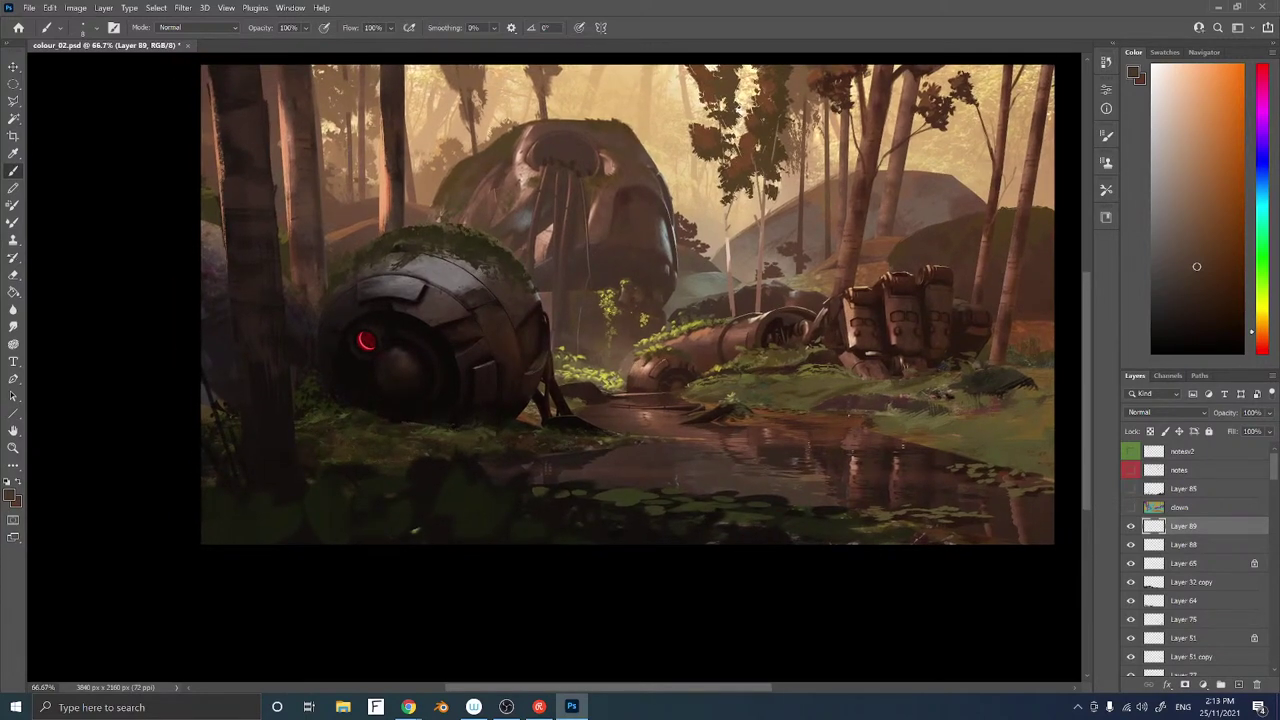
Add a new black-filled layer above Layer 89 in Linear Dodge (Add) mode
mouse_move(1273, 478)
left_mouse_down()
mouse_move(1274, 493)
mouse_move(1277, 478)
left_mouse_up()
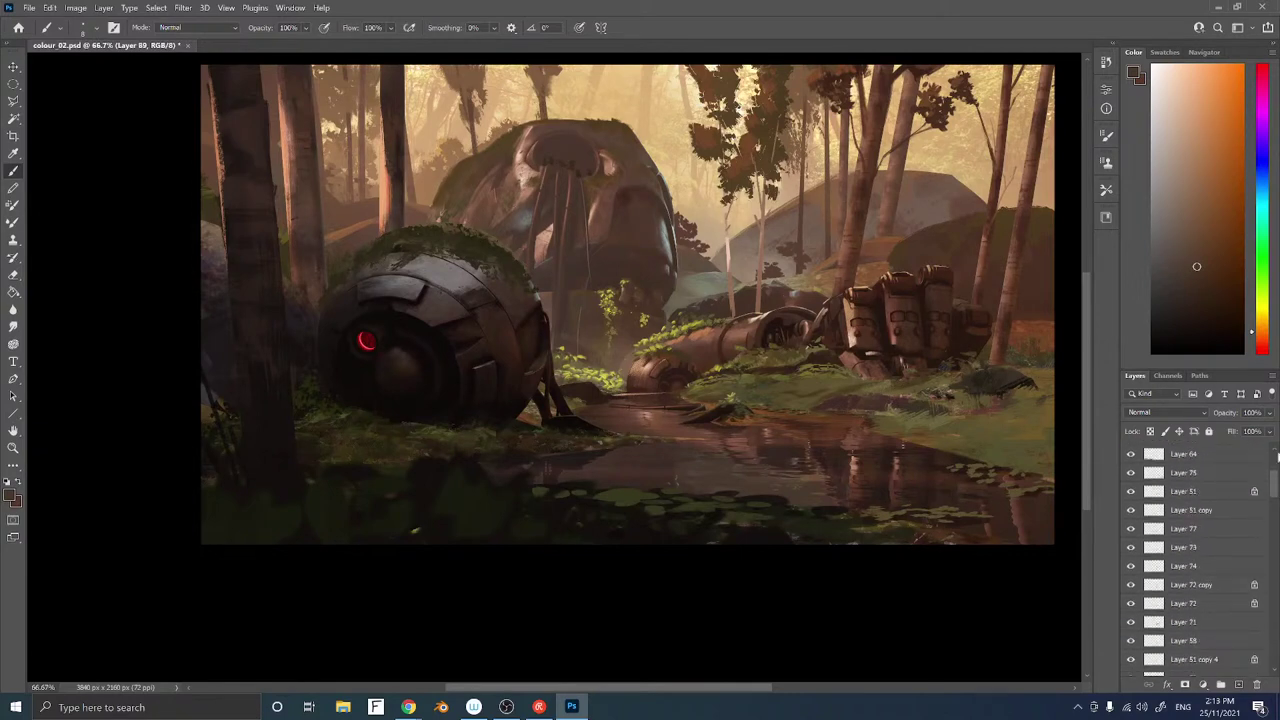
key("ctrl+shift+n")
left_click(560, 260)
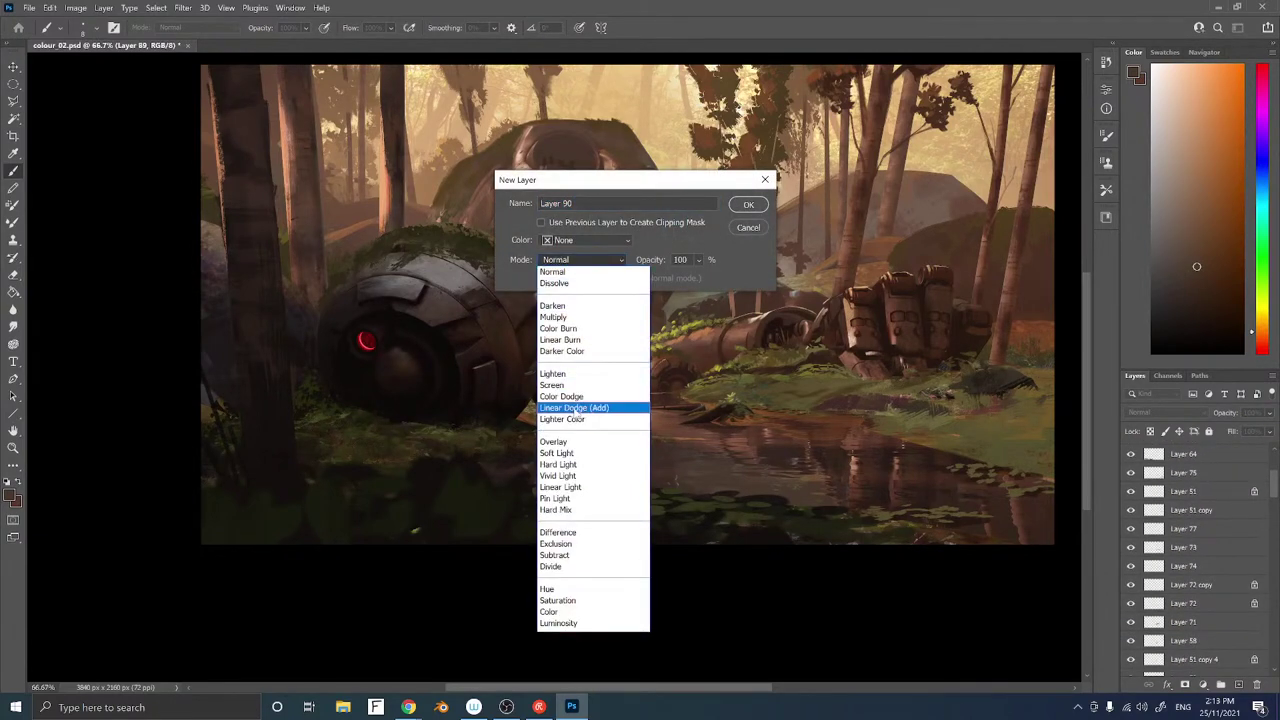
left_click(575, 408)
left_click(748, 205)
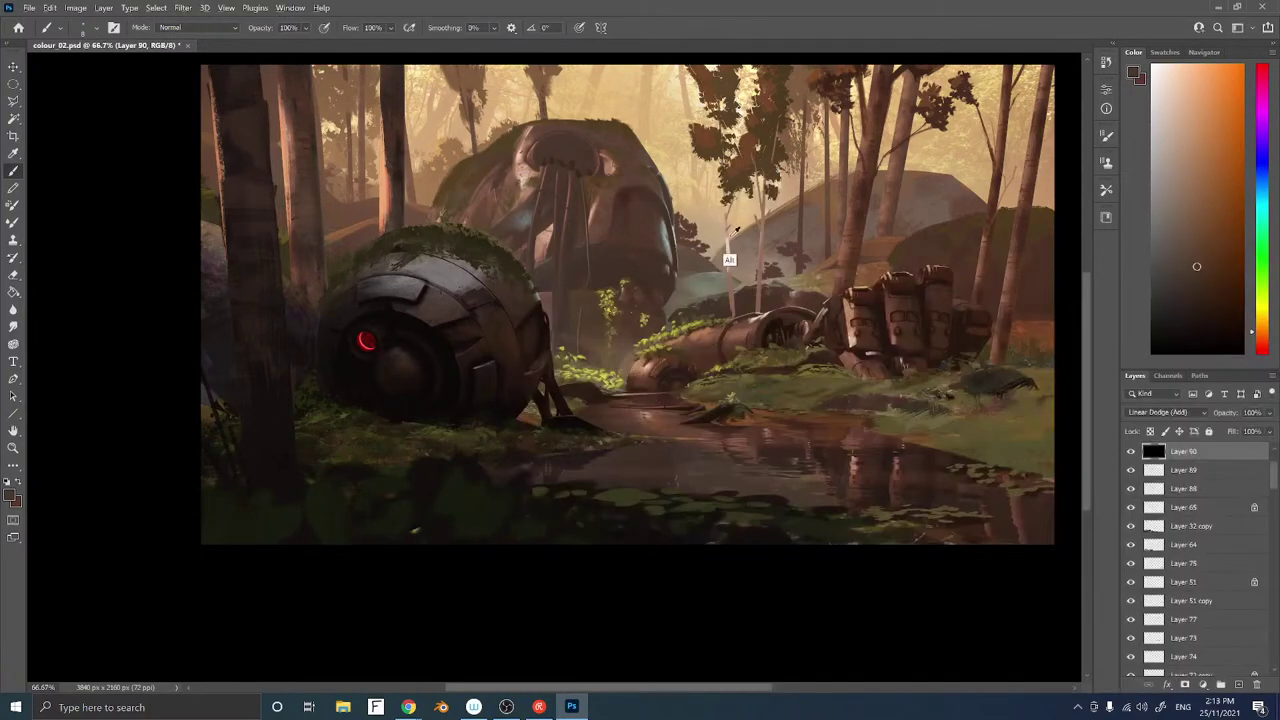
Sample a warm brown from the distant hill and paint a soft glow around the sunlit leaves and the arm's rounded end with a 500 px soft brush
left_click(835, 200, "alt")
mouse_move(592, 364)
left_mouse_down()
mouse_move(578, 336)
mouse_move(592, 335)
mouse_move(621, 397)
mouse_move(646, 359)
mouse_move(584, 355)
left_mouse_up()
key("bracketright")
key("bracketright")
key("bracketright")
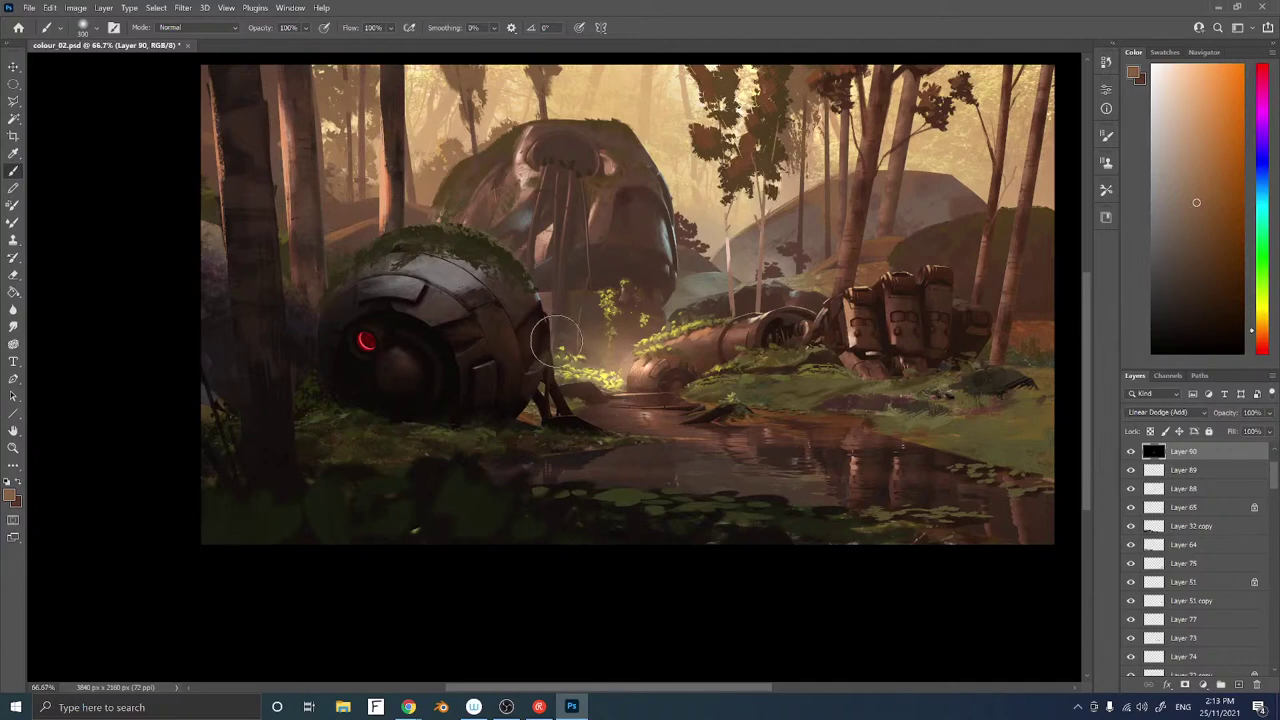
key("]")
key("]")
mouse_move(588, 311)
left_mouse_down()
mouse_move(597, 375)
mouse_move(573, 333)
mouse_move(655, 347)
mouse_move(695, 319)
mouse_move(679, 323)
mouse_move(655, 377)
mouse_move(587, 377)
mouse_move(556, 321)
mouse_move(558, 386)
left_mouse_up()
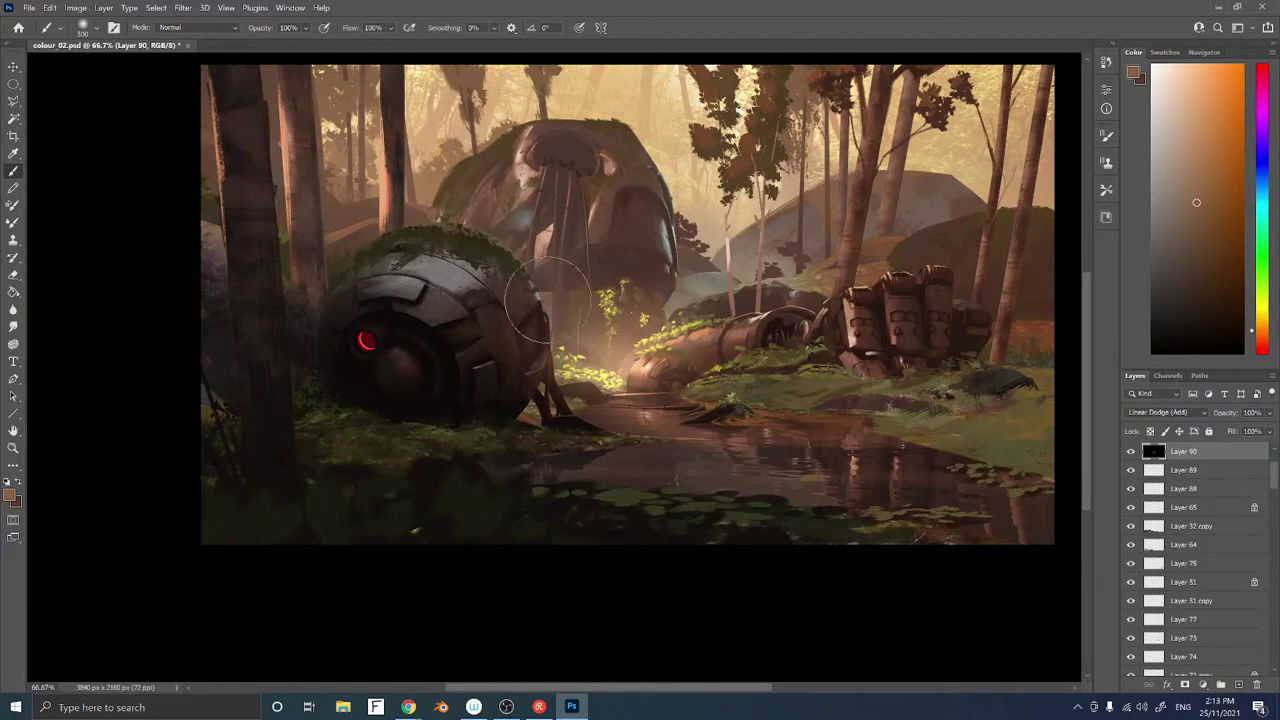
left_click_drag(473, 211, 540, 336)
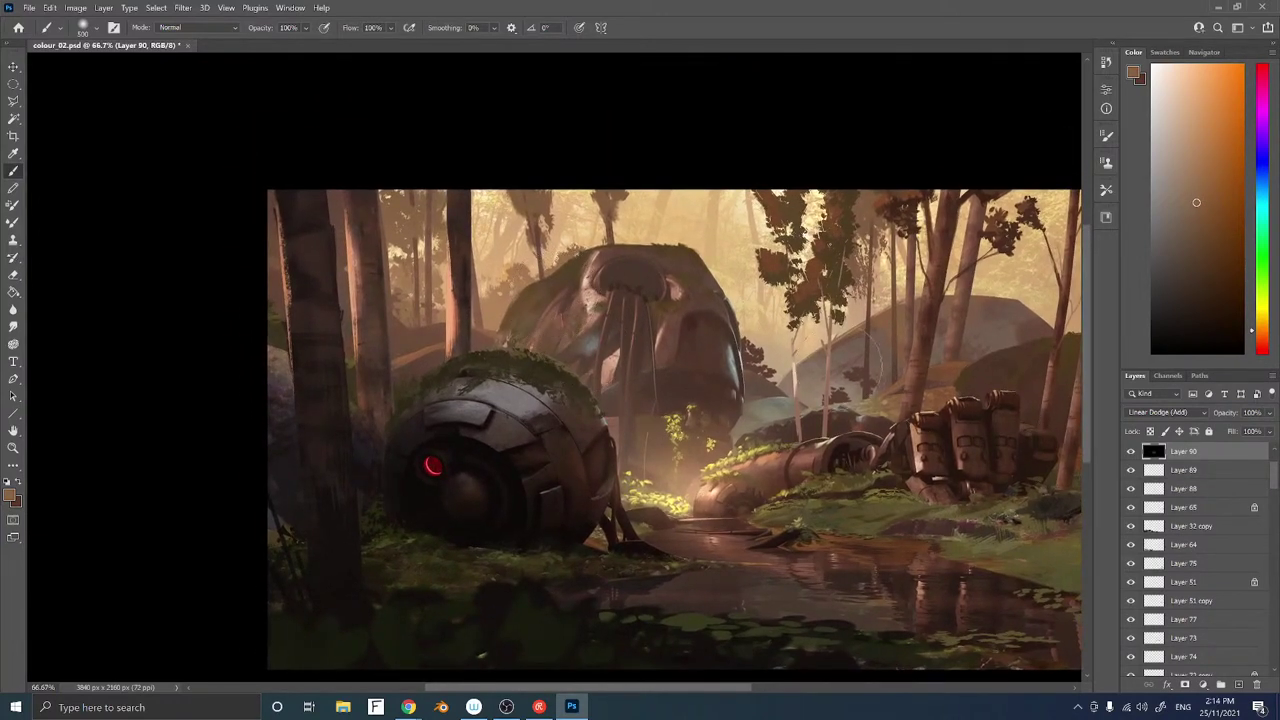
On Layer 89, paint sunlit moss highlights along the large head's top with Sampled Brush #114 2 and bright yellow sampled from the hanging leaves
left_click(1210, 474)
right_click(690, 335)
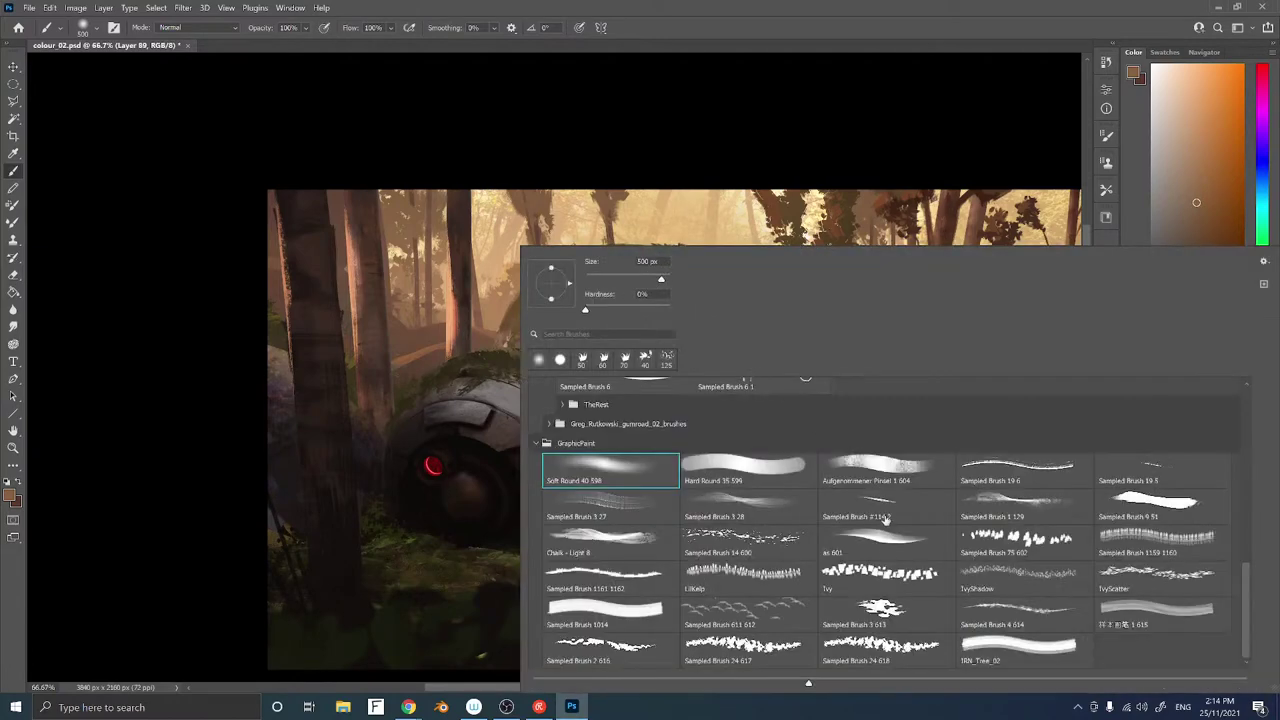
left_click(884, 508)
key("Return")
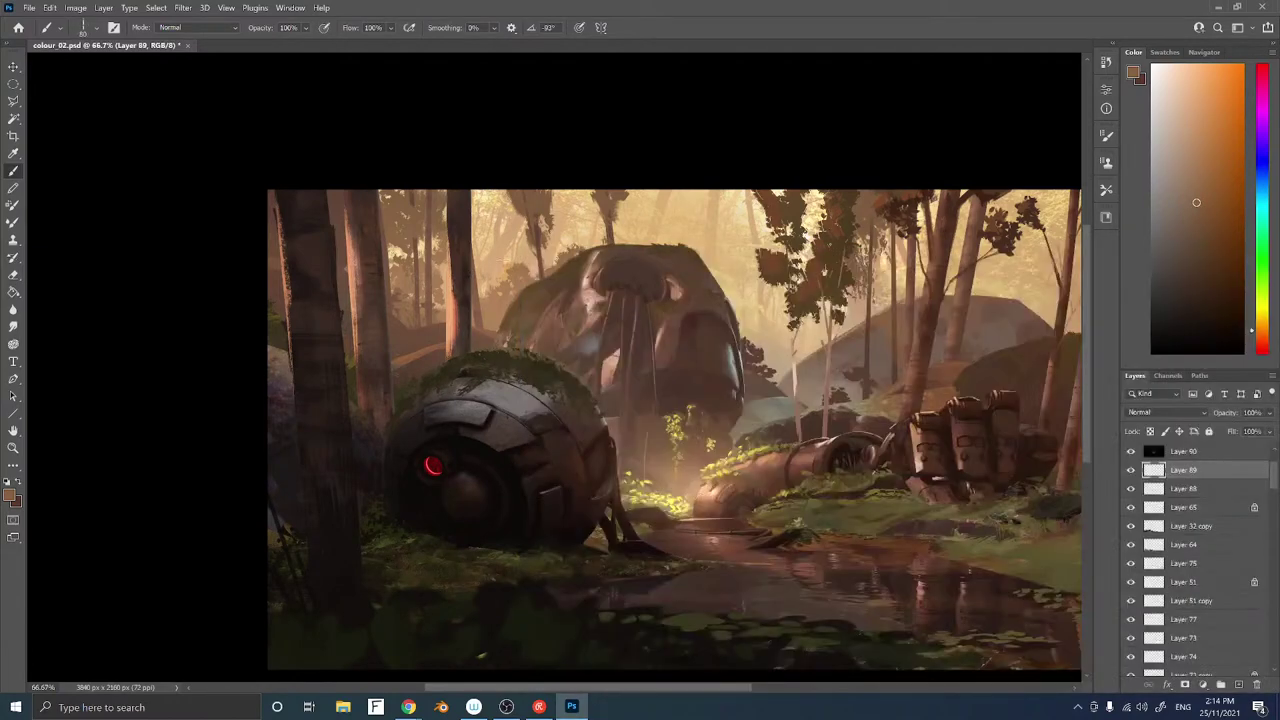
left_click(672, 418, "alt")
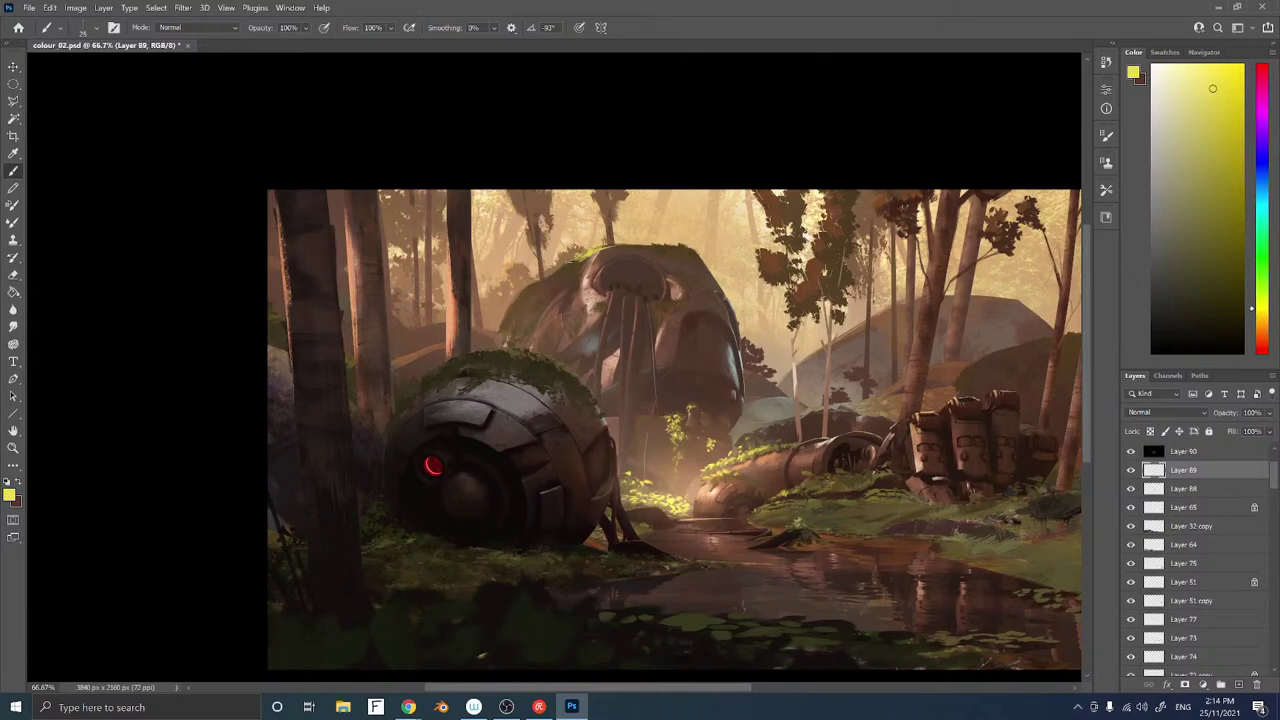
Switch to Sampled Brush 19 5 for finer highlights and shift the paint colour to golden yellow
right_click(895, 387)
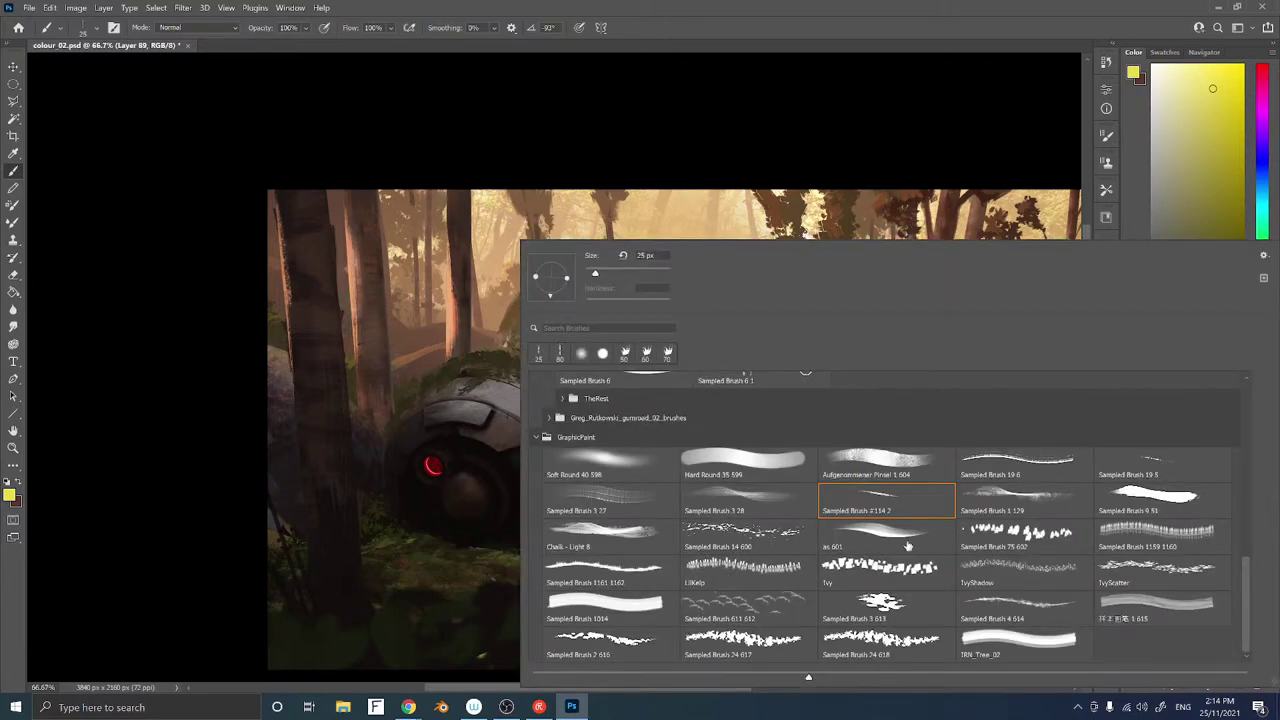
left_click(1138, 467)
left_click(808, 135)
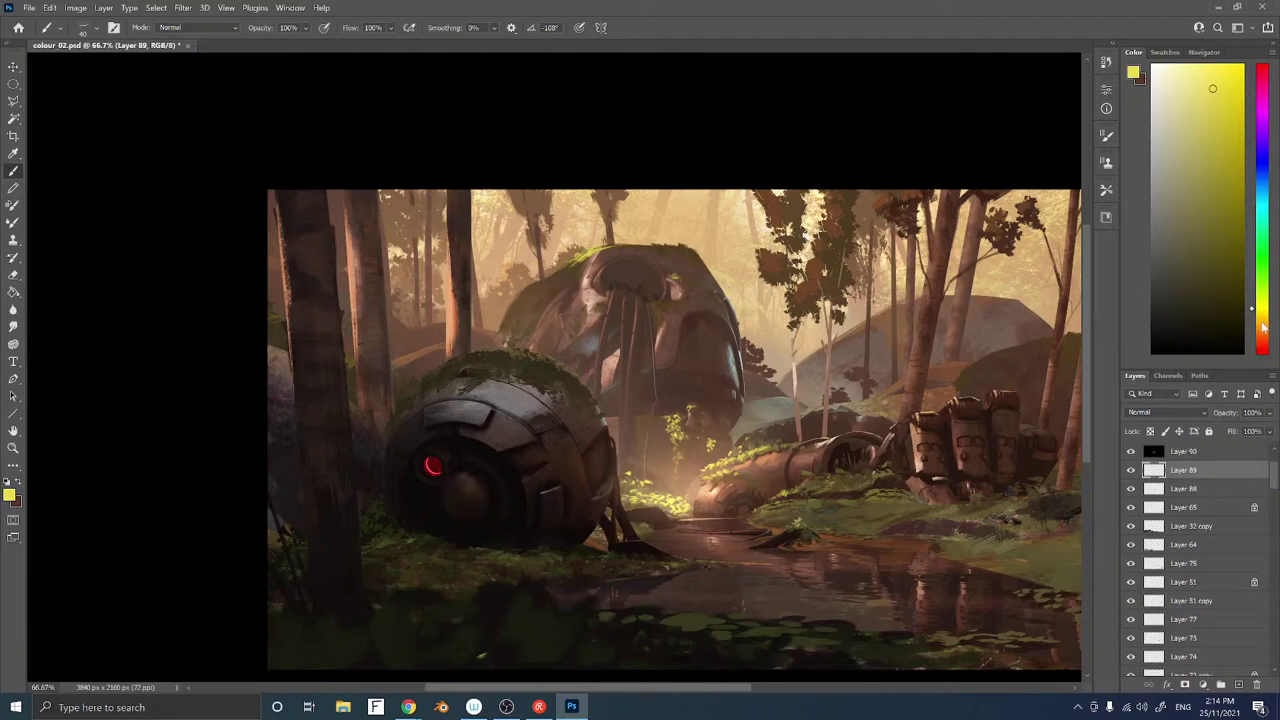
left_click(1263, 317)
left_click(1223, 97)
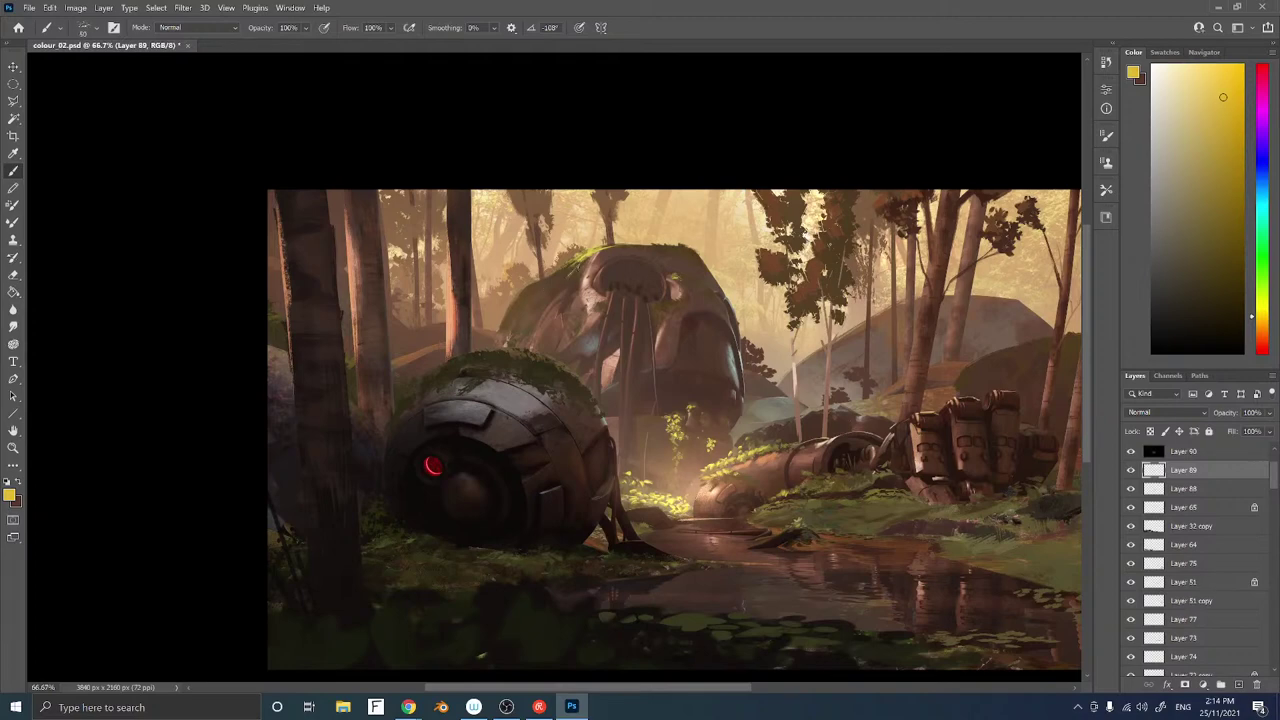
Switch to a smaller Sampled Brush 3 28 and sample dark olive brown from the large head's mossy side
right_click(581, 313)
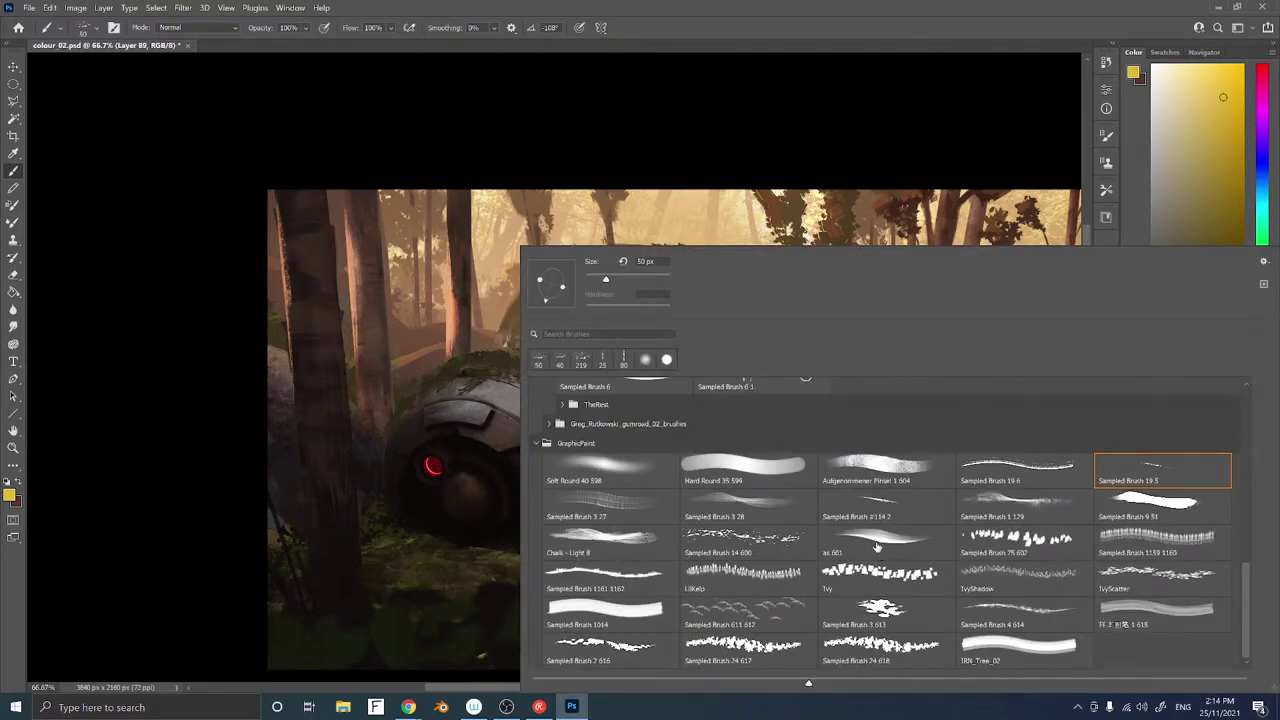
left_click(738, 505)
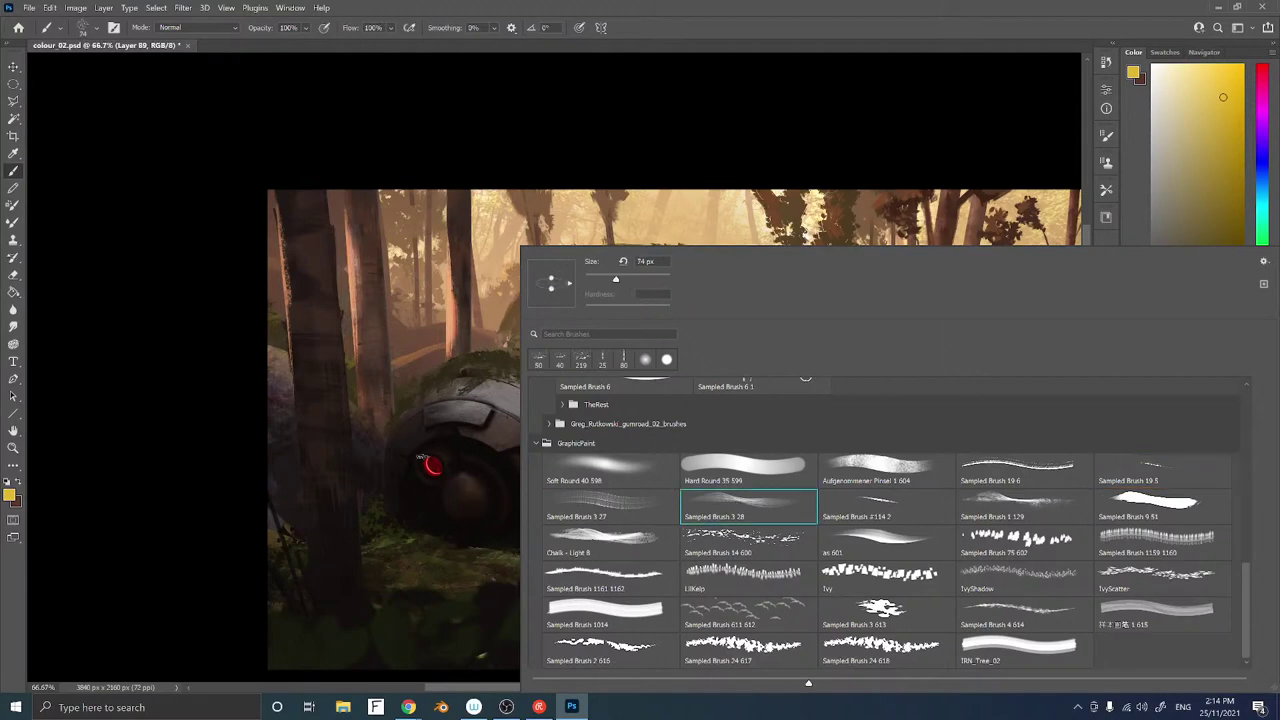
key("Return")
key("bracketleft")
key("bracketleft")
key("bracketleft")
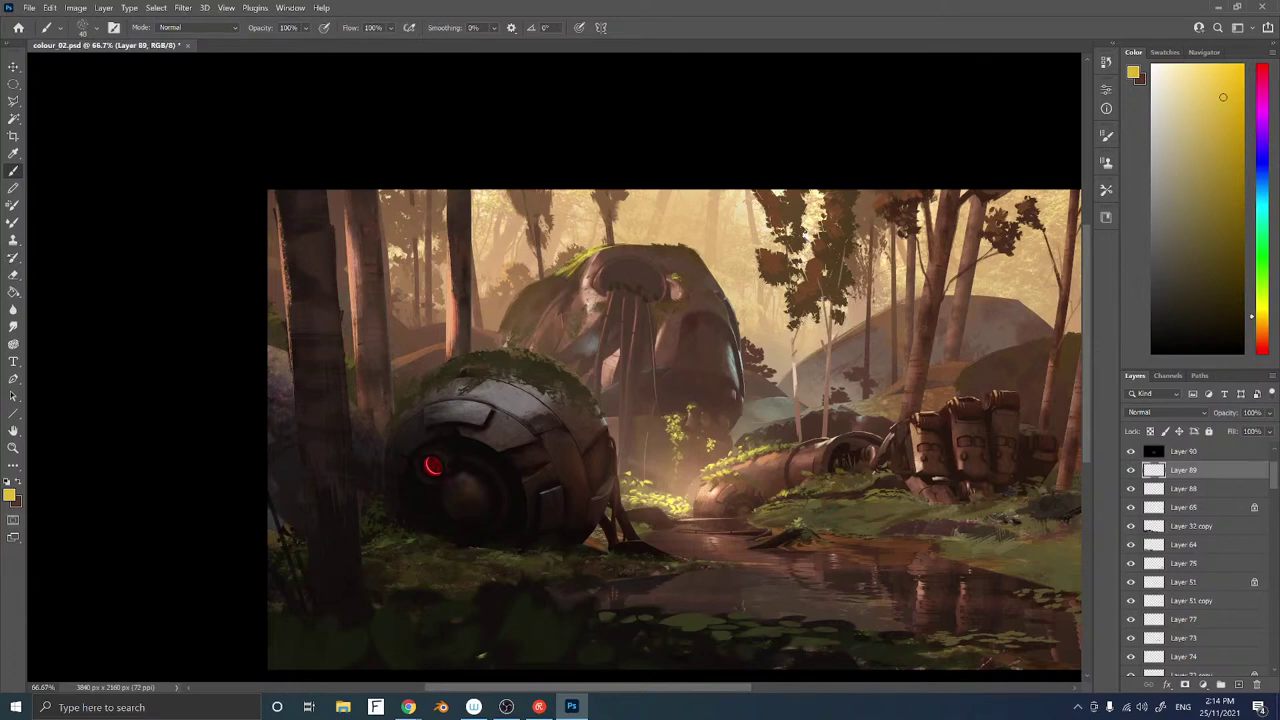
left_click(560, 300, "alt")
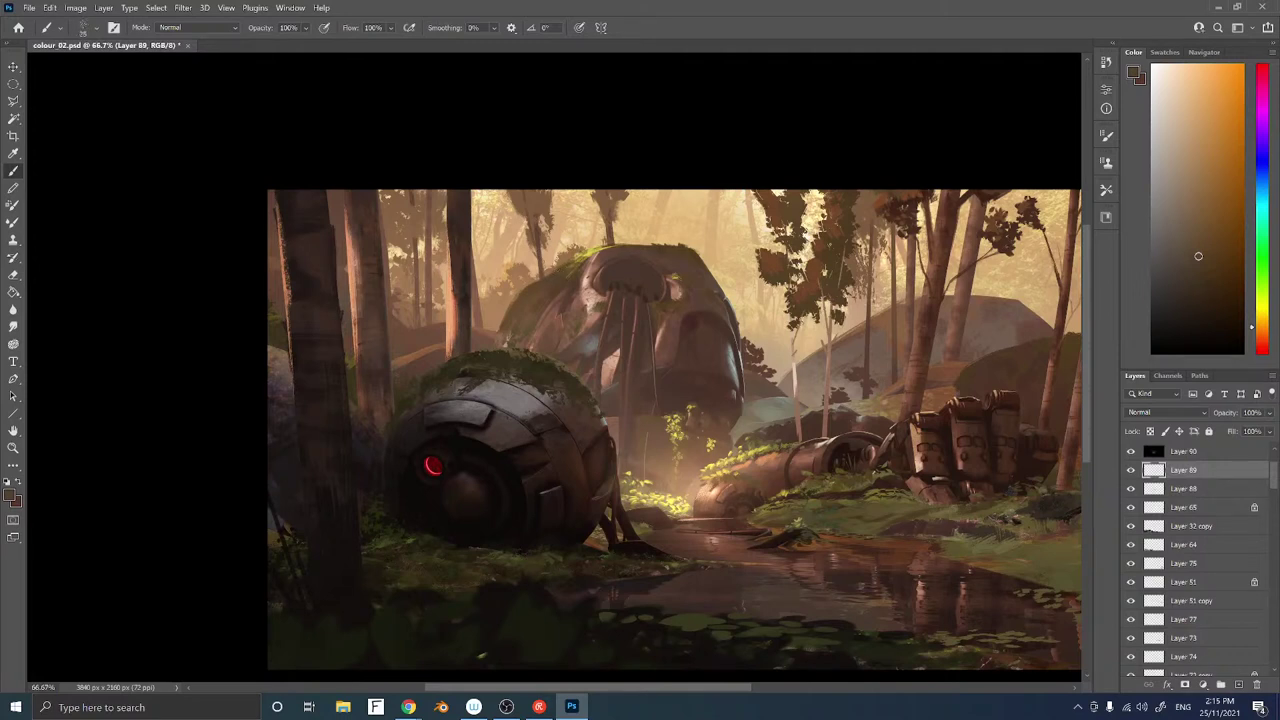
Select Layer 41 copy from the layers beneath the large head's opening and hide it
right_click(640, 300, "ctrl")
left_click(645, 295)
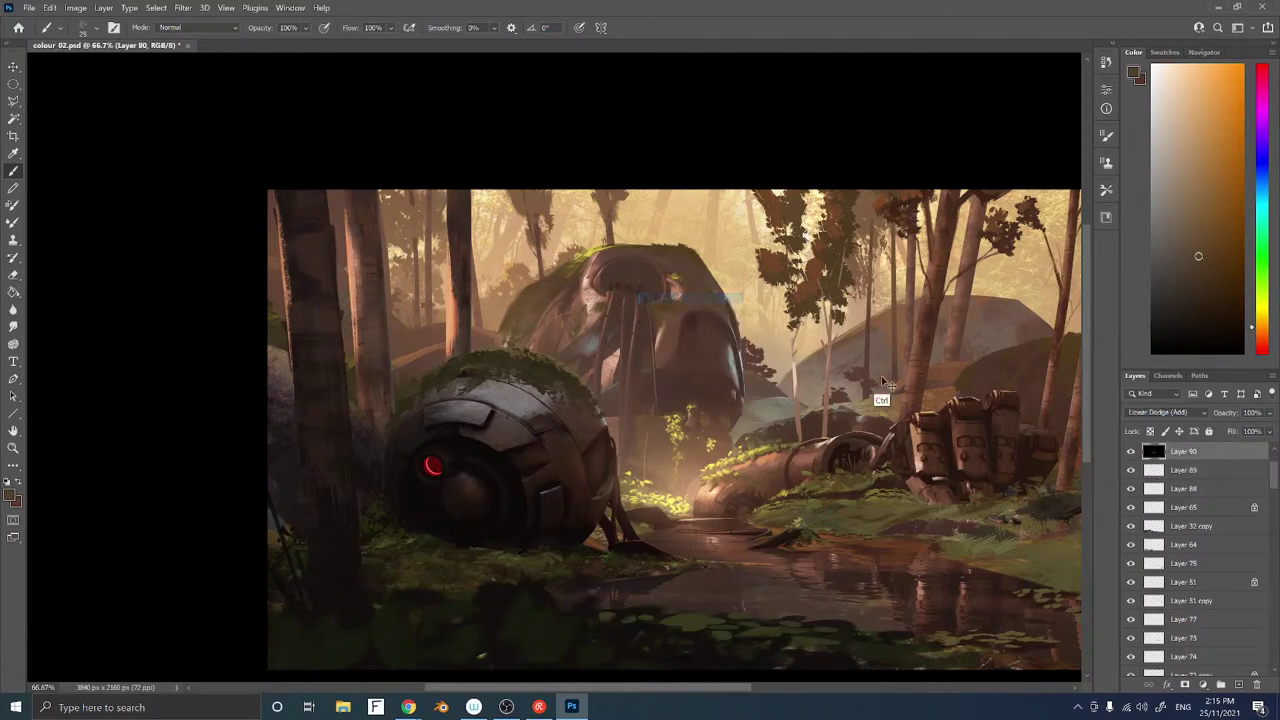
right_click(640, 295, "ctrl")
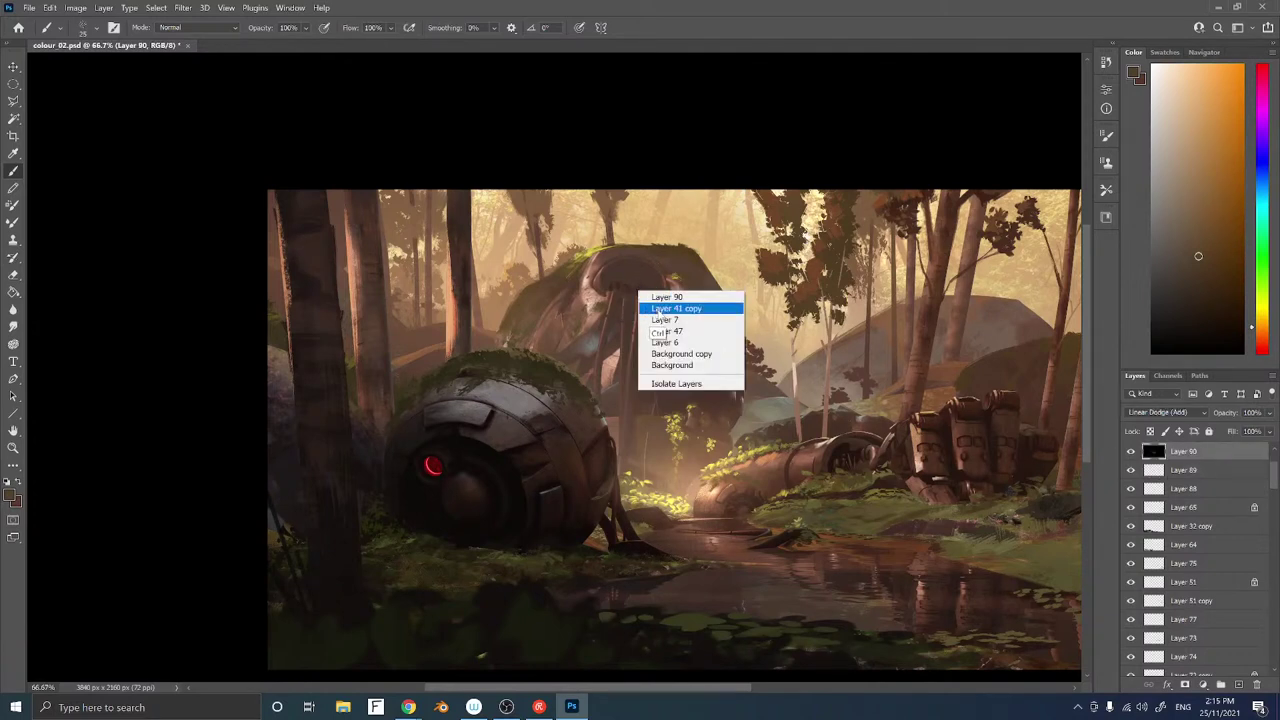
left_click(660, 313)
left_click(1131, 667)
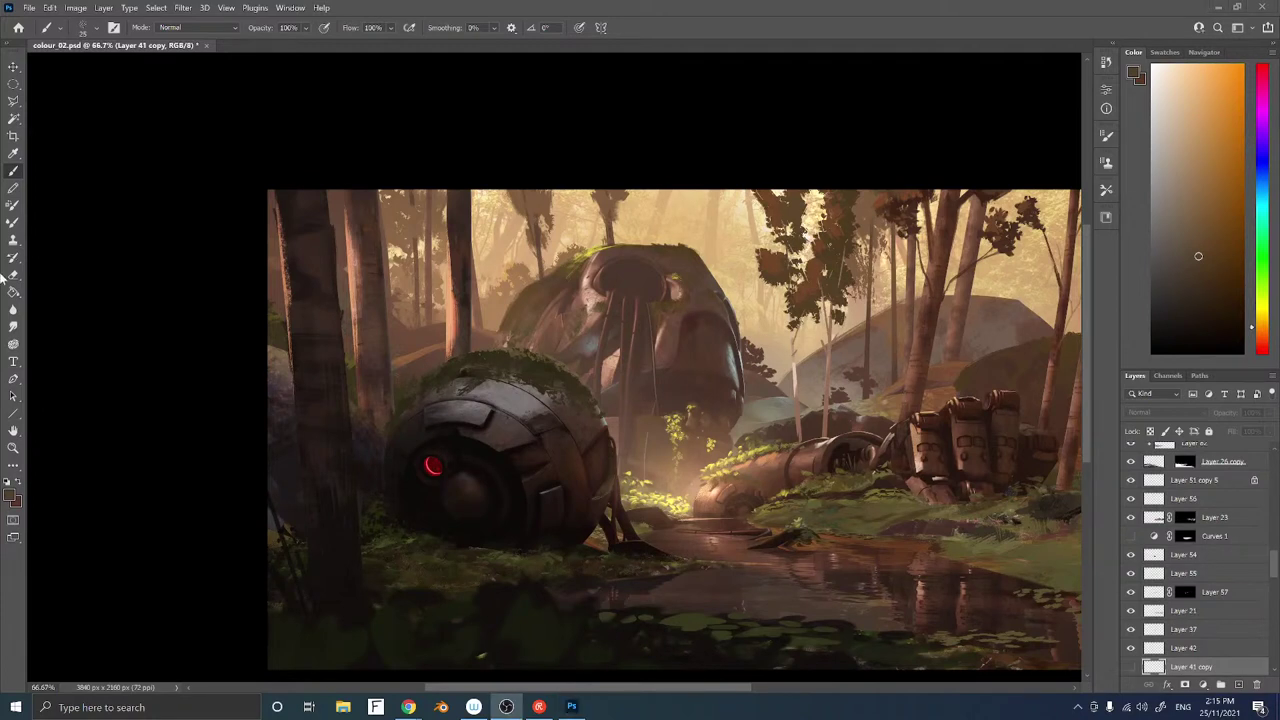
Switch to the Ivy brush and make Layer 89 the painting layer in place of the hidden Layer 41 copy
left_click(580, 260)
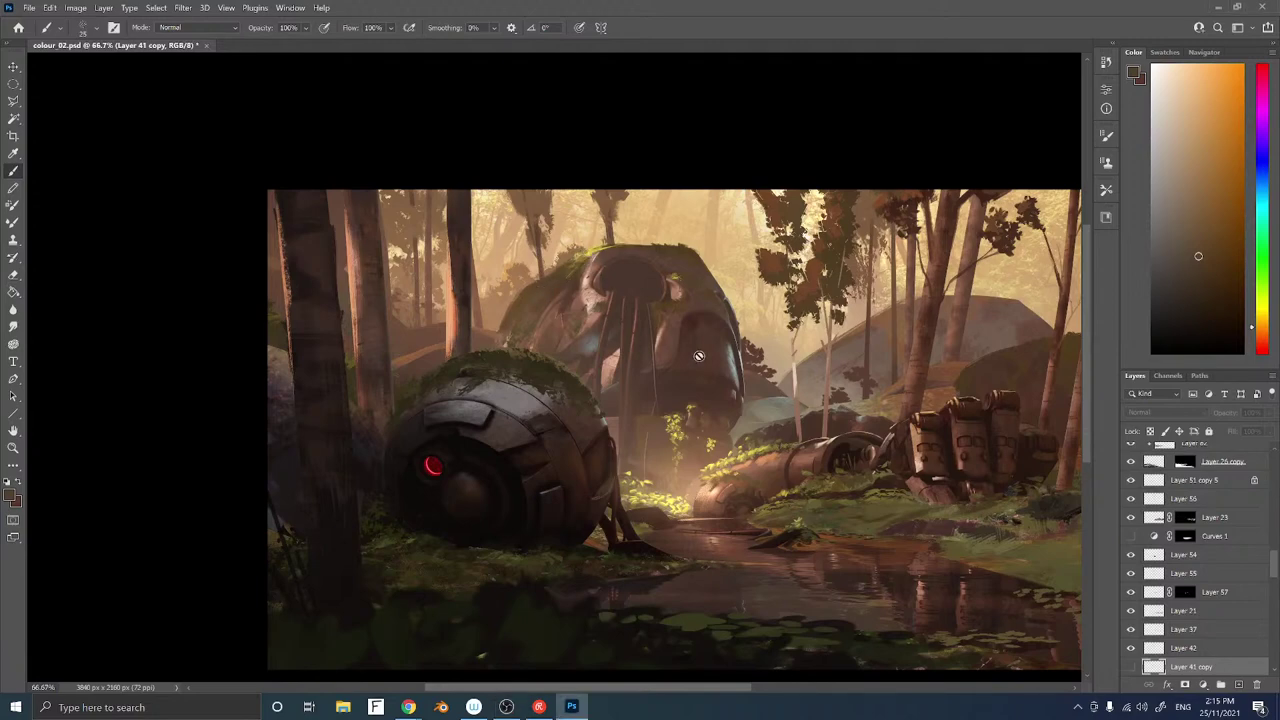
right_click(621, 263)
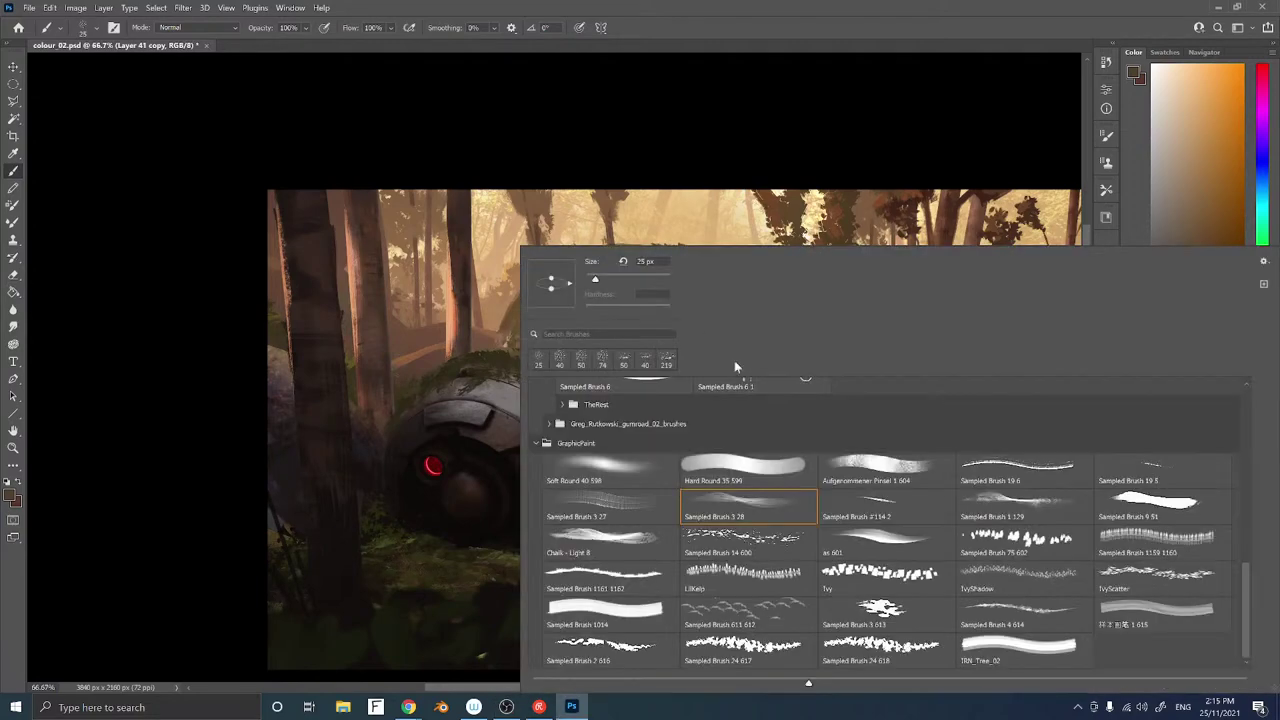
left_click(880, 580)
left_click(516, 383)
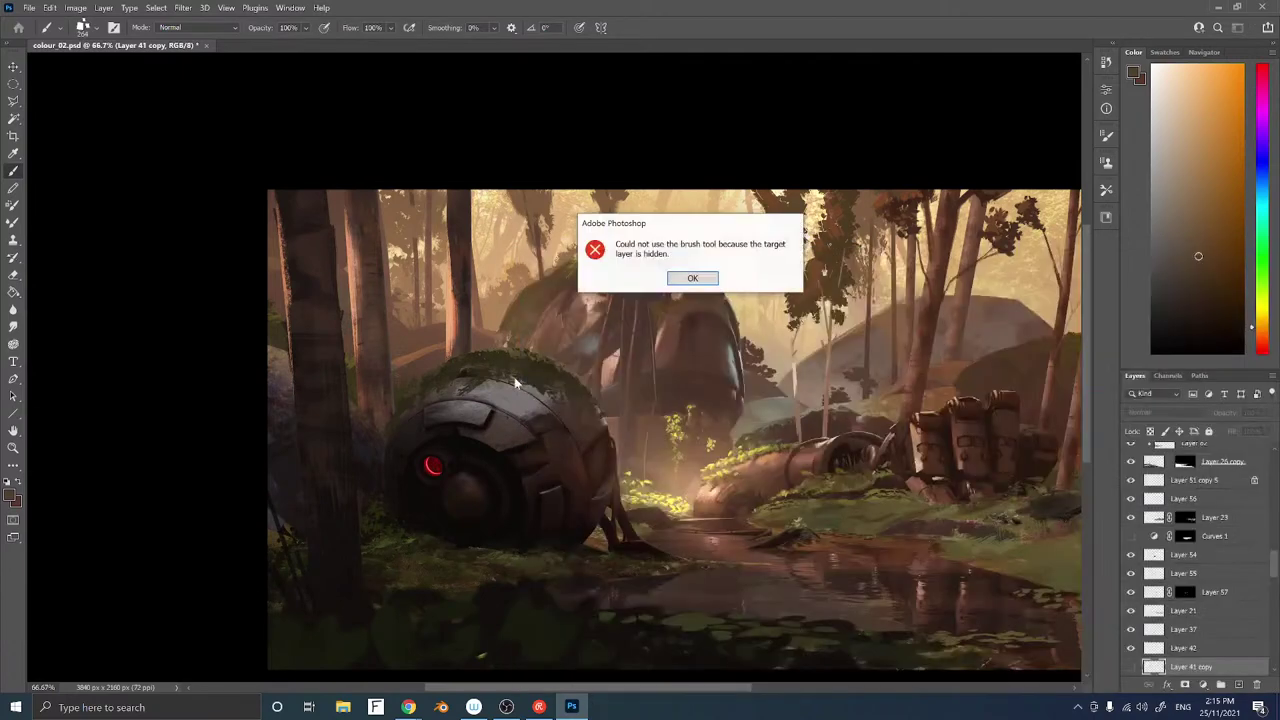
key("Return")
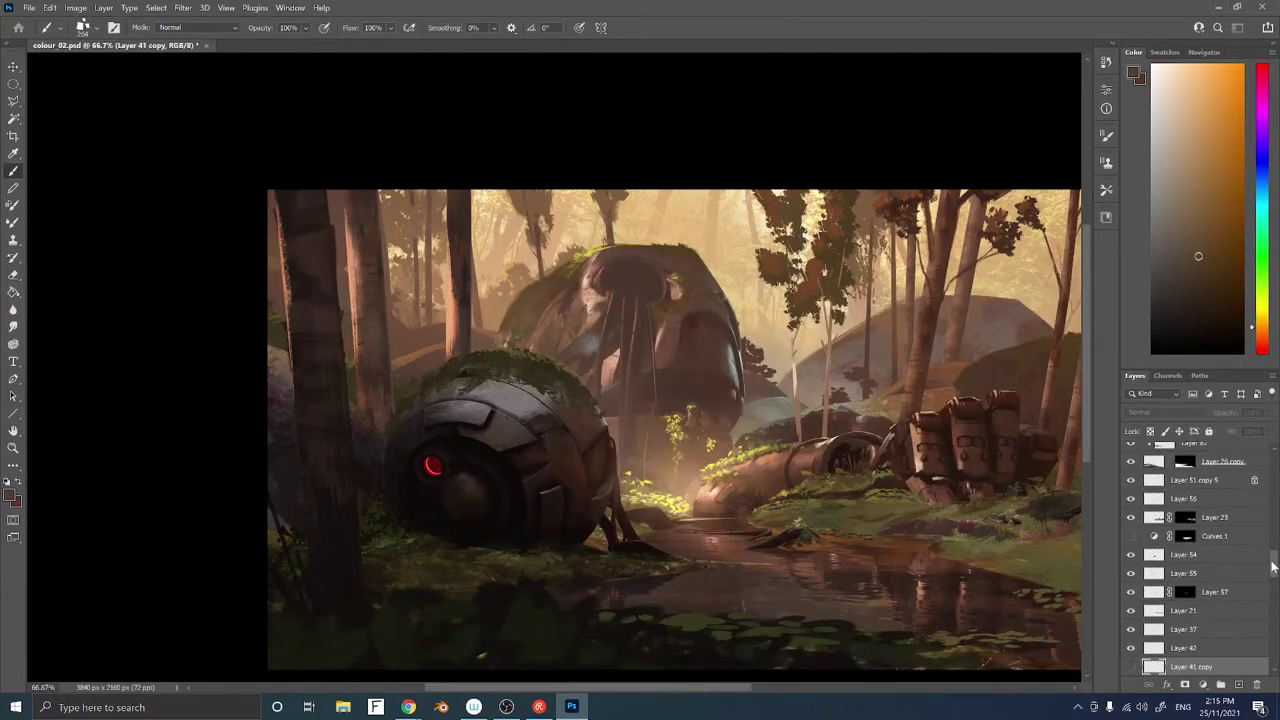
left_click_drag(1272, 567, 1272, 462)
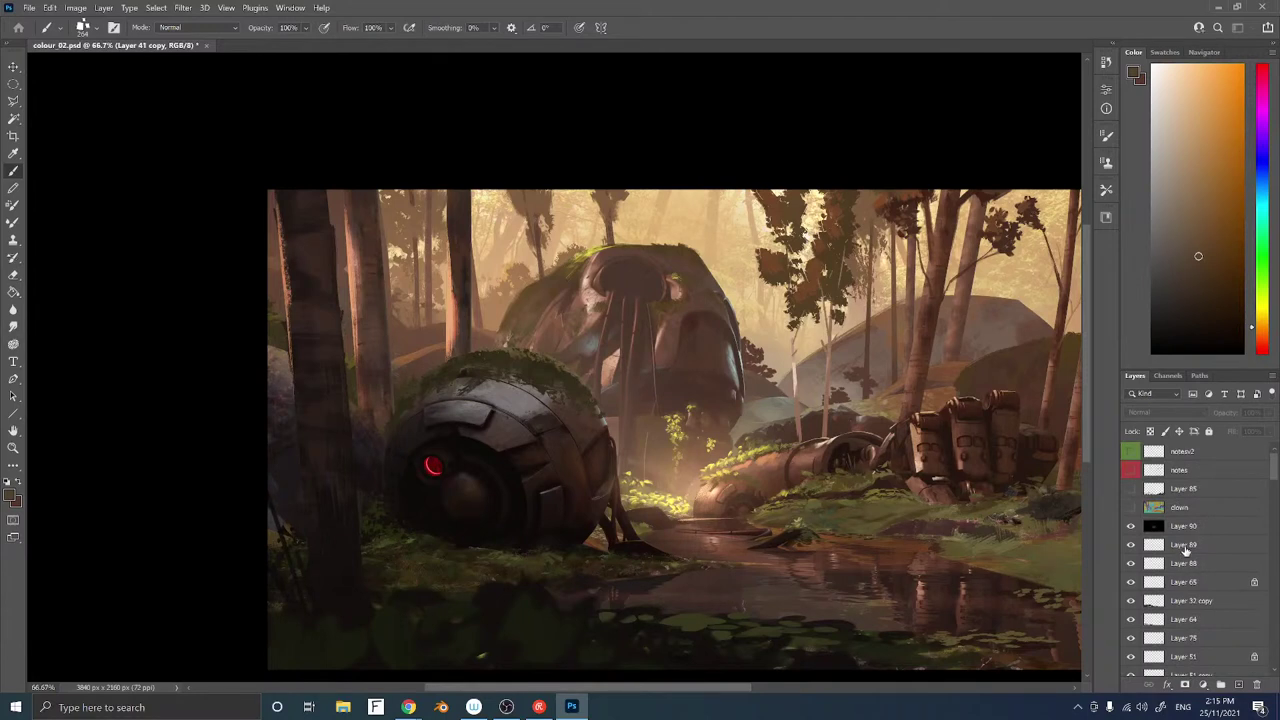
left_click(1185, 546)
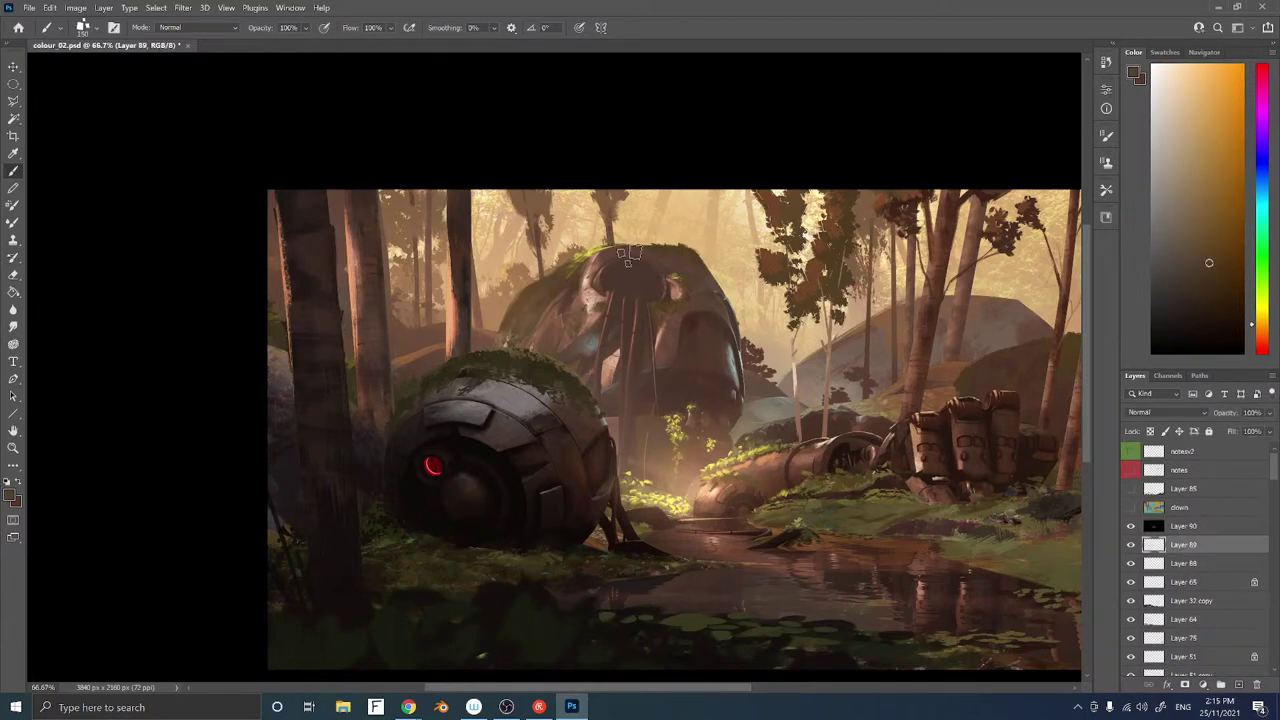
Shrink the Ivy brush and paint mossy leaves over the large head's top in colours sampled from its mossy side
key("bracketleft")
key("bracketleft")
key("bracketleft")
key("bracketleft")
key("bracketleft")
key("bracketleft")
key("bracketleft")
left_click(578, 285, "alt")
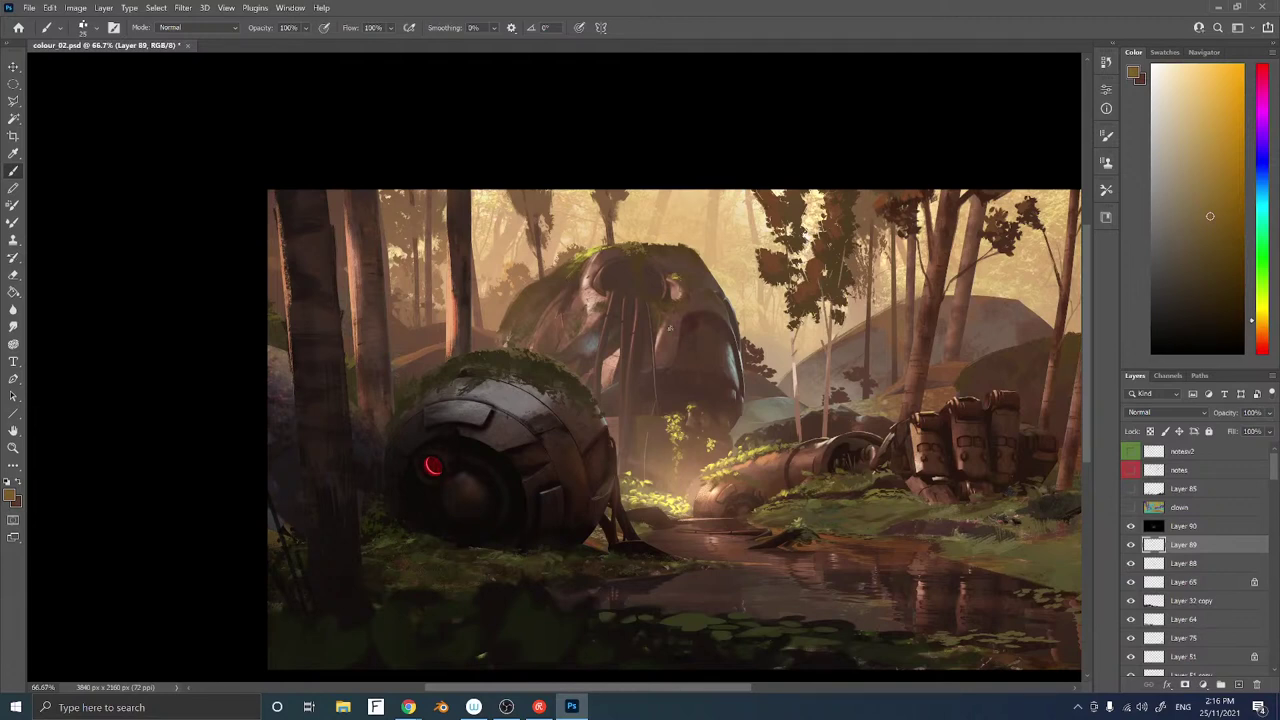
On Layer 8, outline the tree trunk behind the round robot head with the Polygonal Lasso and erase that part
left_click_drag(503, 345, 503, 320)
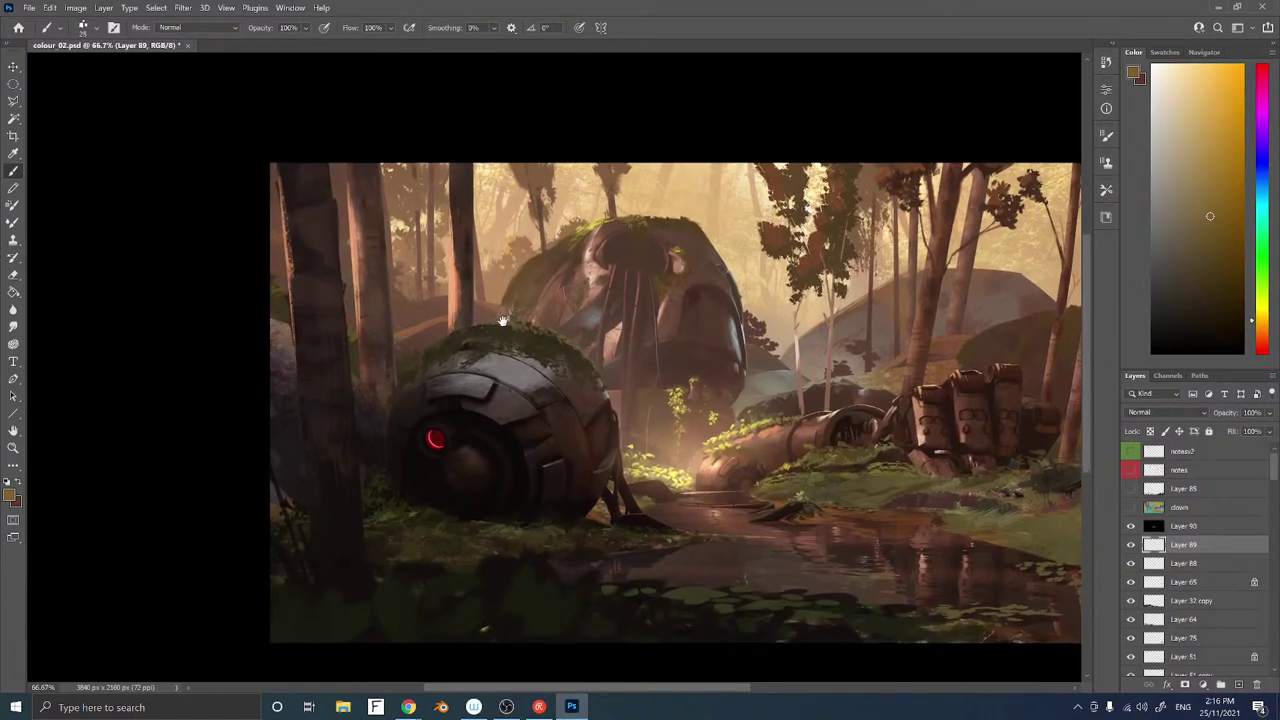
right_click(466, 252, "ctrl")
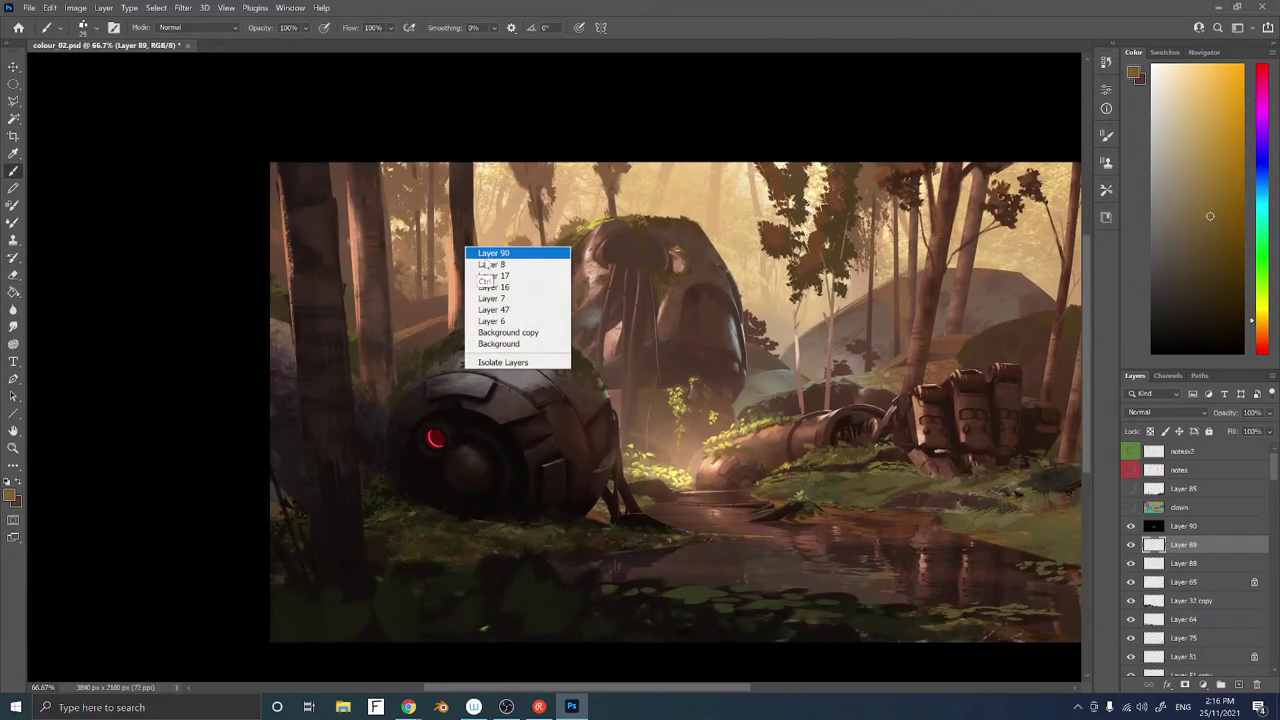
left_click(492, 264)
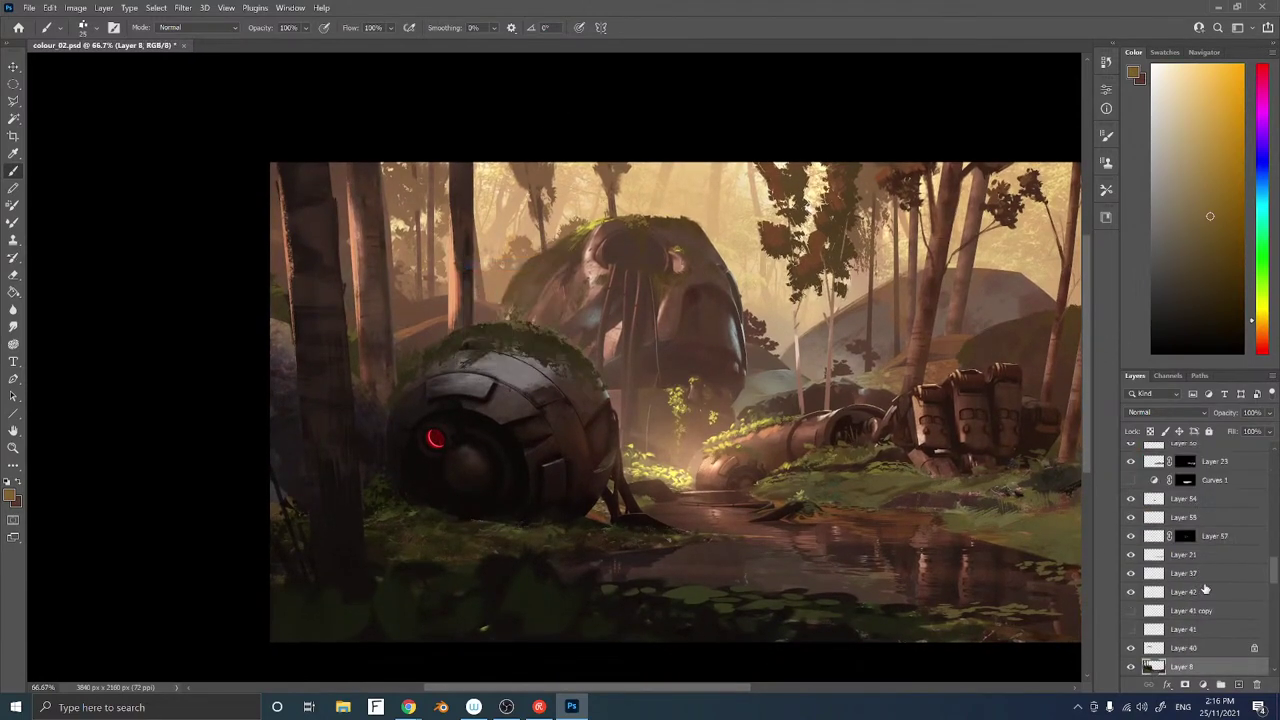
left_click(1134, 667)
key("l")
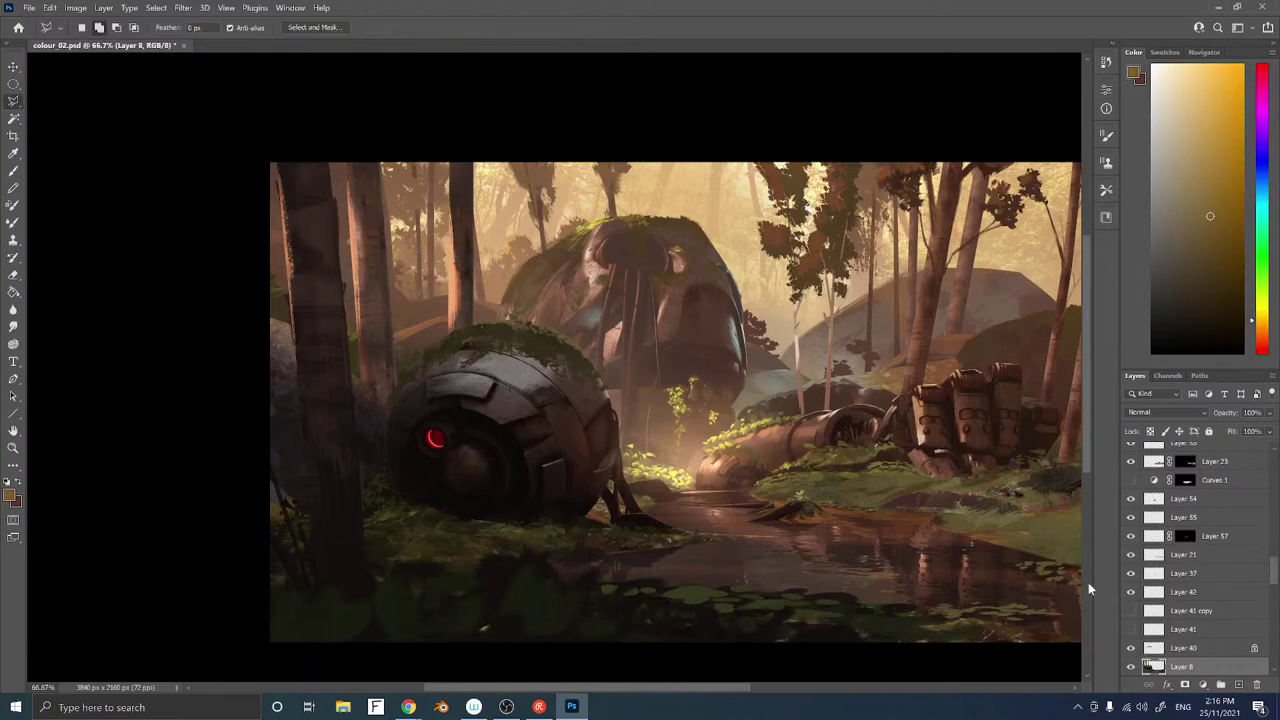
left_click(480, 156)
left_click(488, 328)
left_click(479, 156)
key("ctrl+d")
Isolate Layer 7 to check it, then outline the same tree trunk and erase it from this layer
right_click(466, 290, "ctrl")
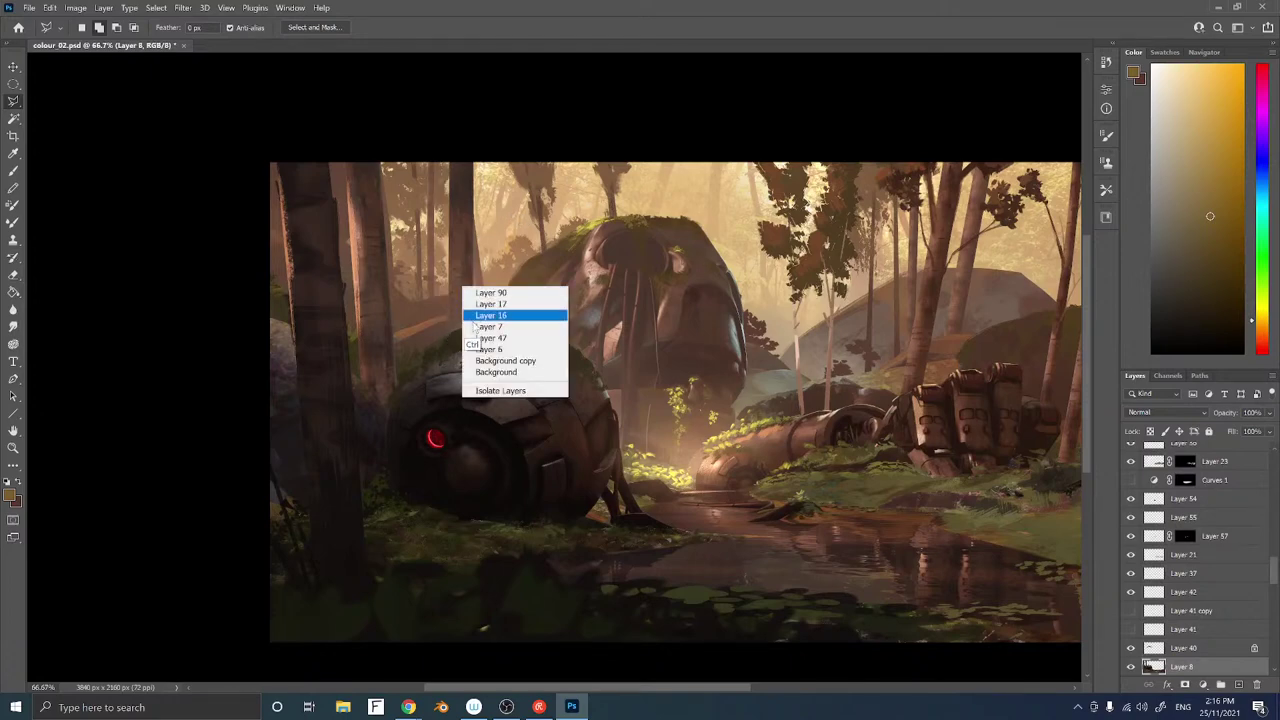
left_click(490, 326)
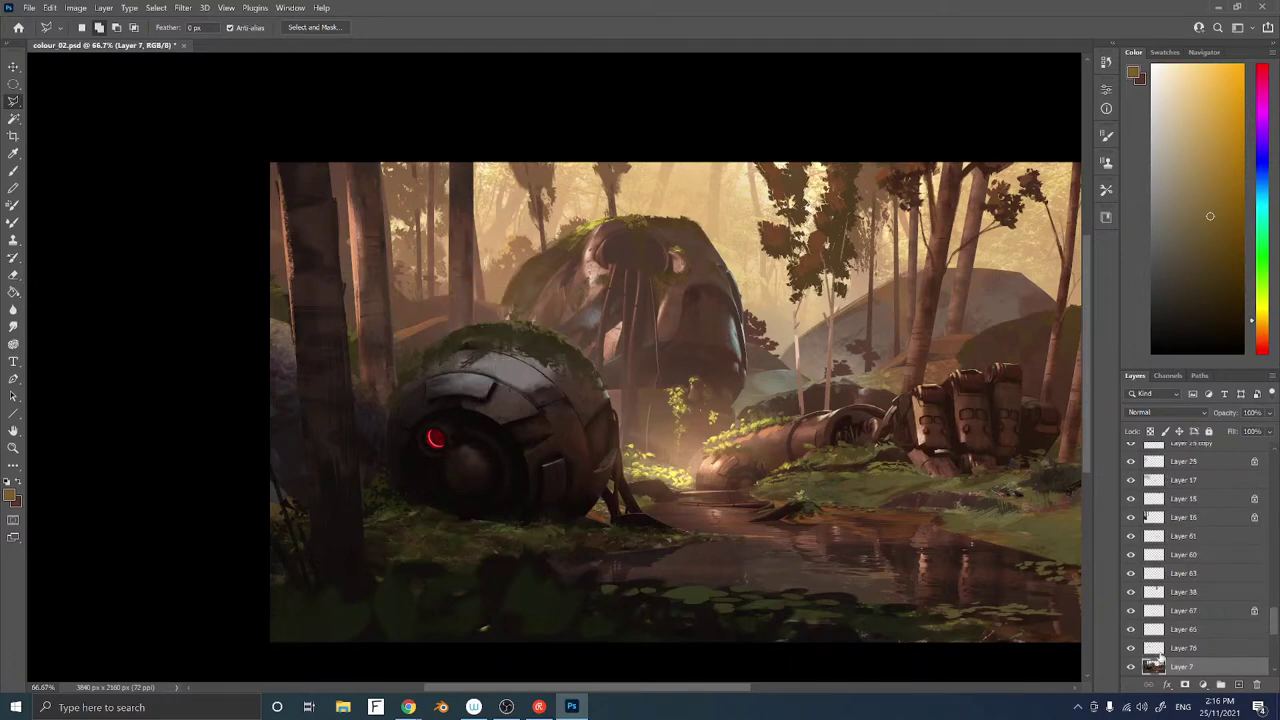
left_click(1130, 667, "alt")
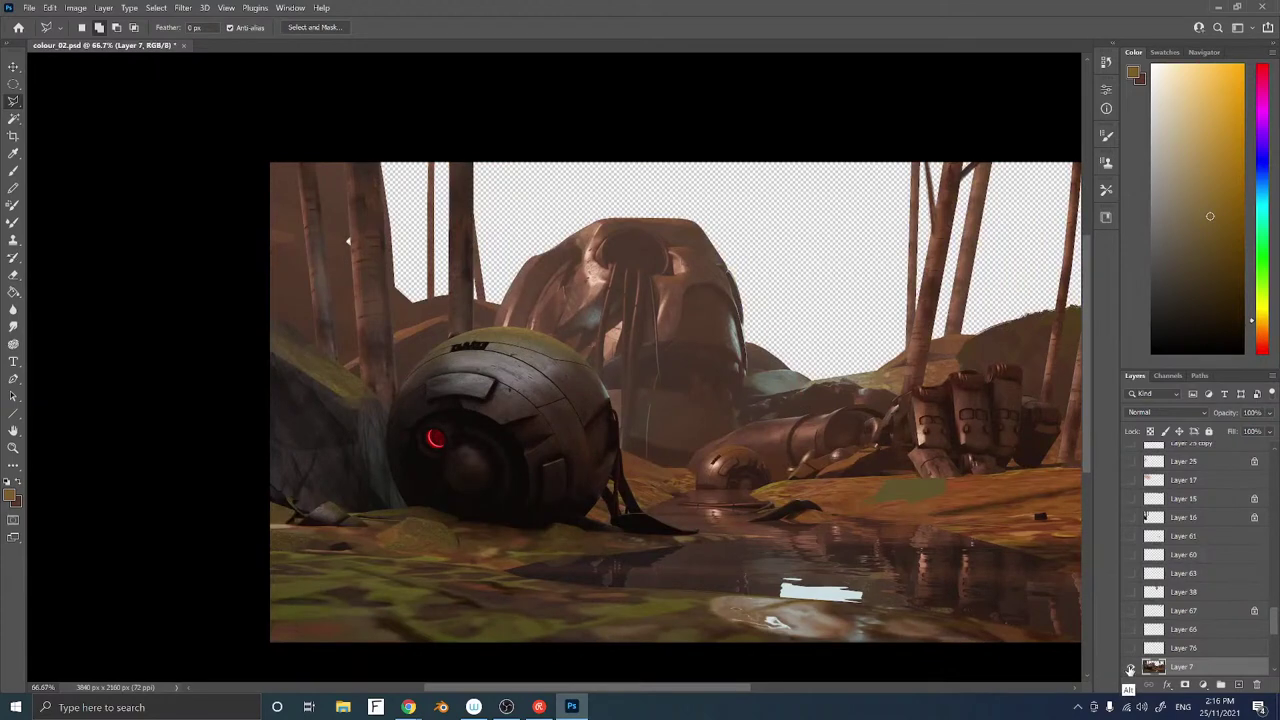
left_click(1130, 667, "alt")
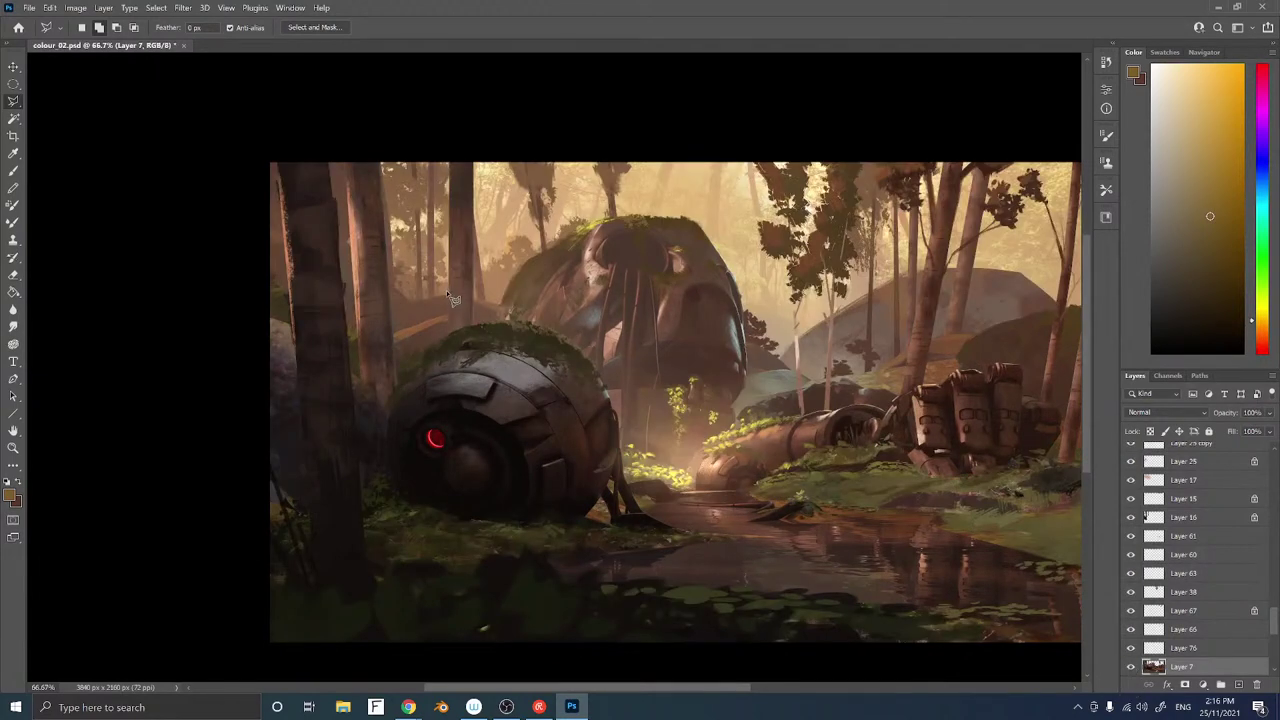
left_click(476, 298)
left_click(483, 143)
left_click(447, 148, "ctrl")
key("ctrl+d")
Select Layer 6 and draw a polygonal selection around the trunk above the round head, extending past the canvas top
right_click(460, 252, "ctrl")
left_click(475, 300)
left_click(447, 297)
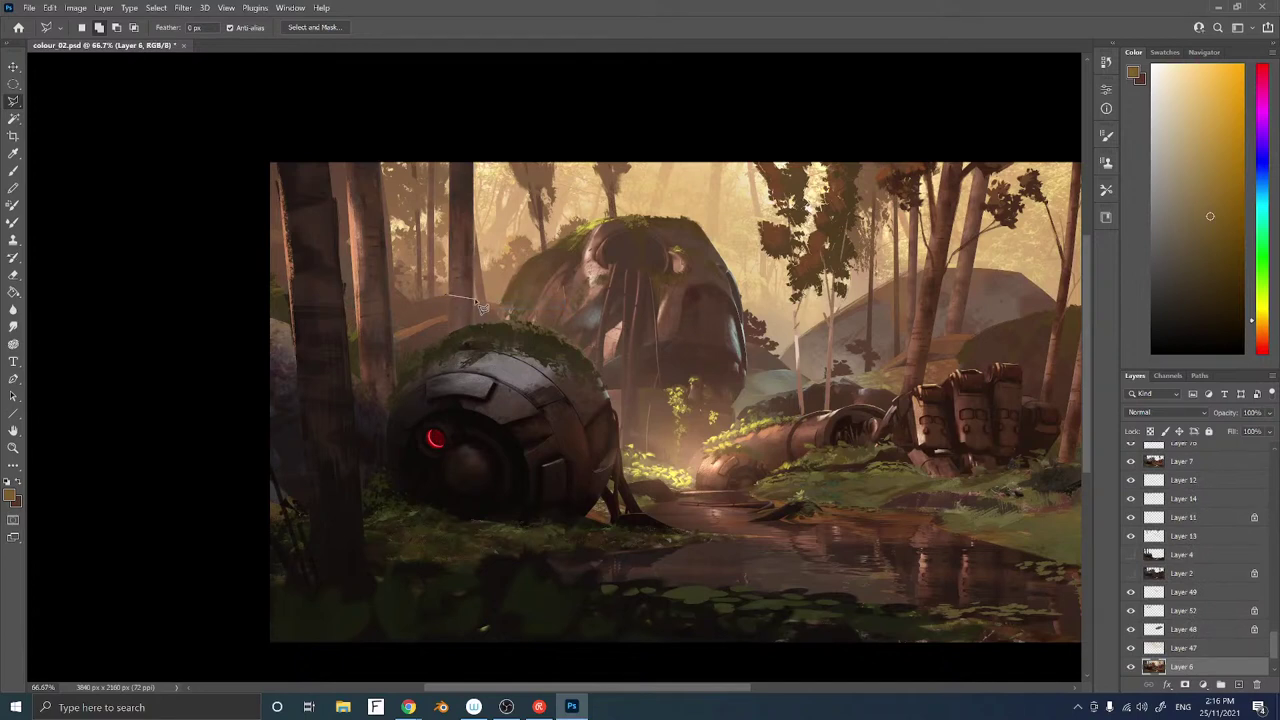
left_click(475, 298)
left_click(467, 131)
left_click(437, 148)
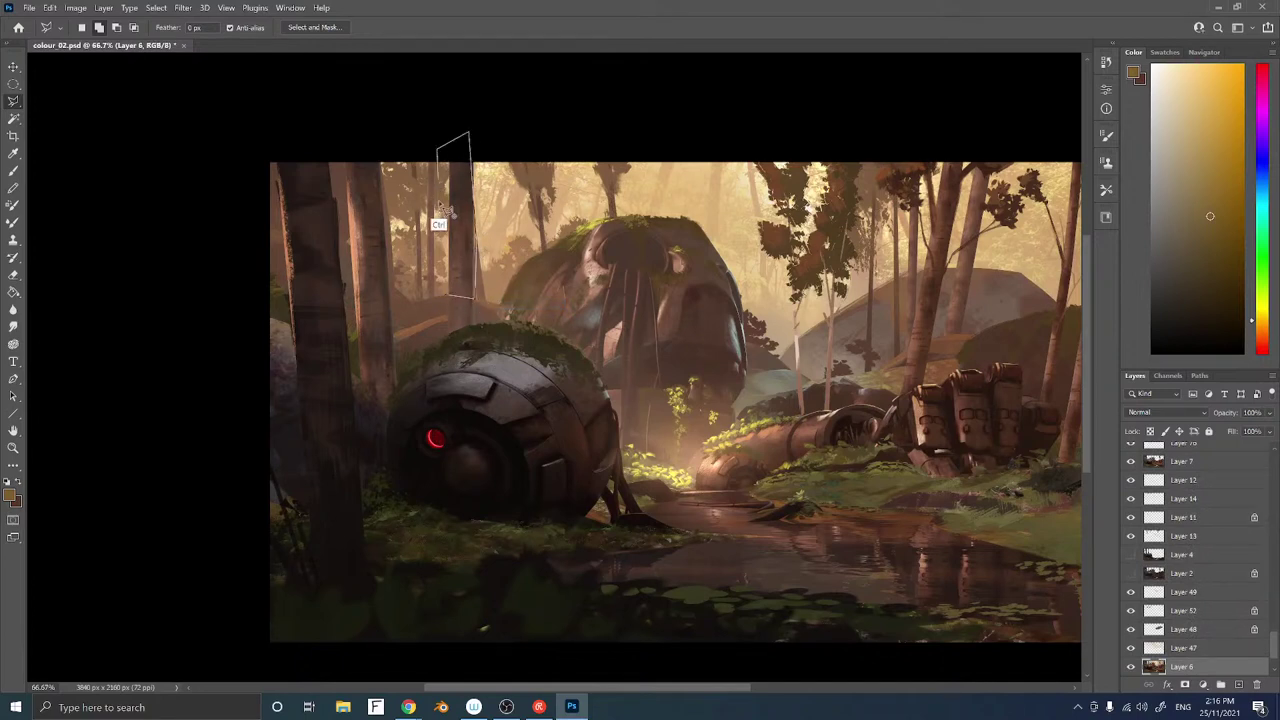
left_click(441, 207, "ctrl")
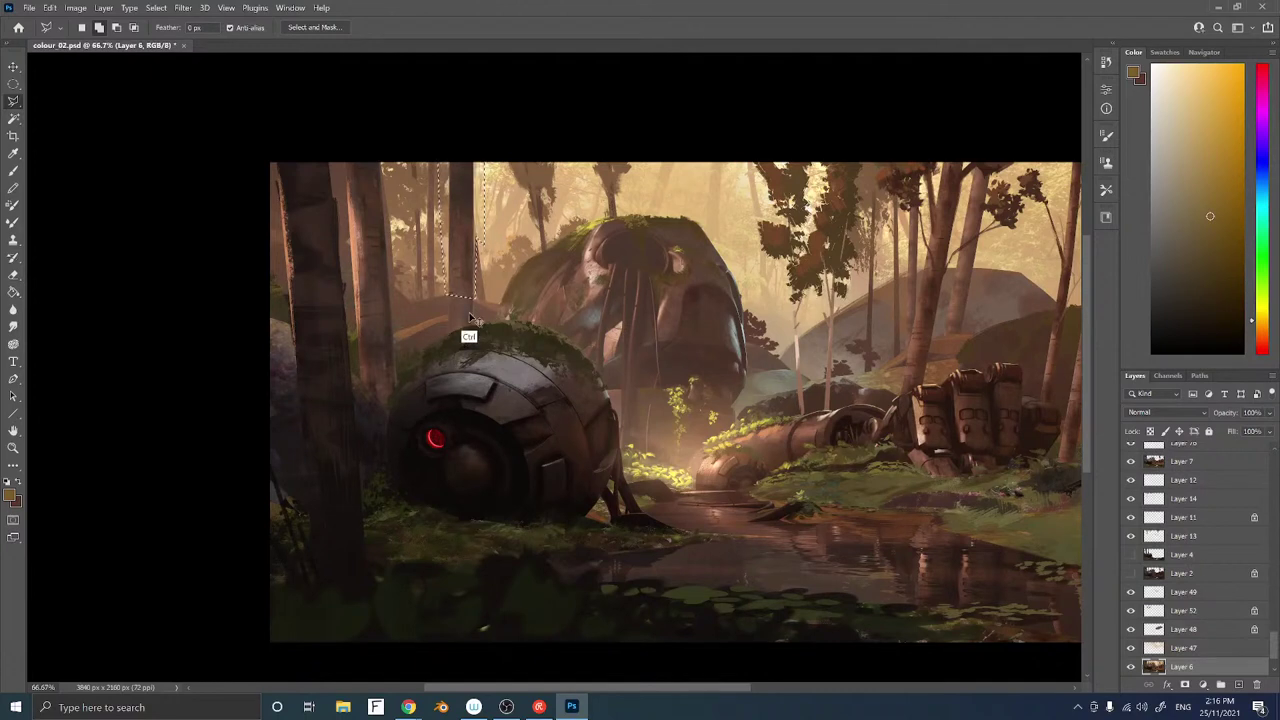
Erase the outlined trunk from Layer 16, comparing the painting with and without it
right_click(458, 249, "ctrl")
left_click(490, 259)
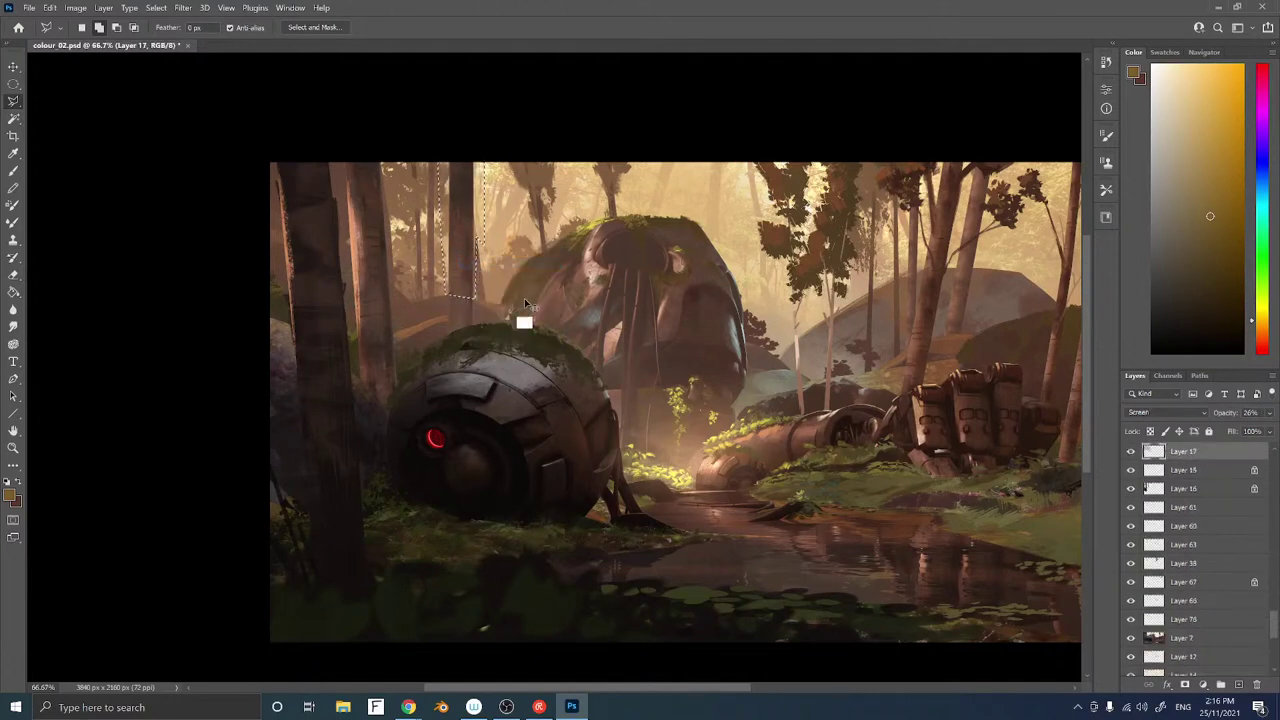
right_click(461, 232, "ctrl")
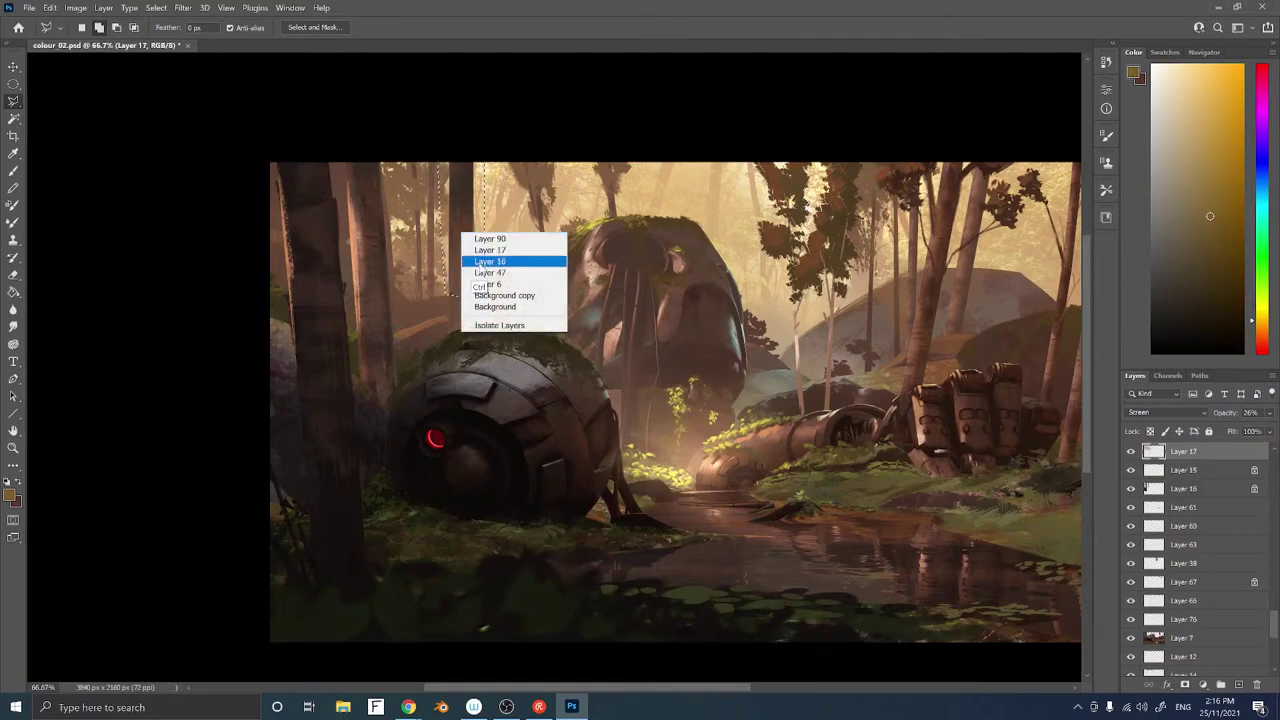
left_click(485, 257)
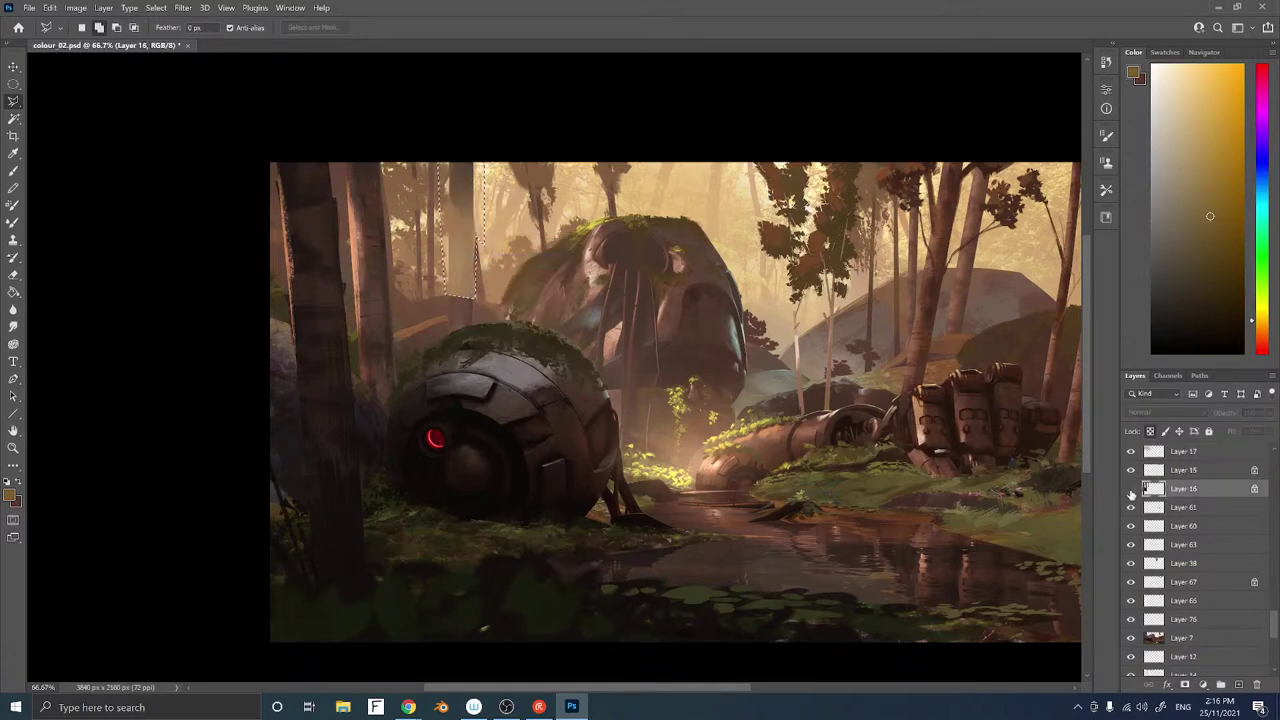
key("ctrl+z")
key("ctrl+shift+z")
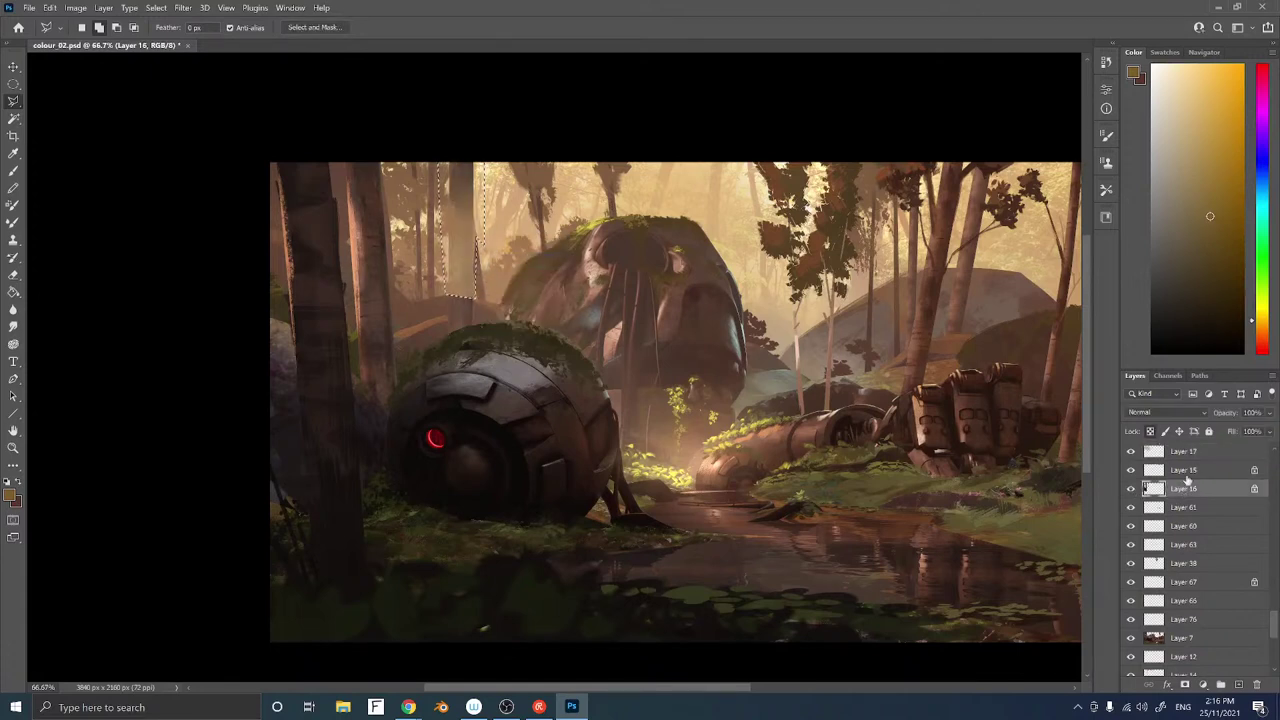
On Layer 6, outline the leftover trunk strip and replace it with a Content-Aware fill at 100% opacity
right_click(472, 215, "ctrl")
left_click(500, 238)
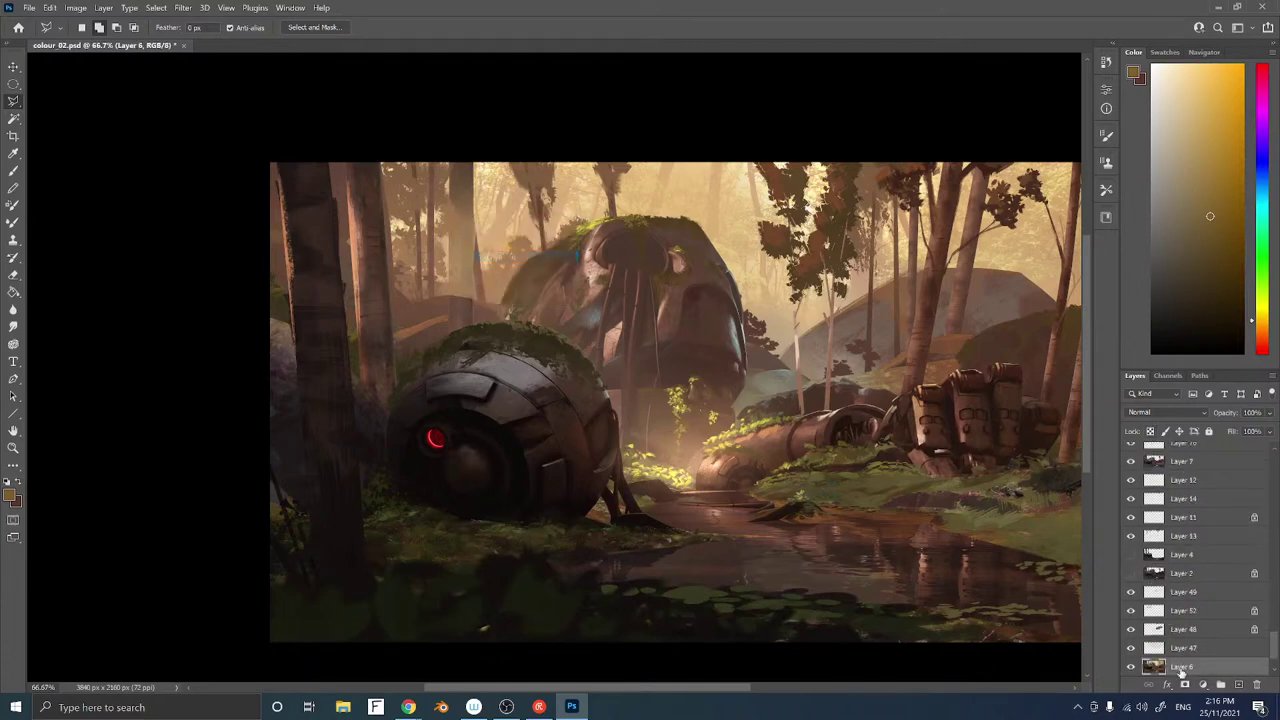
left_click(1131, 667)
left_click(1131, 667)
right_click(486, 234, "ctrl")
left_click(505, 272)
left_click(474, 161)
left_click(475, 299)
left_click(447, 296)
double_click(442, 164)
key("shift+BackSpace")
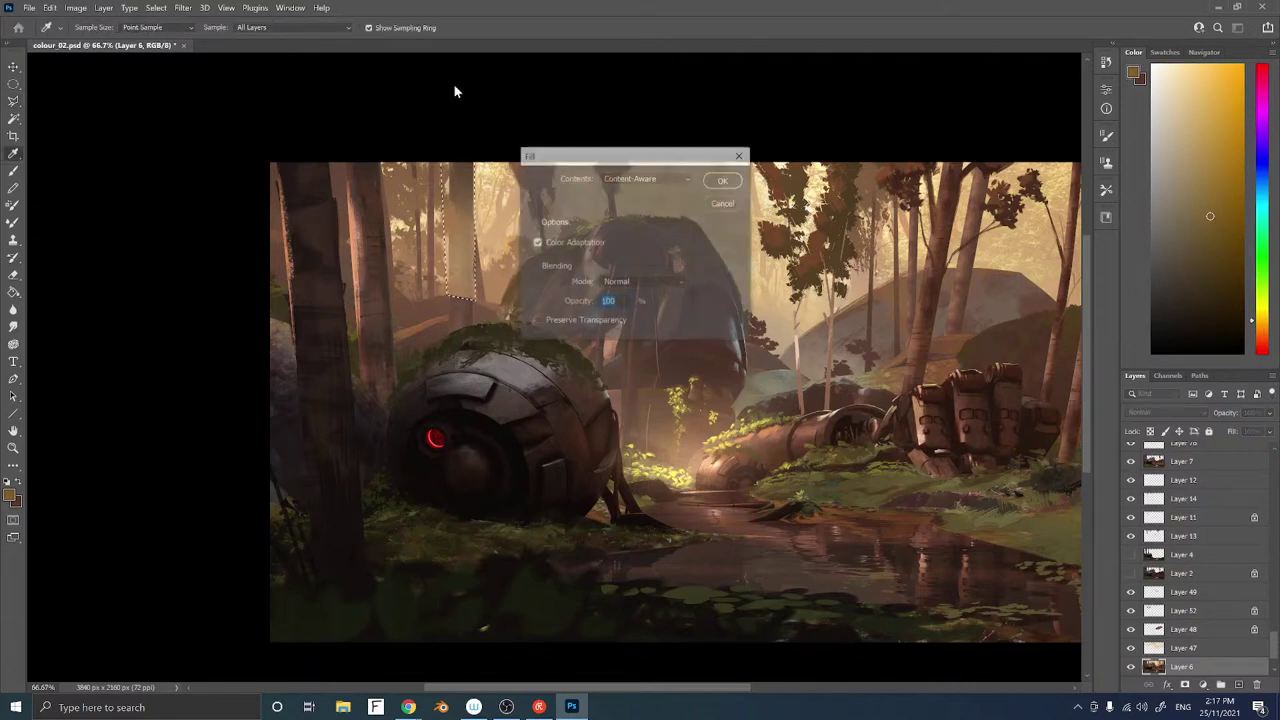
key("Return")
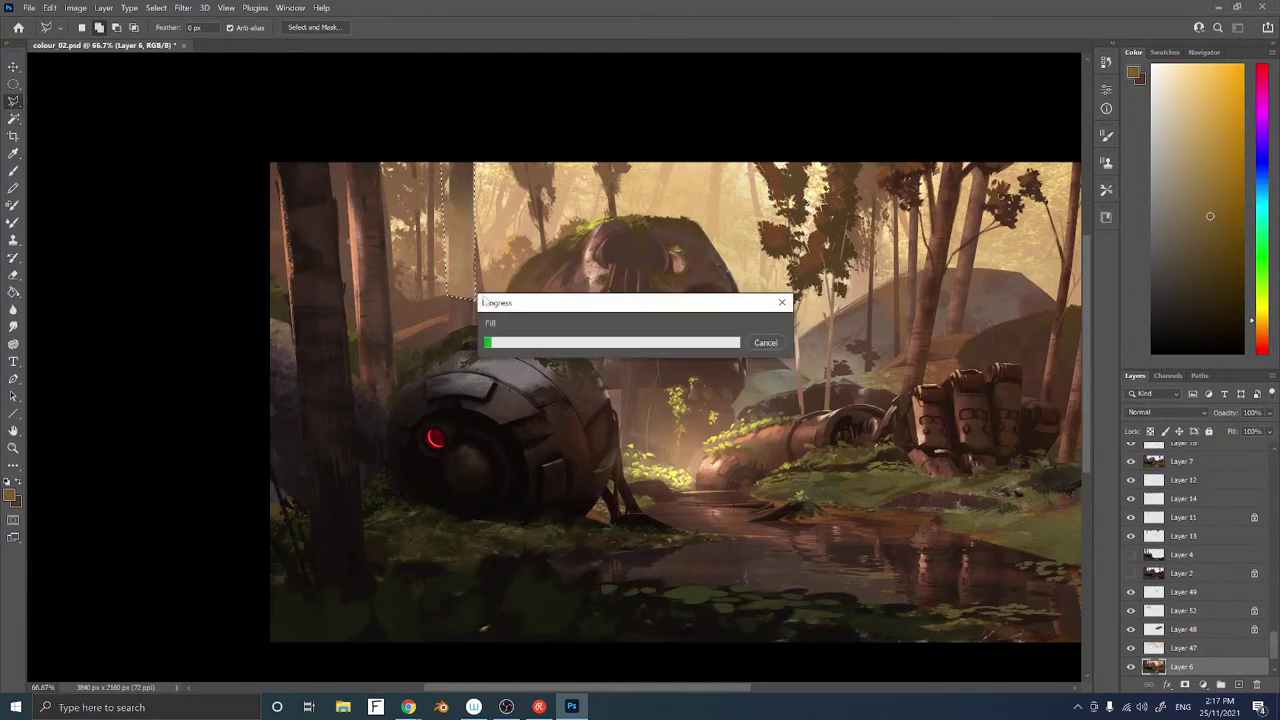
key("ctrl+d")
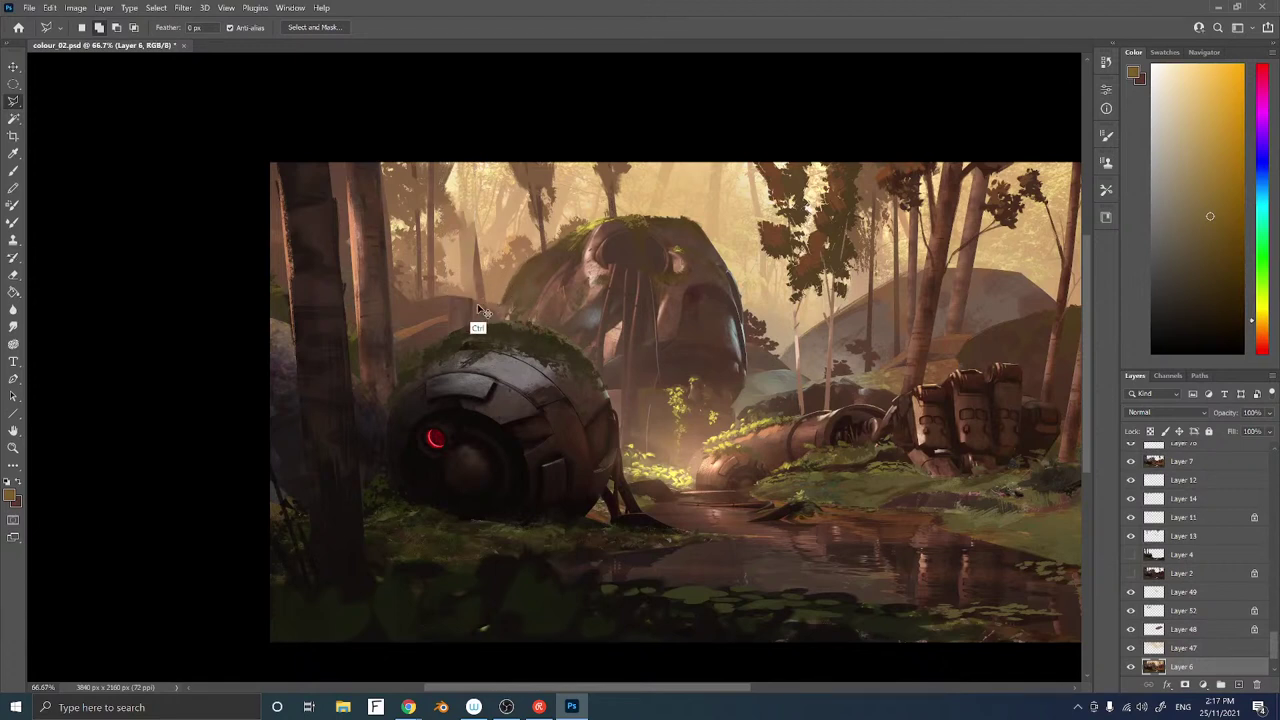
On Layer 7, outline a thin leaning trunk above the round head and paint it with brown sampled from the existing piece
right_click(478, 310, "ctrl")
left_click(495, 317)
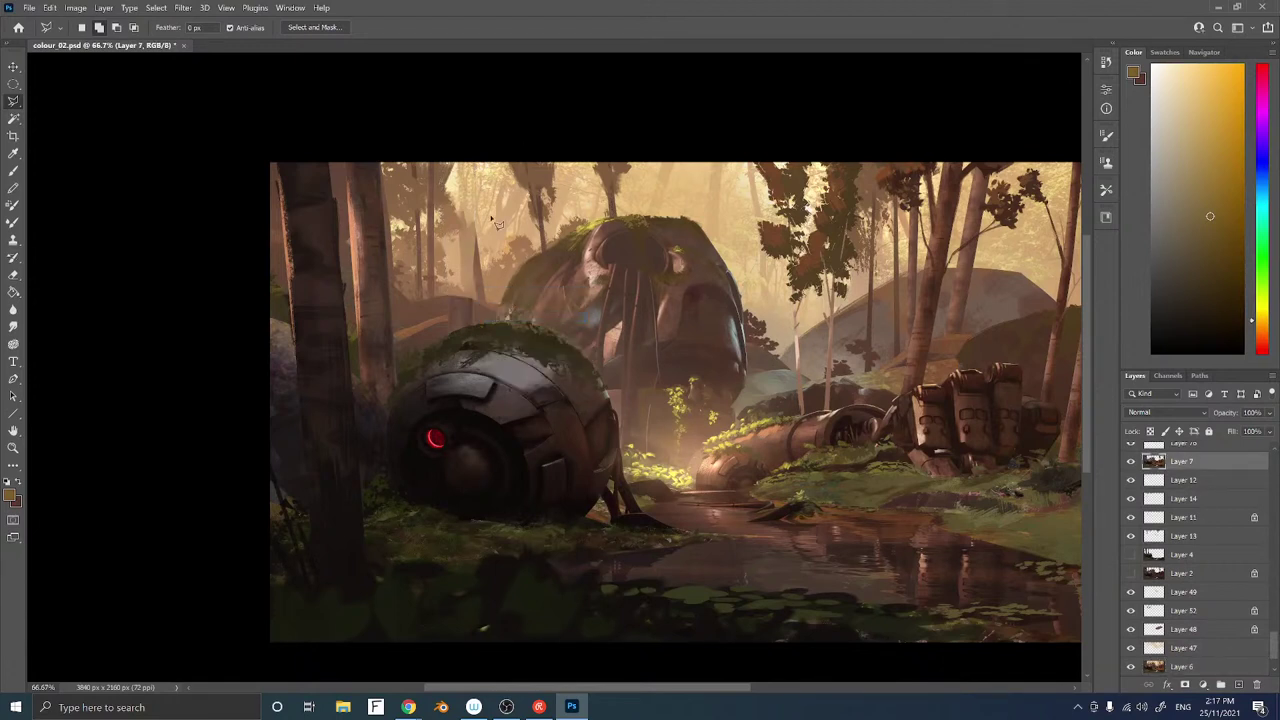
left_click(478, 284)
left_click(461, 160)
left_click(480, 292)
key("b")
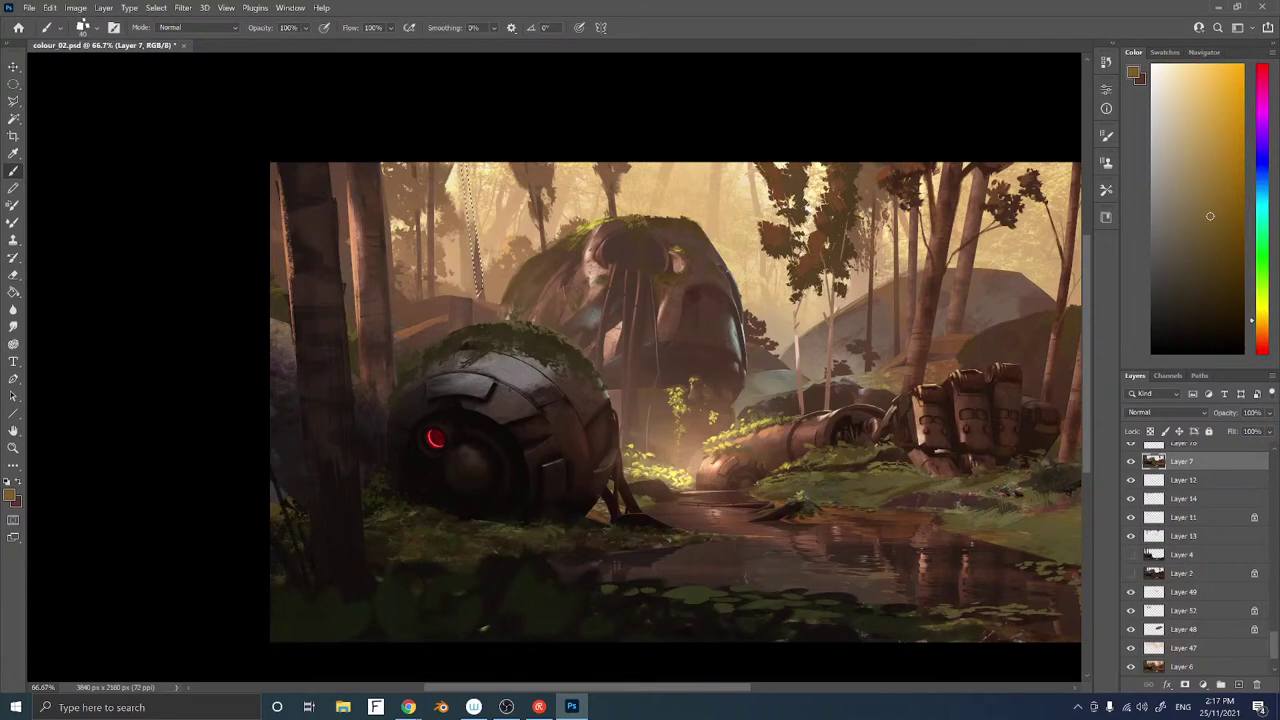
left_click(478, 272, "alt")
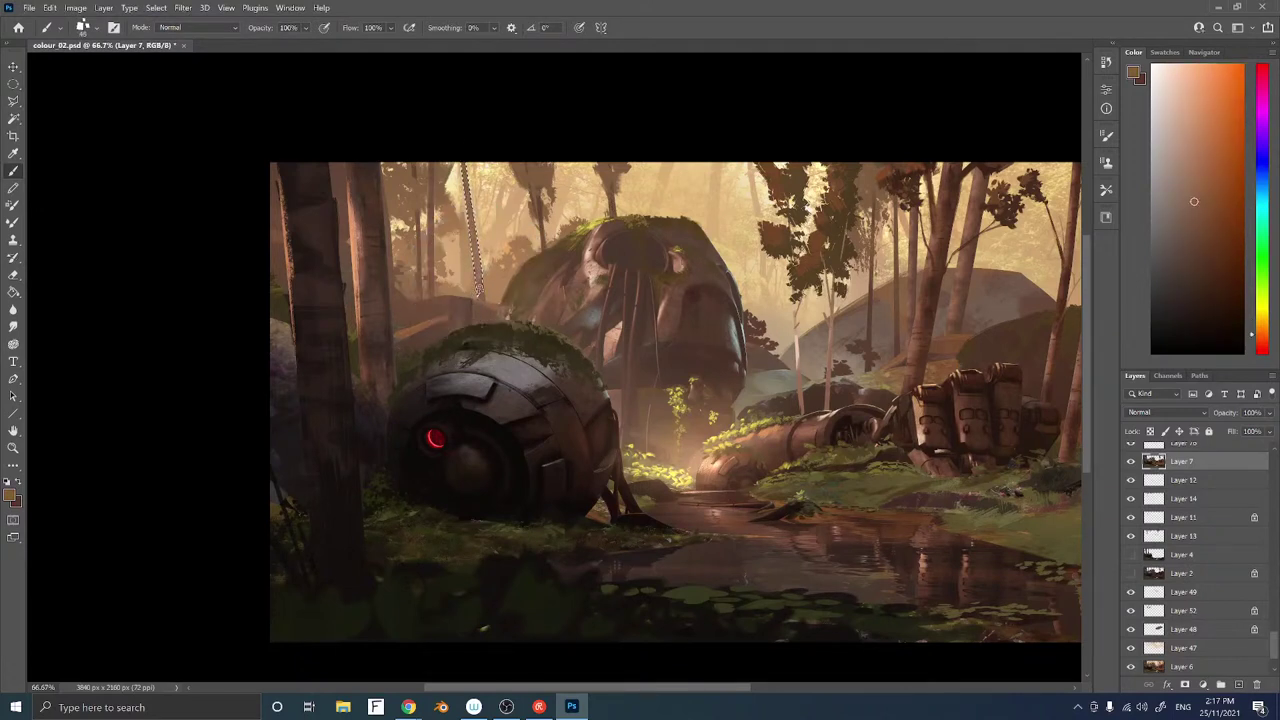
key("ctrl+d")
Keep Layer 7 active, switch to Sampled Brush 3 28 at 74 px and sample reddish brown from the hillside
right_click(453, 311, "ctrl")
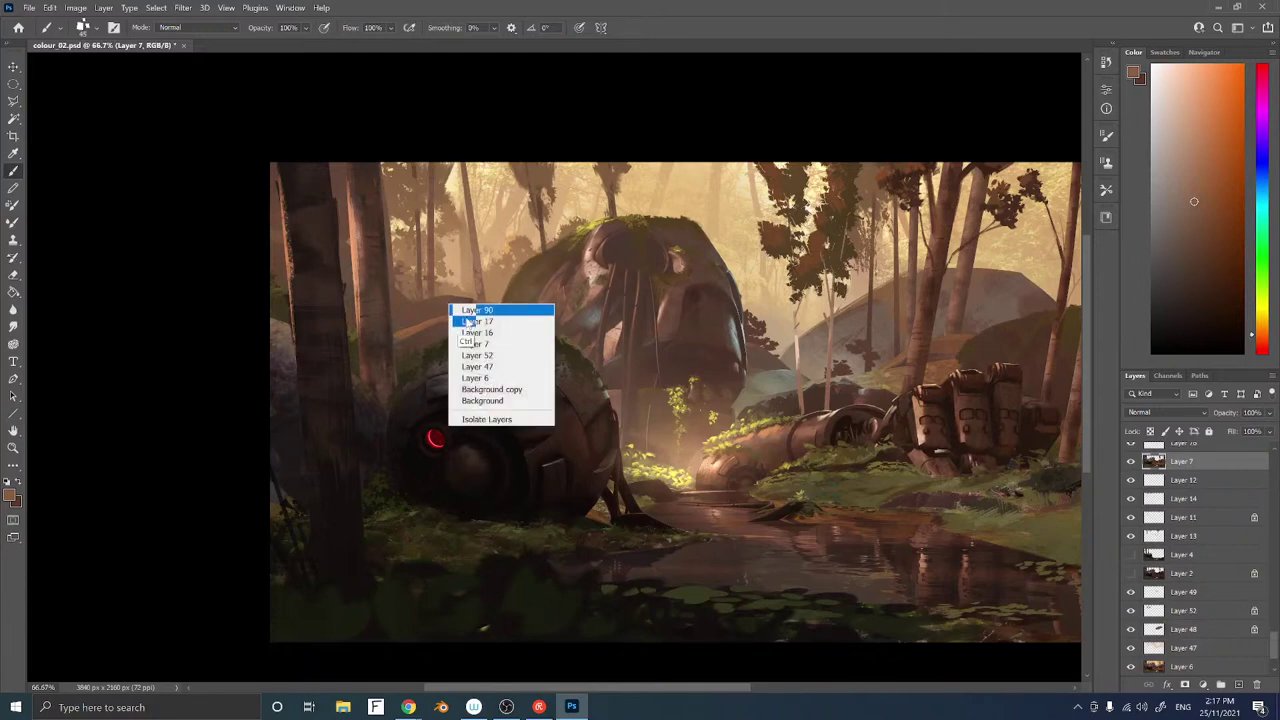
left_click(471, 335)
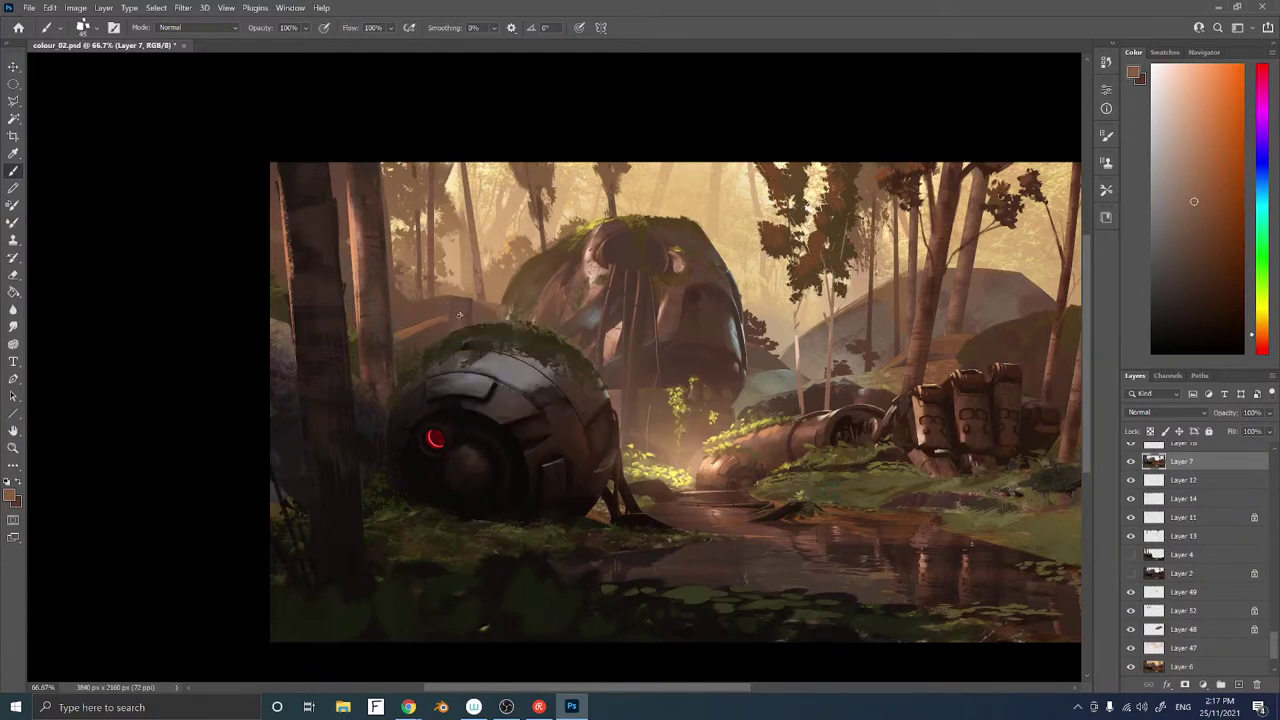
right_click(463, 319)
left_click(704, 502)
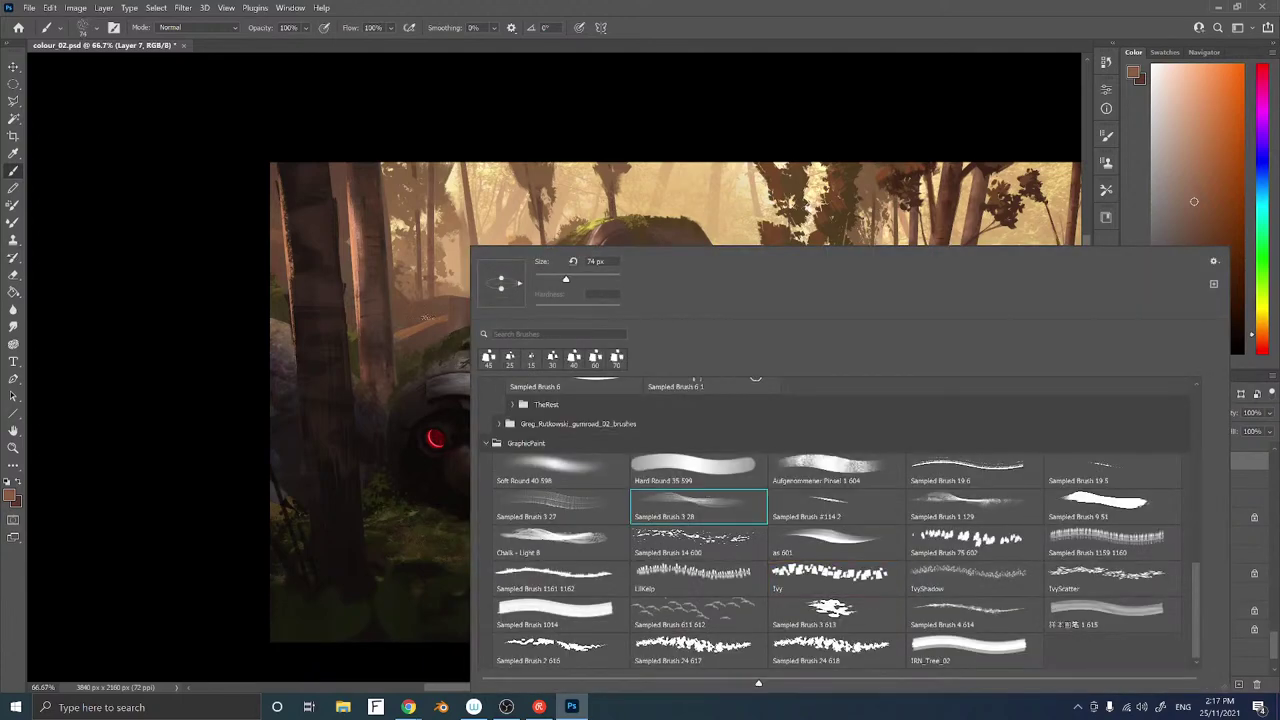
left_click(448, 328)
Set the Eyedropper to sample Current & Below, pick dark reddish brown from the hillside and return to the brush
key("i")
left_click(284, 27)
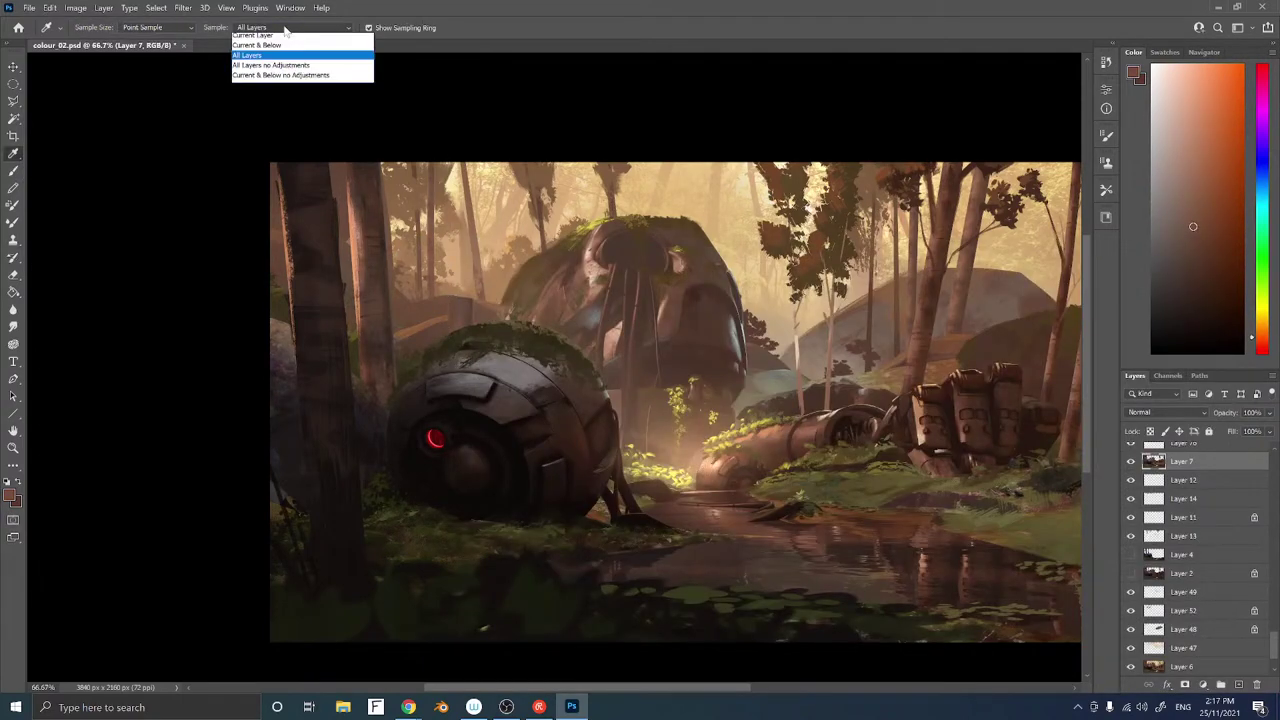
left_click(269, 50)
left_click(450, 303)
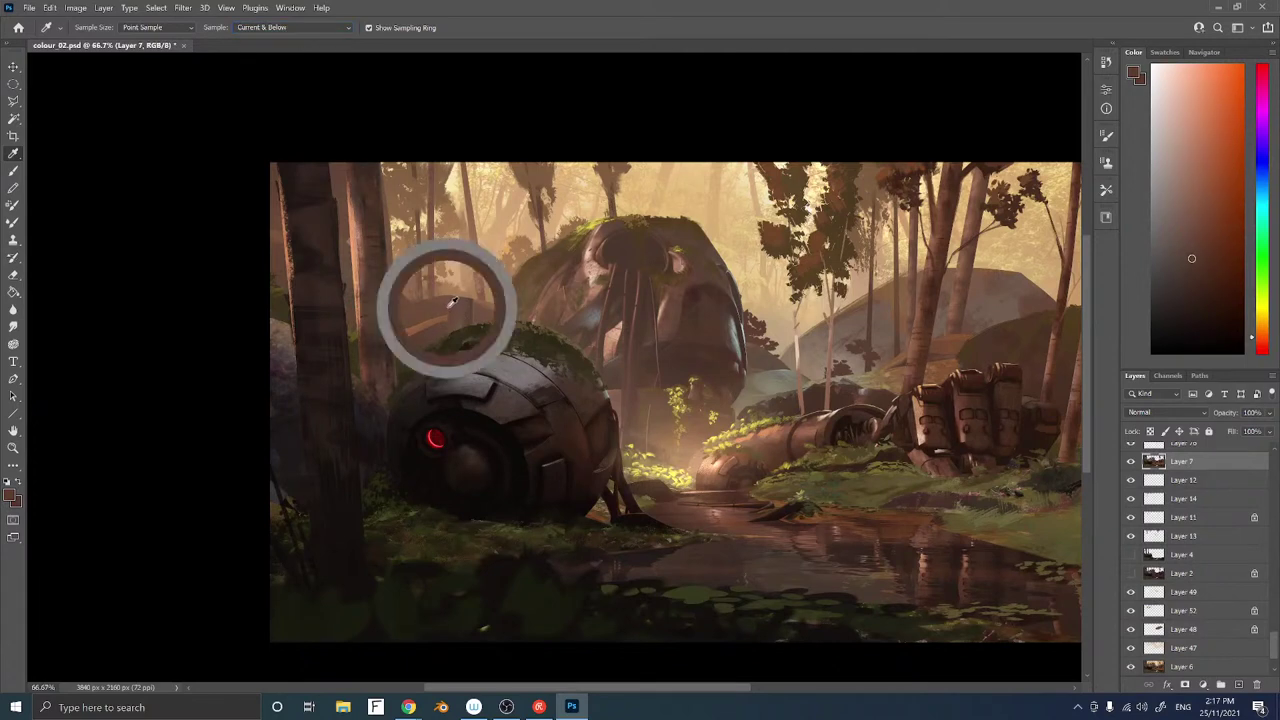
key("b")
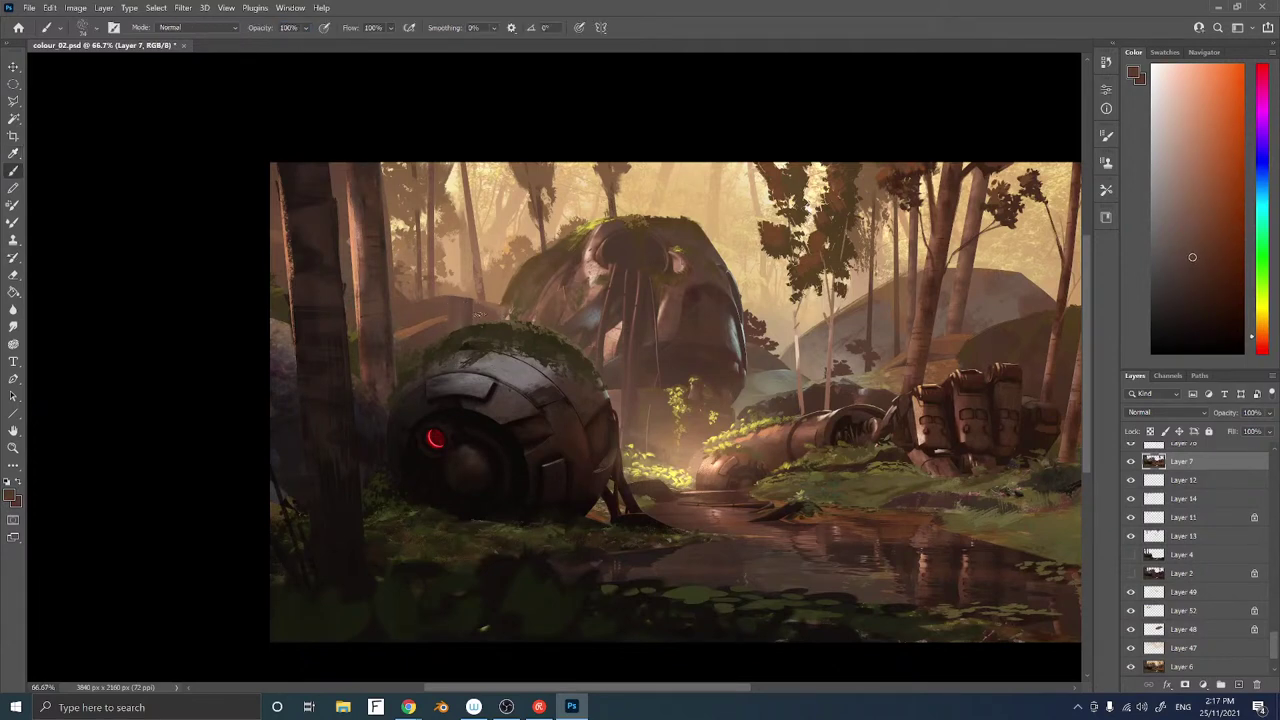
right_click(470, 310, "ctrl")
left_click(490, 345)
left_click_drag(468, 334, 511, 310)
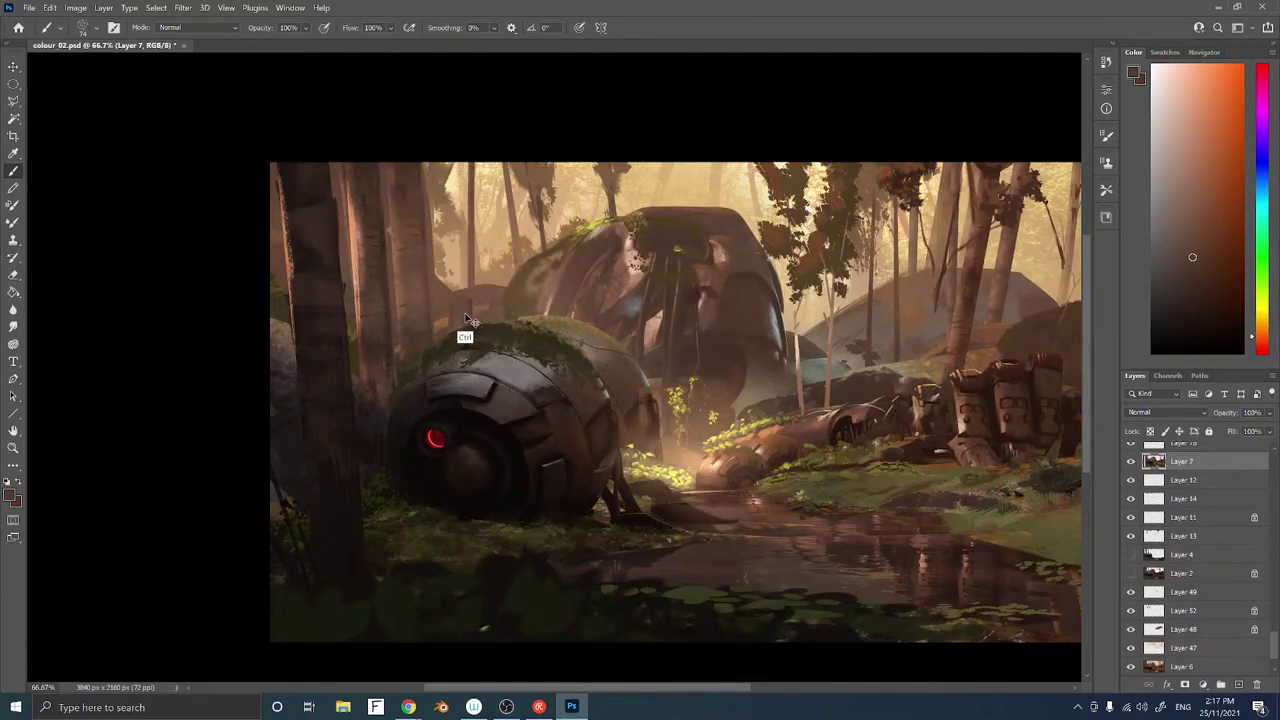
key("ctrl+z")
Unlock transparent pixels on Layer 16 and paint out the trunk stub behind the round head with sampled hillside brown
right_click(463, 311, "ctrl")
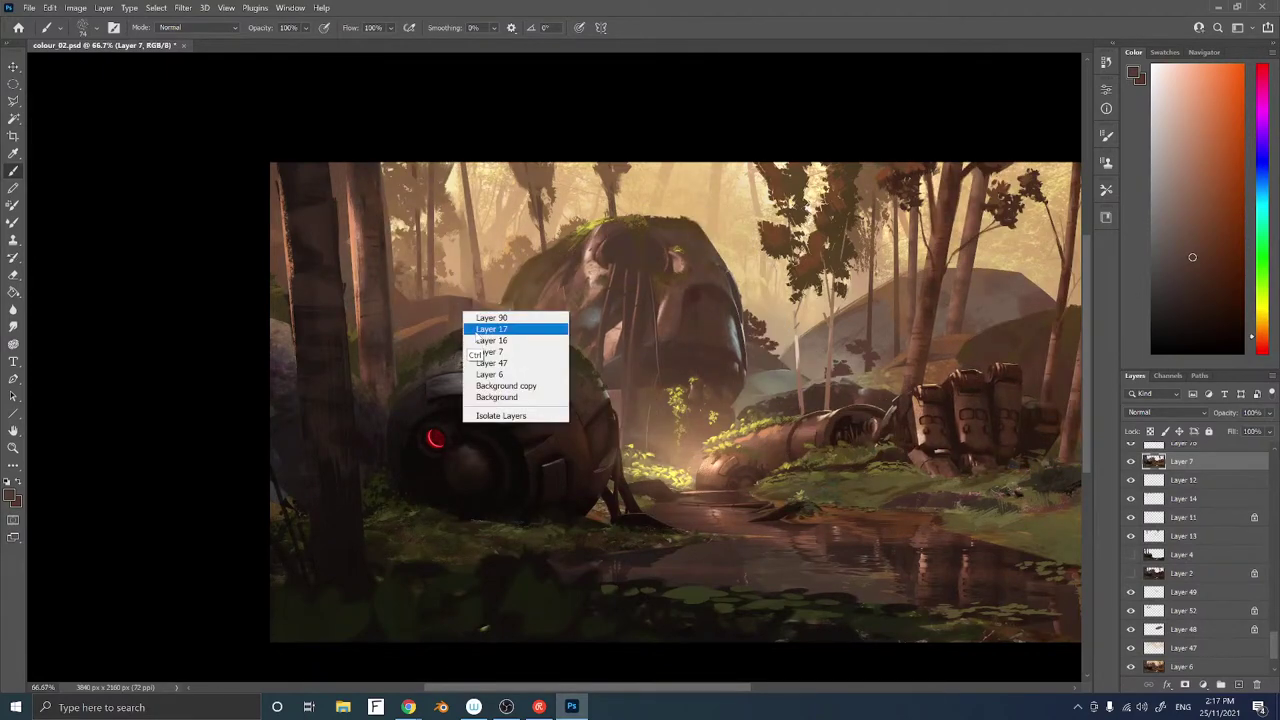
left_click(480, 331)
right_click(466, 322, "ctrl")
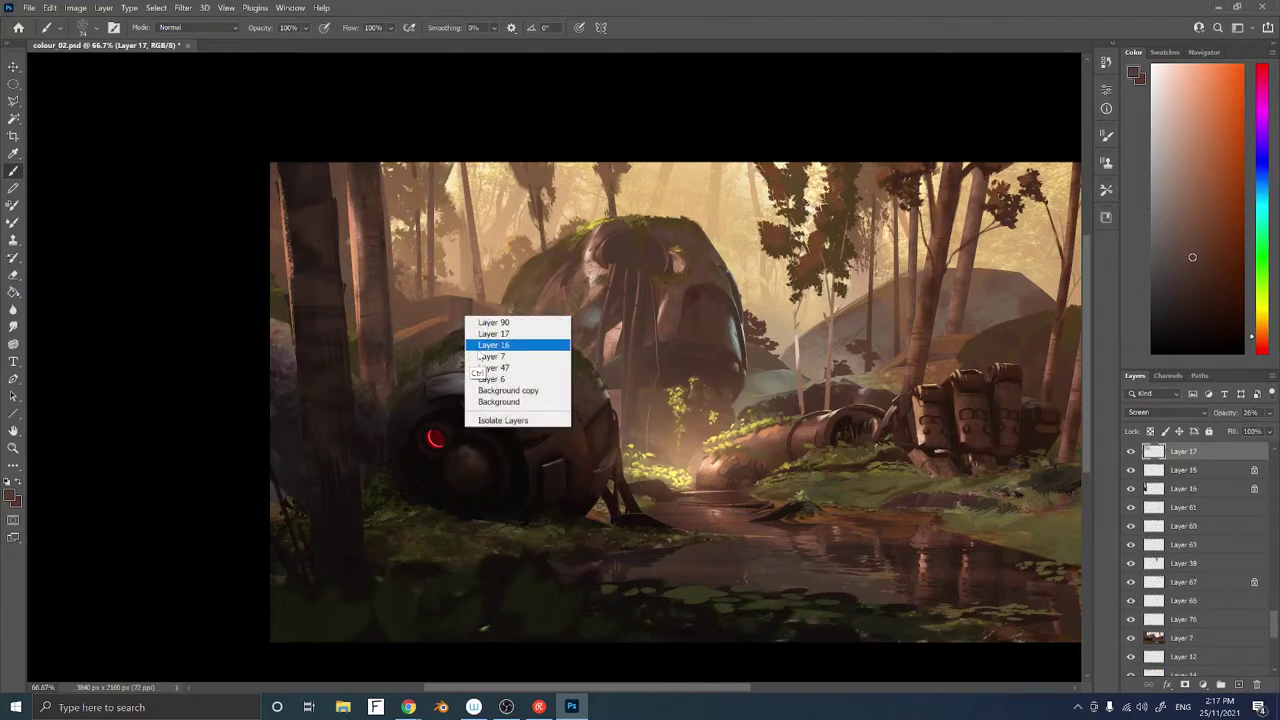
left_click(490, 339)
key("slash")
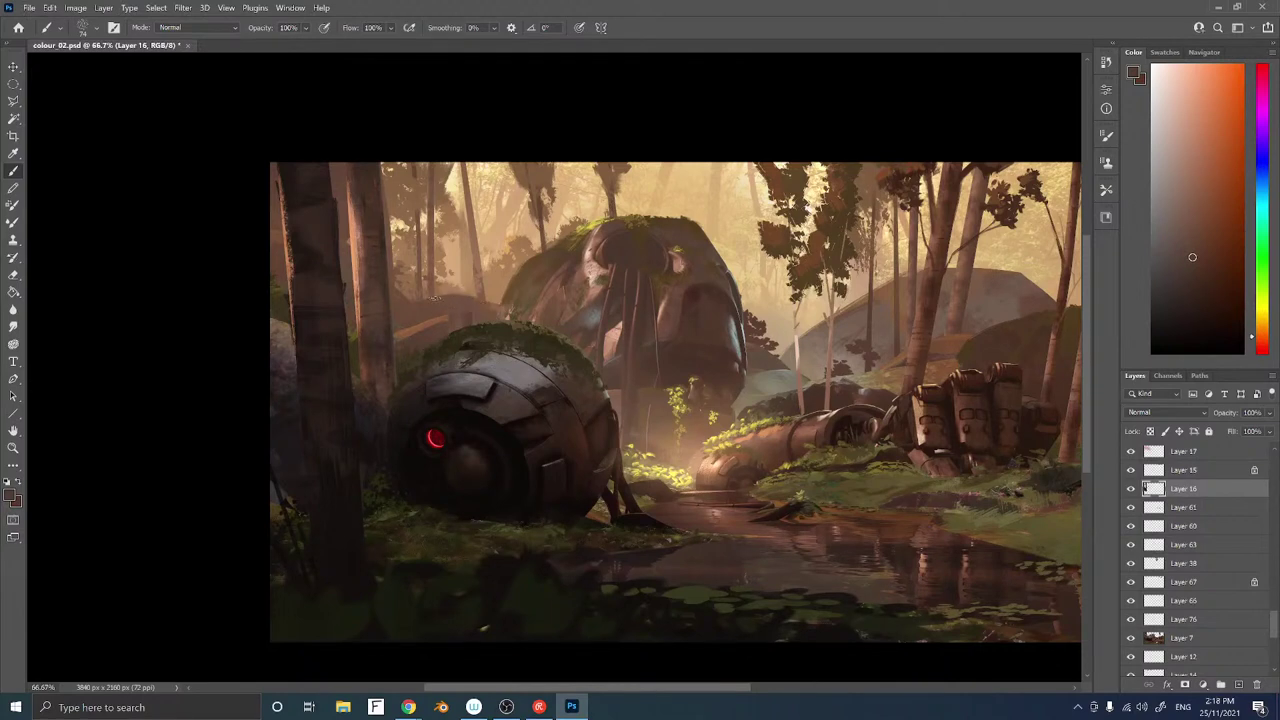
left_click(451, 323, "alt")
left_click(460, 316, "alt")
left_click(472, 344, "alt")
Duplicate the leafy thin trees on Layer 38 and place the copy above the round robot head
right_click(834, 314, "ctrl")
left_click(845, 318)
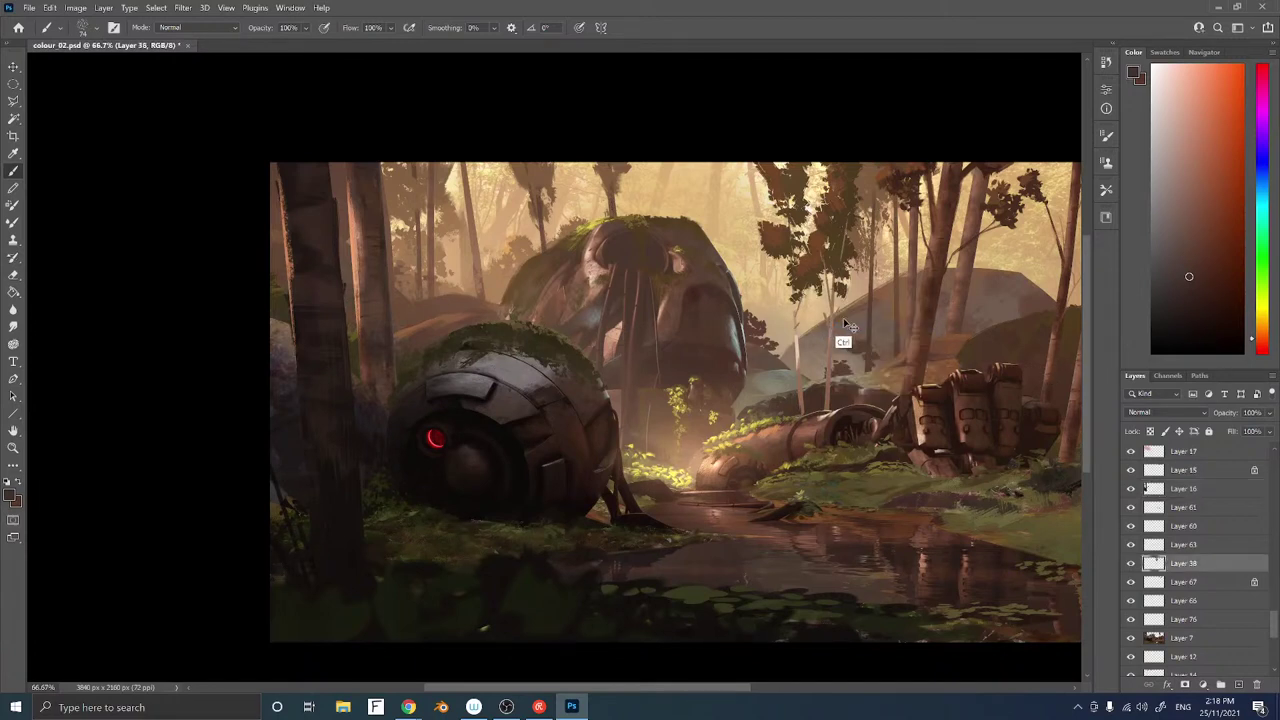
left_click_drag(855, 316, 478, 303)
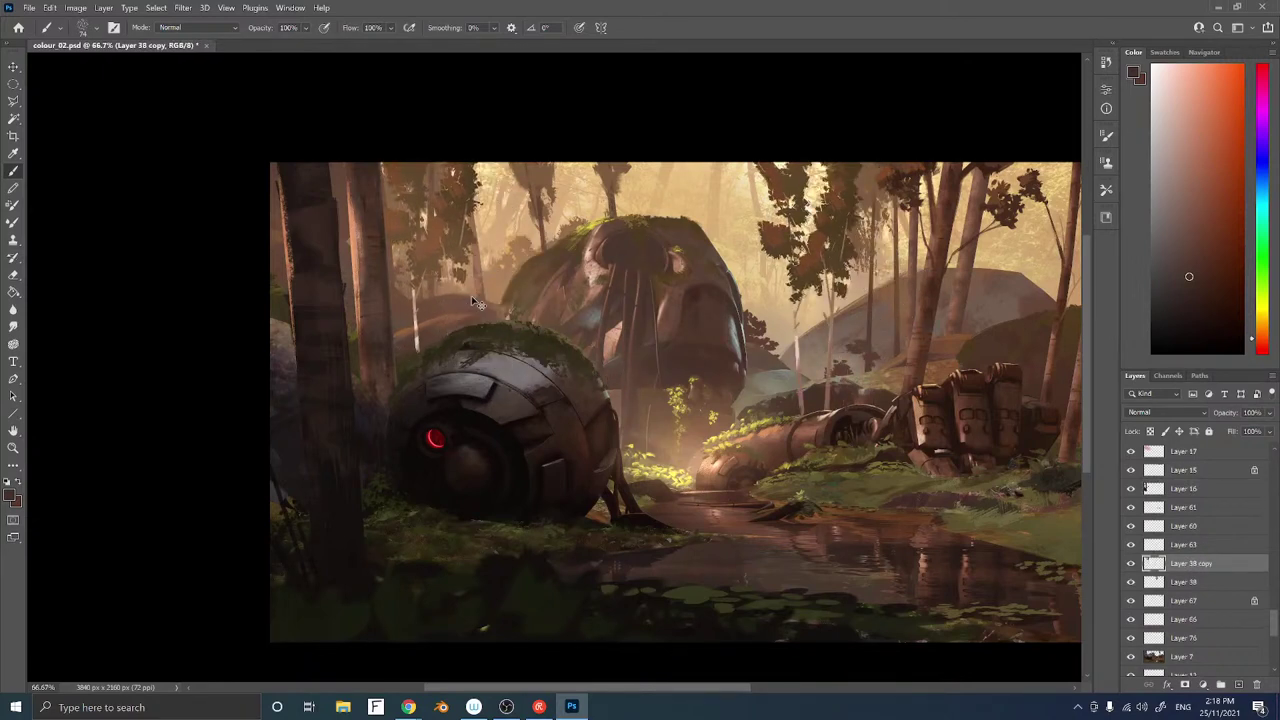
Reorder the copied tree layer to sit directly below Layer 8, so the trees stand behind the round robot head
key("ctrl+bracketright")
key("ctrl+bracketright")
key("ctrl+bracketright")
key("ctrl+bracketright")
key("ctrl+bracketright")
key("ctrl+bracketright")
key("ctrl+bracketright")
key("ctrl+bracketright")
key("ctrl+bracketright")
key("ctrl+bracketright")
key("ctrl+bracketright")
key("ctrl+bracketright")
key("ctrl+bracketright")
key("ctrl+bracketright")
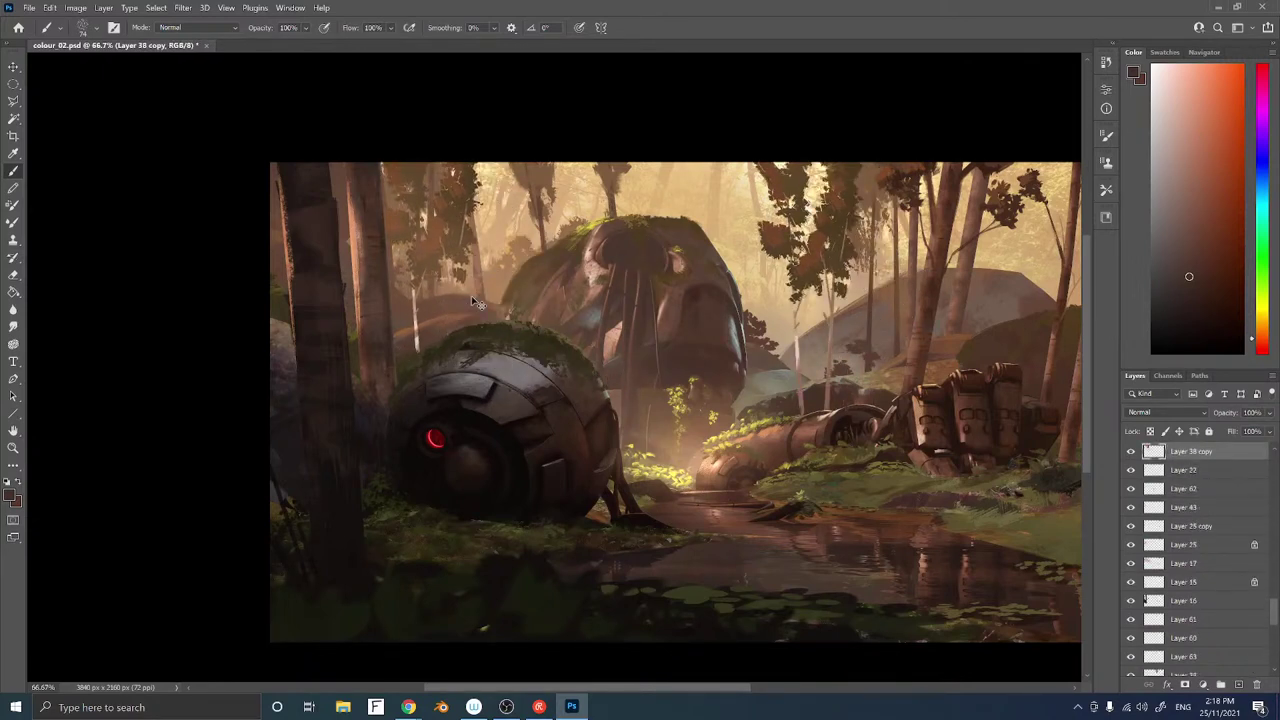
key("ctrl+bracketright")
key("ctrl+bracketright")
key("ctrl+bracketright")
key("ctrl+bracketright")
key("ctrl+bracketright")
key("ctrl+bracketright")
key("ctrl+bracketright")
key("ctrl+bracketright")
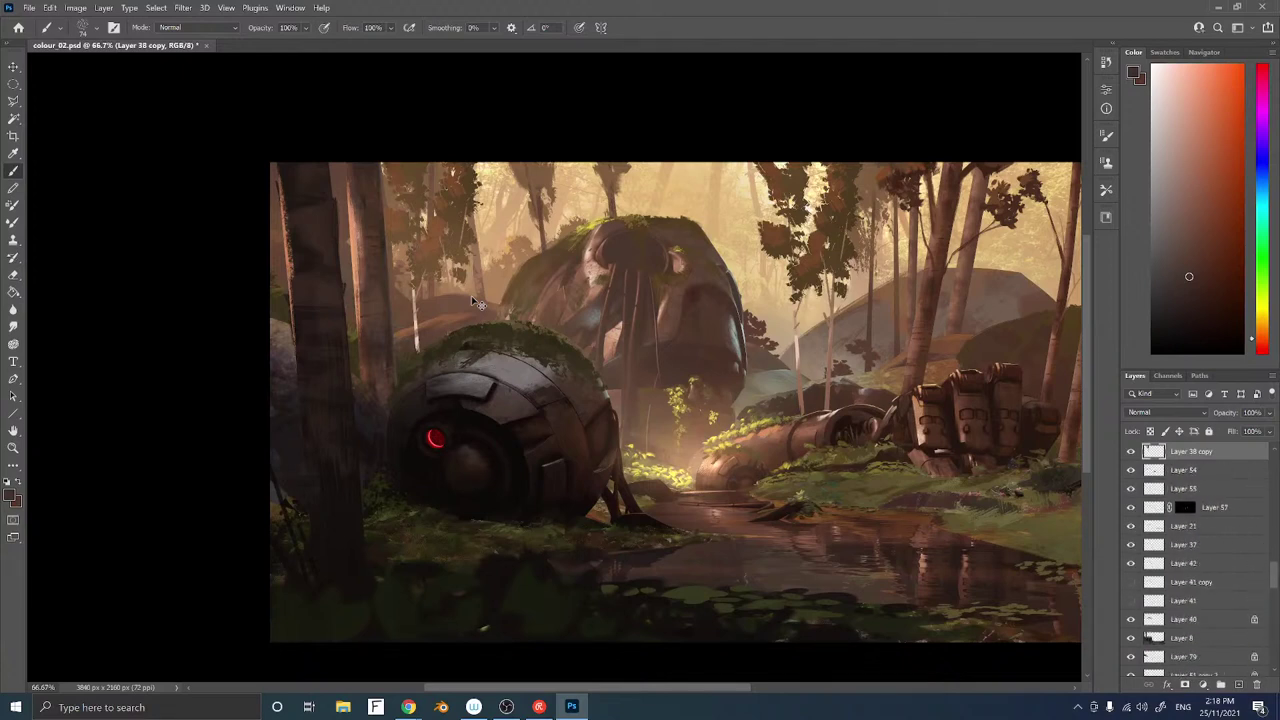
key("ctrl+bracketright")
key("ctrl+bracketright")
key("ctrl+bracketright")
key("ctrl+bracketright")
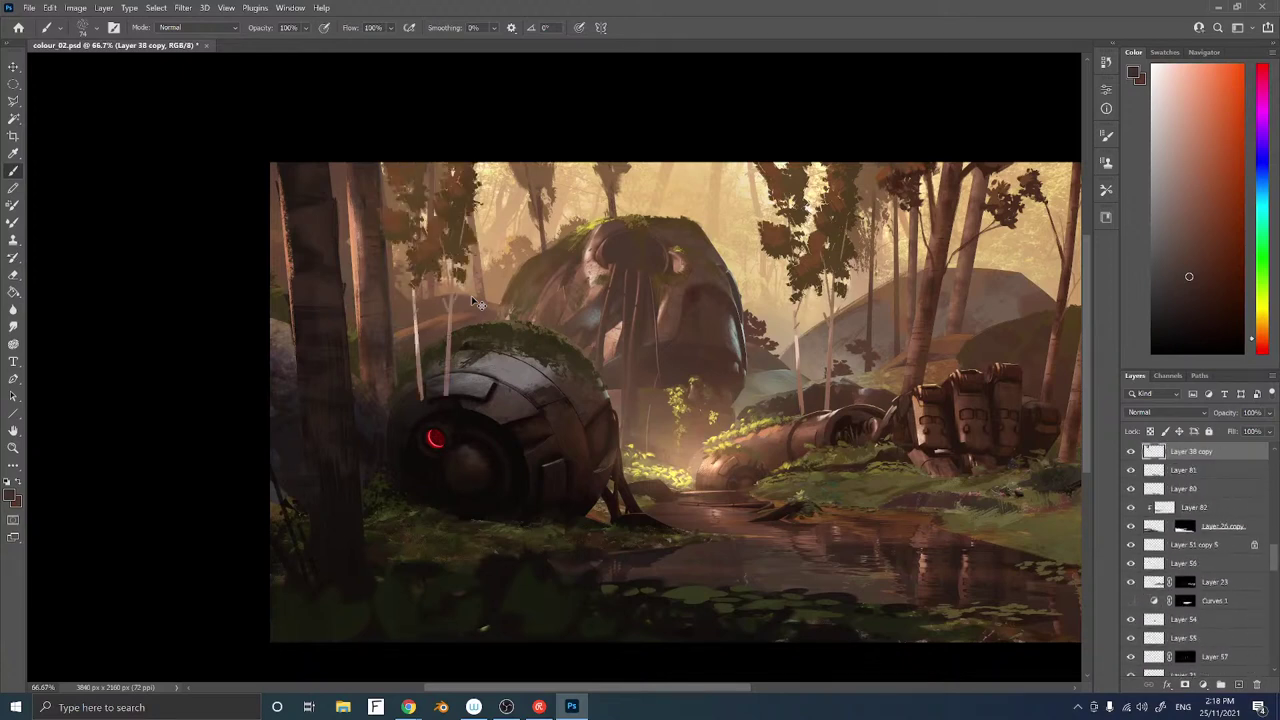
key("ctrl+bracketleft")
key("ctrl+bracketleft")
key("ctrl+bracketleft")
key("ctrl+bracketleft")
key("ctrl+bracketleft")
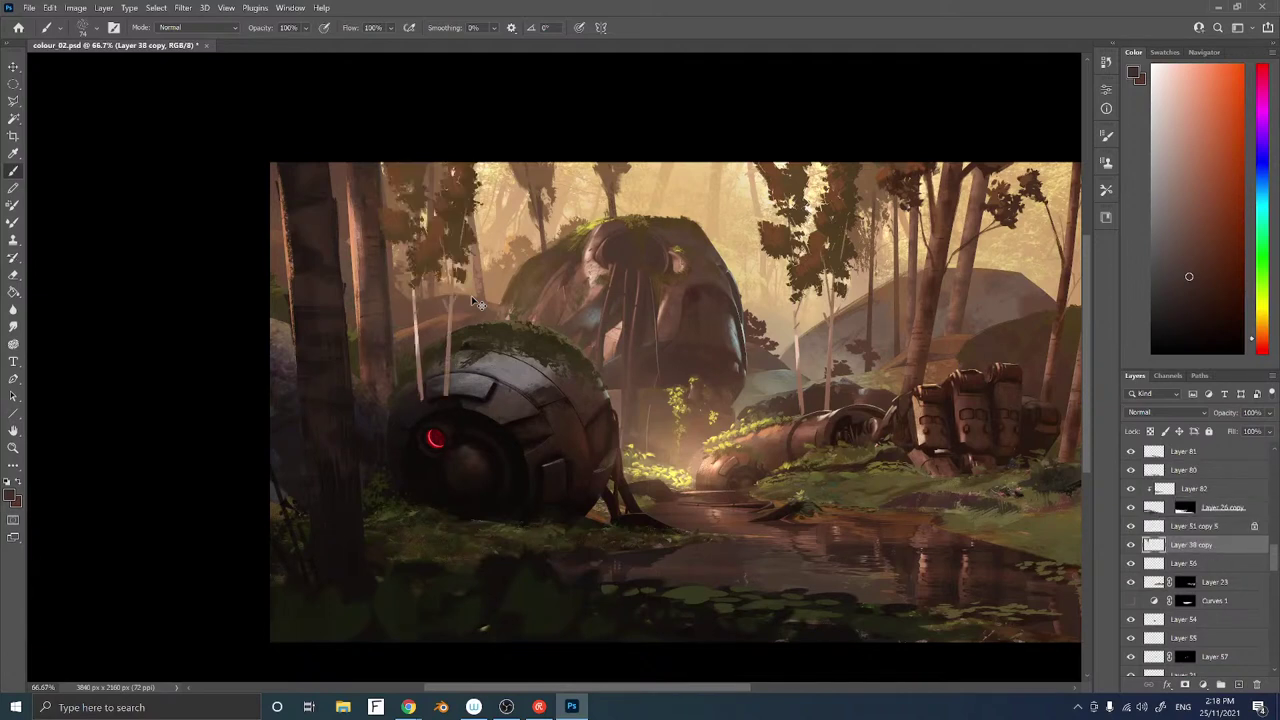
key("ctrl+bracketleft")
key("ctrl+bracketleft")
key("ctrl+bracketleft")
key("ctrl+bracketleft")
key("ctrl+bracketleft")
key("ctrl+bracketleft")
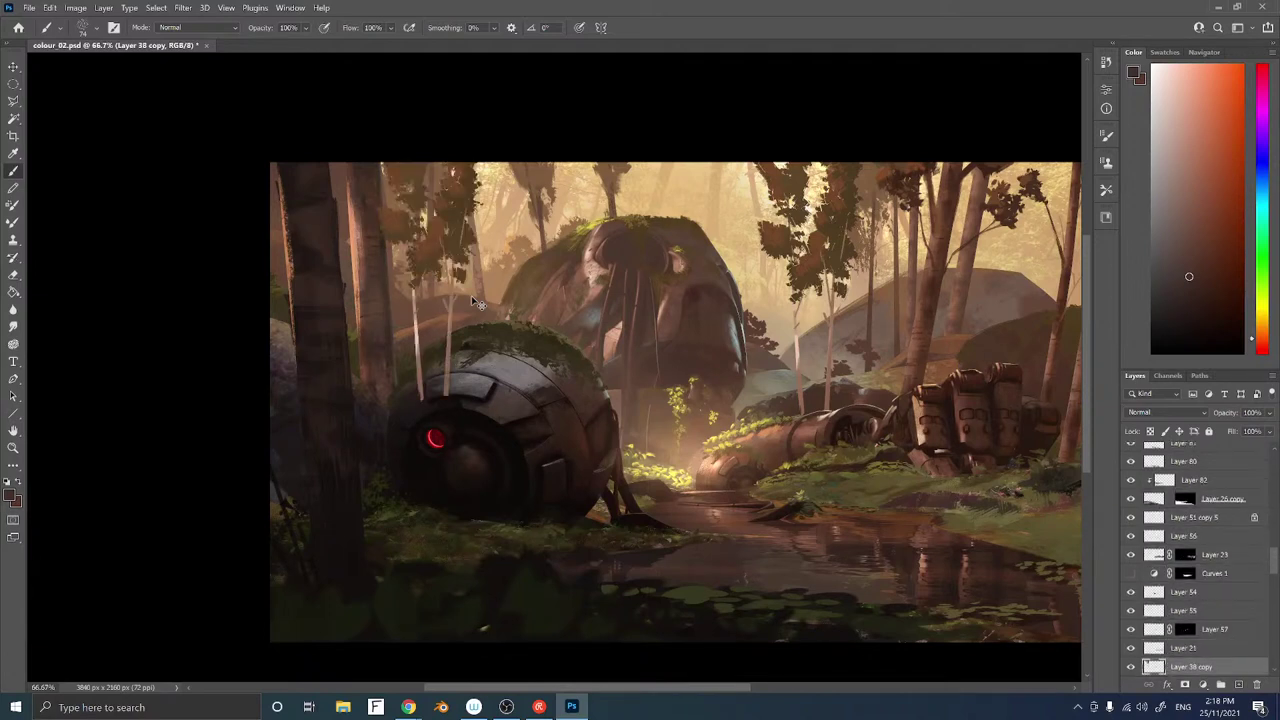
key("ctrl+bracketleft")
key("ctrl+bracketleft")
key("ctrl+bracketleft")
key("ctrl+bracketleft")
key("ctrl+bracketleft")
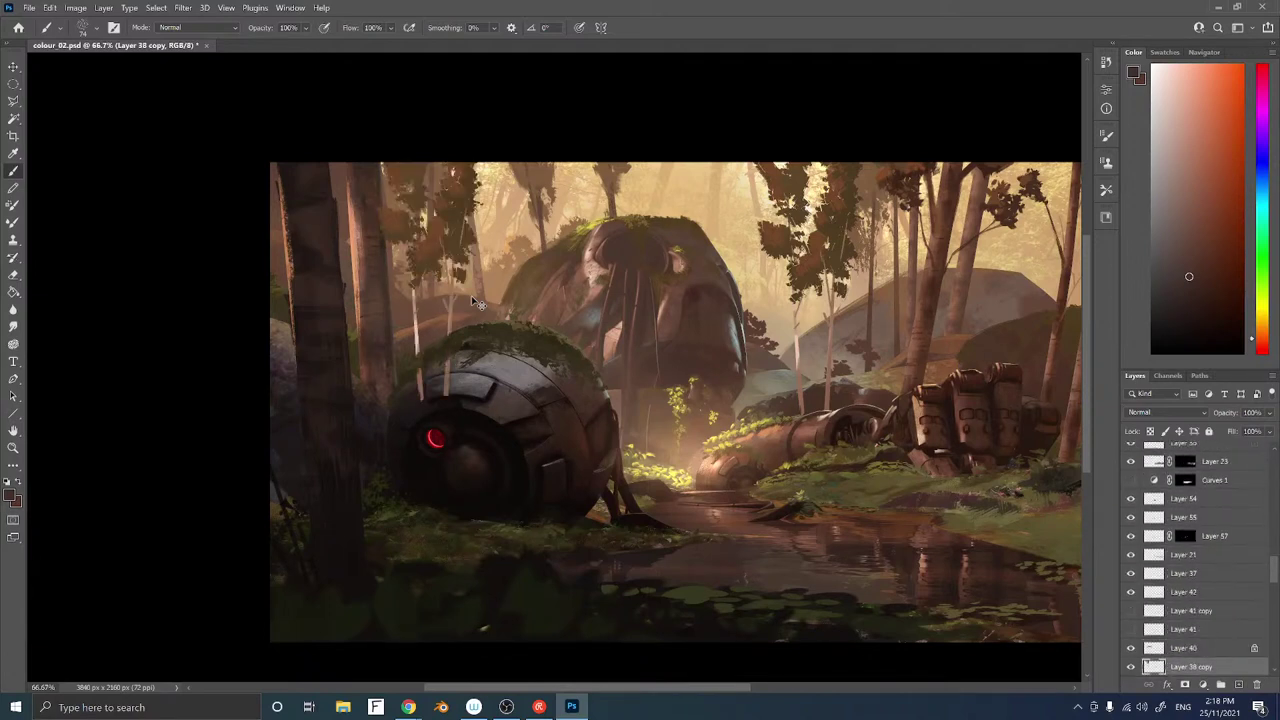
key("ctrl+bracketleft")
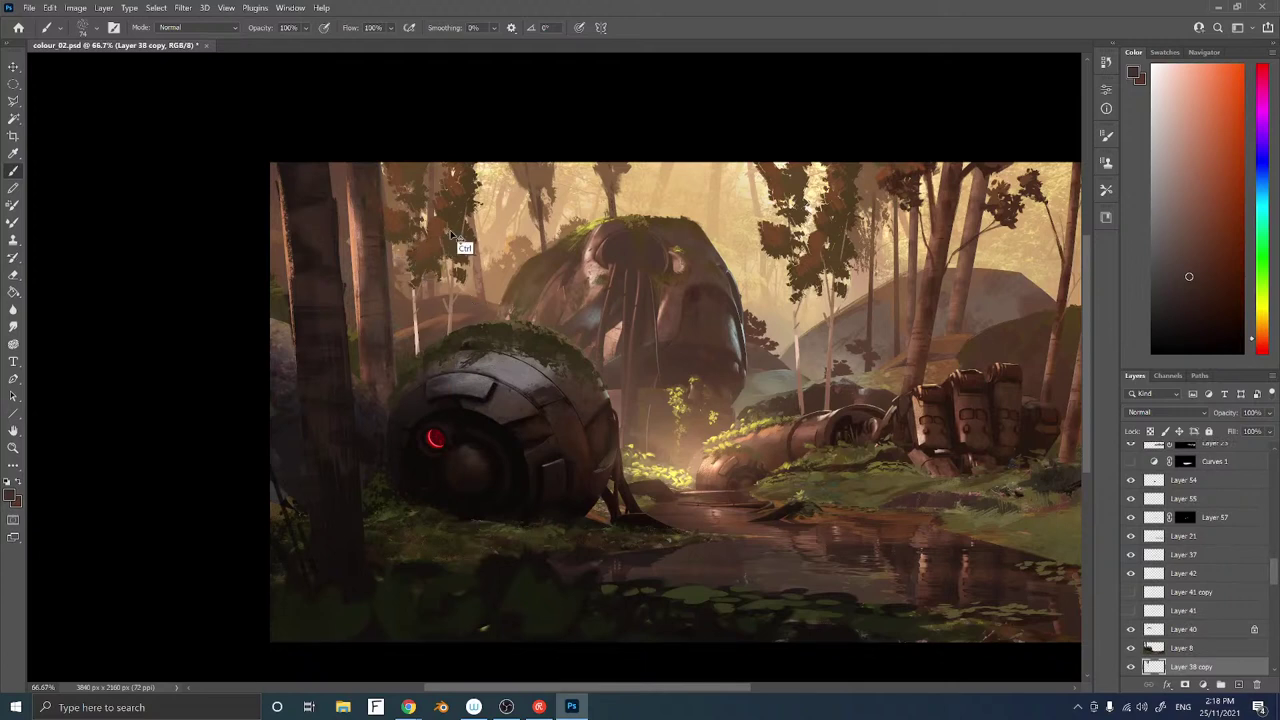
Enlarge the copied trees to about 140%, rotate them slightly and reposition them rising behind the round head
left_click_drag(458, 231, 457, 238)
key("ctrl+t")
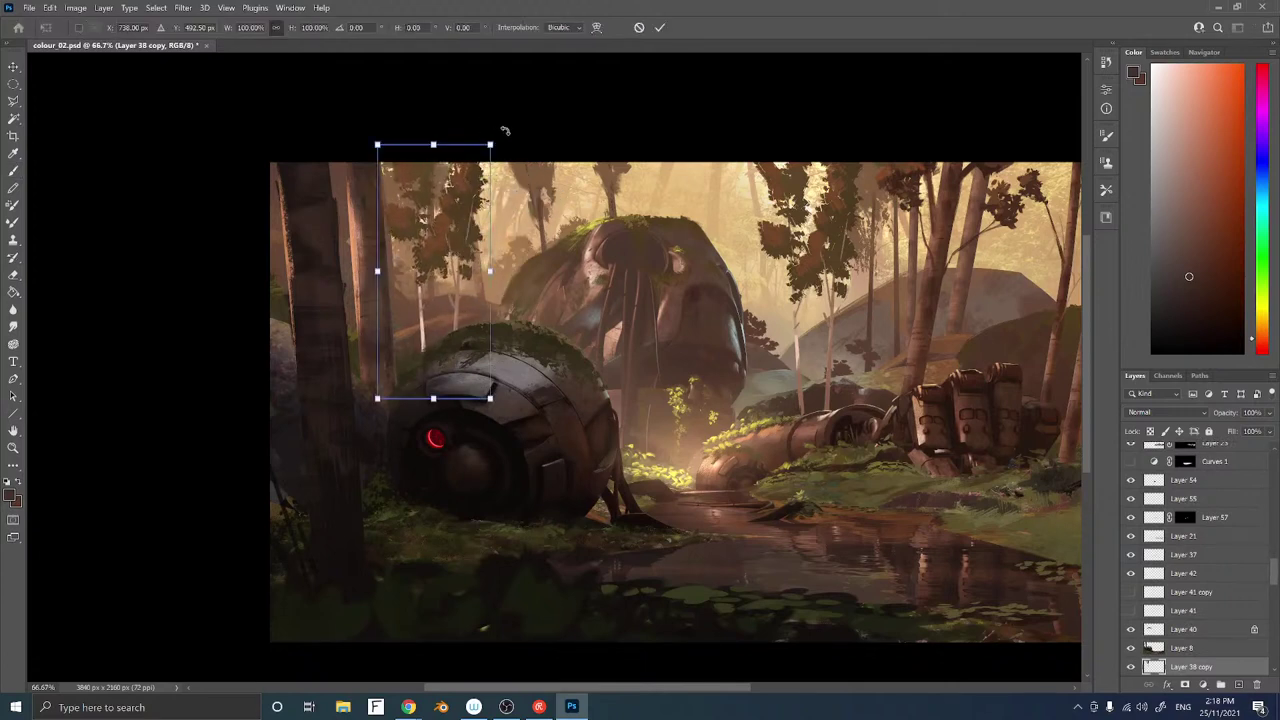
left_click_drag(492, 141, 551, 54)
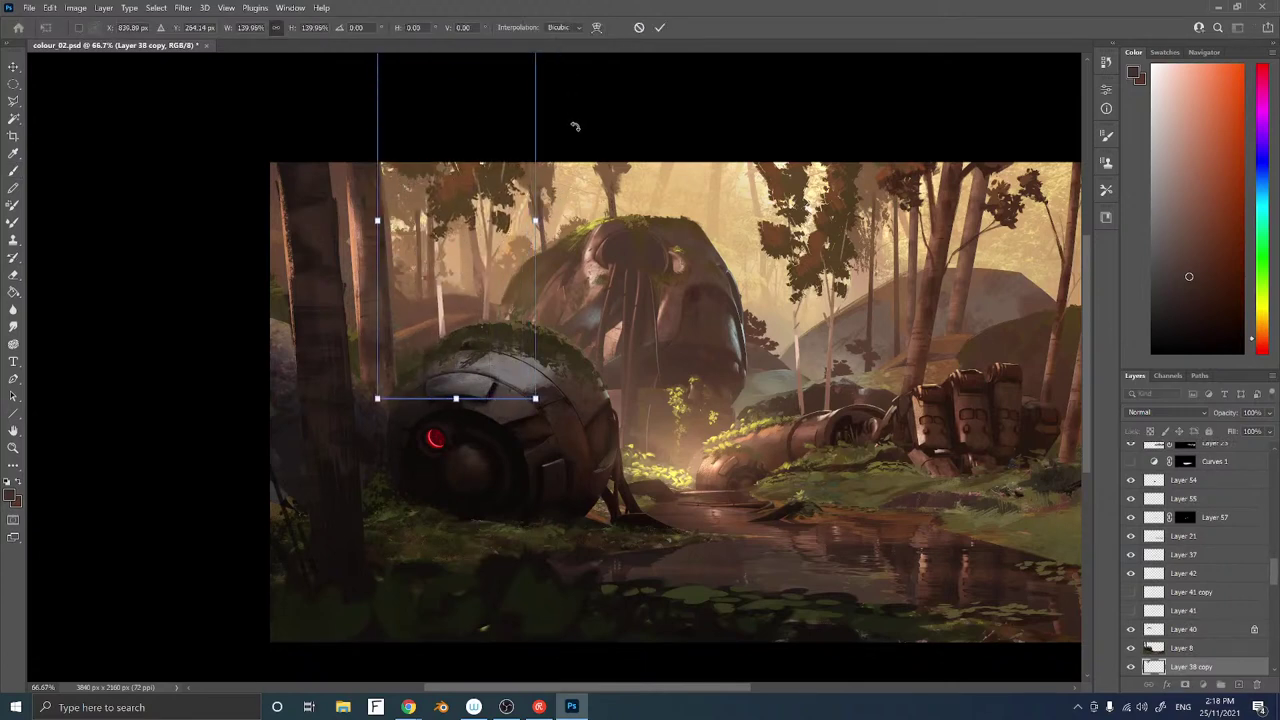
left_click_drag(586, 114, 591, 100)
left_click_drag(476, 192, 446, 238)
key("Return")
With transparency locked on Layer 38 copy, repaint the thin trunks in sampled brown and light peach, switching to Sampled Brush 9 51
key("b")
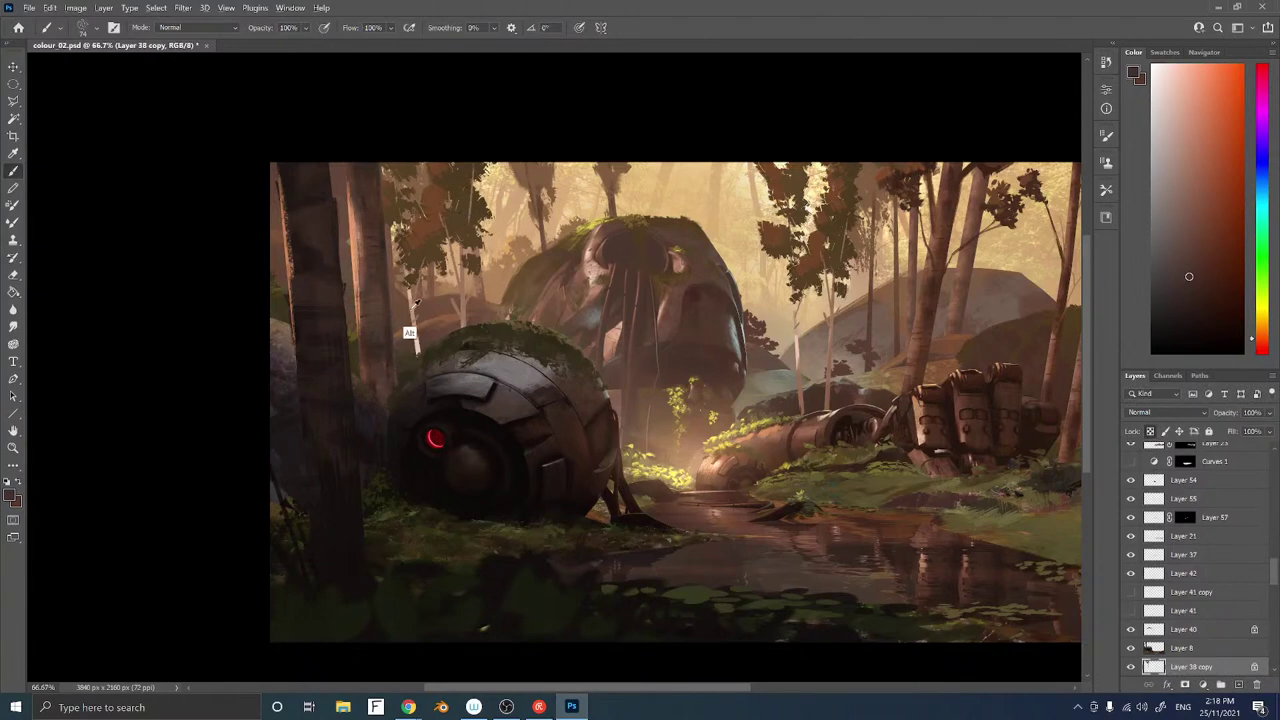
left_click(415, 334, "alt")
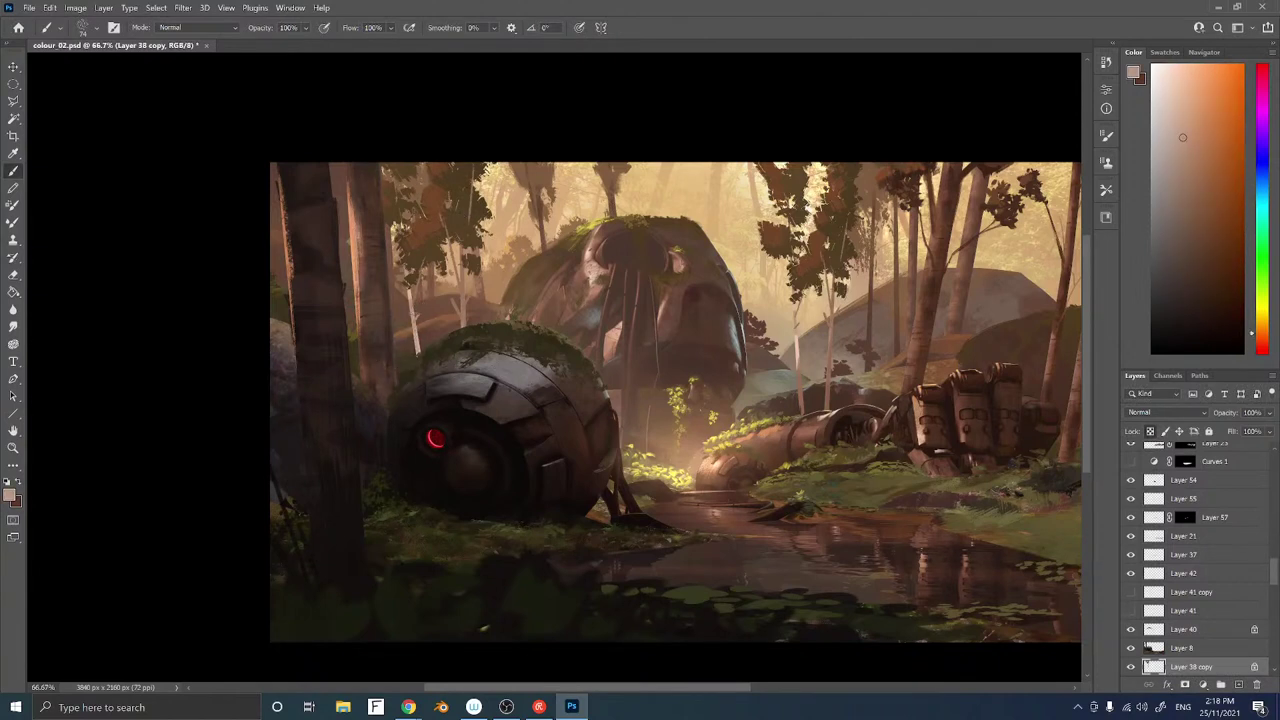
left_click(411, 348, "alt")
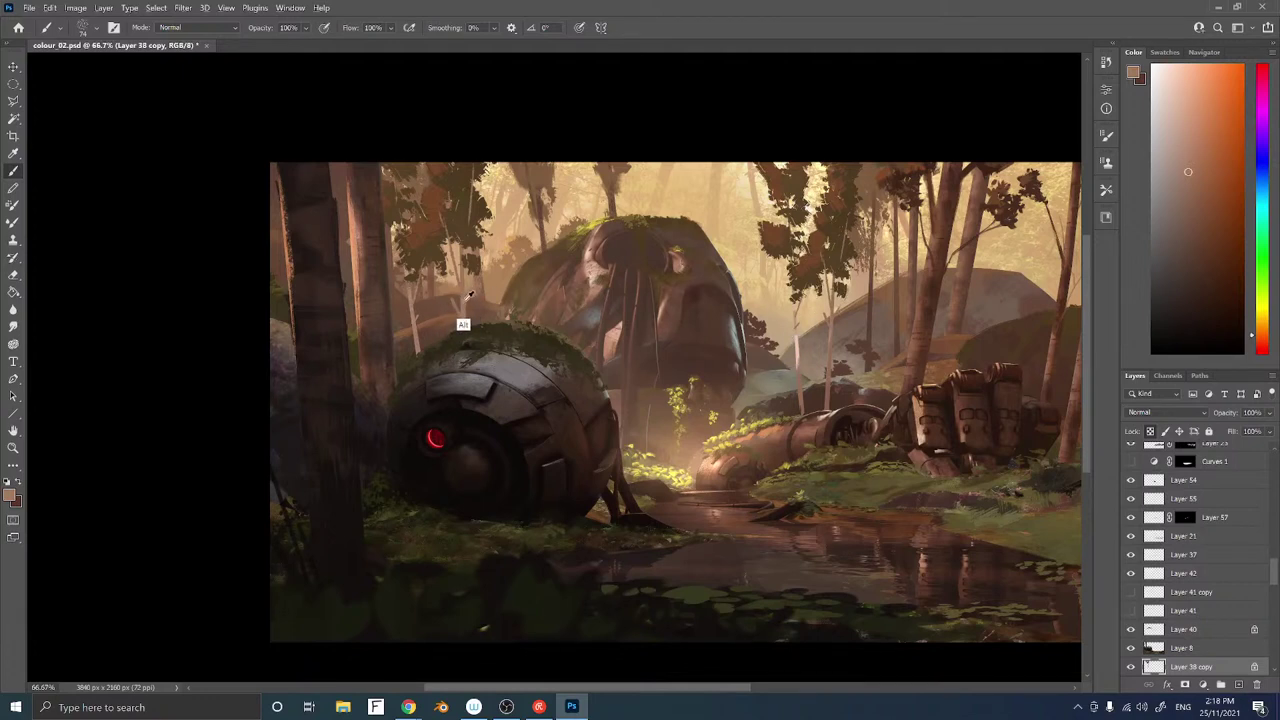
left_click(1179, 88)
right_click(443, 298)
left_click(1078, 505)
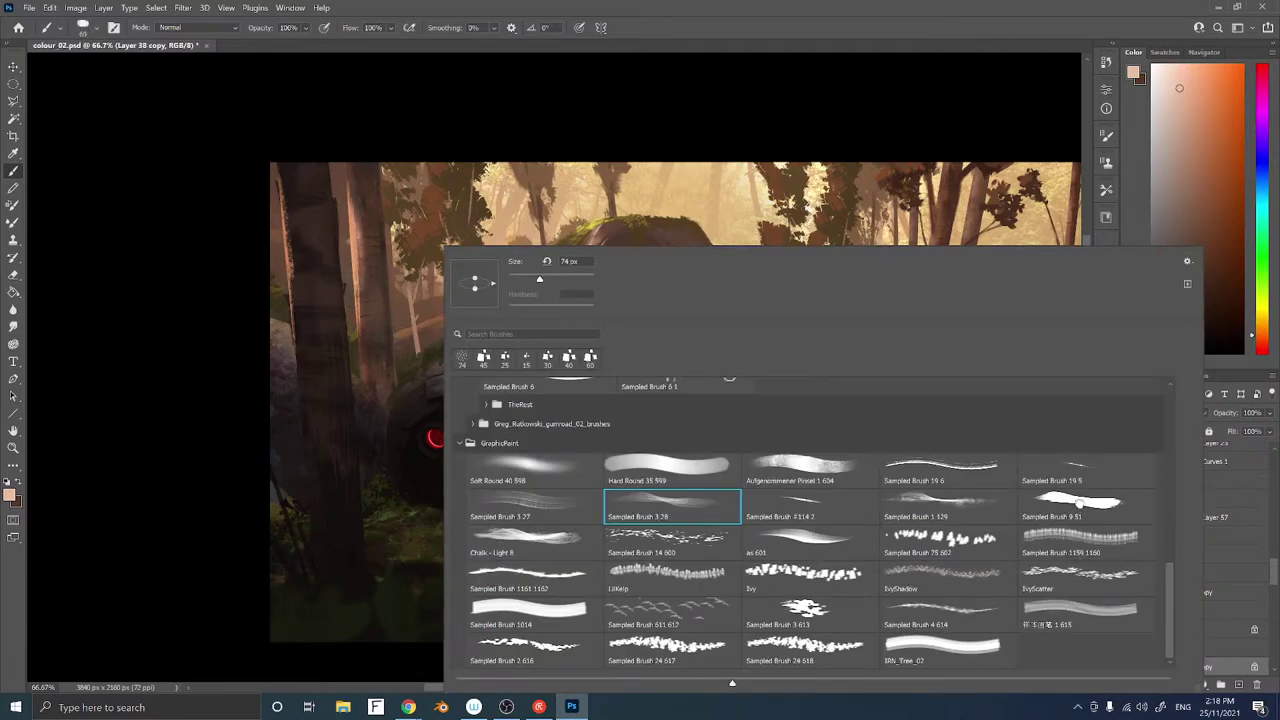
left_click(240, 509)
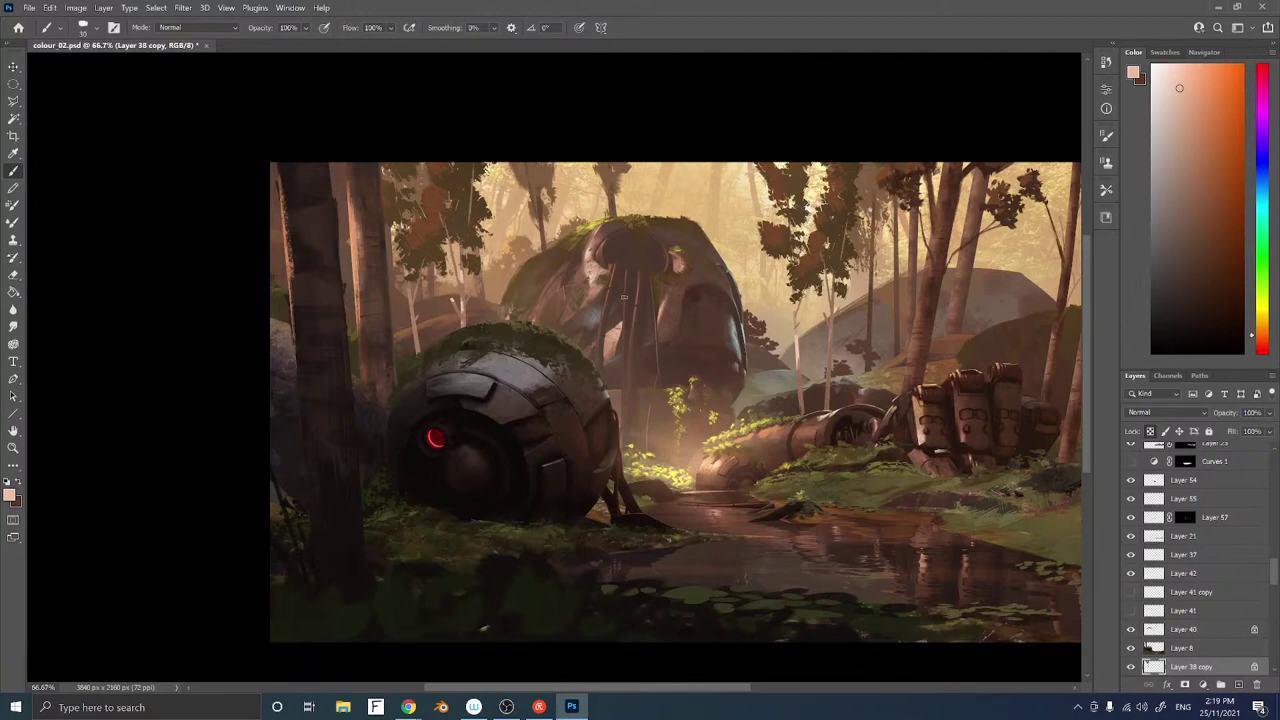
Select Layer 79 and add a new empty layer directly above it, beneath the copied trees
scroll(1273, 576, "down", 5)
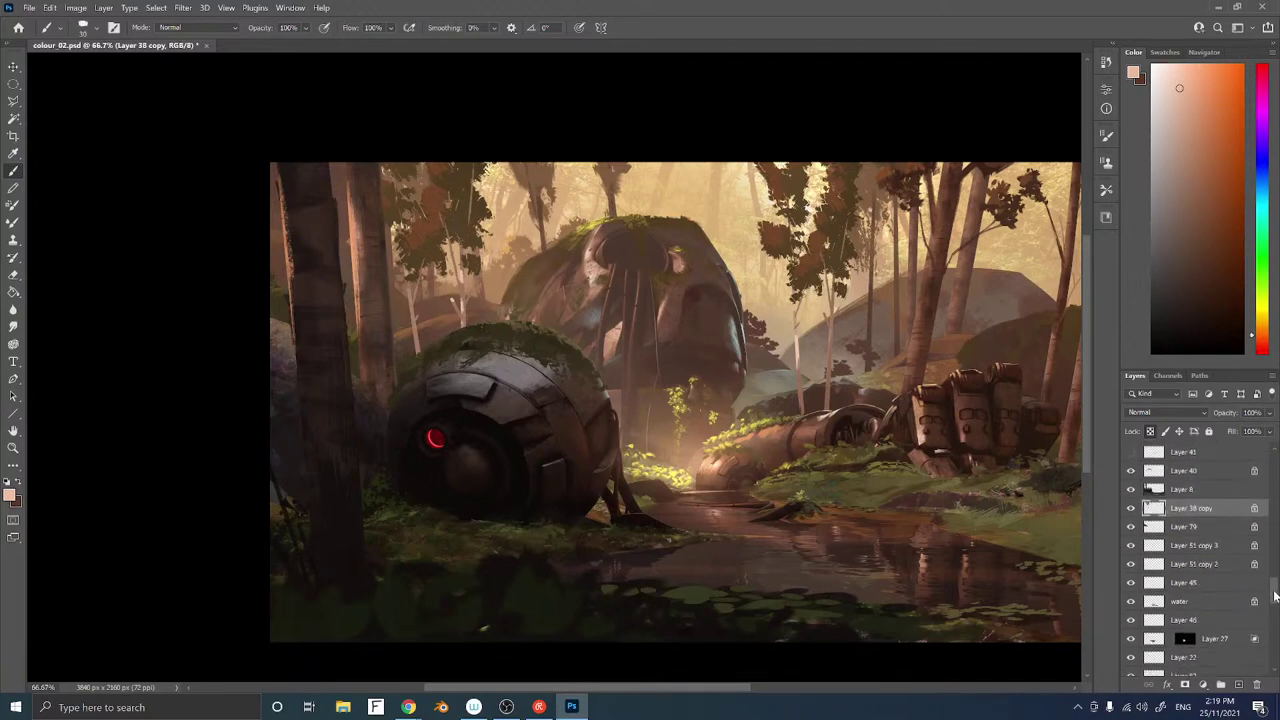
left_click(1198, 535)
key("ctrl+shift+n")
key("Return")
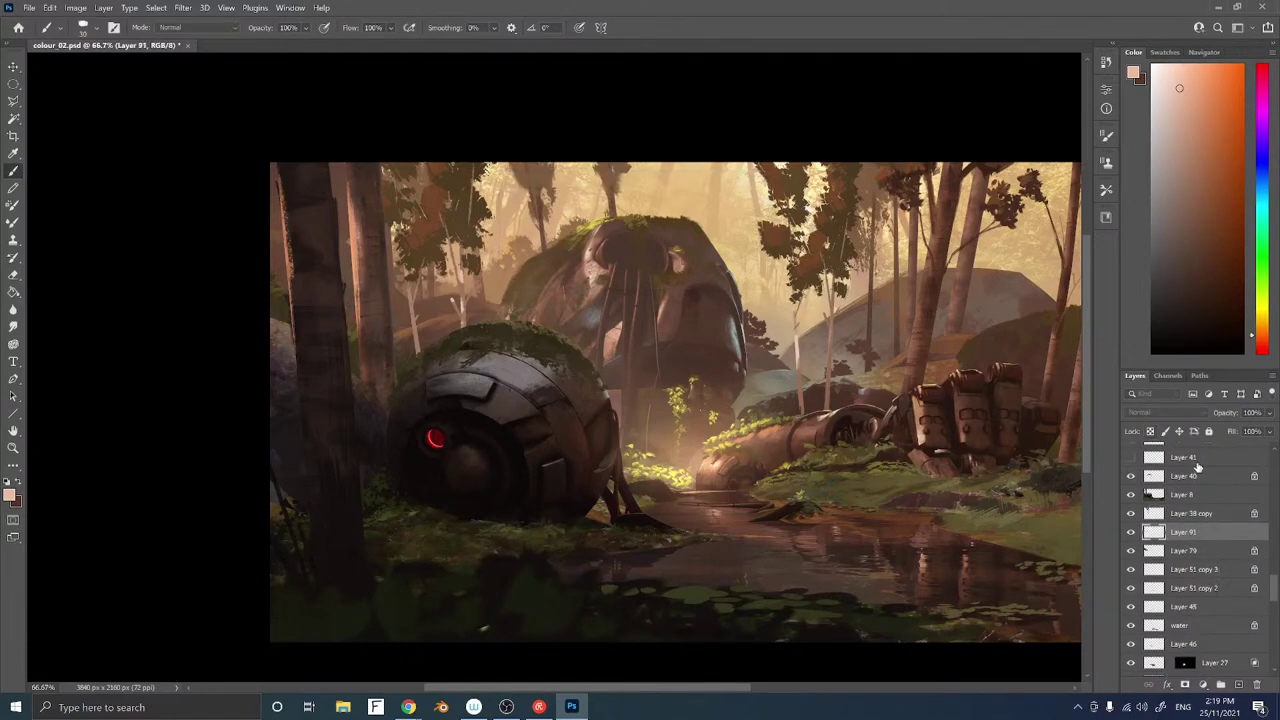
Switch to Soft Round 40 598, sample golden yellow from the sky and enlarge the brush to 1000 px
right_click(610, 340)
left_click(623, 453)
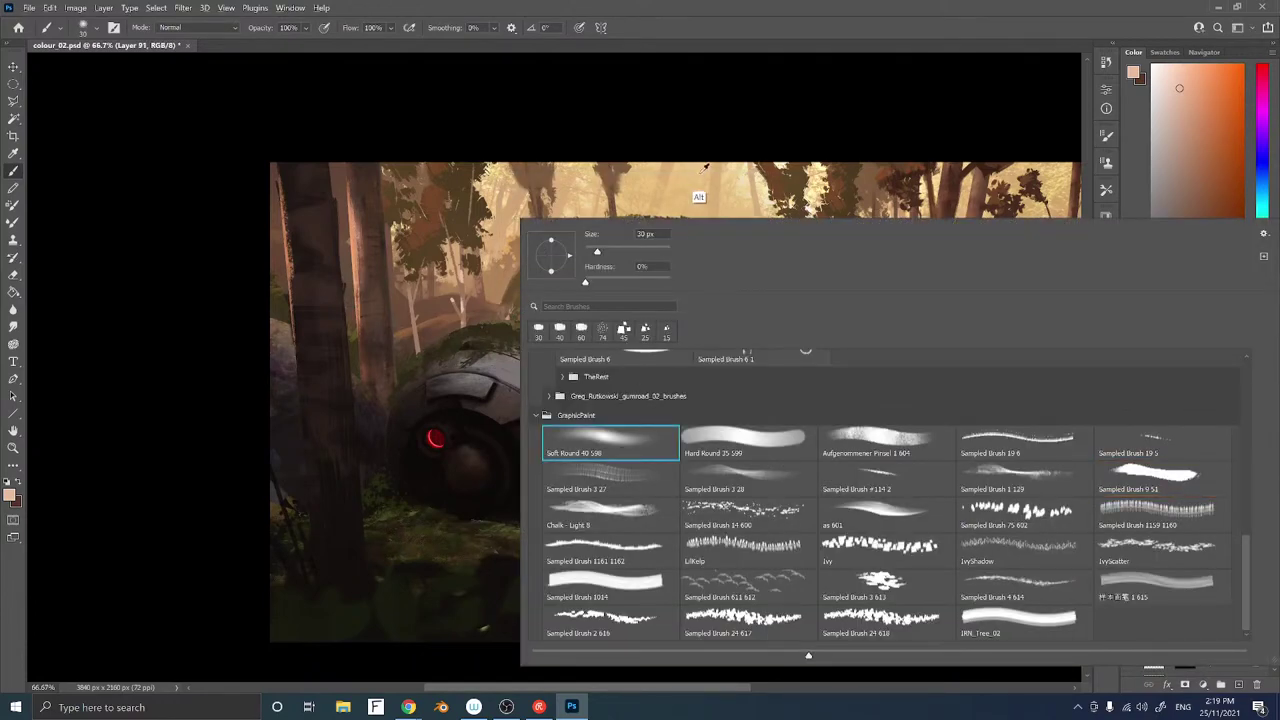
left_click(700, 196)
key("]")
key("]")
key("]")
key("]")
key("]")
key("]")
key("]")
key("]")
key("]")
key("]")
key("]")
key("]")
key("]")
key("]")
key("]")
key("]")
key("]")
key("]")
key("]")
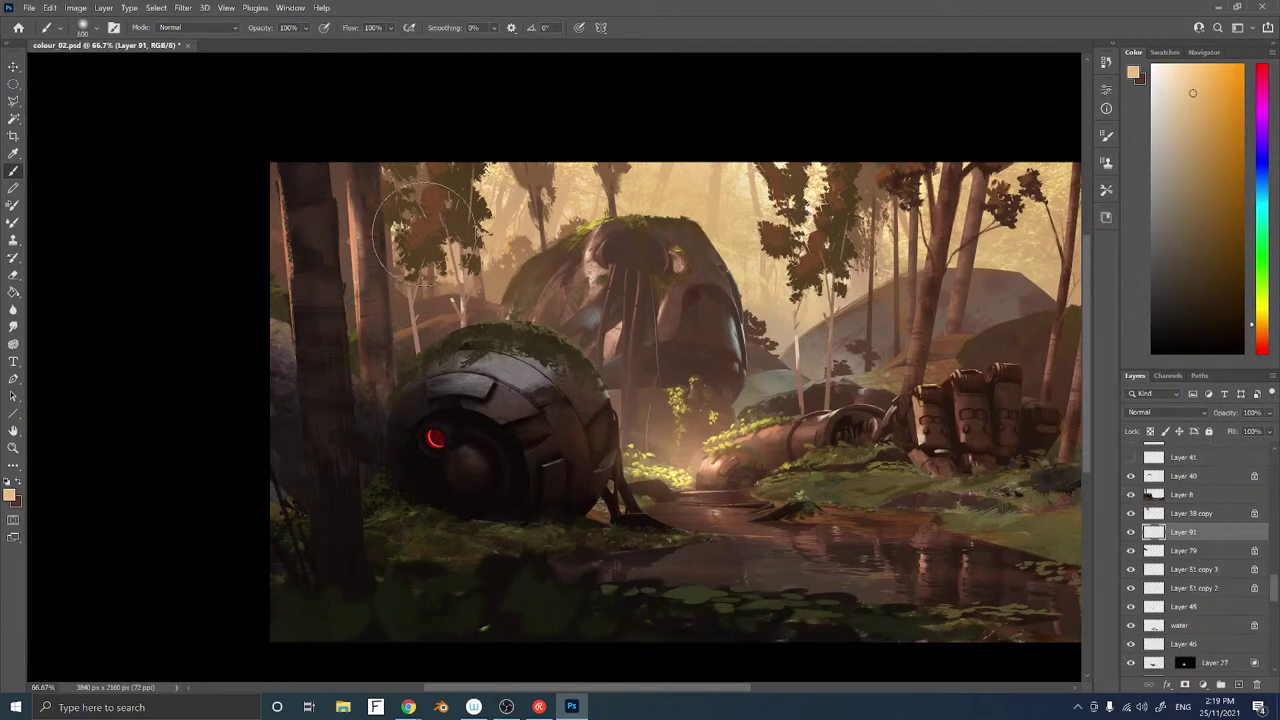
left_click_drag(403, 182, 450, 257)
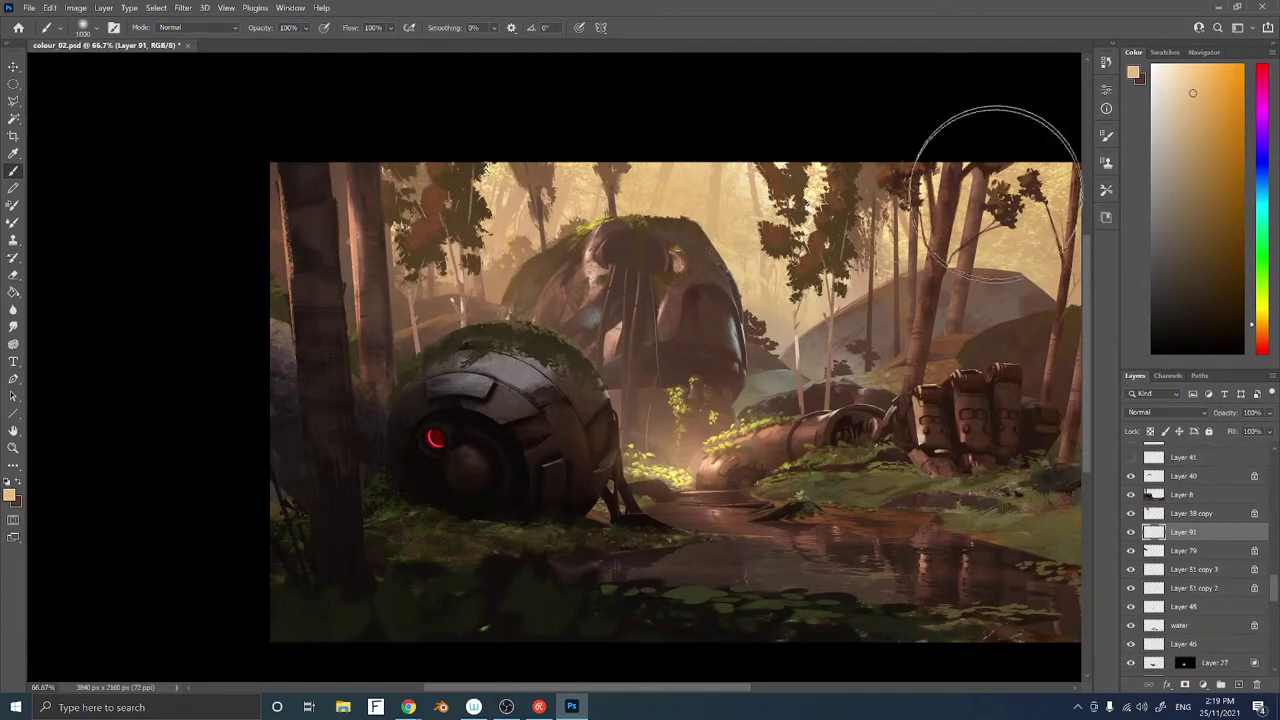
Set the new layer to Screen and paint golden haze behind the copied trees and over the large head's lower area at 700 px
left_click(1160, 412)
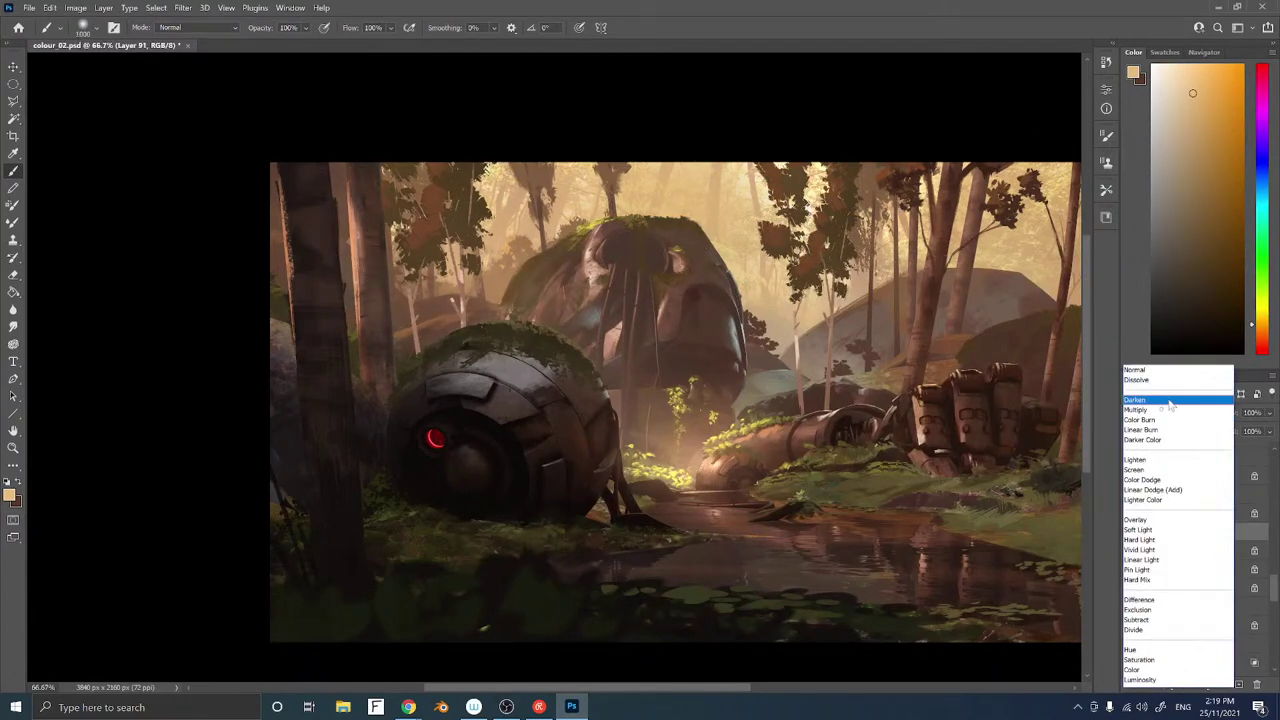
left_click(1160, 466)
mouse_move(421, 204)
left_mouse_down()
mouse_move(406, 172)
mouse_move(342, 174)
mouse_move(457, 203)
left_mouse_up()
key("[")
key("[")
key("[")
left_click_drag(478, 290, 530, 330)
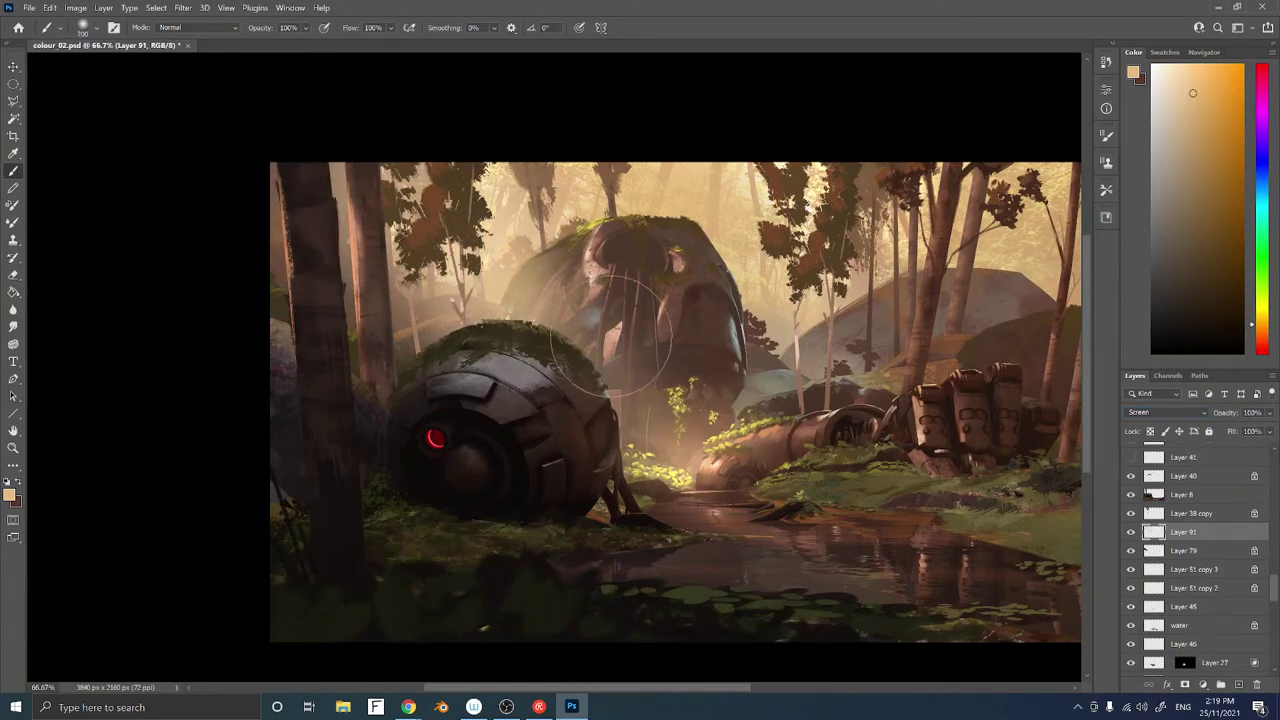
left_click_drag(610, 345, 662, 398)
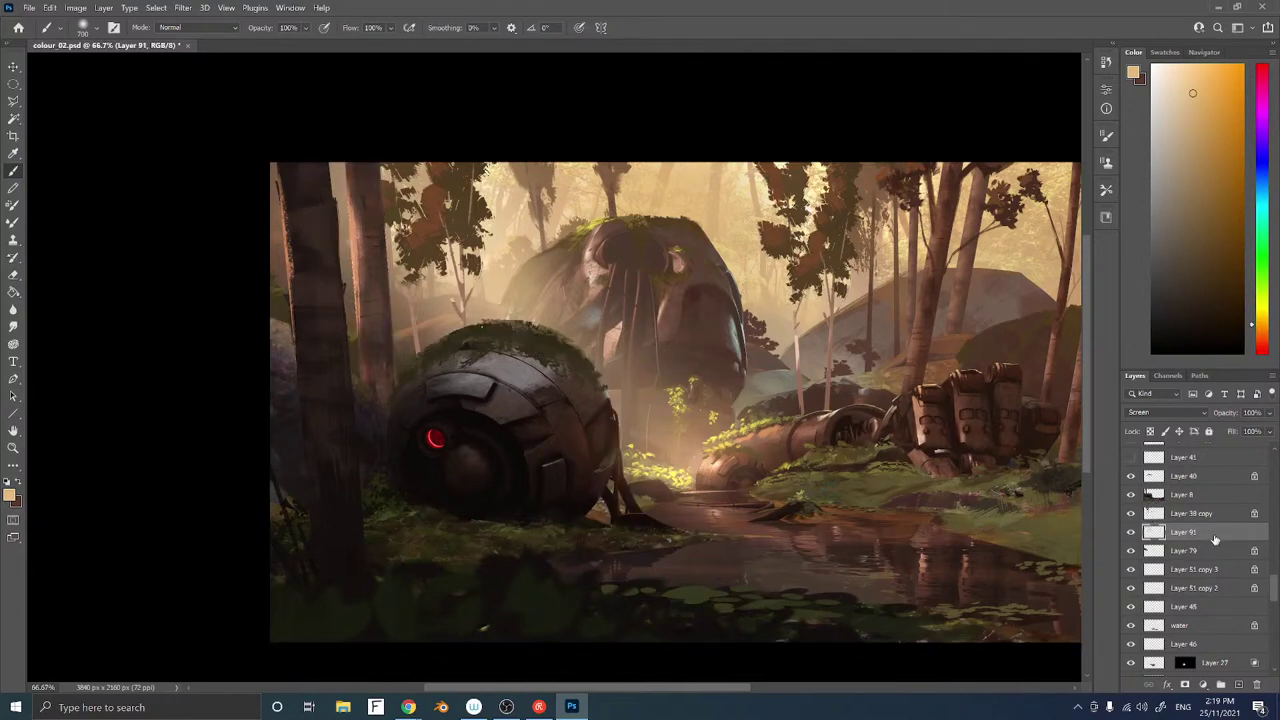
Switch the eraser to an enlarged Soft Round 40 598 and soften the haze around the large head
key("e")
right_click(578, 282)
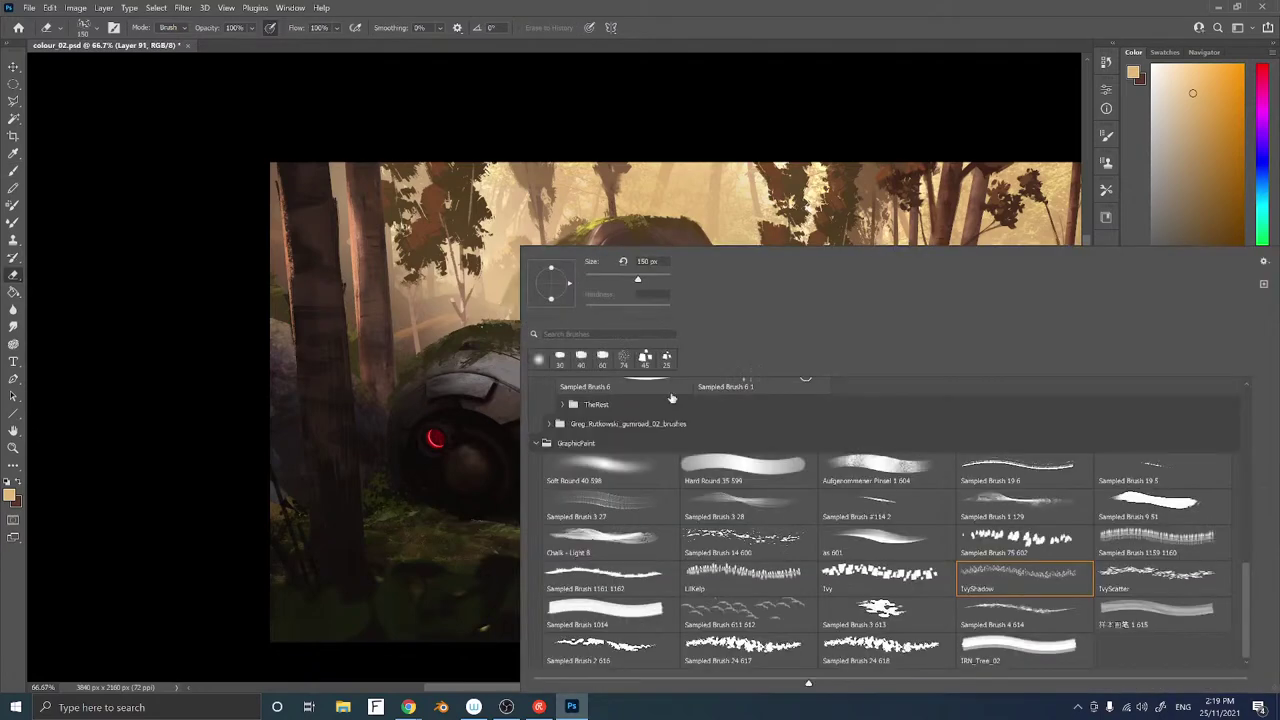
left_click(608, 477)
left_click(414, 547)
key("]")
key("]")
key("]")
key("]")
key("]")
key("]")
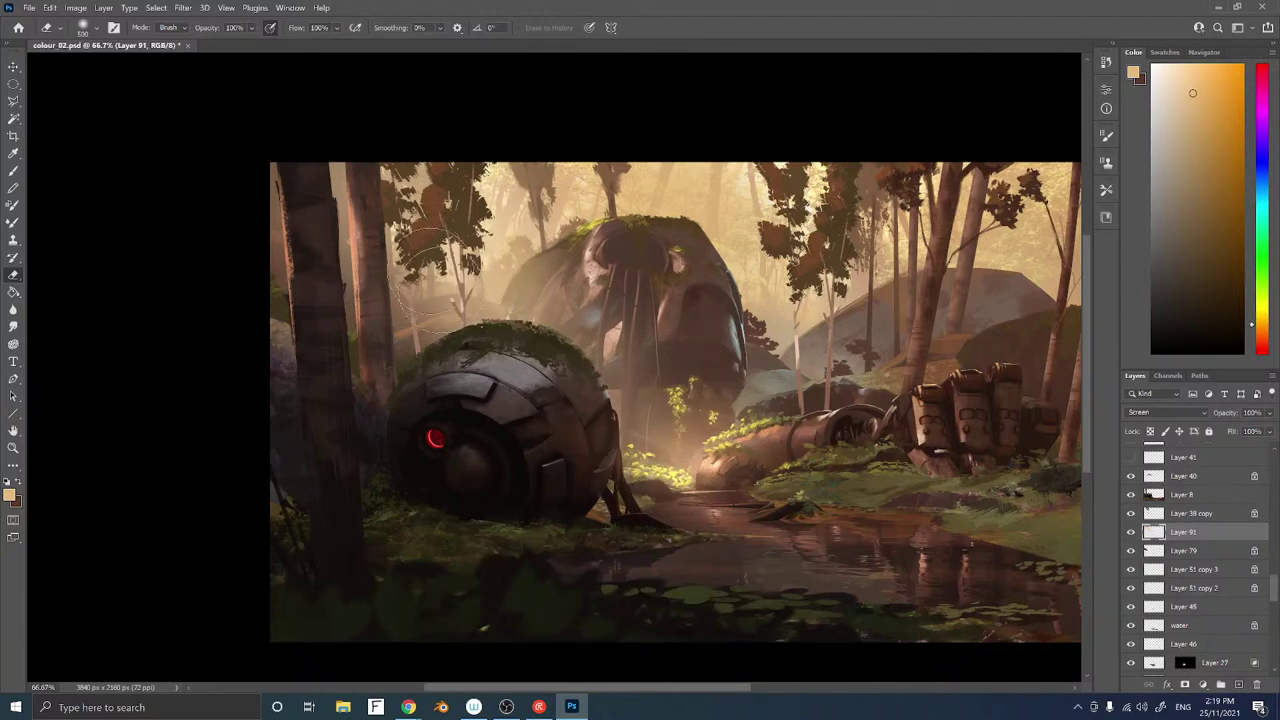
Add a new layer above Layer 38 copy and sample pale yellow for the brush from the sky by the foliage
right_click(430, 263, "ctrl")
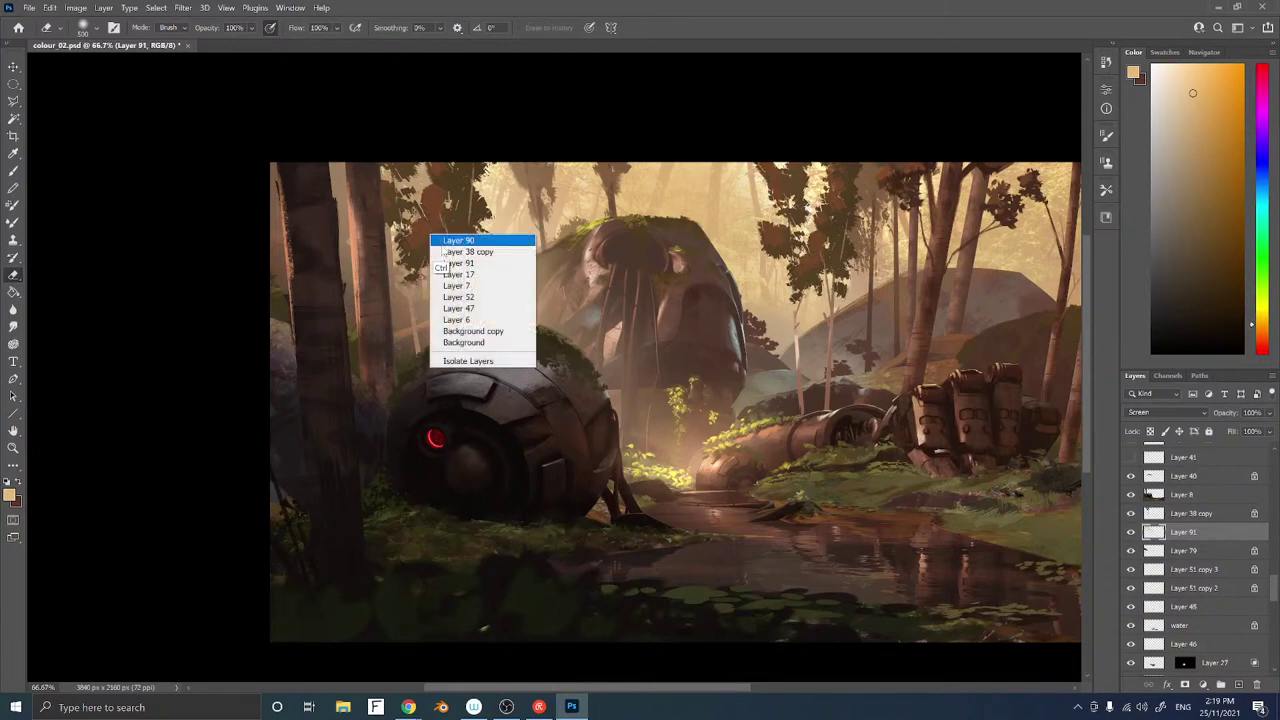
left_click(448, 252)
key("ctrl+shift+alt+n")
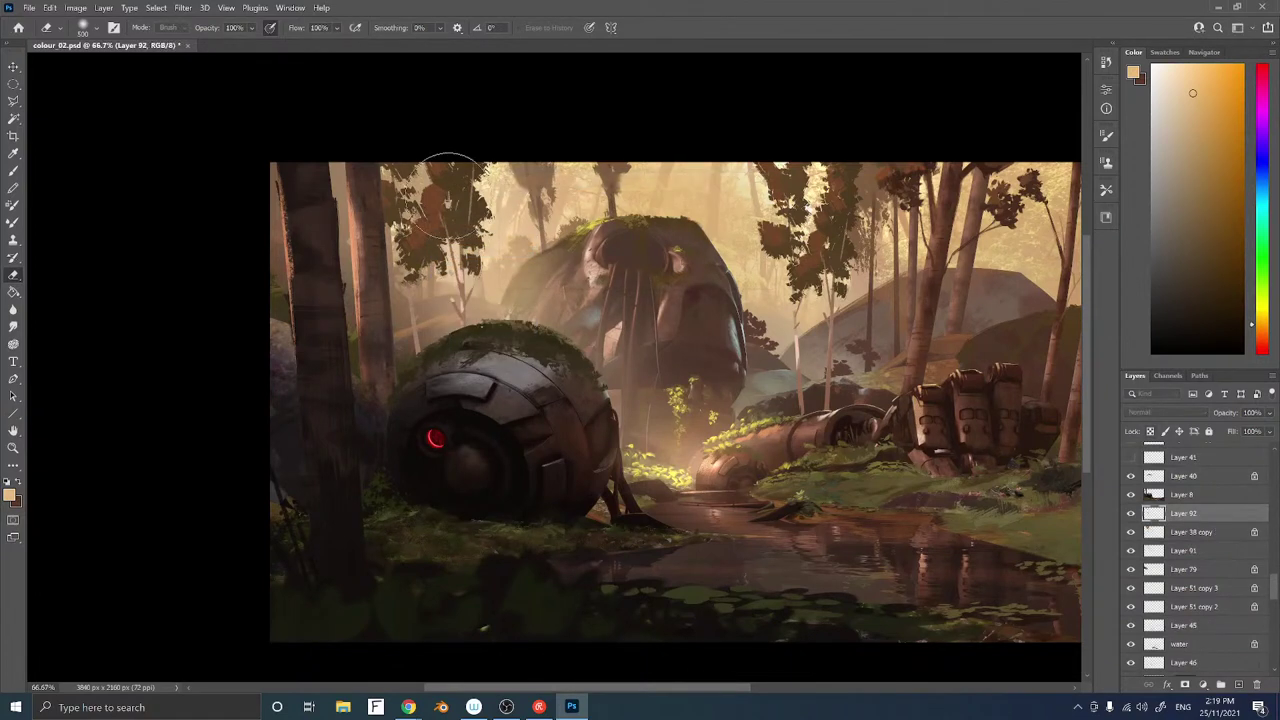
key("b")
left_click(443, 165, "alt")
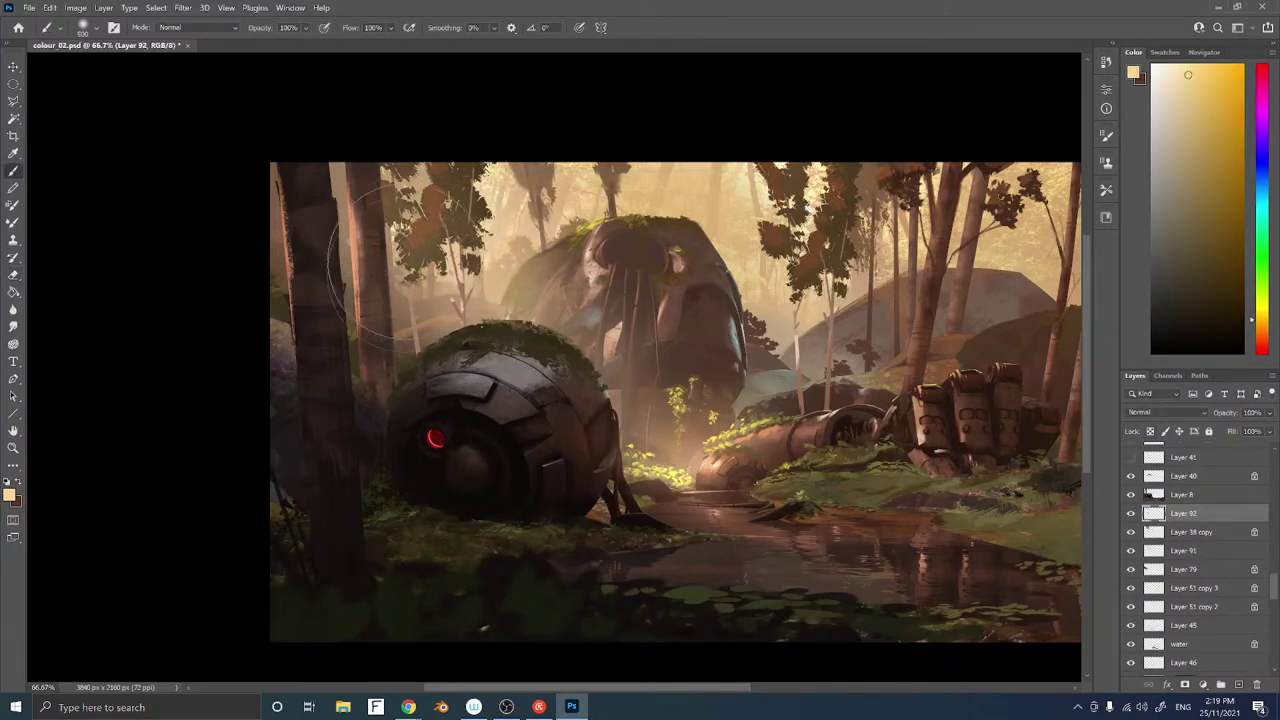
Brush soft pale yellow light over the copied trees' foliage, adjusting the brush to 700 px
left_click_drag(429, 187, 425, 300)
key("bracketleft")
key("bracketleft")
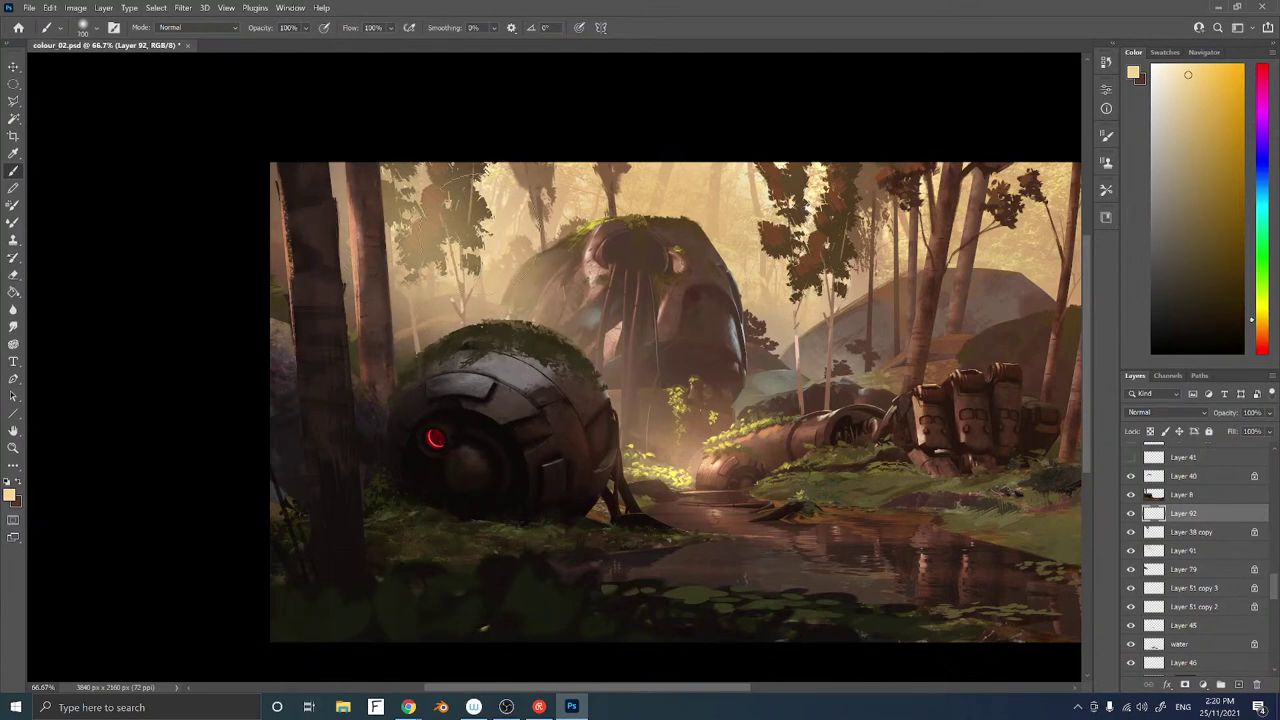
key("bracketright")
key("bracketright")
key("bracketright")
key("bracketright")
key("bracketright")
key("bracketright")
key("bracketright")
key("bracketright")
key("bracketright")
key("bracketright")
left_click_drag(713, 389, 696, 352)
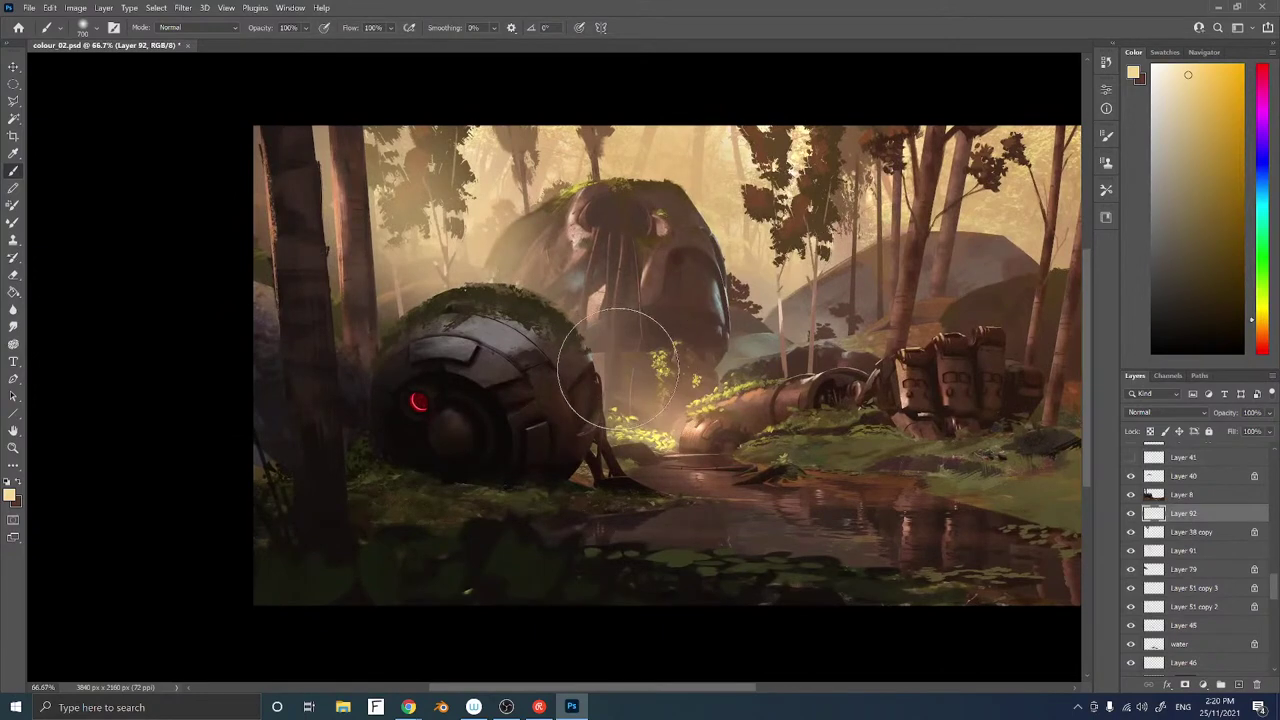
Check what Layer 48 and Layer 7 contribute to the painting by toggling their visibility and briefly isolating Layer 7
left_click_drag(1000, 310, 869, 344)
right_click(869, 344, "ctrl")
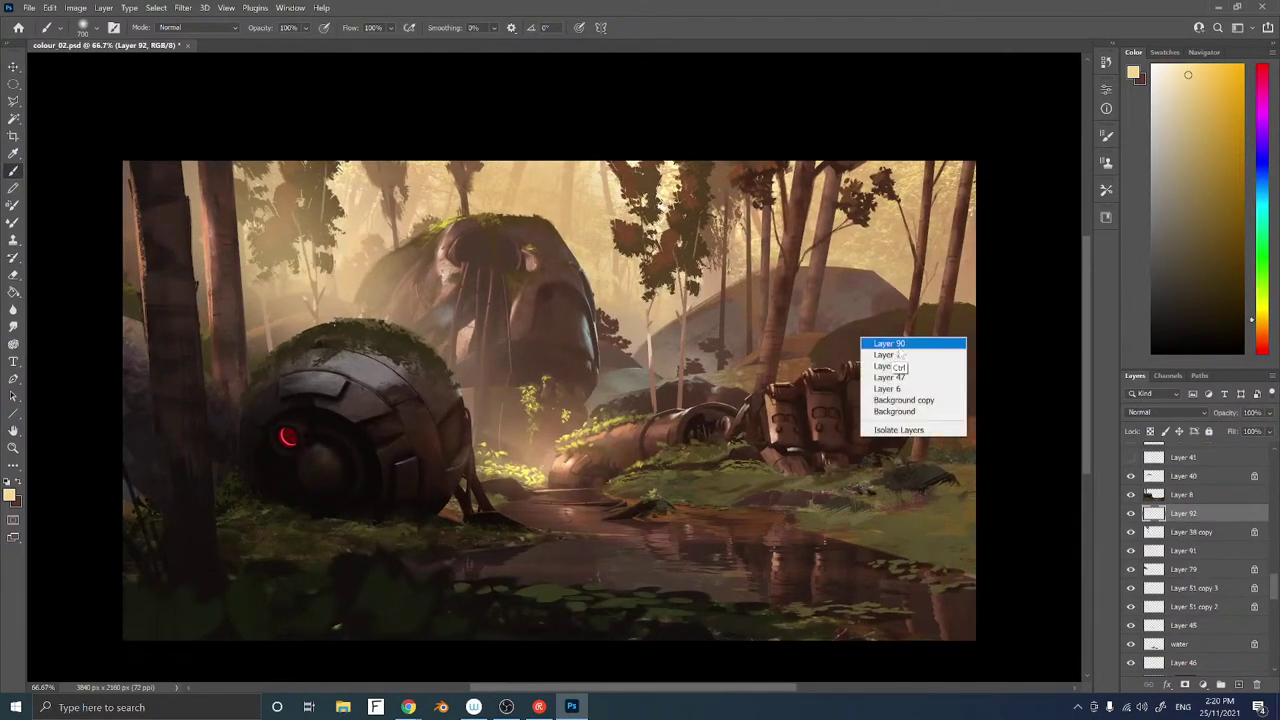
left_click(885, 364)
left_click(1131, 667)
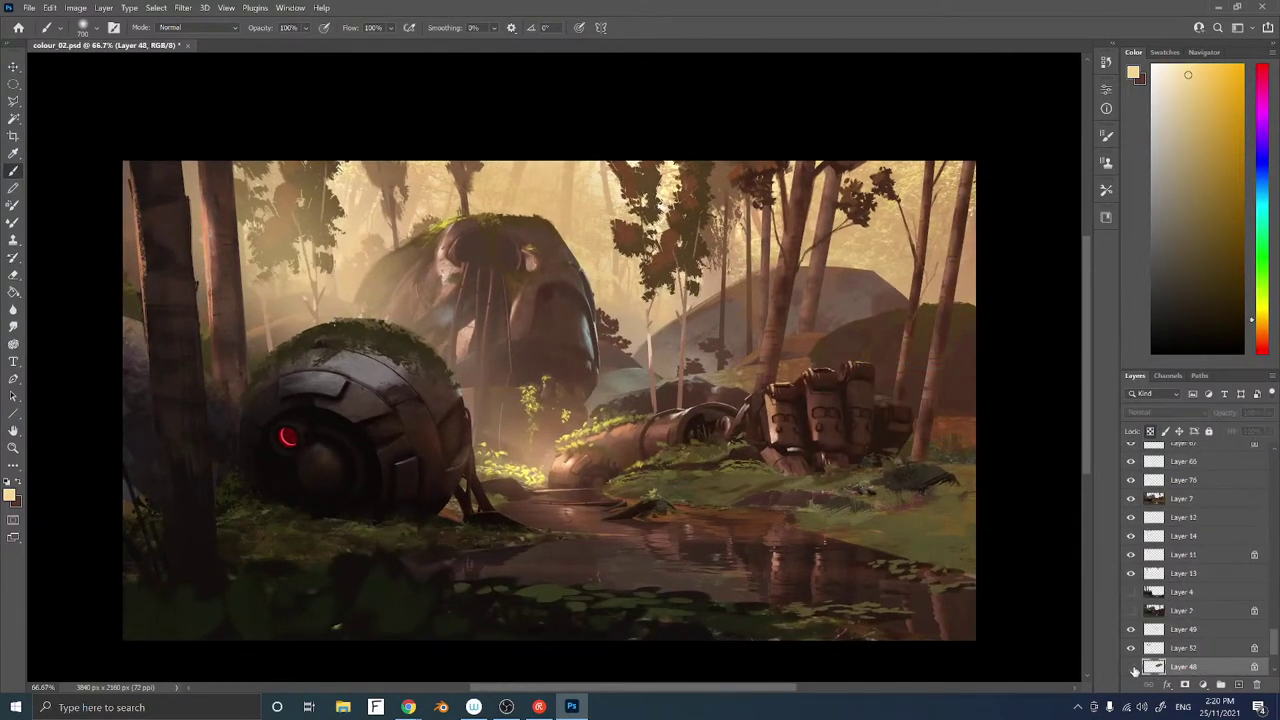
left_click(1131, 667)
left_click(1131, 500)
left_click(1131, 499)
left_click(1192, 500)
left_click(1131, 500, "alt")
left_click(1131, 500, "alt")
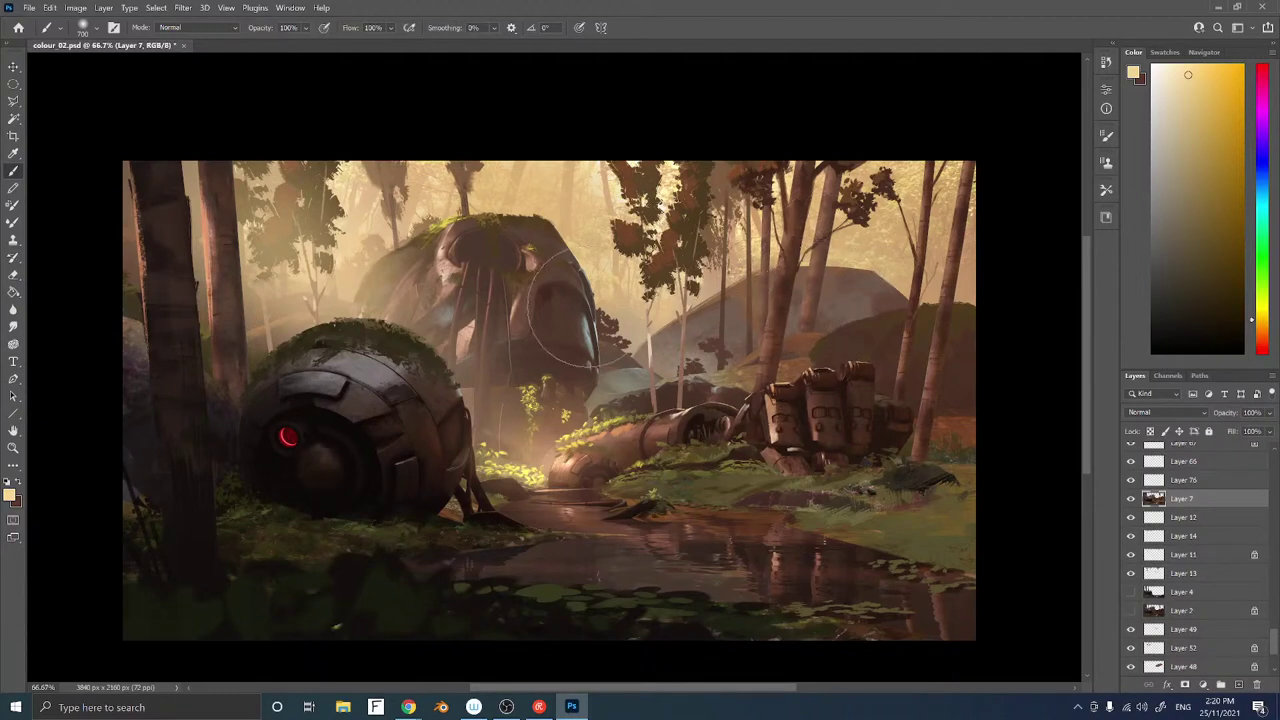
key("space")
left_click_drag(513, 279, 560, 292)
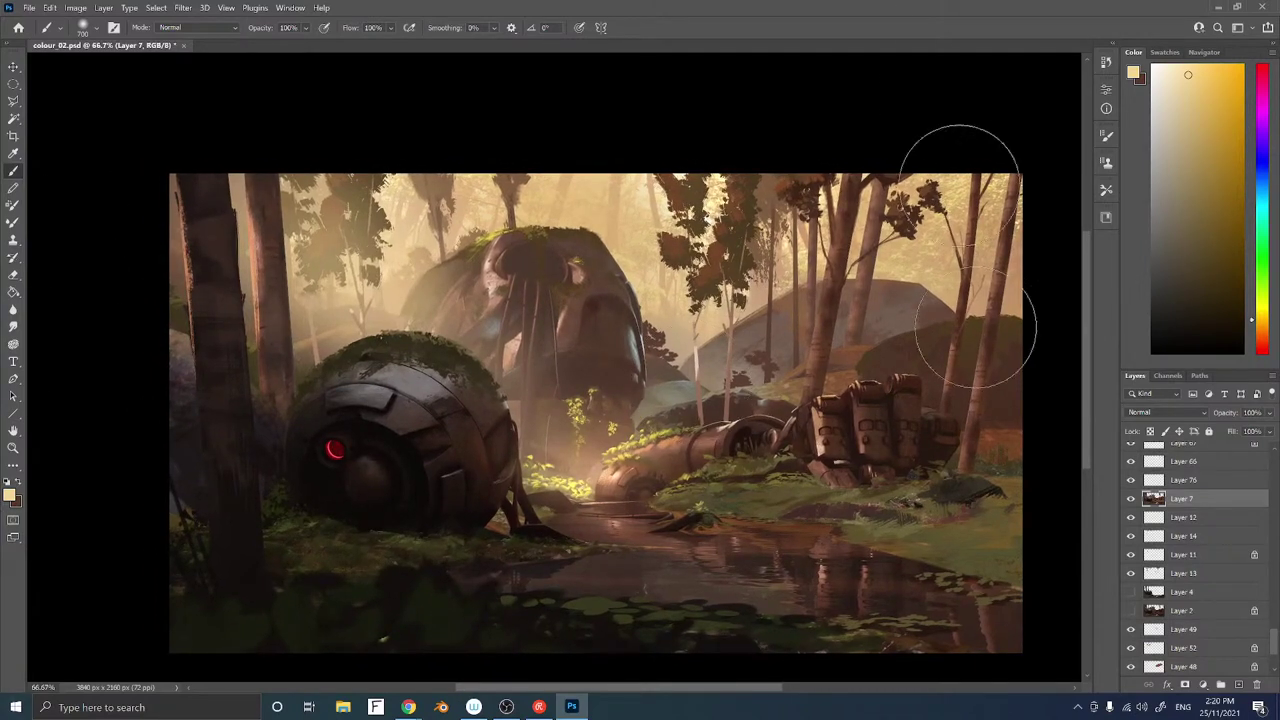
Switch to Chrome and copy the Merriam-Webster image of flying crows on white from the "crow flock" image results
mouse_move(407, 710)
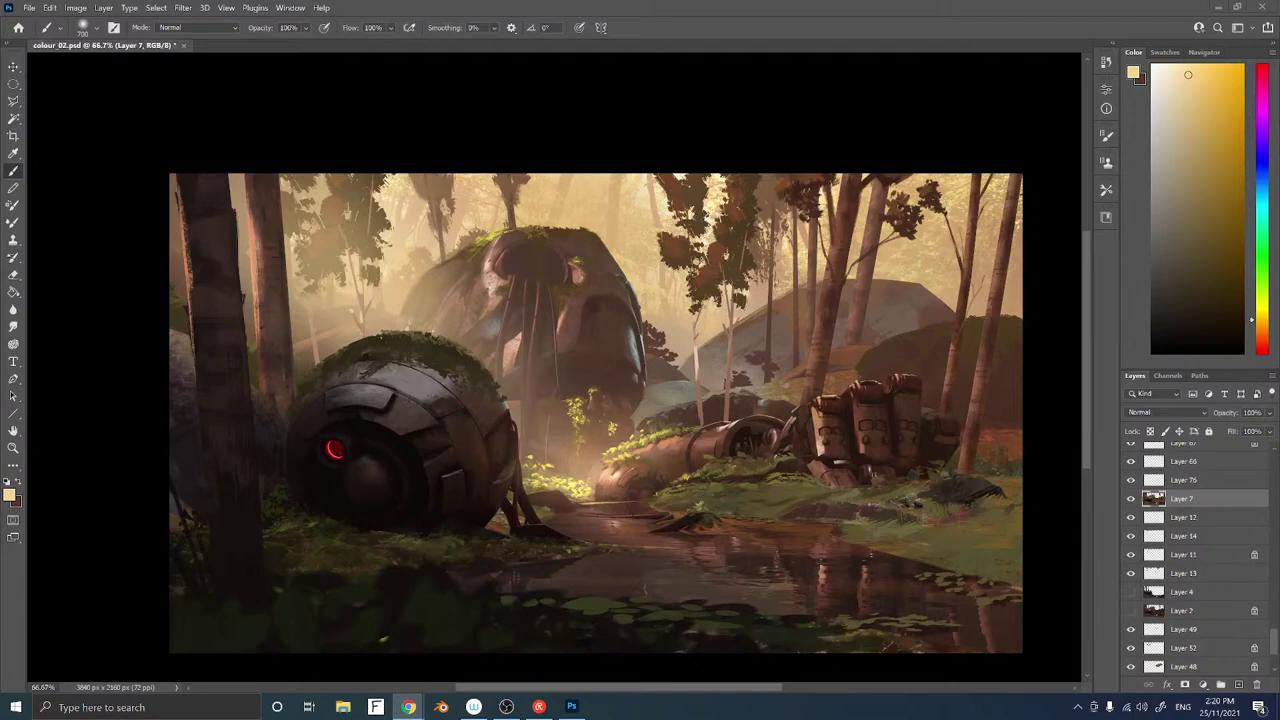
left_click_drag(760, 719, 515, 1)
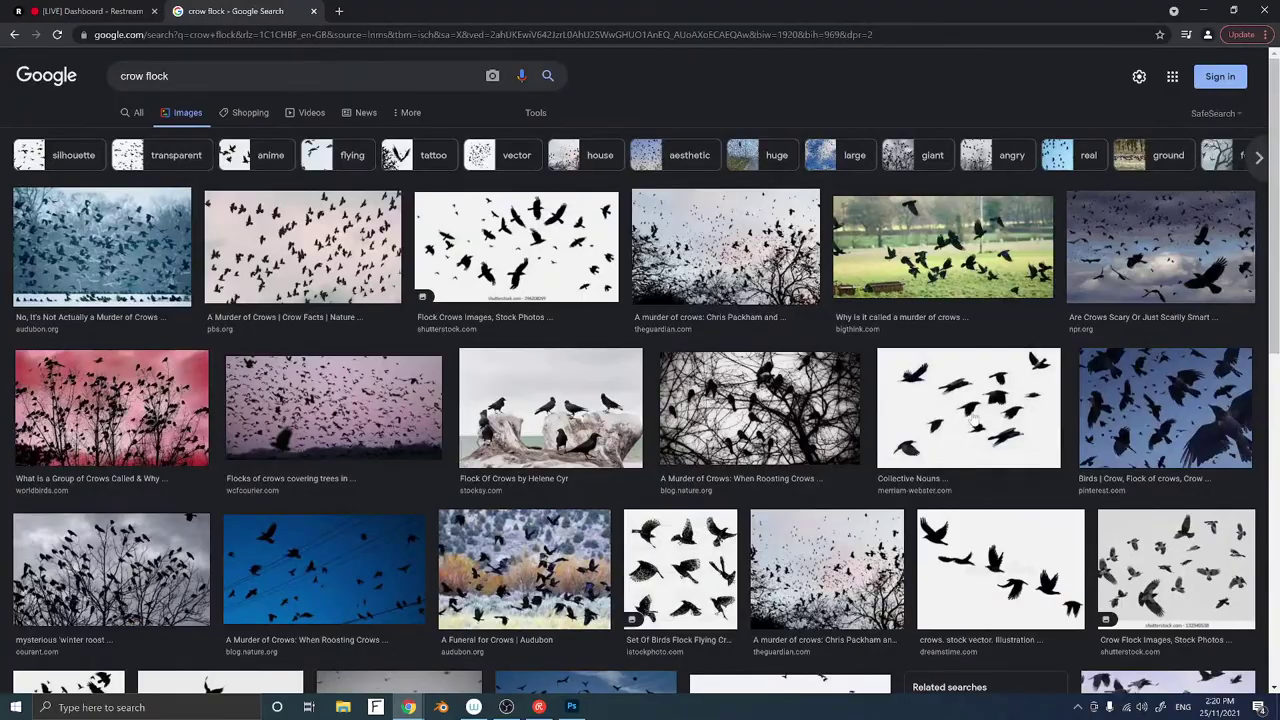
left_click(972, 422)
key("alt+Tab")
key("alt+Tab")
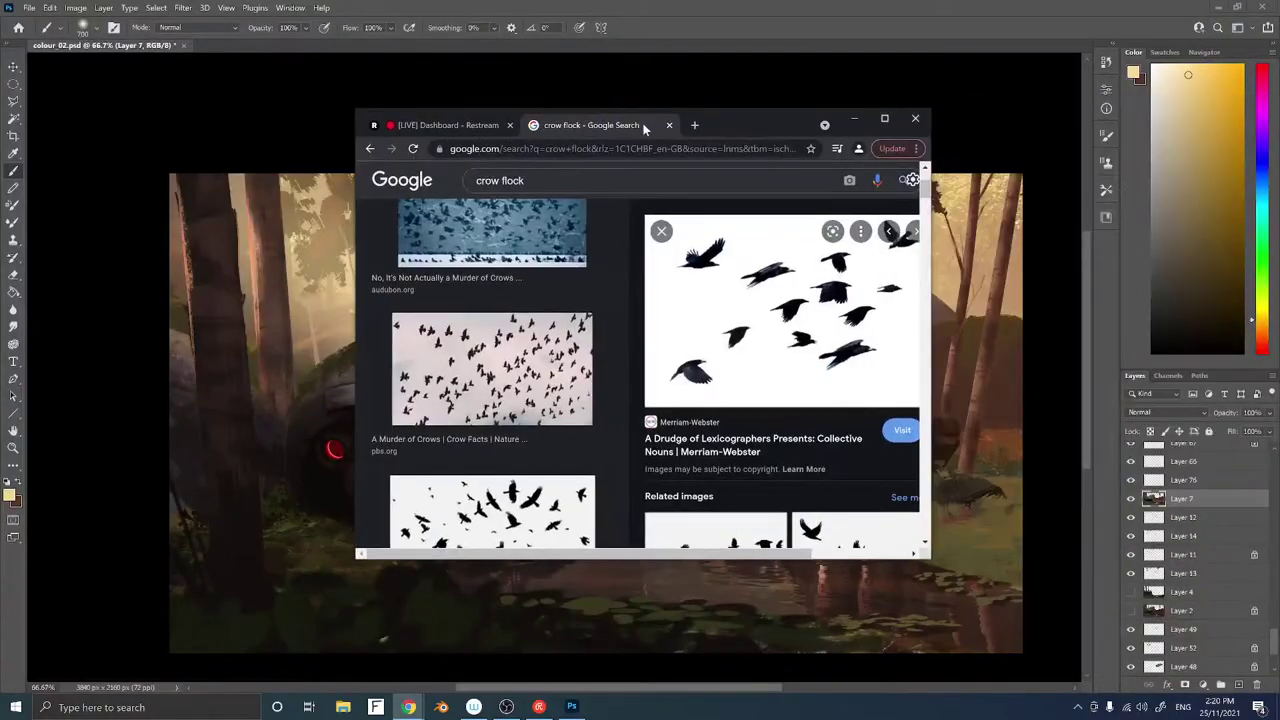
right_click(753, 287)
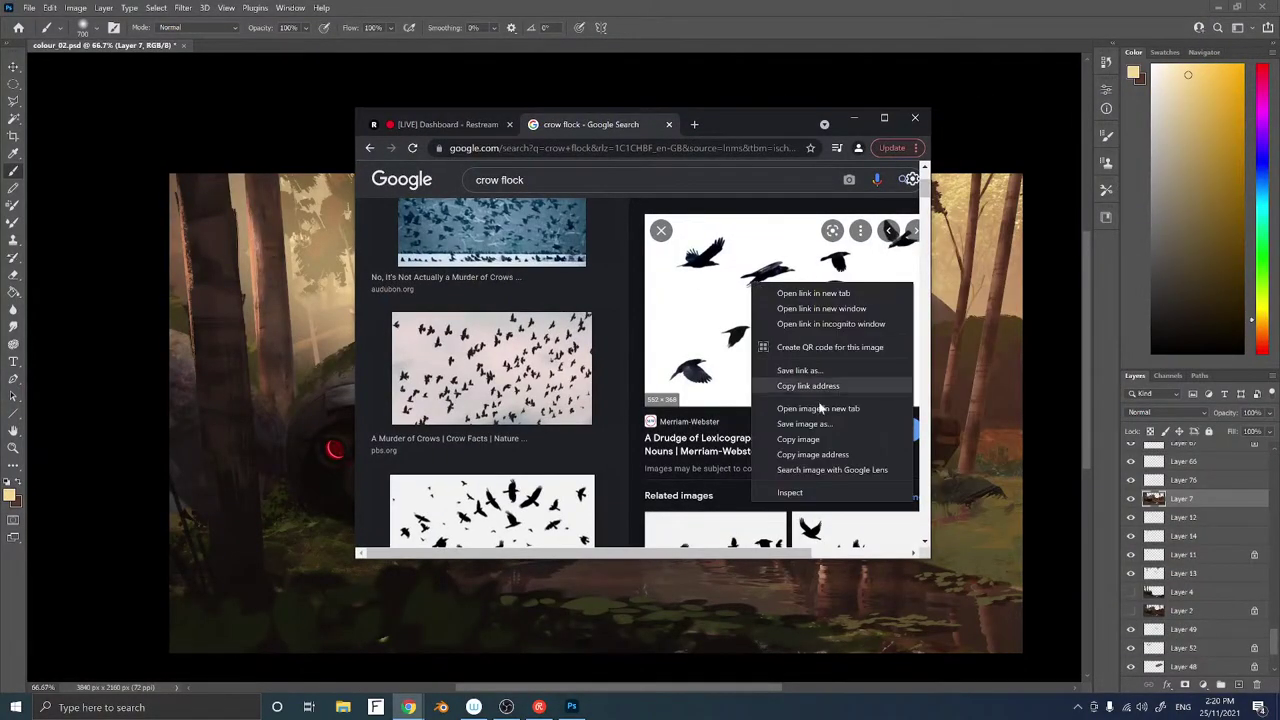
left_click(820, 440)
Switch back to Photoshop, paste the crow image over the large robot head, and bring its layer to the front
left_click_drag(745, 126, 1138, 278)
key("alt+Tab")
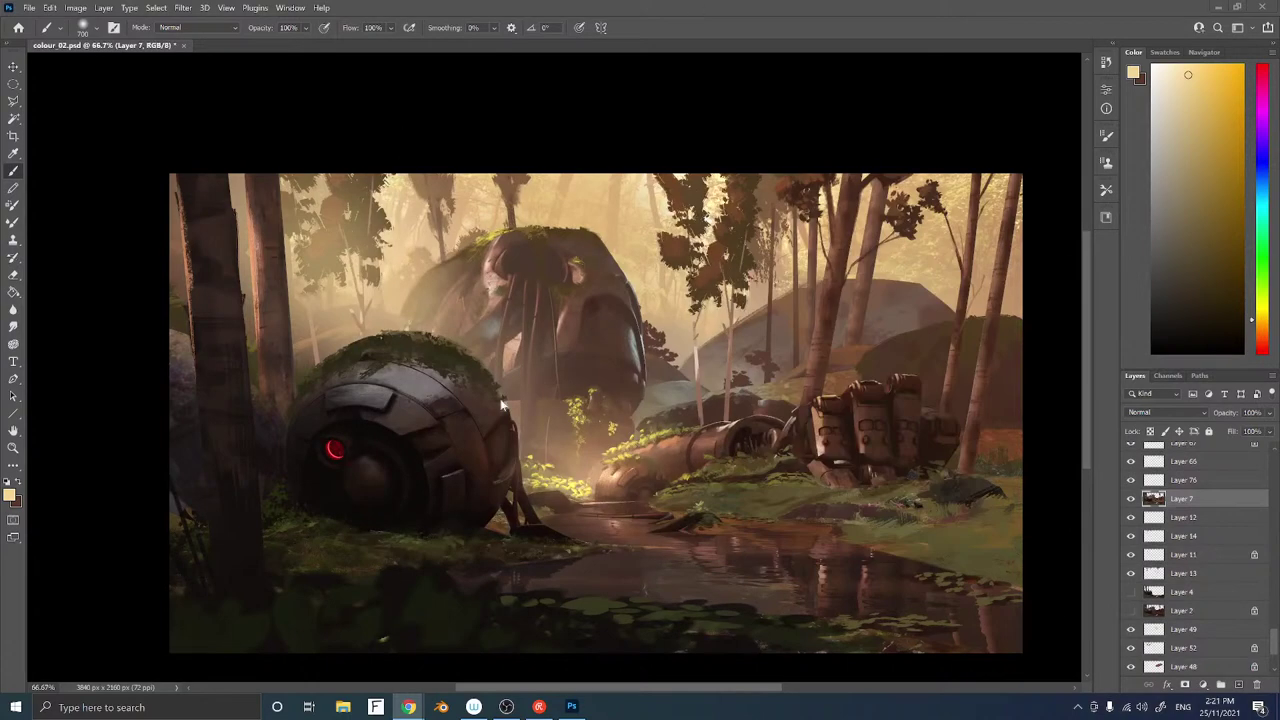
key("ctrl+v")
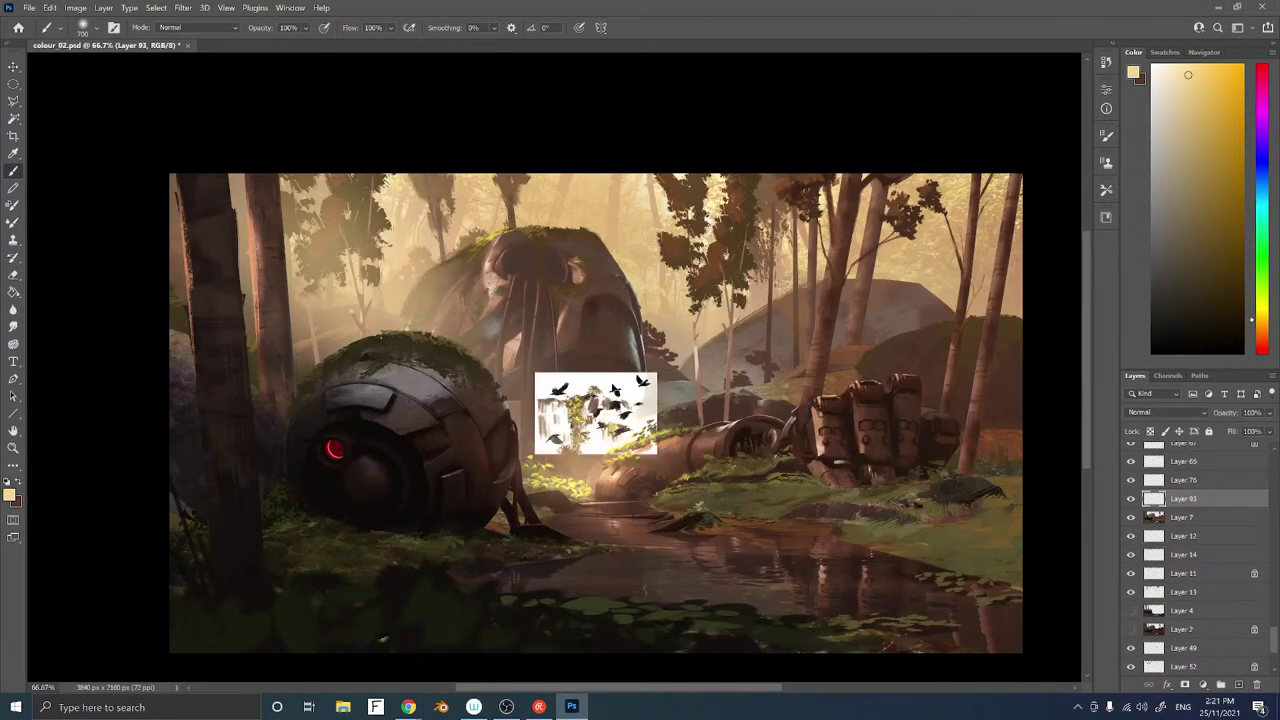
left_click_drag(596, 408, 565, 300)
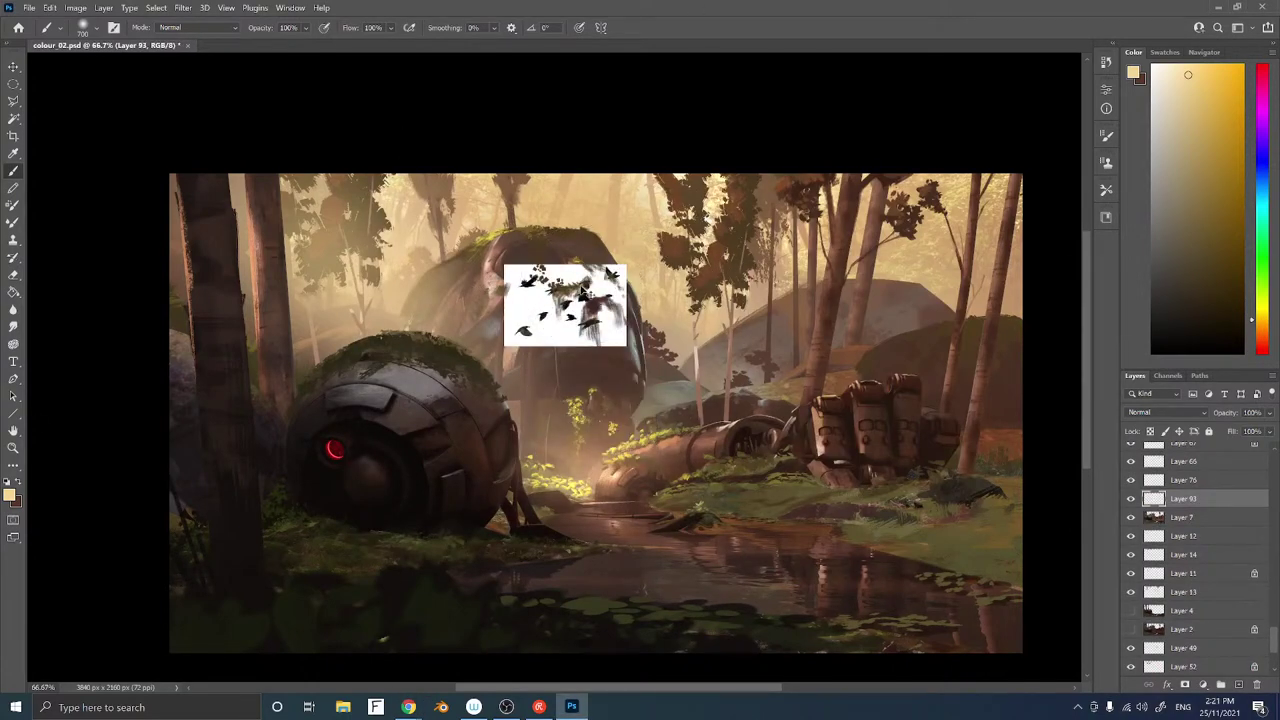
key("ctrl+shift+bracketright")
Select the white background around the pasted crows with the Magic Wand and try deleting it
key("z")
left_click_drag(555, 297, 712, 295)
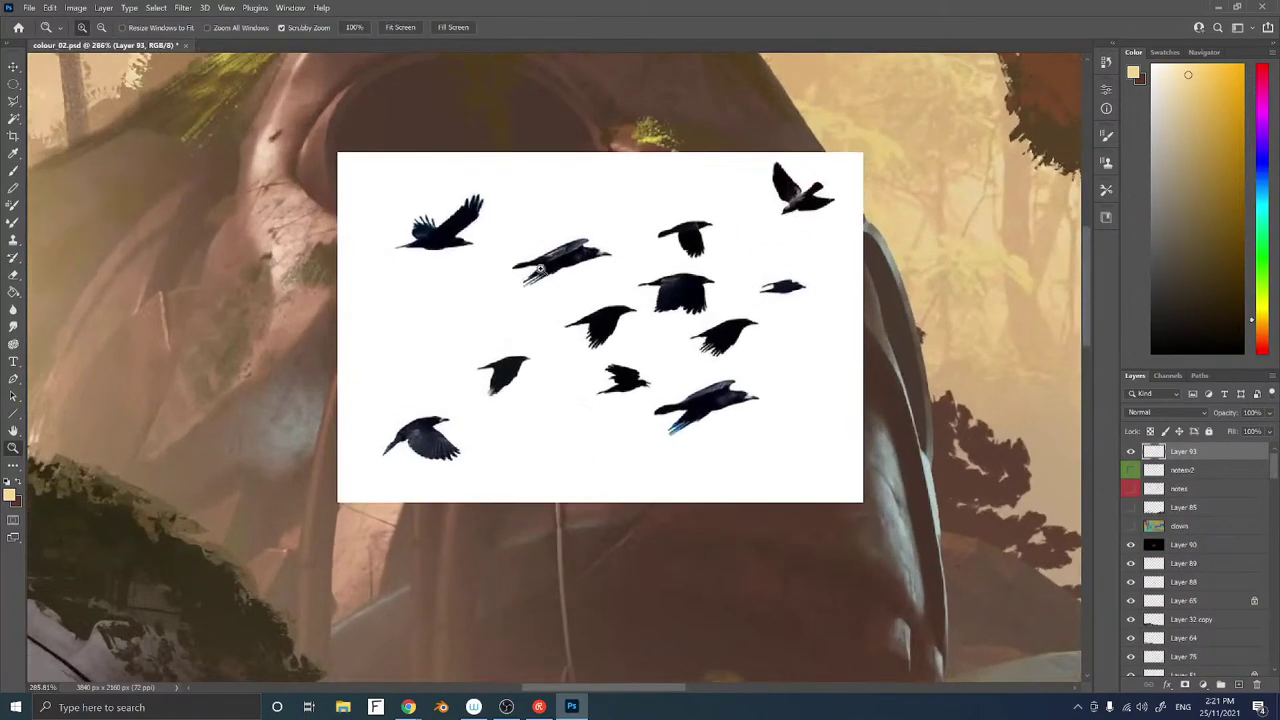
key("w")
left_click(531, 219)
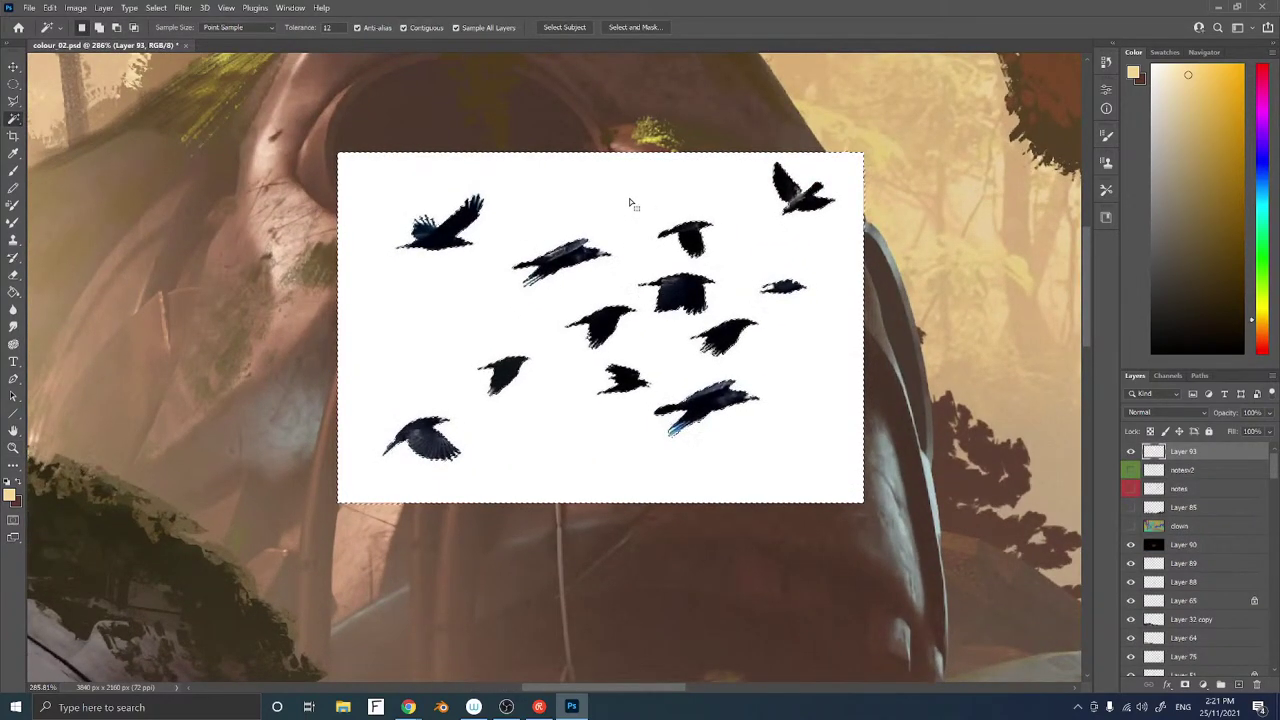
key("Delete")
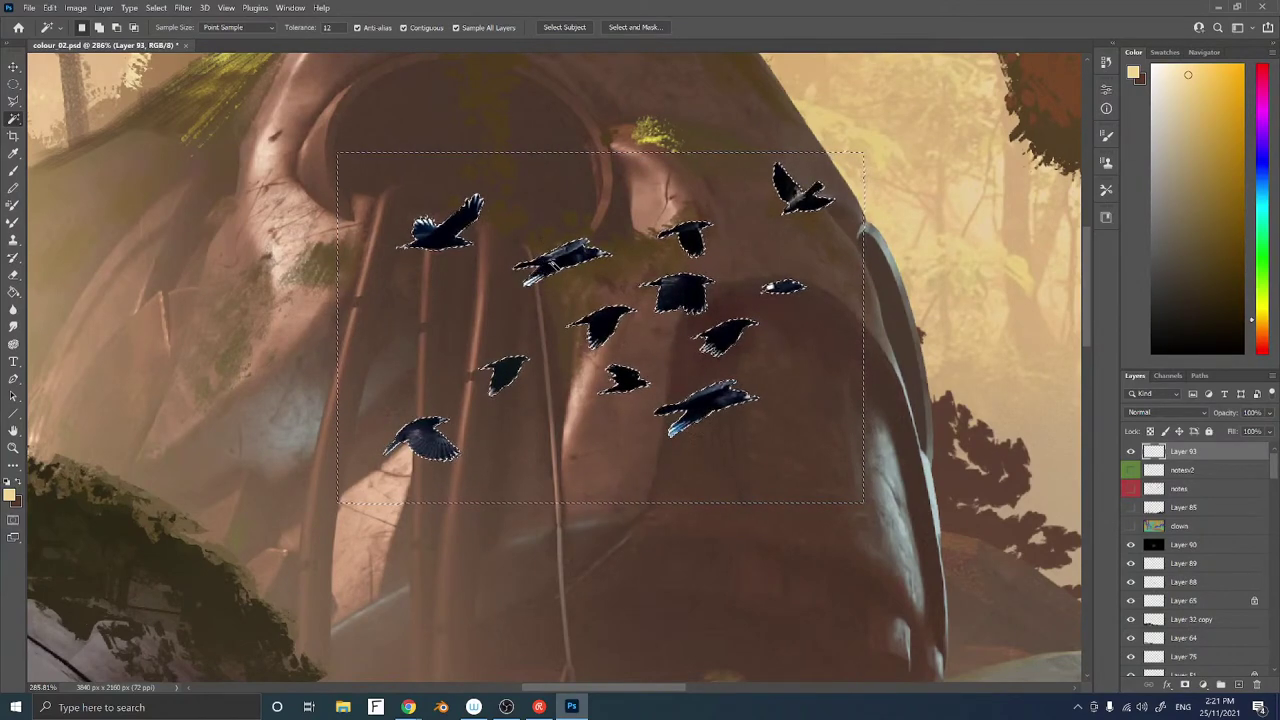
key("ctrl+z")
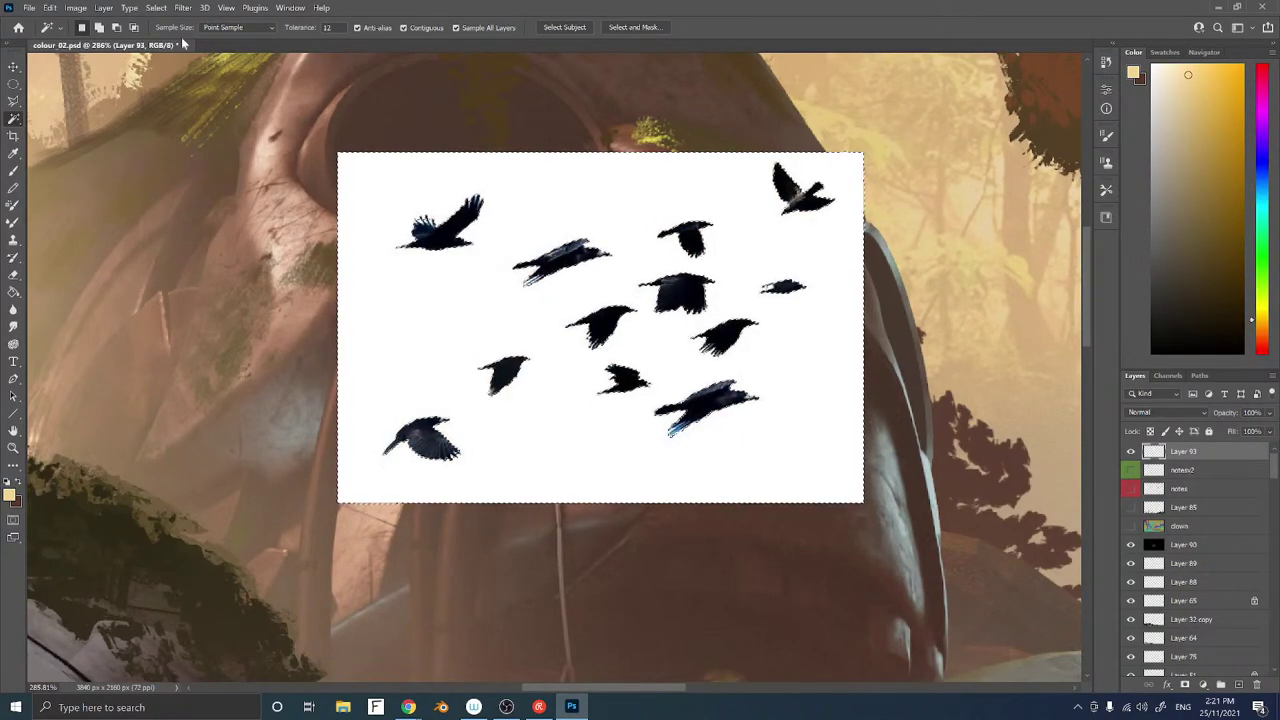
Expand the background selection in Select and Mask with Shift Edge at +36%, and remove the white from the crow image
left_click(630, 27)
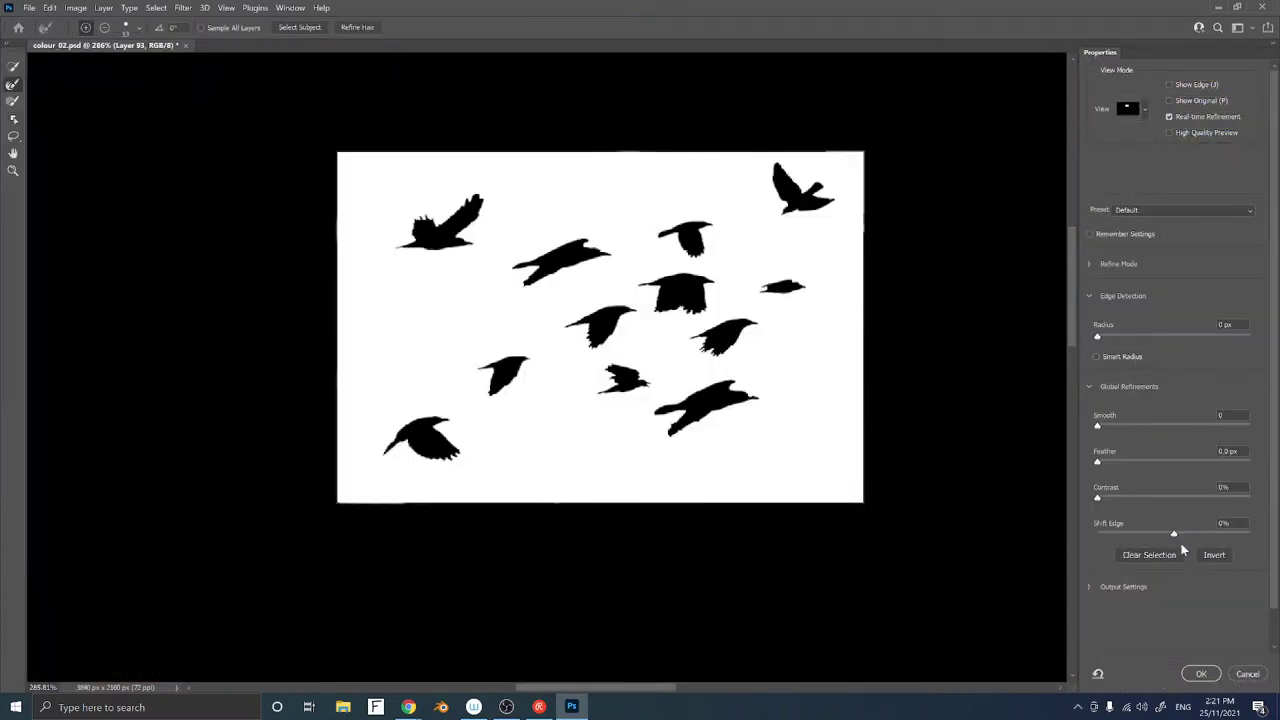
left_click_drag(1173, 533, 1201, 533)
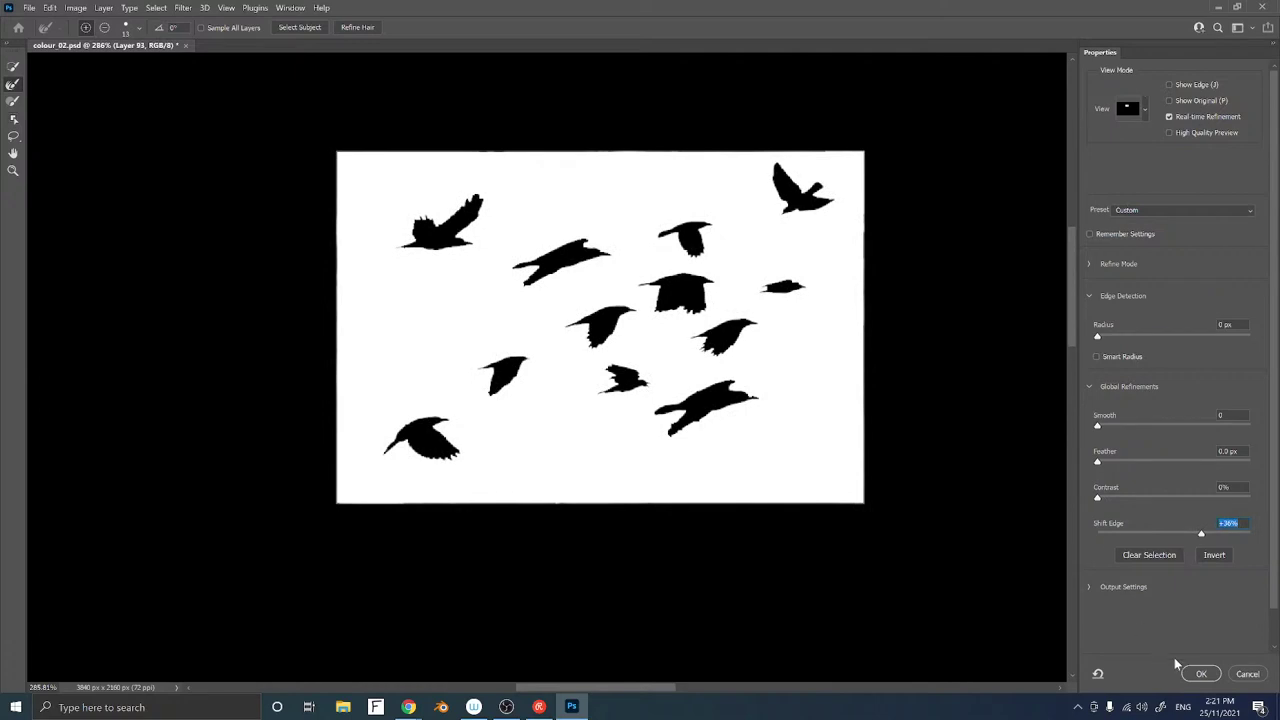
left_click(1201, 673)
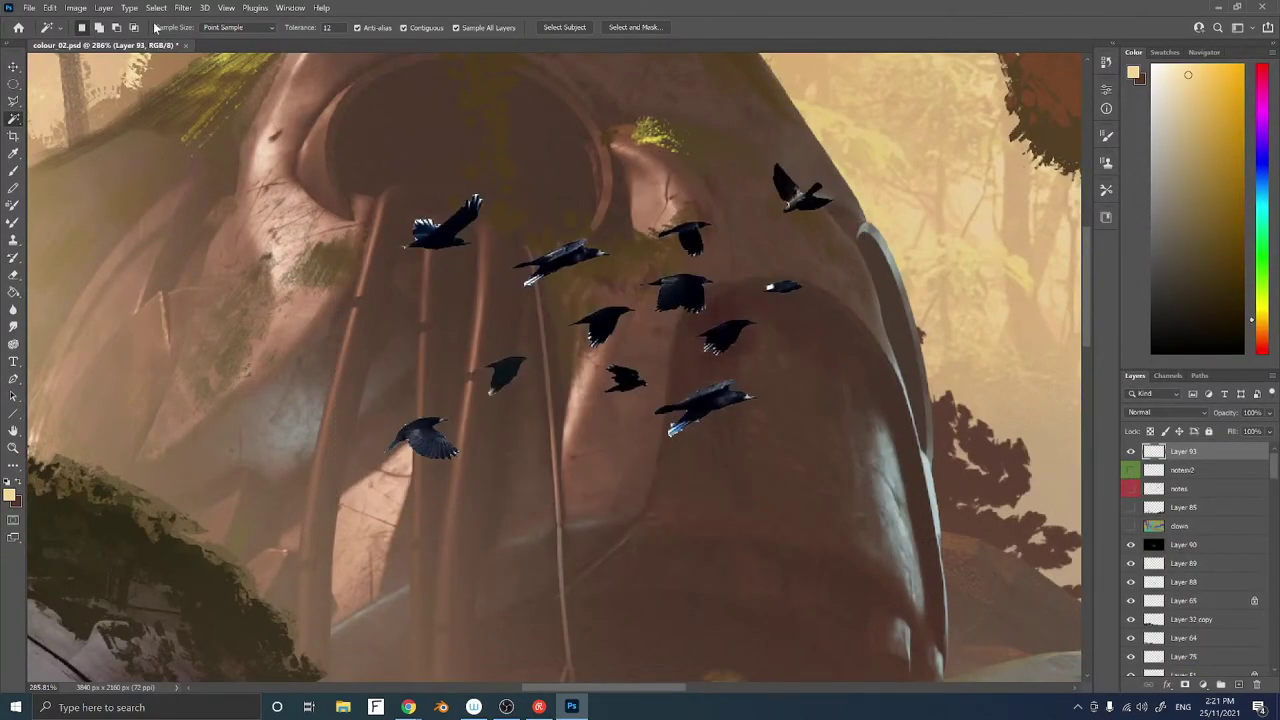
Defringe the crow layer to clean up the birds' white edges
left_click(103, 7)
mouse_move(201, 487)
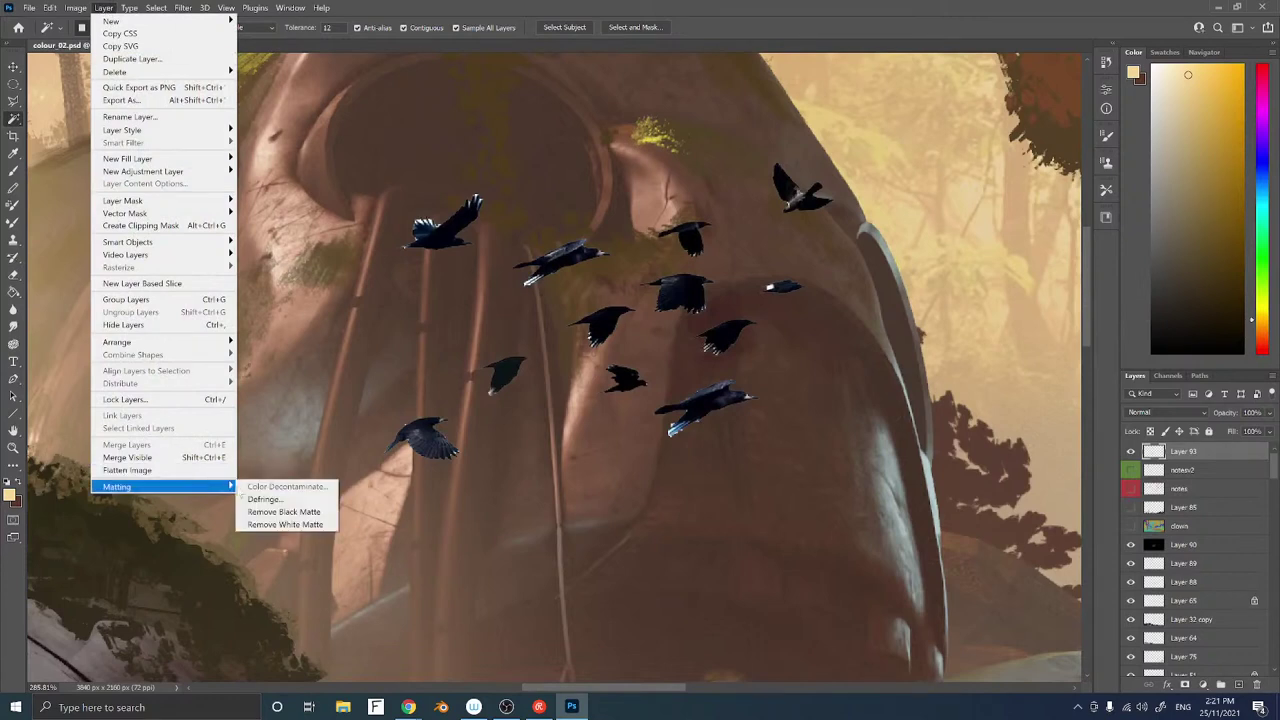
left_click(266, 498)
key("Return")
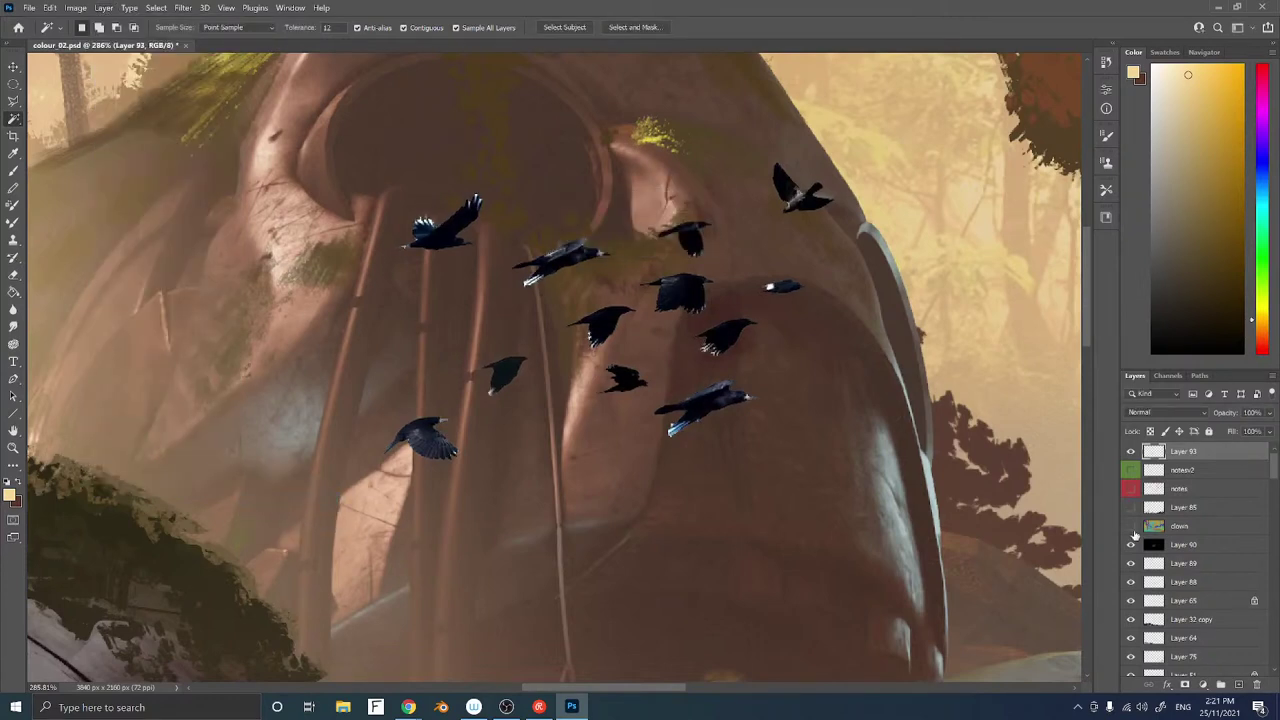
Move the flock beside the large head, separate its upper-left crow onto its own layer, and place it rotated against the head
key("z")
mouse_move(712, 400)
left_mouse_down()
mouse_move(590, 400)
mouse_move(612, 400)
mouse_move(642, 360)
mouse_move(545, 348)
mouse_move(506, 300)
left_mouse_up()
key("w")
scroll(545, 345, "up", 5)
key("l")
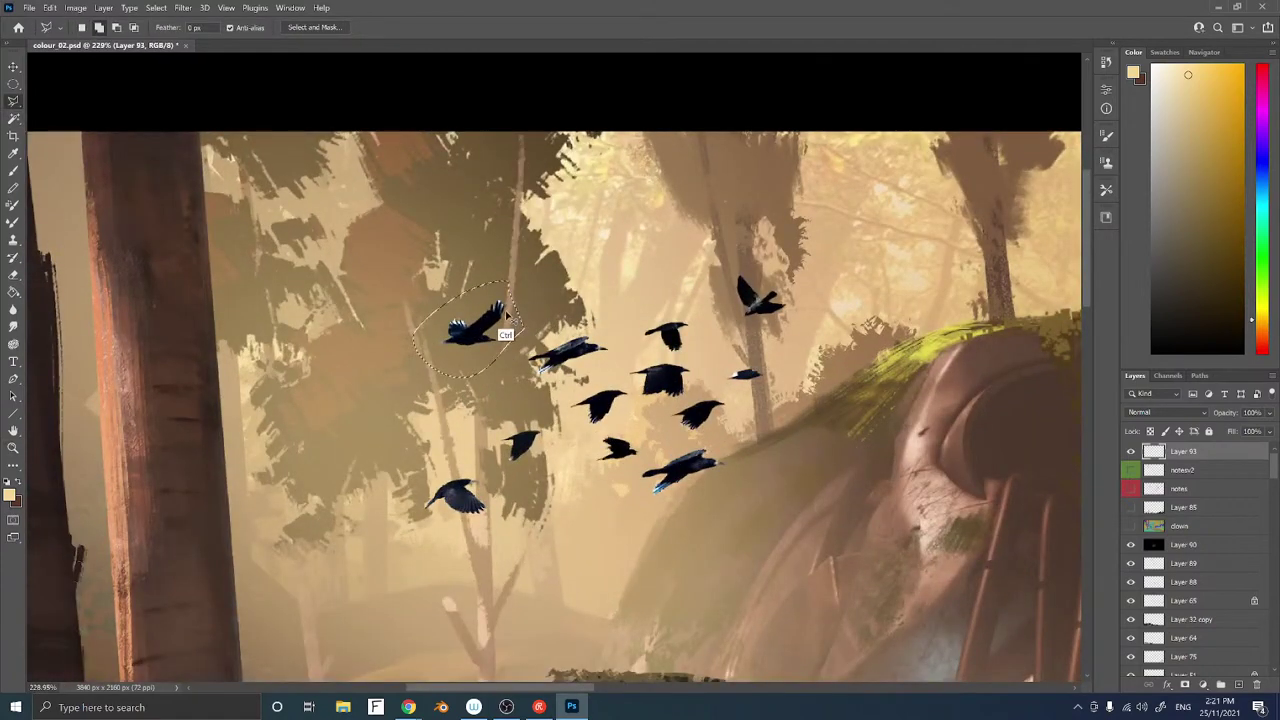
key("ctrl+j")
mouse_move(455, 350)
left_mouse_down()
mouse_move(727, 486)
mouse_move(840, 510)
mouse_move(840, 525)
left_mouse_up()
key("ctrl+t")
left_click_drag(938, 427, 960, 398)
key("Return")
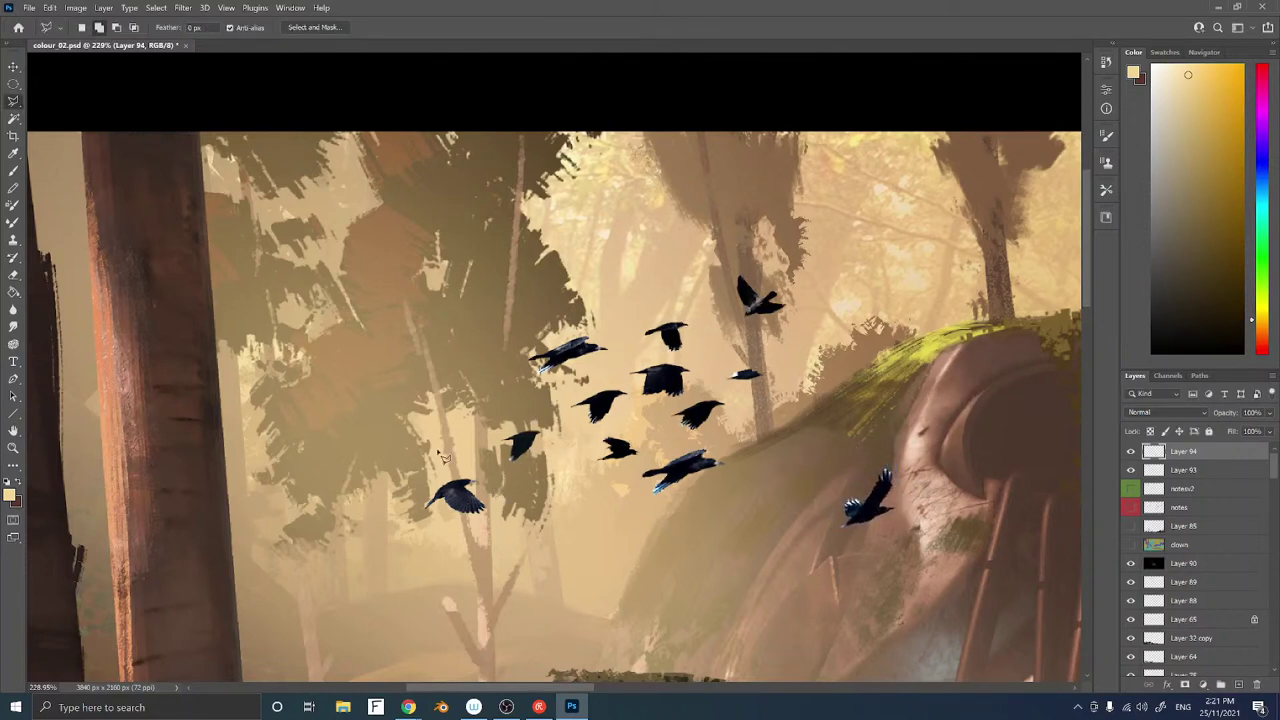
Separate the flock's lower-left crow onto its own layer and place it beside the first crow on the large head
mouse_move(506, 492)
left_mouse_down()
mouse_move(409, 487)
mouse_move(510, 494)
mouse_move(497, 483)
mouse_move(467, 504)
mouse_move(812, 552)
mouse_move(975, 536)
left_mouse_up()
right_click(456, 497, "ctrl")
left_click(480, 500)
key("ctrl+j")
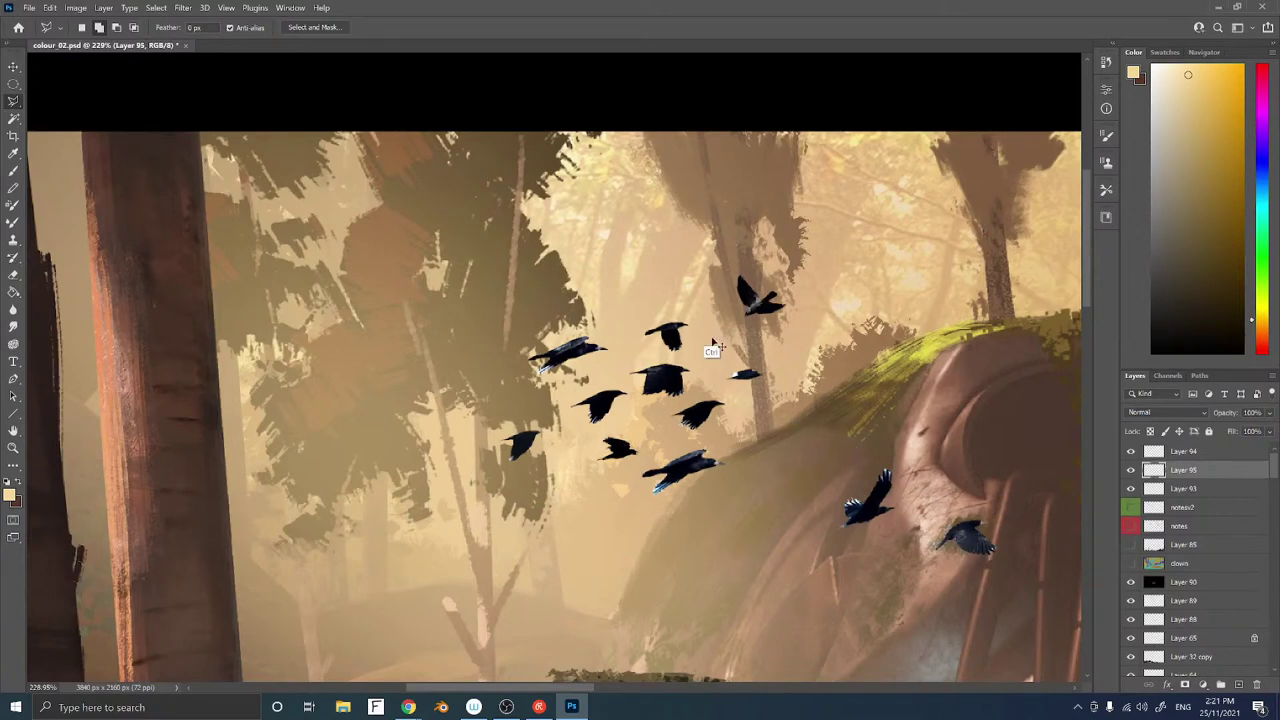
Delete Layer 93 with the remaining crows of the flock
left_click_drag(691, 461, 554, 343)
right_click(536, 355, "ctrl")
left_click(548, 360)
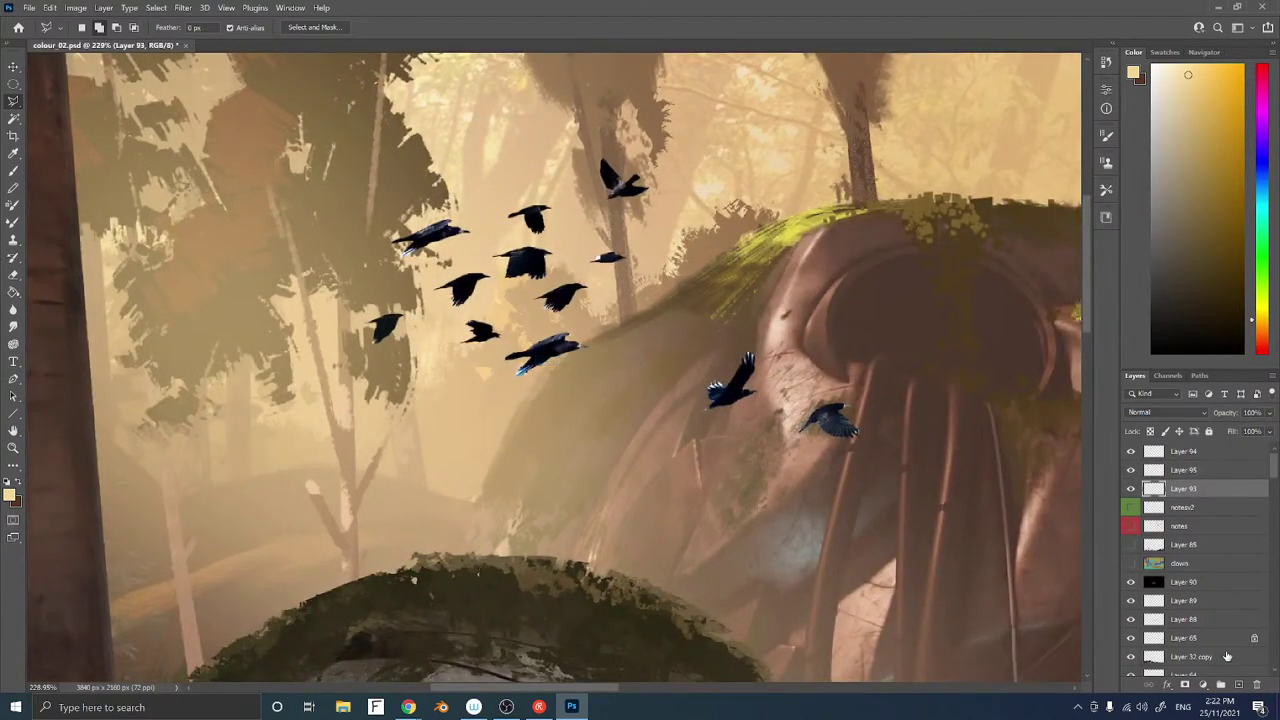
left_click(1258, 685)
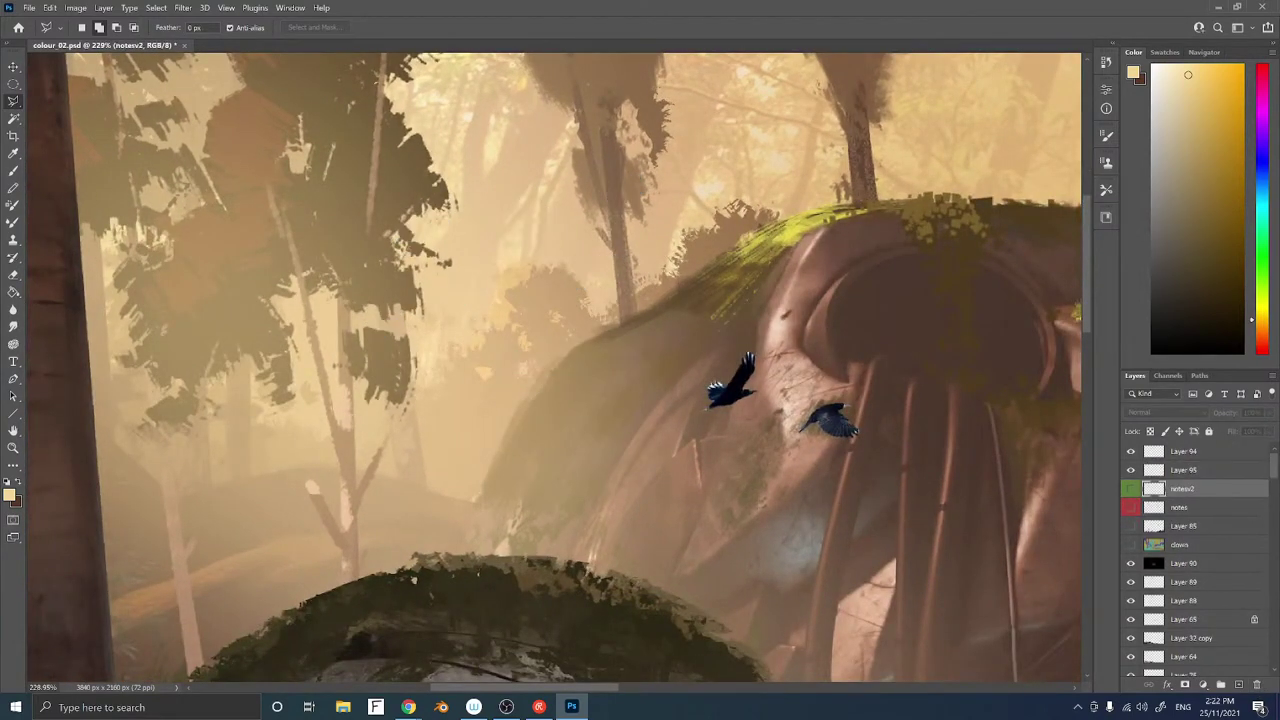
Bring two larger crow photos from Chrome into the painting as separate layers, one on white and one on blue sky
left_click(408, 707)
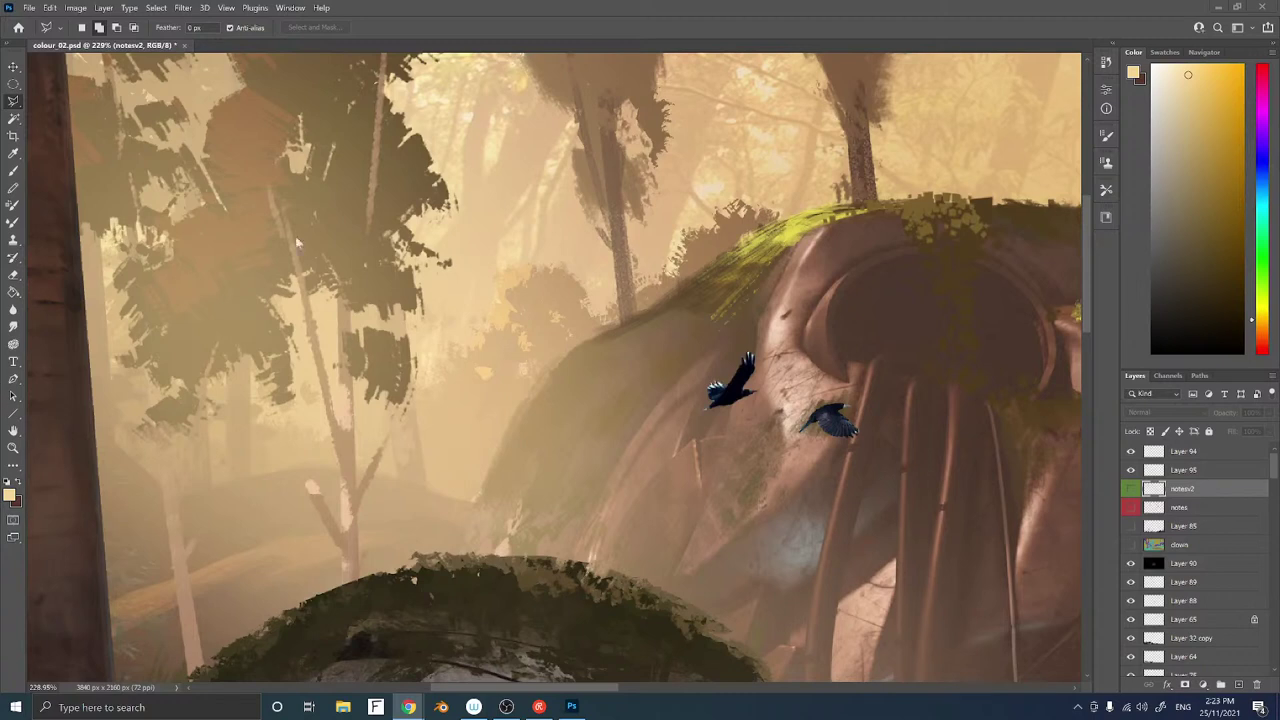
key("ctrl+v")
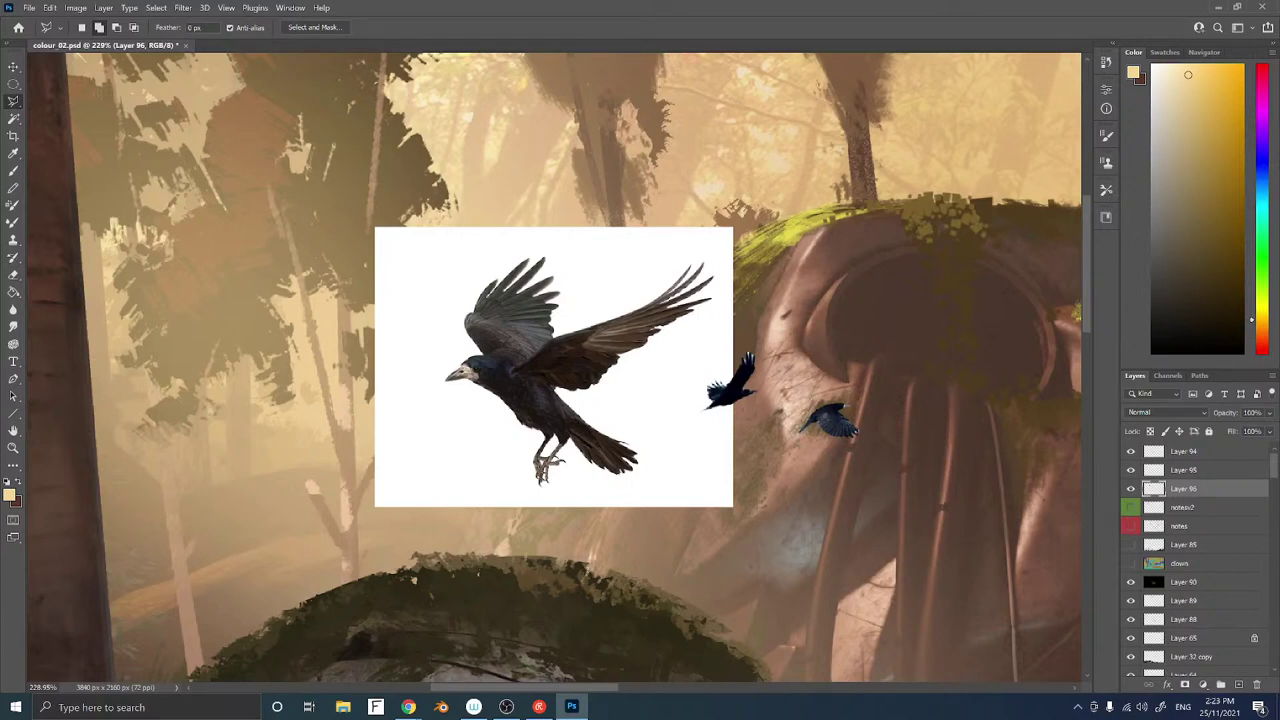
key("alt+Tab")
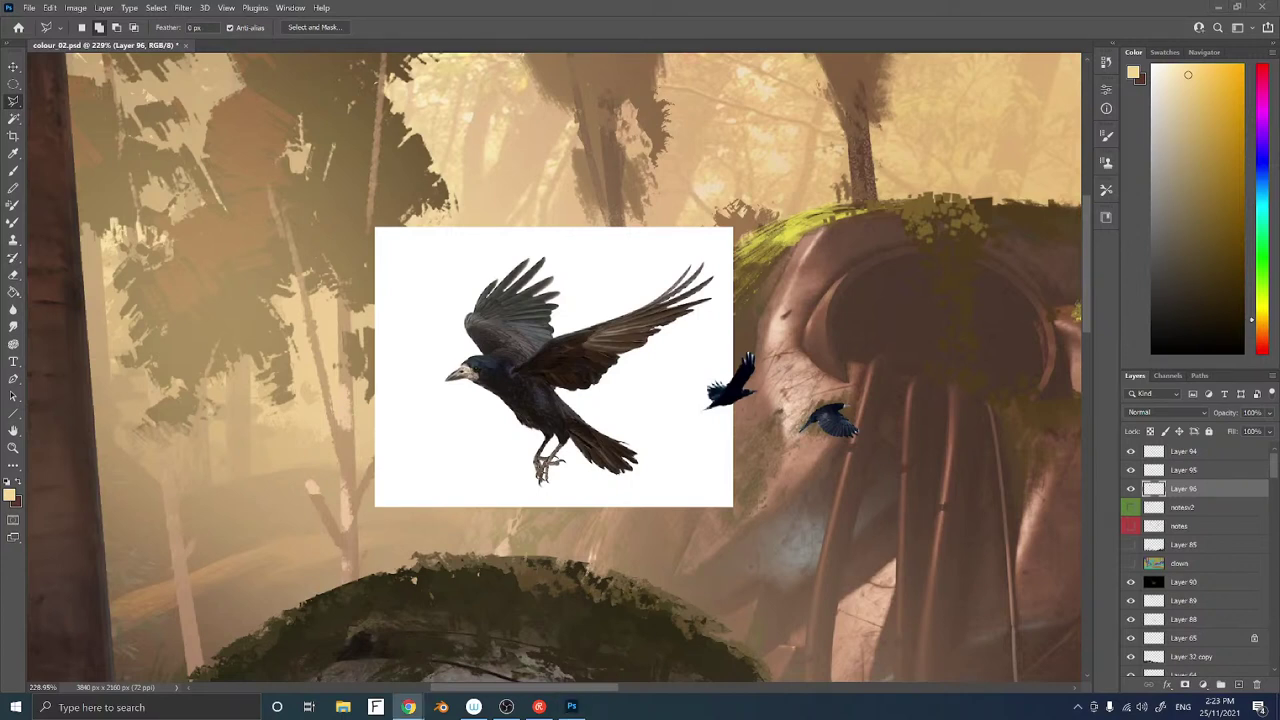
left_click(673, 393)
key("z")
left_click_drag(997, 418, 783, 405)
key("ctrl+v")
left_click_drag(917, 442, 518, 411)
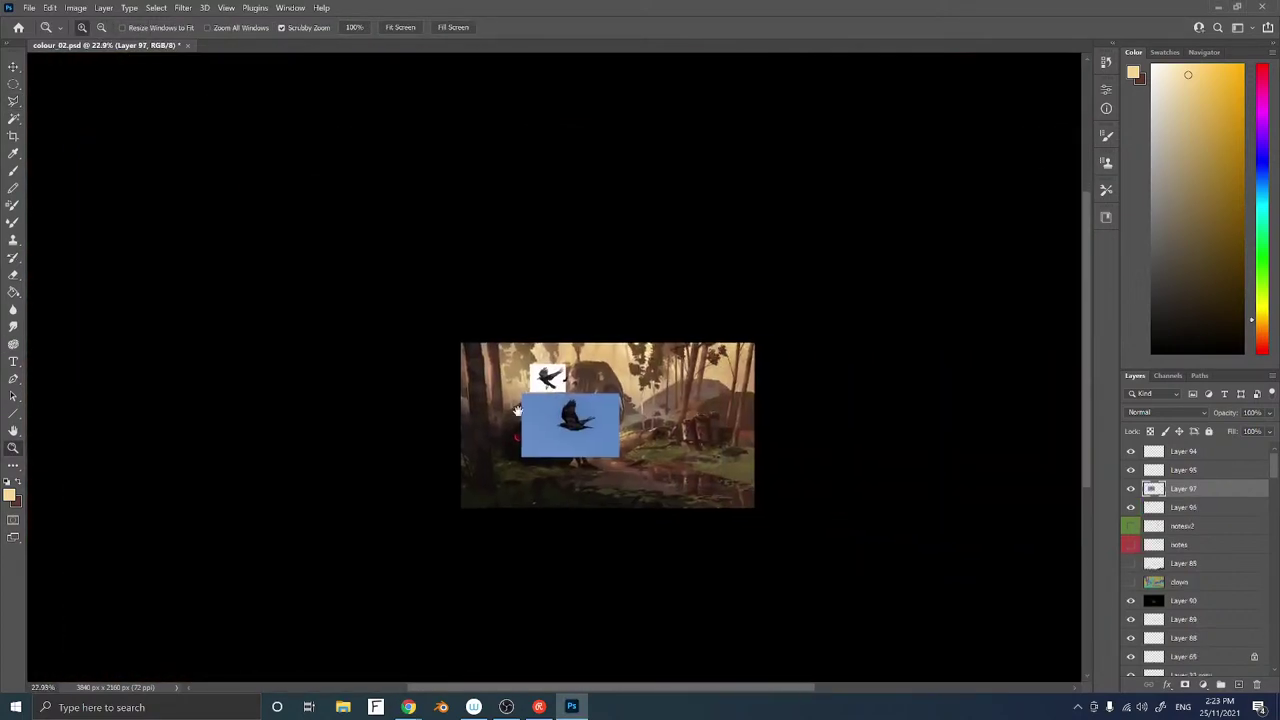
key("l")
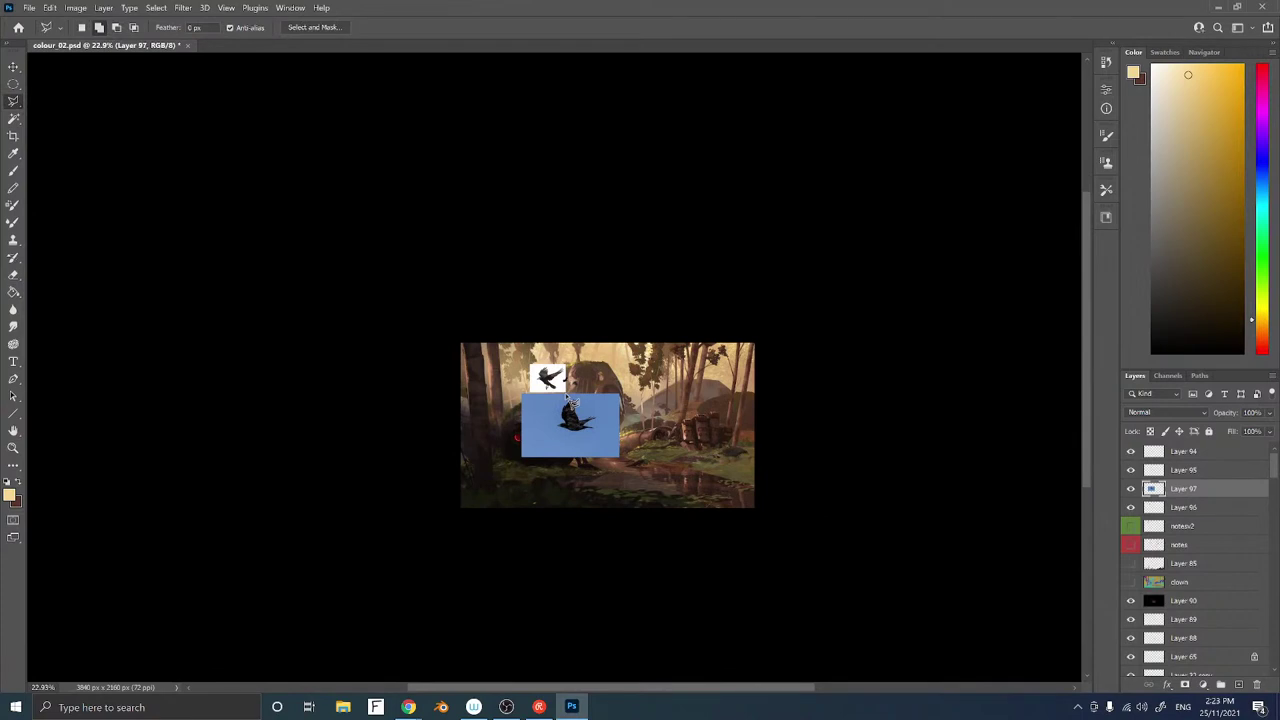
key("w")
left_click(561, 441)
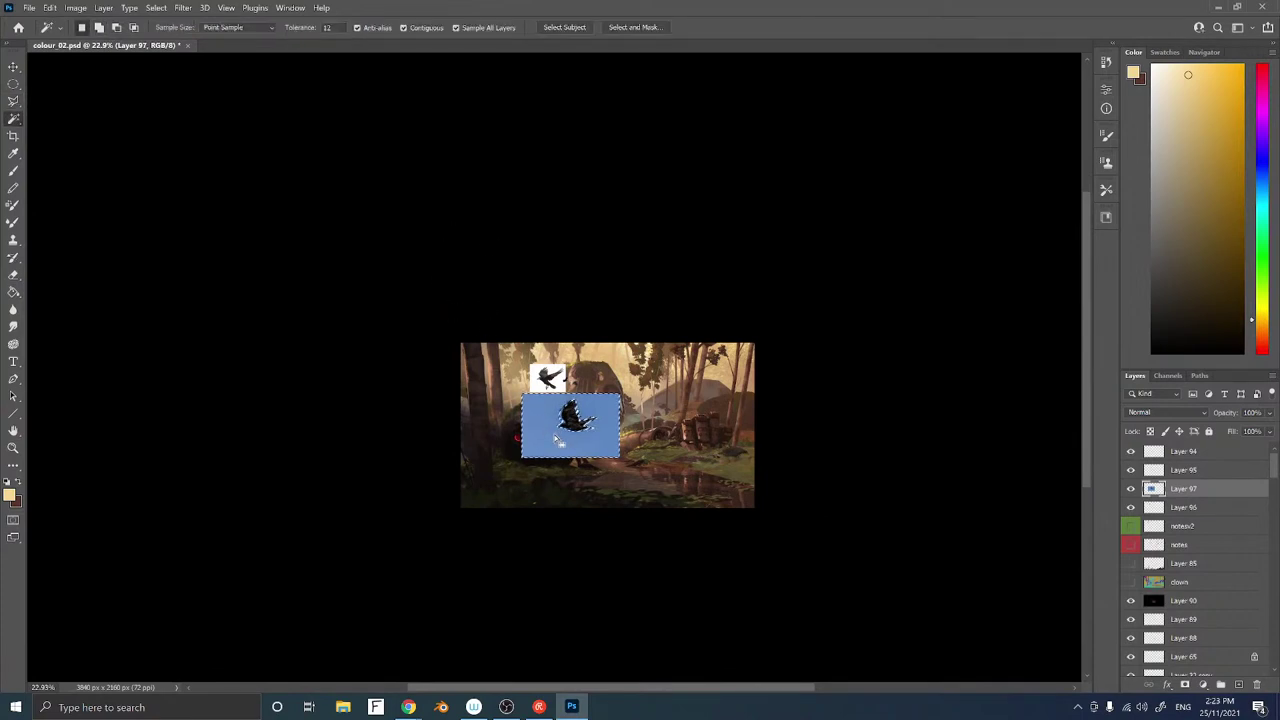
left_click(305, 27)
type("24")
left_click(549, 328)
key("l")
Select the blue sky around the large crow with Color Range using sampled colors and delete it
scroll(587, 424, "up", 8)
right_click(596, 424)
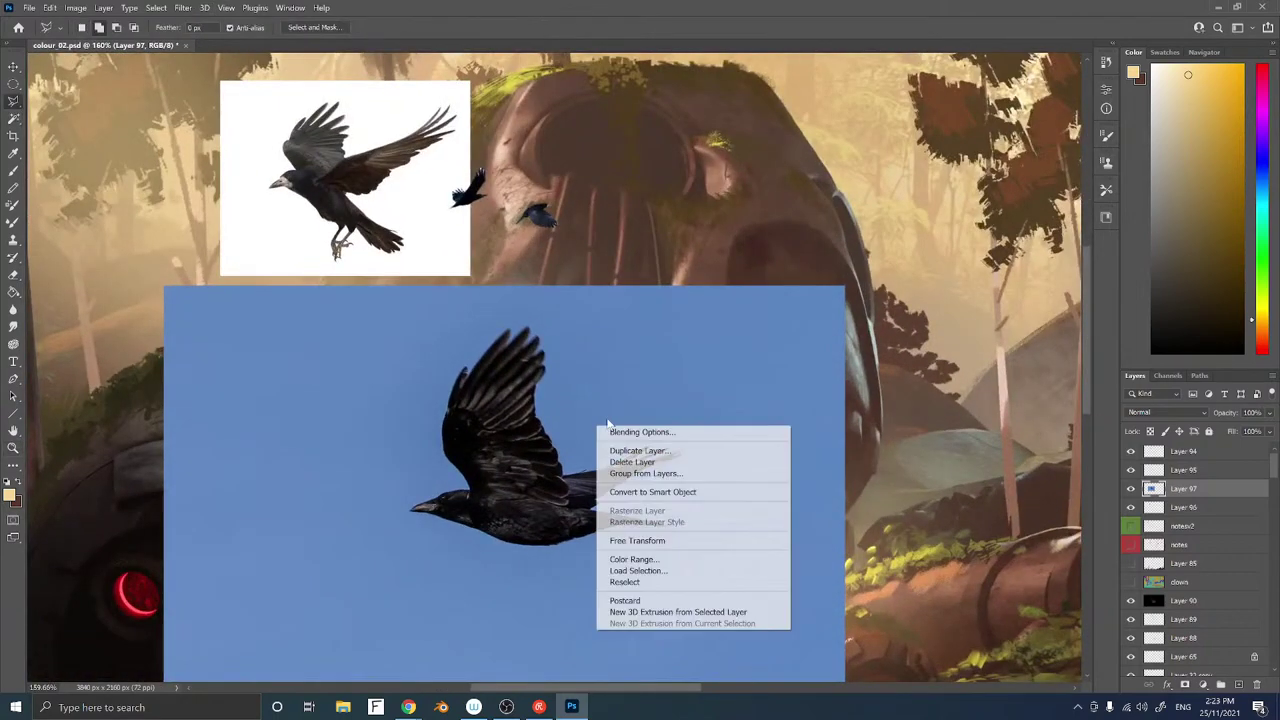
left_click(630, 558)
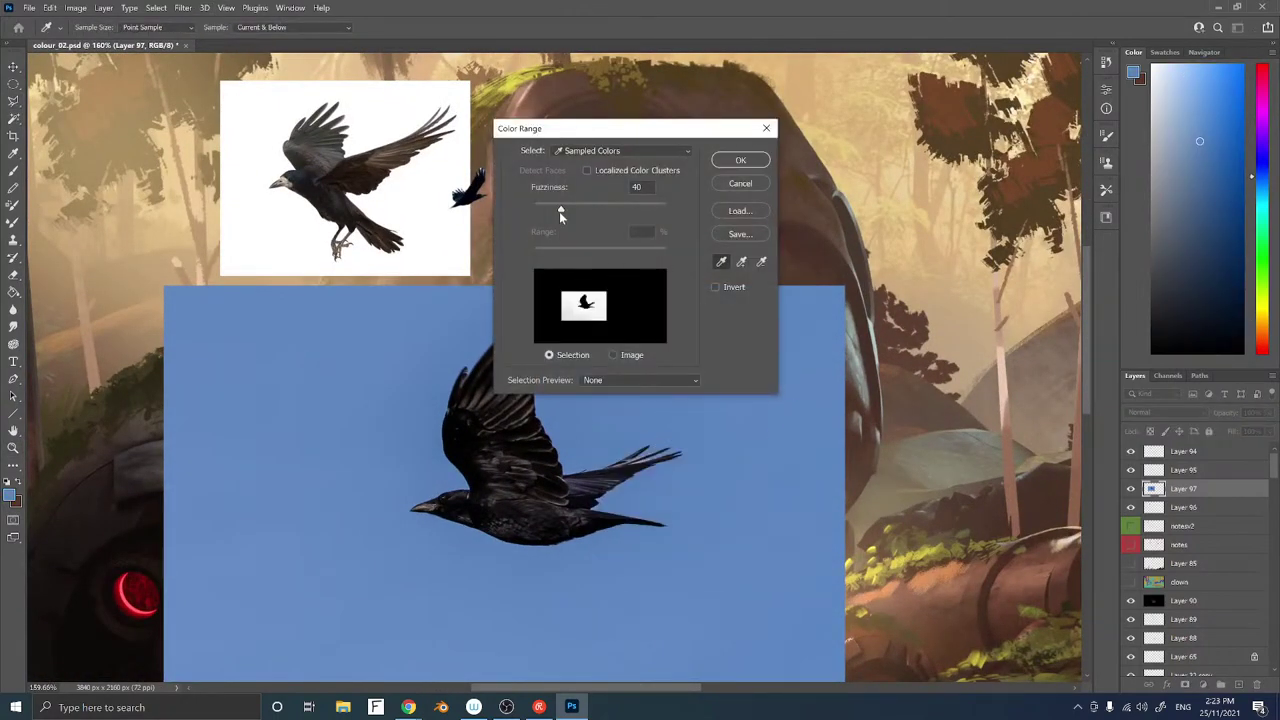
left_click(741, 161)
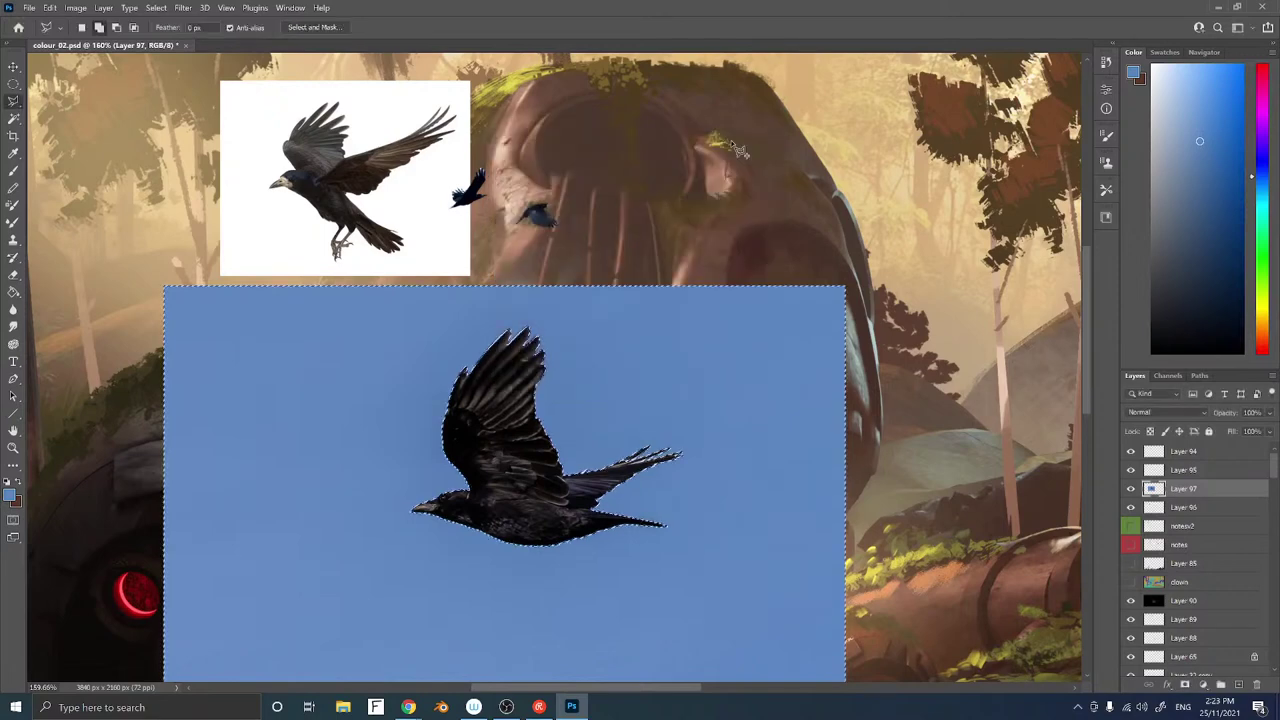
key("Delete")
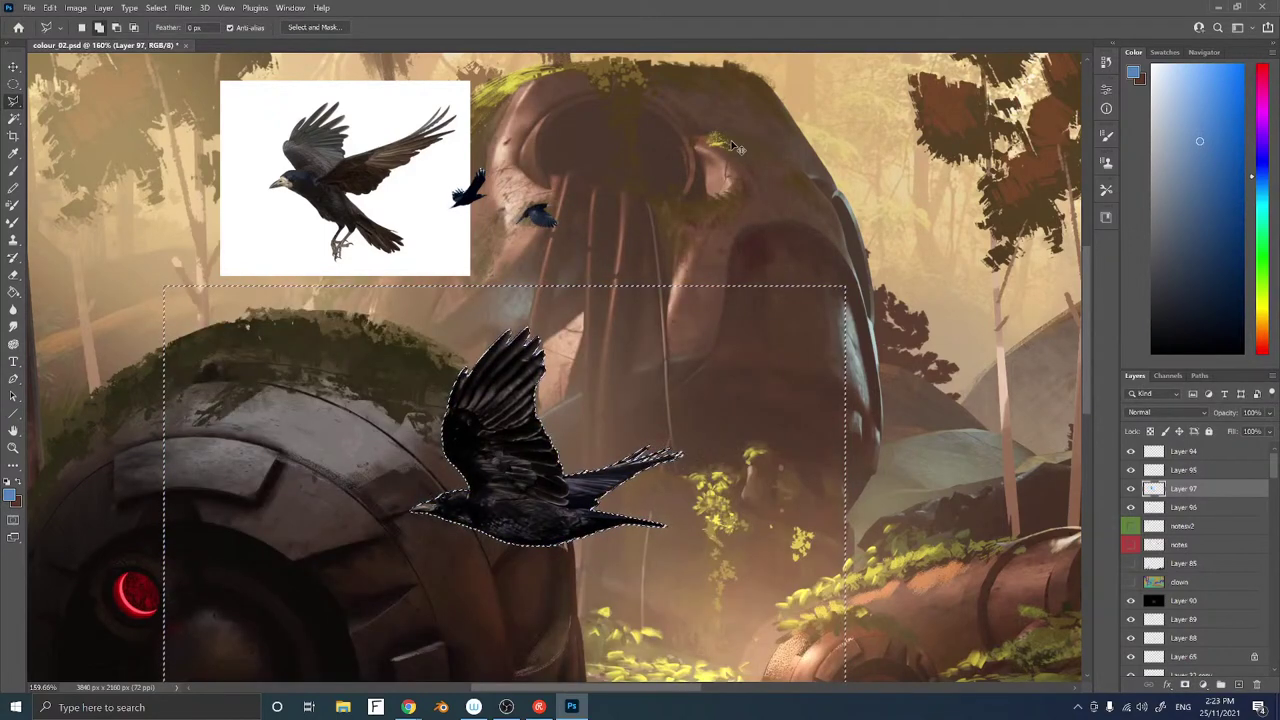
Undo the sky deletion, copy the black crow alone to a new layer, and delete Layer 97 with the blue sky photo
key("ctrl+z")
key("ctrl+j")
key("ctrl+z")
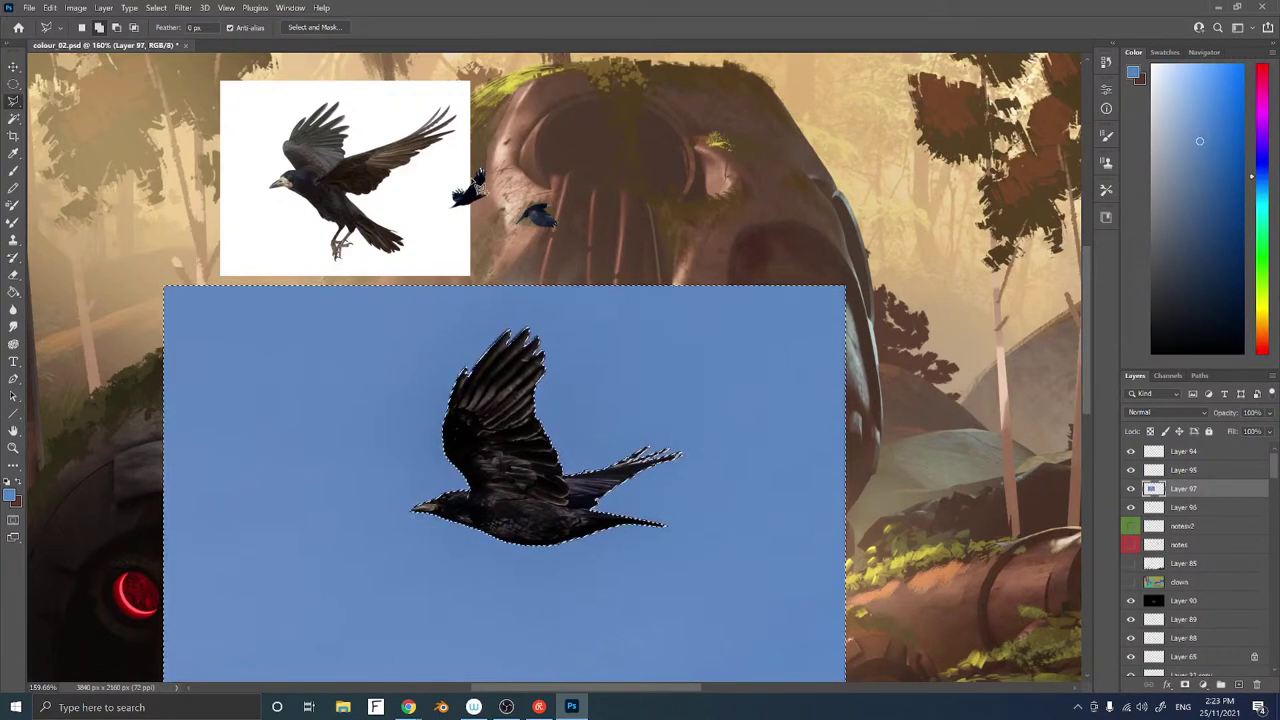
key("Delete")
key("ctrl+z")
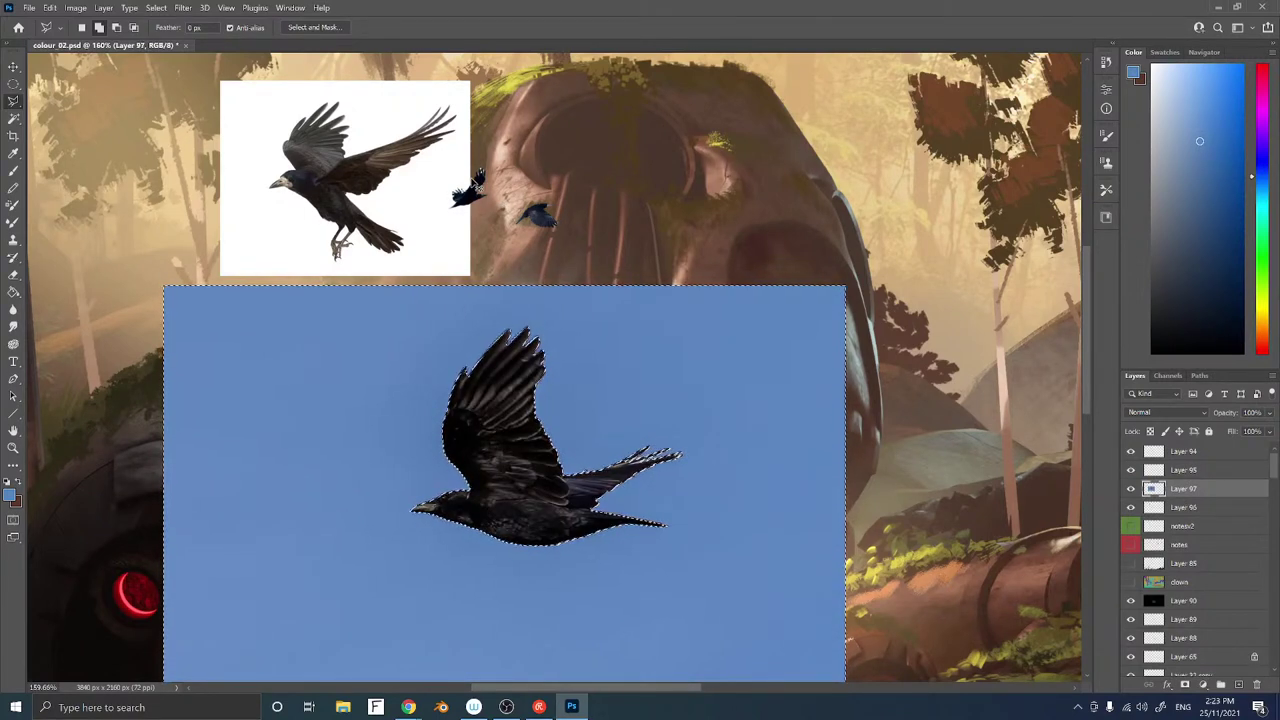
key("ctrl+j")
left_click_drag(1204, 507, 1257, 686)
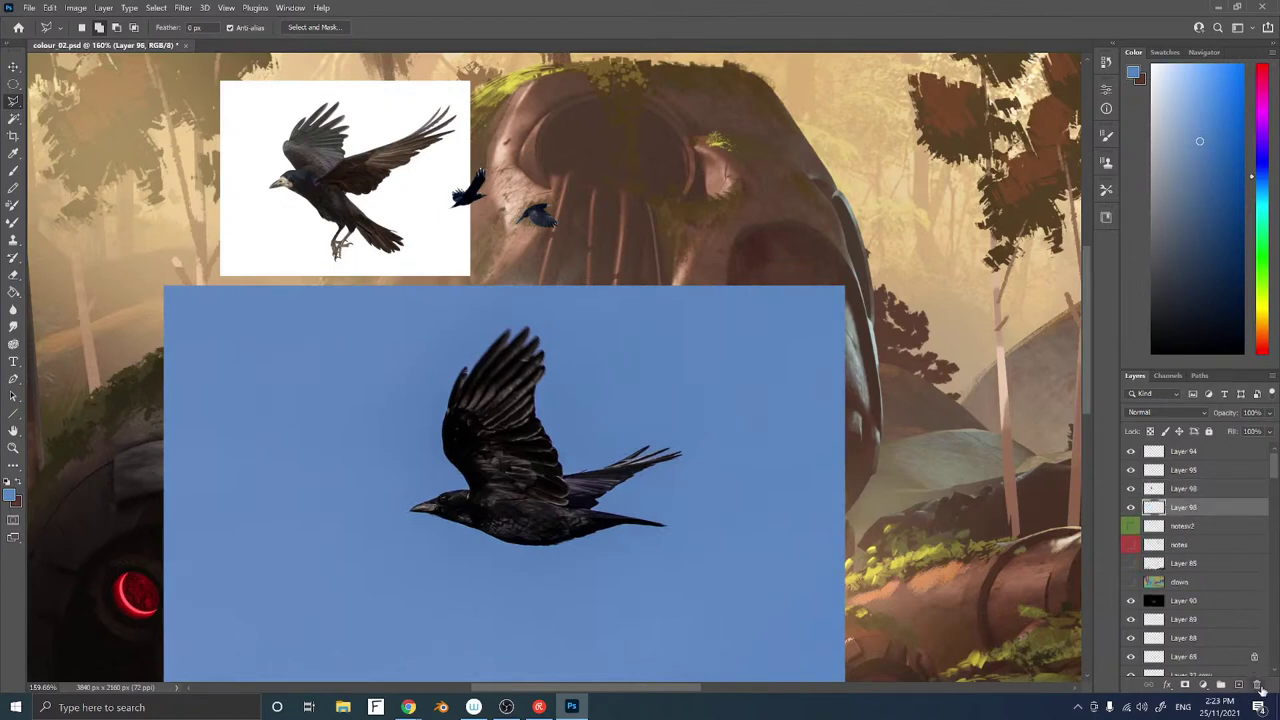
Move the crow photo with the white background down onto the large robot head
left_click_drag(655, 512, 717, 339)
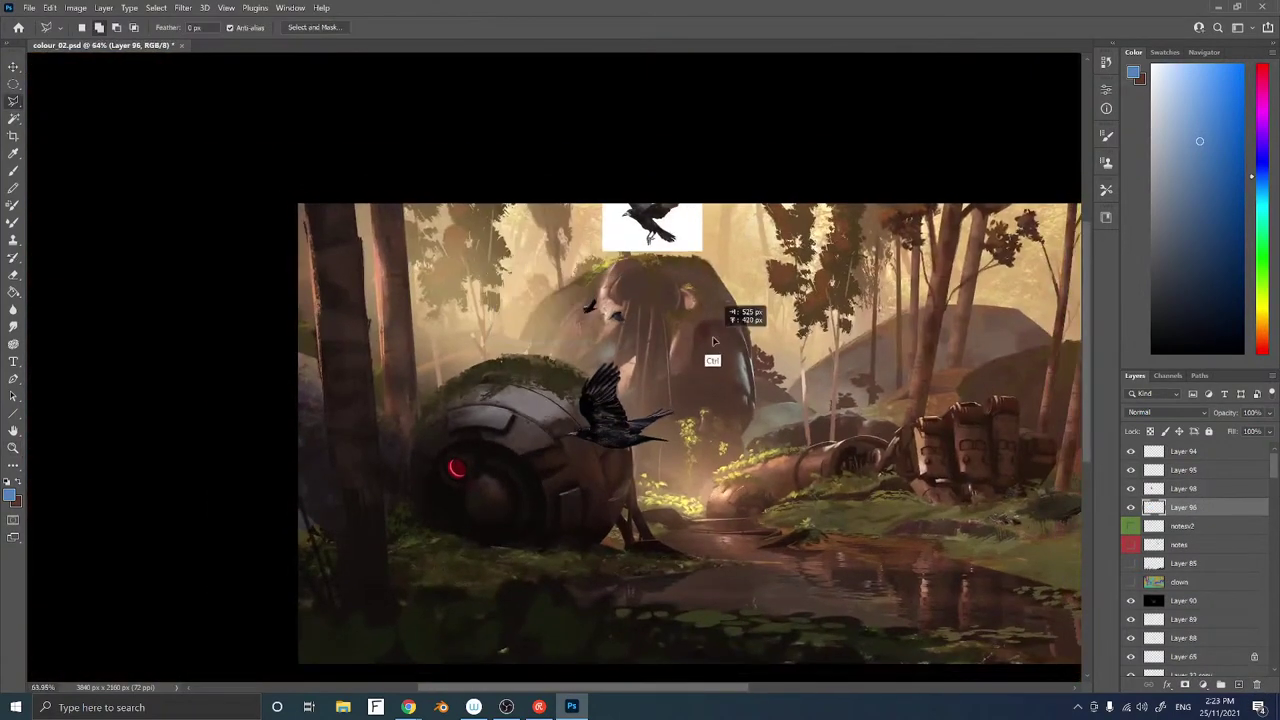
right_click(669, 236, "ctrl")
left_click(682, 239)
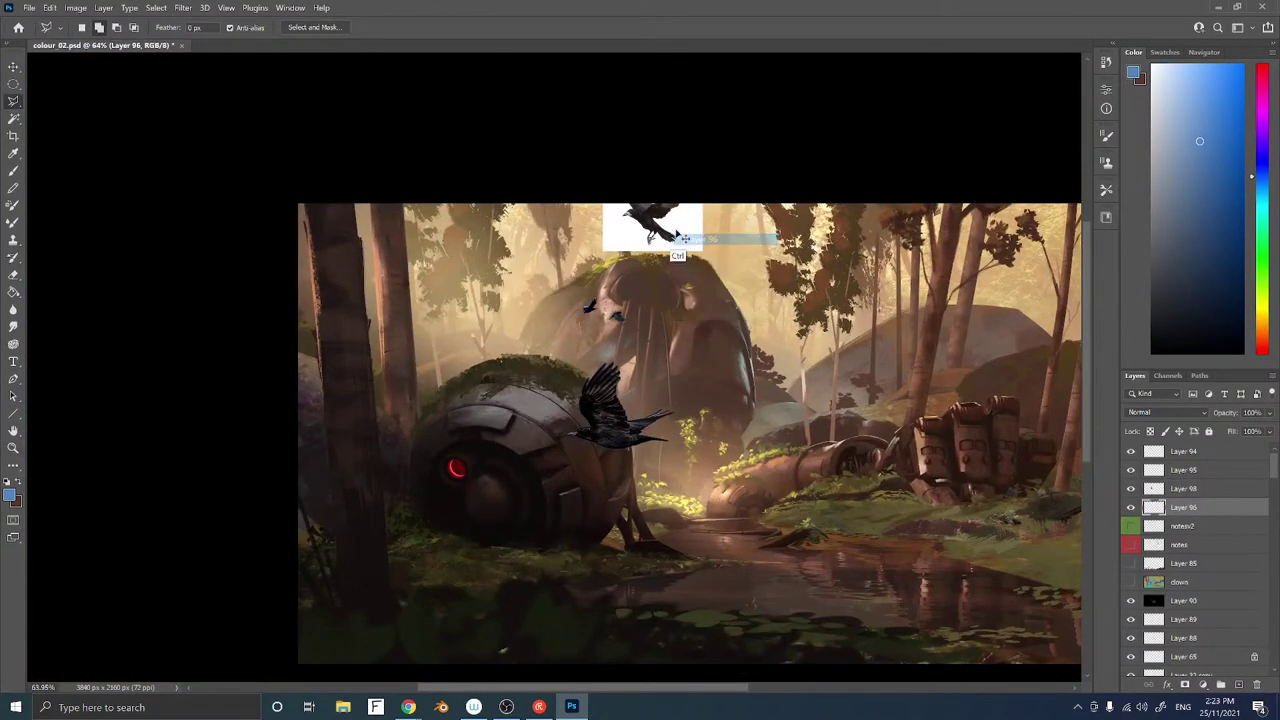
left_click_drag(673, 236, 702, 350)
Select the white background around Layer 96's crow with Color Range using sampled colors, delete it, and clear the selection
right_click(705, 348)
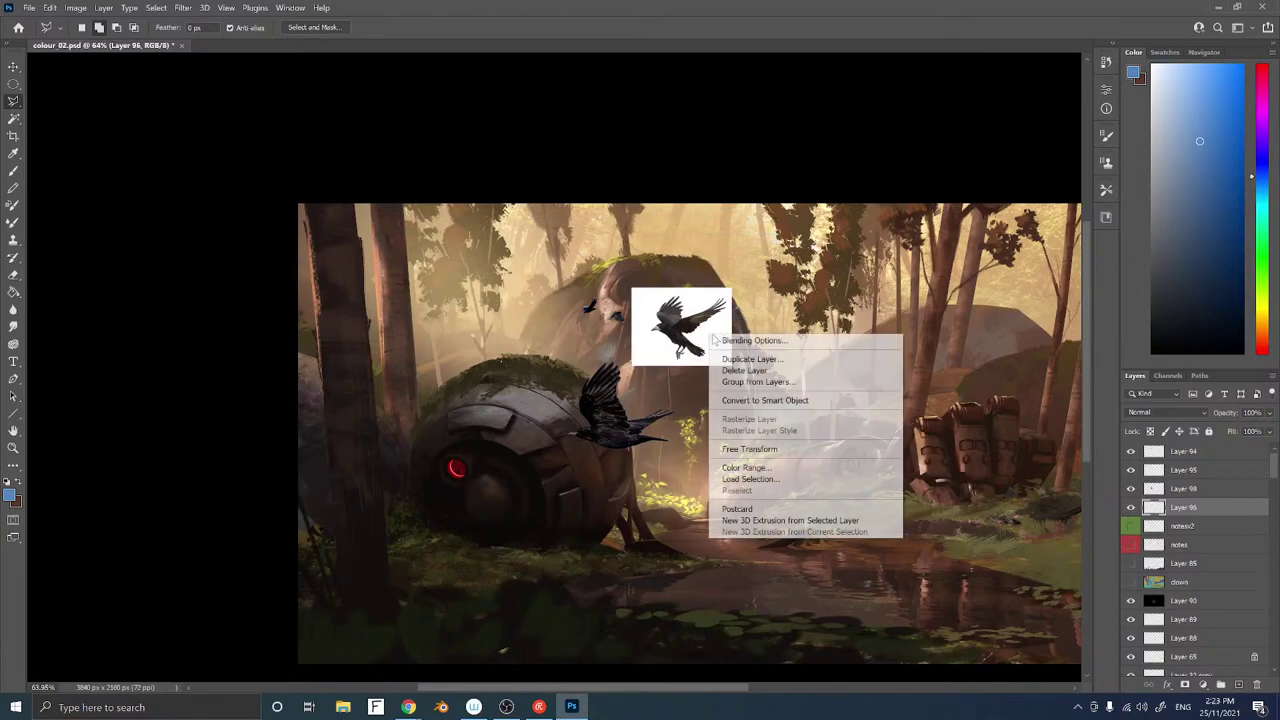
left_click(728, 468)
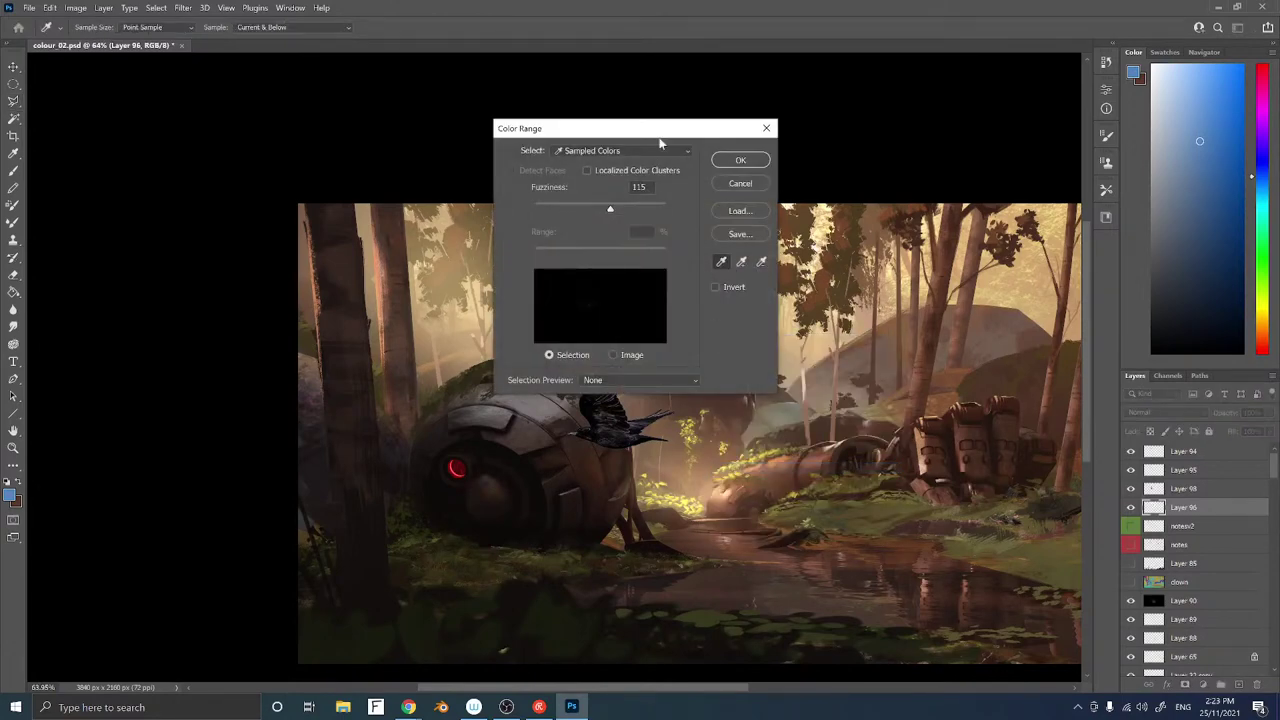
left_click_drag(659, 144, 499, 178)
left_click(714, 340)
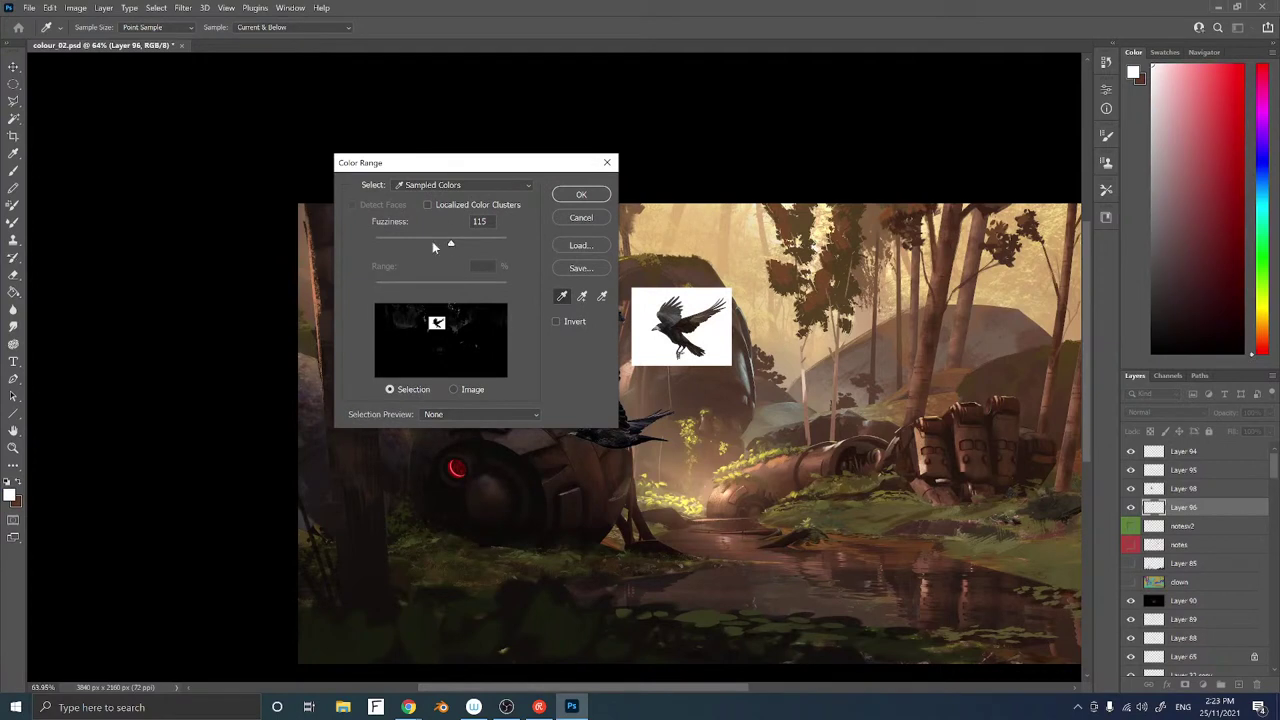
left_click_drag(473, 244, 452, 244)
left_click(580, 195)
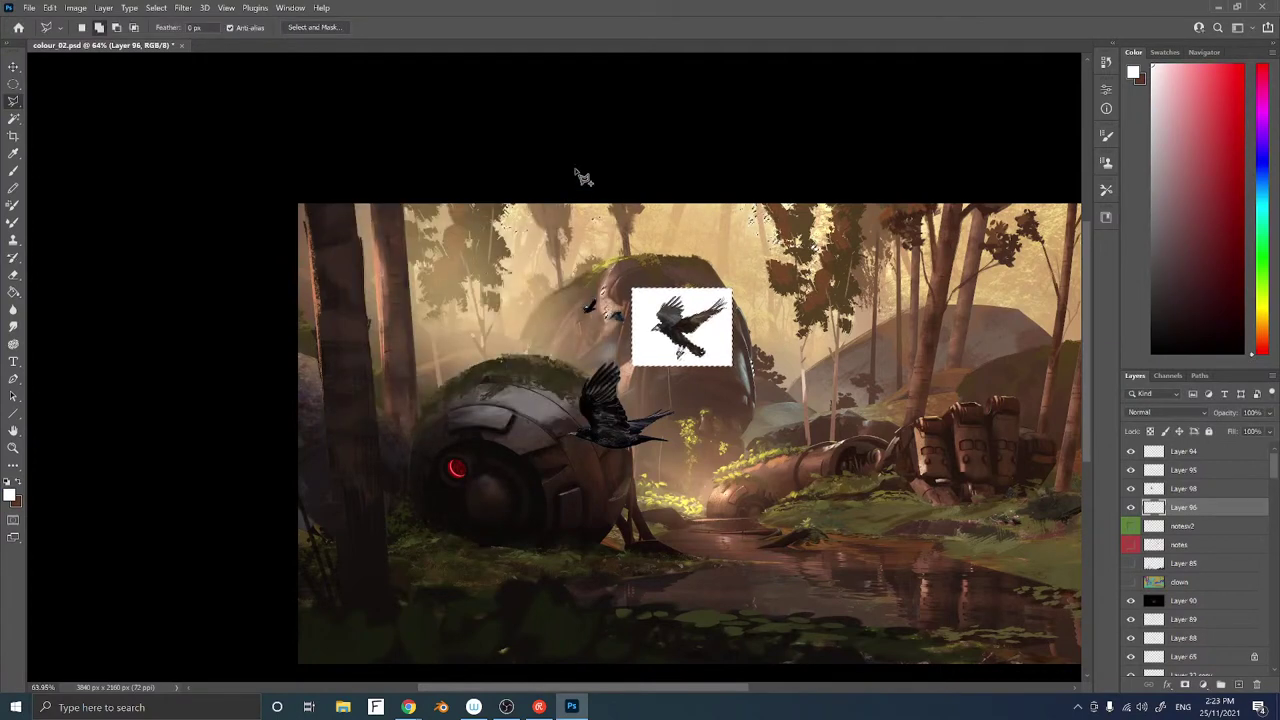
key("Delete")
key("ctrl+d")
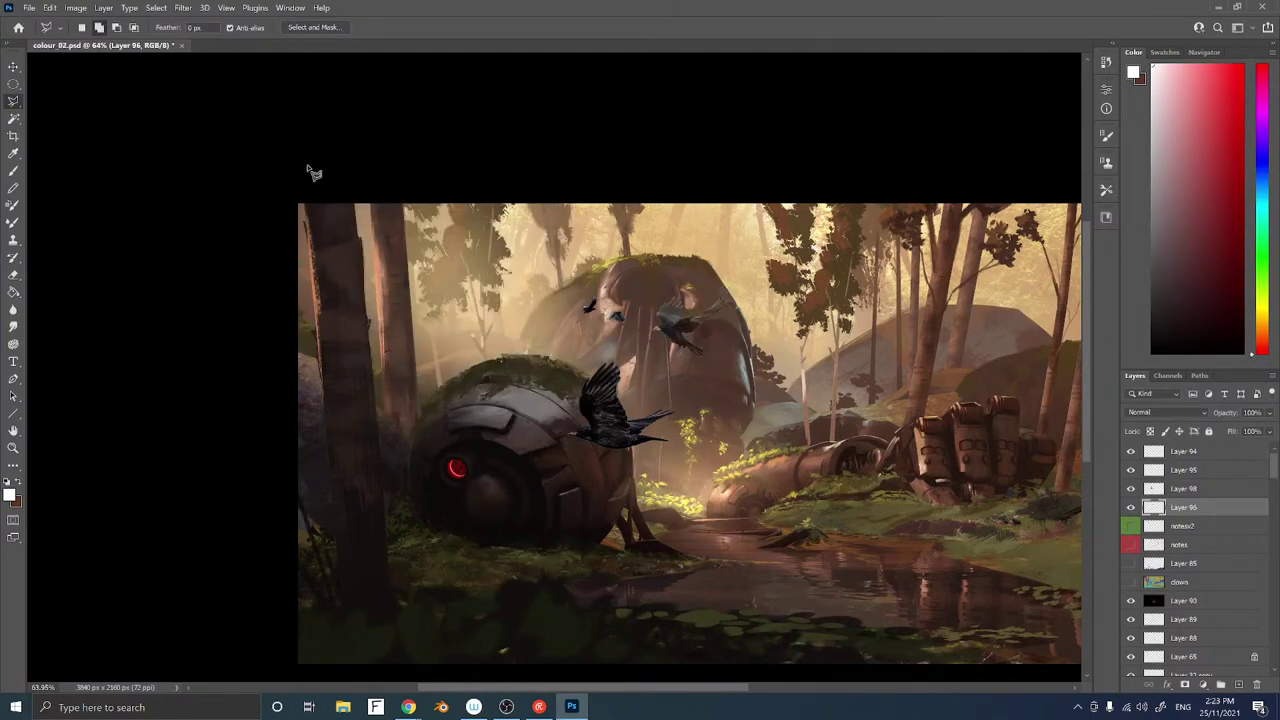
Defringe both large cut-out crows on Layer 96 and Layer 98, using a width of 2 pixels
left_click(100, 8)
mouse_move(224, 484)
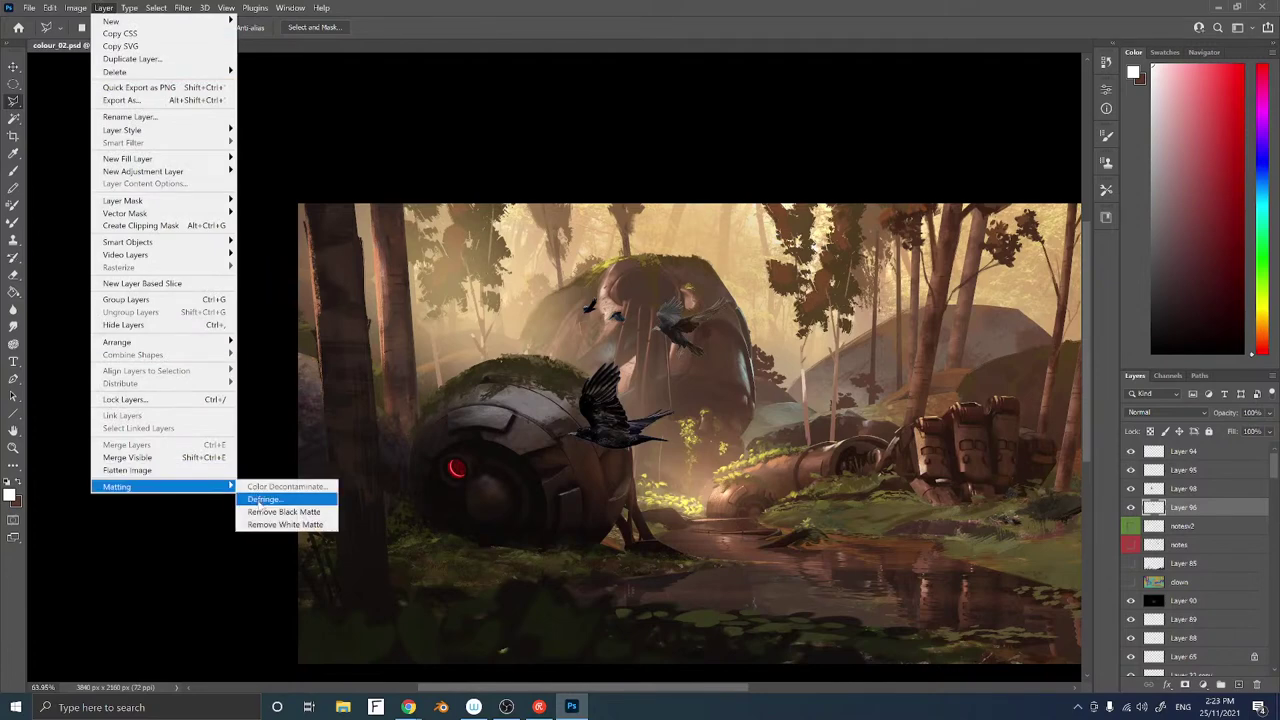
left_click(260, 497)
key("Return")
right_click(590, 399, "ctrl")
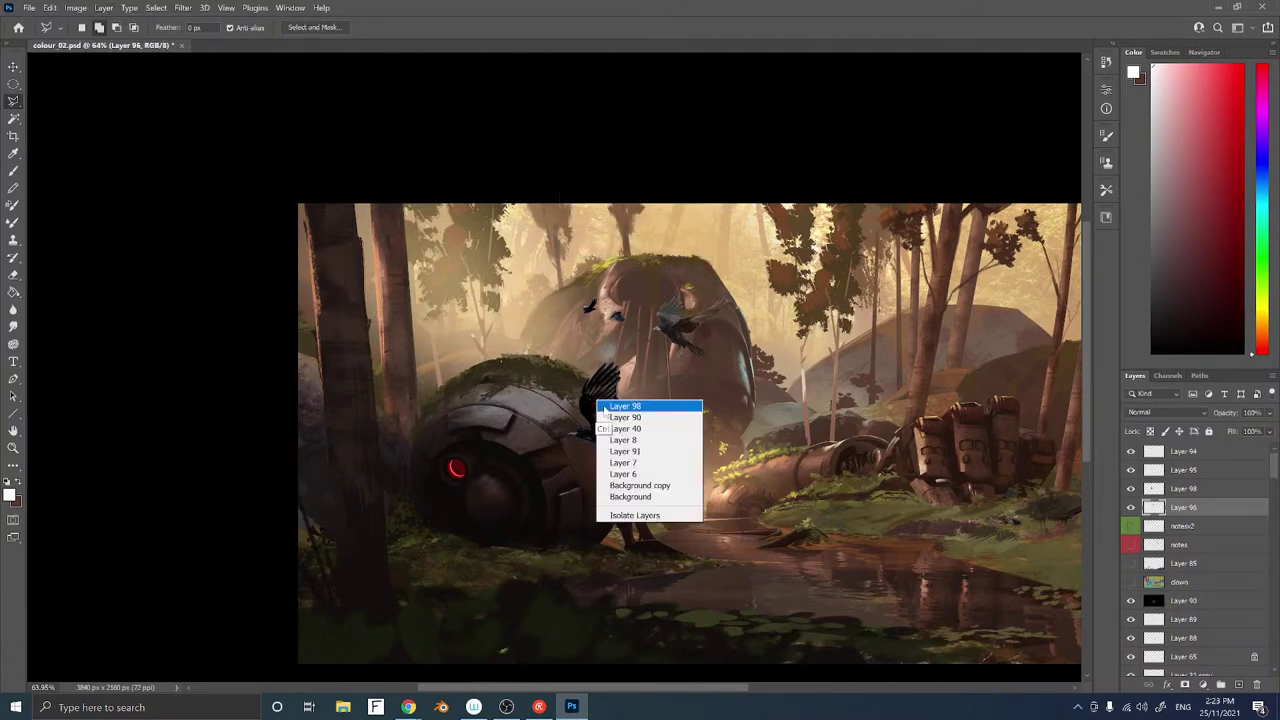
left_click(600, 406)
left_click(104, 8)
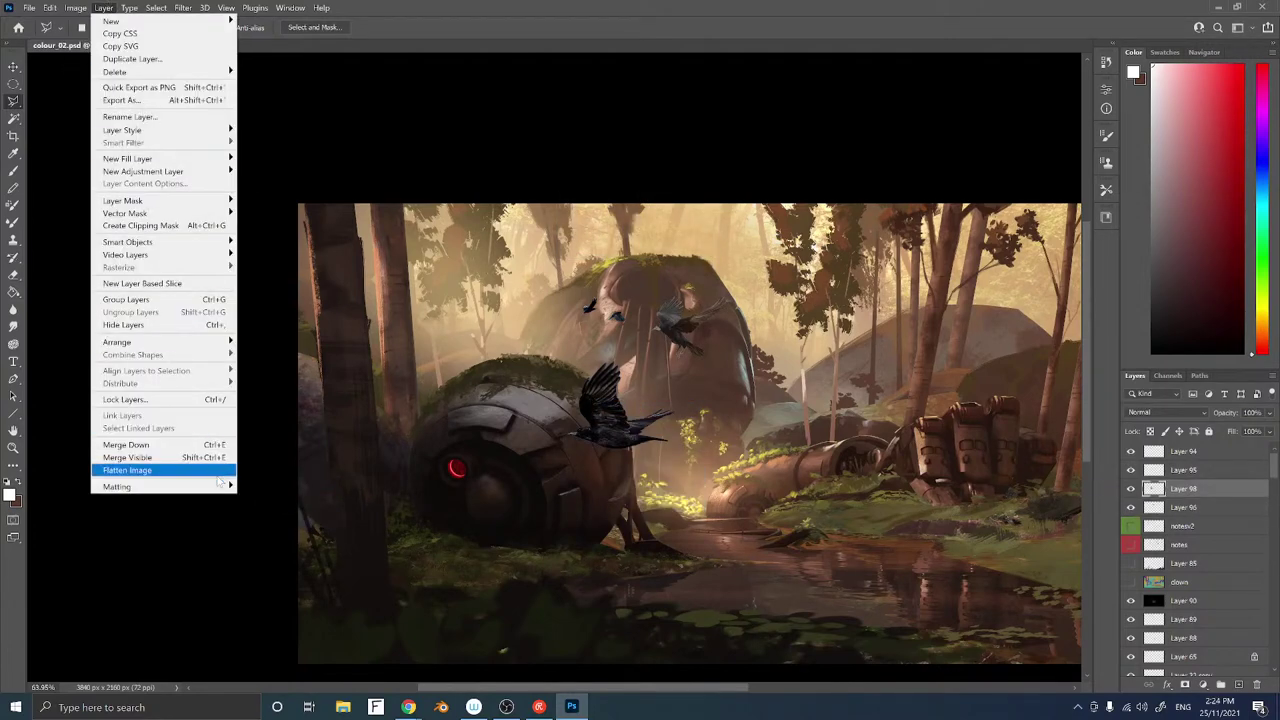
mouse_move(210, 486)
left_click(255, 498)
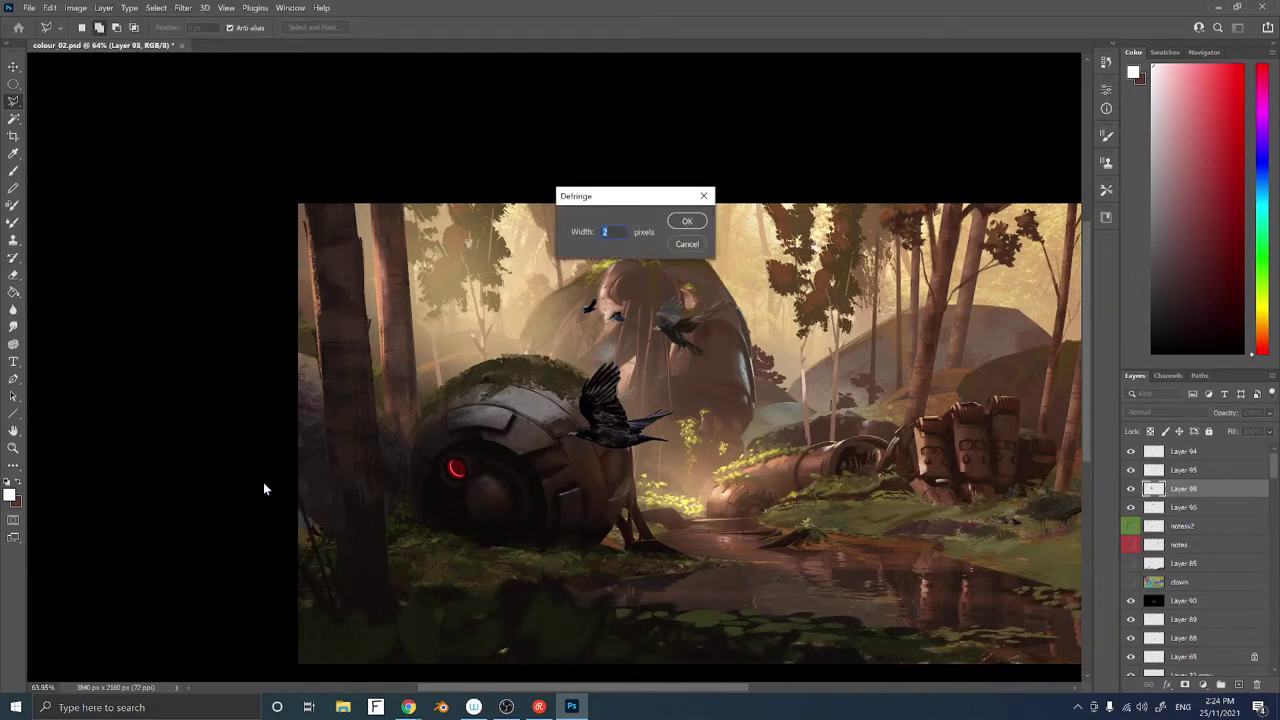
key("Return")
Move the black crow on Layer 98 up from the fallen sphere onto the large head
key("ctrl+space")
left_click_drag(607, 393, 715, 335)
right_click(616, 423, "ctrl")
left_click(640, 428)
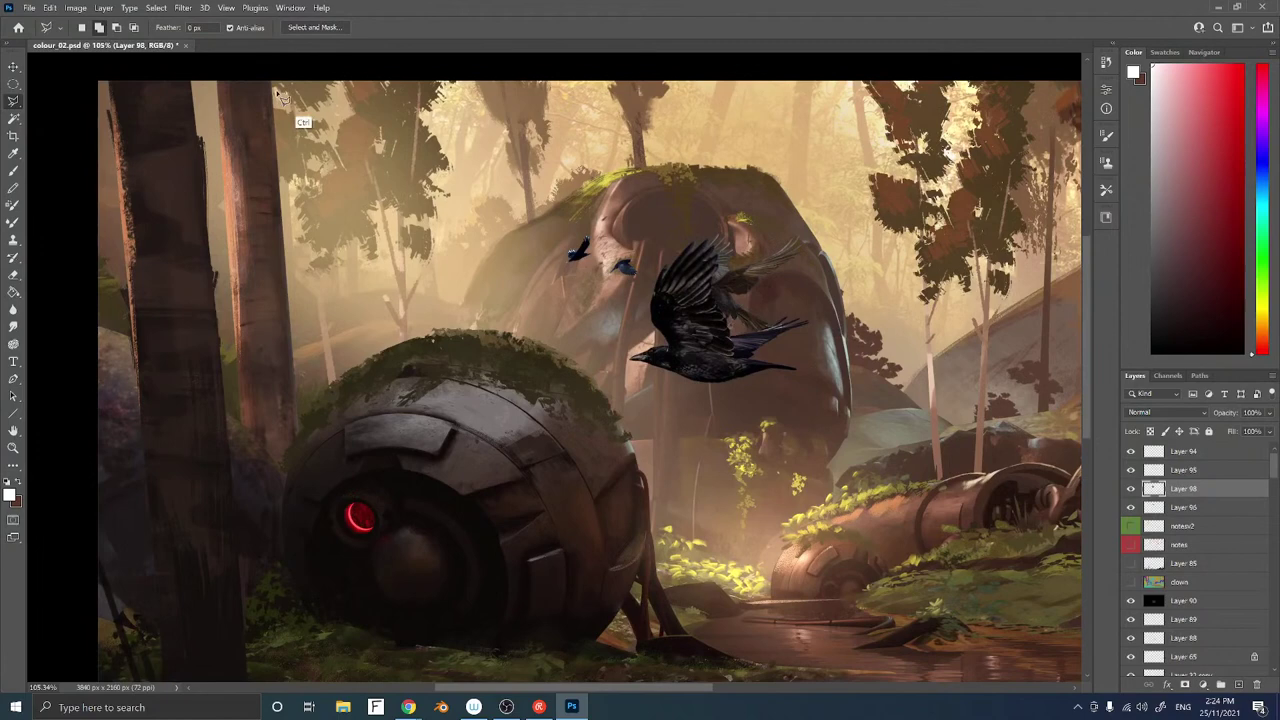
Apply Smart Blur to the black crow with radius 21.8, threshold 57.9, medium quality and normal mode
left_click(184, 8)
mouse_move(285, 165)
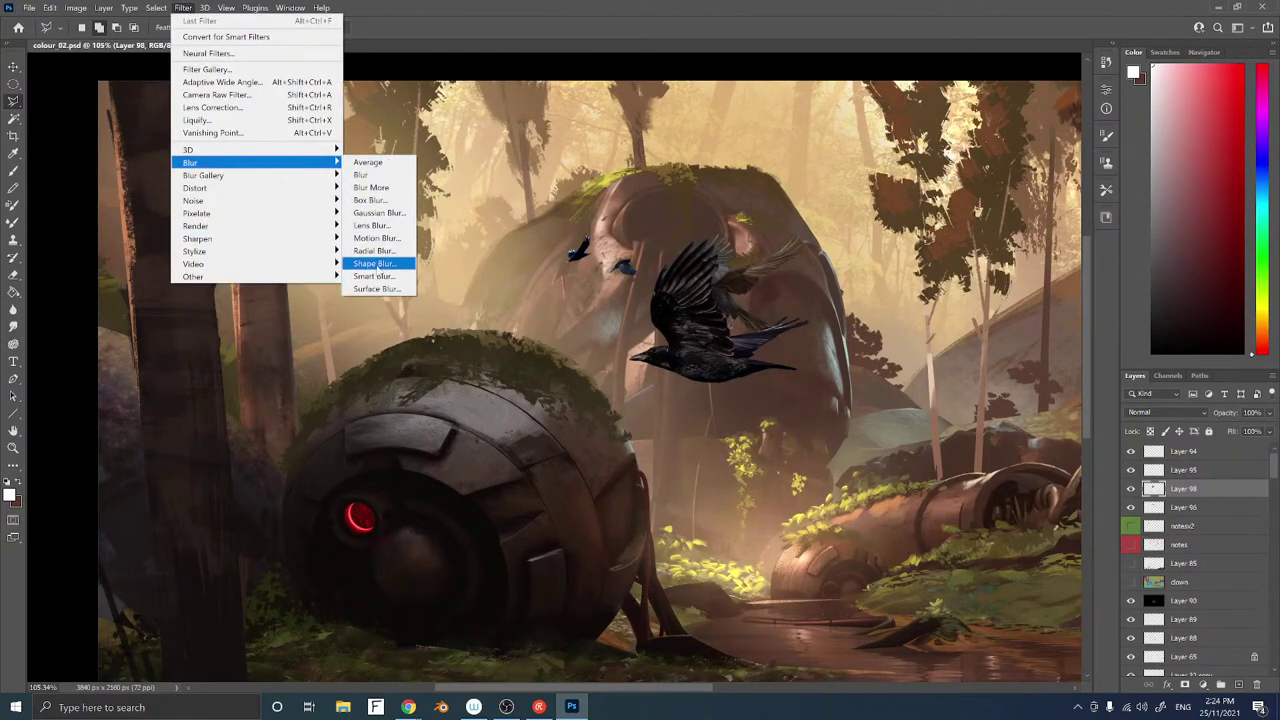
left_click(373, 276)
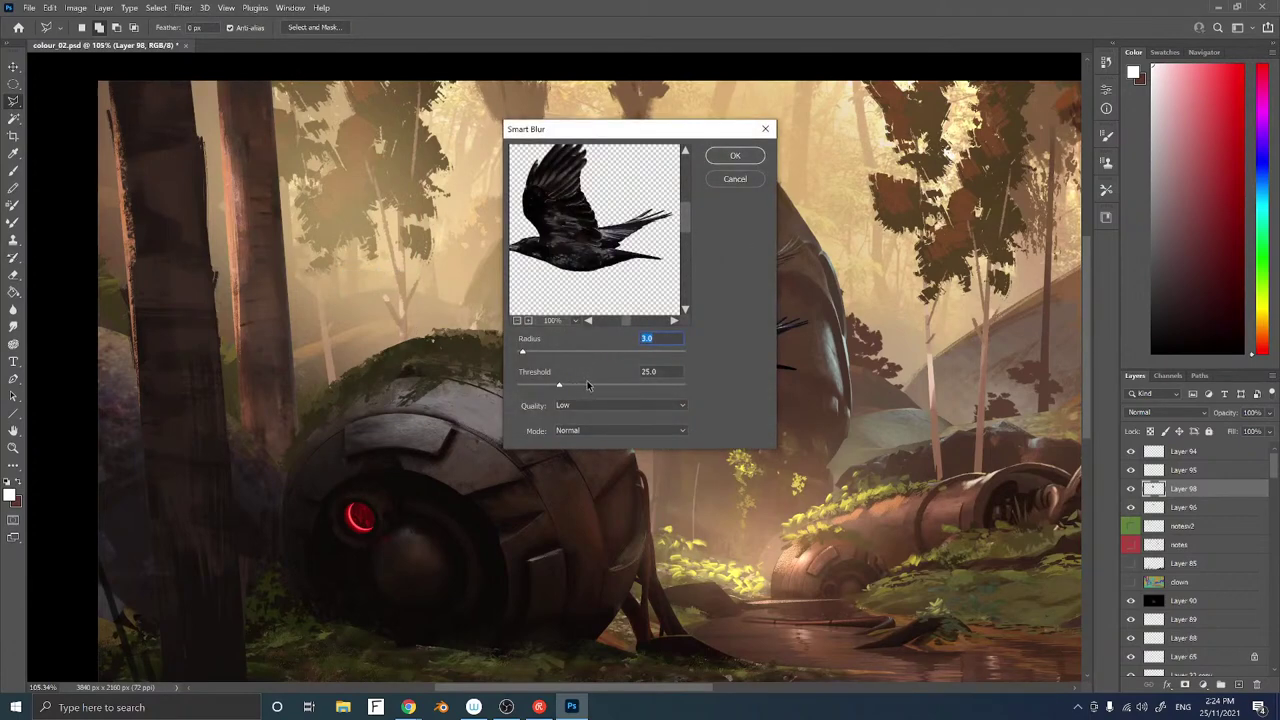
left_click(578, 430)
left_click(588, 434)
left_click(585, 405)
left_click(572, 418)
left_click(531, 388)
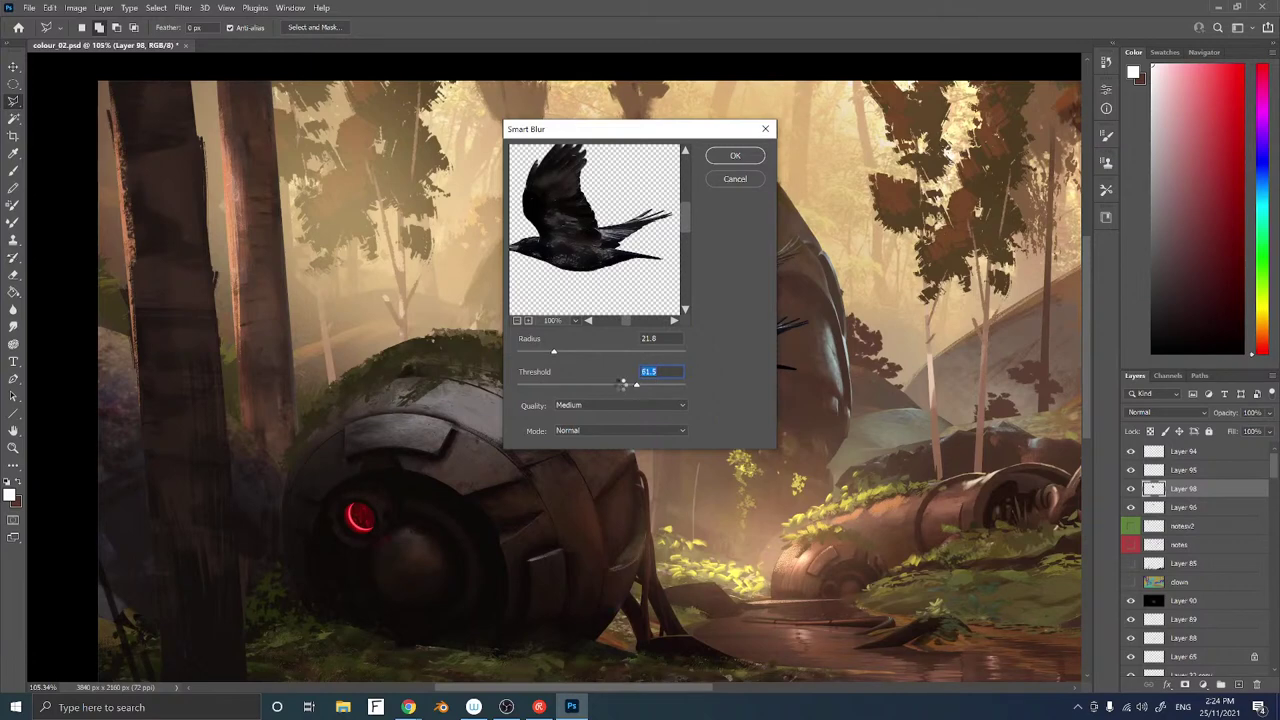
left_click(740, 180)
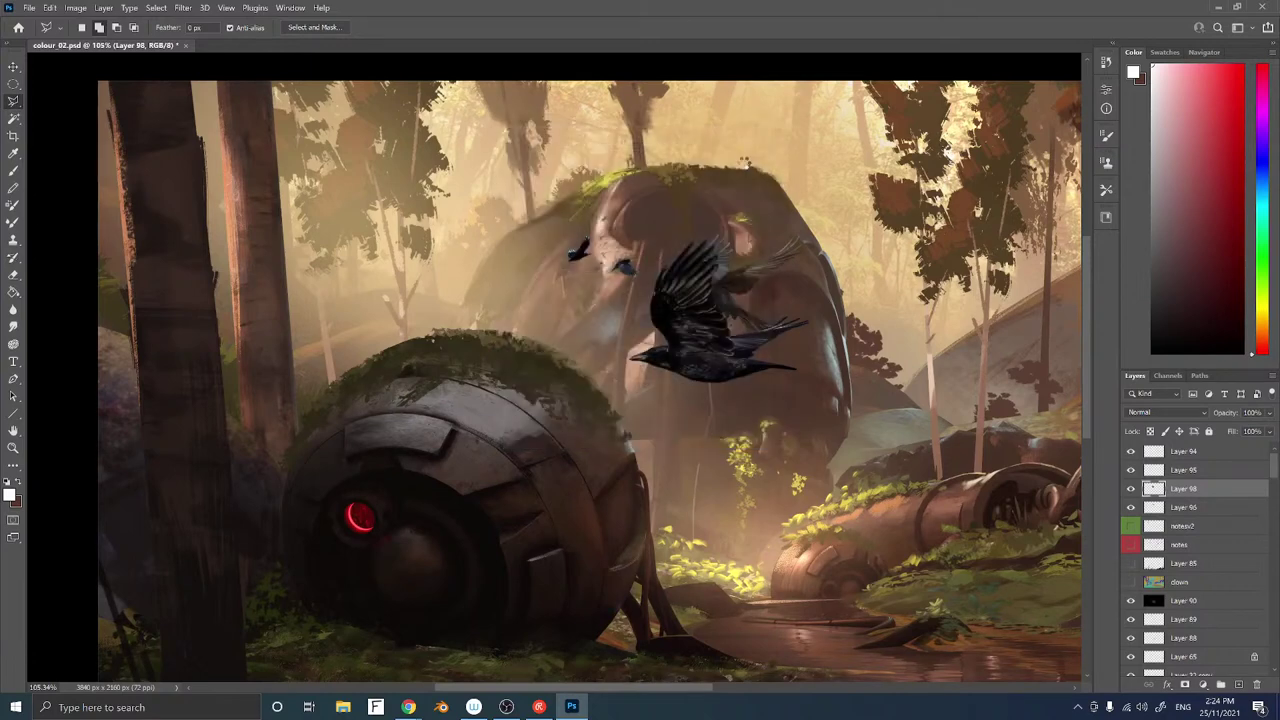
Move the black crow across to the right edge of the large head
key("ctrl")
left_click_drag(695, 348, 806, 325)
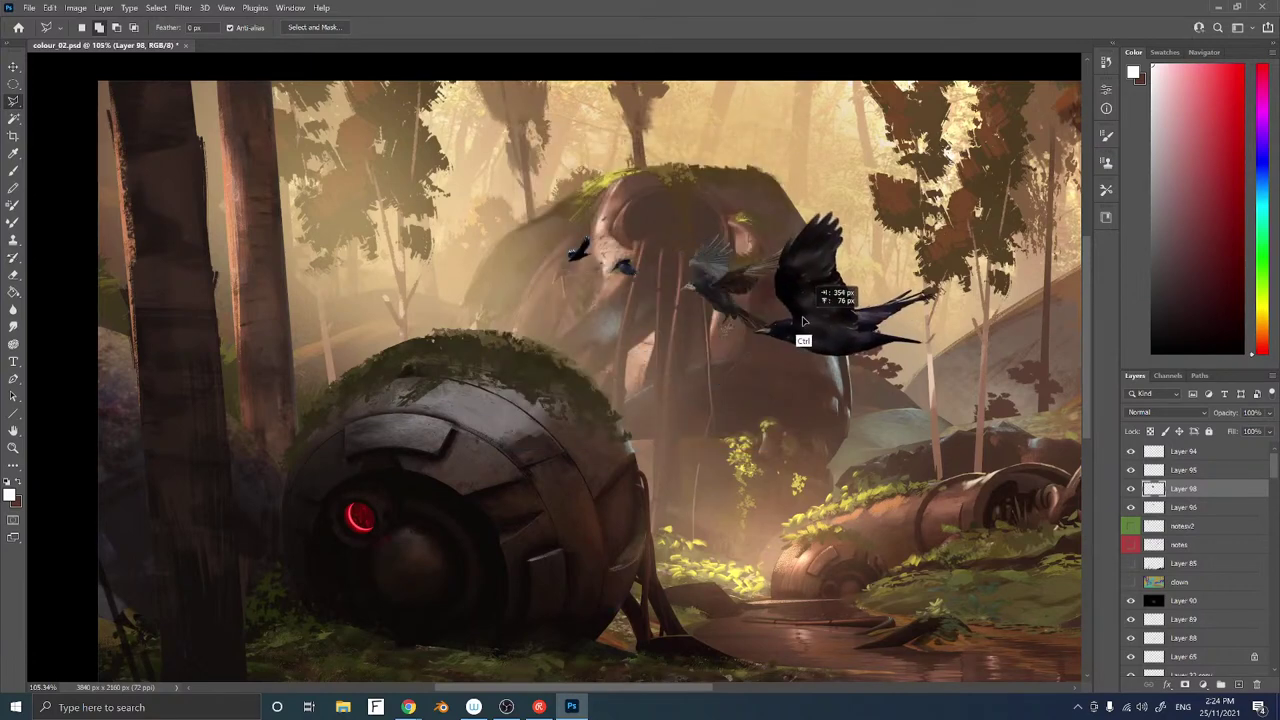
key("ctrl+t")
key("shift")
left_click_drag(1035, 184, 943, 211)
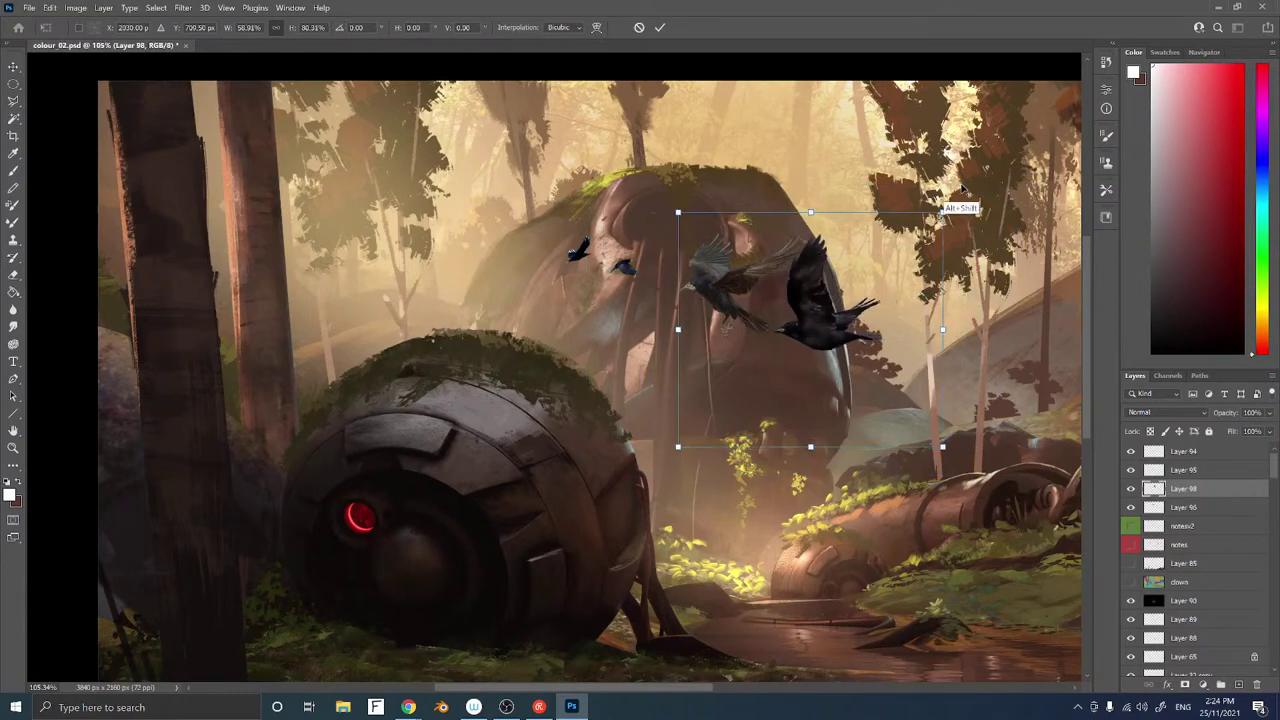
key("Escape")
Scale the black crow down proportionally and place it in the open haze just right of the large head
key("ctrl+t")
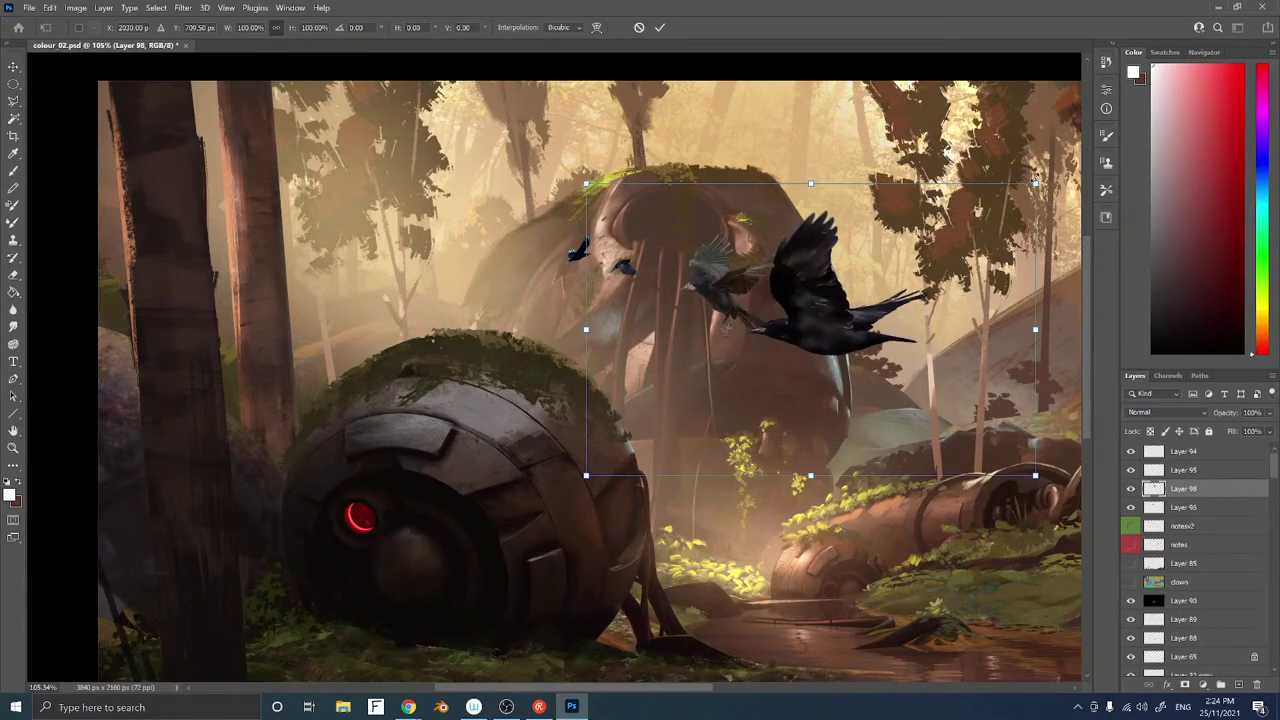
mouse_move(1036, 180)
left_mouse_down()
mouse_move(925, 200)
mouse_move(897, 278)
mouse_move(858, 312)
mouse_move(852, 290)
left_mouse_up()
key("alt")
key("Return")
mouse_move(872, 345)
left_mouse_down()
mouse_move(862, 306)
mouse_move(812, 316)
mouse_move(872, 259)
left_mouse_up()
key("ctrl+d")
Move the crow on Layer 96 slightly lower on the large head
right_click(711, 286, "ctrl")
left_click(738, 291)
left_click_drag(735, 300, 718, 355)
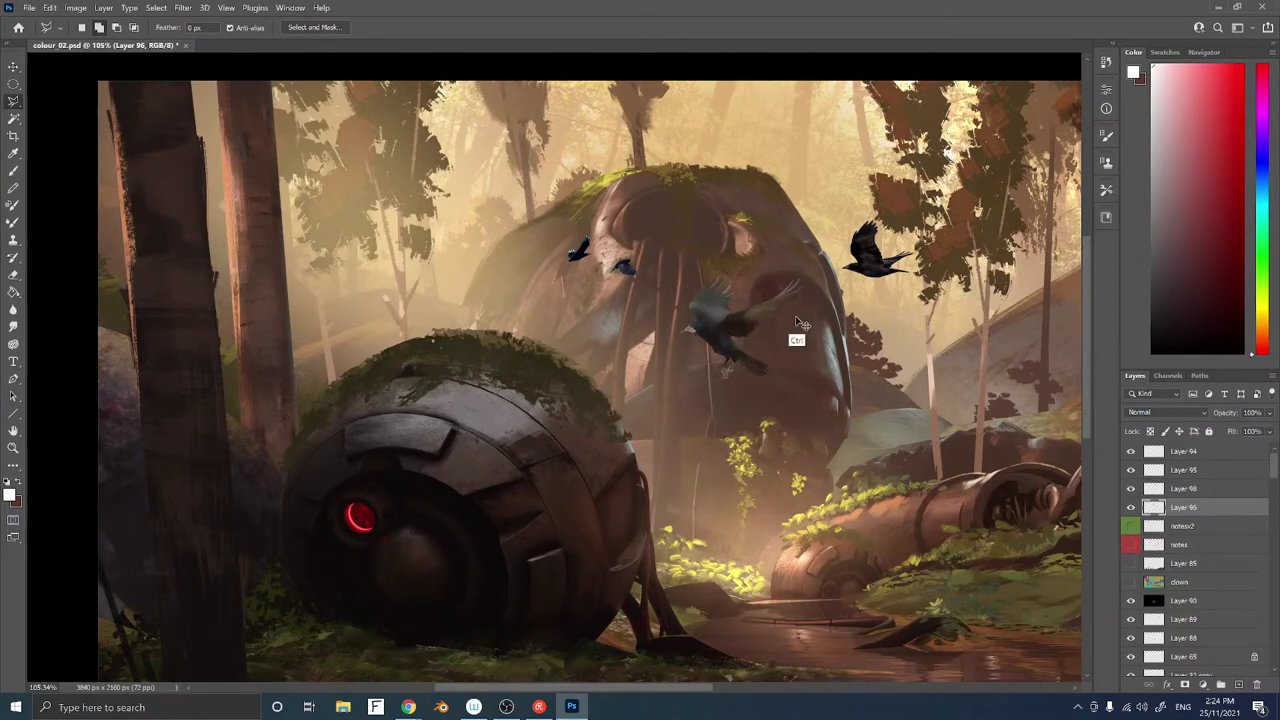
Apply Smart Blur with threshold 21.0 to Layer 96's crow and shift it right toward the large head's edge
left_click(183, 8)
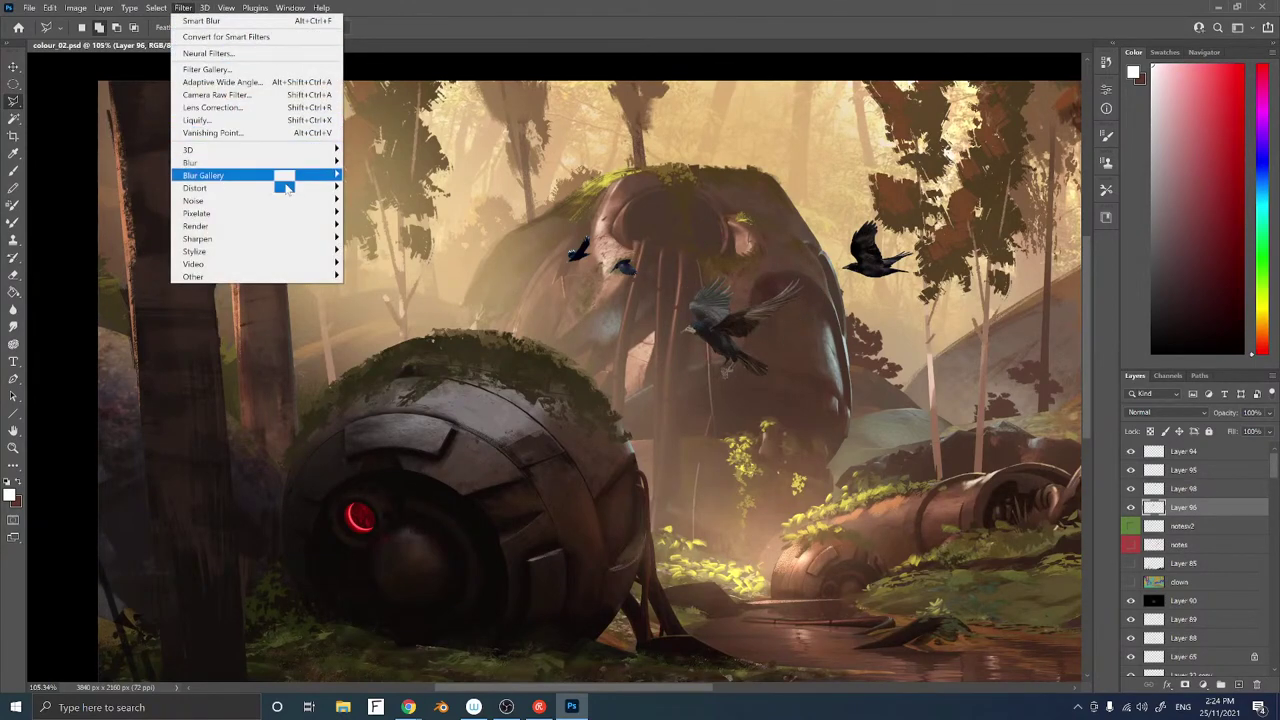
mouse_move(300, 163)
left_click(375, 276)
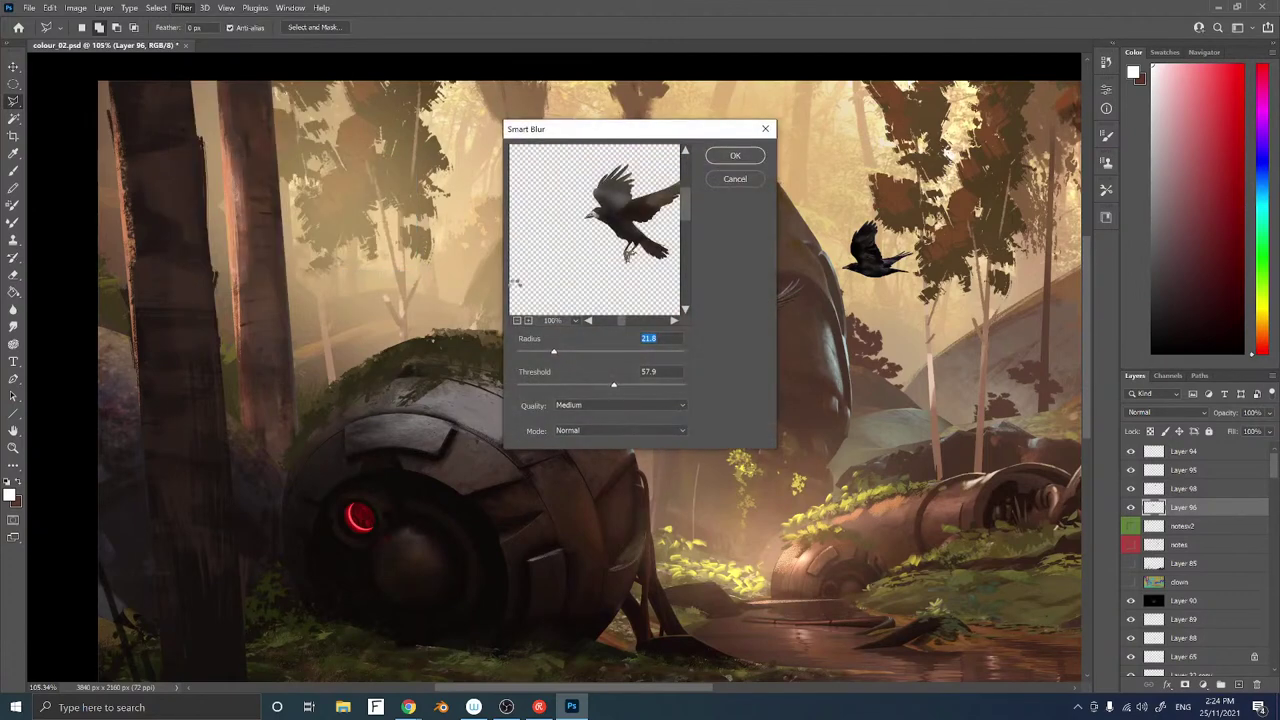
left_click(585, 386)
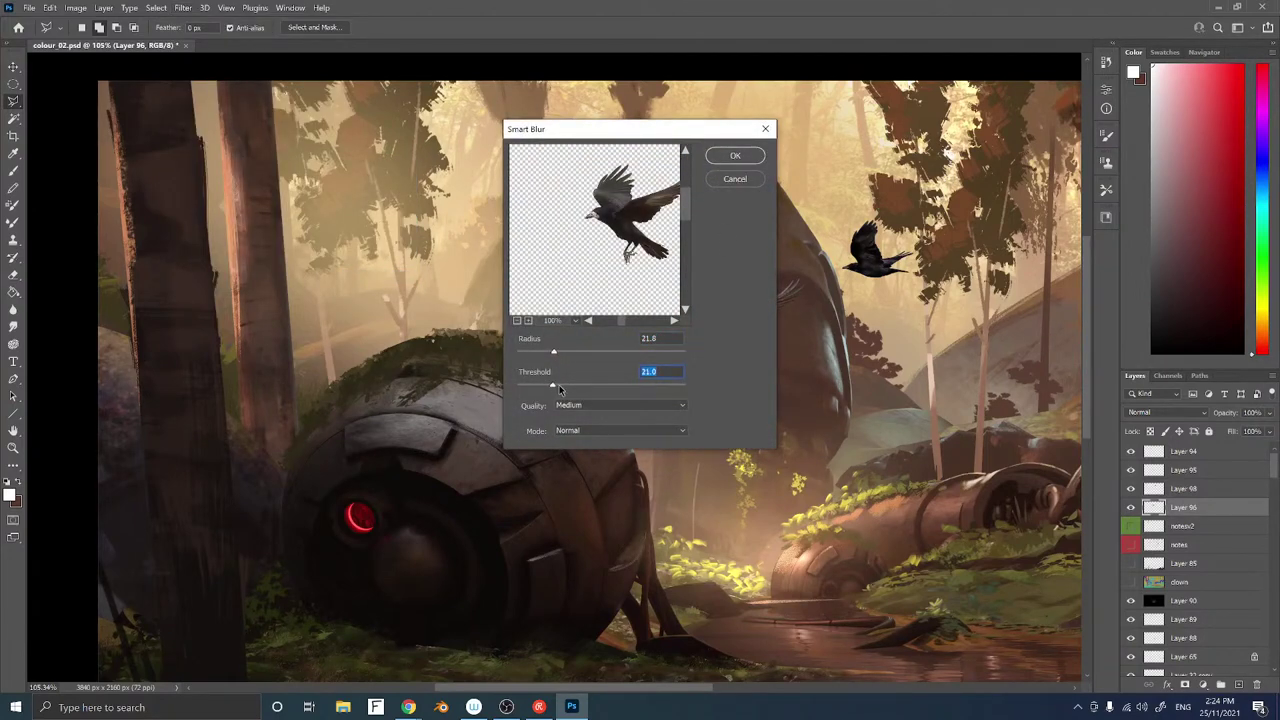
left_click(734, 157)
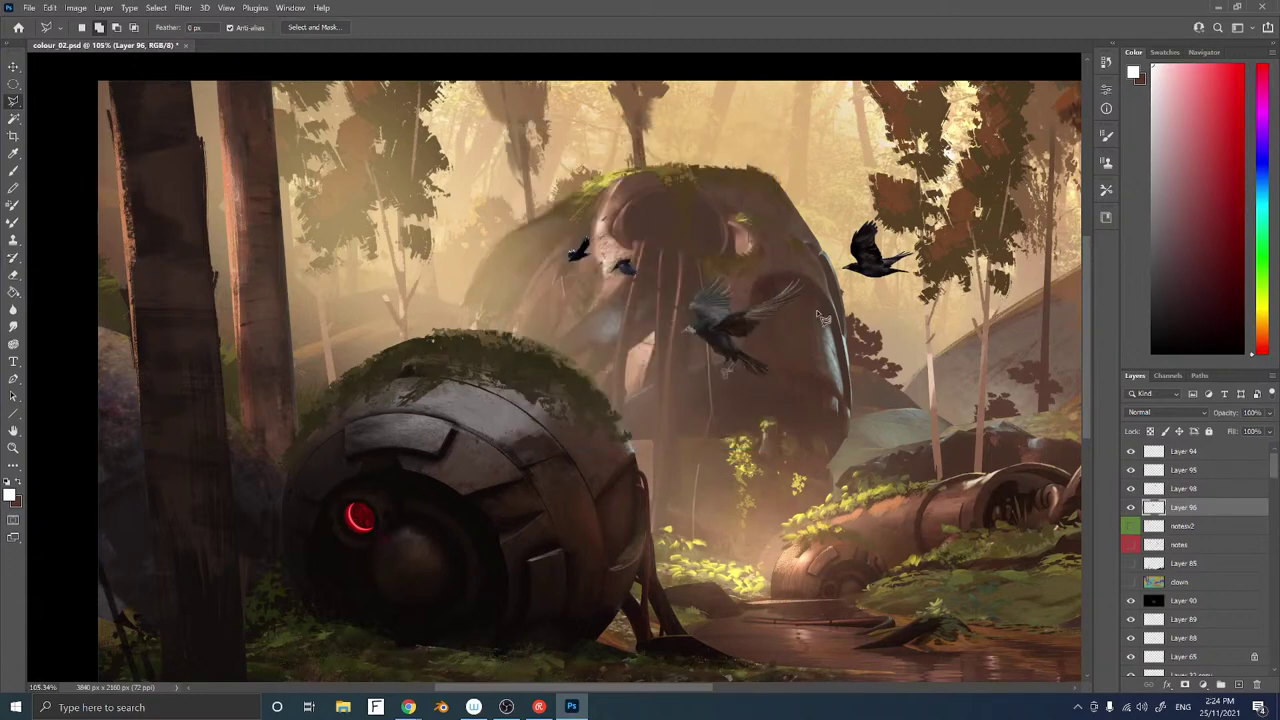
left_click_drag(773, 354, 853, 354)
Move the small crow on Layer 95 right to the middle of the large head and enlarge it to about 143%
right_click(625, 275)
left_click(640, 275)
left_click_drag(631, 283, 702, 260)
key("ctrl+t")
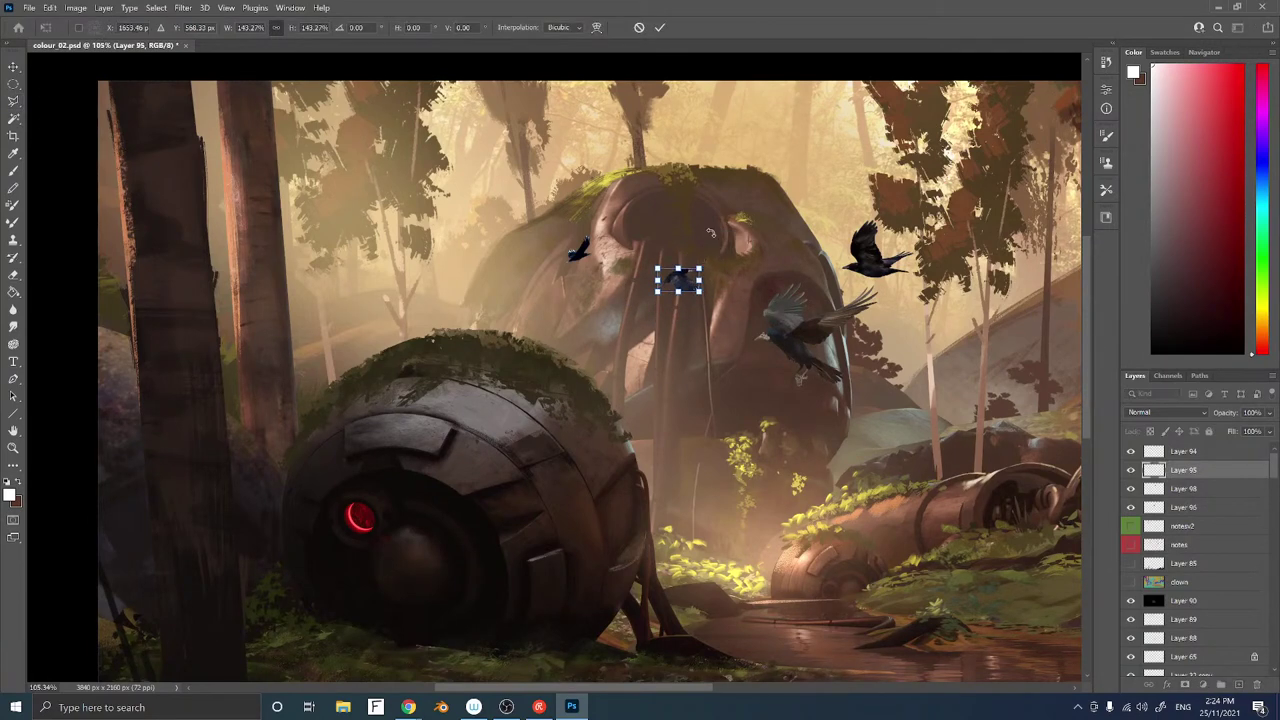
key("Return")
Enlarge the leftmost small crow on Layer 94 proportionally
key("l")
right_click(580, 256, "ctrl")
left_click(590, 262)
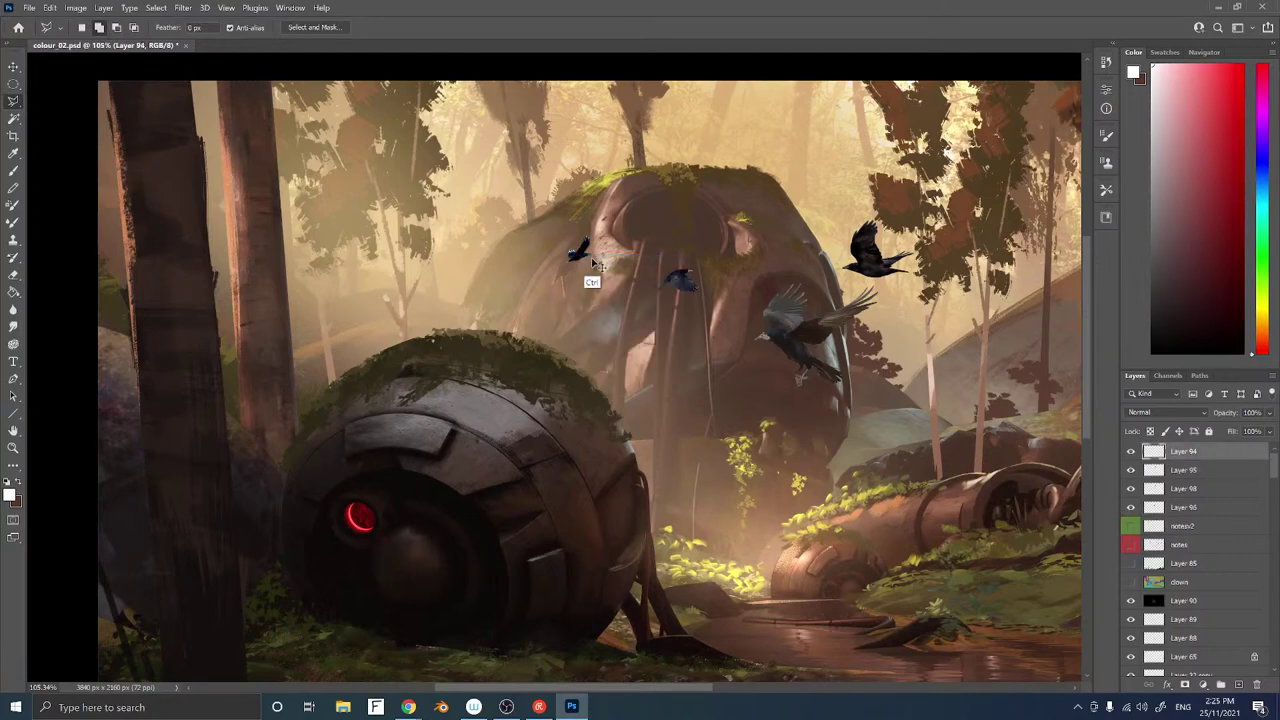
key("ctrl+t")
left_click_drag(591, 235, 606, 221)
key("Return")
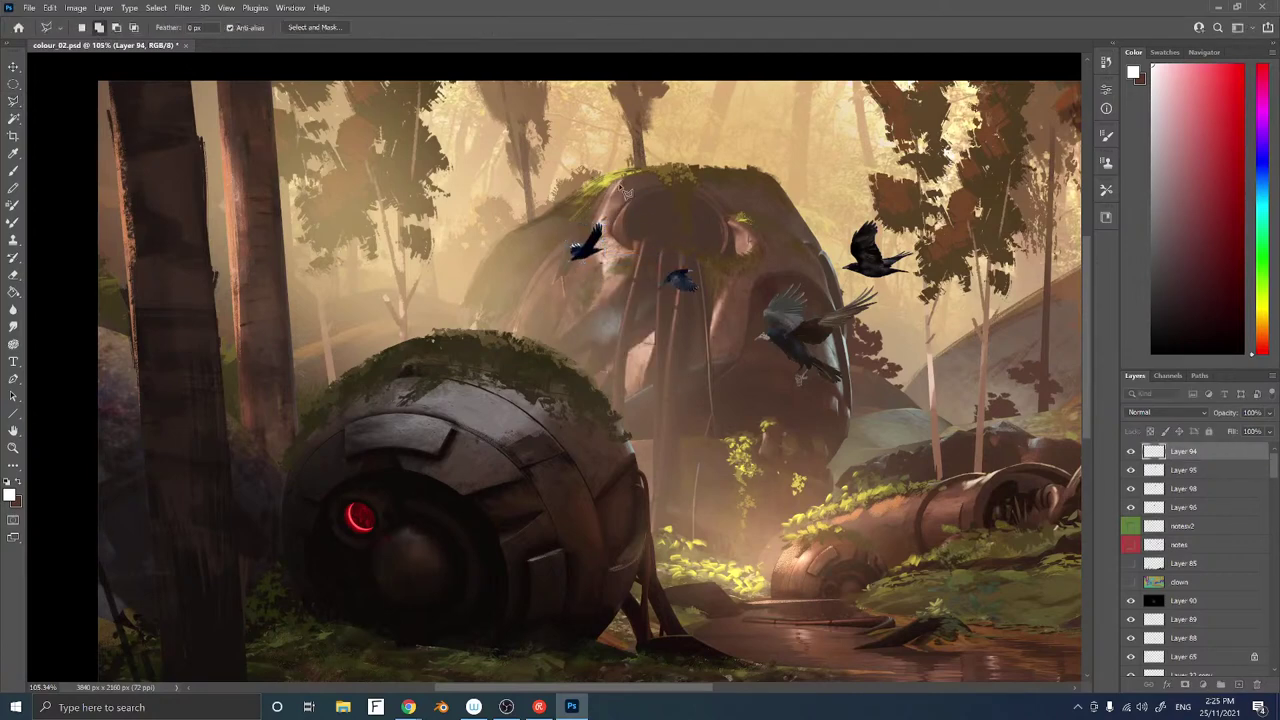
Lock Layer 94's transparent pixels and paint over the crow's pale patches with a near-black sampled from its body
key("ctrl+l")
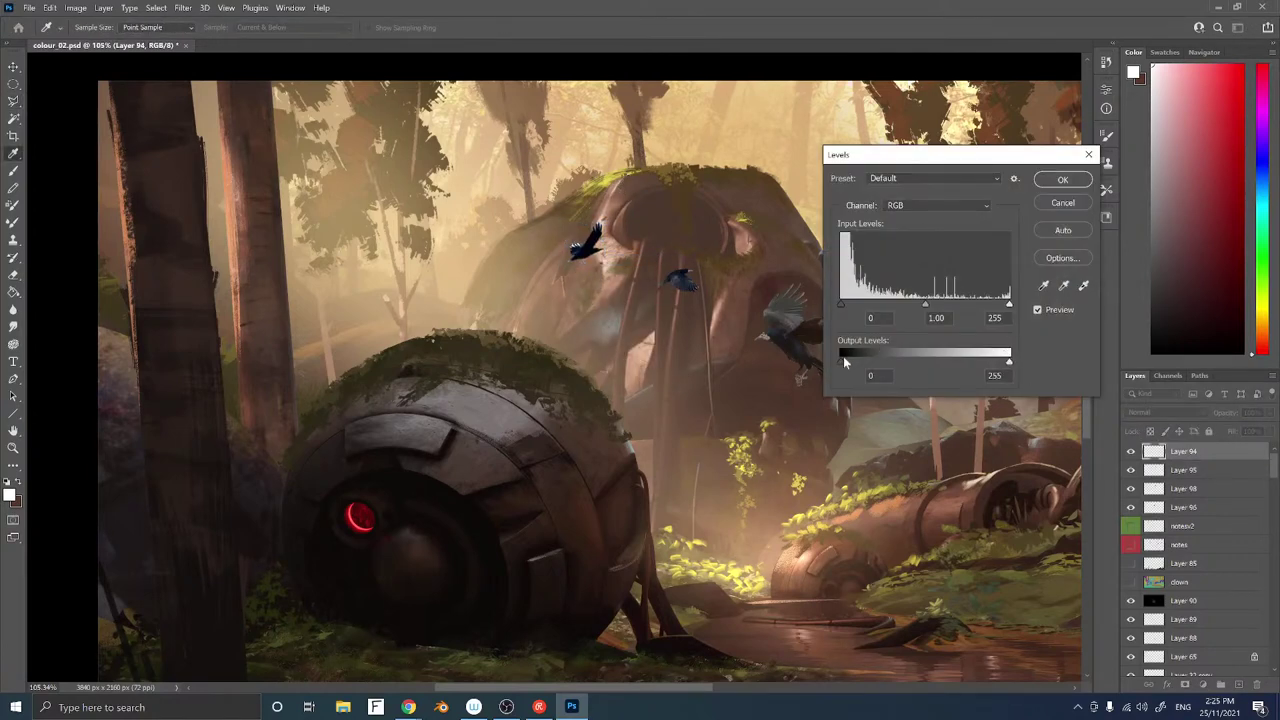
left_click(1062, 203)
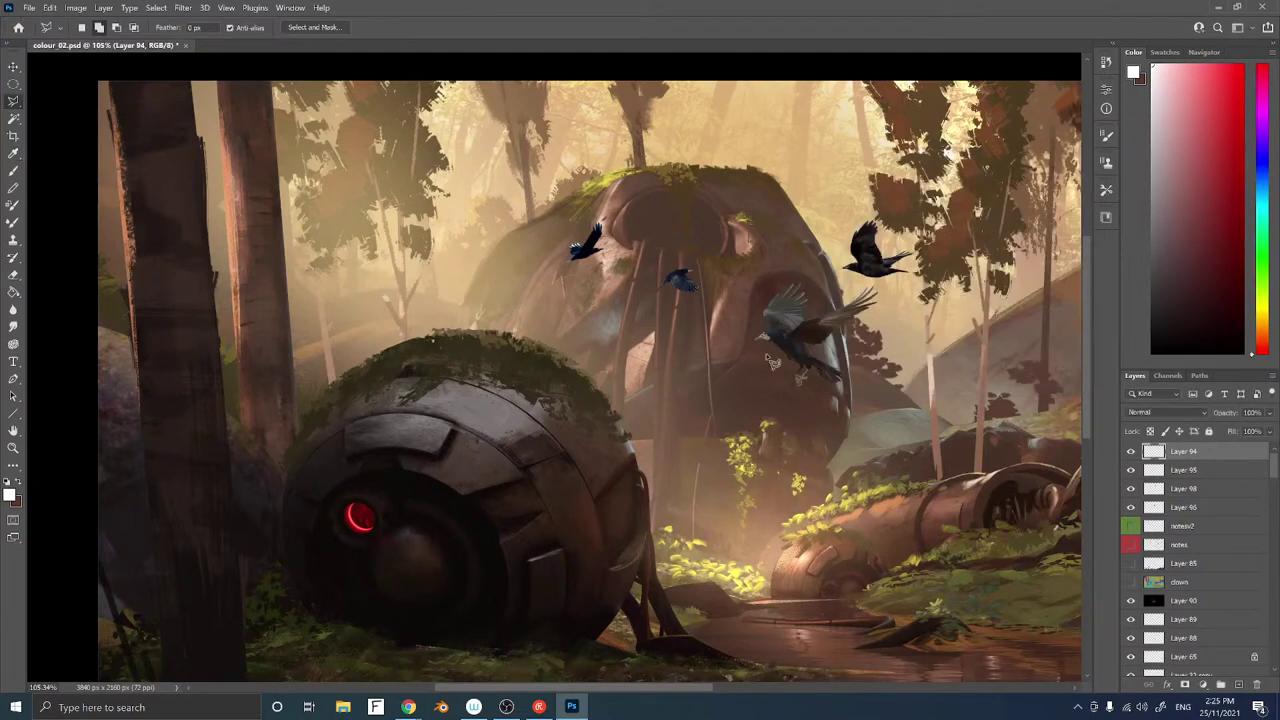
key("b")
left_click(588, 243, "alt")
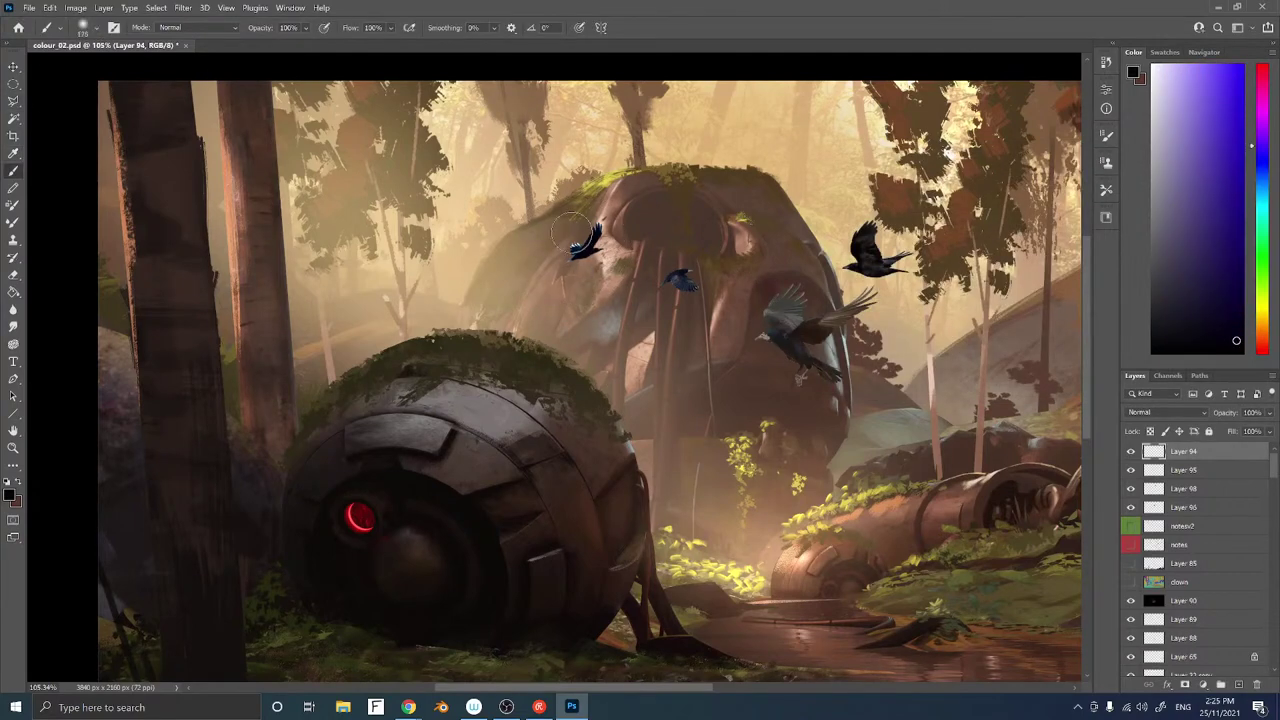
key("slash")
Lift the blacks of Layer 94's crow with Levels, raising the output black to about 9 and shifting the input midtones
key("ctrl+l")
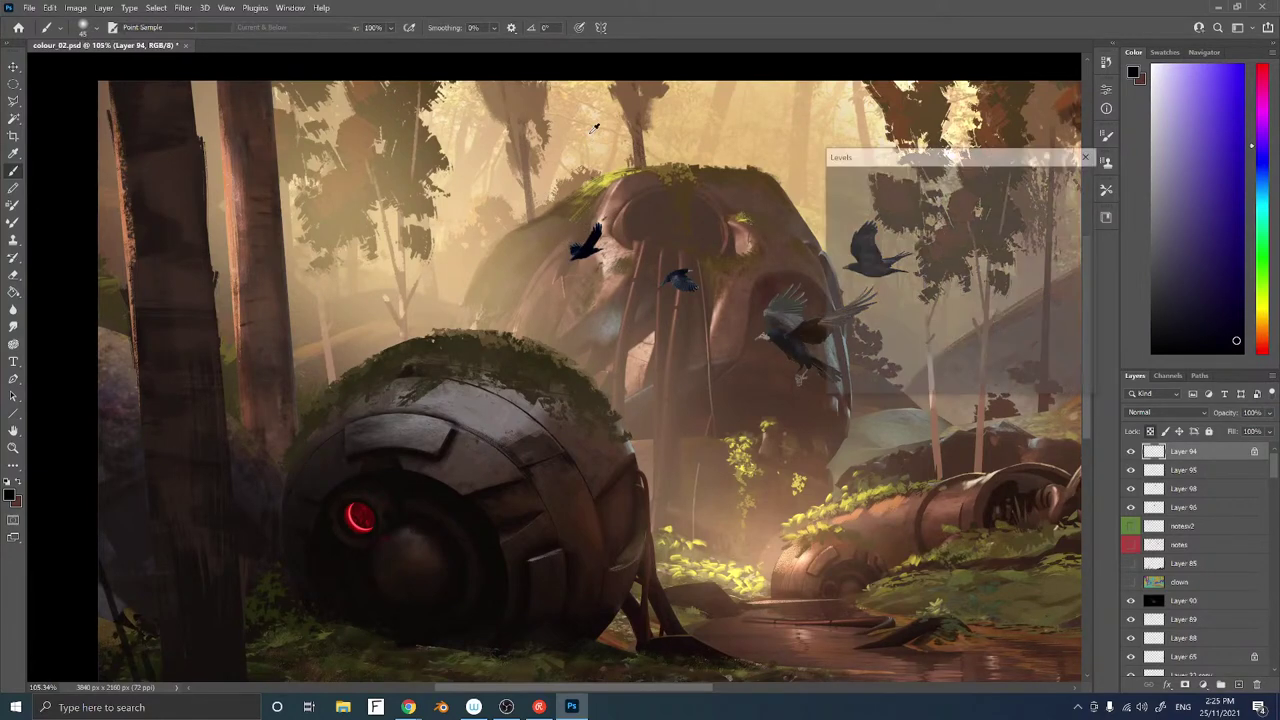
left_click_drag(842, 360, 851, 362)
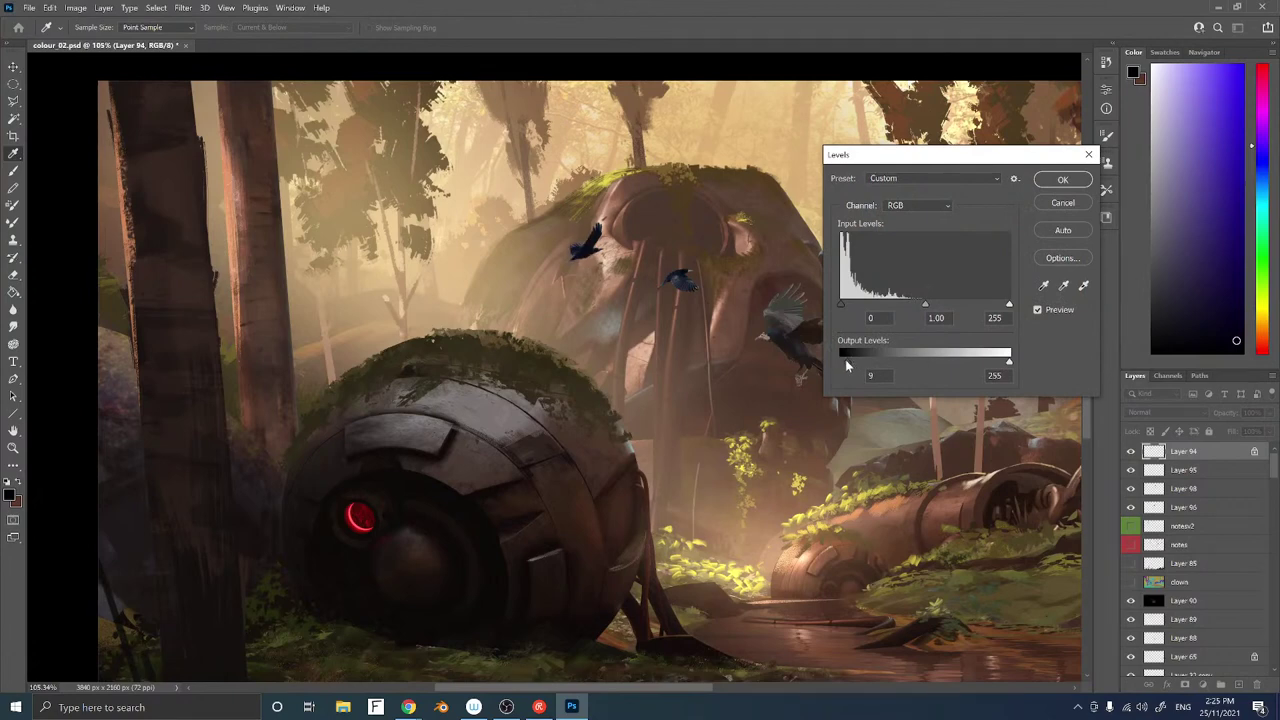
left_click_drag(903, 306, 906, 306)
left_click(1062, 180)
Warm Layer 94's crow with Color Balance: midtones blue -40, and shadows +27, -12, -9
key("ctrl+b")
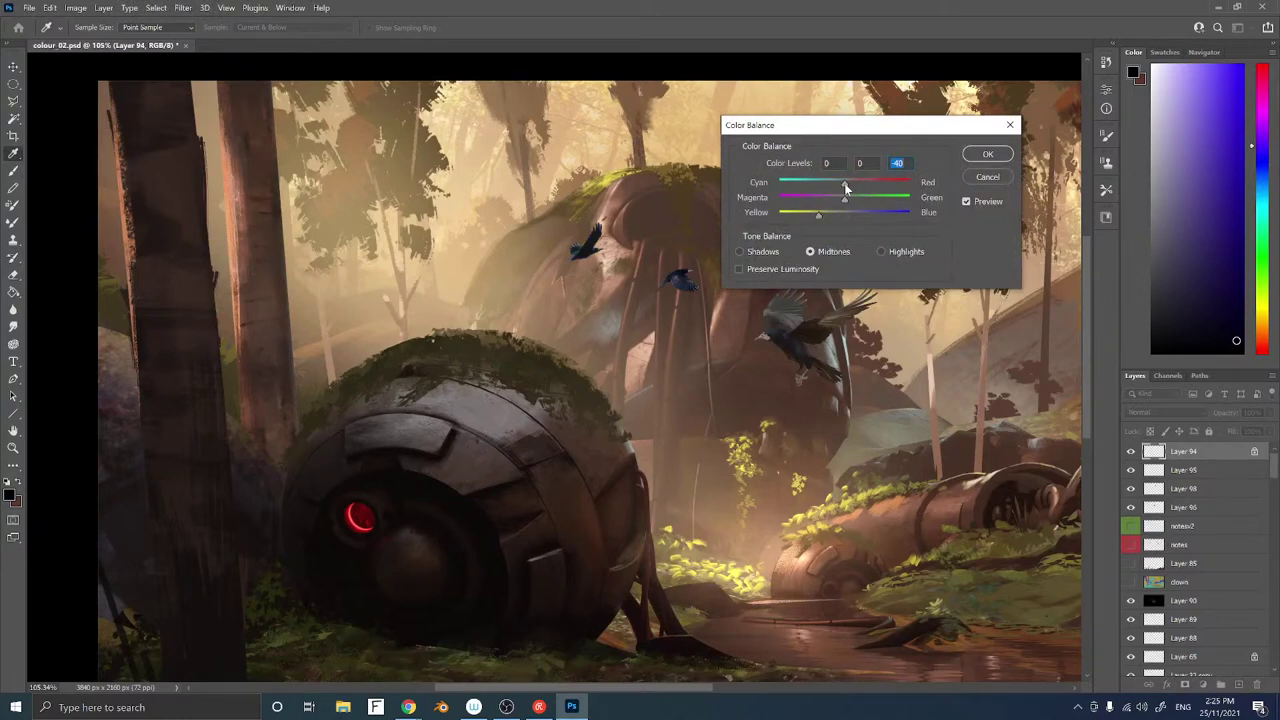
left_click(765, 252)
left_click_drag(862, 187, 838, 205)
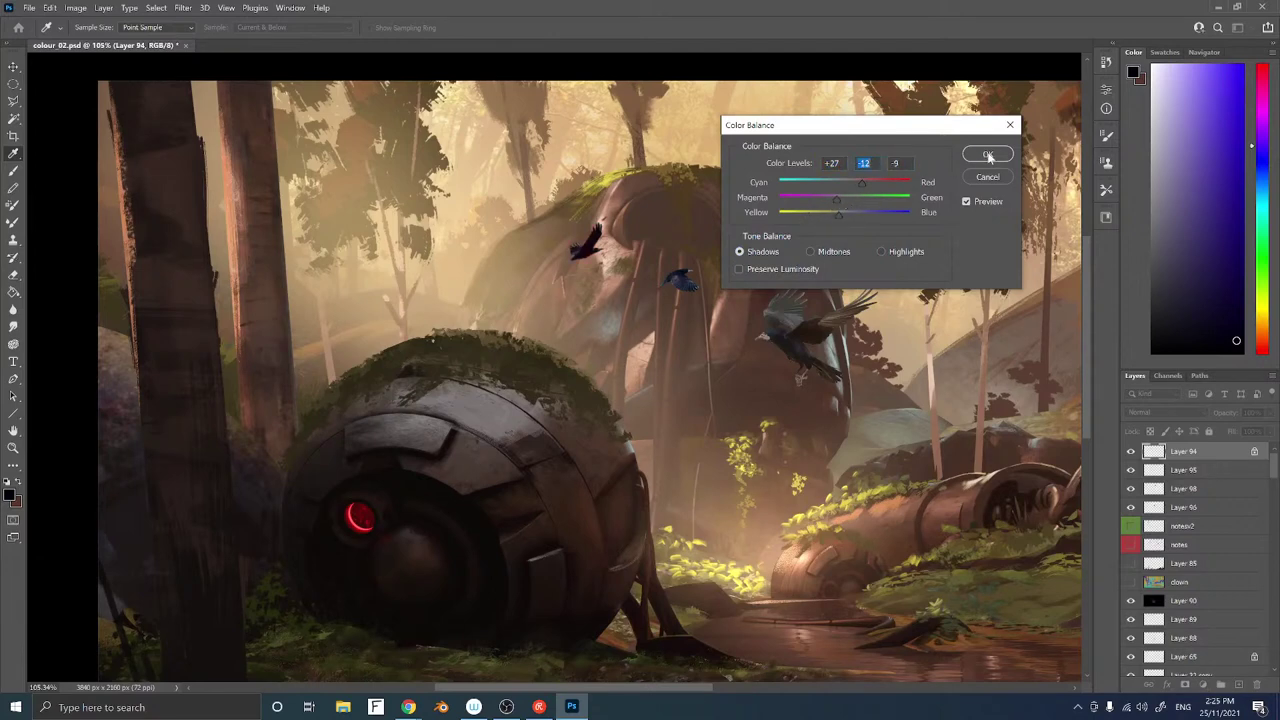
left_click(987, 154)
Move Layer 94's crow into the bright sky above the large head and scale it down slightly
left_click_drag(628, 262, 747, 118)
key("ctrl+t")
key("Return")
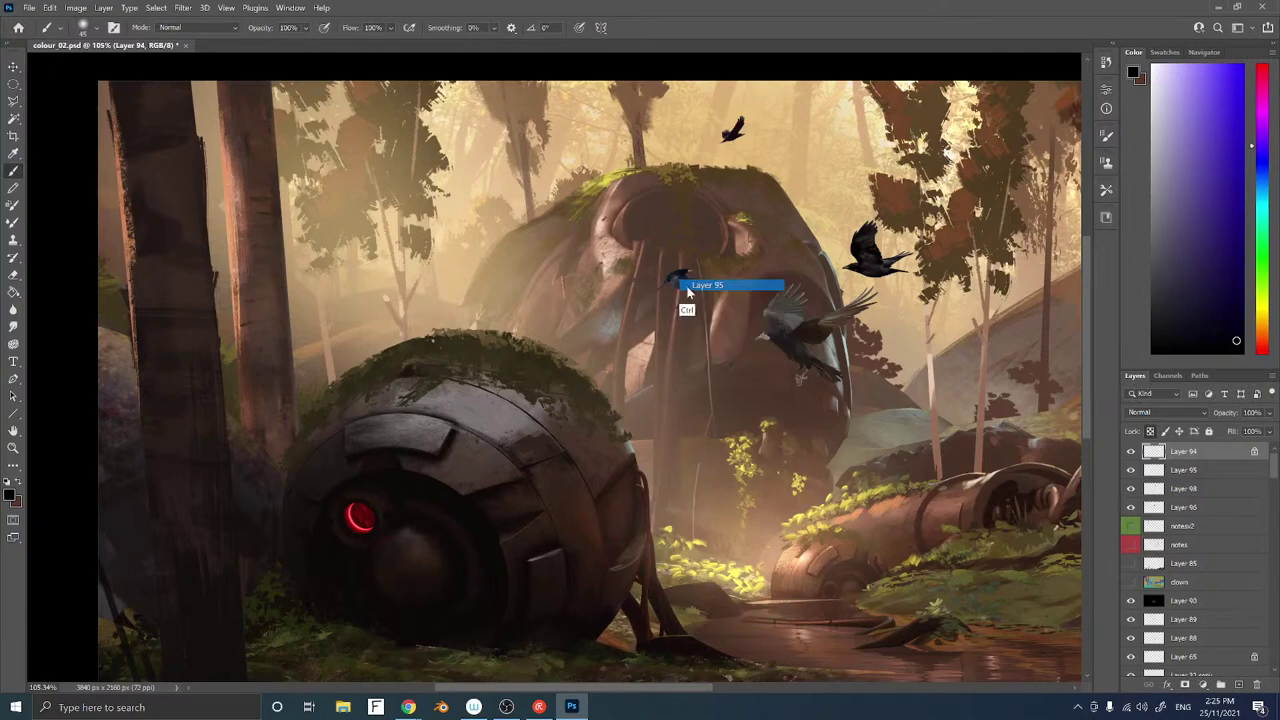
Move the small crow on Layer 95 up to the sky beside the large head's upper right edge
left_click_drag(679, 284, 745, 213)
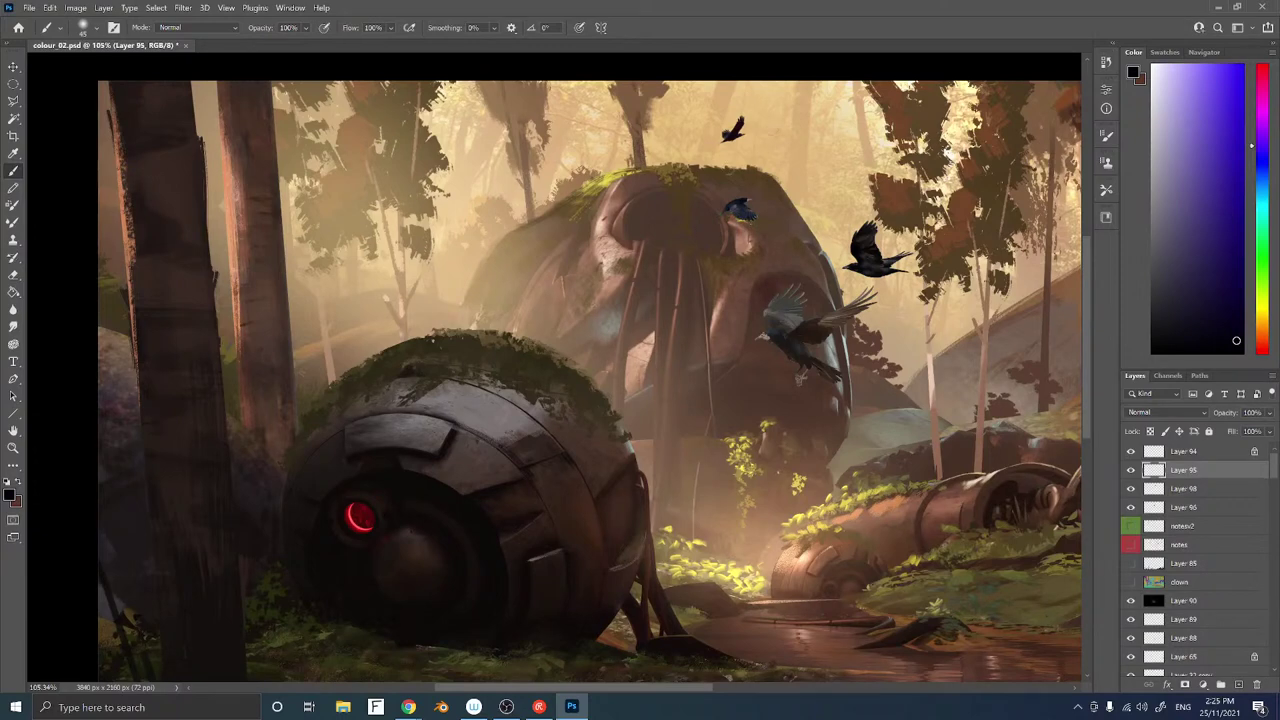
left_click(183, 8)
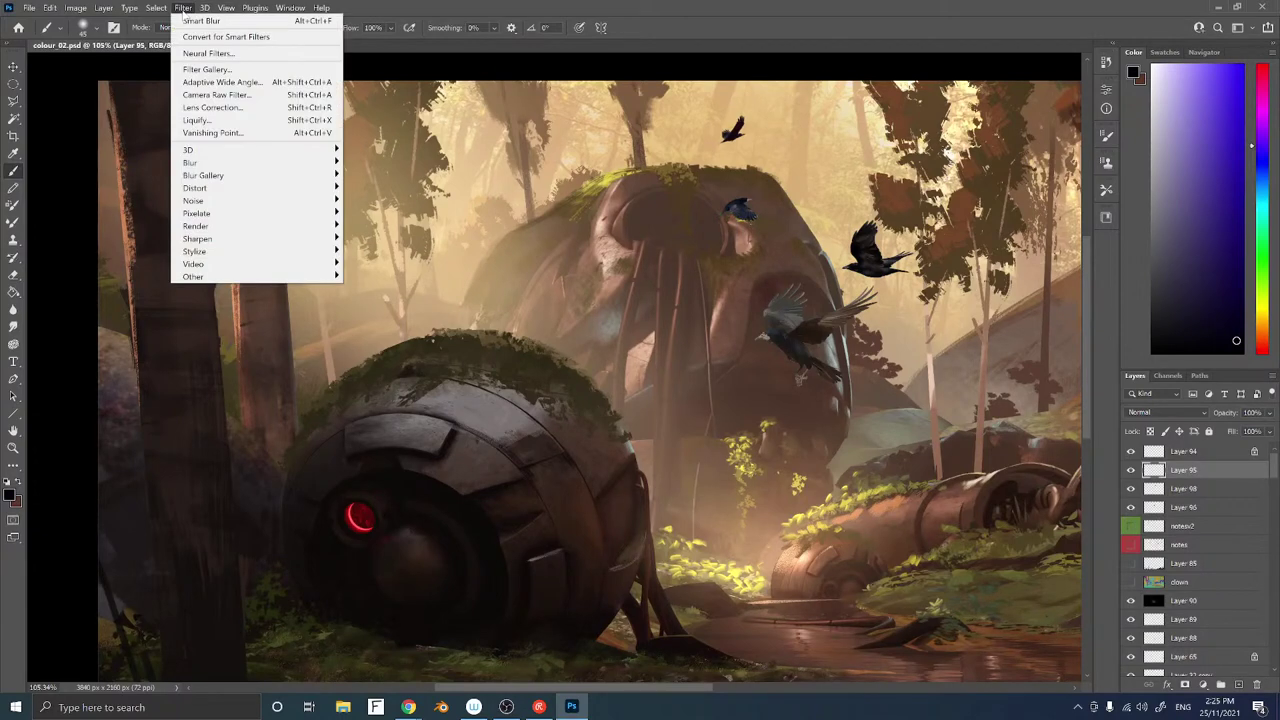
key("Escape")
right_click(736, 205, "ctrl")
left_click(745, 209)
left_click_drag(748, 205, 822, 150)
Select the large crow on Layer 96 and move it over the upper part of the large head
right_click(789, 338, "ctrl")
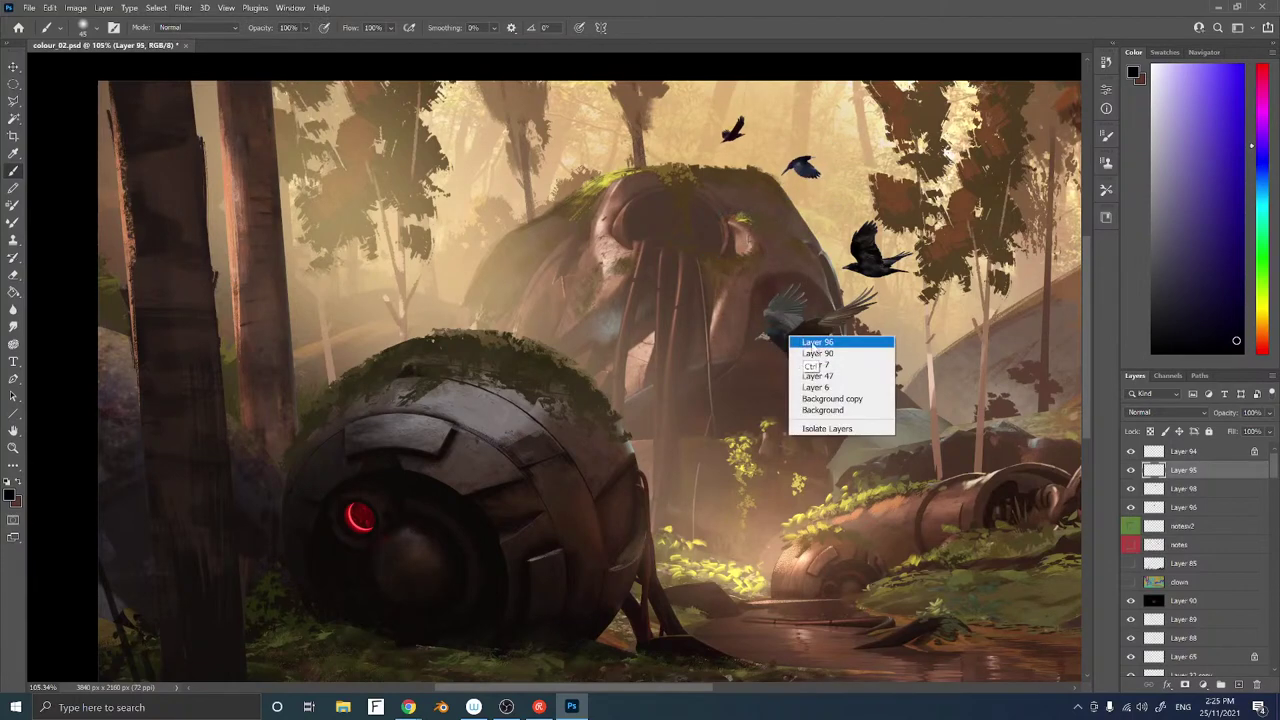
left_click(677, 309)
right_click(790, 318, "ctrl")
left_click(818, 326)
left_click_drag(818, 328, 694, 232)
Try Match Color on Layer 96's crow, using colour_02.psd as source with the Merged layer
left_click(84, 9)
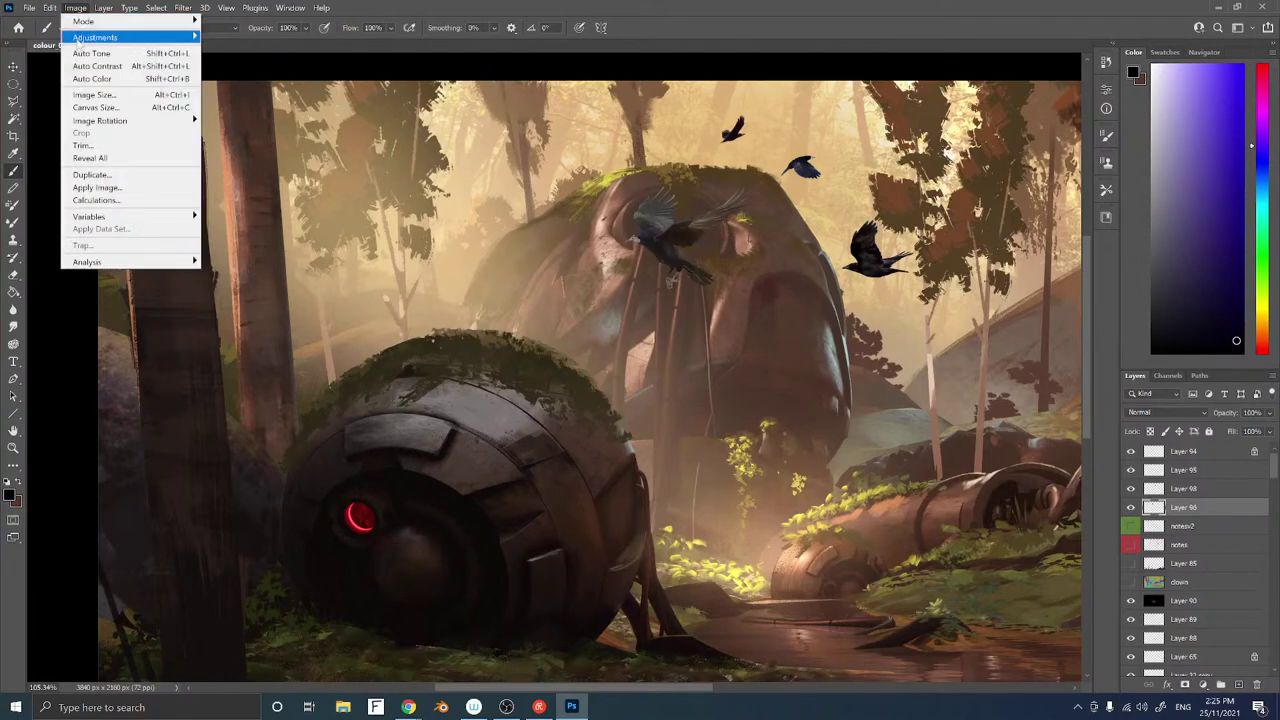
mouse_move(84, 40)
left_click(250, 293)
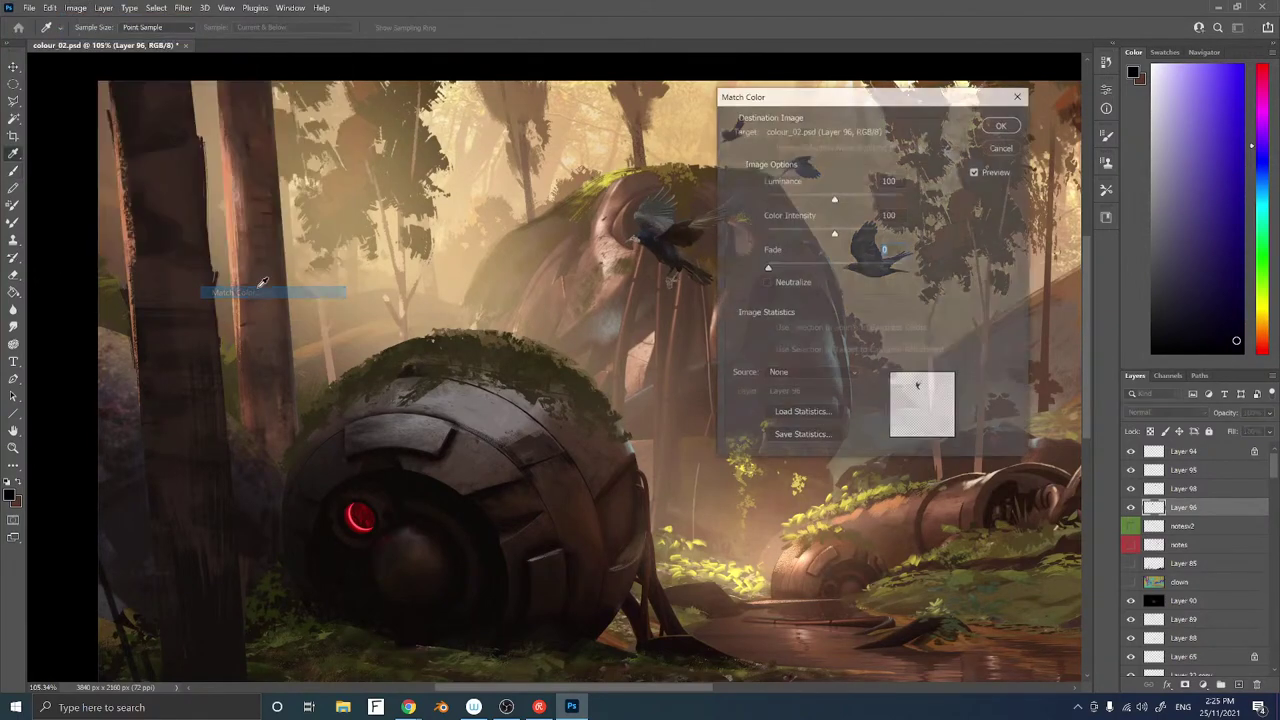
left_click(792, 373)
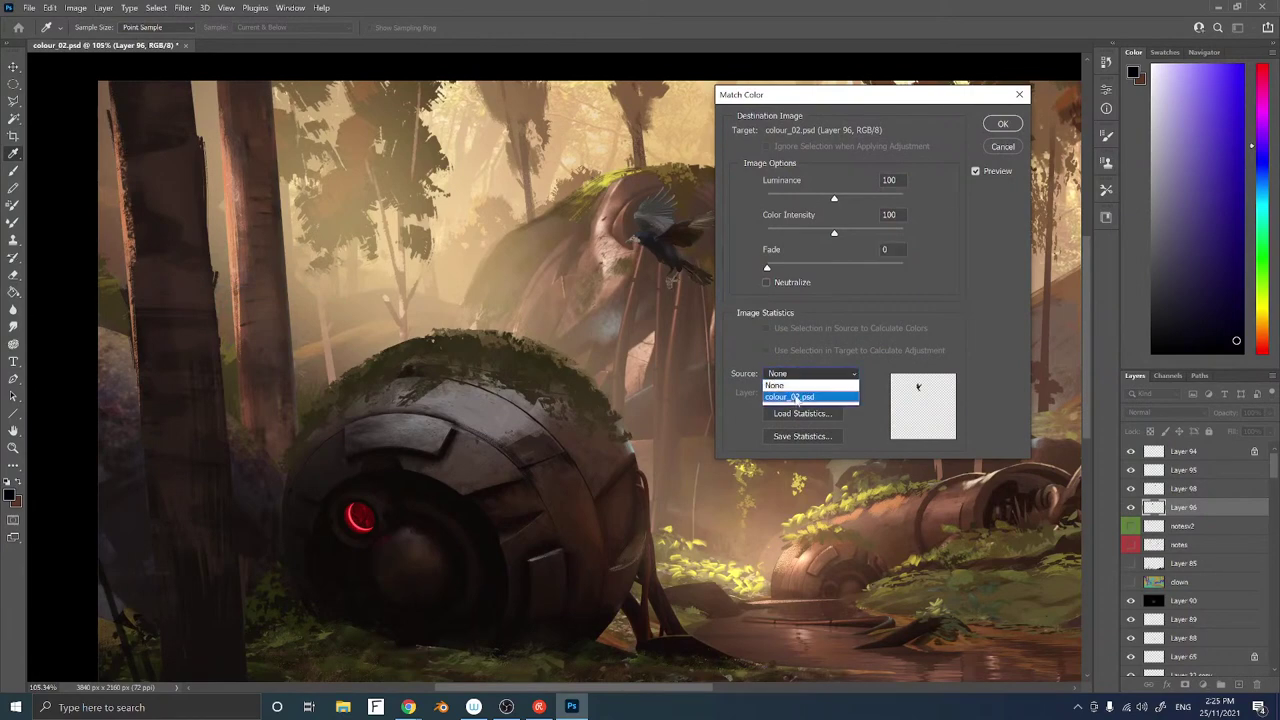
left_click(800, 397)
left_click(806, 392)
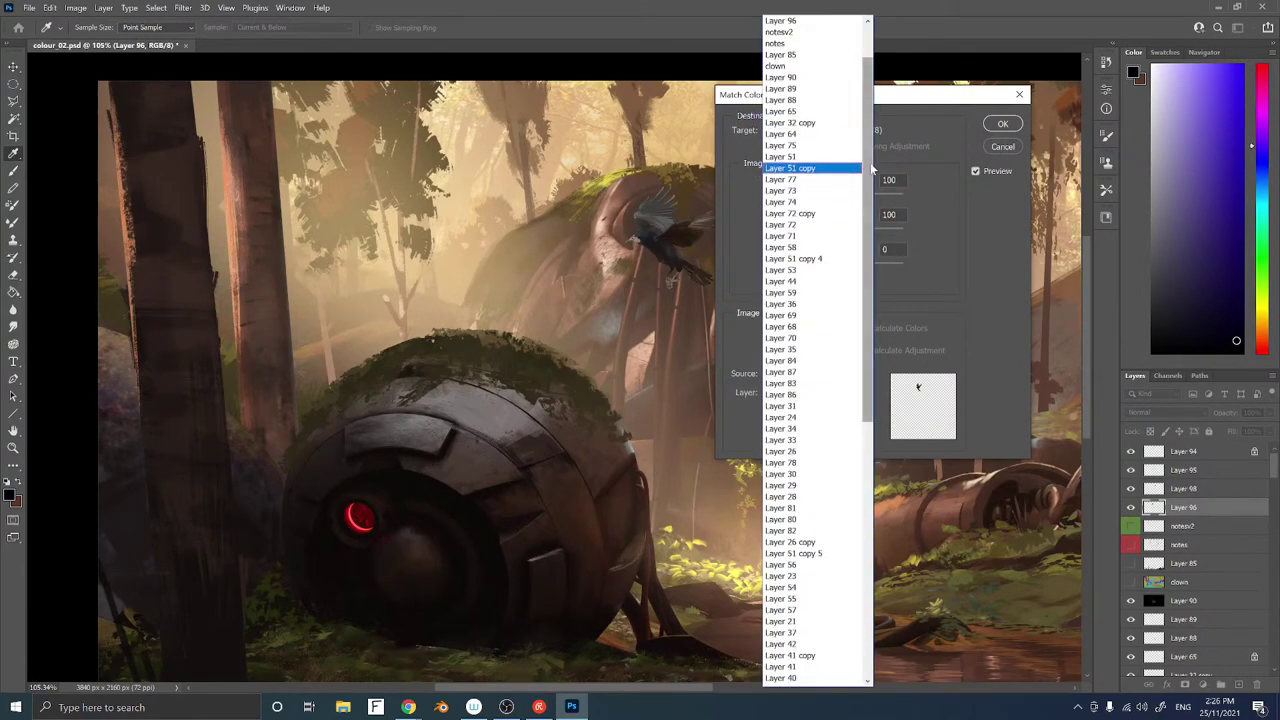
left_click_drag(870, 166, 871, 43)
left_click(806, 21)
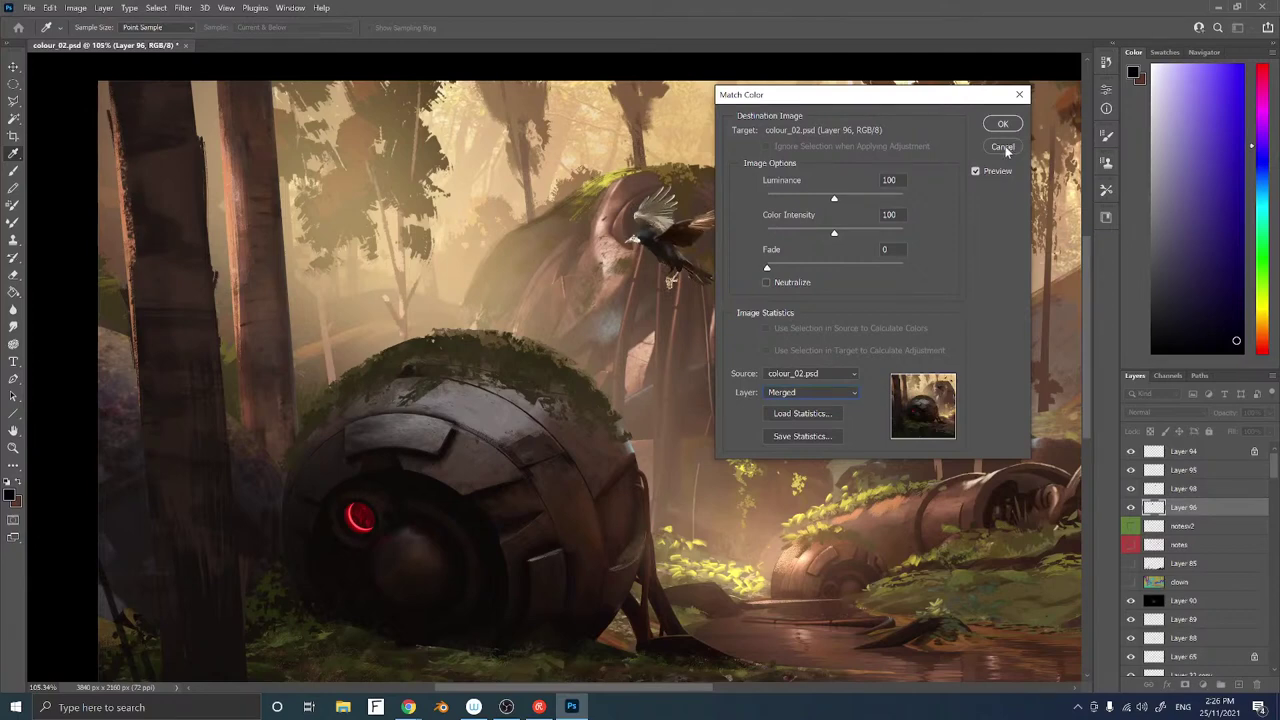
left_click(1003, 147)
Open Neural Filters for Layer 96, skip the tour, and download the Colorize and Style Transfer filters
left_click(183, 8)
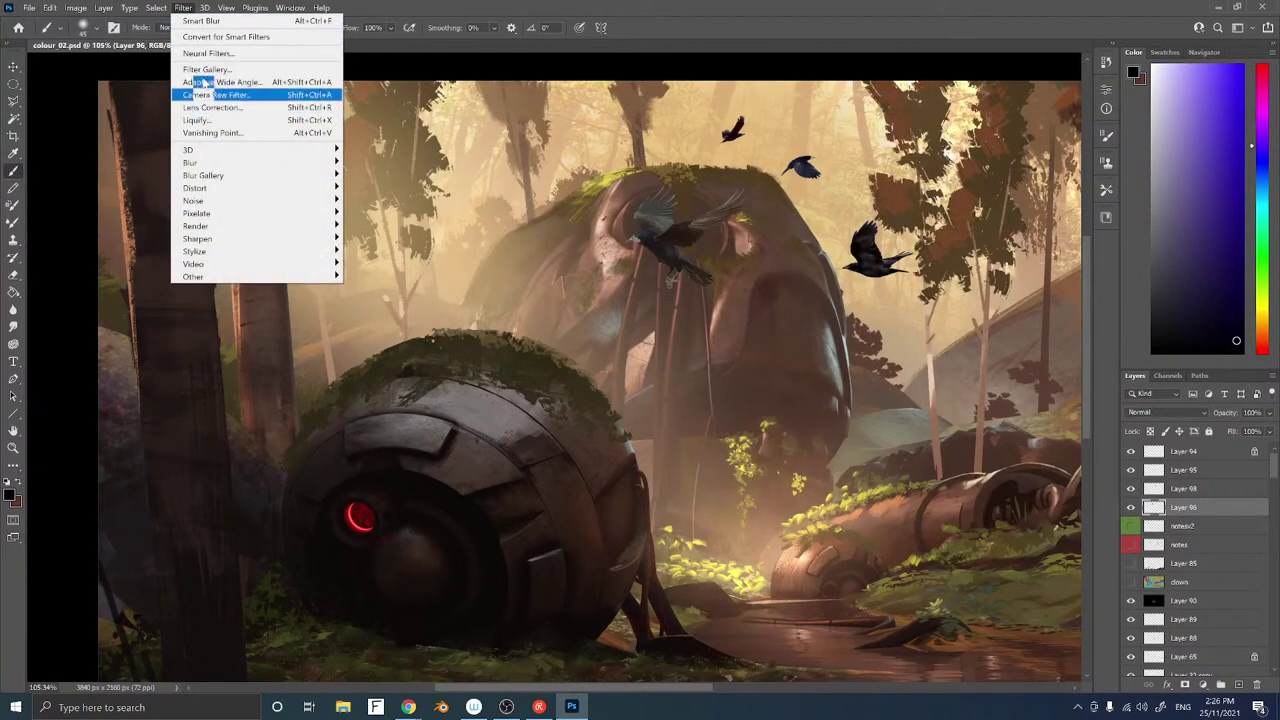
left_click(208, 53)
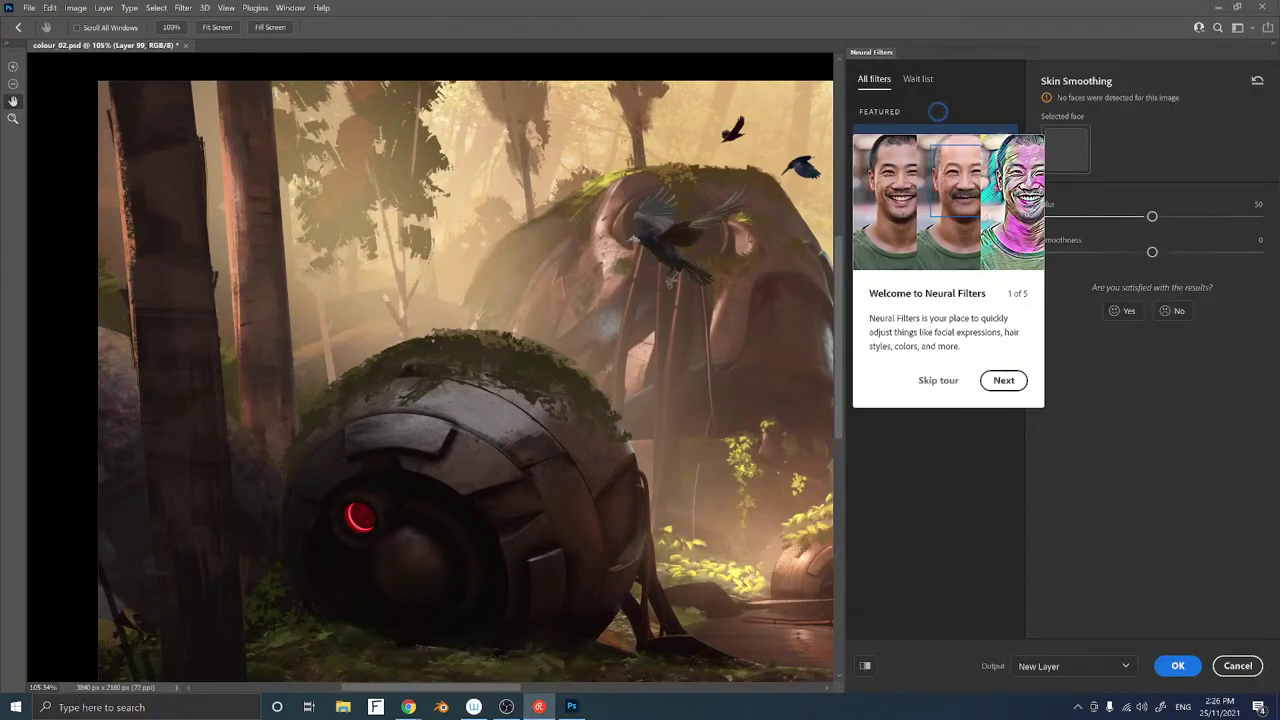
left_click(938, 380)
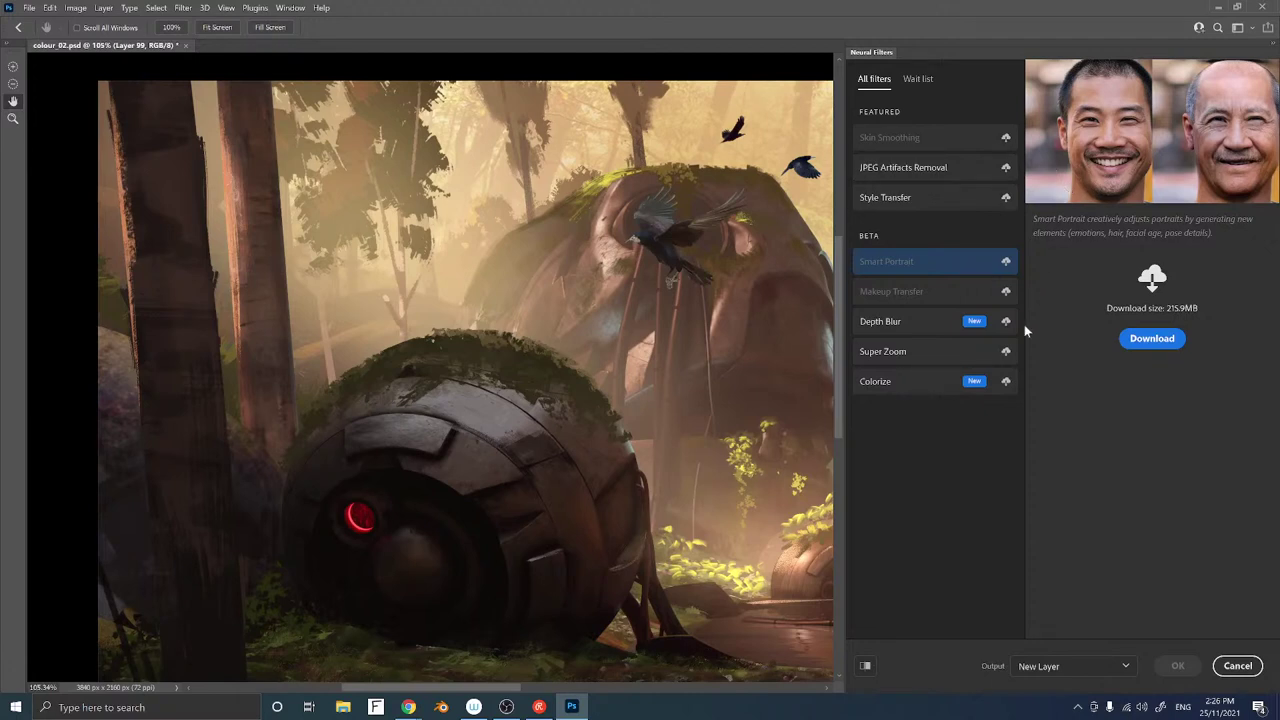
left_click(1006, 381)
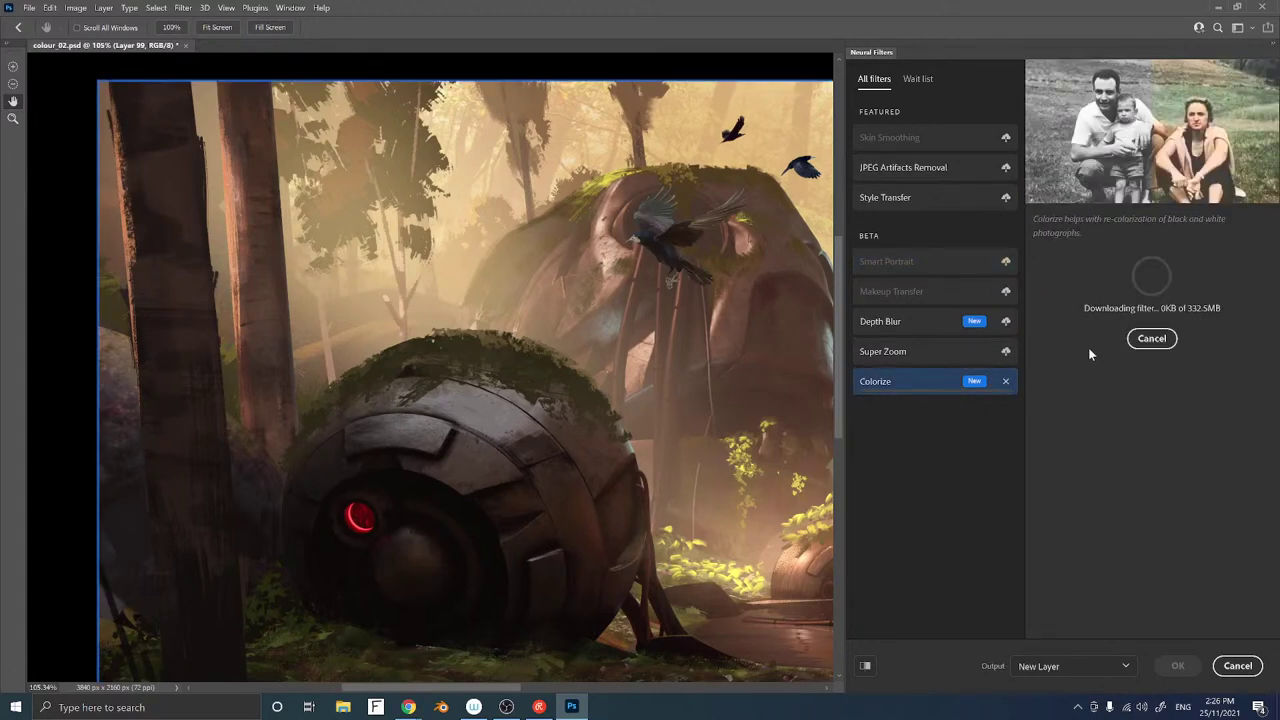
left_click(1006, 198)
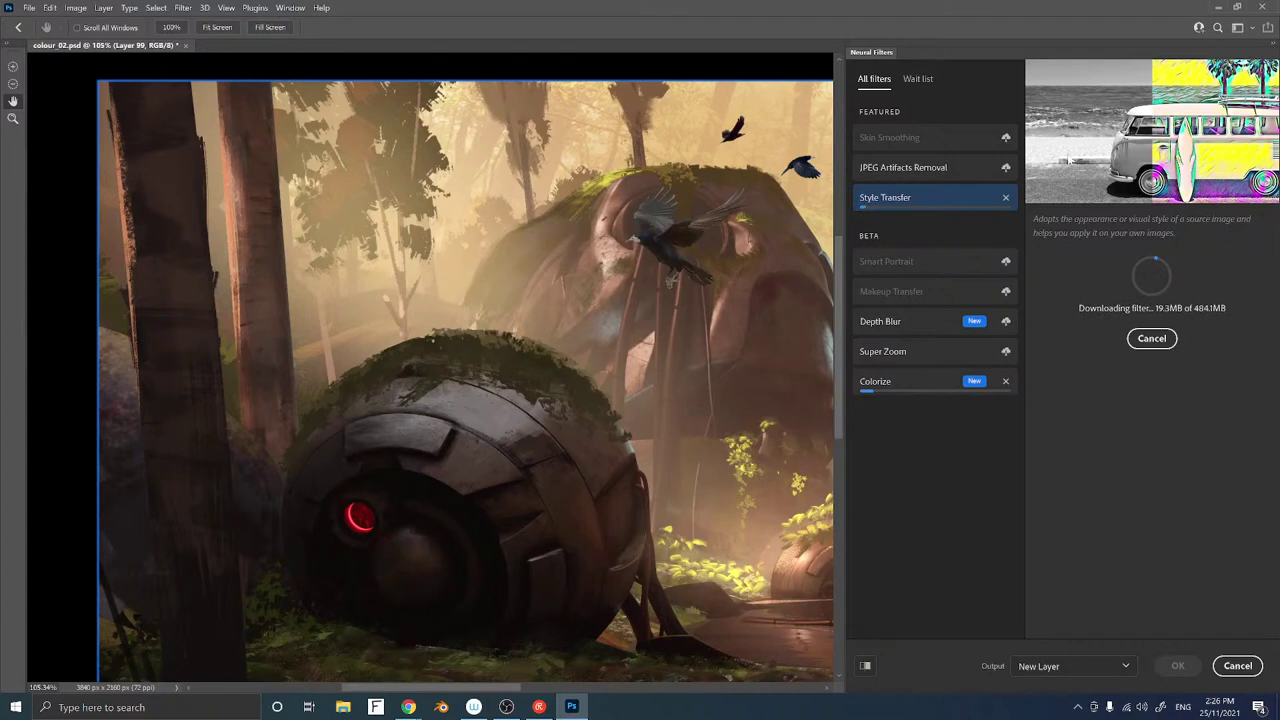
Look through the wait-listed filters and try Style Transfer on Layer 96's crow
left_click(922, 82)
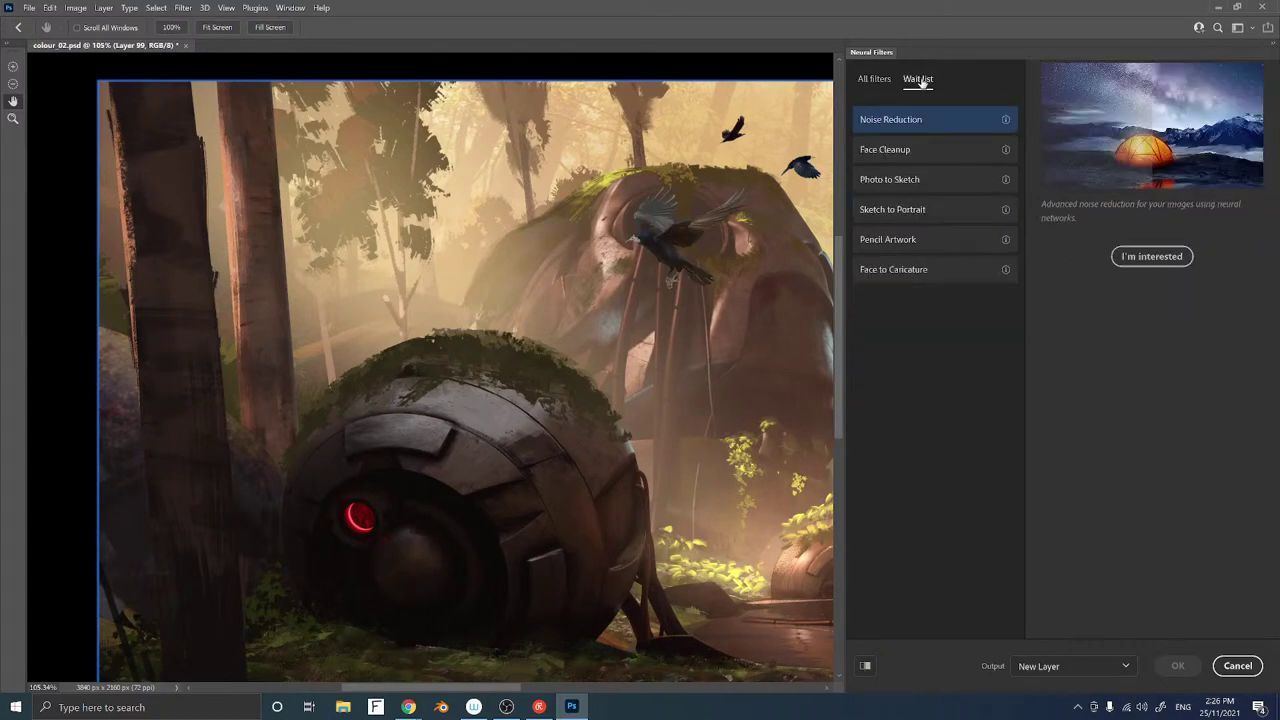
left_click(874, 79)
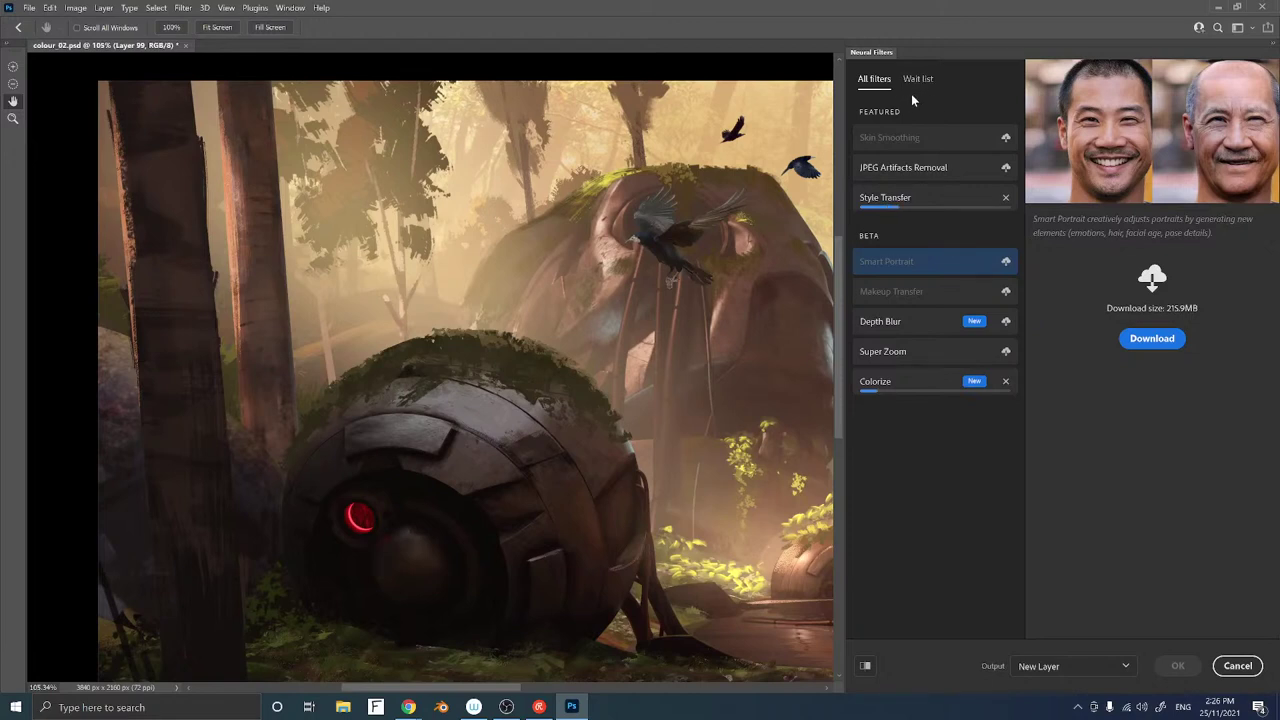
left_click(912, 383)
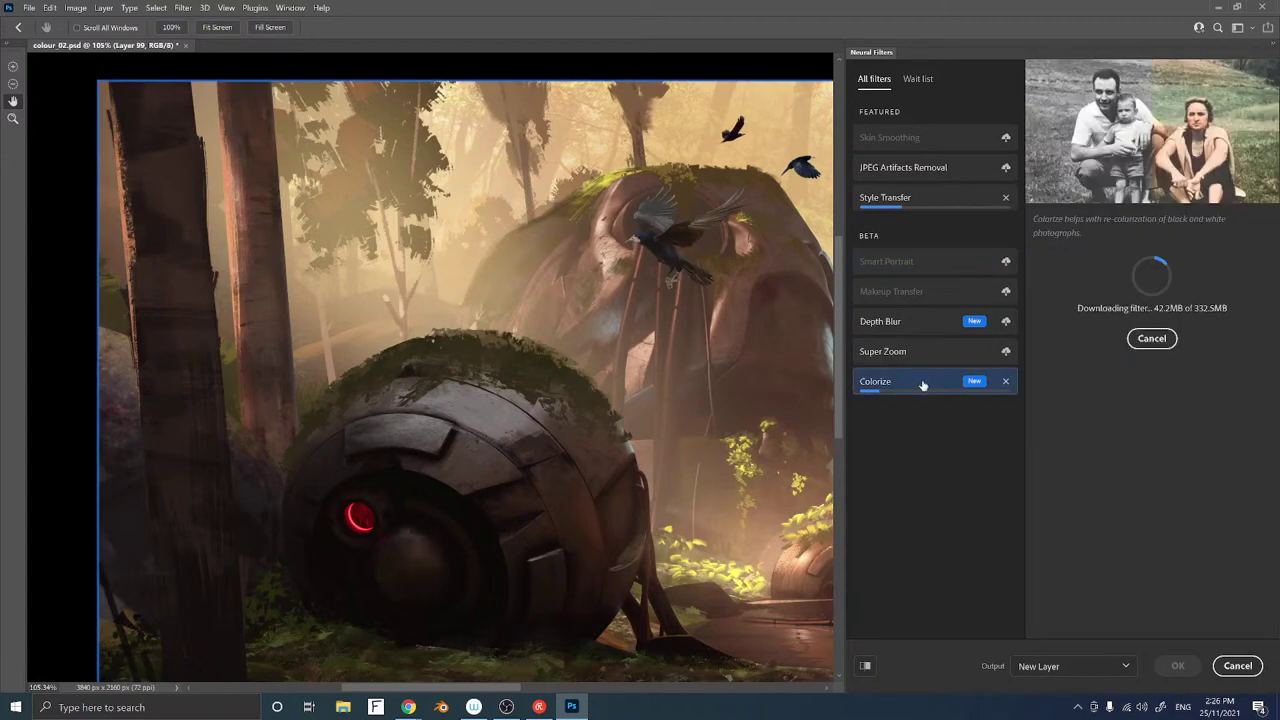
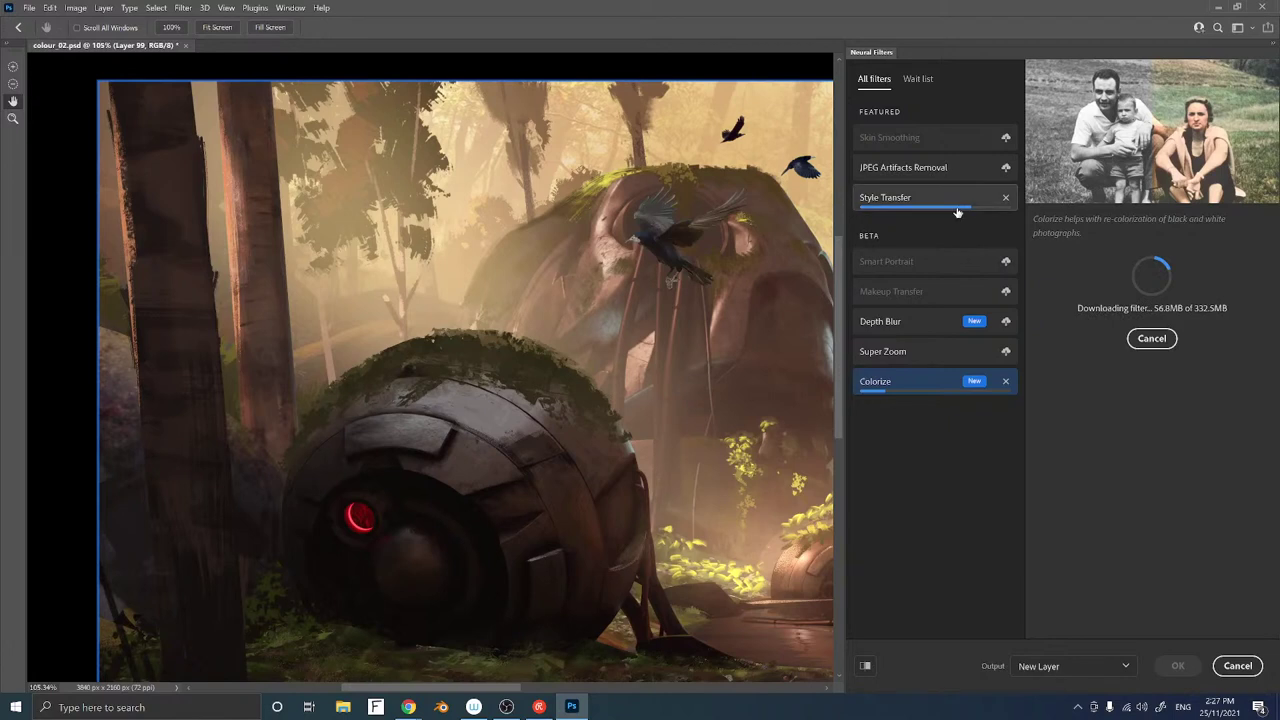
mouse_move(940, 209)
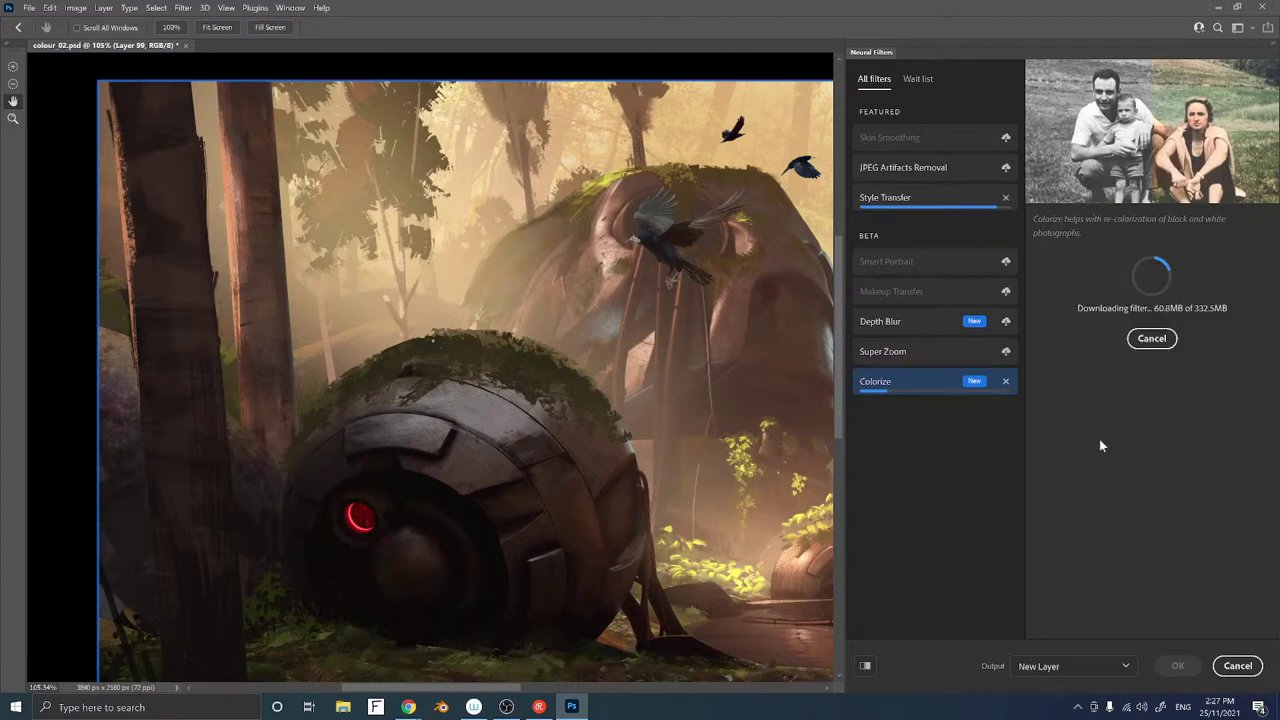
left_click(942, 204)
mouse_move(942, 204)
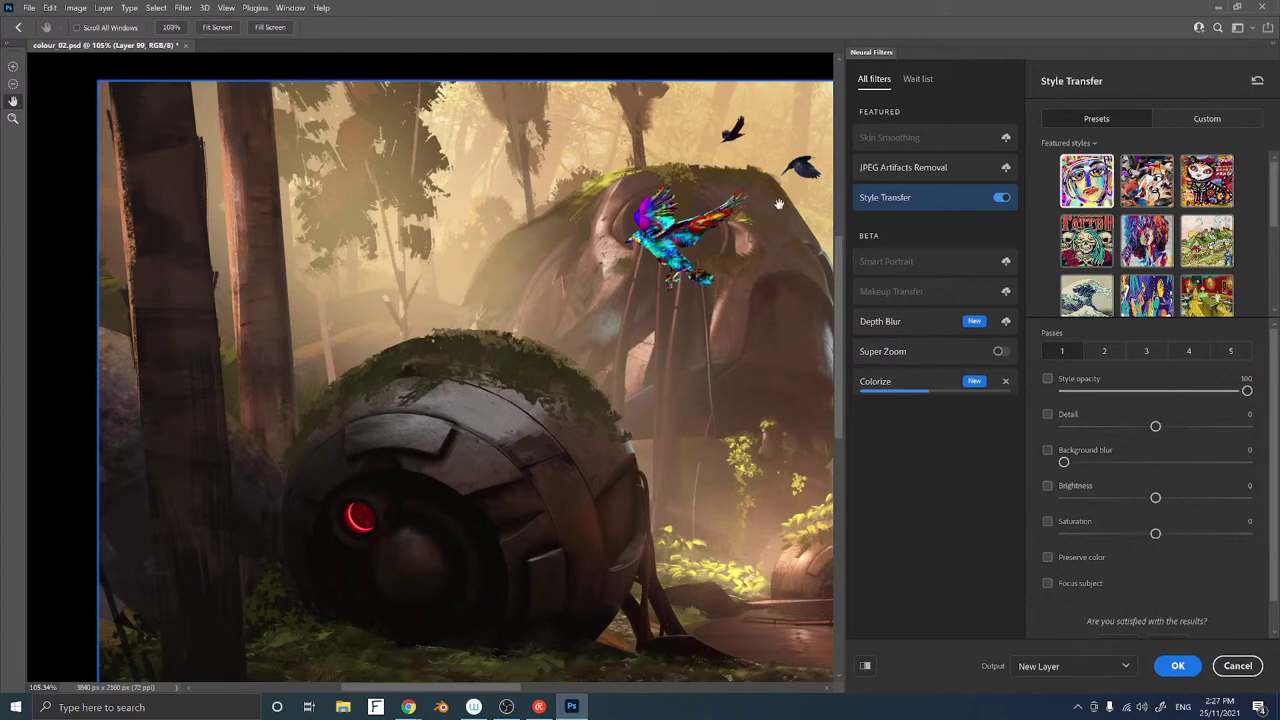
Try Colorize on Layer 96's crow with Style Transfer off and output to a new layer, and undo the result
left_click(901, 381)
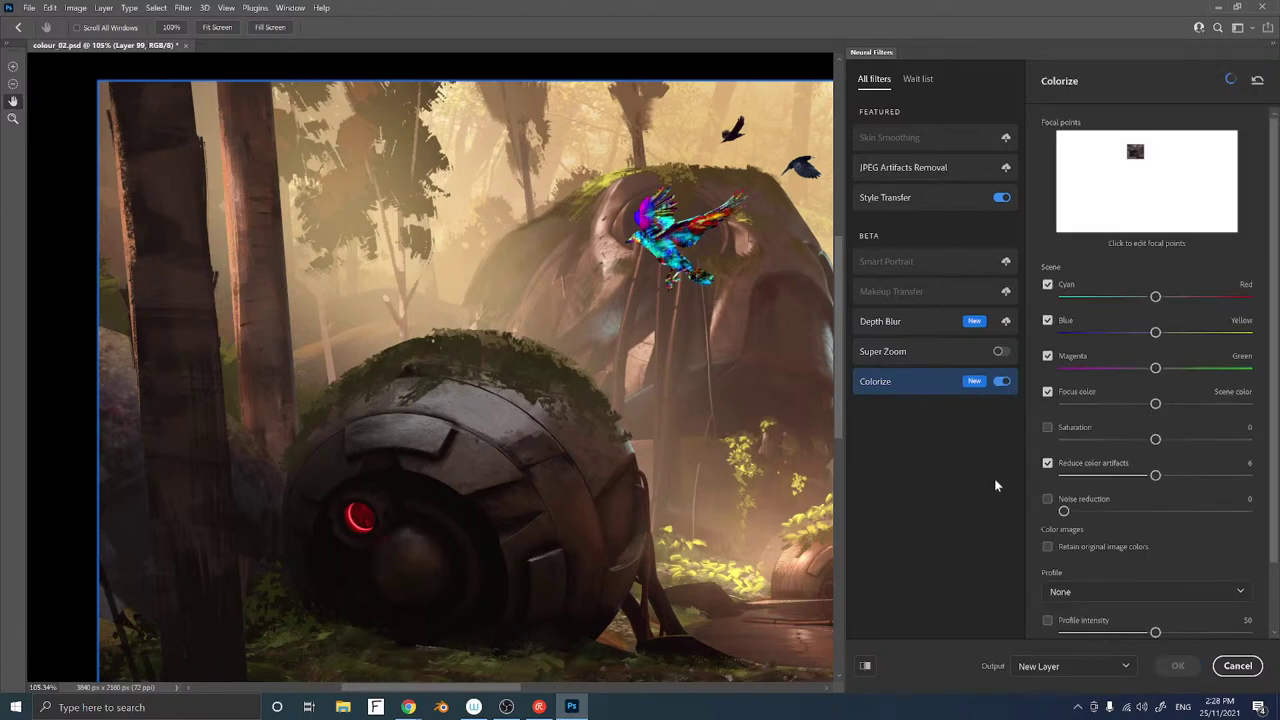
left_click(1000, 198)
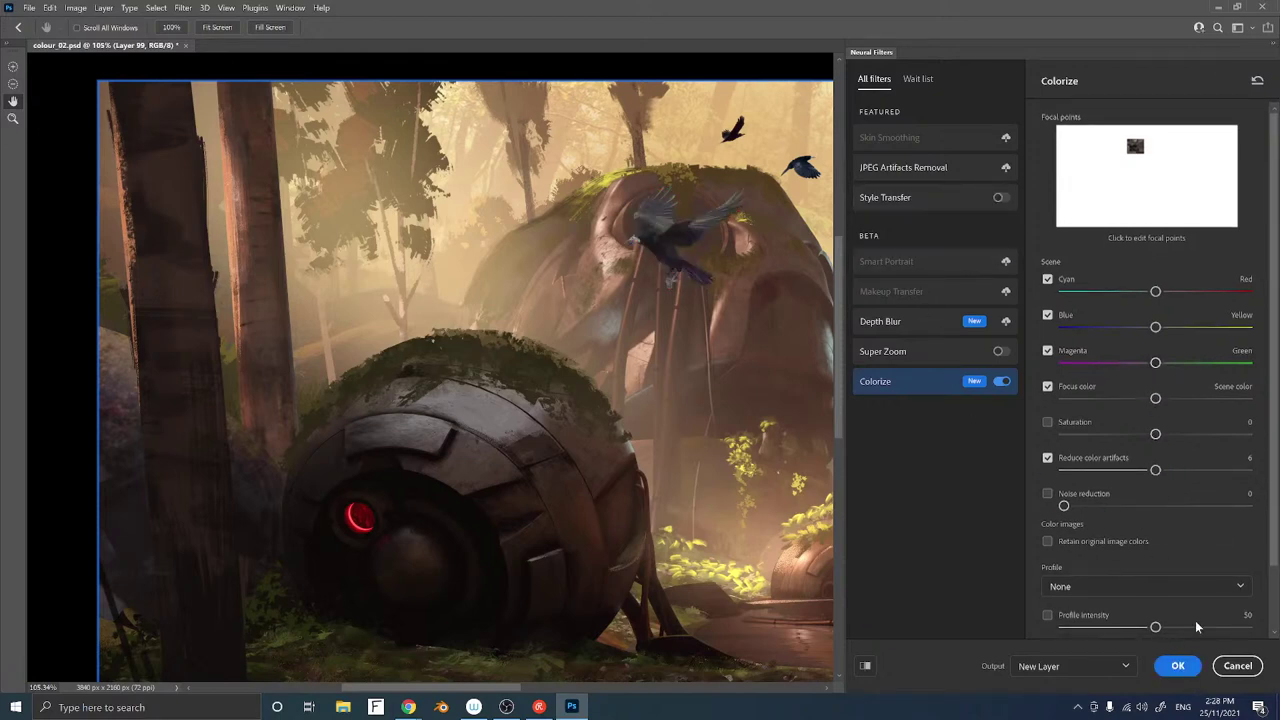
left_click_drag(1273, 488, 1265, 415)
left_click(918, 80)
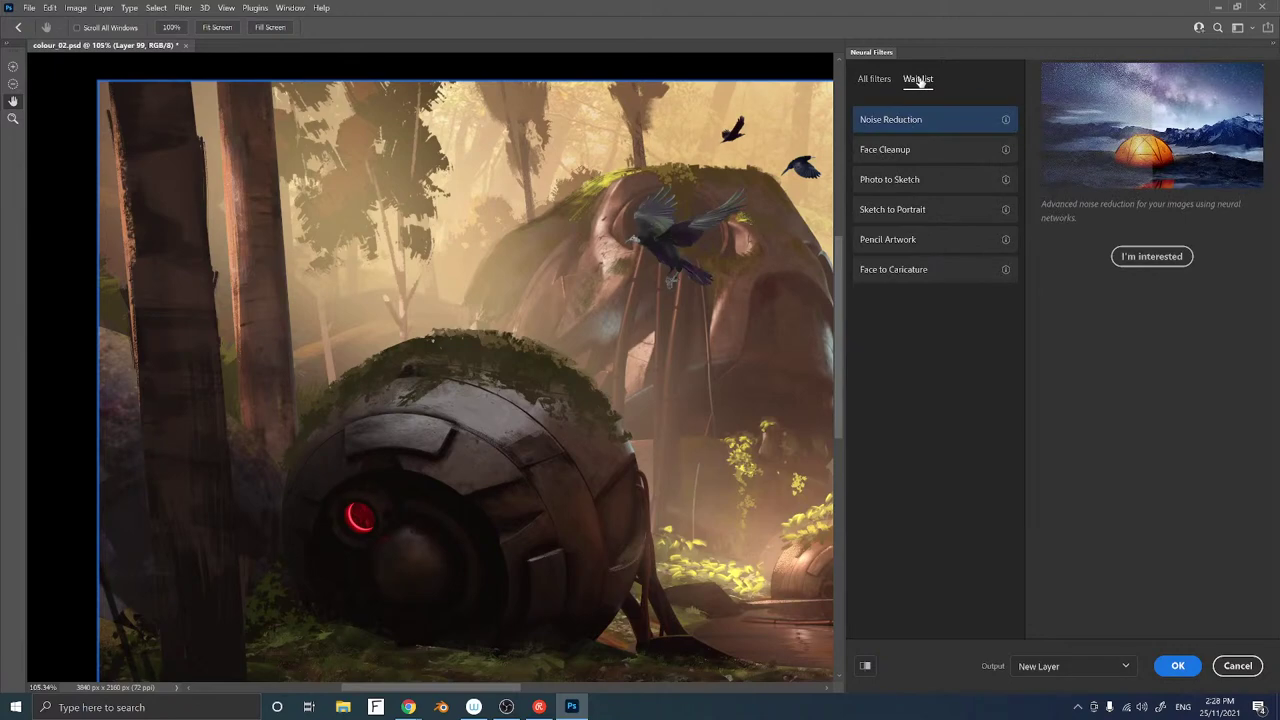
left_click(874, 79)
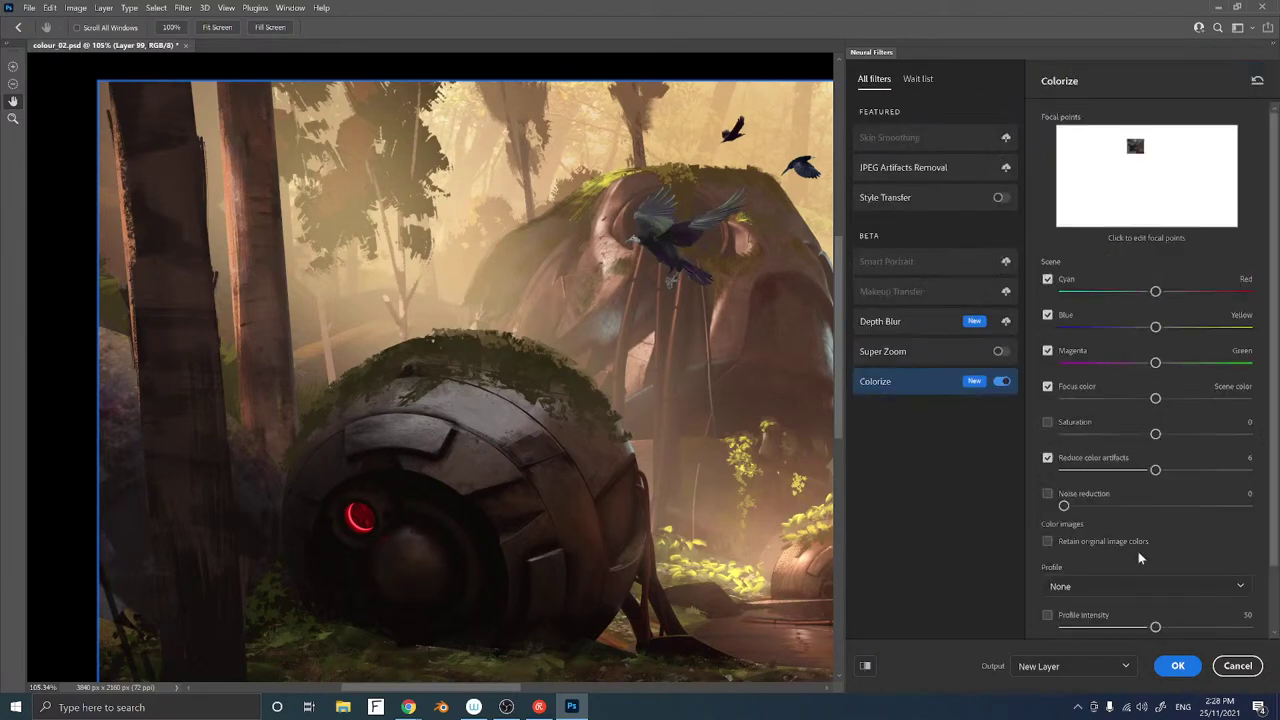
left_click(1180, 666)
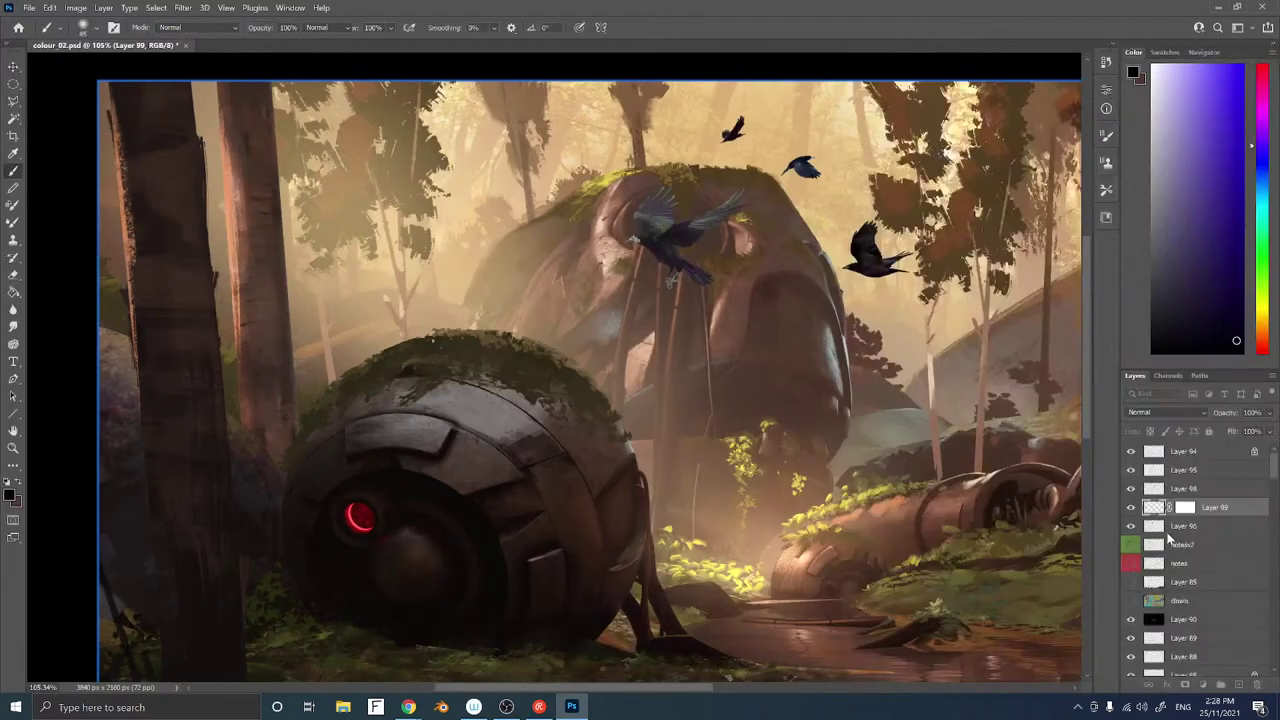
key("ctrl+z")
Warm Layer 96's crow with Color Balance, setting the midtones' Cyan–Red level to +21
key("ctrl+b")
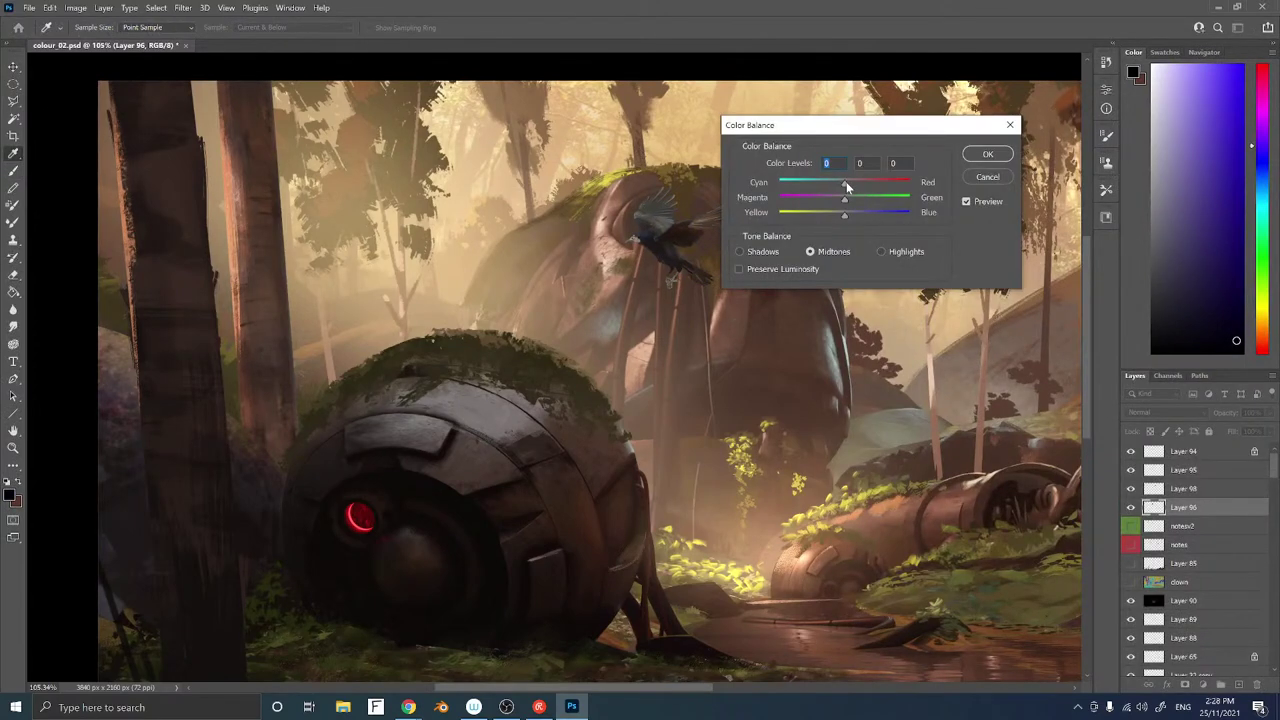
left_click(846, 182)
left_click_drag(871, 186, 858, 187)
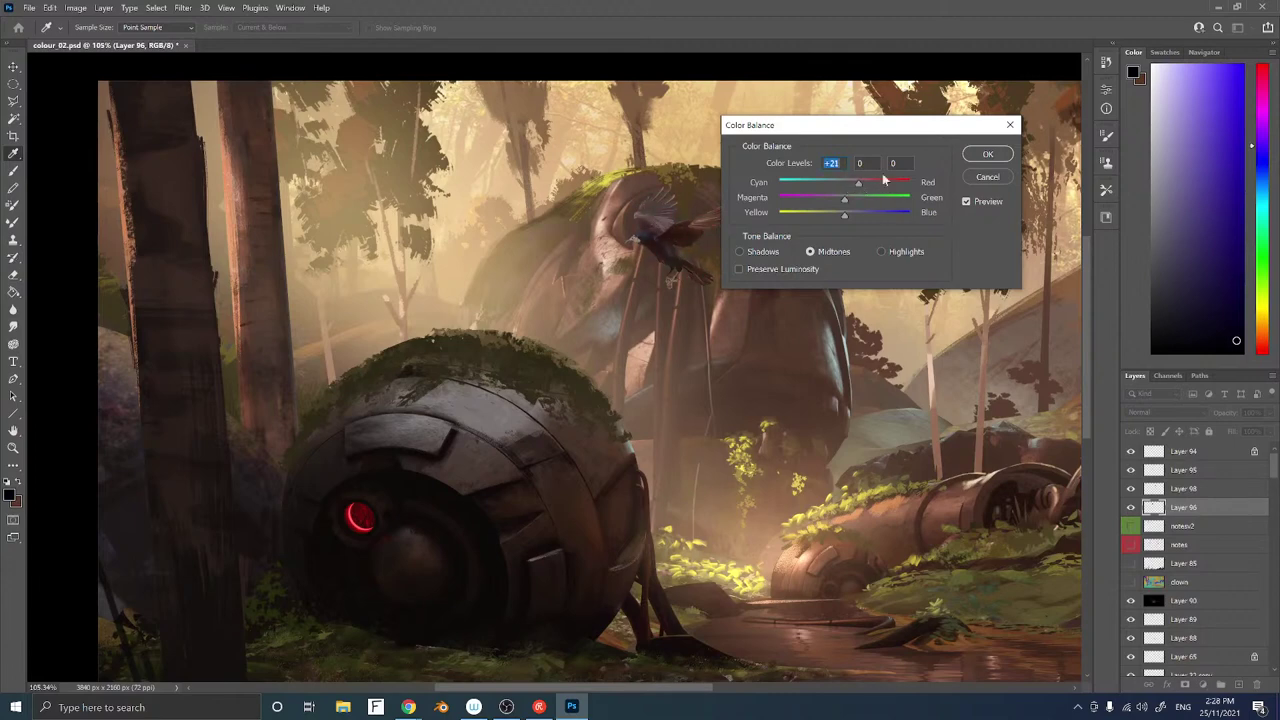
left_click(986, 155)
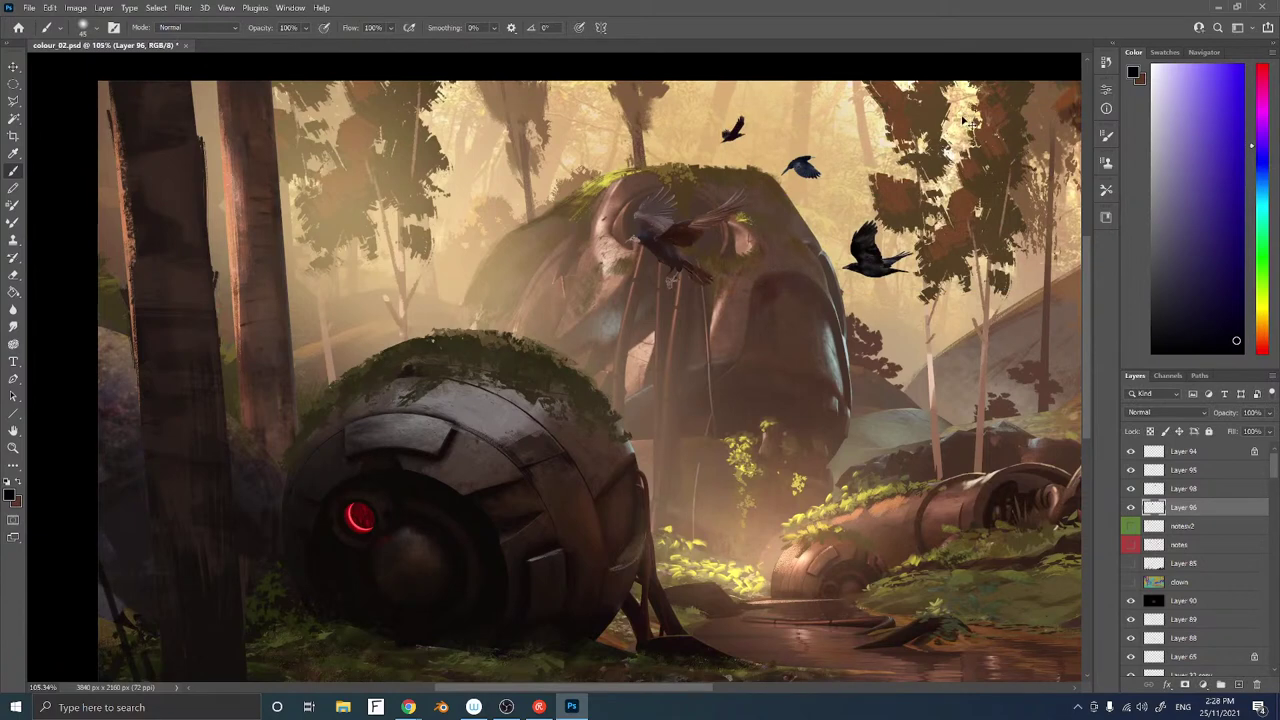
Scale Layer 96's crow down proportionally to about 57%
key("ctrl+t")
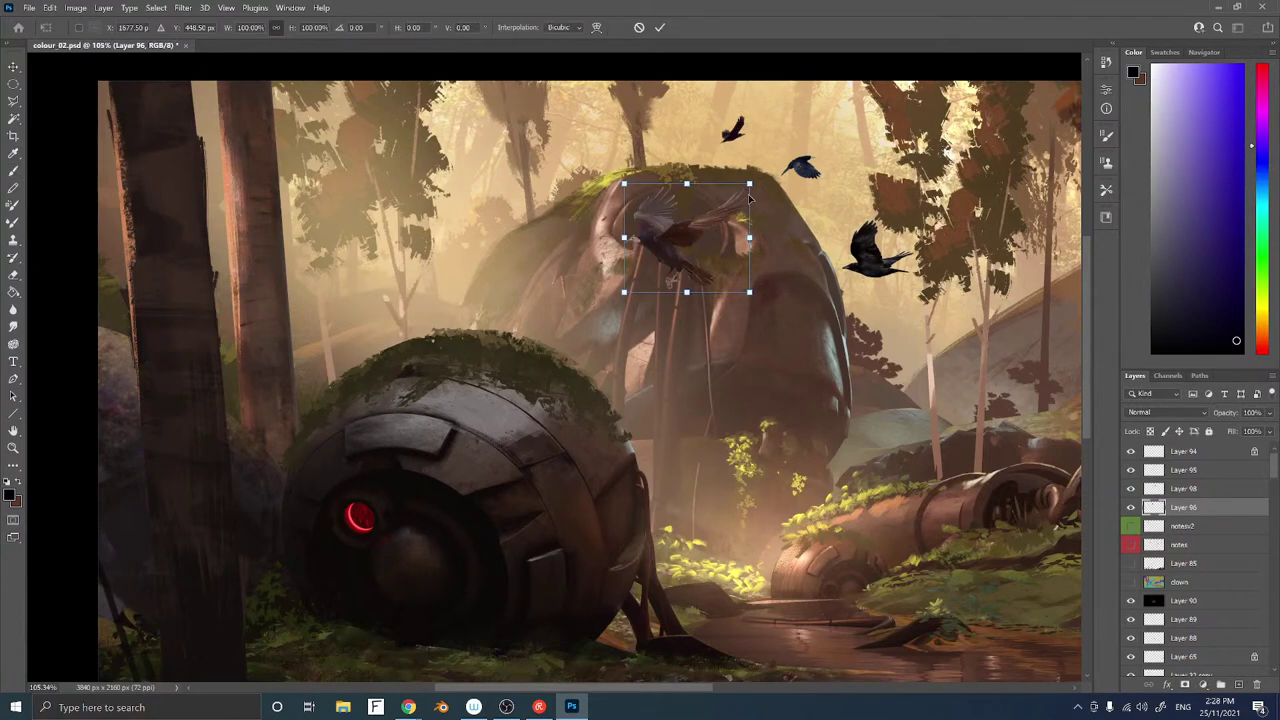
left_click_drag(749, 184, 698, 210)
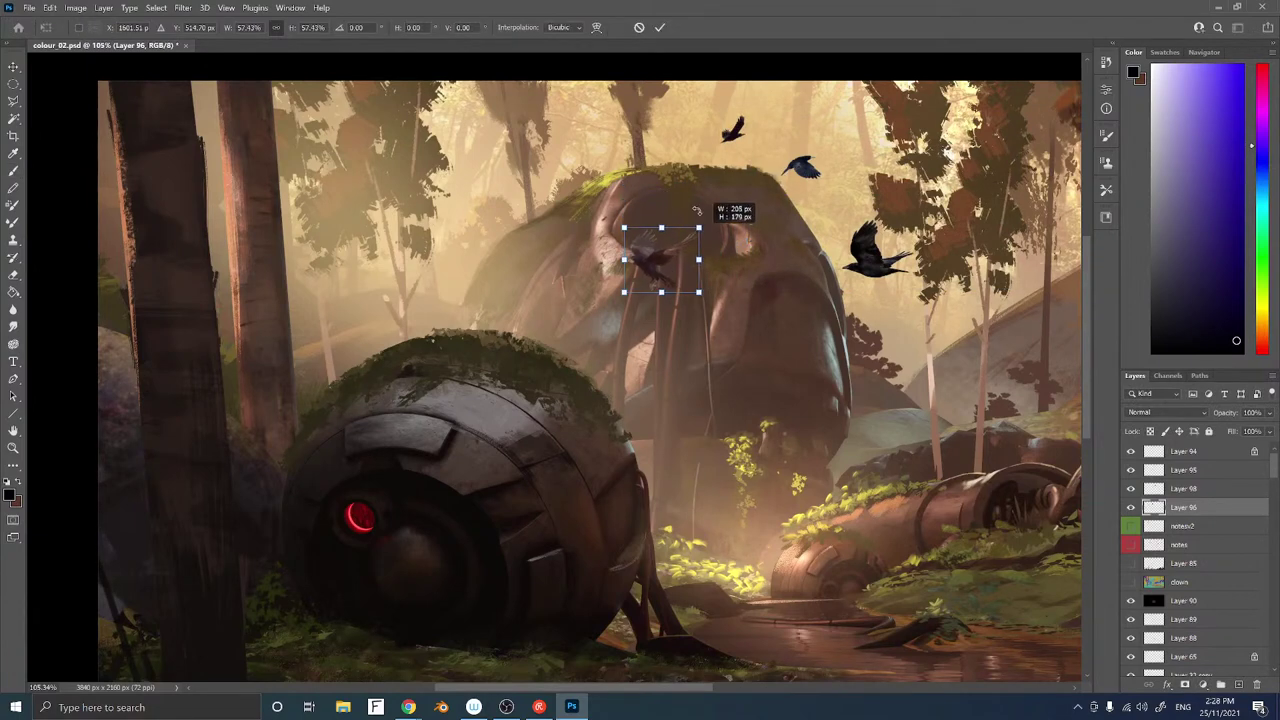
key("Return")
Darken Layer 96's crow with Levels, setting the midtone input to 0.7 and the white output level to 158
key("ctrl+l")
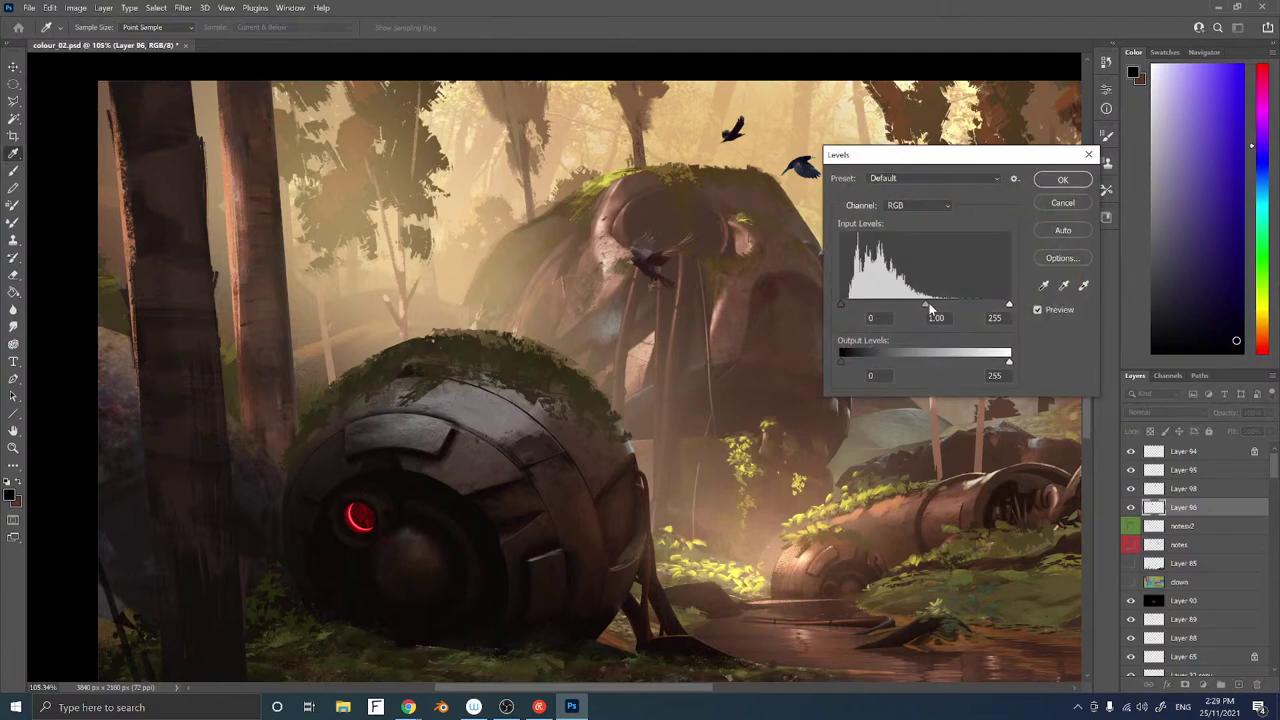
left_click_drag(926, 304, 944, 305)
left_click_drag(1008, 362, 947, 362)
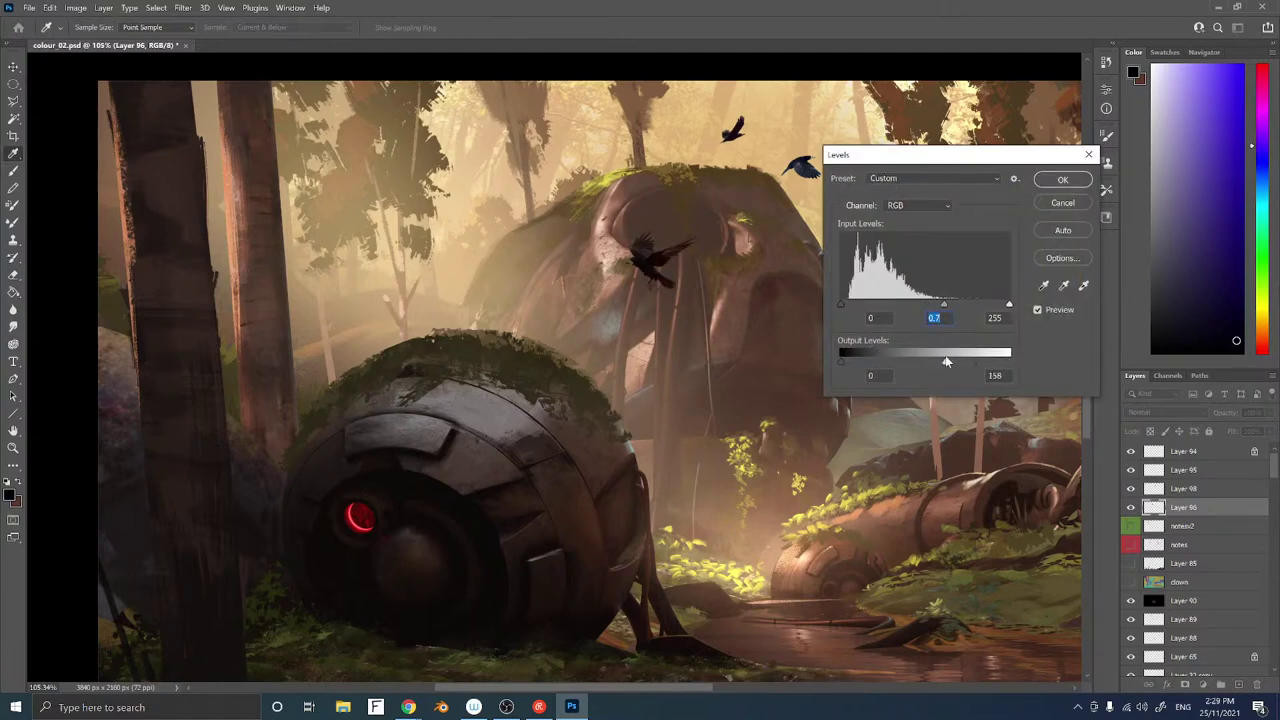
left_click(1063, 180)
Scale Layer 96's crow down proportionally to about 51%
key("ctrl+t")
left_click_drag(696, 231, 671, 263)
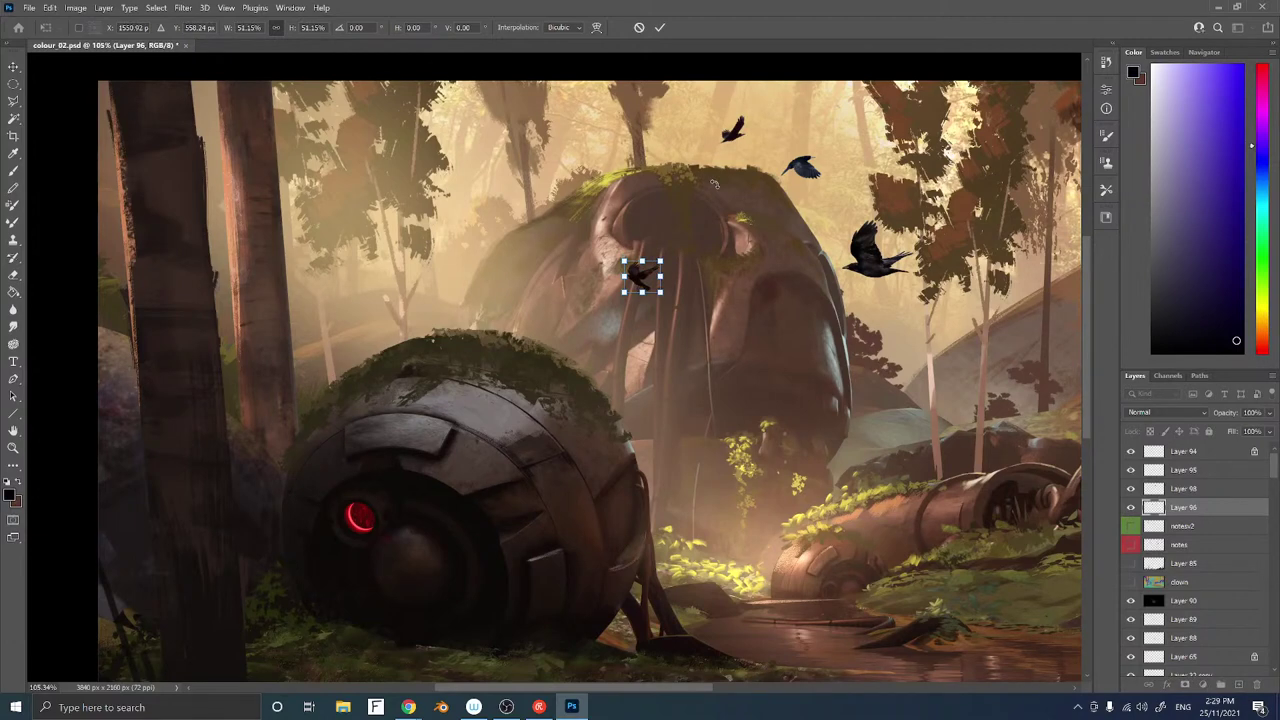
key("Return")
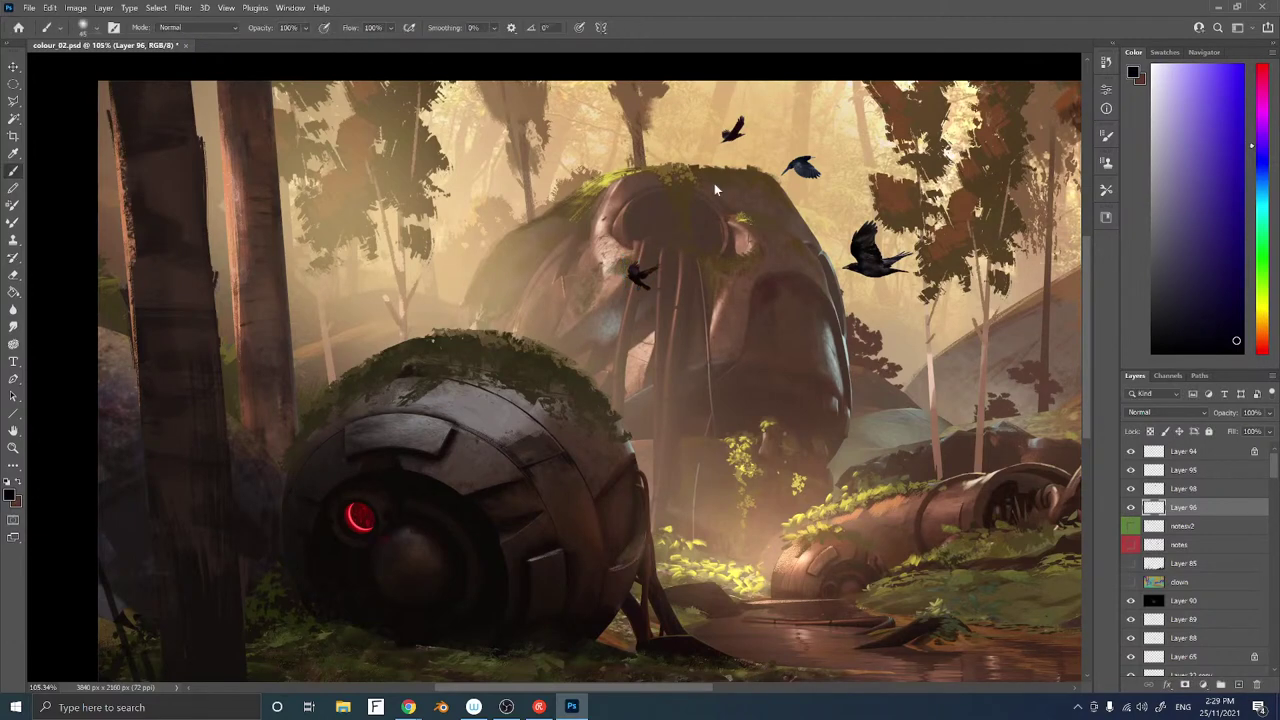
Move the small crow in front of the lower part of the robot head and enlarge it slightly
mouse_move(654, 284)
left_mouse_down()
mouse_move(714, 349)
mouse_move(760, 362)
left_mouse_up()
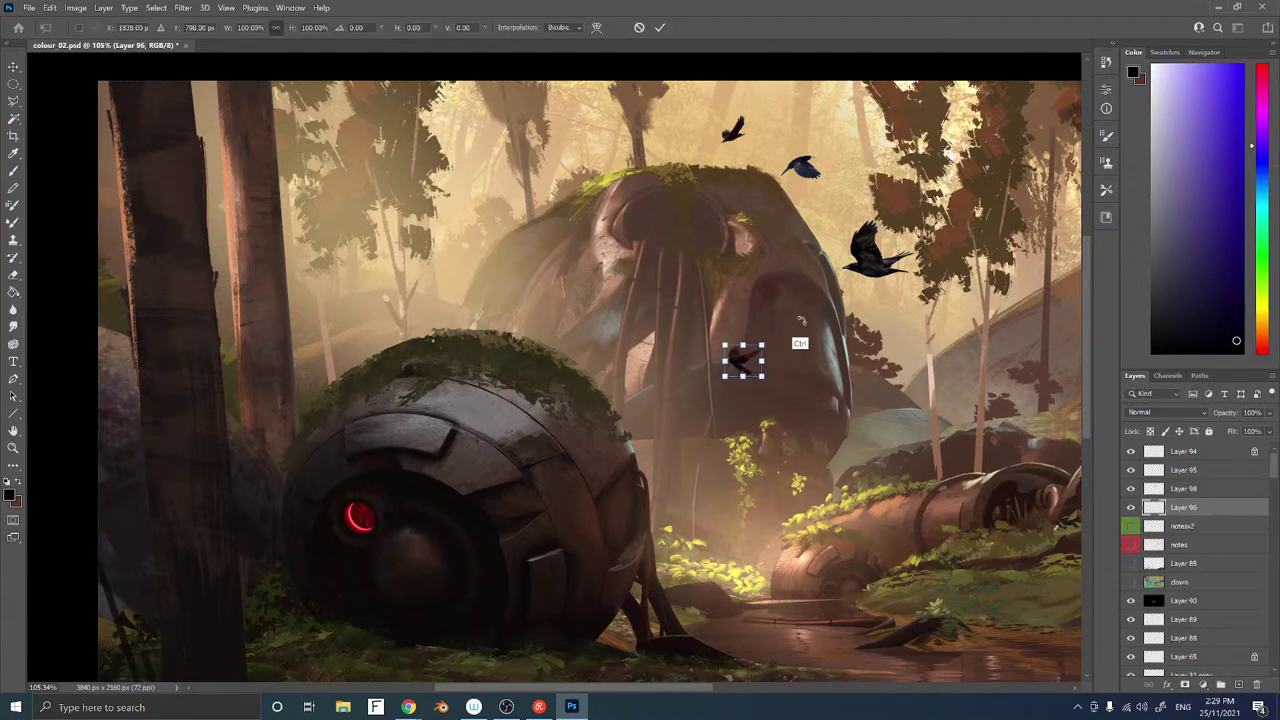
key("ctrl+t")
key("Return")
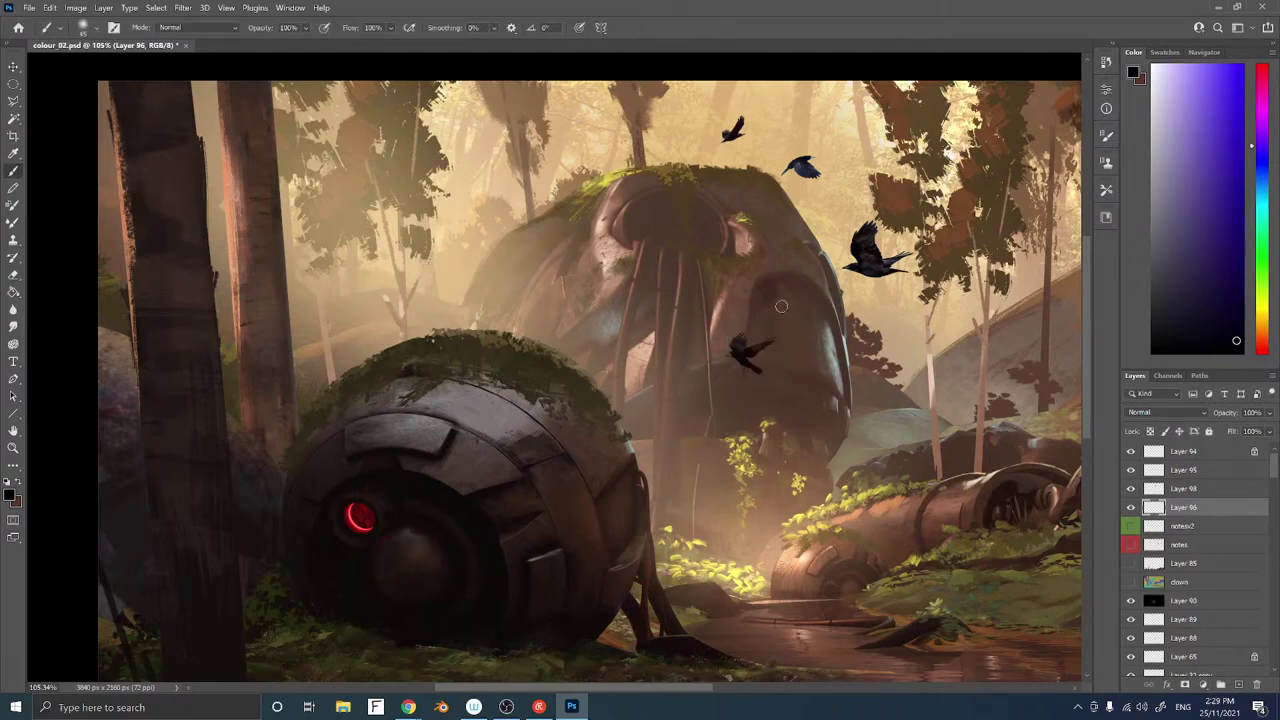
Lock Layer 96's transparent pixels and choose the Sampled Brush 19 5 brush
key("slash")
right_click(740, 300)
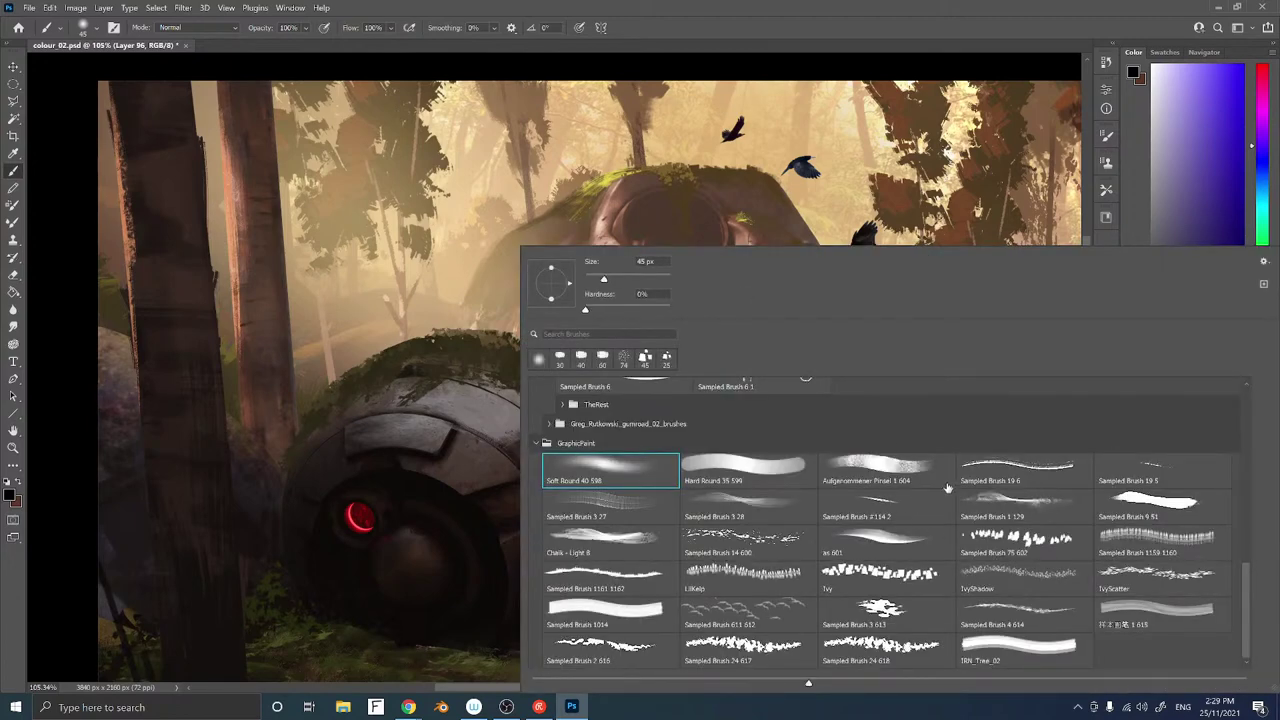
left_click(1160, 472)
left_click(882, 190)
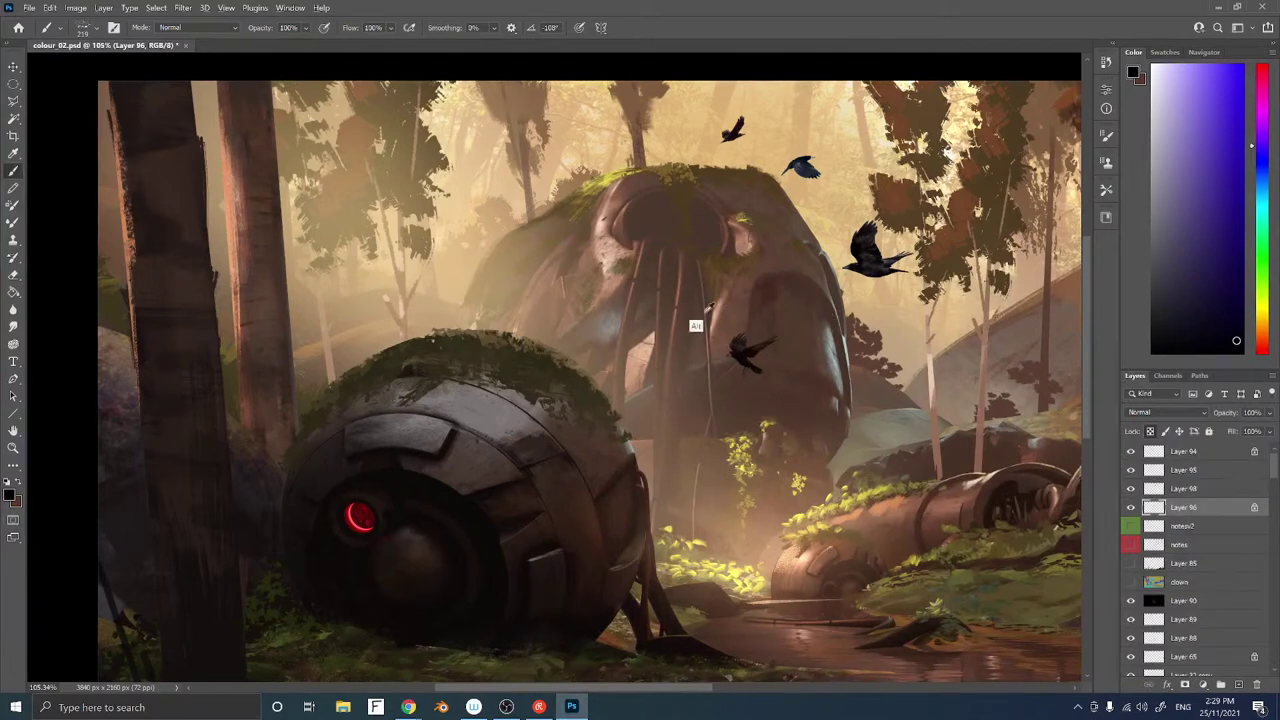
Flip Layer 96's crow horizontally
key("ctrl+t")
right_click(740, 338)
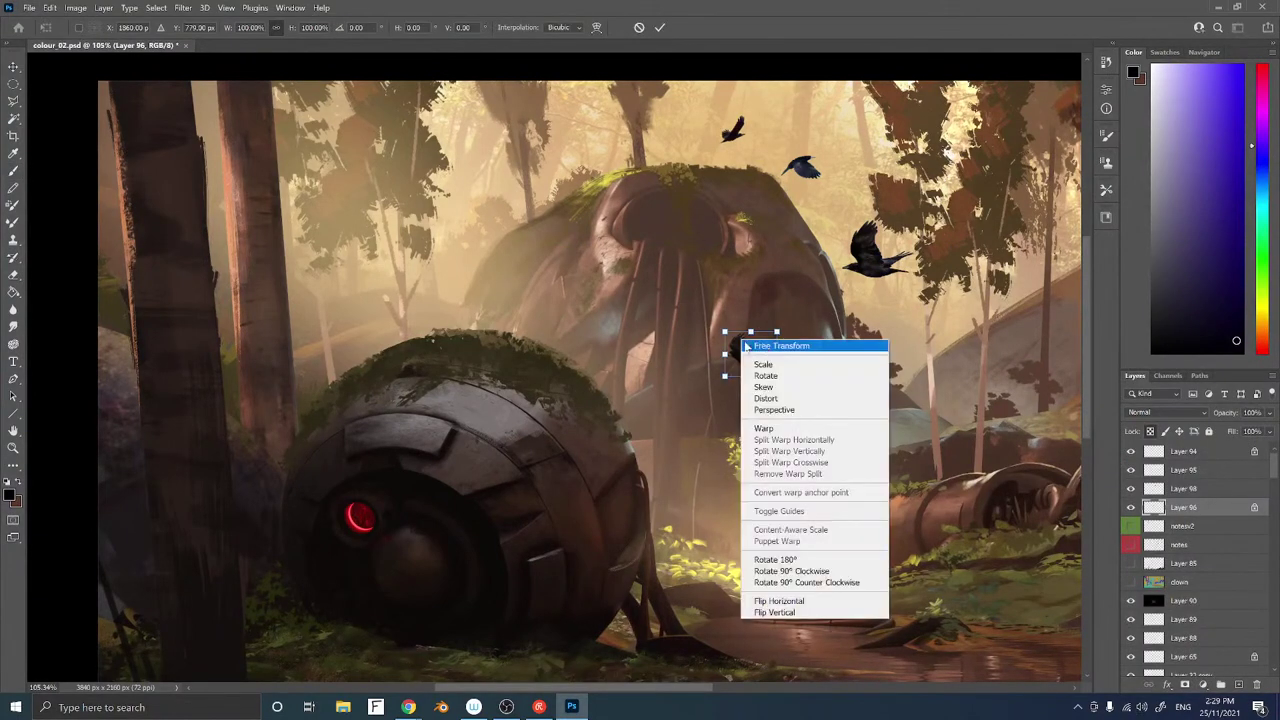
left_click(793, 616)
key("Return")
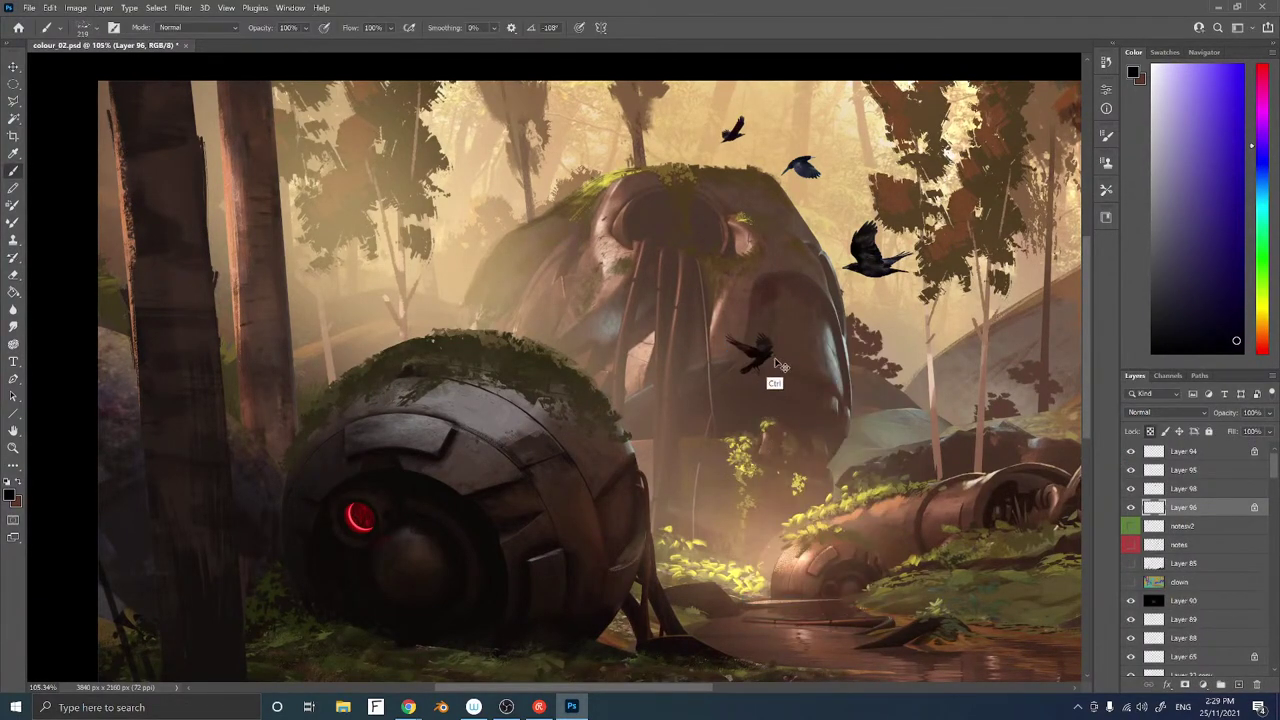
Shrink Layer 96's crow to about 62%, rotate it to about -28°, and place it below the head beside the hanging ivy
left_click_drag(775, 362, 731, 430)
key("ctrl+t")
left_click_drag(758, 366, 791, 391)
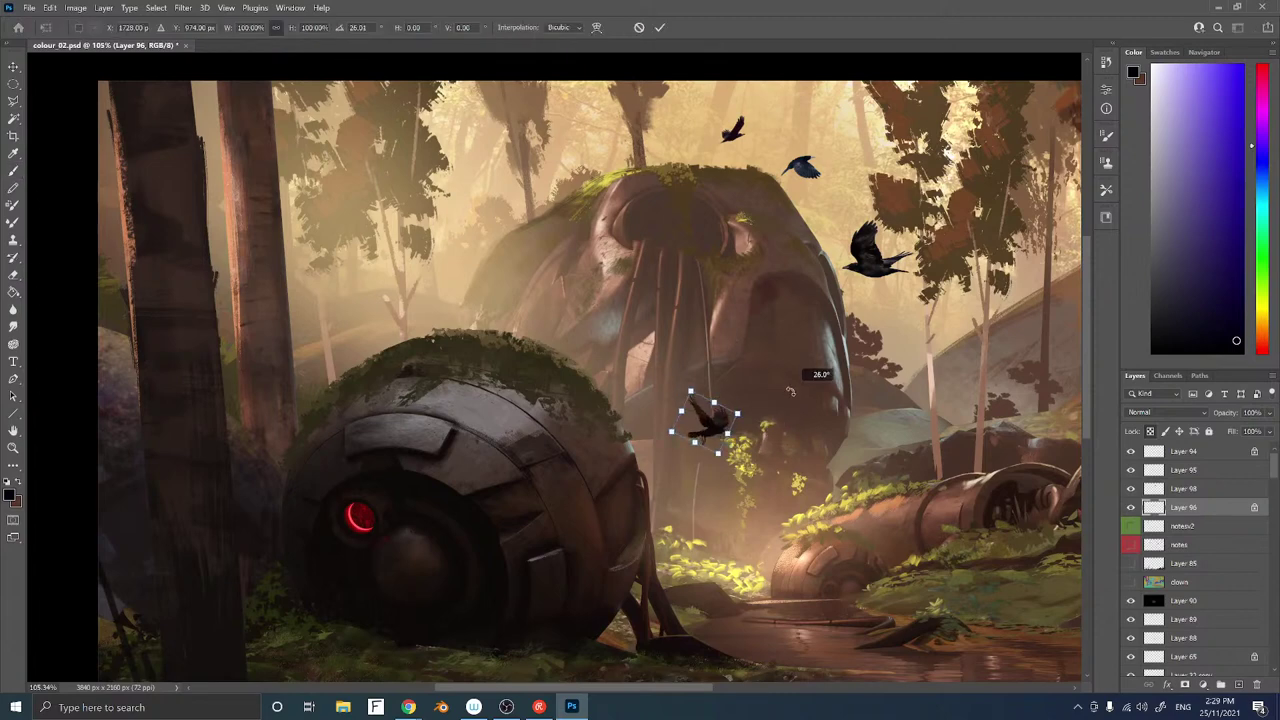
key("Return")
left_click_drag(731, 392, 733, 341)
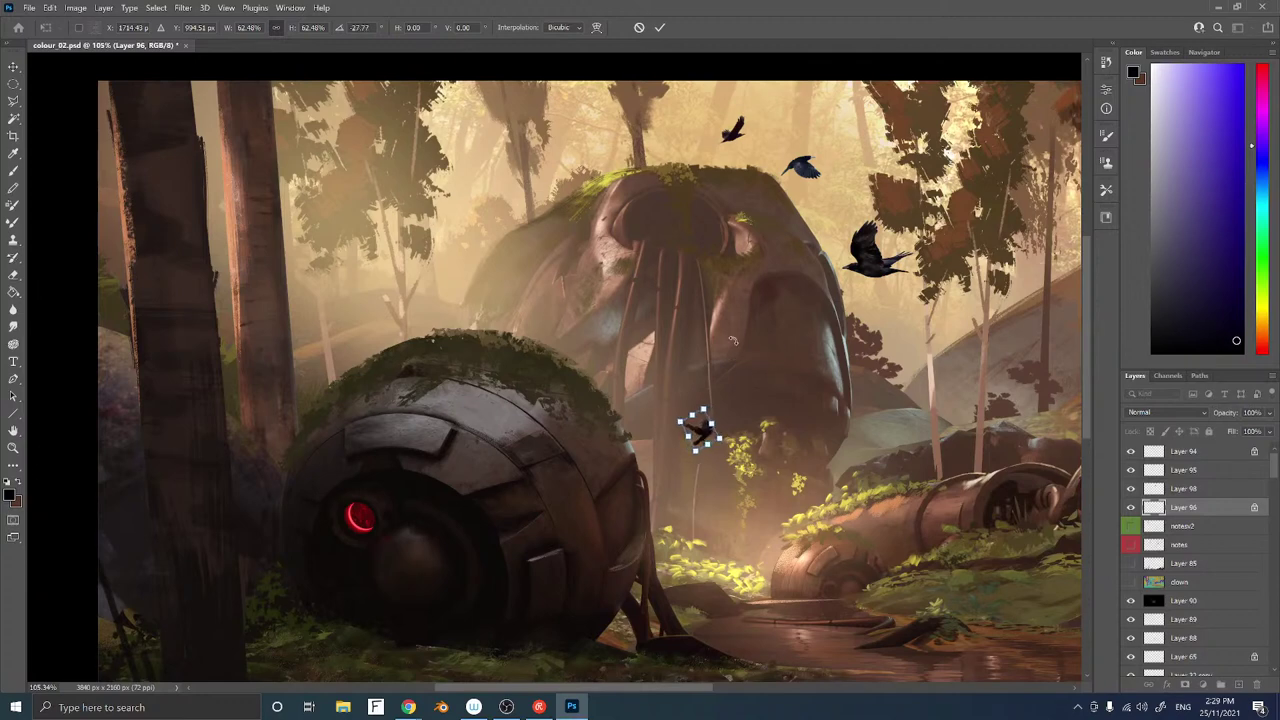
key("Return")
left_click_drag(766, 404, 839, 475)
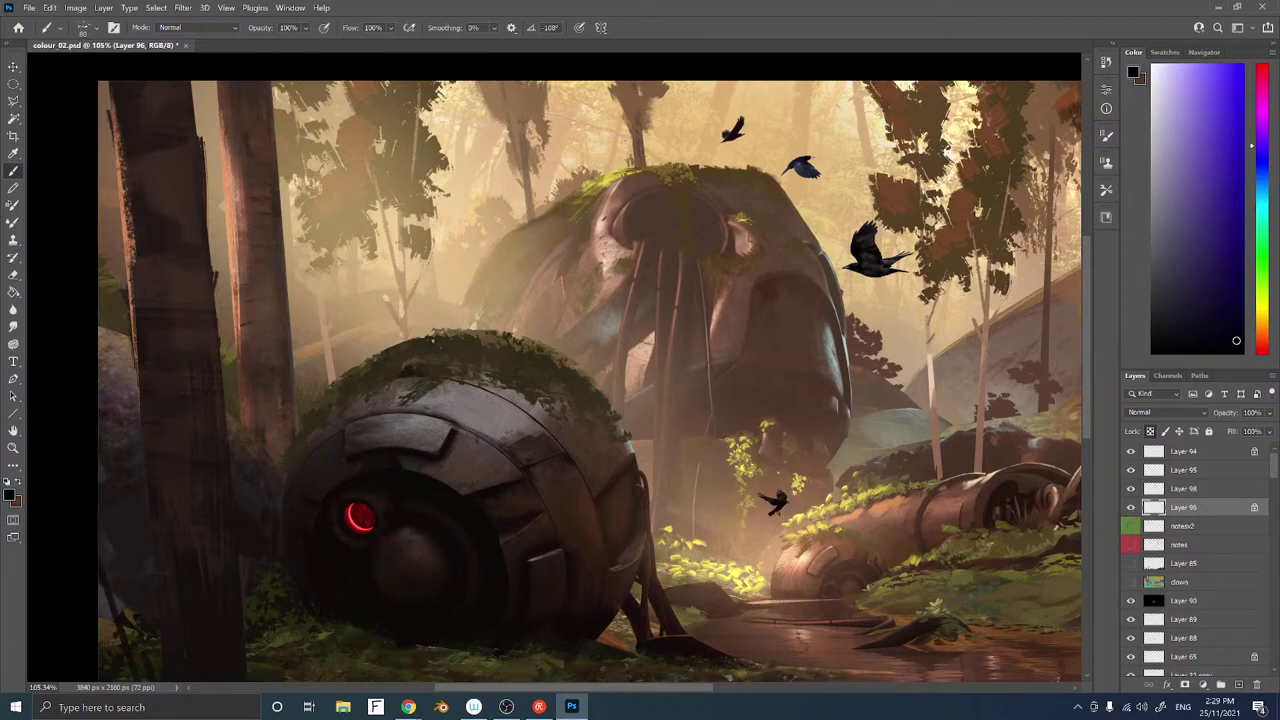
Tint the crow's wing with Sampled Brush 3 28, using a colour sampled from the robot head and shifted to saturated orange
left_click(716, 326, "alt")
key("bracketleft")
key("bracketleft")
key("bracketleft")
key("bracketleft")
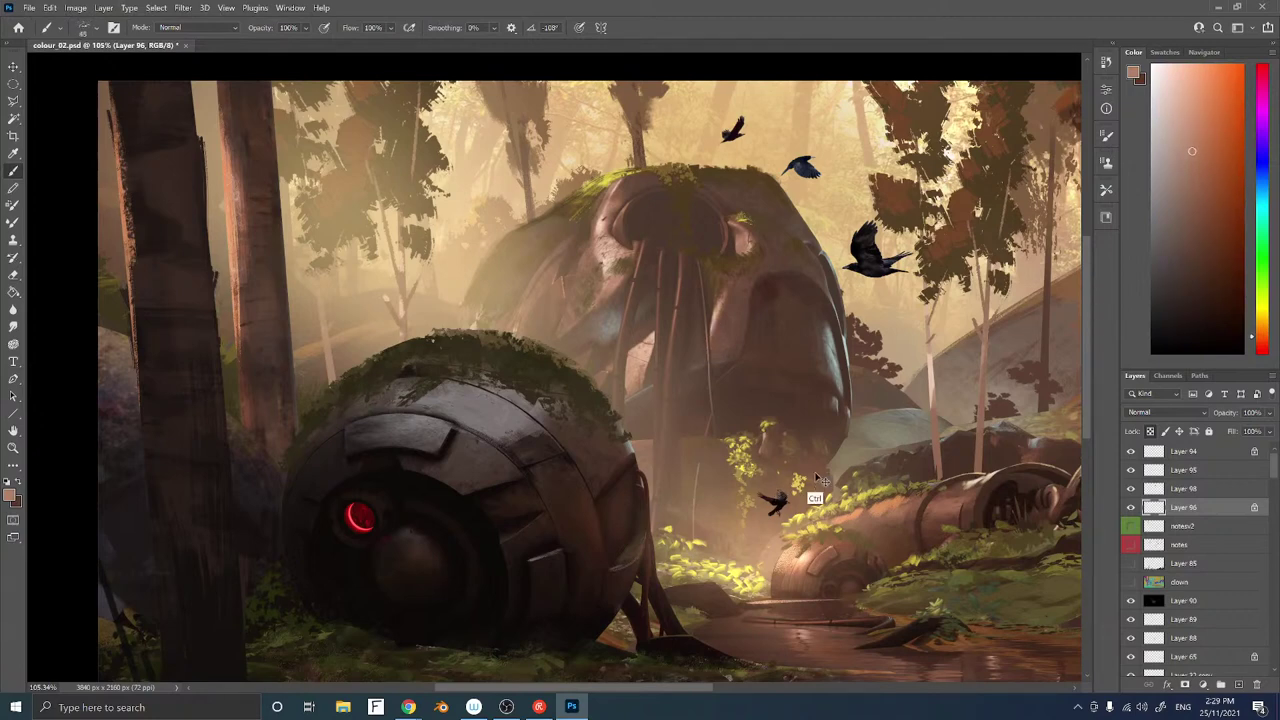
left_click_drag(1213, 137, 1230, 137)
right_click(816, 450)
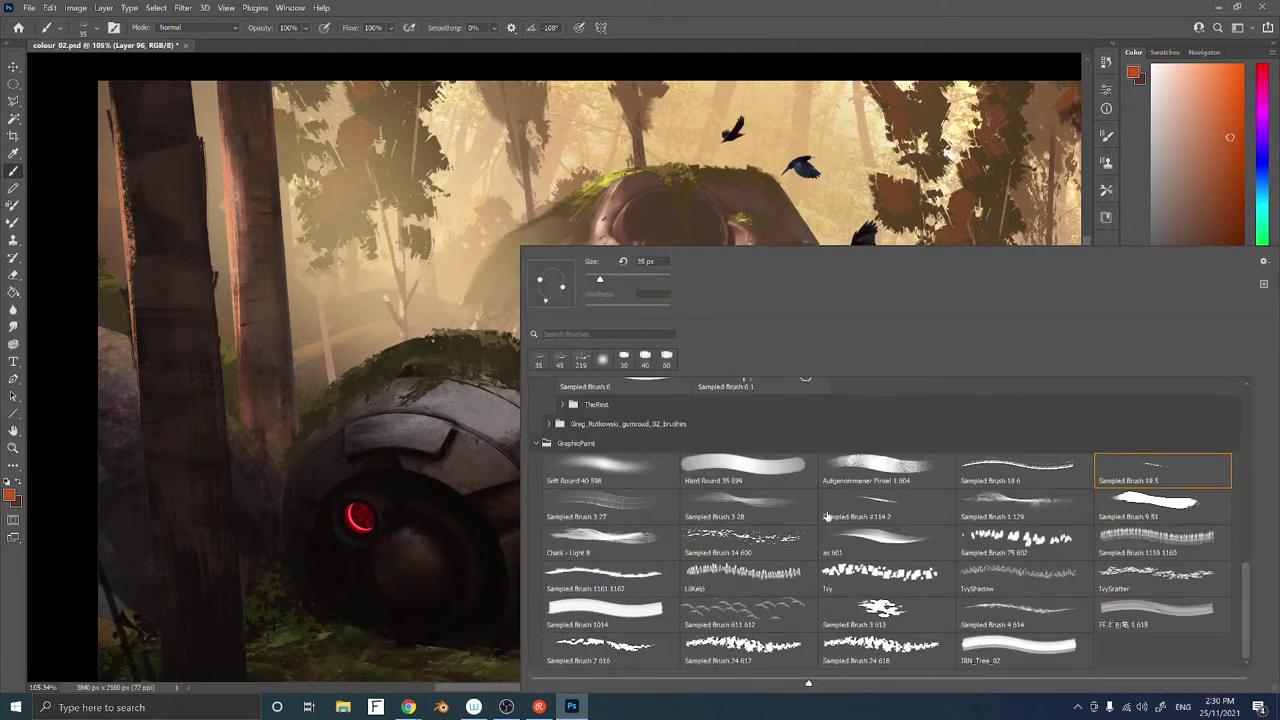
left_click(721, 510)
key("Return")
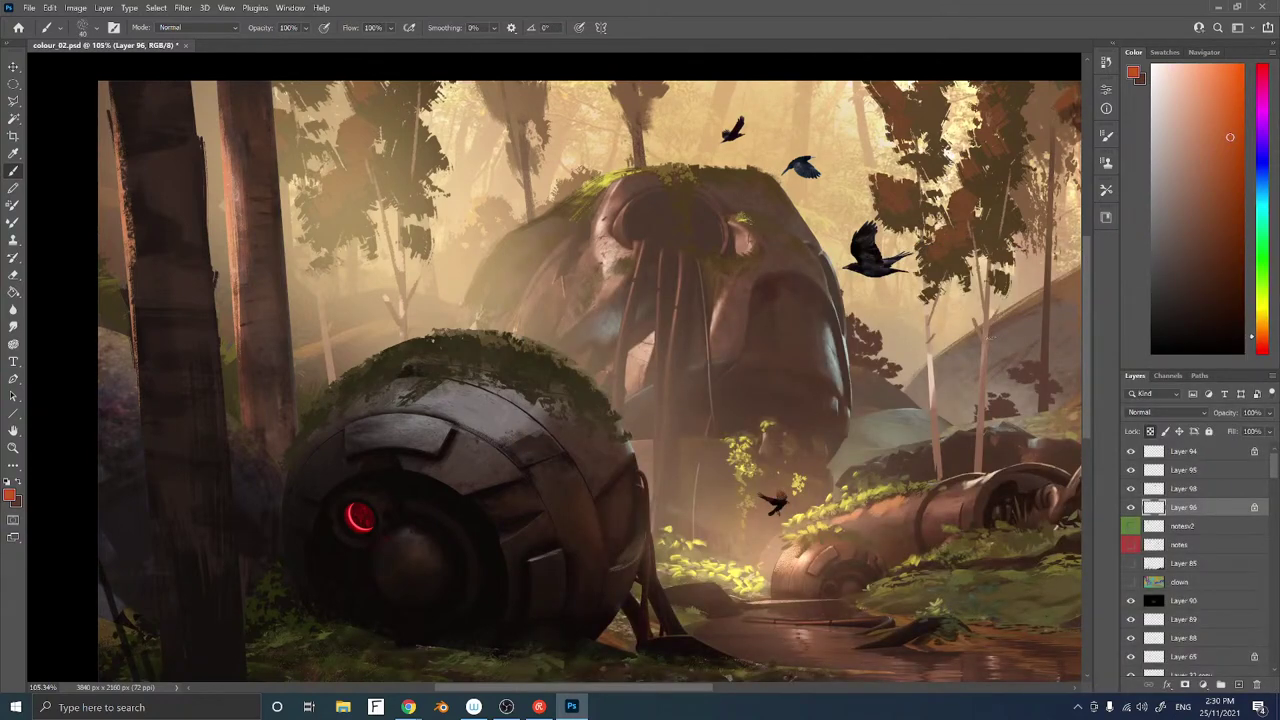
Paint lighter orange and muted brown highlights on Layer 96's crow and nudge it slightly left towards the ivy
left_click(1211, 91)
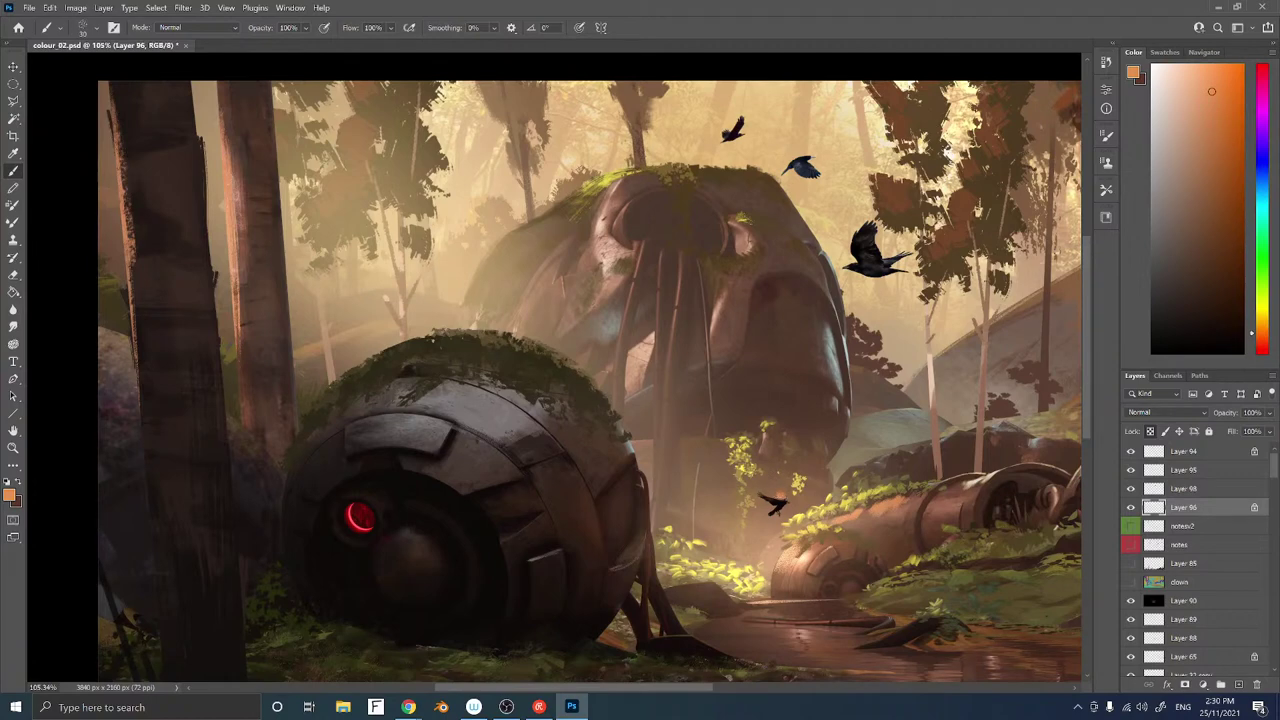
left_click(1193, 73)
left_click(1174, 75)
left_click(1206, 73)
key("bracketright")
left_click(1202, 147)
left_click(1256, 339)
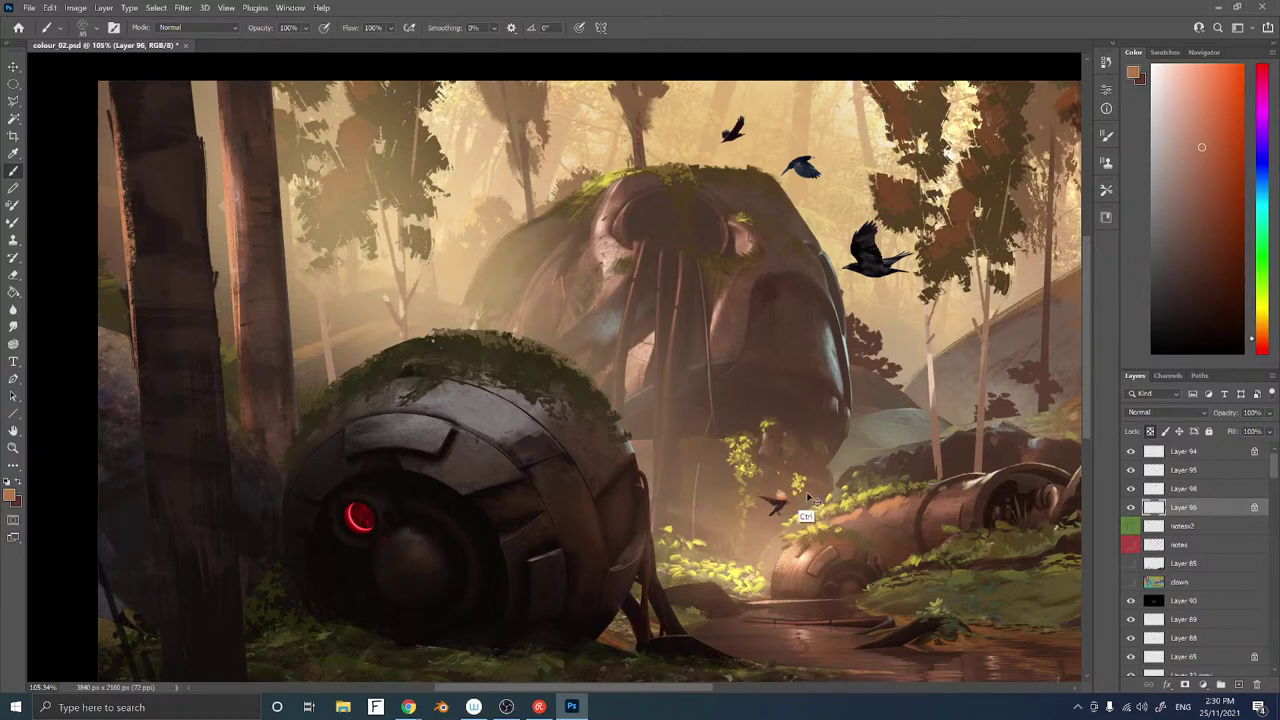
left_click_drag(808, 500, 791, 495)
Select Layer 95's blue crow and move it down beside the hanging ivy below the robot head
right_click(810, 165, "ctrl")
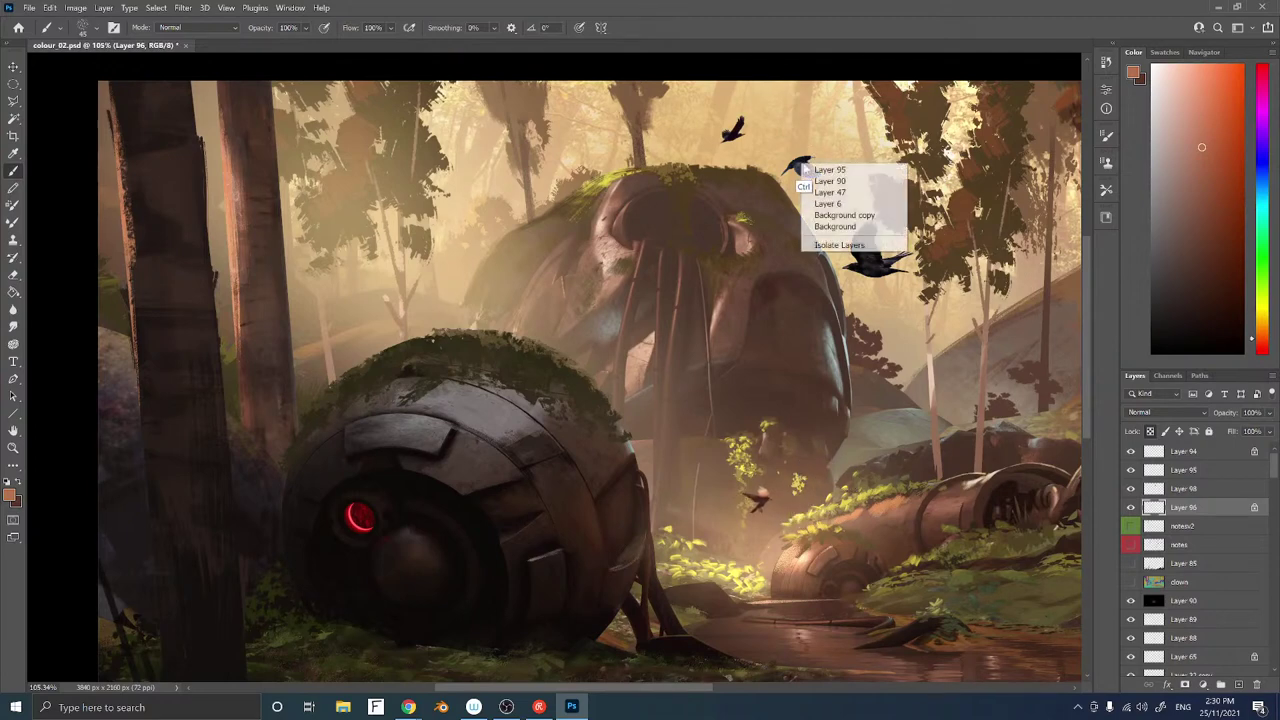
left_click(830, 170)
left_click_drag(830, 170, 795, 442)
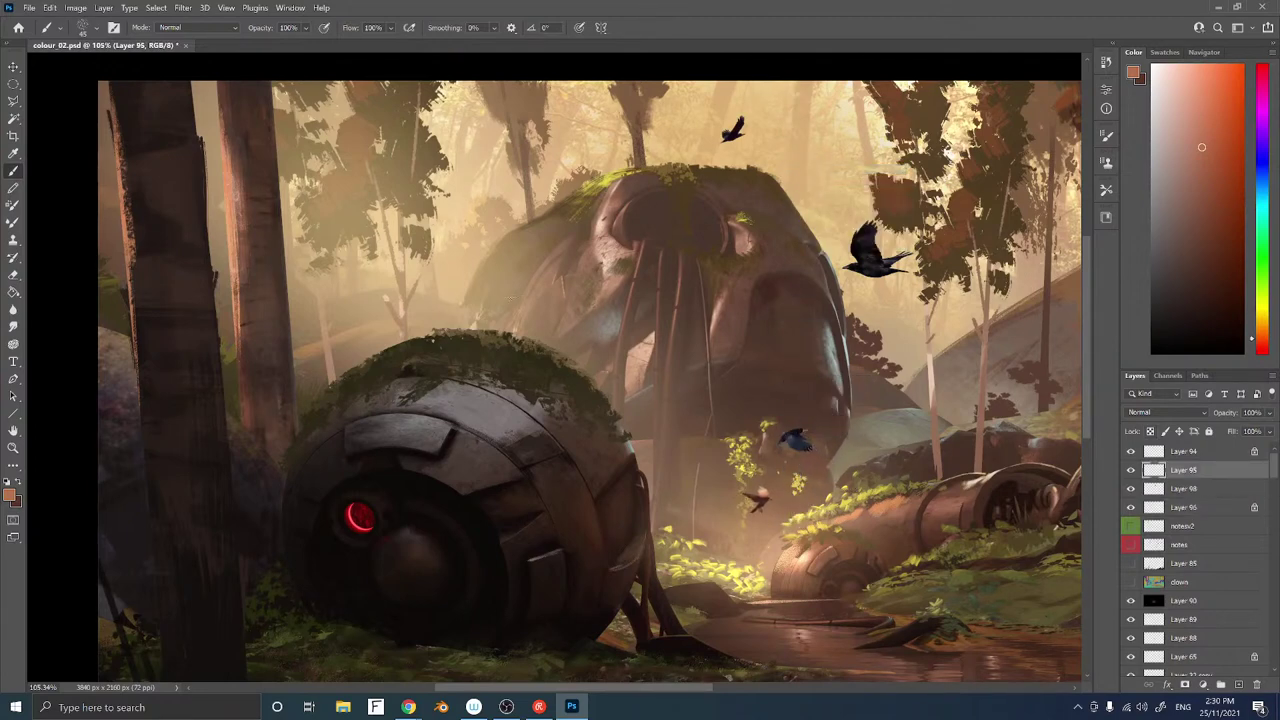
Apply Match Color to Layer 95's crow, using colour_02.psd as the source and Layer 98 as the reference layer
left_click(75, 7)
mouse_move(200, 38)
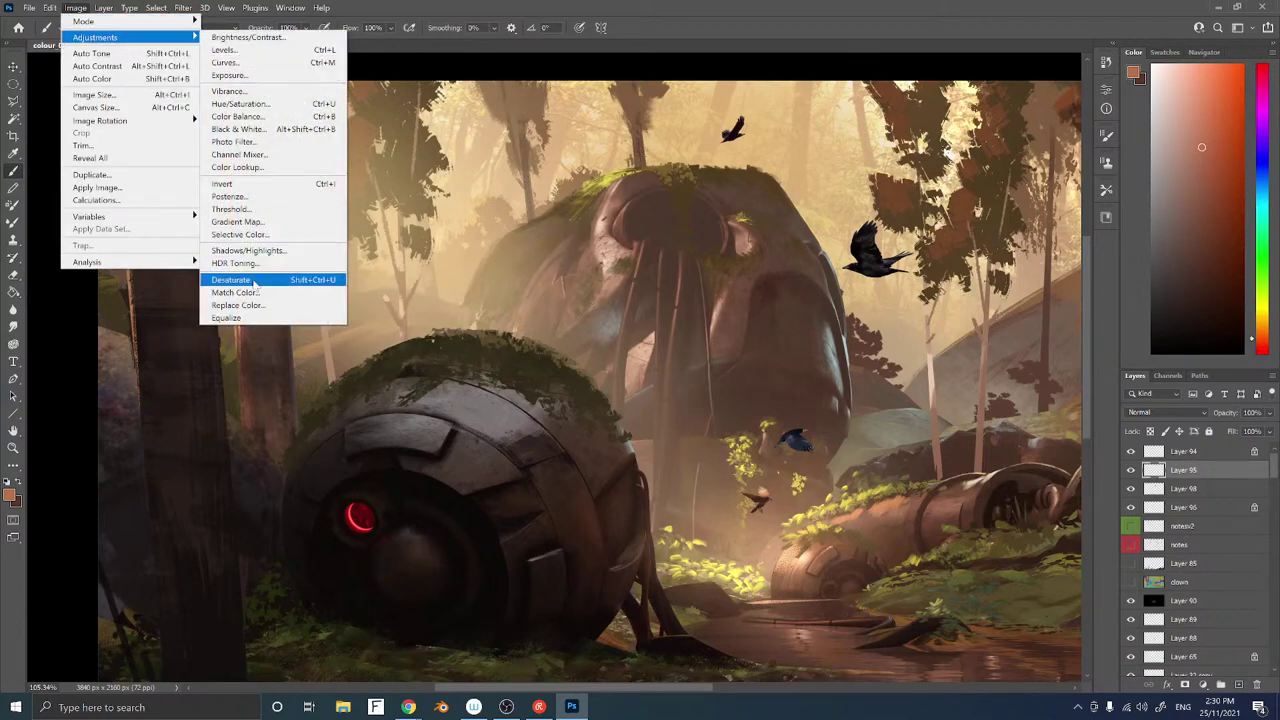
left_click(235, 292)
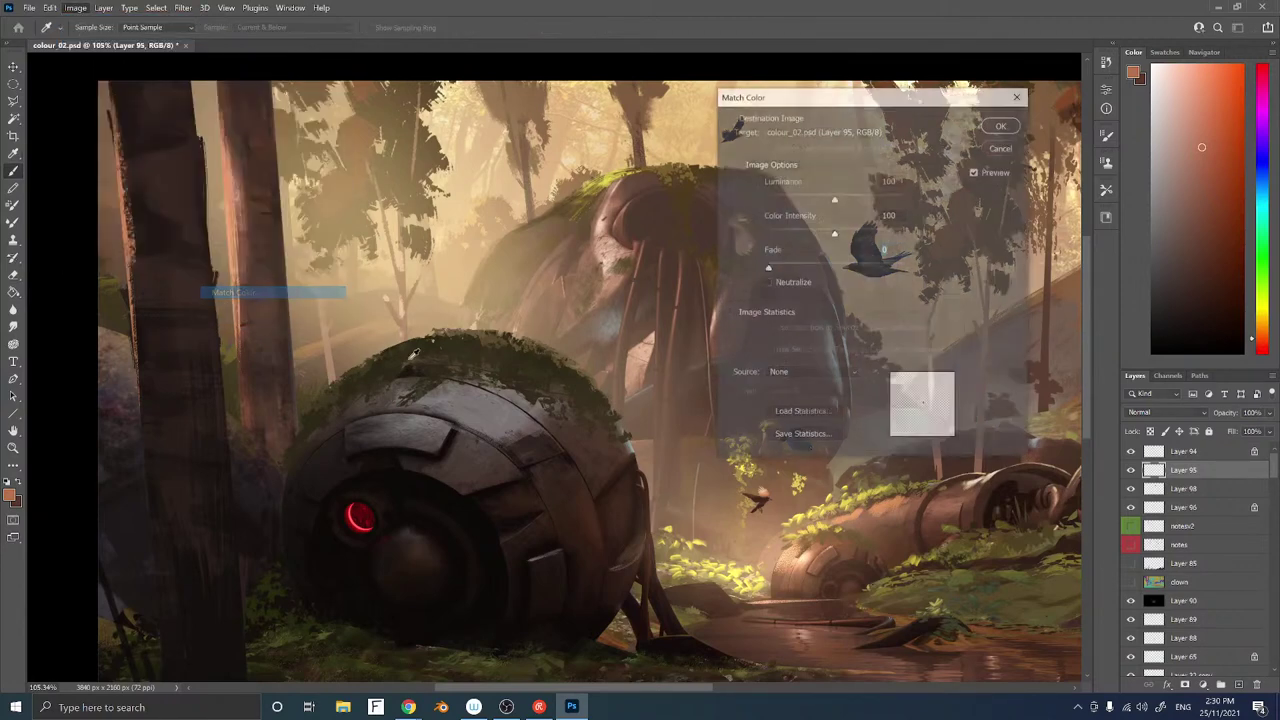
left_click(809, 373)
left_click(805, 390)
left_click(816, 390)
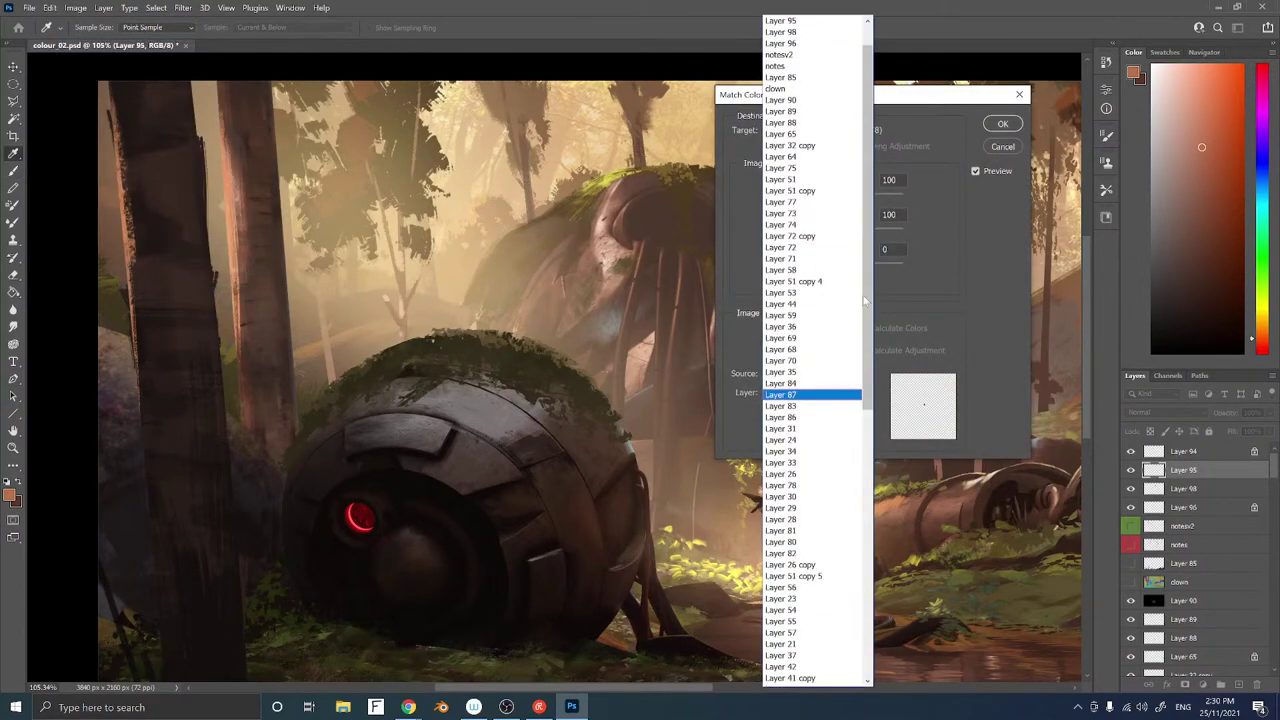
scroll(810, 300, "up", 1)
left_click(801, 48)
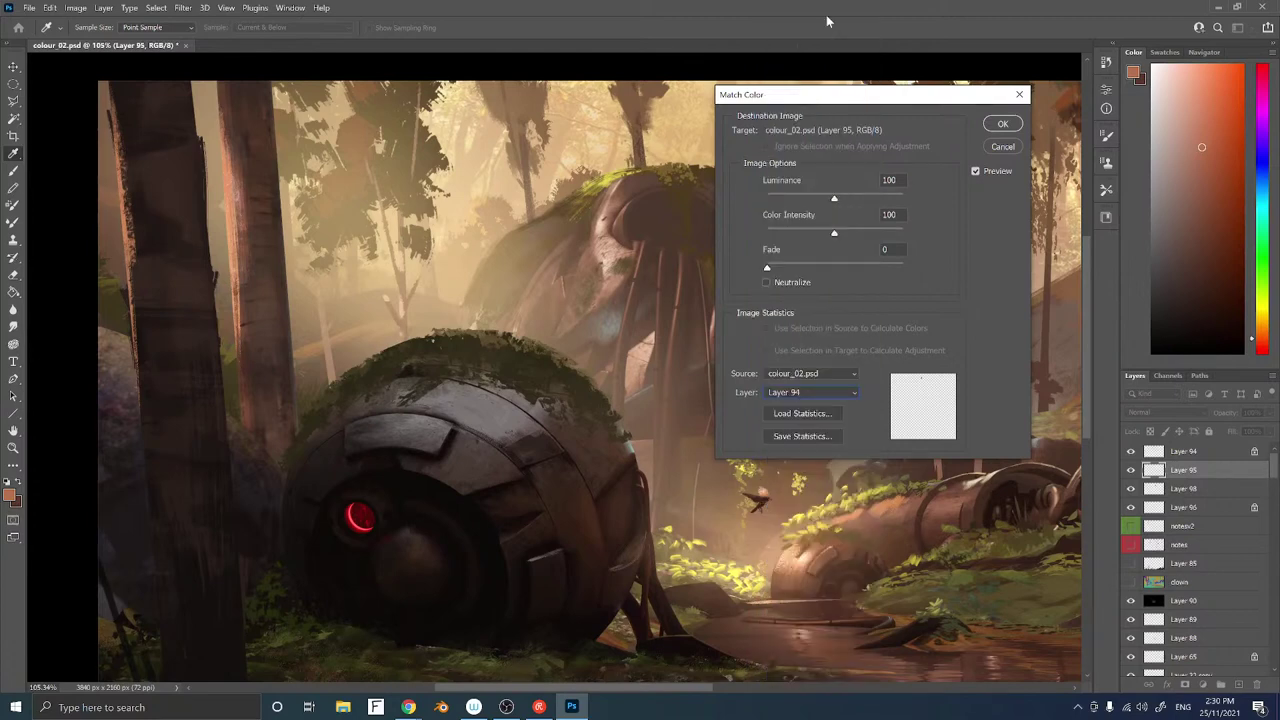
key("Down")
left_click_drag(882, 95, 543, 112)
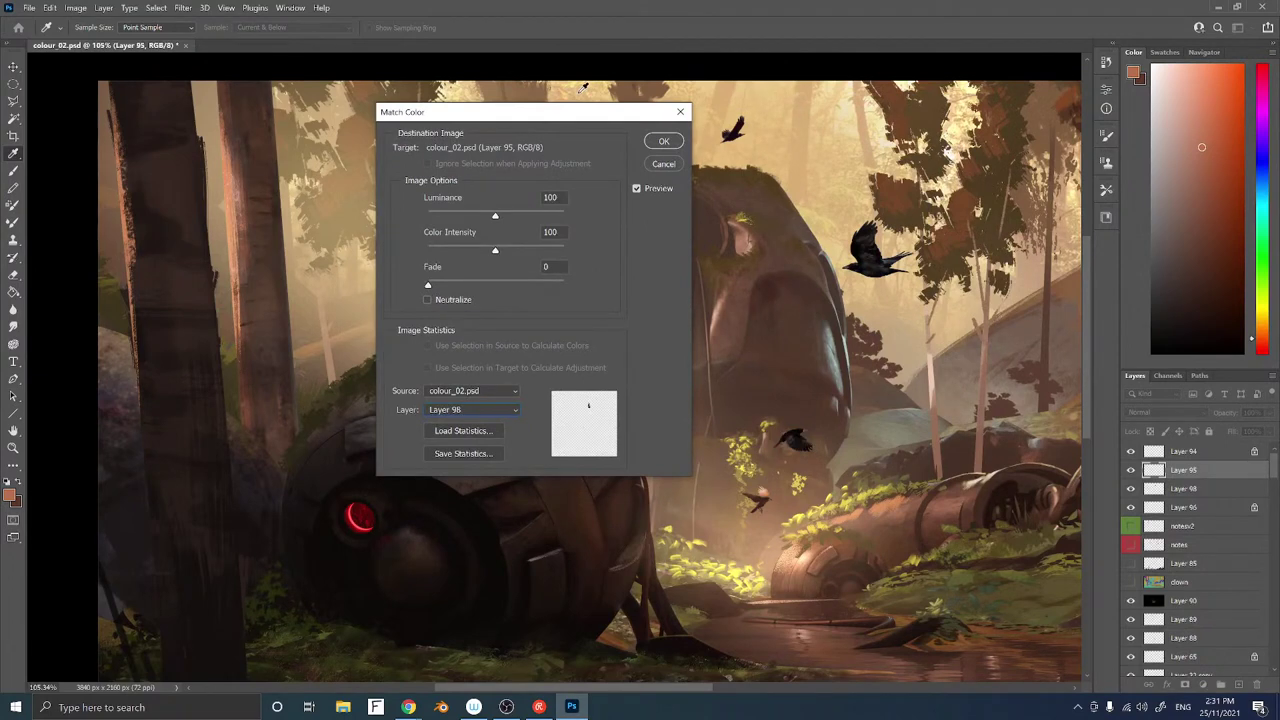
key("Return")
key("b")
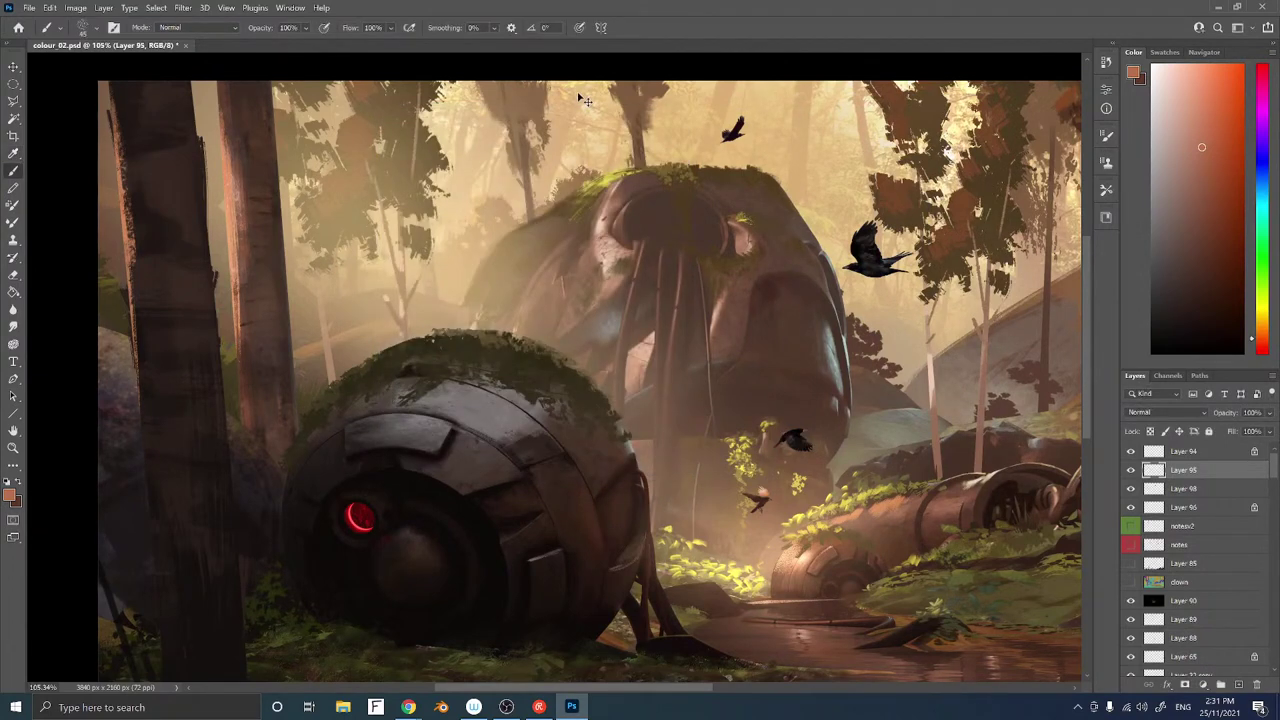
Scale Layer 95's crow down and move it back into the sky above the large crow
key("ctrl+t")
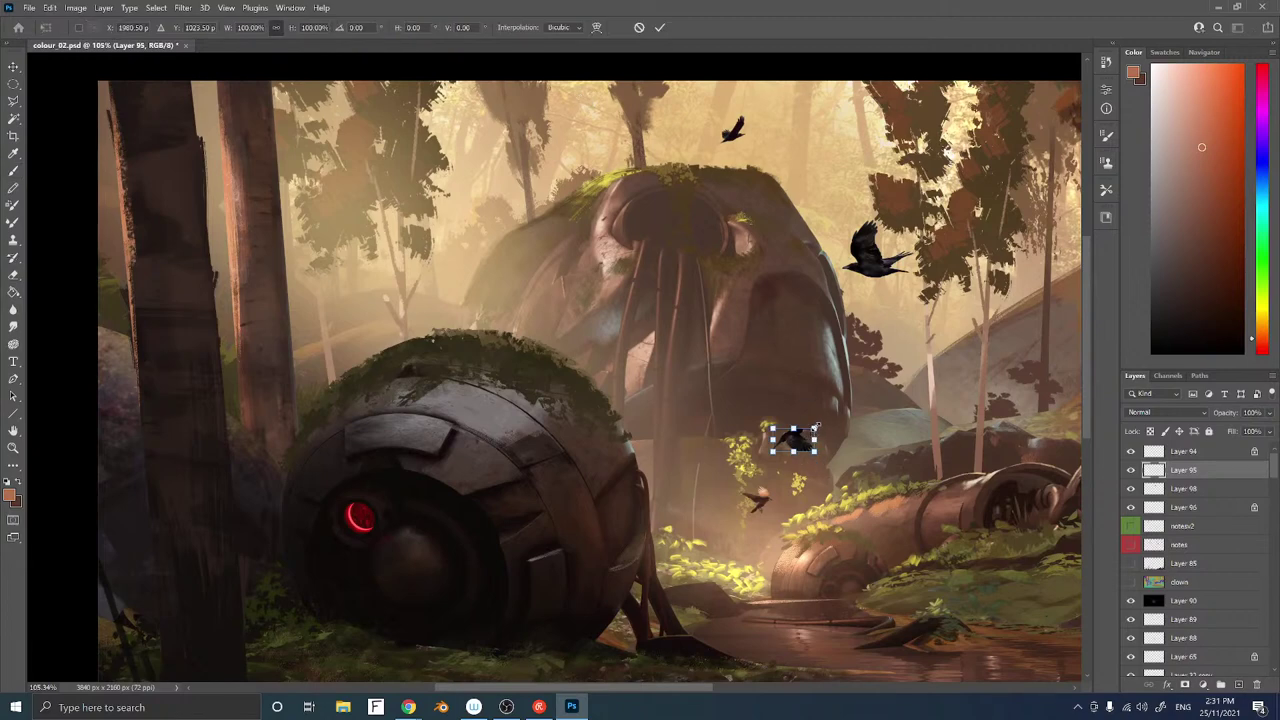
left_click_drag(816, 429, 797, 441)
key("Return")
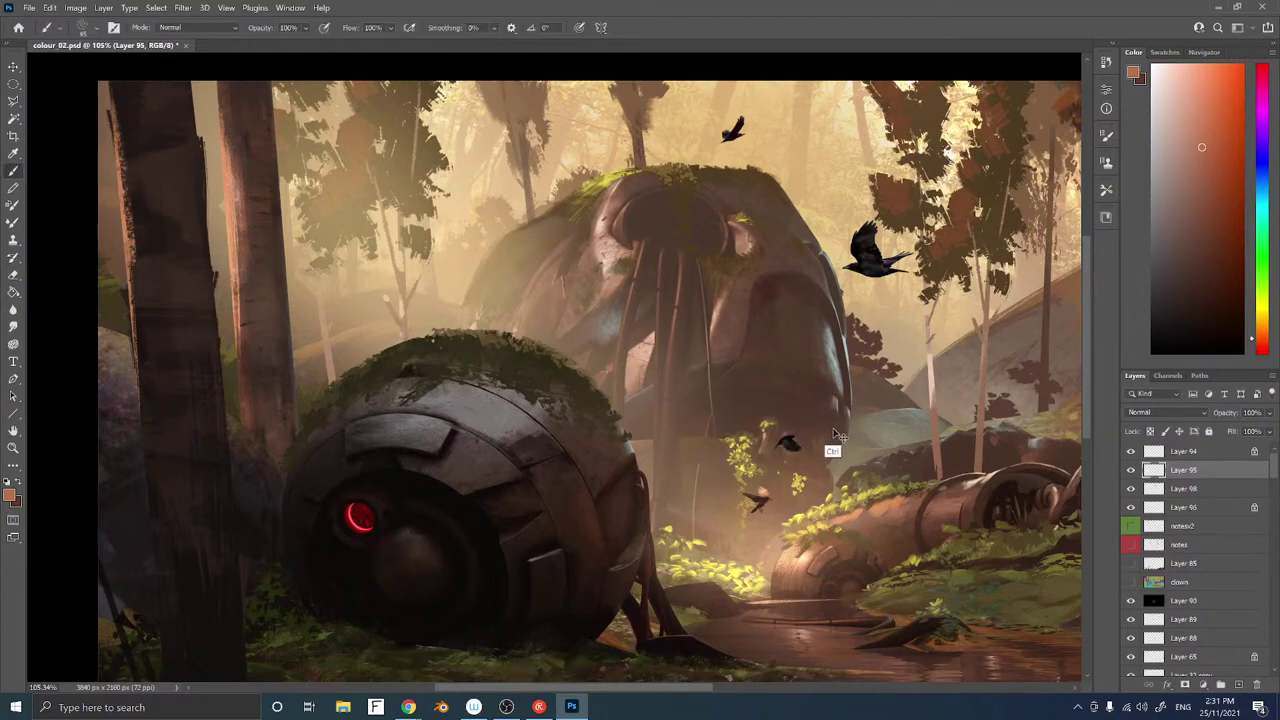
left_click_drag(805, 457, 845, 175)
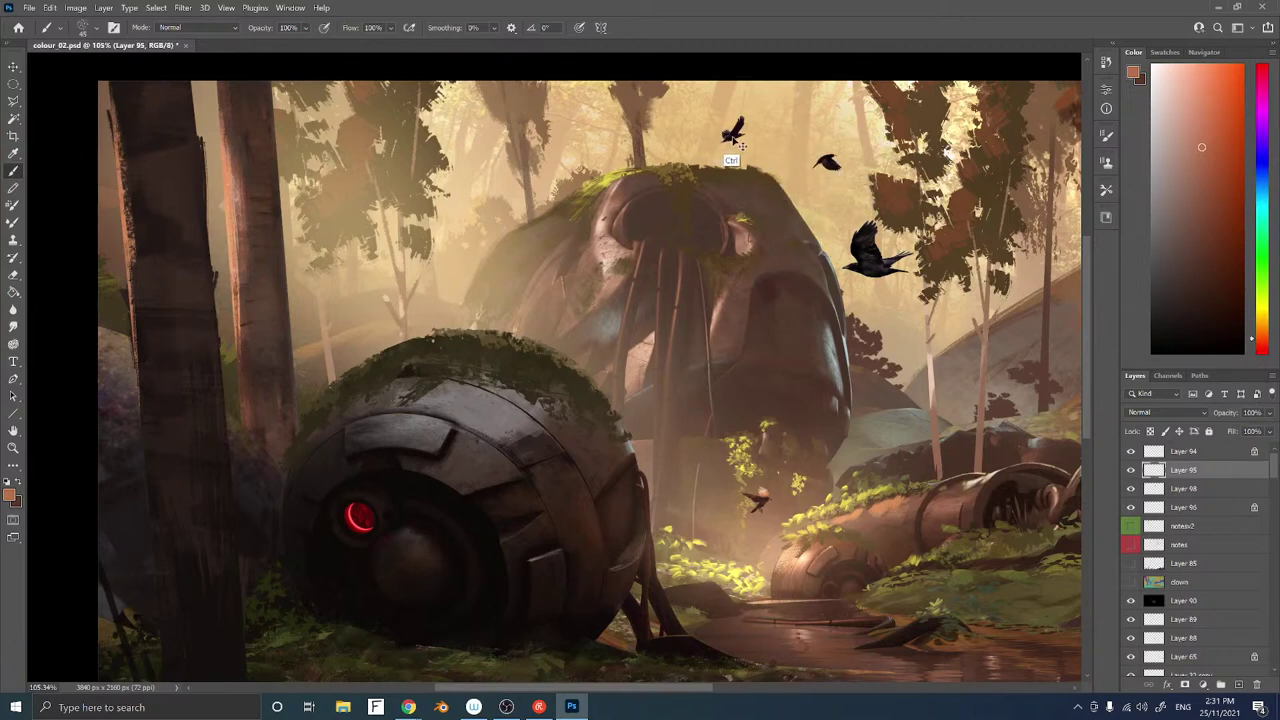
Move Layer 94's crow down above the hanging ivy and rotate it about 7.7° counterclockwise
right_click(738, 140, "ctrl")
left_click(755, 137)
left_click_drag(740, 140, 803, 444)
key("ctrl+t")
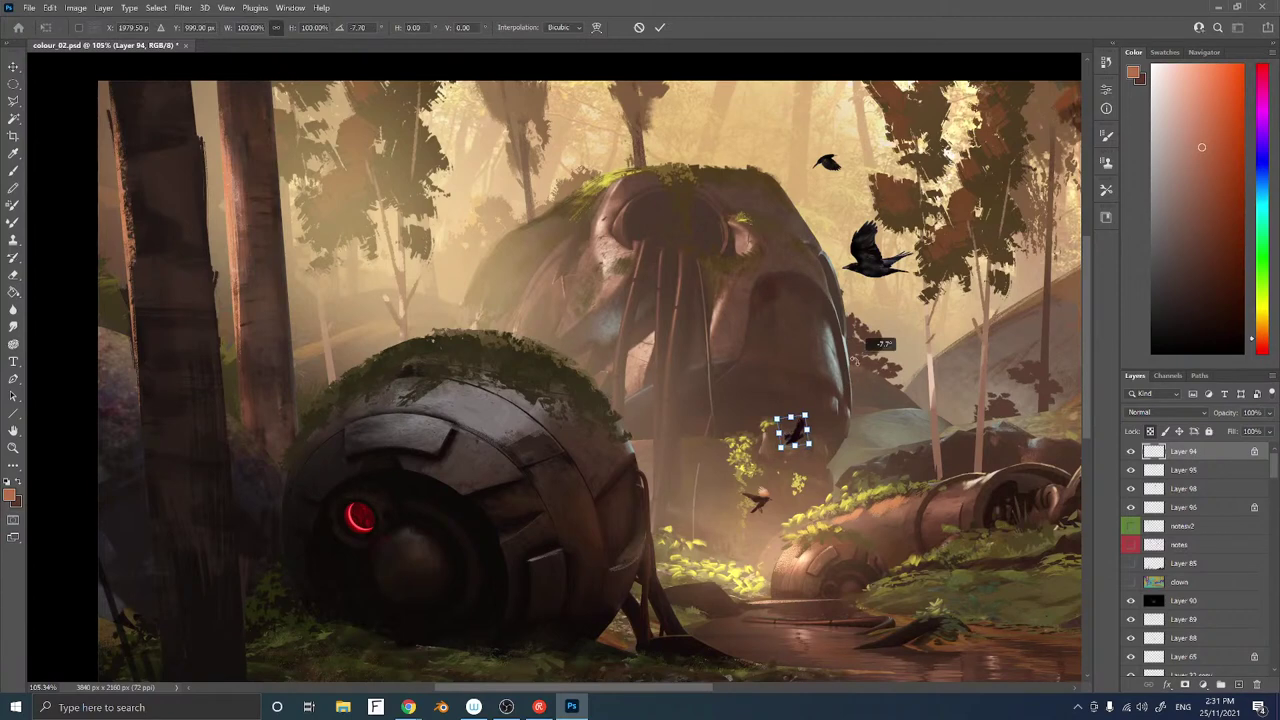
key("Return")
key("b")
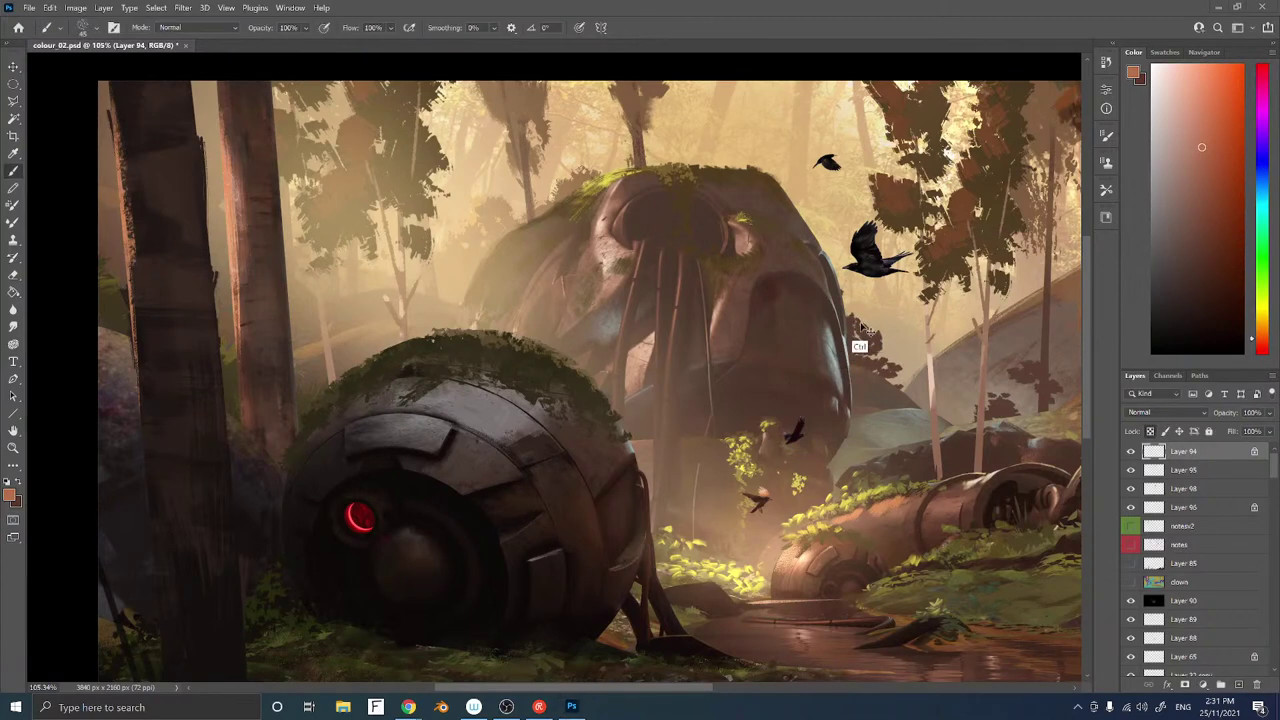
mouse_move(826, 405)
left_mouse_down()
mouse_move(784, 360)
mouse_move(818, 400)
left_mouse_up()
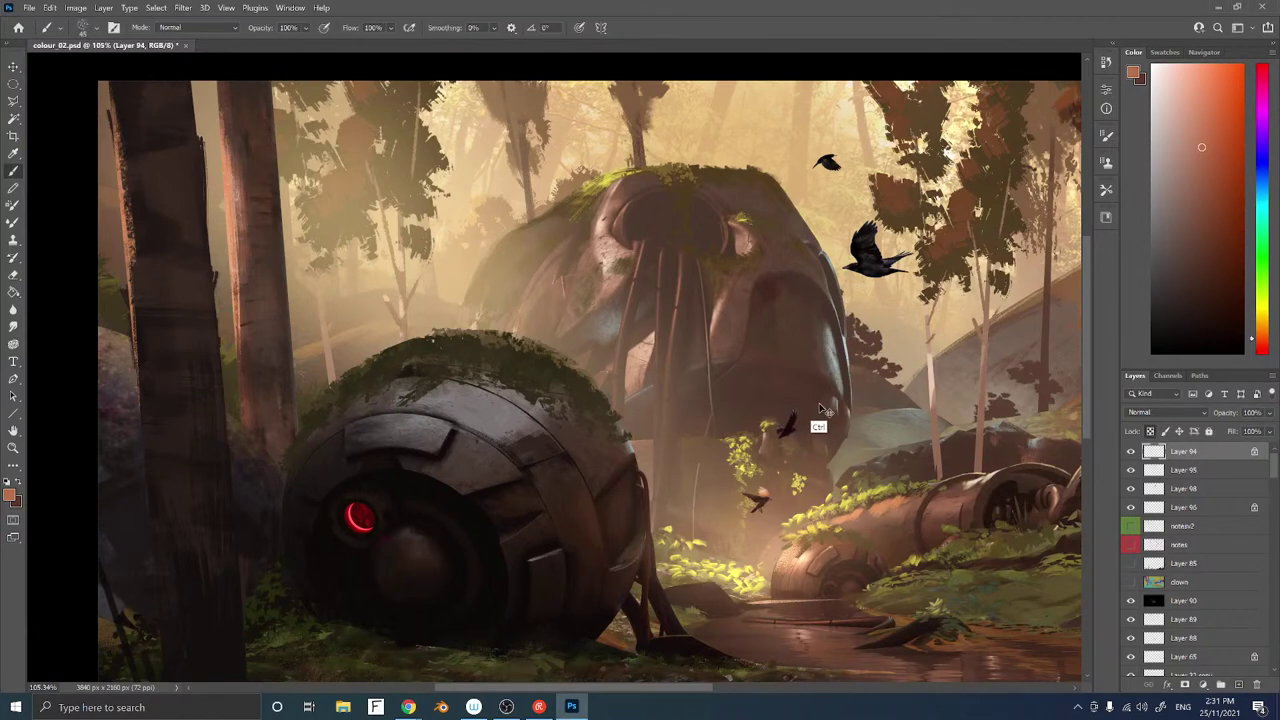
Warm Layer 94's crow with Color Balance, setting the midtones' Yellow–Blue level to -33 and shifting Cyan–Red towards red
key("ctrl+b")
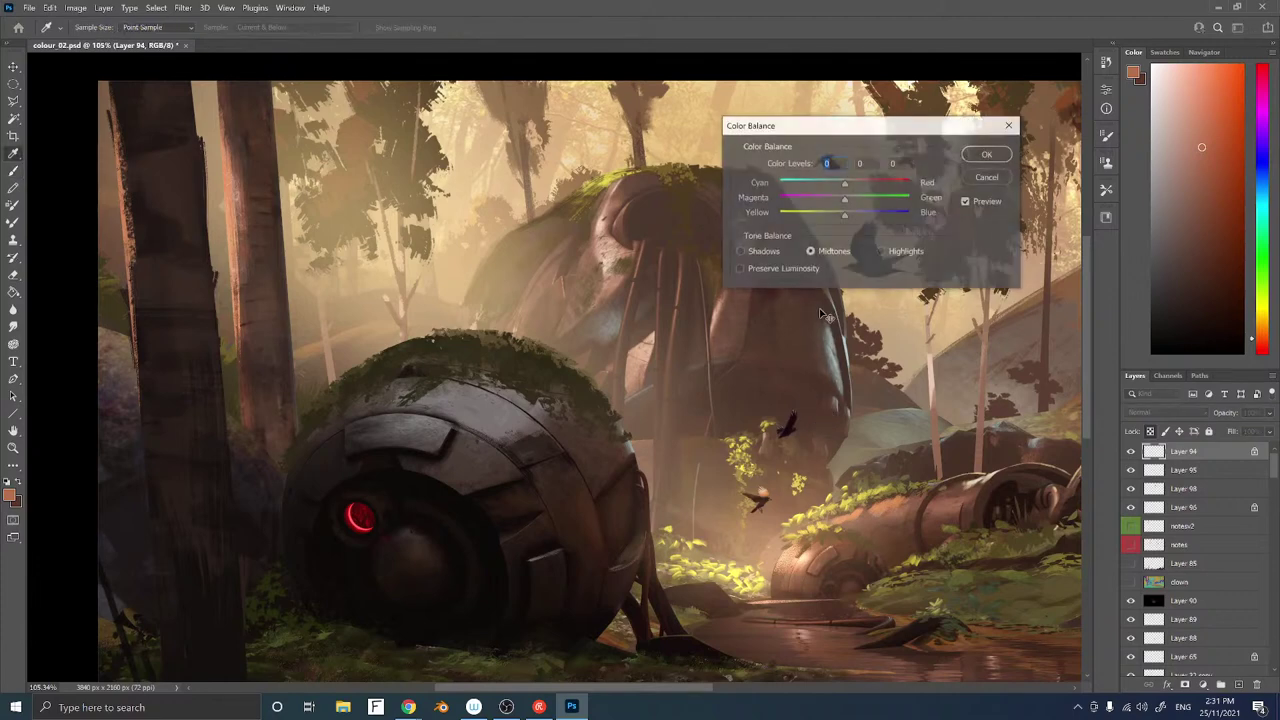
left_click(826, 216)
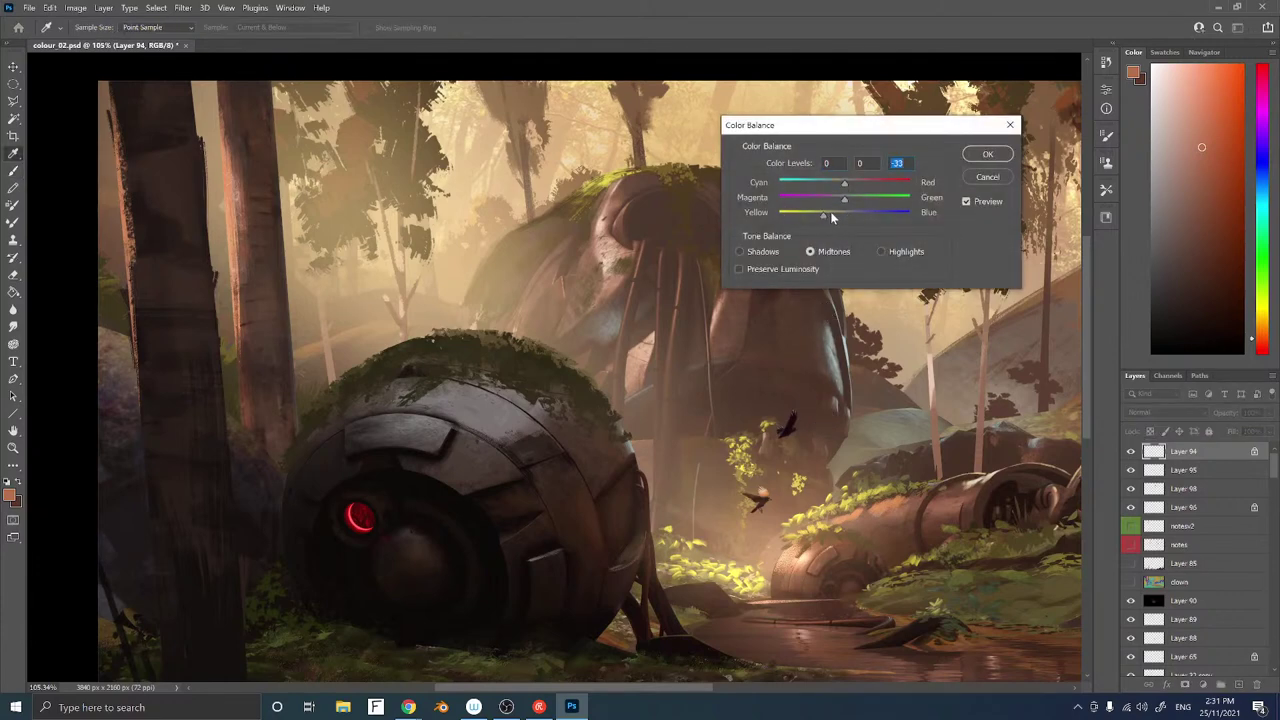
left_click_drag(852, 183, 866, 186)
left_click(976, 156)
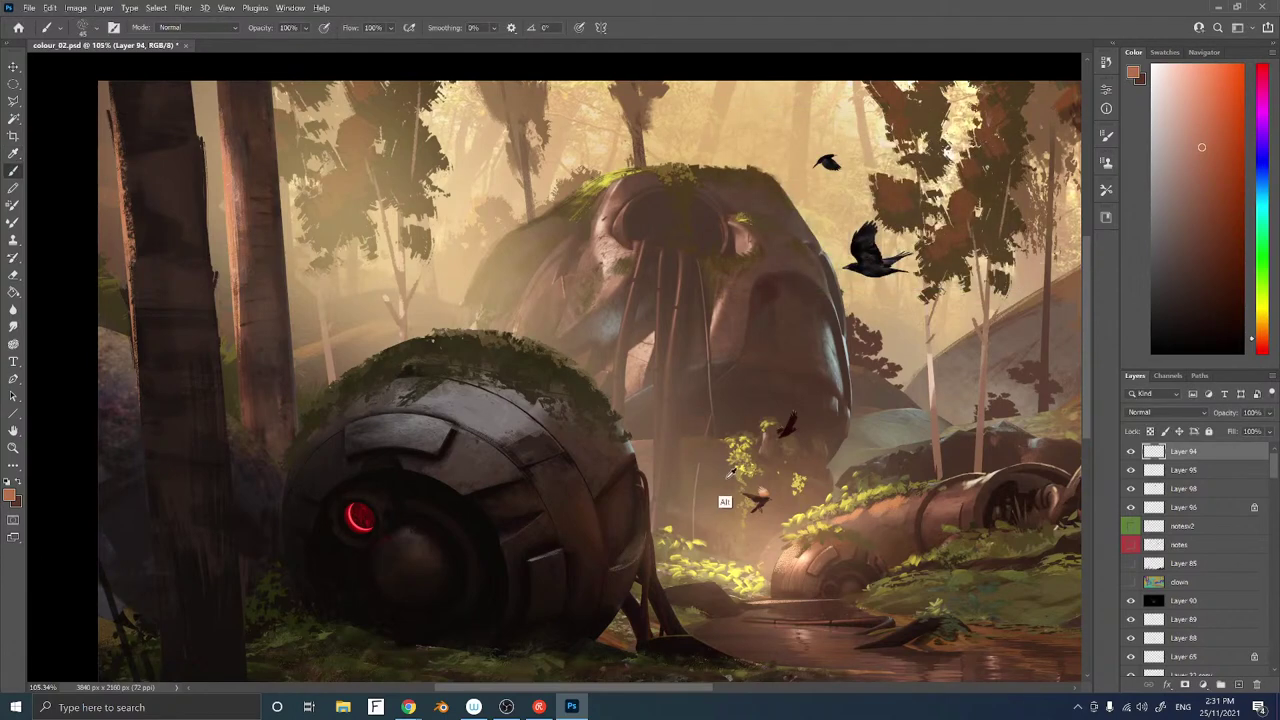
Sample warm orange and brown tones to touch up Layer 94's crow above the ivy, and lock that layer's transparent pixels
left_click(757, 501, "alt")
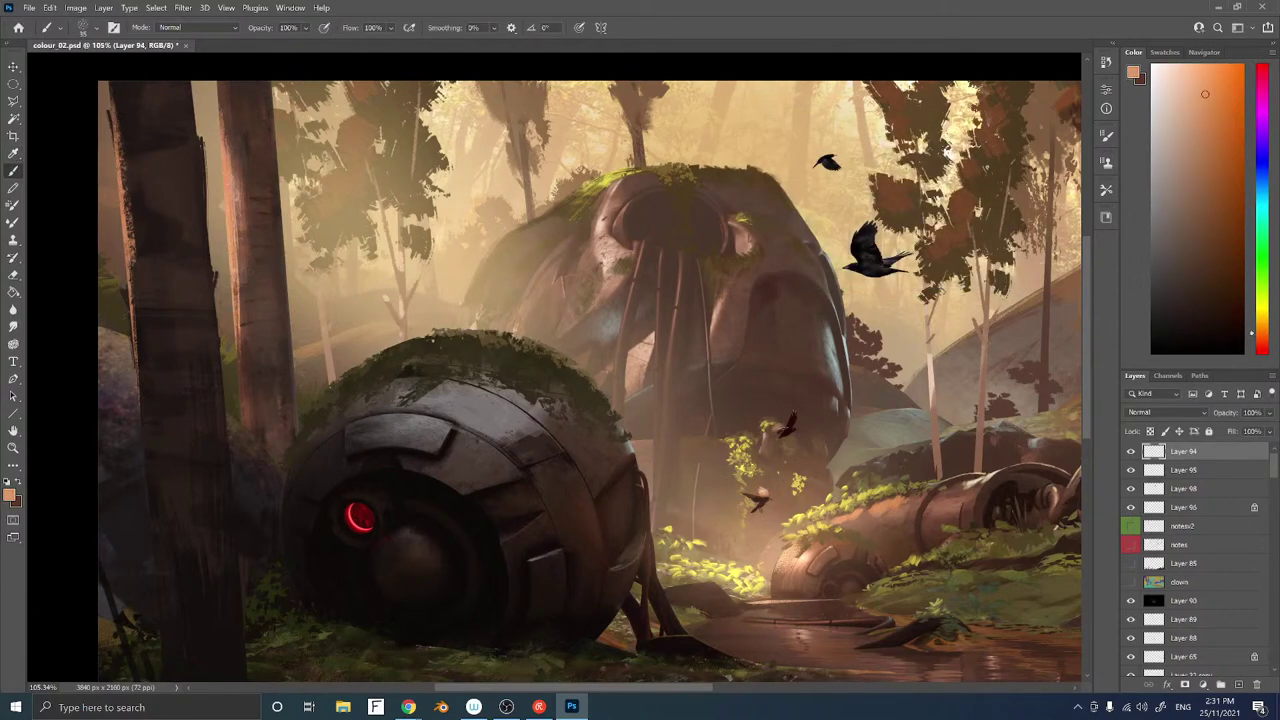
key("/")
left_click(779, 453, "alt")
Move Layer 98's large crow in front of the robot head's lower half and flip it horizontally
right_click(866, 254, "ctrl")
left_click(880, 262)
left_click_drag(872, 258, 756, 360)
key("ctrl+t")
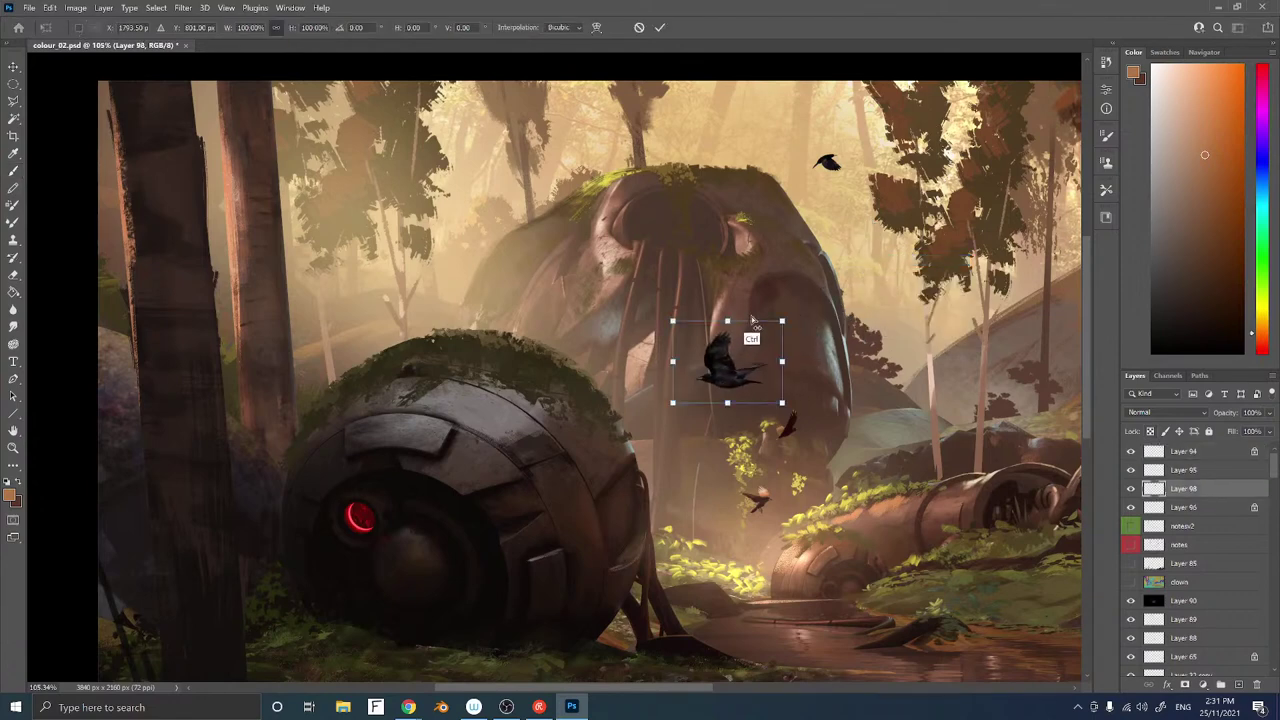
right_click(740, 334)
left_click(790, 597)
key("Return")
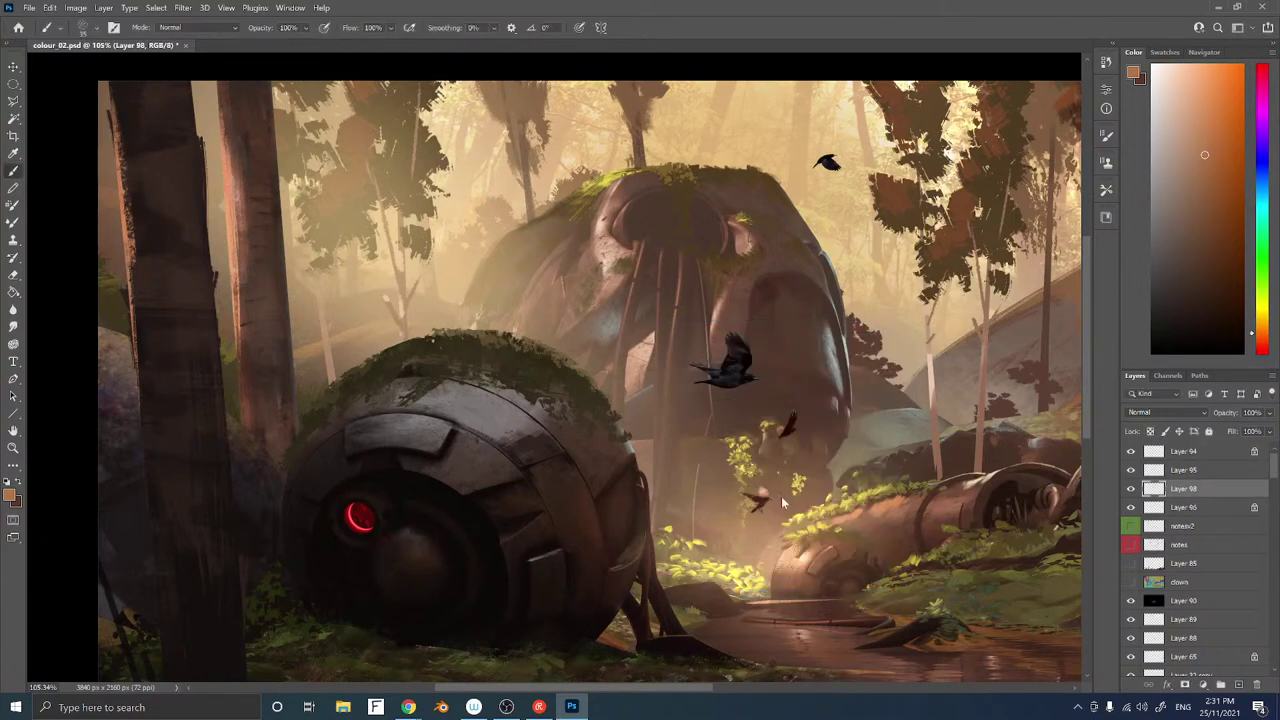
Move Layer 98's crow up beside the mossy top of the robot head and scale it down to a small distant bird
mouse_move(762, 362)
left_mouse_down()
mouse_move(819, 378)
mouse_move(771, 291)
mouse_move(648, 179)
left_mouse_up()
key("ctrl+t")
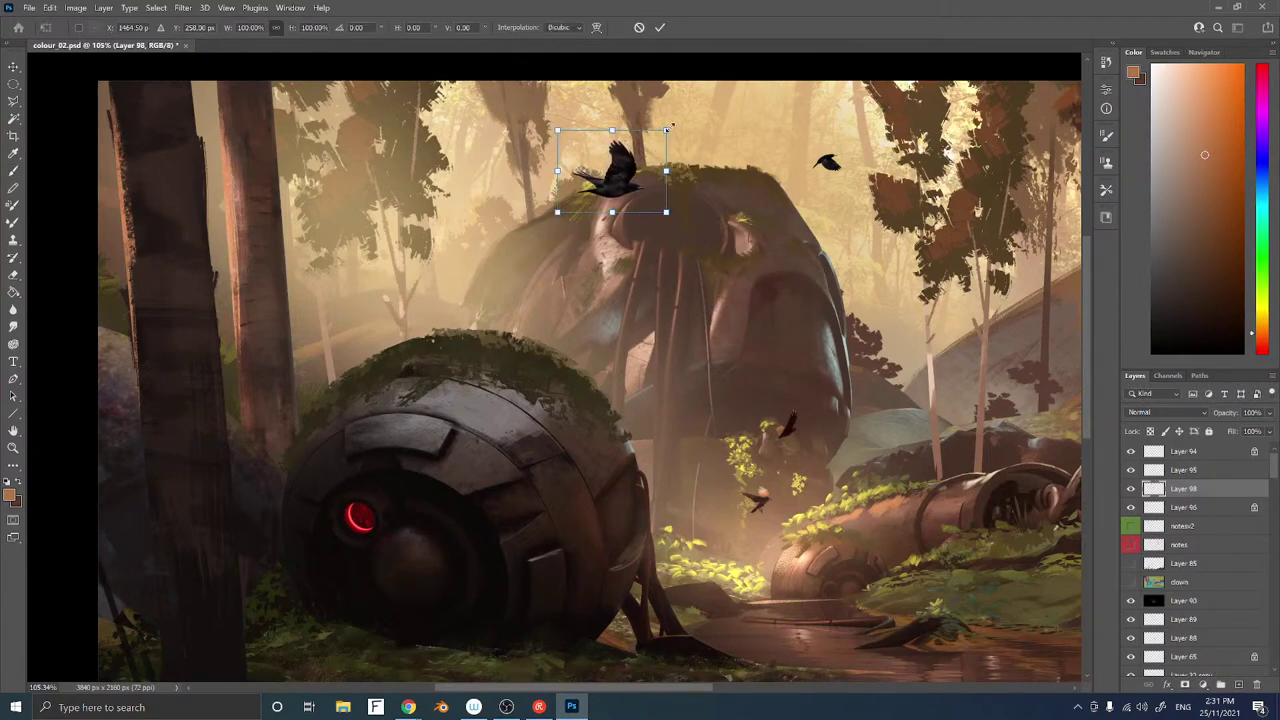
left_click_drag(665, 131, 598, 160)
key("Return")
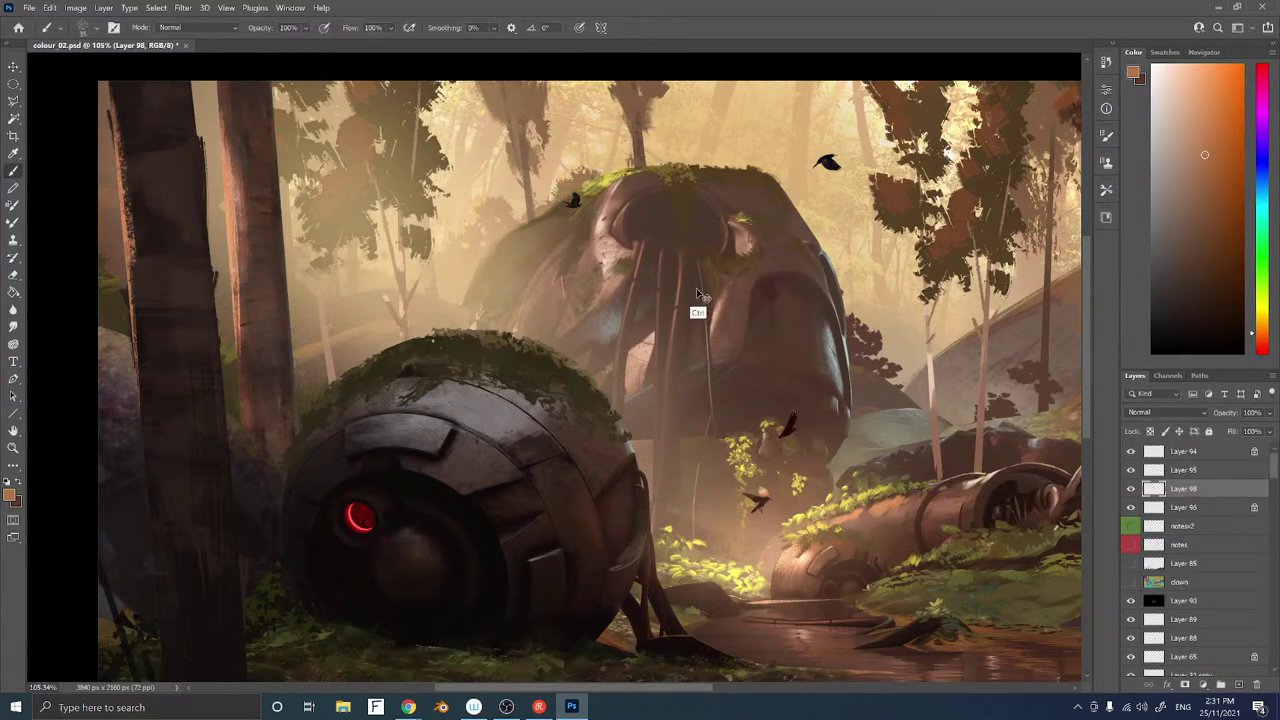
Move Layer 98's small crow into the sky near Layer 95's crow, merge the two layers and shift the pair slightly up
mouse_move(705, 294)
left_mouse_down()
mouse_move(893, 400)
mouse_move(934, 442)
mouse_move(878, 224)
mouse_move(896, 218)
left_mouse_up()
left_click(845, 155, "ctrl")
key("ctrl+e")
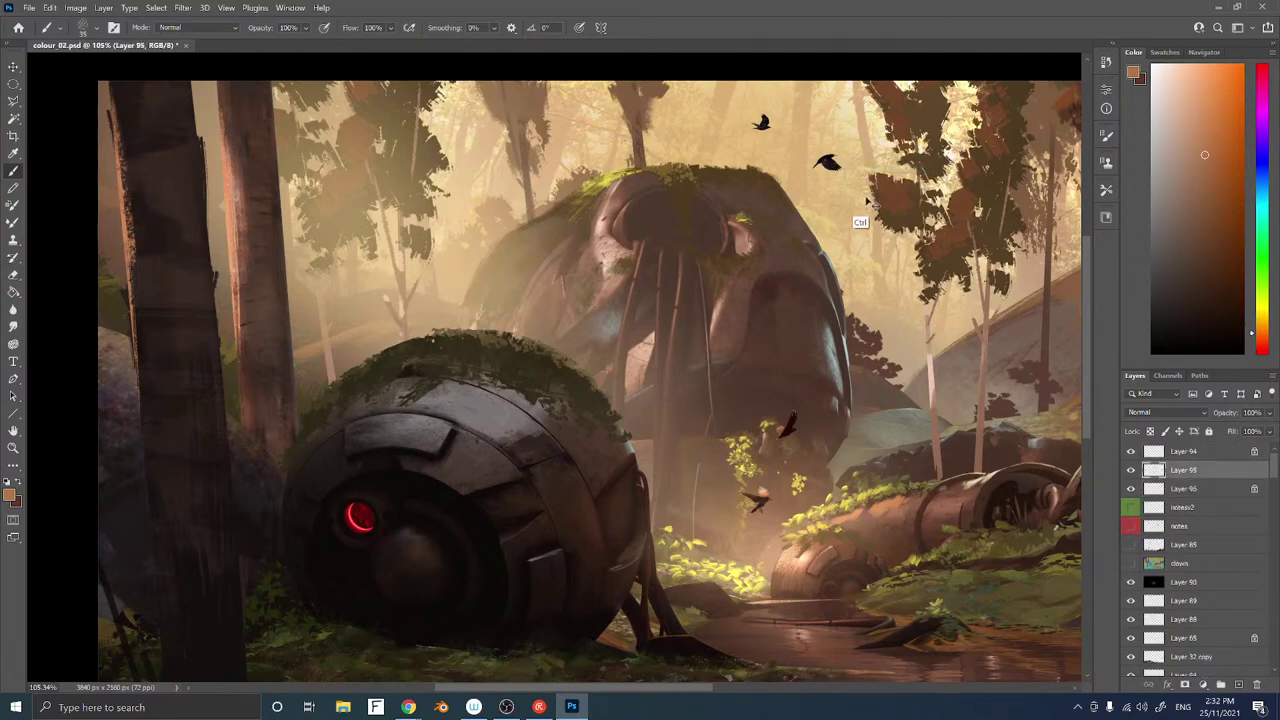
mouse_move(858, 214)
left_mouse_down()
mouse_move(801, 232)
mouse_move(849, 204)
left_mouse_up()
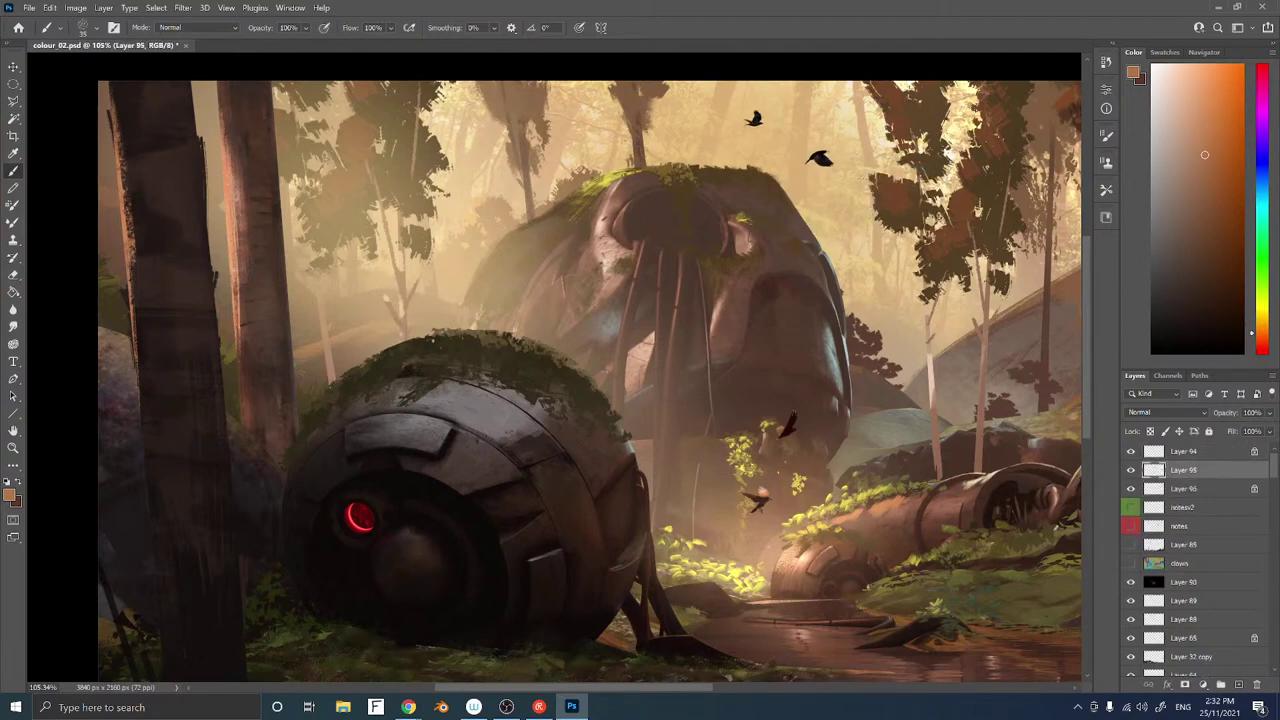
Add a clipped Screen-mode layer above Layer 95, tint both sky crows with a saturated orange-brown, and merge it down
key("ctrl+shift+n")
left_click(566, 261)
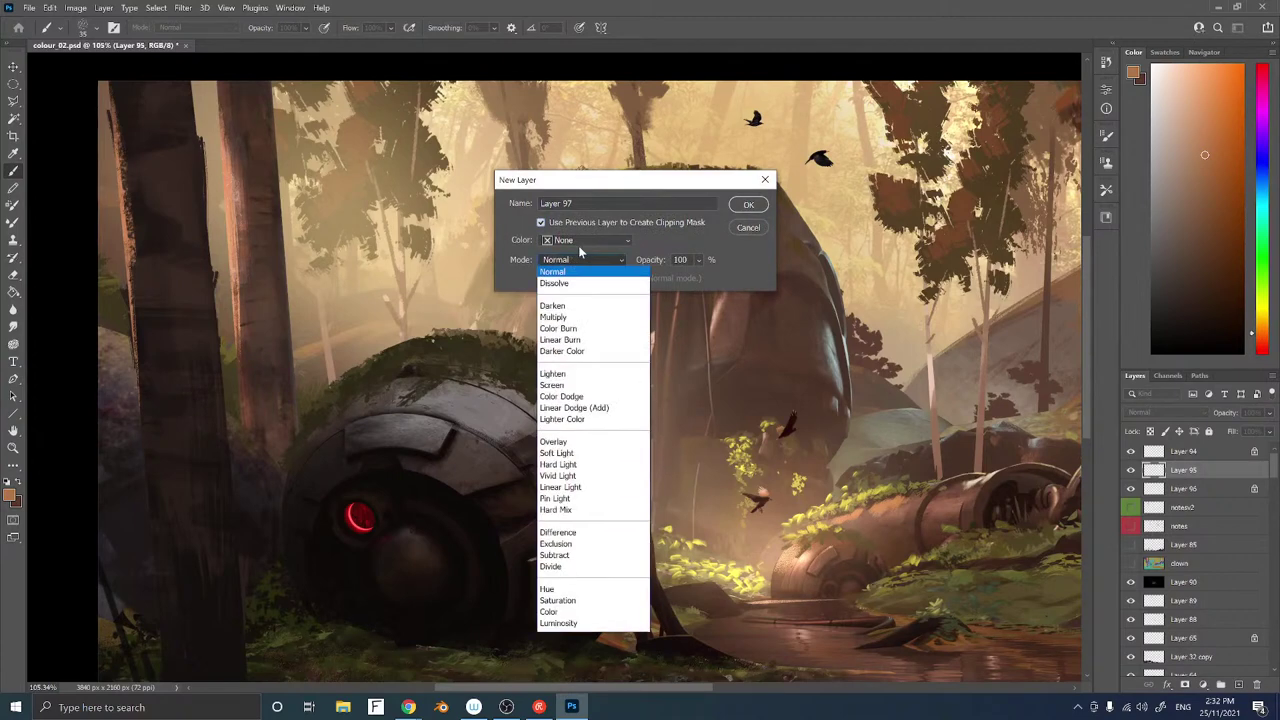
left_click(556, 386)
left_click(748, 206)
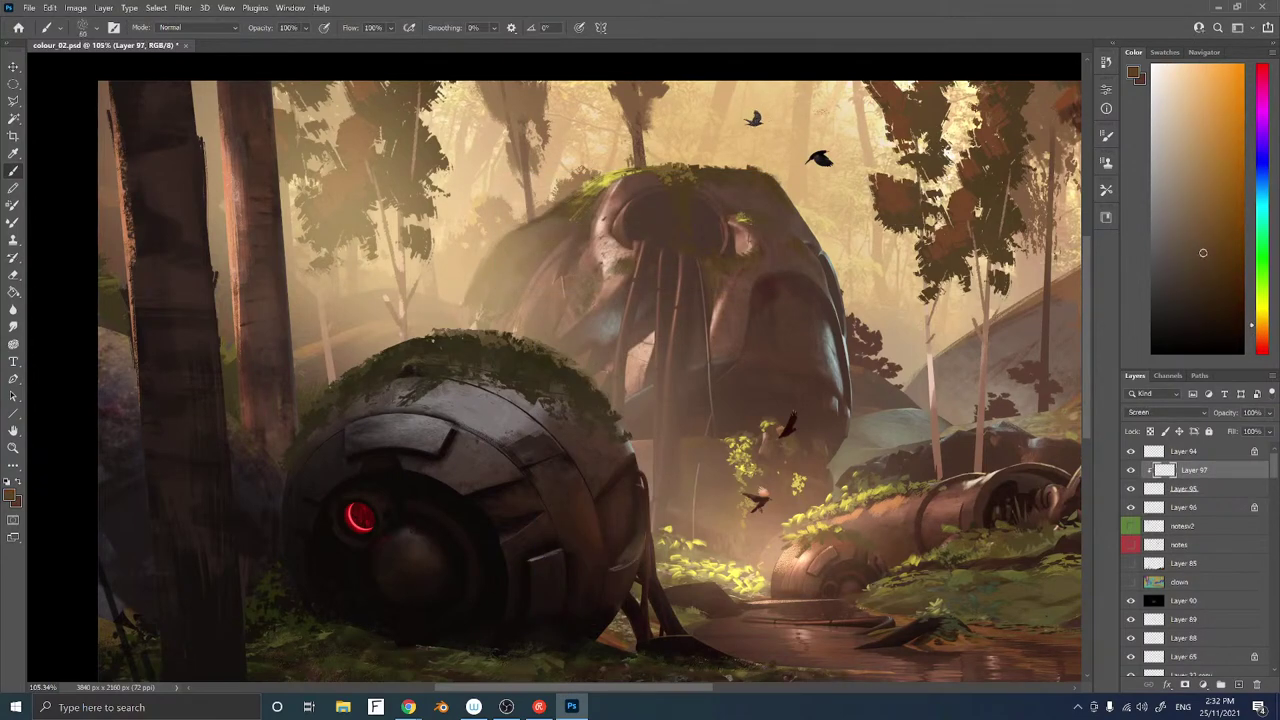
left_click(1231, 191)
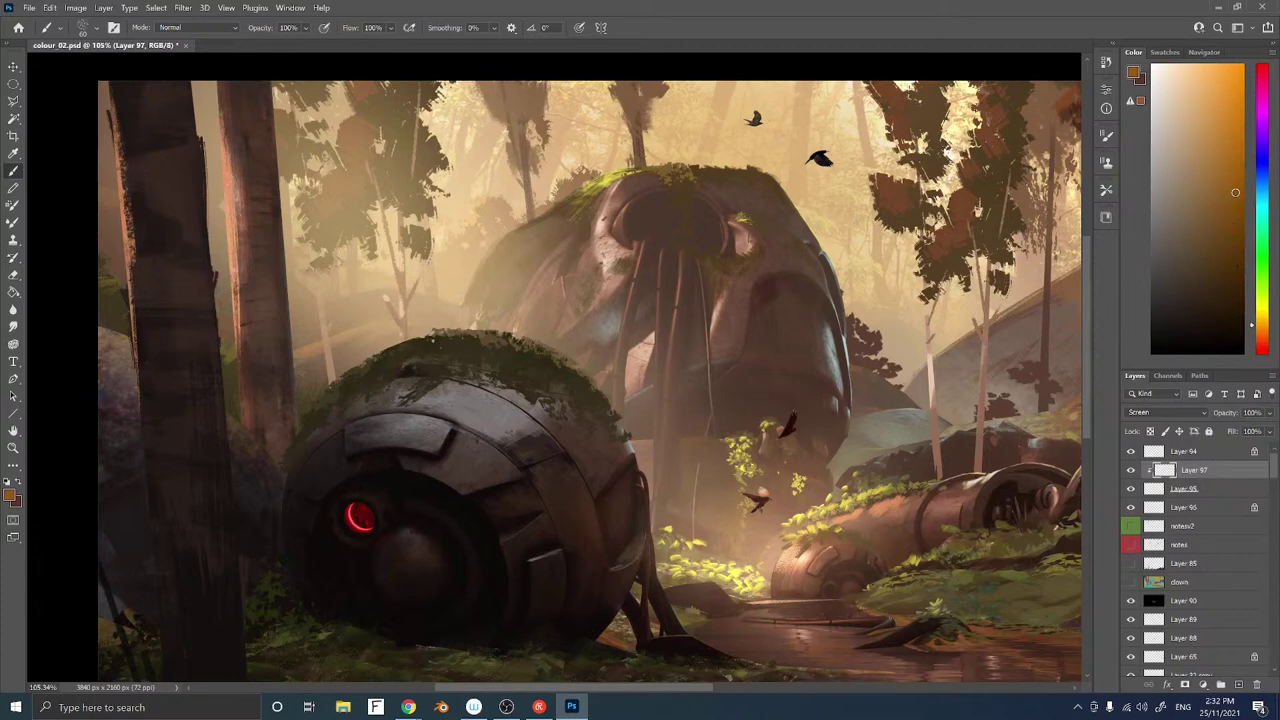
left_click(1255, 331)
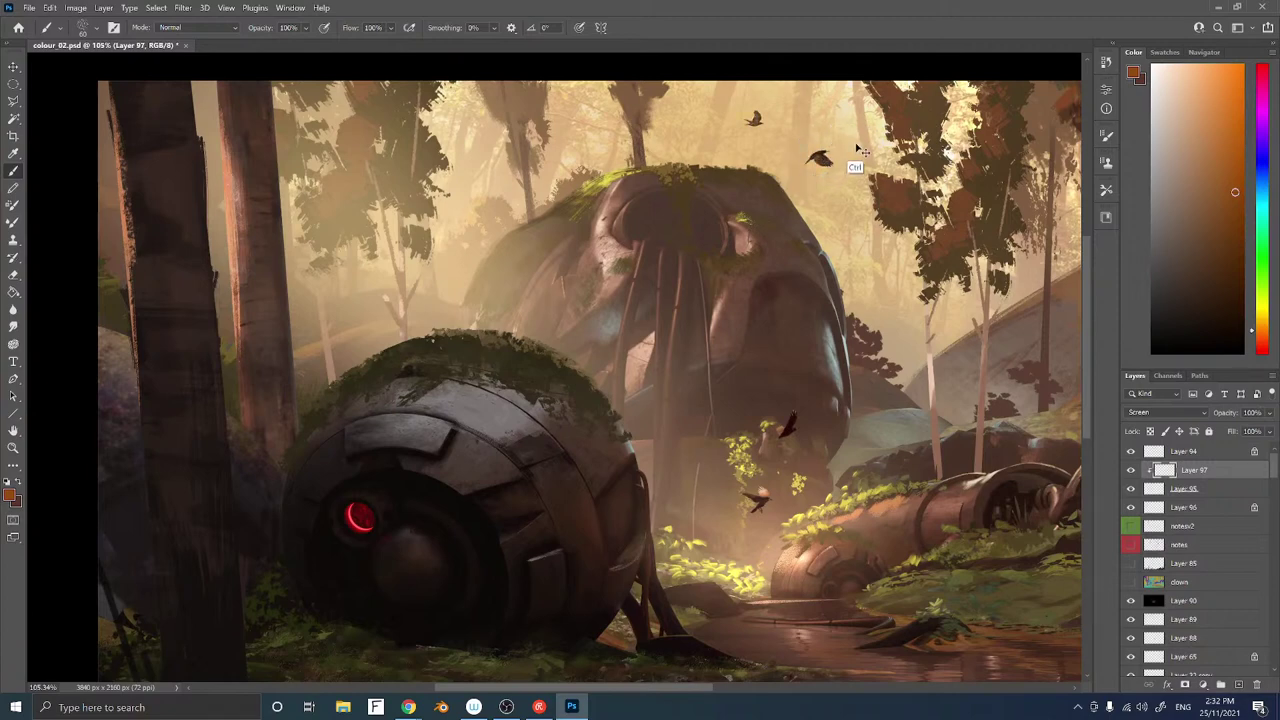
key("ctrl+e")
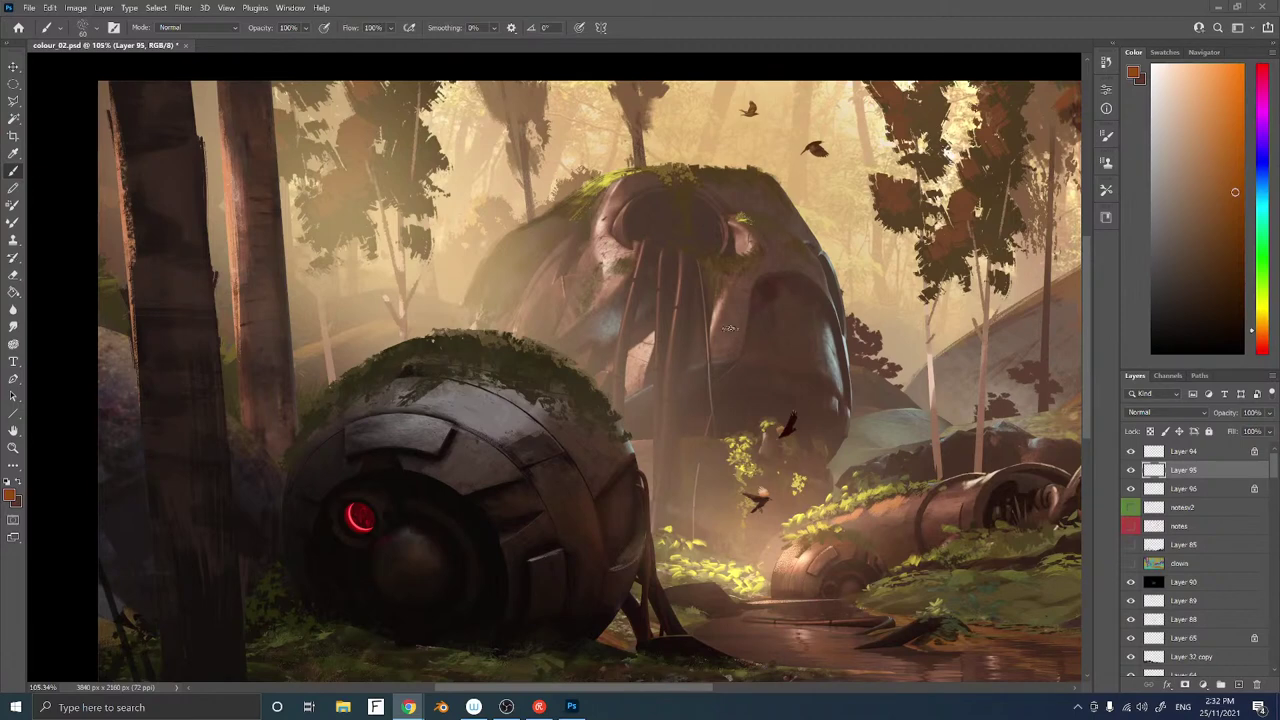
Paste the photo of crows standing on grass as a new layer and scale it down to roughly half size
key("ctrl+v")
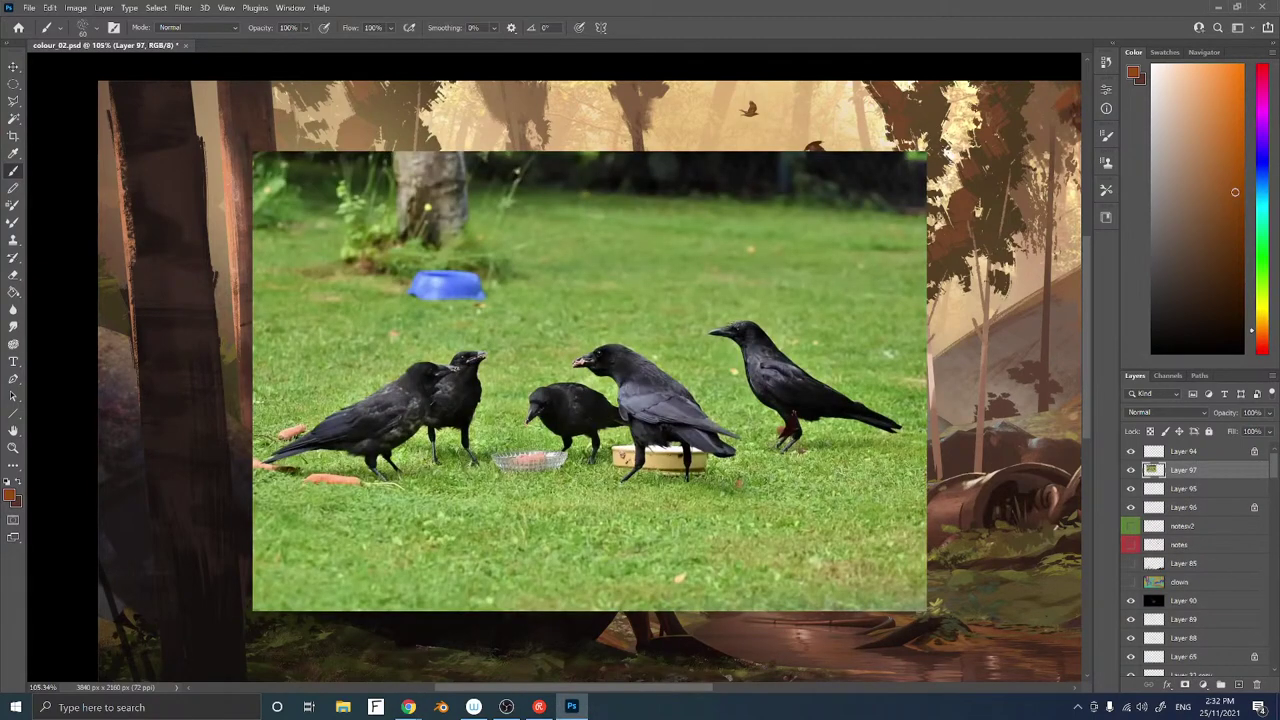
key("w")
key("ctrl+t")
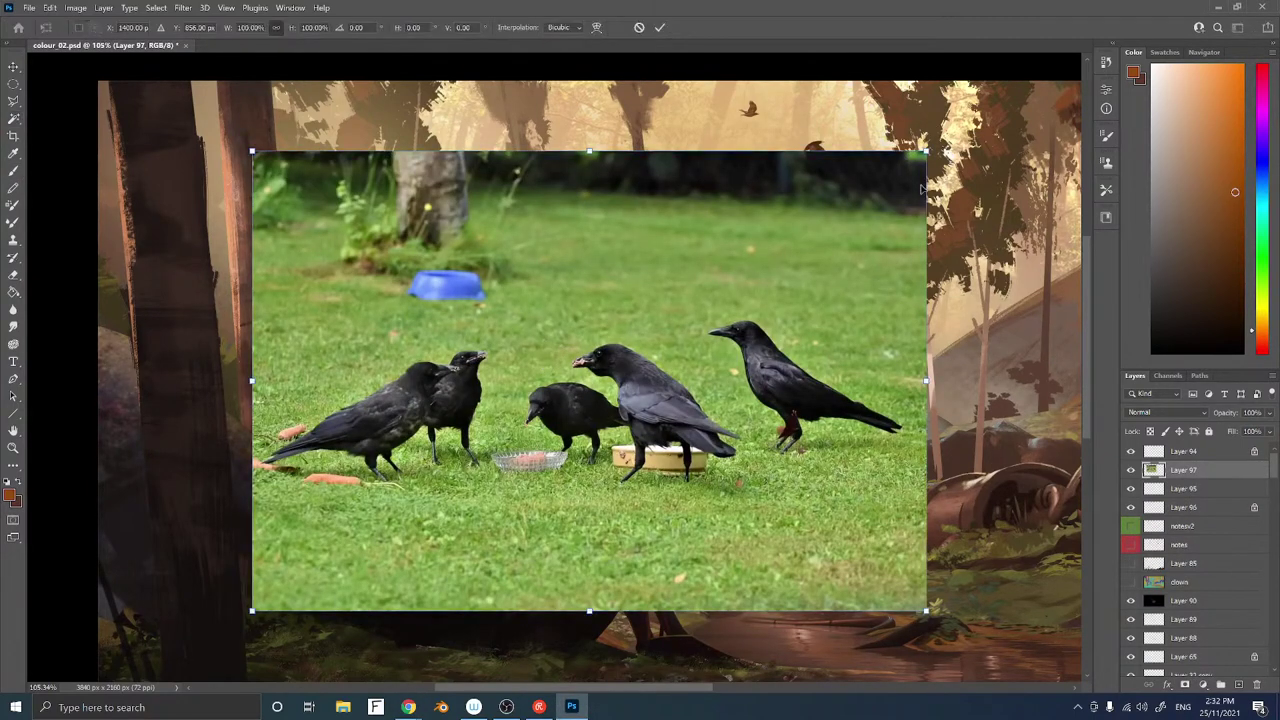
left_click_drag(927, 152, 631, 353)
key("Return")
mouse_move(466, 432)
left_mouse_down()
mouse_move(531, 370)
mouse_move(690, 372)
left_mouse_up()
Outline the two overlapping crows beside the carrots with the Polygonal Lasso, including their legs and beaks
key("l")
mouse_move(510, 335)
left_mouse_down()
mouse_move(697, 302)
mouse_move(665, 324)
mouse_move(616, 316)
mouse_move(313, 515)
mouse_move(410, 478)
mouse_move(500, 505)
mouse_move(561, 555)
mouse_move(532, 538)
mouse_move(530, 505)
mouse_move(578, 538)
mouse_move(558, 496)
mouse_move(614, 458)
mouse_move(637, 470)
mouse_move(650, 528)
mouse_move(642, 484)
mouse_move(658, 452)
mouse_move(700, 453)
mouse_move(716, 488)
mouse_move(699, 498)
mouse_move(726, 534)
mouse_move(710, 497)
left_mouse_up()
mouse_move(712, 450)
left_mouse_down()
mouse_move(750, 352)
mouse_move(738, 398)
left_mouse_up()
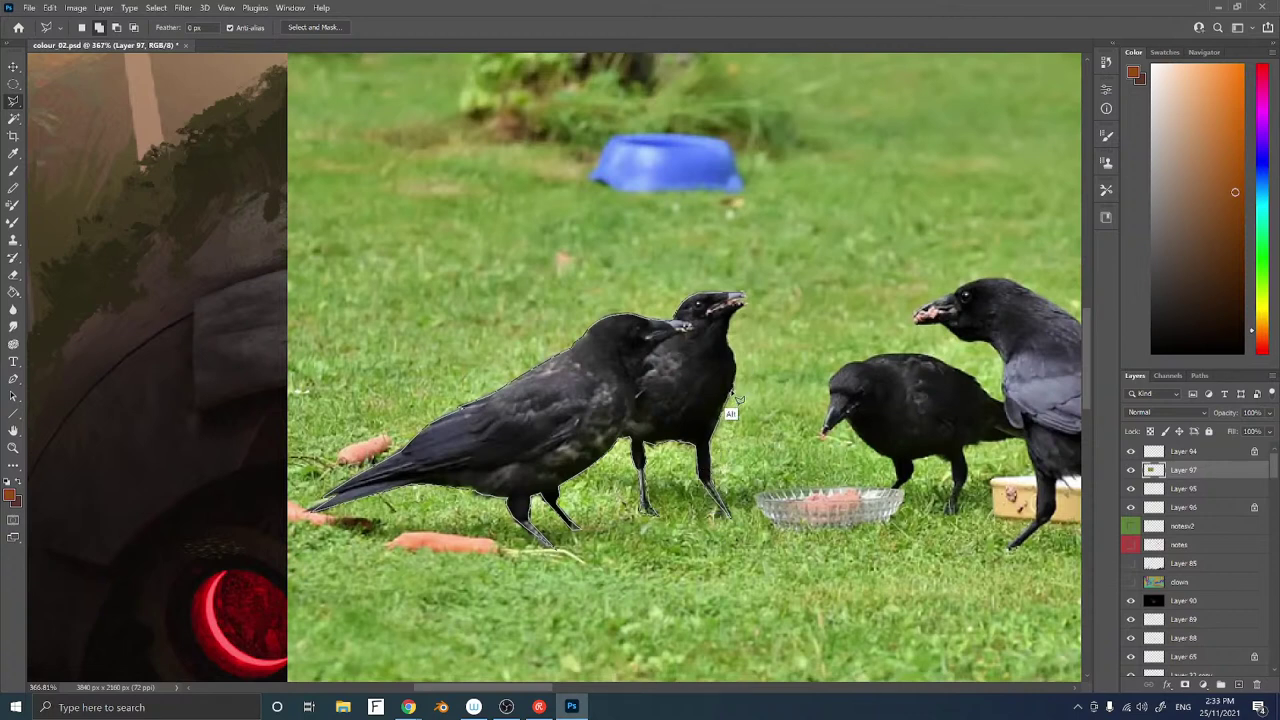
left_click(742, 296, "alt")
left_click_drag(752, 304, 560, 283)
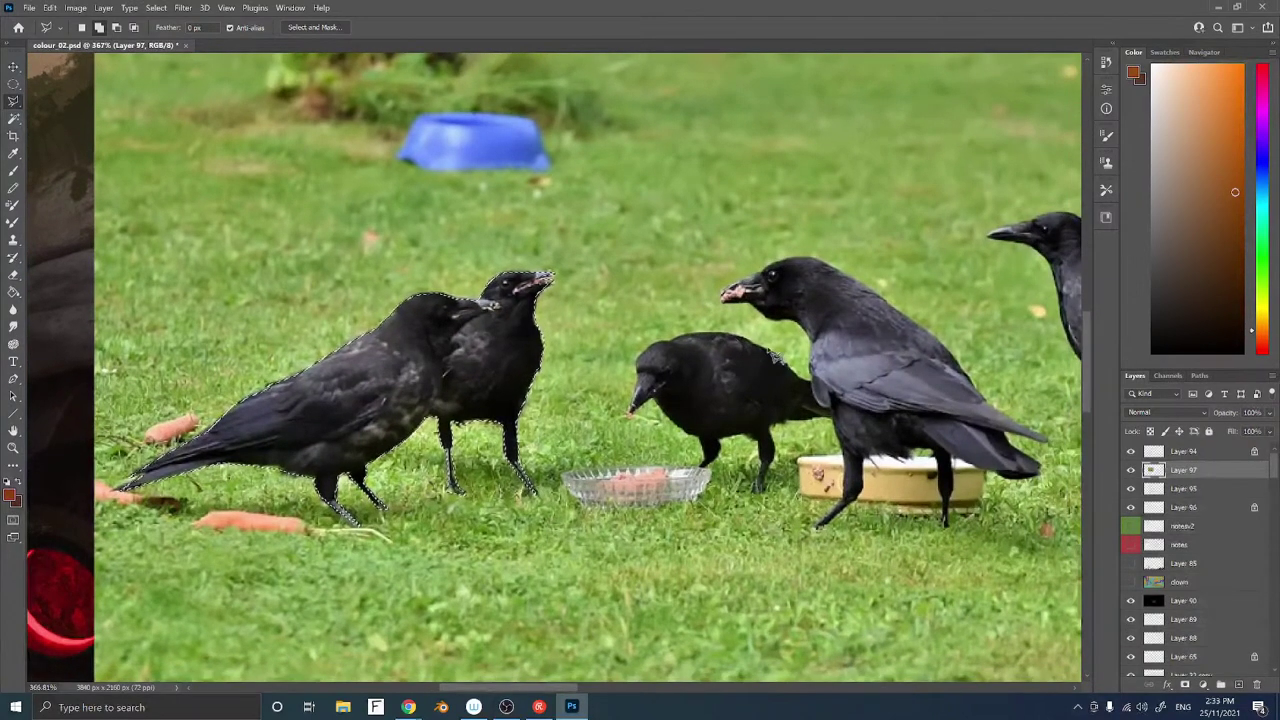
Add the crow beside the glass dish, the one at the yellow bowl and the lone crow to the lasso selection
mouse_move(783, 358)
left_mouse_down()
mouse_move(725, 340)
mouse_move(657, 355)
mouse_move(629, 419)
mouse_move(650, 409)
mouse_move(693, 434)
mouse_move(682, 435)
mouse_move(701, 444)
mouse_move(701, 476)
mouse_move(752, 442)
mouse_move(769, 498)
mouse_move(778, 433)
mouse_move(834, 428)
mouse_move(850, 438)
mouse_move(848, 506)
mouse_move(818, 533)
mouse_move(871, 503)
mouse_move(874, 460)
mouse_move(975, 456)
mouse_move(941, 461)
mouse_move(956, 532)
mouse_move(955, 478)
mouse_move(970, 466)
mouse_move(1020, 496)
mouse_move(1045, 480)
mouse_move(1010, 440)
mouse_move(1046, 448)
mouse_move(970, 400)
mouse_move(990, 410)
mouse_move(938, 343)
left_mouse_up()
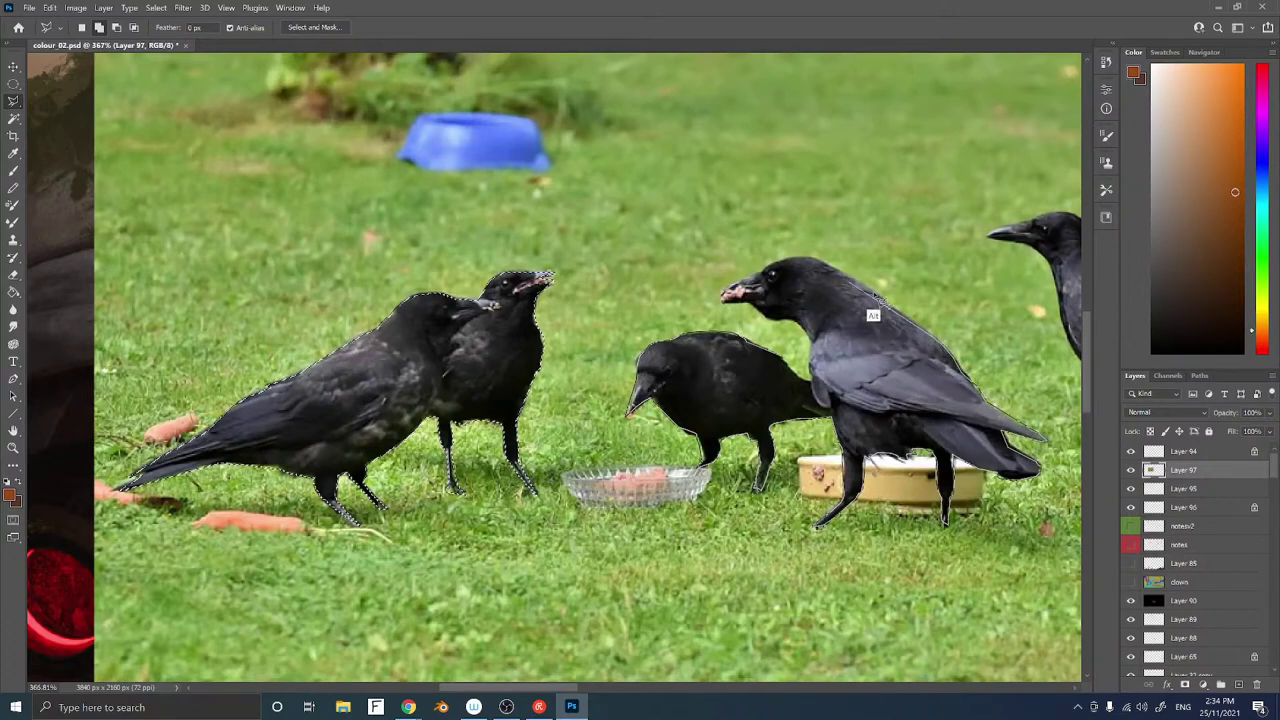
mouse_move(878, 302)
left_mouse_down()
mouse_move(801, 264)
mouse_move(724, 307)
mouse_move(821, 344)
mouse_move(837, 422)
mouse_move(819, 392)
mouse_move(789, 379)
mouse_move(800, 382)
mouse_move(778, 308)
mouse_move(597, 297)
left_mouse_up()
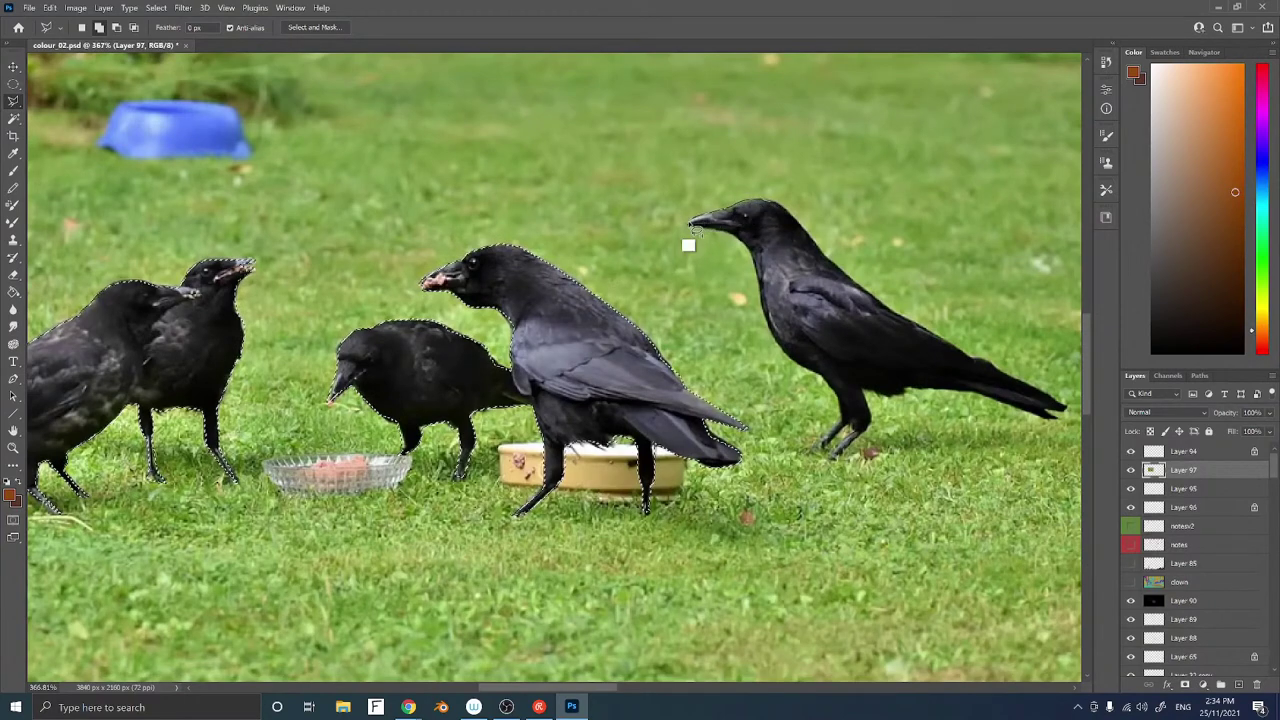
mouse_move(752, 257)
left_mouse_down()
mouse_move(781, 347)
mouse_move(843, 393)
mouse_move(815, 378)
mouse_move(832, 383)
mouse_move(849, 428)
mouse_move(822, 455)
mouse_move(852, 435)
mouse_move(834, 461)
mouse_move(854, 460)
mouse_move(872, 438)
mouse_move(869, 400)
mouse_move(1037, 397)
mouse_move(983, 401)
mouse_move(1058, 428)
mouse_move(1052, 418)
mouse_move(1070, 415)
mouse_move(895, 316)
mouse_move(776, 210)
left_mouse_up()
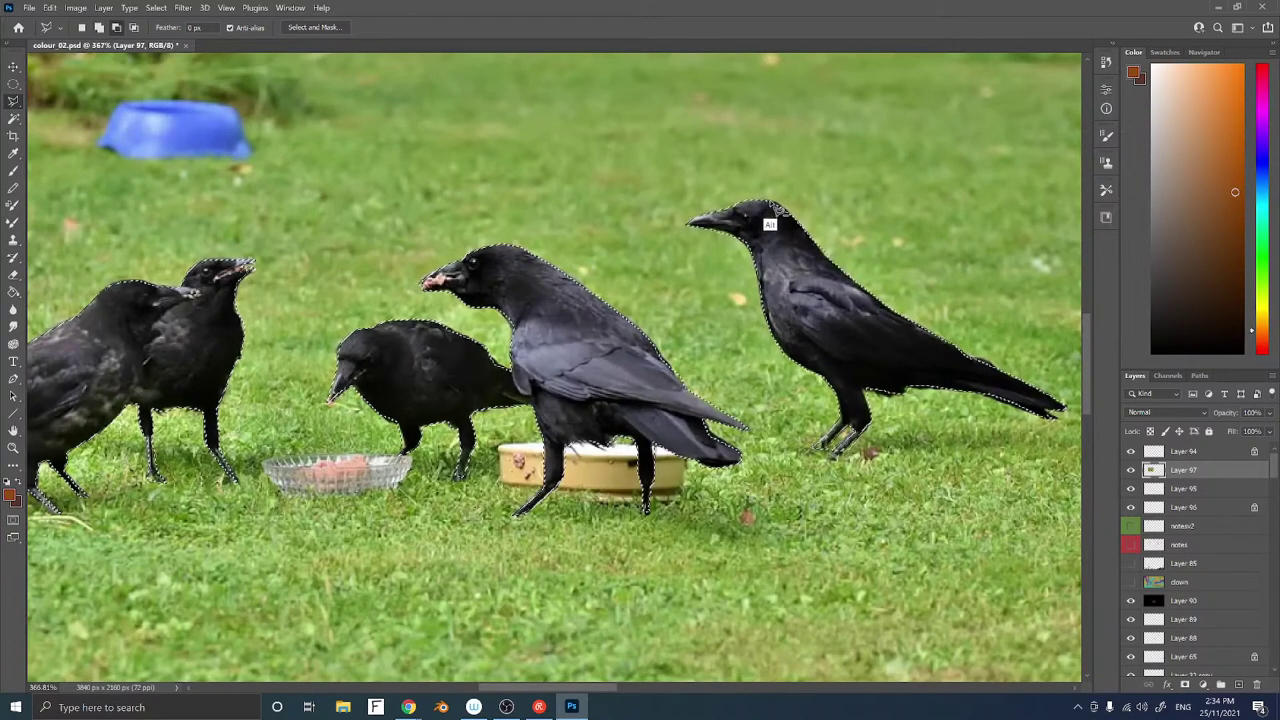
Refine the crow selection in Select and Mask and replace the grass photo with only the cut-out crows
left_click(307, 27)
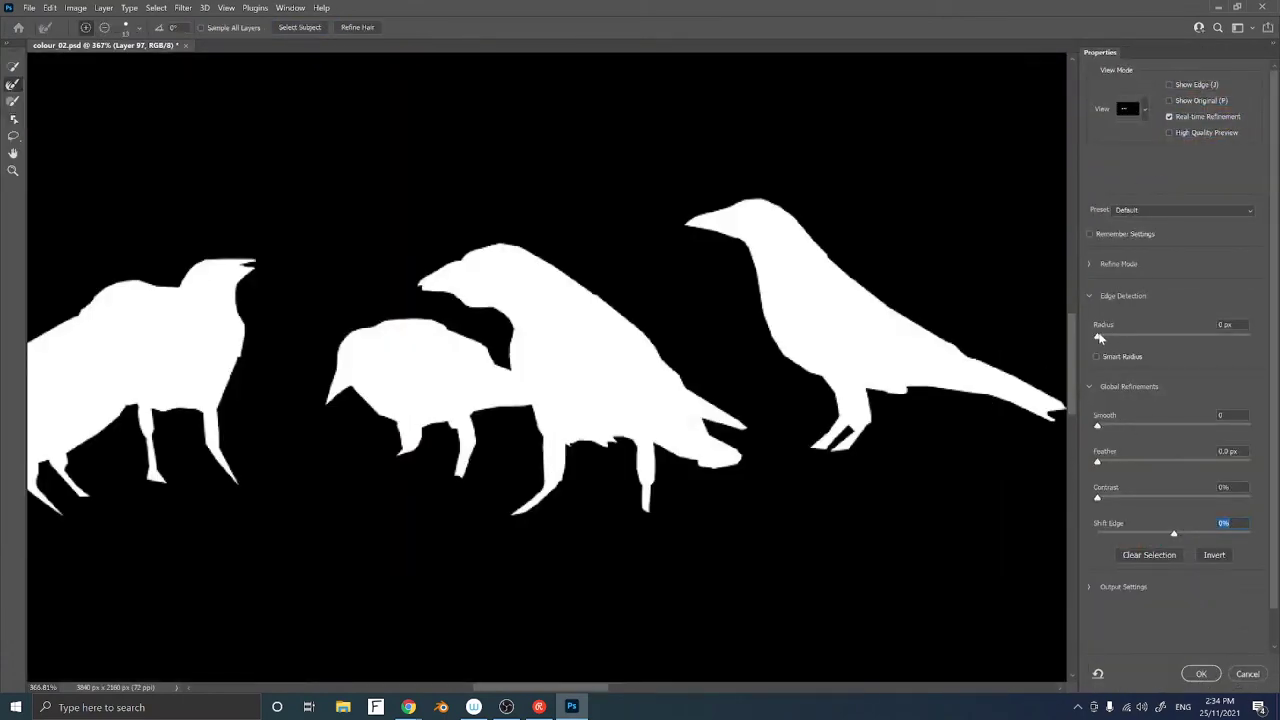
left_click(1201, 674)
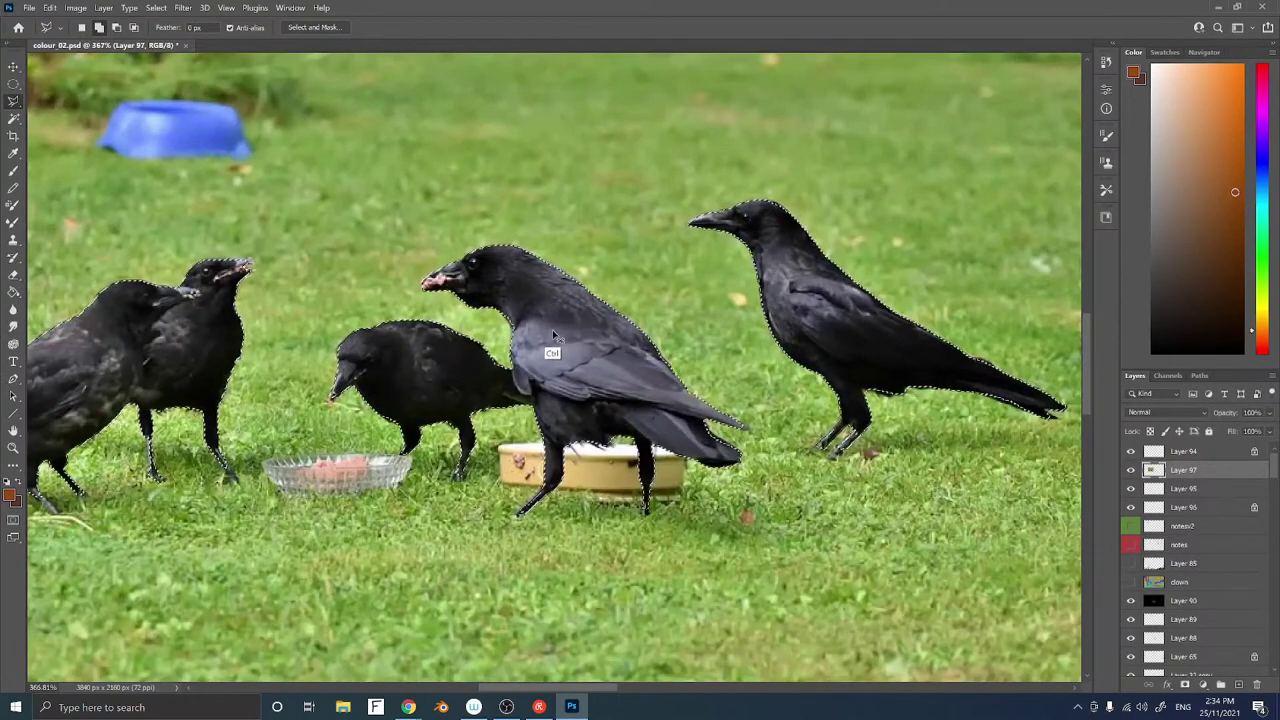
left_click(1257, 684)
key("ctrl+v")
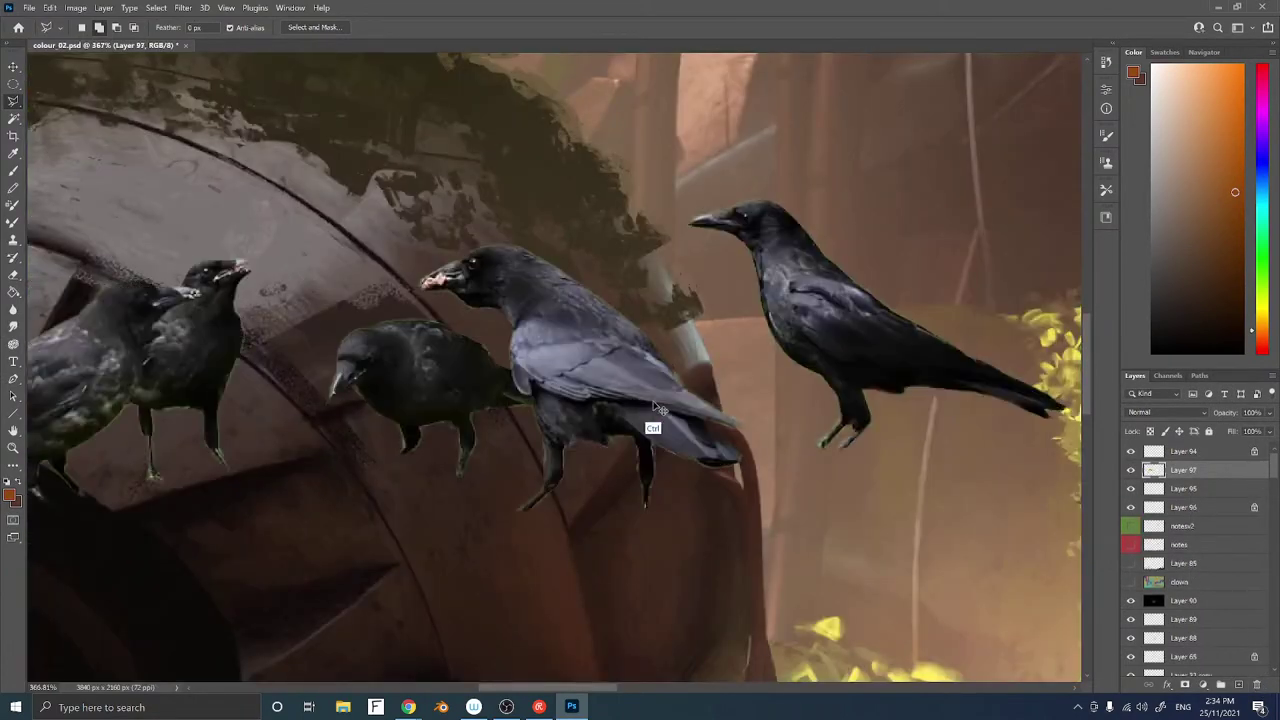
Defringe the cut-out crows by 1 pixel and warm their midtones with Color Balance levels of +17, 0, -24
key("z")
mouse_move(687, 403)
left_mouse_down()
mouse_move(590, 390)
mouse_move(609, 367)
mouse_move(697, 370)
left_mouse_up()
key("space")
left_click(104, 8)
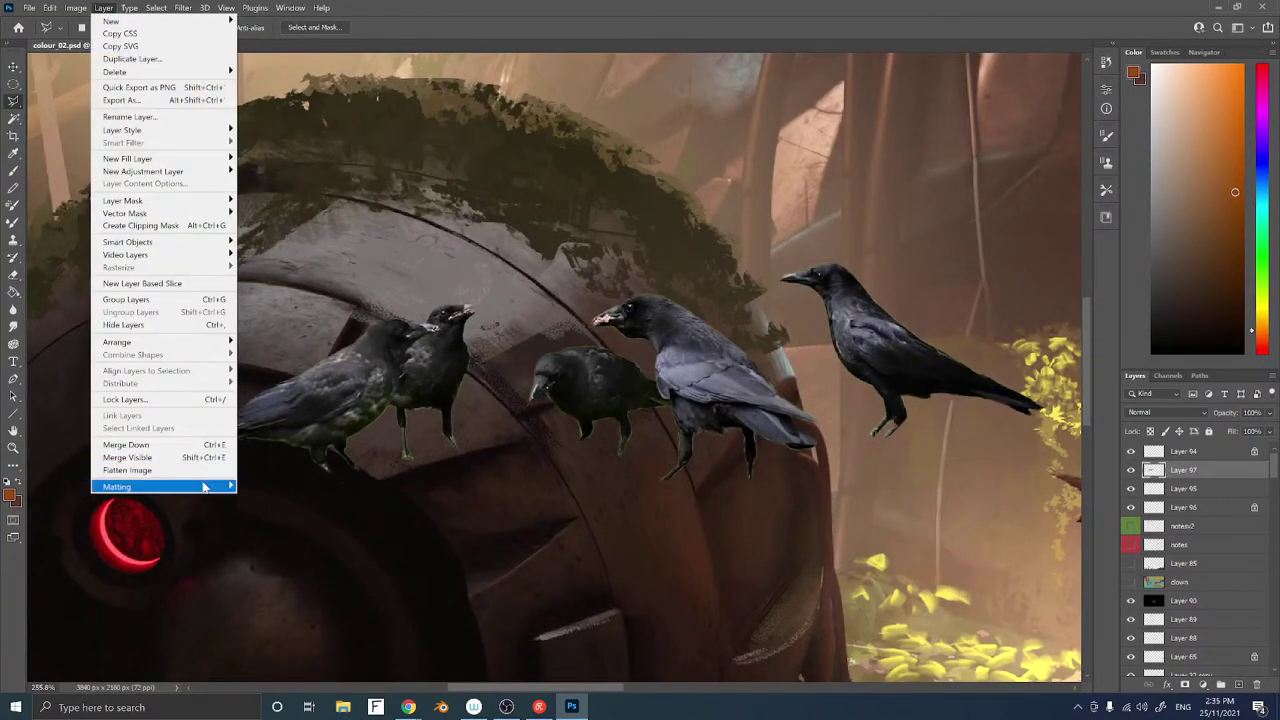
mouse_move(205, 486)
left_click(262, 499)
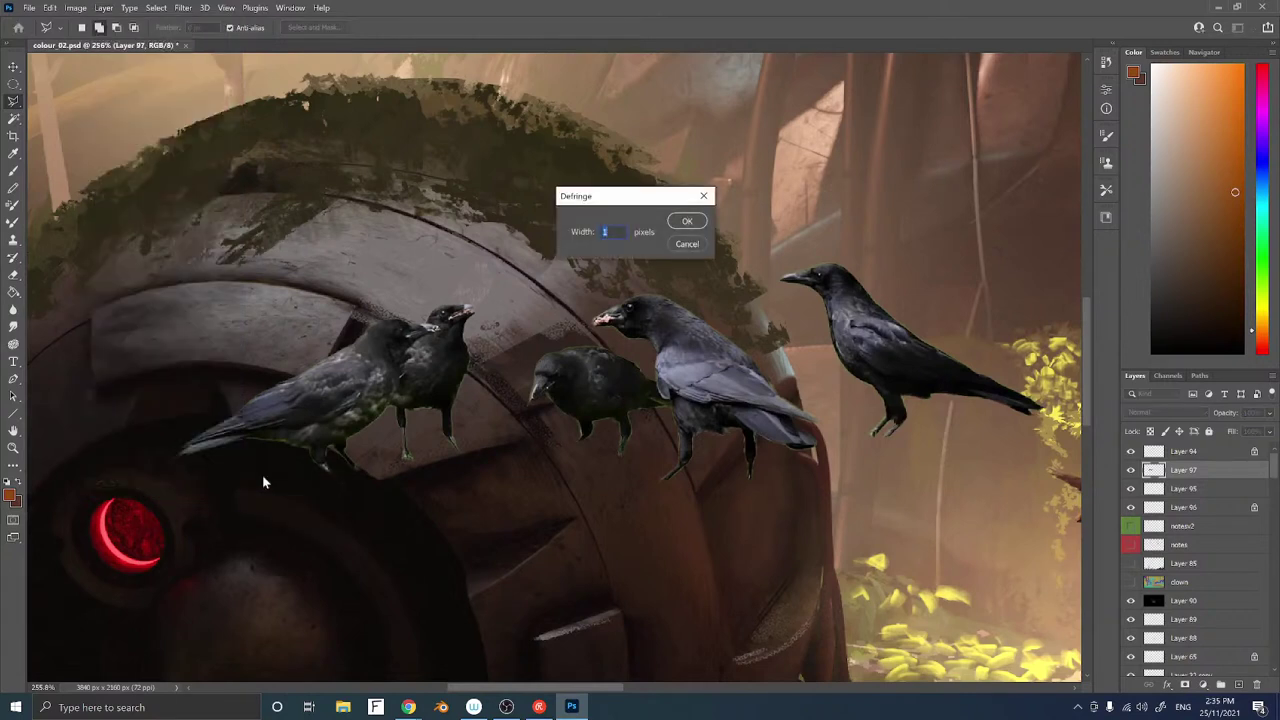
key("Return")
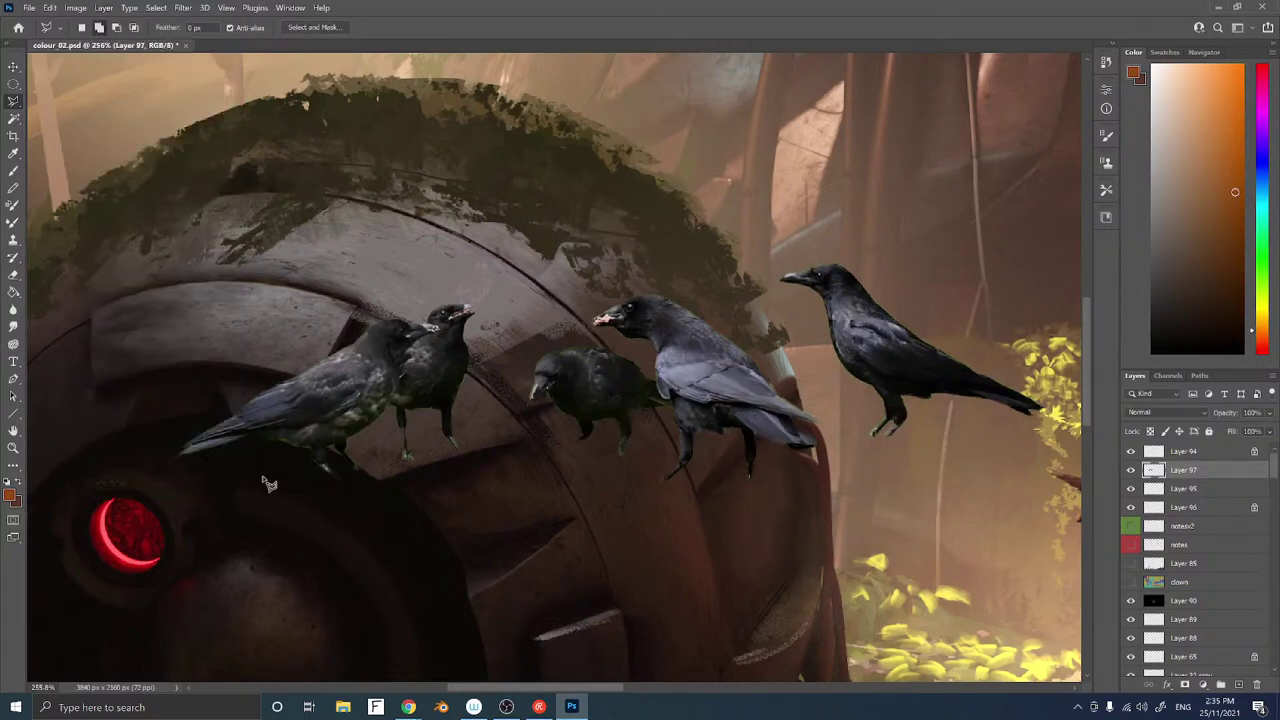
key("ctrl+b")
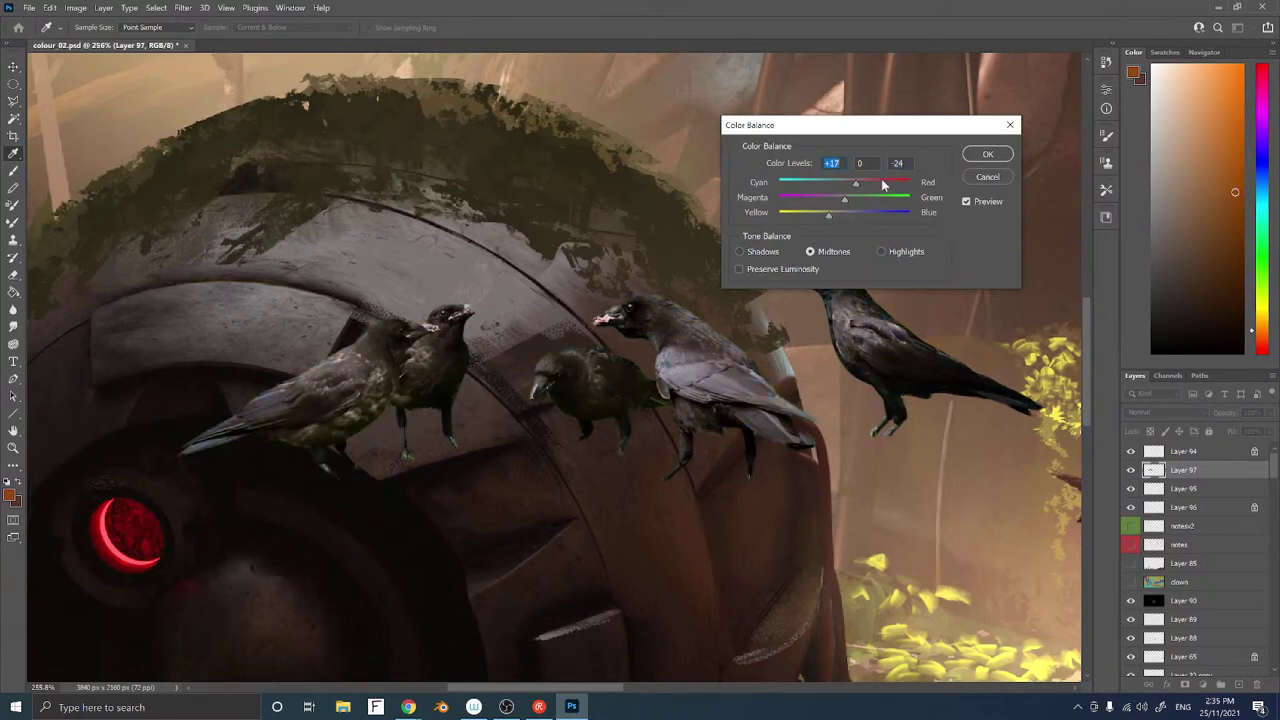
left_click(988, 155)
Duplicate the cut-out crows, scale the copy to about 24.4%, rotate it about 4.1° counterclockwise and perch it on the robot head's moss
left_click_drag(793, 328, 606, 415)
left_click_drag(556, 459, 724, 300)
left_click_drag(724, 310, 590, 550)
key("ctrl+t")
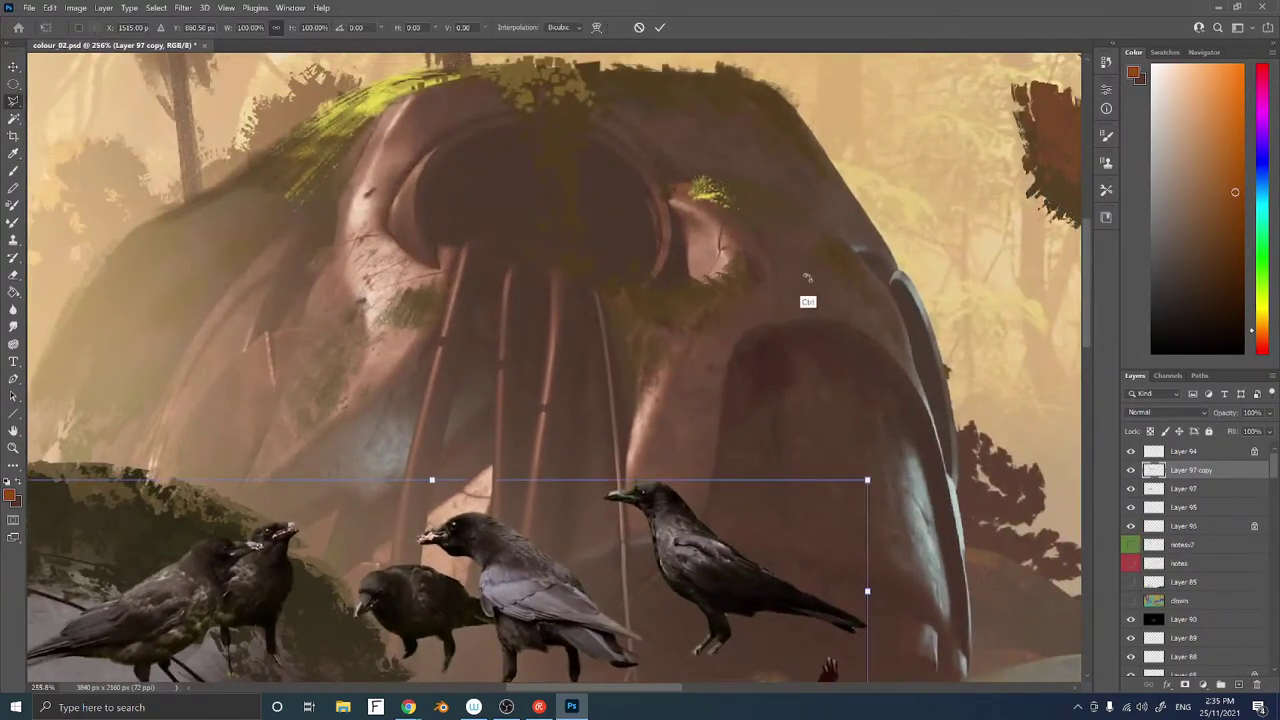
left_click_drag(865, 481, 580, 113)
left_click_drag(577, 160, 583, 334)
key("Return")
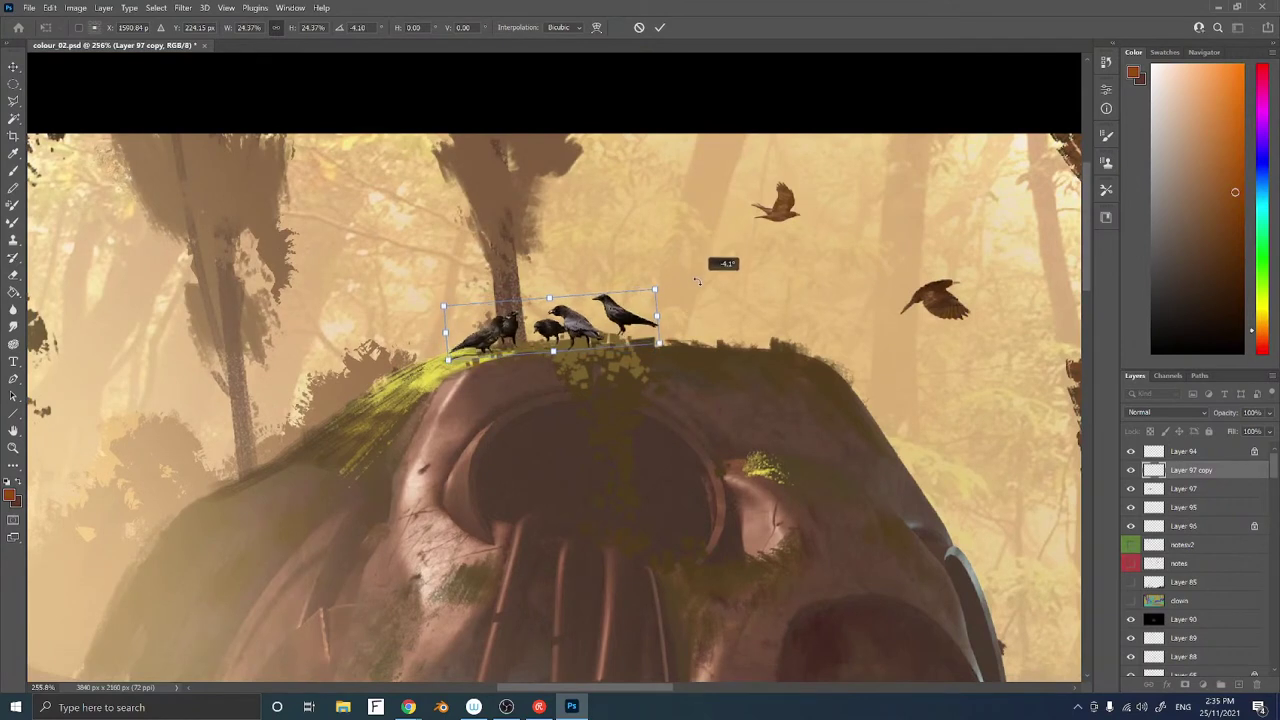
Nudge the perched crows into place and send Layer 97 copy down the layer stack to just below Layer 65
key("l")
left_click_drag(639, 272, 646, 270)
key("ctrl+bracketleft")
key("ctrl+bracketleft")
key("ctrl+bracketleft")
key("ctrl+bracketleft")
key("ctrl+bracketleft")
key("ctrl+bracketleft")
key("ctrl+bracketleft")
key("ctrl+bracketleft")
key("ctrl+bracketleft")
key("ctrl+bracketleft")
key("ctrl+bracketleft")
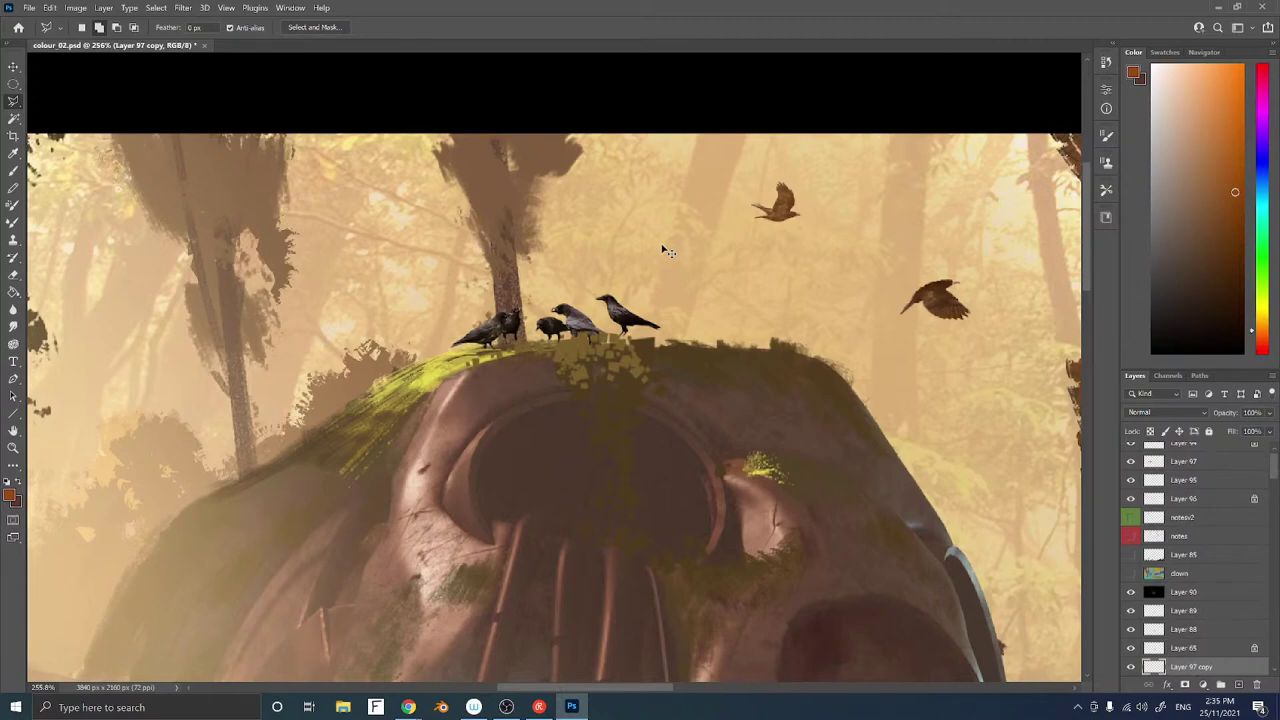
Reduce the perched crows' contrast with Levels, lowering the white output level to 167
key("ctrl+l")
left_click_drag(1009, 363, 951, 363)
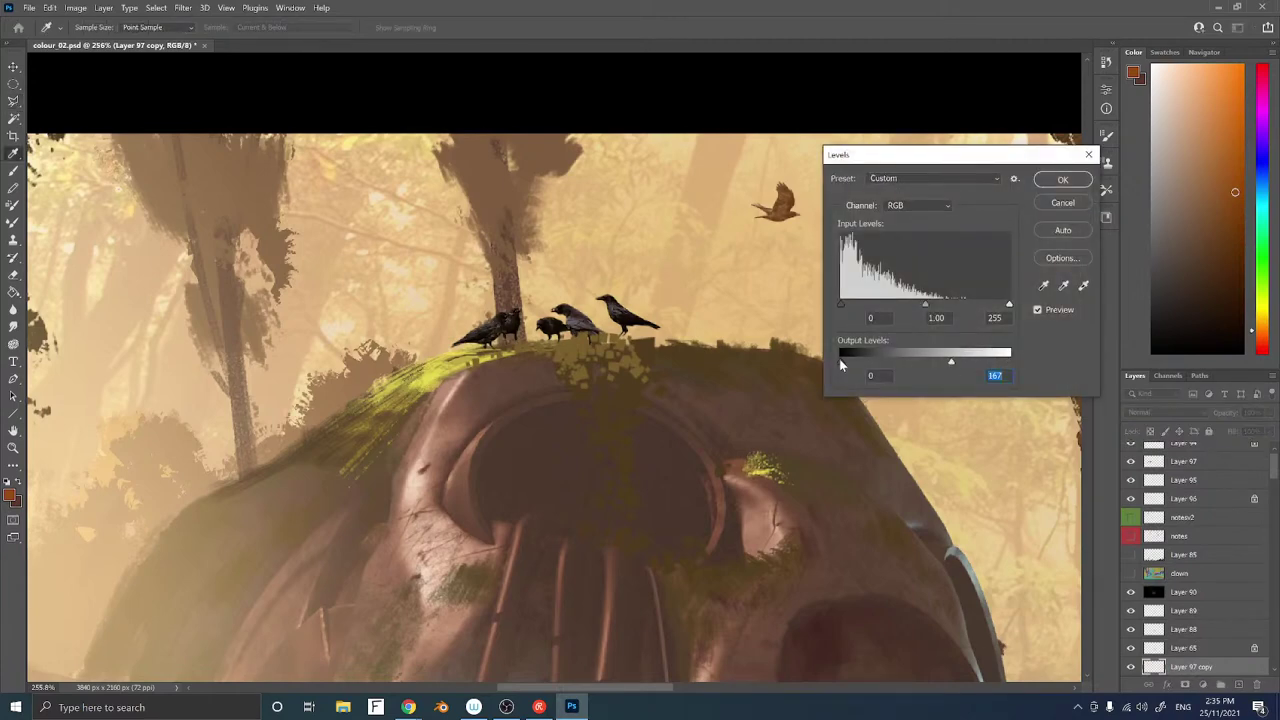
left_click(1063, 182)
Warm the perched crows' shadows with Color Balance, shifting them slightly towards magenta, yellow and red
key("ctrl+b")
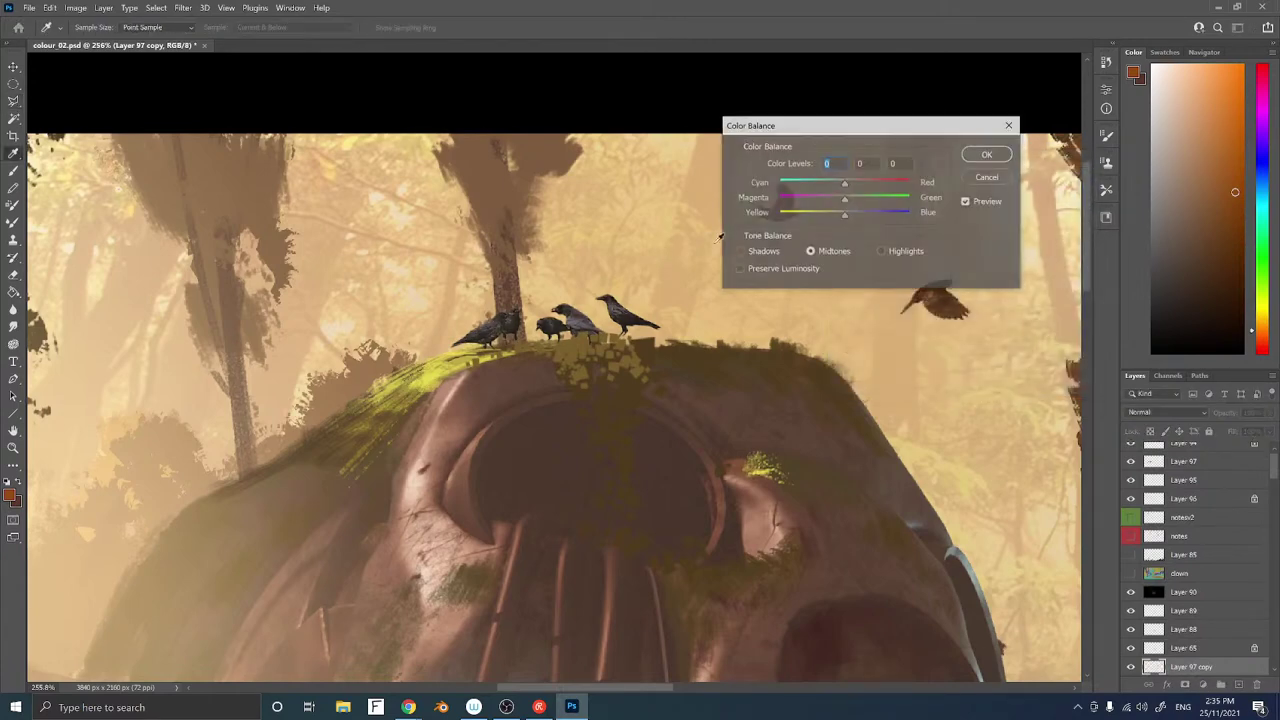
left_click(760, 251)
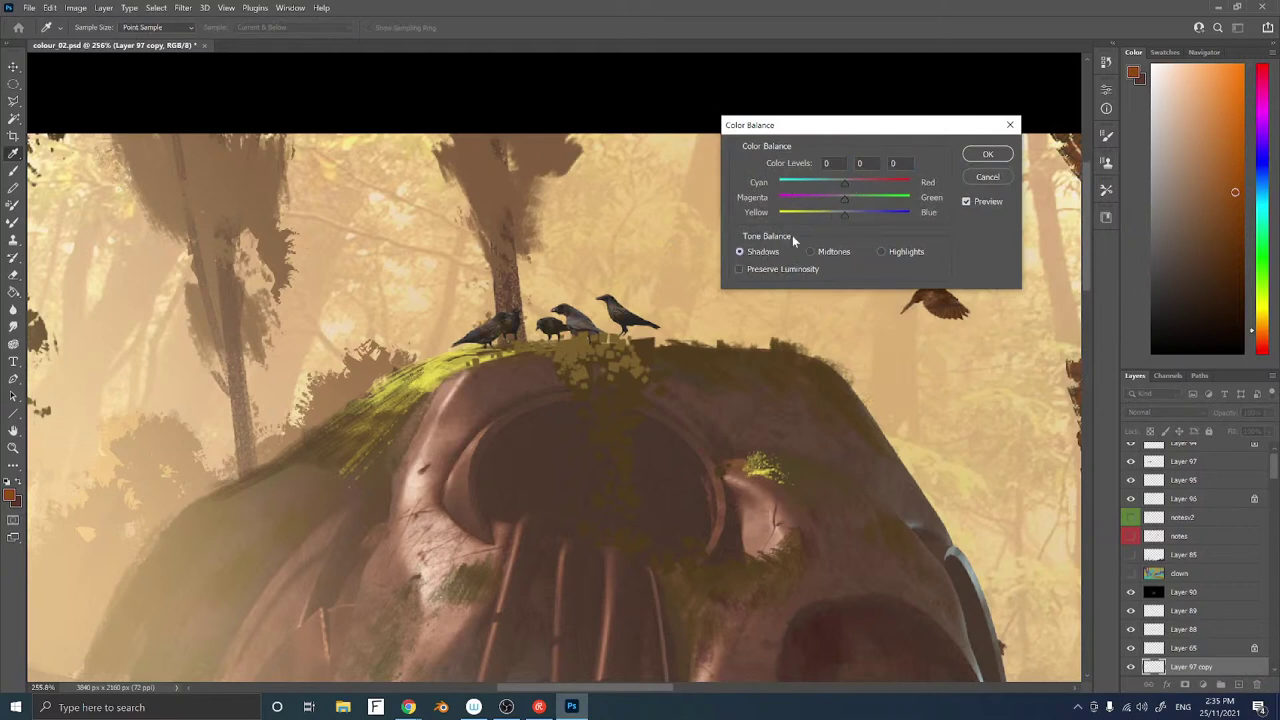
left_click(841, 197)
left_click(839, 212)
left_click(850, 182)
left_click(990, 156)
Move the perched crows slightly to the right along the top of the large robot head
key("z")
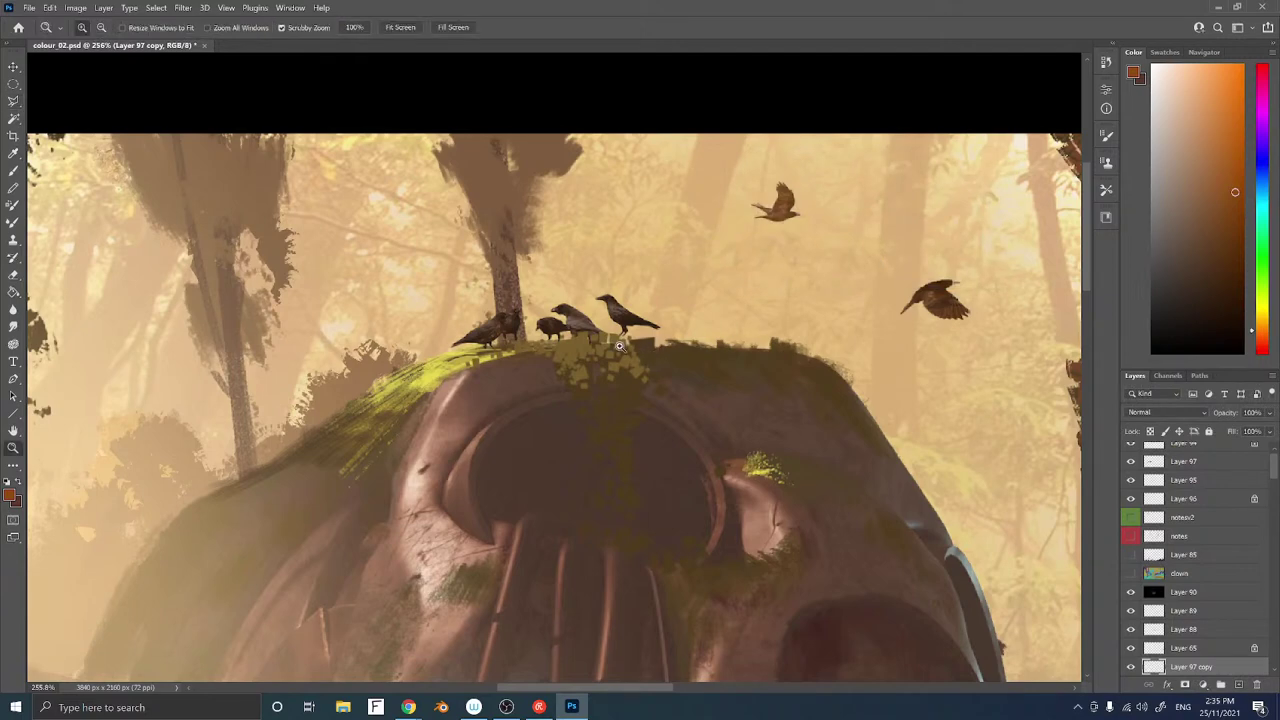
mouse_move(620, 346)
left_mouse_down()
mouse_move(532, 346)
mouse_move(543, 346)
left_mouse_up()
key("l")
mouse_move(665, 336)
left_mouse_down()
mouse_move(702, 328)
mouse_move(687, 335)
left_mouse_up()
key("ctrl+t")
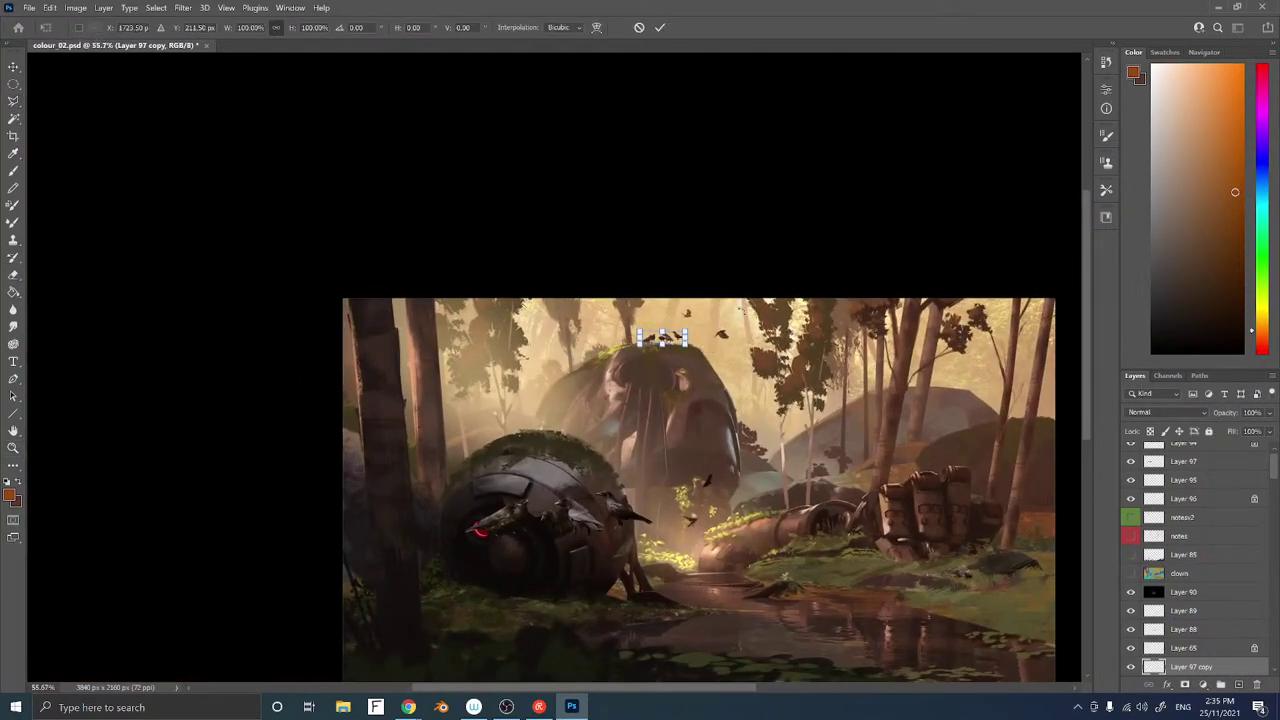
key("Return")
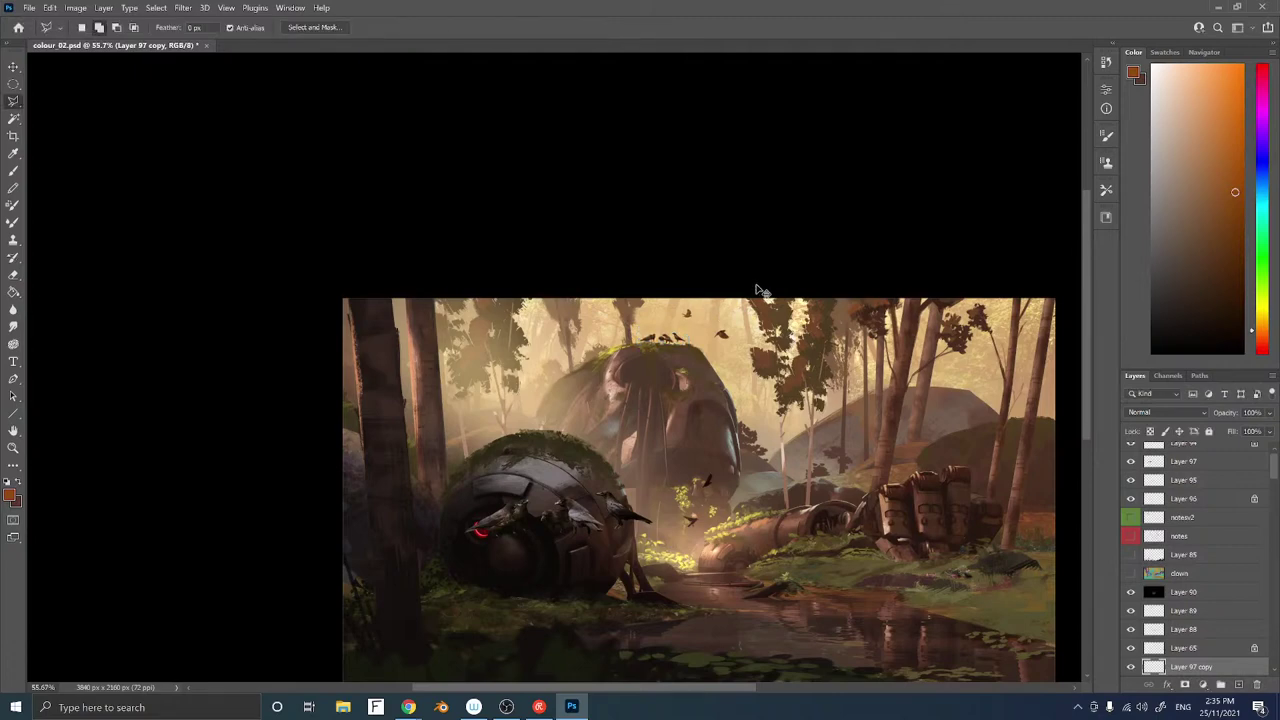
Nudge the perched crows down onto the mossy top of the large robot head
key("z")
left_click_drag(677, 353, 763, 308)
key("l")
key("ctrl+Down")
key("ctrl+Down")
key("ctrl+Down")
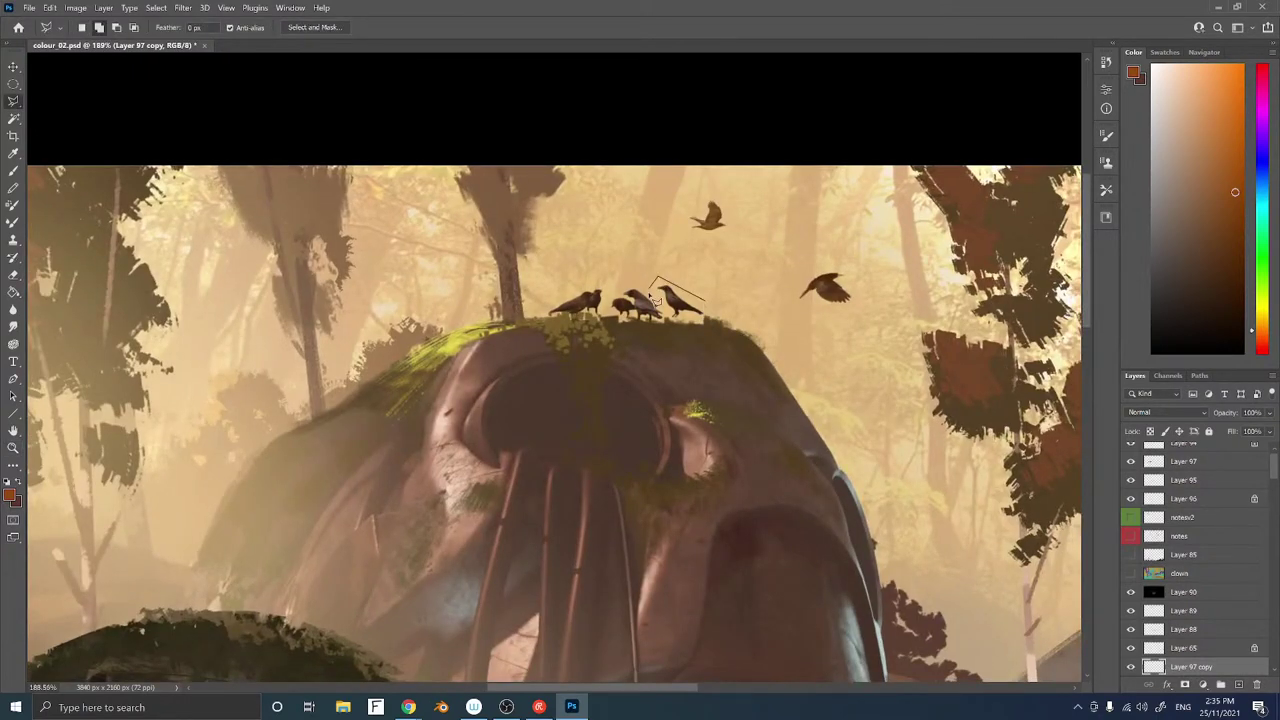
Lasso the rightmost perched crow and the small middle crow separately, and lower each slightly onto the moss
left_click(674, 316)
left_click(715, 308, "ctrl")
left_click_drag(680, 306, 680, 314)
key("ctrl+d")
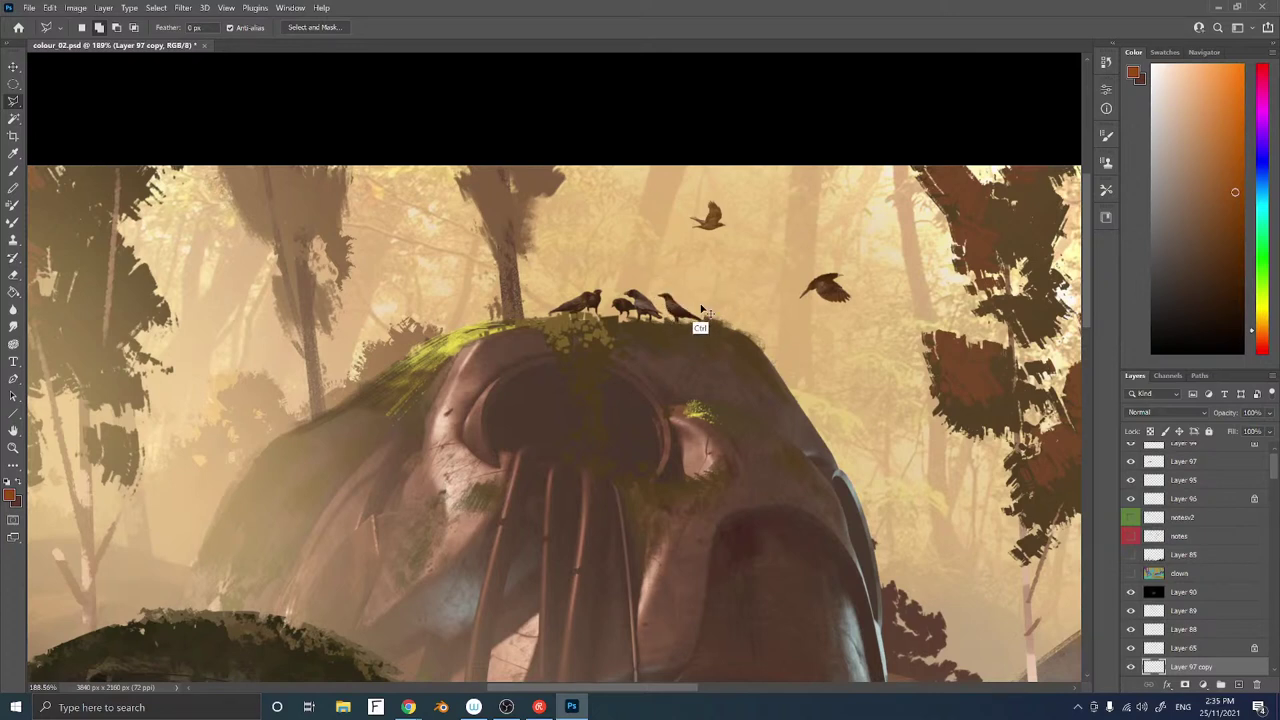
left_click(635, 304, "ctrl")
left_click_drag(623, 302, 622, 309)
key("z")
left_click_drag(671, 267, 647, 265)
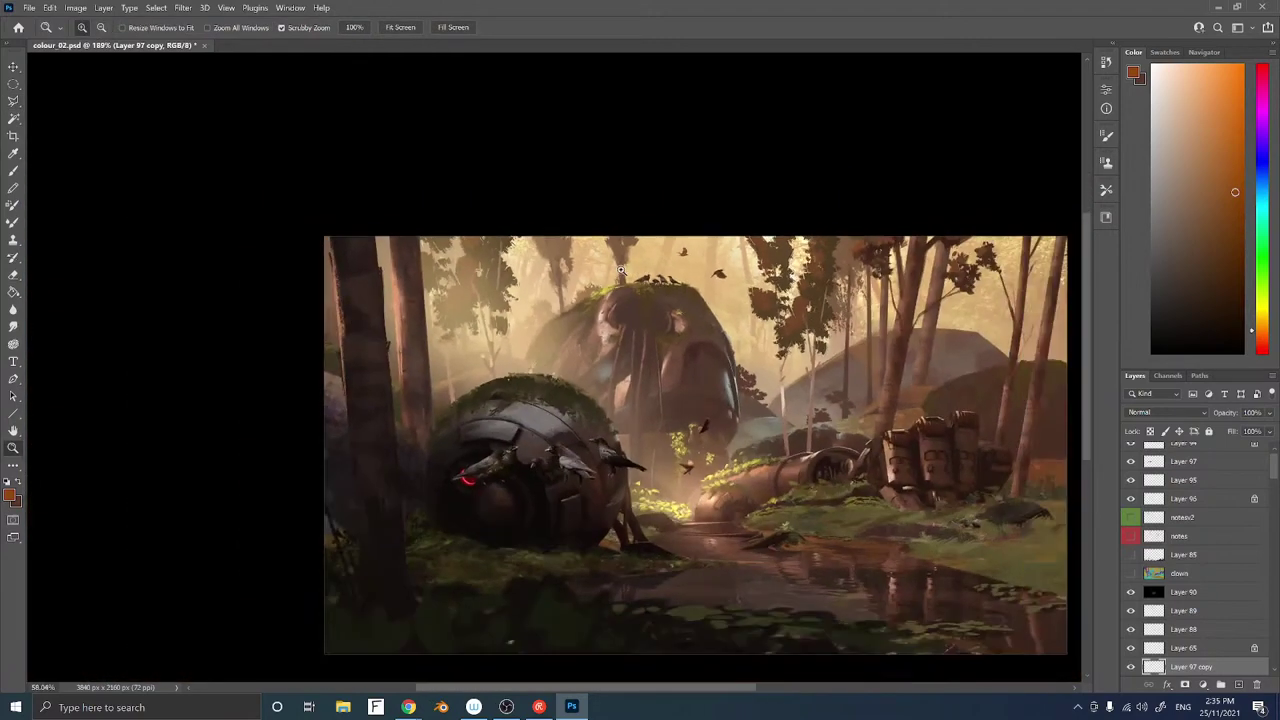
Lift the perched crows' darkest tones with Levels by raising the black output level
key("ctrl+l")
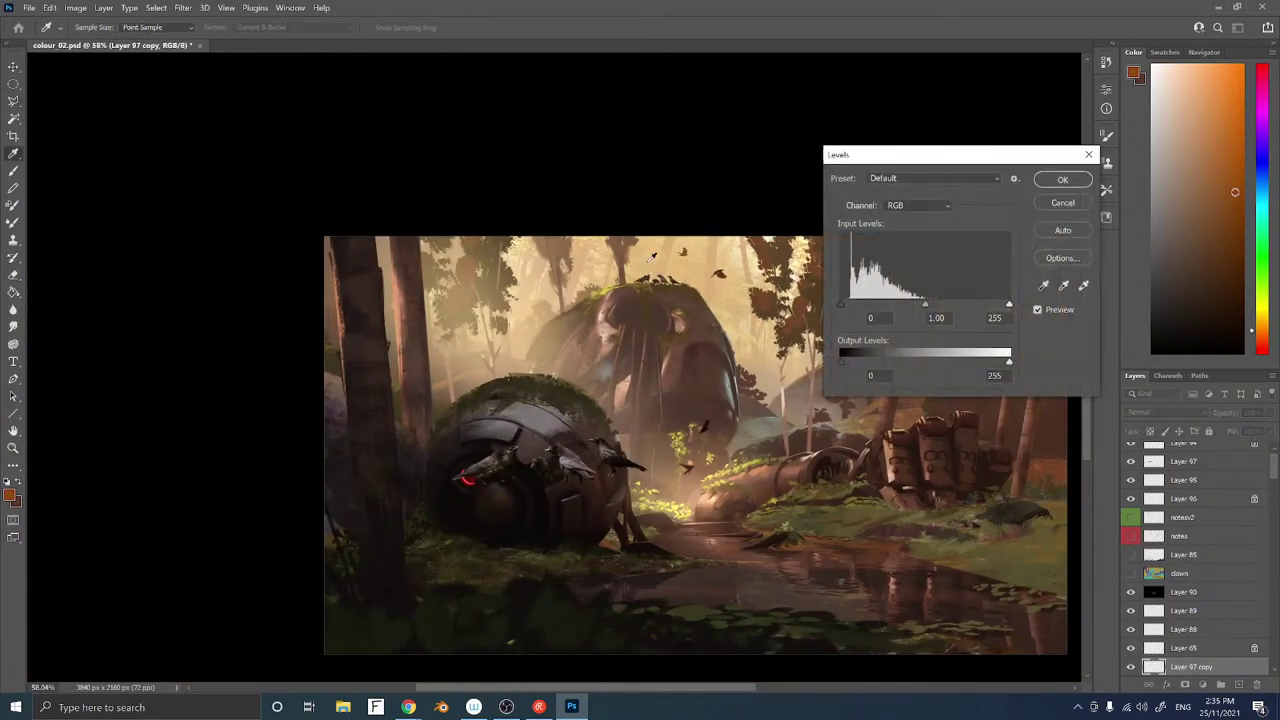
left_click_drag(843, 368, 872, 372)
left_click(1064, 181)
Warm the perched crows' midtones with Color Balance, using +13 red and -14 yellow with a slight shift towards magenta
left_click_drag(651, 290, 700, 288)
key("ctrl+b")
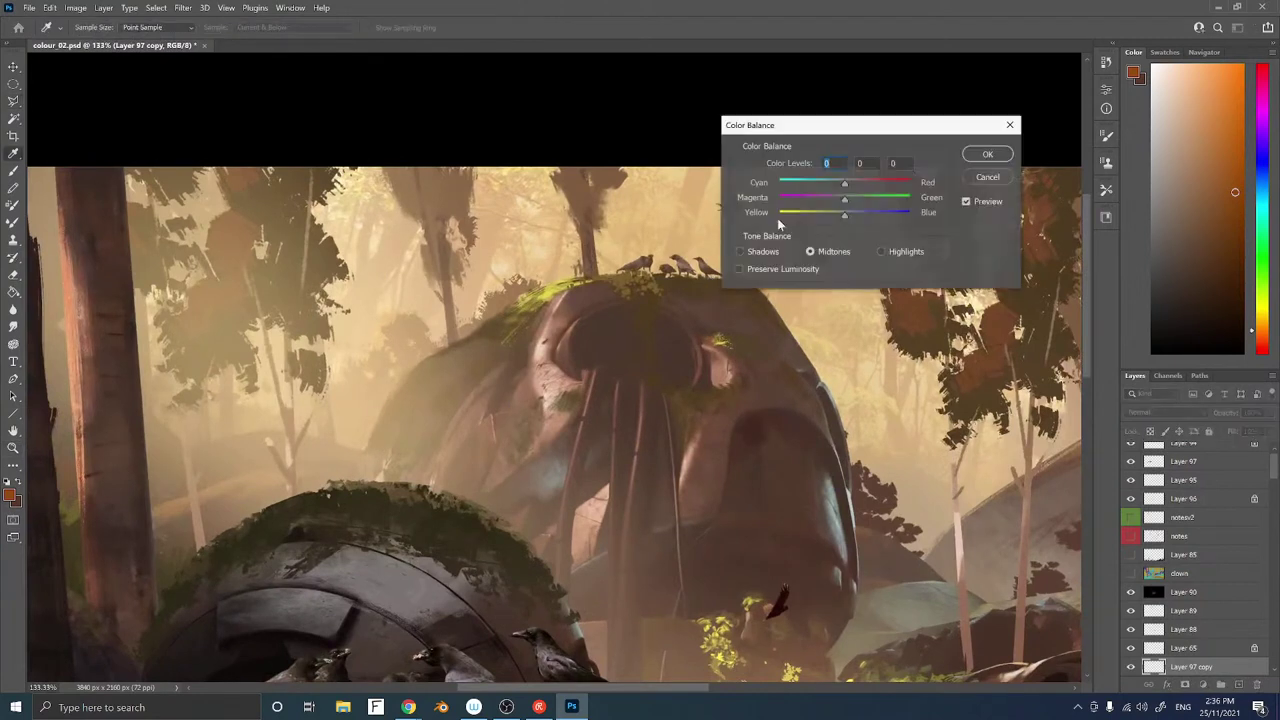
left_click(856, 182)
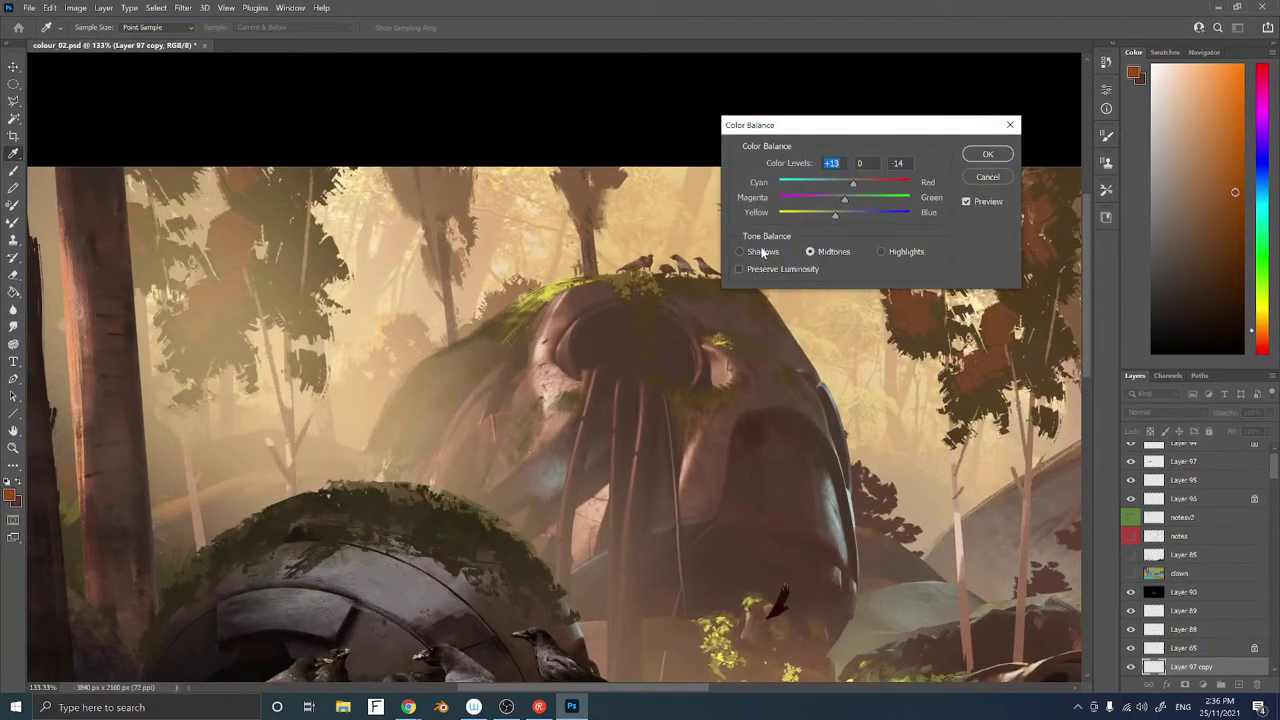
left_click(840, 198)
key("Return")
Slightly reduce the perched crows' saturation with Hue/Saturation
key("ctrl+u")
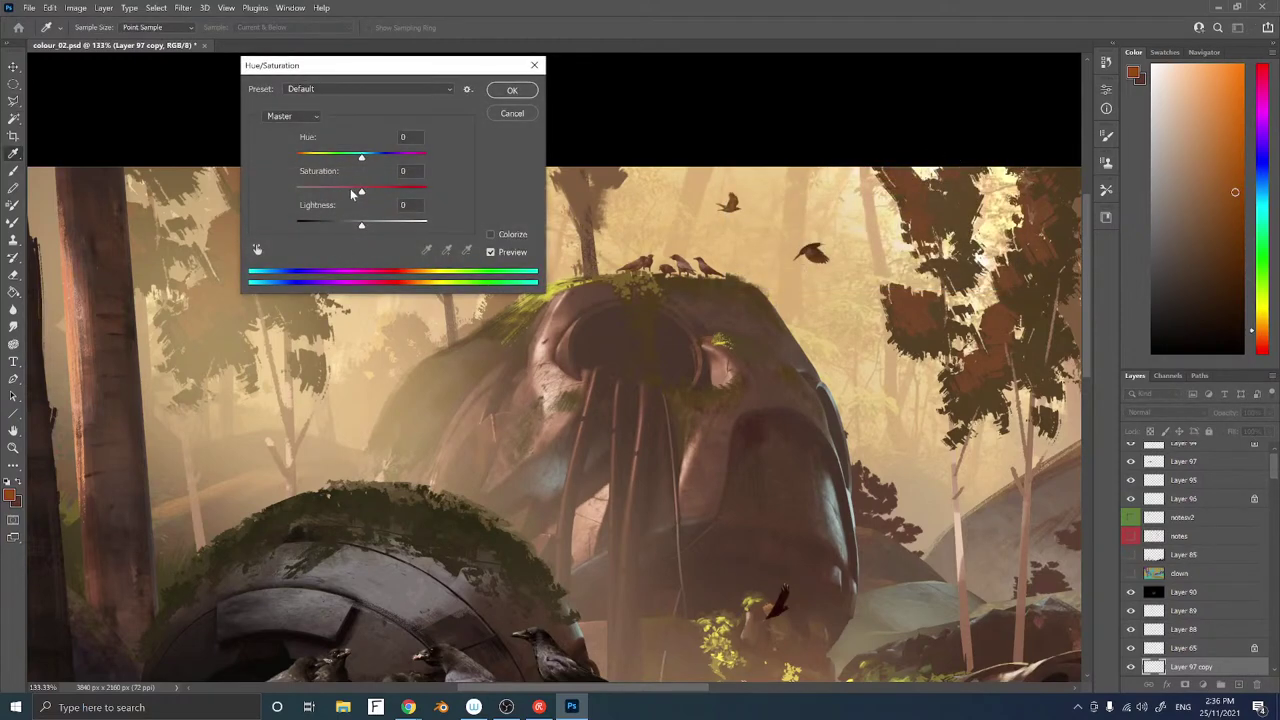
left_click(351, 191)
left_click(495, 93)
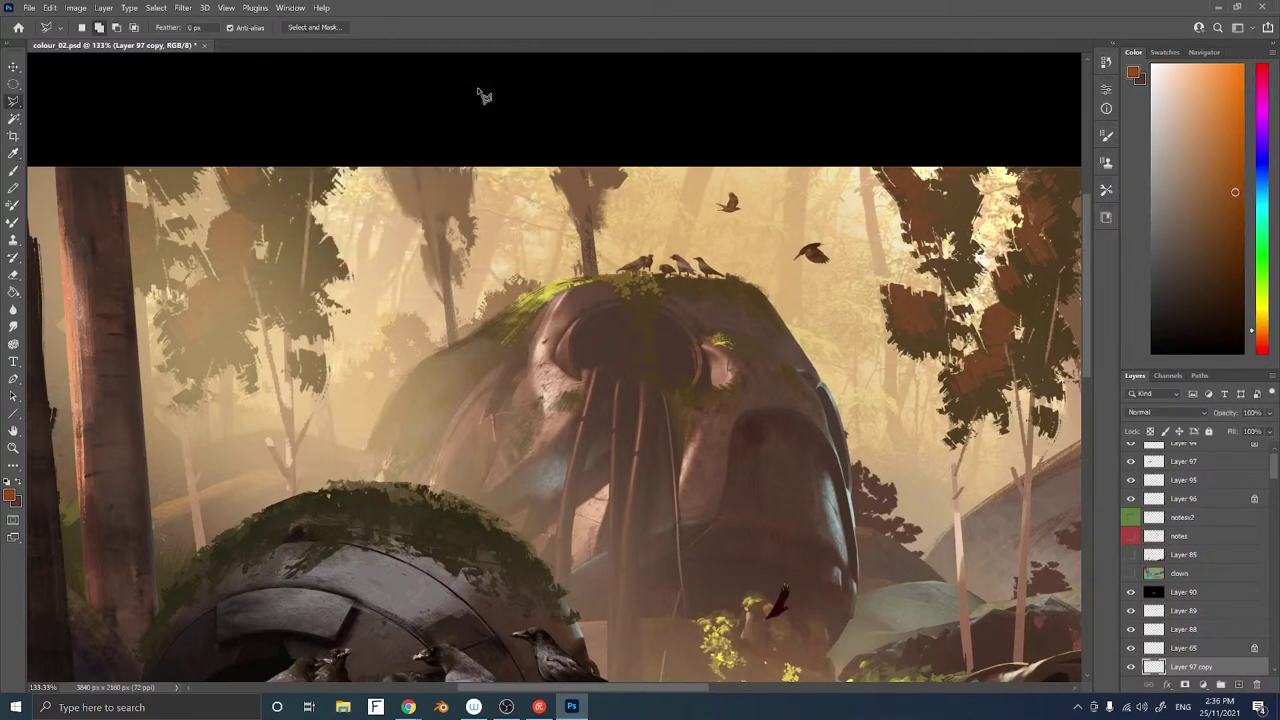
Scale down the two flying crows on Layer 95 above the large head and shift them slightly to the right
key("ctrl+minus")
key("ctrl+minus")
left_click_drag(607, 459, 611, 408)
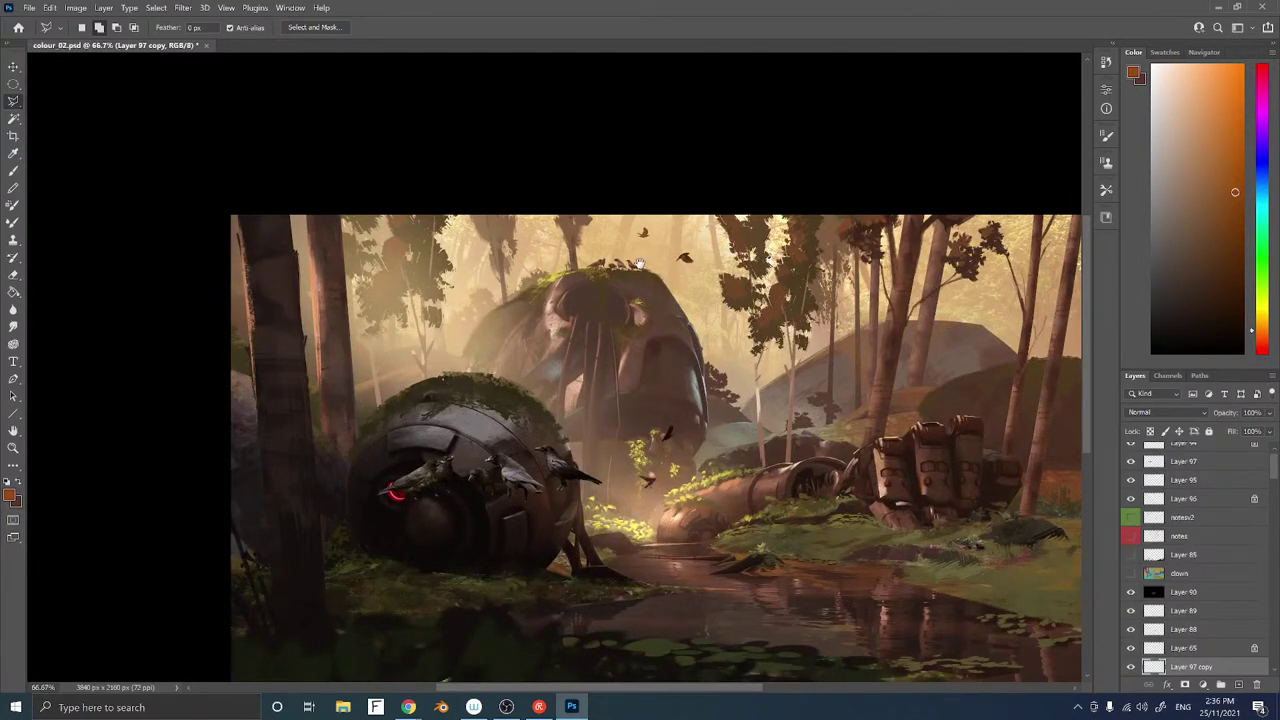
scroll(638, 262, "up", 1)
scroll(660, 275, "up", 3)
right_click(713, 299, "ctrl")
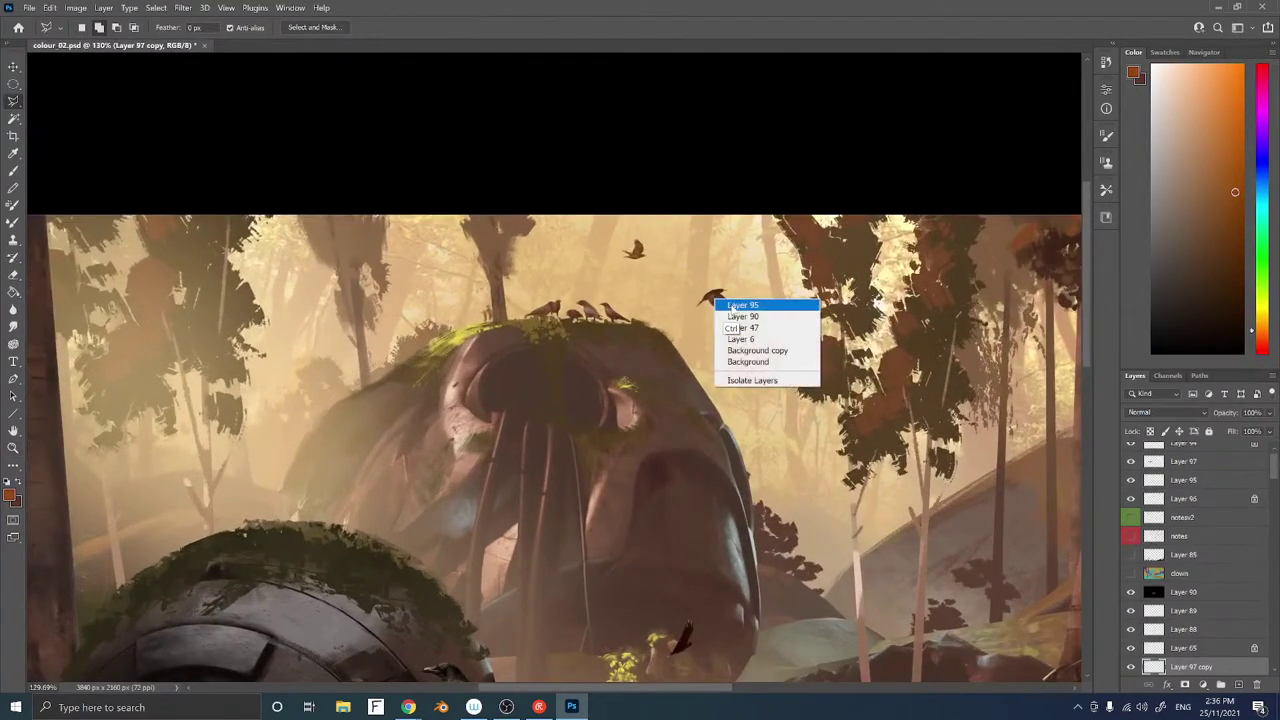
left_click(727, 305)
key("ctrl+t")
mouse_move(734, 251)
left_mouse_down()
mouse_move(713, 249)
mouse_move(732, 228)
left_mouse_up()
key("Return")
key("l")
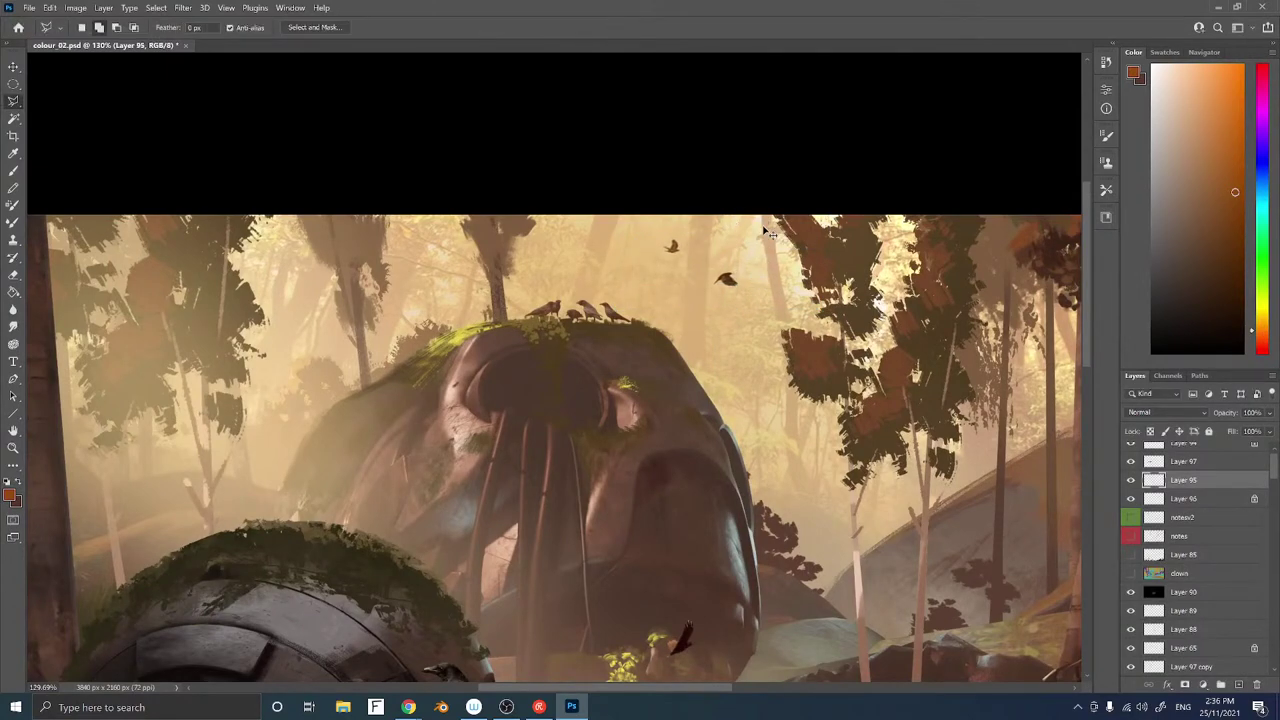
Slightly raise the lightness of the two flying crows on Layer 95 with Hue/Saturation
key("ctrl+l")
left_click(1068, 203)
key("ctrl+u")
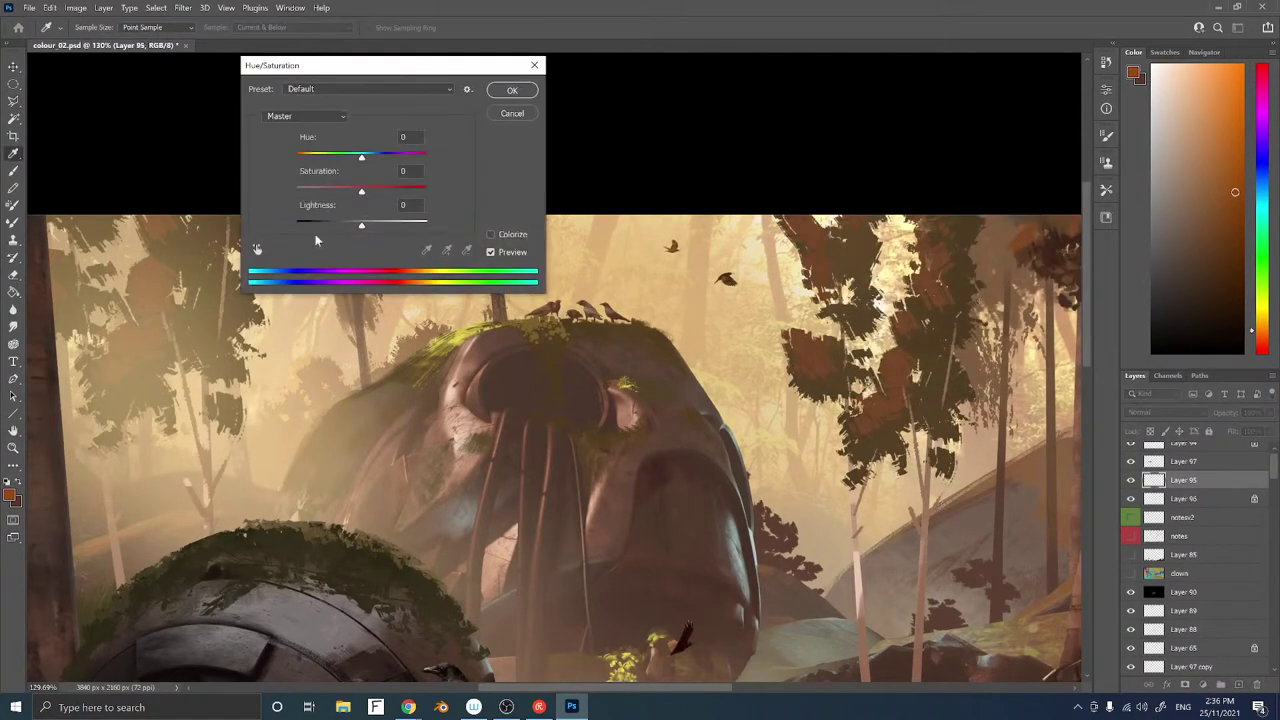
left_click_drag(363, 225, 371, 198)
left_click(516, 91)
left_click_drag(659, 558, 671, 376)
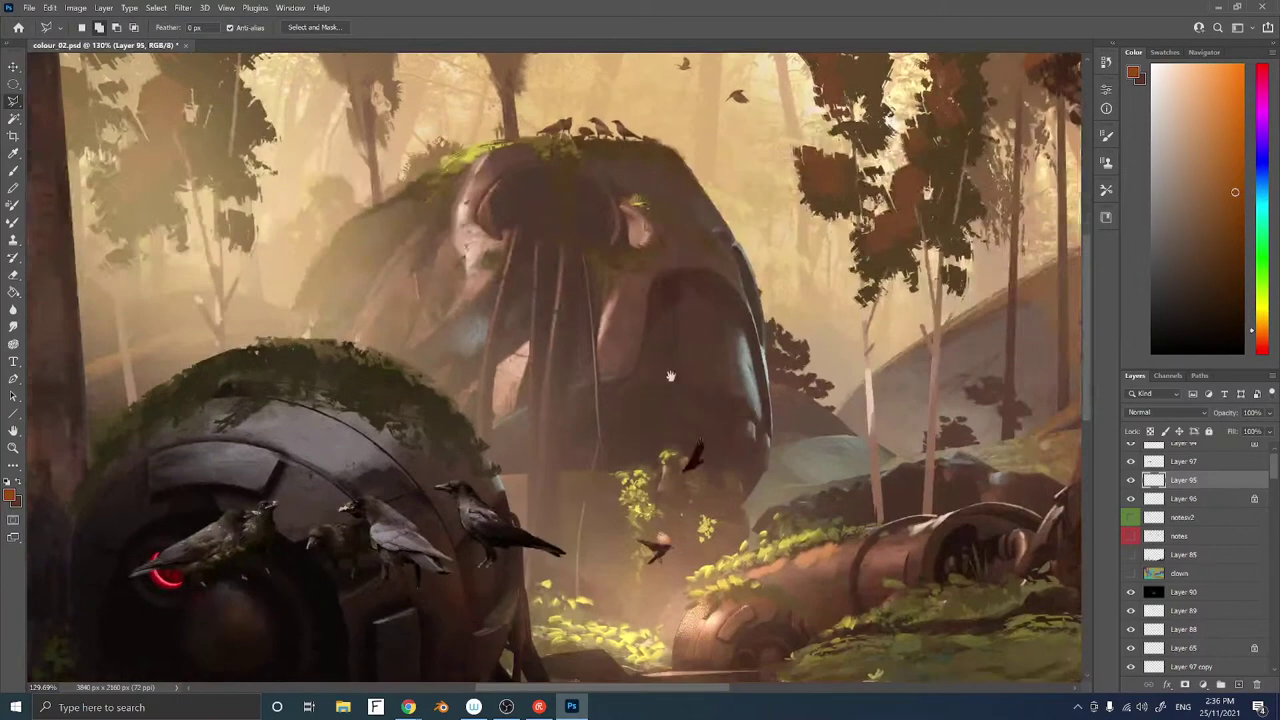
Duplicate the dark flying bird and place a smaller copy in the sky beside the birds above the dome
right_click(691, 466, "ctrl")
left_click(712, 471)
mouse_move(700, 470)
left_mouse_down()
mouse_move(693, 506)
mouse_move(784, 417)
mouse_move(736, 106)
mouse_move(715, 153)
mouse_move(737, 86)
mouse_move(737, 106)
mouse_move(712, 118)
mouse_move(778, 136)
left_mouse_up()
key("ctrl+t")
key("Return")
Compress the copied sky bird's tones with Levels, setting the output range to 60–180
key("ctrl+l")
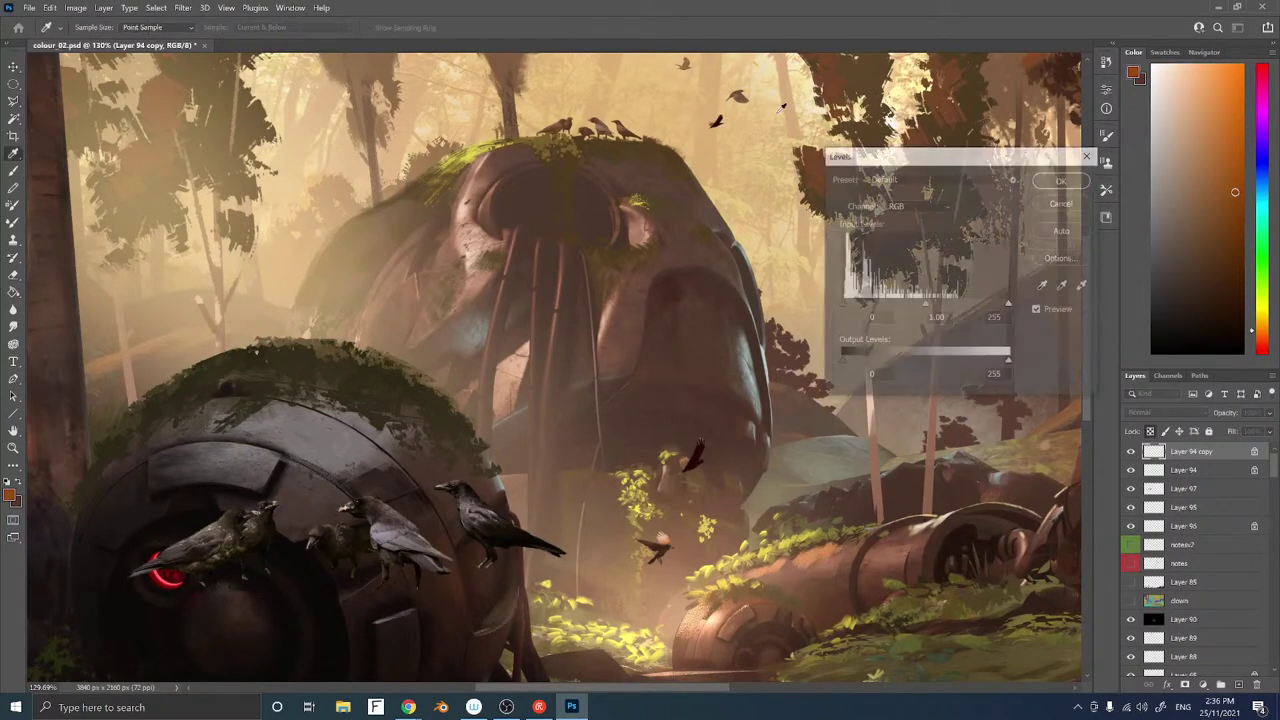
left_click_drag(1010, 362, 960, 362)
left_click_drag(841, 362, 874, 368)
left_click(1060, 180)
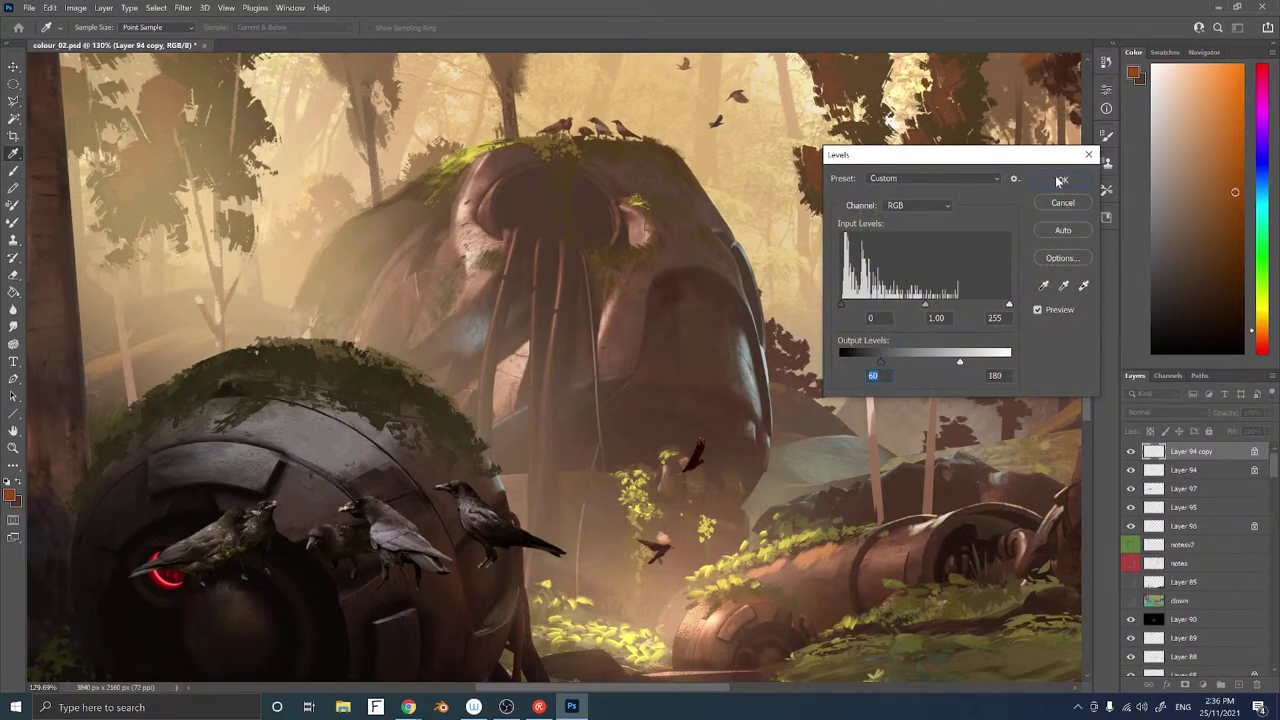
Warm the copied sky bird with Color Balance: midtones +19, 0, -18, and adjust its shadows
key("ctrl+b")
left_click(763, 252)
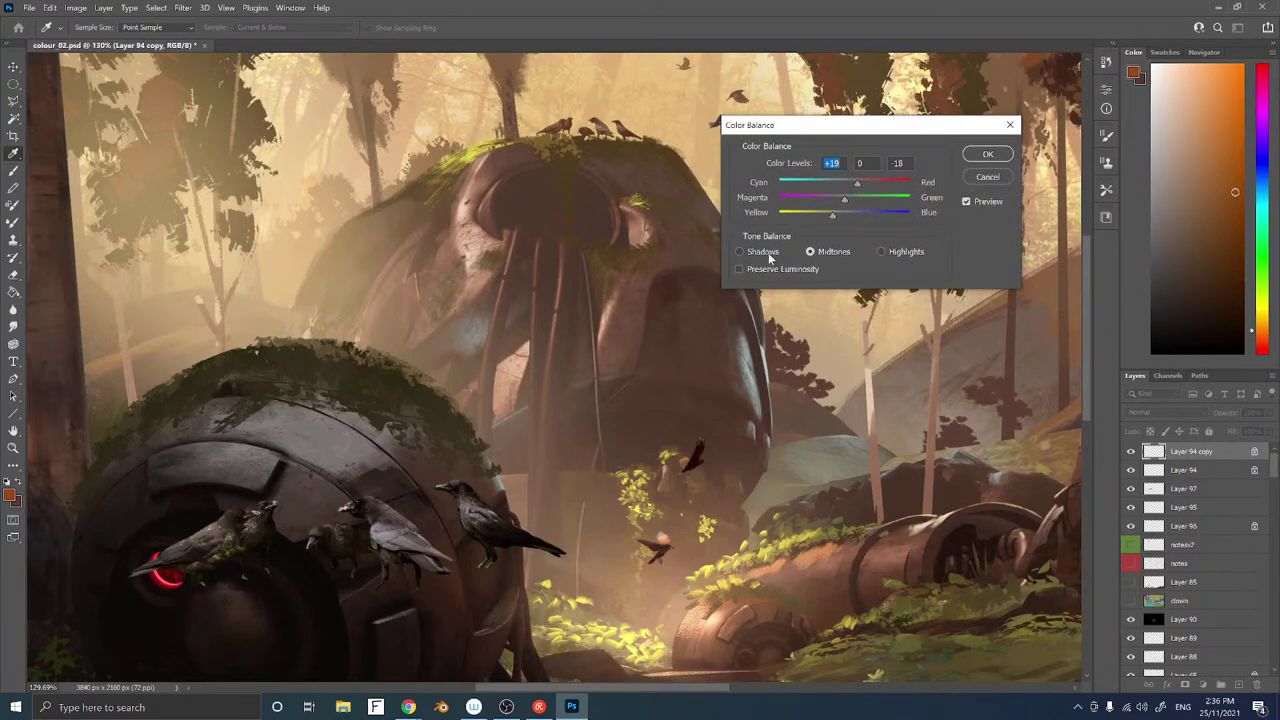
left_click_drag(840, 202, 832, 214)
left_click(987, 154)
Reduce the copied sky bird's saturation to -14
key("ctrl+u")
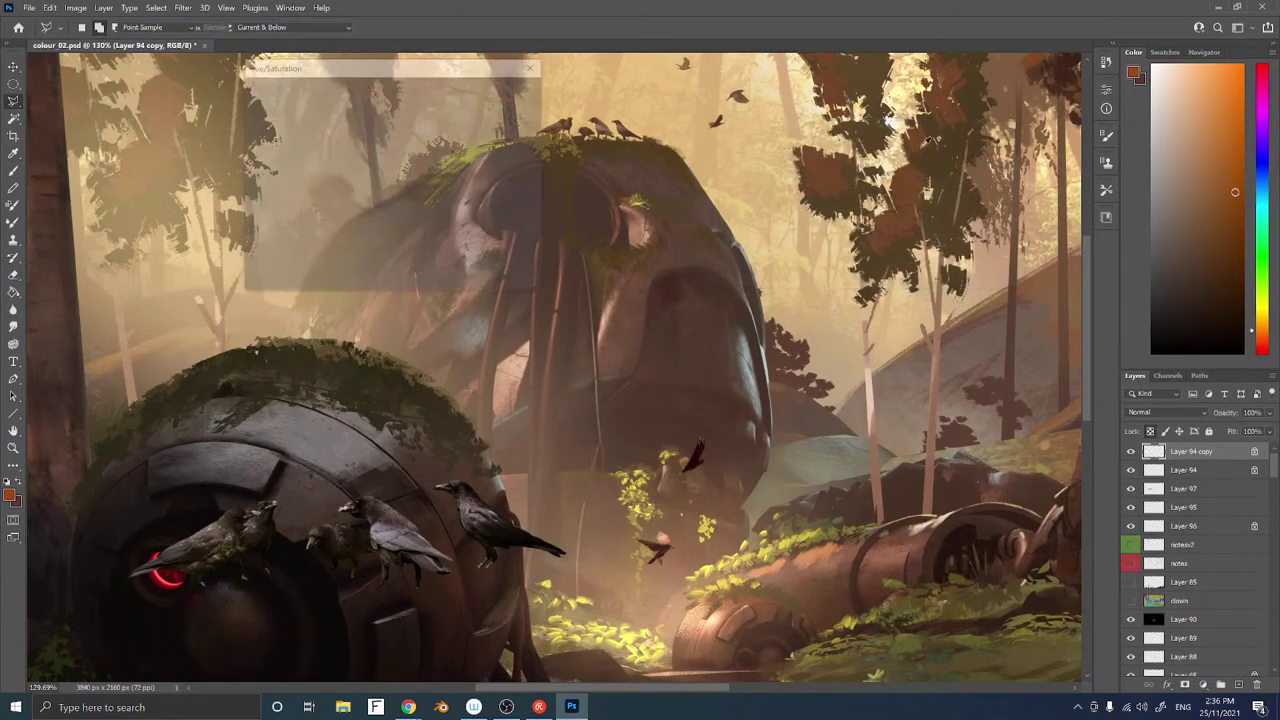
left_click_drag(359, 193, 353, 193)
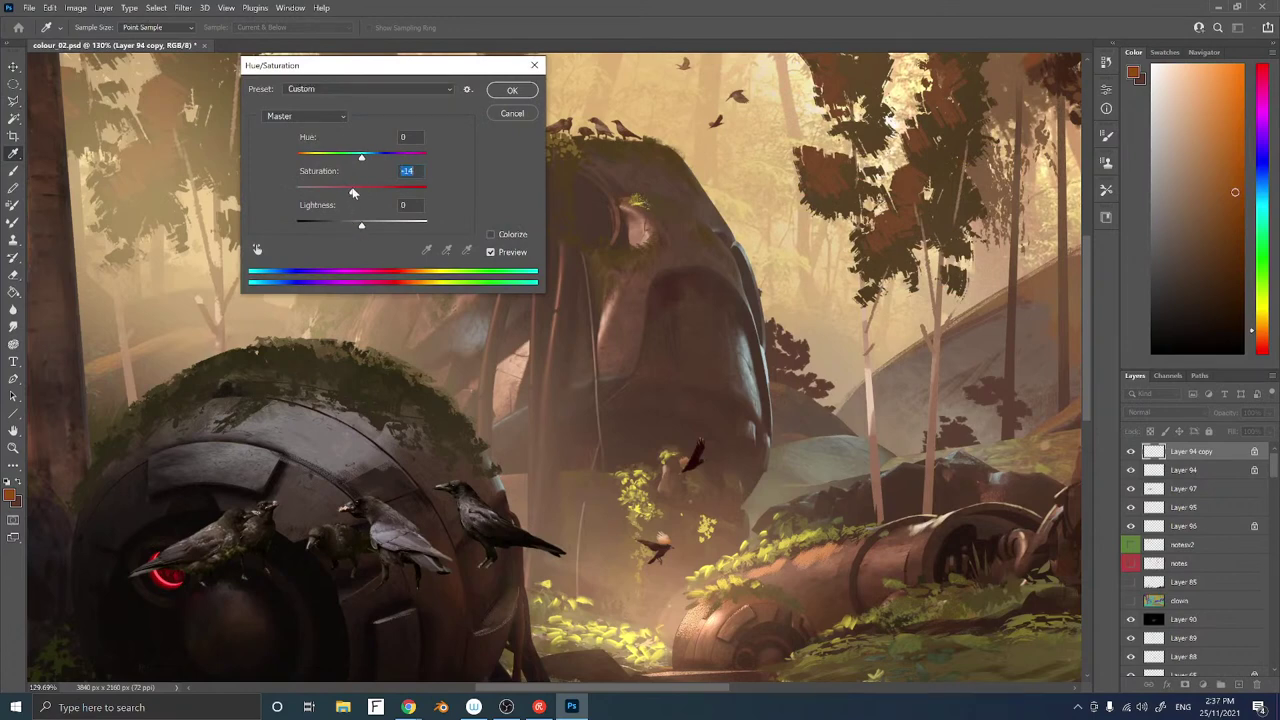
left_click(491, 94)
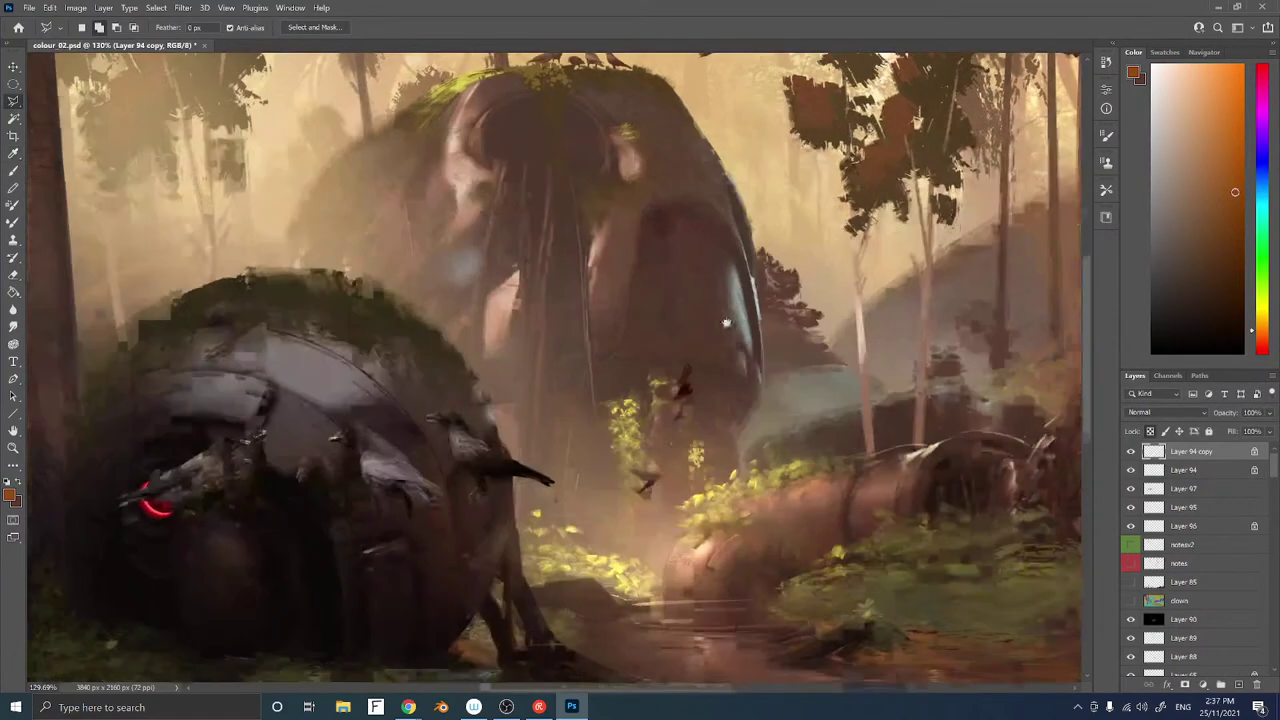
Duplicate the lower flying bird and place a smaller copy in the sky above the dome, left of the other flying birds
right_click(653, 463, "ctrl")
left_click(666, 468)
left_click_drag(706, 395, 492, 274, "ctrl+alt")
key("ctrl+t")
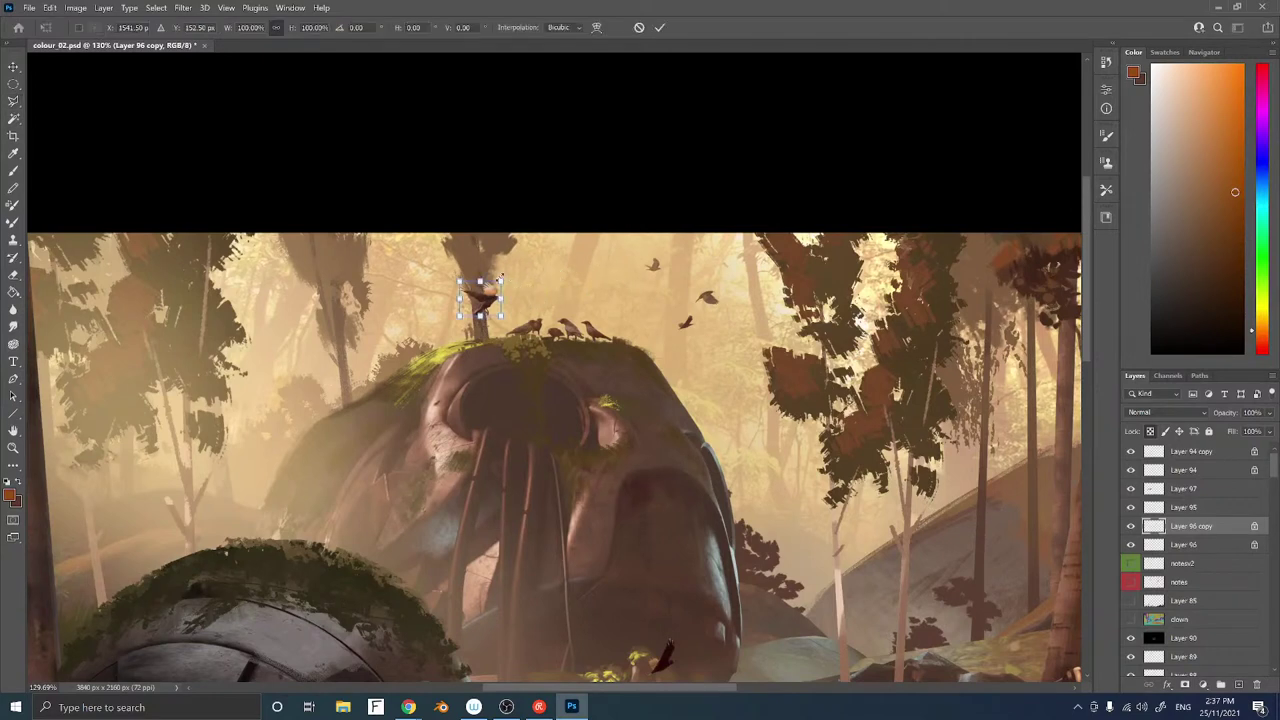
mouse_move(502, 278)
left_mouse_down()
mouse_move(485, 288)
mouse_move(768, 295)
mouse_move(885, 330)
mouse_move(888, 312)
mouse_move(796, 227)
mouse_move(699, 241)
left_mouse_up()
key("Return")
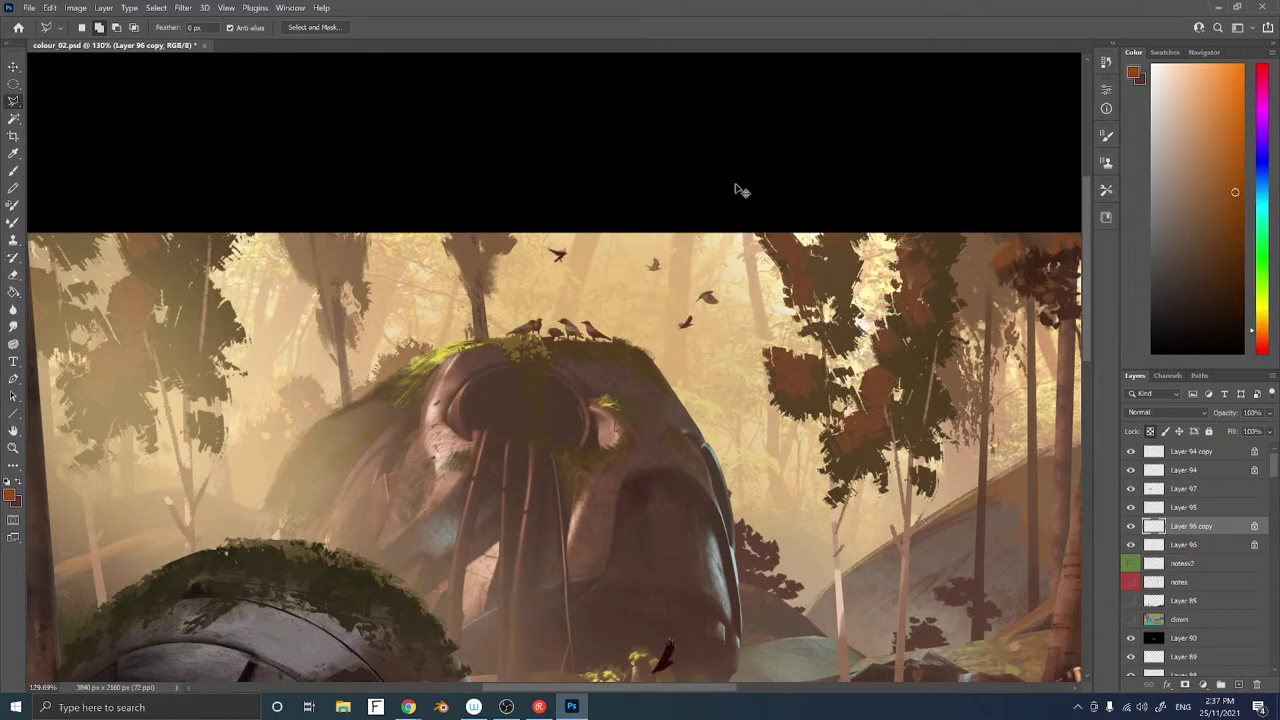
Paint over the new sky bird with a sampled pale background yellow to fade it into the haze
key("ctrl+l")
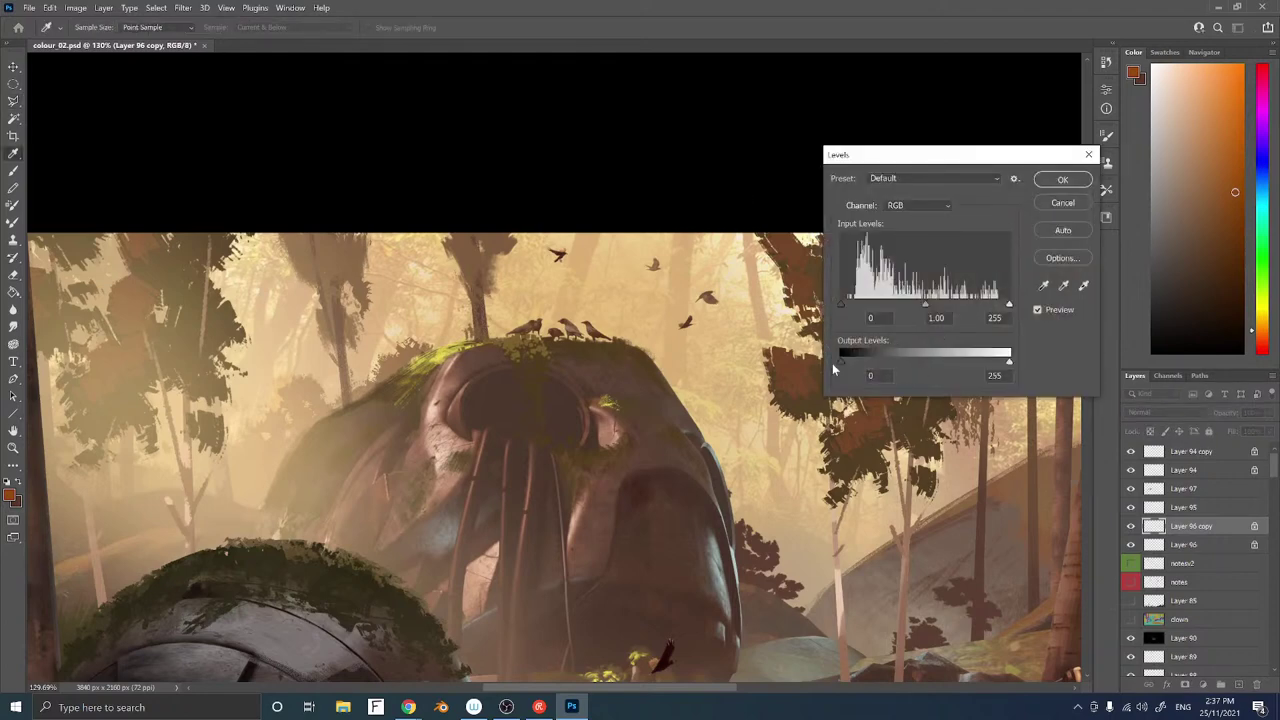
left_click(1060, 204)
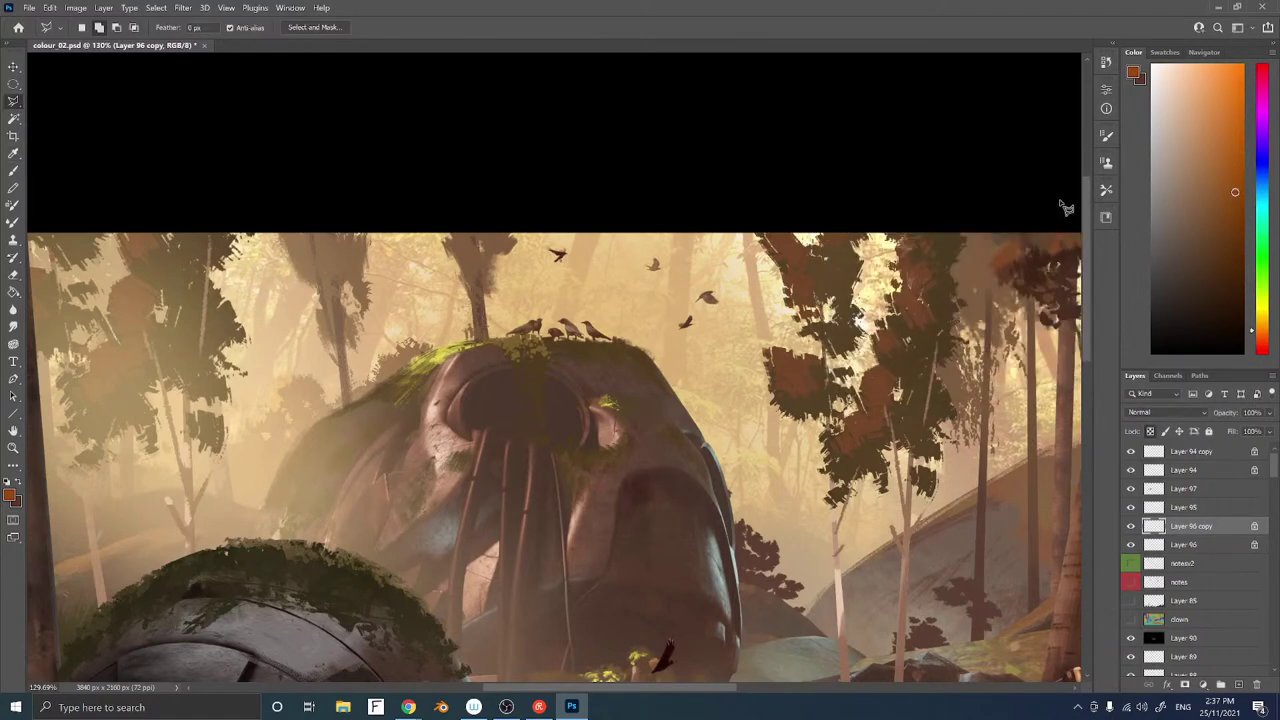
key("b")
left_click(790, 245, "alt")
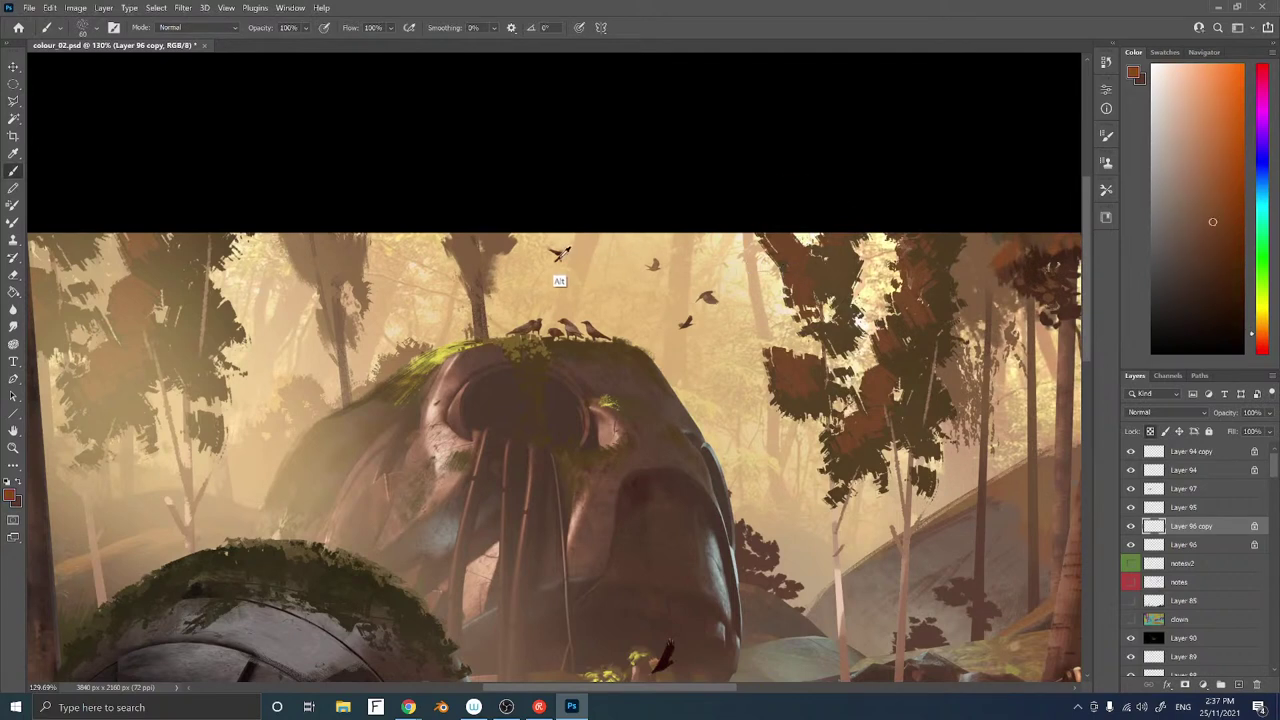
left_click(562, 270, "alt")
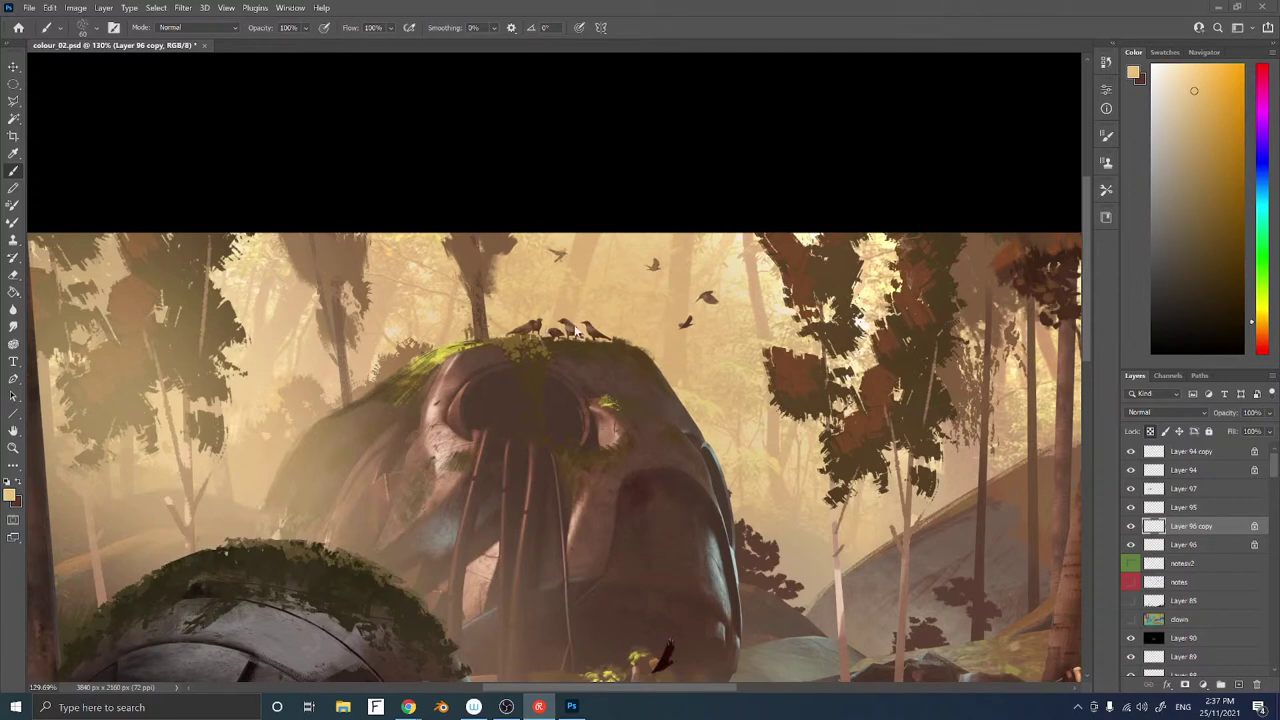
scroll(587, 385, "down", 1)
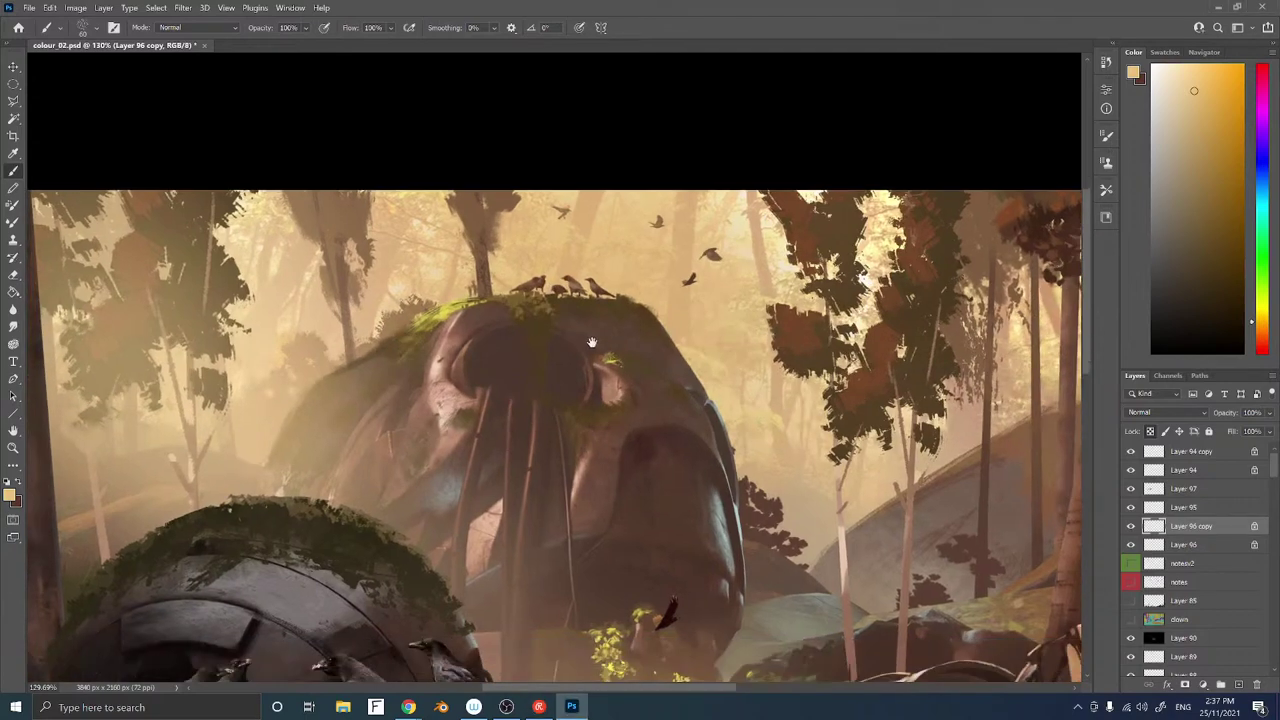
Nudge the faded sky bird slightly down and right and retint it with colors sampled from the neighboring bird
right_click(565, 213, "ctrl")
left_click(577, 215, "ctrl")
left_click_drag(577, 215, 583, 229, "ctrl")
left_click(714, 246, "alt")
left_click(574, 224, "alt")
left_click(574, 224, "alt")
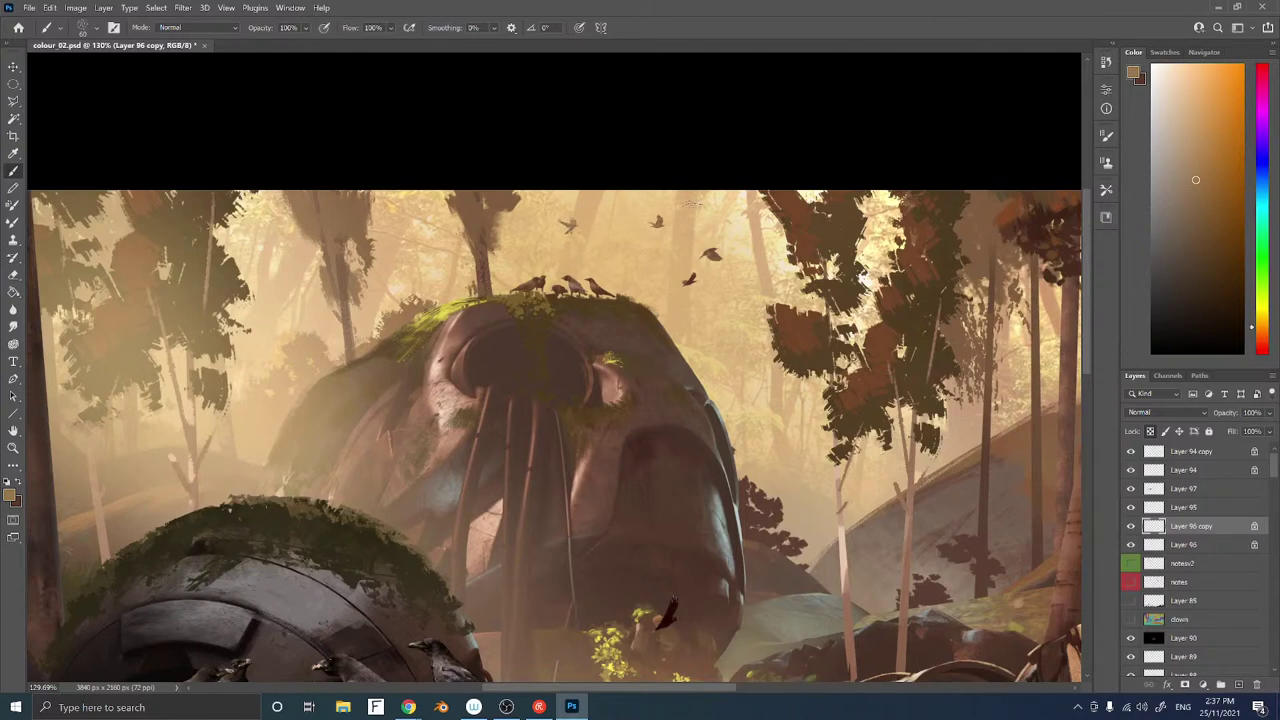
Move the group of large crows off the metal sphere onto the riverbank in front of the log and water
left_click_drag(552, 410, 554, 300)
key("z")
left_click_drag(590, 348, 477, 348)
key("b")
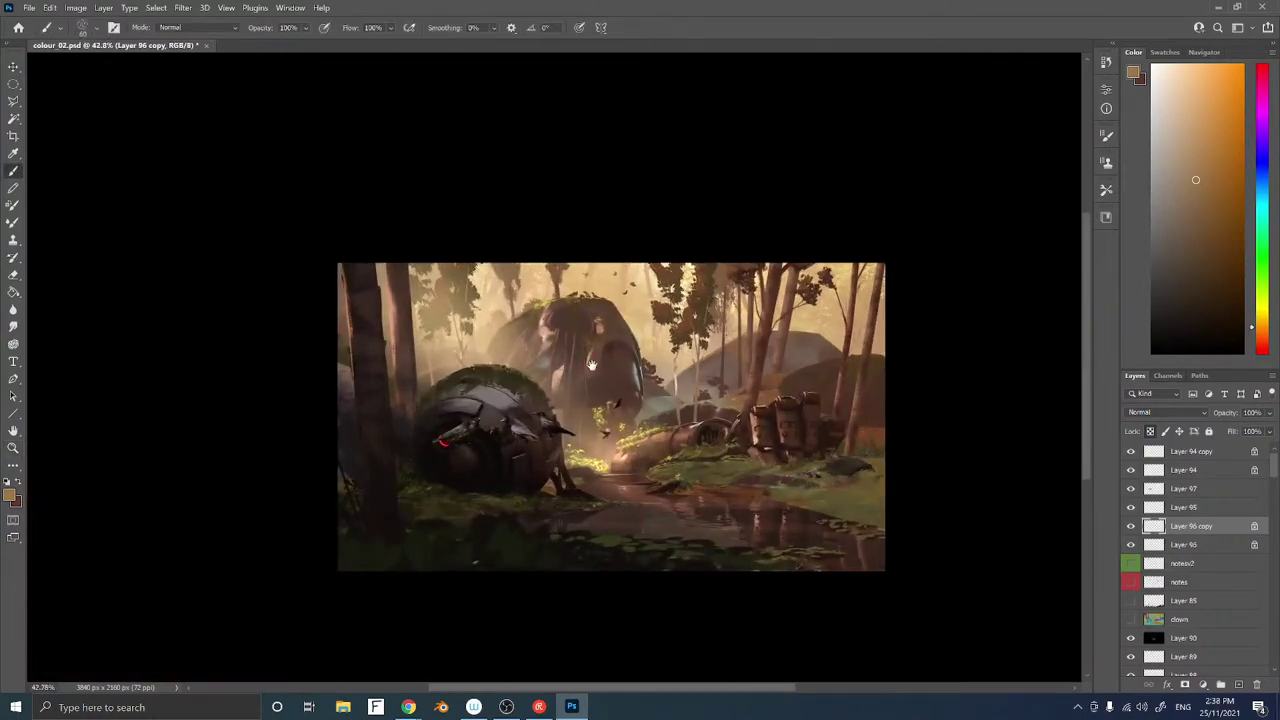
key("z")
mouse_move(591, 365)
left_mouse_down()
mouse_move(655, 356)
mouse_move(658, 382)
mouse_move(619, 422)
left_mouse_up()
key("b")
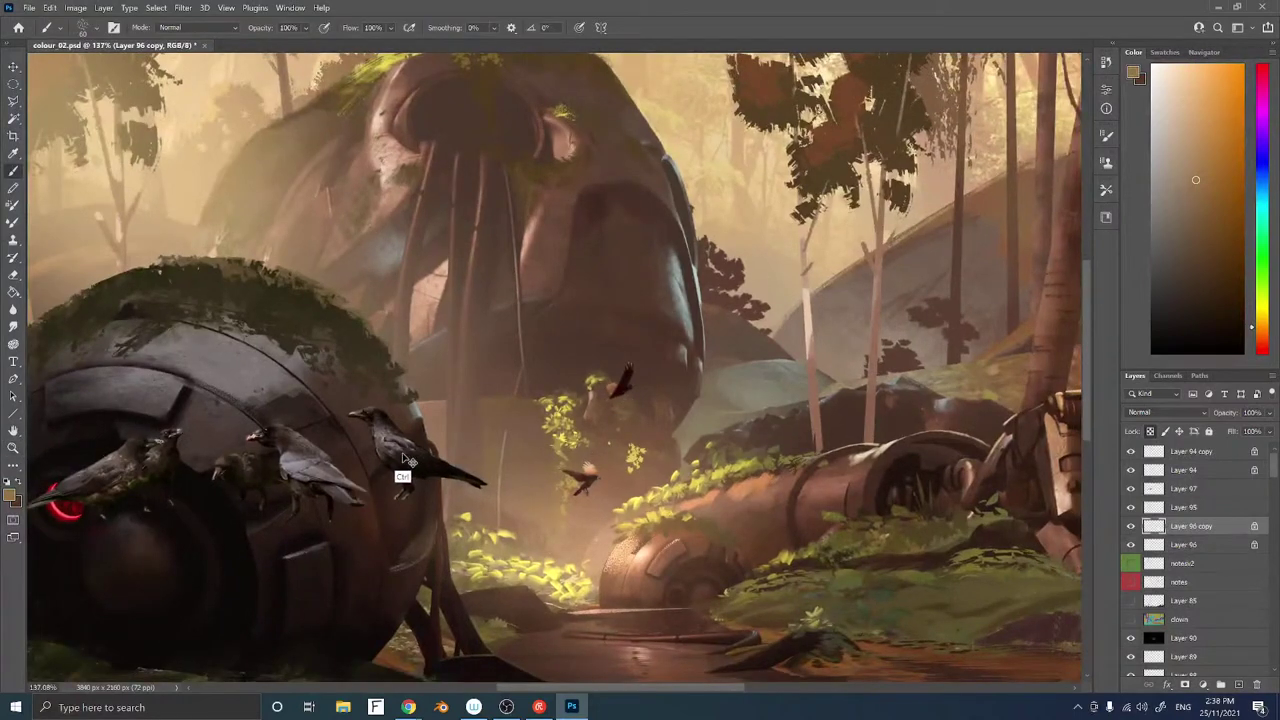
right_click(403, 457, "ctrl")
left_click(428, 462)
left_click_drag(472, 463, 468, 339)
left_click_drag(392, 362, 695, 498)
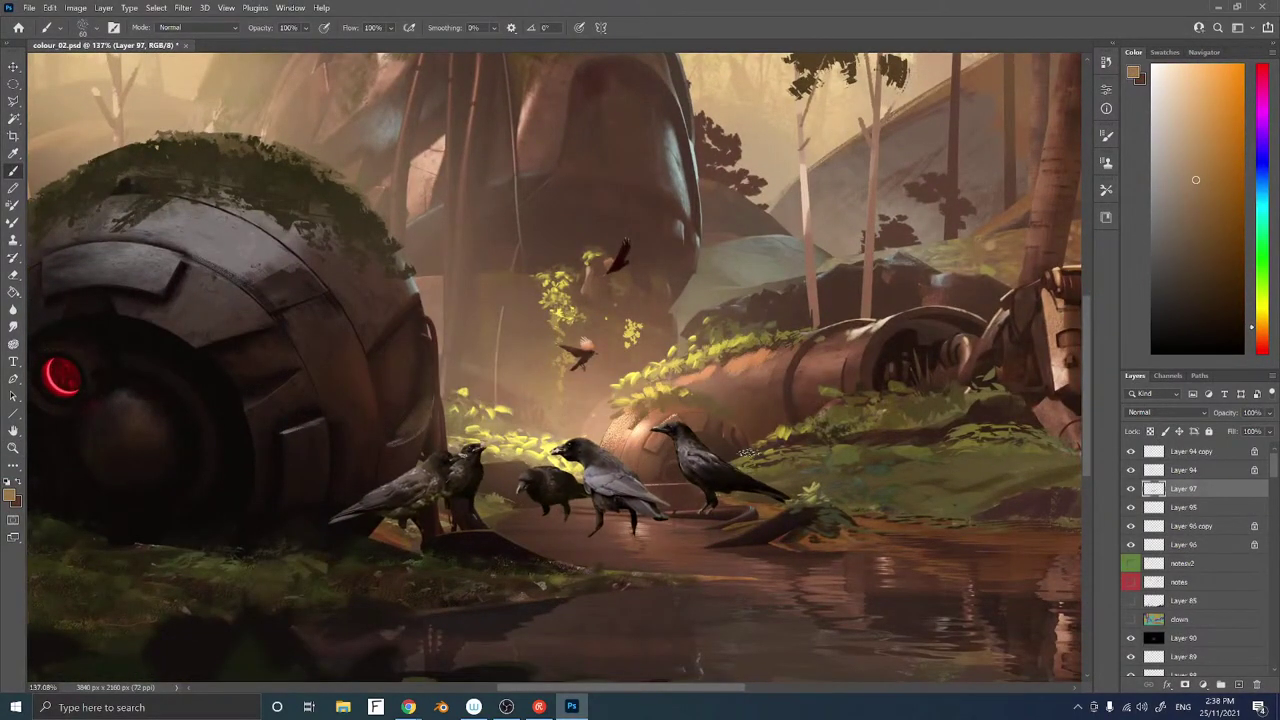
Lasso the rightmost crow, cut it to its own layer and move it above the fallen mossy pipe
key("l")
mouse_move(748, 450)
left_mouse_down()
mouse_move(724, 420)
mouse_move(639, 434)
mouse_move(694, 507)
mouse_move(762, 538)
mouse_move(760, 445)
left_mouse_up()
key("ctrl+shift+j")
mouse_move(656, 460)
left_mouse_down()
mouse_move(735, 270)
mouse_move(711, 234)
left_mouse_up()
Flip the separated crow to face right, shrink it and stand it on the near end of the mossy pipe
key("ctrl+t")
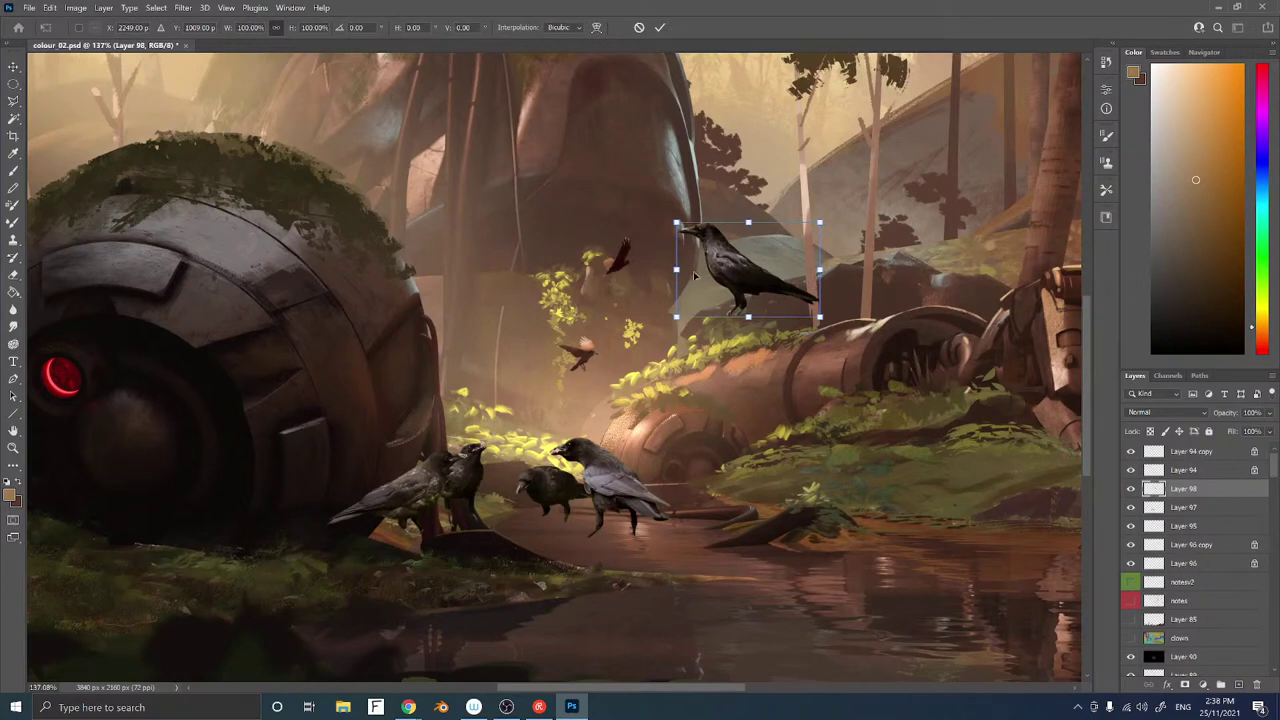
left_click_drag(677, 268, 813, 270)
right_click(866, 254)
left_click(885, 517)
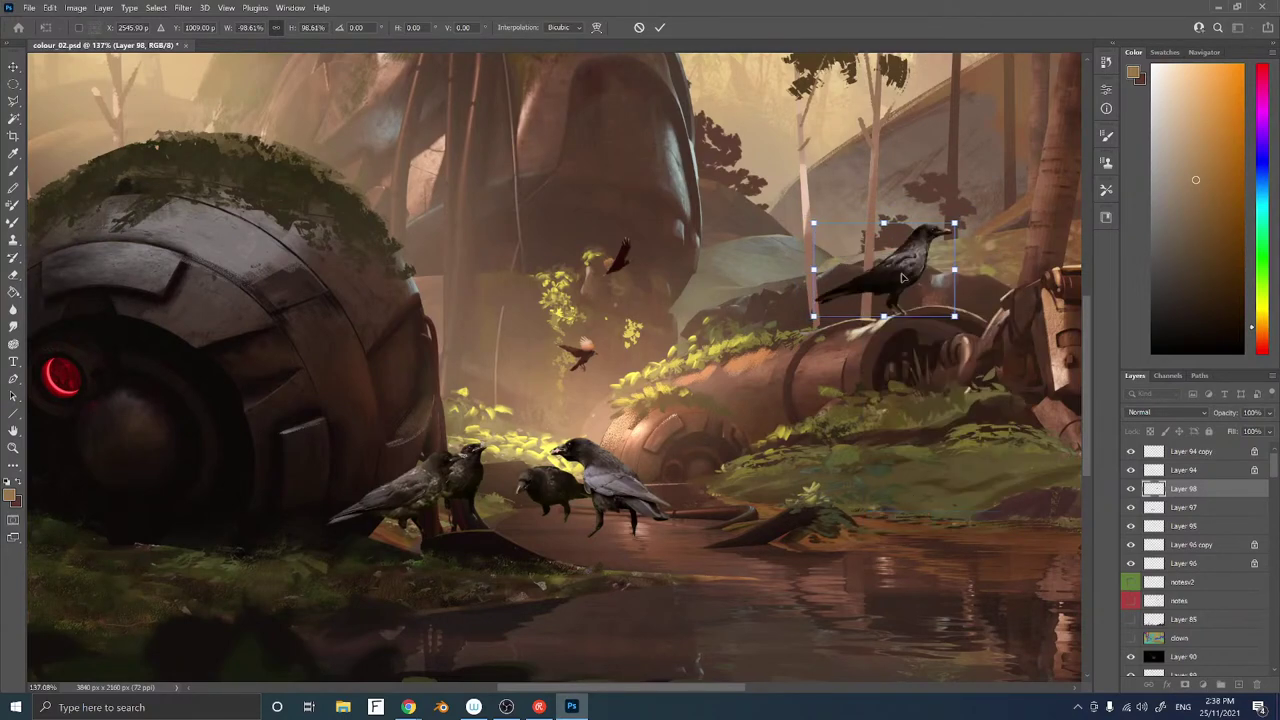
left_click_drag(900, 256, 722, 268)
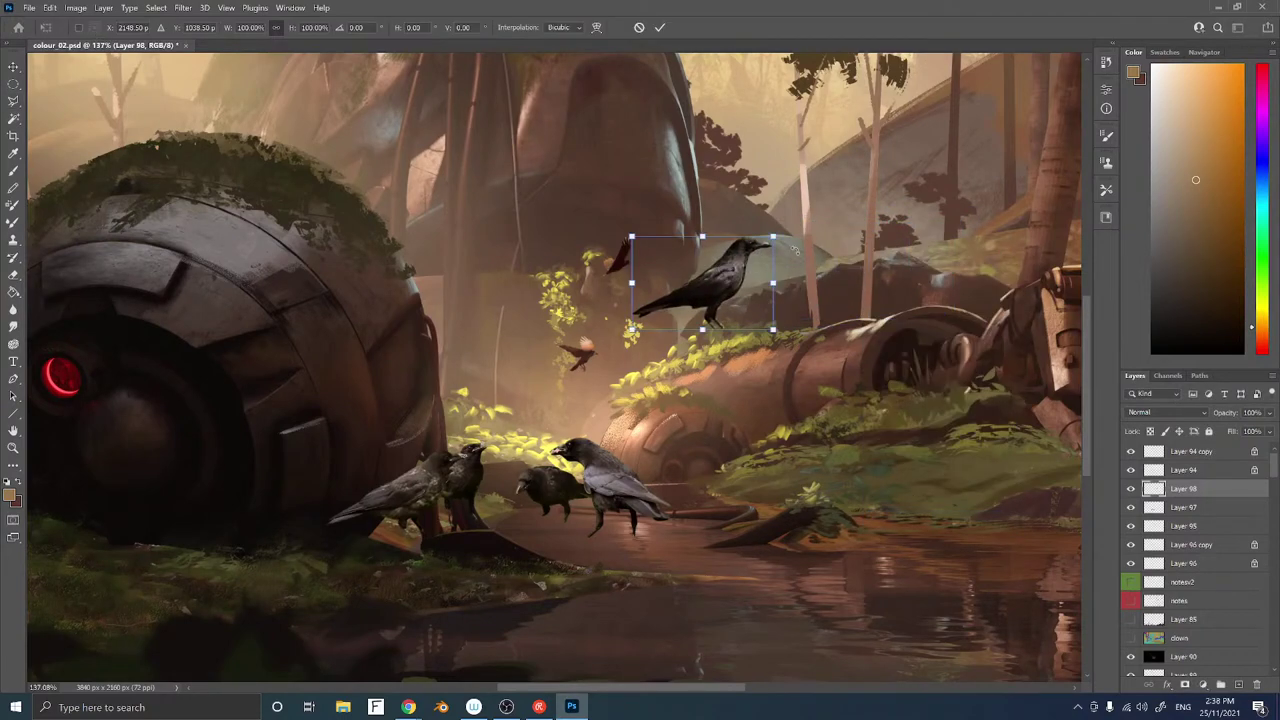
key("super+space")
mouse_move(773, 237)
left_mouse_down()
mouse_move(663, 348)
mouse_move(699, 360)
mouse_move(690, 370)
left_mouse_up()
key("Return")
key("ctrl+t")
key("Return")
Lift the pipe crow's blacks by raising the Levels shadow output
key("ctrl+l")
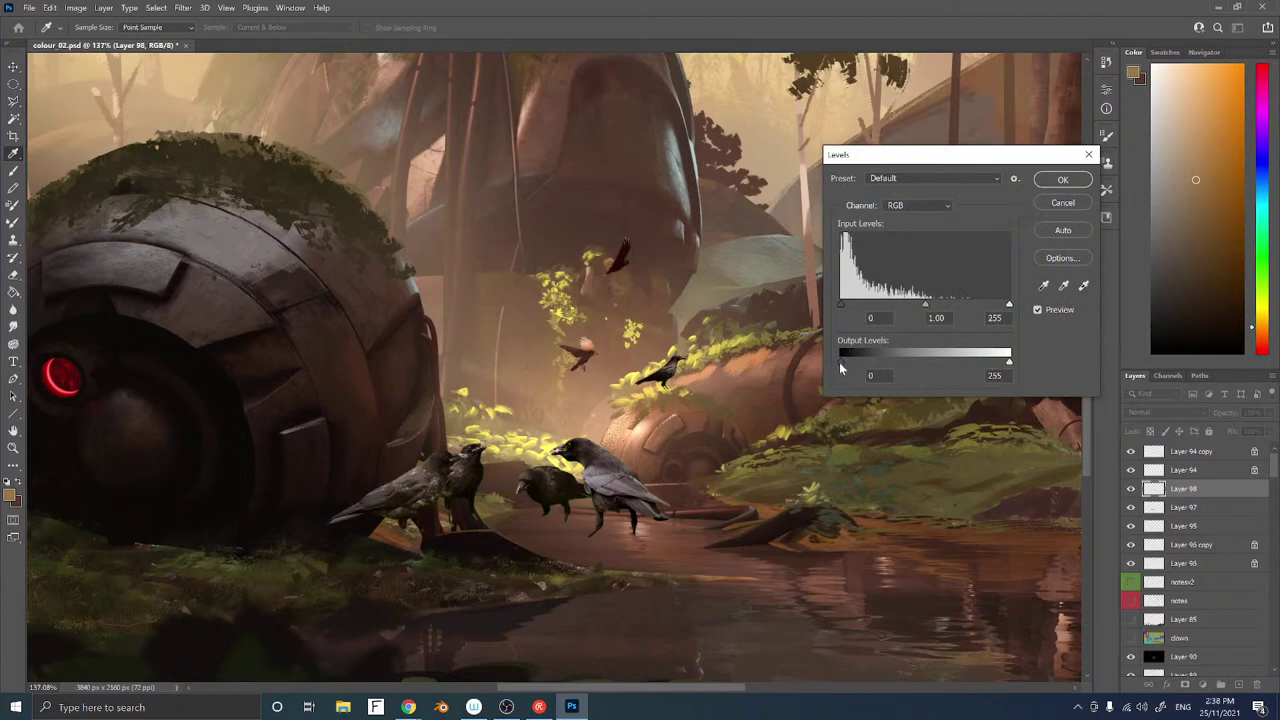
left_click_drag(852, 363, 862, 365)
left_click(1046, 184)
Warm the pipe crow with Color Balance: midtones +15, -5, -12 and highlights +10, 0, -13
key("ctrl+b")
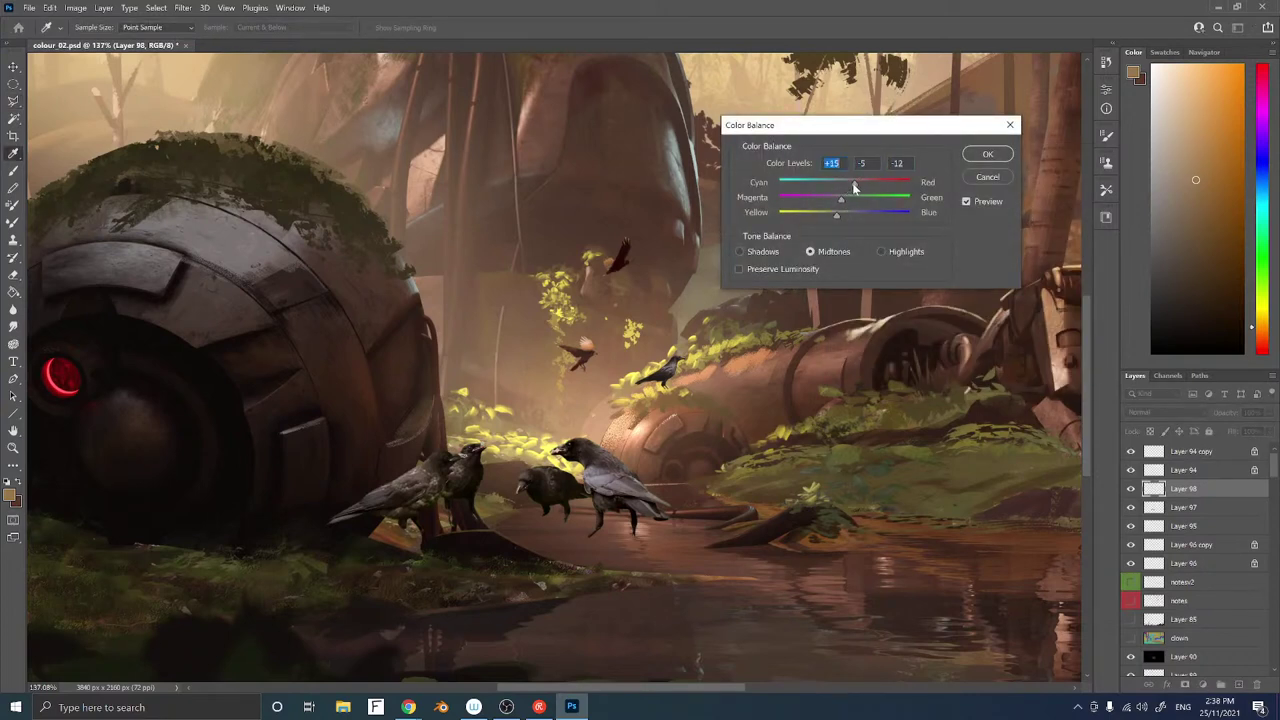
left_click(770, 251)
left_click(841, 213)
left_click(851, 181)
left_click(836, 213)
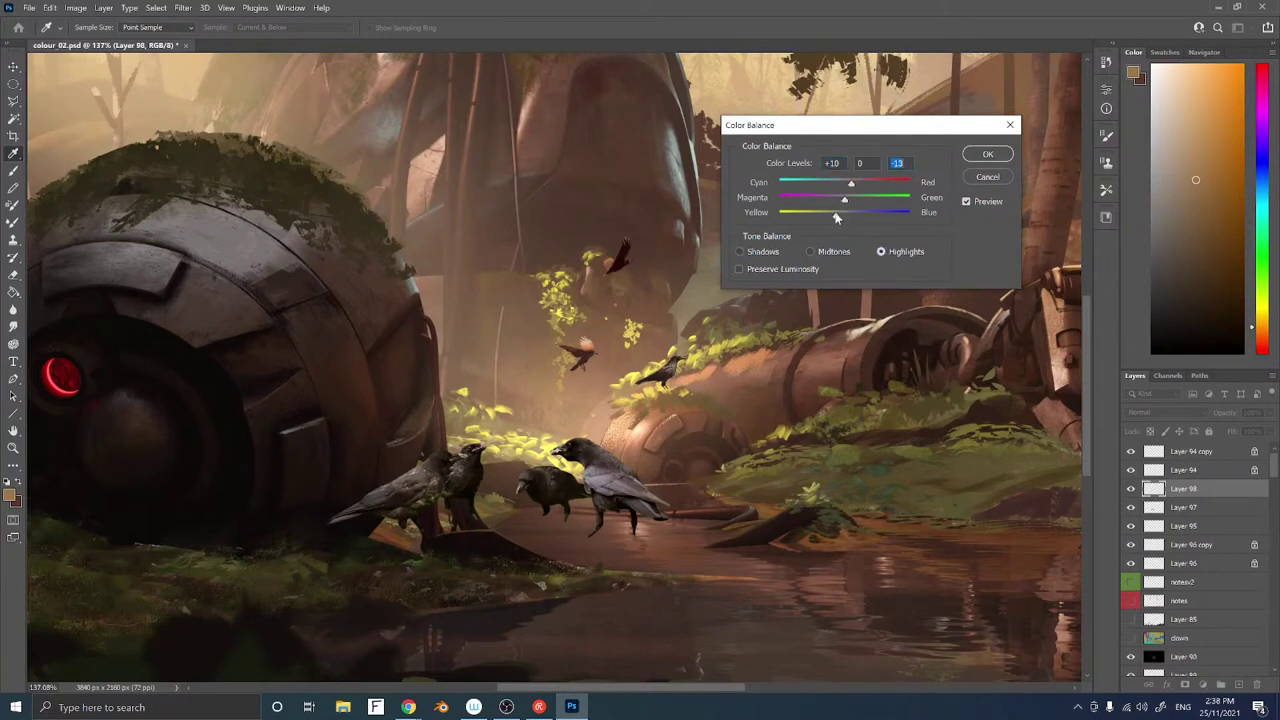
left_click(985, 154)
Lock the pipe crow layer's transparency and paint light on the bird in warm tones with the Aufgenommener Pinsel 1 604 brush
key("l")
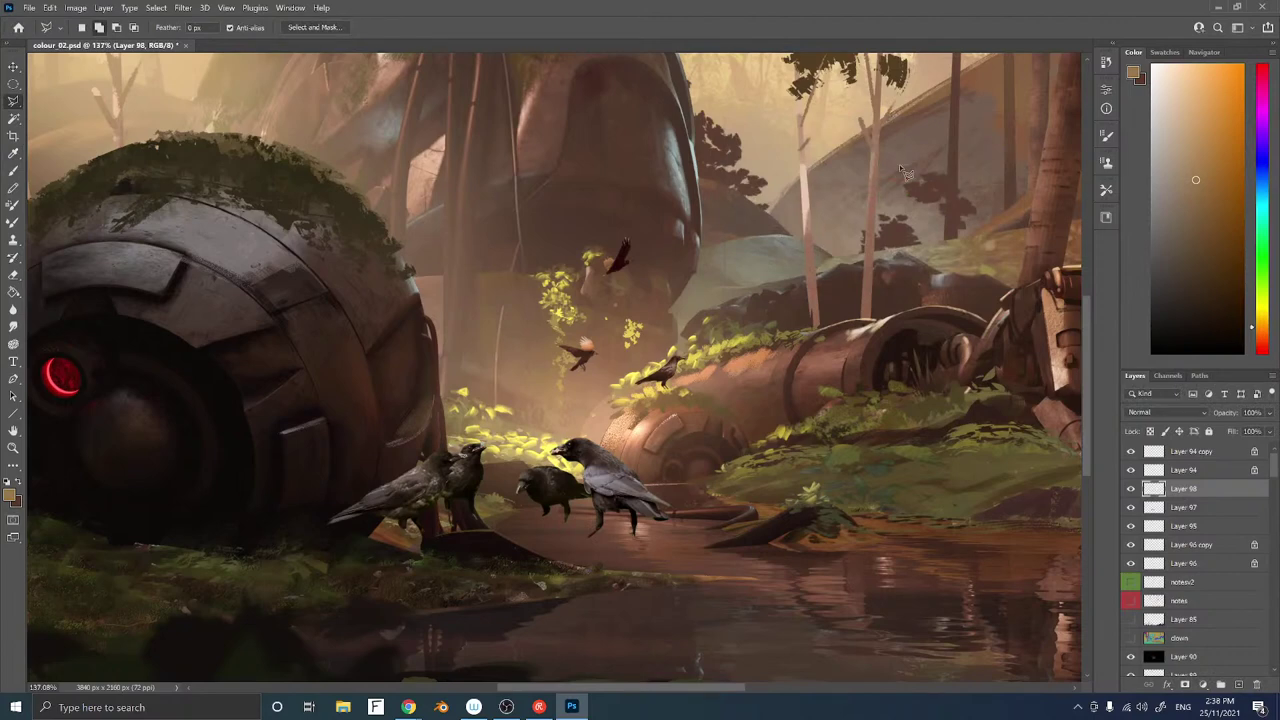
key("/")
key("b")
right_click(973, 468)
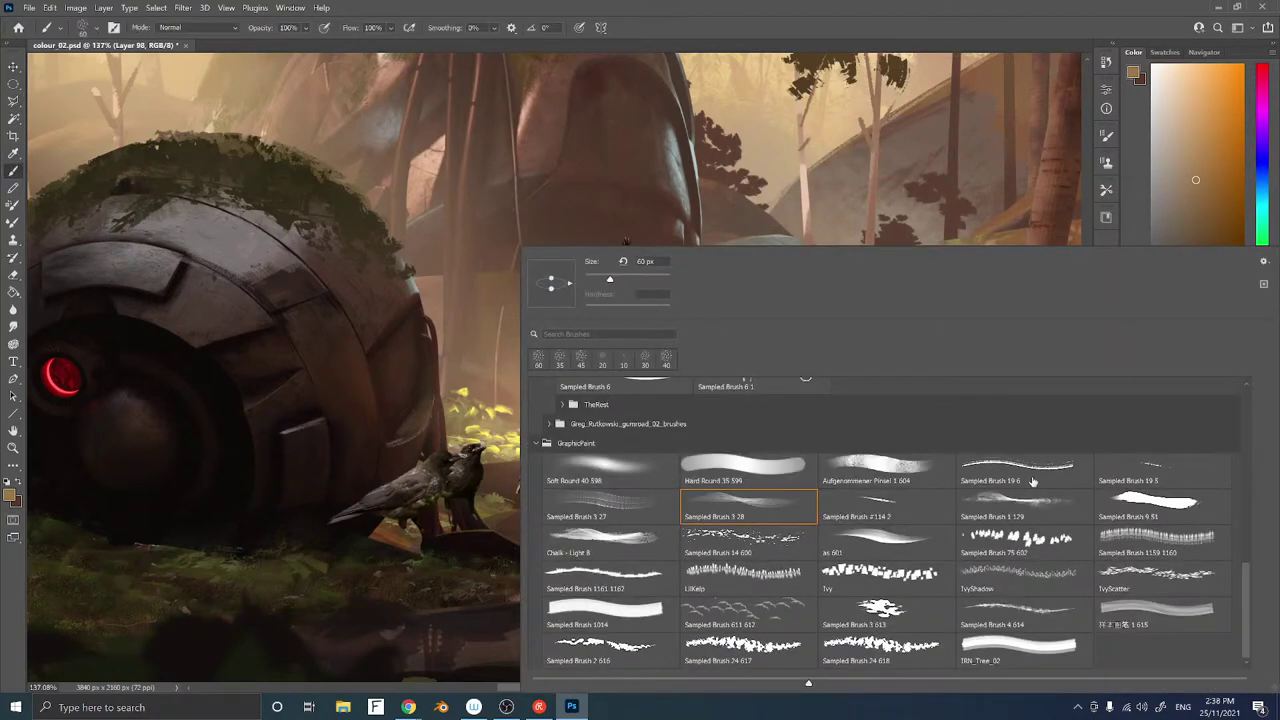
left_click(868, 476)
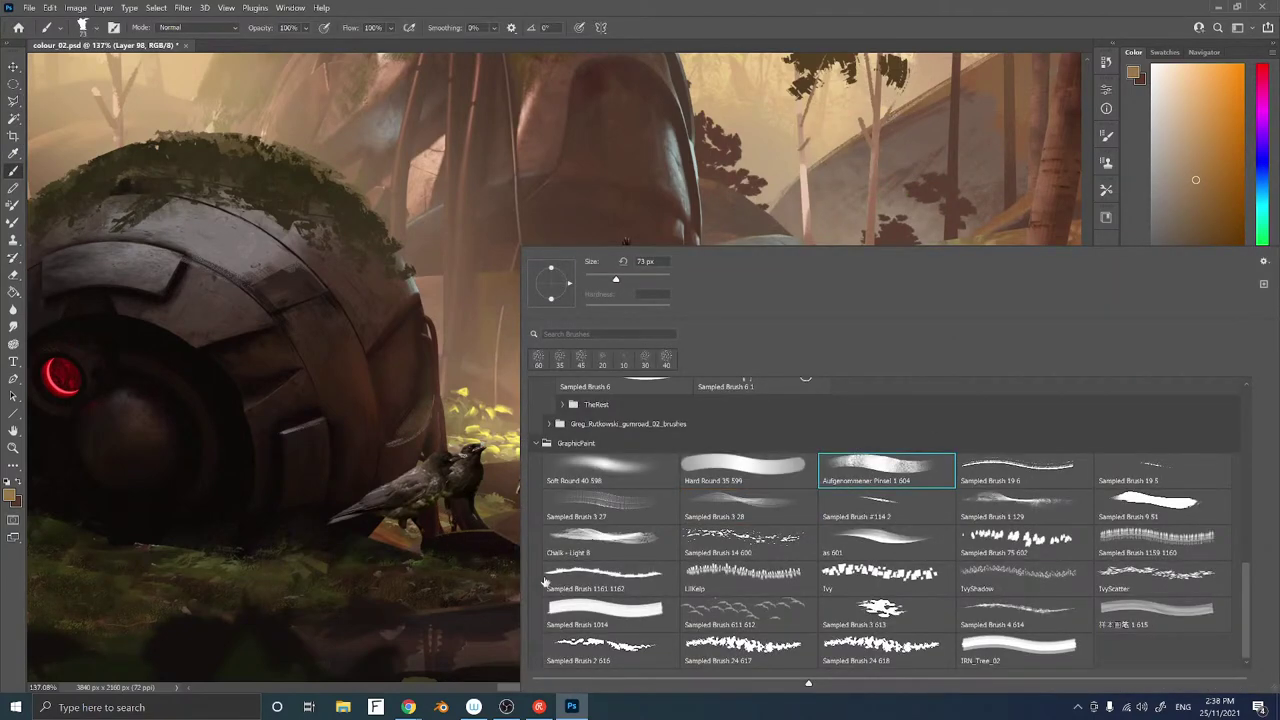
left_click(441, 585)
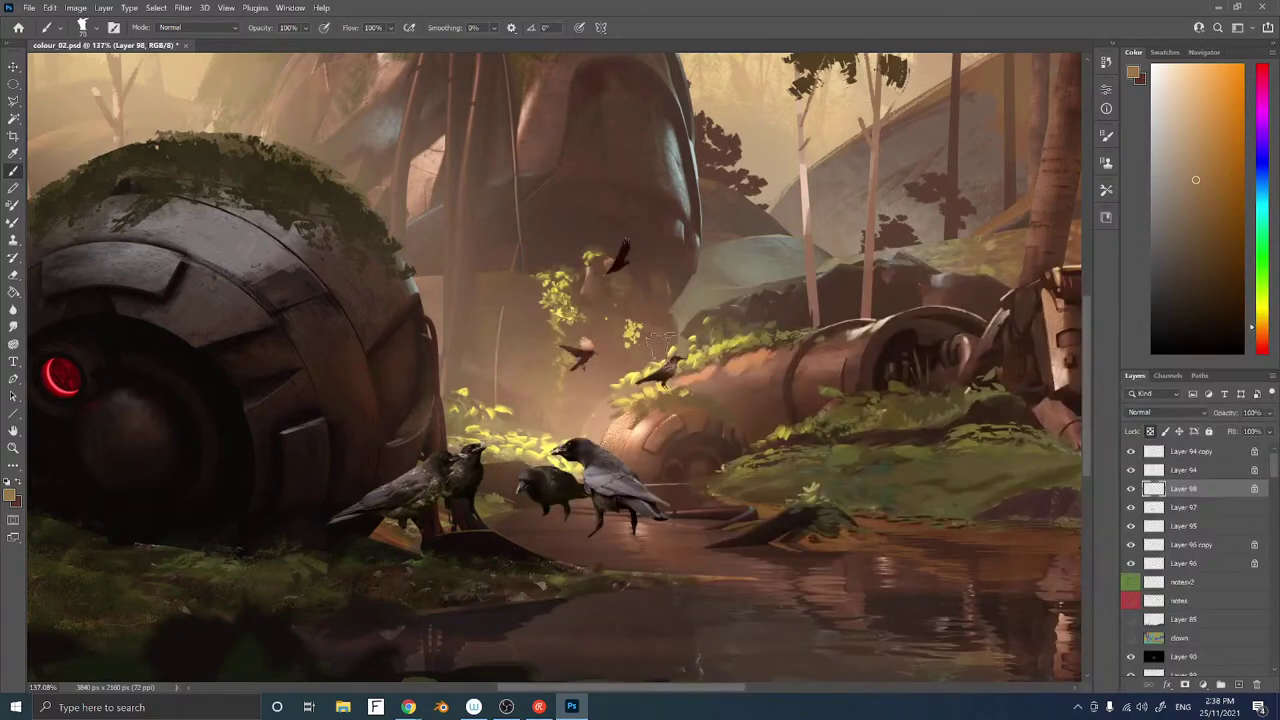
left_click(585, 358, "alt")
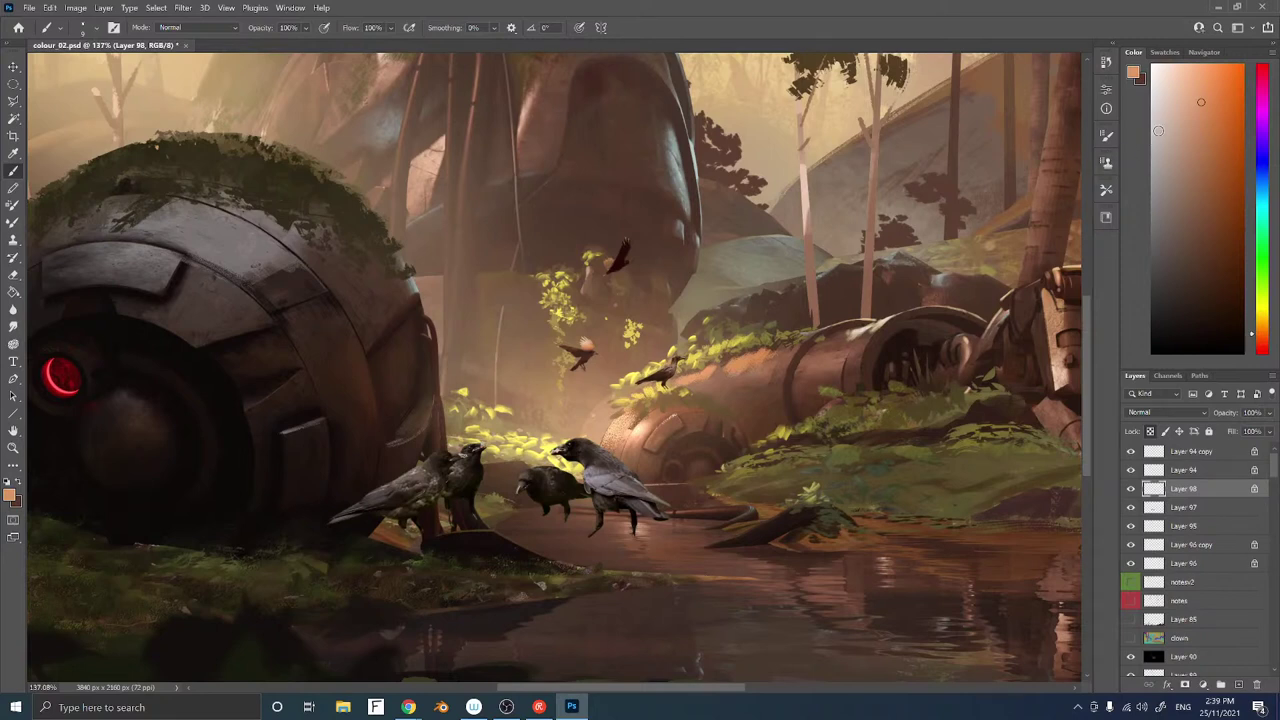
left_click(1184, 79)
Tint the pipe crow with a muted brown sampled from the pipe, using a Soft Round brush
left_click(703, 405, "alt")
right_click(703, 405)
double_click(616, 473)
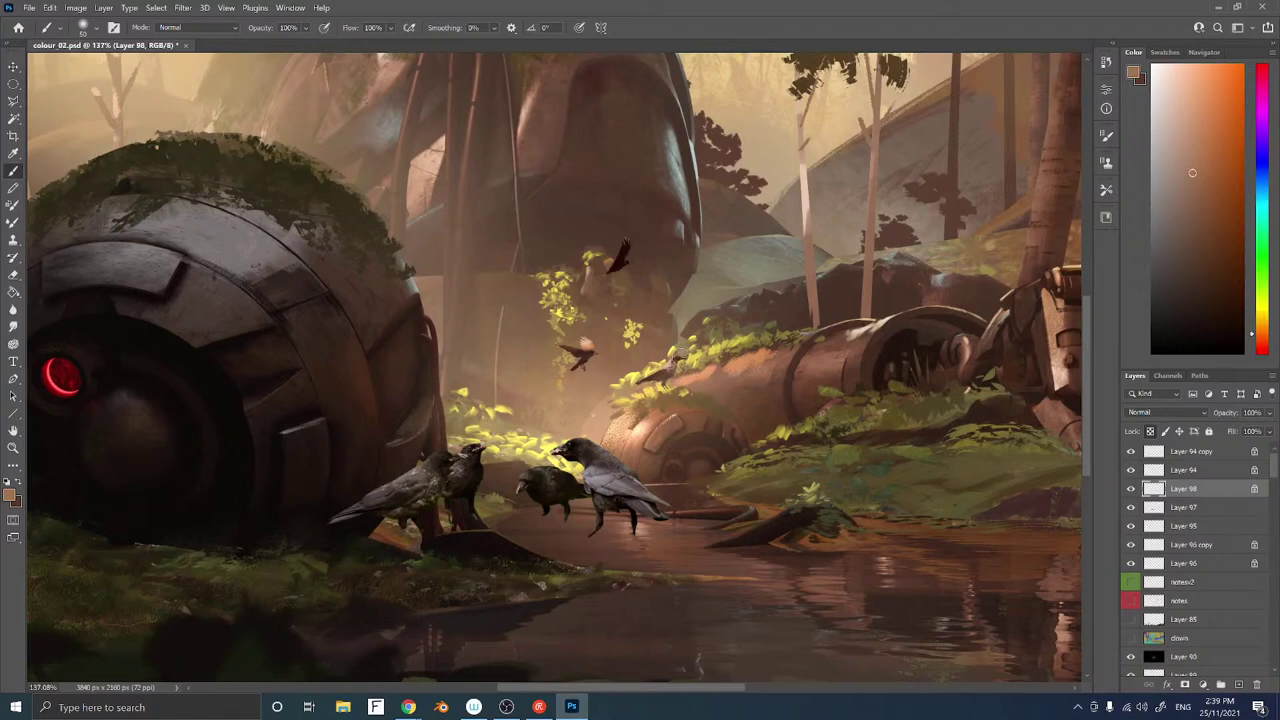
Lower the pipe crow's layer in the stack to just above Layer 90 and reposition the crow on the mossy pipe
key("ctrl+bracketleft")
key("ctrl+bracketleft")
key("ctrl+bracketleft")
key("ctrl+bracketleft")
key("ctrl+bracketleft")
key("ctrl+bracketleft")
key("ctrl+bracketleft")
key("ctrl+bracketleft")
key("ctrl+bracketleft")
key("ctrl+bracketleft")
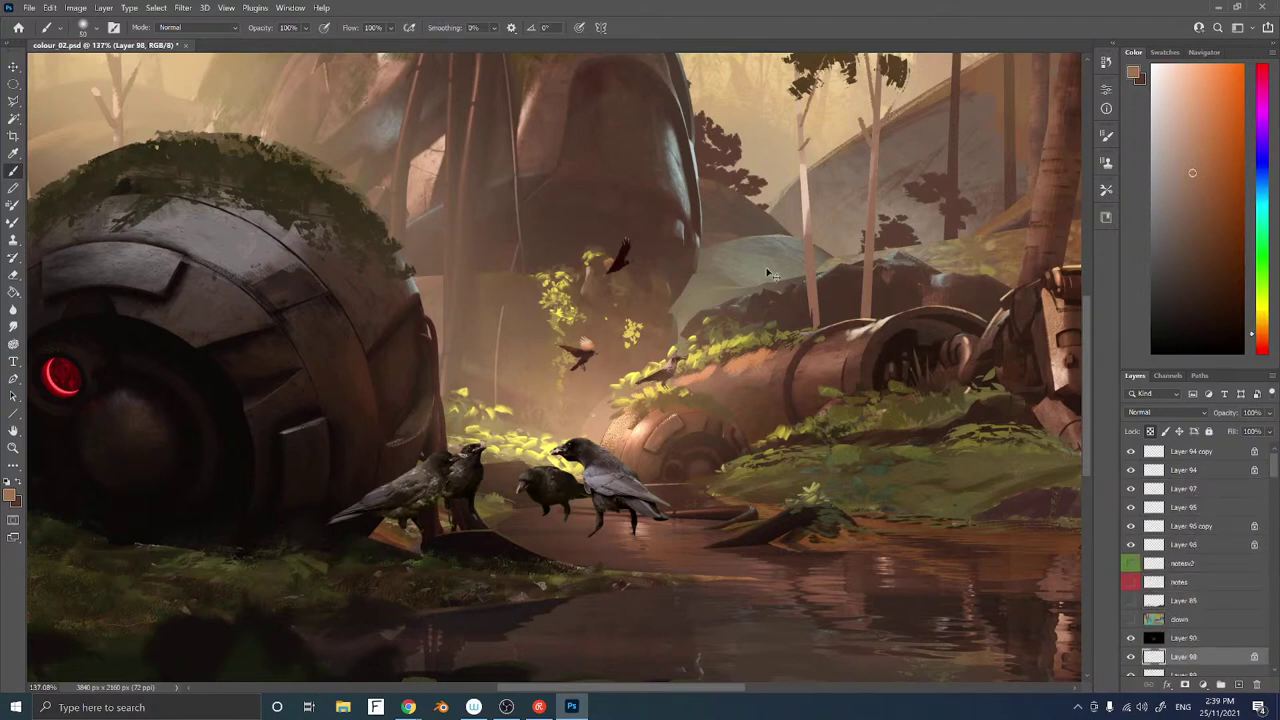
key("ctrl+bracketleft")
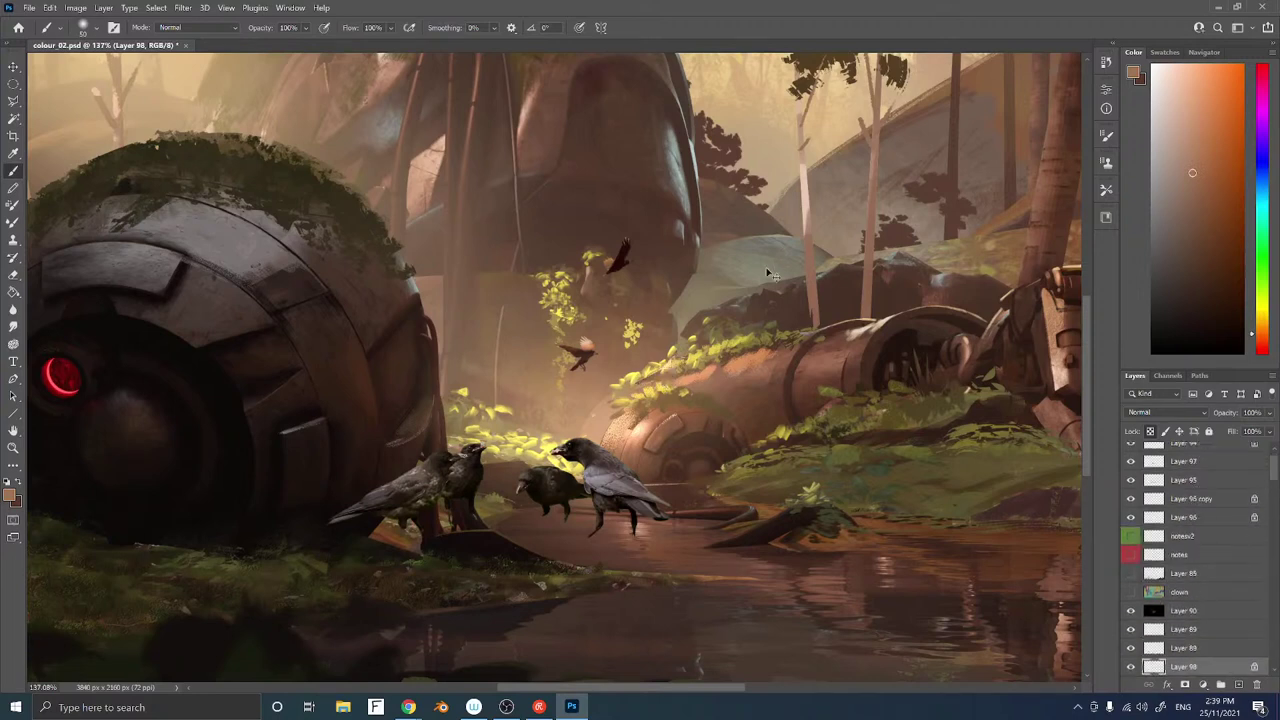
key("ctrl+bracketright")
mouse_move(755, 339)
left_mouse_down()
mouse_move(723, 355)
mouse_move(735, 330)
left_mouse_up()
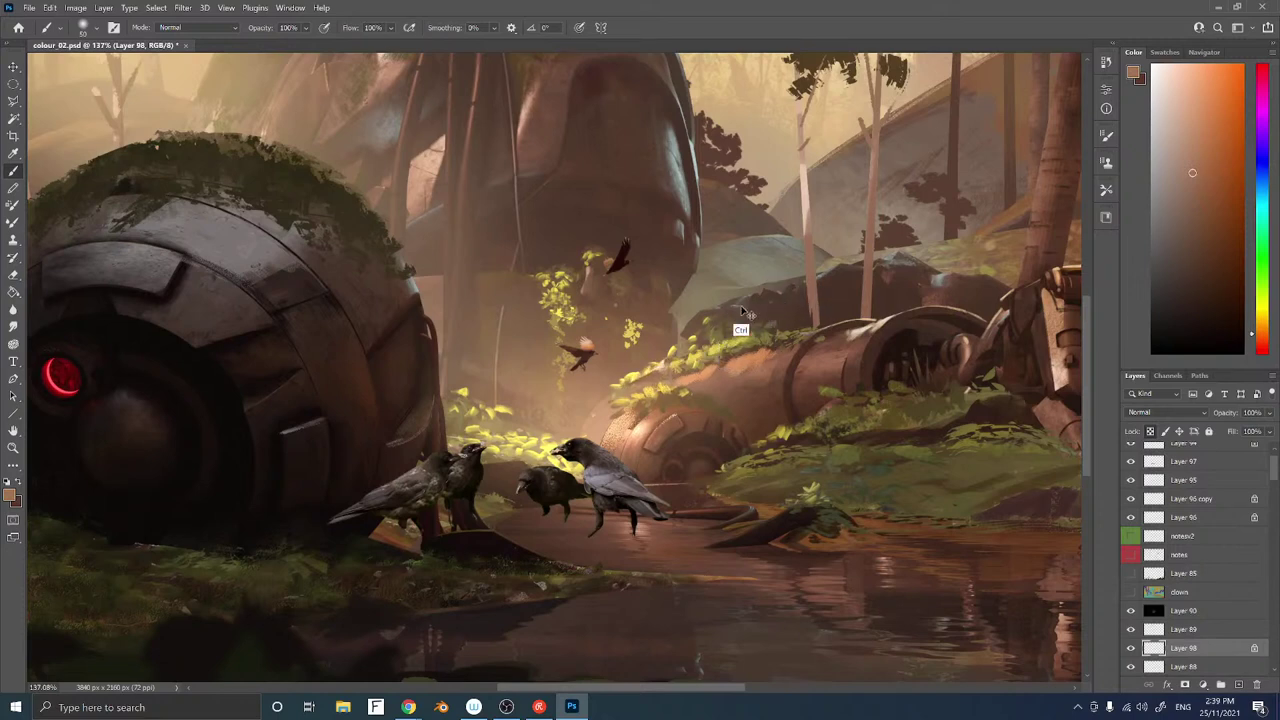
key("ctrl+bracketright")
key("ctrl+bracketright")
left_click_drag(722, 350, 761, 356)
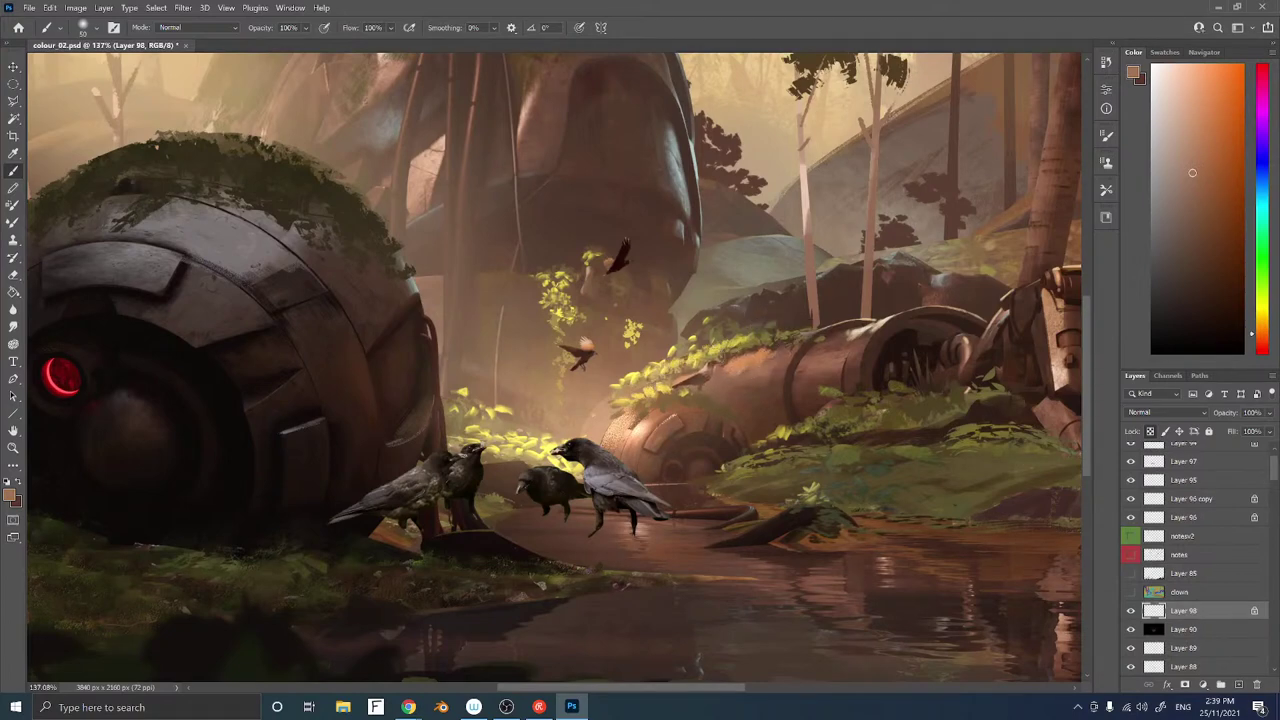
left_click_drag(764, 369, 700, 369)
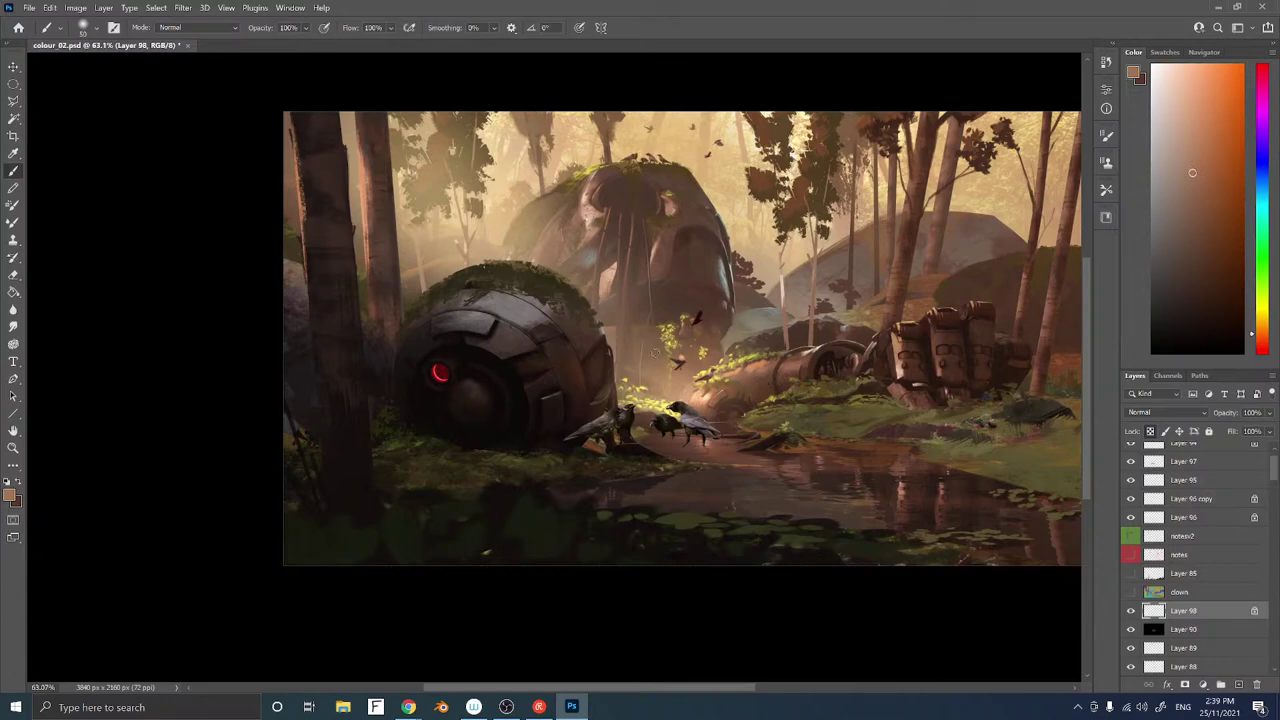
Lasso the two crows beside the robot sphere on Layer 97 and copy them to a new layer
left_click_drag(618, 423, 690, 420)
right_click(632, 403, "ctrl")
left_click(648, 409)
key("l")
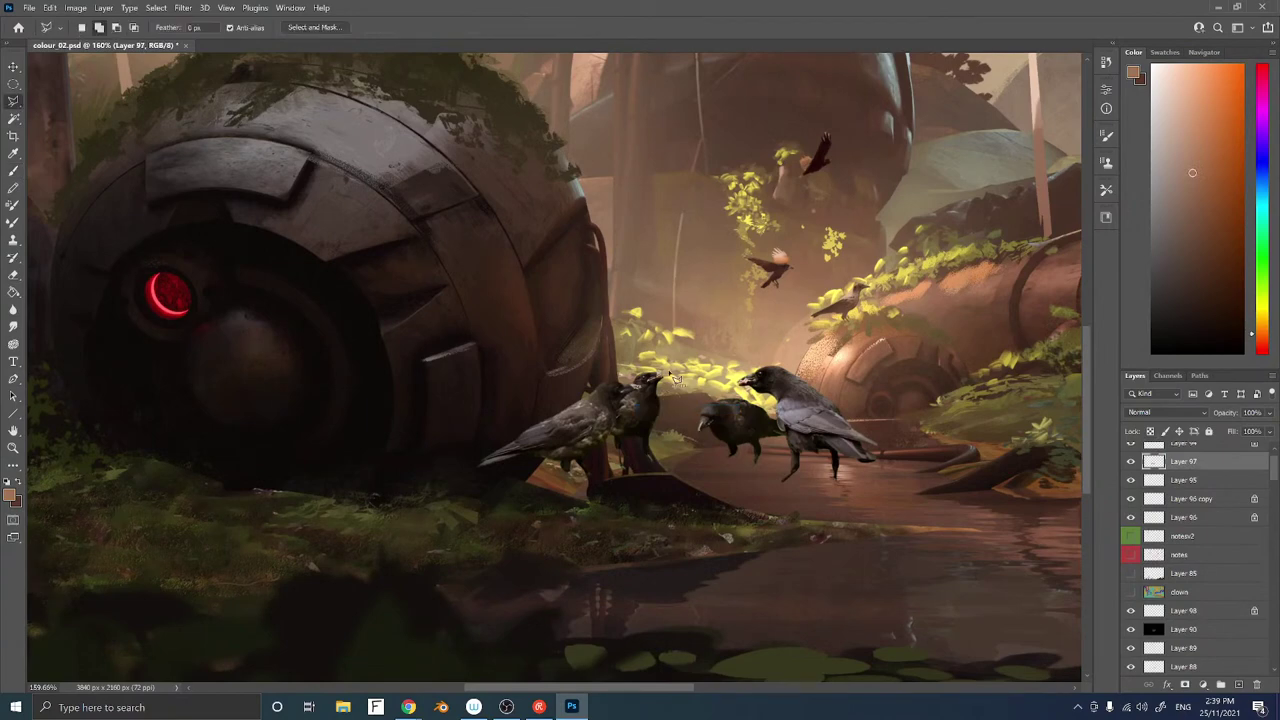
mouse_move(672, 368)
left_mouse_down()
mouse_move(644, 473)
mouse_move(473, 467)
mouse_move(590, 357)
mouse_move(676, 374)
left_mouse_up()
left_click(671, 369, "ctrl")
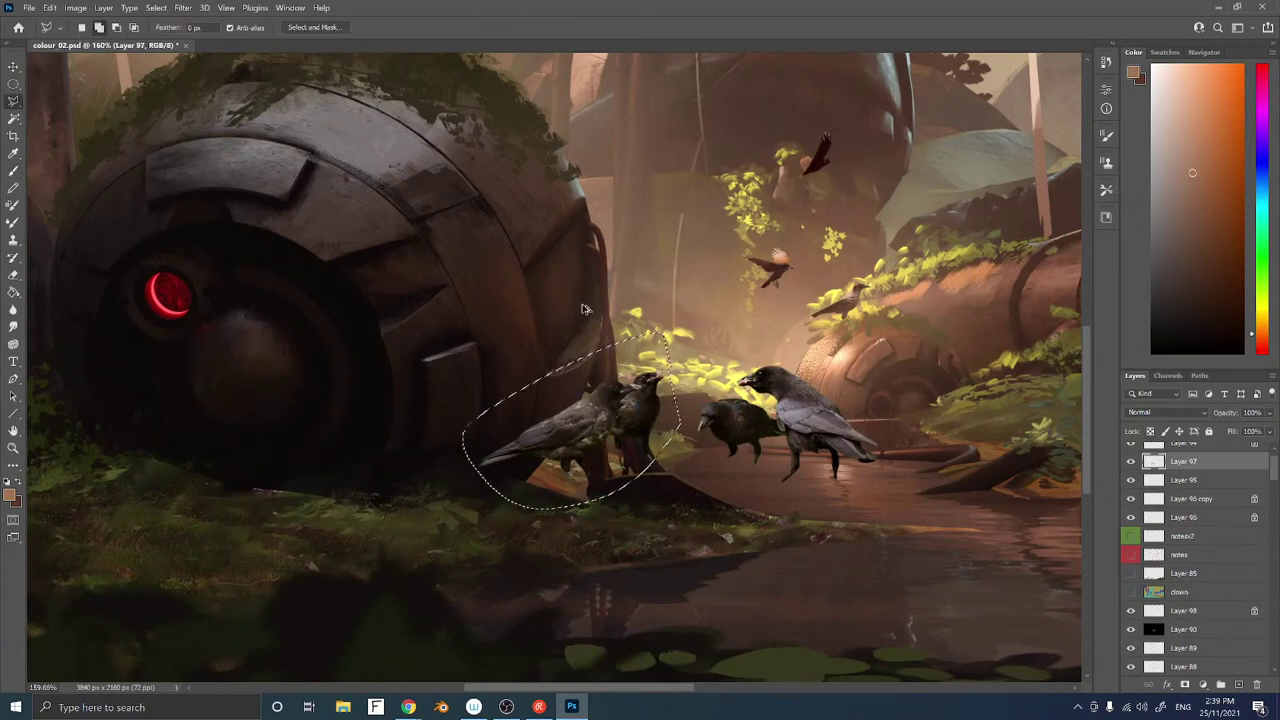
key("ctrl+j")
Move the copied crow pair over the mossy pipe and flip it horizontally
left_click_drag(669, 466, 472, 573)
mouse_move(485, 524)
left_mouse_down()
mouse_move(710, 410)
mouse_move(844, 382)
left_mouse_up()
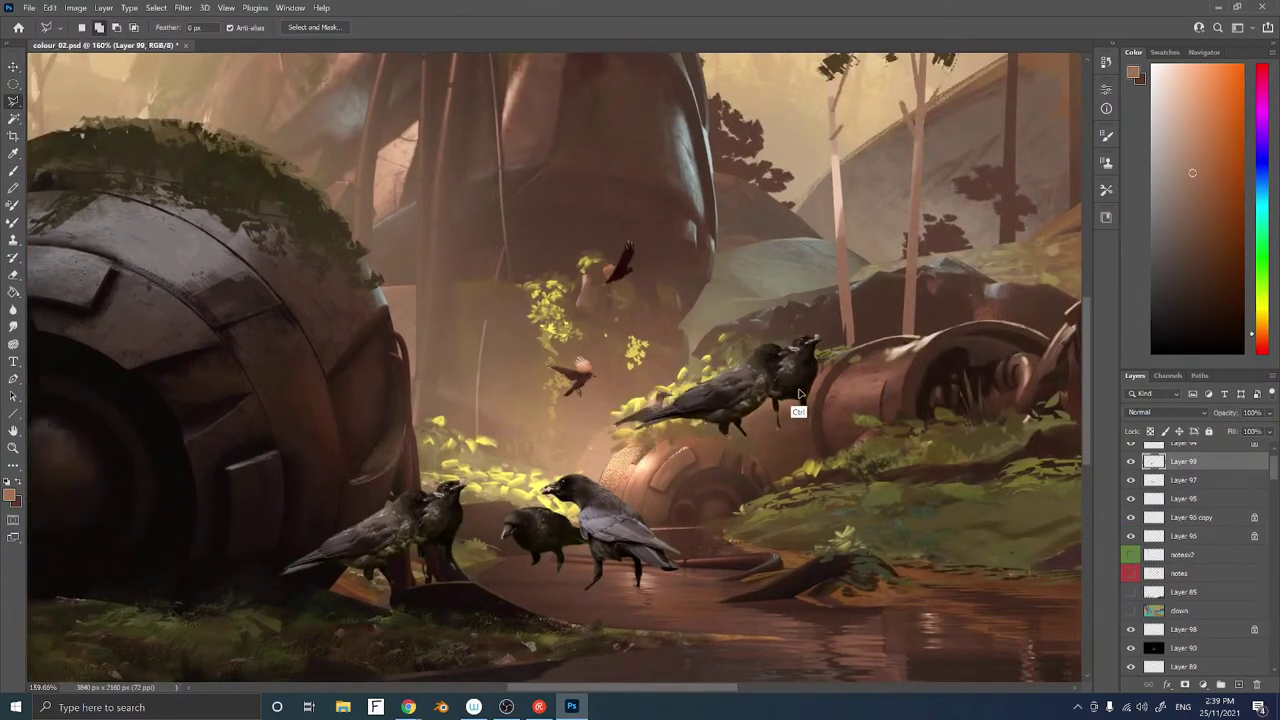
key("ctrl+t")
right_click(748, 352)
left_click(790, 617)
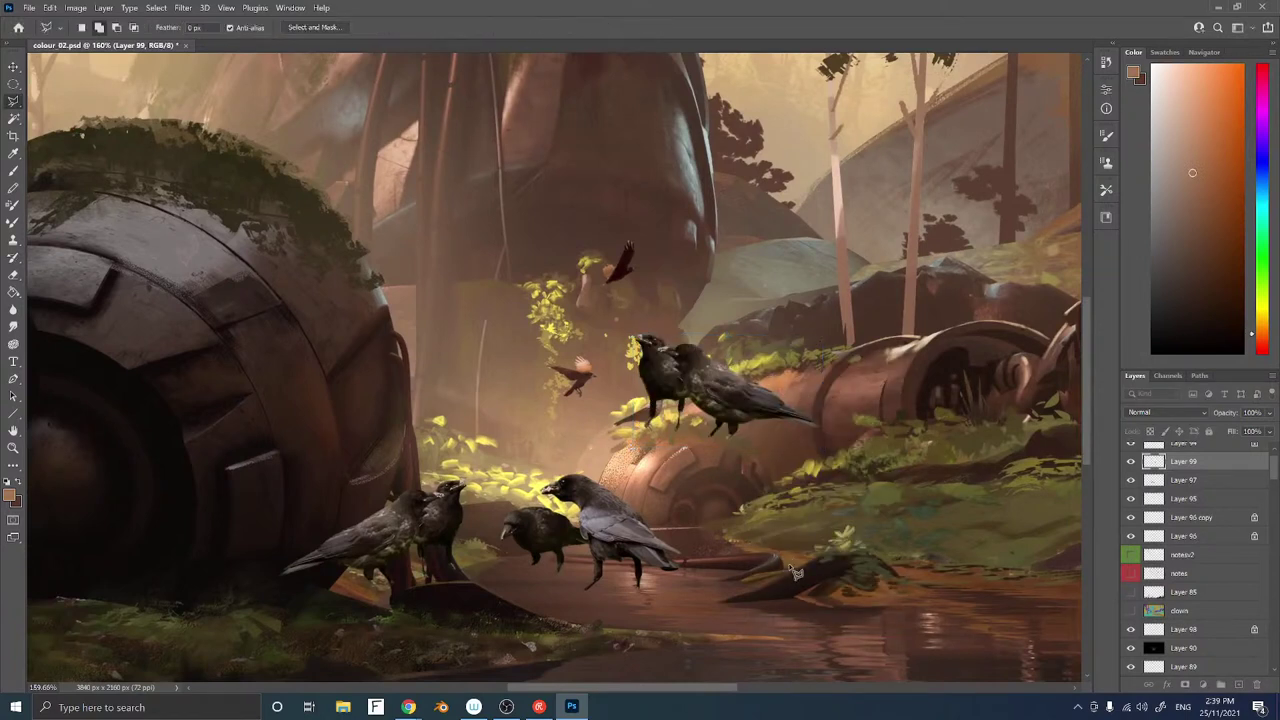
left_click_drag(827, 331, 746, 376)
key("Return")
Scale the flipped crow pair down to background-bird size and place it on top of the pipe near its open rim
mouse_move(726, 428)
left_mouse_down("ctrl")
mouse_move(950, 305)
mouse_move(935, 285)
mouse_move(897, 311)
mouse_move(974, 308)
mouse_move(960, 309)
left_mouse_up("ctrl")
key("ctrl+t")
key("Return")
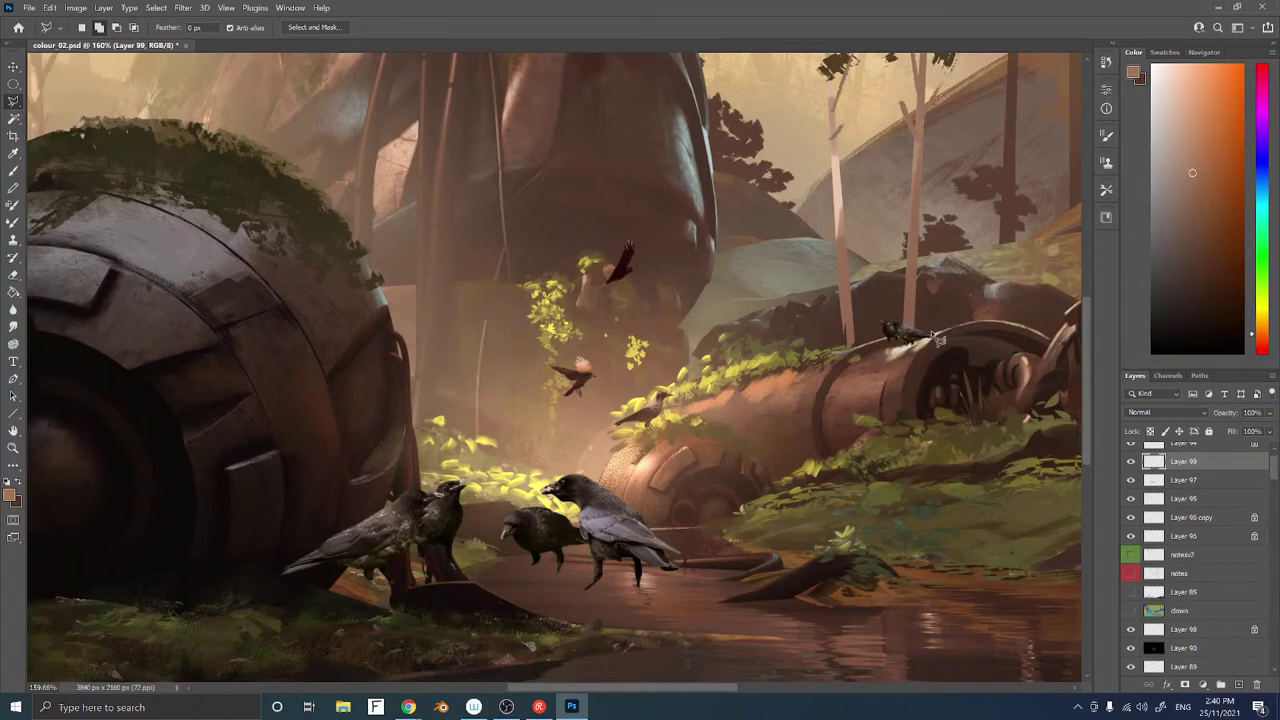
Trim the excess tail end off the small crow pair near the pipe rim using a lasso selection, and deselect
key("e")
key("bracketleft")
key("bracketleft")
key("bracketleft")
key("bracketleft")
key("bracketleft")
key("bracketleft")
key("bracketleft")
key("bracketleft")
key("bracketleft")
key("bracketleft")
key("bracketleft")
key("bracketleft")
key("bracketleft")
key("bracketleft")
key("bracketleft")
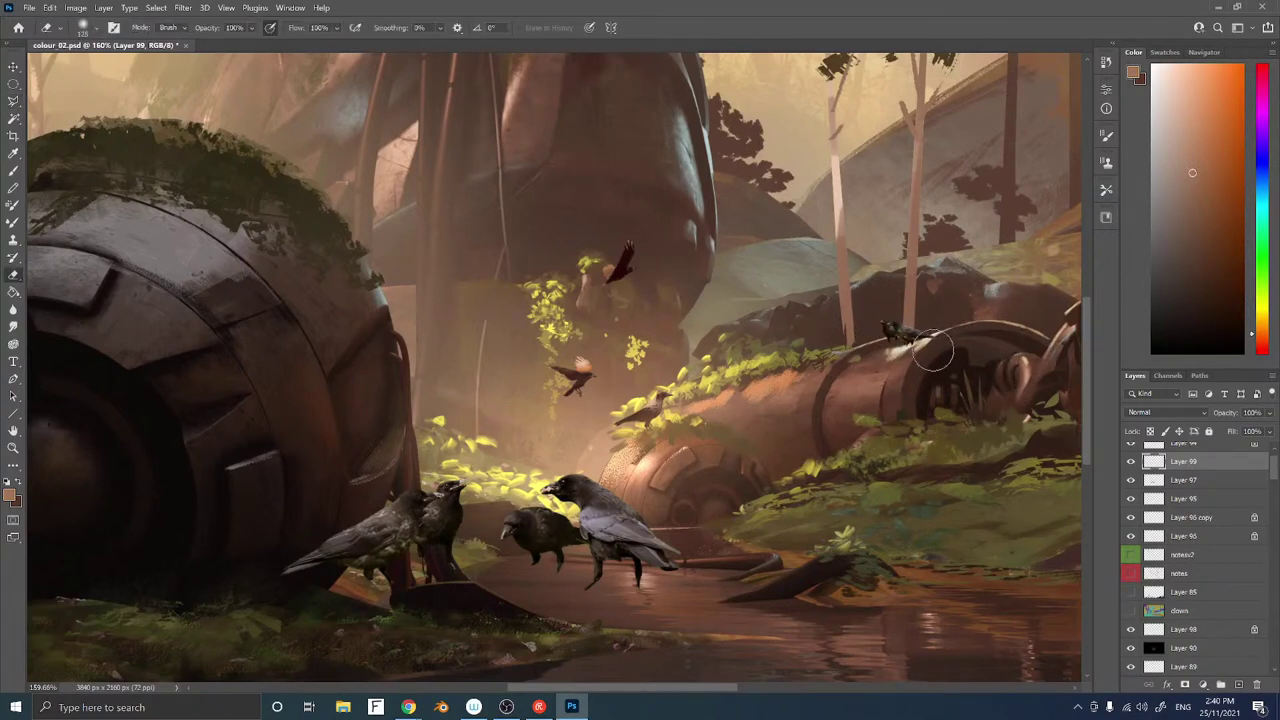
key("l")
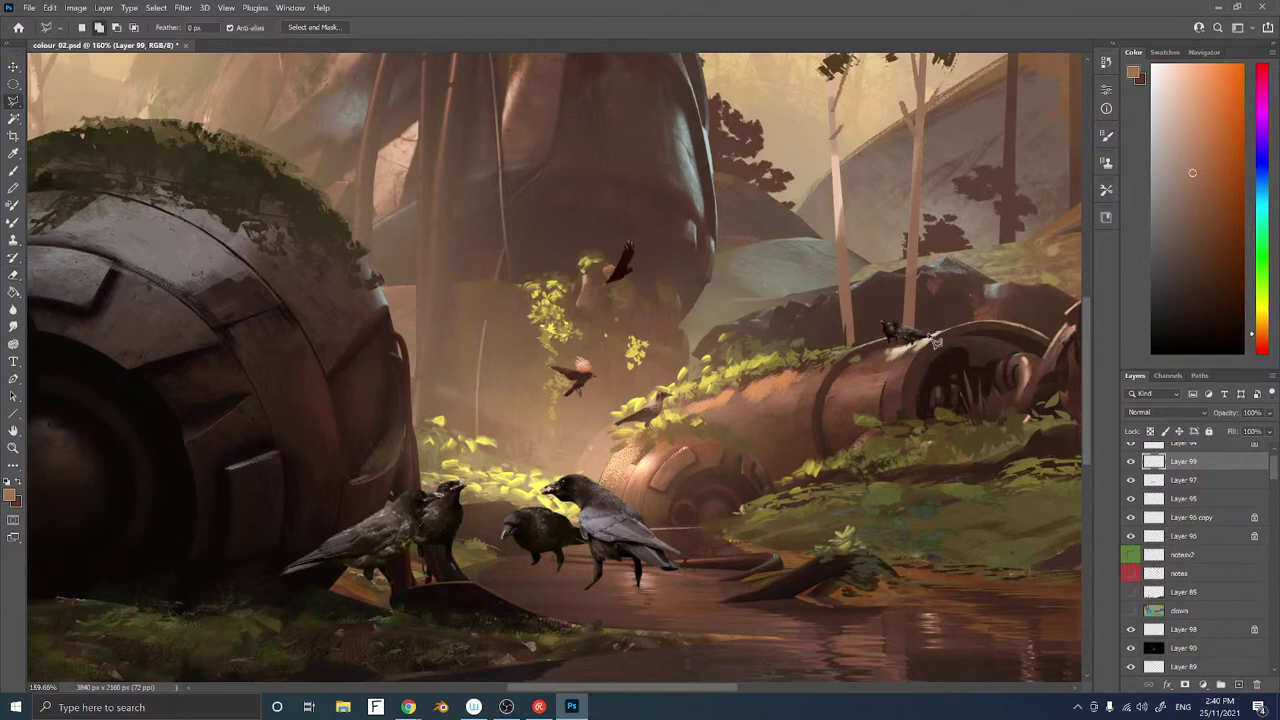
mouse_move(928, 345)
left_mouse_down()
mouse_move(920, 357)
mouse_move(966, 363)
mouse_move(971, 335)
left_mouse_up()
key("ctrl+d")
Lock Layer 99's transparency and tint the small crow pair with a sampled dark brown, plus a textured brush in peach sampled from the flying bird
key("b")
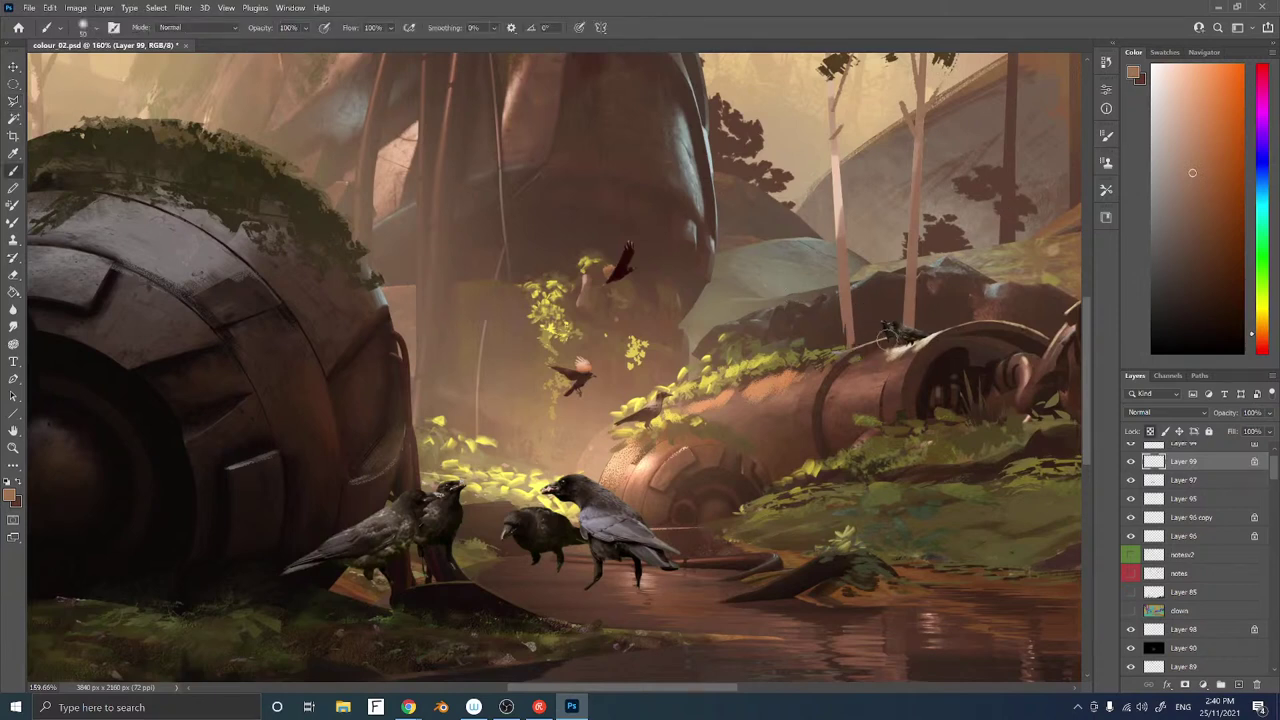
left_click(897, 346, "alt")
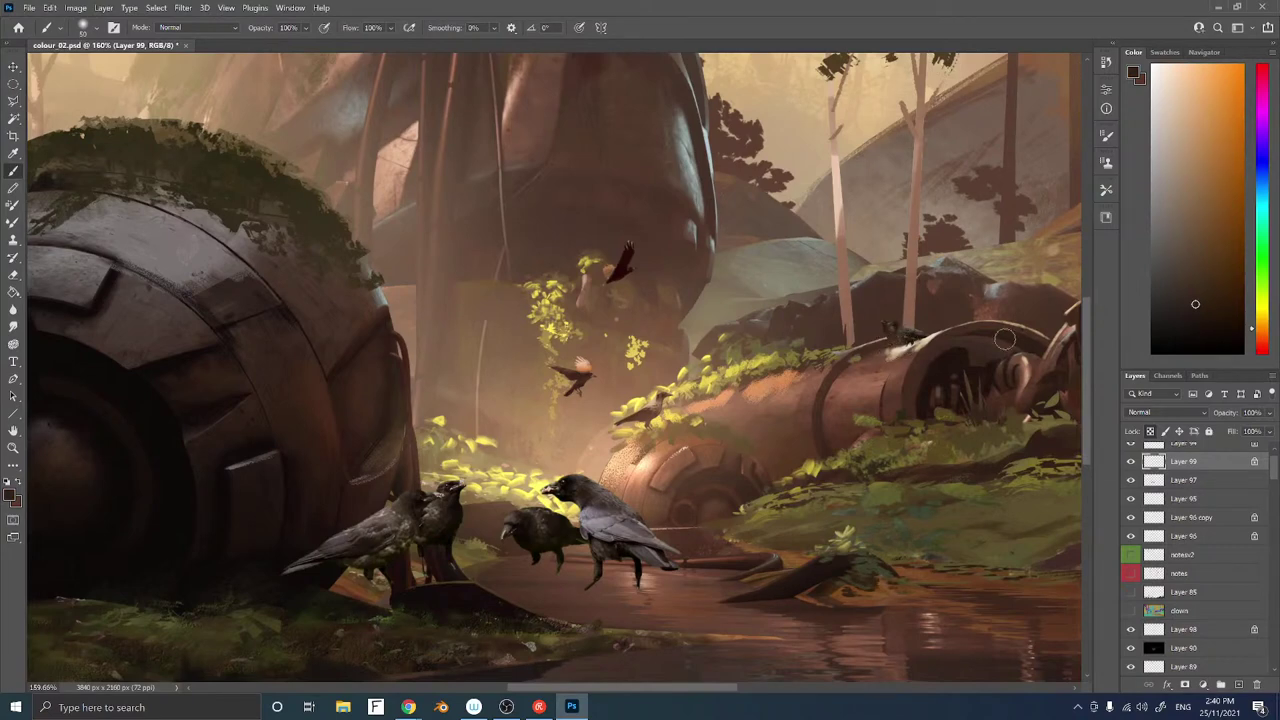
right_click(697, 330)
double_click(876, 543)
left_click(587, 378, "alt")
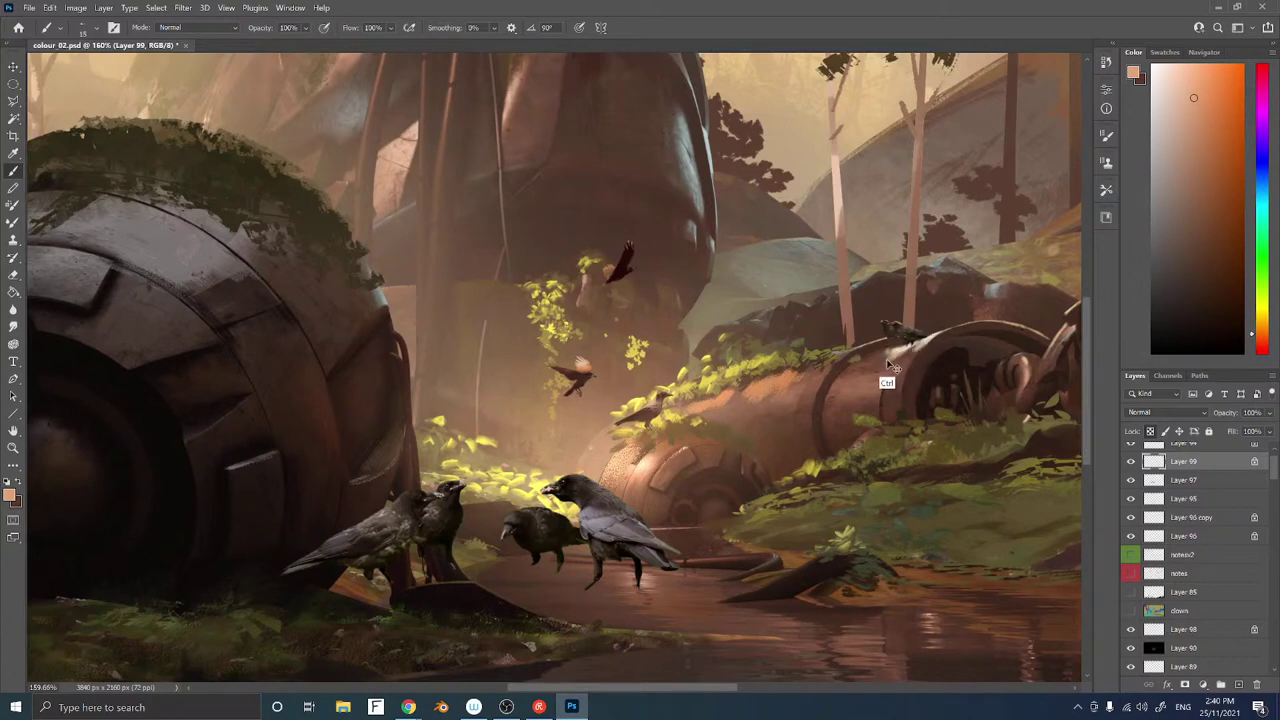
Add a new layer beneath Layer 99 and touch up the small crow pair with dark reddish browns sampled around it
key("ctrl+shift+alt+n")
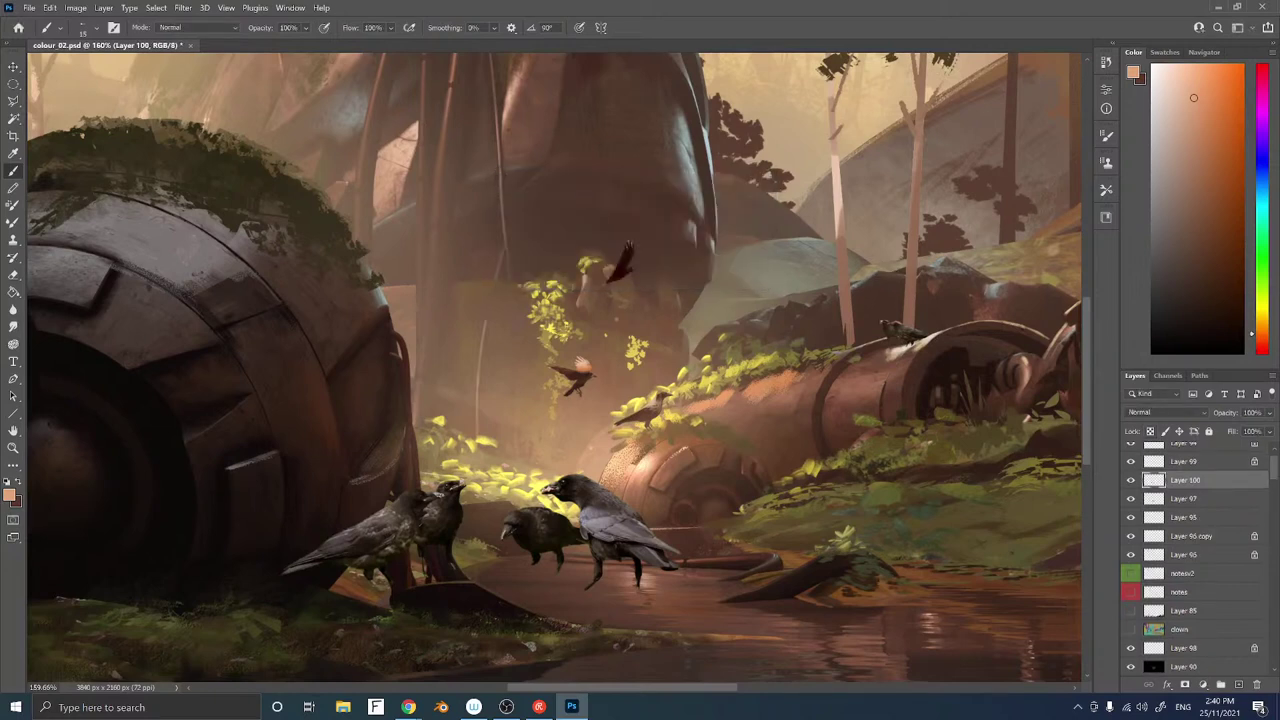
left_click(881, 341, "alt")
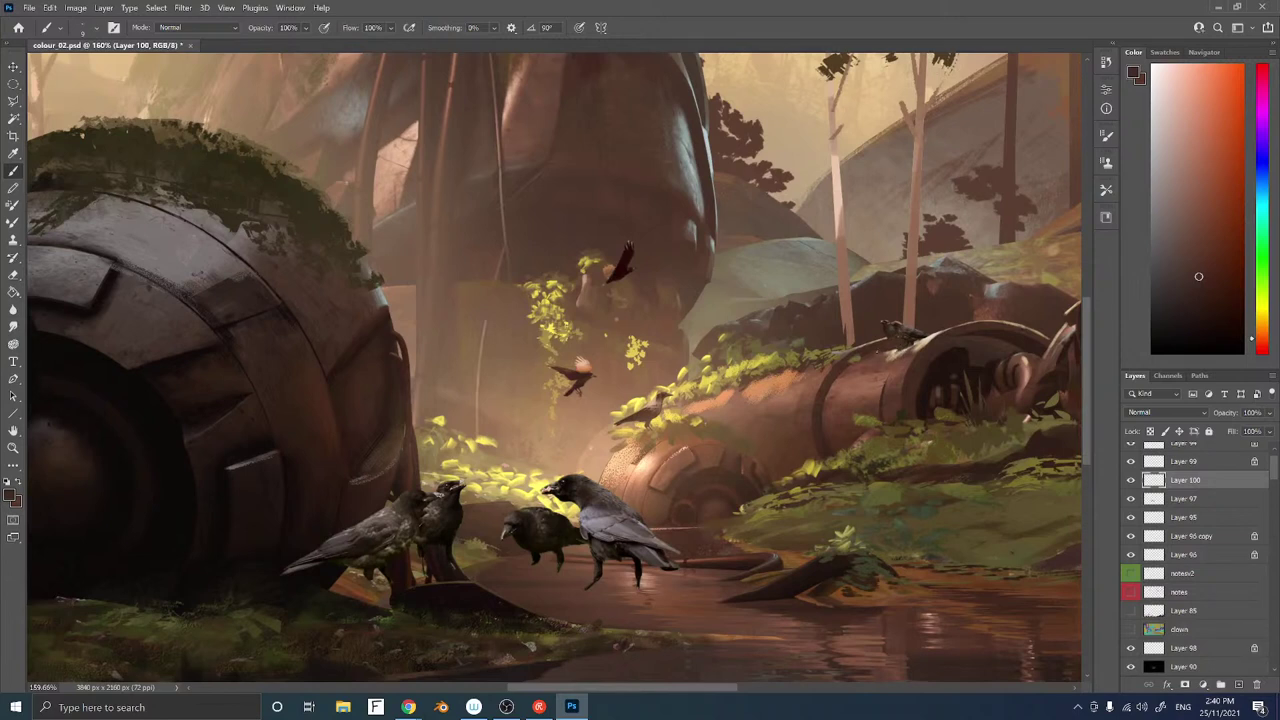
right_click(905, 335, "ctrl")
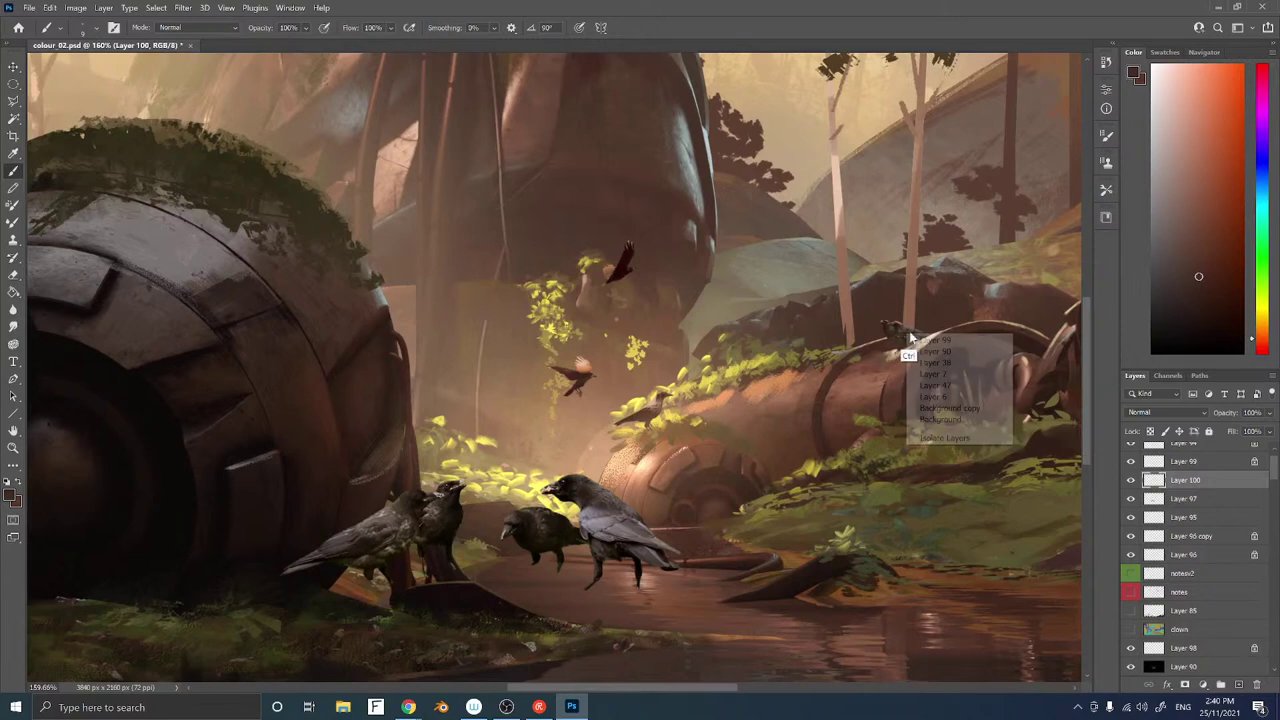
left_click(944, 341)
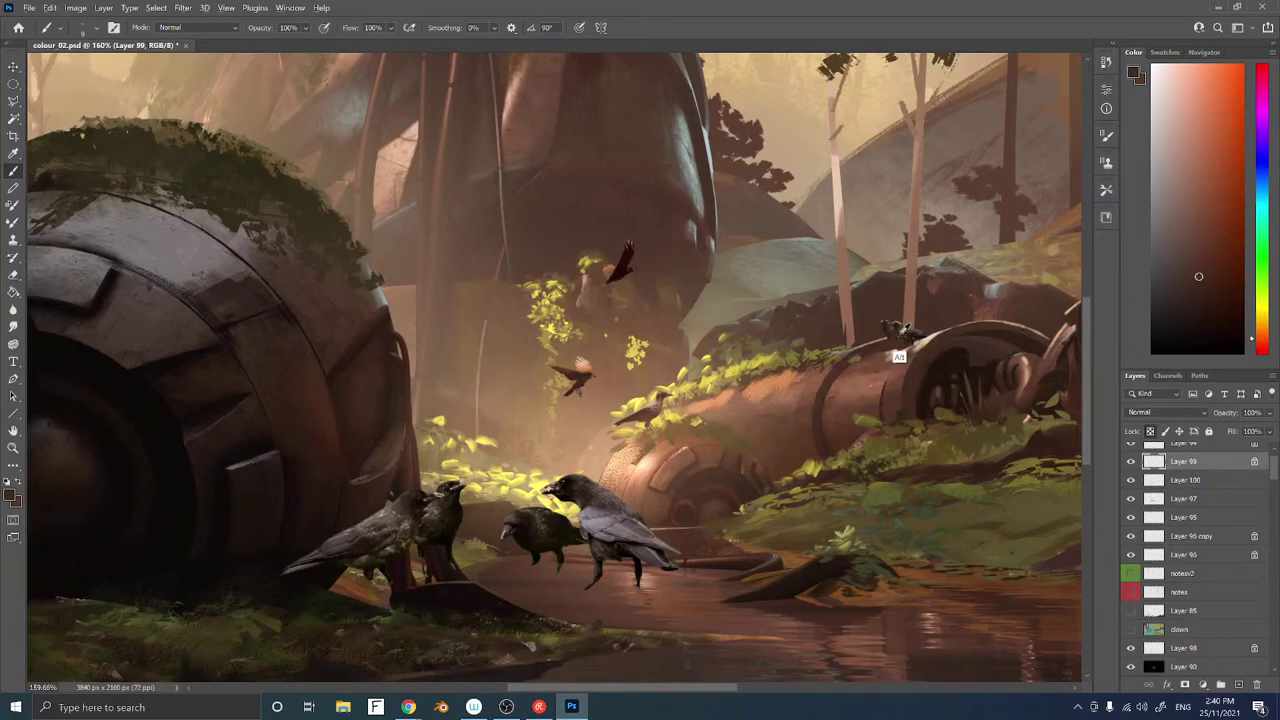
left_click(899, 343, "alt")
key("]")
scroll(908, 393, "down", 5)
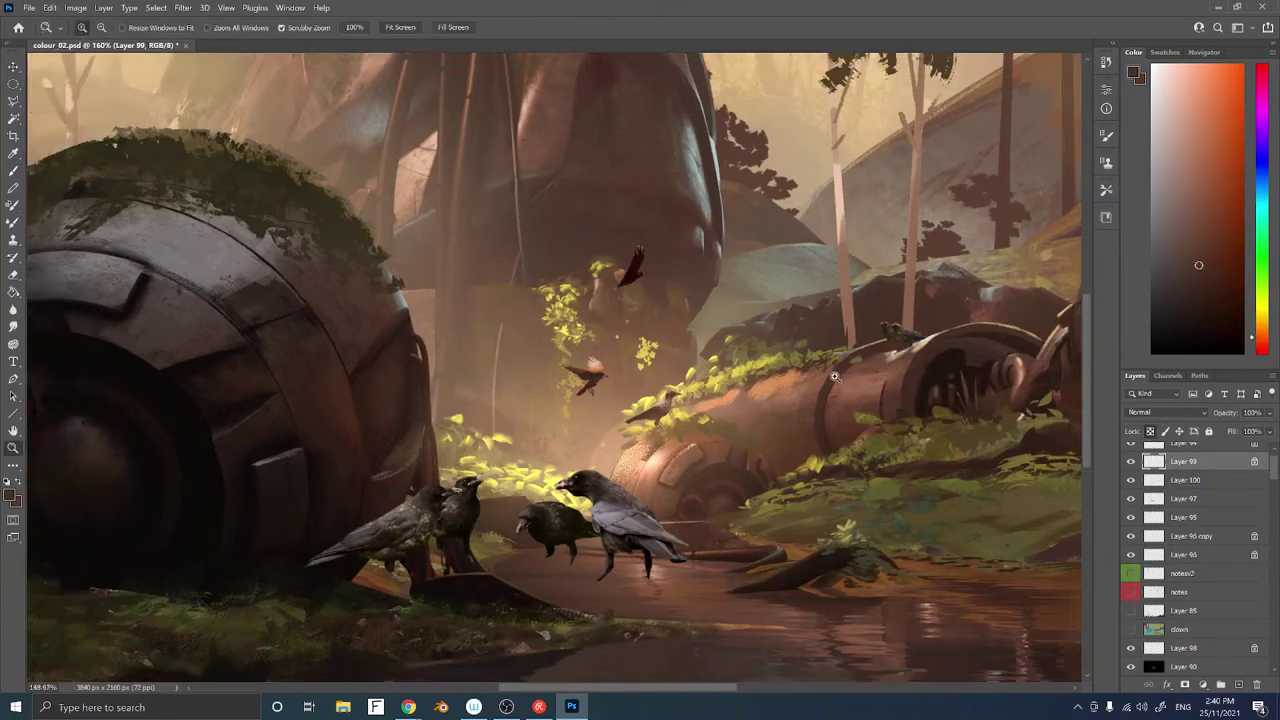
mouse_move(830, 418)
left_mouse_down()
mouse_move(773, 392)
mouse_move(821, 415)
left_mouse_up()
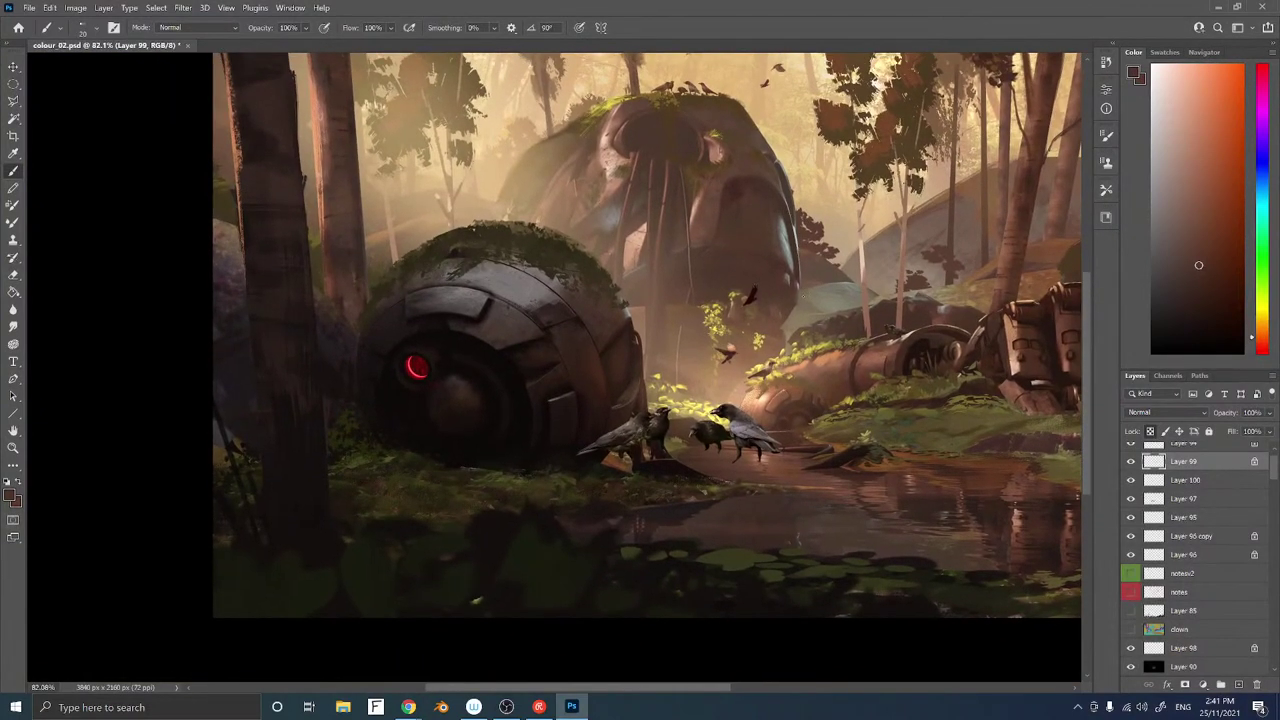
Lighten the shadows of the flying bird on Layer 94 by raising the black output level in Levels
right_click(750, 300, "ctrl")
left_click(765, 308)
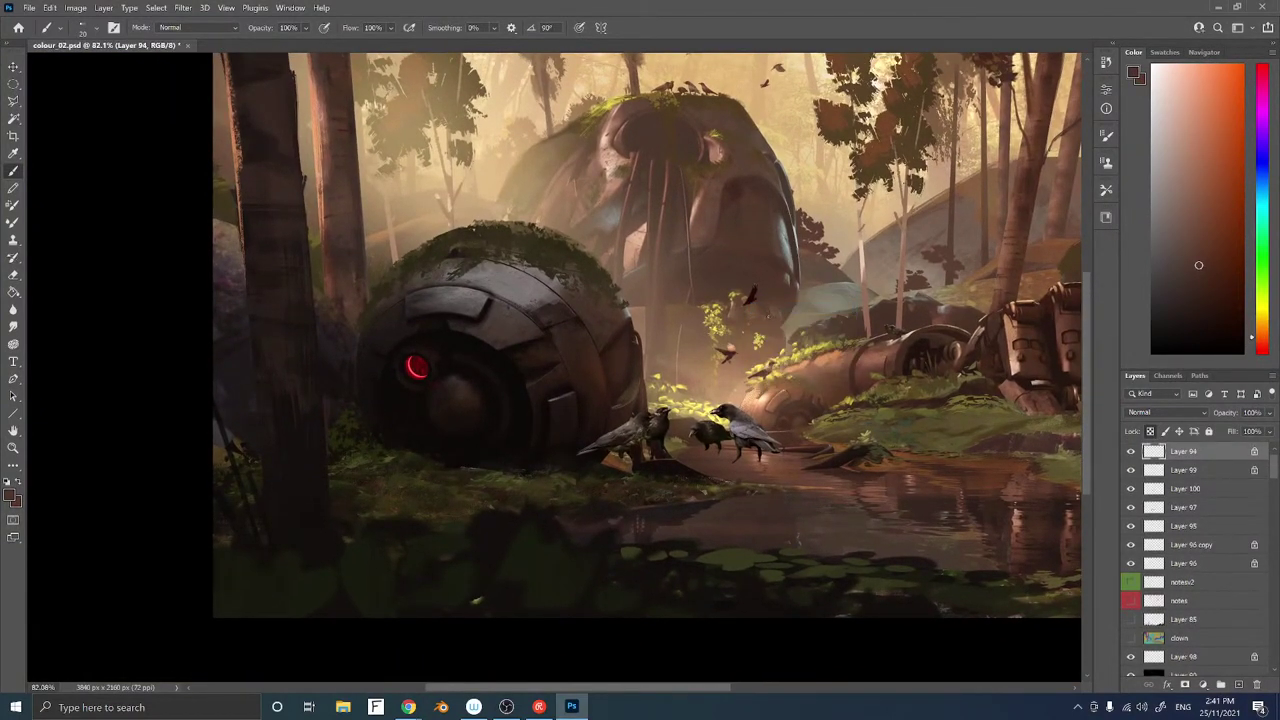
key("ctrl+l")
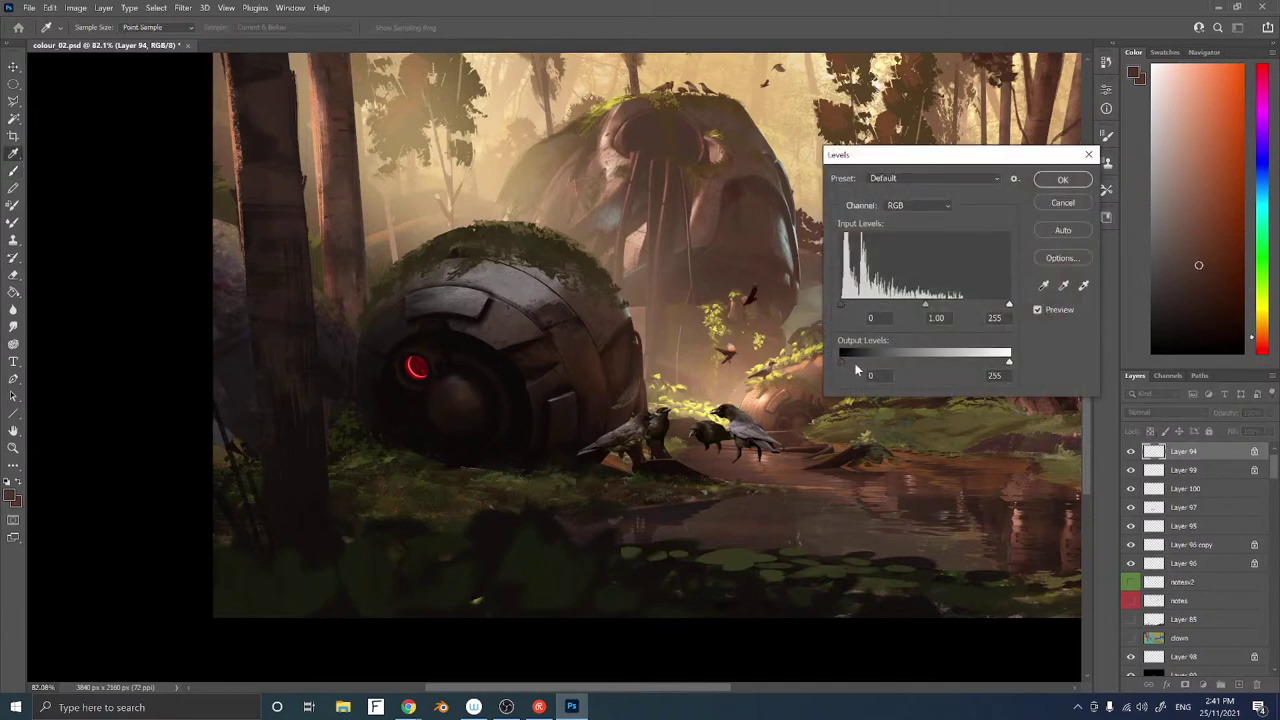
left_click_drag(841, 362, 861, 364)
left_click_drag(852, 362, 859, 362)
left_click(1058, 184)
scroll(759, 214, "down", 5)
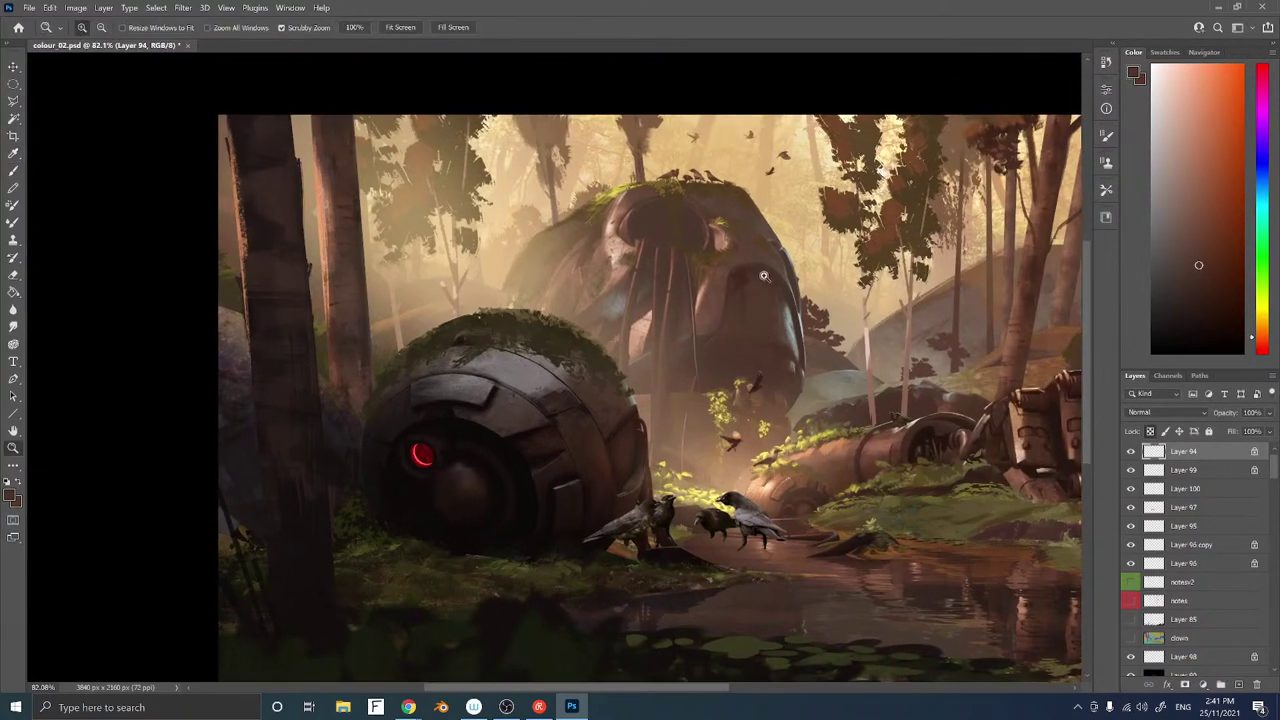
scroll(747, 285, "up", 5)
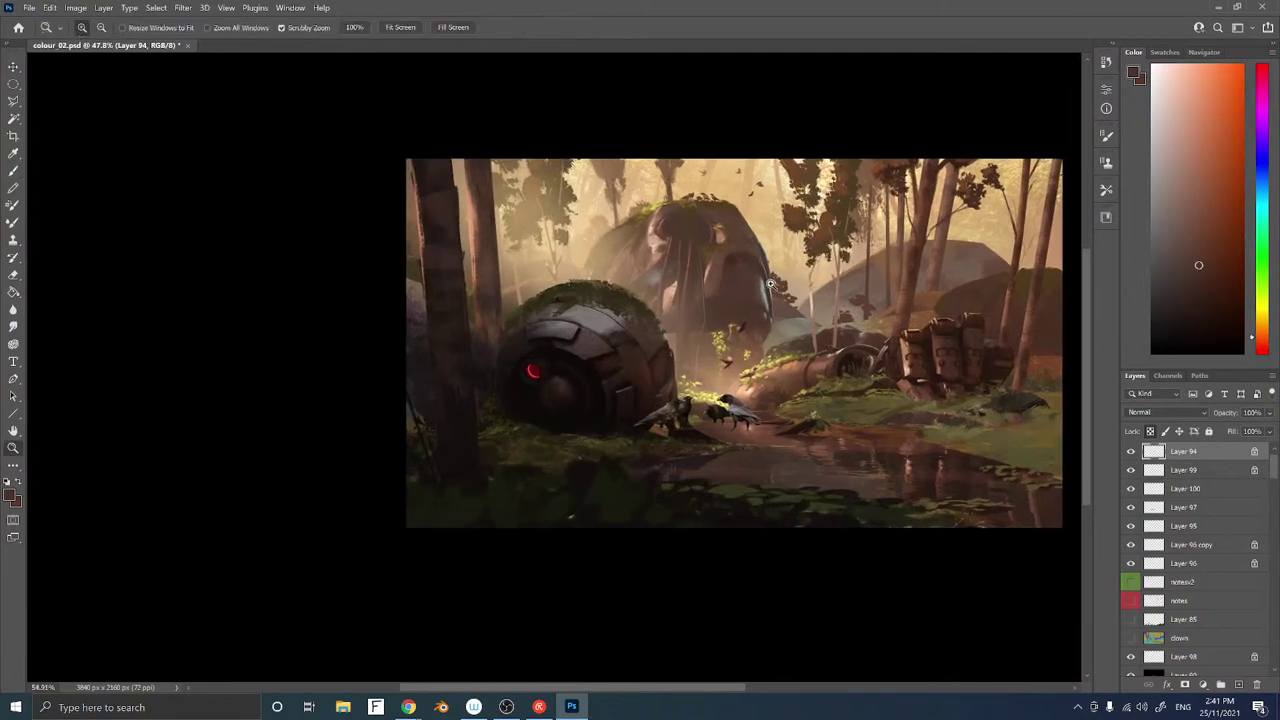
right_click(676, 135, "ctrl")
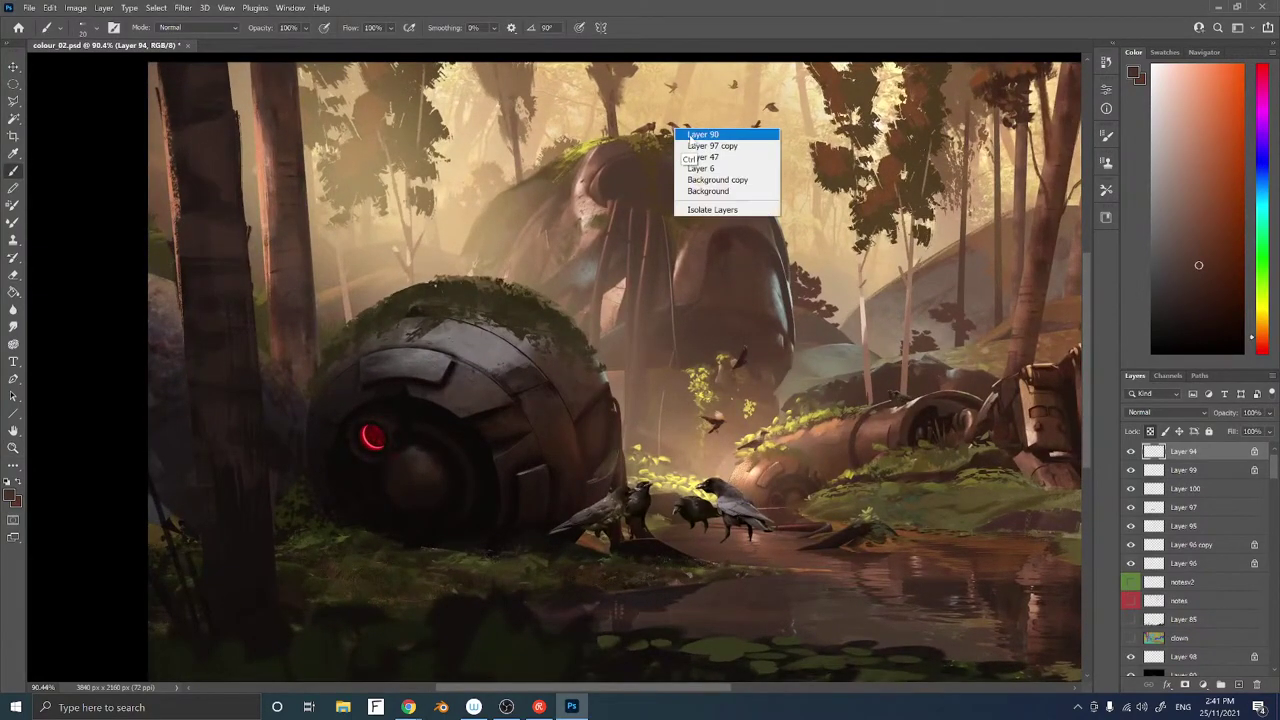
left_click(688, 151)
key("ctrl+t")
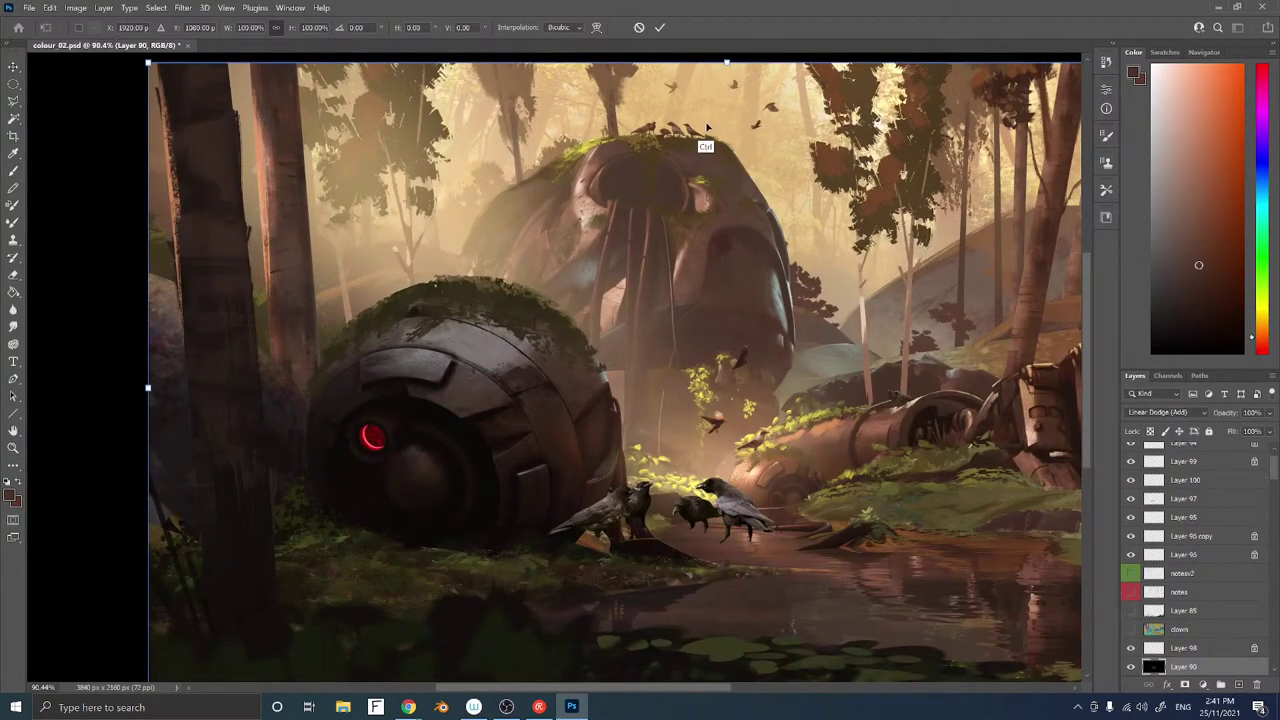
key("Escape")
Scale down the group of birds perched on top of the giant robot head, on Layer 97 copy
right_click(676, 135, "ctrl")
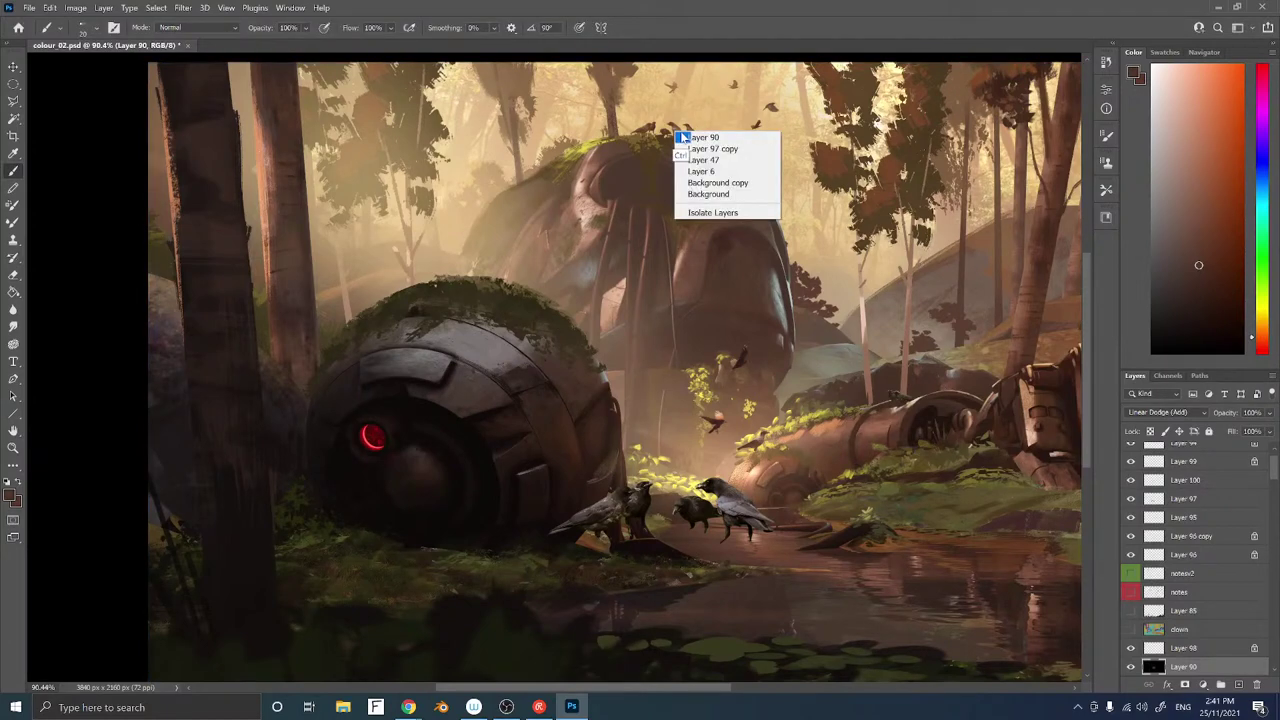
left_click(690, 146)
key("ctrl+t")
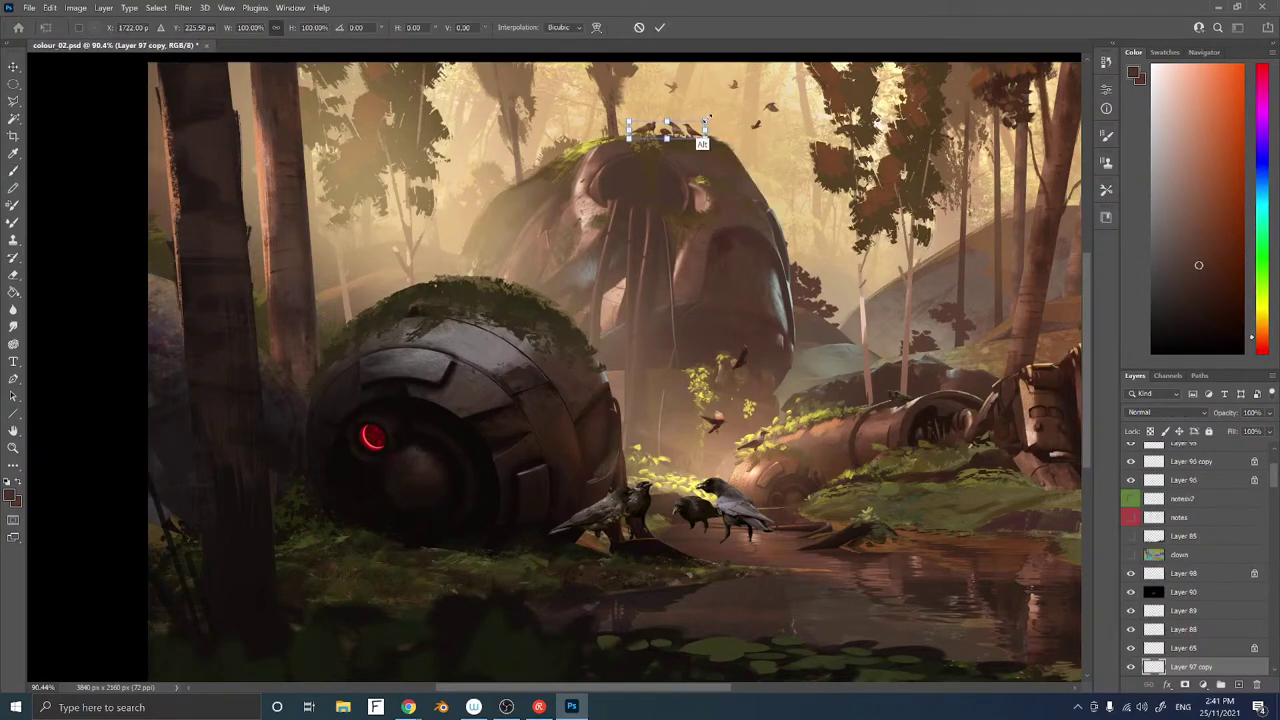
left_click_drag(707, 119, 700, 125)
key("Return")
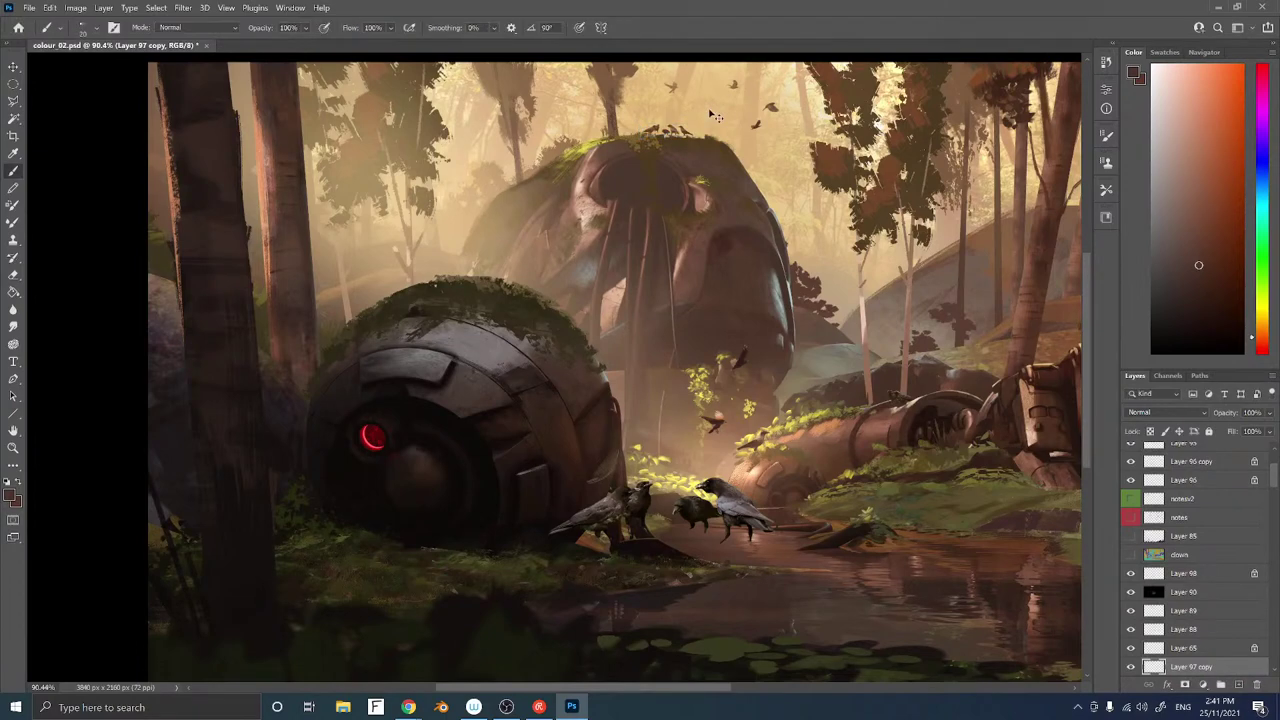
Scale the pair of flying birds on Layer 95, above the robot head, down to about 75%
left_click_drag(784, 117, 796, 121)
right_click(770, 106, "ctrl")
left_click(792, 112)
key("ctrl+t")
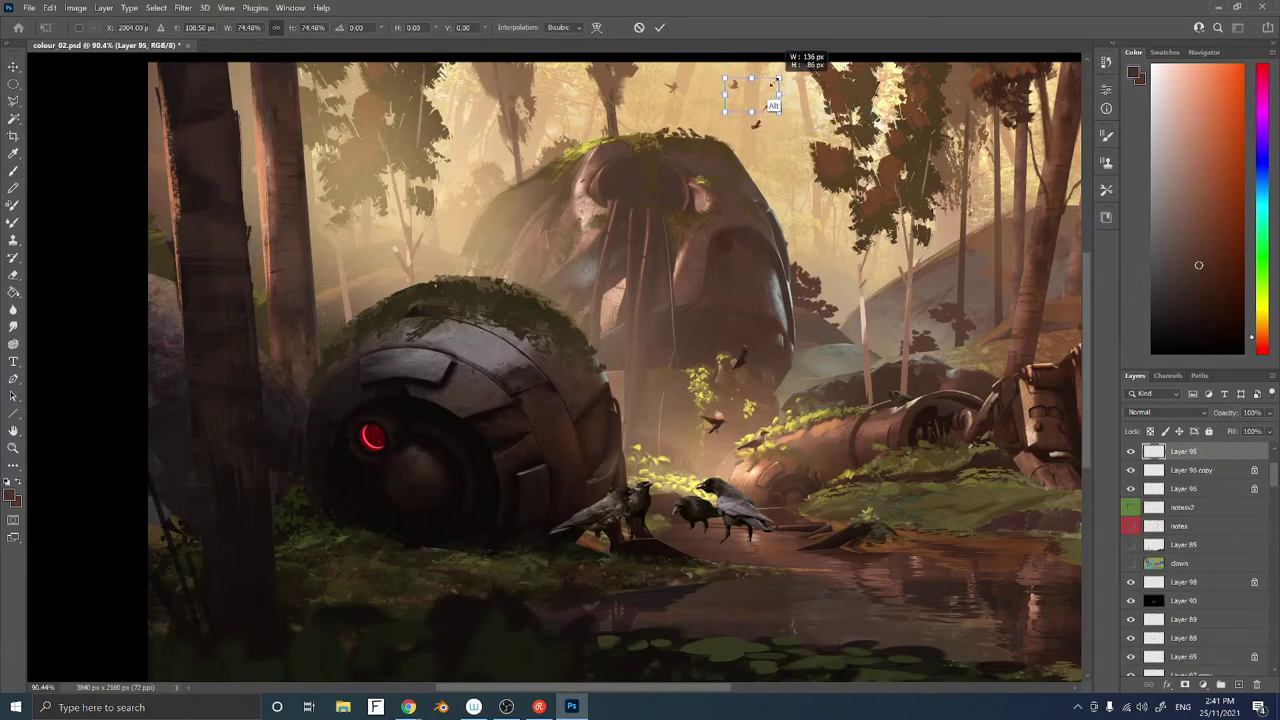
key("Return")
key("b")
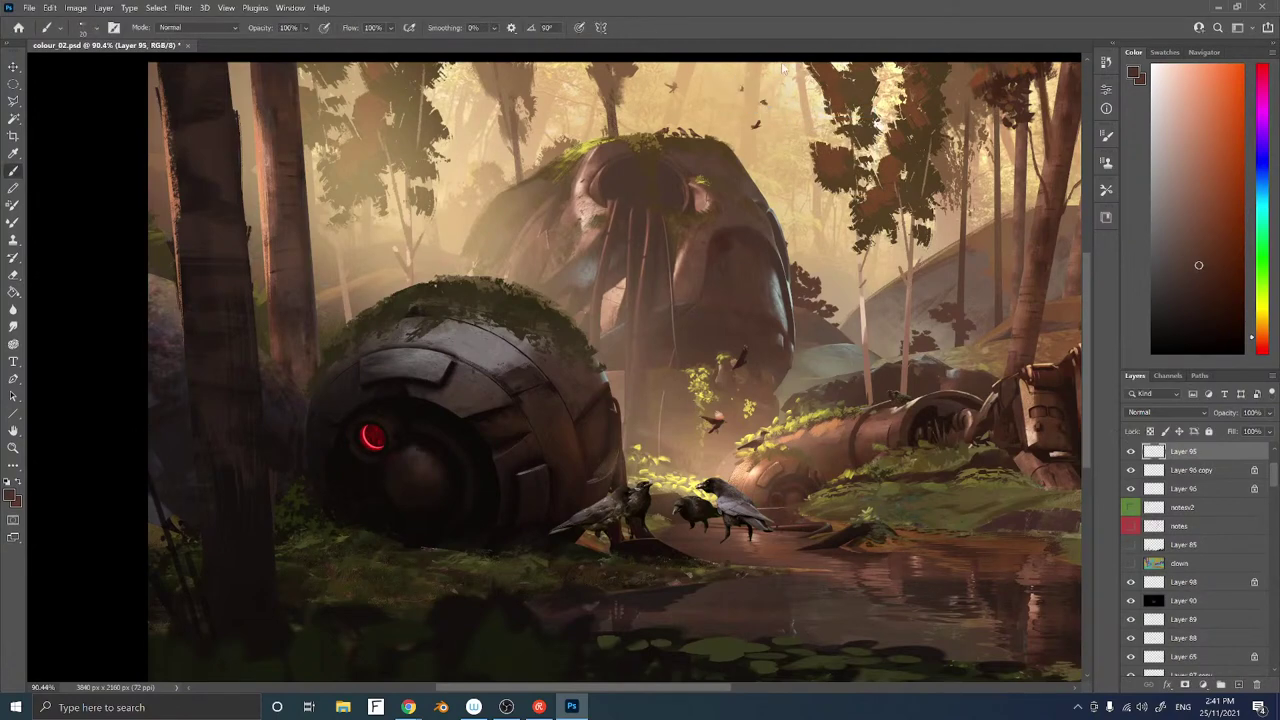
Scale the single flying bird on Layer 94 copy, beside the robot head's top, down to about 78%
right_click(757, 130, "ctrl")
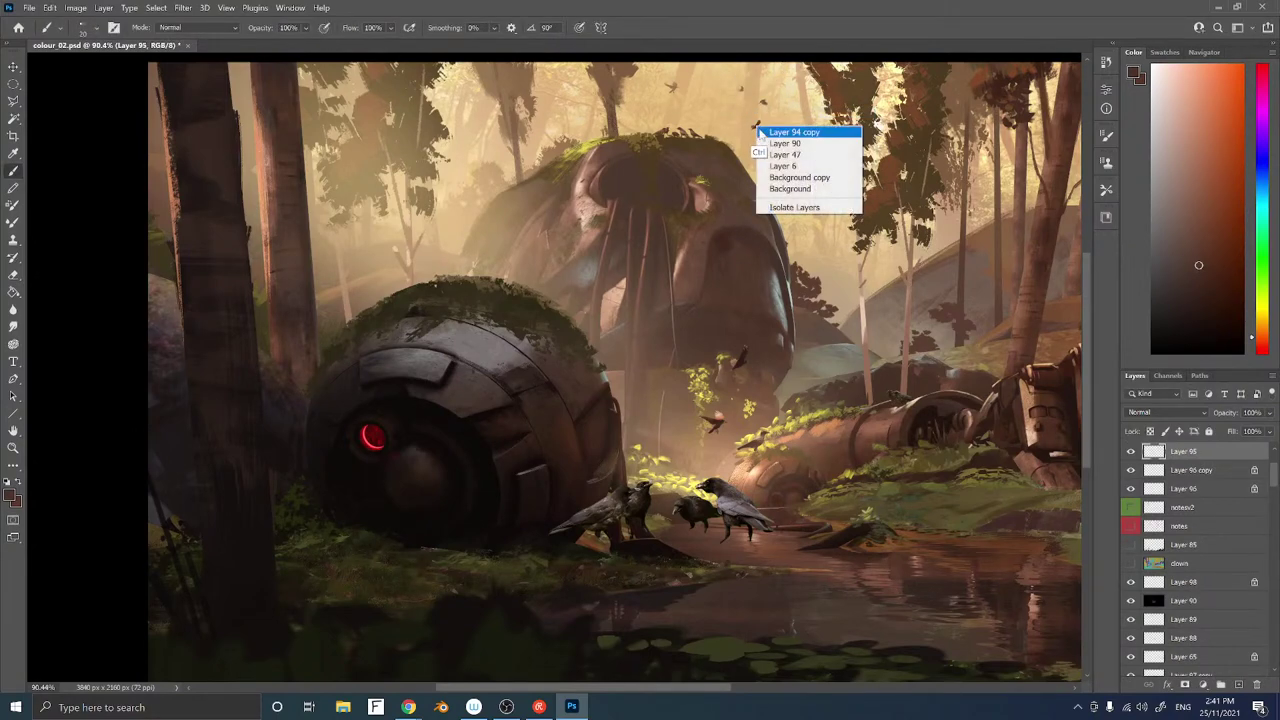
left_click(763, 141)
key("ctrl+alt+t")
left_click_drag(764, 115, 754, 123)
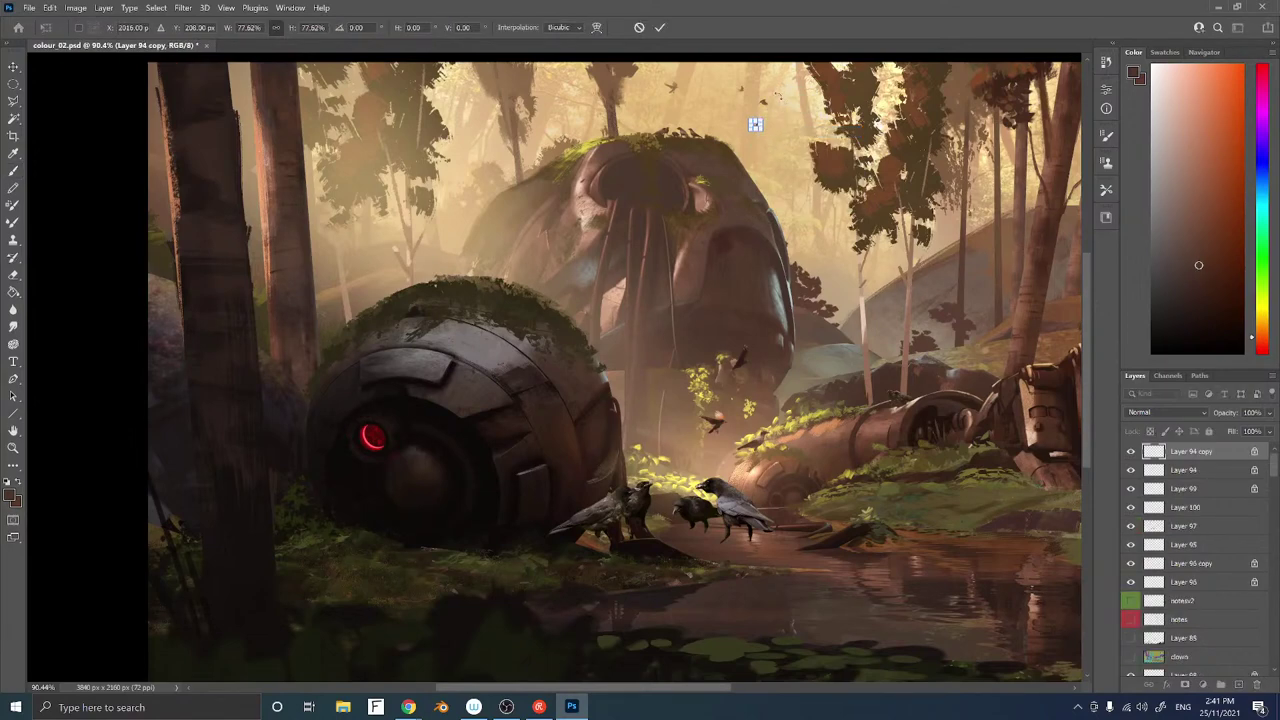
key("Return")
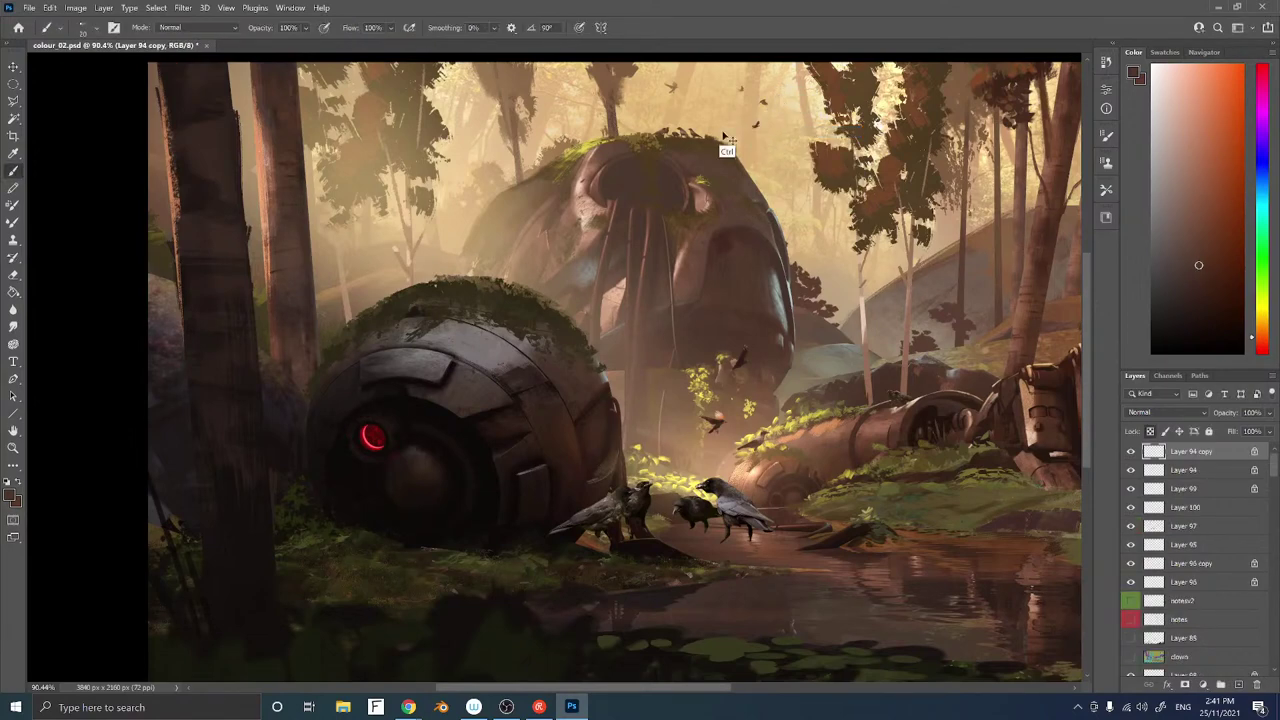
Scale the flying bird on Layer 96 copy, directly above the robot head, down to about 90%
right_click(674, 90, "ctrl")
left_click(680, 96)
key("ctrl+t")
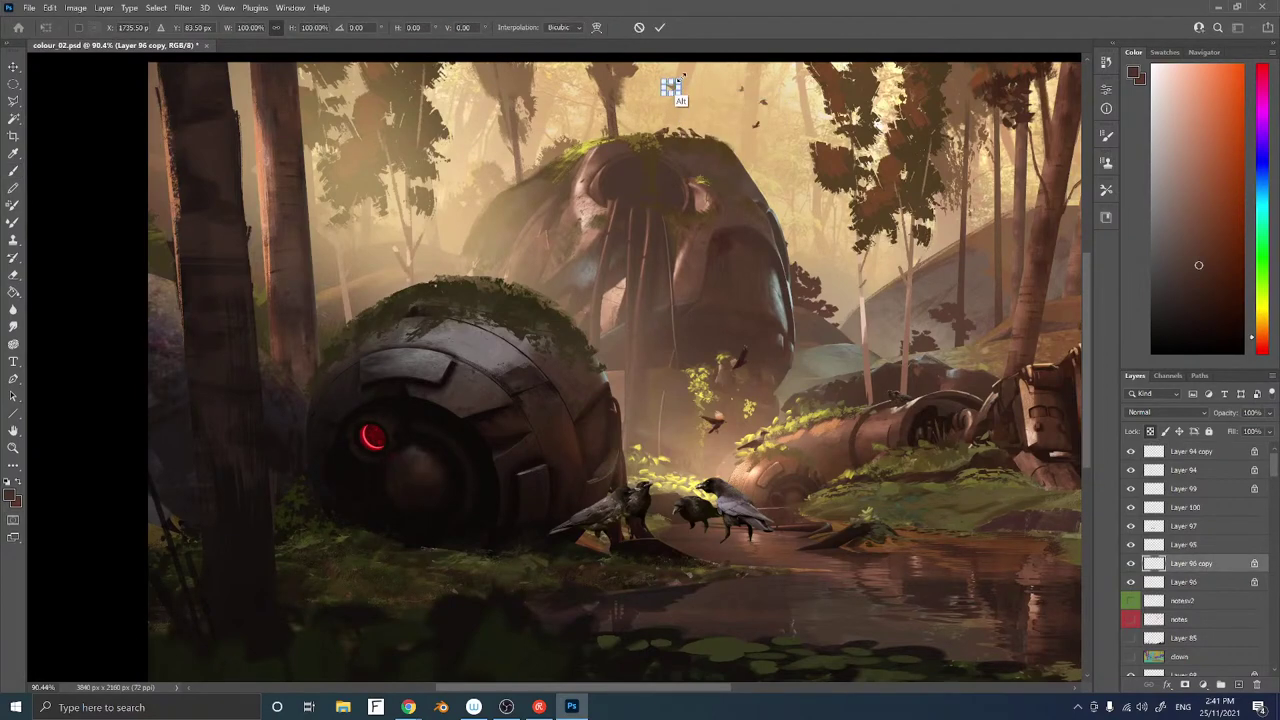
left_click_drag(680, 84, 683, 84)
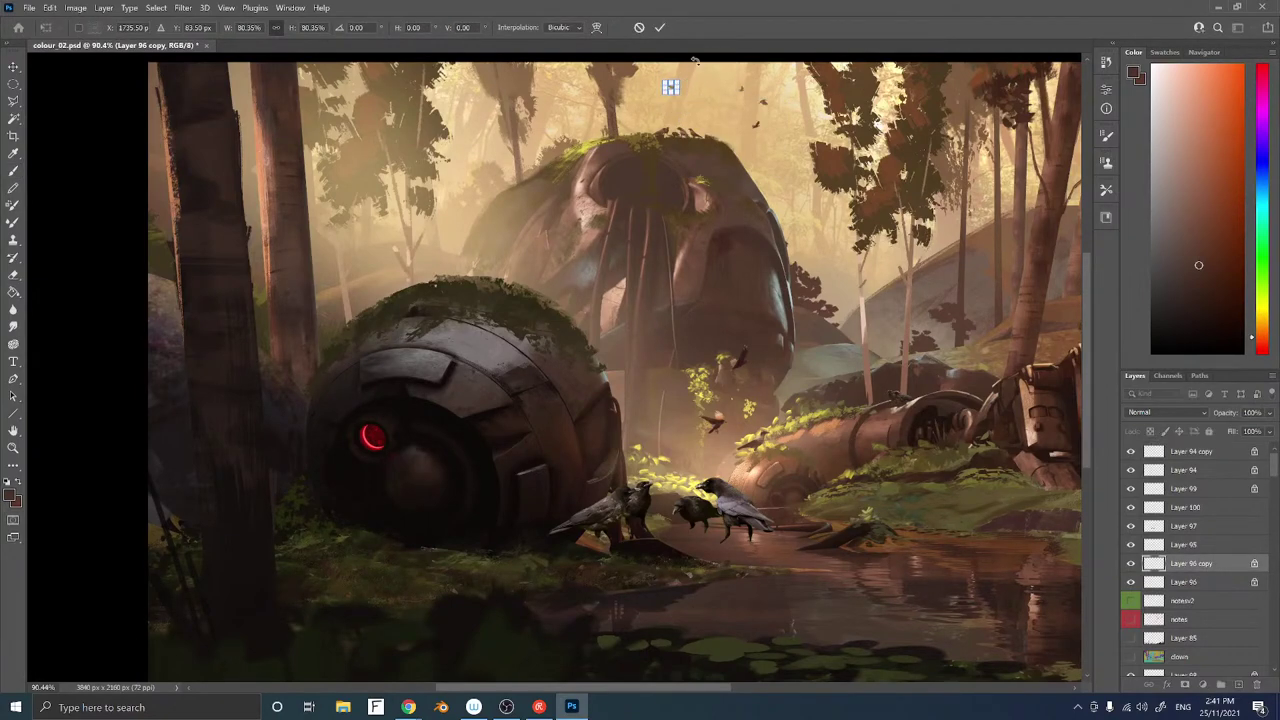
key("Return")
Hide the large foreground crows on Layer 97 and review the whole painting without them
left_click_drag(807, 127, 812, 107)
mouse_move(672, 314)
left_mouse_down()
mouse_move(703, 240)
mouse_move(671, 269)
mouse_move(609, 267)
mouse_move(663, 268)
left_mouse_up()
left_click(668, 322, "ctrl")
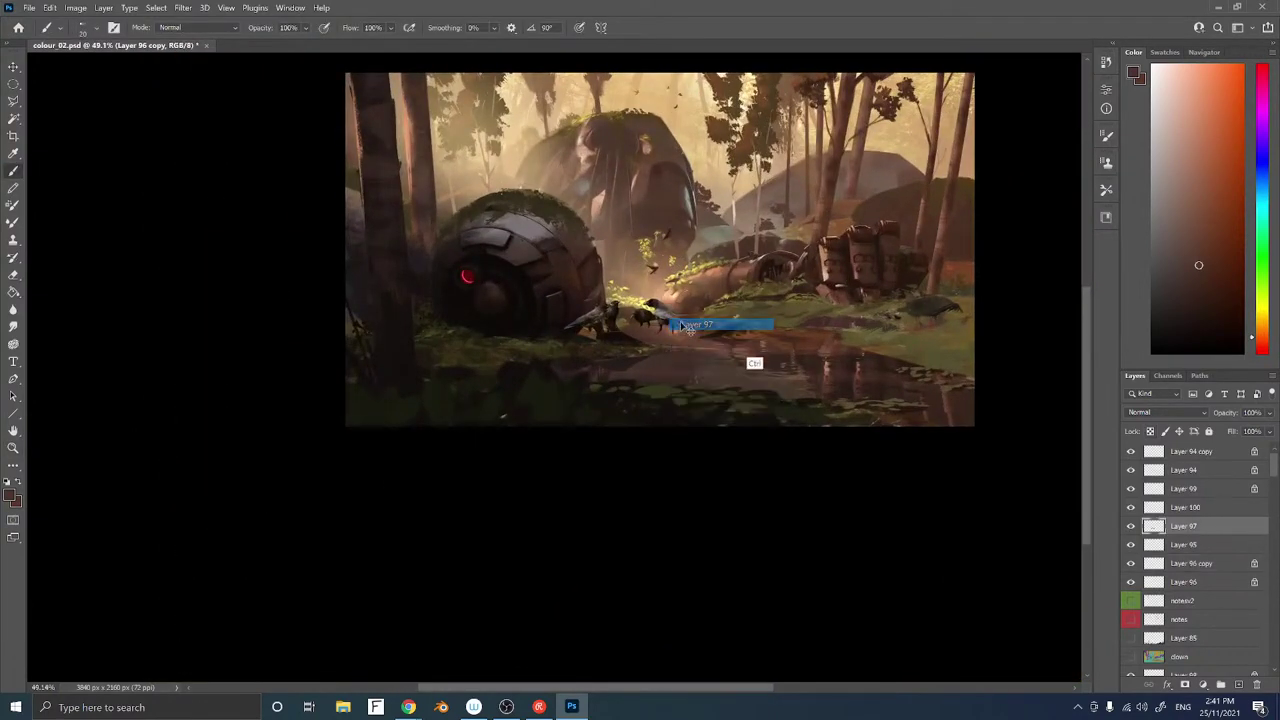
left_click(1131, 528)
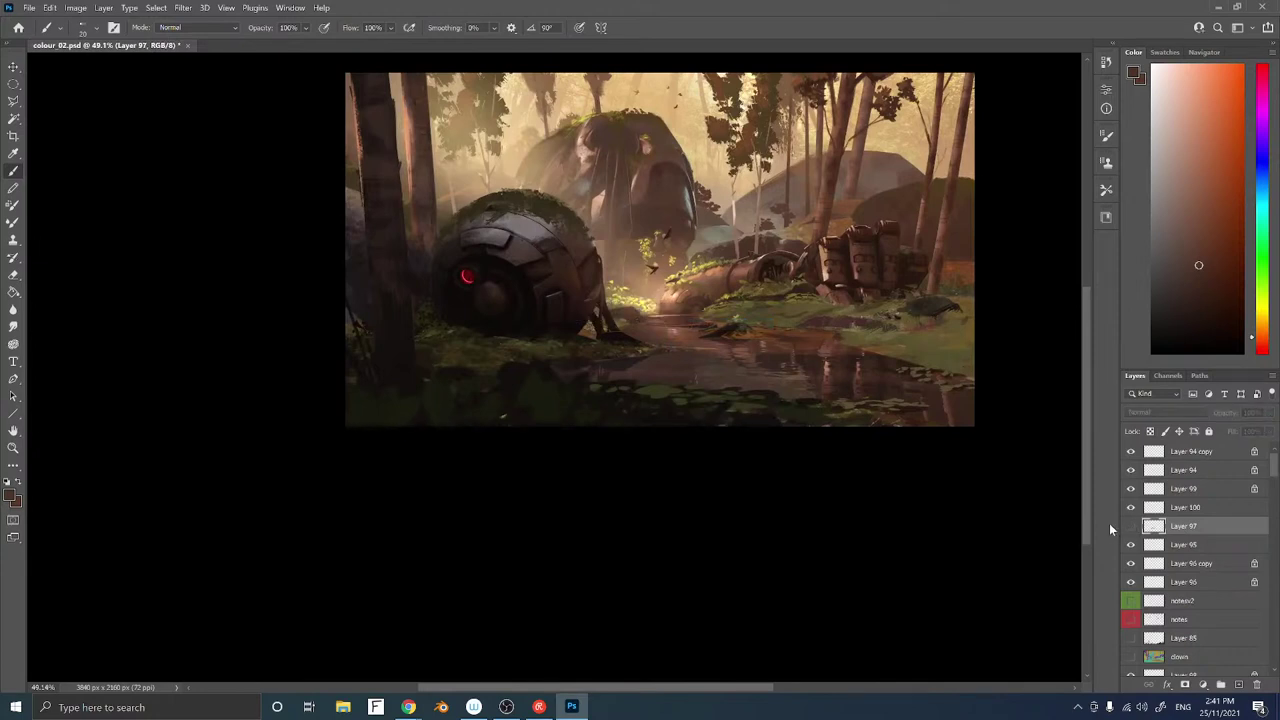
left_click_drag(827, 305, 821, 337)
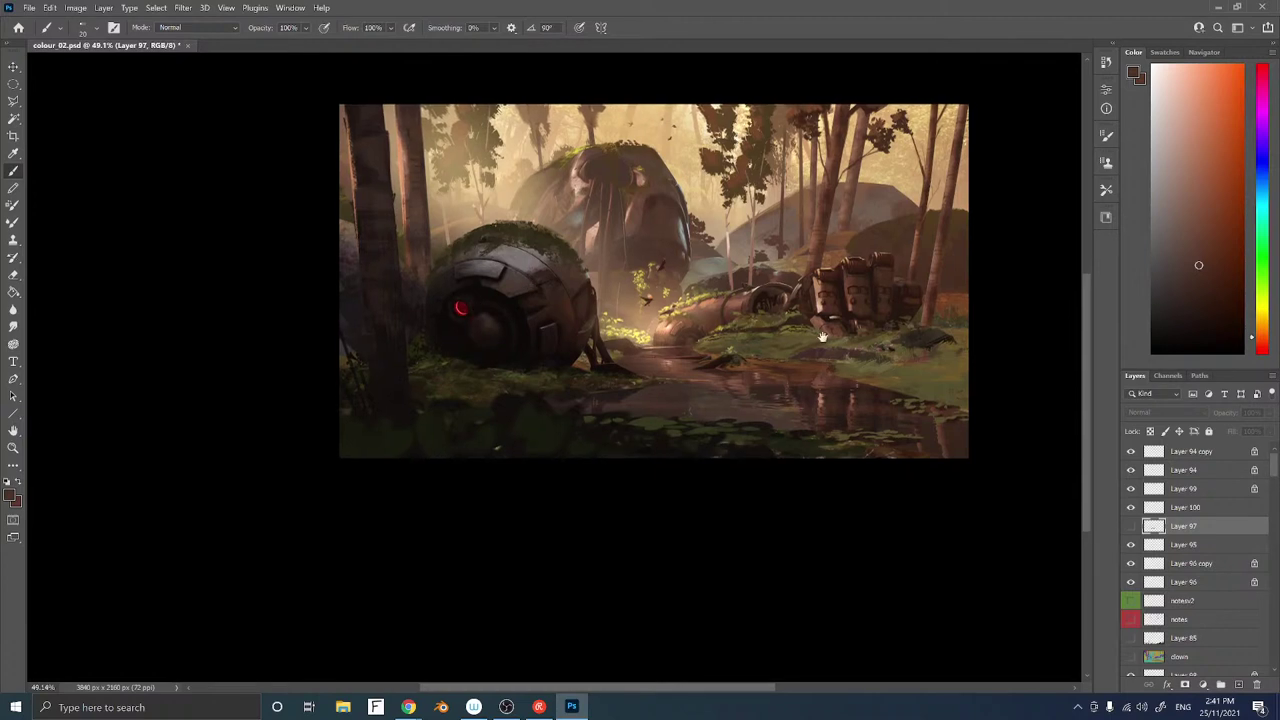
Try the large crows on Layer 97 on the fallen robot arm, and hide the layer again
left_click(1131, 526)
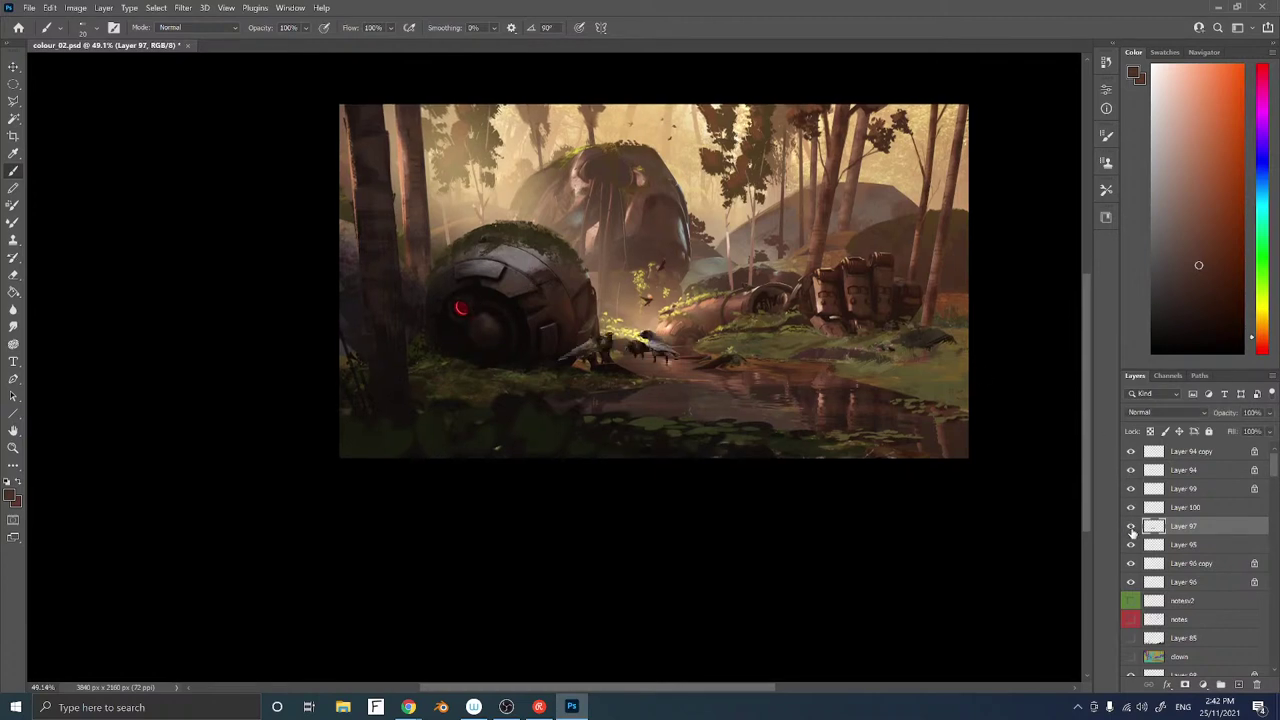
right_click(651, 345, "ctrl")
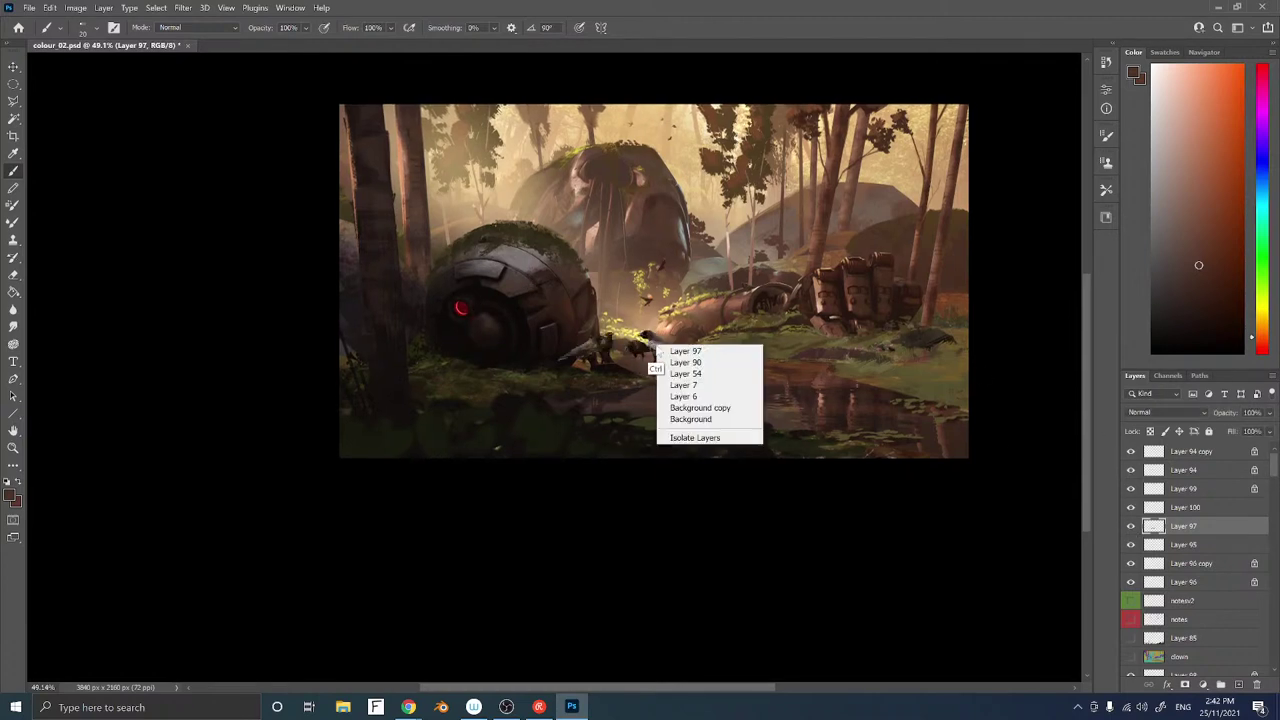
left_click(664, 351)
mouse_move(664, 351)
left_mouse_down("ctrl")
mouse_move(805, 243)
mouse_move(789, 289)
mouse_move(868, 210)
mouse_move(887, 210)
left_mouse_up("ctrl")
key("ctrl+t")
key("Escape")
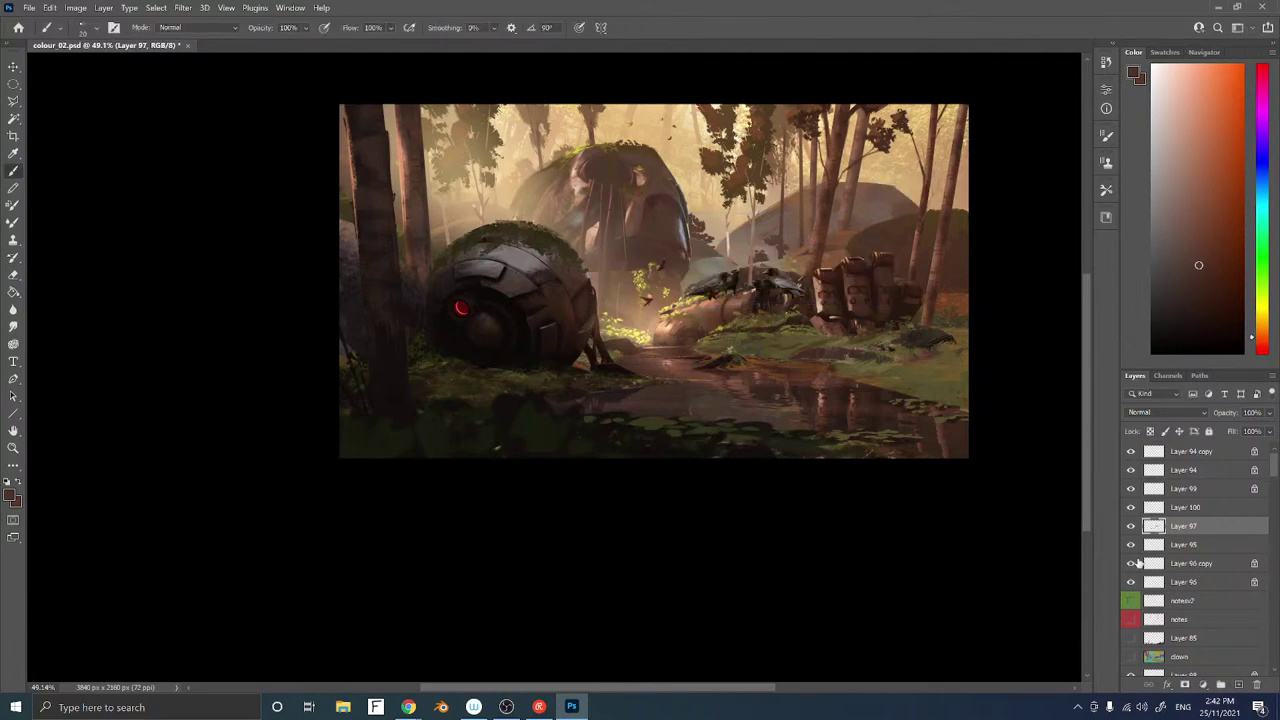
left_click(1131, 526)
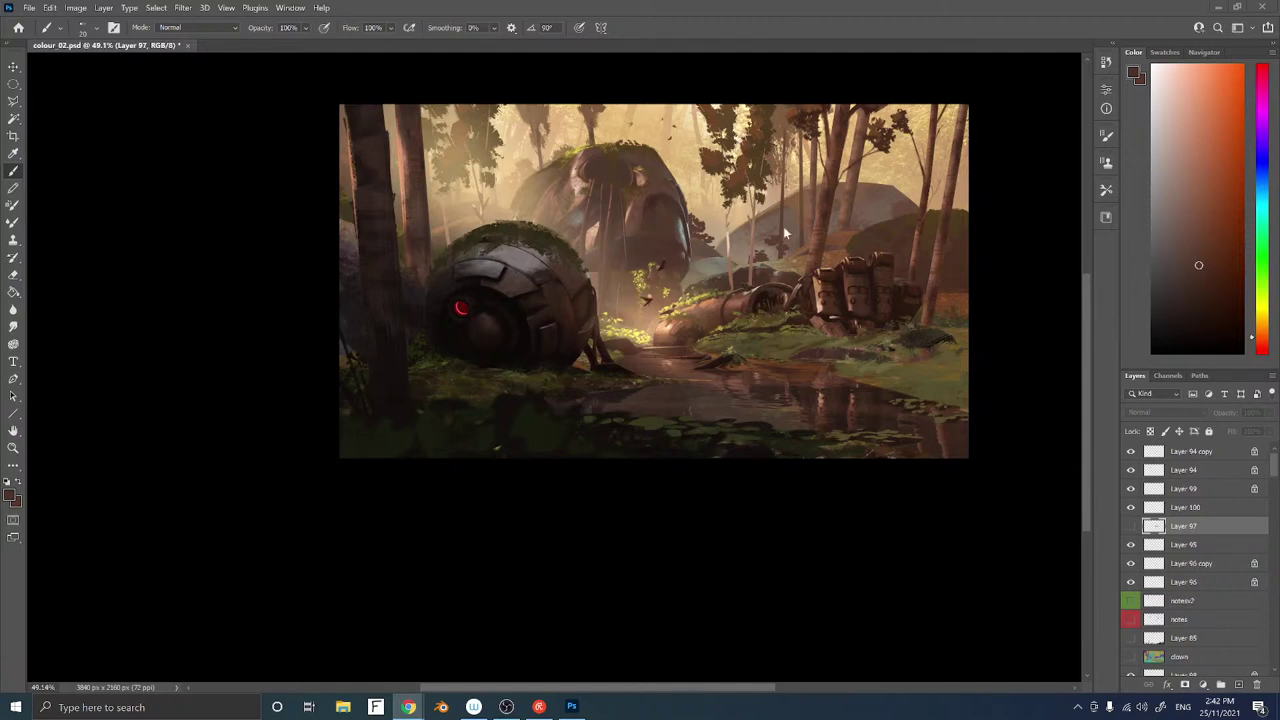
Paste the copied photo of a bent-over crow into the painting and scale it to about 203%
key("ctrl+v")
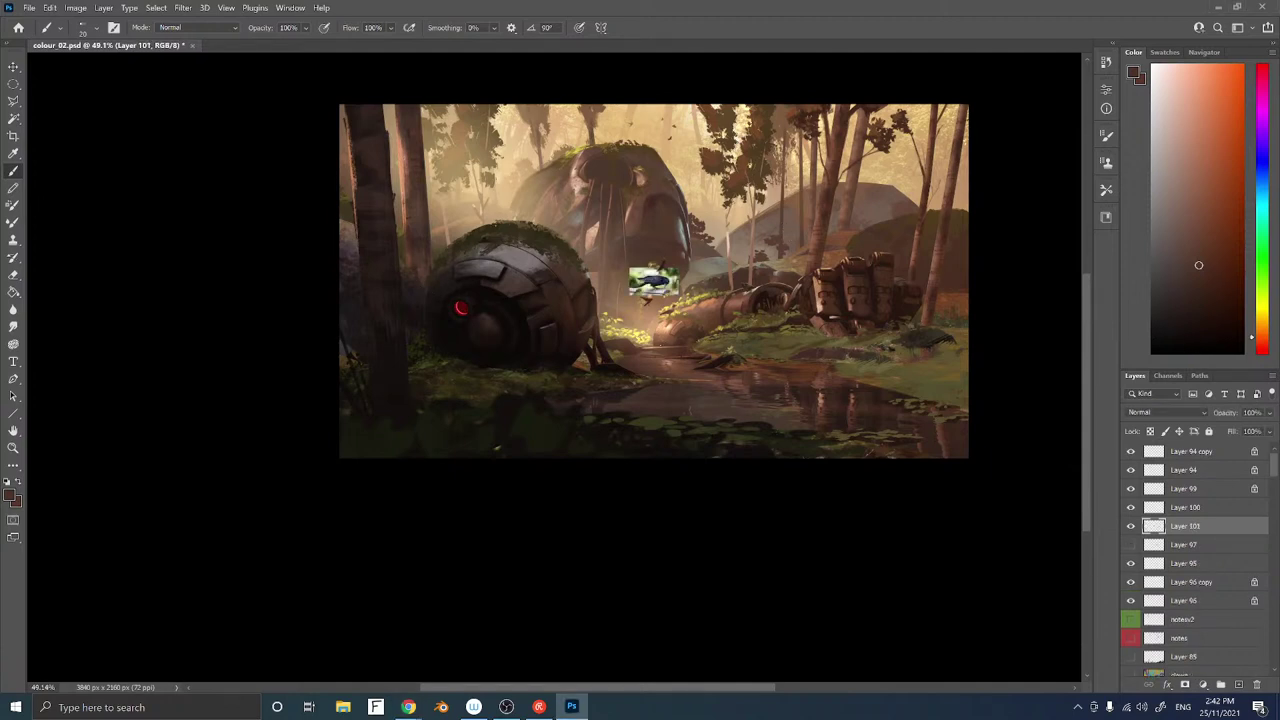
key("ctrl+t")
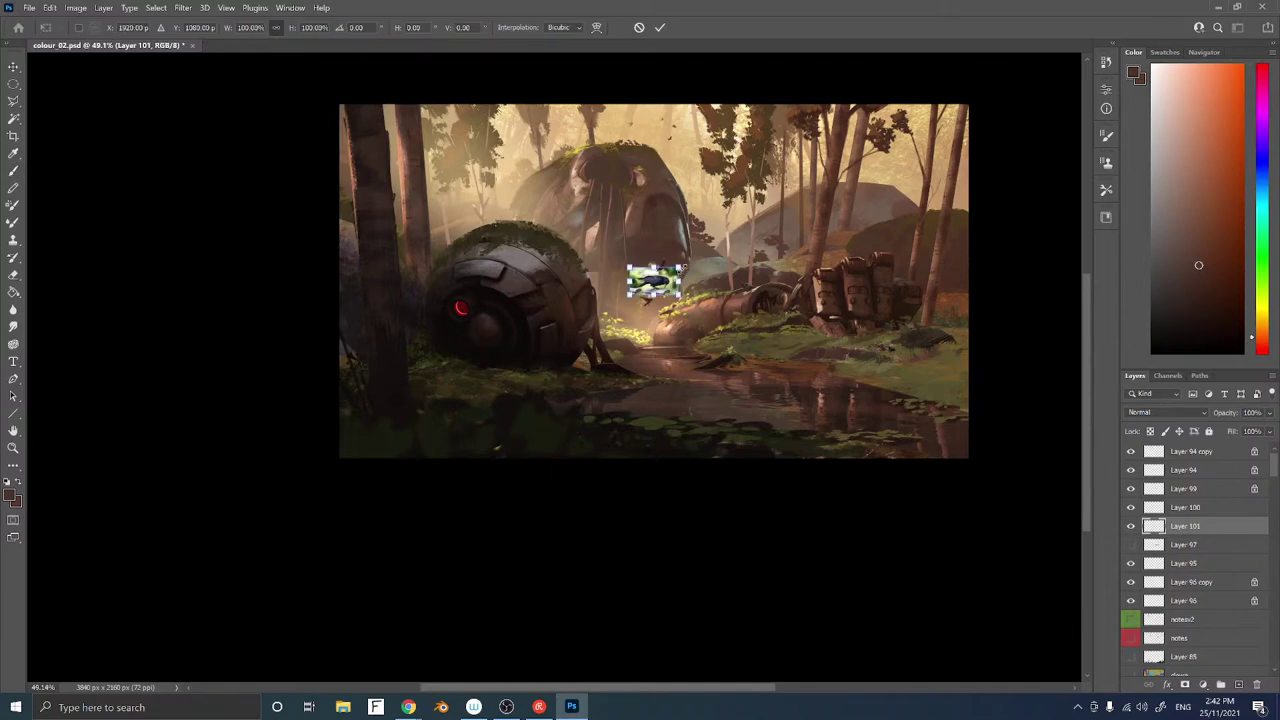
left_click_drag(679, 268, 728, 238)
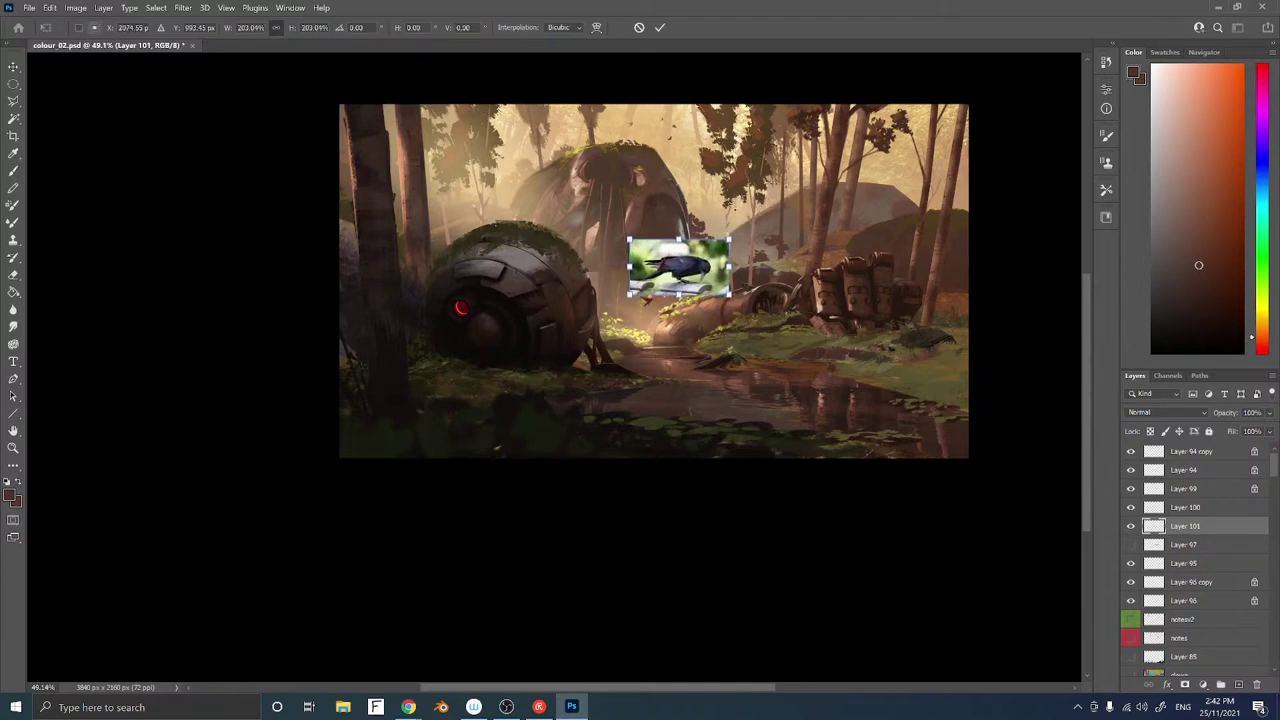
key("Return")
Outline the bent-over crow in the pasted photo with a lasso selection, following its tail feathers, beak and feet
key("z")
mouse_move(735, 287)
left_mouse_down()
mouse_move(874, 205)
mouse_move(846, 222)
left_mouse_up()
key("l")
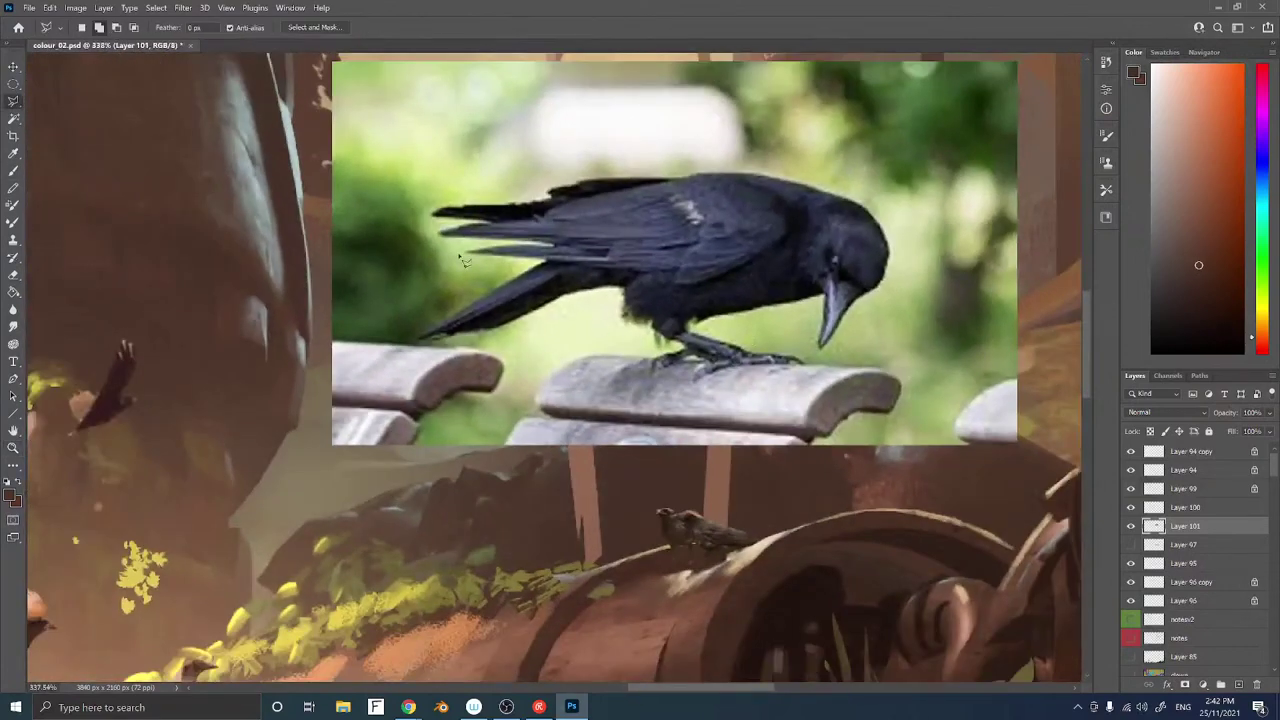
left_click(676, 179)
left_click(583, 183)
left_click(549, 191)
mouse_move(549, 207)
left_mouse_down()
mouse_move(443, 212)
mouse_move(495, 226)
mouse_move(444, 238)
mouse_move(553, 240)
mouse_move(558, 251)
mouse_move(471, 255)
mouse_move(553, 257)
mouse_move(417, 338)
mouse_move(480, 336)
mouse_move(592, 294)
mouse_move(564, 296)
mouse_move(622, 309)
left_mouse_up()
mouse_move(636, 322)
left_mouse_down()
mouse_move(694, 358)
mouse_move(661, 375)
mouse_move(704, 363)
mouse_move(718, 367)
mouse_move(703, 383)
mouse_move(809, 369)
mouse_move(683, 345)
mouse_move(695, 329)
mouse_move(856, 293)
mouse_move(829, 315)
mouse_move(827, 357)
mouse_move(887, 276)
mouse_move(891, 251)
mouse_move(848, 203)
mouse_move(886, 238)
mouse_move(866, 210)
mouse_move(797, 195)
mouse_move(816, 190)
mouse_move(678, 180)
left_mouse_up()
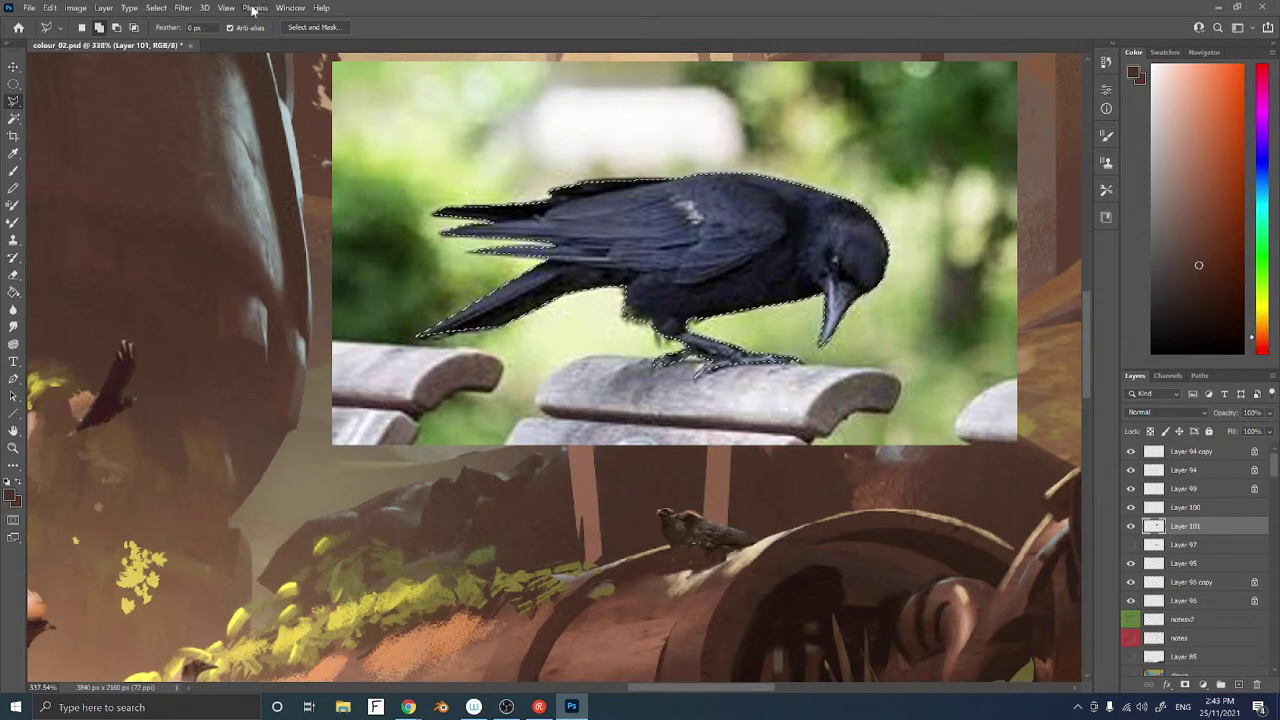
Refine the crow selection with a 1 px edge-detection radius and delete the photo background around the bird
left_click(305, 27)
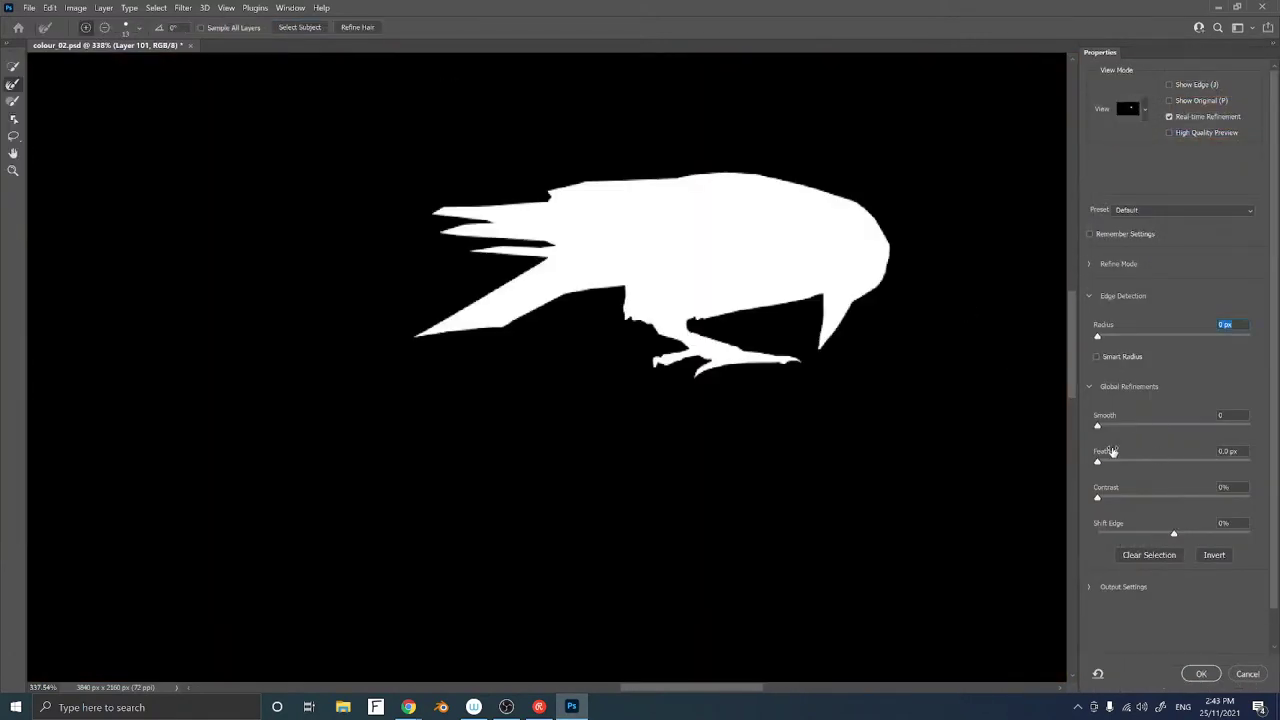
left_click_drag(1098, 336, 1108, 339)
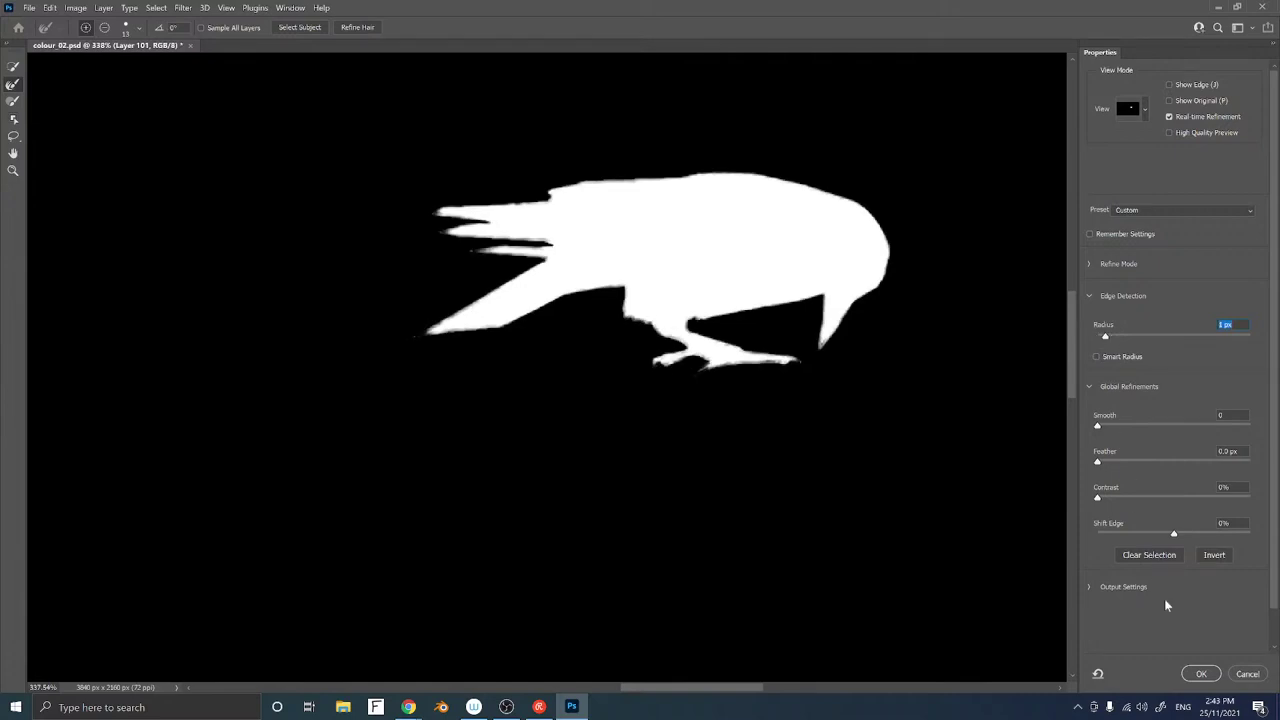
left_click(1201, 673)
key("ctrl+shift+i")
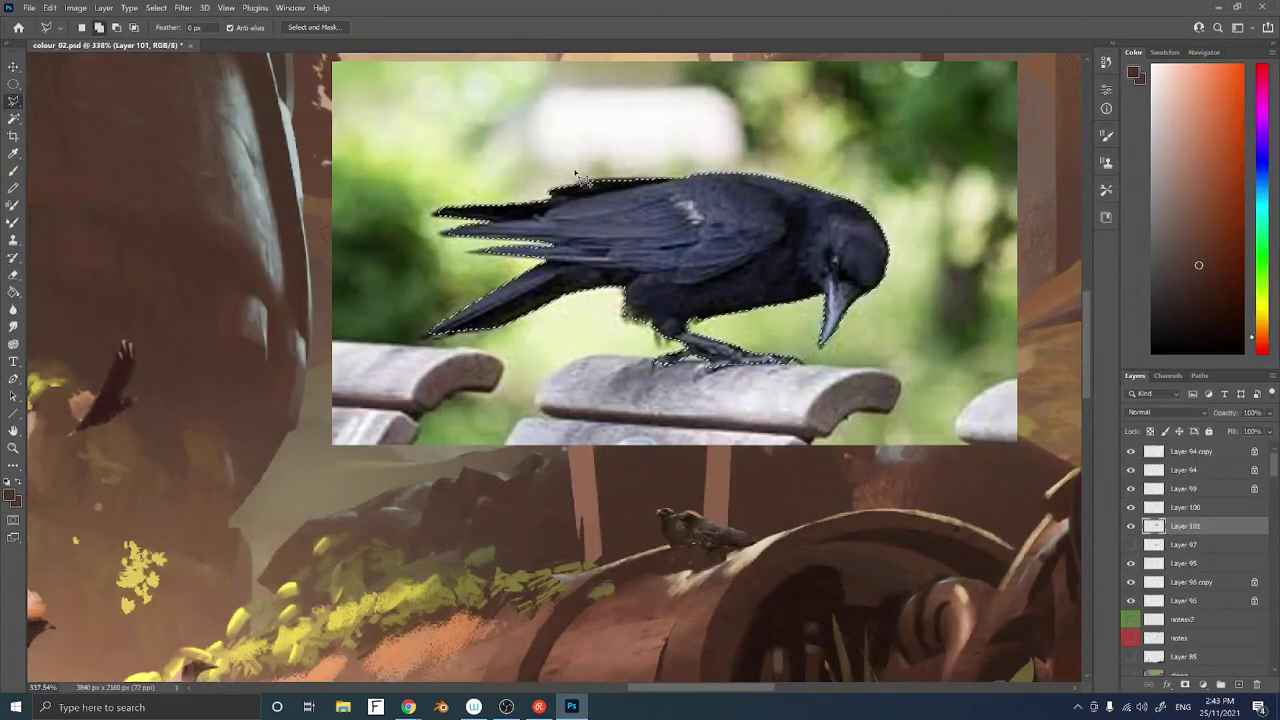
key("Delete")
key("ctrl+d")
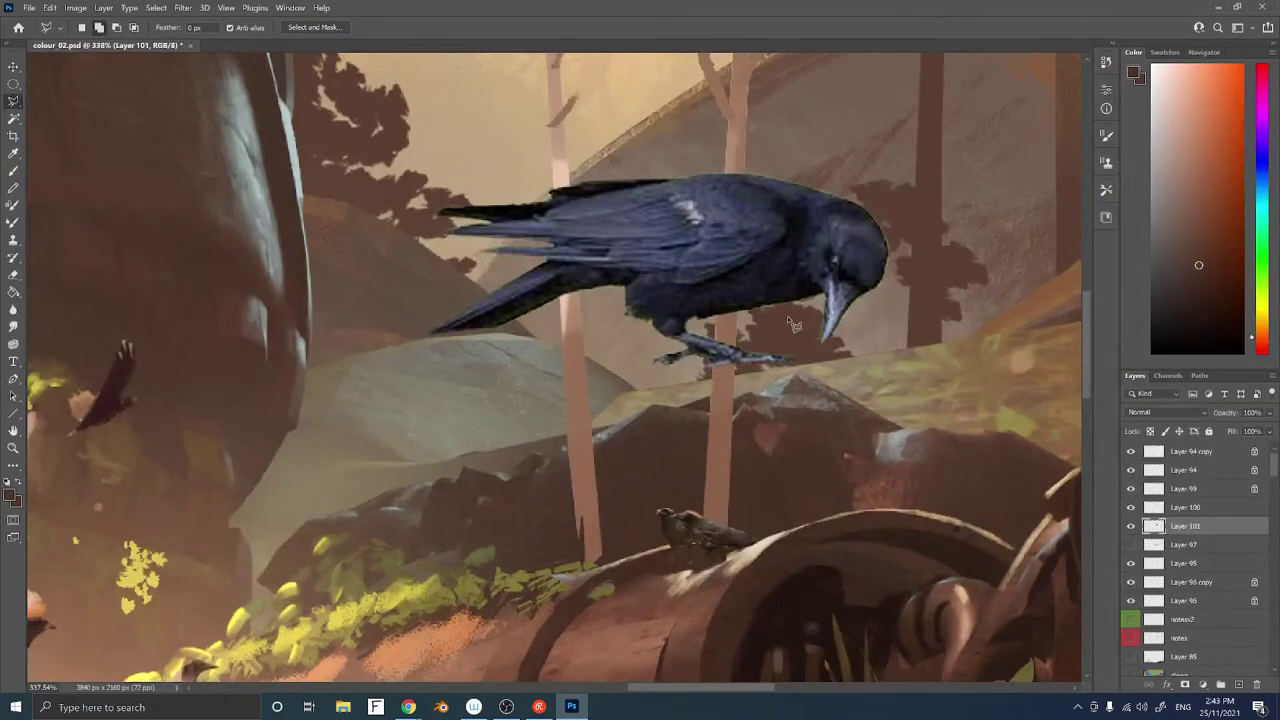
Defringe the edges of the cut-out crow with a width of 1 pixel
left_click(103, 7)
mouse_move(200, 486)
left_click(258, 499)
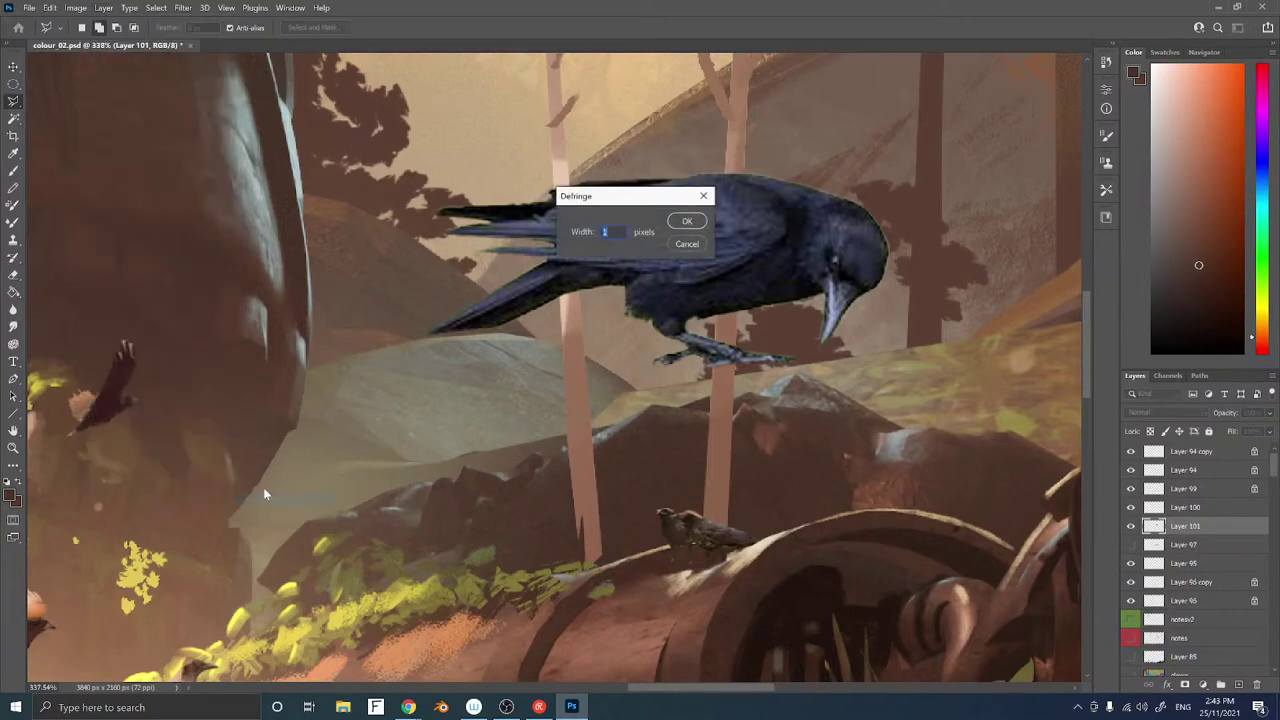
key("Return")
Scale down the cut-out crow and stand it on the mossy top of the robot sphere
key("ctrl+space")
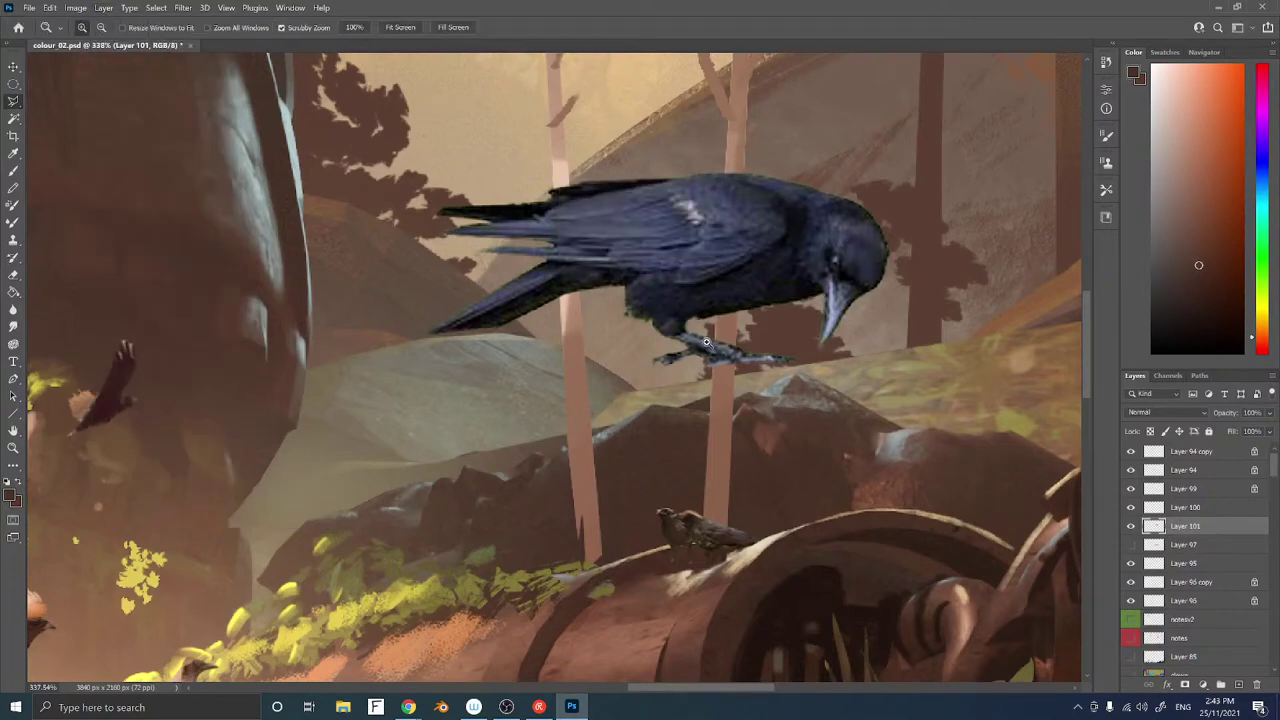
mouse_move(752, 342)
left_mouse_down()
mouse_move(650, 342)
mouse_move(457, 272)
mouse_move(480, 276)
mouse_move(477, 296)
mouse_move(482, 281)
mouse_move(467, 289)
mouse_move(560, 279)
left_mouse_up()
key("ctrl+t")
key("Return")
key("z")
key("l")
mouse_move(432, 331)
left_mouse_down("ctrl")
mouse_move(548, 300)
mouse_move(443, 322)
left_mouse_up("ctrl")
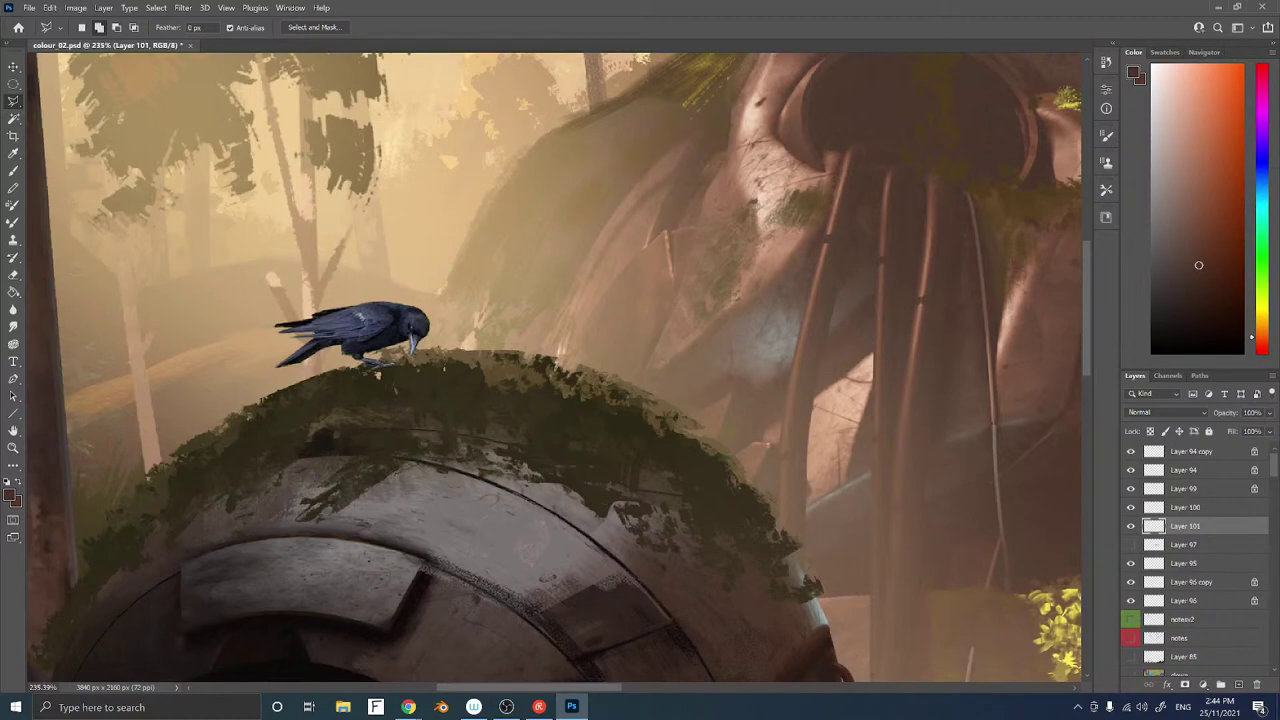
Paste the copied photo of a standing crow into the painting and scale it down
key("alt+Tab")
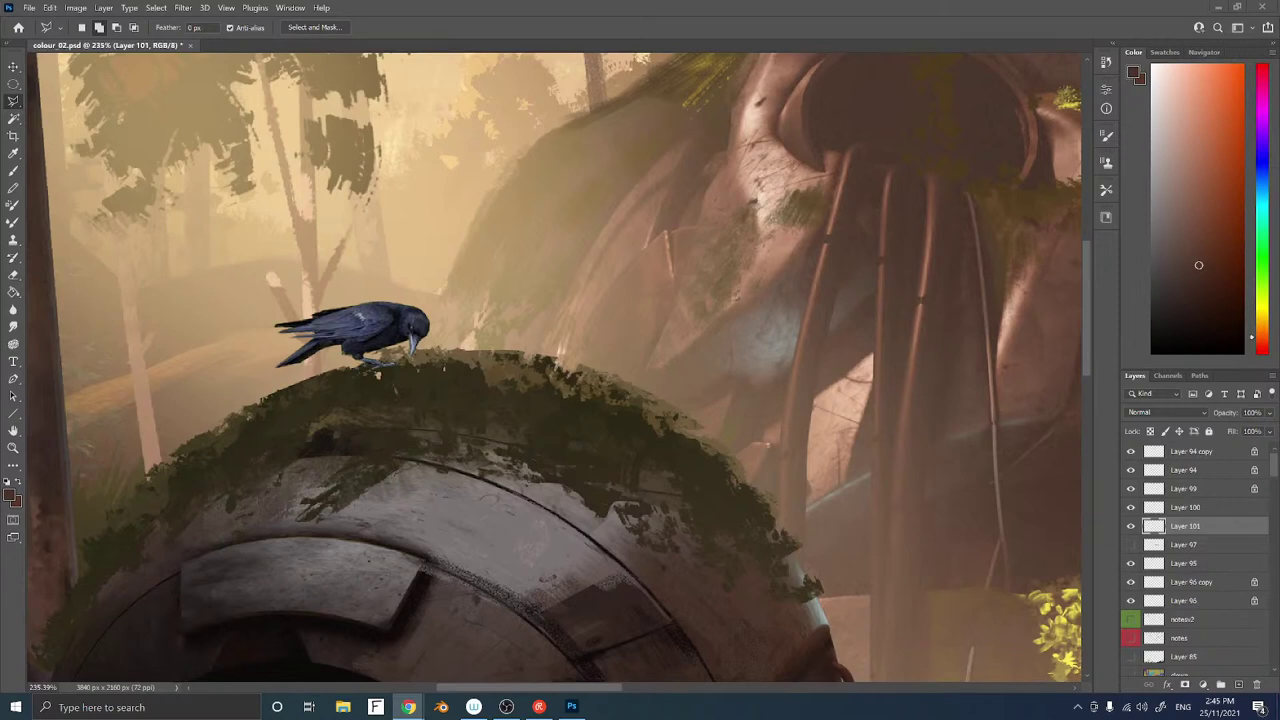
left_click(860, 254)
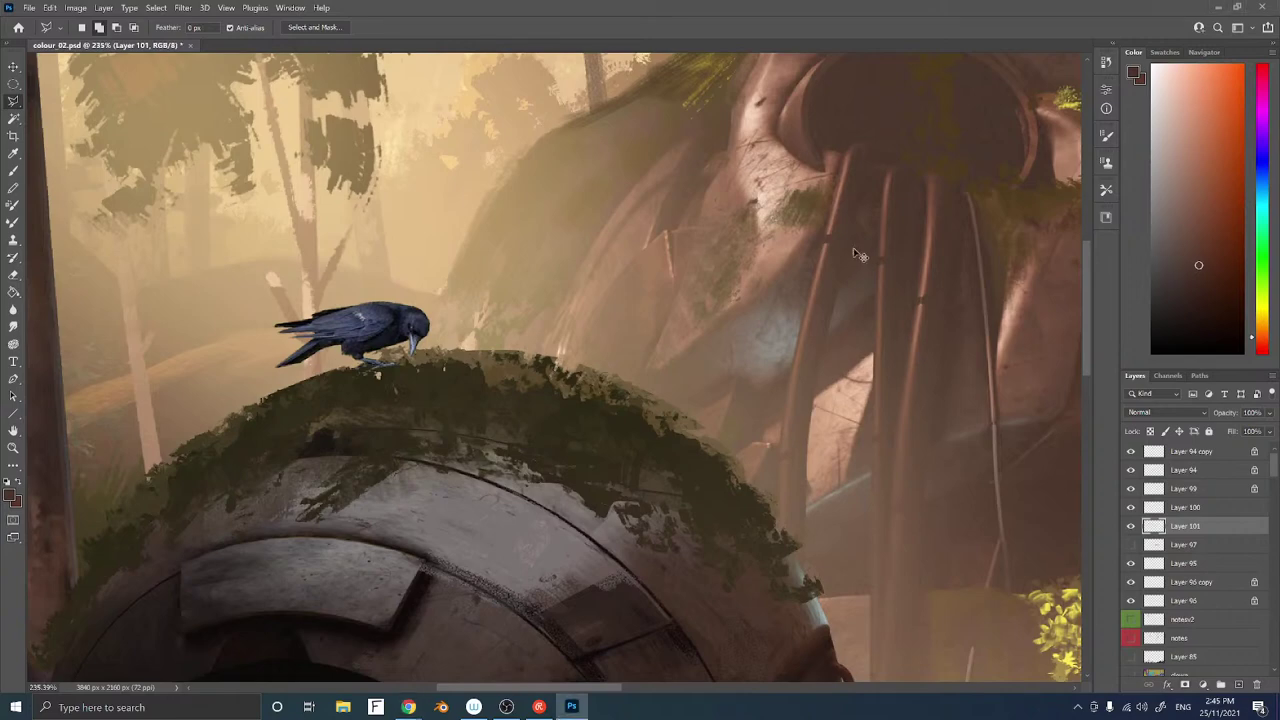
key("ctrl+v")
key("z")
left_click_drag(585, 331, 623, 324)
key("ctrl+t")
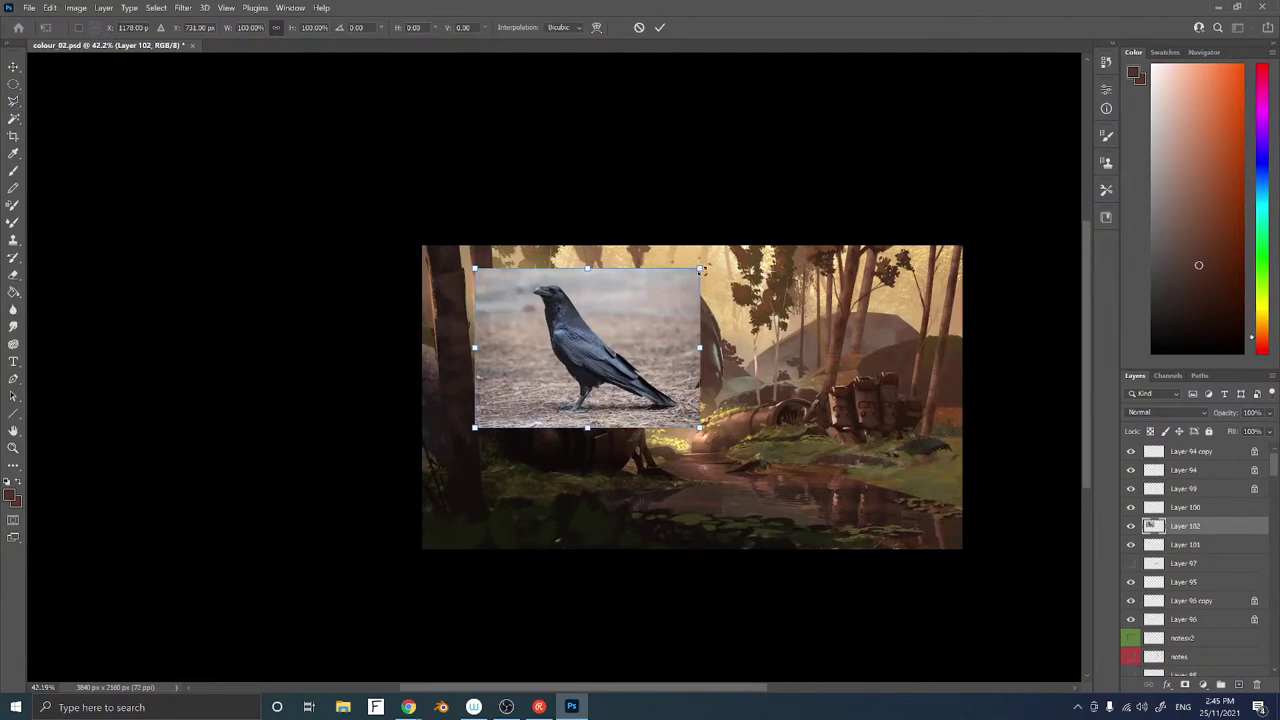
left_click_drag(701, 267, 605, 310)
key("Return")
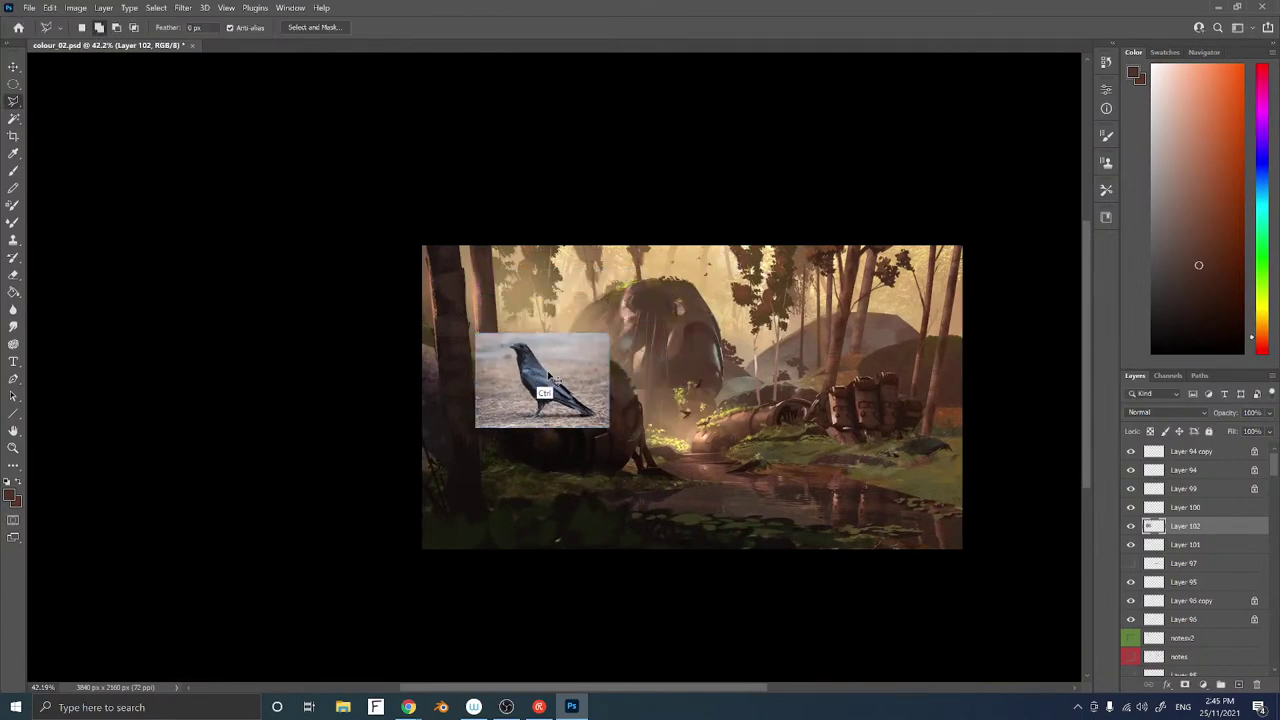
Outline the standing crow and cut it out of its photo, refining the selection with a 2 px edge-detection radius
mouse_move(543, 377)
left_mouse_down("ctrl")
mouse_move(729, 362)
mouse_move(787, 339)
mouse_move(701, 331)
mouse_move(719, 303)
left_mouse_up("ctrl")
key("z")
key("l")
key("z")
key("l")
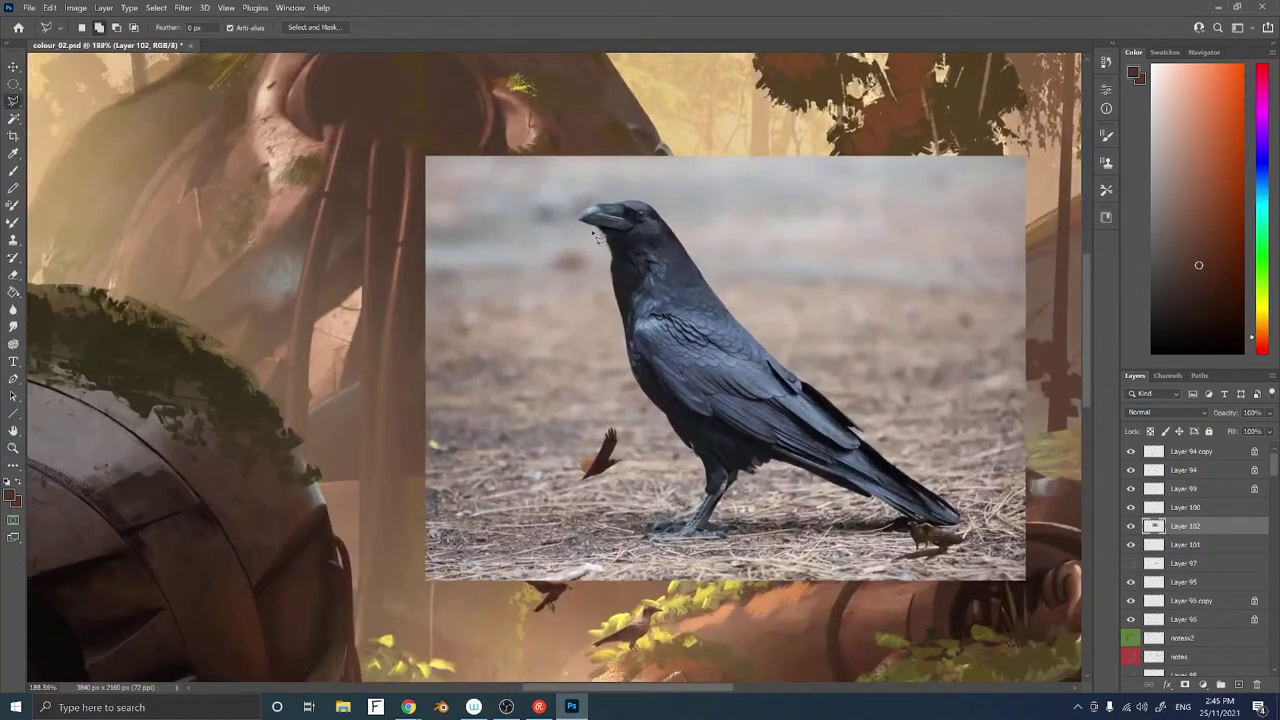
mouse_move(637, 214)
left_mouse_down()
mouse_move(581, 217)
mouse_move(608, 238)
mouse_move(642, 392)
mouse_move(712, 478)
mouse_move(700, 522)
mouse_move(650, 541)
mouse_move(738, 535)
mouse_move(712, 528)
mouse_move(714, 508)
mouse_move(770, 468)
mouse_move(843, 476)
mouse_move(853, 502)
left_mouse_up()
mouse_move(871, 497)
left_mouse_down()
mouse_move(934, 505)
mouse_move(857, 450)
mouse_move(887, 462)
mouse_move(741, 326)
mouse_move(657, 210)
mouse_move(560, 186)
mouse_move(615, 220)
left_mouse_up()
left_click(313, 27)
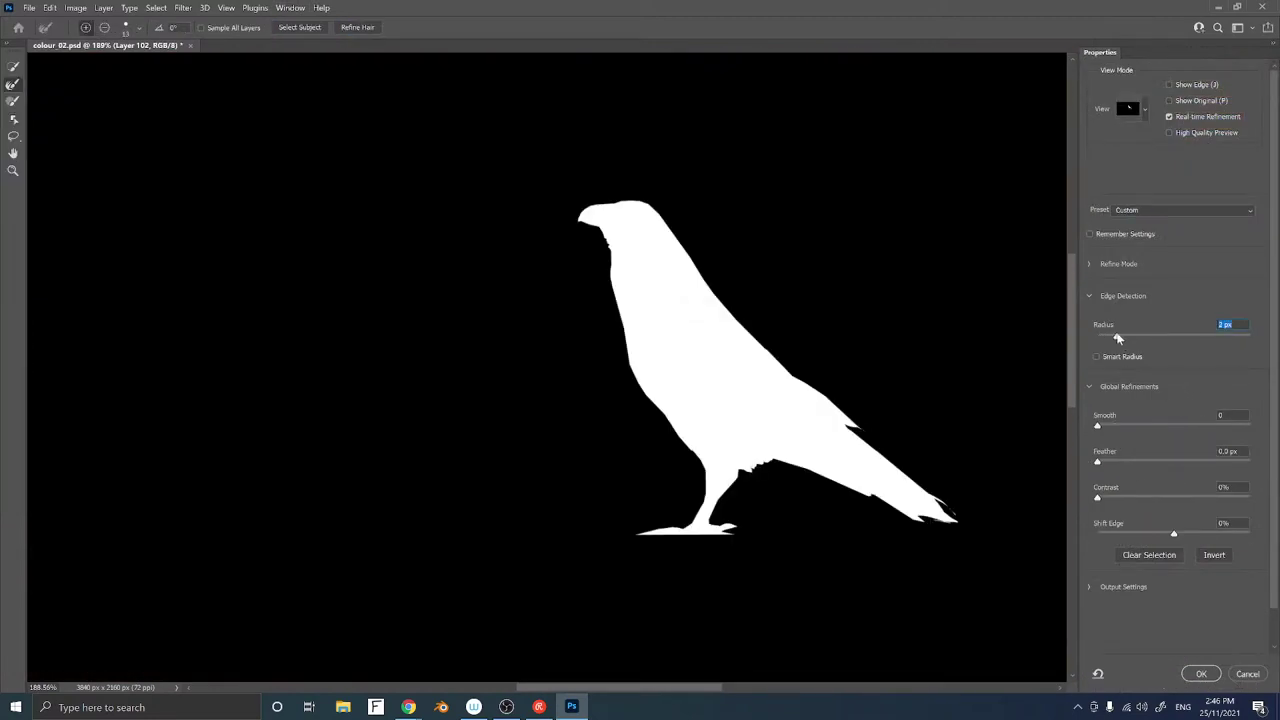
left_click(1200, 674)
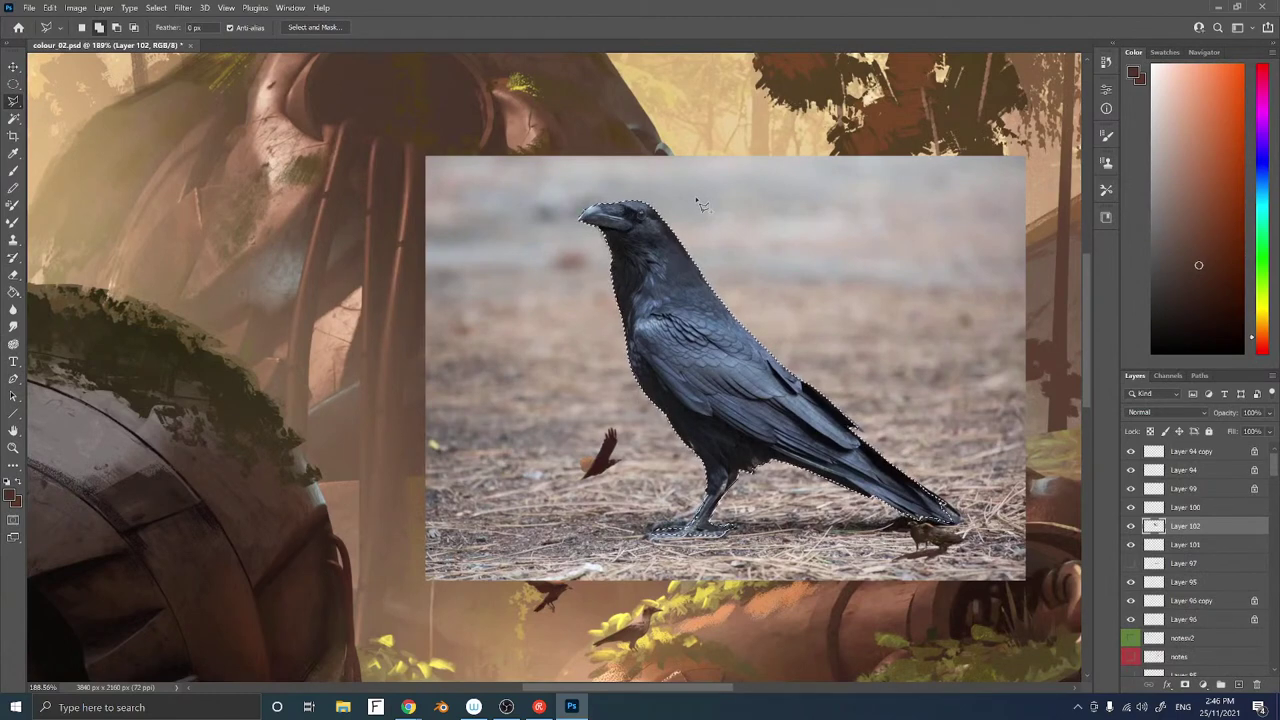
Scale the standing crow to about 44% and place it on the mossy sphere beside the bent-over crow
key("ctrl+t")
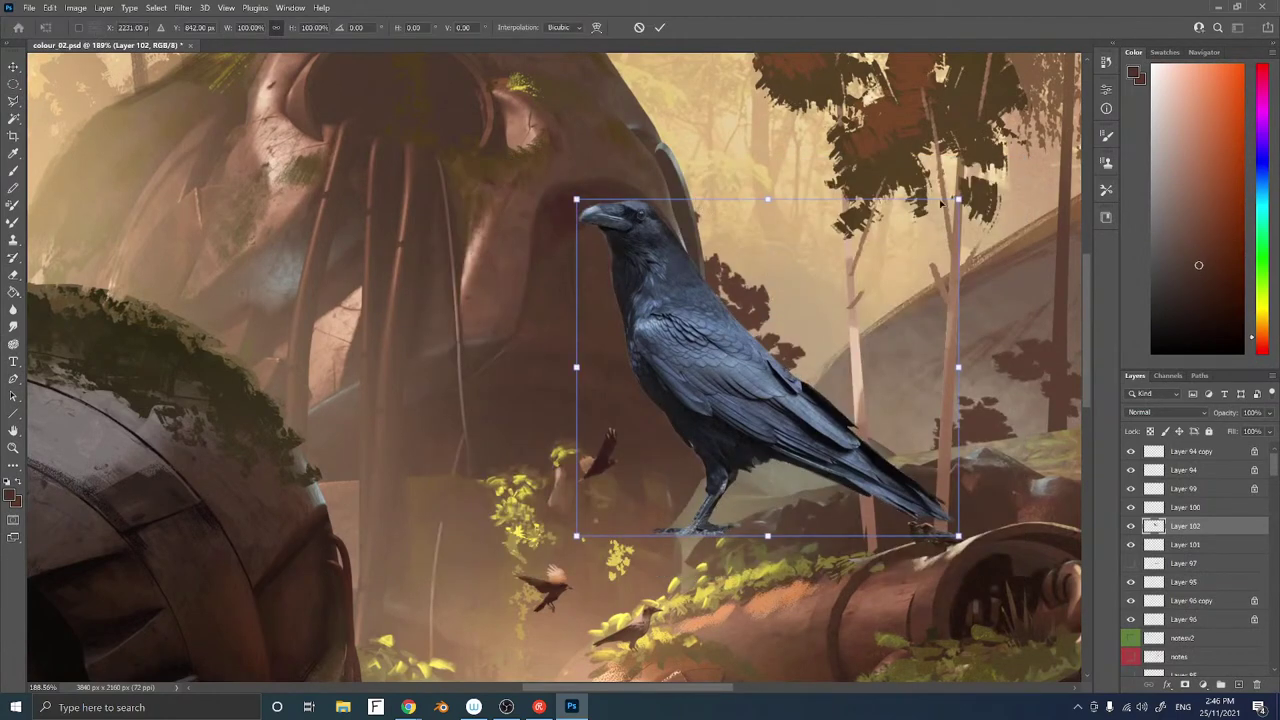
left_click_drag(958, 199, 830, 258)
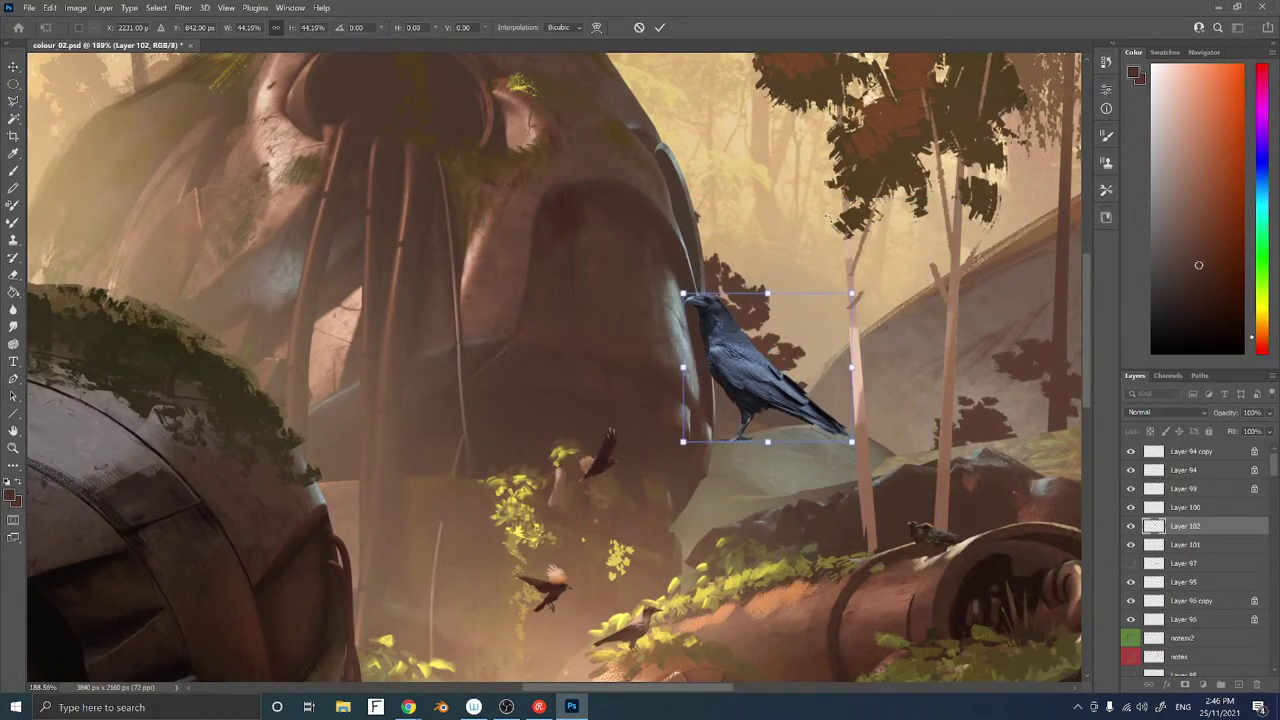
key("Return")
left_click_drag(710, 402, 219, 329)
left_click_drag(489, 352, 890, 402)
mouse_move(760, 380)
left_mouse_down()
mouse_move(689, 372)
mouse_move(639, 319)
mouse_move(647, 327)
left_mouse_up()
Reduce the standing crow on the mossy sphere further, to about 72%
key("ctrl+t")
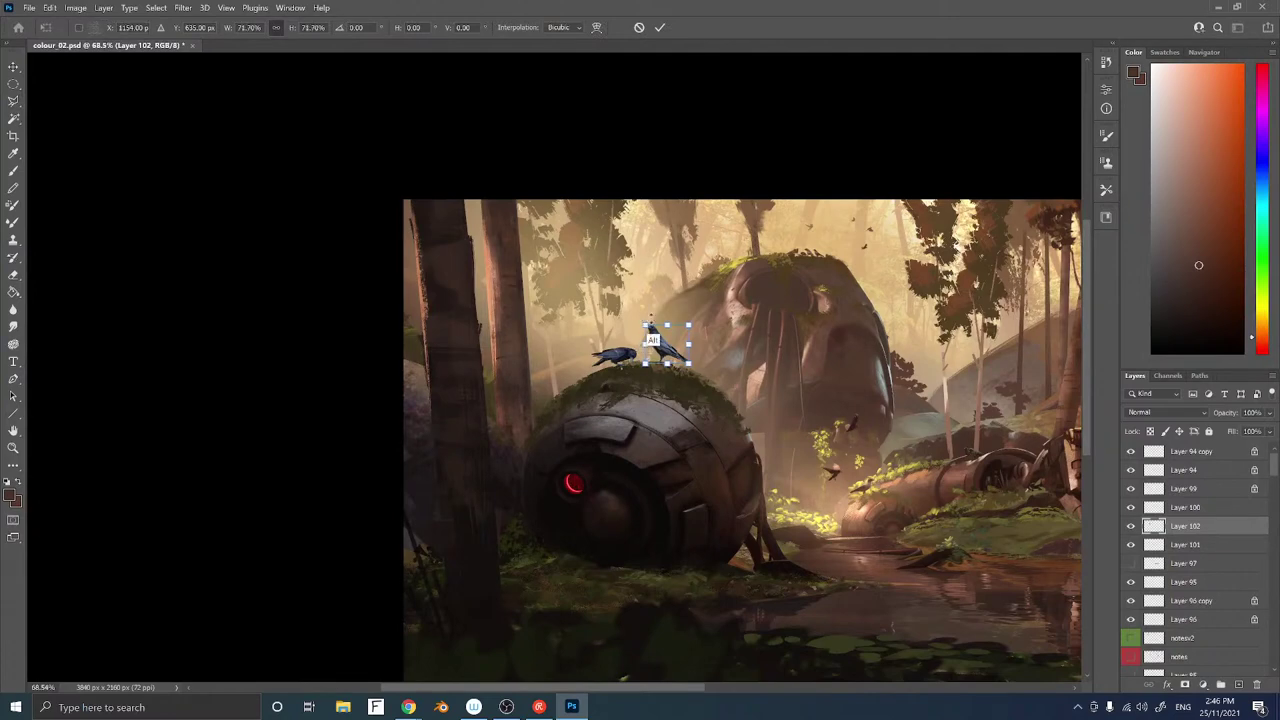
key("Return")
key("l")
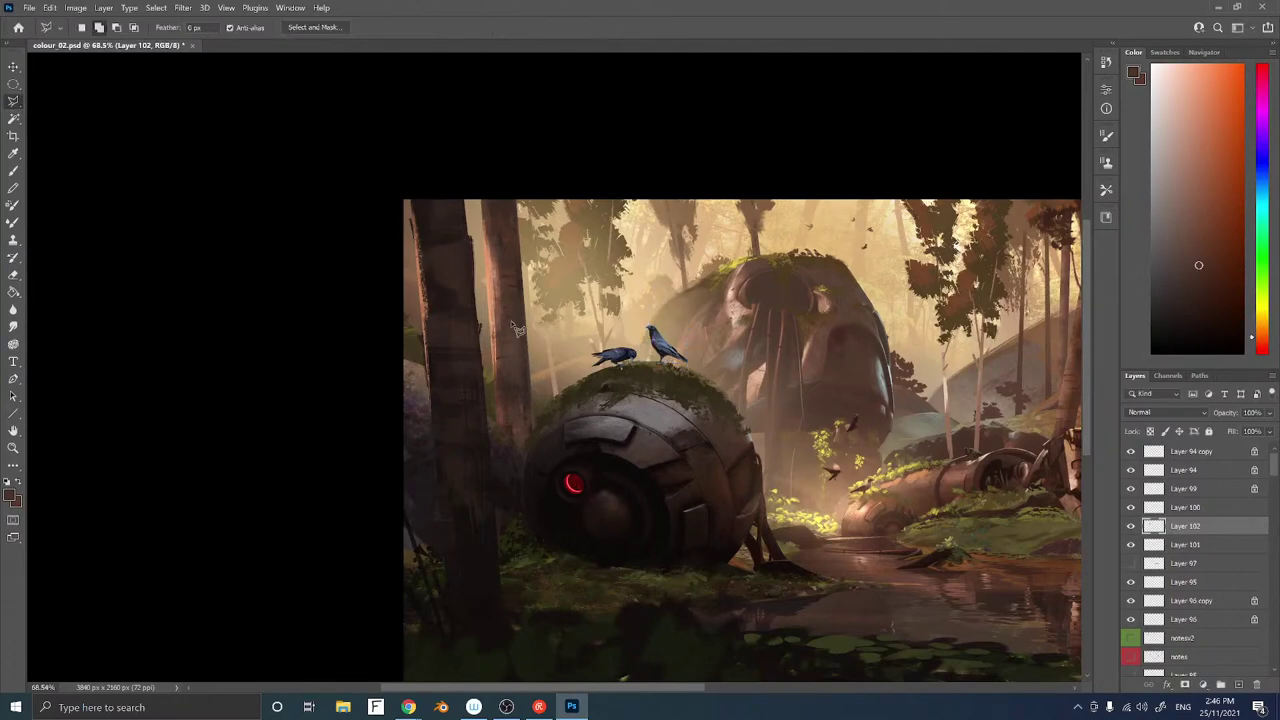
Apply Match Color to the standing crow on Layer 102, using colour_02.psd as source and Merged as the source layer
left_click(75, 7)
mouse_move(150, 37)
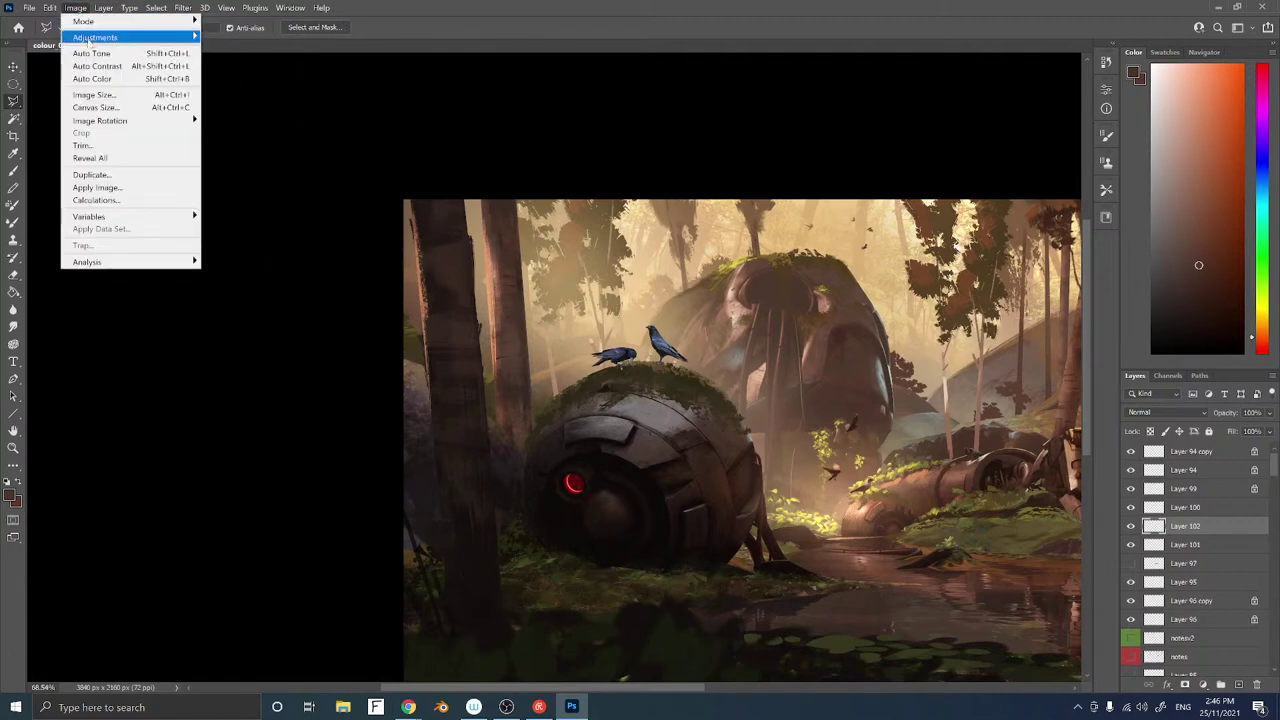
mouse_move(100, 38)
left_click(255, 292)
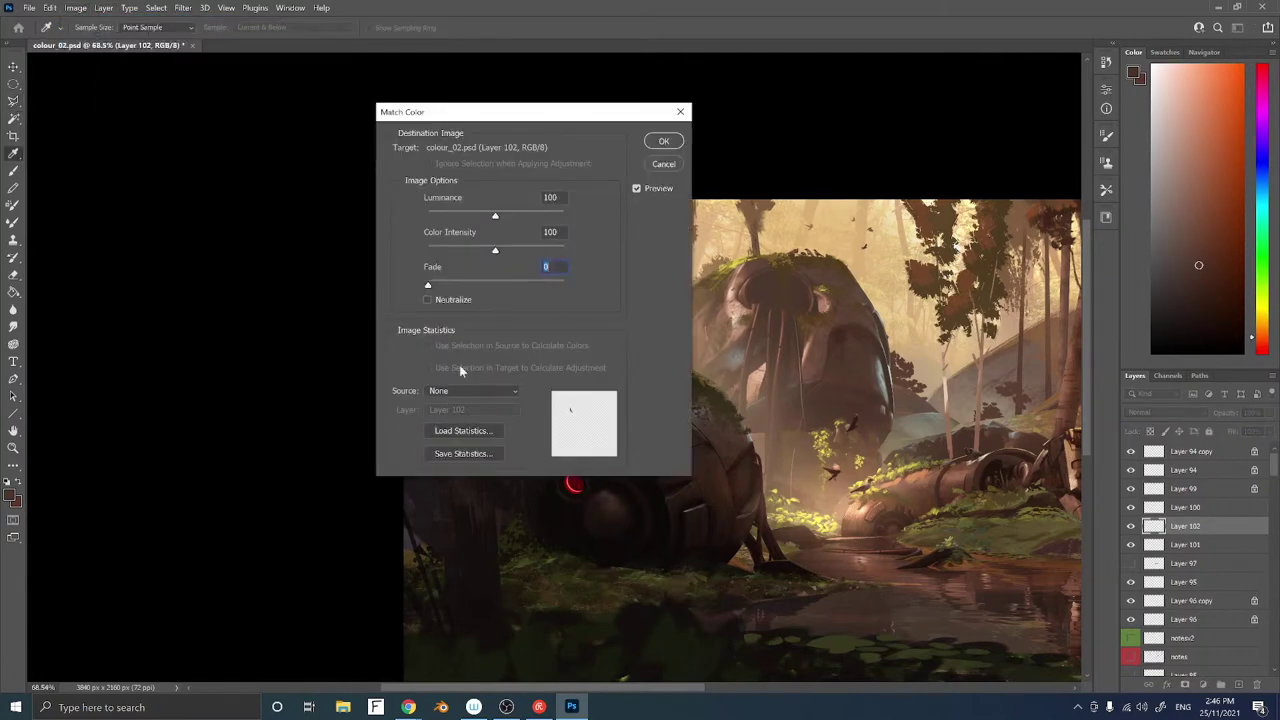
left_click_drag(538, 120, 919, 147)
left_click(848, 421)
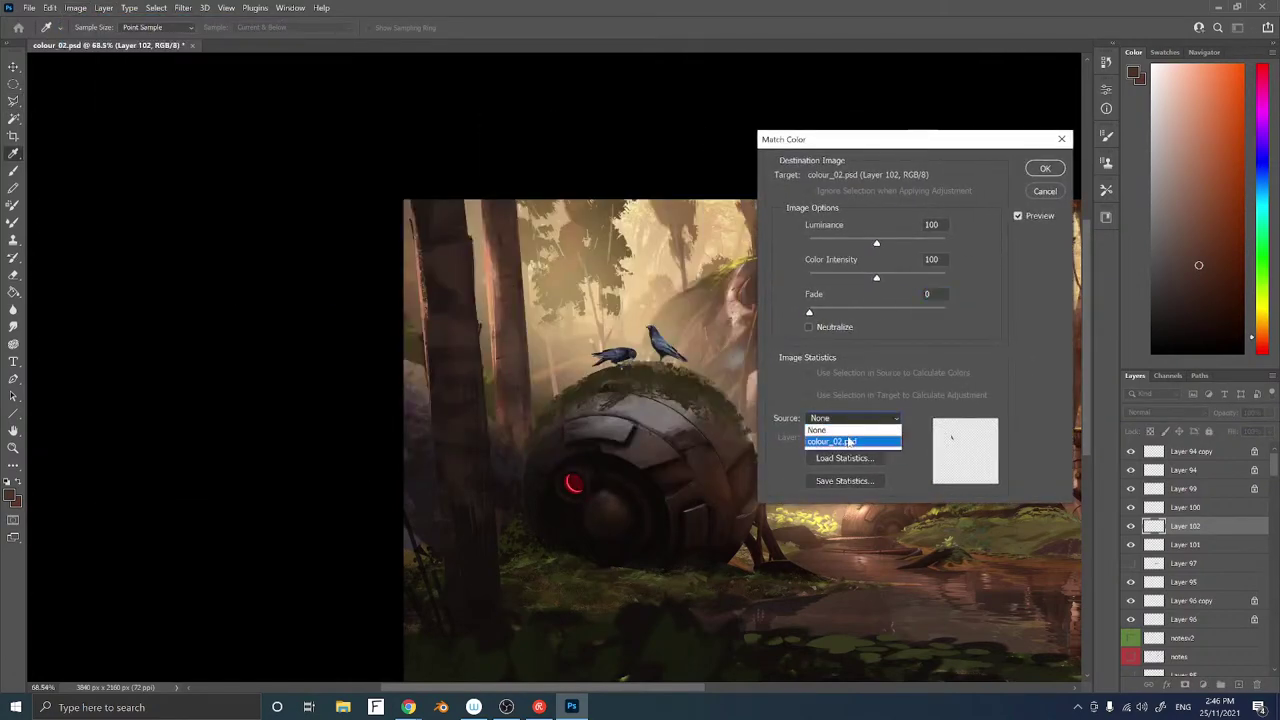
left_click(848, 433)
left_click(848, 437)
scroll(921, 63, "up", 2)
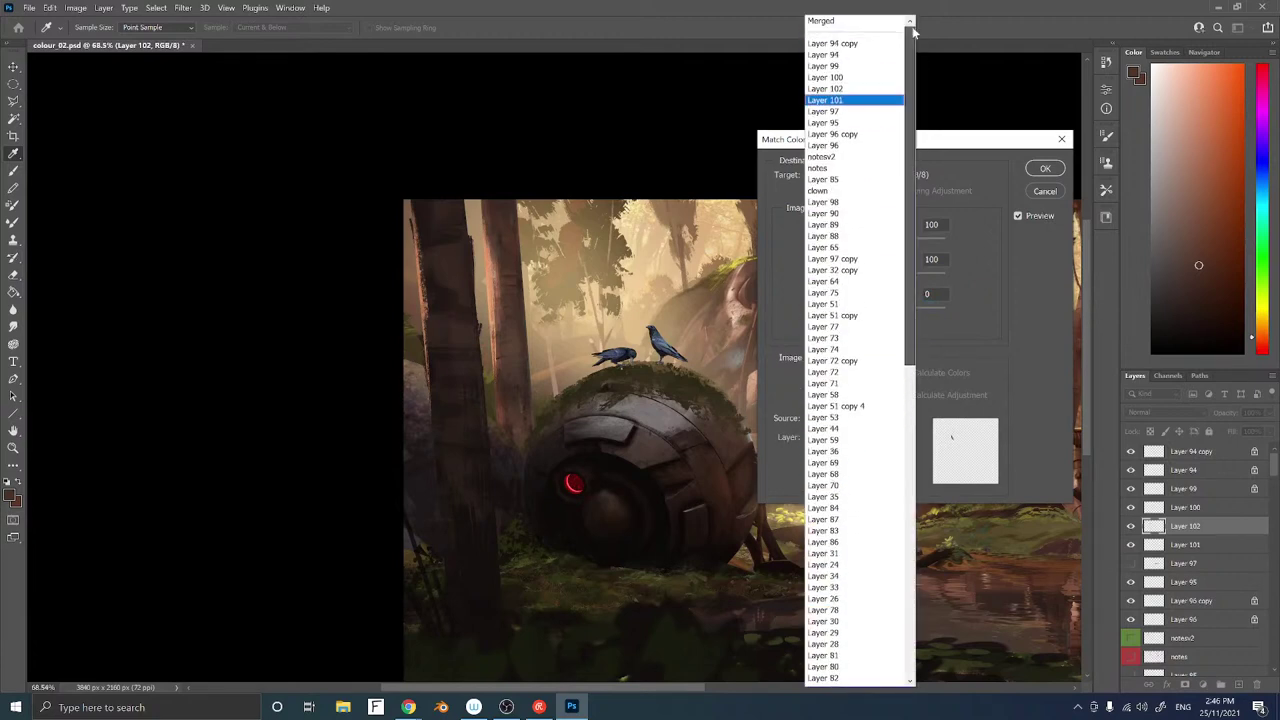
left_click(855, 19)
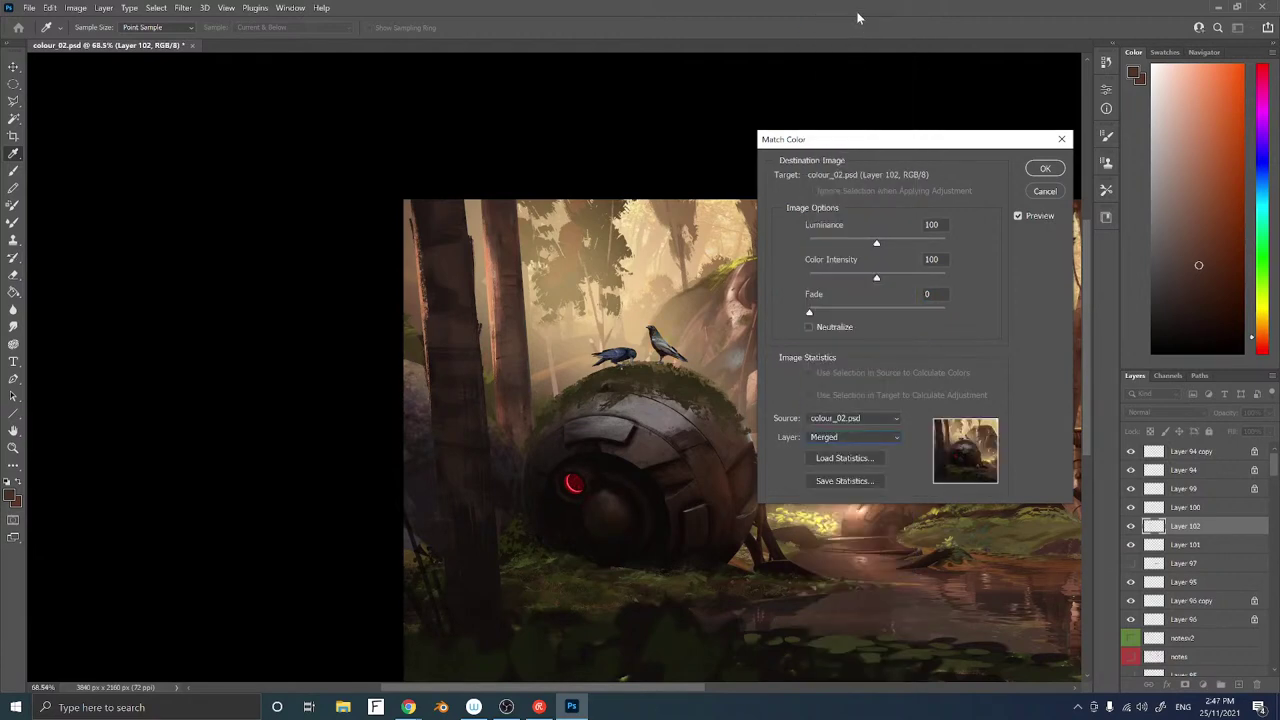
left_click(1046, 170)
key("l")
Apply Match Color to the bent-over crow on Layer 101, using colour_02.psd as source and Merged as the source layer
right_click(613, 356, "ctrl")
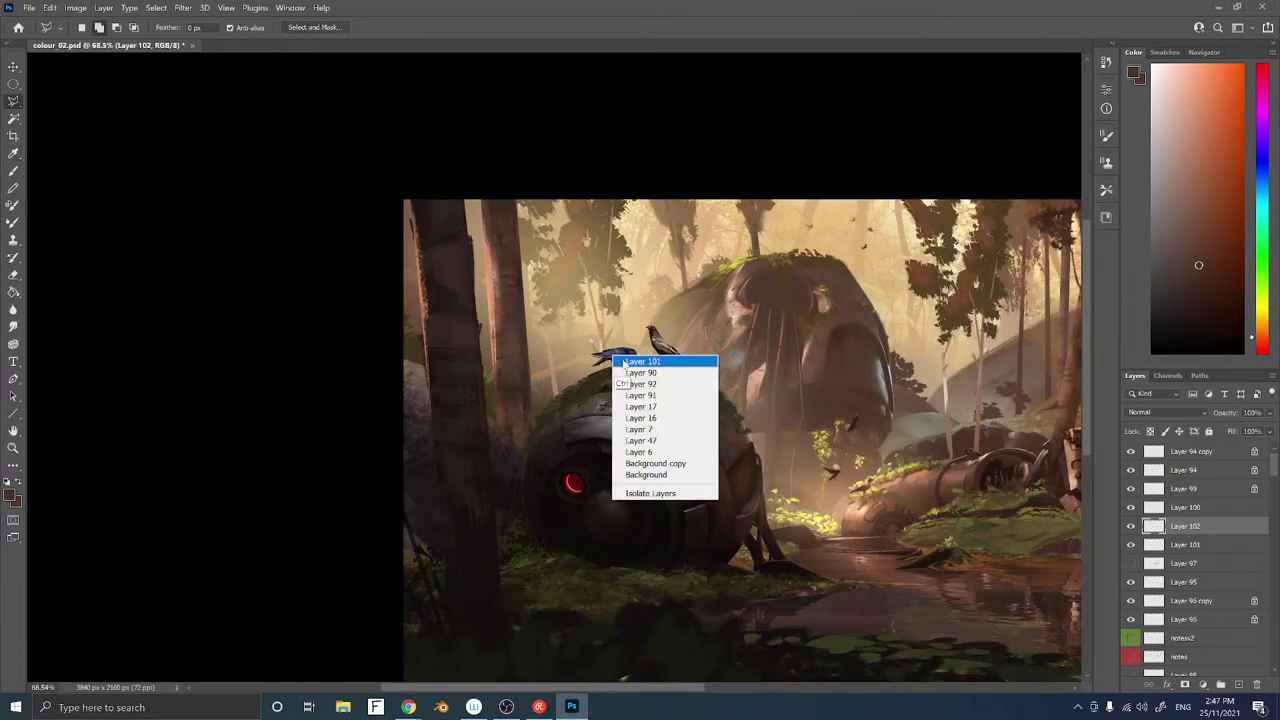
left_click(623, 362)
left_click(103, 7)
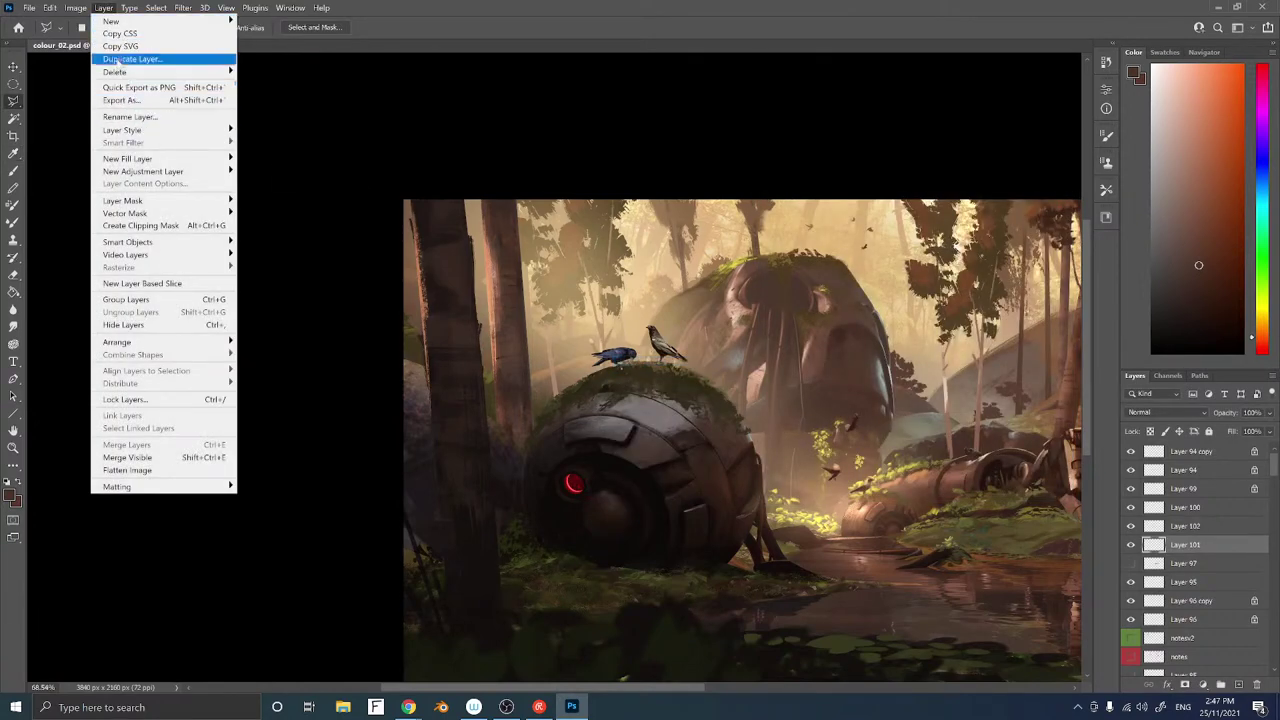
mouse_move(76, 8)
mouse_move(95, 37)
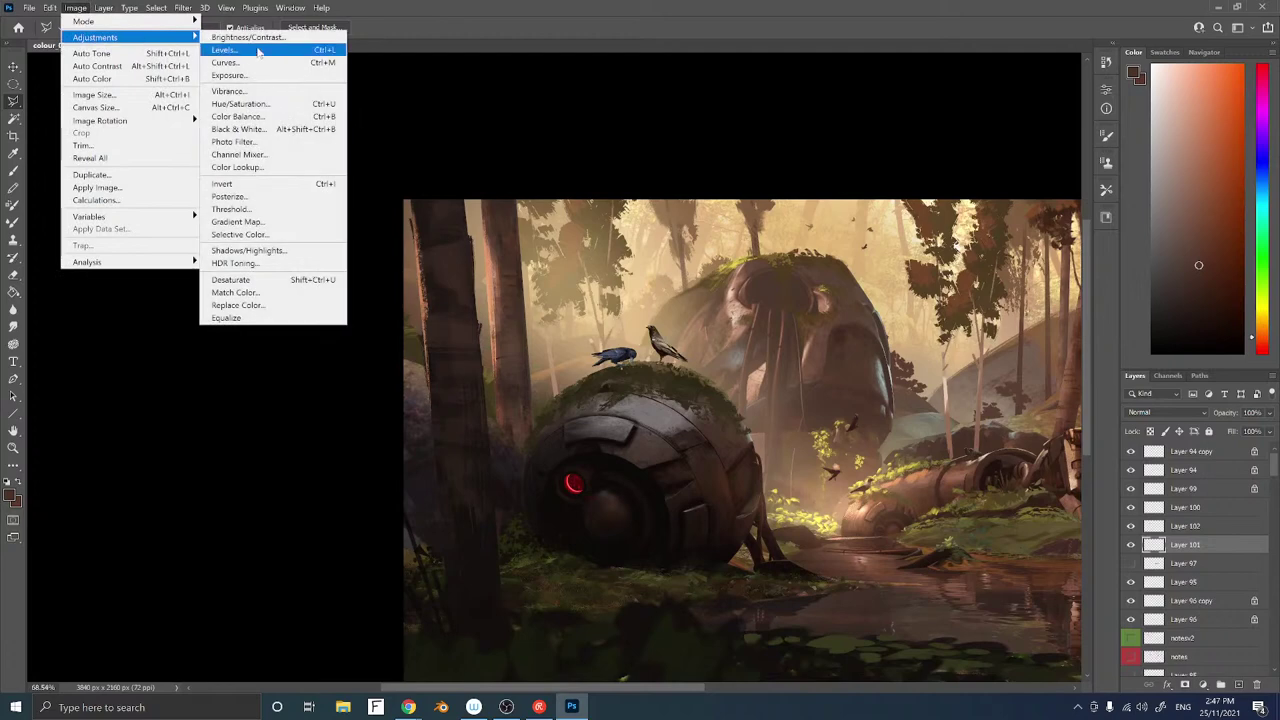
left_click(262, 293)
left_click(850, 418)
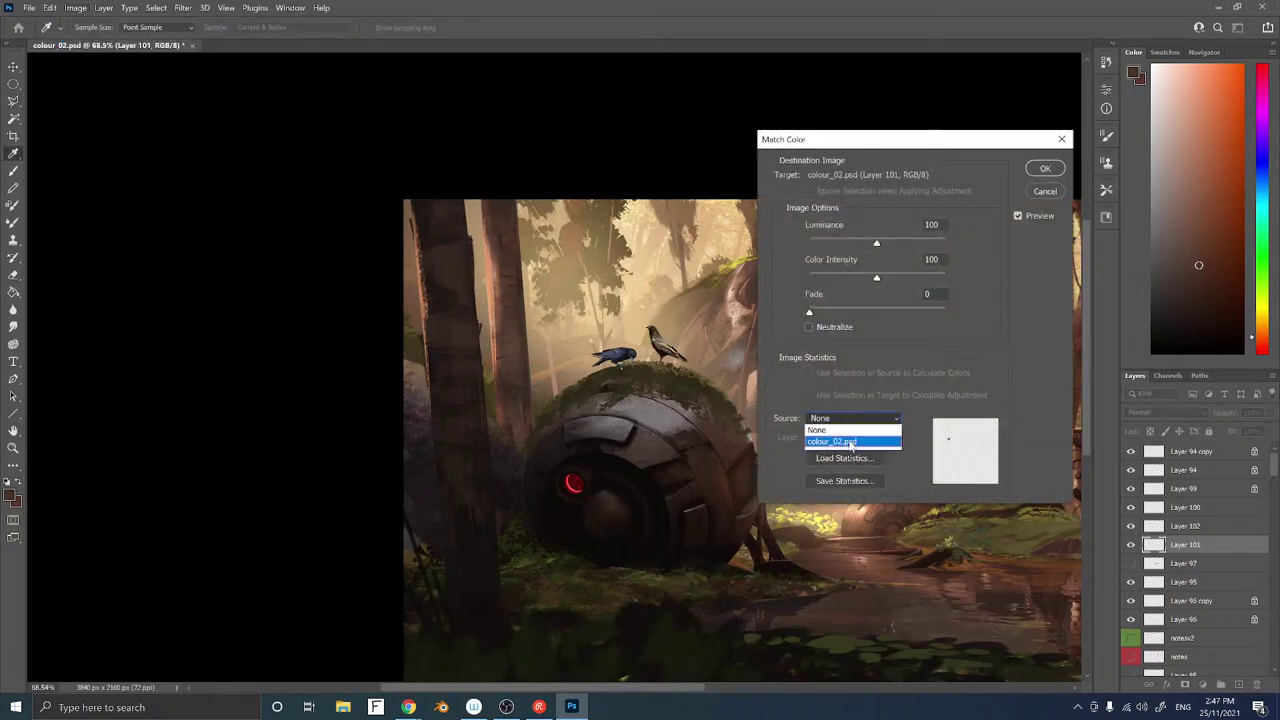
left_click(851, 443)
left_click(855, 440)
left_click_drag(914, 240, 912, 108)
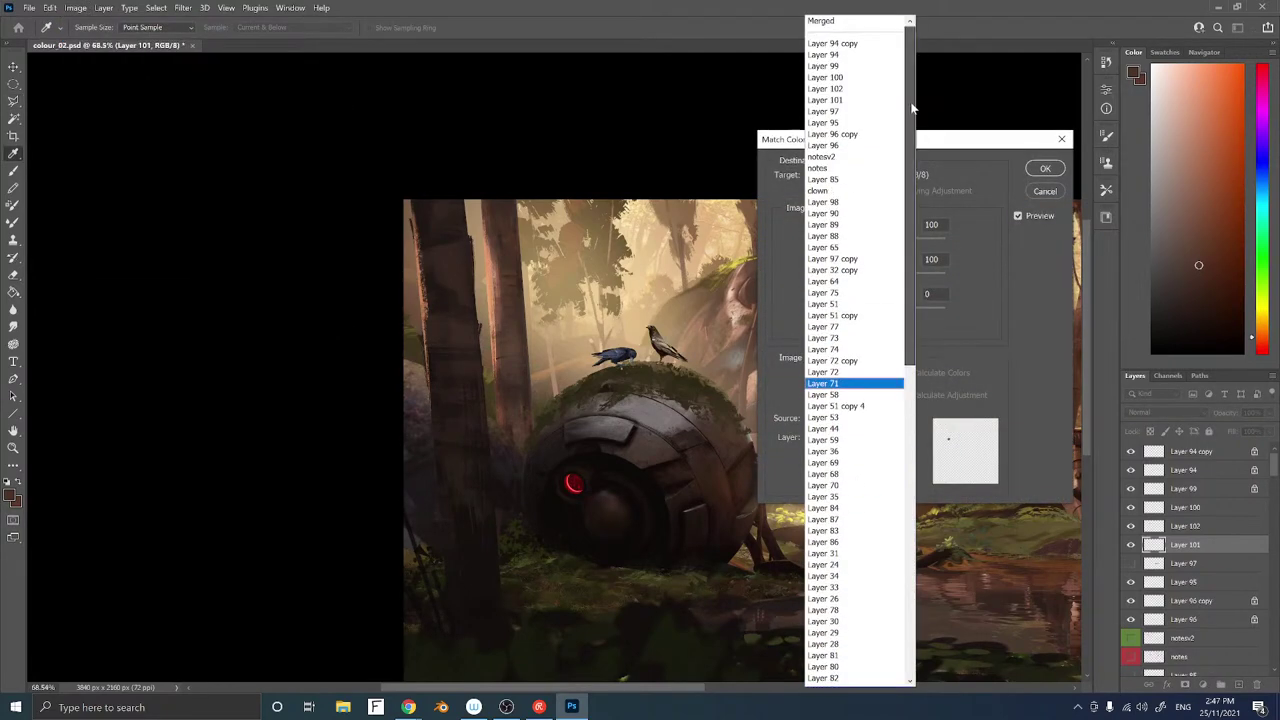
left_click(884, 20)
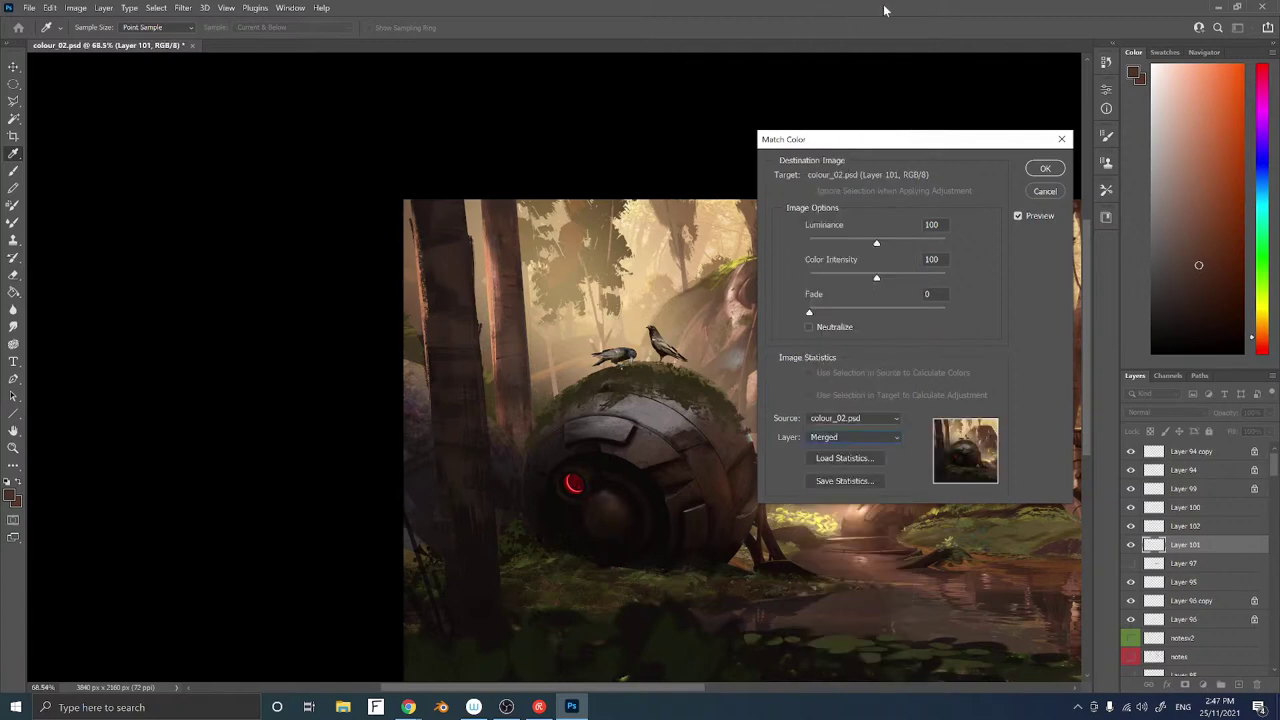
key("Return")
key("l")
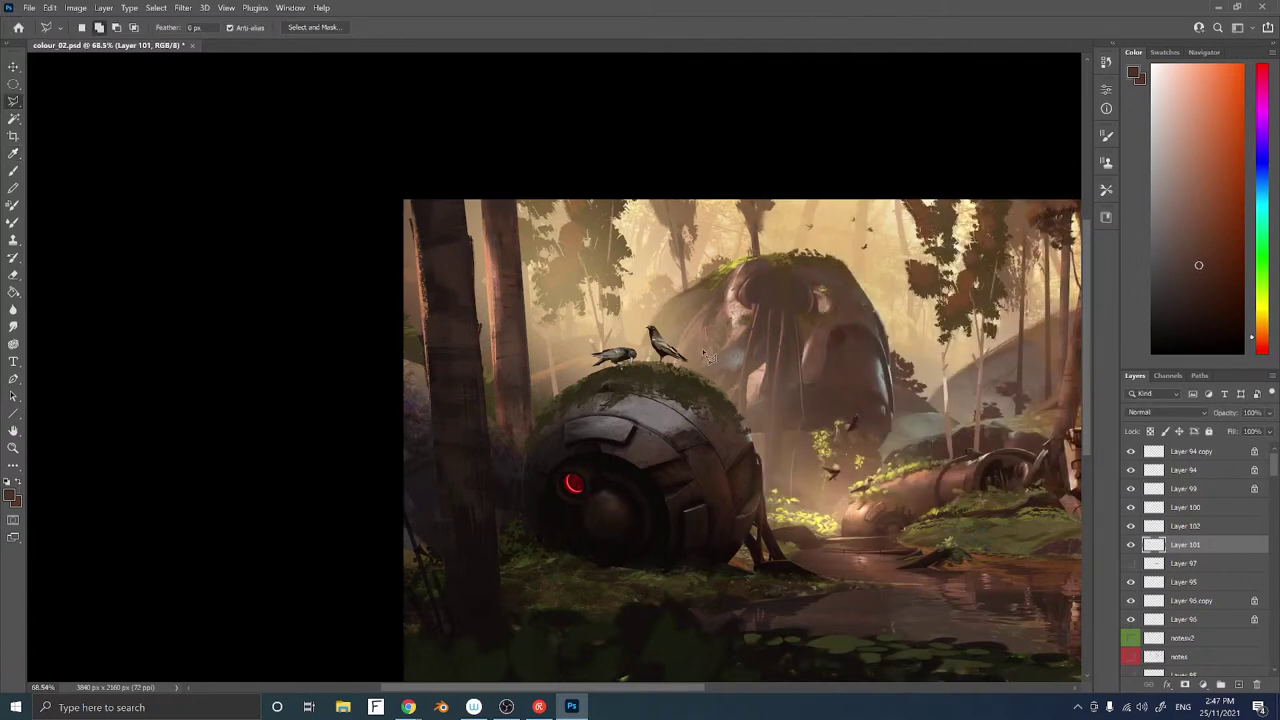
Lock the transparent pixels of the standing crow's Layer 102 and sample a dark colour near its feet for the Brush
key("ctrl+space")
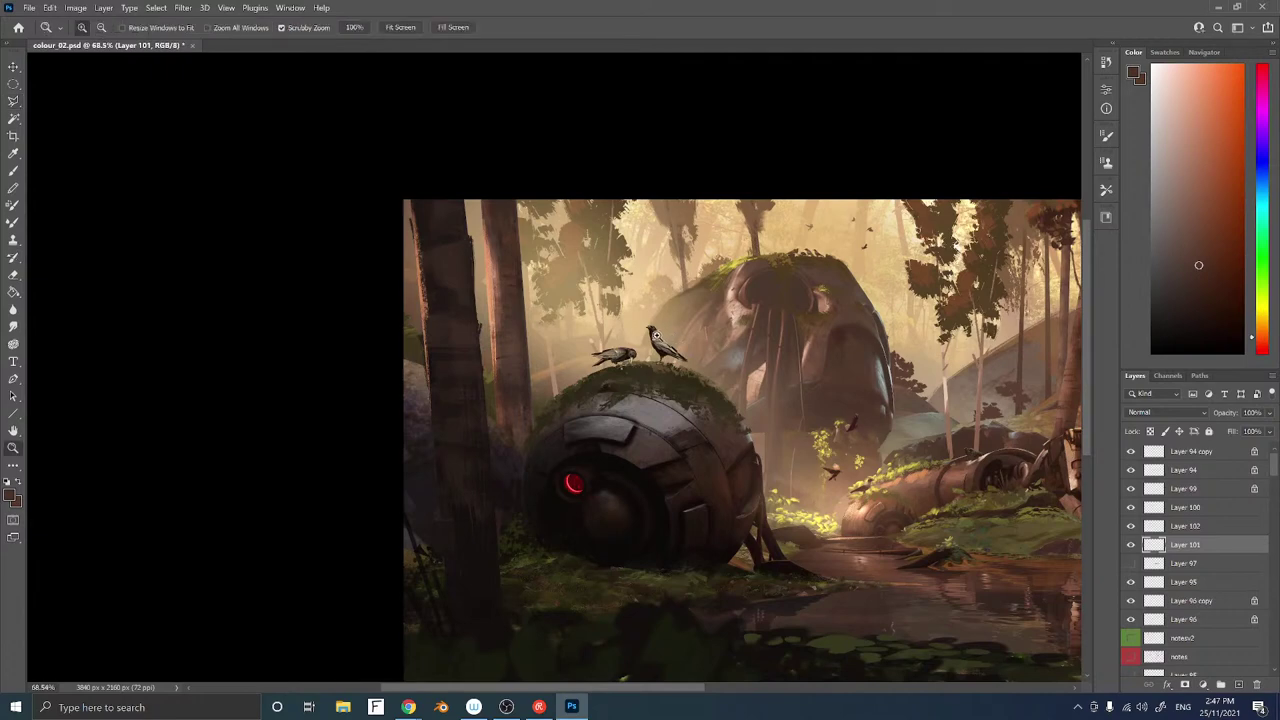
left_click_drag(660, 338, 740, 338)
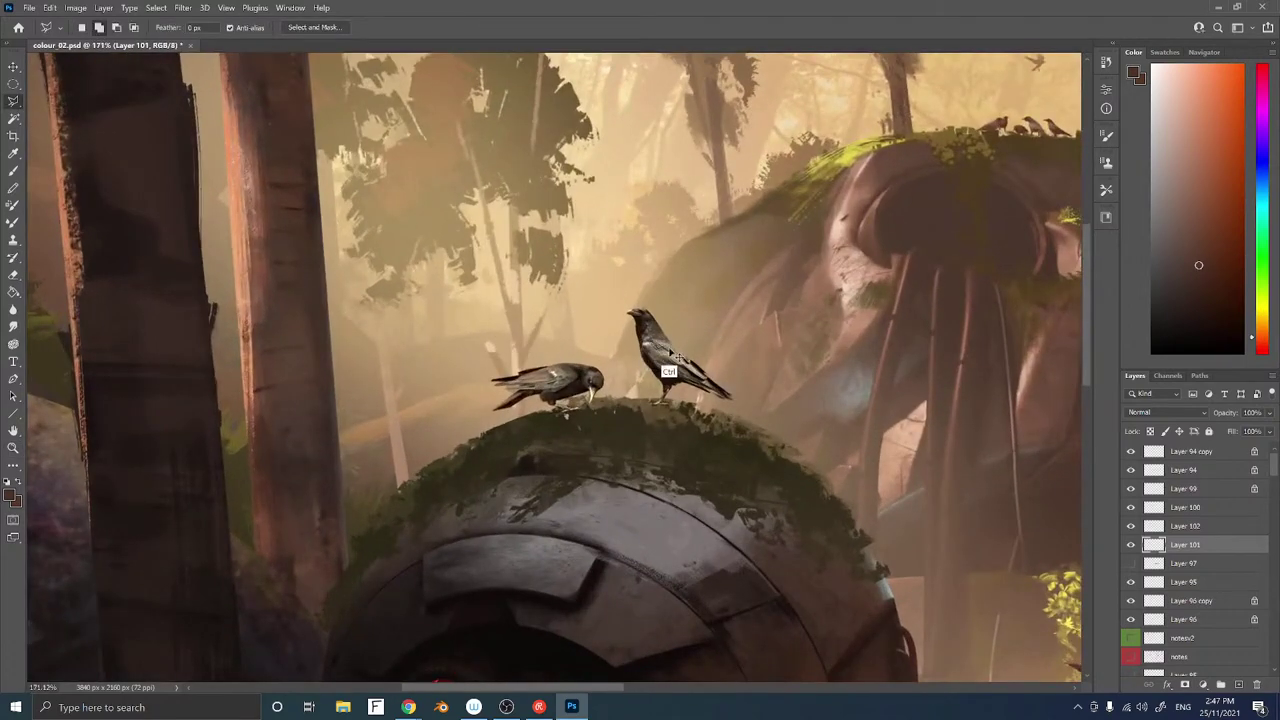
right_click(658, 345, "ctrl")
left_click(700, 351)
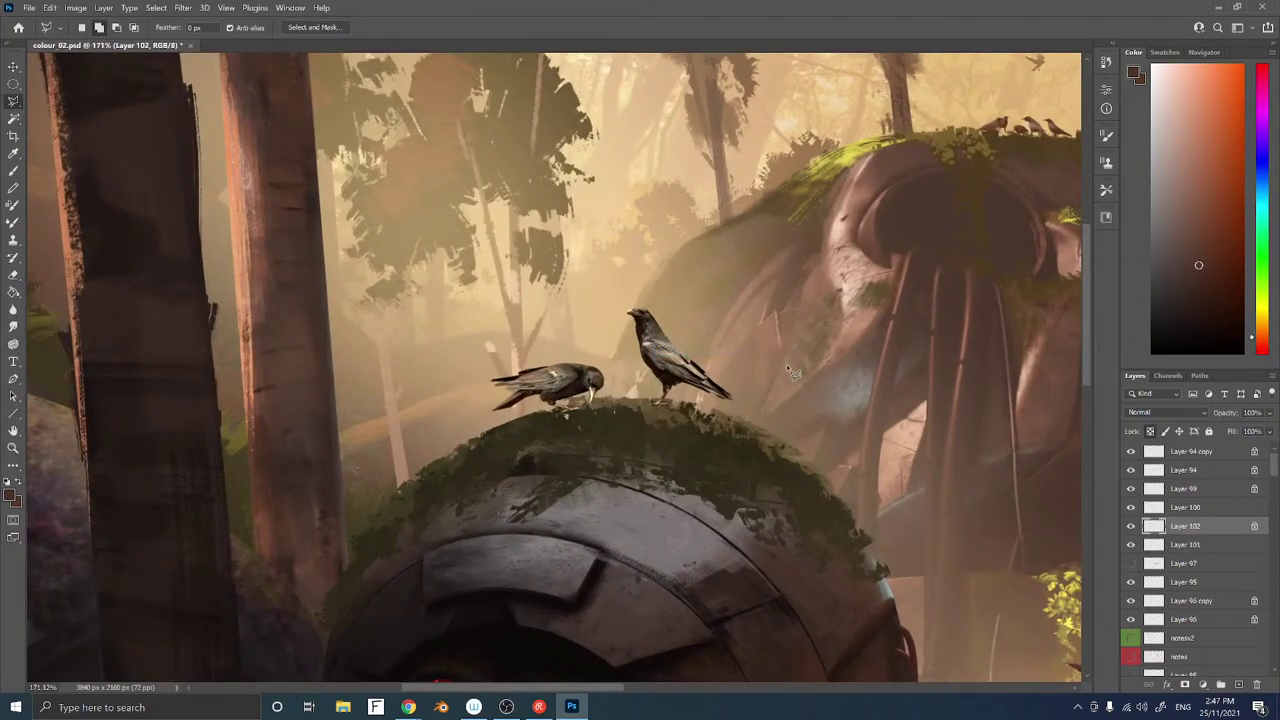
key("b")
left_click(660, 400, "alt")
right_click(651, 243)
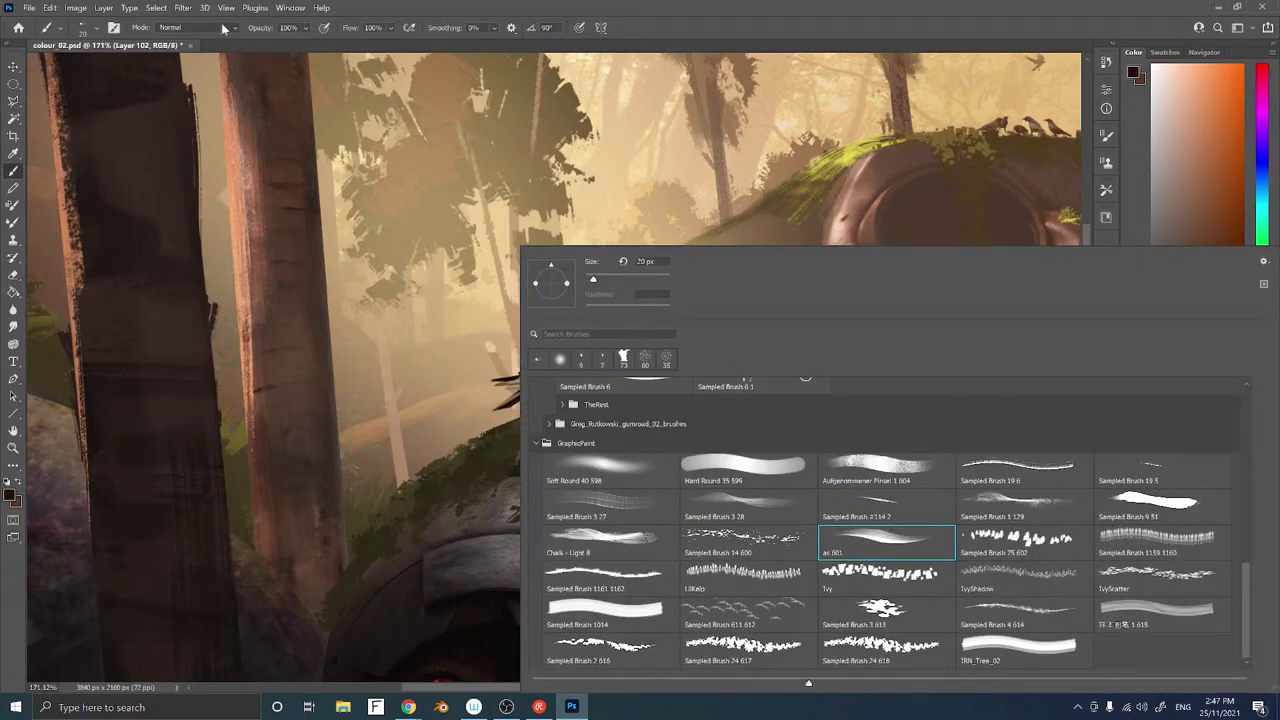
Apply Smart Blur to the standing crow on Layer 102 with radius 21.8 and medium quality, tuning the threshold against a zoomed preview
left_click(183, 7)
mouse_move(290, 163)
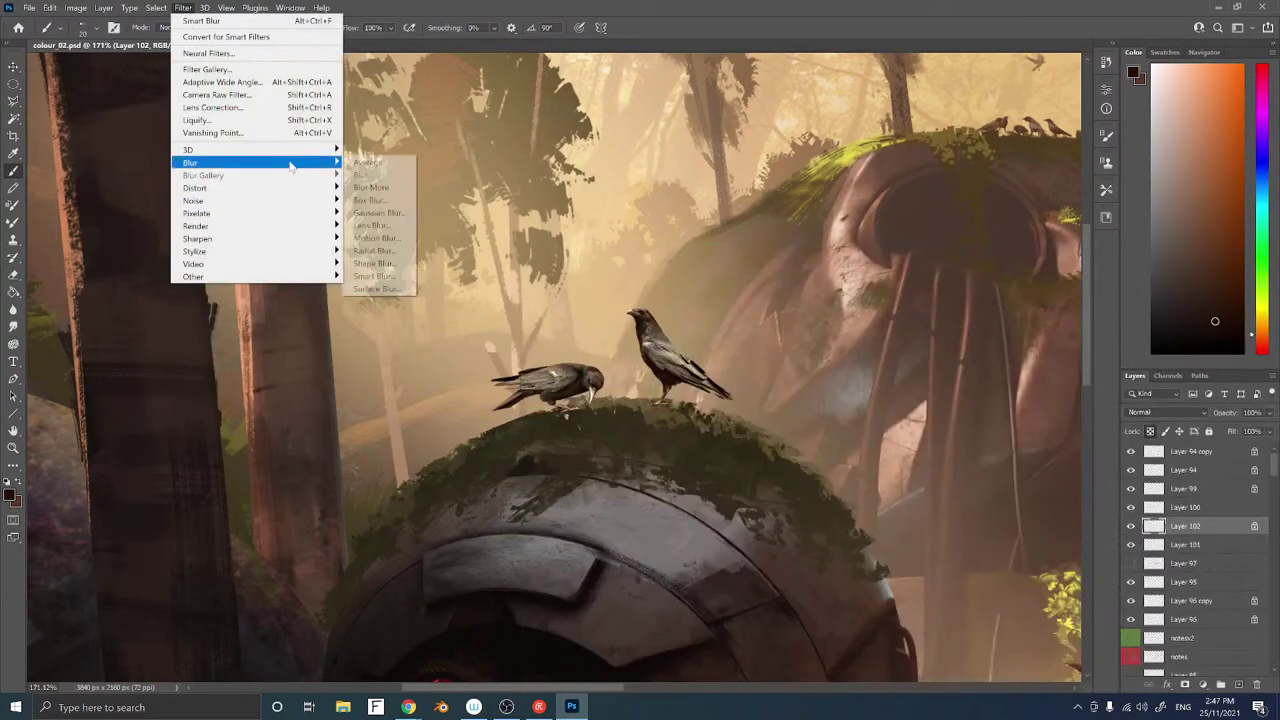
left_click(390, 276)
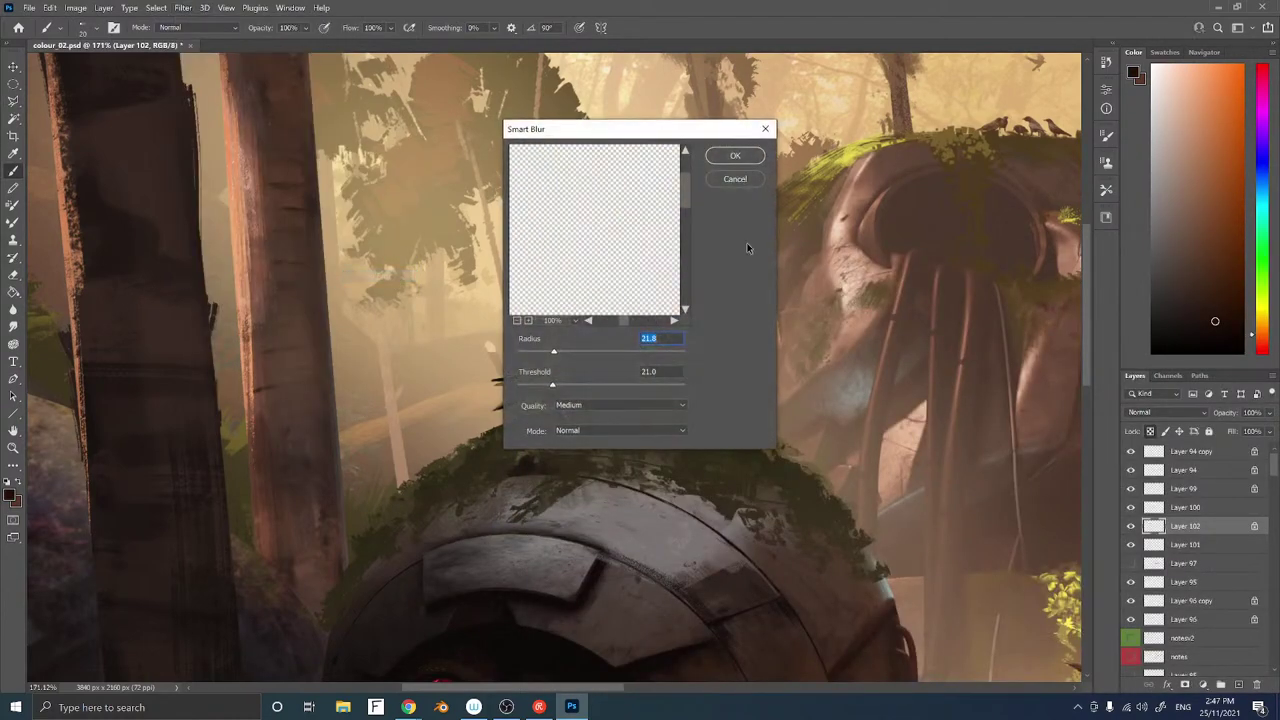
left_click_drag(652, 135, 877, 148)
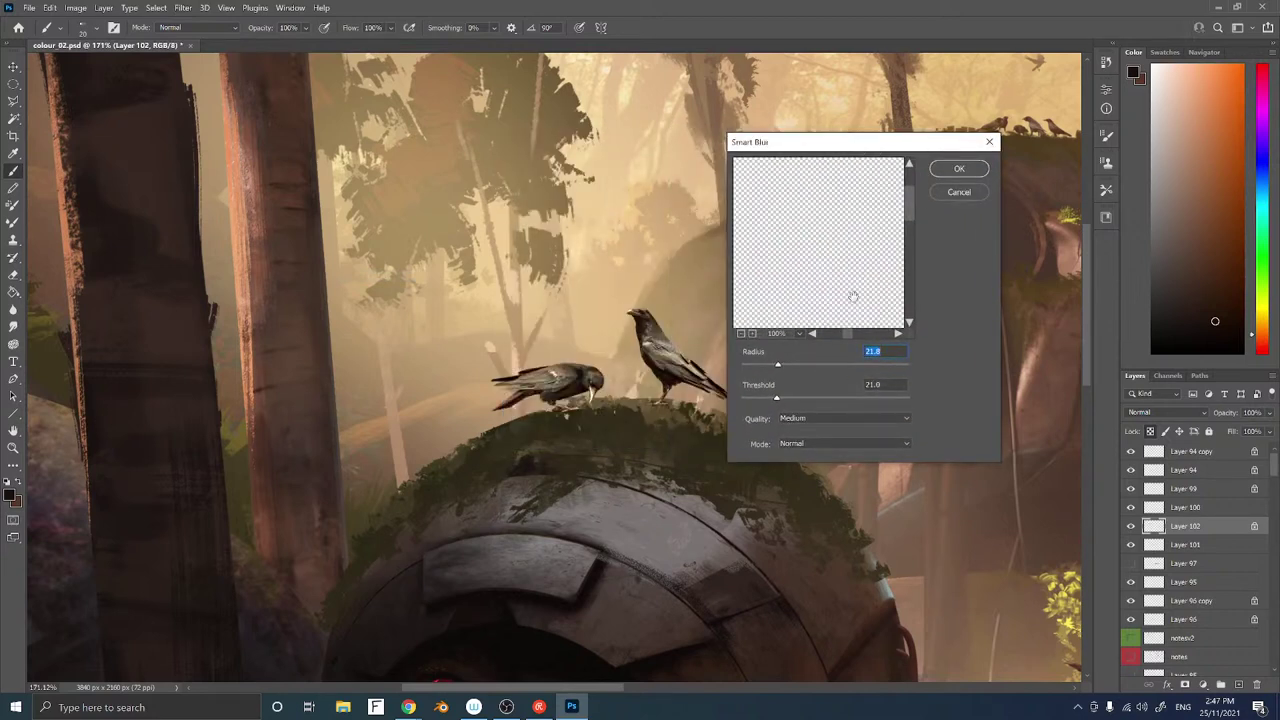
mouse_move(782, 397)
left_mouse_down()
mouse_move(826, 401)
mouse_move(762, 402)
left_mouse_up()
left_click(741, 333)
left_click(741, 333)
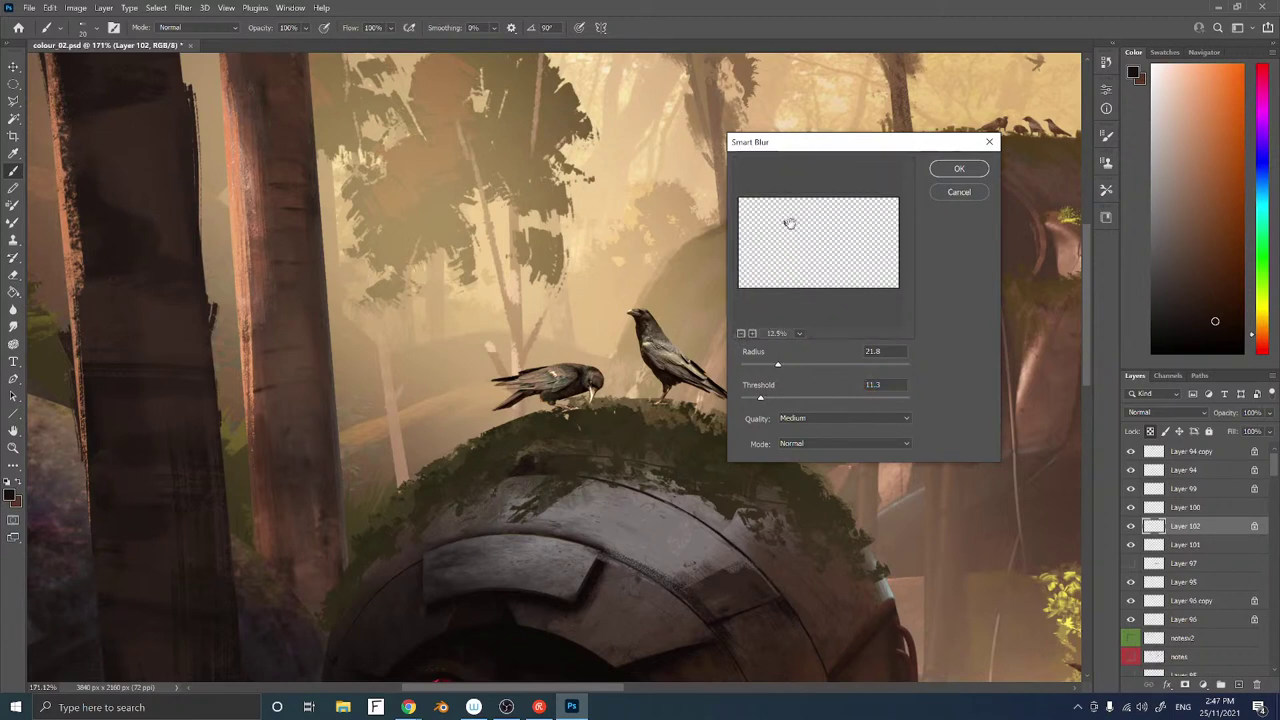
left_click(752, 333)
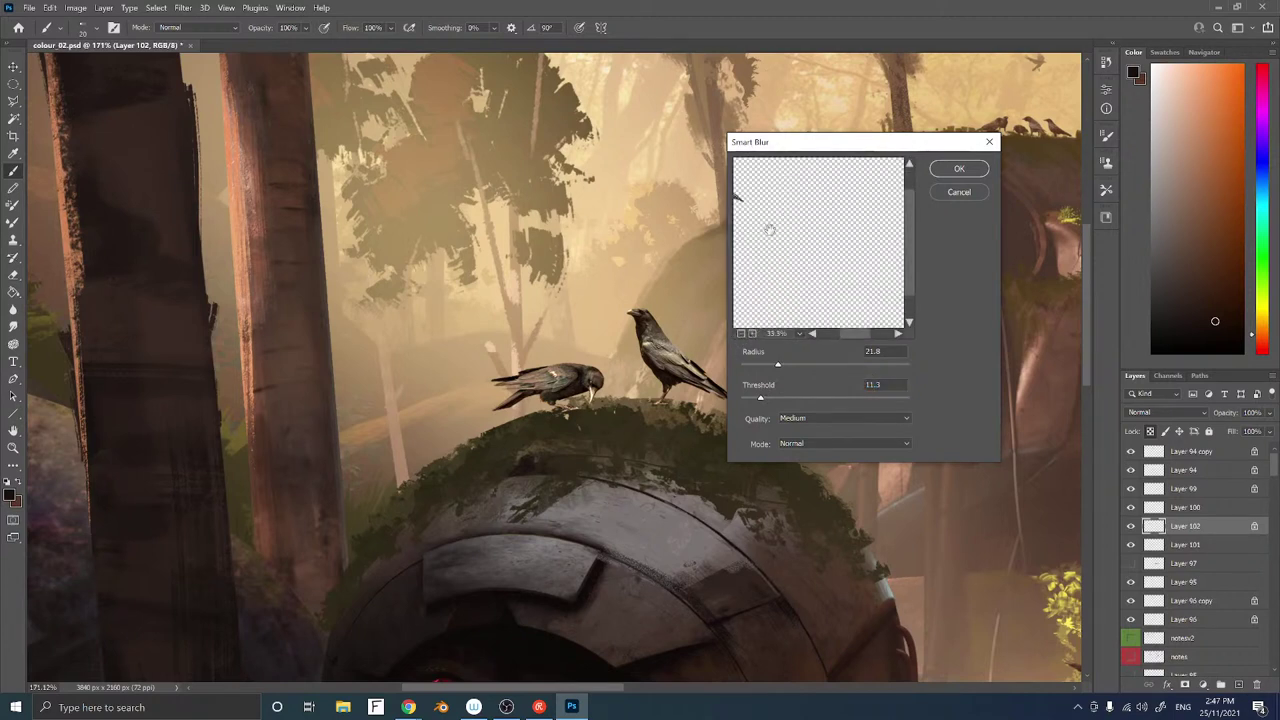
left_click(752, 333)
left_click(752, 333)
left_click(752, 333)
left_click_drag(806, 227, 807, 303)
left_click(752, 333)
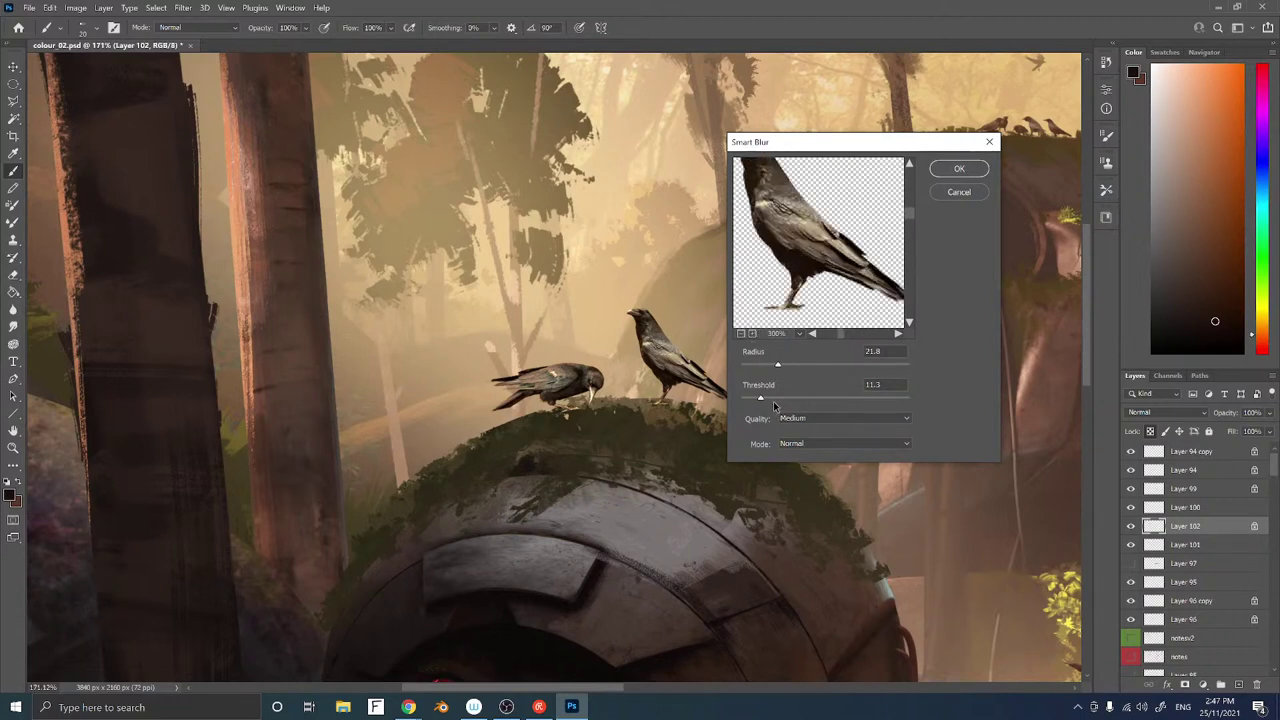
left_click_drag(792, 397, 820, 397)
left_click_drag(787, 400, 781, 400)
left_click(955, 169)
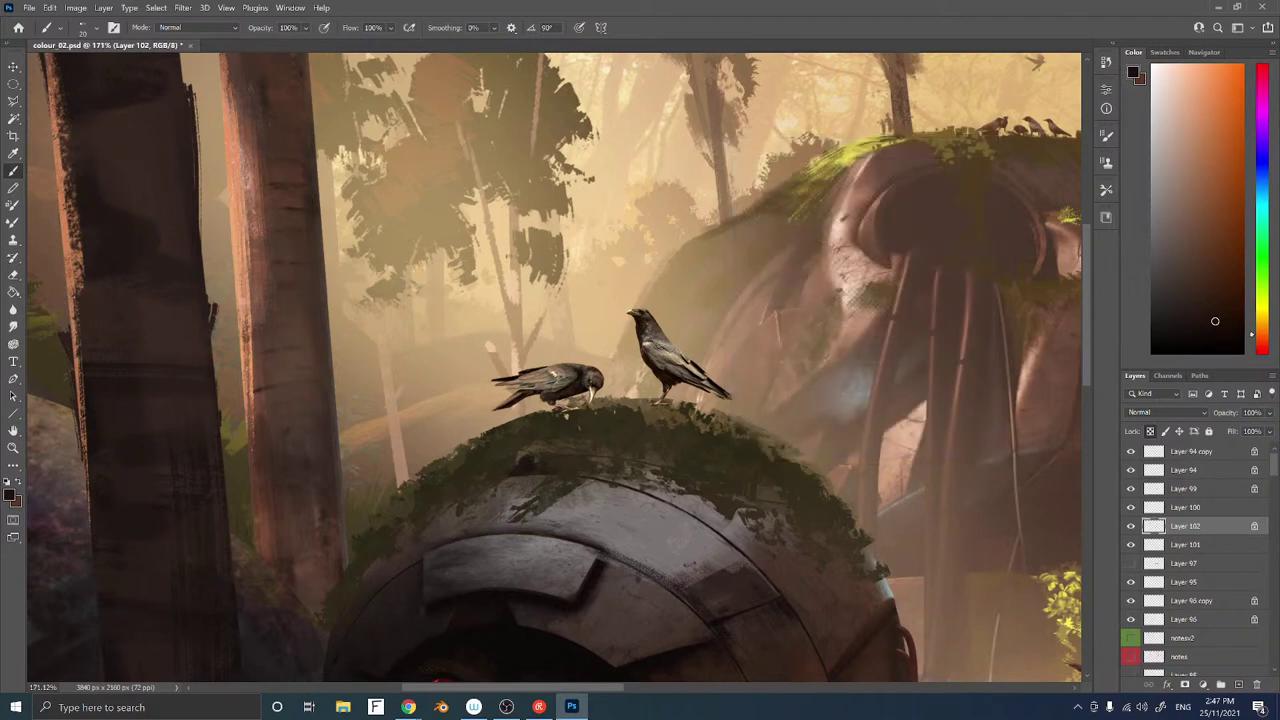
Paint over the standing crow's head and chest with a small brush, using dark, pale yellow and tan colours sampled from the image
key("bracketleft")
key("bracketleft")
left_click(641, 350, "alt")
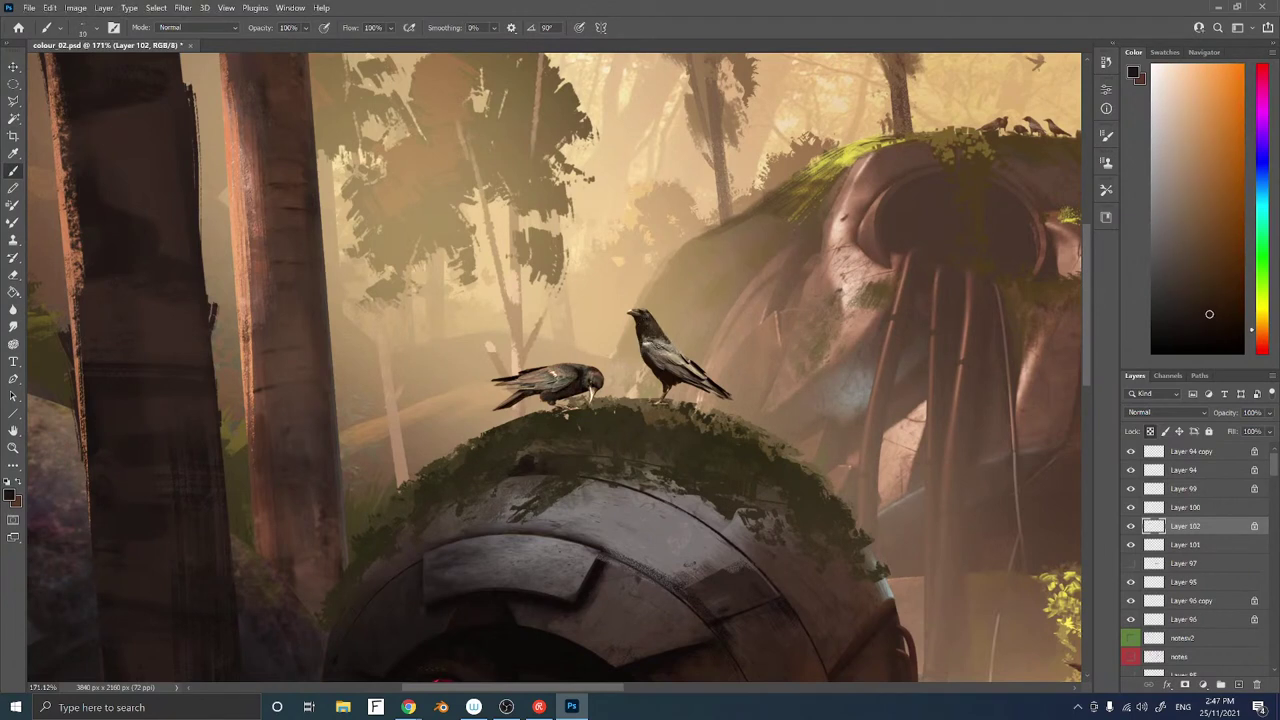
left_click(652, 333, "alt")
left_click(650, 337, "alt")
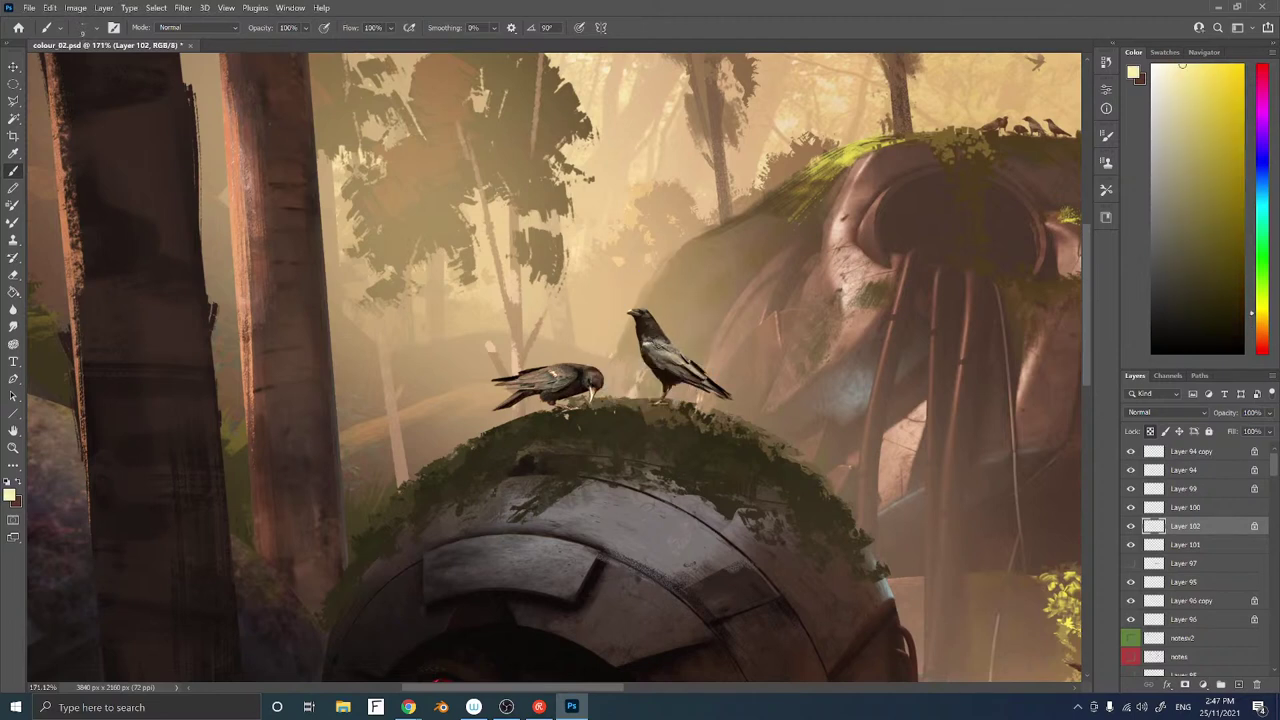
left_click(630, 332, "alt")
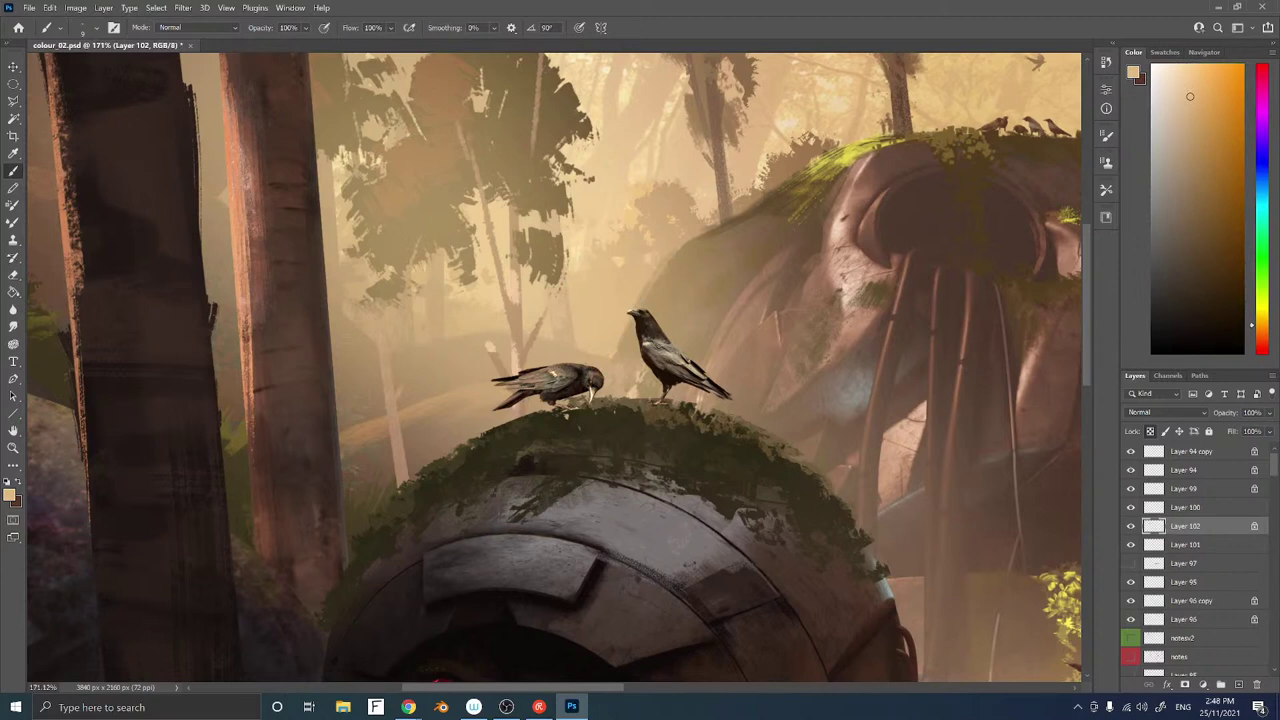
left_click(664, 368, "alt")
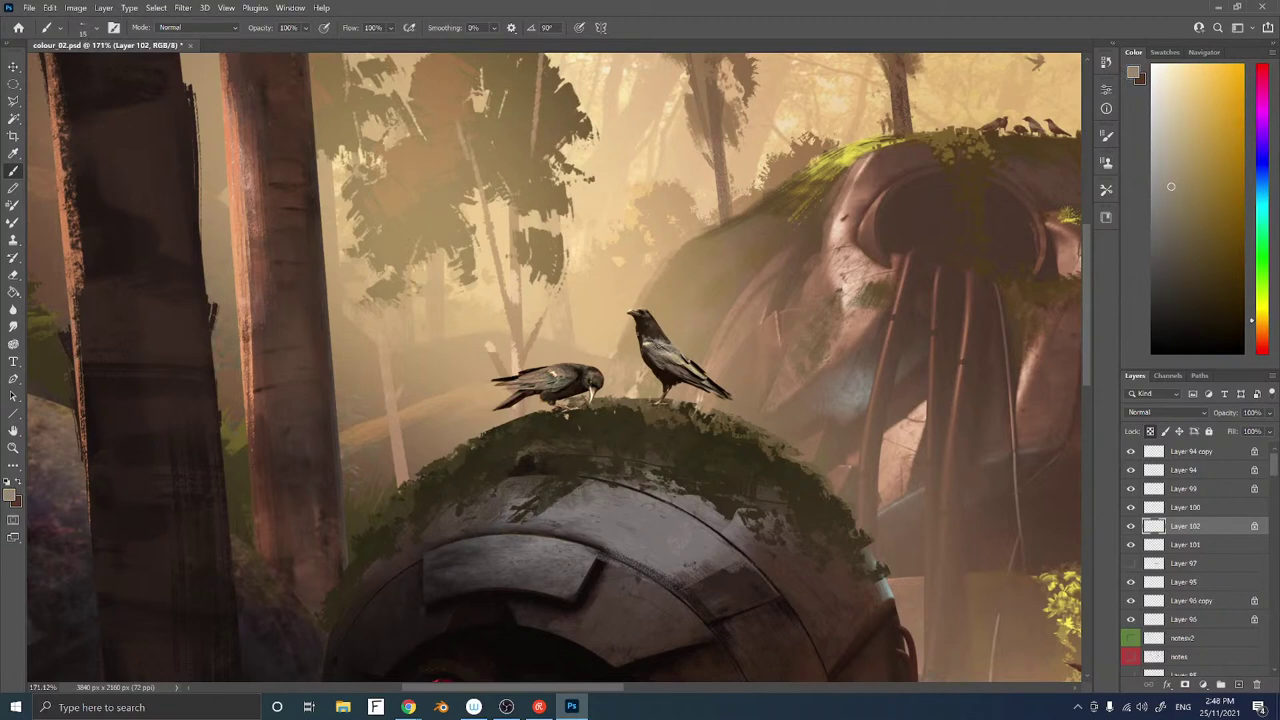
left_click(656, 336, "alt")
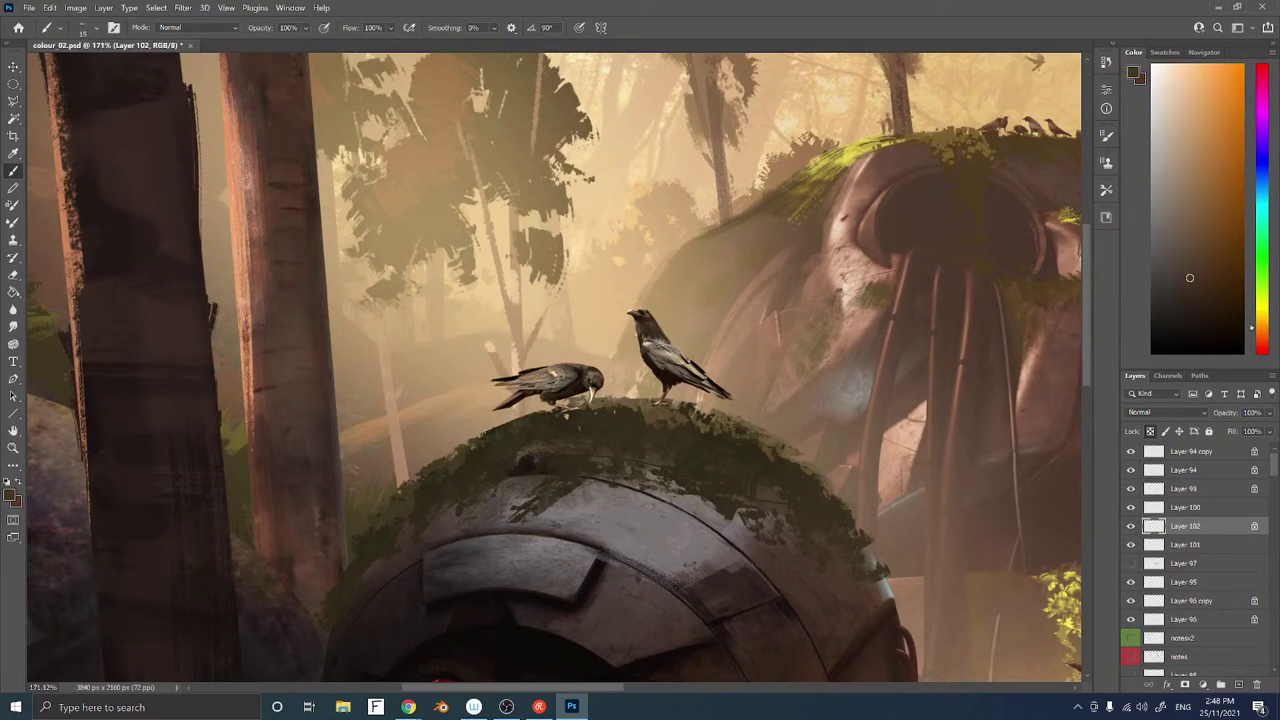
Darken the standing crow's back and wing with brush strokes in dark tones sampled from its plumage
left_click(644, 316, "alt")
left_click_drag(657, 336, 702, 380)
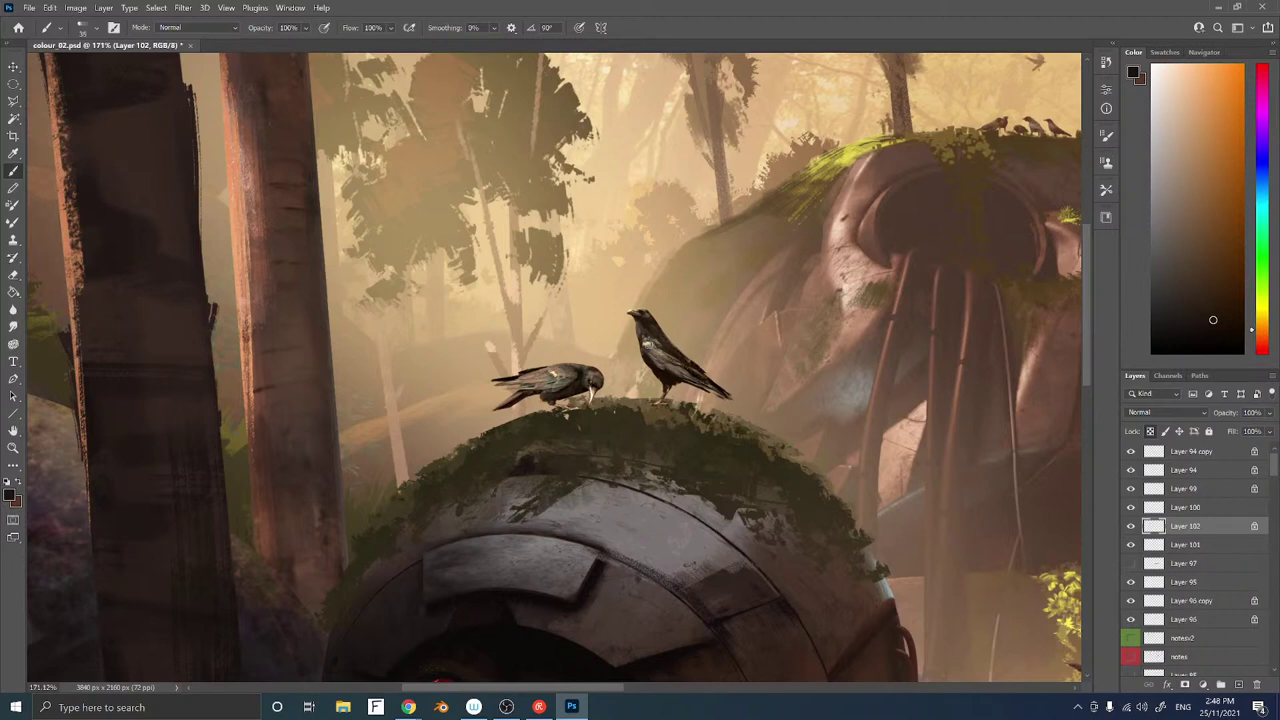
left_click(652, 382, "alt")
left_click_drag(660, 372, 683, 379)
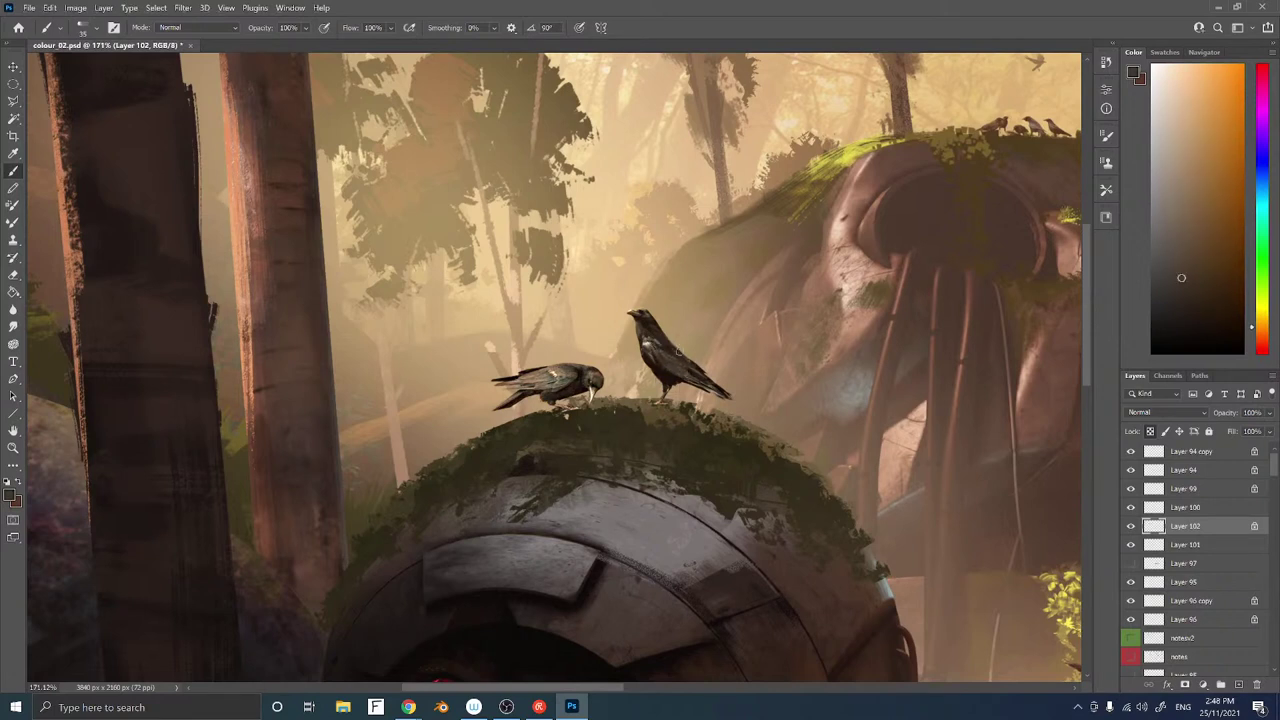
Paint pale highlights on the standing crow's chest with a lighter tan colour
left_click(645, 343, "alt")
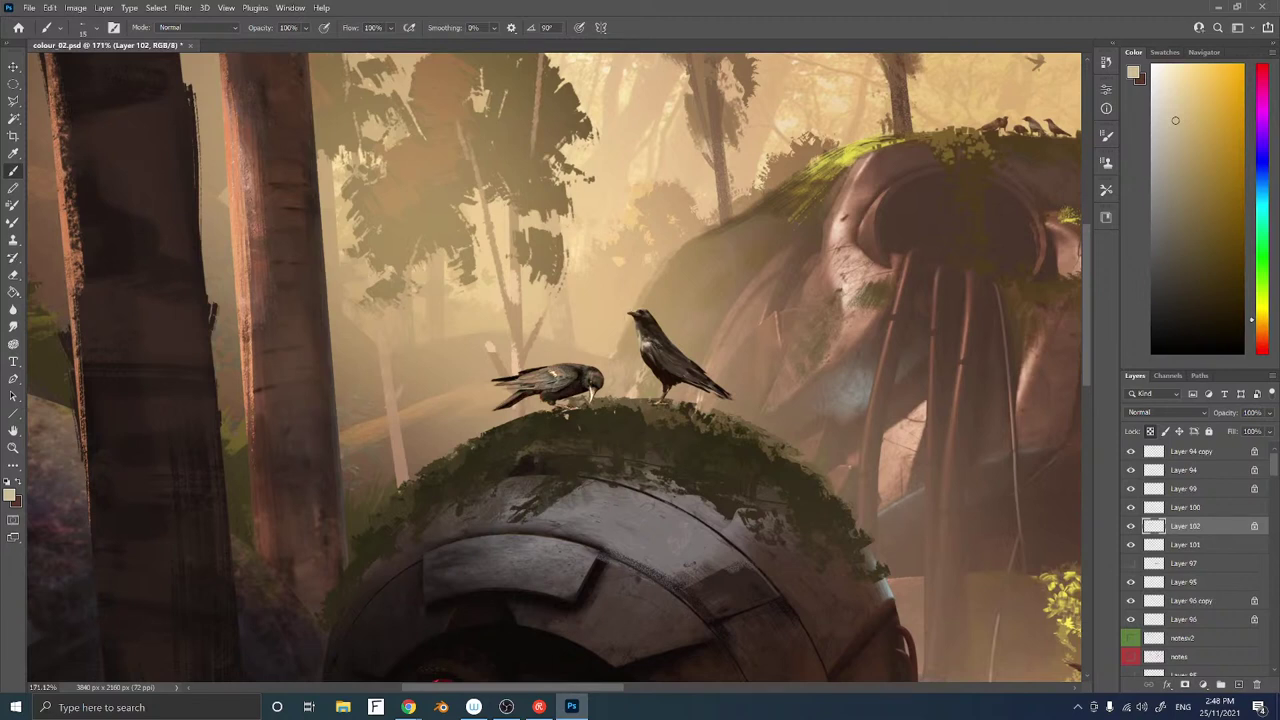
left_click(1178, 77)
key("x")
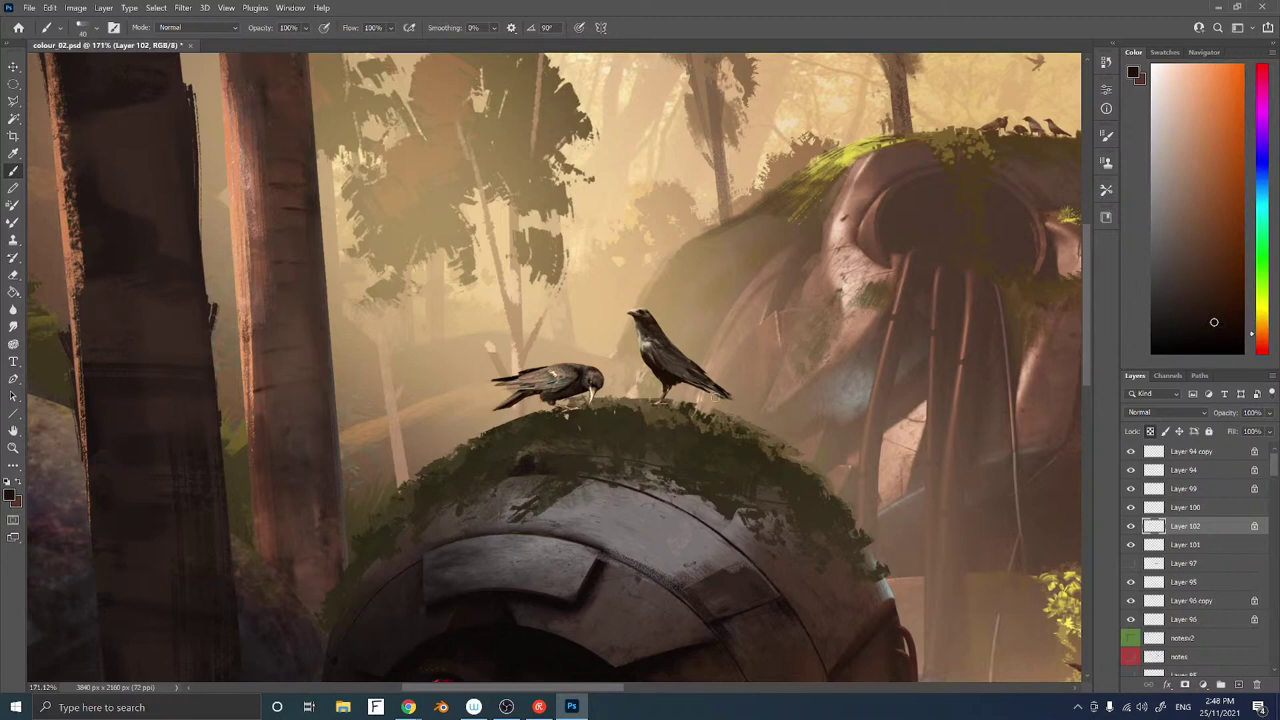
Apply Color Balance to the standing crow, shifting the midtones toward yellow and setting the shadows to +8, +2, -9
key("ctrl+b")
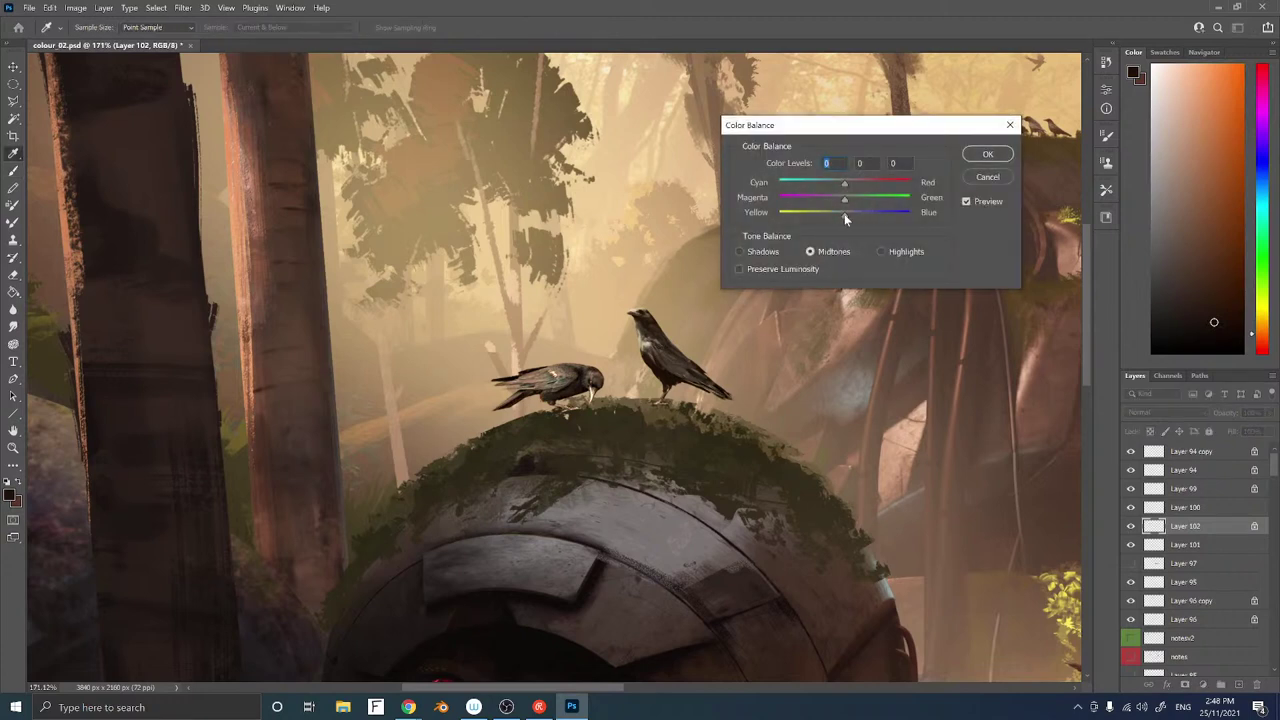
left_click_drag(845, 215, 839, 217)
left_click(767, 252)
mouse_move(843, 199)
left_mouse_down()
mouse_move(838, 214)
mouse_move(850, 181)
left_mouse_up()
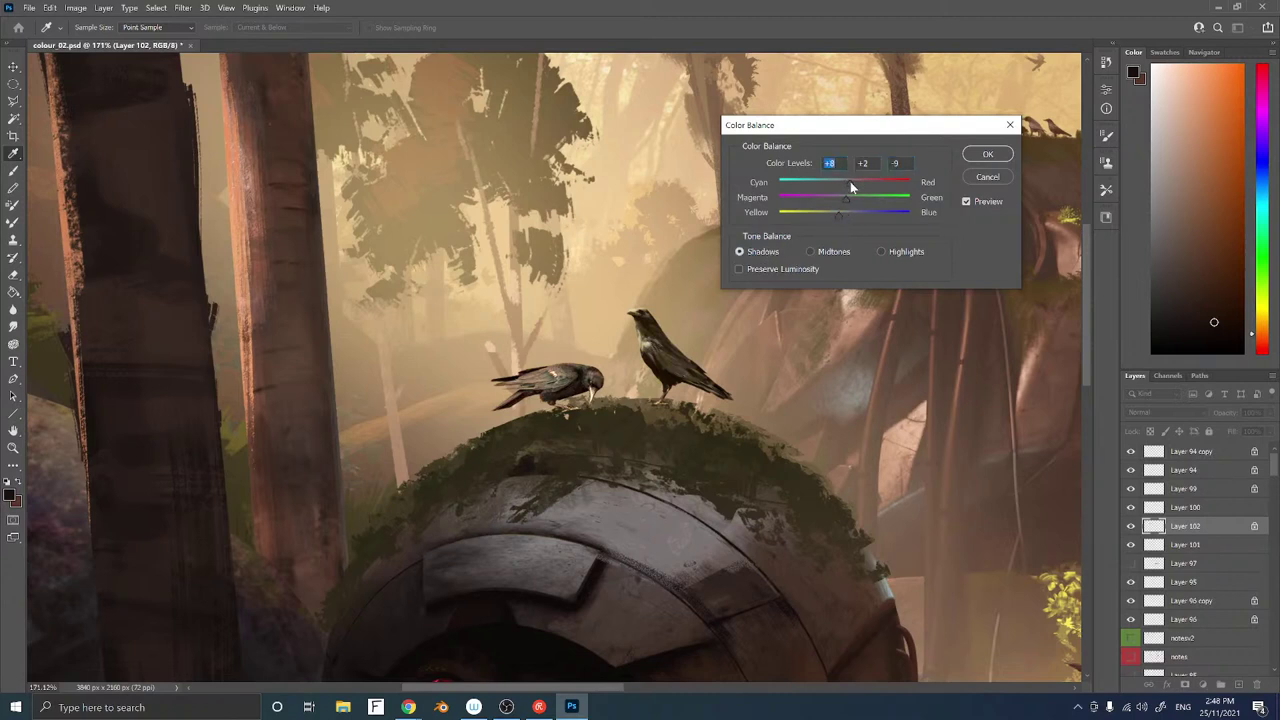
left_click(987, 155)
Fade the Color Balance adjustment on the standing crow to 54% opacity
key("ctrl+shift+f")
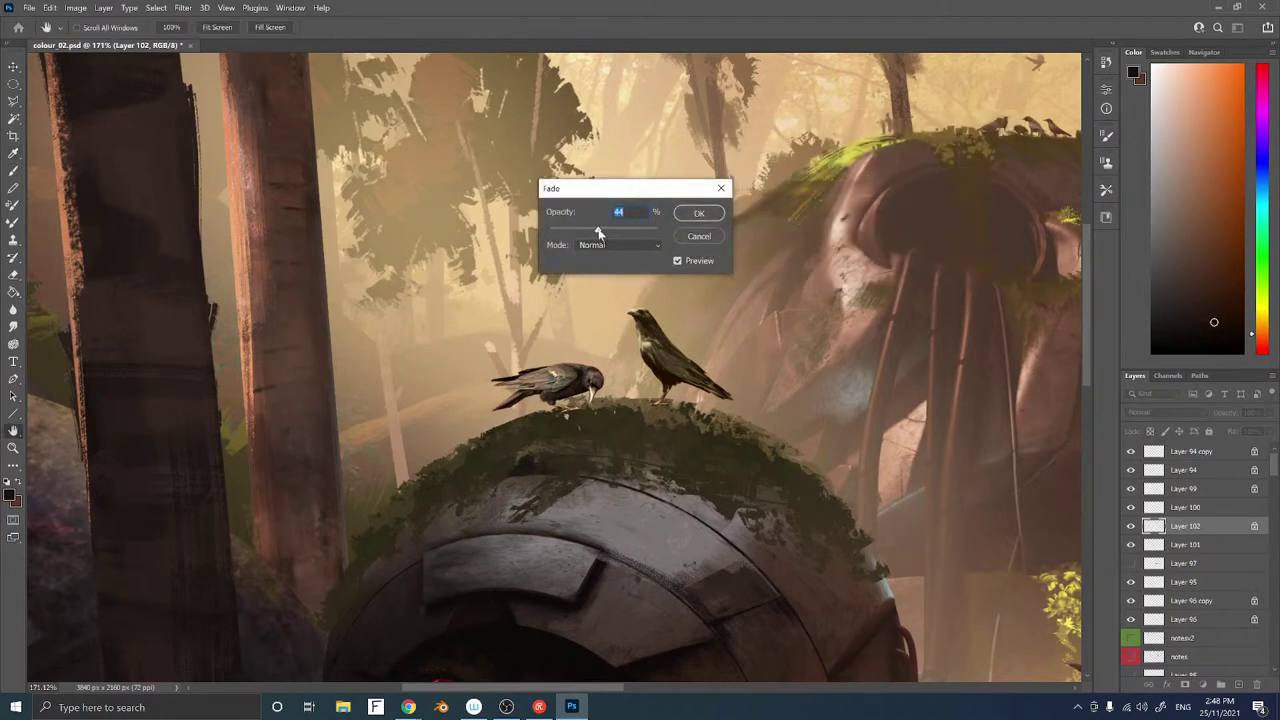
left_click_drag(598, 230, 606, 230)
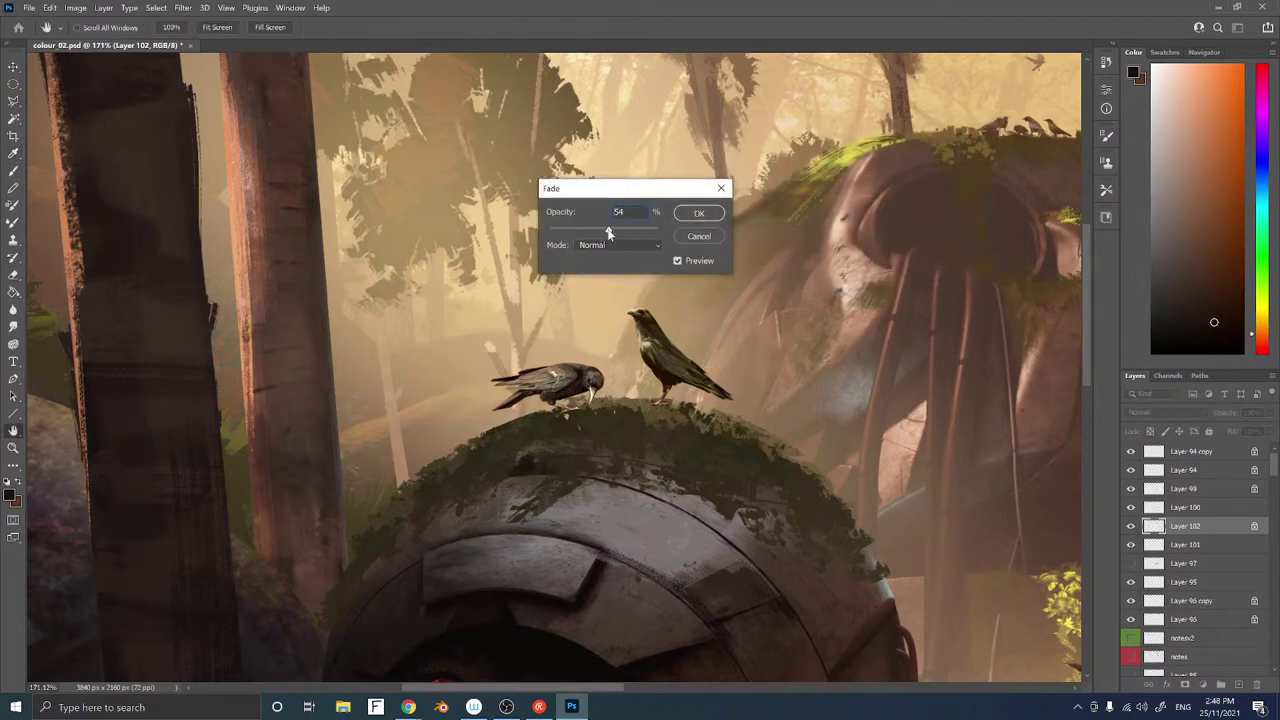
left_click(699, 214)
Scale the standing crow down to about 78% and nudge it slightly closer to the bent-over crow on the mossy sphere
scroll(760, 357, "down", 5)
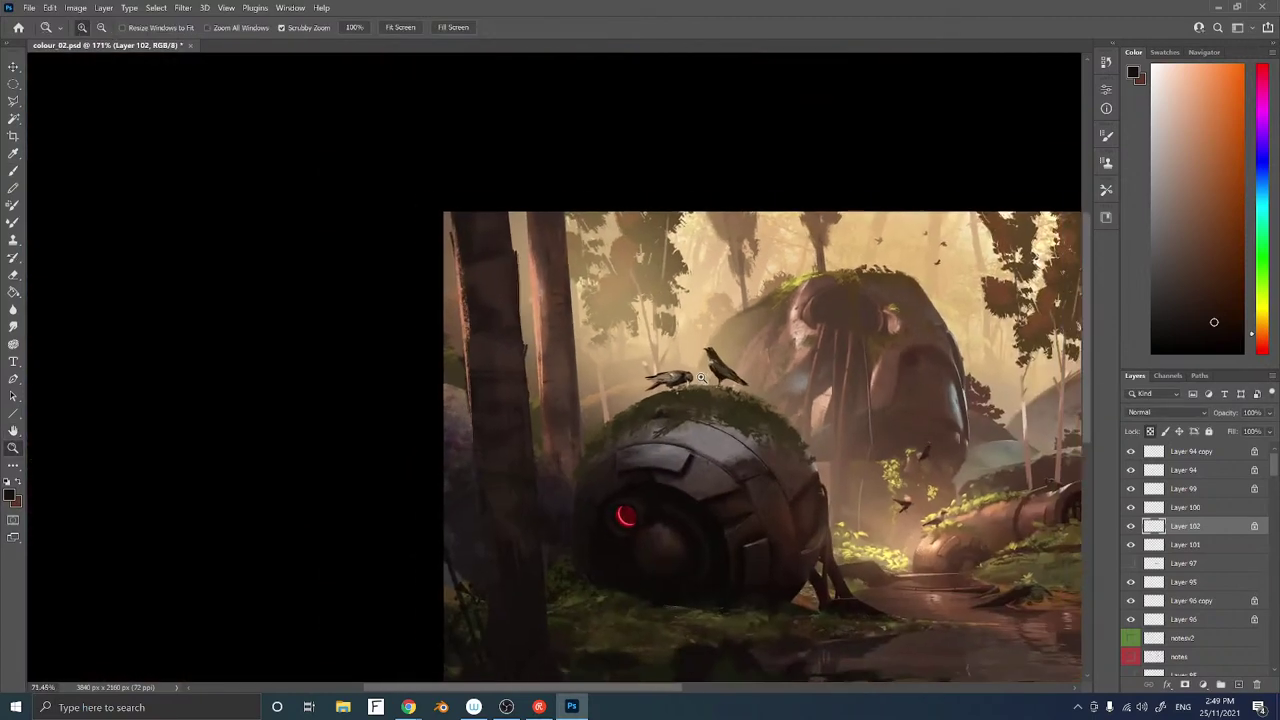
key("ctrl+t")
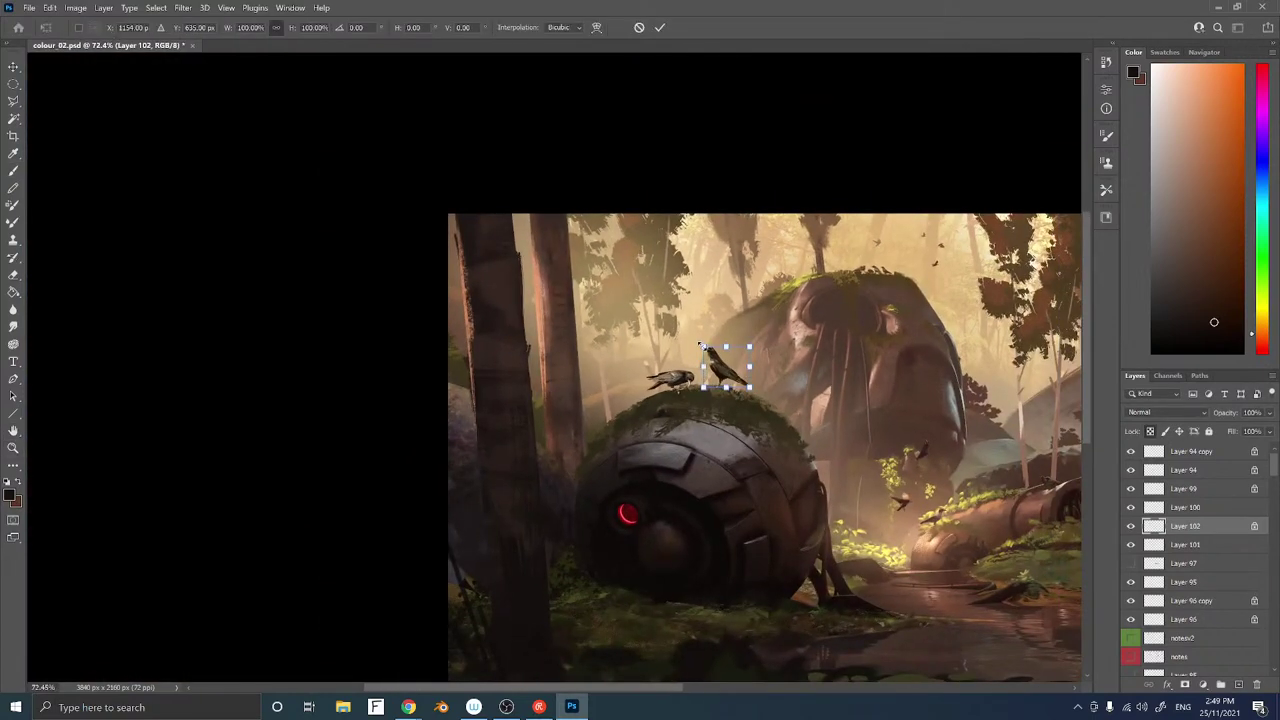
left_click_drag(704, 347, 715, 357)
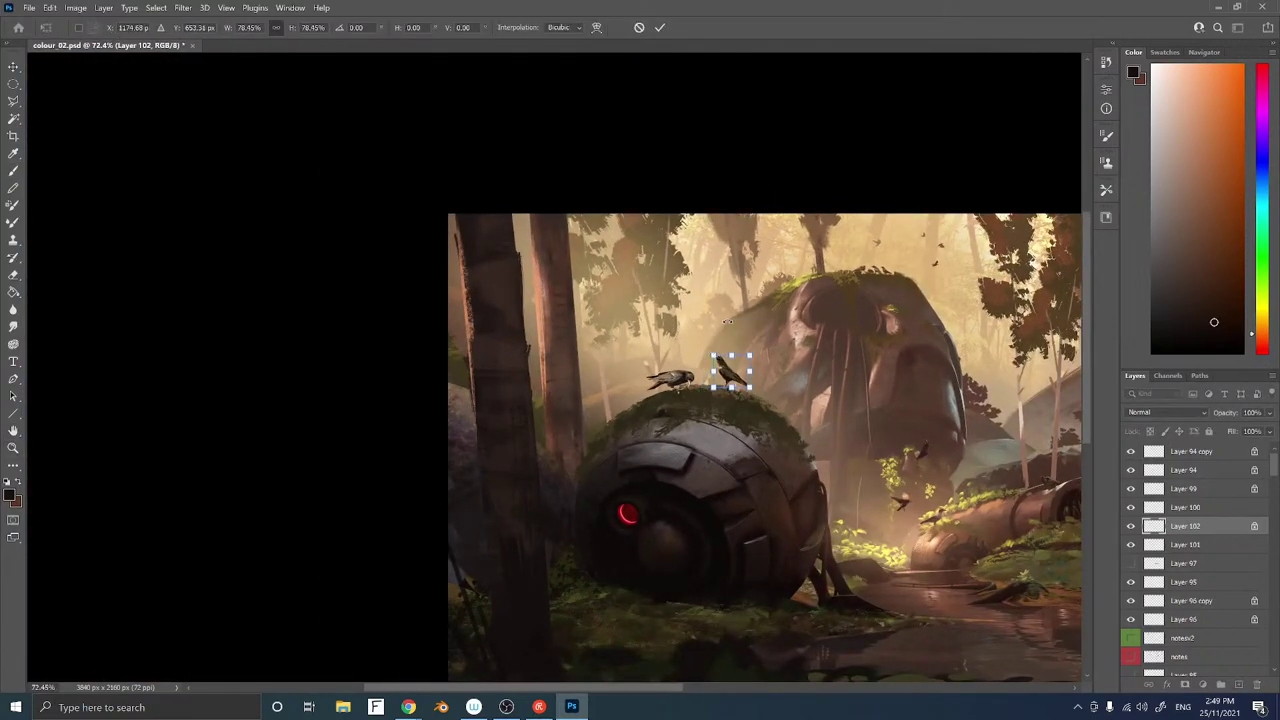
key("Return")
left_click_drag(800, 314, 794, 311)
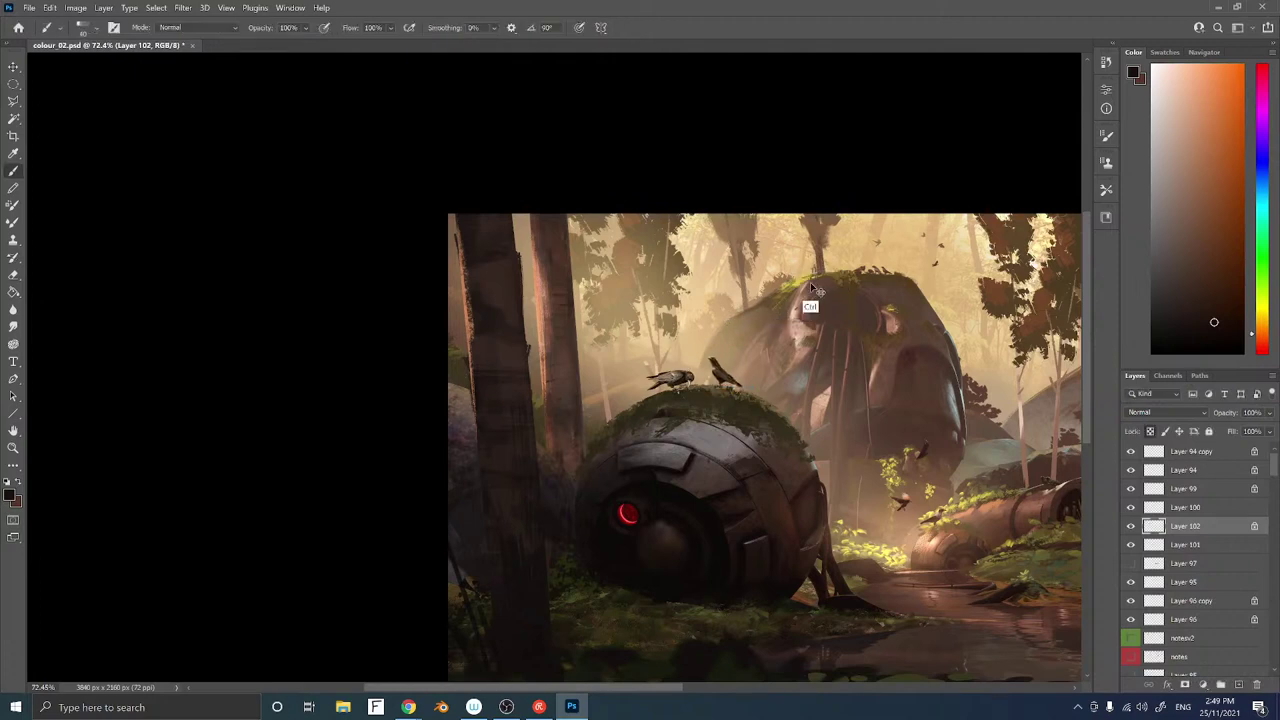
Apply Levels to the standing crow with output levels of 12 and 214
key("ctrl+l")
left_click_drag(1005, 367, 985, 372)
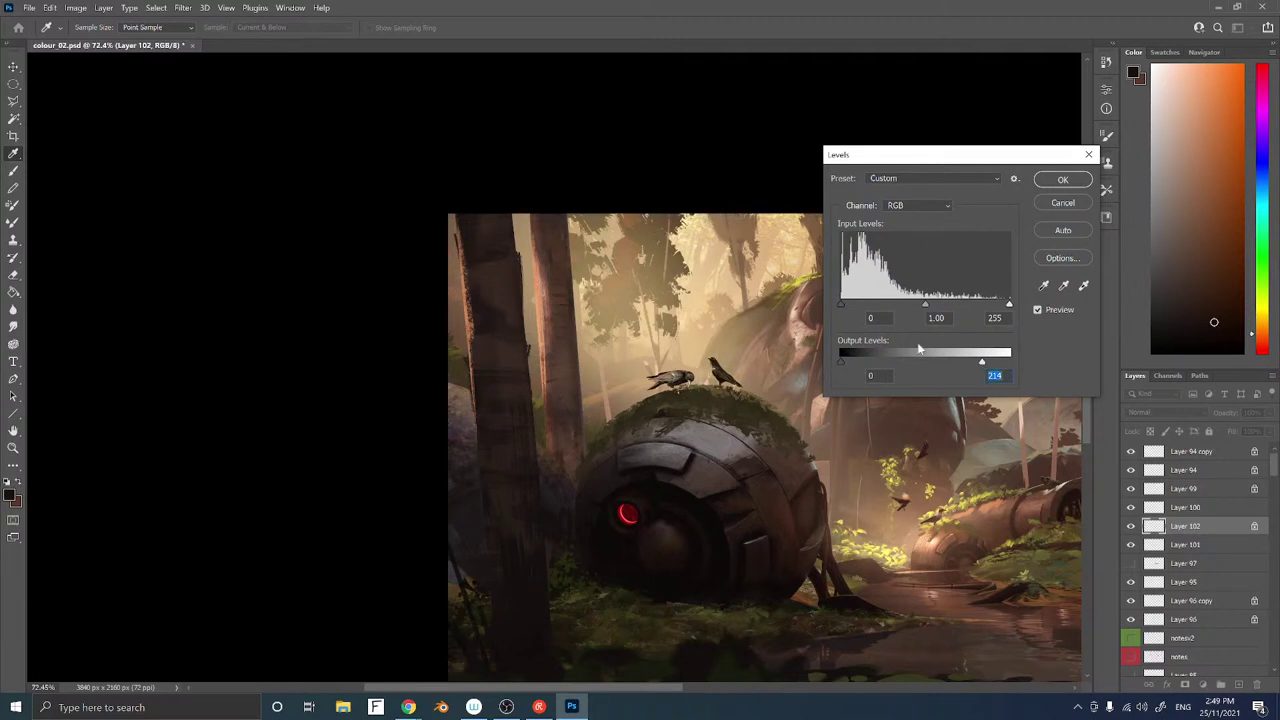
mouse_move(842, 365)
left_mouse_down()
mouse_move(867, 363)
mouse_move(852, 366)
left_mouse_up()
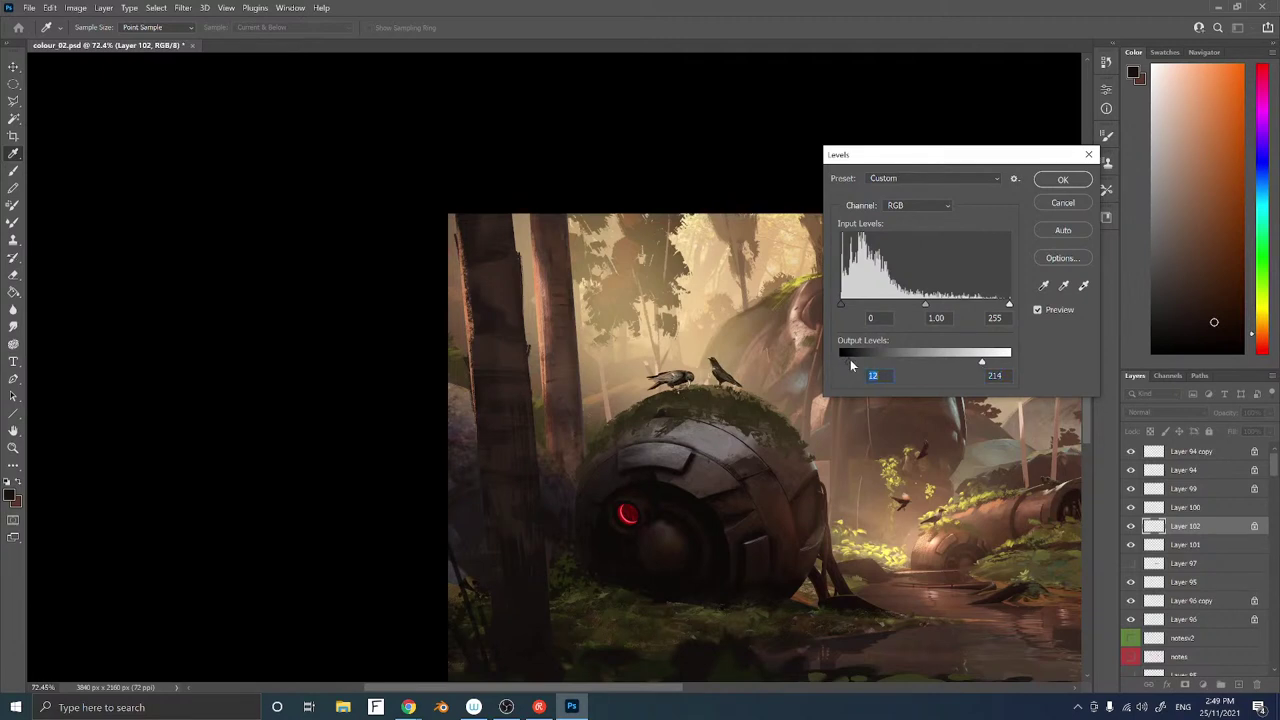
left_click(1058, 181)
Select the bent-over crow's layer and move the bird slightly closer to the standing crow on the mossy sphere
key("z")
left_click_drag(695, 375, 760, 375)
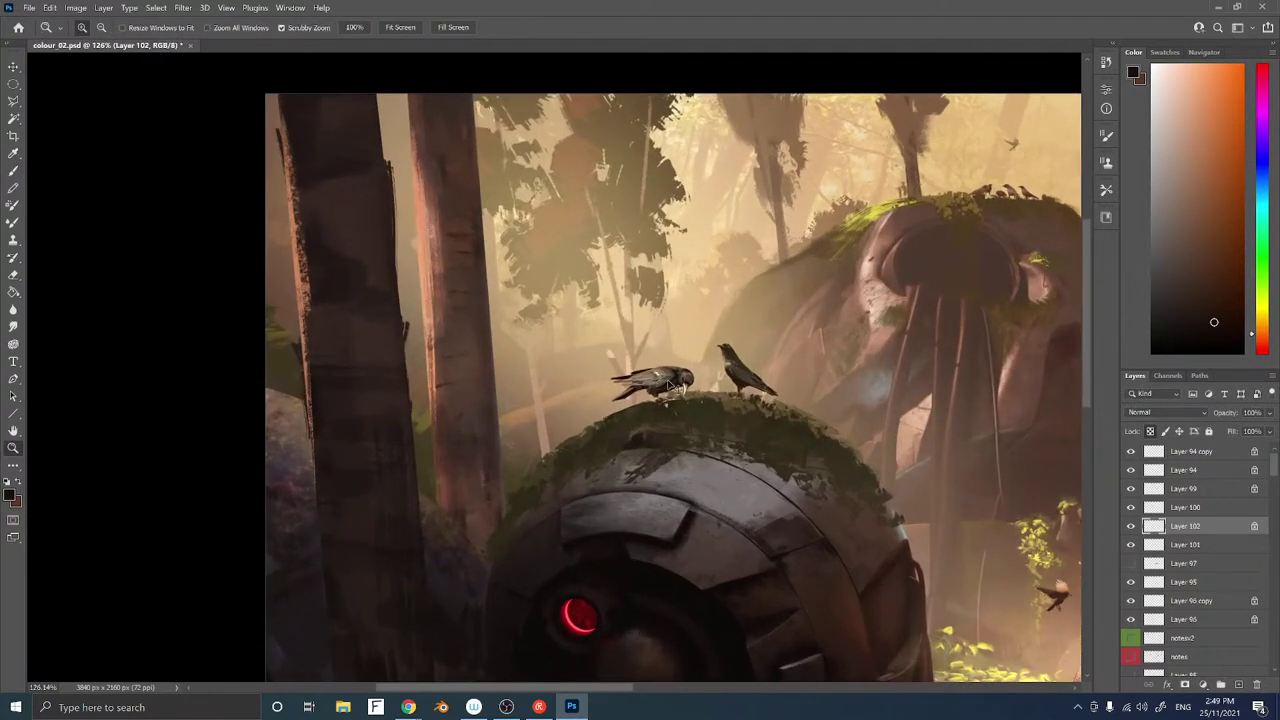
right_click(659, 377, "ctrl")
left_click(677, 384)
mouse_move(677, 385)
left_mouse_down()
mouse_move(710, 366)
mouse_move(694, 382)
left_mouse_up()
left_click(181, 9)
key("Escape")
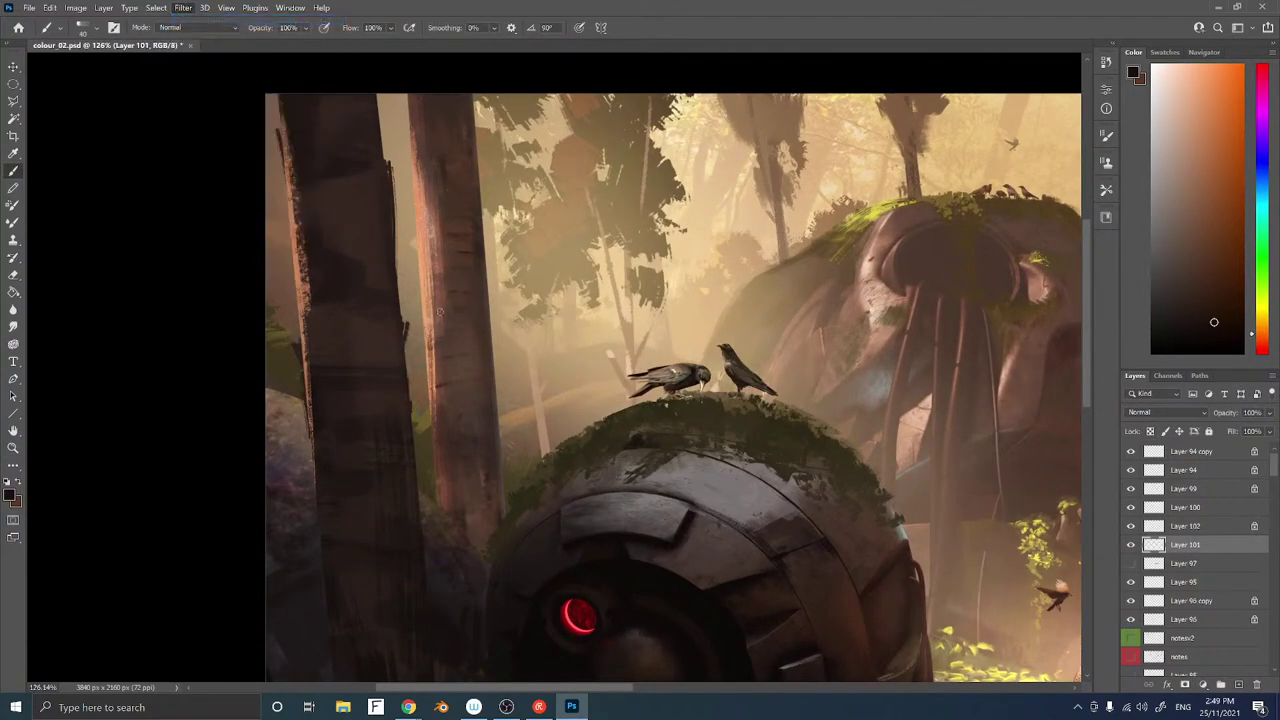
scroll(700, 395, "up", 3)
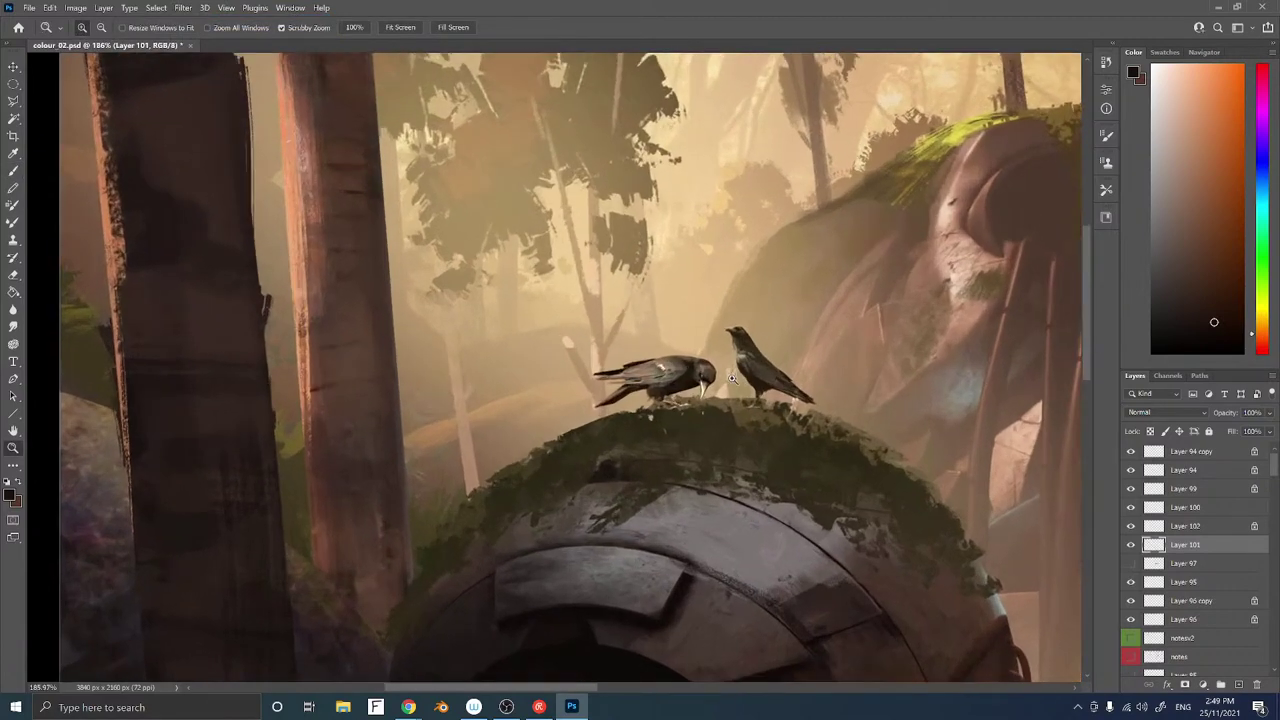
Choose the Sampled Brush 3 28 preset, lock the bent-over crow layer's transparent pixels and sample a colour from the bird
right_click(704, 398)
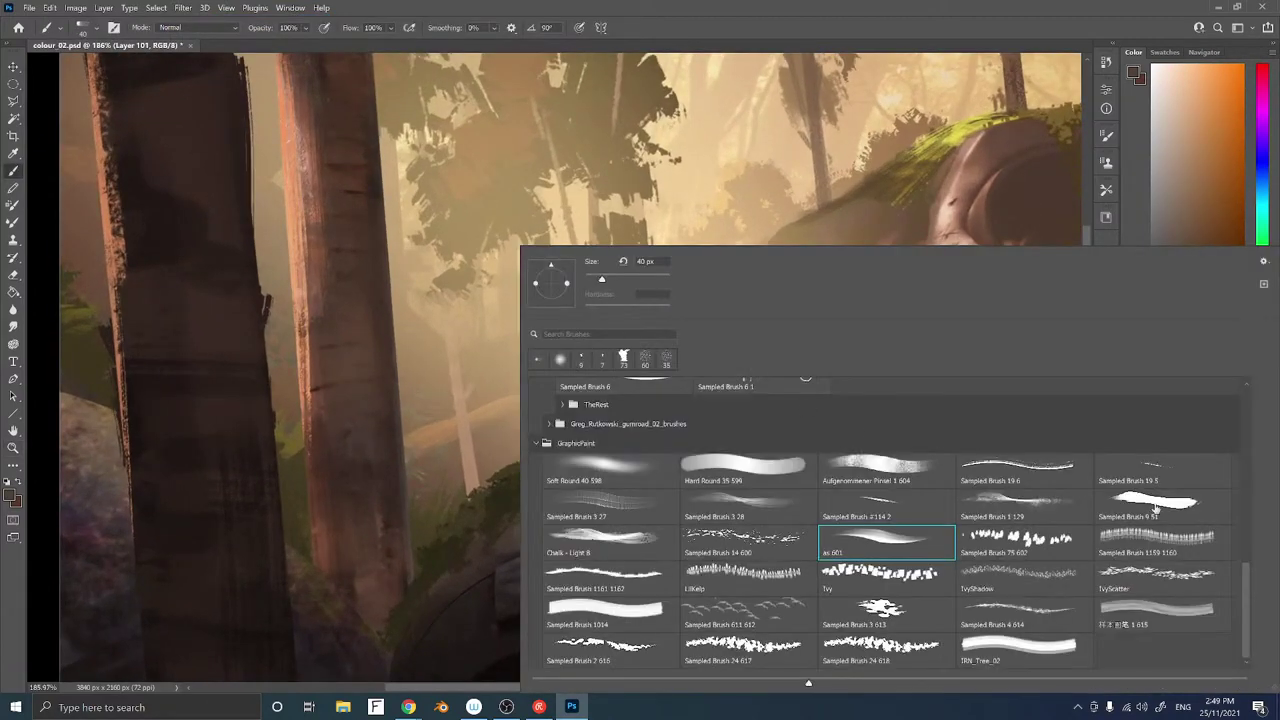
left_click(732, 506)
left_click(438, 508)
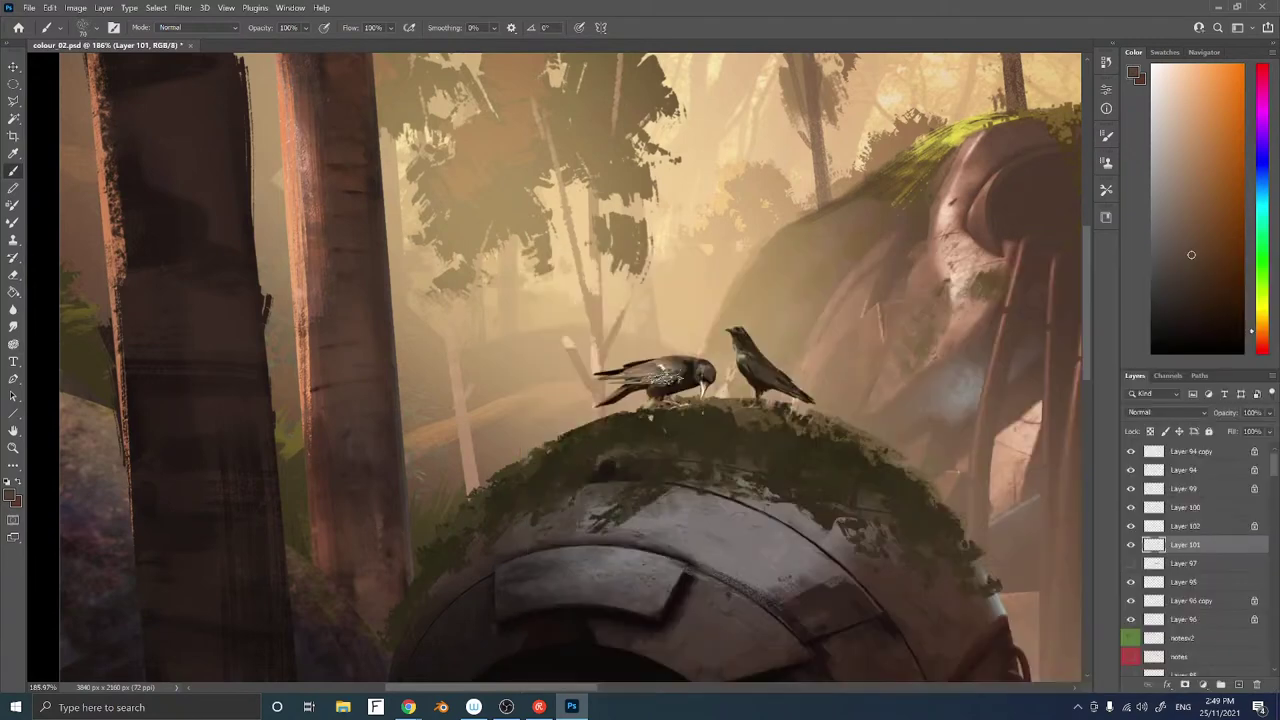
key("slash")
left_click(661, 366, "alt")
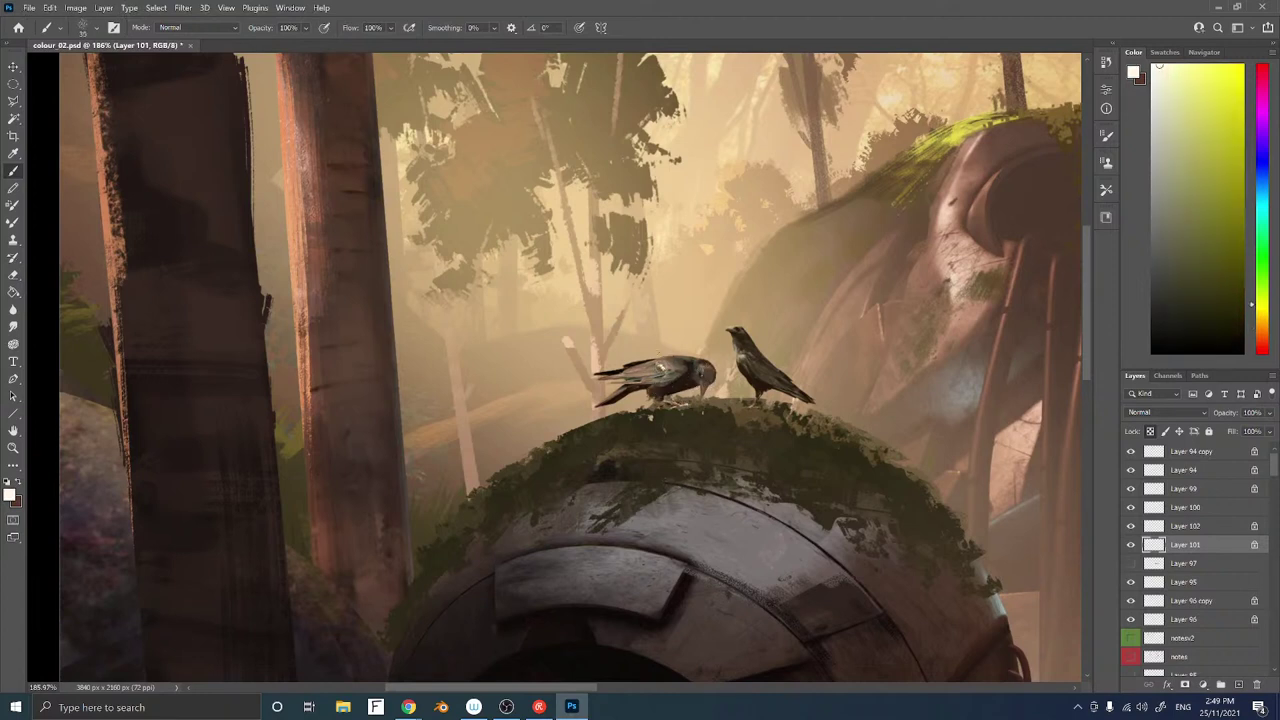
Paint pale warm highlights along the bent-over crow's back and upper wing, shifting the colour to a light yellow
left_click_drag(626, 364, 646, 363)
left_click(1262, 318)
left_click(1175, 67)
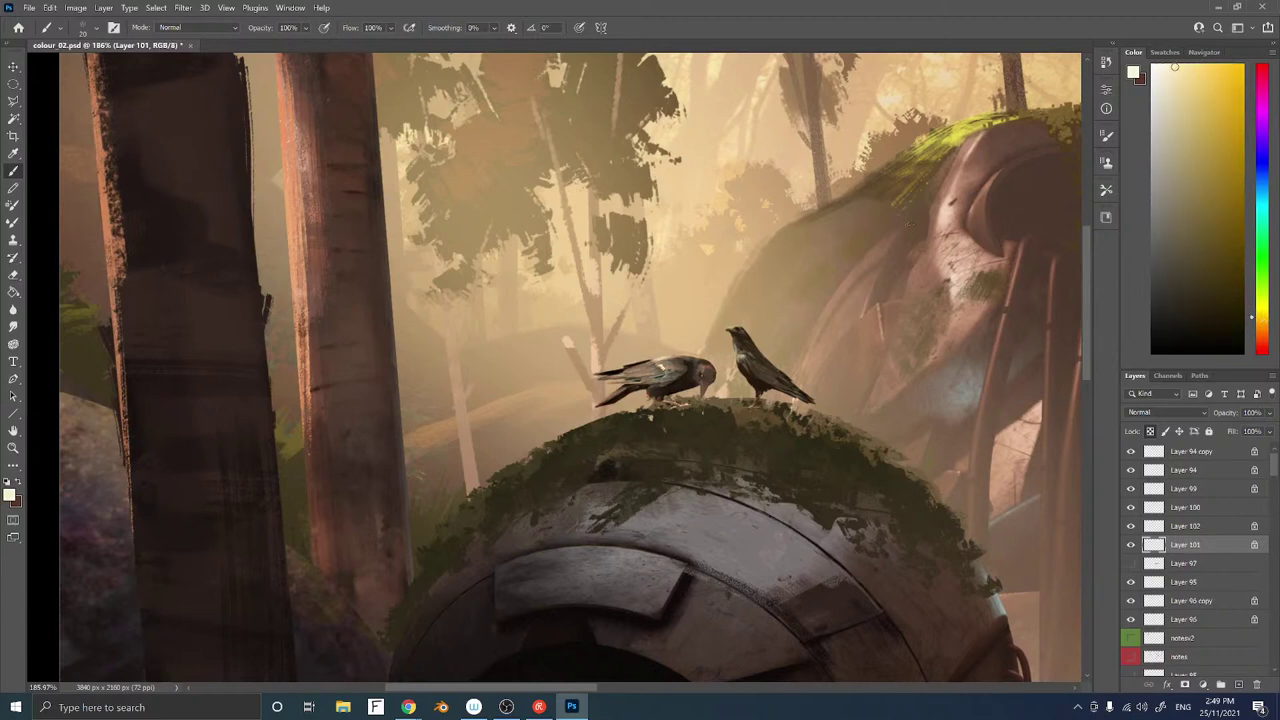
left_click_drag(652, 360, 710, 360)
left_click_drag(598, 374, 654, 366)
Sample a dark tone from the bent-over crow and paint it over the head, neck and beak with a smaller brush
left_click(625, 395, "alt")
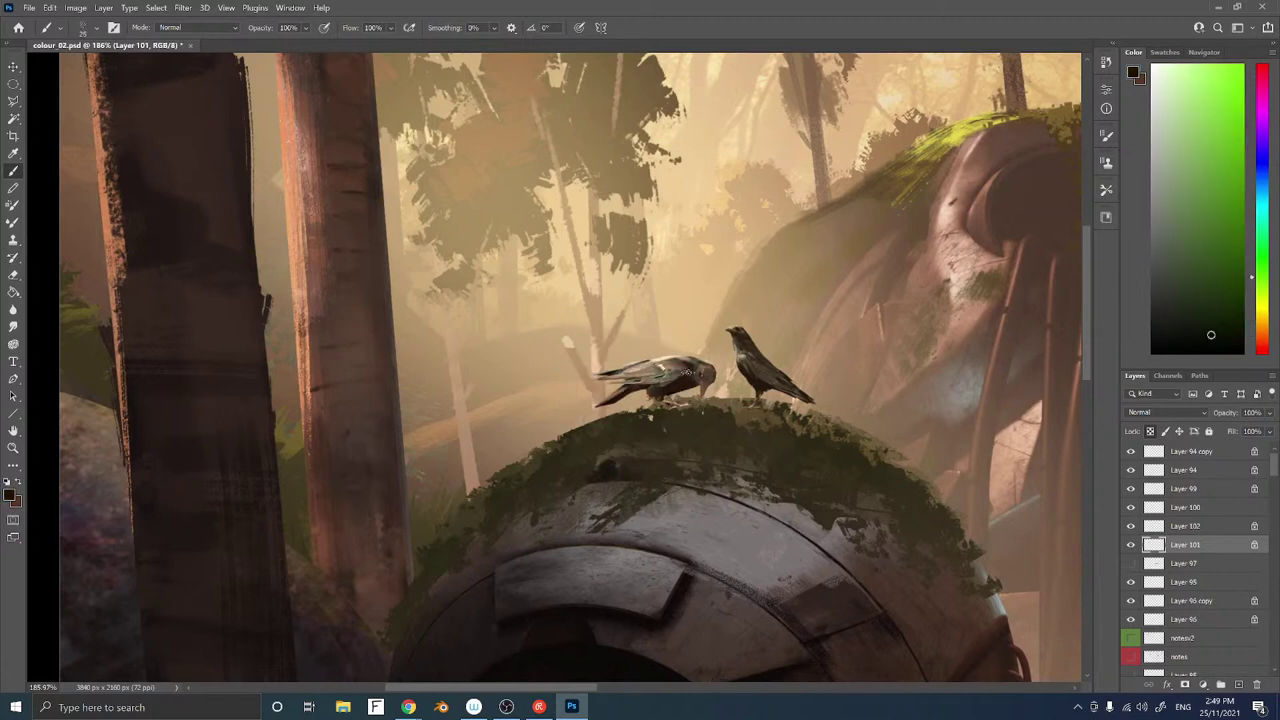
mouse_move(684, 368)
left_mouse_down()
mouse_move(644, 384)
mouse_move(706, 363)
left_mouse_up()
key("[")
key("[")
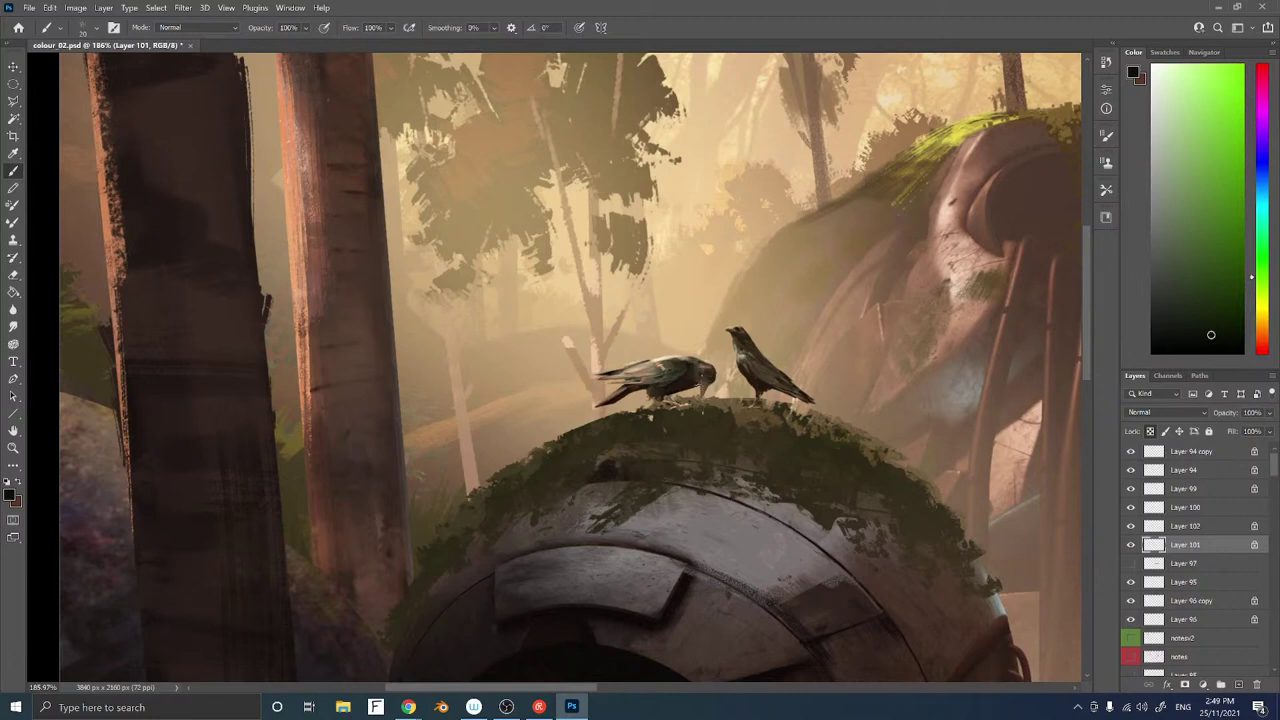
left_click_drag(706, 385, 704, 397)
Apply Levels to the bent-over crow, lowering the output white and slightly raising the output black
key("ctrl+l")
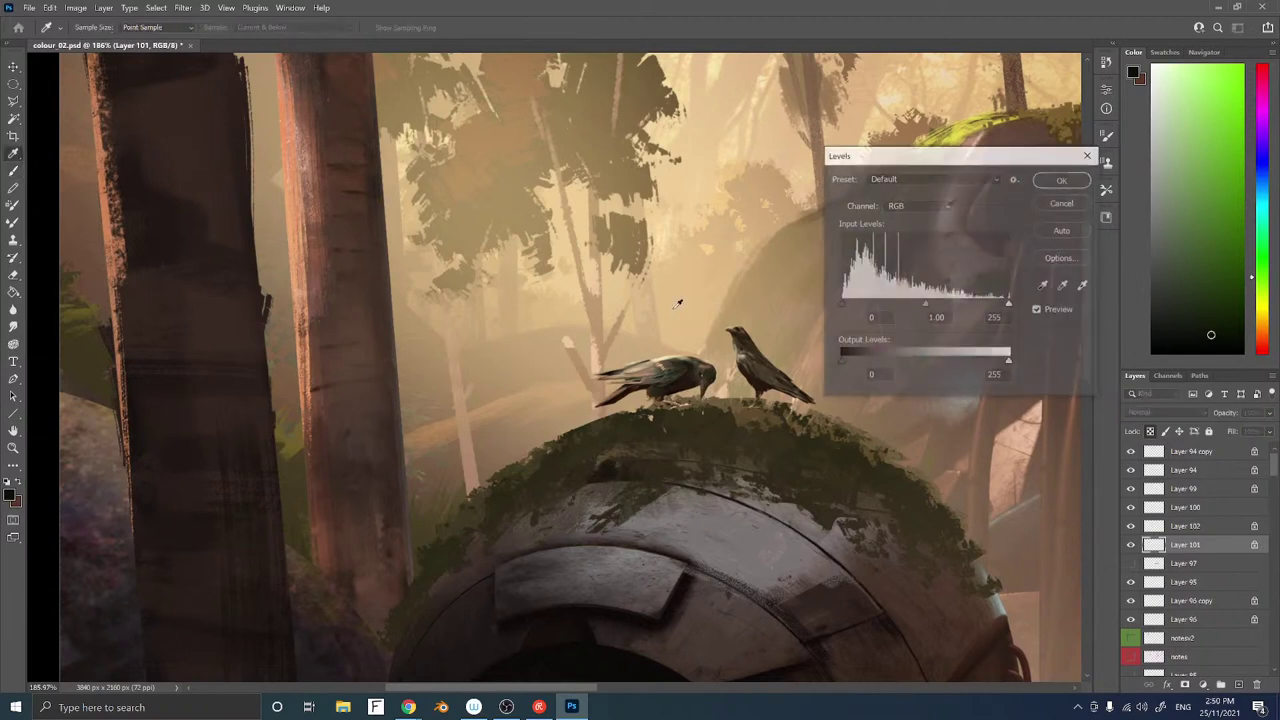
left_click_drag(1007, 363, 968, 364)
left_click_drag(841, 365, 845, 365)
left_click(1064, 179)
Apply Color Balance to the bent-over crow with midtones at +8, 0, -15
key("ctrl+b")
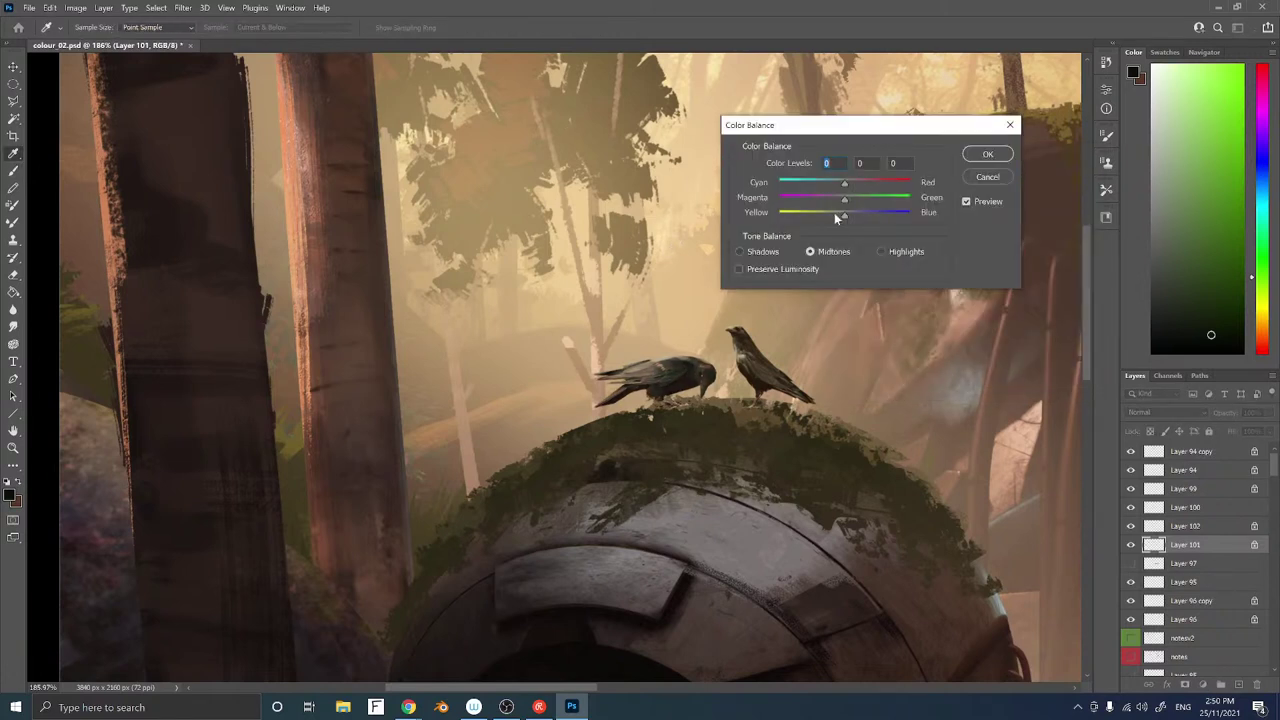
left_click(835, 215)
left_click(851, 182)
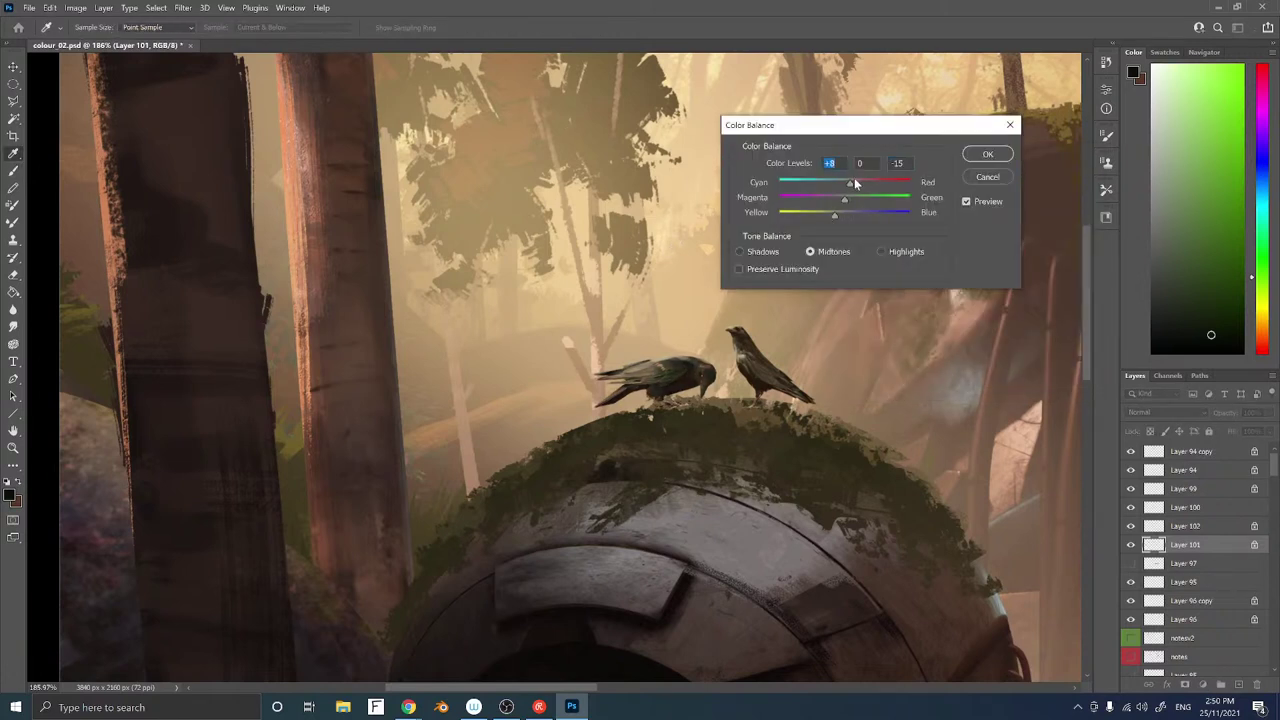
left_click(987, 154)
Scale the bent-over crow down so it suits the size of the standing crow
left_click_drag(678, 371, 725, 287)
key("ctrl+t")
key("Return")
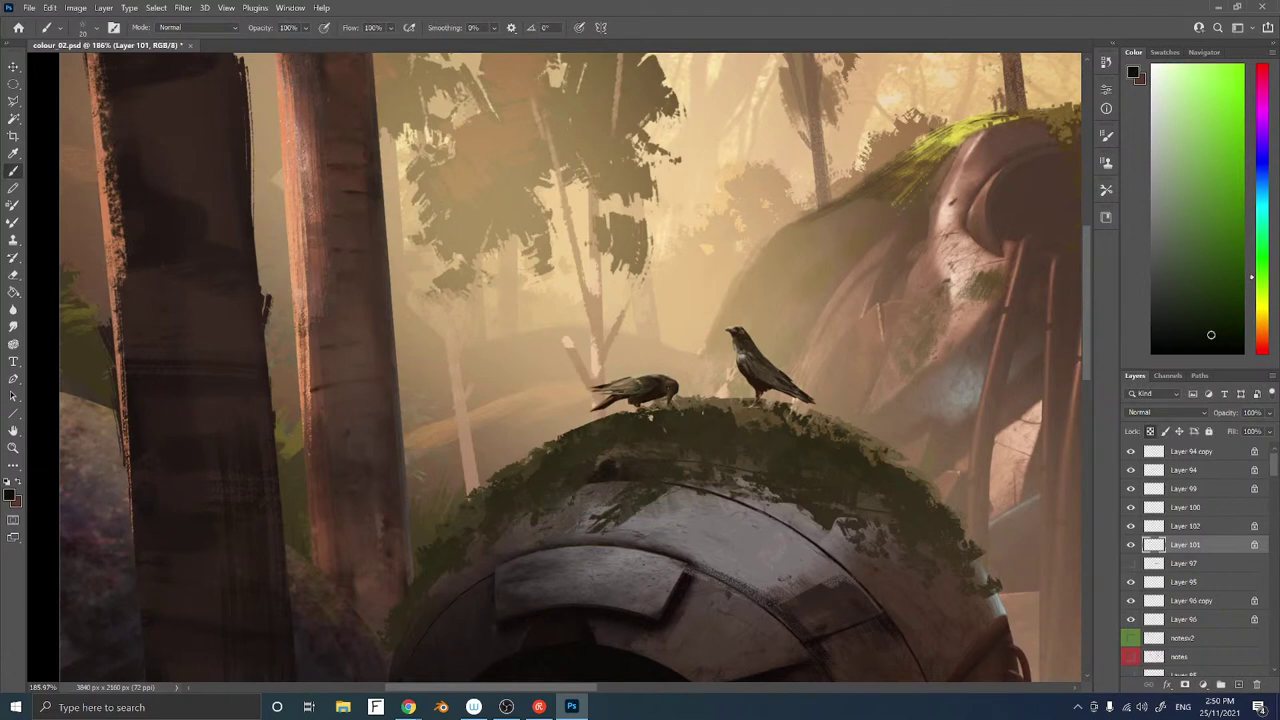
Lasso the bent-over crow, transform it and place it farther down the mossy slope, away from the standing crow
key("l")
mouse_move(688, 366)
left_mouse_down()
mouse_move(623, 440)
mouse_move(686, 380)
left_mouse_up()
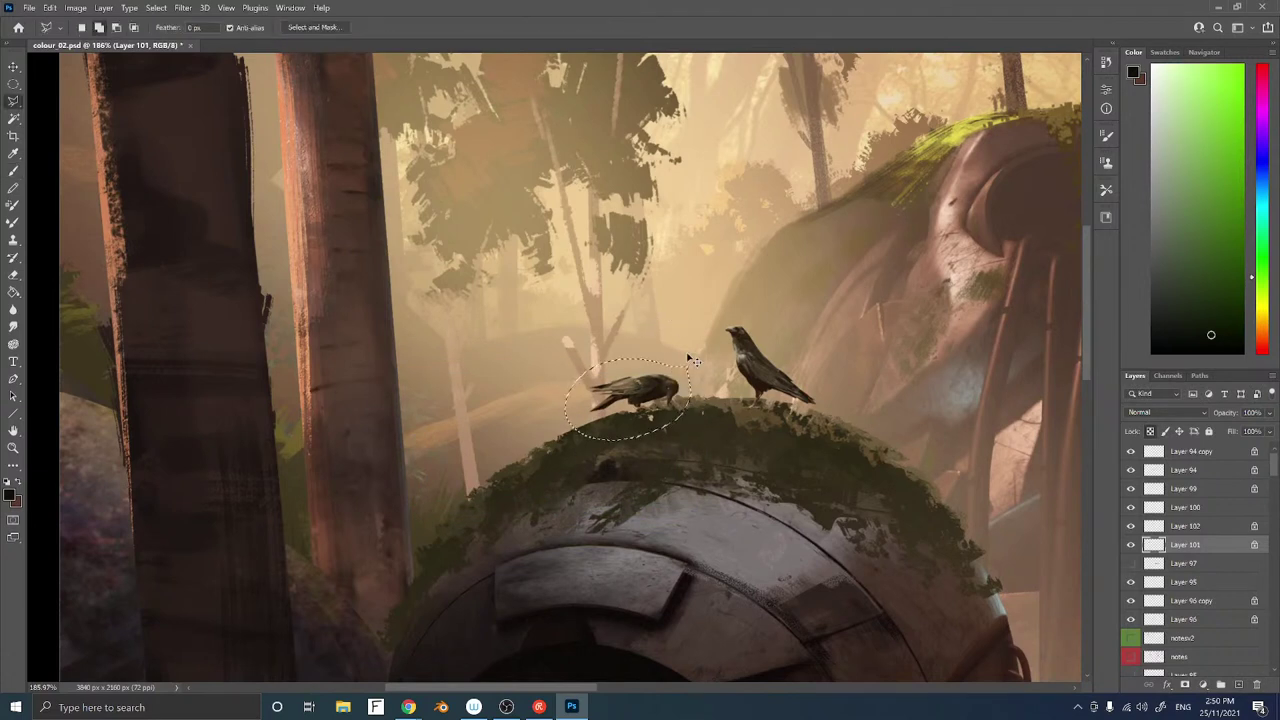
key("ctrl+t")
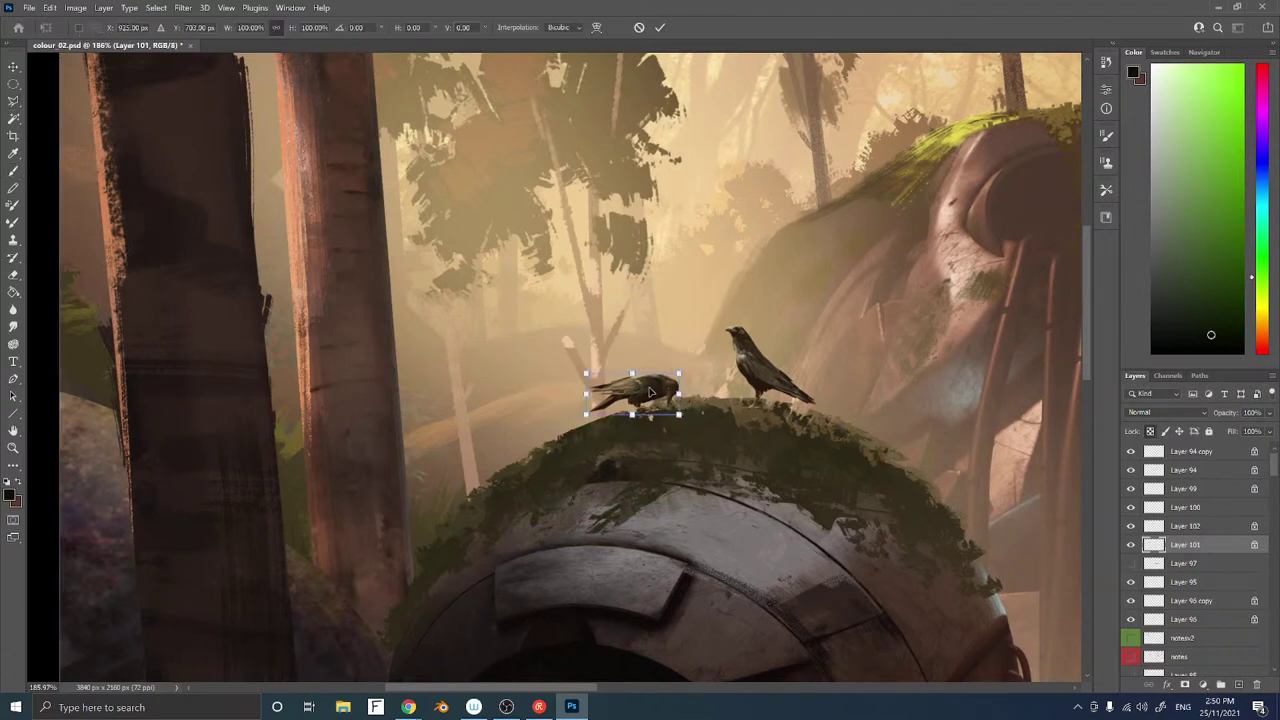
mouse_move(660, 390)
left_mouse_down()
mouse_move(686, 372)
mouse_move(669, 382)
left_mouse_up()
key("Return")
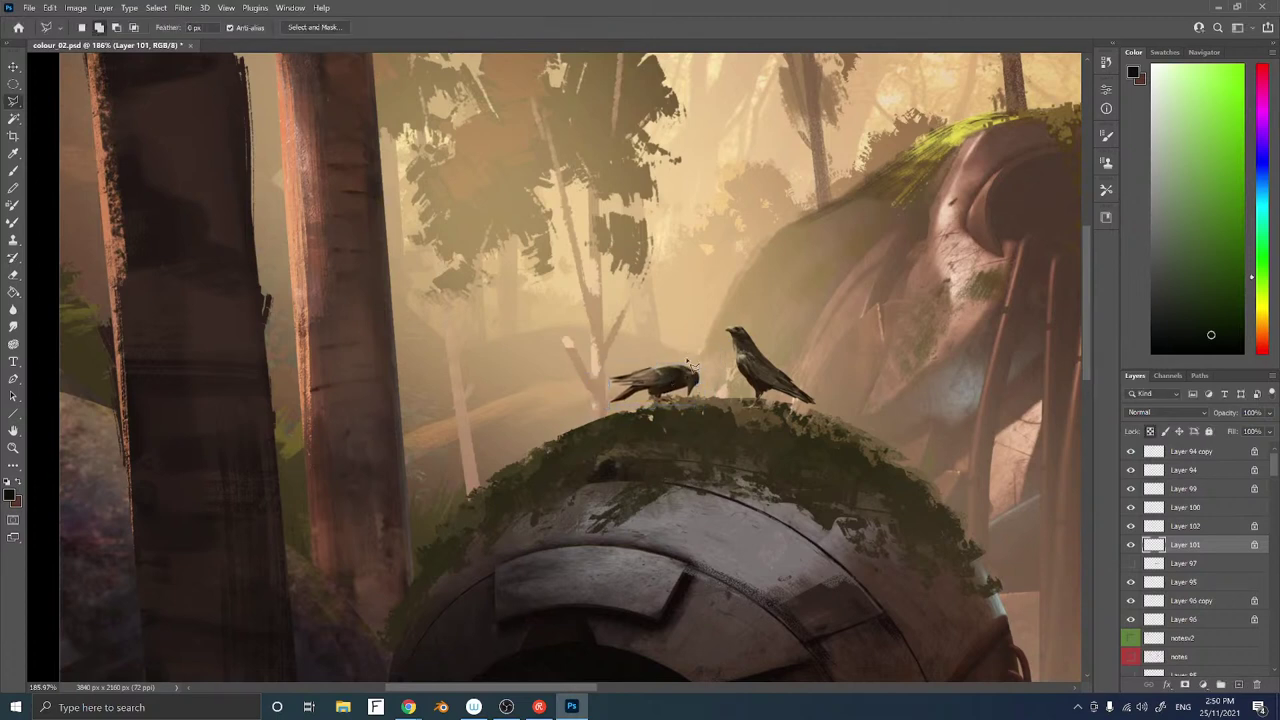
left_click_drag(668, 384, 633, 397)
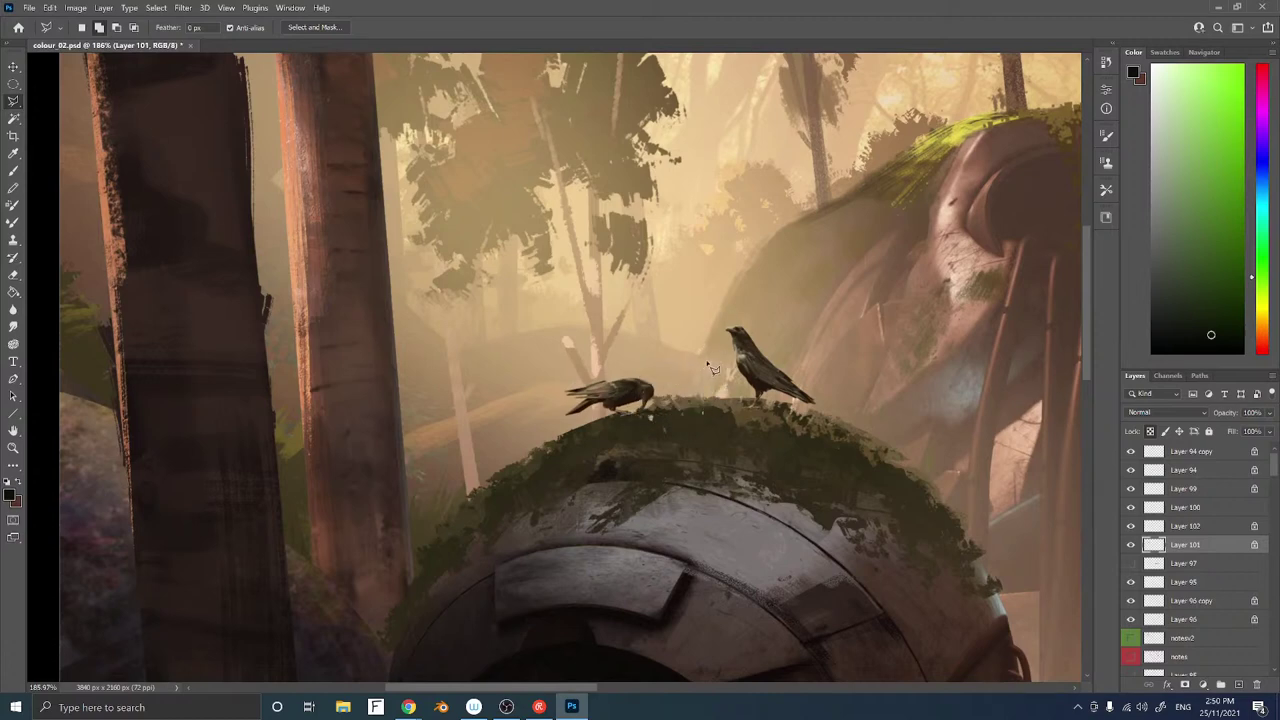
Preview the whole painting in greyscale proof colours to check the crows' values, and return to the colour view
key("z")
left_click_drag(709, 361, 609, 373)
key("l")
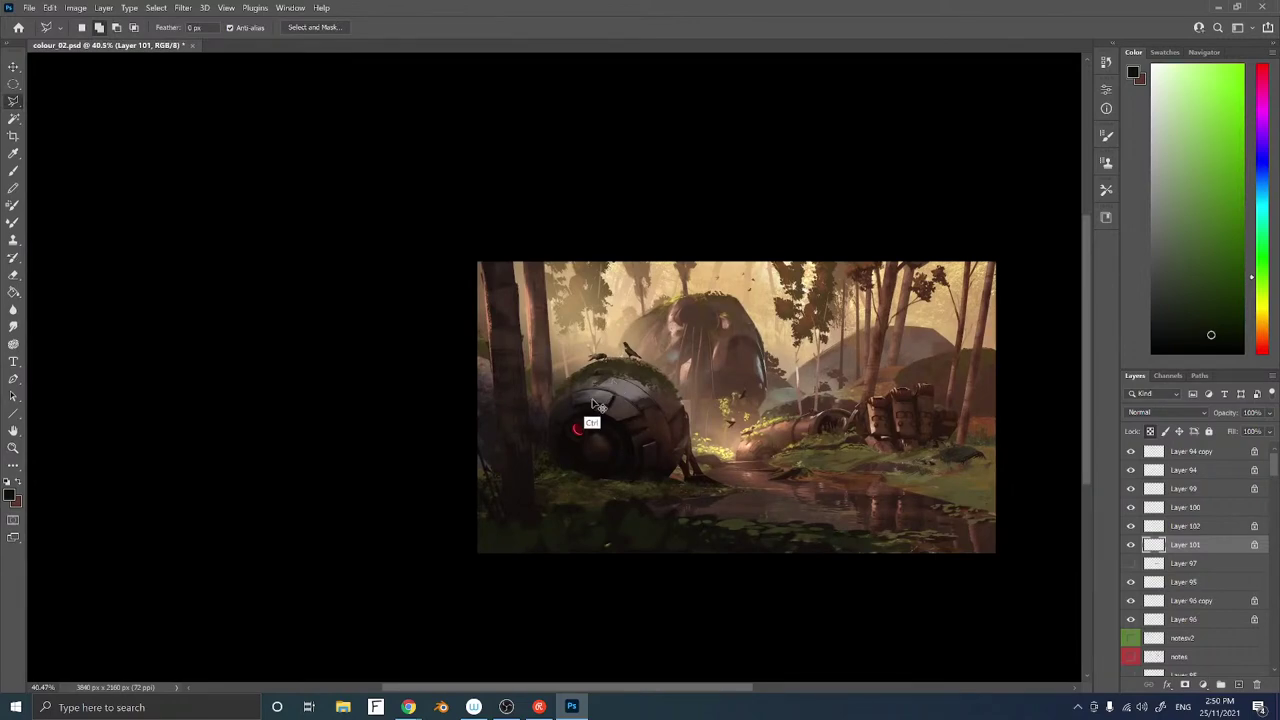
key("ctrl+y")
key("z")
left_click_drag(683, 393, 717, 393)
key("l")
left_click_drag(781, 369, 721, 387)
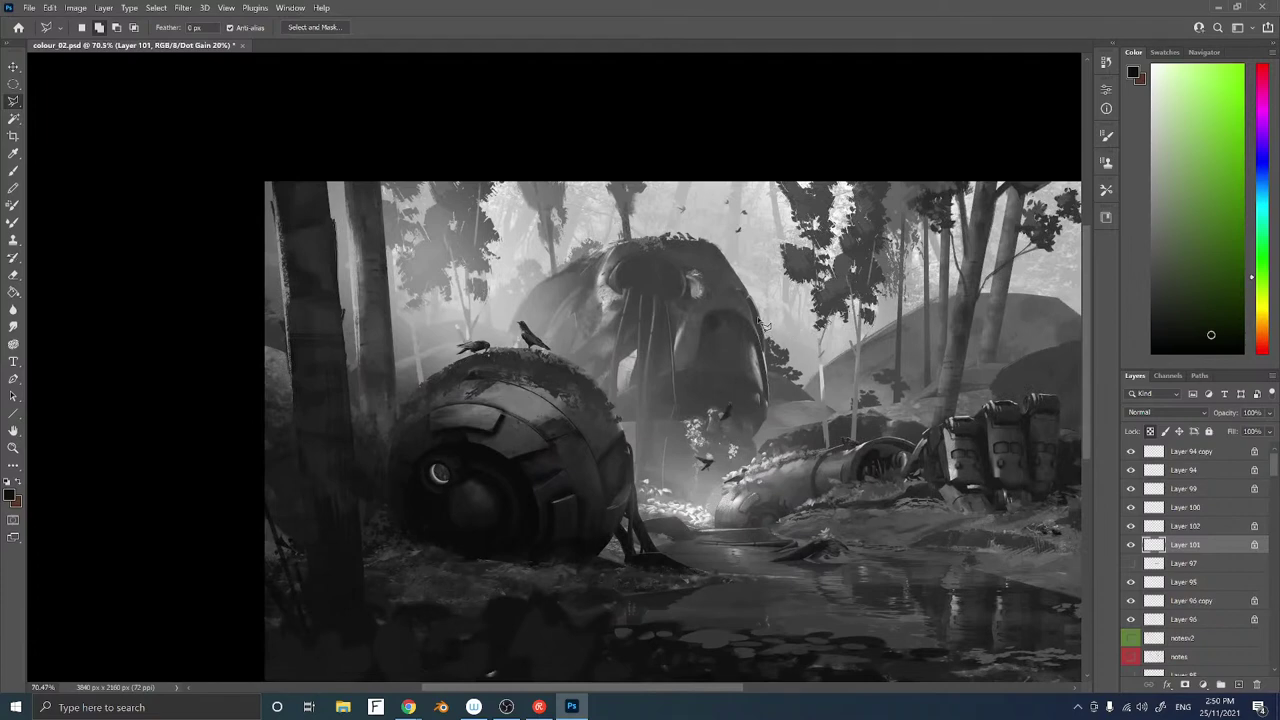
key("ctrl+y")
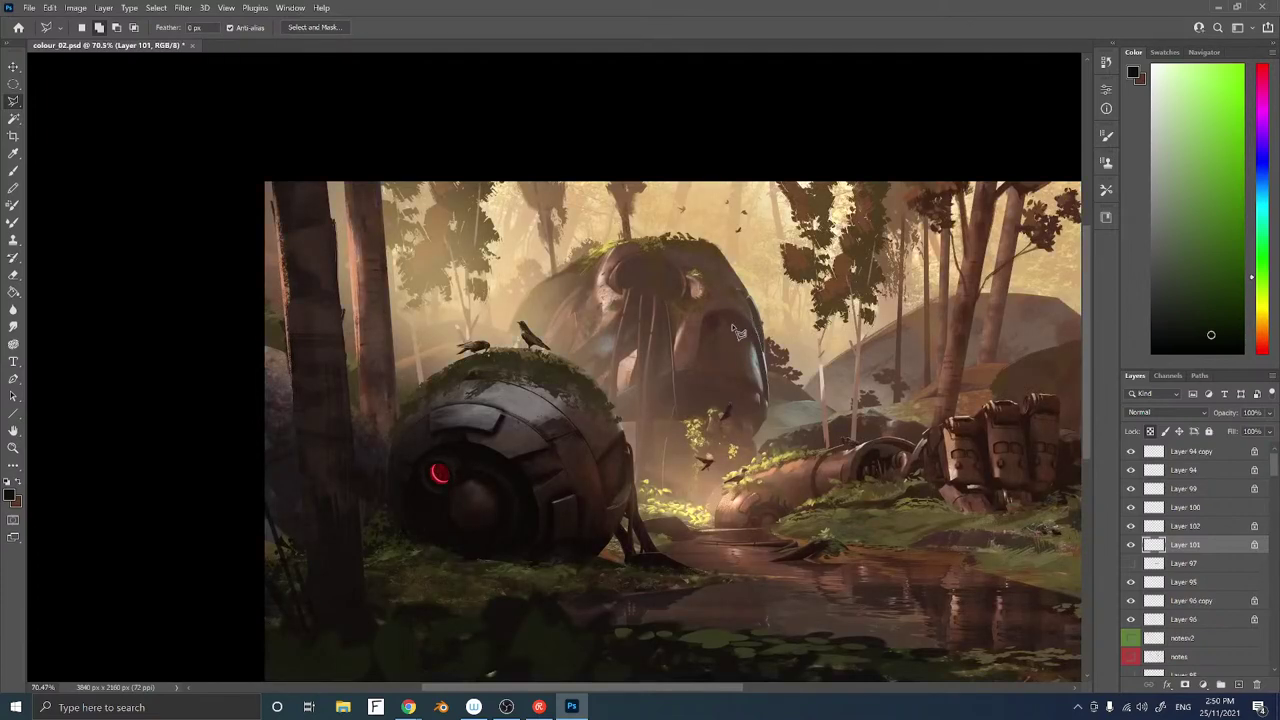
Move the notesv2 layer to the top of the layer stack and briefly show its notes before hiding them
left_click_drag(788, 377, 694, 343)
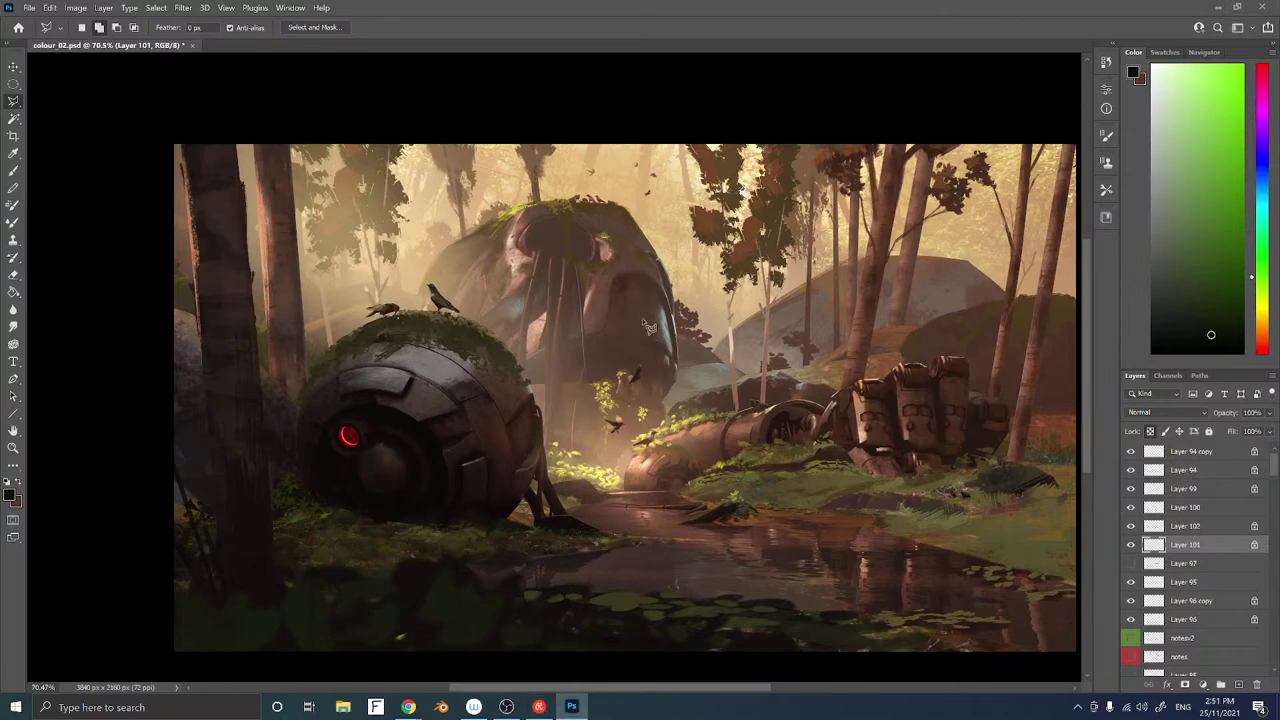
left_click_drag(617, 342, 597, 292)
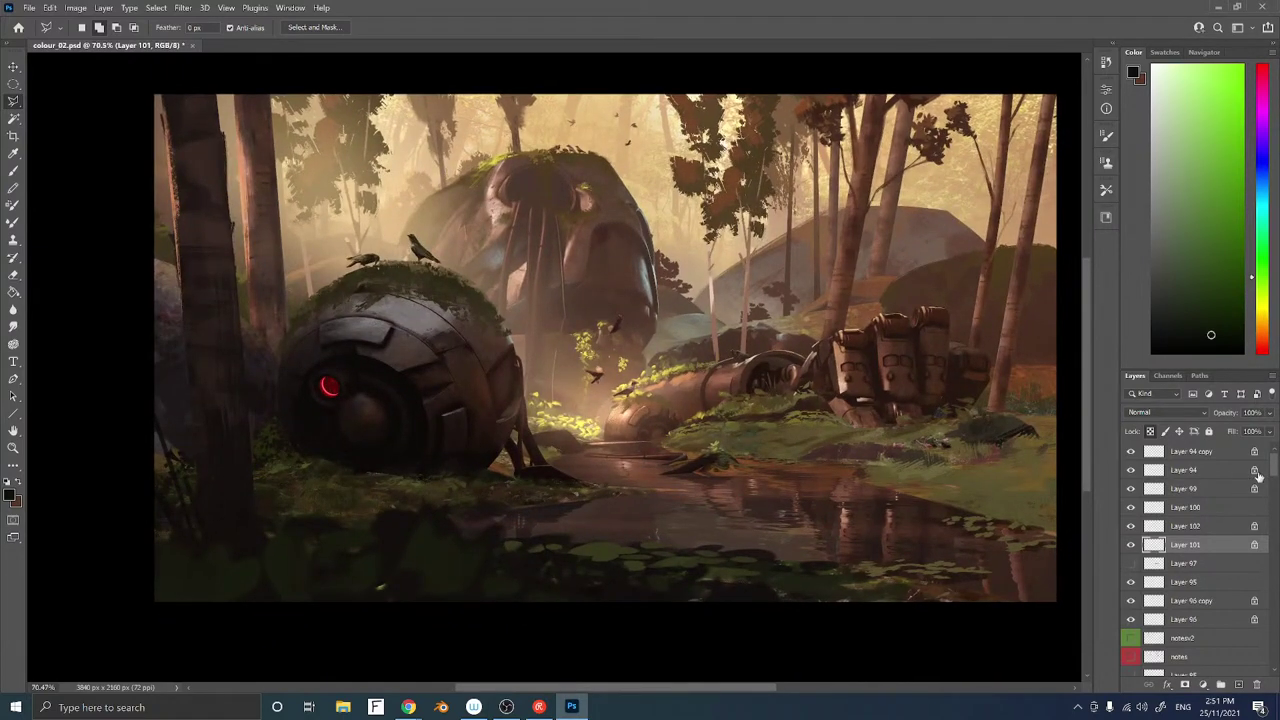
left_click_drag(1185, 637, 1182, 452)
left_click(1131, 453)
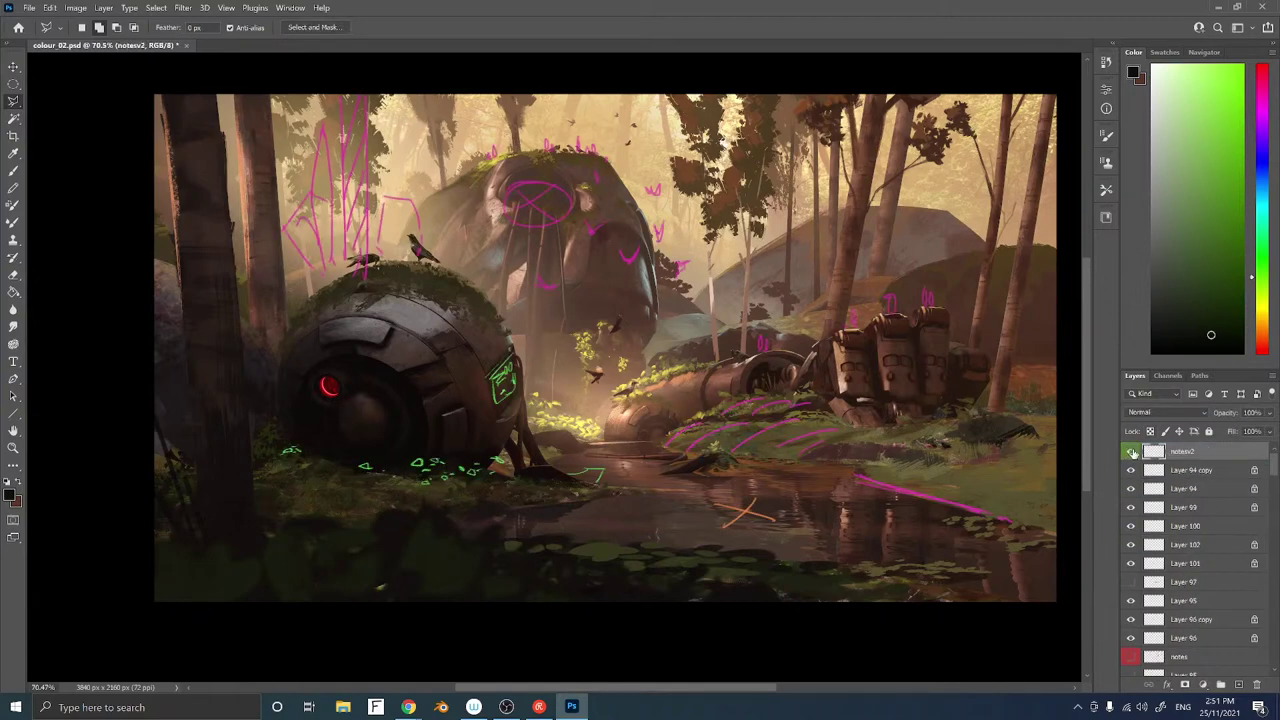
left_click(1131, 456)
left_click_drag(433, 390, 527, 350)
key("b")
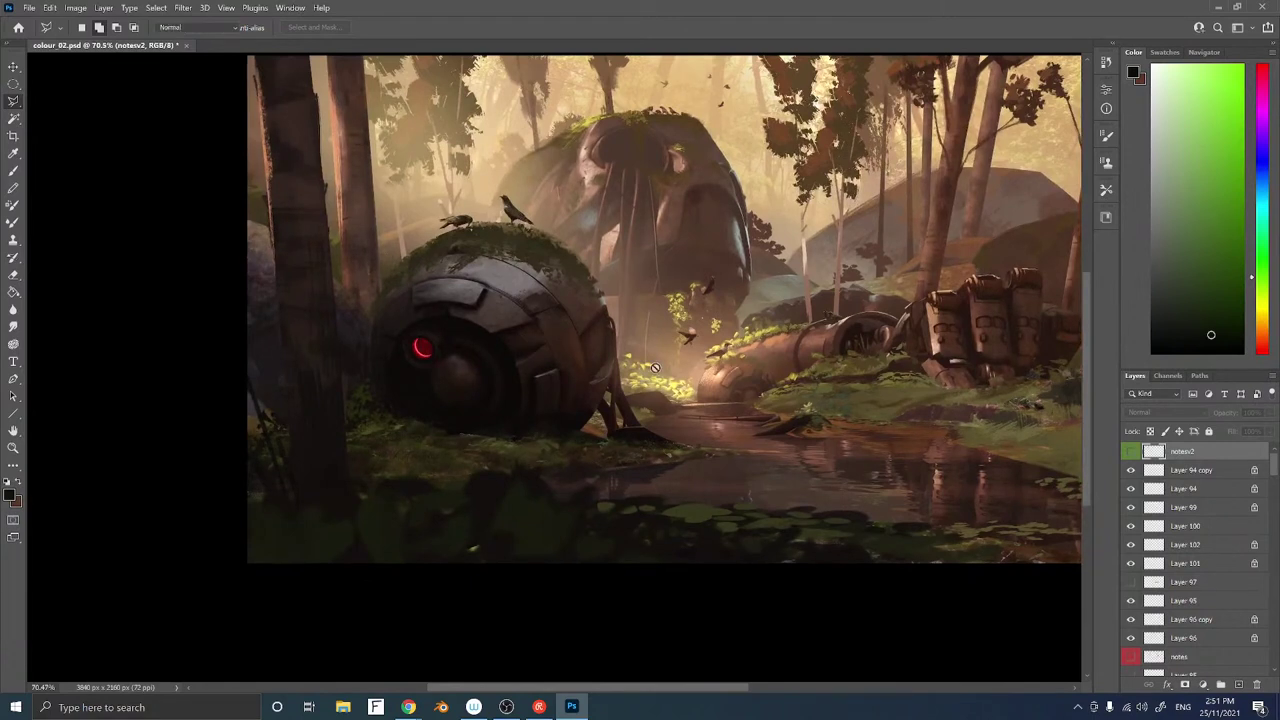
right_click(528, 350)
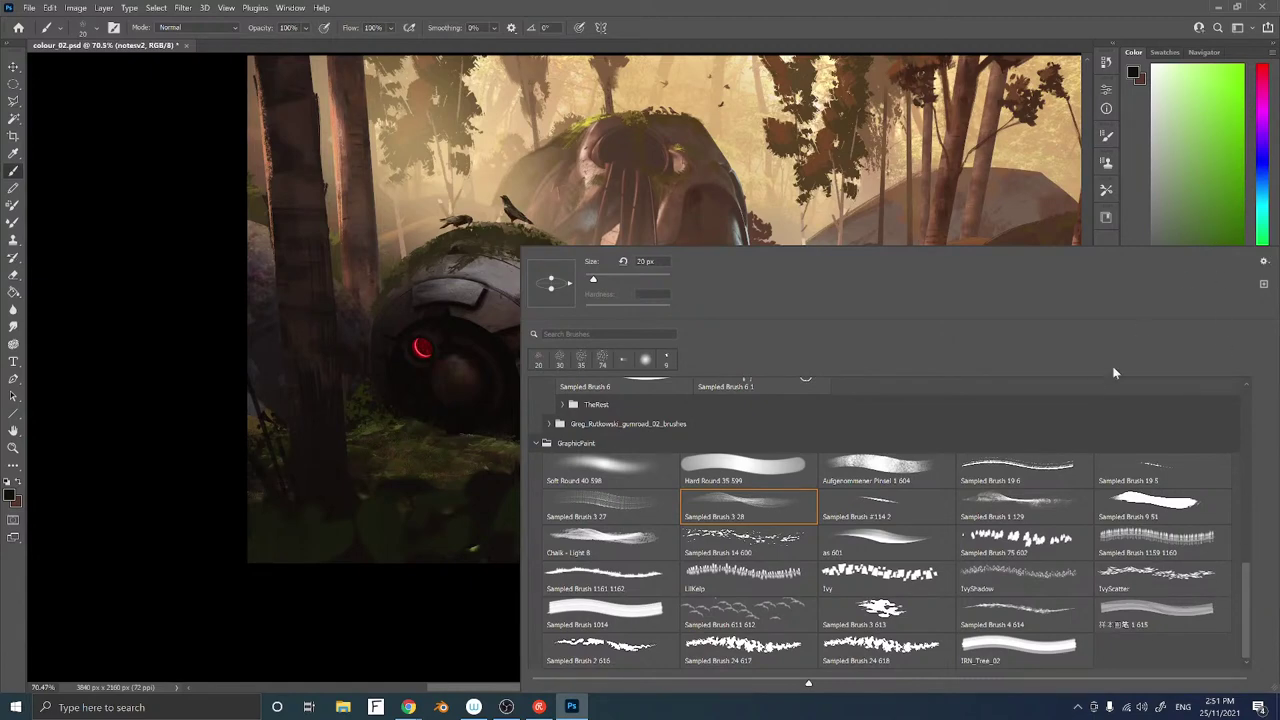
key("Escape")
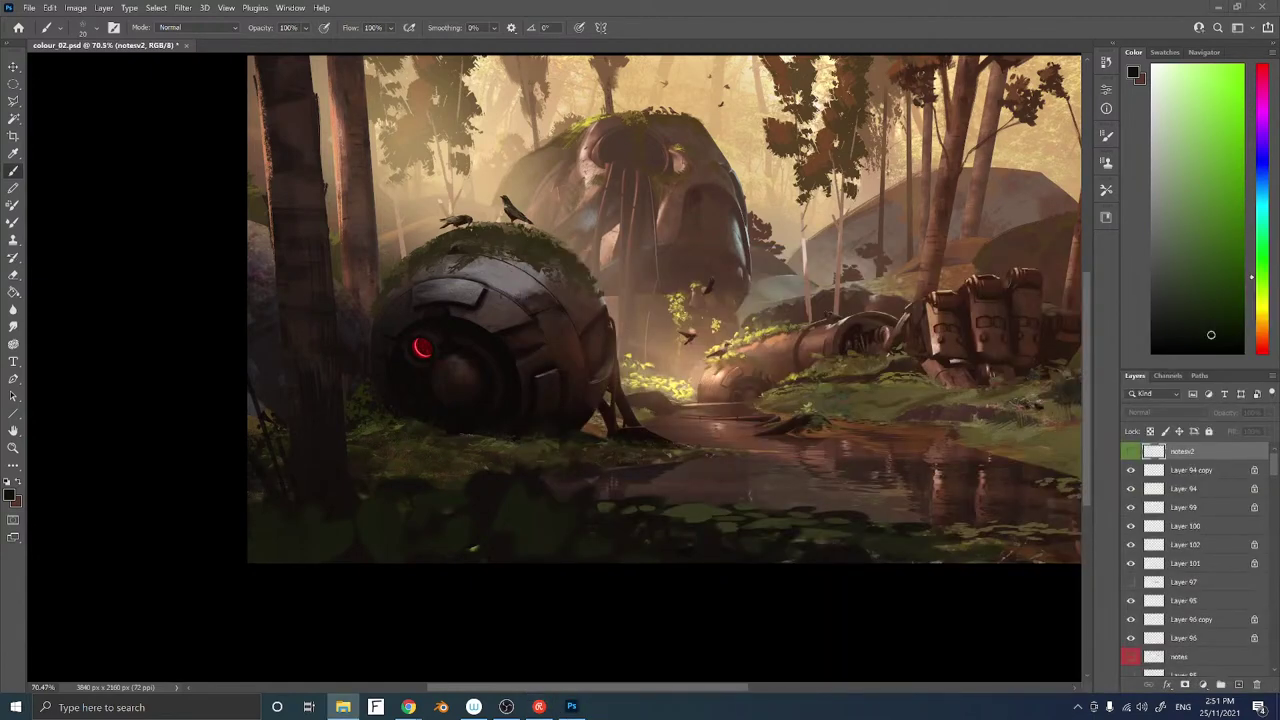
Launch PureRef and switch back to the painting in Photoshop
key("super")
type("pure")
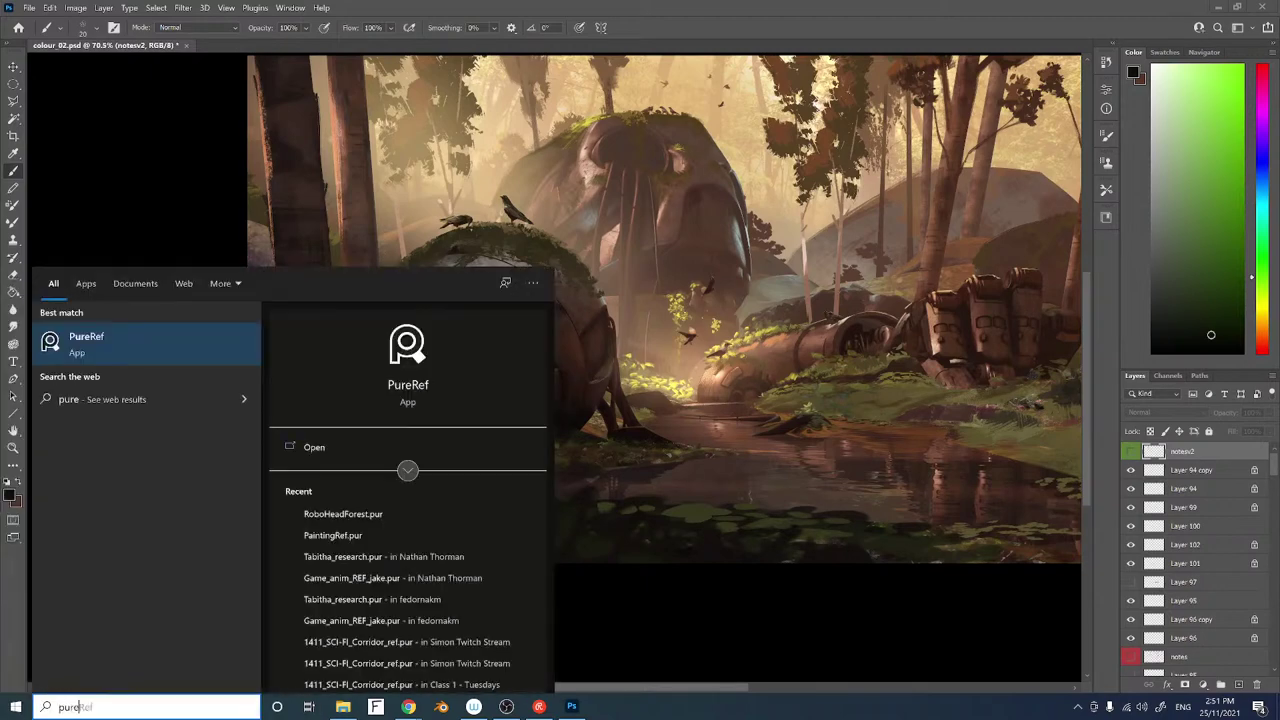
key("Return")
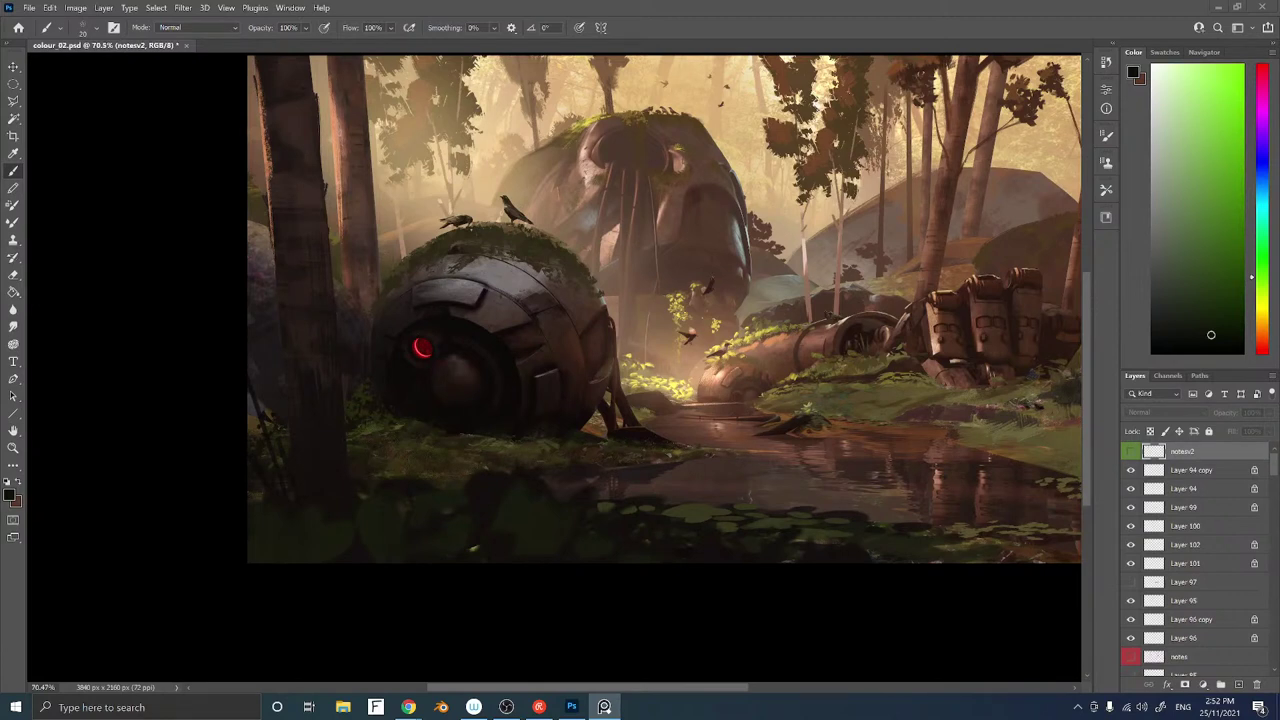
left_click(554, 418)
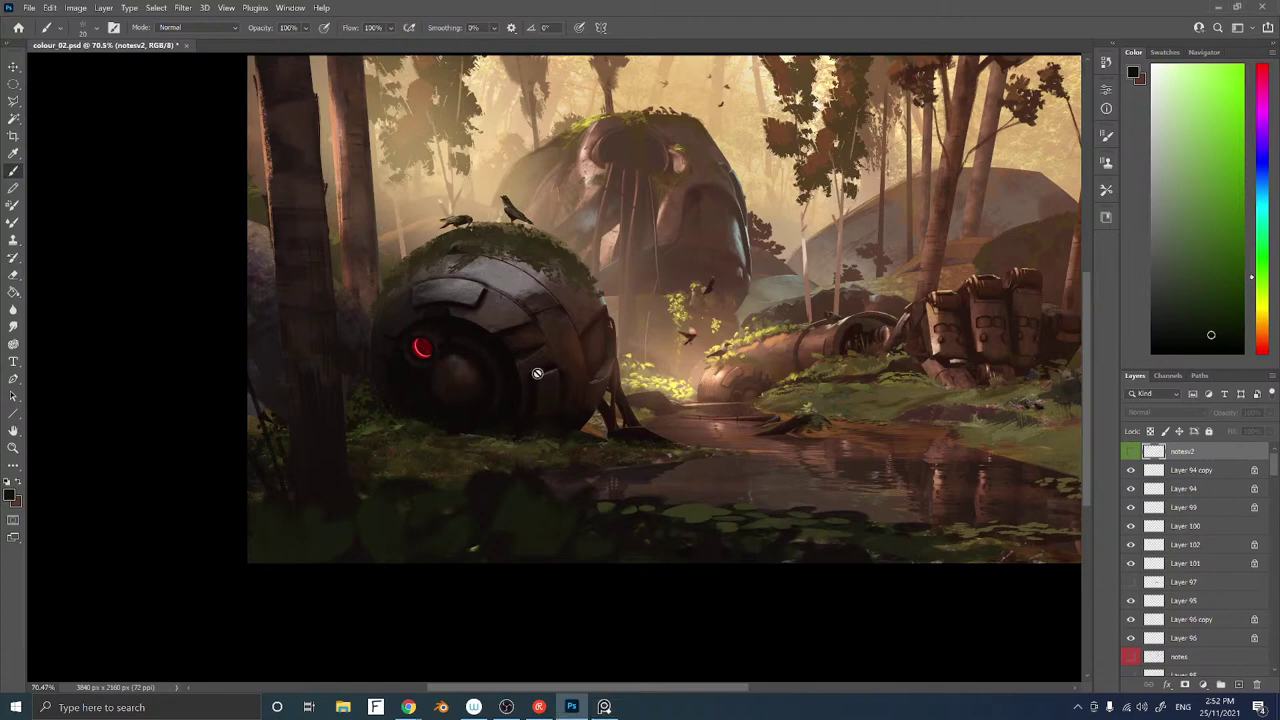
Create a new layer above notesv2 and ready the freehand Lasso for work at the base of the robot sphere
key("ctrl+shift+alt+n")
key("l")
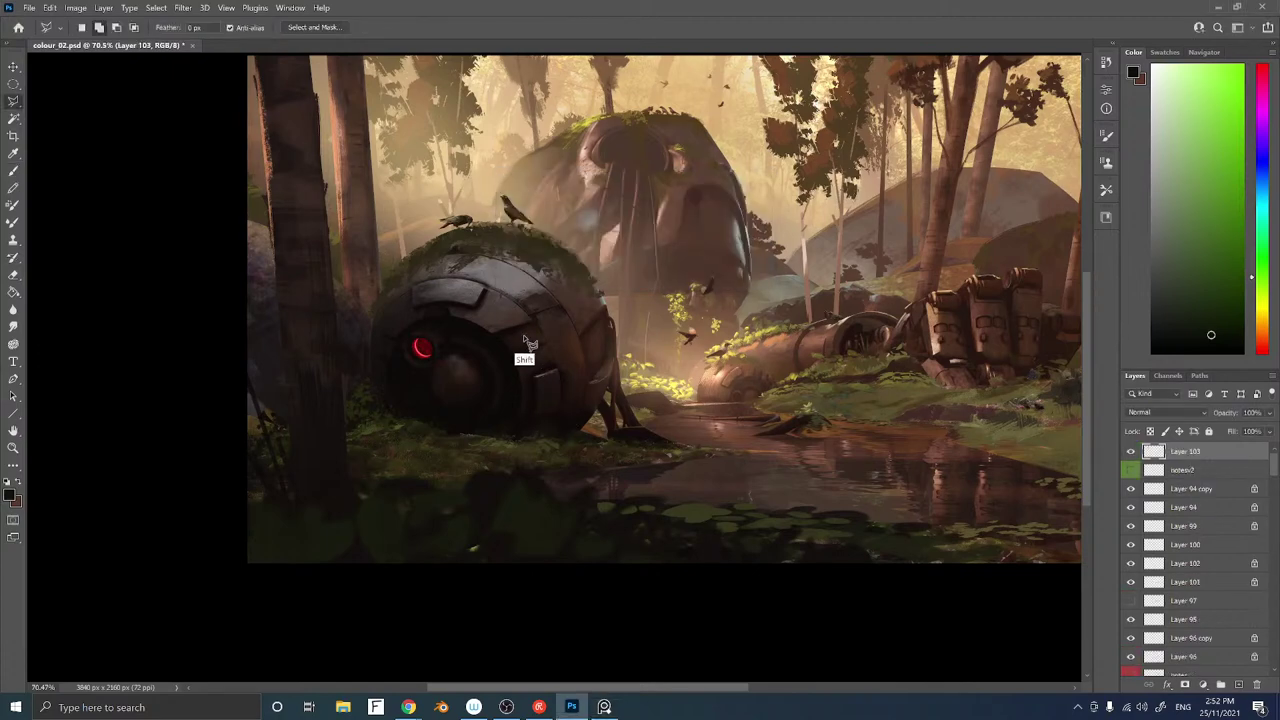
key("shift+l")
key("shift+l")
key("z")
mouse_move(546, 429)
left_mouse_down()
mouse_move(616, 335)
mouse_move(657, 343)
mouse_move(607, 323)
mouse_move(637, 323)
mouse_move(634, 337)
mouse_move(600, 342)
mouse_move(621, 343)
left_mouse_up()
Clear the current selection, lasso a small debris shape beside the roots at the sphere's base and paint it dark
key("ctrl+d")
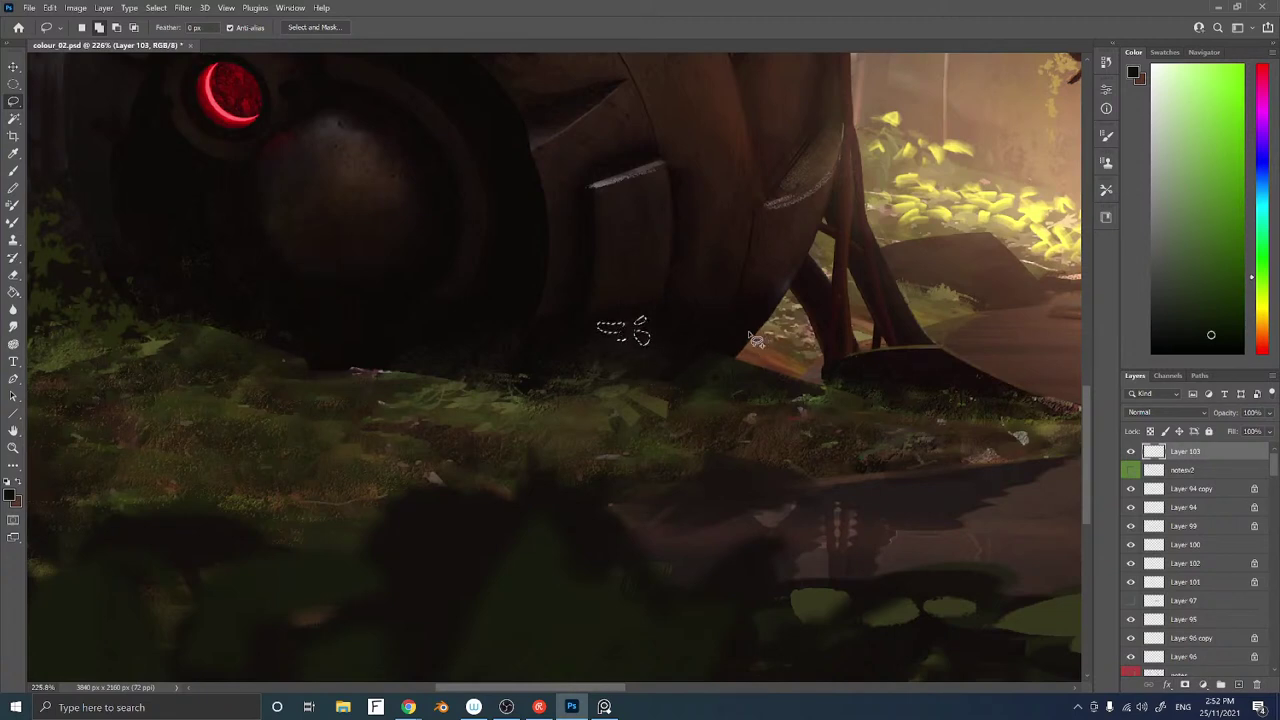
mouse_move(752, 338)
left_mouse_down()
mouse_move(780, 345)
mouse_move(735, 357)
mouse_move(748, 348)
mouse_move(800, 371)
mouse_move(794, 380)
mouse_move(760, 360)
mouse_move(778, 380)
mouse_move(808, 380)
mouse_move(800, 355)
mouse_move(770, 341)
mouse_move(732, 345)
mouse_move(764, 364)
left_mouse_up()
key("b")
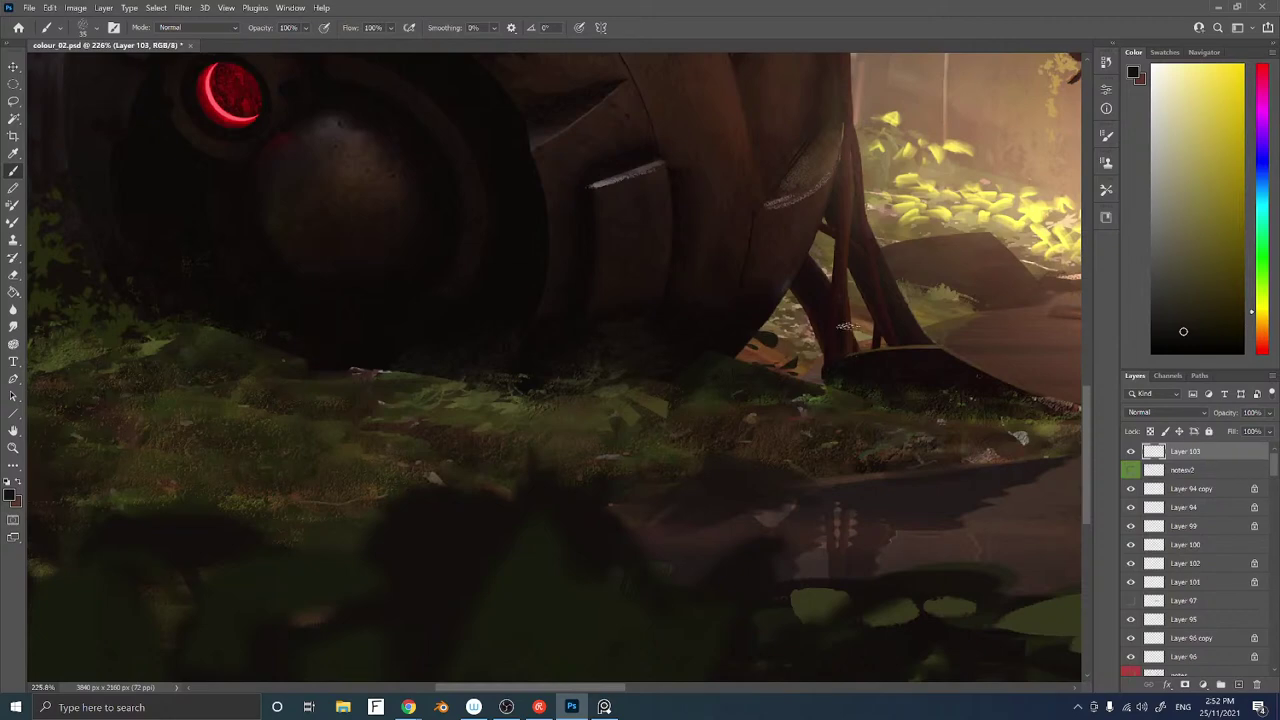
Paint thin dark debris sprigs along the roots at the sphere's base with Sampled Brush 9 51 and ready the Eraser
mouse_move(804, 348)
left_mouse_down()
mouse_move(712, 352)
mouse_move(709, 368)
mouse_move(796, 352)
mouse_move(765, 360)
left_mouse_up()
key("b")
right_click(765, 360)
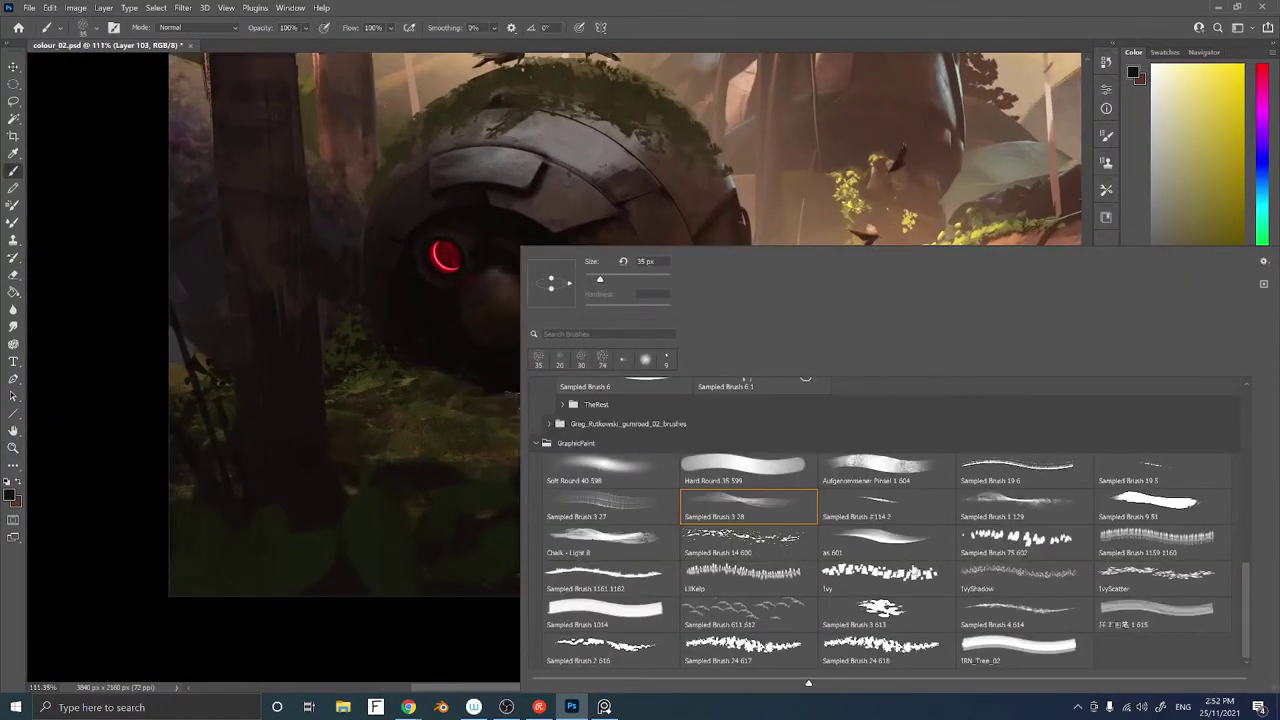
left_click(904, 510)
left_click(1150, 506)
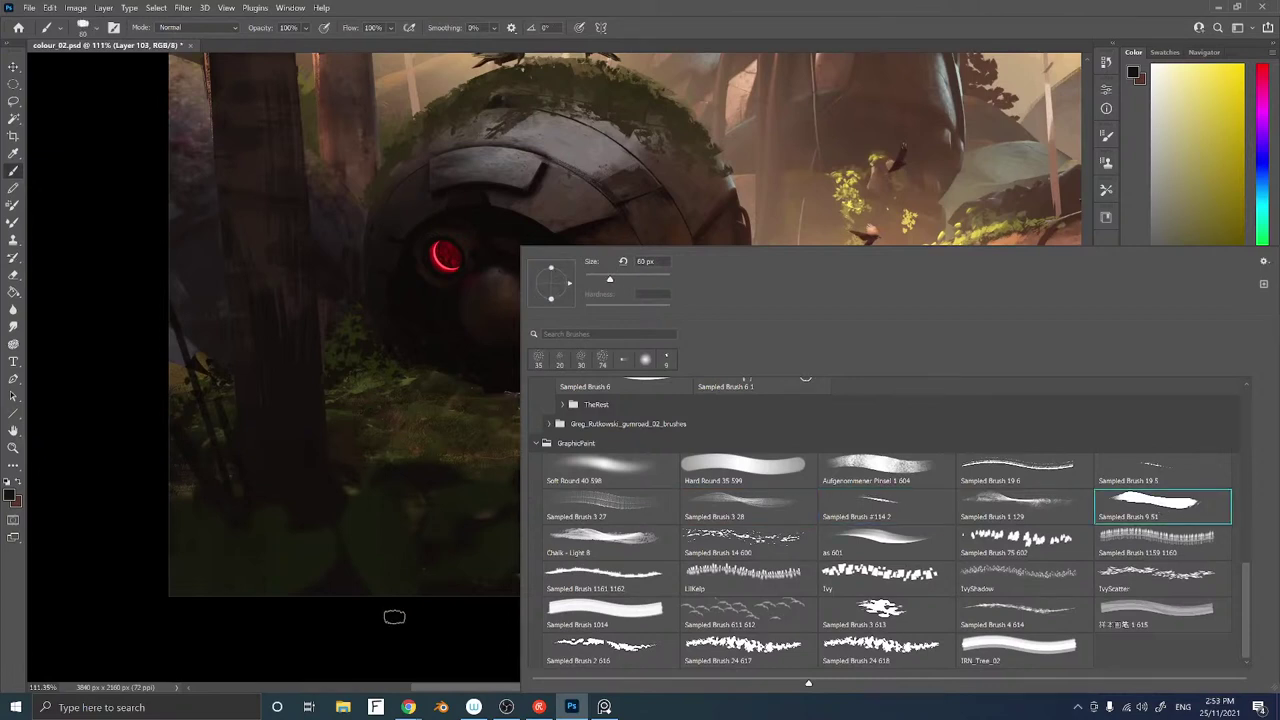
key("Return")
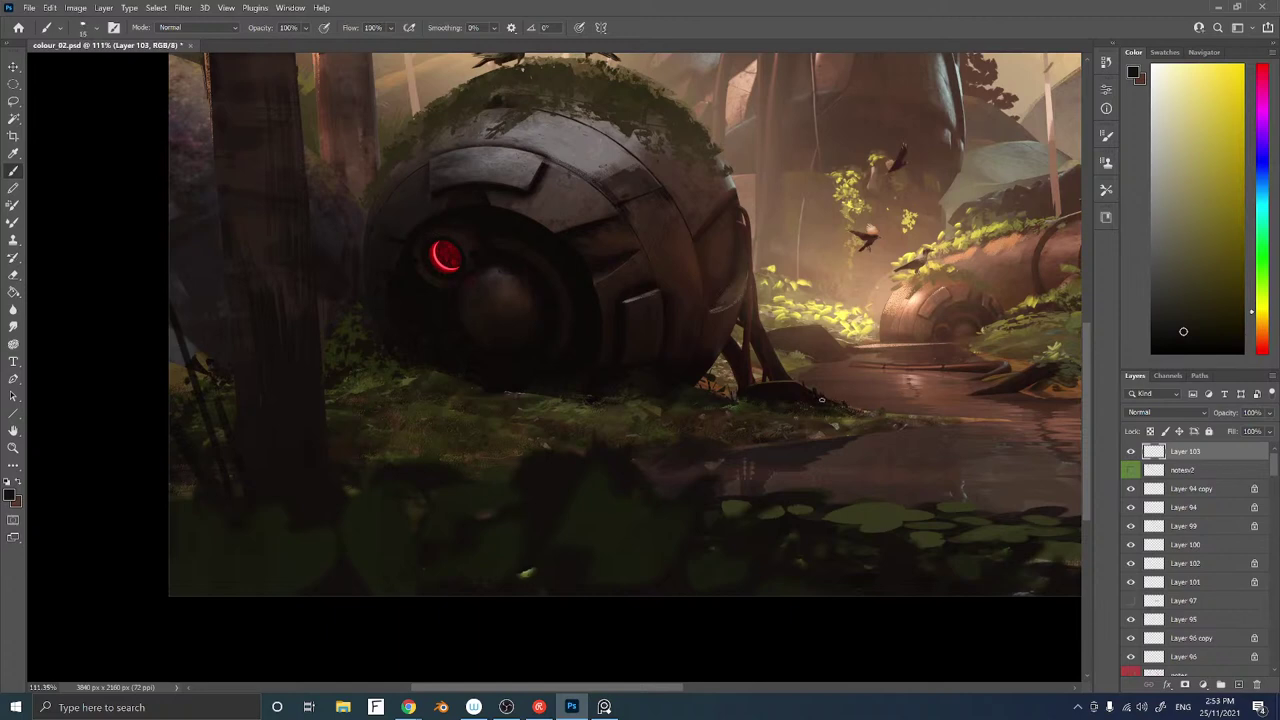
key("e")
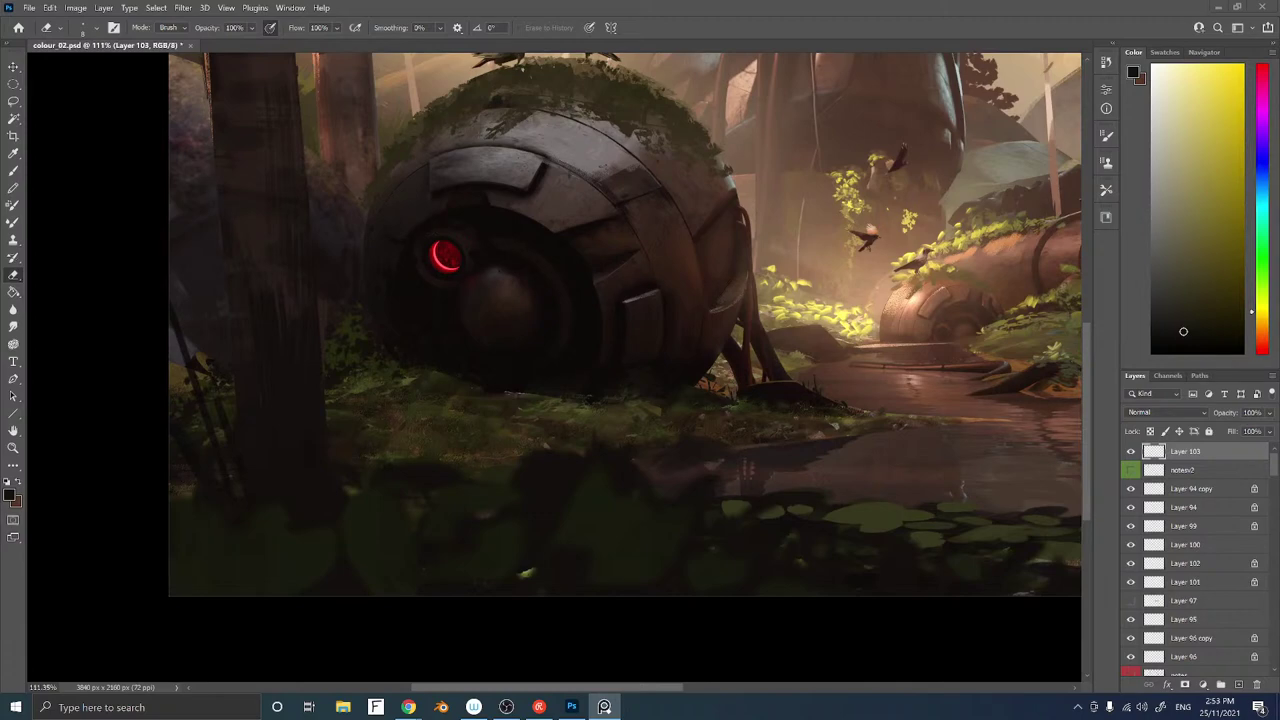
Create a new document at the copied image's size and paste the mossy forest reference photo into it
left_click(443, 485)
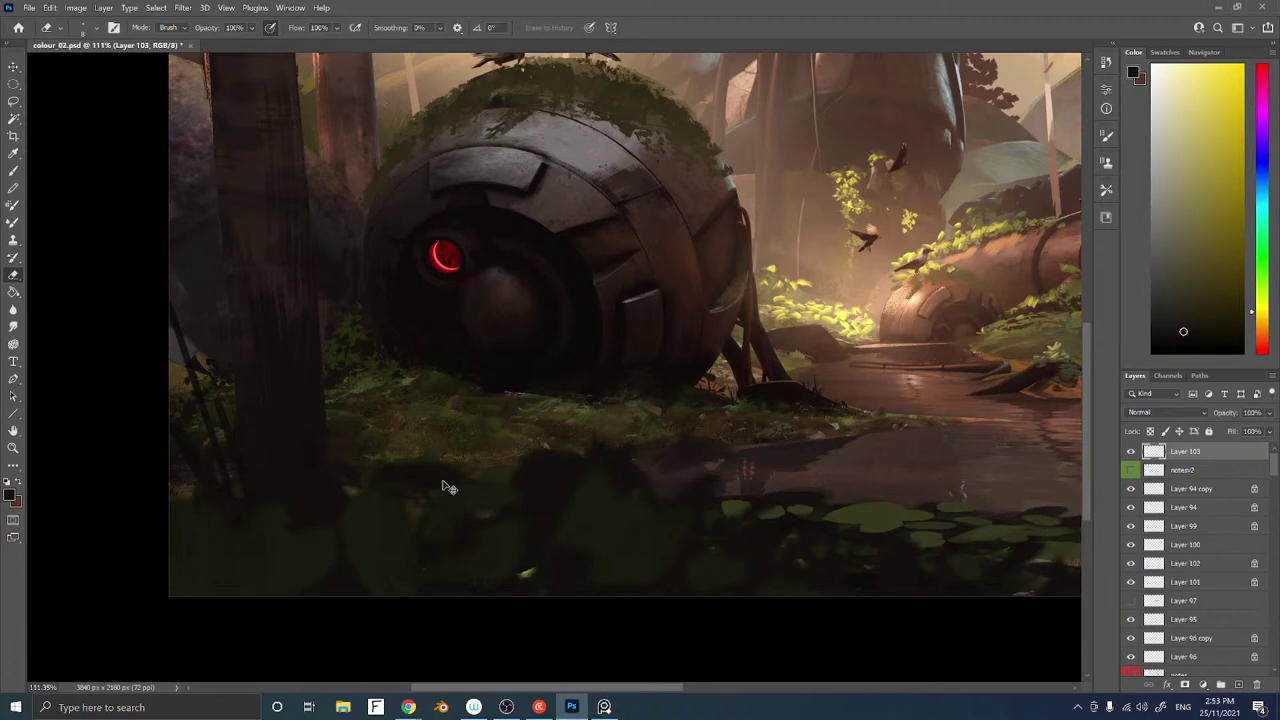
key("ctrl+n")
key("Return")
key("ctrl+v")
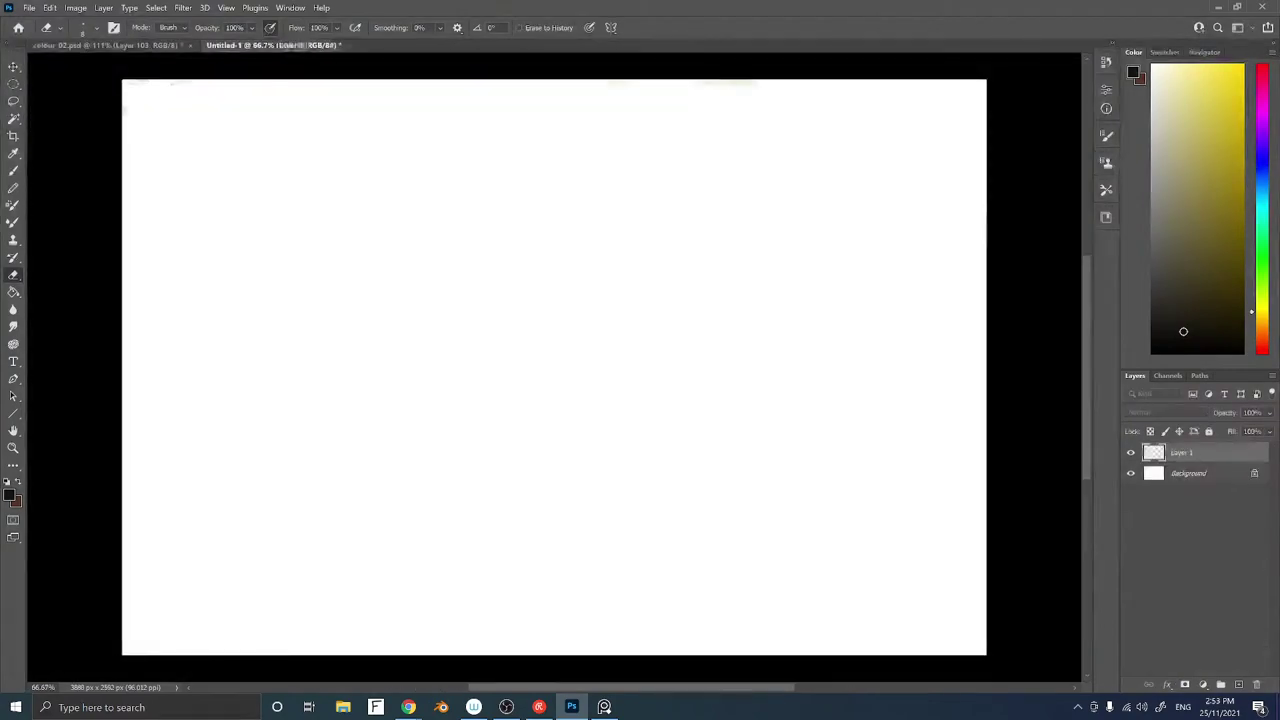
left_click_drag(645, 510, 691, 409)
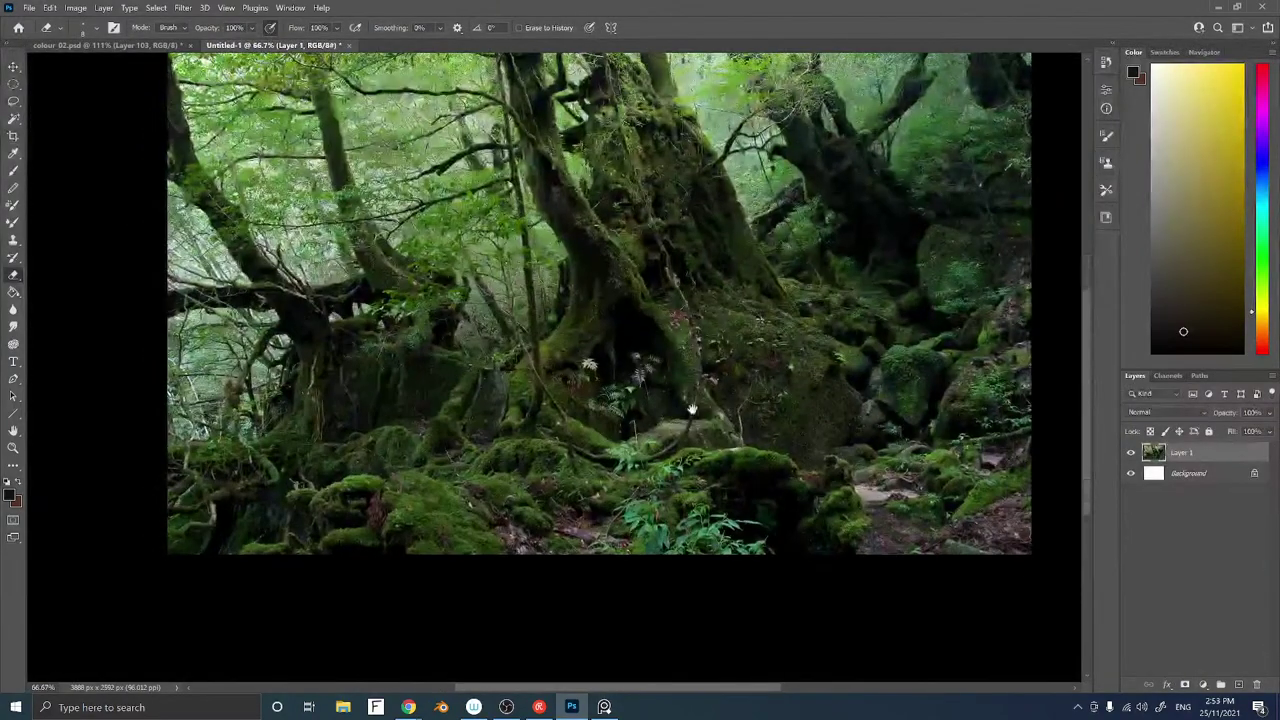
Compare the photo's colour channels and duplicate the Green channel
left_click_drag(1168, 368, 1168, 374)
left_click(1169, 381)
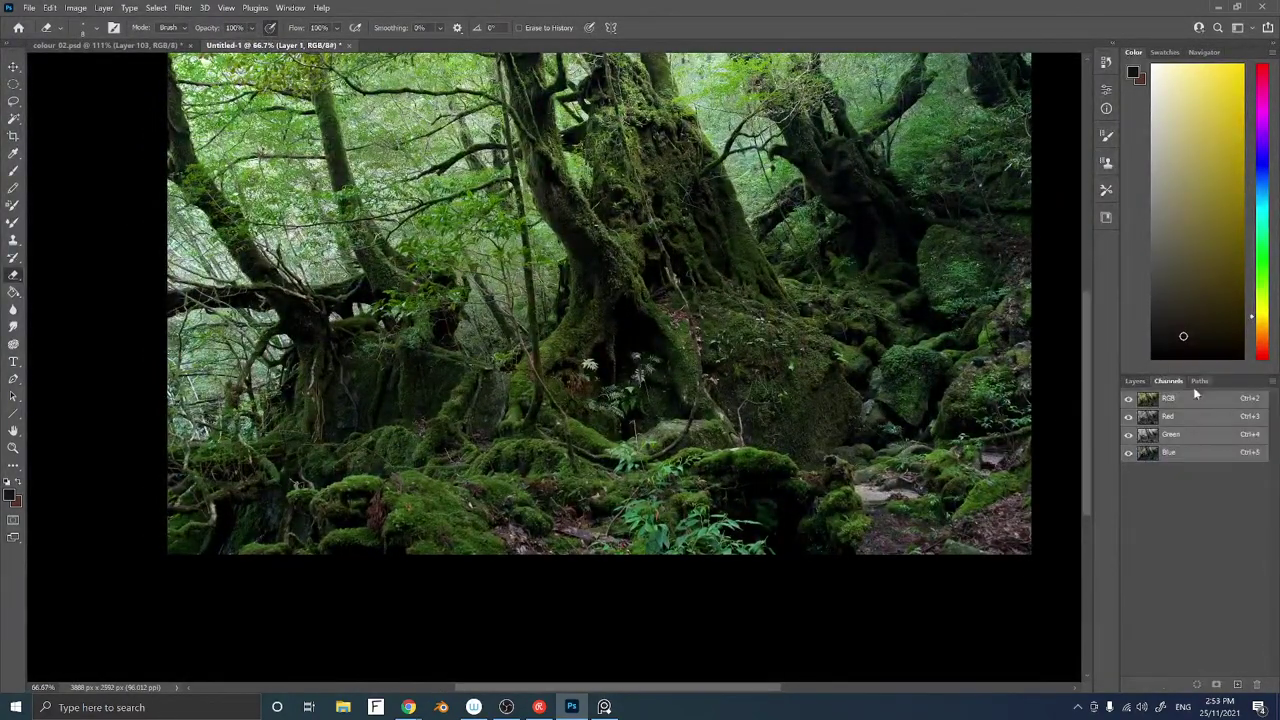
left_click(1148, 452, "ctrl")
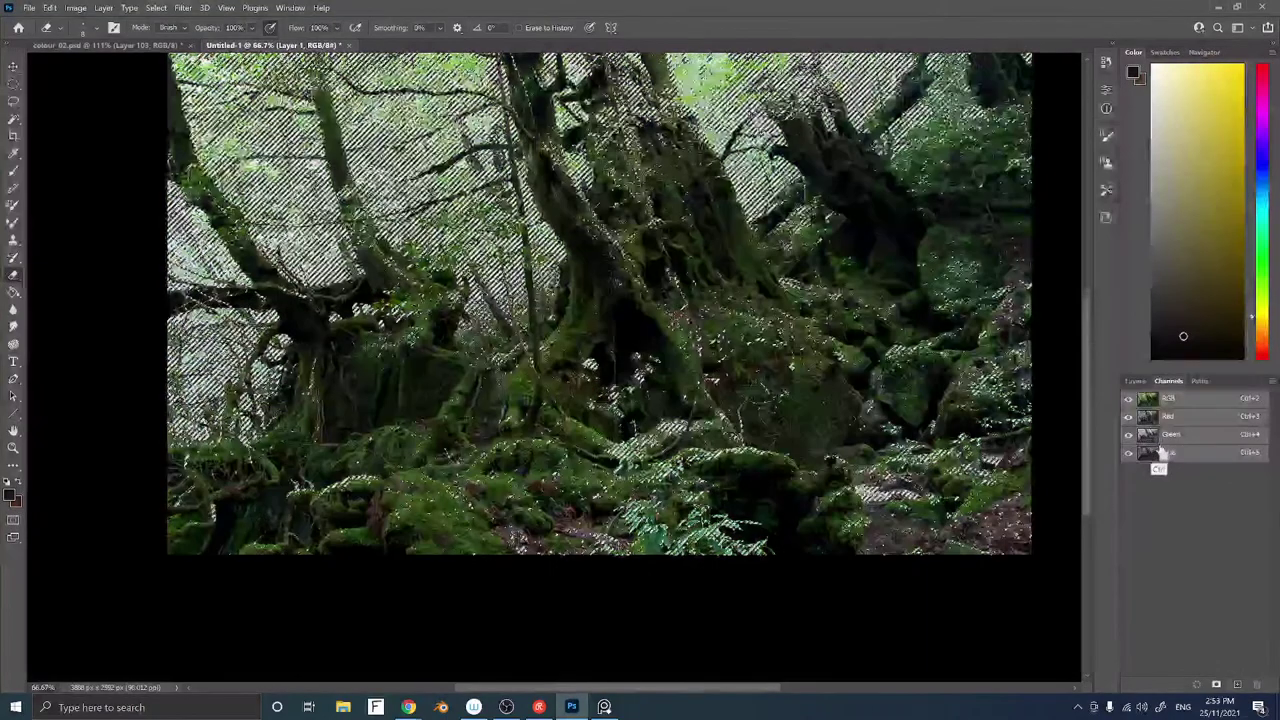
key("ctrl+d")
left_click(1178, 437)
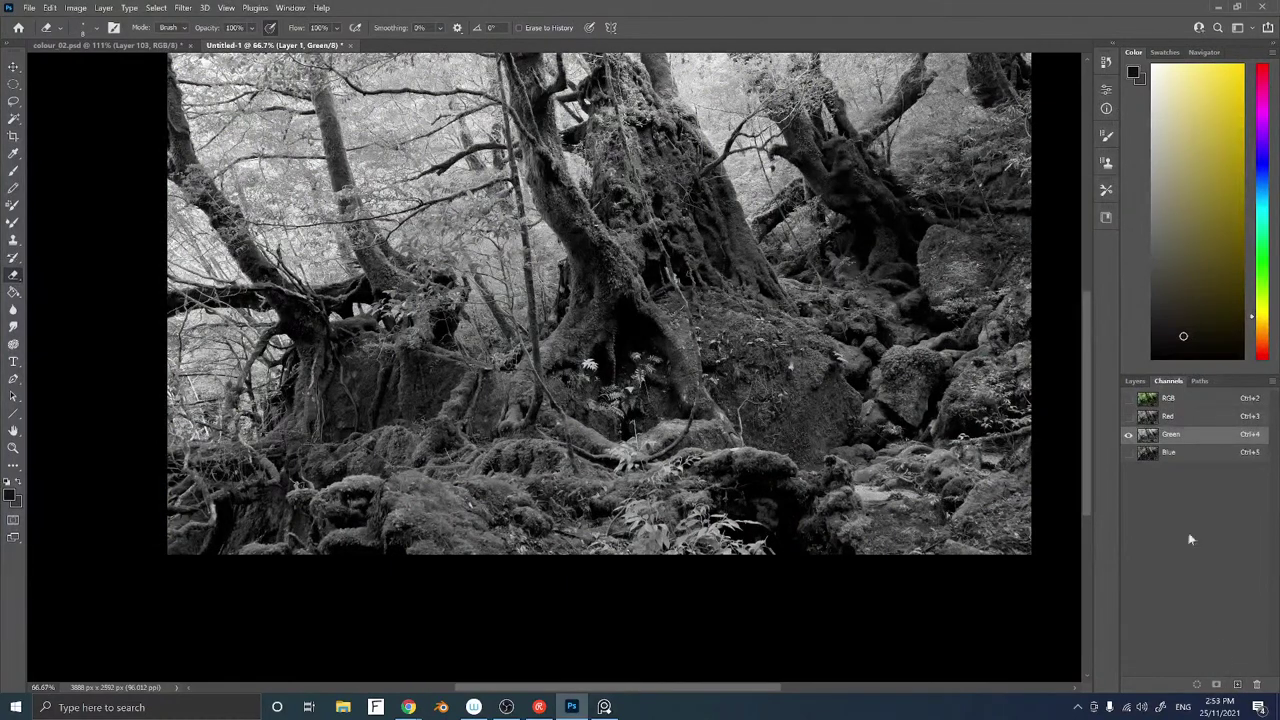
left_click_drag(1185, 434, 1237, 684)
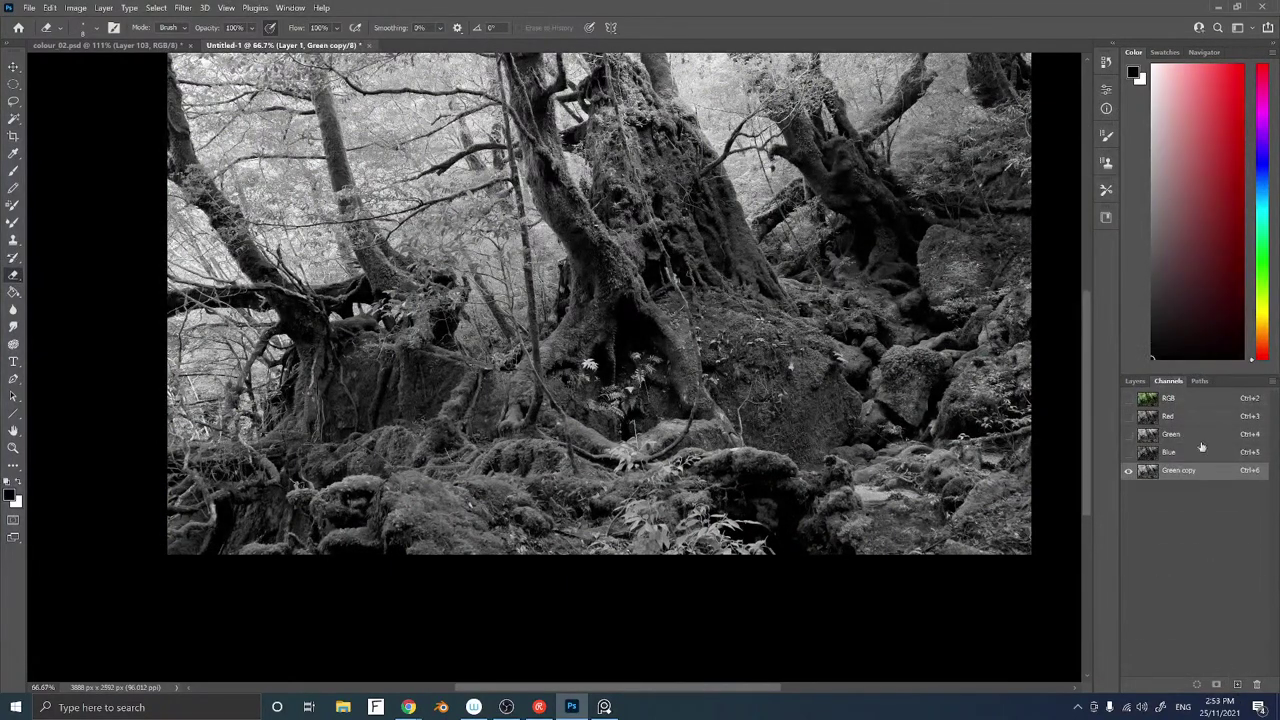
Apply Levels to the Green copy channel, pulling the black and white input points together for near black-and-white contrast
key("ctrl+l")
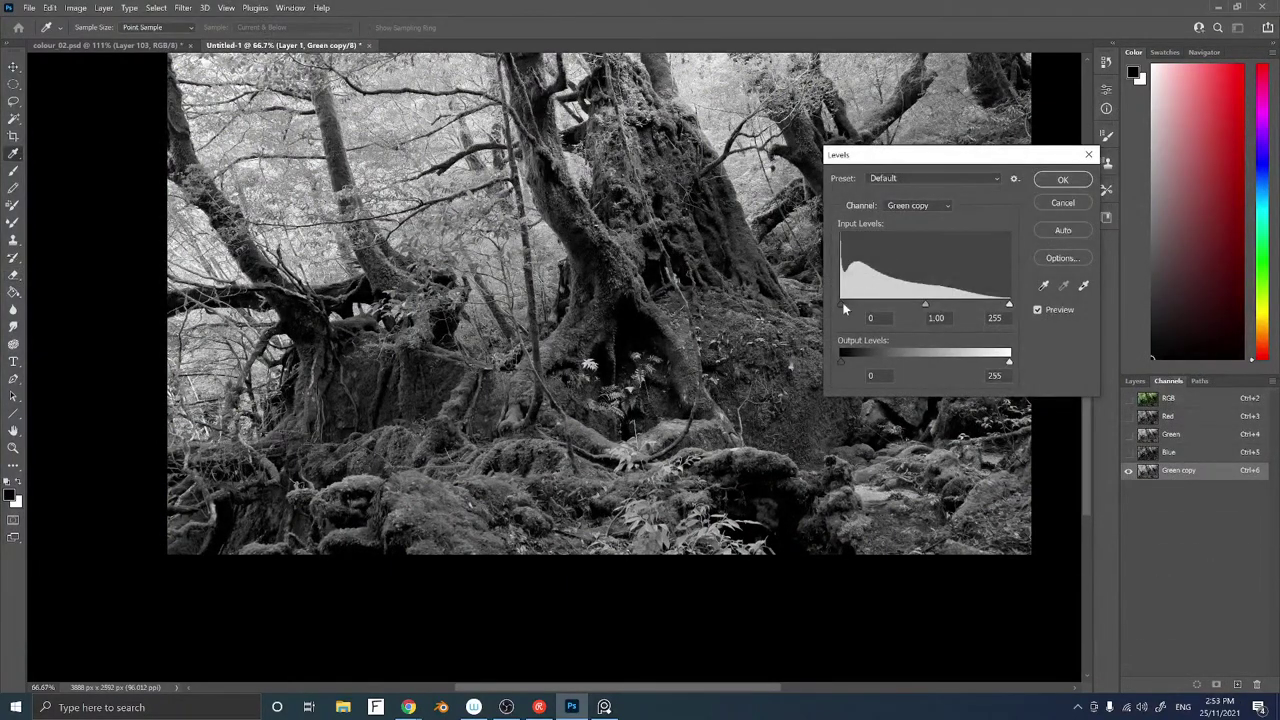
left_click_drag(843, 304, 893, 305)
left_click_drag(1008, 304, 915, 307)
left_click(1058, 182)
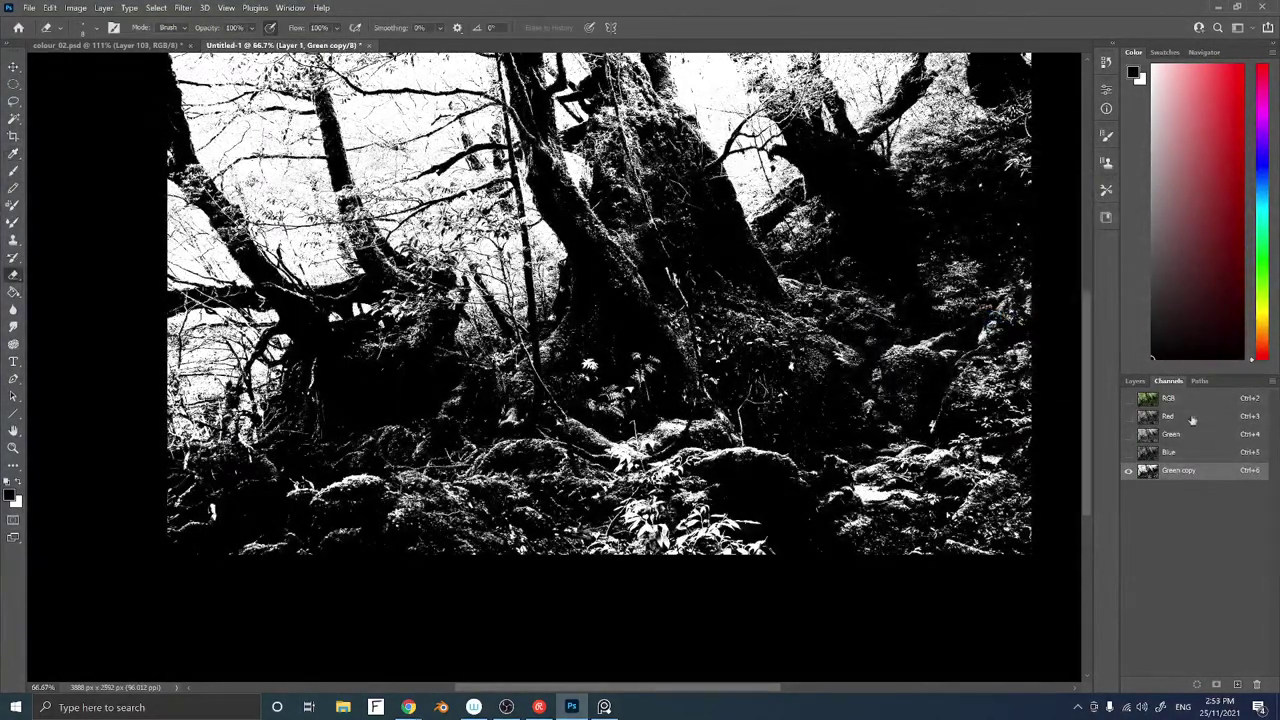
Load the Green copy channel as a selection, restrict it to the fern at the photo's lower edge and copy it
left_click(1147, 470, "ctrl")
key("ctrl+2")
key("l")
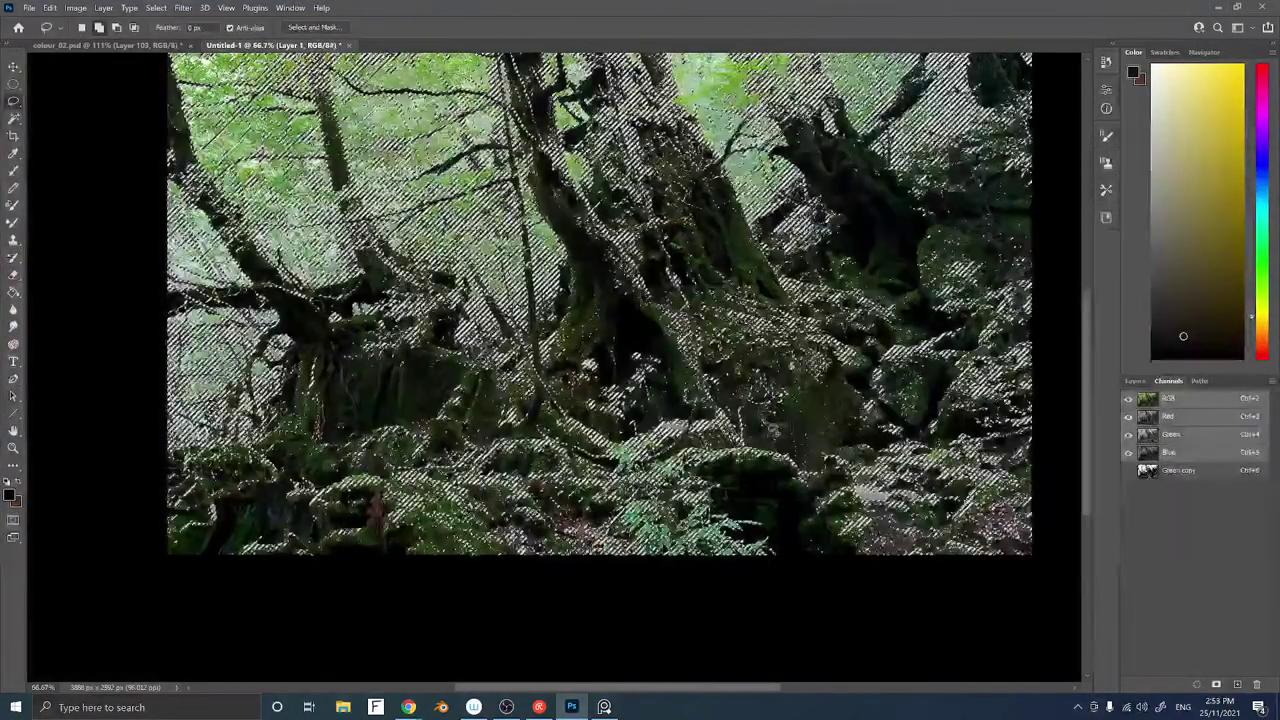
mouse_move(743, 509)
left_mouse_down()
mouse_move(600, 557)
mouse_move(770, 552)
left_mouse_up()
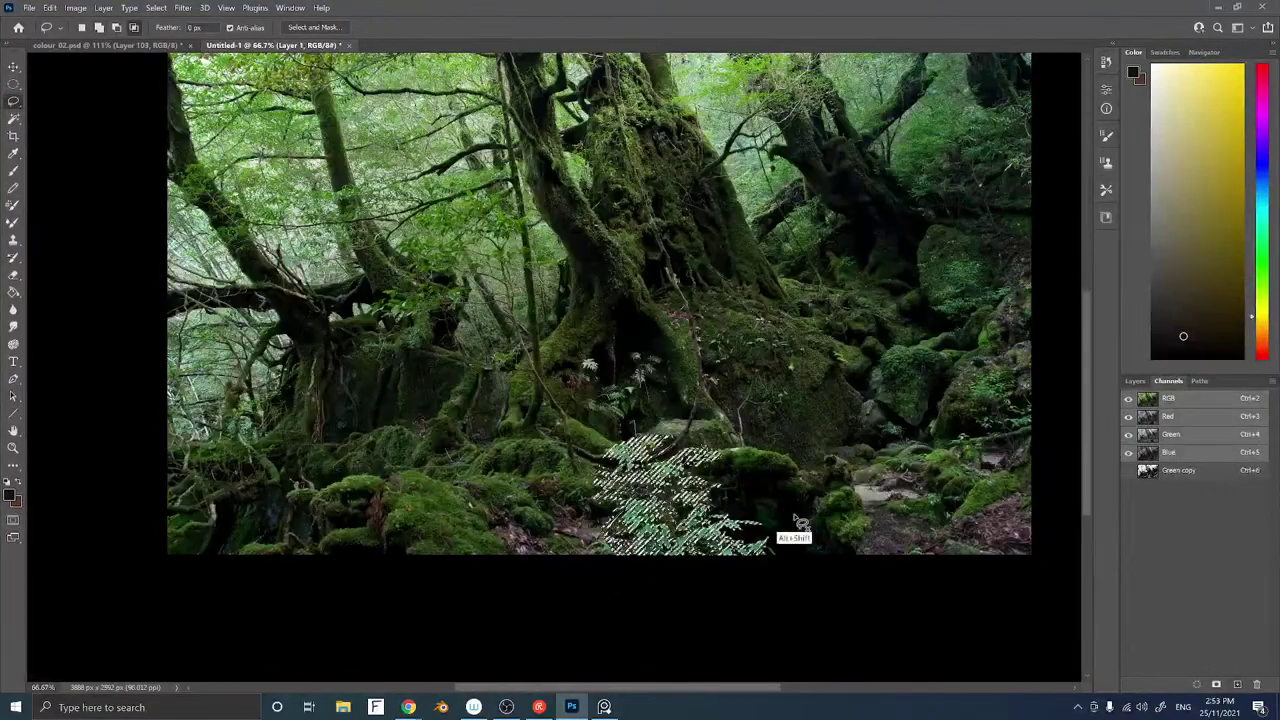
key("ctrl+c")
Paste the fern into colour_02.psd, scale it down and place it at the base of the robot sphere
key("ctrl+Tab")
key("ctrl+v")
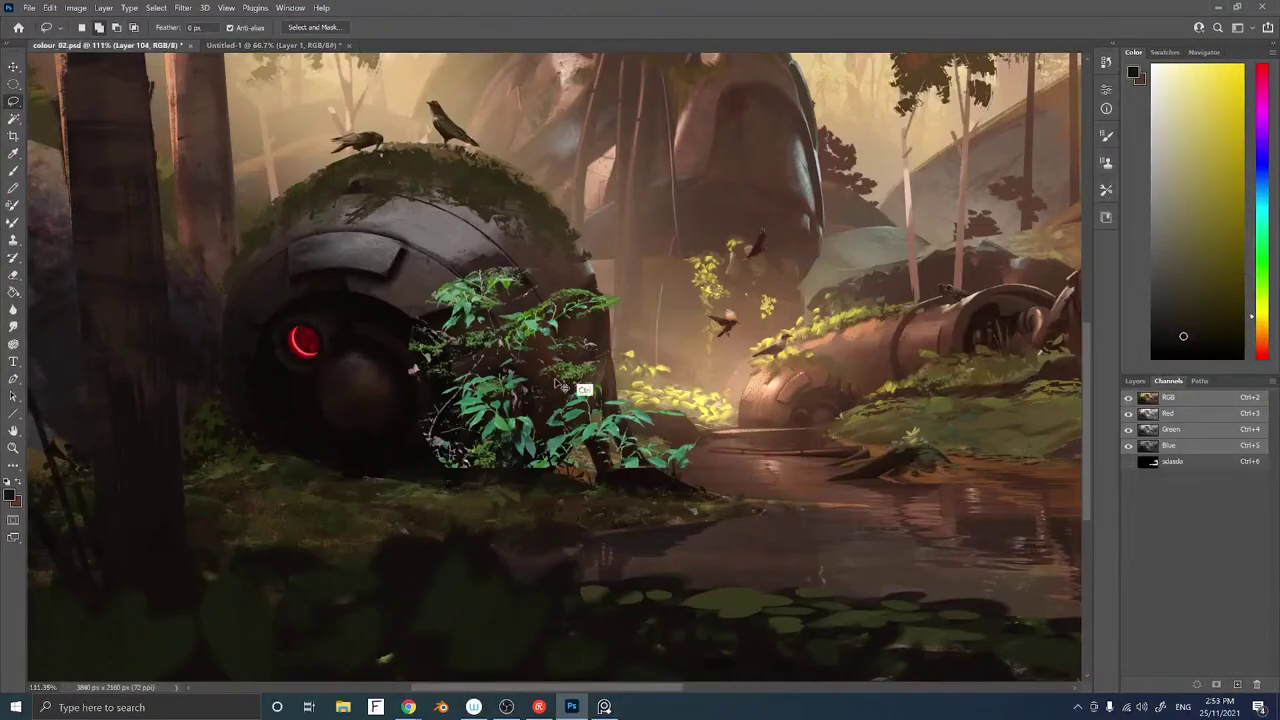
left_click_drag(560, 383, 648, 432)
key("ctrl+t")
left_click_drag(789, 315, 711, 358)
key("Return")
mouse_move(600, 427)
left_mouse_down()
mouse_move(770, 357)
mouse_move(505, 350)
mouse_move(705, 345)
mouse_move(676, 357)
left_mouse_up()
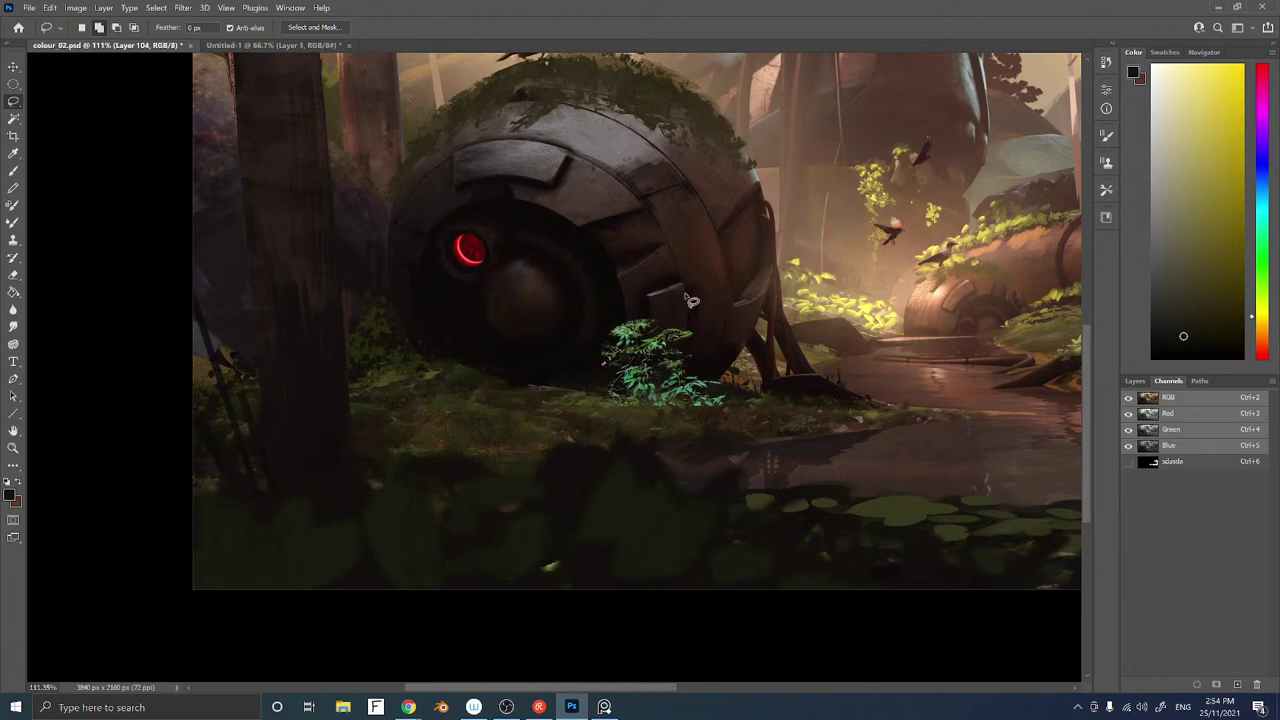
Recolour the pasted fern on Layer 104 with sampled scene greens using Sampled Brush 3 28
left_click(1135, 381)
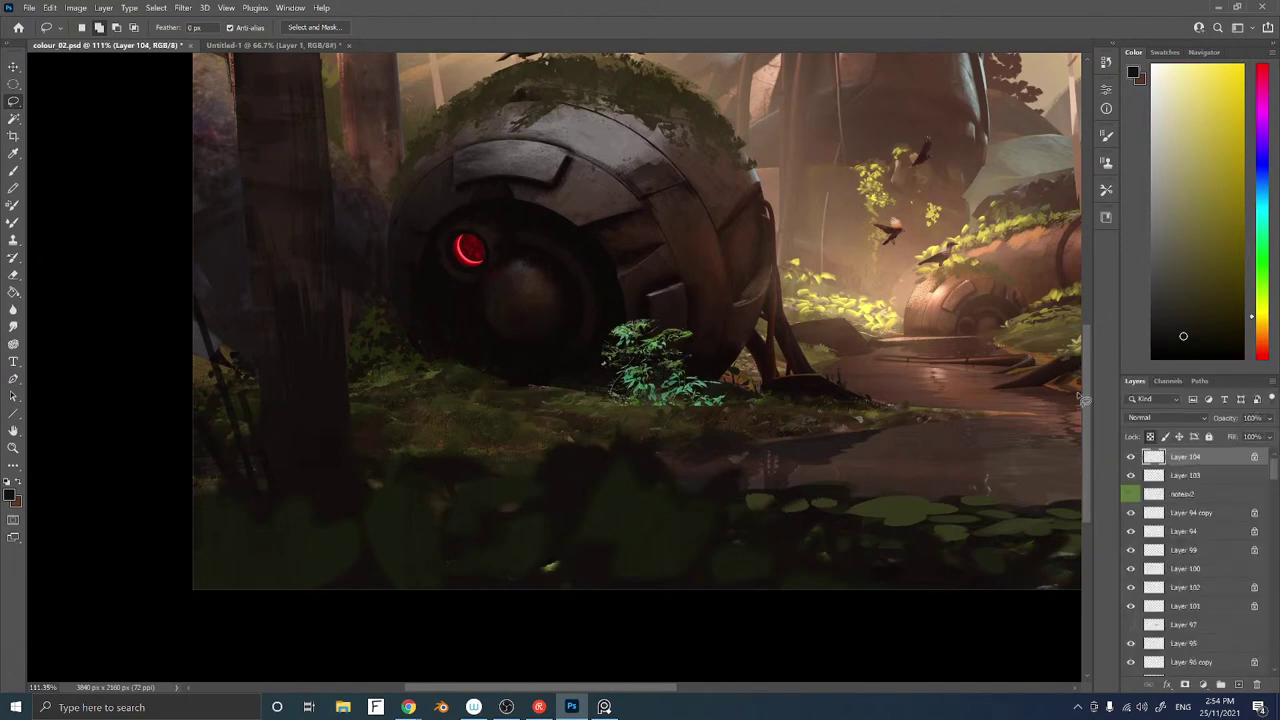
key("b")
left_click(722, 392, "alt")
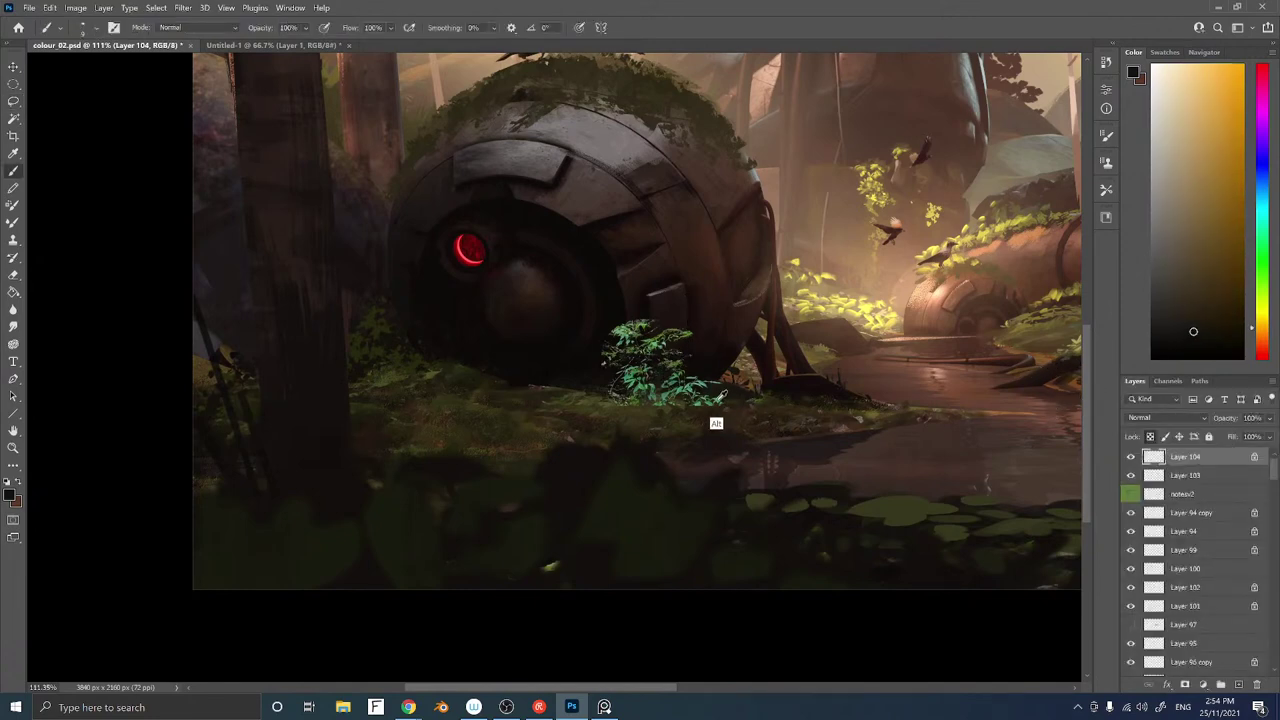
left_click(596, 398, "alt")
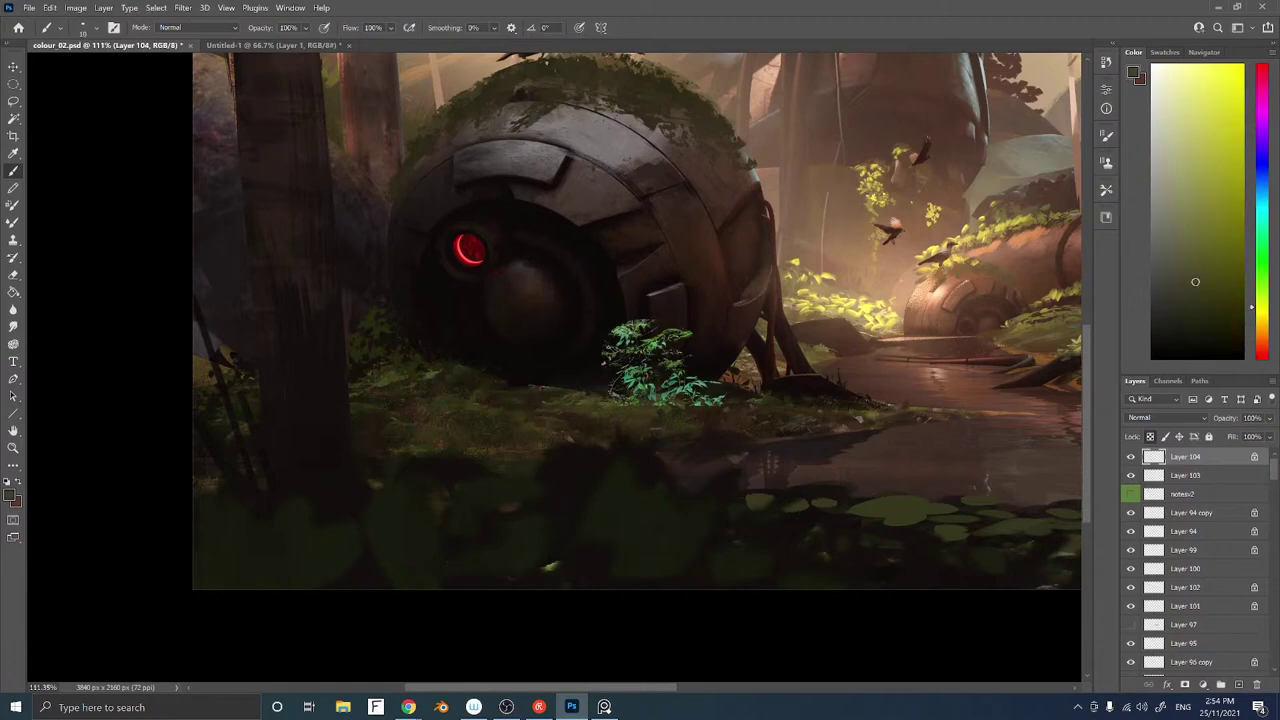
right_click(765, 564)
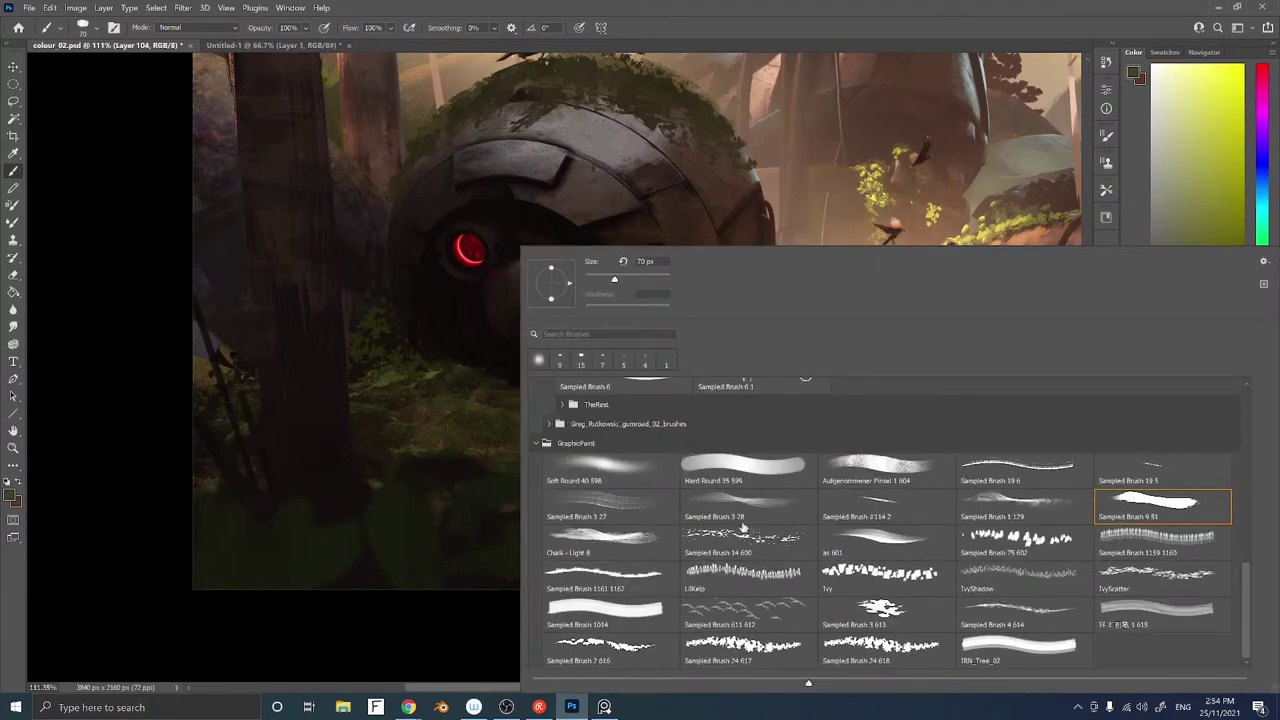
left_click(743, 522)
key("Return")
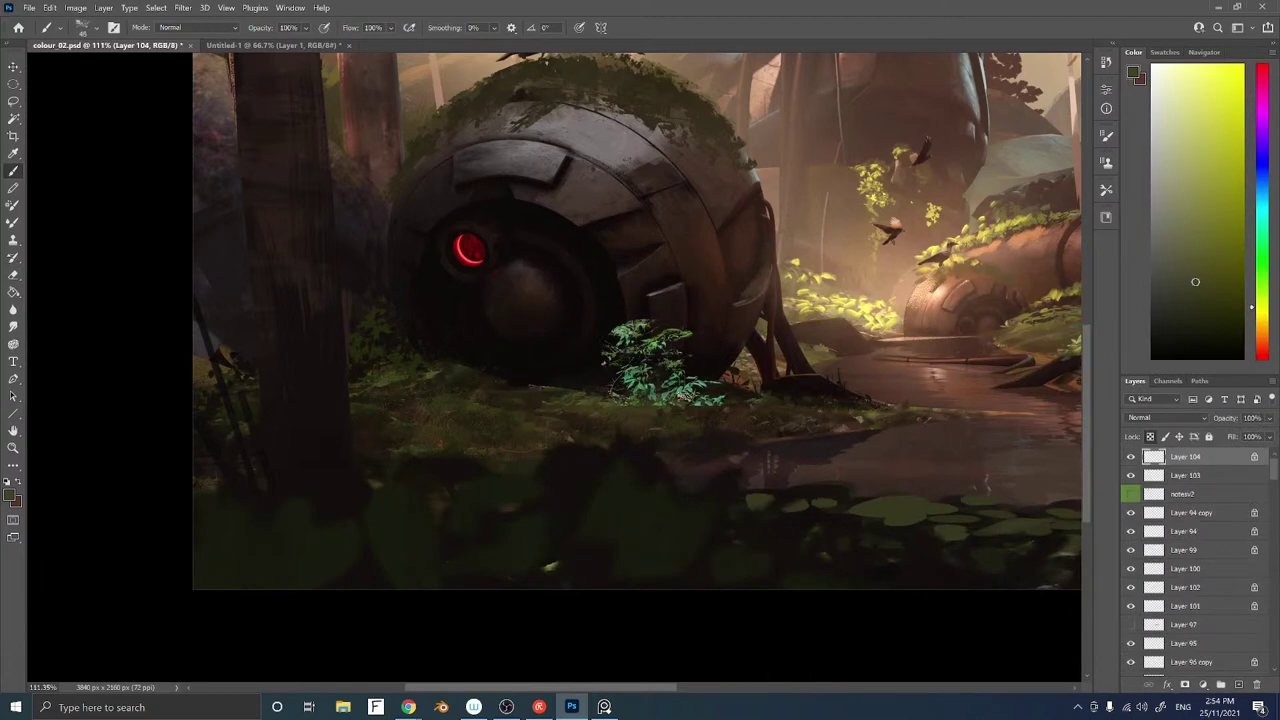
left_click(757, 423, "alt")
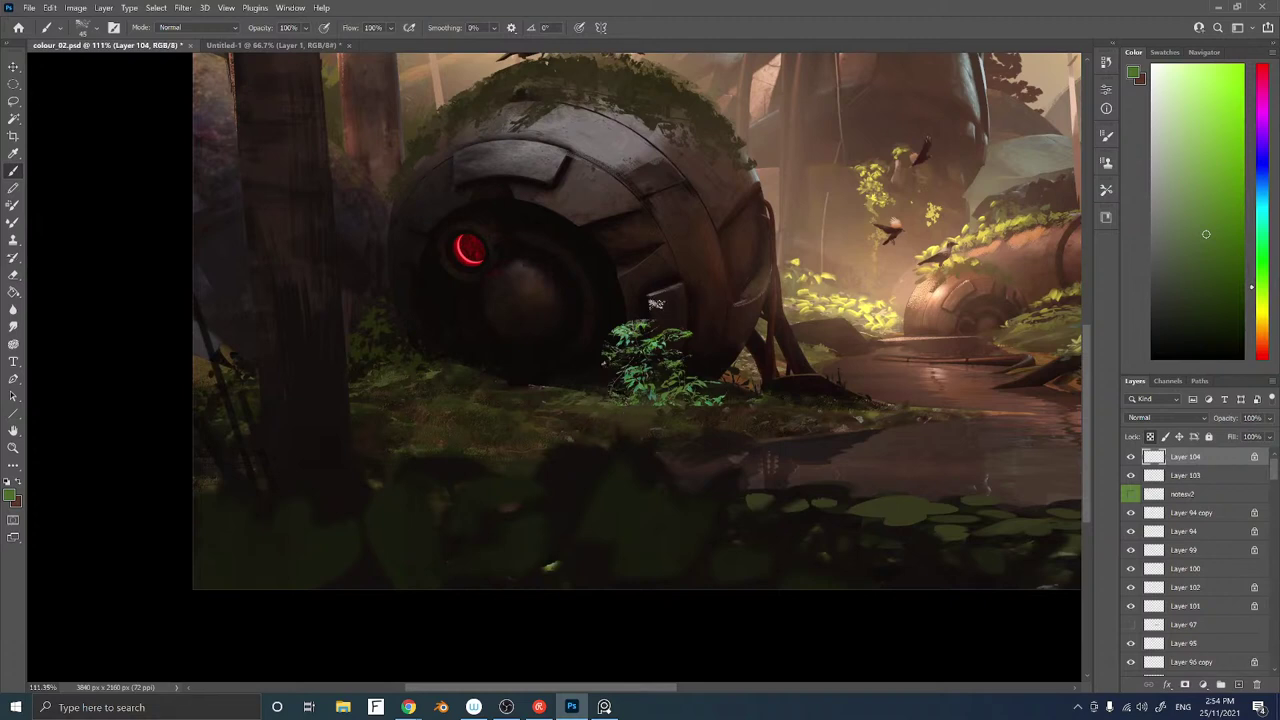
Lasso the upper part of the fern and cut it away to leave a low clump
key("e")
key("l")
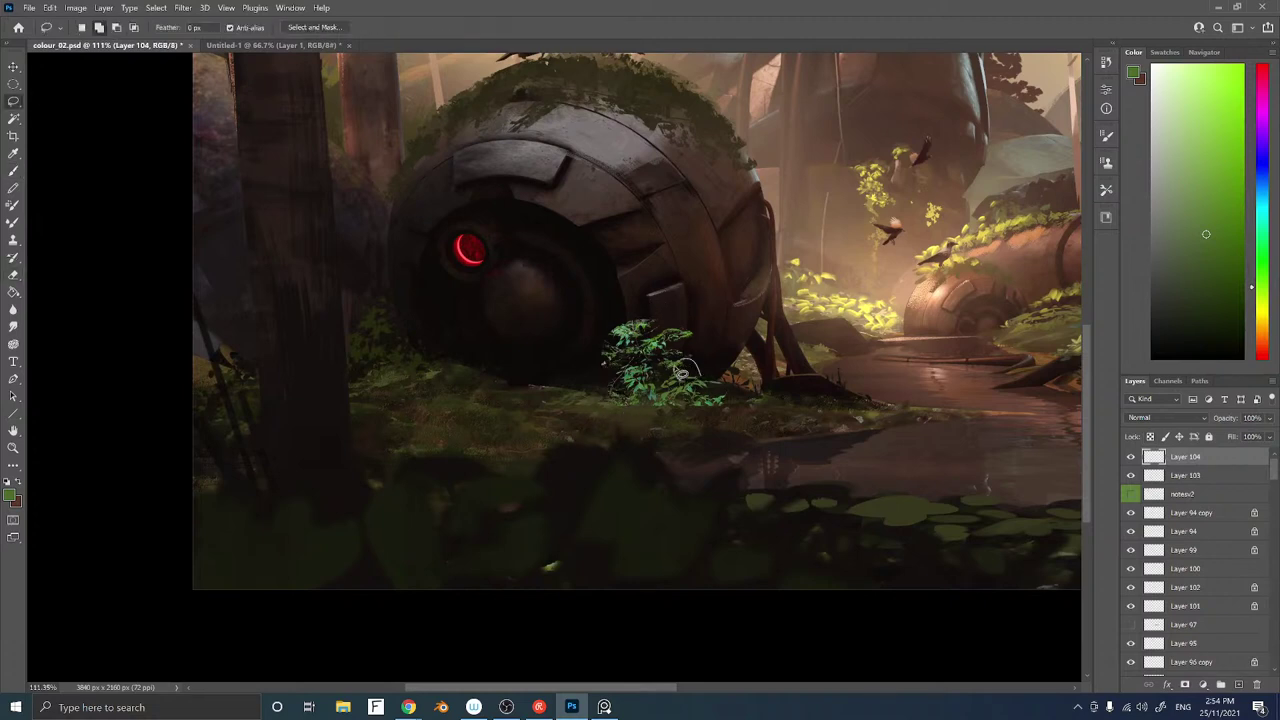
mouse_move(630, 368)
left_mouse_down()
mouse_move(635, 310)
mouse_move(706, 362)
left_mouse_up()
key("ctrl+x")
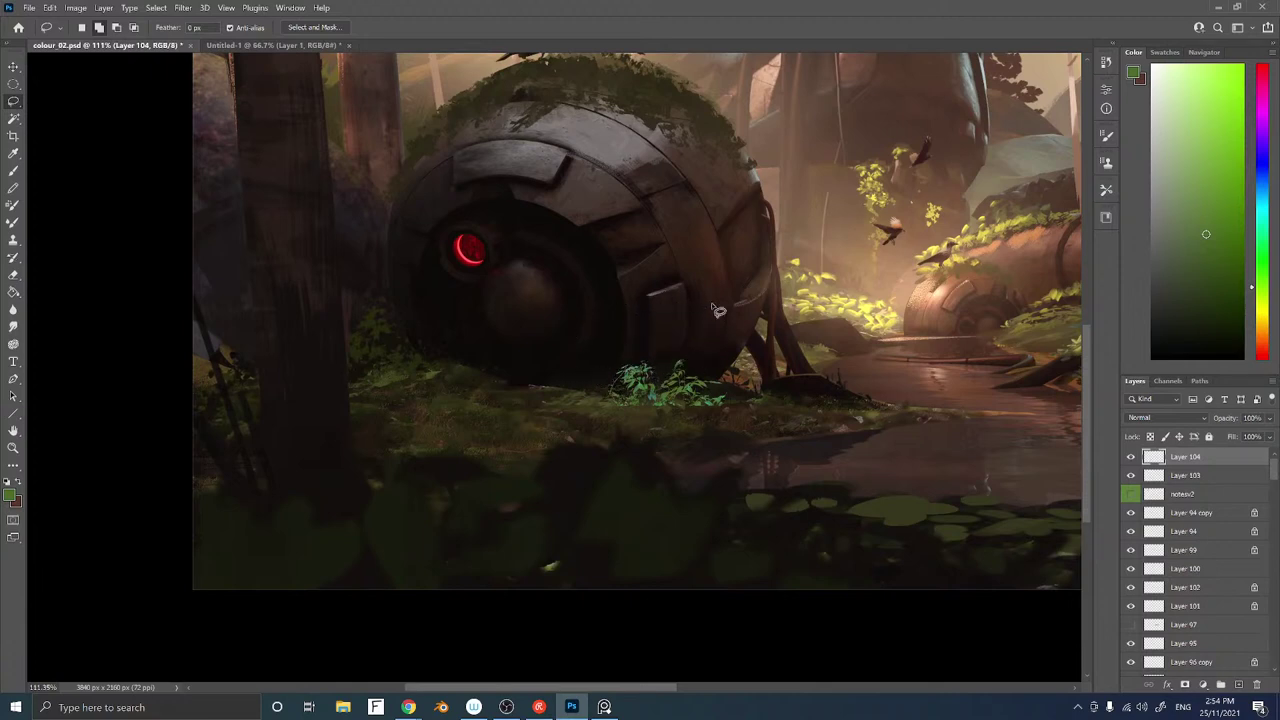
Darken the remaining fern clump with greens sampled from the surrounding ground
key("b")
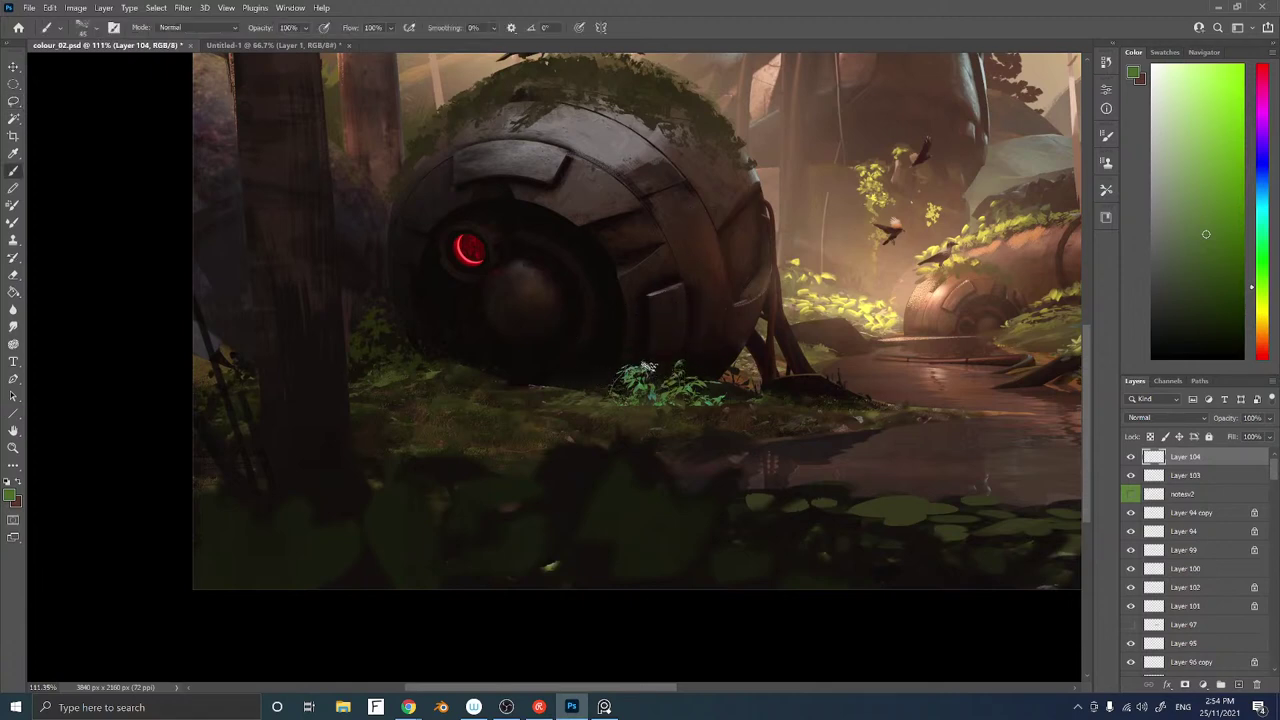
left_click(735, 396, "alt")
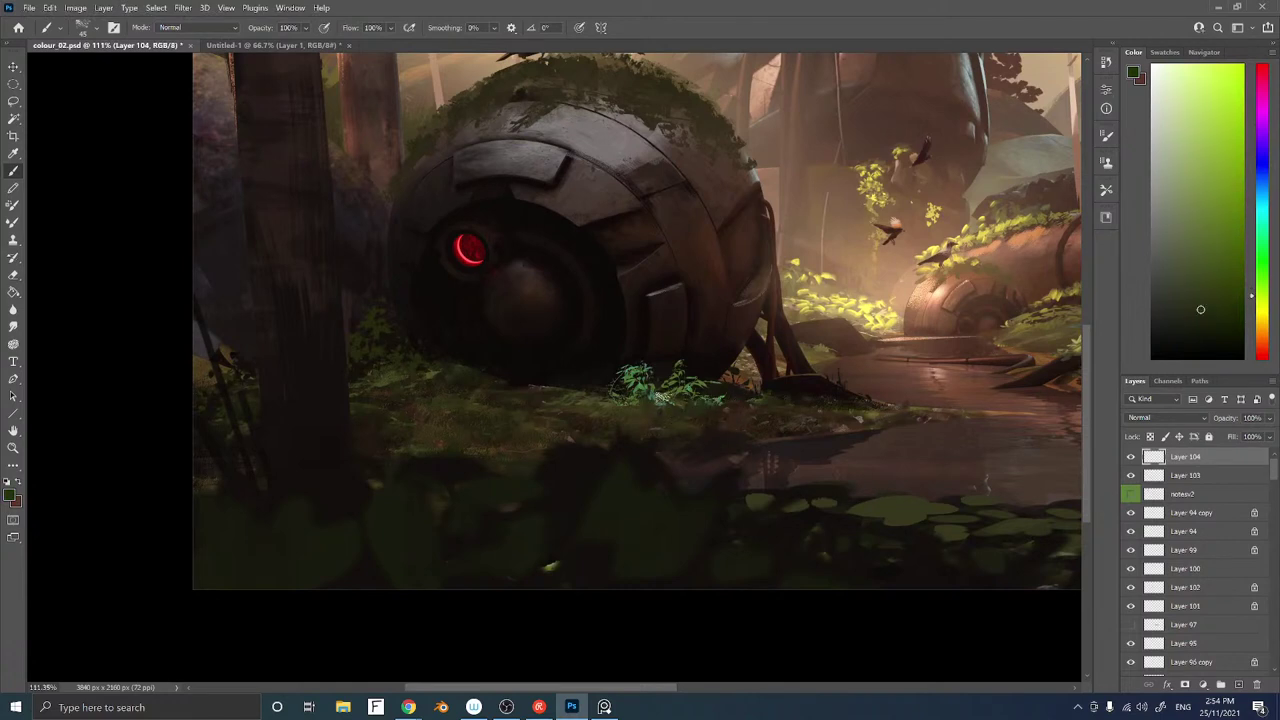
key("slash")
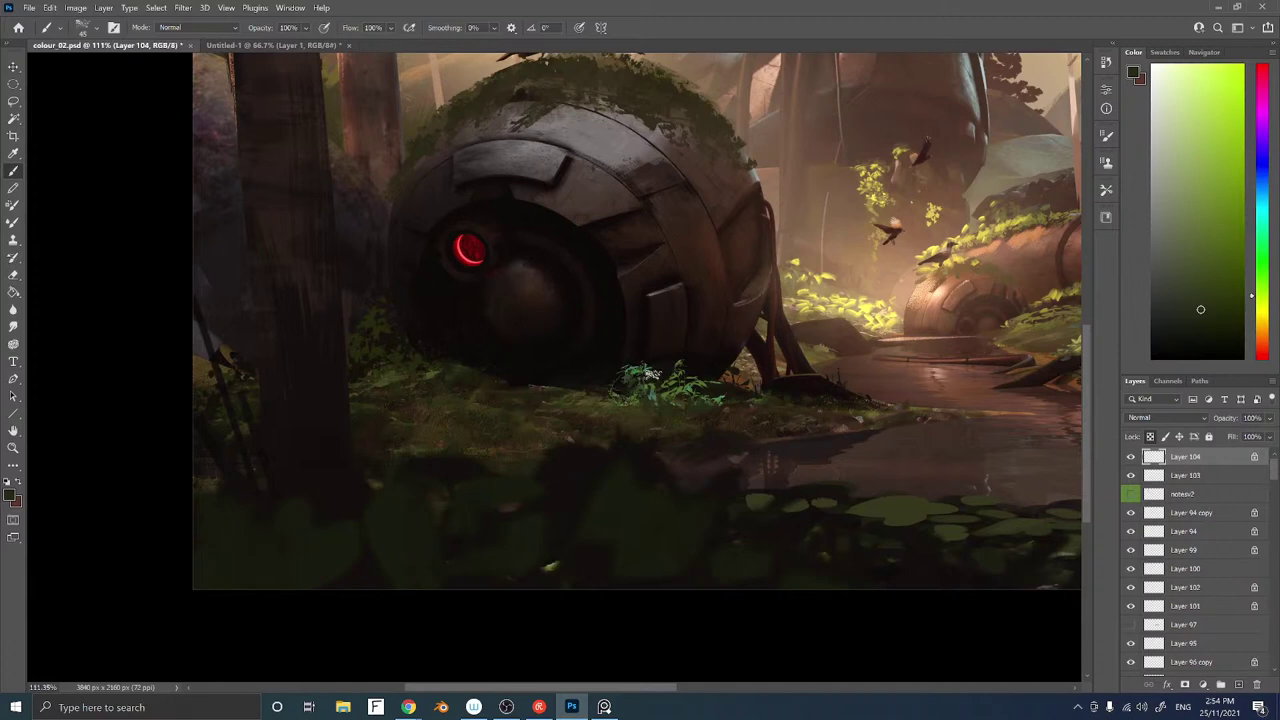
left_click(623, 400, "alt")
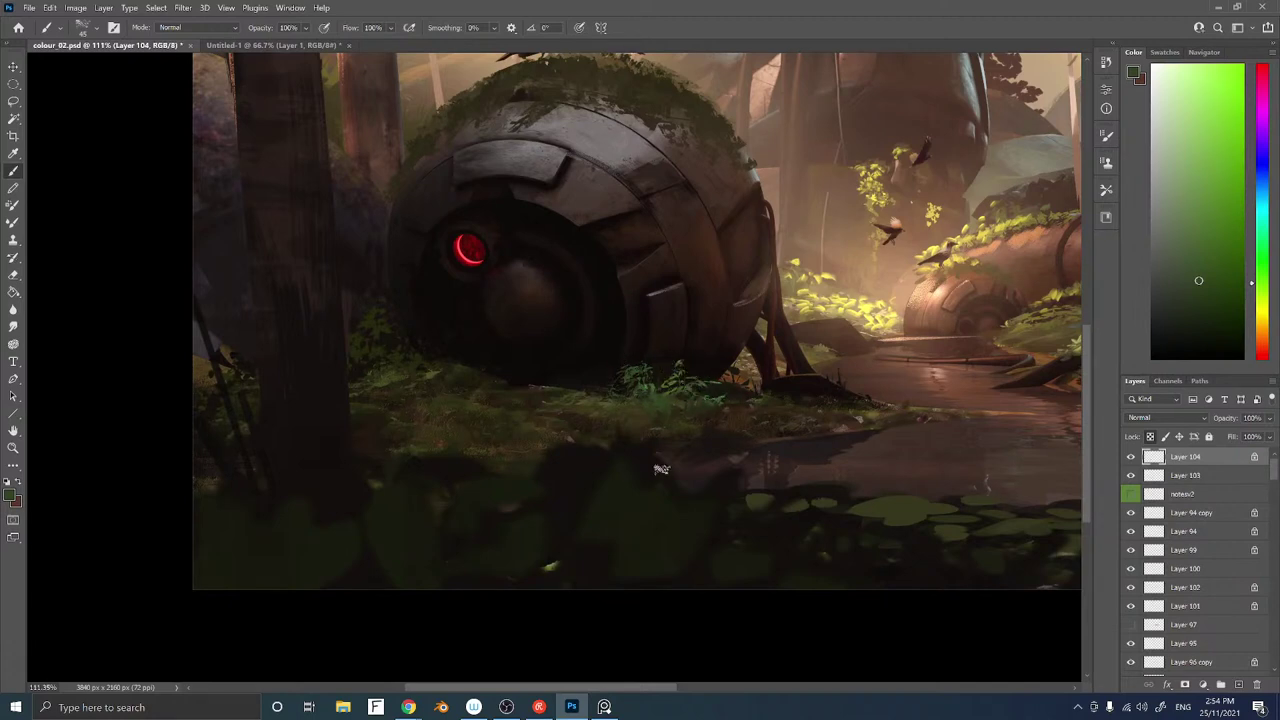
Lasso part of the fern clump, place a copy beside the left side of the sphere's base and deselect it
key("l")
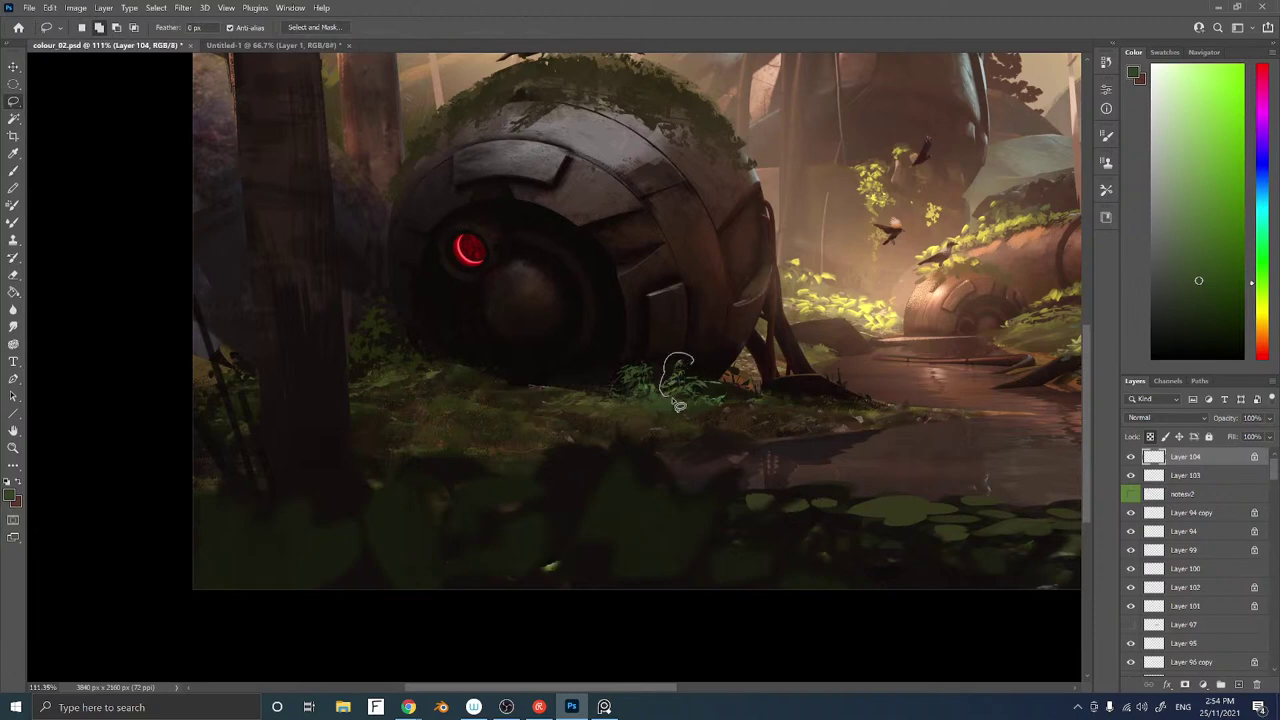
mouse_move(677, 405)
left_mouse_down()
mouse_move(446, 376)
mouse_move(413, 390)
mouse_move(430, 356)
left_mouse_up()
key("ctrl+d")
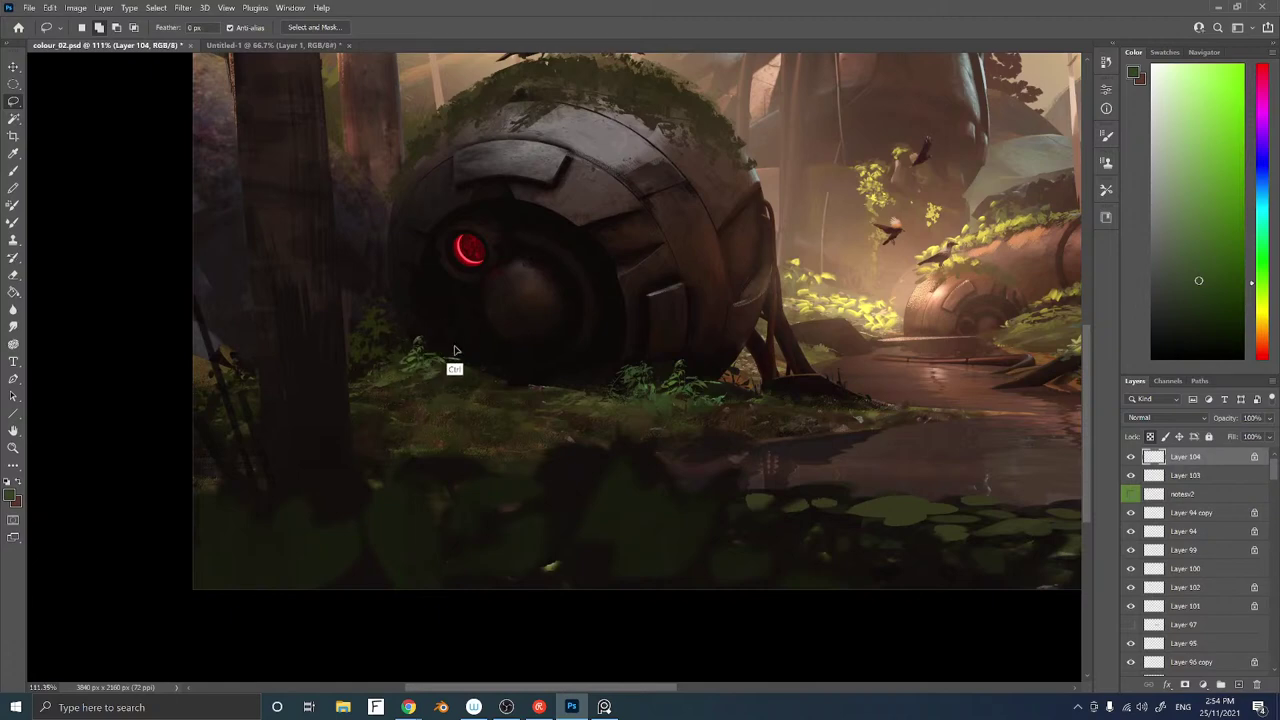
Darken the fern copy near the tree trunk with a sampled dark green, using Sampled Brush 19 5 reduced to 150 px
key("b")
left_click(455, 372, "alt")
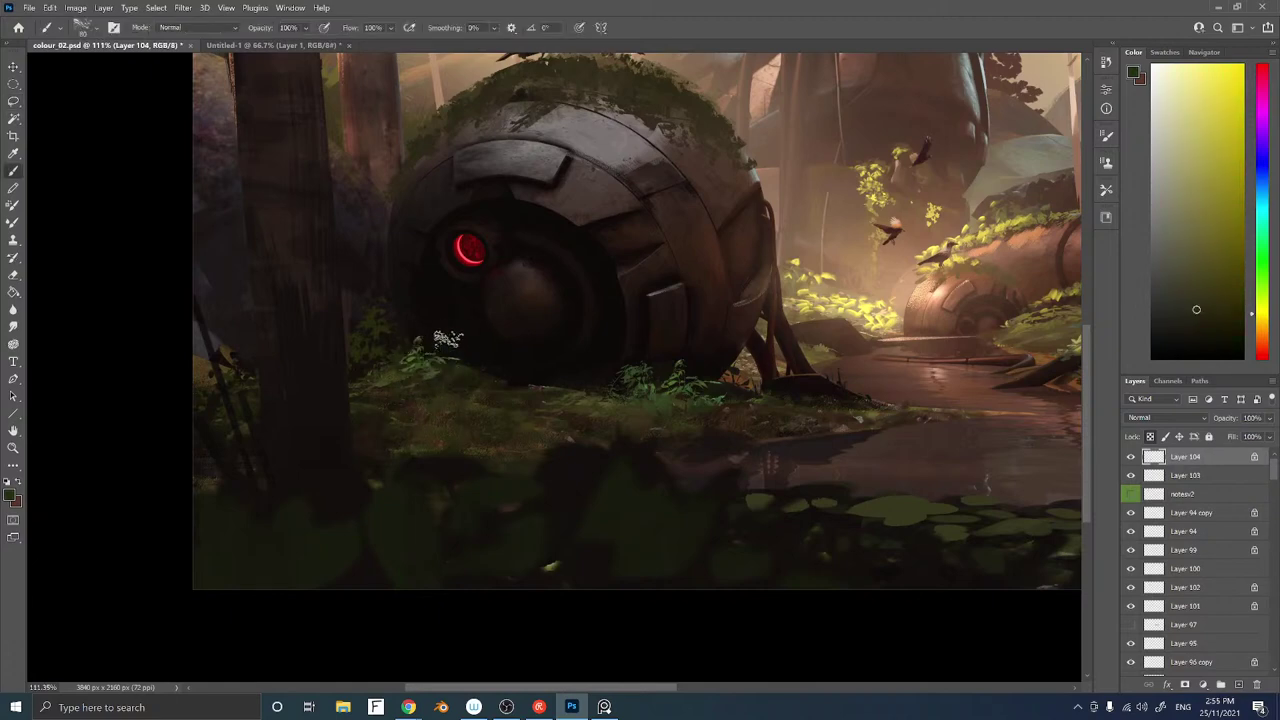
right_click(764, 430)
left_click(1163, 466)
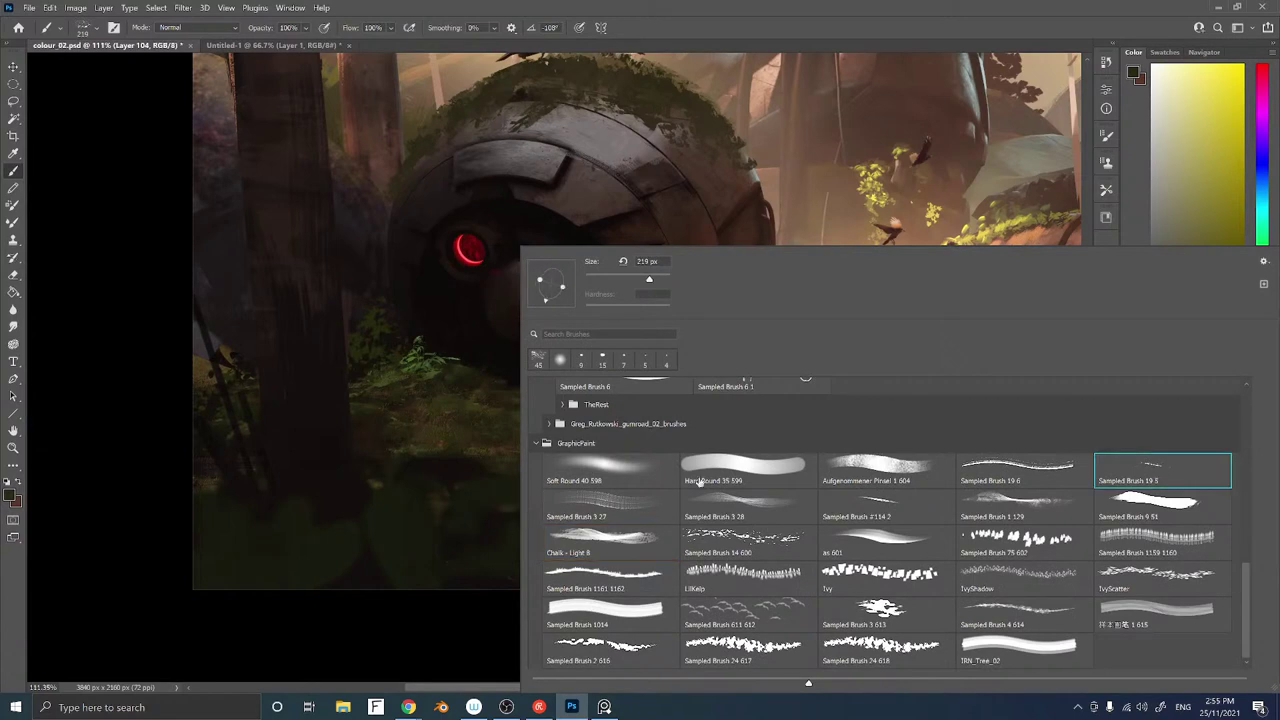
key("Return")
key("bracketleft")
key("bracketleft")
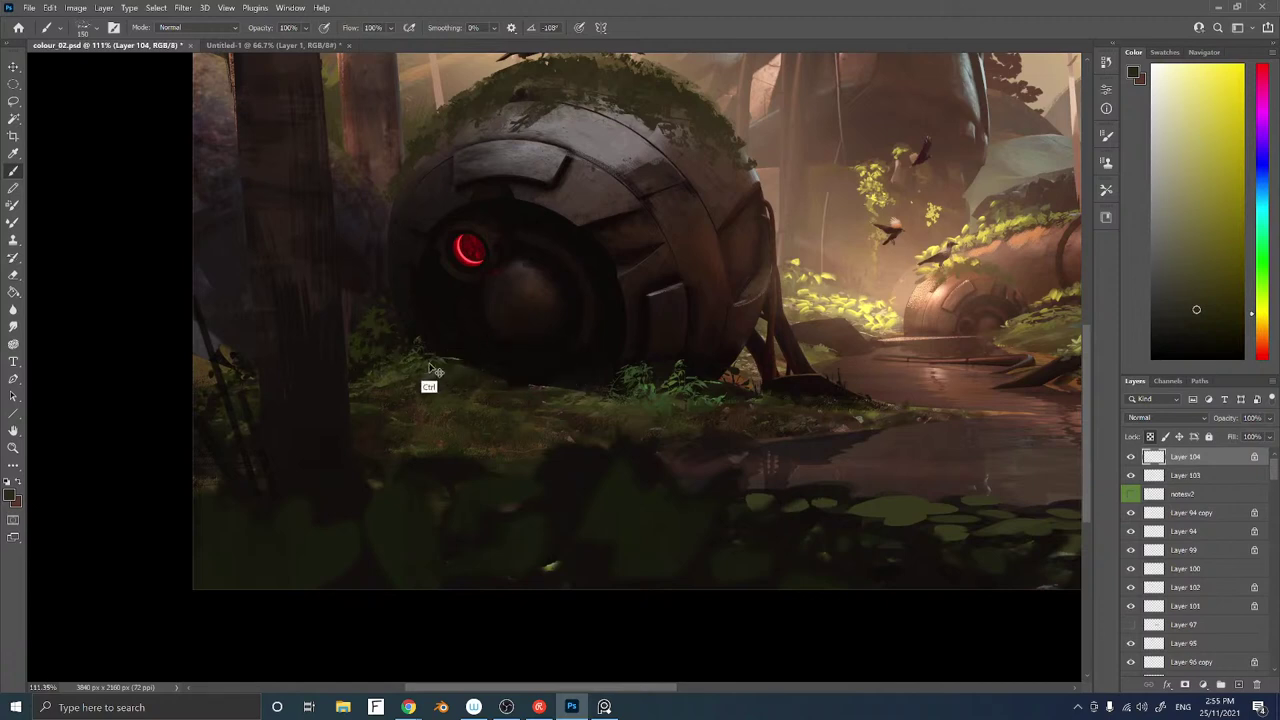
Lasso the darkened fern copy, place a transformed duplicate beside the main clump below the sphere, deselect and ready the Brush
left_click_drag(434, 372, 536, 430)
key("ctrl+z")
key("l")
mouse_move(374, 386)
left_mouse_down()
mouse_move(446, 371)
mouse_move(531, 430)
mouse_move(555, 405)
mouse_move(530, 405)
mouse_move(640, 400)
mouse_move(604, 386)
mouse_move(620, 367)
mouse_move(606, 360)
left_mouse_up()
key("ctrl+t")
key("Return")
left_click_drag(668, 330, 665, 313)
key("ctrl+d")
key("b")
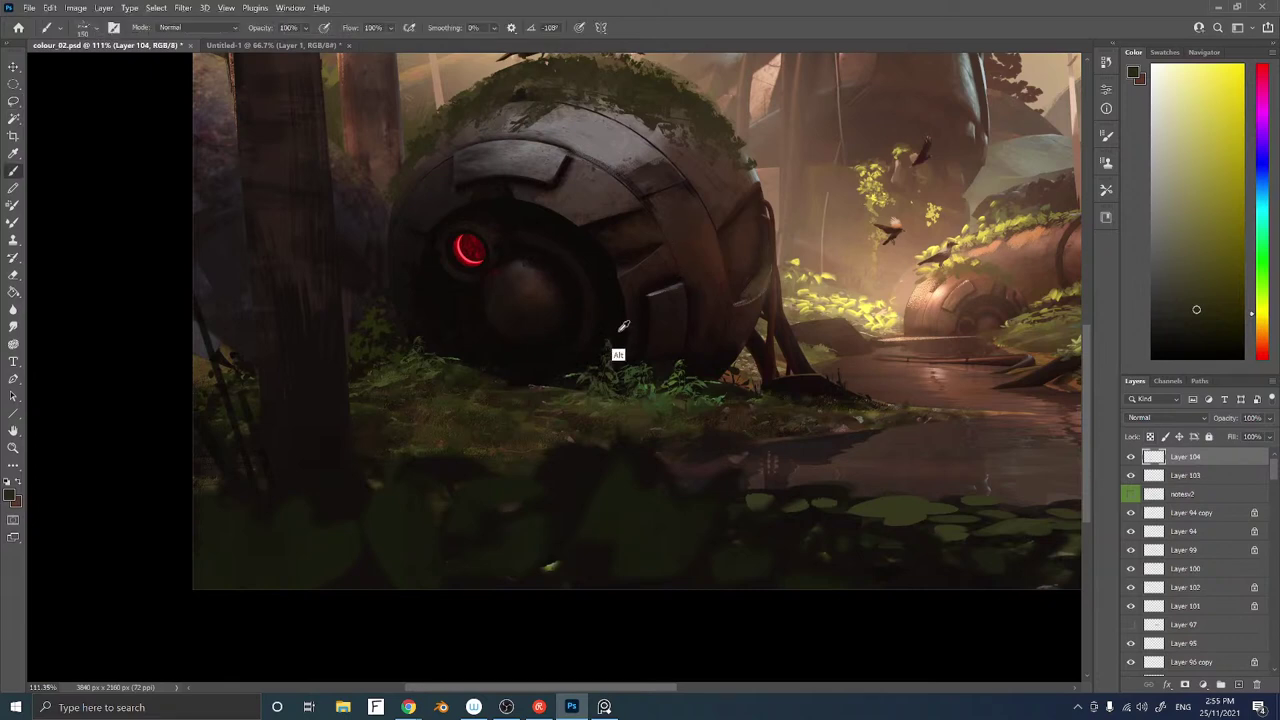
Darken the upper fronds of the fern clump below the sphere with a sampled near-black tone, locking the layer's transparency
left_click(613, 327, "alt")
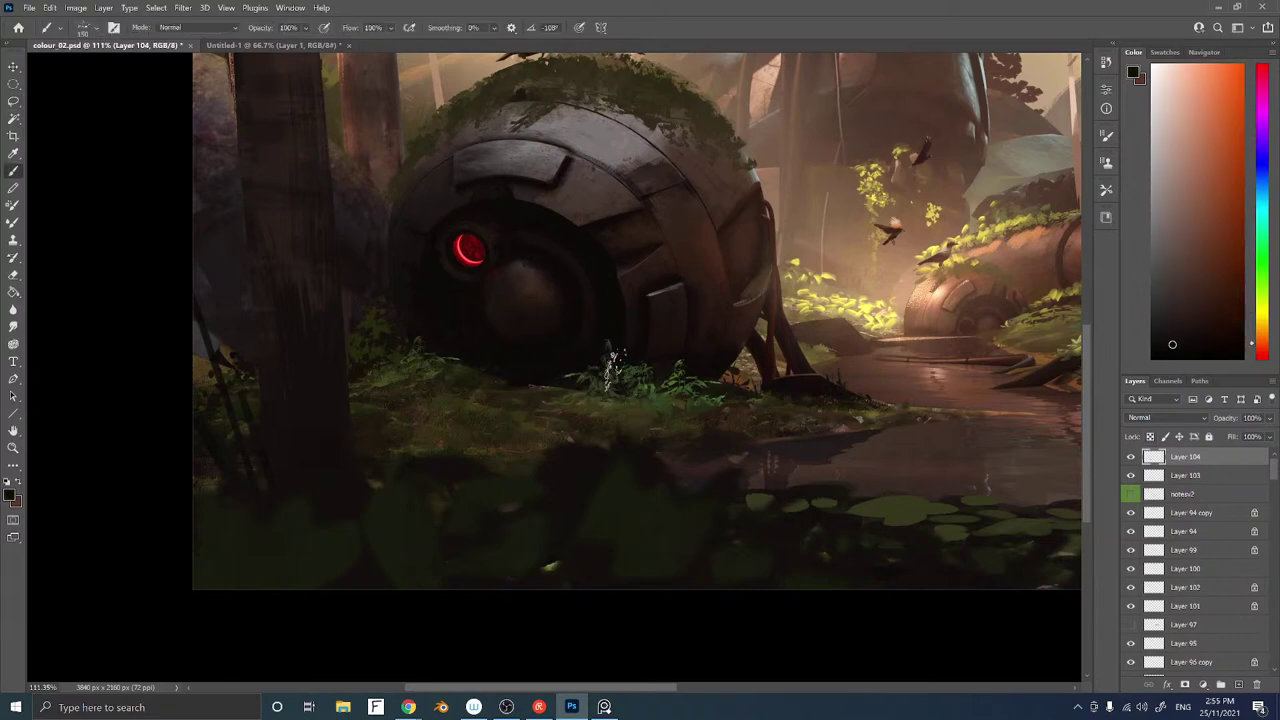
key("/")
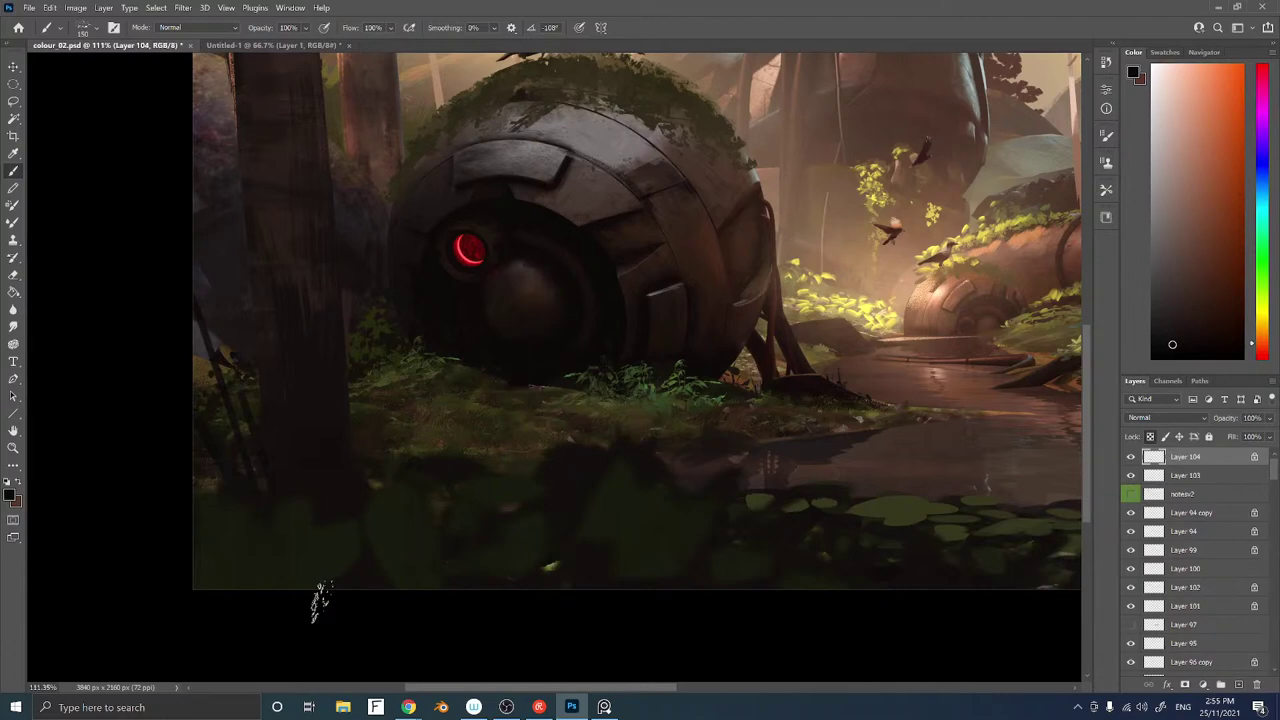
key("l")
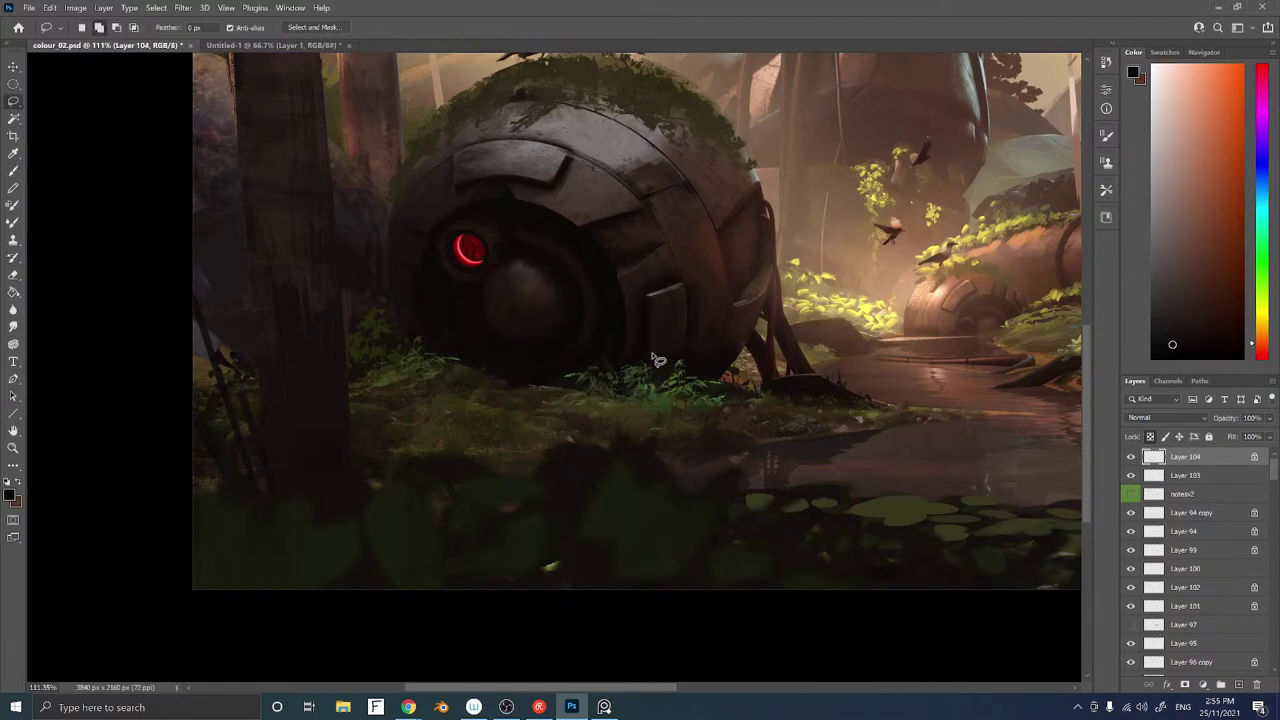
In the forest photo, select the bright tones, limit the selection to the small plants at the tree's foot and copy them
key("ctrl+Tab")
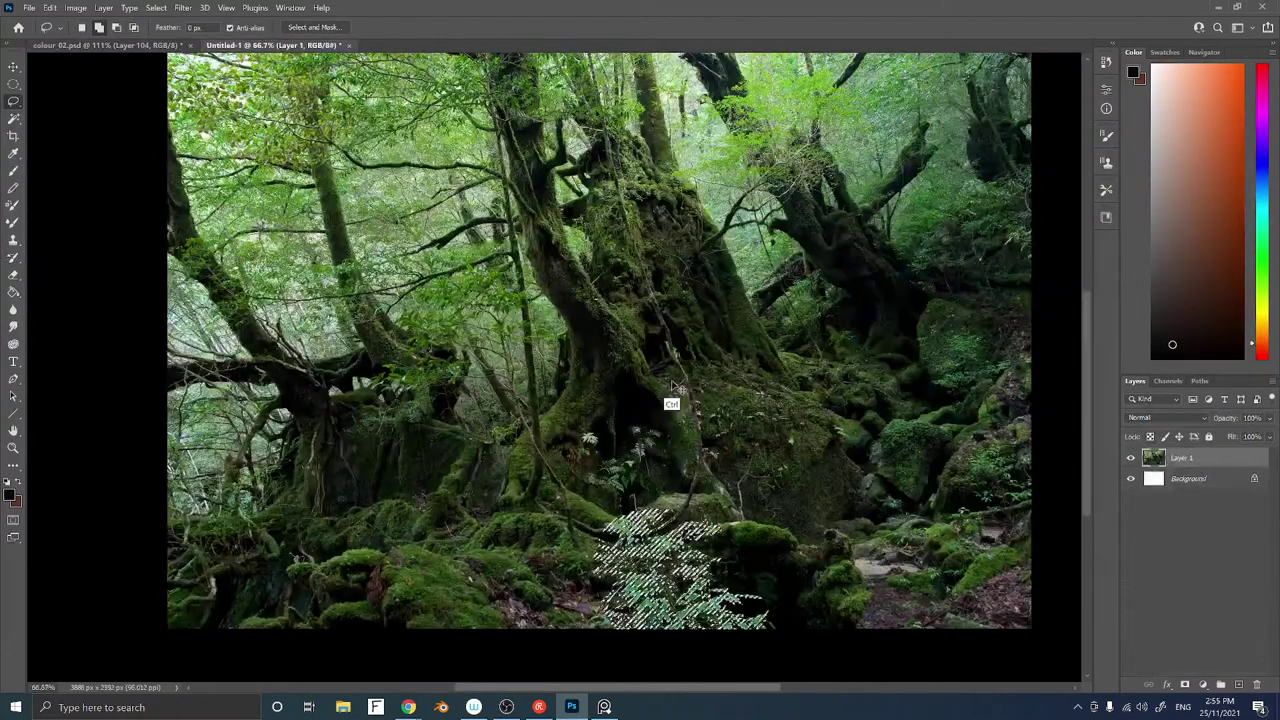
key("ctrl+alt+2")
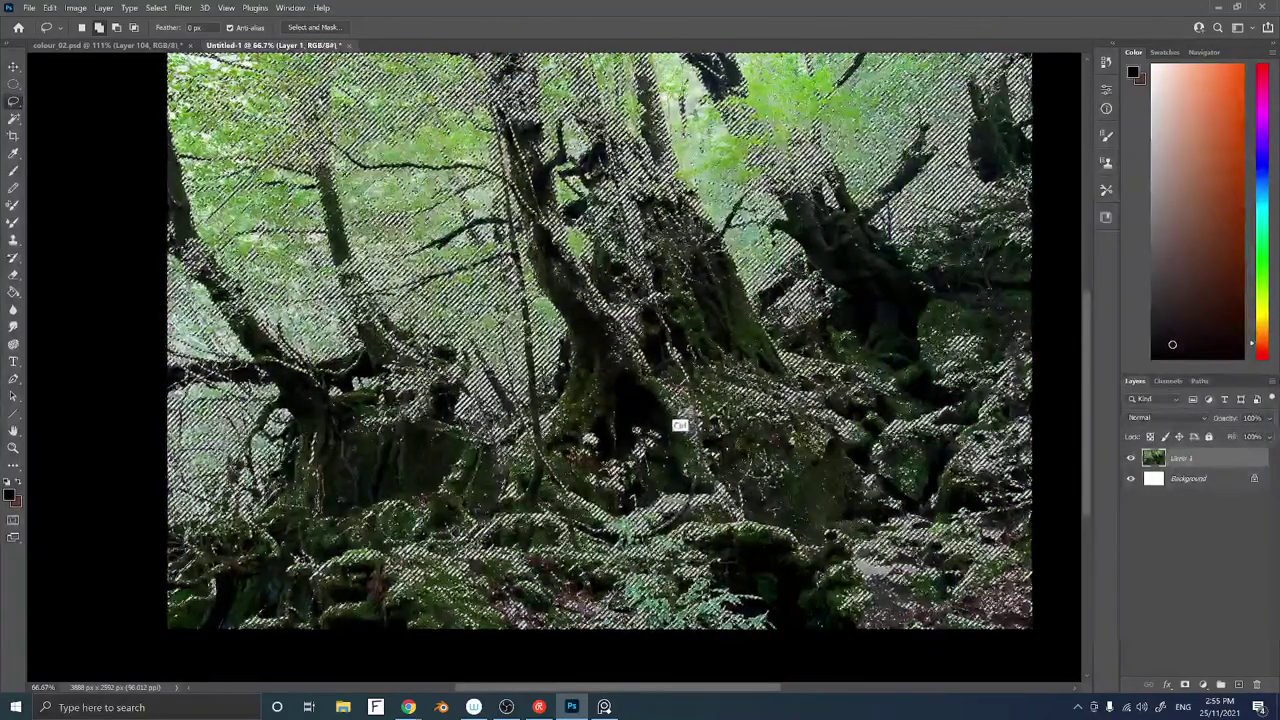
left_click_drag(729, 437, 678, 439)
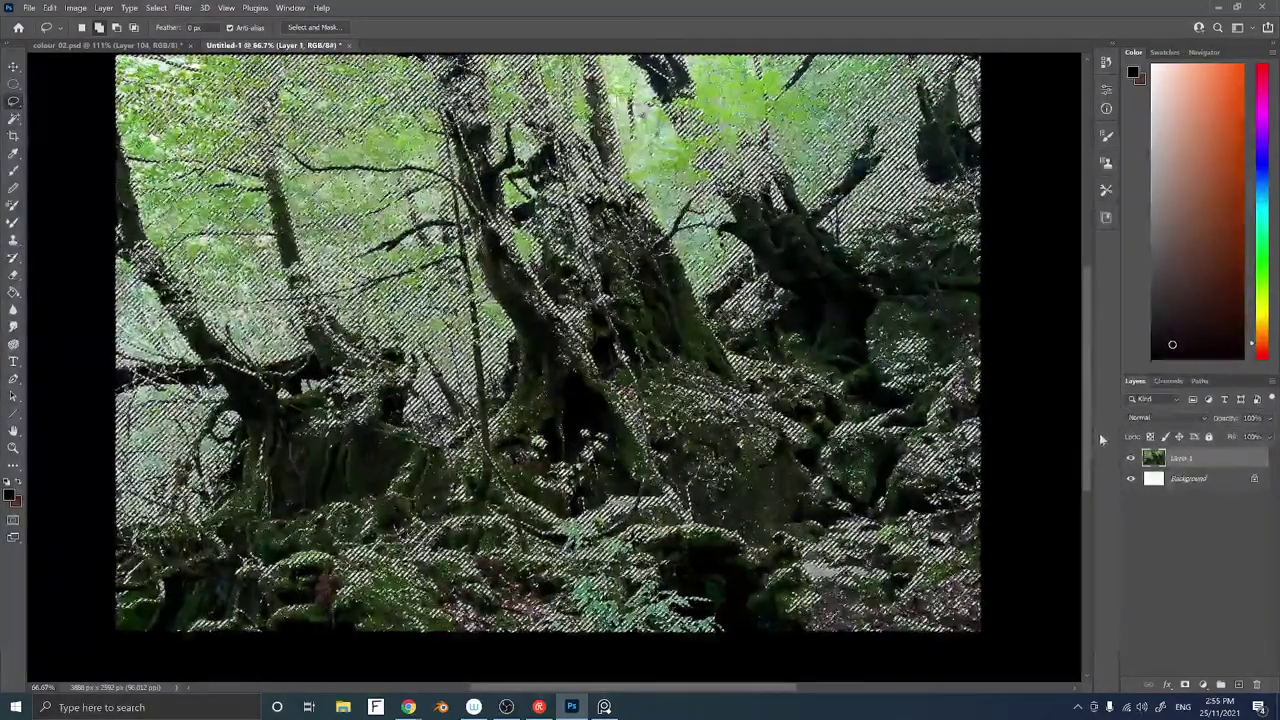
key("ctrl+d")
key("ctrl+alt+2")
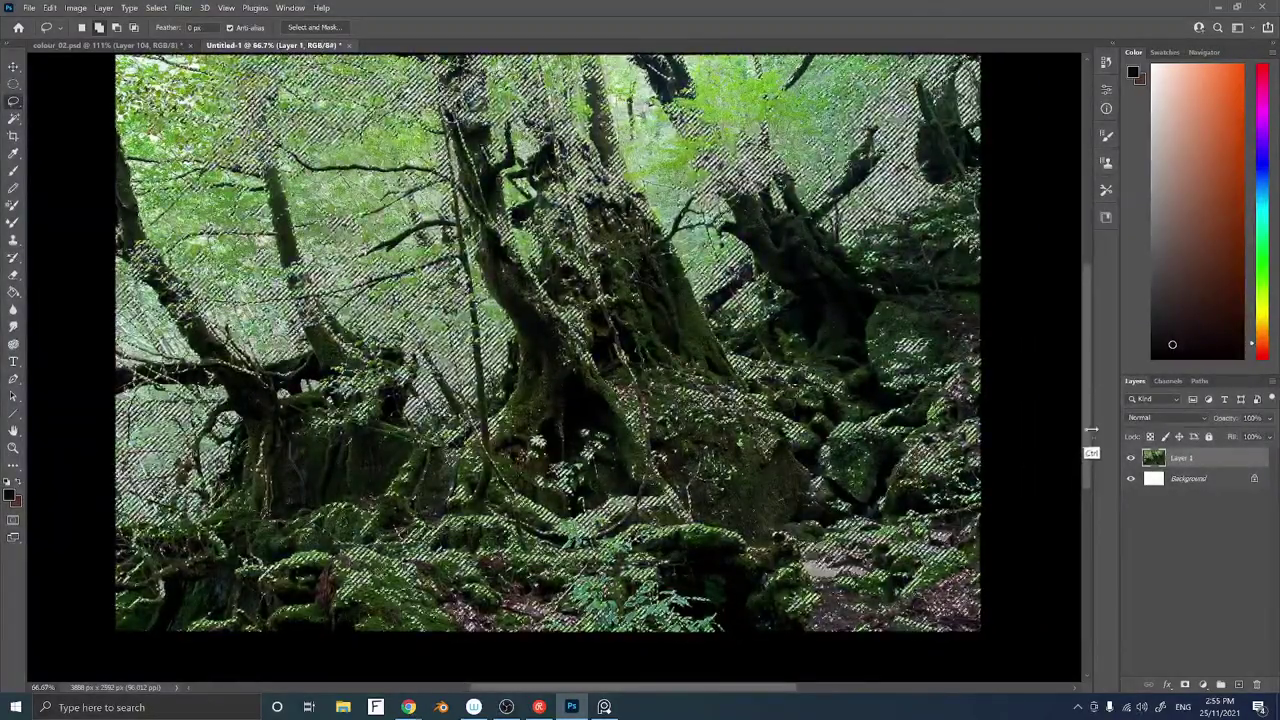
mouse_move(615, 437)
left_mouse_down()
mouse_move(534, 447)
mouse_move(569, 499)
mouse_move(626, 445)
mouse_move(614, 433)
mouse_move(629, 417)
mouse_move(575, 401)
mouse_move(670, 444)
mouse_move(621, 407)
mouse_move(691, 416)
mouse_move(707, 395)
mouse_move(637, 401)
mouse_move(646, 421)
mouse_move(668, 376)
left_mouse_up()
key("ctrl+c")
Paste the copied plants into the painting, place them beside the roots at the sphere's right side and deselect
key("ctrl+Tab")
key("ctrl+v")
left_click_drag(668, 388, 700, 445)
mouse_move(776, 366)
left_mouse_down()
mouse_move(744, 434)
mouse_move(786, 372)
mouse_move(712, 460)
mouse_move(707, 446)
left_mouse_up()
key("ctrl+d")
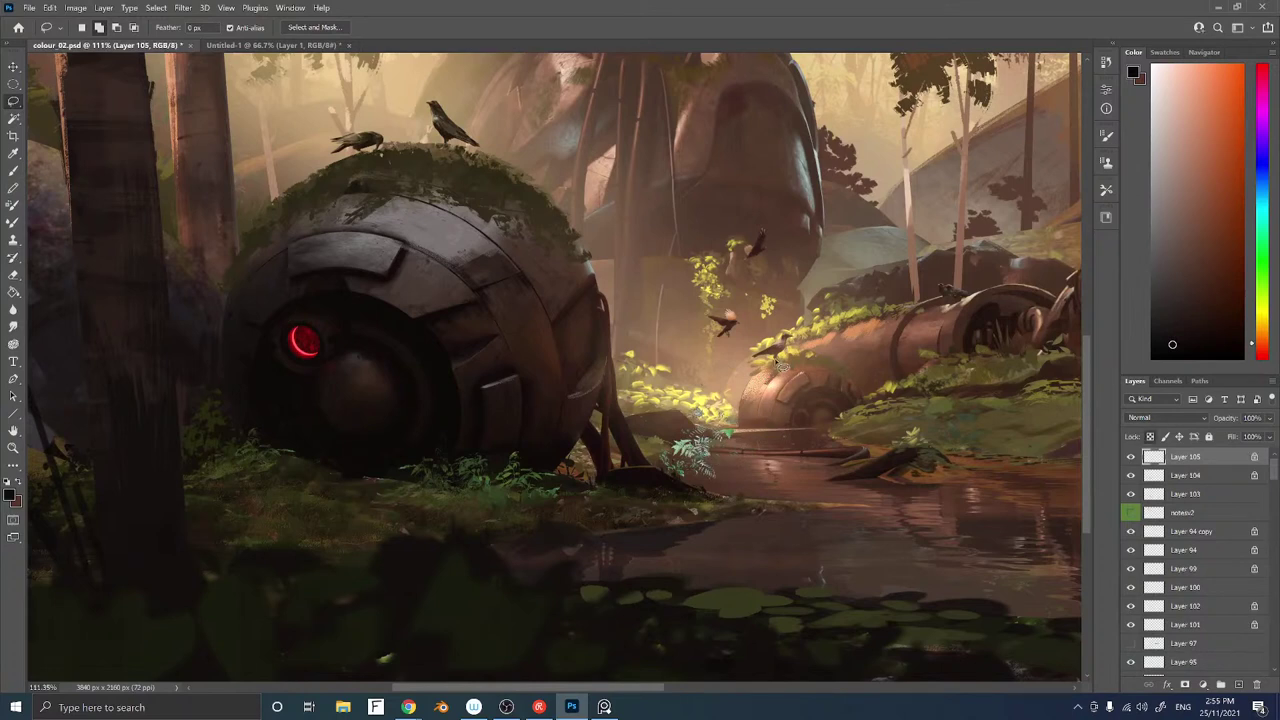
Darken the pasted plants with a dark brown sampled from the ground beside the roots
key("b")
left_click(657, 490, "alt")
mouse_move(692, 428)
left_mouse_down()
mouse_move(700, 450)
mouse_move(678, 484)
left_mouse_up()
key("l")
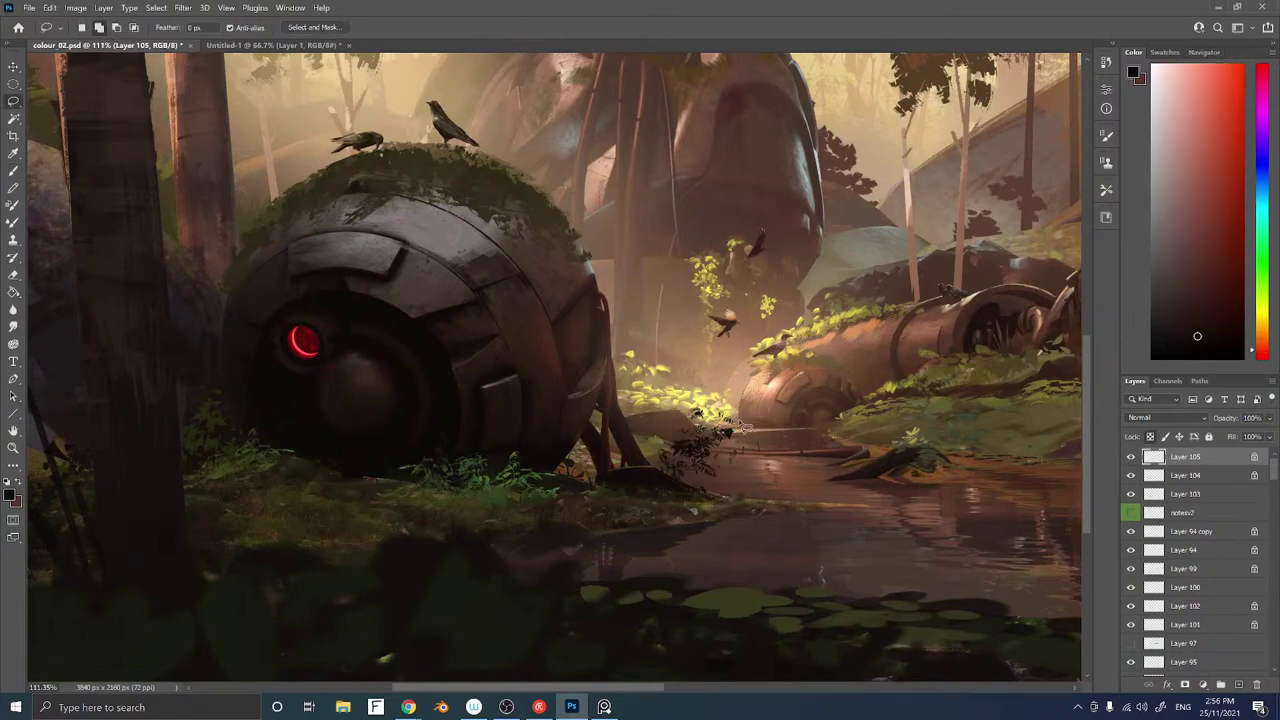
Lasso and shift pieces of the darkened plants to regroup them, tucking the cluster in among the roots beside the sphere
mouse_move(755, 425)
left_mouse_down()
mouse_move(680, 405)
mouse_move(735, 438)
mouse_move(755, 418)
mouse_move(719, 454)
left_mouse_up()
key("ctrl+d")
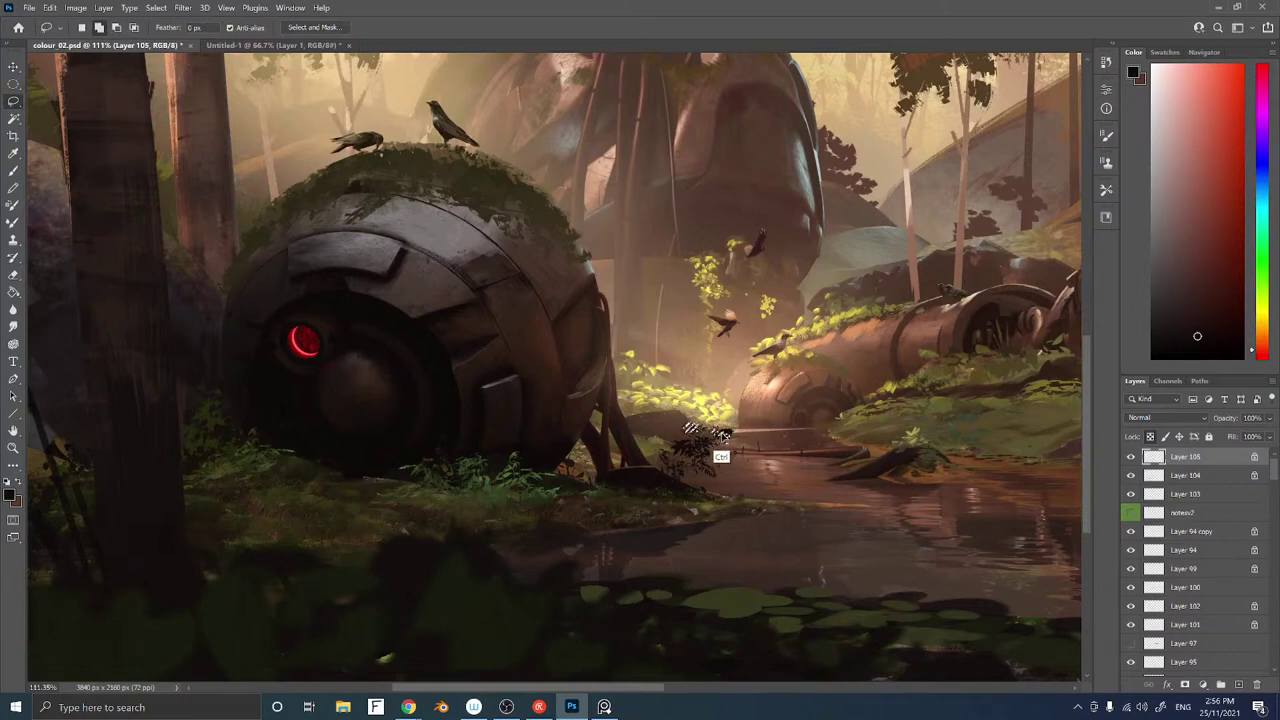
mouse_move(801, 447)
left_mouse_down()
mouse_move(751, 466)
mouse_move(798, 440)
left_mouse_up()
mouse_move(754, 466)
left_mouse_down("ctrl")
mouse_move(700, 472)
mouse_move(757, 449)
left_mouse_up("ctrl")
key("ctrl+d")
mouse_move(752, 449)
left_mouse_down("ctrl")
mouse_move(697, 457)
mouse_move(730, 464)
mouse_move(694, 472)
mouse_move(714, 441)
mouse_move(638, 443)
mouse_move(675, 438)
mouse_move(698, 460)
left_mouse_up("ctrl")
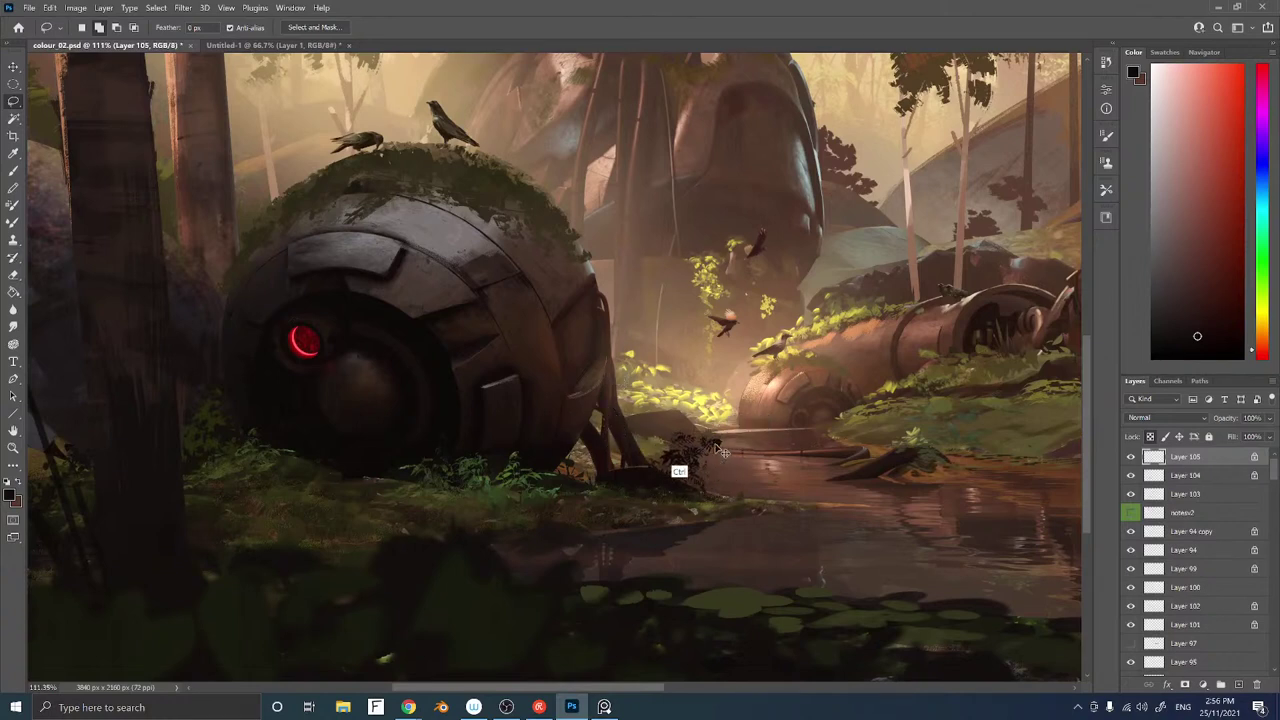
left_click_drag(716, 448, 622, 453)
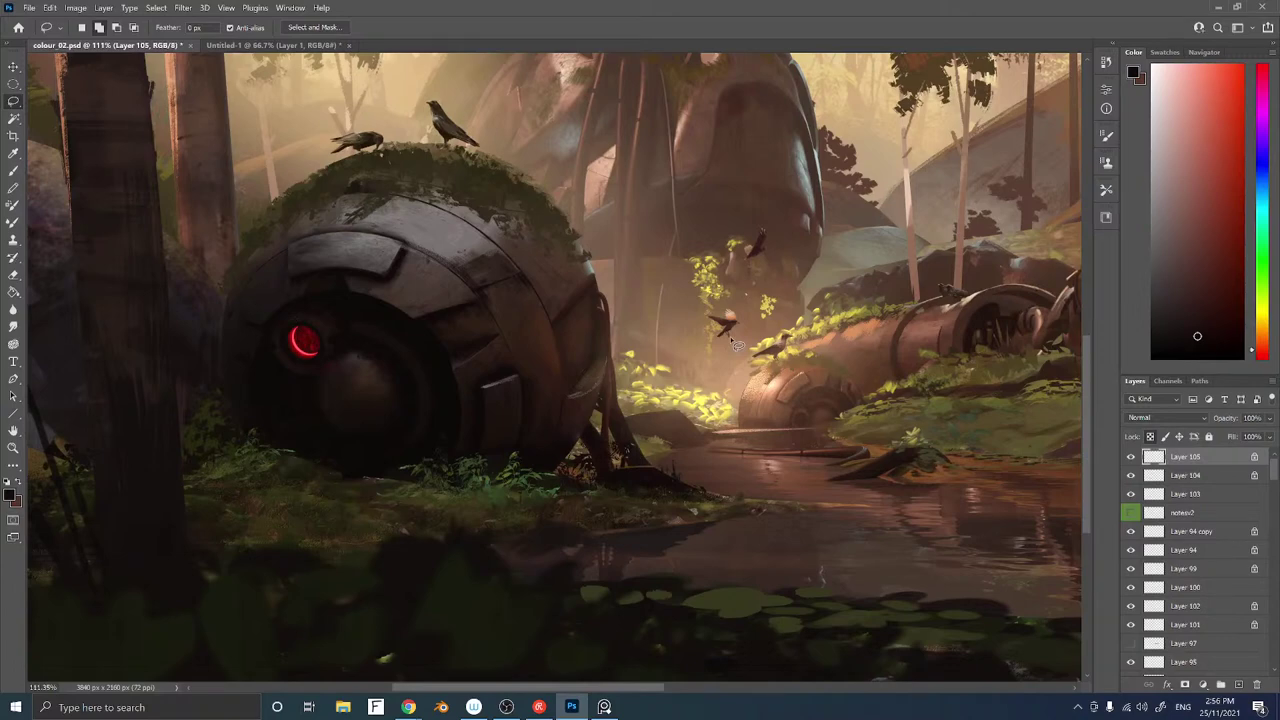
left_click_drag(757, 502, 654, 387)
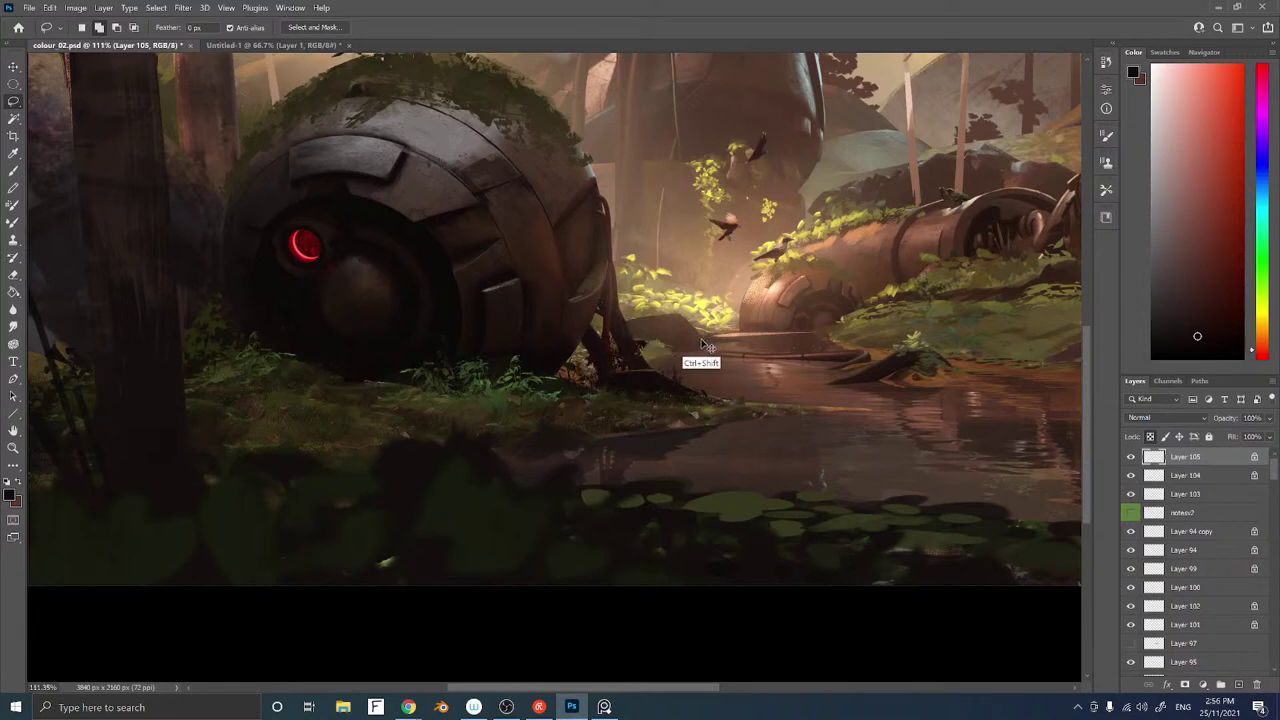
Retouch the plants around the sphere's roots with the Brush and lock the transparency of Layer 105
key("b")
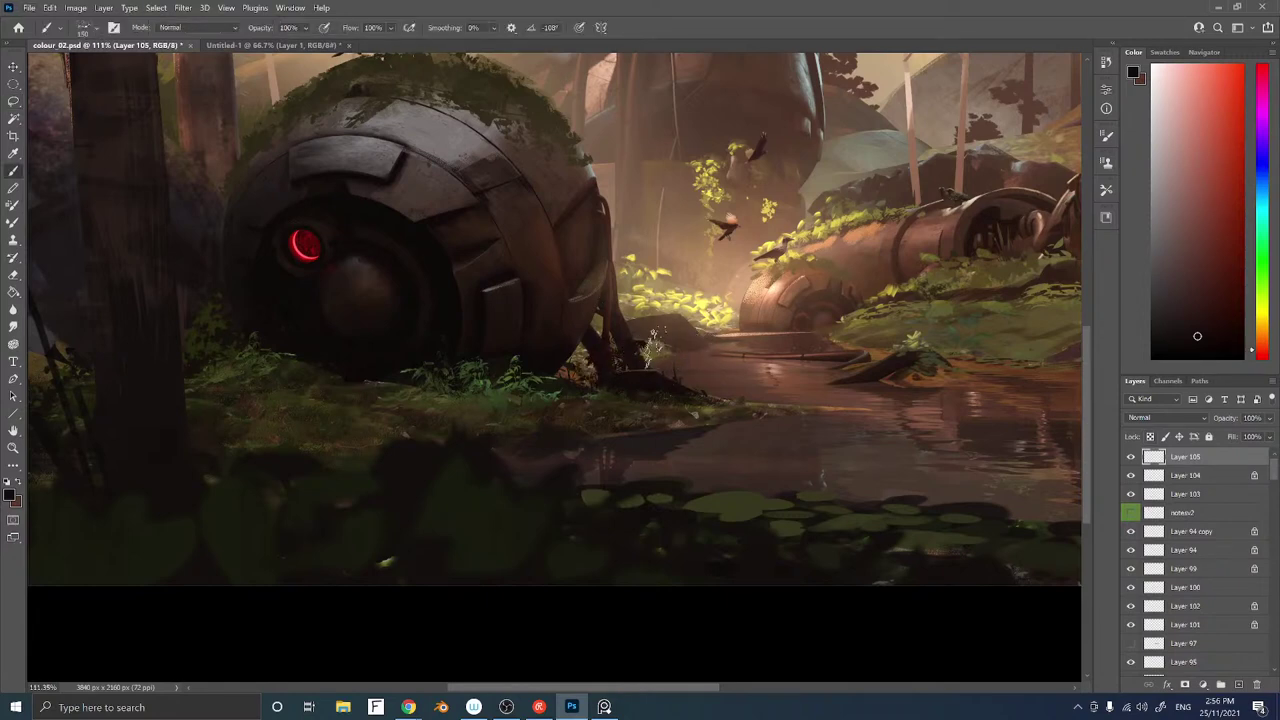
key("slash")
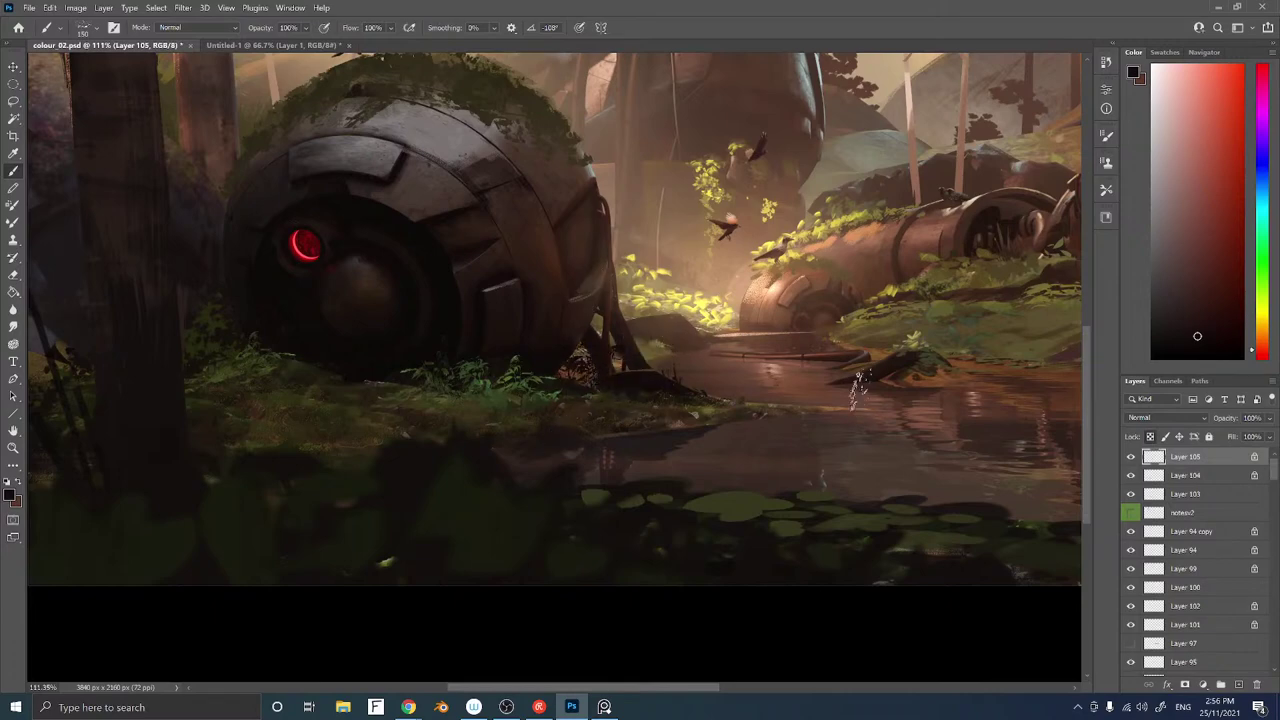
scroll(810, 390, "down", 3)
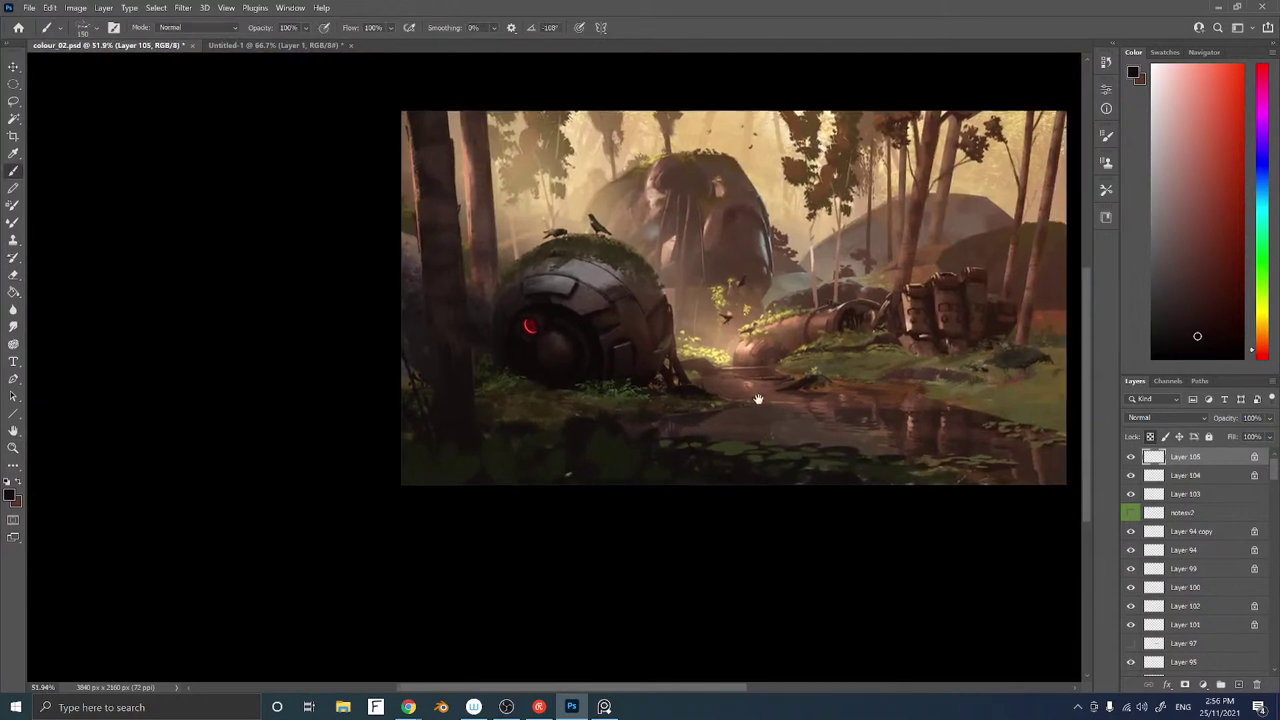
left_click_drag(797, 398, 768, 400)
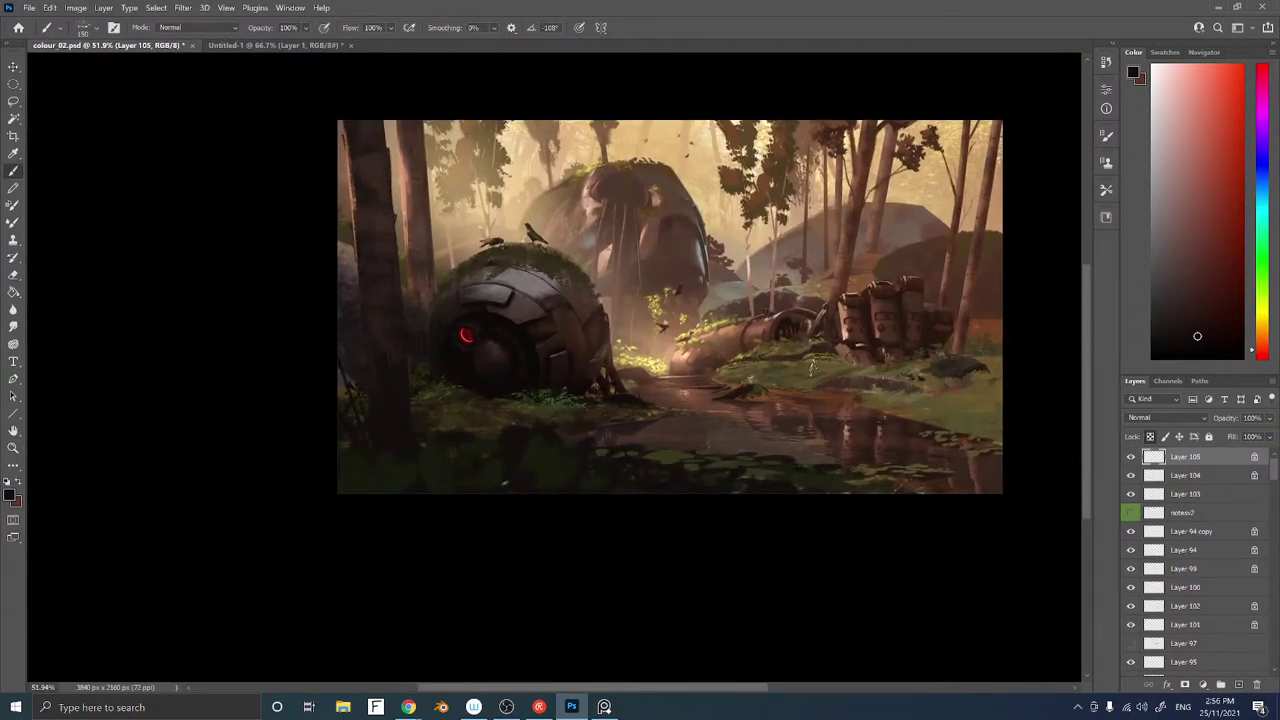
Clear the selection in the forest photo and paste the jungle reference photo with hanging vines into a new document
key("ctrl+Tab")
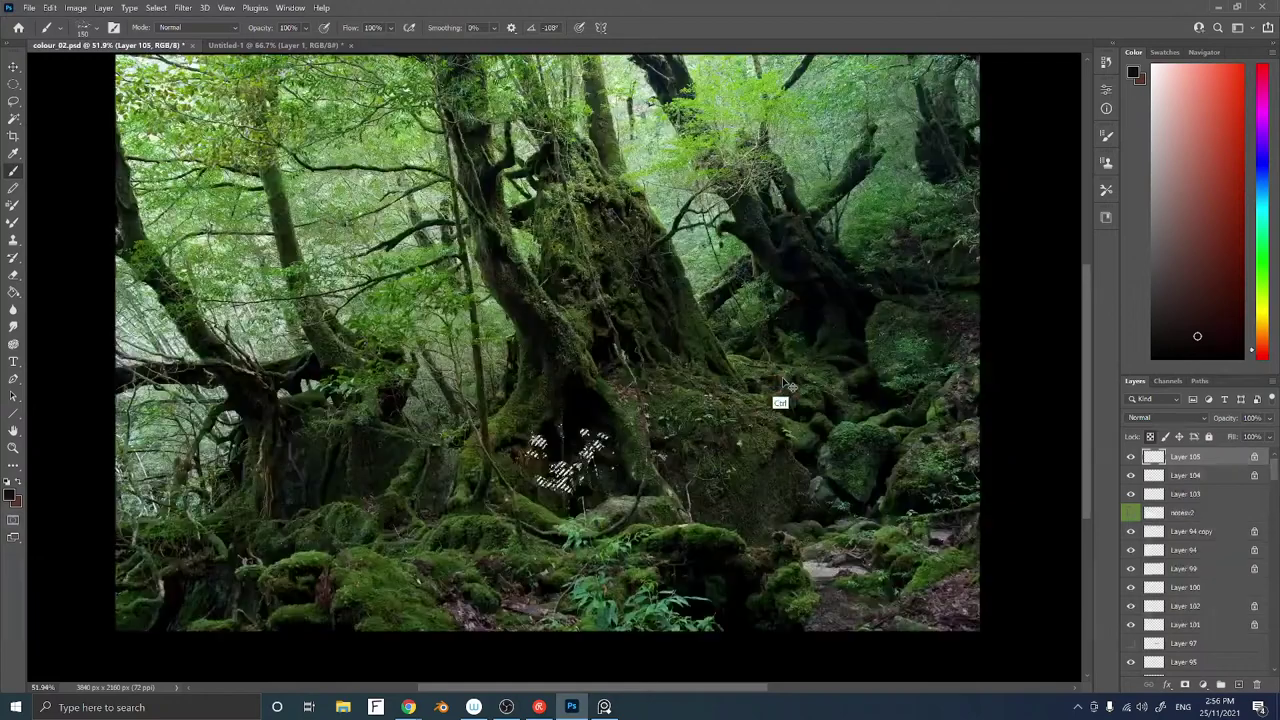
key("ctrl+d")
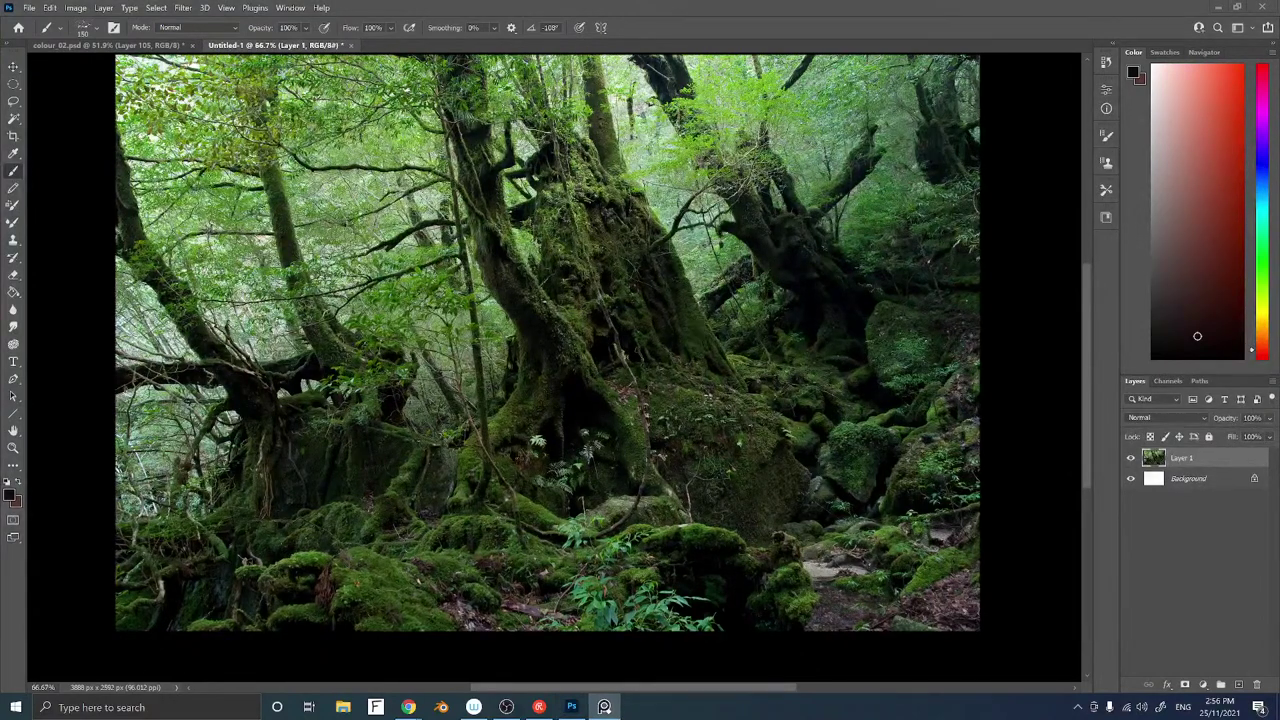
left_click(505, 407)
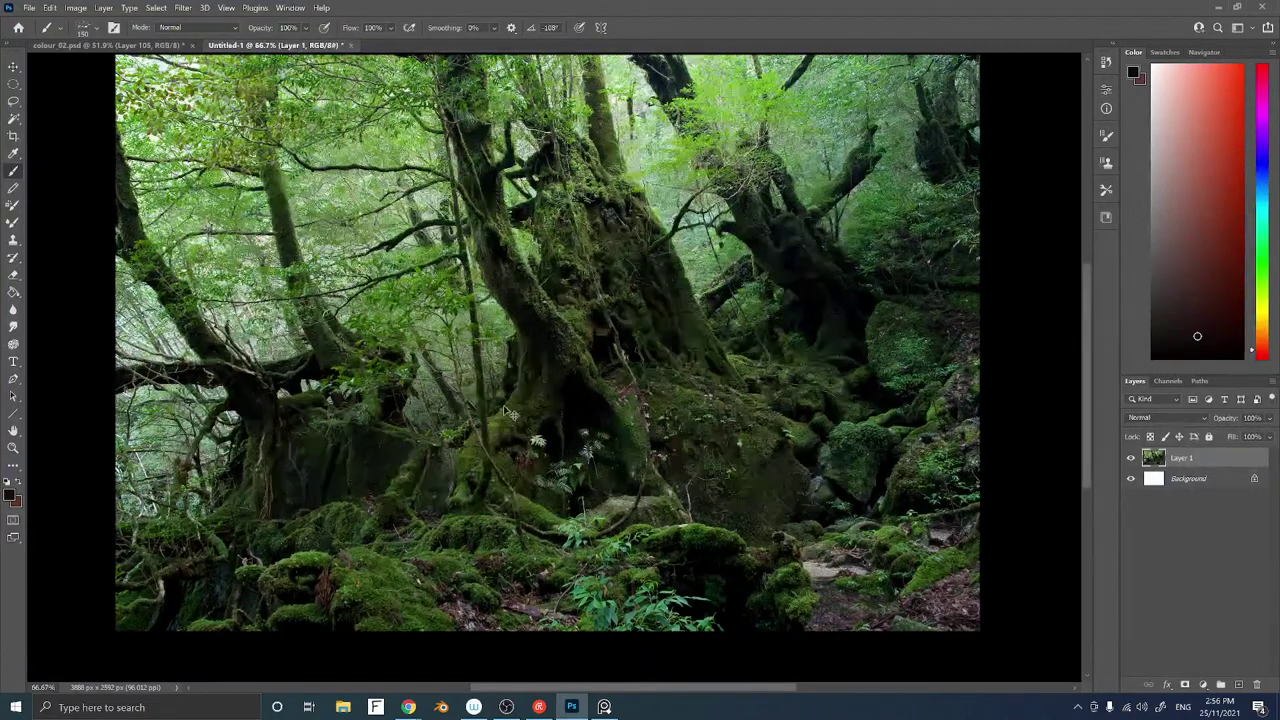
key("ctrl+n")
key("Return")
key("ctrl+v")
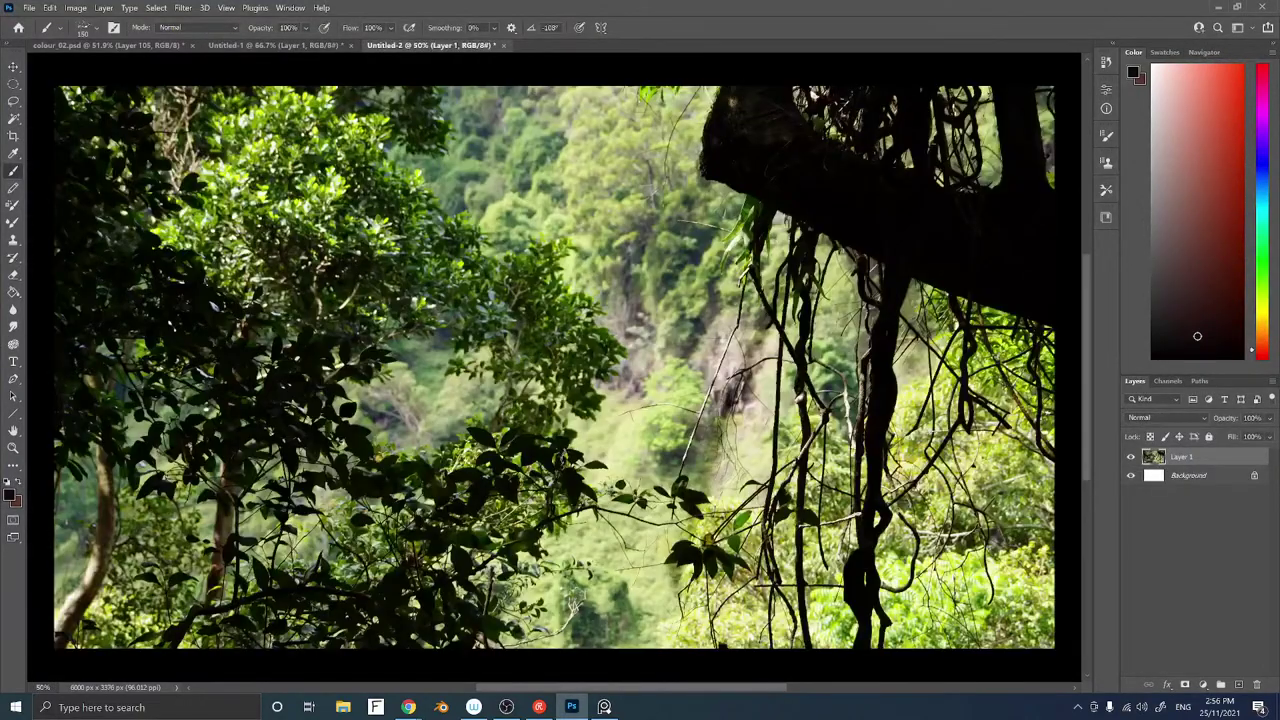
Select the dark leaves and vines in the jungle photo with Color Range, sampling two dark tones at fuzziness 23
left_click_drag(501, 423, 583, 399)
key("l")
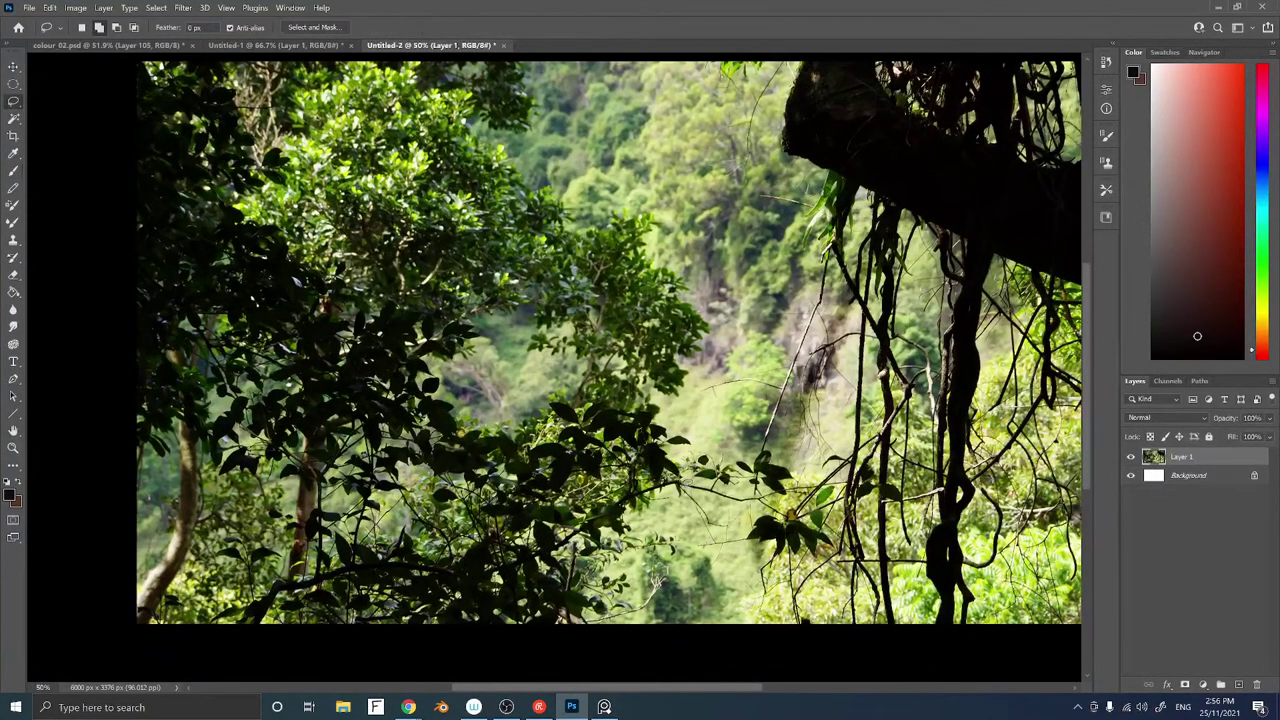
right_click(657, 461)
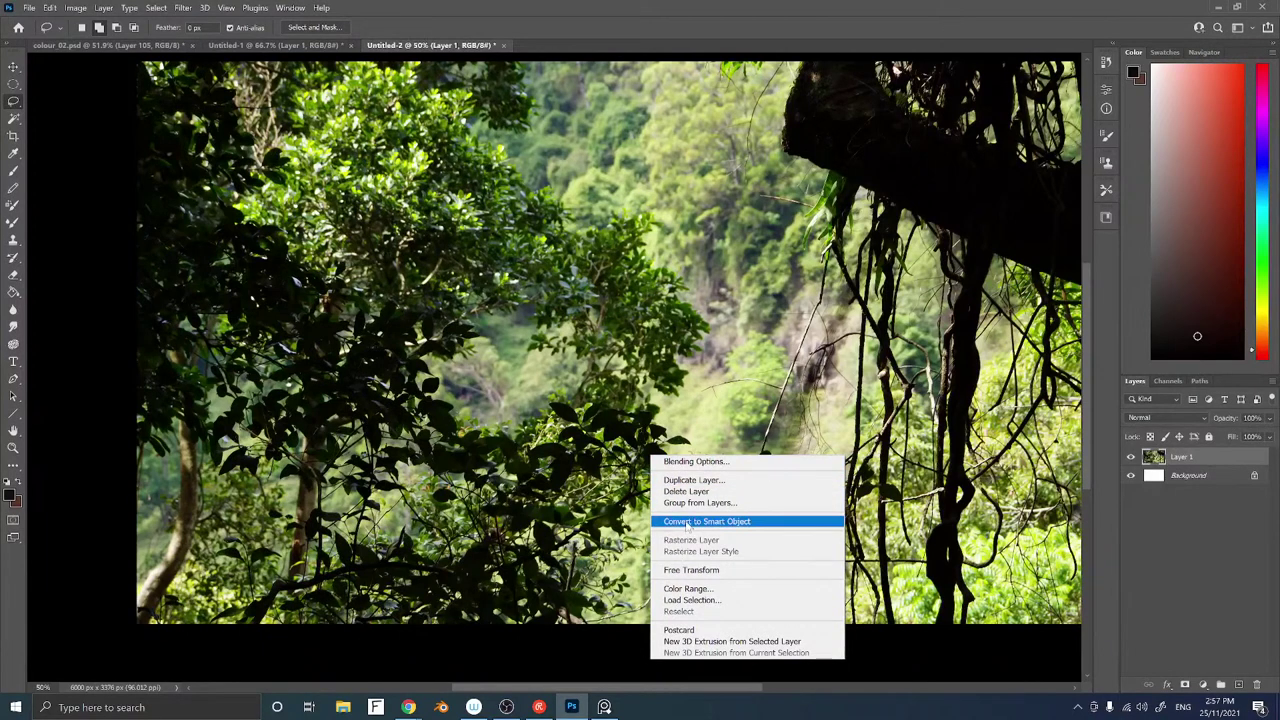
left_click(693, 589)
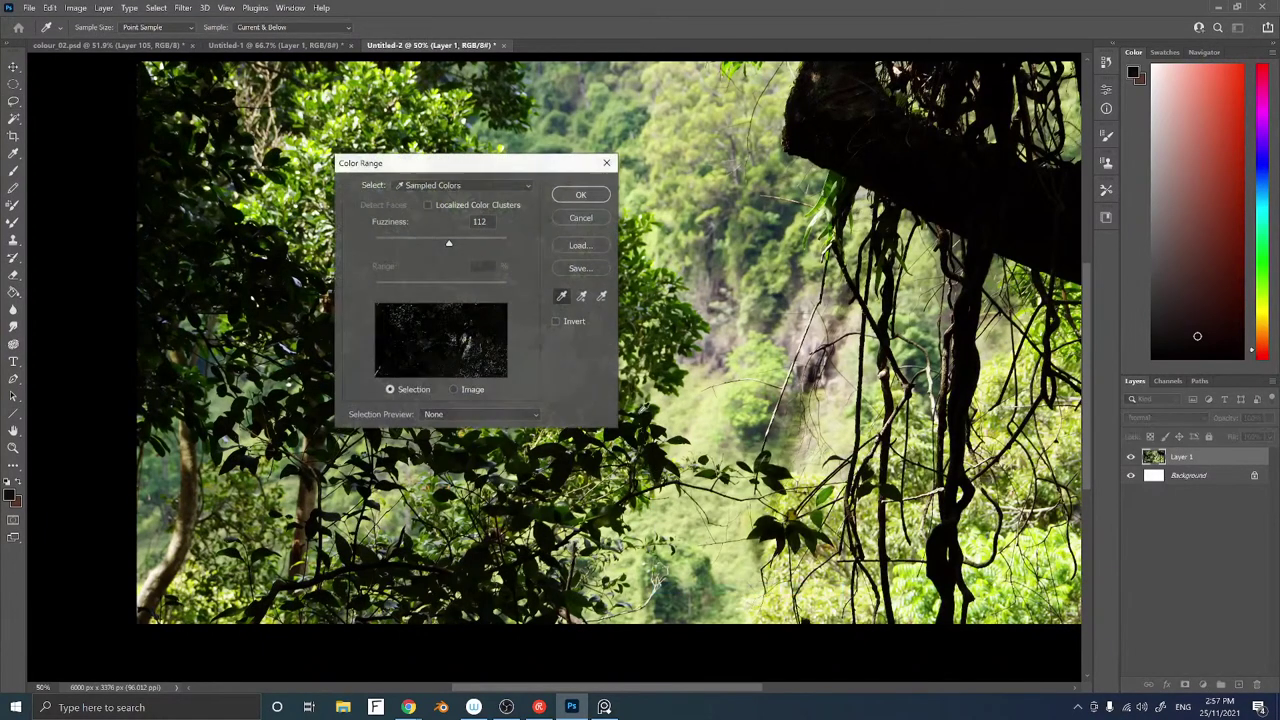
left_click(631, 424)
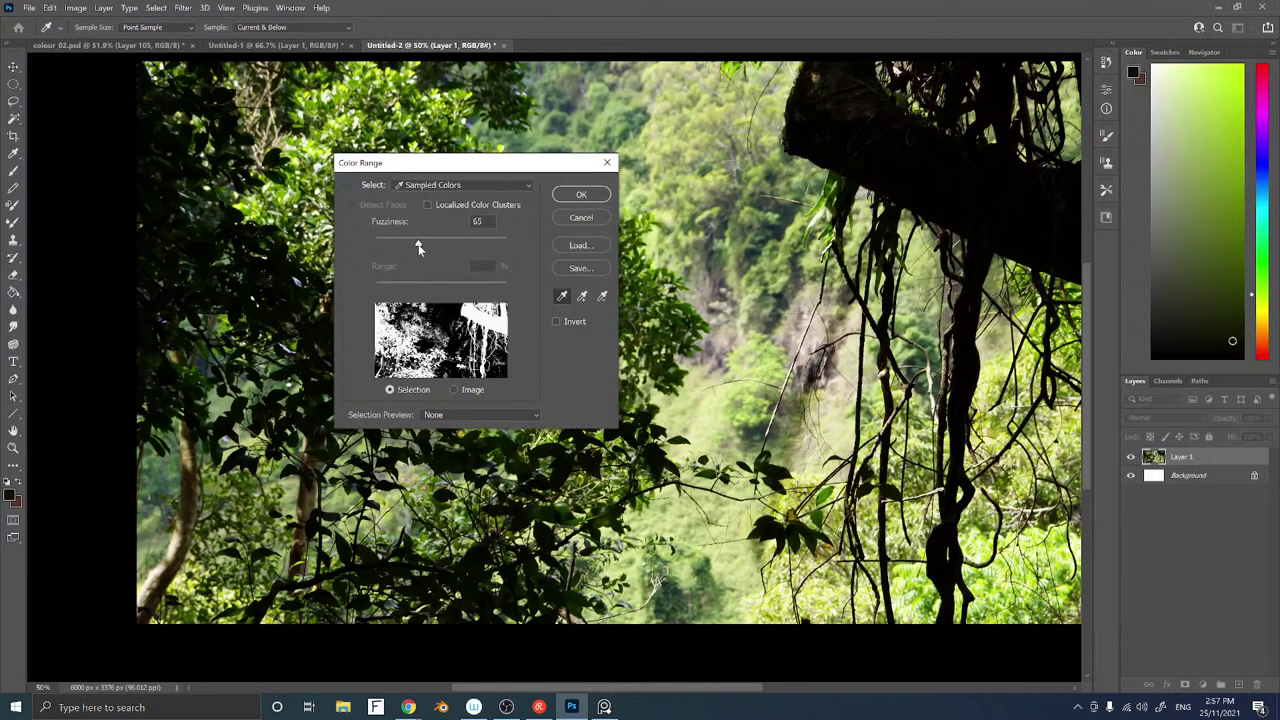
left_click_drag(399, 245, 391, 244)
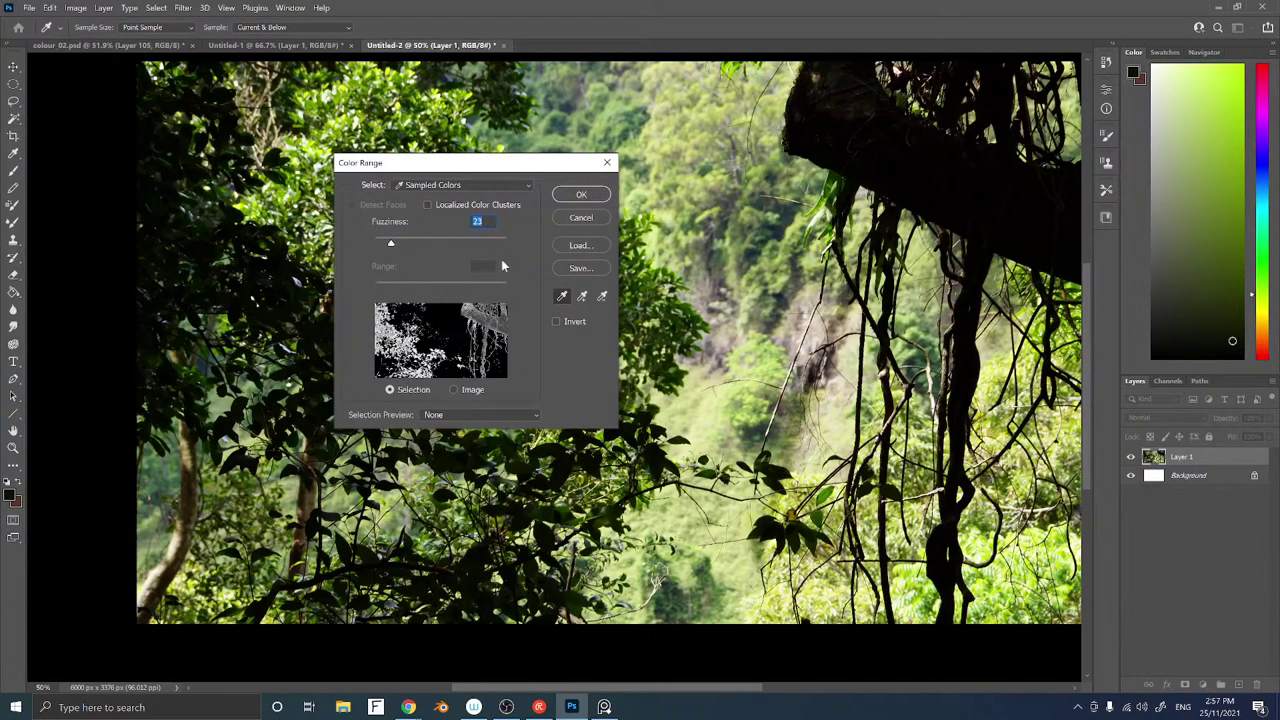
left_click(582, 297)
left_click(562, 470)
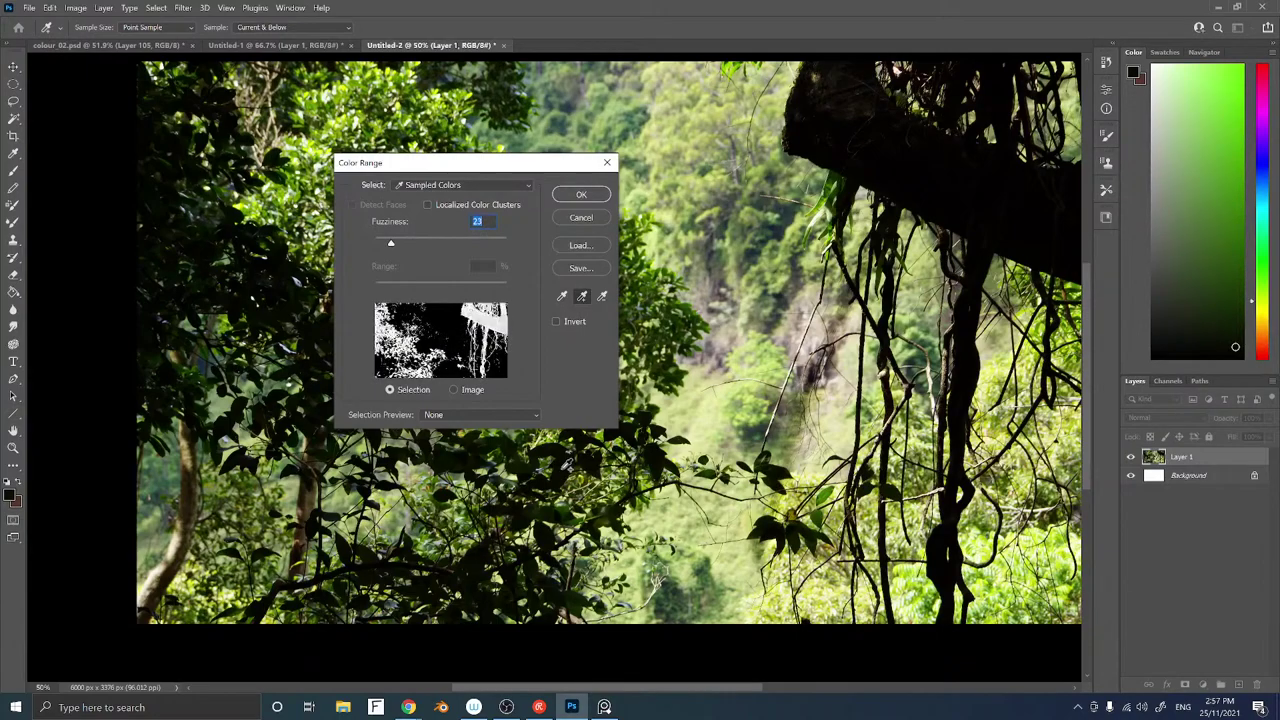
left_click(581, 195)
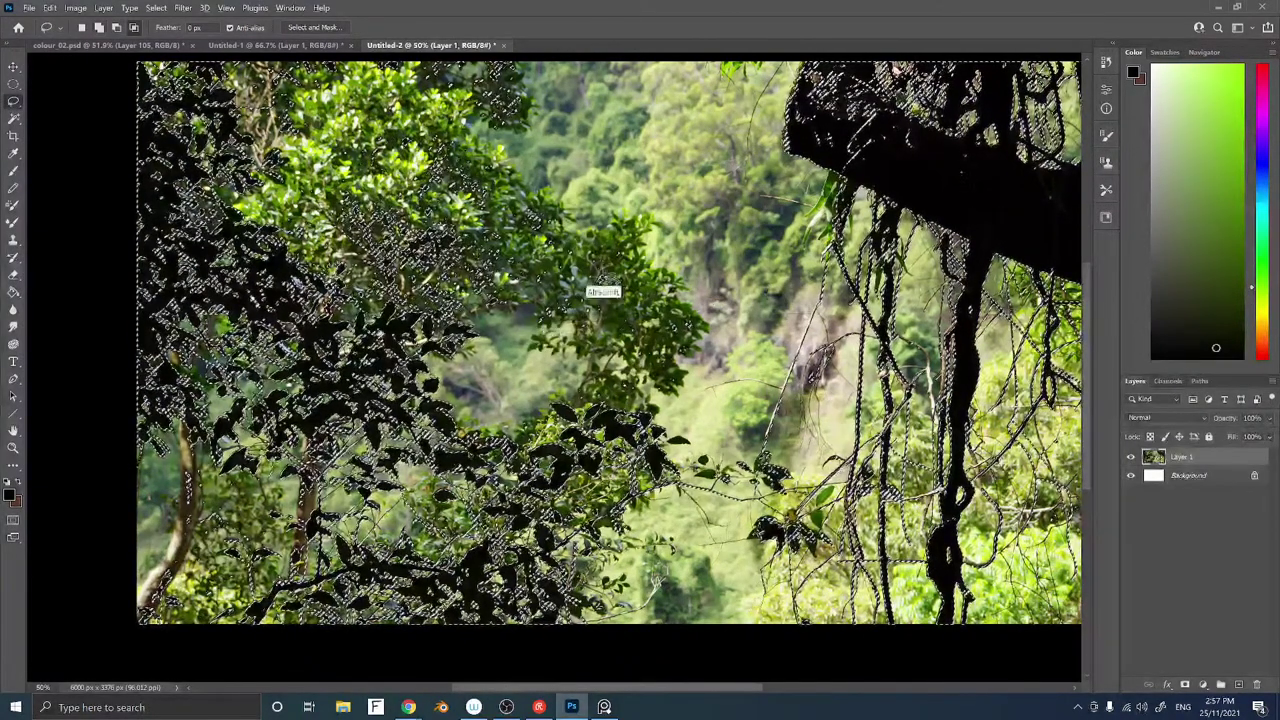
Limit the selection to the leafy branches in the photo's lower-left area and copy them into the painting
mouse_move(597, 258)
left_mouse_down()
mouse_move(270, 198)
mouse_move(131, 237)
mouse_move(175, 608)
mouse_move(436, 648)
mouse_move(748, 585)
mouse_move(716, 515)
mouse_move(737, 315)
mouse_move(697, 295)
left_mouse_up()
key("ctrl+c")
key("ctrl+Tab")
key("ctrl+v")
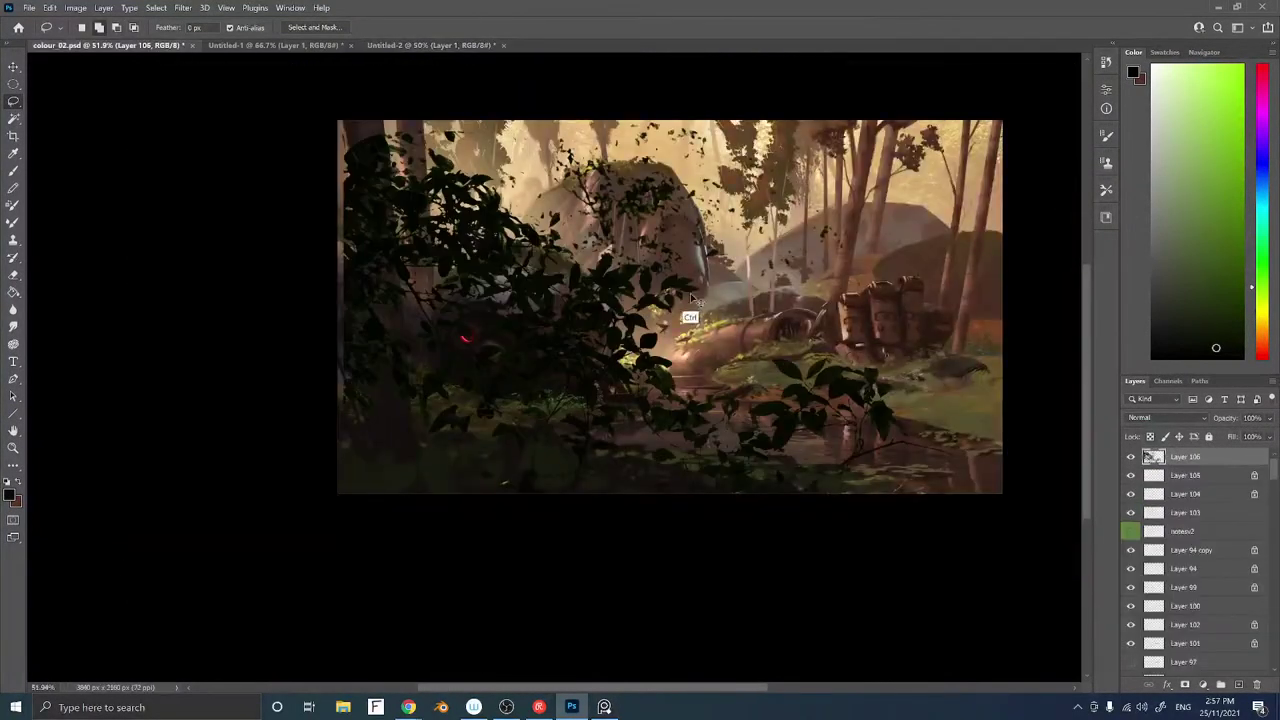
Shift the pasted foliage over the painting and remove the stray leaves covering the distant robot head
left_click_drag(684, 341, 712, 360)
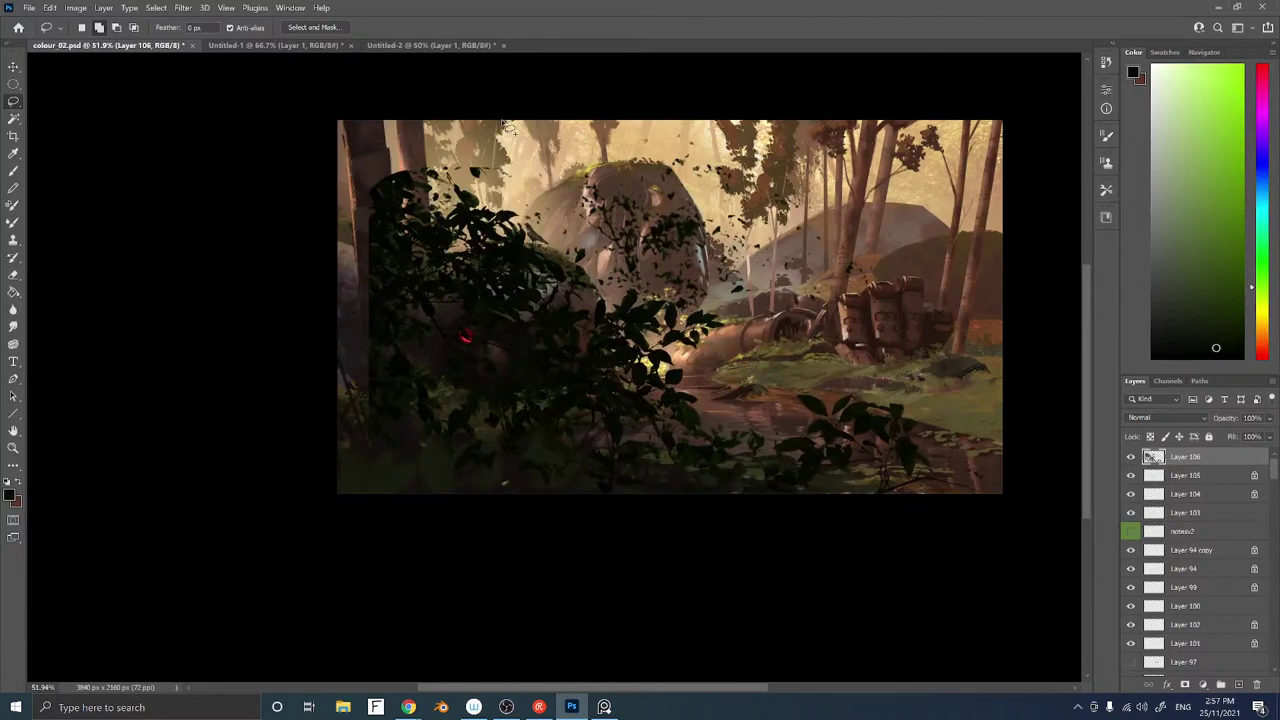
key("ctrl+y")
key("ctrl+y")
Scale down and rotate the foliage clockwise, then place it as a dark foreground frame along the painting's lower-left corner
key("ctrl+t")
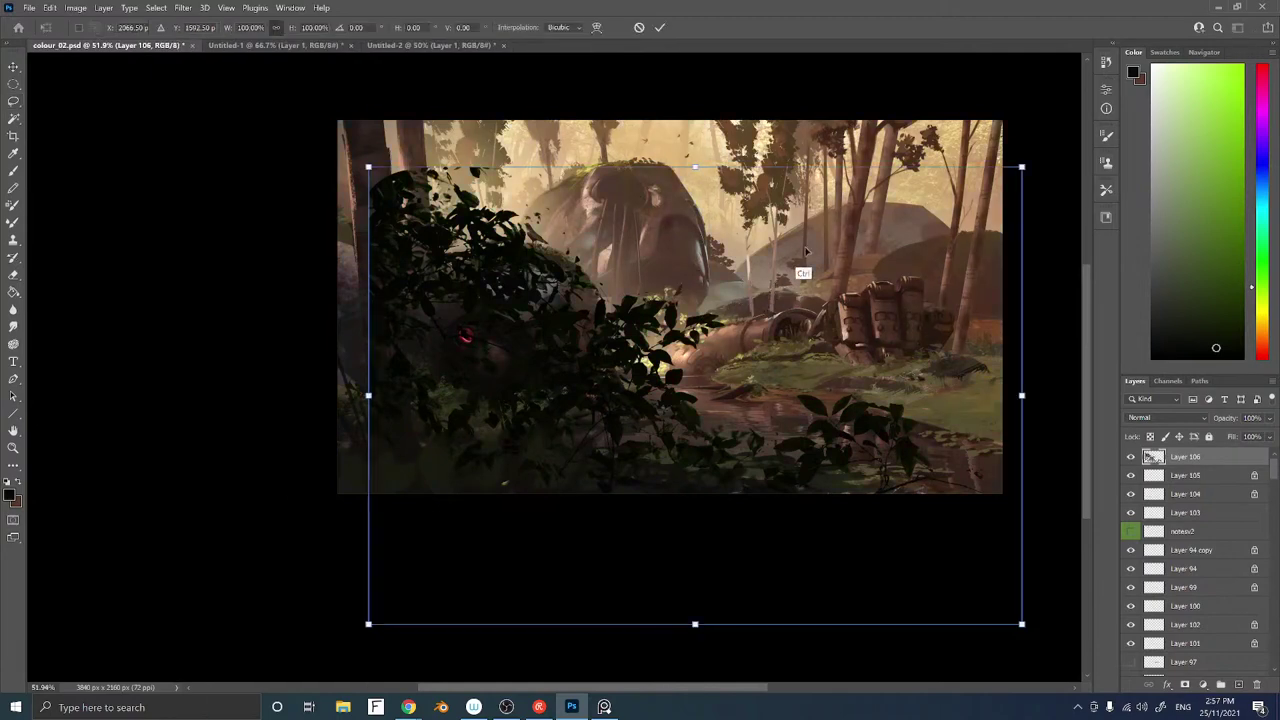
key("alt+shift")
left_click_drag(1020, 170, 873, 294)
left_click_drag(722, 343, 446, 356)
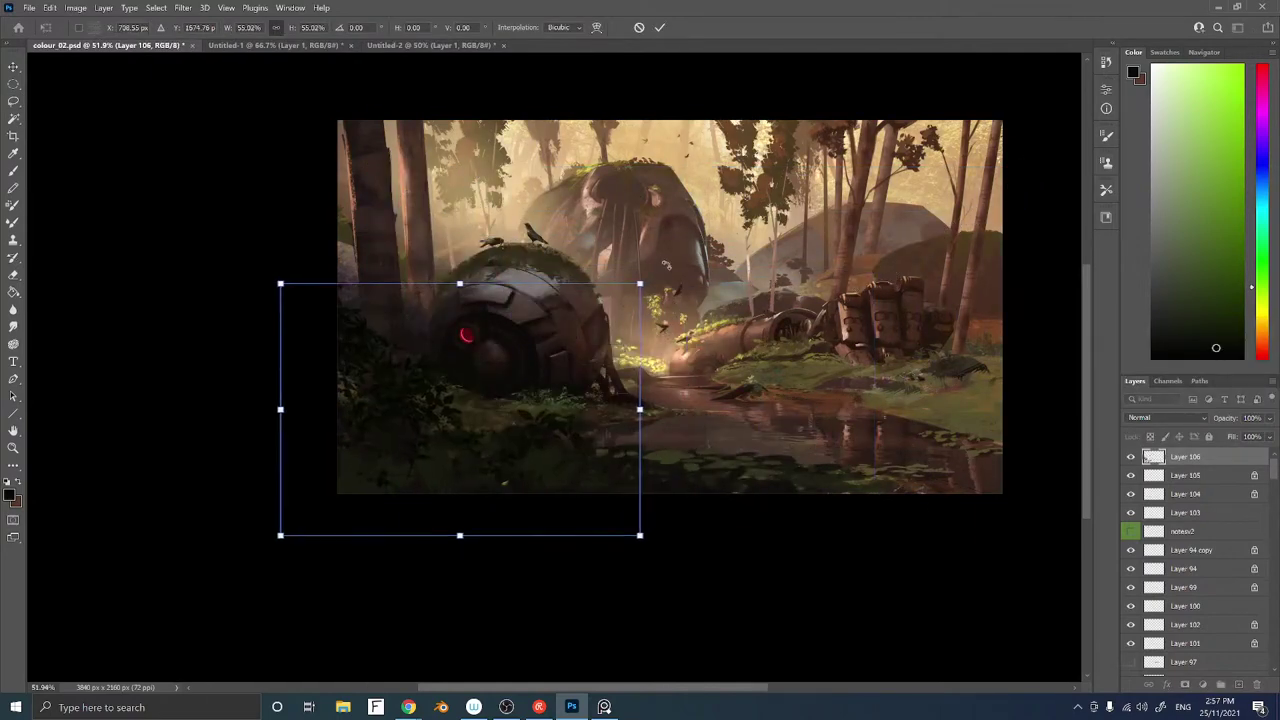
left_click_drag(661, 270, 685, 314)
left_click_drag(534, 351, 487, 295)
left_click_drag(667, 303, 668, 346)
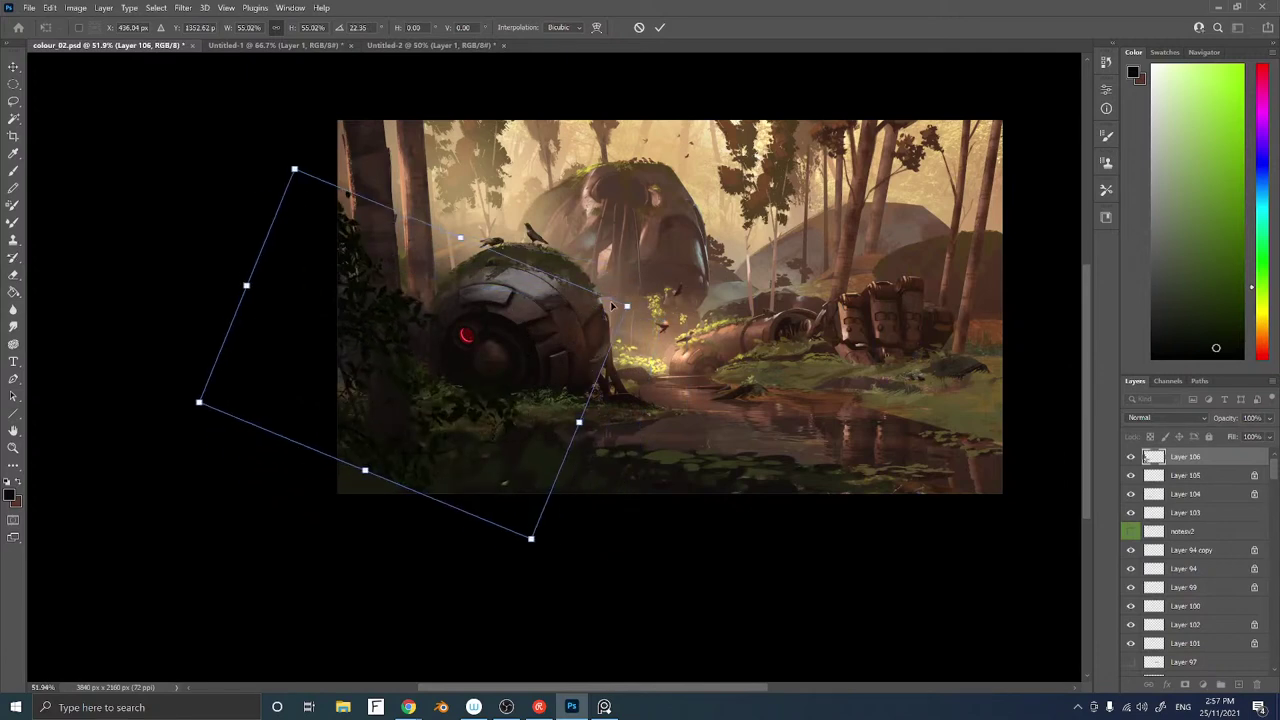
left_click_drag(628, 305, 716, 283)
mouse_move(600, 326)
left_mouse_down()
mouse_move(589, 356)
mouse_move(565, 360)
left_mouse_up()
key("Return")
key("l")
Darken the foreground foliage's midtones with Levels and soften it with a Gaussian Blur of 6.8 pixels radius
key("ctrl+l")
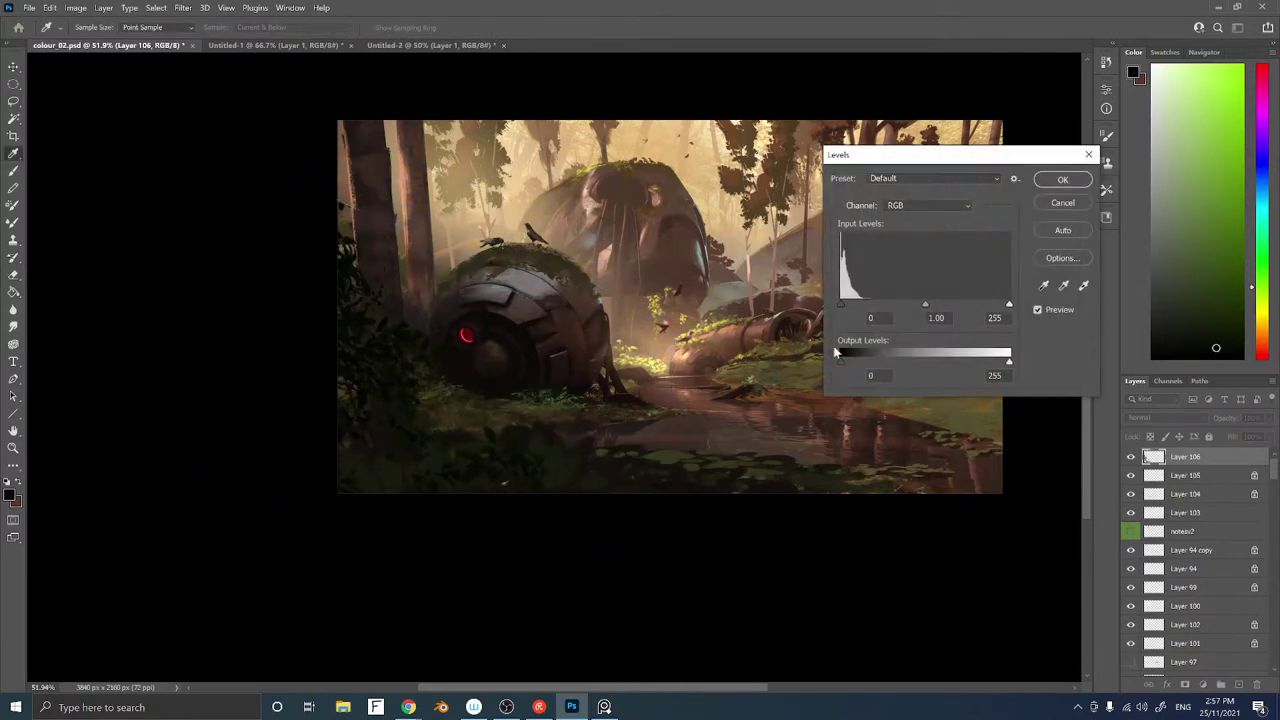
left_click_drag(956, 305, 962, 305)
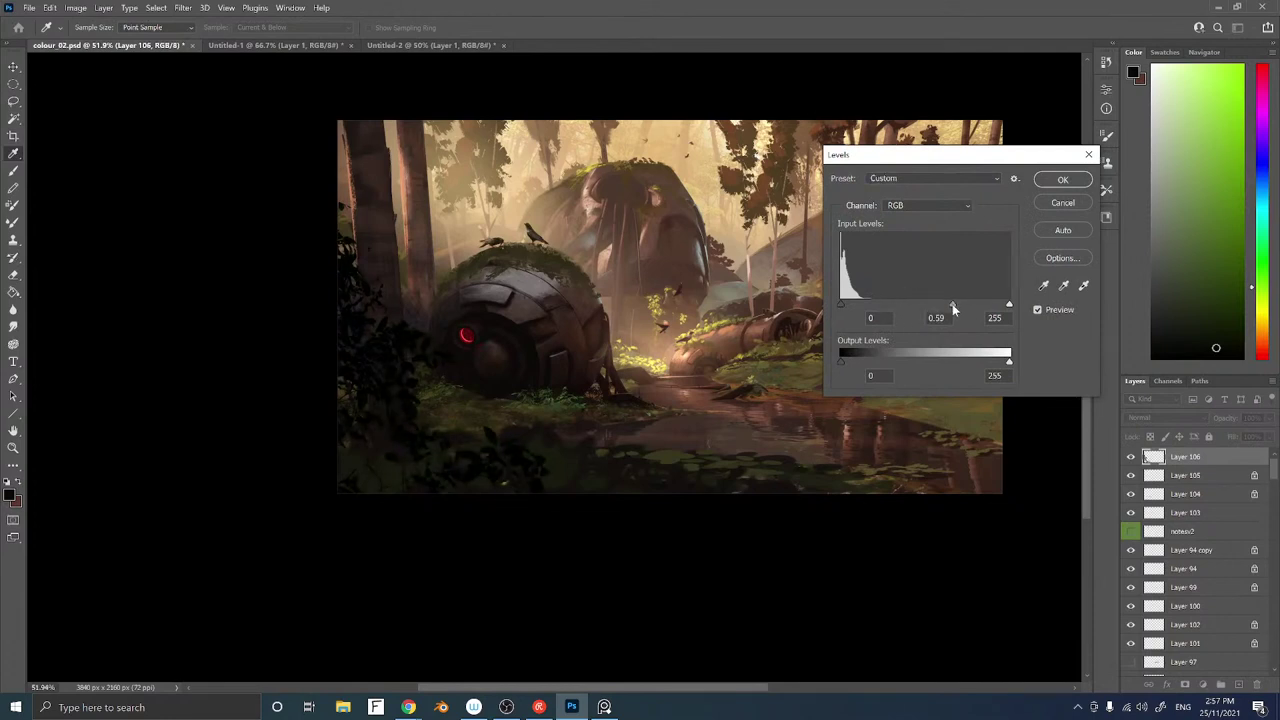
left_click(1042, 209)
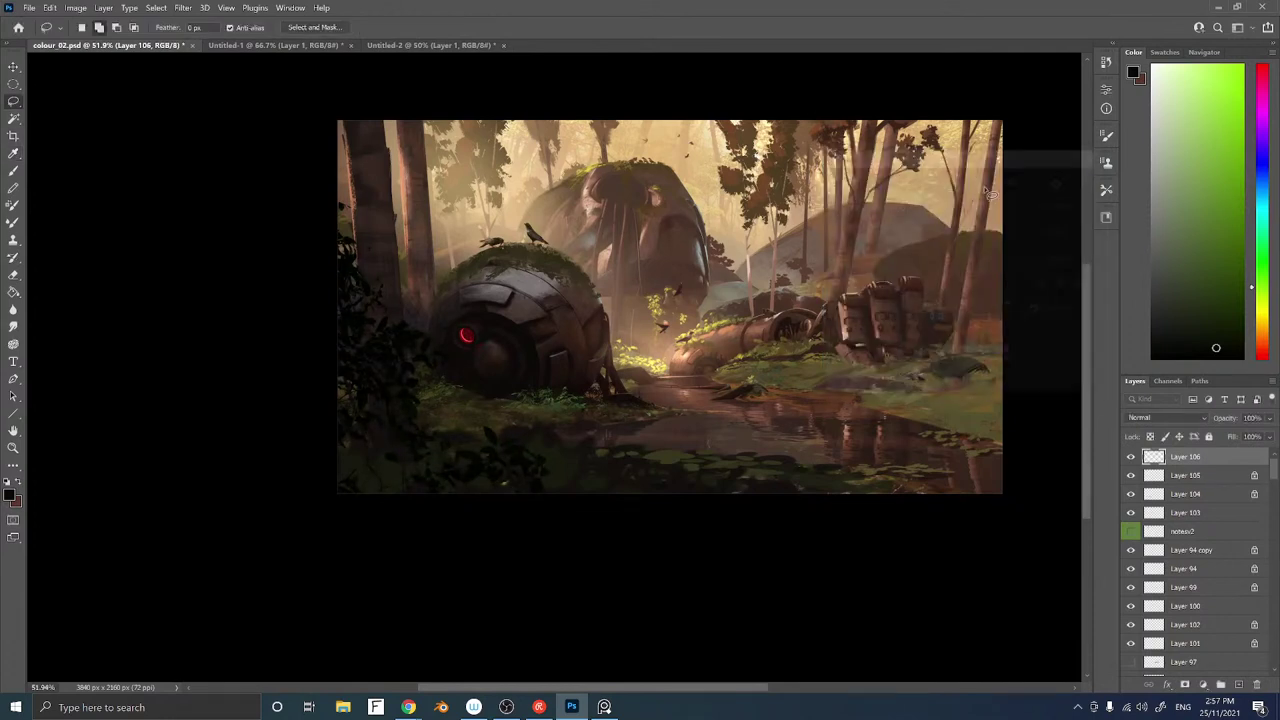
left_click(182, 12)
mouse_move(266, 177)
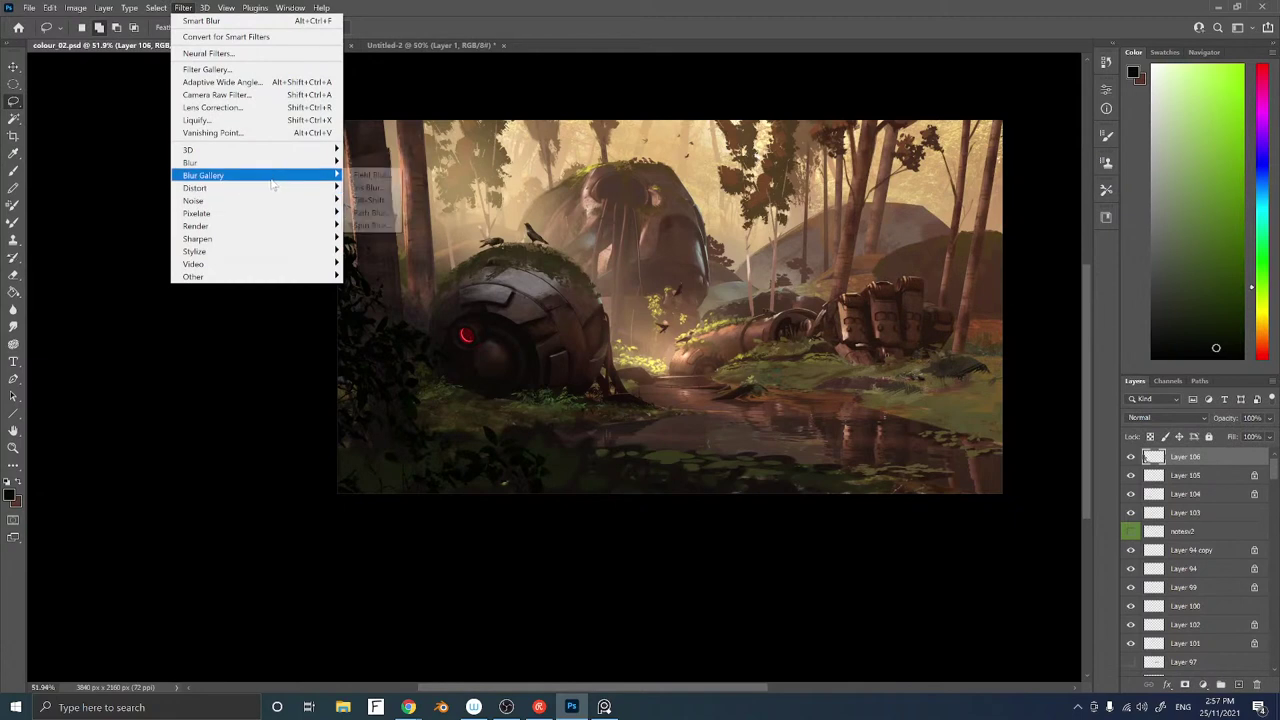
left_click(364, 210)
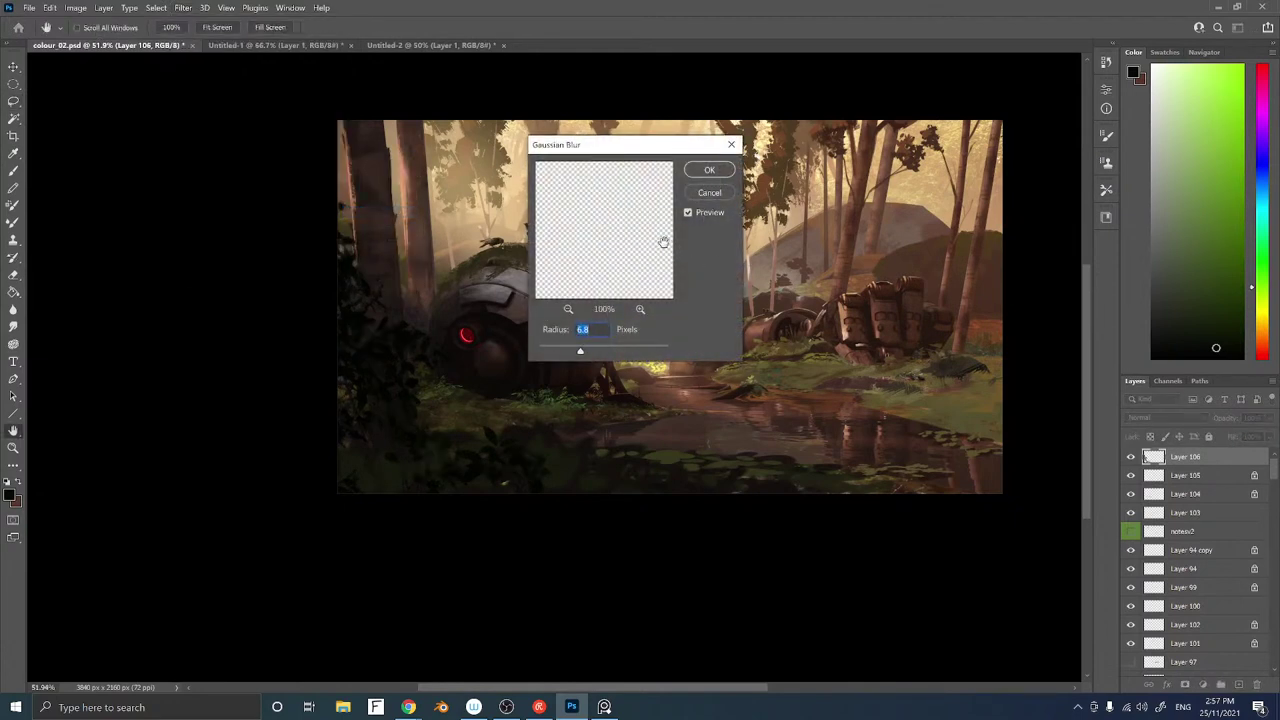
left_click(707, 171)
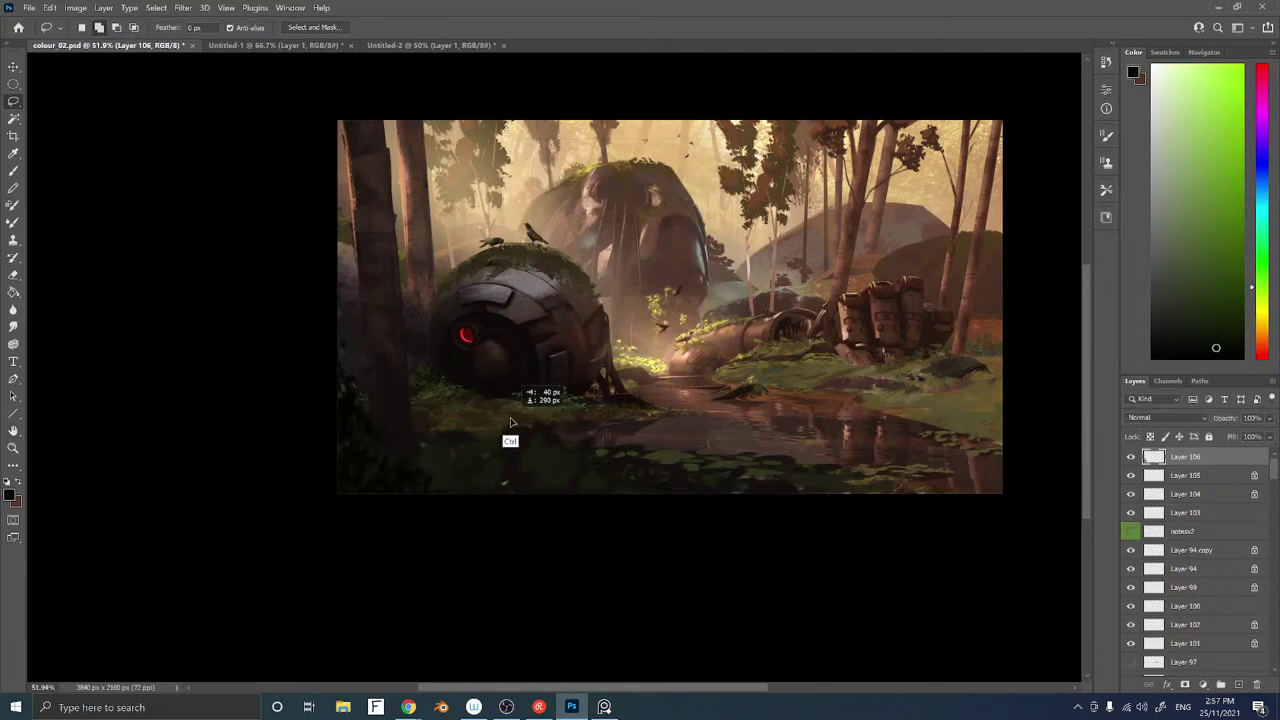
Duplicate the blurred foliage, rotate the copy about 165 degrees and place it over the painting's upper-right corner
key("ctrl+j")
left_click_drag(529, 386, 866, 253)
key("ctrl+t")
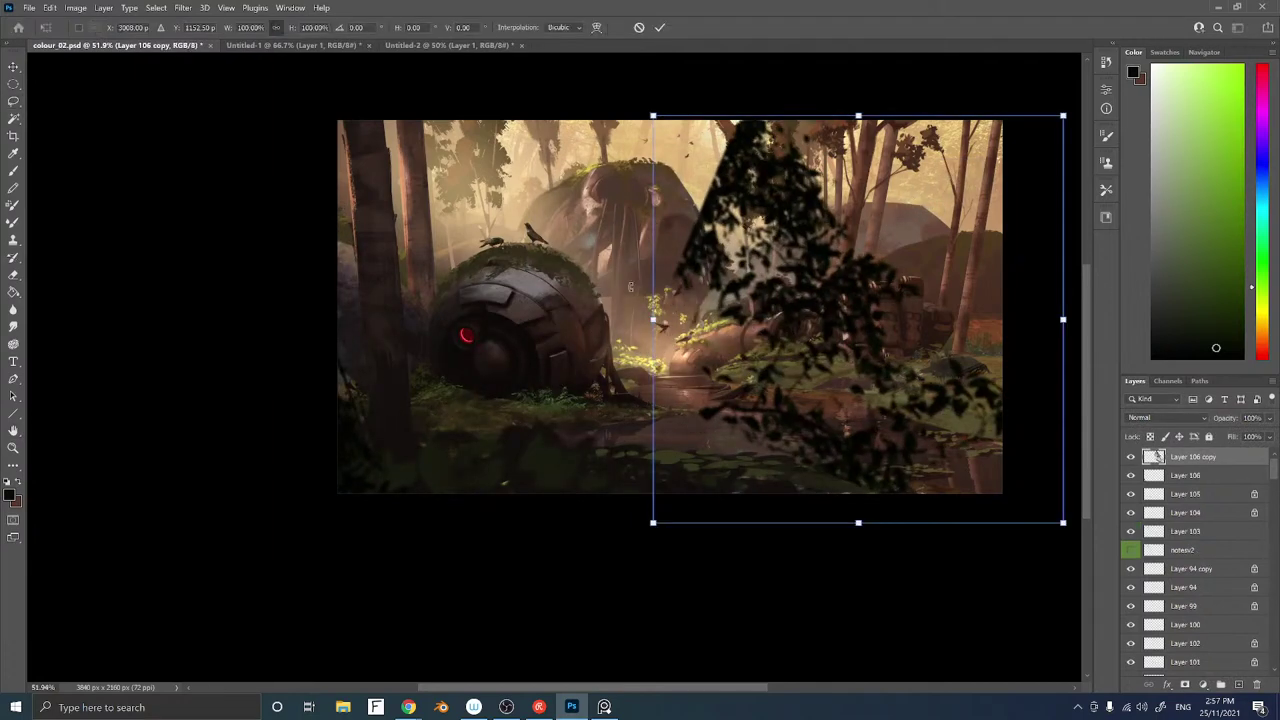
left_click_drag(564, 400, 1005, 185)
left_click_drag(860, 381, 942, 170)
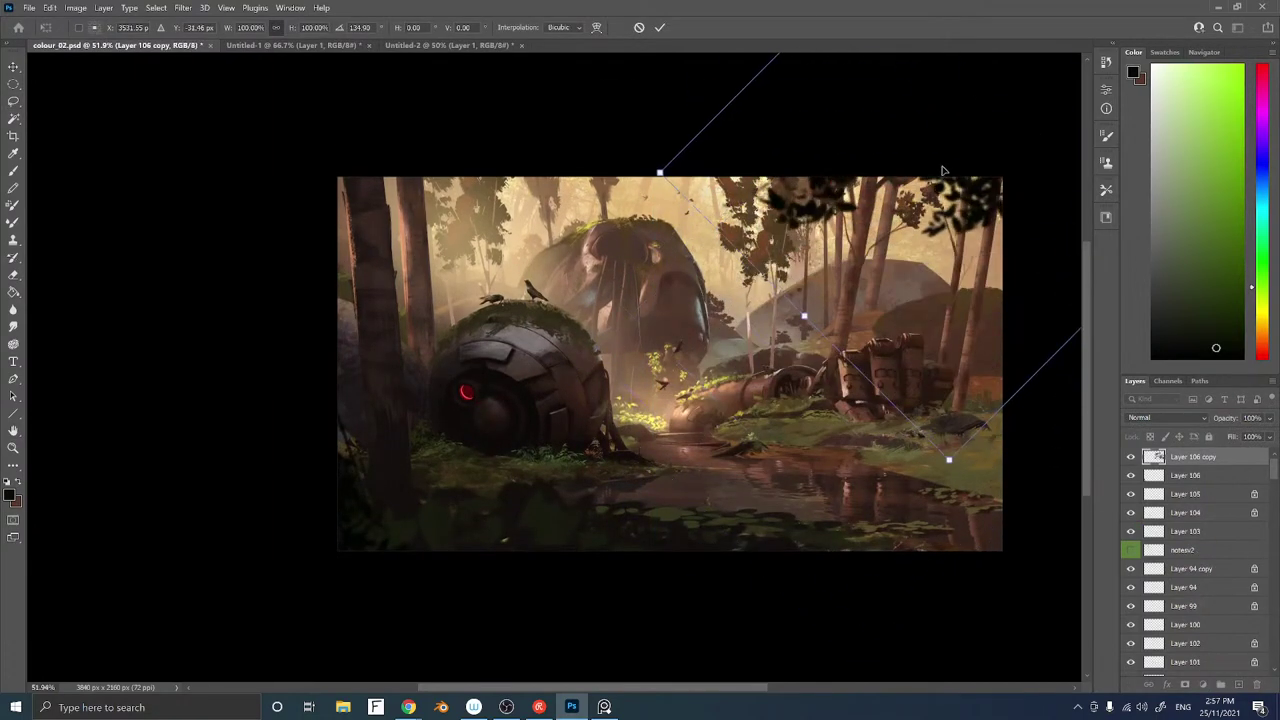
left_click_drag(712, 243, 708, 114)
left_click_drag(922, 194, 948, 208)
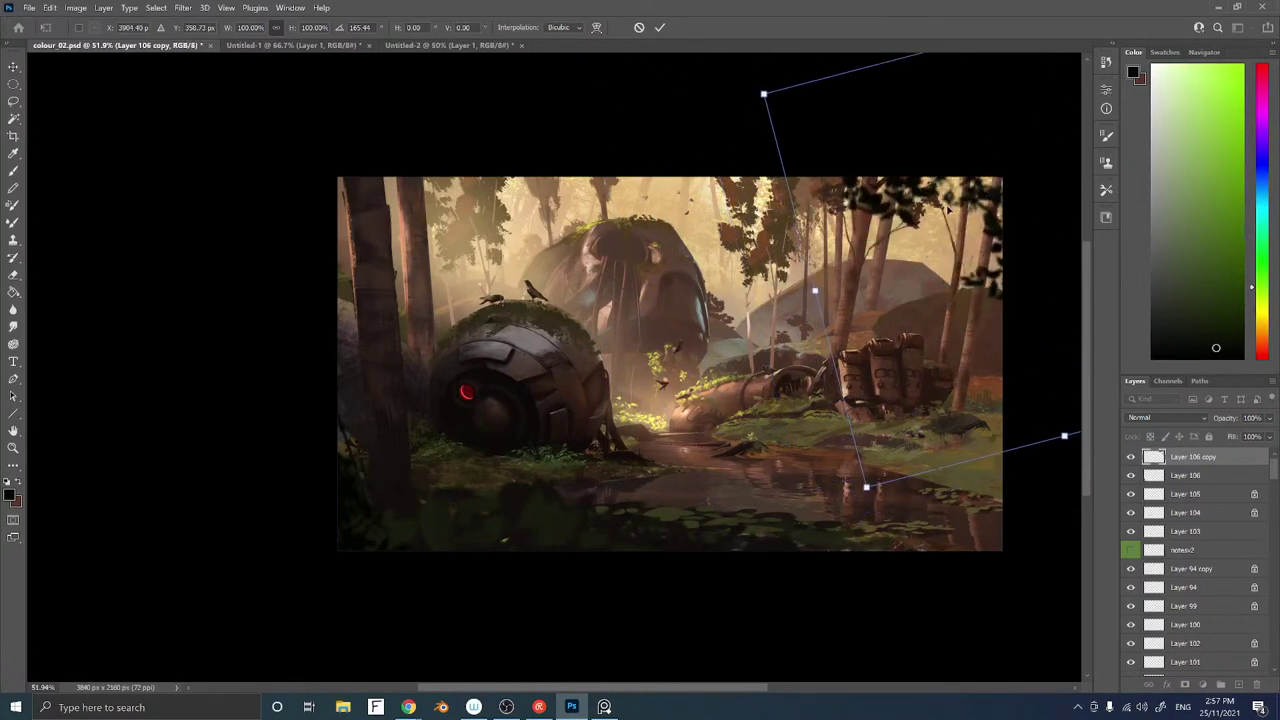
key("Return")
key("l")
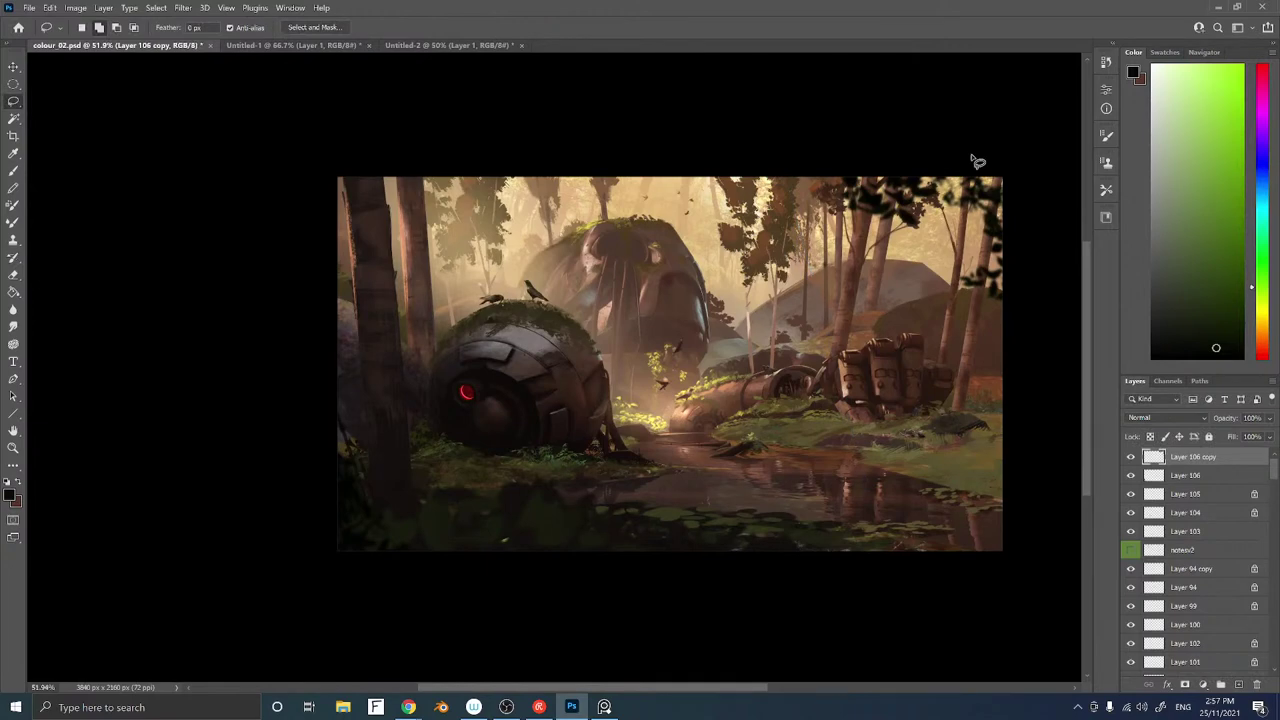
Find the dark foreground bank's layer, Layer 32 copy, lock its transparent pixels and darken it with a sampled near-black at brush size 700
scroll(533, 383, "down", 3)
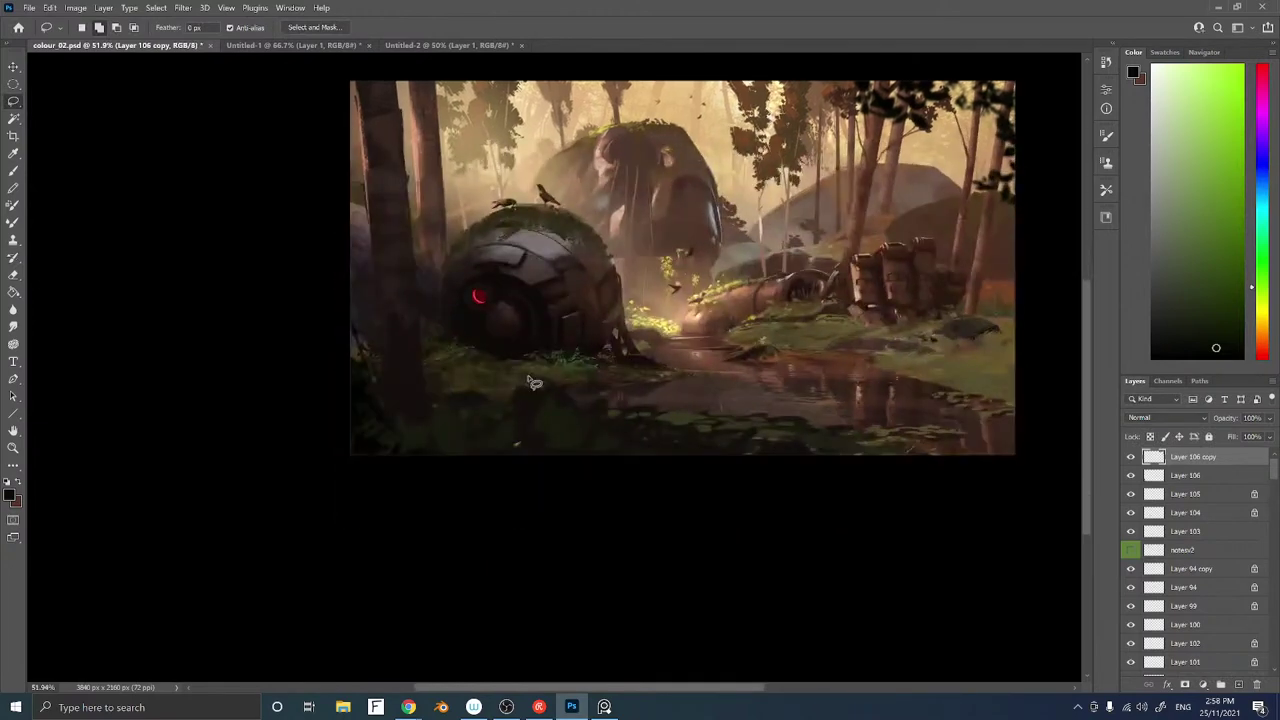
right_click(549, 418, "ctrl")
left_click(578, 422)
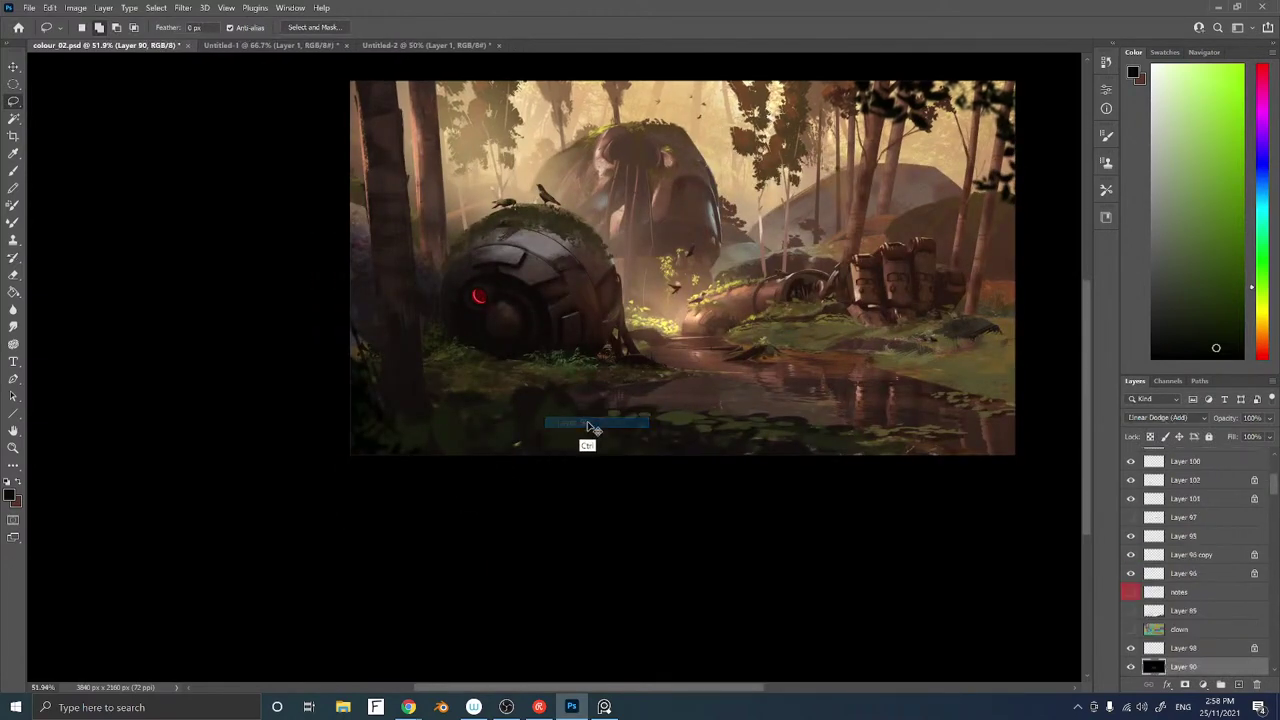
right_click(555, 420, "ctrl")
left_click(583, 433)
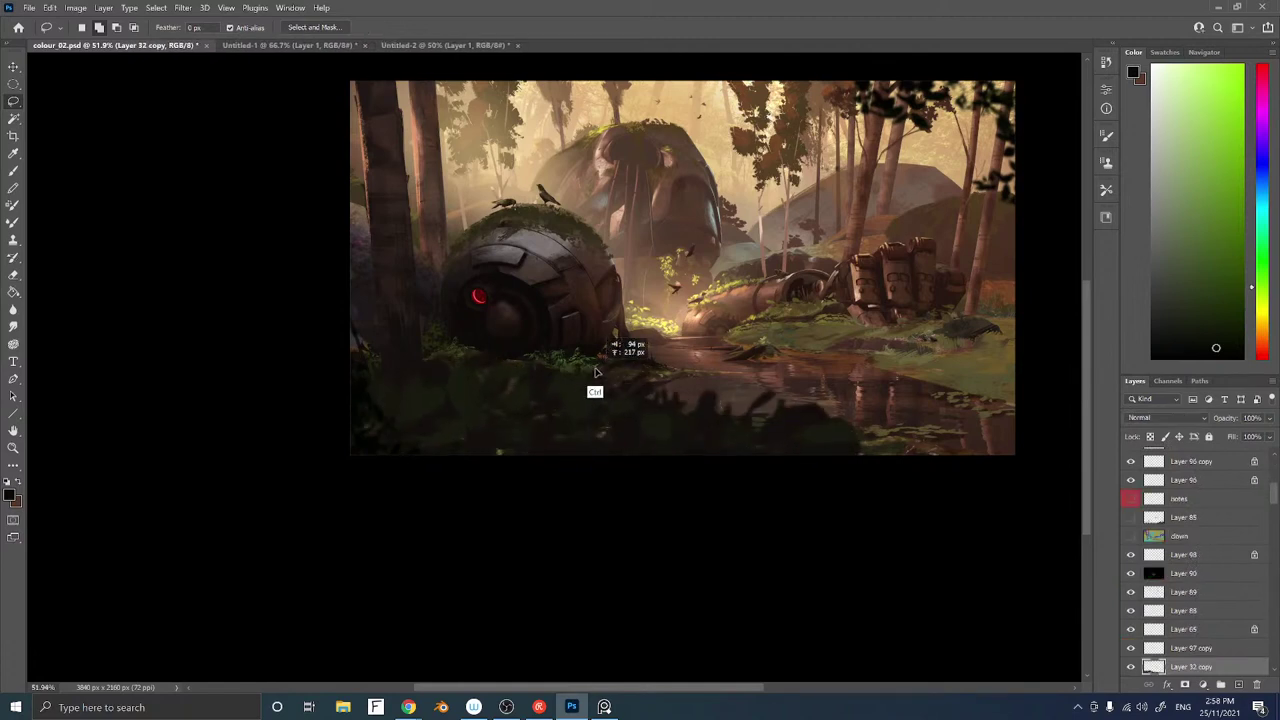
key("b")
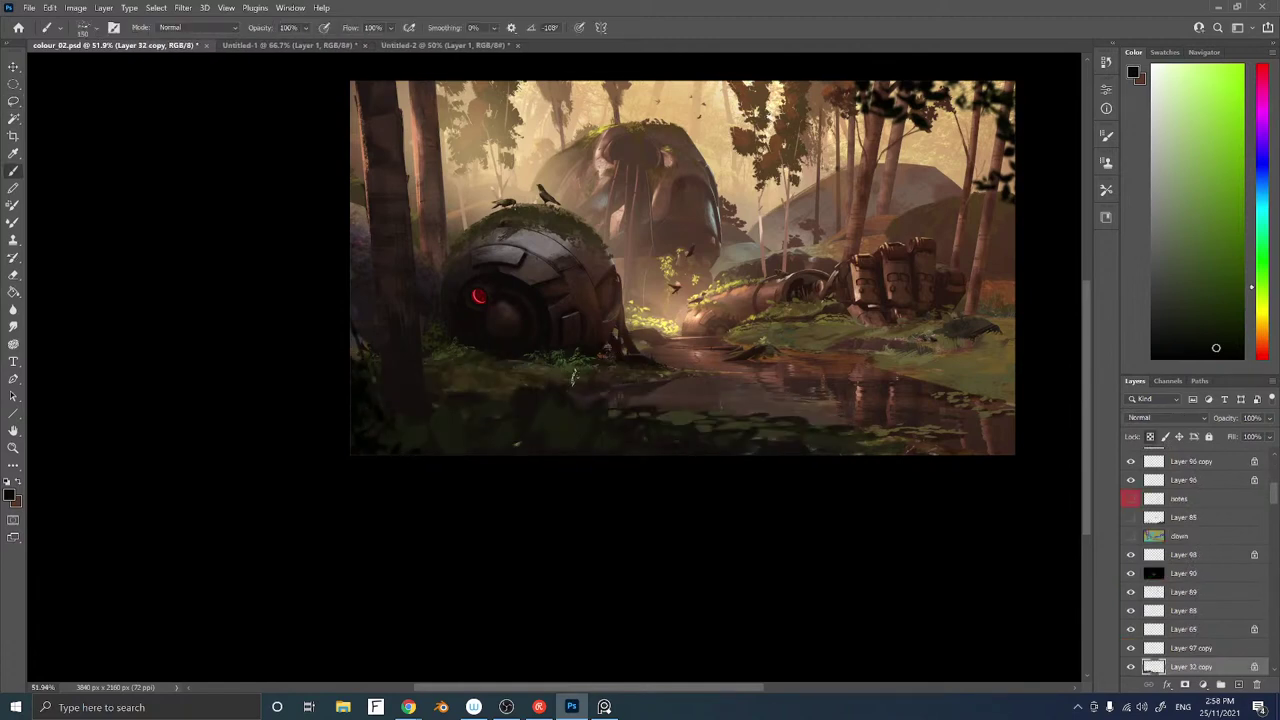
left_click(527, 402, "alt")
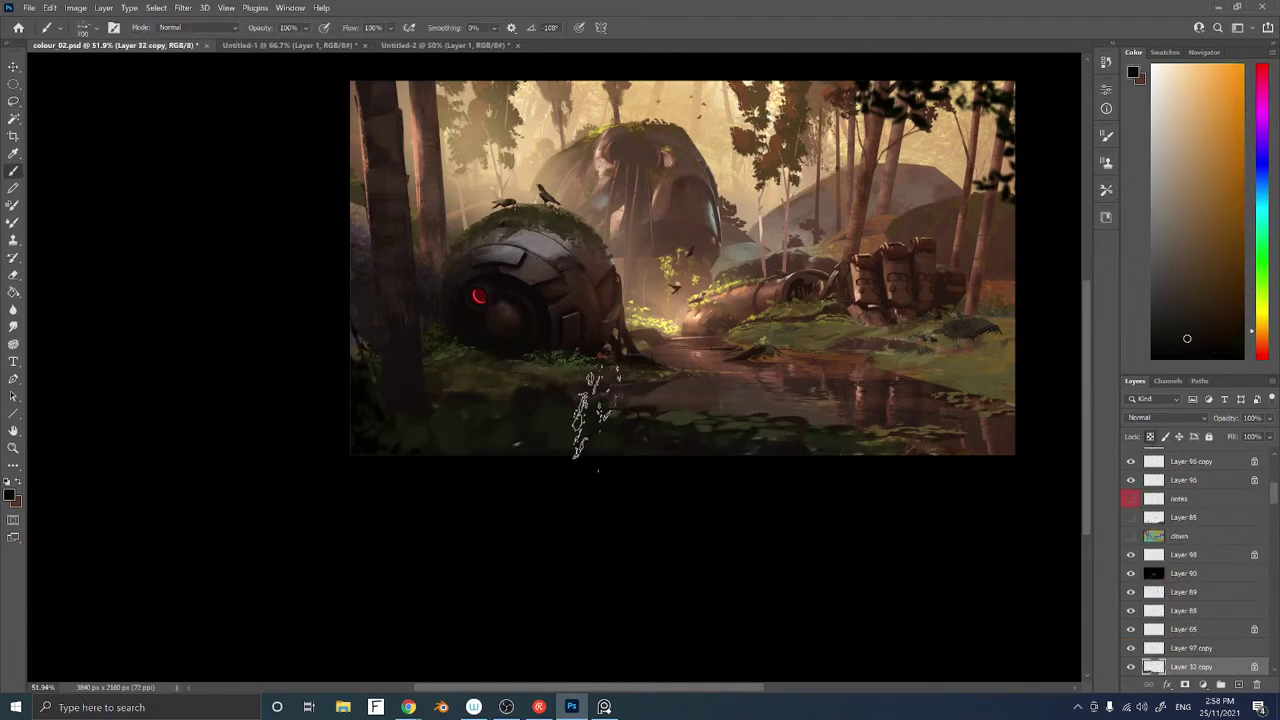
key("bracketright")
key("bracketright")
key("bracketright")
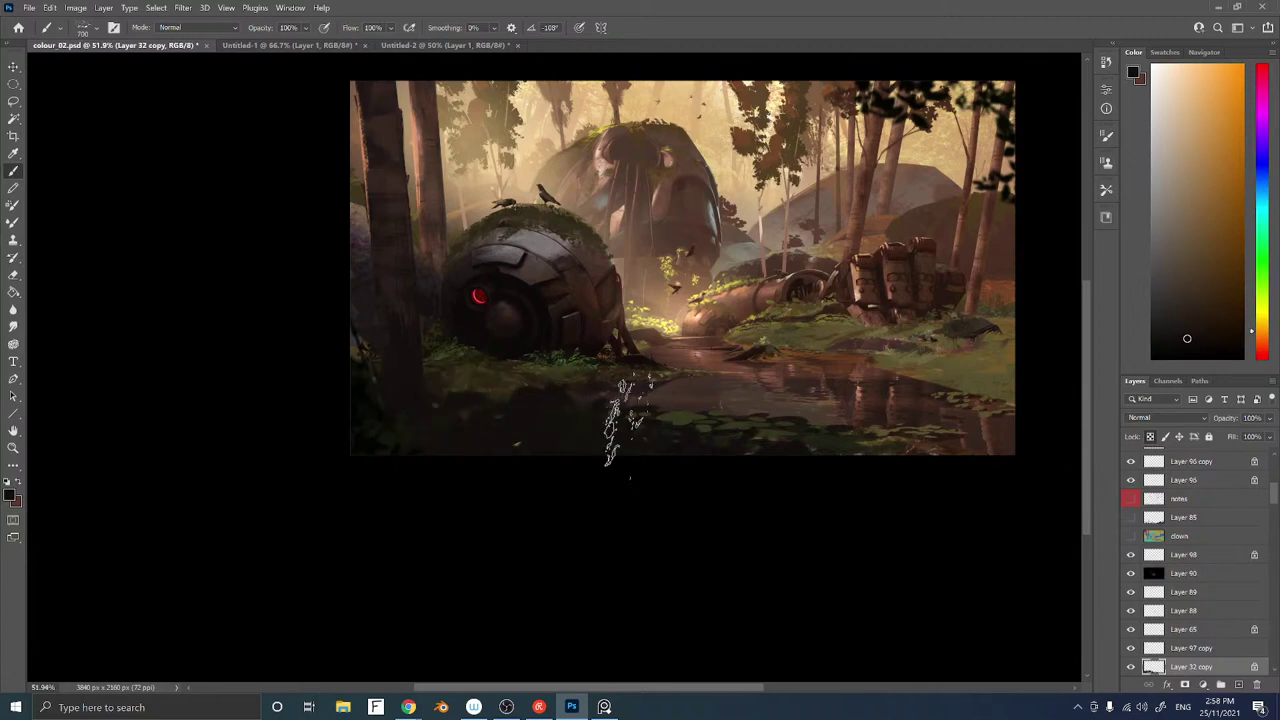
Lock the transparency of the lily pads' Layer 81 and tone the pads down with sampled olive and dark tones
right_click(687, 428, "ctrl")
left_click(691, 427)
right_click(688, 425, "ctrl")
left_click(695, 437)
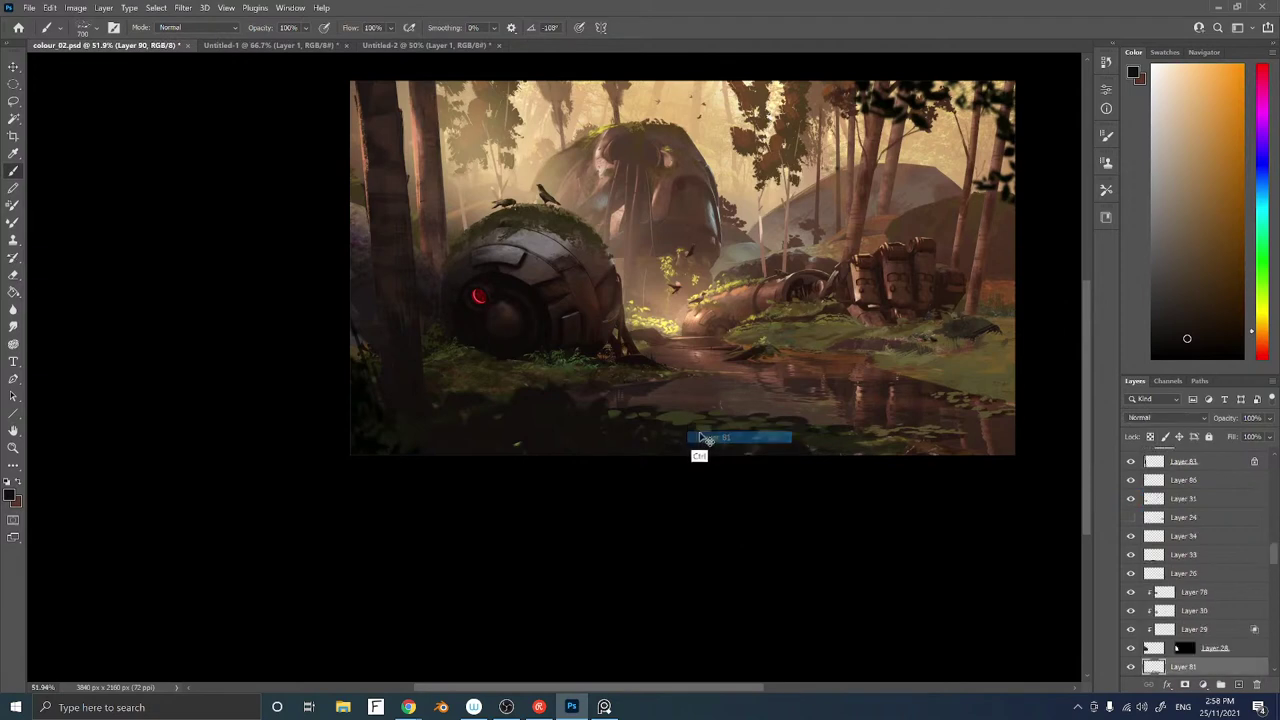
left_click(1131, 666)
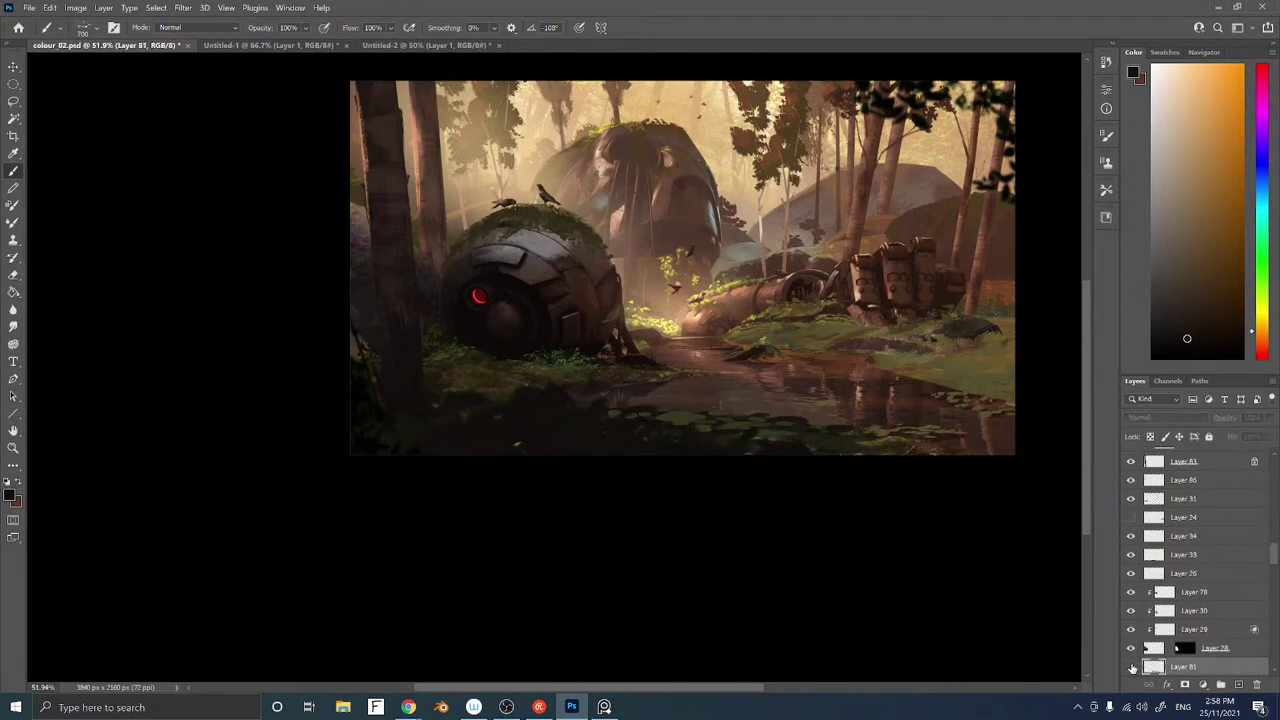
left_click(1131, 666)
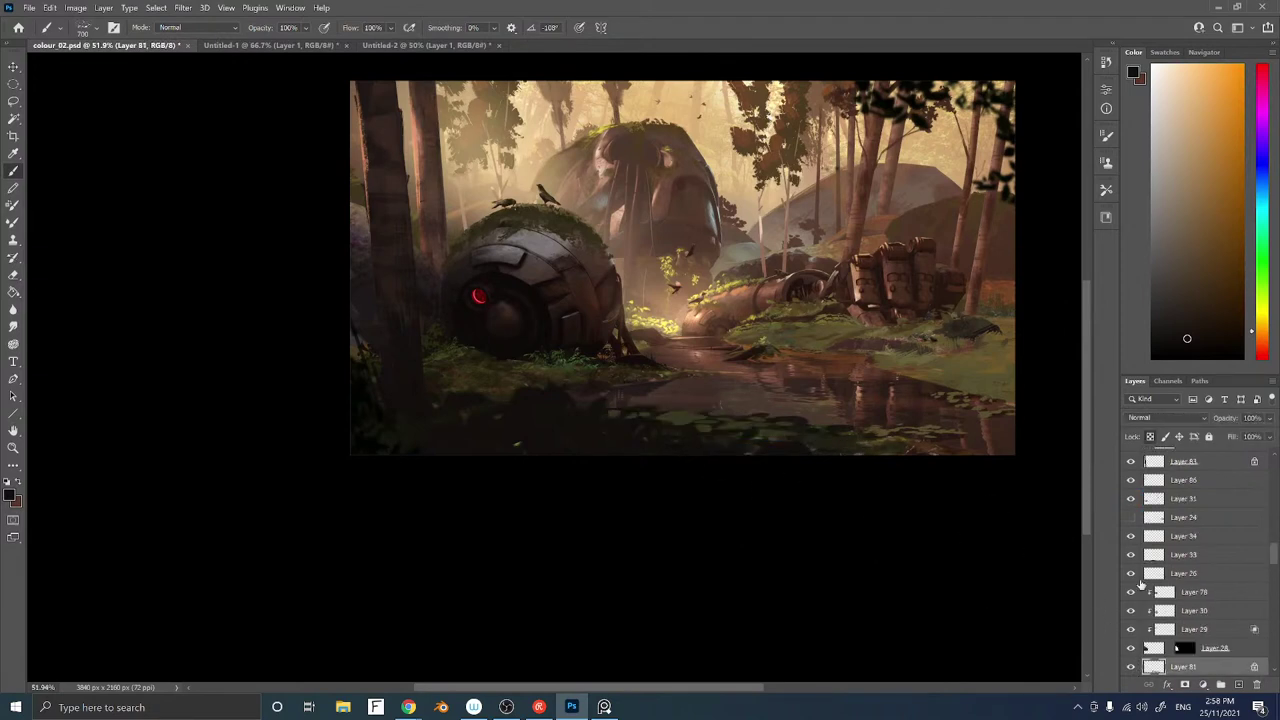
left_click(690, 455, "alt")
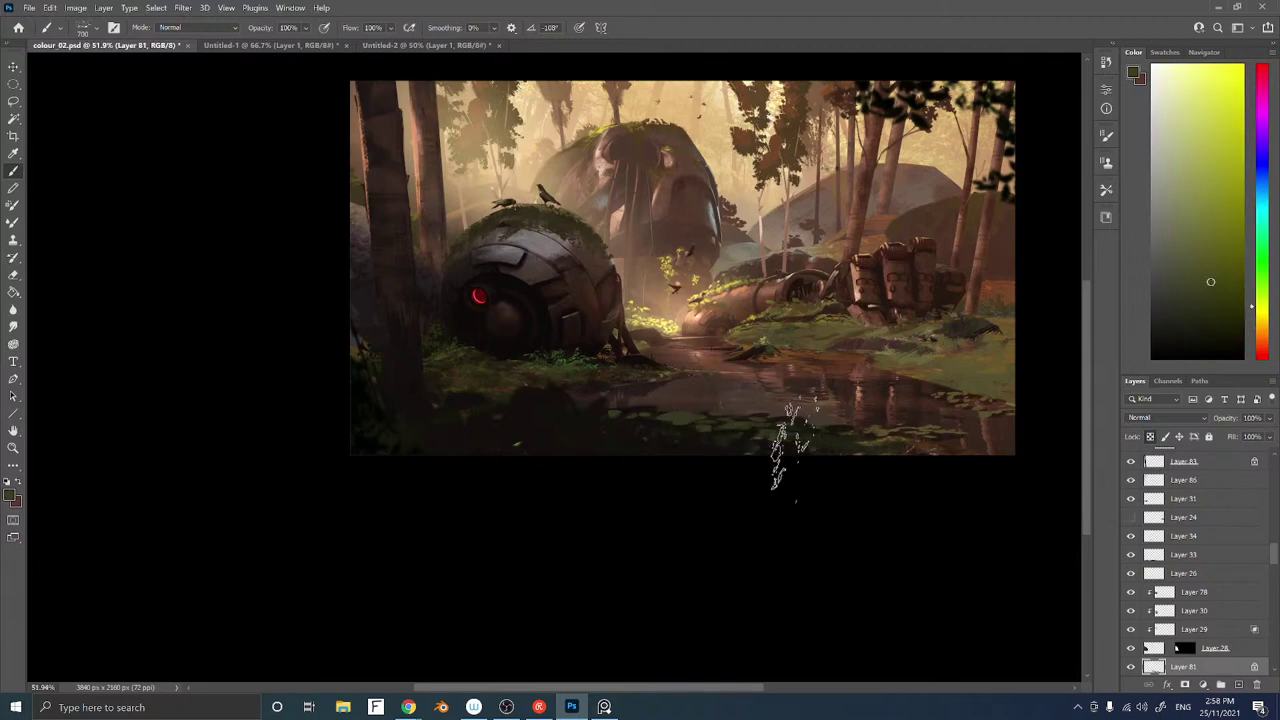
left_click(562, 420, "alt")
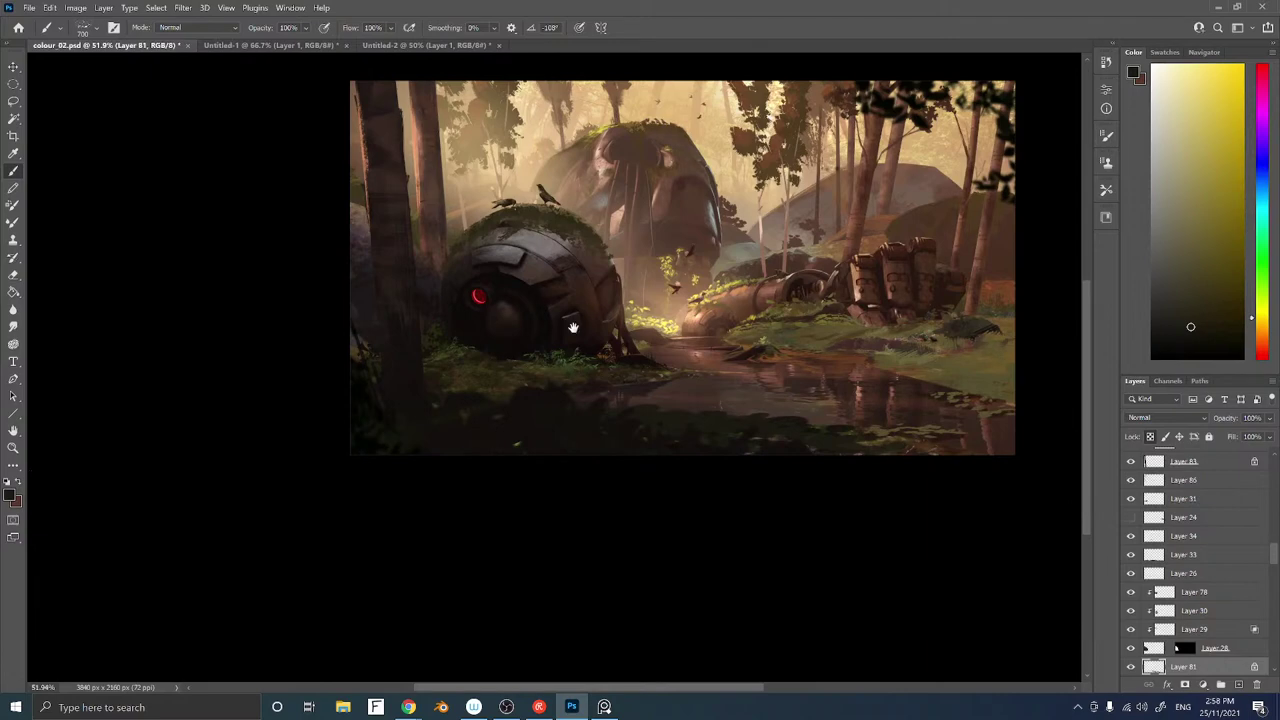
Dim the ferns at the sphere's base with Levels by lowering the white output level to 154
scroll(565, 300, "up", 2)
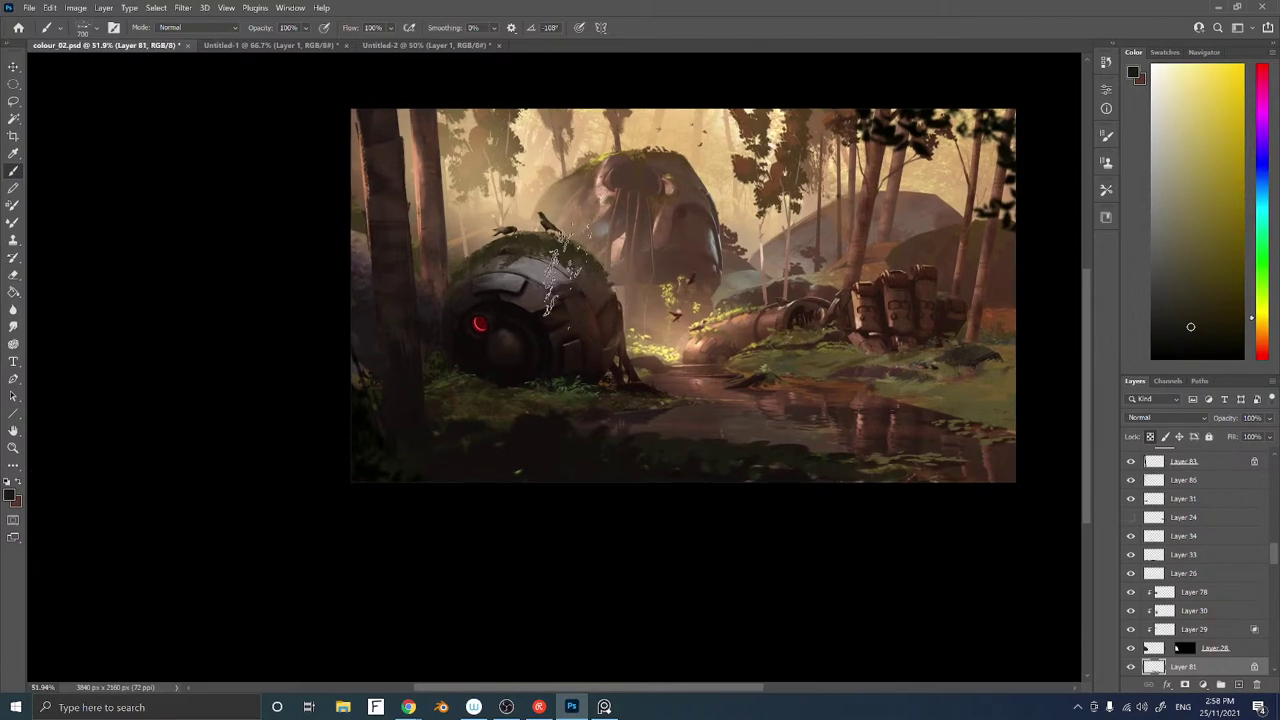
left_click_drag(550, 328, 588, 323)
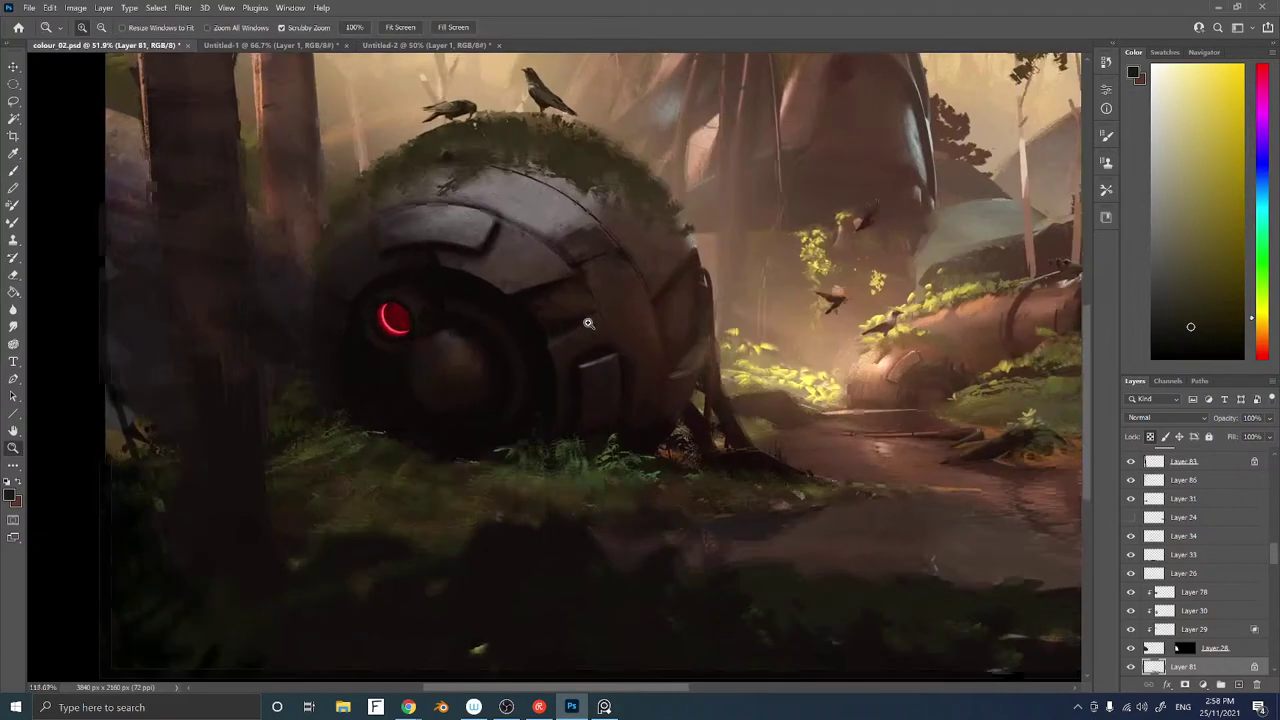
right_click(611, 466, "ctrl")
left_click(614, 467)
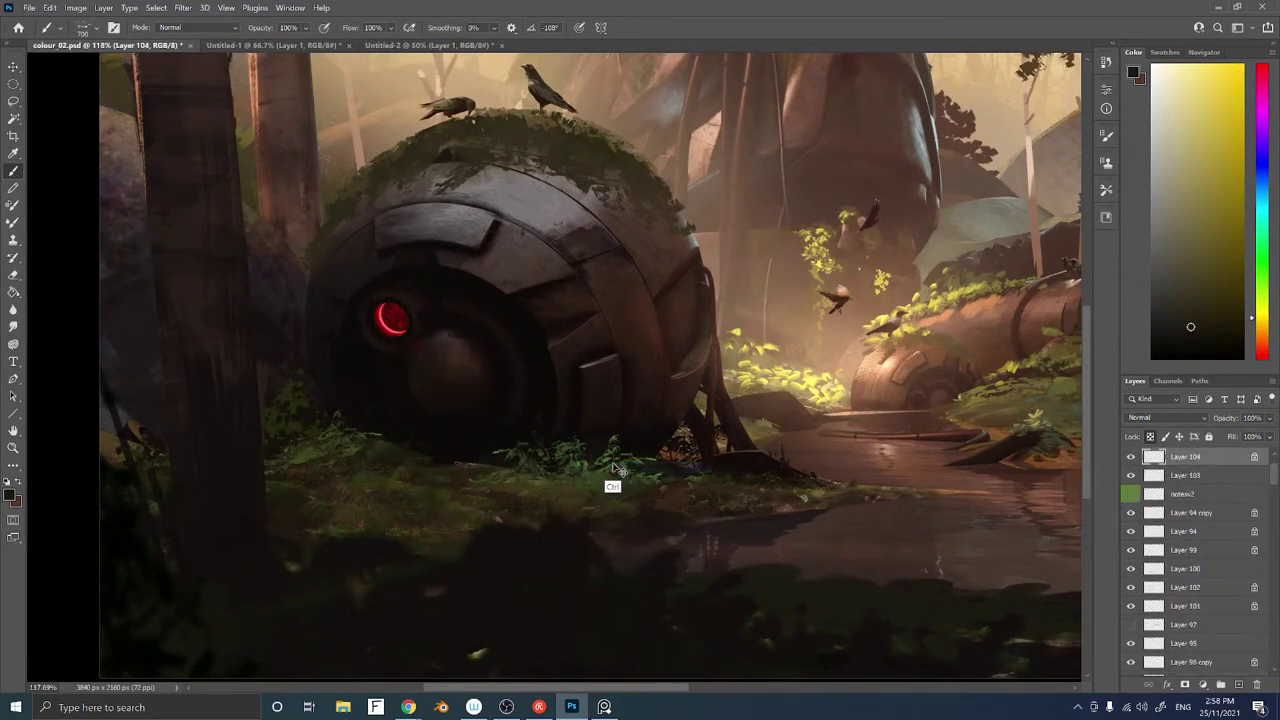
key("ctrl+l")
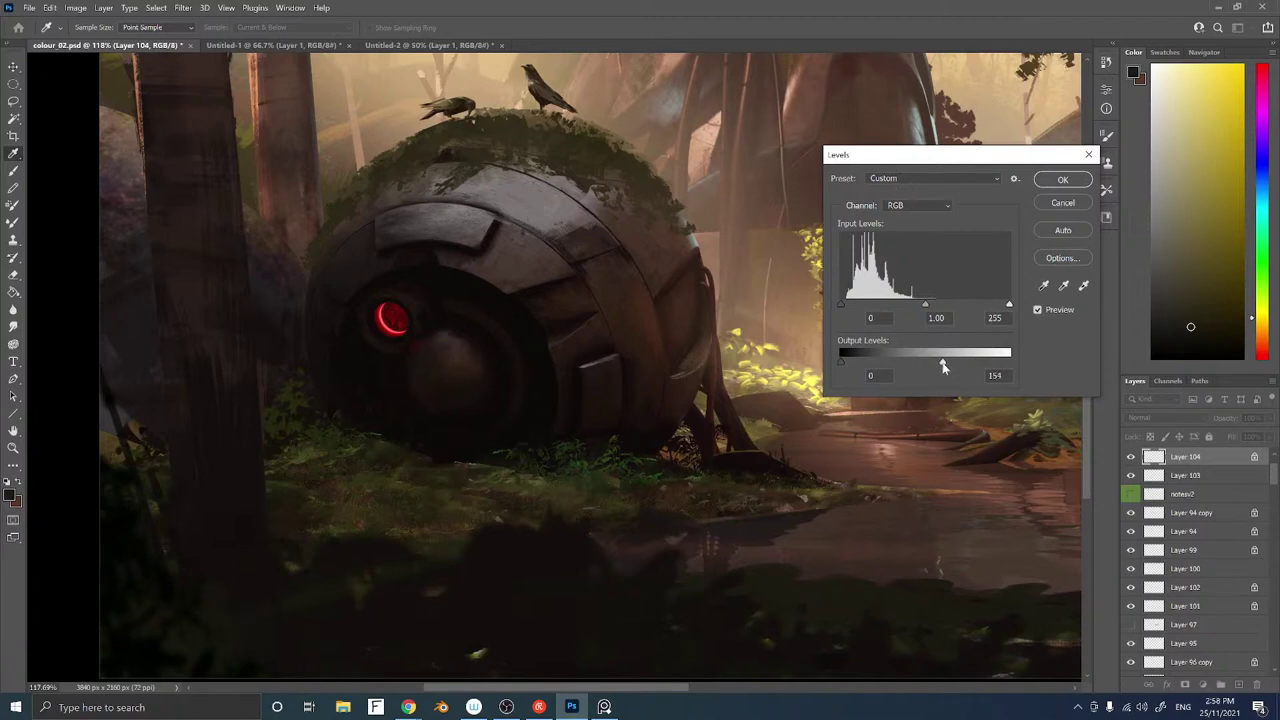
left_click(1064, 180)
Shift the ferns' hue toward a warmer green with Hue/Saturation
key("ctrl+u")
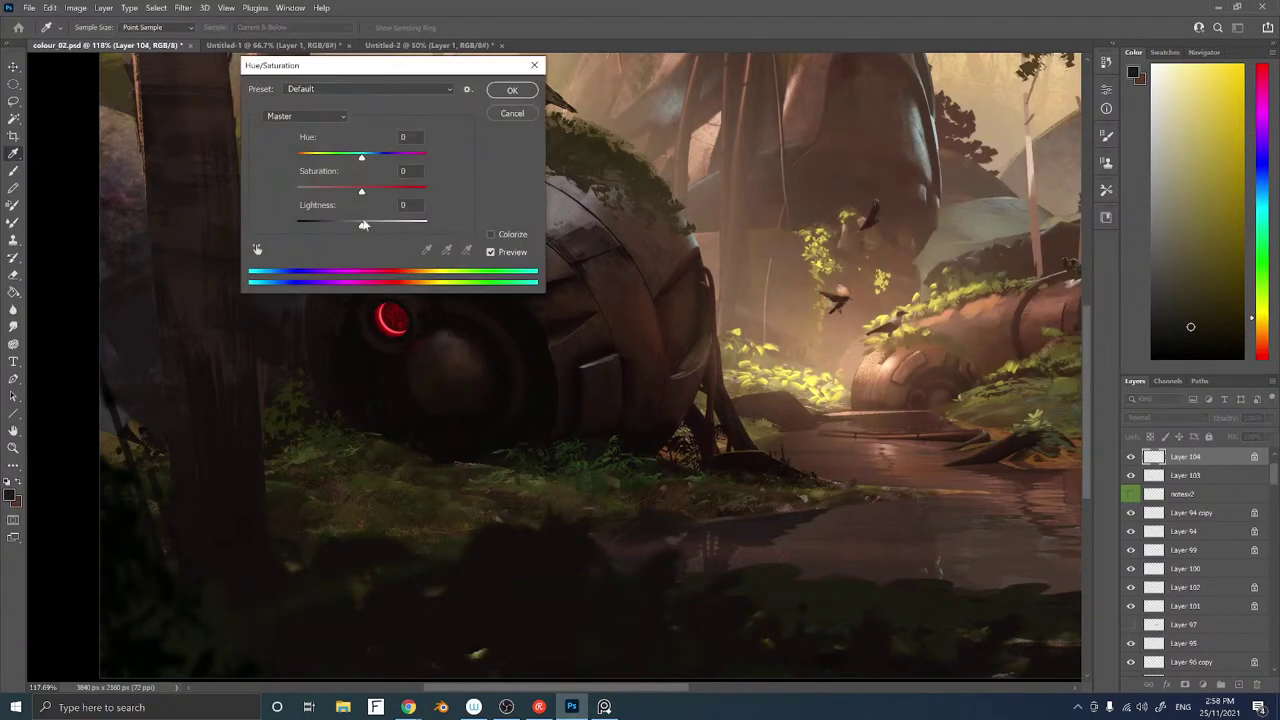
left_click_drag(362, 160, 340, 162)
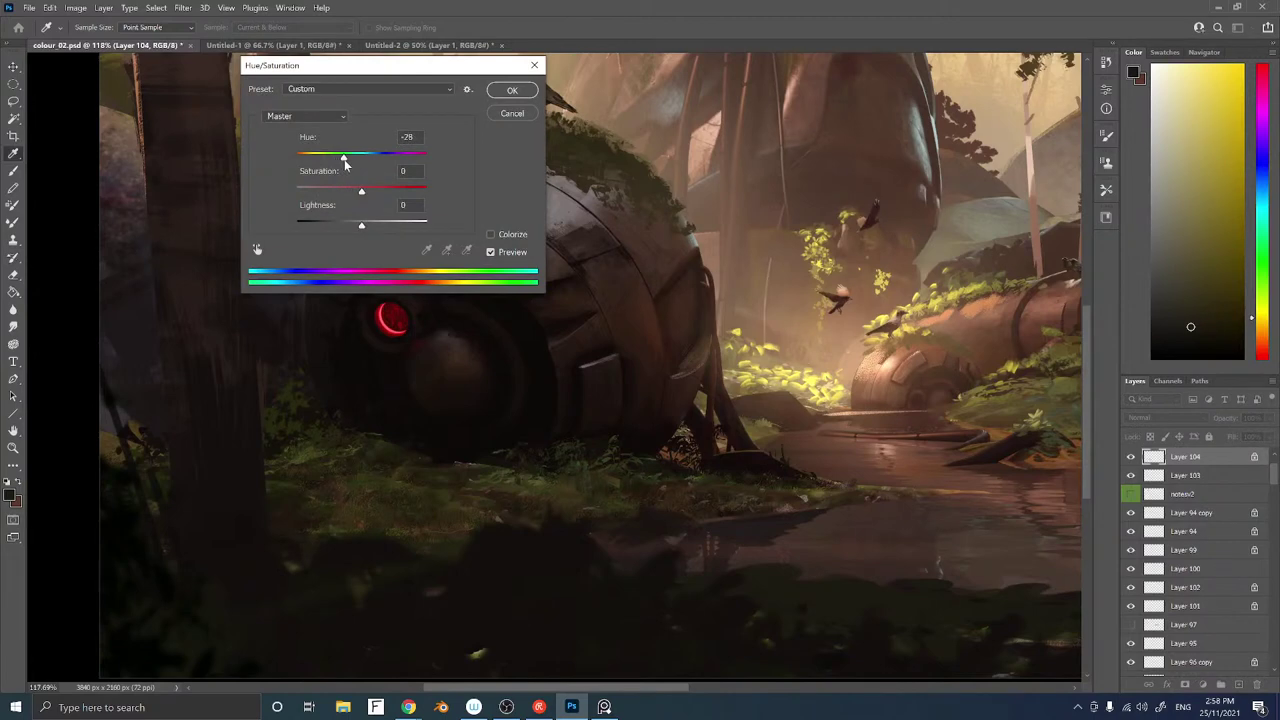
left_click(499, 98)
Find the large left foreground tree trunk's layer and merge the clipped Layer 87 into Layer 83
left_click_drag(643, 334, 500, 340)
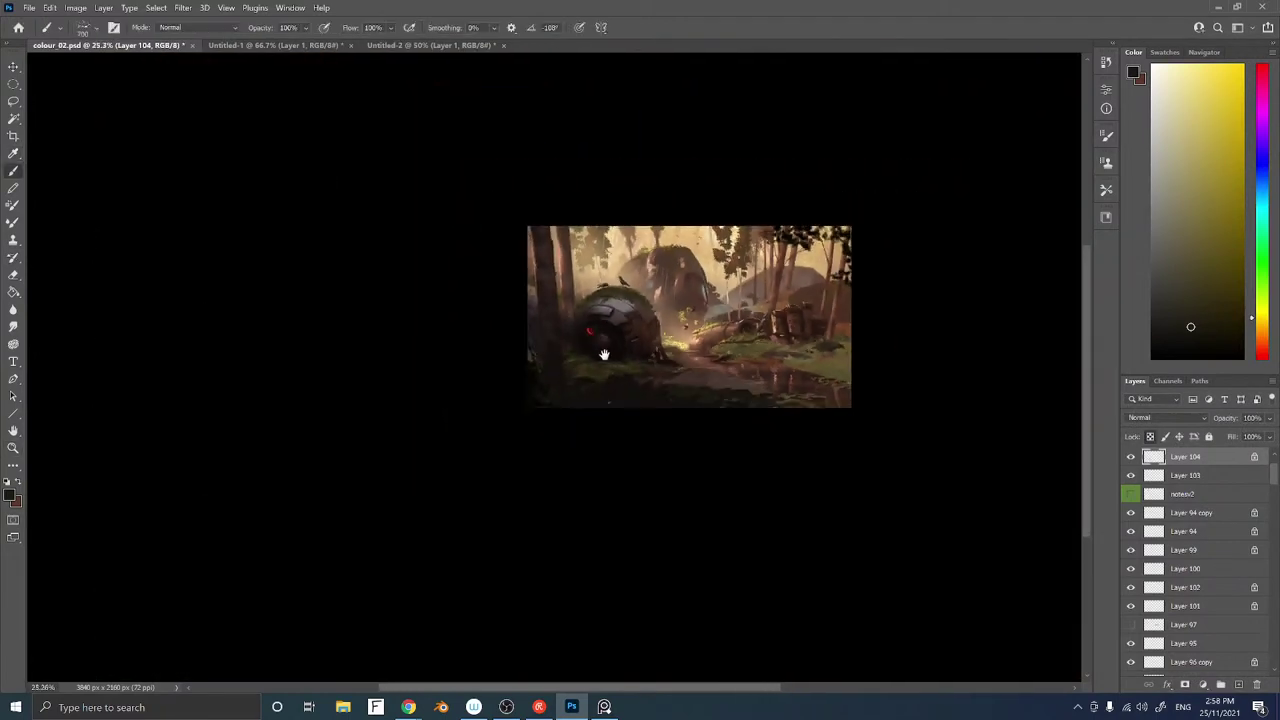
mouse_move(603, 351)
left_mouse_down()
mouse_move(554, 344)
mouse_move(652, 331)
left_mouse_up()
key("b")
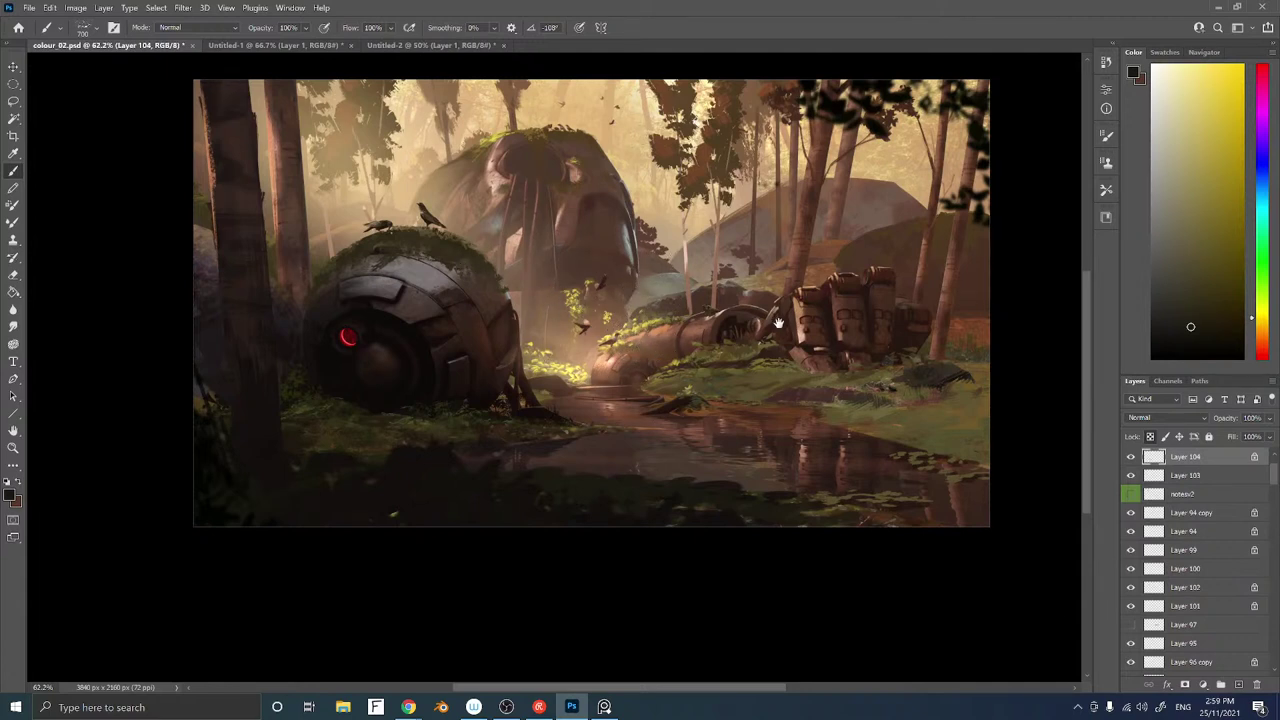
left_click_drag(400, 294, 445, 340)
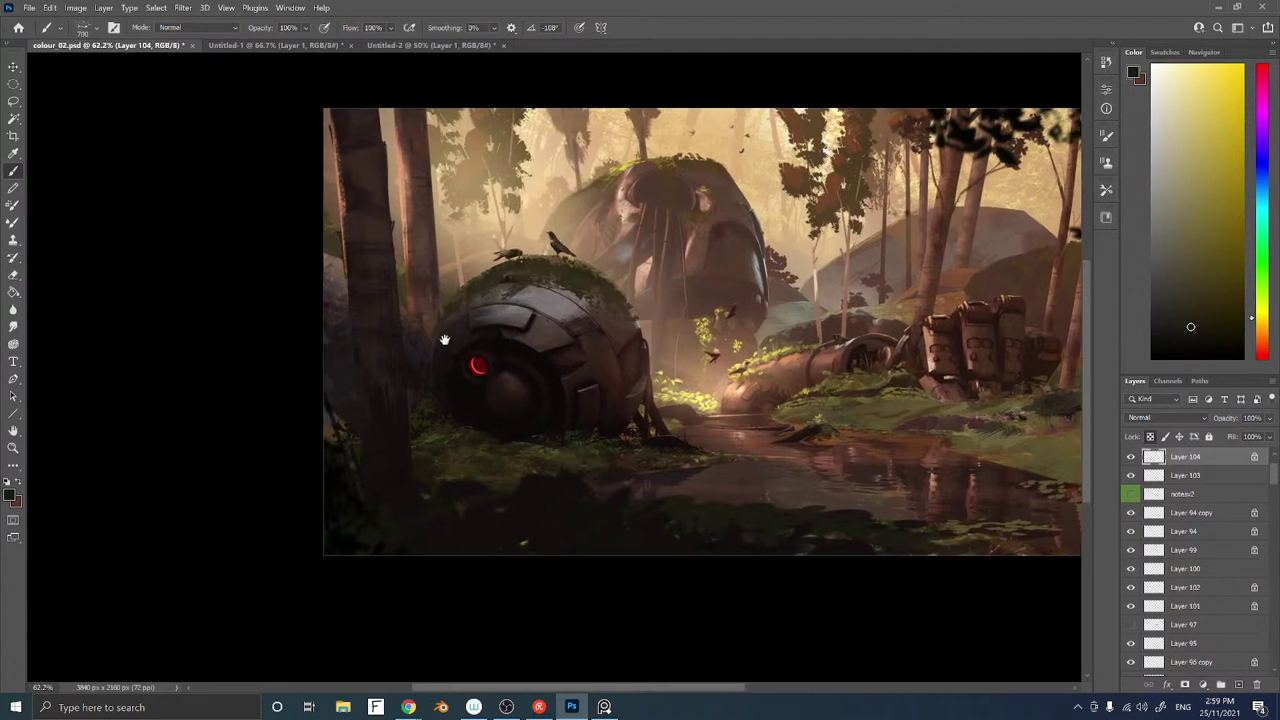
right_click(391, 318, "ctrl")
left_click(398, 328)
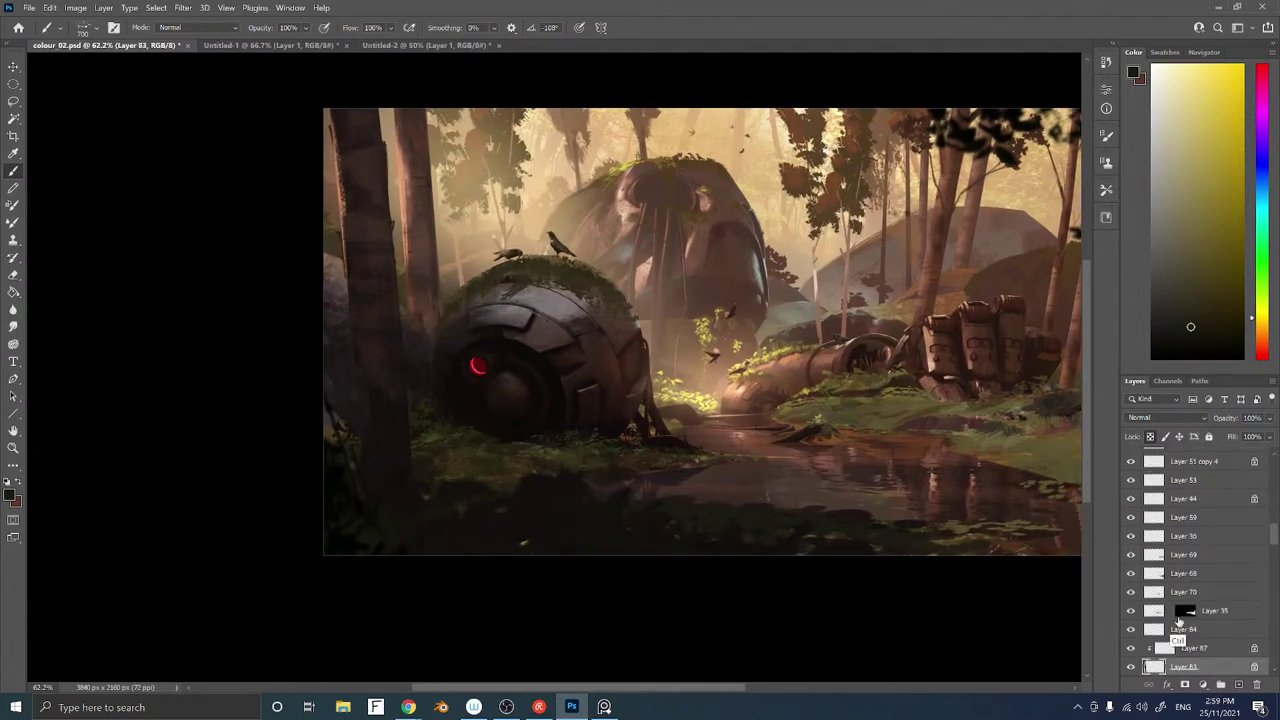
left_click_drag(1209, 650, 1205, 657)
Darken the large left foreground tree trunk with Levels, setting the midtone input to 0.85
key("ctrl+l")
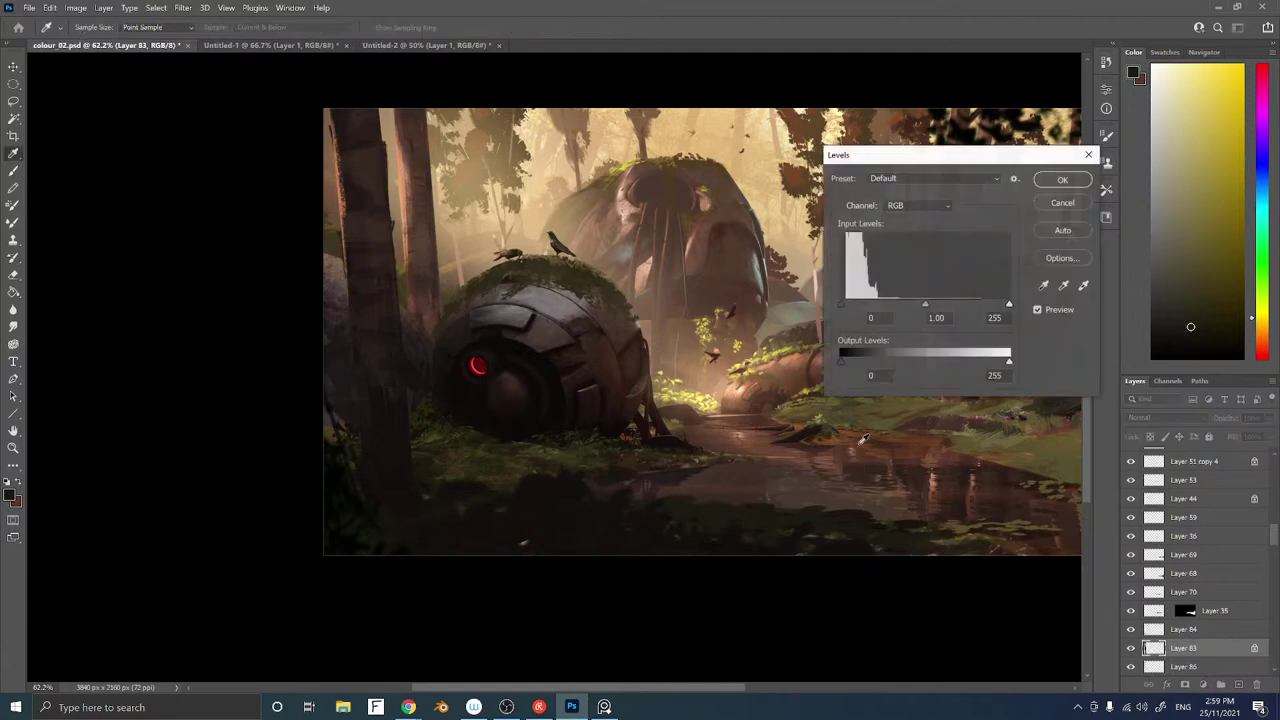
left_click_drag(930, 305, 959, 305)
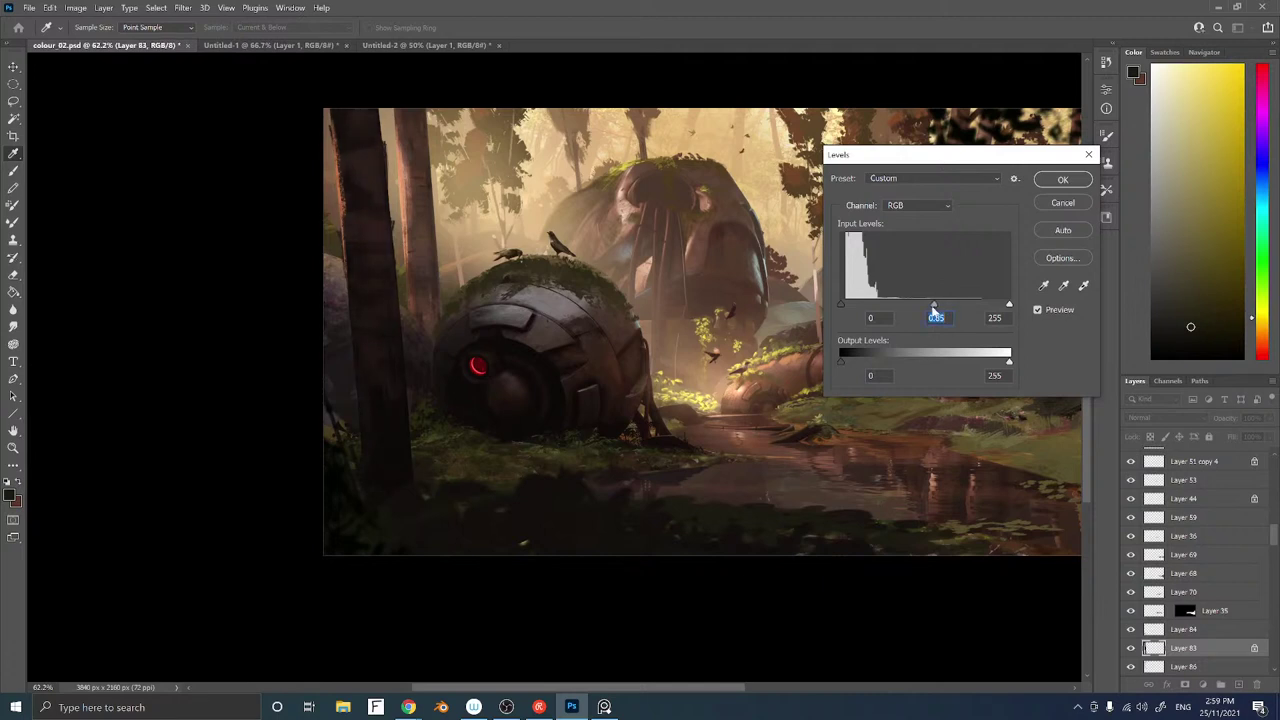
left_click(1062, 181)
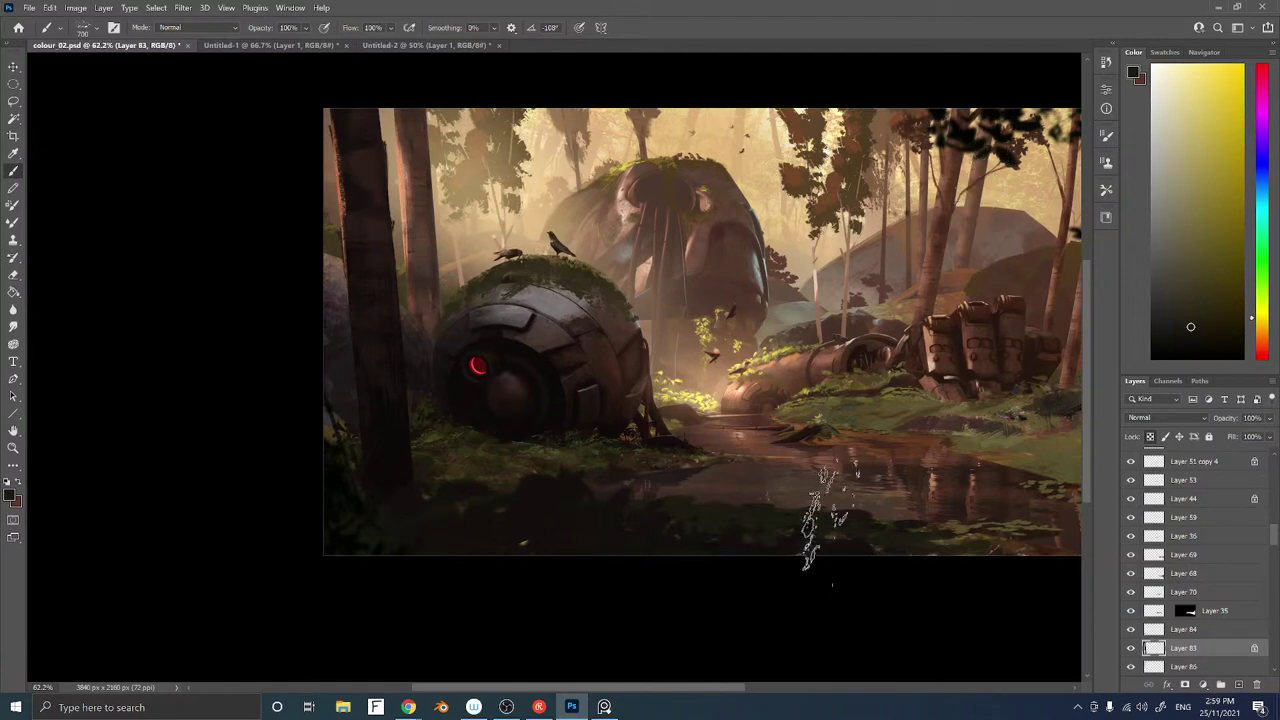
left_click_drag(537, 249, 531, 282)
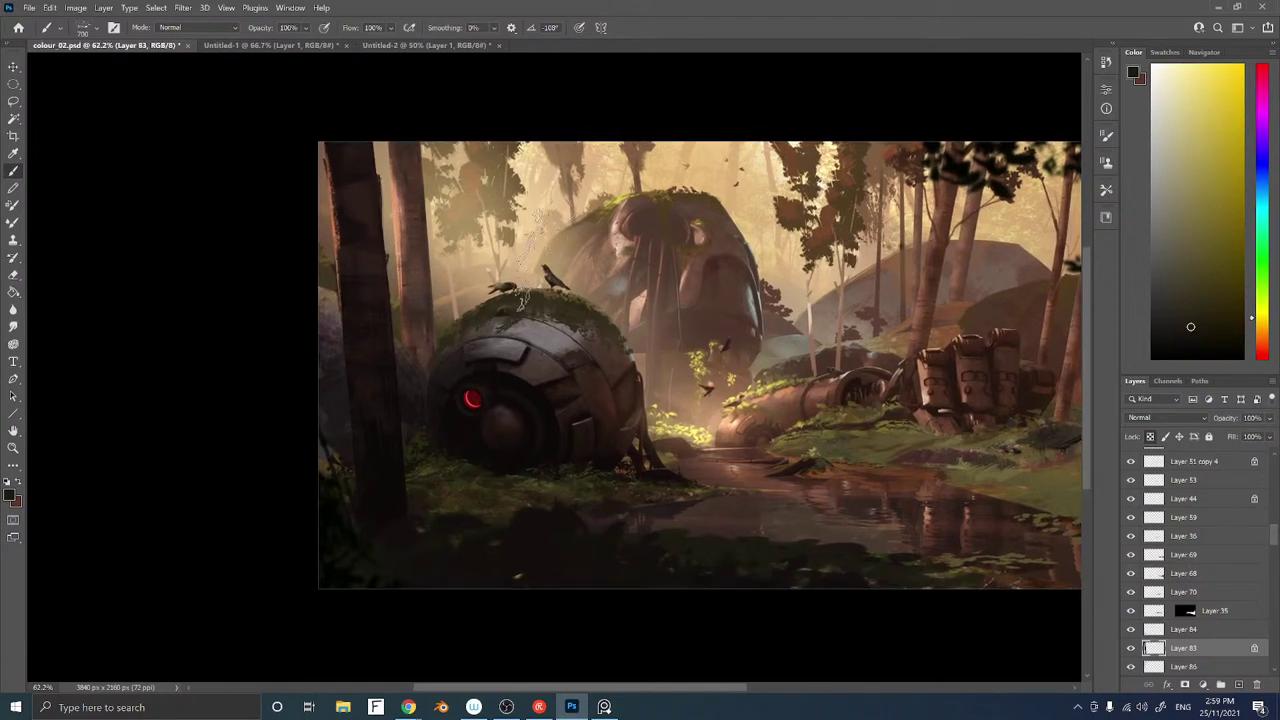
Paint dark brown and muted olive detail with Sampled Brush 19 5 on Layer 73, along the bank below the robot hand
left_click_drag(561, 322, 473, 317)
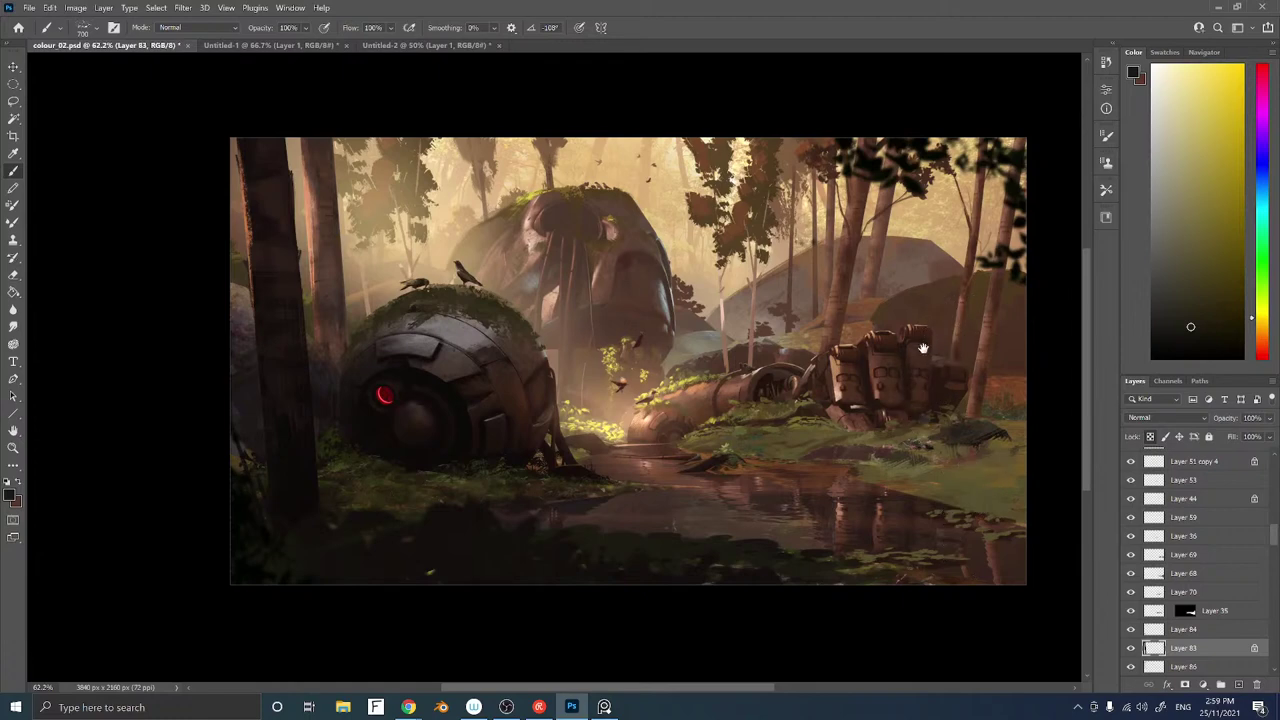
left_click_drag(922, 348, 904, 352)
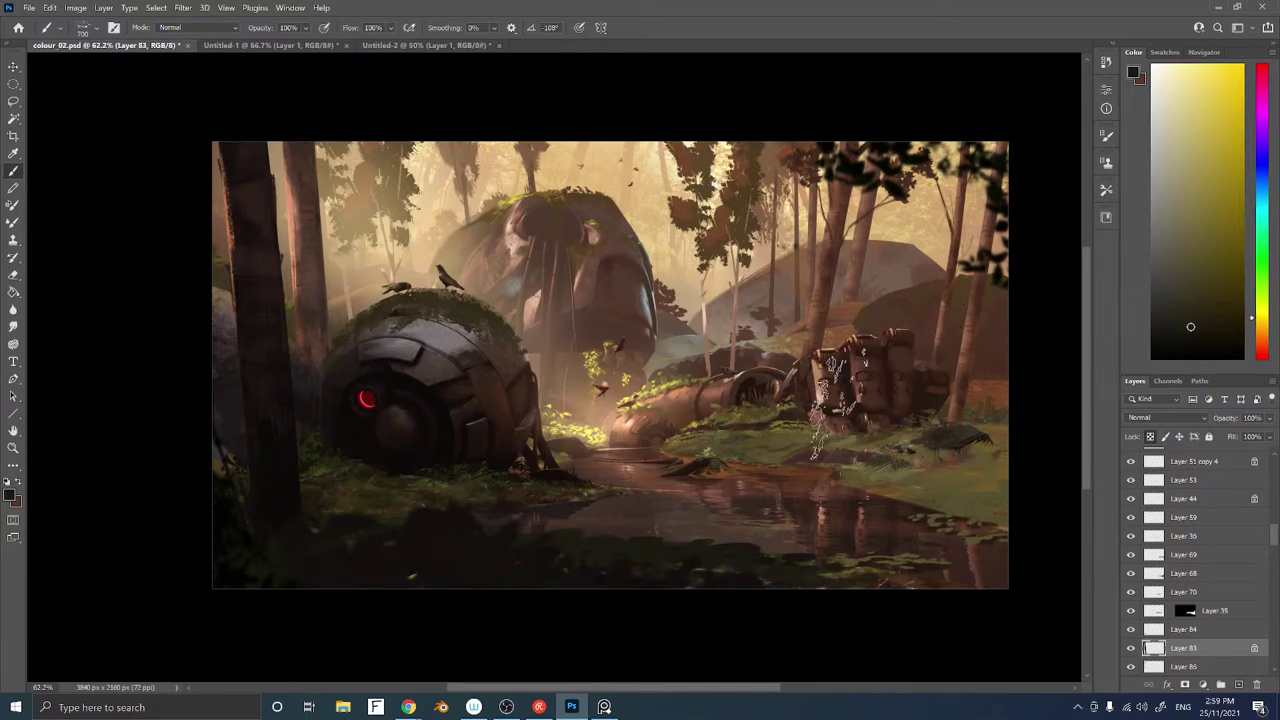
right_click(838, 400)
left_click(1124, 481)
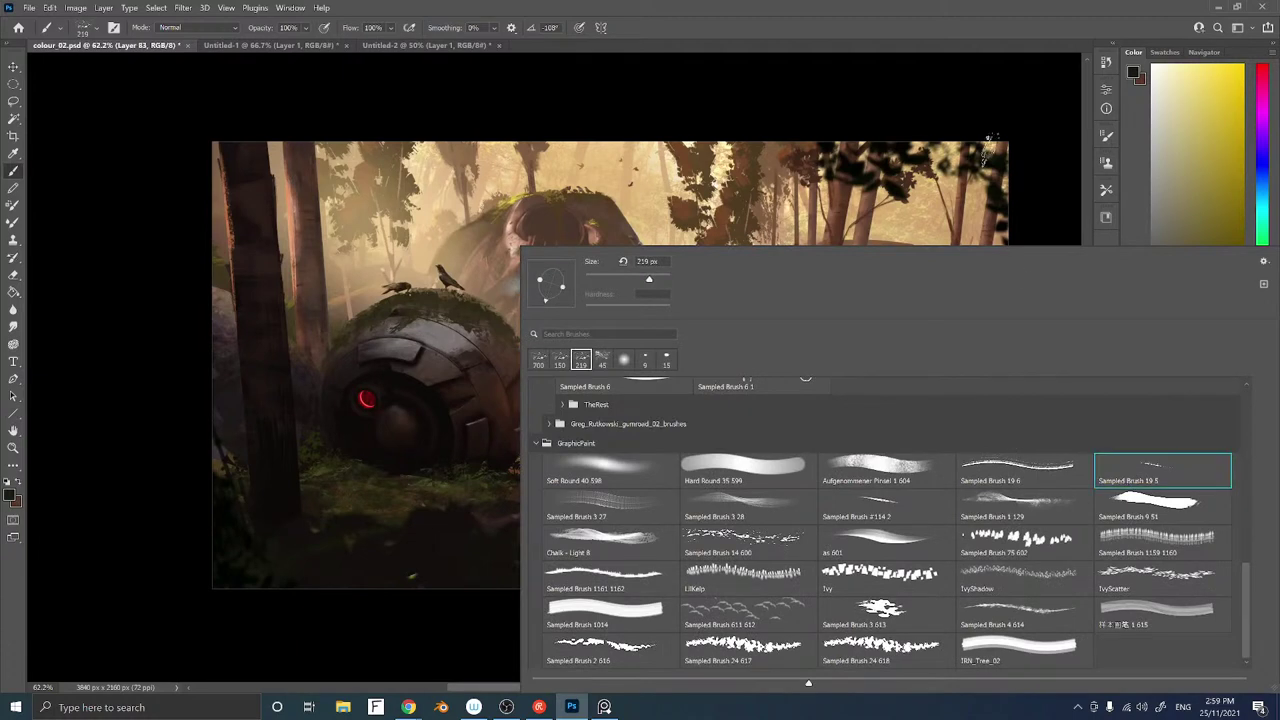
left_click(964, 94)
key("[")
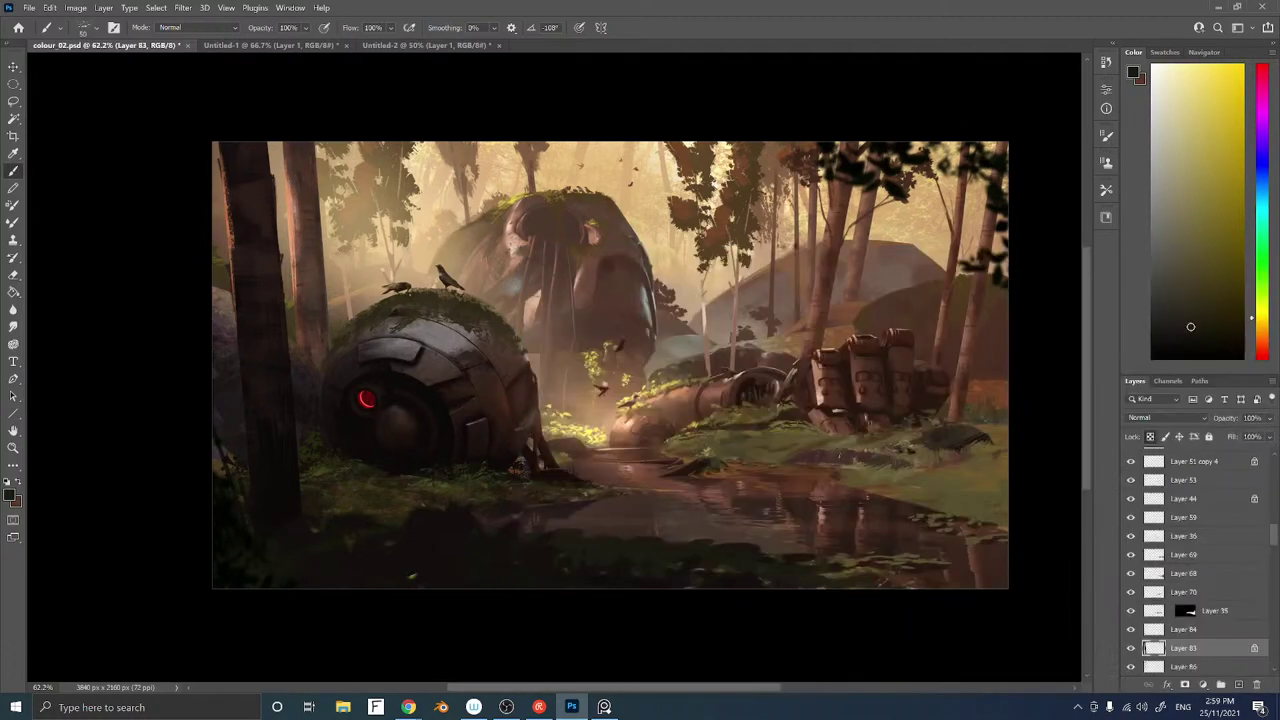
right_click(834, 458, "ctrl")
left_click(860, 466)
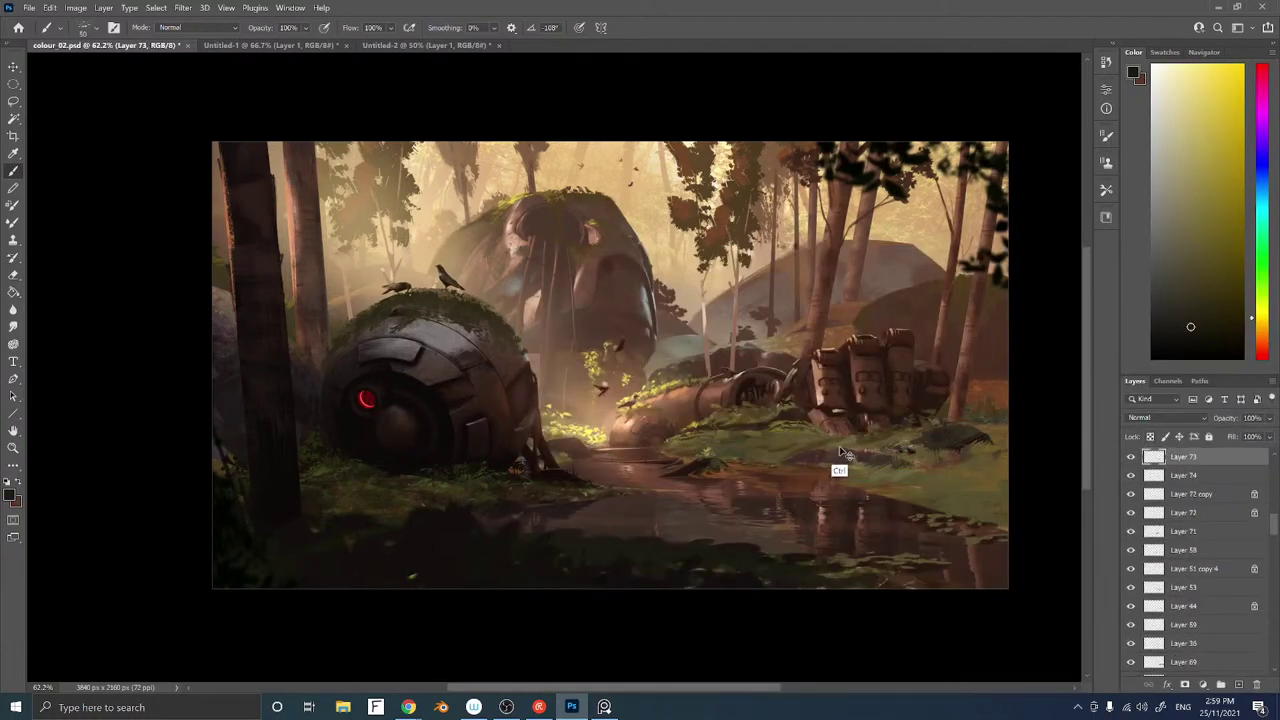
left_click(845, 478, "alt")
left_click(1191, 308)
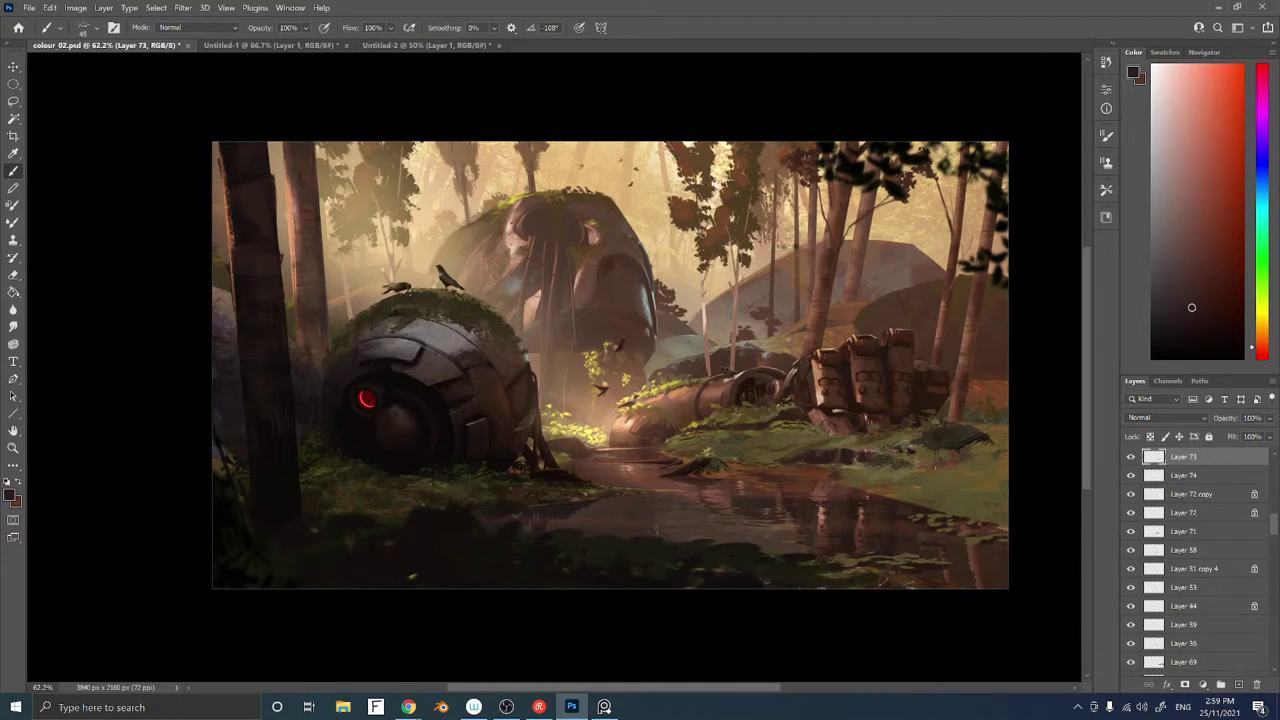
left_click(933, 497, "alt")
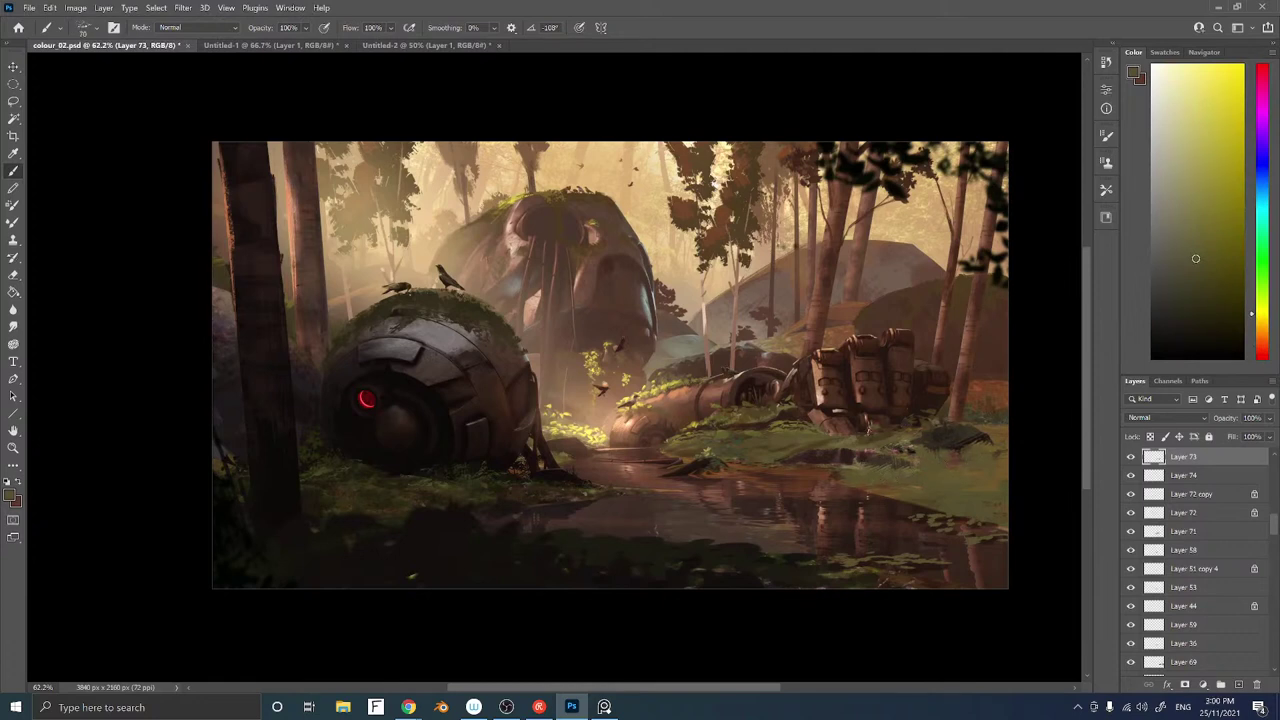
Duplicate the ferns at the sphere's base onto the bank below the robot hand and add a new layer beneath the copy
right_click(485, 477, "ctrl")
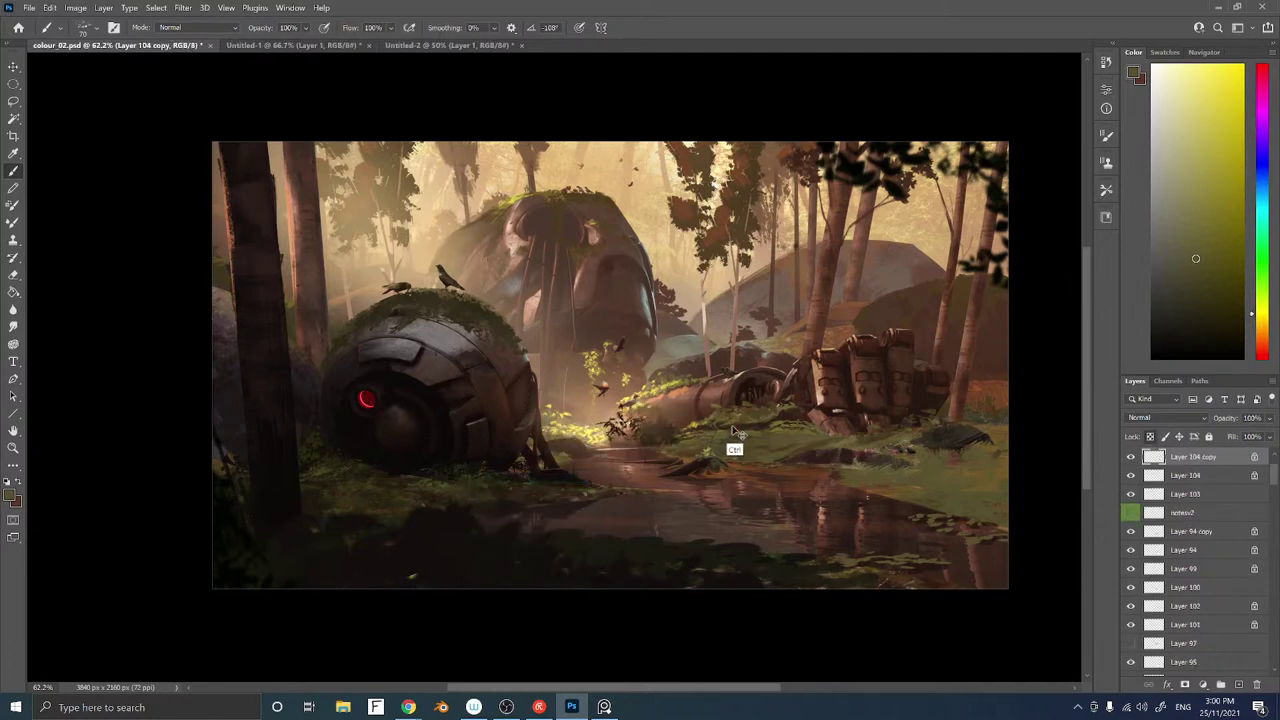
left_click_drag(733, 432, 930, 447)
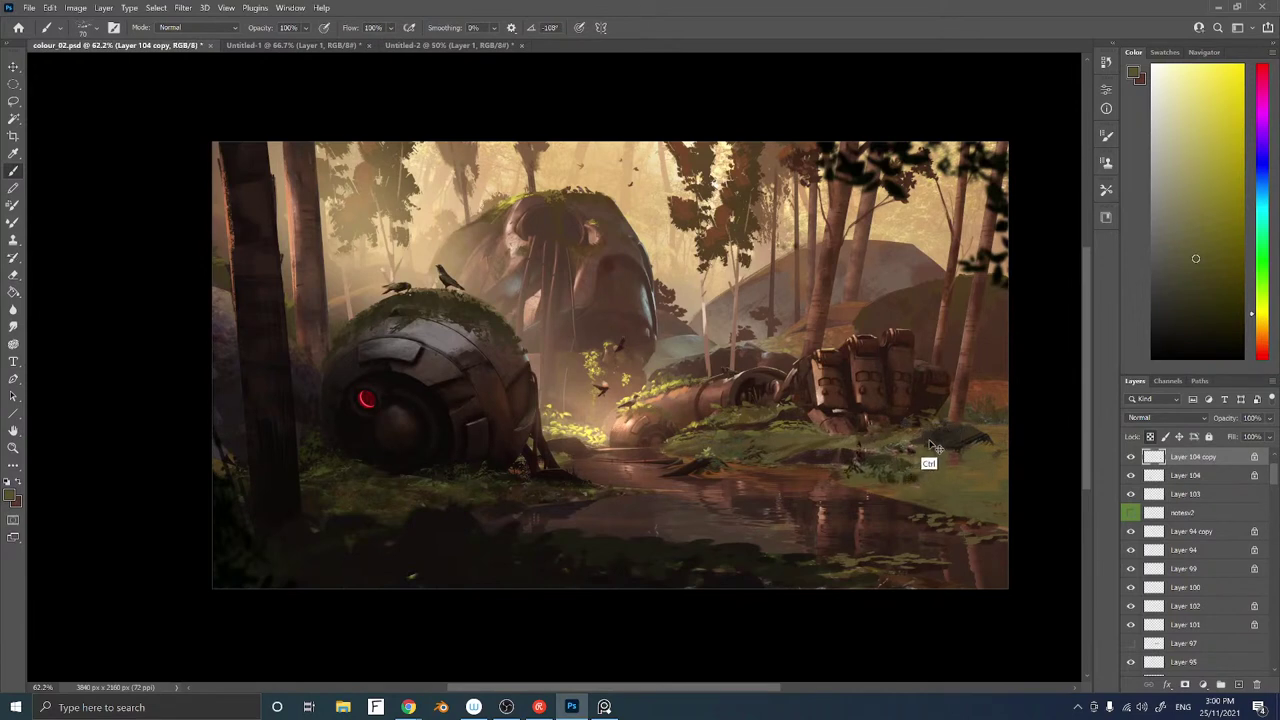
key("ctrl+shift+alt+n")
key("ctrl+[")
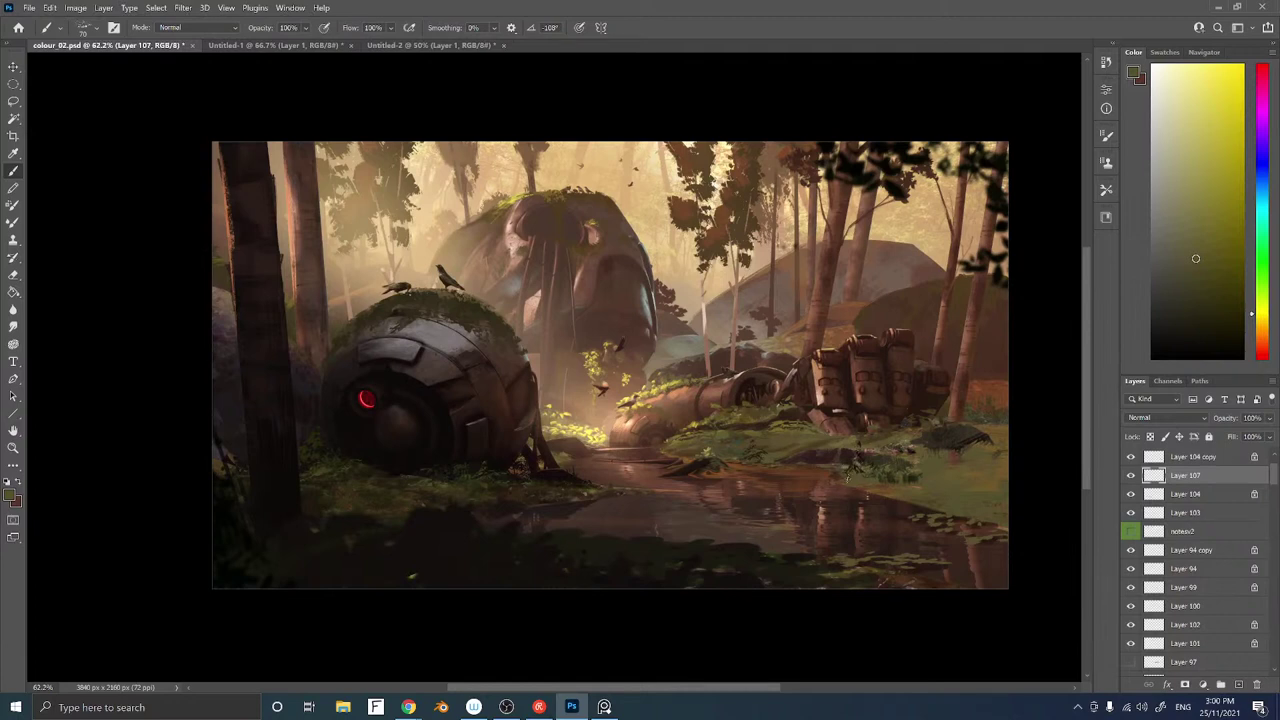
Set the eyedropper to sample All Layers and paint a dark olive shadow under the copied ferns on the new layer
left_click(862, 472, "alt")
key("i")
left_click(290, 27)
left_click(279, 52)
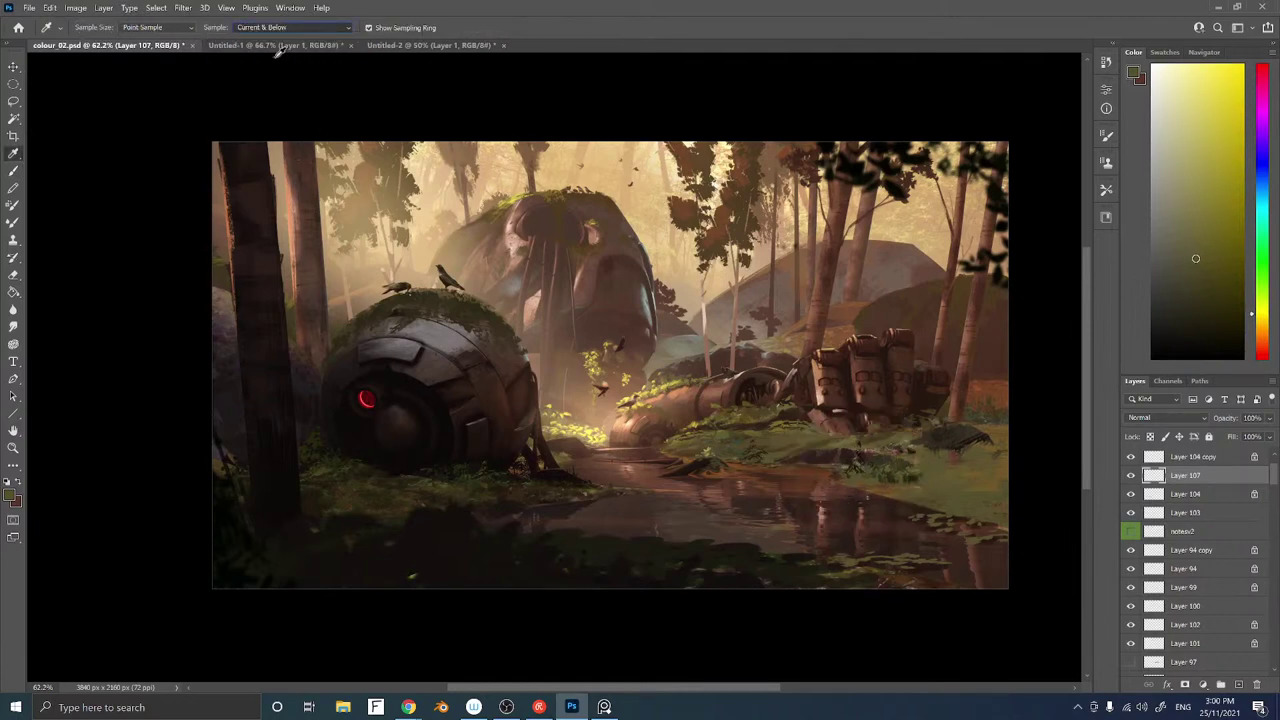
left_click(912, 477)
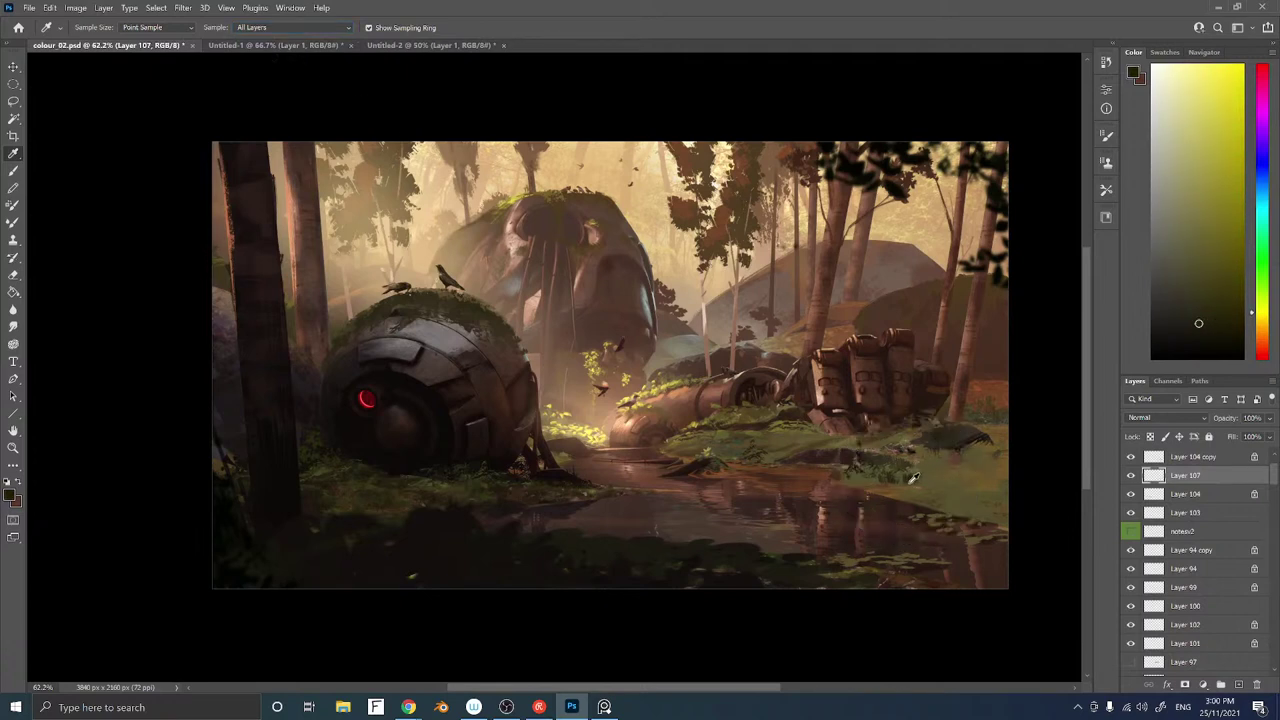
key("b")
mouse_move(852, 474)
left_mouse_down()
mouse_move(881, 472)
mouse_move(848, 474)
left_mouse_up()
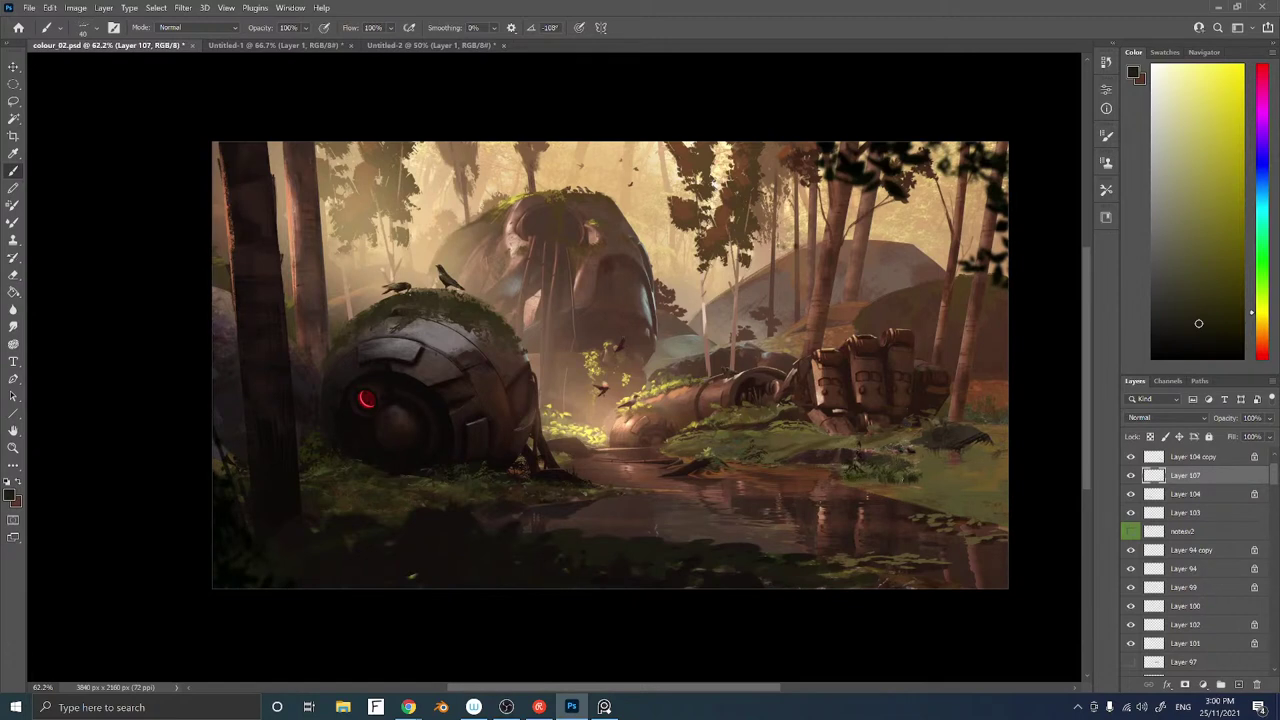
Recolour the copied ferns on Layer 104 copy with greens sampled from the bank and light yellow-green highlights
left_click(1217, 460)
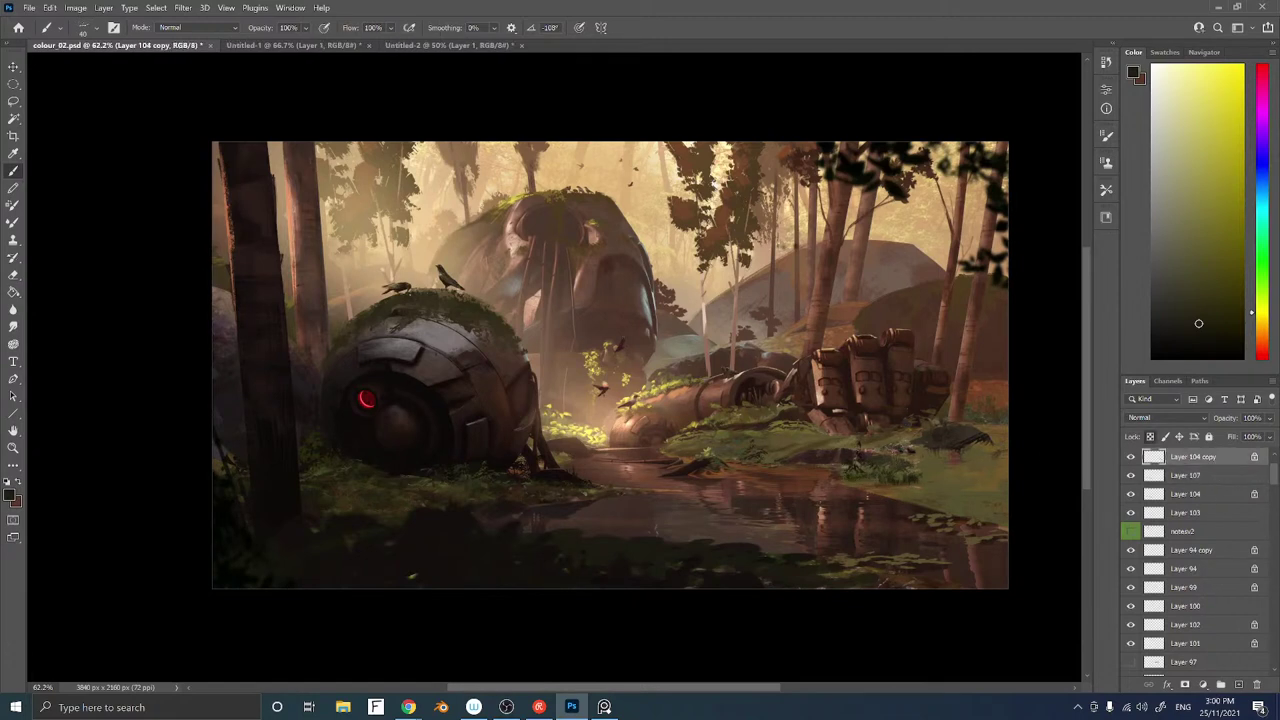
left_click(707, 471, "alt")
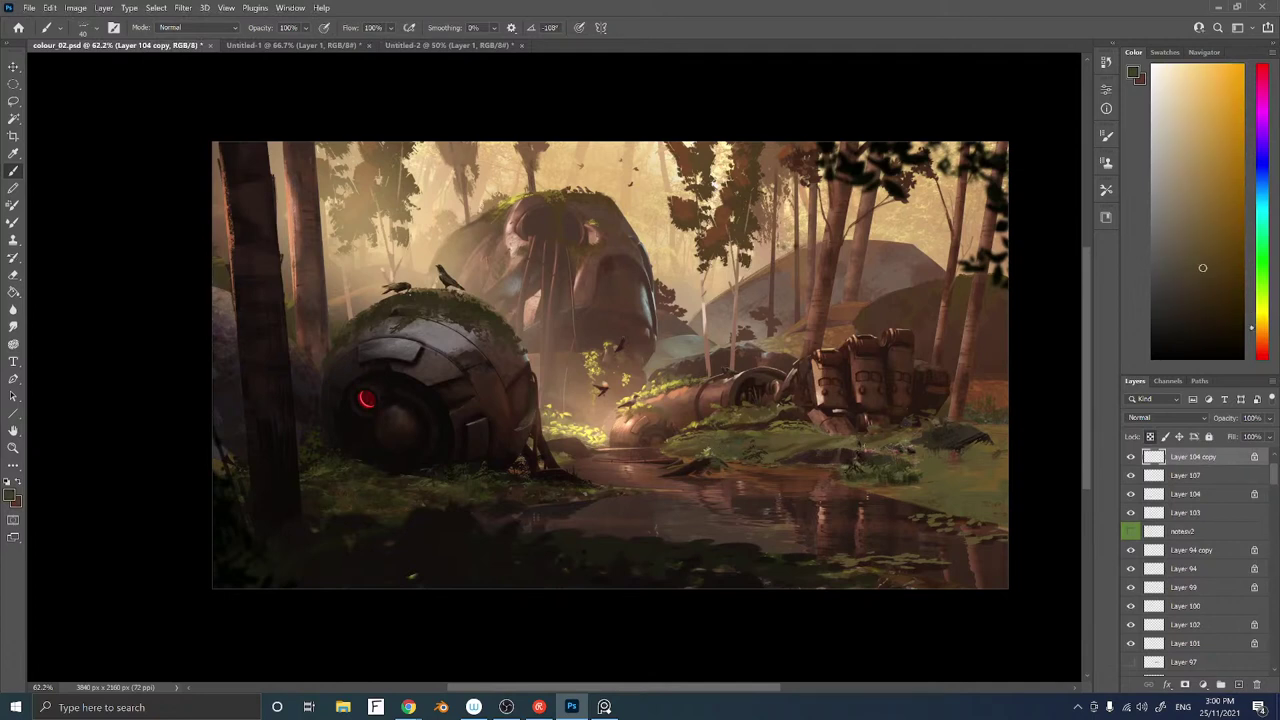
left_click(713, 447, "alt")
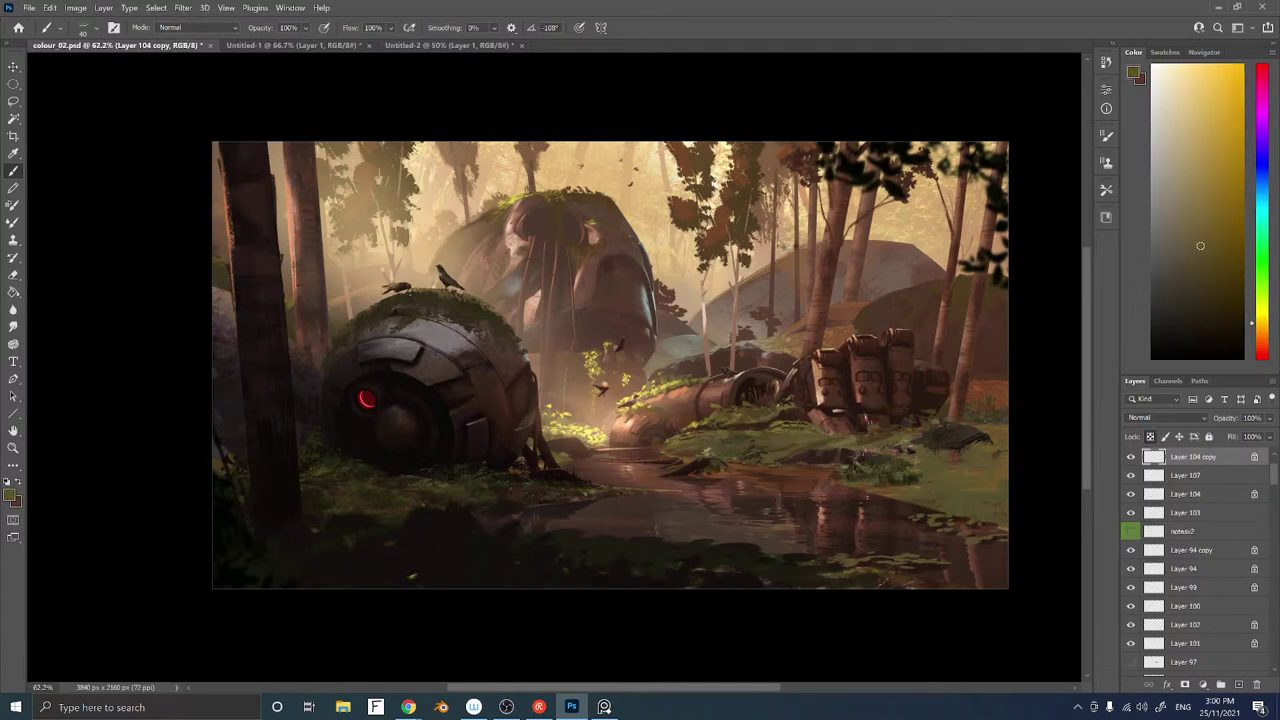
left_click(711, 447, "alt")
left_click(711, 447, "alt")
left_click(711, 447, "alt")
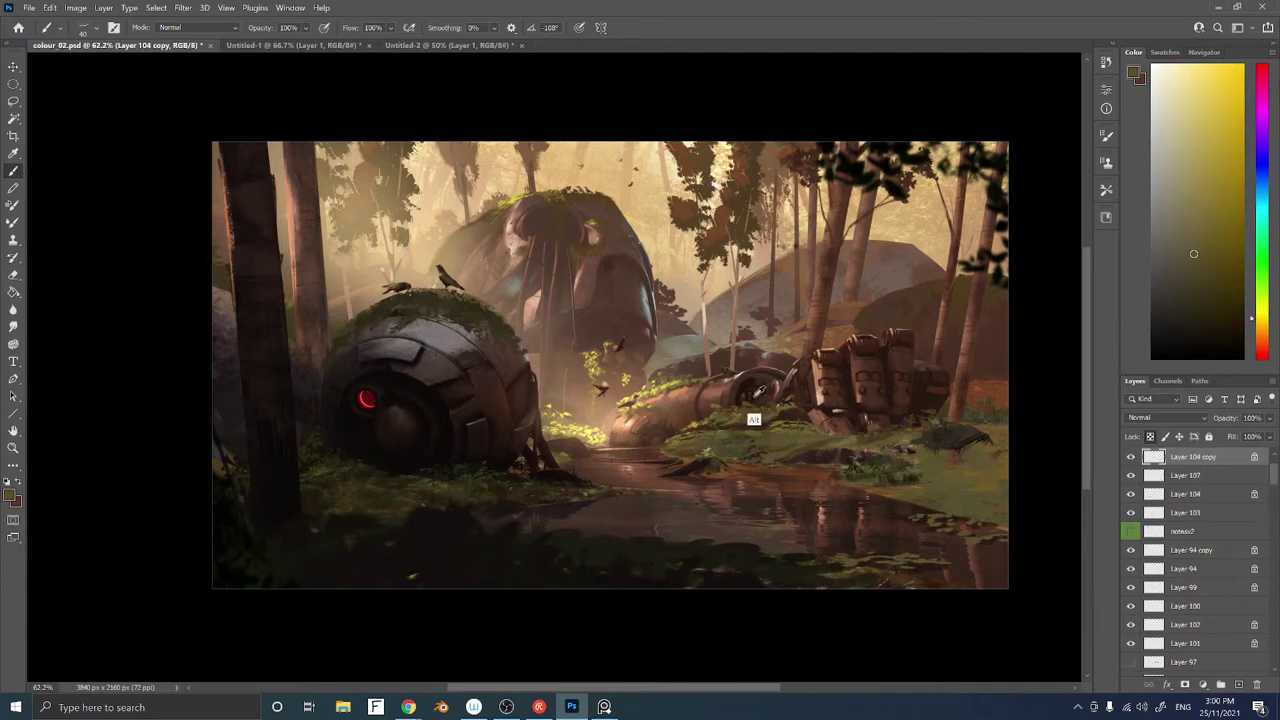
left_click(700, 447, "alt")
left_click_drag(700, 447, 703, 446)
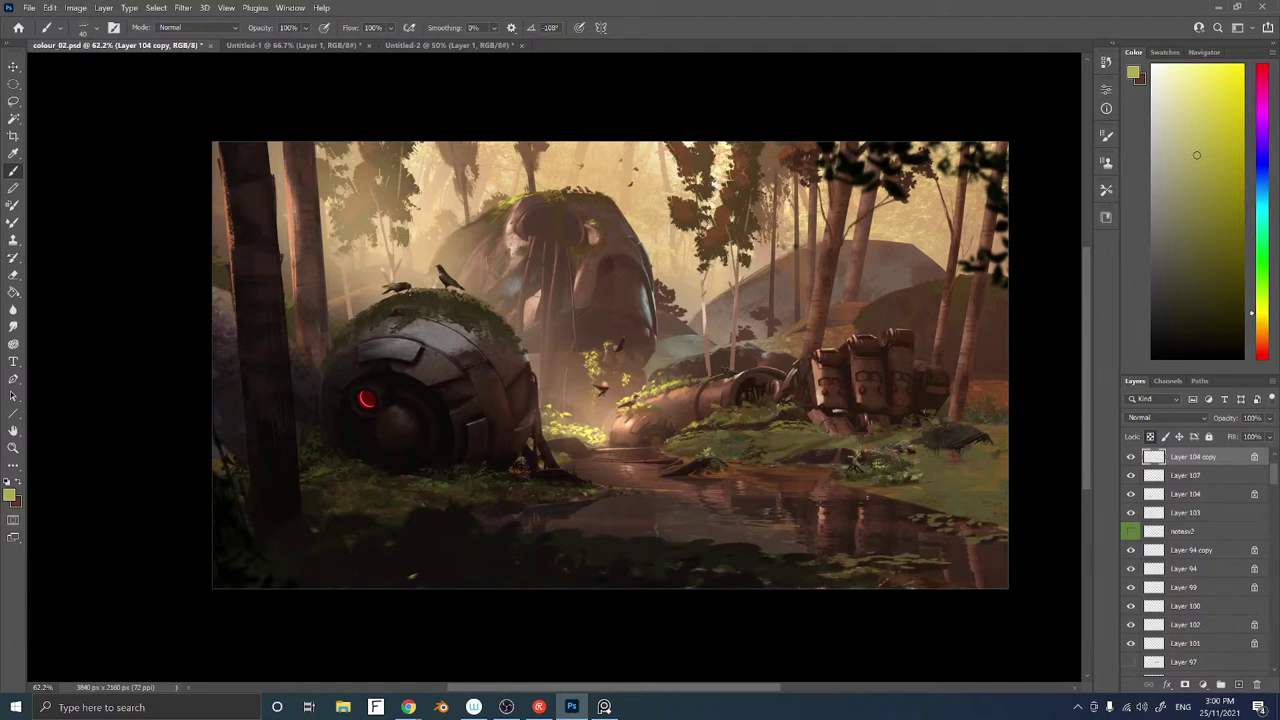
Duplicate the lit ferns toward the painting's right edge and enlarge the copy with Free Transform
left_click_drag(931, 433, 747, 391)
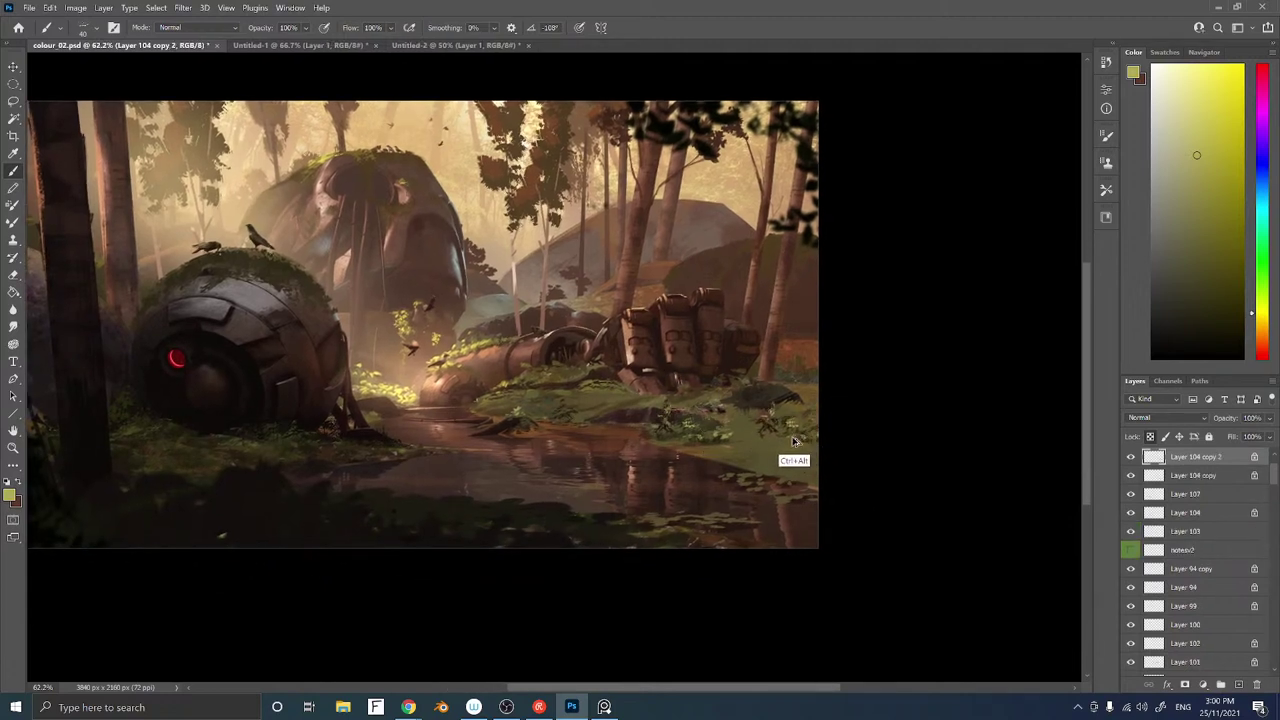
key("ctrl+j")
key("l")
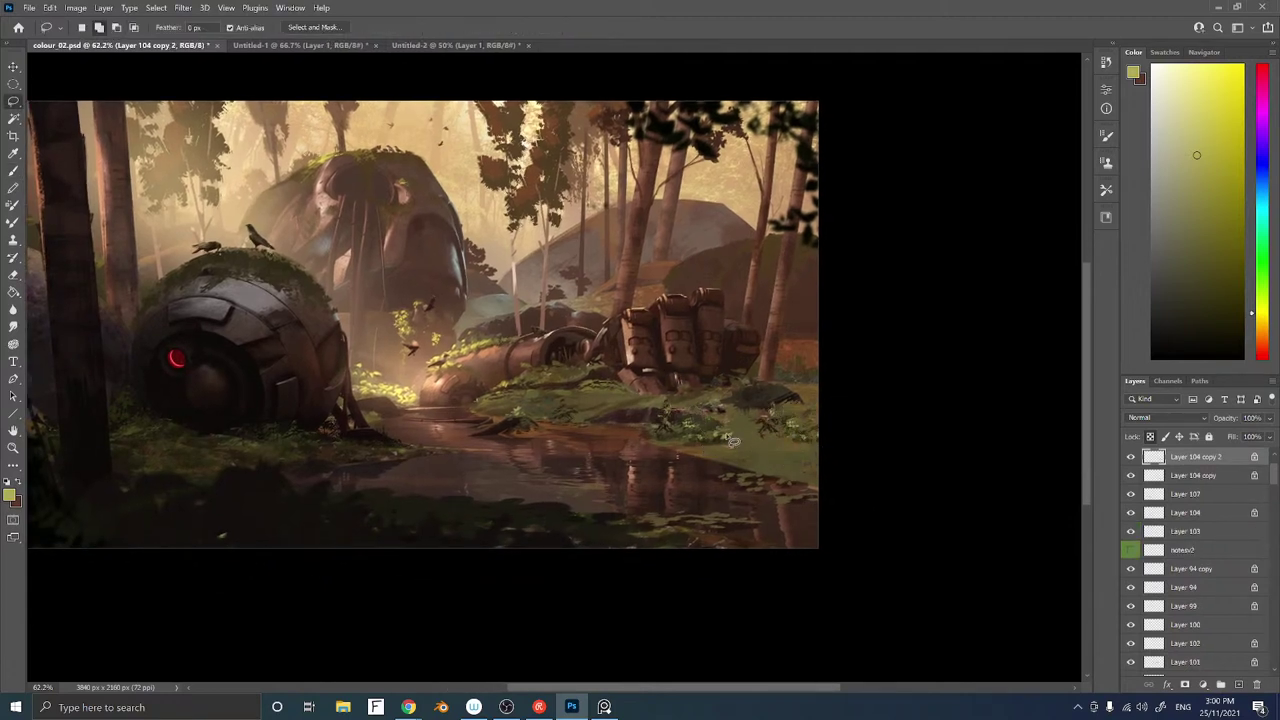
mouse_move(736, 418)
left_mouse_down()
mouse_move(592, 423)
mouse_move(606, 456)
left_mouse_up()
key("ctrl+t")
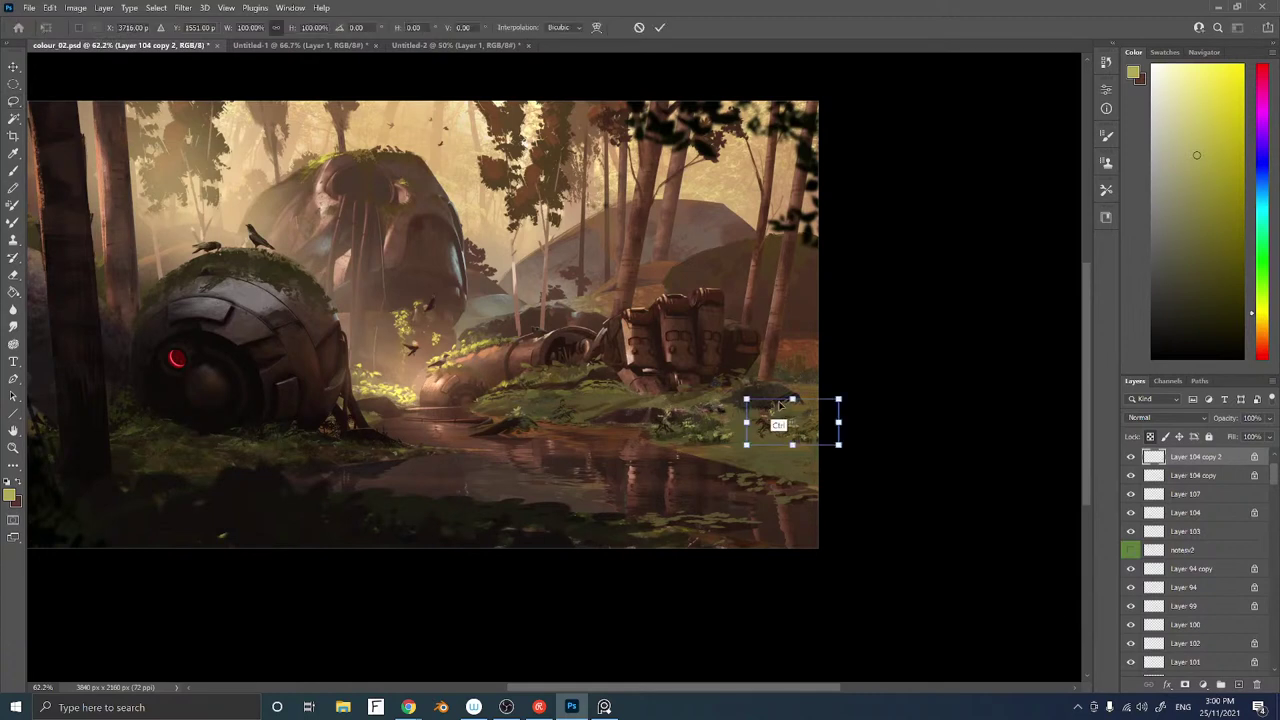
left_click_drag(744, 400, 698, 404)
key("Return")
key("ctrl+d")
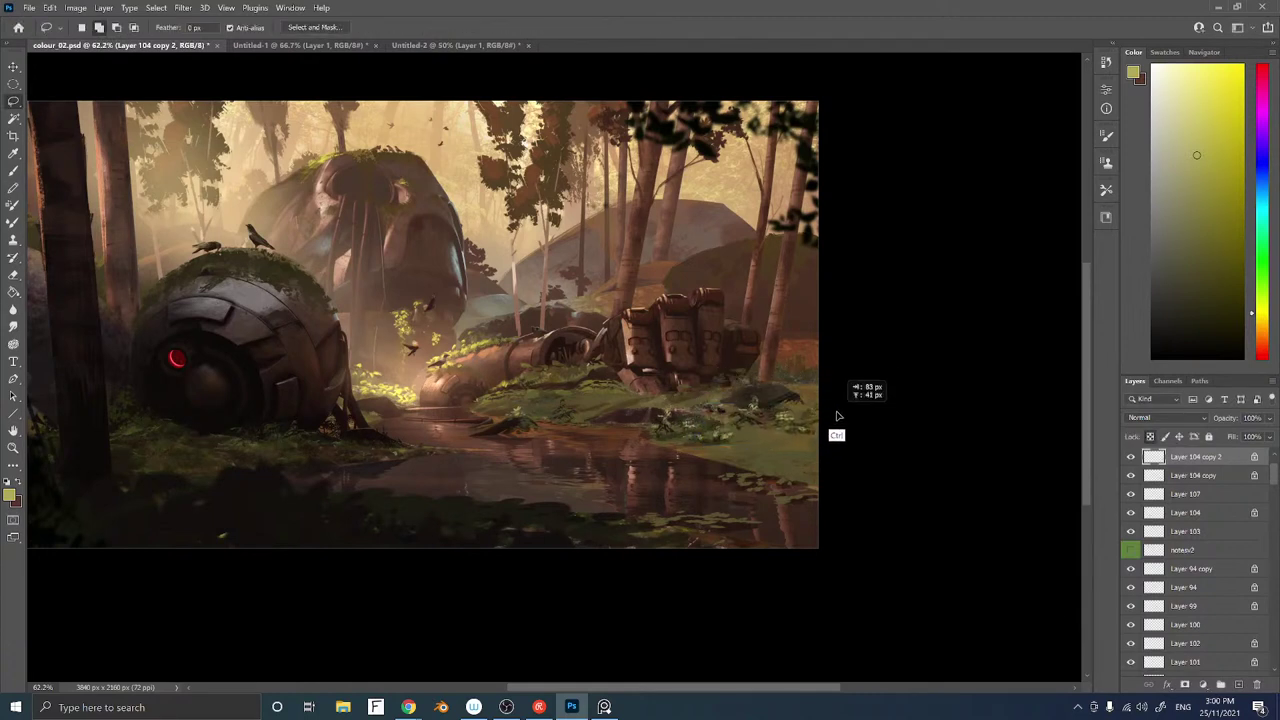
Place another fern copy lower on the right bank, scale it to about 148%, and merge the copies into Layer 104 copy
left_click_drag(738, 425, 858, 437)
key("ctrl+t")
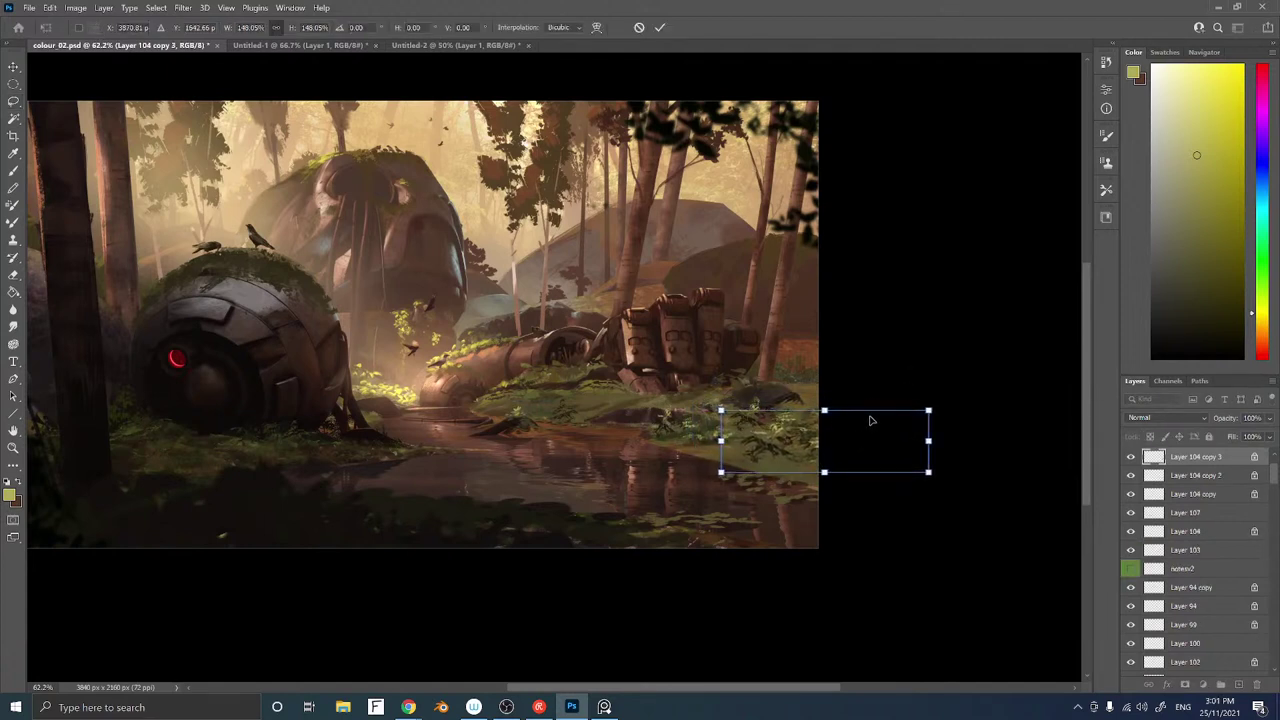
key("Return")
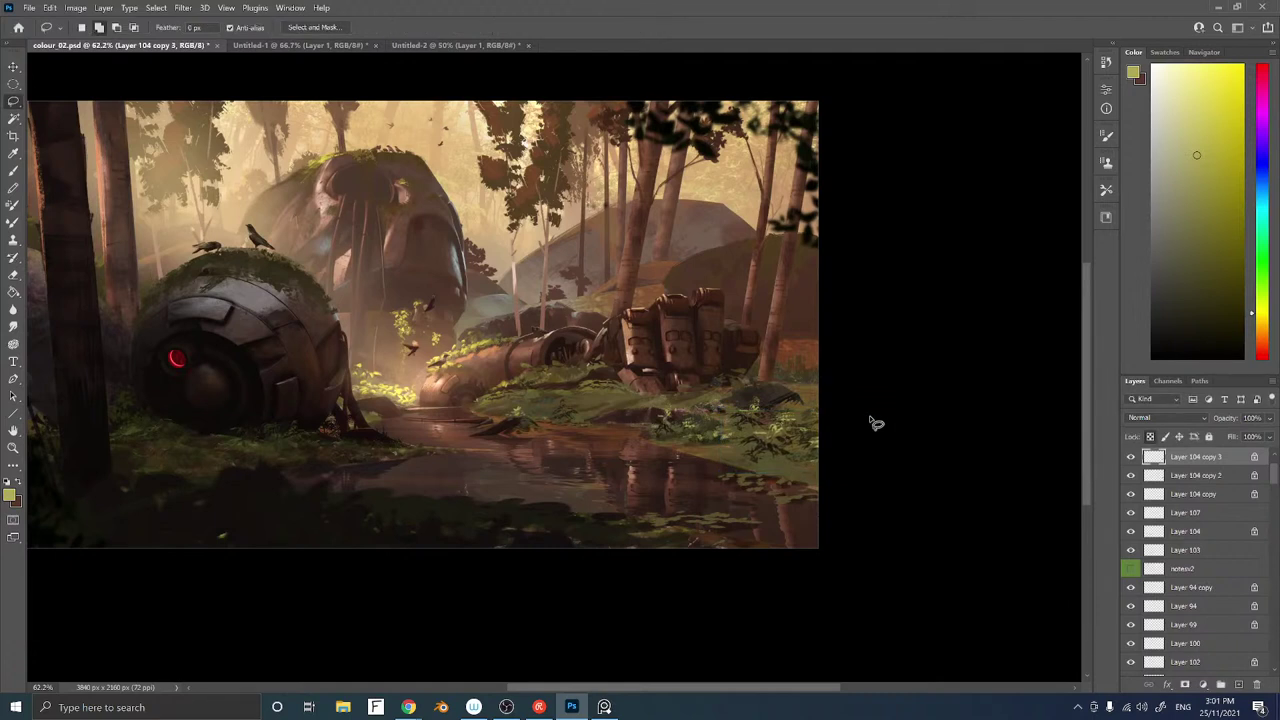
key("ctrl+e")
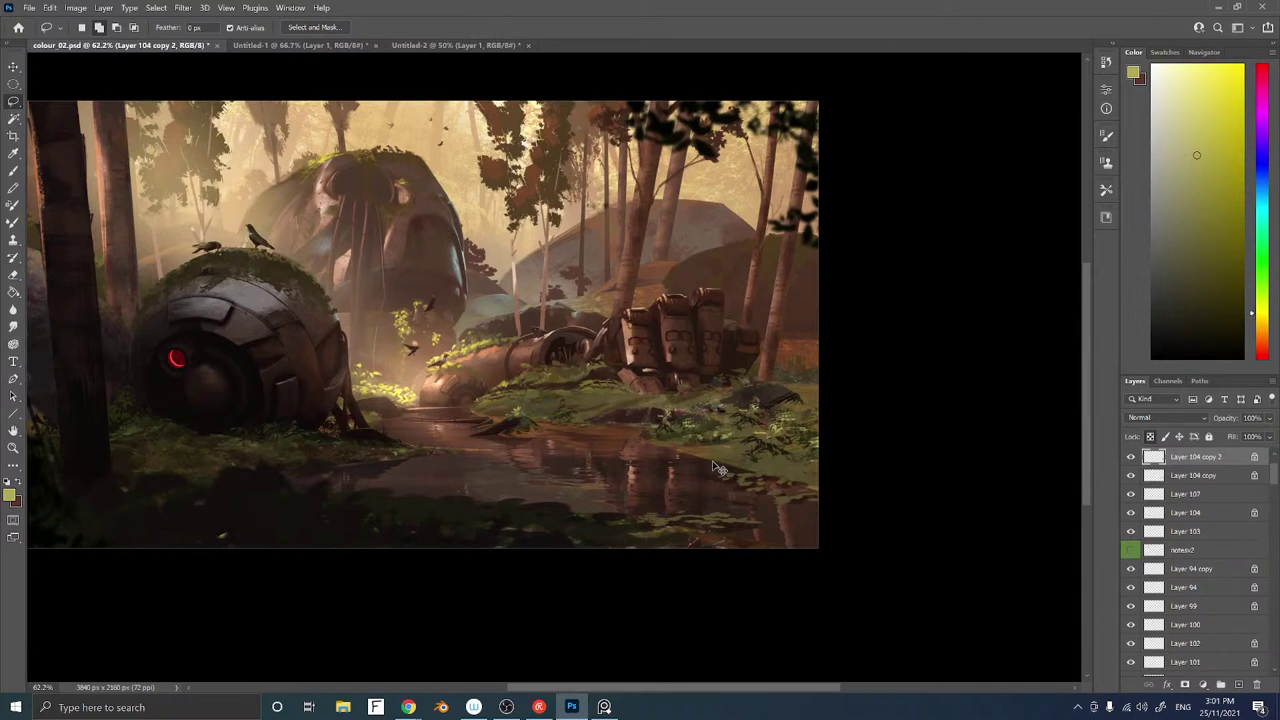
key("ctrl+z")
Reduce the right-bank ferns' contrast with Levels, setting the output levels to 25 and 179
key("ctrl+l")
left_click_drag(1008, 367, 960, 366)
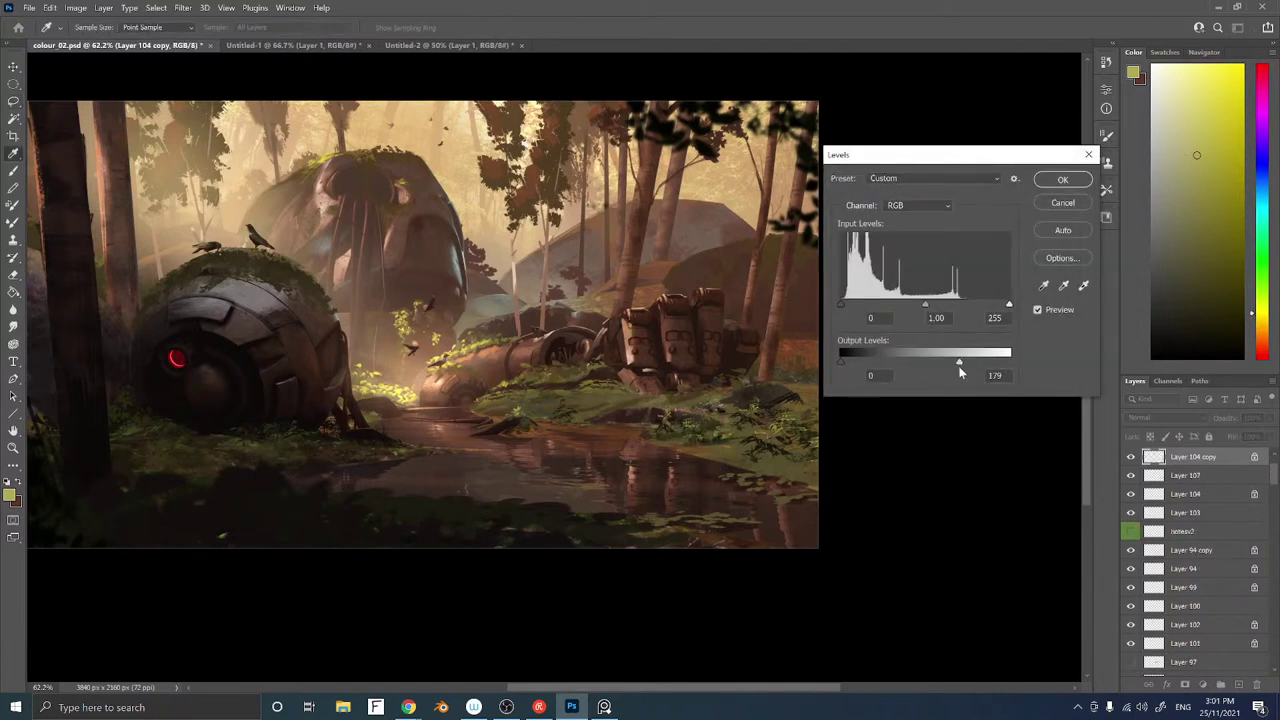
left_click_drag(842, 364, 857, 362)
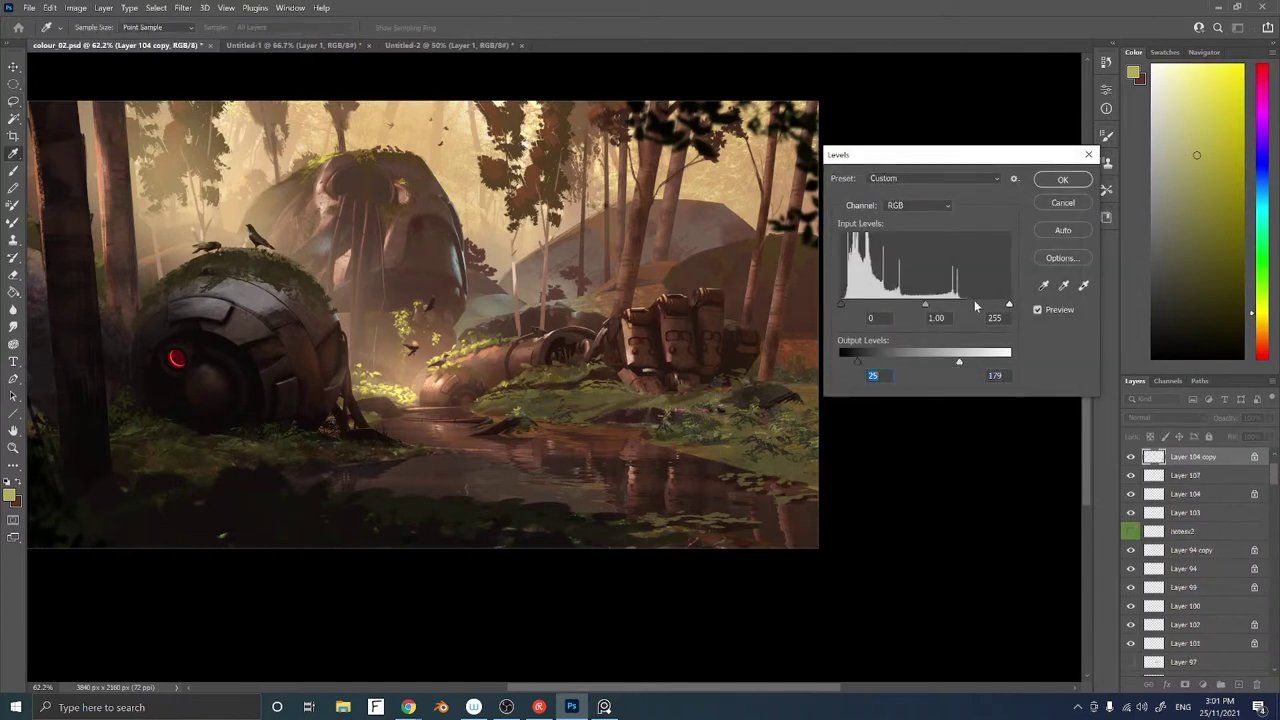
left_click(1064, 180)
Lock the fern layer's transparent pixels and darken the right-bank ferns with a dark brown sampled near the sphere's base
key("b")
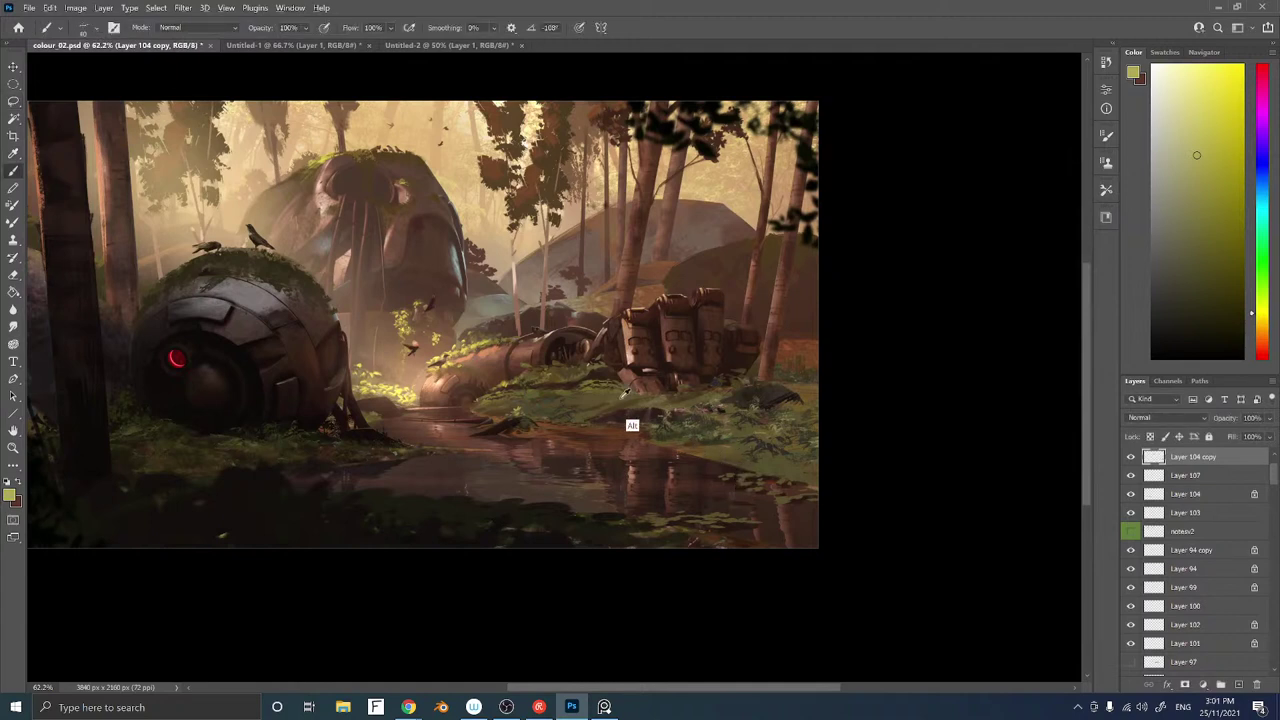
left_click(411, 441, "alt")
left_click(366, 446, "alt")
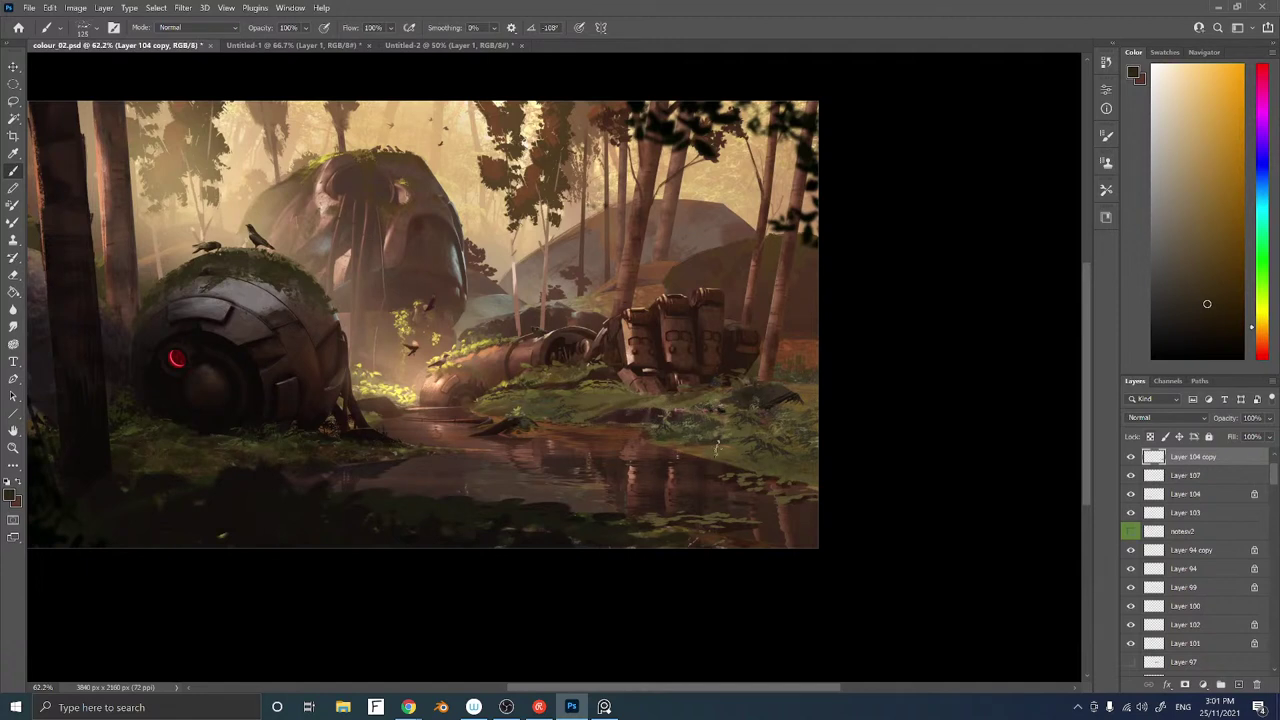
key("slash")
left_click_drag(777, 426, 778, 414)
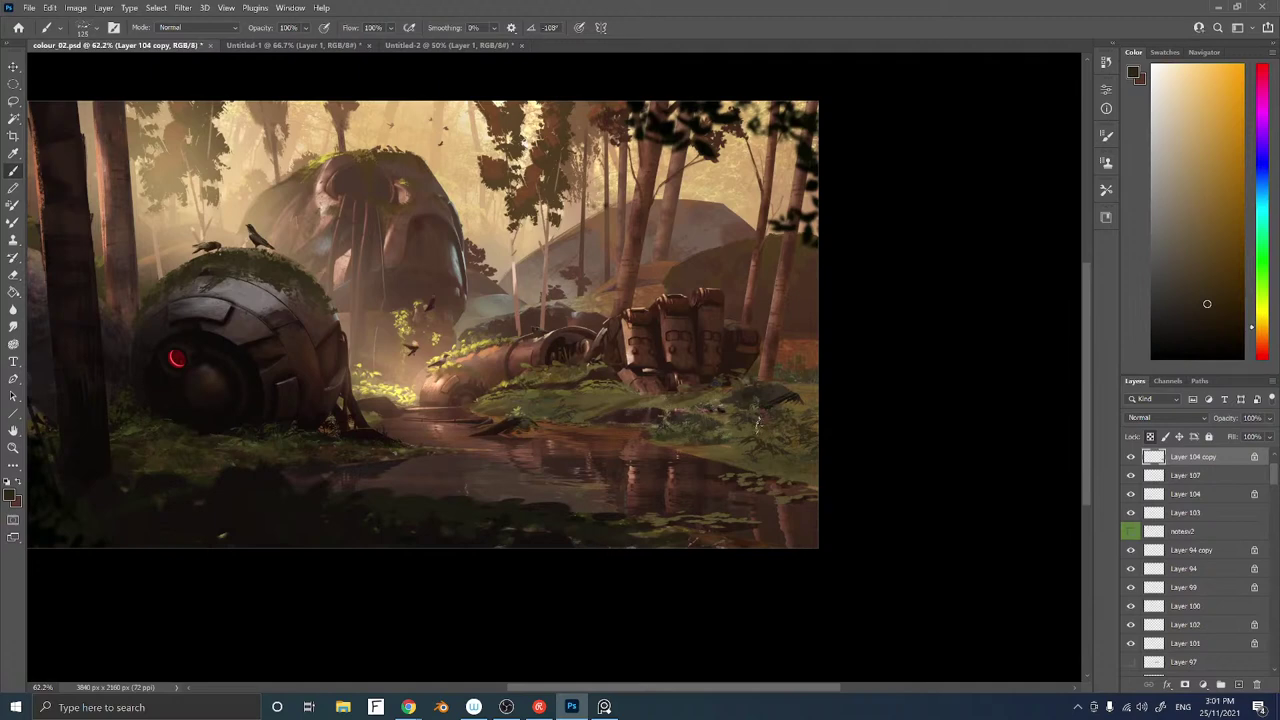
Paint sampled brown and olive tones on Layer 35 to refine the ground around the rocks beside the right-bank ferns
key("ctrl+space")
mouse_move(698, 413)
left_mouse_down()
mouse_move(925, 410)
mouse_move(728, 412)
left_mouse_up()
right_click(728, 418, "ctrl")
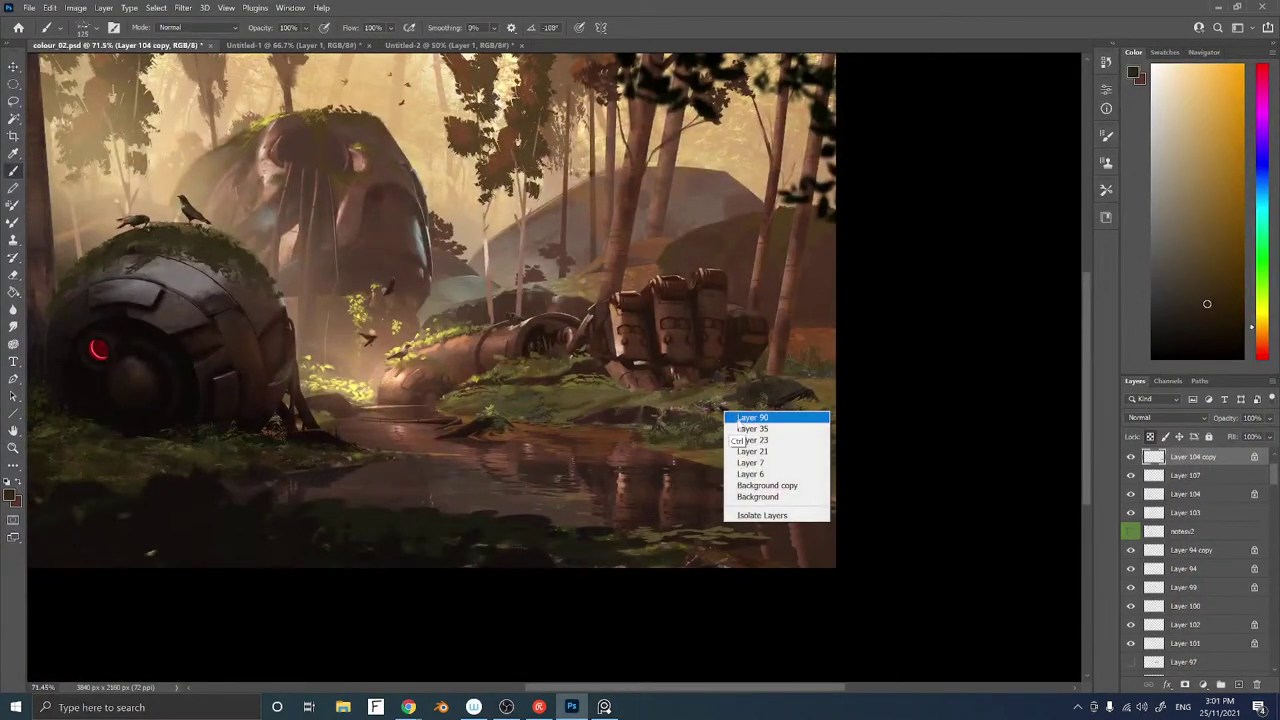
left_click(740, 426)
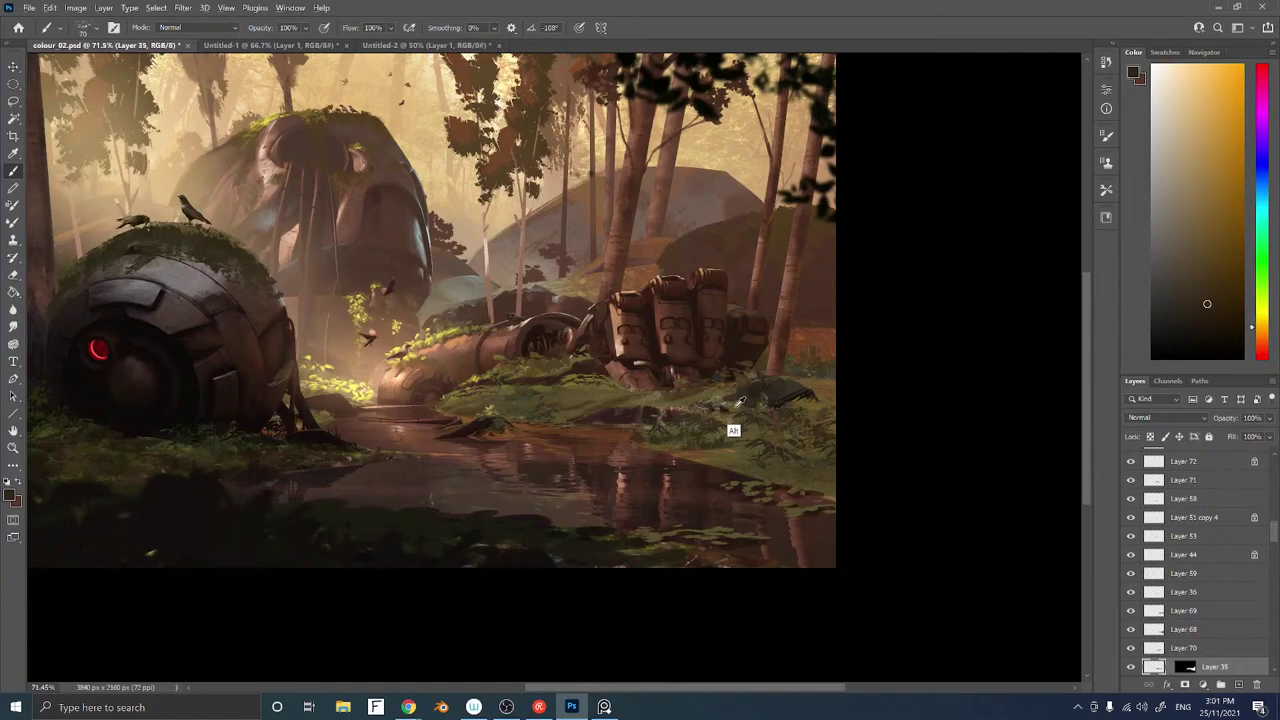
left_click(734, 430, "alt")
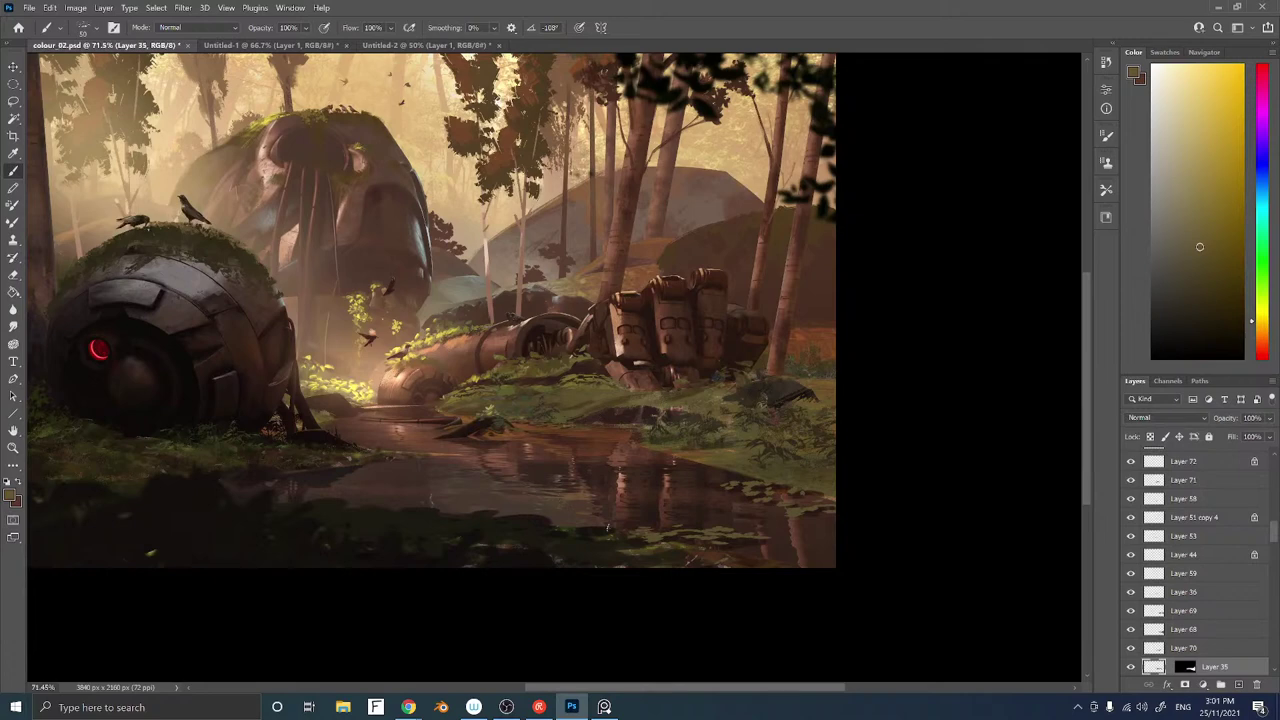
Copy the fern patch at the sphere's base from Layer 104 onto a new layer
left_click_drag(516, 378, 671, 364)
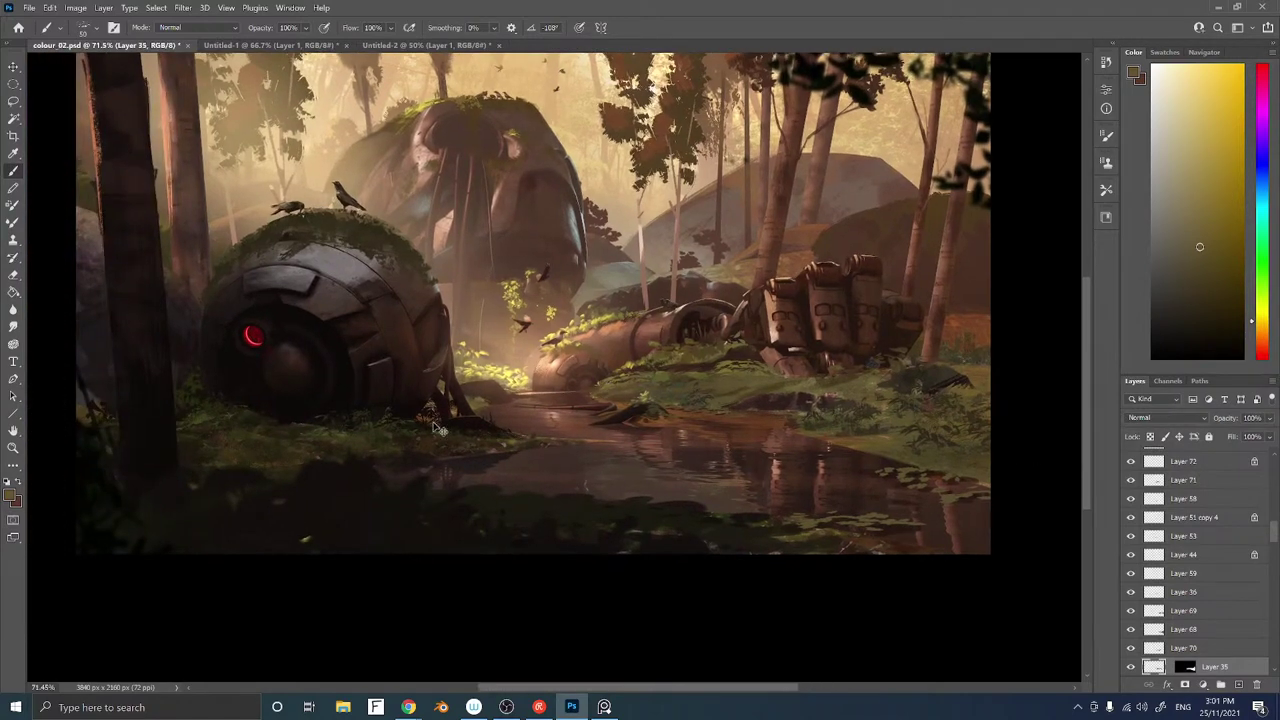
right_click(378, 425, "ctrl")
left_click(398, 432)
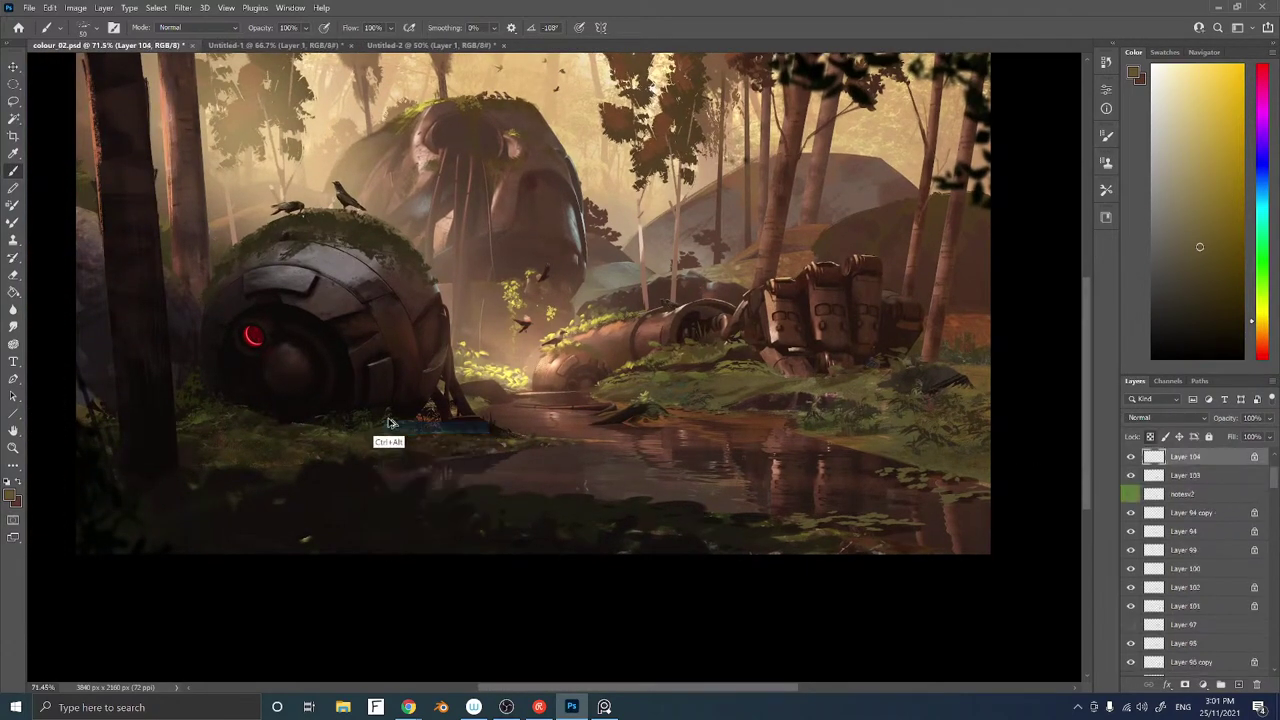
left_click(408, 418, "ctrl")
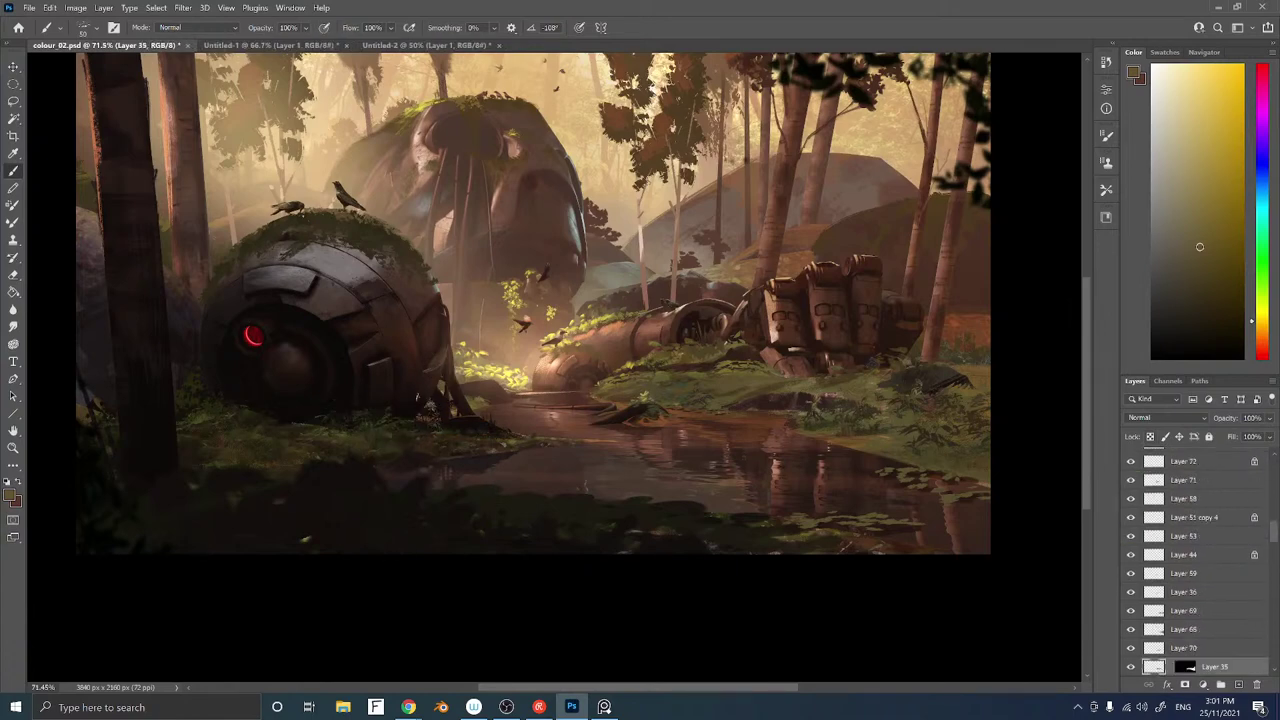
key("l")
mouse_move(390, 398)
left_mouse_down()
mouse_move(412, 408)
mouse_move(335, 425)
mouse_move(380, 442)
mouse_move(428, 412)
left_mouse_up()
key("ctrl+j")
key("Return")
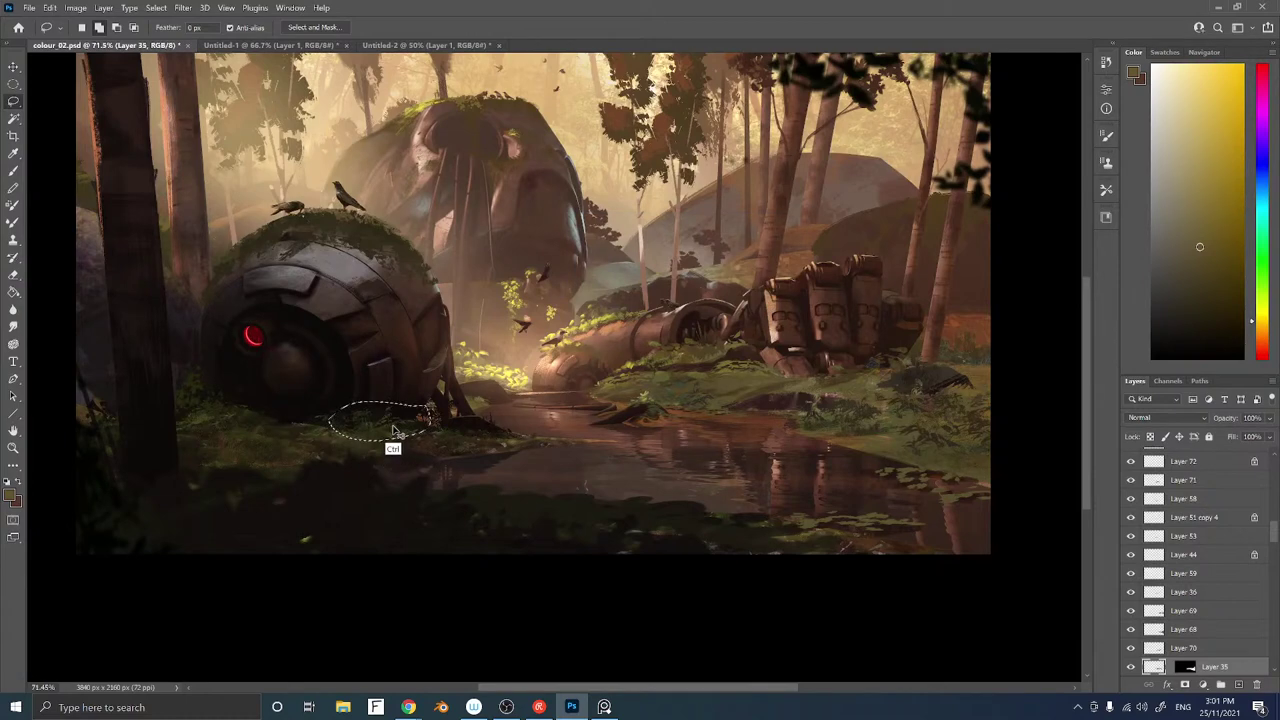
right_click(395, 428, "ctrl")
left_click(420, 432)
key("ctrl+j")
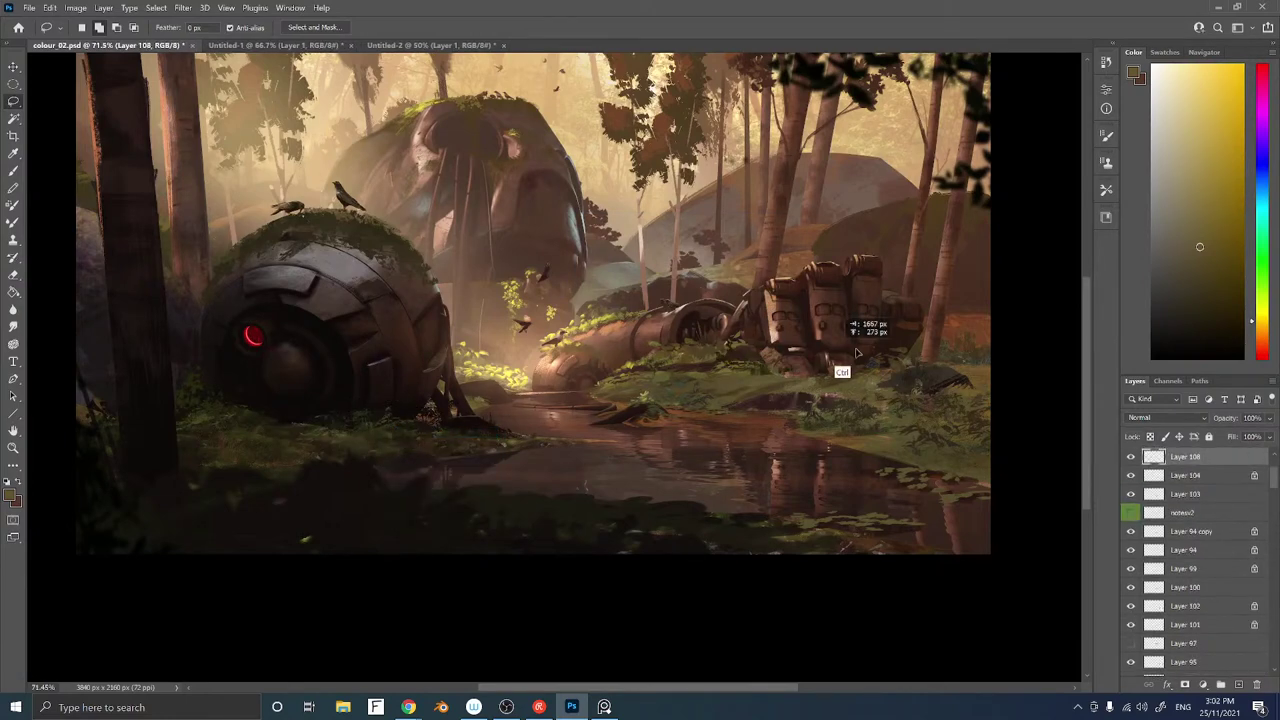
Place the copied ferns on the ground at the base of the robot hand and clear the selection
key("ctrl+t")
key("Return")
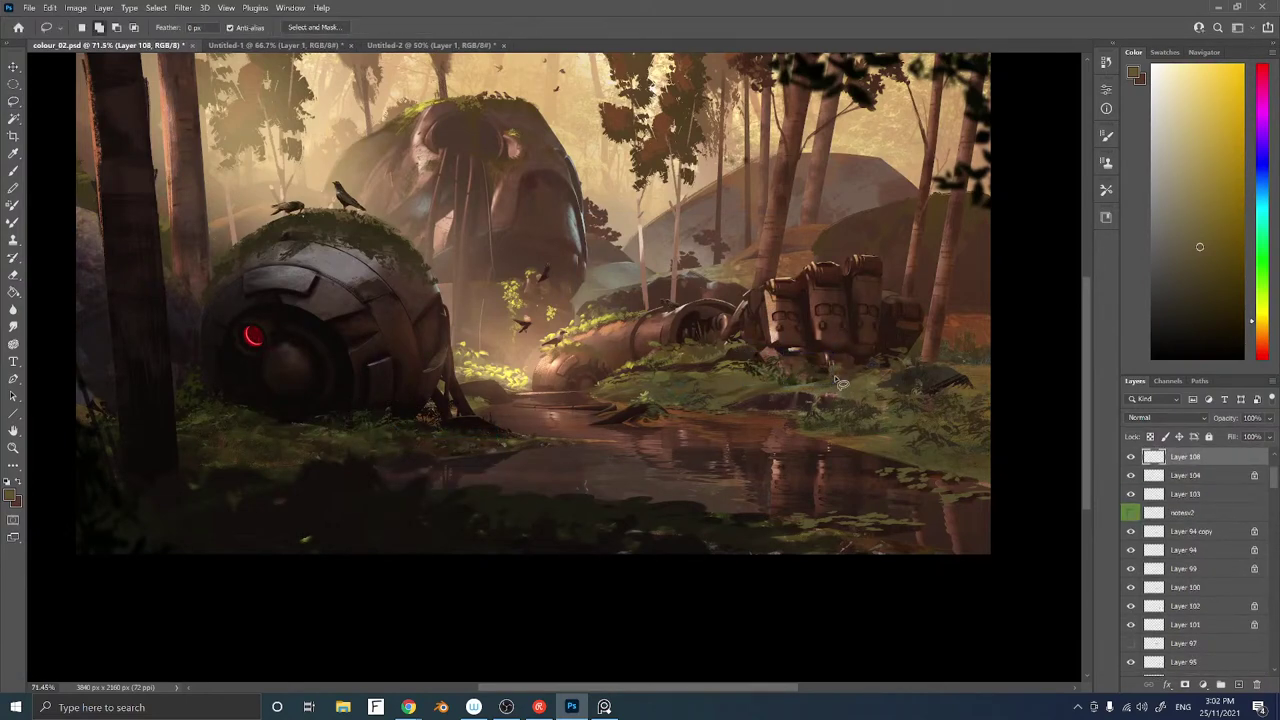
mouse_move(829, 400)
left_mouse_down()
mouse_move(840, 380)
mouse_move(760, 382)
mouse_move(850, 393)
mouse_move(800, 378)
mouse_move(849, 371)
left_mouse_up()
key("ctrl+d")
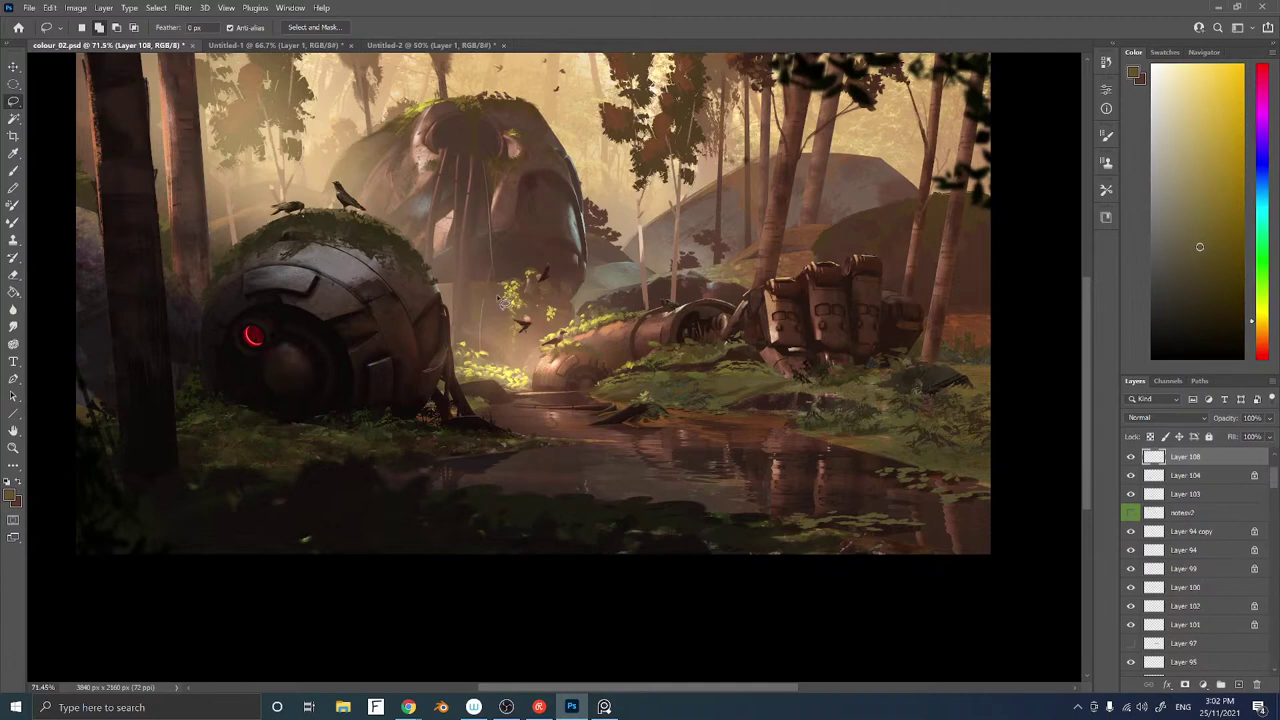
Hide Layer 98, the bird perched on the mossy end of the fallen robot arm
key("z")
mouse_move(556, 281)
left_mouse_down()
mouse_move(537, 287)
mouse_move(594, 290)
left_mouse_up()
key("l")
left_click_drag(820, 298, 816, 327)
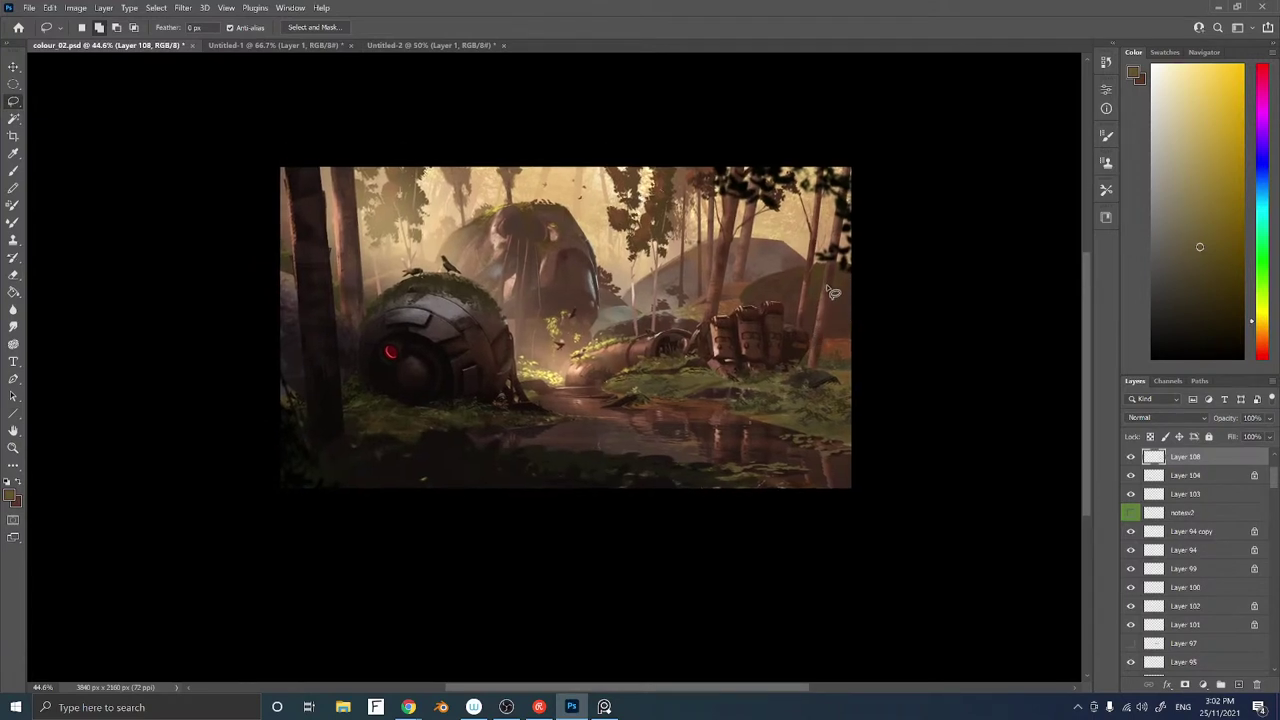
key("ctrl+space")
left_click_drag(586, 327, 692, 327)
right_click(559, 425, "ctrl")
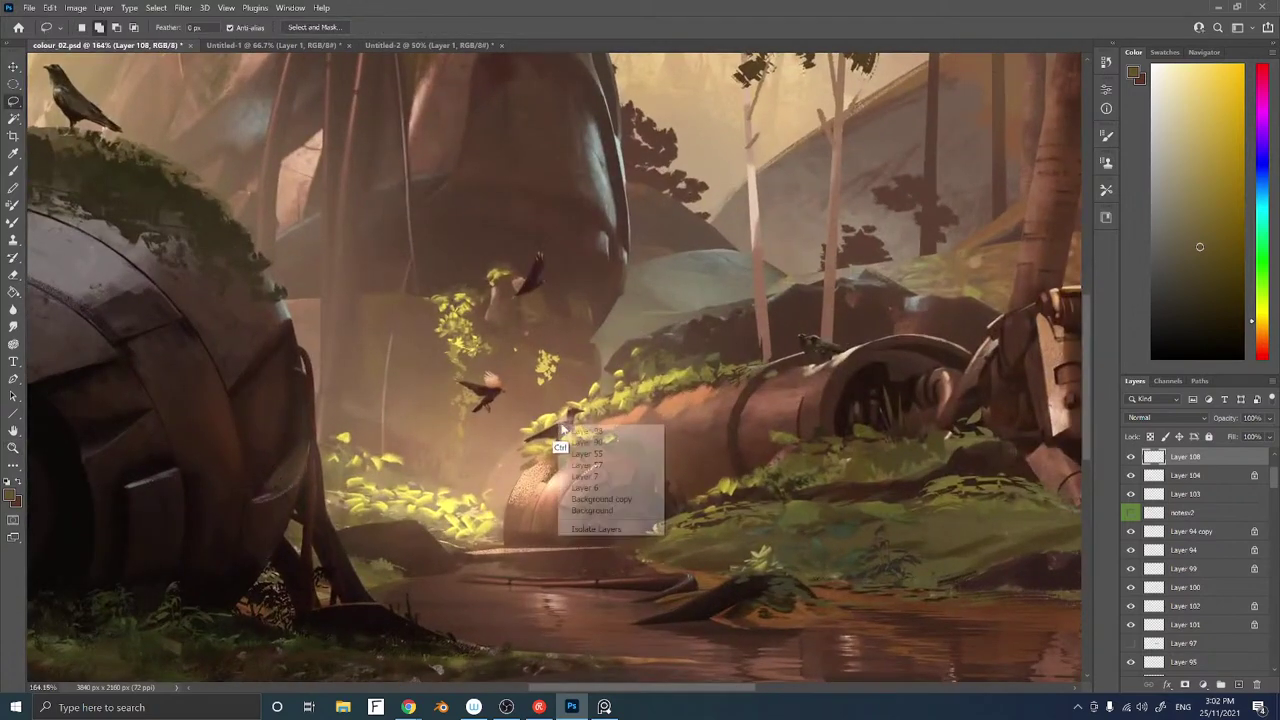
left_click(585, 431)
left_click(1130, 667)
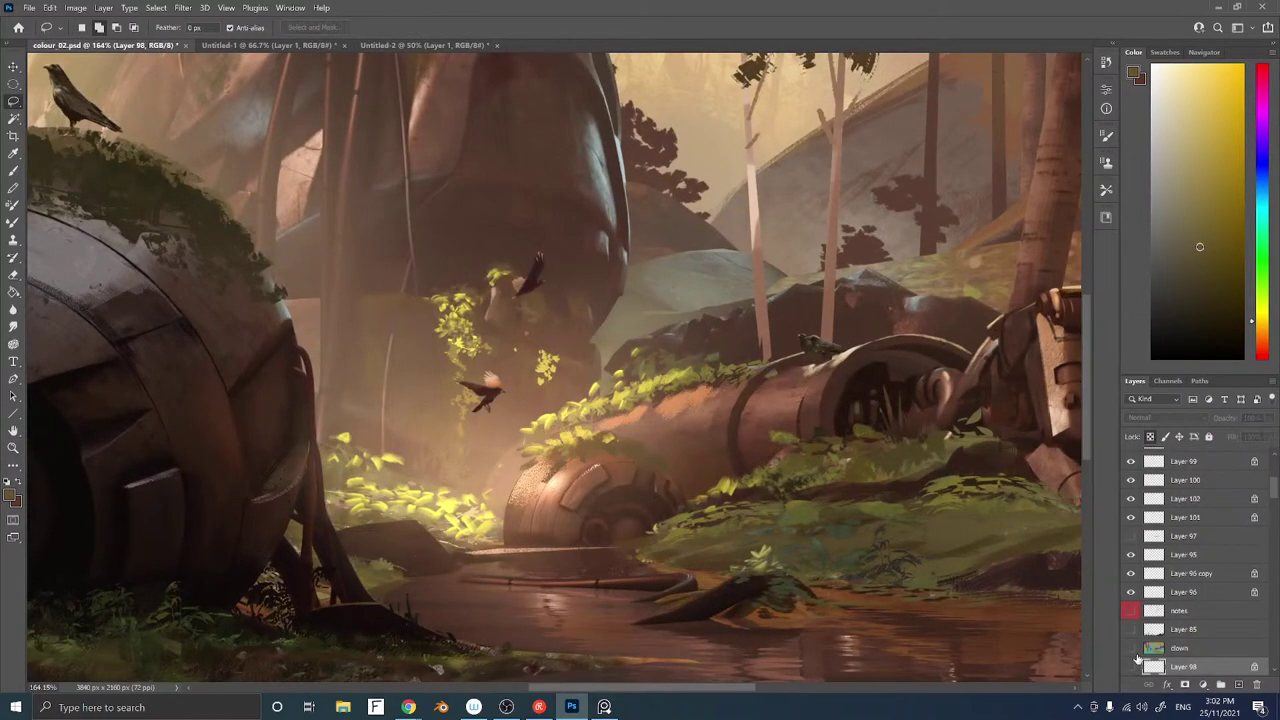
Select the two flying birds' layers, Layer 96 and Layer 94, and move both birds up in front of the robot head
key("ctrl+space")
left_click_drag(562, 335, 480, 335)
key("space")
left_click_drag(590, 324, 647, 308)
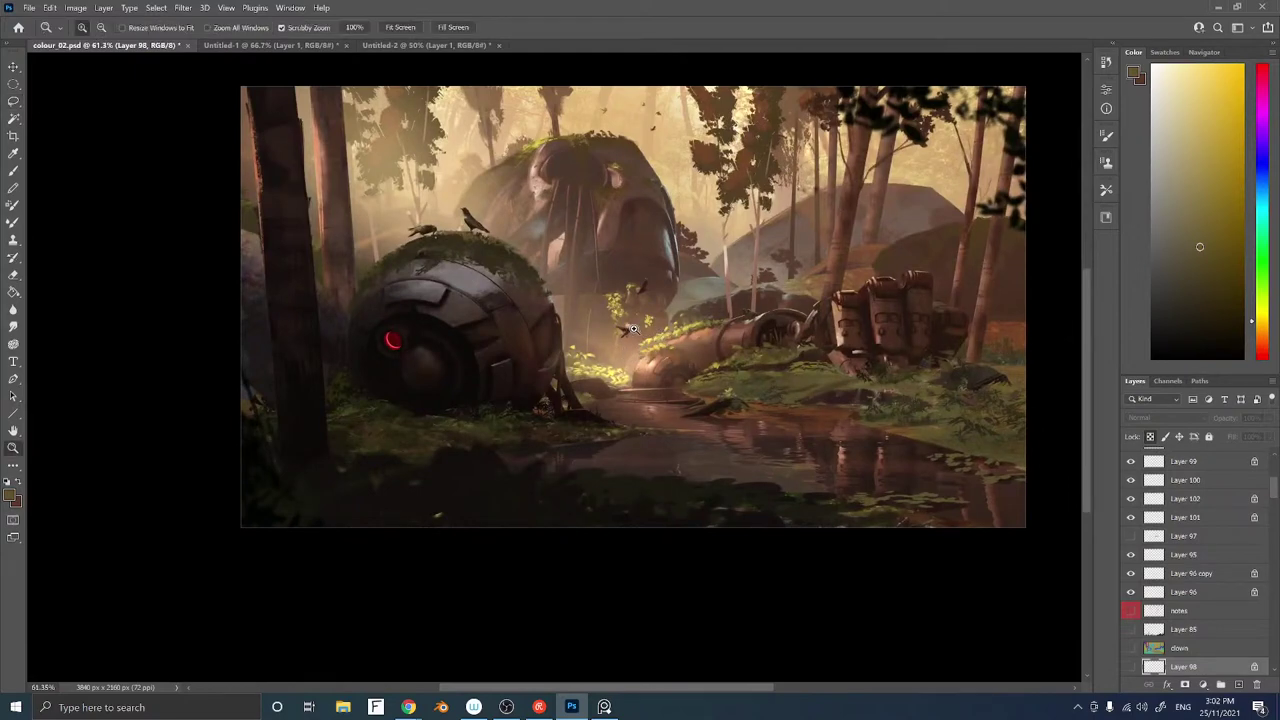
scroll(627, 329, "up", 3)
right_click(626, 335, "ctrl")
left_click(643, 339)
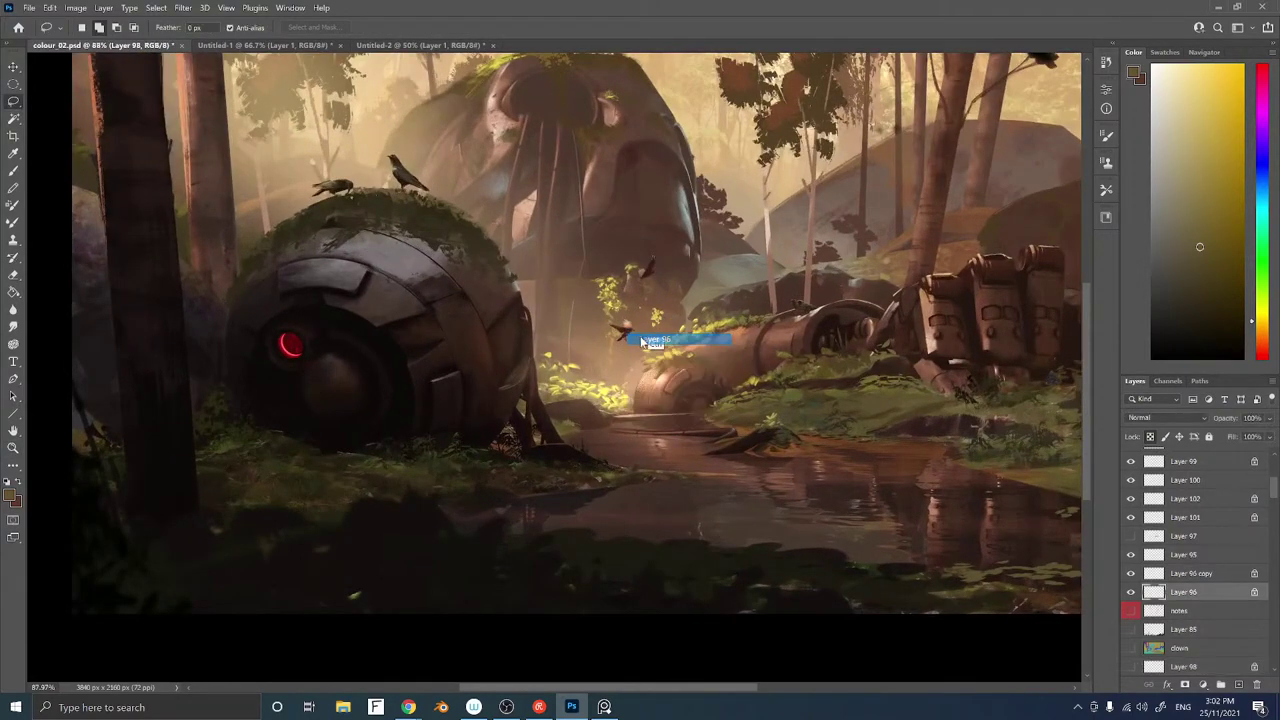
right_click(628, 272, "ctrl")
left_click(645, 300)
left_click_drag(645, 302, 668, 246)
key("z")
key("l")
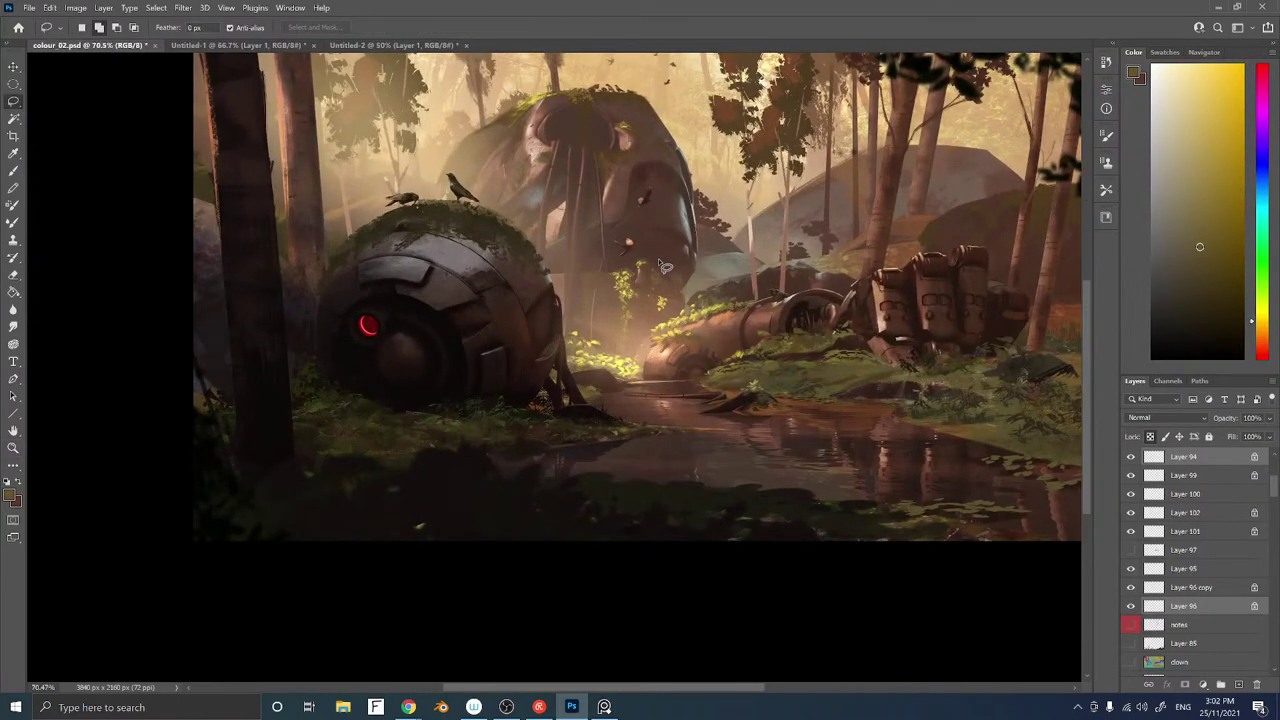
Scale the two flying birds down and place them in the misty gap between the sphere and the hanging yellow foliage
key("ctrl+t")
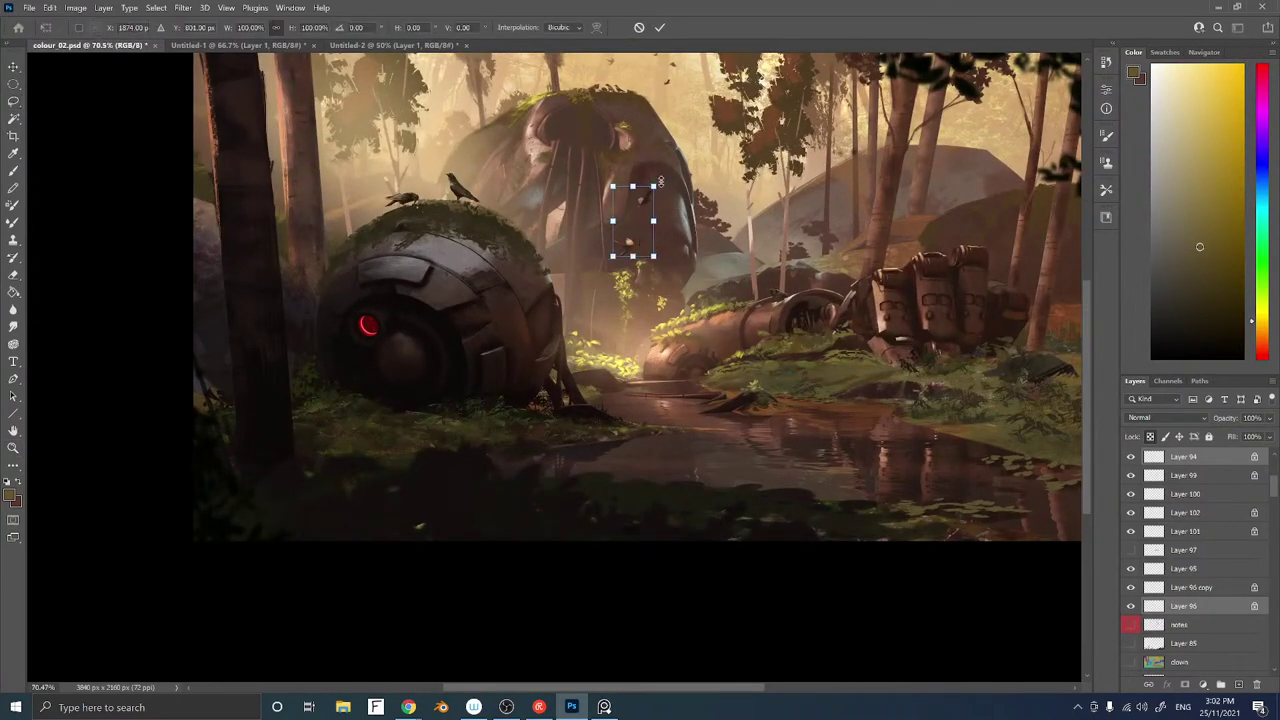
left_click_drag(654, 186, 641, 207)
key("Return")
key("l")
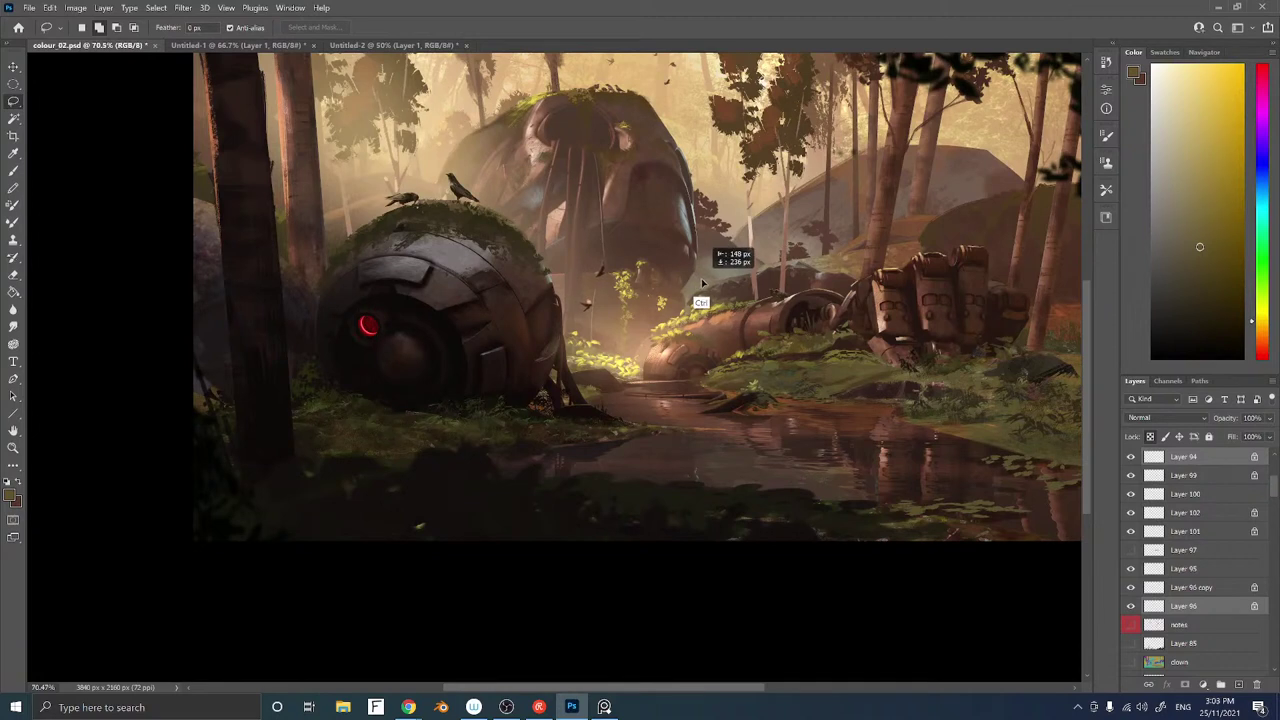
Select only the upper flying bird's layer, Layer 94
right_click(600, 275, "ctrl")
left_click(640, 282)
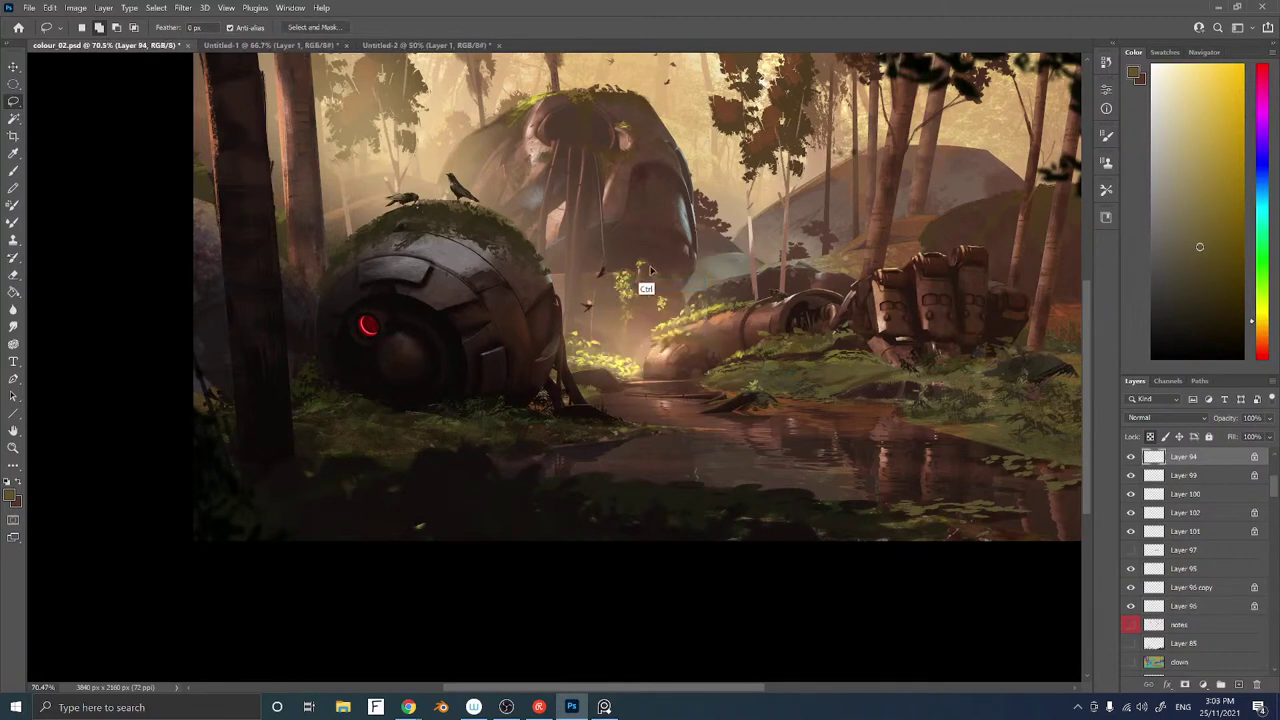
Sample a light peach tone and paint highlights on the wings of the two flying birds beside the hanging vine using a small brush
left_click_drag(643, 287, 648, 314)
key("b")
left_click_drag(615, 299, 710, 299)
left_click(398, 327, "alt")
key("[")
key("[")
key("[")
key("[")
key("[")
key("[")
key("[")
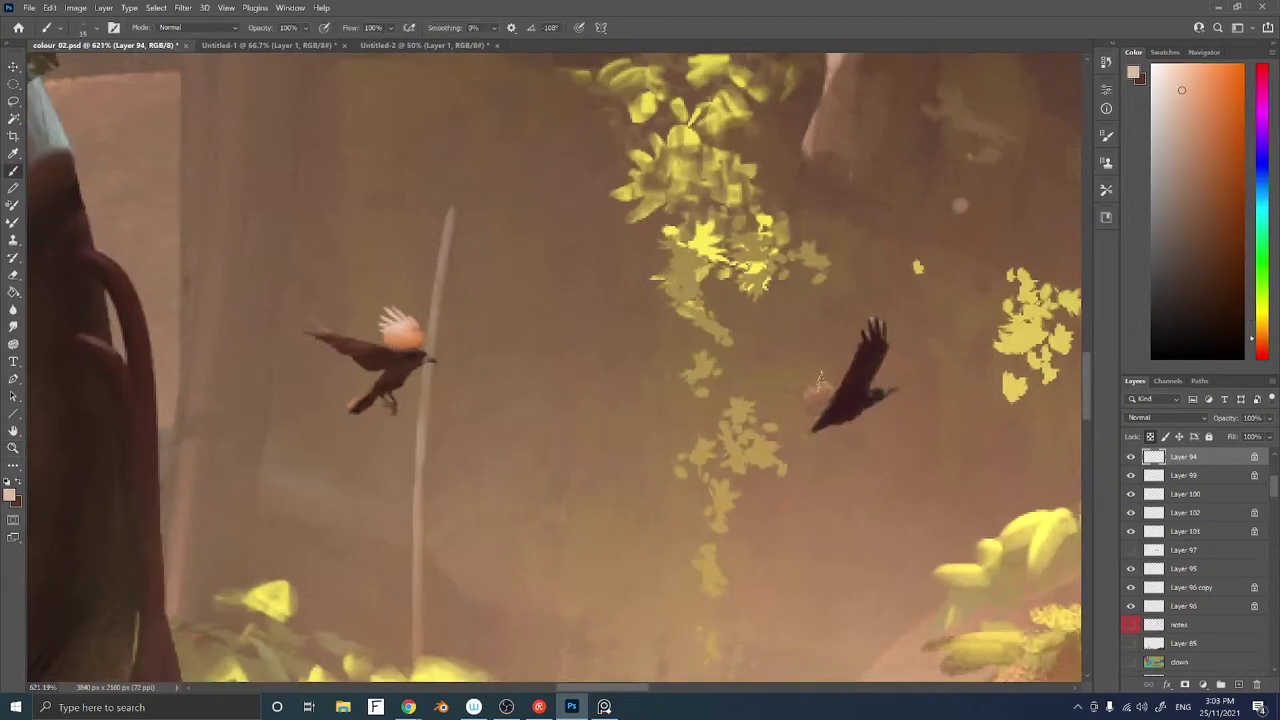
left_click_drag(808, 402, 820, 400)
key("z")
left_click_drag(838, 356, 680, 357)
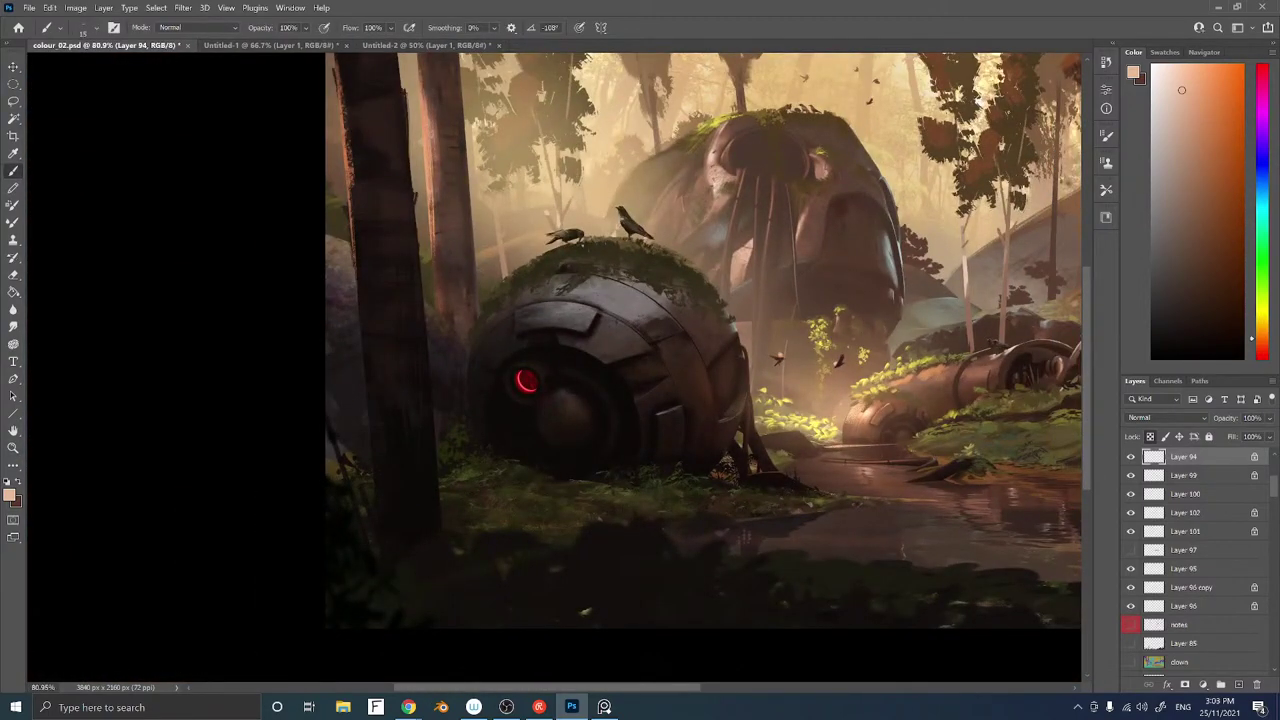
Check the whole painting's values in a grayscale proof and return to the colour view
key("space")
left_click_drag(871, 350, 773, 382)
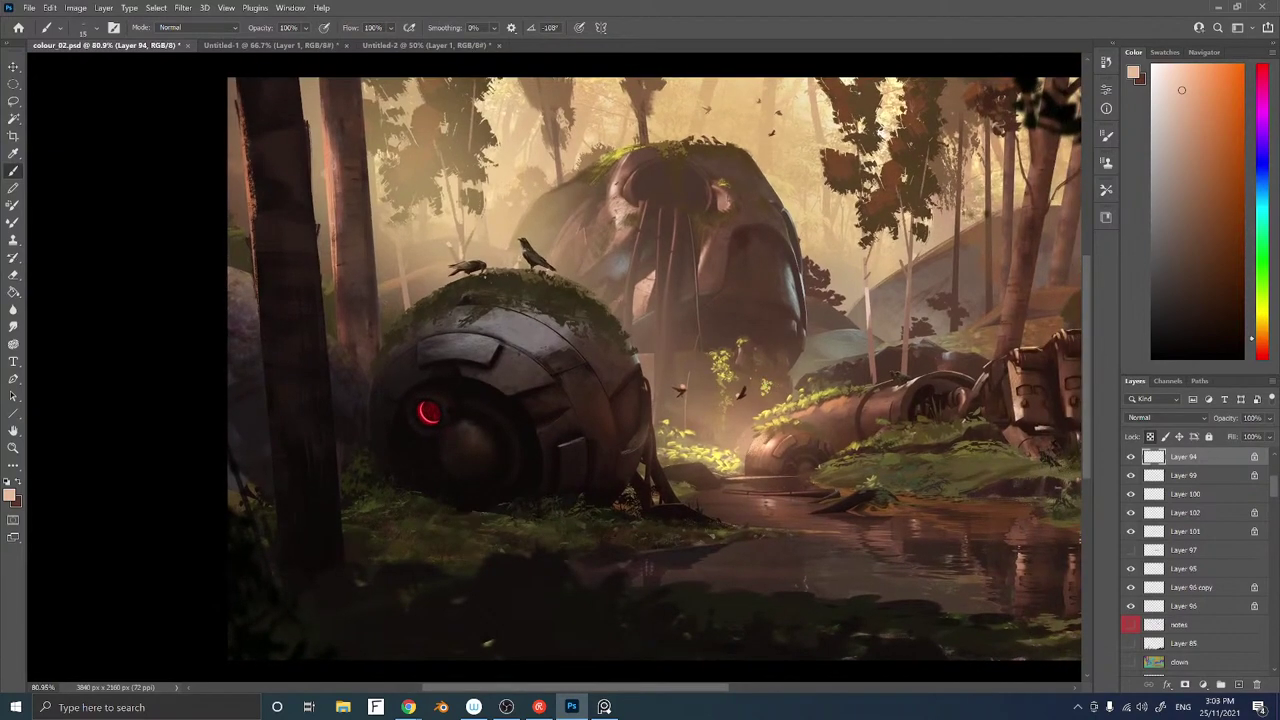
left_click_drag(783, 333, 780, 348)
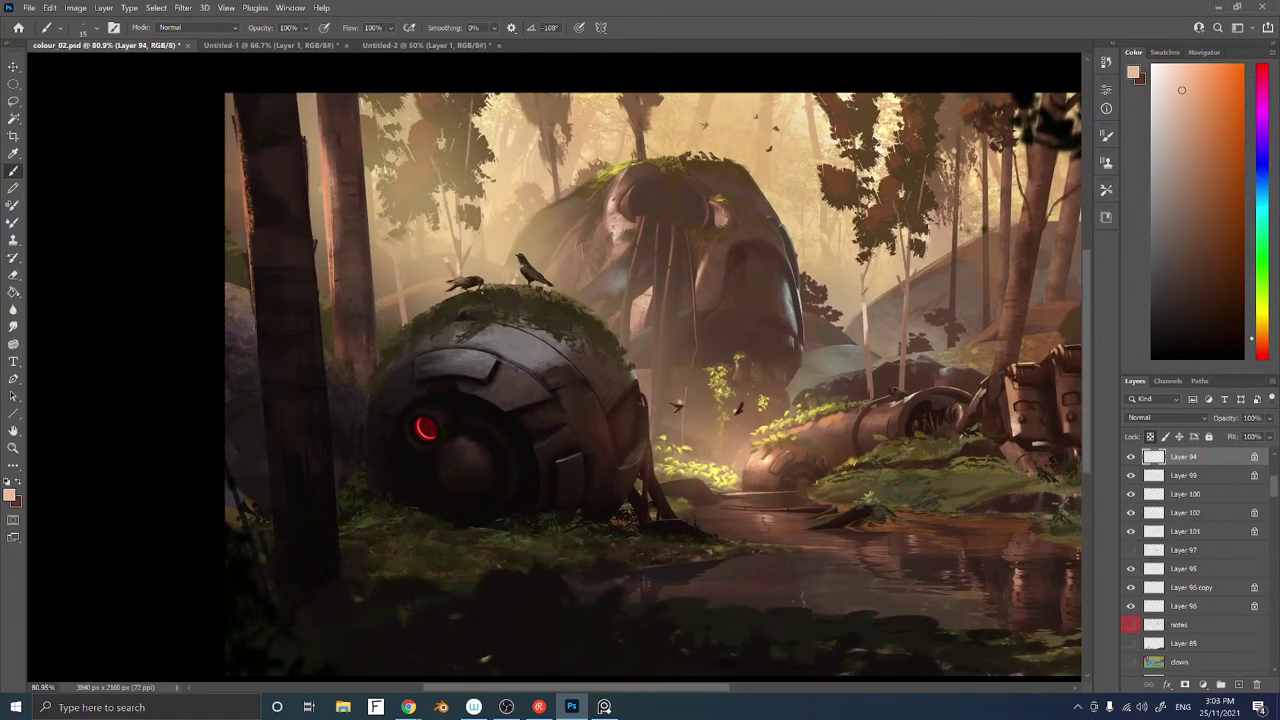
key("ctrl+y")
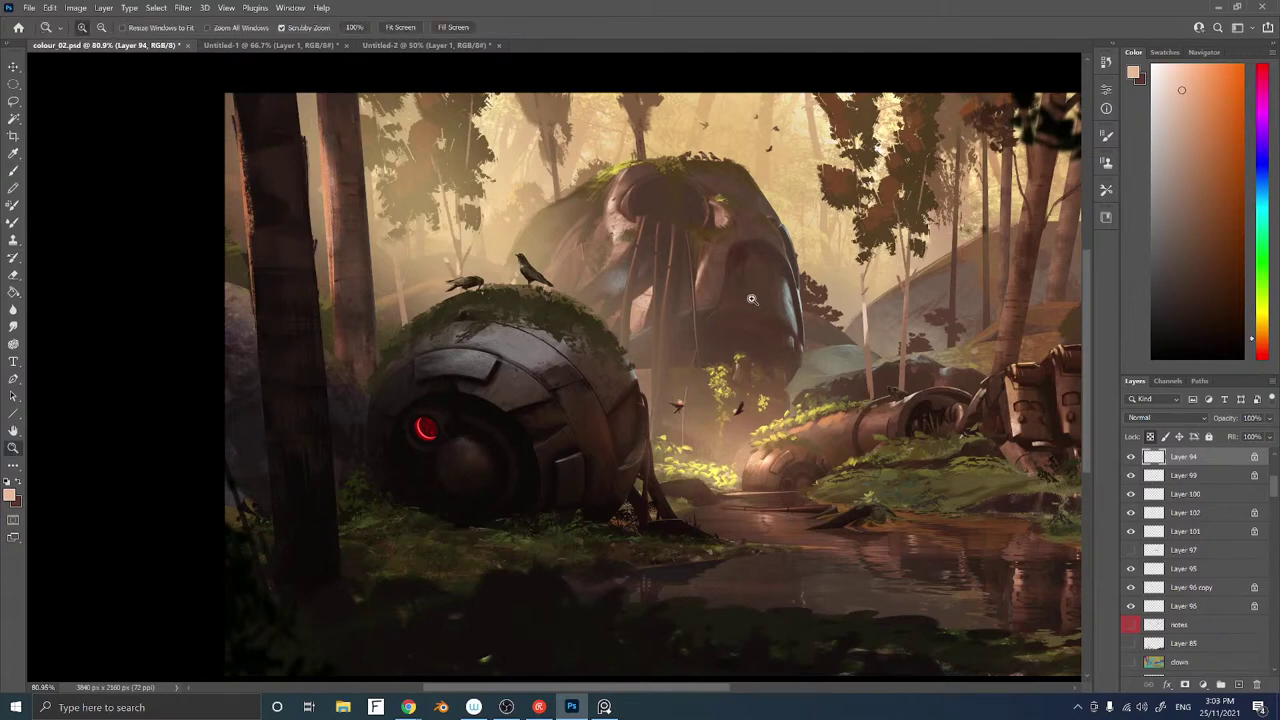
scroll(757, 296, "down", 2)
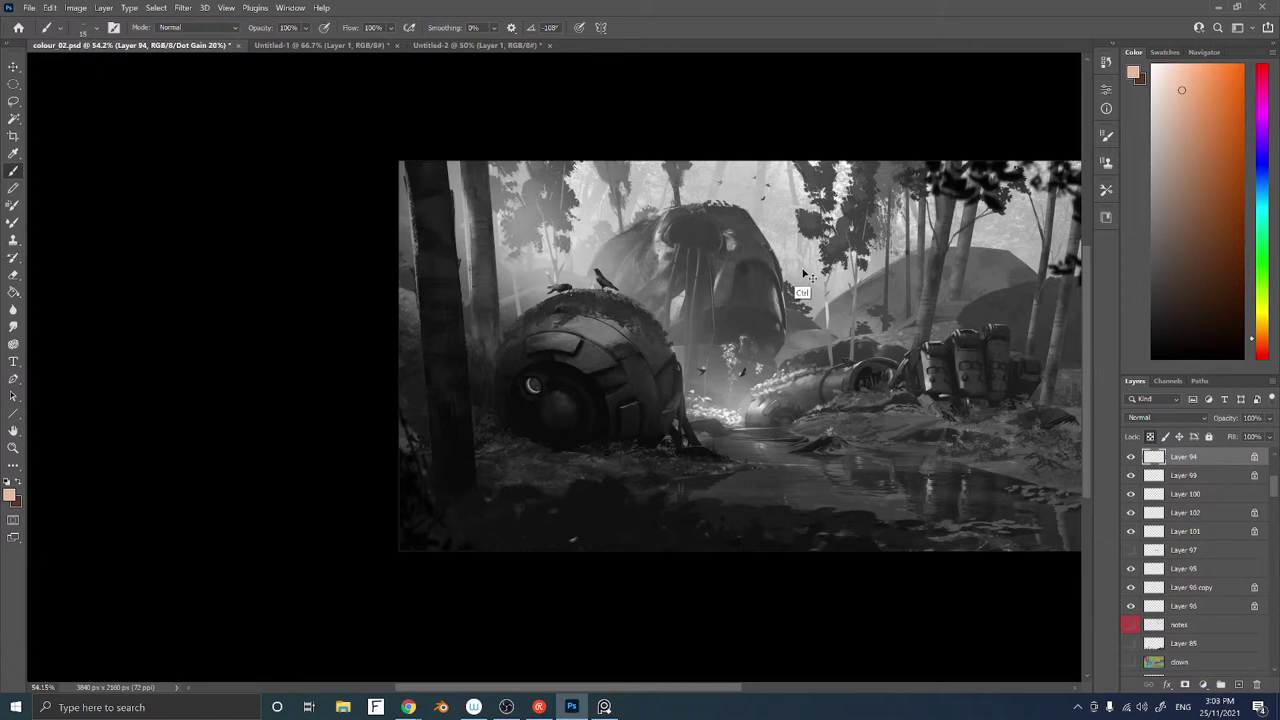
key("ctrl+y")
left_click_drag(968, 314, 790, 365)
key("z")
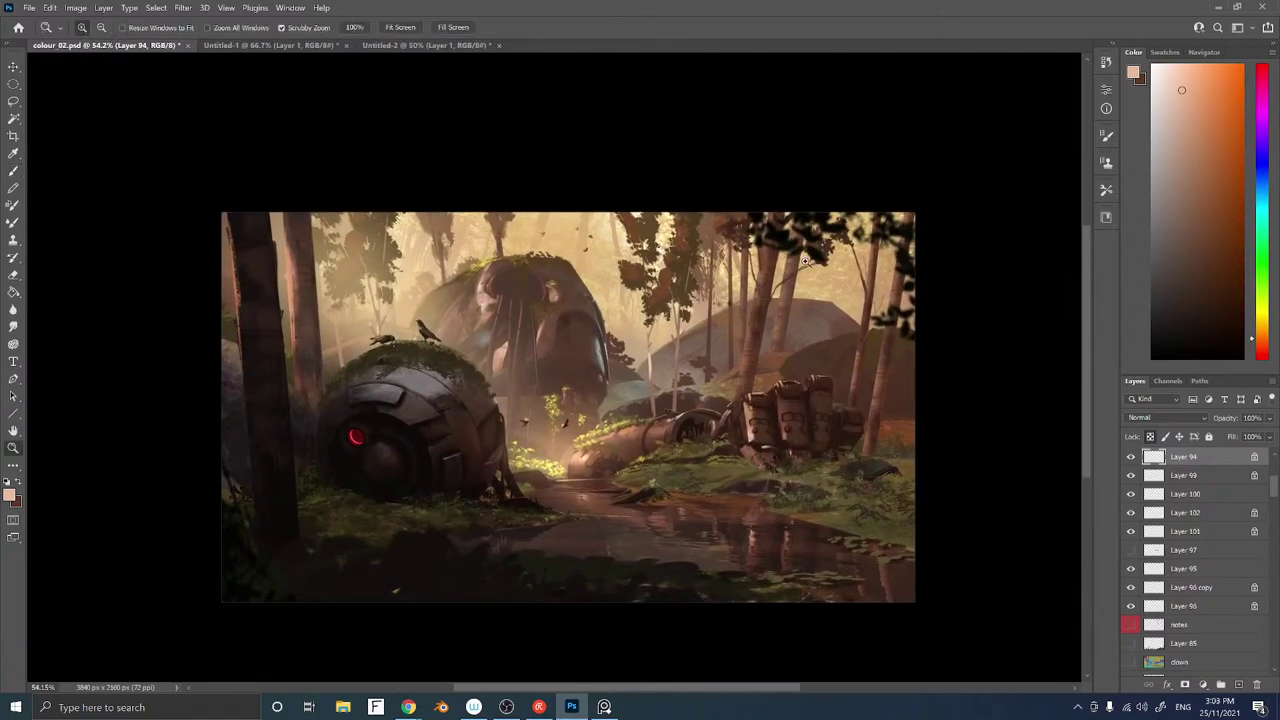
left_click(700, 376)
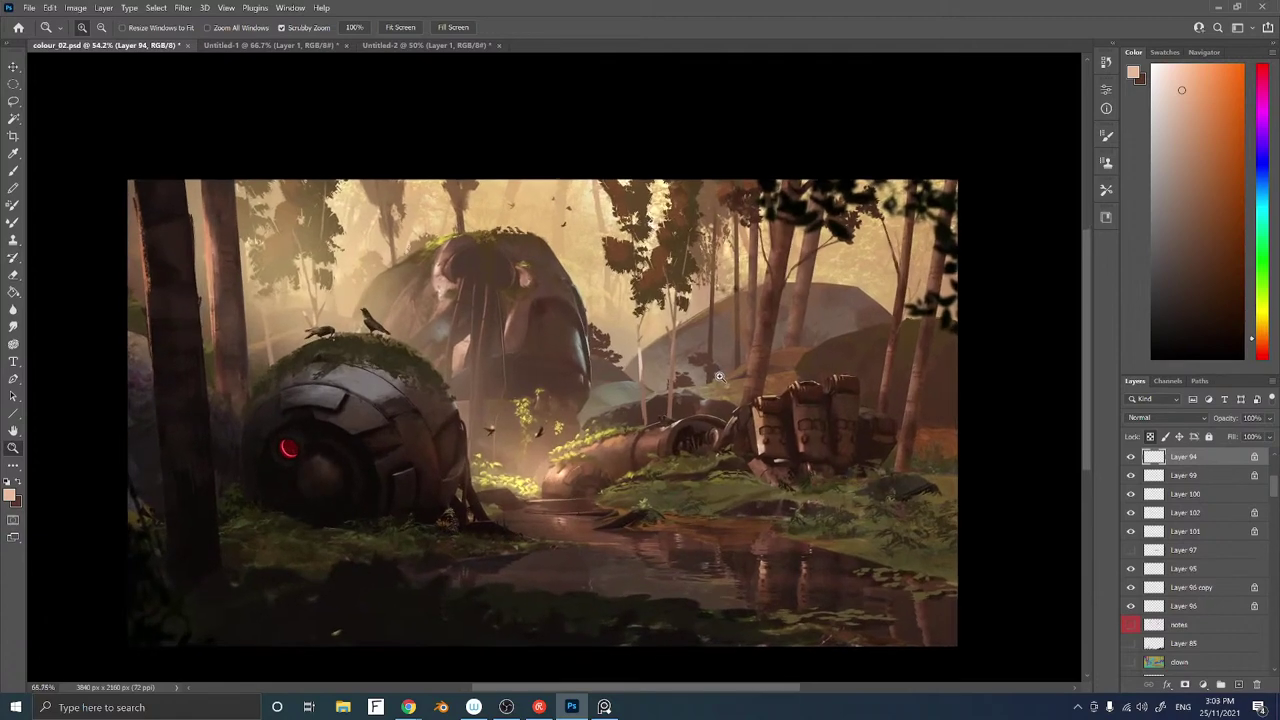
left_click_drag(720, 376, 729, 376)
key("b")
left_click_drag(540, 372, 698, 366)
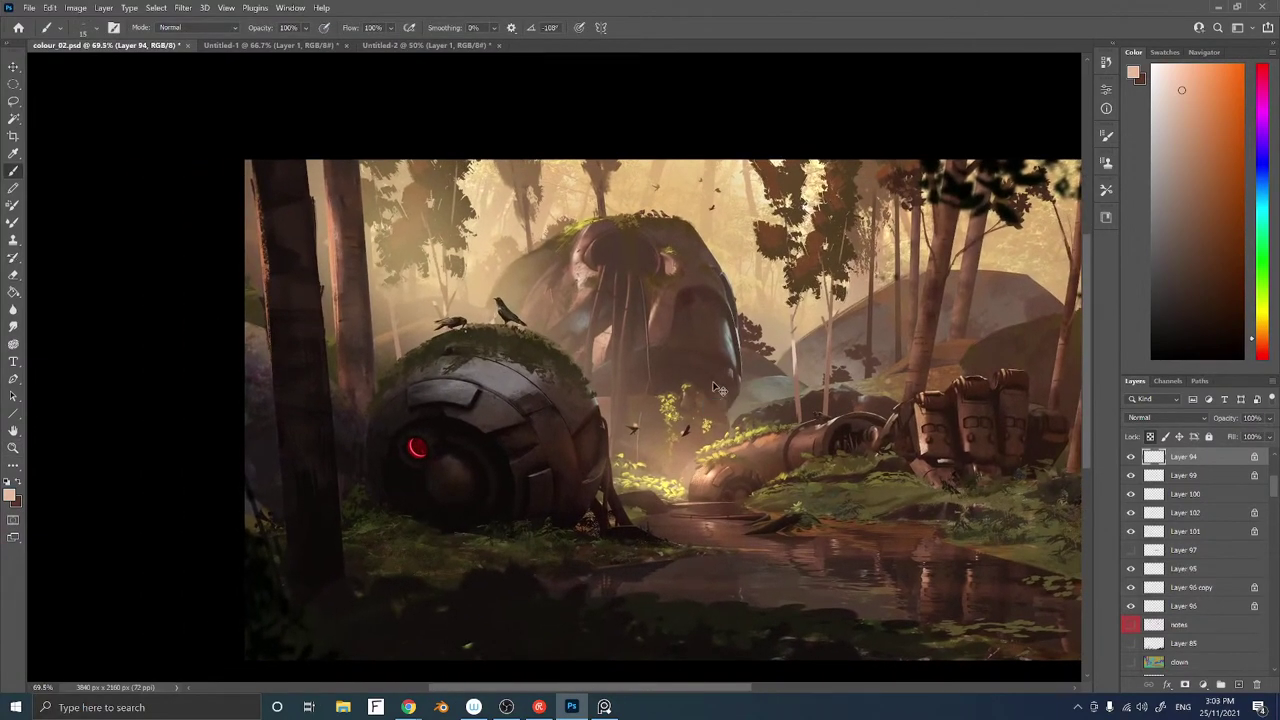
Save the colour_02.psd painting
key("ctrl+s")
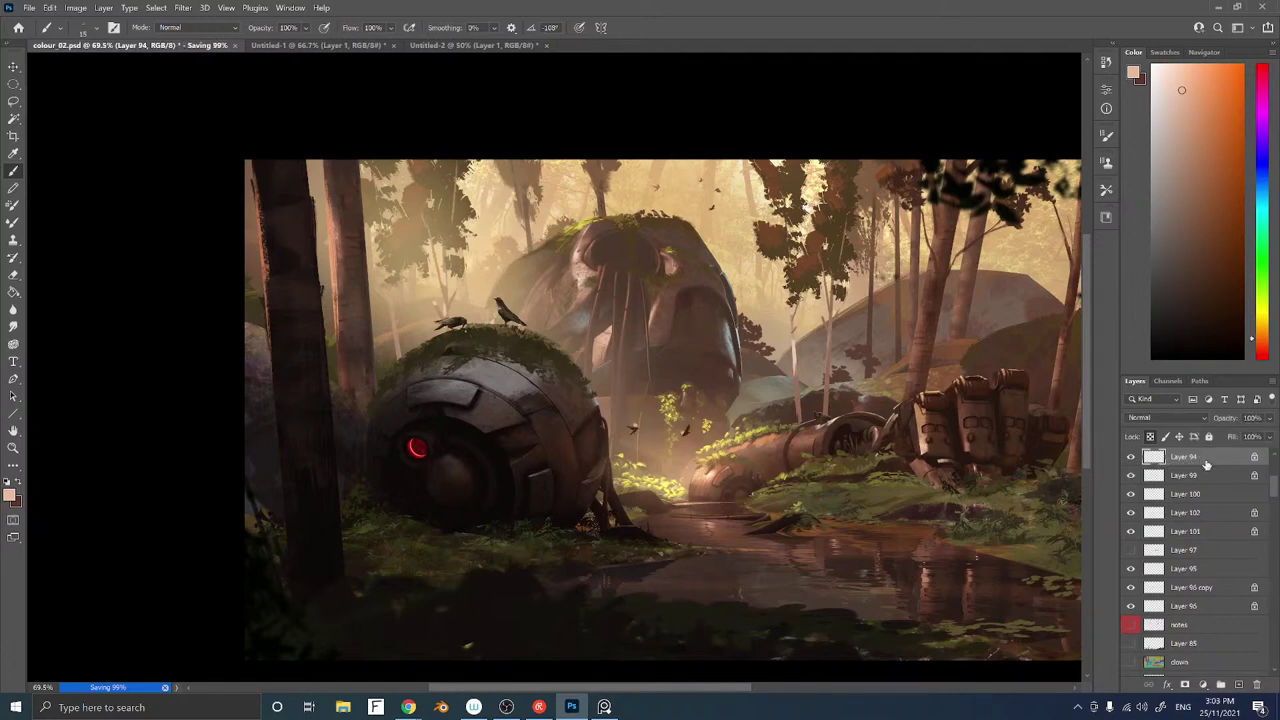
left_click_drag(676, 344, 664, 359)
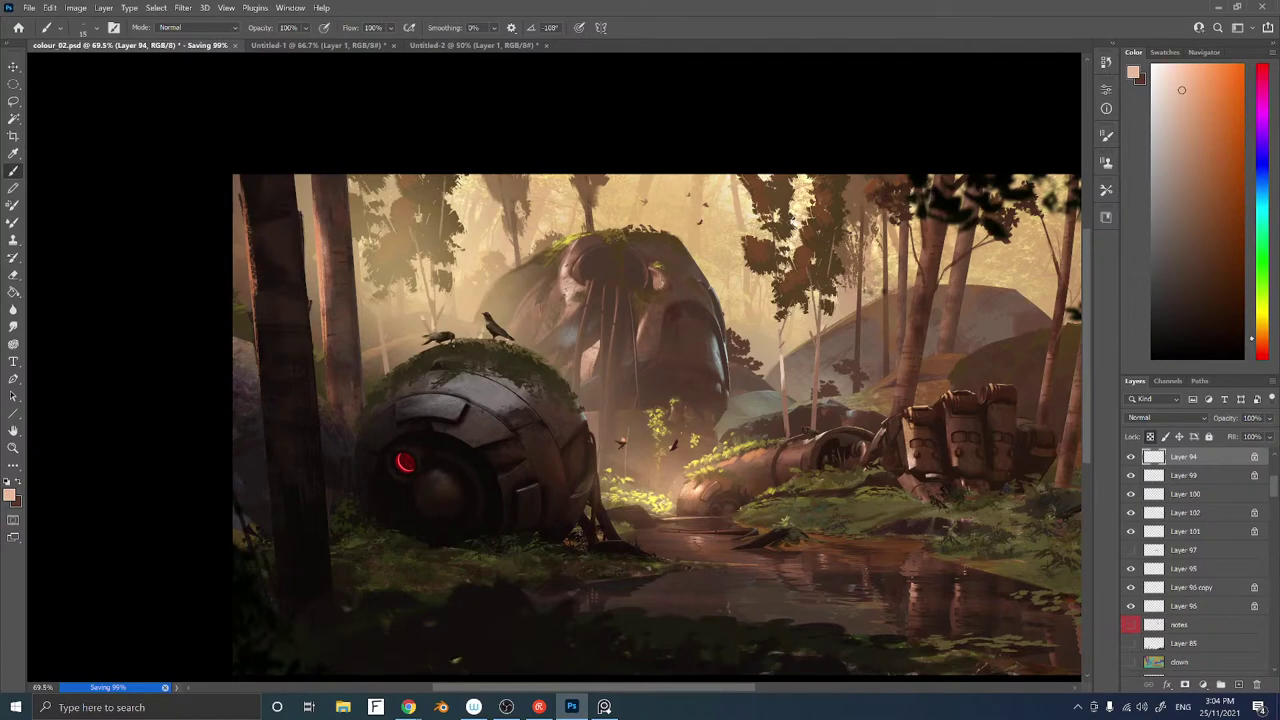
left_click_drag(839, 383, 771, 356)
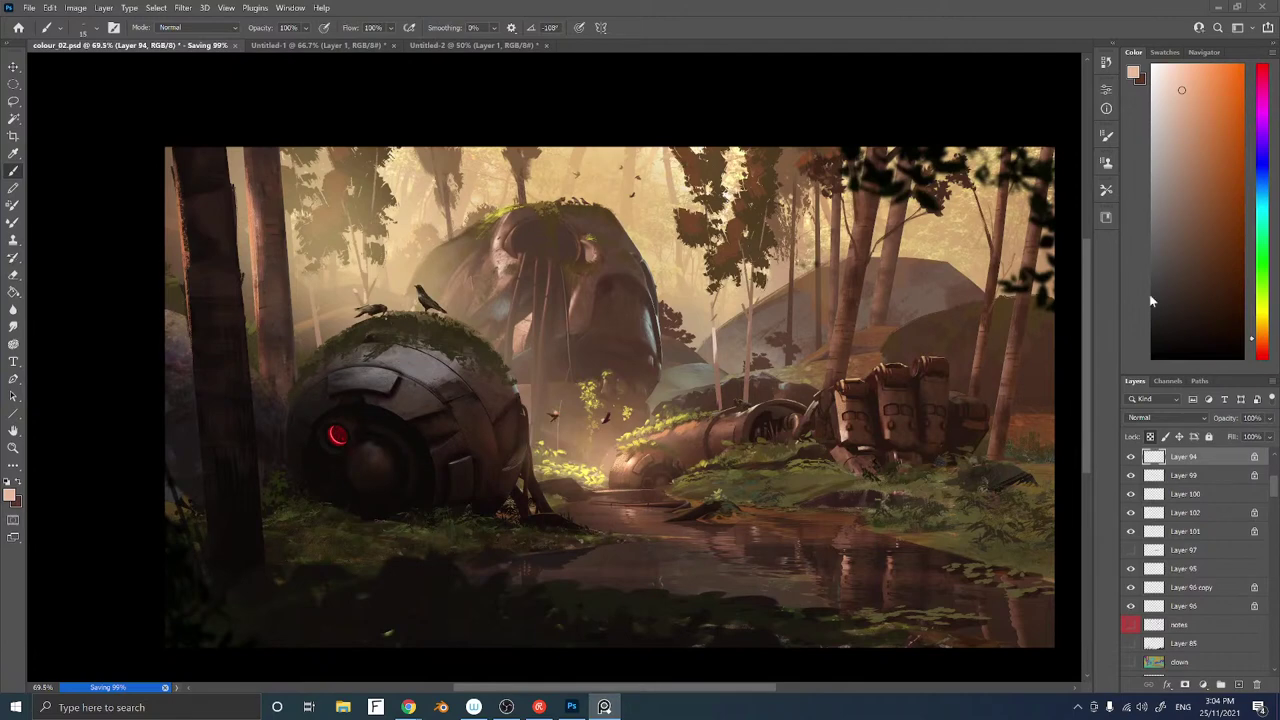
Create a new document holding the mossy boulder photo and bring it to the front
key("ctrl+n")
key("Return")
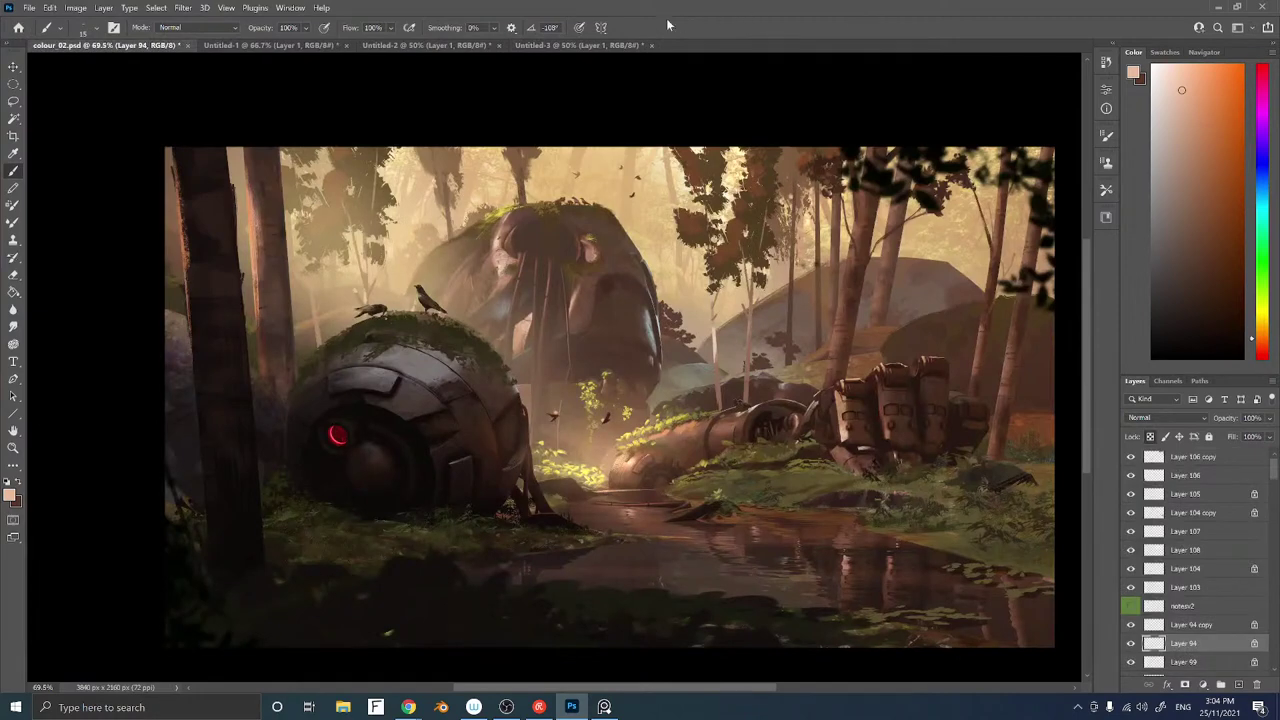
left_click(627, 47)
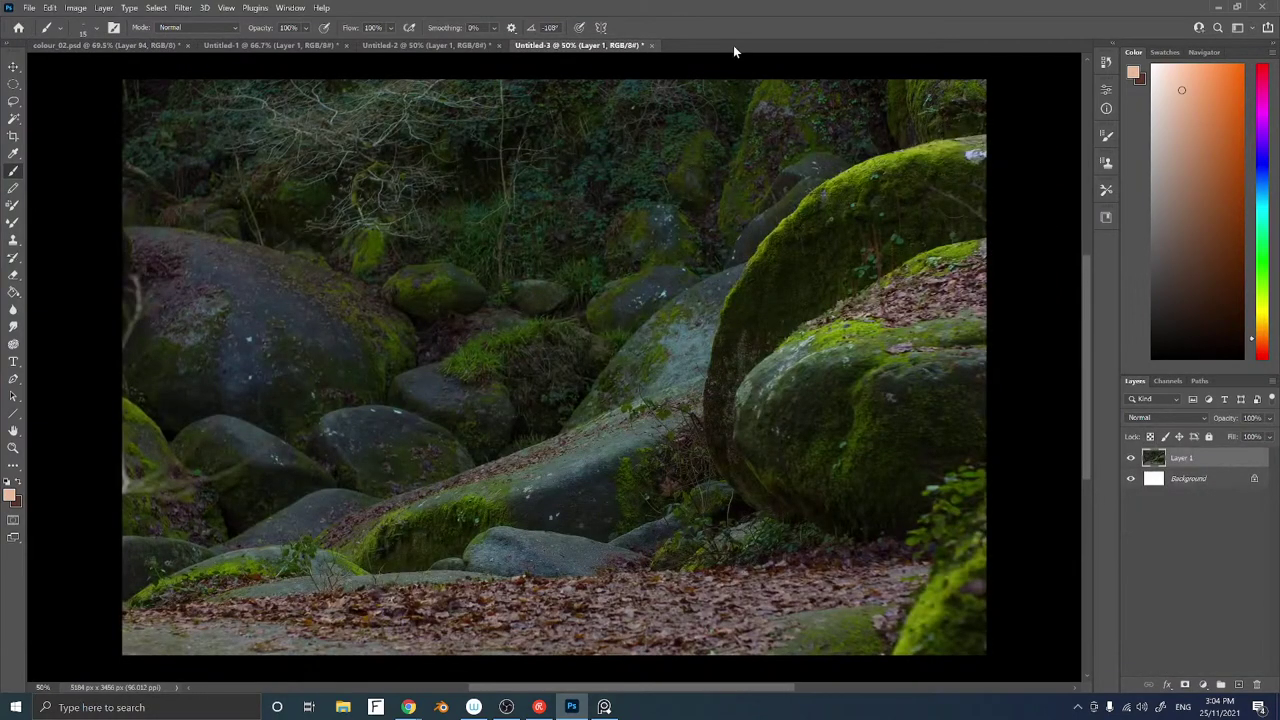
Compare the photo's red, green and blue channels and duplicate the Green channel
left_click(1166, 381)
left_click(1146, 420)
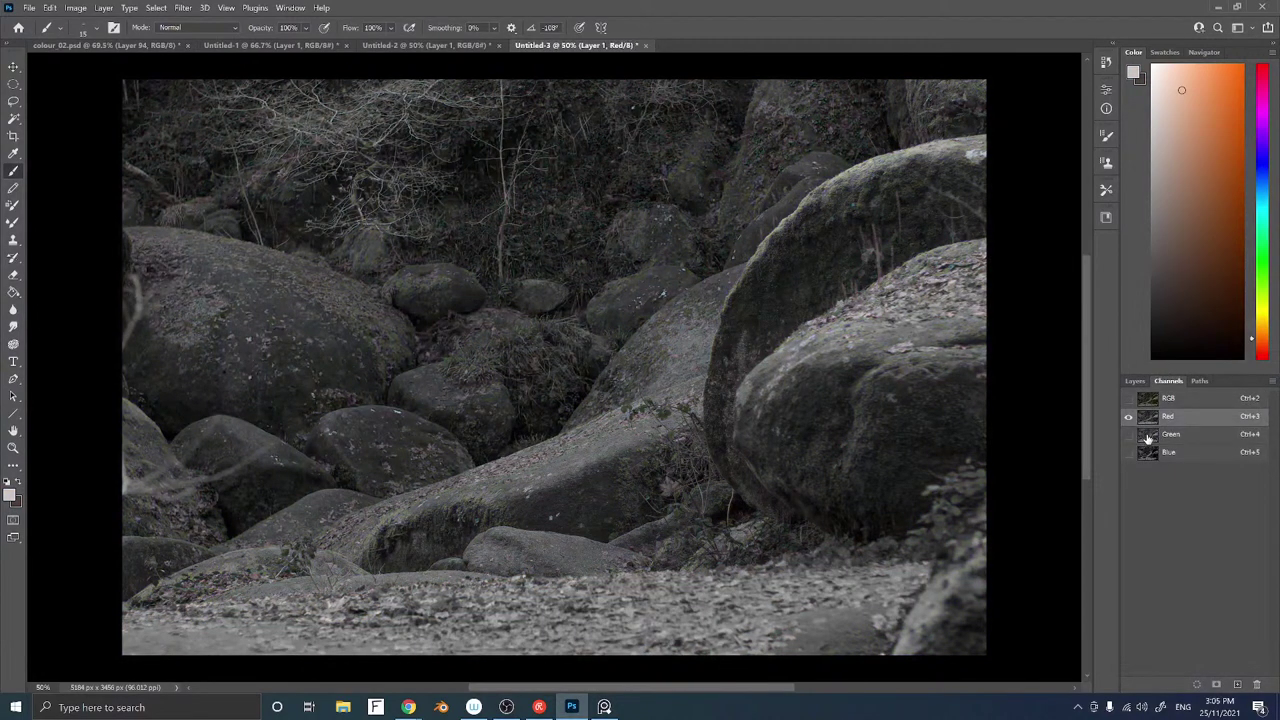
left_click(1148, 436)
left_click(1150, 454)
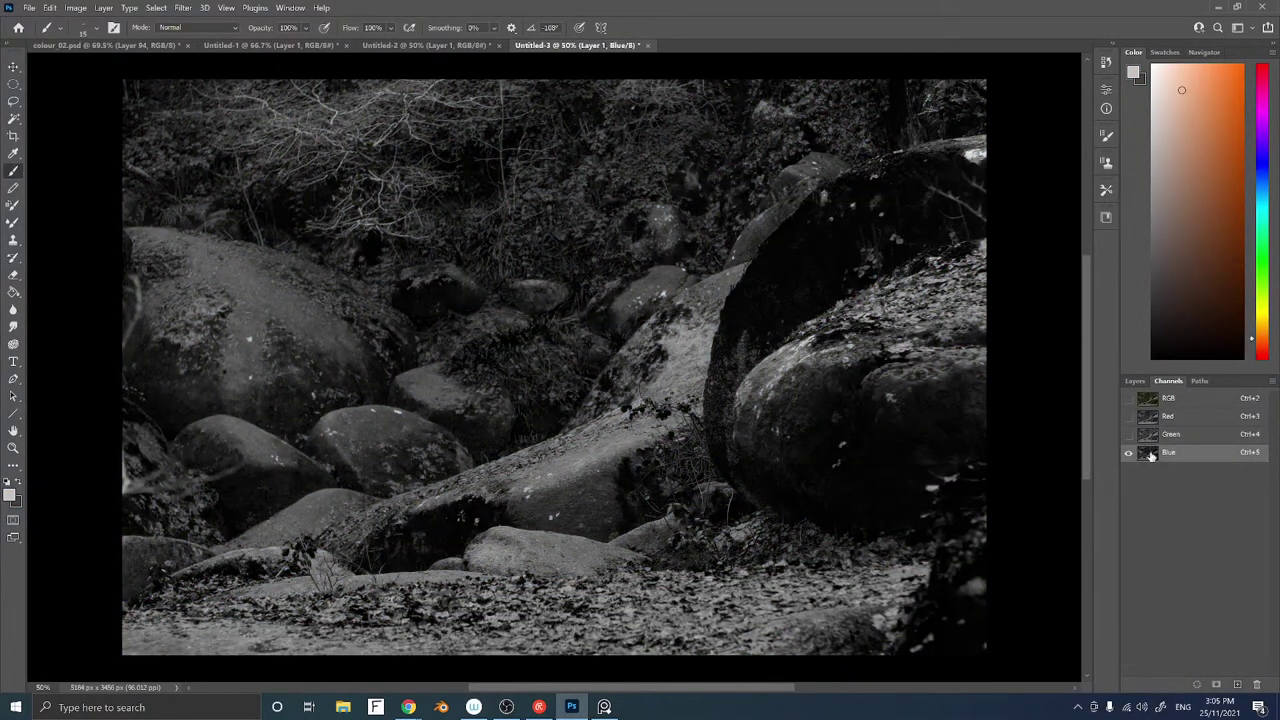
left_click(1150, 438)
left_click_drag(1153, 446, 1237, 684)
Increase the copied channel's contrast with Levels, using input levels of 85 and 115
key("ctrl+l")
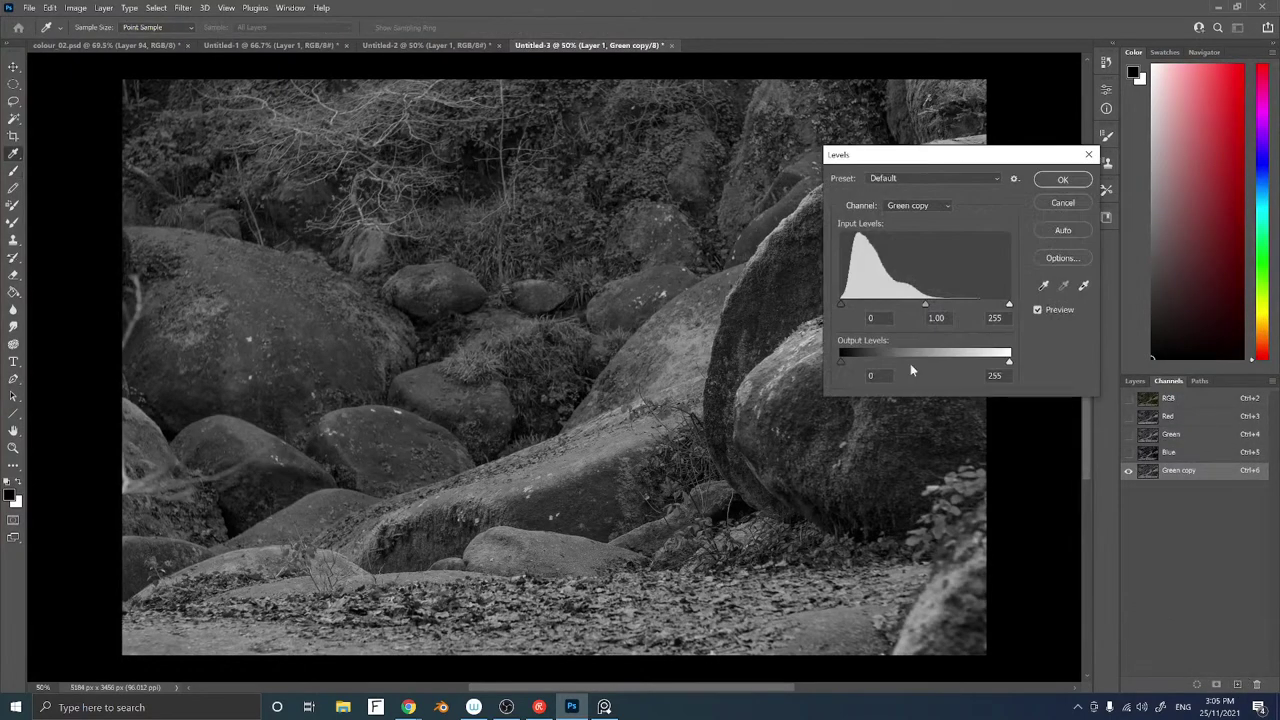
left_click_drag(841, 304, 896, 304)
left_click_drag(1008, 304, 914, 305)
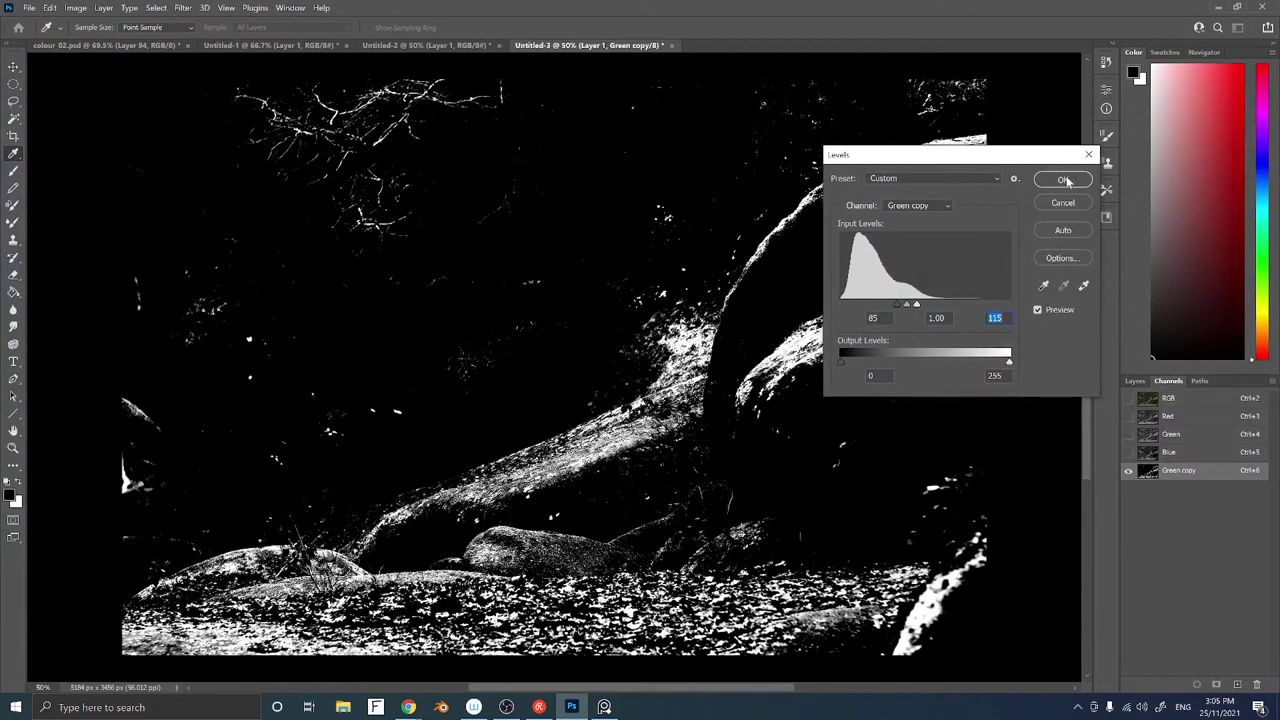
left_click(1062, 179)
Load the high-contrast channel as a selection over the RGB photo and limit it to the lit top of the large boulder with the Lasso
key("b")
left_click(1160, 398)
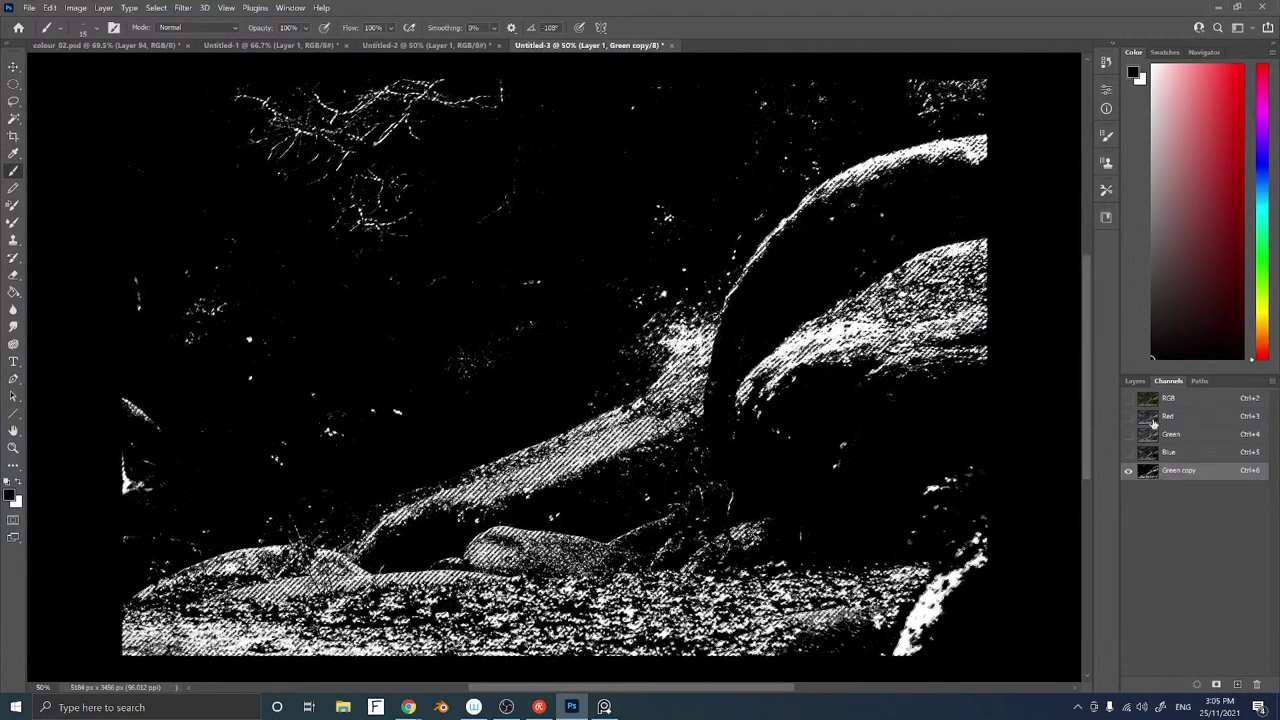
key("l")
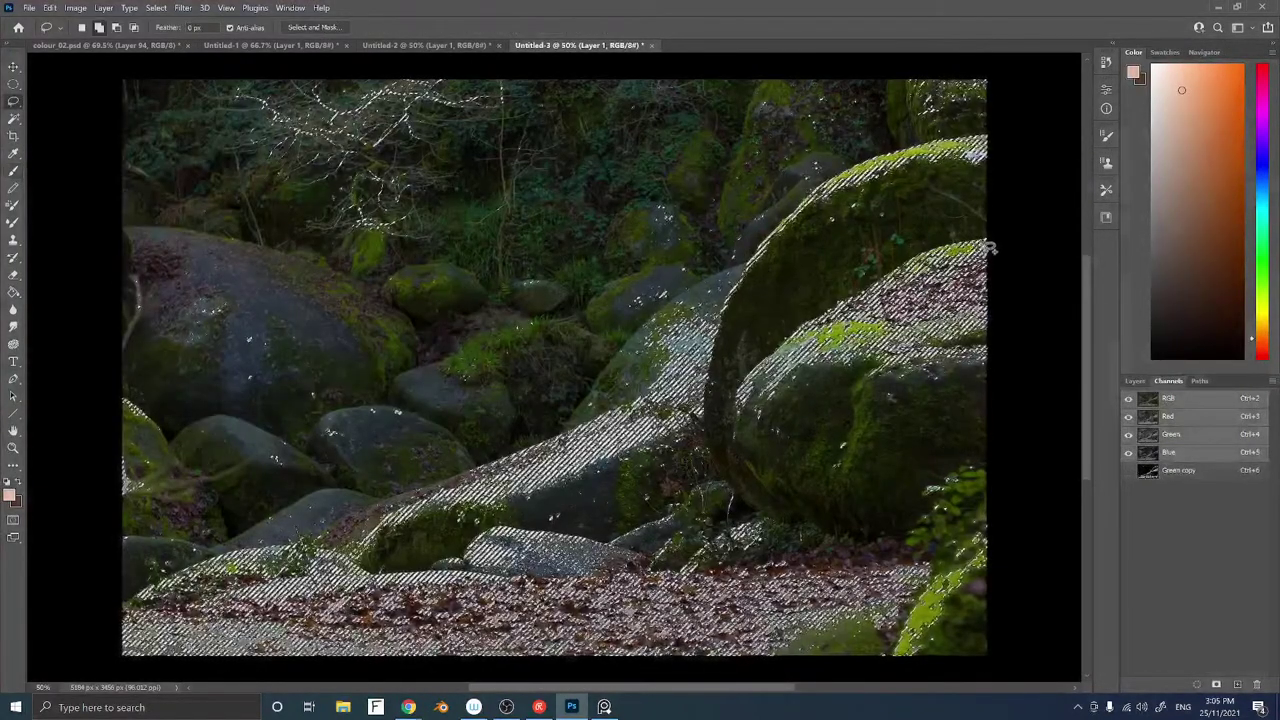
mouse_move(996, 240)
left_mouse_down()
mouse_move(740, 430)
mouse_move(1030, 300)
left_mouse_up()
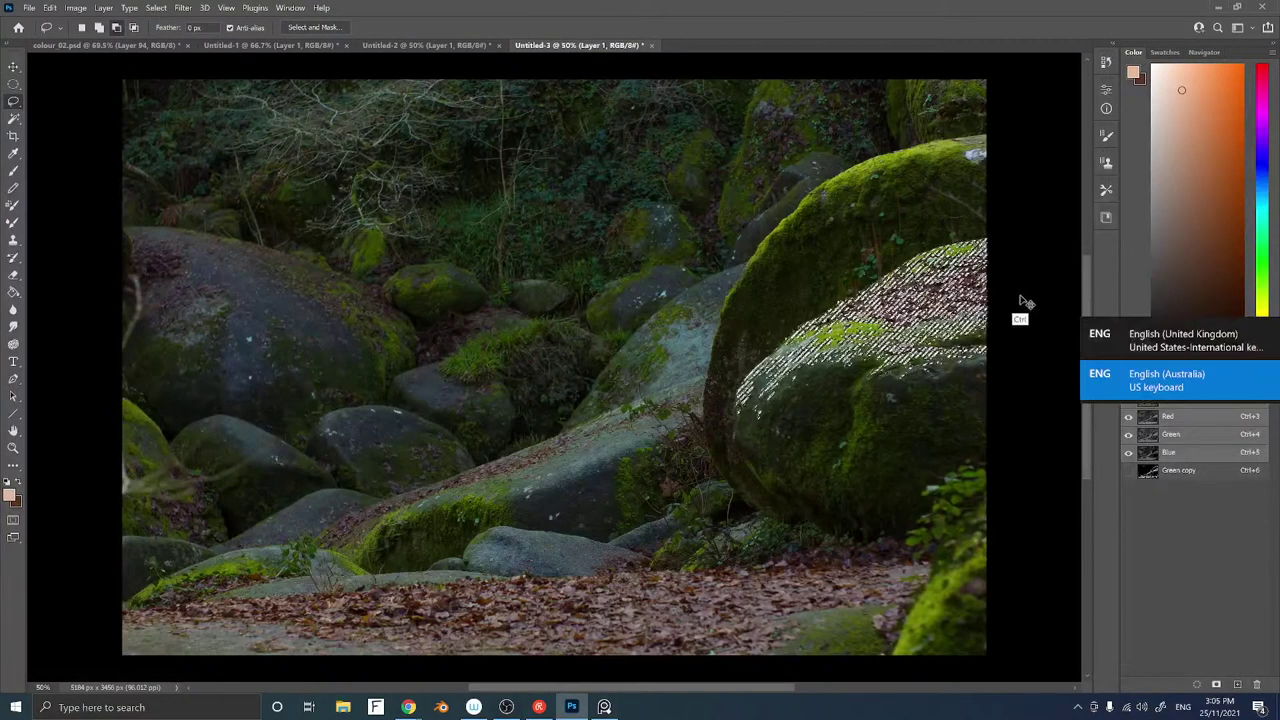
Copy the selected boulder texture and paste it into colour_02.psd
key("ctrl+c")
key("ctrl+Tab")
key("ctrl+v")
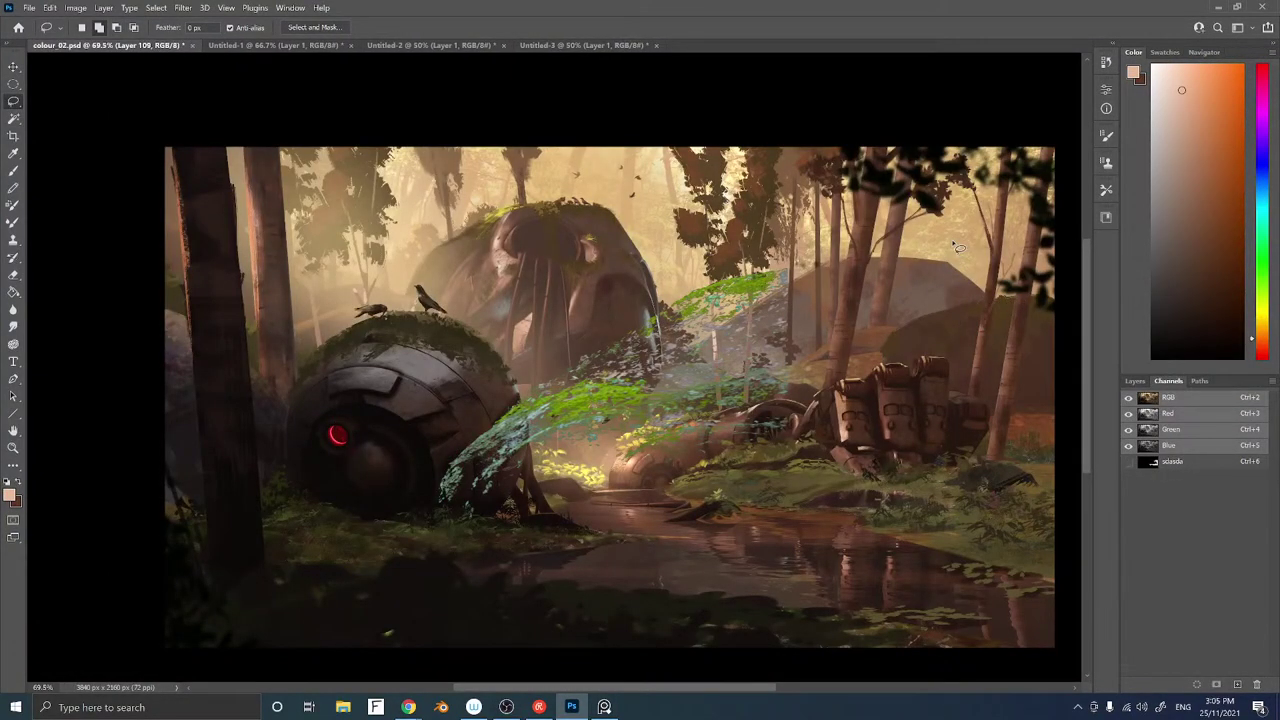
Sample a yellow-green from the painting and brush it over the pasted texture with the brush enlarged to 300 px
key("b")
left_click(704, 490, "alt")
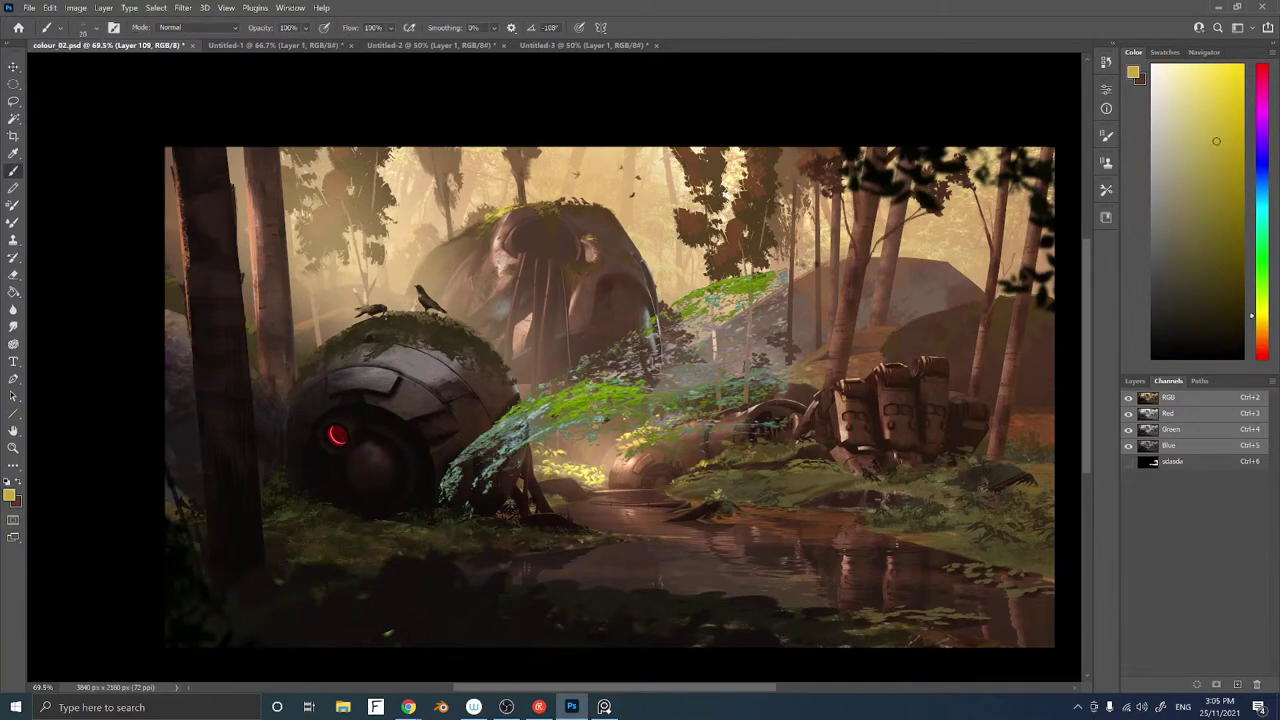
left_click(1135, 381)
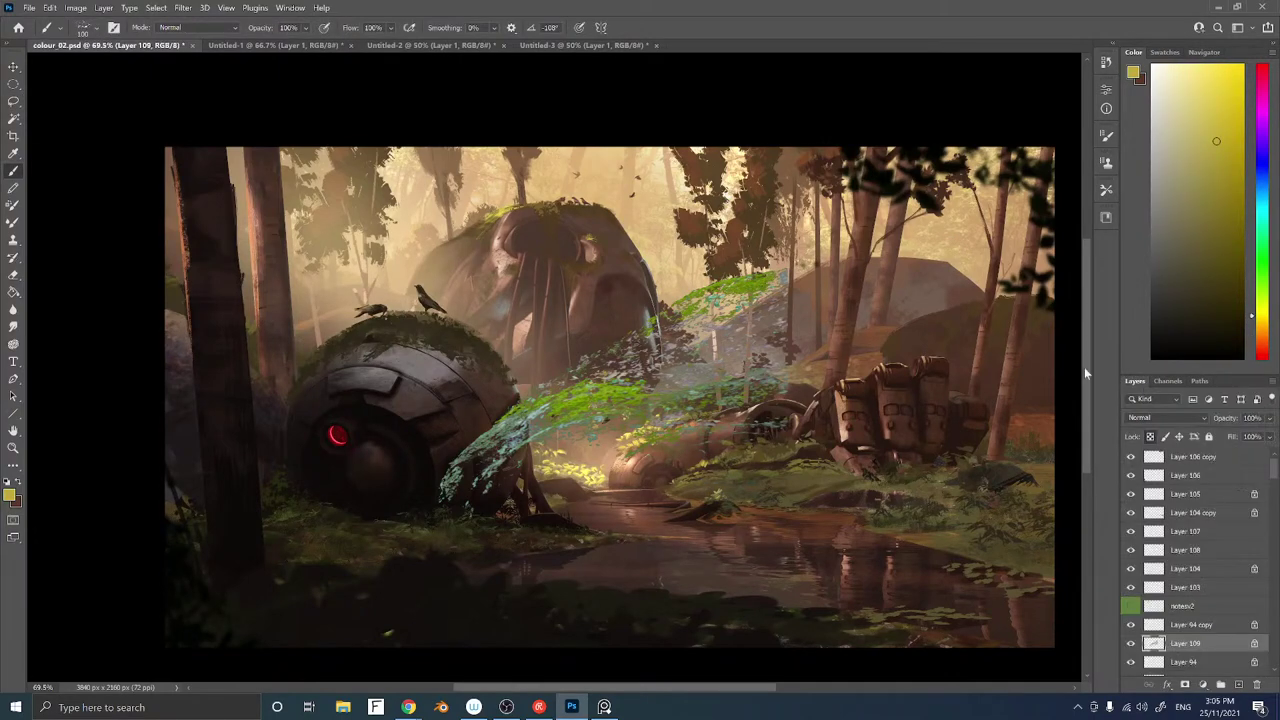
left_click_drag(500, 442, 596, 398)
key("]")
key("]")
key("]")
key("]")
key("]")
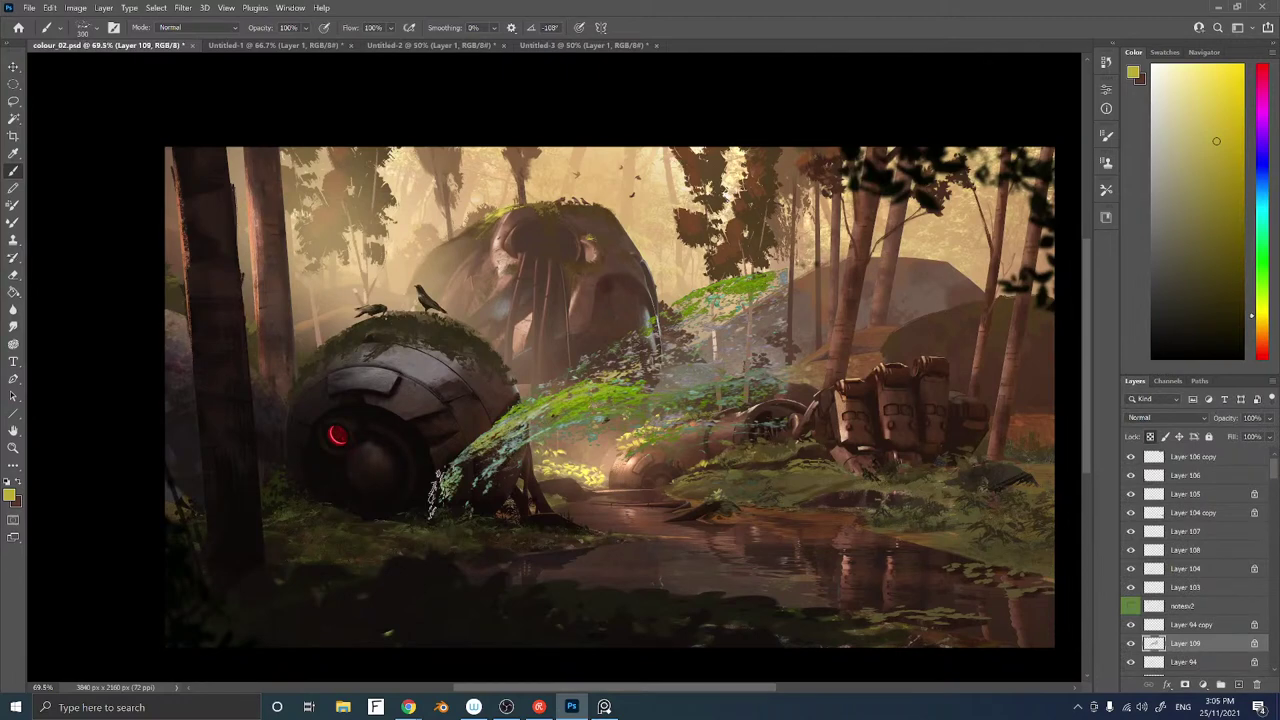
left_click_drag(469, 444, 540, 404)
mouse_move(614, 342)
left_mouse_down()
mouse_move(760, 292)
mouse_move(672, 398)
mouse_move(735, 386)
mouse_move(527, 465)
left_mouse_up()
mouse_move(661, 352)
left_mouse_down()
mouse_move(788, 312)
mouse_move(763, 338)
left_mouse_up()
mouse_move(730, 405)
left_mouse_down()
mouse_move(791, 386)
mouse_move(630, 404)
left_mouse_up()
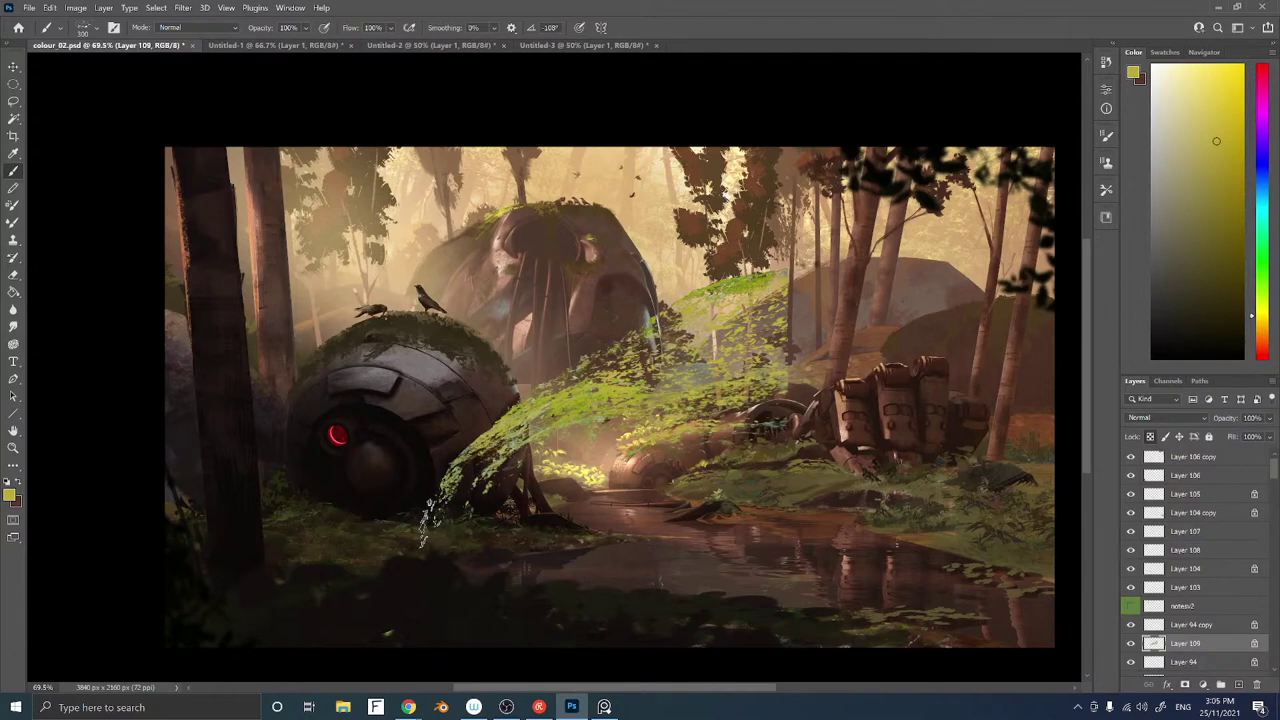
Scale down, rotate and reposition the leafy texture so it follows the slope of the background hill behind the robot hand
left_click_drag(704, 344, 782, 410)
key("ctrl+t")
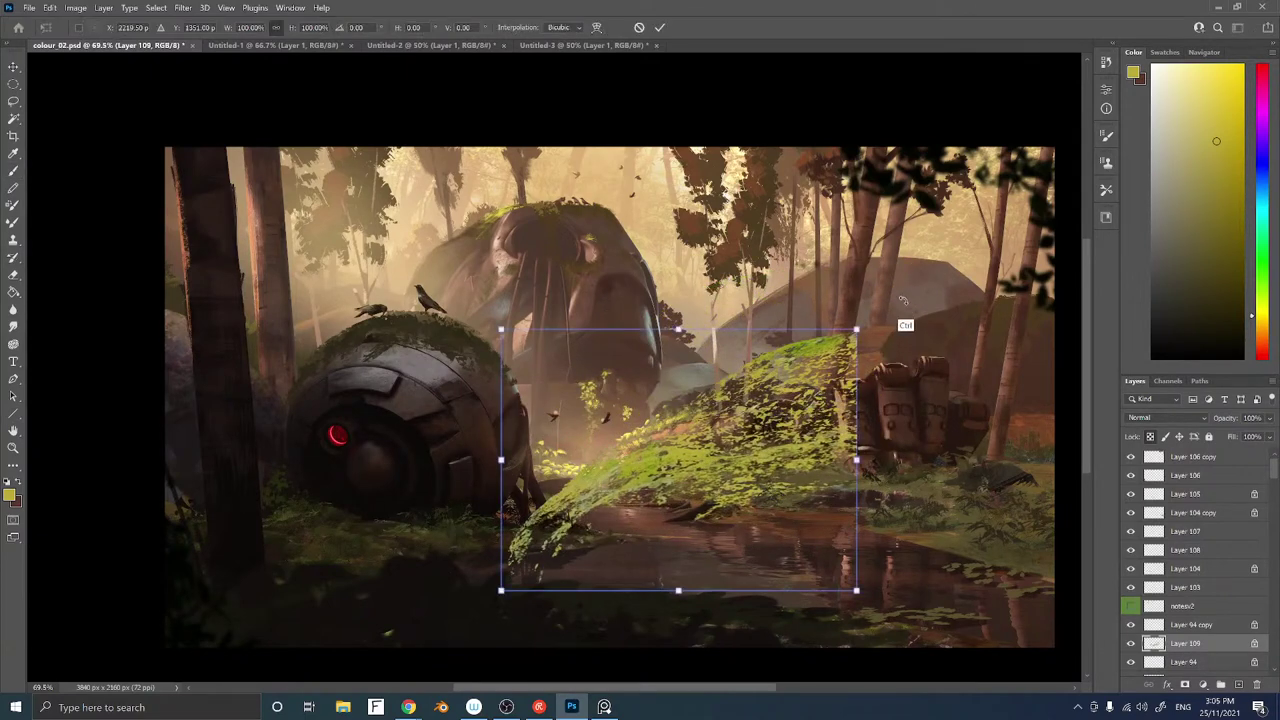
left_click_drag(857, 329, 700, 449, "shift")
left_click_drag(678, 482, 834, 272)
left_click_drag(931, 234, 932, 236)
left_click_drag(758, 306, 712, 390)
left_click_drag(774, 356, 865, 271)
mouse_move(982, 236)
left_mouse_down()
mouse_move(988, 264)
mouse_move(988, 252)
left_mouse_up()
mouse_move(843, 288)
left_mouse_down()
mouse_move(868, 278)
mouse_move(853, 285)
left_mouse_up()
key("Return")
Send the leafy texture layer down the stack to just below Layer 13, so it sits on the background hill behind the tree trunks
key("ctrl+[")
key("ctrl+[")
key("ctrl+[")
key("ctrl+[")
key("ctrl+[")
key("ctrl+[")
key("ctrl+[")
key("ctrl+[")
key("ctrl+[")
key("ctrl+[")
key("ctrl+[")
key("ctrl+[")
key("ctrl+[")
key("ctrl+[")
key("ctrl+[")
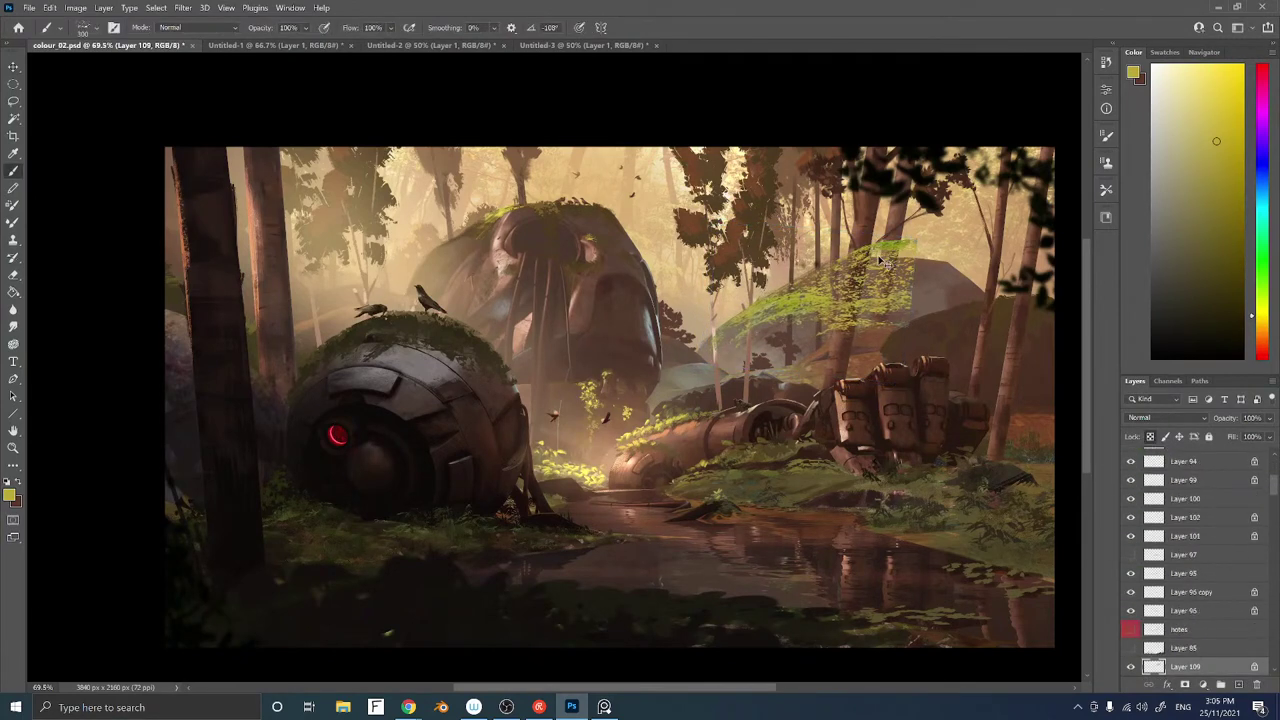
key("ctrl+bracketleft")
key("ctrl+bracketleft")
key("ctrl+bracketleft")
key("ctrl+bracketleft")
key("ctrl+bracketleft")
key("ctrl+bracketleft")
key("ctrl+bracketleft")
key("ctrl+bracketleft")
key("ctrl+bracketleft")
key("ctrl+bracketleft")
key("ctrl+bracketleft")
key("ctrl+bracketleft")
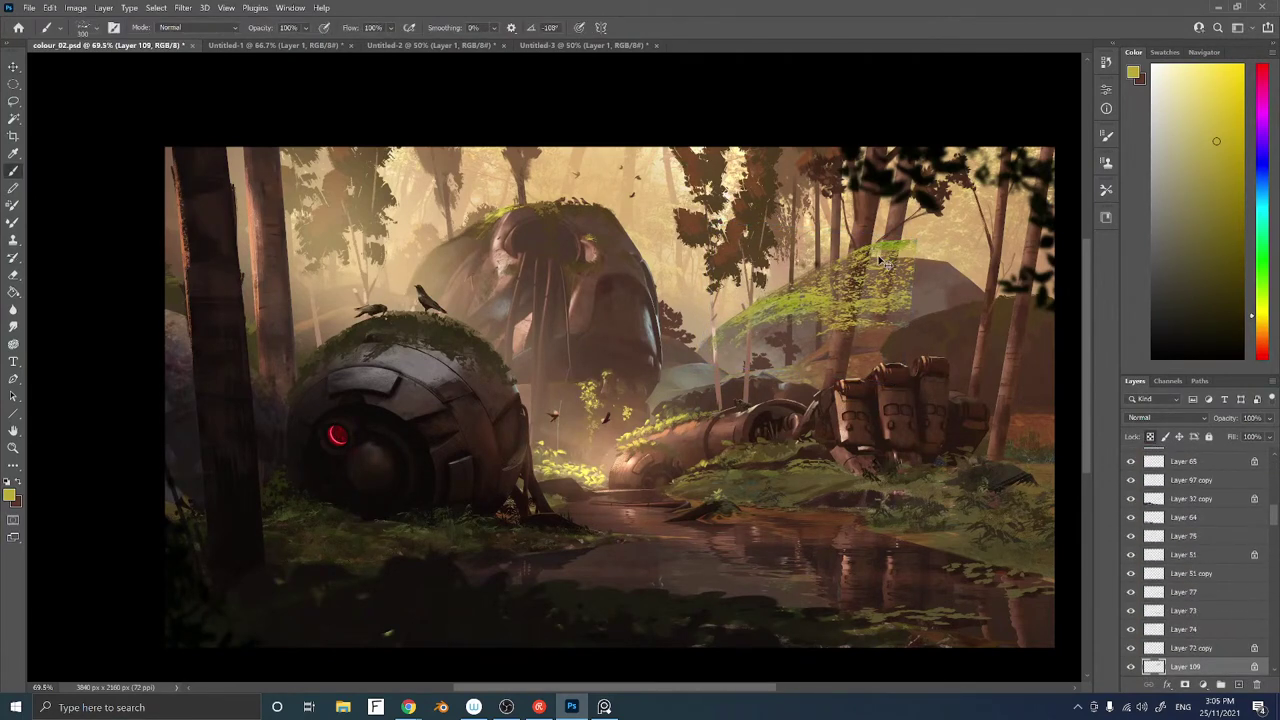
key("ctrl+bracketleft")
key("ctrl+bracketleft")
key("ctrl+bracketleft")
key("ctrl+bracketleft")
key("ctrl+bracketleft")
key("ctrl+bracketleft")
key("ctrl+bracketleft")
key("ctrl+bracketleft")
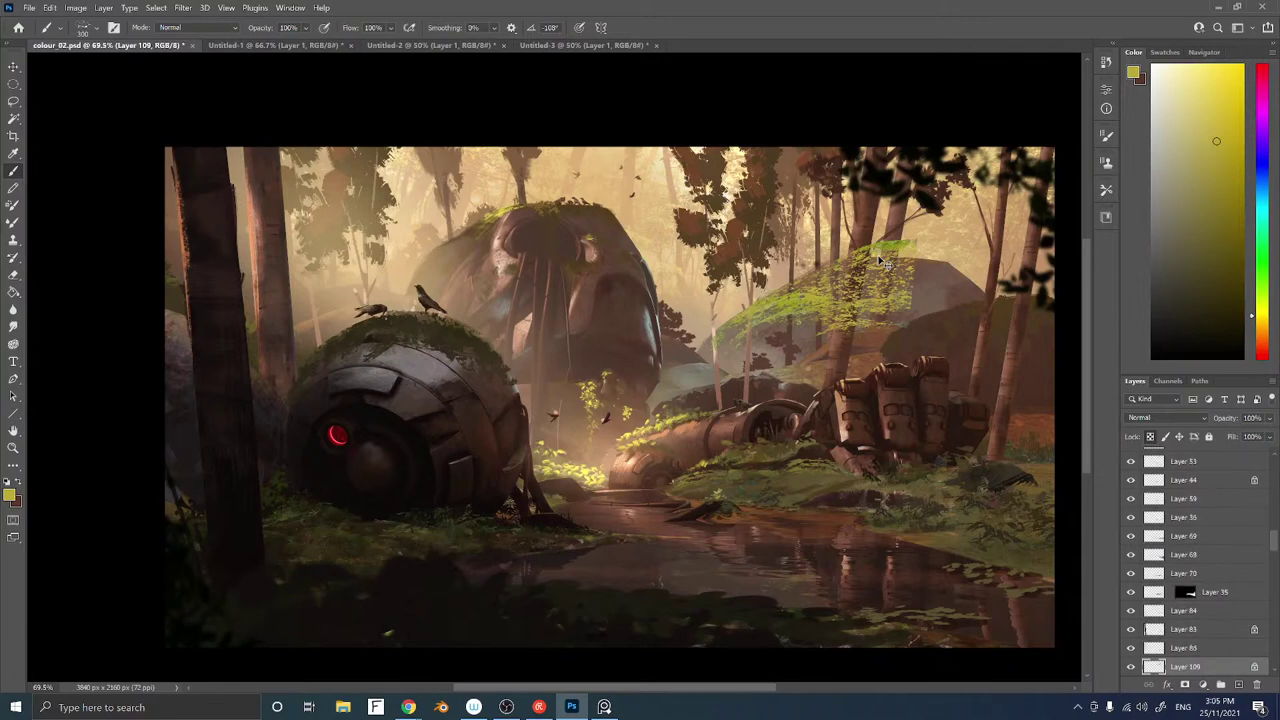
key("ctrl+bracketleft")
key("ctrl+bracketleft")
key("ctrl+bracketleft")
key("ctrl+bracketleft")
key("ctrl+bracketleft")
key("ctrl+bracketleft")
key("ctrl+bracketleft")
key("ctrl+bracketleft")
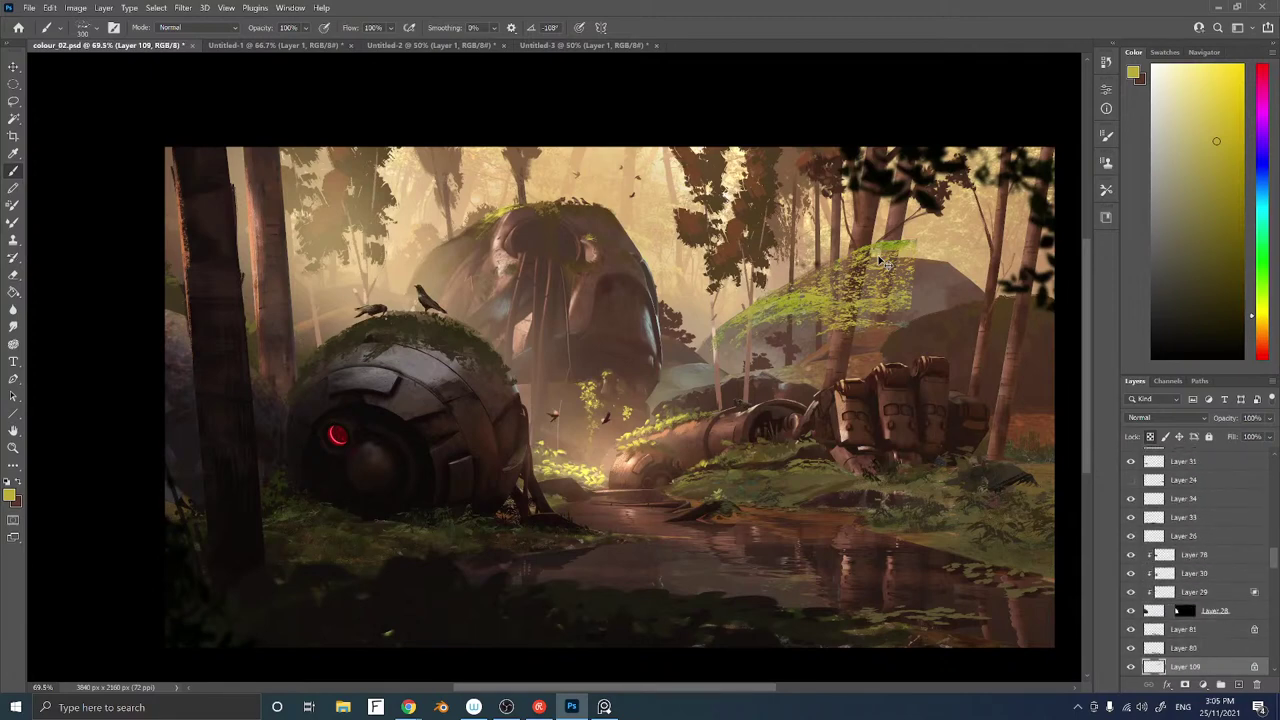
key("ctrl+bracketright")
key("ctrl+bracketright")
key("ctrl+bracketright")
key("ctrl+bracketright")
key("ctrl+bracketleft")
key("ctrl+bracketleft")
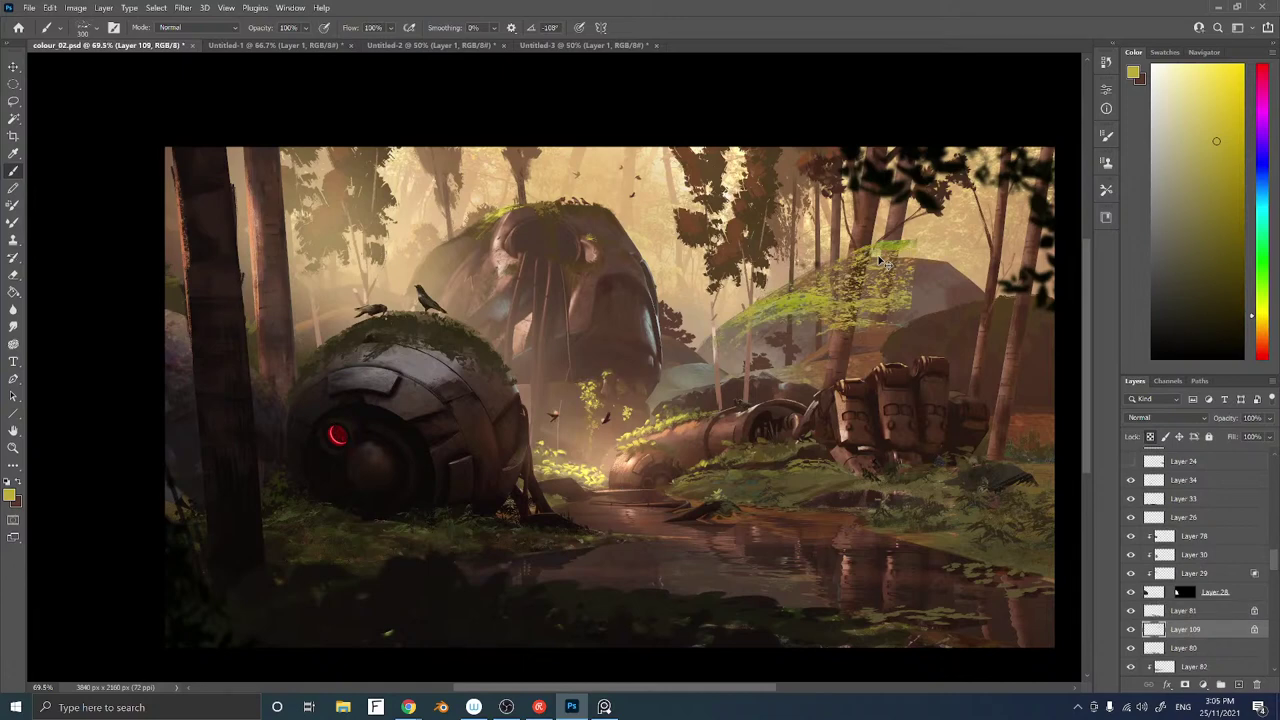
key("ctrl+bracketleft")
key("ctrl+bracketleft")
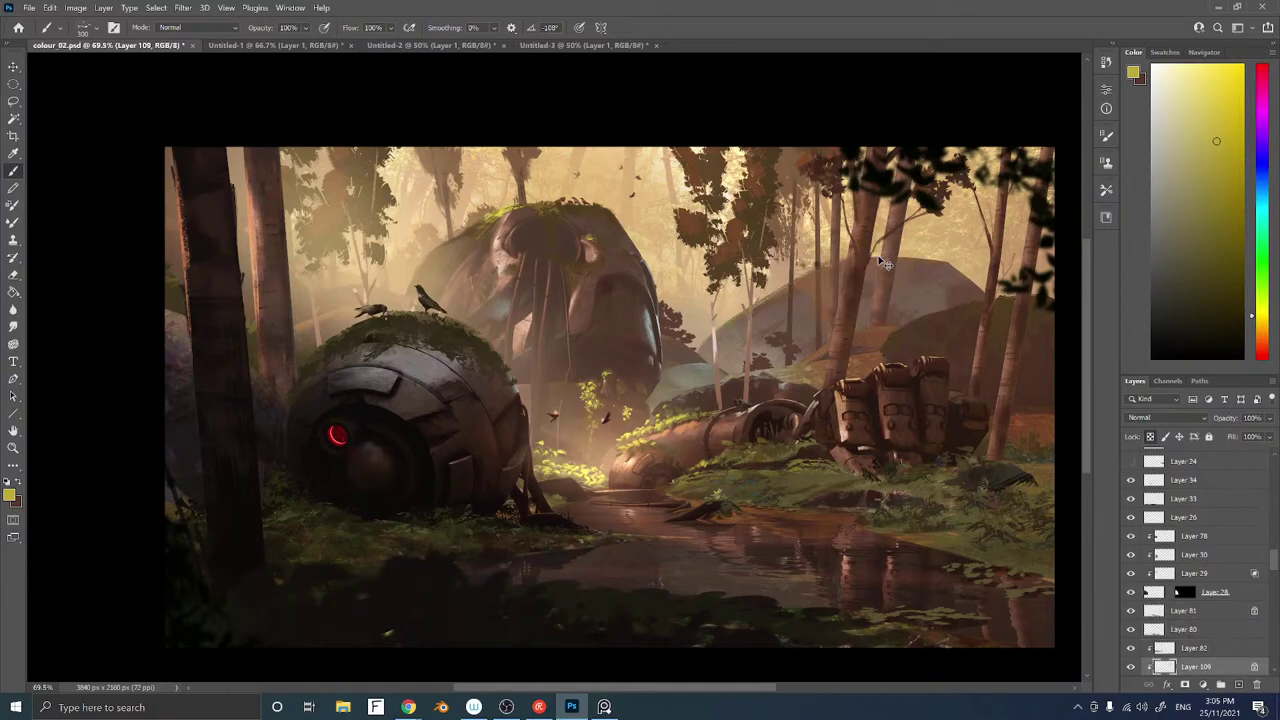
key("ctrl+bracketleft")
key("ctrl+bracketleft")
key("ctrl+bracketleft")
key("ctrl+bracketleft")
key("ctrl+bracketleft")
key("ctrl+bracketleft")
key("ctrl+bracketleft")
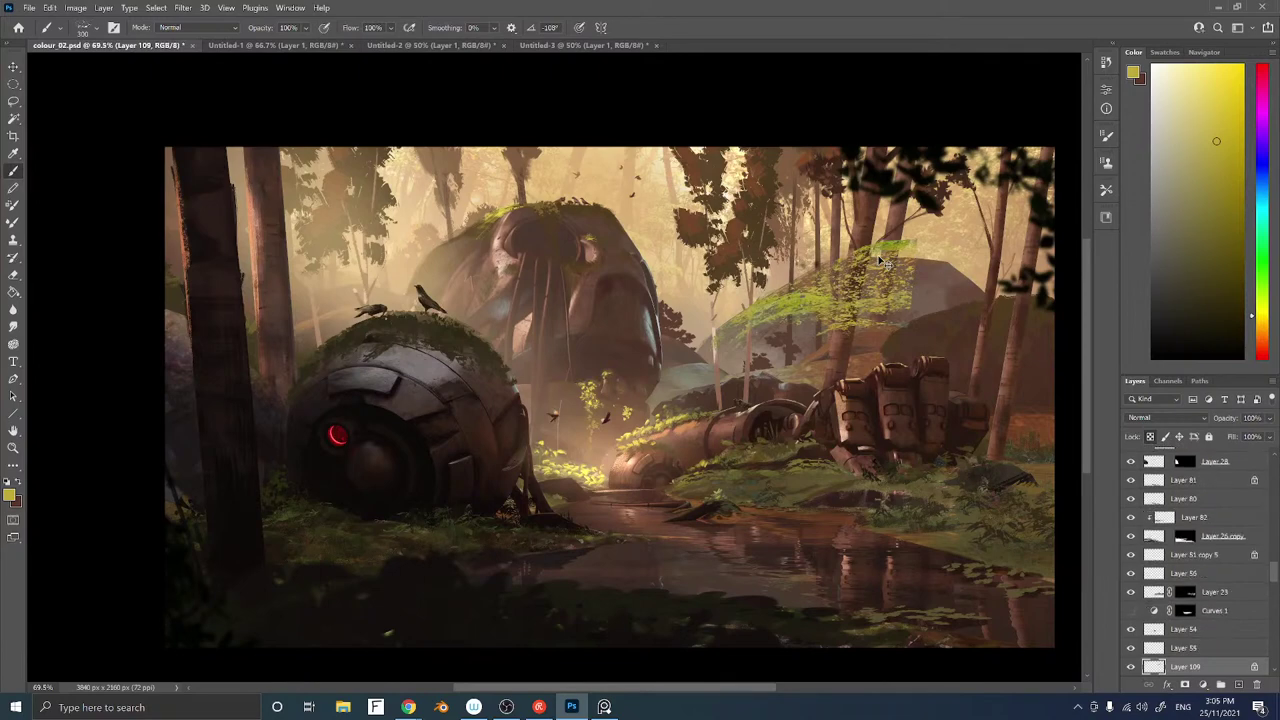
key("ctrl+bracketleft")
key("ctrl+bracketleft")
key("ctrl+bracketleft")
key("ctrl+bracketleft")
key("ctrl+bracketleft")
key("ctrl+bracketleft")
key("ctrl+bracketleft")
key("ctrl+bracketleft")
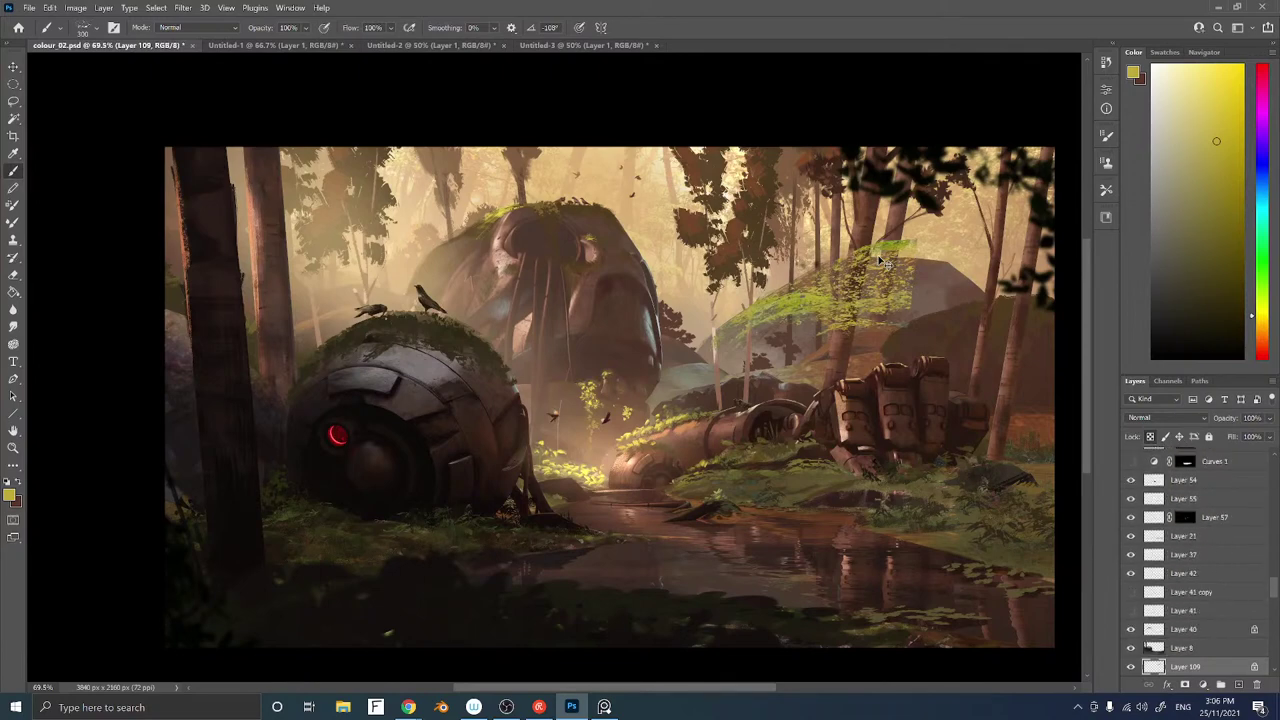
key("ctrl+bracketleft")
key("ctrl+bracketleft")
key("ctrl+bracketleft")
key("ctrl+bracketleft")
key("ctrl+bracketleft")
key("ctrl+bracketleft")
key("ctrl+bracketleft")
key("ctrl+bracketleft")
key("ctrl+bracketleft")
key("ctrl+bracketleft")
key("ctrl+bracketleft")
key("ctrl+bracketleft")
key("ctrl+bracketleft")
key("ctrl+bracketleft")
key("ctrl+bracketleft")
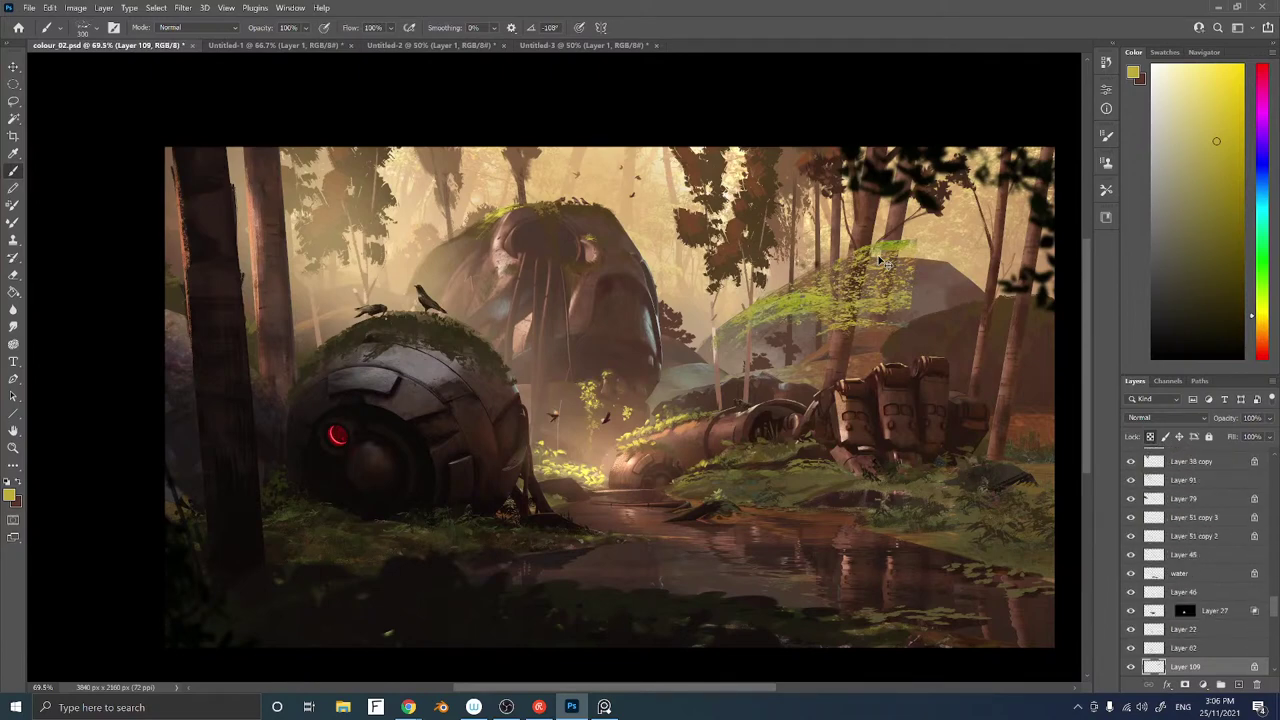
key("ctrl+bracketleft")
key("ctrl+bracketleft")
key("ctrl+bracketleft")
key("ctrl+bracketleft")
key("ctrl+bracketleft")
key("ctrl+bracketleft")
key("ctrl+bracketleft")
key("ctrl+bracketleft")
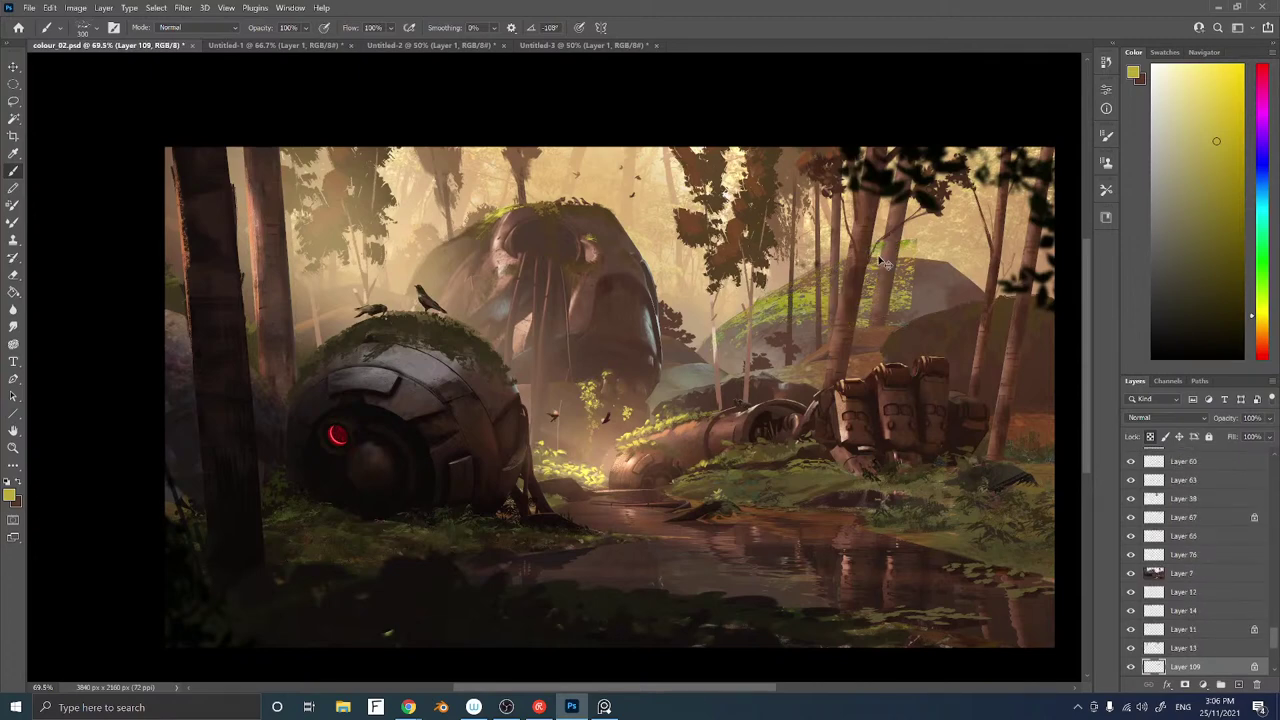
Lasso a patch of the hill's leafy texture, duplicate it to a new layer and move the copy onto the low mound beside the head
key("l")
mouse_move(758, 316)
left_mouse_down()
mouse_move(694, 350)
mouse_move(710, 357)
mouse_move(780, 299)
left_mouse_up()
left_click_drag(760, 297, 769, 298)
key("ctrl+j")
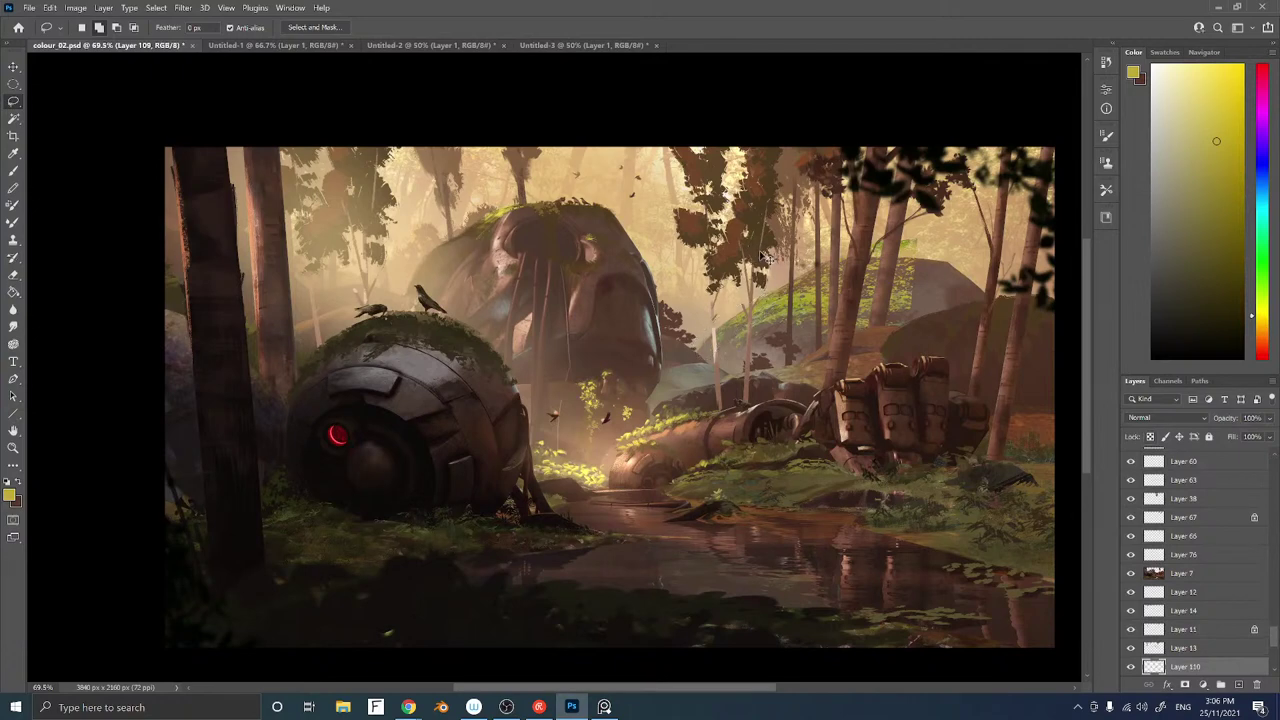
mouse_move(681, 318)
left_mouse_down()
mouse_move(688, 361)
mouse_move(682, 336)
left_mouse_up()
Raise the copied foliage patch in the layer stack to directly above Layer 17
key("ctrl+bracketright")
key("ctrl+bracketright")
key("ctrl+bracketright")
key("ctrl+bracketright")
key("ctrl+bracketright")
key("ctrl+bracketright")
key("ctrl+bracketright")
key("ctrl+bracketright")
key("ctrl+bracketright")
key("ctrl+bracketright")
key("ctrl+bracketright")
key("ctrl+bracketright")
key("ctrl+bracketright")
key("ctrl+bracketright")
key("ctrl+bracketright")
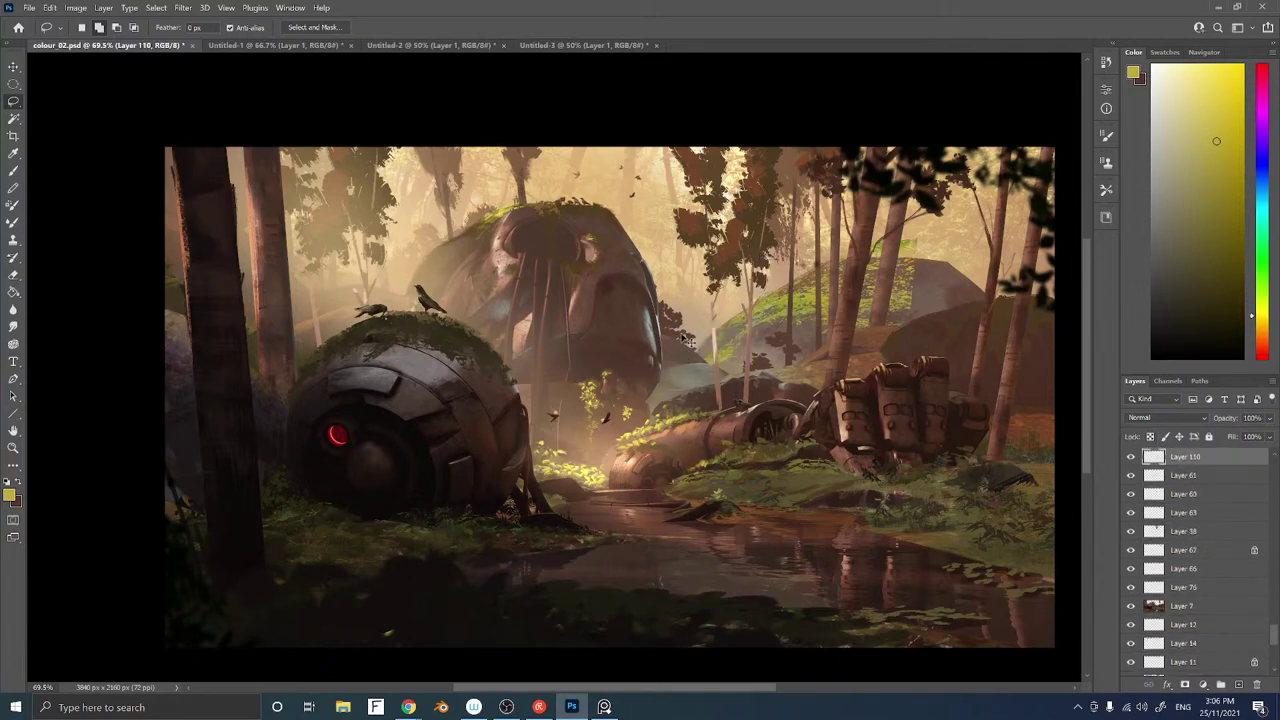
Rotate the foliage patch about 27° and shift it to follow the low mound's slope
key("ctrl+t")
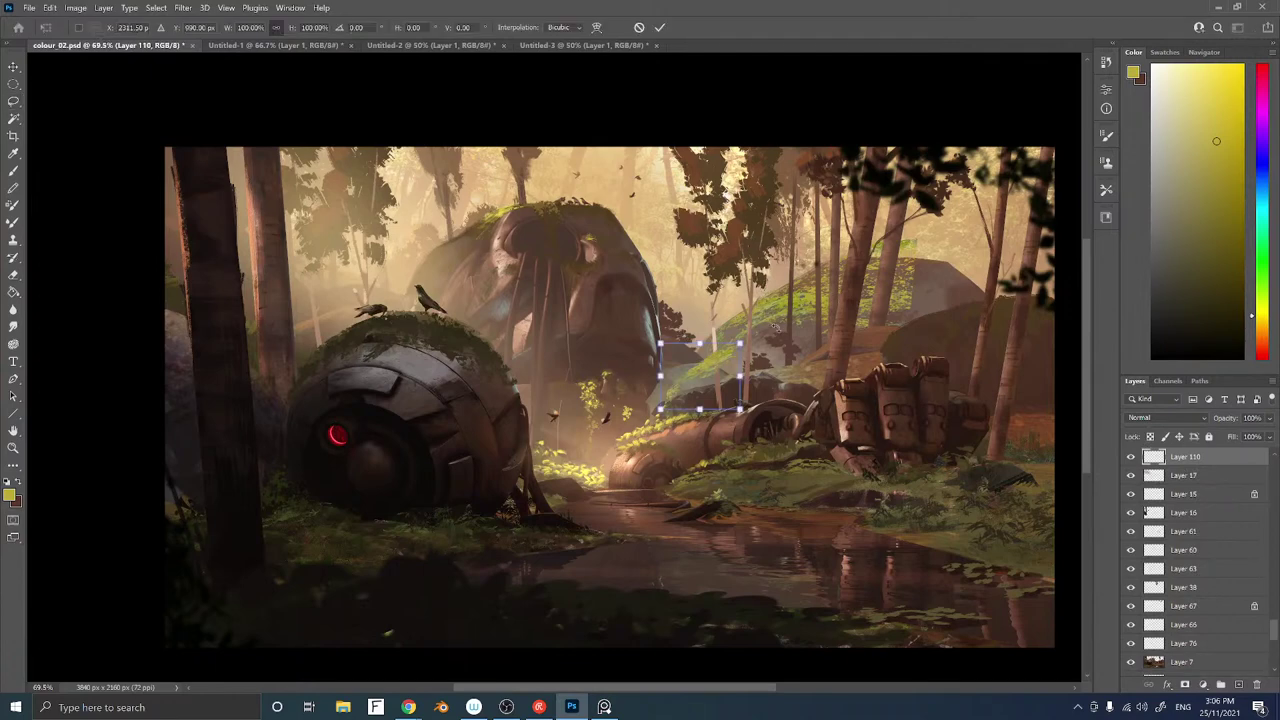
left_click_drag(776, 329, 846, 355)
left_click_drag(712, 357, 710, 366)
key("Return")
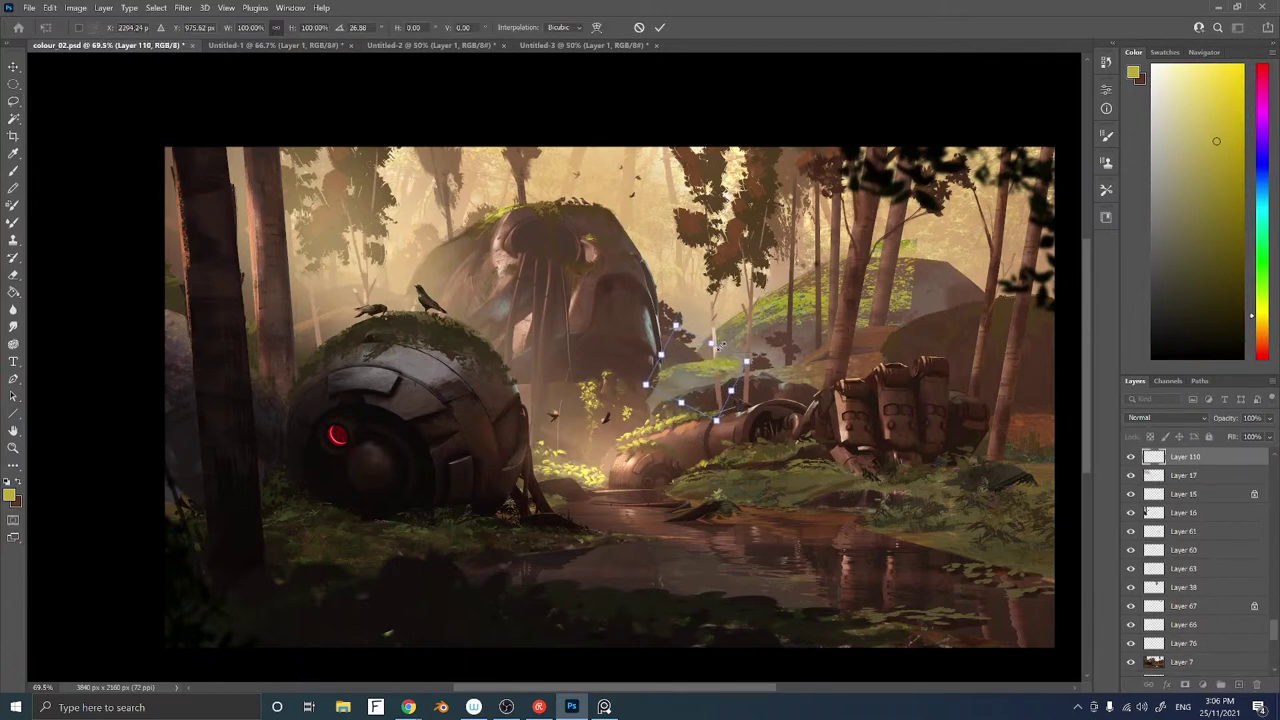
Pick a textured brush tip for the Eraser to trim the foliage patch on the low mound
key("e")
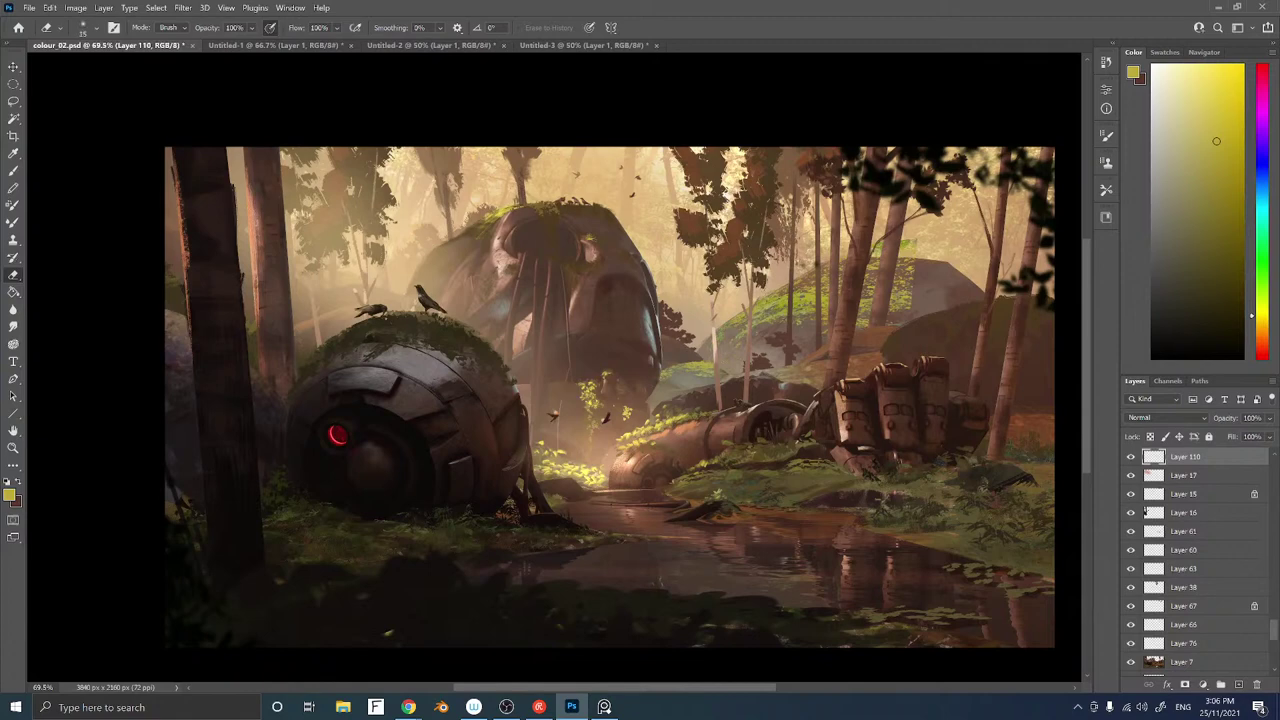
right_click(758, 397)
double_click(746, 505)
Adjust the foliage patch with Hue/Saturation, setting Hue to -7 and Lightness to -14
key("ctrl+u")
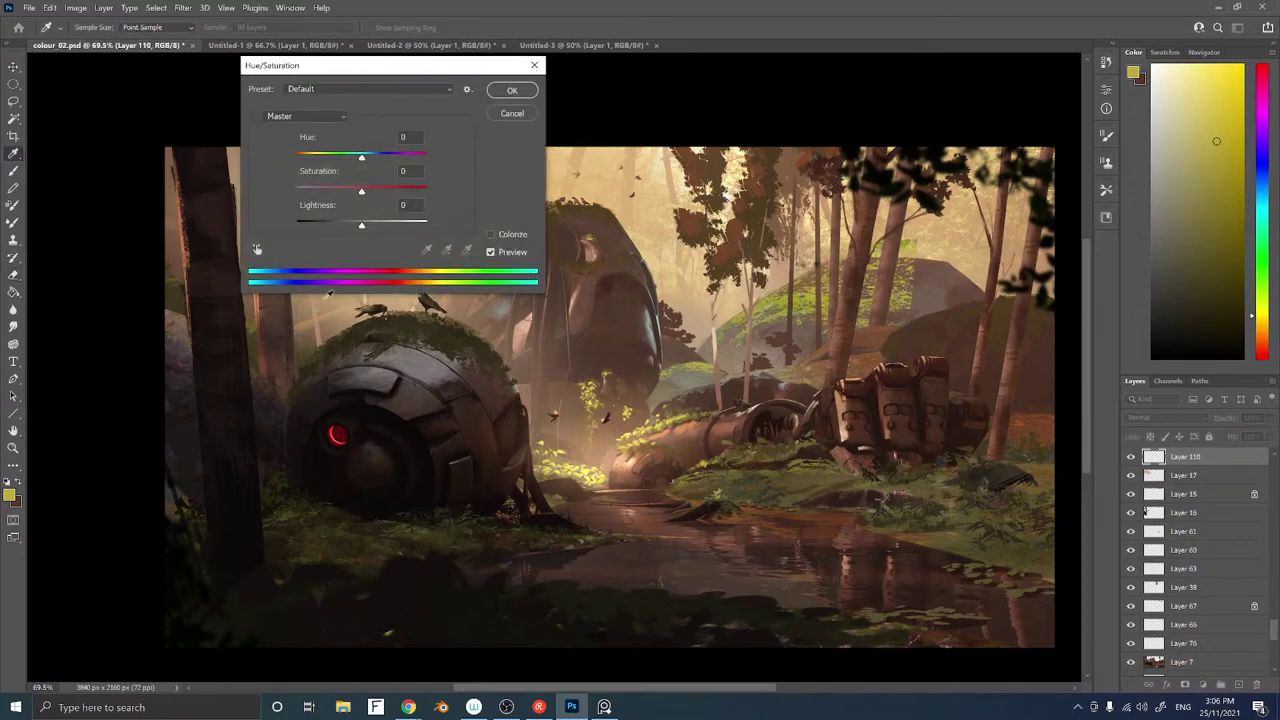
mouse_move(362, 229)
left_mouse_down()
mouse_move(334, 227)
mouse_move(353, 226)
left_mouse_up()
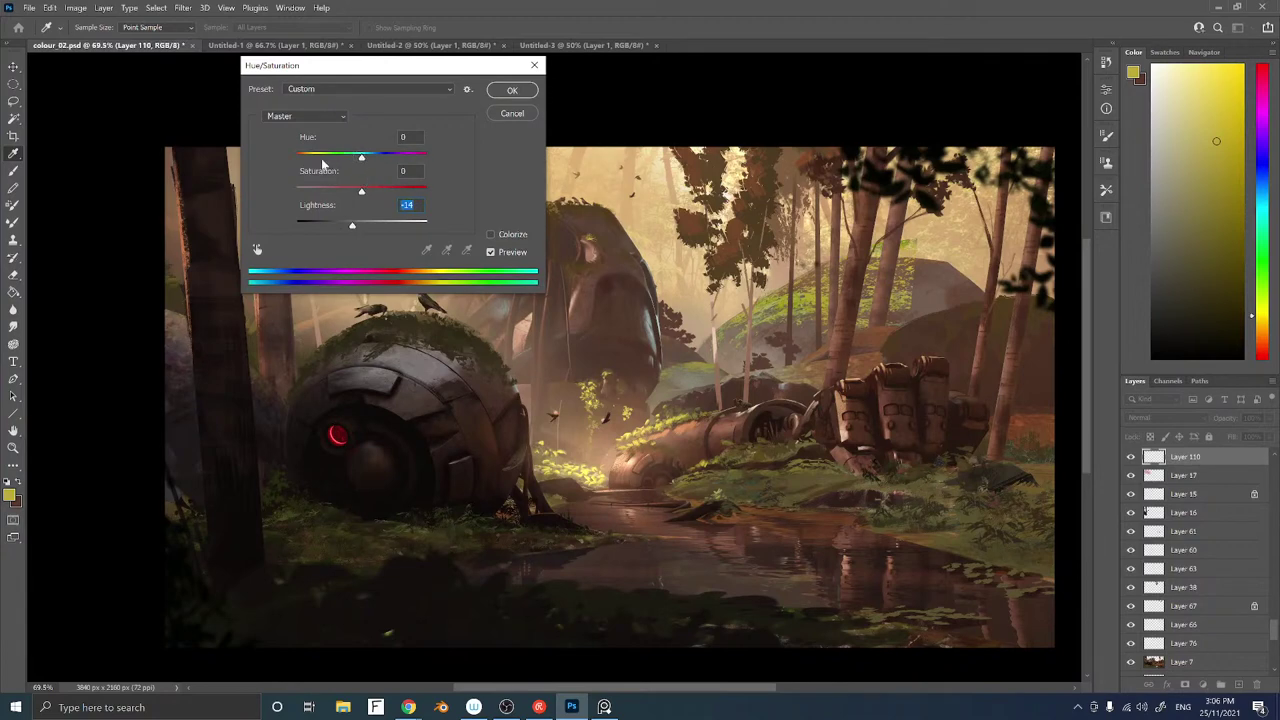
mouse_move(353, 160)
left_mouse_down()
mouse_move(325, 160)
mouse_move(358, 160)
left_mouse_up()
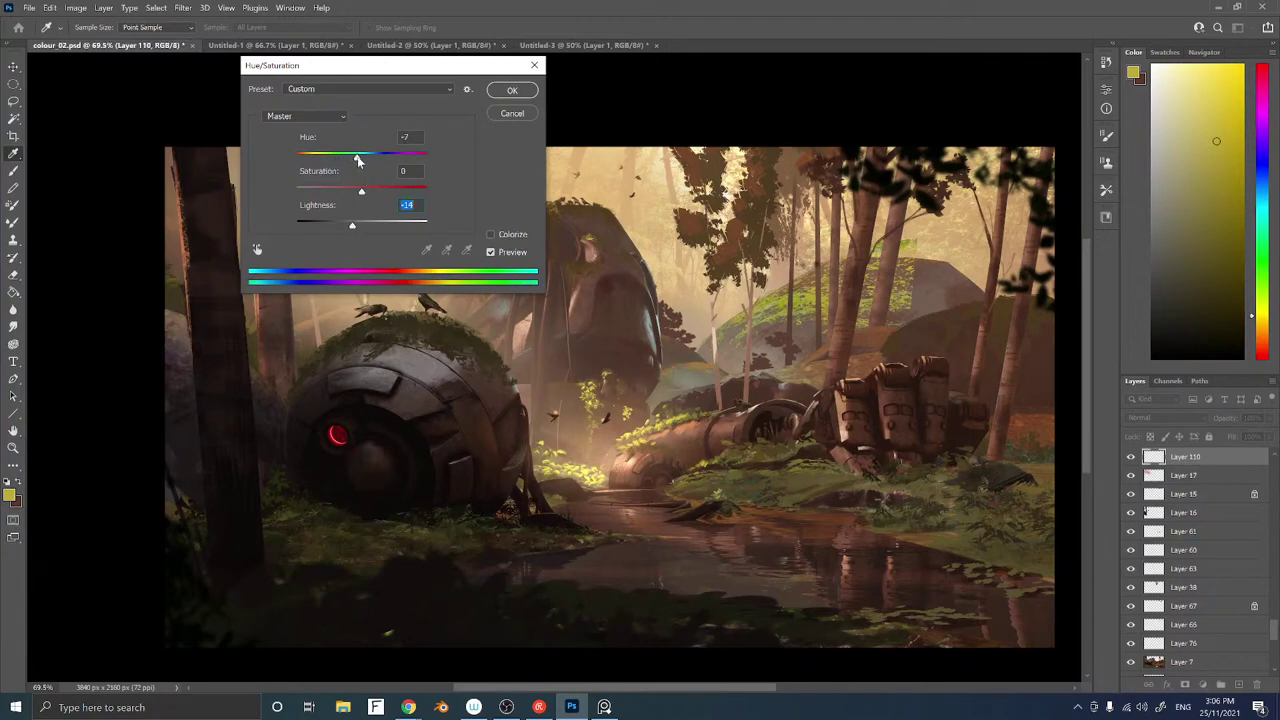
left_click(505, 93)
Select the background hill's foliage layer, Layer 109, and erase its excess texture with the Eraser enlarged to 175 px
key("e")
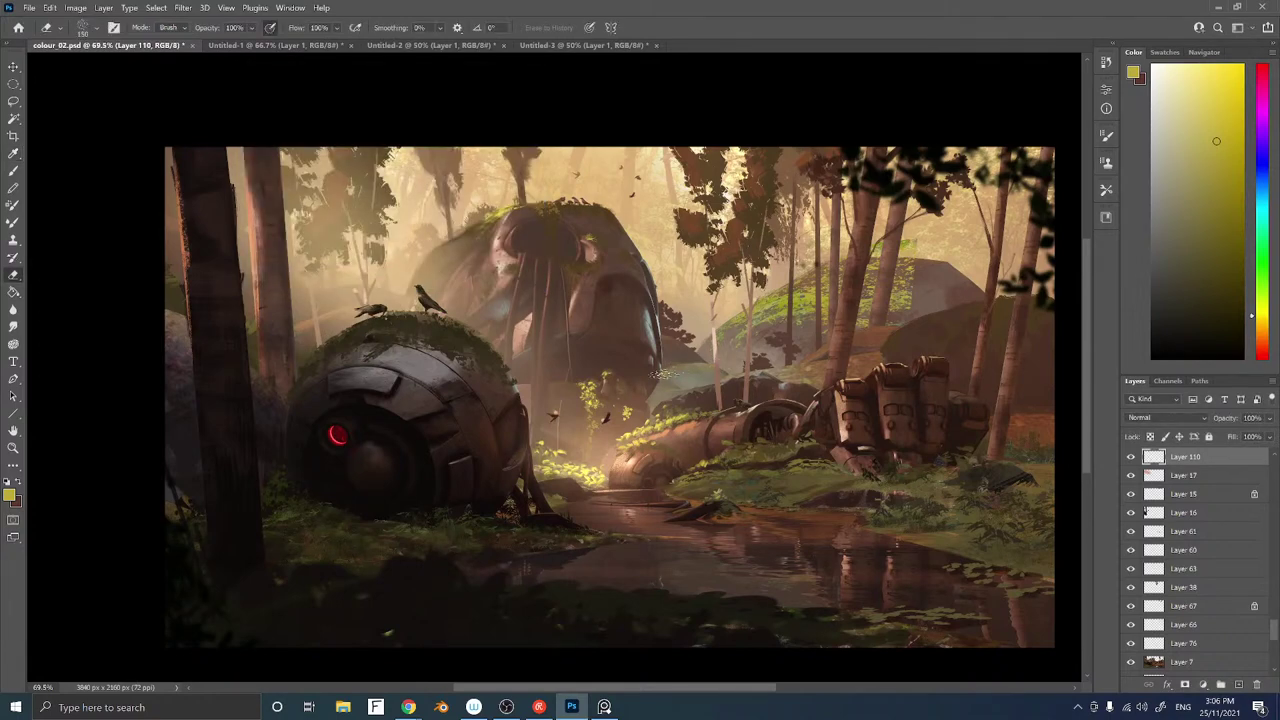
right_click(786, 300, "ctrl")
left_click(860, 311)
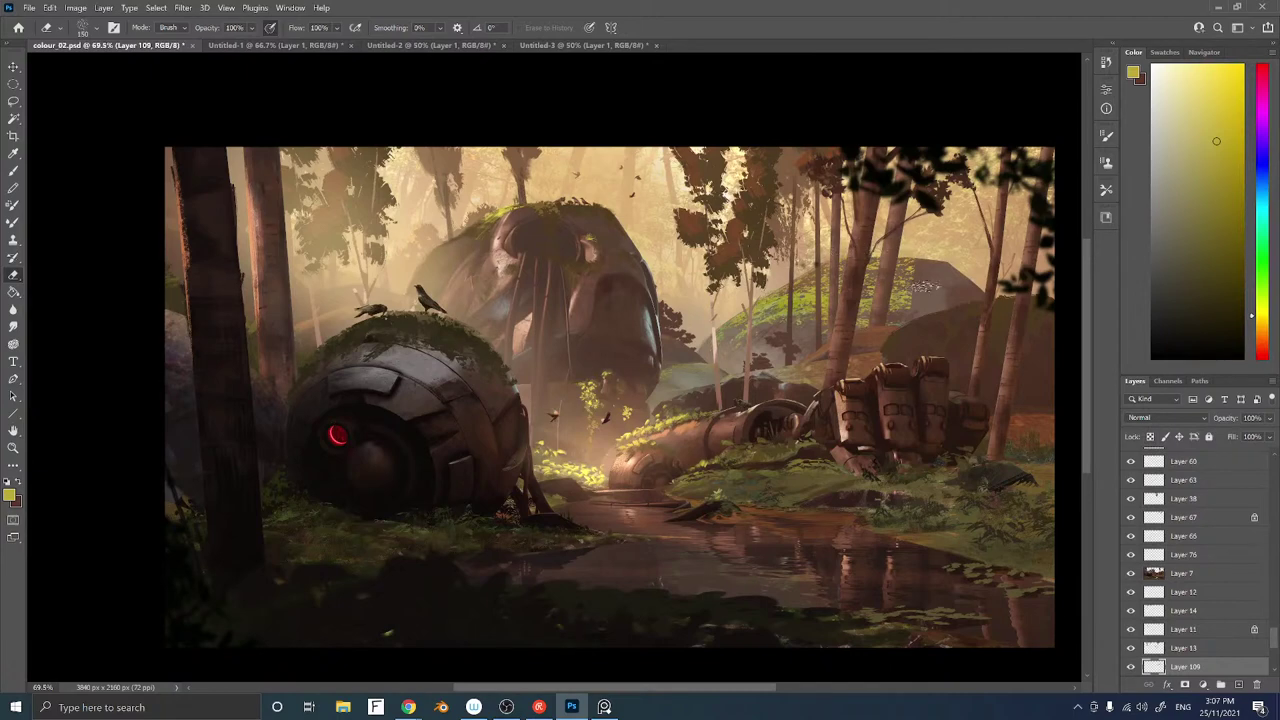
key("bracketright")
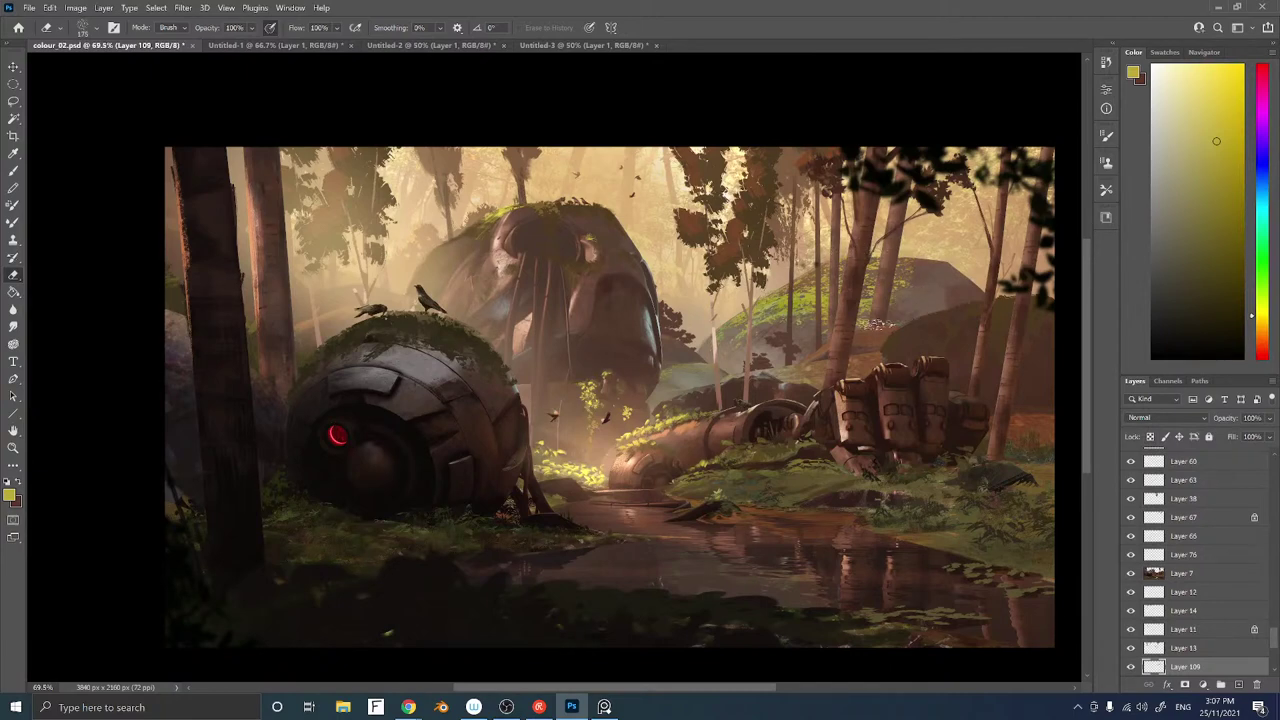
Darken the hill's foliage layer with Levels by lowering the output white level to about 174
key("ctrl+l")
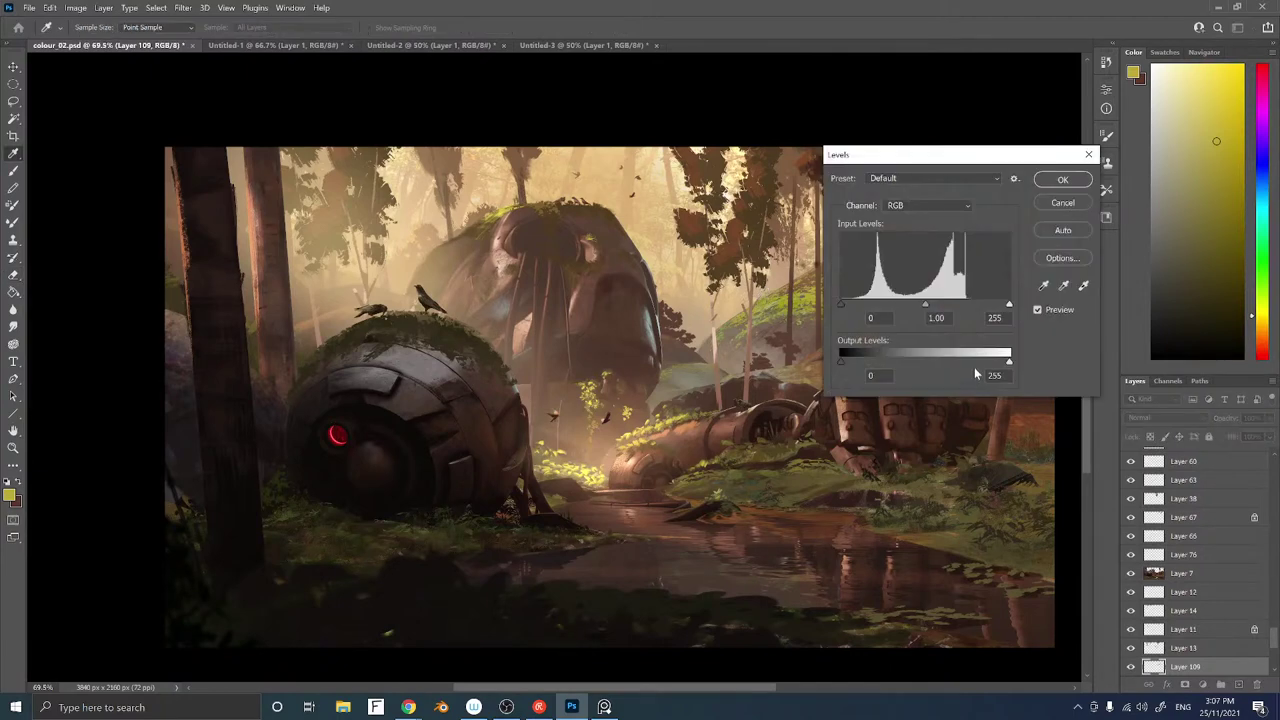
left_click_drag(1008, 360, 953, 368)
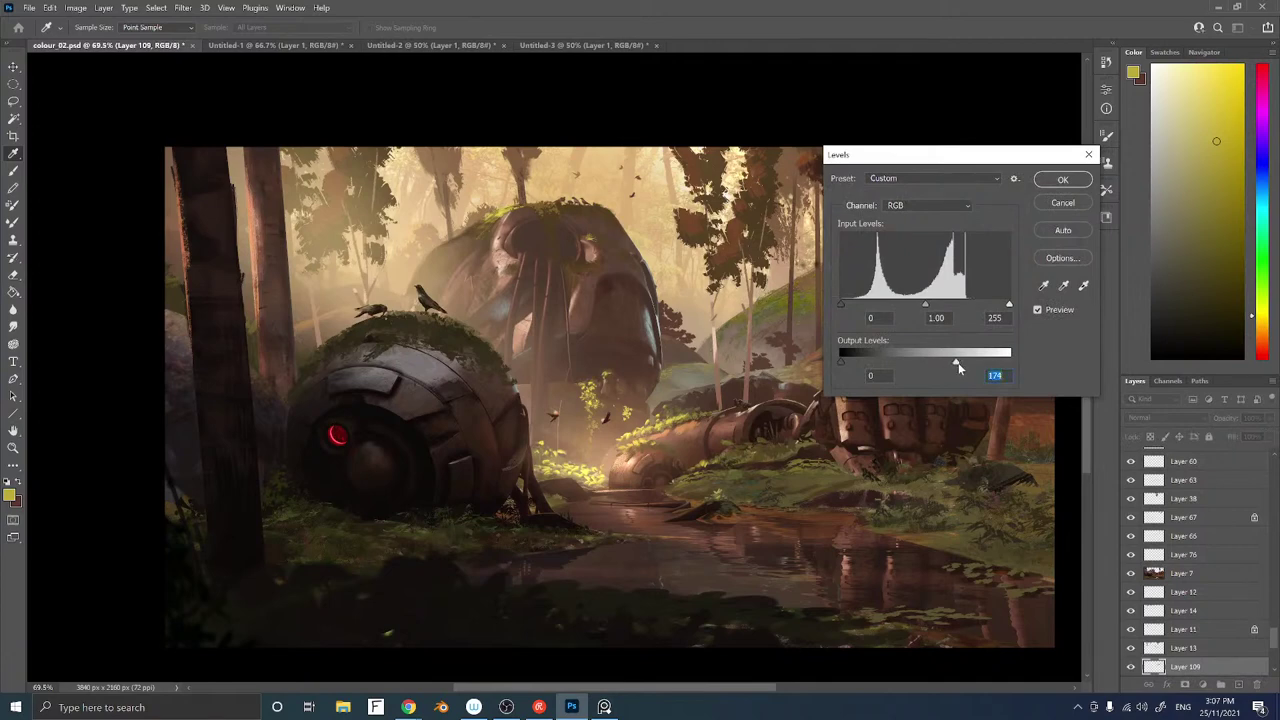
left_click(1063, 179)
Lock the hill foliage's transparent pixels, brush it over with sampled browns, and add bright yellow along the crest with a 200 px brush
left_click(858, 285, "alt")
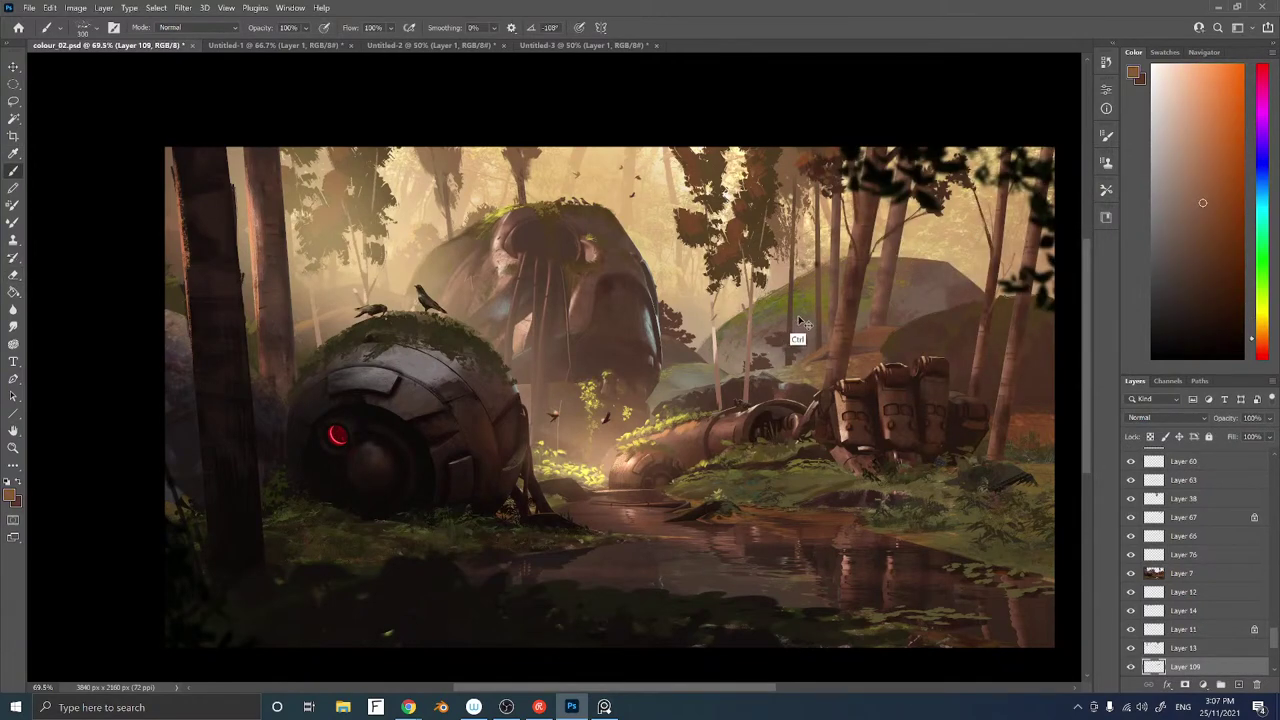
key("slash")
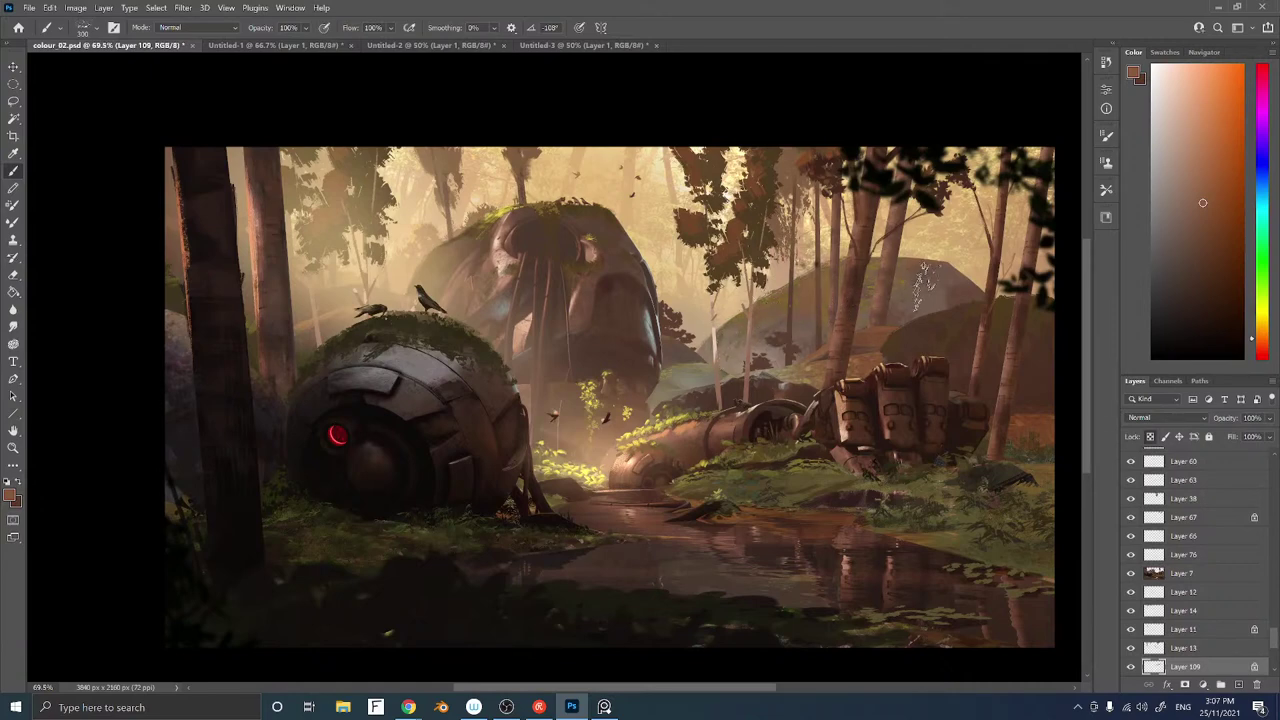
left_click(876, 283, "alt")
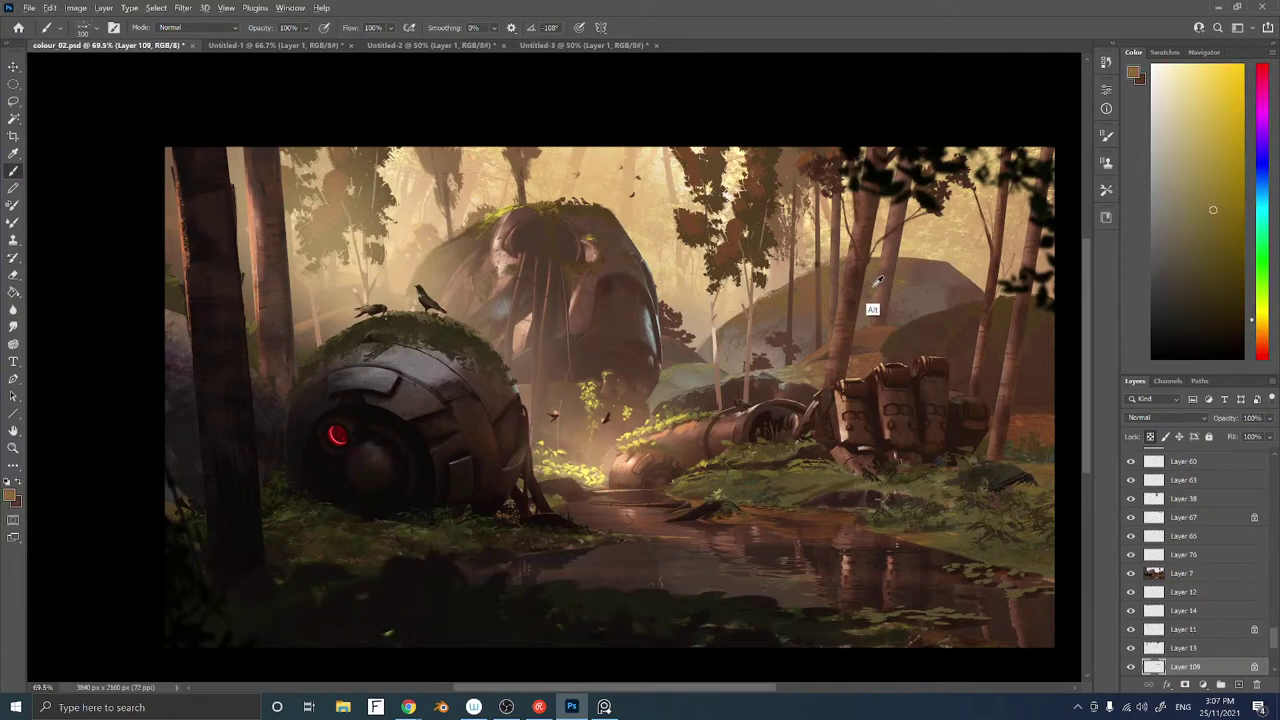
left_click(874, 286, "alt")
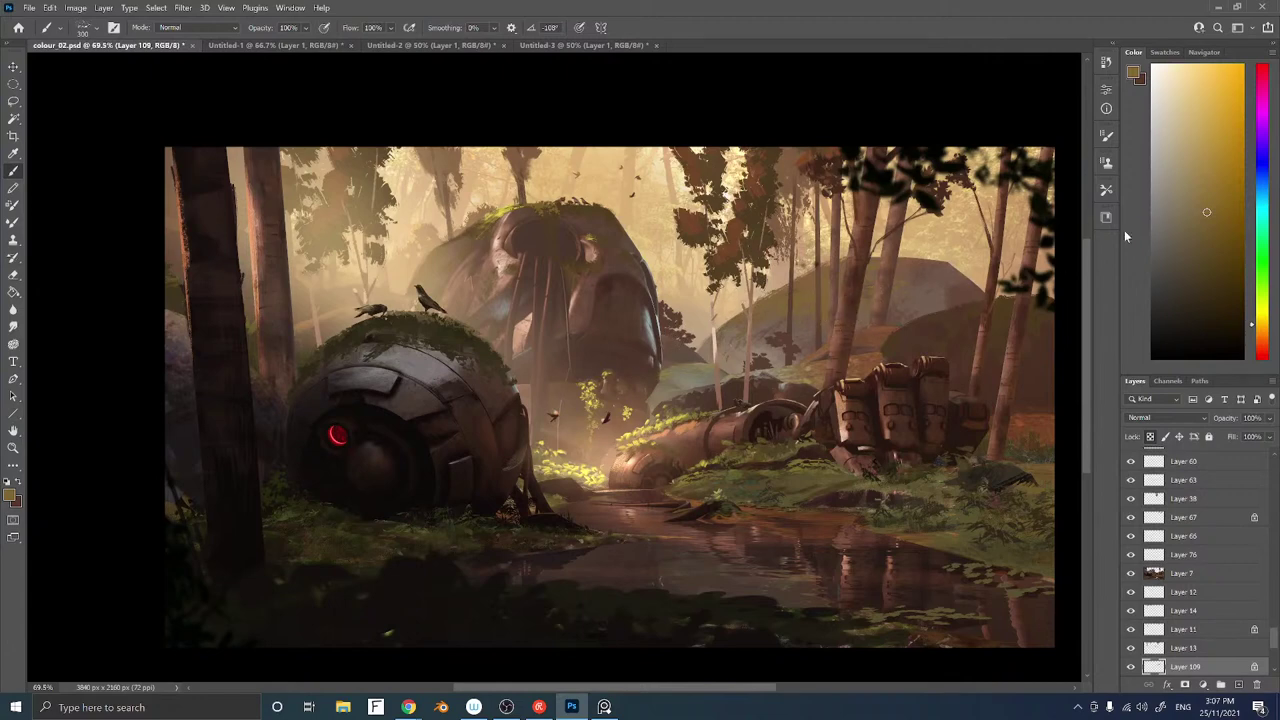
left_click(1263, 320)
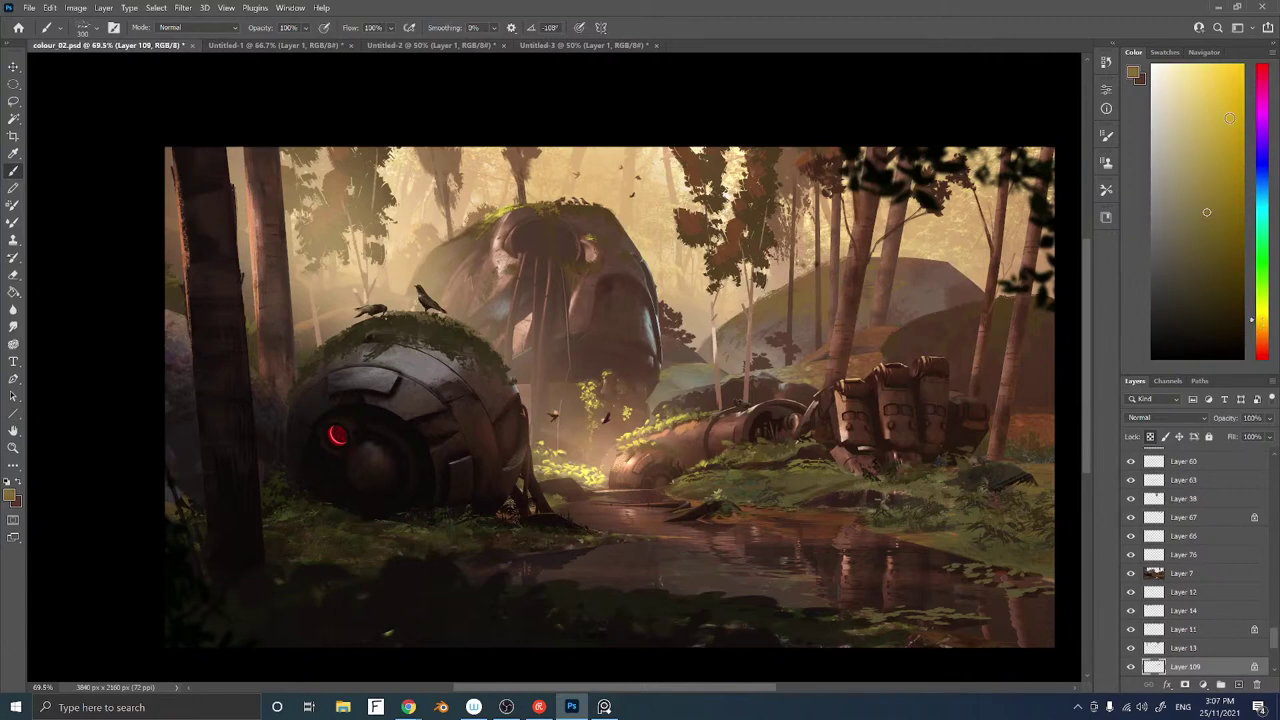
left_click(1228, 96)
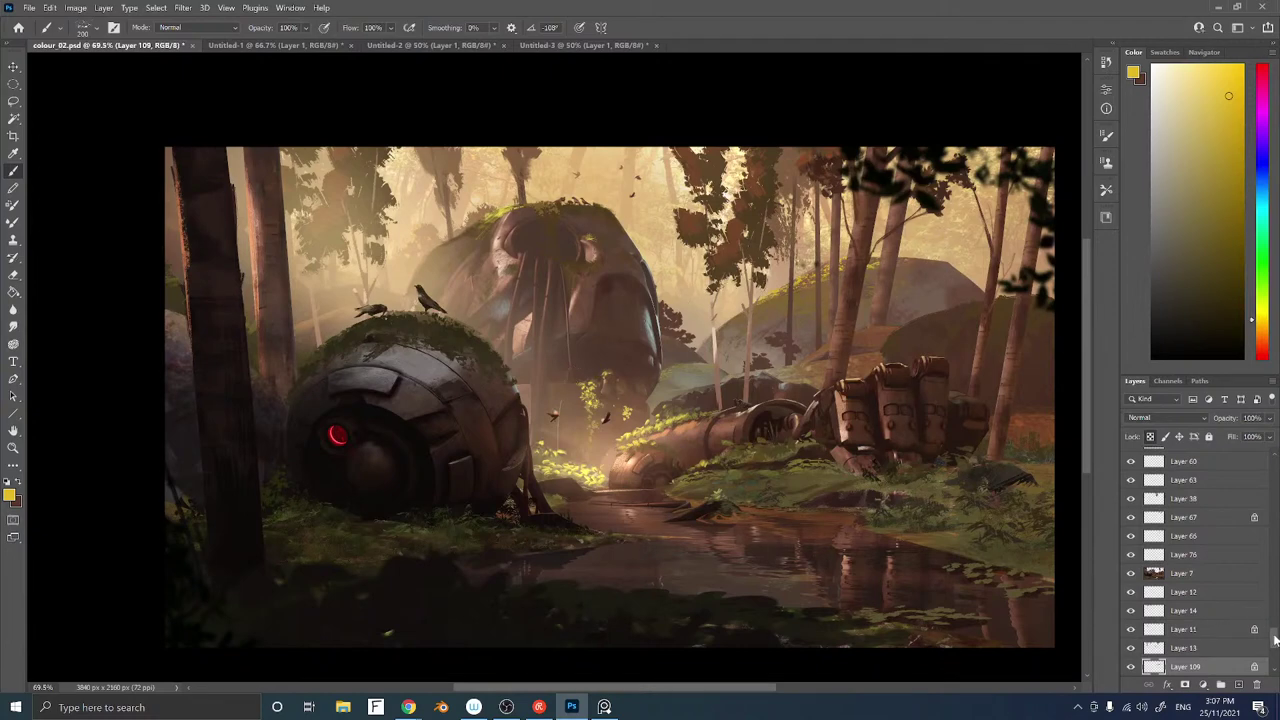
Create a new layer directly above Layer 6 near the bottom of the layer stack
left_click_drag(1274, 640, 1274, 656)
left_click(1188, 528)
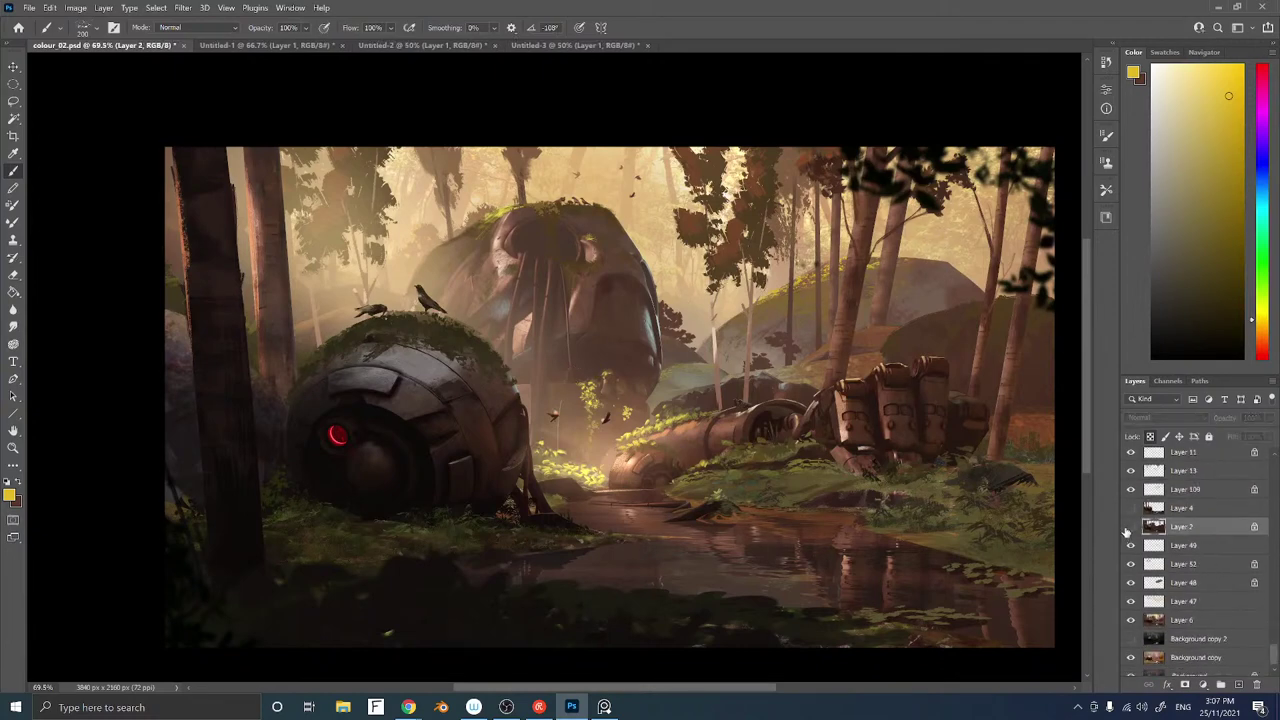
left_click(1188, 622)
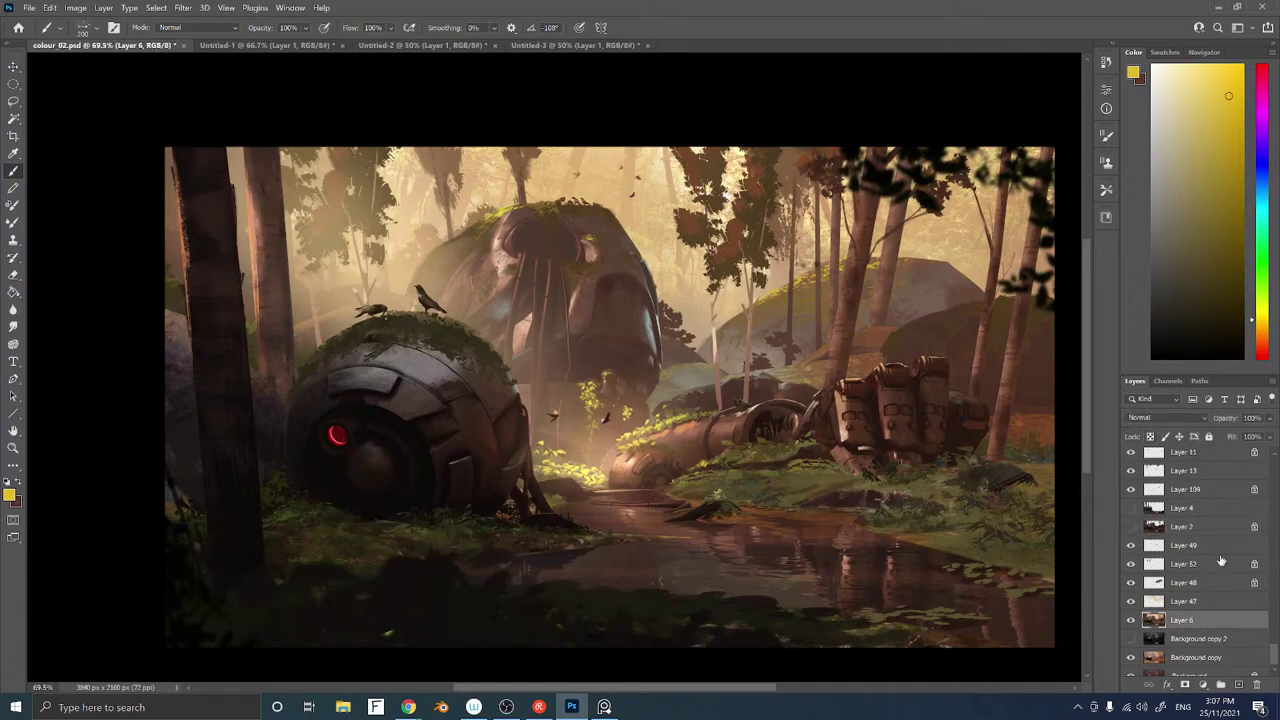
key("ctrl+shift+n")
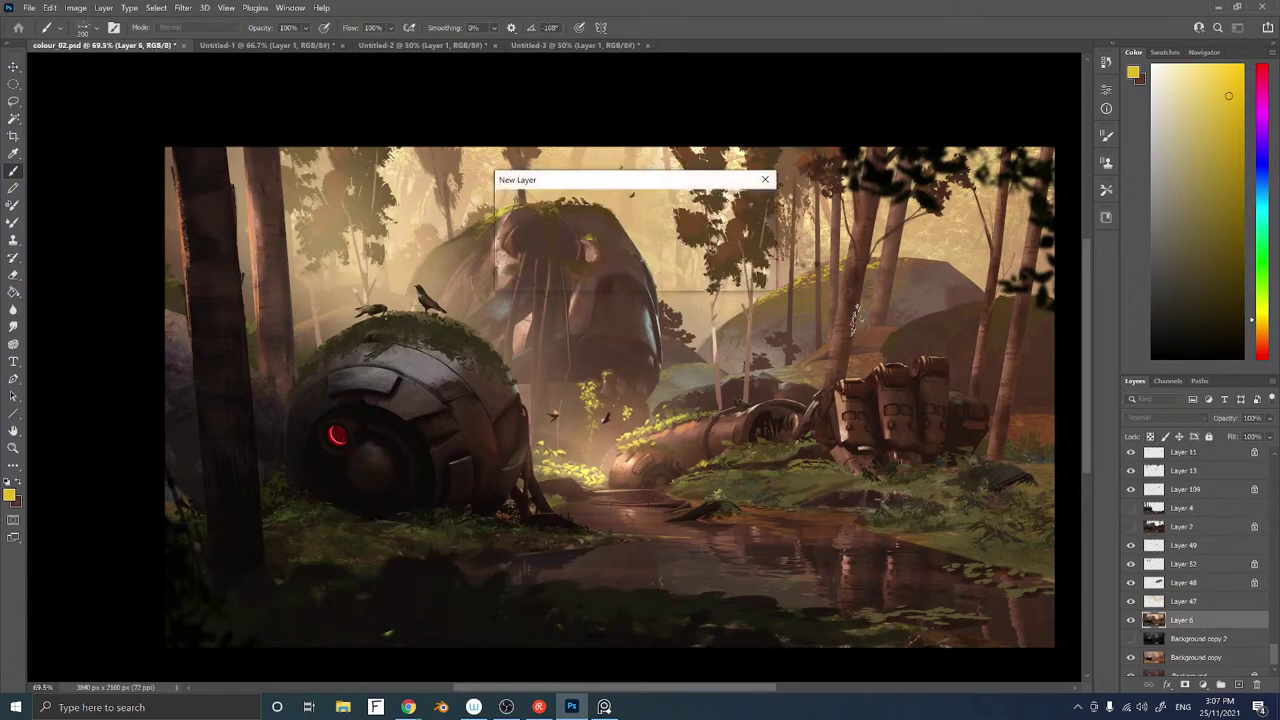
key("Return")
Select the background hill's Layer 48 and brush lighter tints of its sampled reddish-brown onto the hill, reducing the brush to 45 px
left_click(921, 270, "alt")
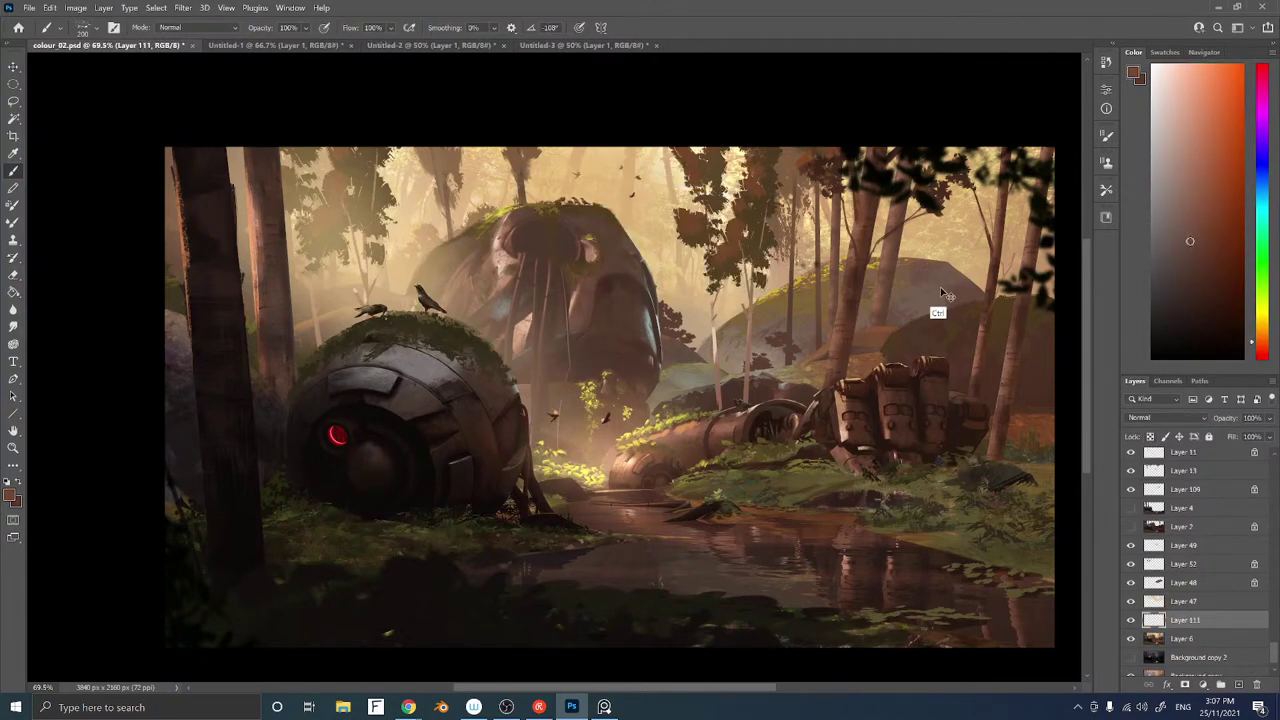
left_click(1184, 203)
right_click(912, 284, "ctrl")
left_click(938, 298)
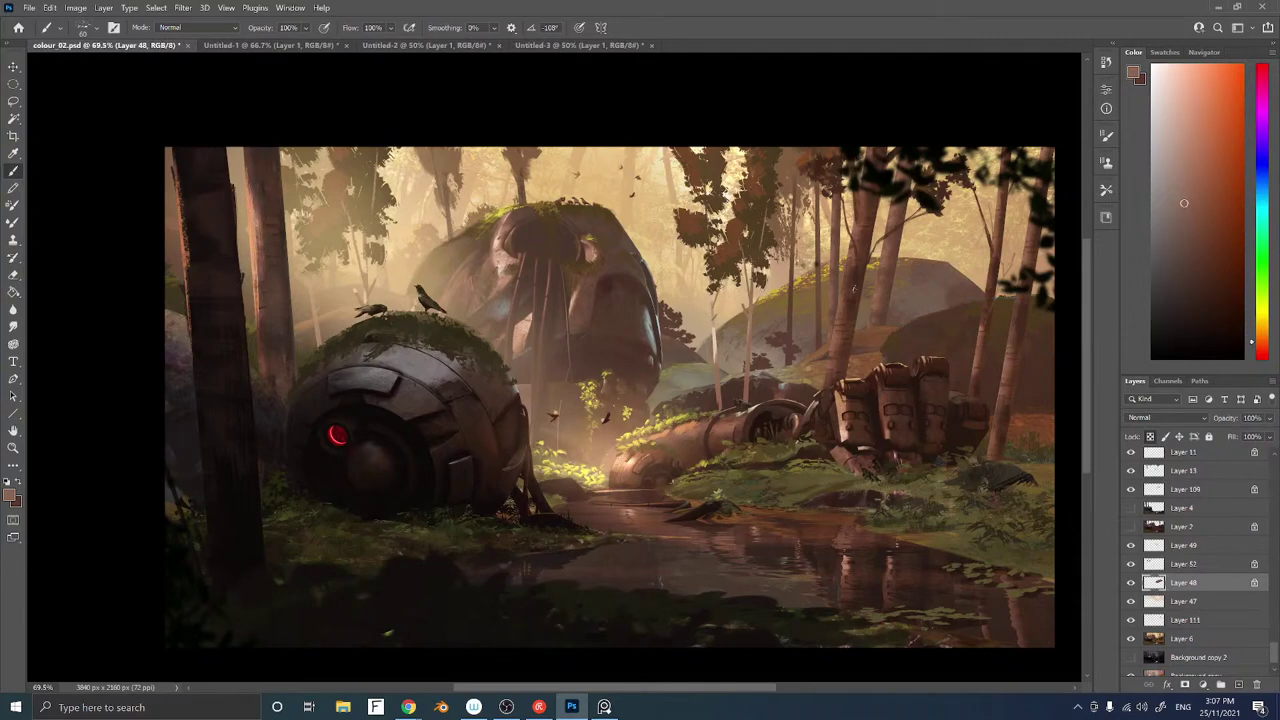
left_click(1183, 160)
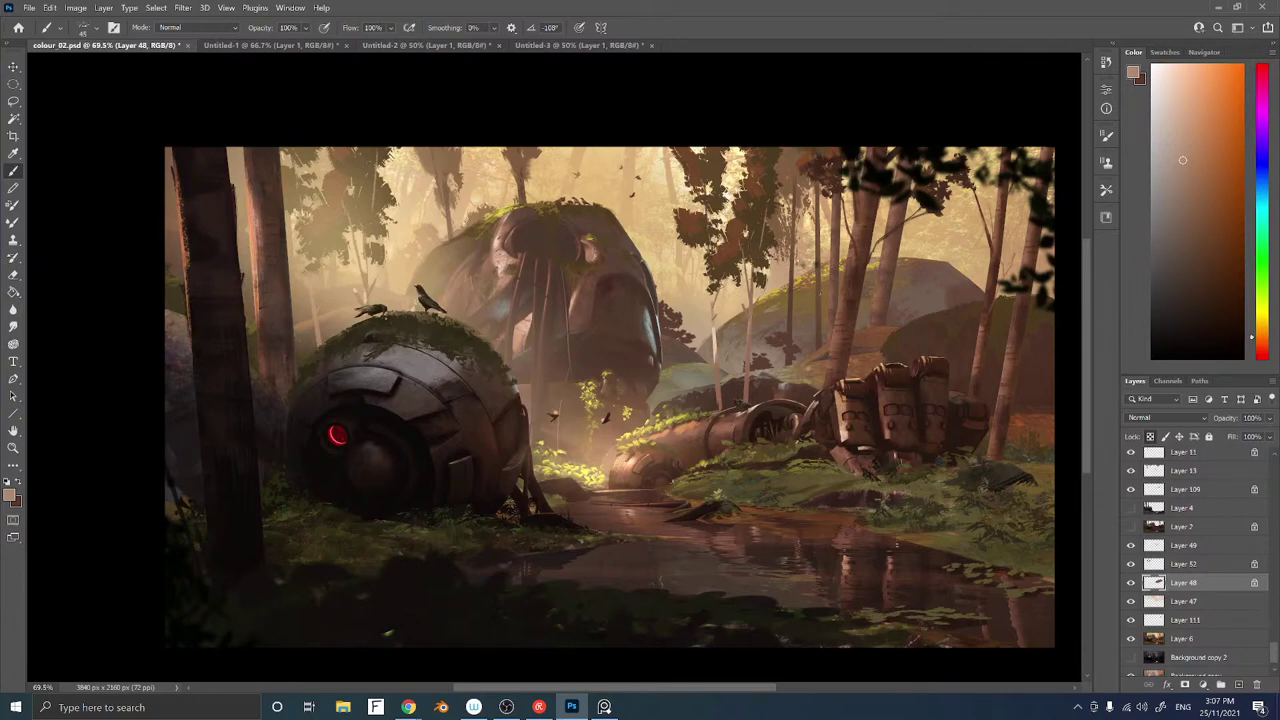
Brush more light tints onto the background hill's rocky side, enlarging the brush to 70 px and sampling its reddish-brown
left_click_drag(898, 264, 925, 263)
key("]")
key("]")
mouse_move(911, 273)
left_mouse_down()
mouse_move(940, 267)
mouse_move(908, 284)
left_mouse_up()
left_click(942, 268, "alt")
Pick Layer 106 copy with the dark overhanging leaves and move it toward the painting's upper-right corner, mostly out of frame
mouse_move(584, 294)
left_mouse_down()
mouse_move(637, 303)
mouse_move(556, 371)
mouse_move(469, 397)
left_mouse_up()
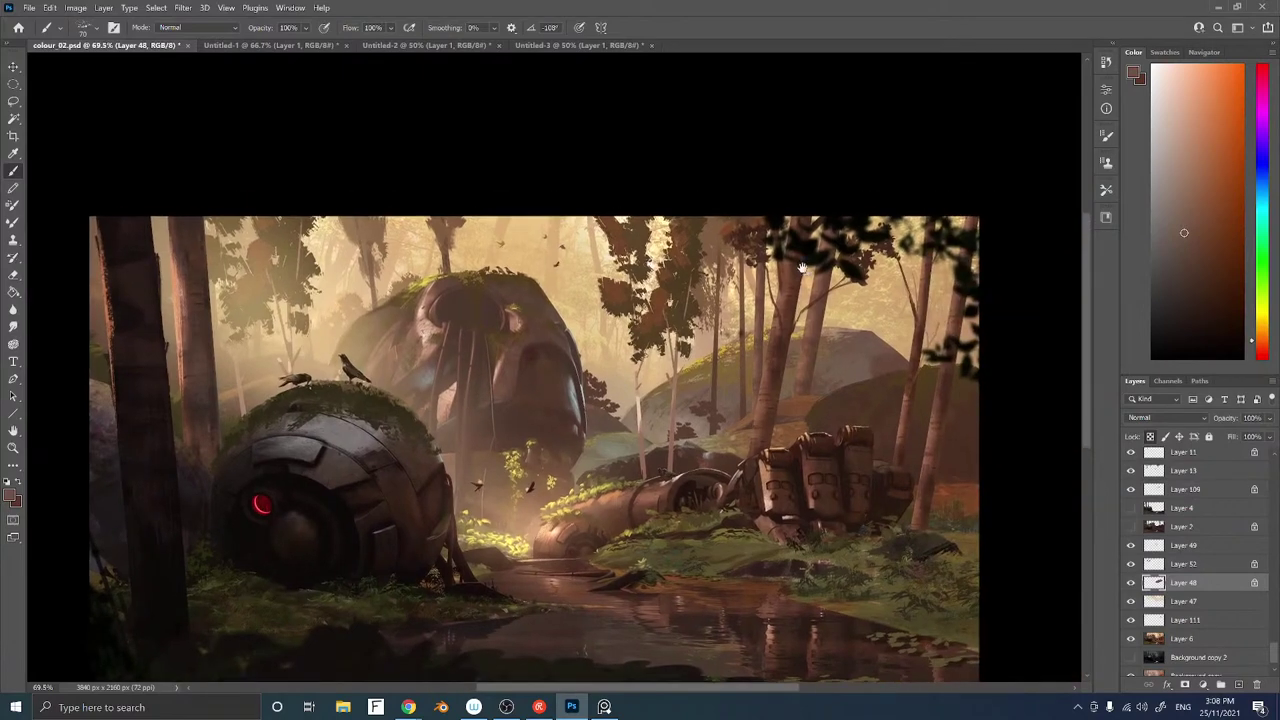
right_click(800, 250, "ctrl")
left_click(825, 257)
mouse_move(925, 233)
left_mouse_down()
mouse_move(964, 256)
mouse_move(973, 289)
mouse_move(985, 267)
mouse_move(964, 217)
mouse_move(962, 230)
left_mouse_up()
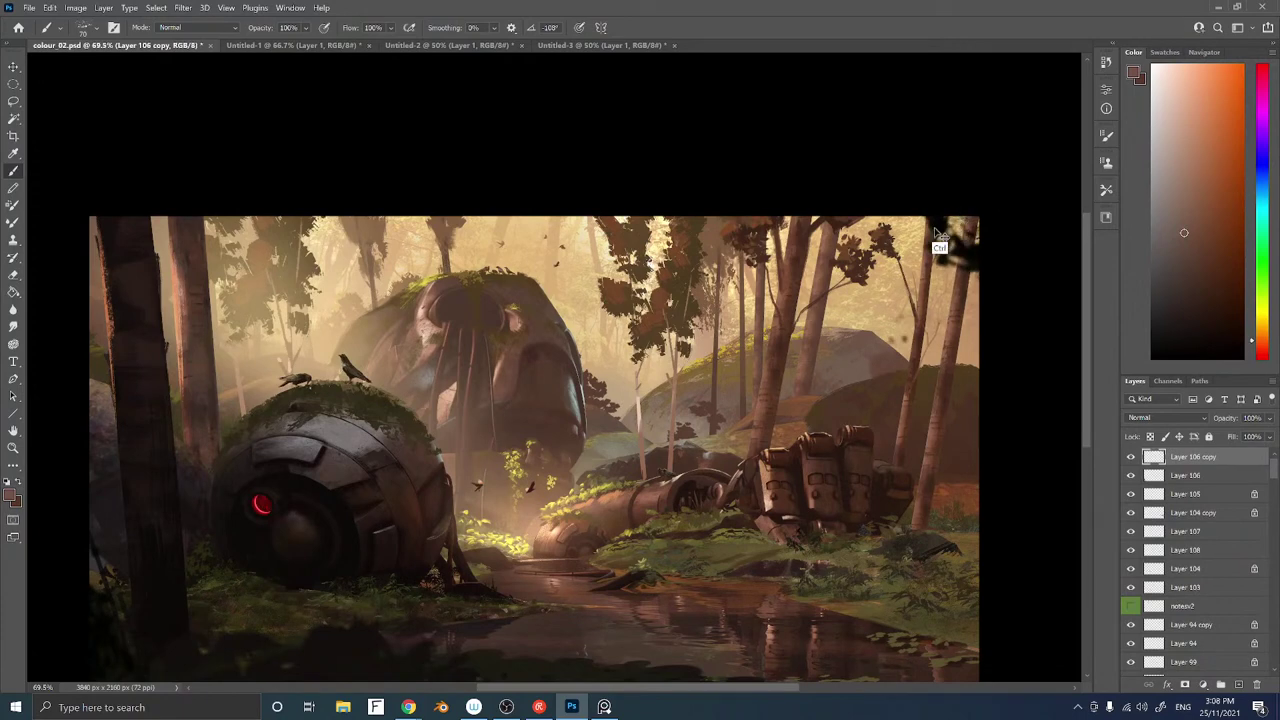
key("e")
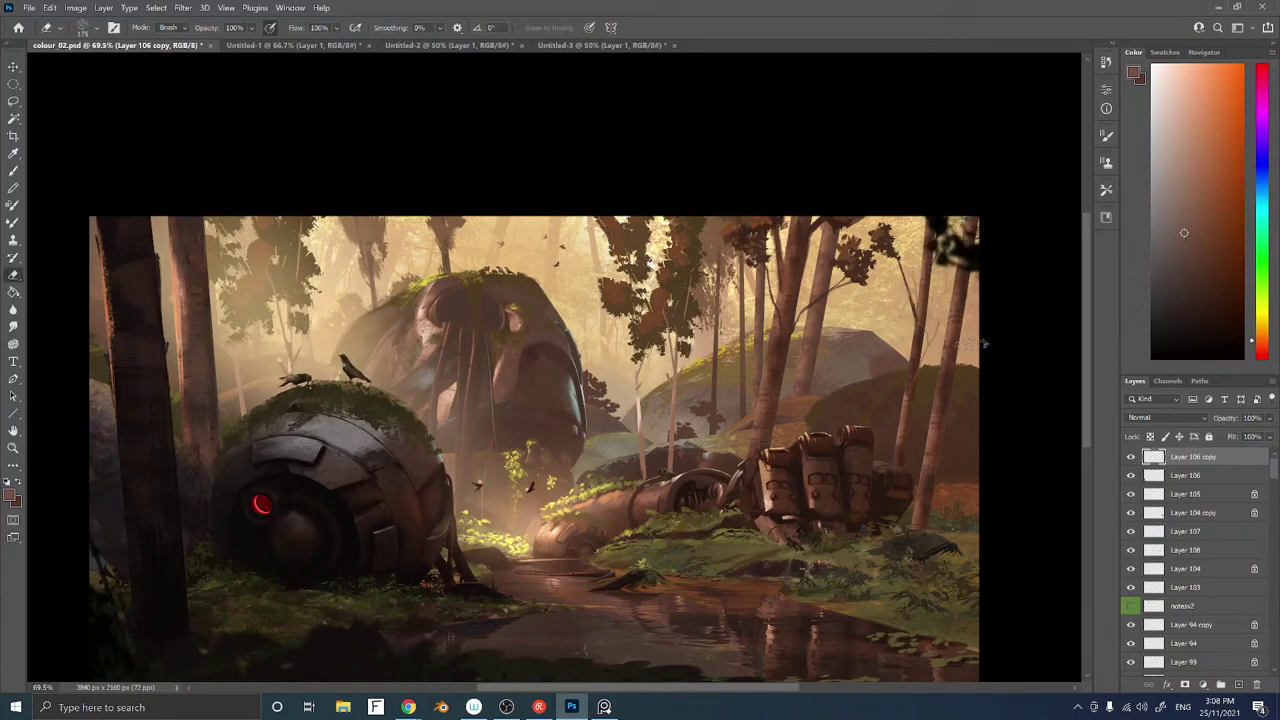
mouse_move(596, 712)
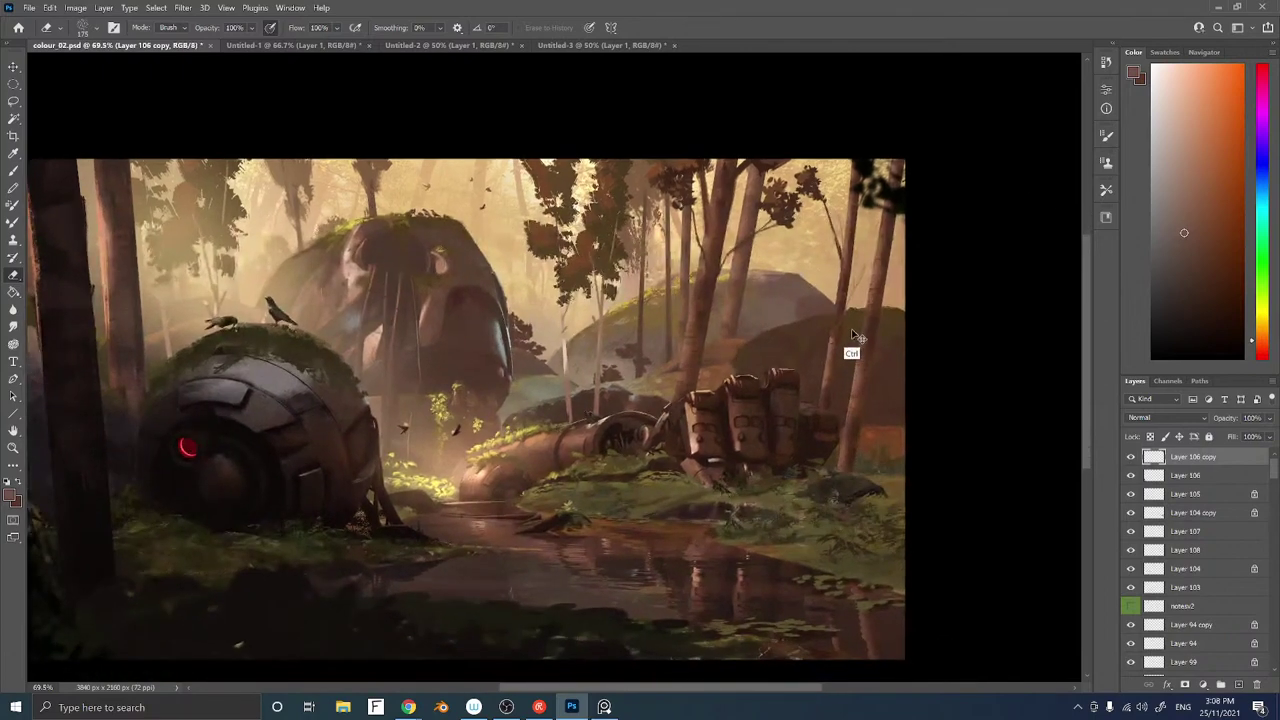
Select Layer 7, which holds the dark mound behind the robot hand
right_click(850, 337, "ctrl")
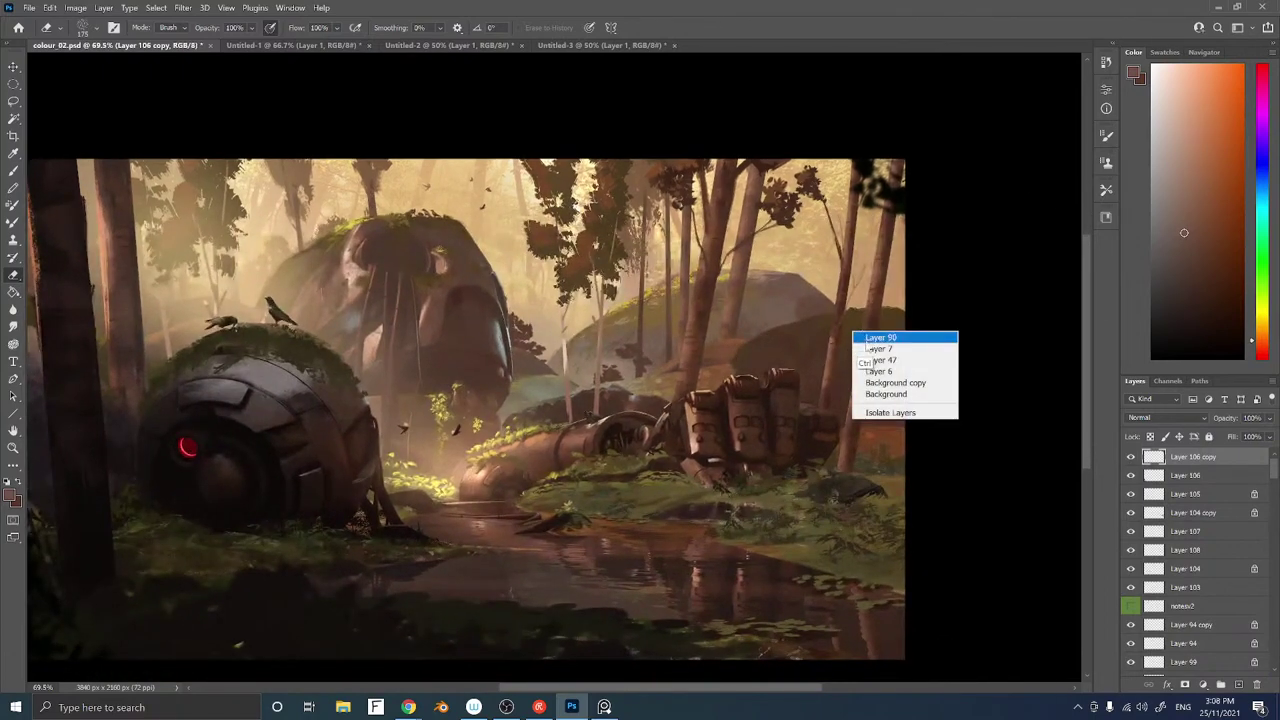
left_click(879, 350)
key("w")
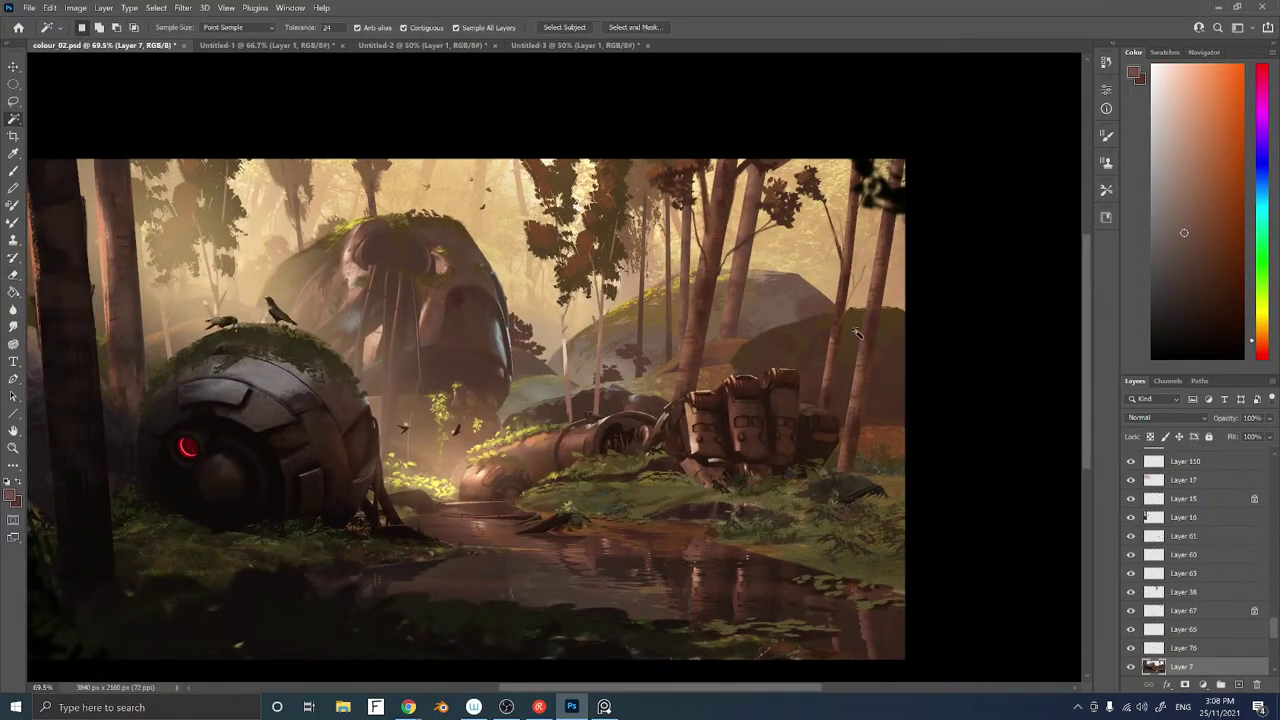
left_click(856, 330)
key("ctrl+d")
Select the sampled dark tones of Layer 7 with Color Range at fuzziness 40 and hide the selection edges
key("l")
right_click(858, 330)
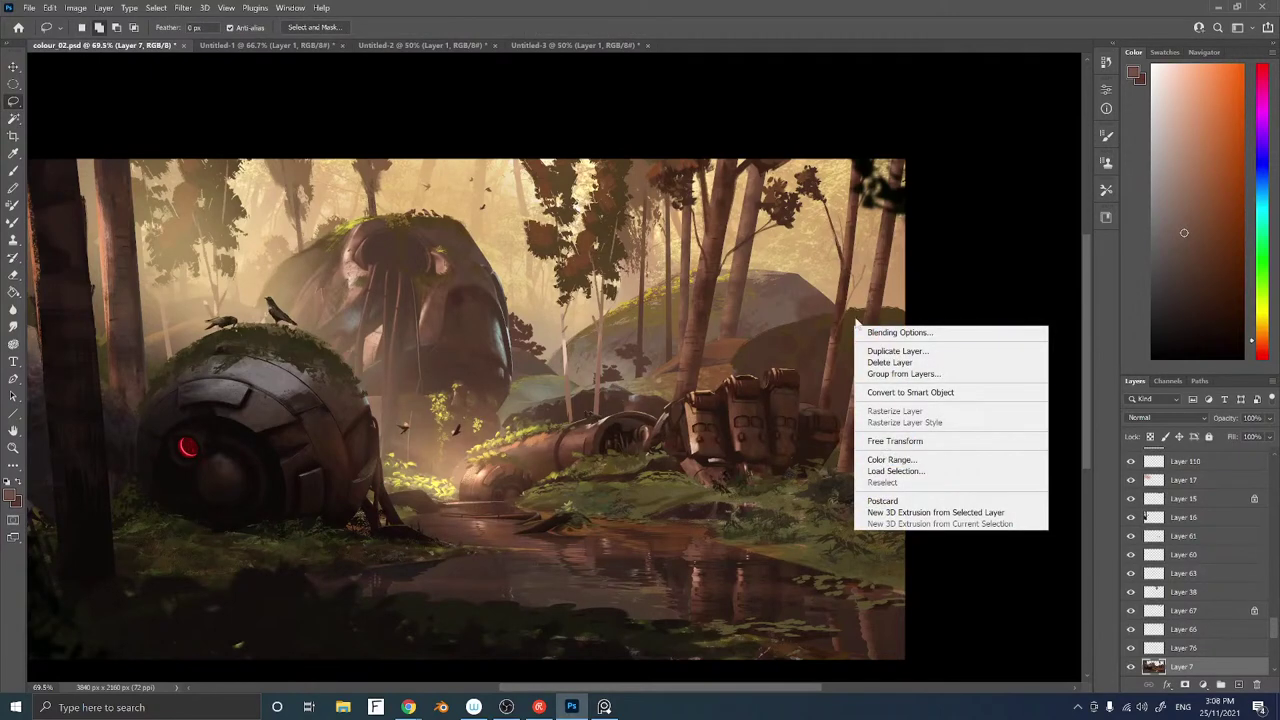
left_click(890, 459)
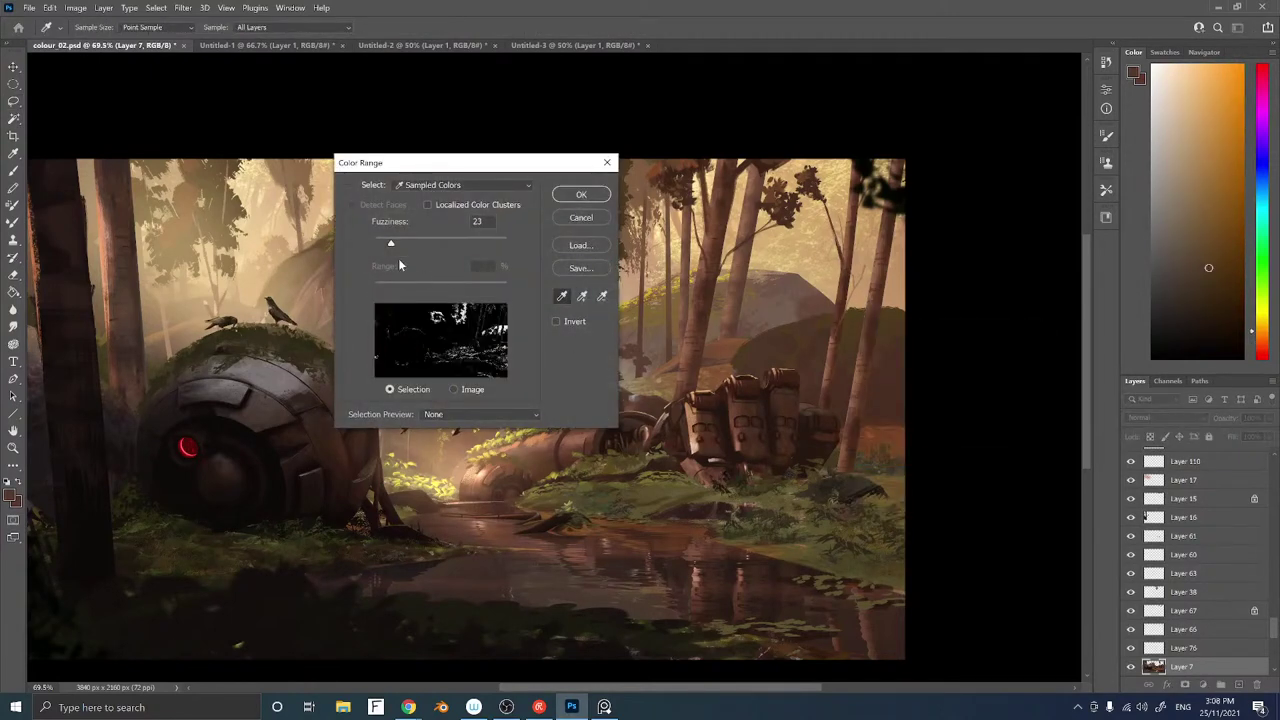
left_click_drag(393, 244, 400, 242)
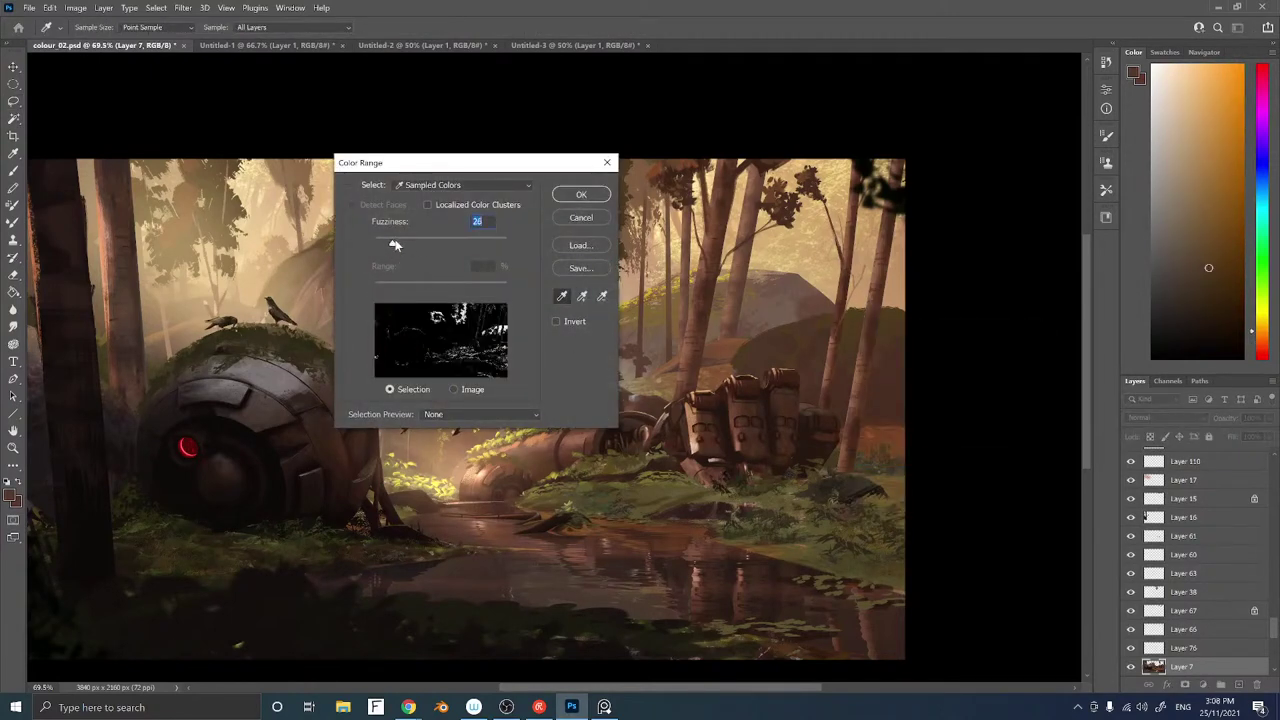
left_click(581, 194)
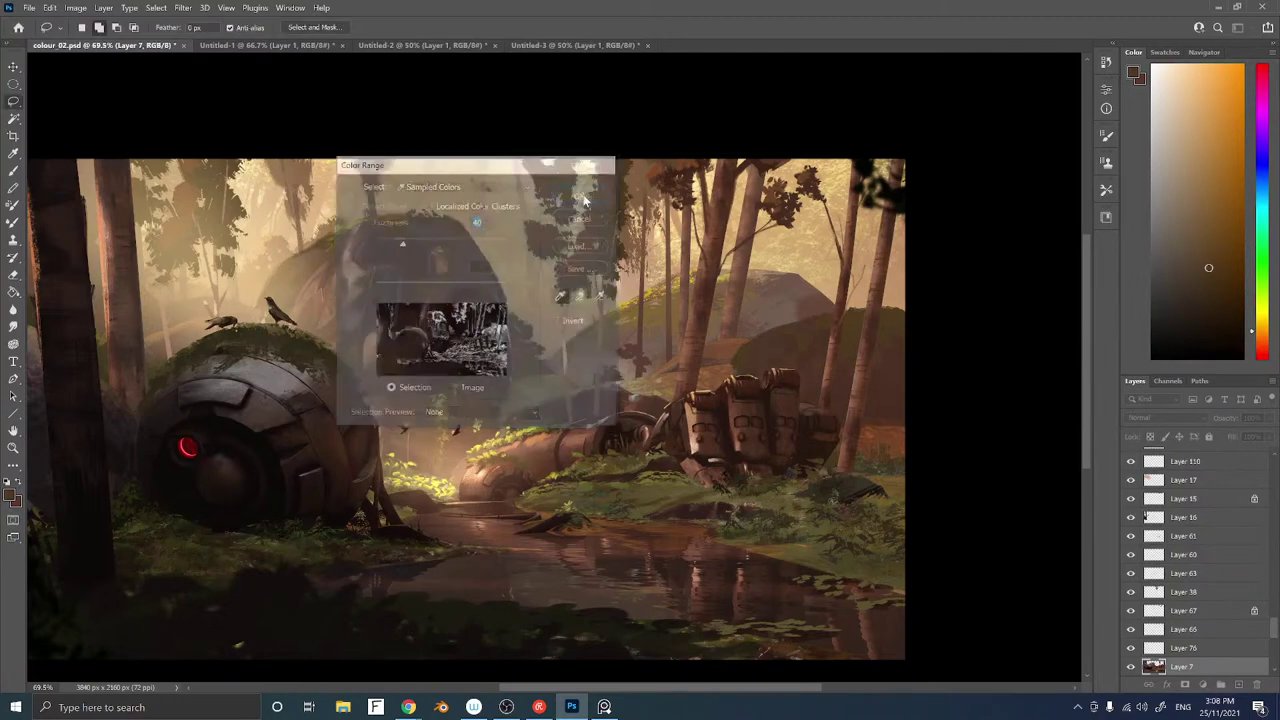
key("ctrl+h")
Lock Layer 7's transparent pixels and brush olive-yellow sampled from the background hill over the mound with a 125 px brush
key("/")
key("b")
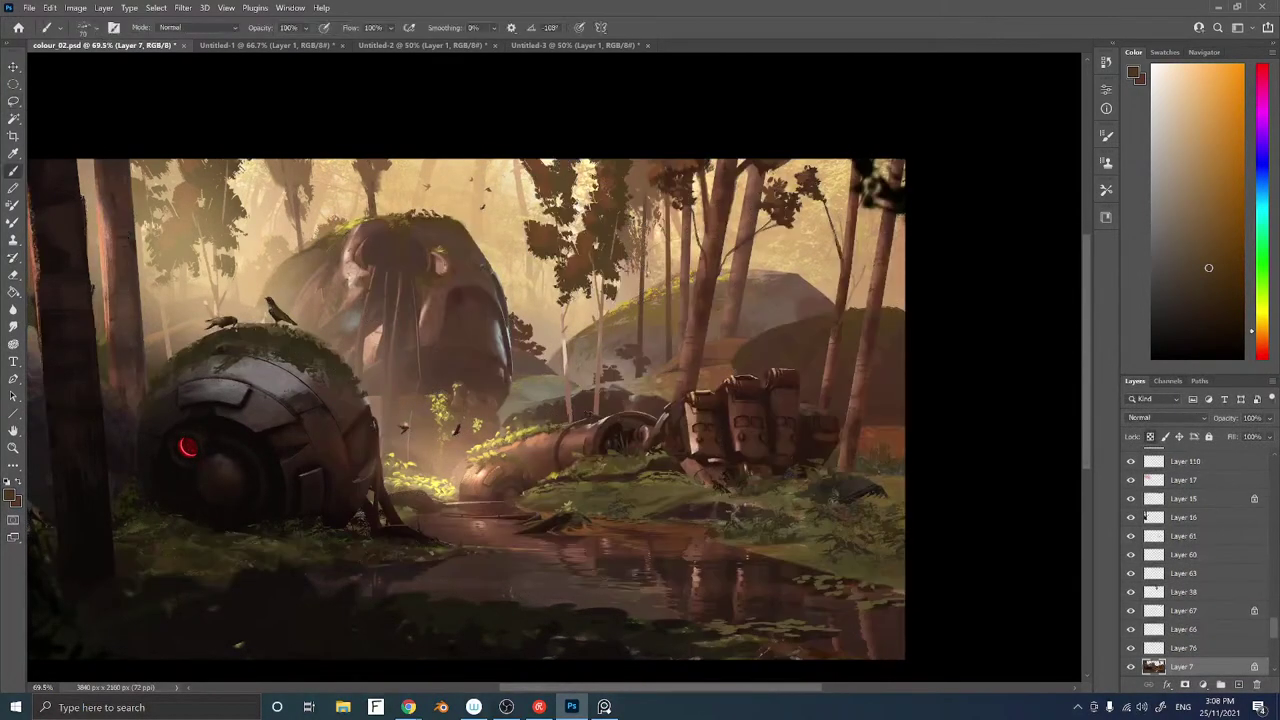
left_click(683, 310, "alt")
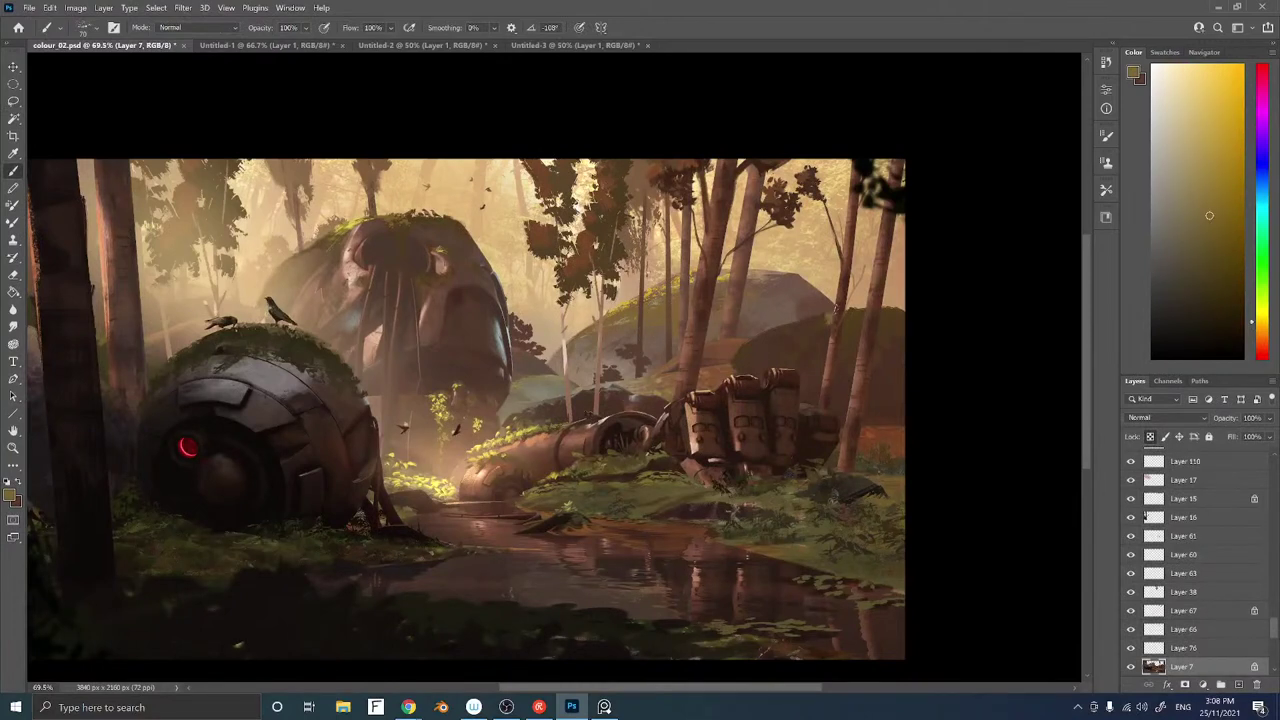
key("bracketright")
key("bracketright")
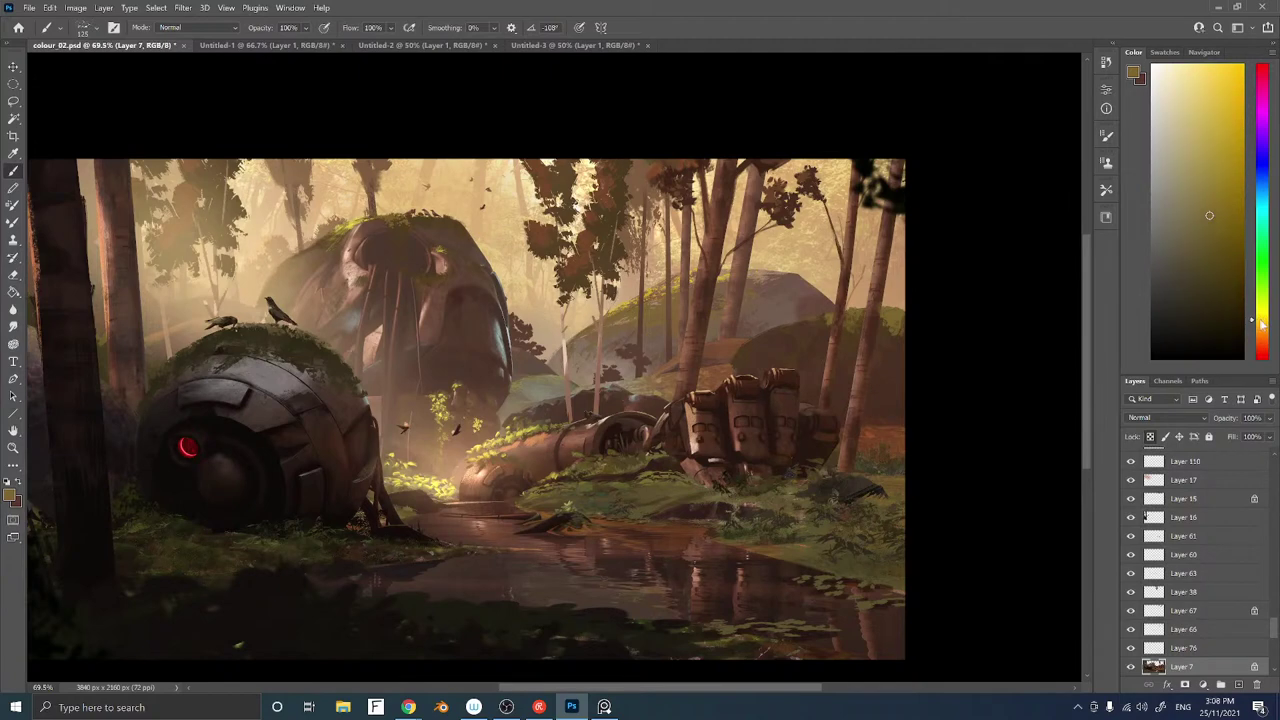
Brush brighter golden-yellow moss highlights along the mound's crest at 80 px, toning them with the mound's sampled dark brown
left_click(1191, 165)
key("bracketleft")
left_click_drag(826, 318, 815, 322)
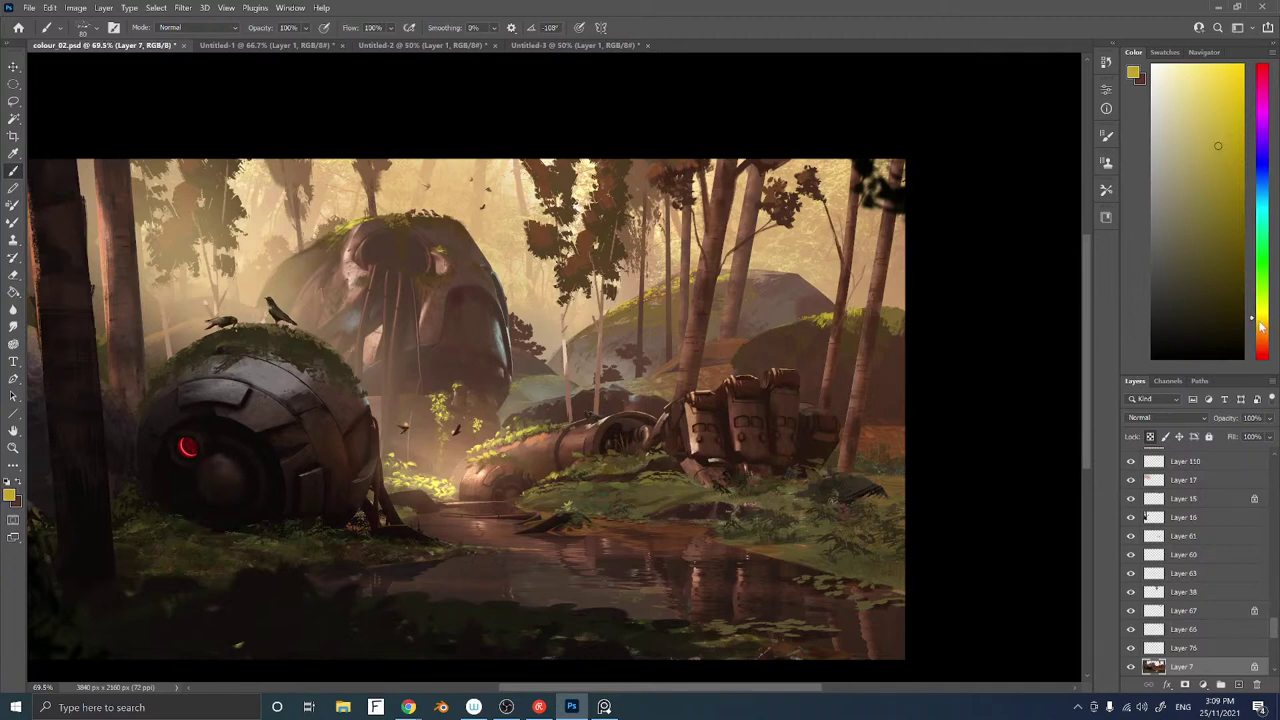
left_click(1262, 326)
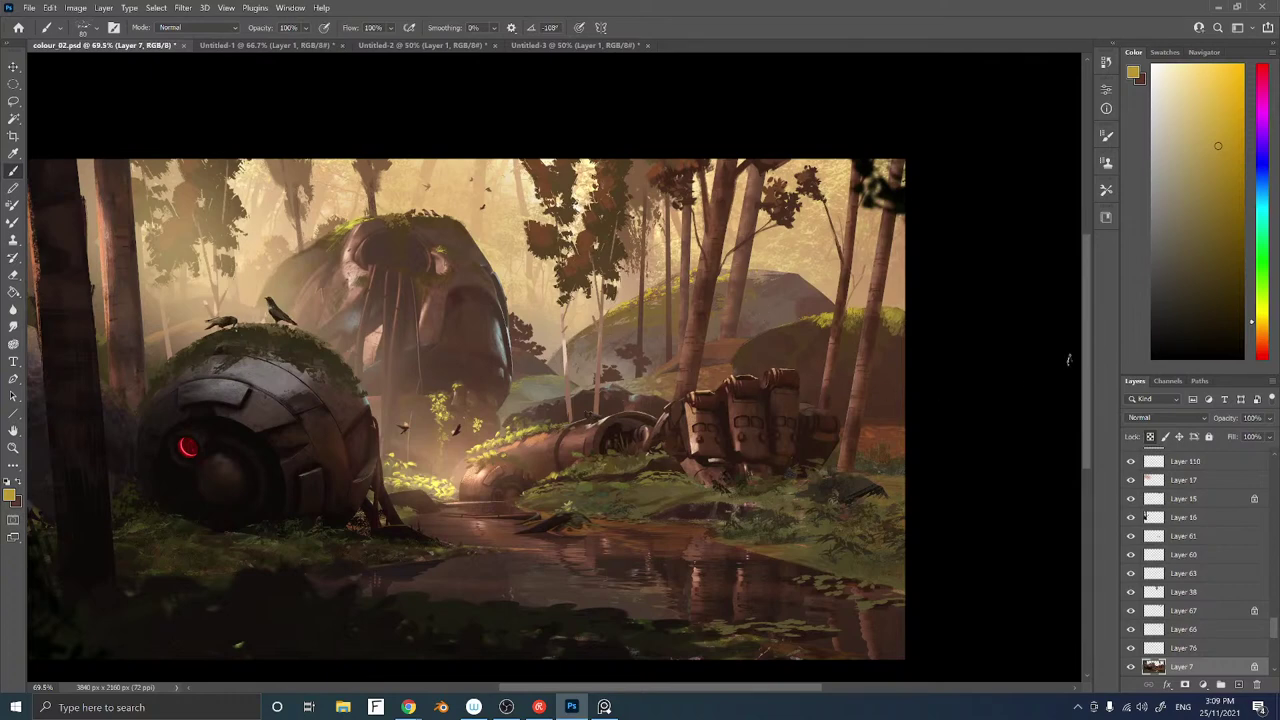
left_click(887, 335, "alt")
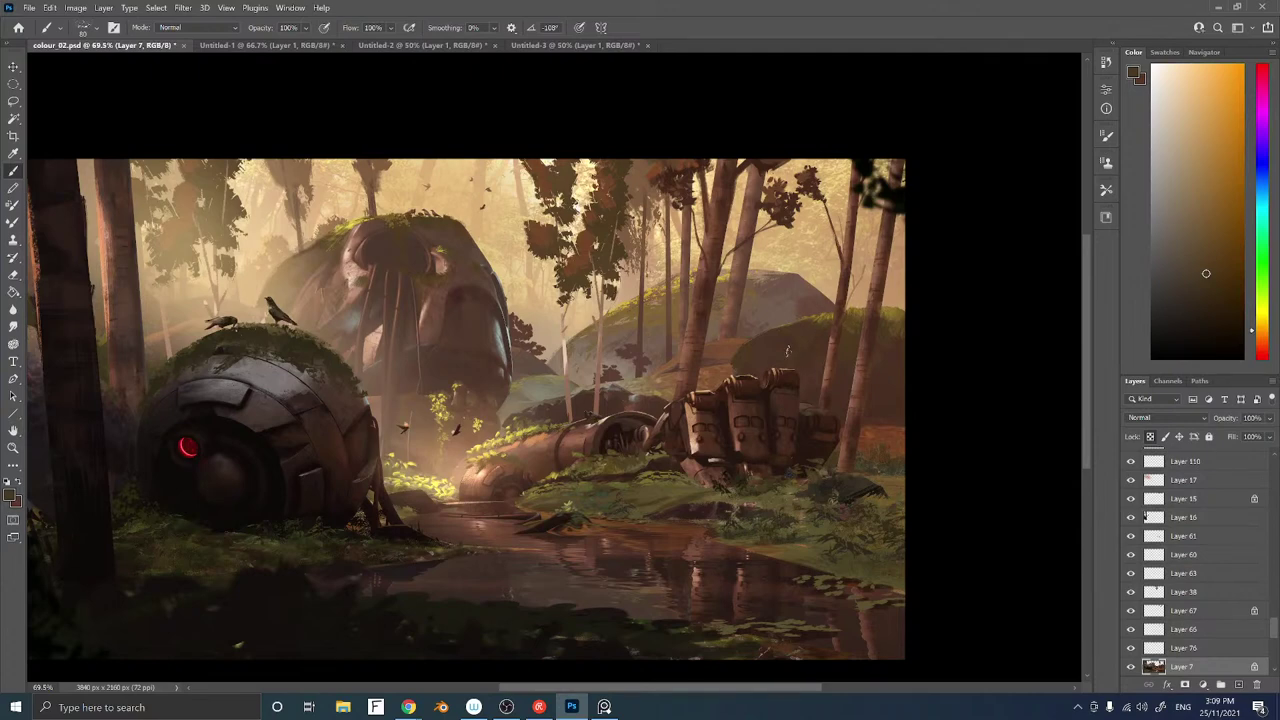
Outline the leaning tree trunk in front of the background hill on Layer 7 with a Polygonal Lasso selection
left_click_drag(692, 350, 737, 355)
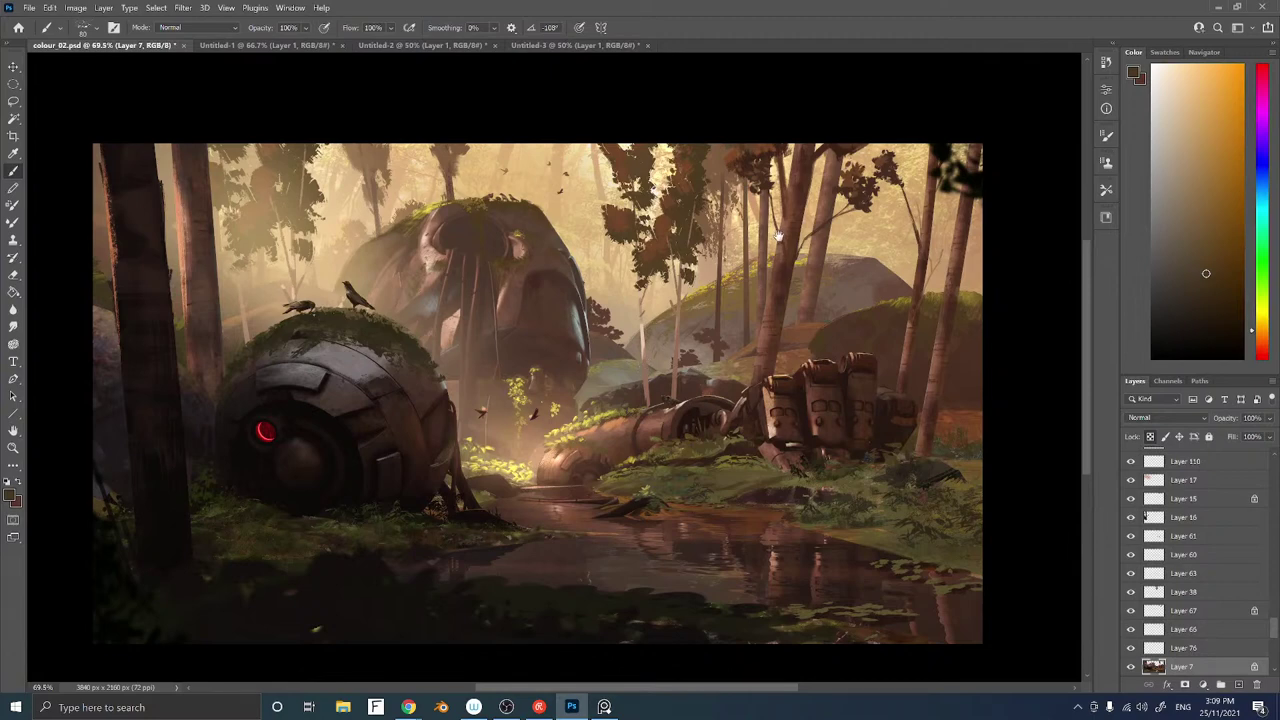
left_click_drag(778, 237, 777, 250)
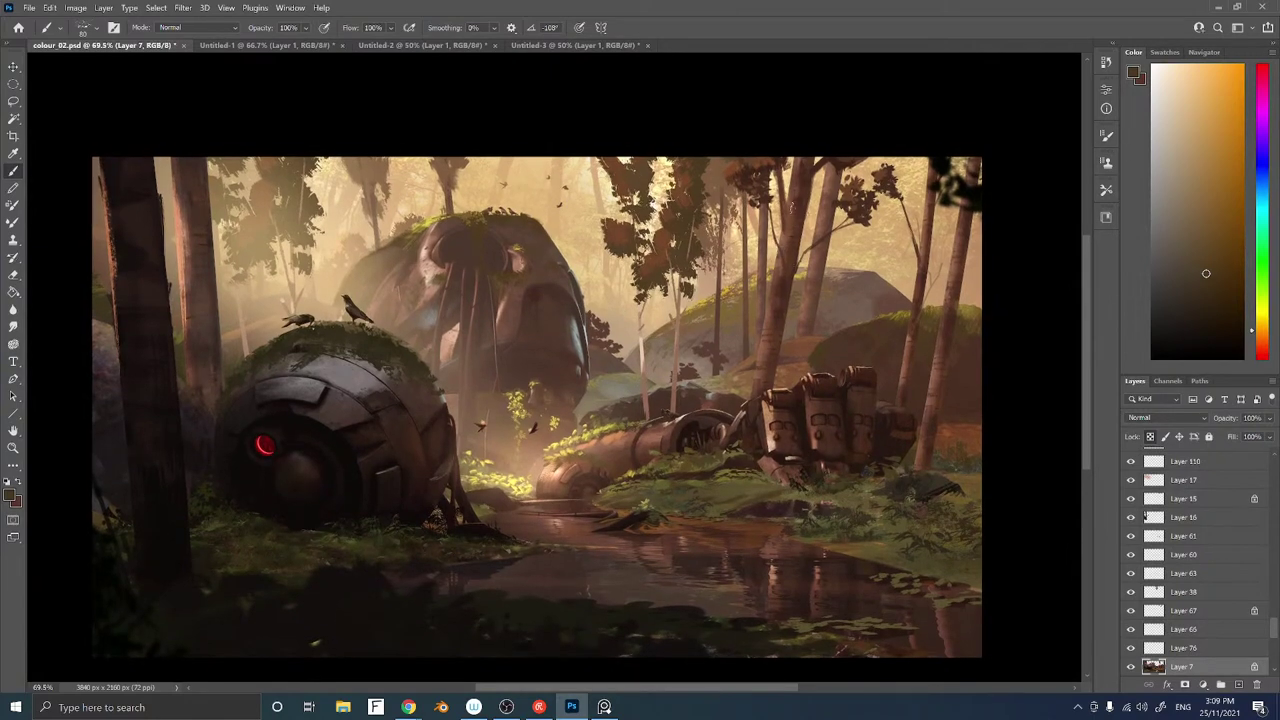
right_click(776, 285, "ctrl")
left_click(799, 309)
key("l")
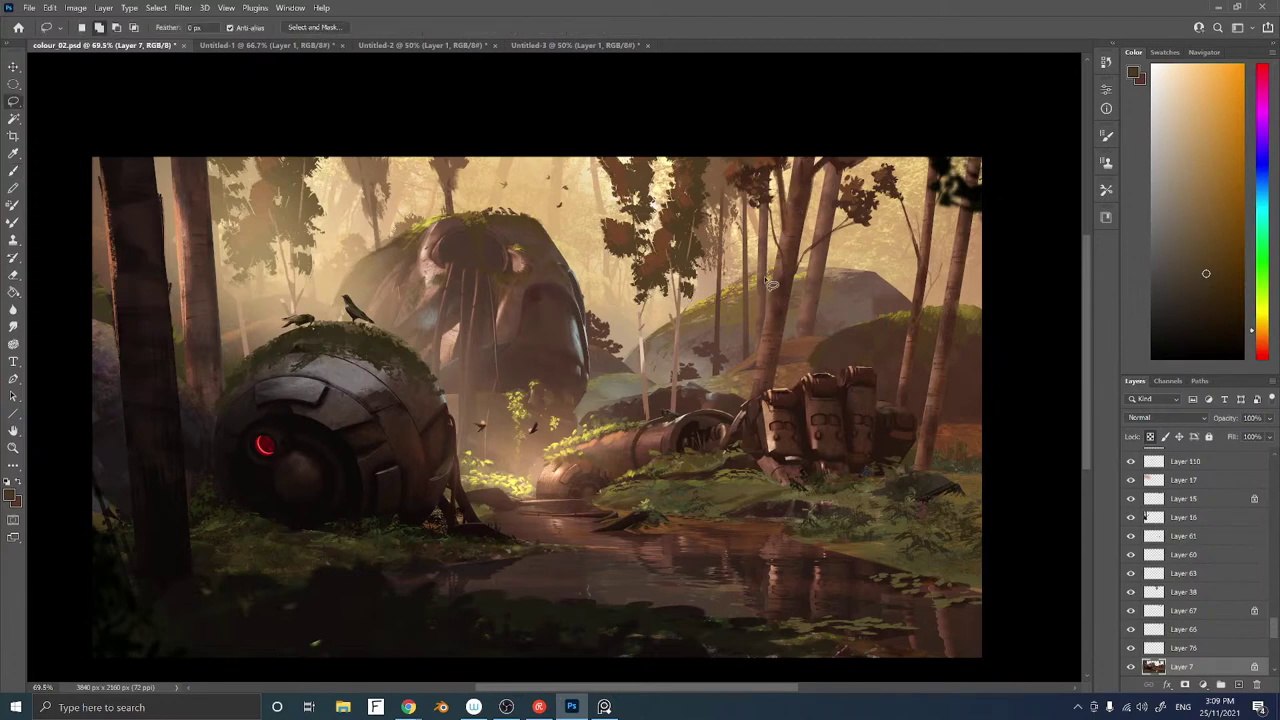
key("shift+l")
left_click(774, 255)
left_click(750, 399)
left_click(781, 395)
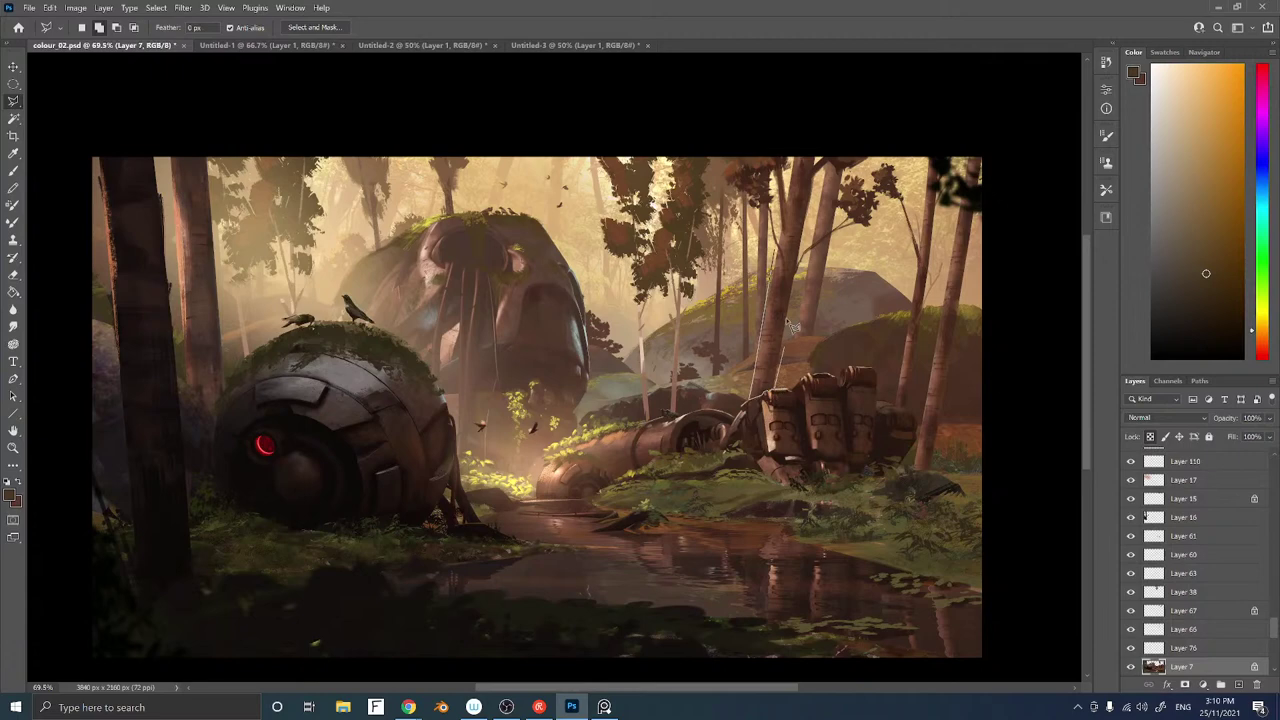
left_click(782, 230)
Choose the Aufgenommener Pinsel 1 604 brush and paint sampled reddish-brown tones inside the trunk selection at 70 px
key("b")
right_click(800, 262)
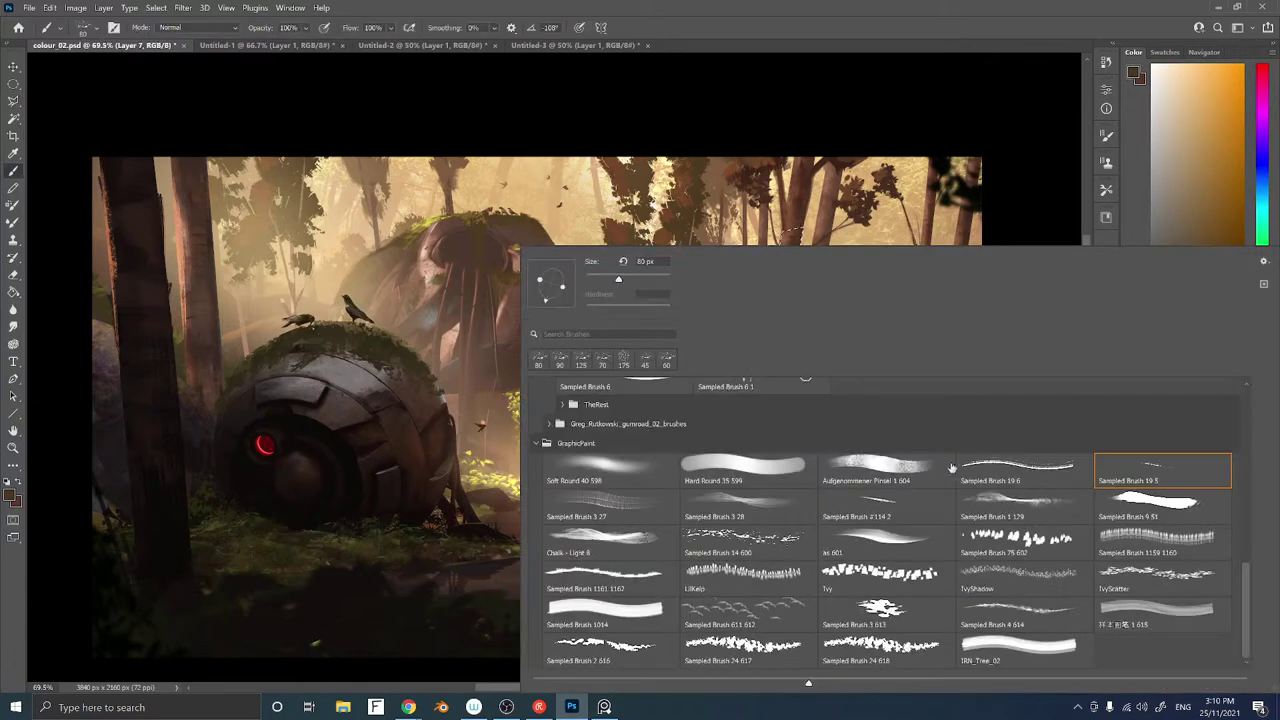
left_click(889, 472)
key("Return")
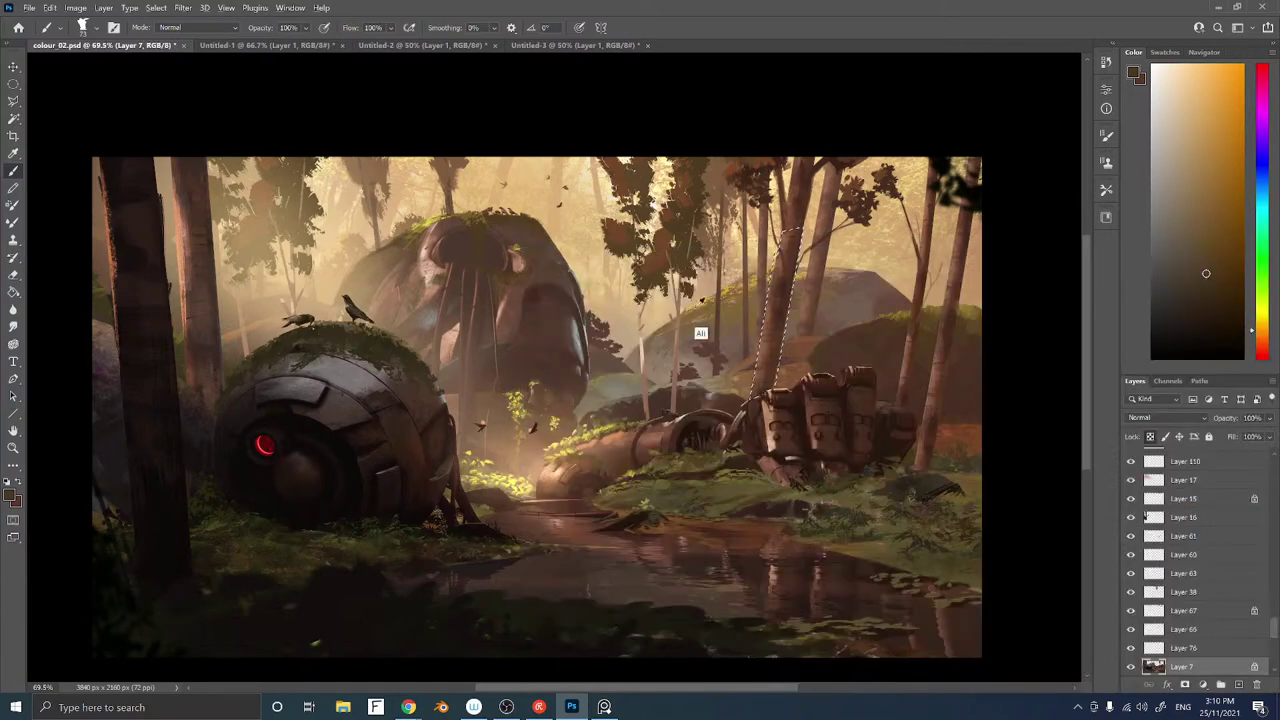
left_click(672, 395, "alt")
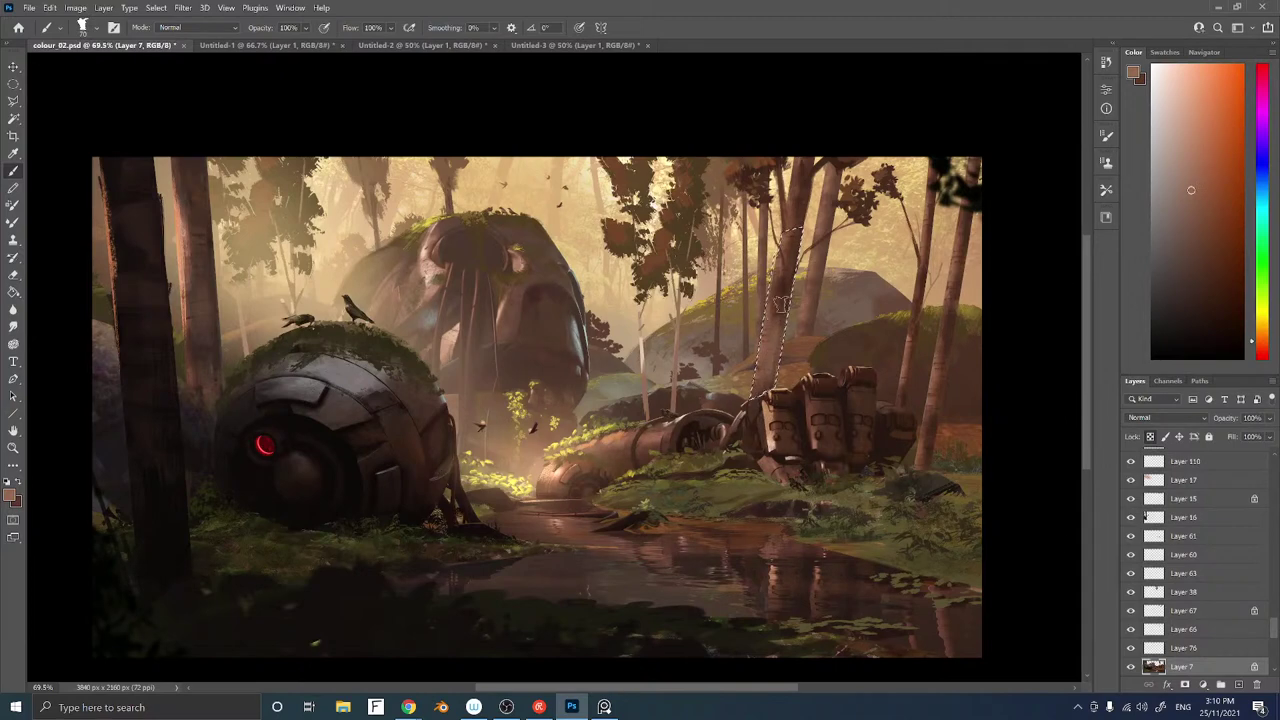
left_click(784, 299, "alt")
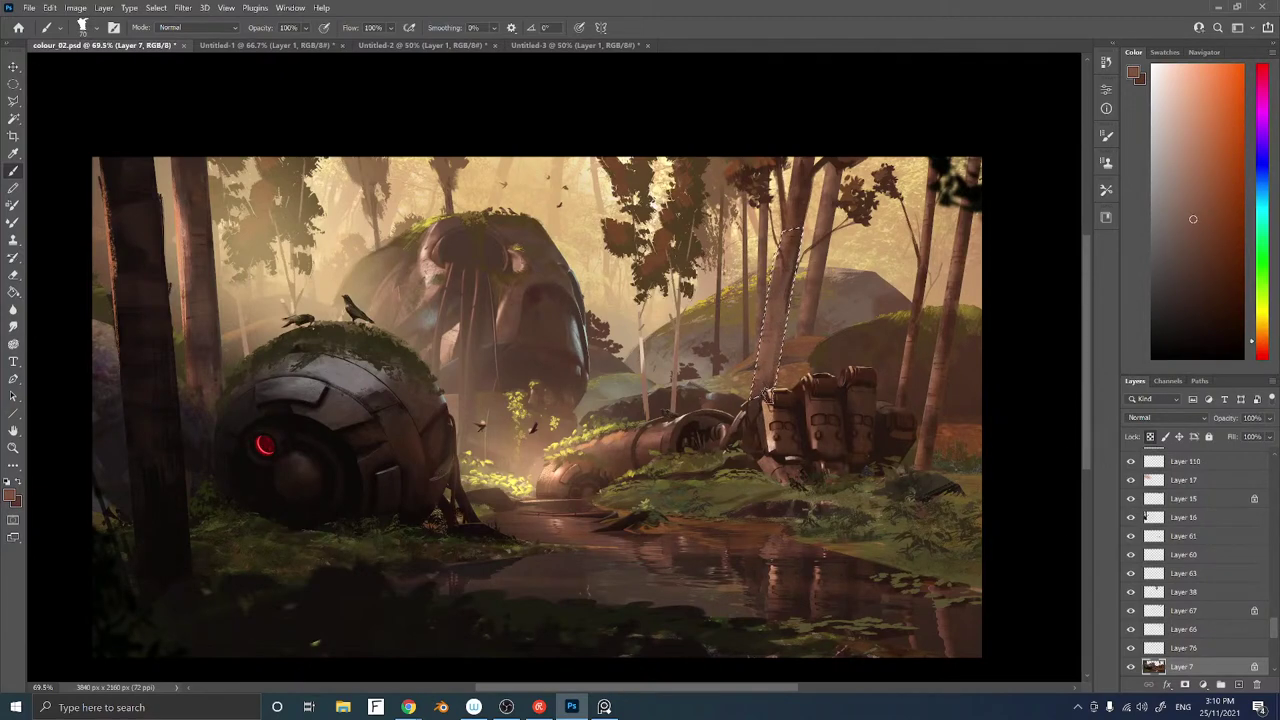
left_click(763, 282, "alt")
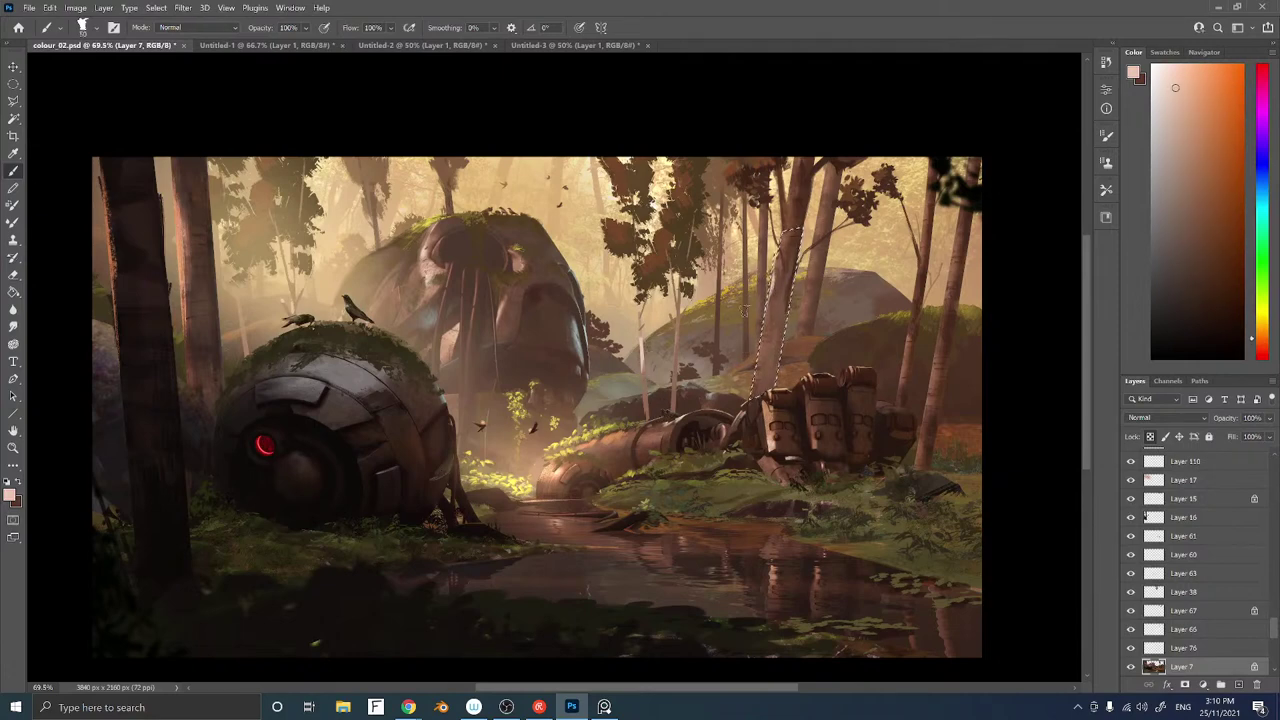
Paint light peach highlights on the selected trunk and blend them with tones sampled from the bark, using a 40 px brush
left_click(1196, 73)
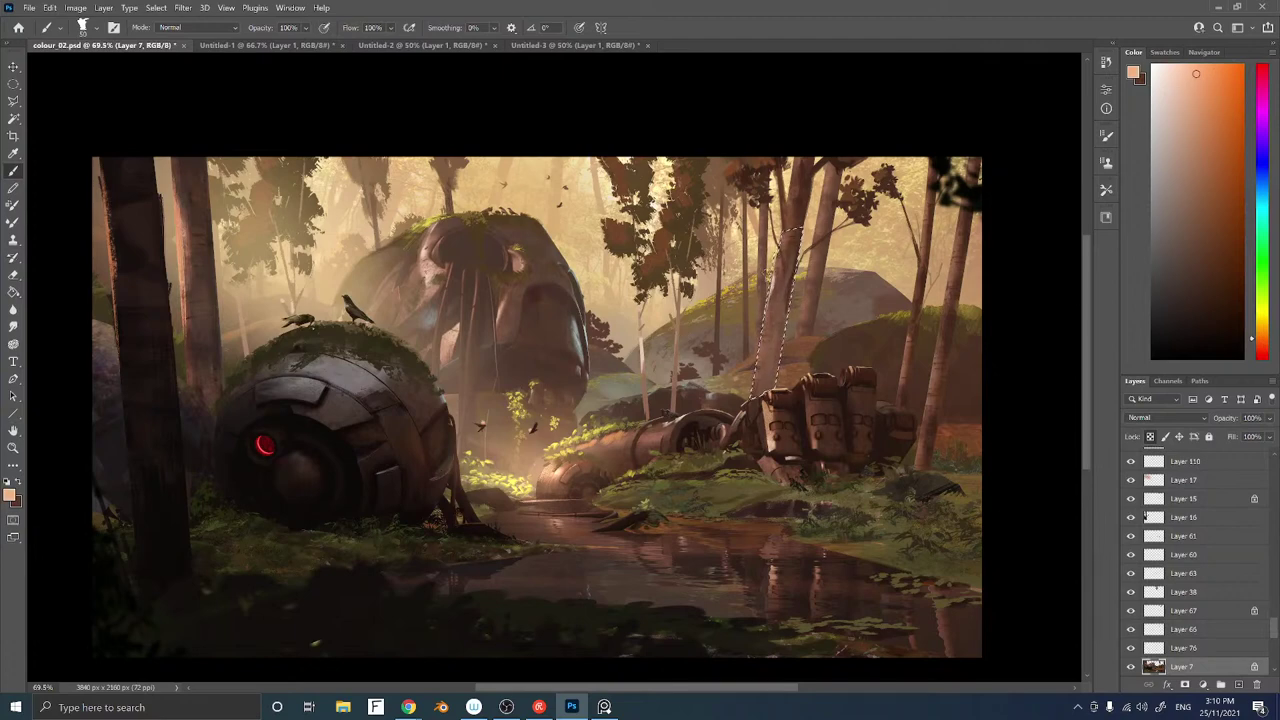
left_click(779, 274, "alt")
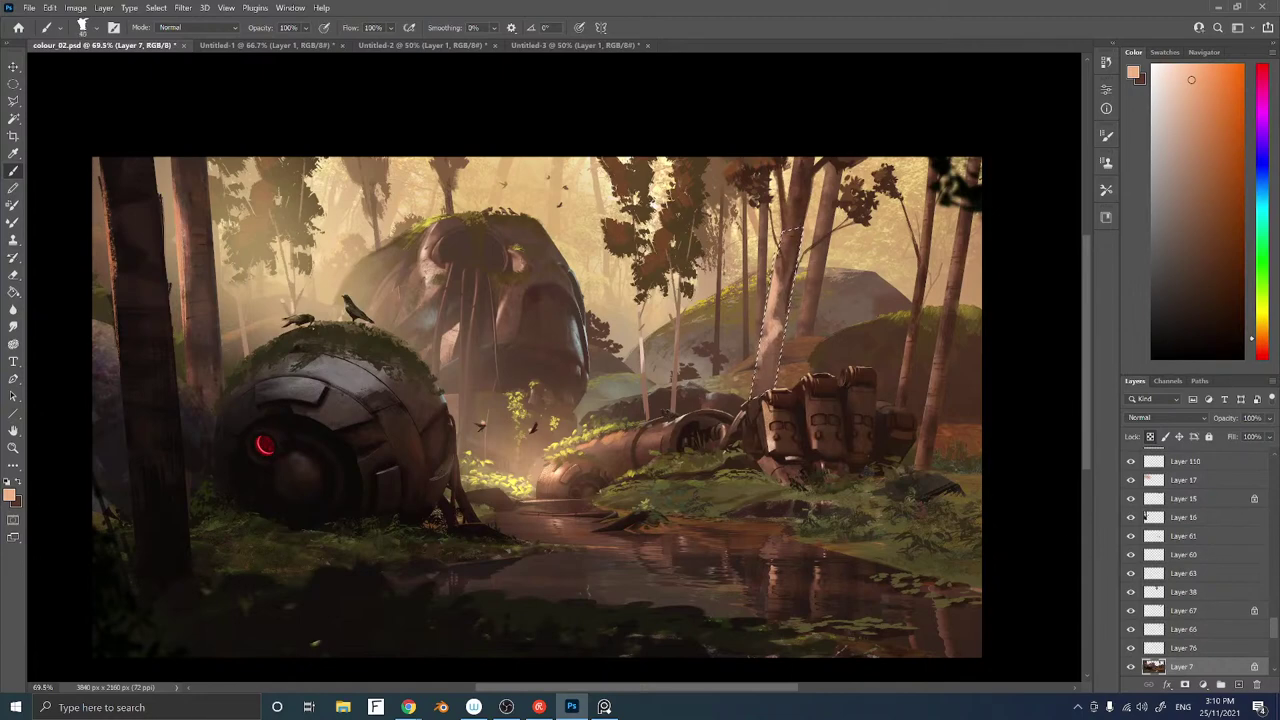
left_click(776, 347, "alt")
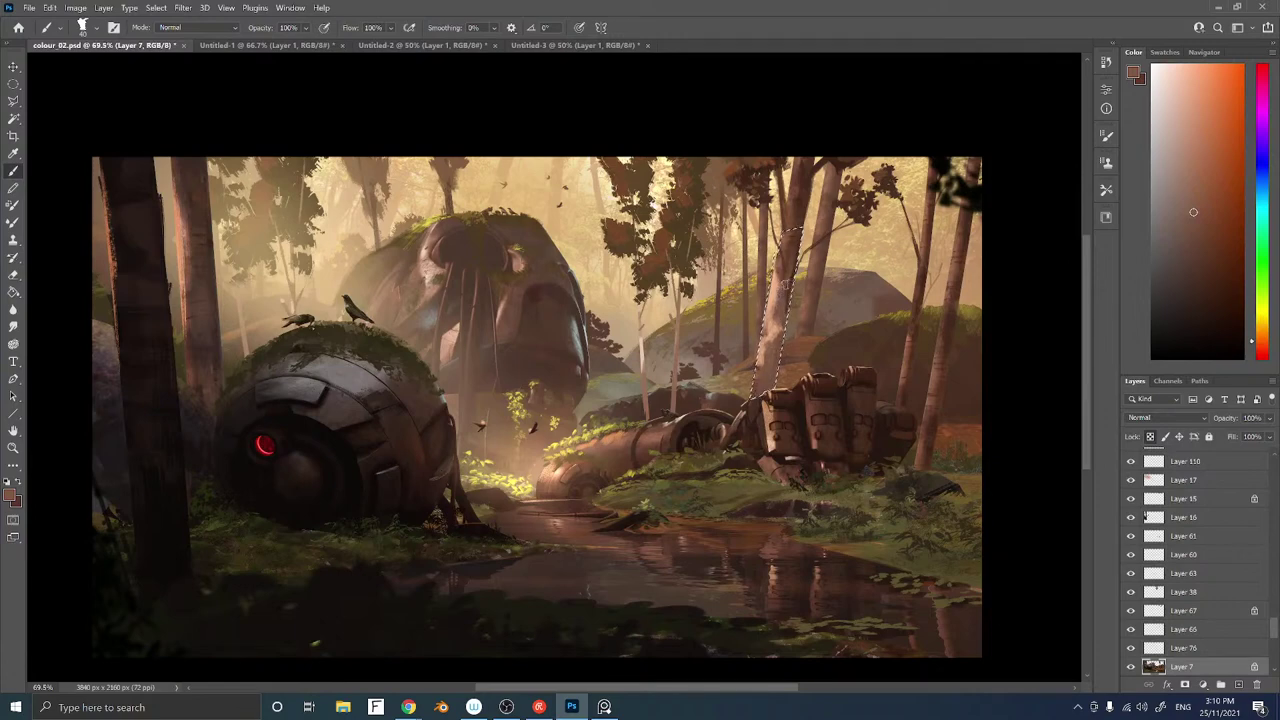
left_click(771, 308, "alt")
left_click(780, 272, "alt")
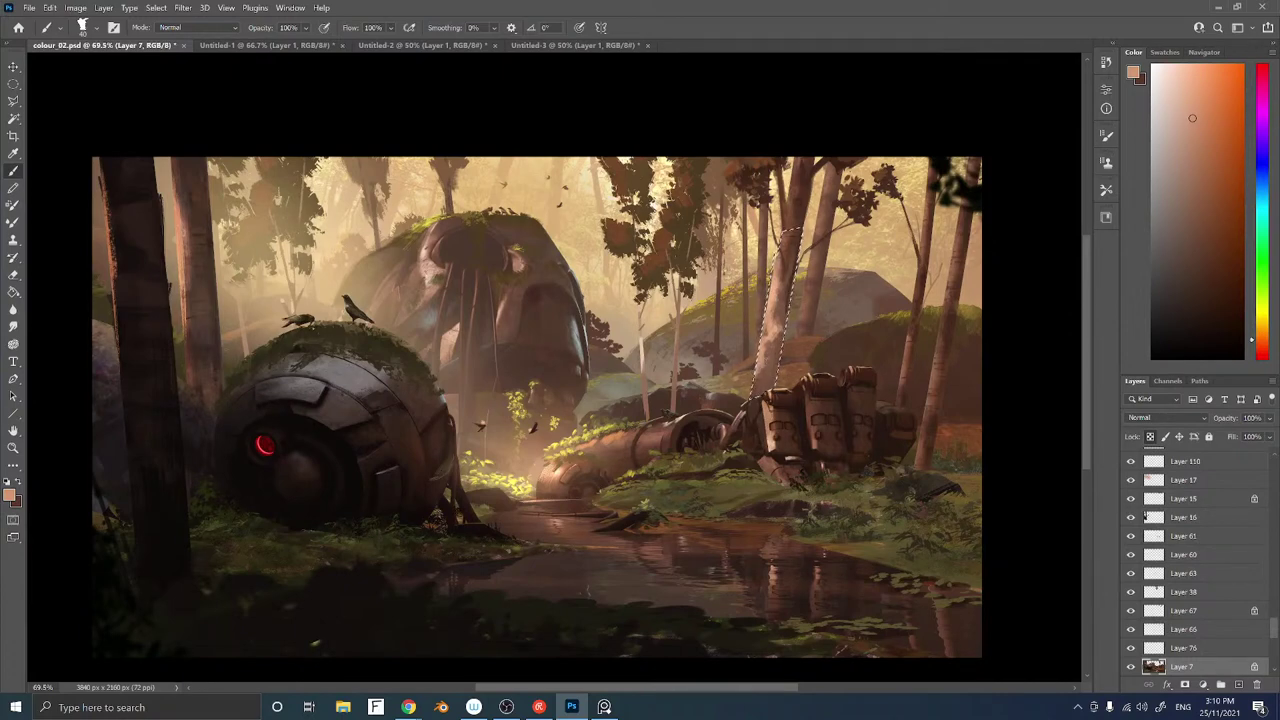
Deselect the trunk, touch up its lower part with sampled tones, and set a light peach colour with a 20 px brush
key("ctrl+d")
left_click(784, 324, "alt")
left_click(770, 362, "alt")
left_click(760, 389, "alt")
left_click(1188, 85)
key("[")
key("bracketleft")
key("bracketleft")
key("bracketleft")
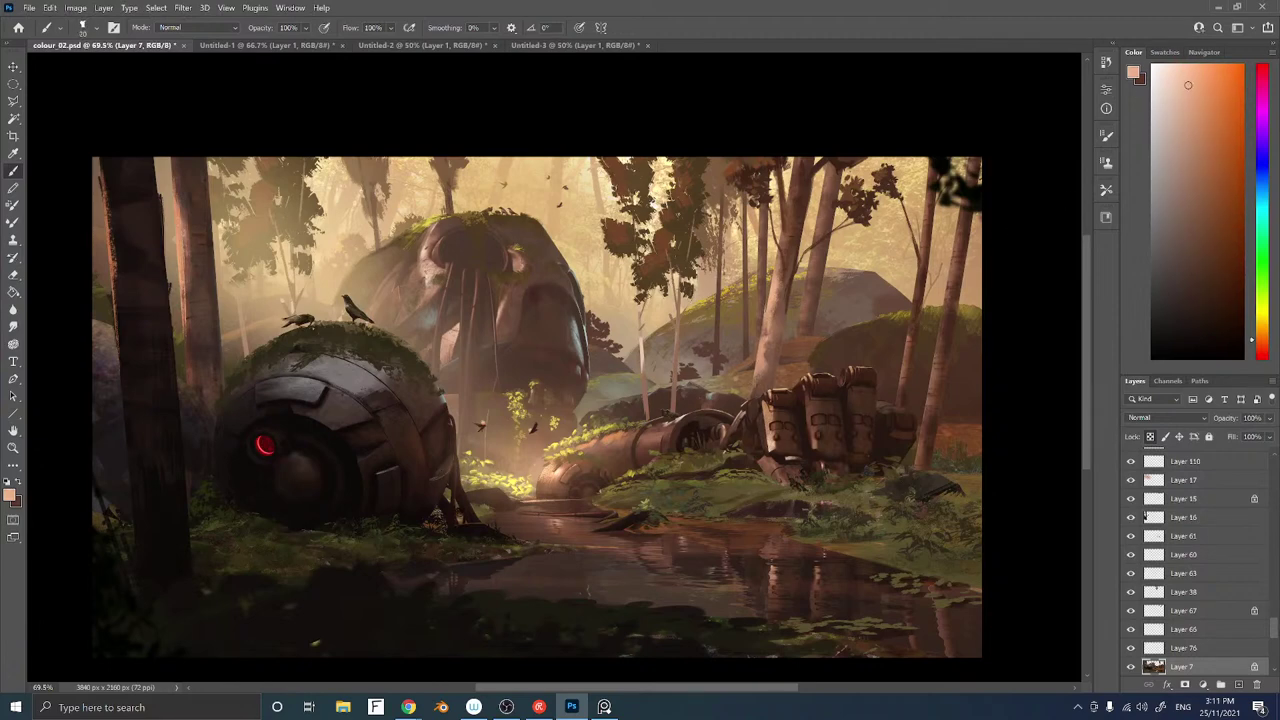
Switch to the Soft Round 40 598 brush and set its blending mode to Linear Dodge (Add)
right_click(780, 312)
left_click(598, 470)
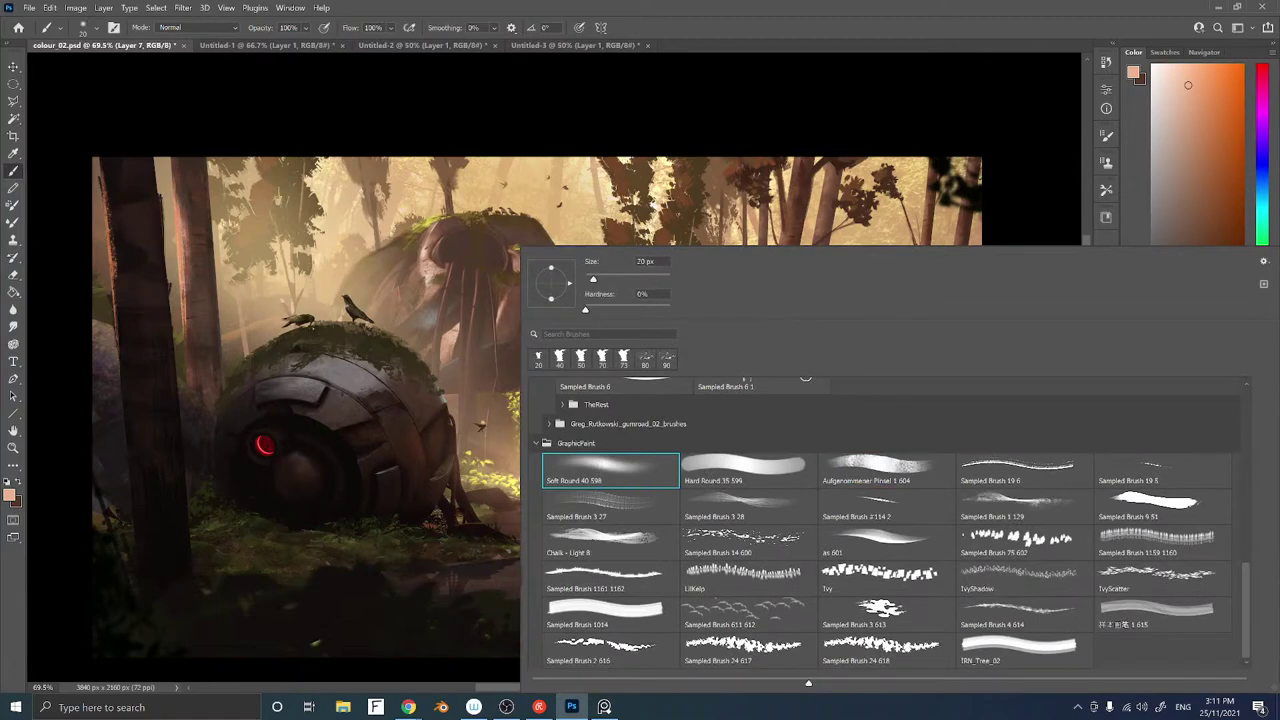
key("Return")
right_click(676, 306, "shift")
left_click(718, 484)
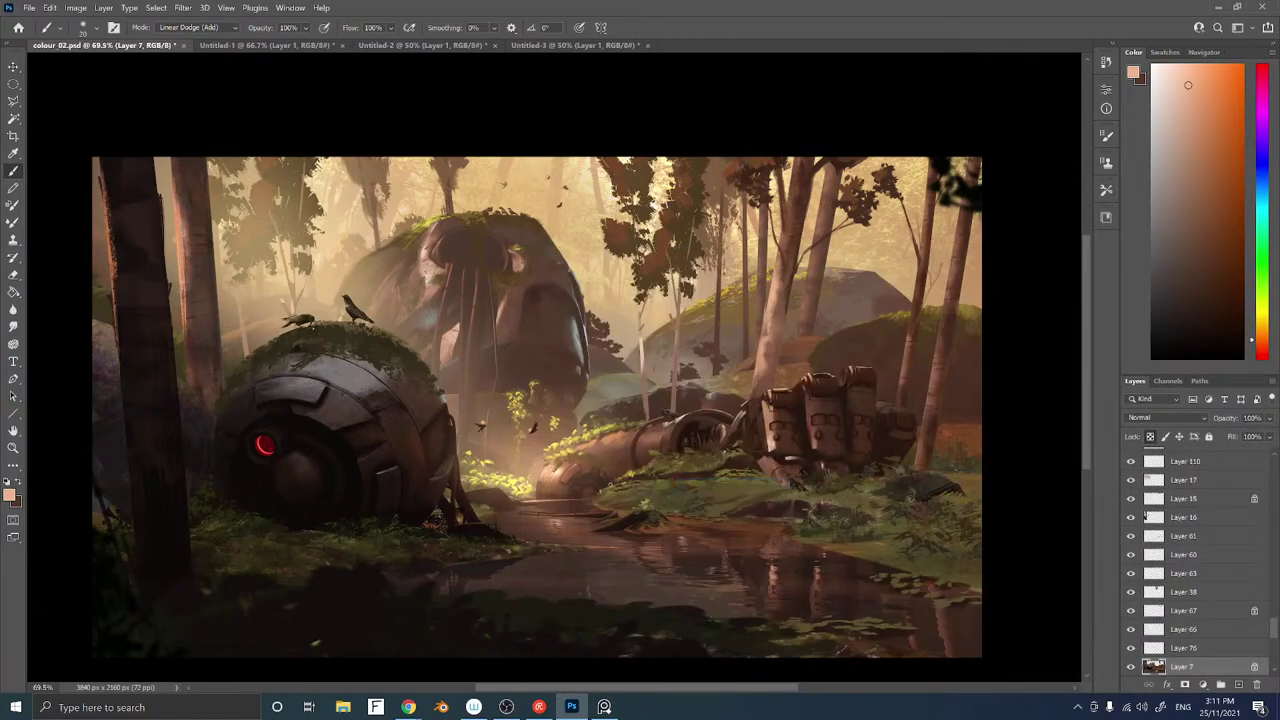
Enlarge the soft brush and add a peach glow along the trunk's lit middle section, reducing the brush to 60 px
key("bracketright")
key("bracketright")
key("bracketright")
key("bracketright")
key("bracketright")
key("bracketright")
key("bracketright")
key("bracketright")
key("bracketright")
key("bracketright")
left_click_drag(762, 344, 769, 355)
key("bracketleft")
mouse_move(788, 280)
left_mouse_down()
mouse_move(772, 318)
mouse_move(762, 307)
left_mouse_up()
key("bracketleft")
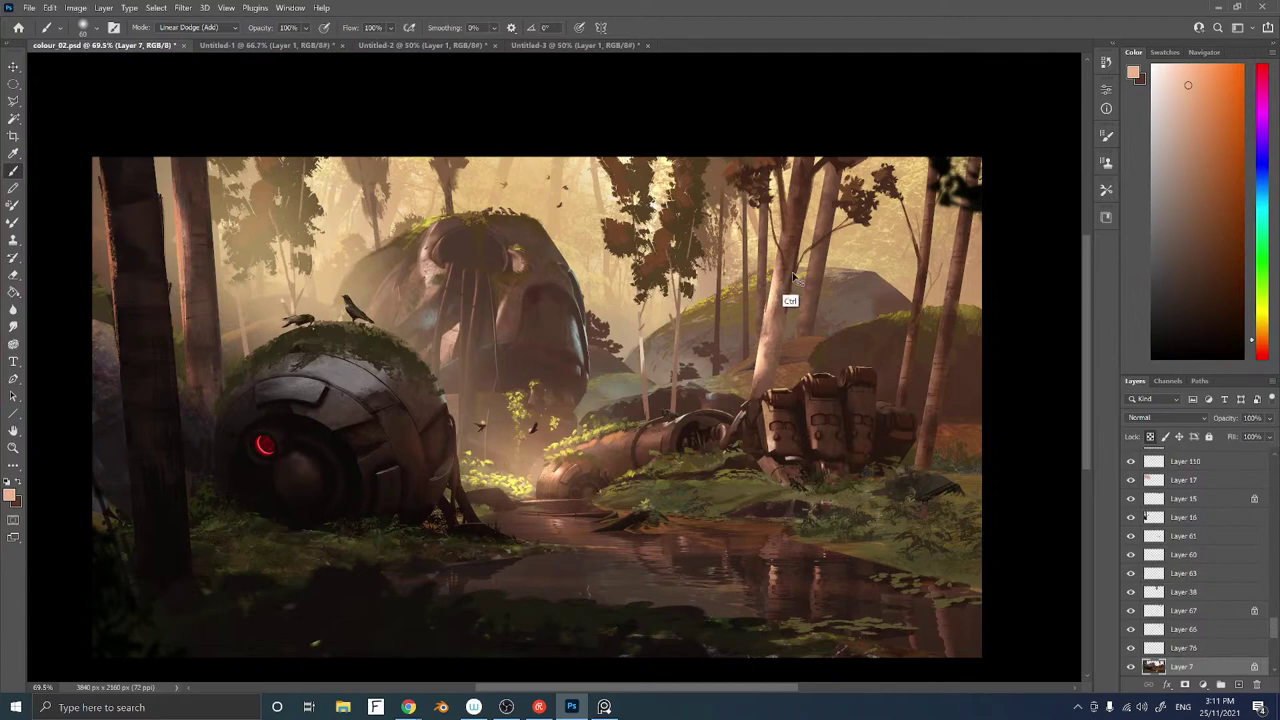
Lasso a narrow strip along the trunk's lit edge and return the brush's blending mode to Normal
key("l")
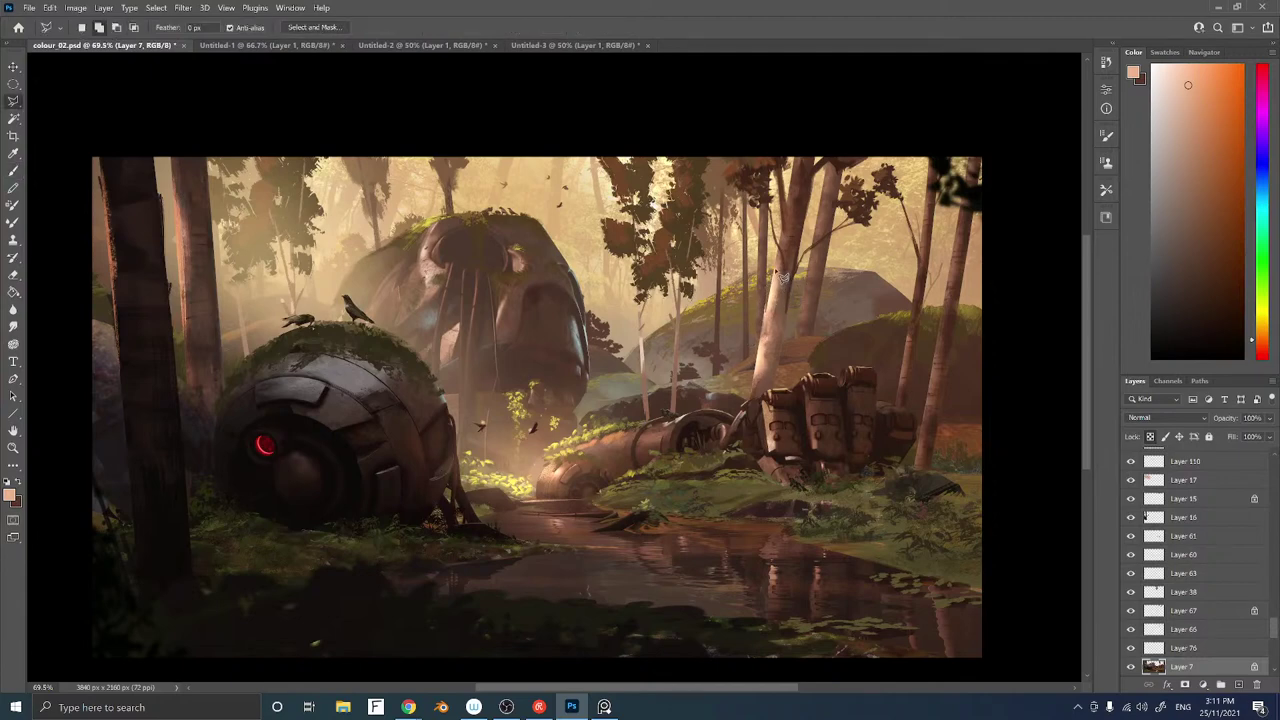
mouse_move(778, 255)
left_mouse_down()
mouse_move(752, 405)
mouse_move(784, 262)
left_mouse_up()
key("b")
right_click(766, 272, "shift")
left_click(790, 297)
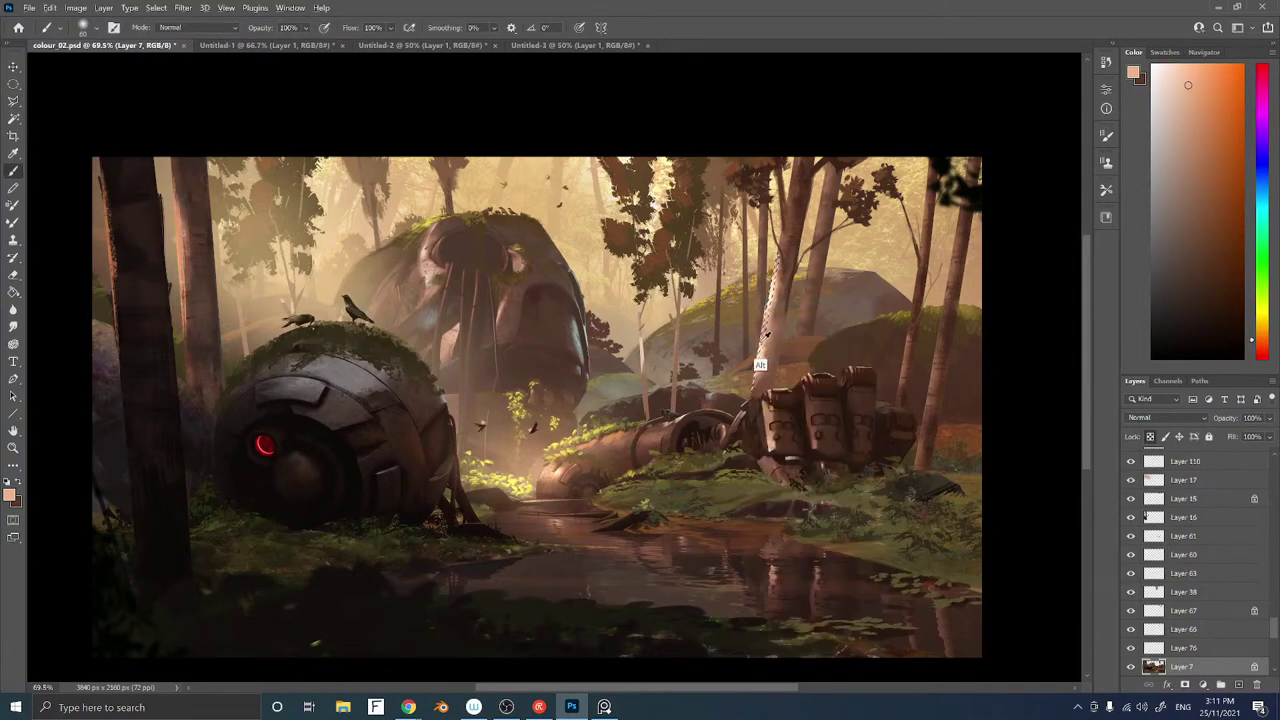
Paint the selected strip along the trunk's lit edge with a sampled pale cream tone, and deselect it
key("ctrl+space")
left_click_drag(779, 298, 880, 283)
left_click(762, 278, "alt")
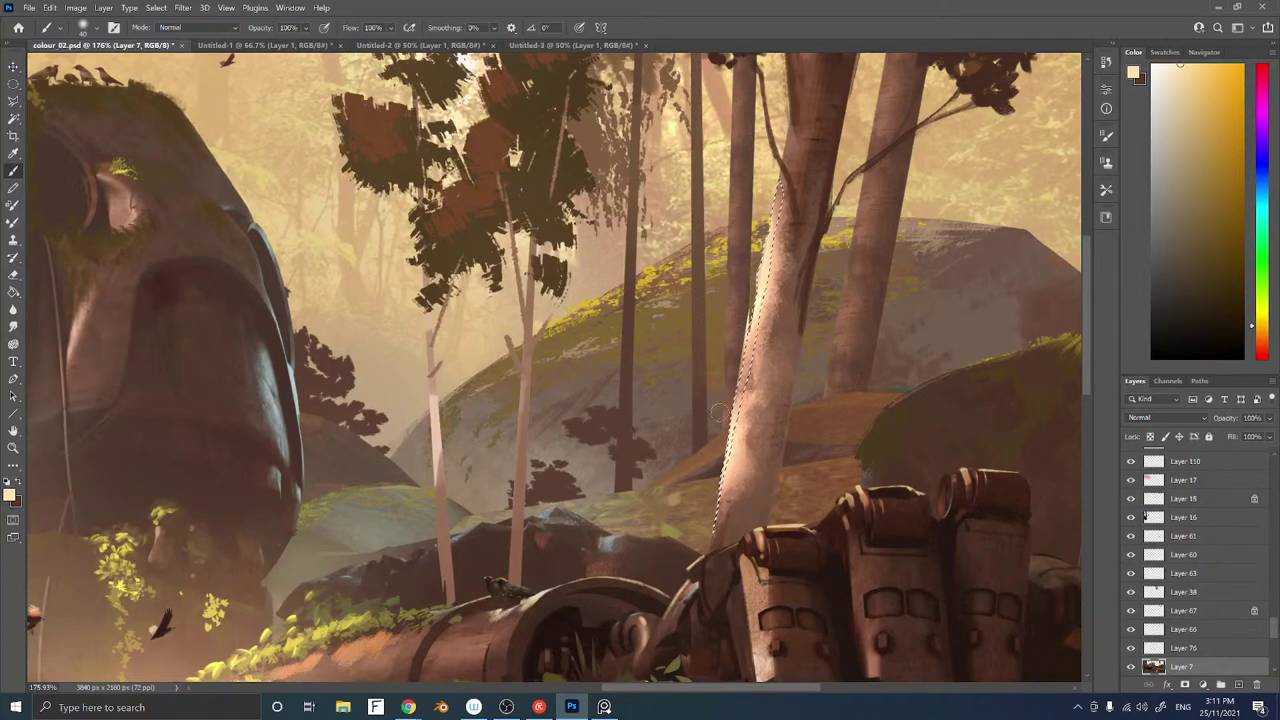
key("ctrl+d")
Lasso a thin sliver just outside the trunk's lit edge, paint it with sampled brown tones, and deselect it
left_click(740, 312, "alt")
key("l")
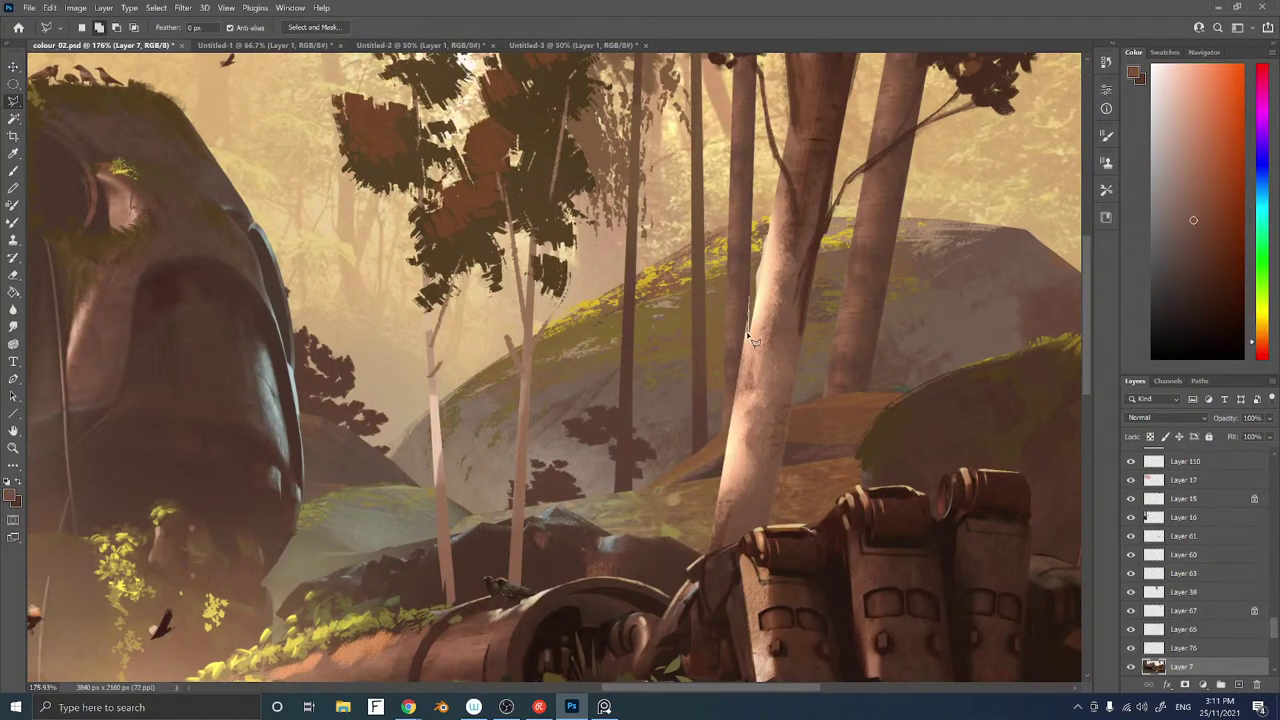
mouse_move(740, 377)
left_mouse_down()
mouse_move(731, 423)
mouse_move(742, 282)
mouse_move(748, 306)
left_mouse_up()
key("b")
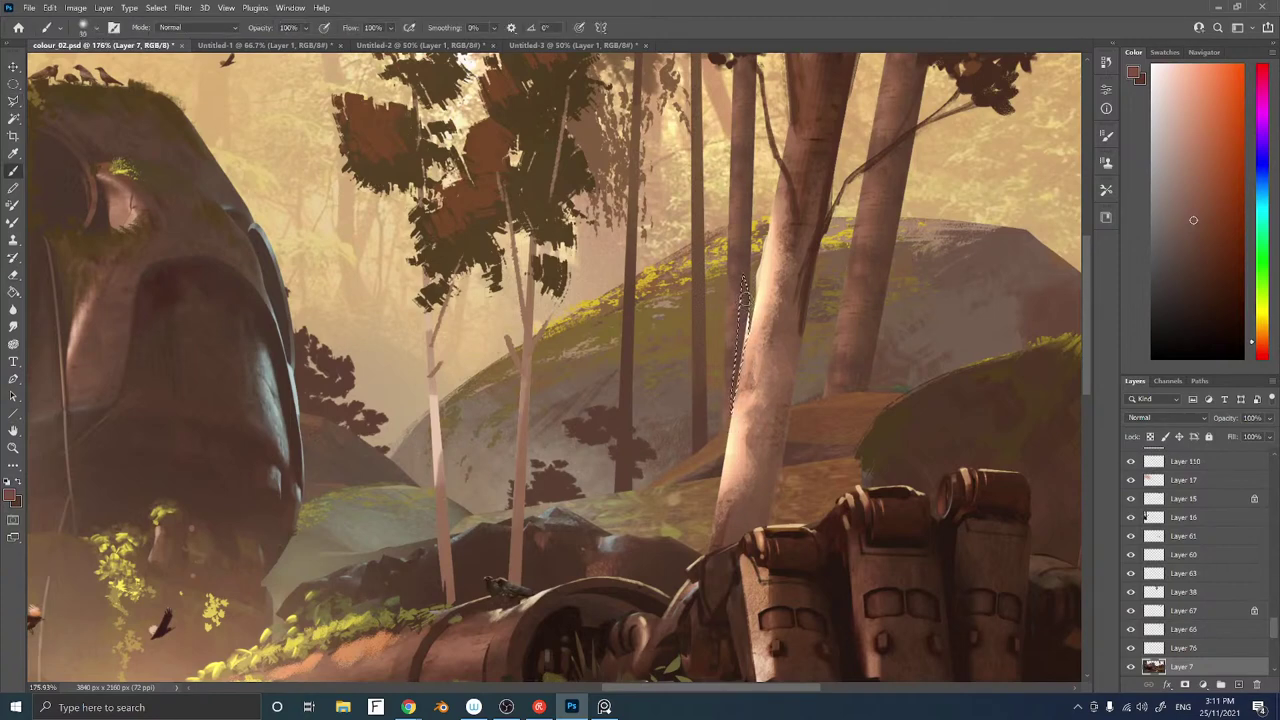
left_click(745, 317, "alt")
key("ctrl+d")
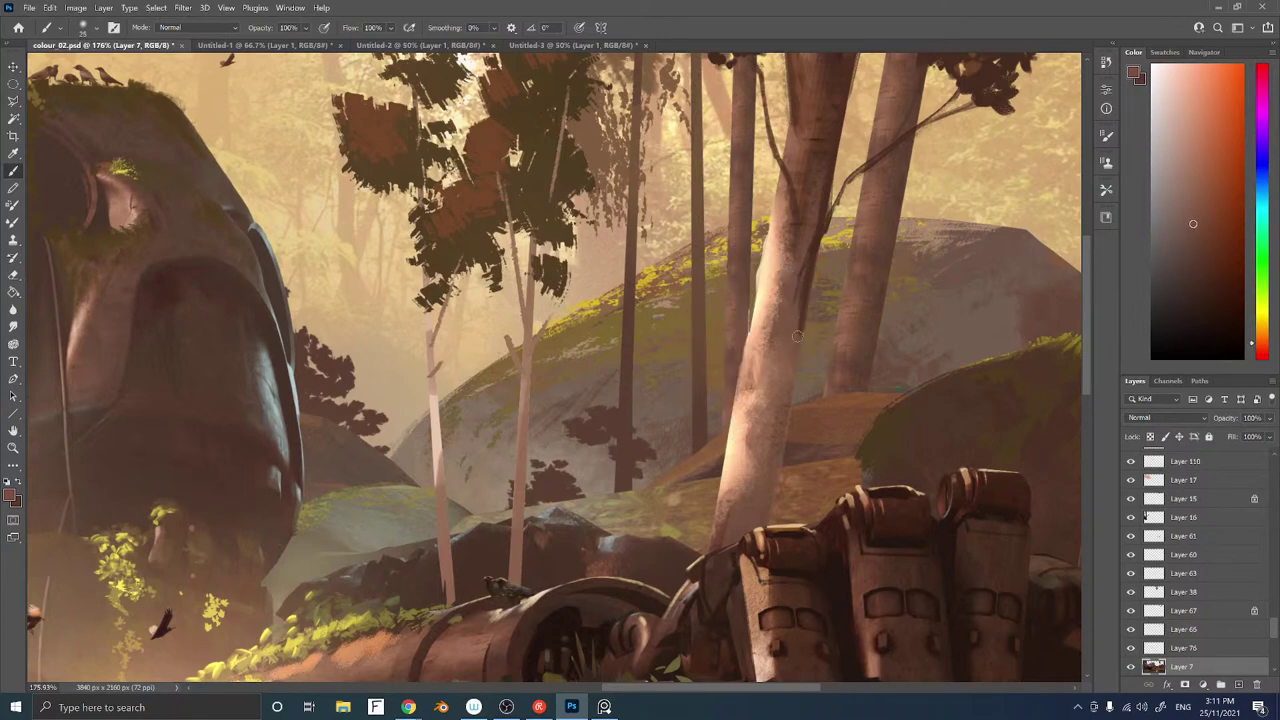
Select Layer 66 with the trunk's branches, check it by toggling its visibility, move it below Layer 76, and merge it into Layer 7
key("z")
mouse_move(770, 336)
left_mouse_down()
mouse_move(702, 348)
mouse_move(760, 351)
left_mouse_up()
key("e")
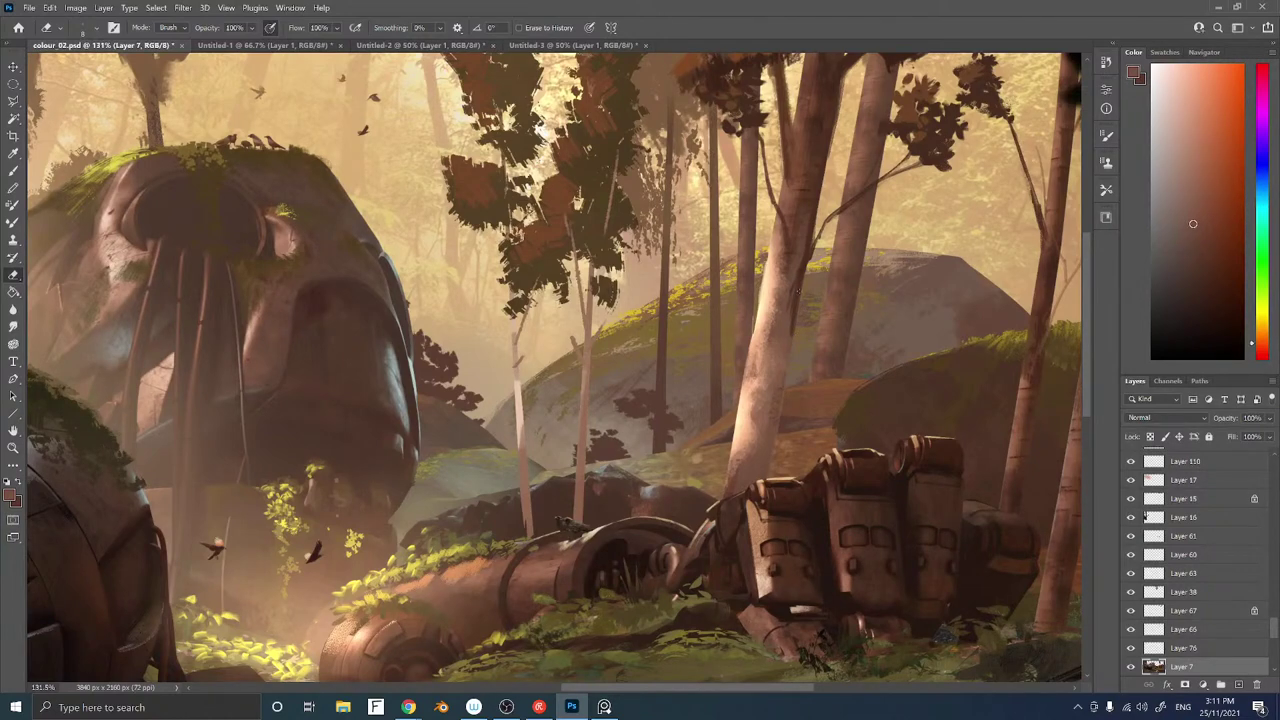
right_click(800, 266, "ctrl")
left_click(815, 284)
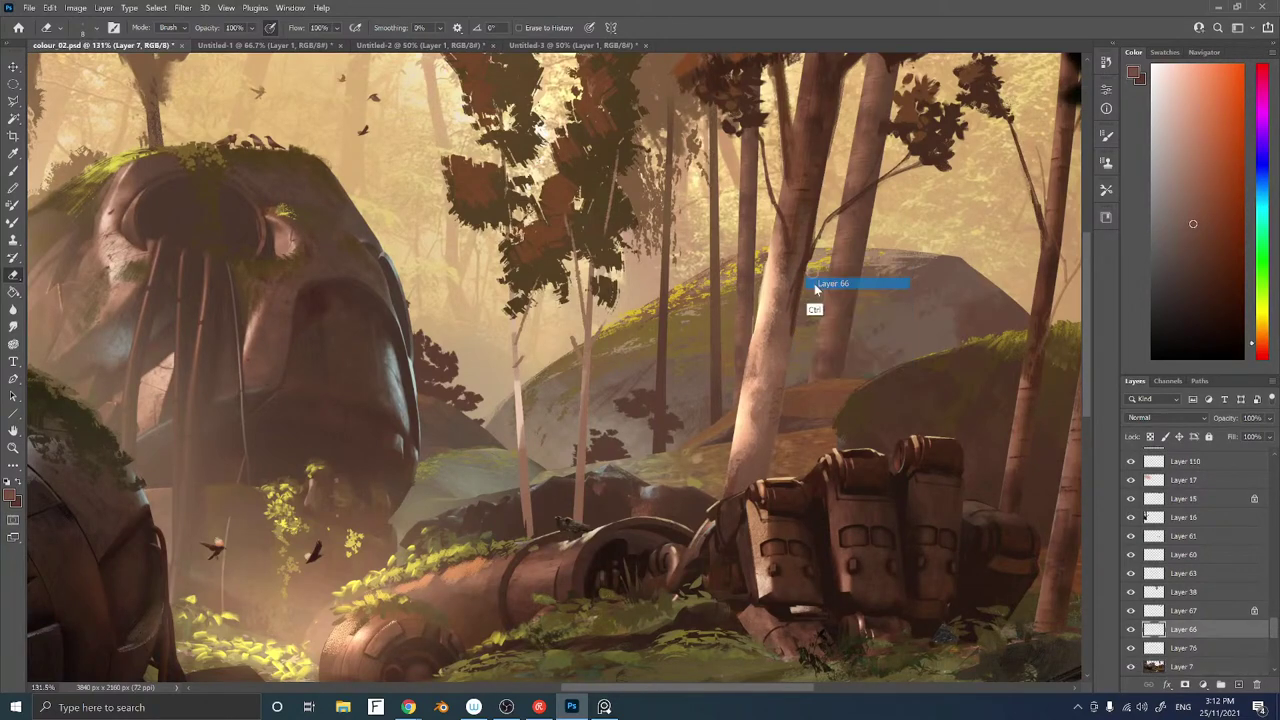
left_click(1131, 629)
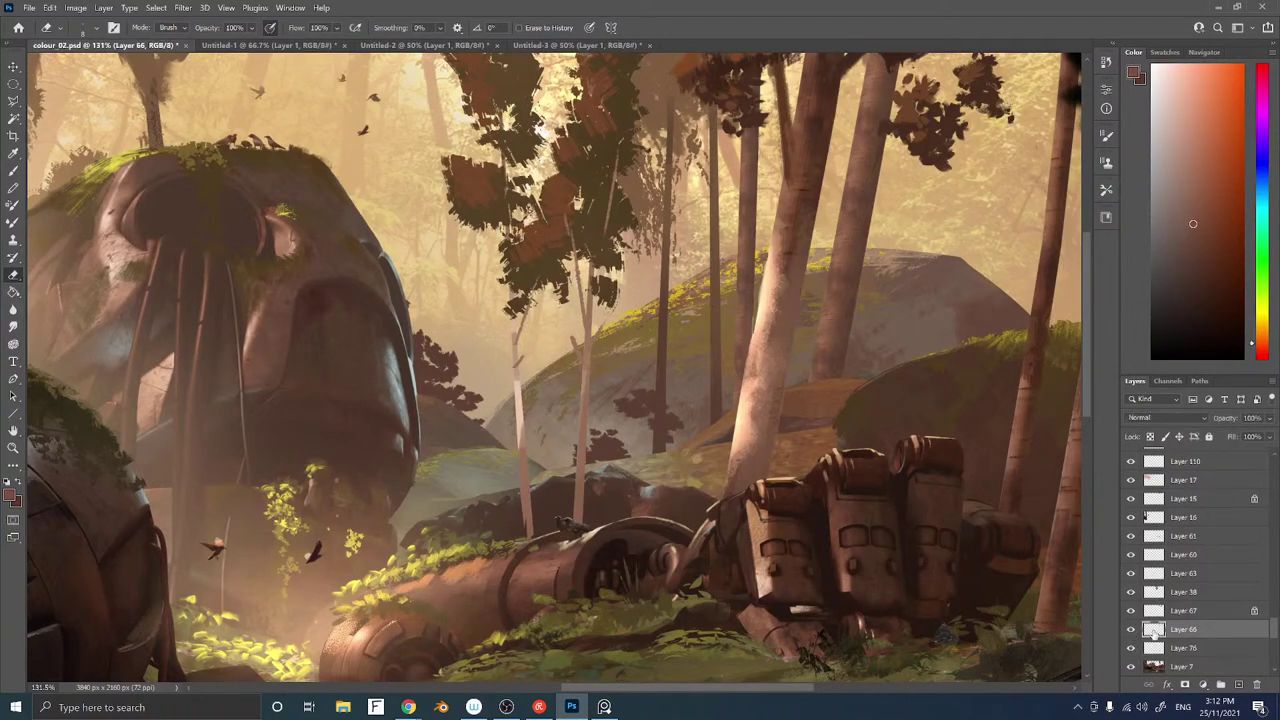
left_click_drag(1189, 630, 1195, 659)
key("ctrl+e")
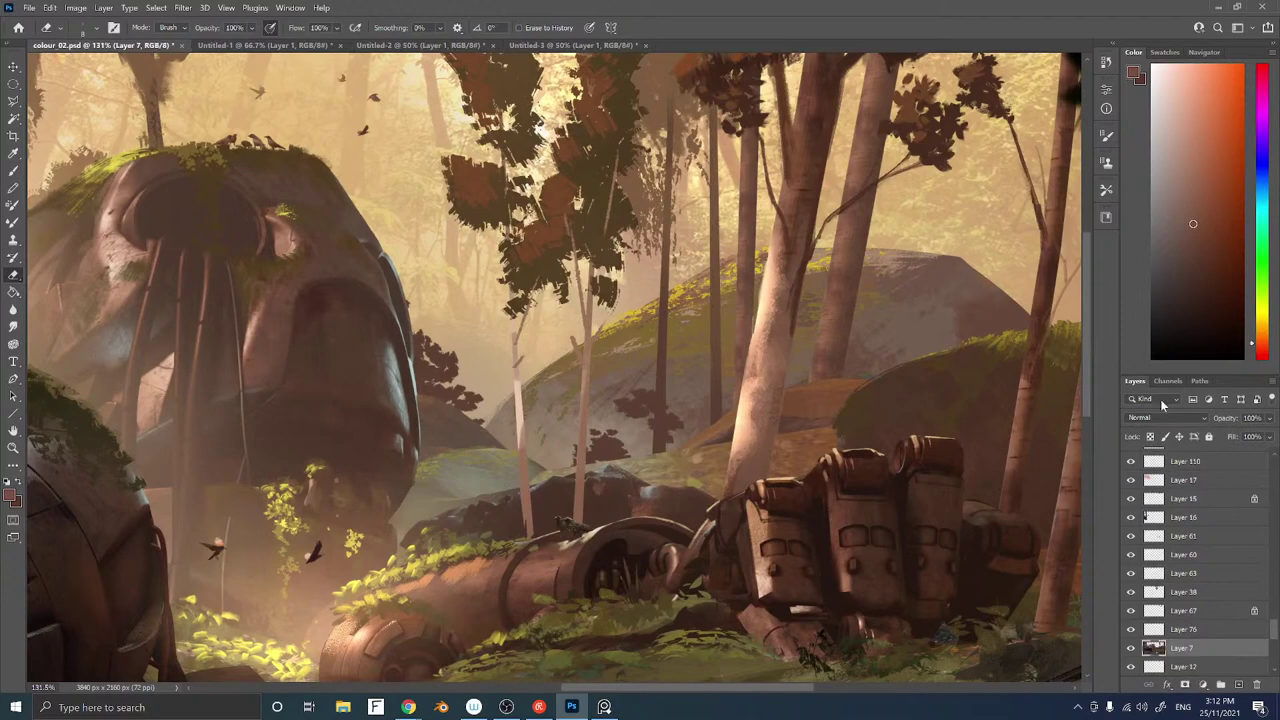
Switch to the smooth tapered brush at 25 px and touch up the trunk's shaded side with sampled brown tones
key("b")
right_click(800, 278)
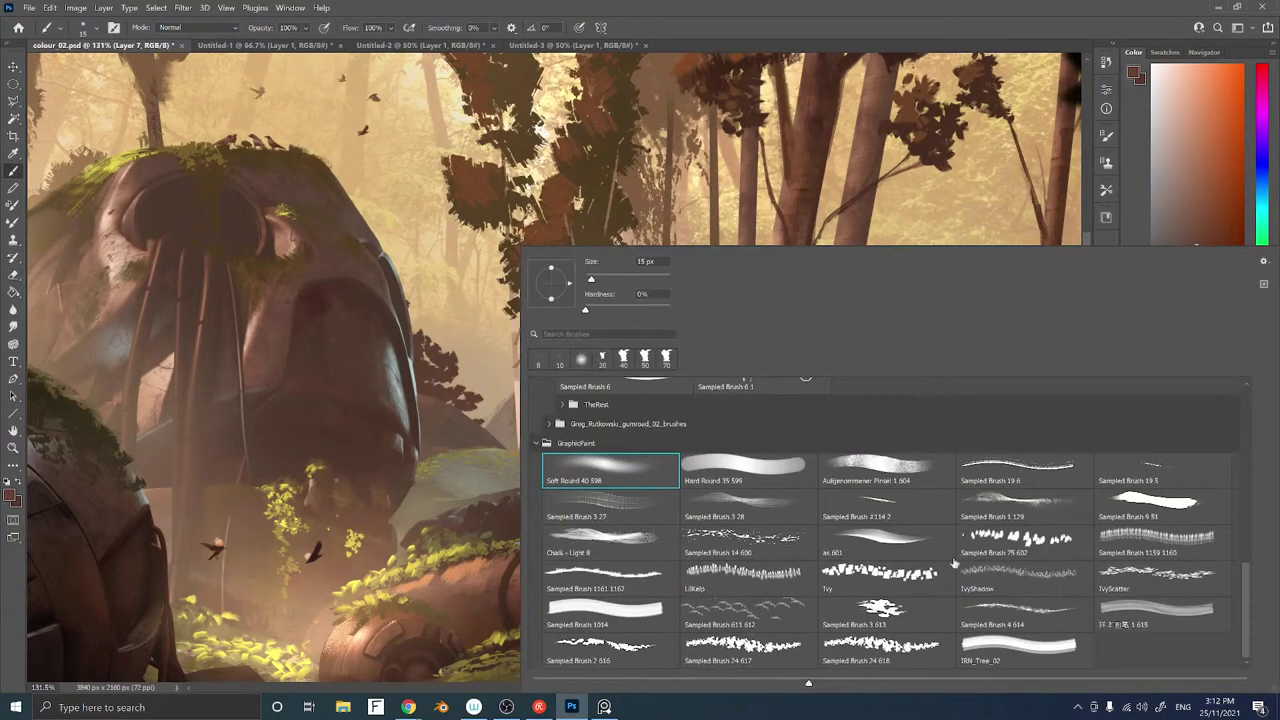
left_click(876, 543)
key("Return")
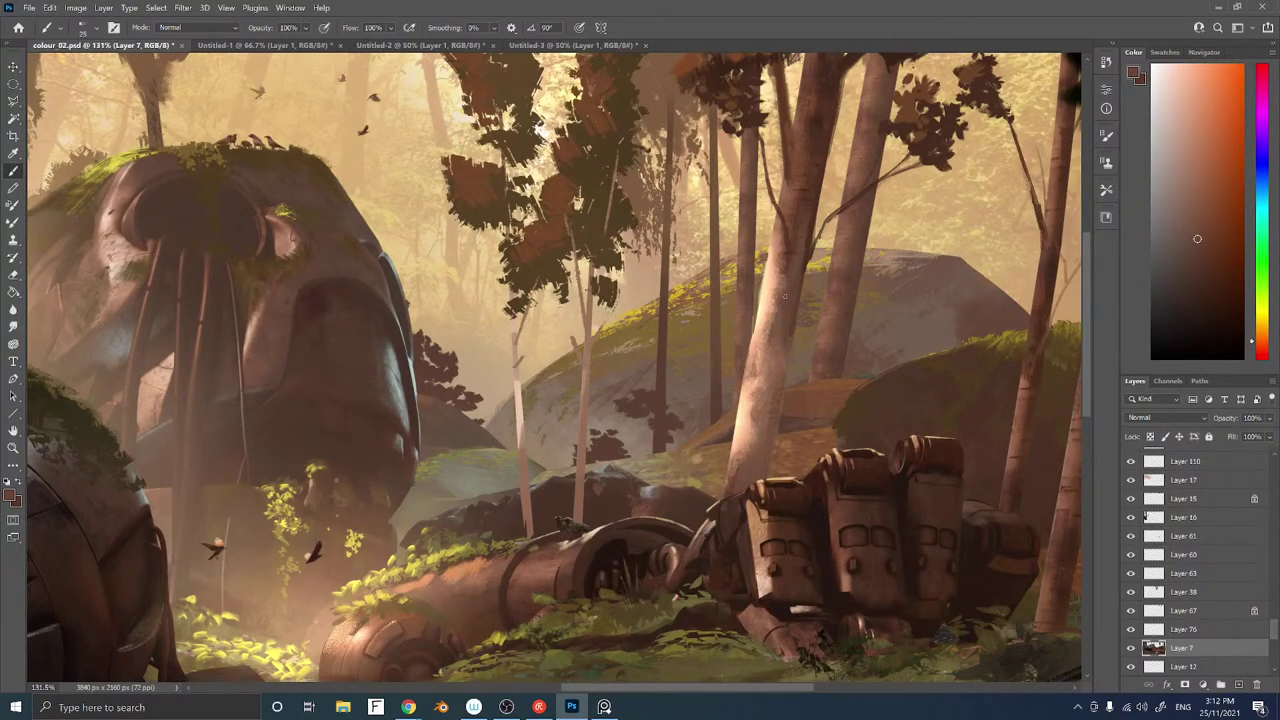
left_click(788, 296, "alt")
Examine the whole painting at several magnifications to judge the lit trunk against the rest of the forest scene
key("ctrl+space")
mouse_move(781, 355)
left_mouse_down()
mouse_move(721, 382)
mouse_move(676, 382)
left_mouse_up()
key("ctrl+space")
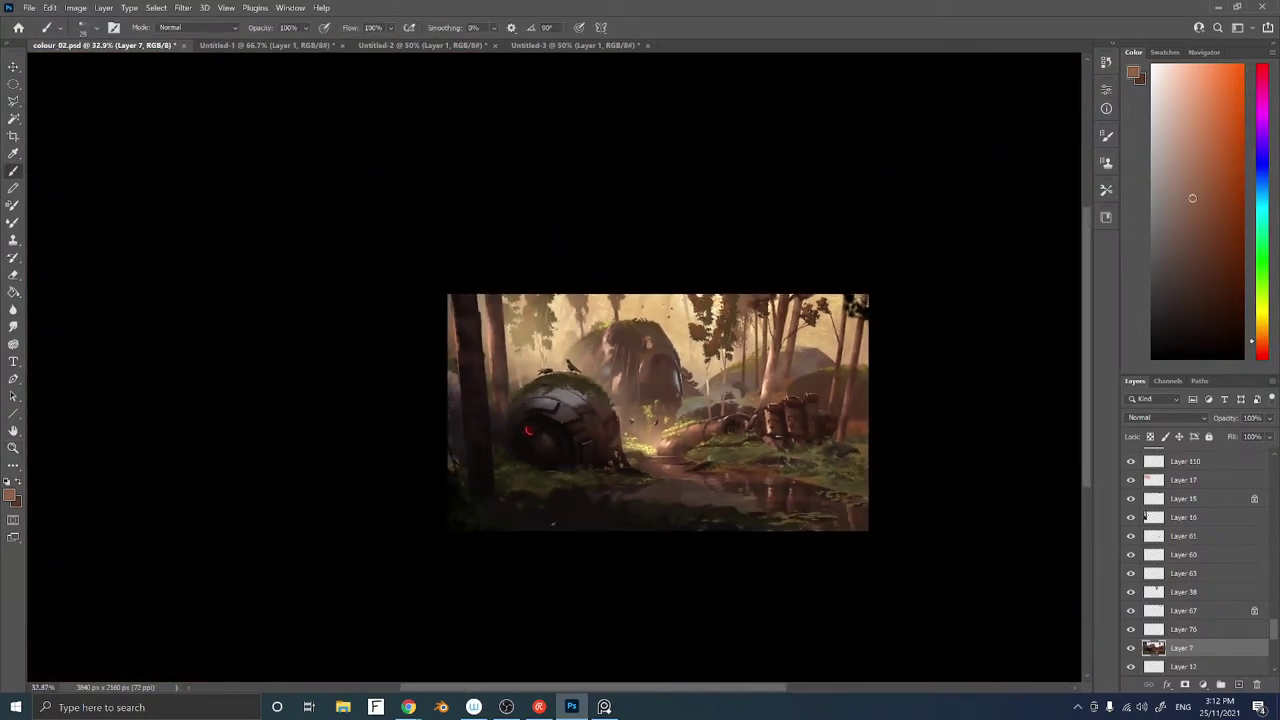
key("space")
mouse_move(799, 305)
left_mouse_down()
mouse_move(781, 331)
mouse_move(833, 326)
left_mouse_up()
key("ctrl+space")
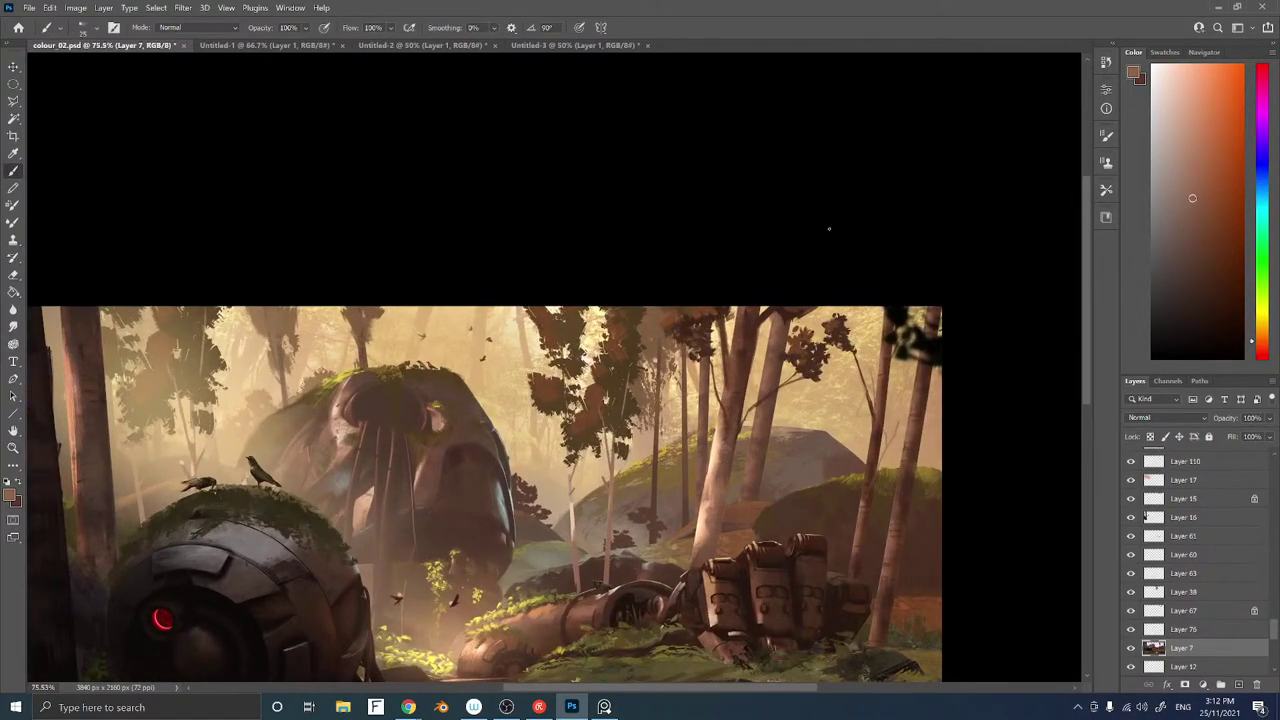
key("space")
left_click_drag(432, 416, 565, 340)
key("ctrl+space")
scroll(565, 340, "down", 2)
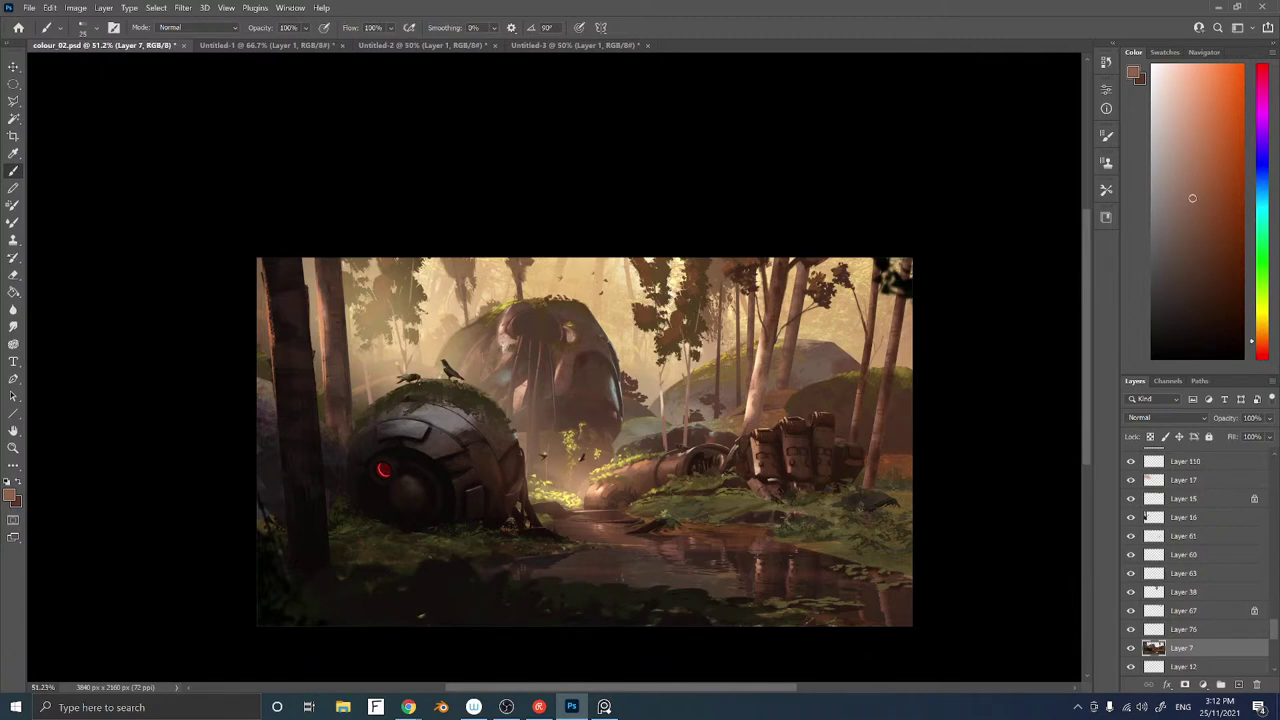
Select the water layer at the pool and add a new layer above it
key("space")
left_click_drag(663, 536, 654, 469)
key("z")
mouse_move(639, 411)
left_mouse_down()
mouse_move(675, 410)
mouse_move(663, 400)
left_mouse_up()
key("b")
key("space")
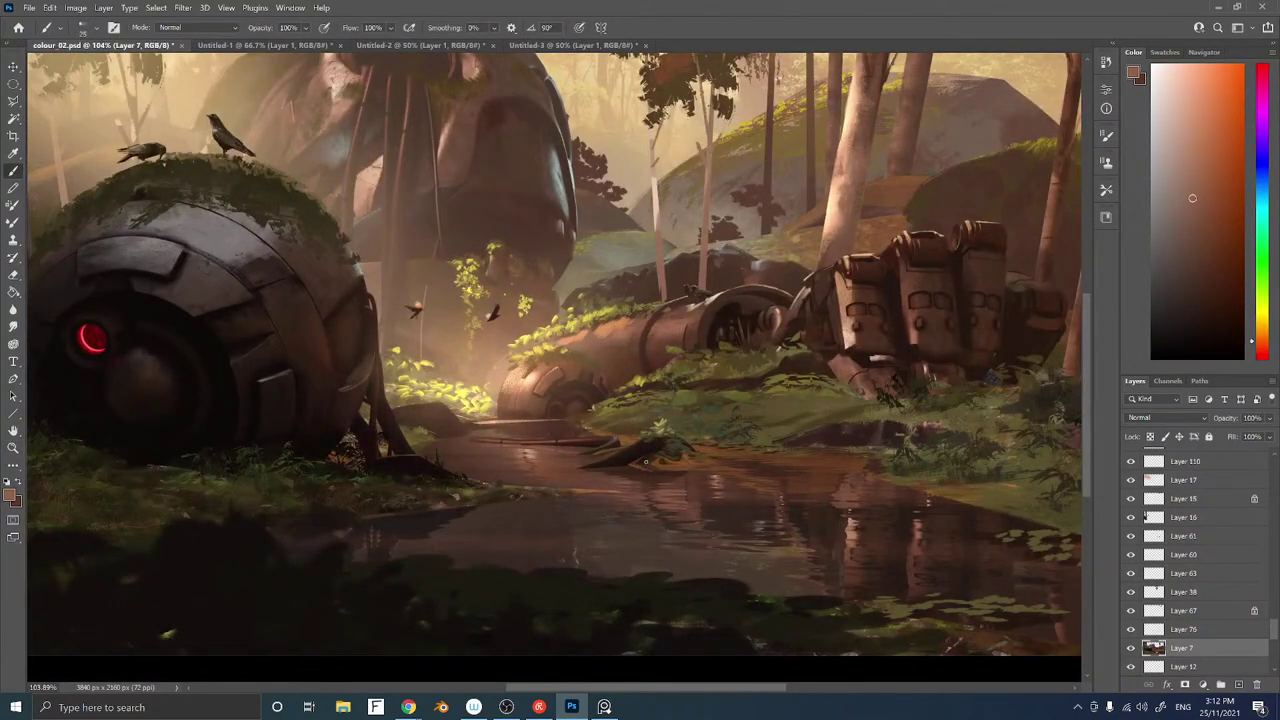
right_click(588, 538, "ctrl")
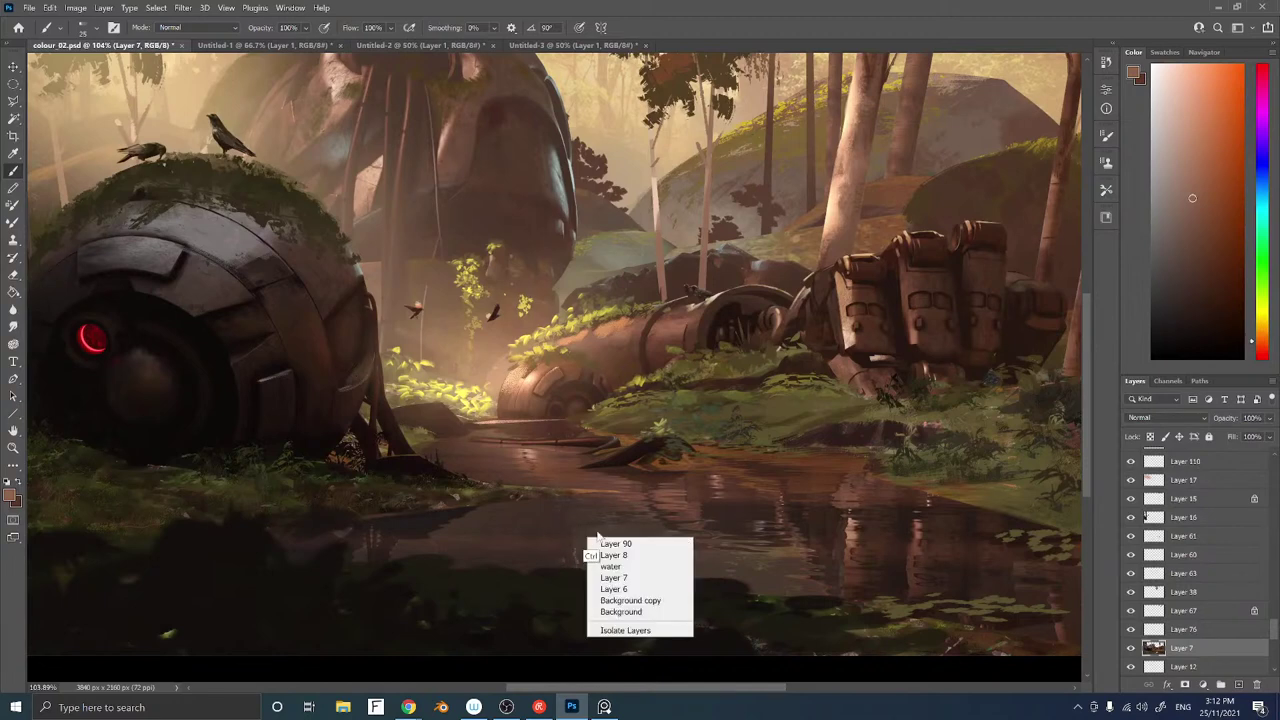
left_click(643, 568)
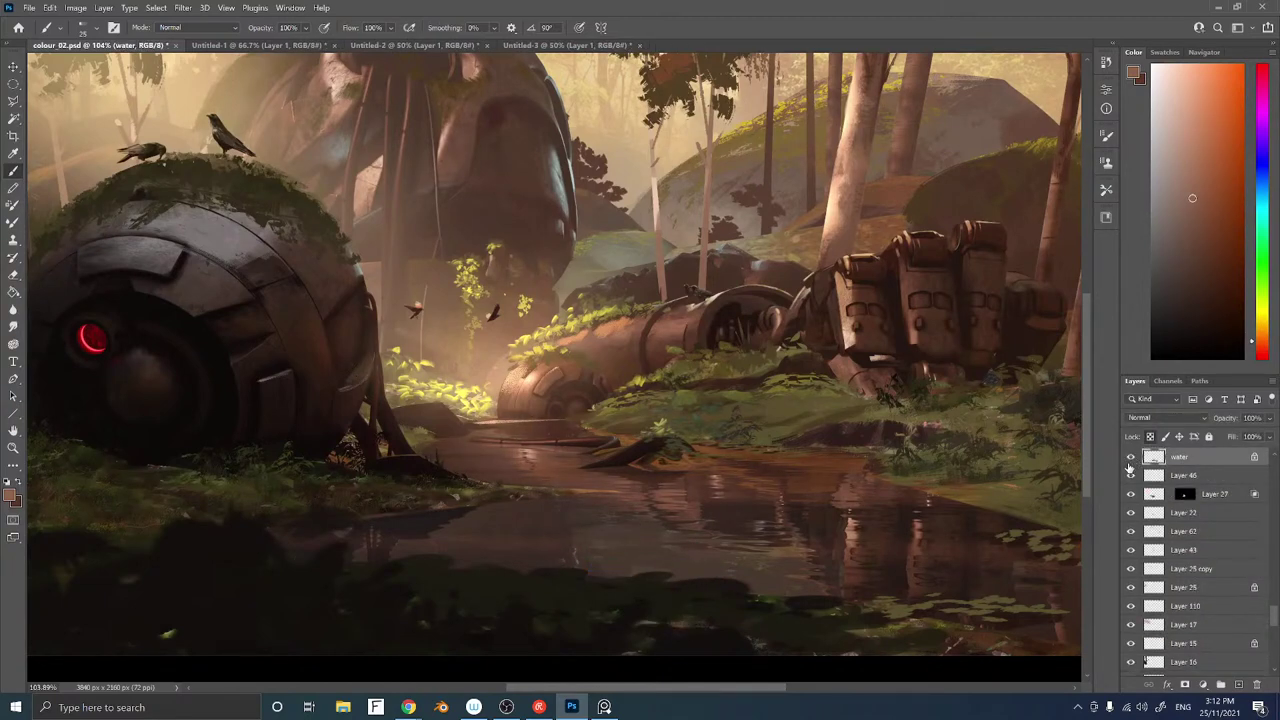
key("ctrl+shift+n")
key("l")
left_click_drag(596, 425, 794, 351)
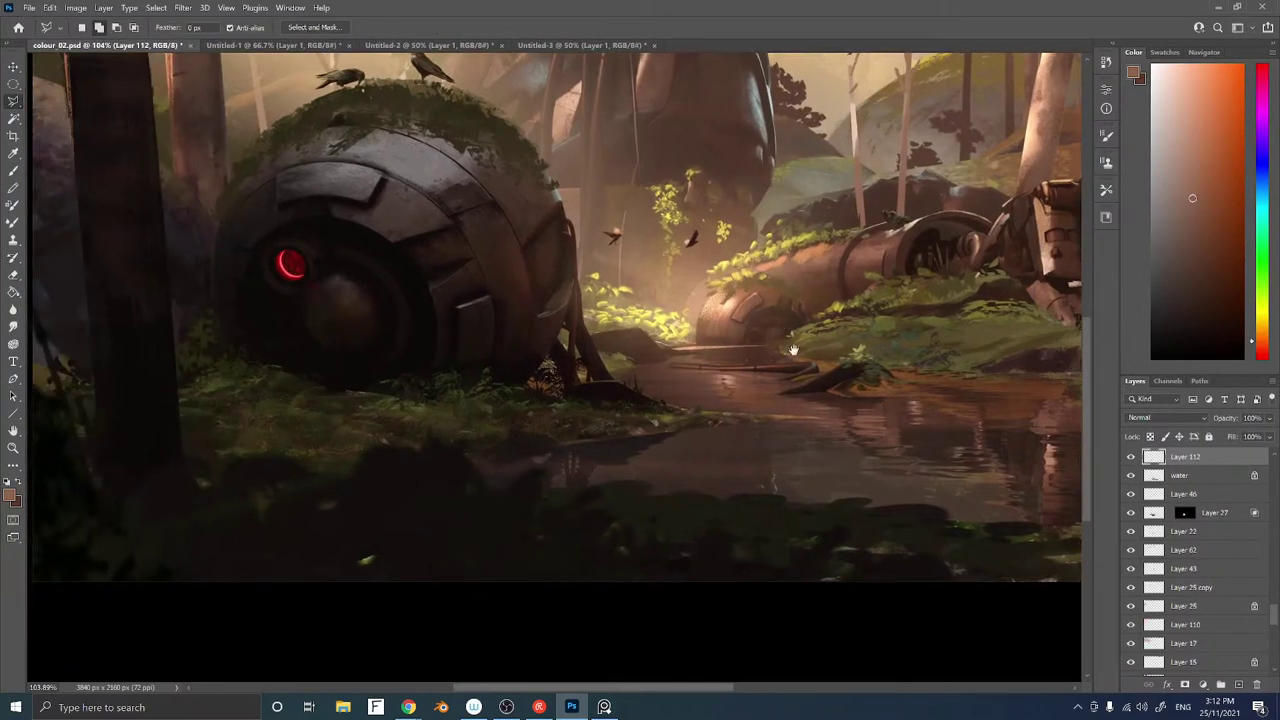
Switch to the speckled Sampled Brush 3 28 and sample a dark brown from the water's reflections
key("b")
right_click(727, 459)
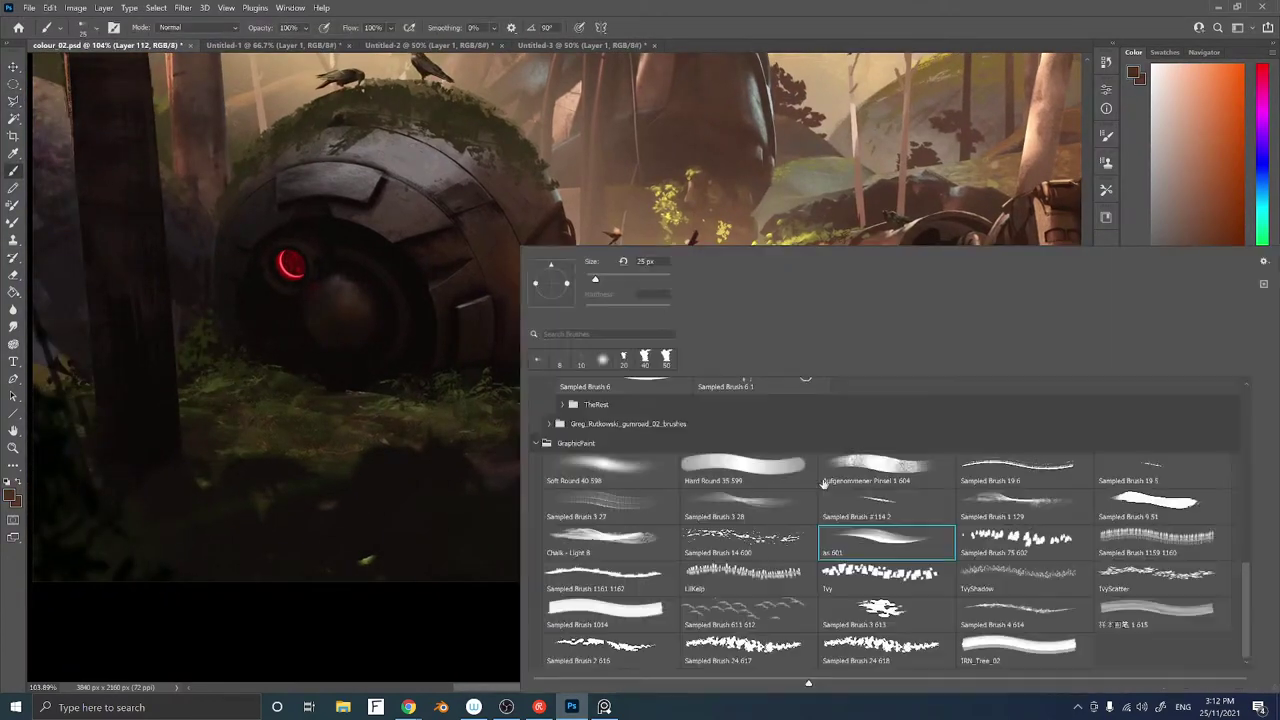
double_click(760, 510)
left_click(1033, 385, "alt")
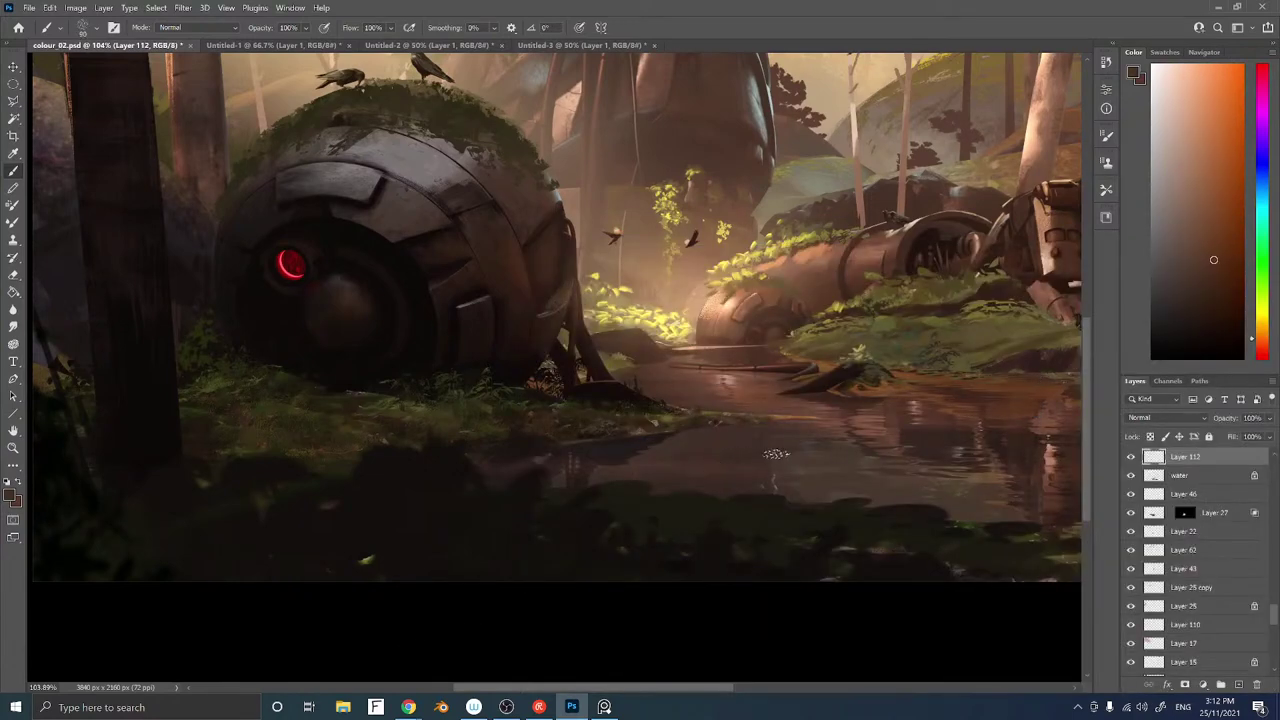
Hide the new layer above the water, select Layer 8, and add a new layer above it
right_click(717, 458, "ctrl")
left_click(743, 486)
right_click(720, 463, "ctrl")
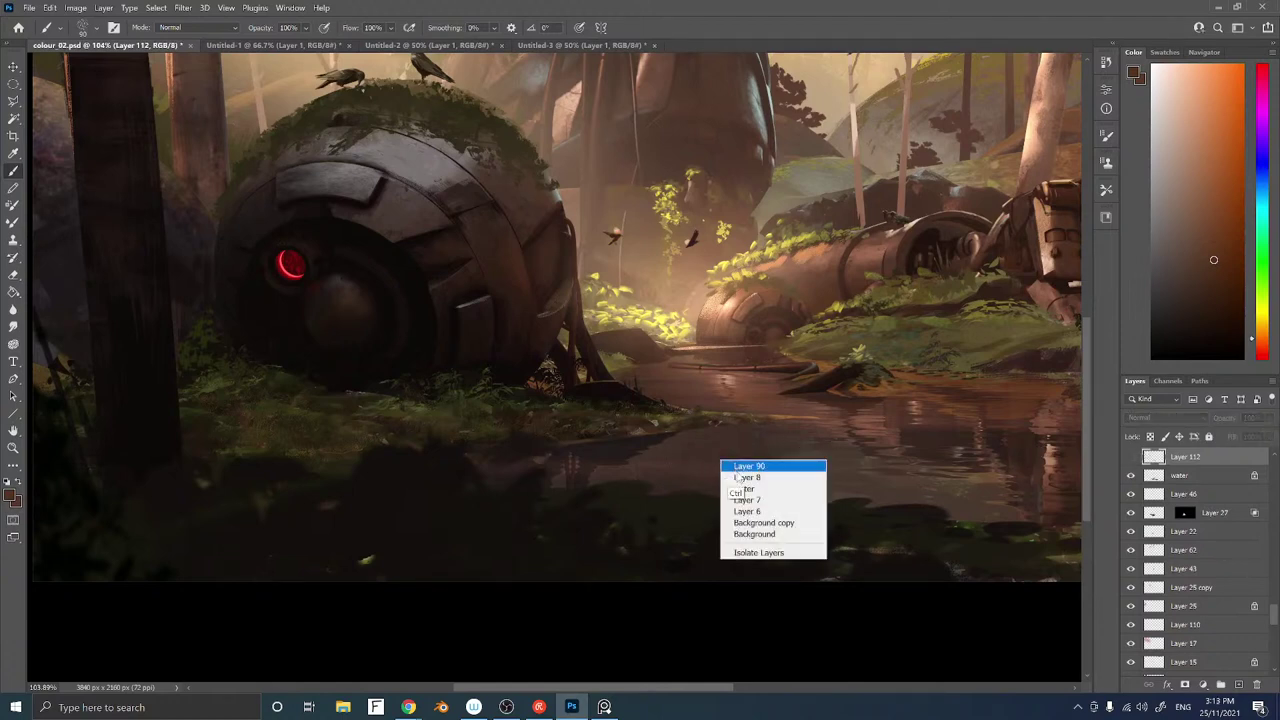
left_click(743, 487)
key("ctrl+shift+alt+n")
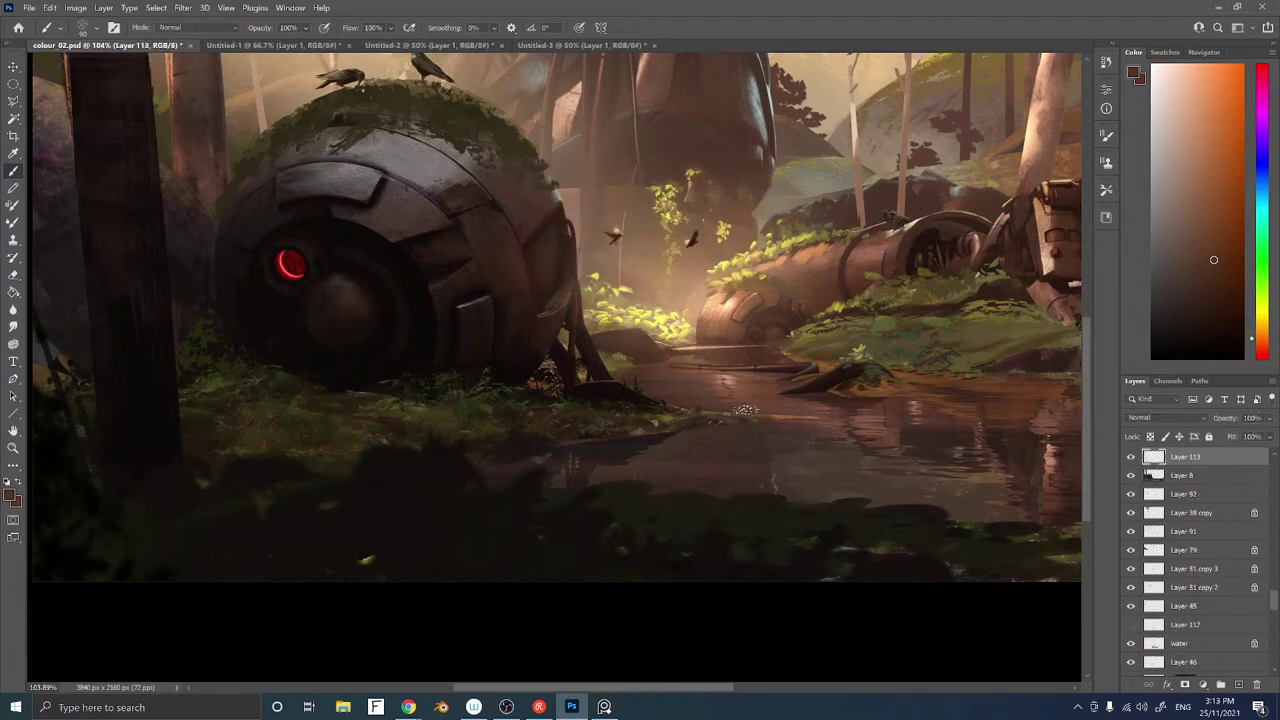
Enlarge the speckled brush and paint a sampled muted brown over the calm water beside the grassy bank
left_click(942, 397, "alt")
key("bracketright")
key("bracketright")
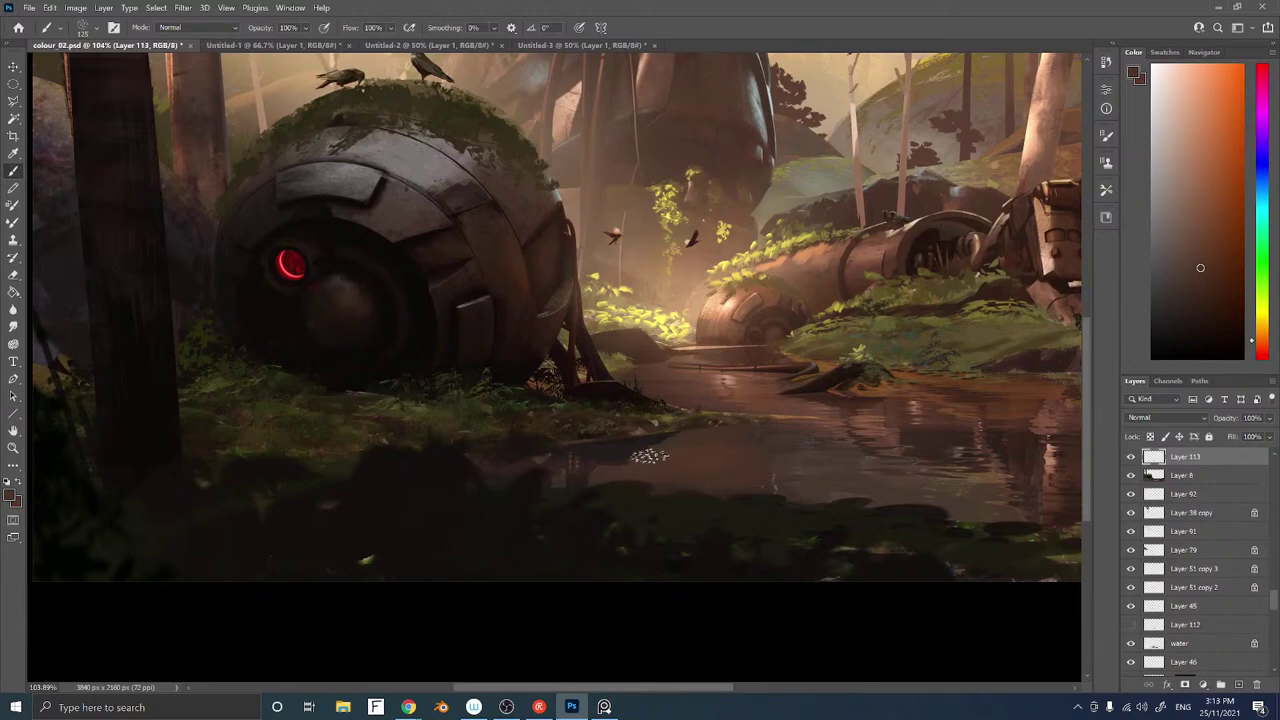
Define the shoreline below the round robot's grassy bank with sampled dark tones and smooth the adjoining water with sampled browns
key("alt")
left_click(652, 442, "alt")
left_click(683, 442, "alt")
left_click(652, 439, "alt")
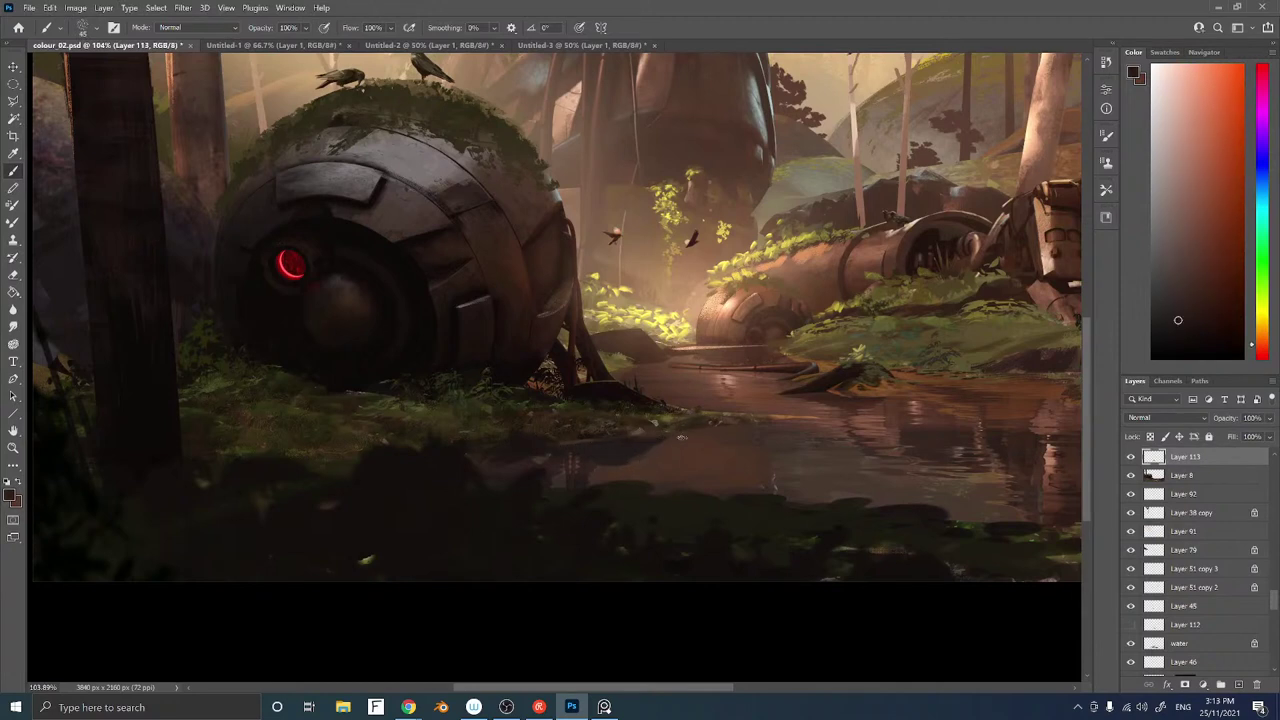
left_click(685, 435, "alt")
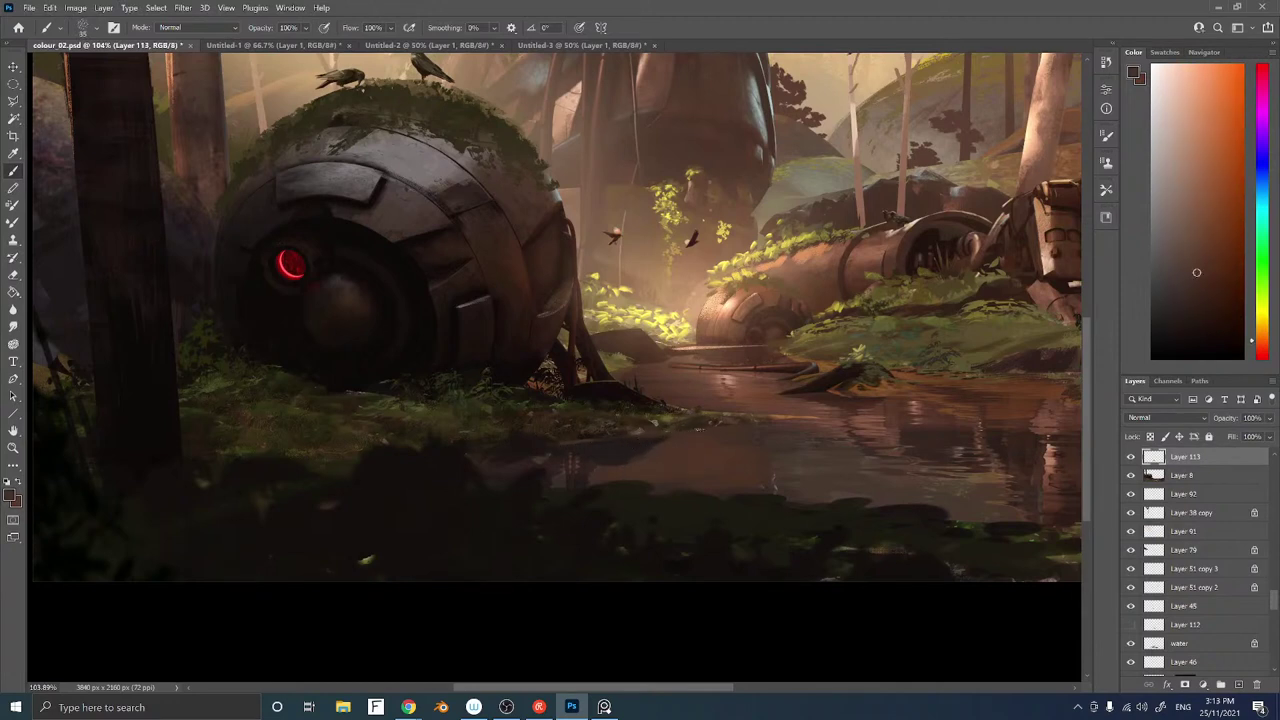
left_click(630, 449, "alt")
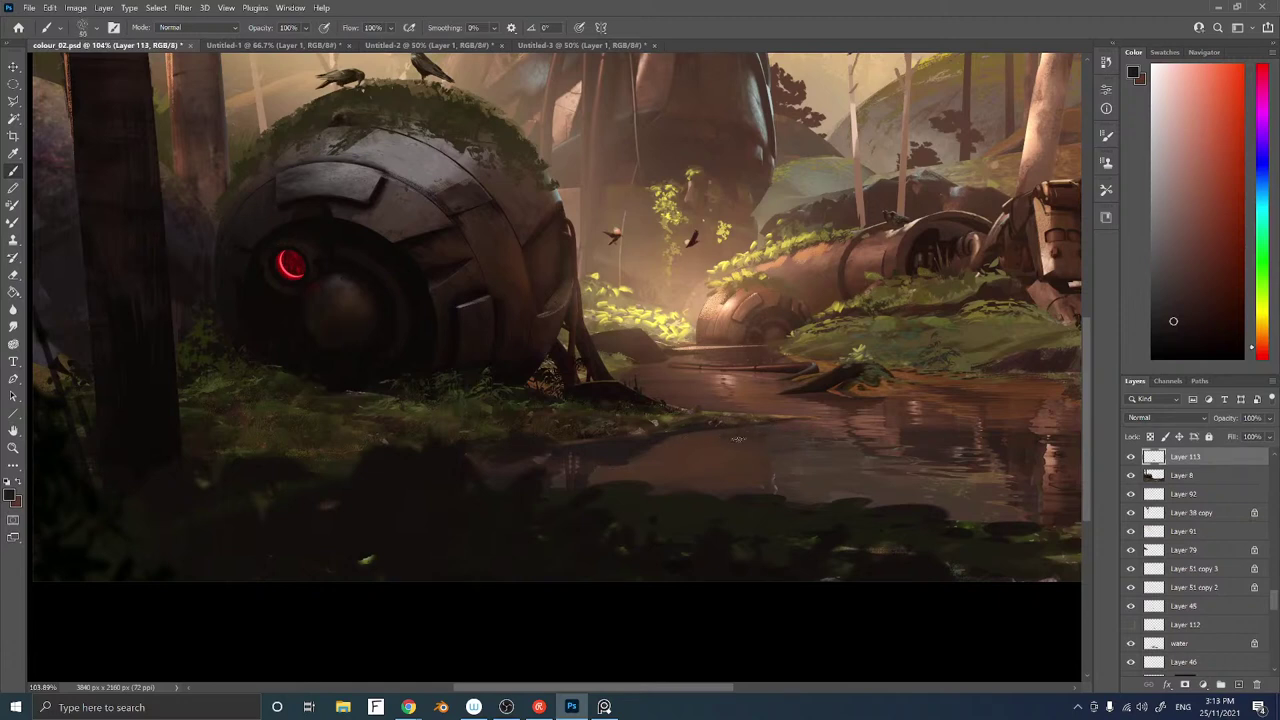
left_click(740, 448, "alt")
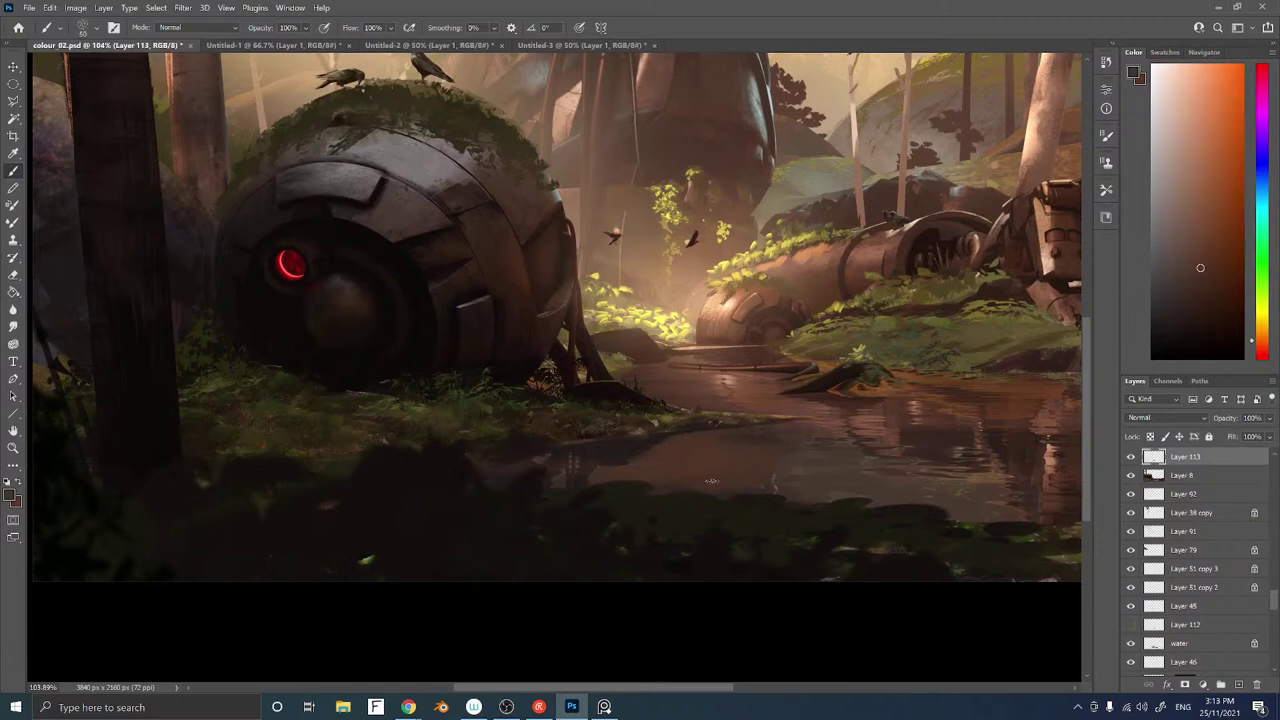
Refine the pool's narrow end between the foreground shadow and the grassy bank with sampled brown, near-black and olive tones
mouse_move(852, 473)
left_mouse_down()
mouse_move(714, 443)
mouse_move(694, 351)
mouse_move(641, 278)
mouse_move(645, 261)
left_mouse_up()
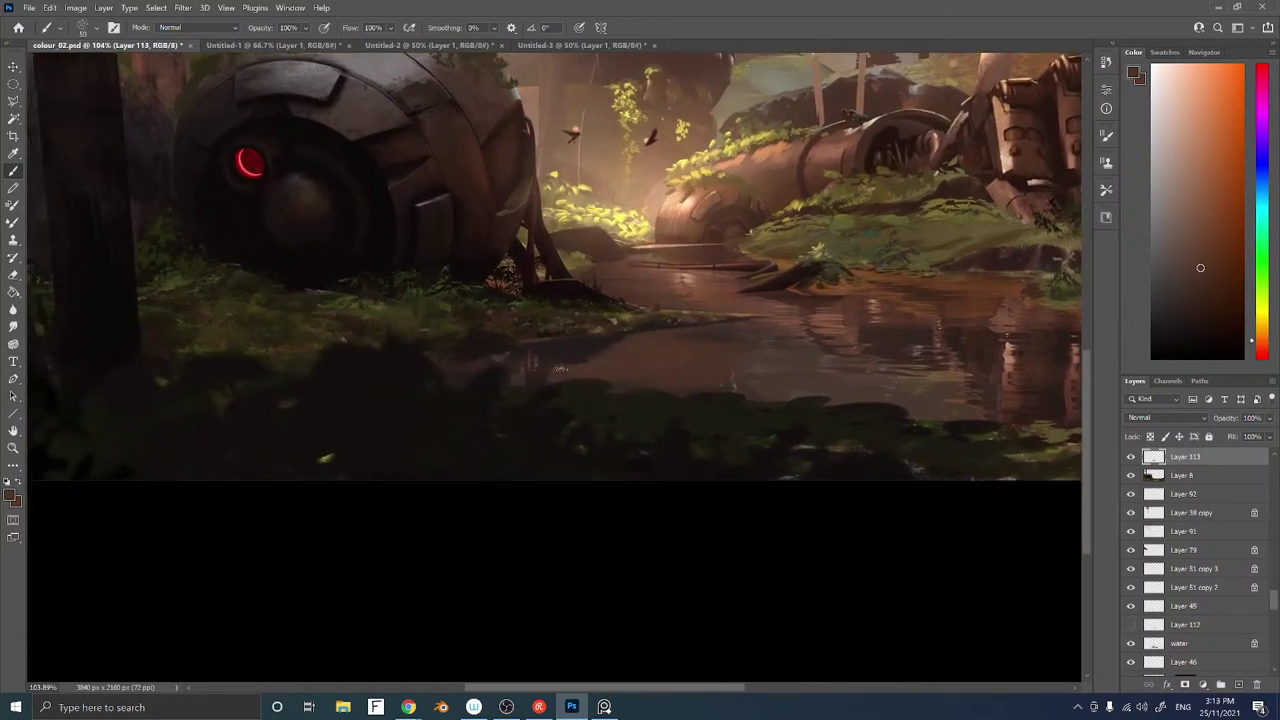
left_click(558, 366, "alt")
left_click(518, 382, "alt")
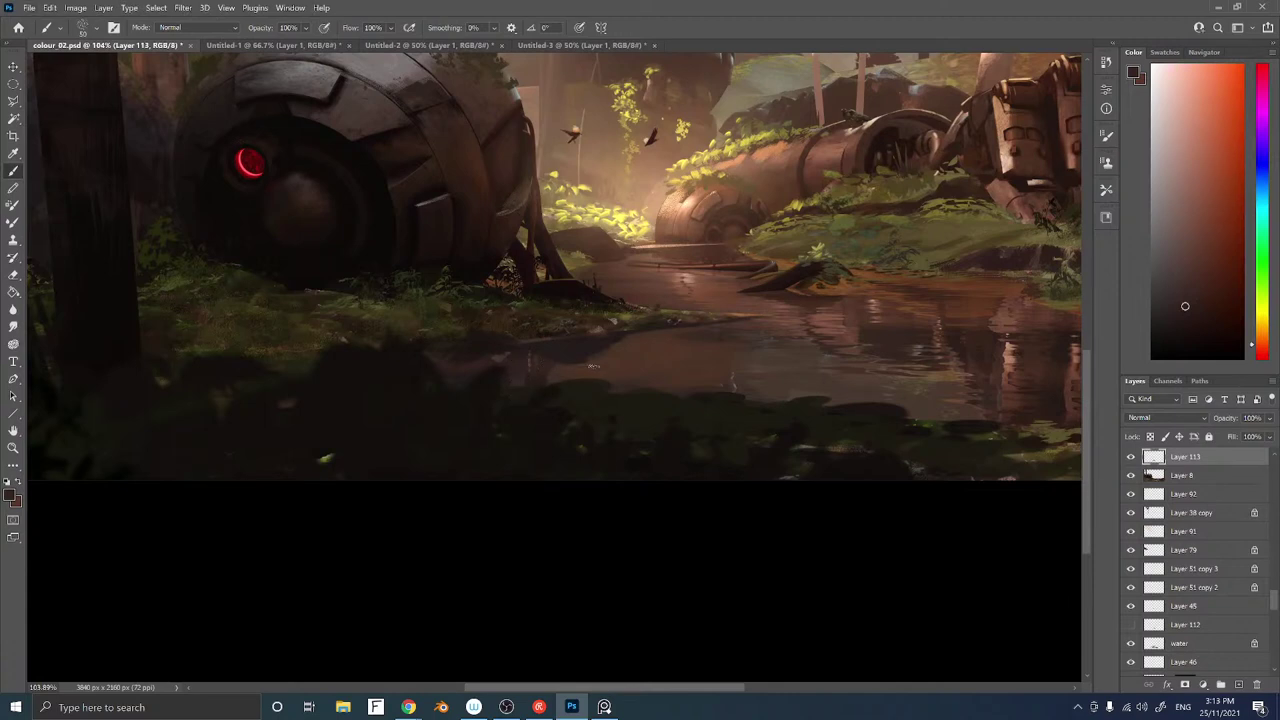
left_click(539, 369, "alt")
left_click(618, 342, "alt")
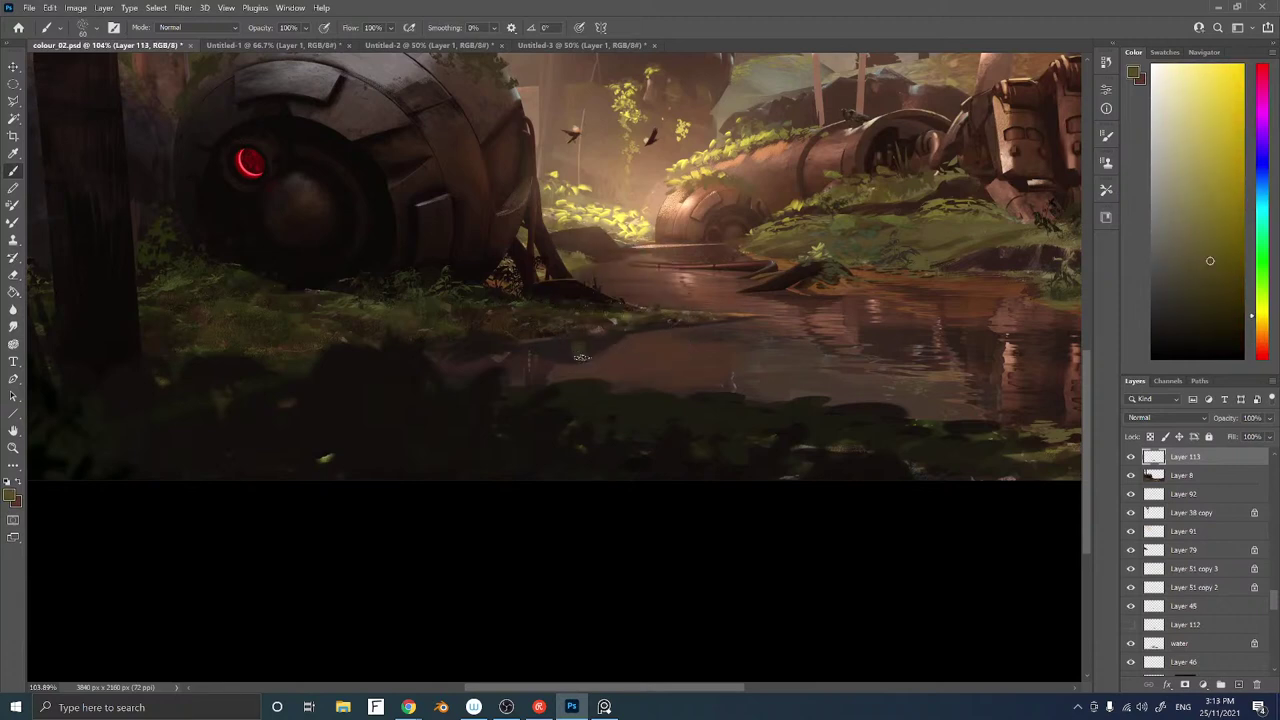
left_click(591, 348, "alt")
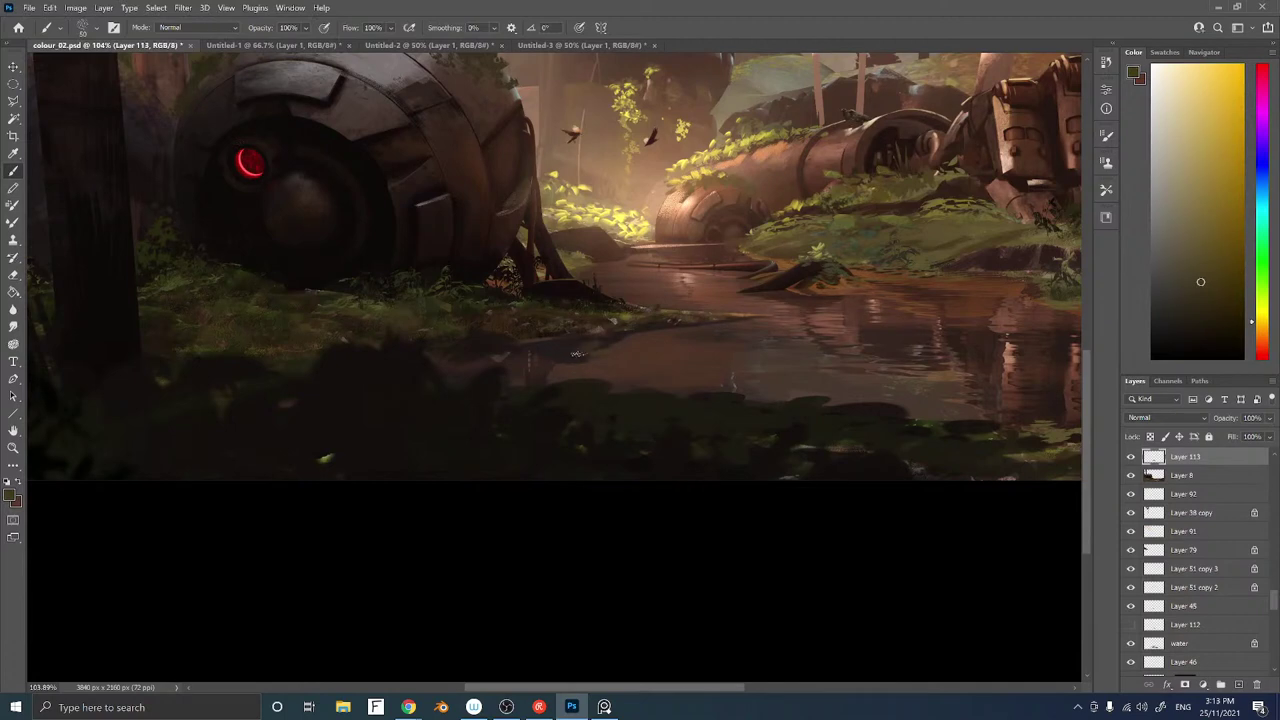
left_click(611, 341, "alt")
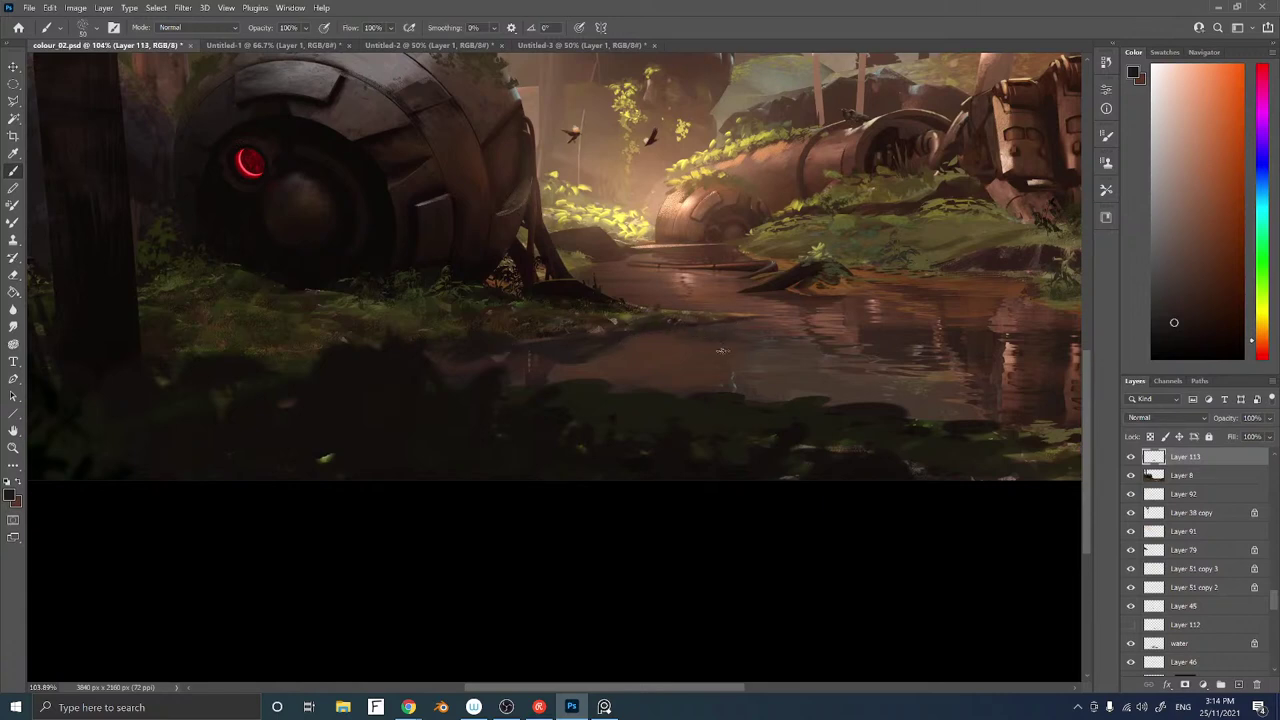
Paint over the middle of the stream around the rippled reflections with sampled reddish-brown and dark brown tones
left_click_drag(722, 350, 647, 325)
left_click(683, 297, "alt")
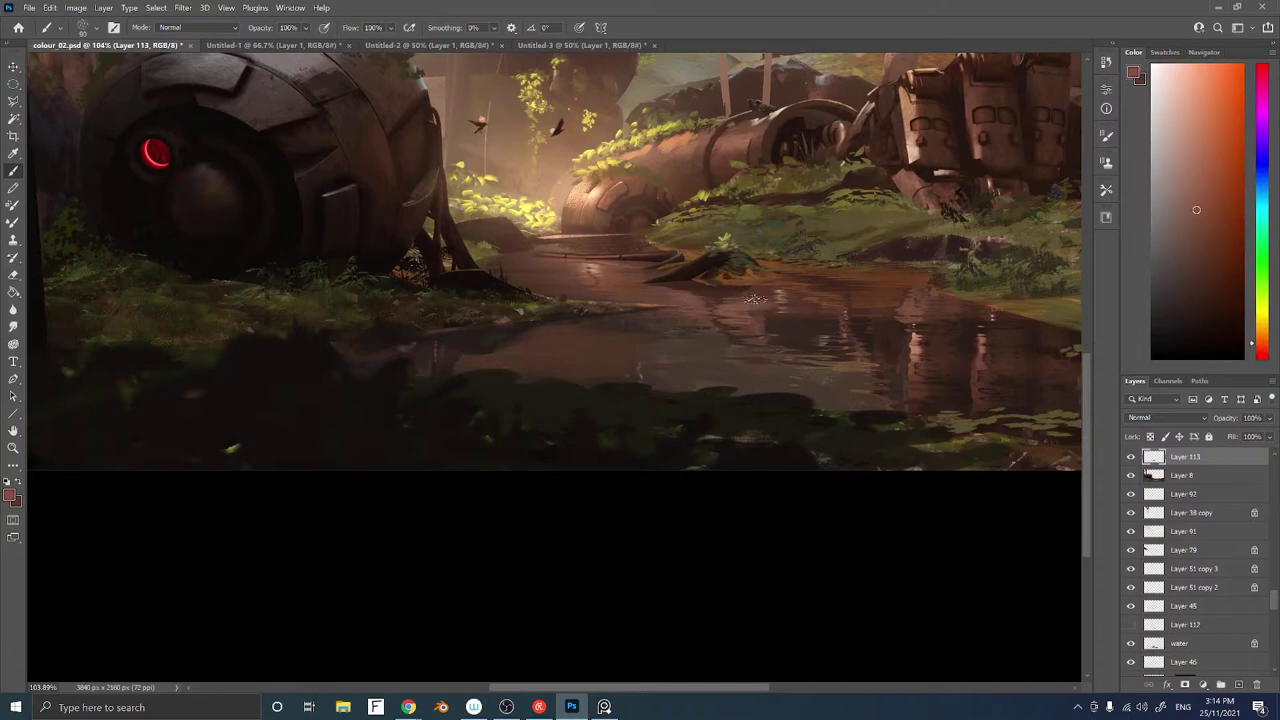
left_click(740, 312, "alt")
left_click(754, 346, "alt")
left_click(791, 327, "alt")
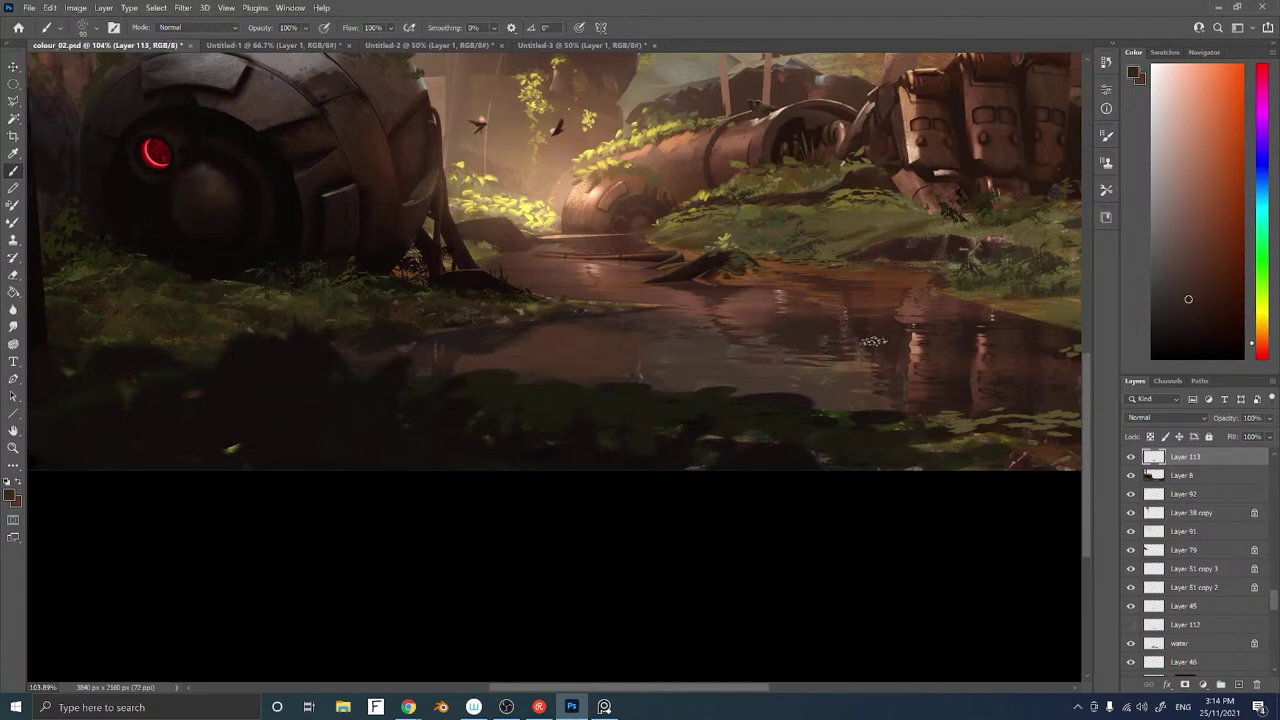
key("z")
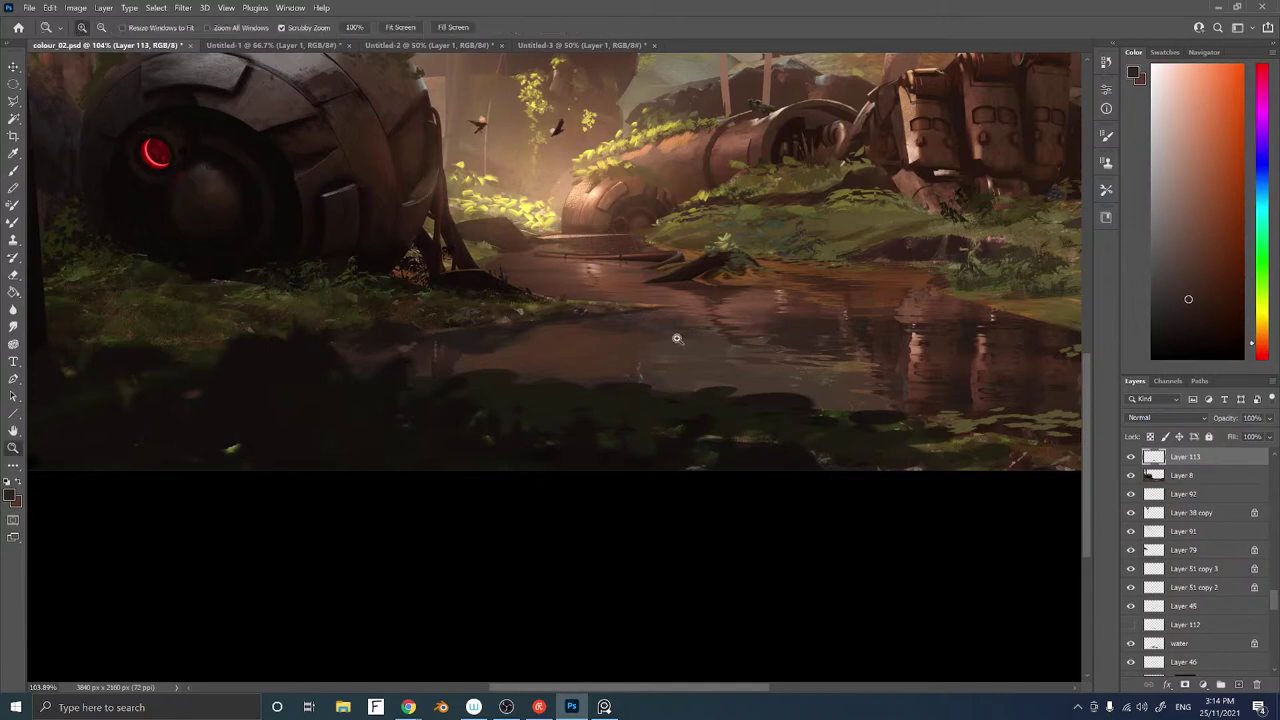
mouse_move(674, 337)
left_mouse_down()
mouse_move(629, 337)
mouse_move(665, 336)
left_mouse_up()
key("b")
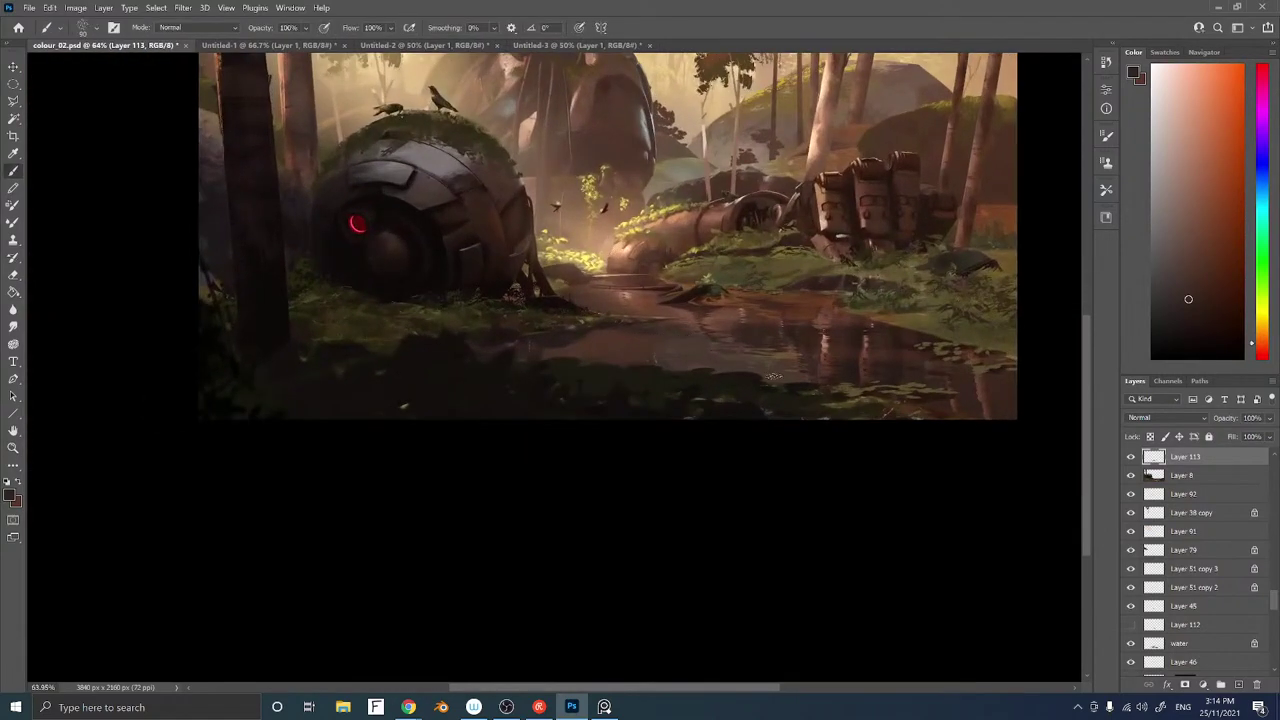
Paint over the calm water in the middle of the pool with a sampled muted brown
left_click_drag(800, 358, 696, 316)
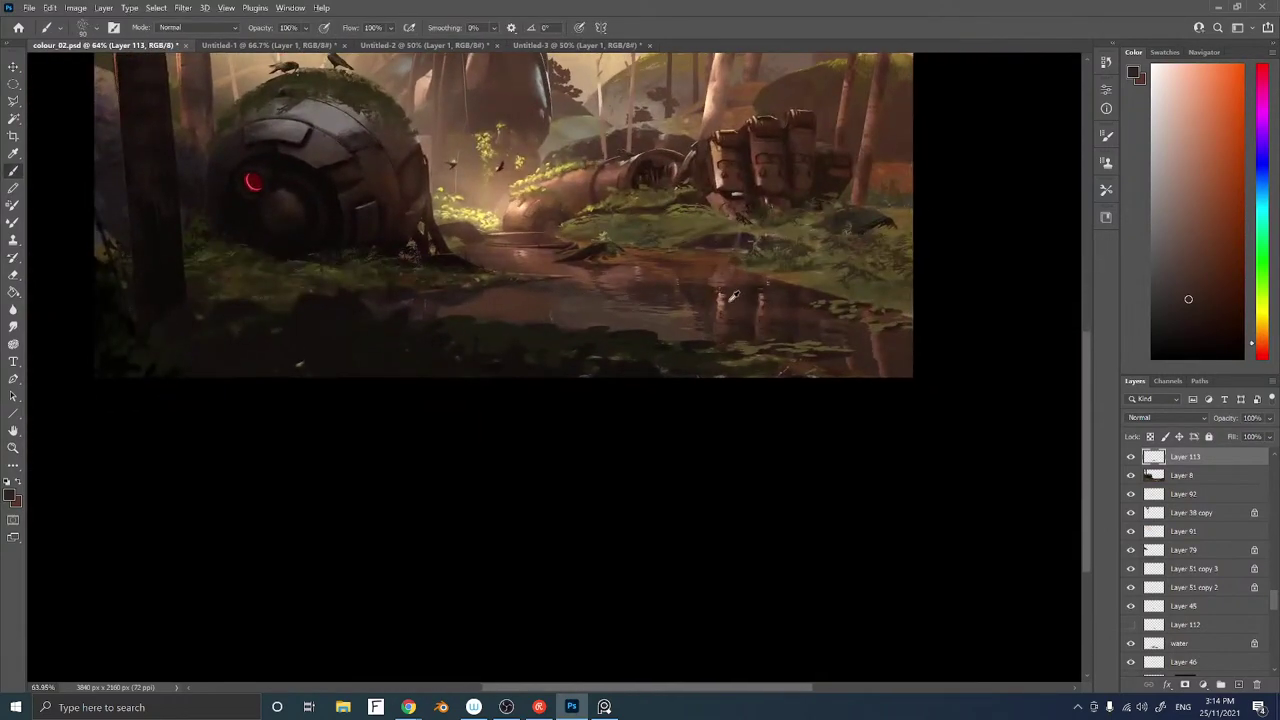
key("alt")
left_click(601, 309, "alt")
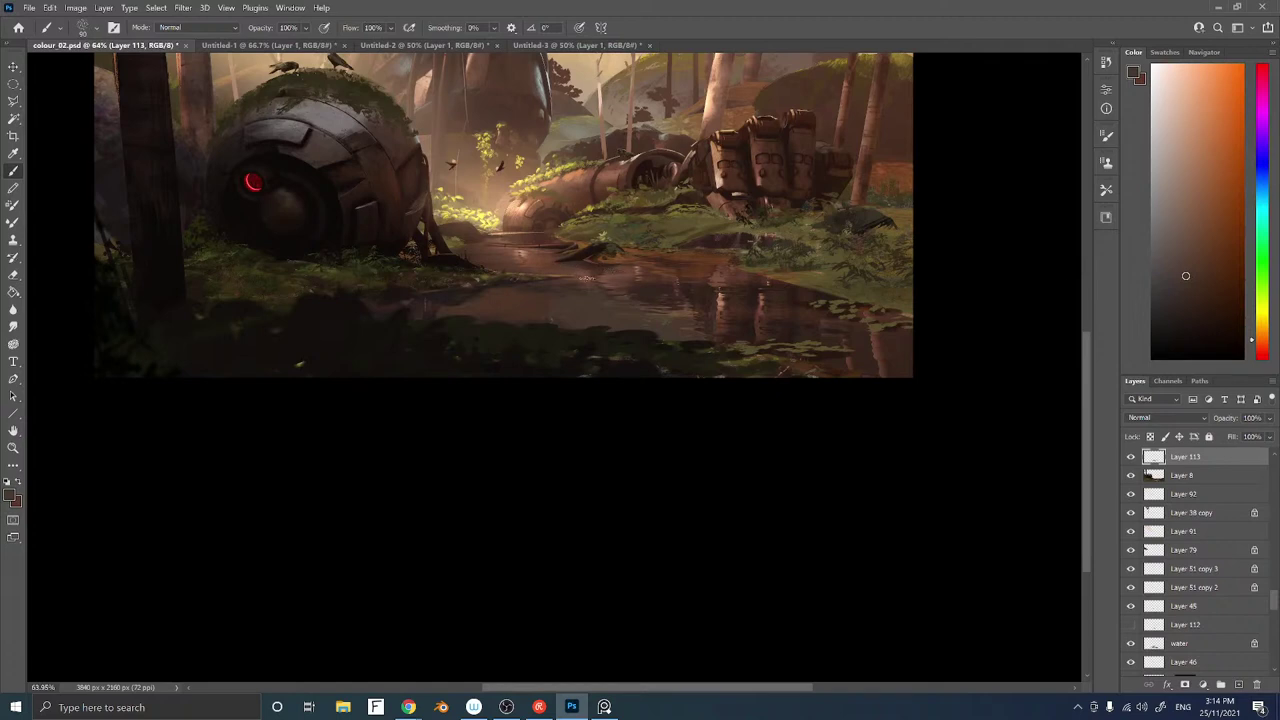
left_click_drag(524, 281, 631, 301)
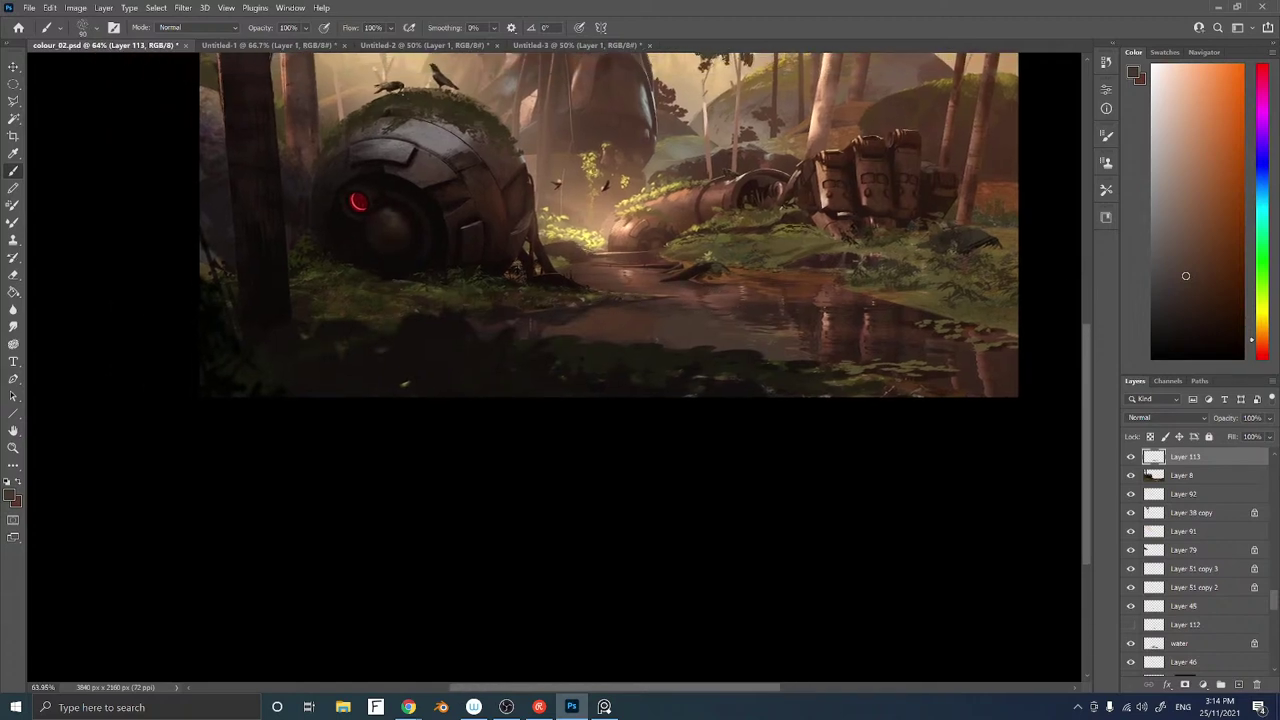
Add a new layer and paint a small lassoed root tip at the end of the round robot's bank in sampled near-black
key("l")
key("ctrl+shift+n")
key("Return")
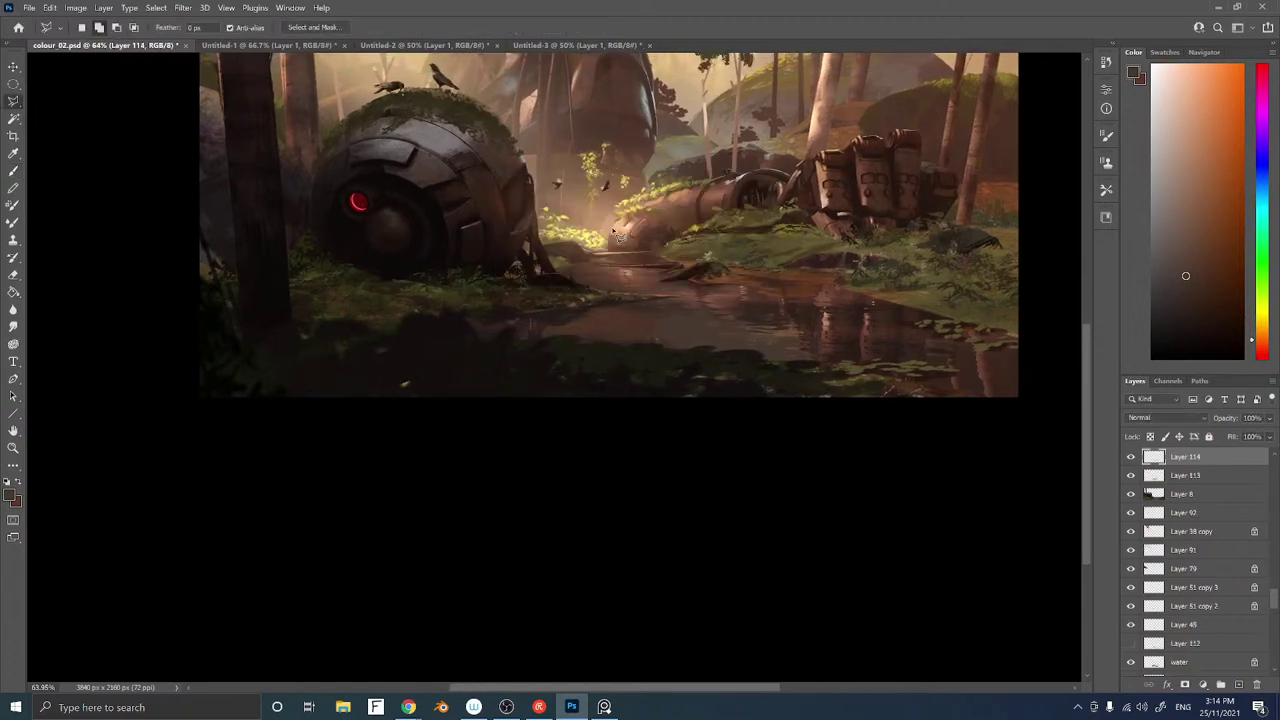
key("alt+l")
key("Escape")
mouse_move(600, 296)
left_mouse_down()
mouse_move(578, 290)
mouse_move(604, 284)
left_mouse_up()
key("b")
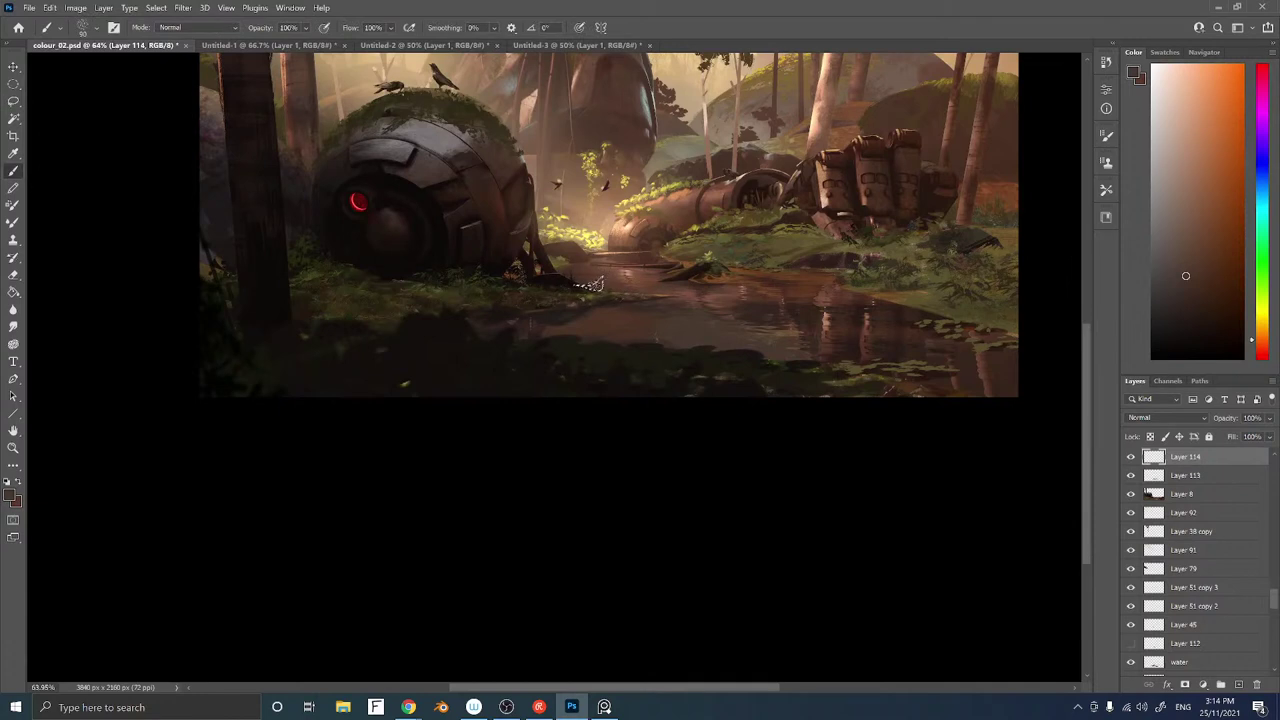
left_click(555, 298, "alt")
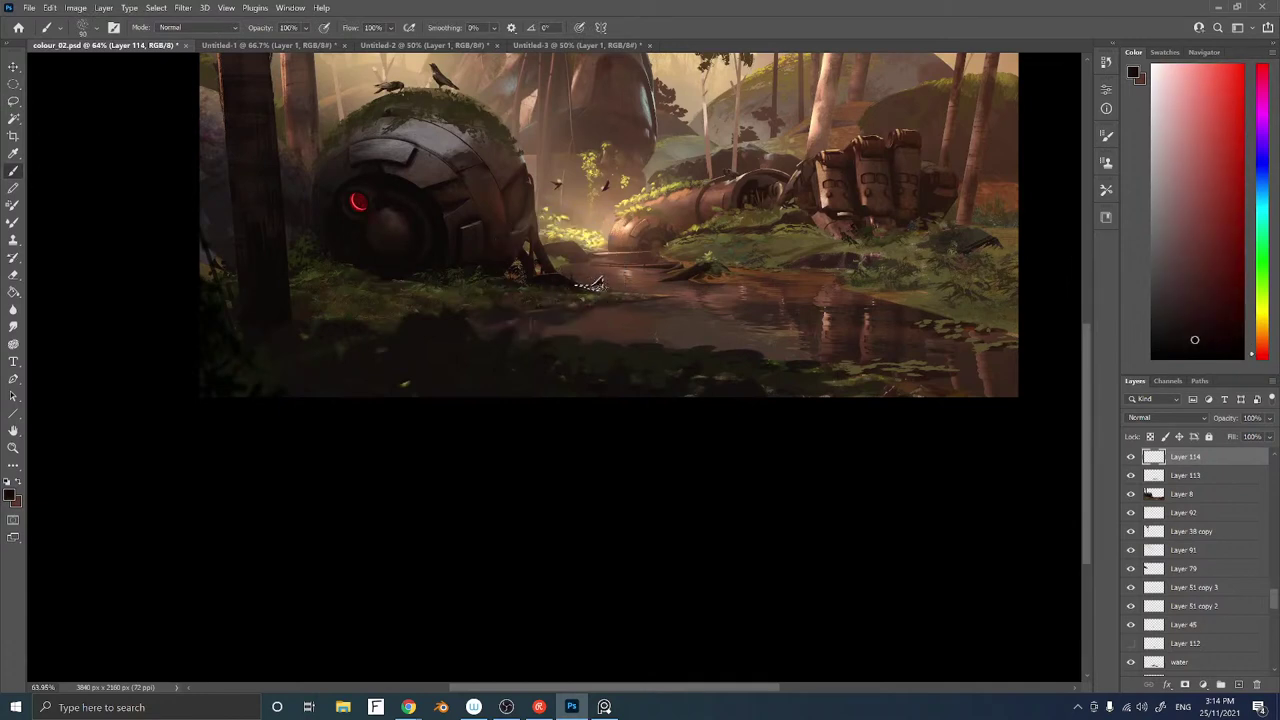
mouse_move(598, 284)
left_mouse_down()
mouse_move(582, 283)
mouse_move(600, 285)
left_mouse_up()
Lasso and paint another dark bit of root at the bank's tip, and switch to the "as 601" brush
key("l")
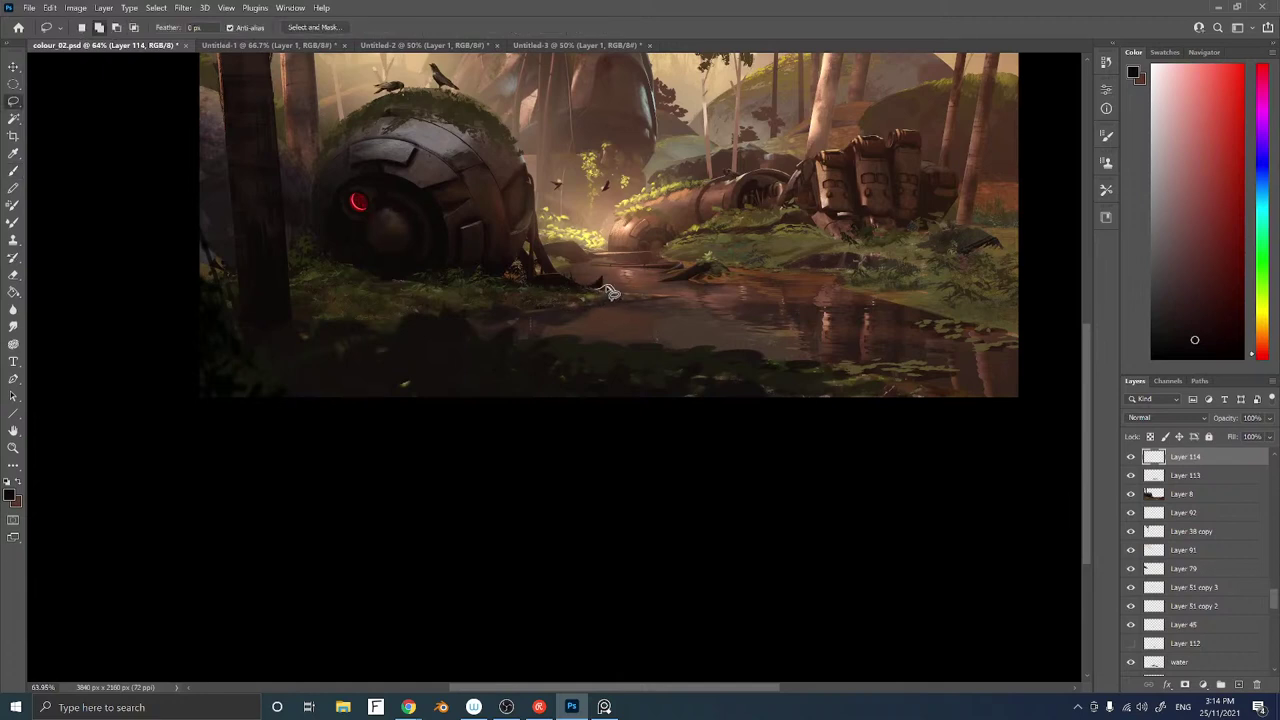
key("b")
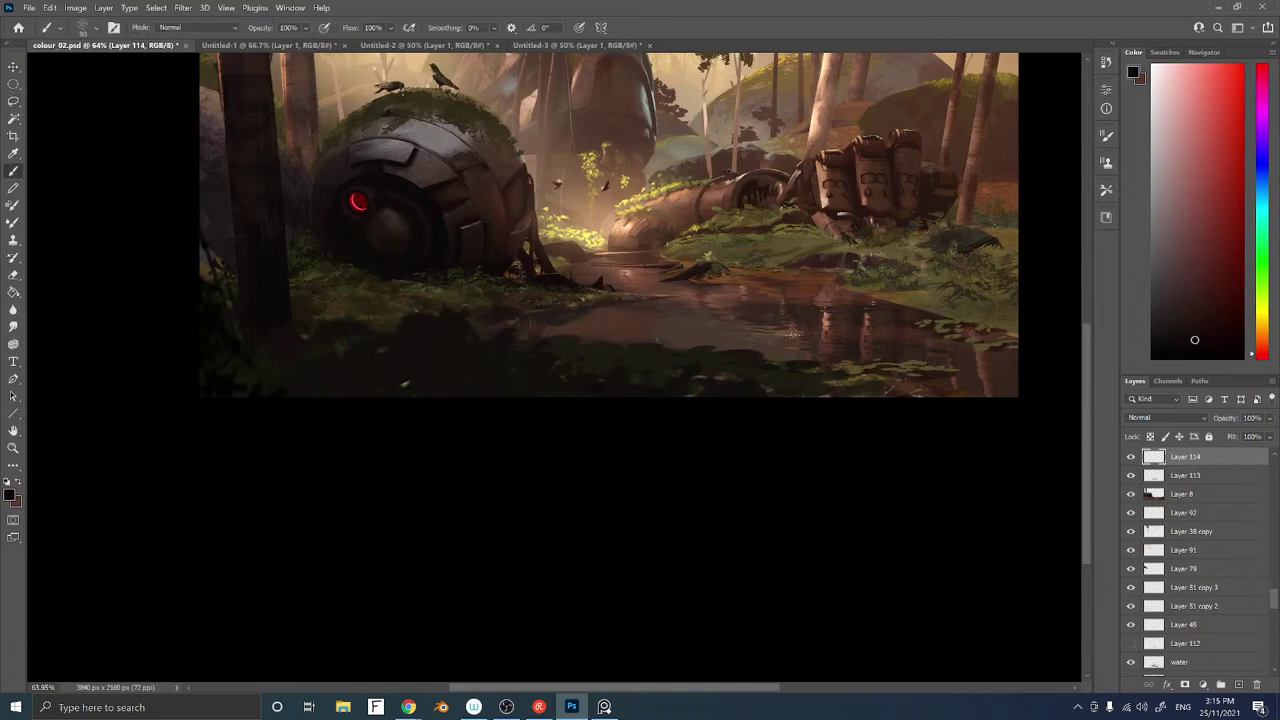
right_click(505, 351)
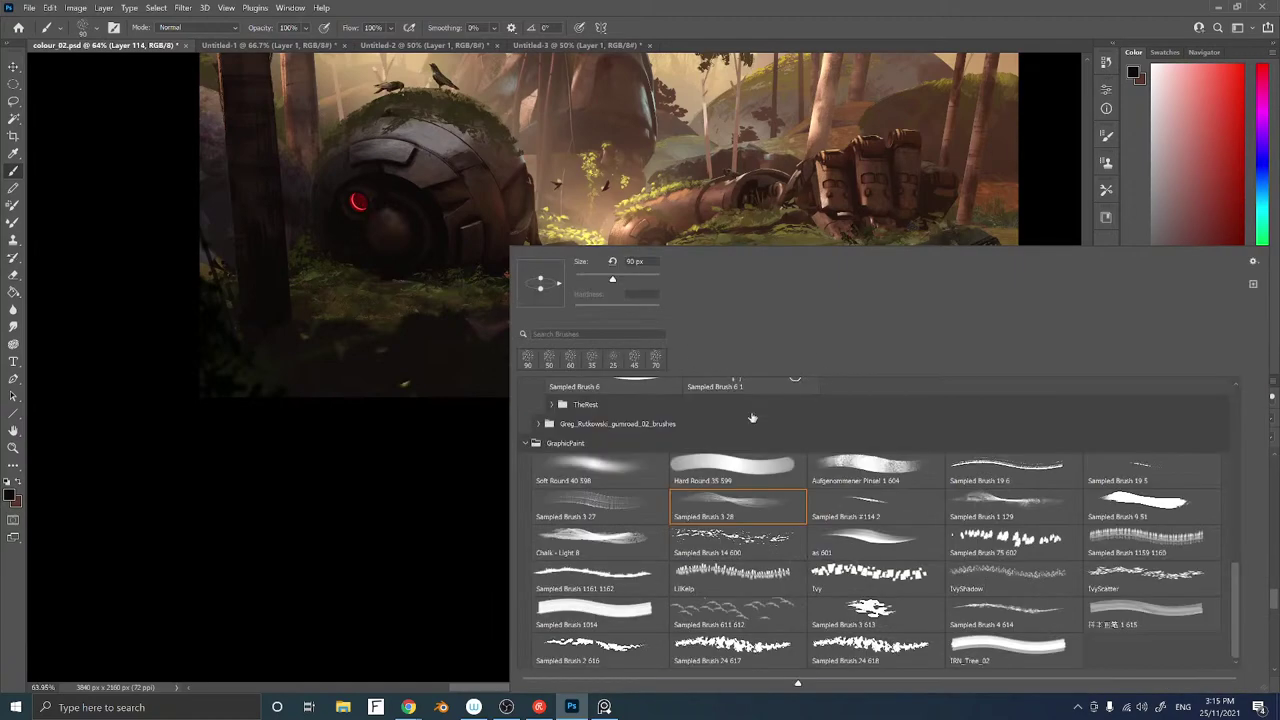
left_click(881, 545)
key("Return")
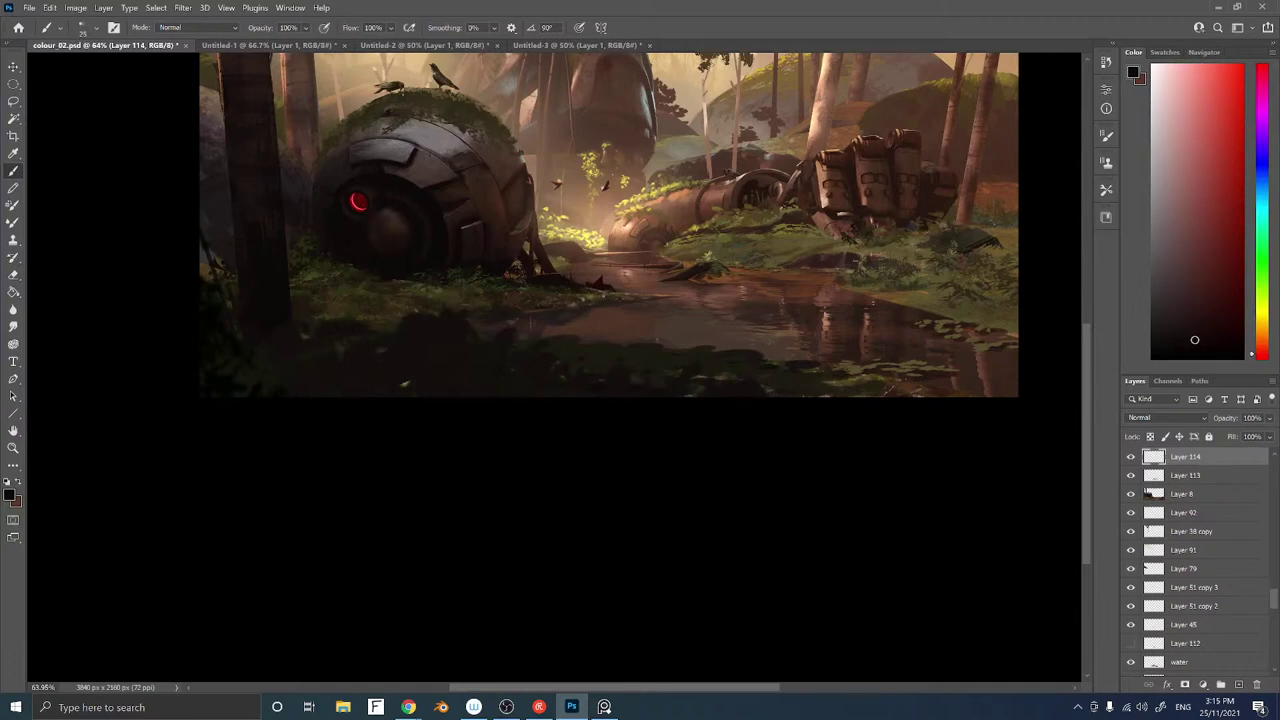
Add a blank layer above Layer 114 and another one clipped to Layer 26 copy
right_click(594, 292, "ctrl")
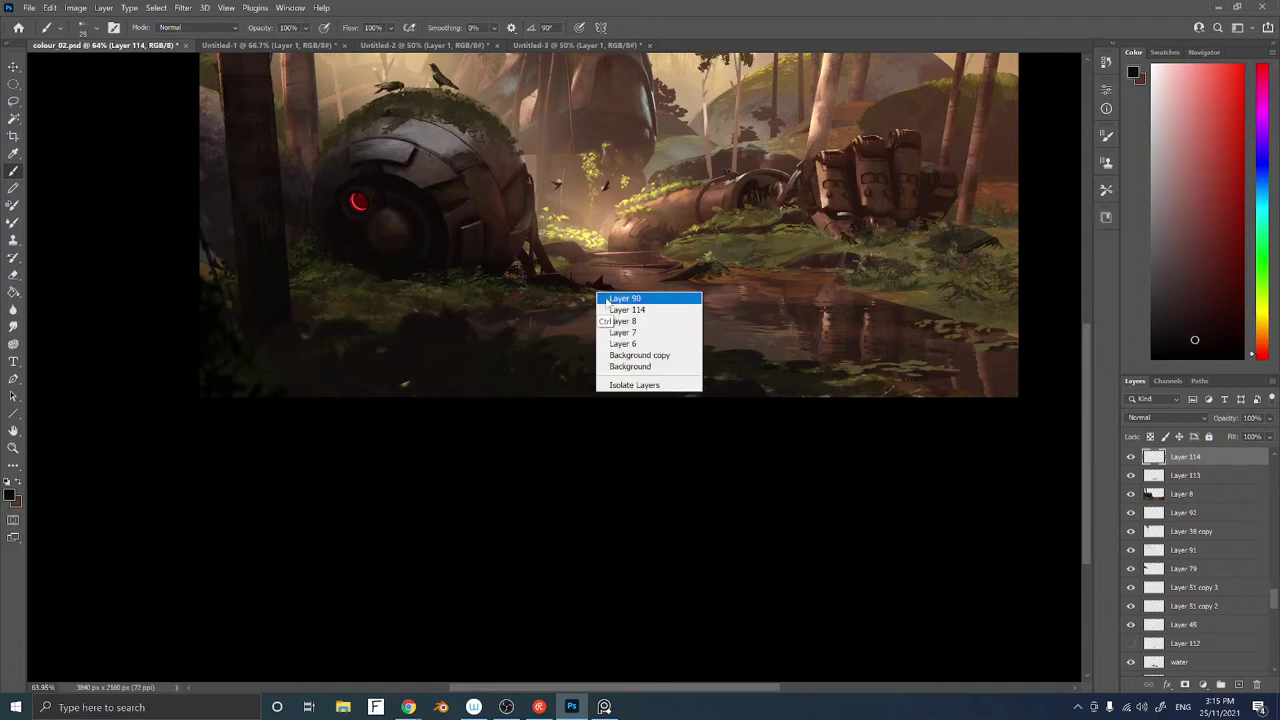
left_click(607, 310)
key("ctrl+shift+alt+n")
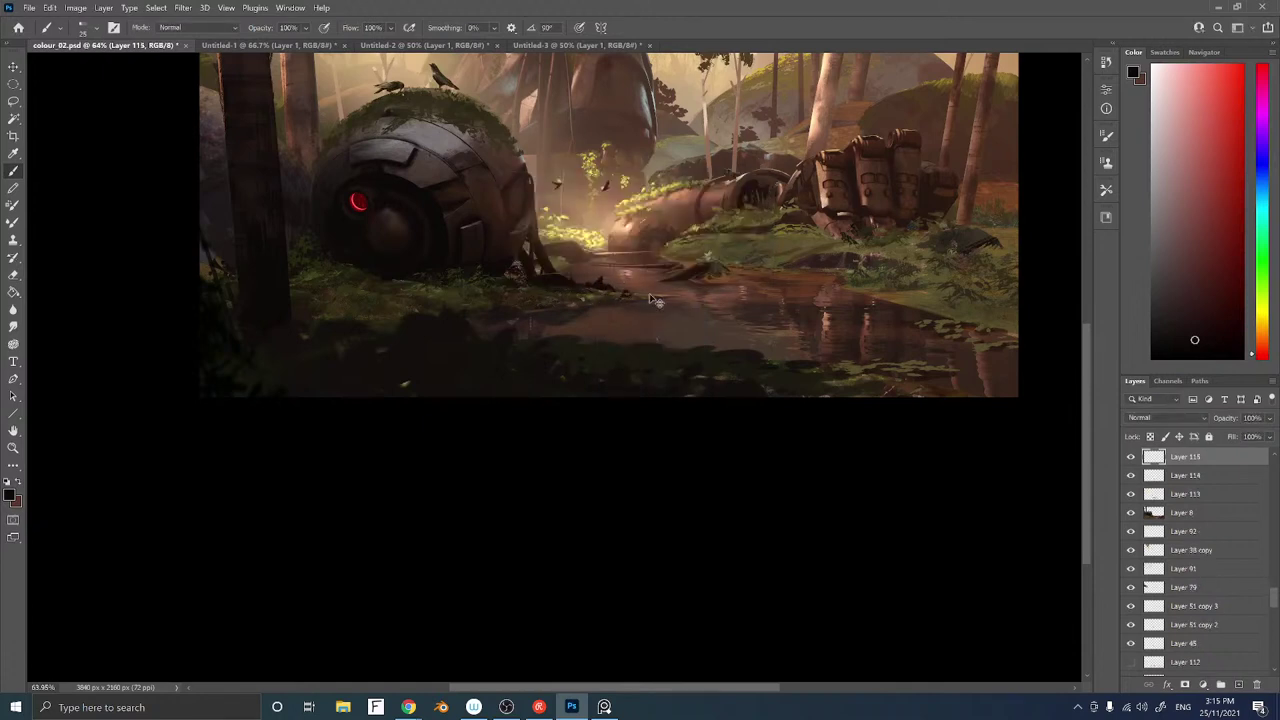
right_click(627, 297, "ctrl")
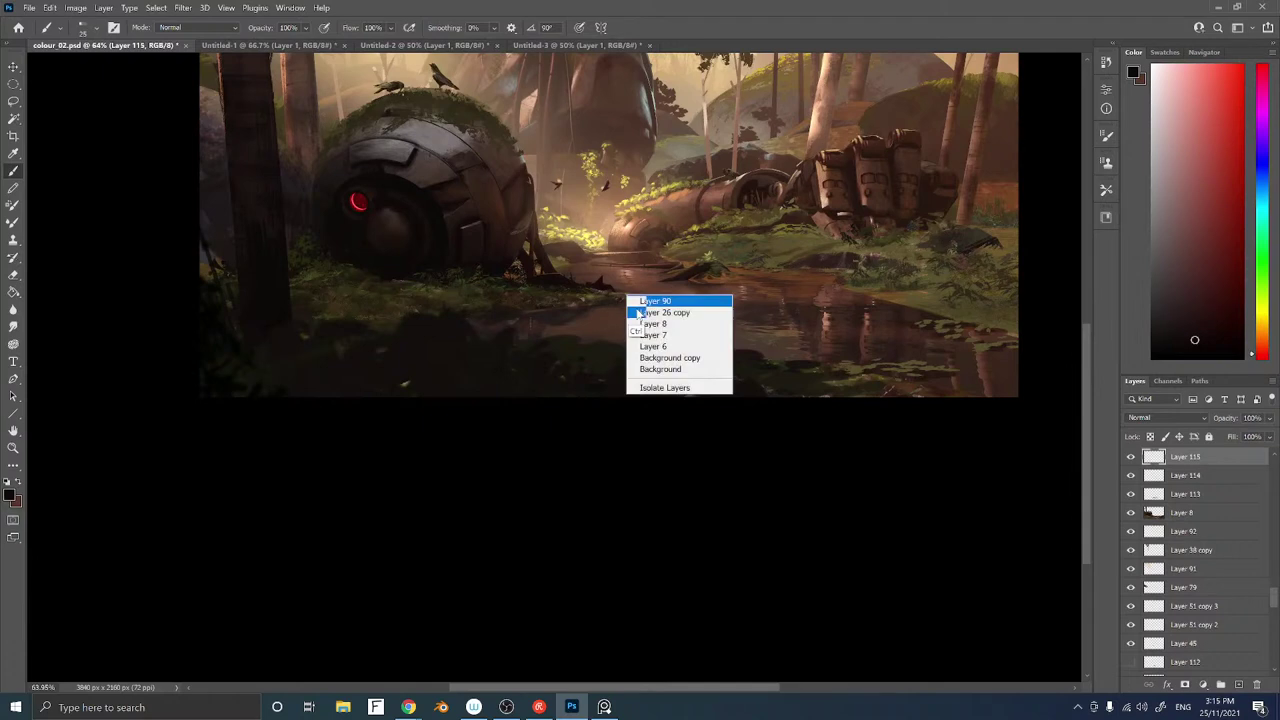
left_click(638, 313)
key("ctrl+shift+n")
key("Return")
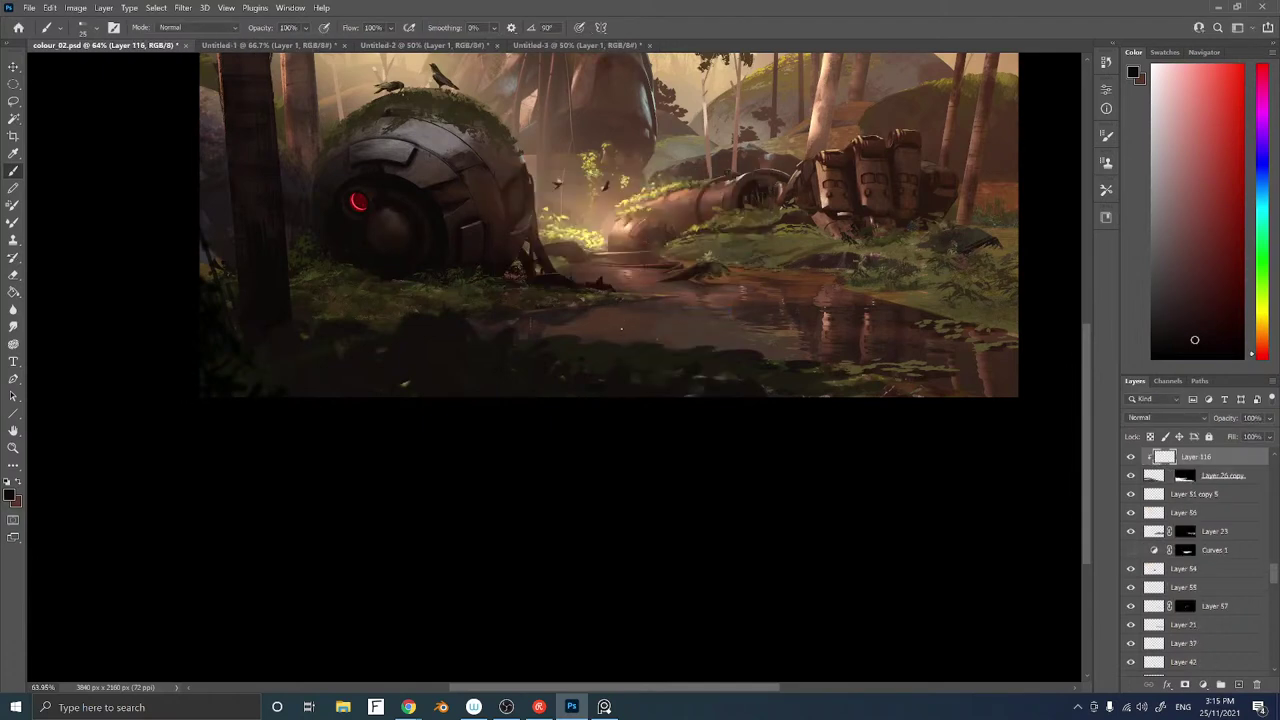
Lasso a thin sliver of water below the root tip and paint it dark with the brush enlarged to 50 px and sampled reddish-blacks
left_click(600, 279, "alt")
key("l")
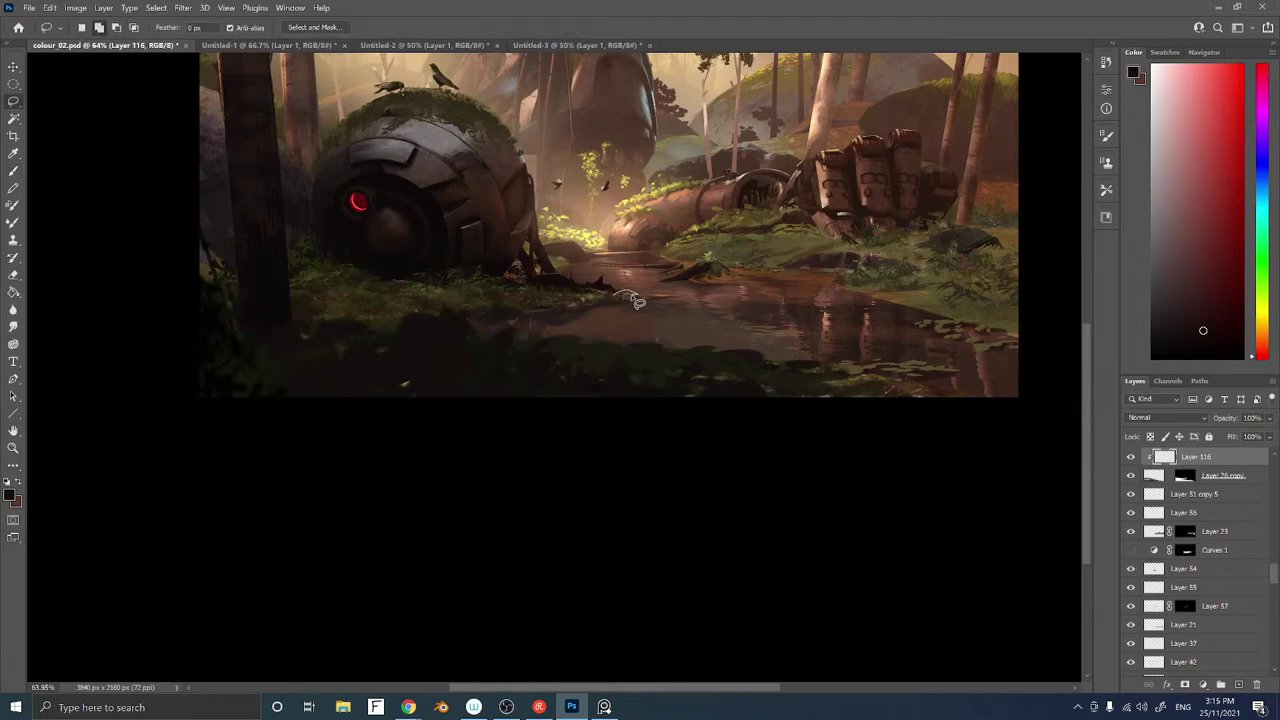
left_click_drag(606, 296, 652, 296)
key("b")
key("bracketright")
key("bracketright")
key("bracketright")
key("bracketright")
key("bracketright")
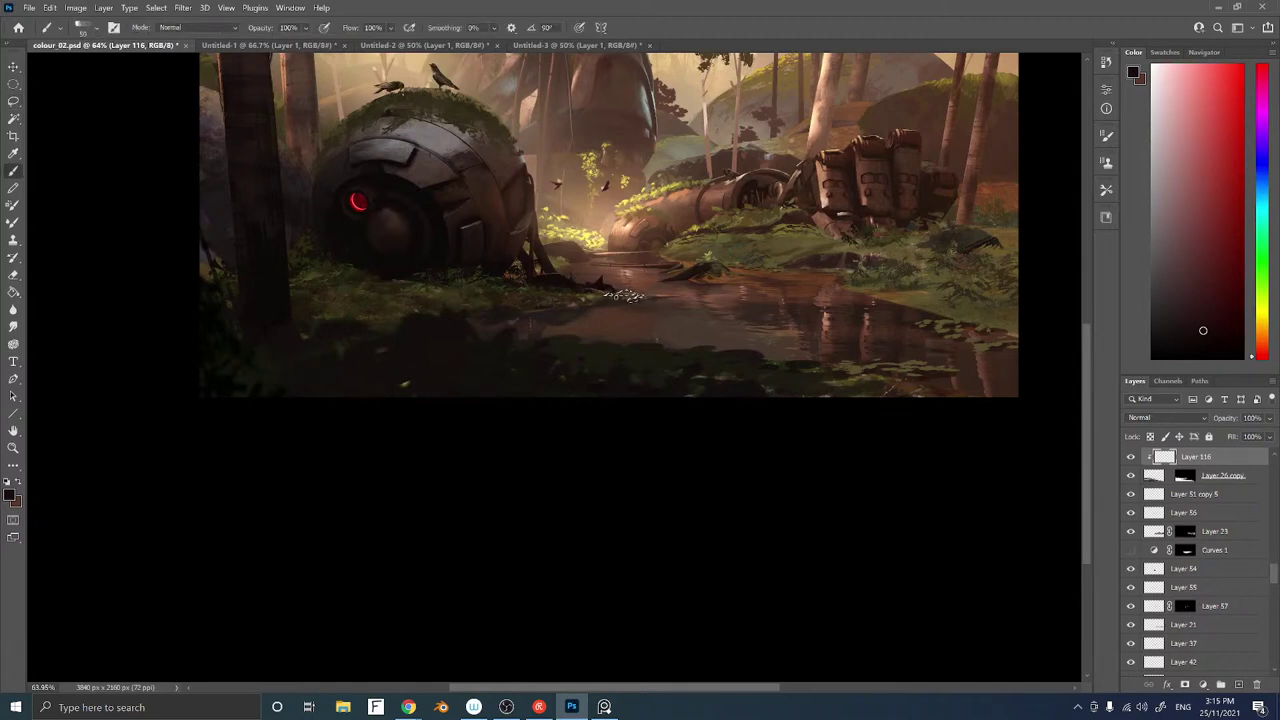
key("ctrl+h")
left_click(614, 287, "alt")
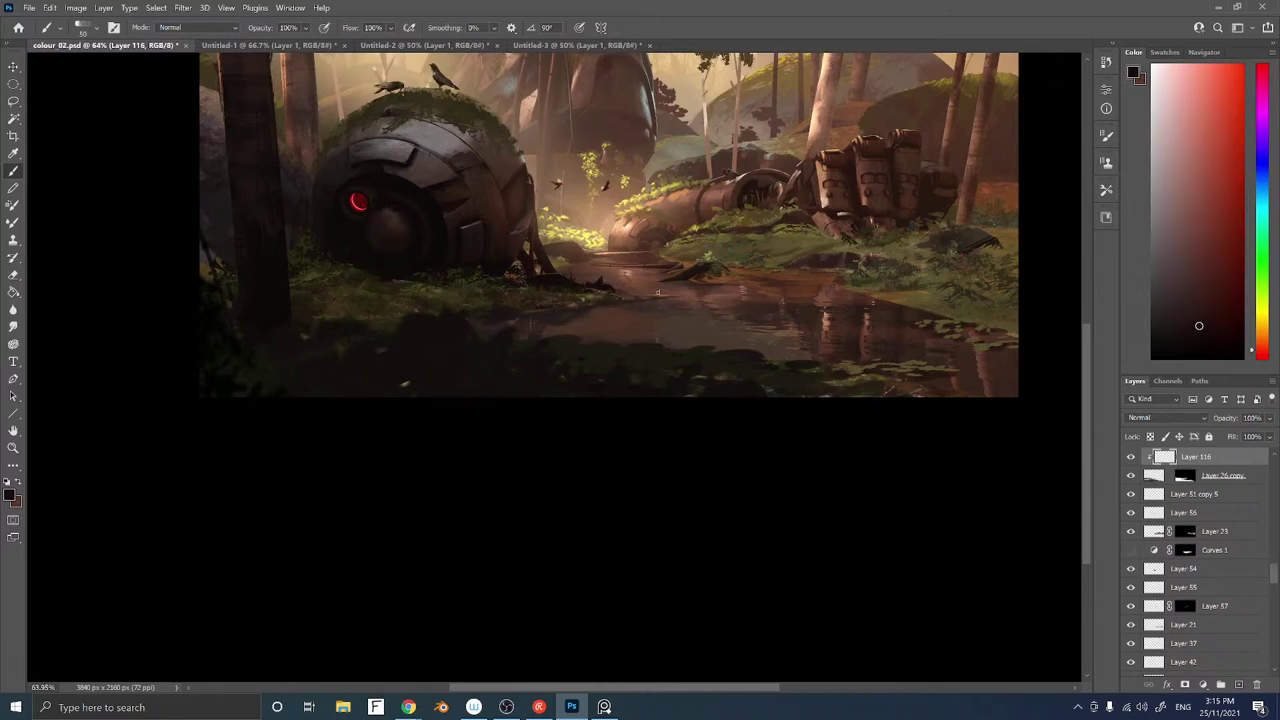
Compare the dark sliver with and without its clipping mask, and add another clipped layer above it
left_click(1214, 466, "alt")
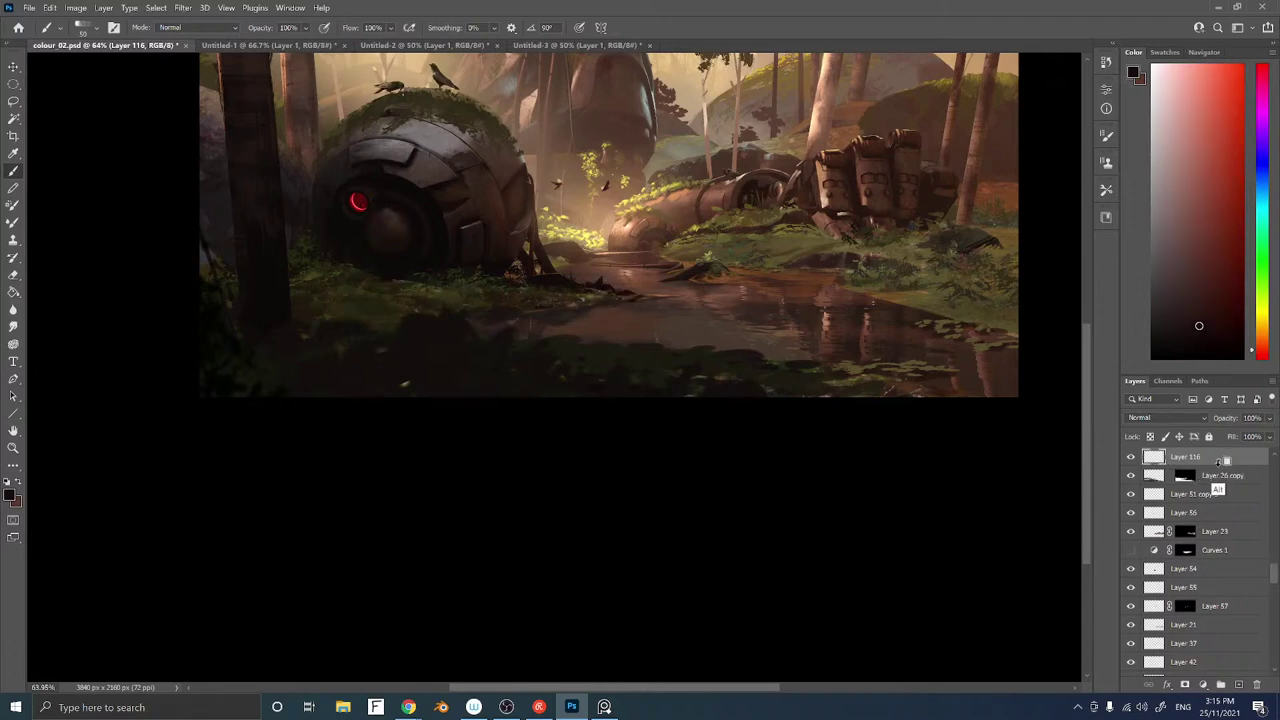
key("ctrl+alt+g")
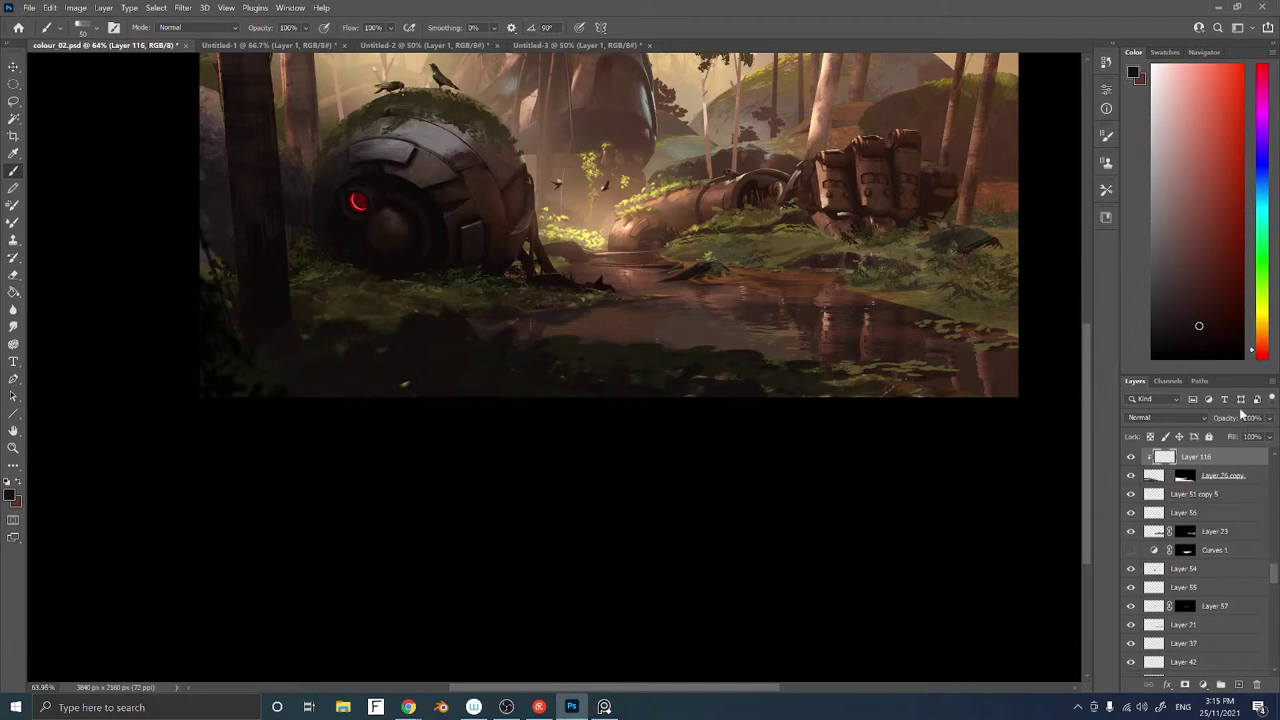
key("ctrl+shift+n")
key("Return")
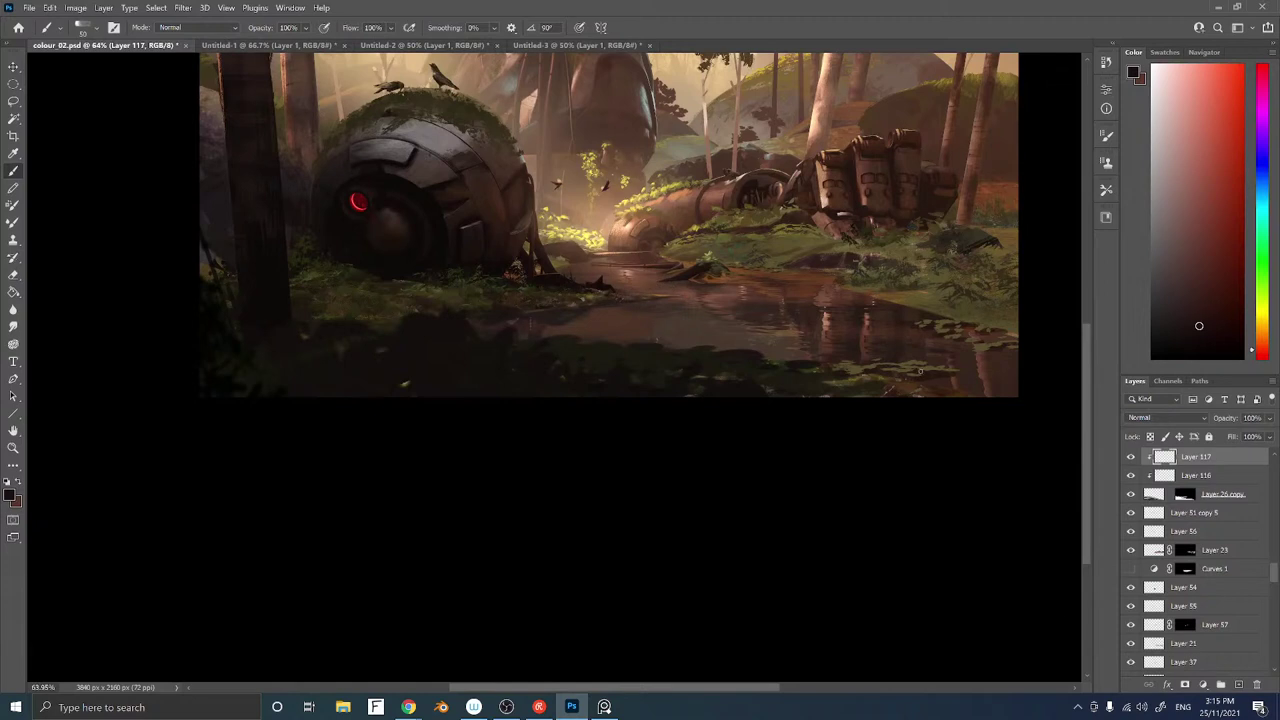
left_click(1236, 465, "alt")
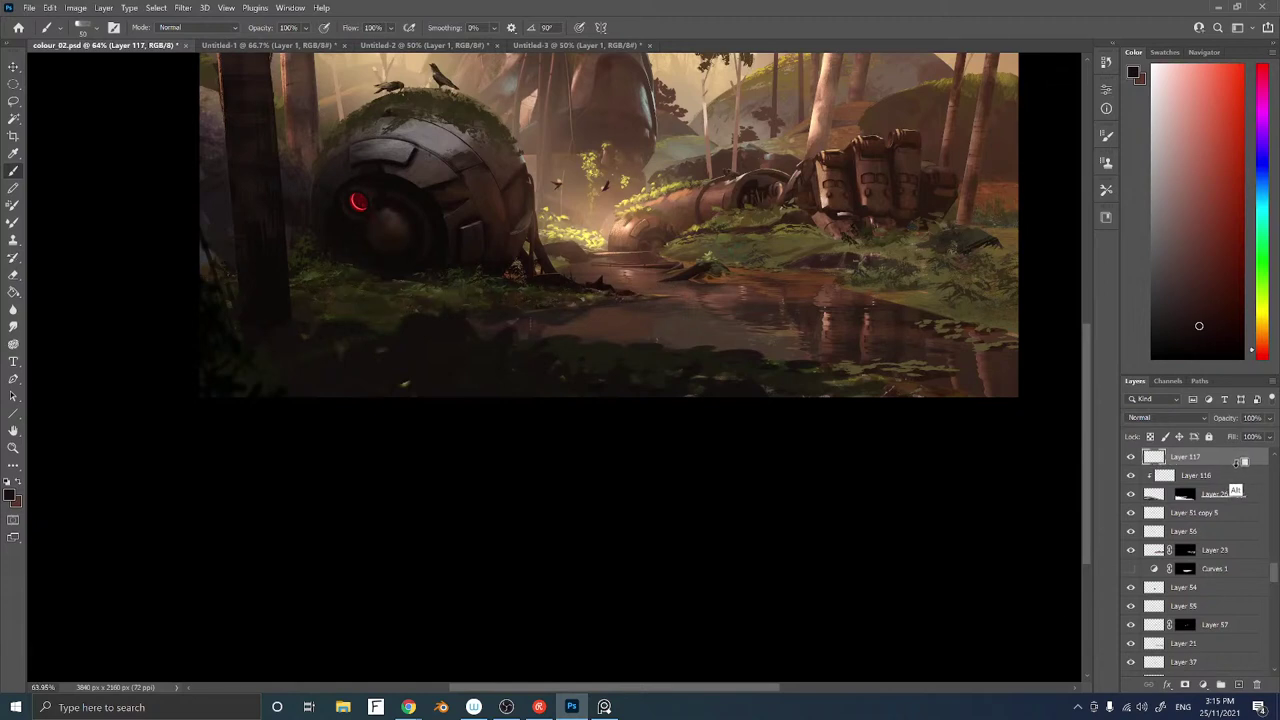
left_click(1237, 466, "alt")
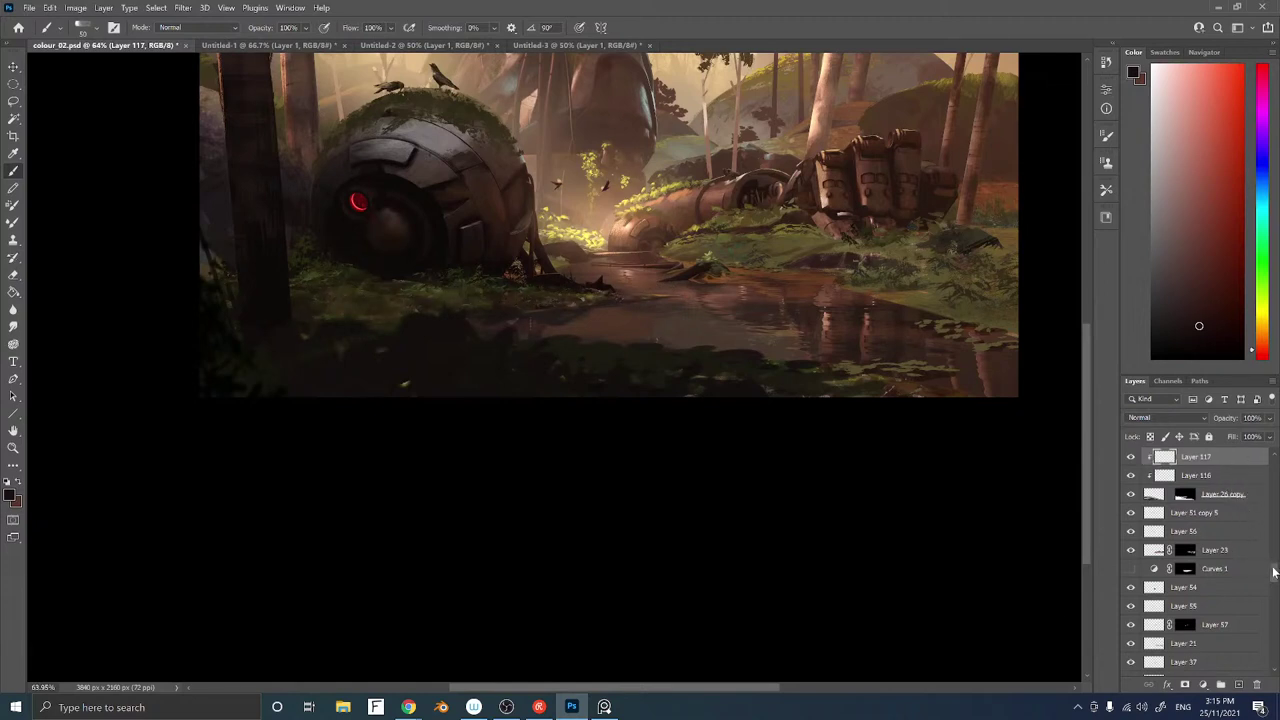
Add a new layer above Layer 80 and sample a dark olive-brown for touching up the grassy shoreline
scroll(1215, 540, "up", 3)
left_click(1214, 540)
key("ctrl+shift+n")
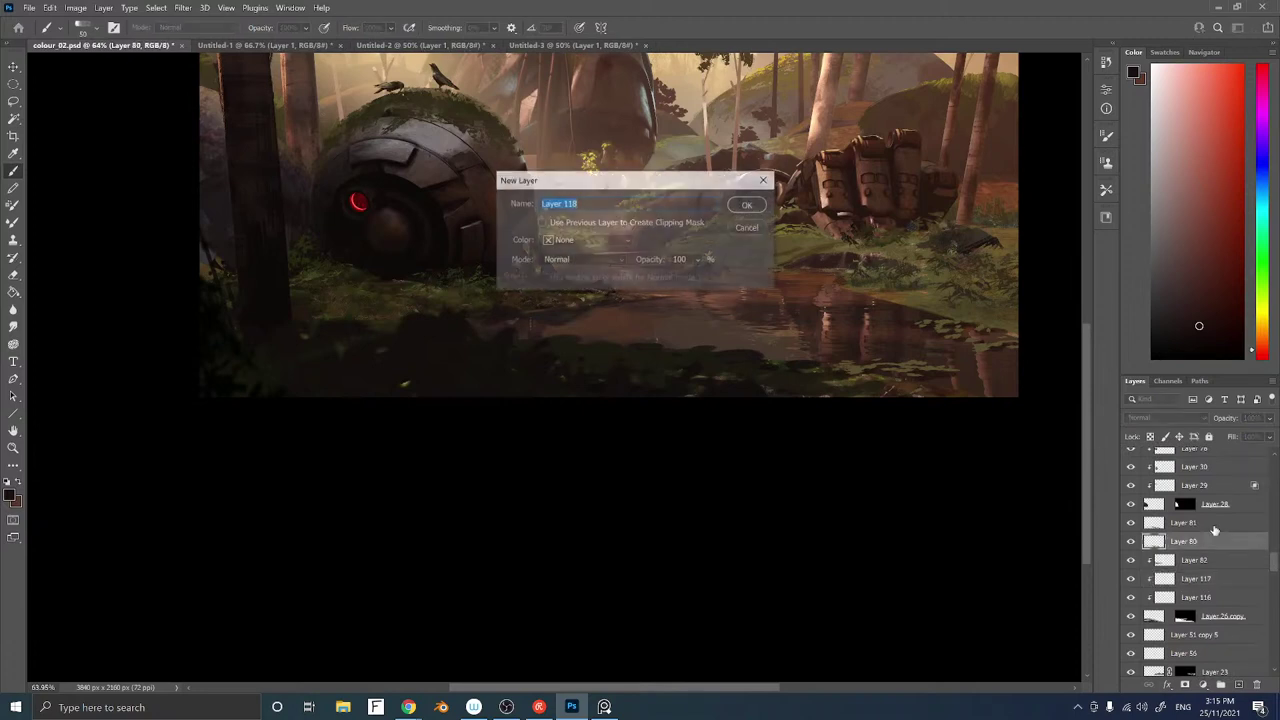
key("Return")
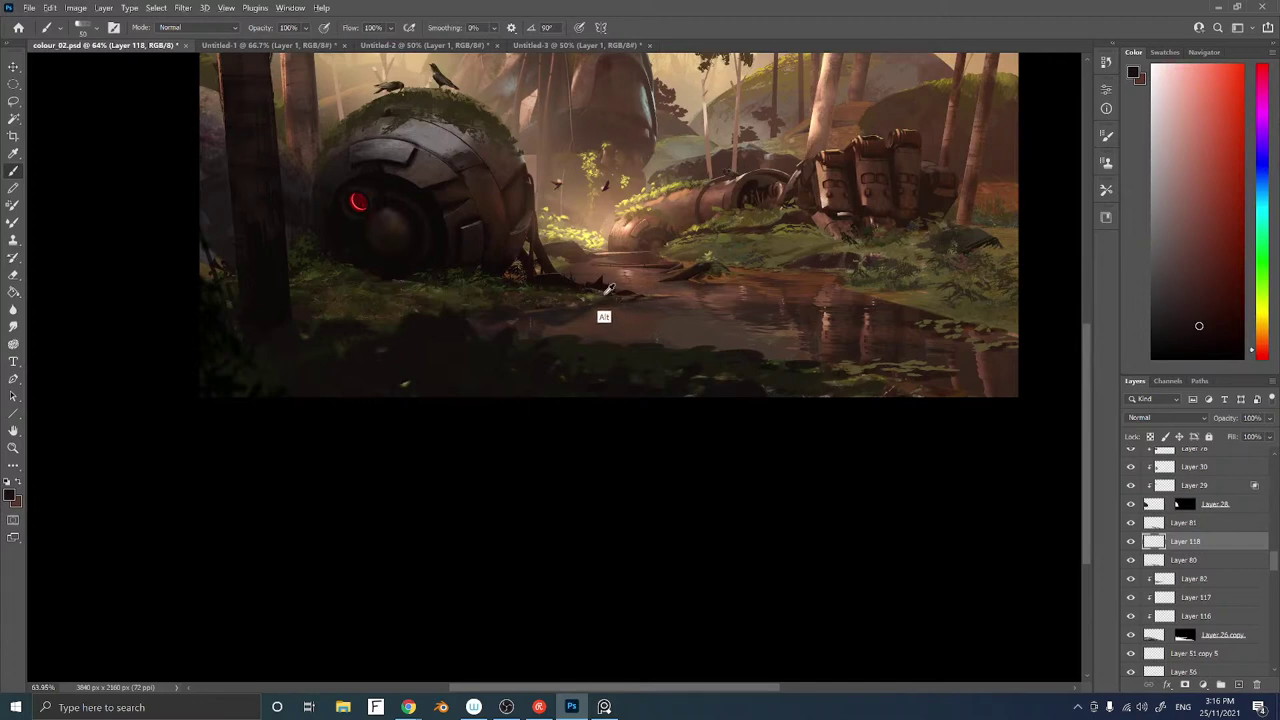
left_click(605, 316, "alt")
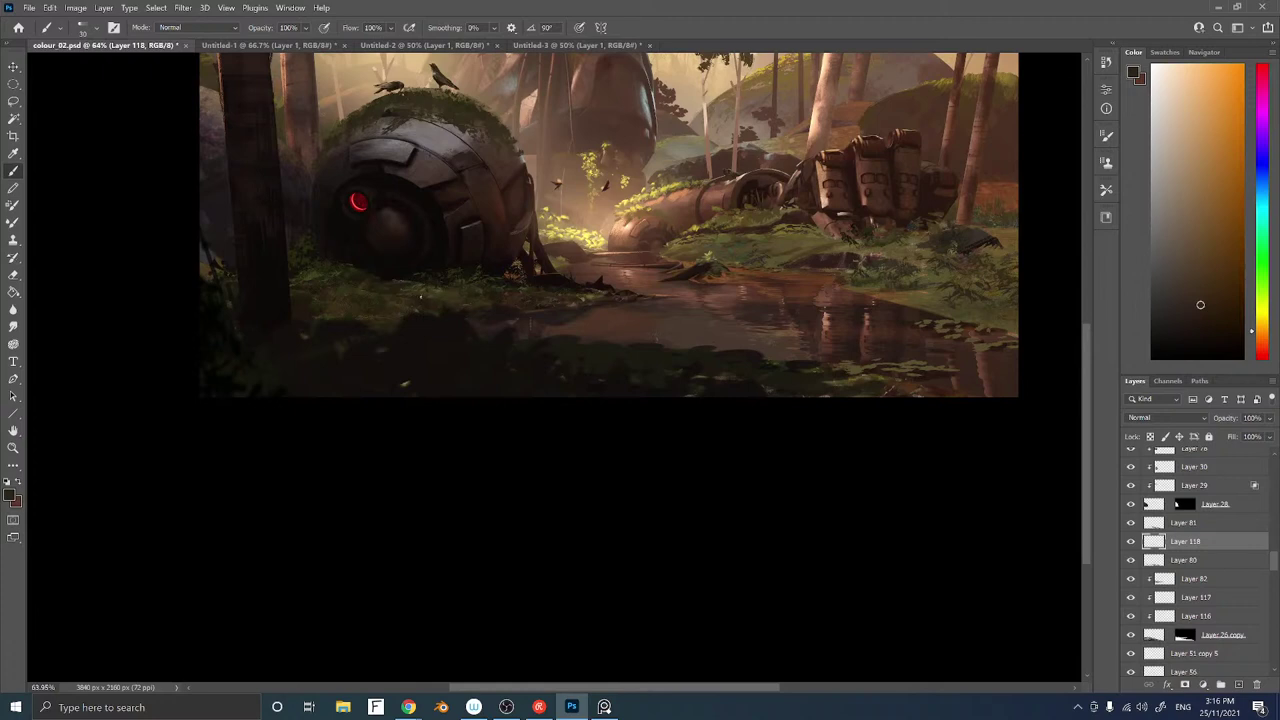
Lasso a rounded rock shape on the grass below the round robot and fill it with a sampled dark brown
key("l")
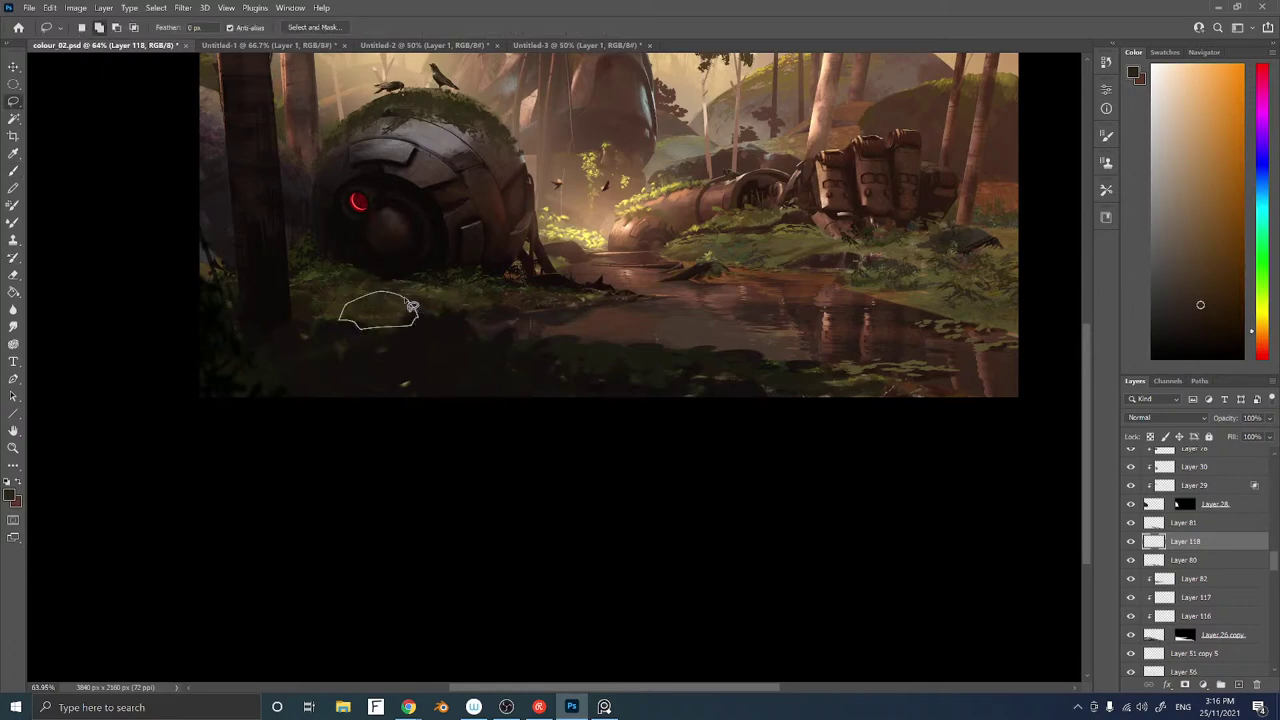
key("b")
left_click(473, 233, "alt")
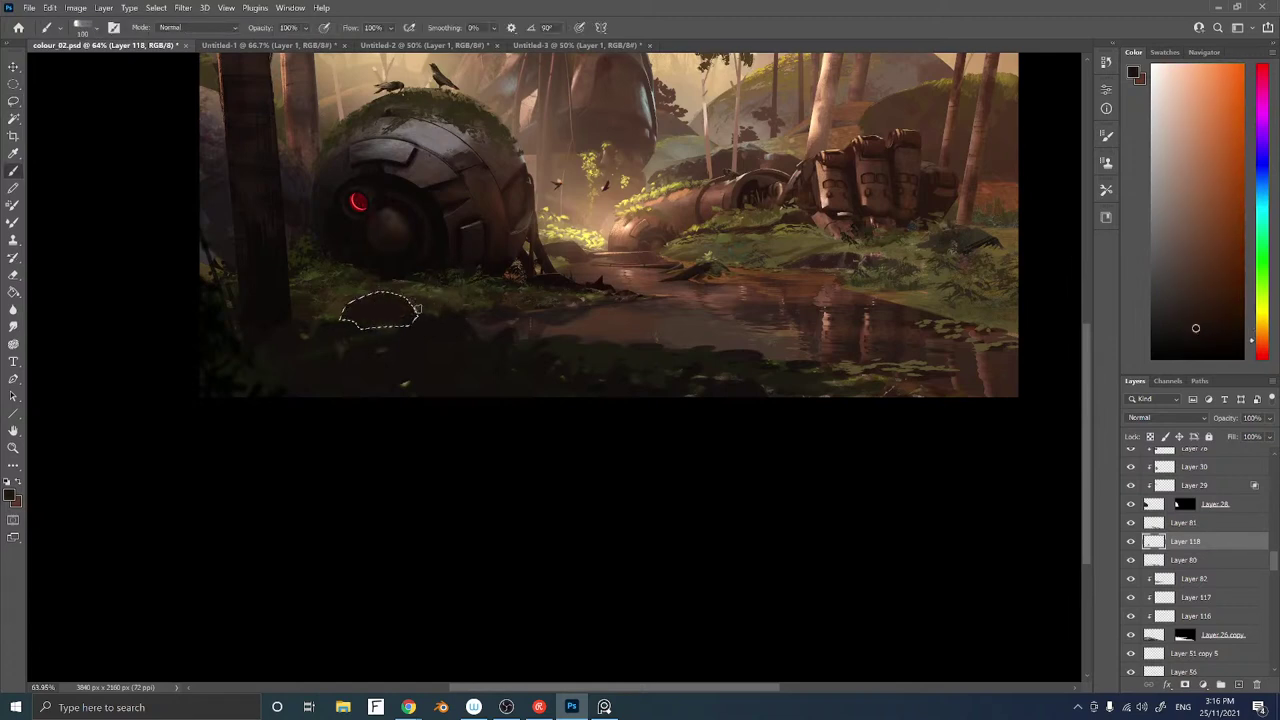
Switch to the "Sampled Brush 3 613" brush and shade the rock's upper side with reddish and grey browns sampled from the robot
right_click(461, 313)
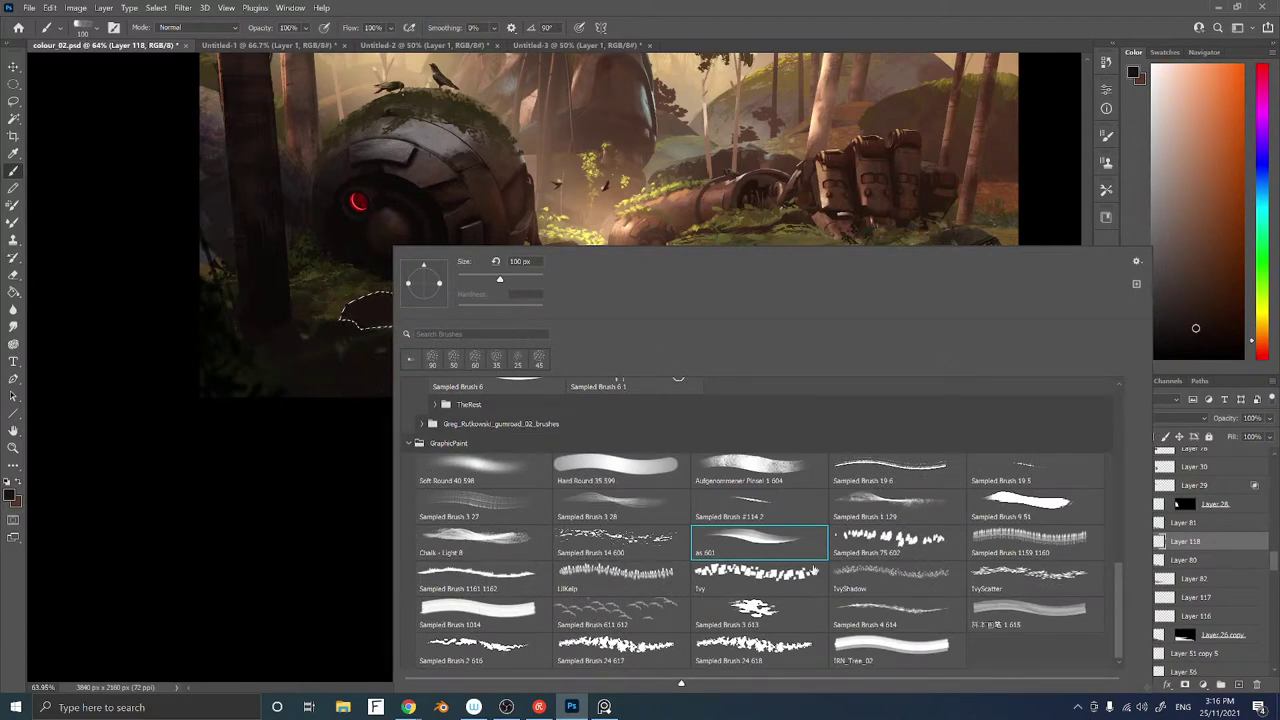
left_click(757, 611)
left_click(251, 591)
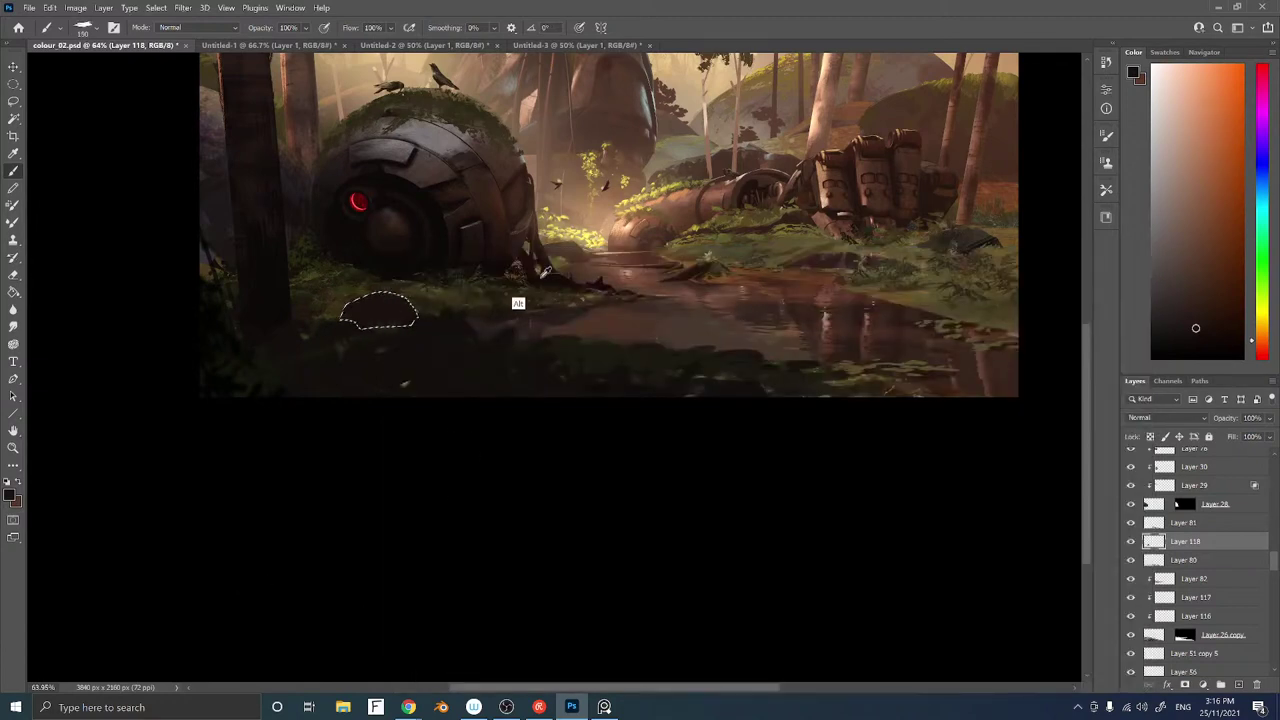
left_click(502, 212, "alt")
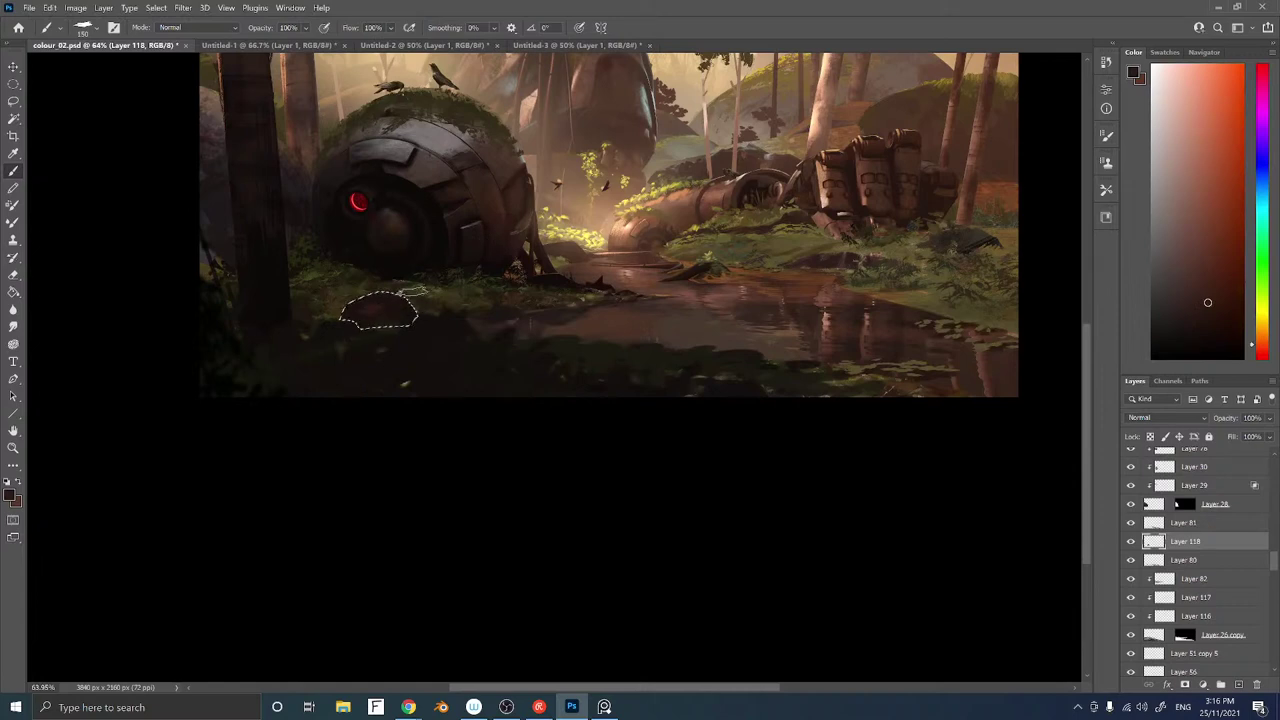
left_click(425, 196, "alt")
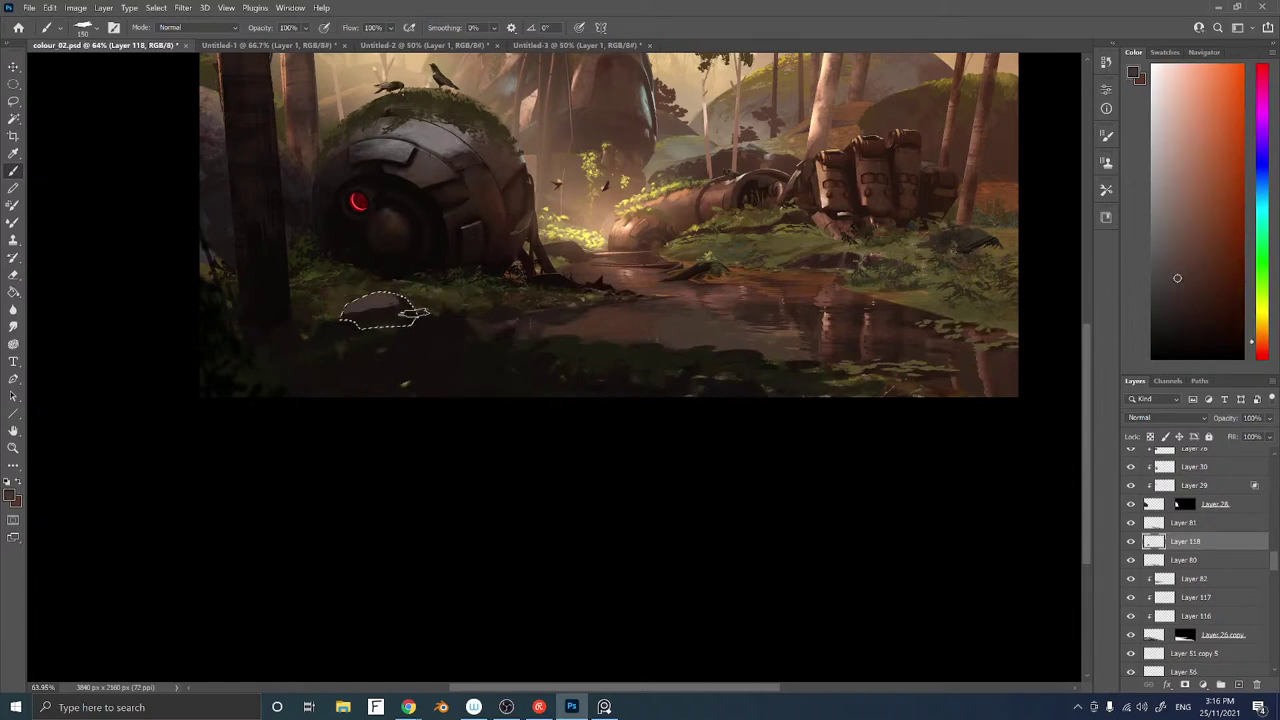
Repaint the rock's planes with subtler sampled dark browns and a darker picked tone, and clear the selection
left_click(470, 310, "alt")
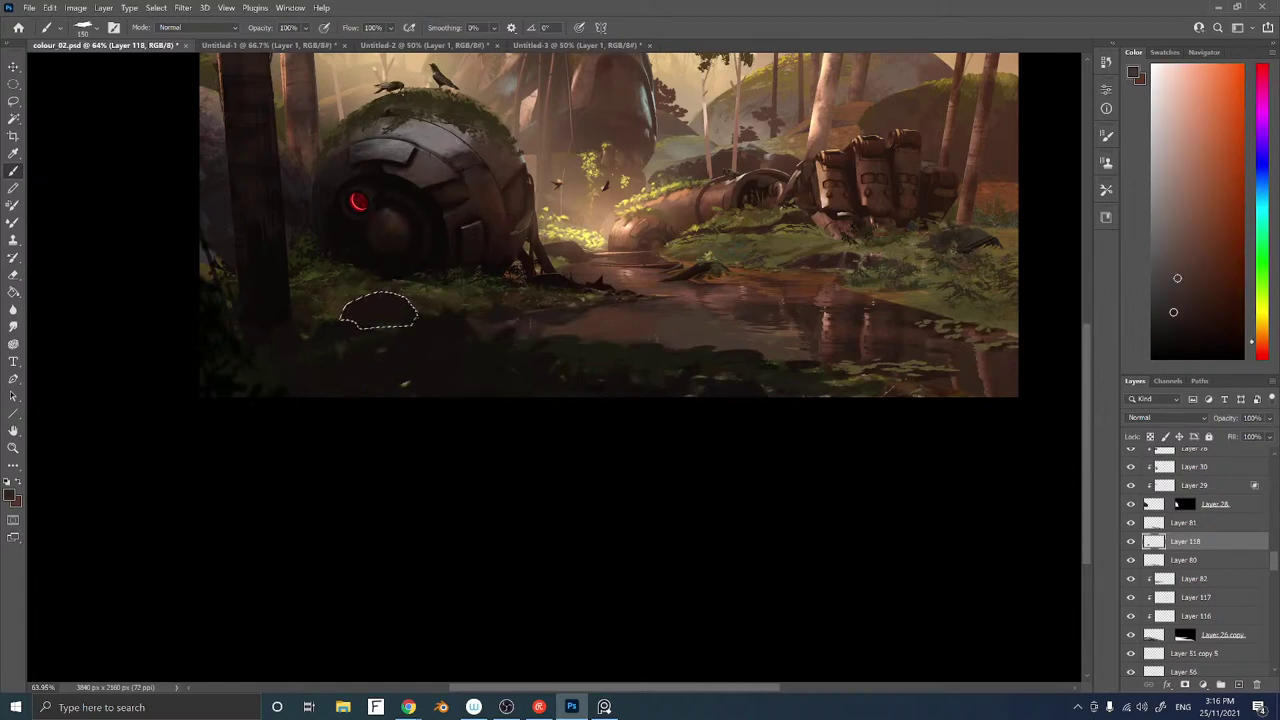
left_click(393, 322, "alt")
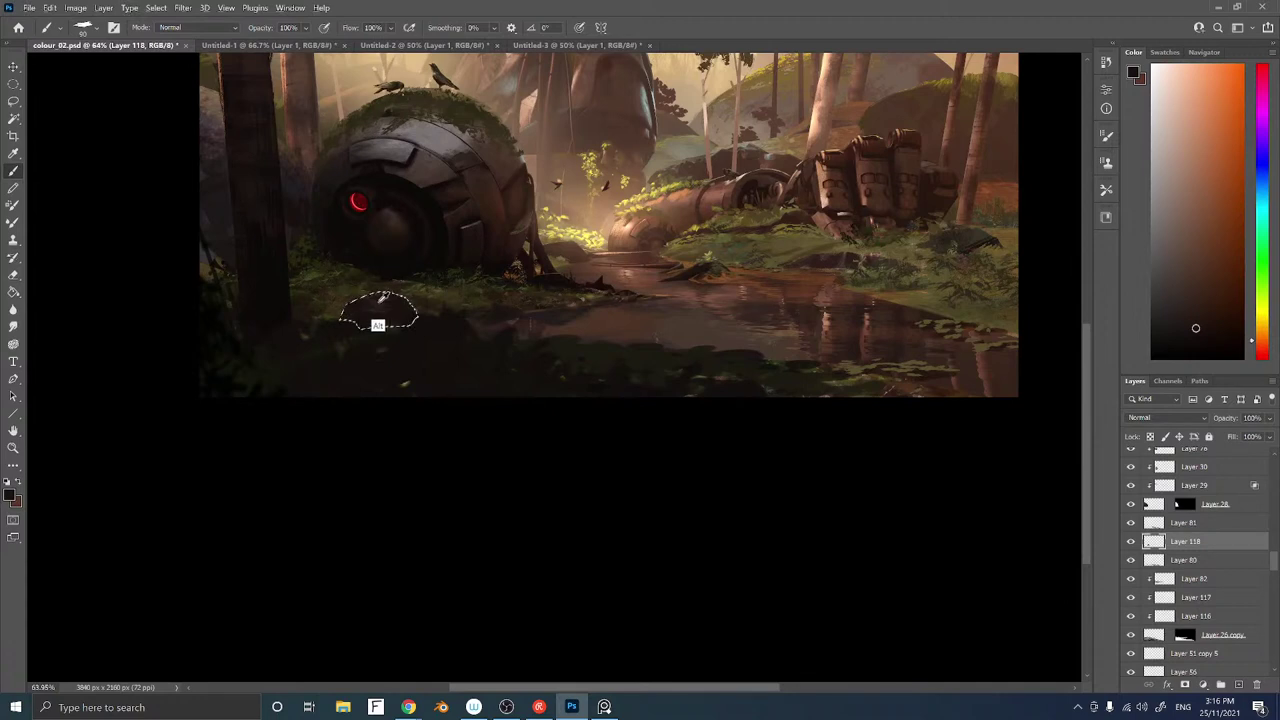
left_click(386, 321, "alt")
left_click(382, 326, "alt")
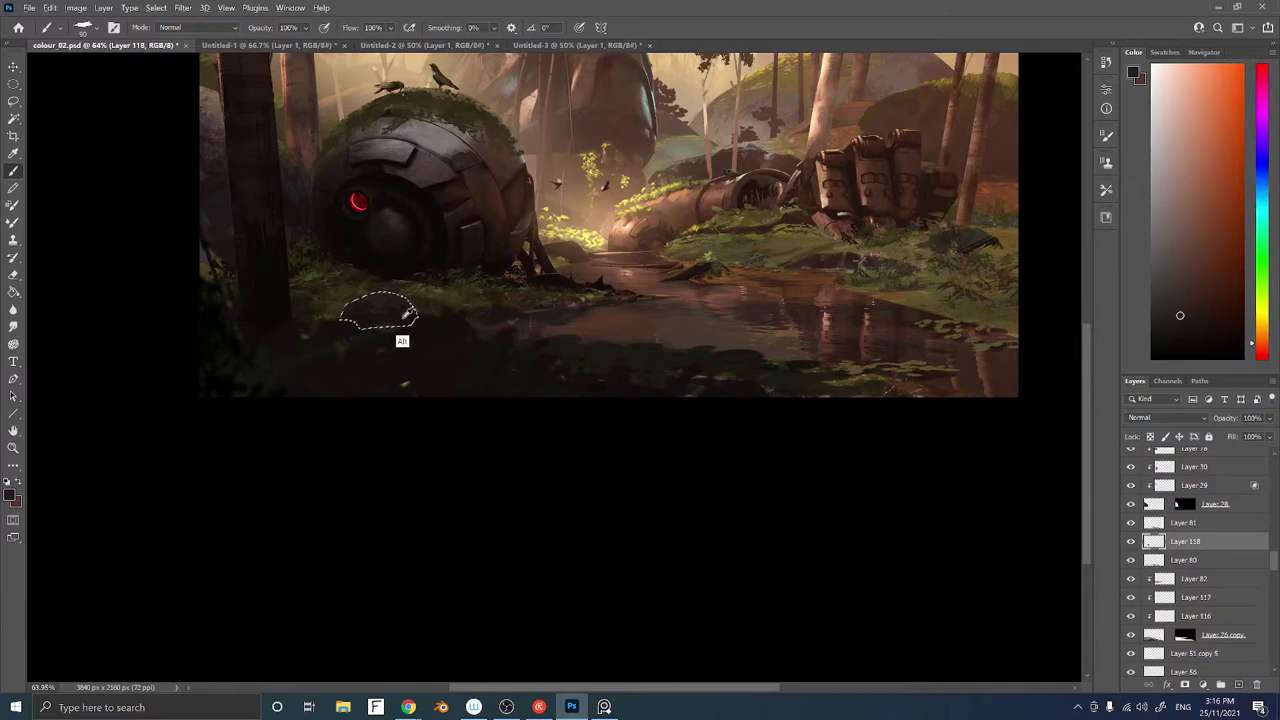
left_click(405, 314, "alt")
left_click(1192, 321)
key("l")
left_click_drag(610, 340, 534, 352)
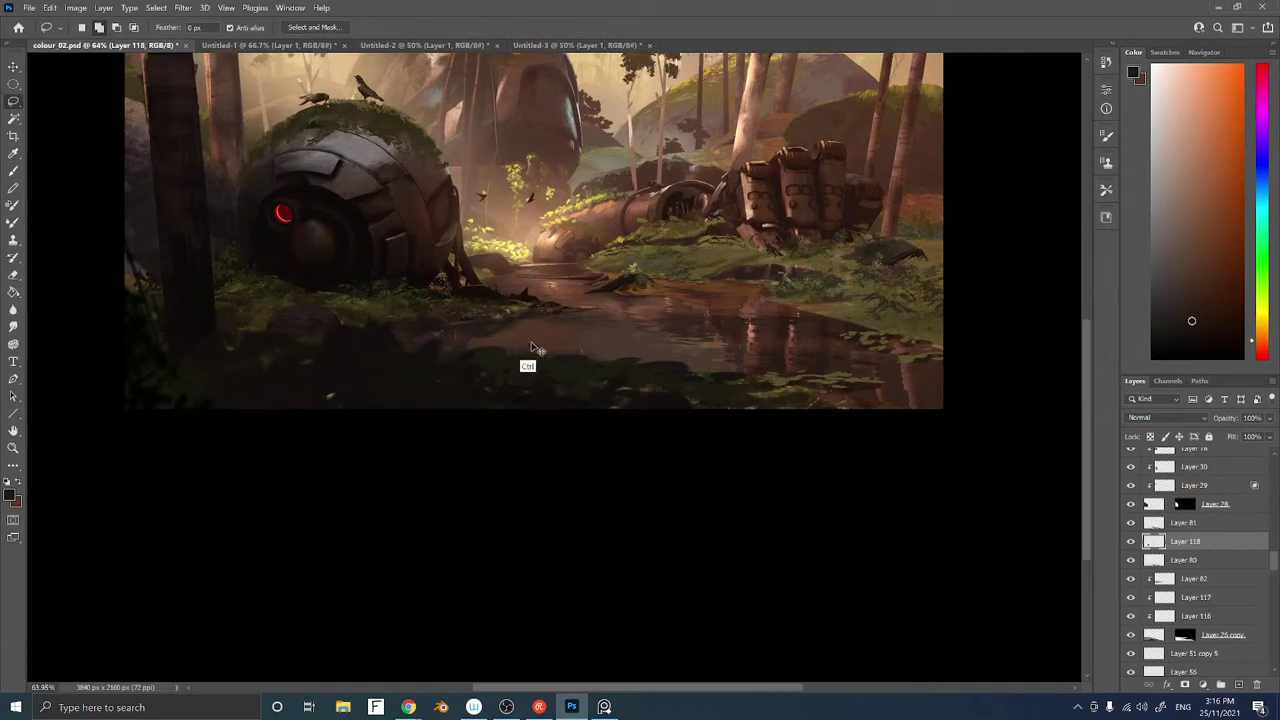
Lasso a large rock shape around the base of the foreground tree and fill it with a sampled near-black brown on a new layer
left_click_drag(417, 308, 594, 288)
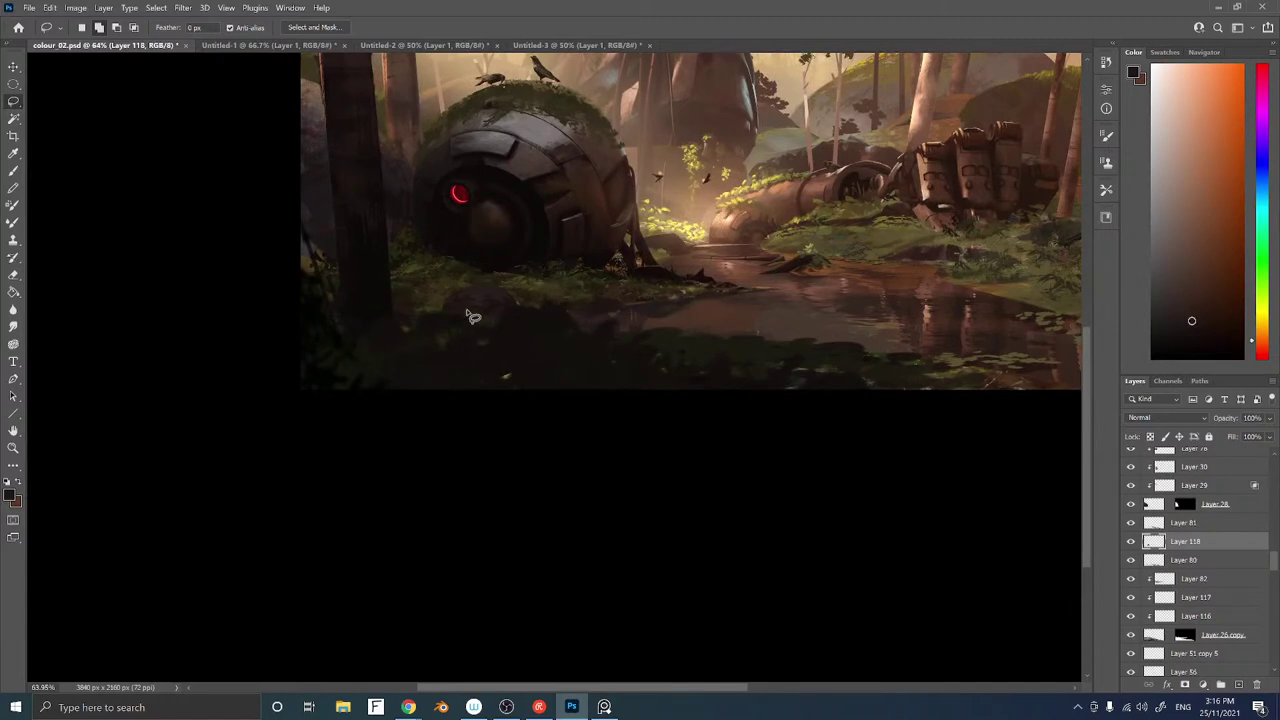
mouse_move(300, 223)
left_mouse_down()
mouse_move(420, 323)
mouse_move(370, 338)
mouse_move(273, 287)
mouse_move(290, 260)
left_mouse_up()
key("b")
left_click(304, 205, "alt")
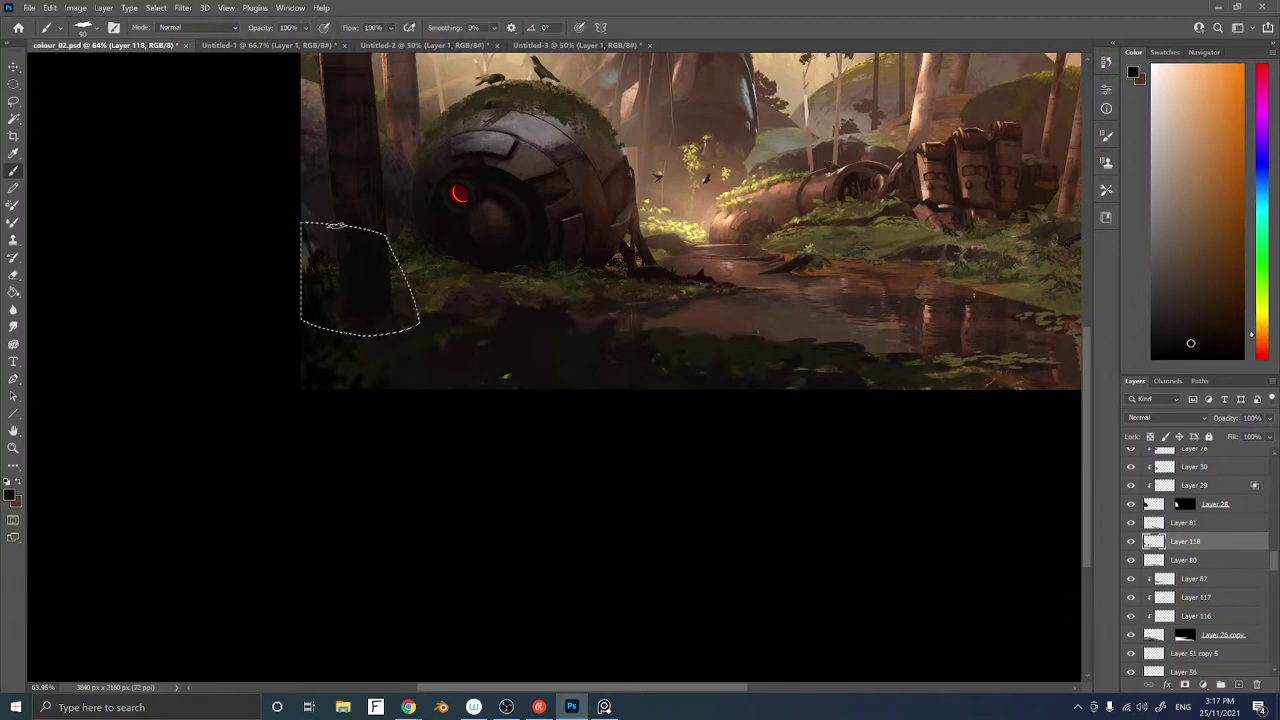
key("ctrl+shift+n")
key("Return")
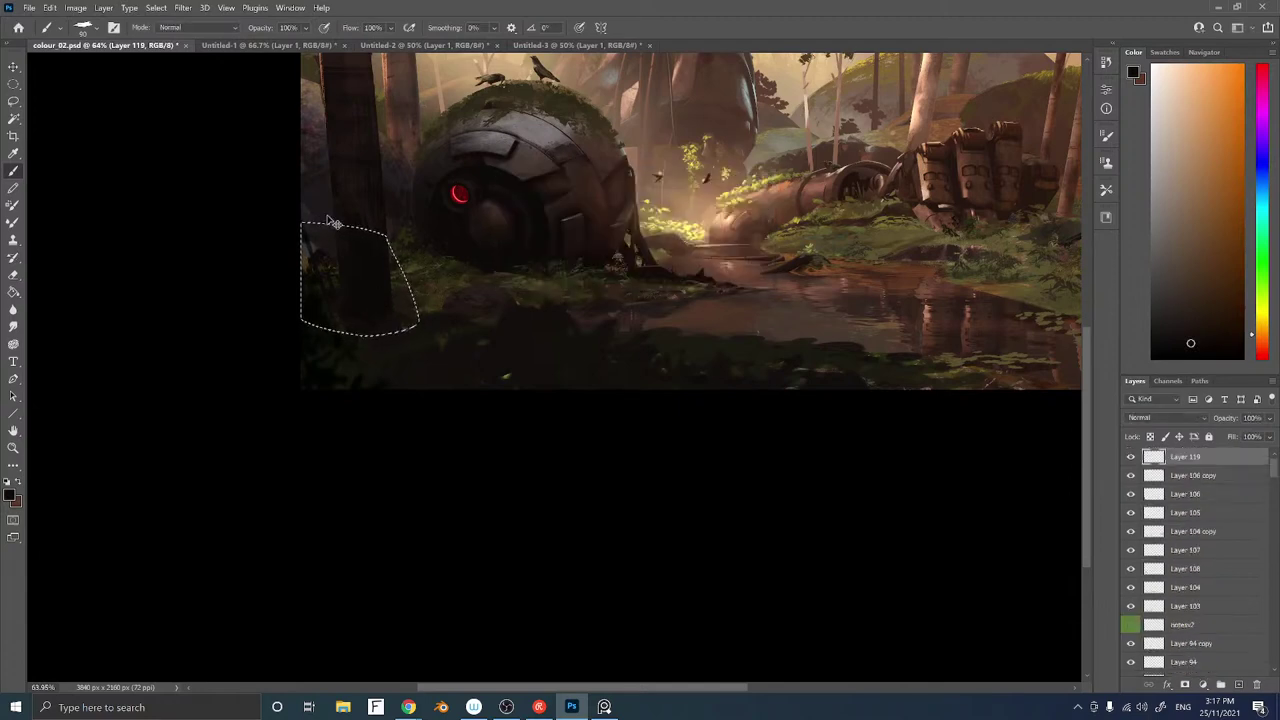
key("bracketright")
key("bracketright")
mouse_move(310, 206)
left_mouse_down()
mouse_move(317, 313)
mouse_move(344, 217)
mouse_move(382, 227)
mouse_move(418, 287)
left_mouse_up()
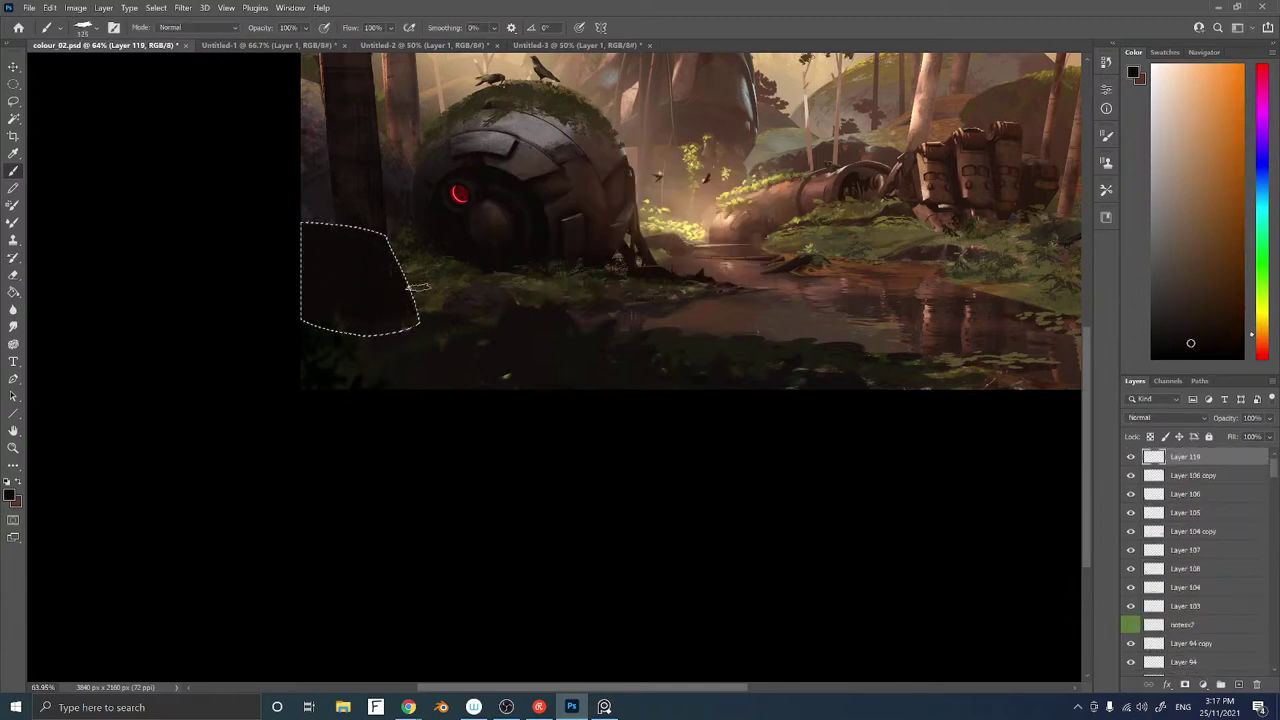
key("ctrl+d")
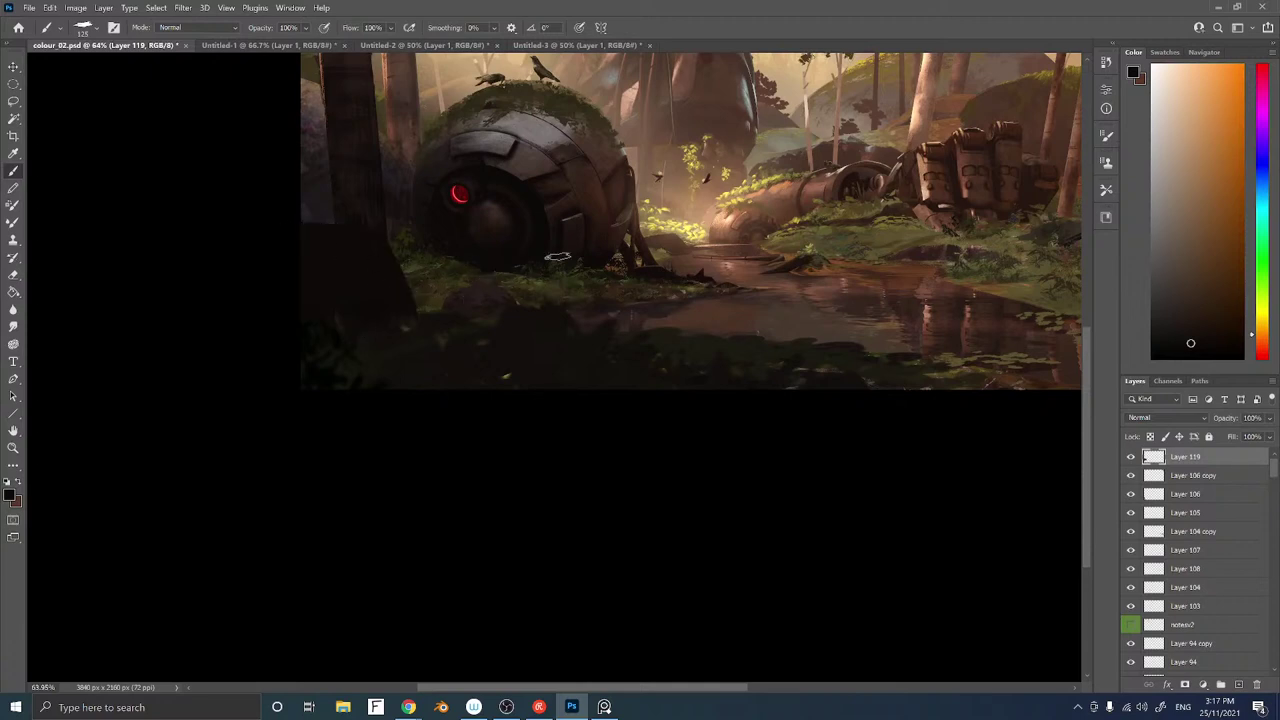
Move the new rock layer down the layer stack to sit directly below Layer 83
key("ctrl+bracketleft")
key("ctrl+bracketleft")
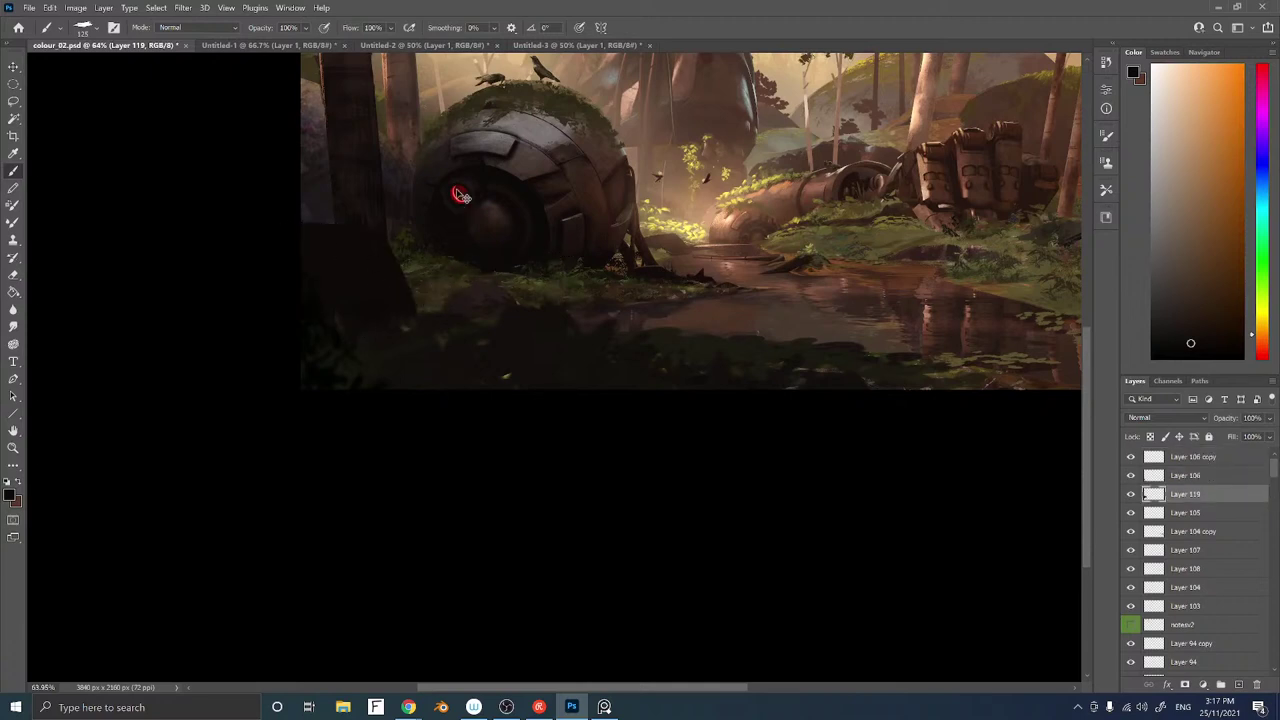
key("ctrl+bracketleft")
key("ctrl+bracketleft")
key("ctrl+bracketleft")
key("ctrl+bracketleft")
key("ctrl+bracketleft")
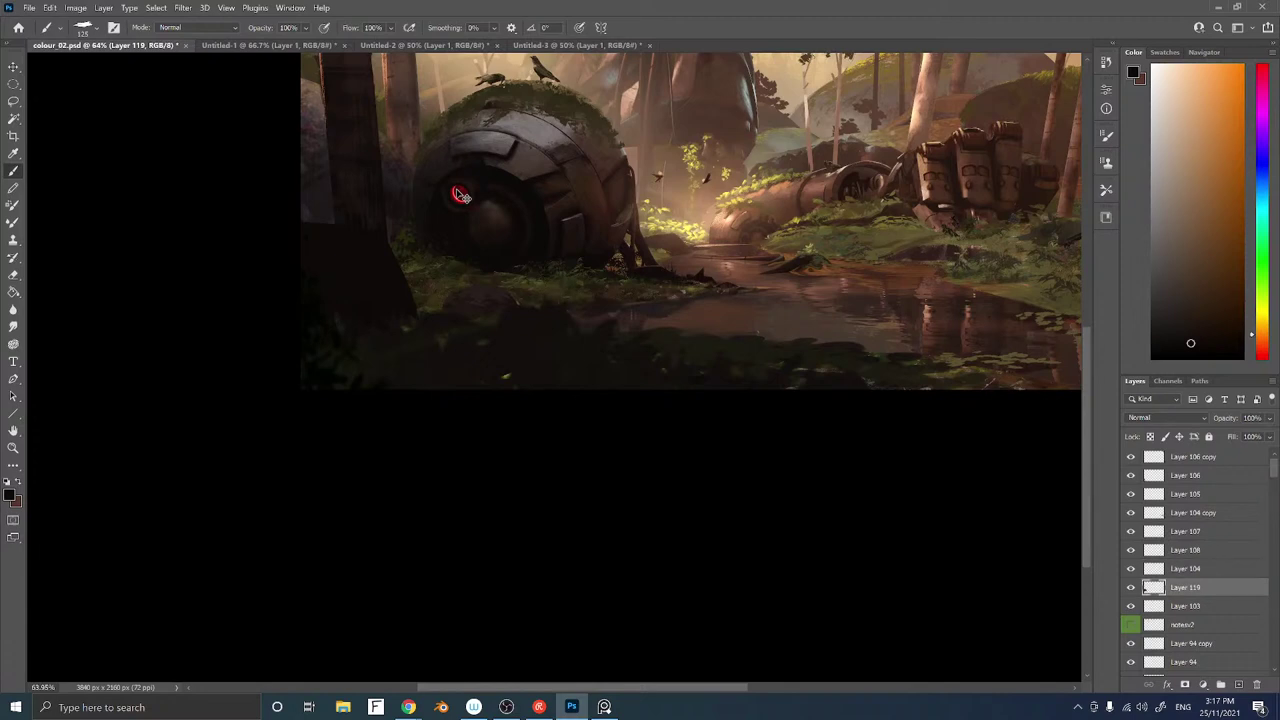
key("ctrl+bracketleft")
key("ctrl+bracketleft")
key("ctrl+bracketleft")
key("ctrl+bracketleft")
key("ctrl+bracketleft")
key("ctrl+bracketleft")
key("ctrl+bracketleft")
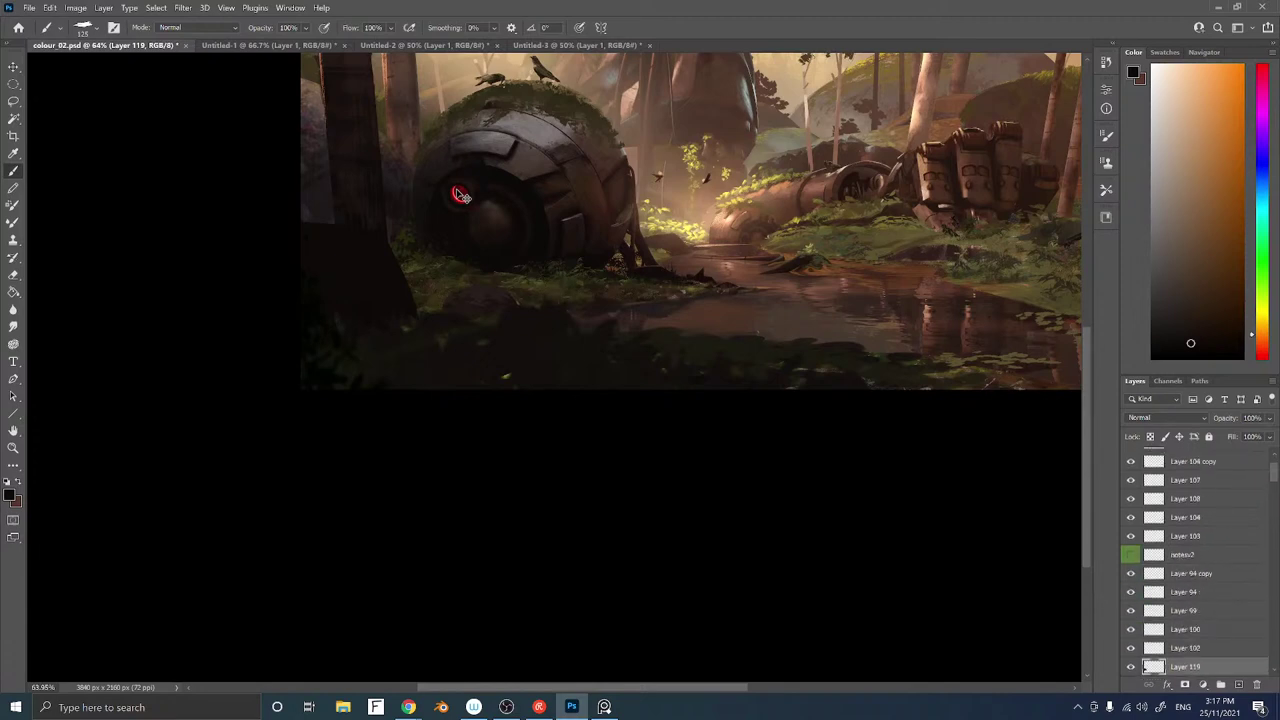
key("ctrl+bracketleft")
key("ctrl+bracketleft")
key("ctrl+bracketleft")
key("ctrl+bracketleft")
key("ctrl+bracketleft")
key("ctrl+bracketleft")
key("ctrl+bracketleft")
key("ctrl+bracketleft")
key("ctrl+bracketleft")
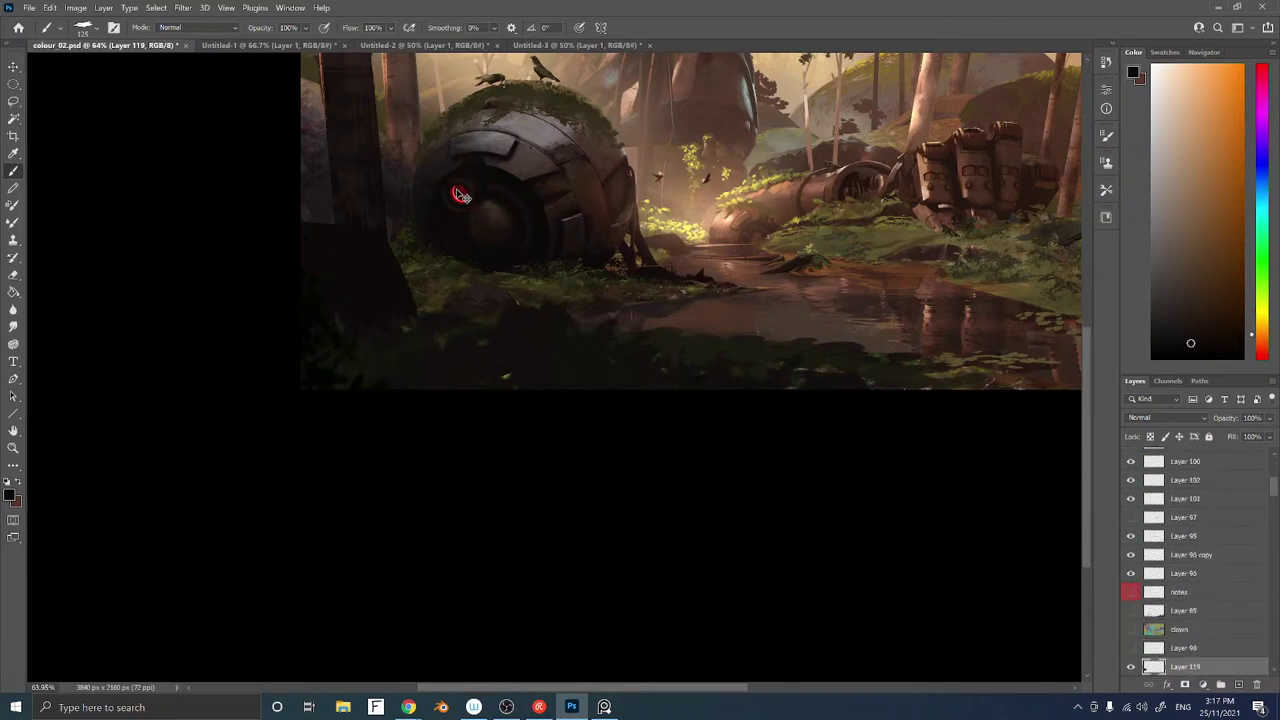
key("ctrl+bracketleft")
key("ctrl+bracketleft")
key("ctrl+bracketleft")
key("ctrl+bracketleft")
key("ctrl+bracketleft")
key("ctrl+bracketleft")
key("ctrl+bracketleft")
key("ctrl+bracketleft")
key("ctrl+bracketleft")
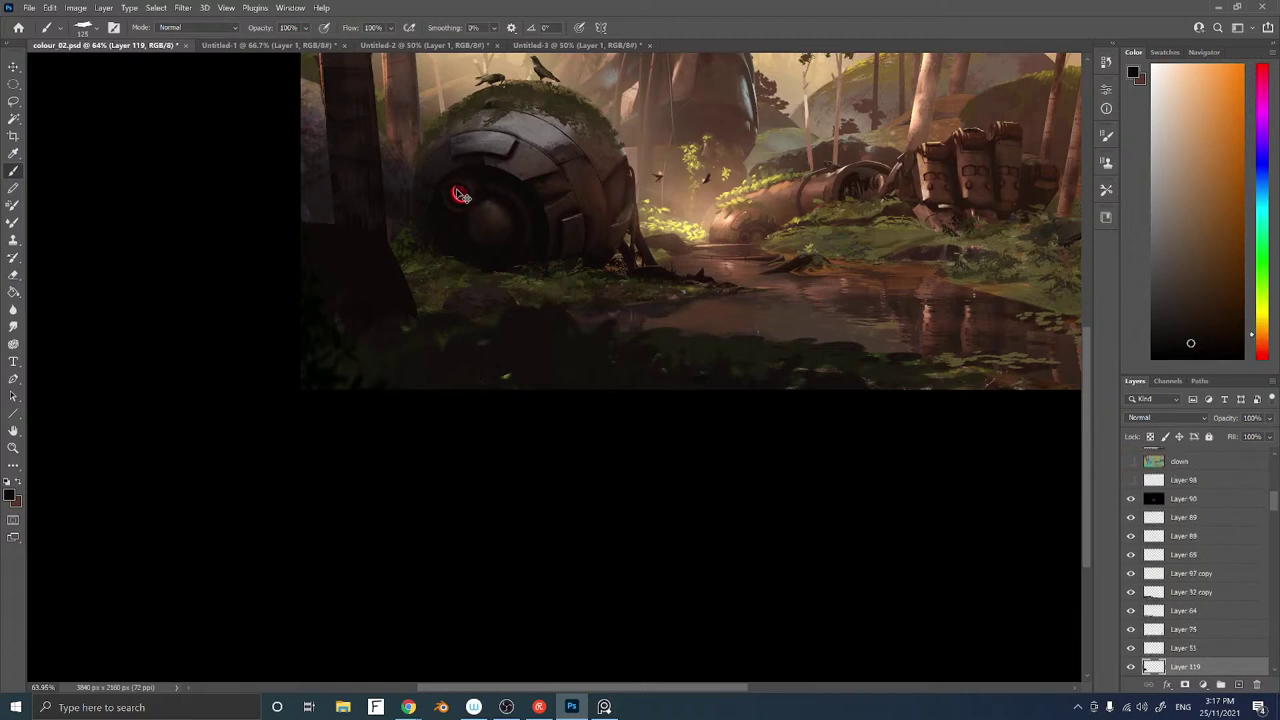
key("ctrl+bracketleft")
key("ctrl+bracketleft")
key("ctrl+bracketleft")
key("ctrl+bracketleft")
key("ctrl+bracketleft")
key("ctrl+bracketleft")
key("ctrl+bracketleft")
key("ctrl+bracketleft")
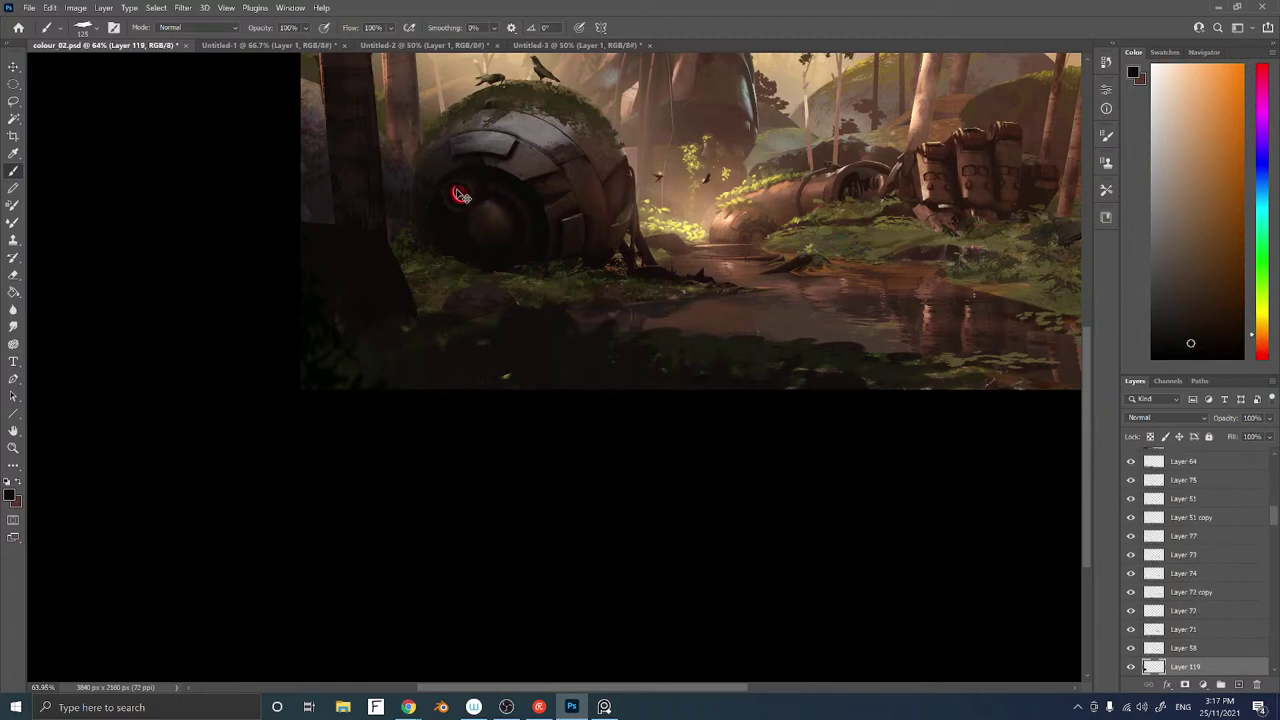
key("ctrl+bracketleft")
key("ctrl+bracketleft")
key("ctrl+bracketleft")
key("ctrl+bracketleft")
key("ctrl+bracketleft")
key("ctrl+bracketleft")
key("ctrl+bracketleft")
key("ctrl+bracketleft")
key("ctrl+bracketleft")
key("ctrl+bracketleft")
key("ctrl+bracketleft")
key("ctrl+bracketright")
key("ctrl+bracketright")
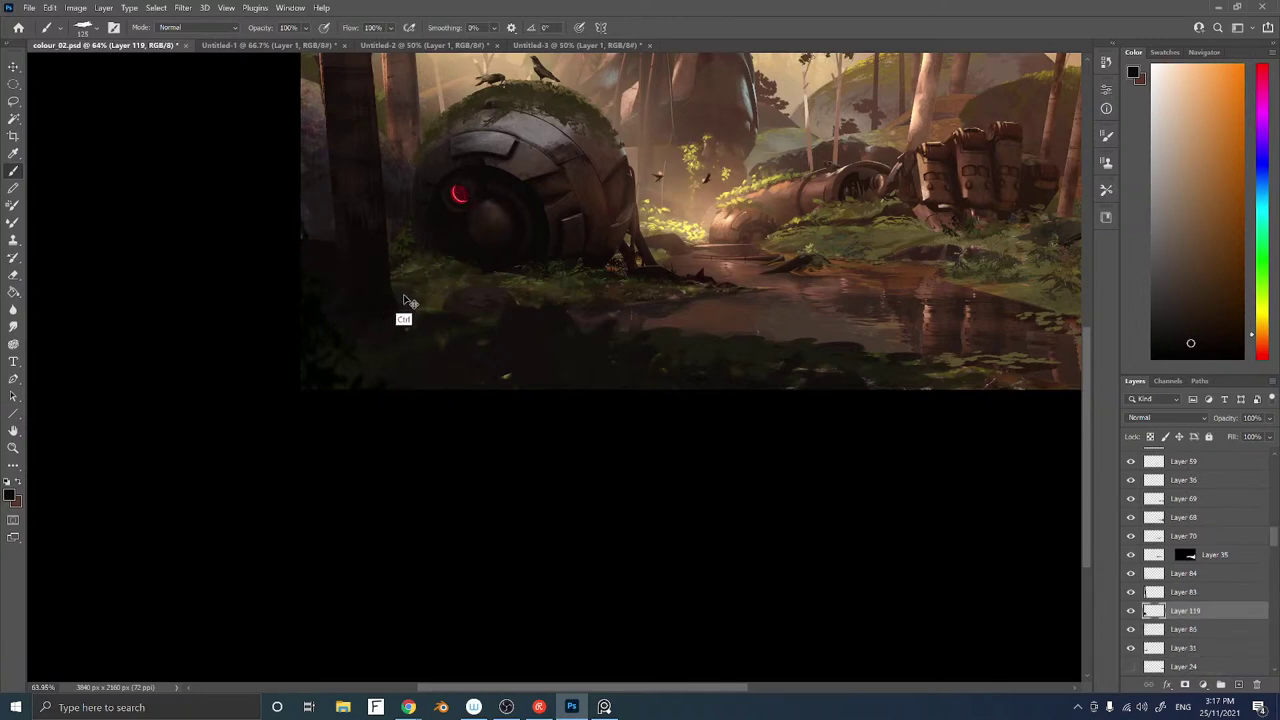
Scale the dark rock up to about 123% and reposition it at the foot of the foreground tree
key("ctrl+t")
left_click_drag(407, 349, 453, 364)
left_click_drag(408, 322, 412, 293)
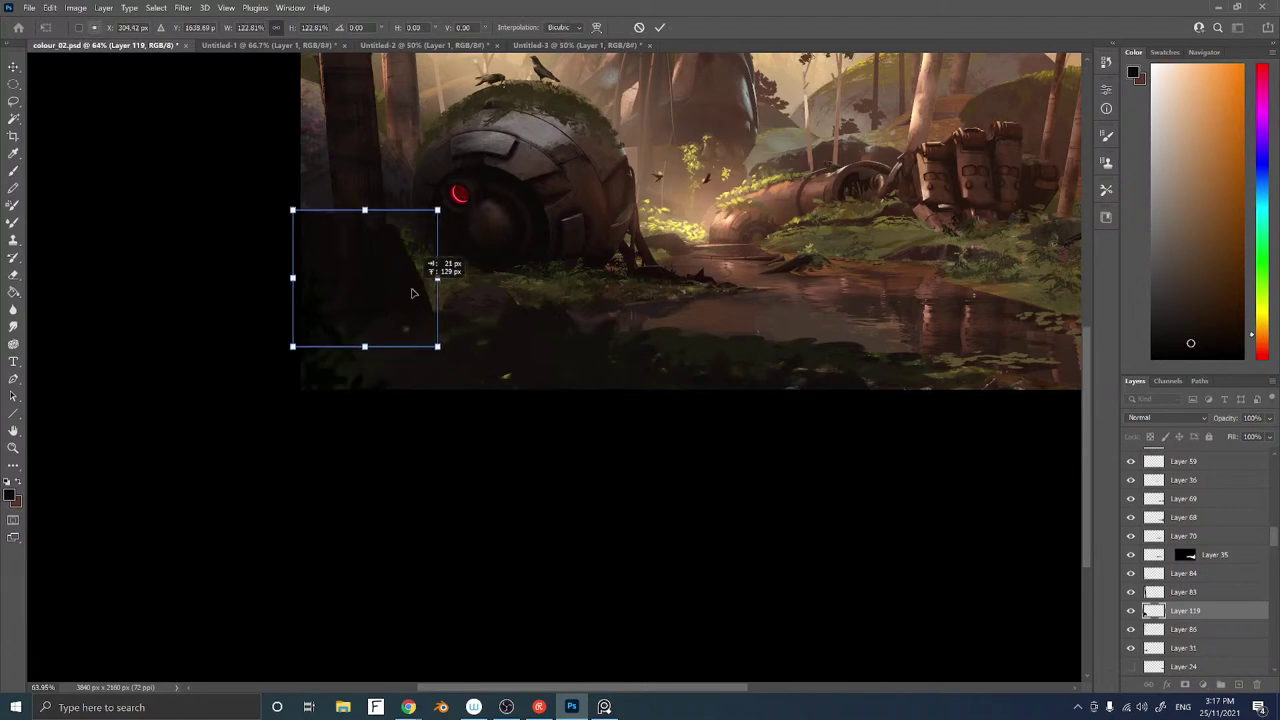
key("Return")
key("b")
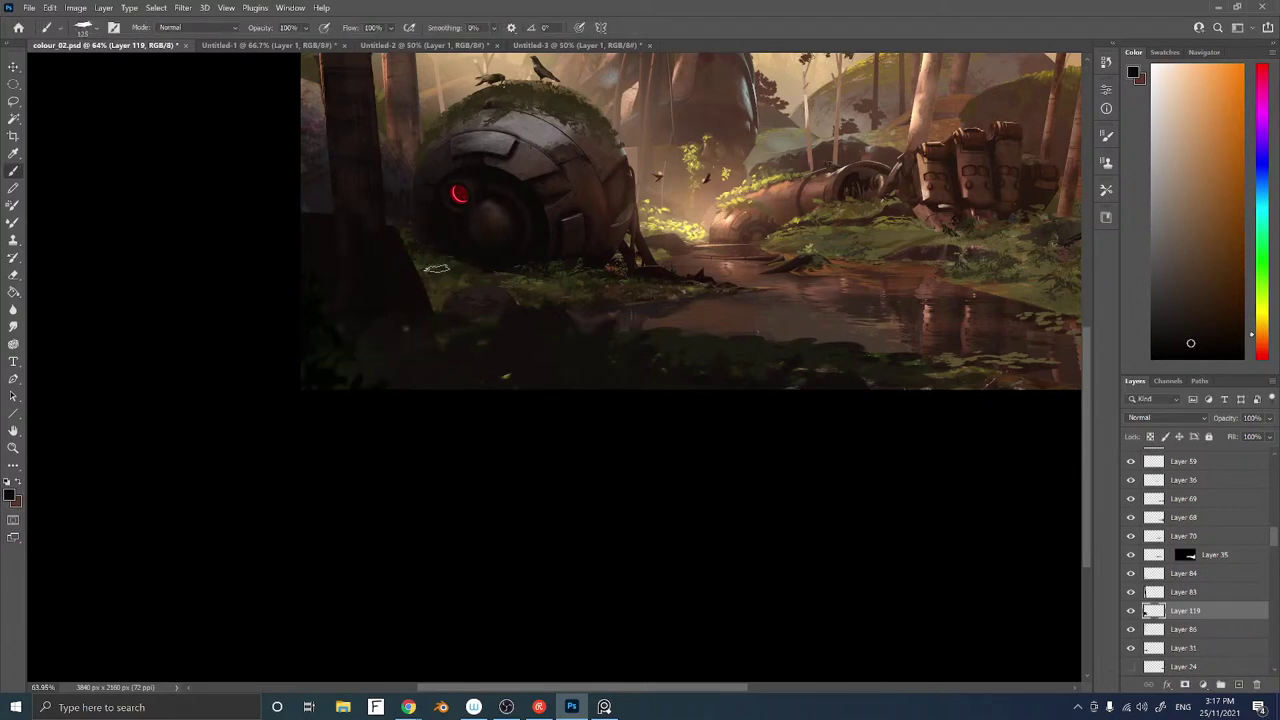
left_click_drag(423, 225, 437, 395)
Hide the foreground tree trunk on Layer 83 and its leftover bark marks on Layer 86
right_click(383, 293, "ctrl")
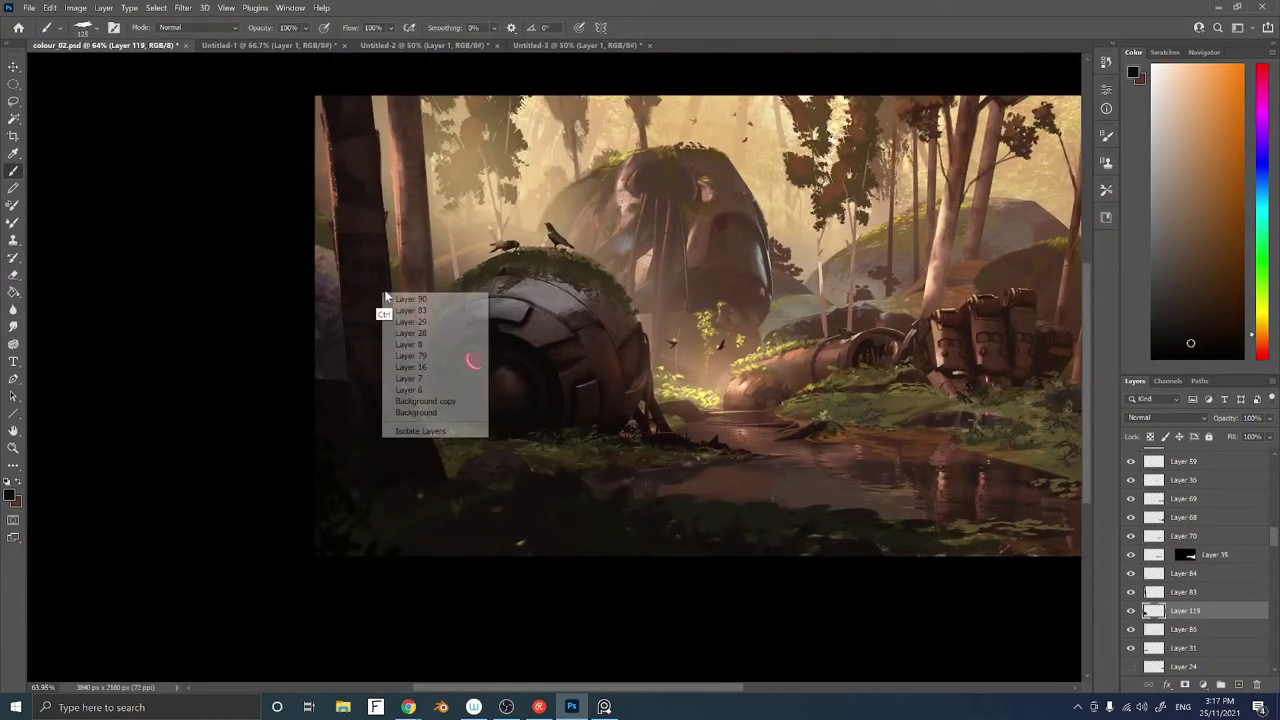
left_click(1120, 592)
left_click(1131, 592)
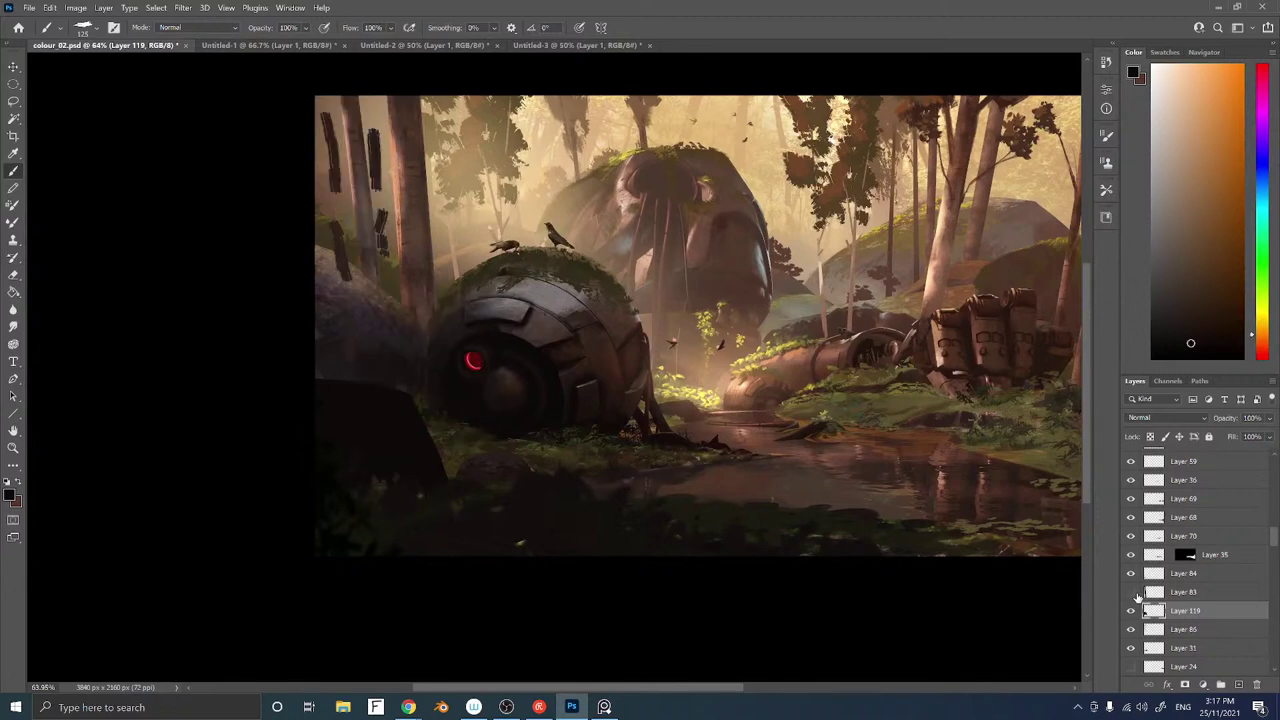
right_click(370, 160, "ctrl")
left_click(400, 165)
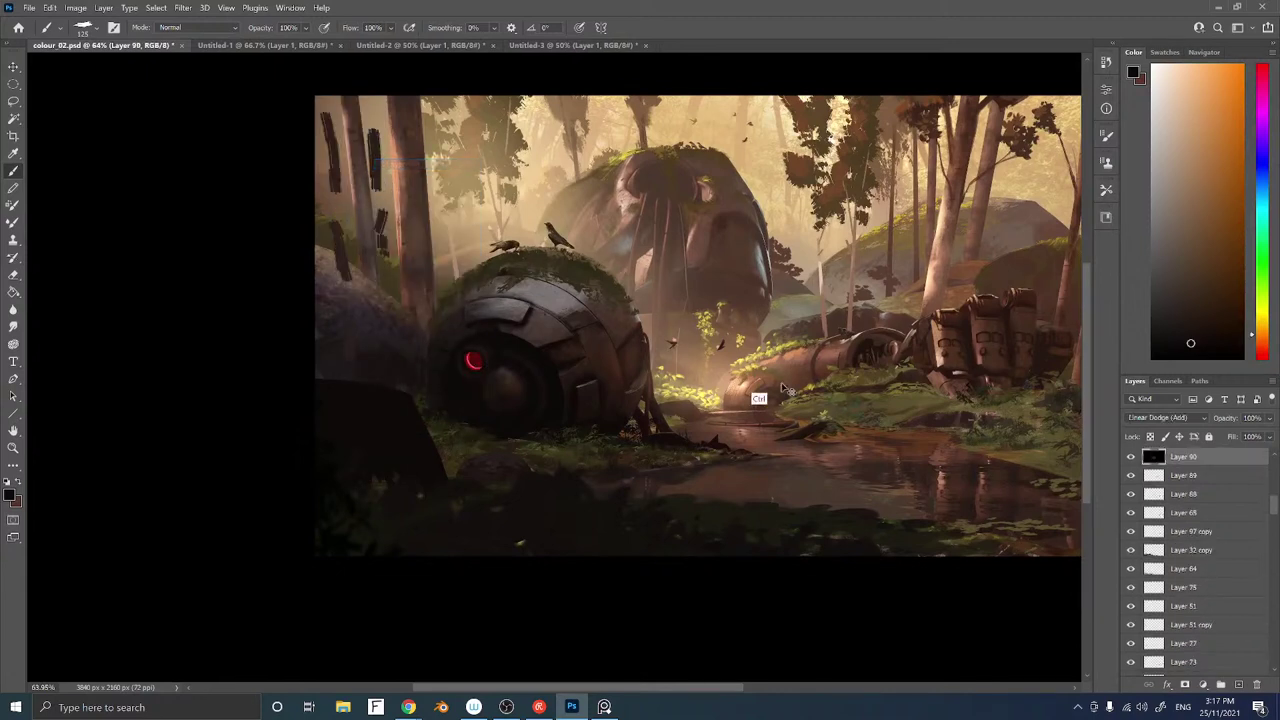
right_click(370, 157, "ctrl")
left_click(400, 177)
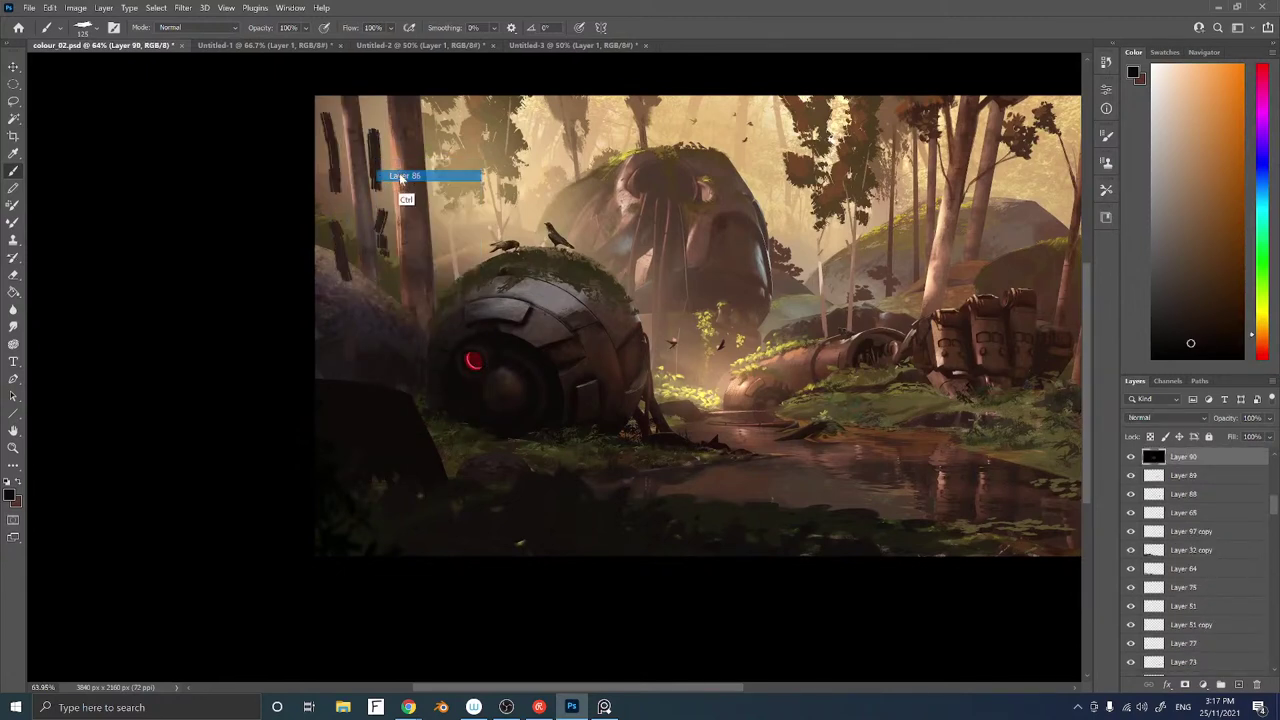
left_click(1131, 667)
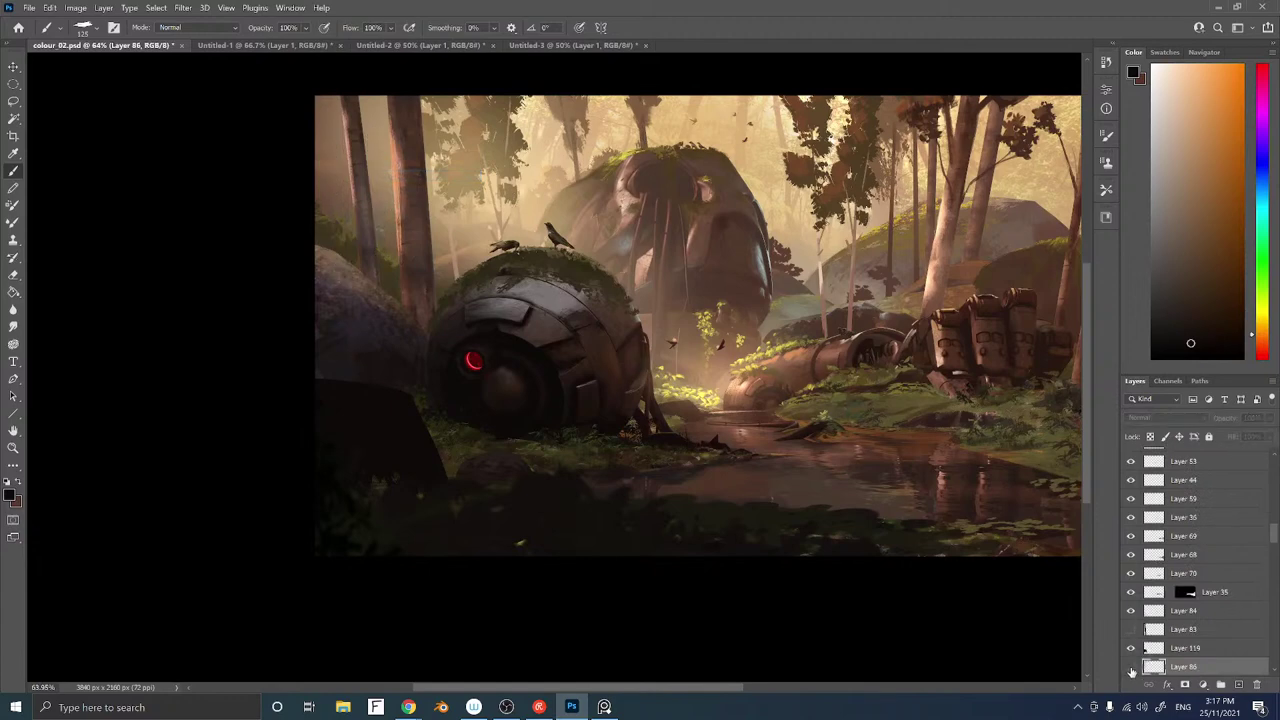
left_click(1131, 667)
left_click(1131, 667)
left_click_drag(534, 411, 512, 340)
Select Layer 119 and shift the dark rock outward toward the canvas edge
right_click(366, 336, "ctrl")
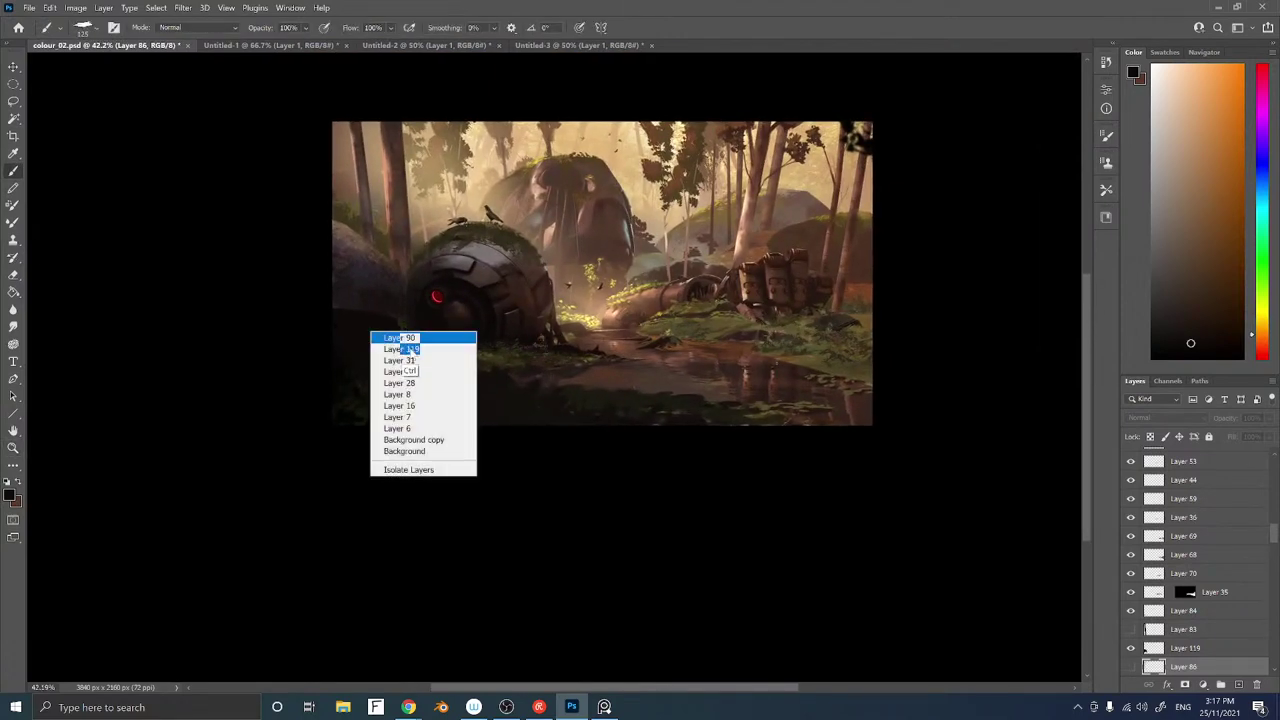
left_click(415, 349)
left_click_drag(410, 351, 354, 364)
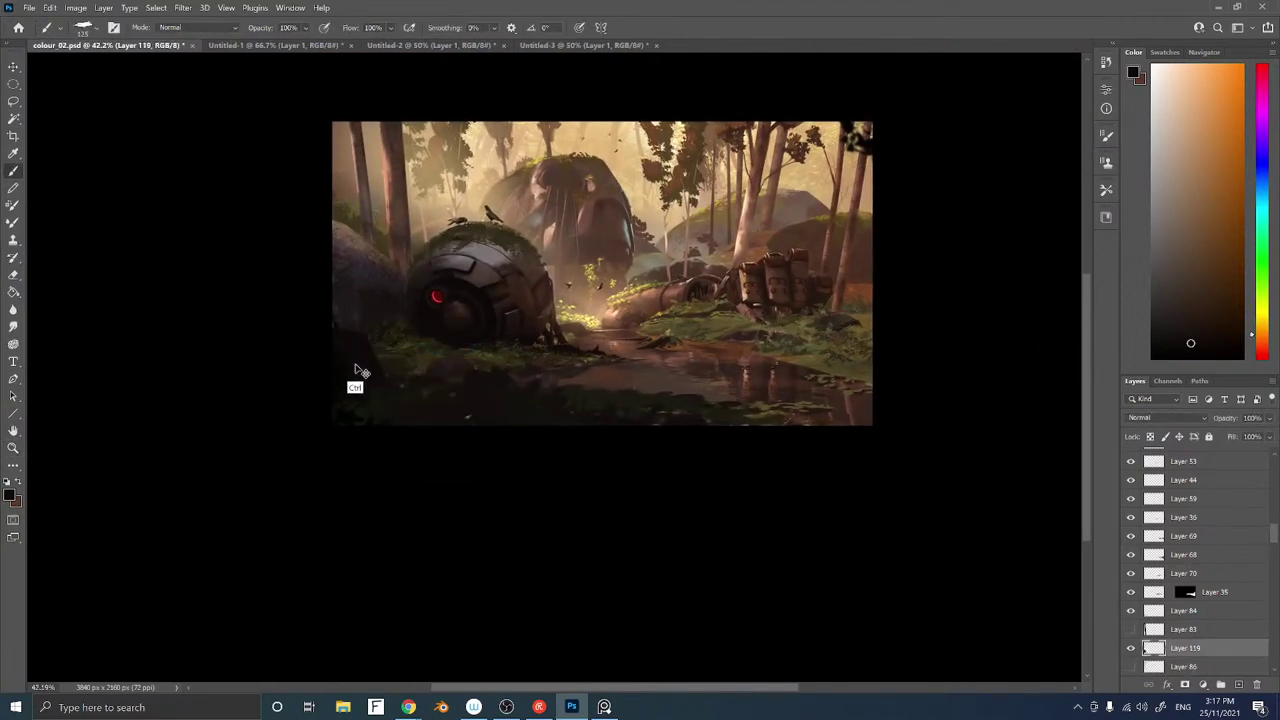
mouse_move(694, 346)
left_mouse_down()
mouse_move(686, 389)
mouse_move(605, 312)
left_mouse_up()
left_click_drag(687, 304, 672, 320)
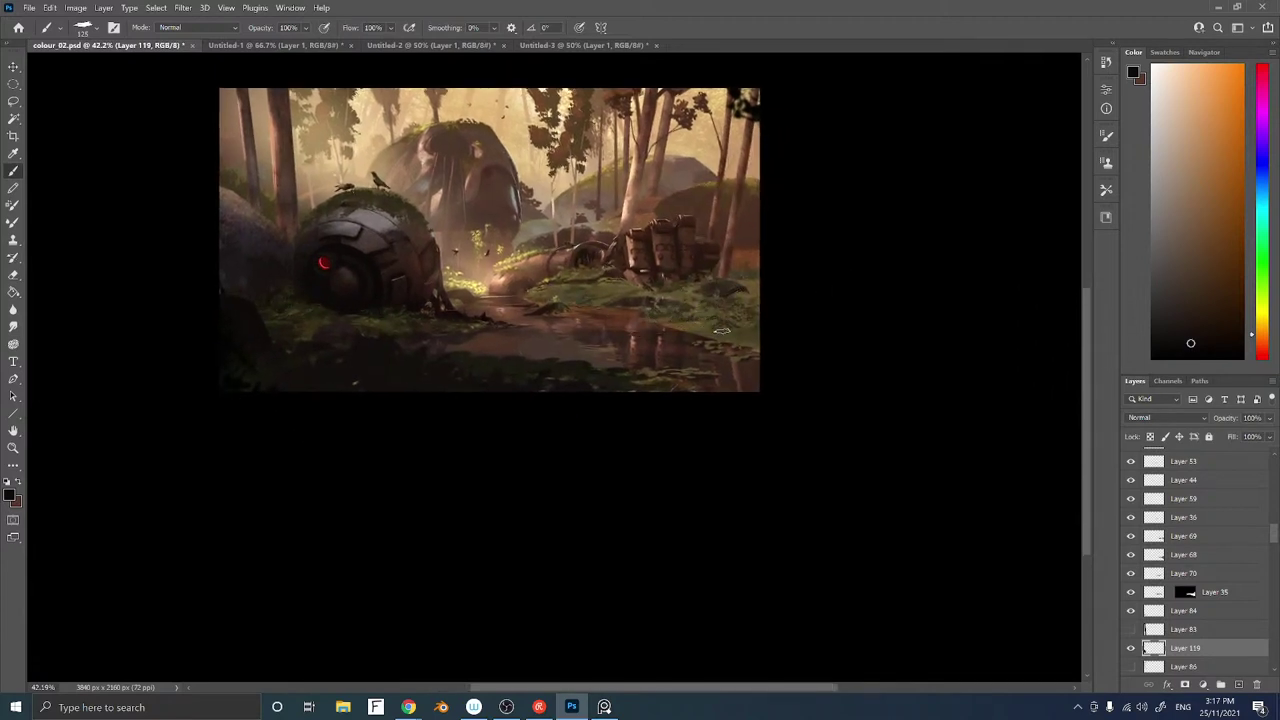
On a new layer, lasso a small rock with its waterline below the robot hand and fill it with a sampled dark brown
key("l")
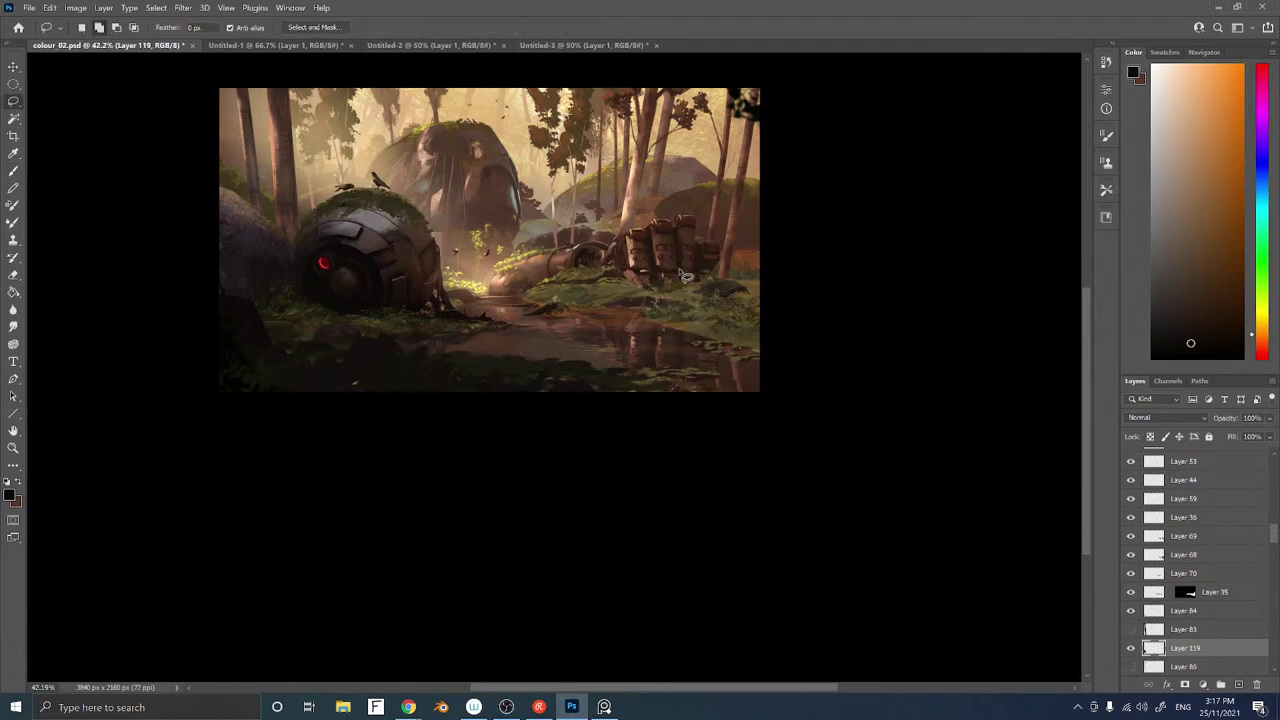
key("ctrl+shift+n")
key("Return")
mouse_move(677, 326)
left_mouse_down()
mouse_move(646, 311)
mouse_move(626, 327)
mouse_move(653, 337)
left_mouse_up()
left_click_drag(611, 330, 648, 330)
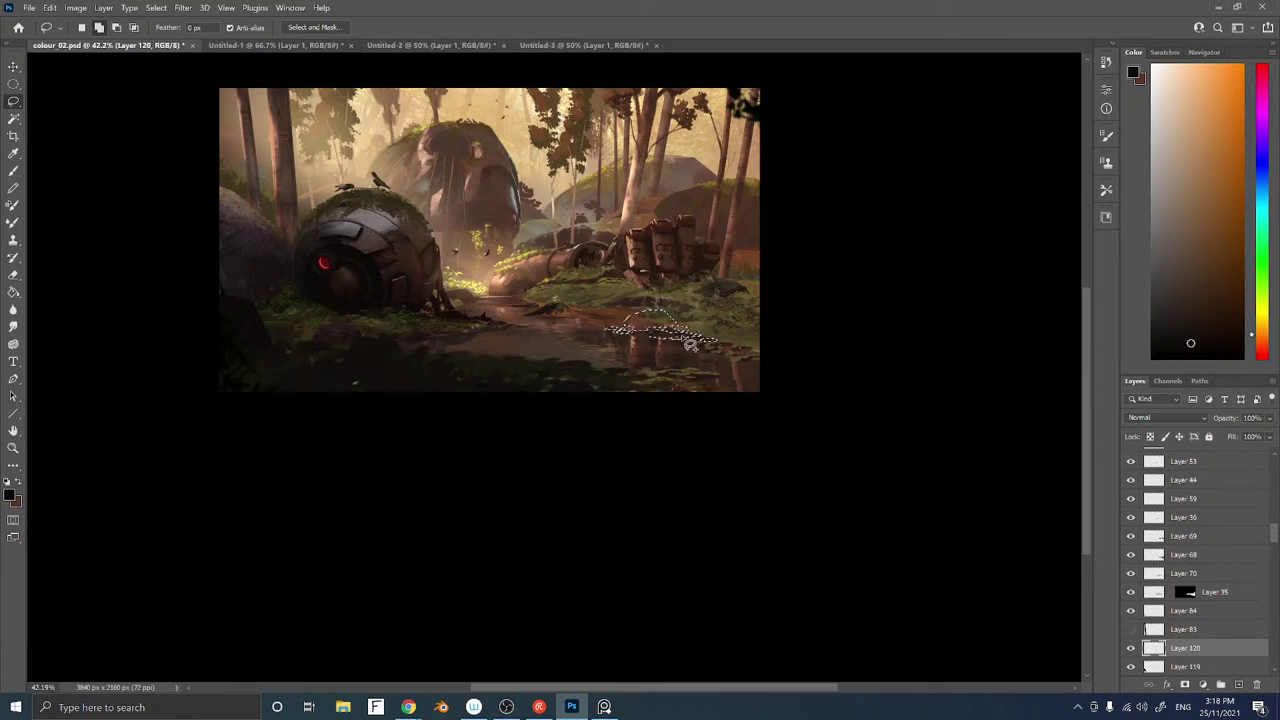
key("b")
left_click(548, 332, "alt")
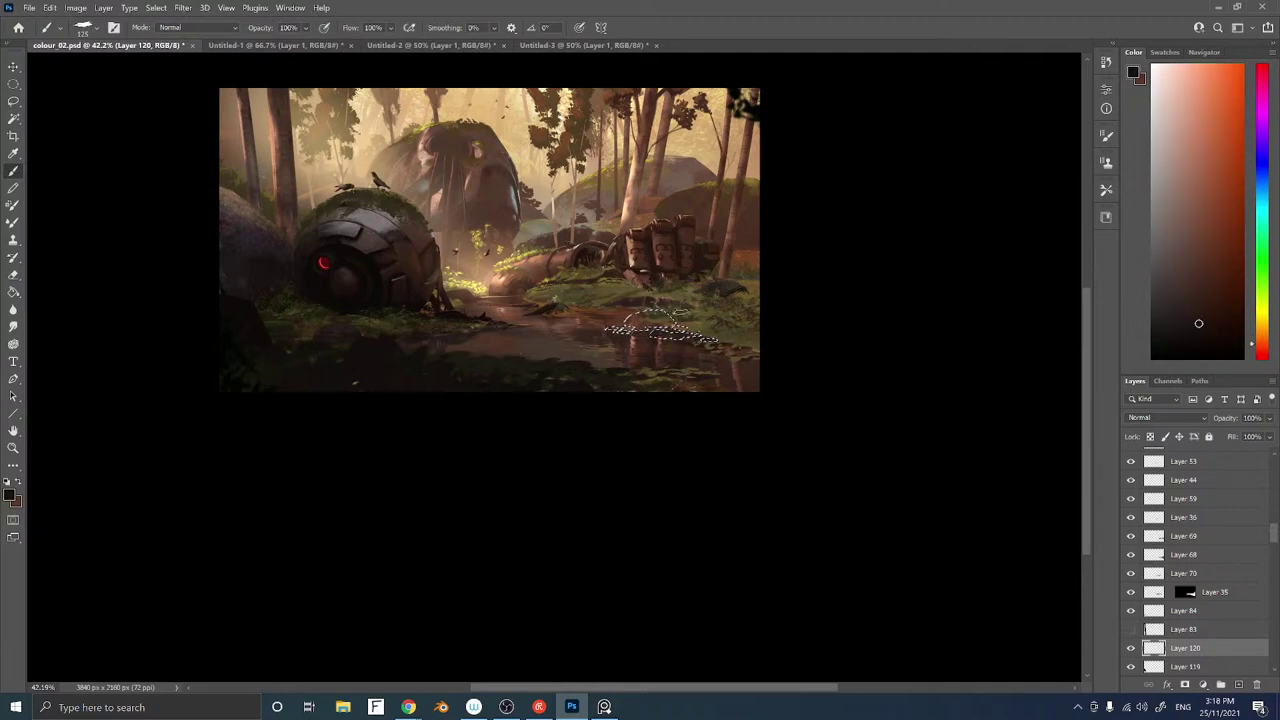
left_click_drag(630, 318, 671, 321)
Raise the small rock's layer up the stack to just above Layer 104 copy and clear the selection
key("ctrl+bracketright")
key("ctrl+bracketright")
key("ctrl+bracketright")
key("ctrl+bracketright")
key("ctrl+bracketright")
key("ctrl+bracketright")
key("ctrl+bracketright")
key("ctrl+bracketright")
key("ctrl+bracketright")
key("ctrl+bracketright")
key("ctrl+bracketright")
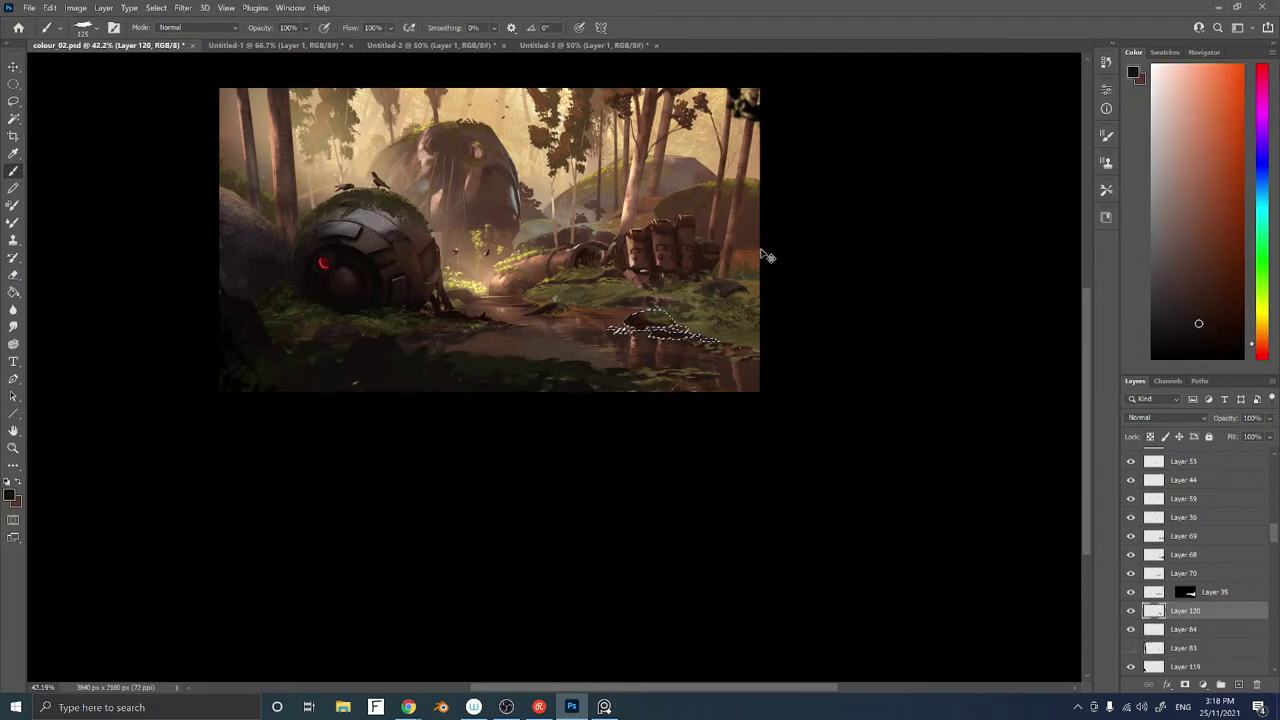
key("ctrl+bracketright")
key("ctrl+bracketright")
key("ctrl+bracketright")
key("ctrl+bracketright")
key("ctrl+bracketright")
key("ctrl+bracketright")
key("ctrl+bracketright")
key("ctrl+bracketright")
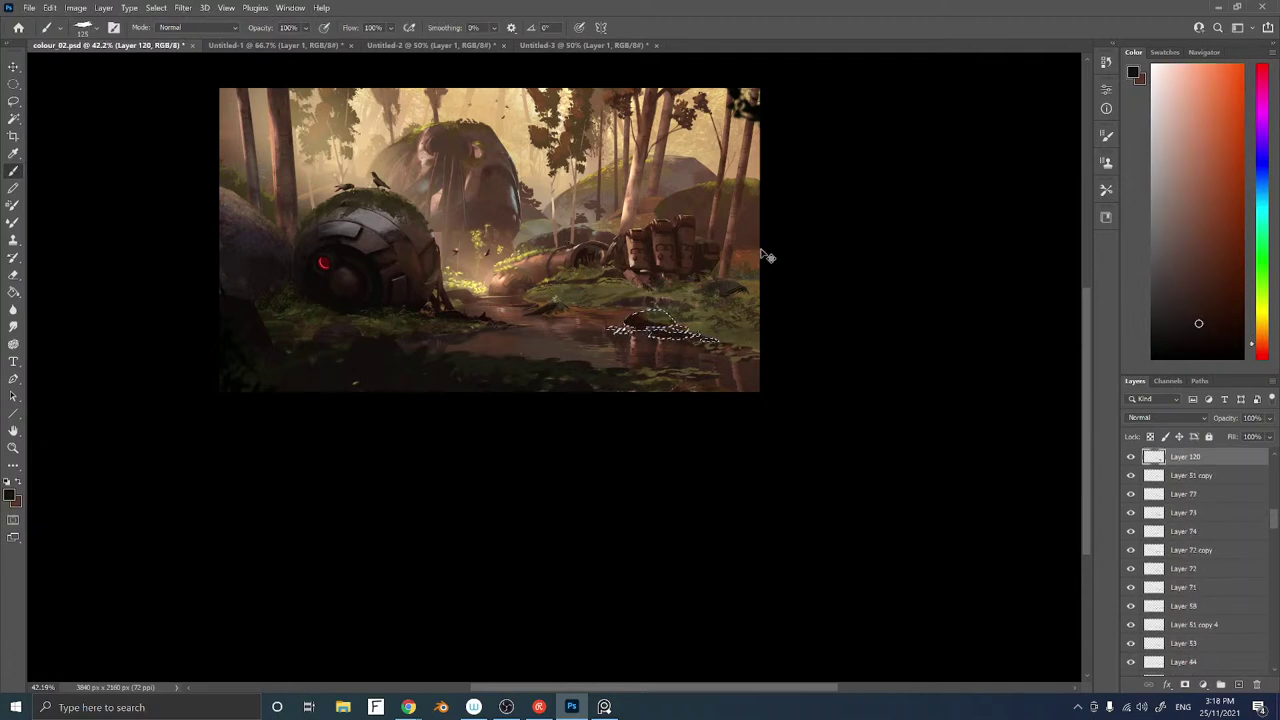
key("ctrl+bracketright")
key("ctrl+bracketright")
key("ctrl+bracketright")
key("ctrl+bracketright")
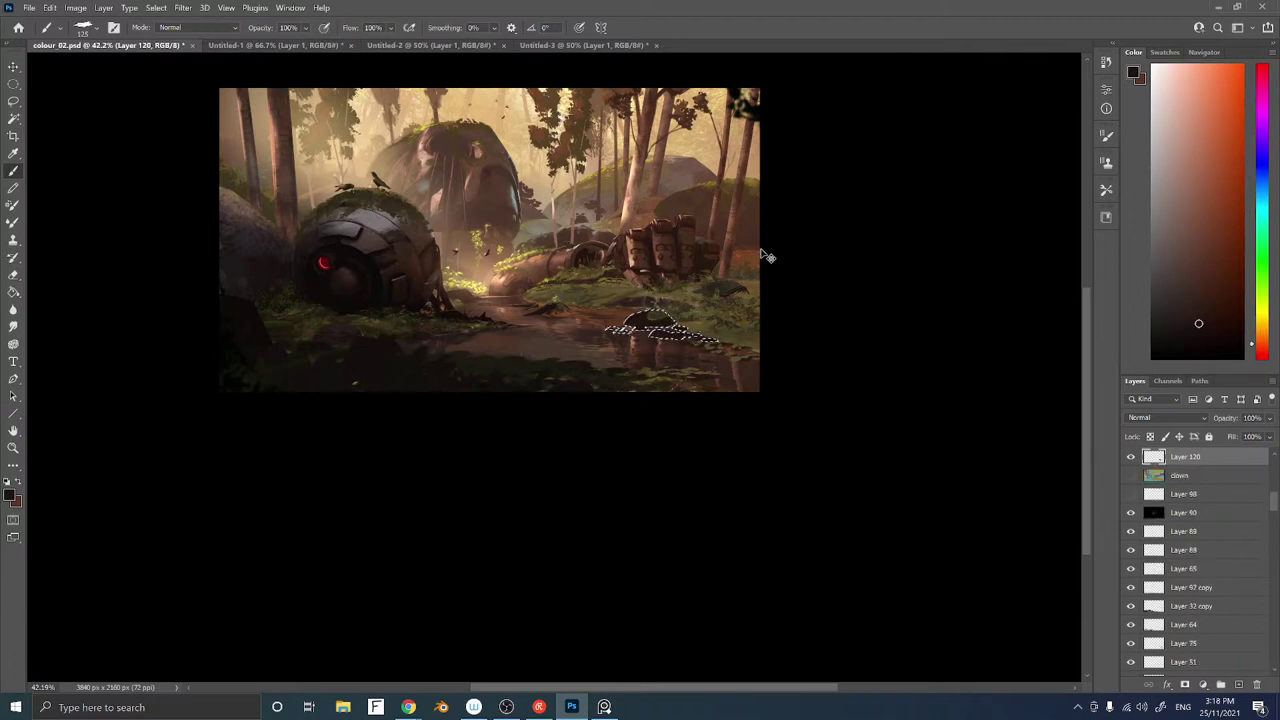
key("ctrl+bracketright")
key("ctrl+bracketright")
key("ctrl+bracketright")
key("ctrl+bracketright")
key("ctrl+bracketright")
key("ctrl+bracketright")
key("ctrl+bracketright")
key("ctrl+bracketright")
key("ctrl+bracketright")
key("ctrl+bracketright")
key("ctrl+bracketright")
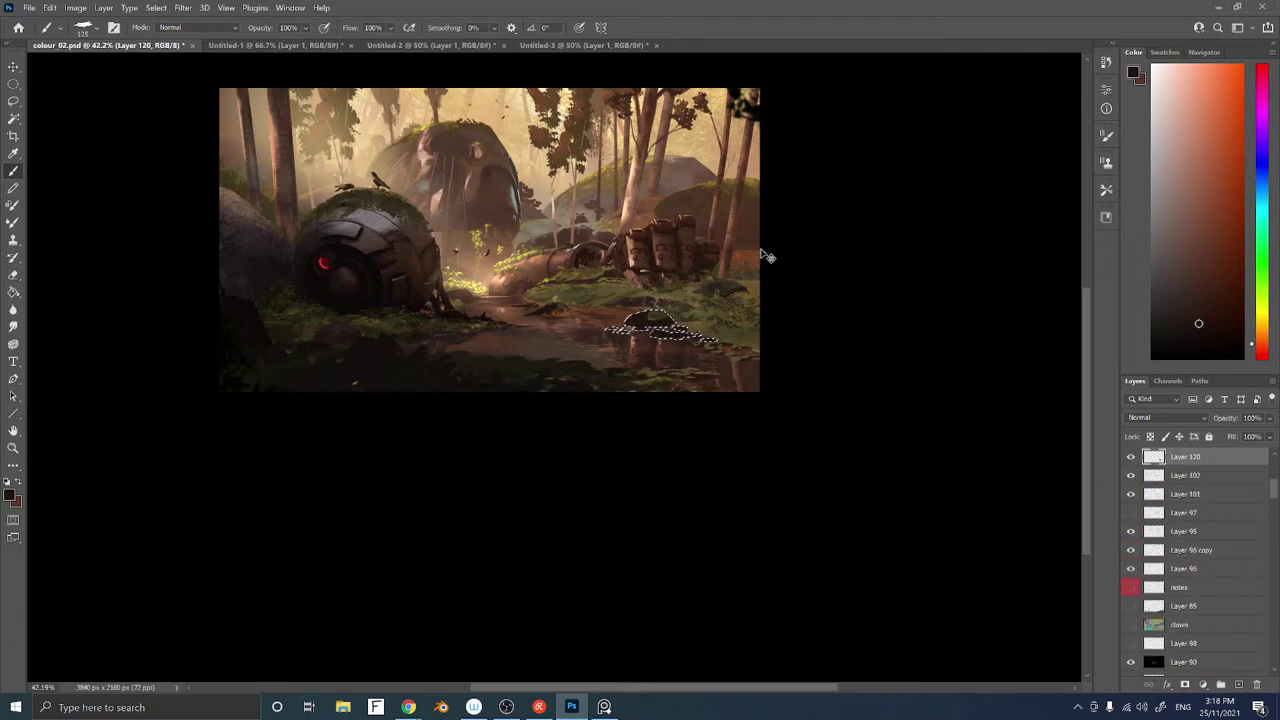
key("ctrl+bracketright")
key("ctrl+bracketright")
key("ctrl+bracketright")
key("ctrl+bracketright")
key("ctrl+bracketright")
key("ctrl+bracketright")
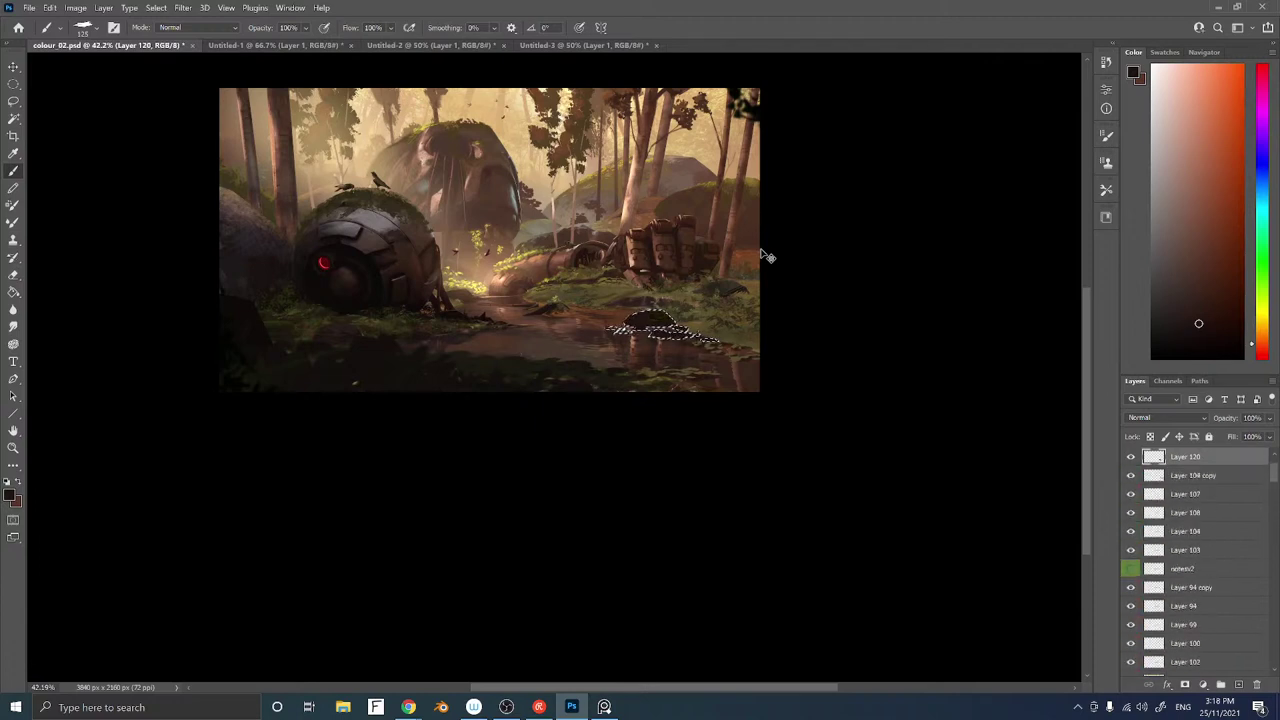
key("ctrl+d")
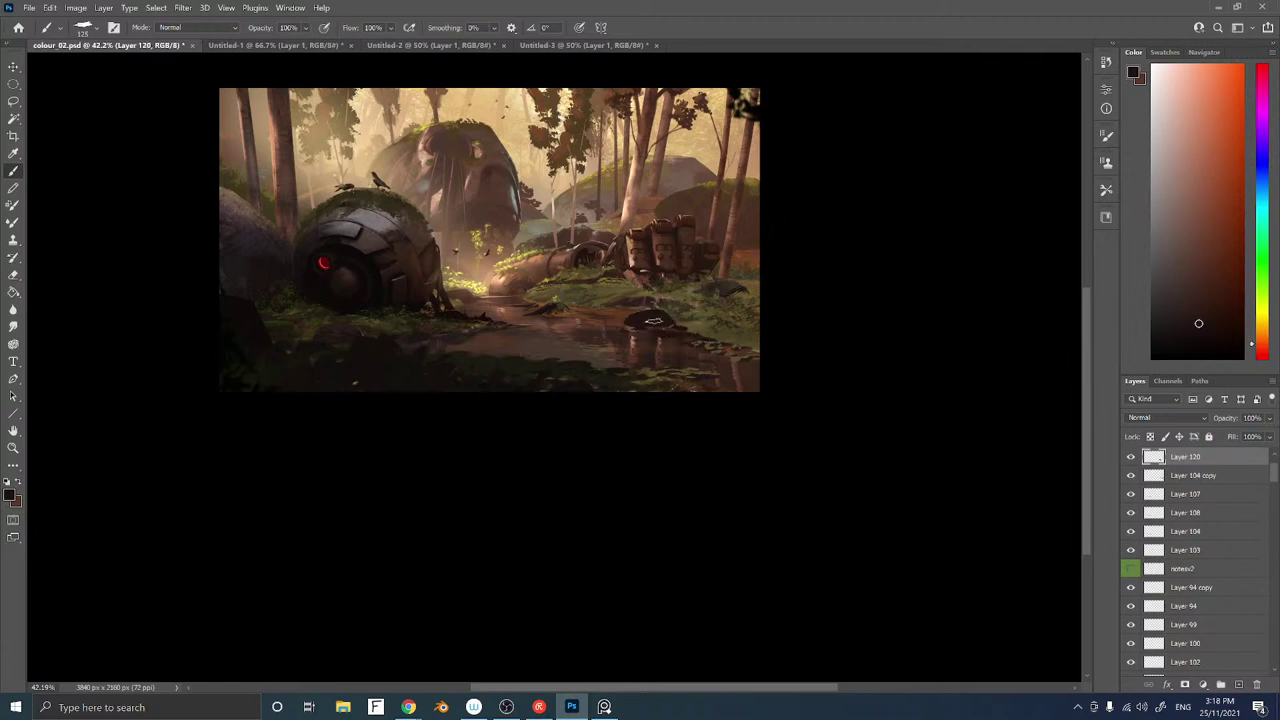
Lock the small rock layer's transparent pixels and shade the rock with different brushes using sampled and picked dark browns
key("ctrl+shift+d")
key("ctrl+d")
right_click(727, 253)
double_click(887, 543)
left_click(633, 328, "alt")
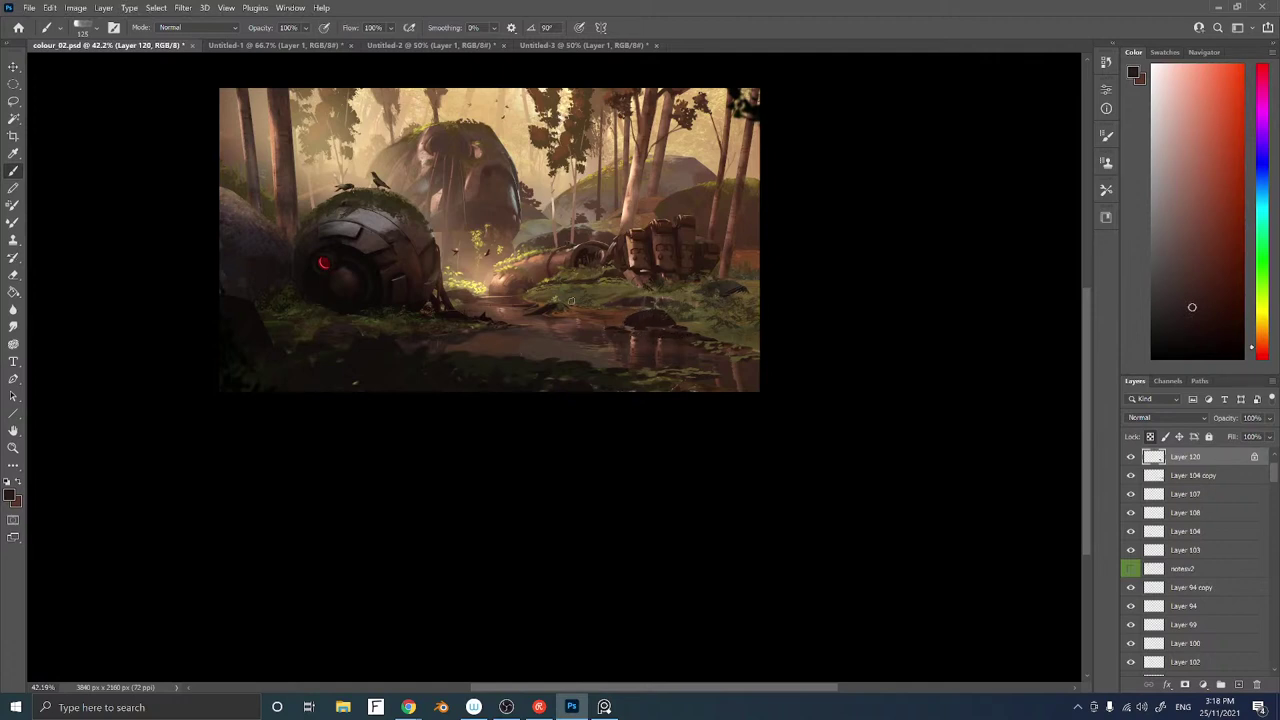
left_click(1178, 303)
left_click(663, 333, "alt")
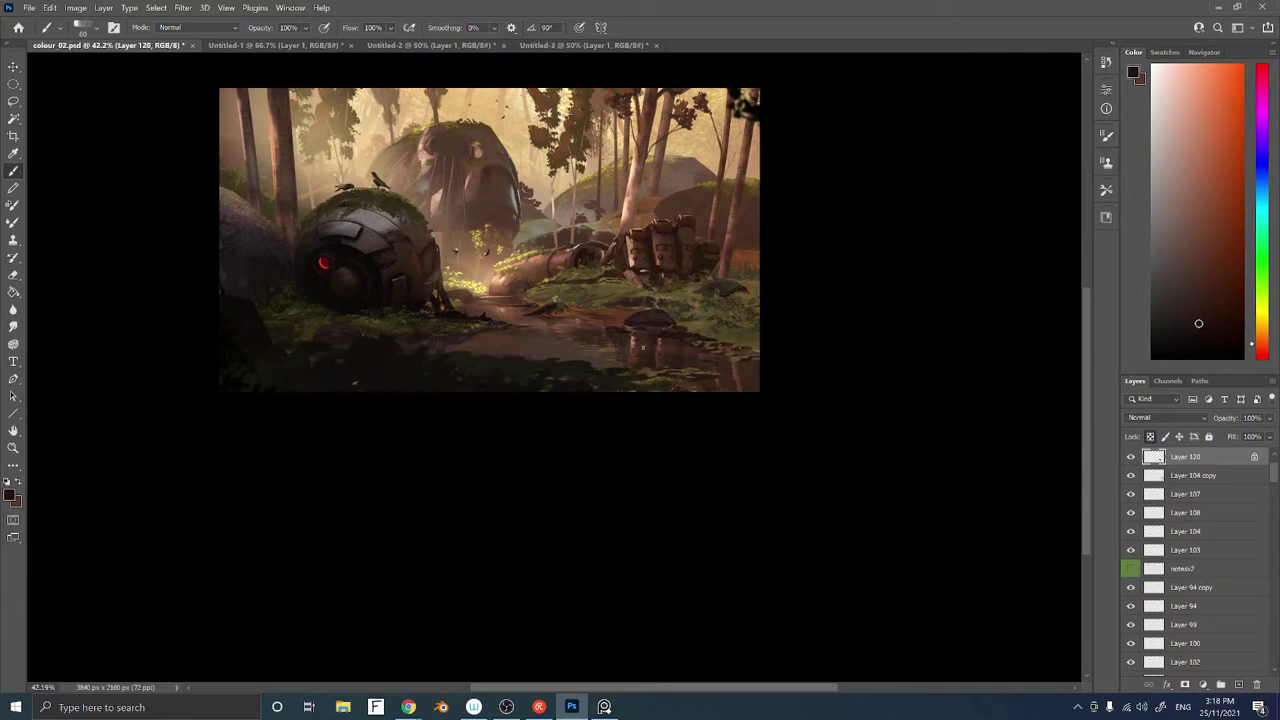
right_click(642, 346)
double_click(620, 474)
key("l")
mouse_move(550, 313)
left_mouse_down()
mouse_move(628, 284)
mouse_move(684, 312)
mouse_move(590, 305)
mouse_move(575, 318)
mouse_move(688, 315)
left_mouse_up()
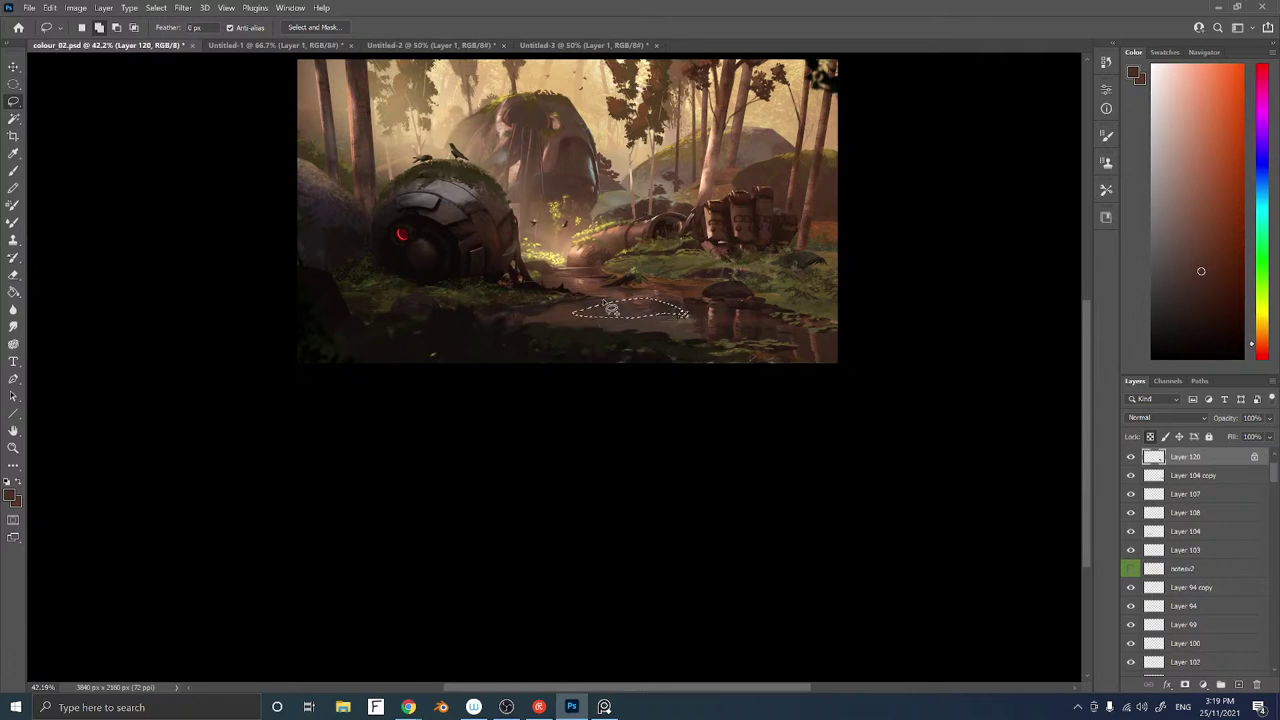
key("alt")
mouse_move(577, 325)
left_mouse_down()
mouse_move(617, 313)
mouse_move(602, 310)
mouse_move(619, 321)
mouse_move(562, 314)
mouse_move(578, 323)
left_mouse_up()
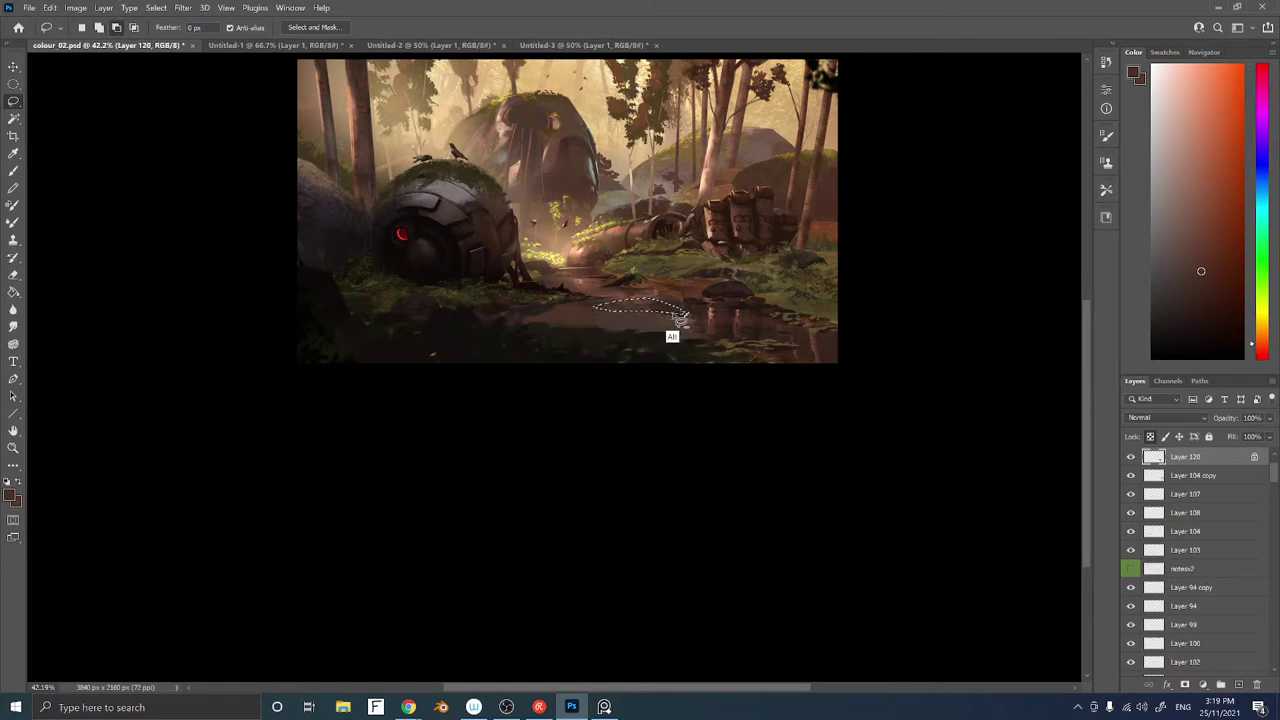
key("ctrl+d")
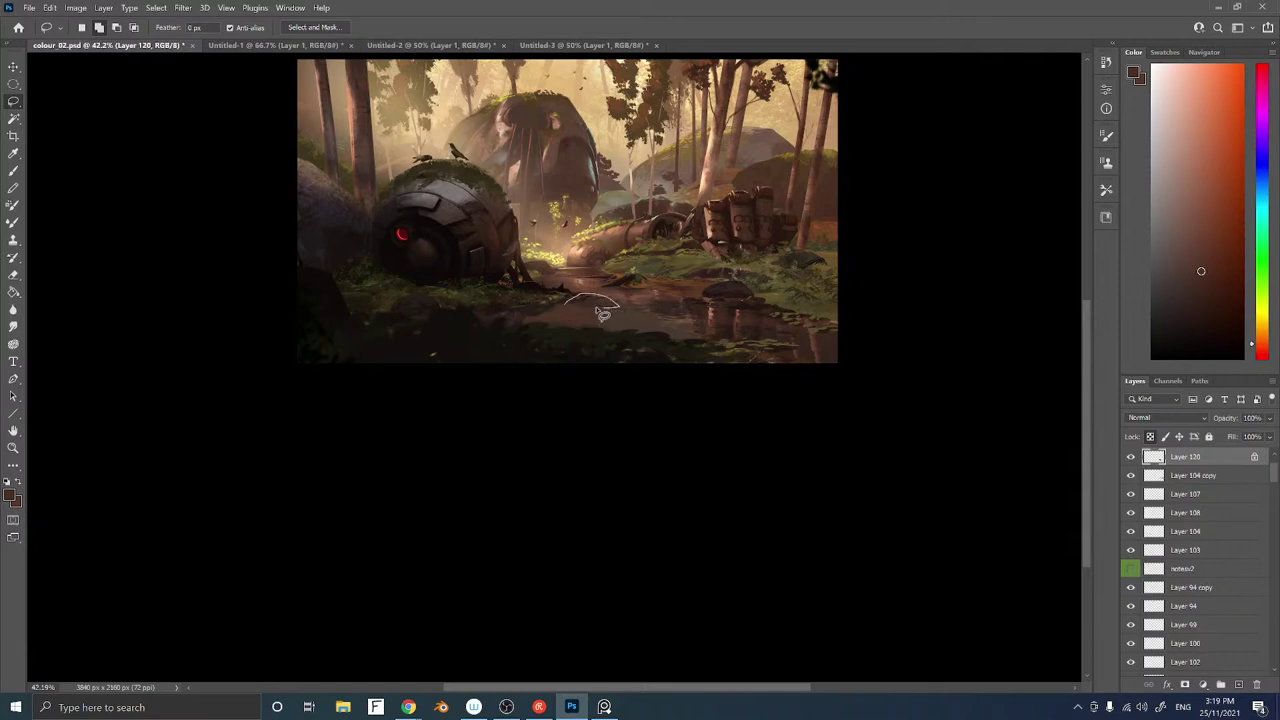
Lasso small flat rocks in the water near the left bank and fill them with a dark brown sampled from the existing rock
left_click_drag(569, 313, 565, 309)
left_click(727, 298, "alt")
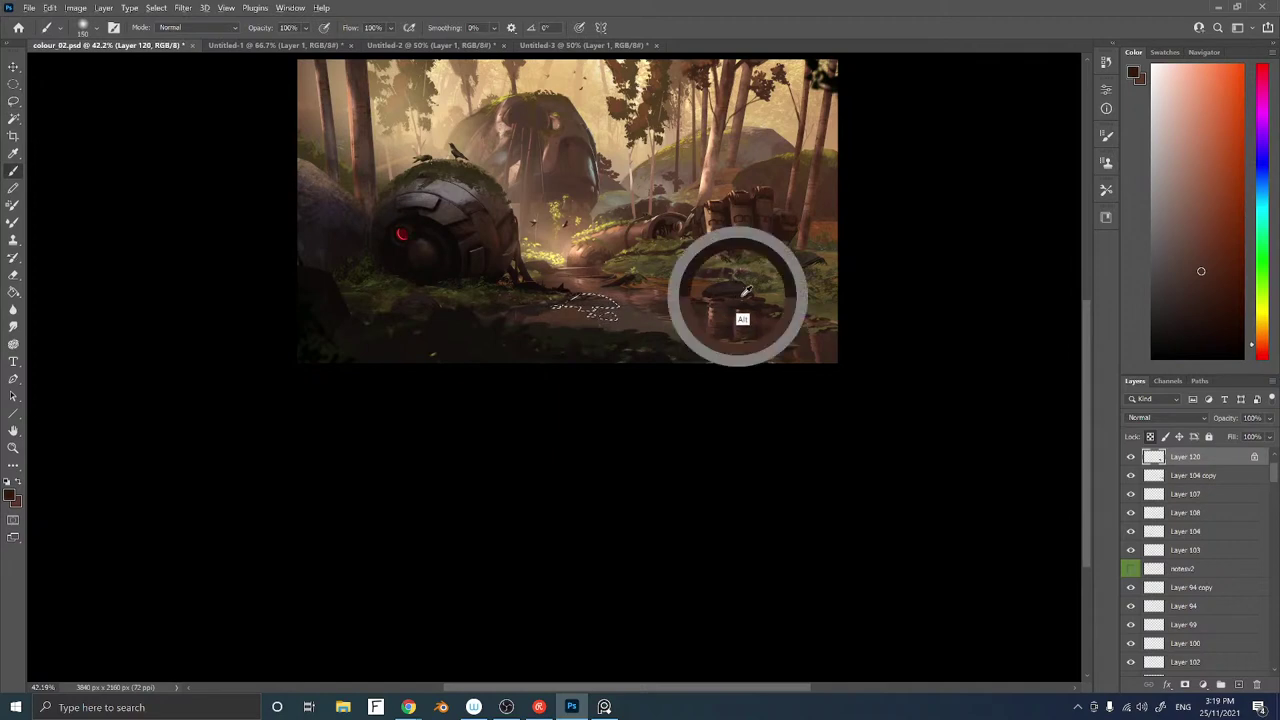
mouse_move(604, 320)
left_mouse_down()
mouse_move(586, 304)
mouse_move(617, 290)
left_mouse_up()
key("/")
key("ctrl+d")
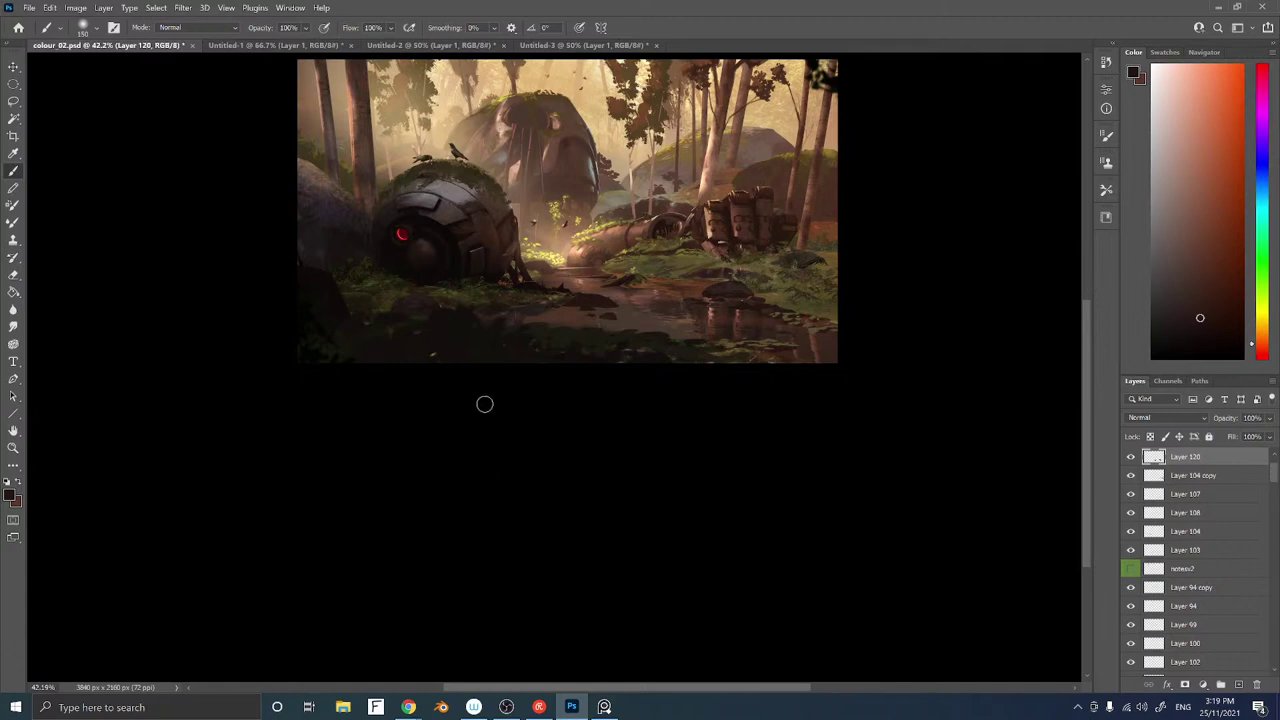
Lock the rock layer's transparent pixels and shade the new rocks with the Sampled Brush 3 613 and as 601 brushes
right_click(518, 345)
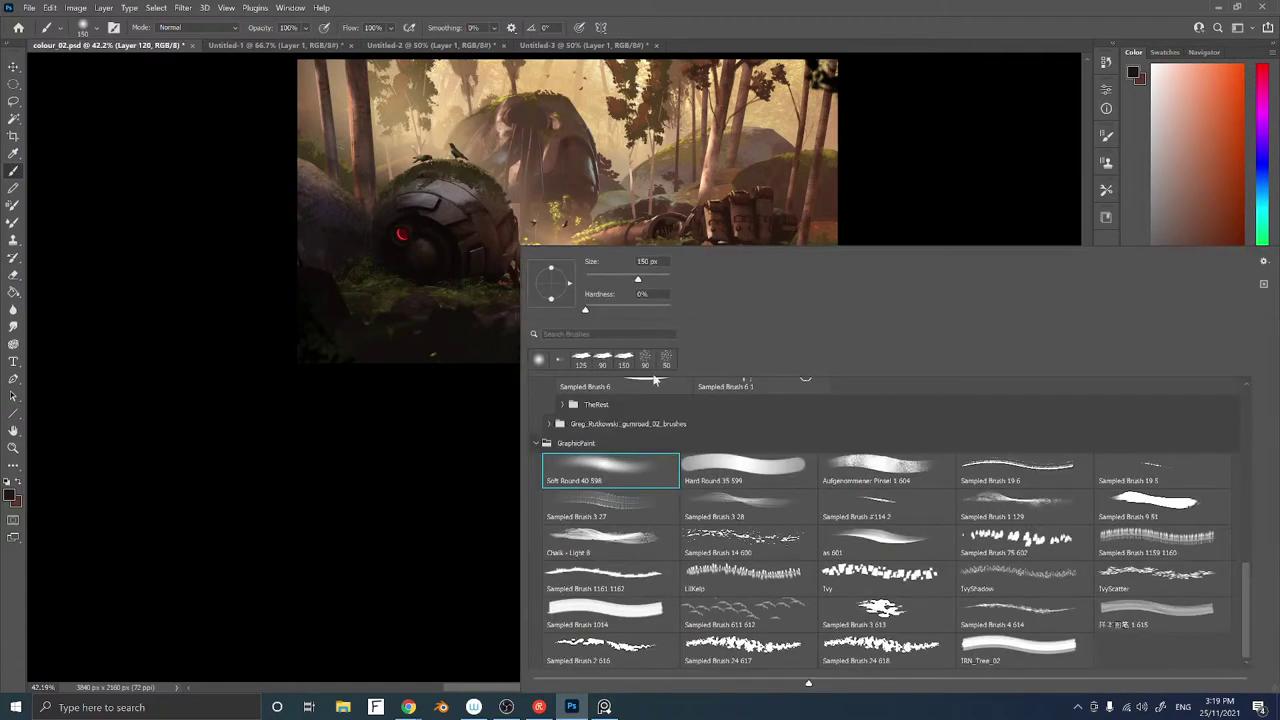
double_click(880, 610)
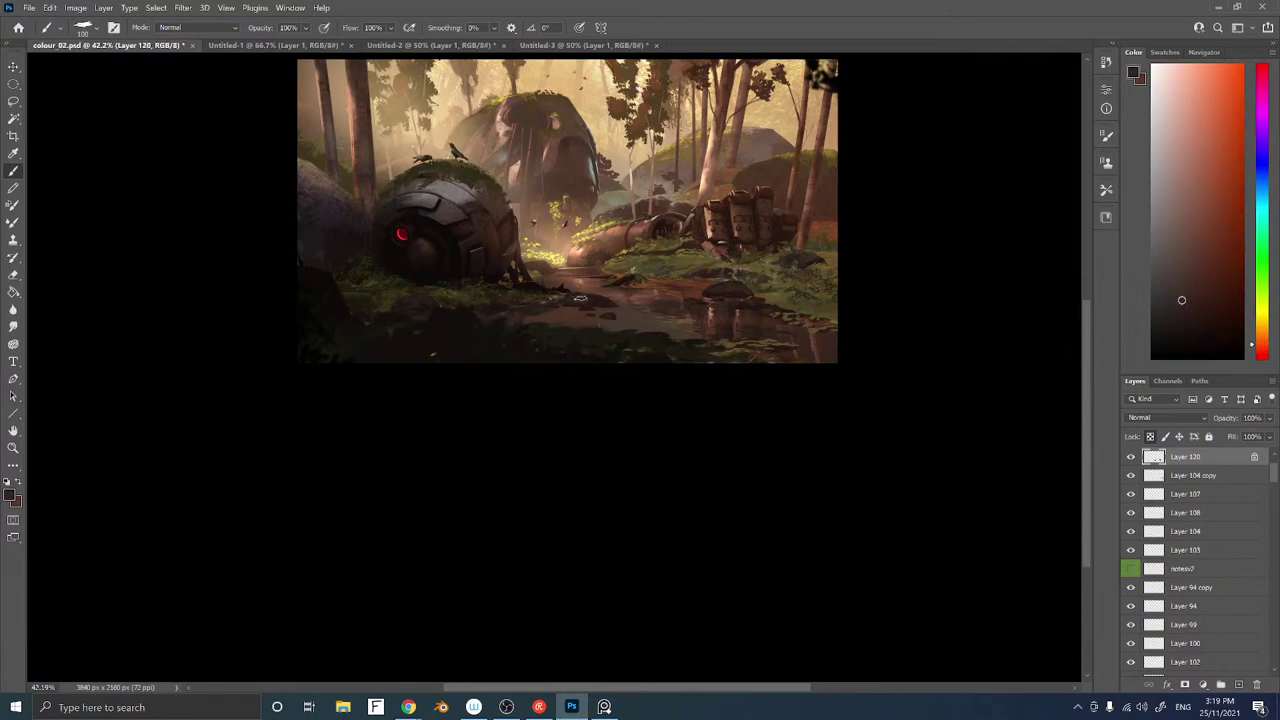
right_click(711, 312)
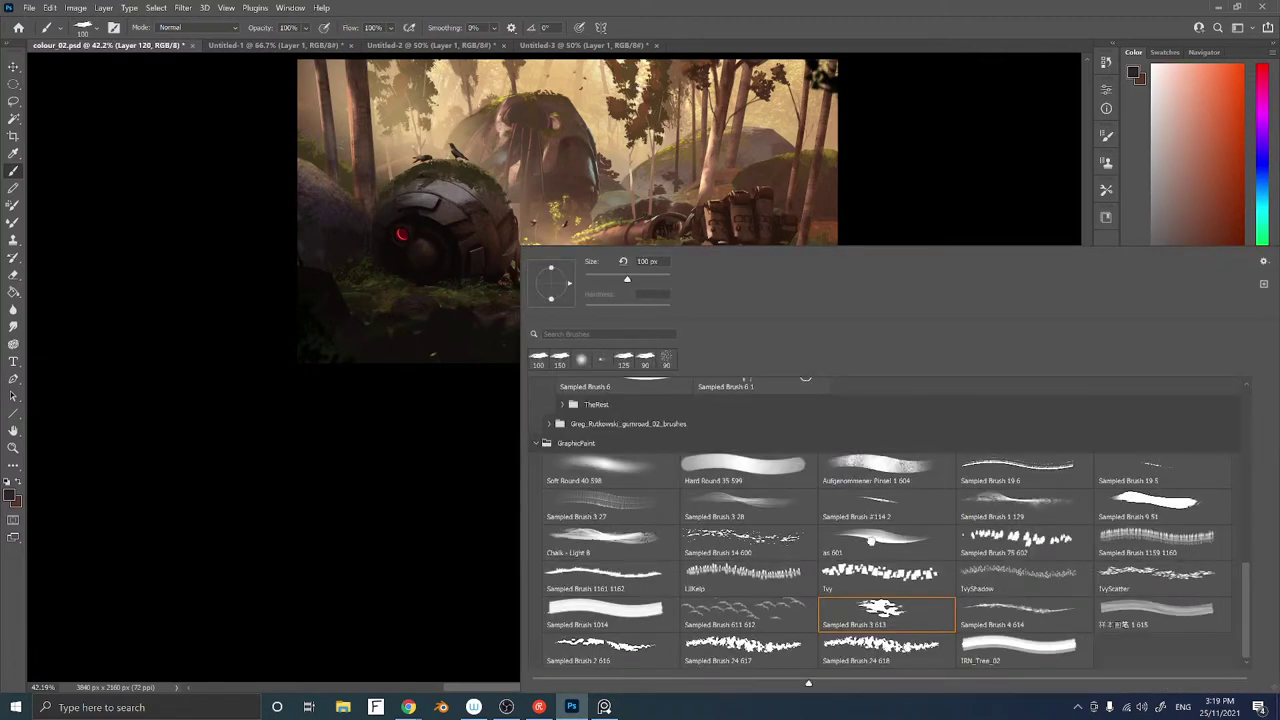
double_click(871, 540)
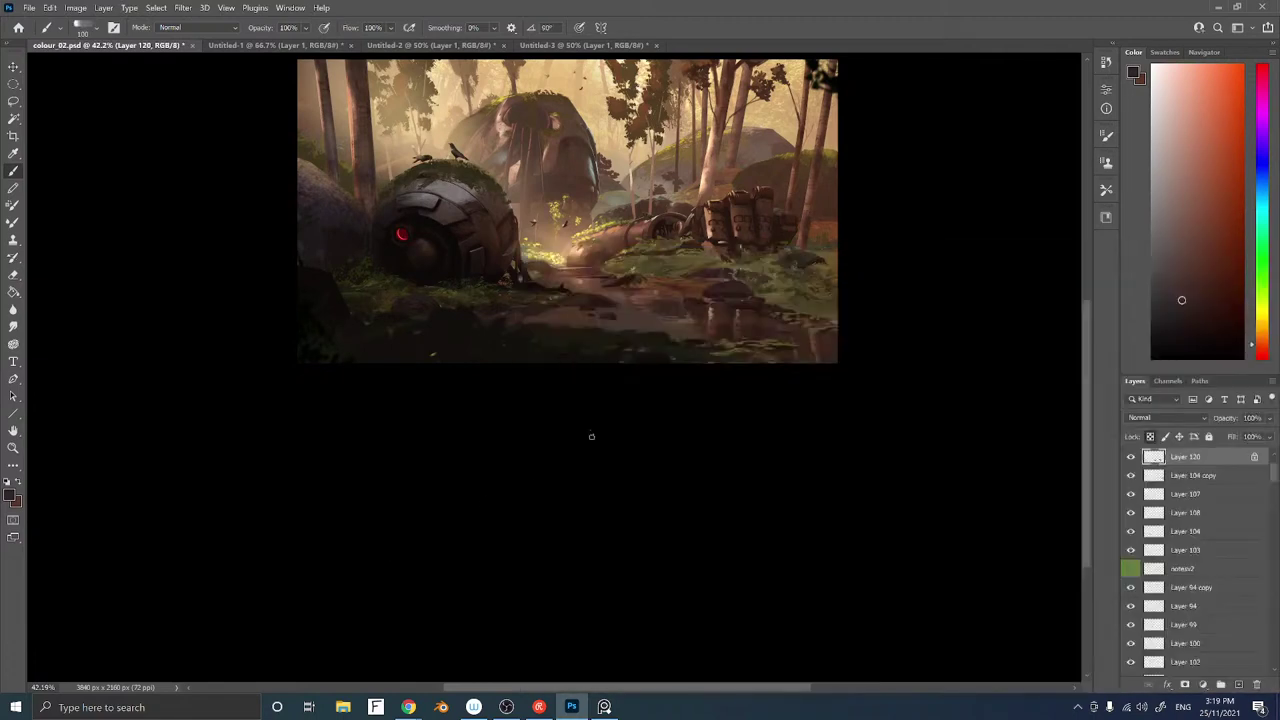
left_click(745, 290, "alt")
Add a new layer above Layer 103 and paint dark accents in the water around the small rocks with sampled browns at 63% brush opacity
scroll(1240, 480, "down", 2)
left_click(1212, 484)
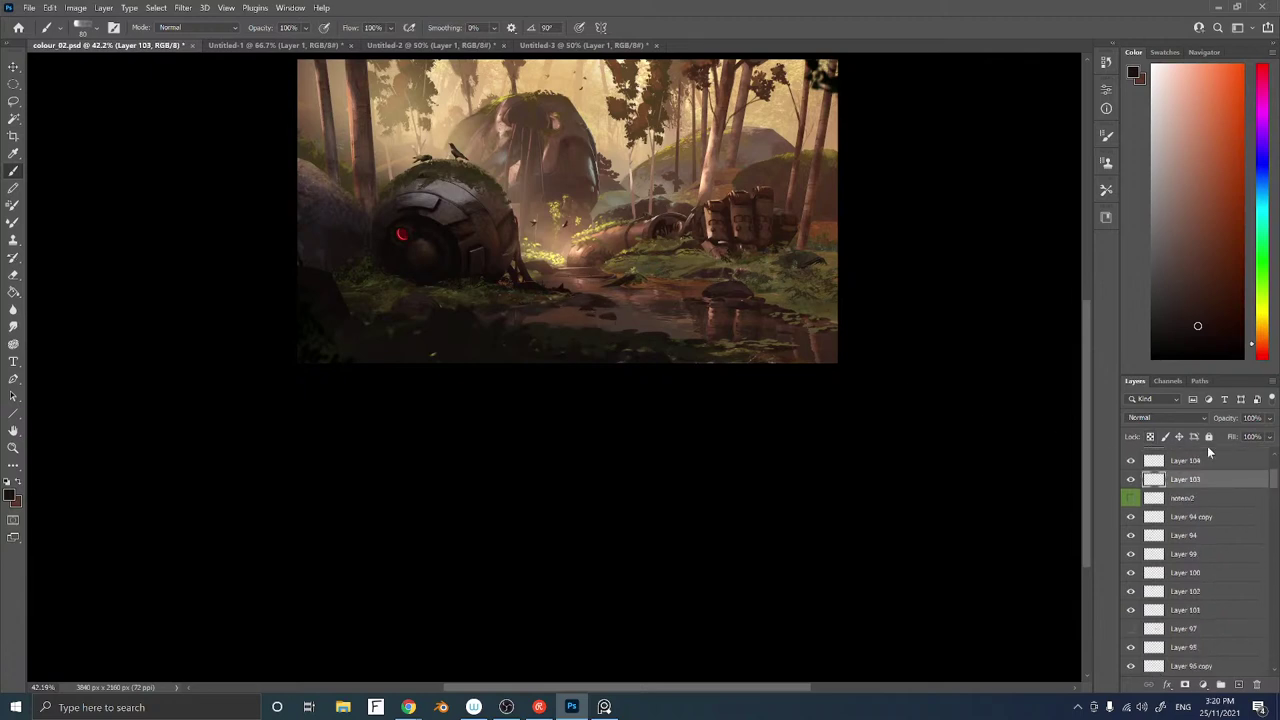
key("ctrl+shift+n")
key("Return")
key("z")
left_click_drag(609, 342, 668, 326)
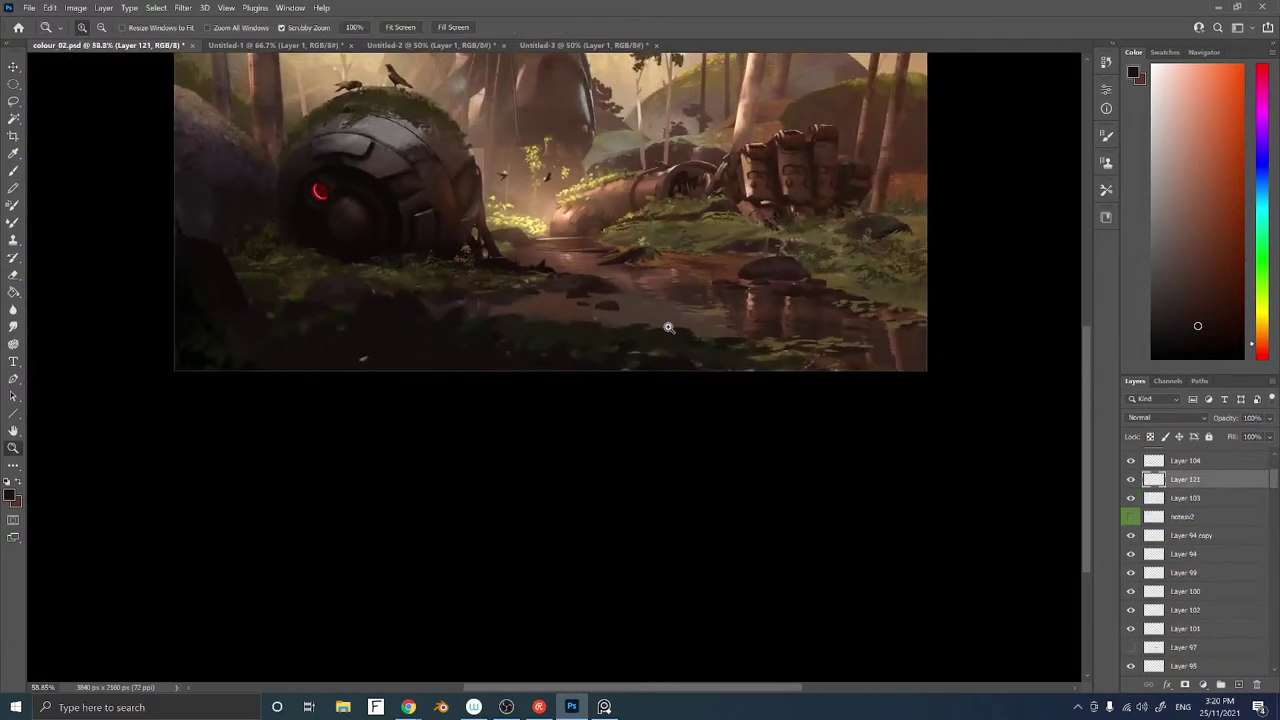
left_click(612, 308, "alt")
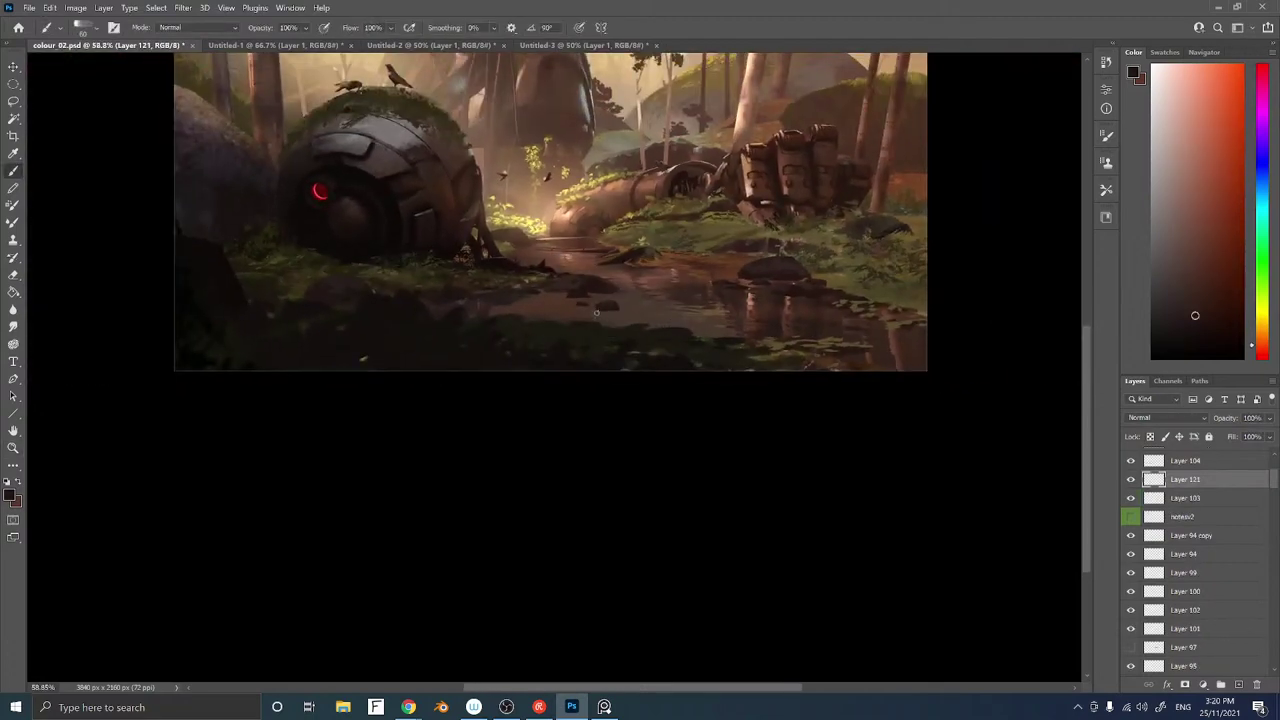
key("6")
key("3")
left_click(744, 281, "alt")
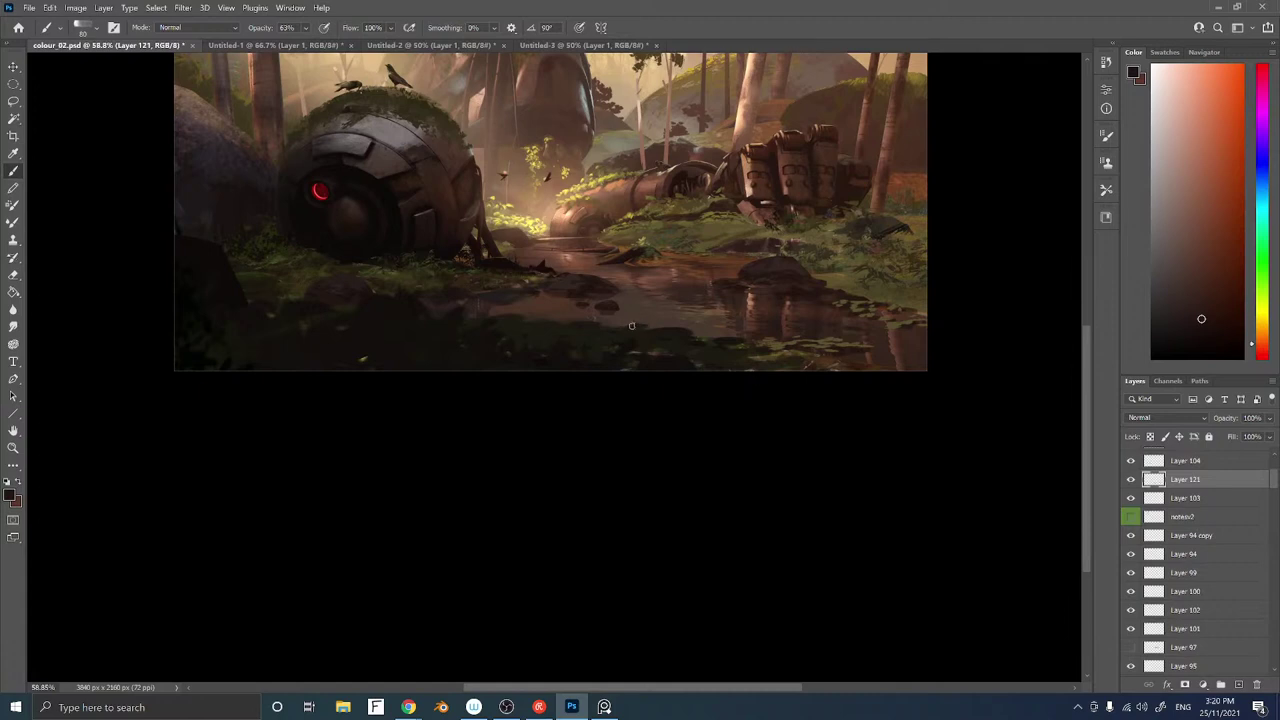
Check the painting's overall values in a greyscale proof view and return to the colour view
scroll(640, 263, "down", 3)
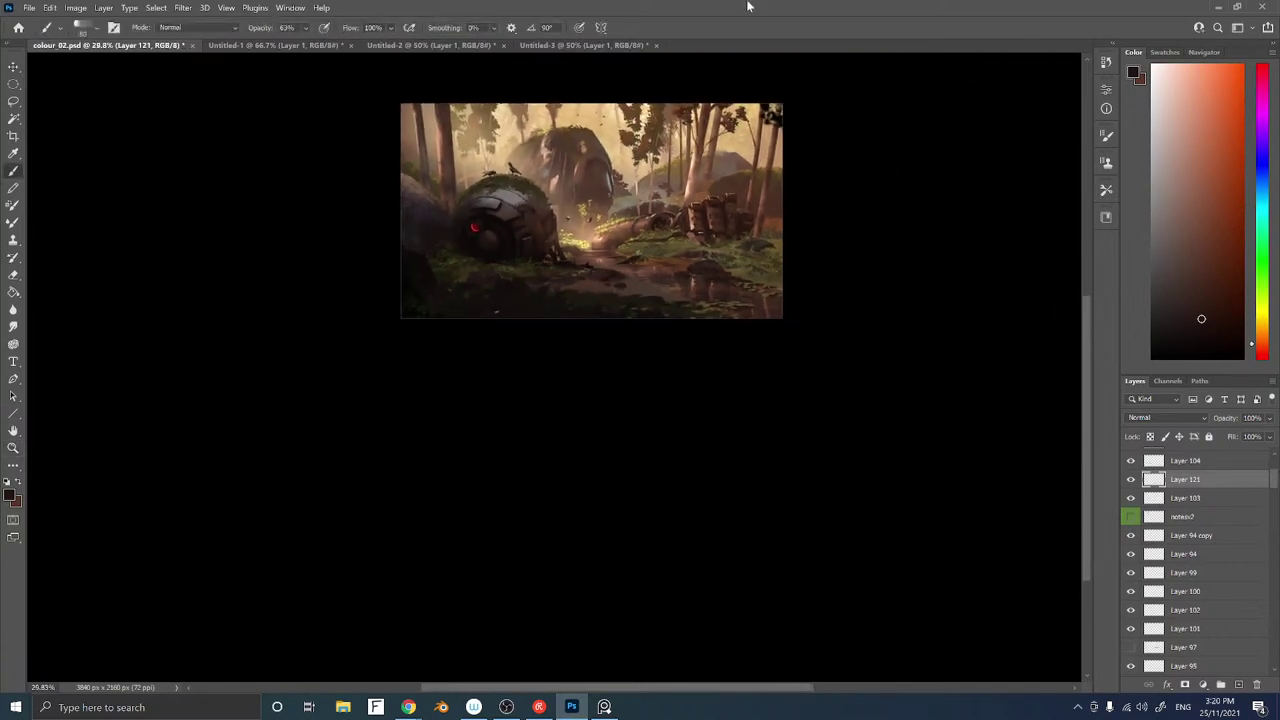
scroll(510, 135, "up", 3)
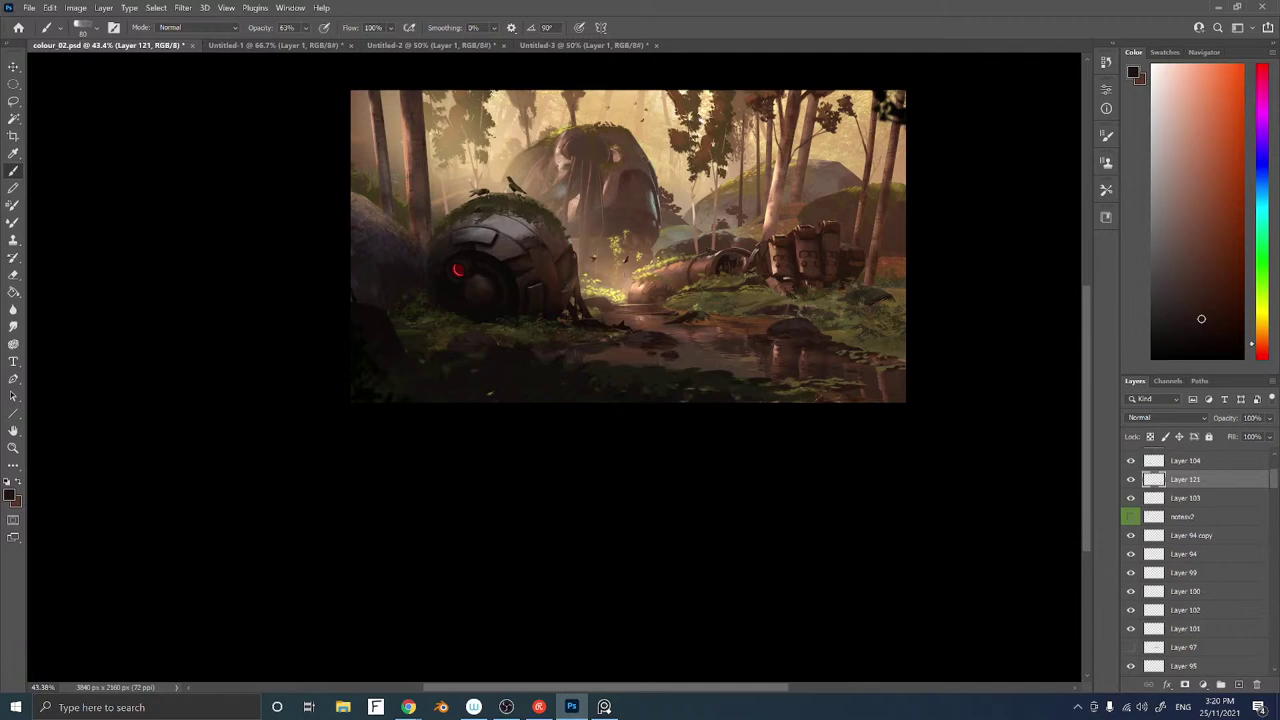
key("ctrl+y")
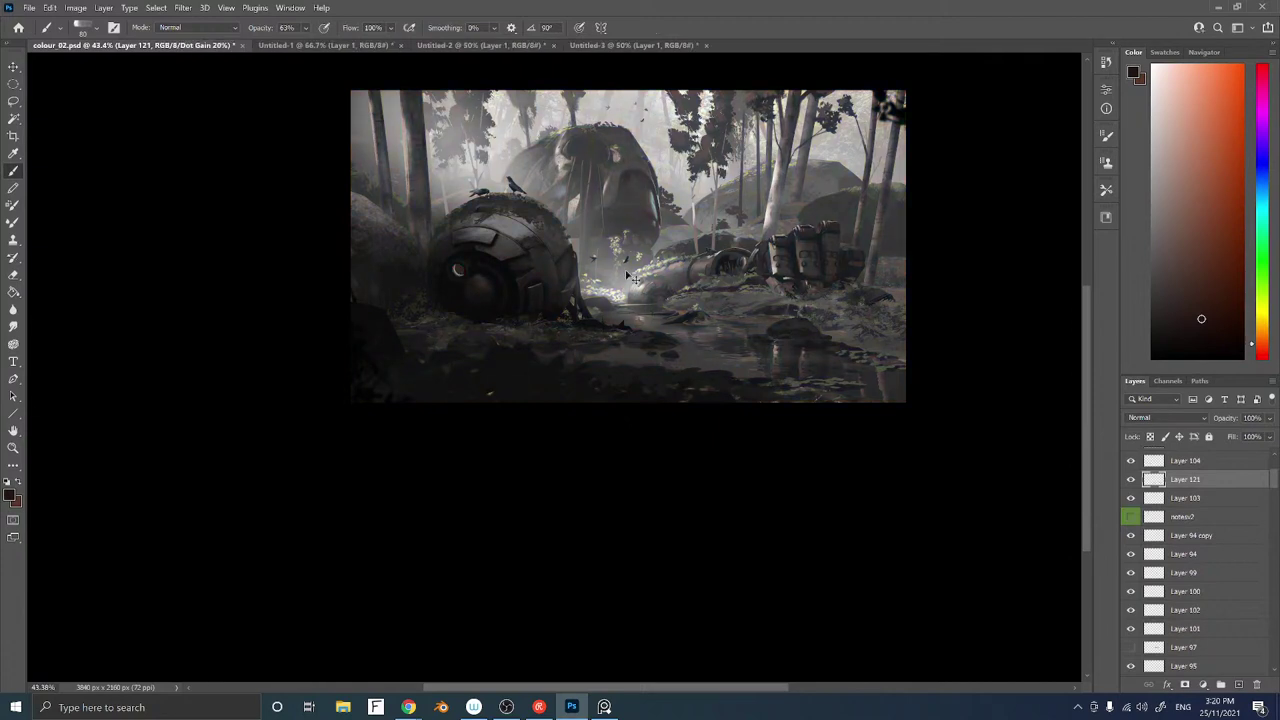
key("ctrl+y")
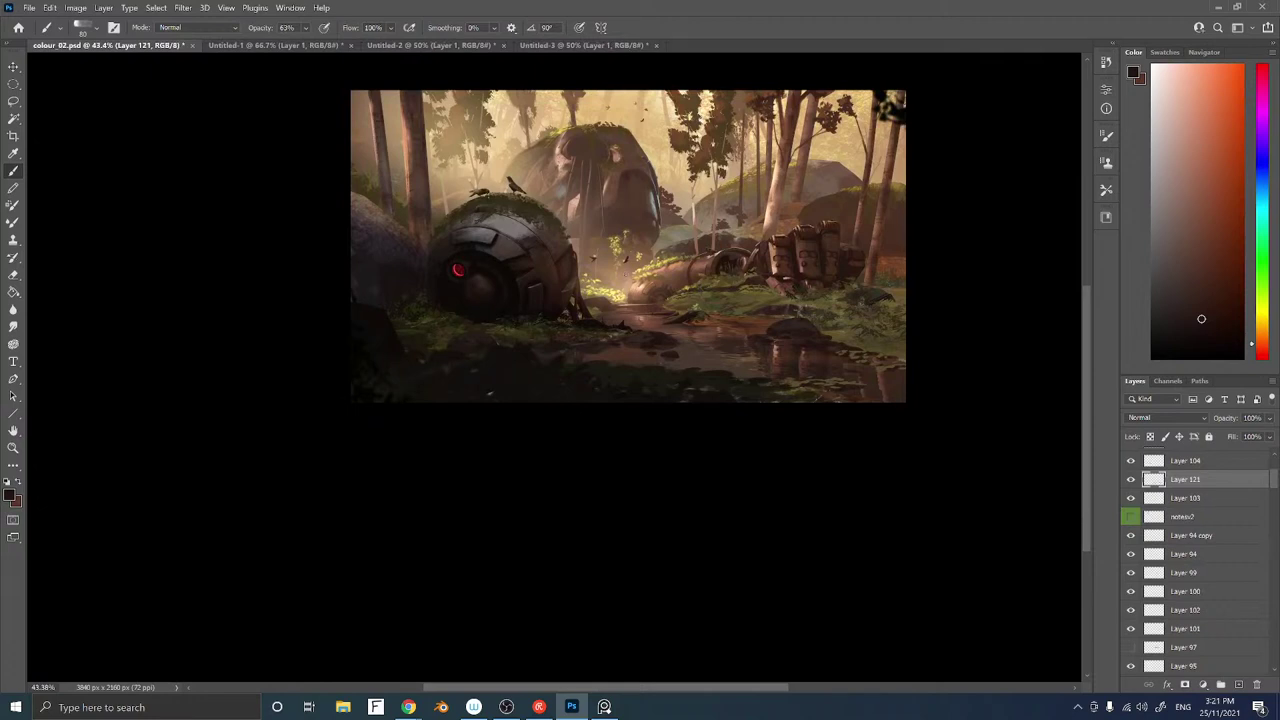
Lasso a curved mound across the painting's lower-left foreground, sample a near-black brown and add a new layer at the top of the stack
key("ctrl+shift+n")
key("Return")
key("l")
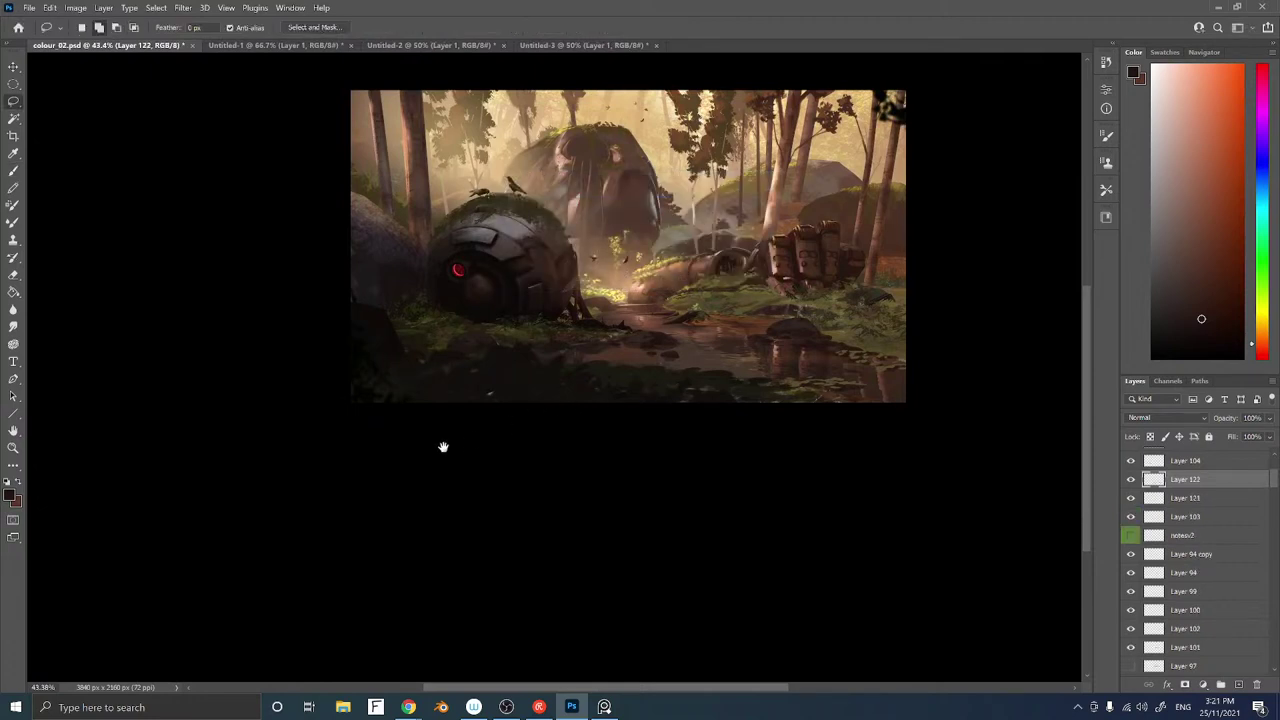
mouse_move(337, 340)
left_mouse_down()
mouse_move(484, 338)
mouse_move(674, 438)
mouse_move(281, 428)
left_mouse_up()
key("b")
left_click(555, 309, "alt")
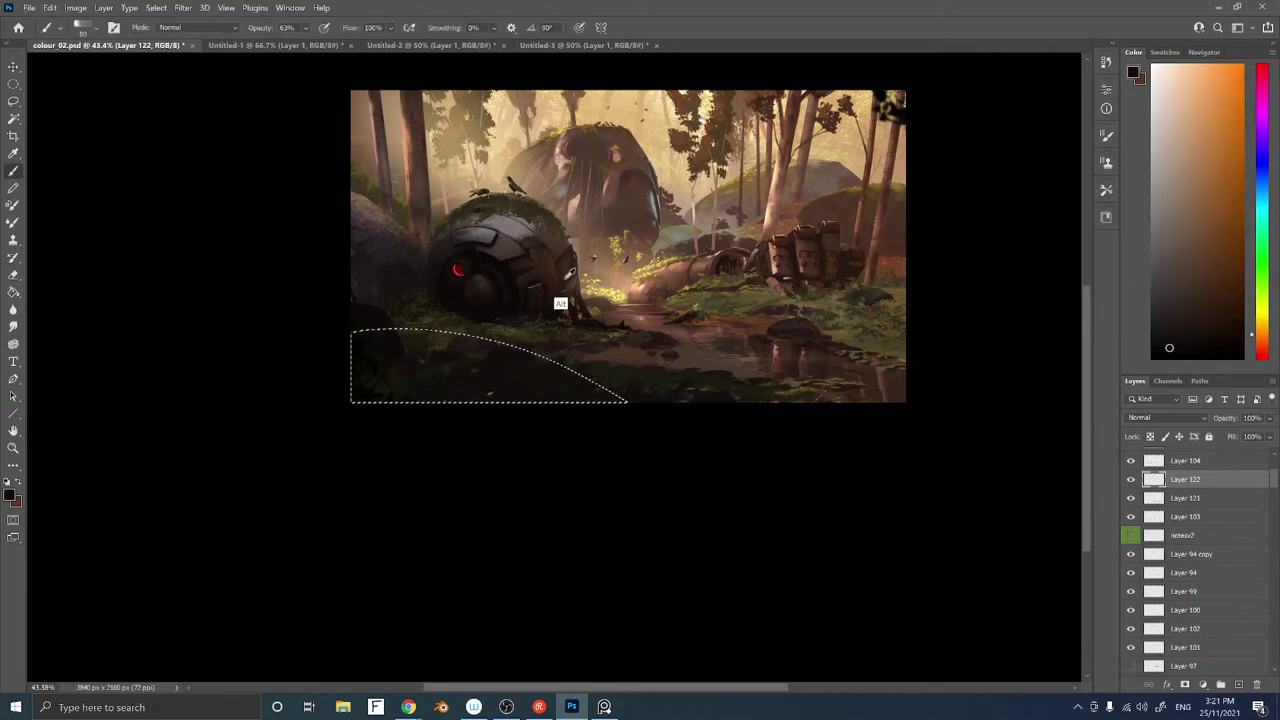
key("ctrl+shift+n")
key("Return")
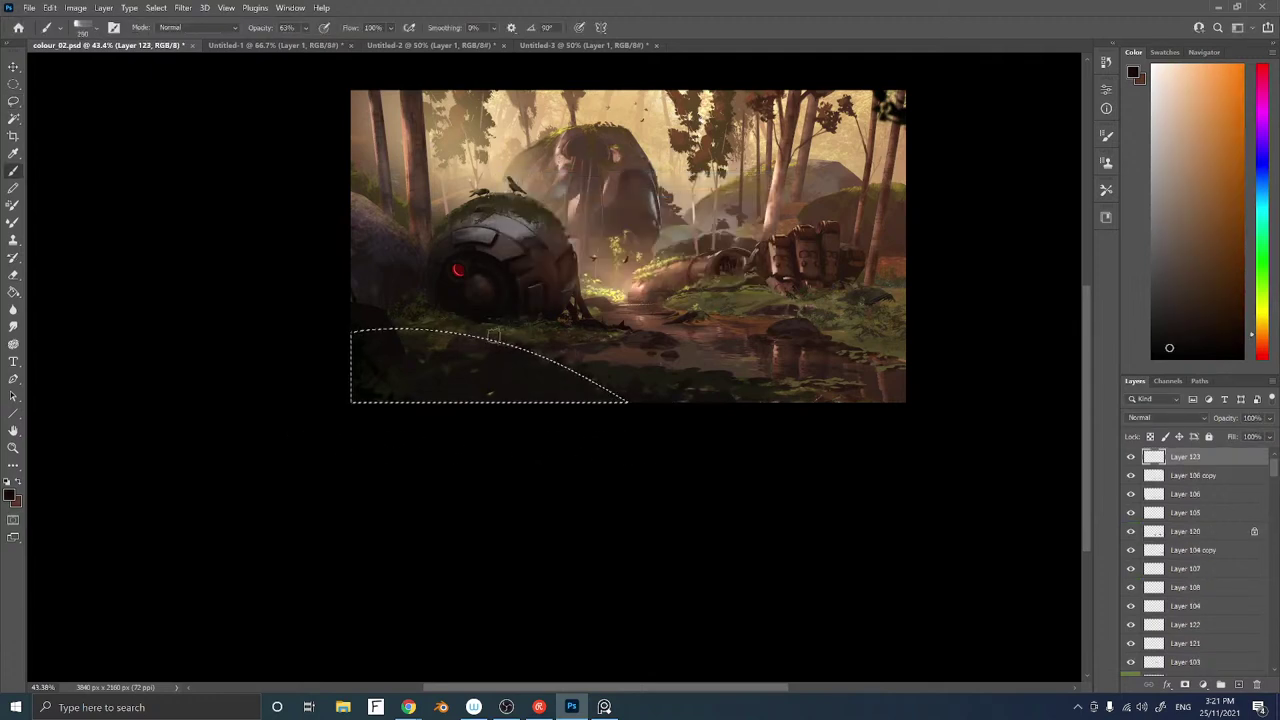
Fill the mound selection with the sampled dark colour using a 700 px brush, raise the brush opacity to 100% and clear the selection
key("bracketright")
key("bracketright")
key("bracketright")
key("bracketright")
key("bracketright")
key("bracketright")
mouse_move(440, 356)
left_mouse_down()
mouse_move(563, 395)
mouse_move(428, 408)
mouse_move(536, 363)
mouse_move(409, 367)
left_mouse_up()
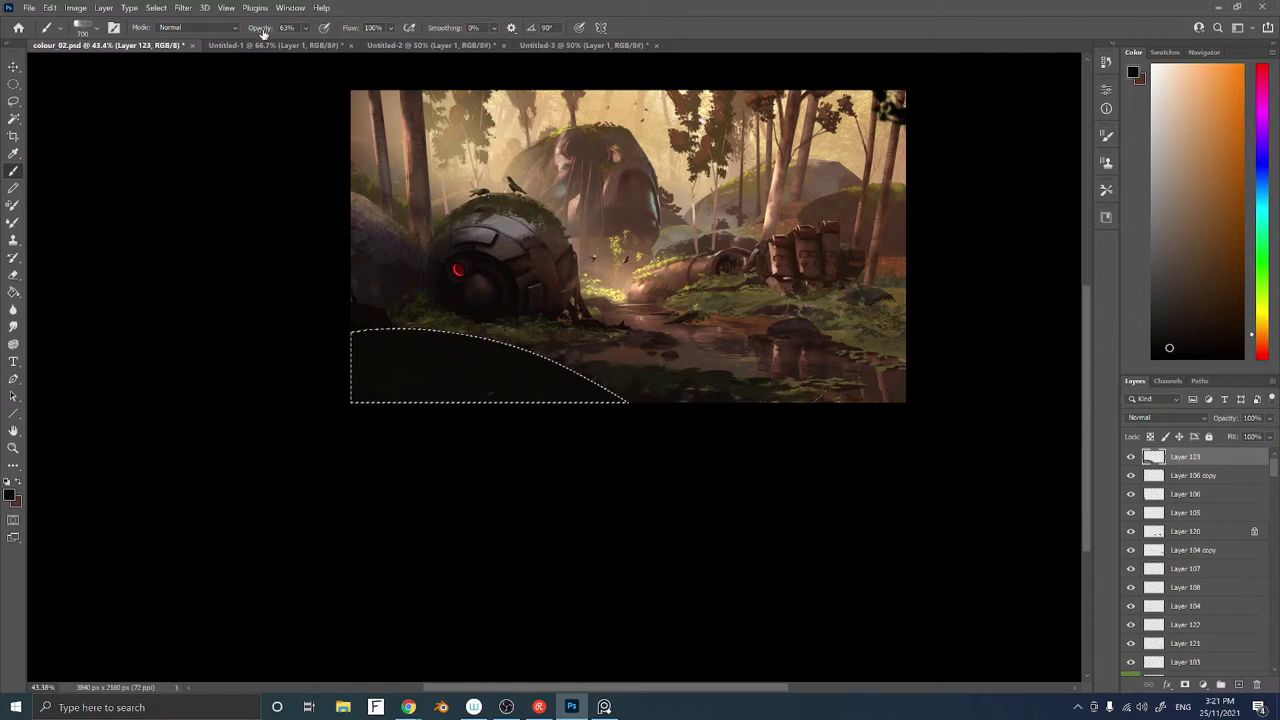
left_click_drag(262, 30, 318, 30)
key("ctrl+d")
Lock the mound layer's transparent pixels and texture the mound in a picked dark brown with an enlarged Sampled Brush 3 613
right_click(569, 377)
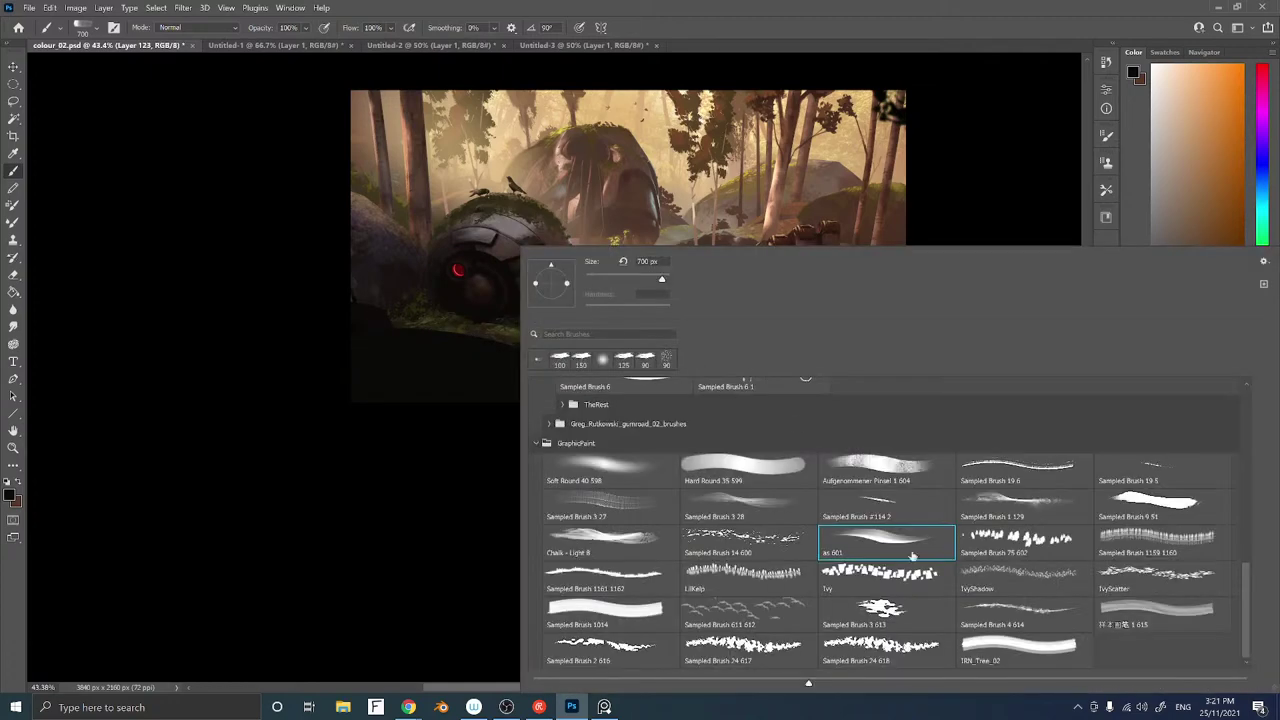
double_click(878, 610)
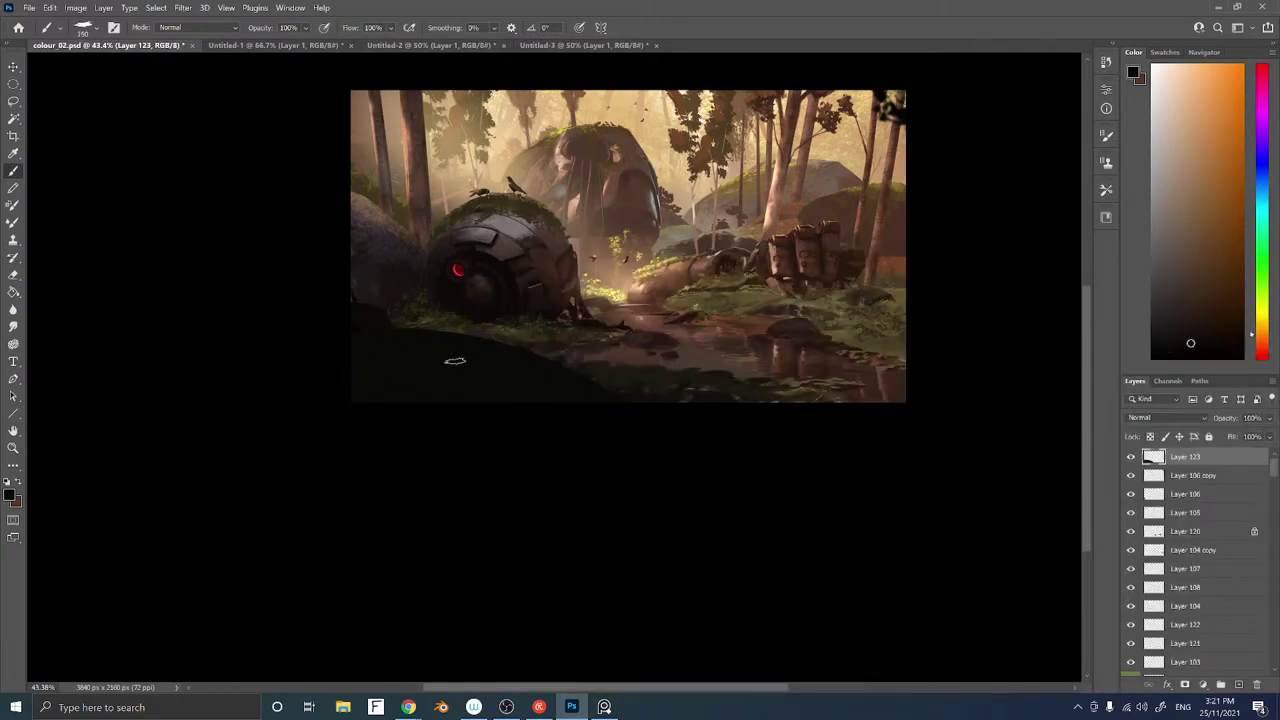
key("]")
key("]")
key("]")
key("/")
left_click(1179, 336)
key("]")
key("]")
key("]")
mouse_move(459, 364)
left_mouse_down()
mouse_move(538, 405)
mouse_move(529, 350)
left_mouse_up()
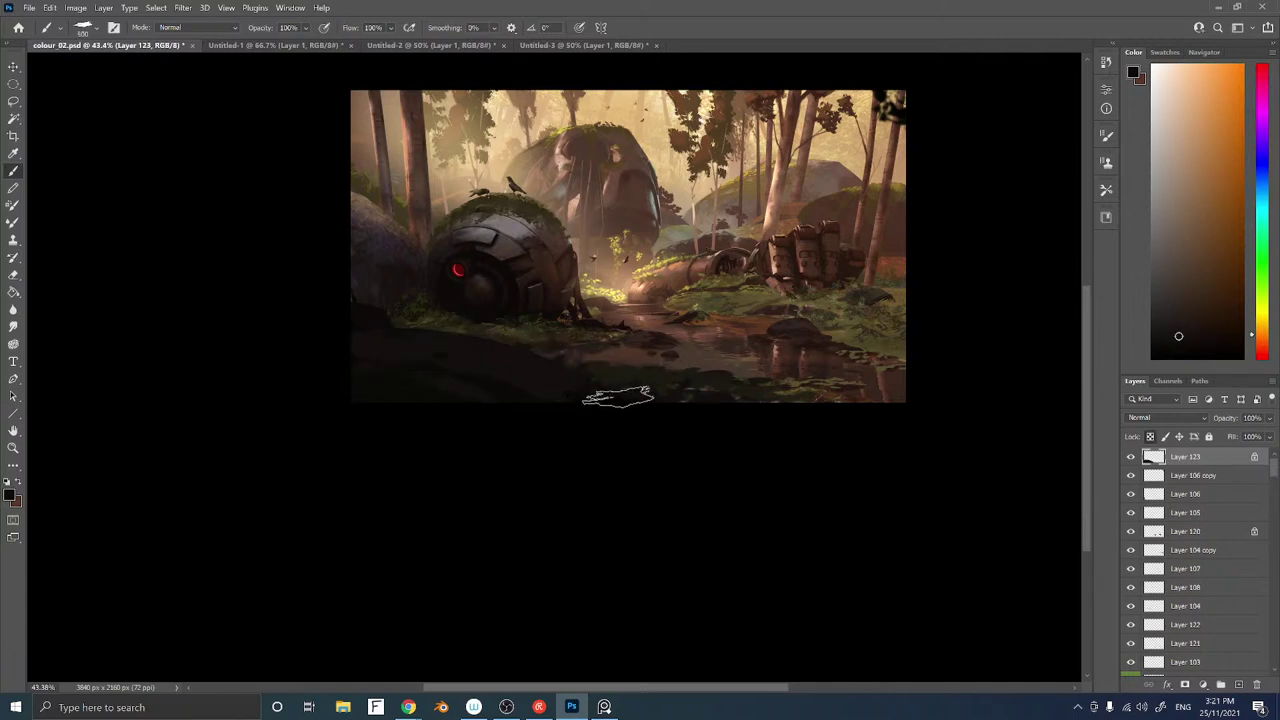
Lasso uneven strips along the mound's upper edge to reshape its outline and choose the Sampled Brush #114 2 brush
key("e")
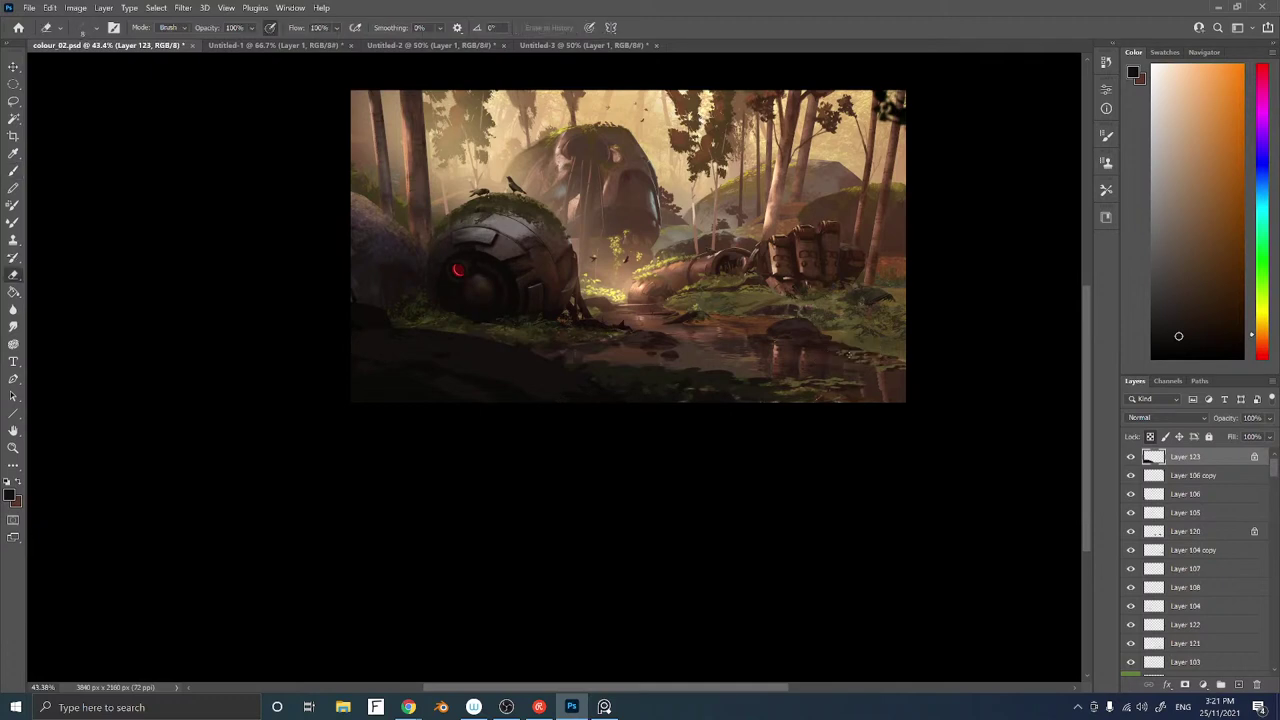
key("l")
mouse_move(352, 332)
left_mouse_down()
mouse_move(480, 346)
mouse_move(449, 329)
mouse_move(345, 330)
left_mouse_up()
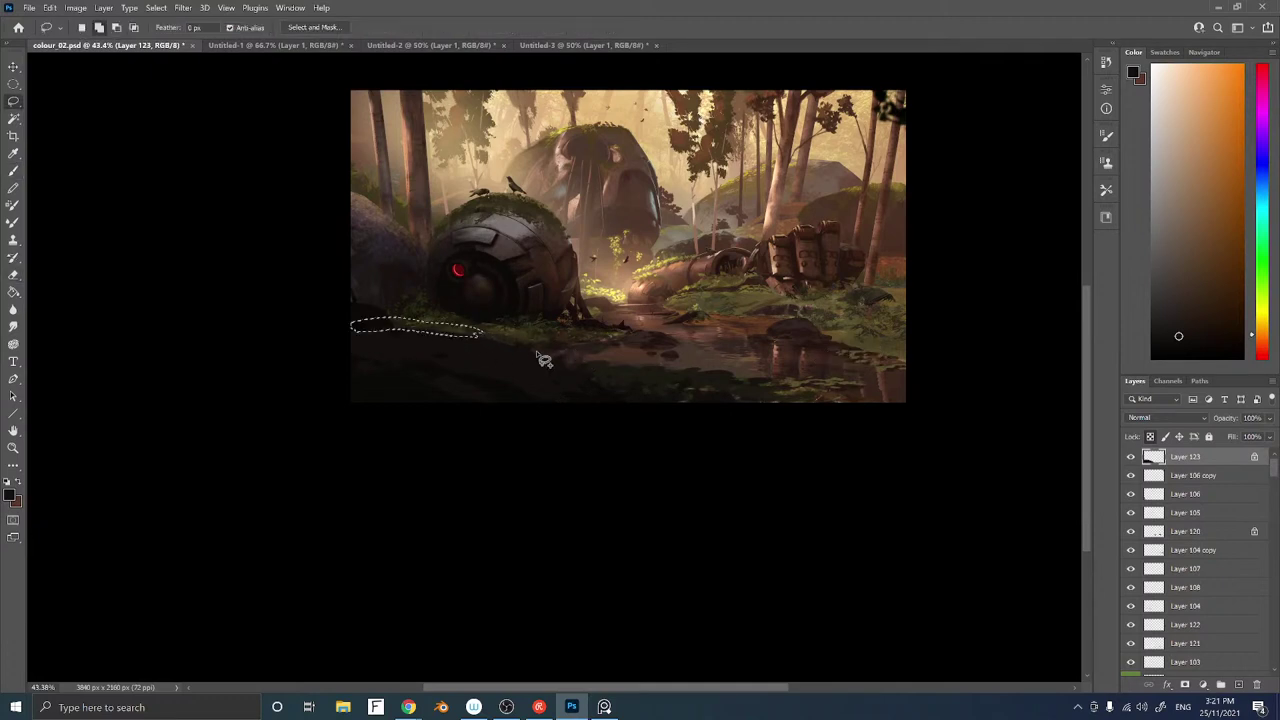
mouse_move(490, 338)
left_mouse_down()
mouse_move(614, 399)
mouse_move(563, 322)
mouse_move(535, 316)
left_mouse_up()
key("ctrl+h")
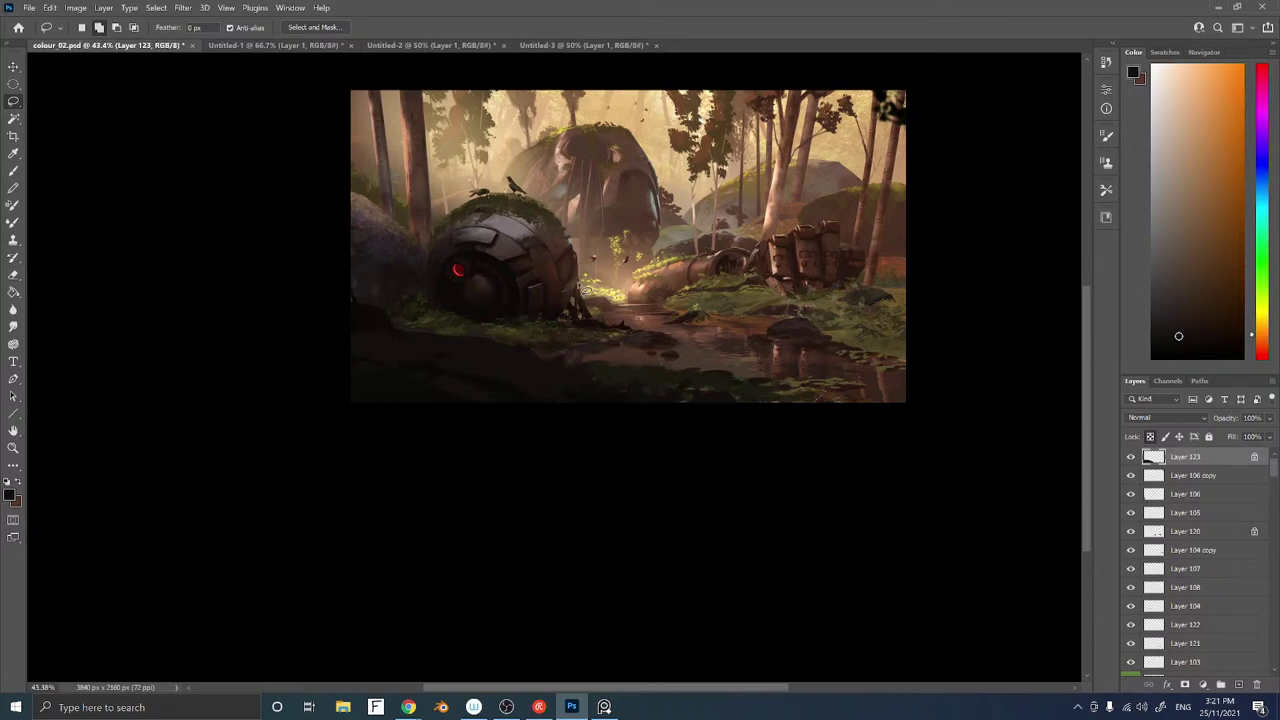
key("b")
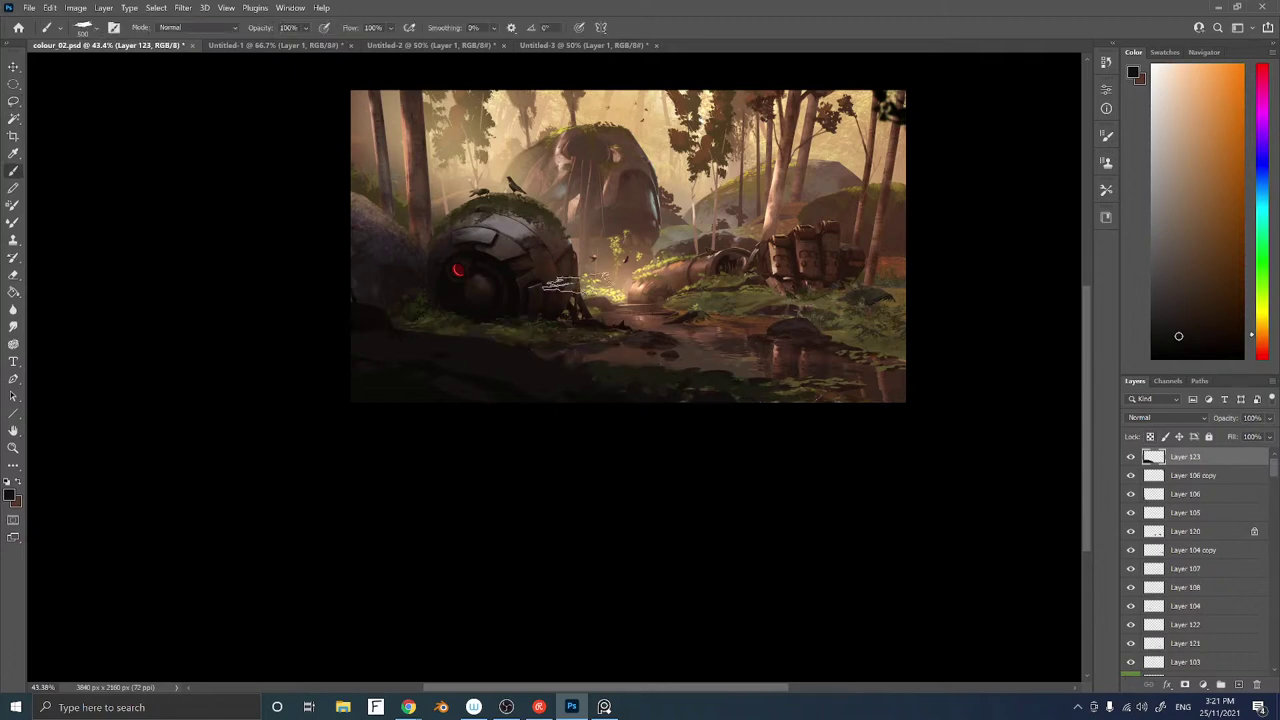
right_click(508, 418)
double_click(878, 505)
Load the highlights of the reference photos as a selection, restrict it to a lassoed area and bring the copied highlights into colour_02.psd
key("ctrl+Tab")
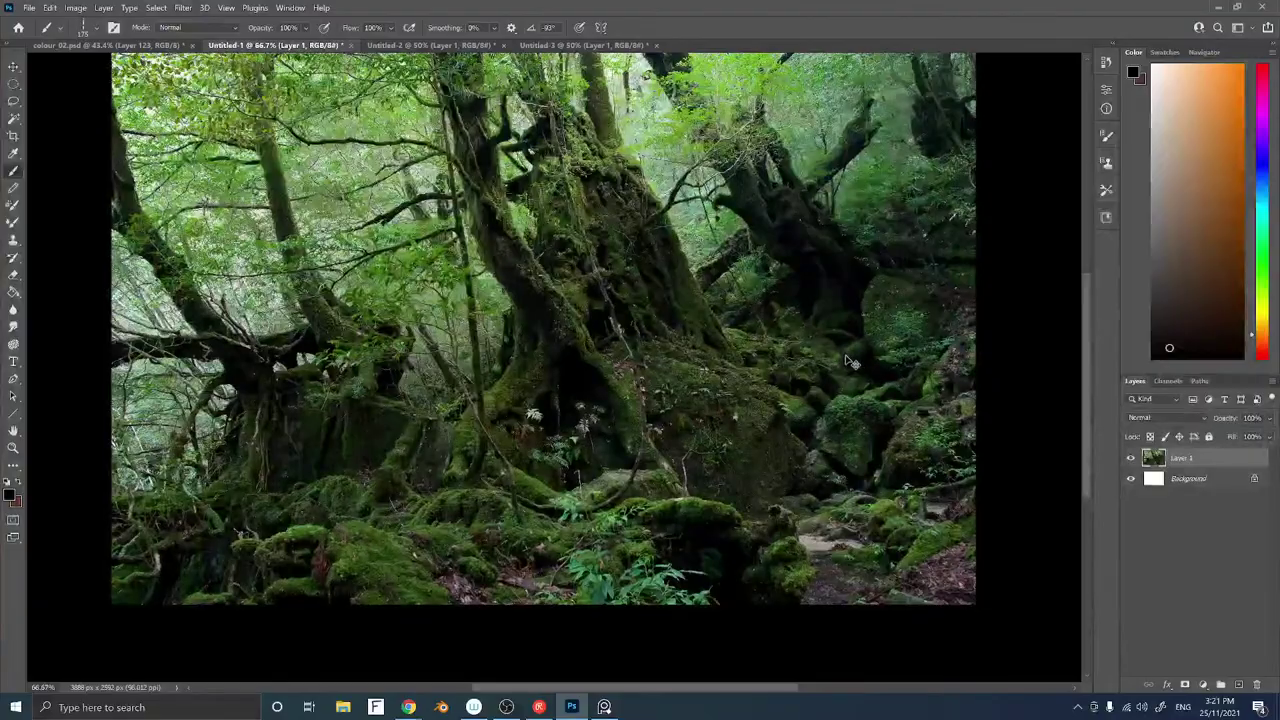
key("ctrl+alt+2")
key("l")
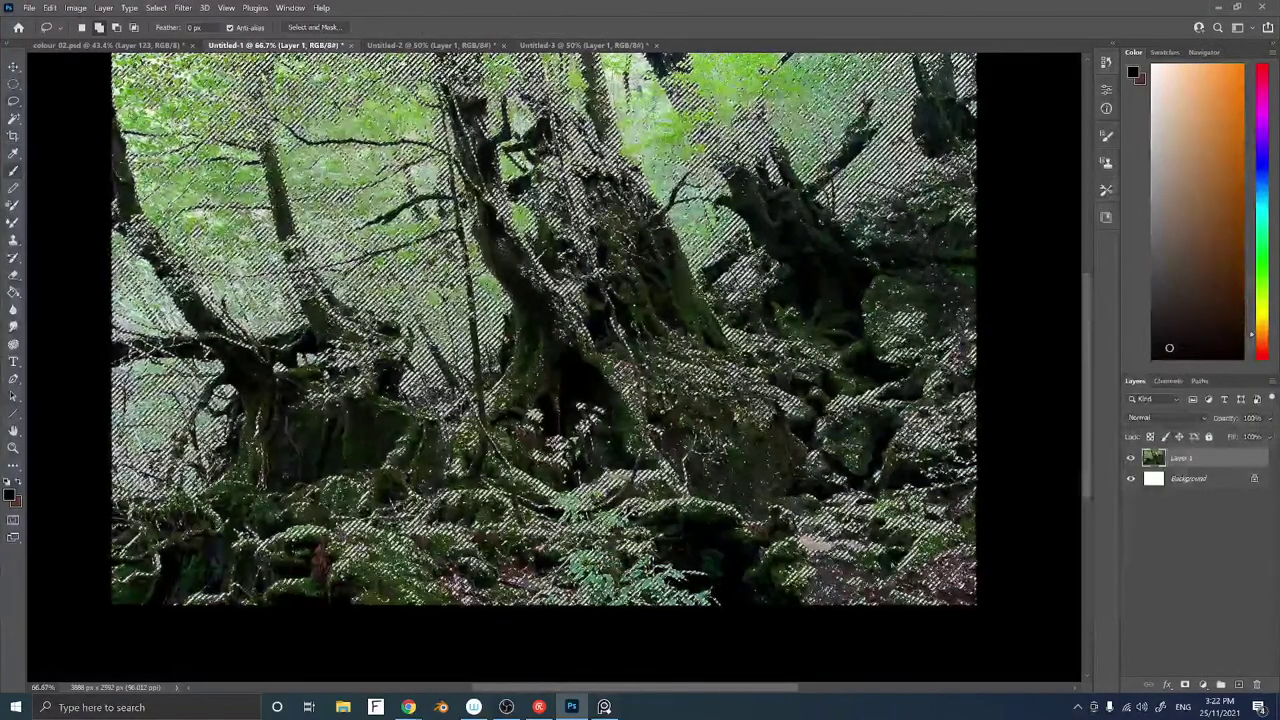
mouse_move(460, 505)
left_mouse_down()
mouse_move(174, 604)
mouse_move(465, 524)
left_mouse_up()
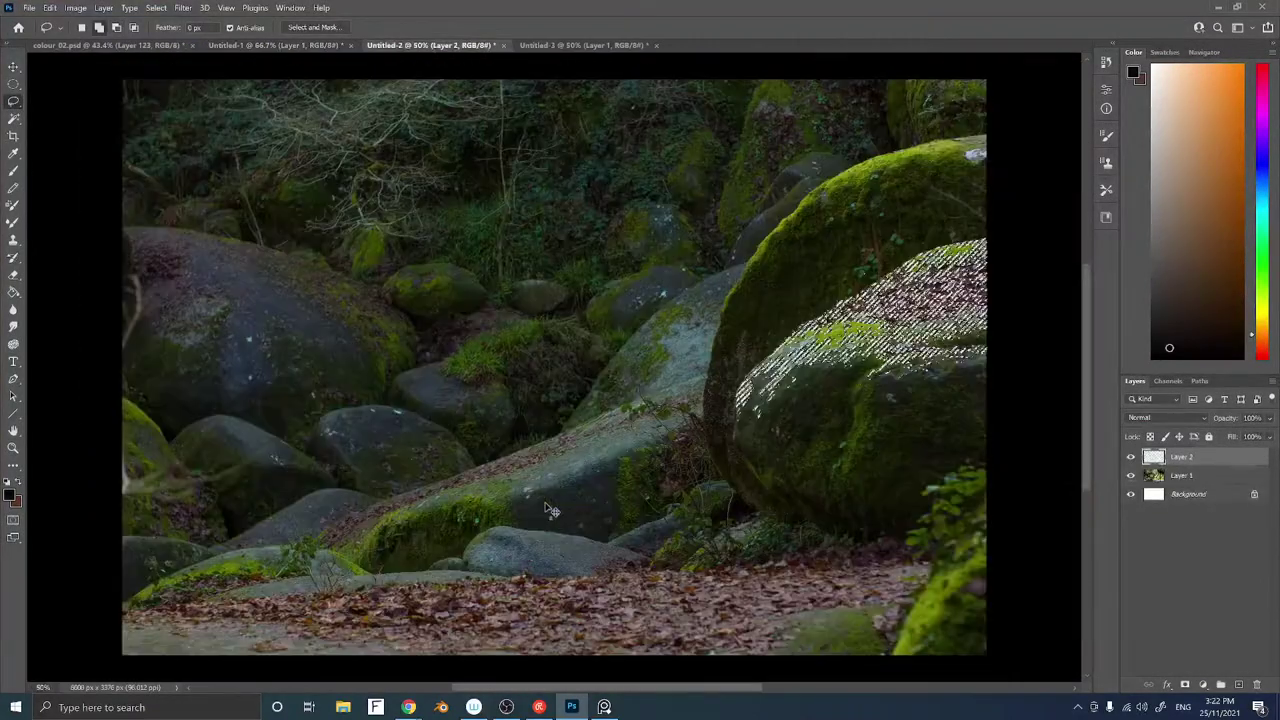
key("ctrl+Tab")
key("ctrl+Tab")
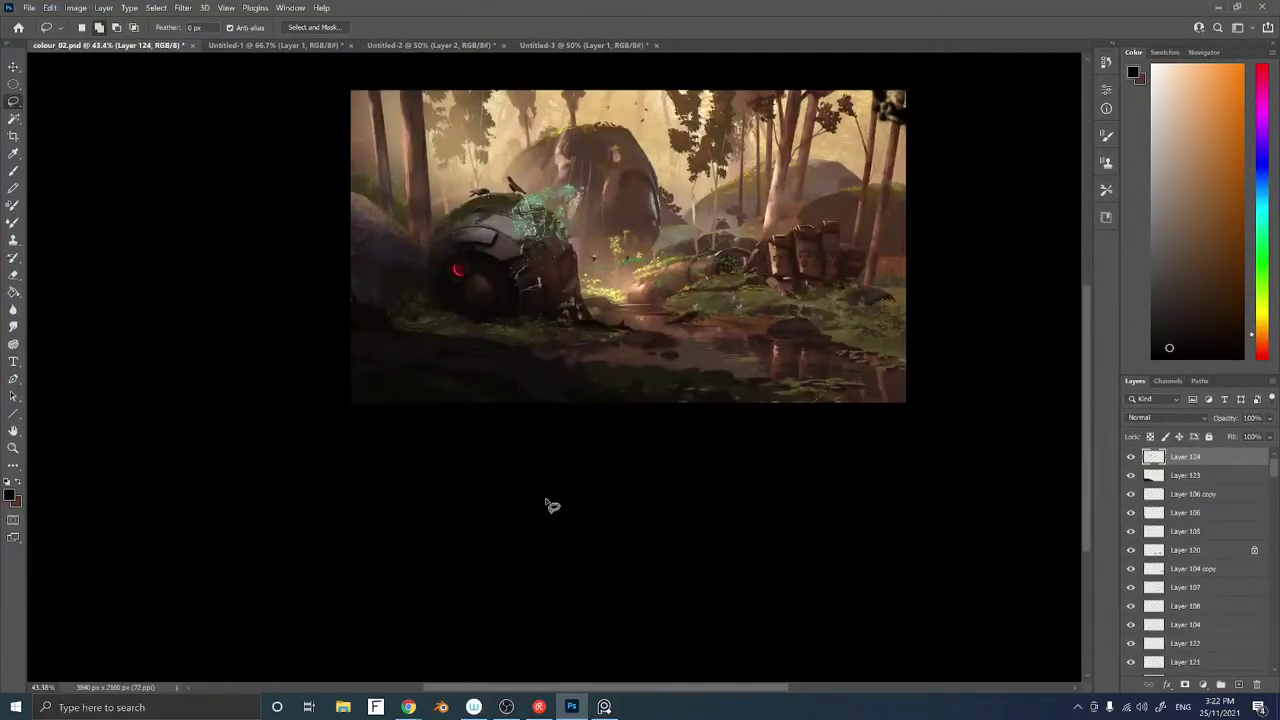
Reposition the pasted highlights, delete a lassoed part of them and clear the selection
left_click_drag(636, 296, 596, 333, "ctrl")
mouse_move(694, 288)
left_mouse_down()
mouse_move(540, 320)
mouse_move(720, 330)
mouse_move(752, 293)
left_mouse_up()
key("Delete")
key("ctrl+d")
Move the pasted highlights onto the dark foreground mound and transform them to follow its slope
left_click_drag(614, 350, 436, 375, "ctrl")
key("ctrl+t")
left_click_drag(593, 271, 618, 312)
mouse_move(457, 336)
left_mouse_down()
mouse_move(448, 355)
mouse_move(406, 345)
mouse_move(406, 375)
left_mouse_up()
key("Return")
key("ctrl+t")
left_click_drag(513, 345, 573, 289, "ctrl")
mouse_move(382, 302)
left_mouse_down()
mouse_move(414, 334)
mouse_move(580, 356)
mouse_move(382, 302)
left_mouse_up()
key("ctrl+d")
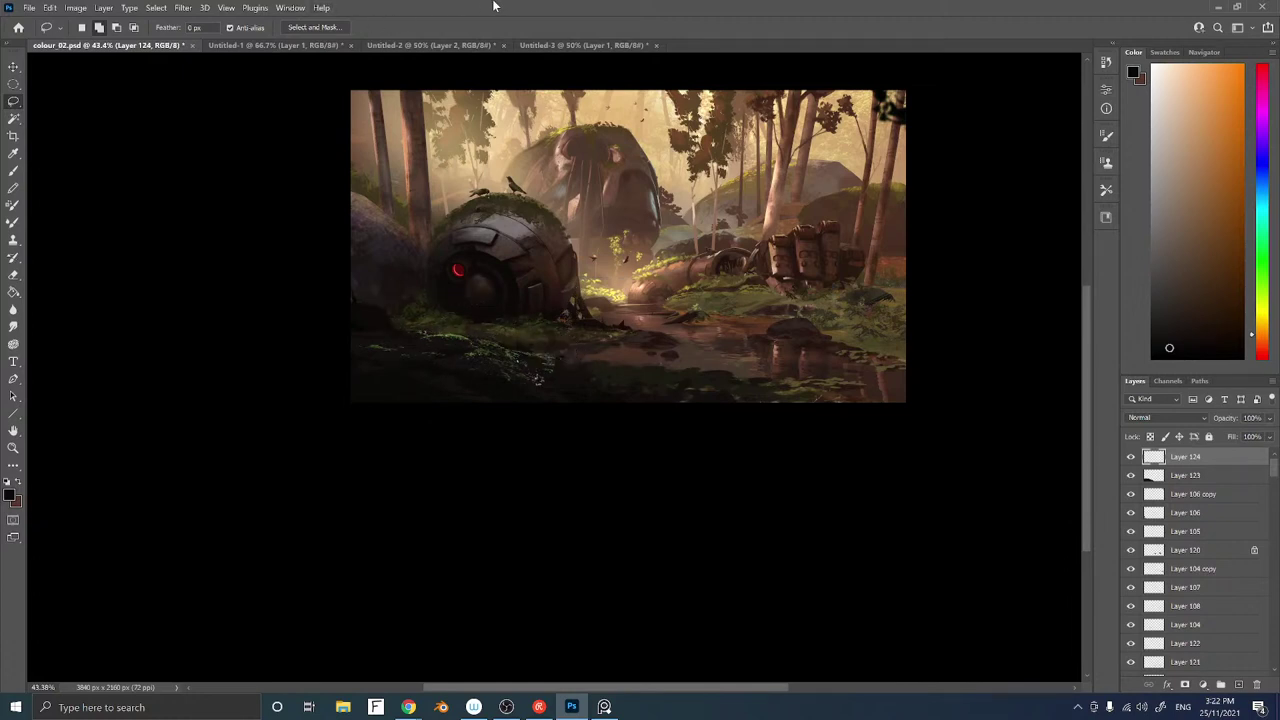
Load the pasted highlights on Layer 124 as a selection, expand it by 1 pixel and recolor them with dark green sampled from the mound
left_click(1154, 458, "ctrl")
left_click(156, 7)
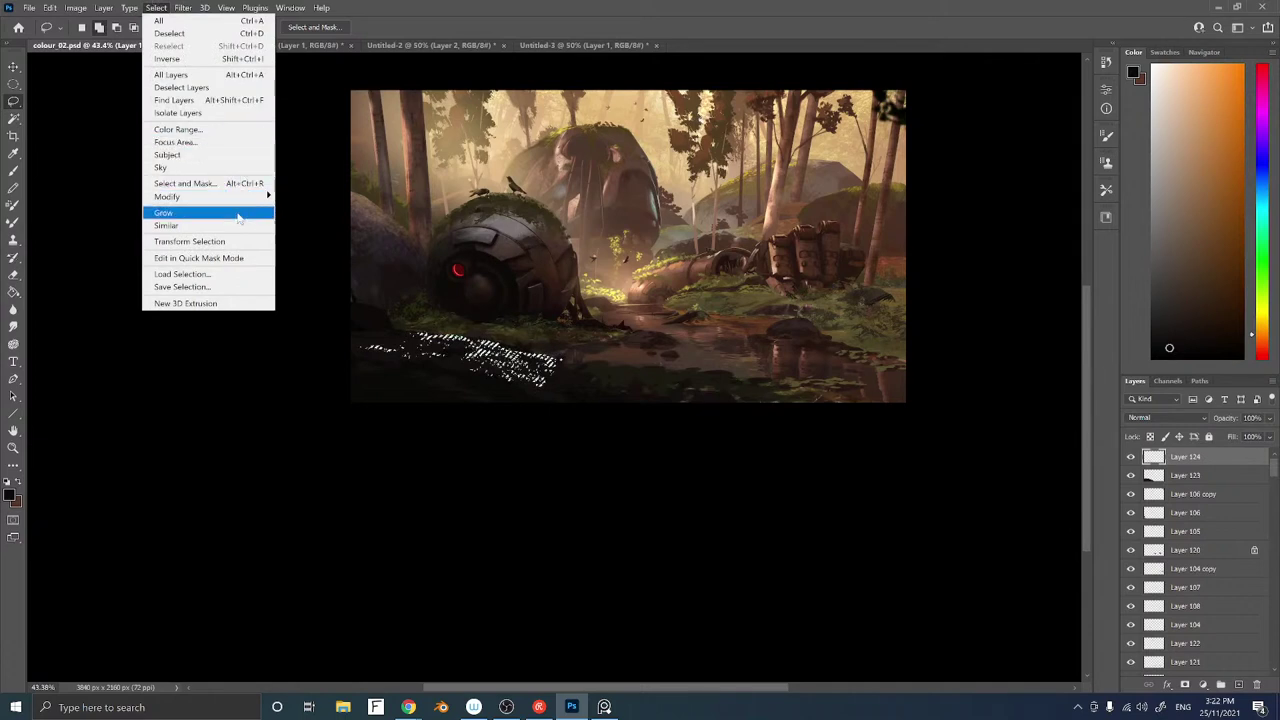
mouse_move(240, 197)
left_click(300, 221)
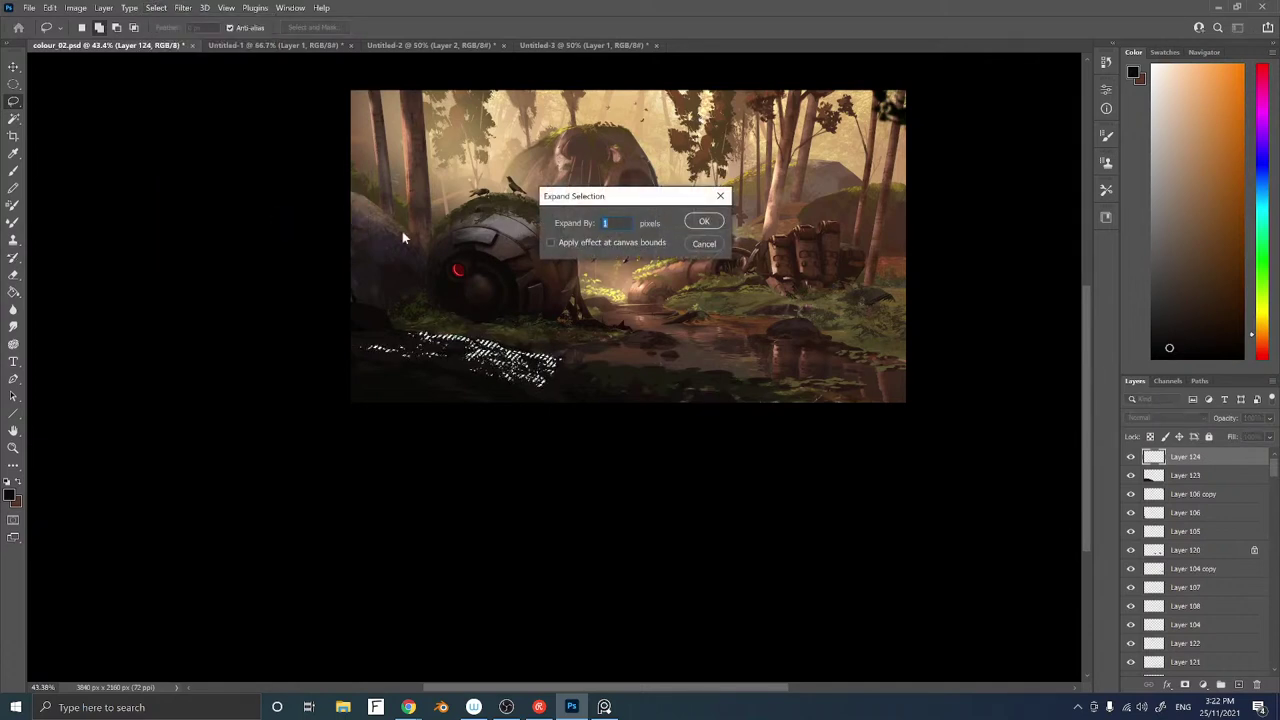
key("Return")
key("b")
key("ctrl+h")
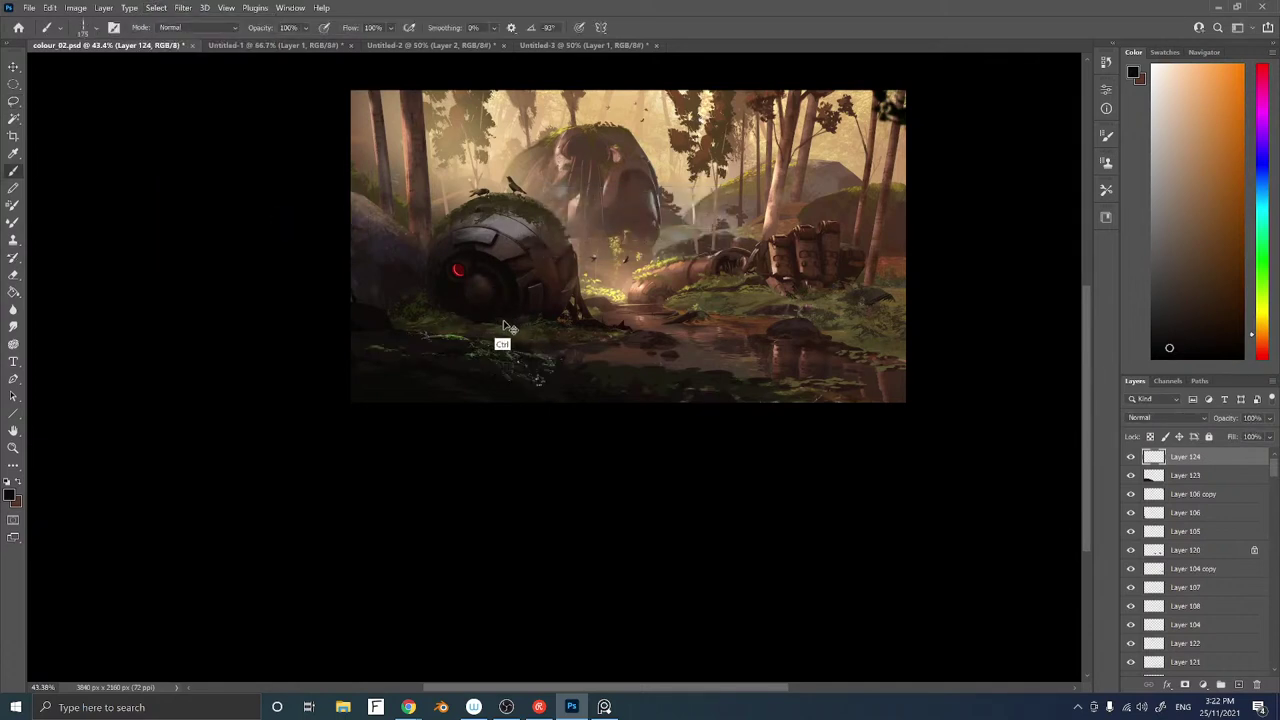
left_click(511, 377, "alt")
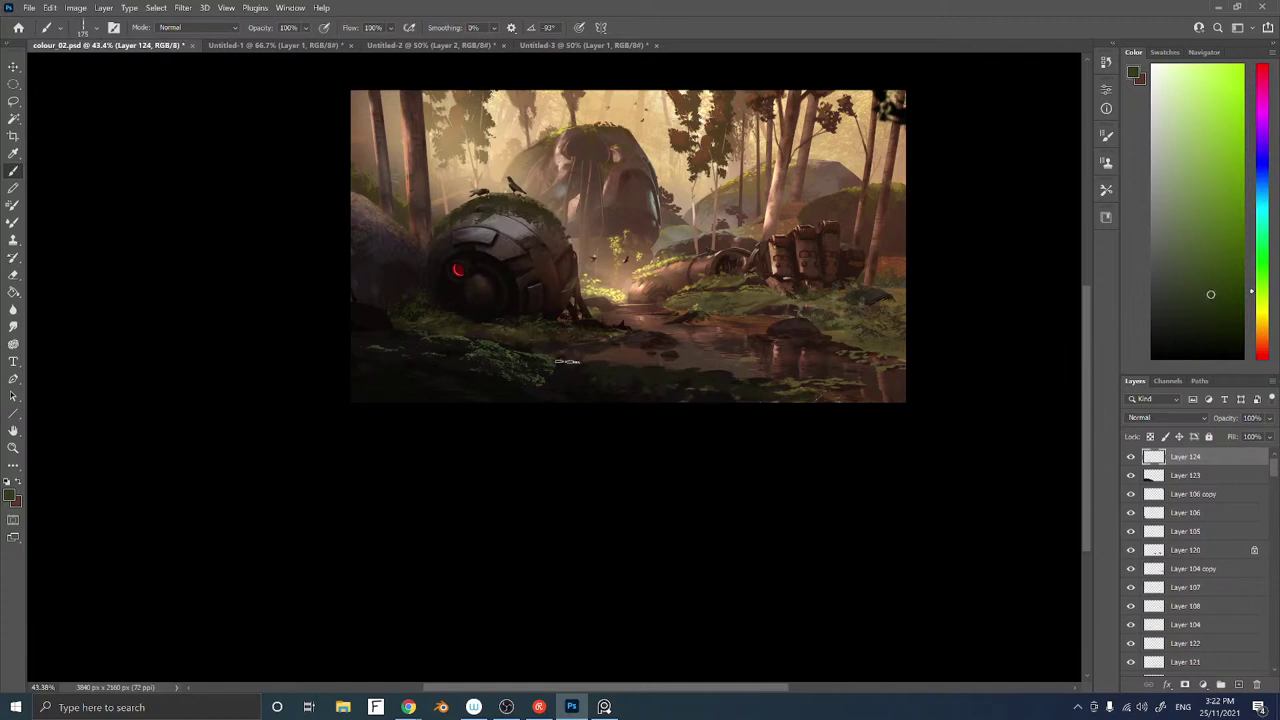
Warp the highlights so they spread along the mound's slope toward its lower end, and nudge them into place
key("ctrl+t")
right_click(570, 385)
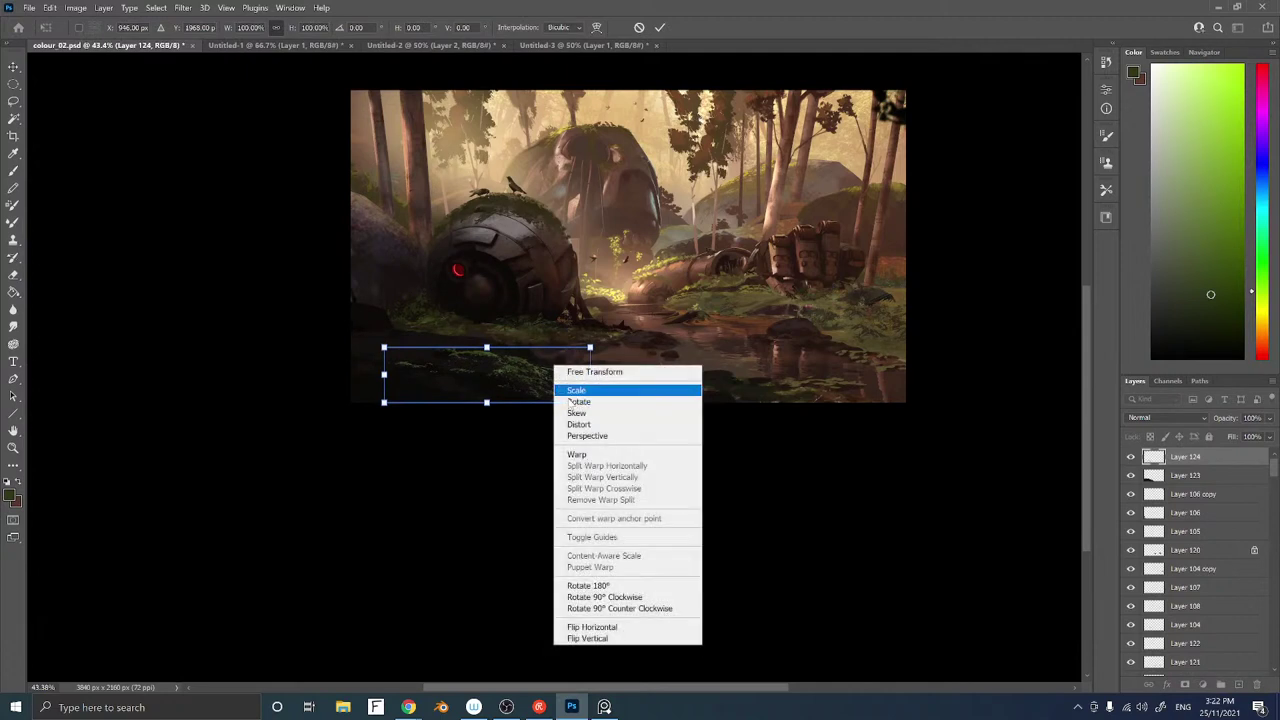
left_click(577, 454)
left_click_drag(385, 349, 343, 330)
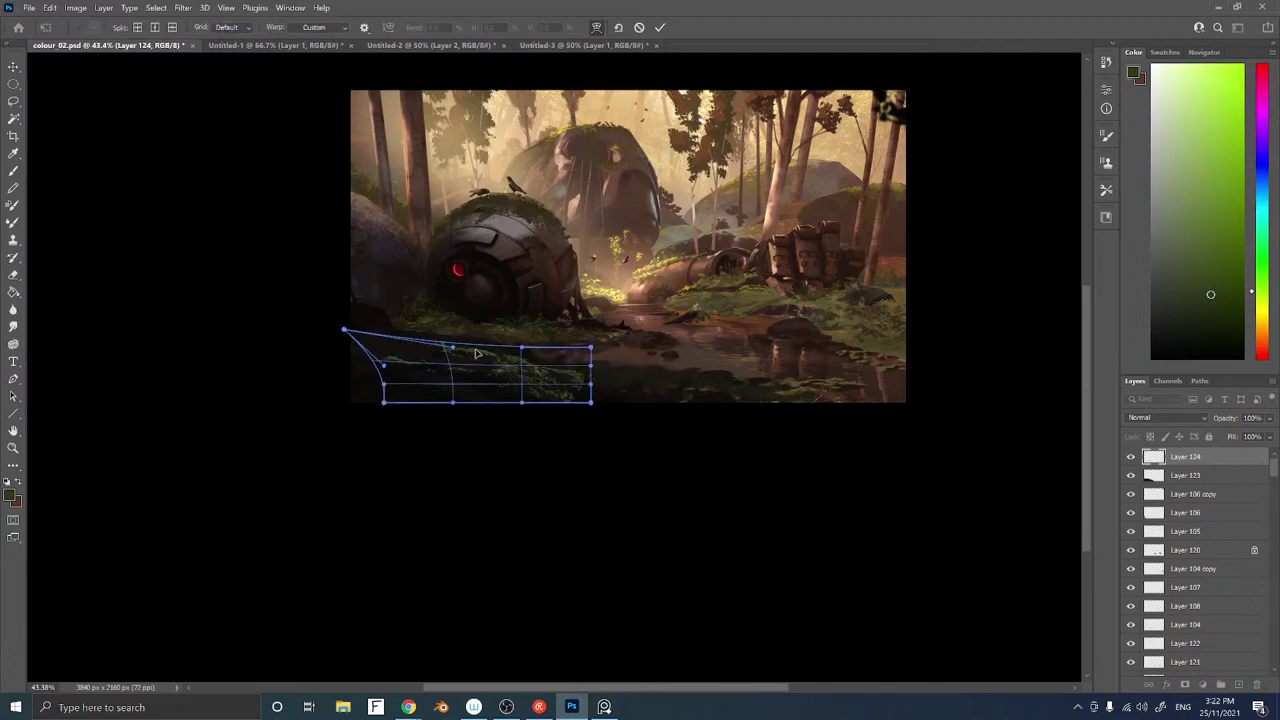
left_click_drag(478, 353, 571, 346)
left_click_drag(591, 403, 645, 427)
left_click_drag(604, 368, 607, 395)
key("Return")
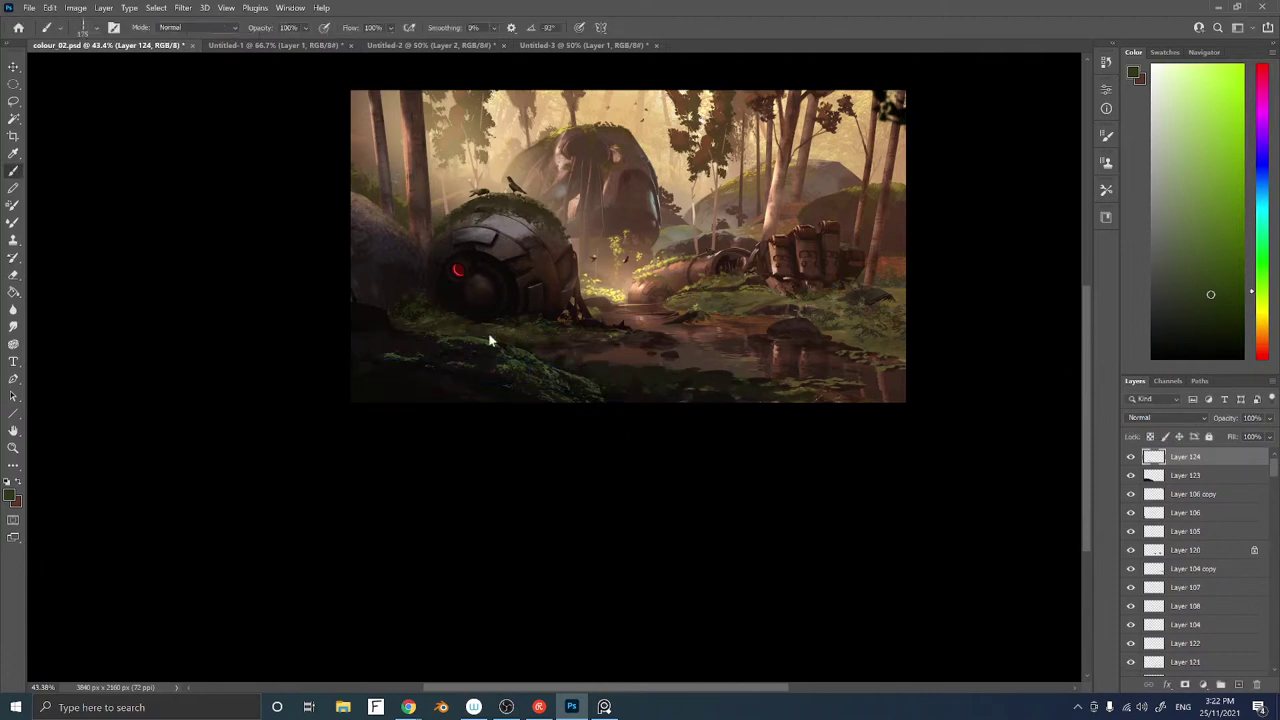
mouse_move(590, 281)
left_mouse_down()
mouse_move(636, 270)
mouse_move(597, 279)
mouse_move(596, 298)
left_mouse_up()
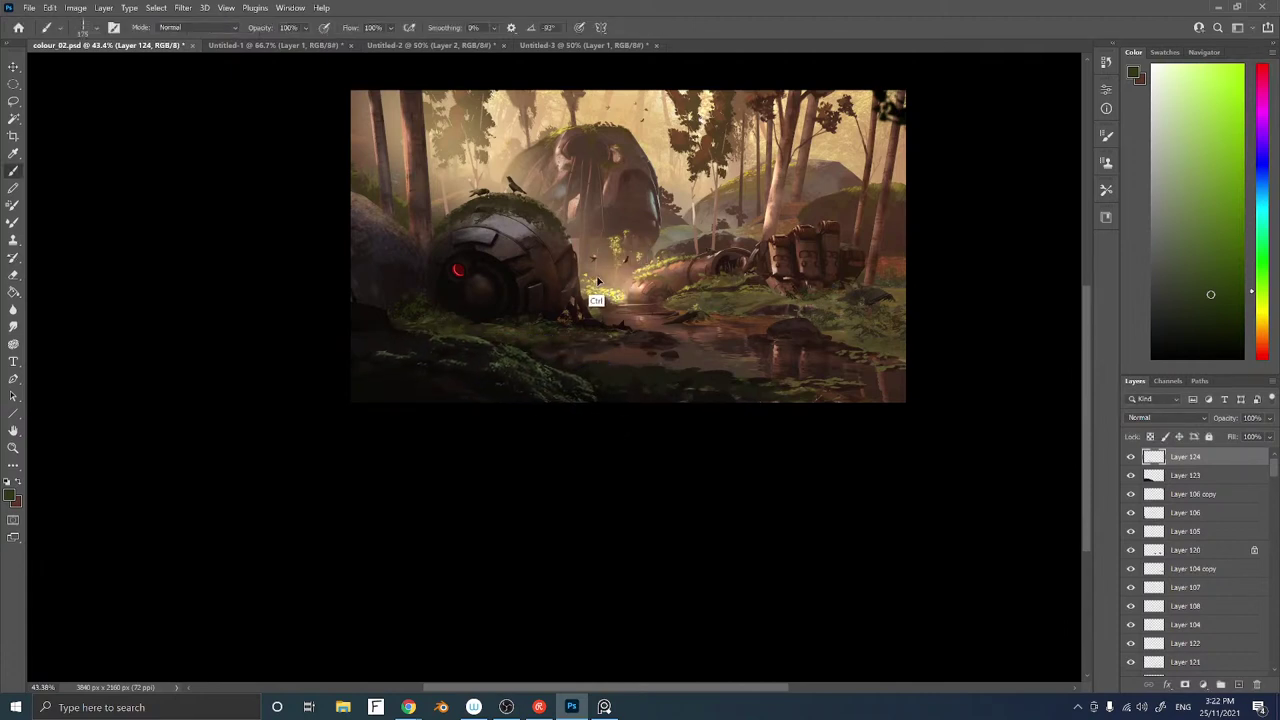
Choose Sampled Brush 3 28 for the Eraser, enlarge it to 500 px and soften parts of the mound's highlights
key("e")
right_click(660, 411)
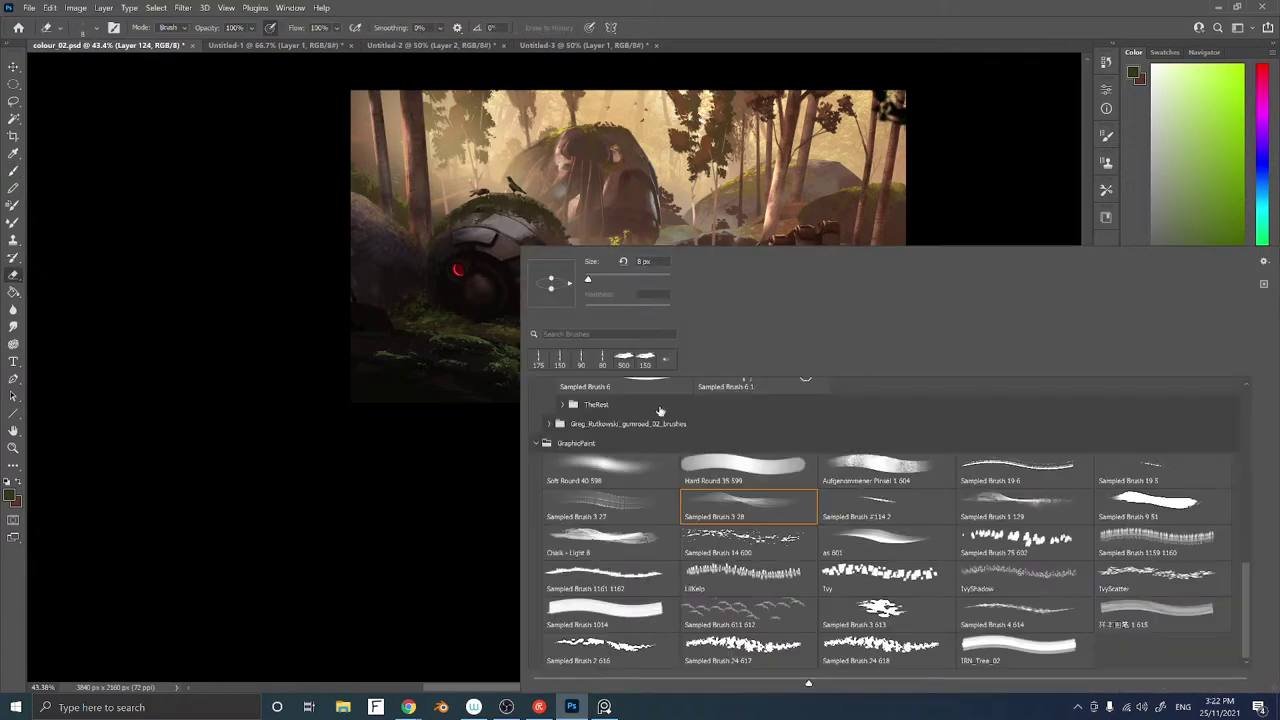
double_click(730, 509)
key("bracketright")
key("bracketright")
key("bracketright")
key("bracketright")
key("bracketright")
key("bracketright")
key("bracketright")
key("bracketright")
key("bracketright")
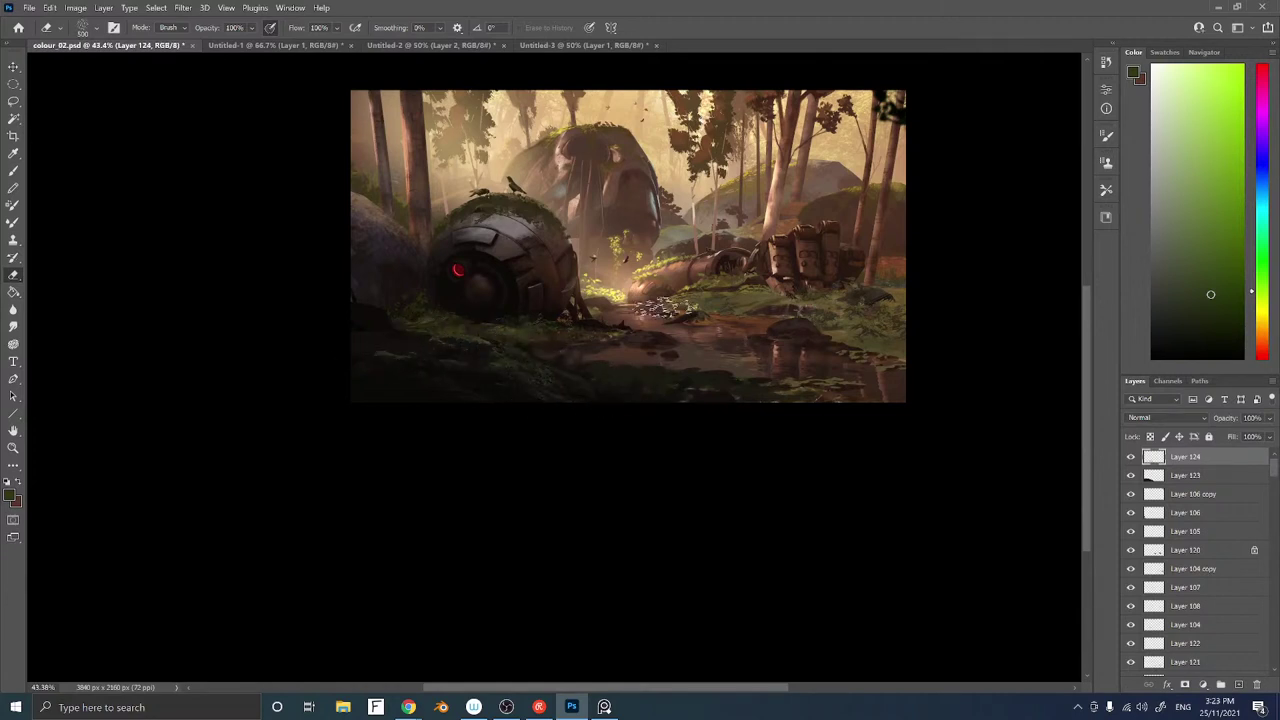
Duplicate the mound's highlights onto three stacked layers above Layer 124 to strengthen them
key("ctrl+shift+z")
key("ctrl+shift+z")
key("ctrl+shift+z")
key("ctrl+shift+z")
key("Delete")
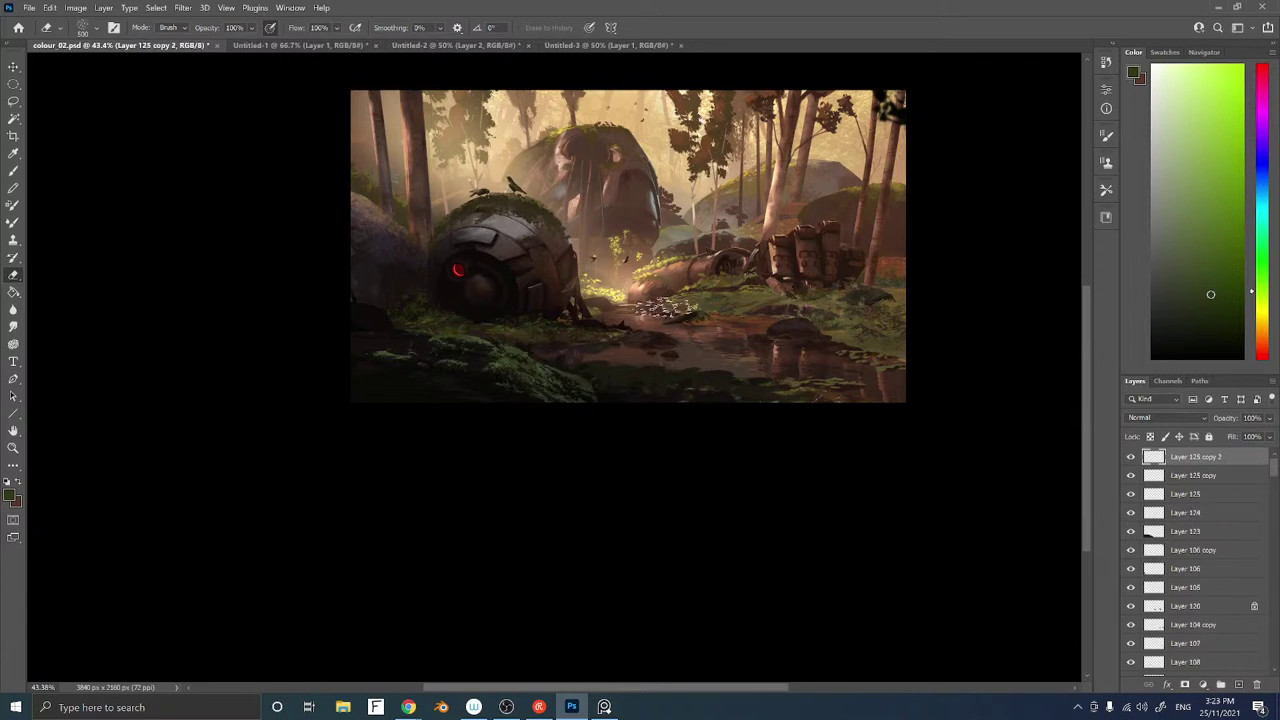
Lock the transparent pixels of the top highlight copy and shade it with near-black sampled from the mound
key("slash")
key("b")
left_click(500, 389, "alt")
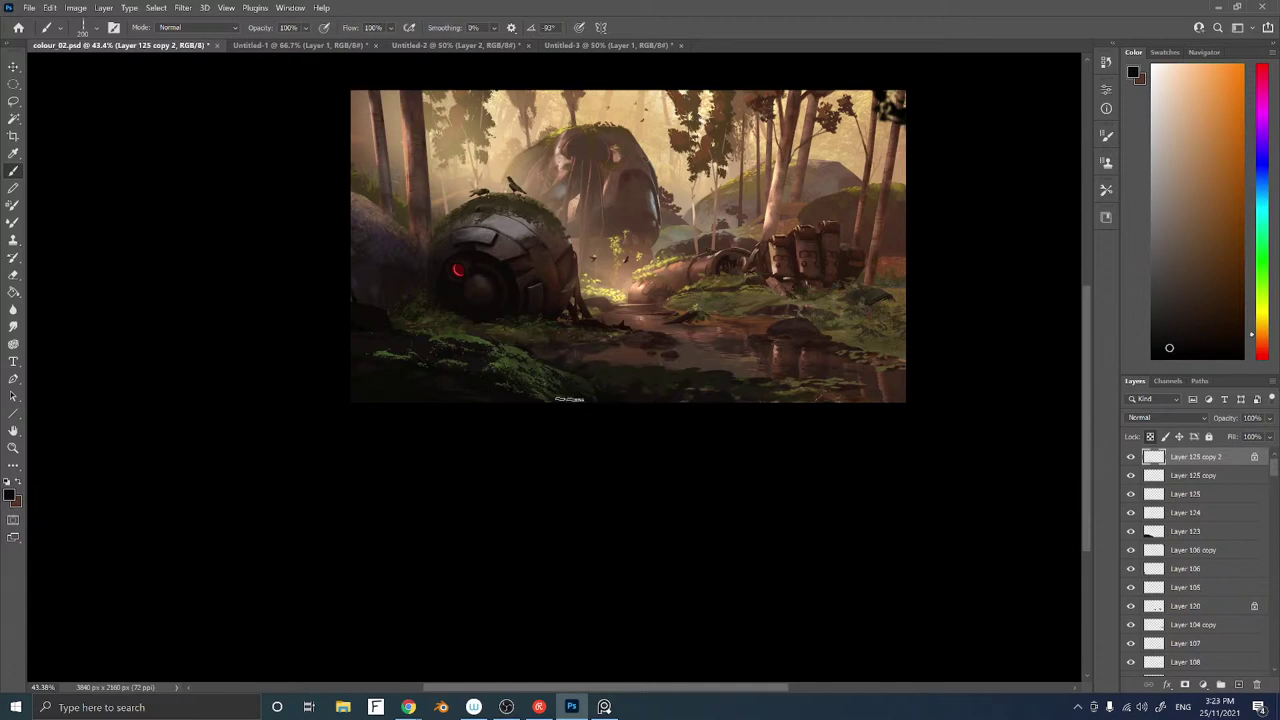
Compare the mound with and without its highlight layers and merge the highlight copies down into Layer 124
key("ctrl+e")
key("ctrl+e")
key("ctrl+z")
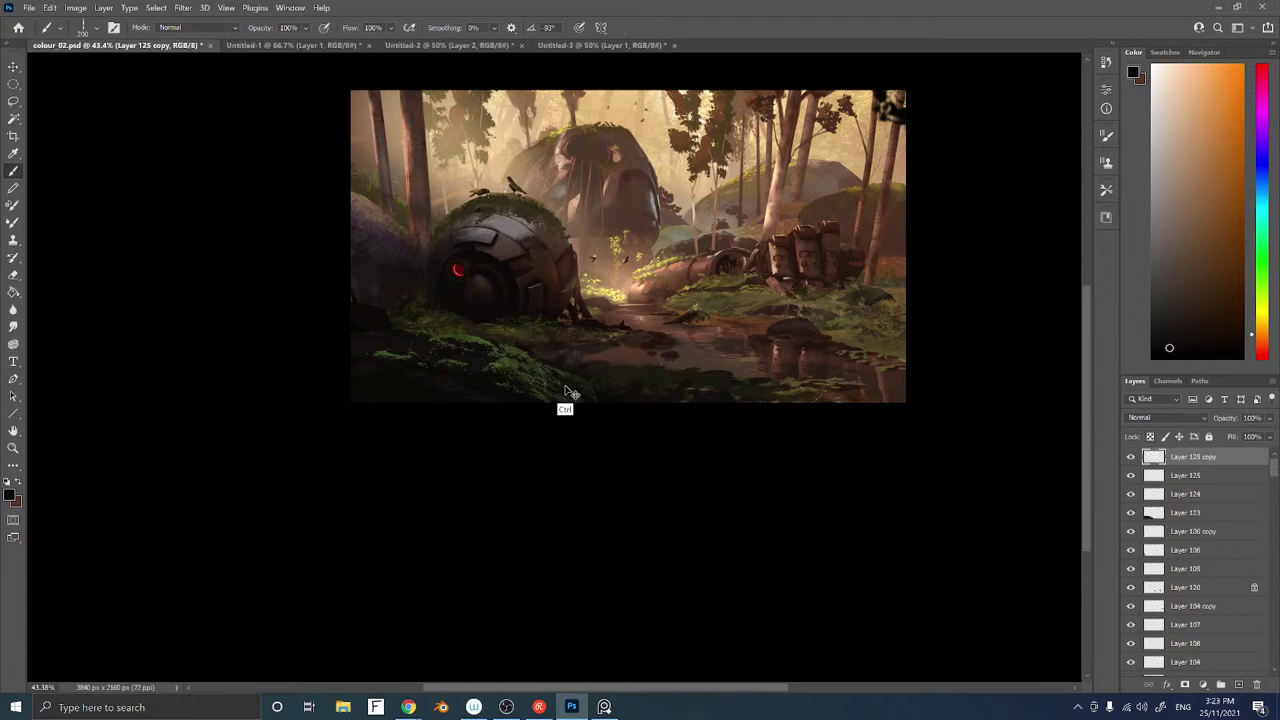
key("ctrl+z")
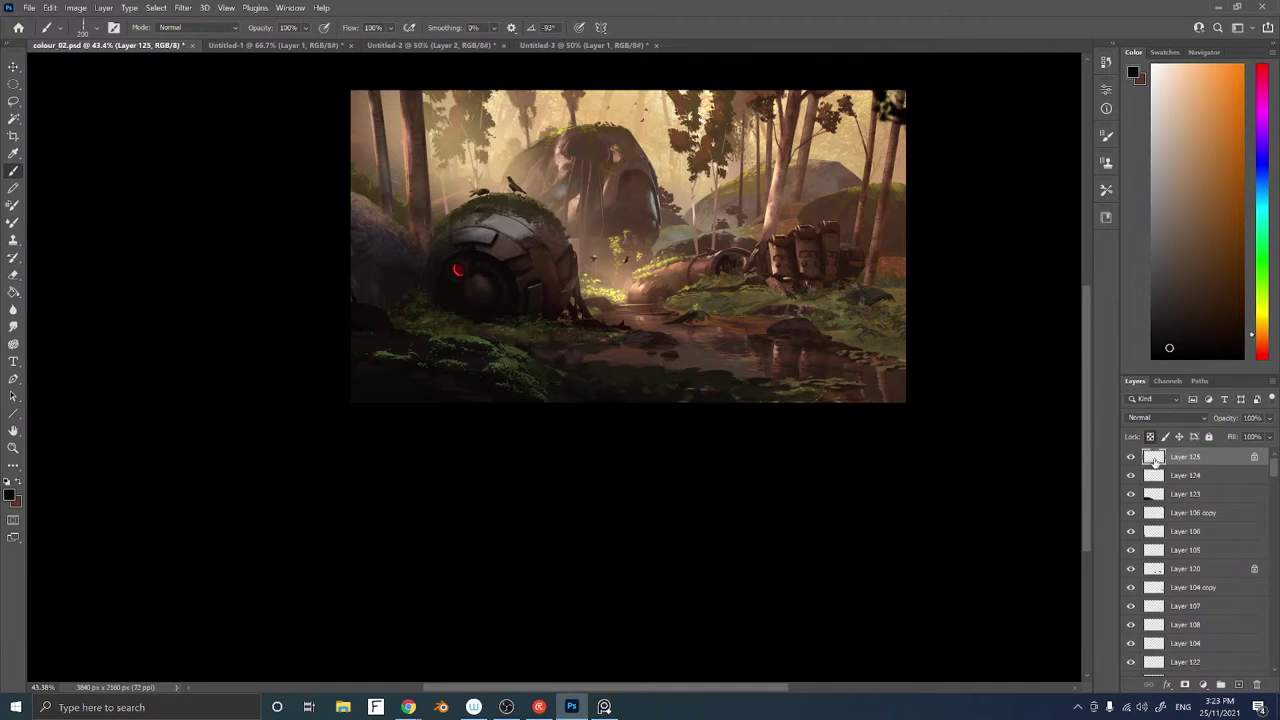
left_click(1130, 458)
left_click(1130, 476)
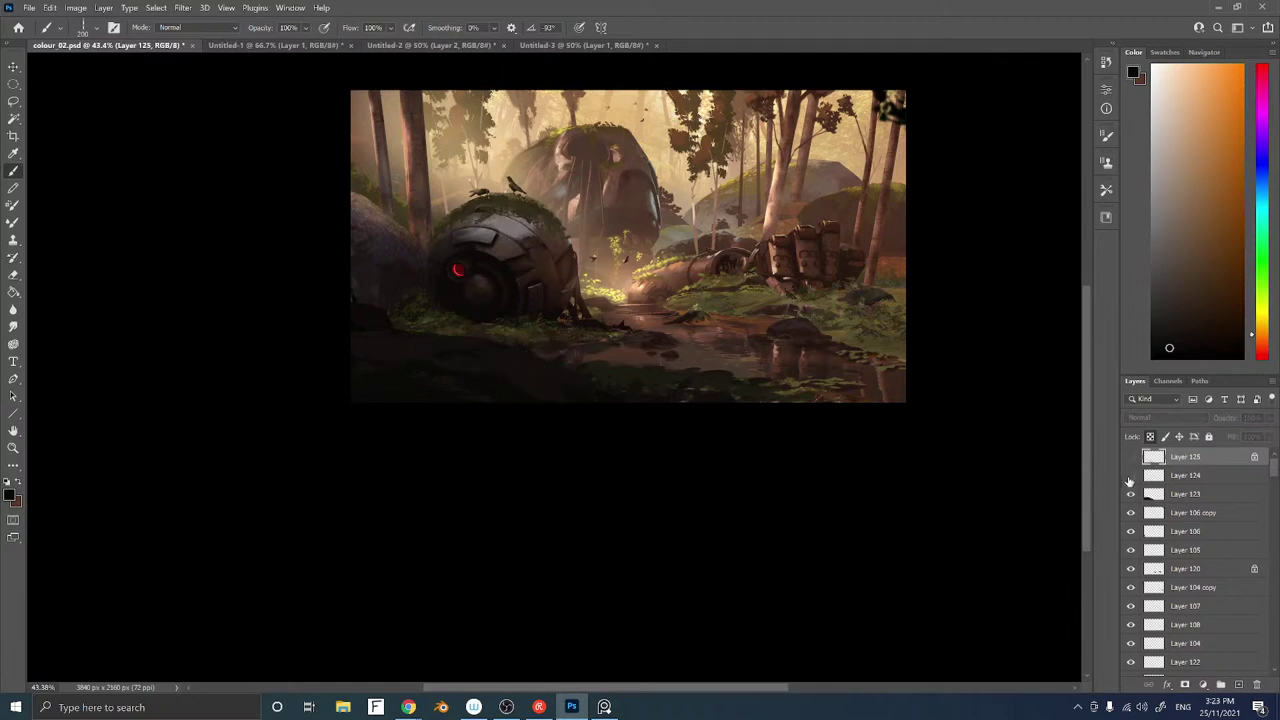
left_click(1130, 476)
left_click(1130, 457)
key("ctrl+e")
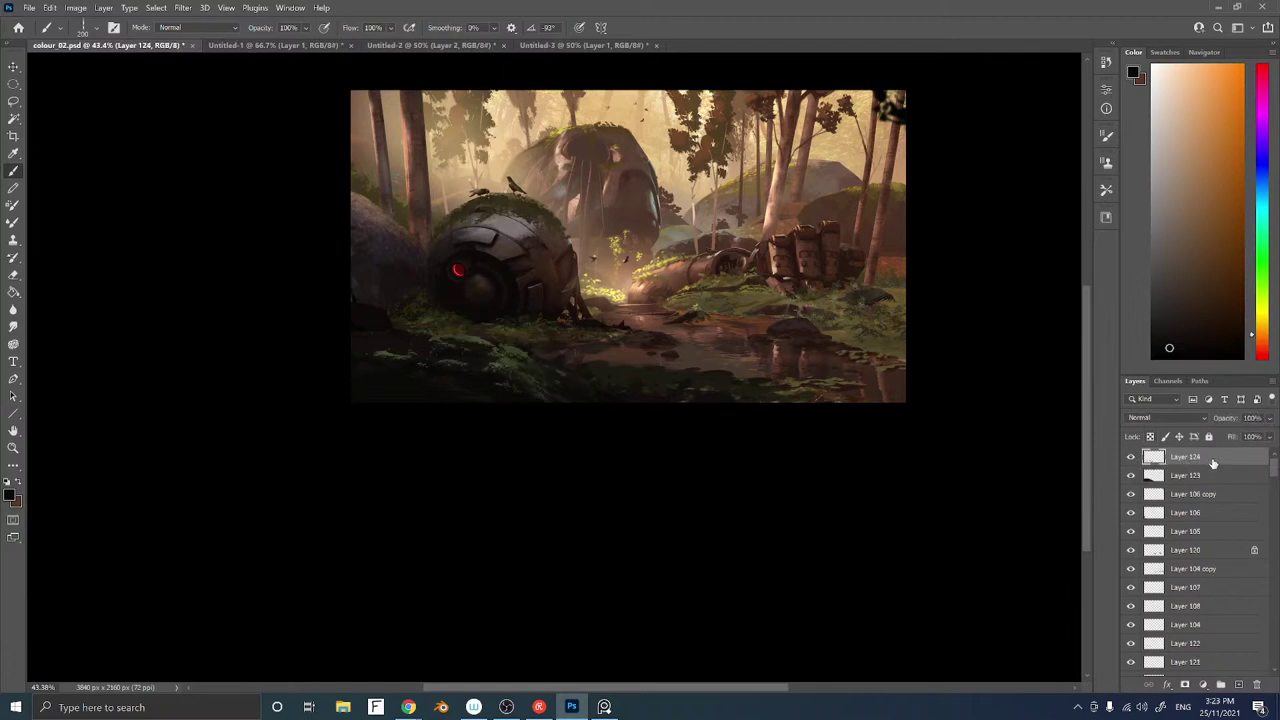
Lock Layer 124's transparent pixels and darken the highlights with sampled near-black using Sampled Brush 3 28 enlarged to 250 px
key("slash")
left_click(474, 386, "alt")
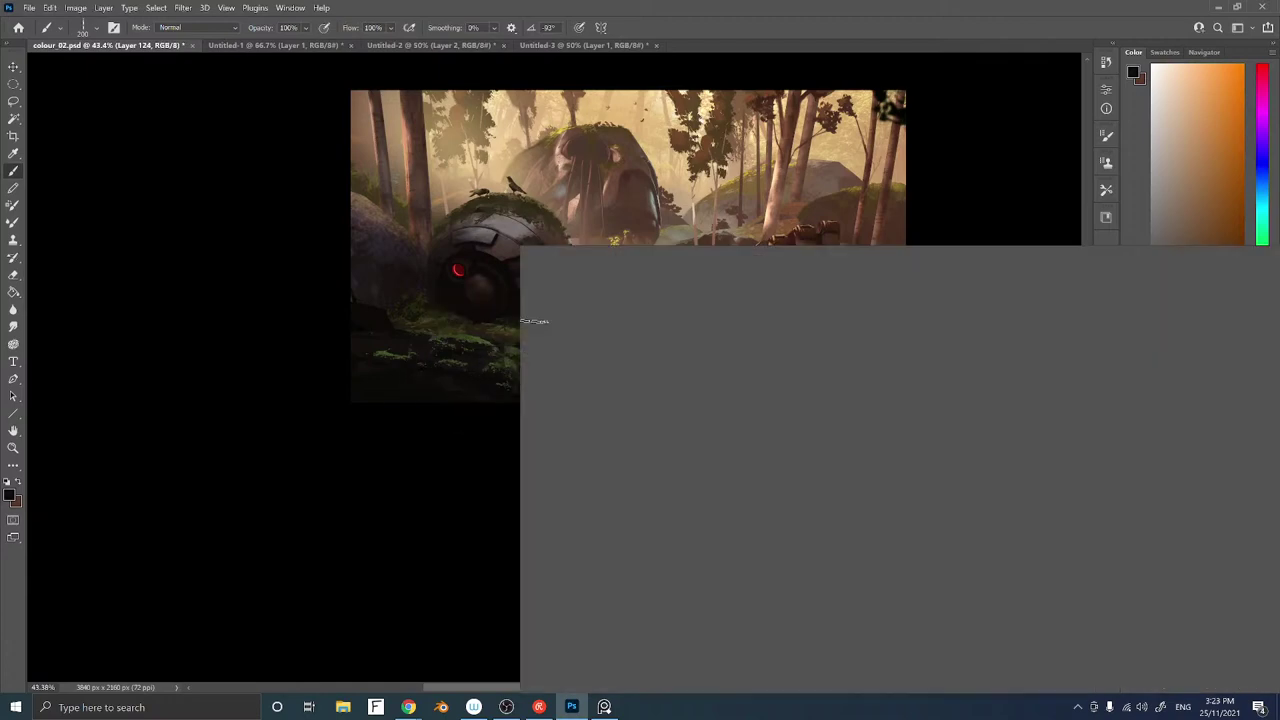
right_click(529, 320)
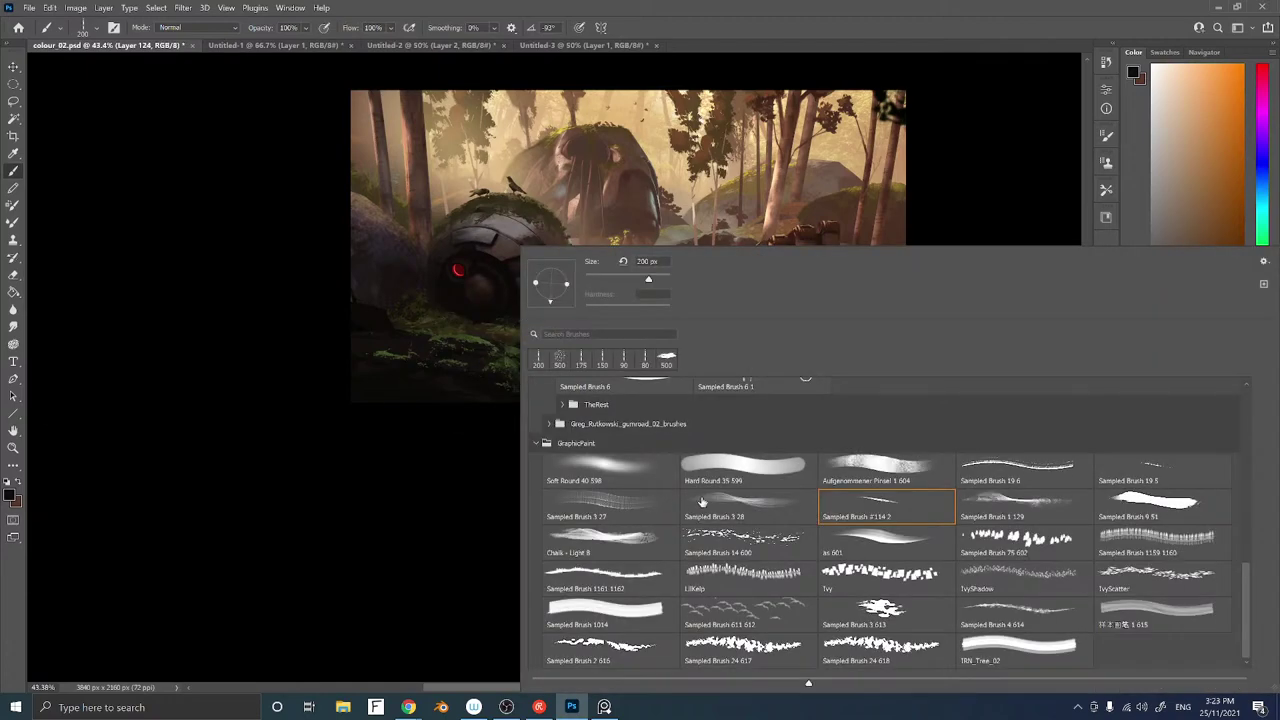
left_click(731, 502)
left_click(506, 348)
key("bracketright")
key("bracketright")
key("bracketright")
key("bracketright")
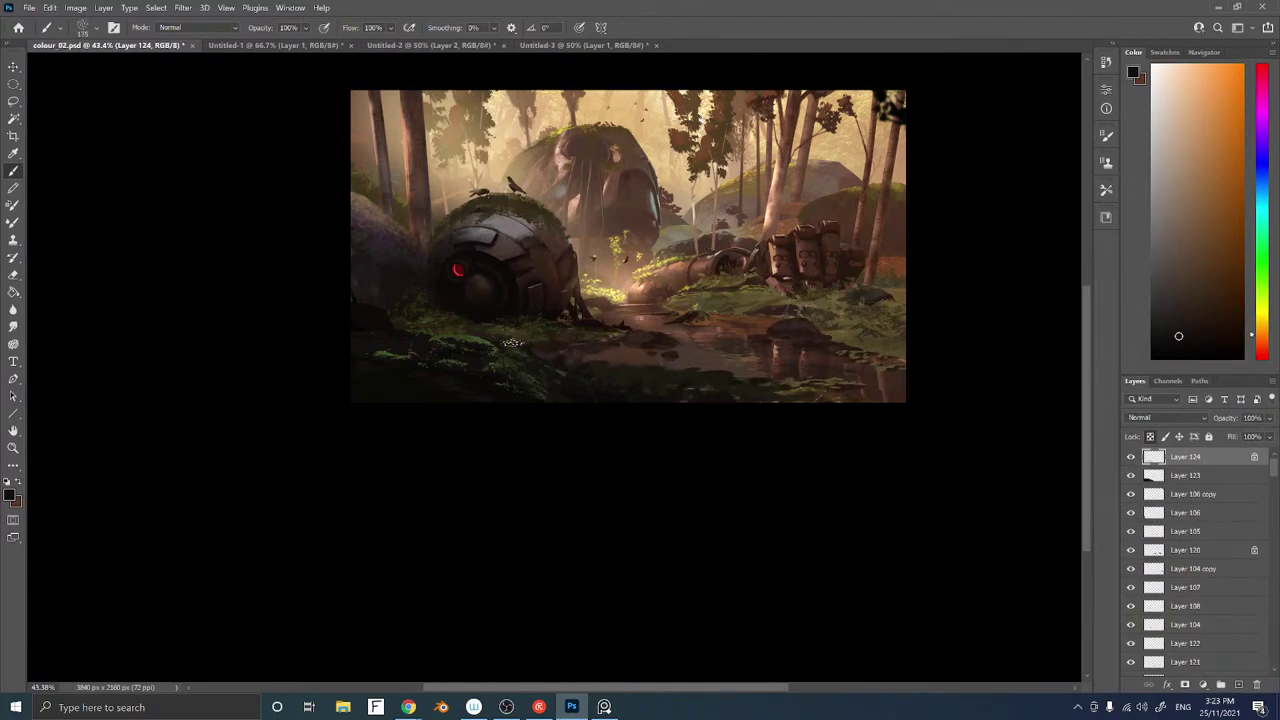
key("bracketright")
key("bracketright")
key("bracketright")
key("bracketright")
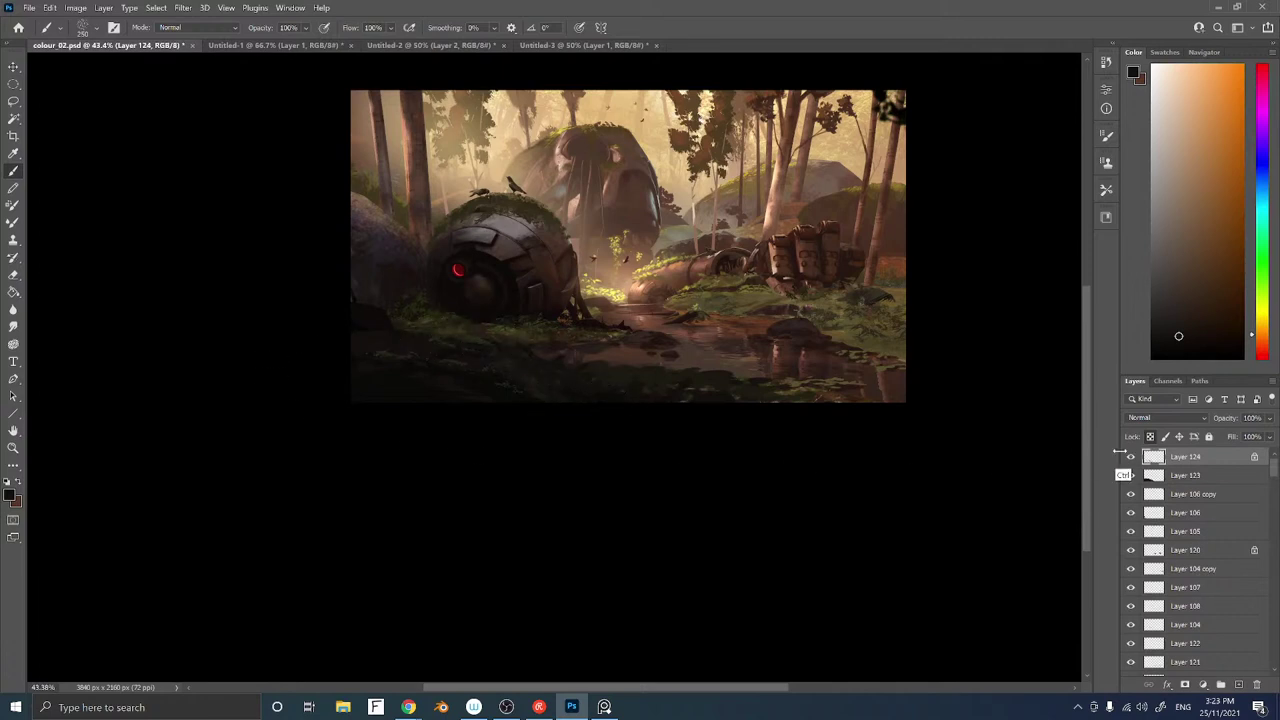
Merge the highlights into the mound on Layer 123, then stretch, slightly rotate and reposition the mound in the foreground corner
key("ctrl+e")
key("ctrl+t")
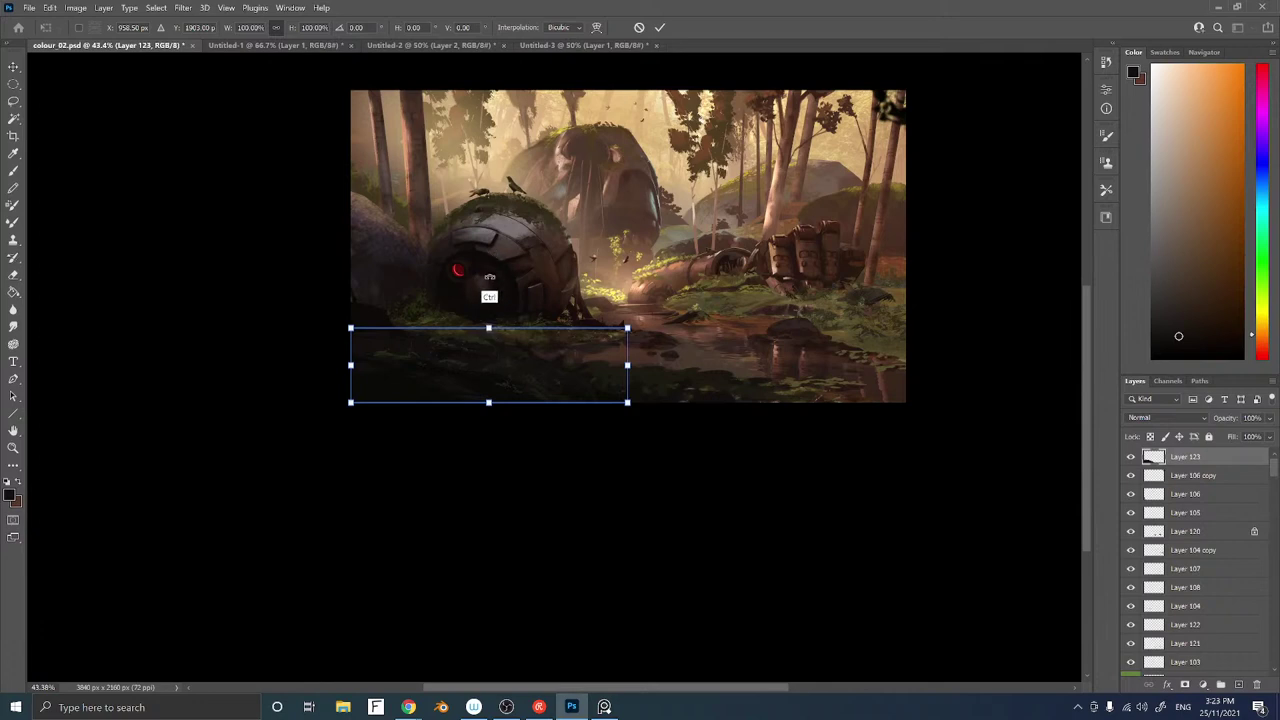
mouse_move(488, 328)
left_mouse_down()
mouse_move(489, 291)
mouse_move(489, 318)
left_mouse_up()
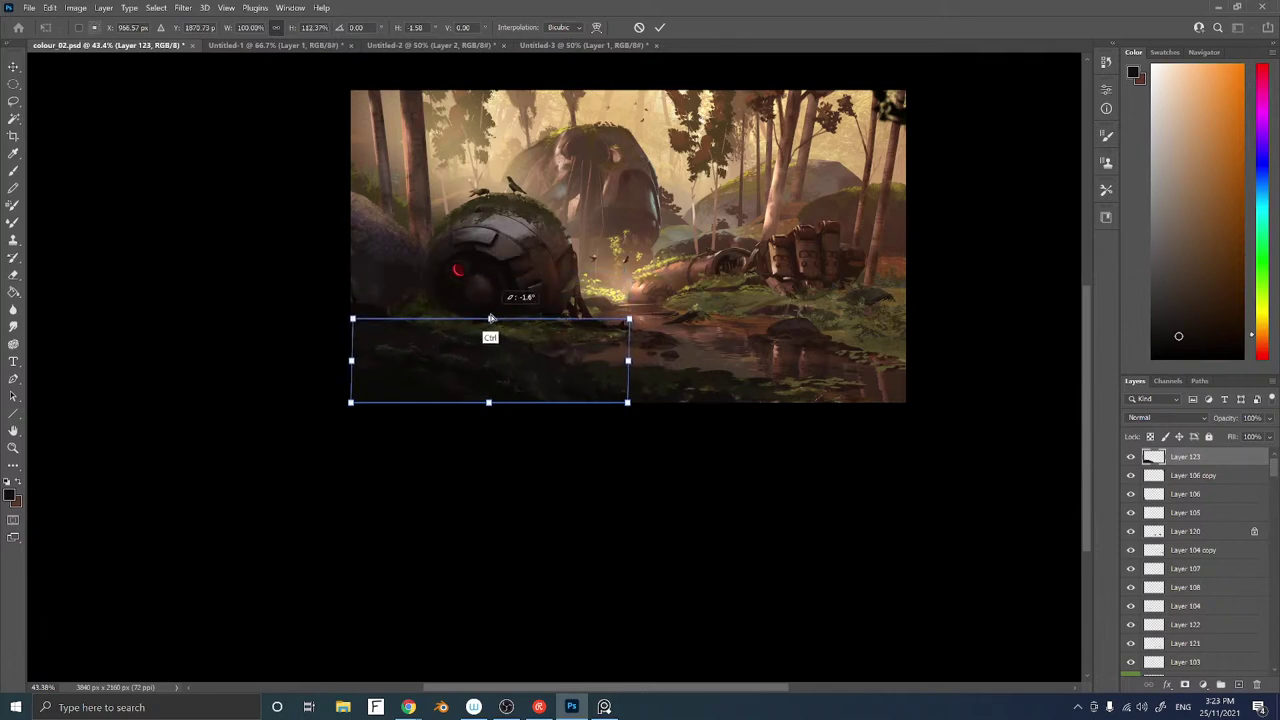
left_click_drag(351, 359, 322, 351)
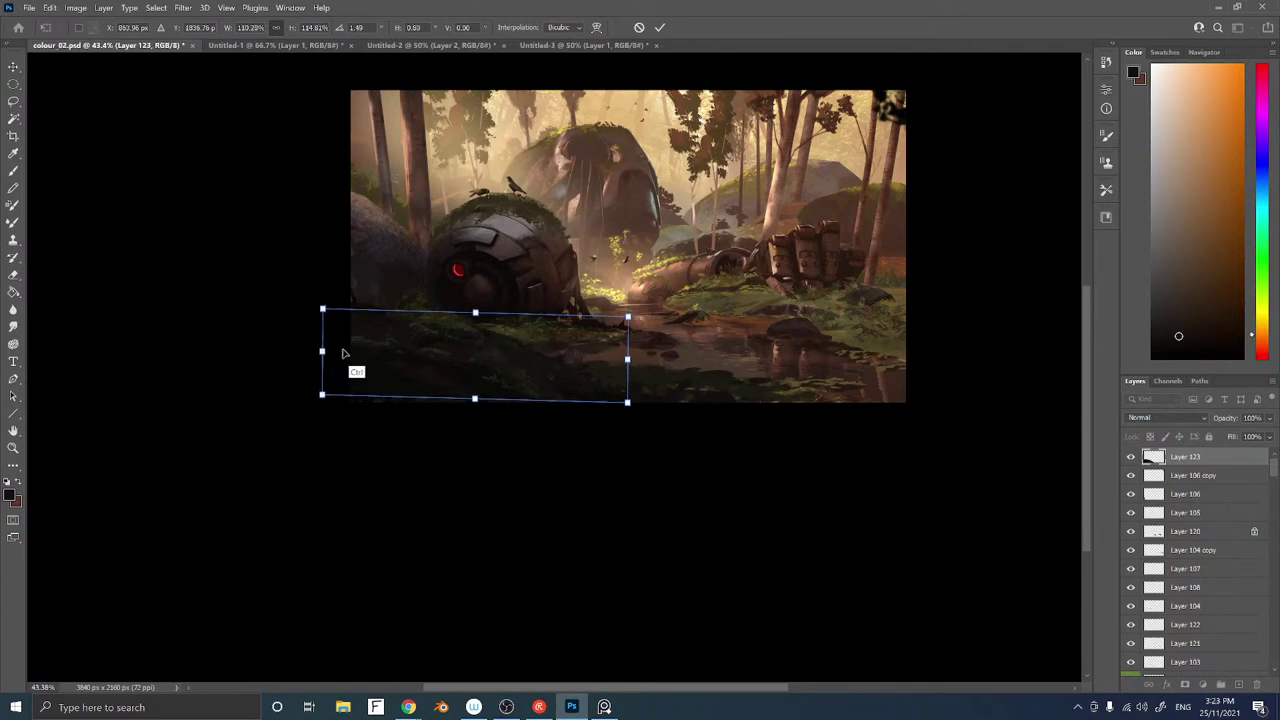
left_click_drag(685, 348, 686, 357)
left_click_drag(468, 408, 466, 422)
key("Return")
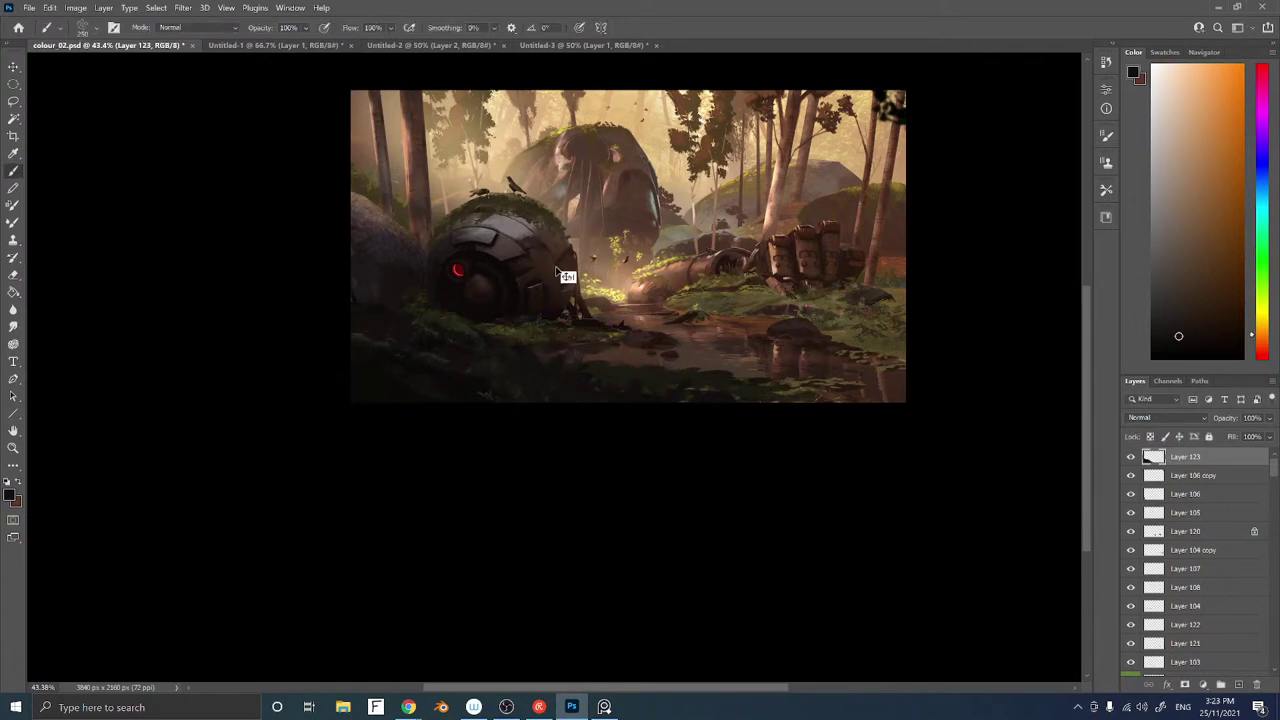
mouse_move(563, 275)
left_mouse_down()
mouse_move(586, 234)
mouse_move(549, 283)
left_mouse_up()
Darken the mound with Levels by setting the black input level to 13
key("ctrl+l")
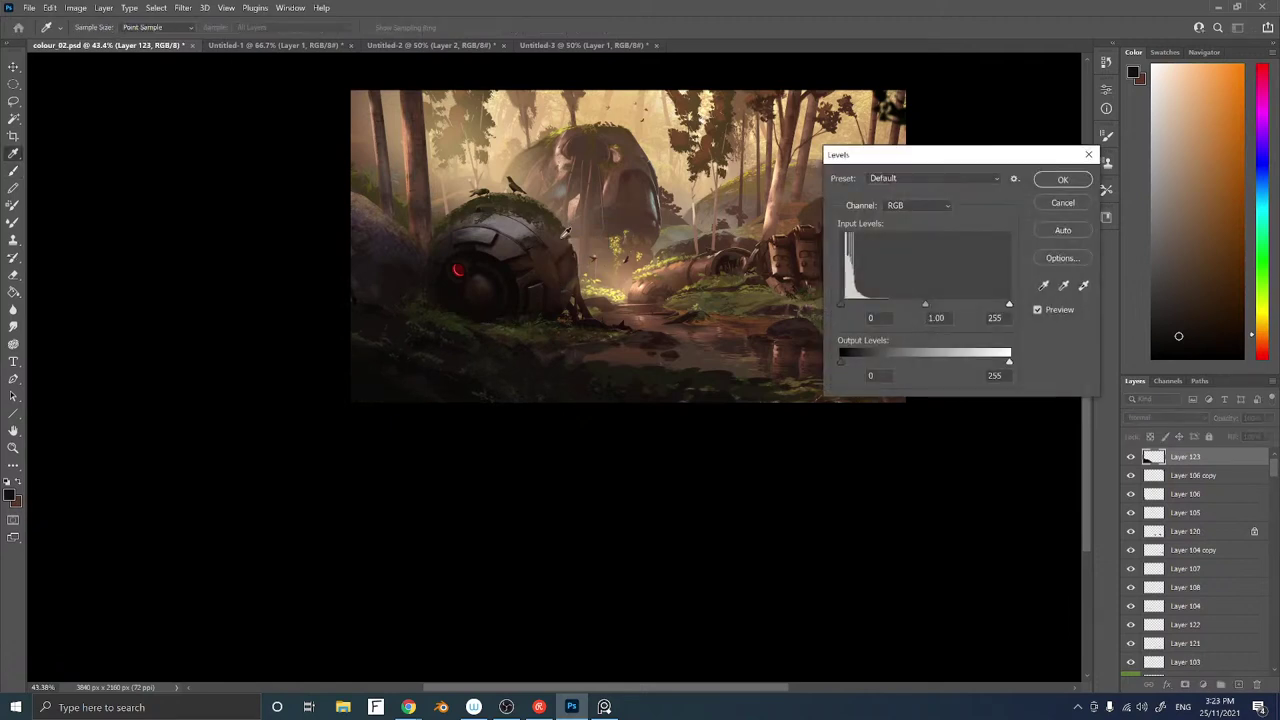
left_click_drag(841, 306, 850, 312)
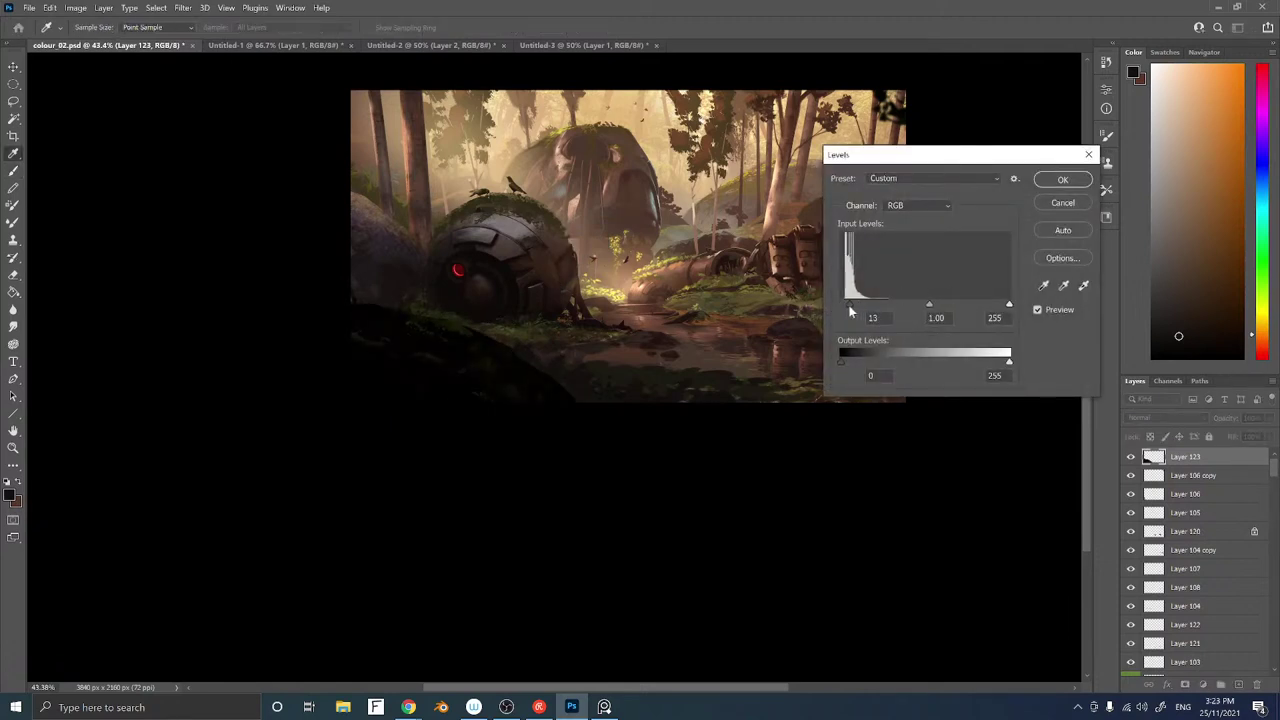
left_click(1060, 182)
Apply a Gaussian Blur with a reduced radius to the mound and shift it within the foreground
left_click(183, 7)
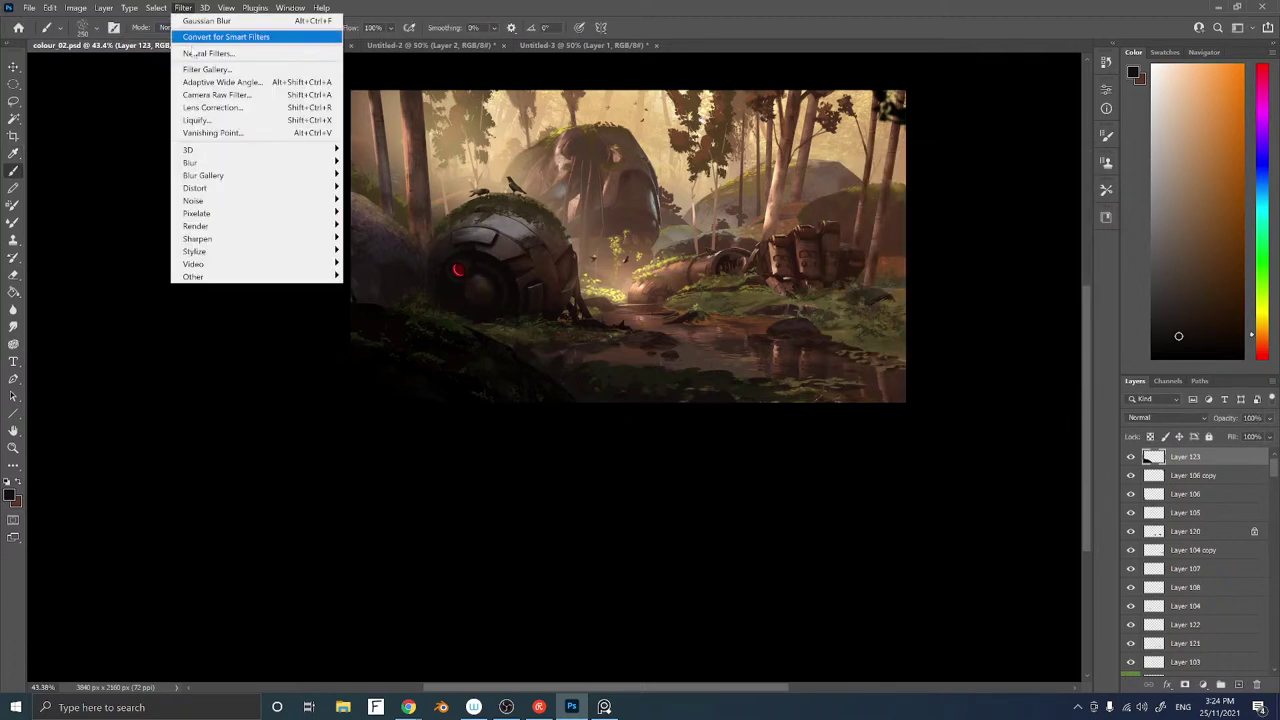
mouse_move(257, 163)
left_click(378, 213)
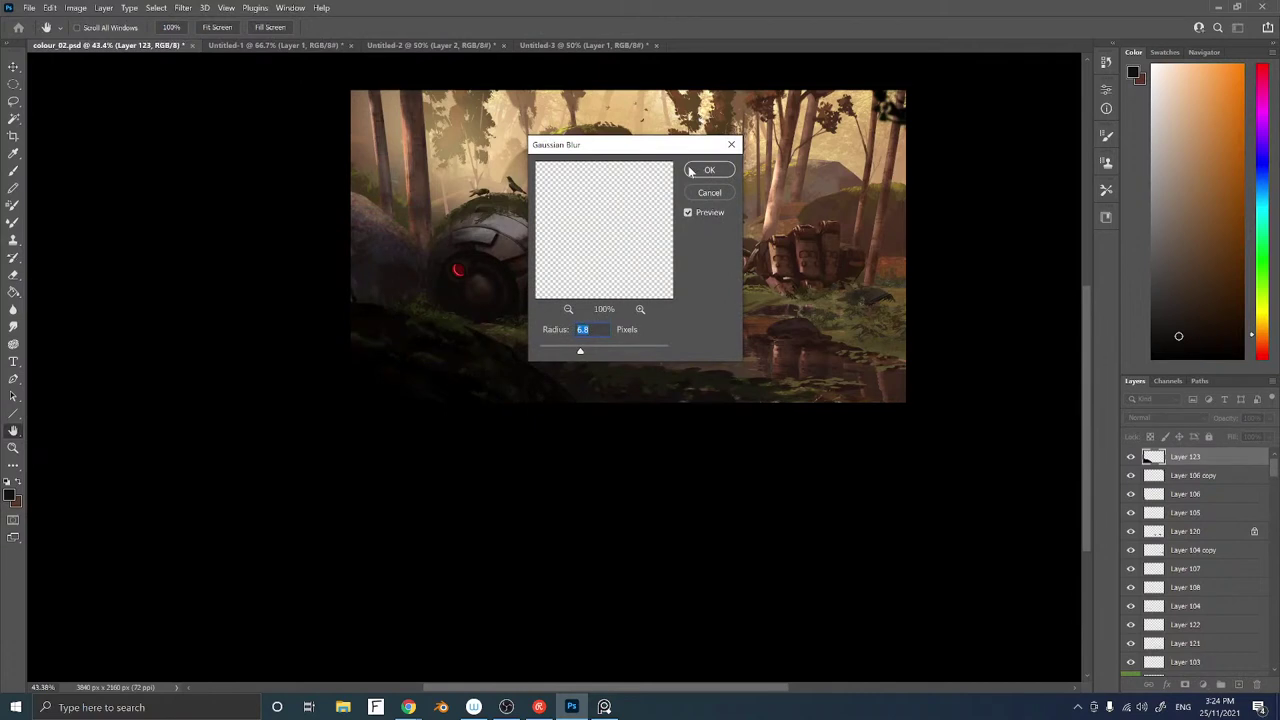
left_click_drag(575, 352, 563, 355)
left_click(709, 170)
key("b")
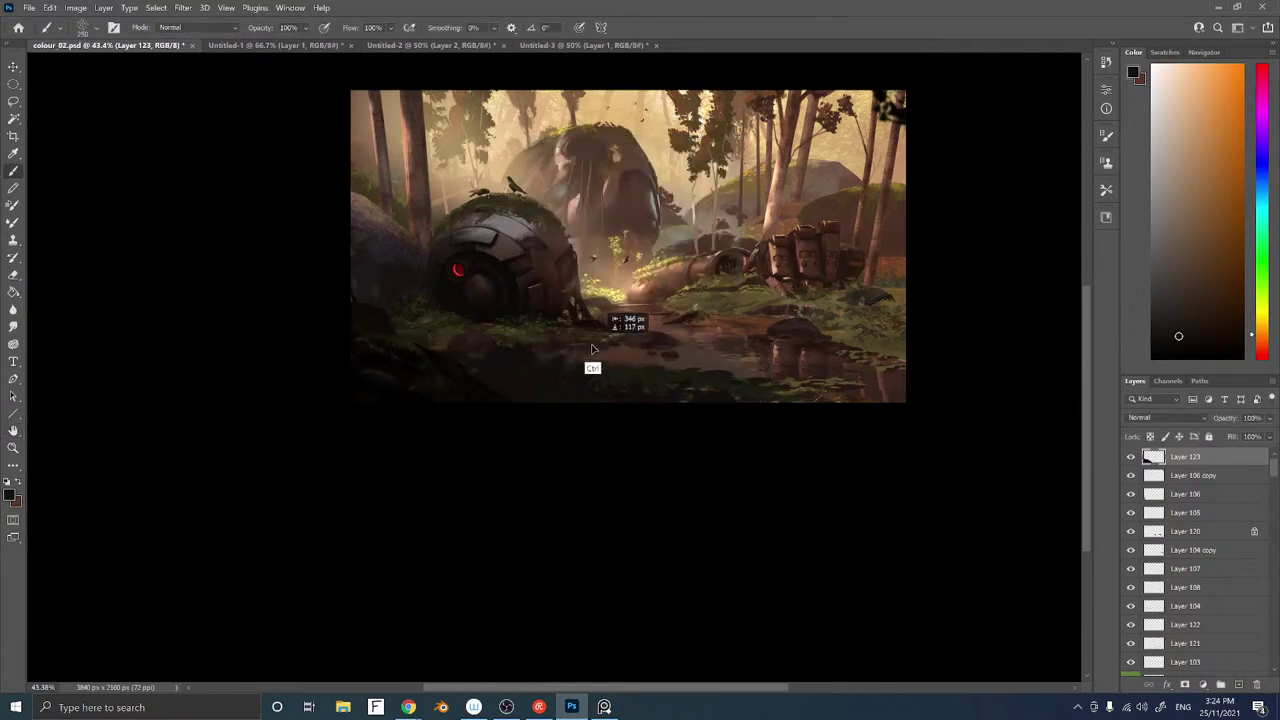
left_click_drag(591, 346, 623, 333)
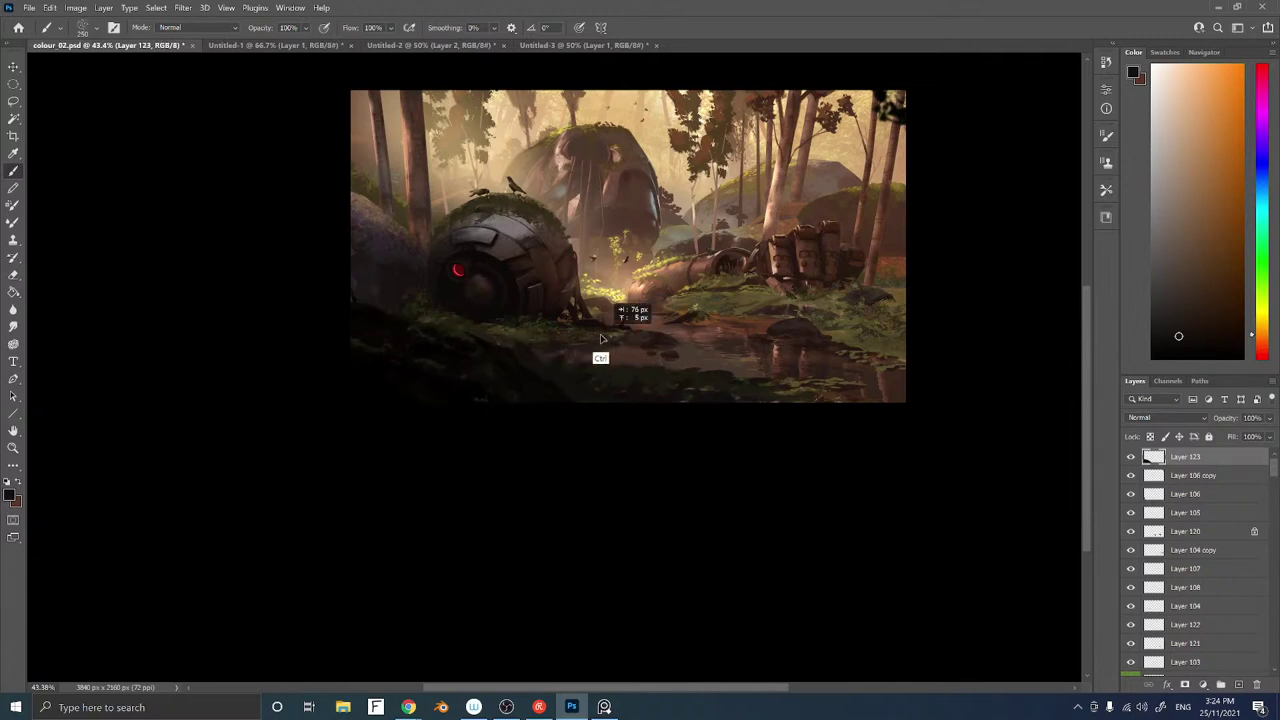
Add a new layer above Layer 32 copy, switch to another brush and paint near-black over the water beside the mound
right_click(575, 392, "ctrl")
left_click(600, 391)
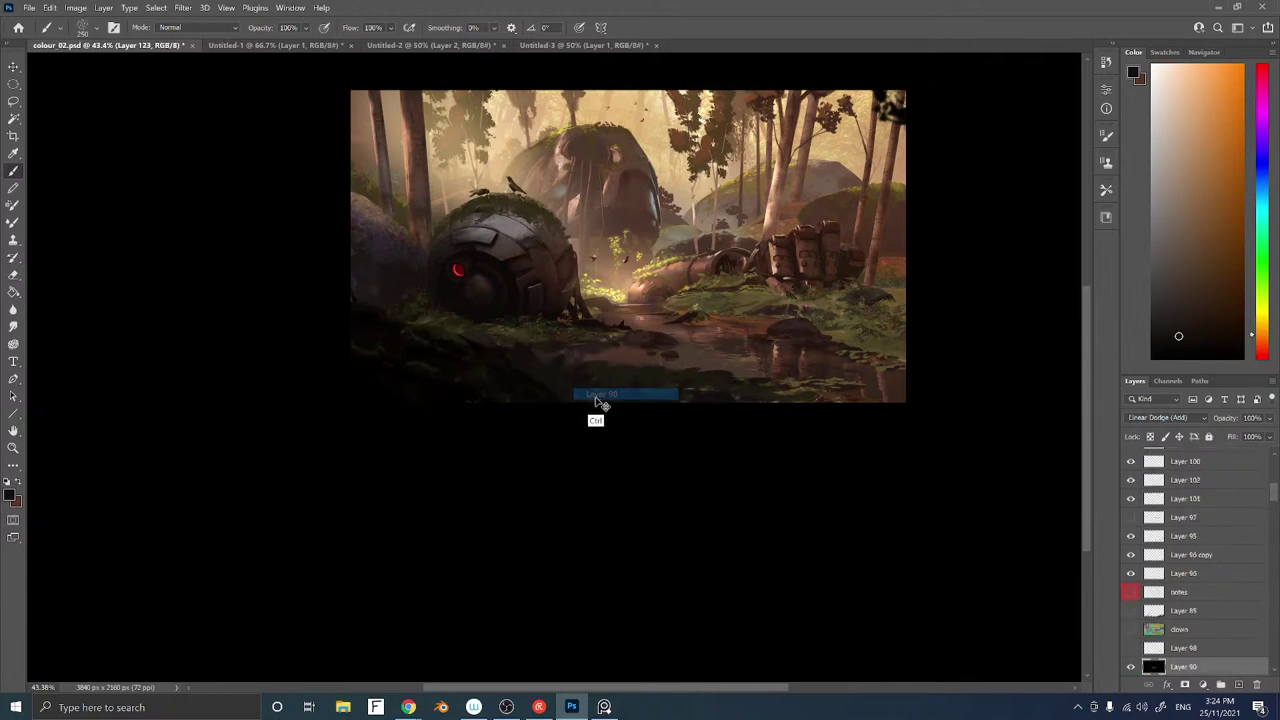
right_click(586, 381, "ctrl")
left_click(614, 403)
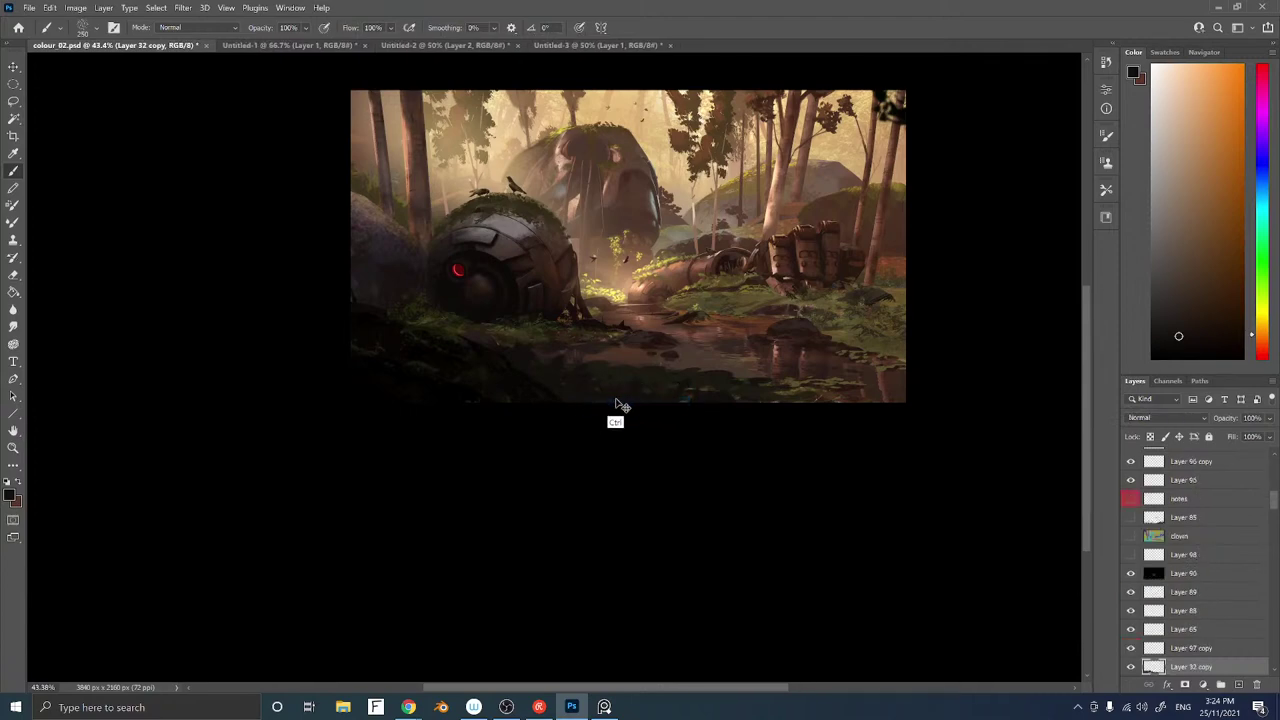
key("ctrl+shift+n")
key("Return")
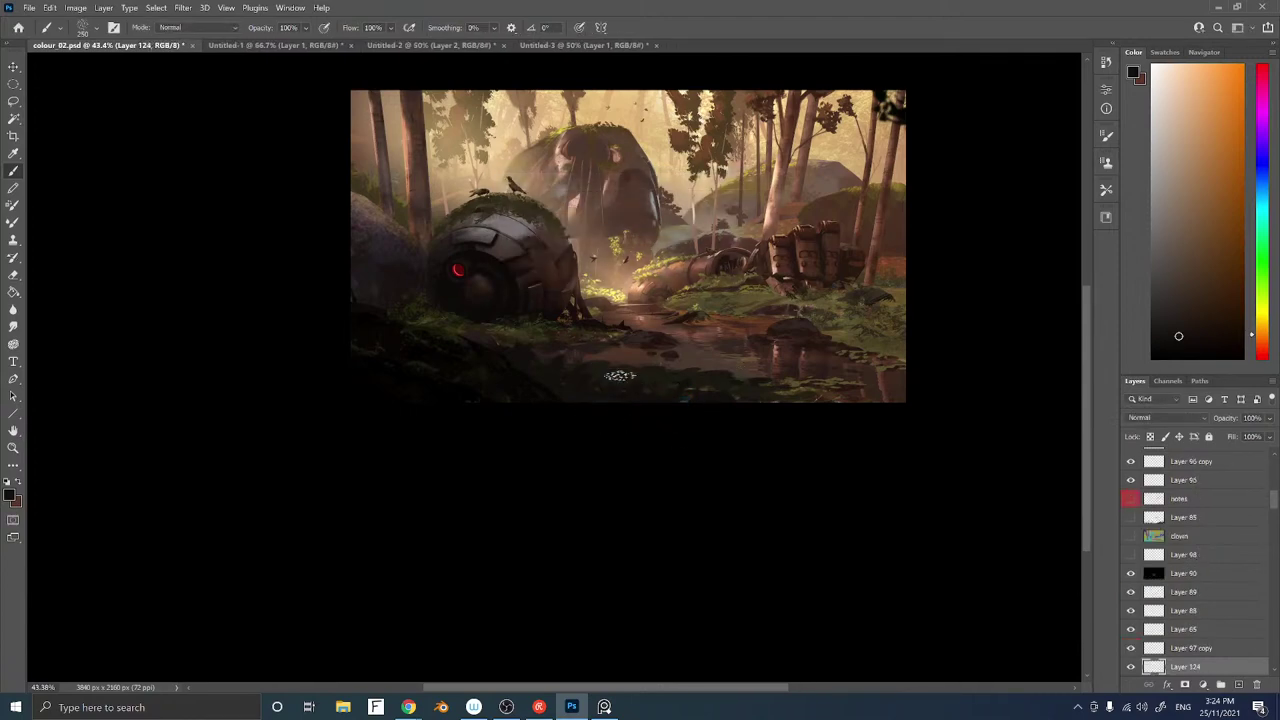
right_click(726, 420)
double_click(888, 541)
left_click(1192, 343)
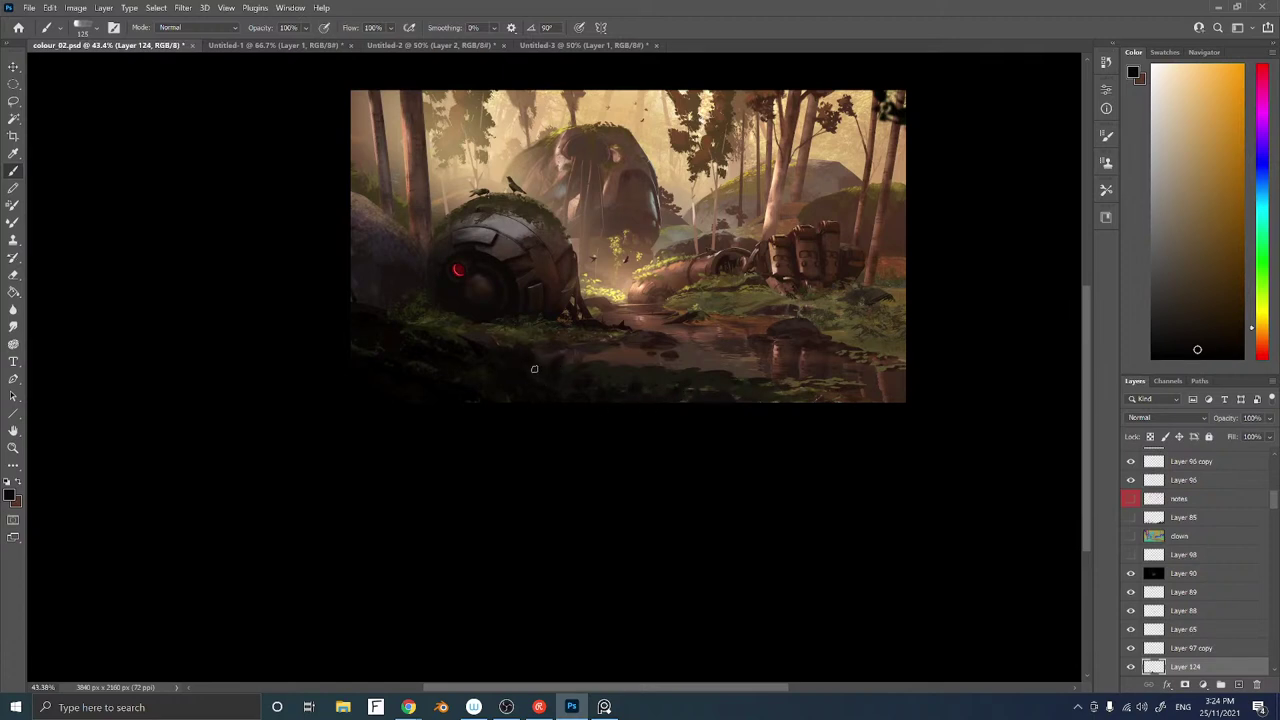
Repeat the last Gaussian Blur on the new dark paint and select the mound's Layer 123
left_click(182, 10)
left_click(197, 23)
right_click(493, 400, "ctrl")
left_click(509, 401)
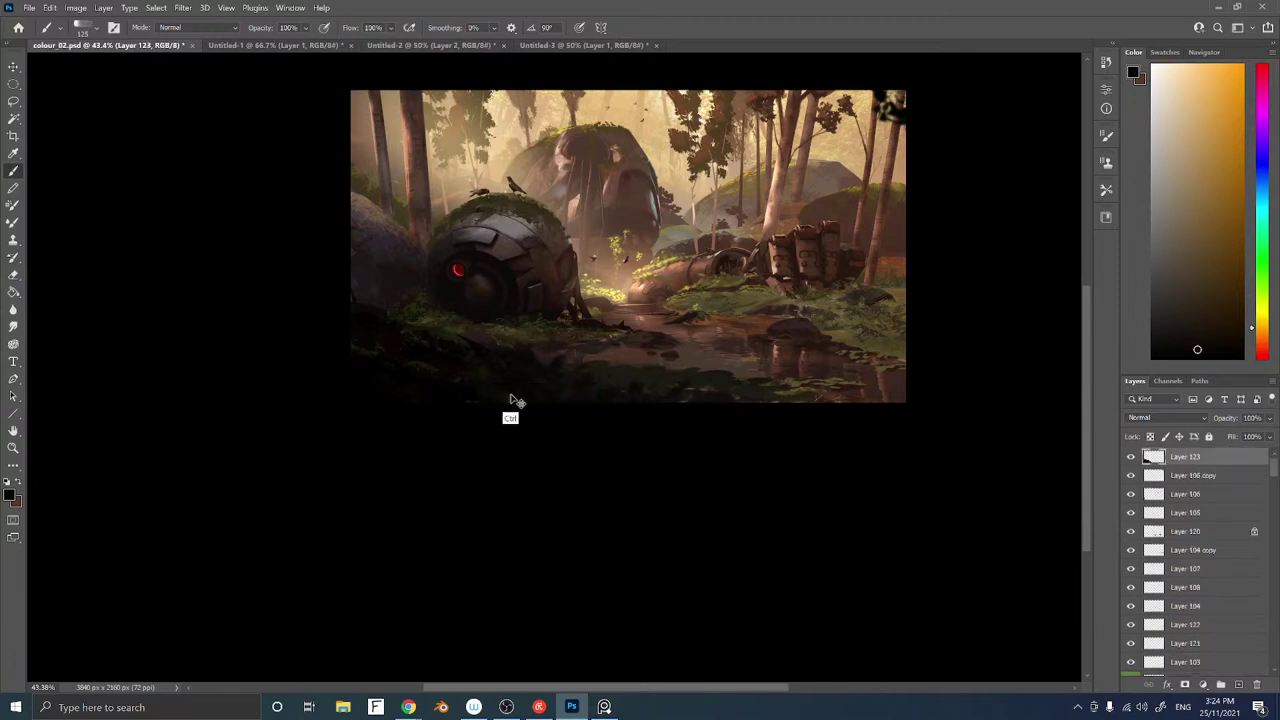
key("ctrl+shift+n")
key("Return")
left_click(501, 342, "alt")
key("bracketleft")
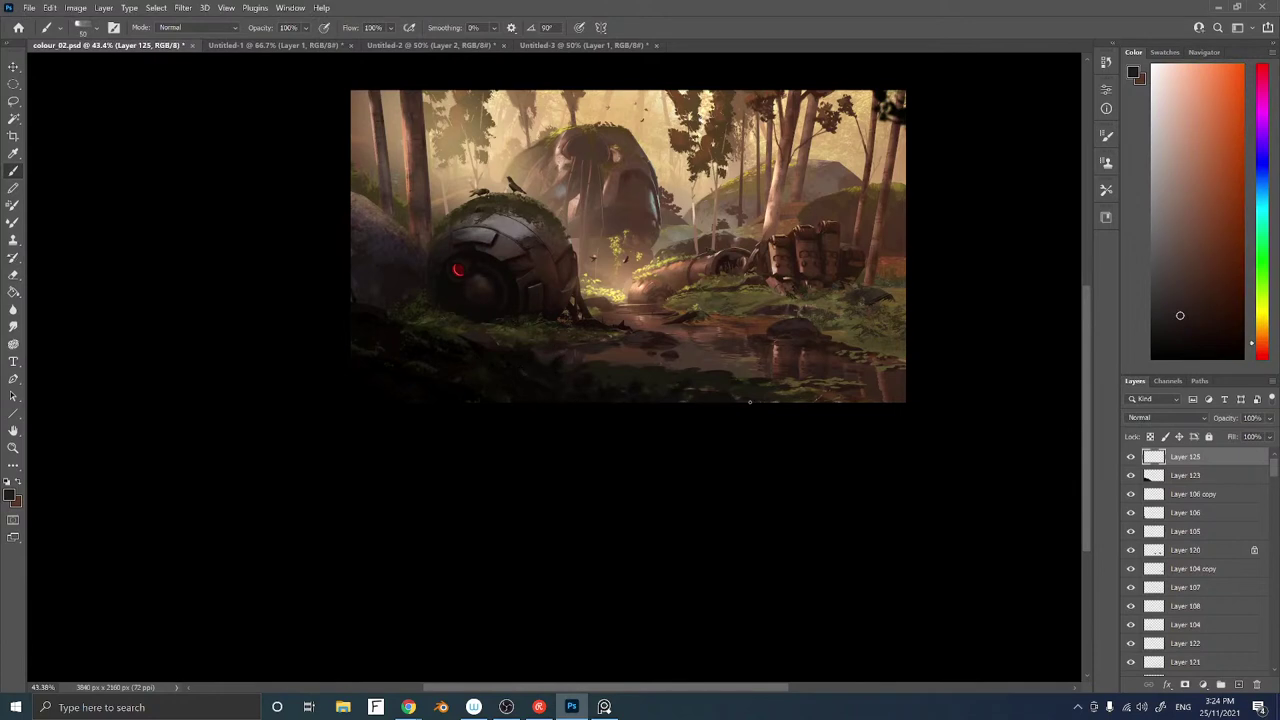
left_click(1262, 356)
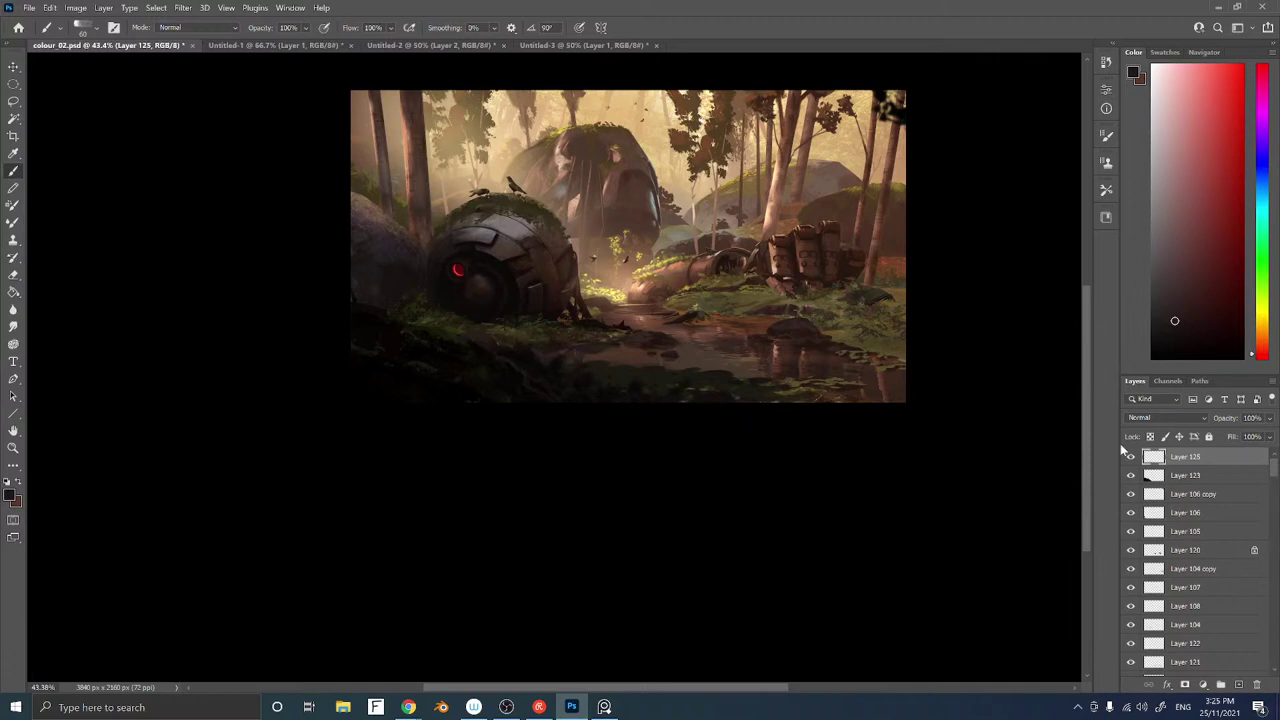
left_click_drag(1226, 424, 1213, 424)
key("Delete")
Add a new Screen-mode layer above Layer 105 and set up the Soft Round 40 598 brush with a light tan sampled from the background
left_click_drag(697, 391, 671, 397)
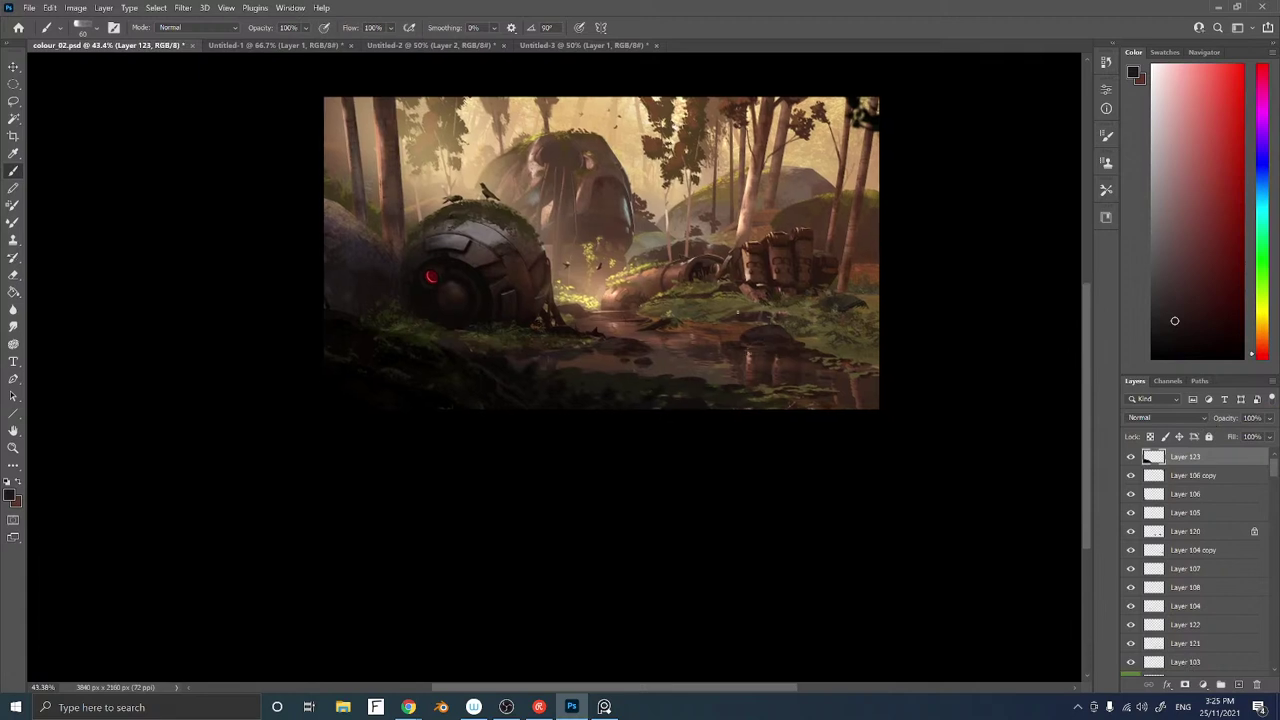
left_click(1204, 510)
key("ctrl+shift+n")
key("Return")
right_click(743, 431)
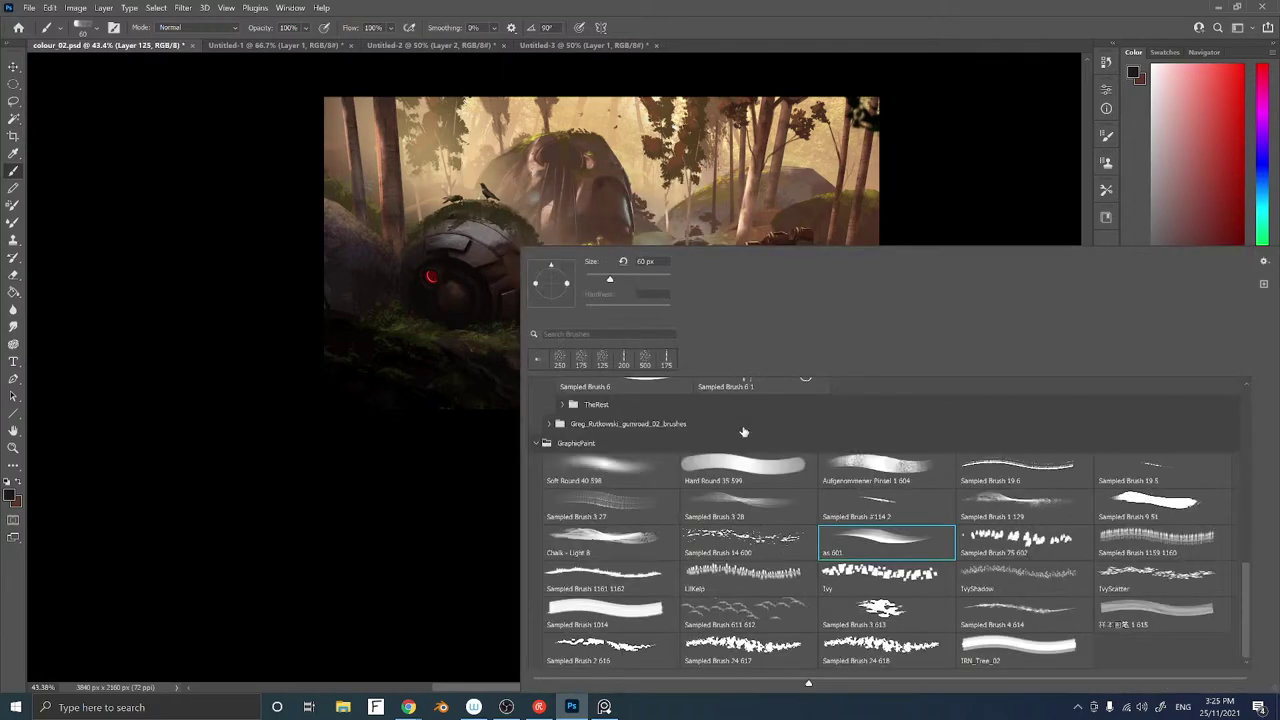
double_click(615, 465)
left_click(657, 195, "alt")
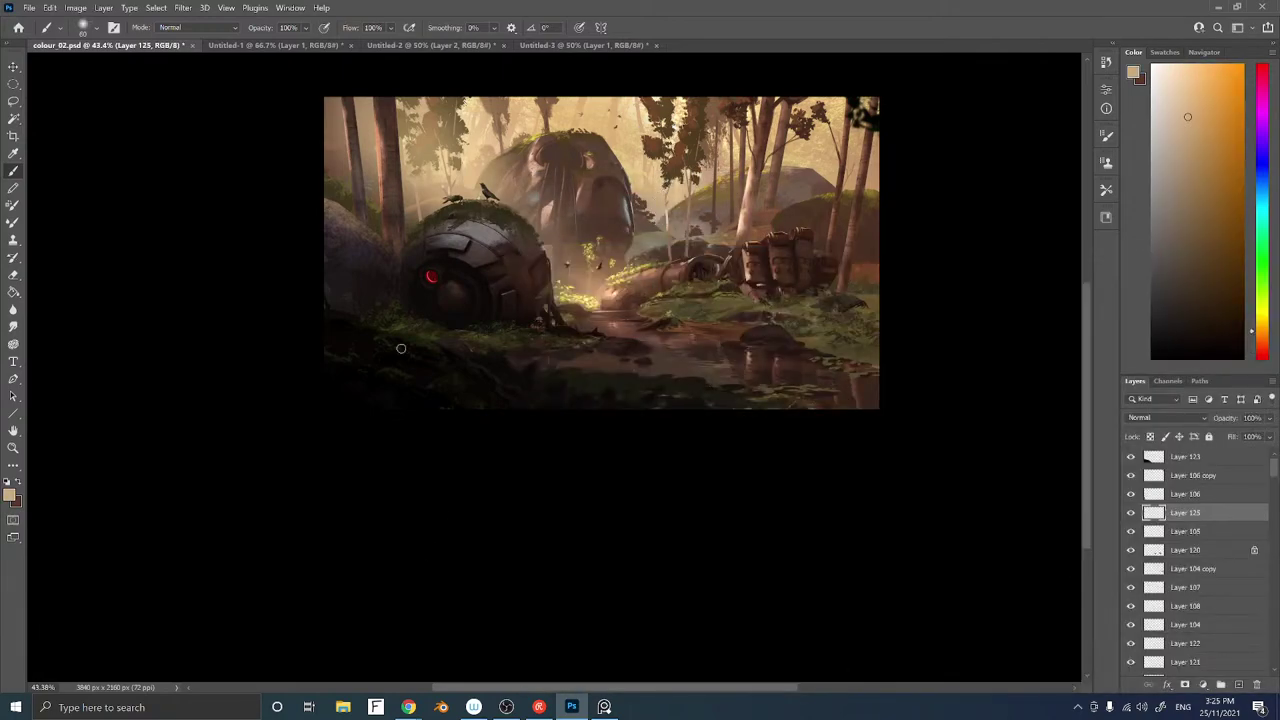
left_click(1152, 418)
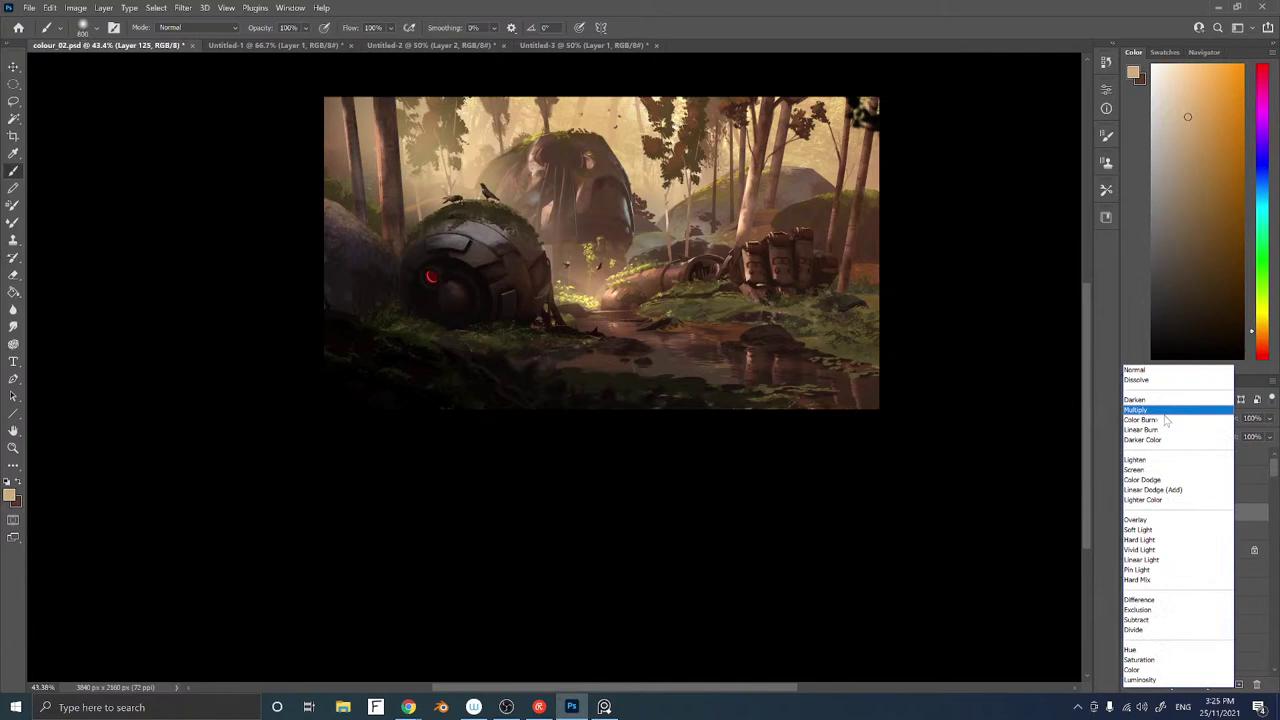
left_click(1150, 472)
Paint soft mist behind the dark foreground mound with a 1000 px brush and lower the layer's opacity to 56%
left_click_drag(340, 323, 334, 311)
key("bracketright")
key("bracketright")
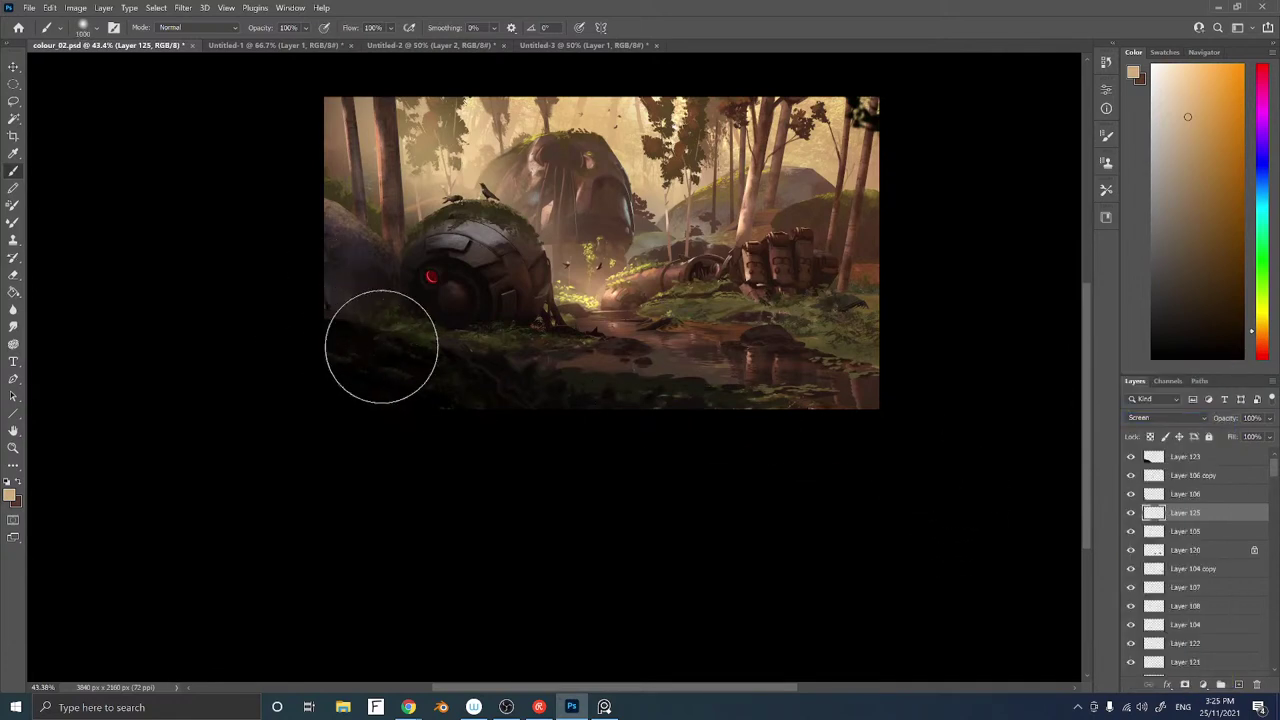
mouse_move(383, 349)
left_mouse_down()
mouse_move(471, 428)
mouse_move(513, 441)
mouse_move(523, 478)
mouse_move(445, 383)
mouse_move(433, 331)
mouse_move(450, 354)
mouse_move(444, 279)
mouse_move(423, 329)
mouse_move(368, 258)
mouse_move(319, 235)
mouse_move(320, 275)
mouse_move(459, 360)
mouse_move(483, 357)
mouse_move(531, 416)
left_mouse_up()
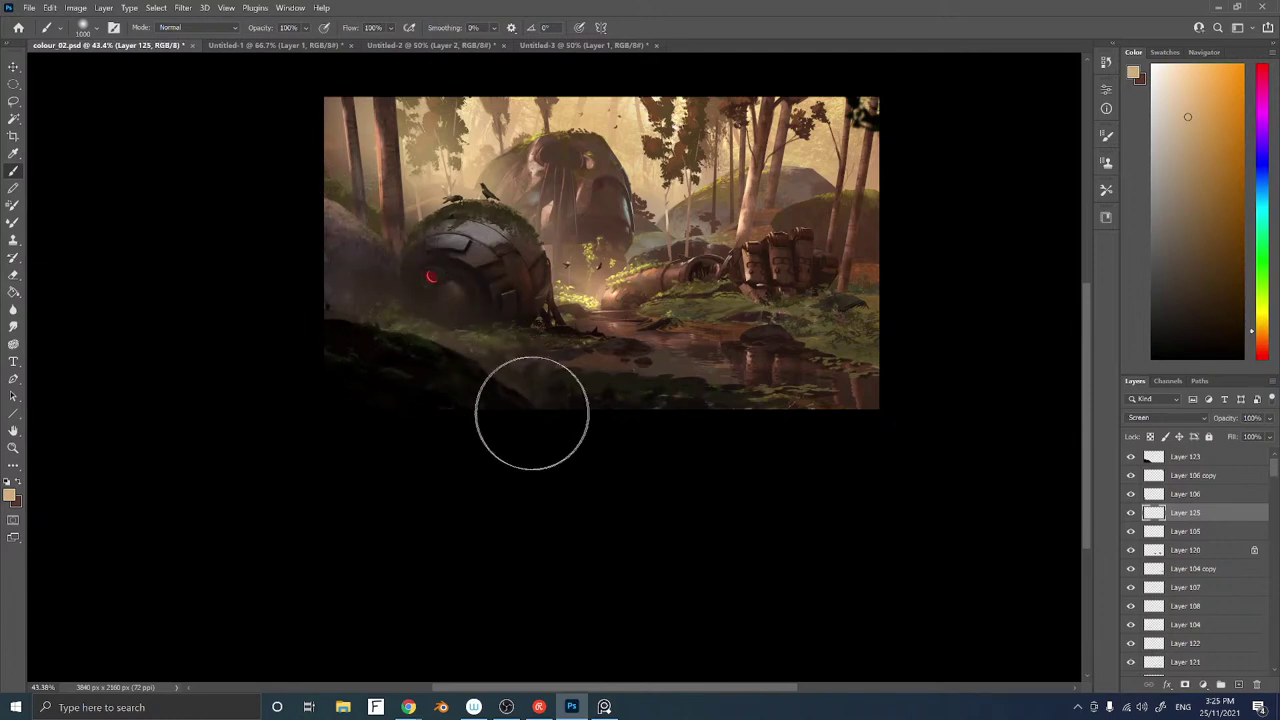
mouse_move(348, 394)
left_mouse_down()
mouse_move(309, 292)
mouse_move(362, 294)
mouse_move(370, 362)
mouse_move(544, 415)
mouse_move(466, 335)
left_mouse_up()
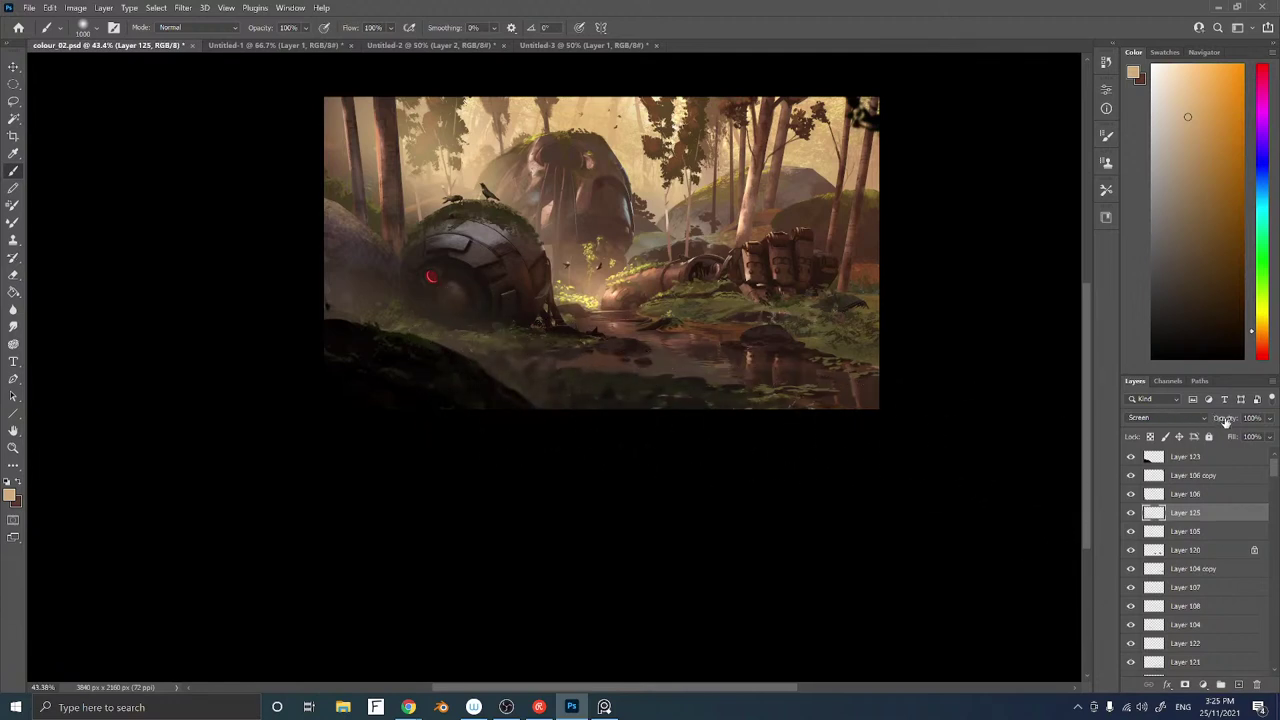
left_click_drag(1226, 422, 1203, 422)
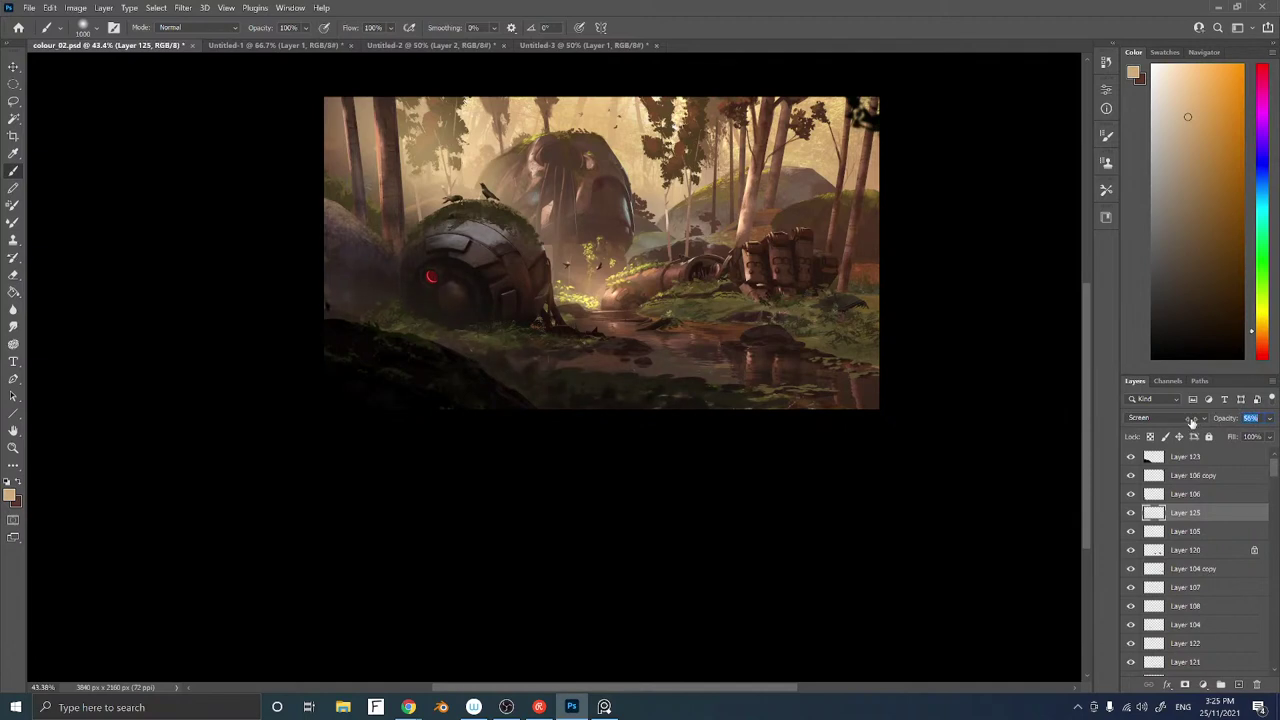
left_click_drag(1190, 420, 1192, 422)
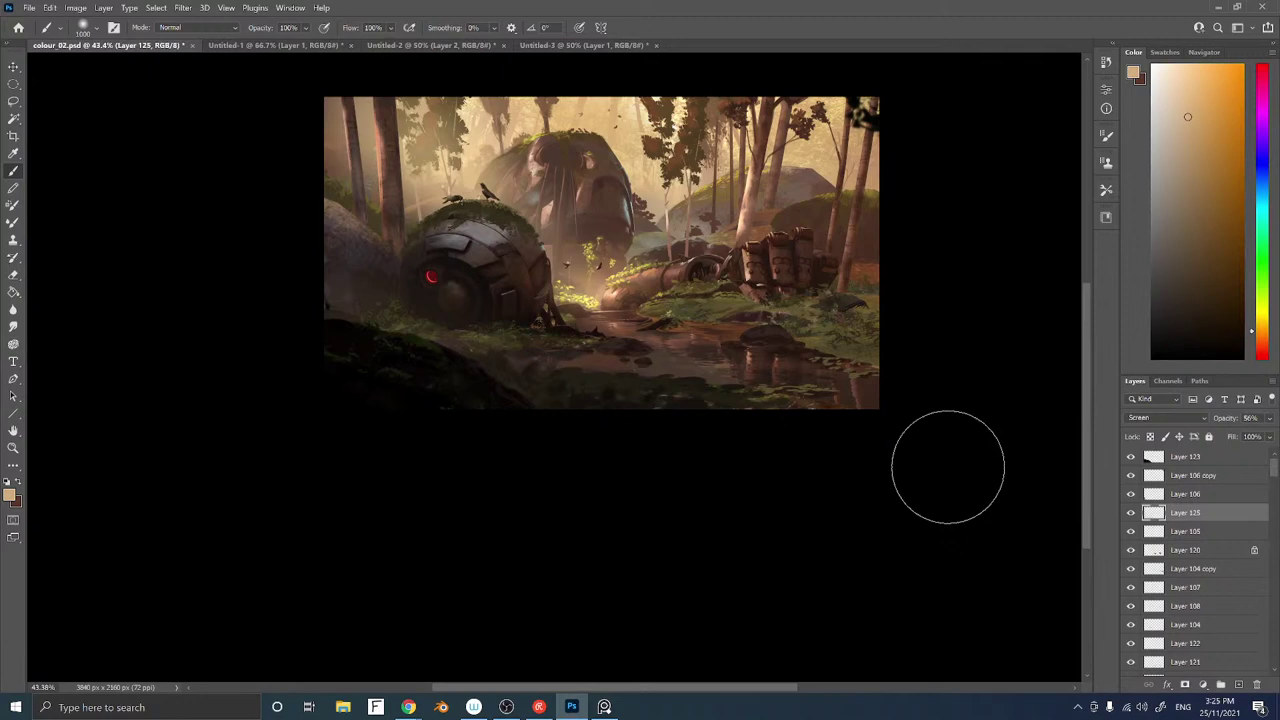
Select Layer 94 with the flying bird nearest the fallen arm and softly tint it with a sampled brown at 60 px
key("space")
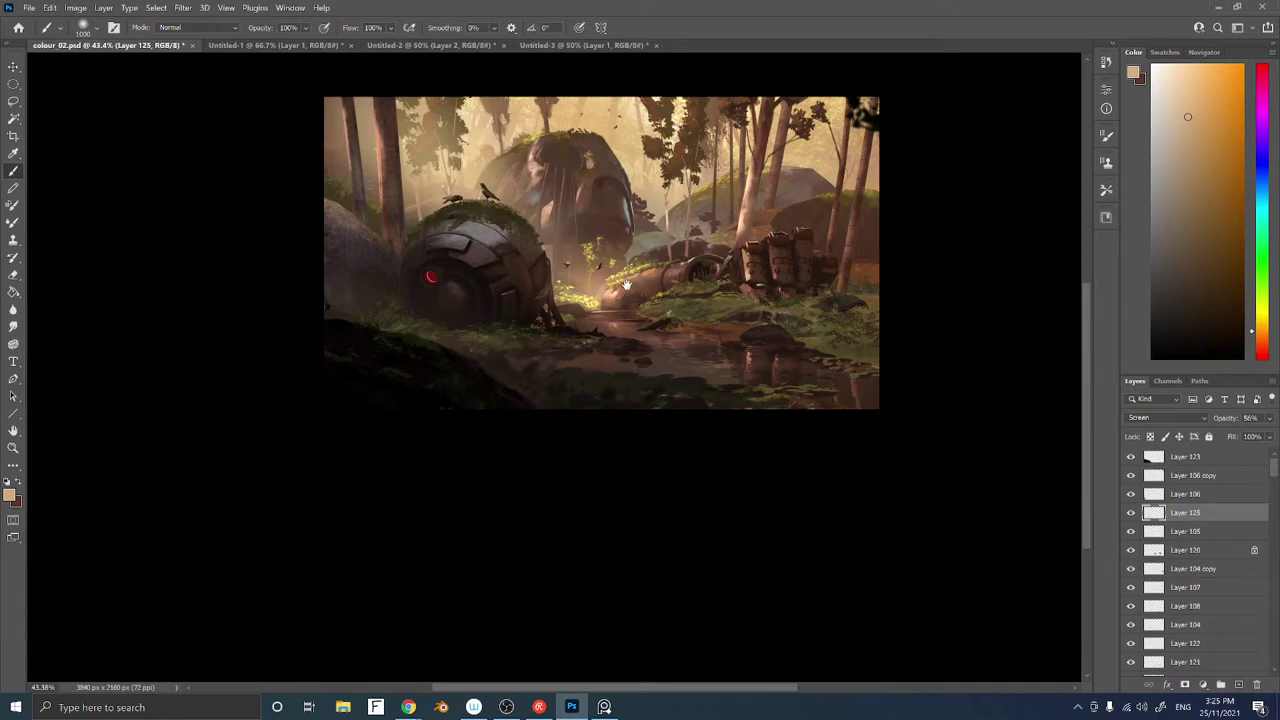
mouse_move(626, 284)
left_mouse_down()
mouse_move(637, 297)
mouse_move(684, 244)
left_mouse_up()
key("z")
right_click(680, 205, "ctrl")
left_click(706, 212)
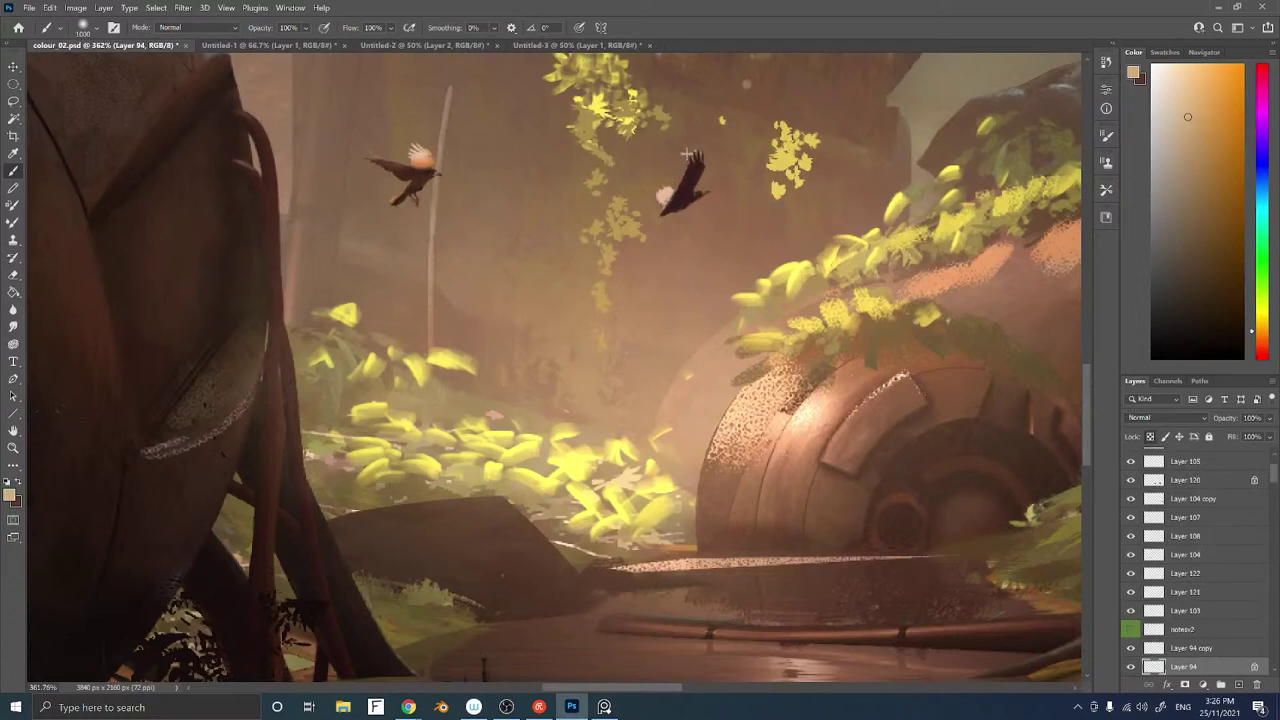
left_click(690, 190, "alt")
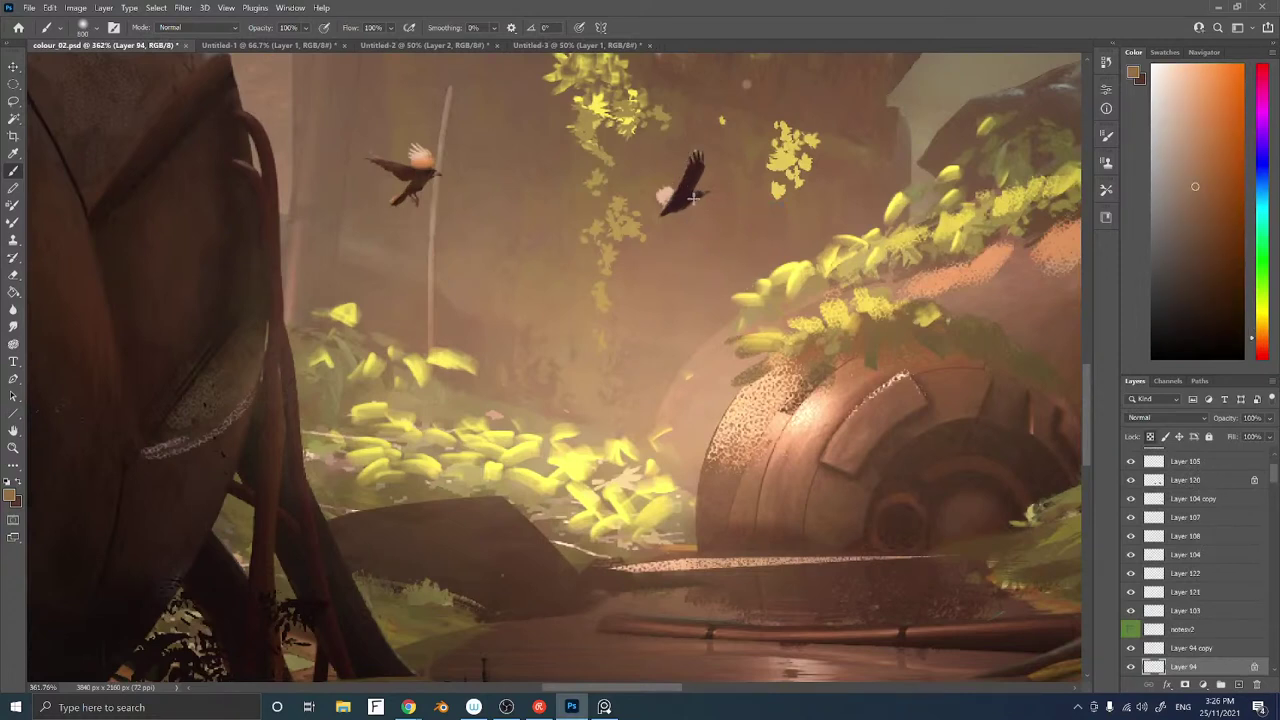
key("bracketleft")
key("bracketleft")
key("bracketleft")
key("bracketleft")
key("bracketleft")
key("bracketleft")
key("bracketleft")
key("bracketleft")
key("bracketleft")
key("bracketleft")
key("bracketleft")
key("bracketleft")
key("bracketleft")
key("bracketleft")
key("bracketleft")
left_click_drag(700, 188, 711, 197)
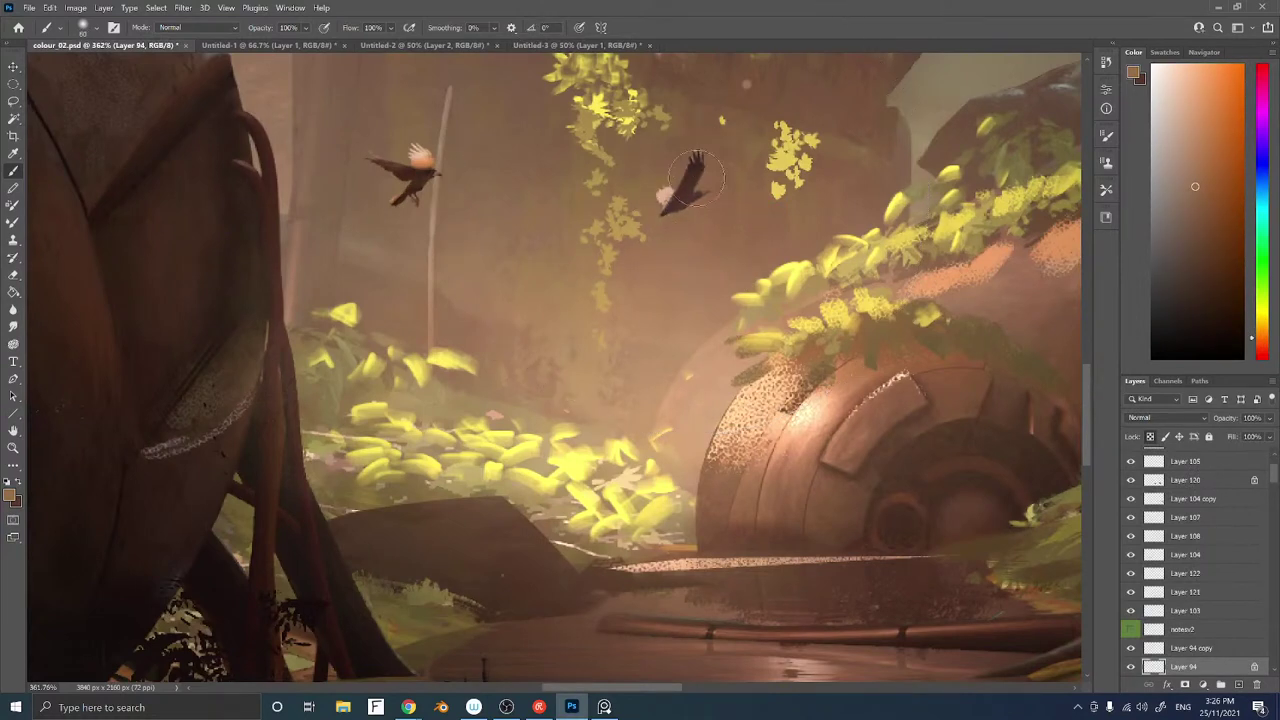
Select the other flying bird's Layer 96 and repaint it with sampled pale and dark brown tones
right_click(417, 175, "ctrl")
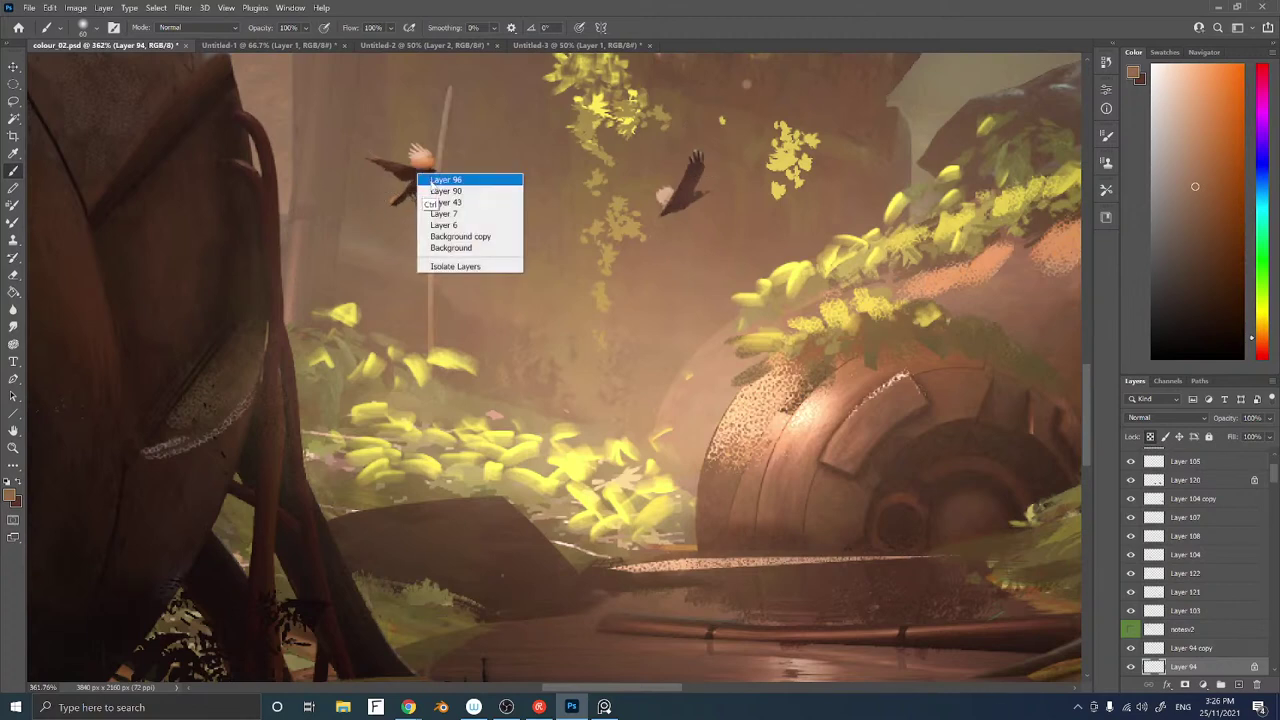
left_click(440, 179)
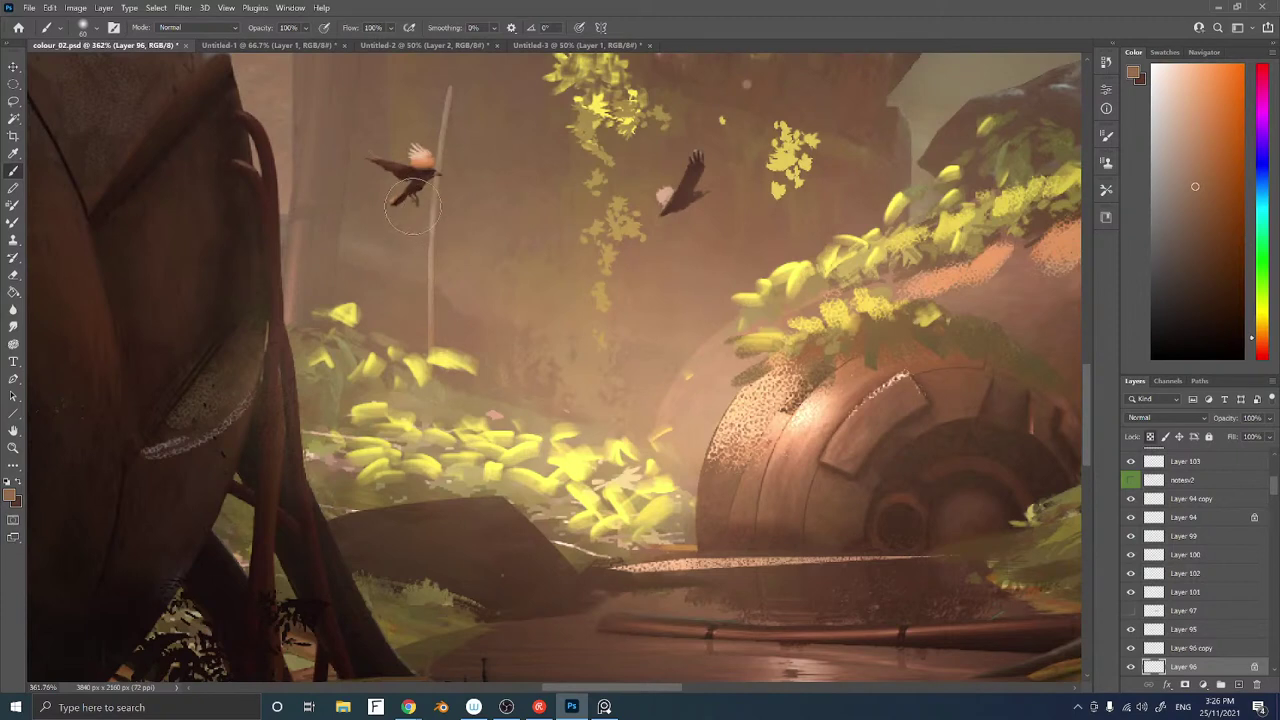
left_click(660, 192, "alt")
left_click(407, 173, "alt")
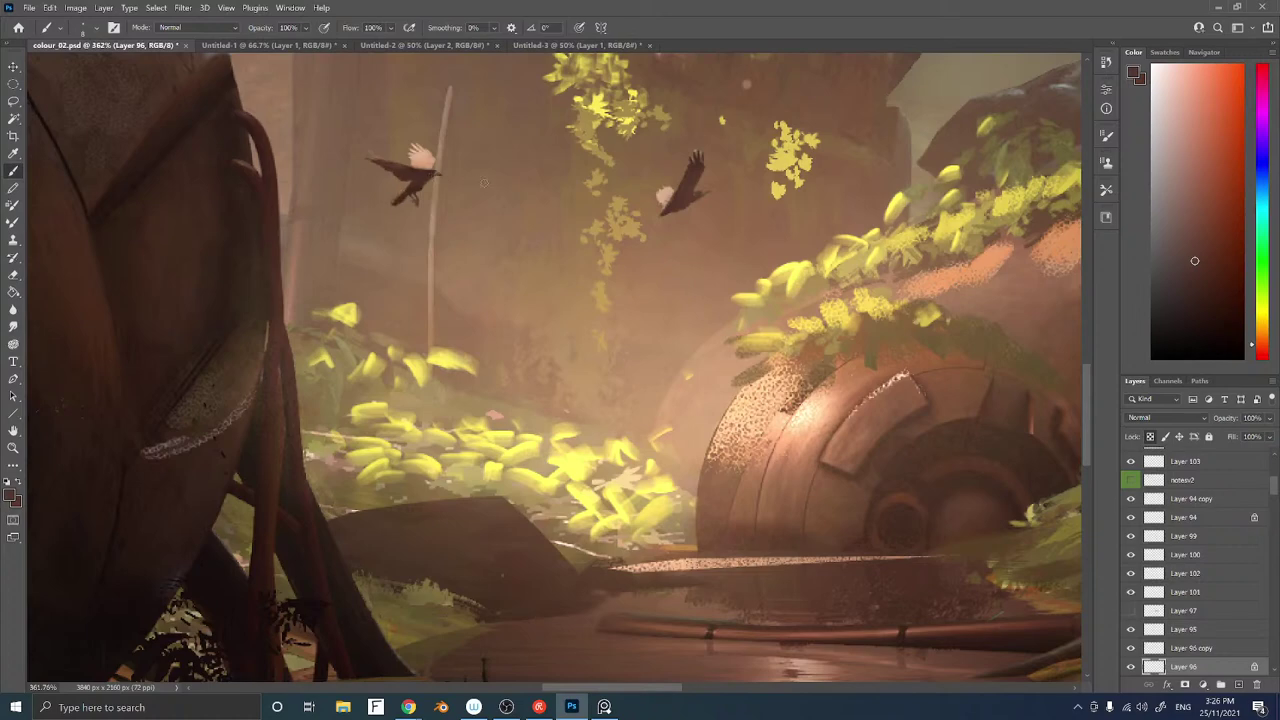
key("z")
left_click_drag(507, 183, 420, 188)
left_click_drag(528, 148, 516, 226)
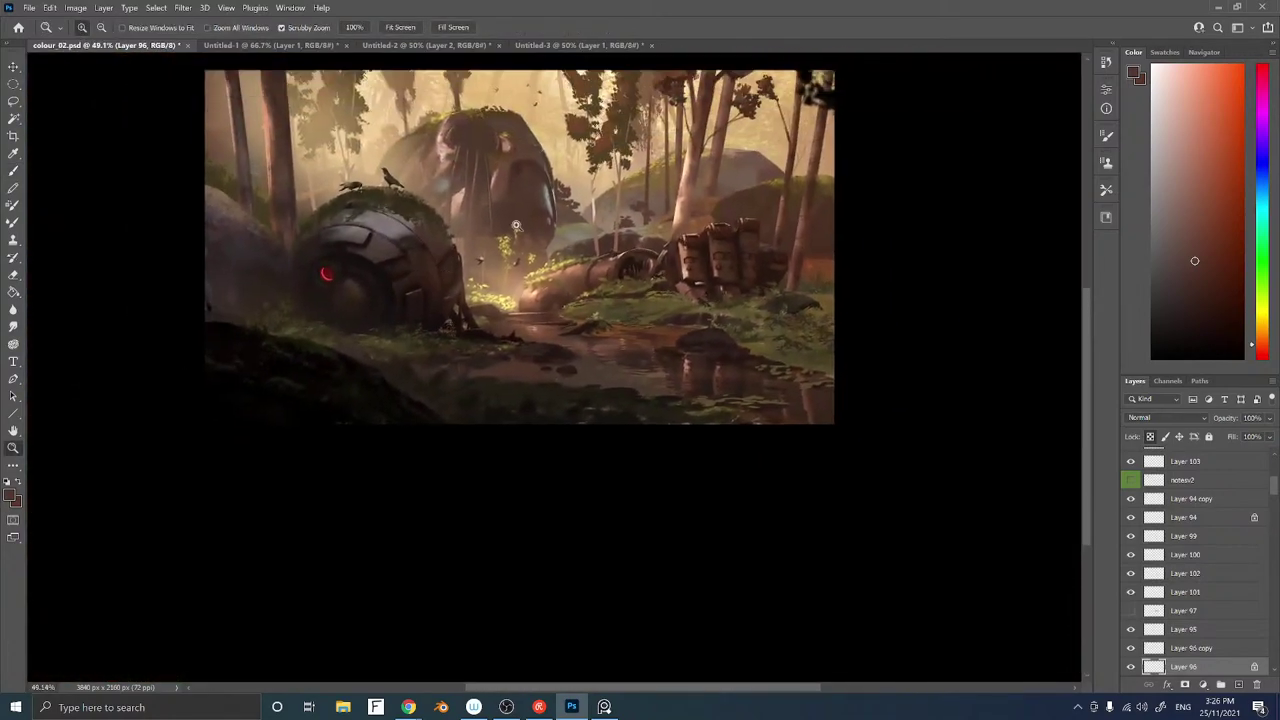
scroll(516, 226, "up", 5)
key("ctrl+shift+n")
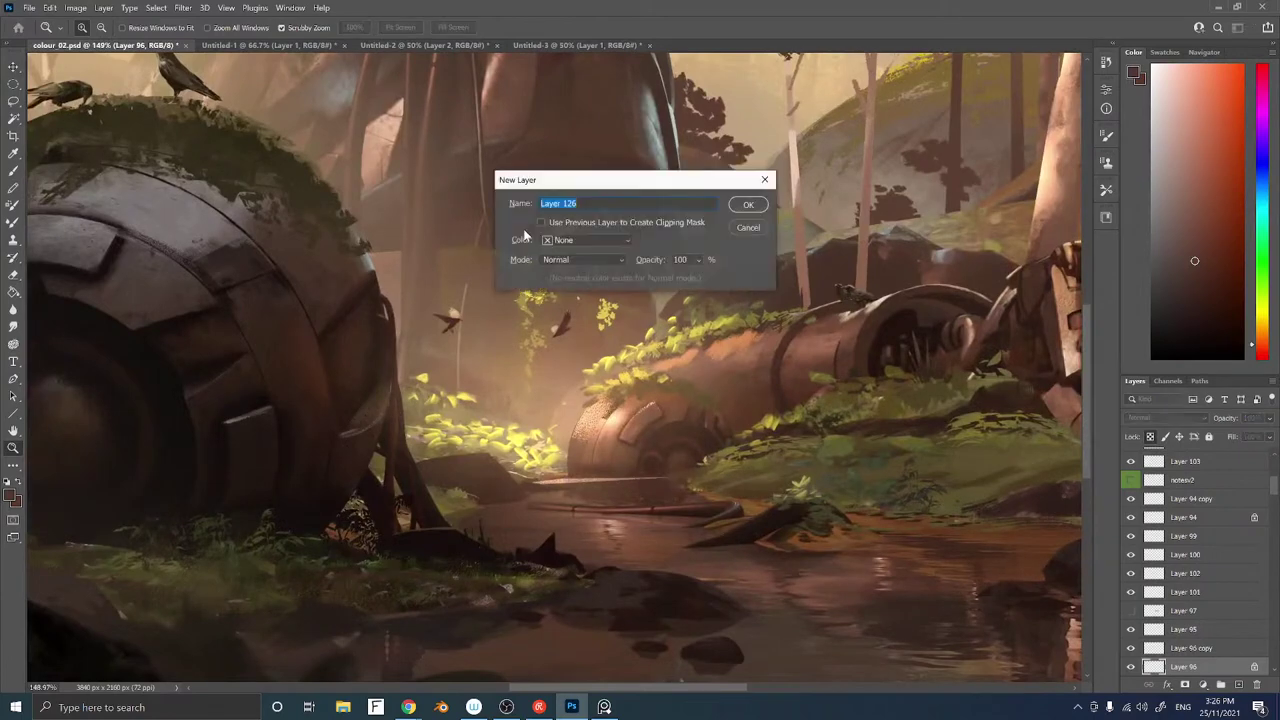
left_click(751, 232)
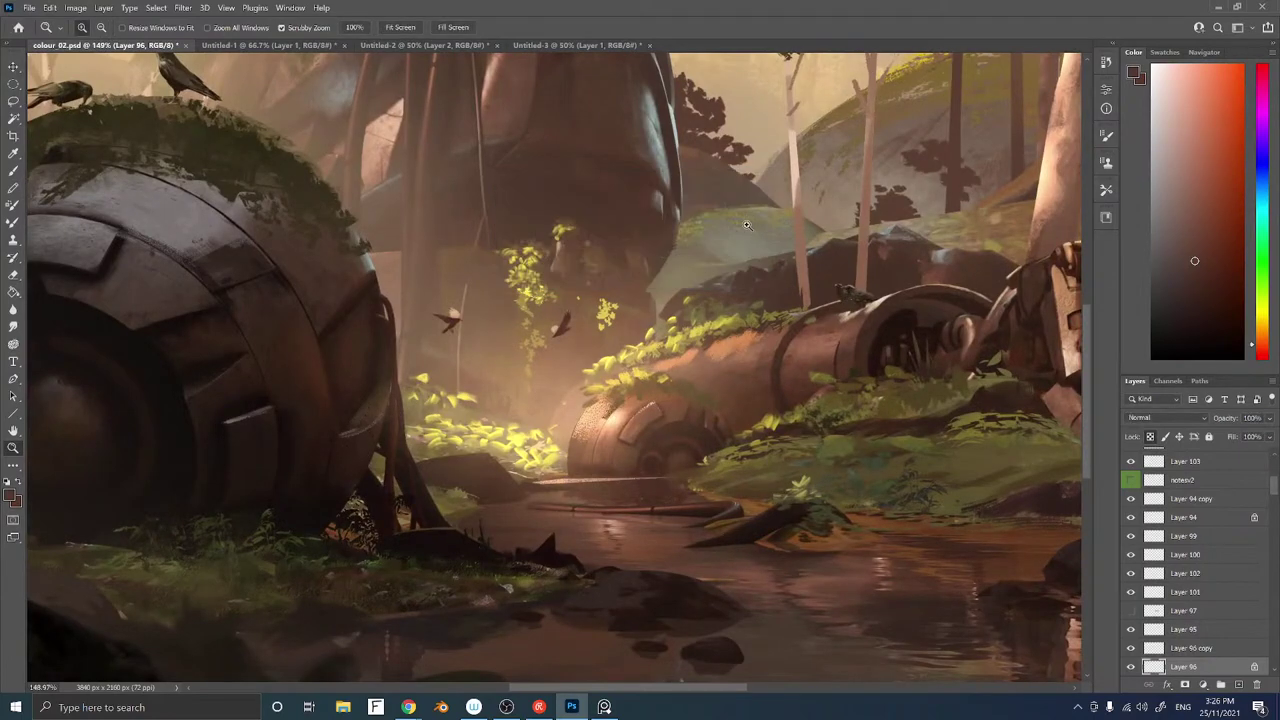
key("b")
right_click(522, 224)
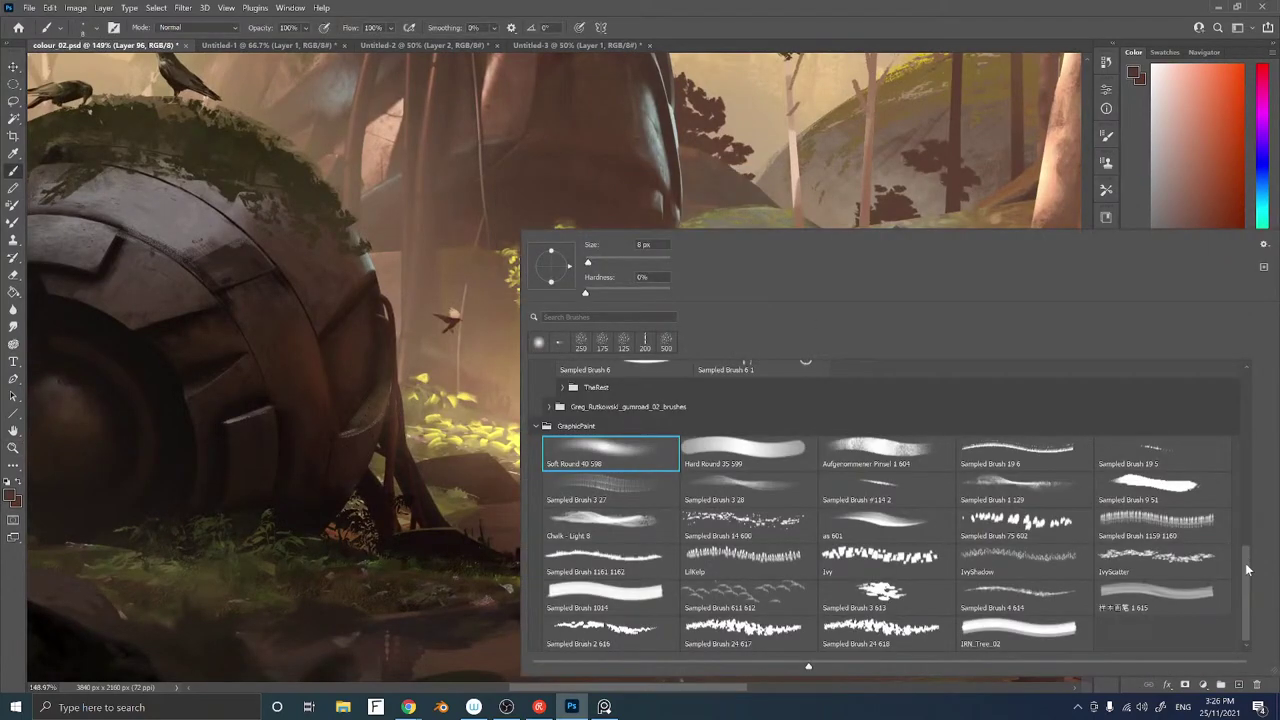
mouse_move(1247, 570)
left_mouse_down()
mouse_move(1260, 365)
mouse_move(1257, 435)
left_mouse_up()
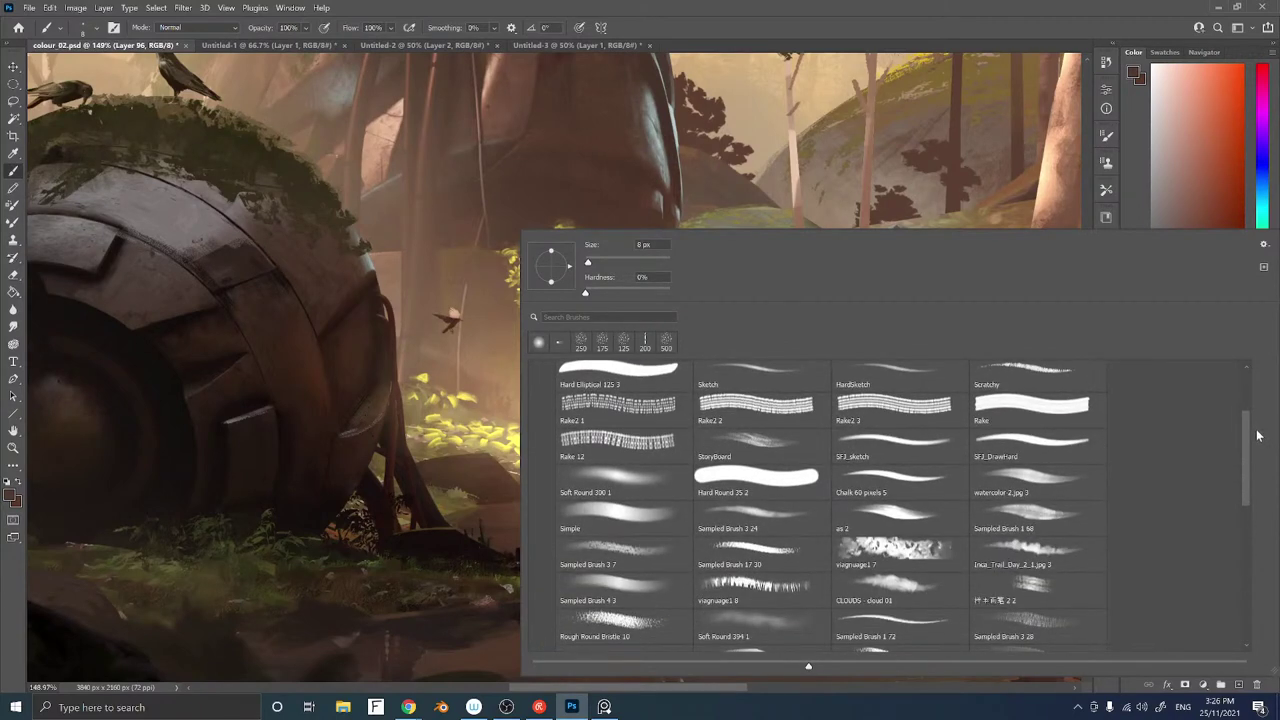
key("Escape")
Set the brush to Linear Dodge (Add) and brighten the sunlit wings of both flying birds on Layer 96 and Layer 94
right_click(398, 143, "shift")
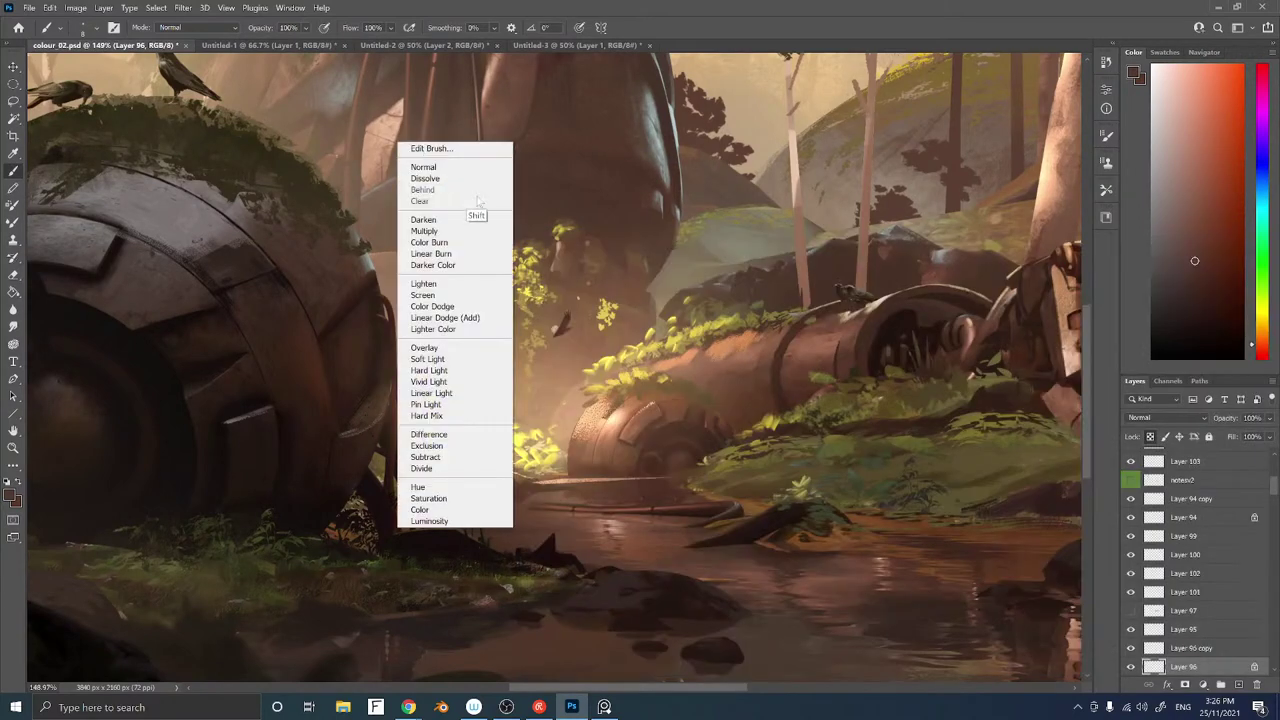
left_click(452, 318)
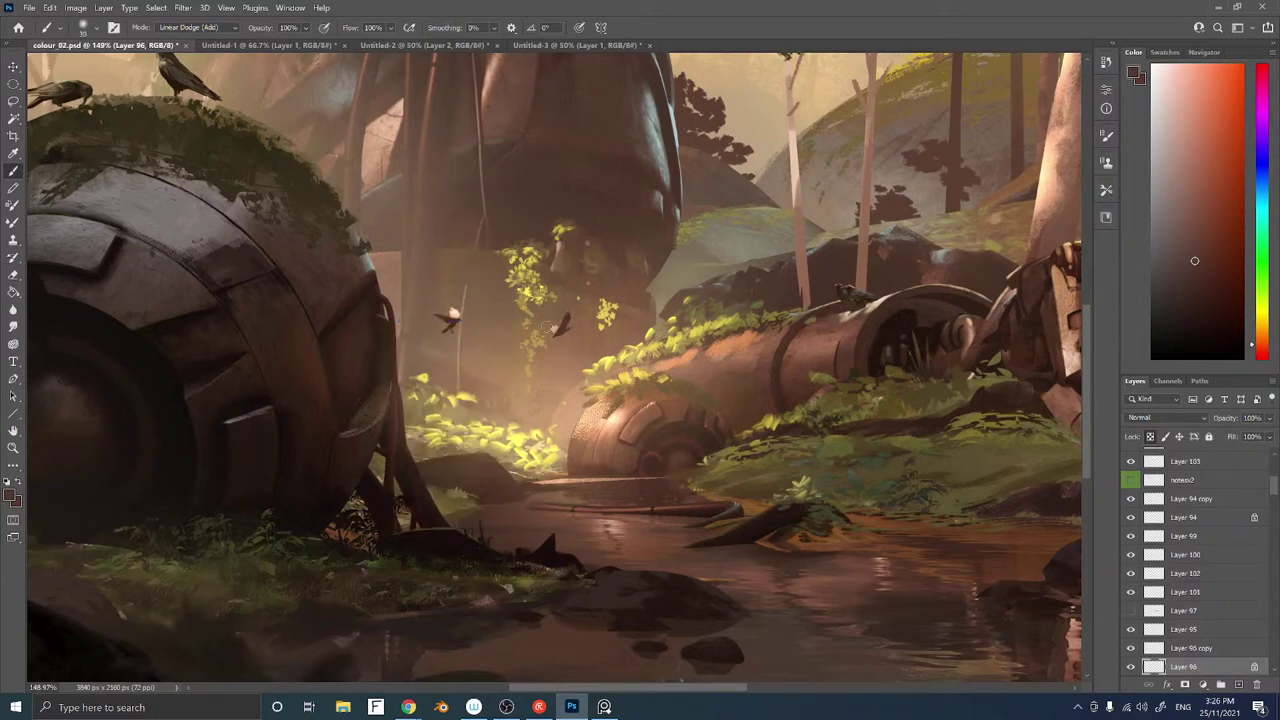
right_click(557, 332, "ctrl")
left_click(575, 335)
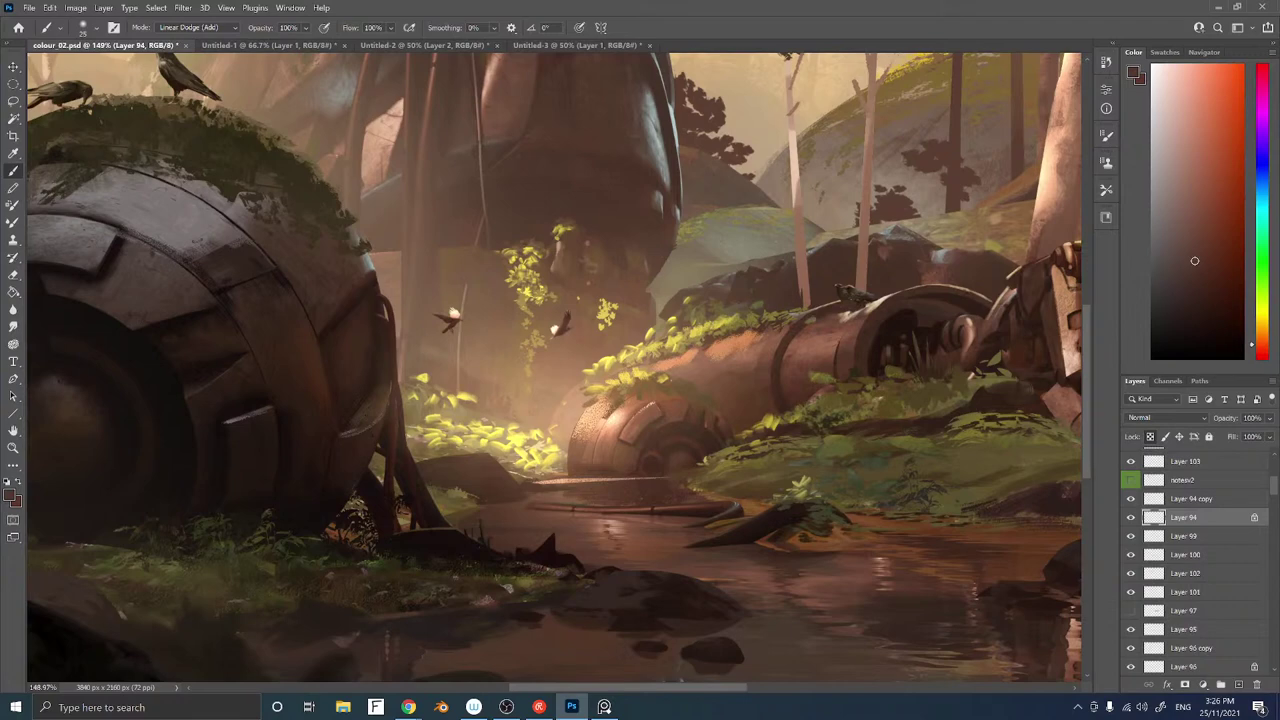
scroll(630, 358, "down", 5)
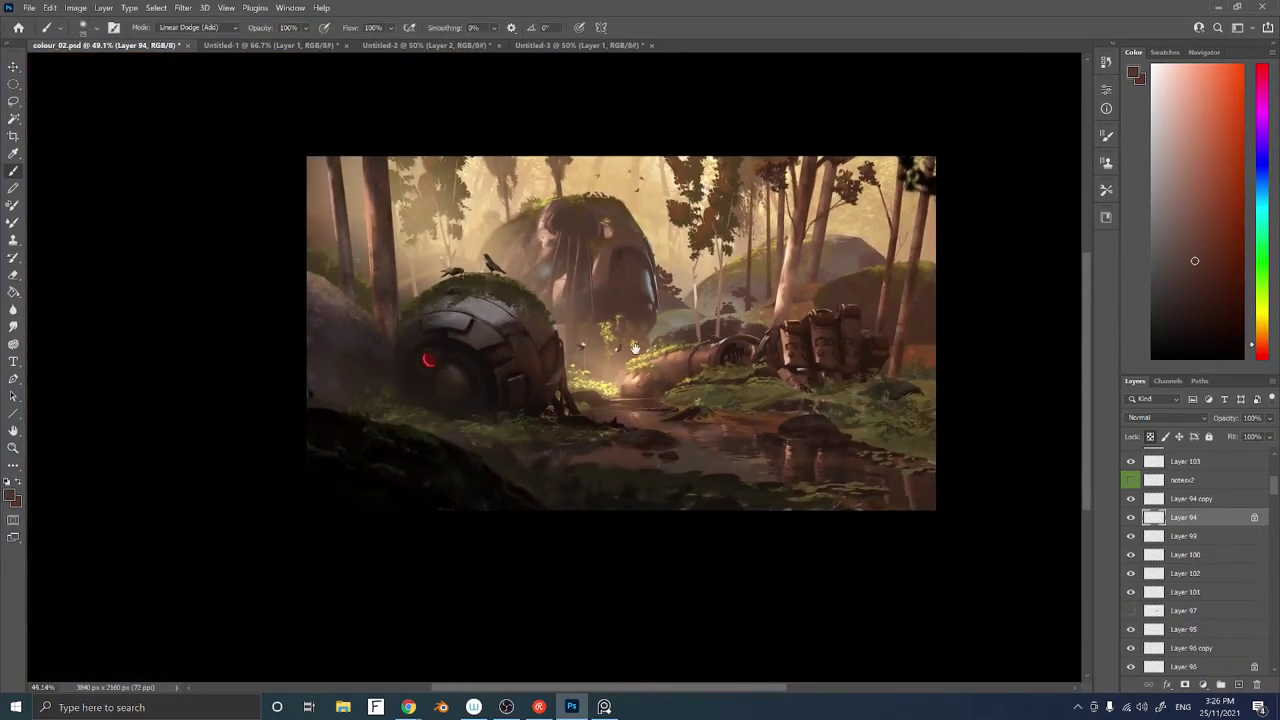
left_click_drag(634, 347, 641, 379)
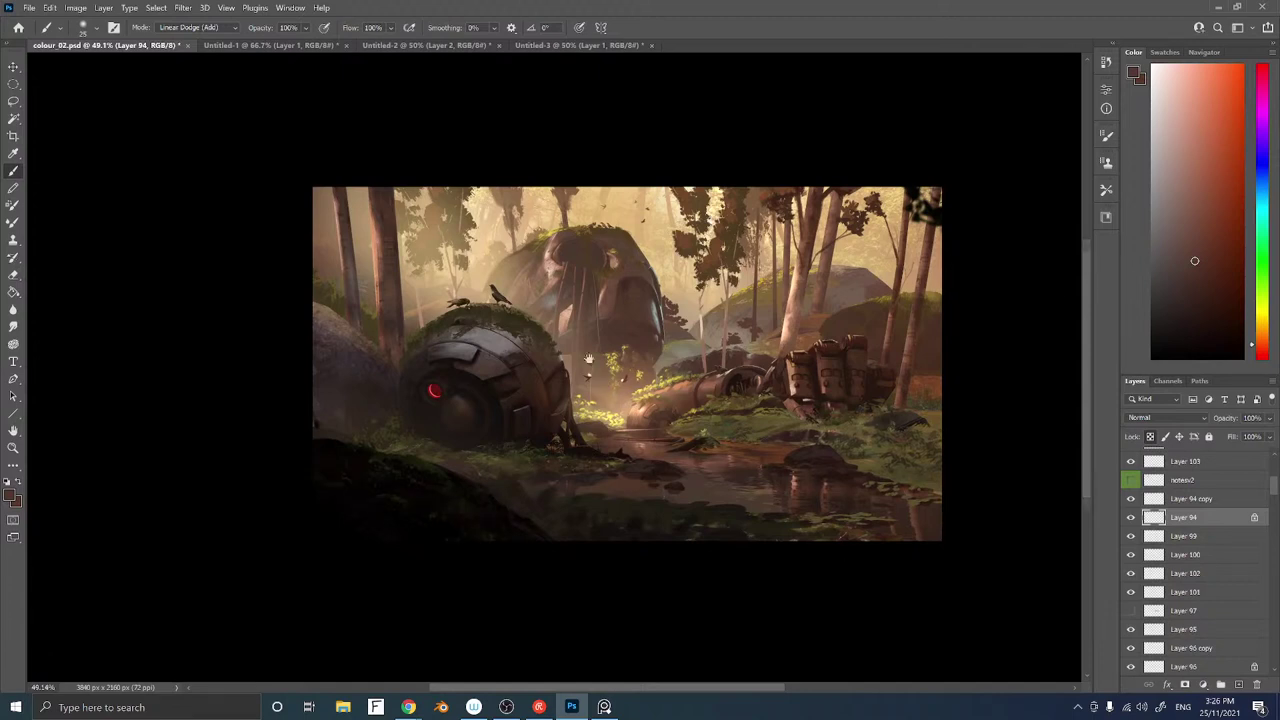
left_click_drag(589, 358, 562, 311)
Add a Curves adjustment layer above Layer 123 and pull the RGB midtones down to darken the whole scene
left_click_drag(1273, 487, 1275, 463)
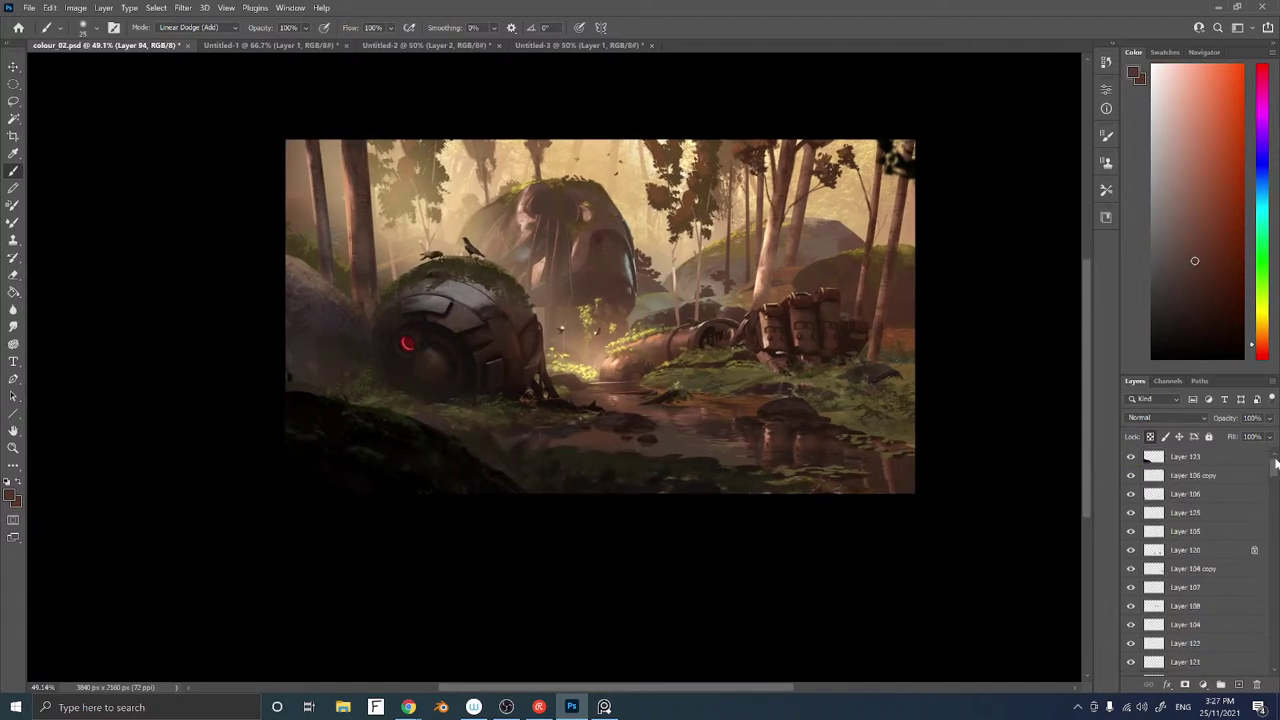
left_click(1195, 459)
left_click(1202, 686)
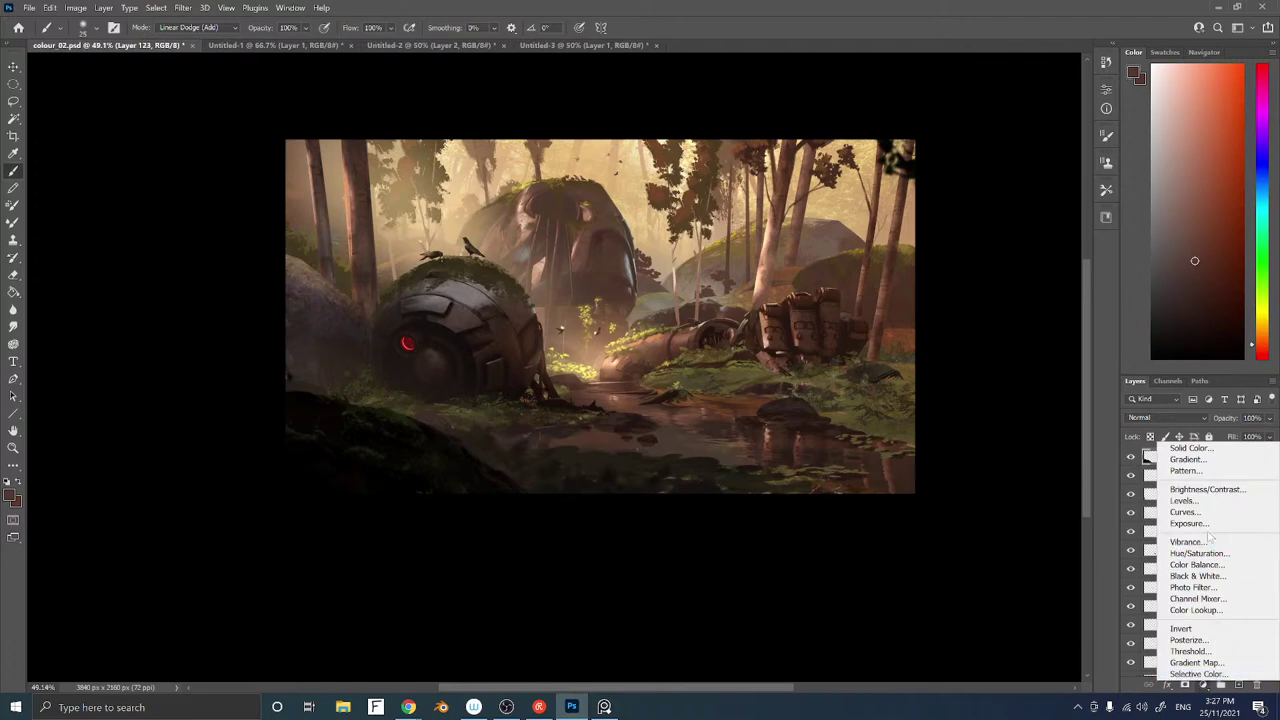
left_click(1202, 512)
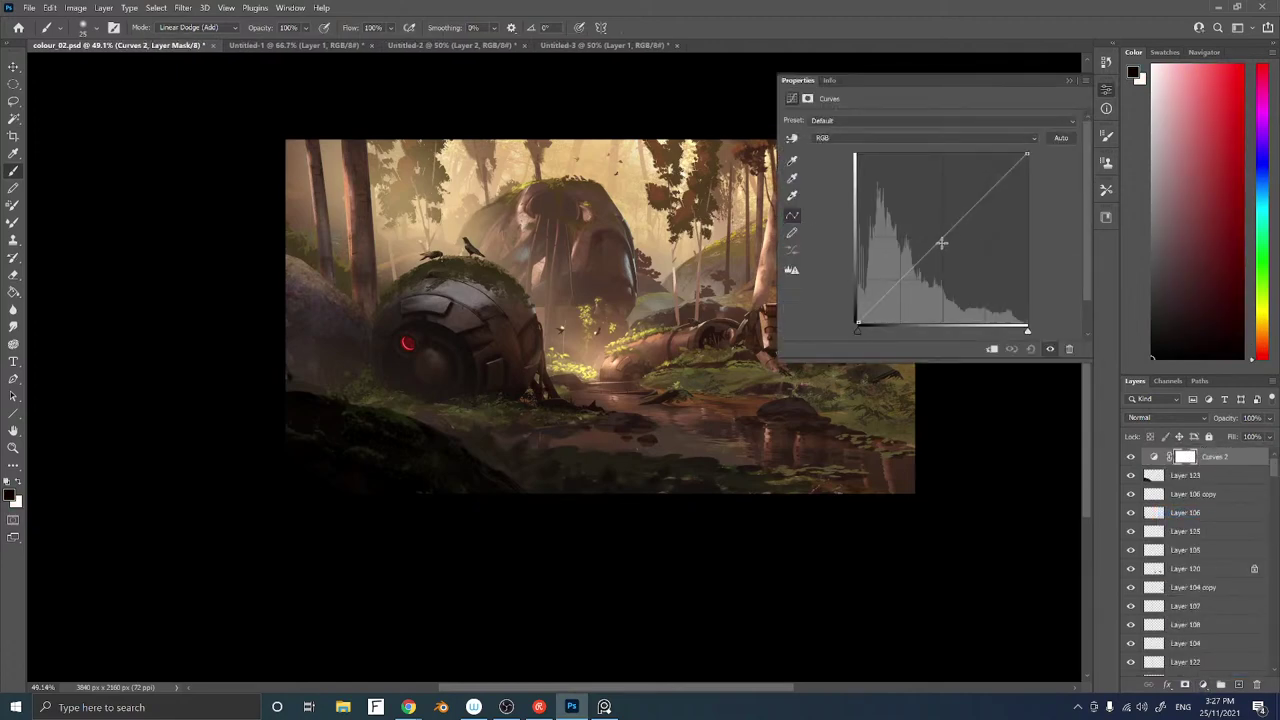
left_click_drag(942, 242, 952, 260)
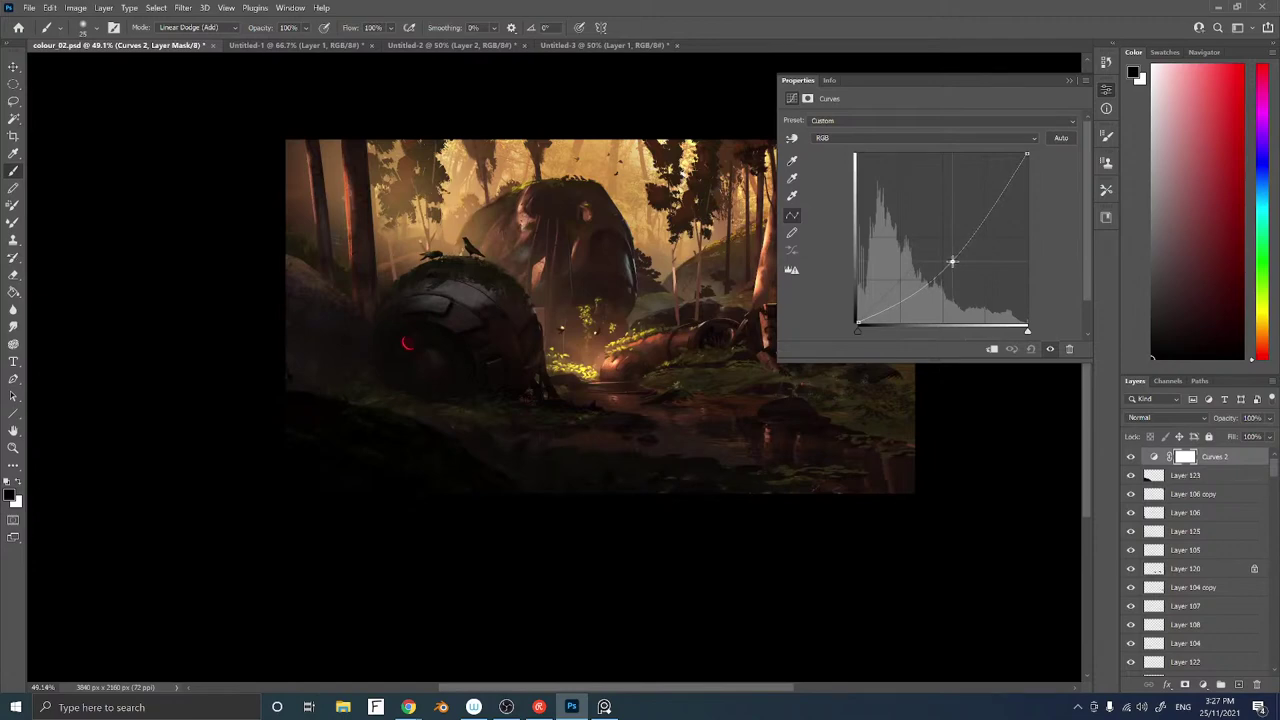
Paint the Curves 2 mask with a soft black 1200 px brush in Normal mode to lift the darkening around the scene's centre
left_click(1188, 460)
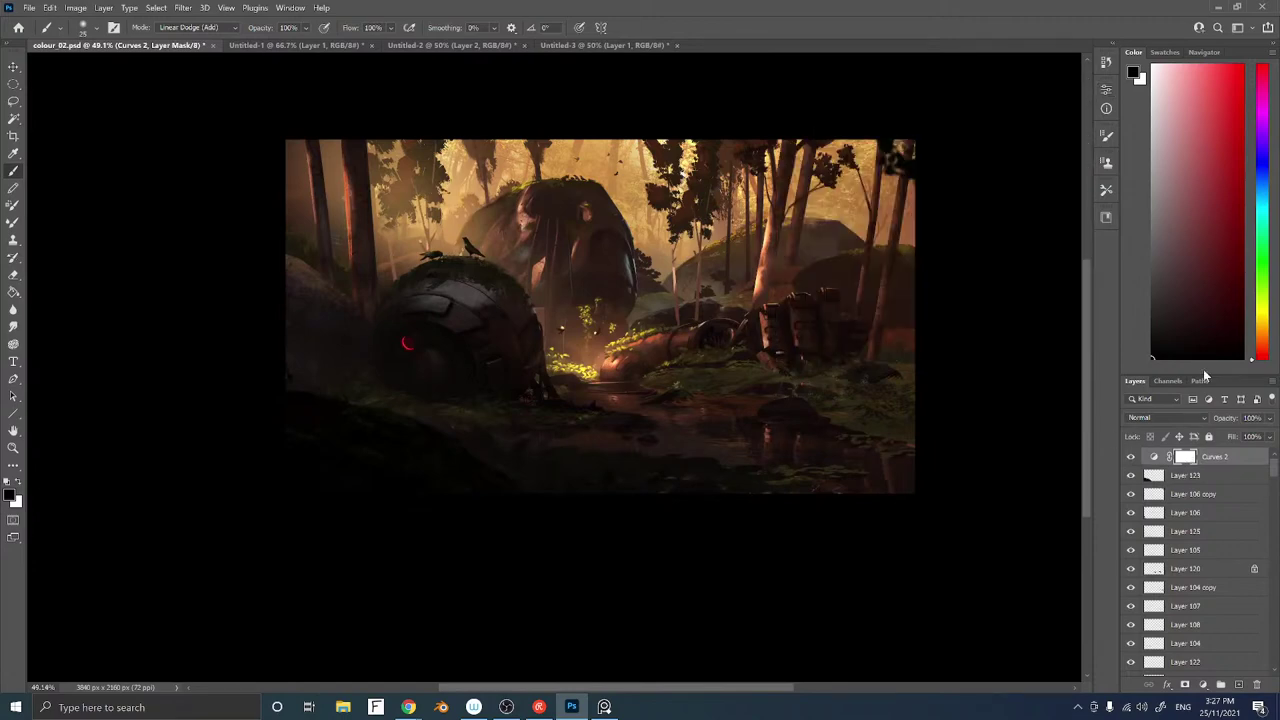
right_click(611, 291)
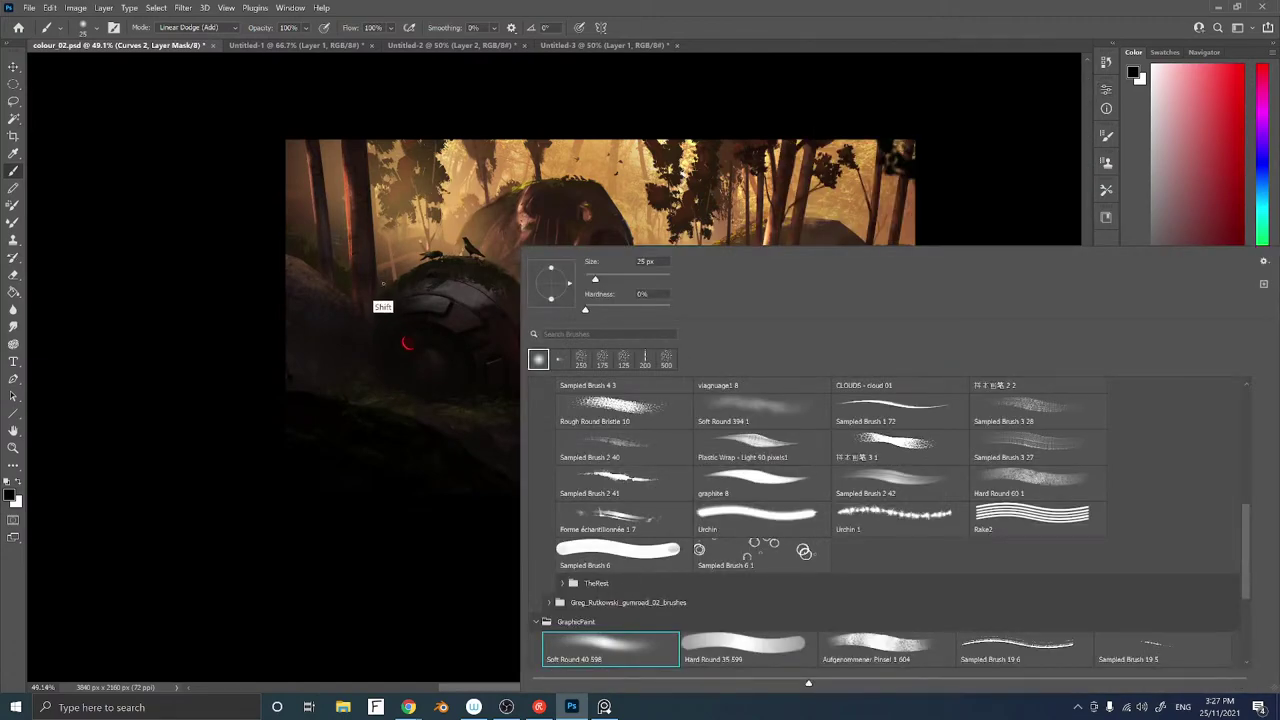
right_click(383, 300, "shift")
left_click(440, 306)
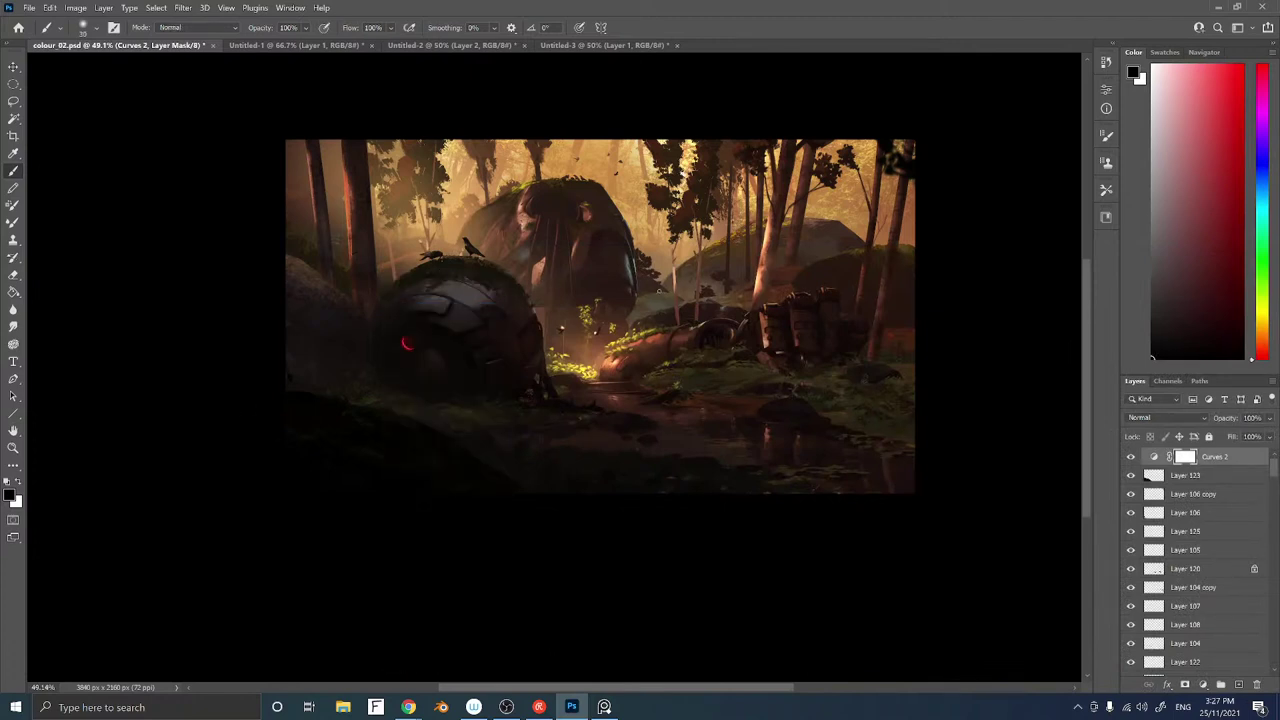
key("bracketright")
key("bracketright")
key("bracketright")
key("bracketright")
key("bracketright")
key("bracketright")
key("bracketright")
key("bracketright")
key("bracketright")
key("bracketright")
key("bracketright")
key("bracketright")
key("bracketright")
key("bracketright")
key("bracketright")
key("bracketright")
key("bracketright")
key("bracketright")
key("bracketright")
key("bracketright")
left_click(590, 334)
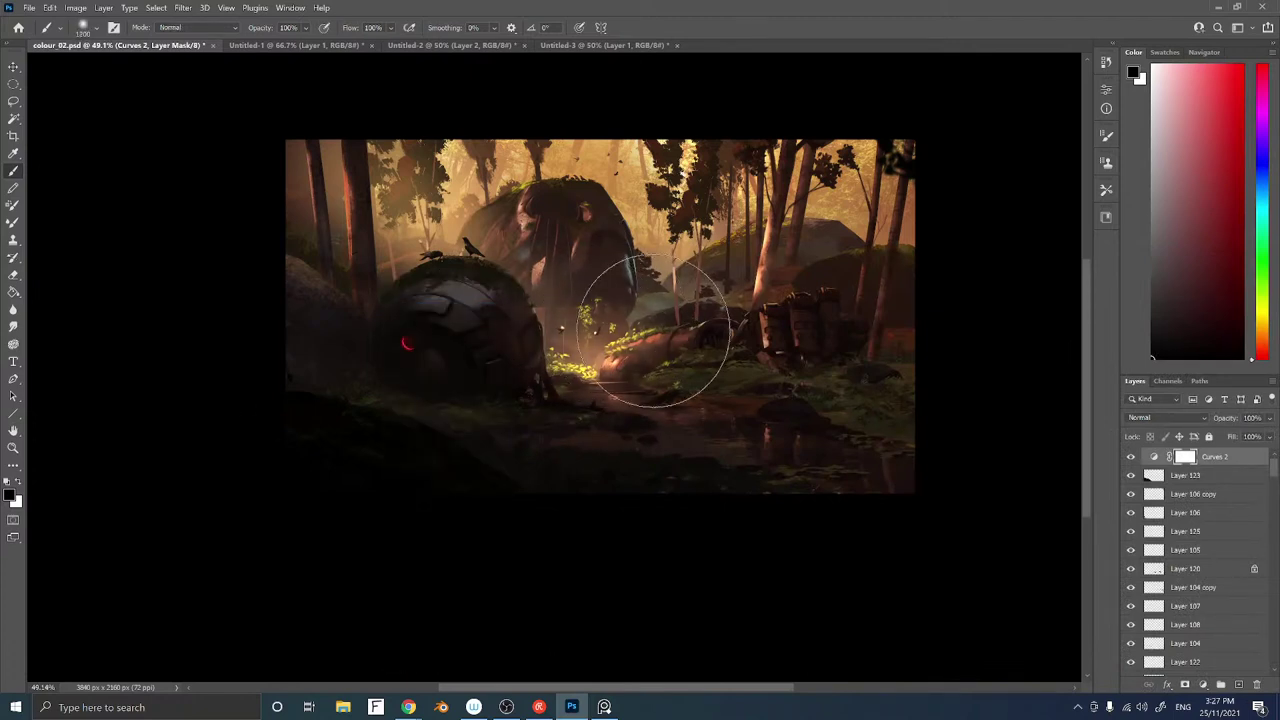
left_click(600, 330)
mouse_move(600, 329)
left_mouse_down()
mouse_move(670, 342)
mouse_move(647, 350)
mouse_move(695, 309)
mouse_move(626, 290)
mouse_move(648, 261)
mouse_move(533, 213)
mouse_move(539, 192)
mouse_move(443, 203)
mouse_move(444, 165)
mouse_move(347, 142)
mouse_move(546, 224)
mouse_move(437, 195)
mouse_move(482, 188)
mouse_move(580, 224)
mouse_move(540, 152)
mouse_move(531, 167)
mouse_move(596, 161)
mouse_move(585, 155)
mouse_move(677, 180)
mouse_move(627, 245)
mouse_move(612, 327)
mouse_move(584, 364)
mouse_move(640, 374)
mouse_move(599, 382)
mouse_move(667, 388)
mouse_move(708, 420)
mouse_move(598, 411)
mouse_move(836, 411)
mouse_move(685, 432)
mouse_move(781, 432)
mouse_move(805, 447)
mouse_move(549, 450)
mouse_move(861, 435)
mouse_move(849, 466)
mouse_move(557, 457)
mouse_move(938, 434)
mouse_move(889, 445)
mouse_move(717, 410)
mouse_move(939, 403)
mouse_move(867, 422)
mouse_move(747, 423)
mouse_move(981, 425)
mouse_move(923, 457)
mouse_move(698, 398)
left_mouse_up()
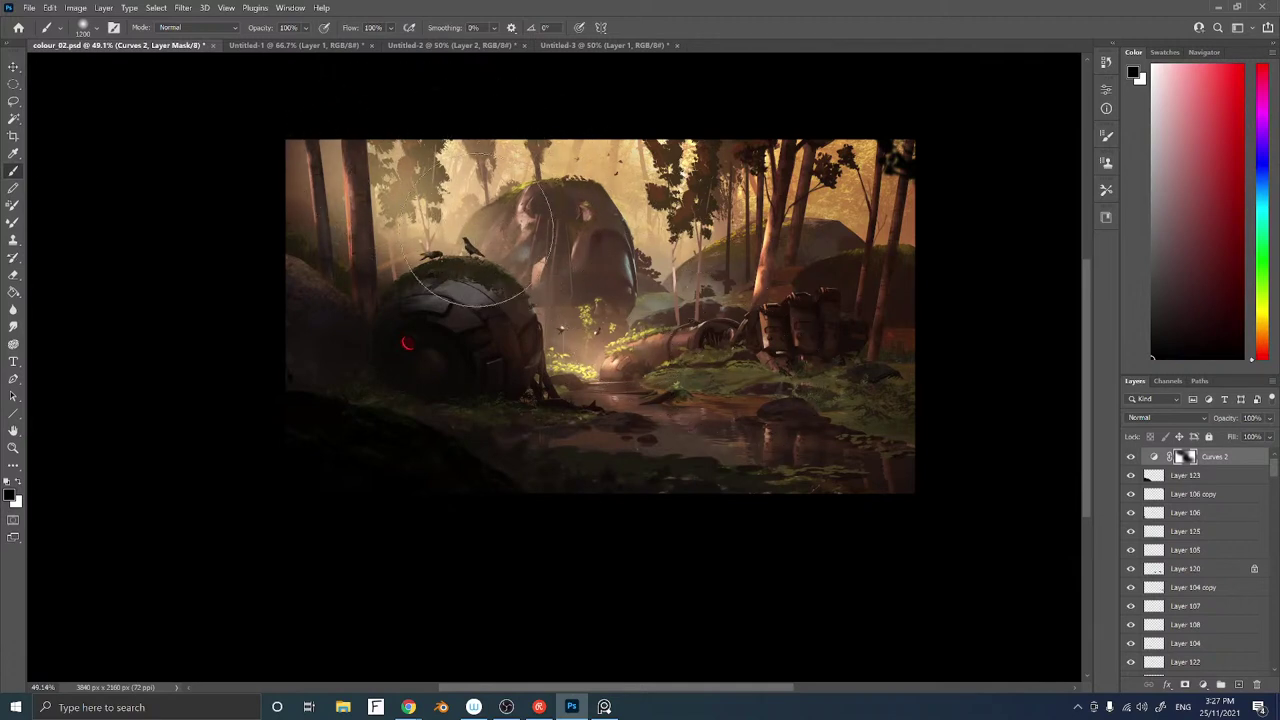
Select Layer 8 through the tree trunk beside the round robot and isolate it briefly to check its contents
left_click_drag(438, 132, 575, 230)
right_click(496, 314, "ctrl")
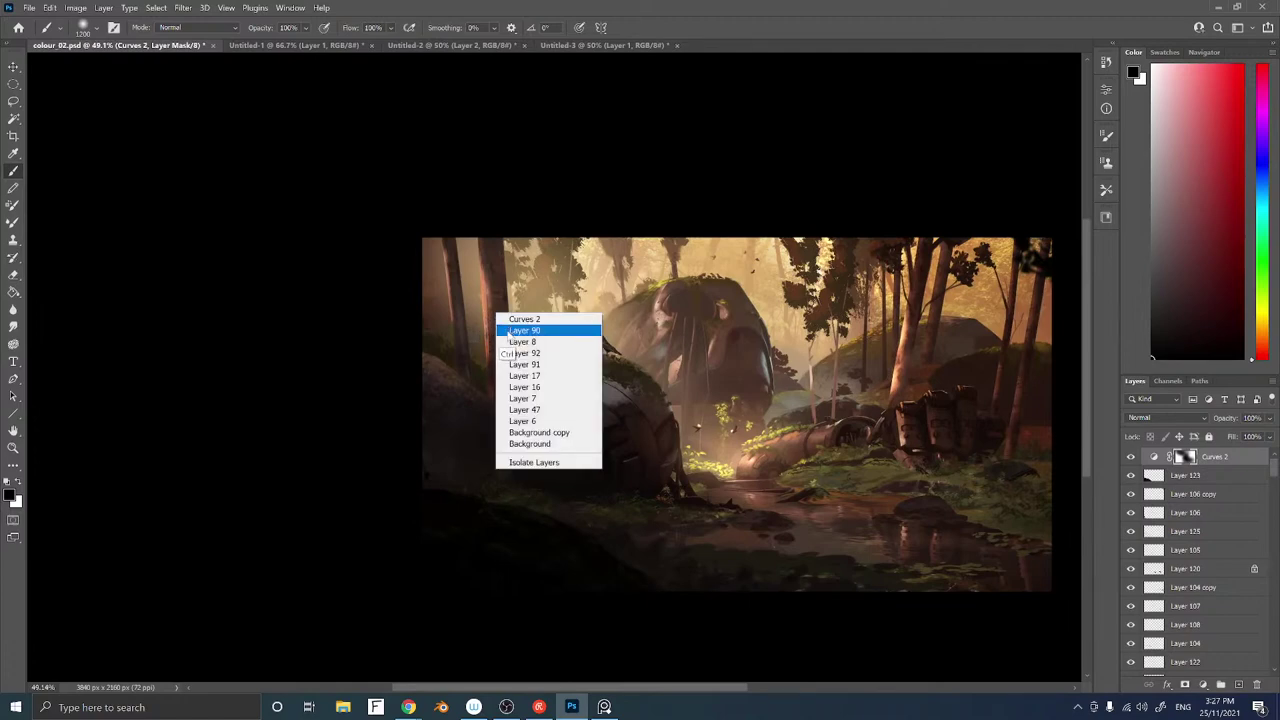
left_click(510, 342)
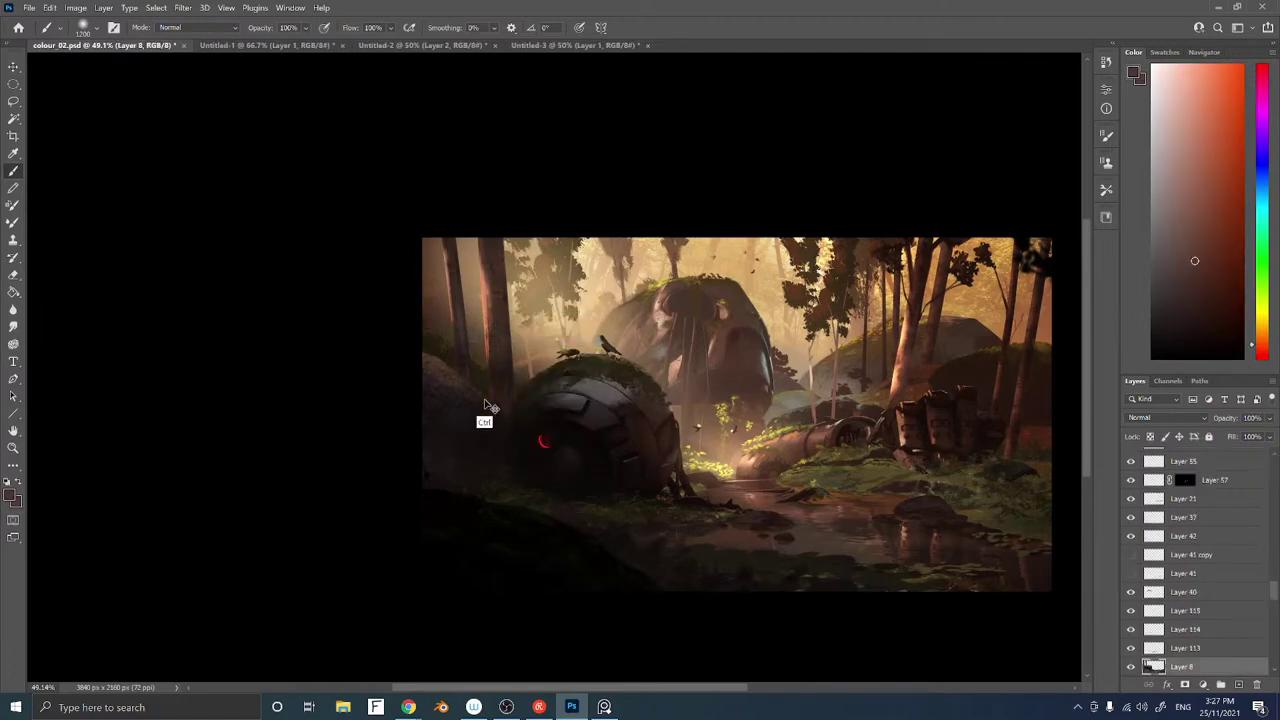
left_click(1131, 667, "alt")
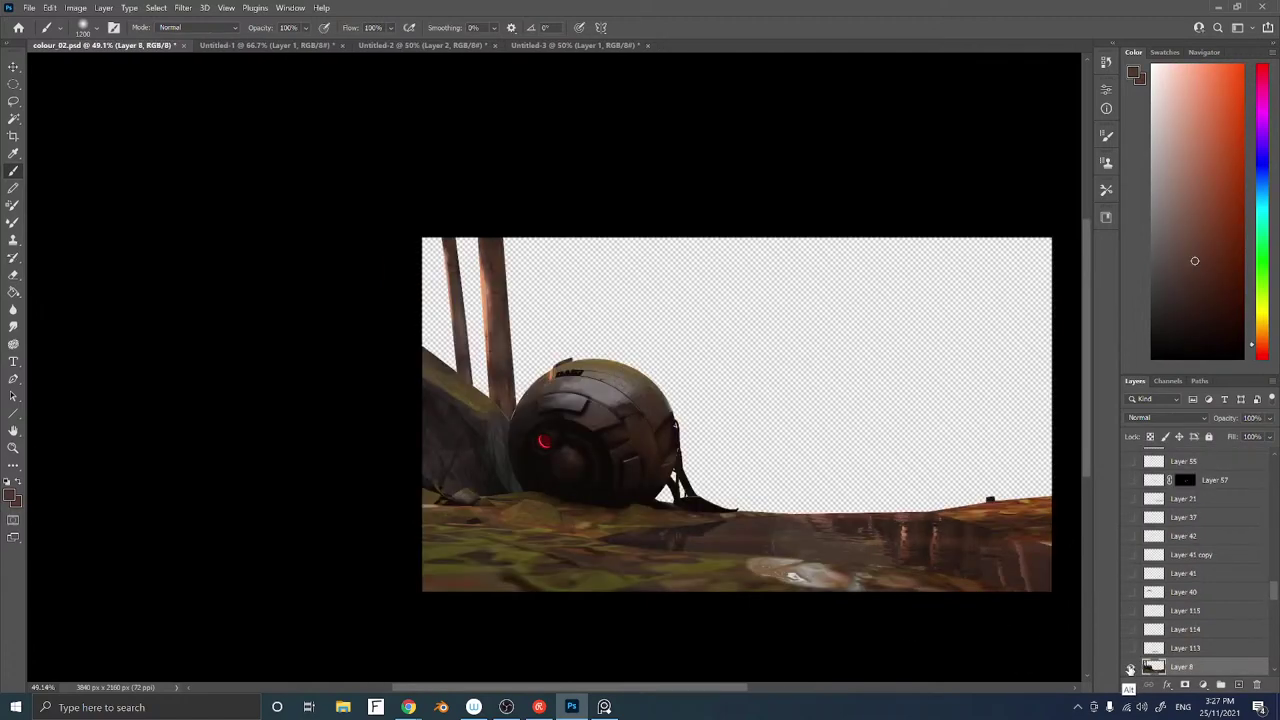
left_click(1131, 667, "alt")
left_click(1131, 667, "alt")
left_click(1131, 668, "alt")
Lasso the two tree trunks behind the round robot on Layer 8, delete them and clear the selection
key("l")
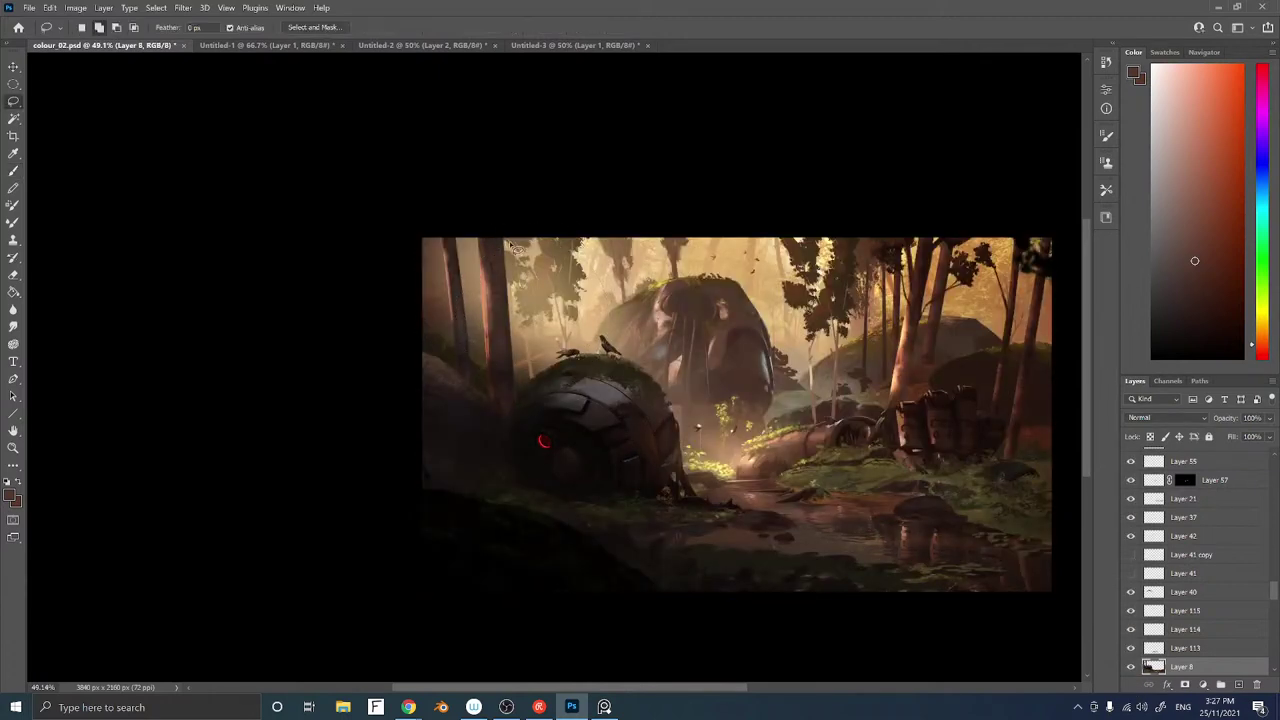
mouse_move(511, 230)
left_mouse_down()
mouse_move(529, 367)
mouse_move(423, 223)
mouse_move(505, 232)
left_mouse_up()
key("Delete")
key("ctrl+d")
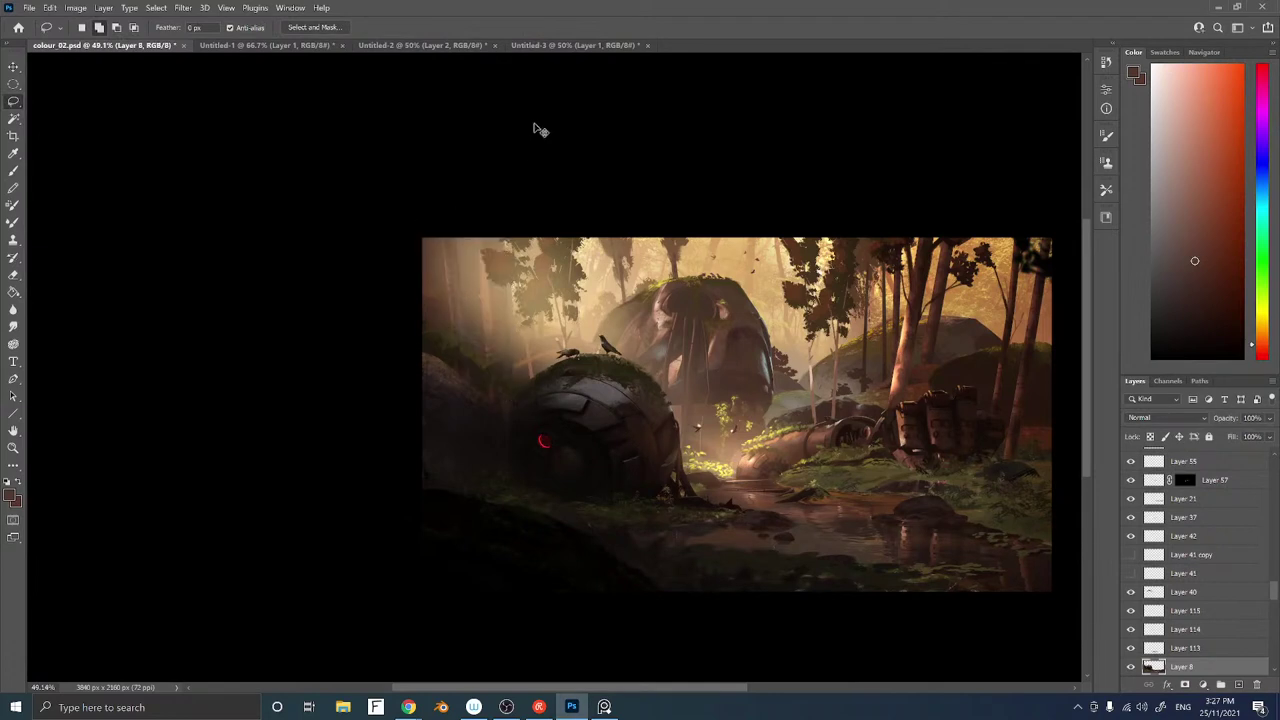
Add a new layer above Layer 8 and outline a slim leaning trunk rising from the boulder with the Polygonal Lasso
key("ctrl+shift+n")
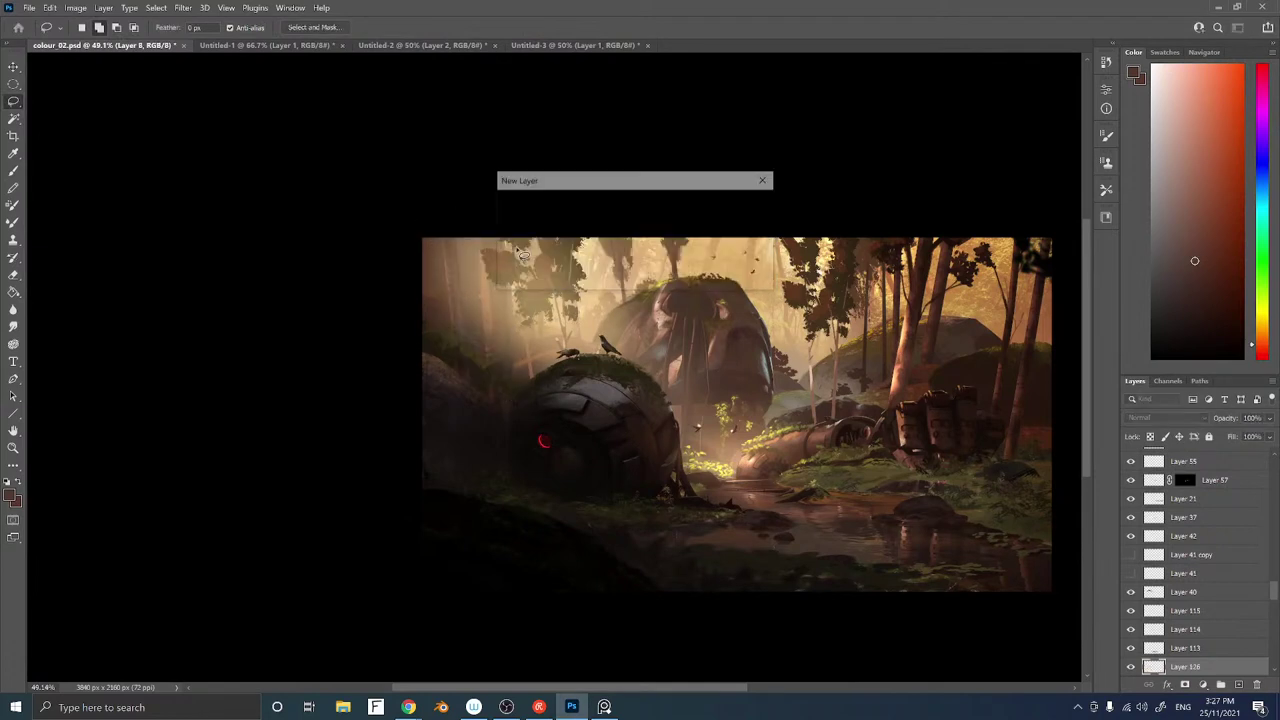
key("Return")
left_click_drag(506, 420, 505, 366)
left_click(500, 346, "ctrl")
left_click_drag(503, 318, 528, 323)
key("shift+l")
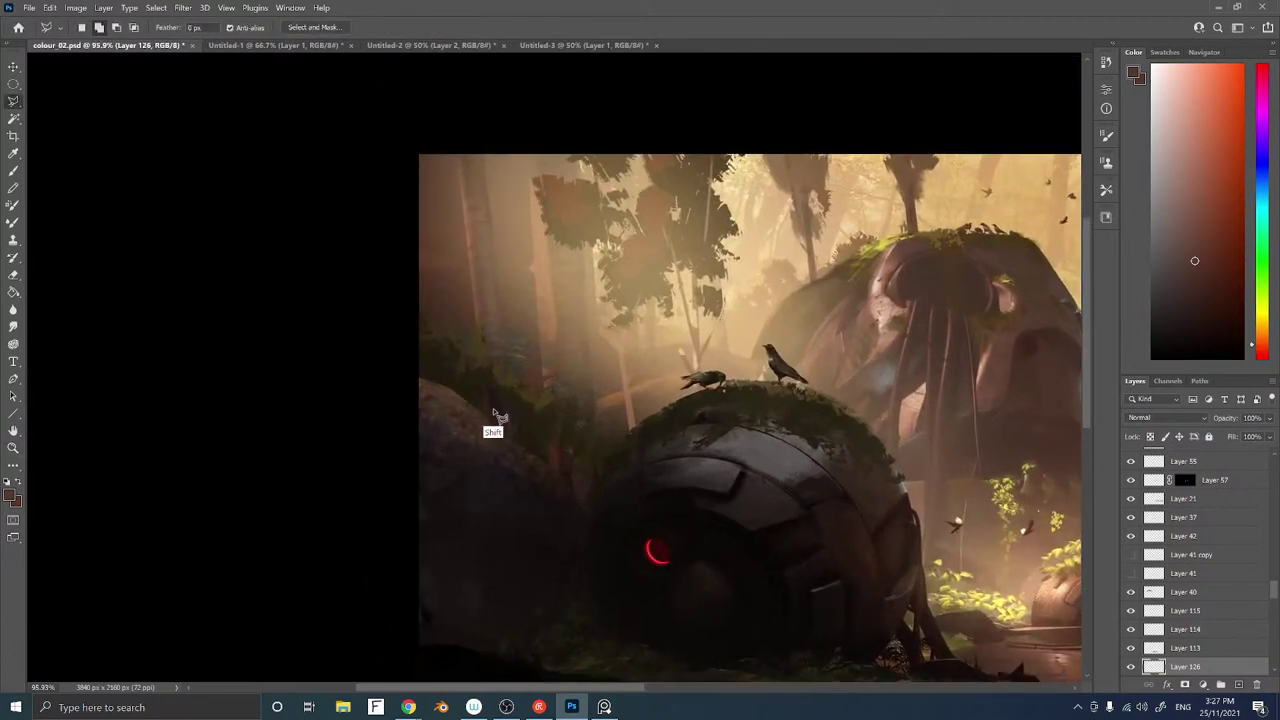
left_click(485, 410)
left_click(458, 148, "alt")
left_click(483, 142, "alt")
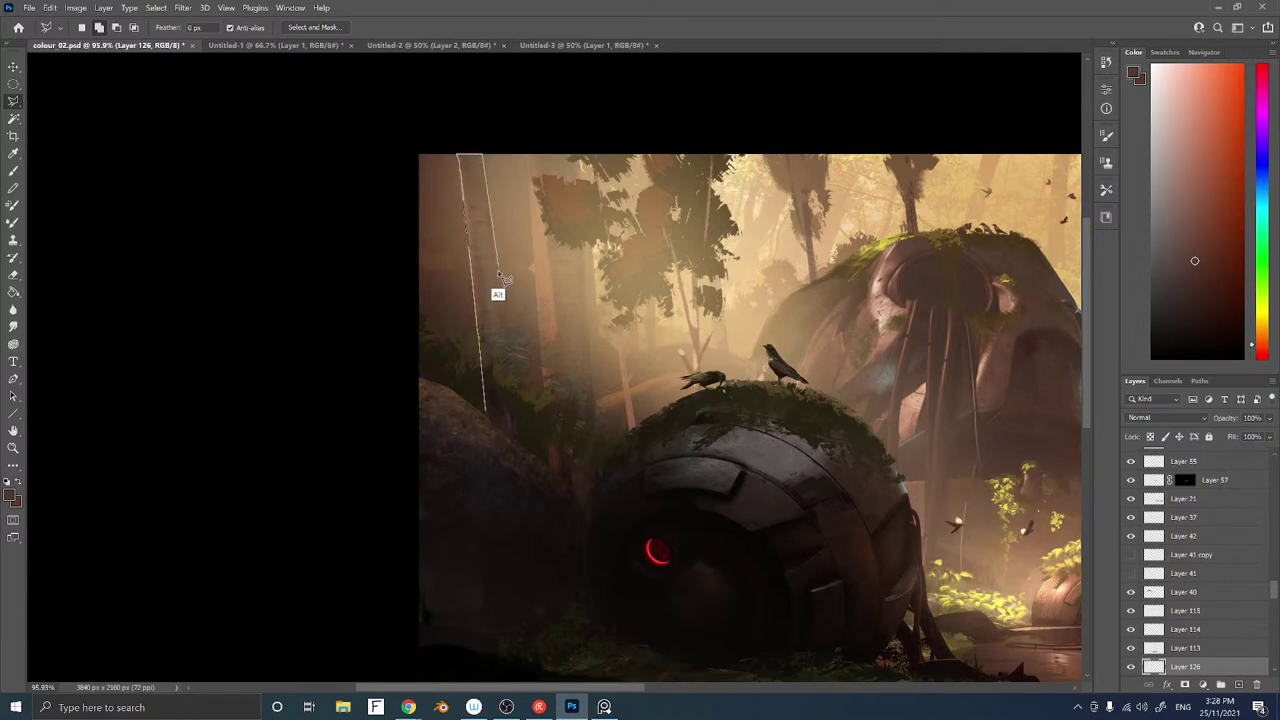
left_click(497, 318, "alt")
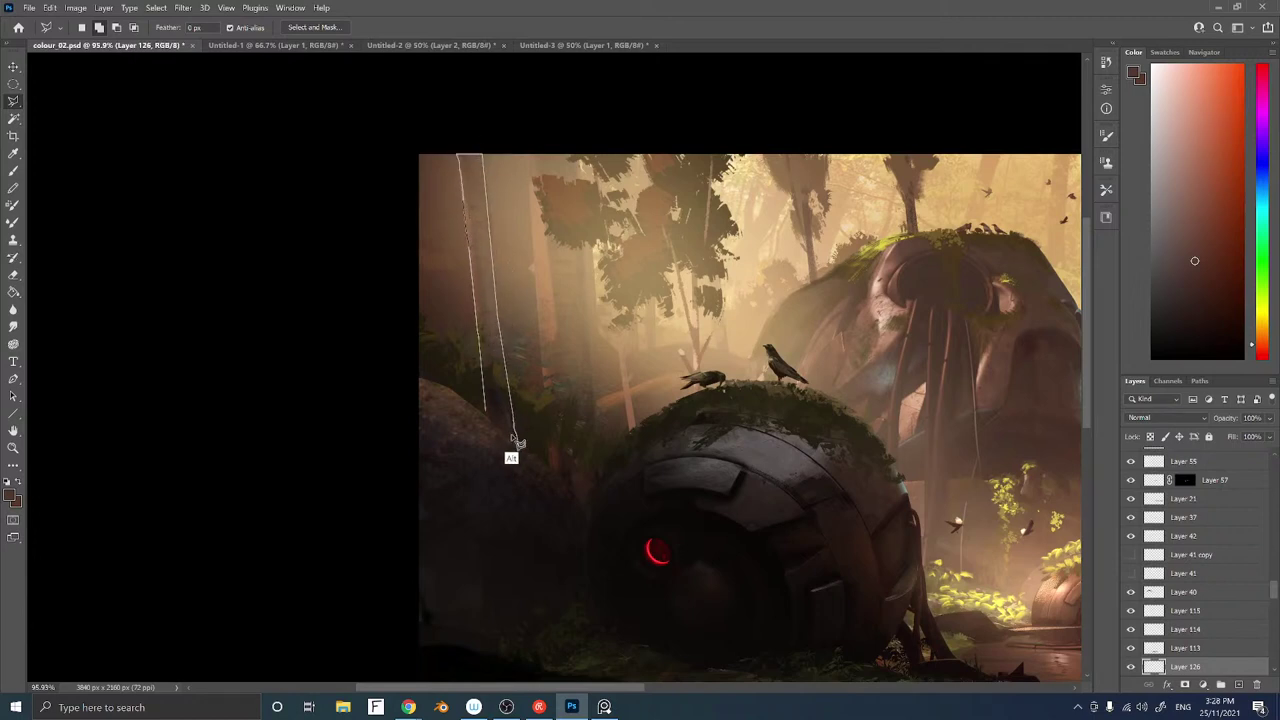
left_click(518, 444)
double_click(490, 420)
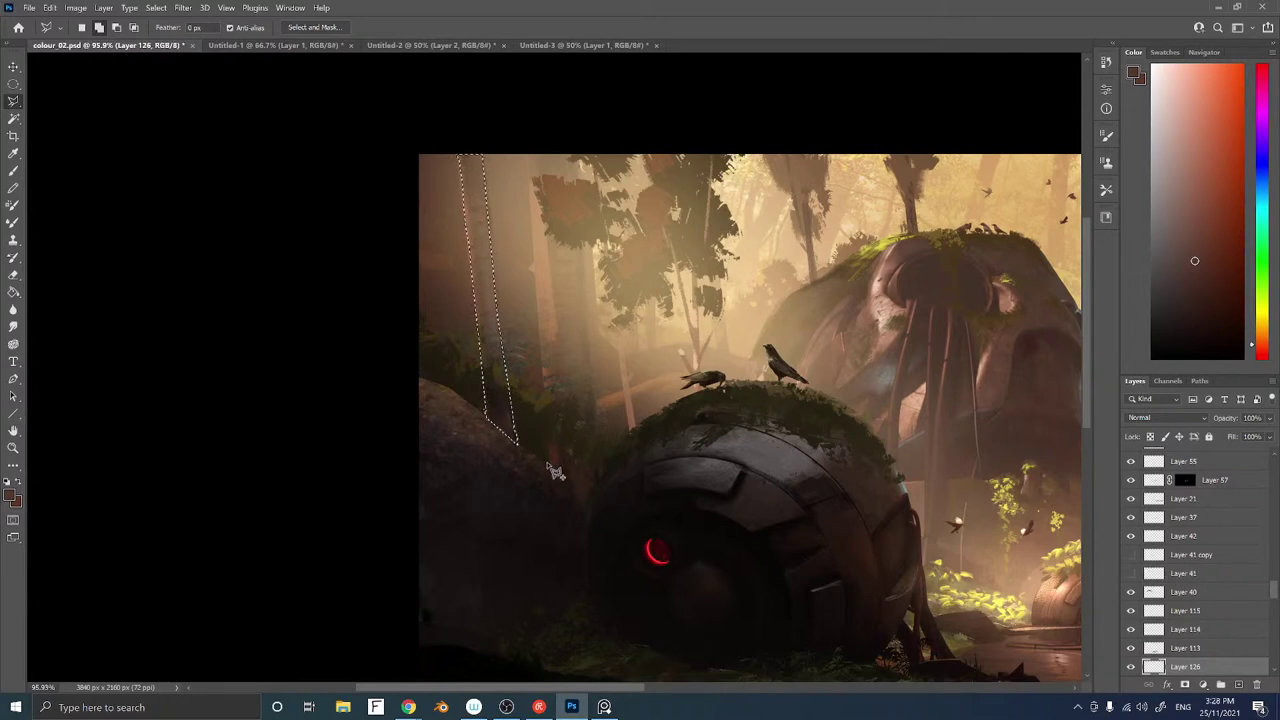
Add a second narrow trunk outline to the selection, between the boulder and the round robot
left_click(548, 462)
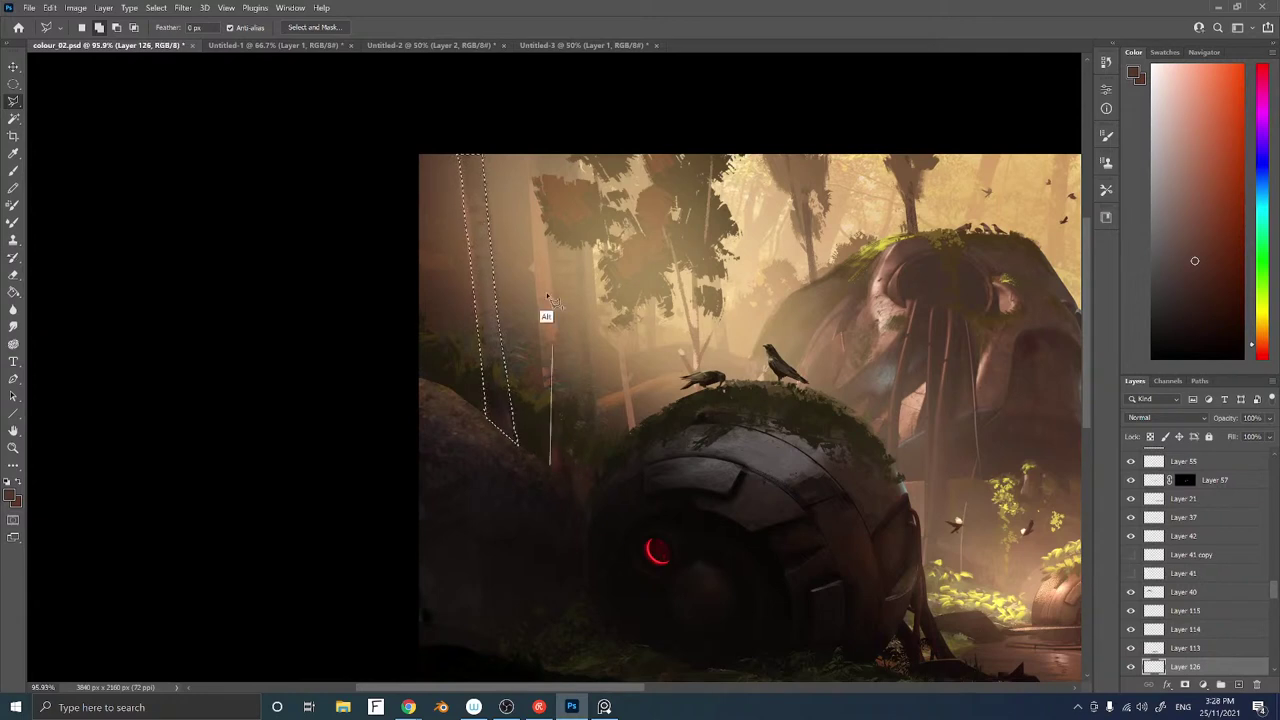
left_click(543, 154)
left_click(564, 156)
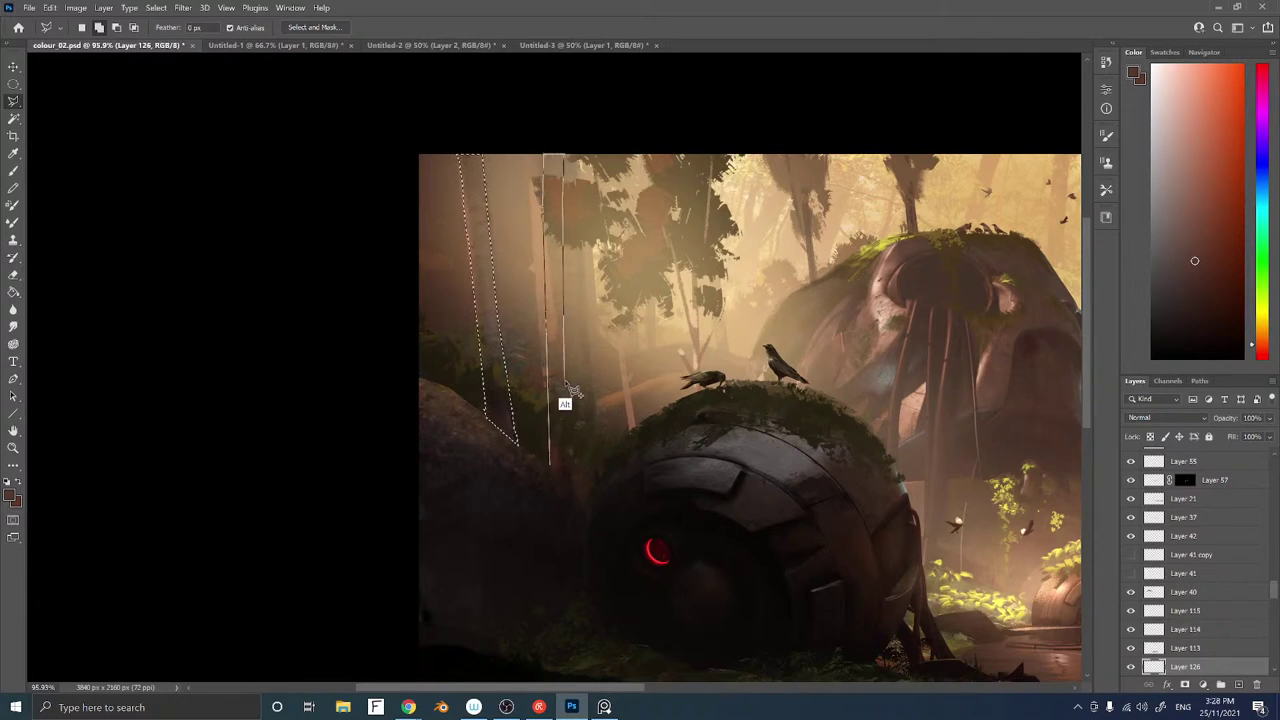
left_click(577, 494)
left_click(550, 467, "ctrl")
Fill both selected trunks with a sampled dark brown using Sampled Brush 2 42 at 300 px
key("b")
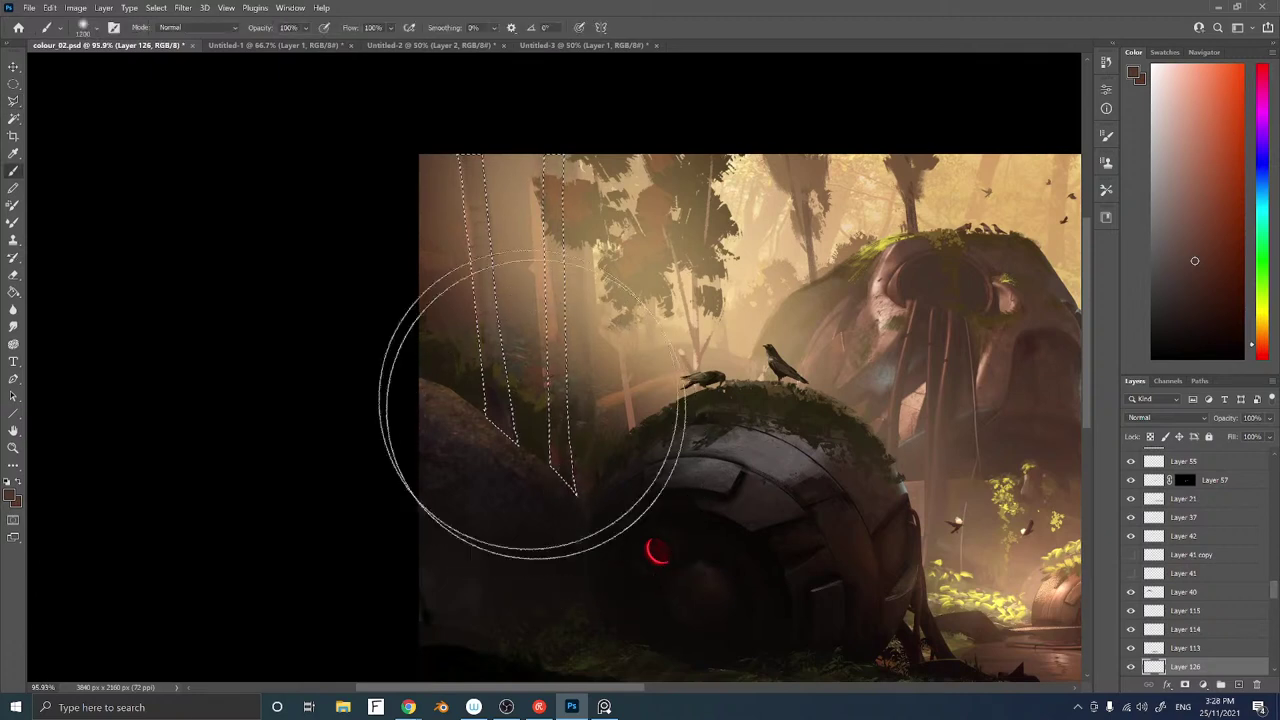
left_click(499, 409, "alt")
right_click(987, 525)
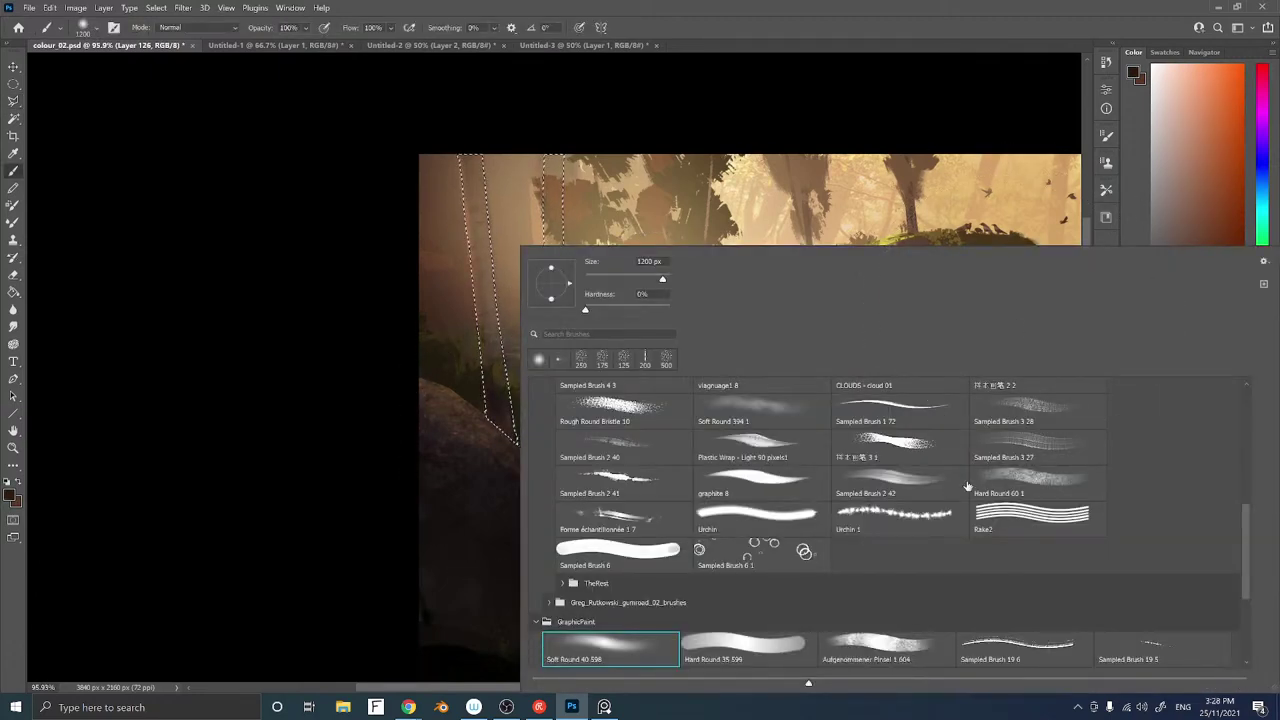
left_click(906, 482)
left_click(431, 468)
key("]")
key("]")
key("]")
key("]")
key("]")
key("]")
mouse_move(457, 170)
left_mouse_down()
mouse_move(556, 145)
mouse_move(546, 235)
mouse_move(453, 385)
mouse_move(548, 365)
left_mouse_up()
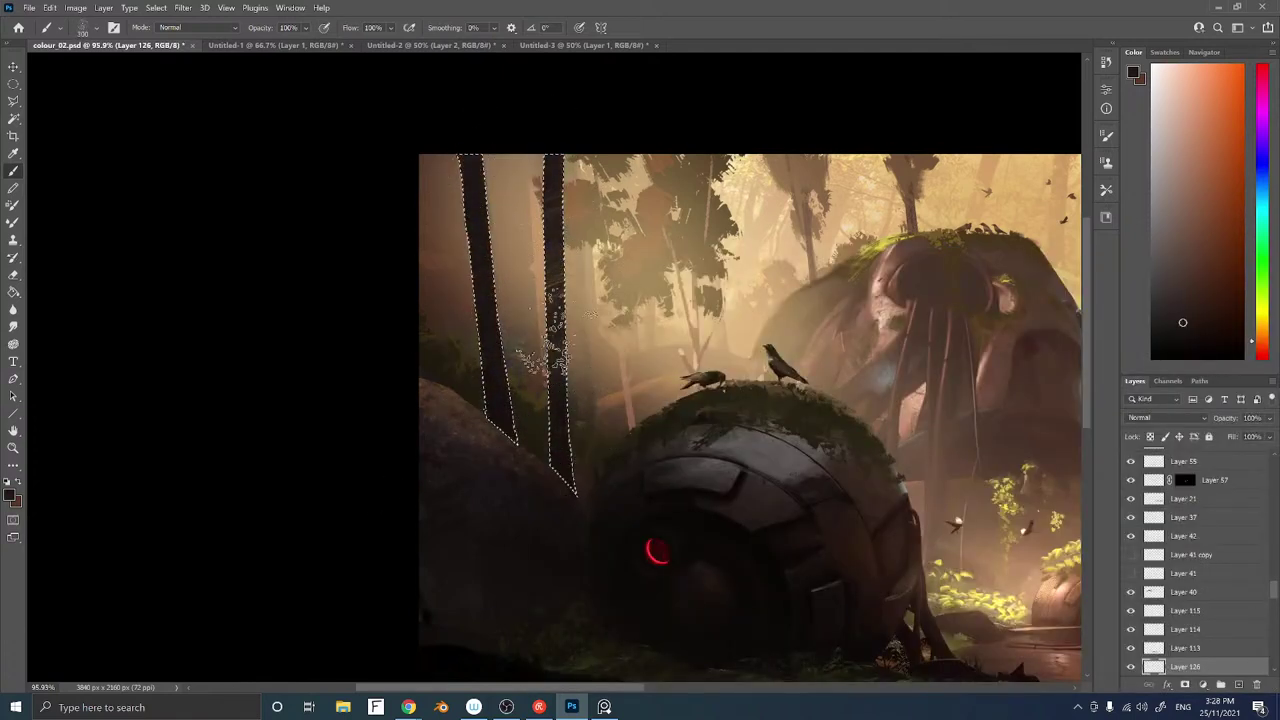
Sample a tone from the trunk nearer the robot and reduce the brush to 200 px for bark texture
left_click(553, 276, "alt")
key("[")
key("[")
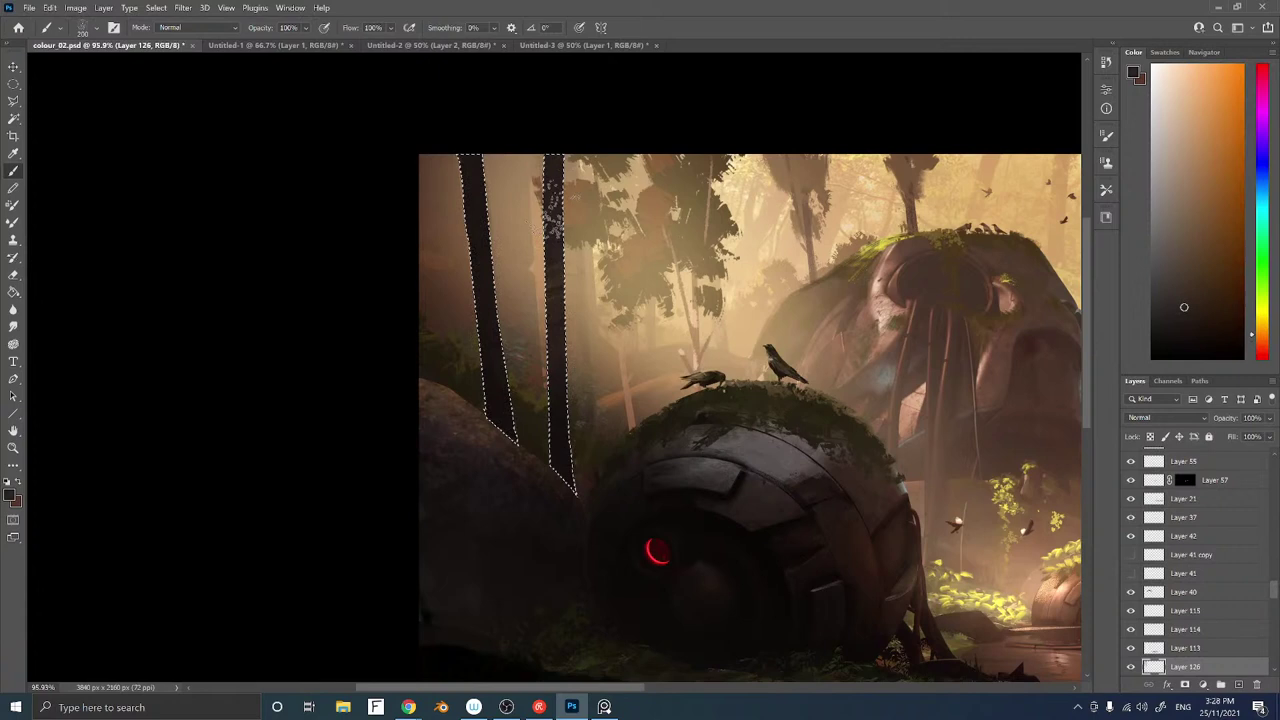
Paint a sampled dark brown over the two selected tree trunks beside the boulder, and clear the selection
left_click(560, 266, "alt")
mouse_move(486, 390)
left_mouse_down()
mouse_move(473, 243)
mouse_move(491, 398)
left_mouse_up()
key("ctrl+d")
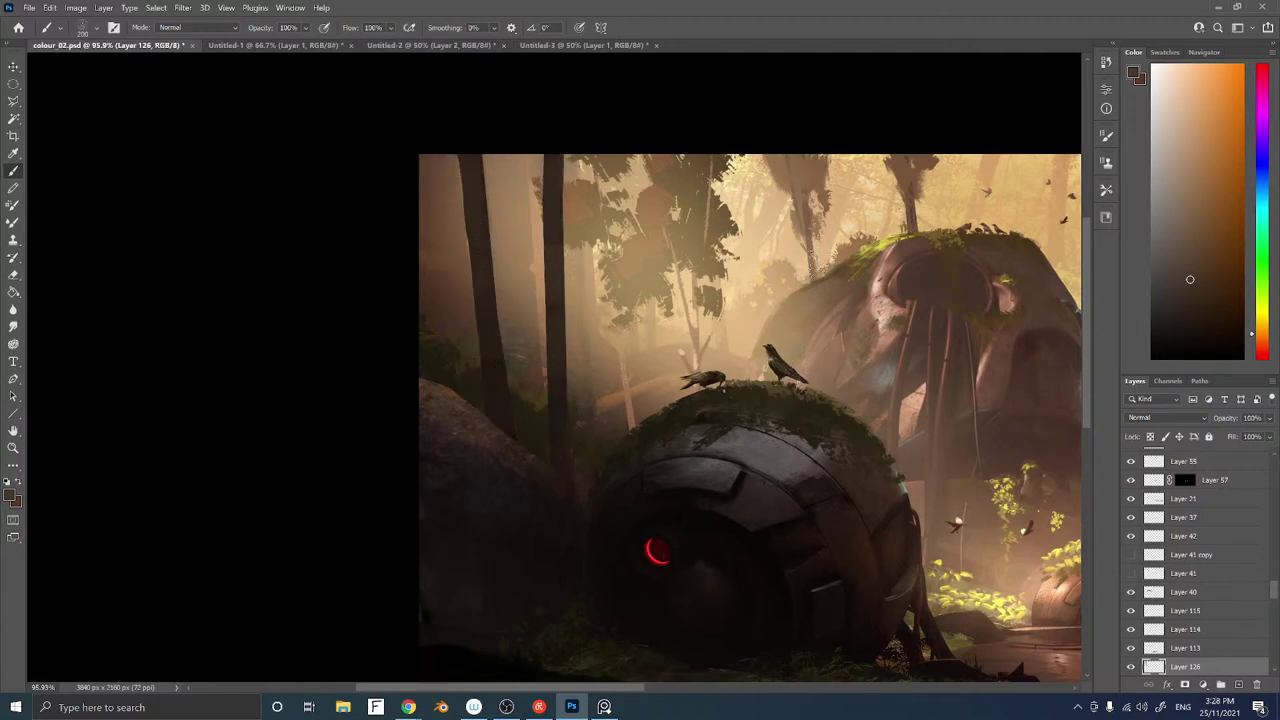
Lock Layer 126's transparent pixels and texture the two trunks with mossy brown-green strokes using Sampled Brush 2 41
left_click(1211, 269)
key("slash")
key("bracketleft")
right_click(509, 410)
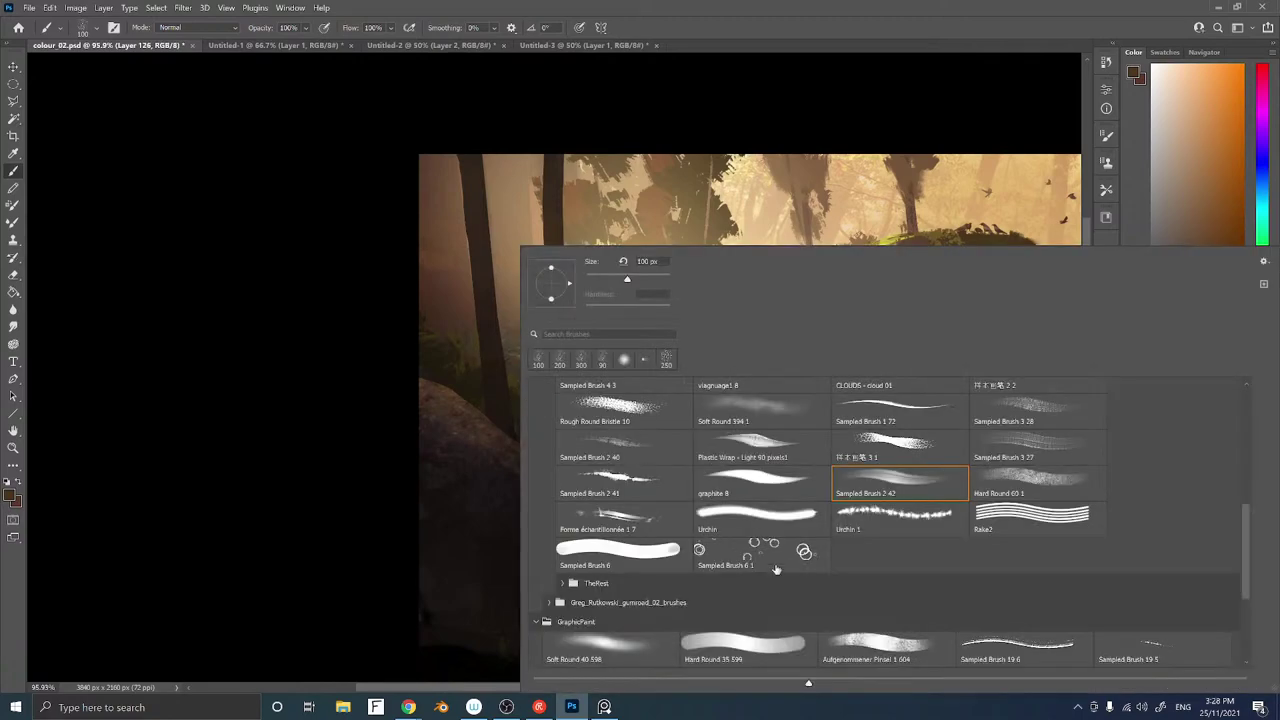
double_click(617, 489)
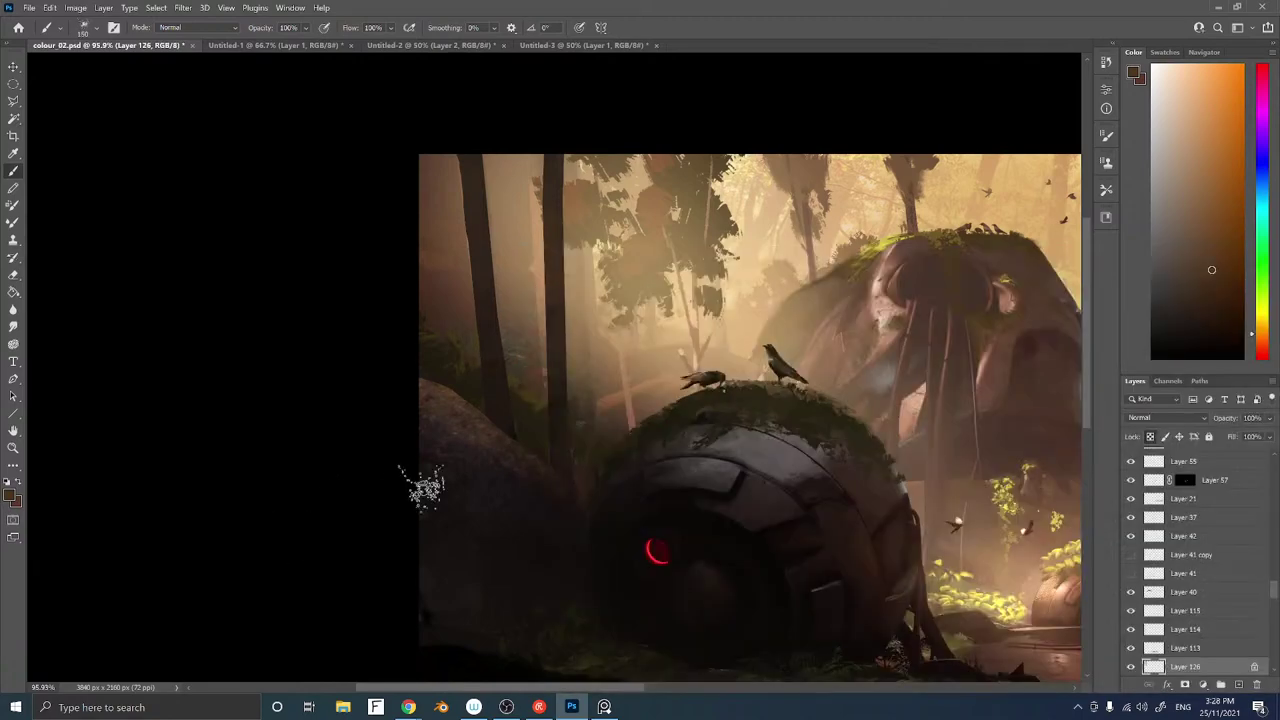
left_click(530, 414, "alt")
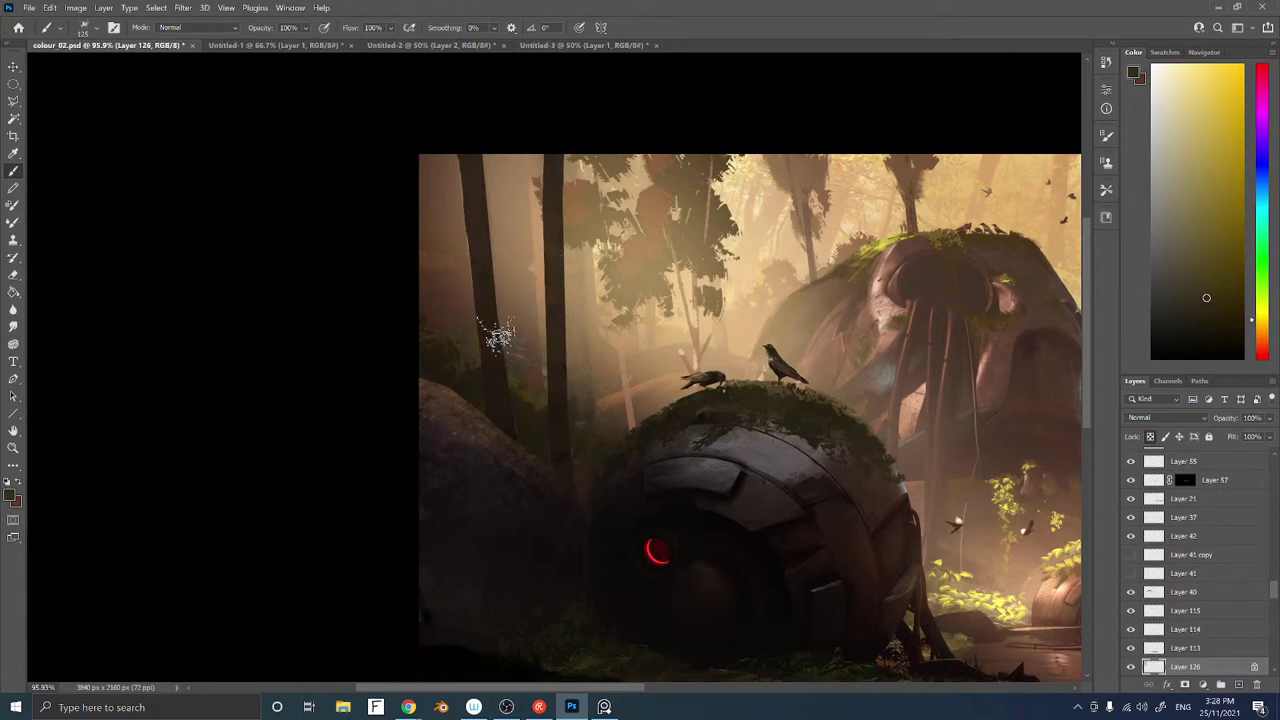
left_click(1210, 287)
left_click_drag(502, 330, 502, 348)
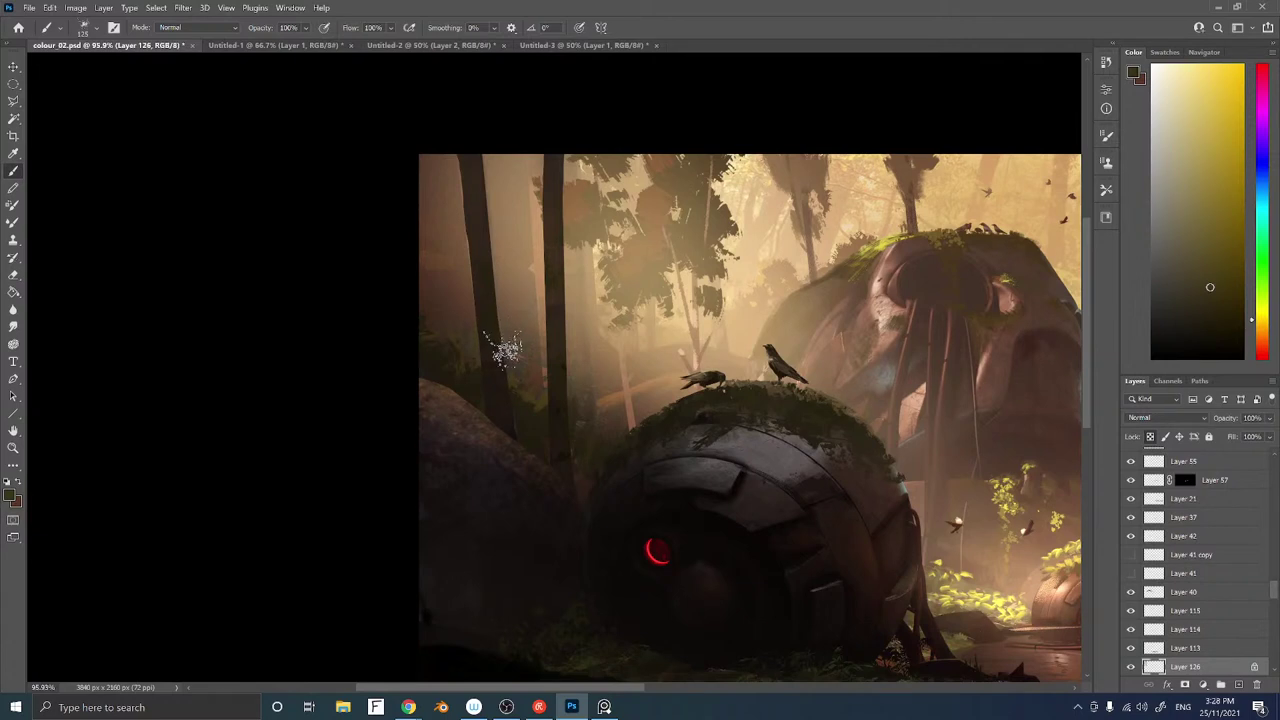
Roughen both trunks' edges and add fine bark marks with a smaller brush in sampled and adjusted browns
key("[")
key("[")
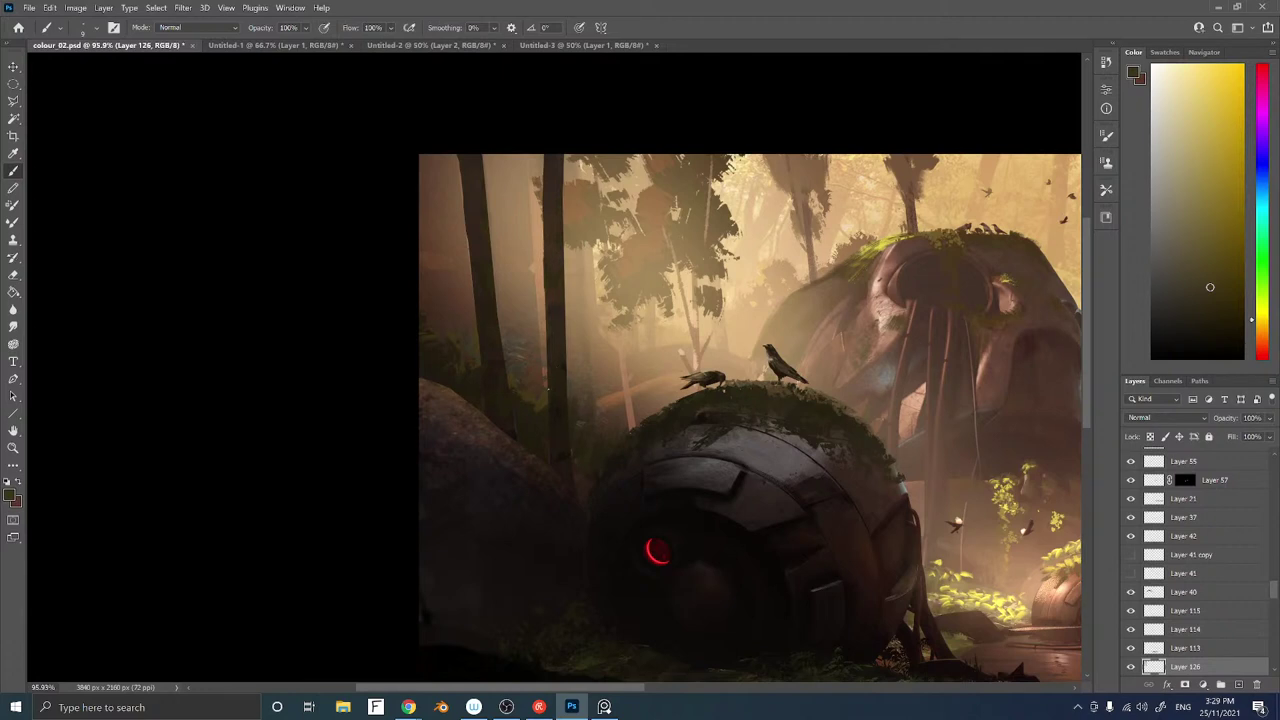
left_click(517, 424, "alt")
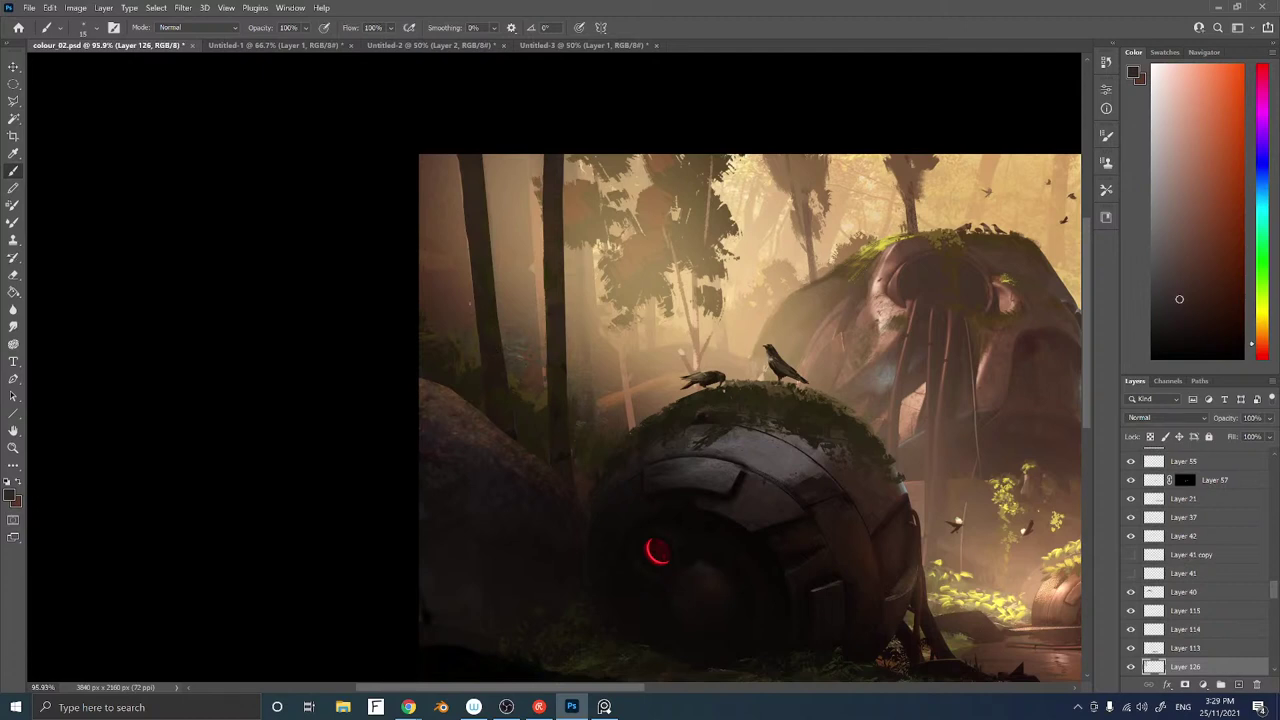
left_click(479, 286, "alt")
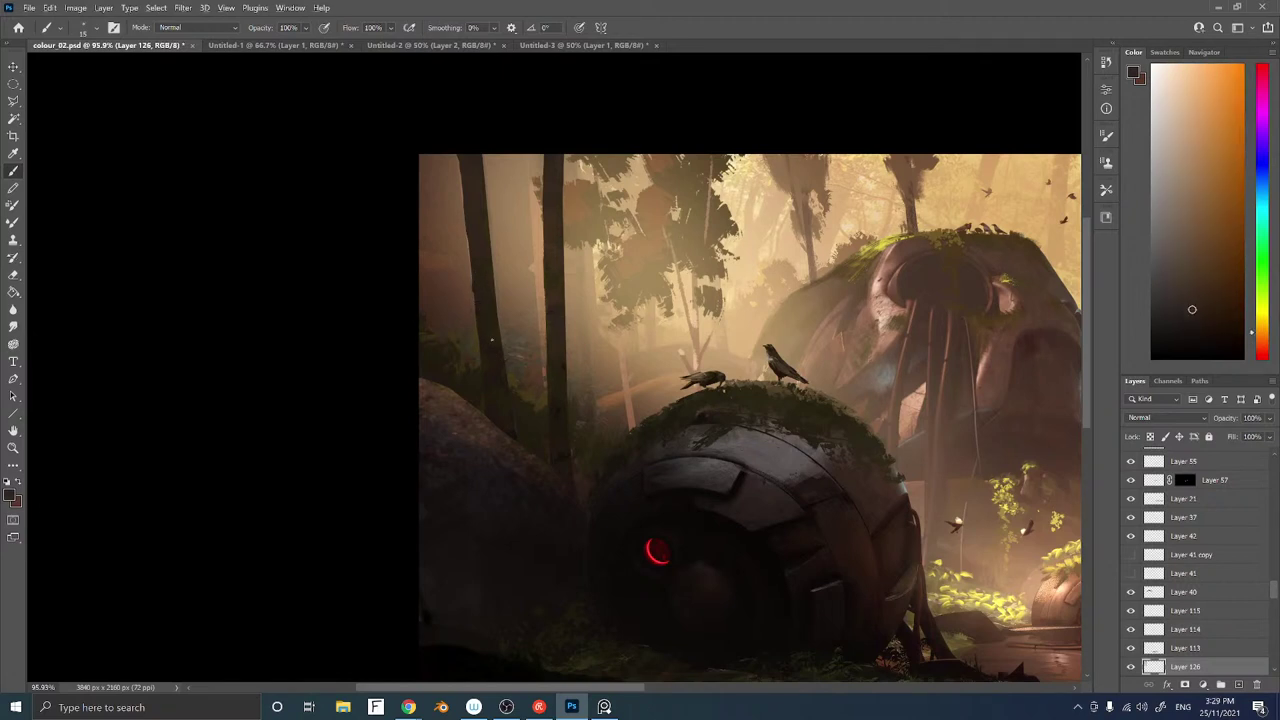
left_click(498, 306, "alt")
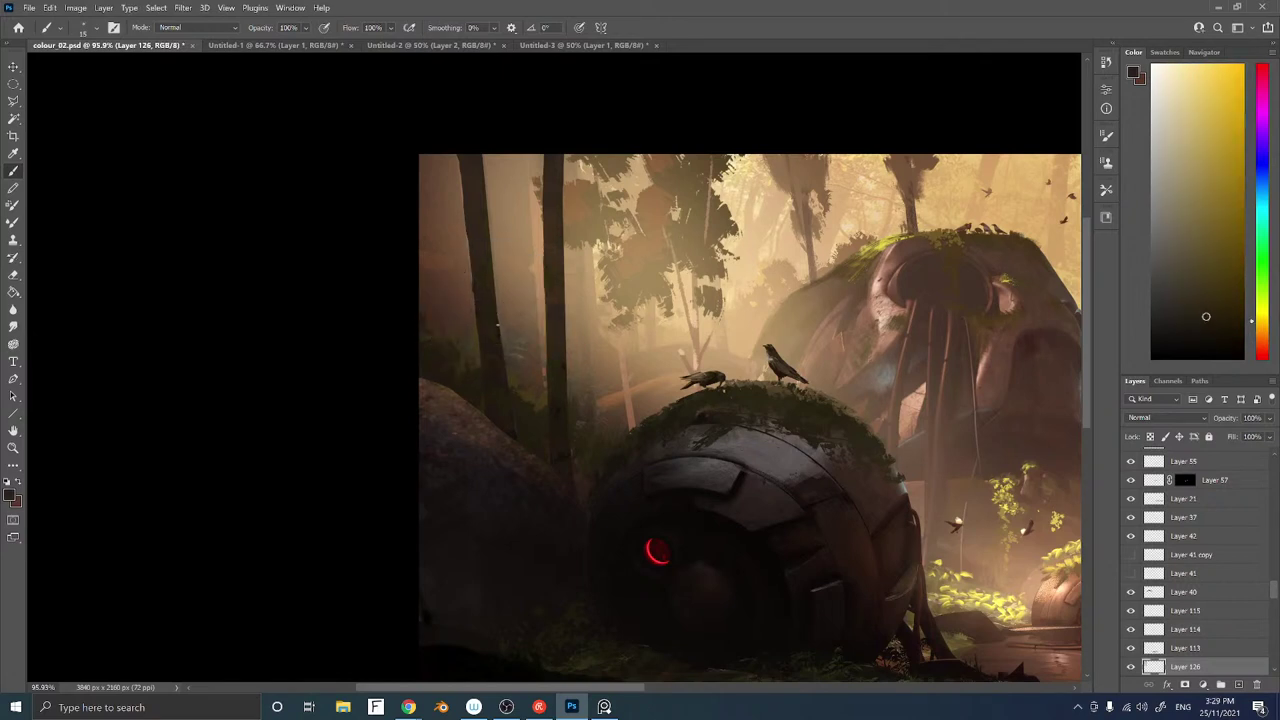
left_click(496, 334, "alt")
left_click(1206, 300)
left_click(558, 394, "alt")
left_click(1204, 319)
left_click(552, 240, "alt")
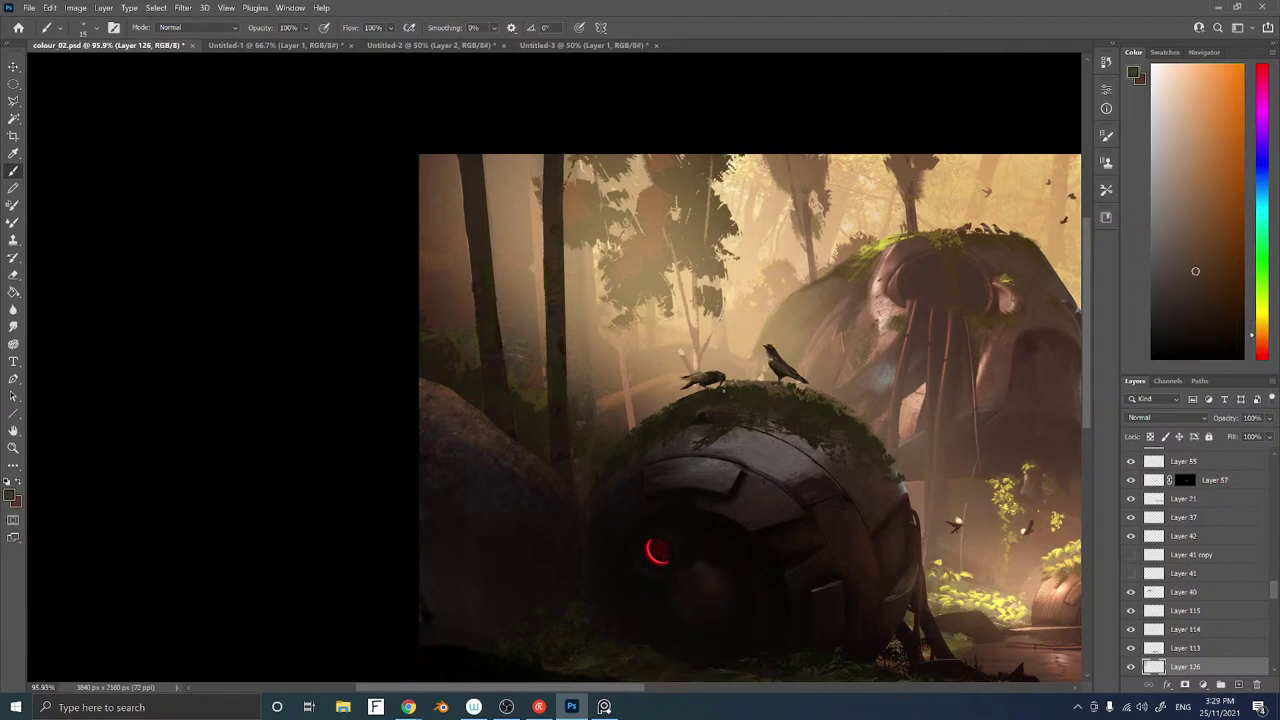
Paint a thin branch rising from the upper part of the second trunk, using Sampled Brush 6 at a very small size
right_click(576, 201)
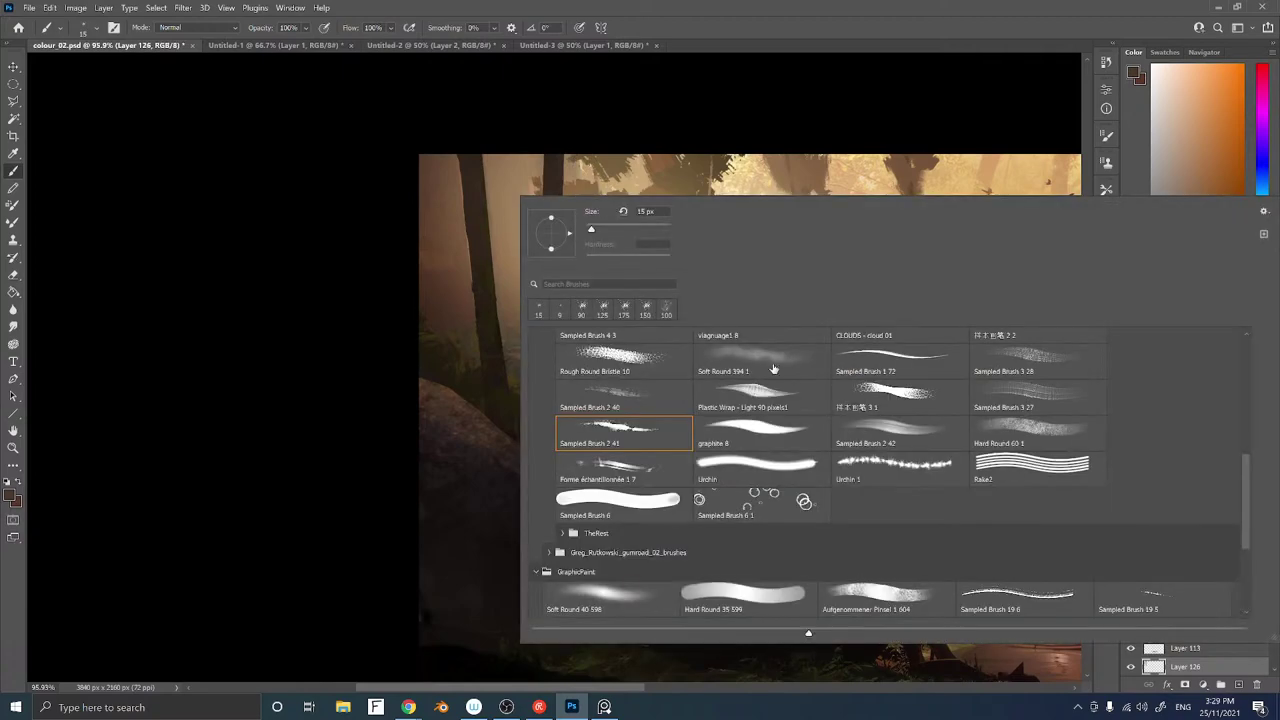
left_click(877, 360)
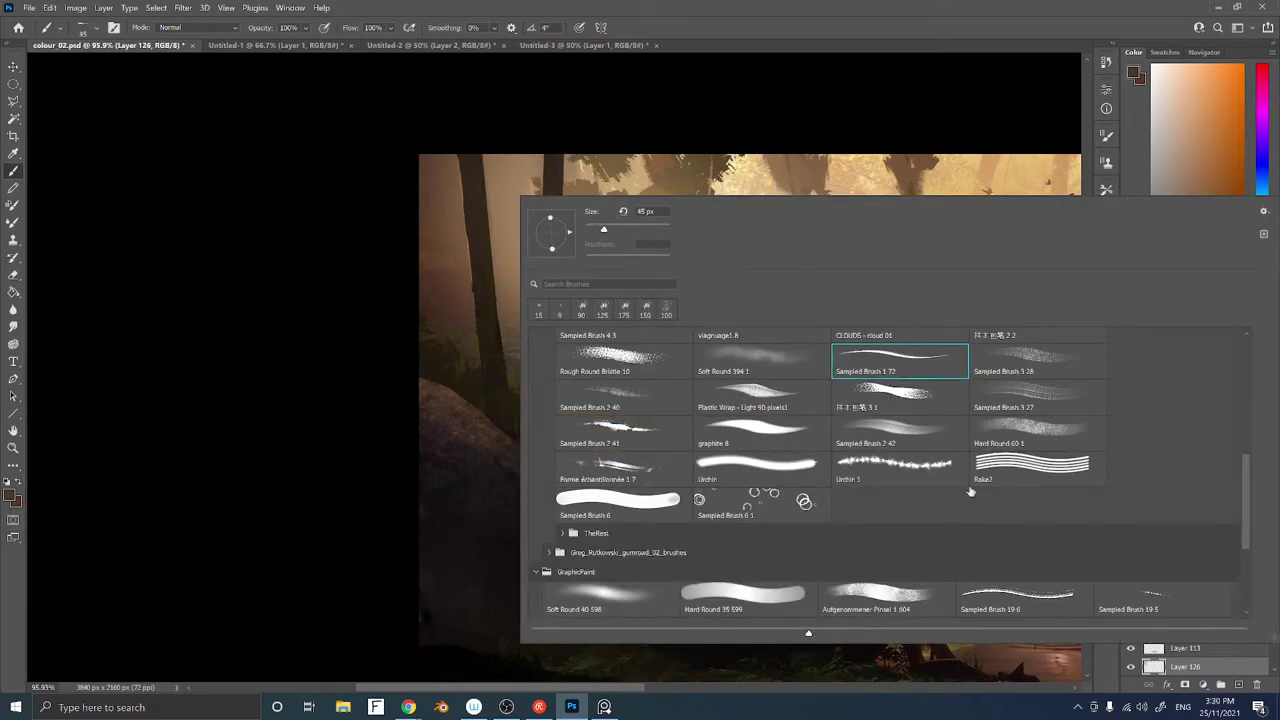
left_click(632, 510)
left_click(340, 500)
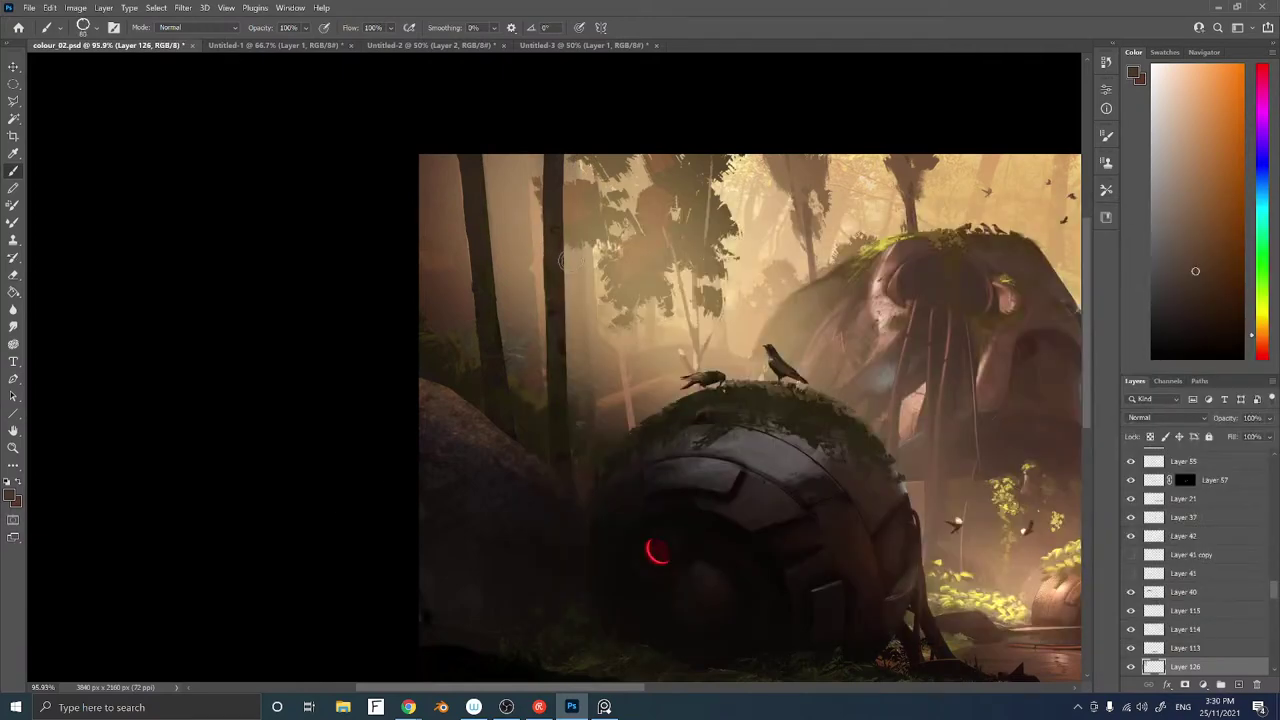
key("bracketleft")
key("bracketleft")
key("bracketleft")
key("bracketleft")
key("bracketleft")
key("bracketleft")
key("bracketleft")
key("bracketleft")
key("bracketleft")
key("bracketleft")
key("bracketleft")
key("bracketleft")
left_click_drag(564, 208, 587, 156)
key("ctrl+z")
left_click_drag(566, 210, 582, 158)
Trim the new branch with the Eraser using the graphite 8 brush tip
key("e")
right_click(630, 172)
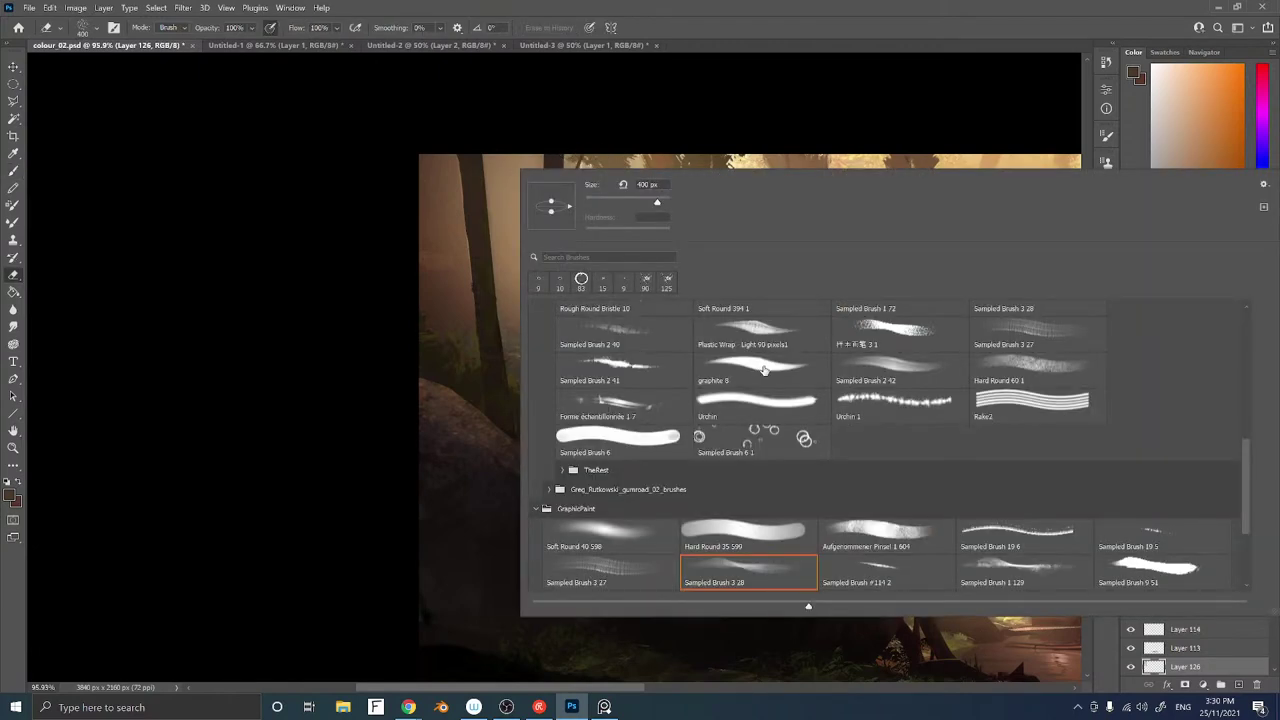
double_click(758, 370)
key("bracketright")
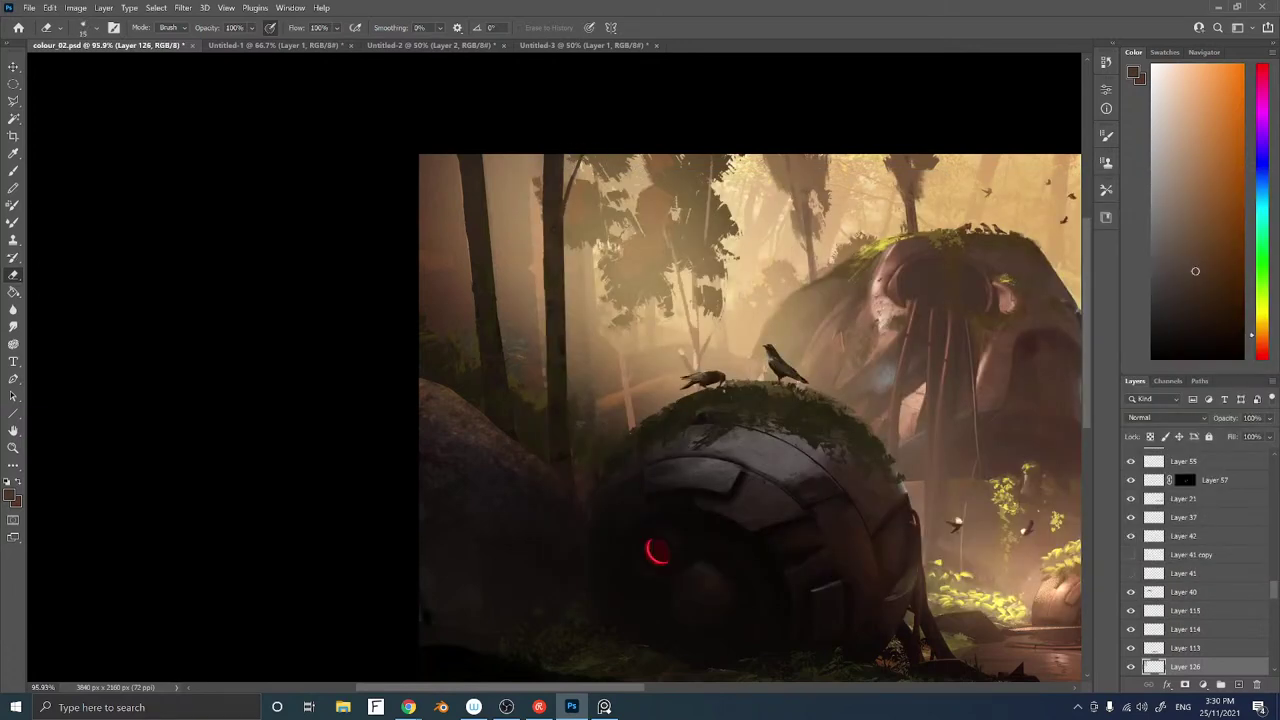
Touch up the branch and add a small broken stub on the second trunk's edge in sampled browns
key("b")
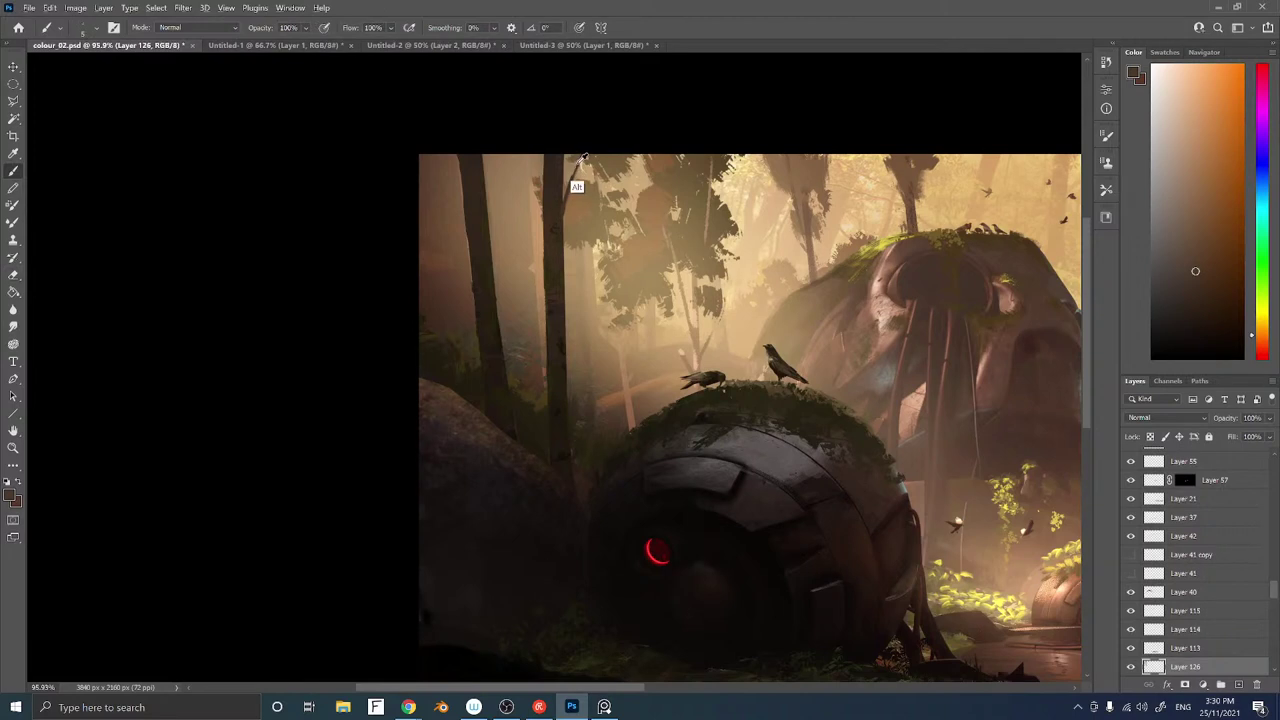
left_click(574, 184, "alt")
left_click(551, 229, "alt")
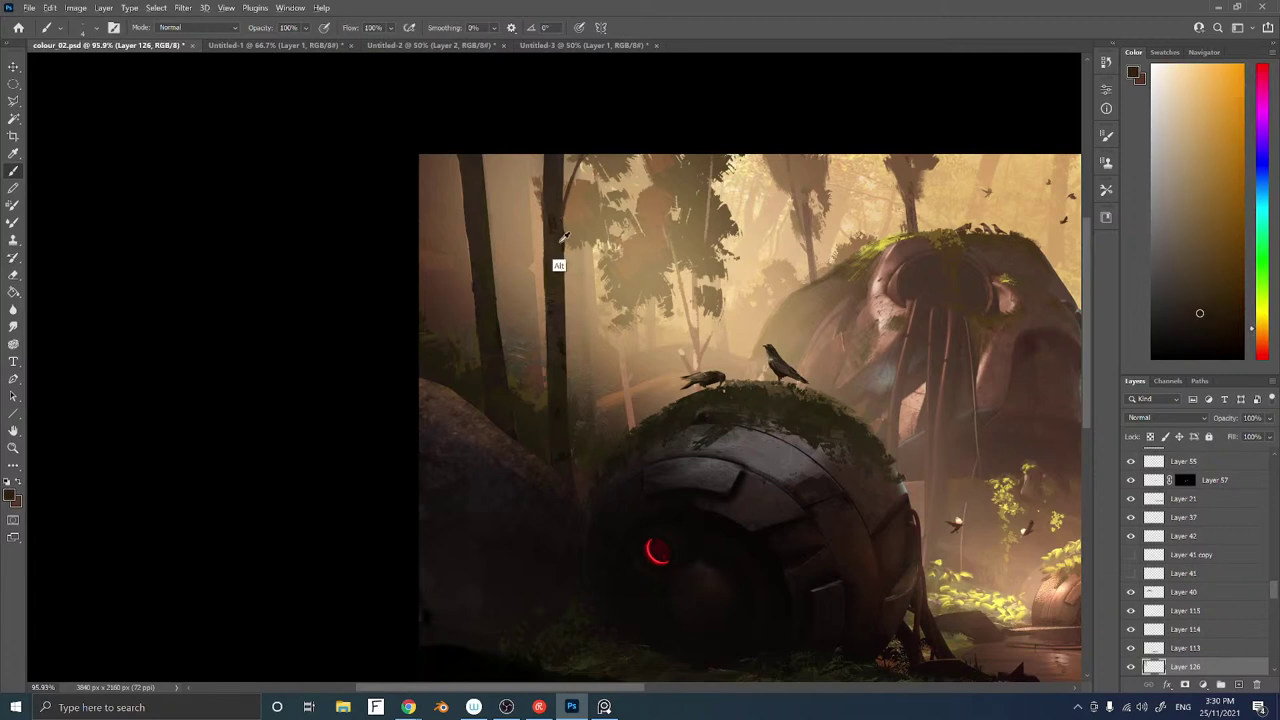
left_click_drag(566, 229, 565, 243)
Set the Eyedropper to sample Current & Below and pick a brown from the second trunk
key("i")
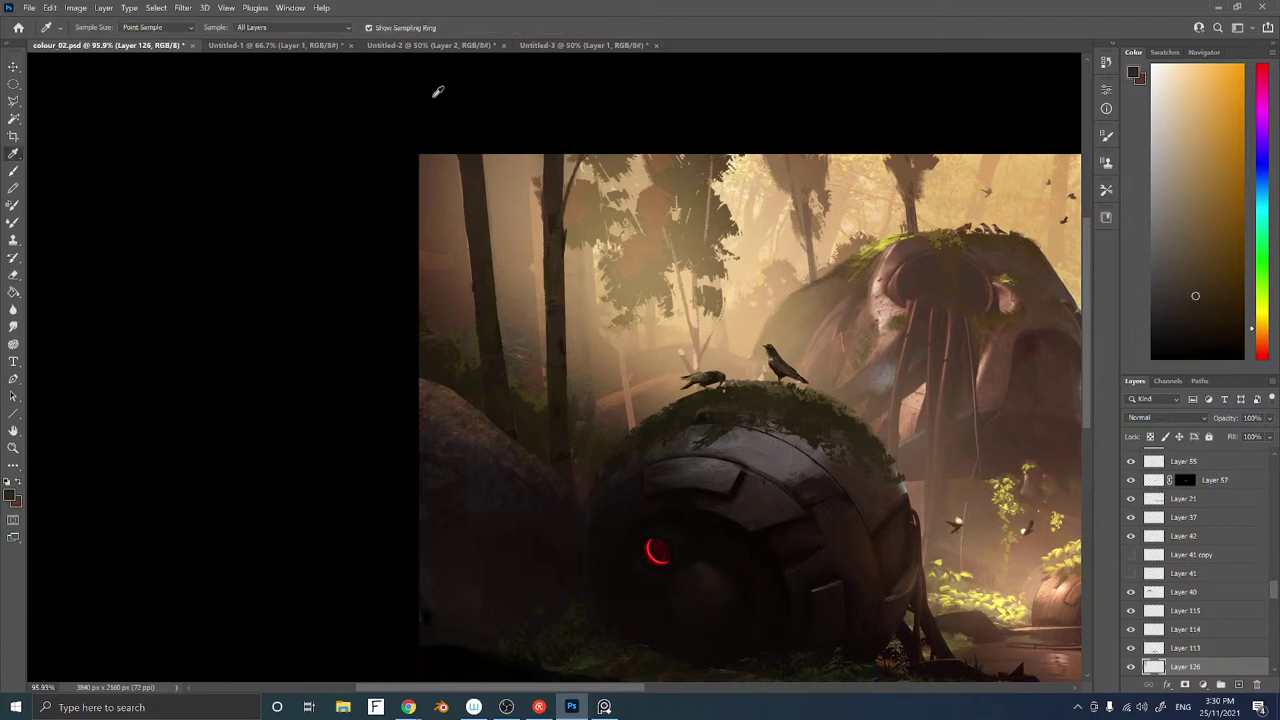
left_click(268, 27)
left_click(272, 68)
left_click(557, 250)
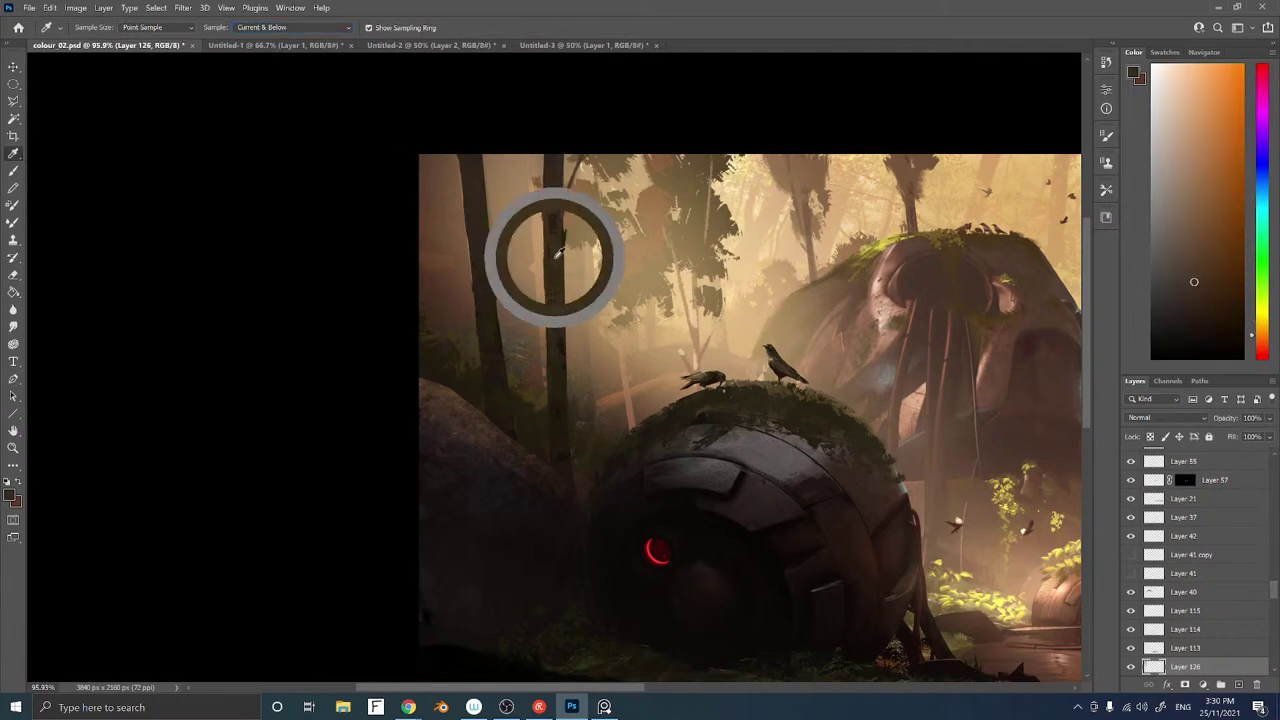
Paint small bark details along the second trunk with the brush, resampling browns and olive tones from it
key("b")
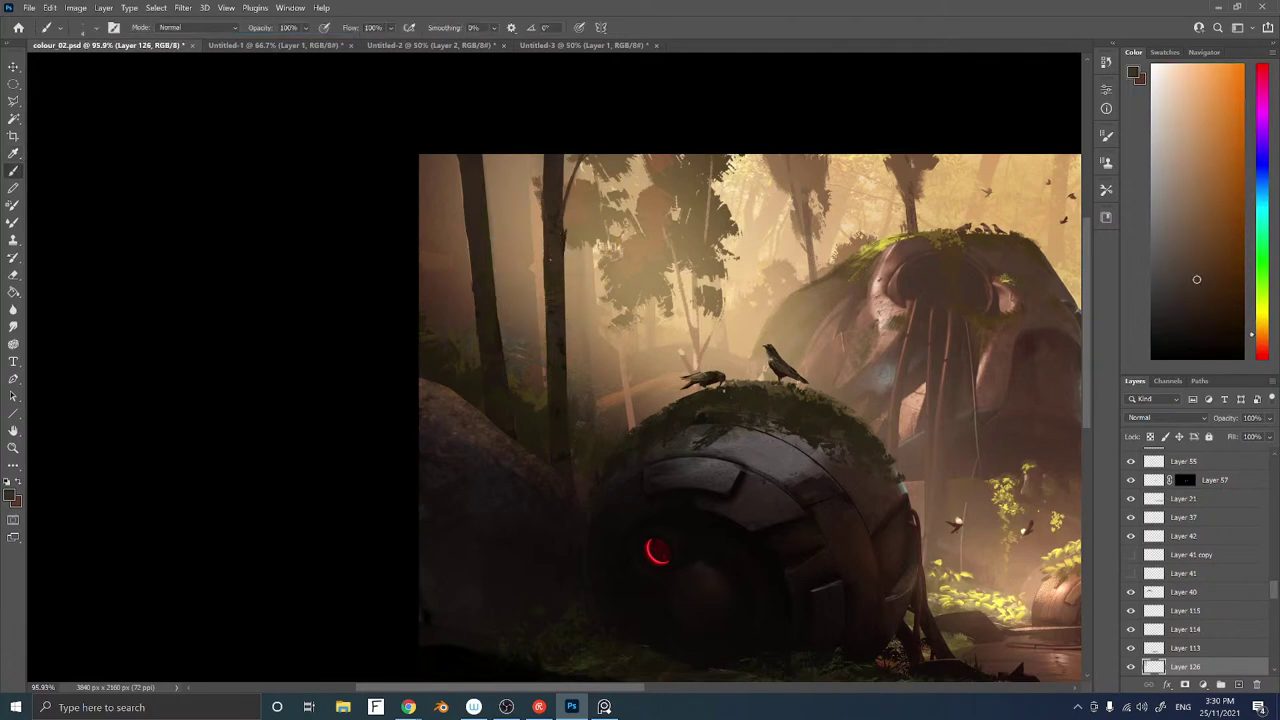
left_click(562, 256, "alt")
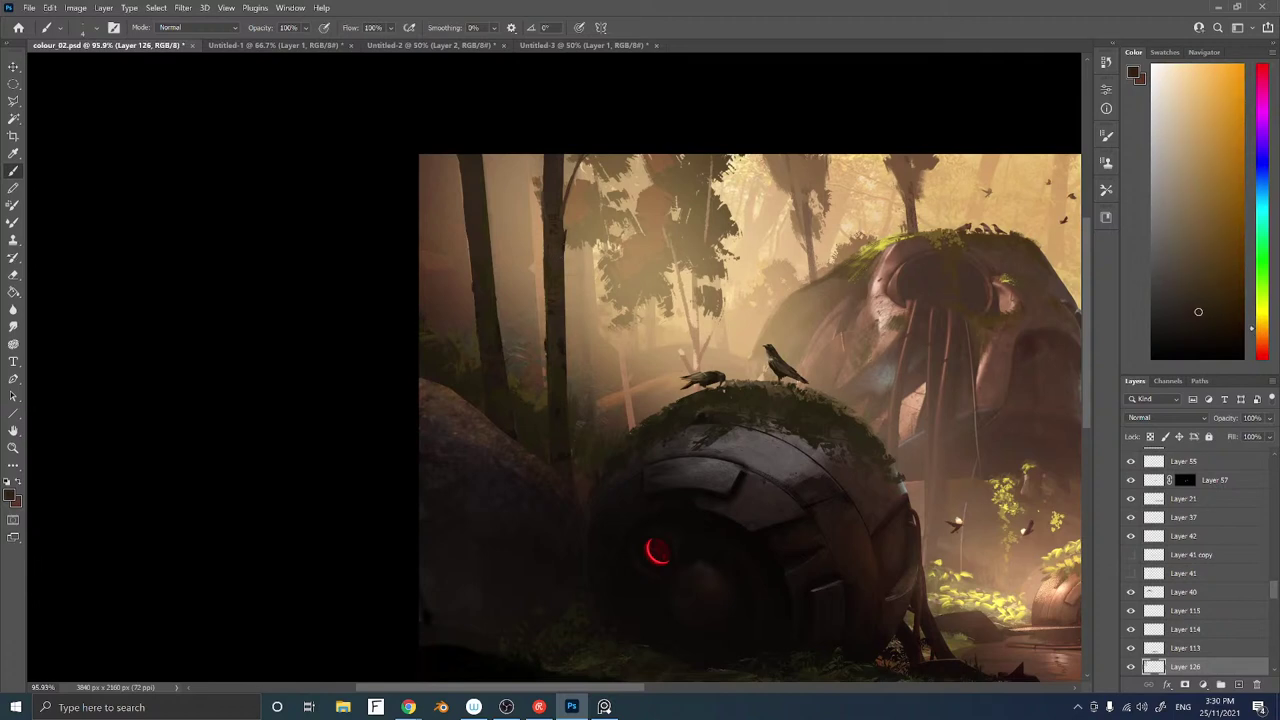
left_click(555, 380, "alt")
left_click(562, 331, "alt")
mouse_move(566, 320)
left_mouse_down()
mouse_move(566, 302)
mouse_move(546, 311)
left_mouse_up()
left_click(557, 418, "alt")
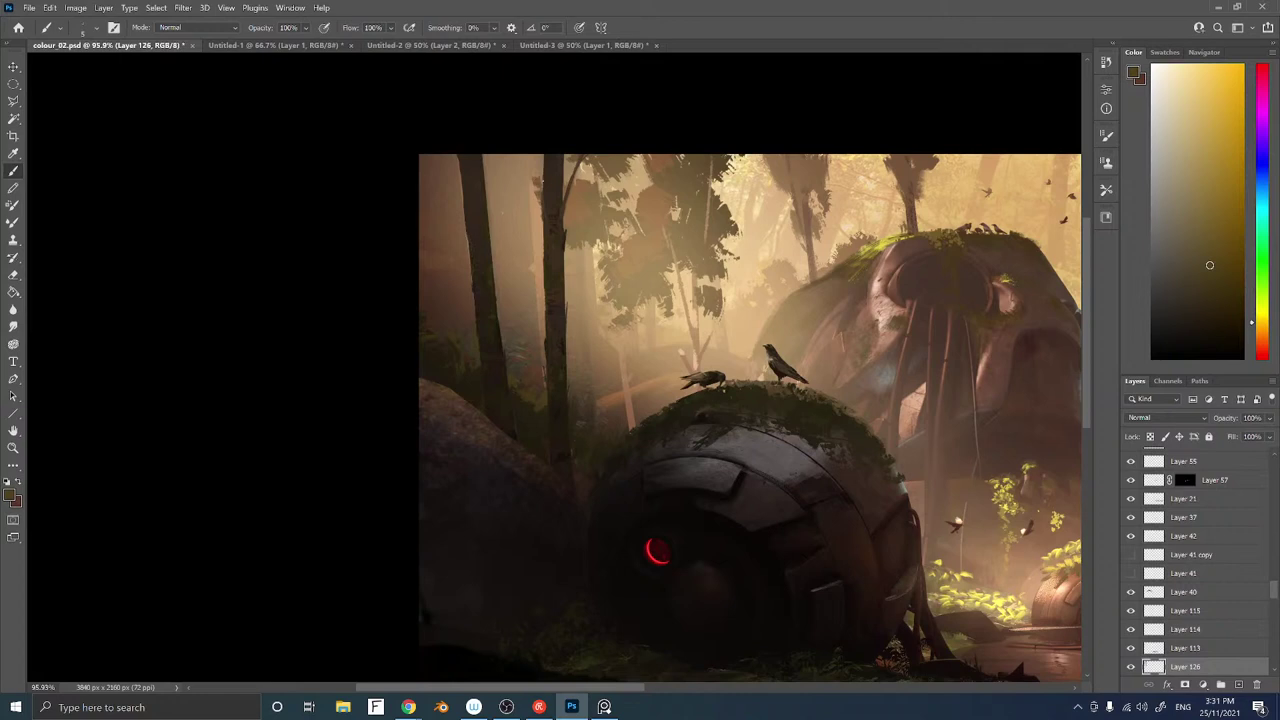
left_click(545, 257, "alt")
Add a new layer and paint thin light-orange rim highlights on the branch and trunk edges
key("ctrl+shift+alt+n")
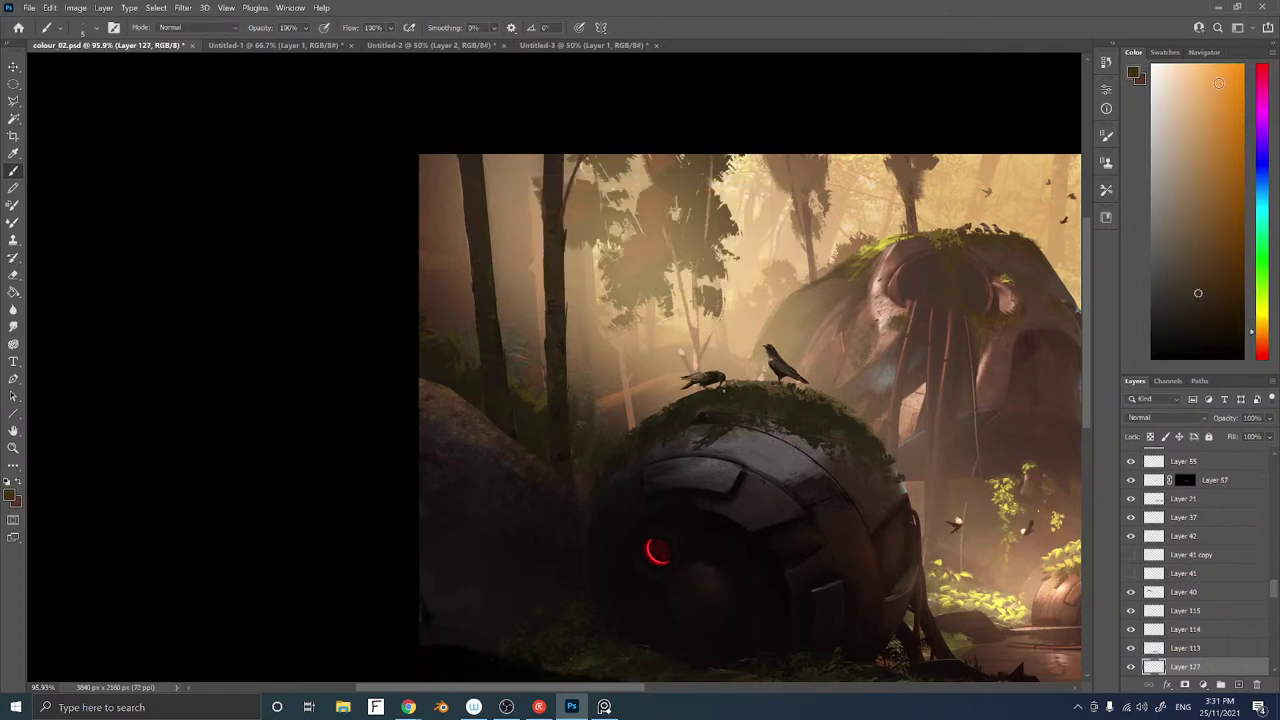
left_click(1214, 78)
left_click(1262, 342)
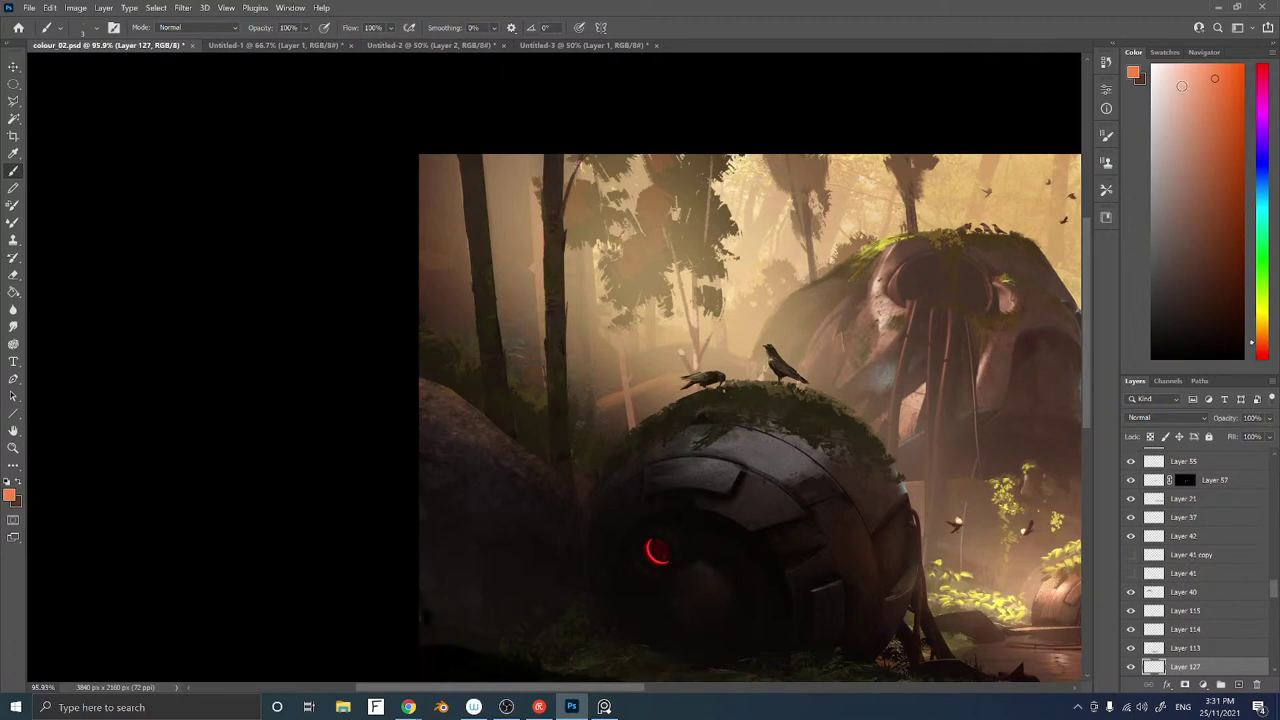
left_click(1182, 74)
left_click(1262, 331)
left_click(1199, 68)
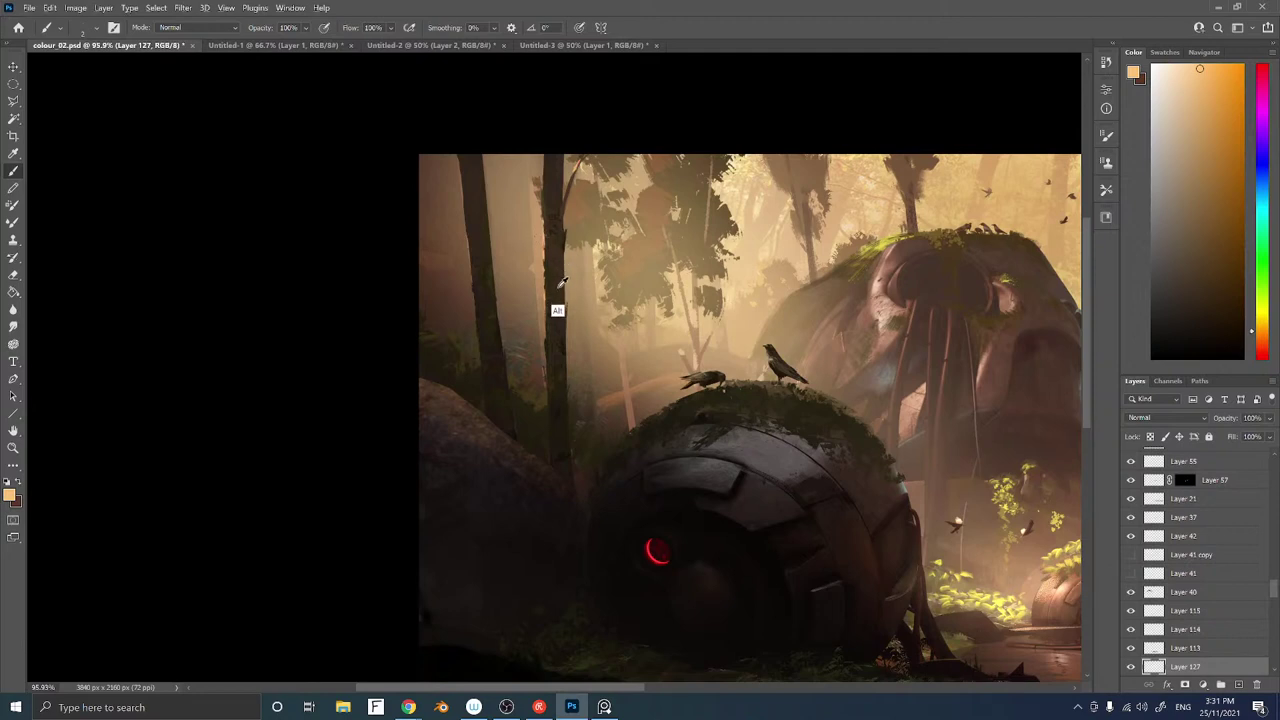
Paint yellow-green moss highlights along the second trunk's edge on the new layer
left_click(677, 302, "alt")
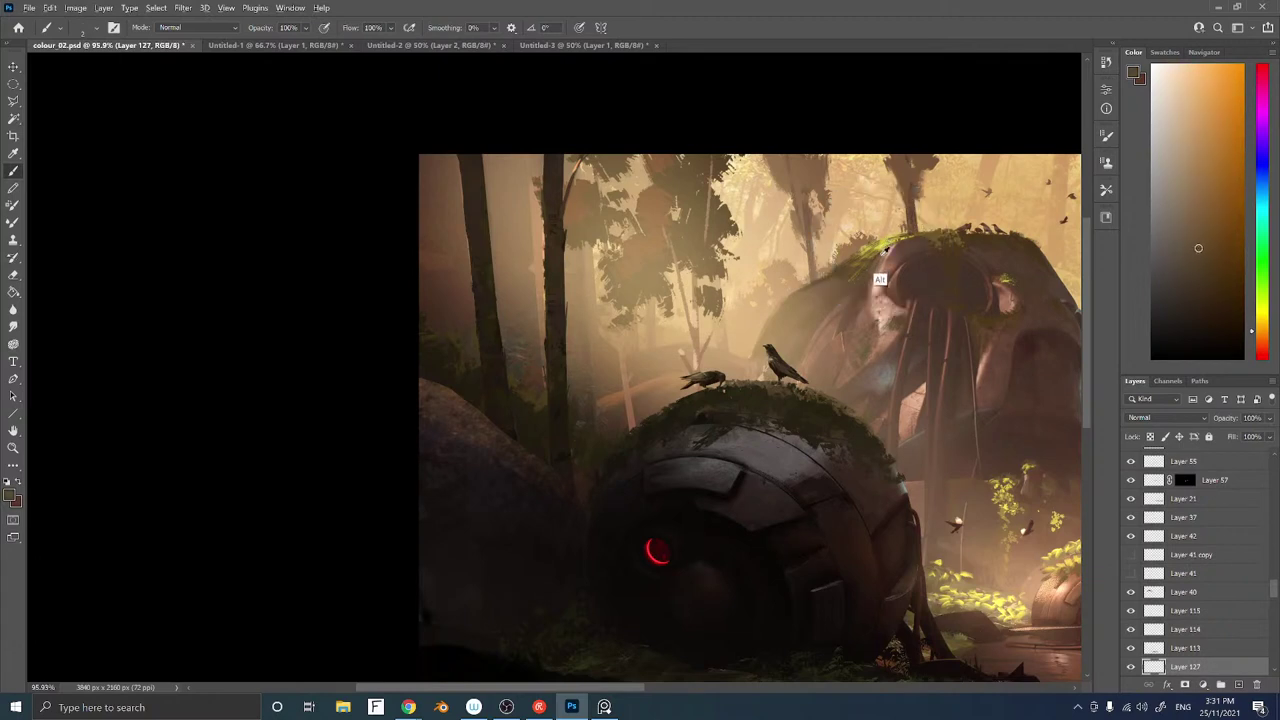
left_click(880, 278, "alt")
left_click(978, 612, "alt")
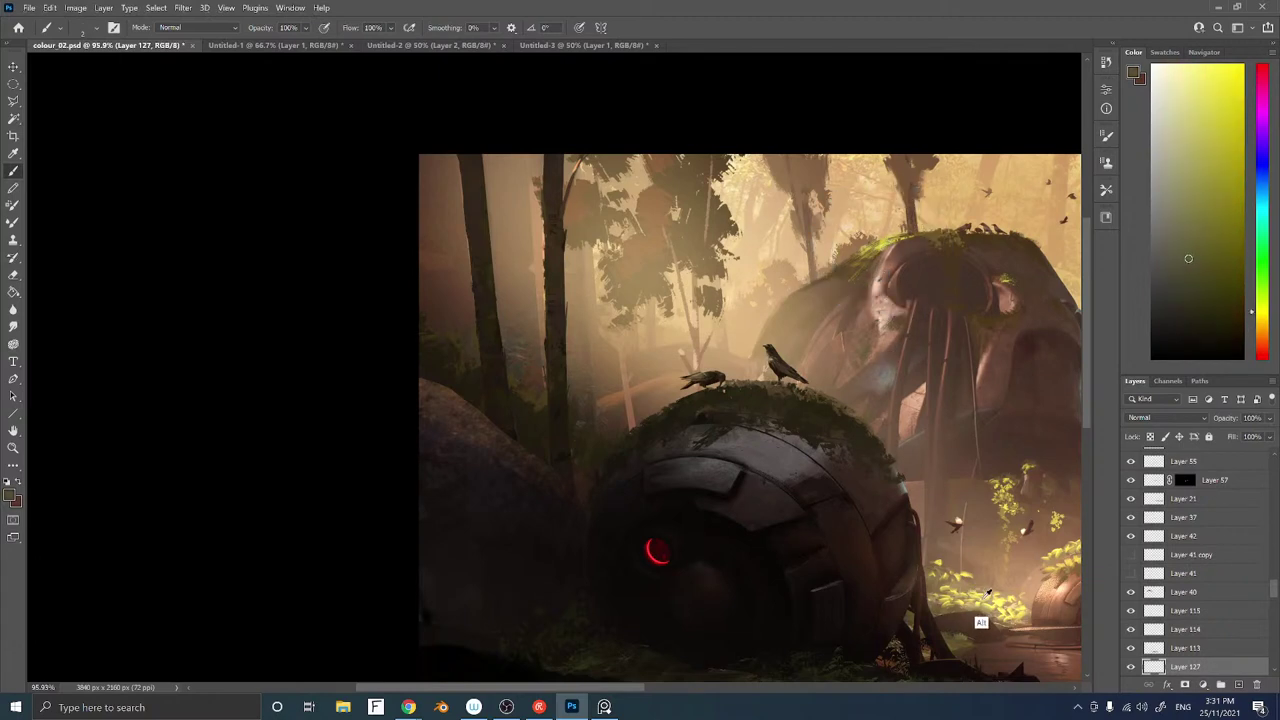
left_click(1214, 151)
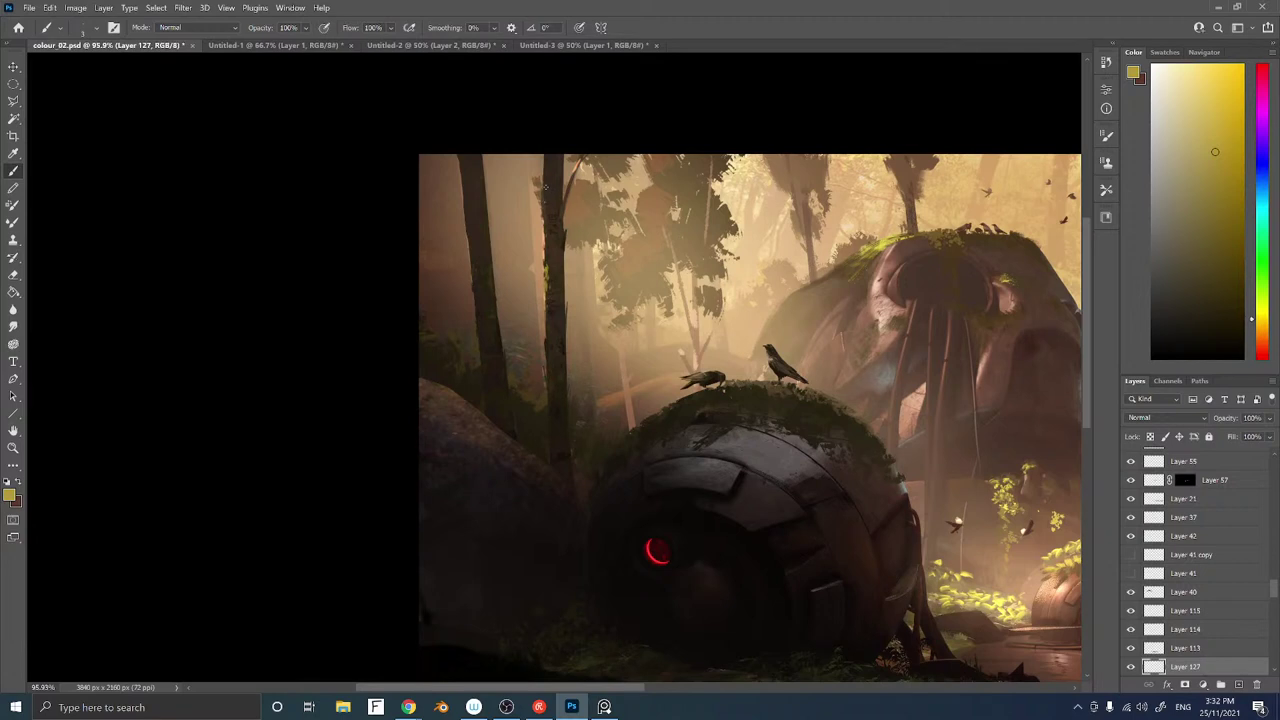
left_click(546, 248, "alt")
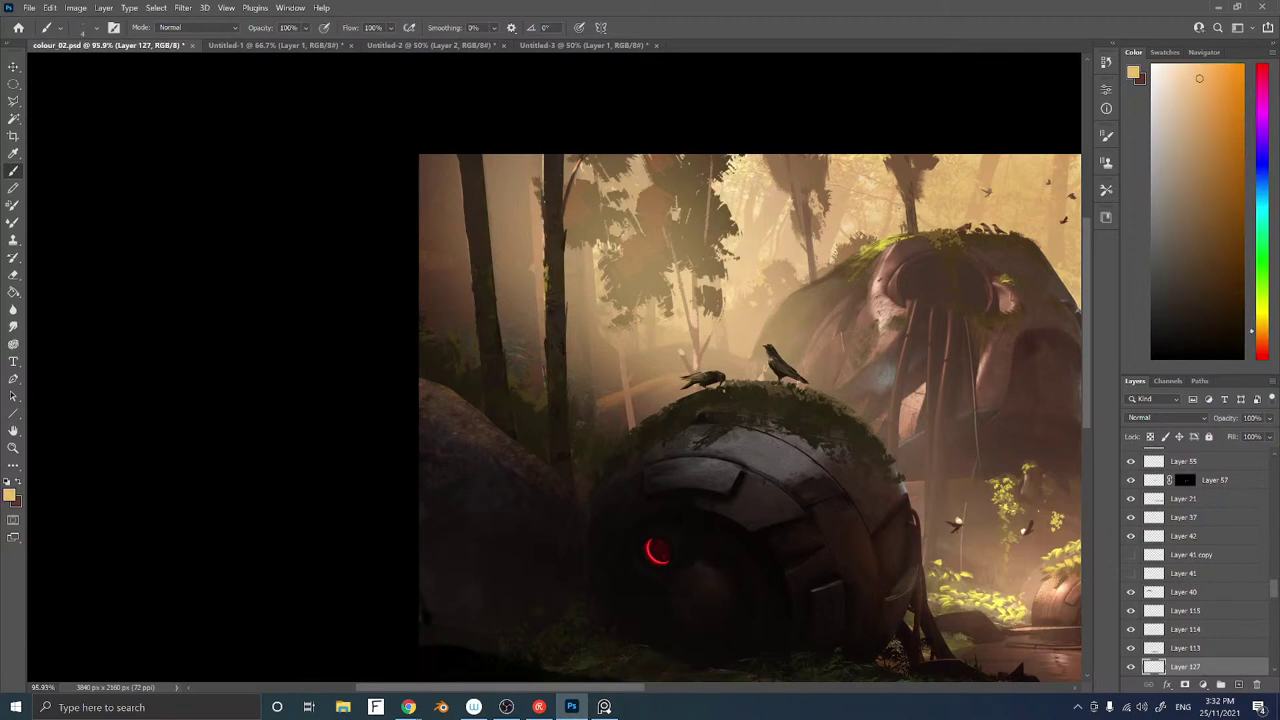
Switch to a textured brush and rework the top of the second trunk with sampled tones
right_click(543, 185)
left_click(628, 398)
left_click(320, 443)
mouse_move(544, 154)
left_mouse_down()
mouse_move(546, 195)
mouse_move(547, 172)
left_mouse_up()
left_click(547, 190, "alt")
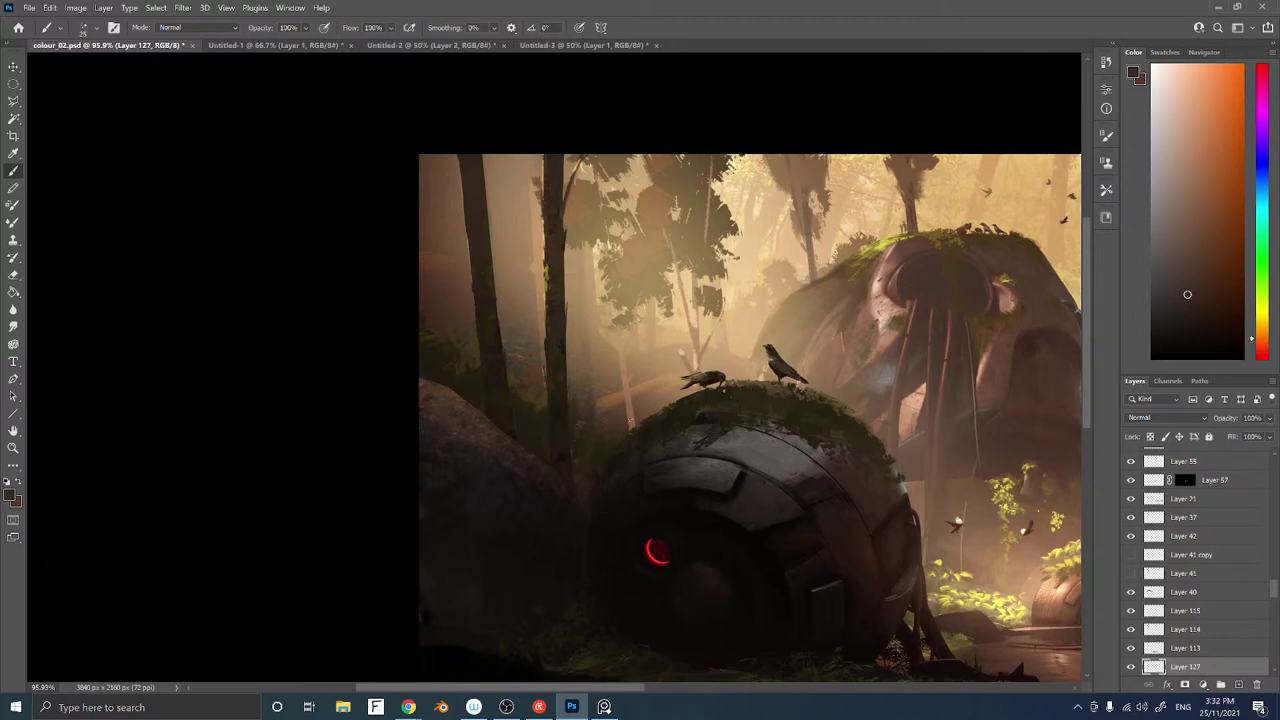
Select Layer 47 by picking it from the layers under the misty background near the far tree trunks
scroll(627, 426, "down", 3)
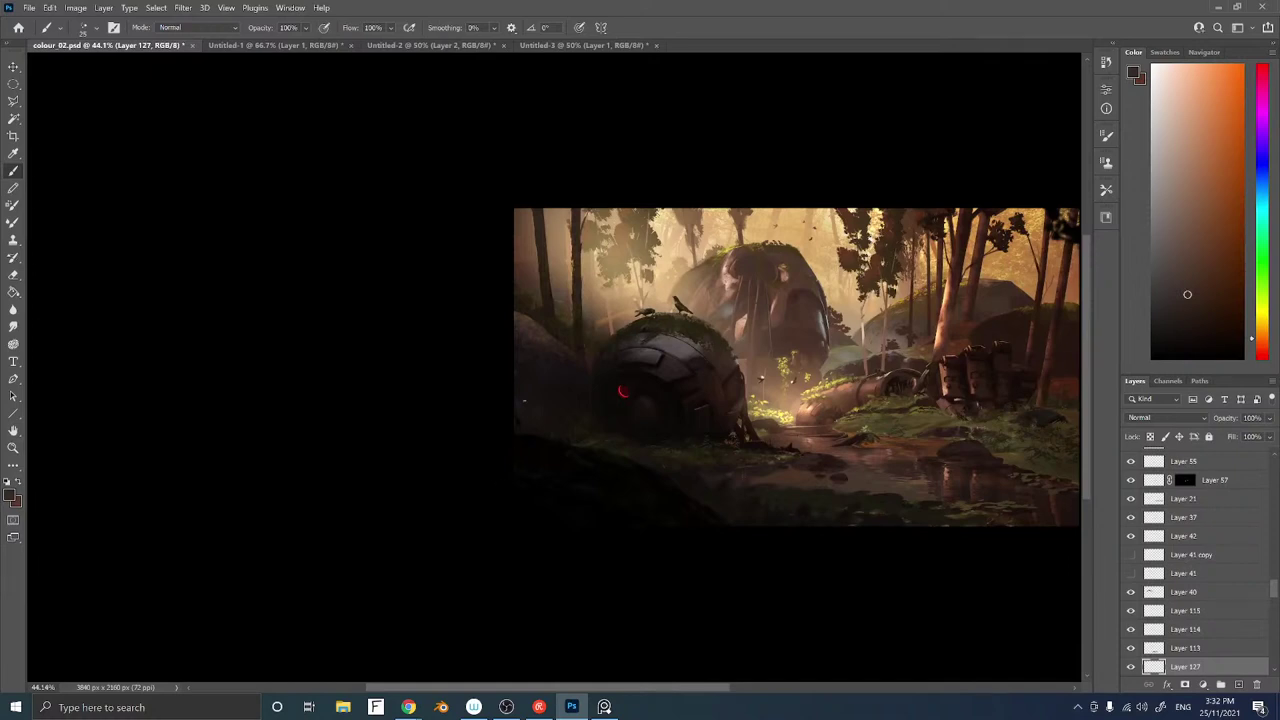
left_click_drag(531, 337, 527, 353)
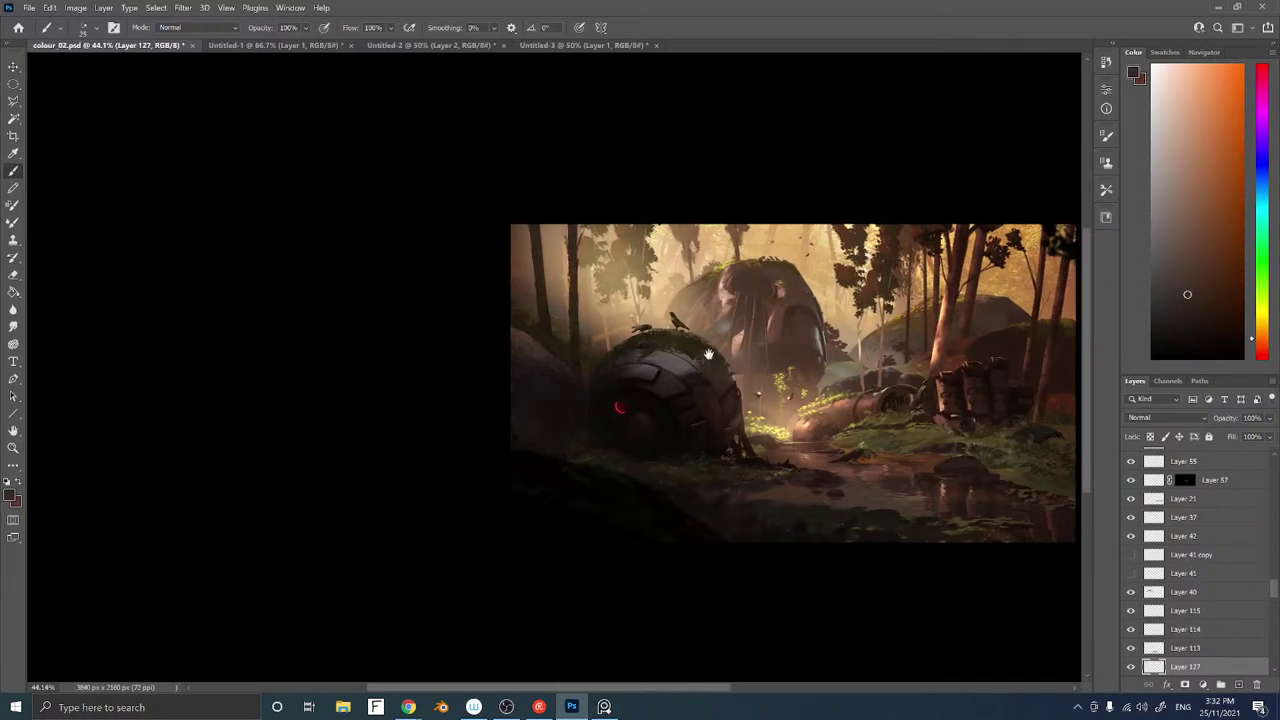
left_click_drag(734, 351, 709, 341)
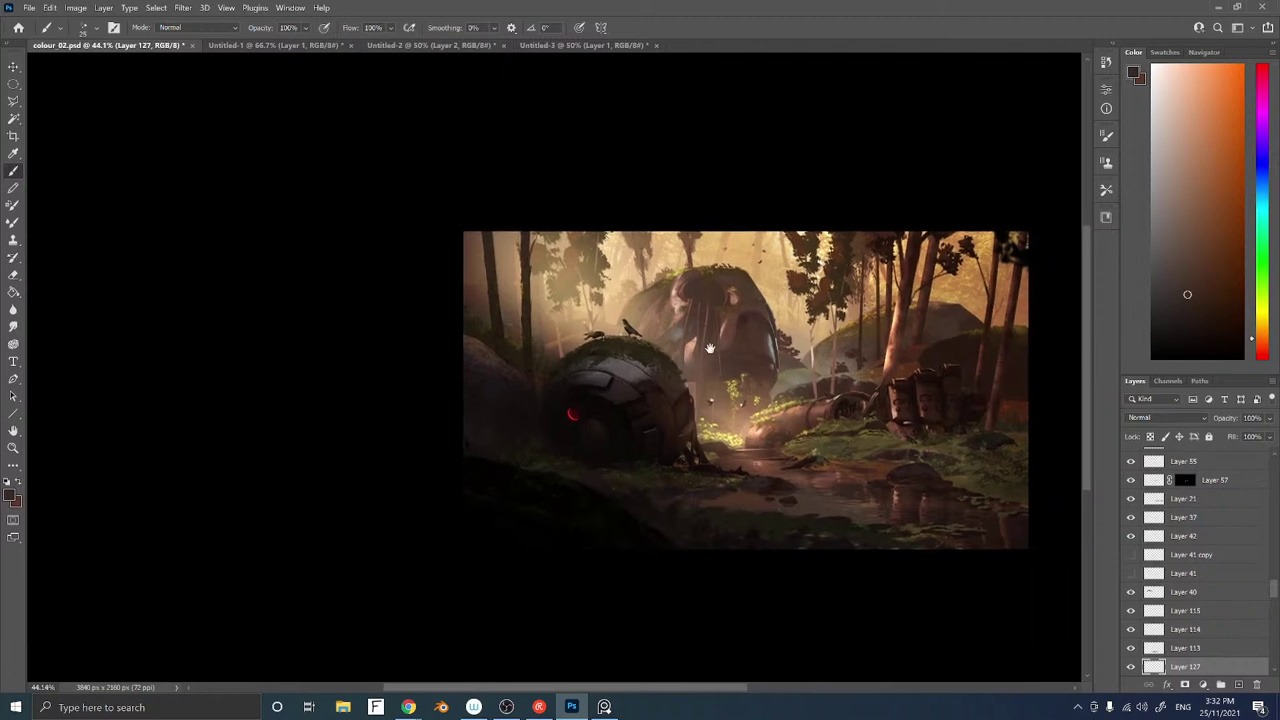
right_click(970, 281, "ctrl")
left_click(990, 296)
right_click(970, 289, "ctrl")
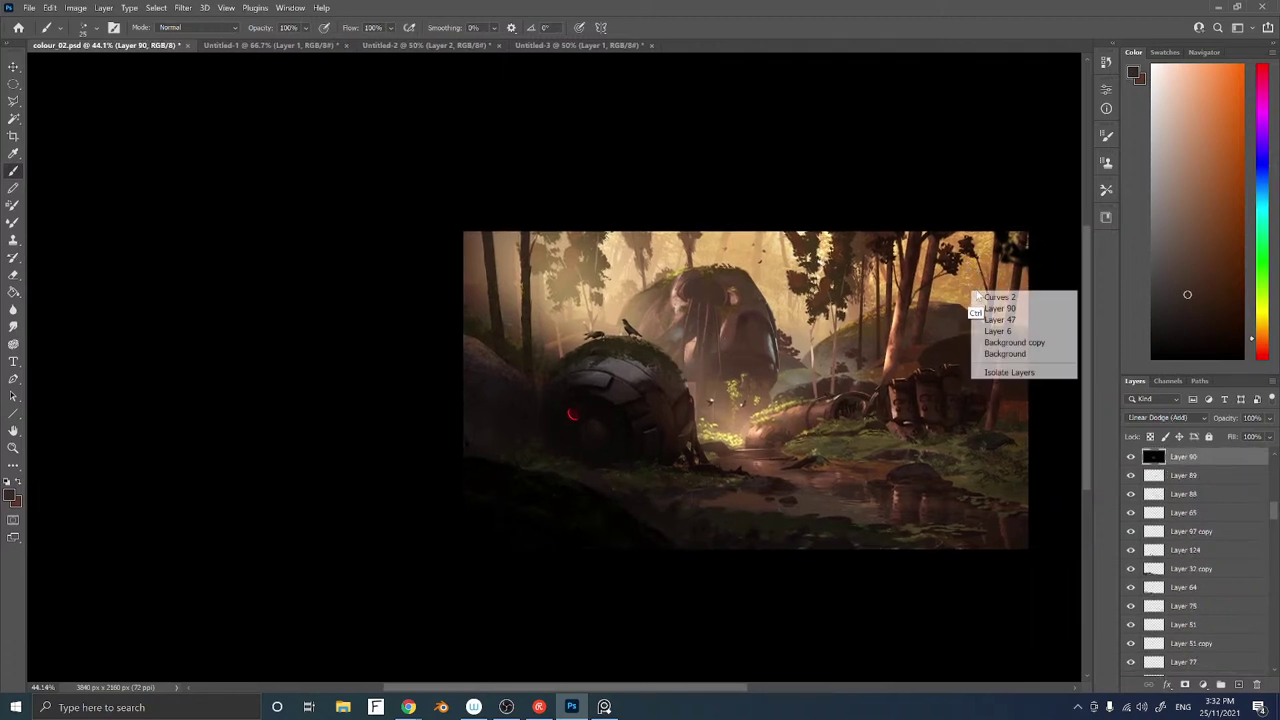
left_click(985, 307)
right_click(975, 281, "ctrl")
left_click(999, 312)
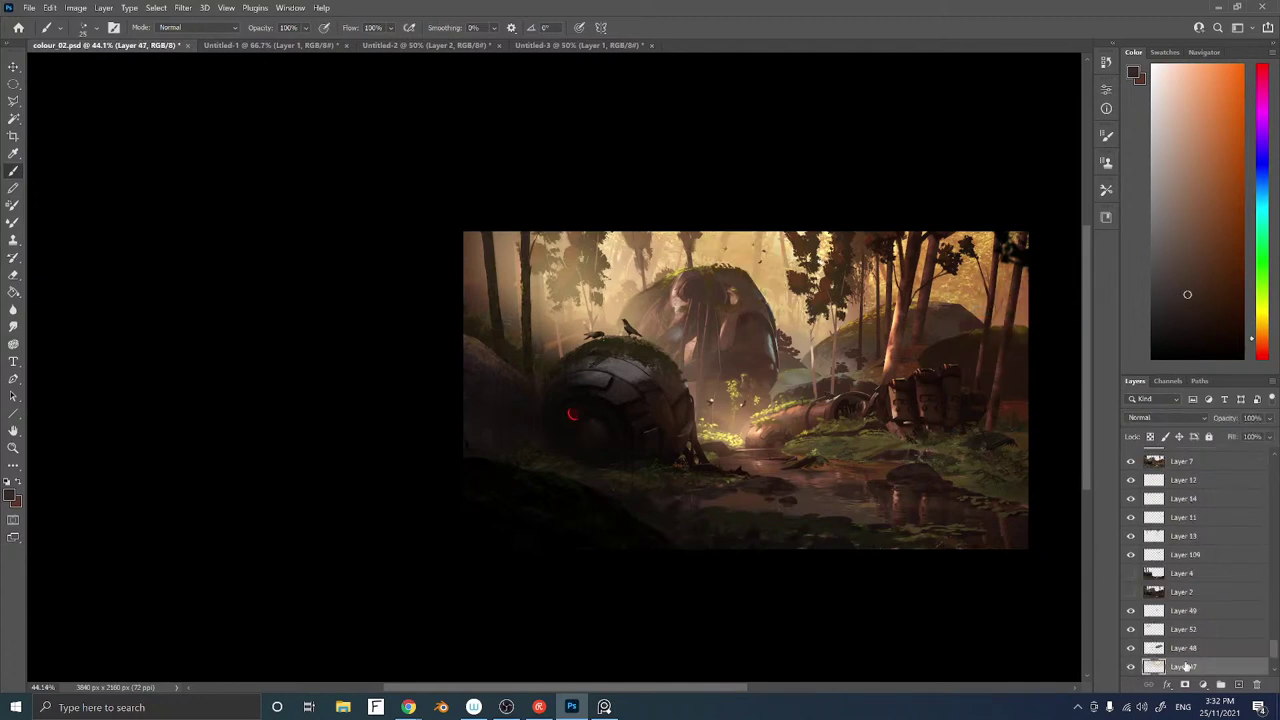
Adjust Layer 47's Hue/Saturation, setting hue to about +19 and saturation to -28
key("ctrl+u")
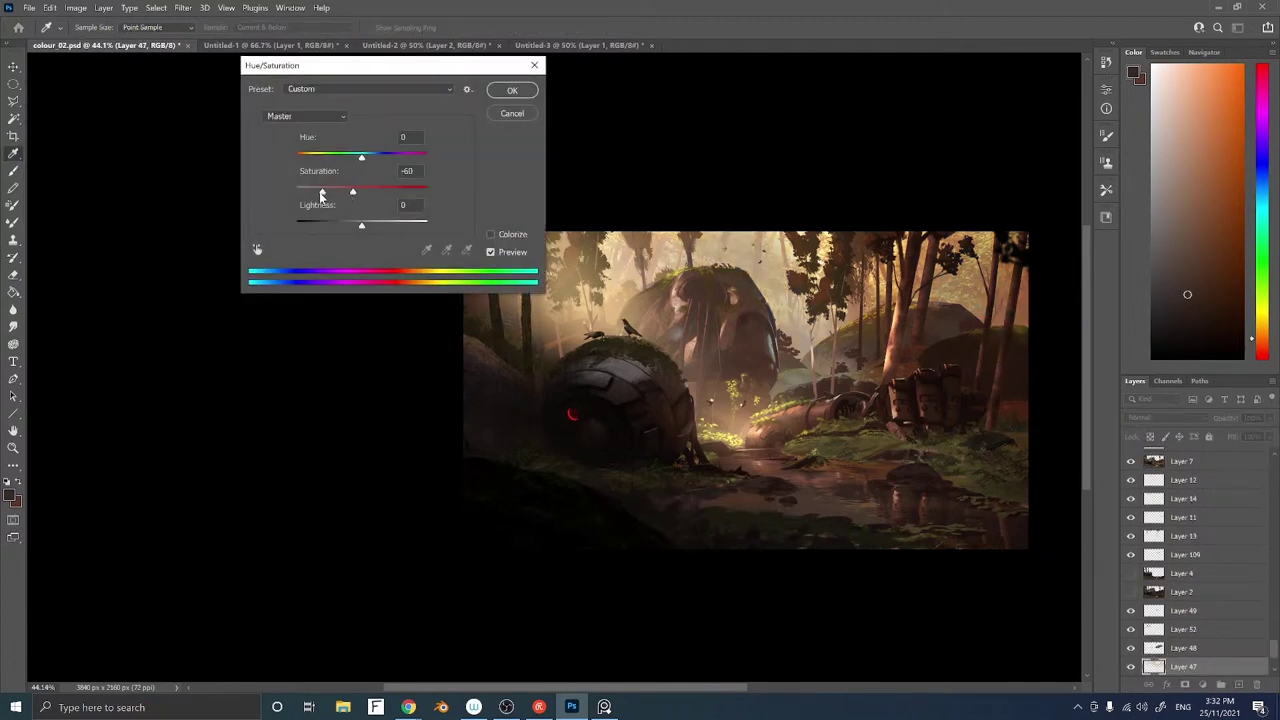
left_click_drag(357, 193, 330, 160)
left_click_drag(355, 165, 375, 162)
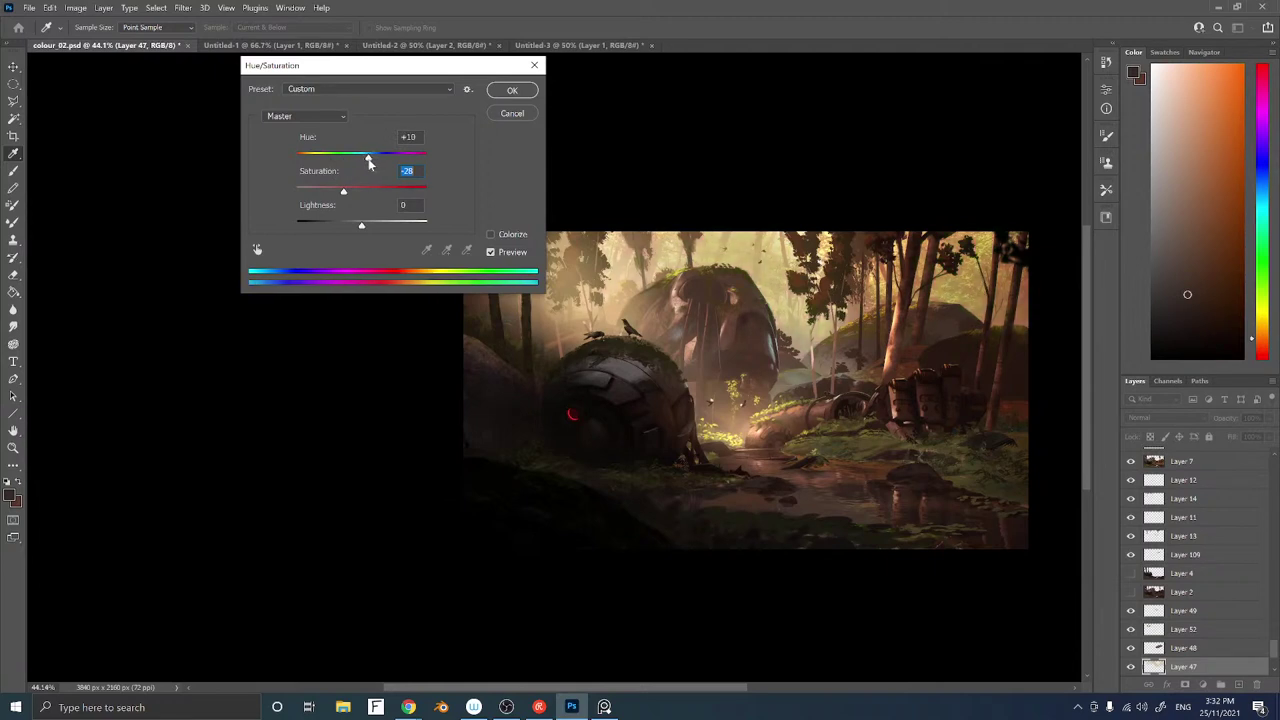
left_click(511, 90)
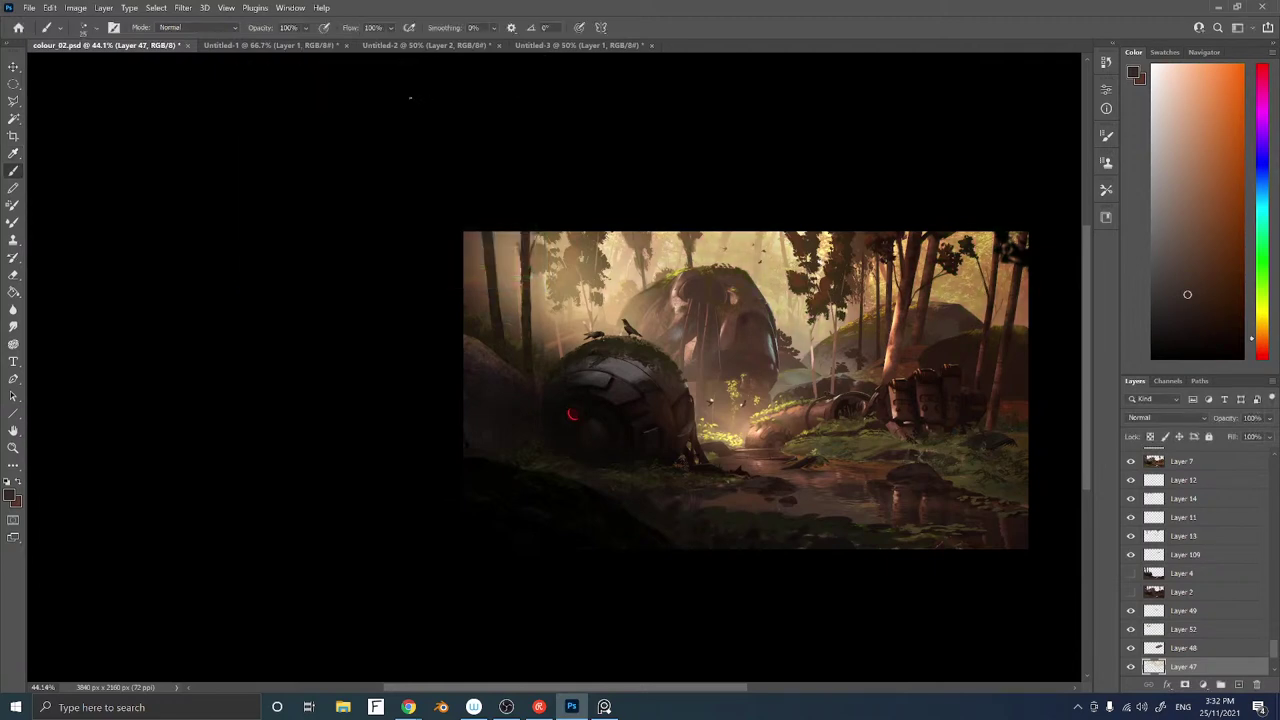
Add a new layer in Color mode, clipped to Layer 47
key("ctrl+shift+n")
left_click(594, 261)
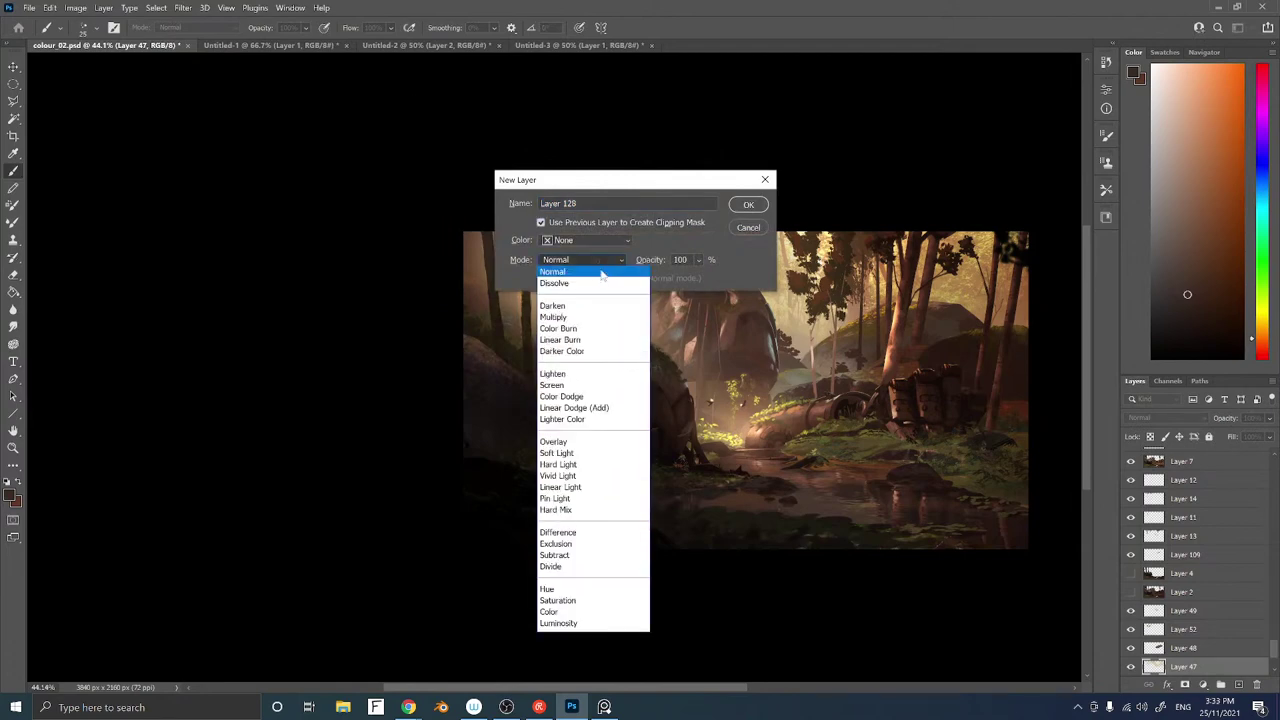
left_click(551, 610)
left_click(748, 204)
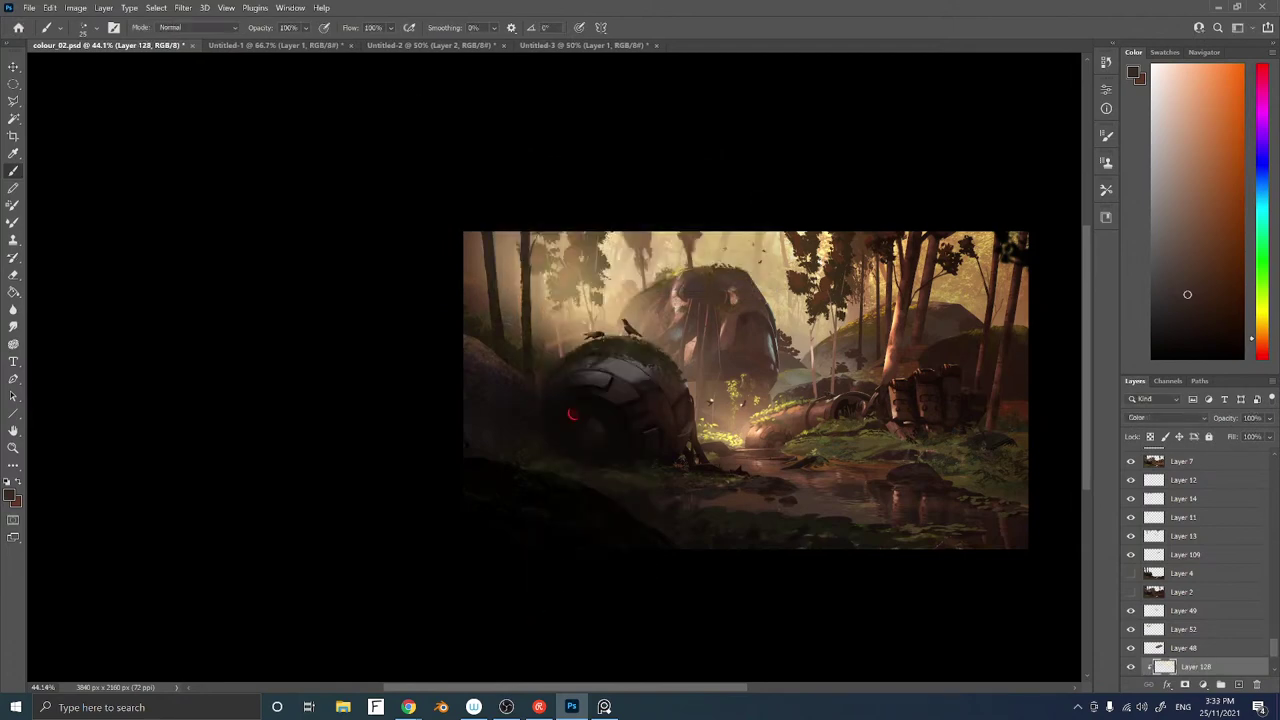
Tint the mist behind the right-hand trees pale teal-green on the clipped layer with the Soft Round 40 598 brush at 500 px
right_click(788, 402)
left_click(609, 612)
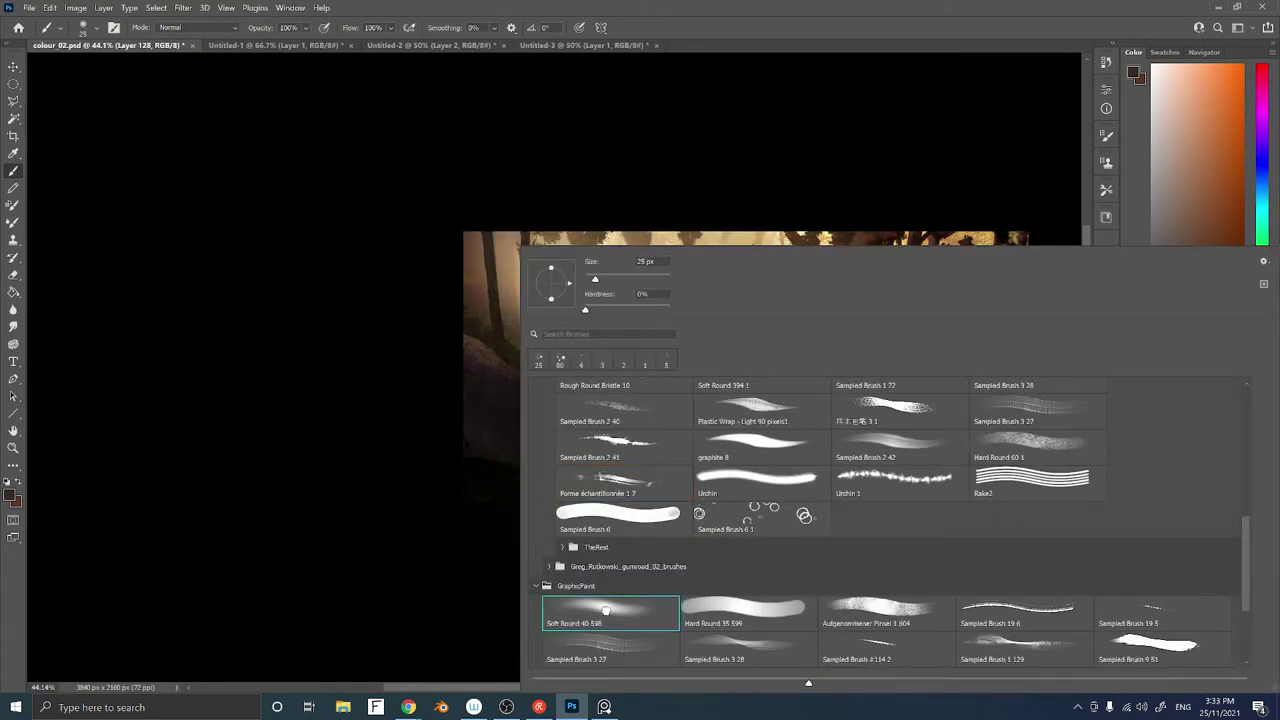
key("Return")
left_click(745, 273, "alt")
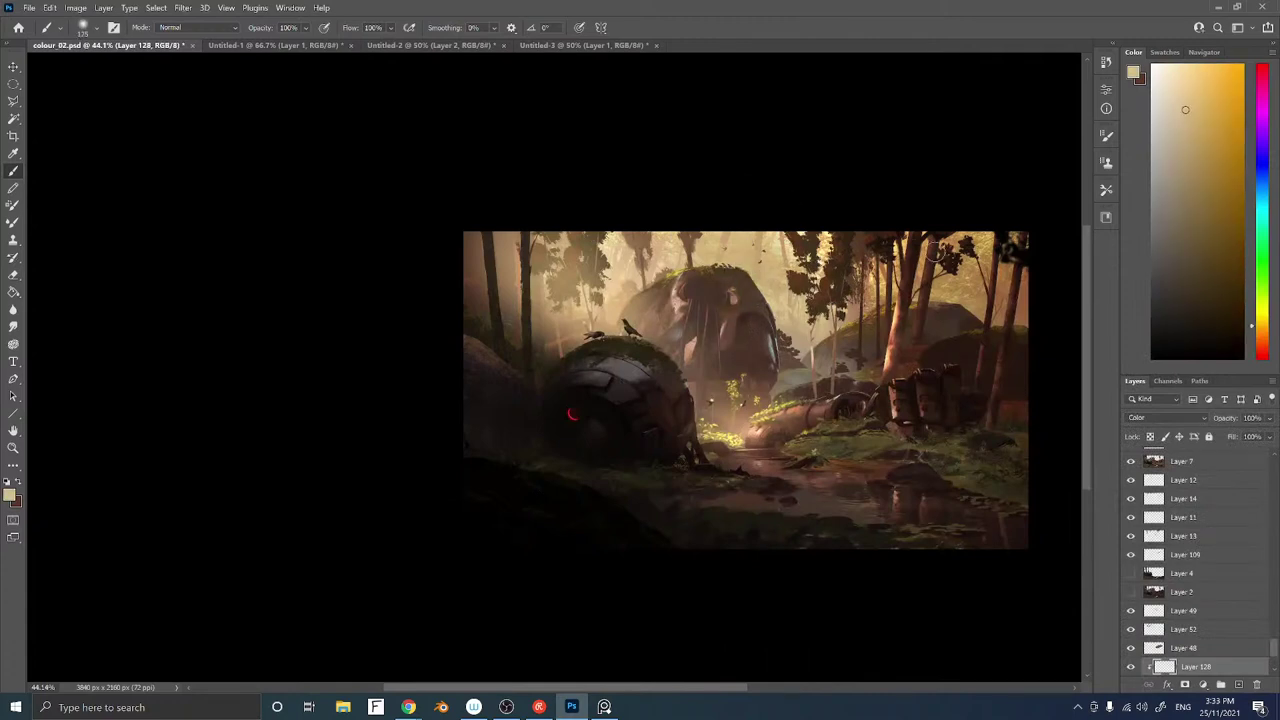
left_click(1154, 105)
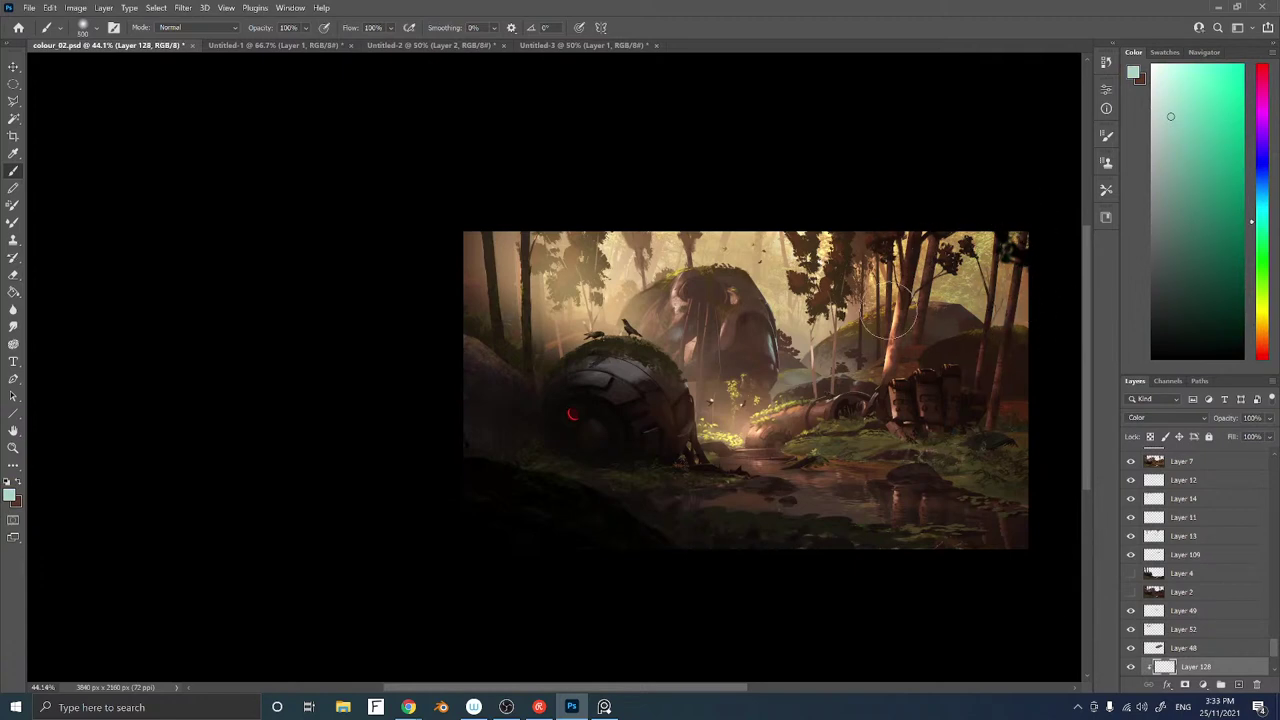
Inspect what Layer 90 and Layer 47 contribute near the painting's right edge by toggling their visibility
right_click(1026, 285, "ctrl")
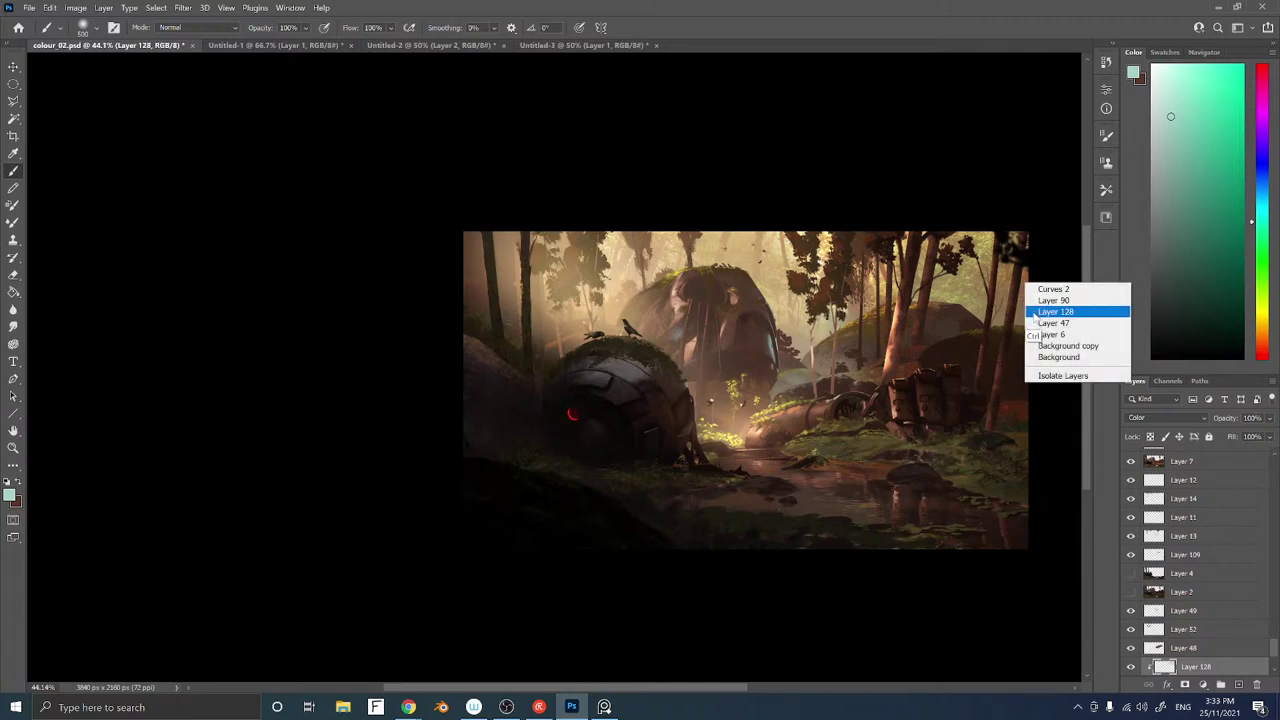
left_click(1034, 313)
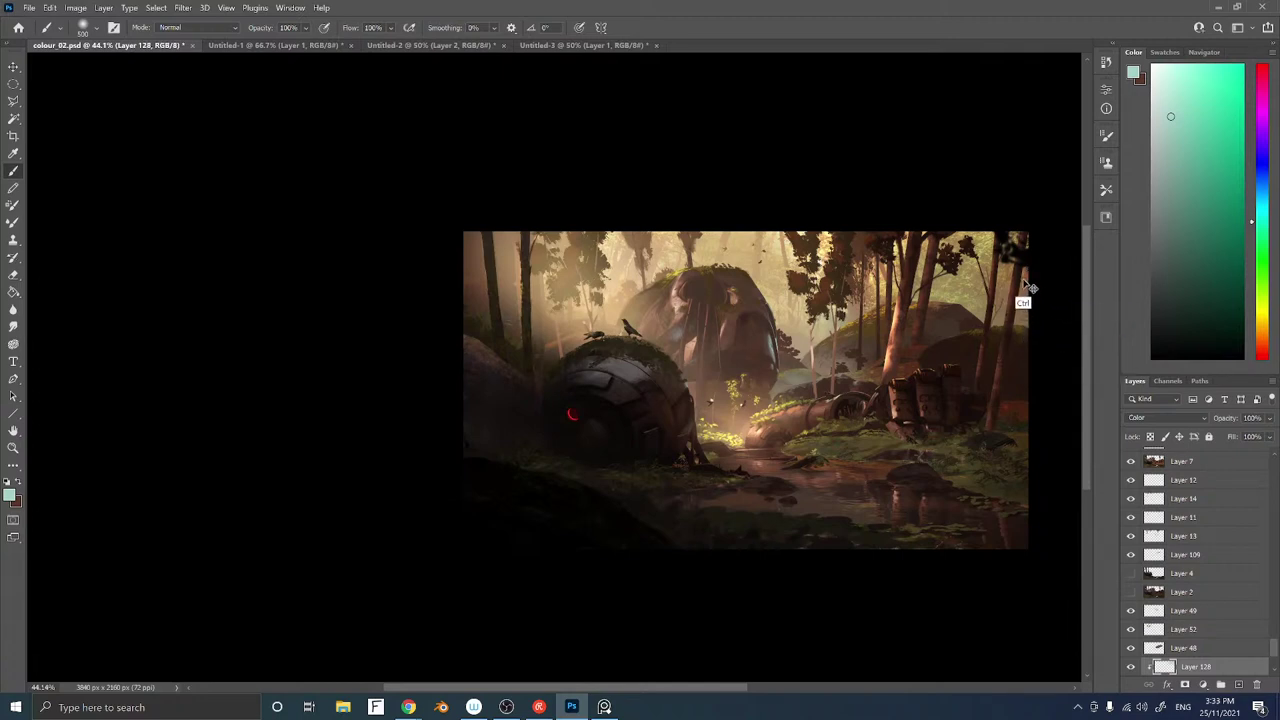
right_click(1022, 282, "ctrl")
left_click(1035, 298)
left_click(1131, 457)
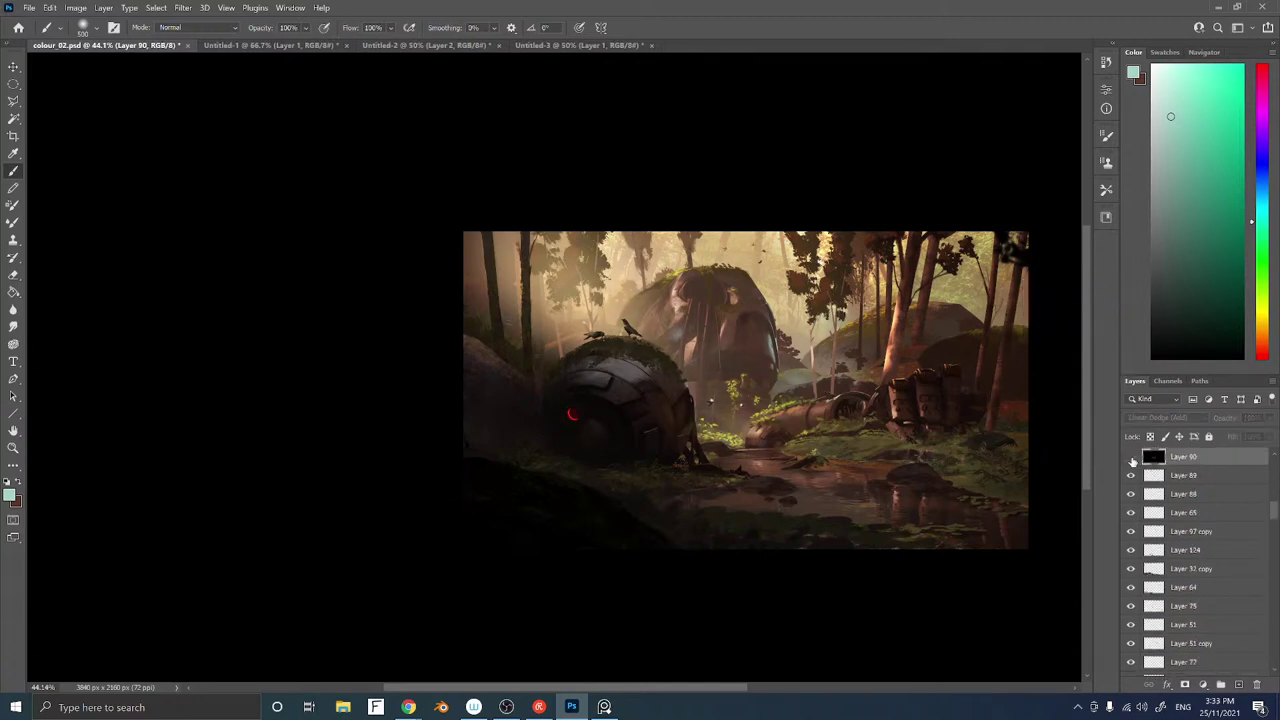
left_click(1131, 457)
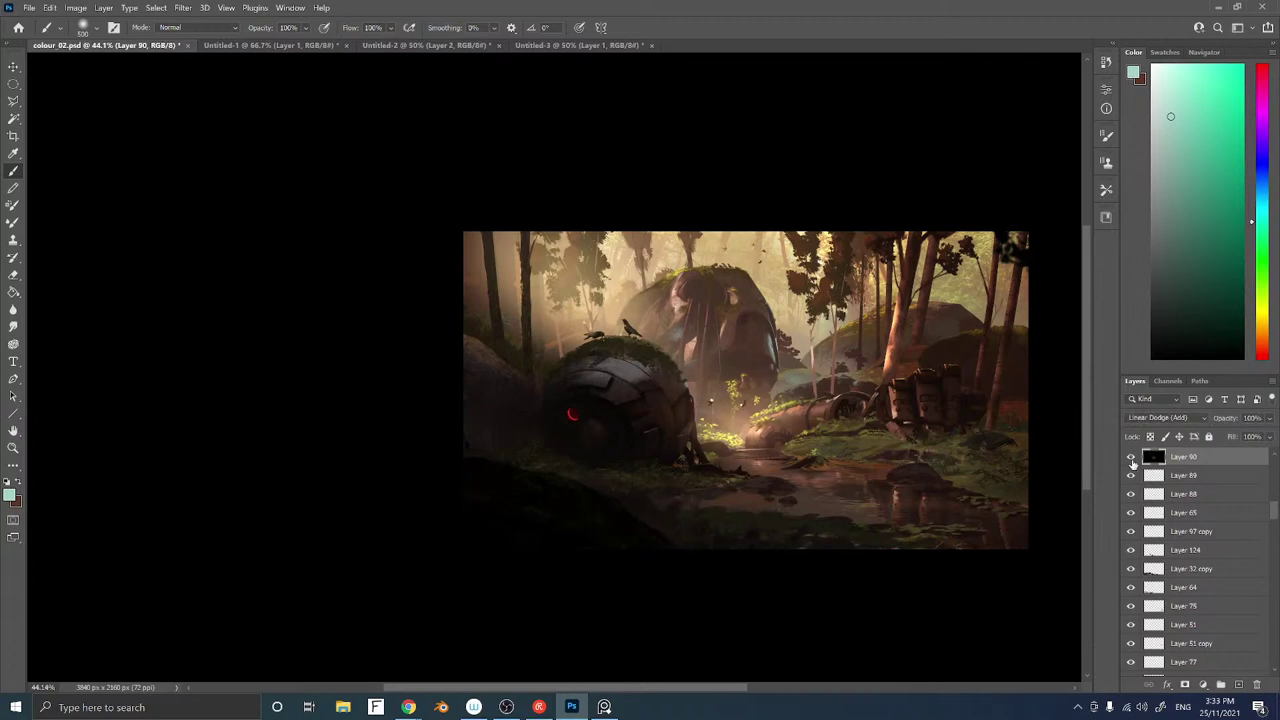
right_click(1025, 281, "ctrl")
left_click(1038, 320)
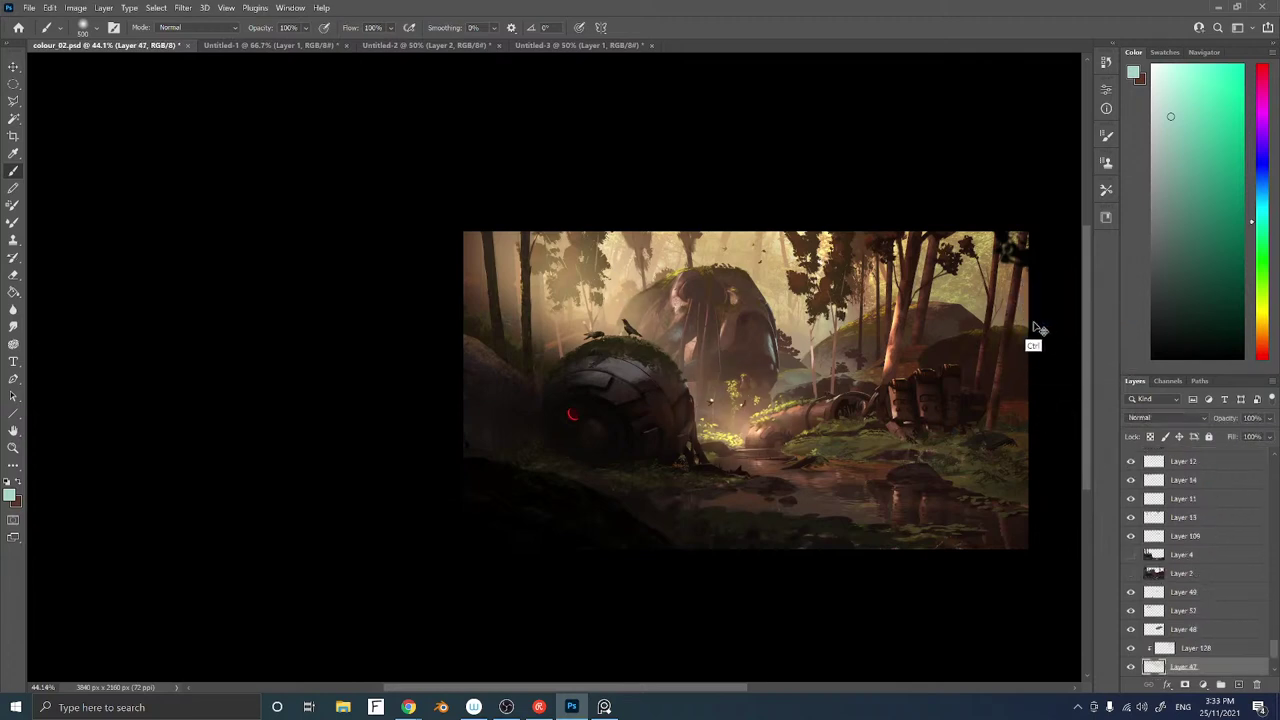
left_click(1132, 667)
left_click(1132, 667)
Add a Color-mode layer above Layer 6 and tint the right background with a sampled light tan using the soft brush at 800 px
right_click(1027, 300, "ctrl")
left_click(1050, 347)
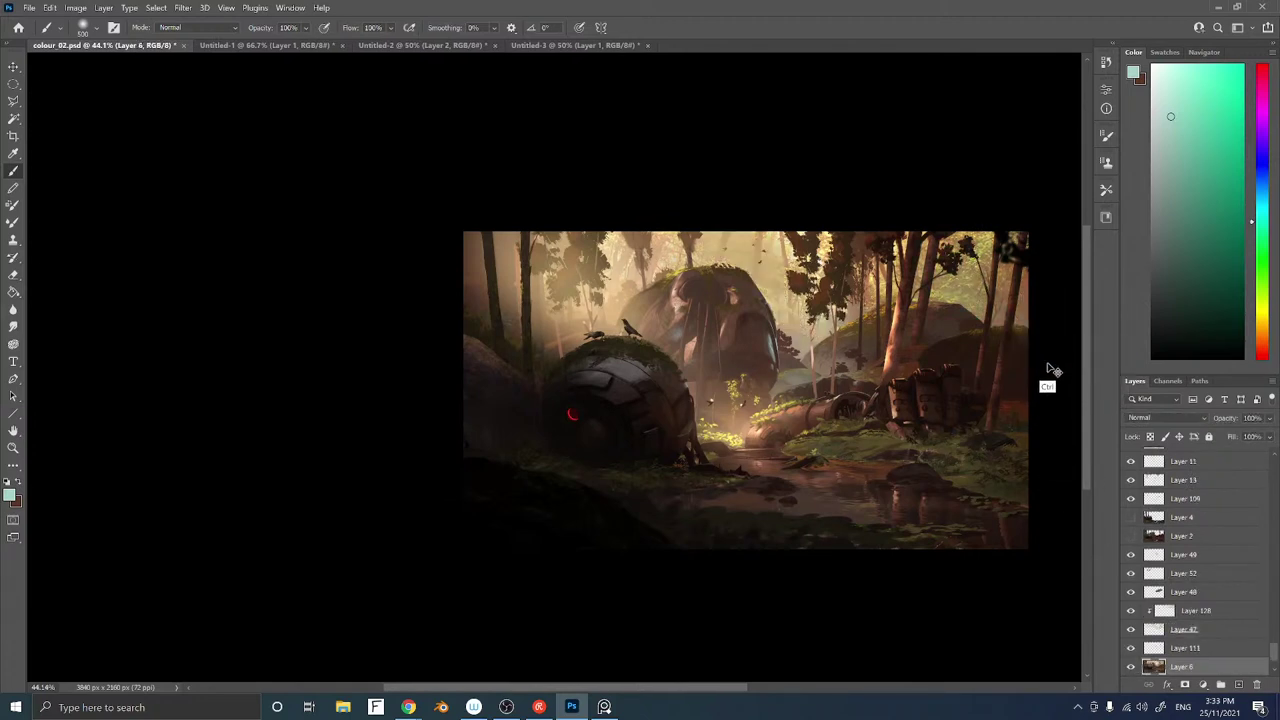
key("ctrl+shift+n")
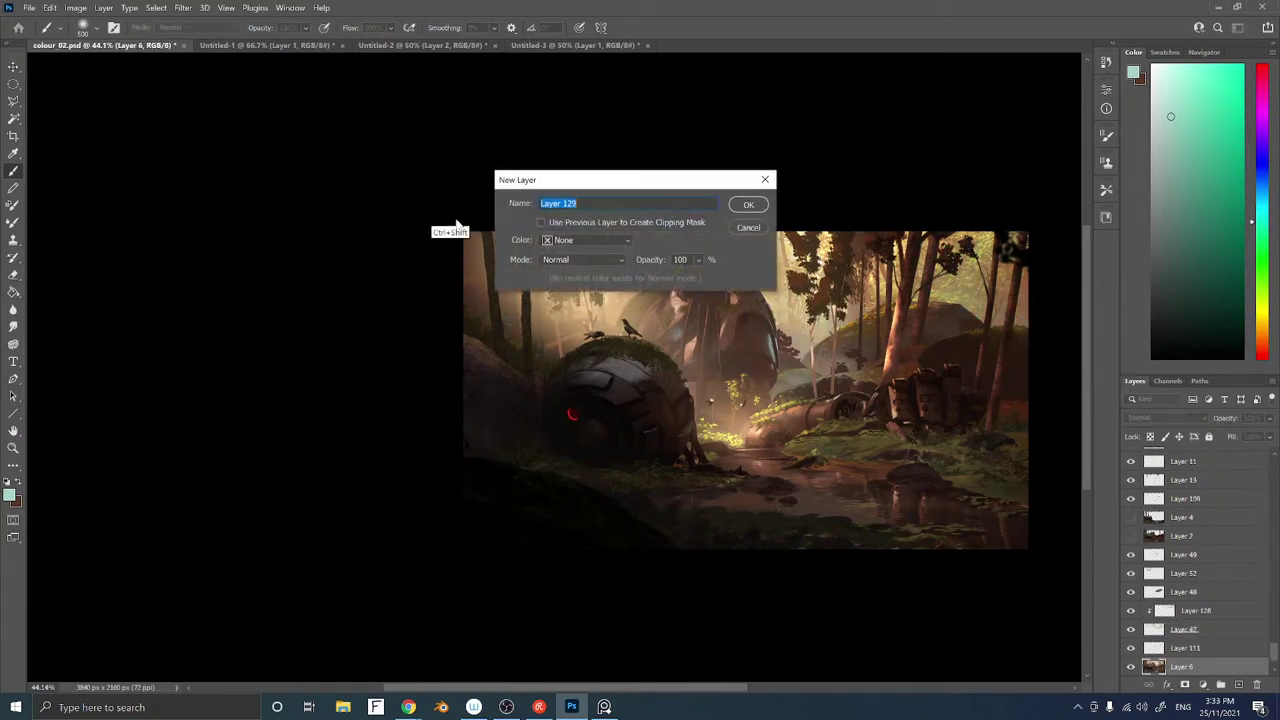
left_click(568, 262)
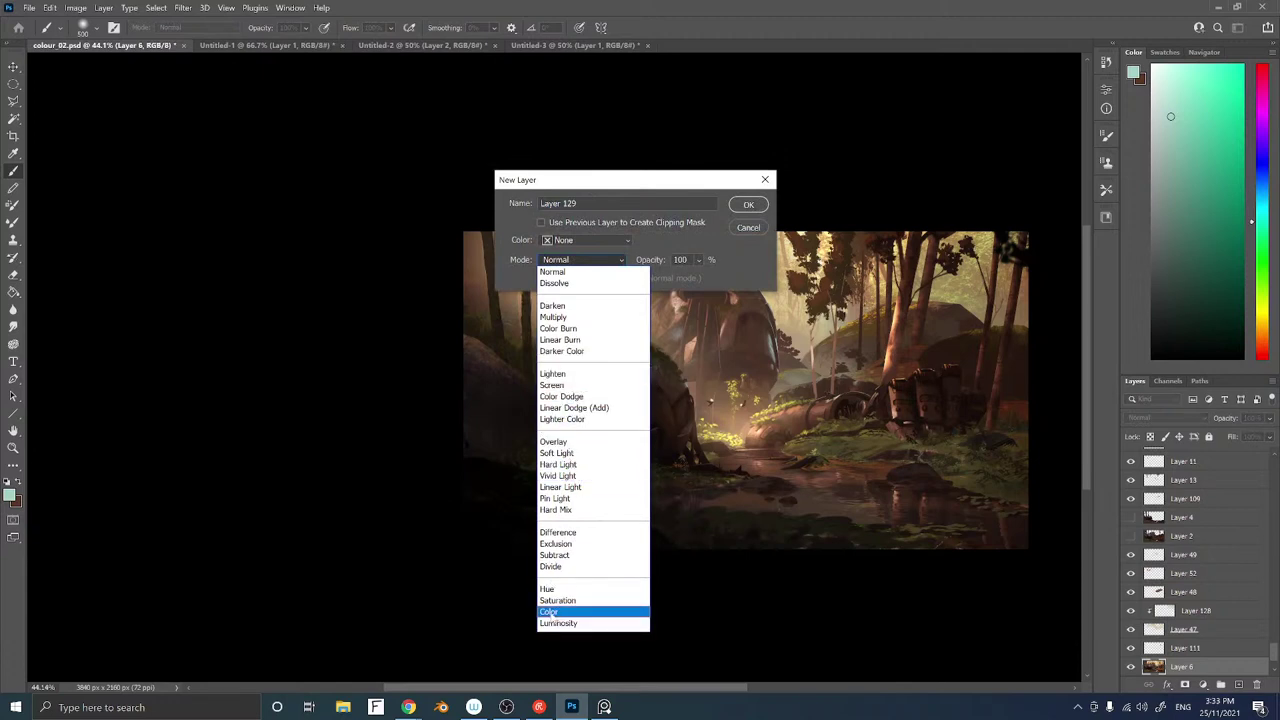
left_click(550, 612)
left_click(752, 205)
left_click(790, 349, "alt")
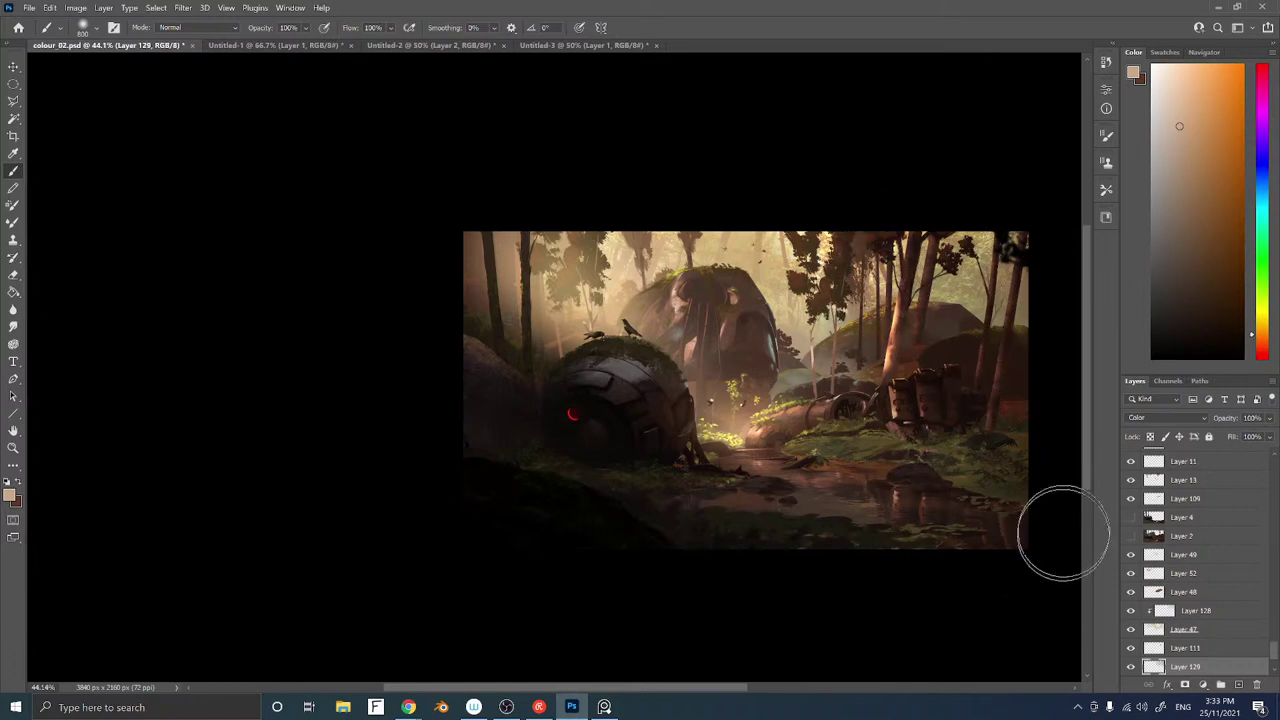
left_click_drag(861, 370, 788, 383)
Duplicate the leafy tree of Layer 38 copy over the right-hand trunks and adjust the duplicate with Free Transform
key("z")
left_click_drag(571, 343, 620, 366)
left_click_drag(620, 360, 899, 348)
right_click(554, 321, "ctrl")
left_click(590, 360)
key("ctrl+t")
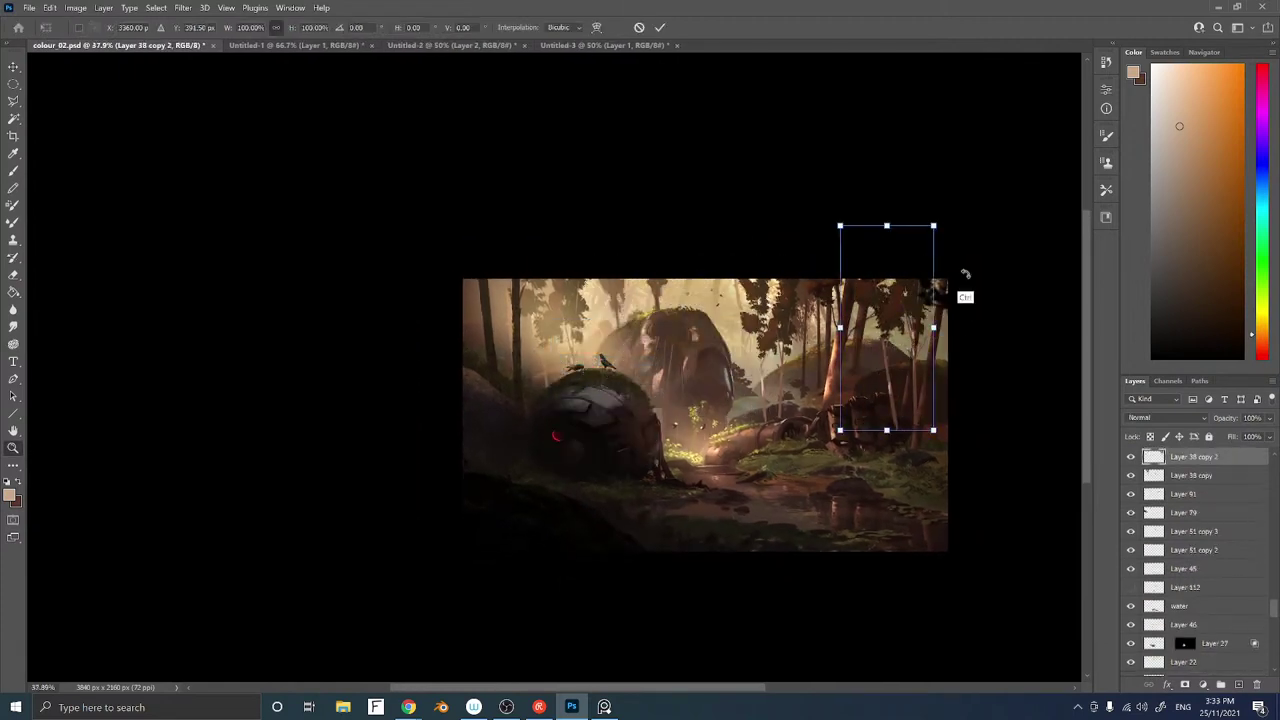
left_click_drag(811, 209, 849, 190)
key("Return")
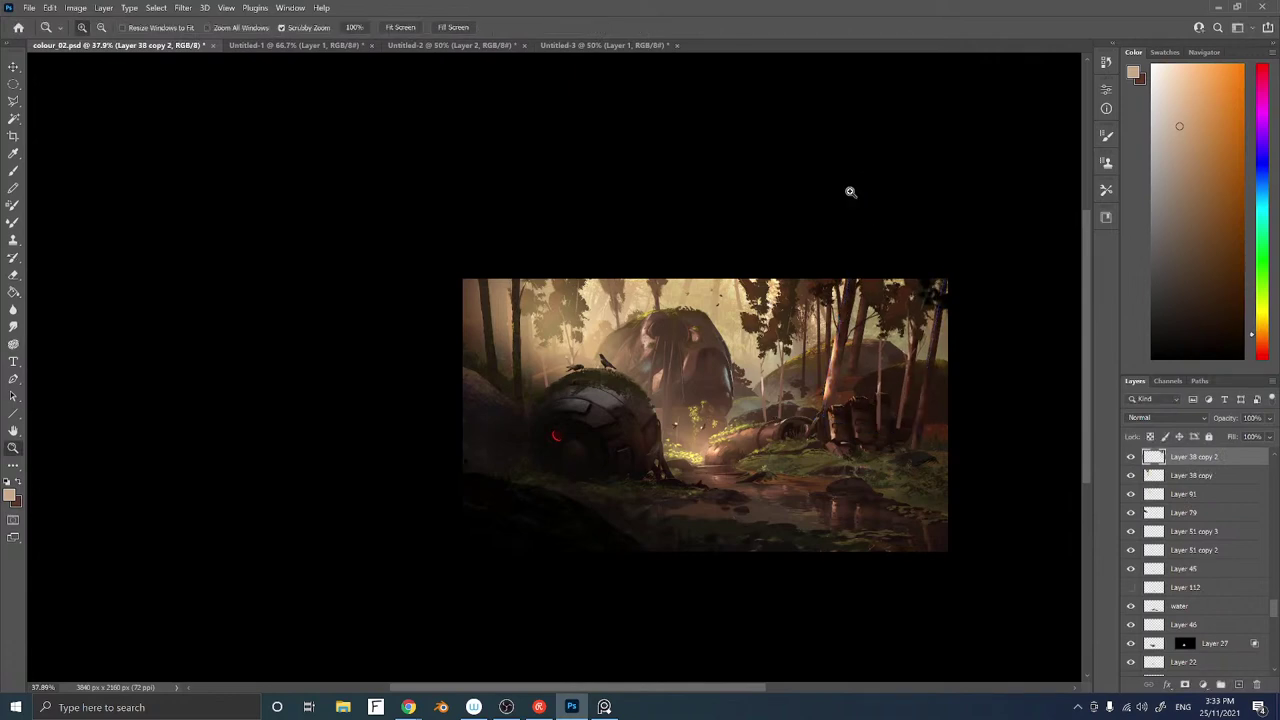
Reorder the duplicated tree layer so it sits directly beneath Layer 47 and above Layer 111
key("ctrl+shift+[")
key("ctrl+]")
key("ctrl+]")
key("ctrl+]")
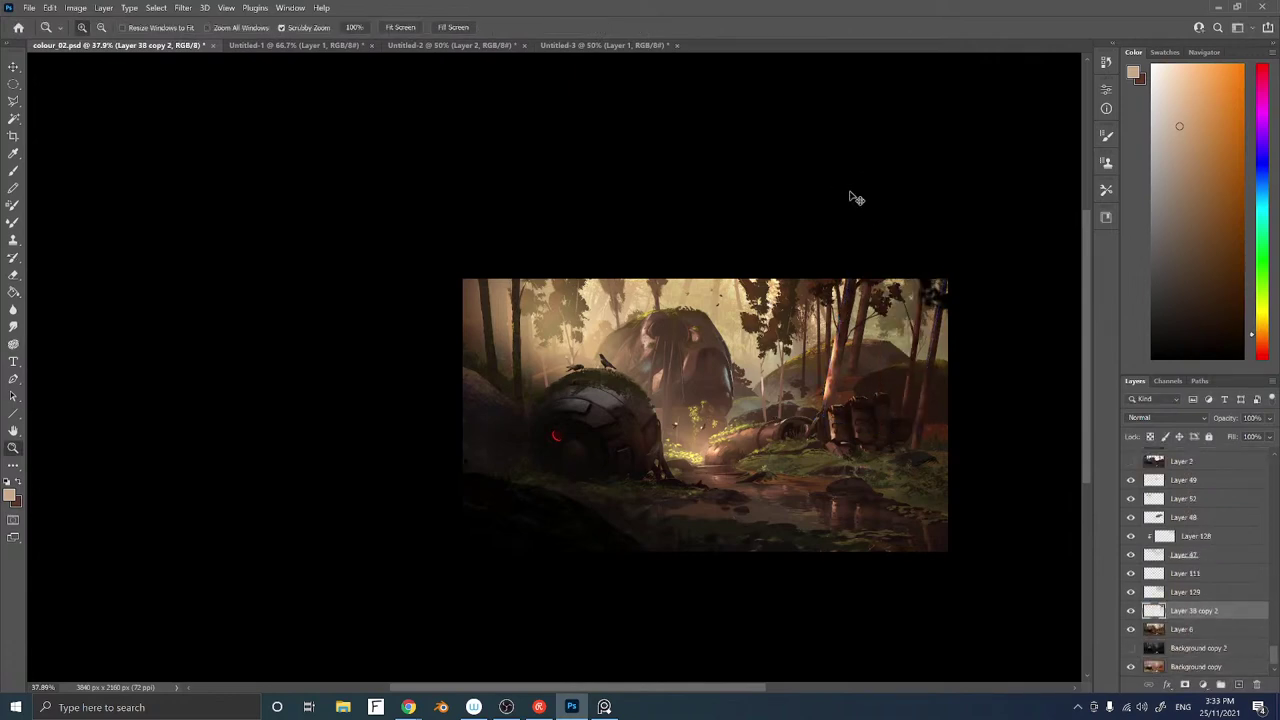
key("ctrl+]")
key("ctrl+]")
key("ctrl+]")
key("ctrl+]")
key("ctrl+]")
key("ctrl+]")
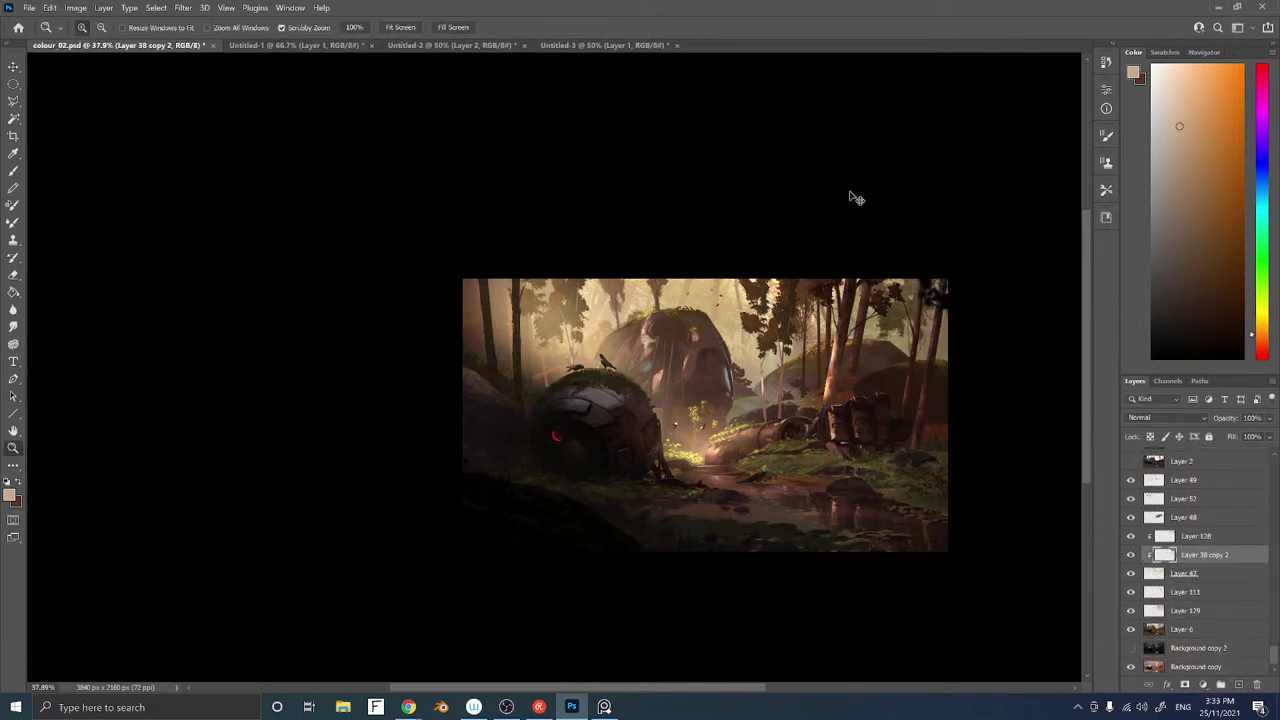
key("ctrl+[")
key("ctrl+[")
key("ctrl+[")
key("ctrl+[")
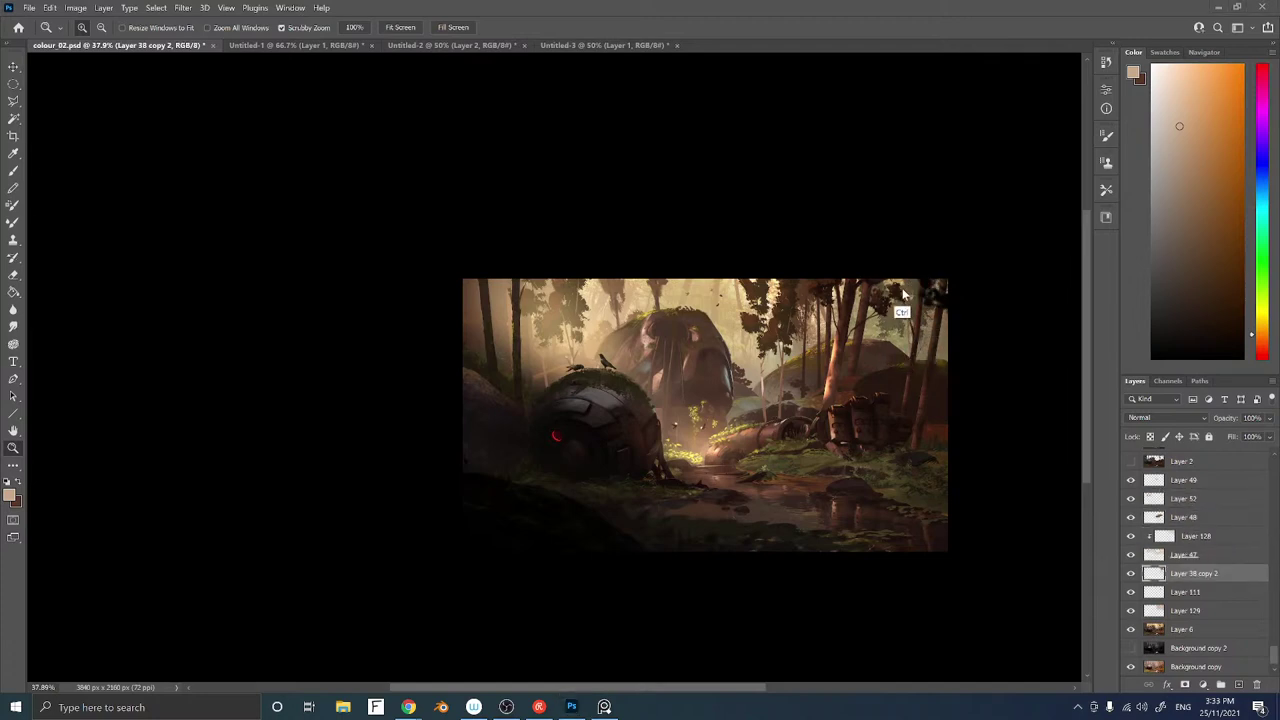
Reposition the duplicated tree in the right background and scale it up to about 137%
left_click_drag(912, 331, 828, 349, "ctrl")
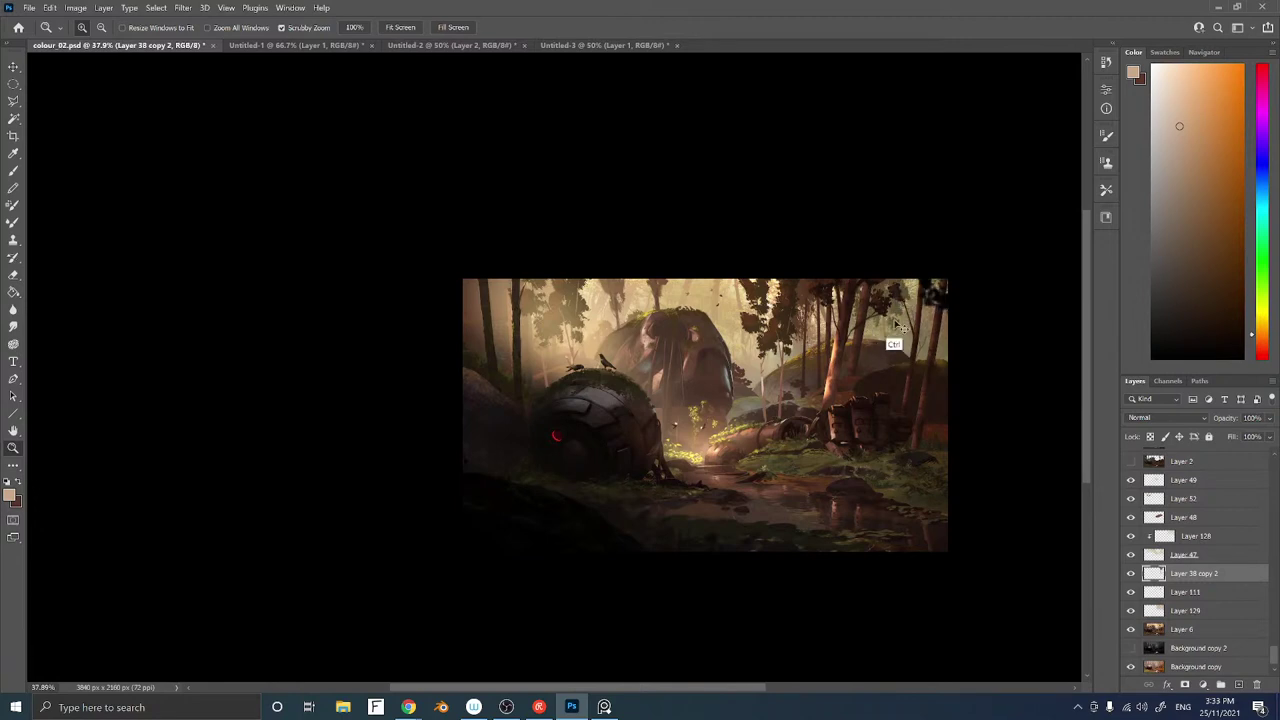
key("ctrl+t")
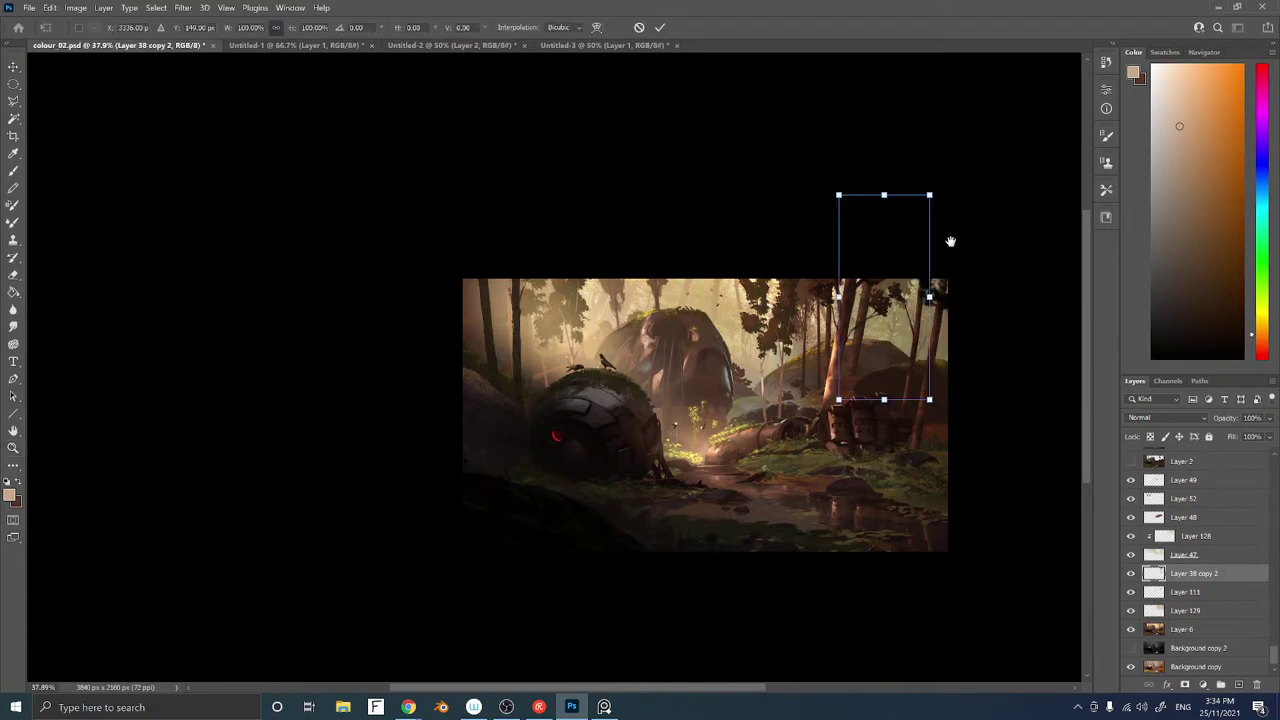
left_click_drag(950, 241, 932, 293)
left_click_drag(910, 247, 941, 173)
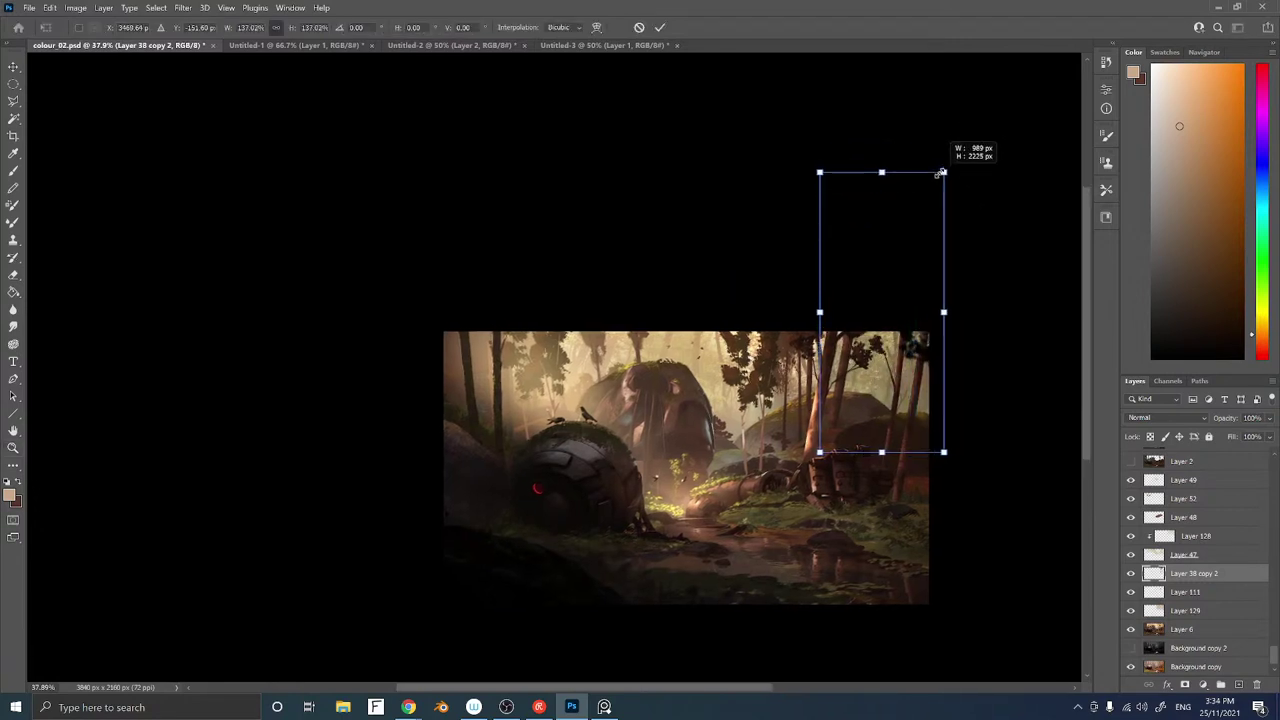
key("Return")
key("z")
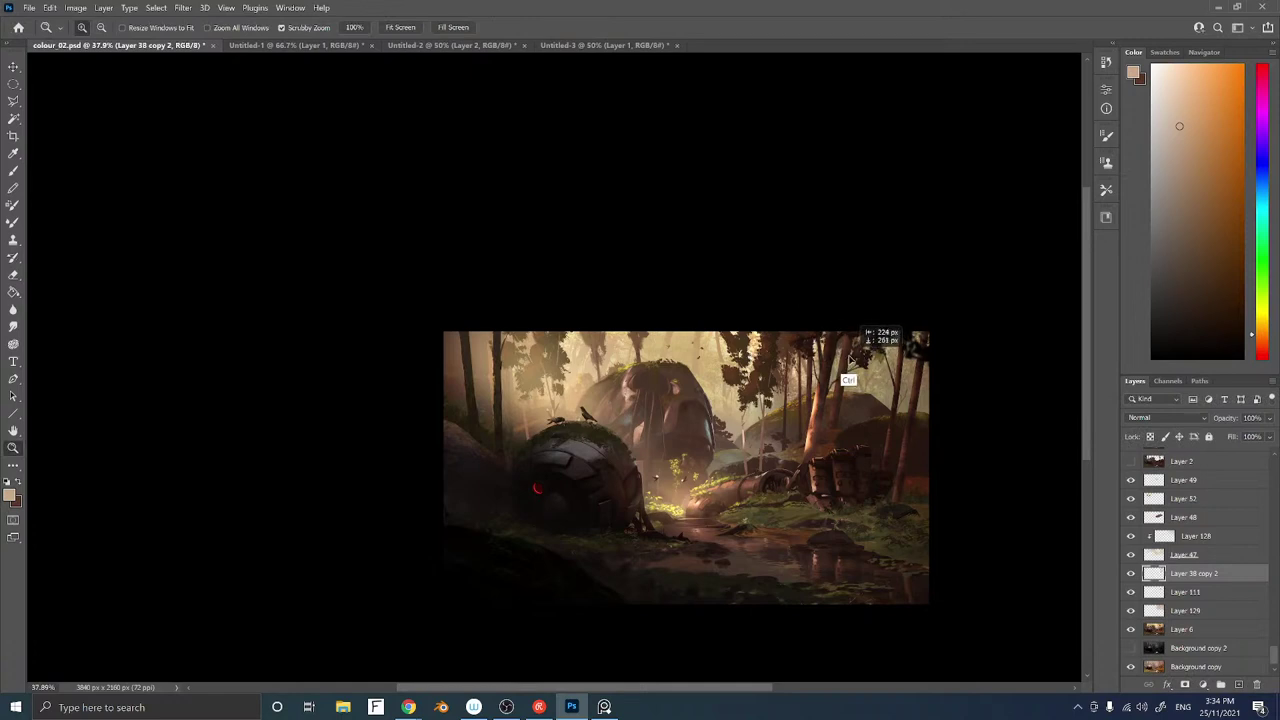
Spread three more copies of the tree across the background, flipping the last one horizontally at about 84% width above the large rock
left_click_drag(851, 360, 522, 421)
left_click_drag(698, 372, 757, 373)
key("ctrl+alt+t")
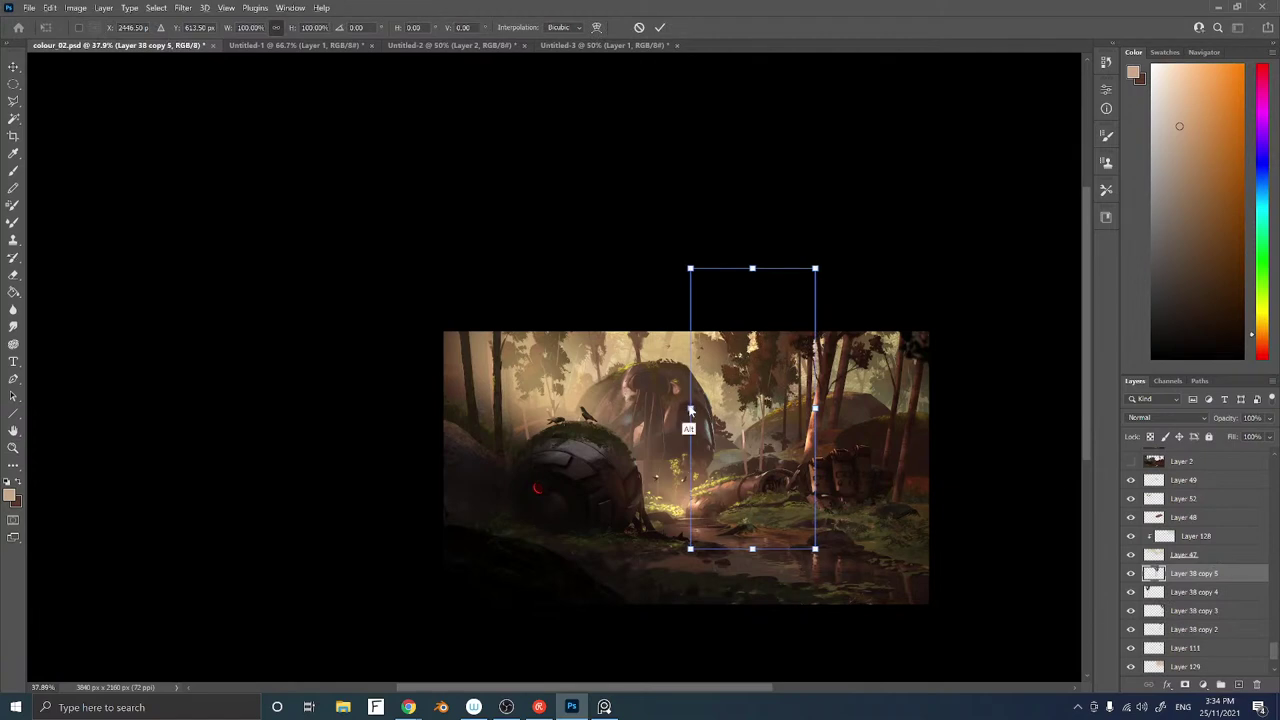
left_click_drag(690, 410, 918, 410)
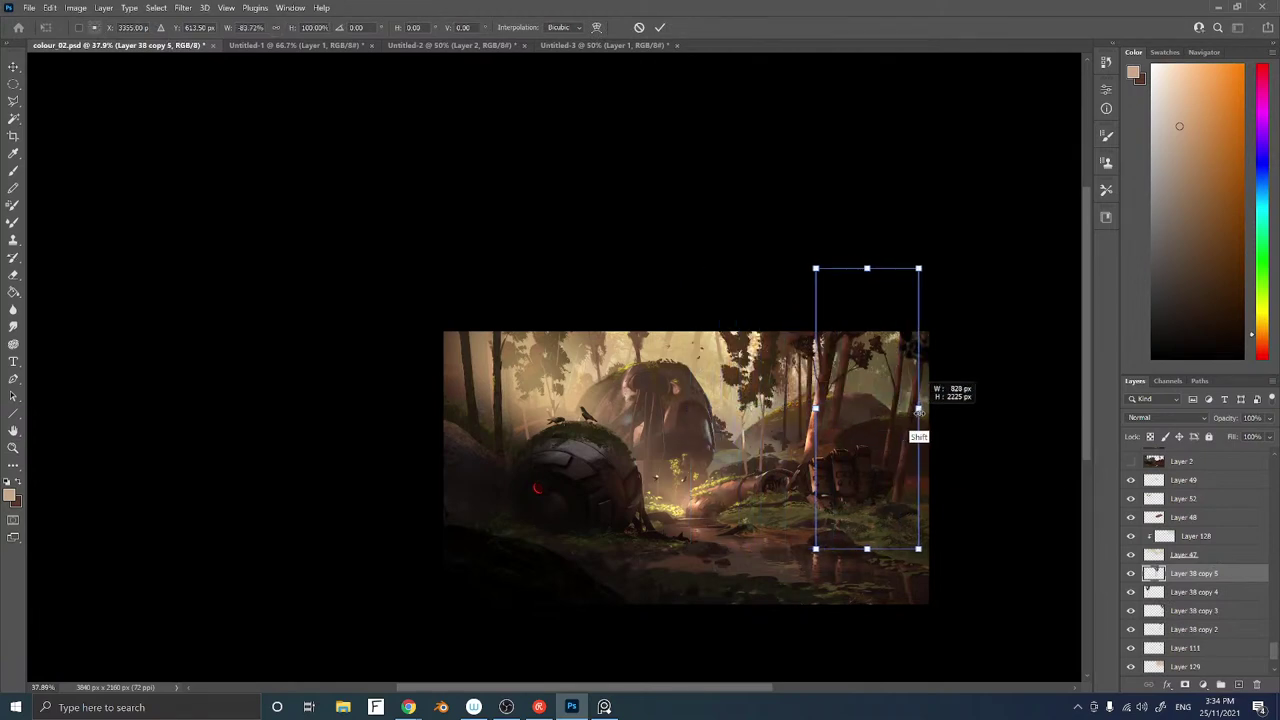
left_click_drag(832, 412, 685, 371)
key("Return")
key("z")
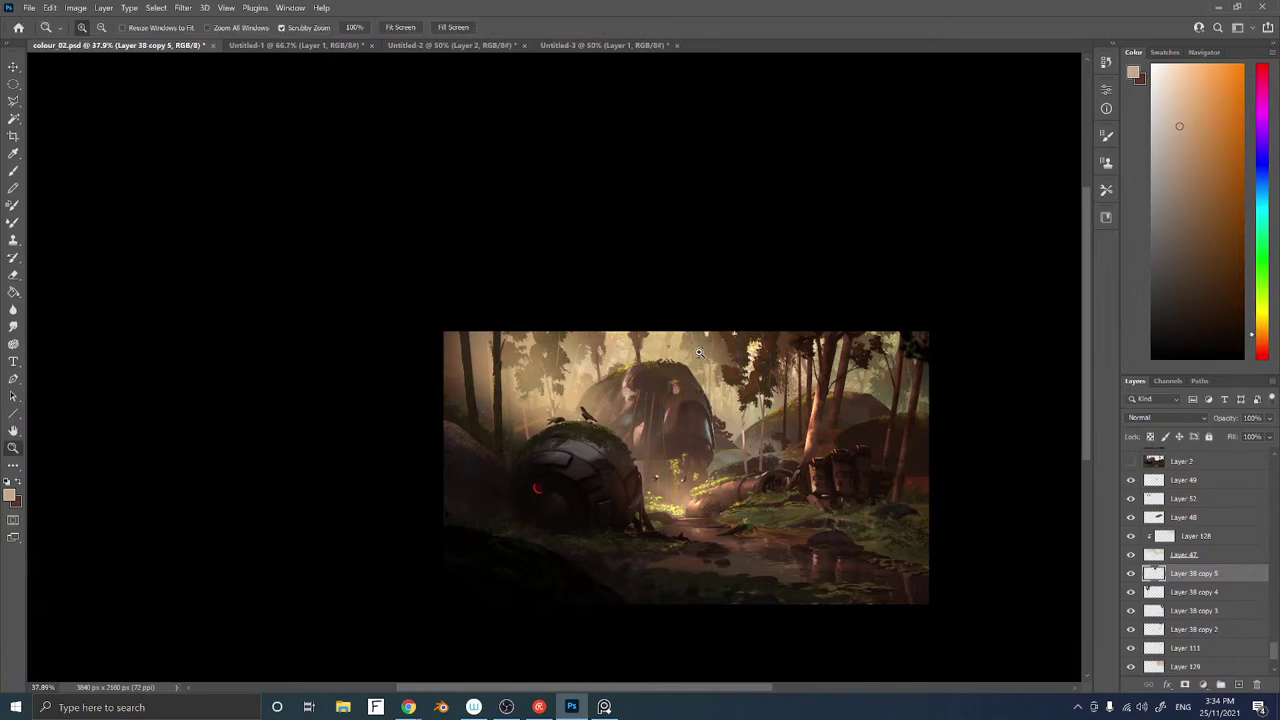
Pick Layer 7 from the layers under the right-hand trunks and hide it to inspect its contents
left_click_drag(631, 436, 642, 333)
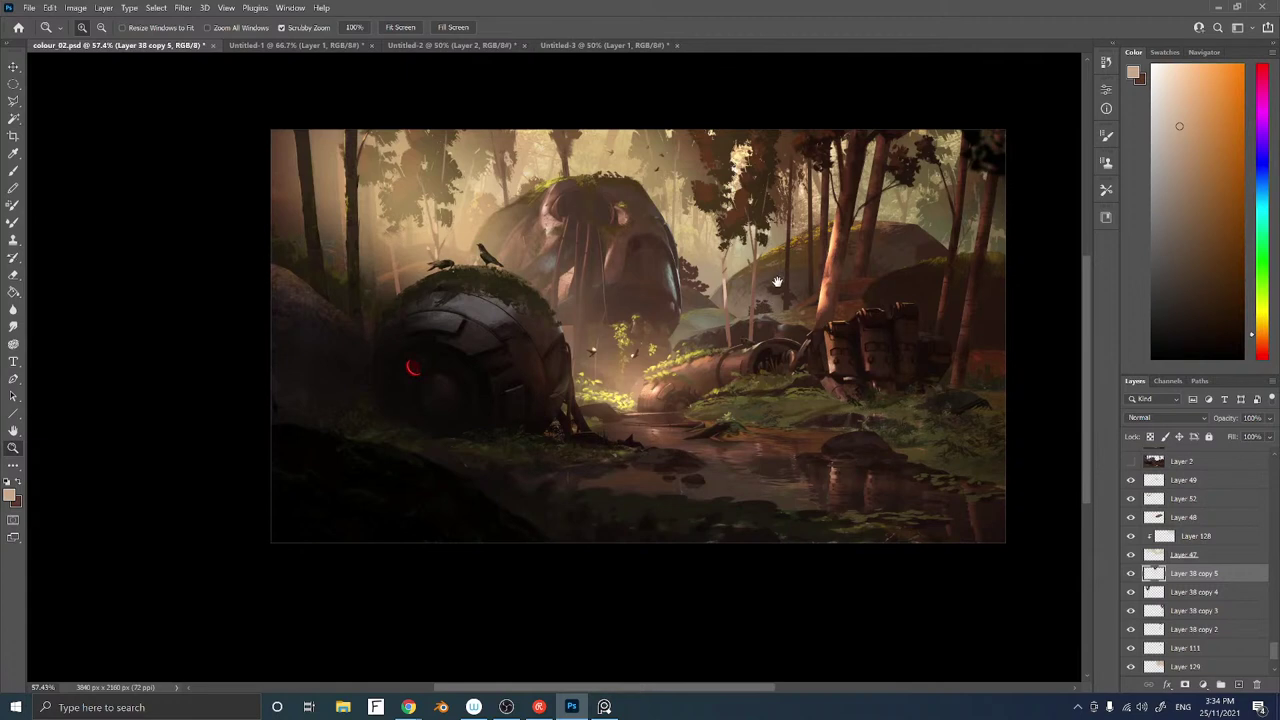
left_click_drag(803, 333, 815, 344)
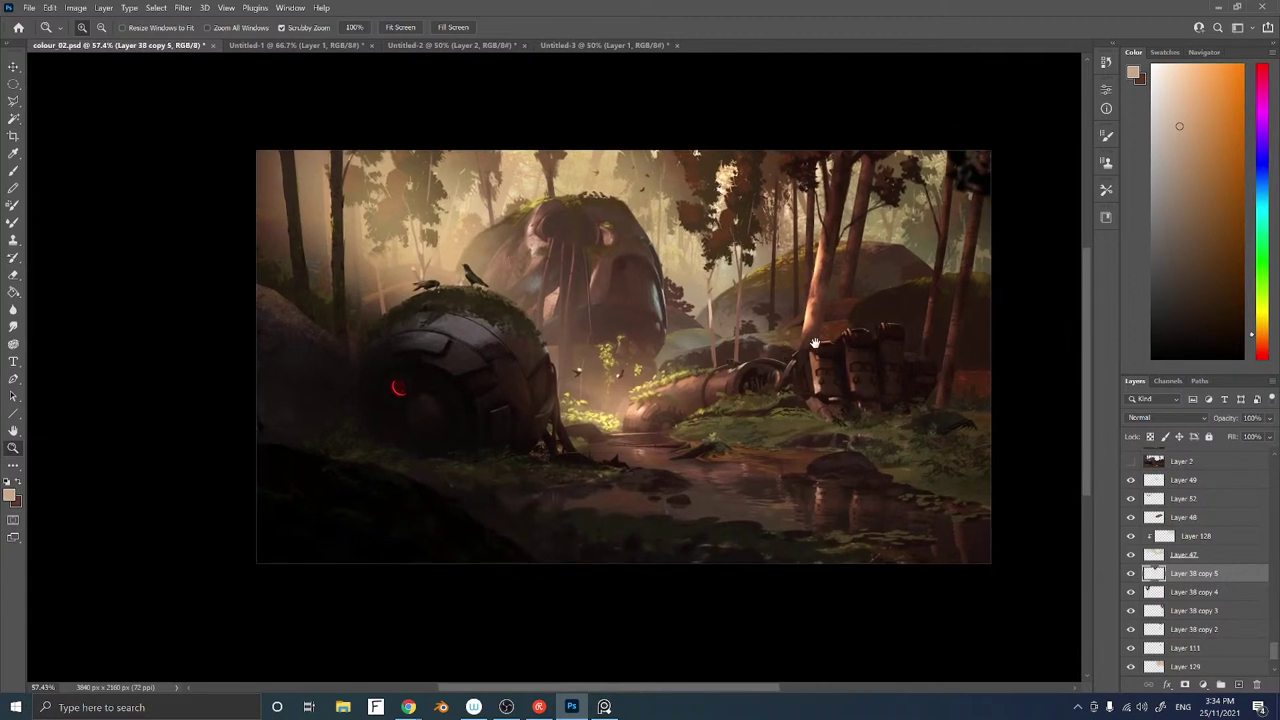
left_click_drag(845, 289, 814, 314)
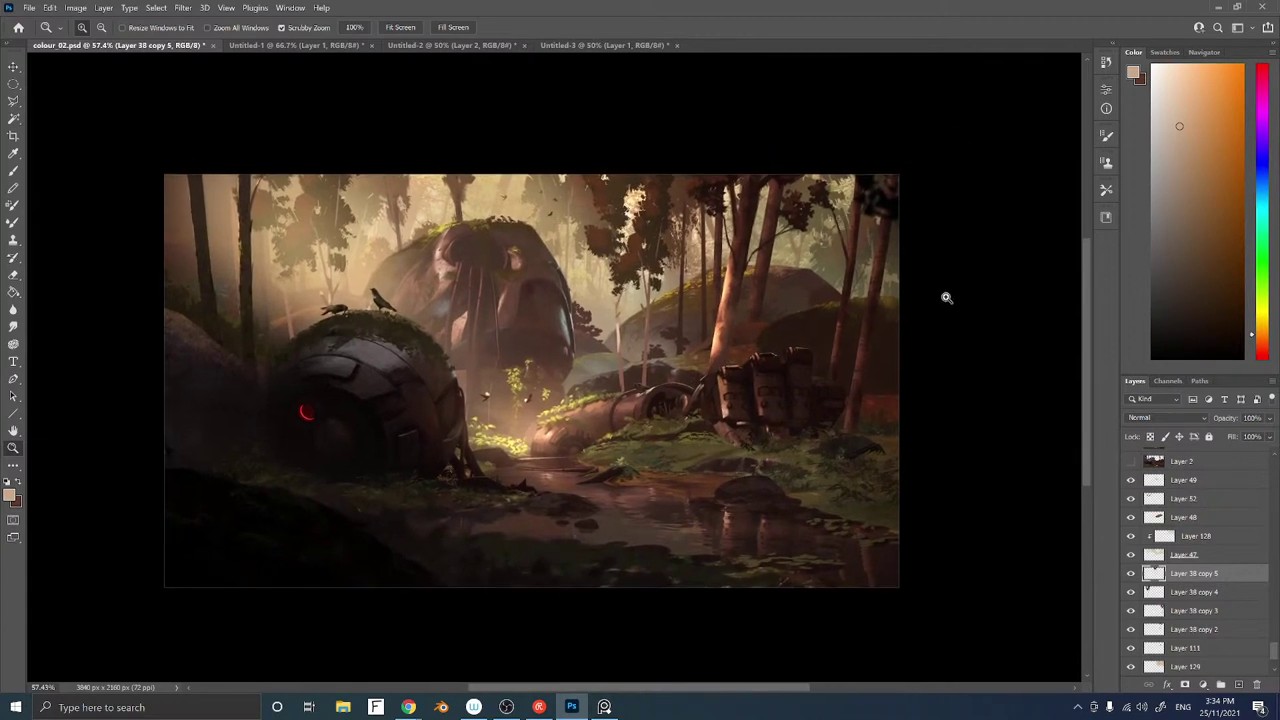
right_click(862, 343, "ctrl")
left_click(877, 352)
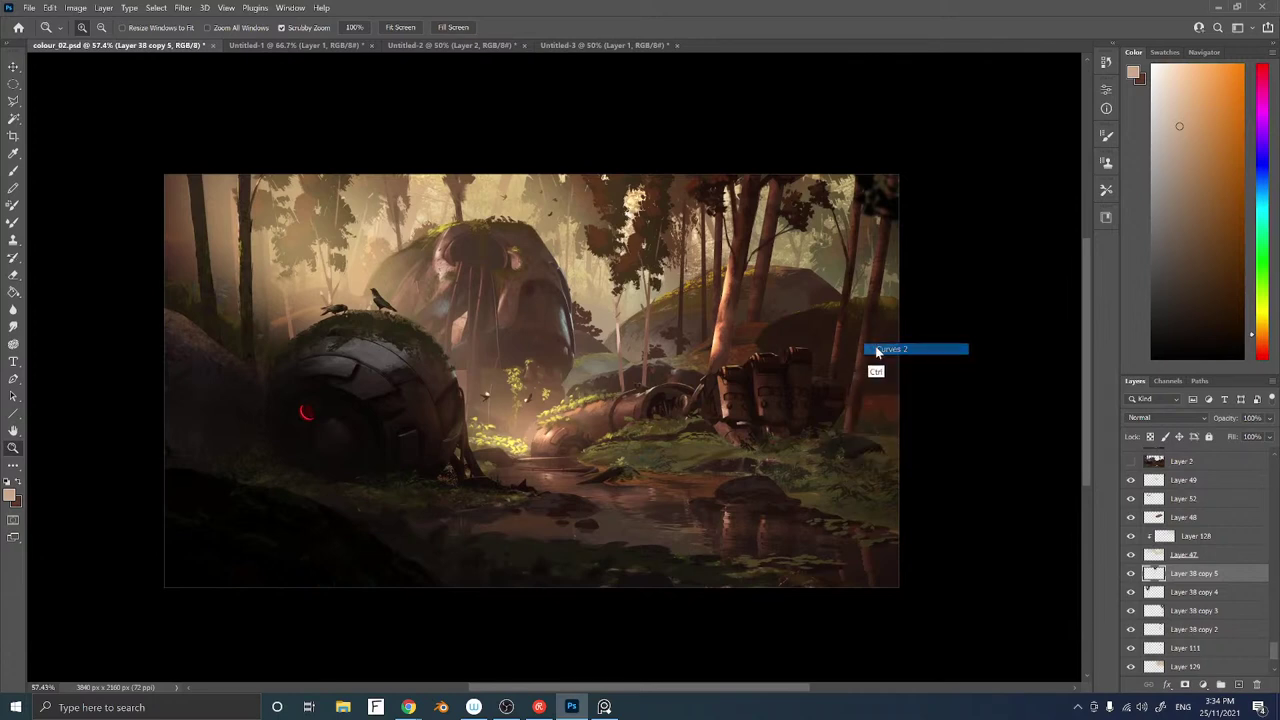
right_click(866, 340, "ctrl")
left_click(890, 377)
right_click(868, 341, "ctrl")
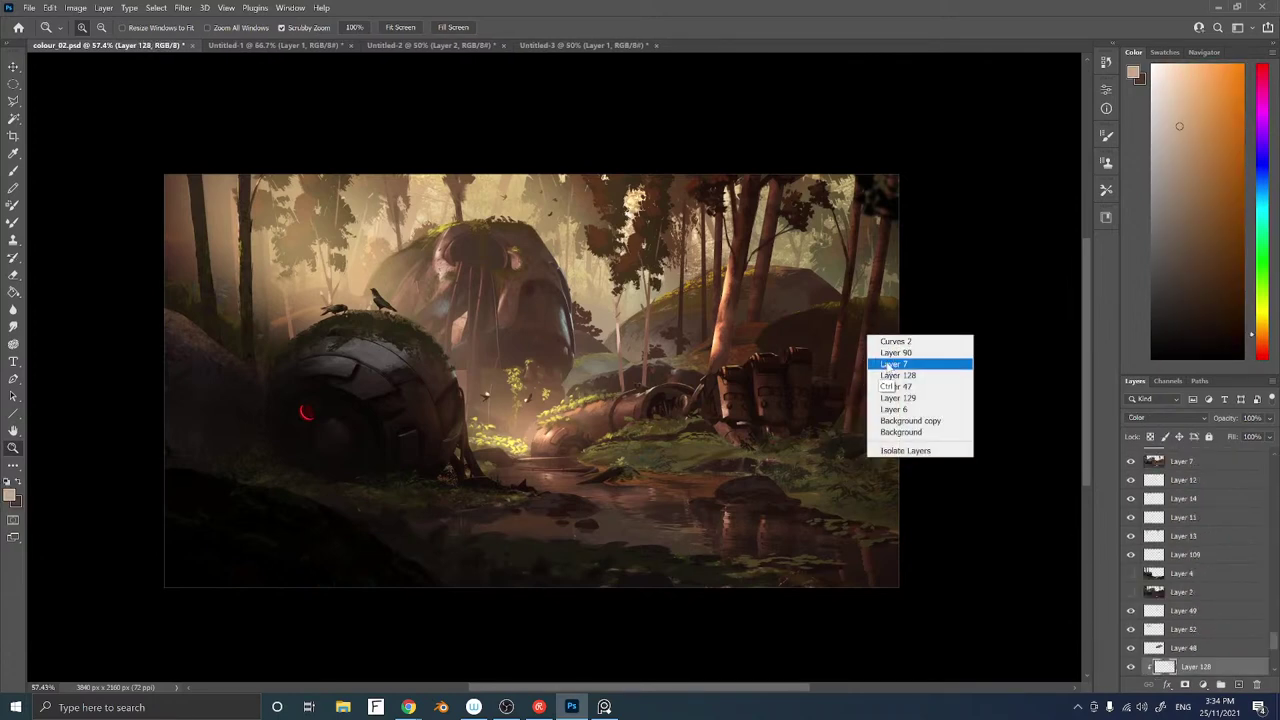
left_click(893, 363)
left_click(1130, 463)
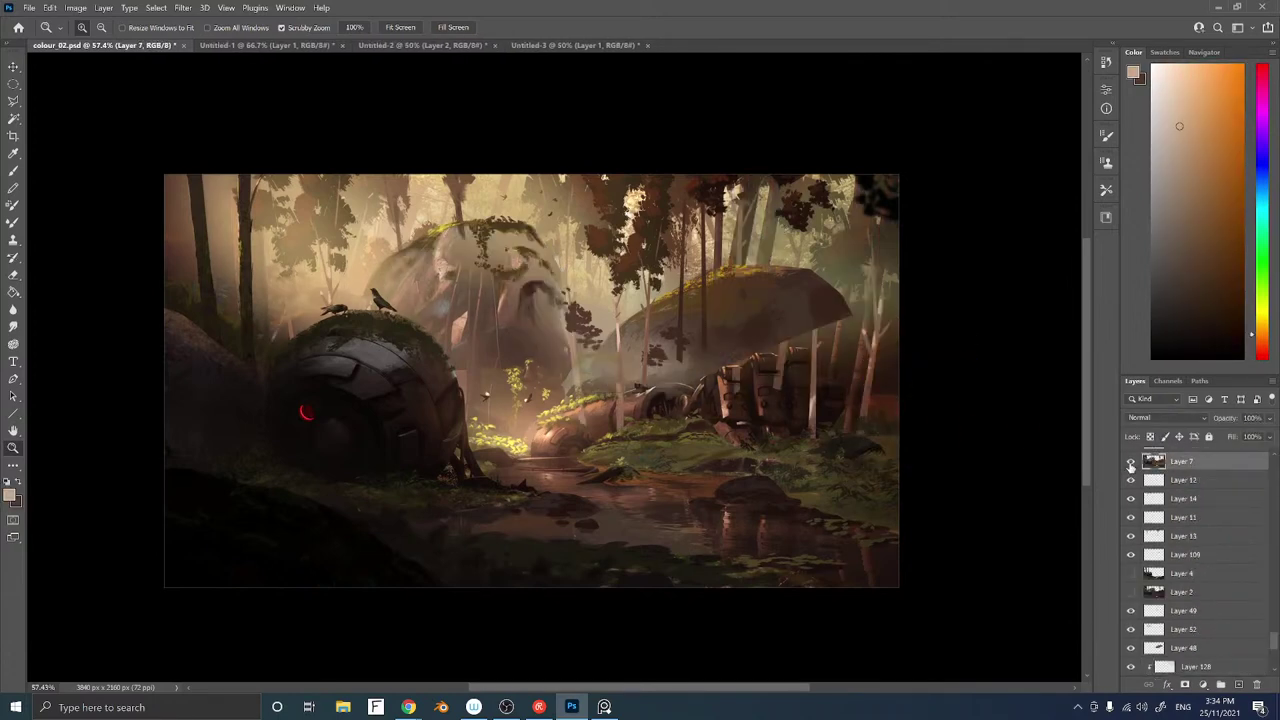
Show Layer 7 again and toggle its visibility to check which right-hand trunks and rocks it contains
left_click(1130, 463)
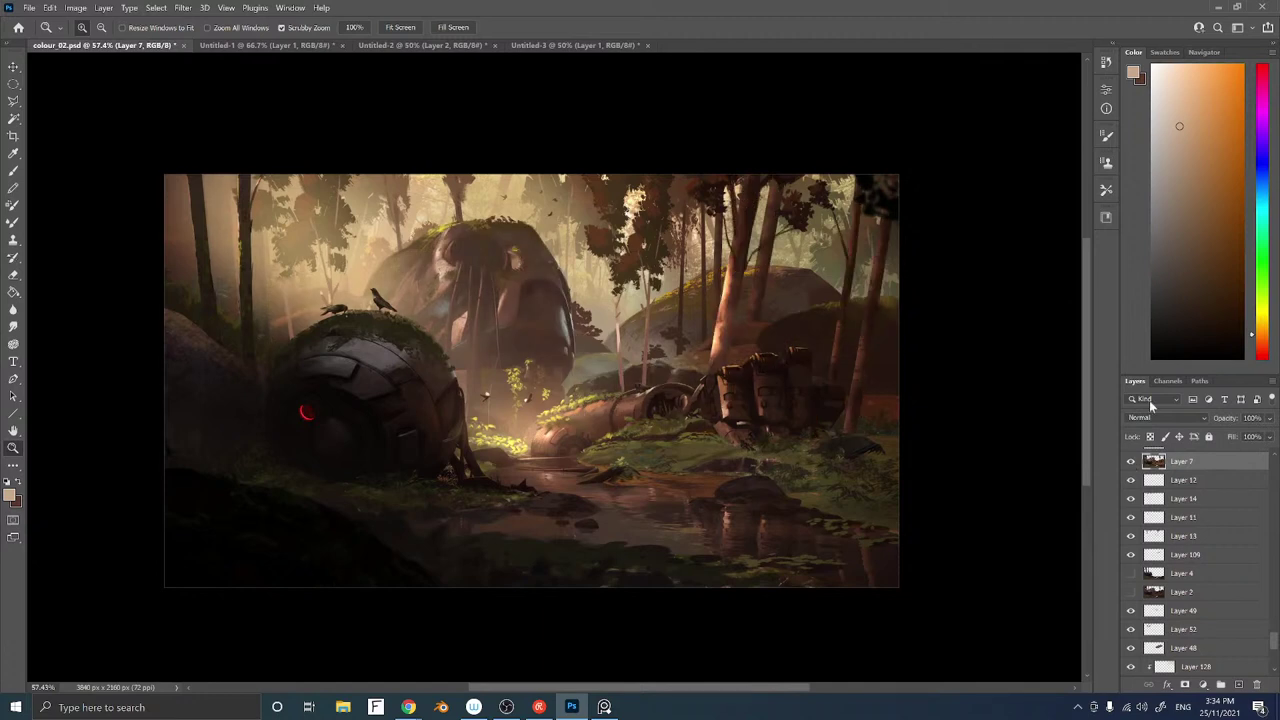
left_click_drag(749, 376, 665, 430)
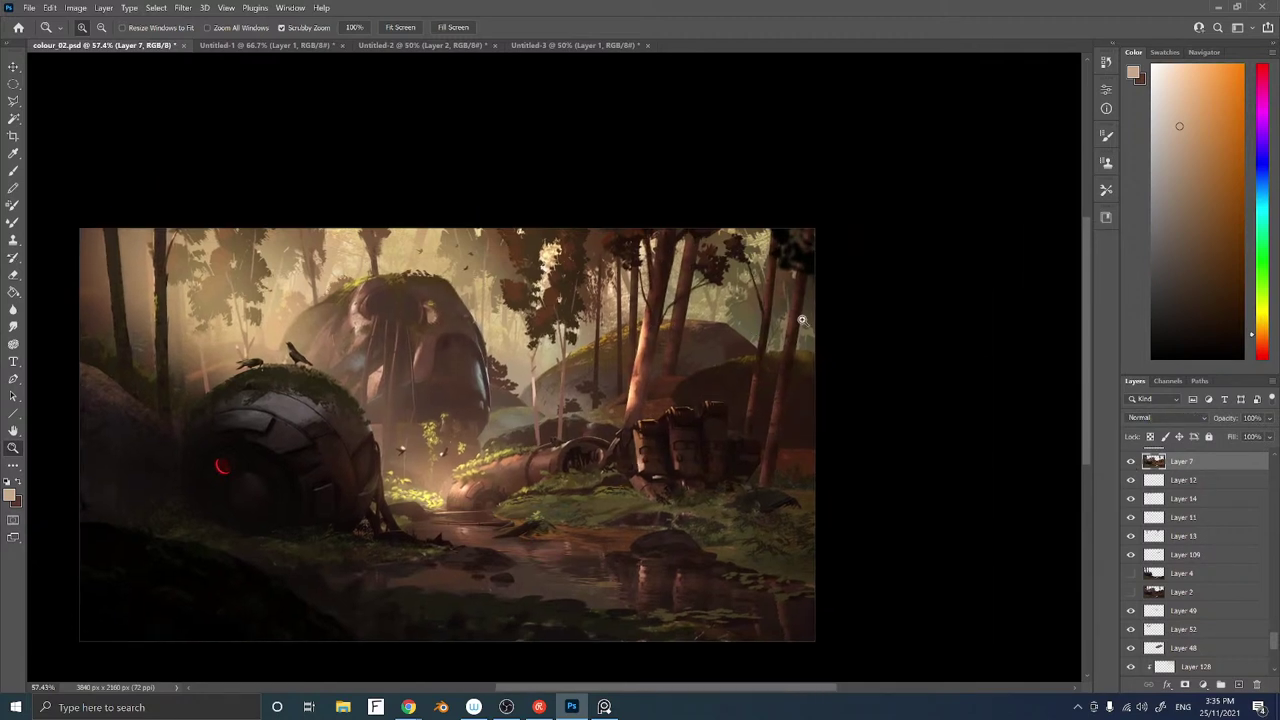
left_click(1131, 462)
left_click(1131, 462)
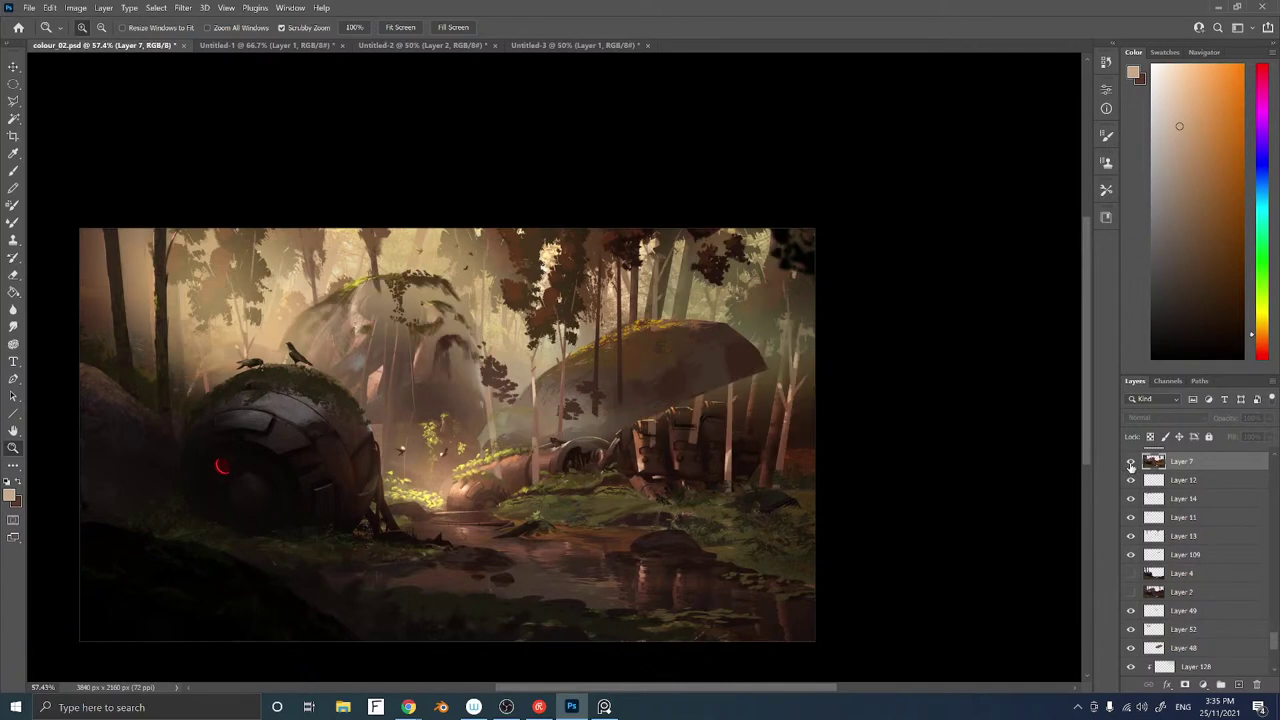
Set up the Sampled Brush 2 41 preset and sample the dark brown of the rock behind the far-right trunks
key("b")
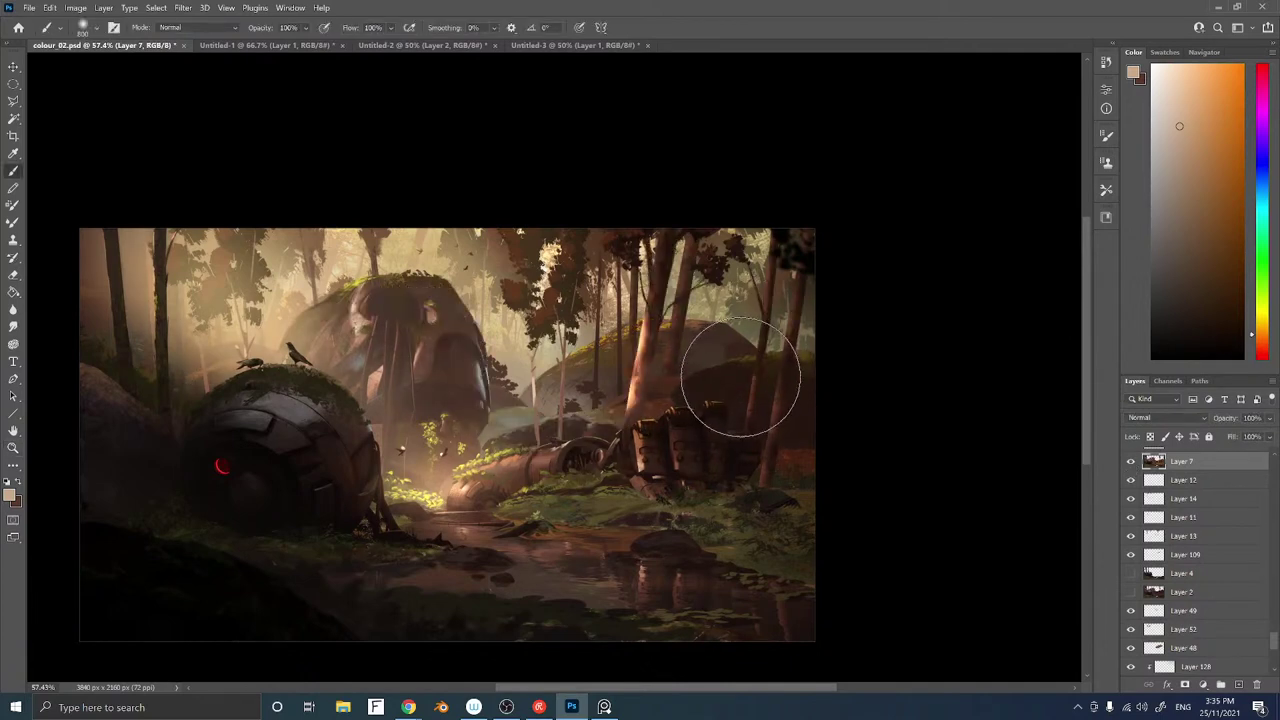
right_click(768, 343)
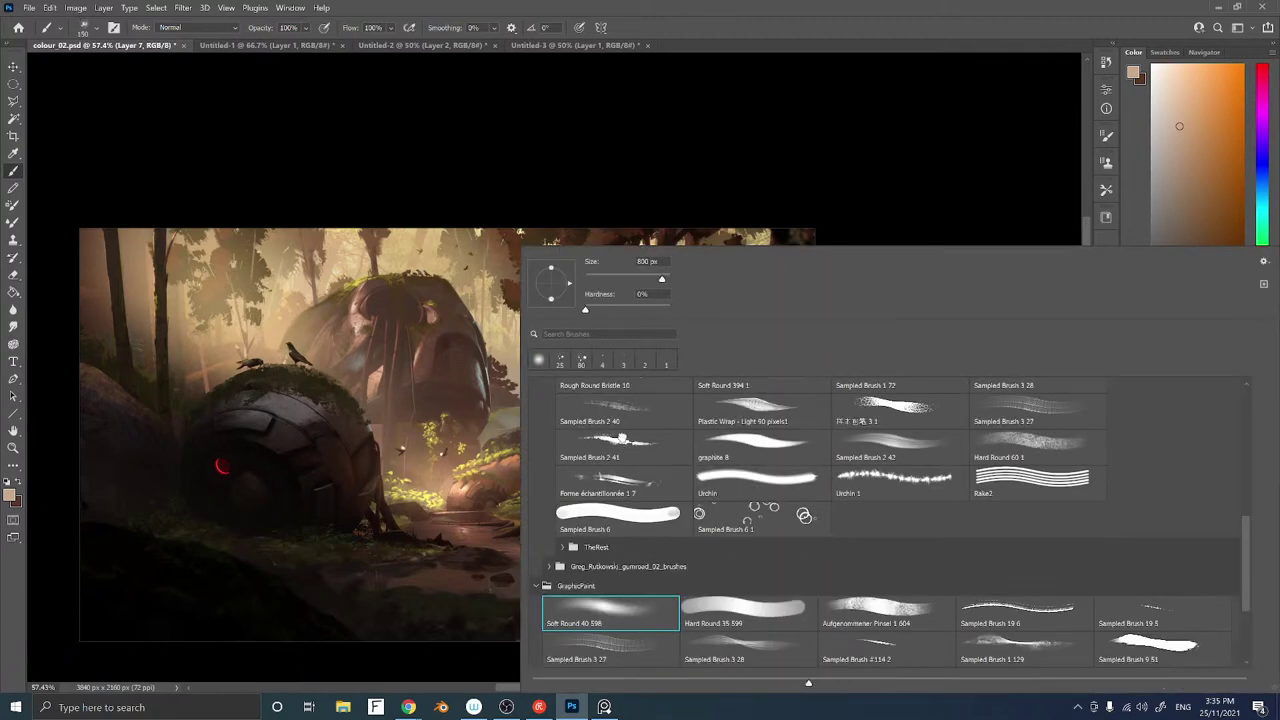
double_click(622, 438)
left_click(787, 368, "alt")
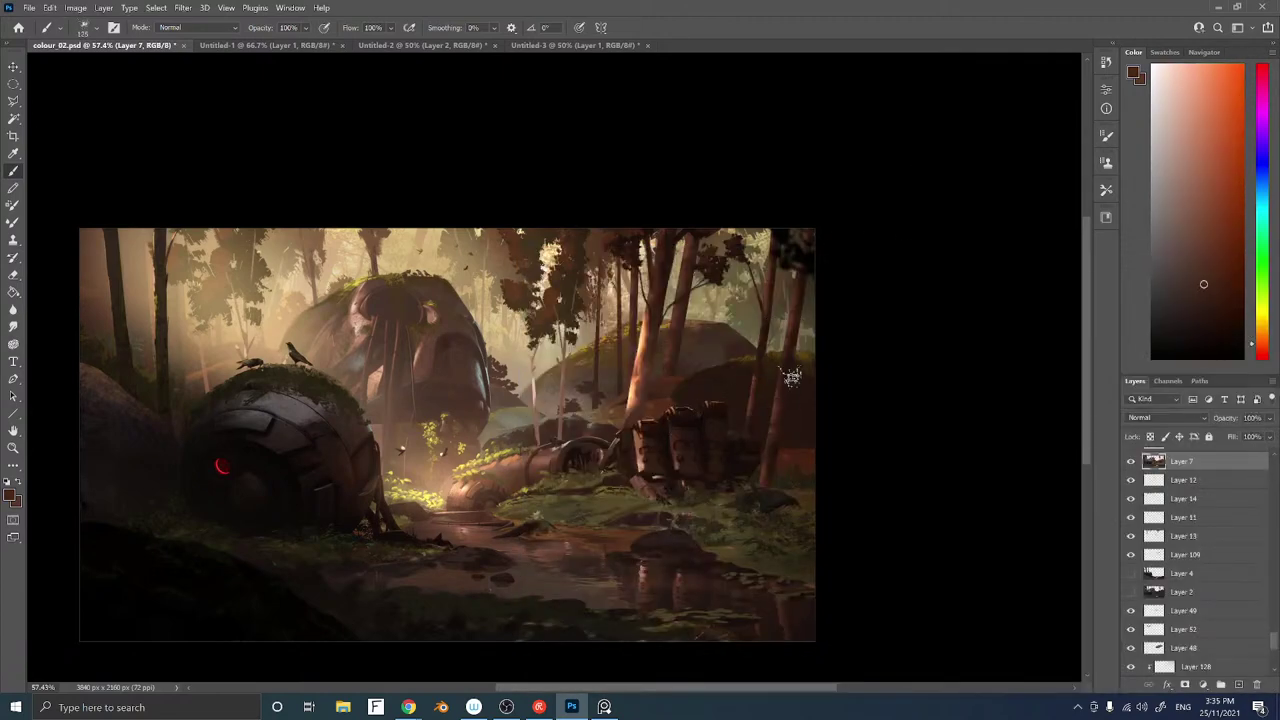
Try painting over the far-right trunks with sampled reddish browns, and undo the strokes
left_click(645, 418, "alt")
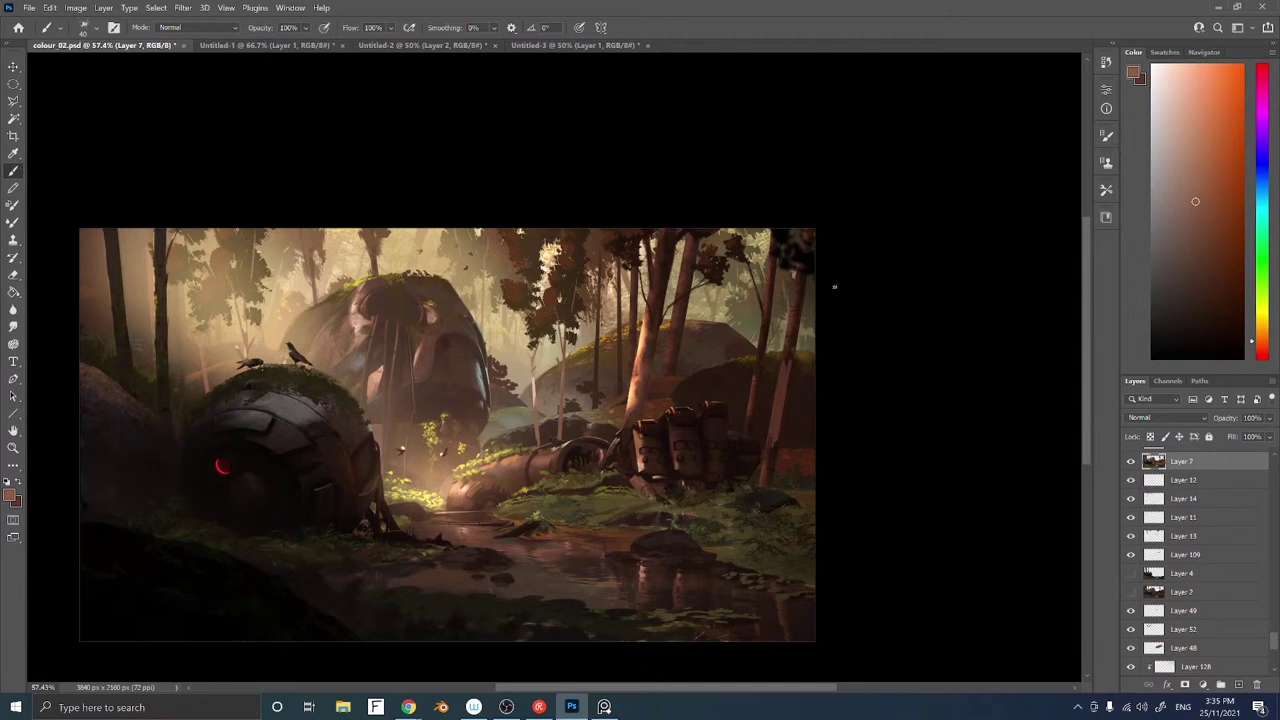
left_click(771, 447, "alt")
key("ctrl+z")
key("ctrl+z")
key("ctrl+z")
key("ctrl+z")
Lasso the two far-right trunks on Layer 7 and delete them, both across the dark rock and above it
key("l")
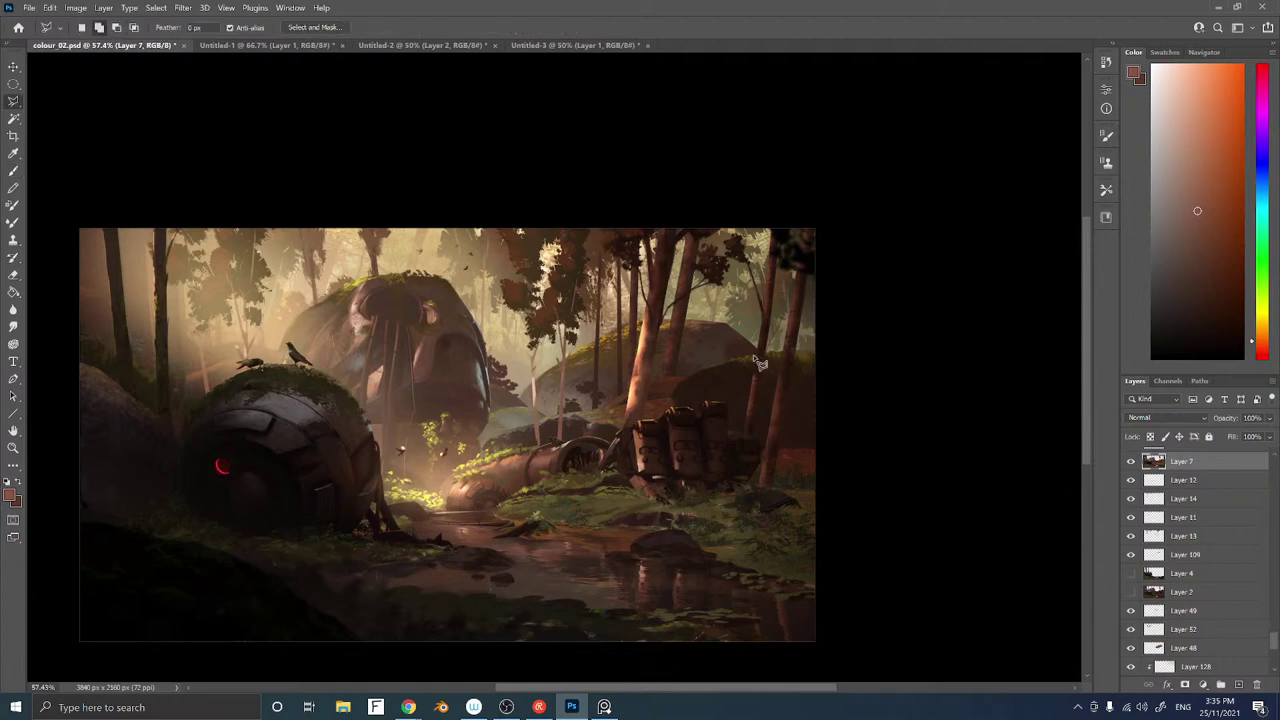
mouse_move(752, 354)
left_mouse_down()
mouse_move(806, 351)
mouse_move(842, 254)
mouse_move(769, 212)
mouse_move(757, 352)
mouse_move(803, 357)
mouse_move(794, 429)
mouse_move(768, 444)
mouse_move(743, 428)
mouse_move(755, 362)
left_mouse_up()
key("Delete")
key("ctrl+d")
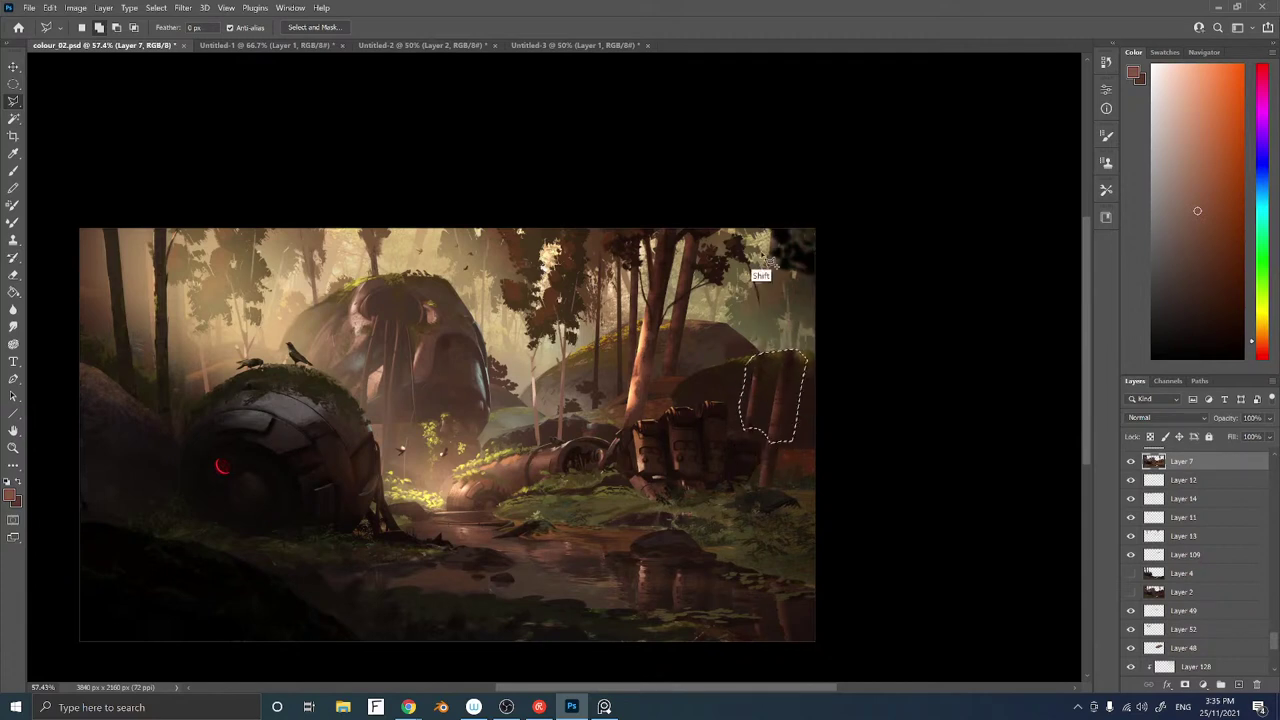
key("Delete")
key("ctrl+d")
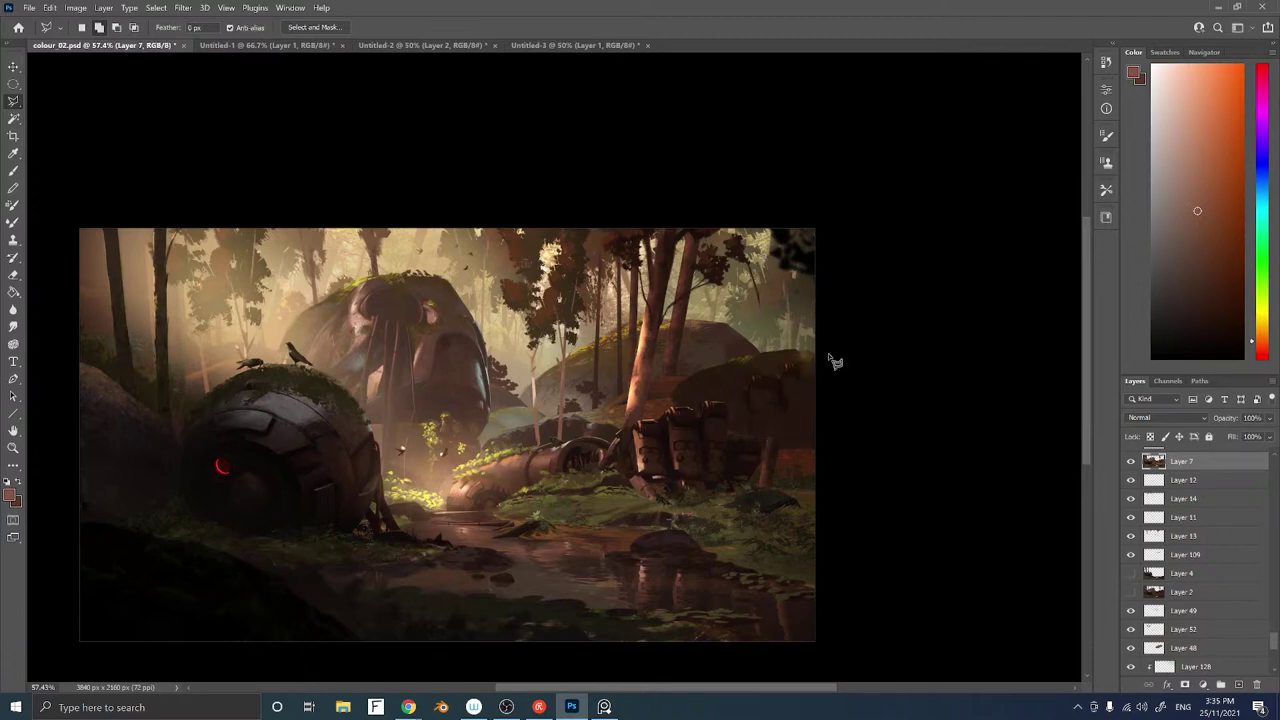
Isolate Layer 7 briefly to check it, and paint over the leftover trunk traces on the right-hand rock with browns sampled from it
left_click(1131, 462, "alt")
left_click(1131, 462, "alt")
key("b")
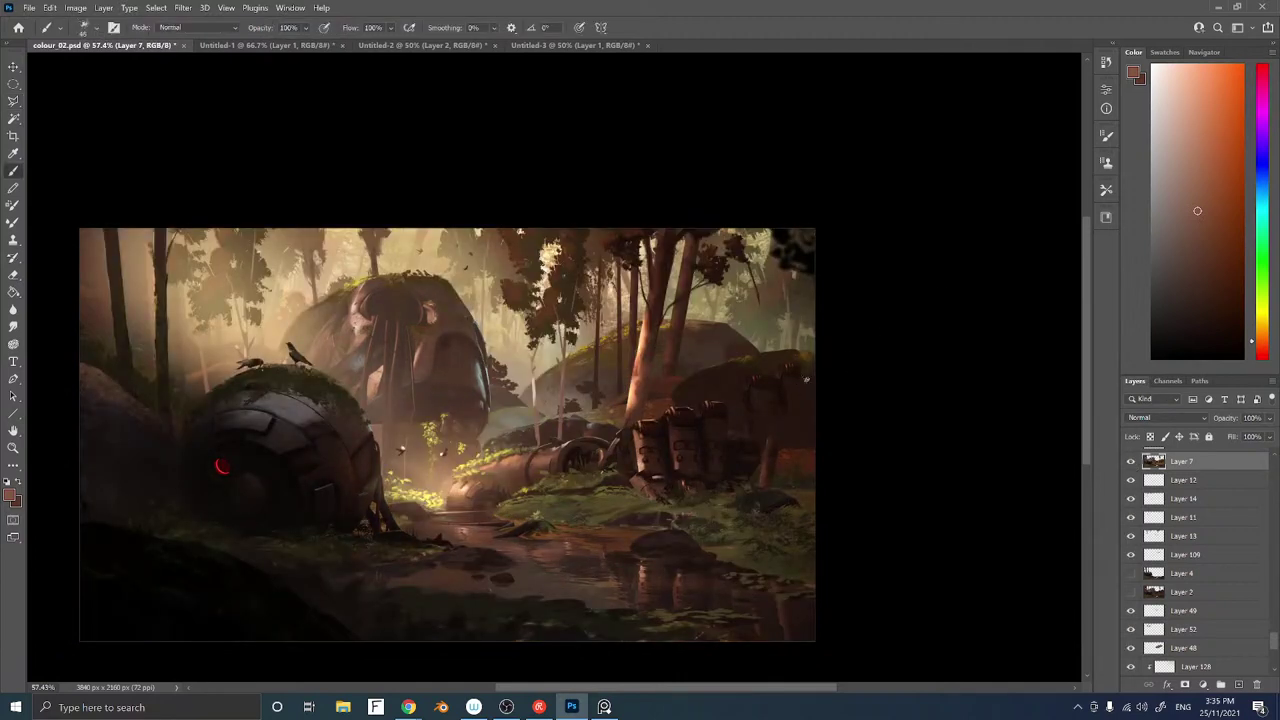
left_click(781, 367, "alt")
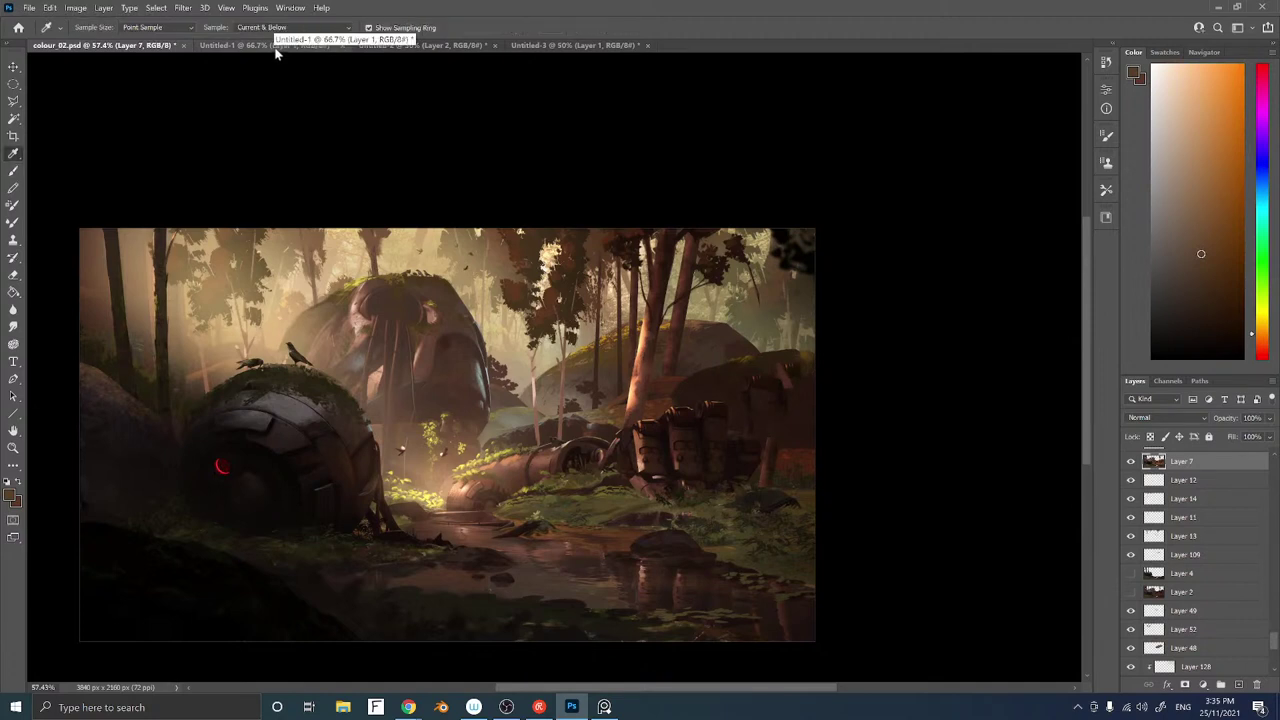
key("alt")
left_click(788, 355, "alt")
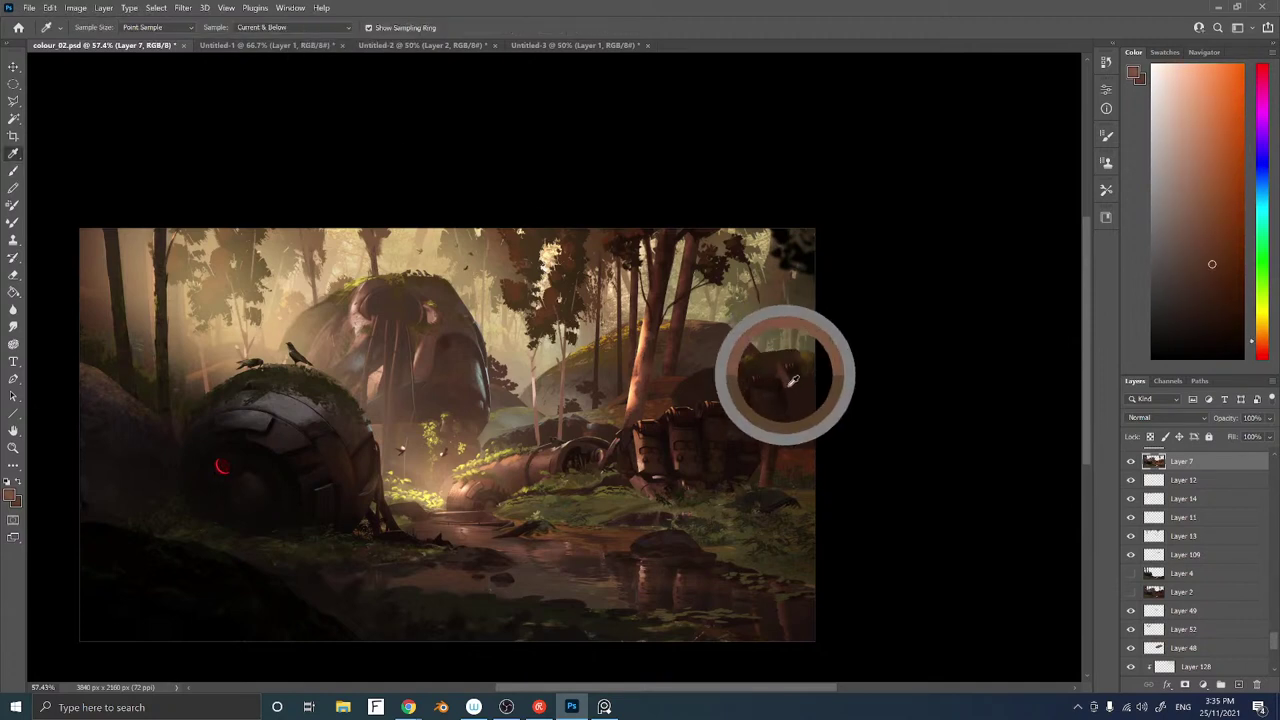
left_click(790, 352, "alt")
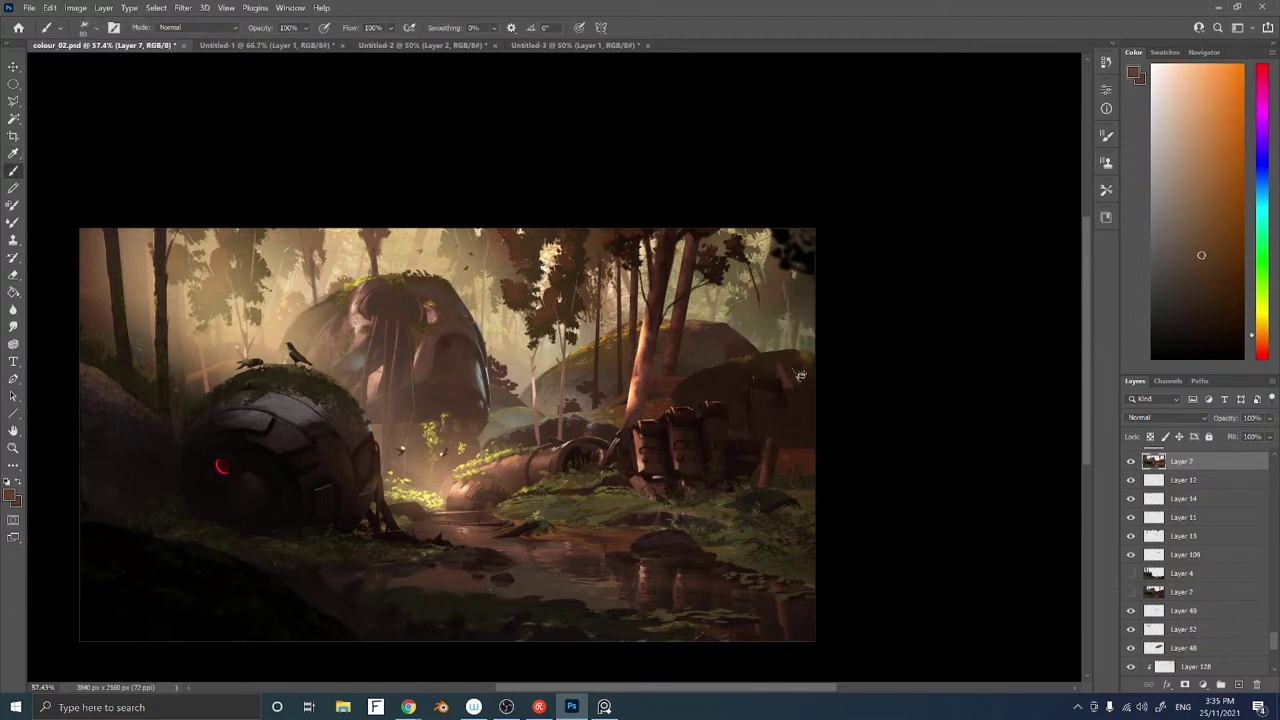
left_click(793, 400, "alt")
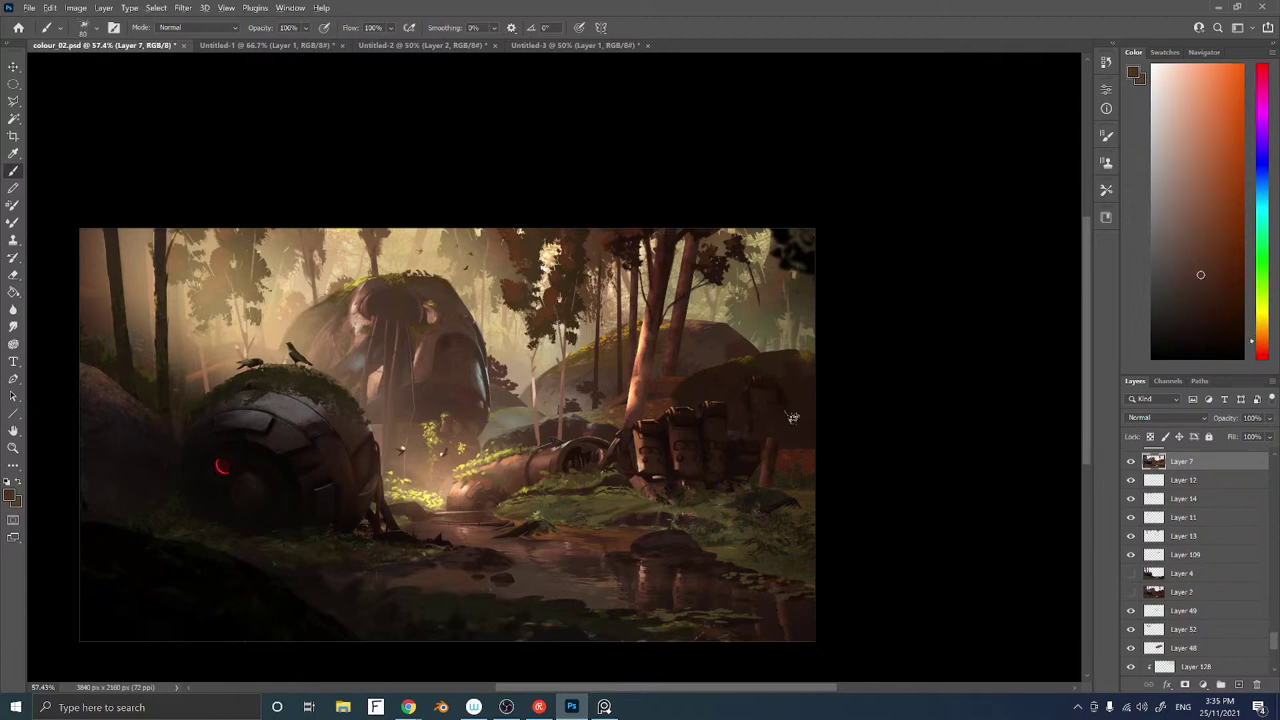
left_click(769, 426, "alt")
left_click(791, 443, "alt")
mouse_move(697, 431)
left_mouse_down()
mouse_move(652, 387)
mouse_move(729, 384)
mouse_move(712, 385)
left_mouse_up()
key("b")
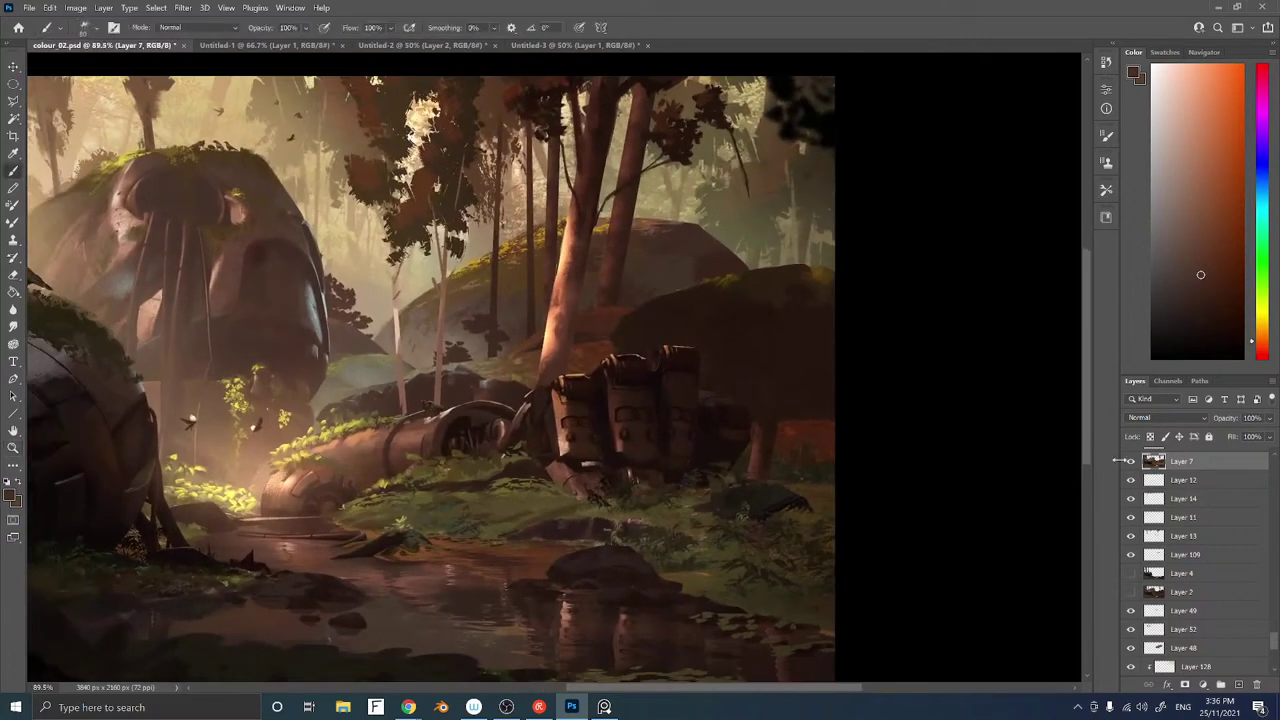
Find the flat-colour "clown" layer, show it and bring it to the top of the layer stack
left_click_drag(1275, 643, 1275, 493)
scroll(1181, 566, "down", 3)
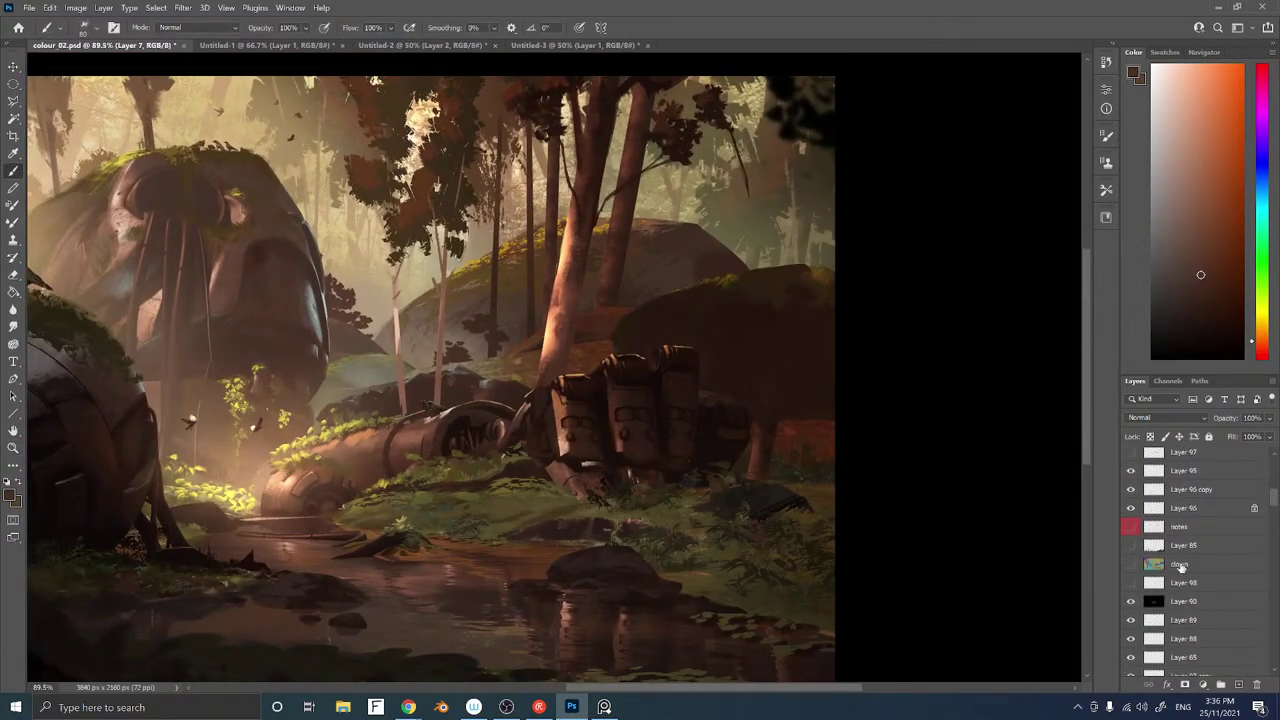
left_click(1131, 564)
left_click(1180, 564)
key("ctrl+shift+bracketright")
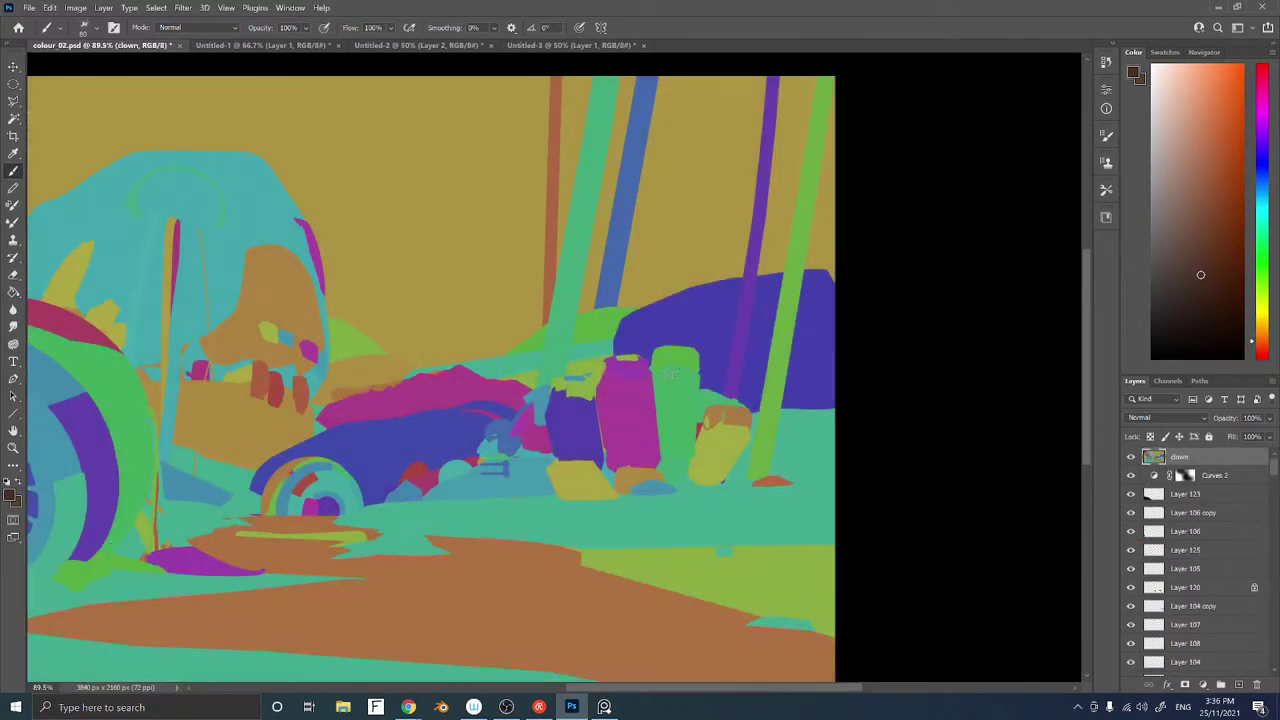
Select all the colour regions of the robot hand's fingers with the Magic Wand on the clown layer, and hide that layer
key("w")
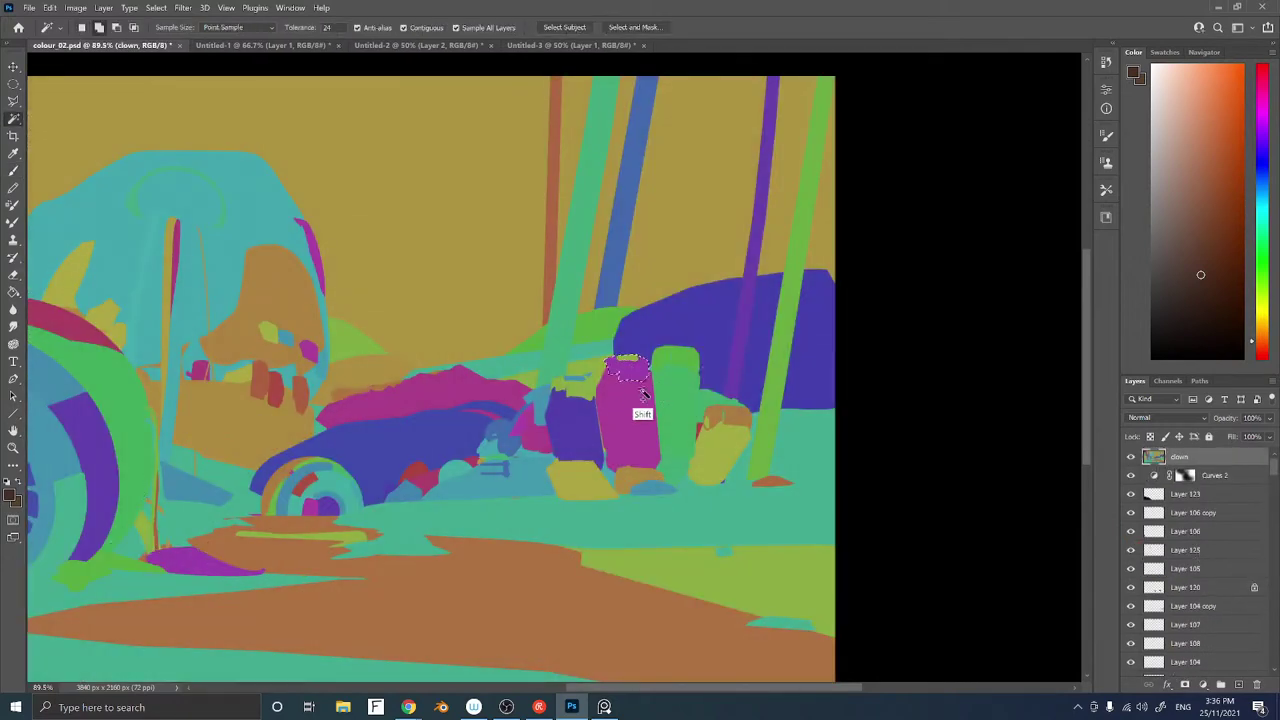
left_click(712, 452, "shift")
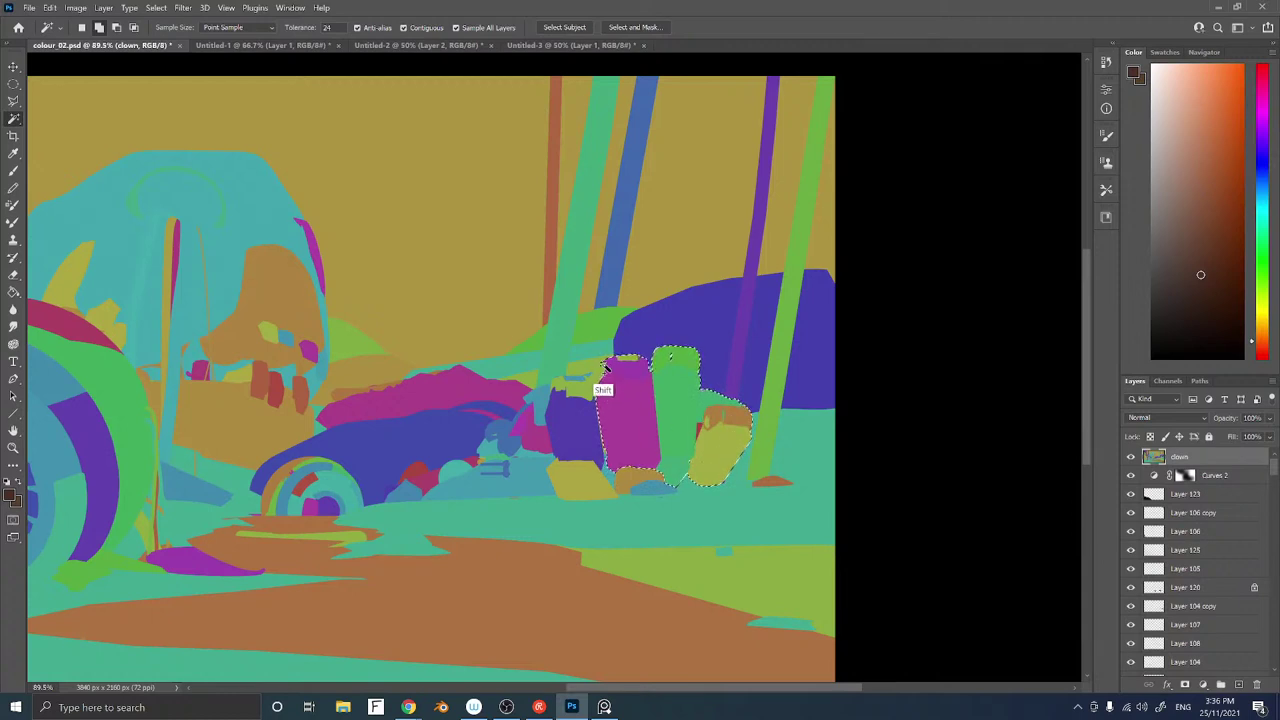
left_click(589, 392, "shift")
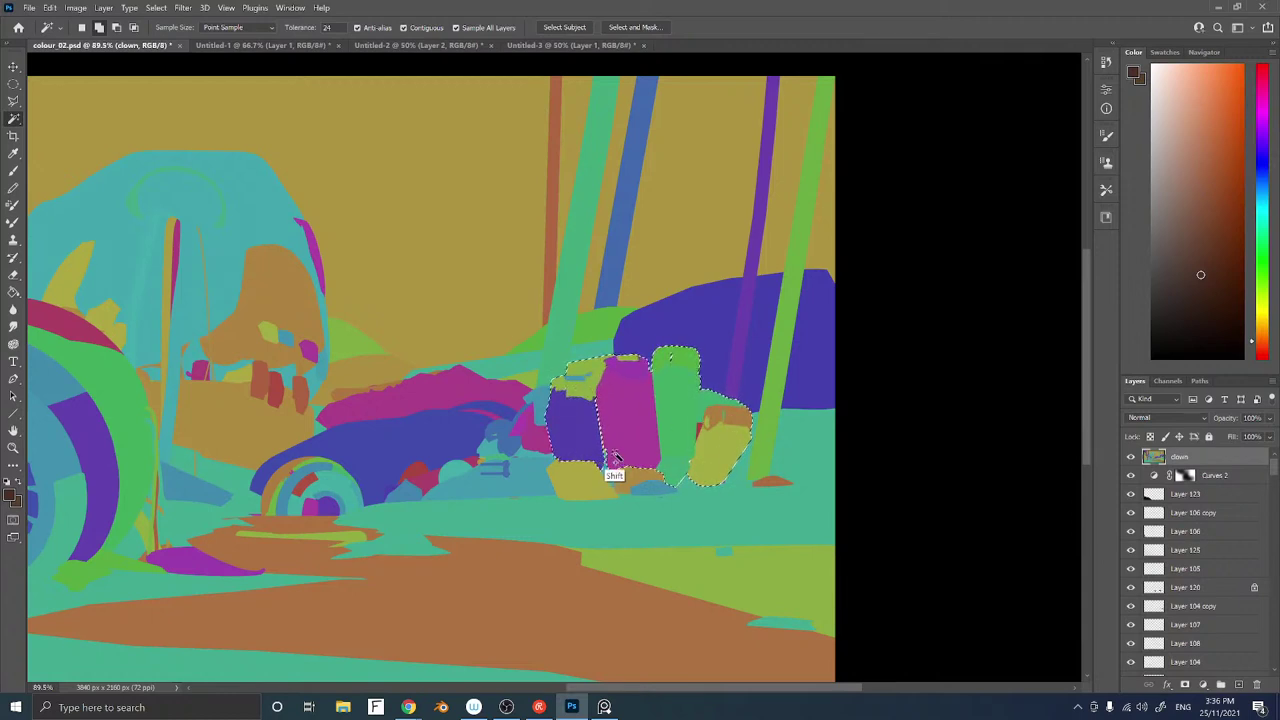
left_click(594, 476, "shift")
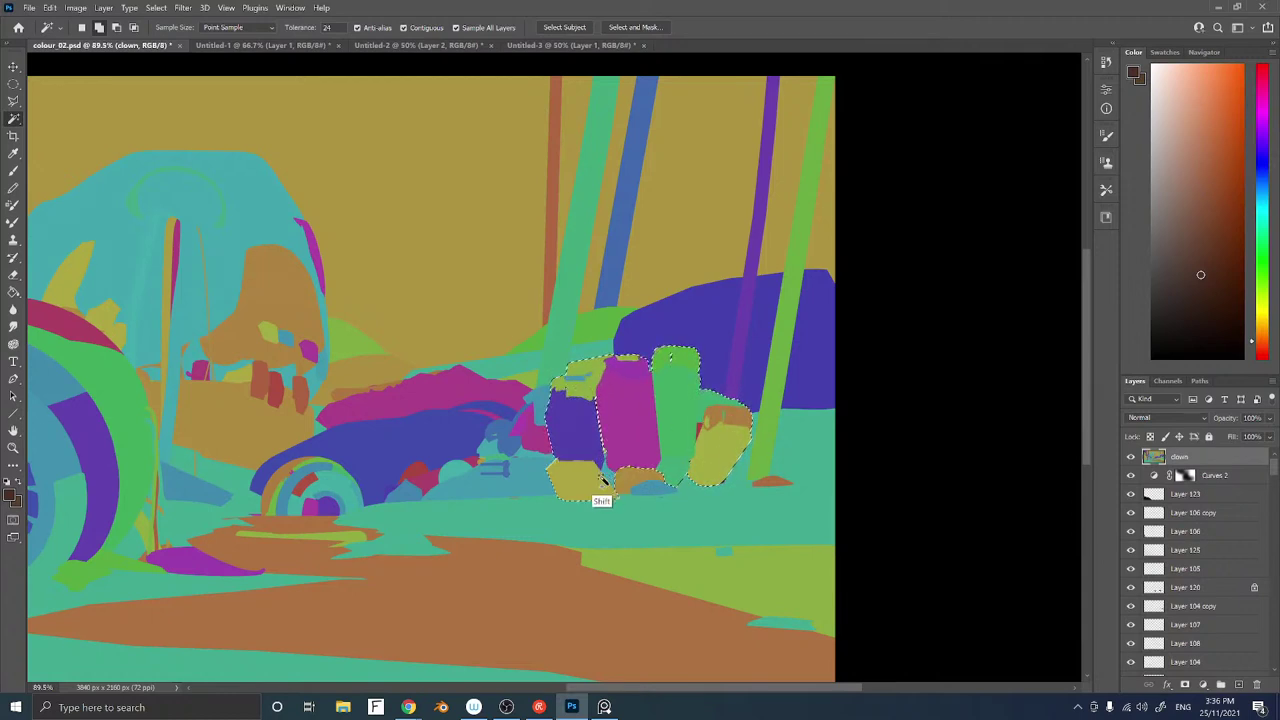
left_click(655, 487, "shift")
key("ctrl+comma")
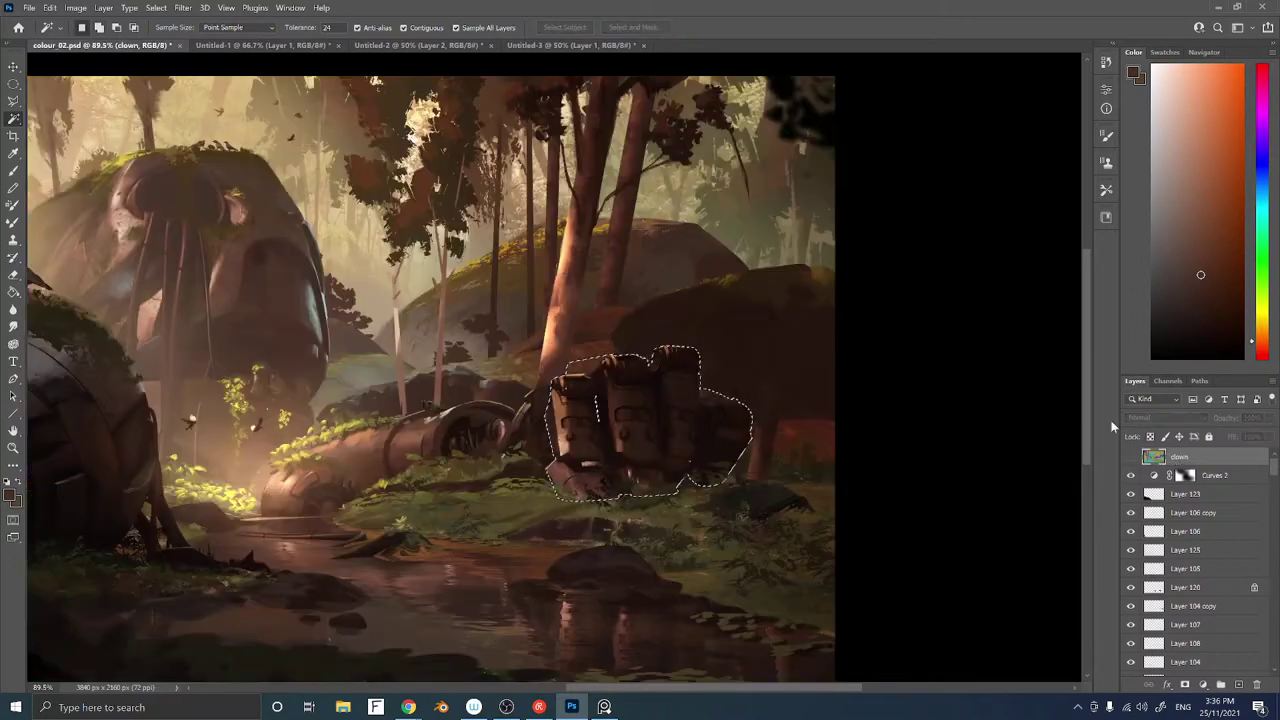
Add a new layer above Layer 7 with an inverted mask from the hand selection, and make its paint area active
right_click(674, 392, "ctrl")
left_click(735, 418)
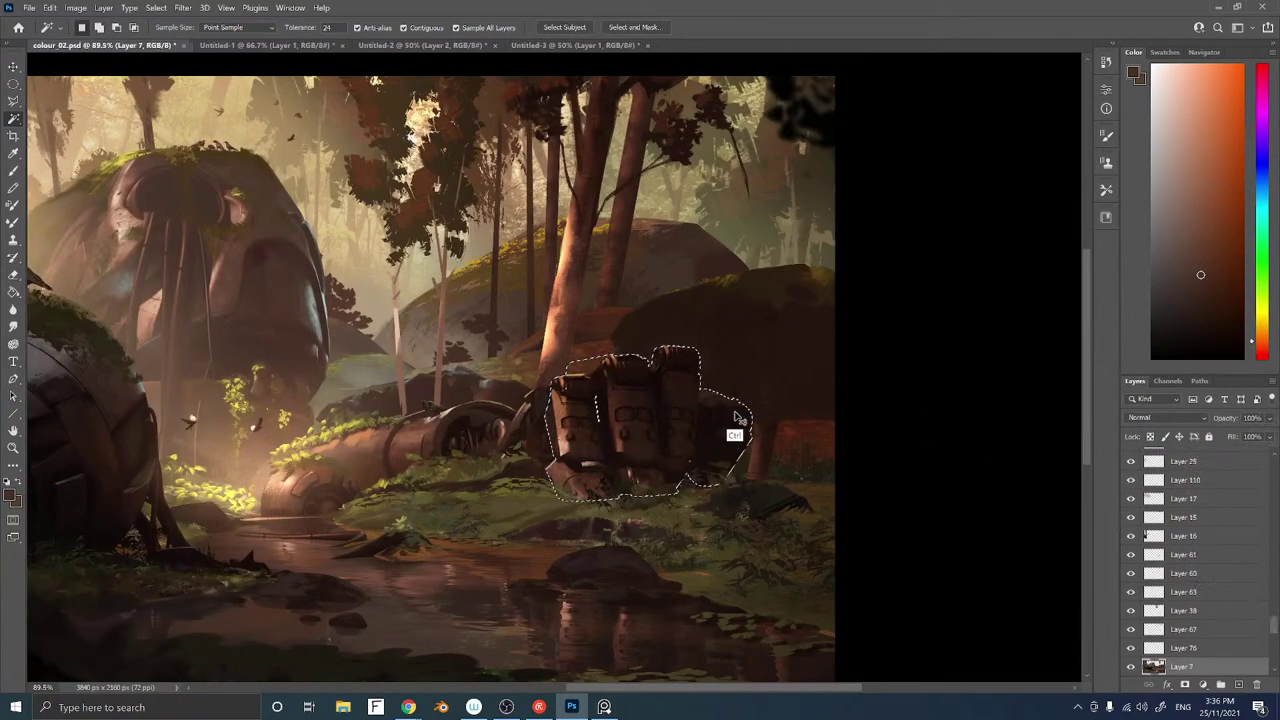
key("ctrl+shift+n")
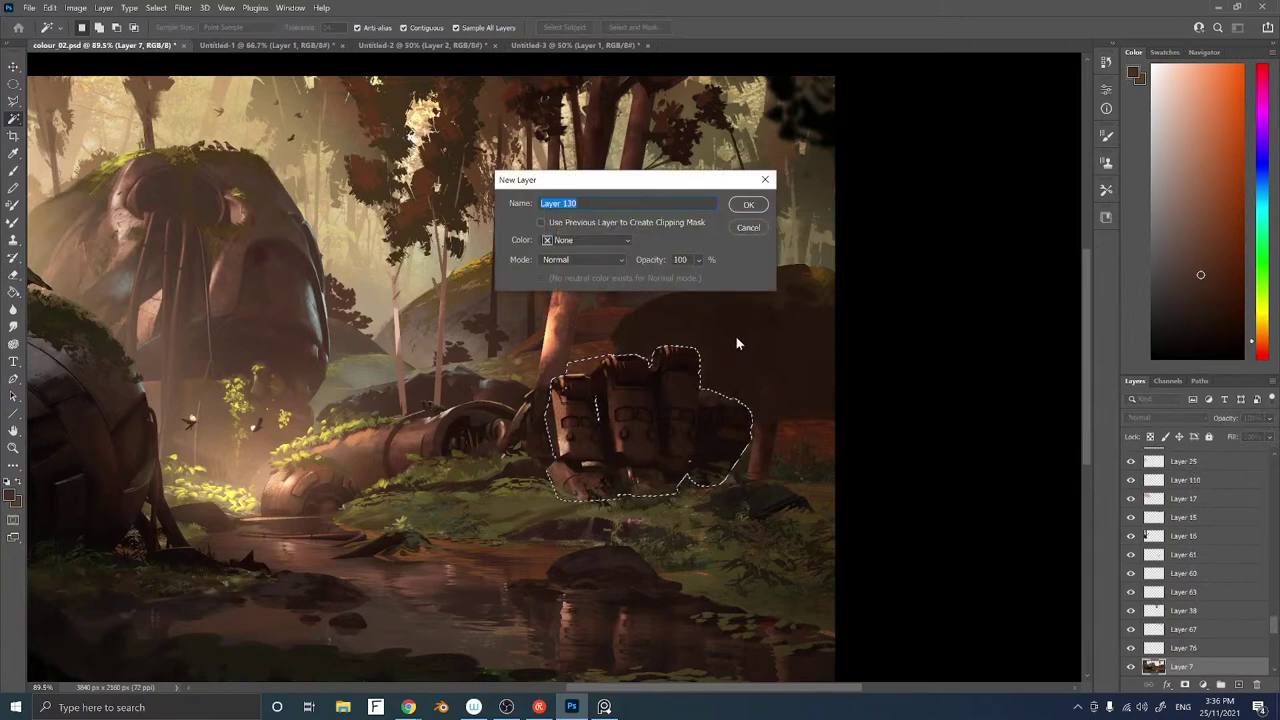
key("Return")
left_click(1185, 685)
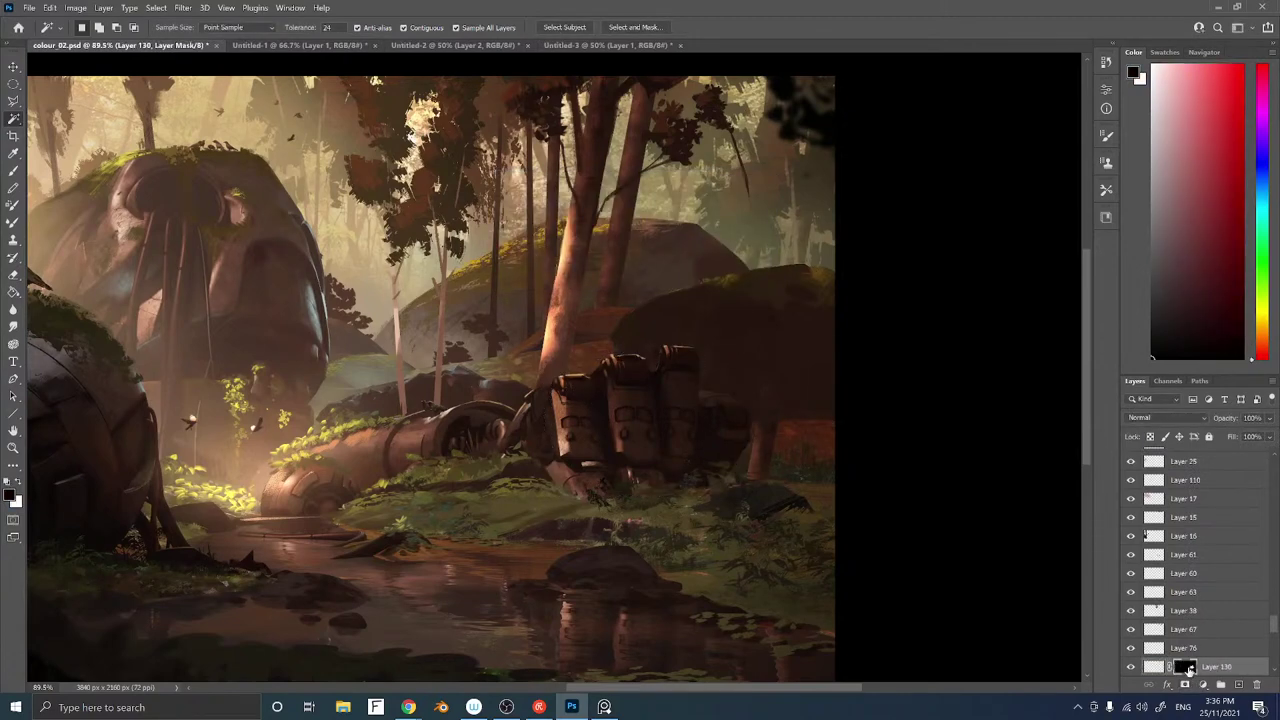
key("ctrl+i")
left_click(1153, 666)
Lasso a rock-like shape behind the fingers at the right edge, fill it with very dark brown brushwork, and deselect
key("l")
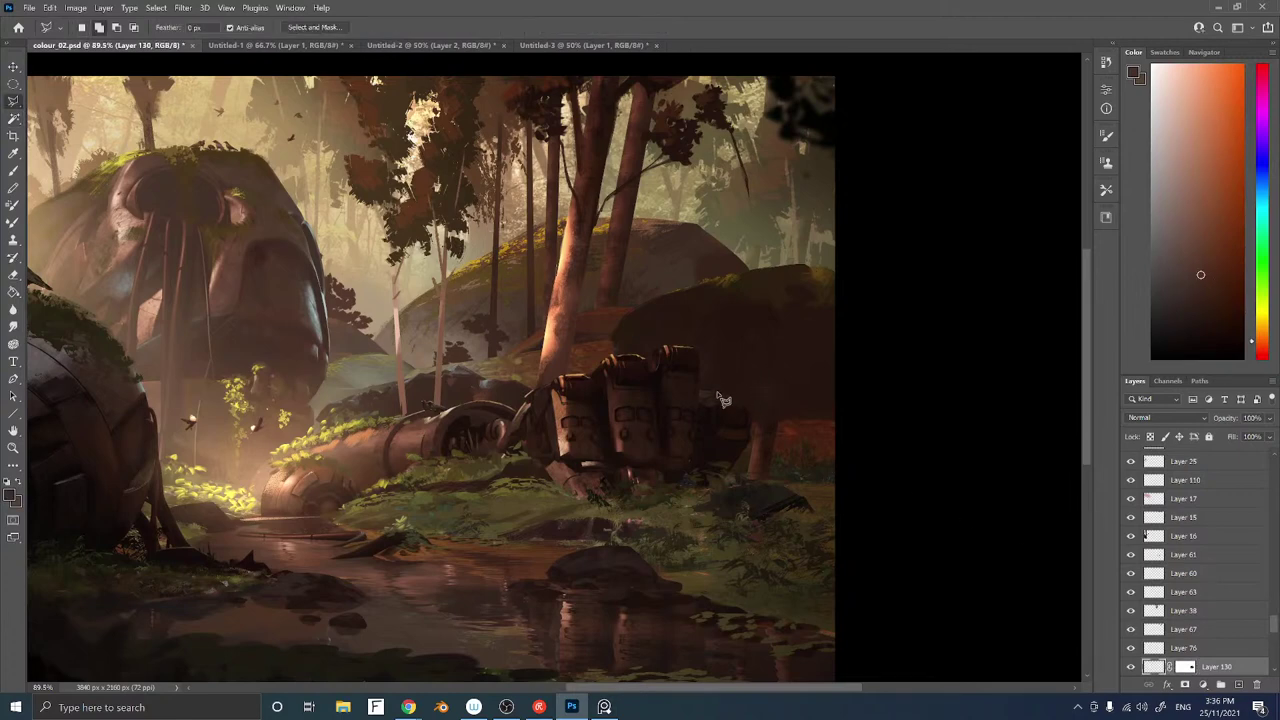
mouse_move(697, 368)
left_mouse_down()
mouse_move(751, 362)
mouse_move(802, 410)
mouse_move(797, 398)
mouse_move(802, 468)
mouse_move(823, 467)
mouse_move(825, 441)
mouse_move(849, 432)
mouse_move(854, 485)
mouse_move(721, 477)
mouse_move(716, 442)
mouse_move(645, 400)
left_mouse_up()
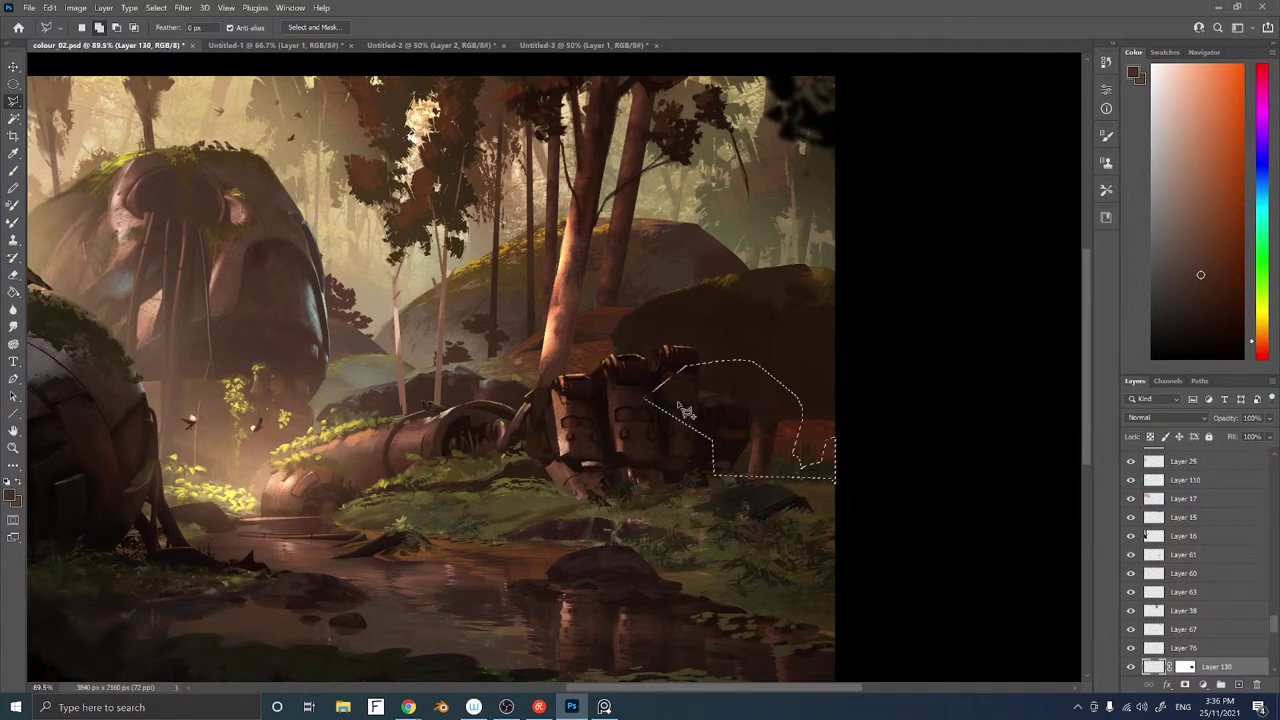
key("b")
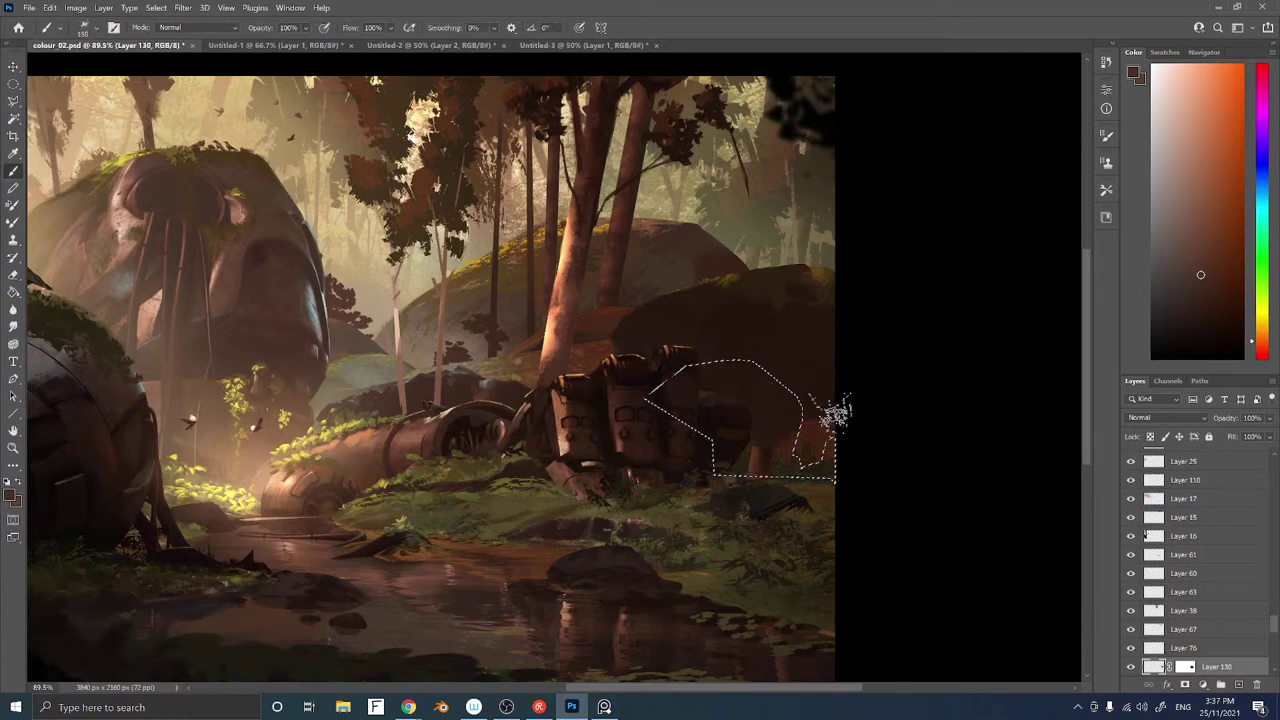
left_click(1215, 316)
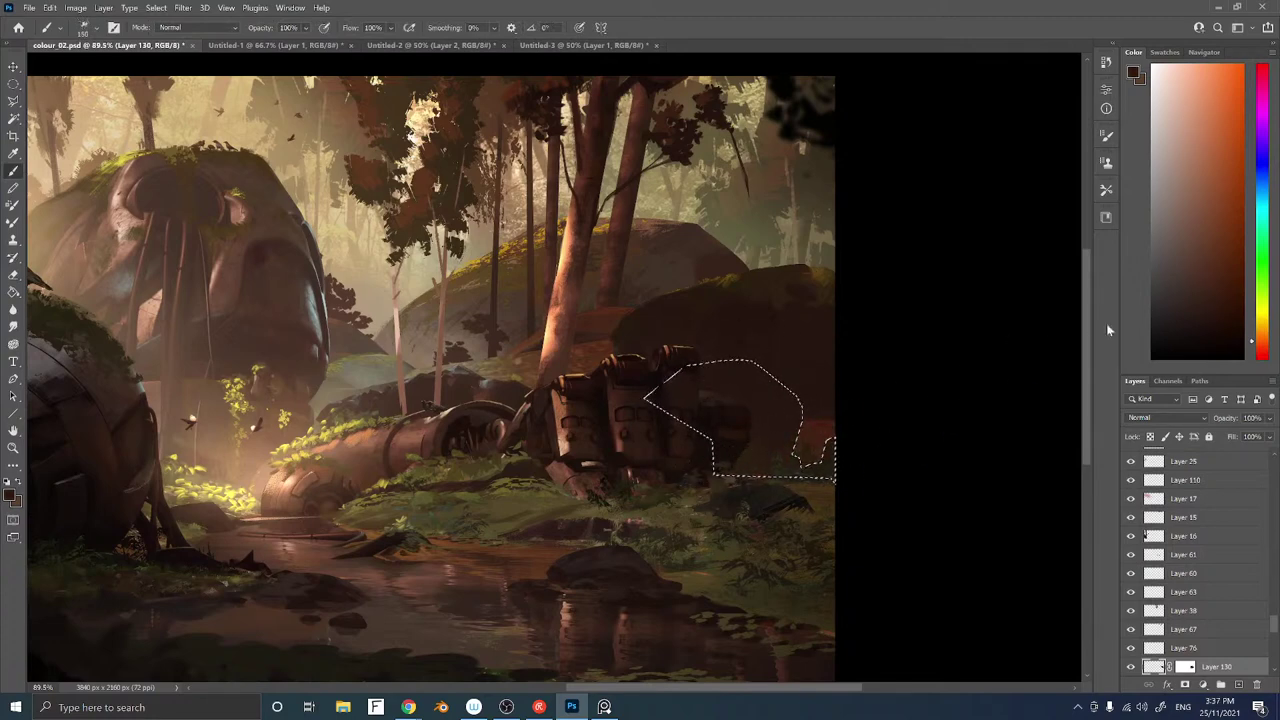
mouse_move(757, 366)
left_mouse_down()
mouse_move(762, 400)
mouse_move(752, 450)
left_mouse_up()
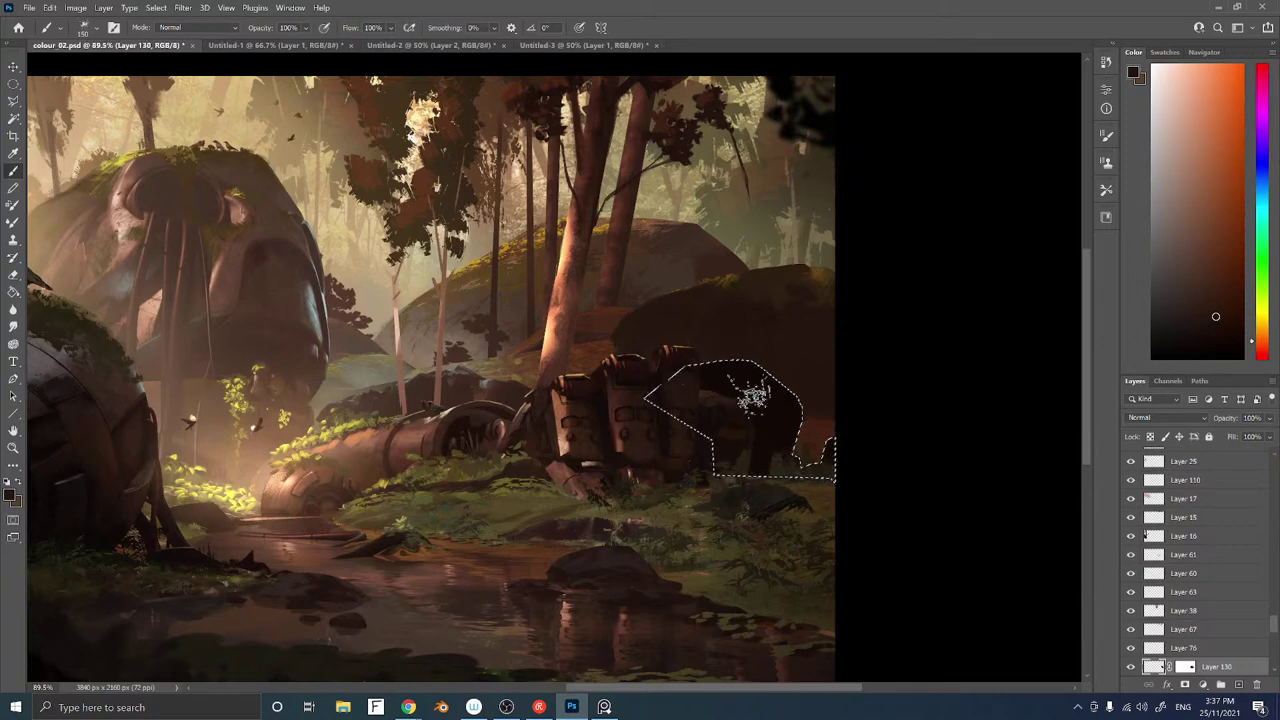
key("ctrl+d")
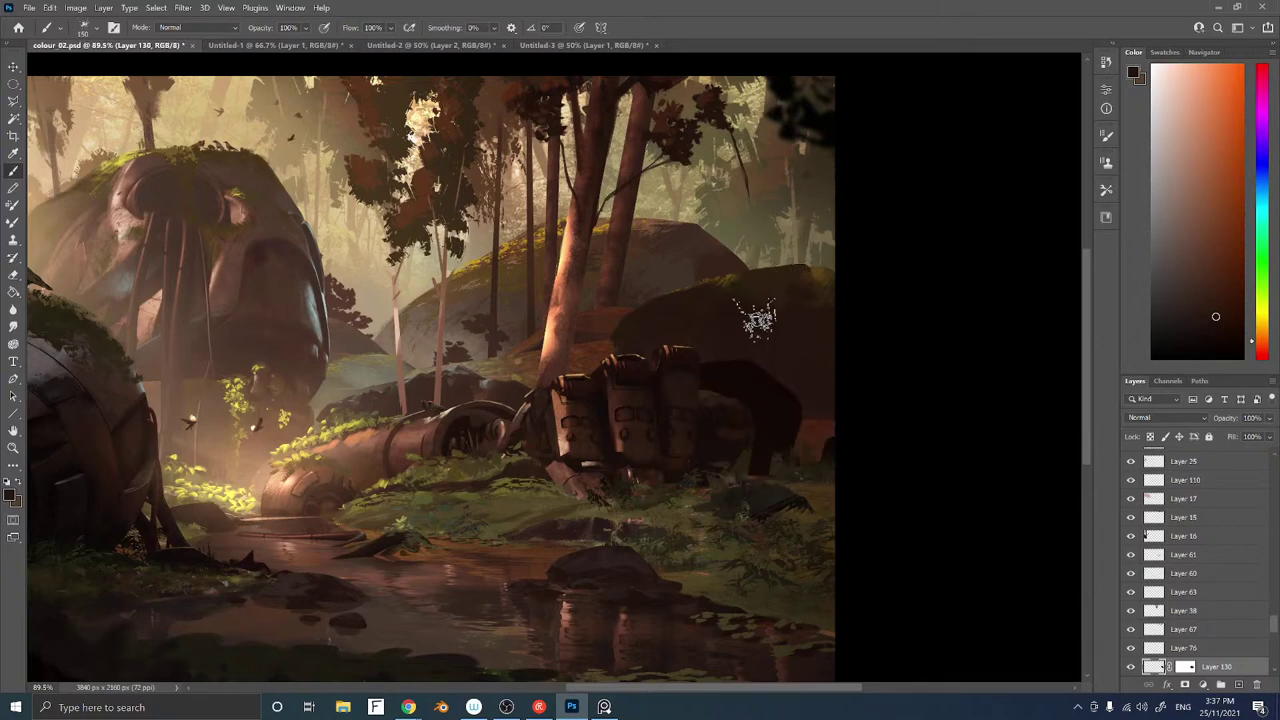
Switch the brush to the Sampled Brush 3 613 preset in the GraphicPaint set
right_click(735, 404)
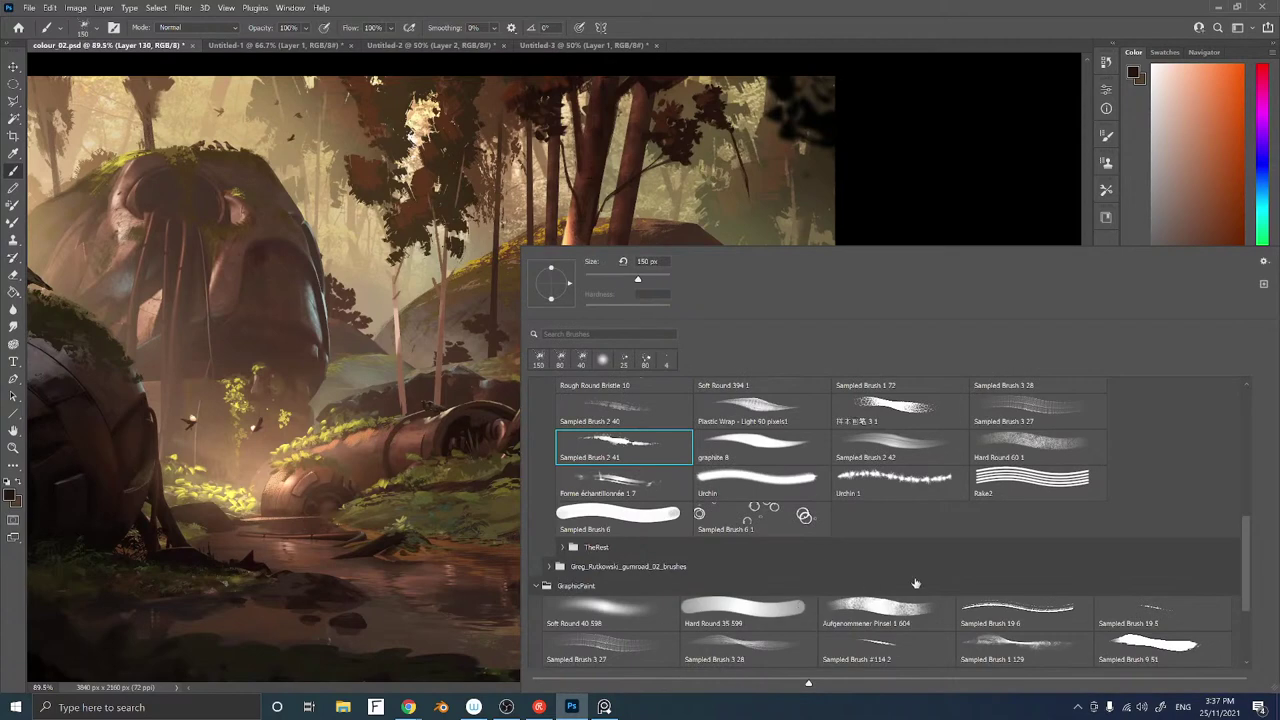
left_click_drag(1245, 568, 1179, 601)
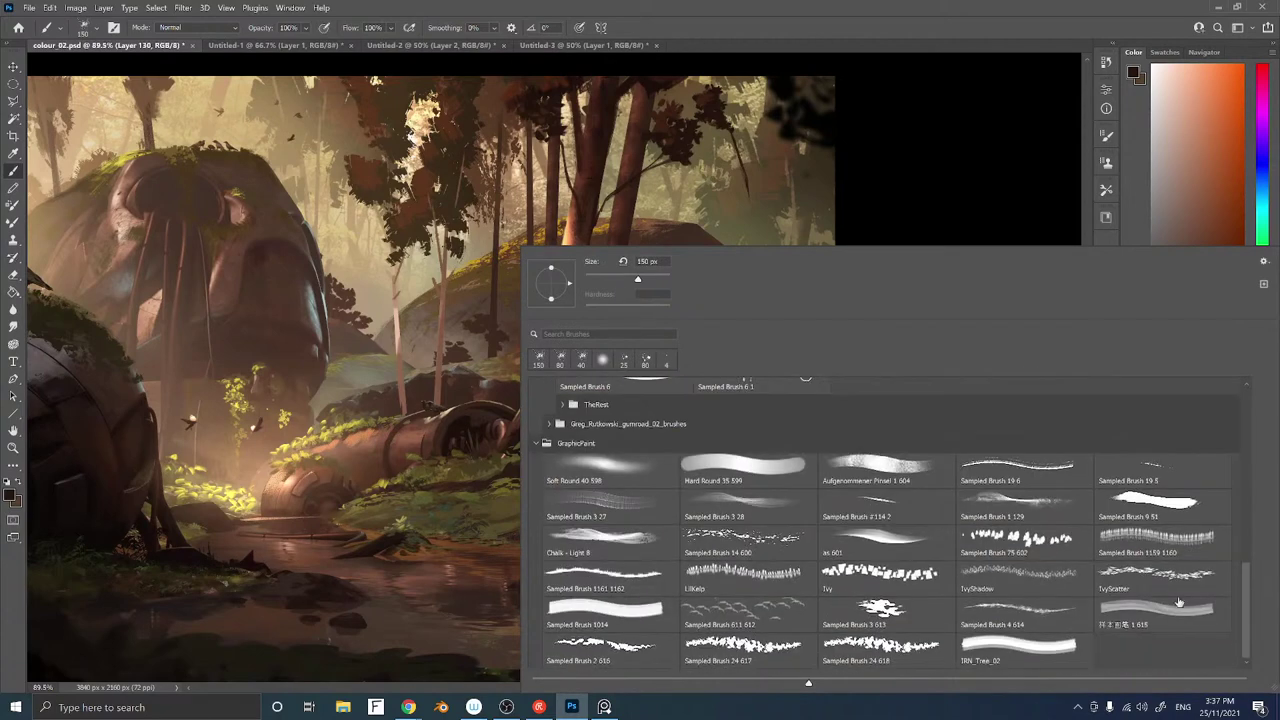
left_click(880, 618)
key("Return")
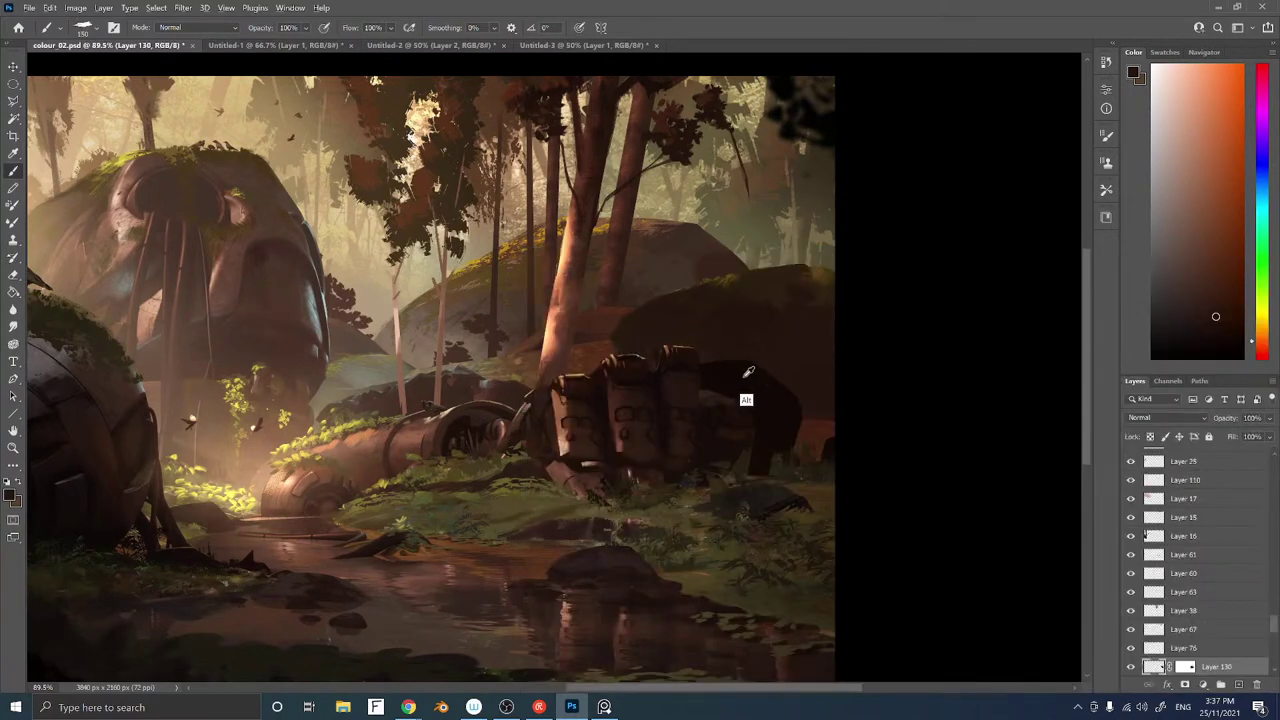
Shade the rock behind the fingers with sampled browns, softening its lower part with the Soft Round 40 598 brush at 200 px
left_click(808, 375, "alt")
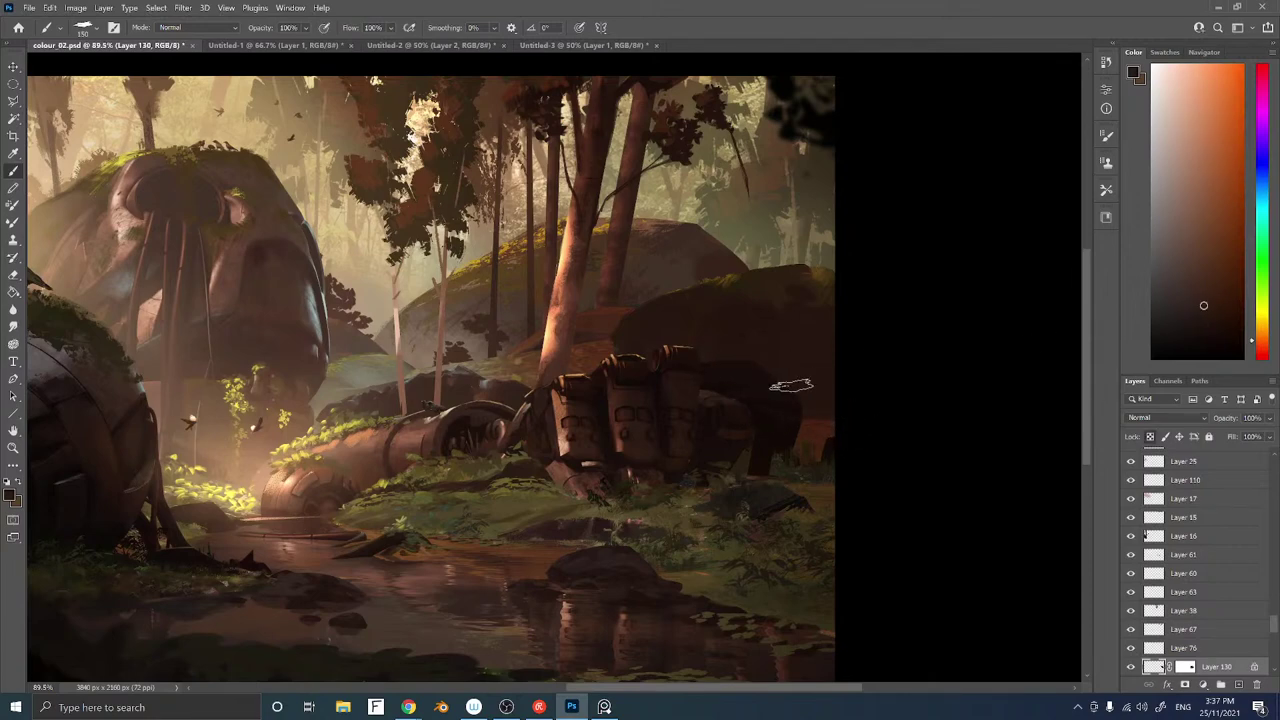
right_click(705, 346)
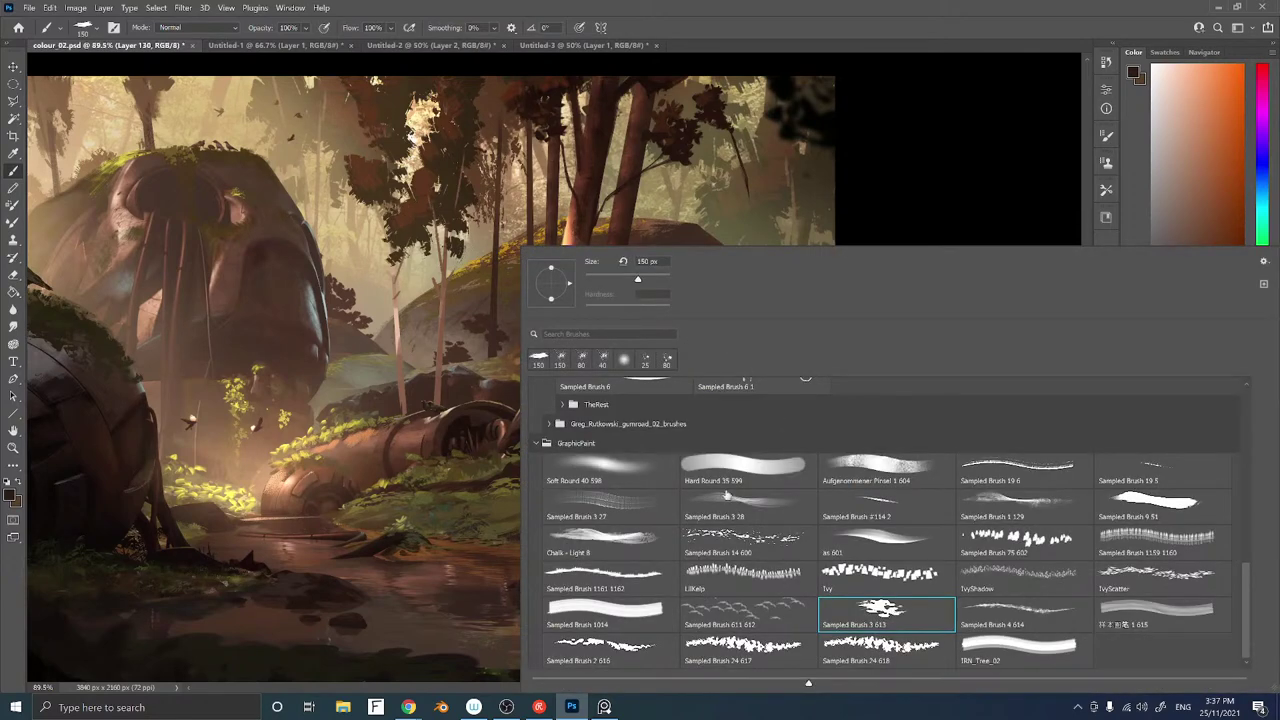
double_click(633, 460)
left_click(811, 461, "alt")
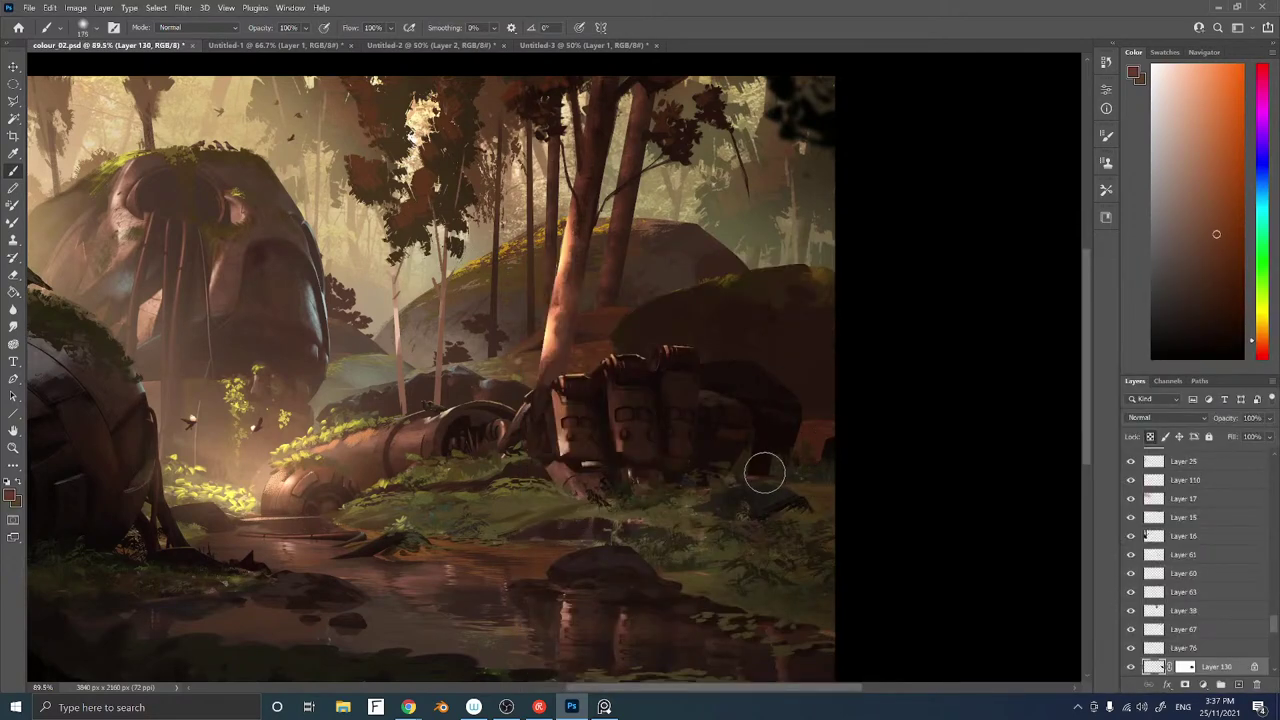
key("bracketright")
right_click(762, 395, "ctrl")
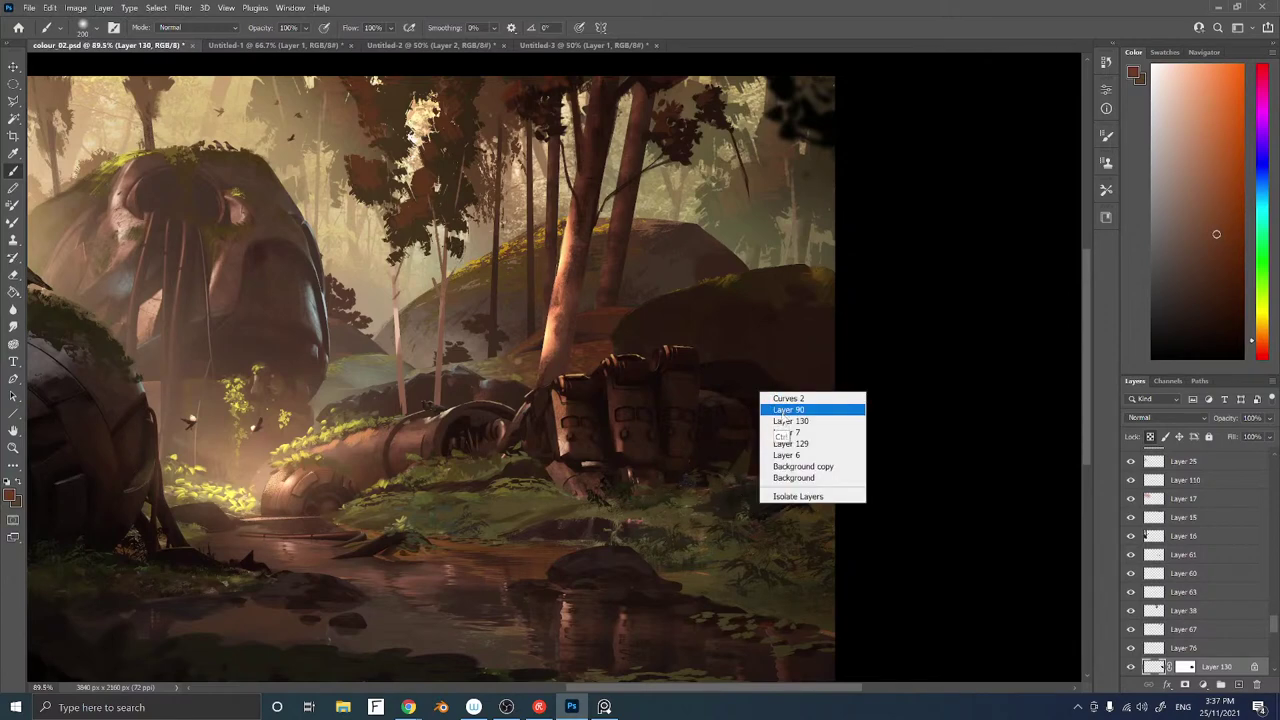
left_click(778, 413)
Select the rock's dark top with the Magic Wand at tolerance 4, repaint it in dark brown with Sampled Brush 3 613, and deselect
right_click(757, 423)
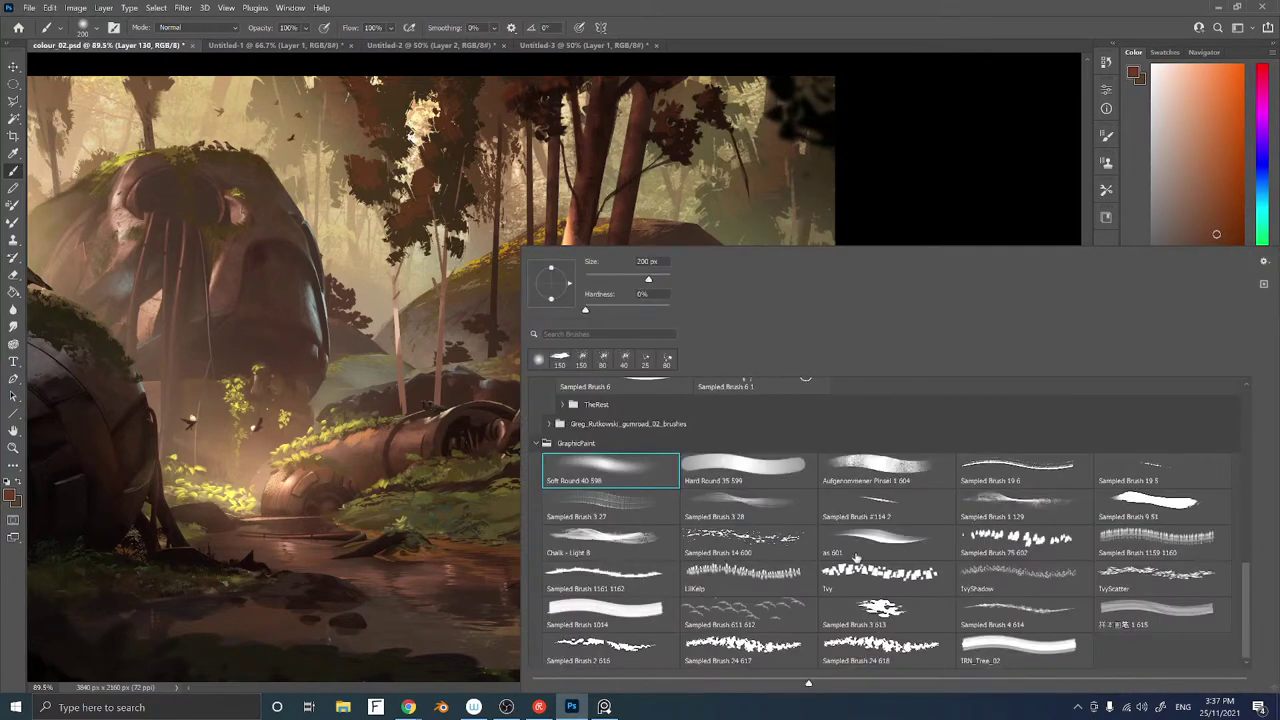
left_click(868, 608)
key("Return")
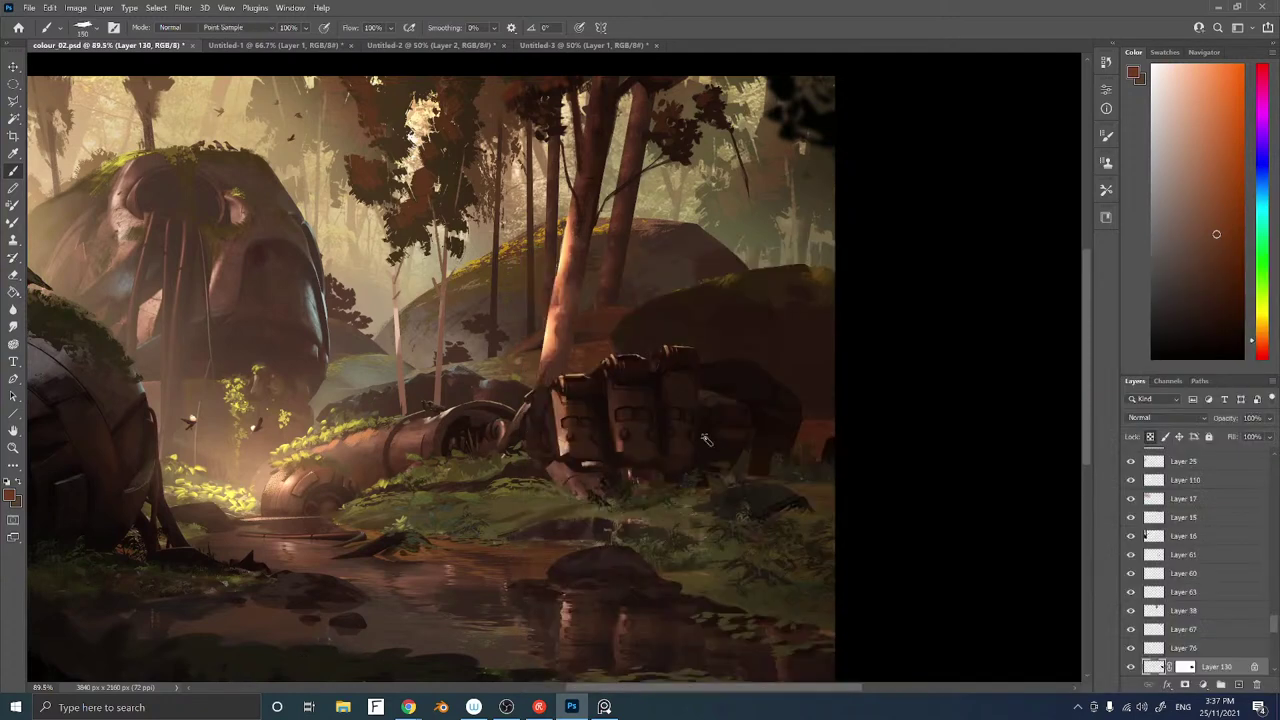
key("w")
left_click(760, 379)
key("ctrl+d")
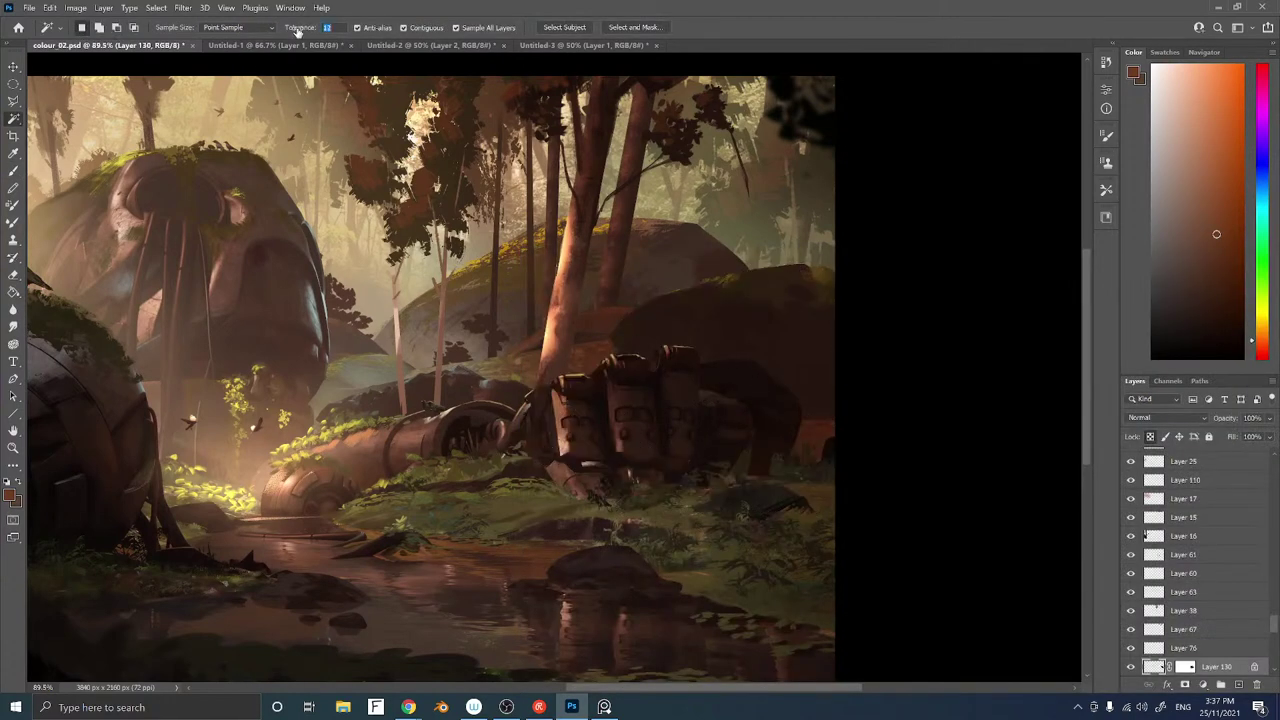
left_click(734, 382)
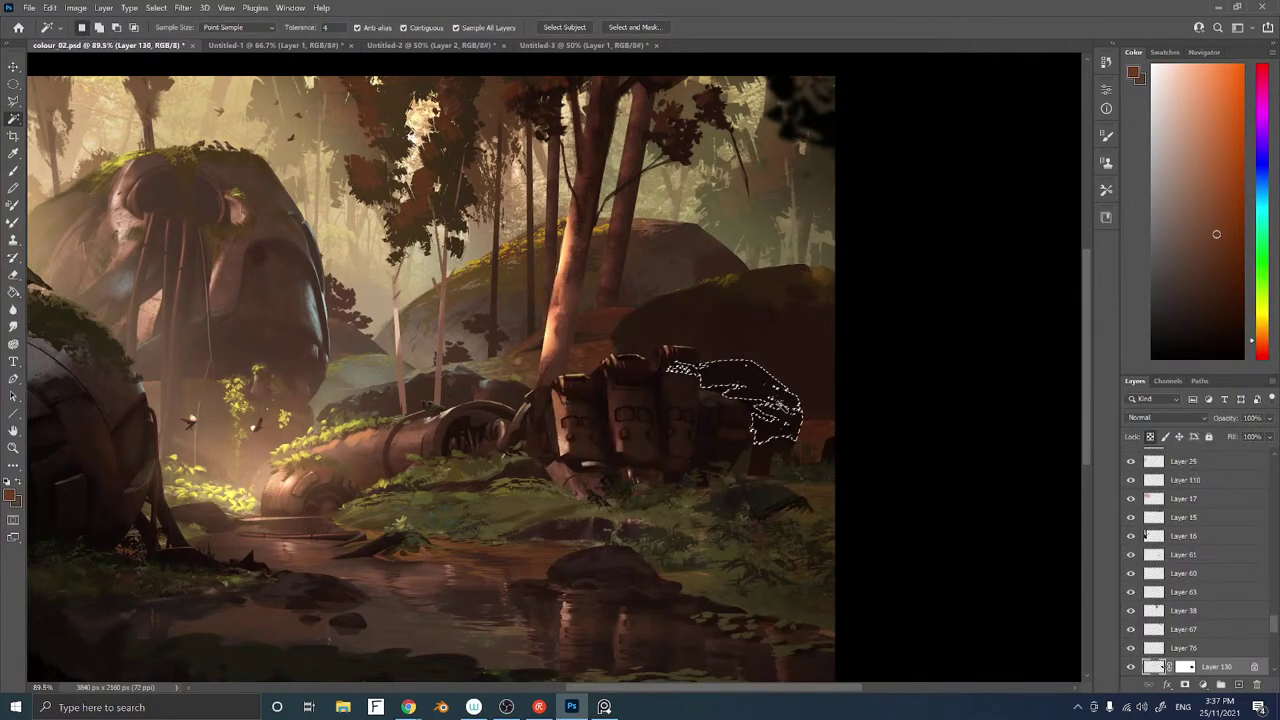
key("b")
left_click(734, 323, "alt")
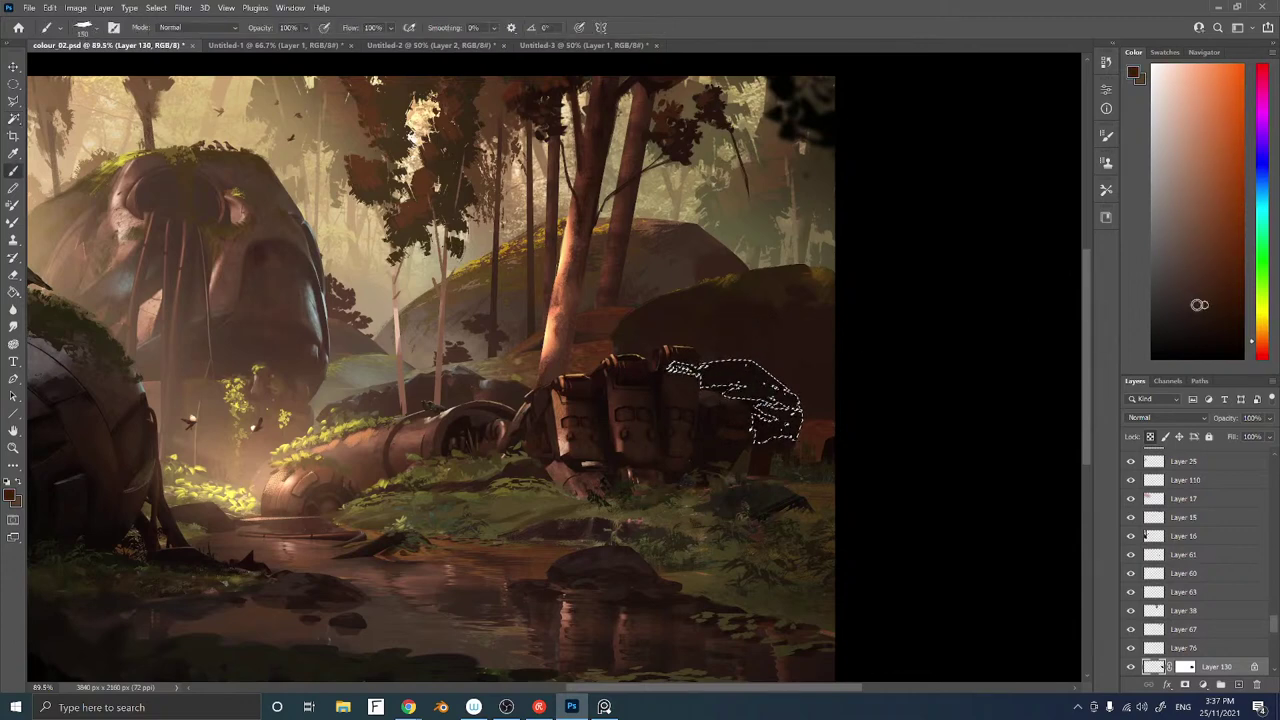
key("ctrl+d")
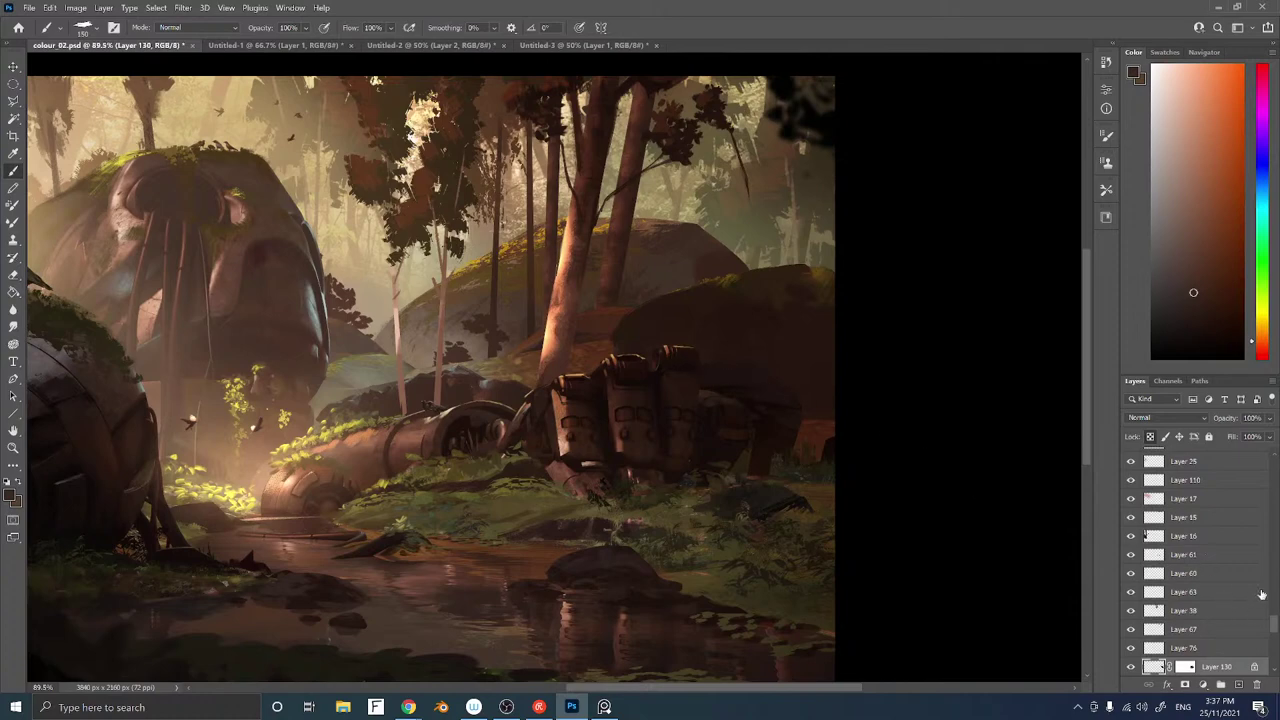
Add a new layer directly above Layer 7
scroll(1272, 632, "down", 3)
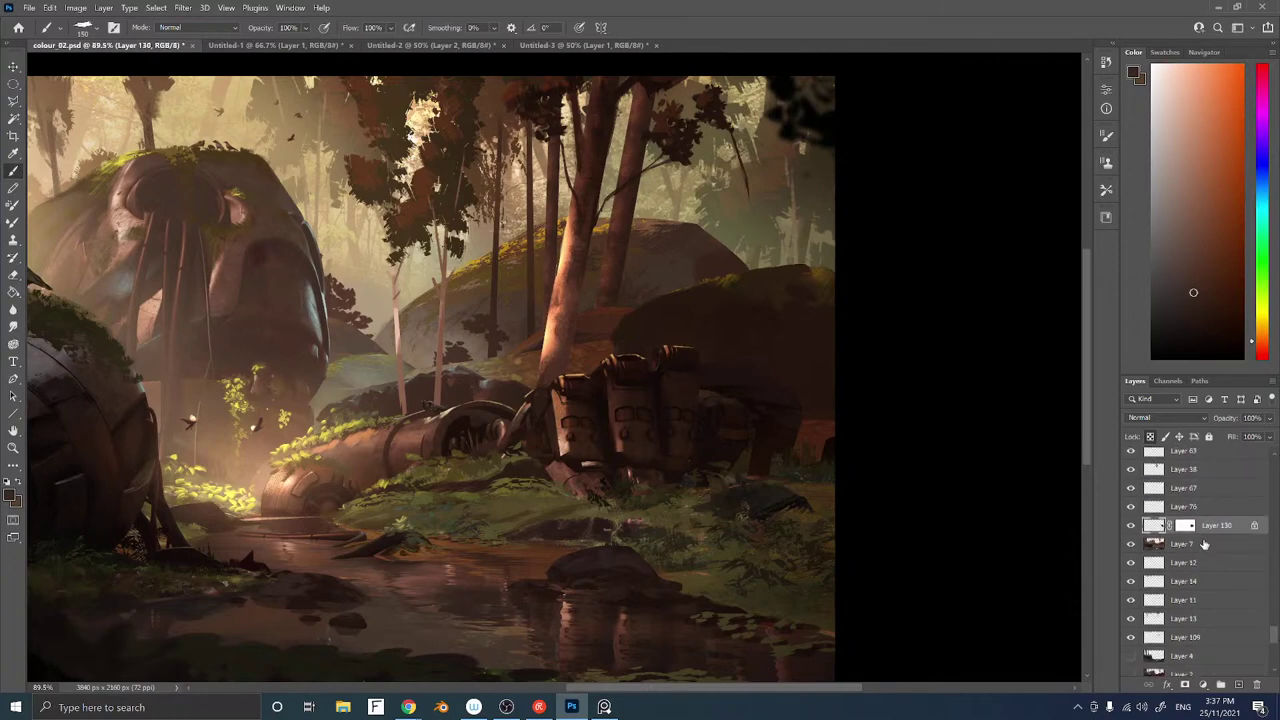
left_click(1204, 544)
key("ctrl+shift+n")
key("Return")
Lasso three thin, tapering tree-trunk shapes rising from behind the robot fingers as one combined selection
key("l")
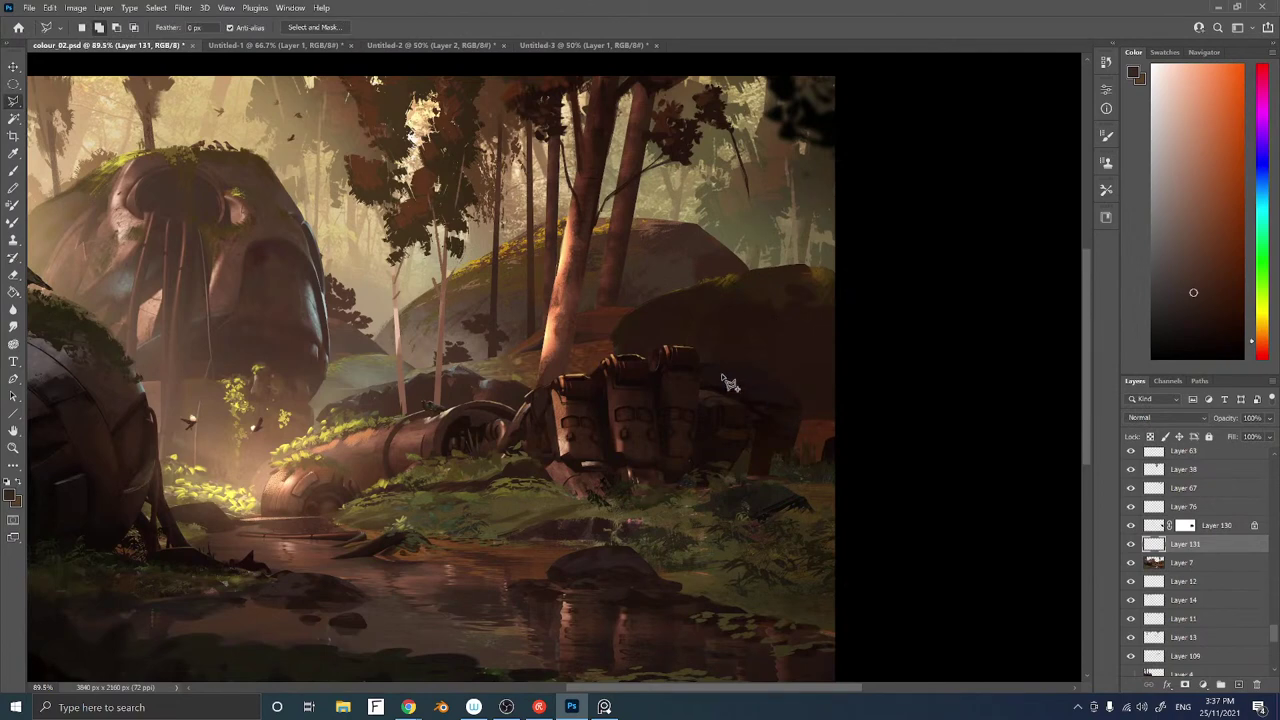
mouse_move(719, 368)
left_mouse_down()
mouse_move(729, 194)
mouse_move(745, 155)
left_mouse_up()
left_click_drag(750, 192, 739, 306)
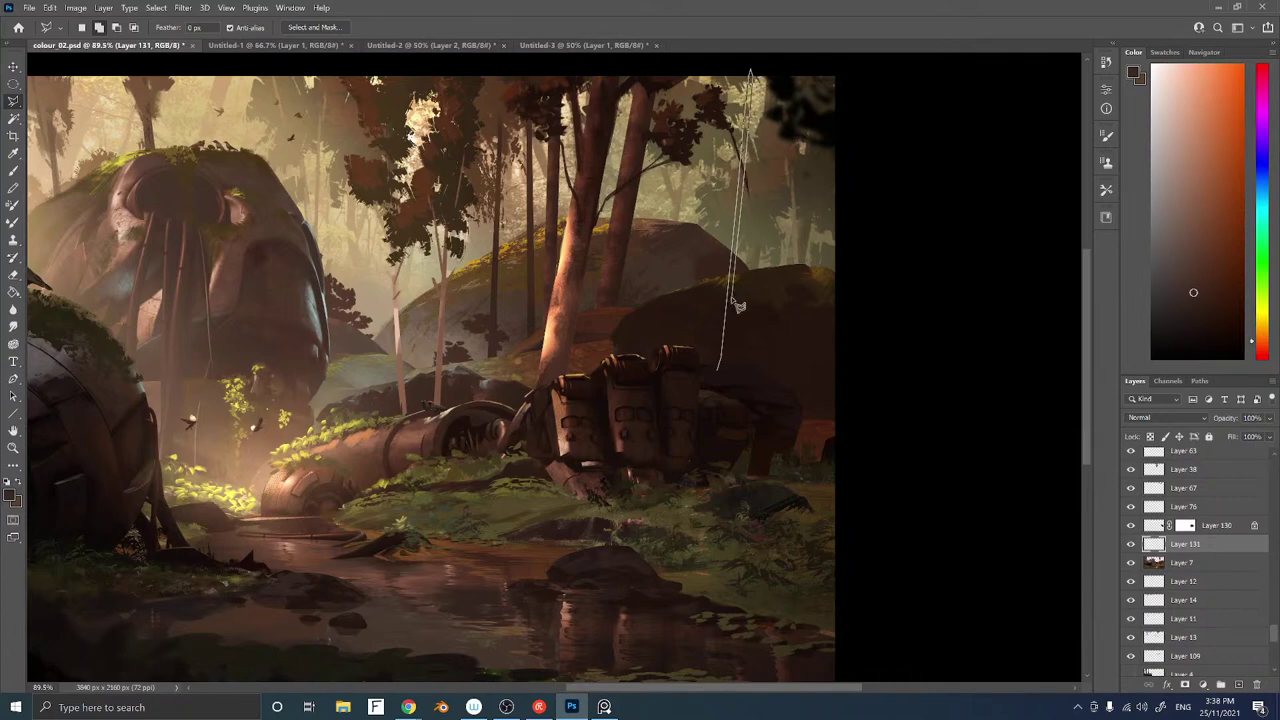
left_click(727, 371, "ctrl")
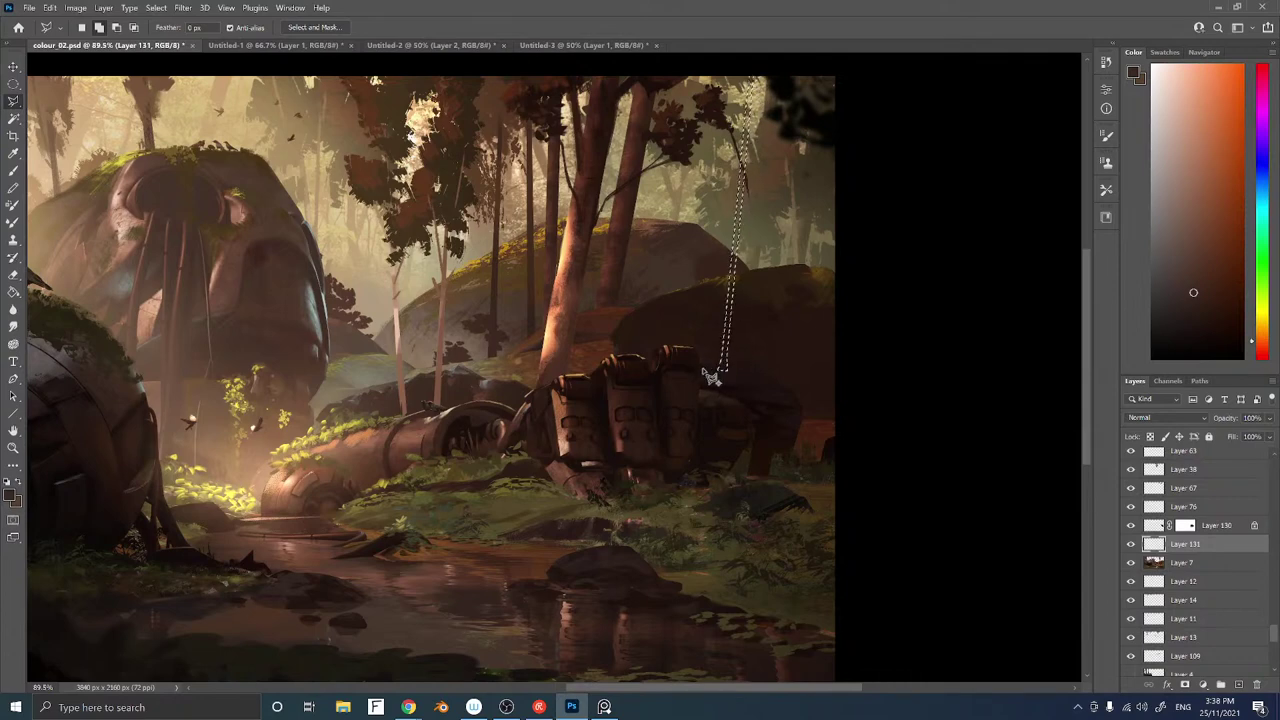
left_click(703, 369)
left_click_drag(688, 225, 697, 220)
left_click(692, 174)
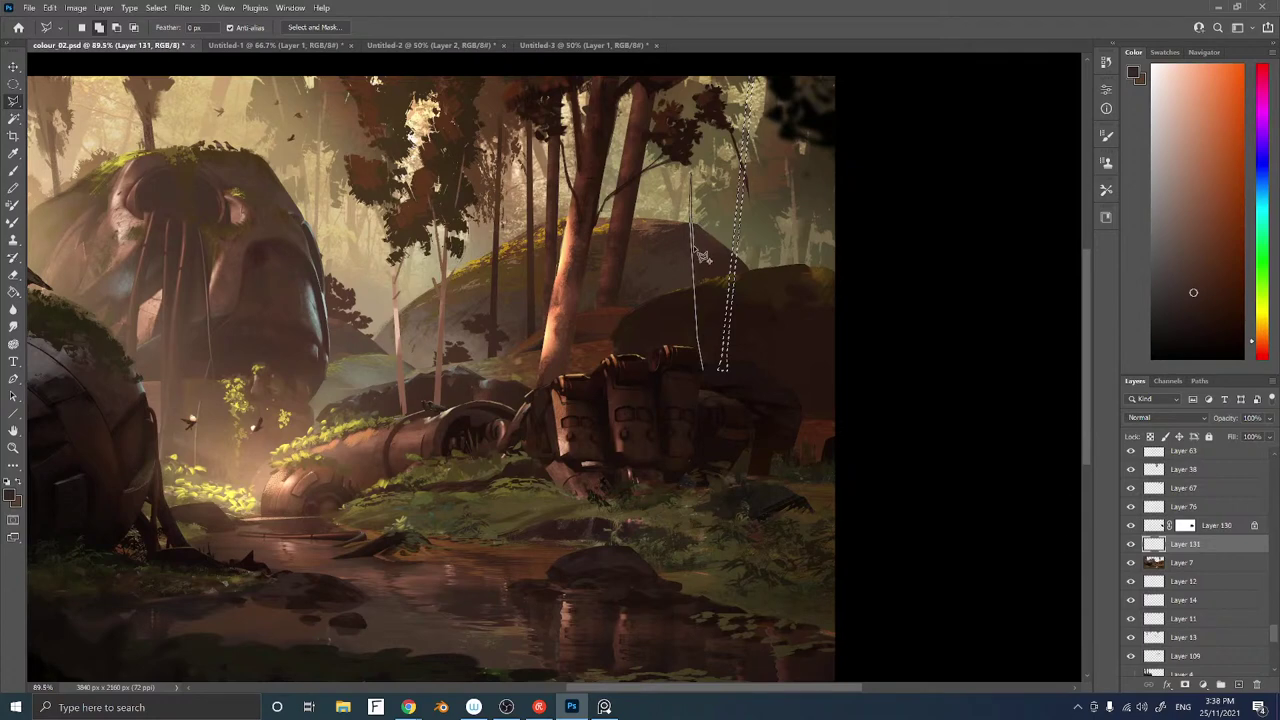
mouse_move(703, 257)
left_mouse_down()
mouse_move(711, 362)
mouse_move(697, 400)
mouse_move(746, 363)
mouse_move(731, 228)
left_mouse_up()
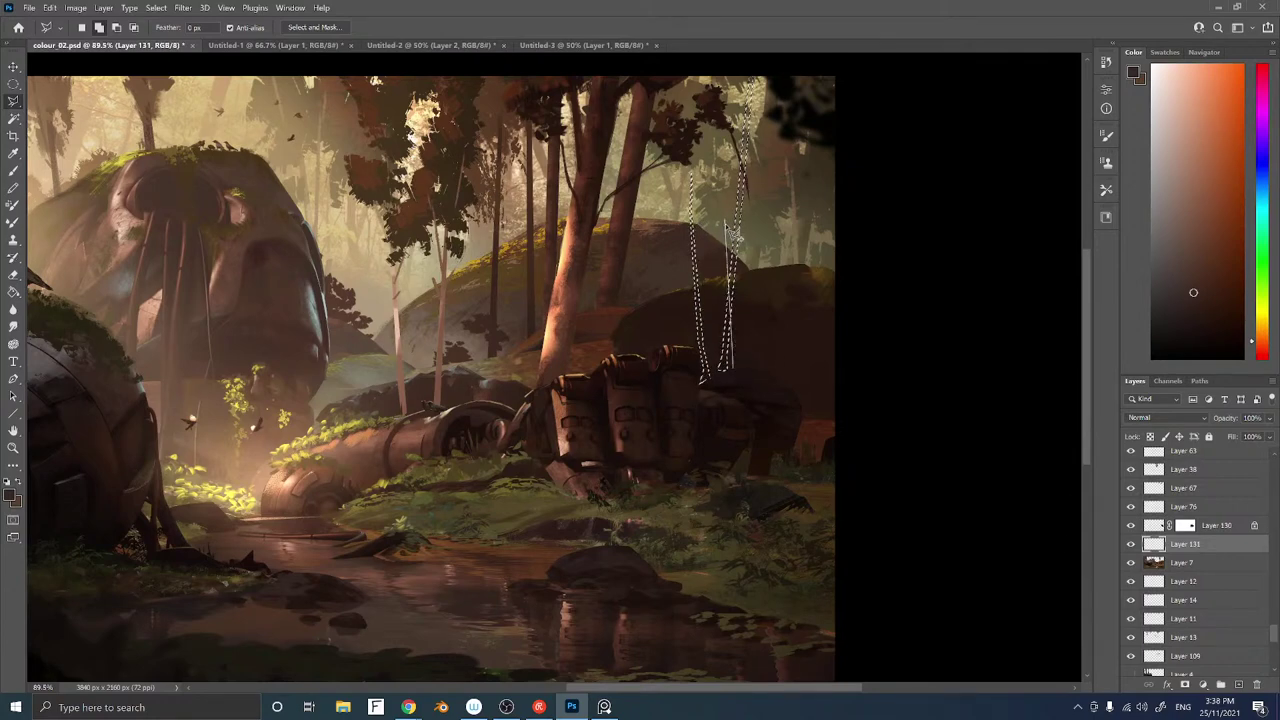
double_click(738, 380)
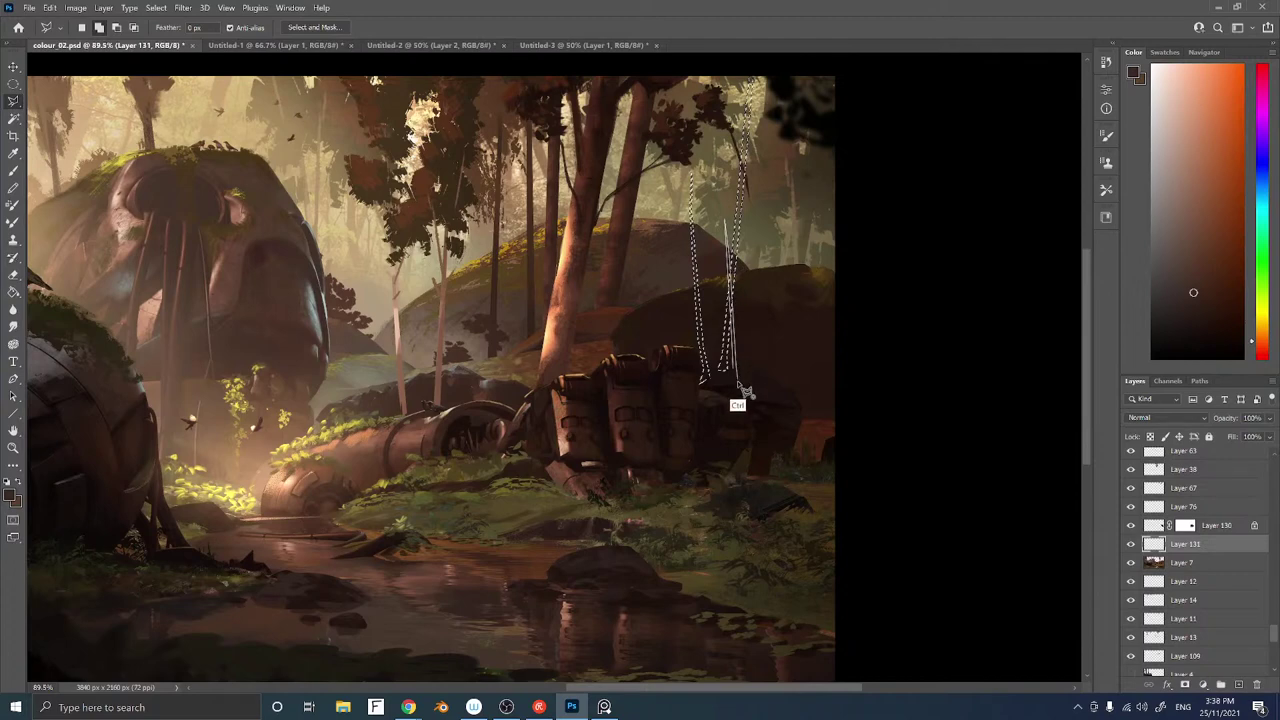
left_click(738, 390, "ctrl")
key("Return")
Hide the selection outline and fill the thin trunk shapes with brushwork in a brown sampled from the middle-ground rocks
key("b")
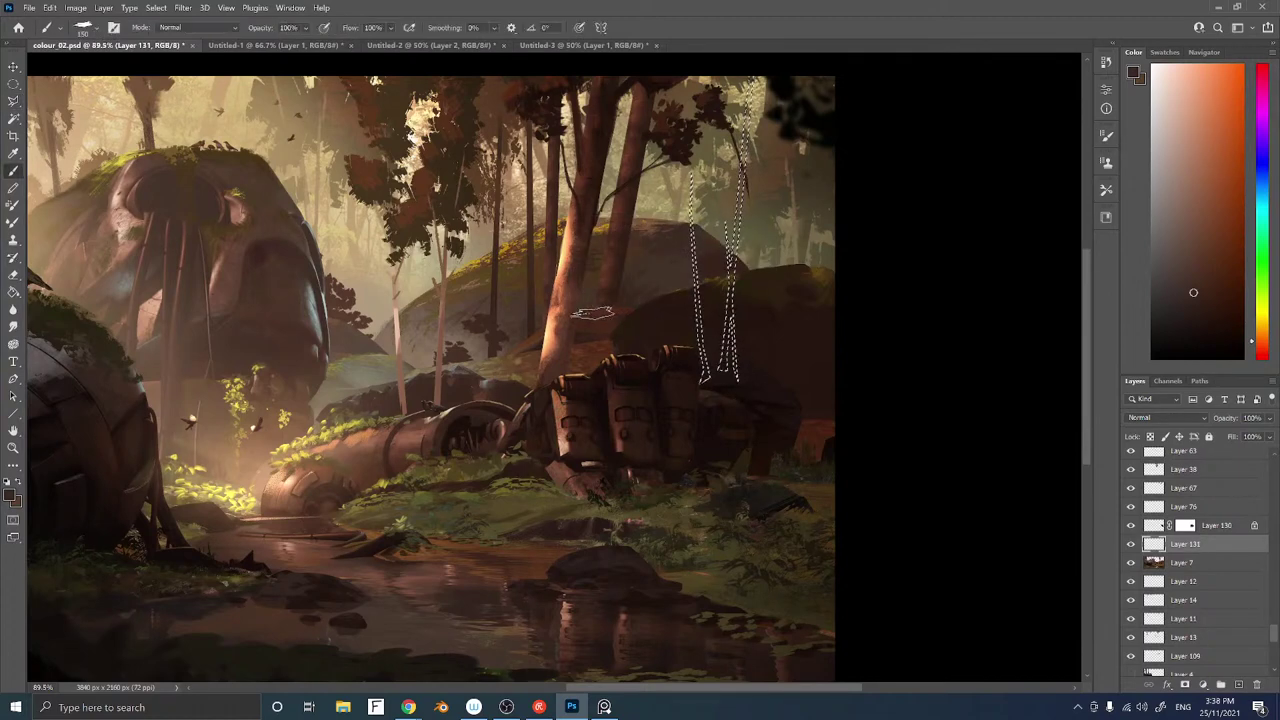
left_click(446, 376, "alt")
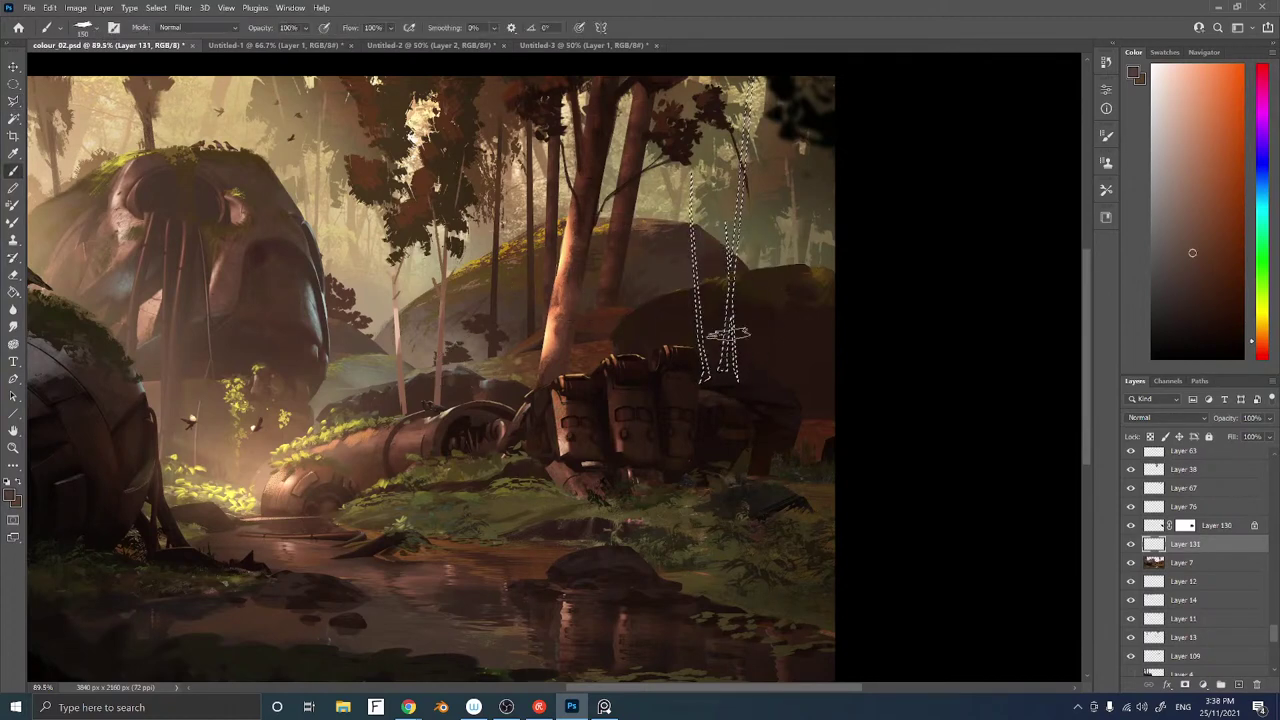
key("ctrl+h")
mouse_move(754, 317)
left_mouse_down()
mouse_move(729, 250)
mouse_move(710, 273)
mouse_move(684, 233)
mouse_move(714, 90)
mouse_move(759, 76)
mouse_move(731, 278)
mouse_move(756, 71)
mouse_move(744, 134)
left_mouse_up()
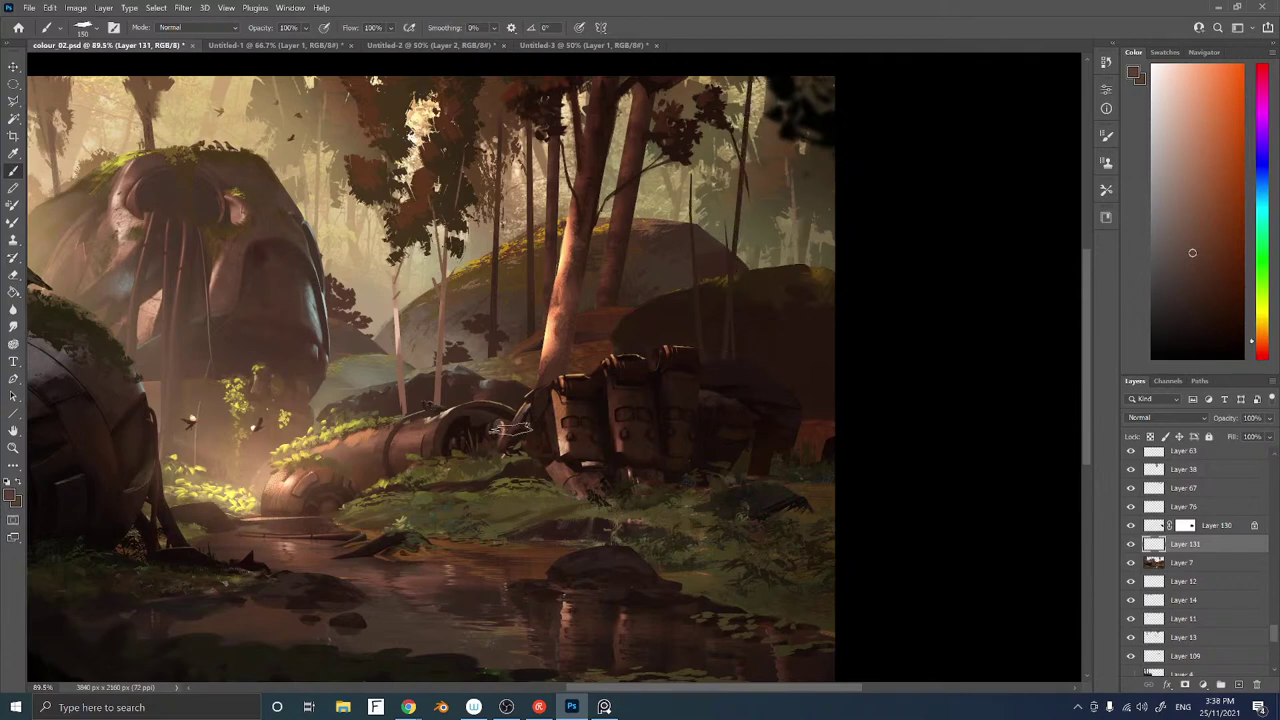
Set the Eyedropper to sample All Layers, pick a reddish brown near the middle-ground rocks, and lighten the lower parts of the thin trunks
left_click(399, 393, "alt")
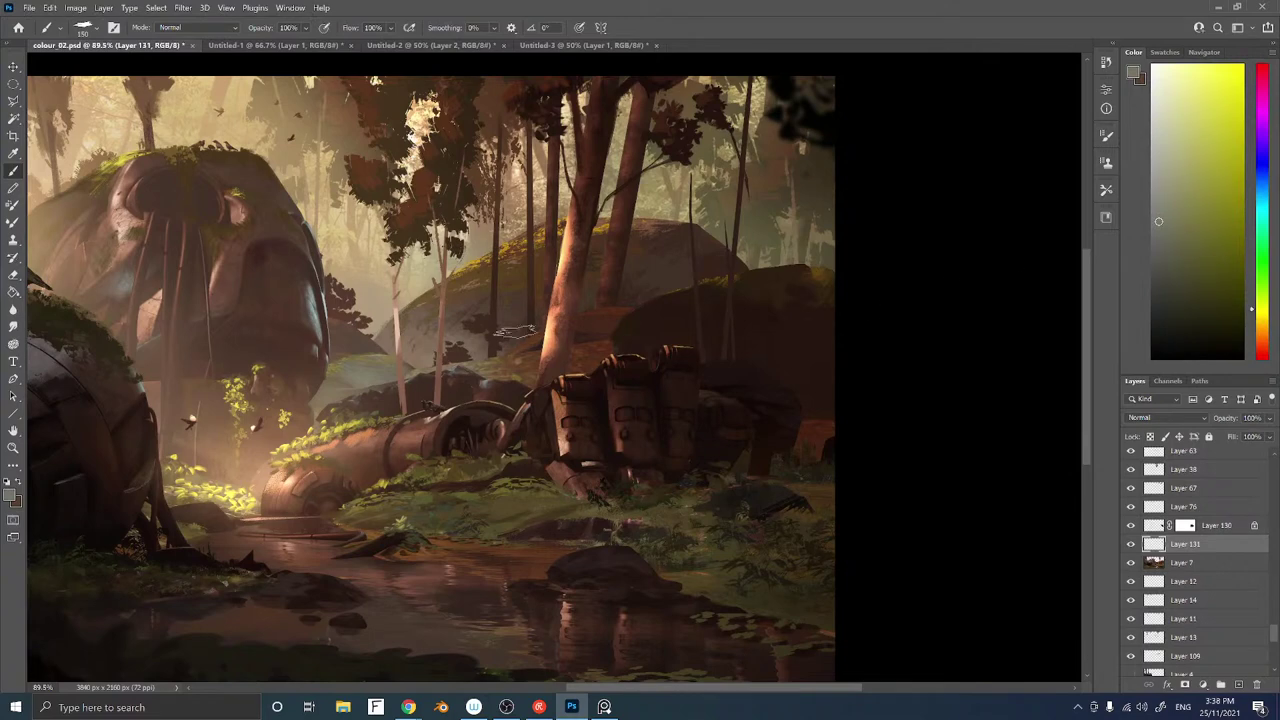
key("i")
left_click(275, 27)
left_click(275, 57)
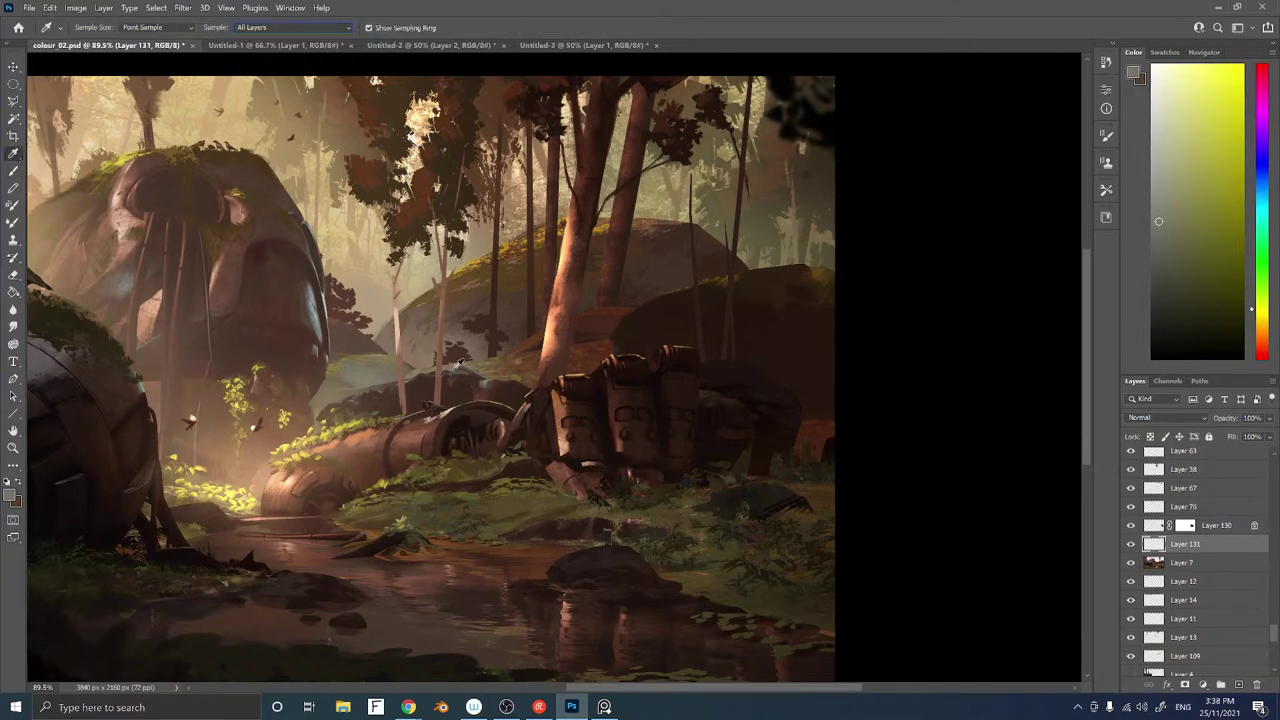
left_click(443, 385)
key("b")
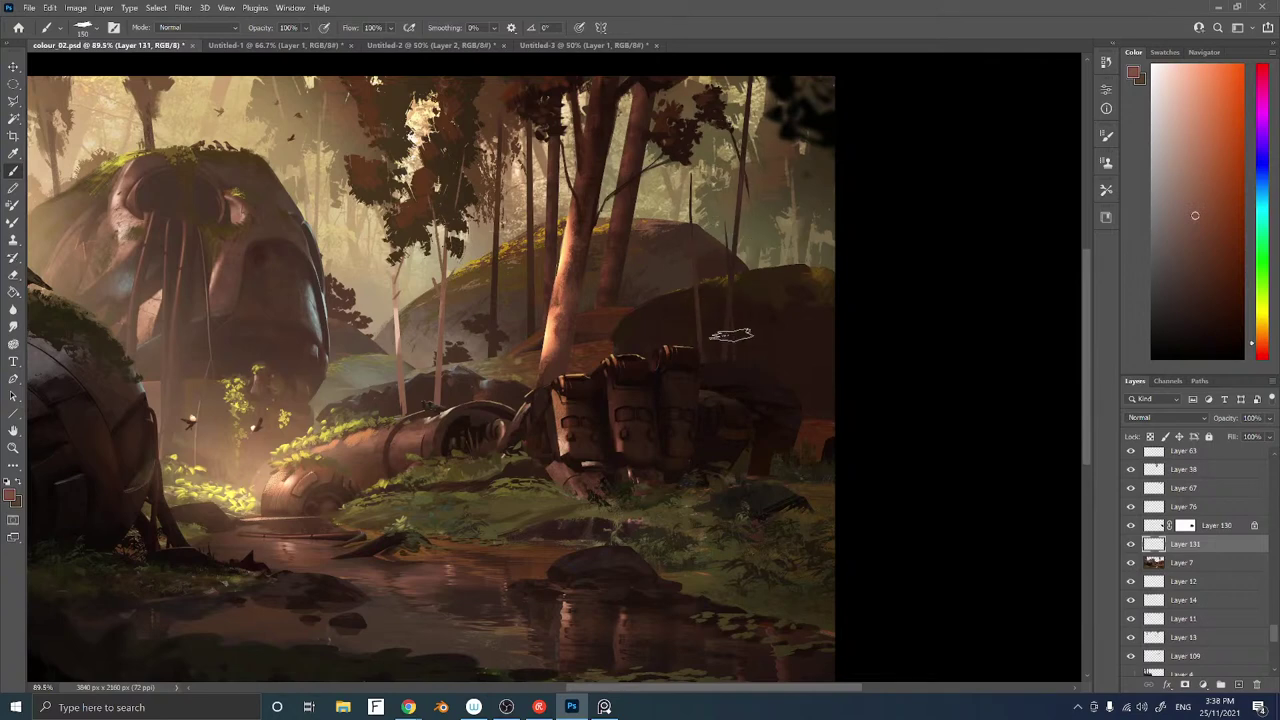
Add a new layer below Layer 131 and paint dark brown foliage clumps around the upper thin trunks with a 60 px brush
key("ctrl+shift+n")
key("Return")
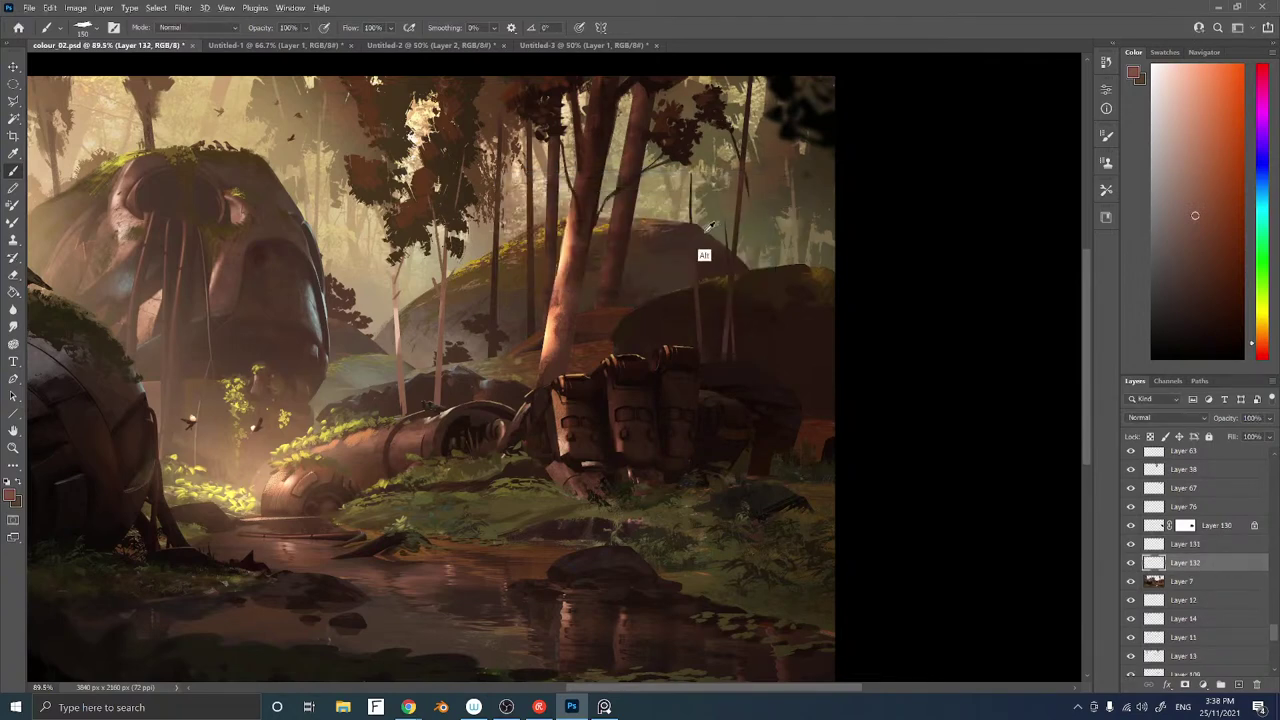
left_click(424, 226, "alt")
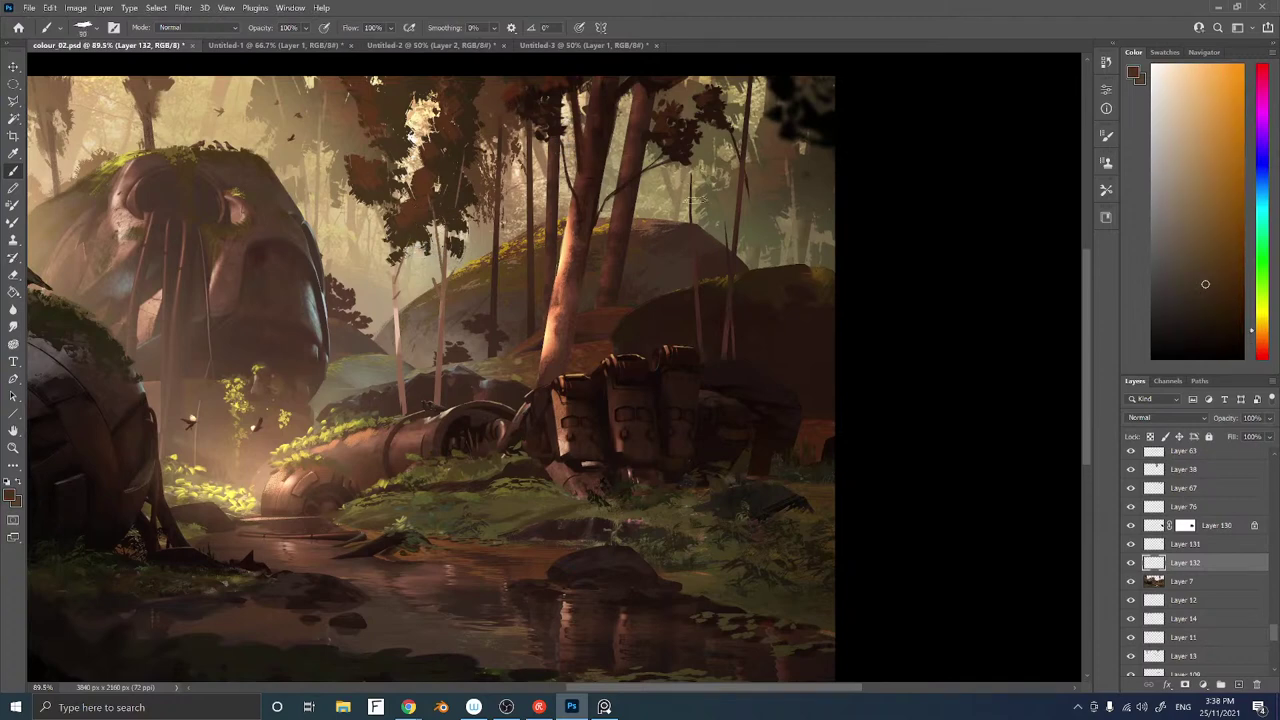
mouse_move(701, 186)
left_mouse_down()
mouse_move(691, 222)
mouse_move(680, 147)
mouse_move(694, 171)
mouse_move(704, 108)
mouse_move(706, 158)
mouse_move(695, 164)
mouse_move(699, 117)
left_mouse_up()
key("ctrl+z")
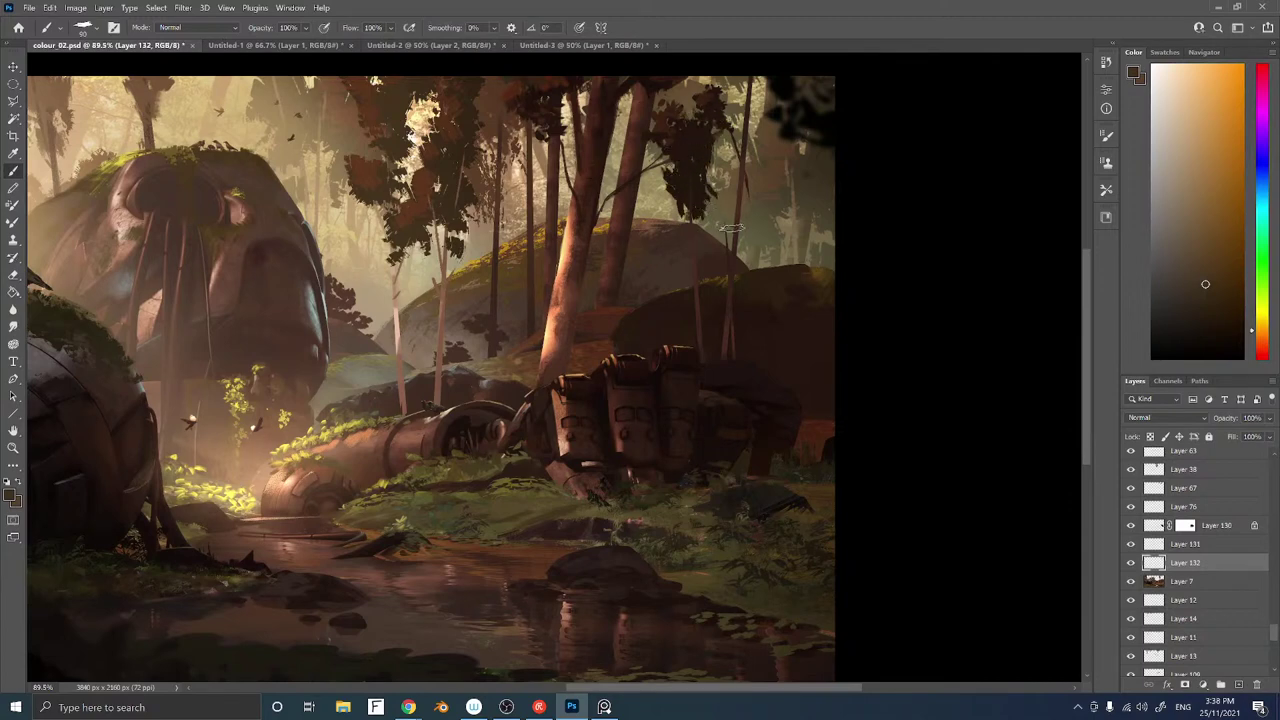
left_click_drag(730, 229, 728, 214)
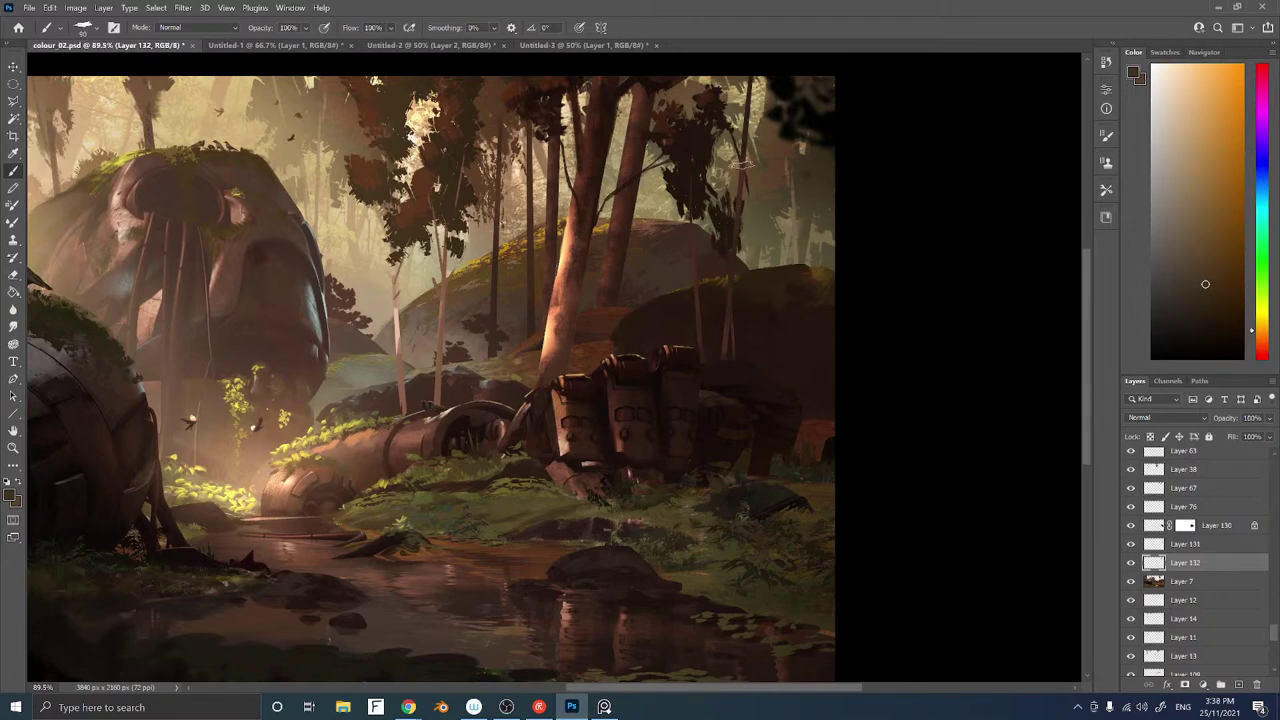
mouse_move(762, 100)
left_mouse_down()
mouse_move(770, 72)
mouse_move(743, 71)
mouse_move(741, 120)
left_mouse_up()
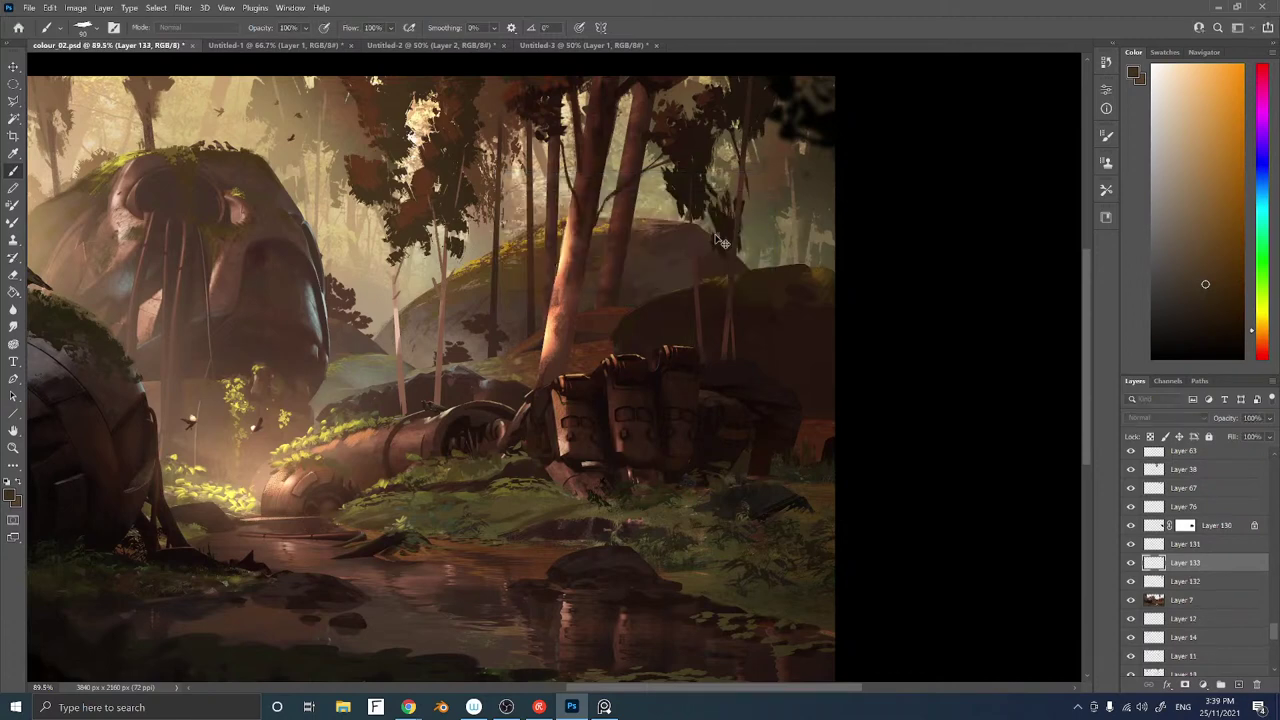
Place a new layer above Layer 130 and paint olive-brown foliage over the thin trunks' upper parts, shifting the paint hue towards yellow
key("ctrl+shift+alt+n")
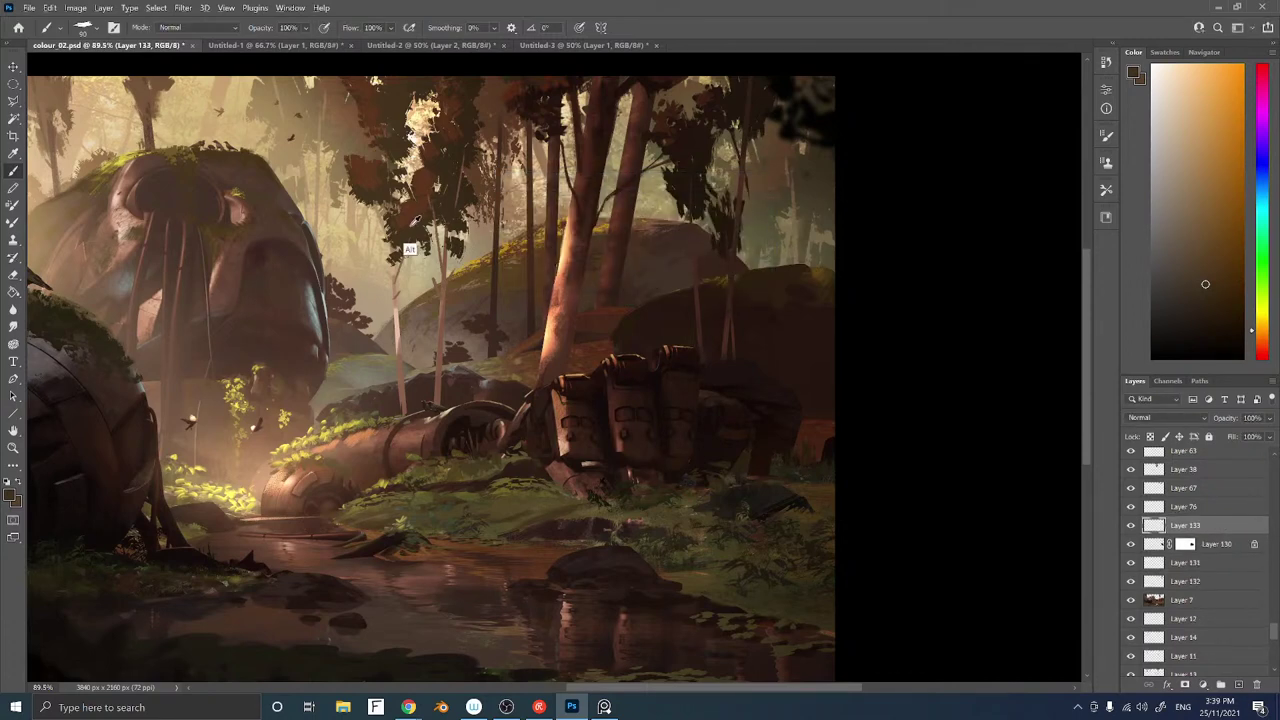
left_click_drag(1263, 333, 1263, 326)
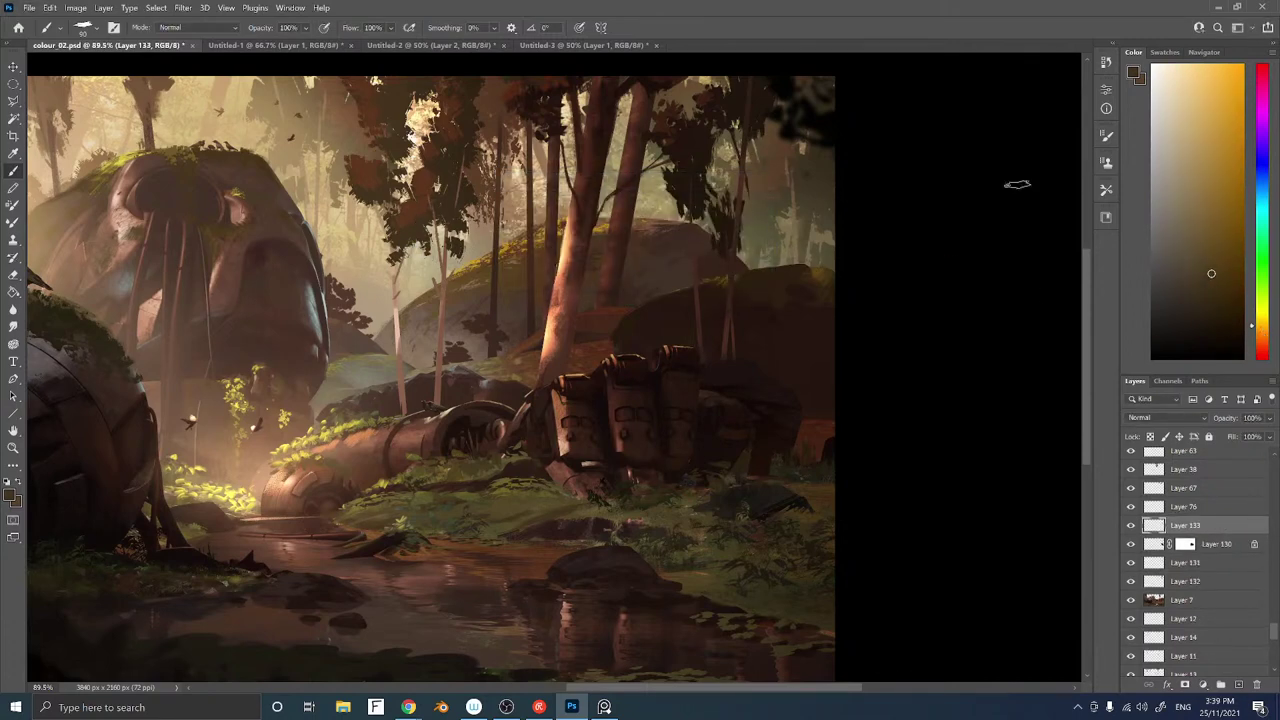
mouse_move(703, 130)
left_mouse_down()
mouse_move(688, 134)
mouse_move(682, 117)
left_mouse_up()
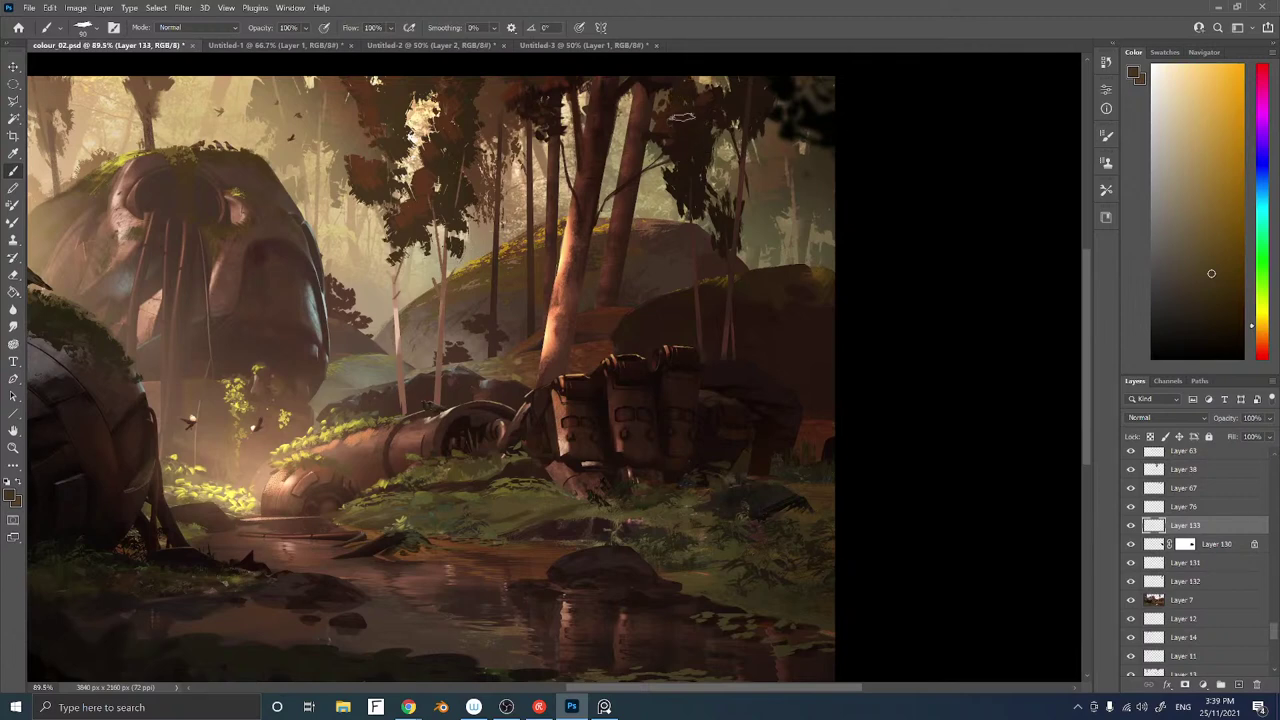
left_click_drag(673, 160, 696, 207)
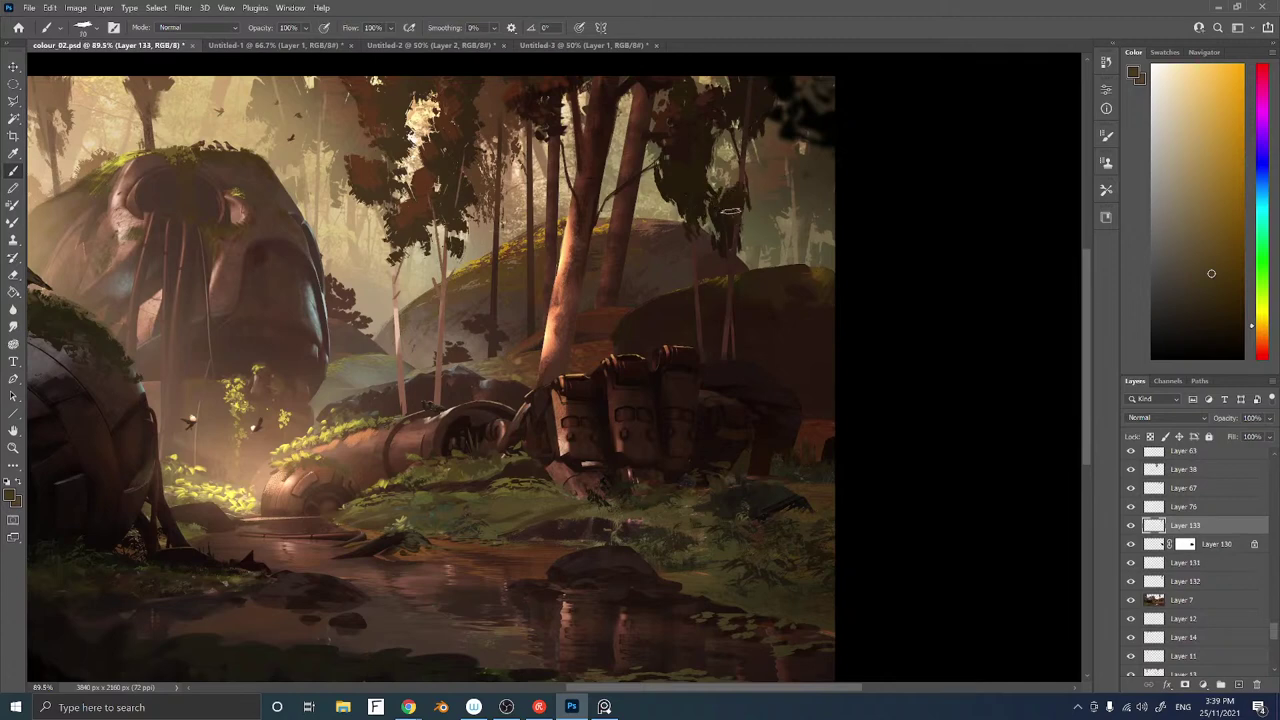
left_click_drag(703, 179, 729, 195)
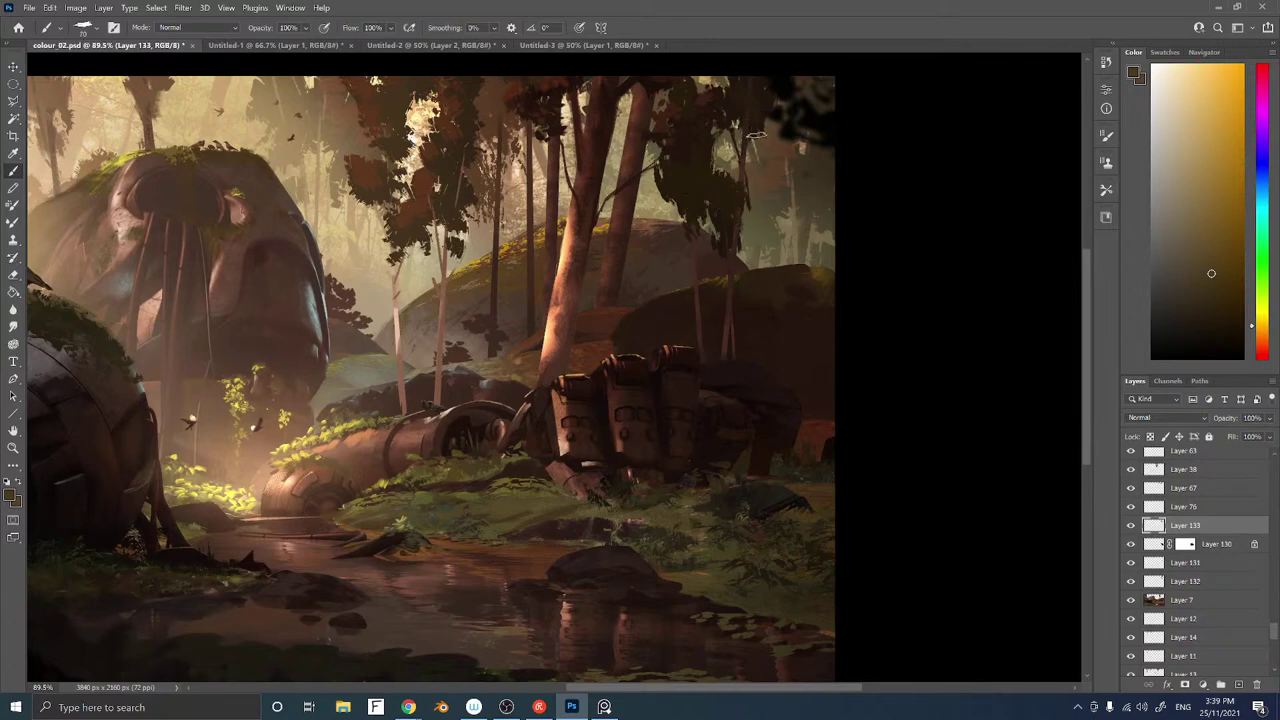
left_click_drag(756, 135, 749, 153)
Add another new layer, choose a dark golden-brown paint colour, and move the layer down to directly above Layer 7
left_click(1200, 564)
key("ctrl+shift+n")
key("Return")
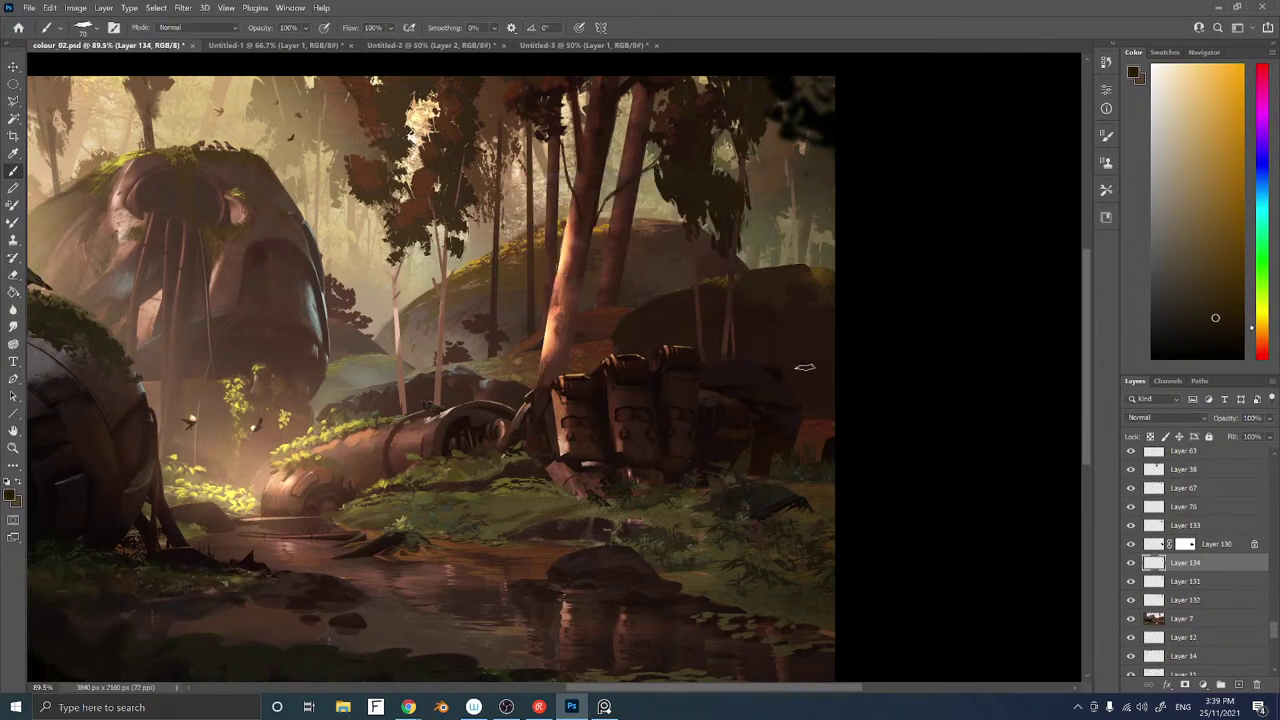
key("alt")
left_click(1220, 269)
key("ctrl+bracketleft")
key("ctrl+bracketleft")
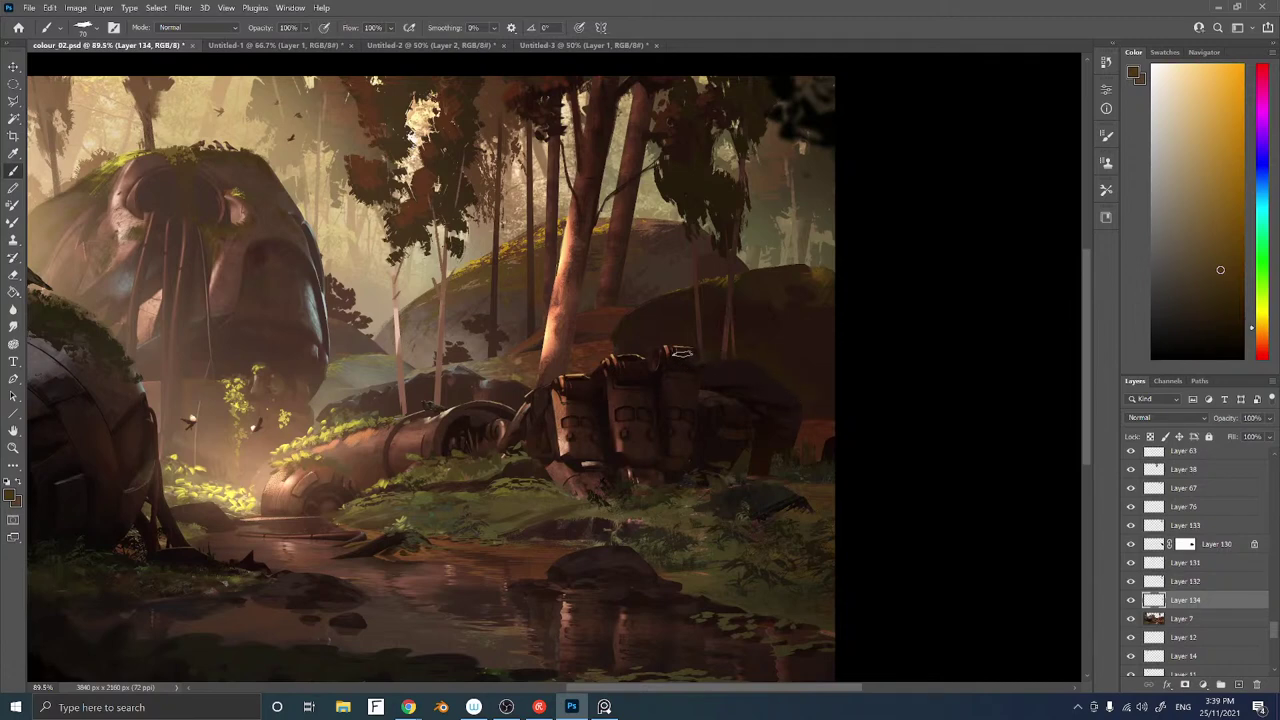
Give Layer 134 the same mask as Layer 130, lock its transparency, and texture the rock behind the hand using Sampled Brush 19 6 at 150 px
left_click_drag(1186, 600, 1188, 600)
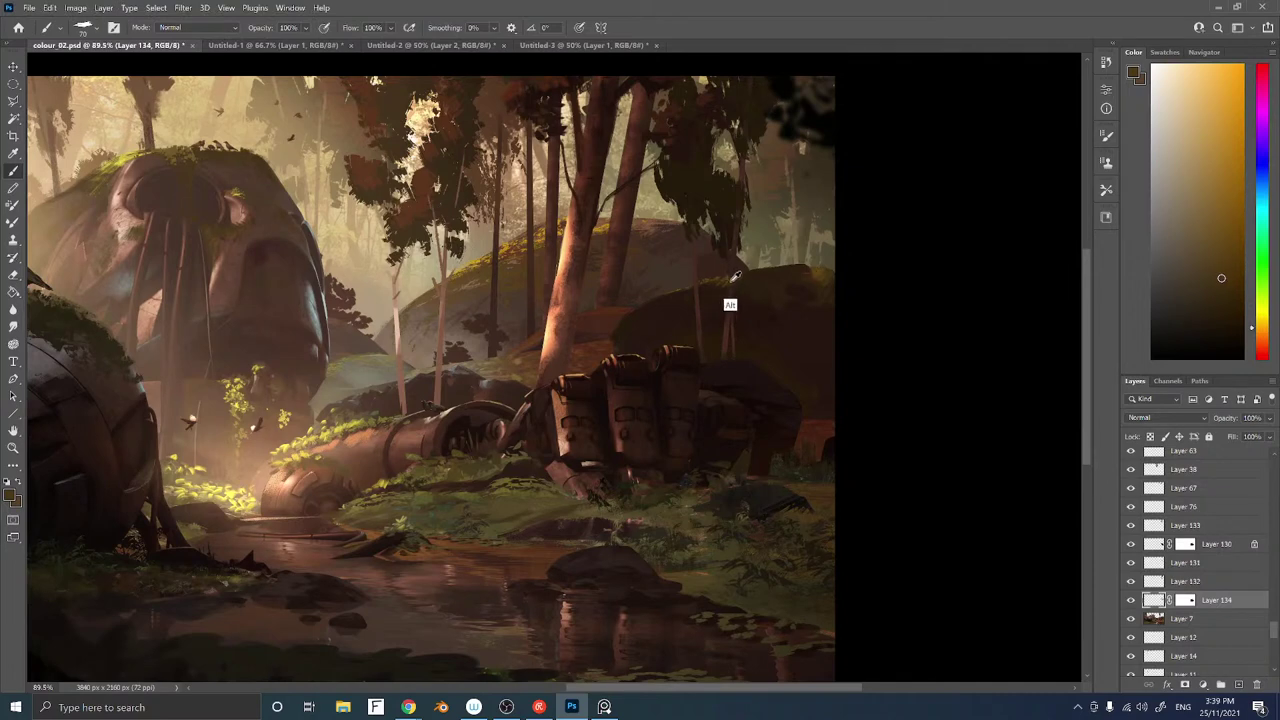
right_click(706, 289)
left_click(998, 474)
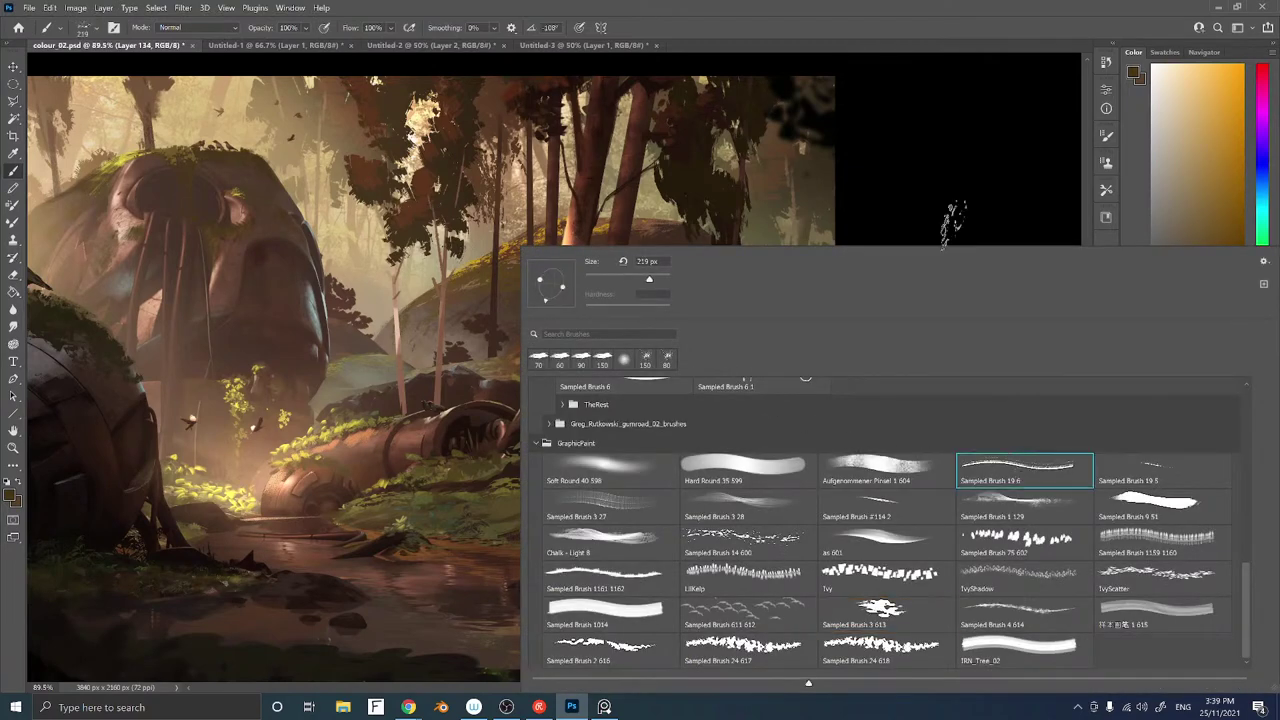
key("Return")
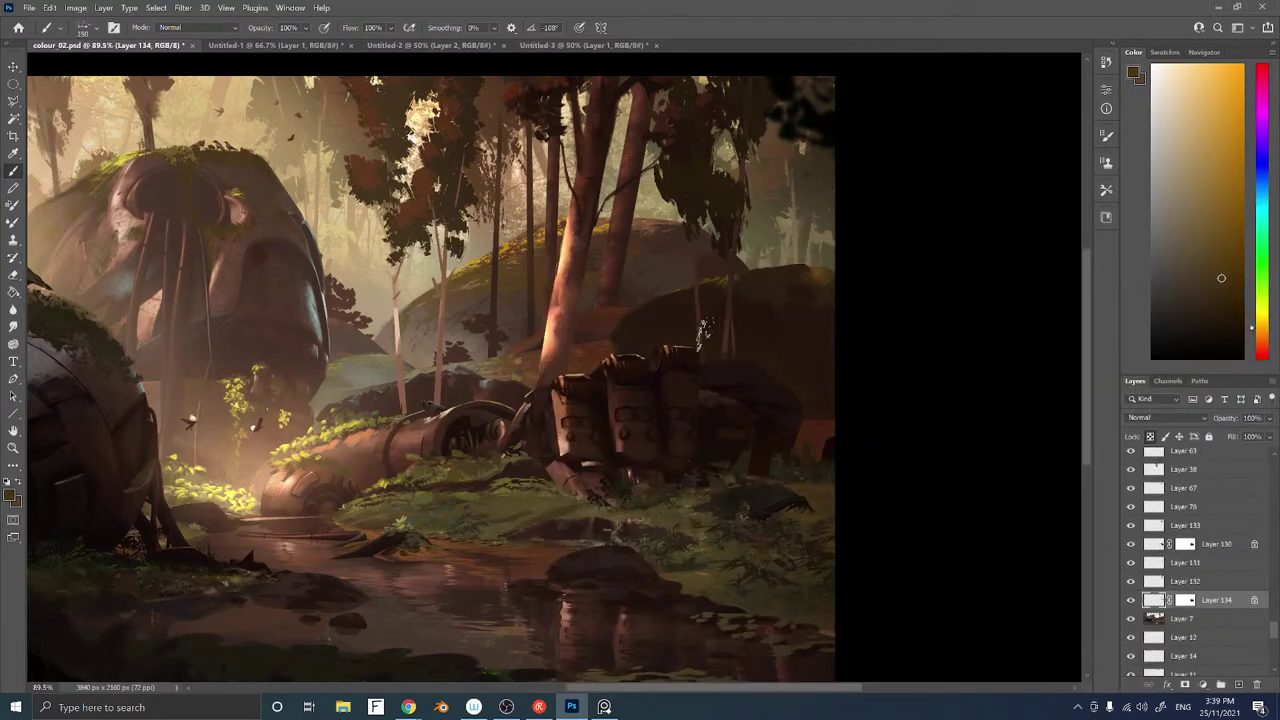
left_click(731, 273, "alt")
left_click(727, 282, "alt")
mouse_move(704, 331)
left_mouse_down()
mouse_move(722, 356)
mouse_move(722, 320)
left_mouse_up()
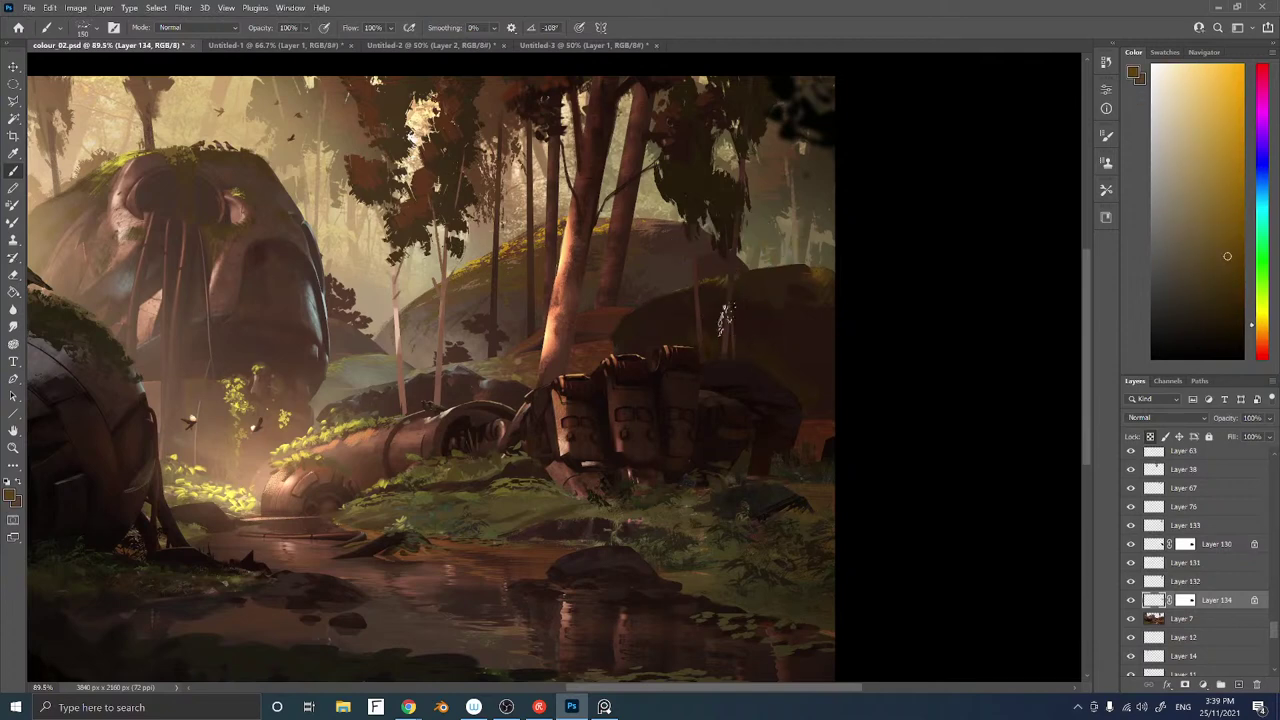
Paint olive-yellow moss tones on the rock behind the hand at 125 px, then choose a muted dark brown for its shadowed areas
left_click(818, 264, "alt")
left_click(1225, 219)
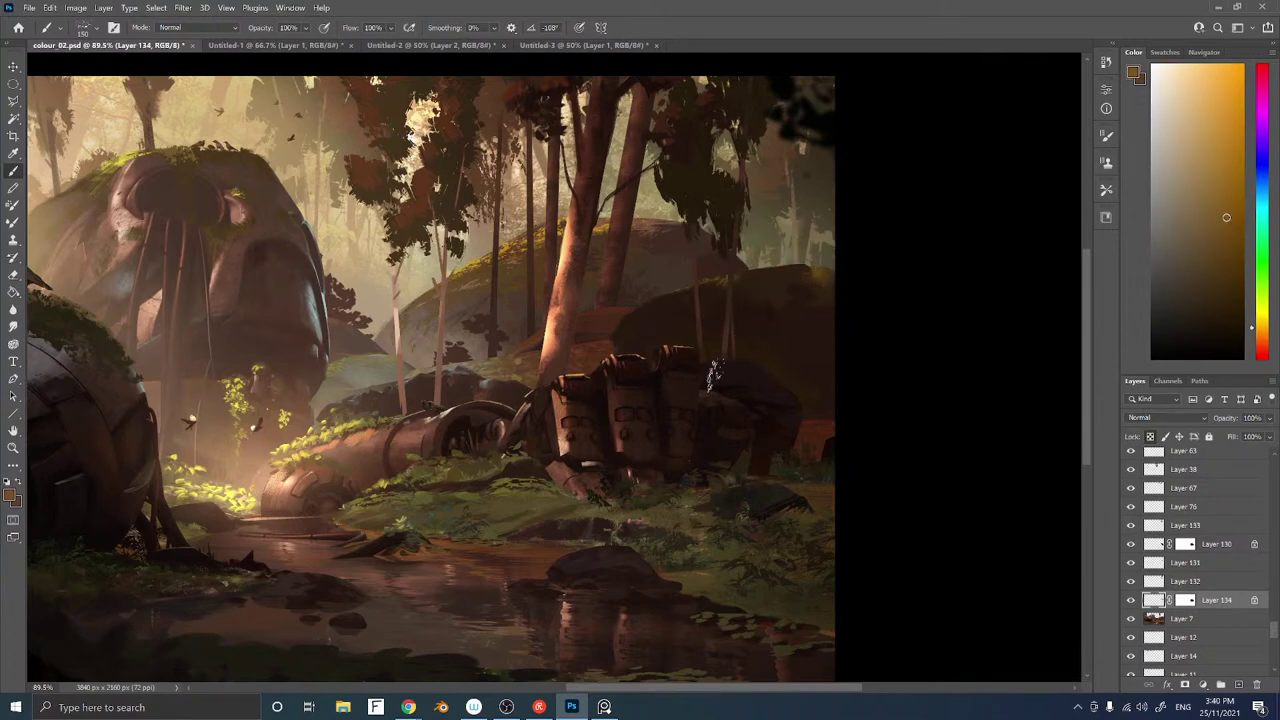
left_click_drag(1262, 330, 1262, 318)
left_click(1226, 227)
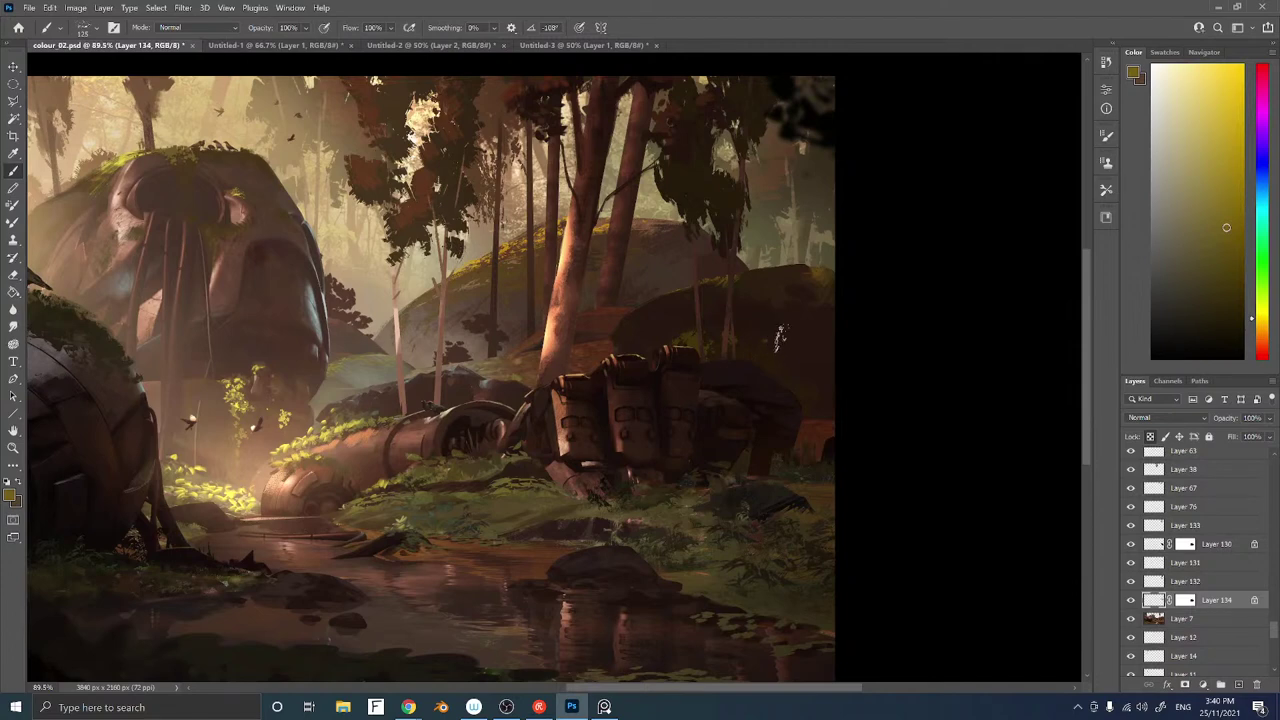
left_click(772, 367, "alt")
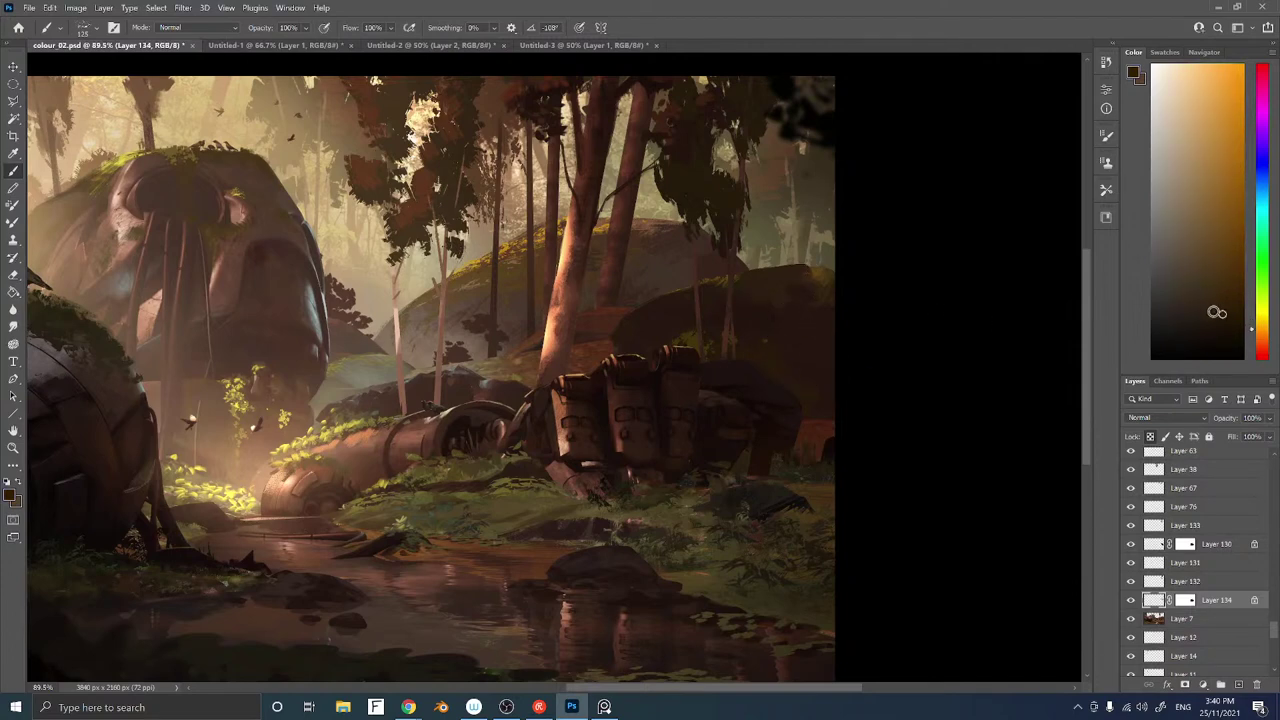
left_click(1201, 288)
left_click(1196, 278)
Select Layer 131, lock its transparency, and highlight the thin trunks behind the hand in pale pink sampled from a sunlit trunk, using Sampled Brush 19 5
right_click(731, 323, "ctrl")
left_click(740, 349)
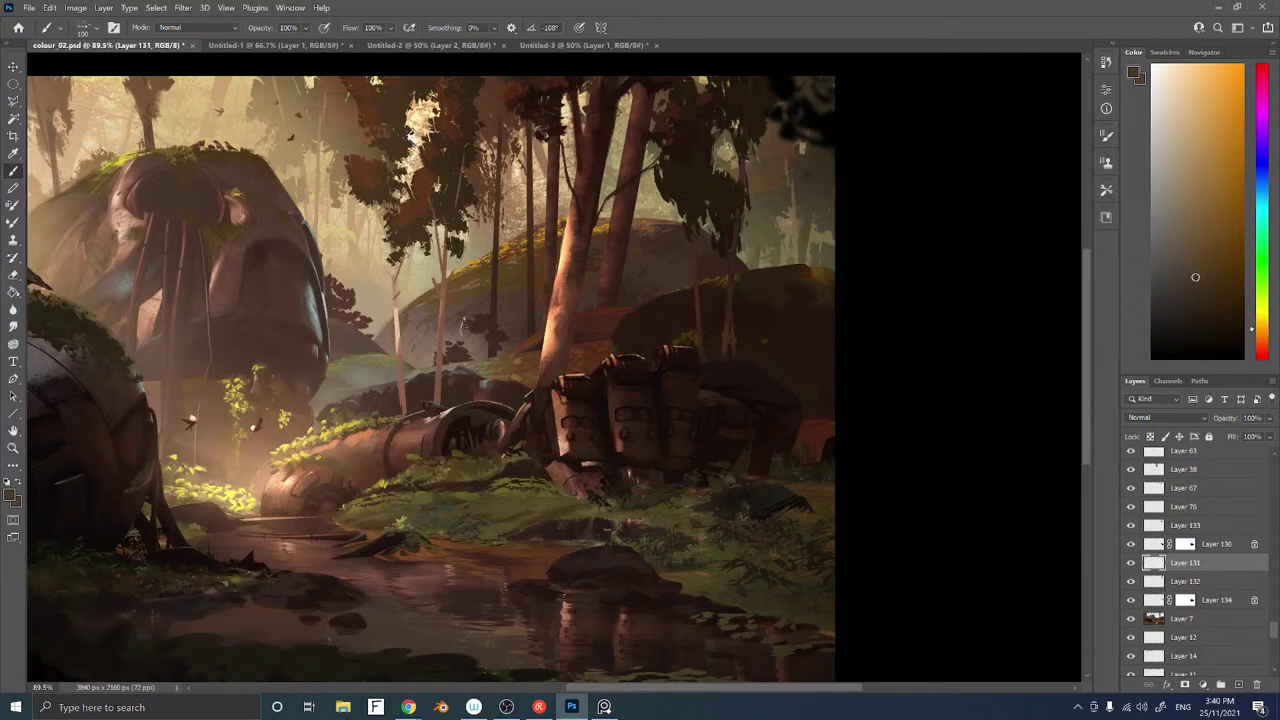
left_click(398, 340, "alt")
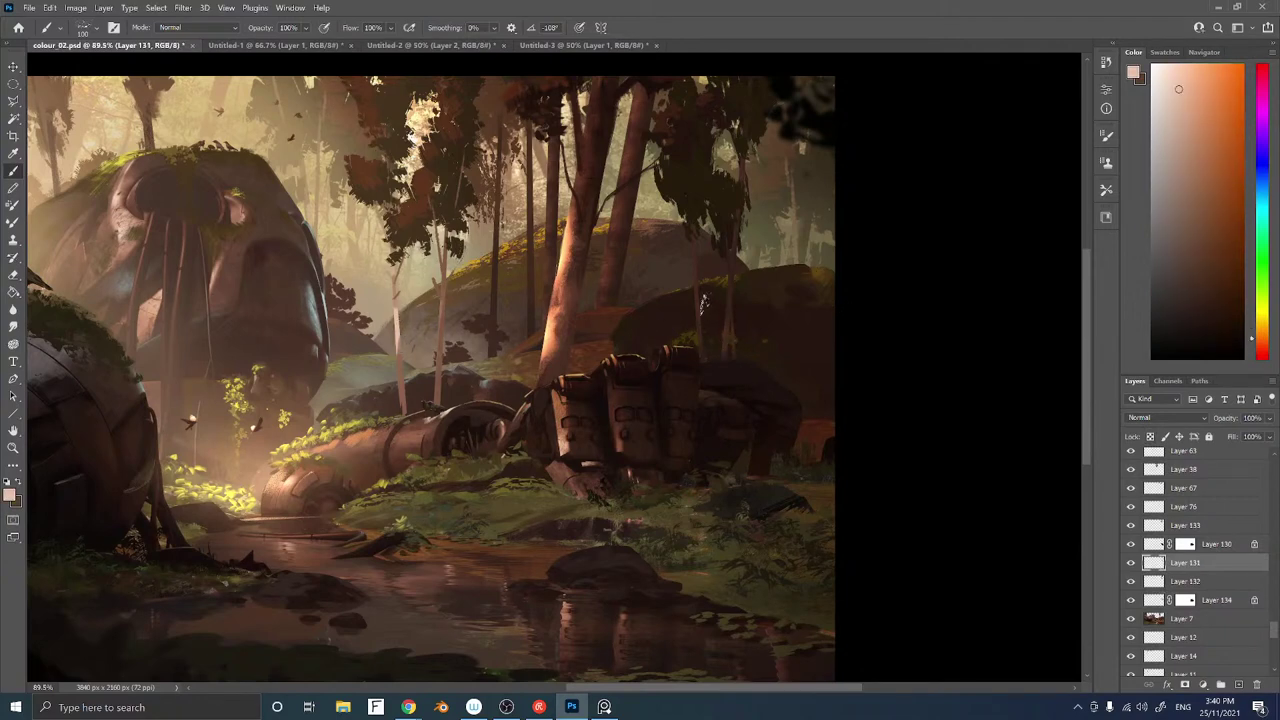
key("slash")
right_click(690, 292)
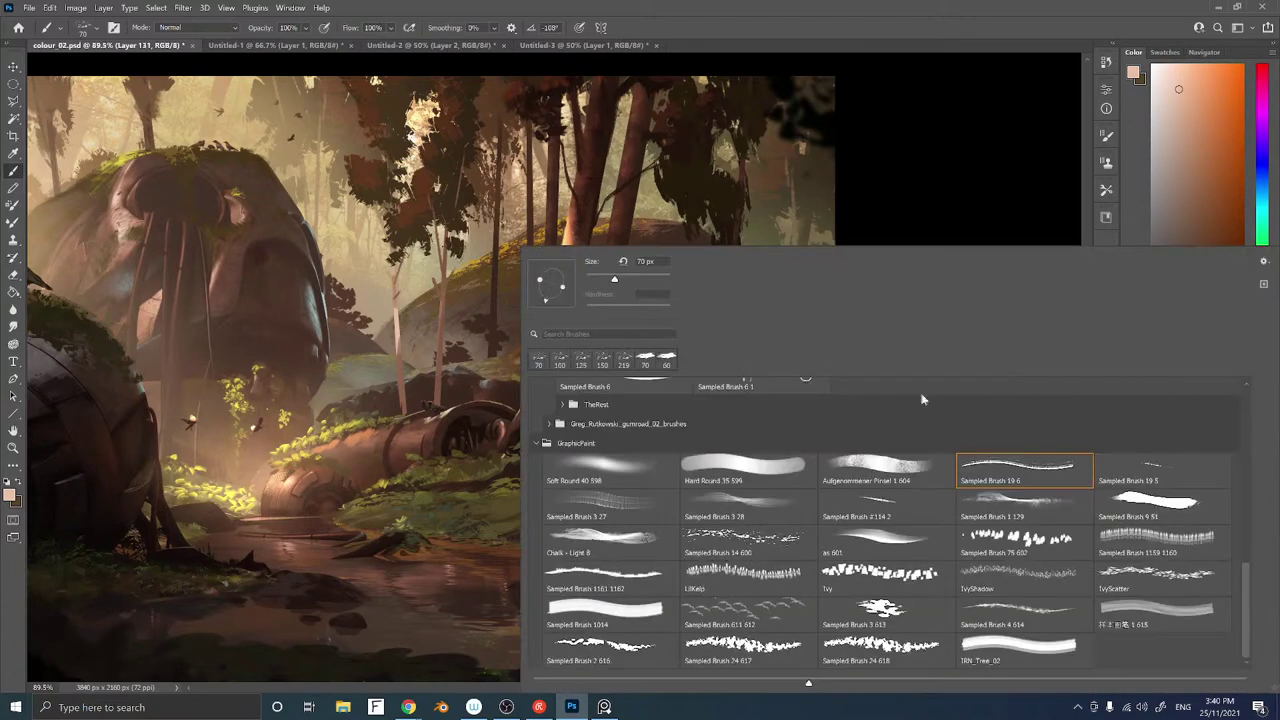
double_click(1139, 476)
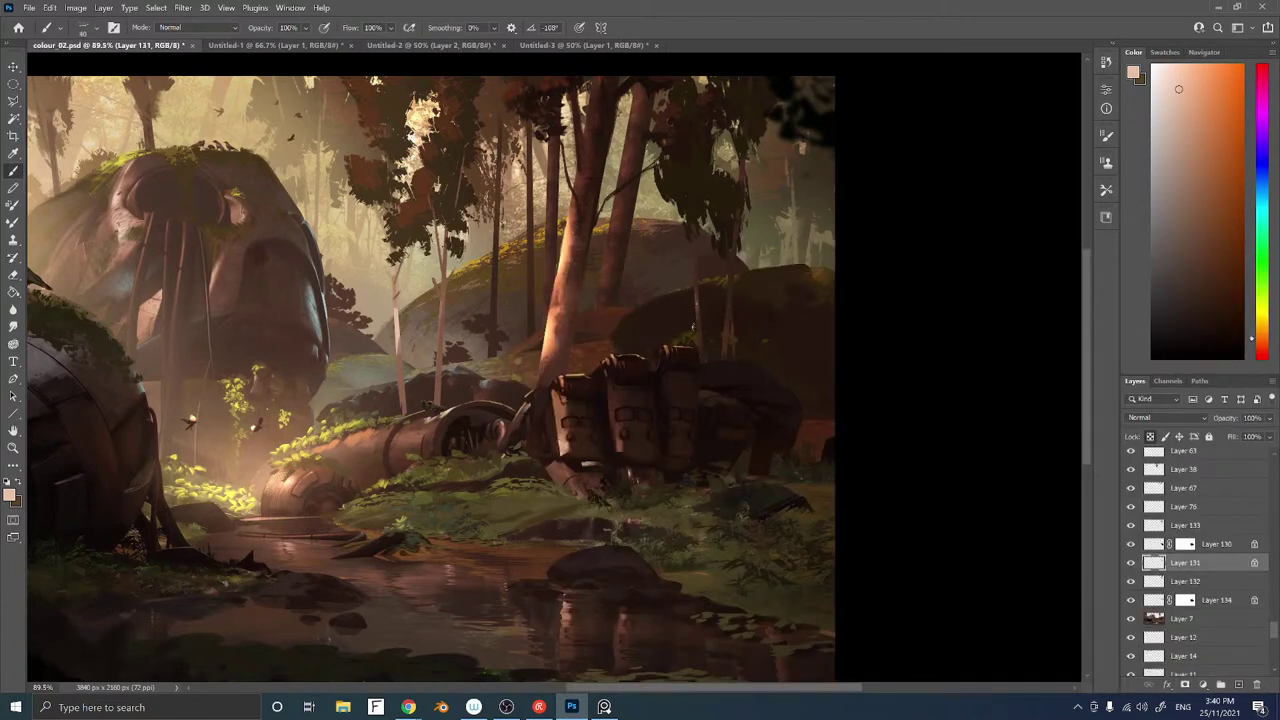
left_click_drag(693, 325, 694, 280)
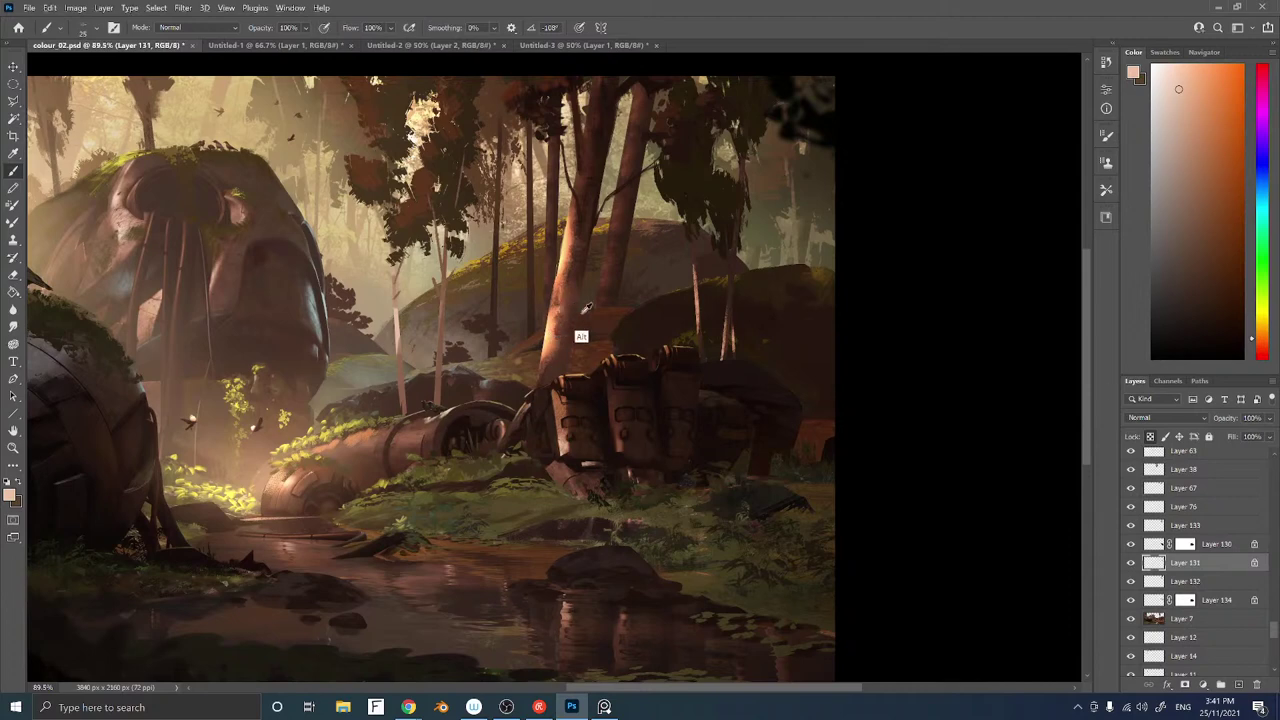
Set the Eyedropper to sample All Layers no Adjustments, pick a muted reddish brown, and tone down the thin trunks' upper parts
left_click(692, 280, "alt")
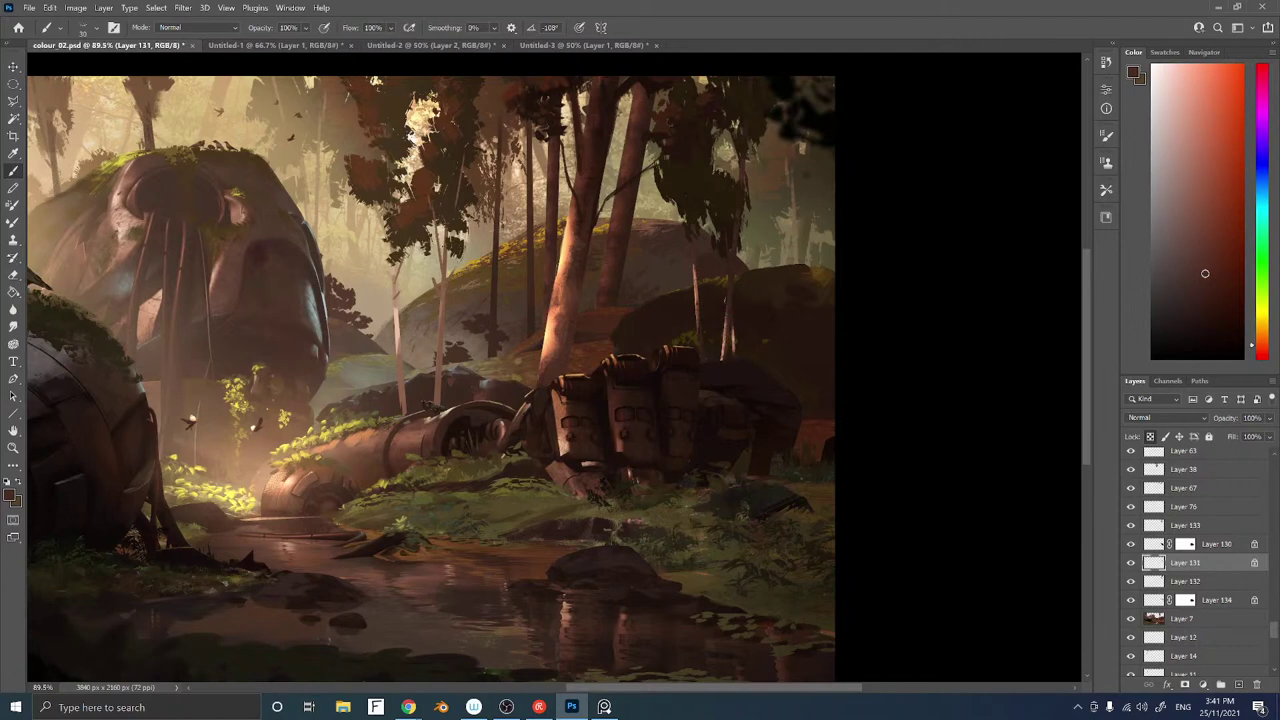
left_click(735, 292, "alt")
key("i")
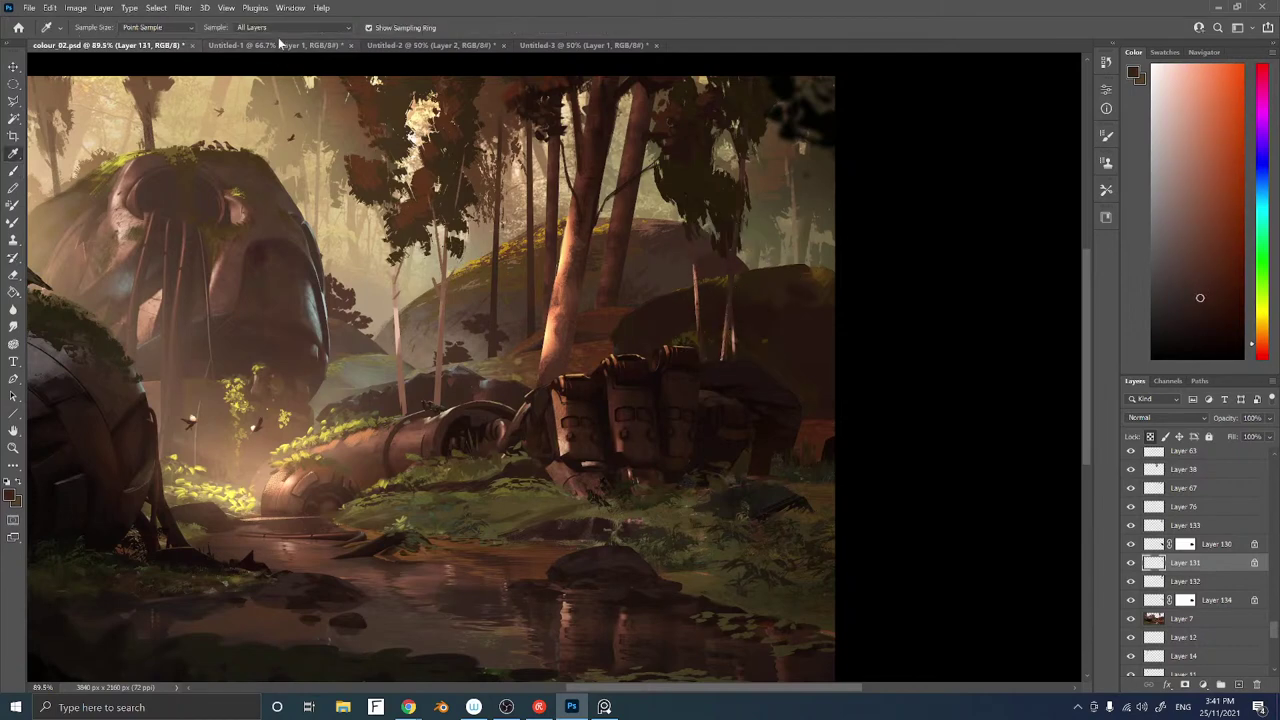
left_click(288, 28)
left_click(294, 67)
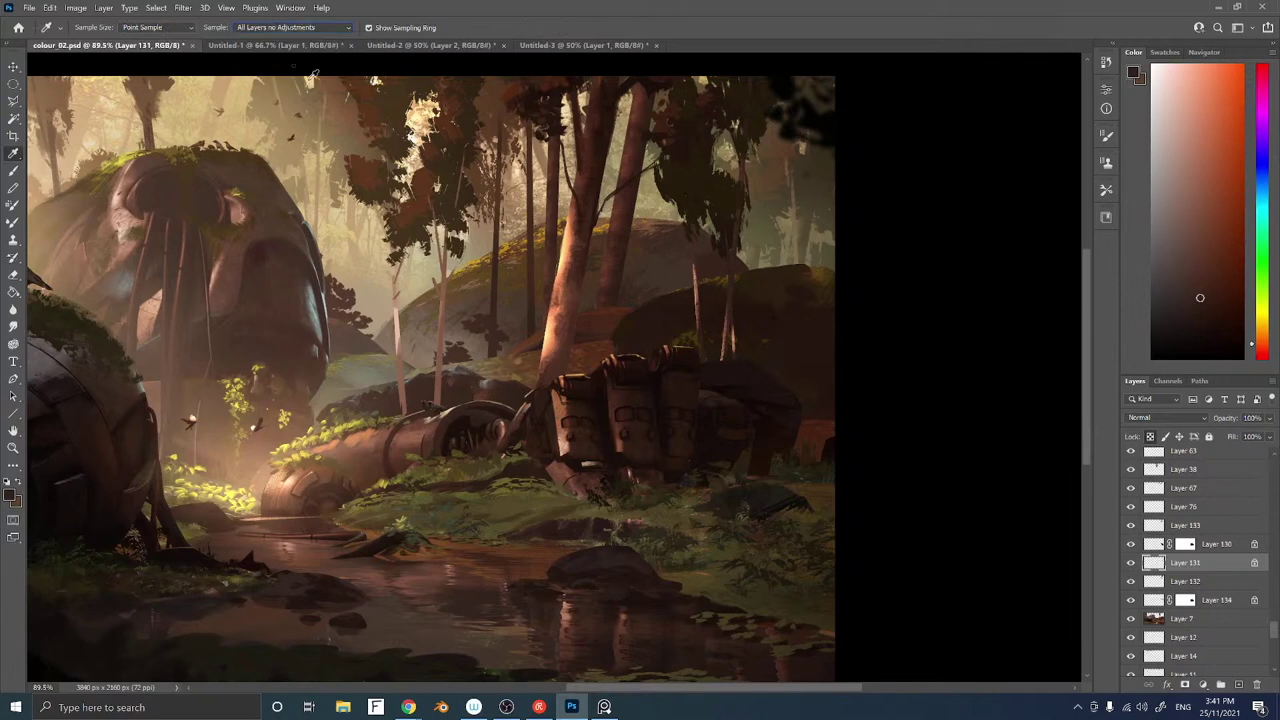
left_click(735, 300)
key("b")
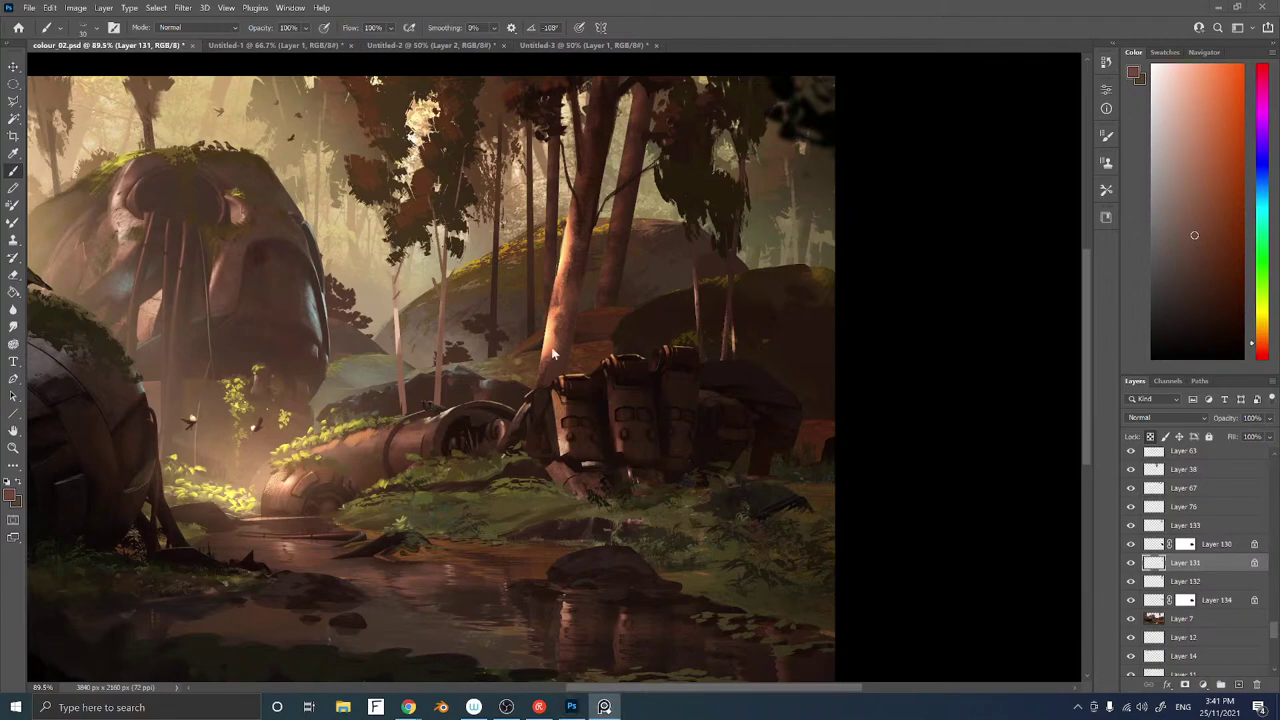
In the Untitled-2 foliage photo, undo back to the dark-leaf selection and narrow it to a leaf cluster with the lasso
key("ctrl+Tab")
key("ctrl+Tab")
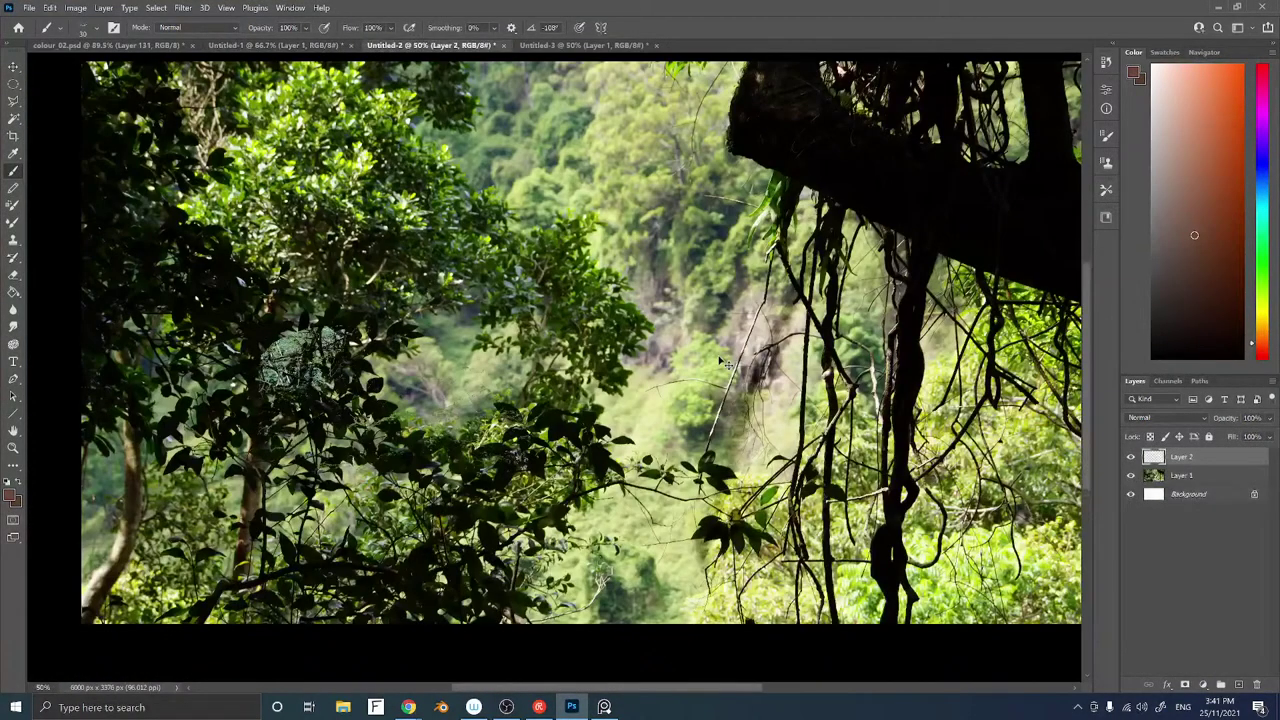
key("ctrl+z")
key("ctrl+z")
key("ctrl+z")
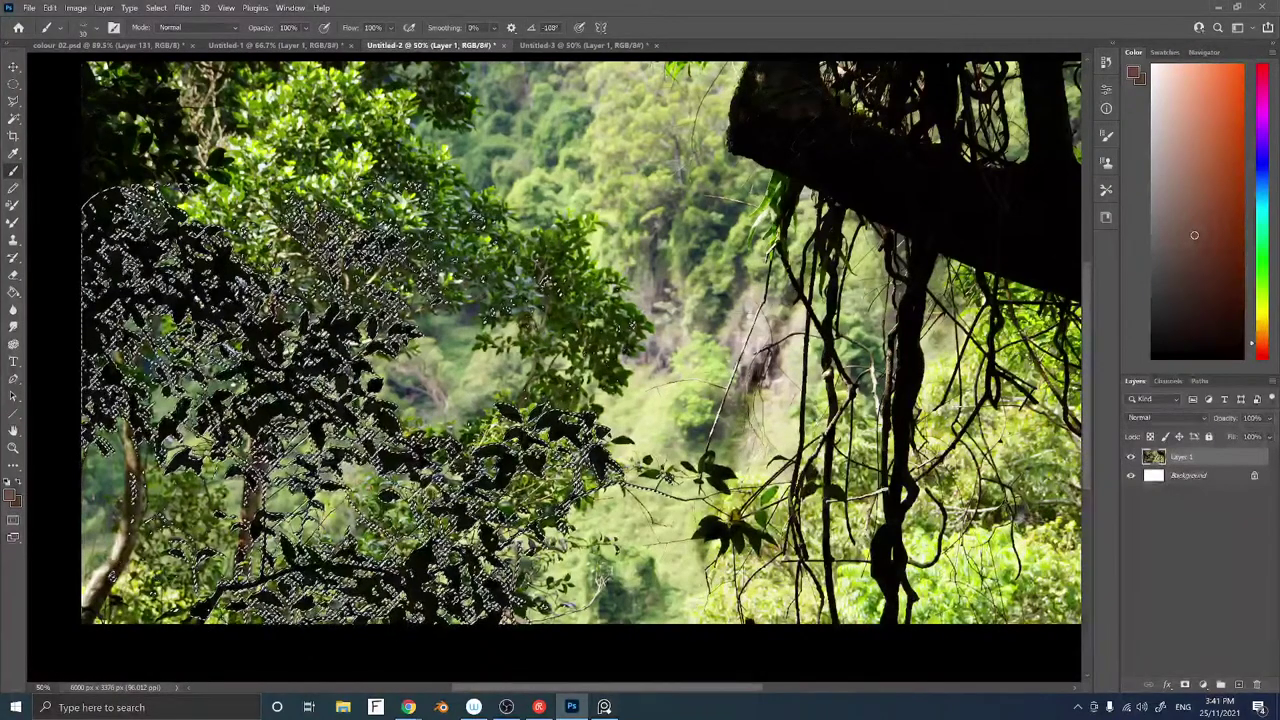
key("l")
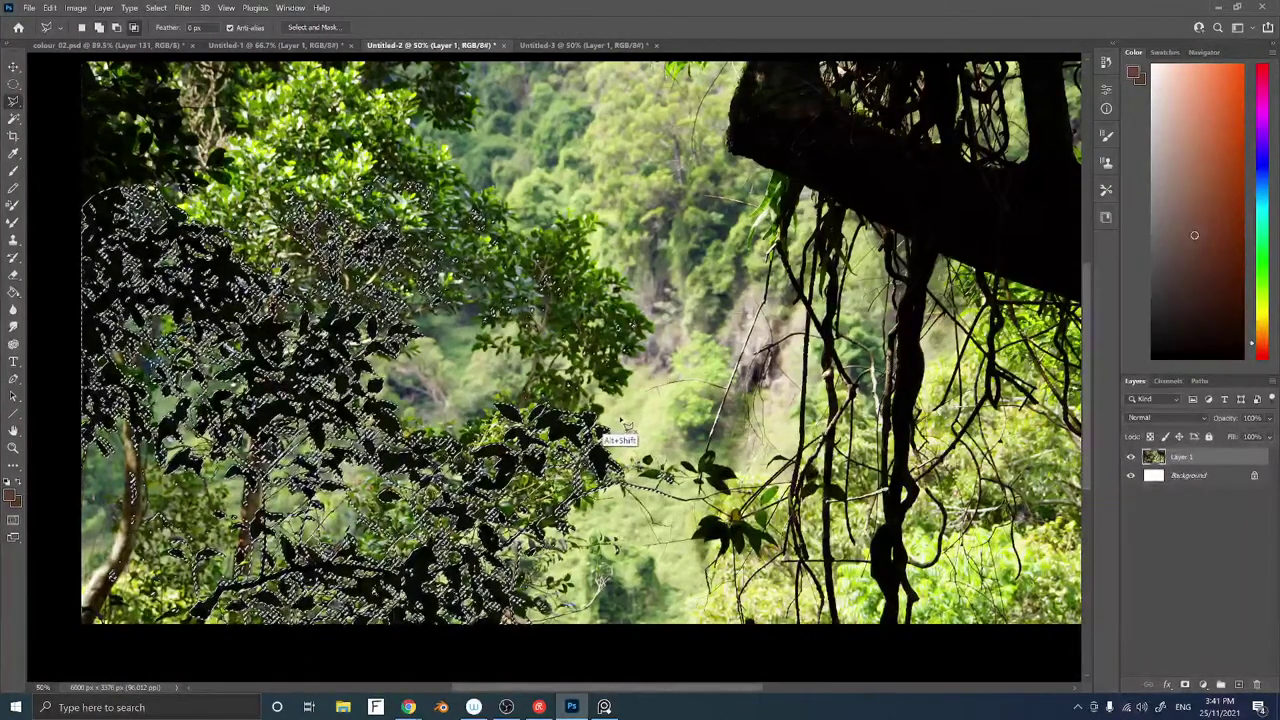
mouse_move(602, 435)
left_mouse_down()
mouse_move(432, 447)
mouse_move(517, 541)
mouse_move(623, 486)
mouse_move(613, 428)
left_mouse_up()
Paste the selected leaf cluster from the photo into colour_02.psd on a new layer below Layer 130
key("ctrl+Tab")
key("ctrl+Tab")
key("ctrl+Tab")
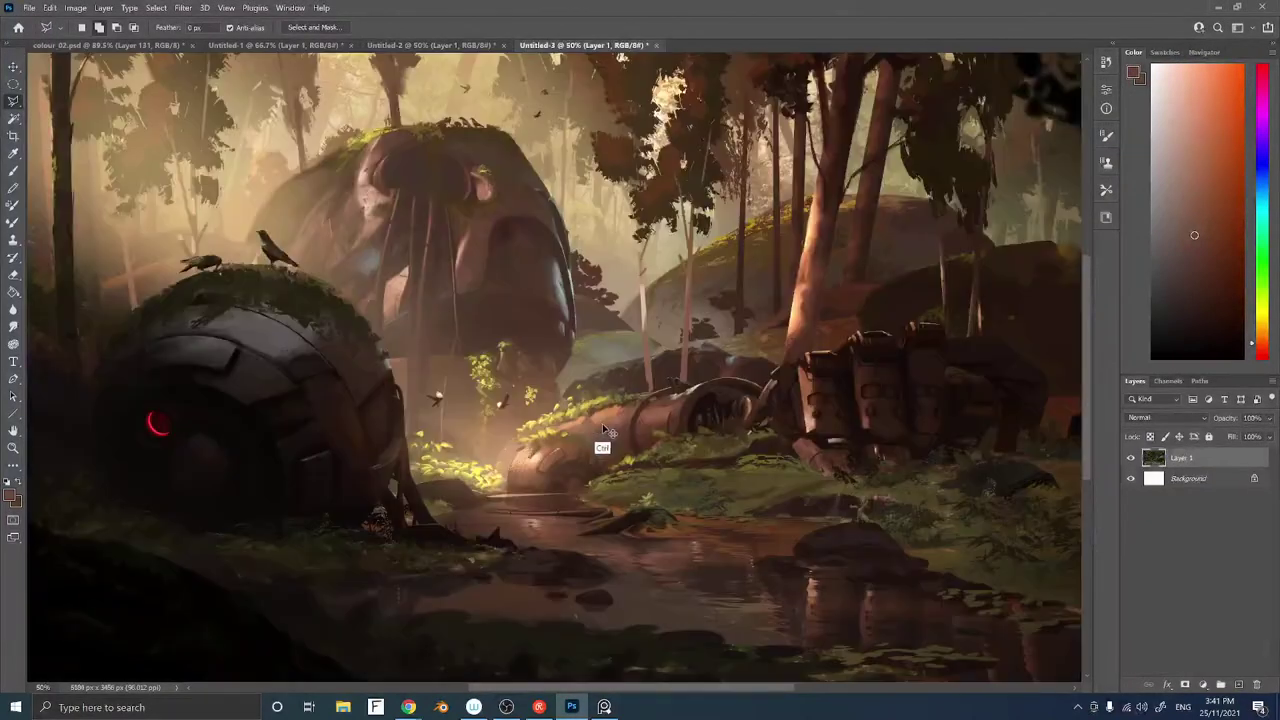
key("ctrl+Tab")
key("ctrl+Tab")
key("ctrl+v")
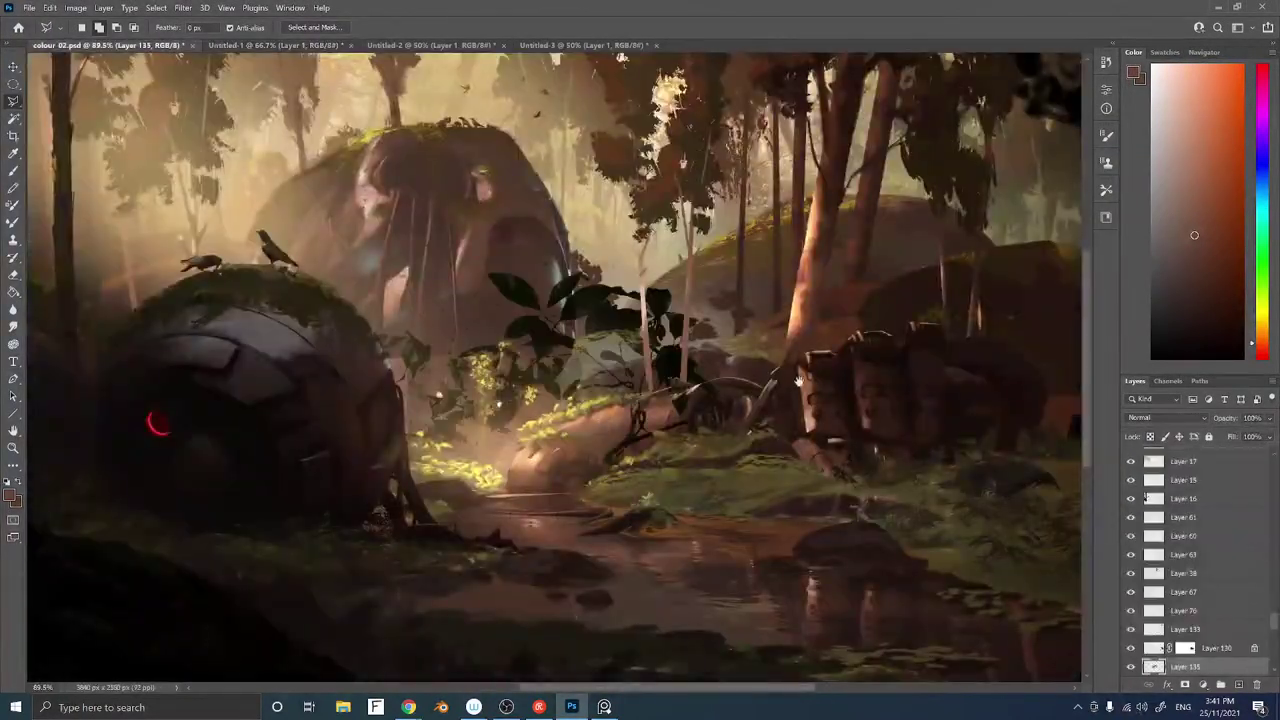
left_click_drag(702, 365, 616, 422)
key("ctrl+v")
Scale the pasted leaf cluster down to a small clump and place it at the top of a thin trunk behind the hand
key("ctrl+t")
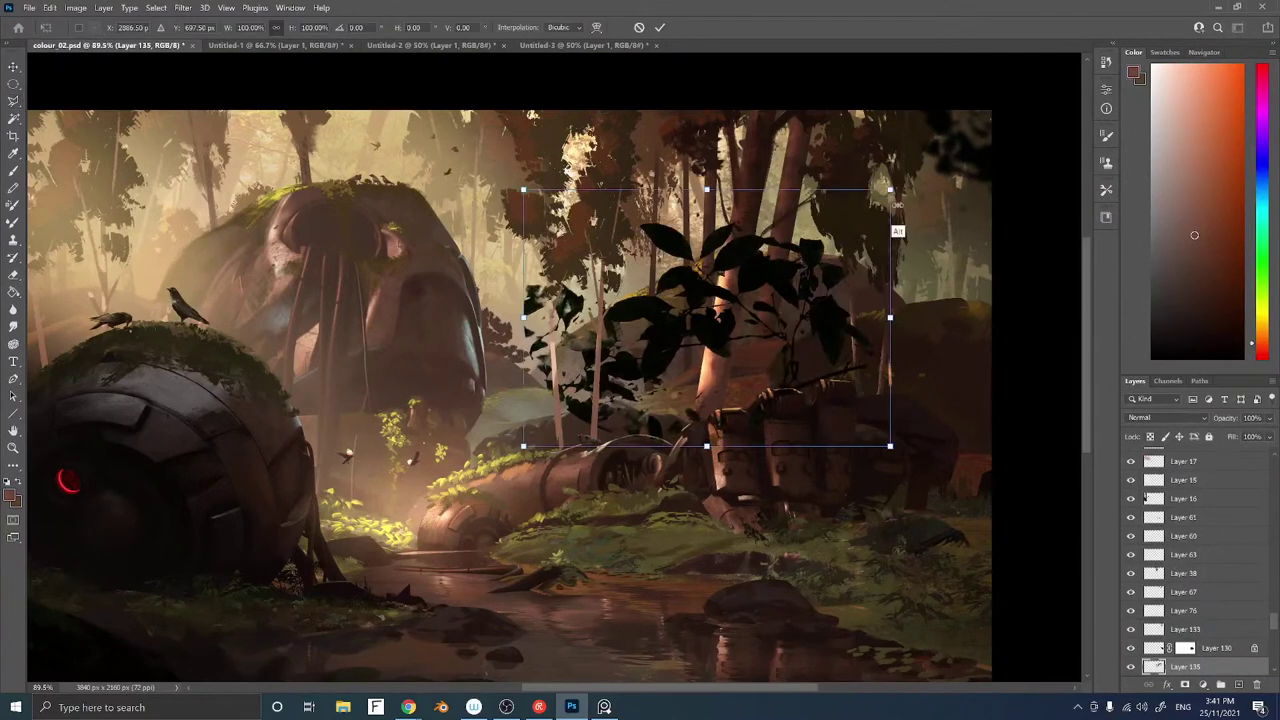
left_click_drag(897, 226, 872, 277)
key("Return")
key("ctrl+t")
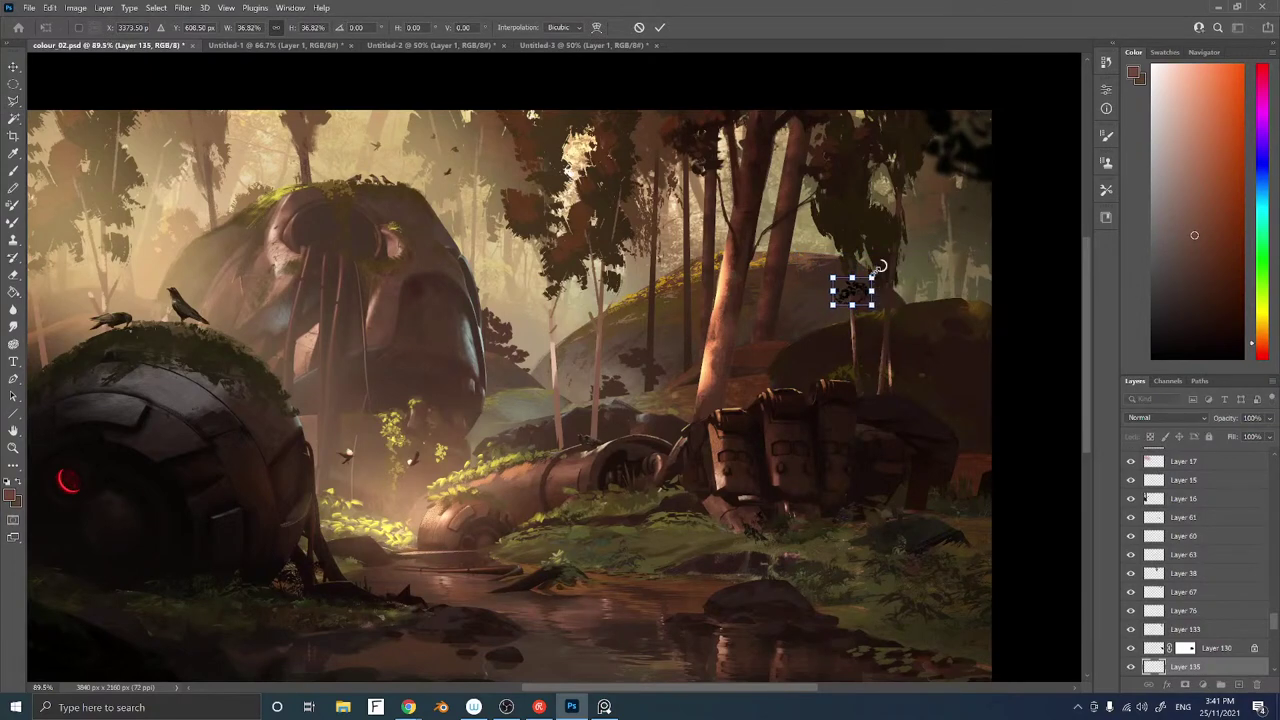
key("Return")
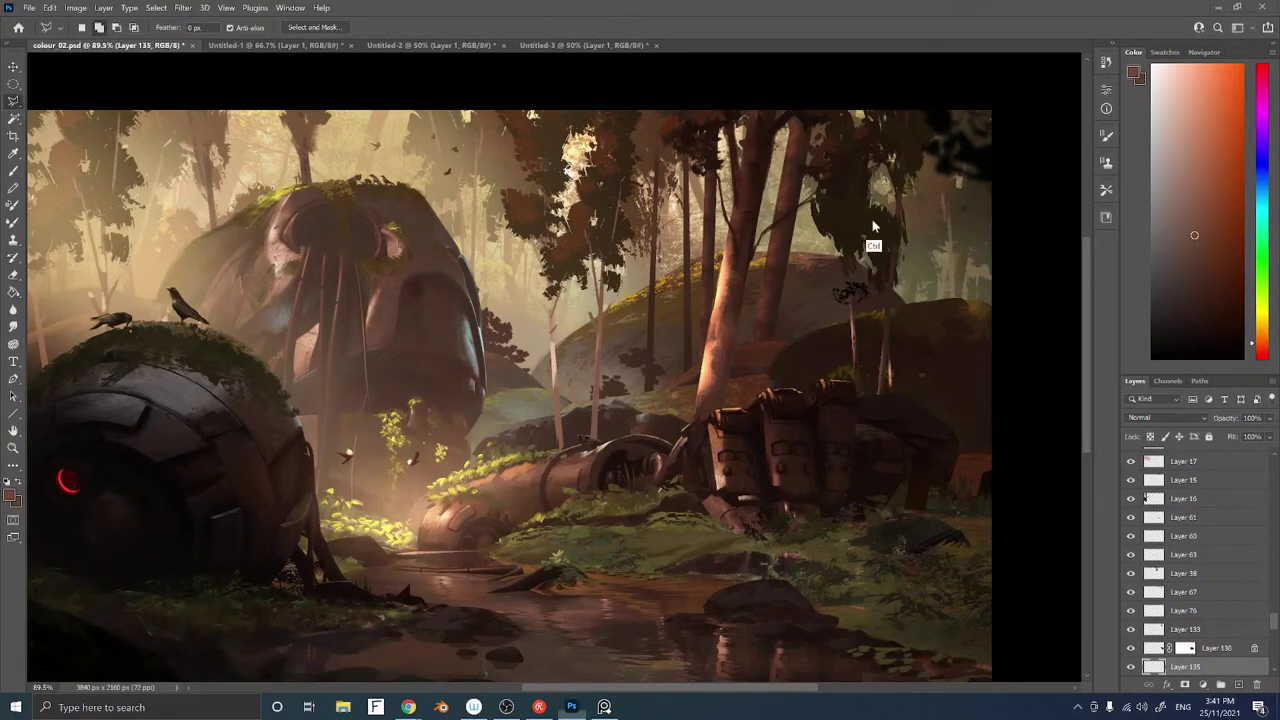
Reselect Layer 135, move its leaf clump up beside the hanging foliage above the thin trunks, and transform it to fit there
right_click(846, 296, "ctrl")
left_click(858, 302)
right_click(847, 296, "ctrl")
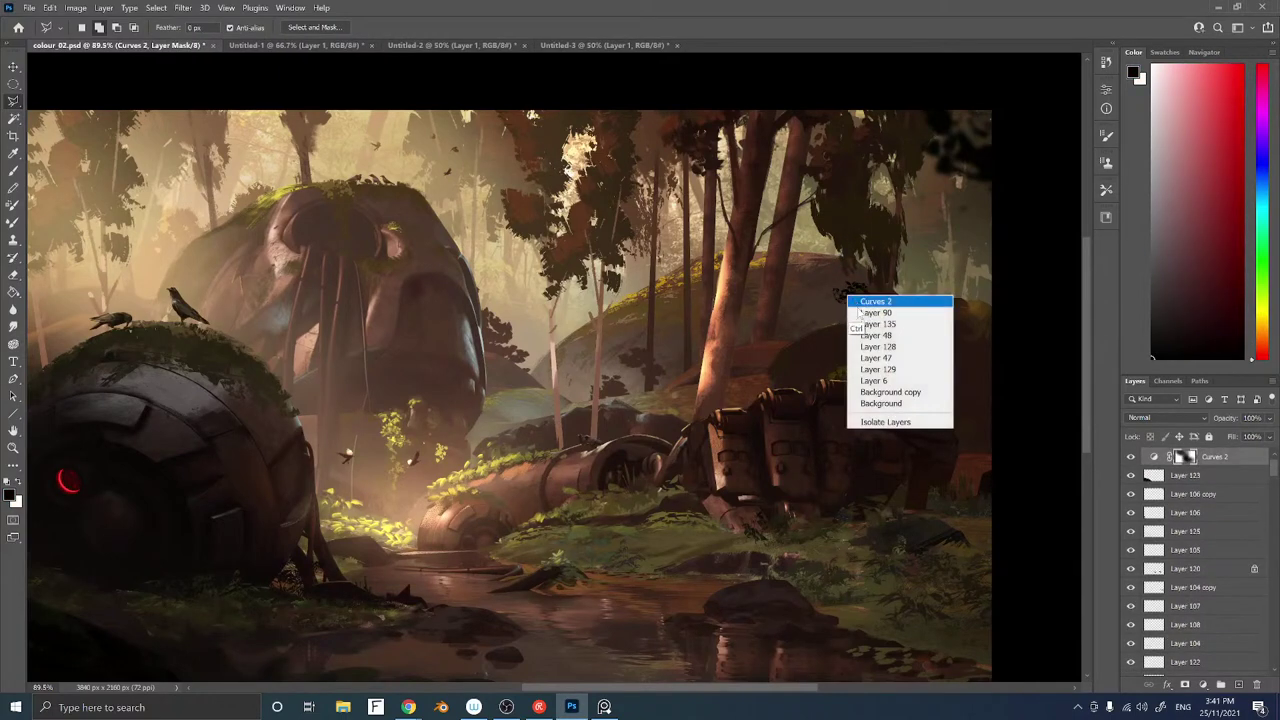
left_click(860, 323)
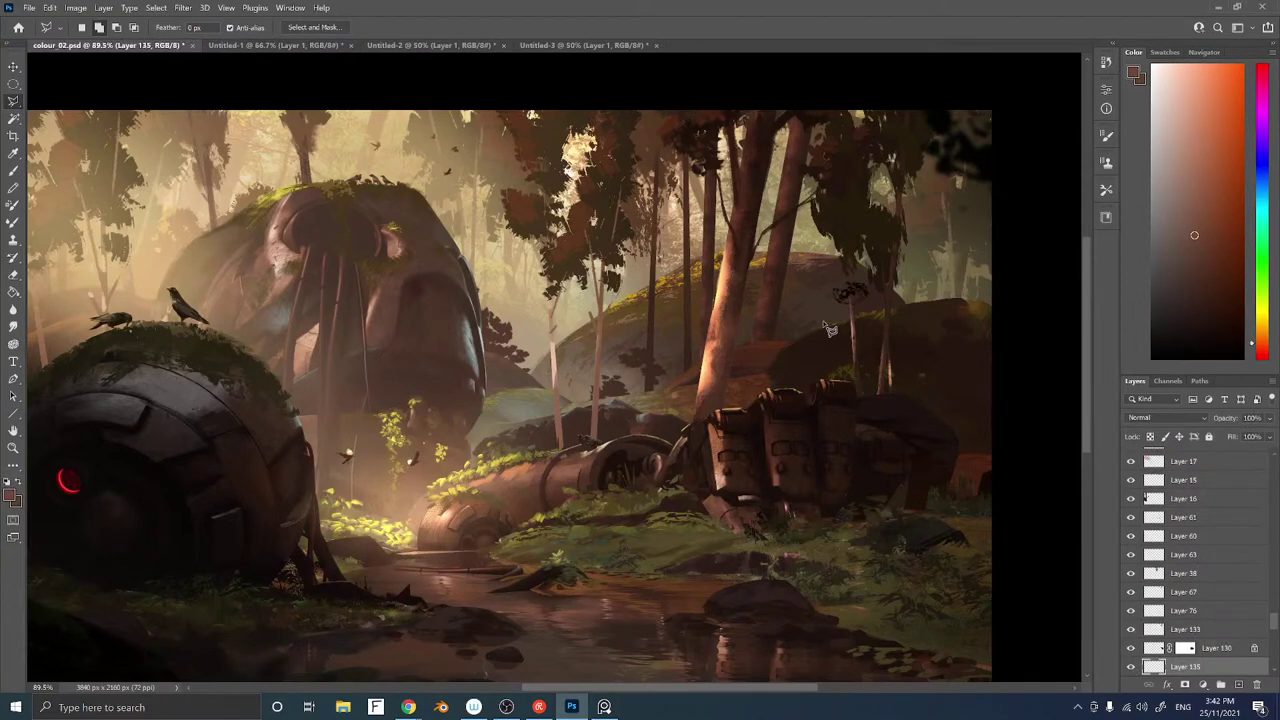
key("b")
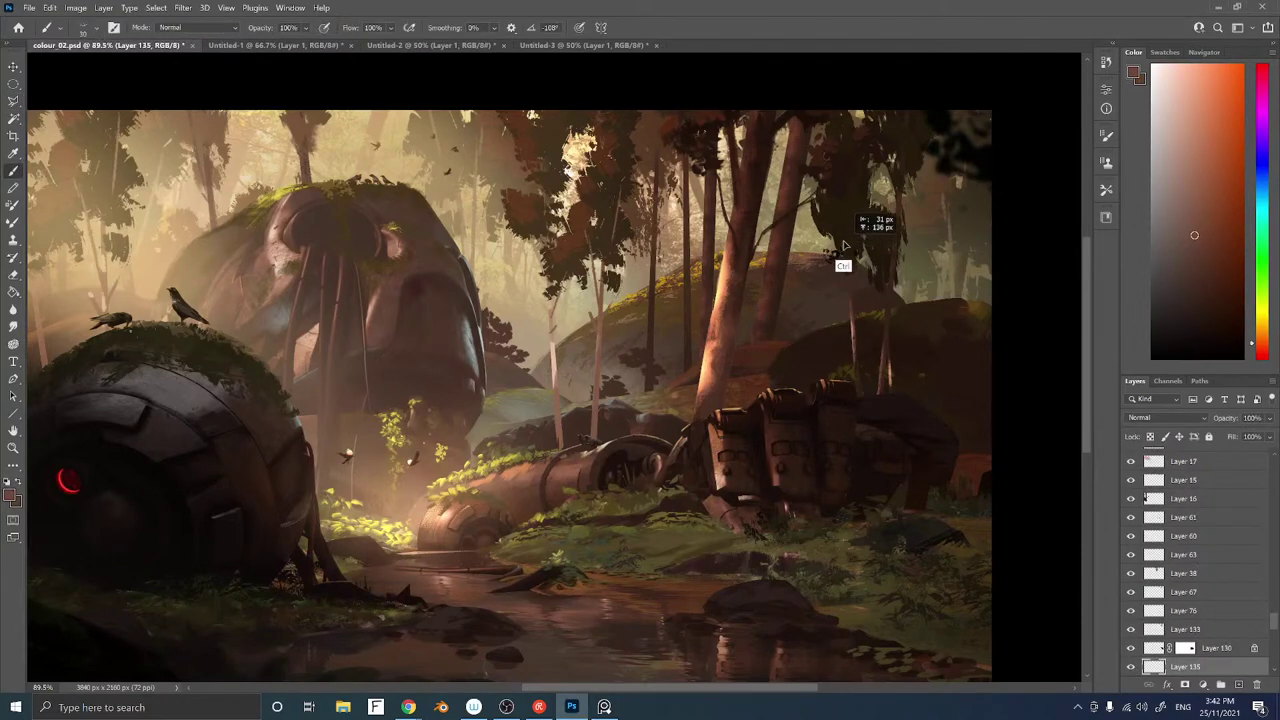
key("ctrl+t")
left_click_drag(897, 186, 849, 224)
key("Return")
Recolour the leaf clump in a sampled dark golden brown with transparency locked, and spread transformed copies around the hanging foliage
left_click(831, 238, "alt")
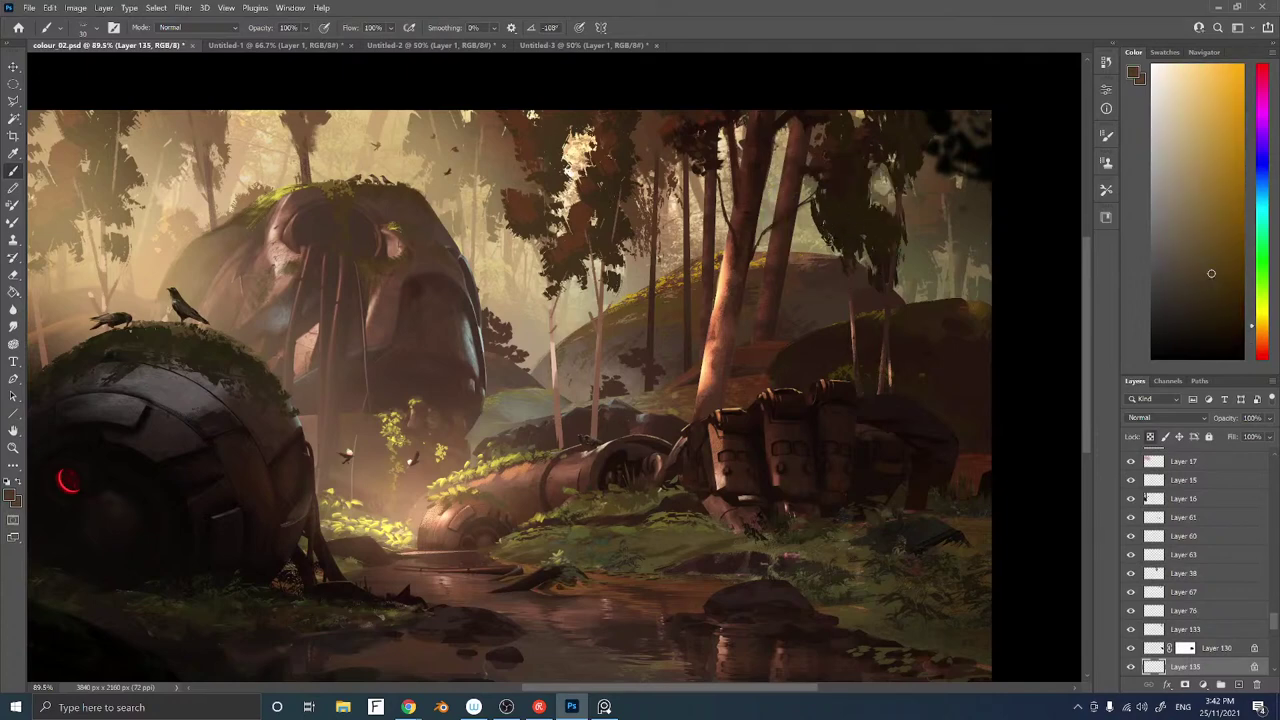
left_click_drag(848, 240, 838, 208)
left_click_drag(838, 208, 805, 206)
key("ctrl+t")
key("Return")
key("b")
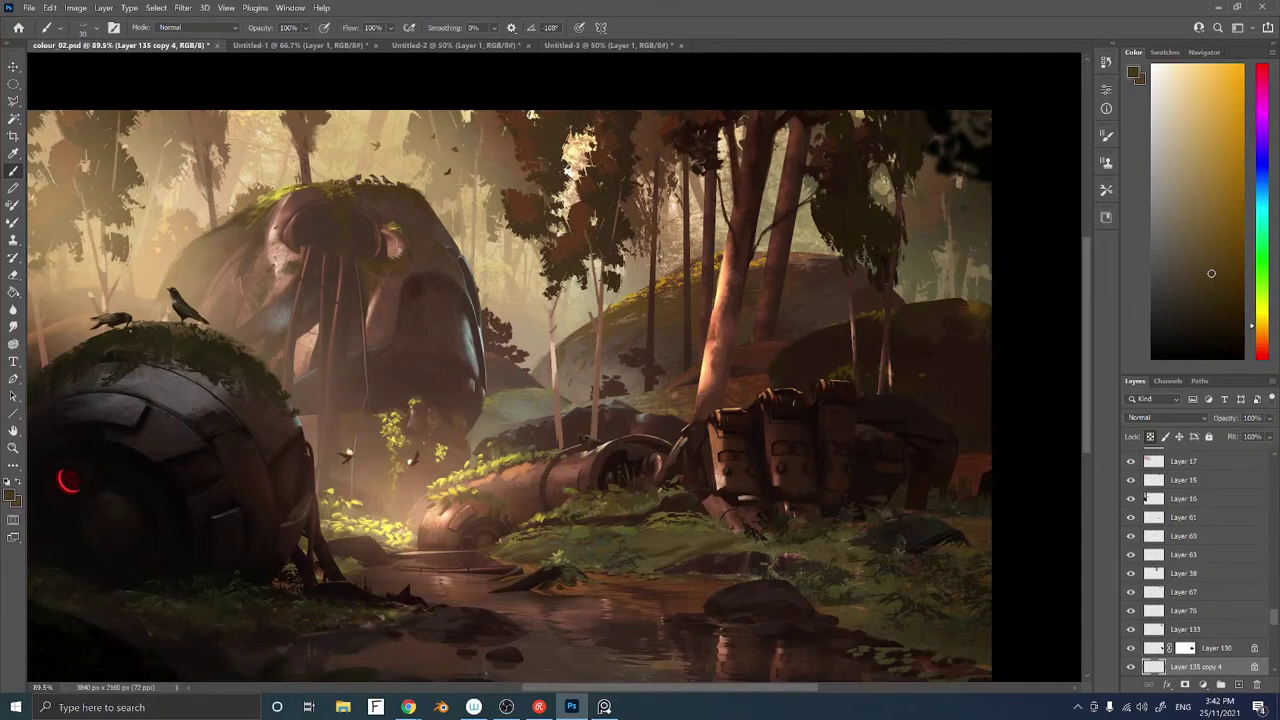
Add a new layer above the leaf copies and paint thin brown branches around the hanging foliage with Sampled Brush 9 51
key("ctrl+shift+alt+n")
right_click(872, 310)
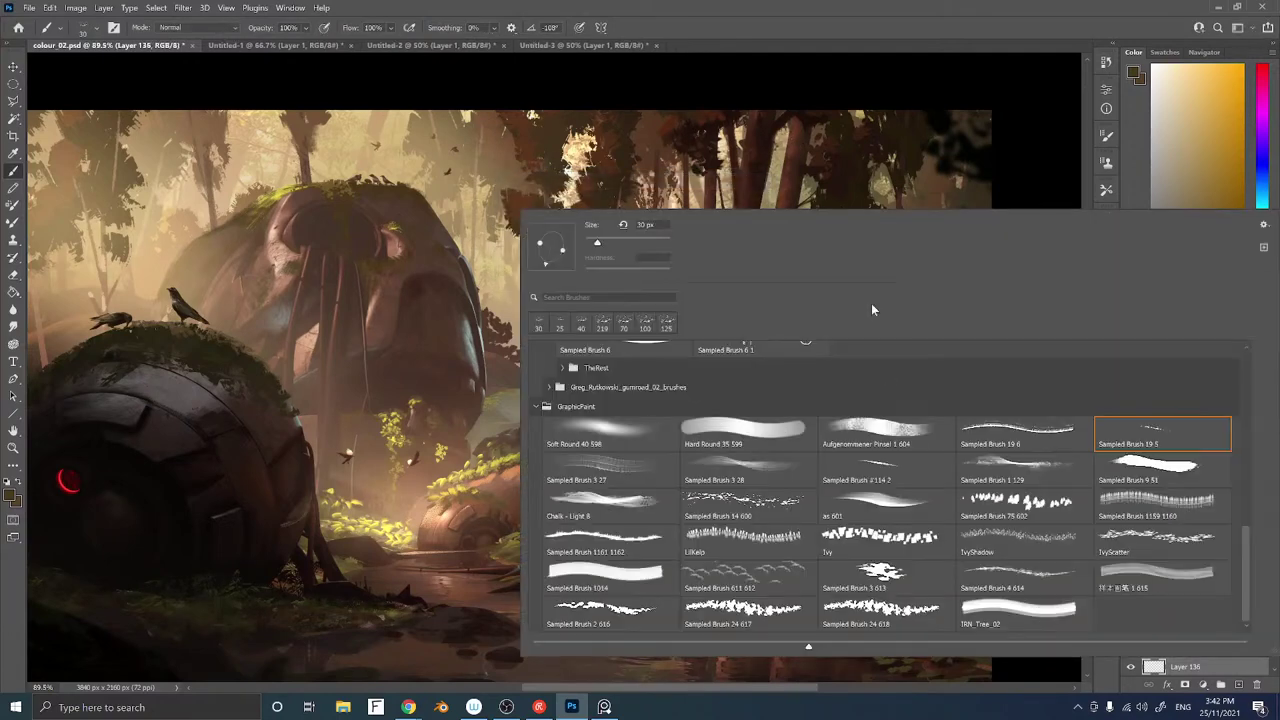
left_click(872, 478)
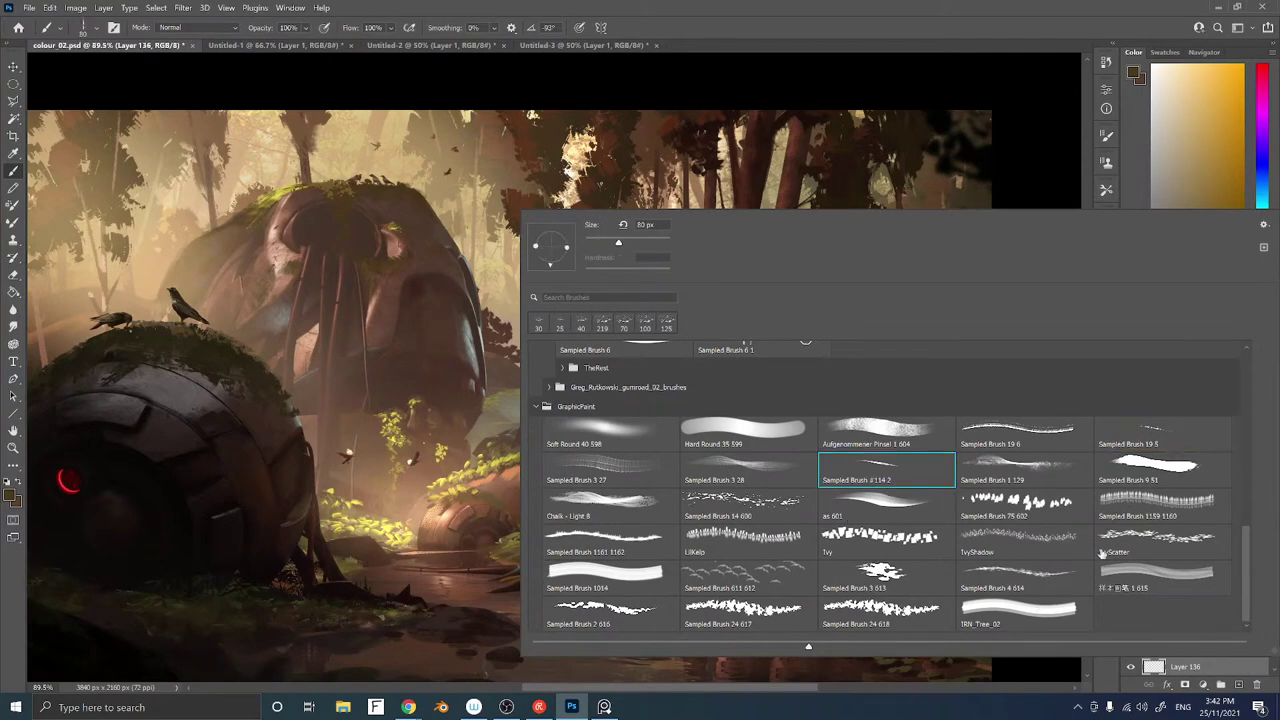
left_click(1182, 481)
left_click(873, 183)
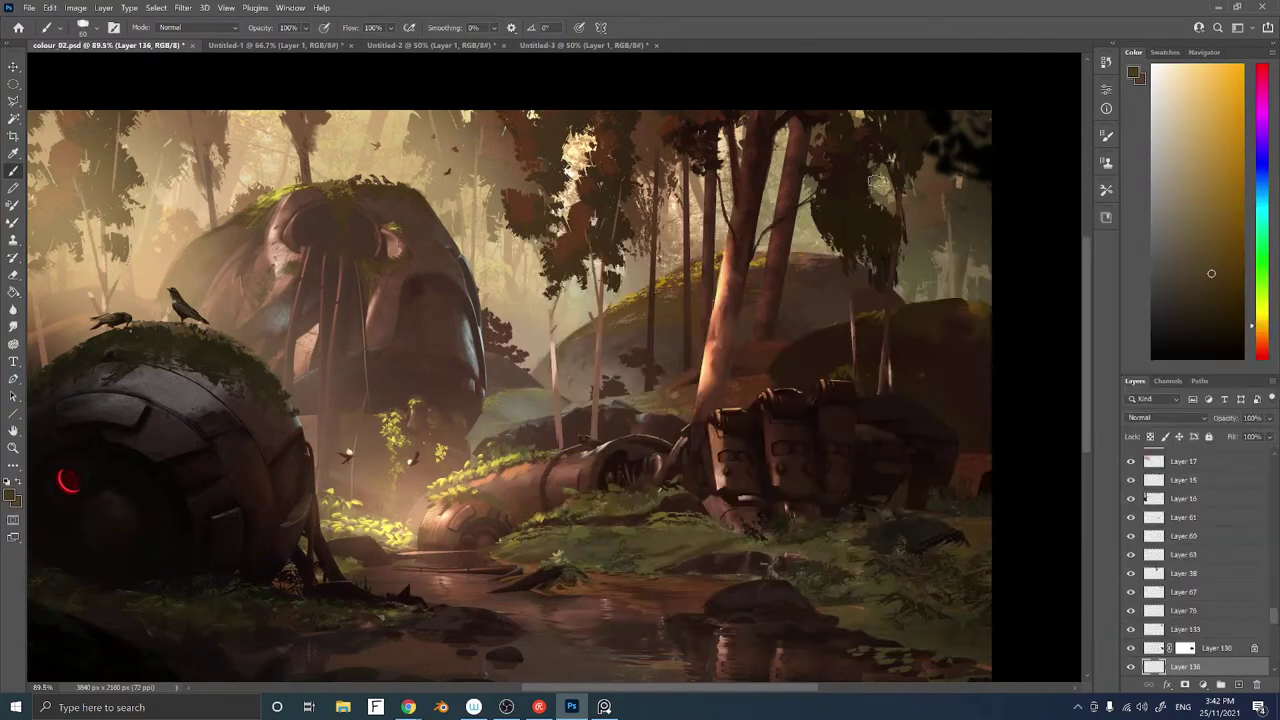
left_click(895, 305, "alt")
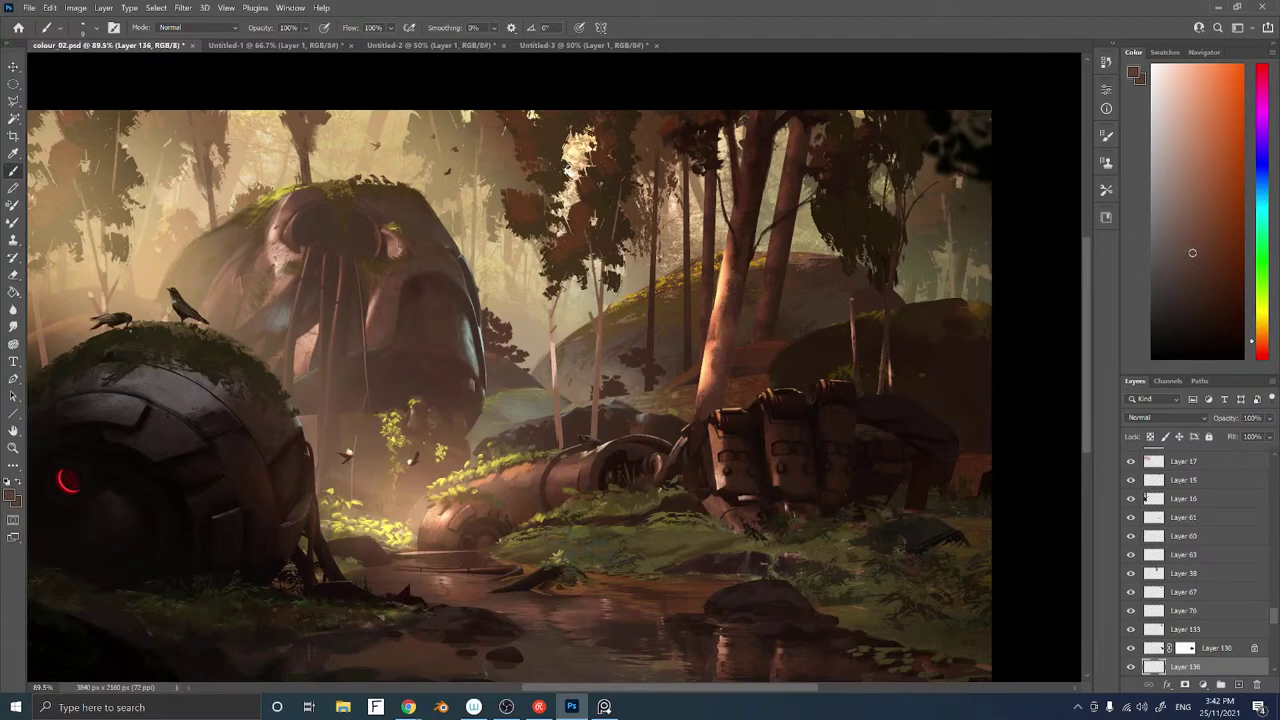
Sample a lighter reddish brown from the thin trunk's top, refine the thin trunks and branches on Layer 136, and check the whole painting
left_click(857, 296, "alt")
left_click(852, 288, "alt")
left_click_drag(524, 437, 668, 384)
key("z")
mouse_move(661, 429)
left_mouse_down()
mouse_move(623, 429)
mouse_move(636, 414)
left_mouse_up()
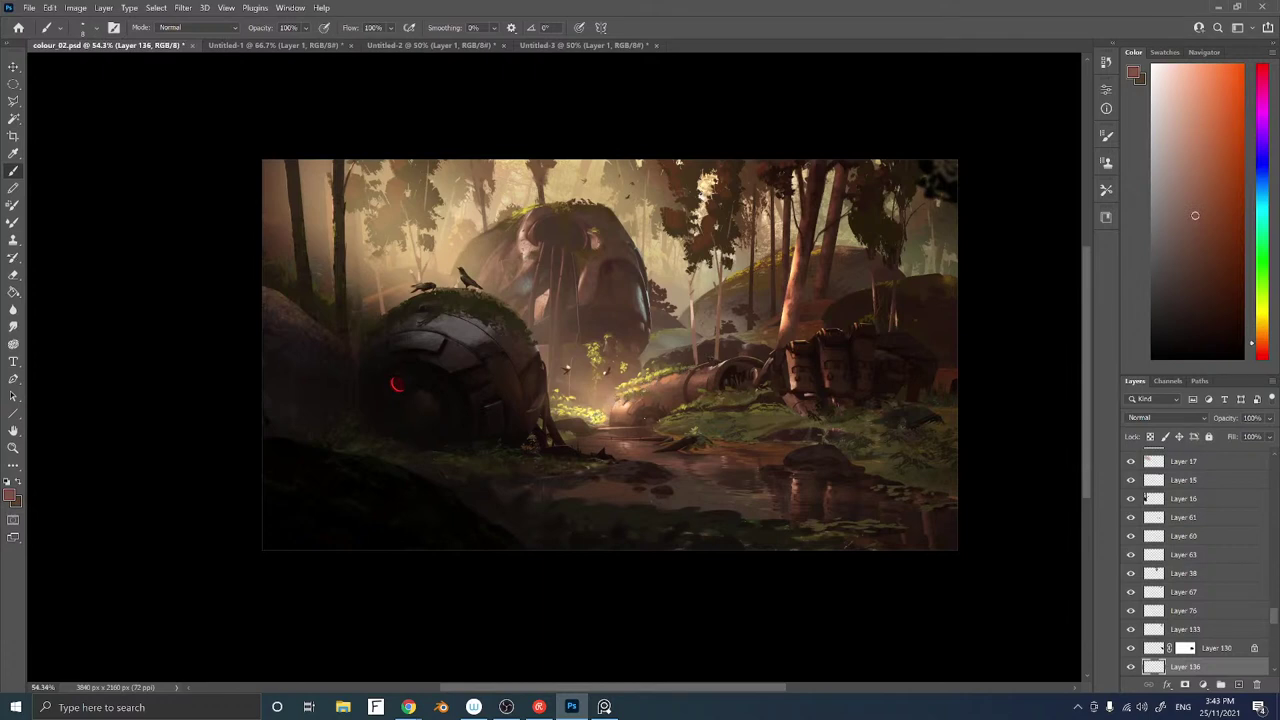
key("ctrl+space")
mouse_move(803, 395)
left_mouse_down()
mouse_move(749, 397)
mouse_move(785, 370)
left_mouse_up()
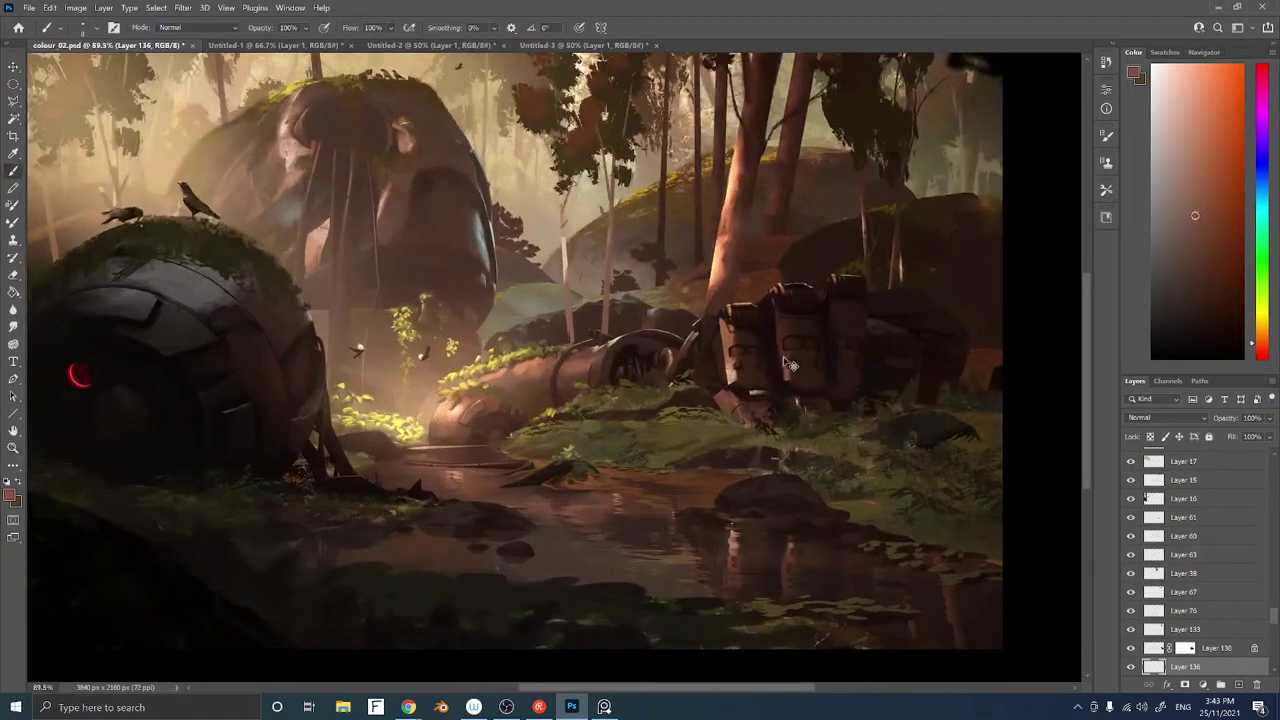
Add a new layer, sample a brown near the thin trunks behind the robot hand, and raise the layer to just below Layer 61
key("ctrl+shift+alt+n")
left_click(913, 263, "alt")
key("ctrl+bracketright")
key("ctrl+bracketright")
key("ctrl+bracketright")
key("ctrl+bracketright")
key("ctrl+bracketright")
key("ctrl+bracketright")
key("ctrl+bracketright")
key("ctrl+bracketright")
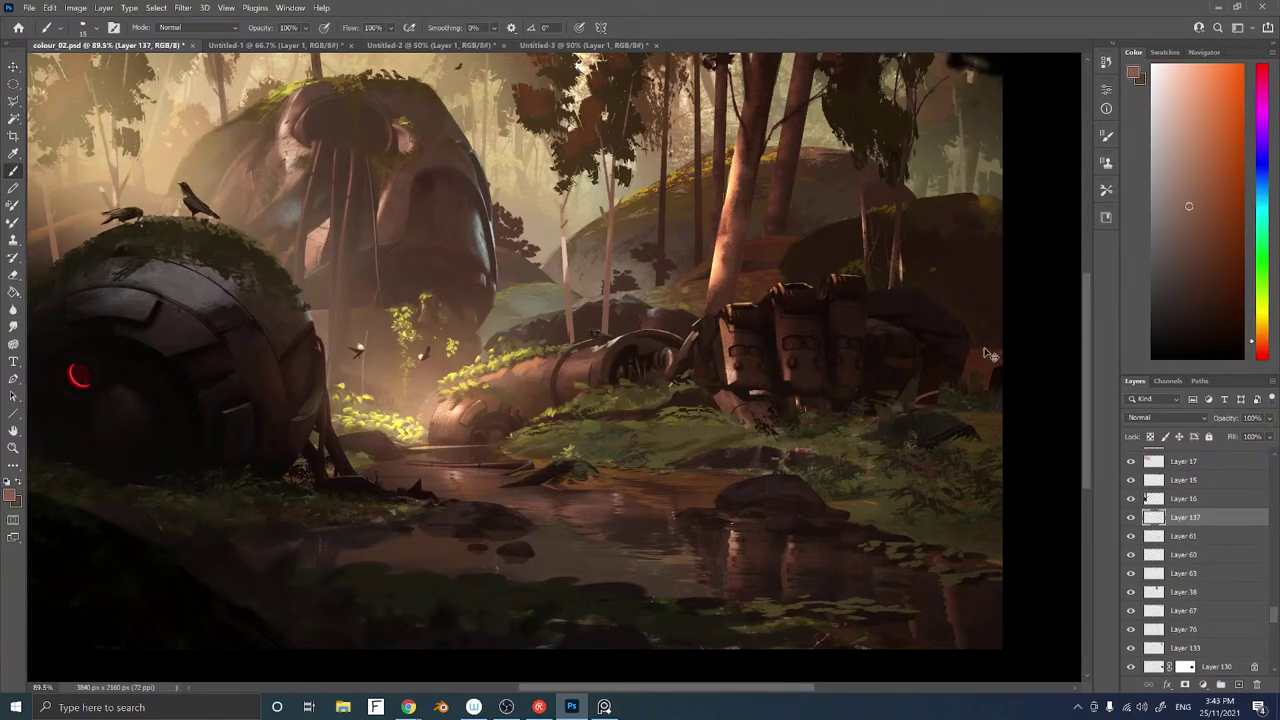
key("ctrl+bracketleft")
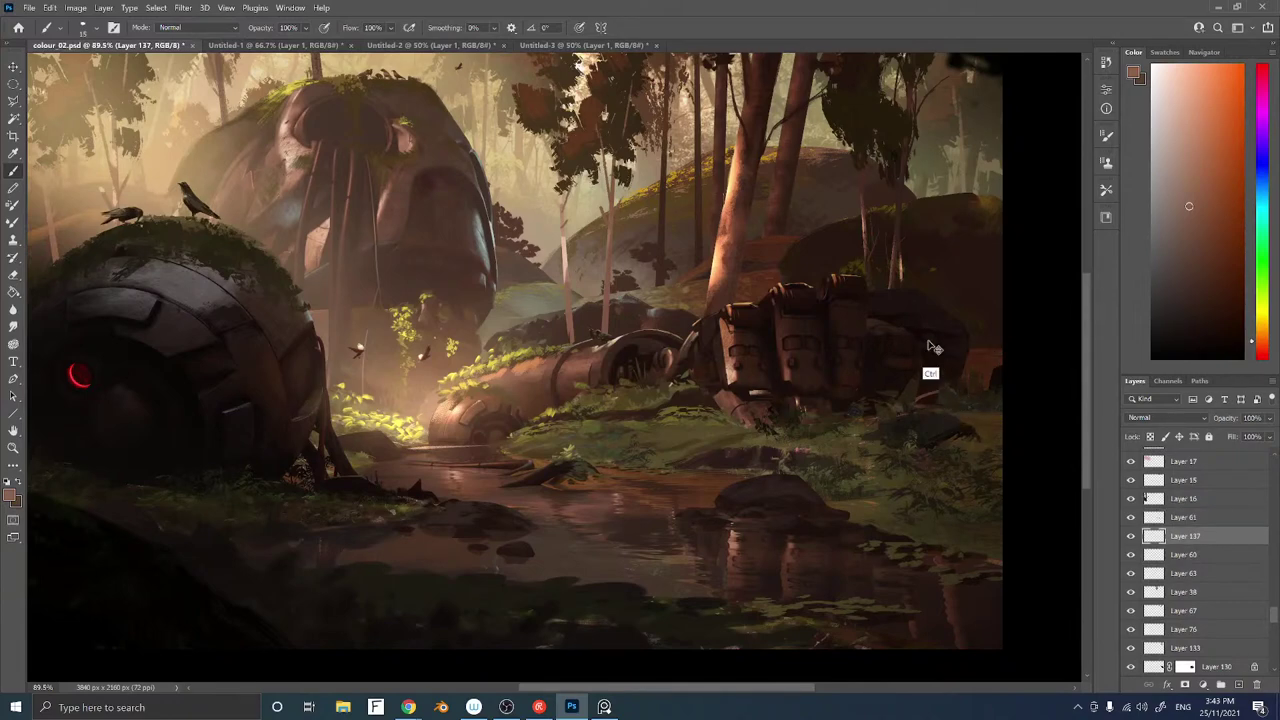
Reorder Layer 137 up the layer stack until it sits directly beneath Layer 123
key("ctrl+bracketright")
key("ctrl+bracketright")
key("ctrl+bracketright")
key("ctrl+bracketright")
key("ctrl+bracketright")
key("ctrl+bracketright")
key("ctrl+bracketright")
key("ctrl+bracketright")
key("ctrl+bracketright")
key("ctrl+bracketright")
key("ctrl+bracketright")
key("ctrl+bracketright")
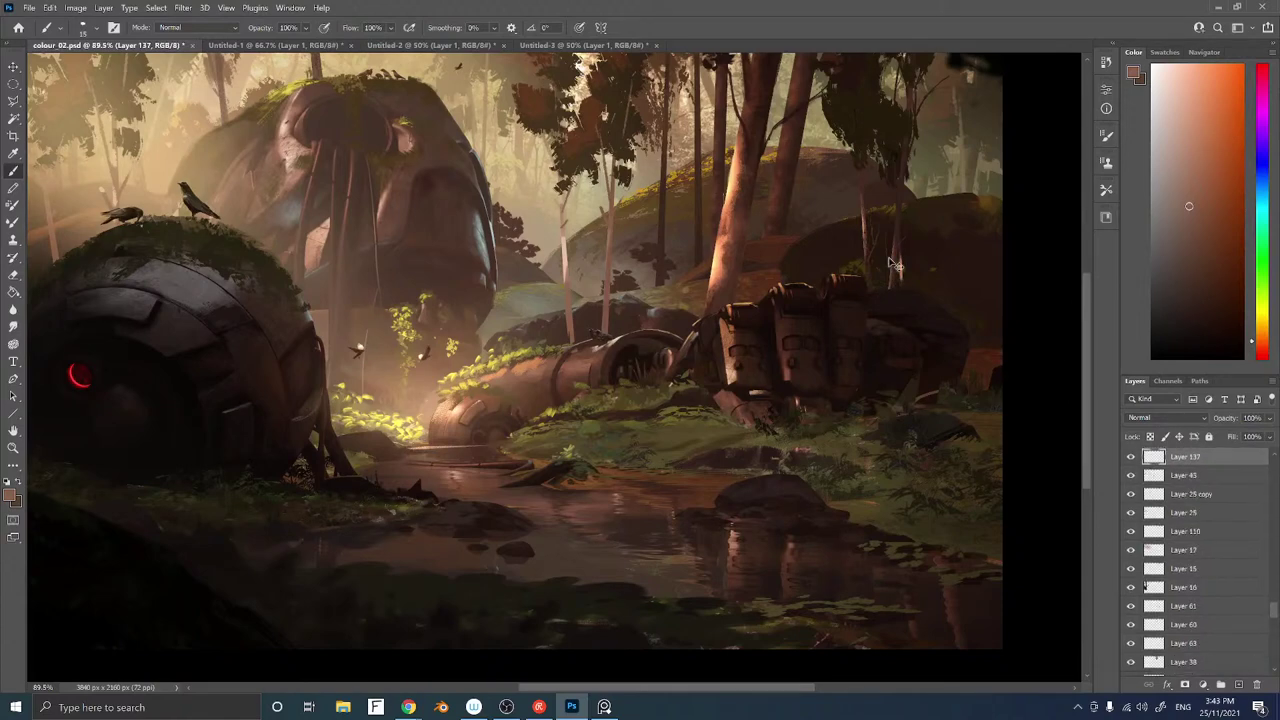
key("ctrl+bracketleft")
key("ctrl+bracketleft")
key("ctrl+bracketleft")
key("ctrl+bracketleft")
key("ctrl+bracketleft")
key("ctrl+bracketleft")
key("ctrl+bracketleft")
key("ctrl+bracketleft")
key("ctrl+bracketleft")
key("ctrl+bracketleft")
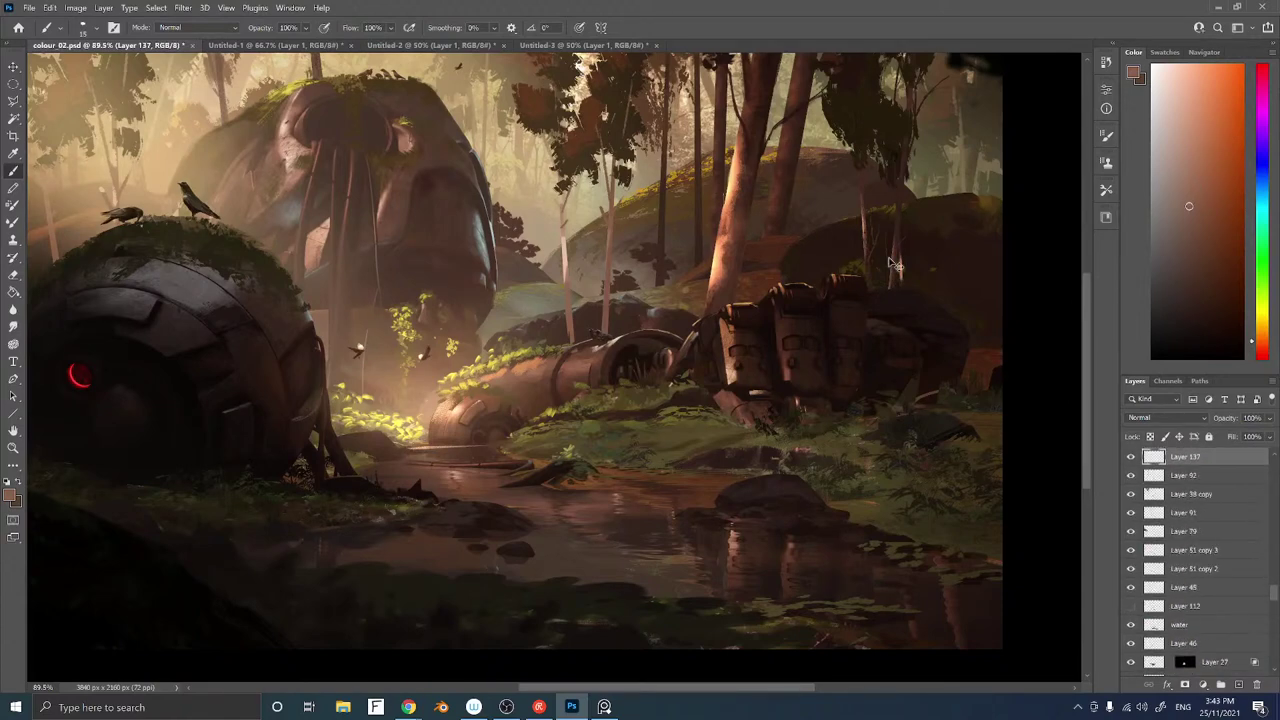
key("ctrl+bracketright")
key("ctrl+bracketright")
key("ctrl+bracketright")
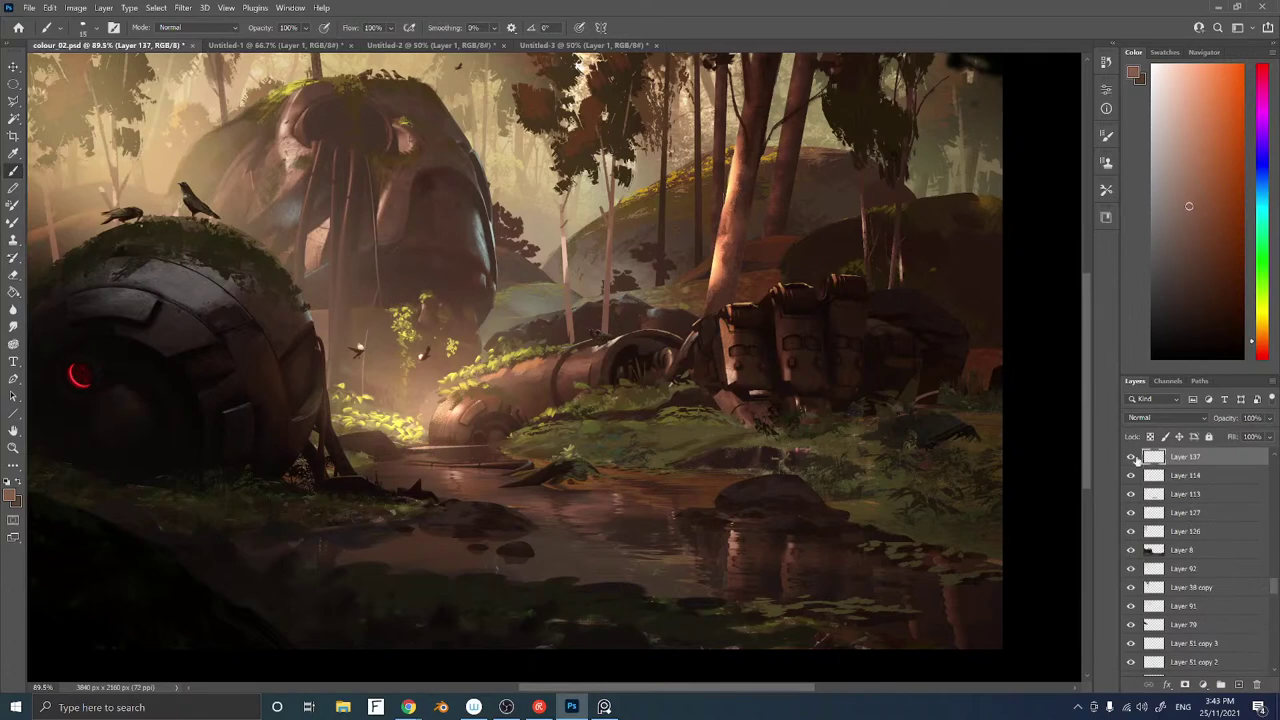
left_click(1130, 457)
left_click(1131, 457)
key("ctrl+bracketright")
key("ctrl+bracketright")
key("ctrl+bracketright")
key("ctrl+bracketright")
key("ctrl+bracketright")
key("ctrl+bracketright")
key("ctrl+bracketright")
key("ctrl+bracketright")
key("ctrl+bracketright")
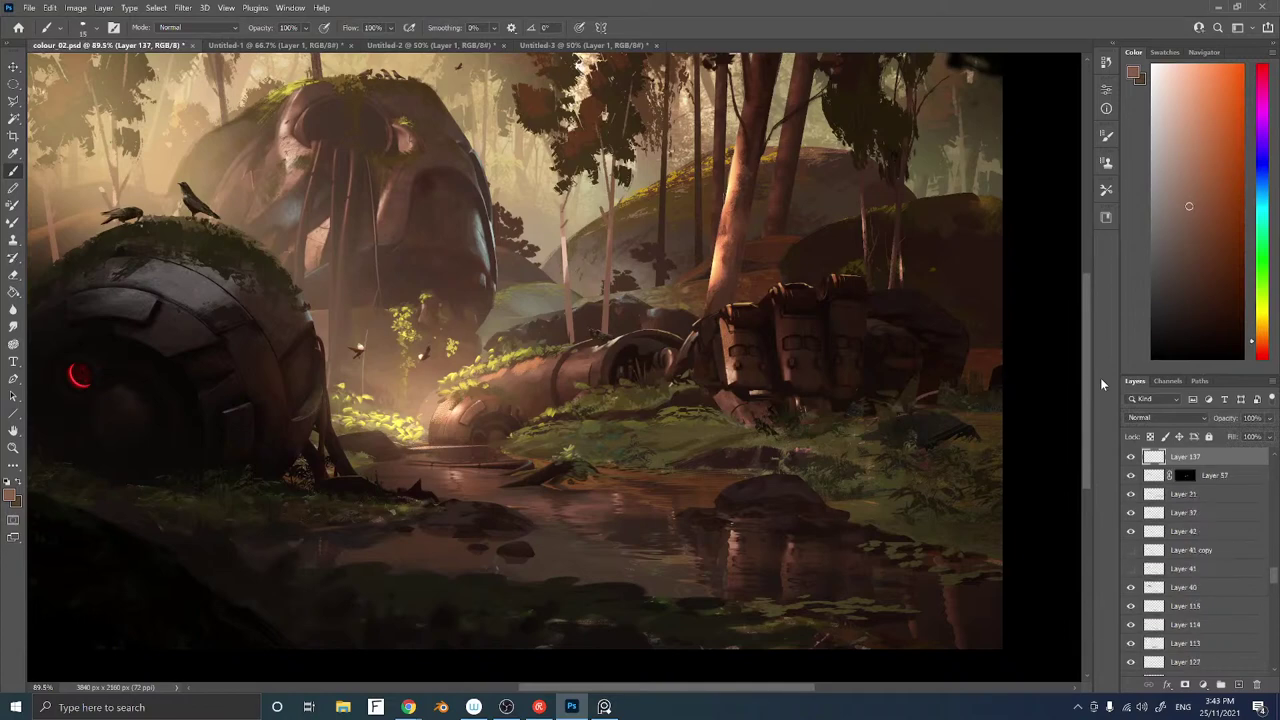
key("ctrl+bracketright")
key("ctrl+bracketright")
key("ctrl+bracketright")
key("ctrl+bracketright")
key("ctrl+bracketright")
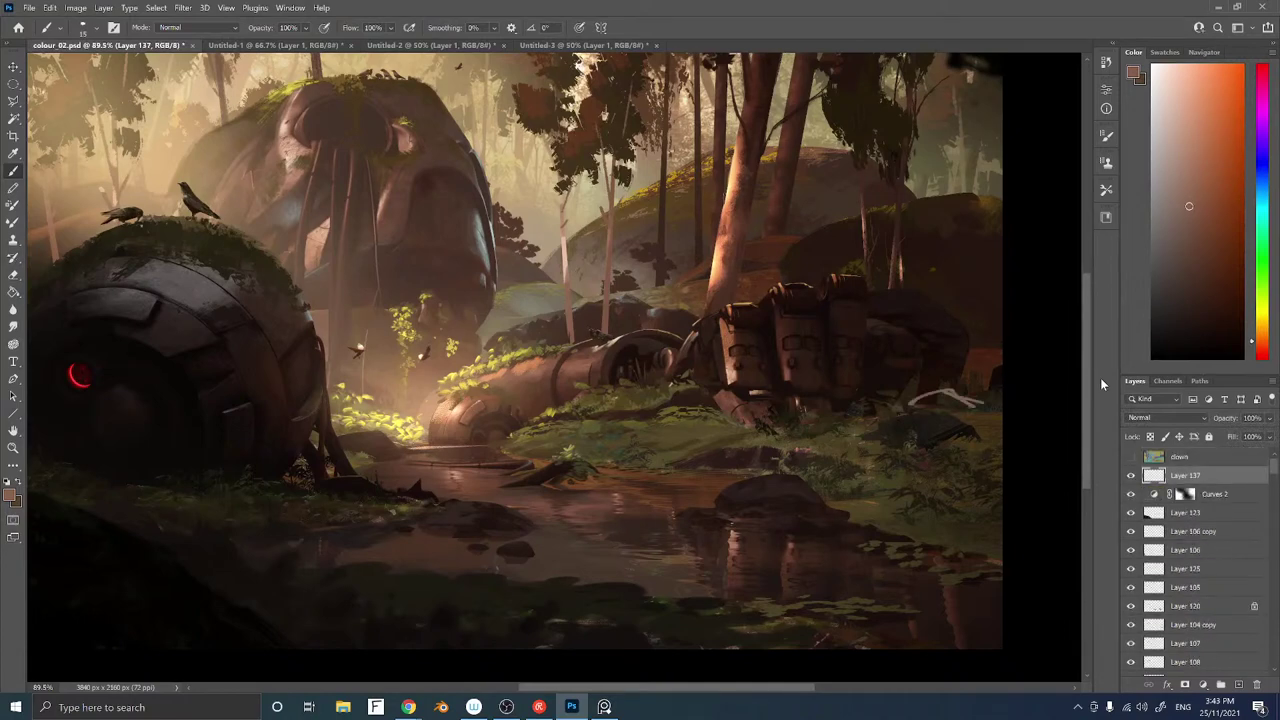
key("ctrl+bracketright")
key("ctrl+bracketleft")
key("ctrl+bracketleft")
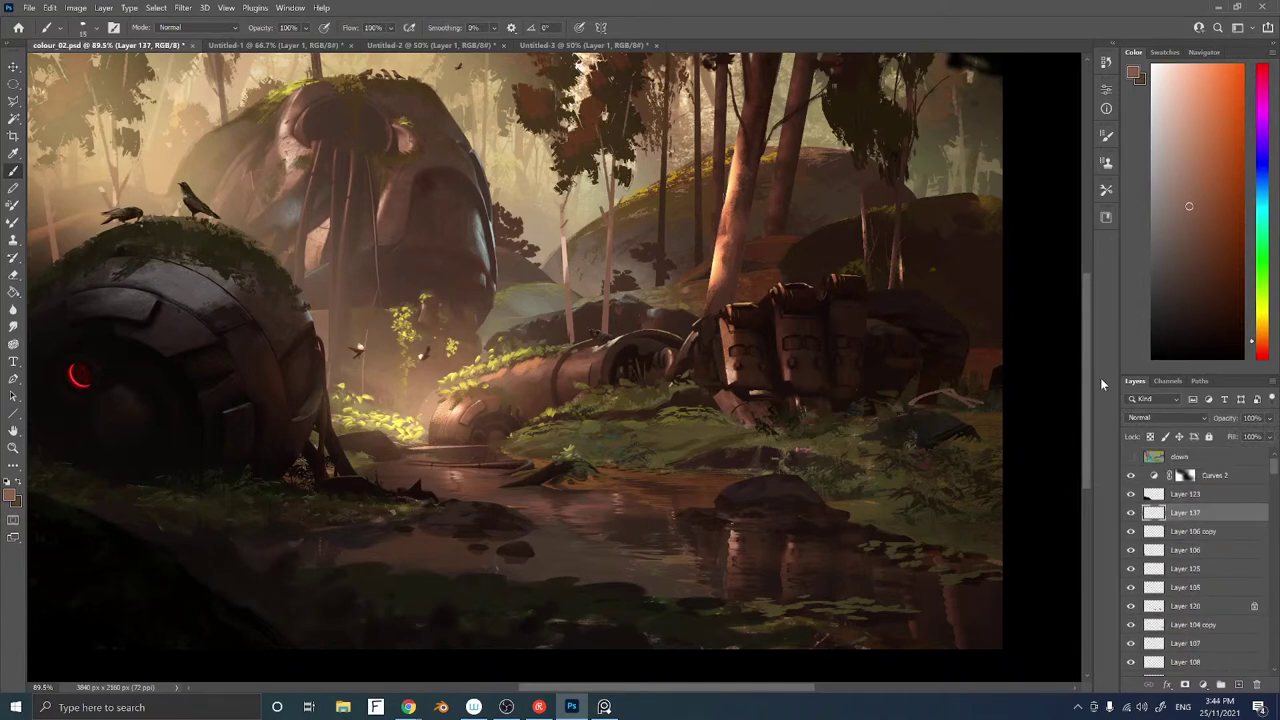
Clear everything painted on Layer 137 and sample a dark brown from the ground beside the robot hand
key("ctrl+a")
key("Delete")
key("ctrl+d")
left_click(933, 403, "alt")
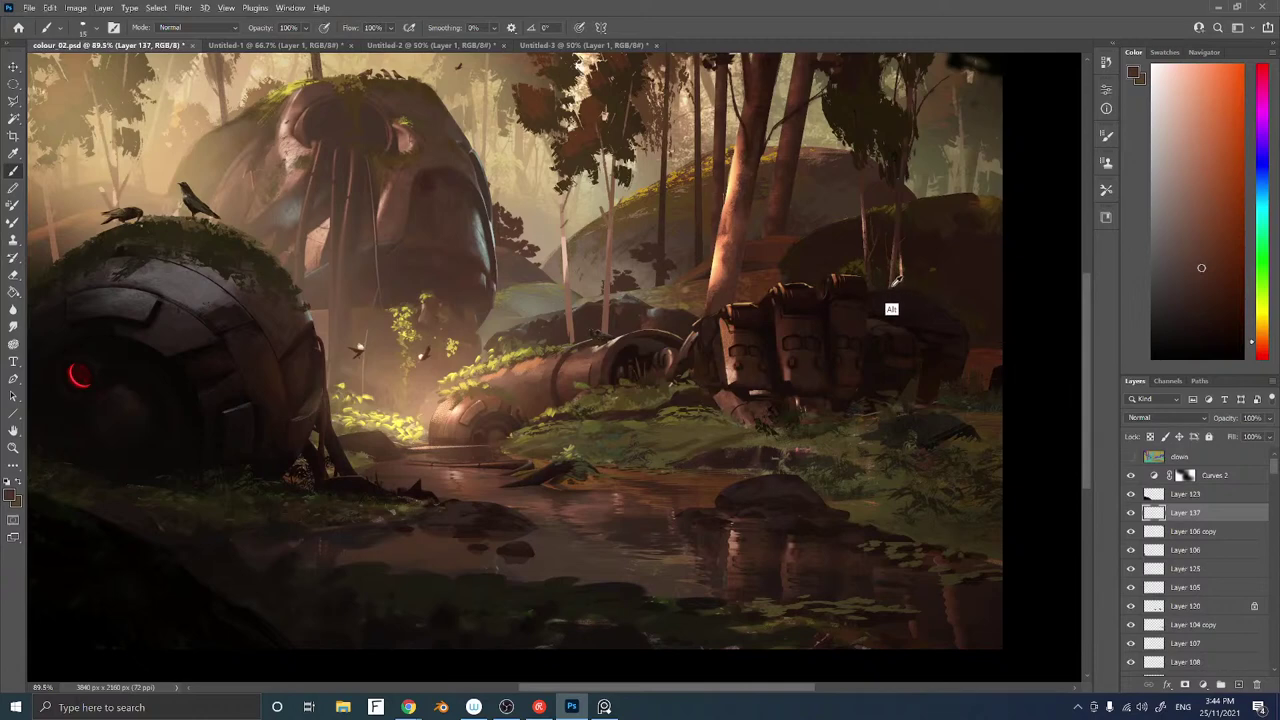
Sample darker browns around the rock behind the robot hand for painting, and lock Layer 137's transparent pixels
left_click(892, 286, "alt")
left_click(1195, 265)
left_click(911, 294, "alt")
key("alt")
key("slash")
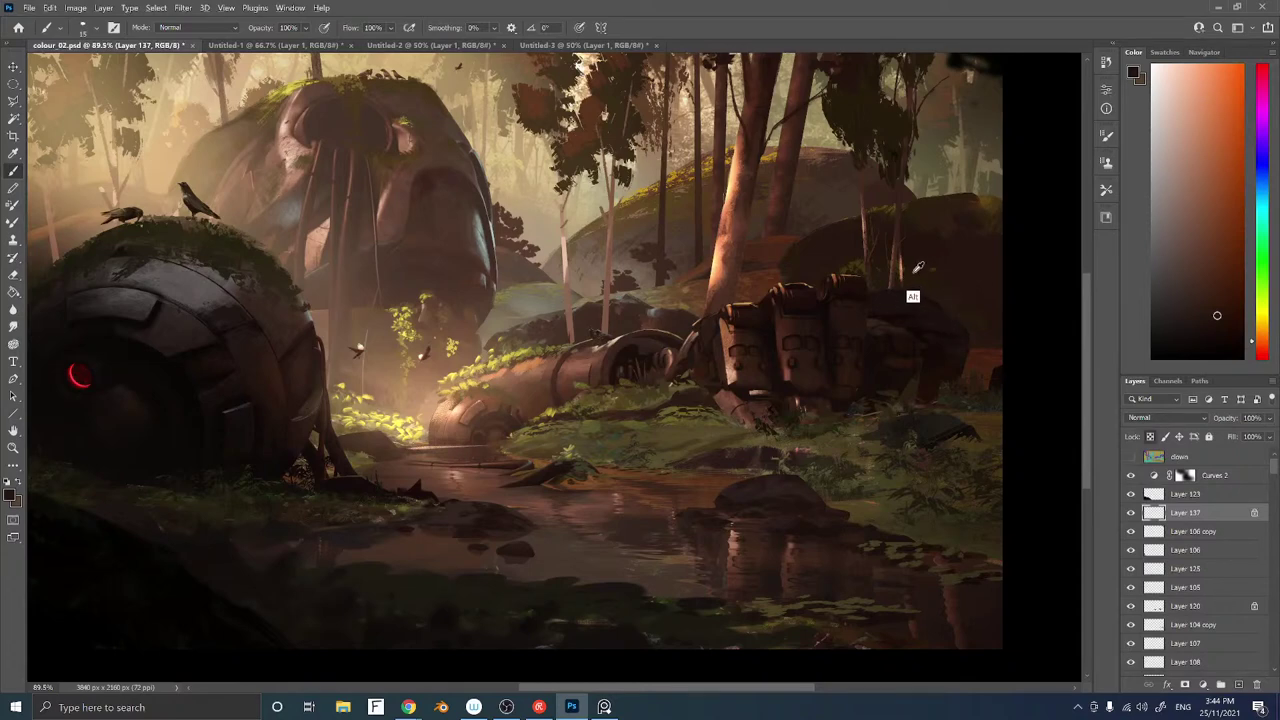
left_click(905, 278, "alt")
mouse_move(950, 295)
left_mouse_down()
mouse_move(1208, 258)
mouse_move(1194, 144)
mouse_move(967, 288)
left_mouse_up()
key("ctrl+z")
key("ctrl+z")
left_click(1179, 144)
left_click_drag(966, 288, 942, 293)
key("ctrl+z")
Examine the whole painting's values in the greyscale proof view and return to colour
mouse_move(681, 326)
left_mouse_down()
mouse_move(717, 330)
mouse_move(660, 323)
left_mouse_up()
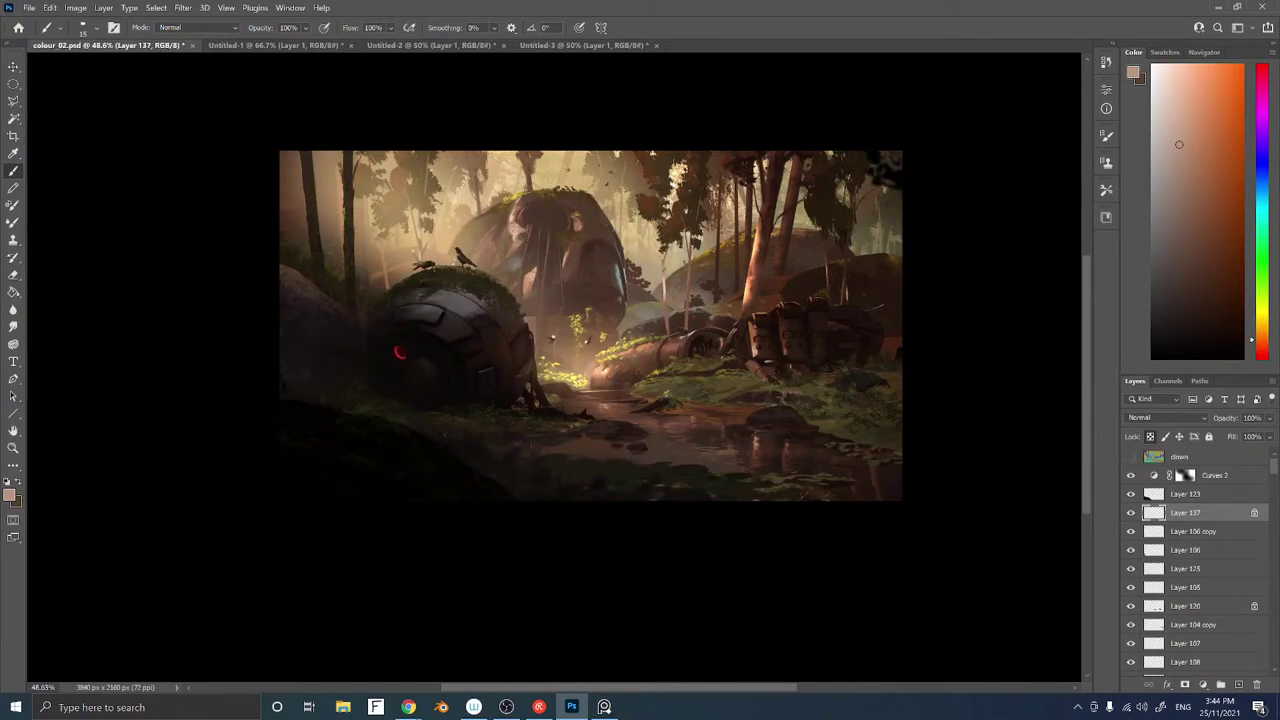
left_click_drag(628, 370, 654, 359)
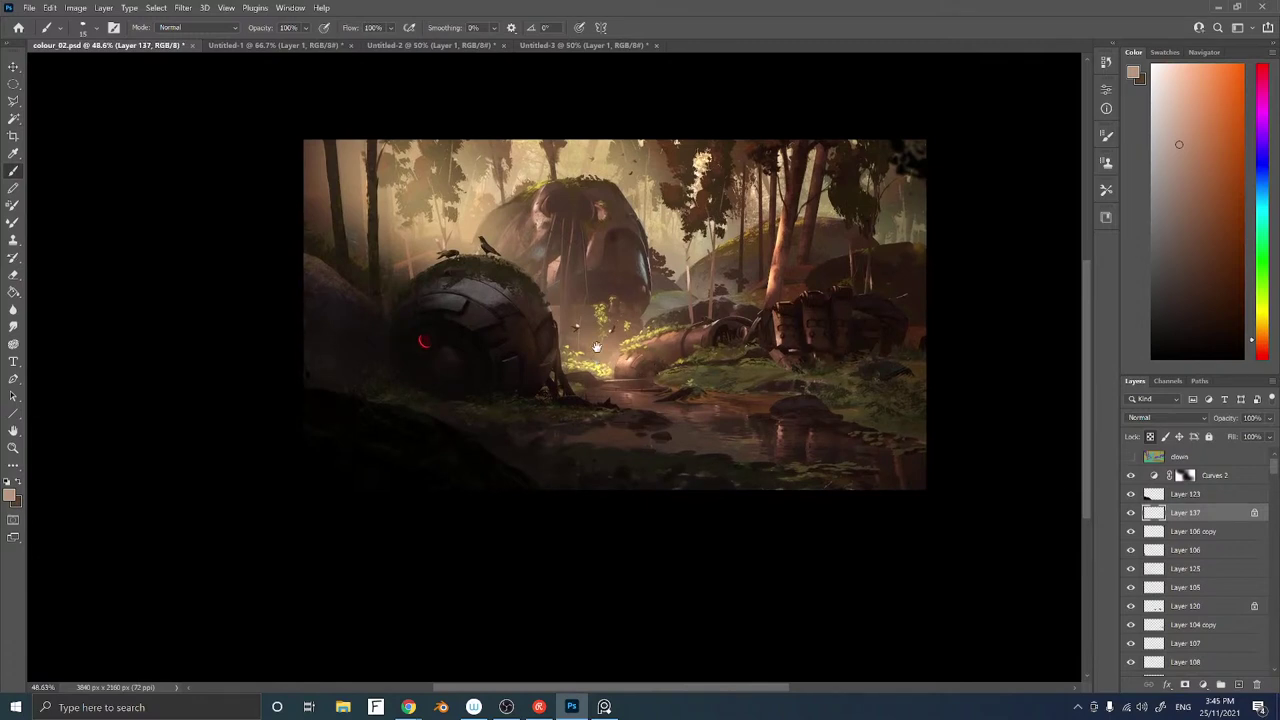
key("ctrl+y")
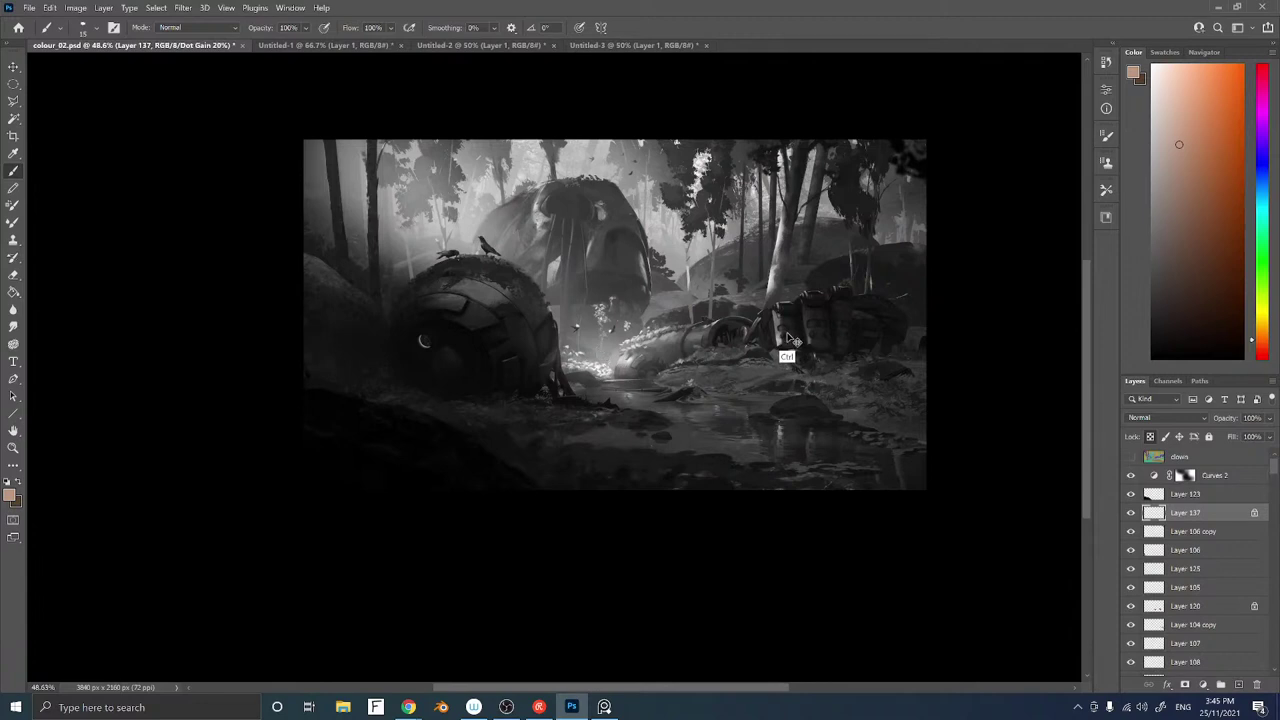
key("ctrl+y")
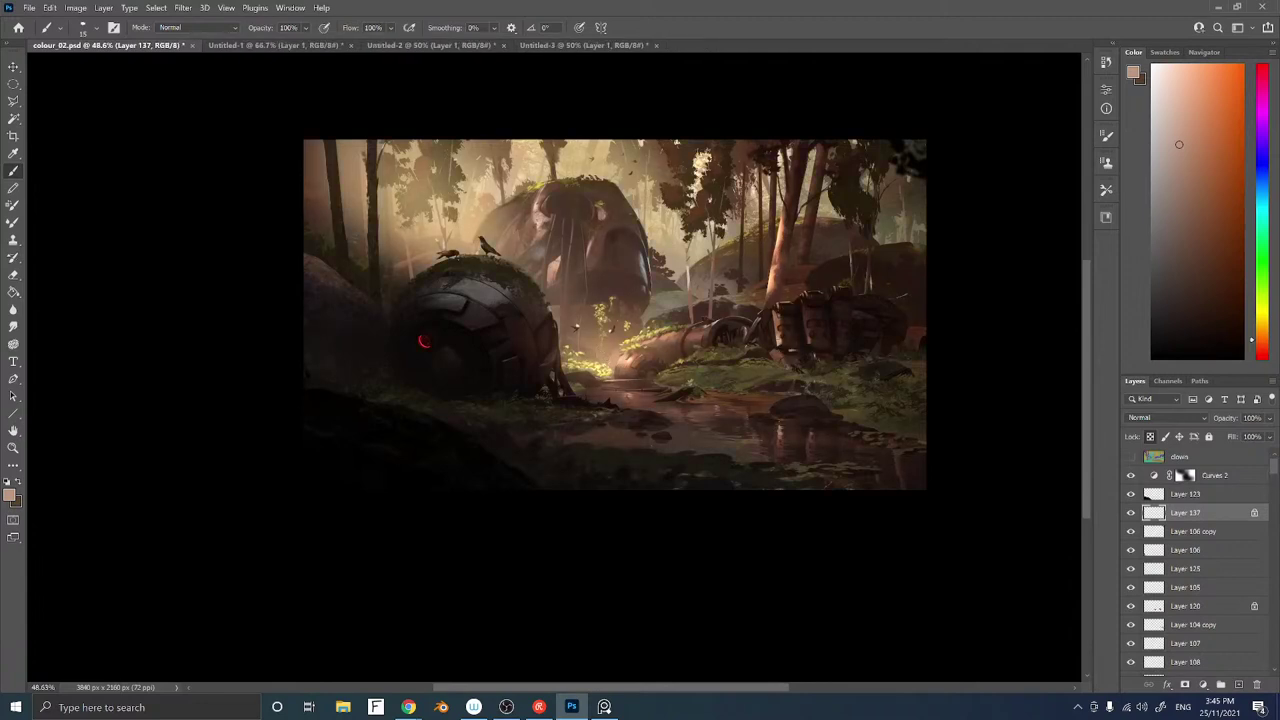
Add a new layer above Layer 137 and sample a dark brown from the fallen robot head's shadowed panels
mouse_move(712, 316)
left_mouse_down()
mouse_move(703, 343)
mouse_move(752, 339)
left_mouse_up()
key("z")
left_click_drag(420, 350, 645, 346)
key("z")
mouse_move(645, 346)
left_mouse_down()
mouse_move(686, 350)
mouse_move(655, 355)
left_mouse_up()
key("b")
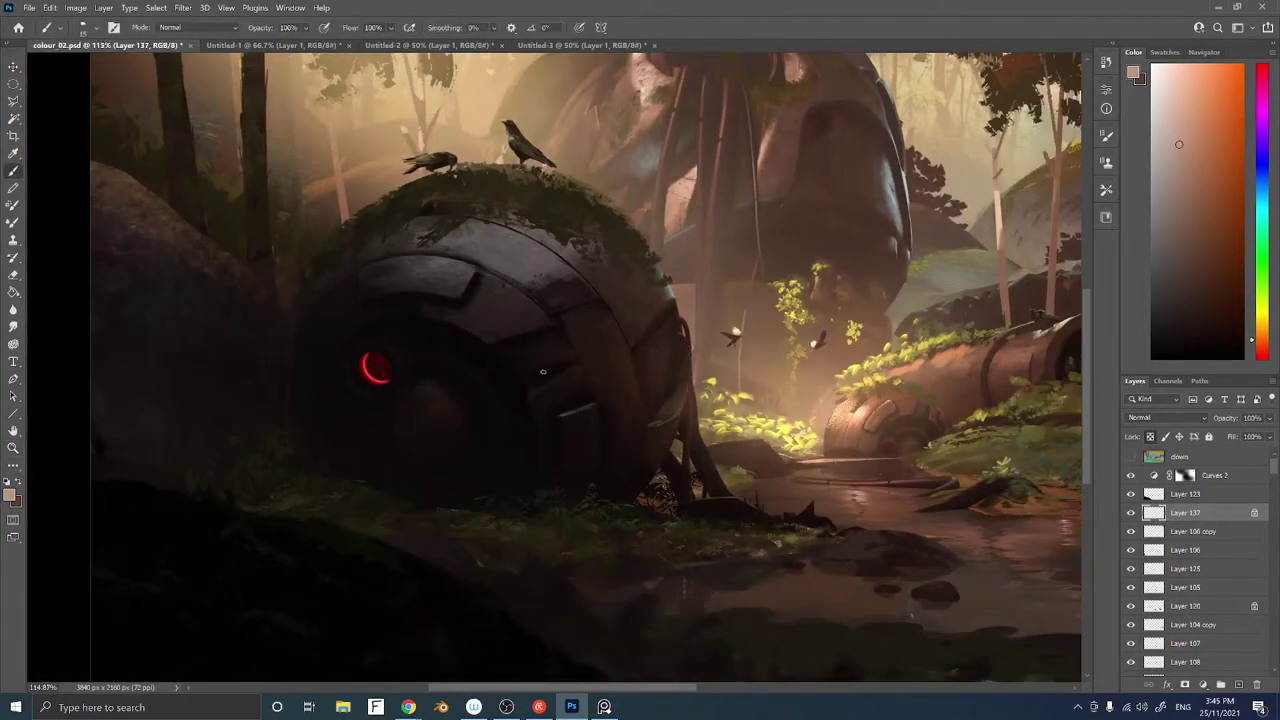
left_click(543, 400, "alt")
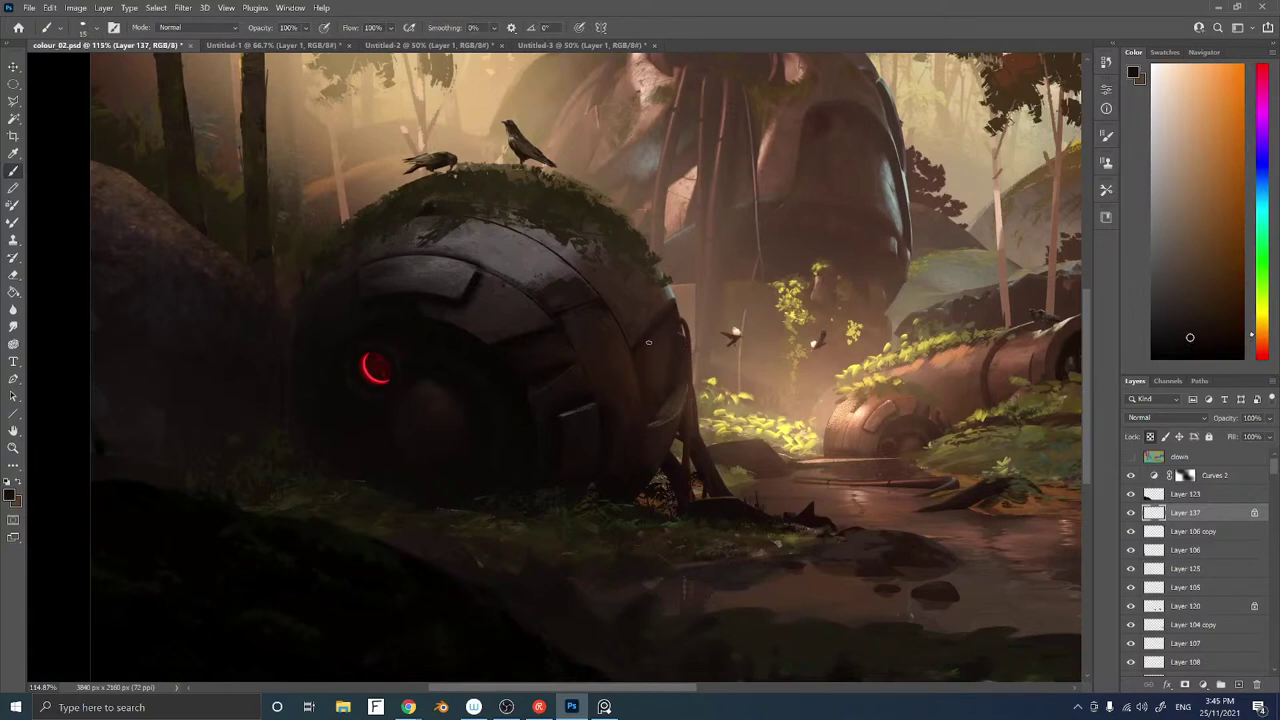
key("ctrl+shift+n")
key("Return")
left_click(549, 372, "alt")
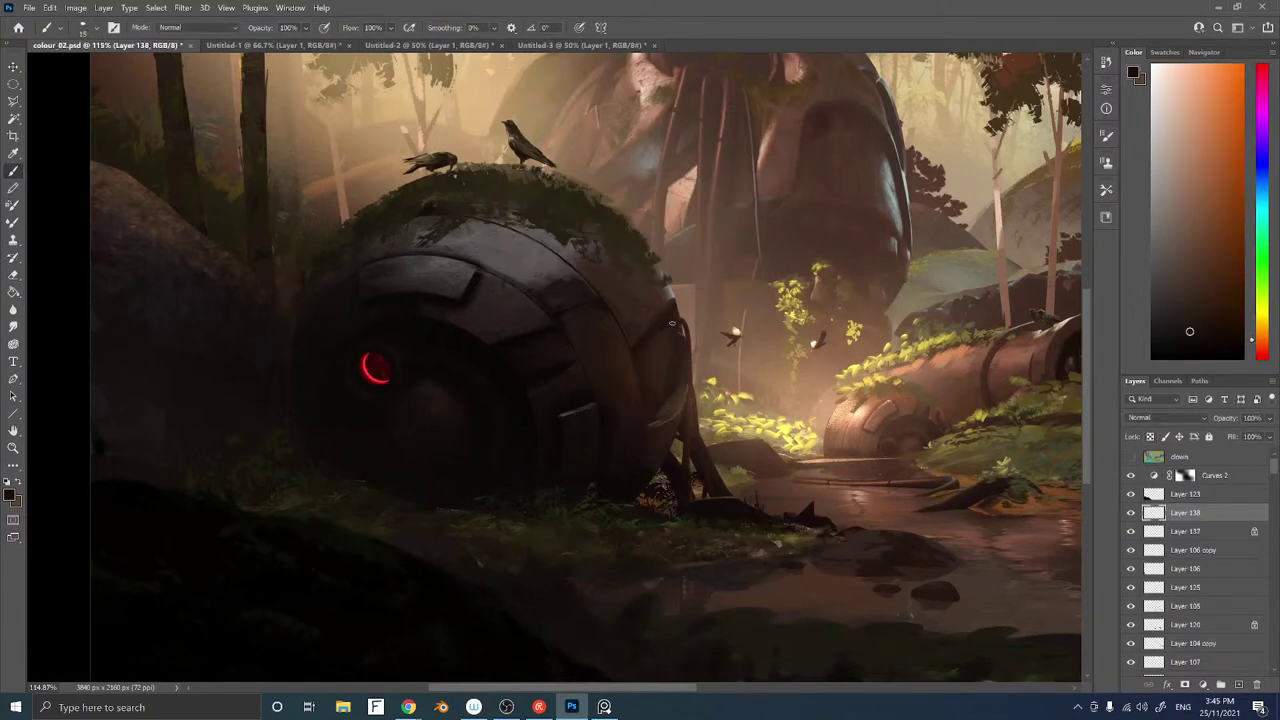
Paint dark shading along the robot head's side panels facing the stream with browns sampled from the surrounding metal
left_click(669, 321, "alt")
left_click(672, 323, "alt")
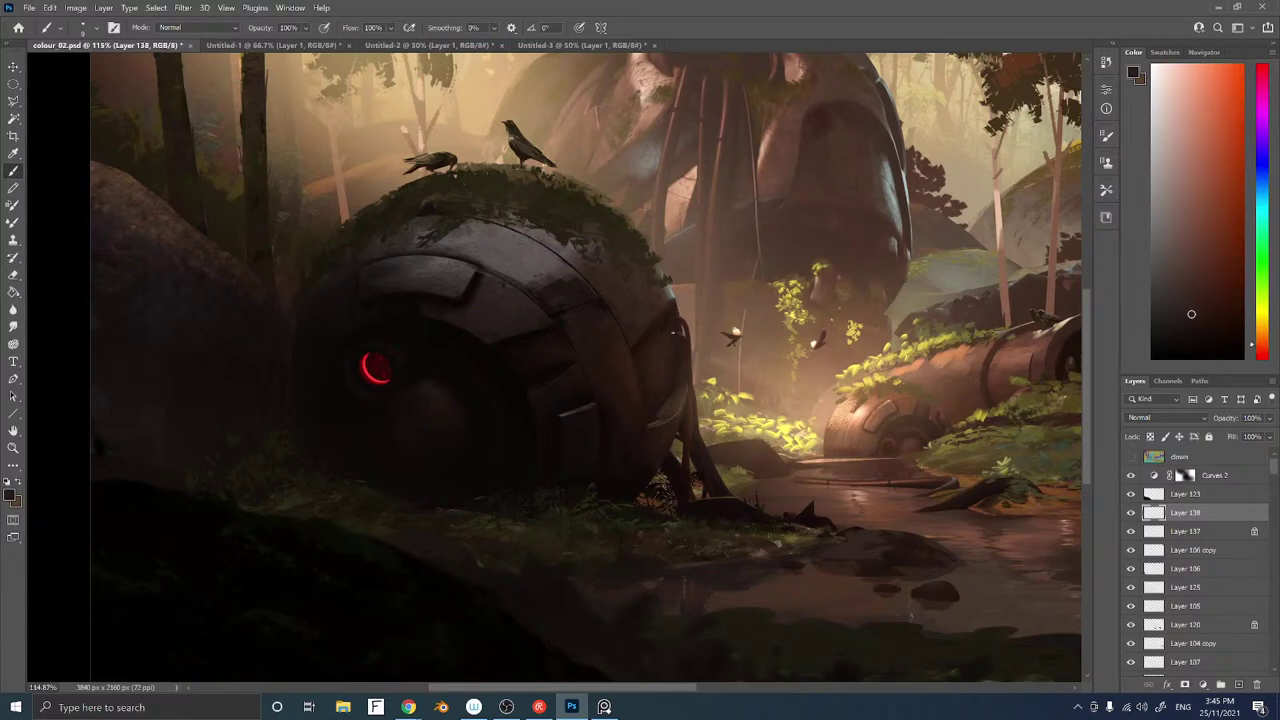
left_click(671, 322, "alt")
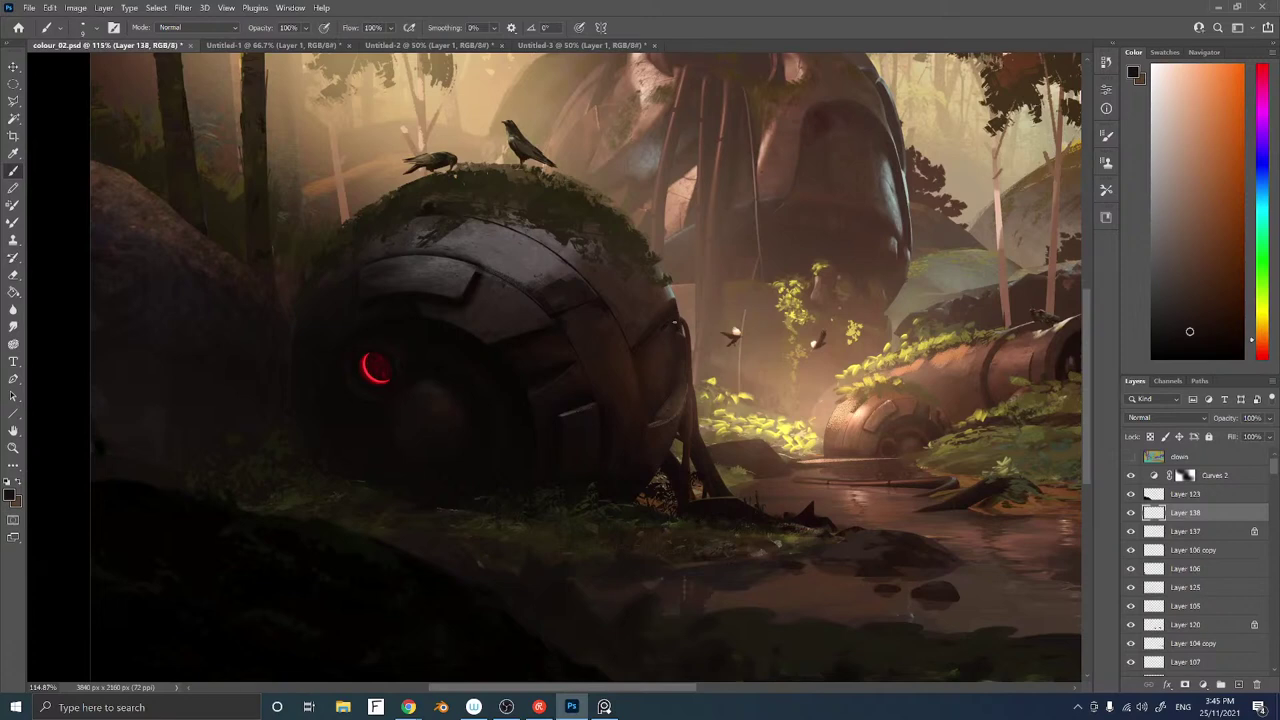
left_click(637, 360, "alt")
left_click(570, 356, "alt")
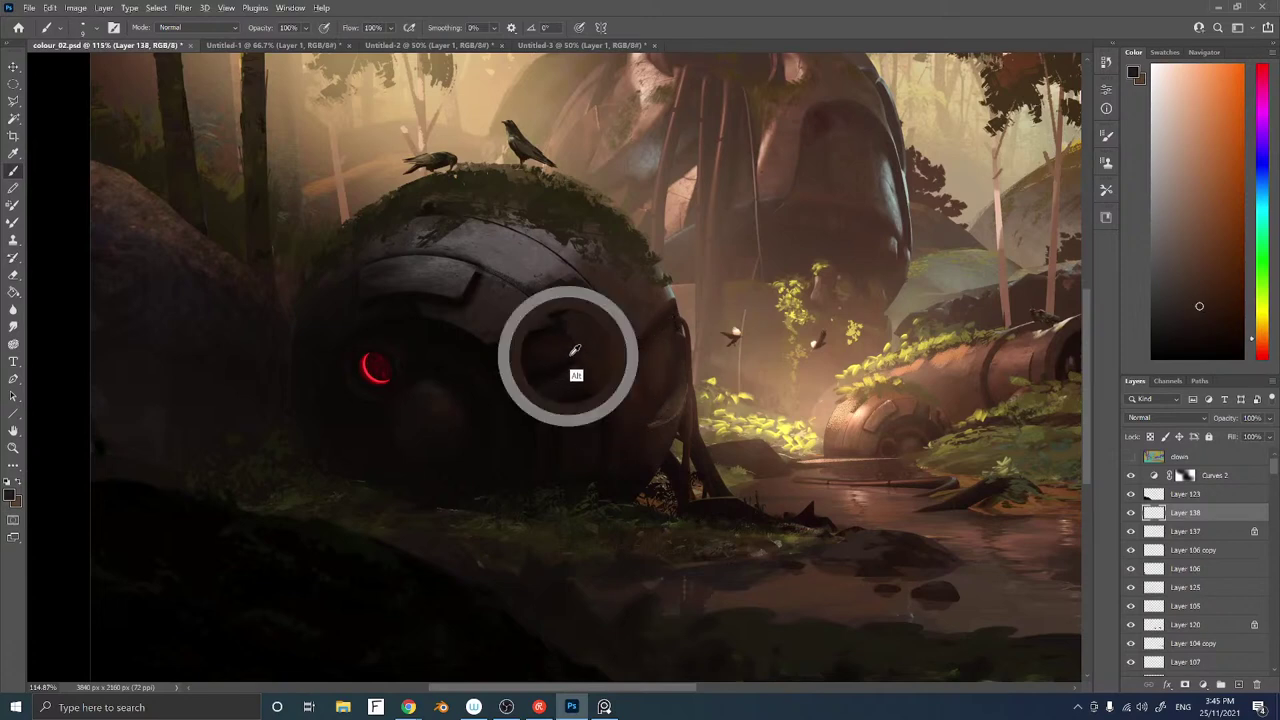
left_click(610, 305, "alt")
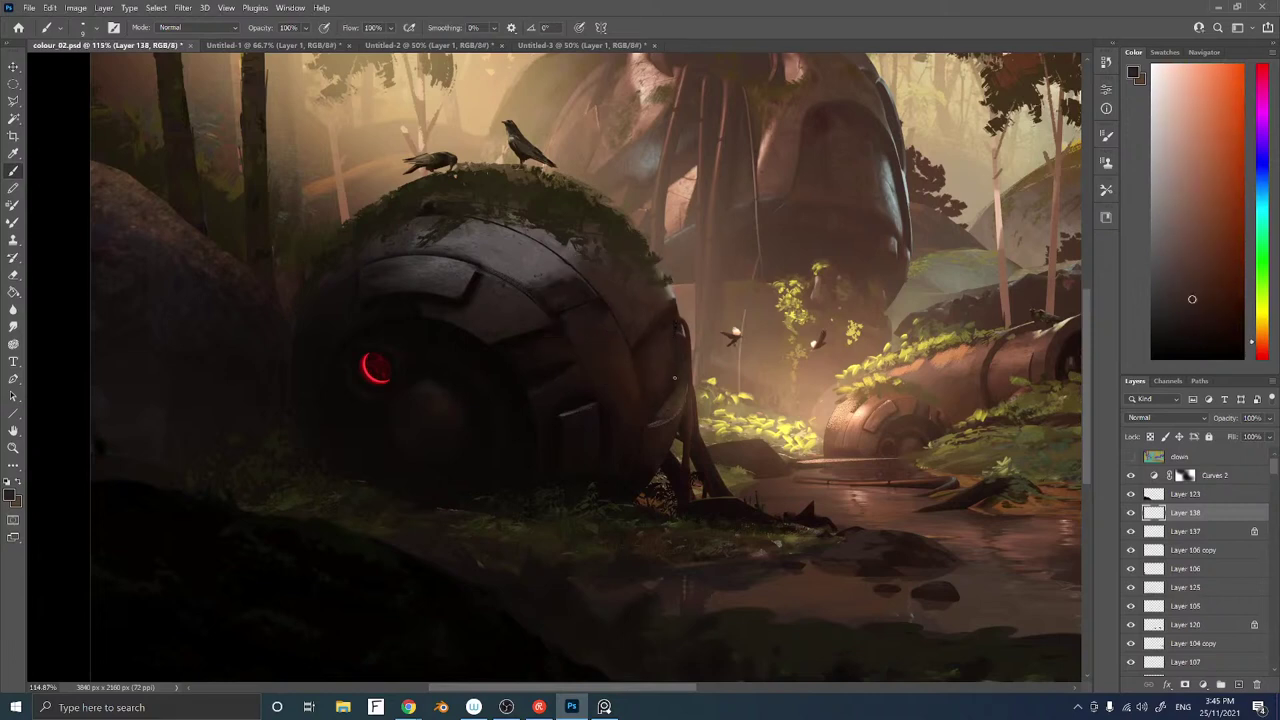
Select a four-sided panel on the robot head's side facing the stream with the Polygonal Lasso and slightly smooth the selection's edges
key("l")
left_click(670, 325)
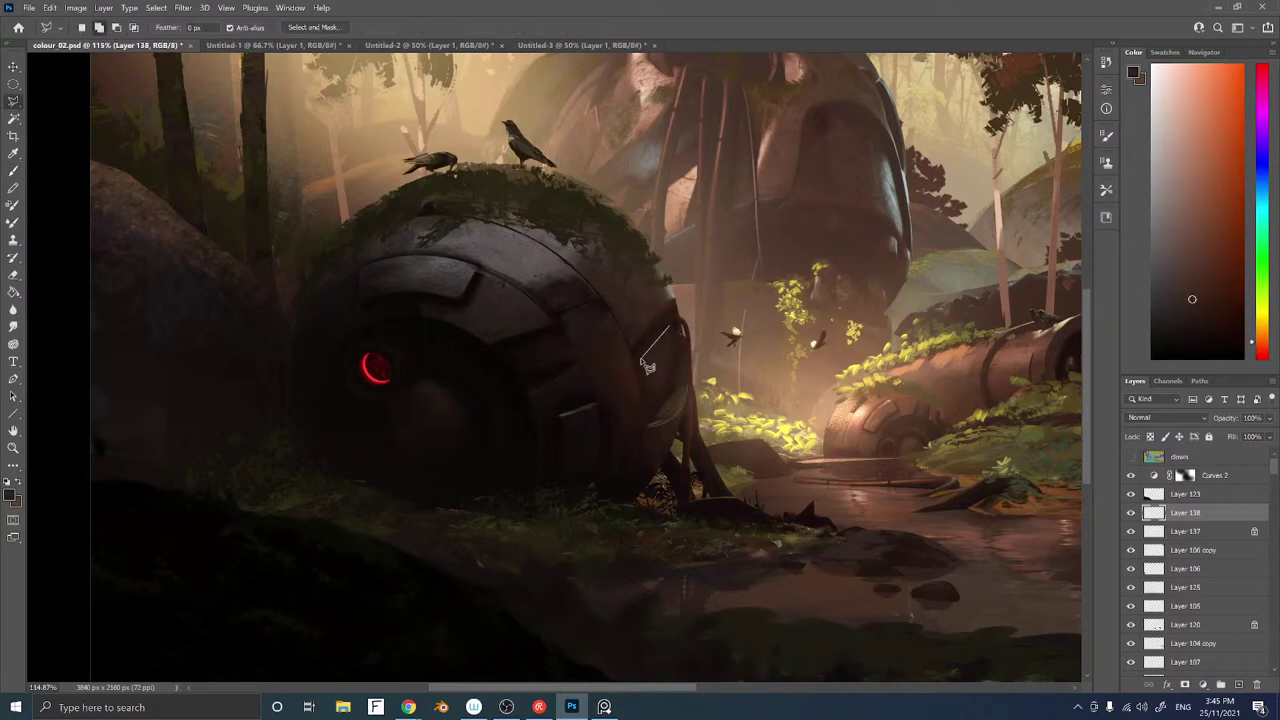
left_click(638, 361)
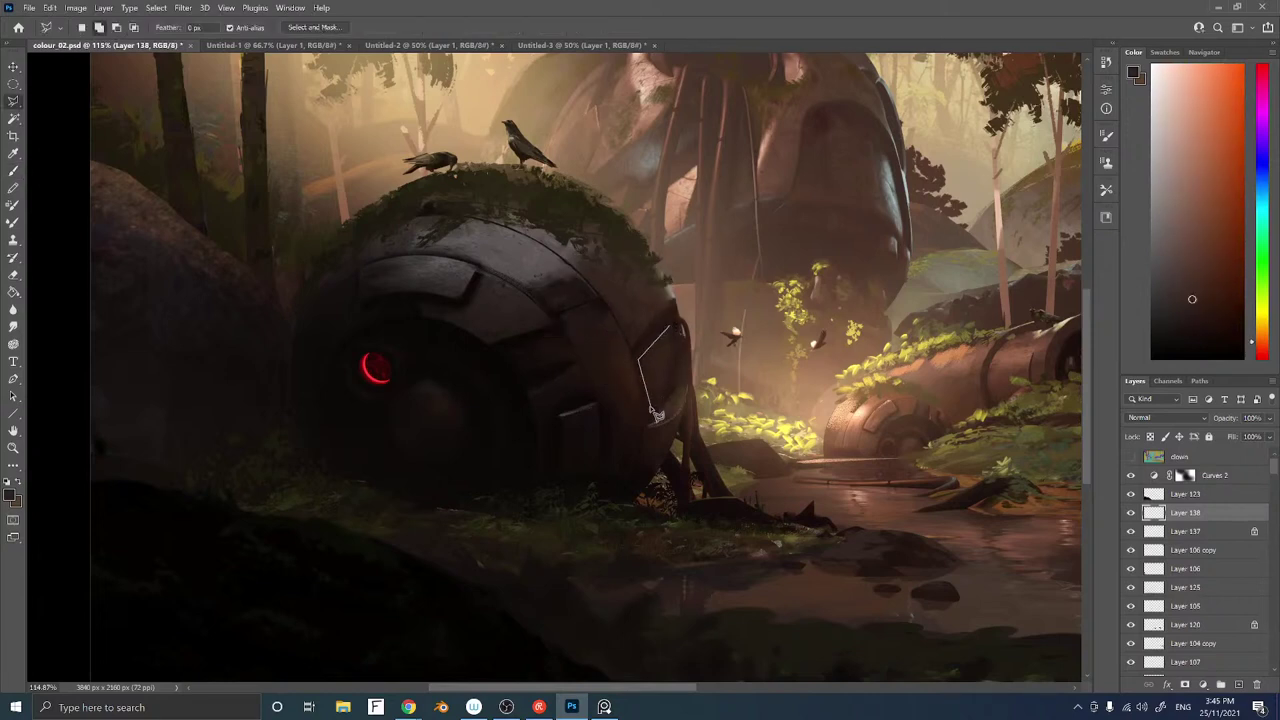
left_click(648, 410)
double_click(677, 385)
left_click(313, 27)
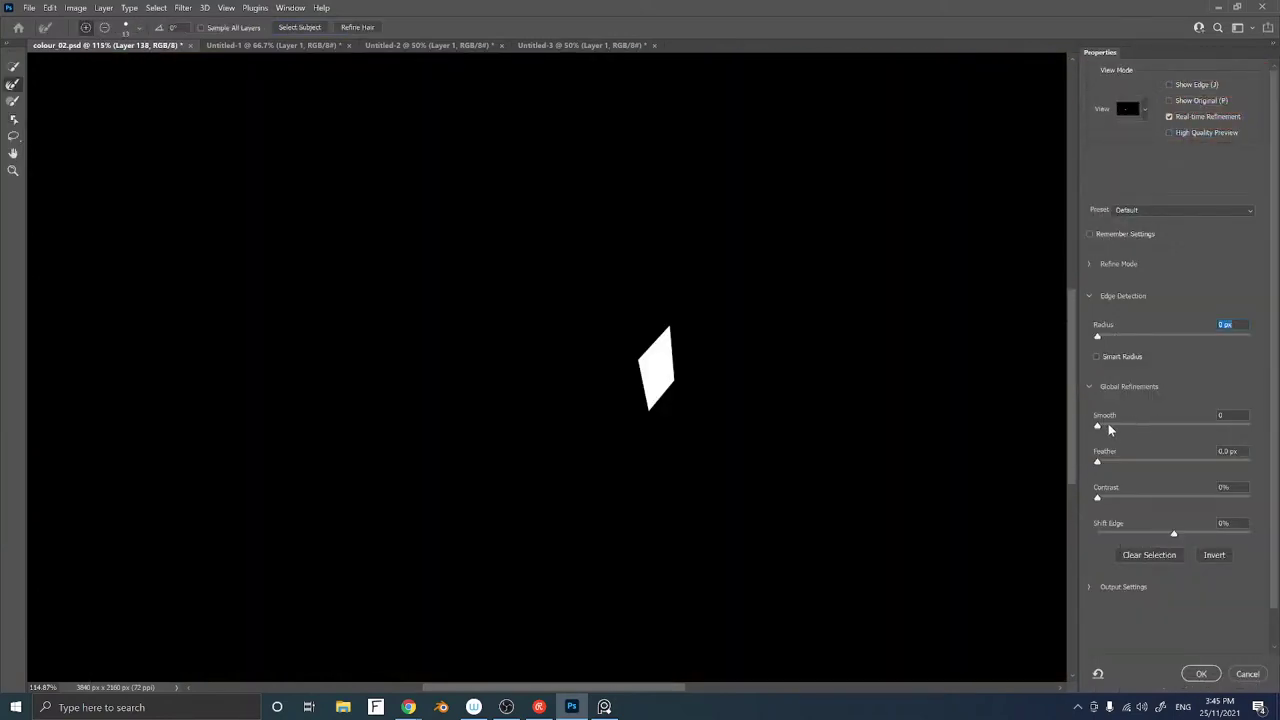
left_click_drag(1102, 427, 1115, 428)
key("Return")
key("b")
Darken the selected side panel with sampled browns using the Hard Round 35 599 brush at 20 px
right_click(650, 395)
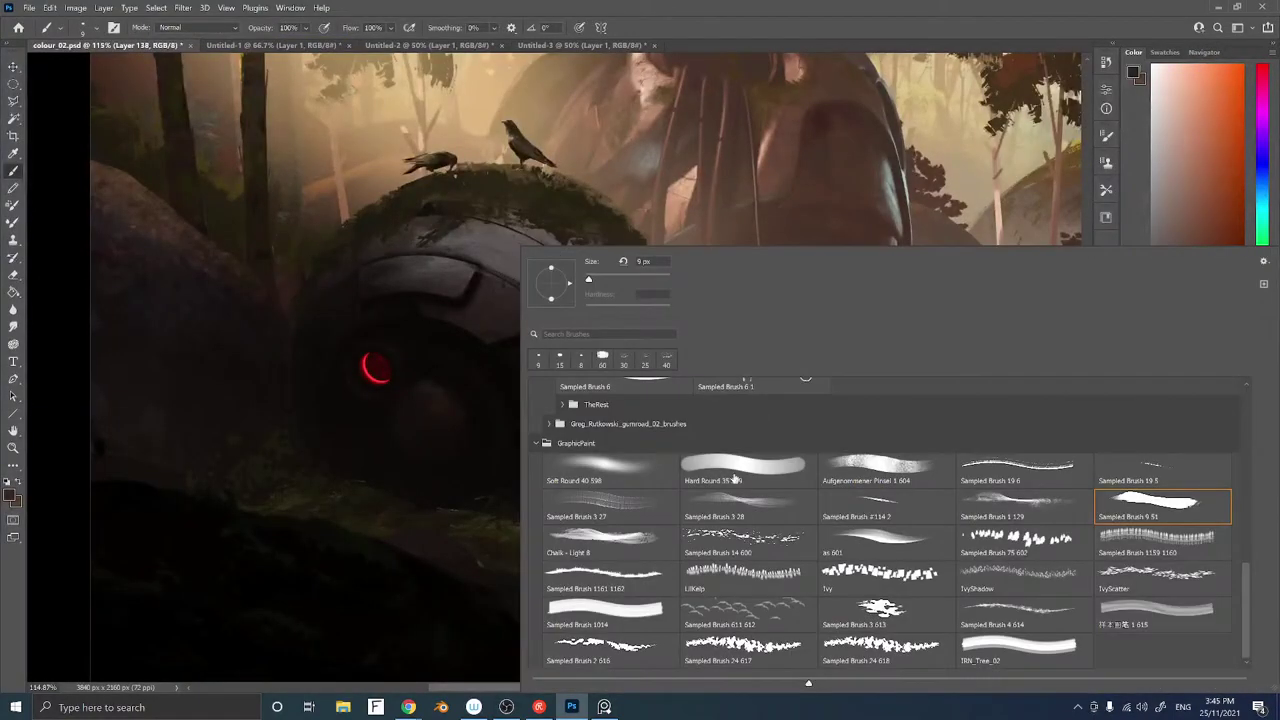
left_click(748, 468)
left_click(509, 492)
key("bracketright")
key("bracketright")
key("bracketright")
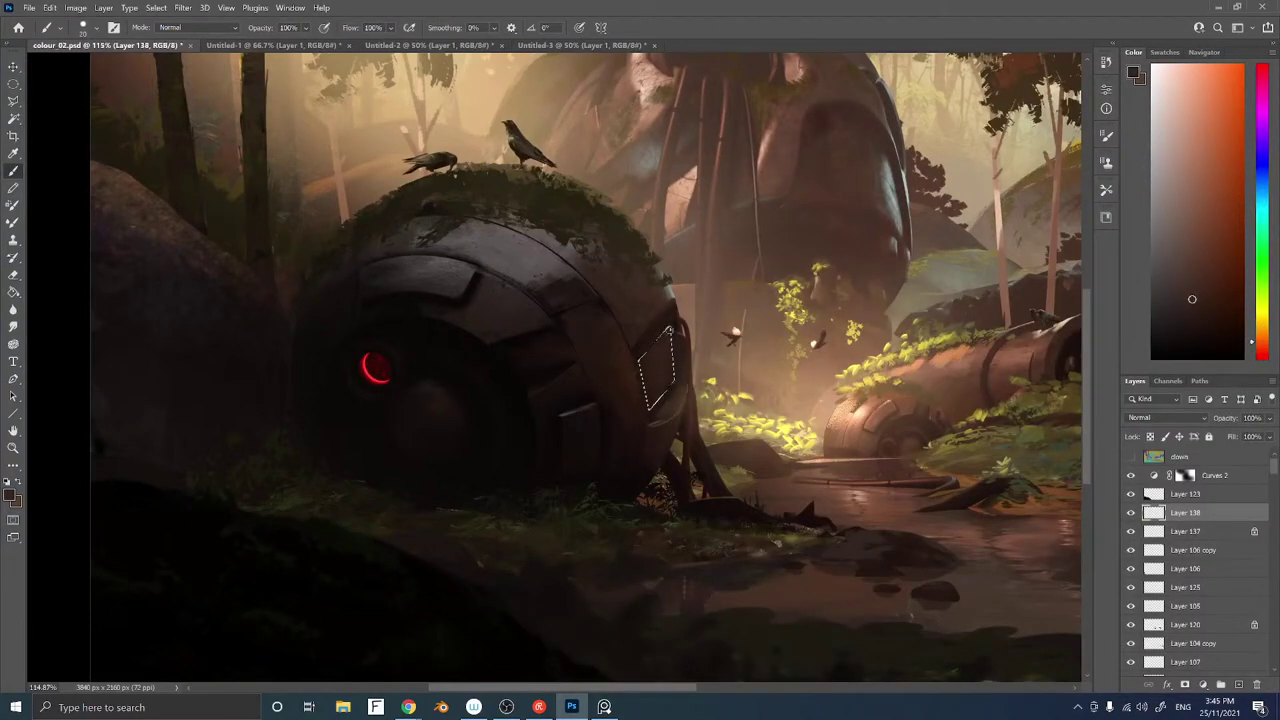
left_click(676, 324, "alt")
left_click(673, 347, "alt")
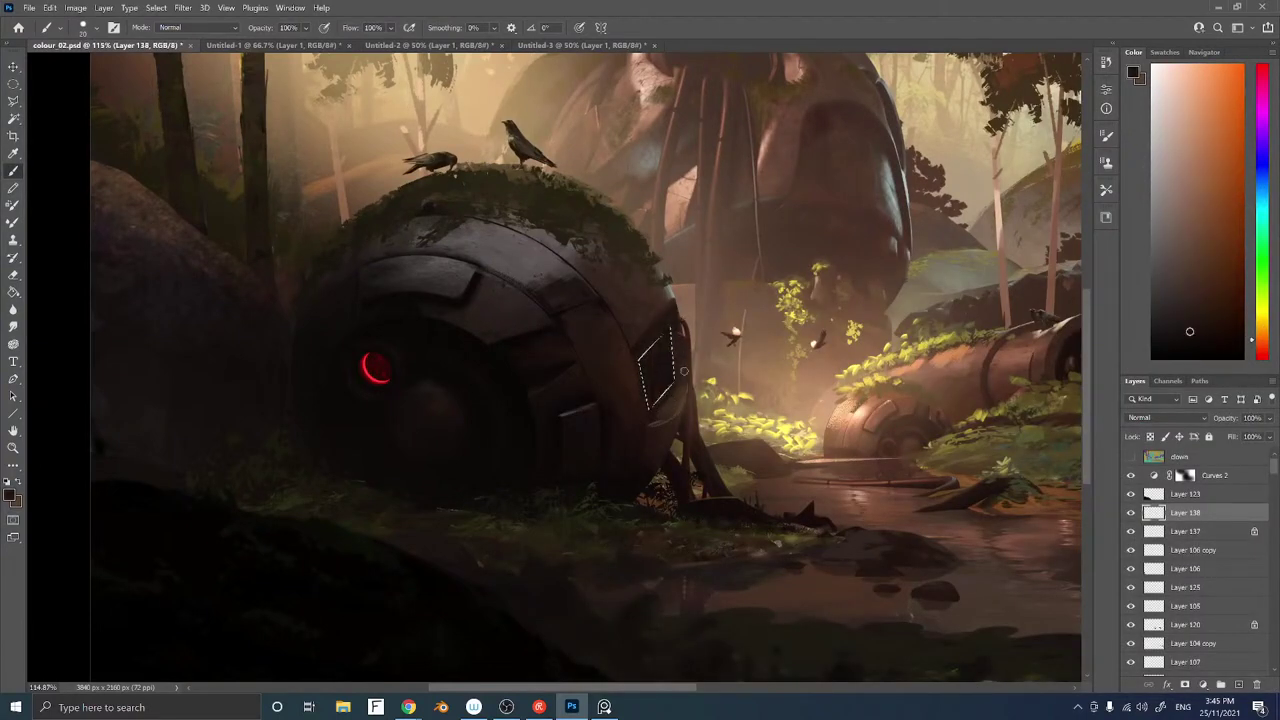
Sample a near-black brown from the robot head and reduce the Hard Round brush to 9 px for refining the dark panel
right_click(668, 326)
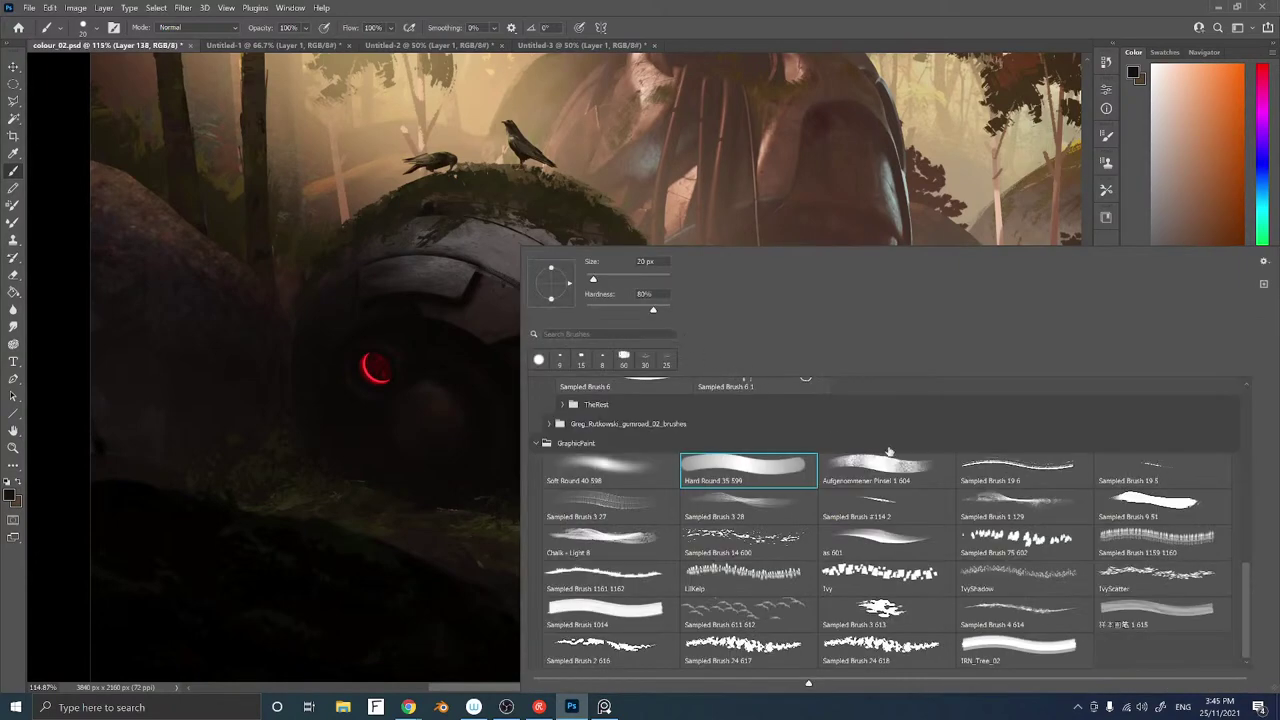
left_click(509, 431)
left_click(491, 358, "alt")
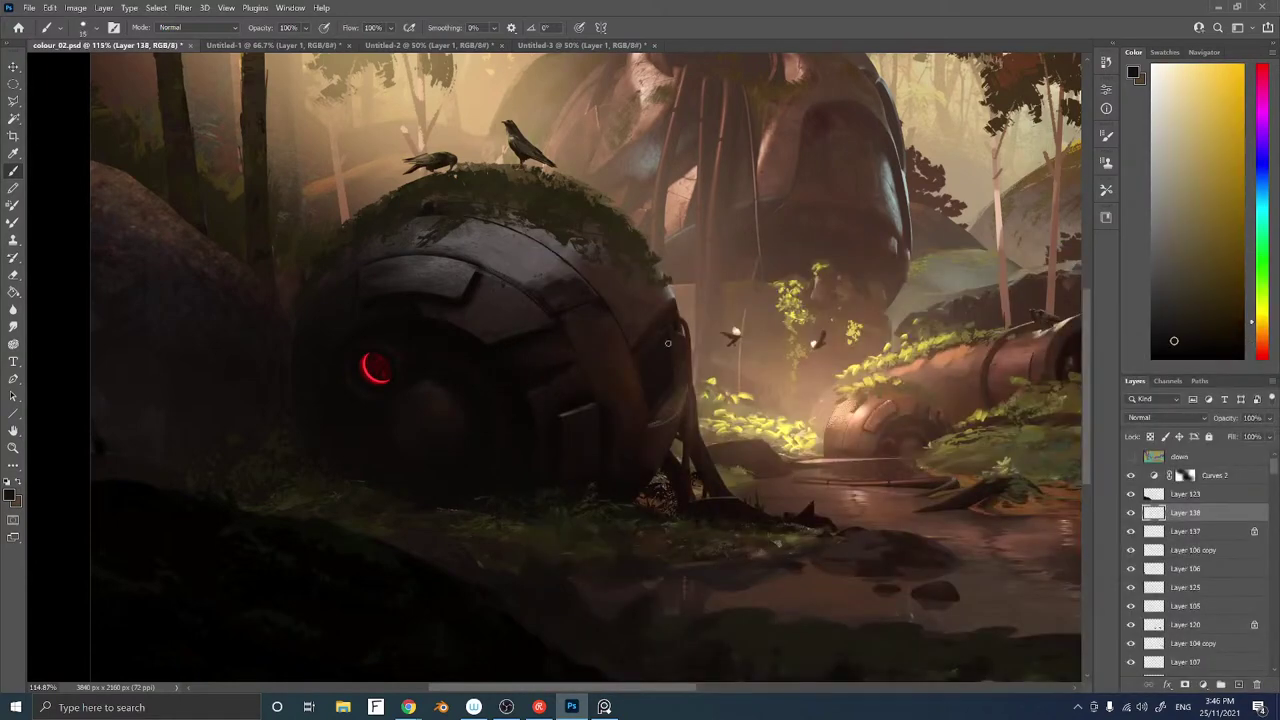
key("bracketleft")
key("bracketleft")
key("bracketleft")
Switch to a textured brush and paint dark vent slats inside the robot head's recessed side panel with sampled browns
right_click(654, 390)
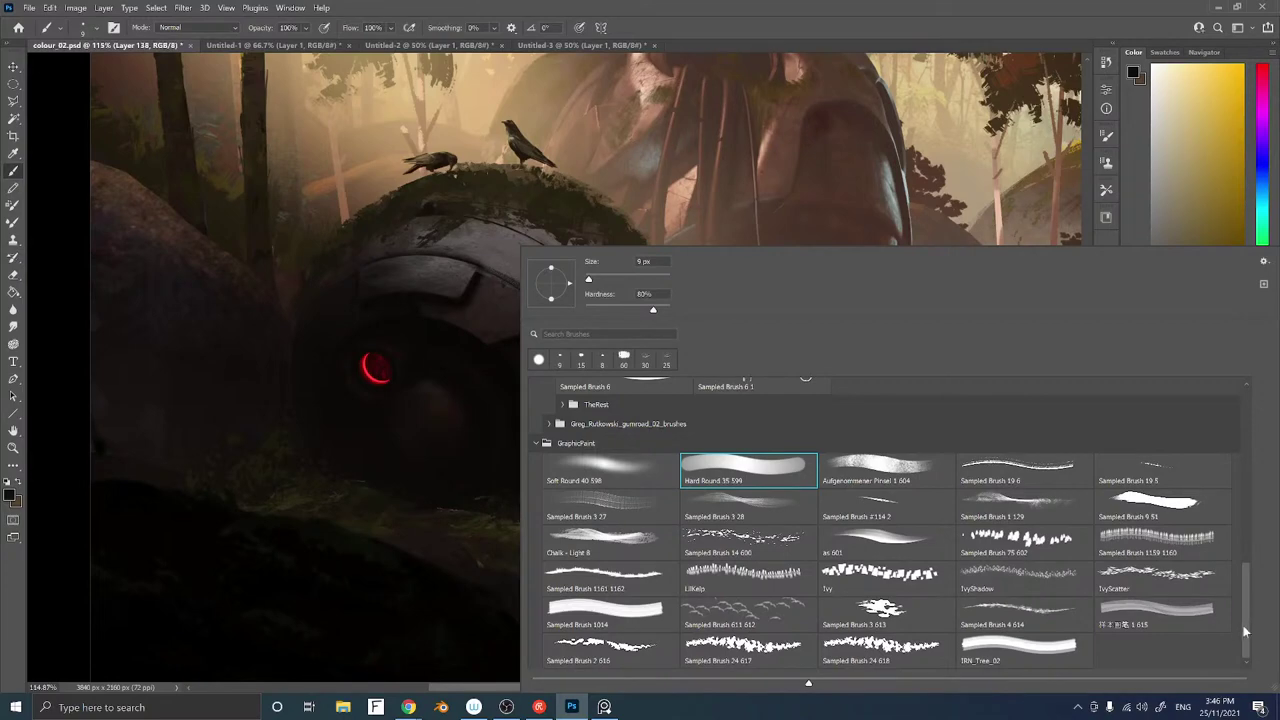
left_click_drag(1247, 592, 1245, 494)
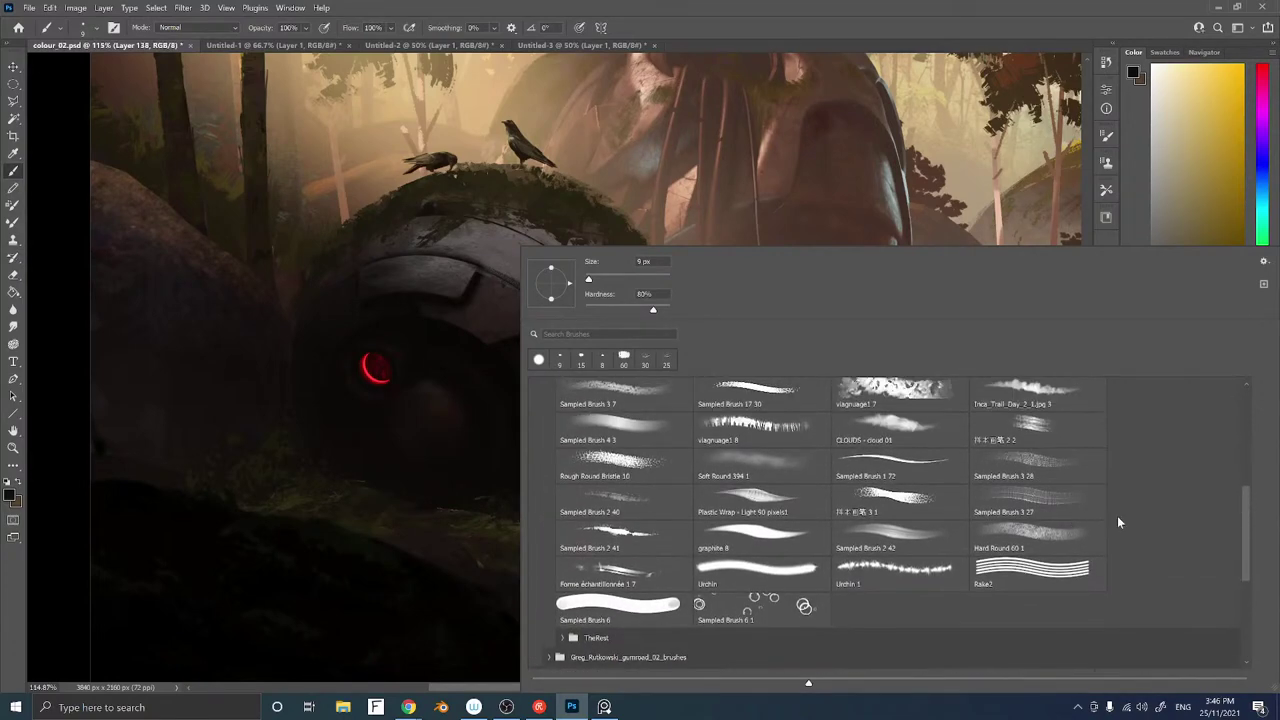
left_click(937, 500)
left_click(476, 406)
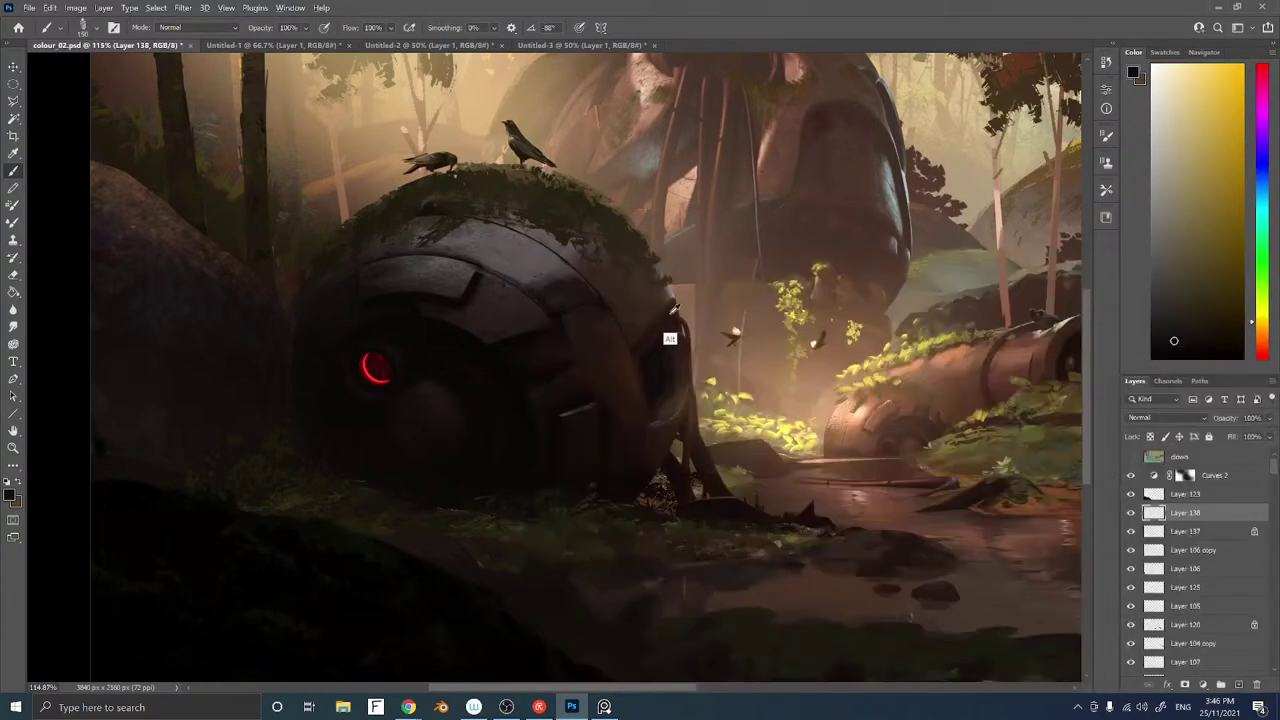
left_click(609, 362, "alt")
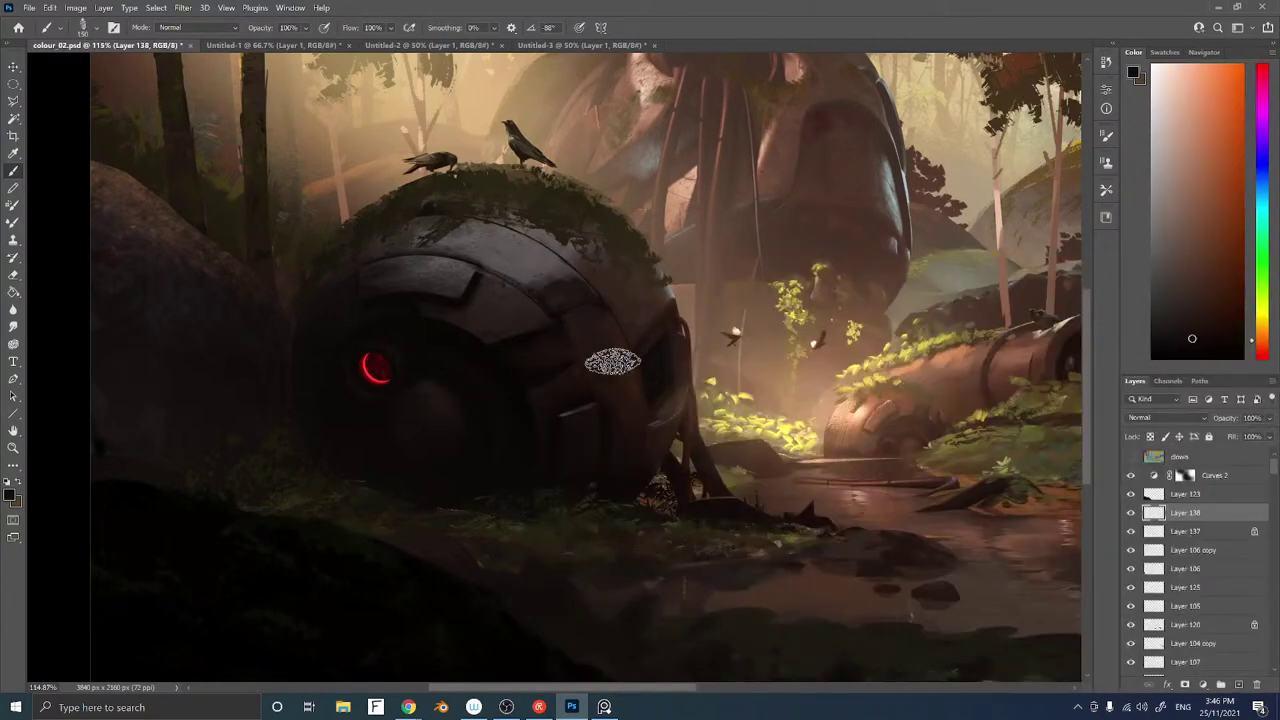
left_click(665, 355, "alt")
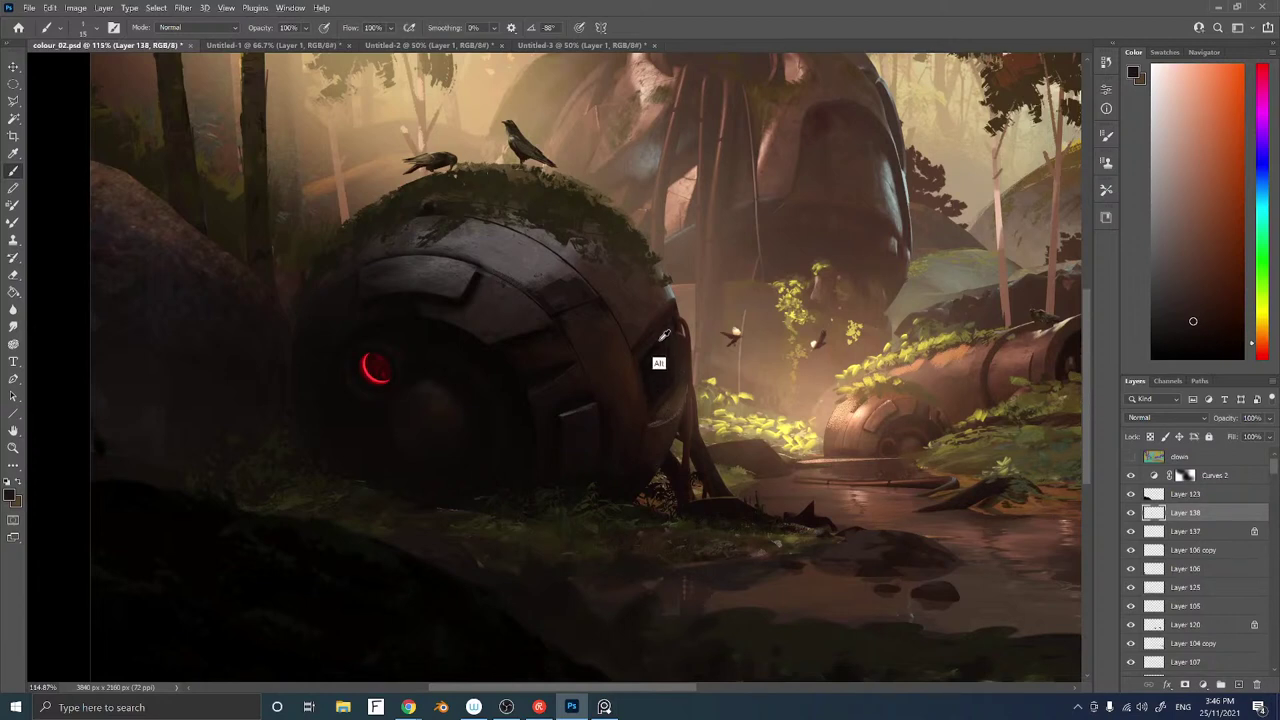
left_click(662, 360, "alt")
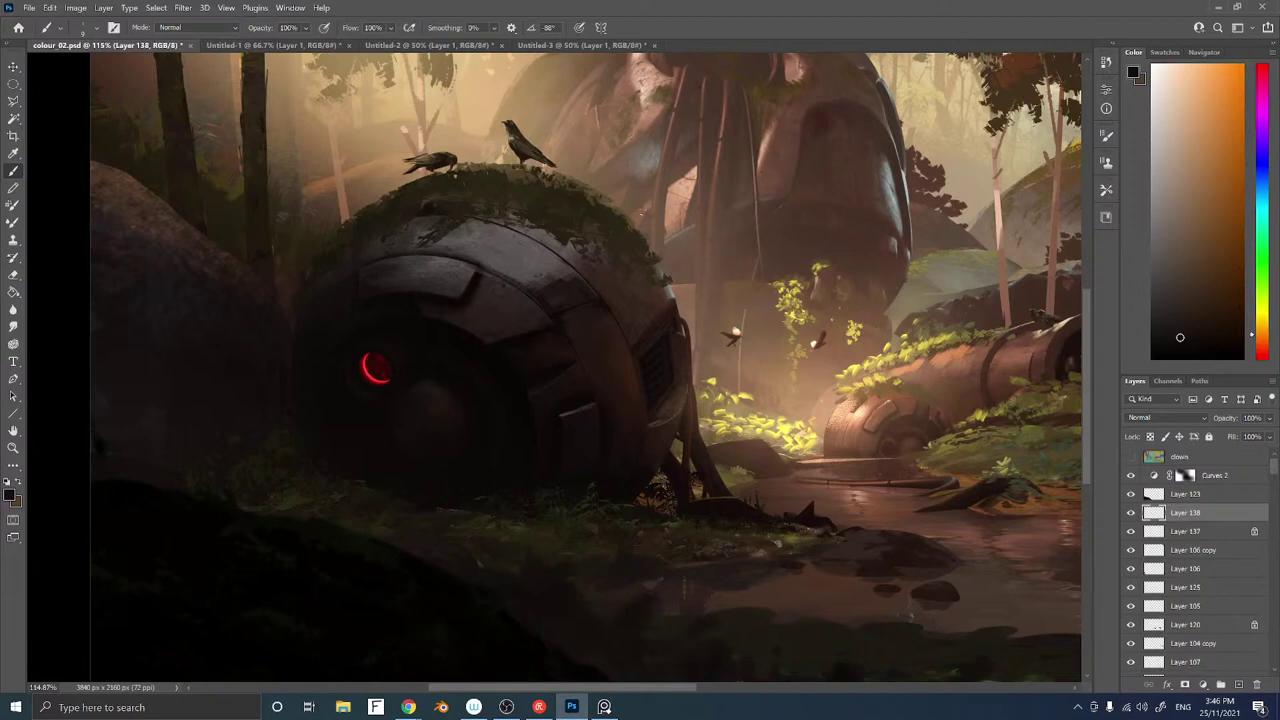
Sample a dark brown from the robot head and paint along its upper plating seam with a 10 px brush
scroll(751, 325, "down", 5)
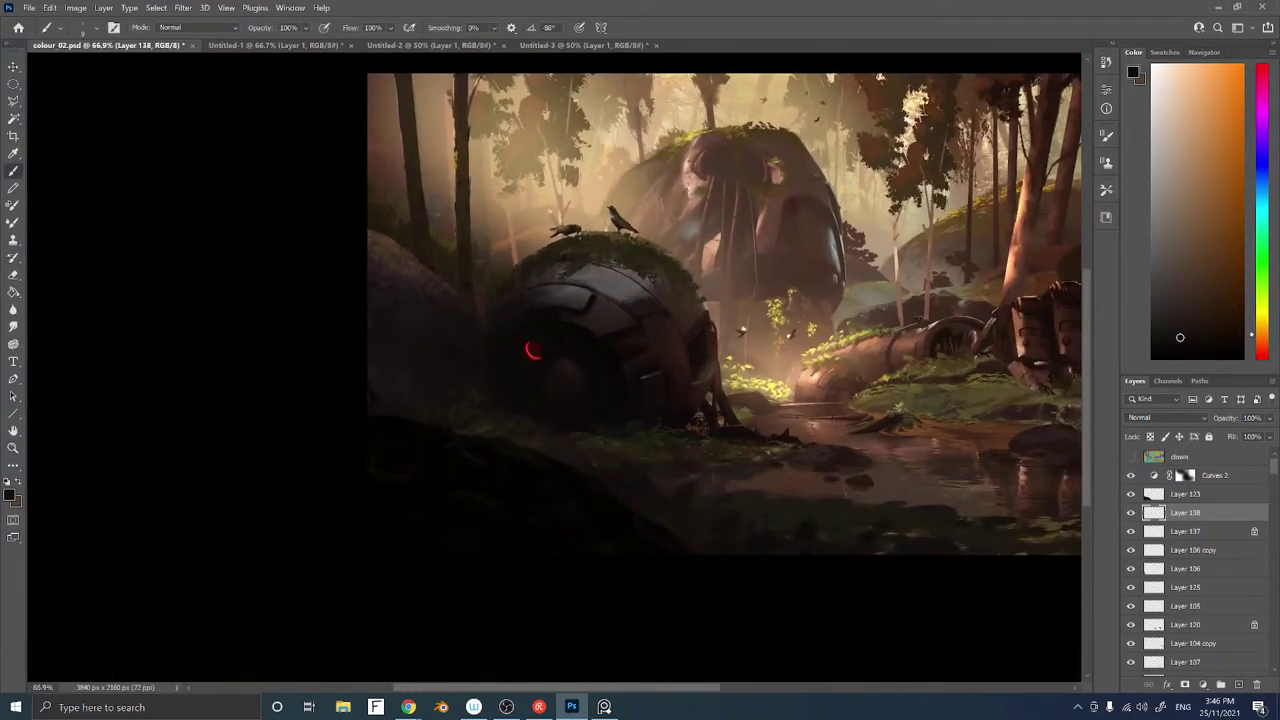
scroll(638, 282, "up", 3)
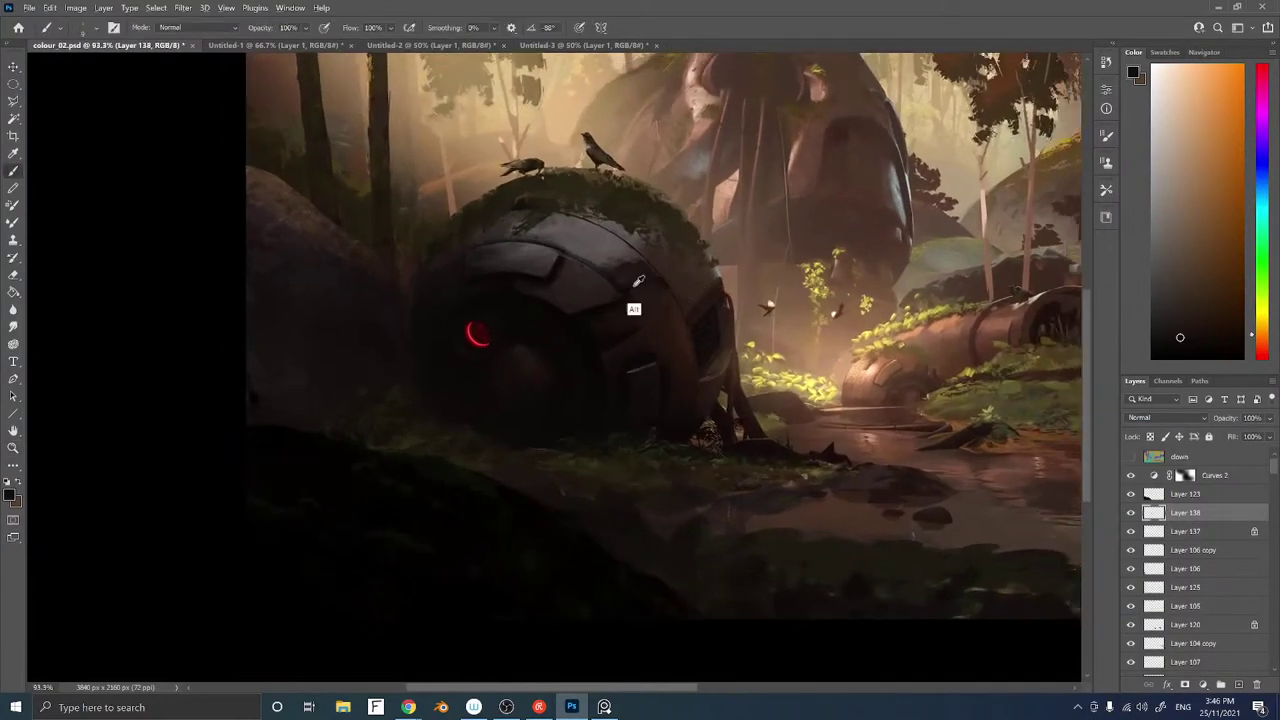
left_click(638, 282, "alt")
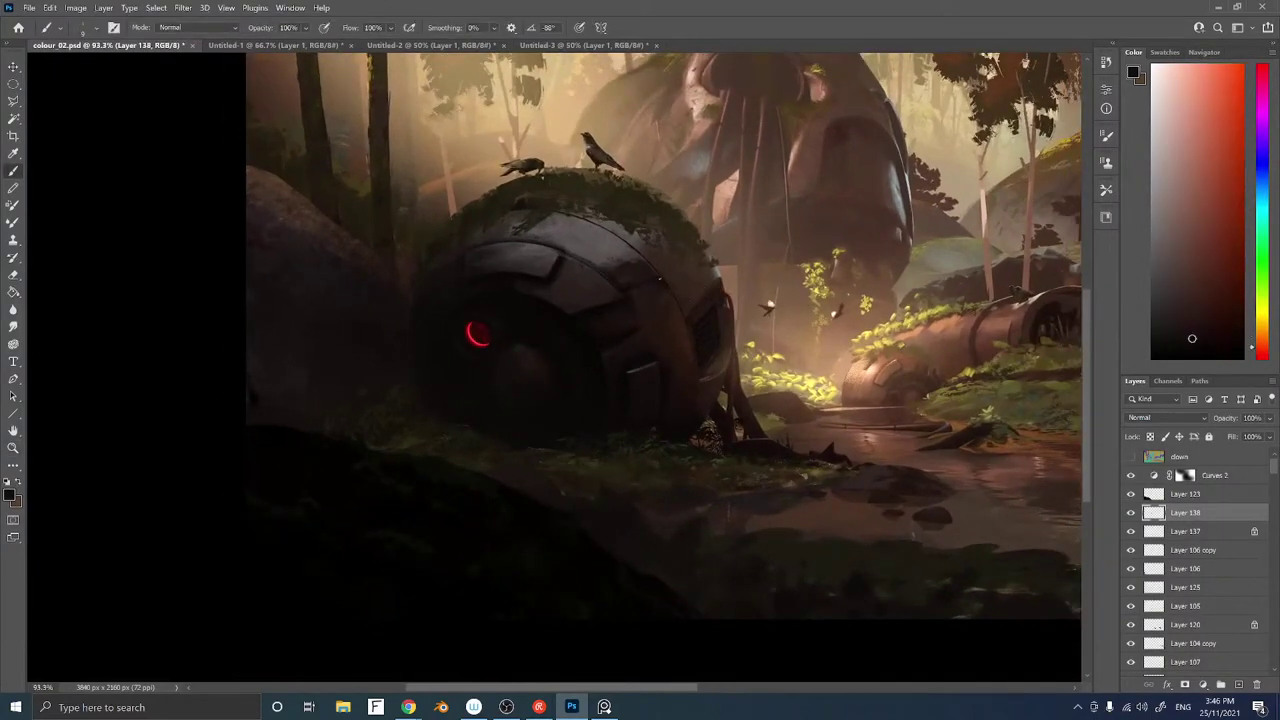
key("bracketright")
key("bracketright")
left_click_drag(631, 288, 650, 303)
Sample reds from the glowing eye and paint small red light reflections beneath it and on the grass in front
left_click_drag(489, 437, 586, 387)
left_click(597, 288, "alt")
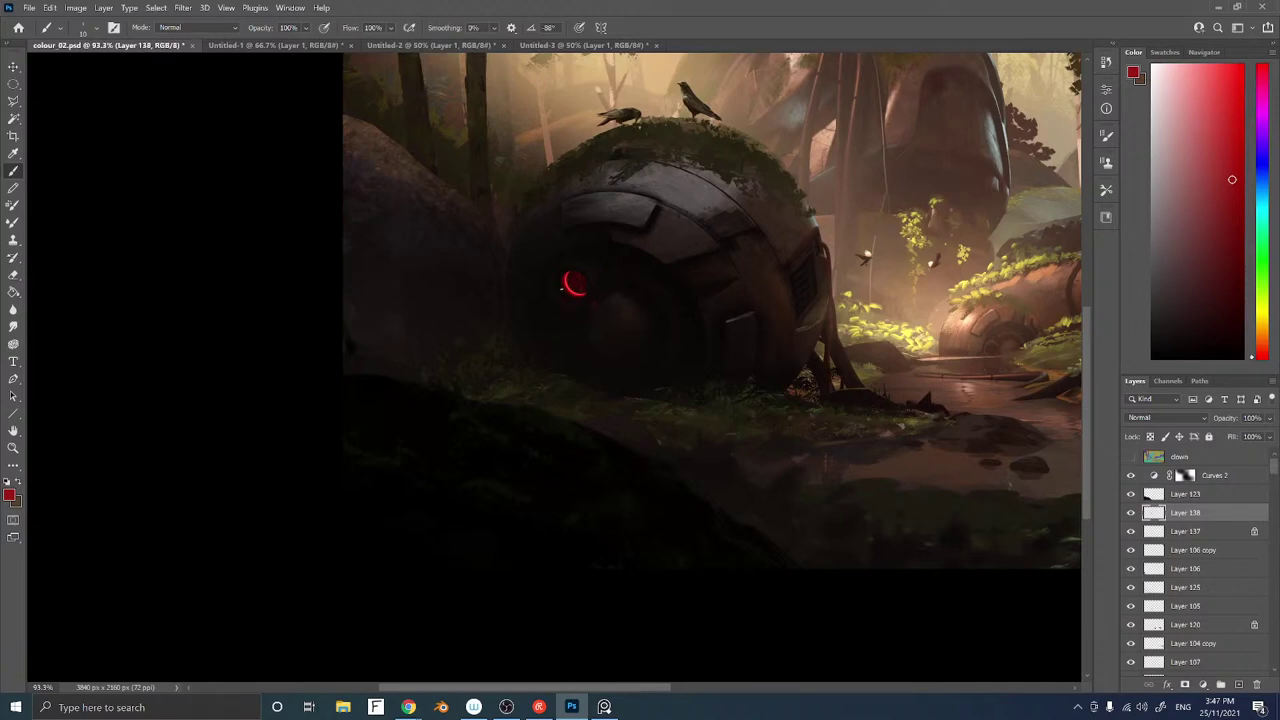
left_click(566, 286, "alt")
key("bracketleft")
key("bracketleft")
key("bracketright")
key("bracketleft")
Erase the red strokes on the grass using the Sampled Brush 4 3 tip reduced to 60 px
key("e")
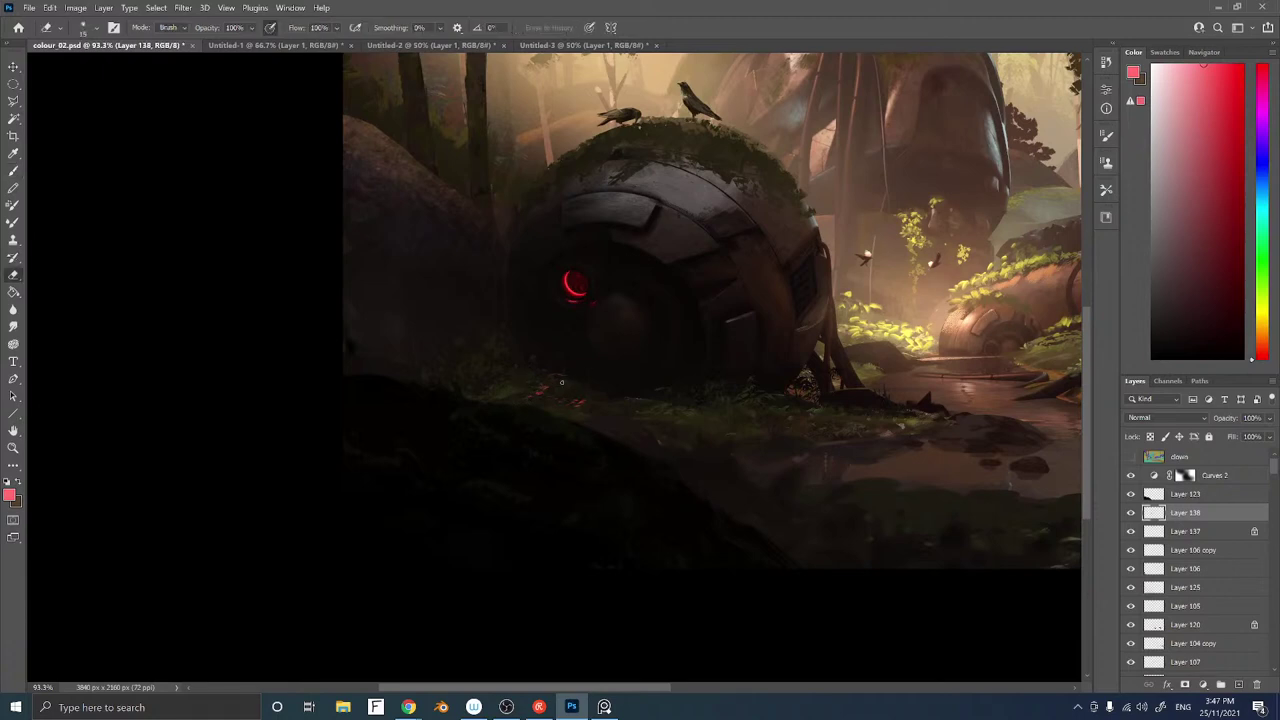
right_click(578, 378)
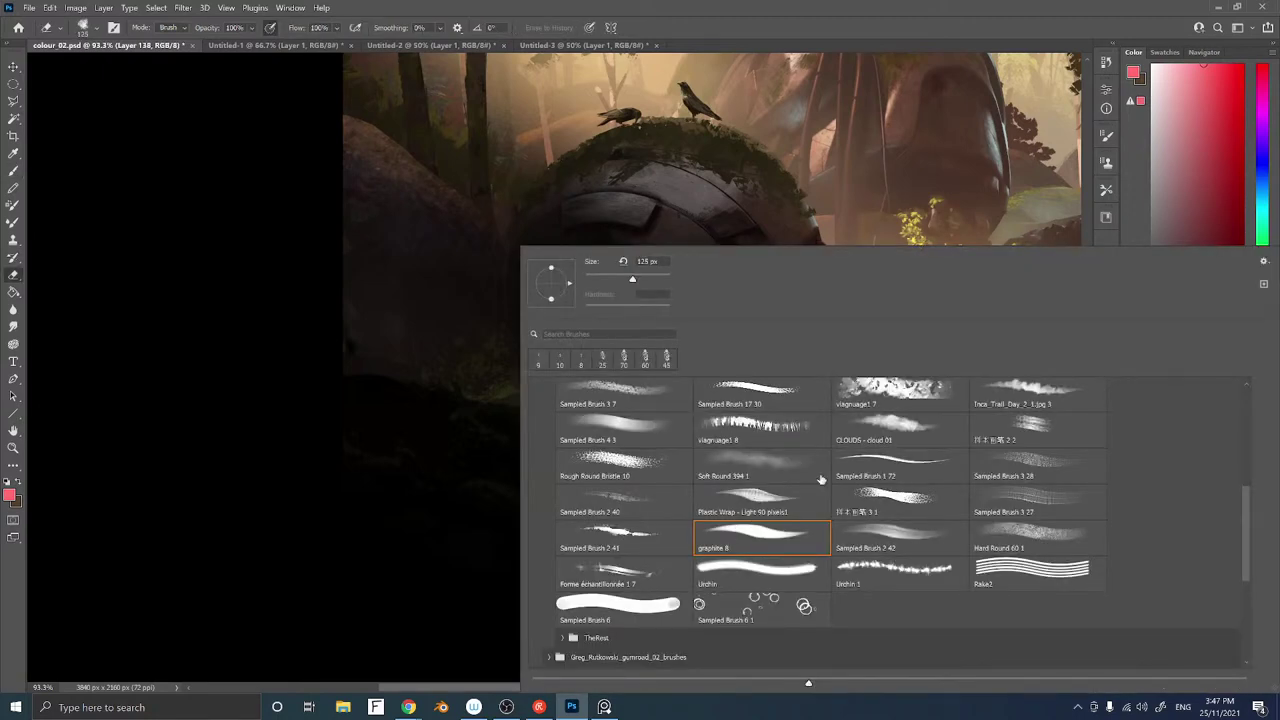
left_click(629, 428)
left_click(379, 530)
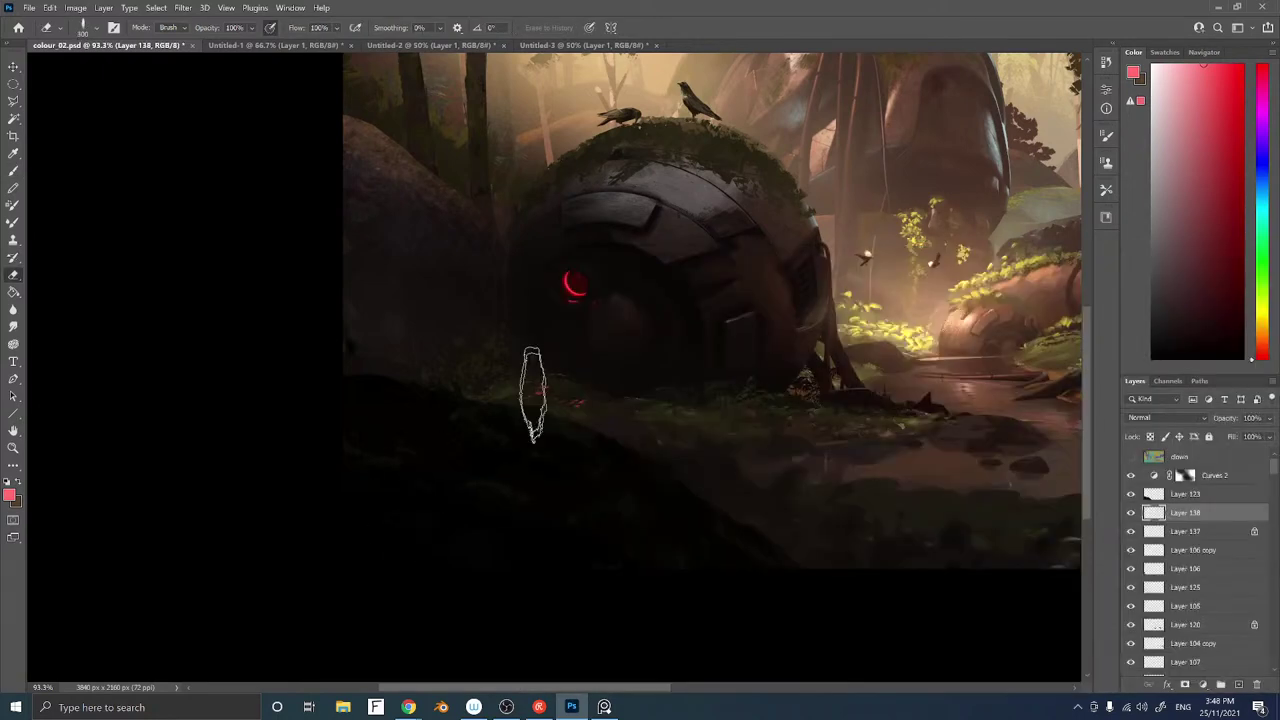
key("[")
key("[")
key("[")
key("[")
key("[")
key("[")
key("[")
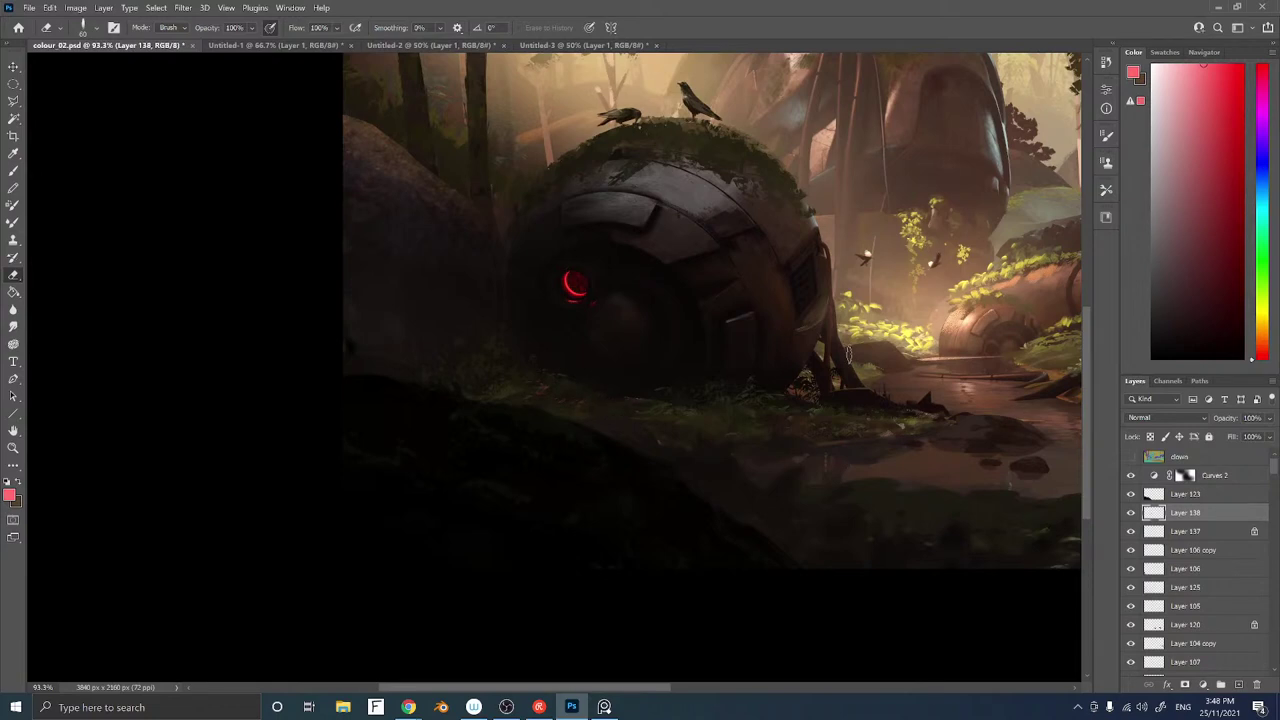
Paint fine texture on the round cap beside the robot's eye with sampled dark browns and greys
key("b")
left_click(645, 303, "alt")
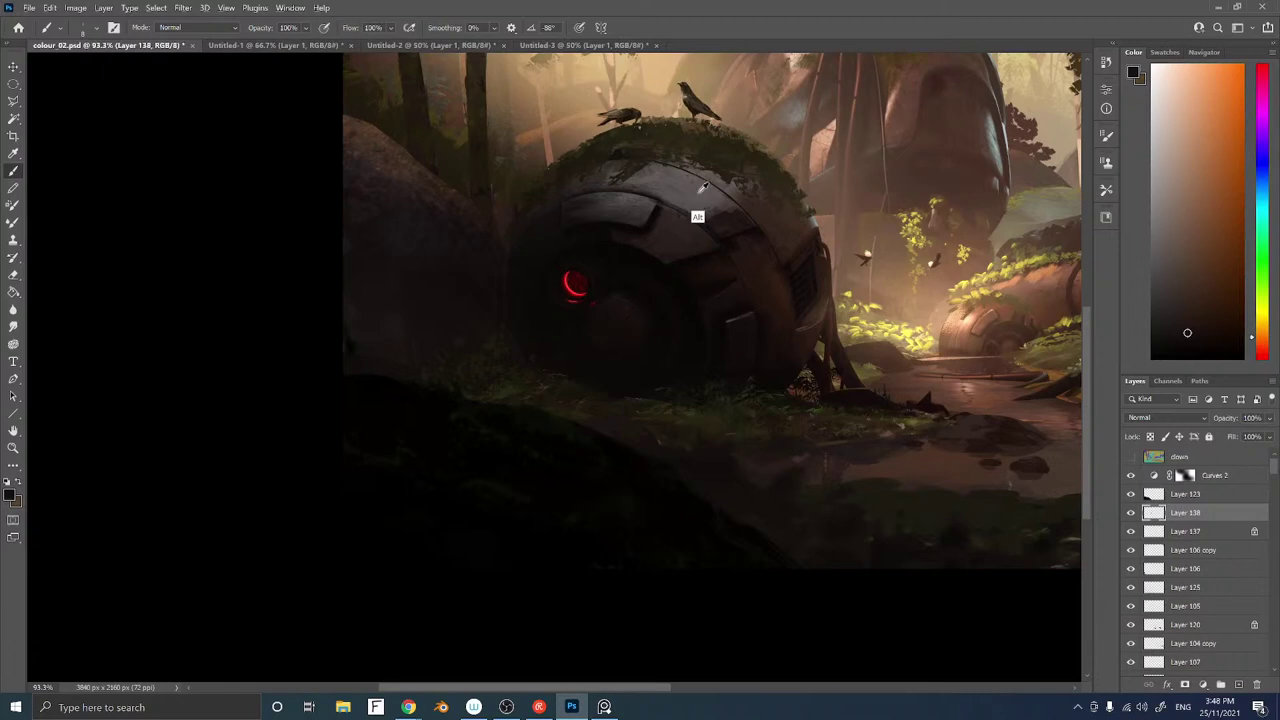
left_click(697, 215, "alt")
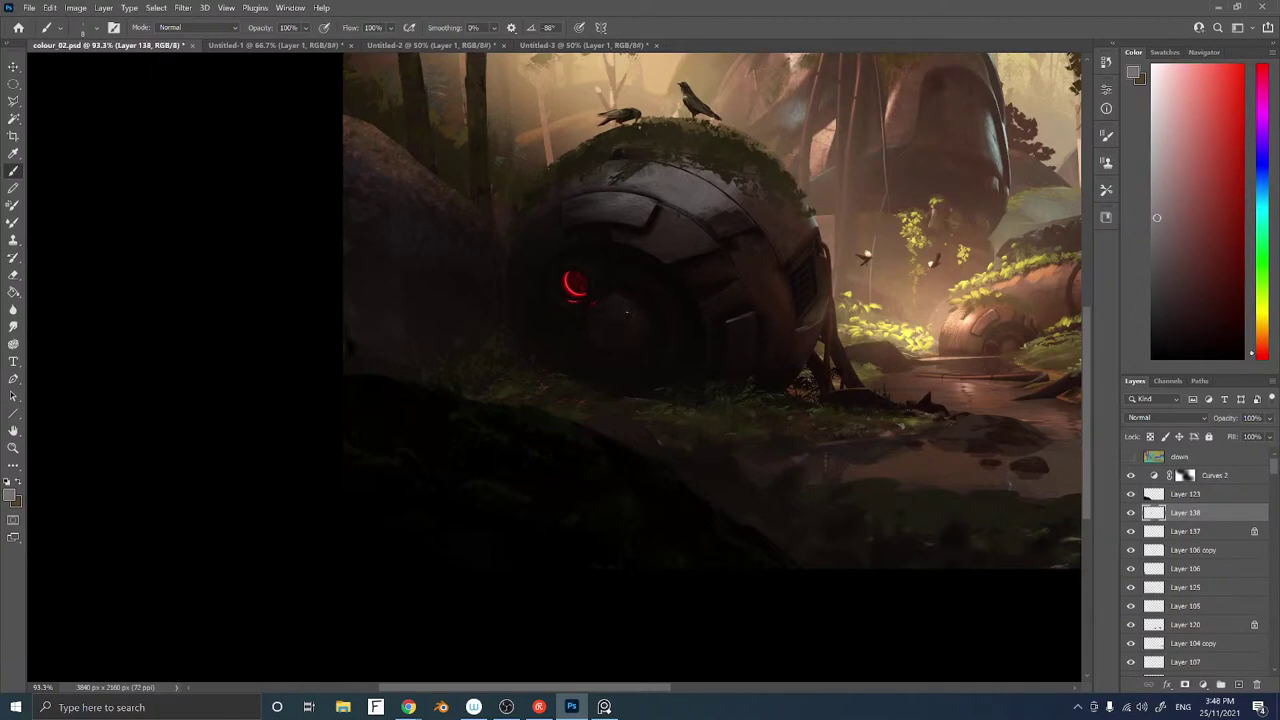
left_click(633, 339, "alt")
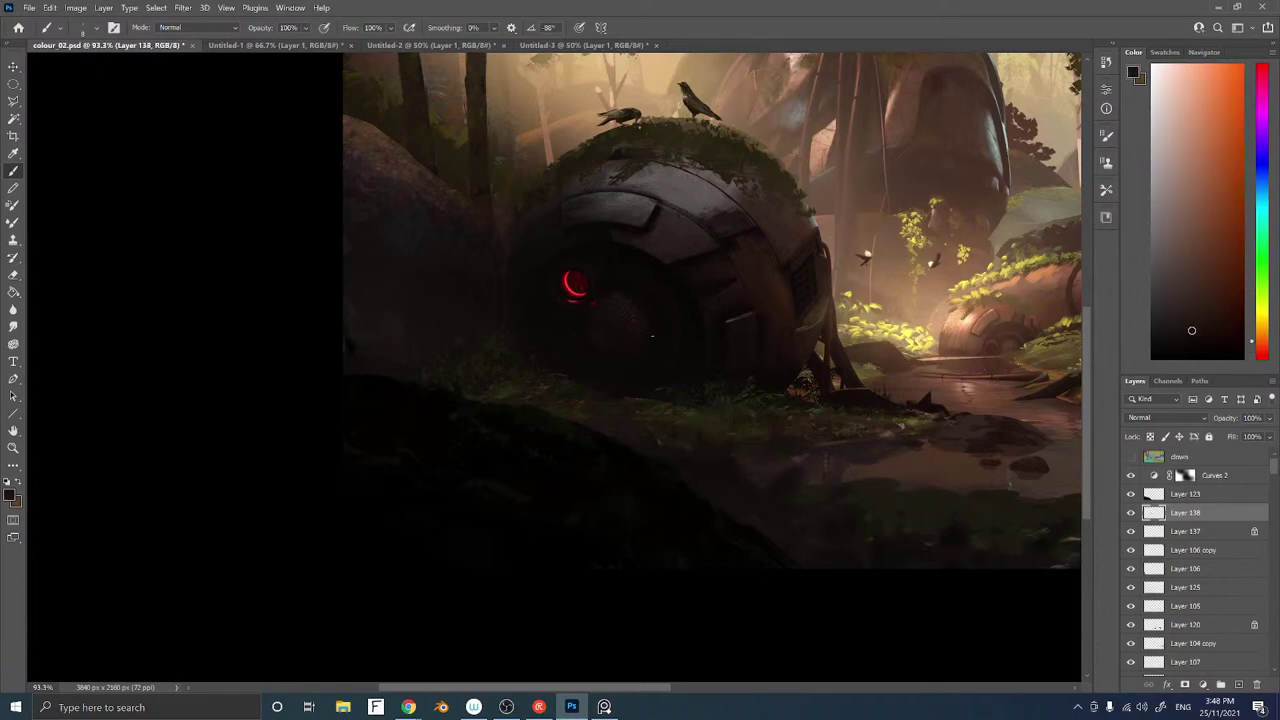
Add scratches and darker seams to the head's upper plates using sampled greys and near-black browns
left_click_drag(640, 313, 570, 385)
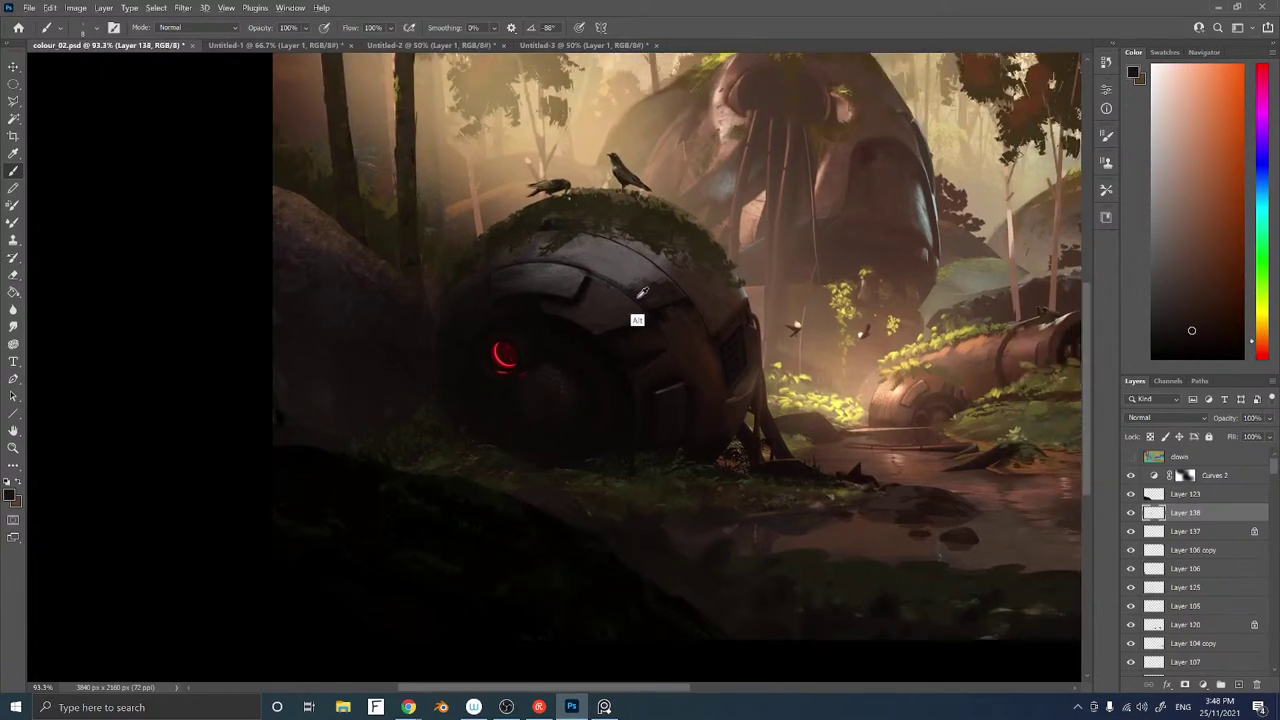
left_click(576, 294, "alt")
left_click(581, 288, "alt")
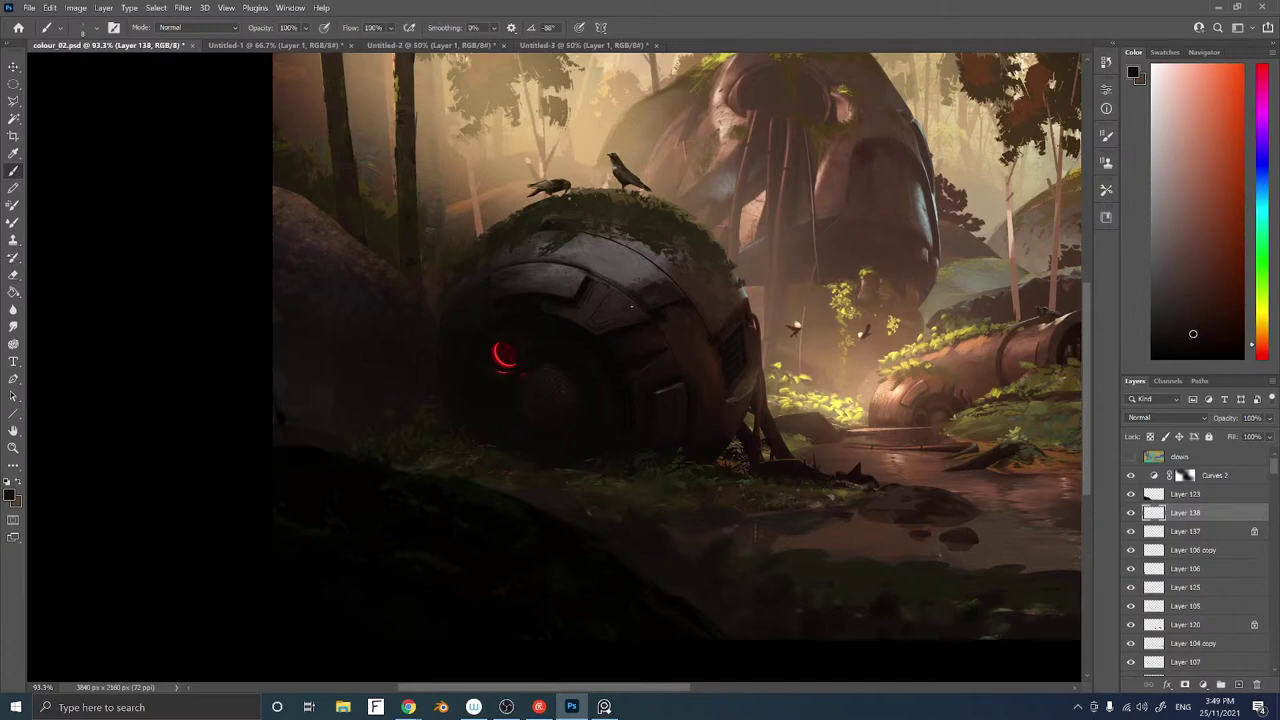
left_click(640, 305, "alt")
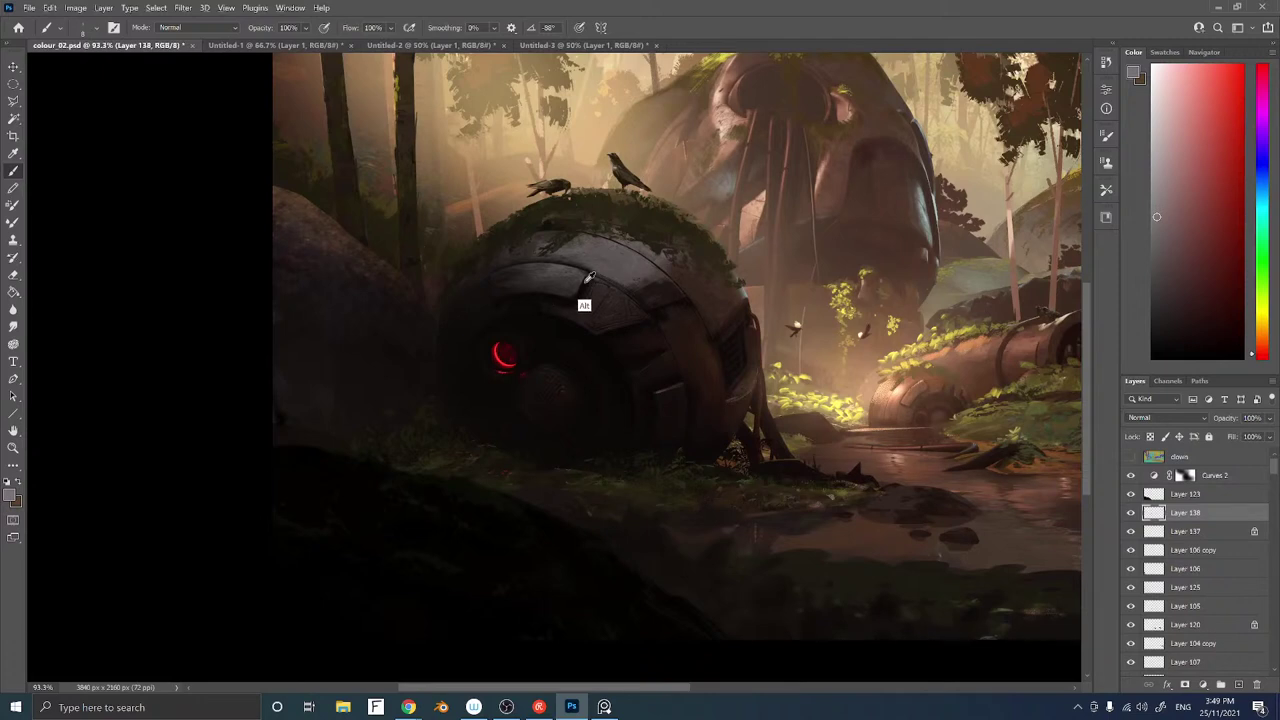
left_click(585, 303, "alt")
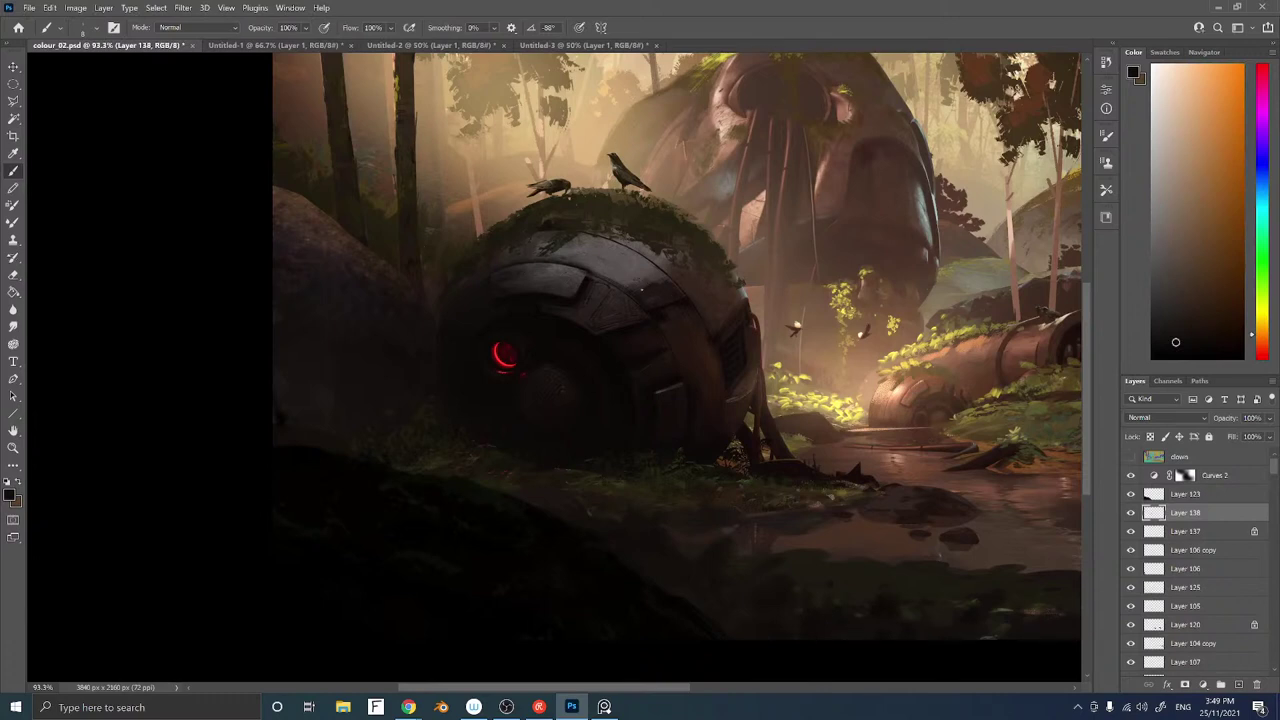
left_click(581, 283, "alt")
left_click(661, 293, "alt")
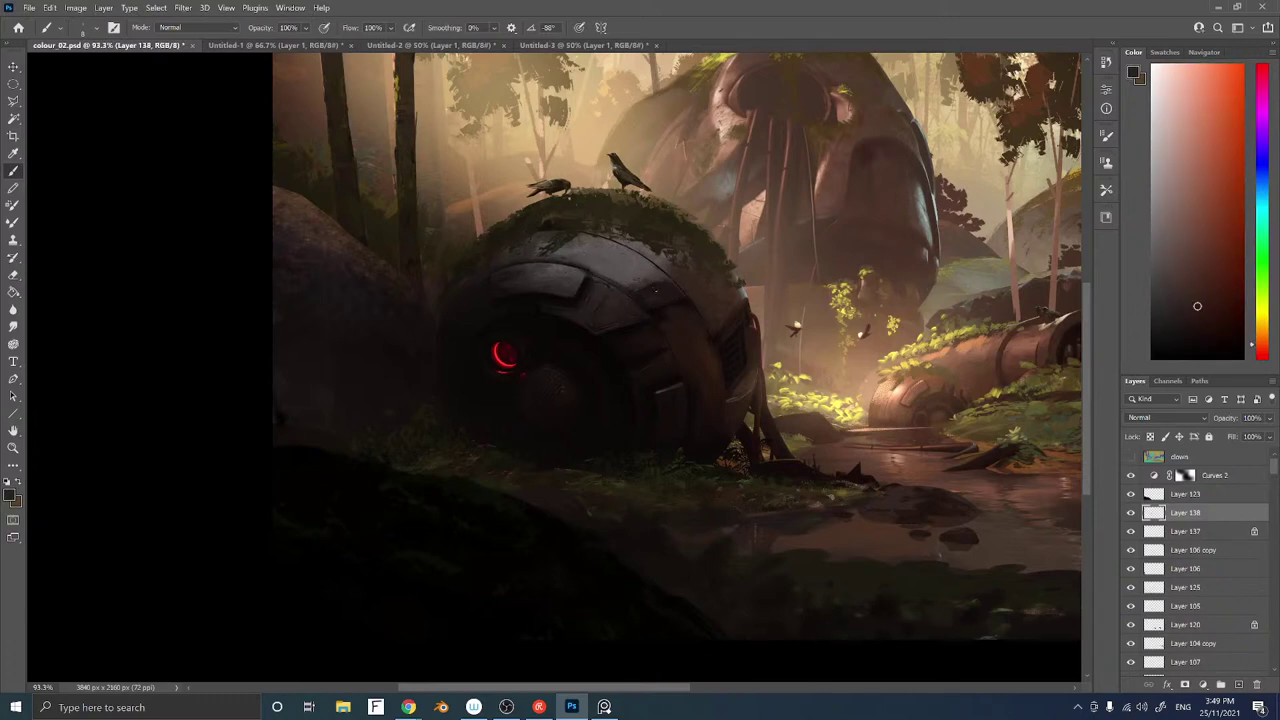
left_click(1206, 334)
Refine the edges of the head's stream-side rim and upper plates with sampled rust brown and grey
left_click_drag(654, 309, 642, 261)
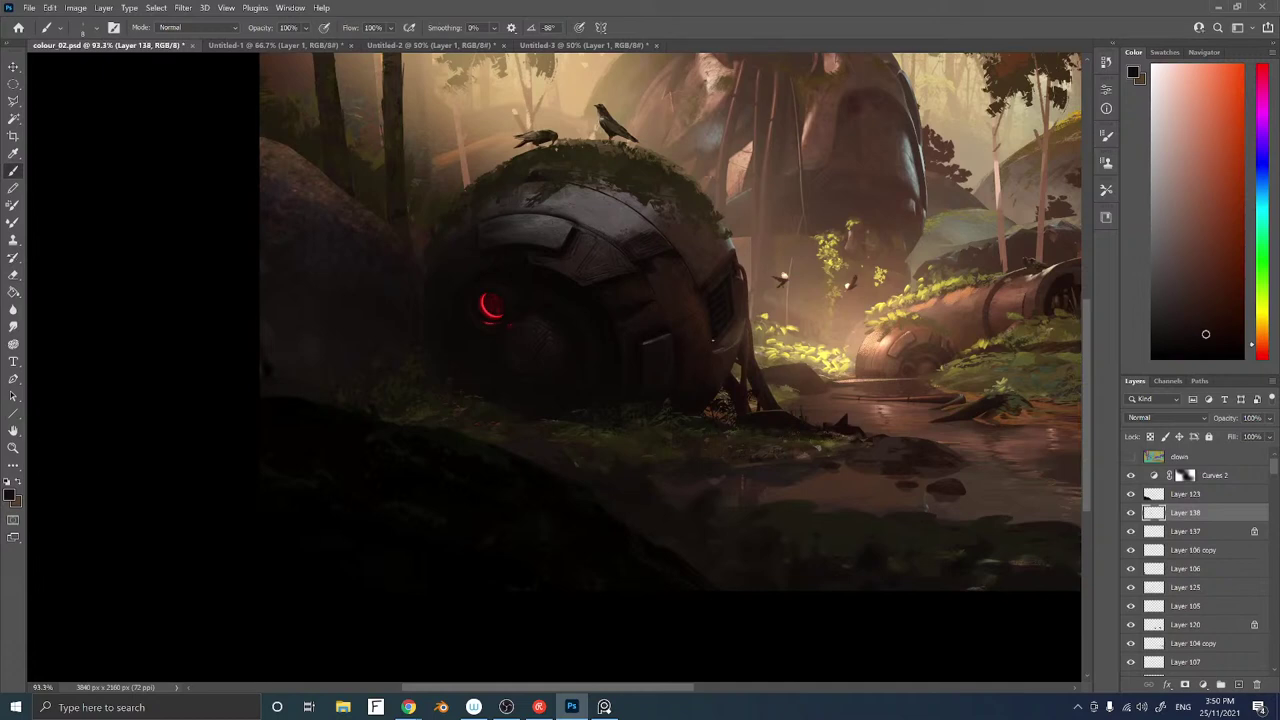
left_click(673, 255, "alt")
left_click(735, 265, "alt")
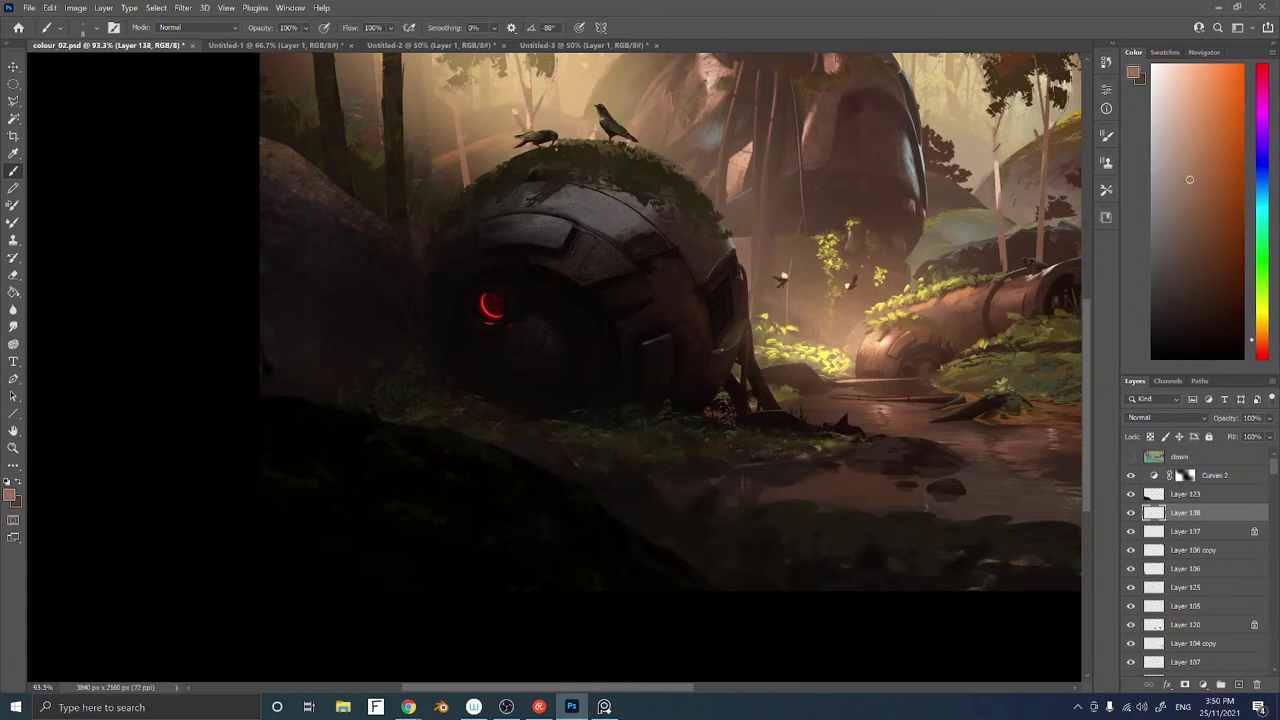
left_click(636, 220, "alt")
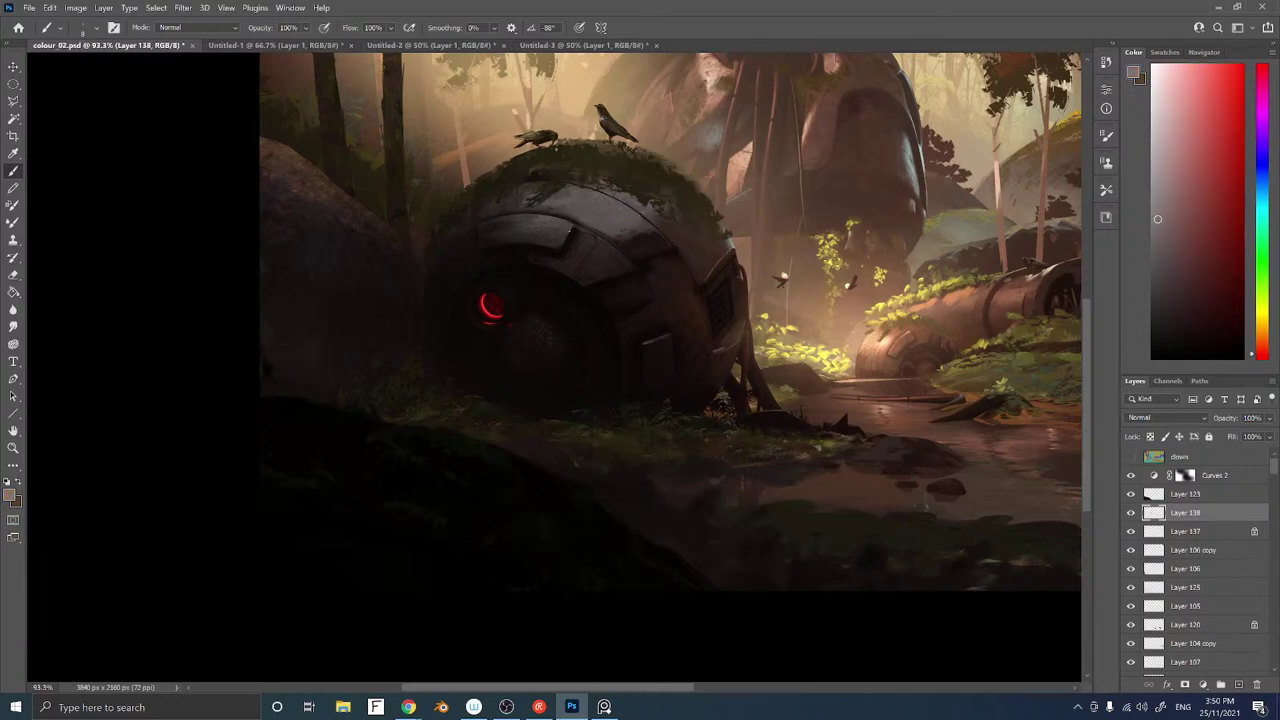
Paint speckled warm highlights on the plating below the moss with sampled tans and the Plastic Wrap - Light 90 pixels1 brush
left_click(592, 116, "alt")
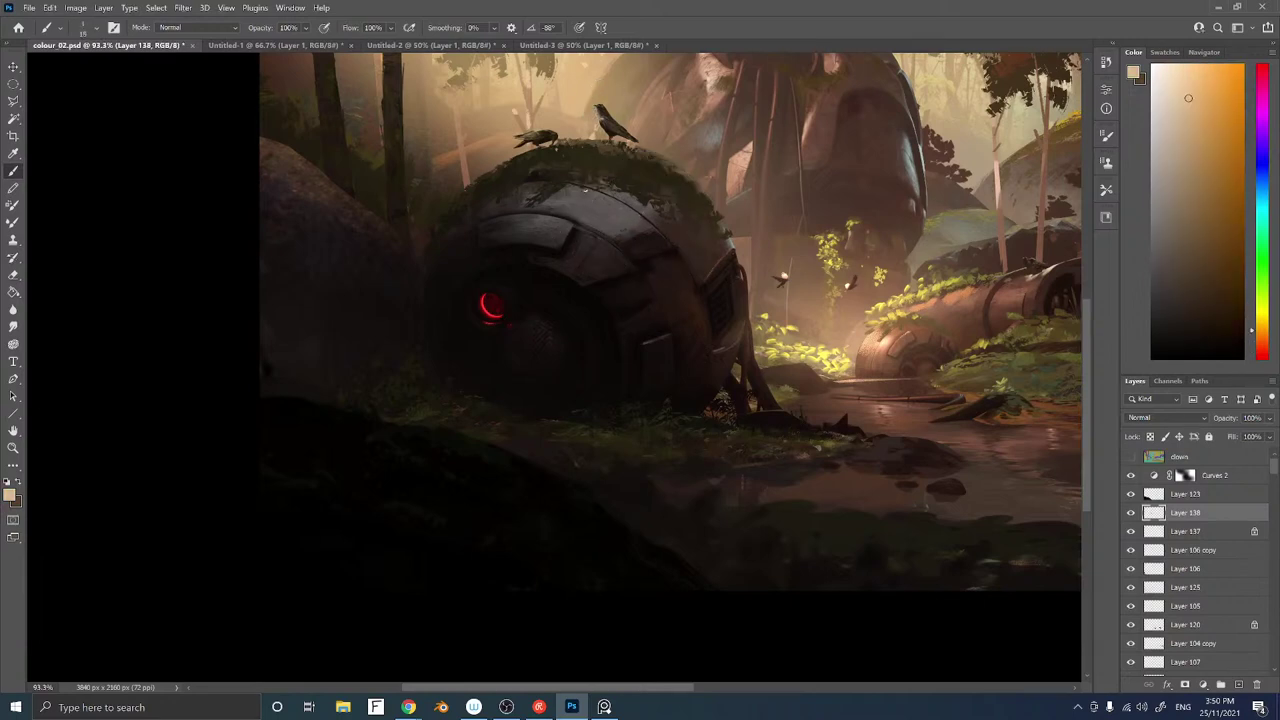
left_click(580, 206, "alt")
right_click(580, 206)
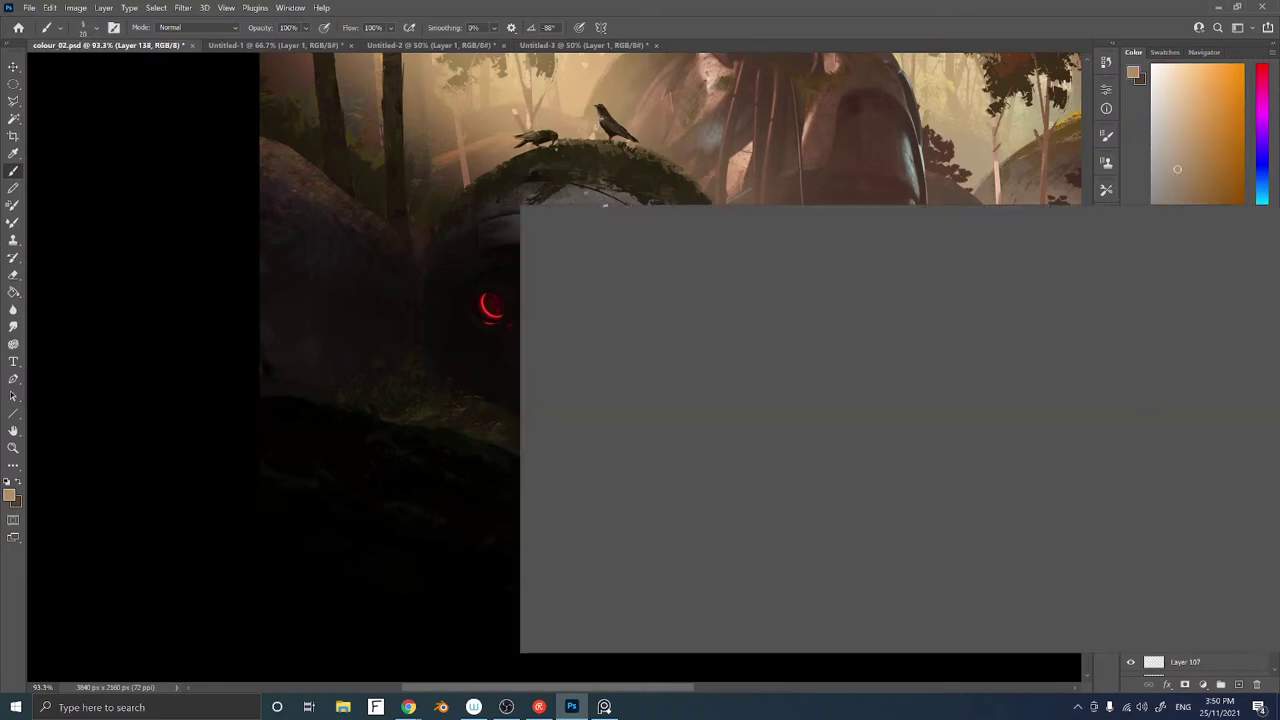
left_click(742, 460)
left_click(580, 206)
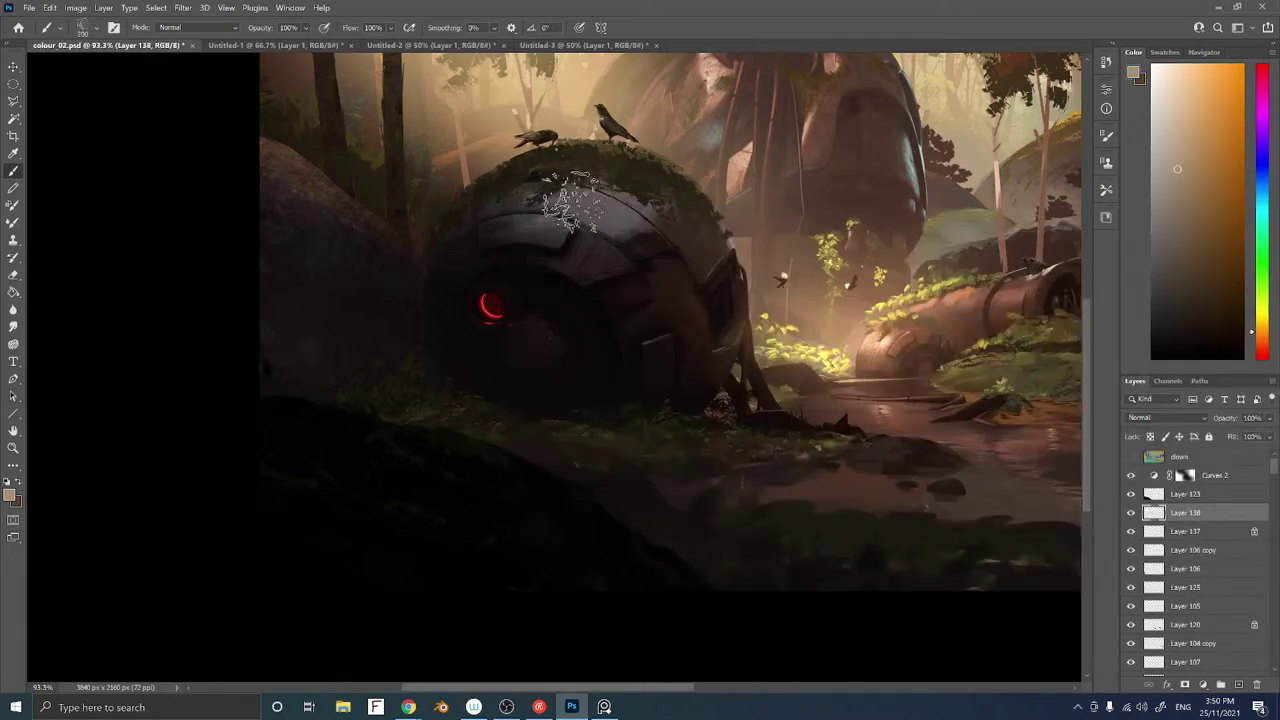
key("x")
key("x")
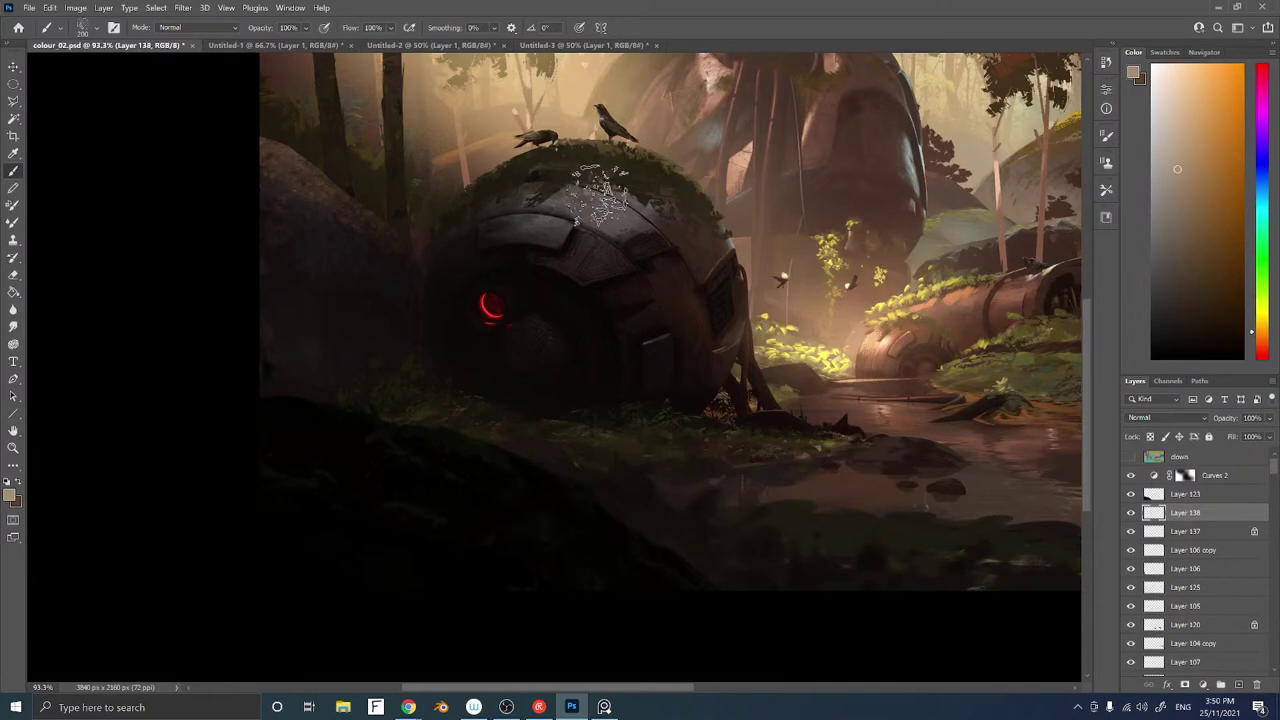
key("x")
left_click(575, 118, "alt")
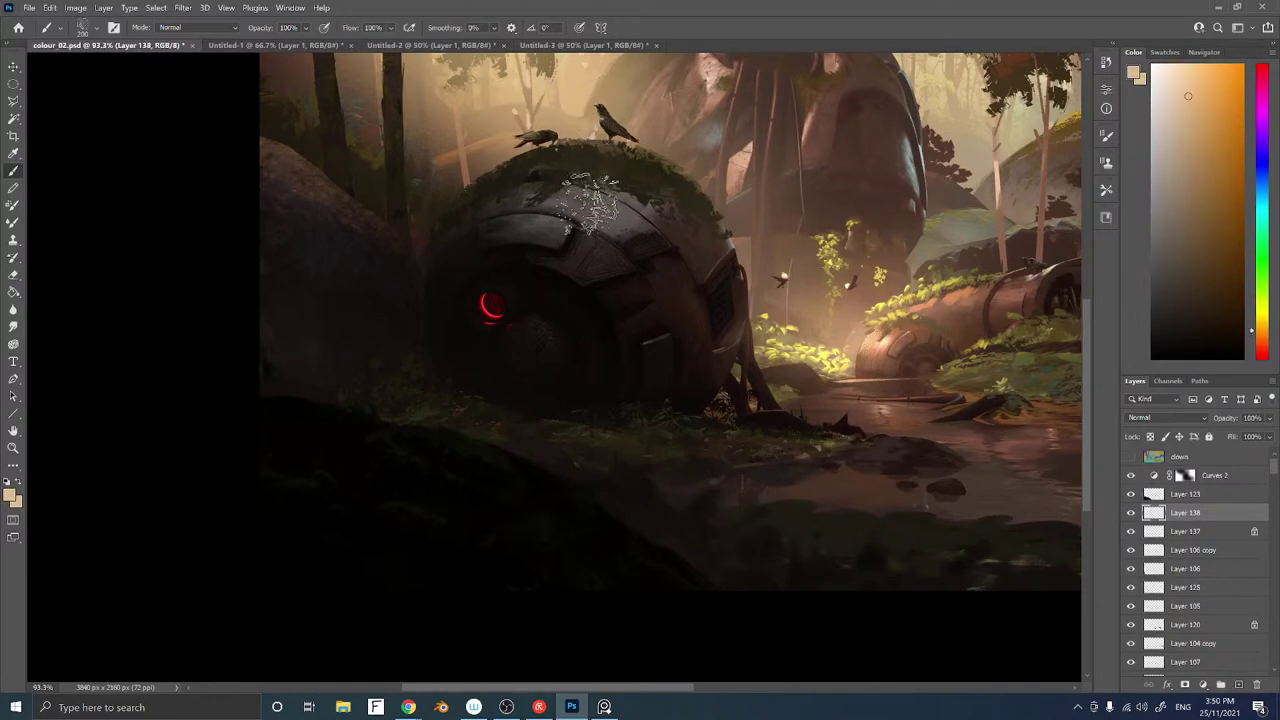
left_click_drag(580, 195, 594, 197)
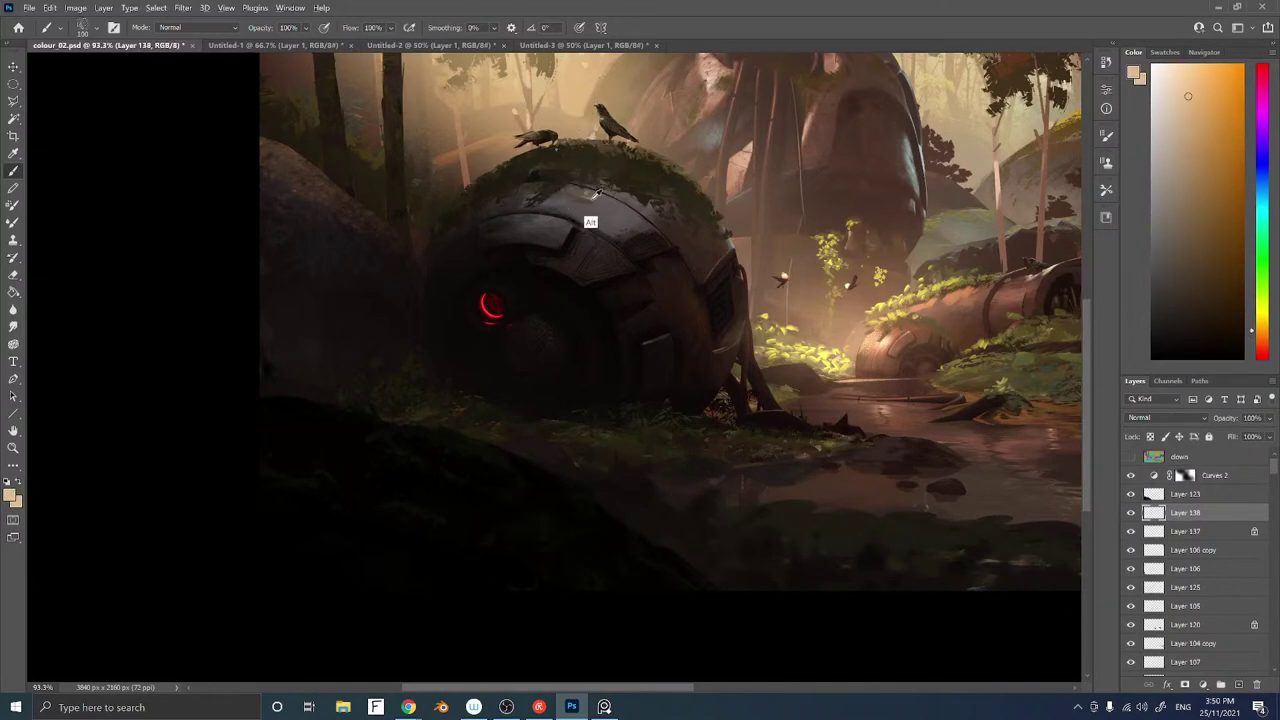
Blend the speckled highlight into the metal with sampled greys and tans, reducing the brush to 90 px
left_click(593, 205, "alt")
key("x")
left_click(595, 205, "alt")
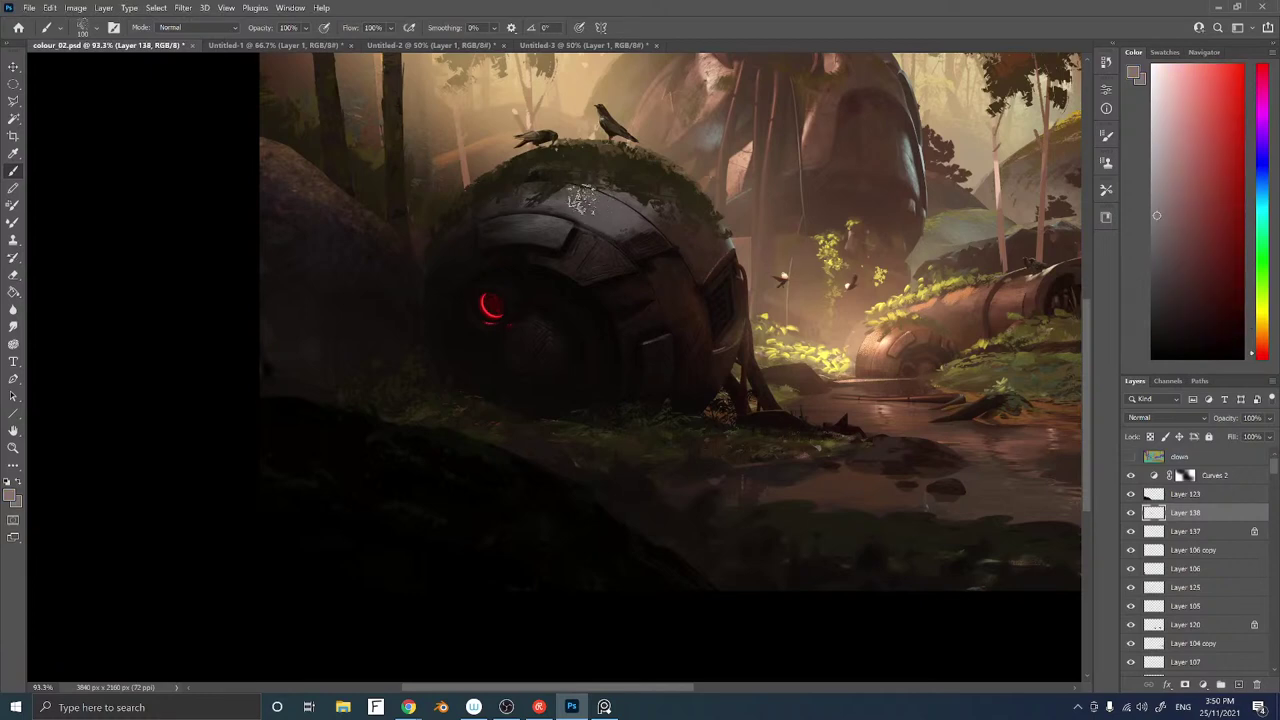
left_click(589, 193, "alt")
left_click(589, 193, "alt")
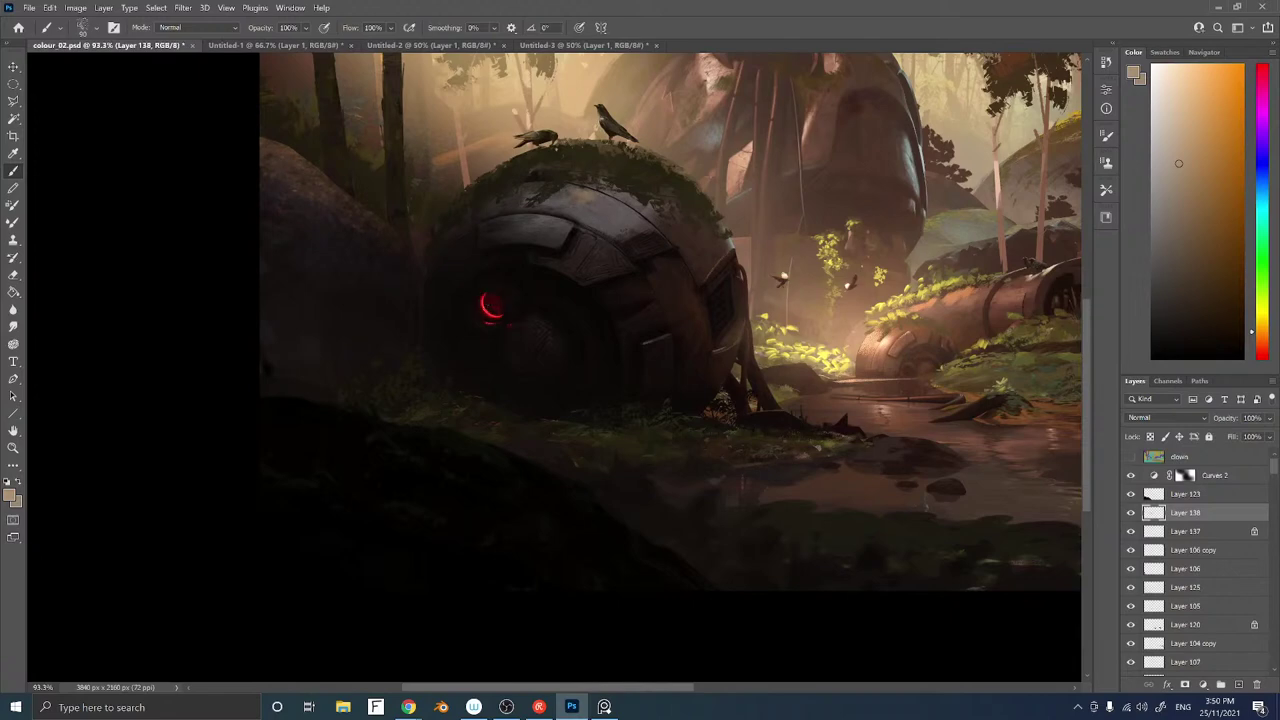
Switch to the graphite 8 brush at 10 px and detail the small rectangular panel low on the robot head
right_click(713, 283)
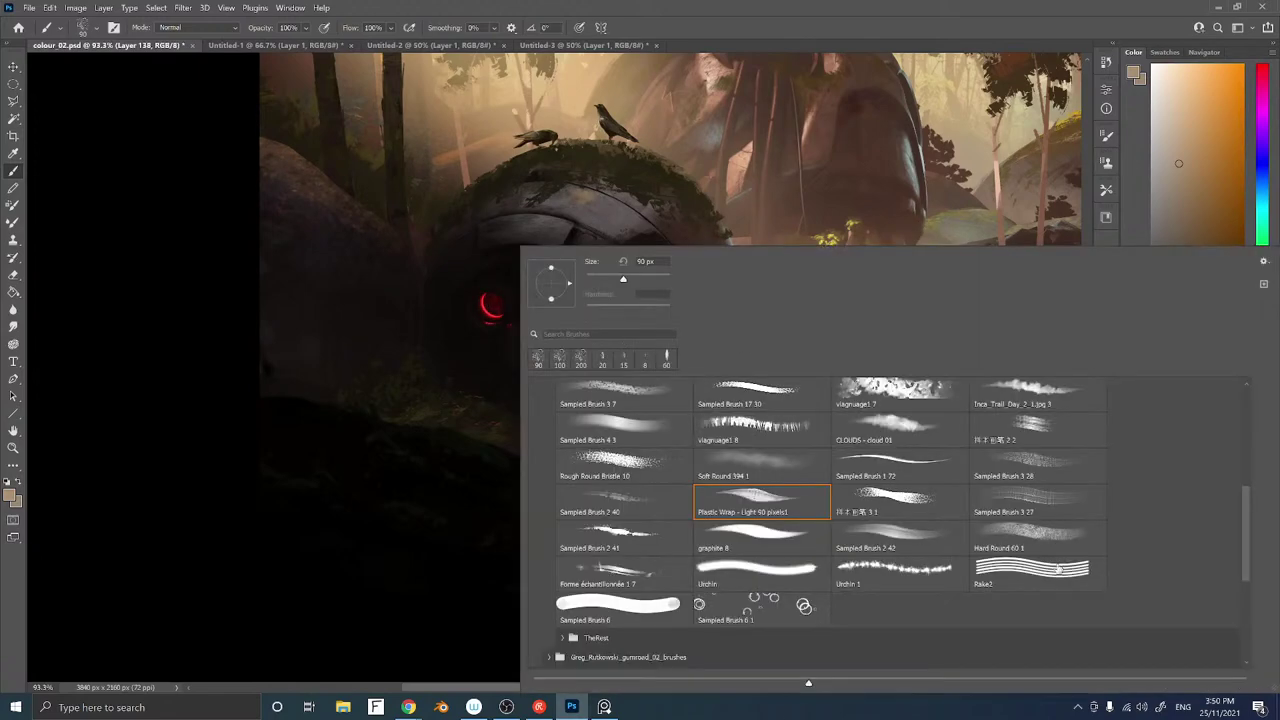
left_click(743, 541)
left_click(434, 606)
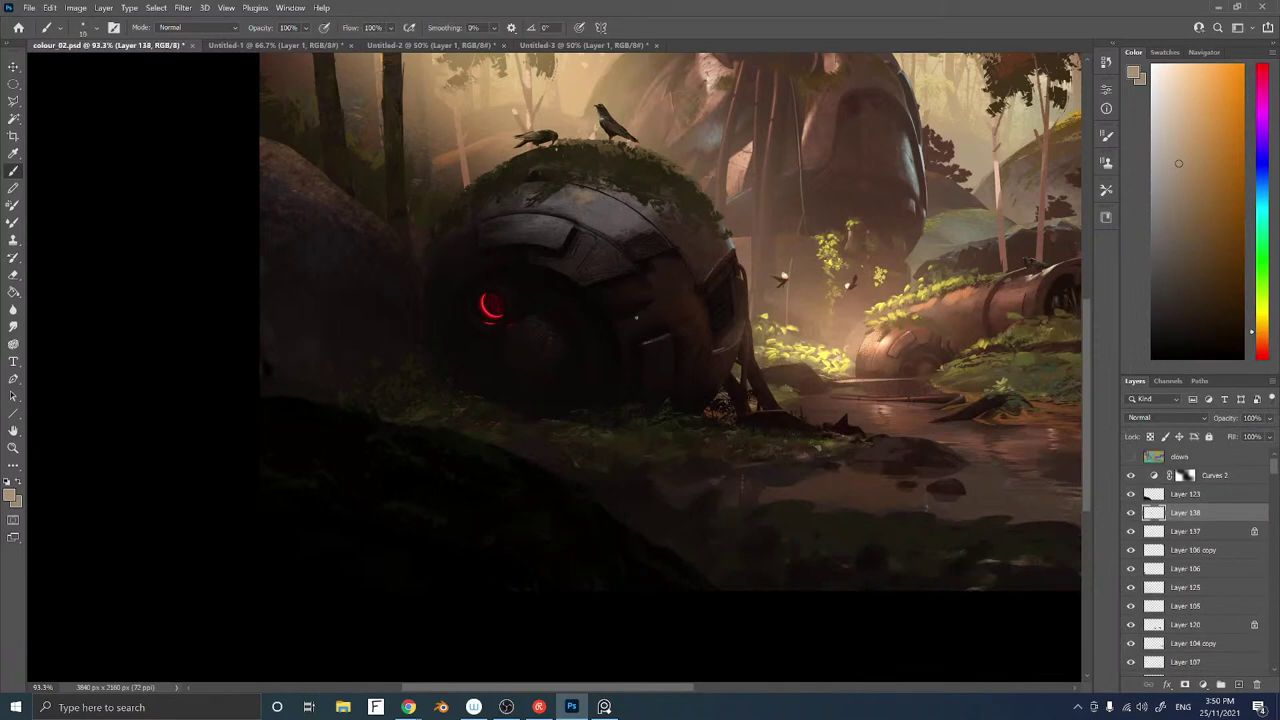
left_click(651, 341, "alt")
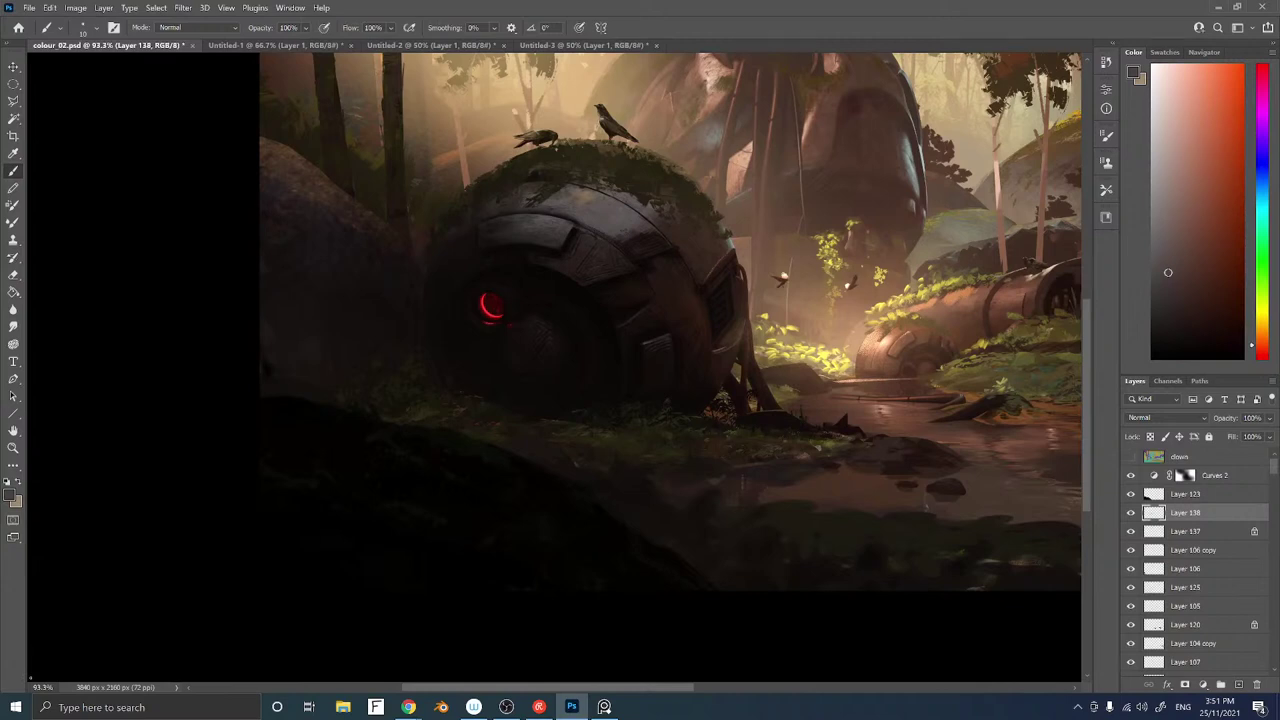
Paint thin red light accents on the cap edge and the outer rim around the eye with sampled reds
left_click_drag(492, 357, 558, 355)
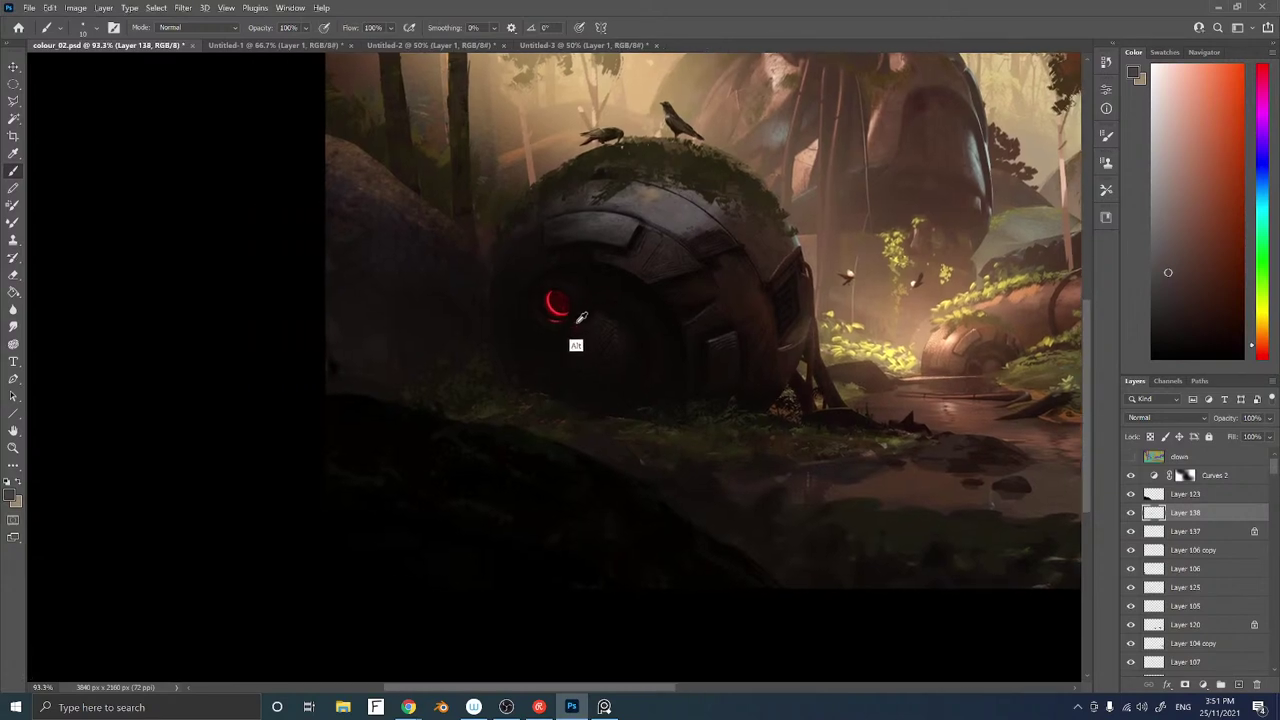
left_click(582, 316, "alt")
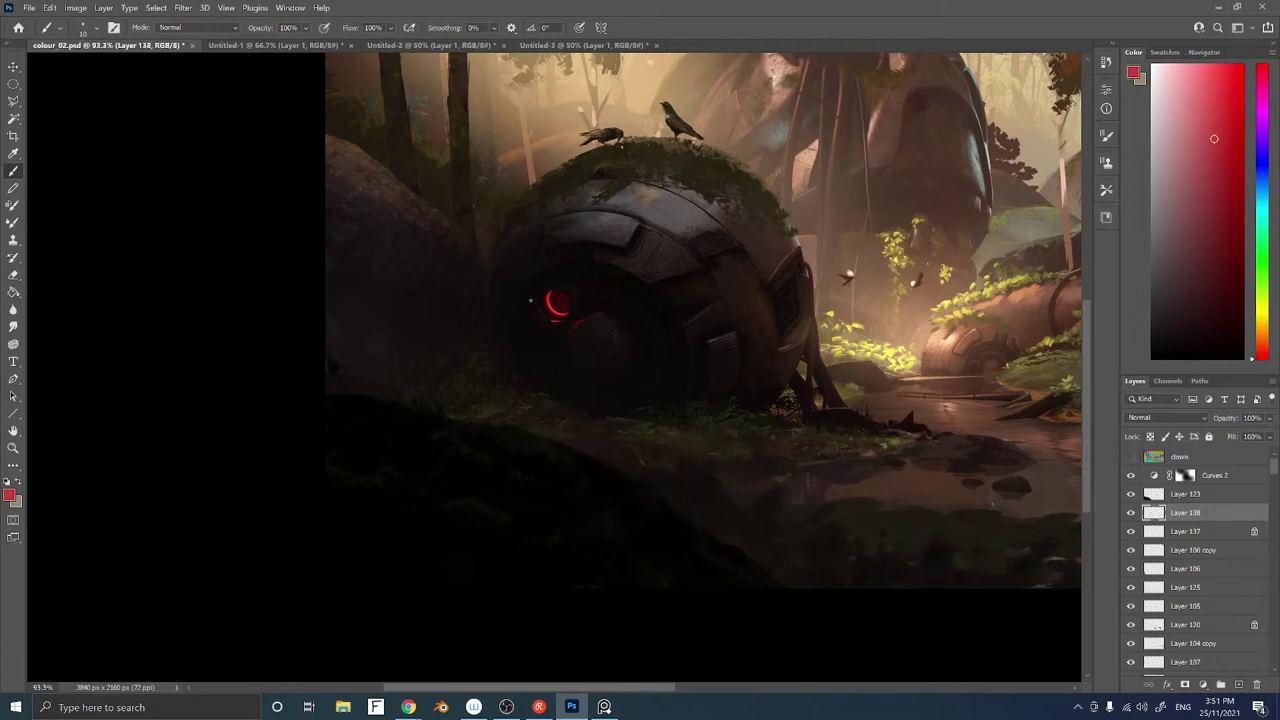
left_click(551, 320, "alt")
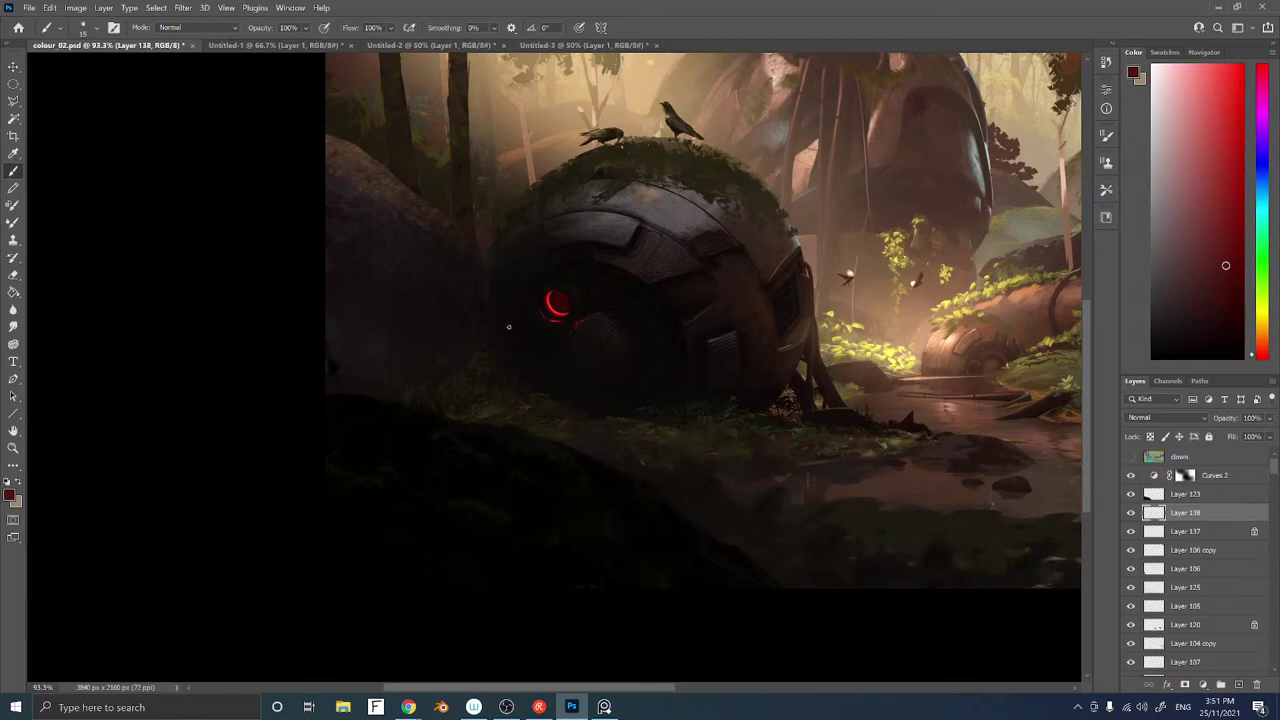
left_click(645, 287, "alt")
Create a new layer above the detail layer with its blend mode set to Screen
key("ctrl+shift+n")
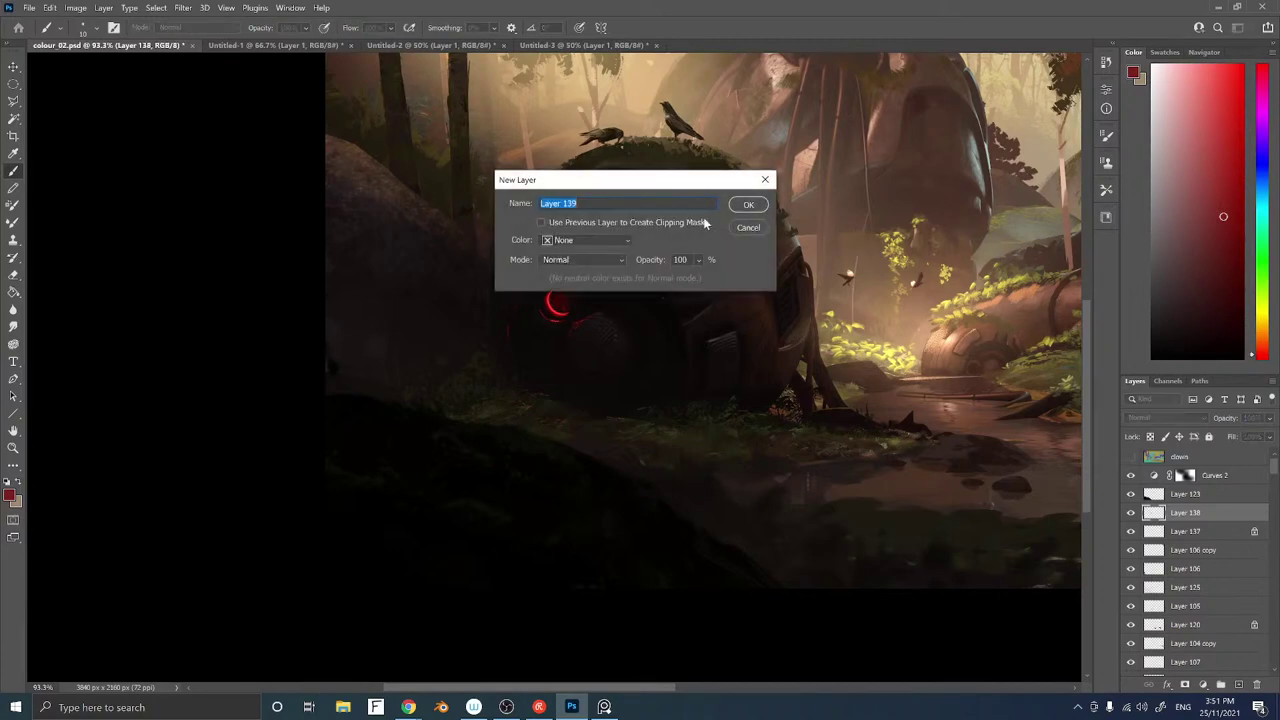
left_click(605, 260)
left_click(605, 377)
left_click(747, 204)
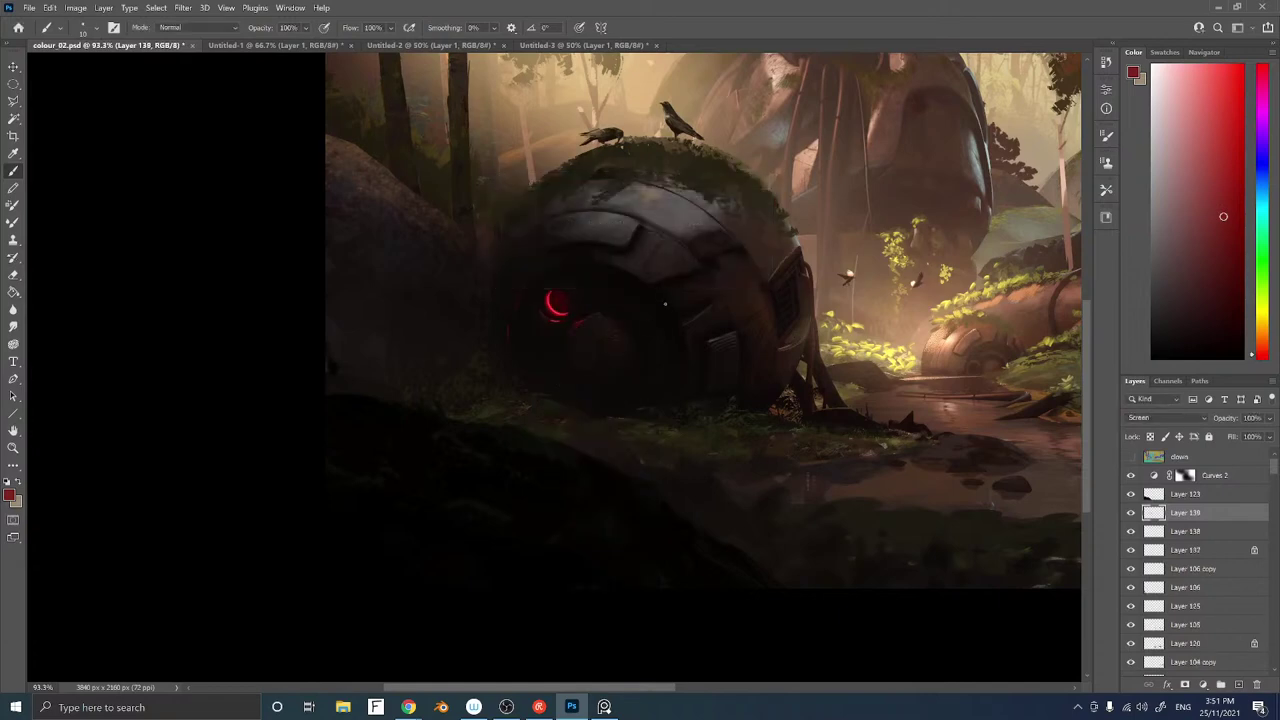
Paint a soft red glow below the robot's eye with the CLOUDS - cloud 01 brush enlarged to 700 px and a brighter red
right_click(925, 359)
left_click(895, 428)
left_click(970, 172)
left_click(1229, 176)
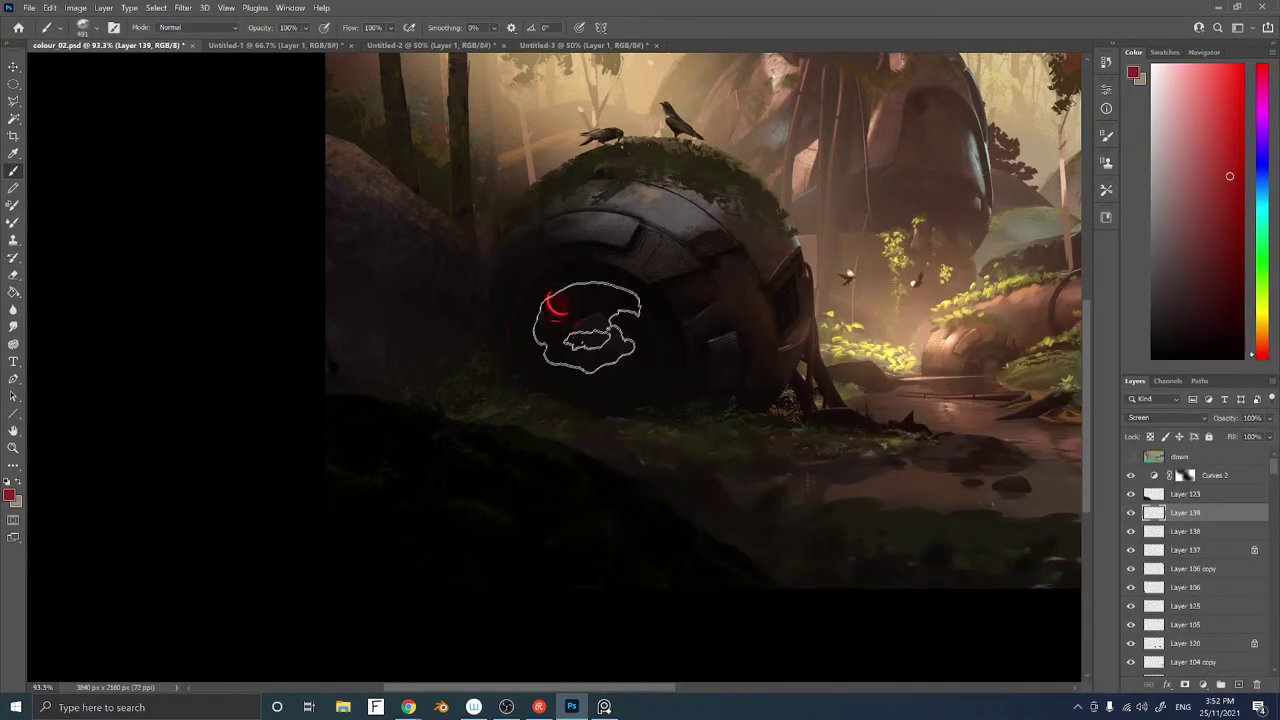
key("bracketright")
key("bracketright")
key("bracketright")
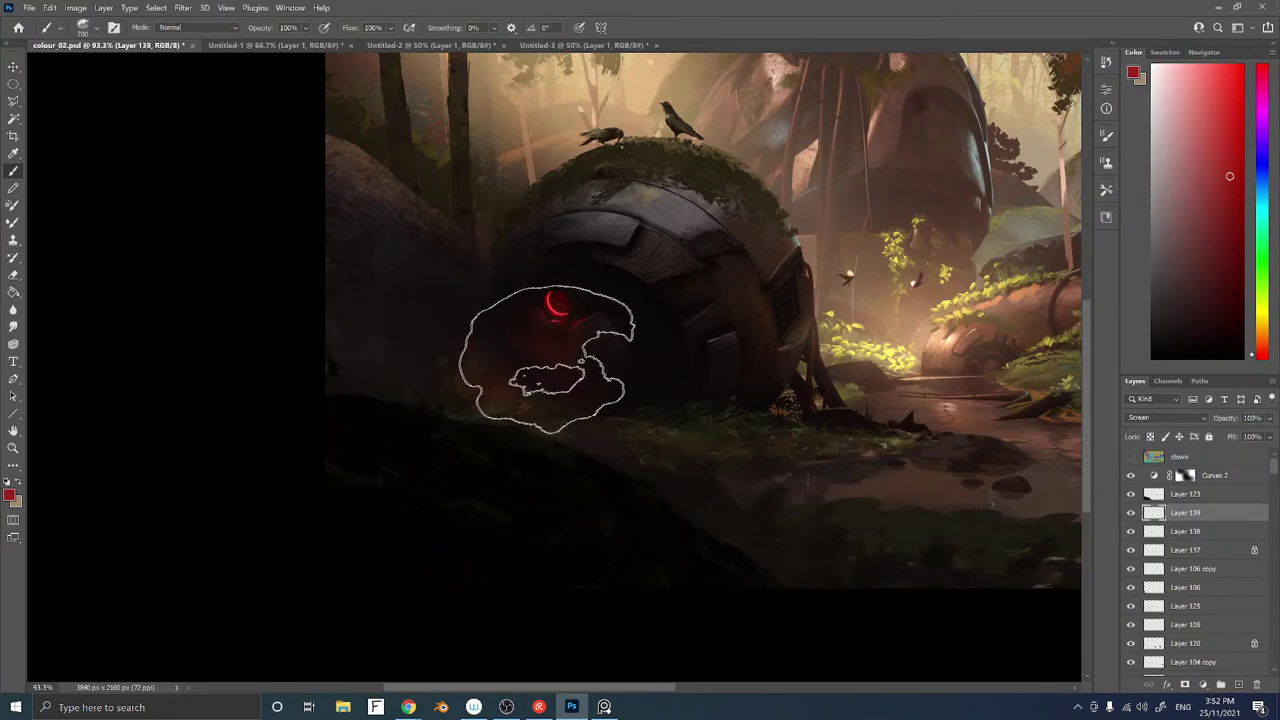
Erase the excess red haze around the lower head and grass with the Soft Round 394 1 eraser at 250 px
key("e")
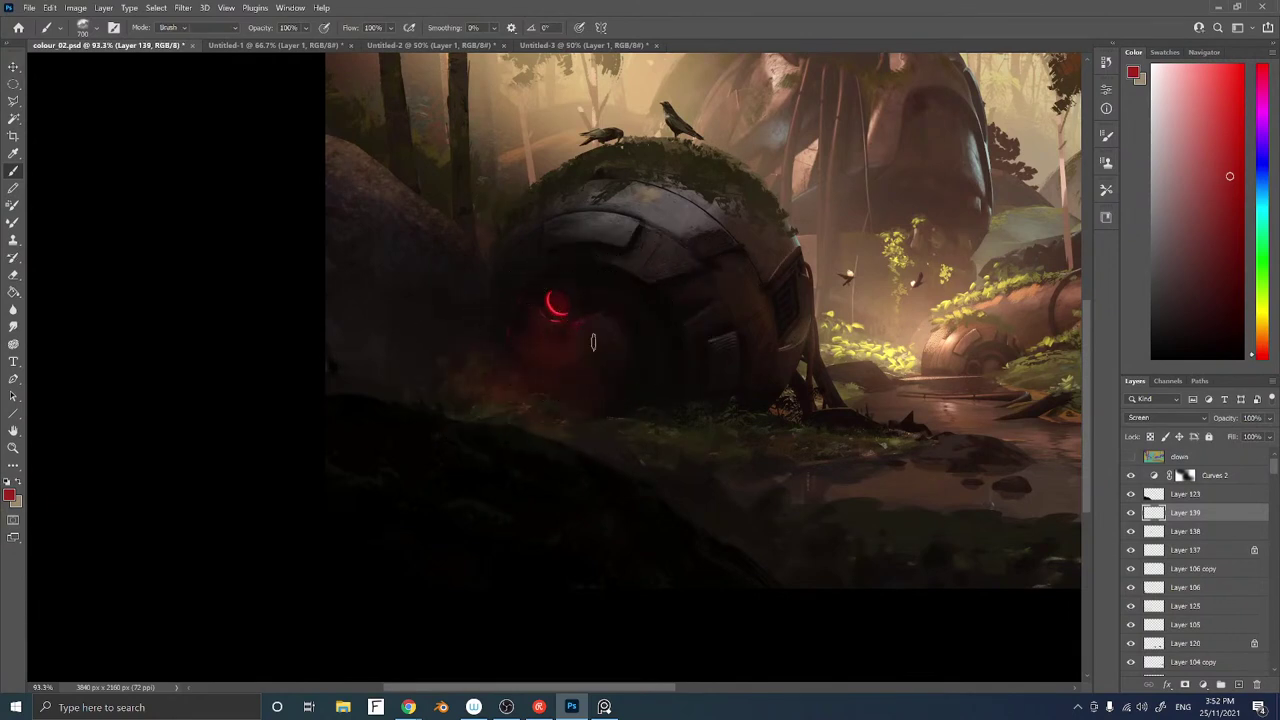
right_click(612, 300)
left_click(755, 473)
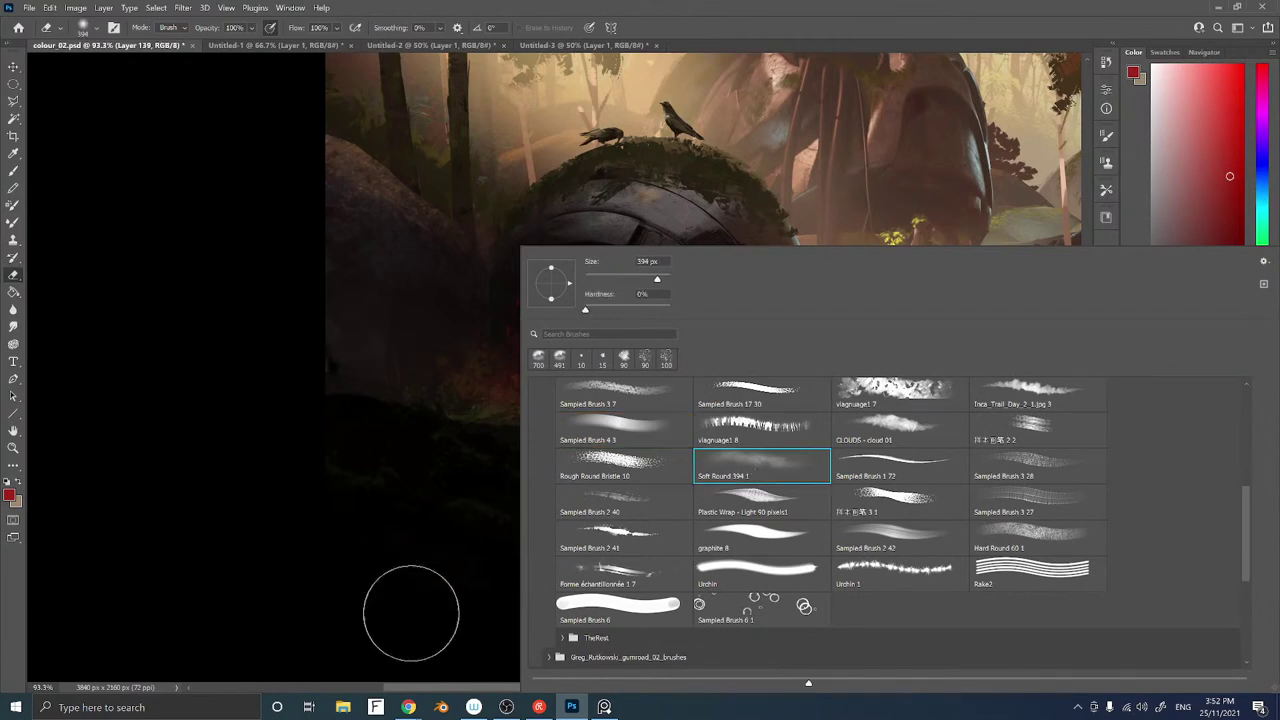
left_click(409, 608)
mouse_move(580, 372)
left_mouse_down()
mouse_move(569, 408)
mouse_move(516, 380)
mouse_move(477, 390)
mouse_move(471, 379)
mouse_move(608, 393)
mouse_move(583, 353)
mouse_move(585, 328)
mouse_move(611, 335)
mouse_move(528, 297)
mouse_move(506, 350)
mouse_move(515, 336)
mouse_move(529, 380)
mouse_move(548, 336)
mouse_move(564, 341)
mouse_move(613, 295)
mouse_move(512, 291)
mouse_move(501, 413)
mouse_move(462, 386)
mouse_move(588, 439)
mouse_move(706, 403)
left_mouse_up()
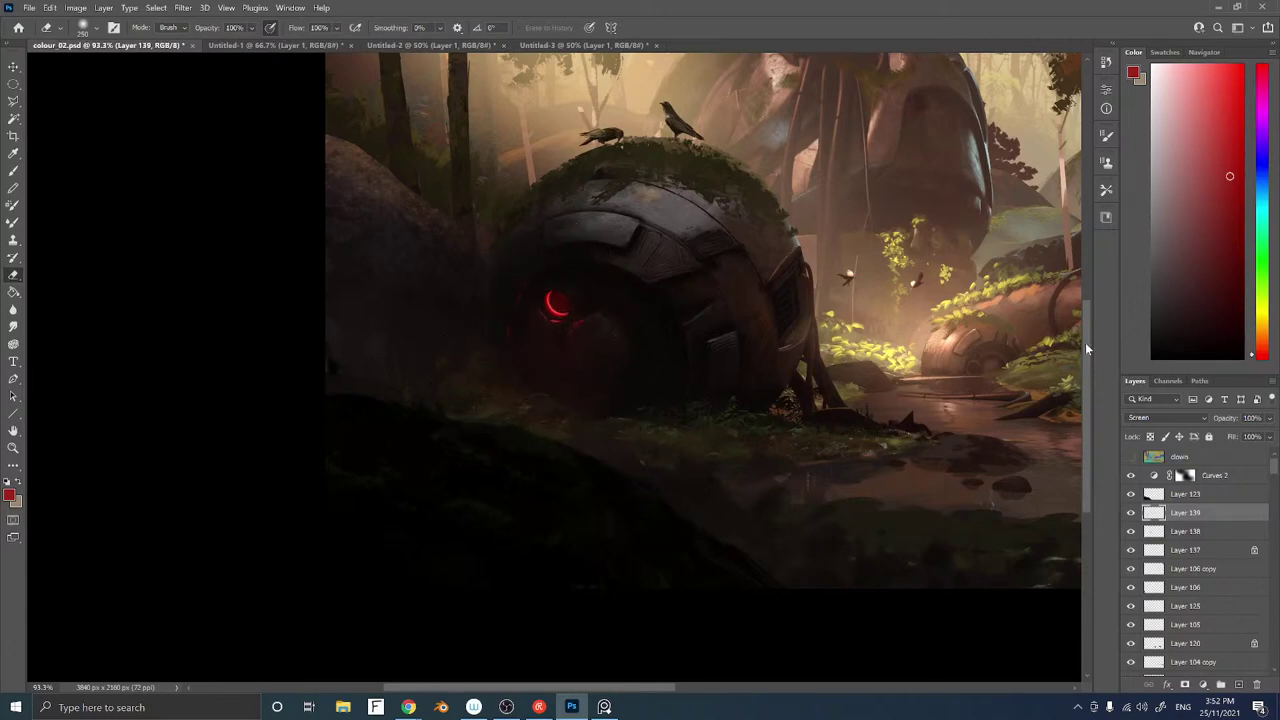
Create a new Linear Dodge (Add) layer filled with its neutral black and return to the Brush tool
key("ctrl+shift+n")
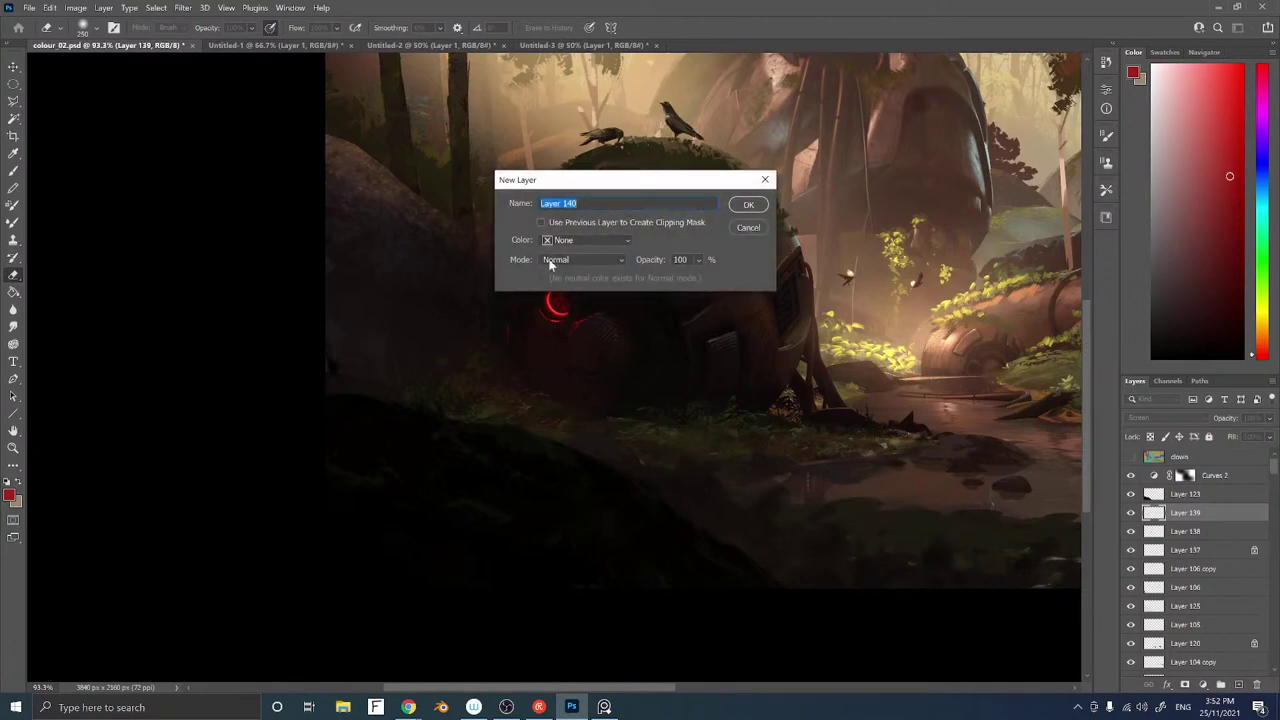
left_click(582, 259)
left_click(573, 407)
left_click(600, 280)
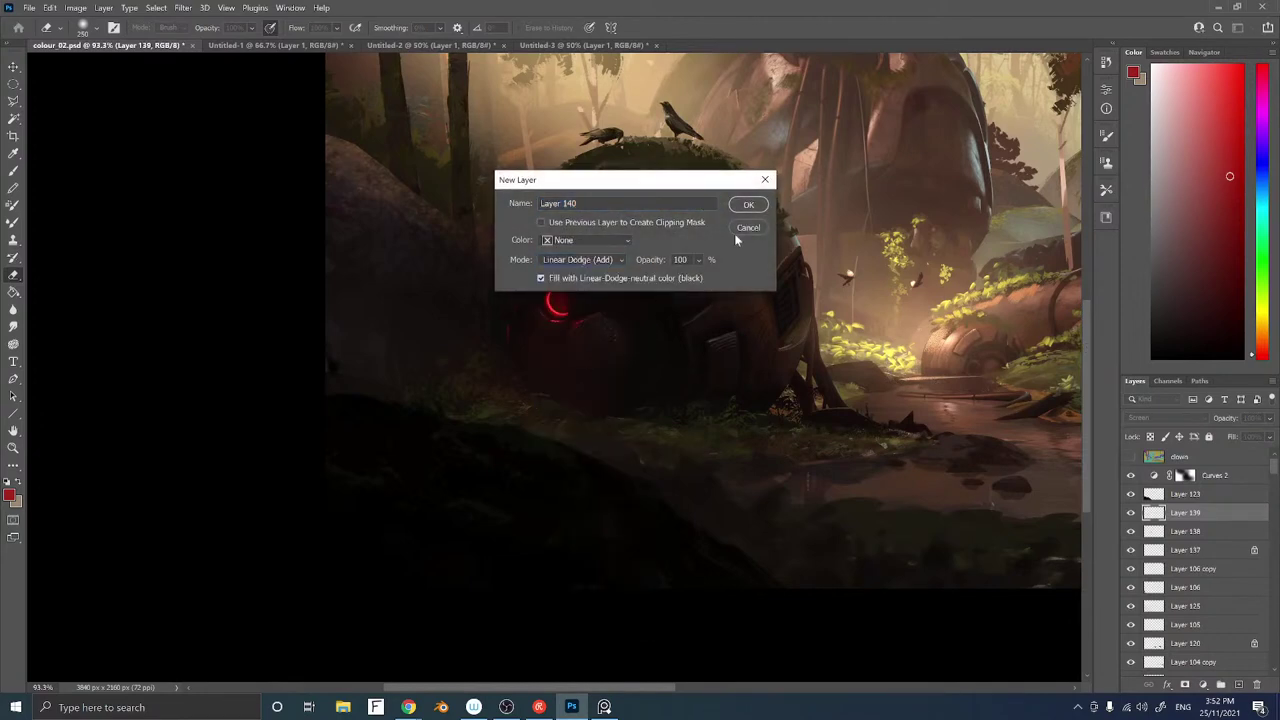
left_click(748, 205)
key("b")
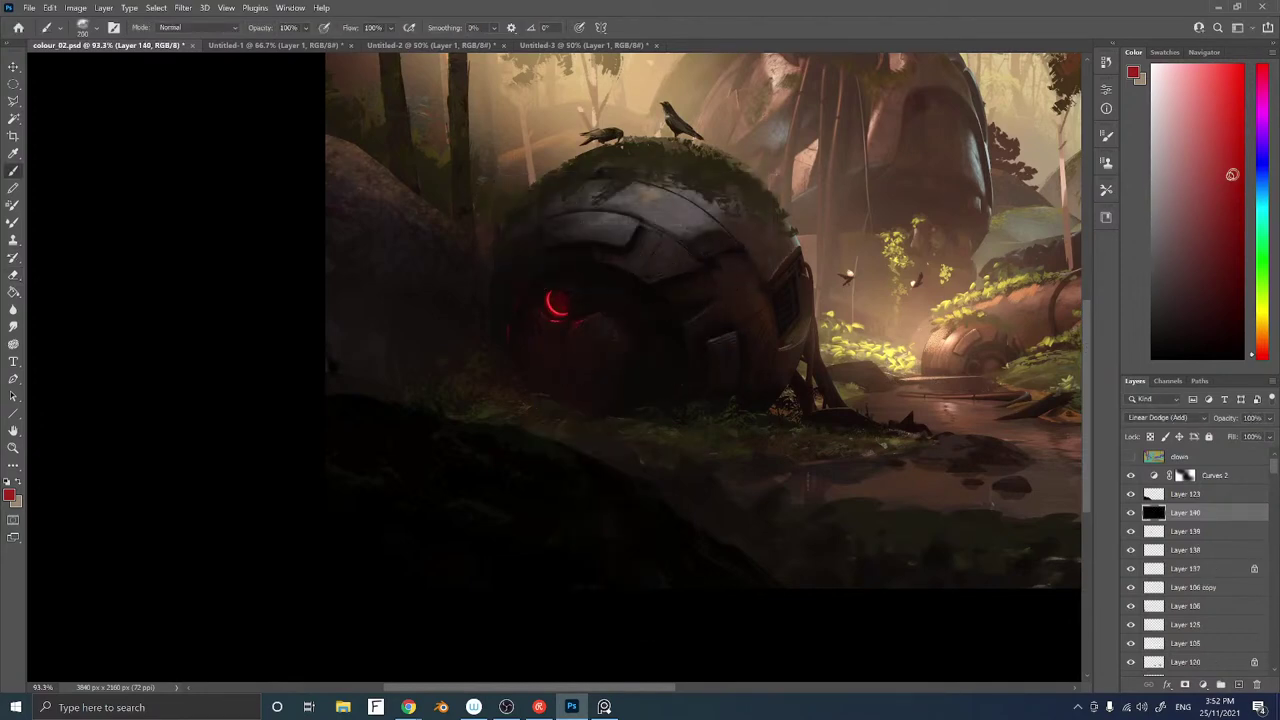
Choose a brighter red and the Soft Round 40 598 brush, shrink it, and paint a tight glow over the eye
left_click(1234, 161)
right_click(720, 300)
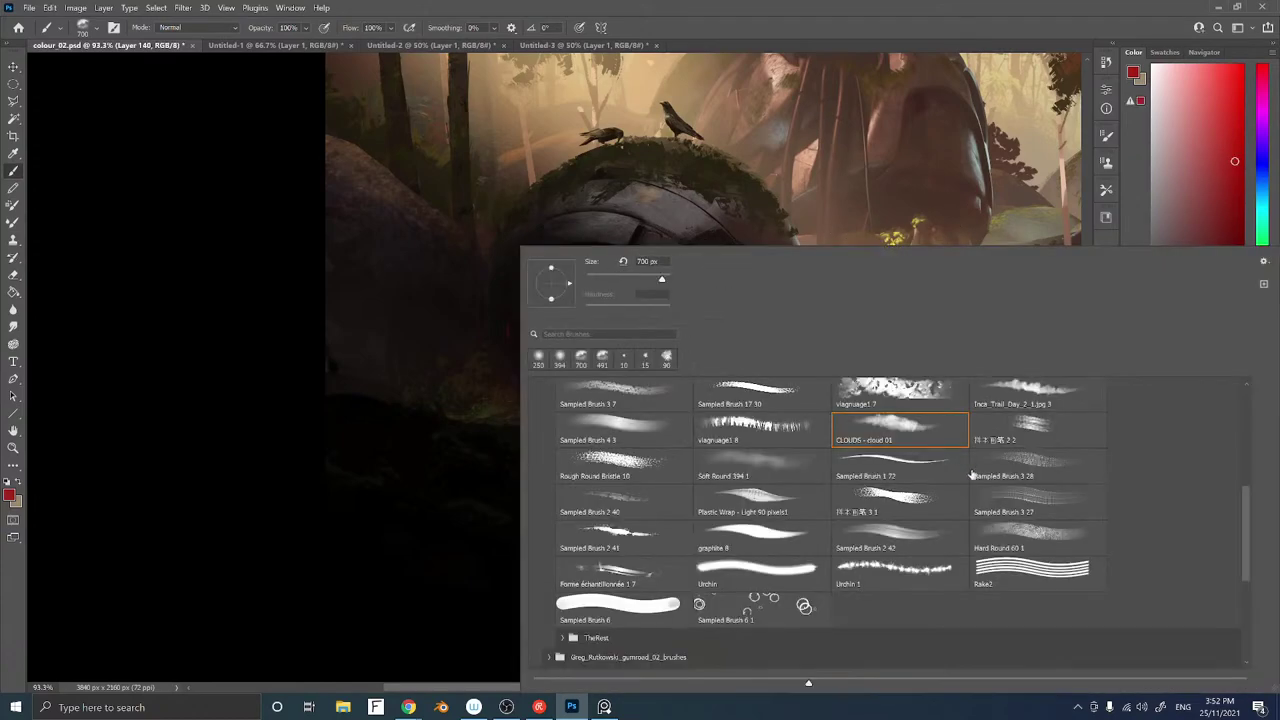
scroll(1238, 560, "down", 5)
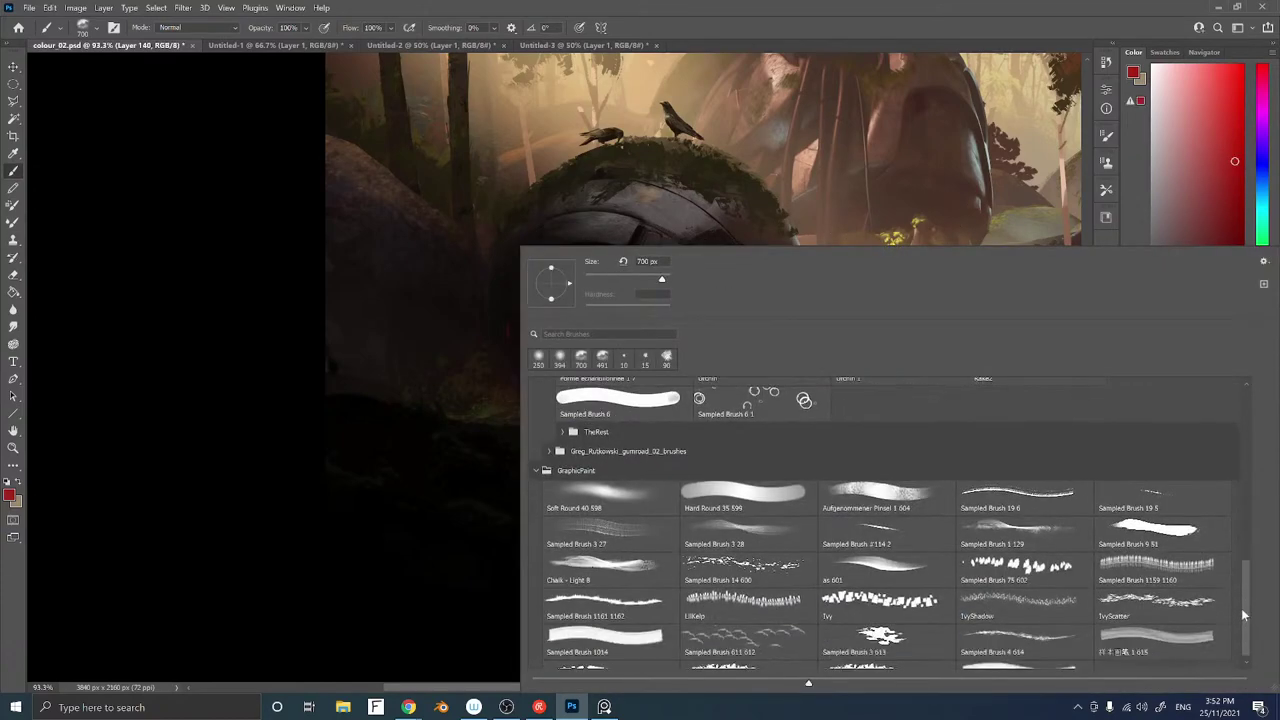
left_click(571, 467)
left_click(391, 640)
key("bracketleft")
key("bracketleft")
key("bracketleft")
key("bracketleft")
key("bracketleft")
key("bracketleft")
key("bracketleft")
key("bracketleft")
key("bracketleft")
key("bracketleft")
key("bracketleft")
key("bracketleft")
key("bracketleft")
key("bracketleft")
key("bracketleft")
key("bracketleft")
key("bracketleft")
key("bracketleft")
key("bracketleft")
key("bracketleft")
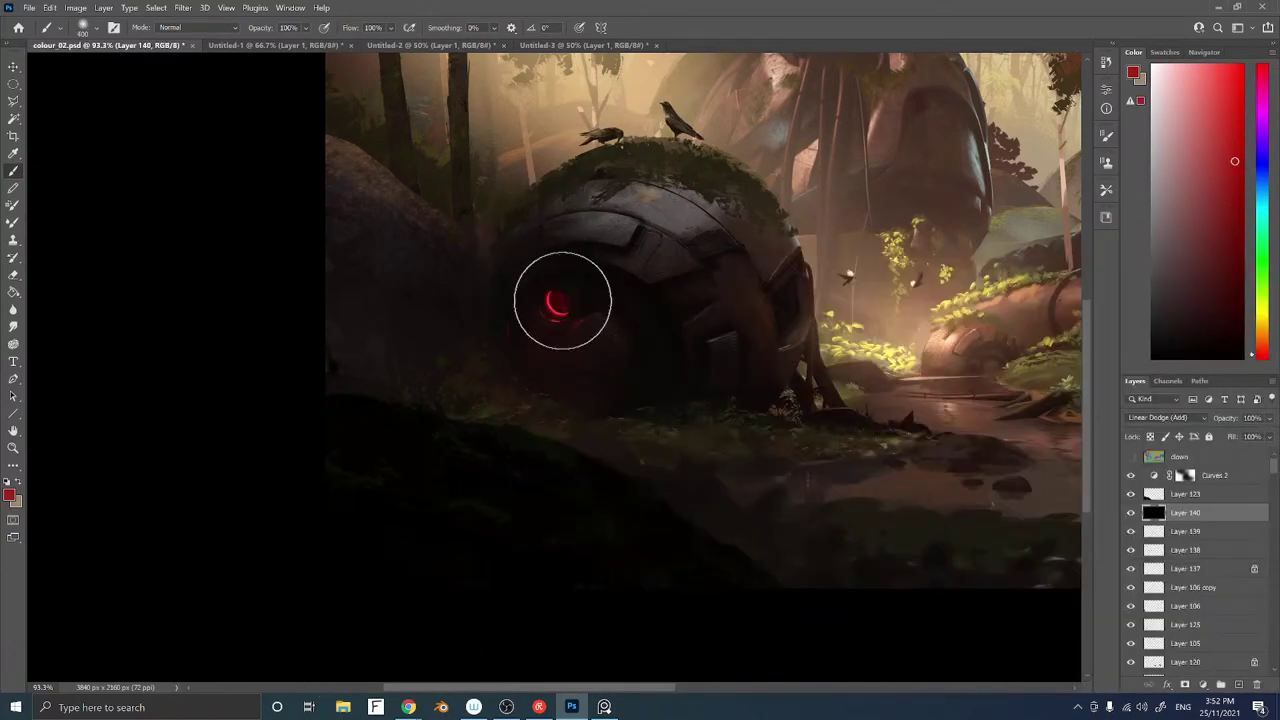
mouse_move(548, 296)
left_mouse_down()
mouse_move(577, 303)
mouse_move(551, 312)
mouse_move(548, 298)
left_mouse_up()
Spread the red glow over the area around and below the eye, enlarging the soft brush to 500 px
key("bracketright")
key("bracketright")
key("bracketright")
key("bracketright")
key("bracketright")
key("bracketright")
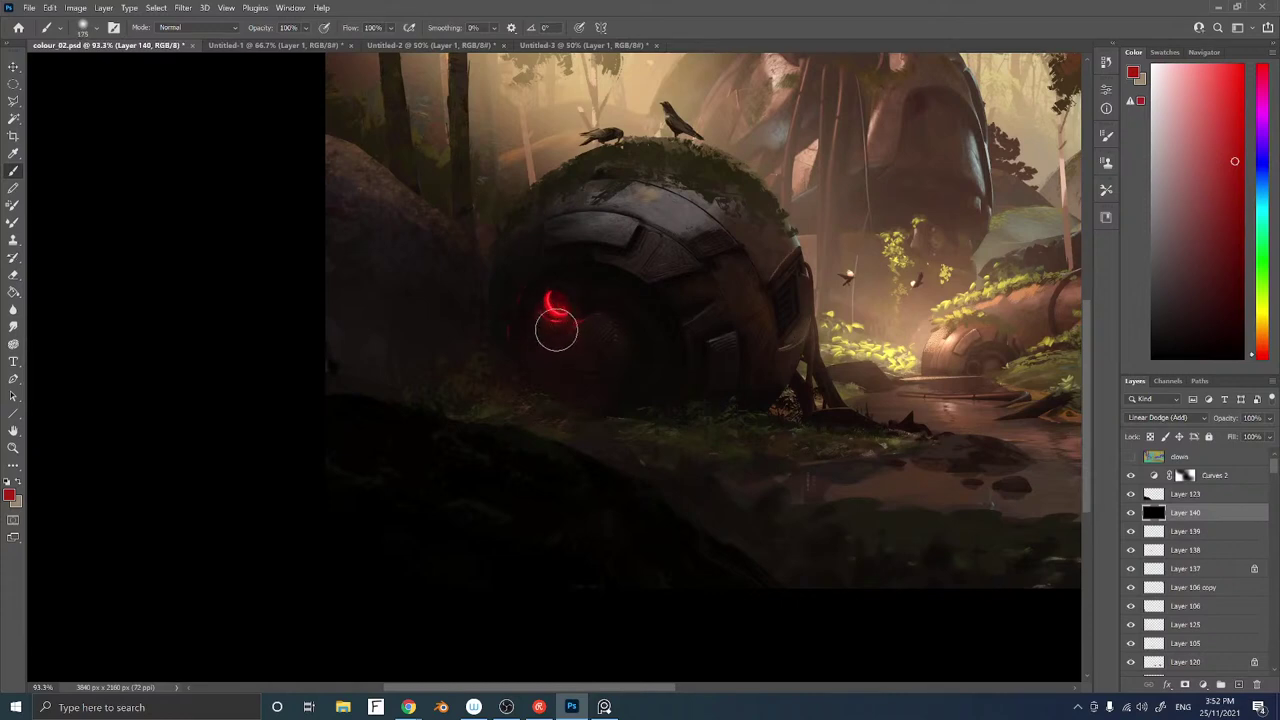
key("bracketright")
key("bracketright")
key("bracketright")
key("bracketright")
key("bracketright")
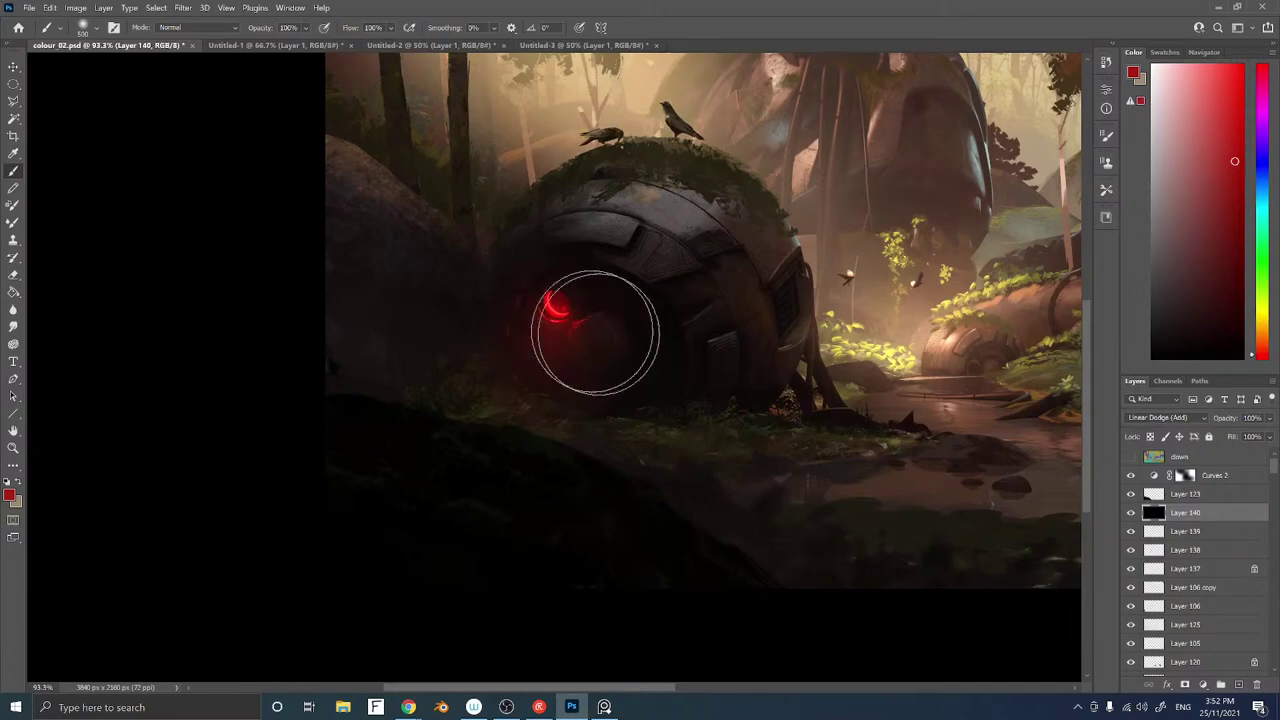
Create a new layer directly above the dark foreground bank's layer, Layer 123
key("z")
mouse_move(682, 378)
left_mouse_down()
mouse_move(634, 391)
mouse_move(626, 420)
mouse_move(580, 458)
left_mouse_up()
key("b")
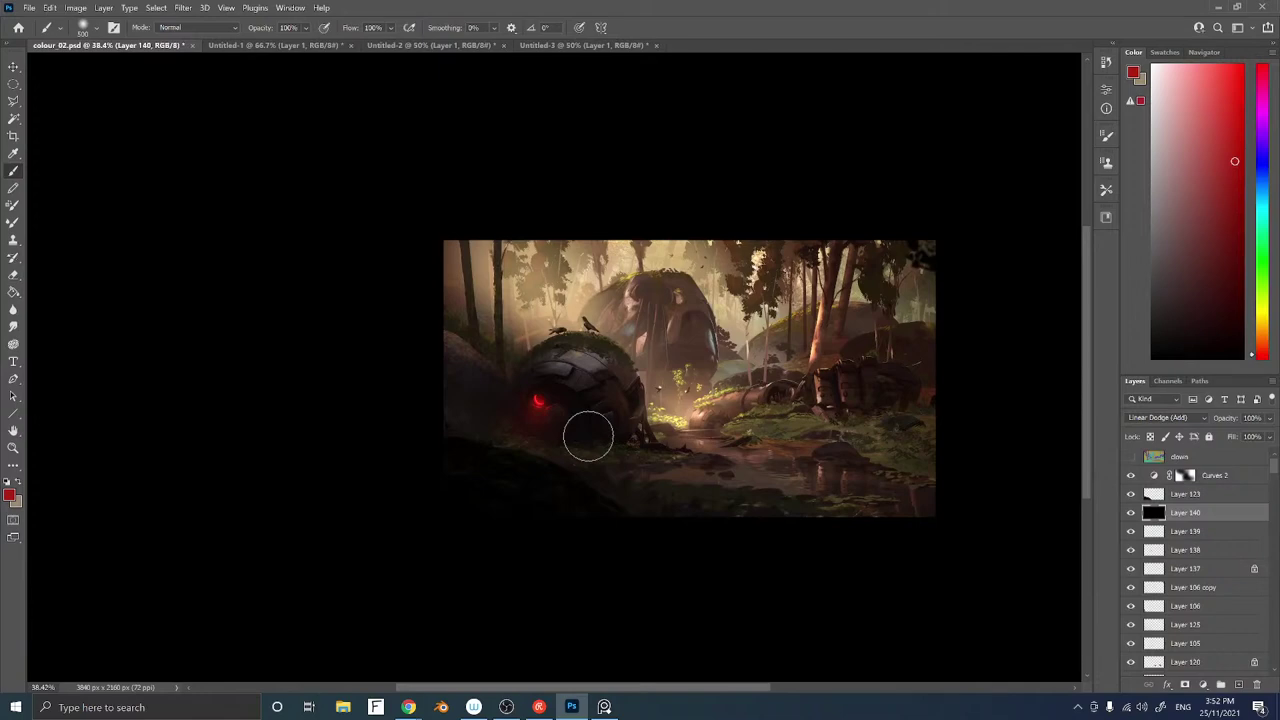
left_click_drag(569, 391, 589, 322)
key("z")
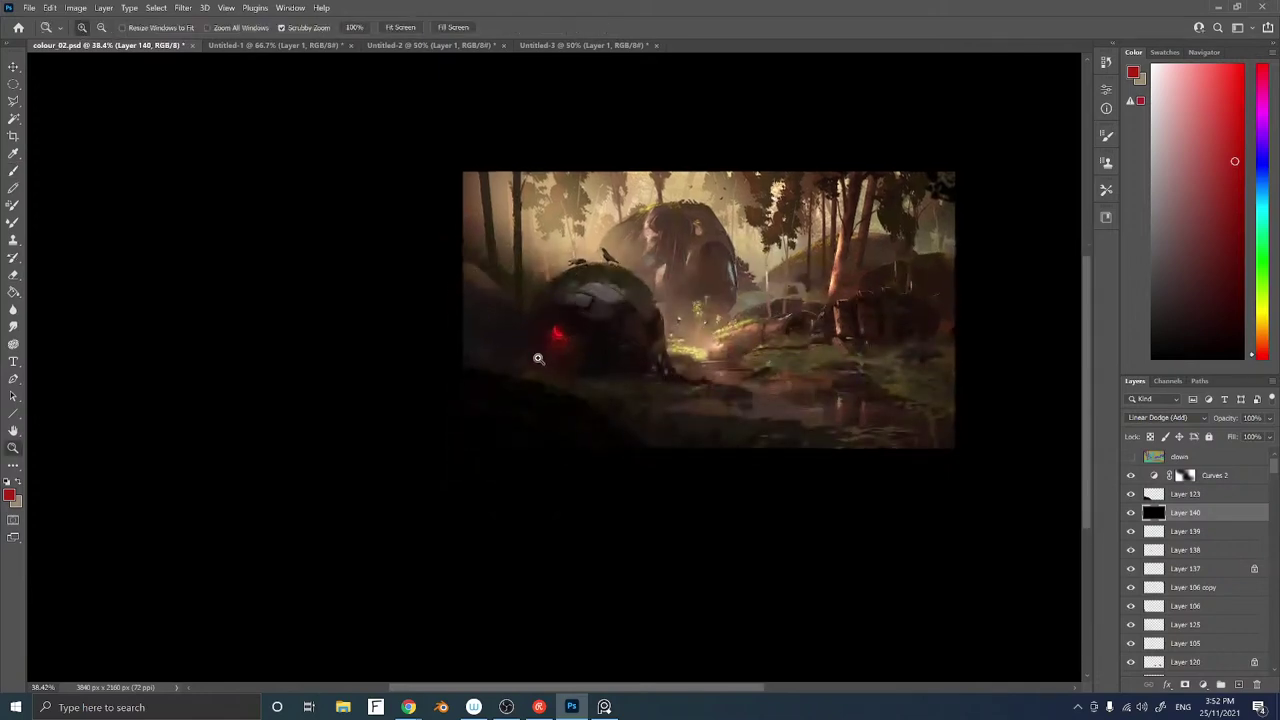
left_click_drag(538, 357, 592, 372)
key("b")
right_click(558, 449, "ctrl")
left_click(573, 470)
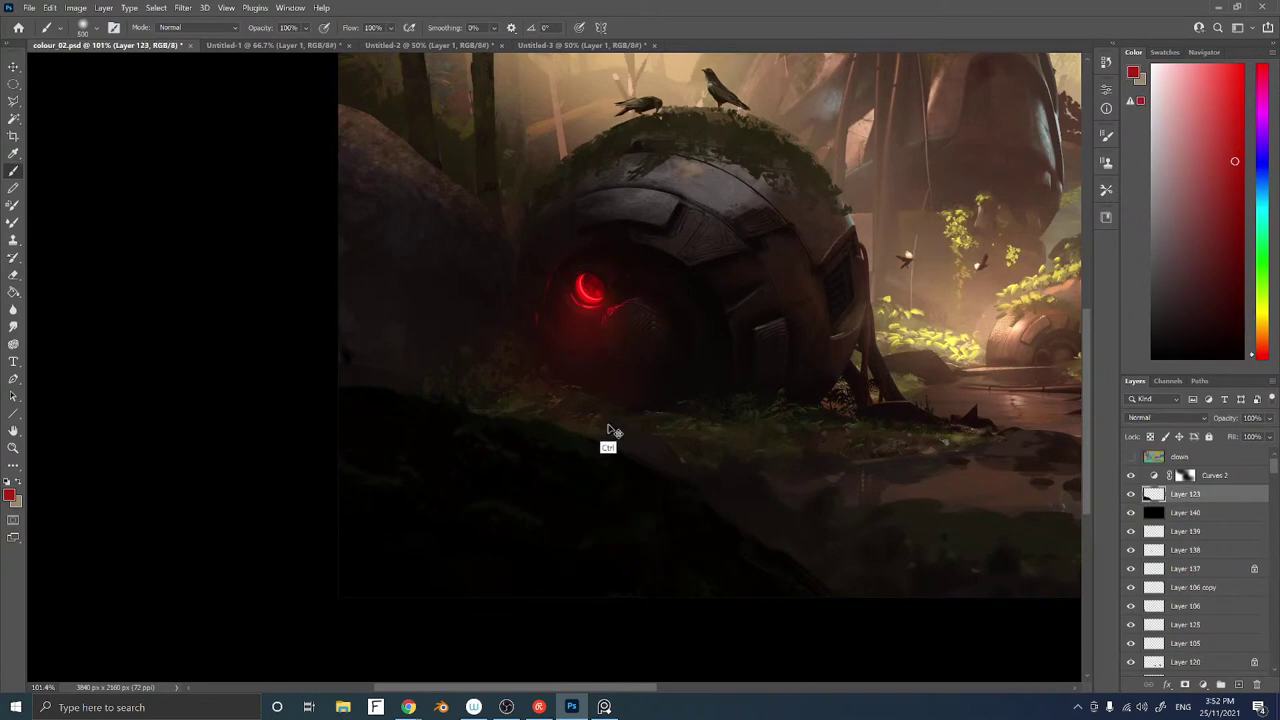
key("ctrl+shift+alt+n")
Paint thin red rim light along the foreground bank's edge with the as 601 brush at 30 px, using red sampled near the eye
right_click(583, 389)
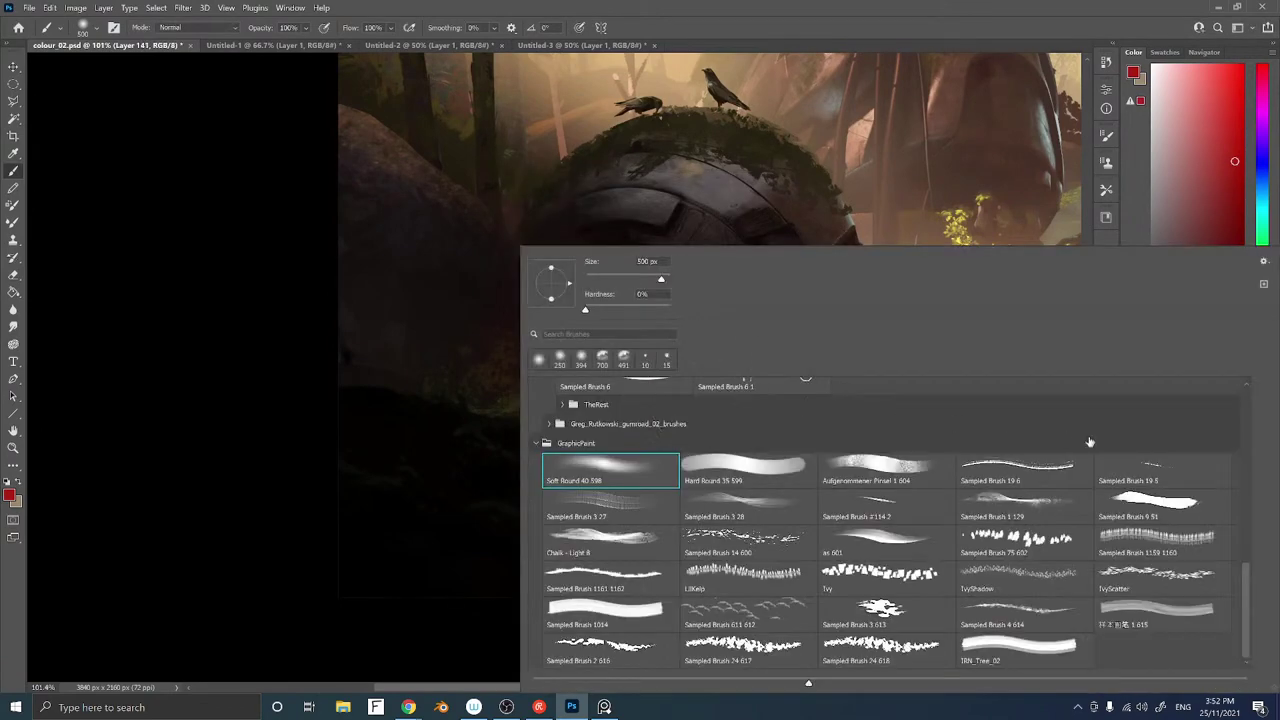
double_click(890, 557)
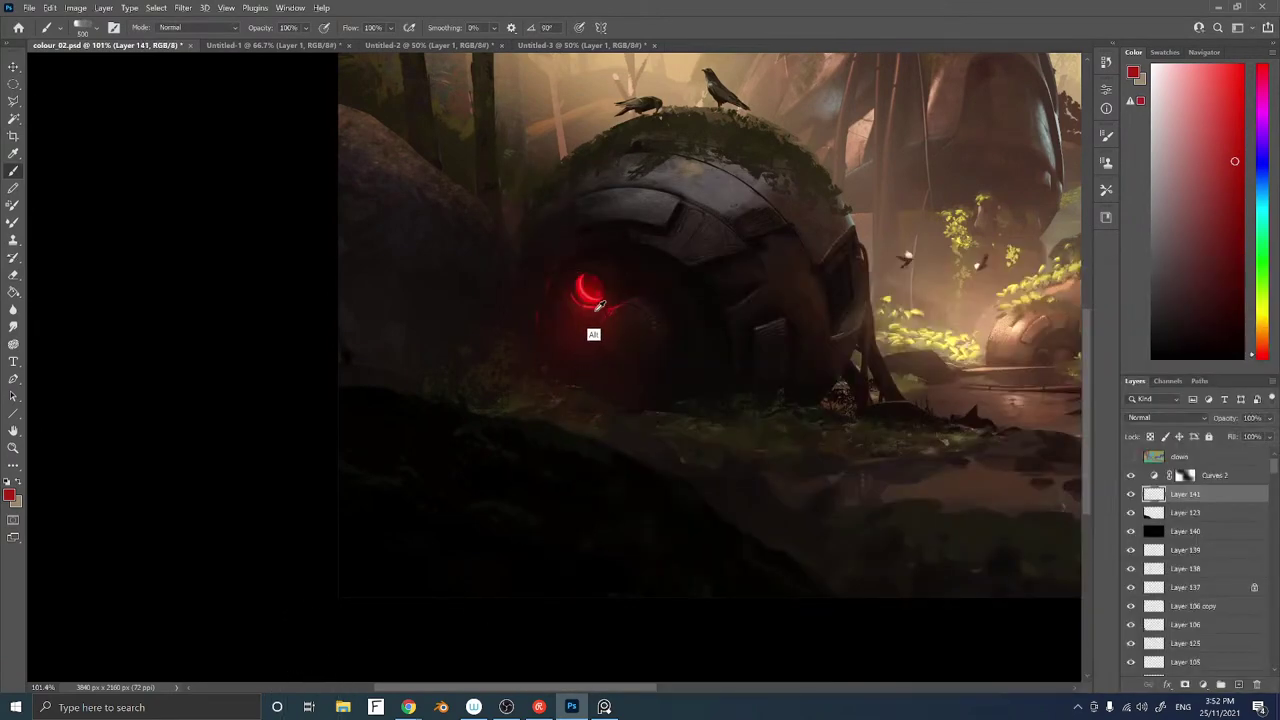
left_click(614, 311, "alt")
key("[")
key("[")
key("[")
key("[")
key("[")
key("[")
key("[")
key("[")
key("[")
key("[")
key("[")
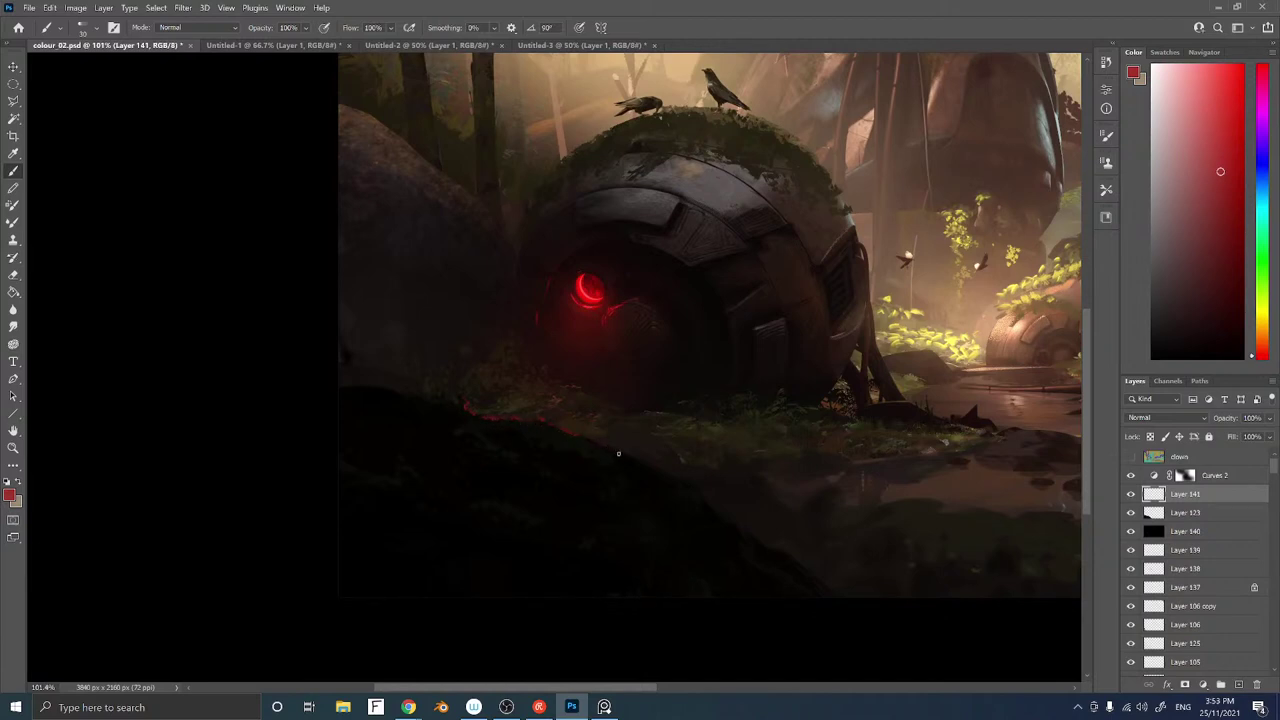
Shift the red slightly towards orange for more rim accents on the foreground bank and reapply the last-used filter
left_click(1262, 353)
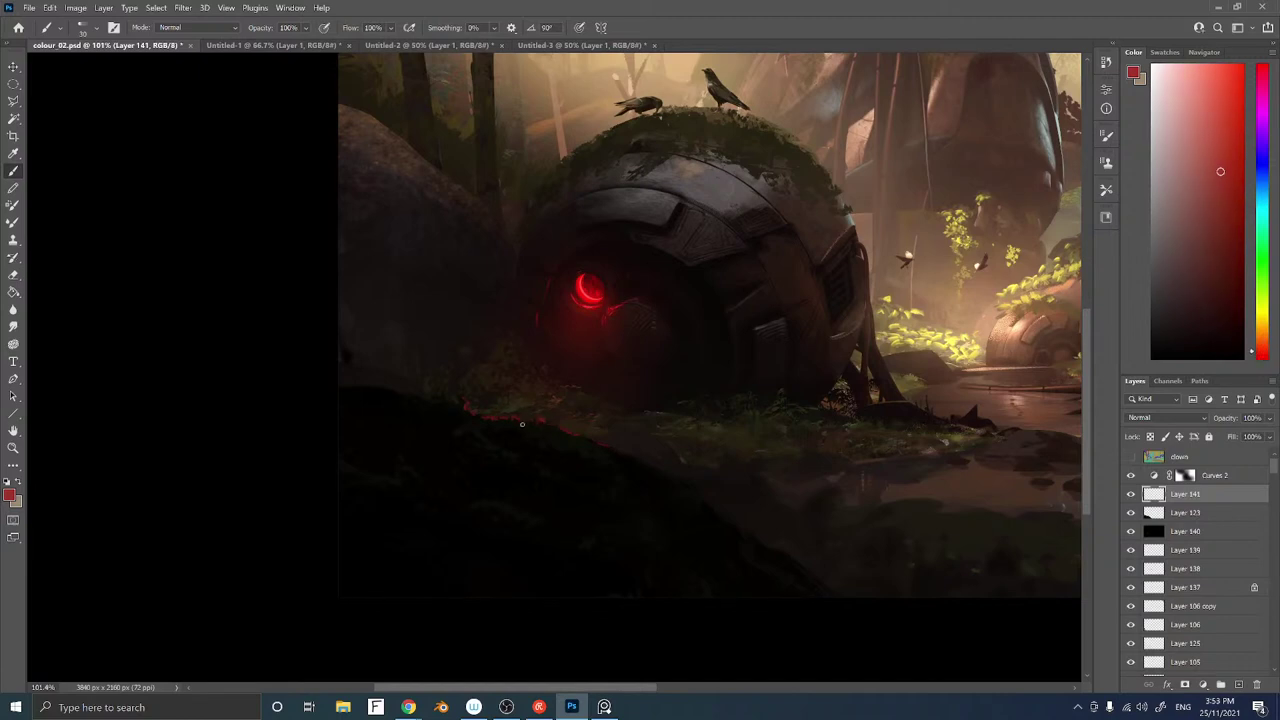
left_click(182, 8)
left_click(185, 20)
Examine the whole painting at several magnifications to judge the red glow against the overall lighting
mouse_move(720, 364)
left_mouse_down()
mouse_move(657, 369)
mouse_move(568, 423)
left_mouse_up()
key("z")
key("b")
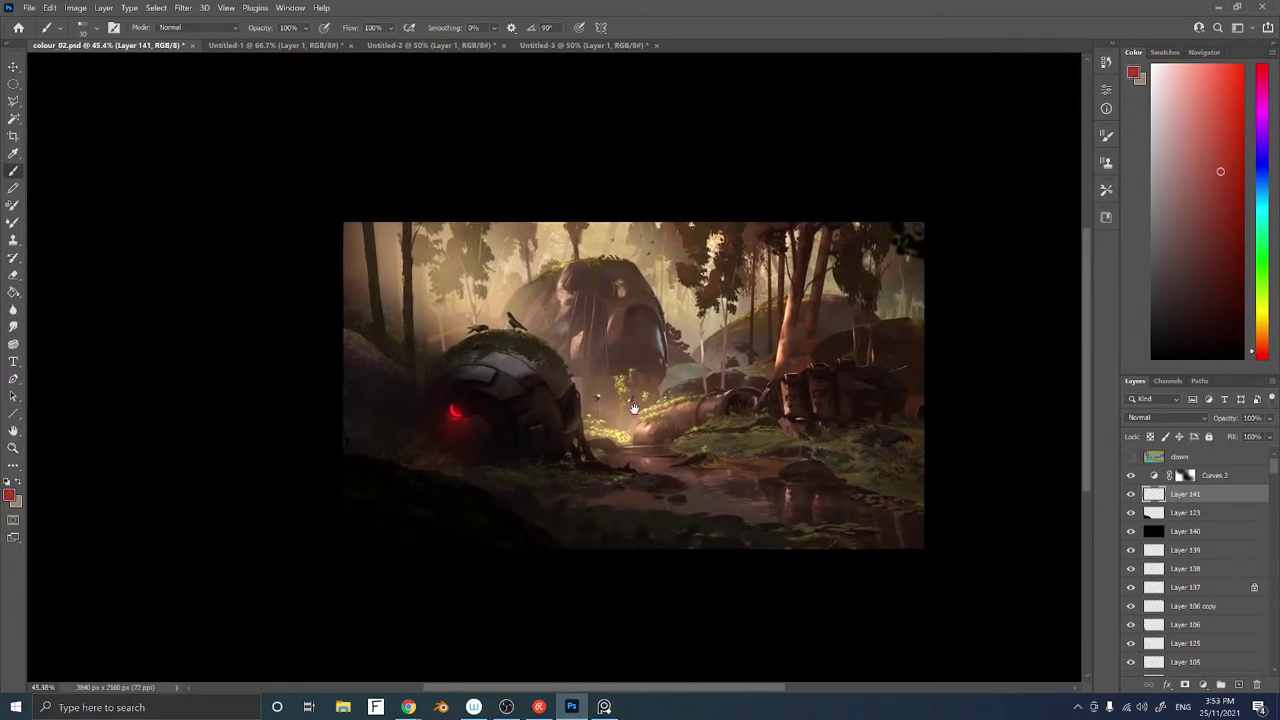
left_click_drag(634, 409, 639, 369)
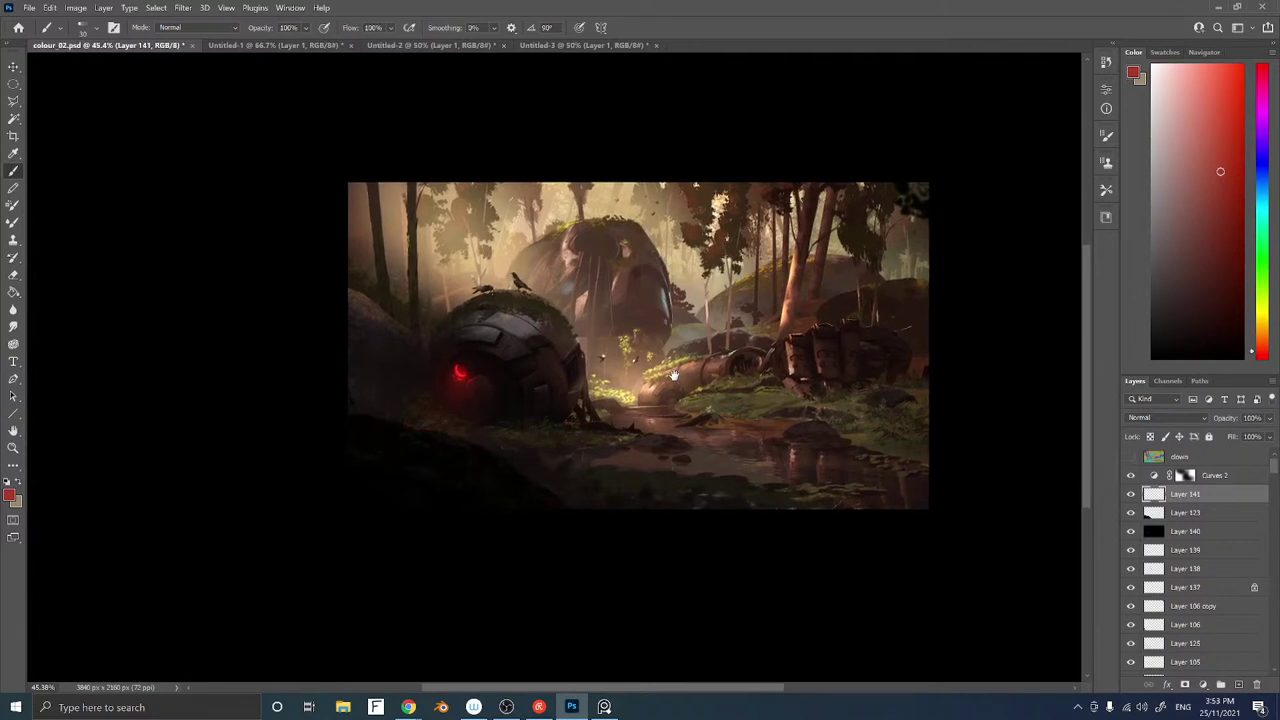
mouse_move(674, 375)
left_mouse_down()
mouse_move(684, 341)
mouse_move(728, 334)
left_mouse_up()
key("z")
key("b")
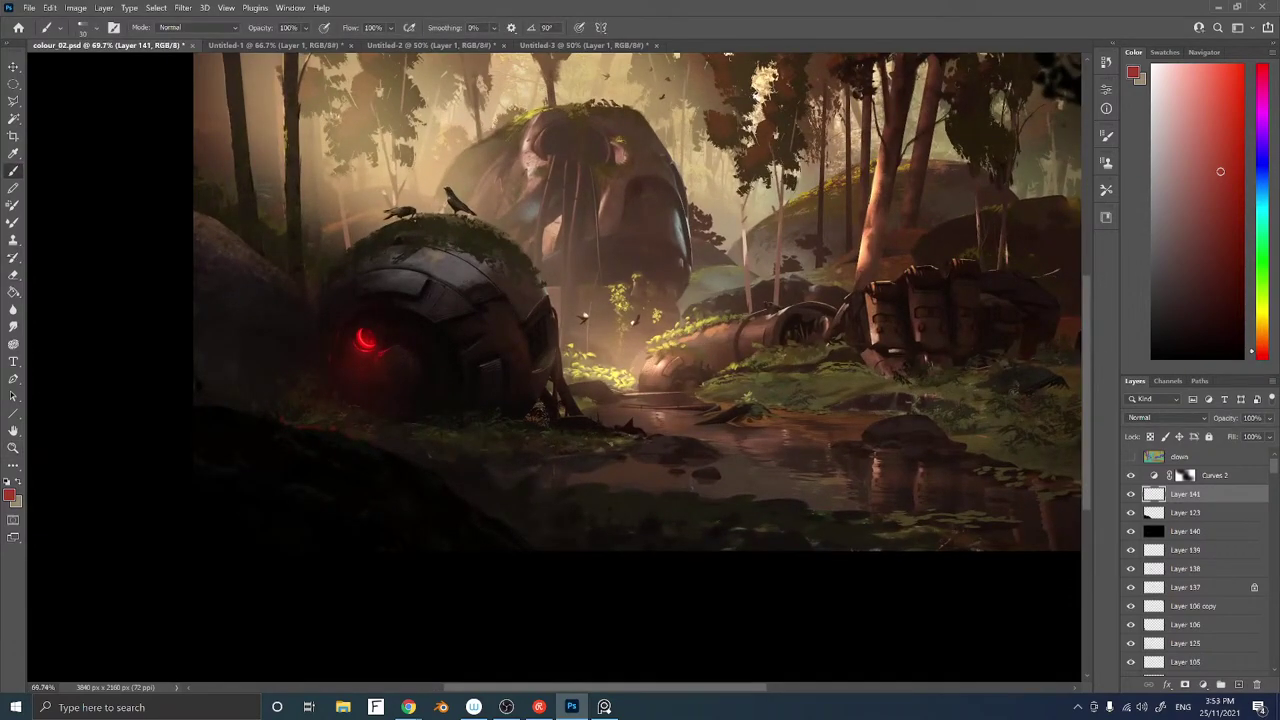
left_click_drag(583, 318, 580, 362)
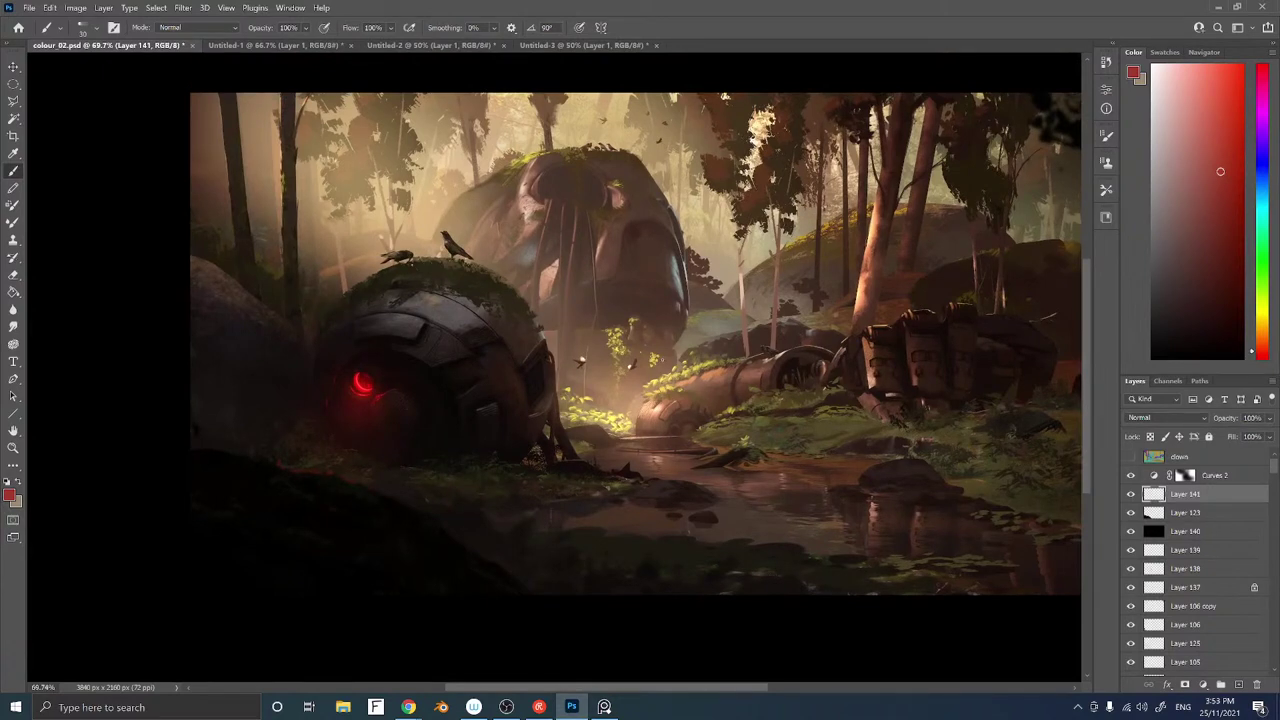
left_click_drag(734, 312, 672, 332)
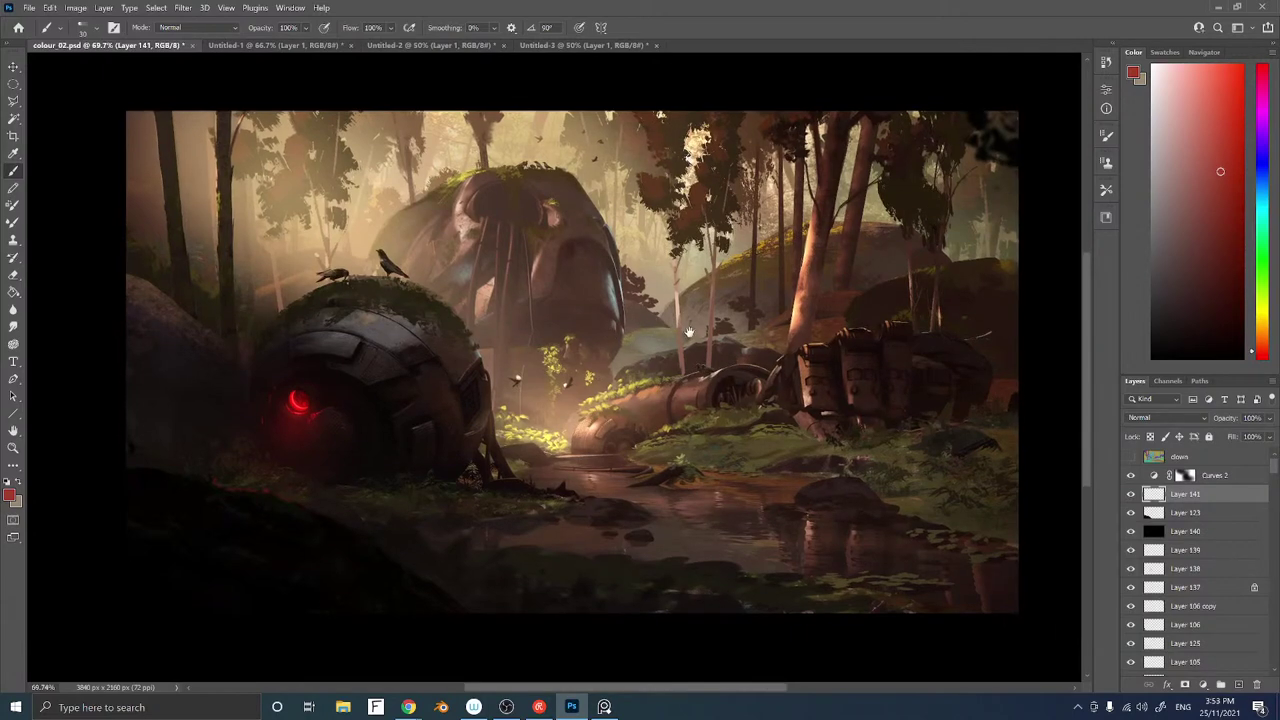
key("z")
left_click_drag(610, 375, 555, 375)
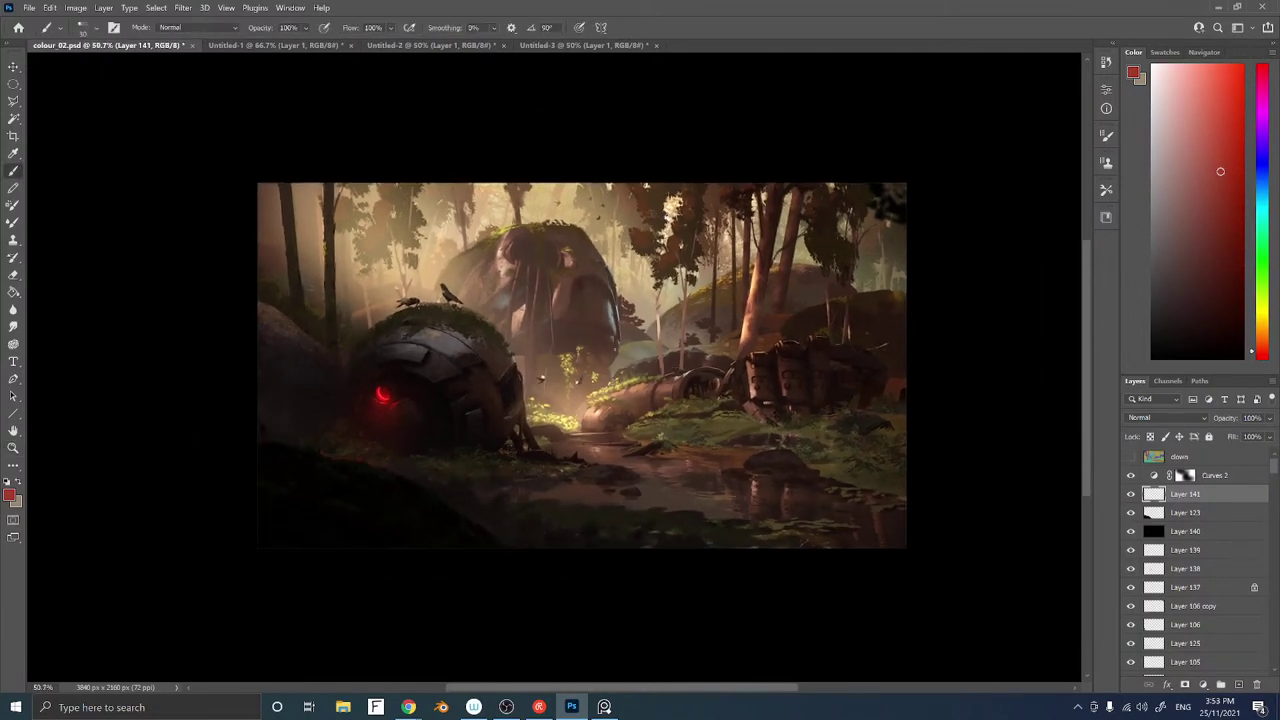
left_click_drag(577, 367, 624, 347)
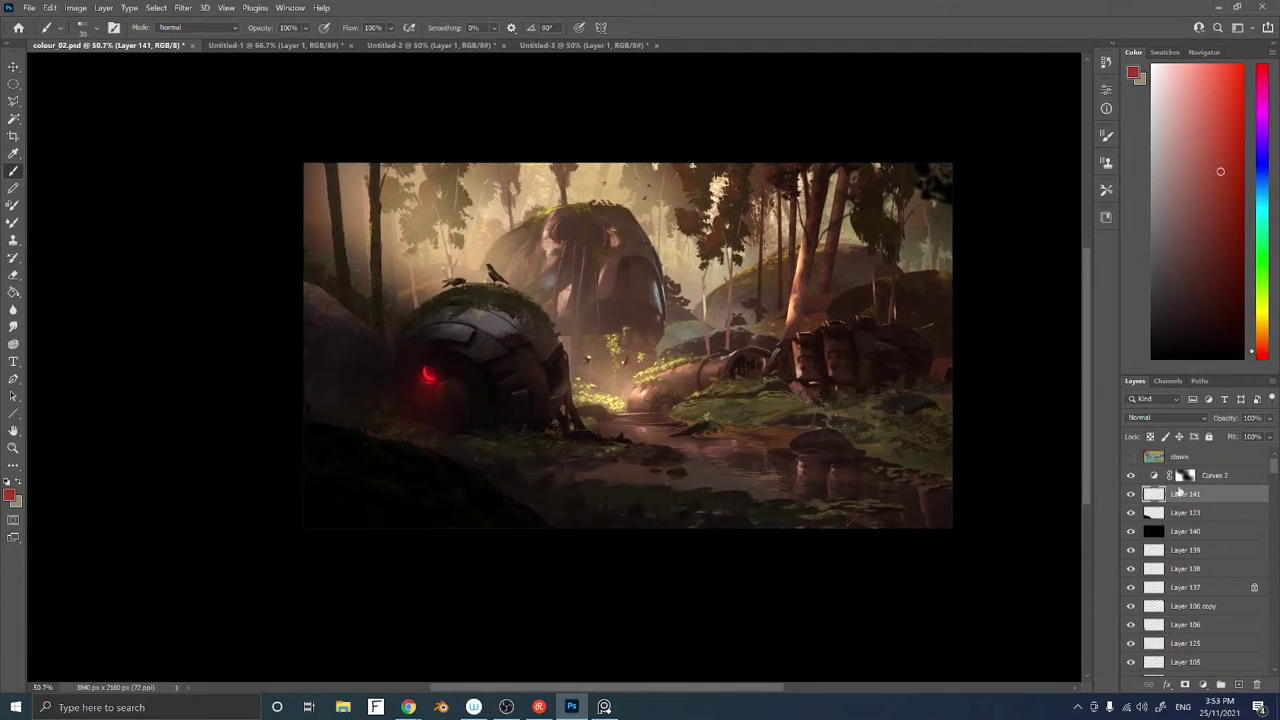
Add a Selective Color adjustment layer above Curves 2 and adjust the colour balance of its Neutrals
left_click(1240, 478)
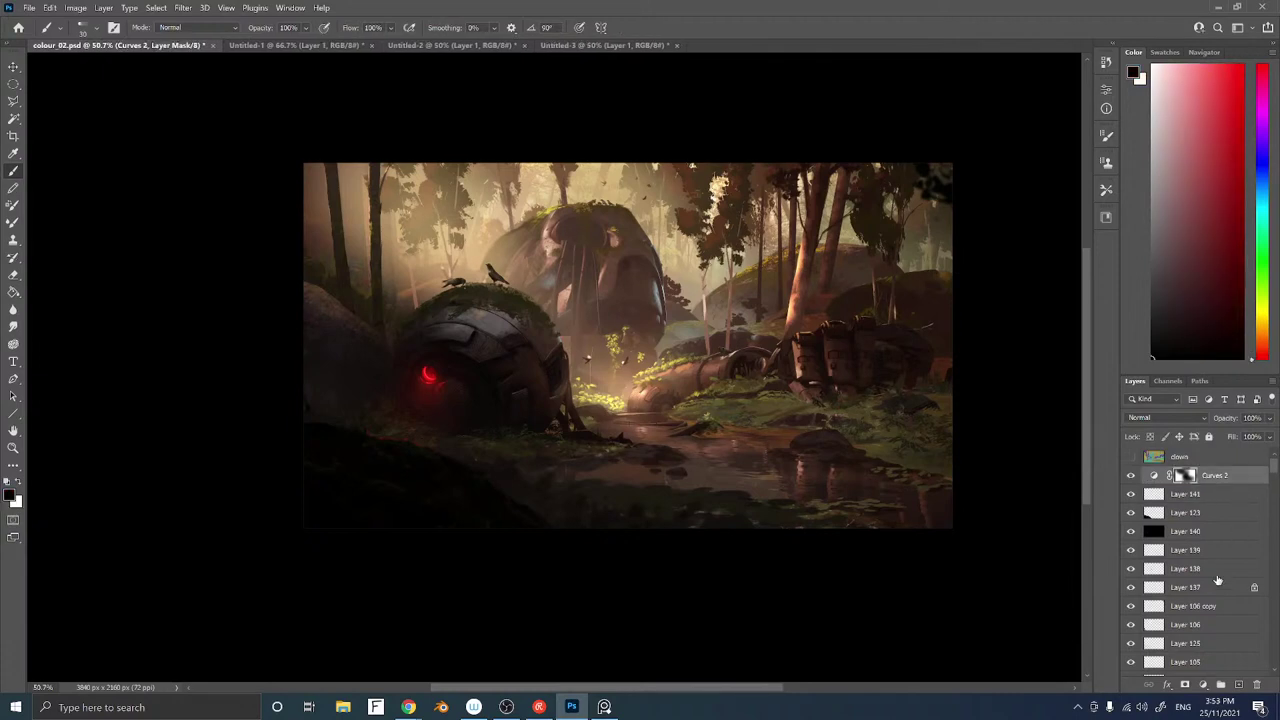
left_click(1204, 686)
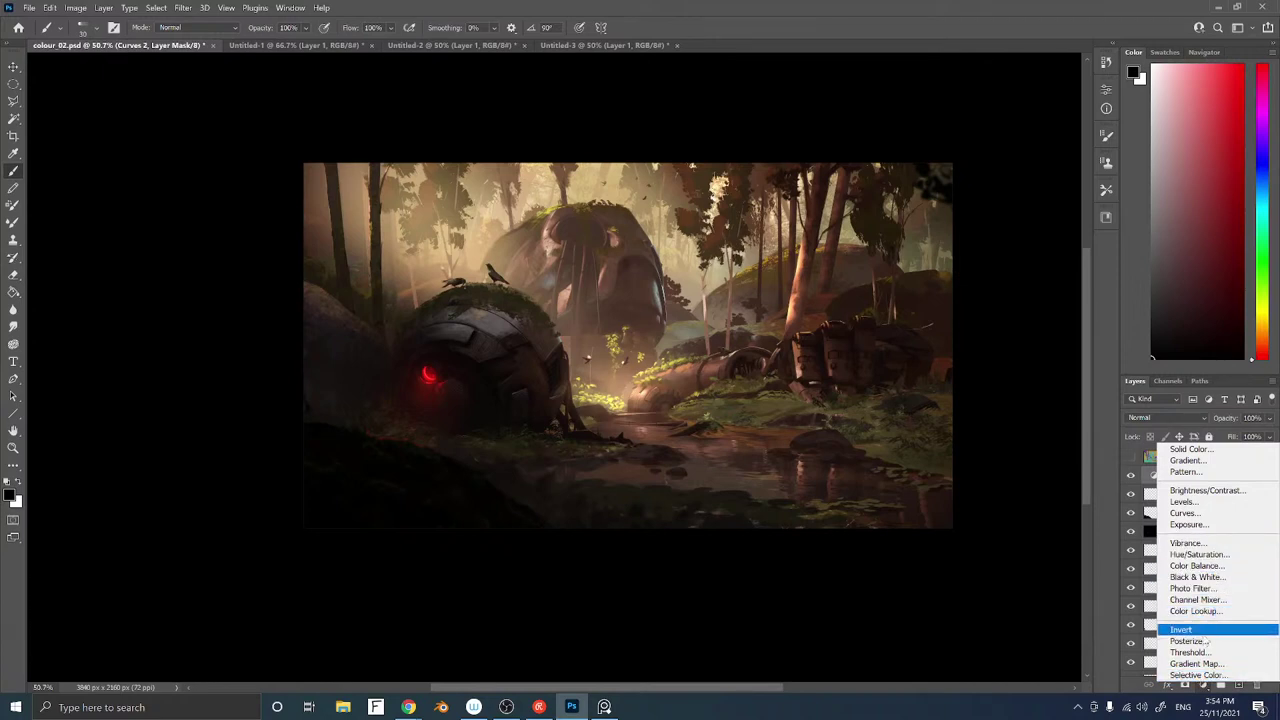
left_click(1197, 675)
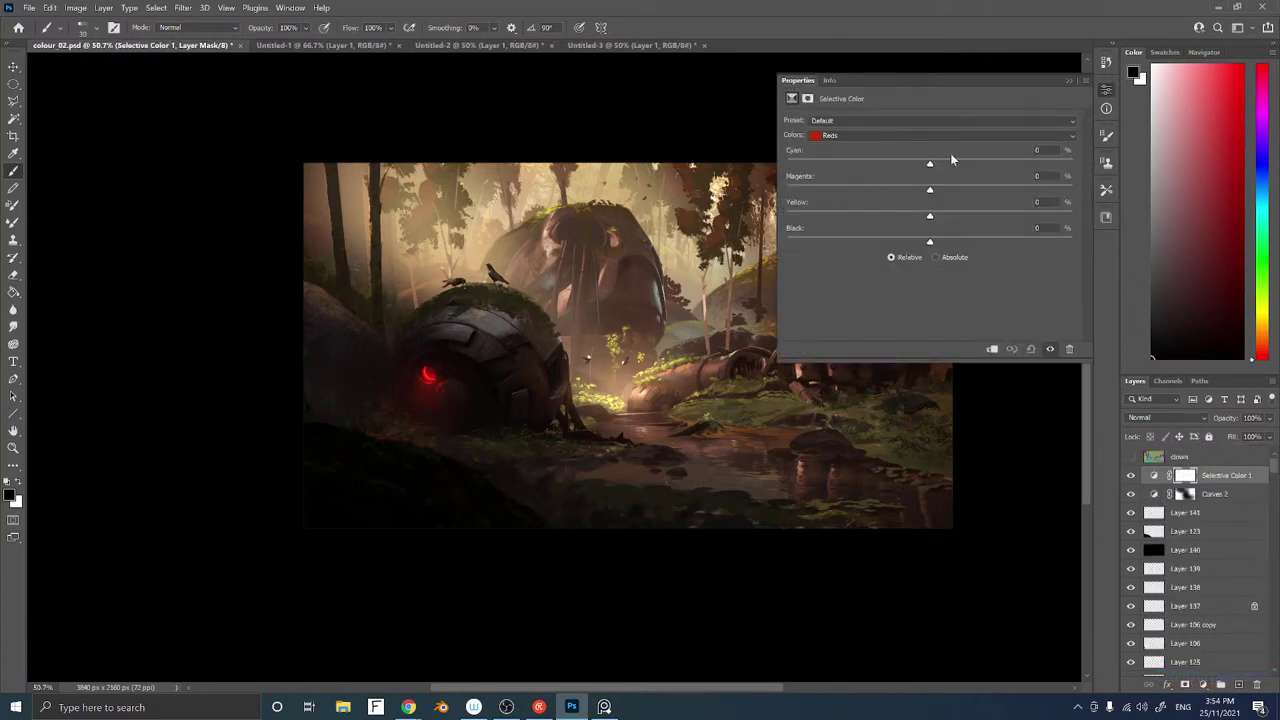
left_click(885, 134)
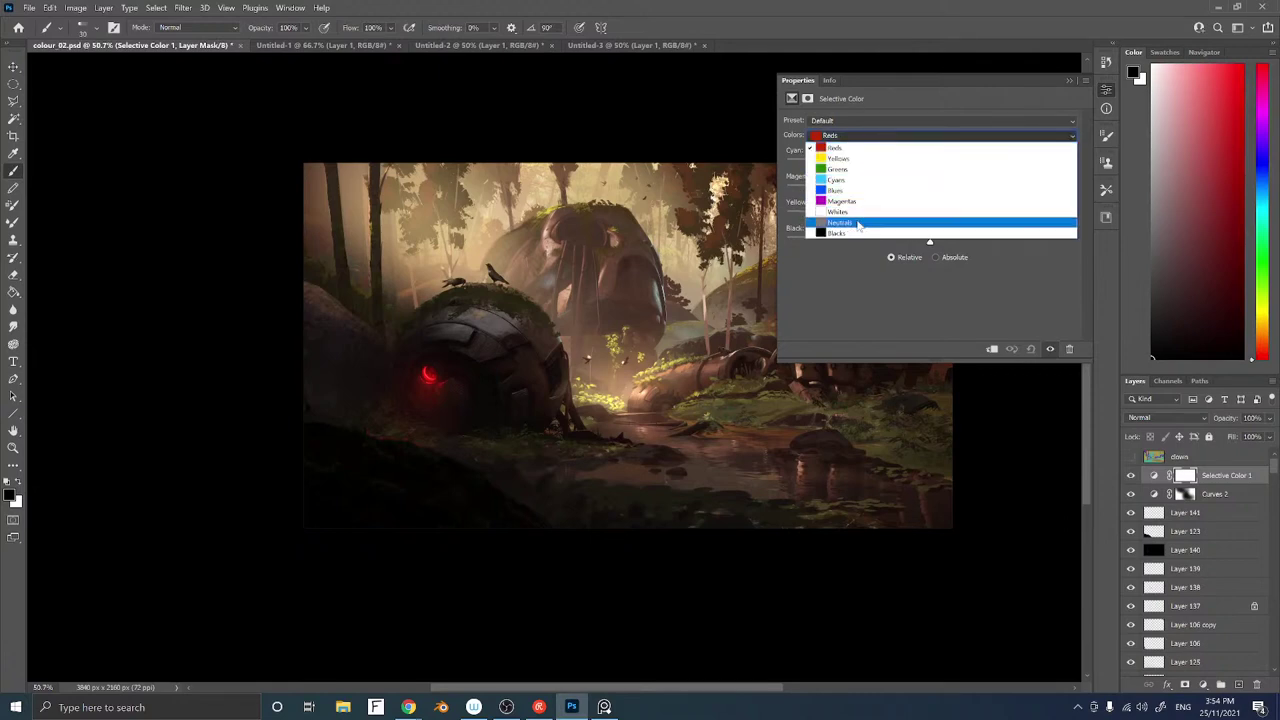
left_click(928, 216)
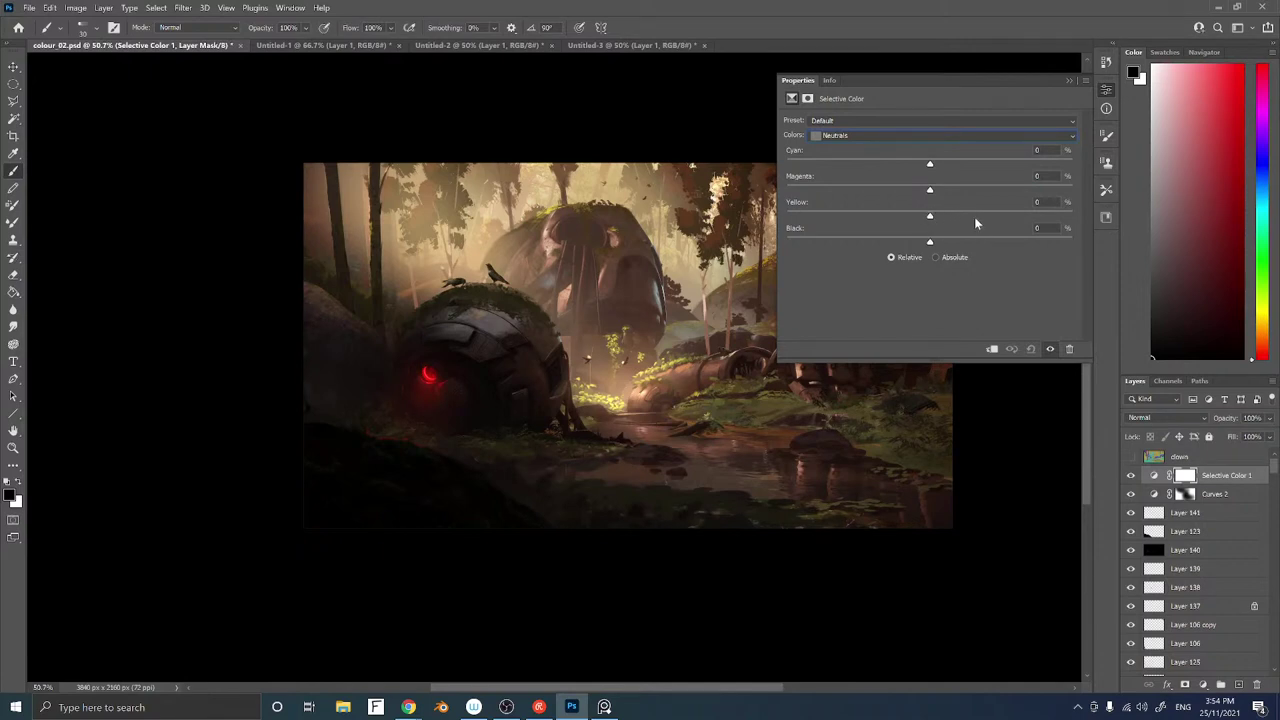
left_click_drag(931, 219, 939, 168)
Set Magenta to +3% for the Blacks in the Selective Color adjustment, fine-tune their Cyan, and close its properties
left_click(868, 134)
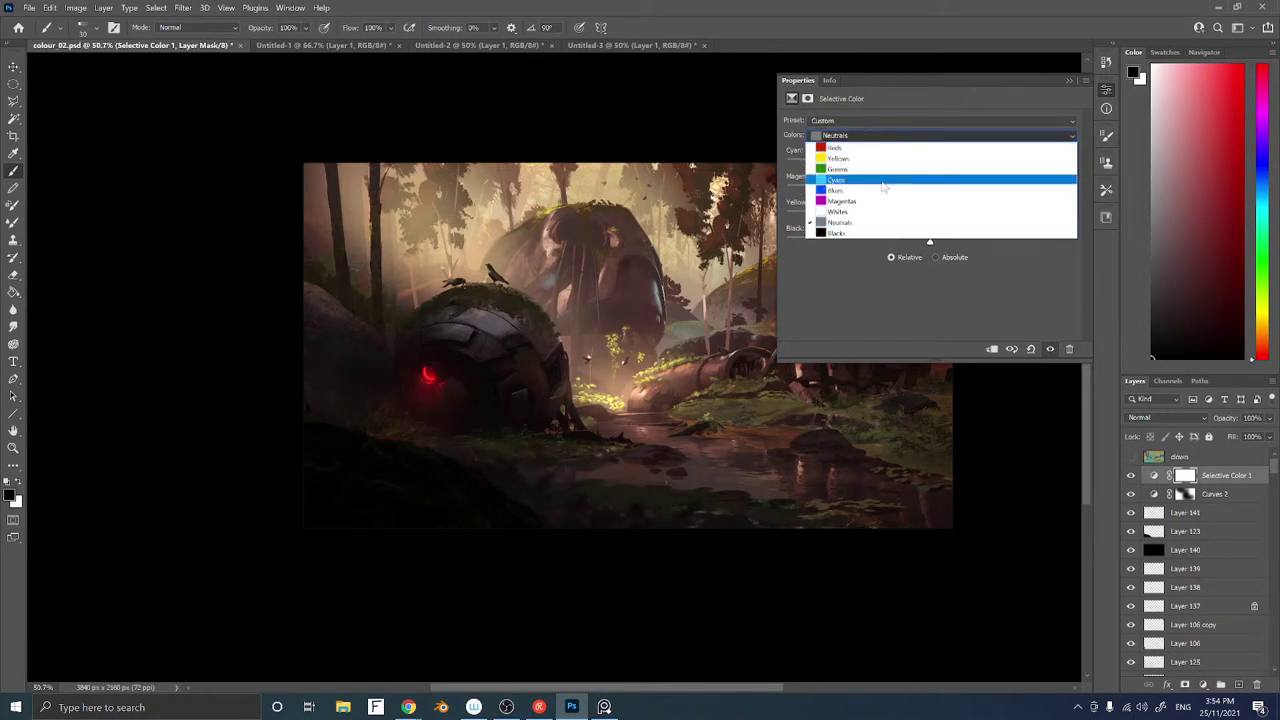
left_click(855, 235)
mouse_move(932, 193)
left_mouse_down()
mouse_move(943, 189)
mouse_move(934, 197)
left_mouse_up()
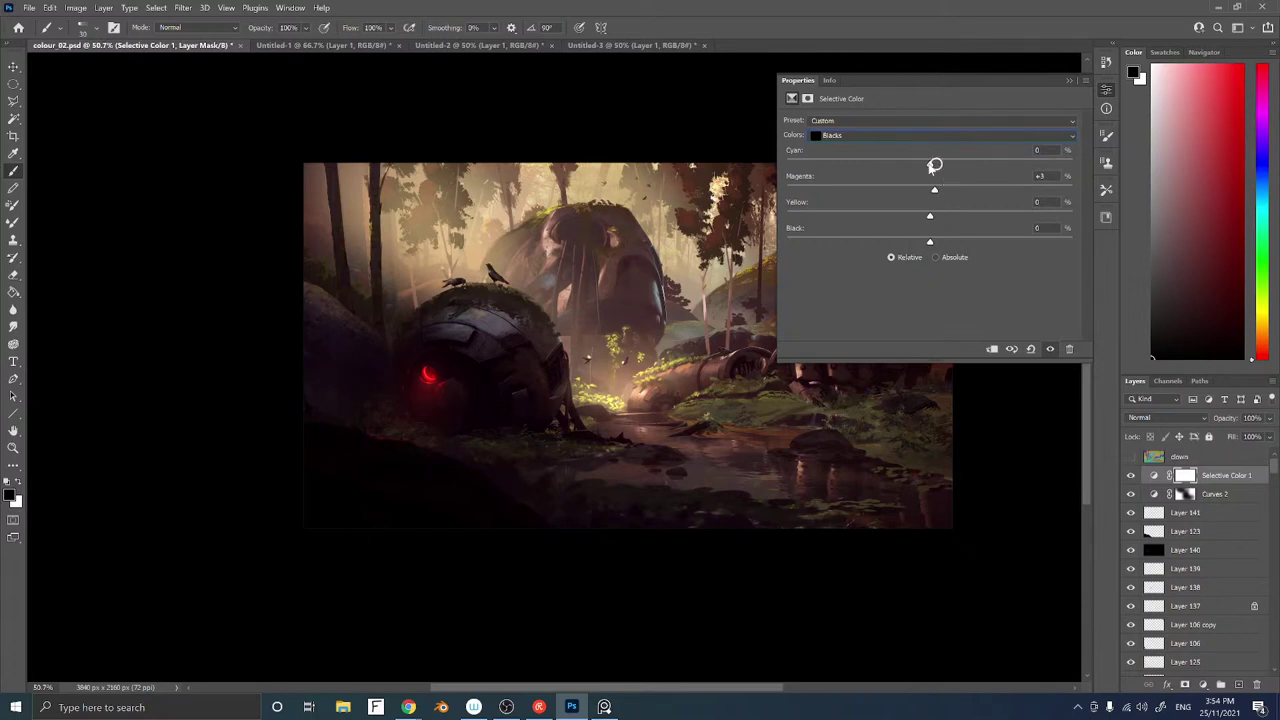
left_click_drag(929, 165, 930, 170)
left_click(1107, 91)
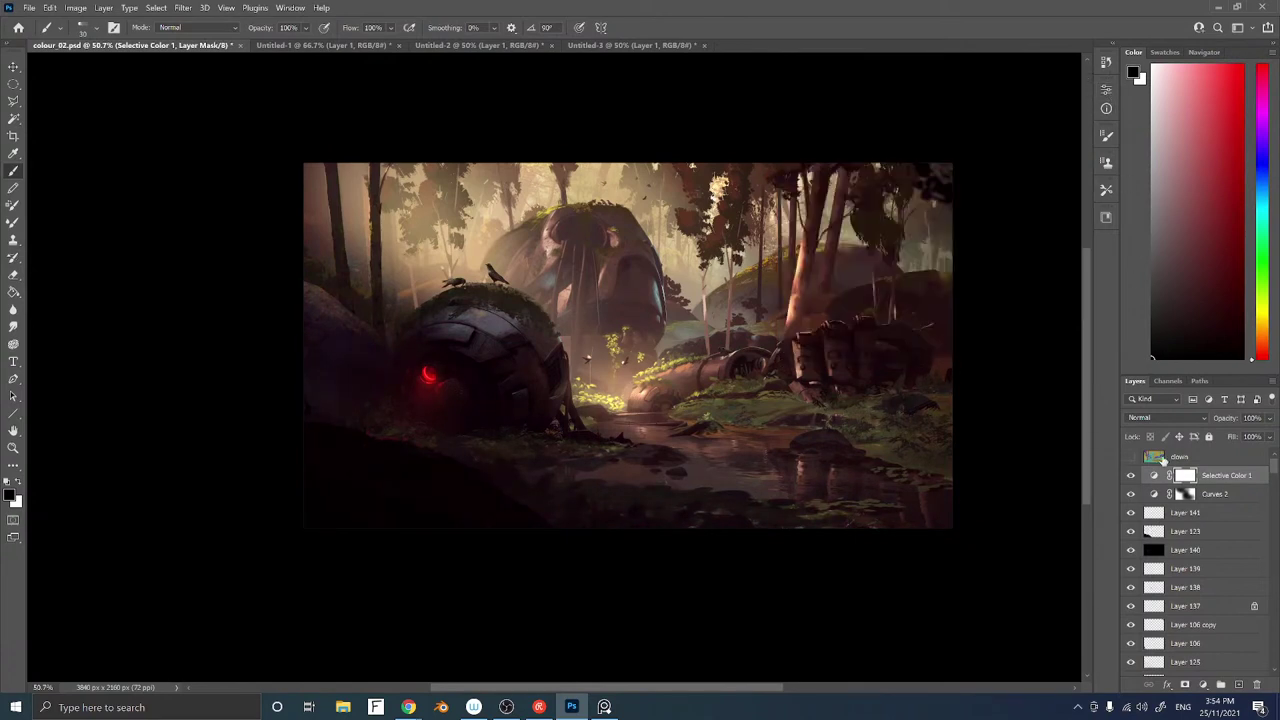
Compare the painting with and without the Selective Color 1 adjustment
left_click(1130, 476)
left_click(1130, 476)
left_click(1131, 477)
left_click(1131, 477)
left_click(1131, 477)
left_click(1131, 477)
Add a Curves adjustment layer above Selective Color 1, raise its RGB midtones to brighten the painting, and close its properties
left_click(1203, 685)
left_click(1190, 514)
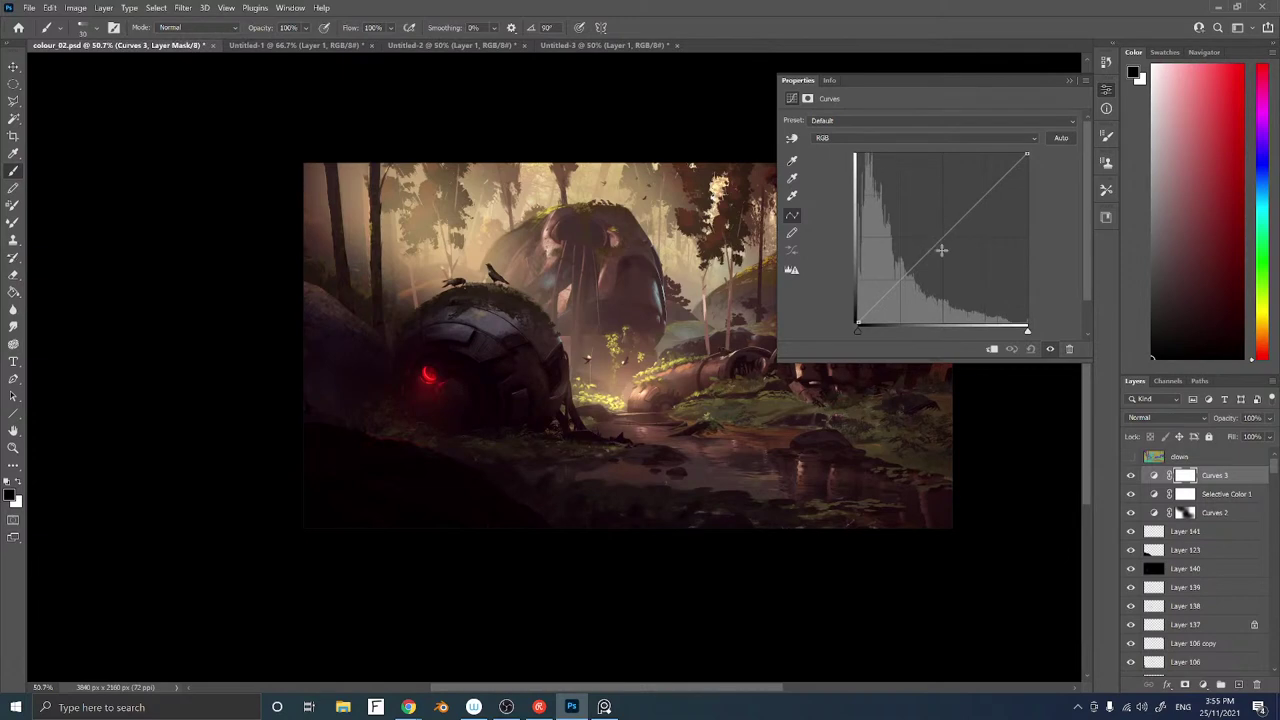
mouse_move(940, 241)
left_mouse_down()
mouse_move(943, 260)
mouse_move(951, 221)
left_mouse_up()
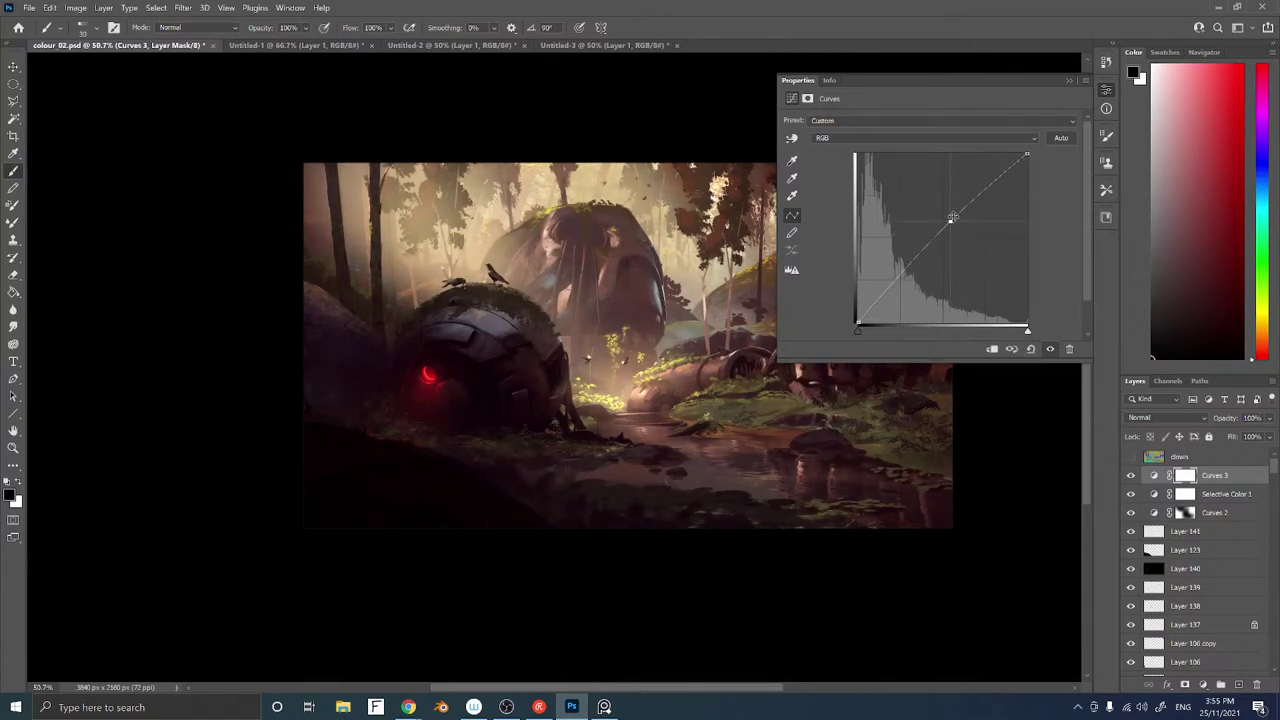
left_click_drag(951, 224, 956, 208)
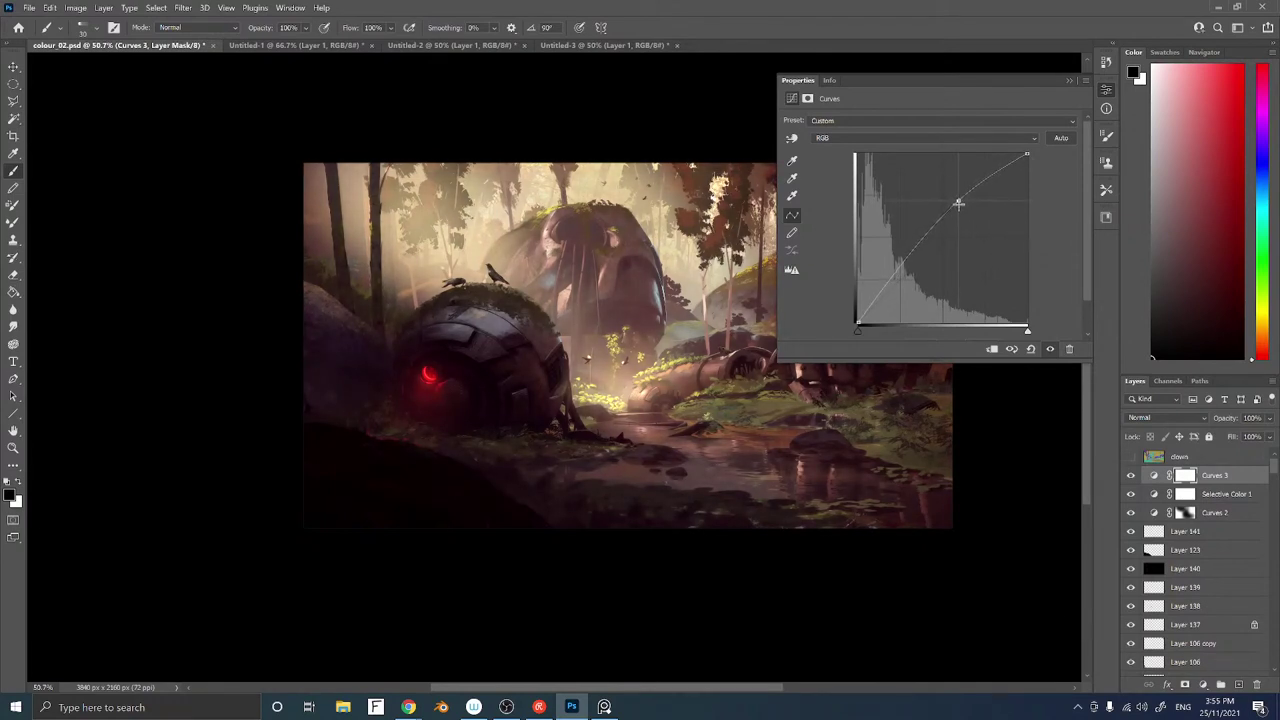
left_click_drag(959, 198, 958, 206)
left_click(1106, 89)
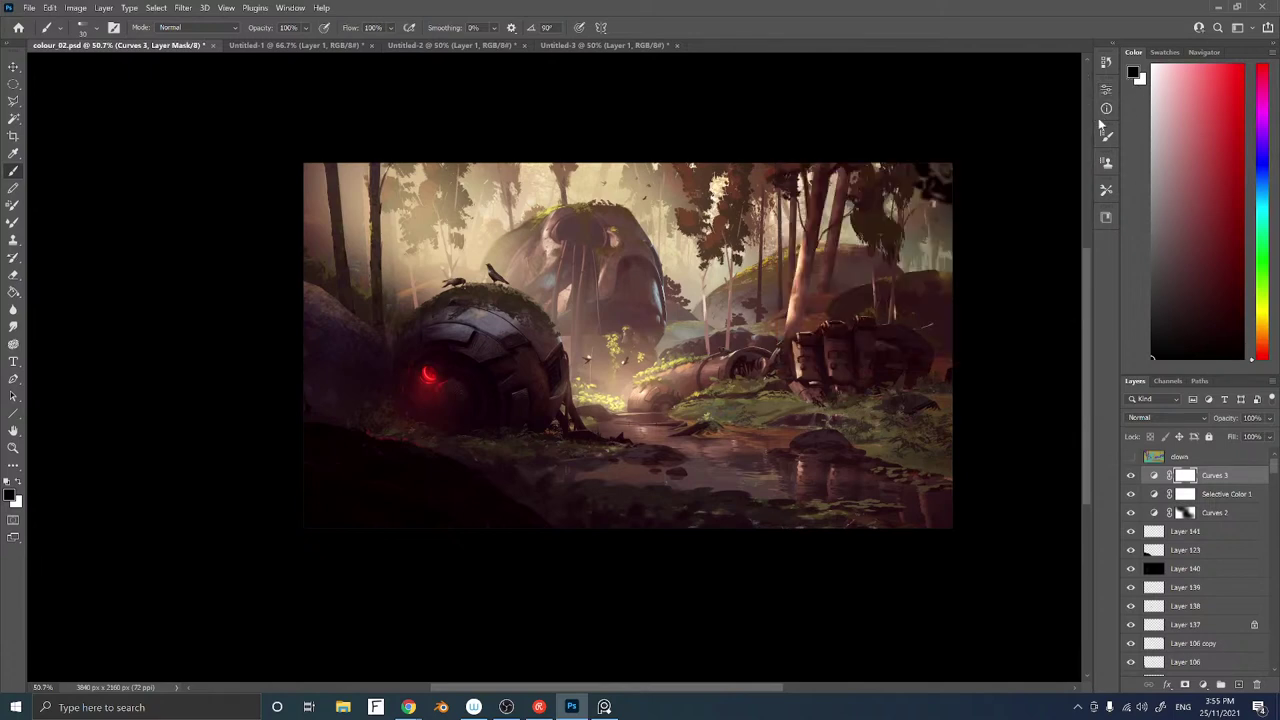
Stamp all visible layers into a merged layer above Curves 3 and duplicate that merged layer
left_click_drag(567, 349, 573, 331)
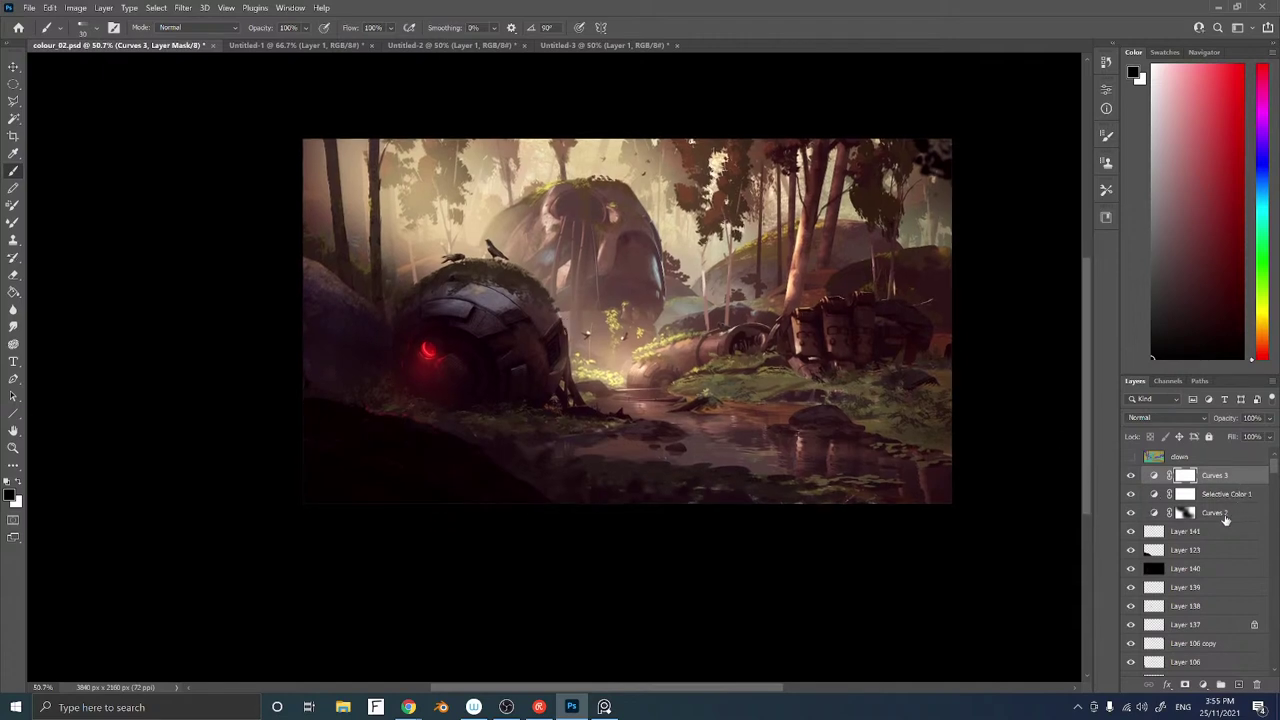
left_click(1185, 515, "ctrl")
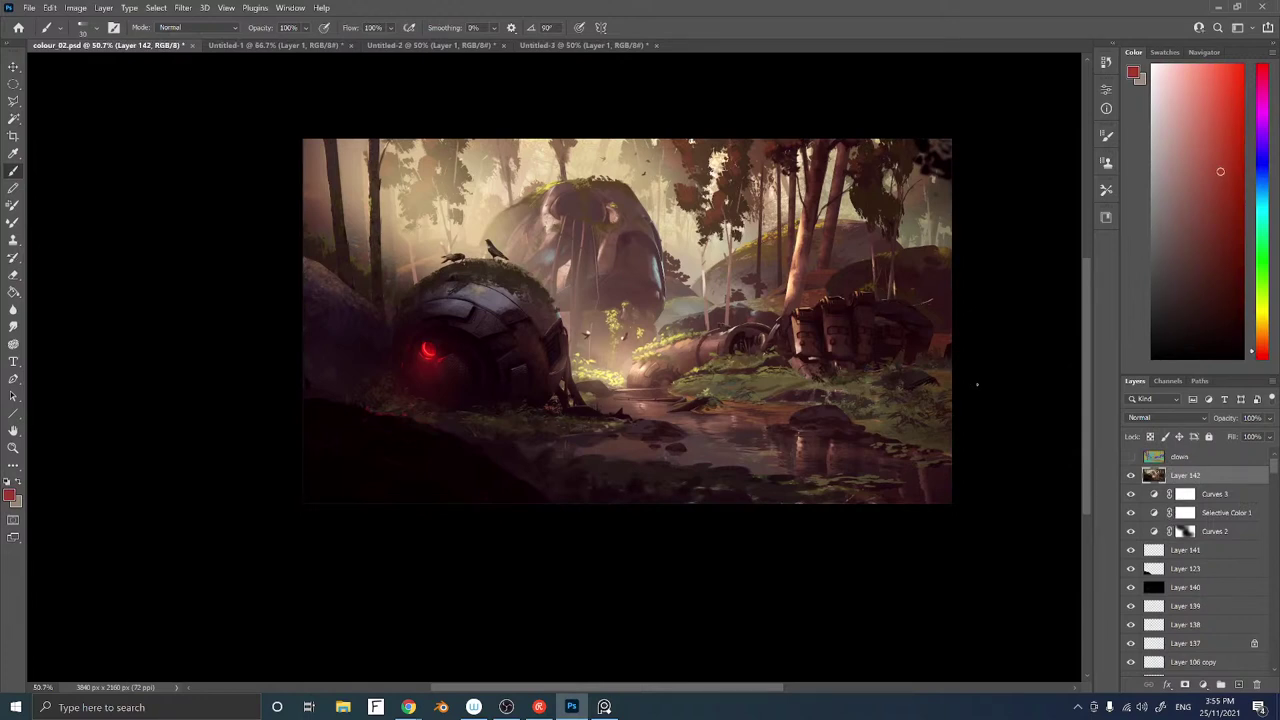
key("z")
mouse_move(632, 311)
left_mouse_down()
mouse_move(690, 297)
mouse_move(679, 294)
left_mouse_up()
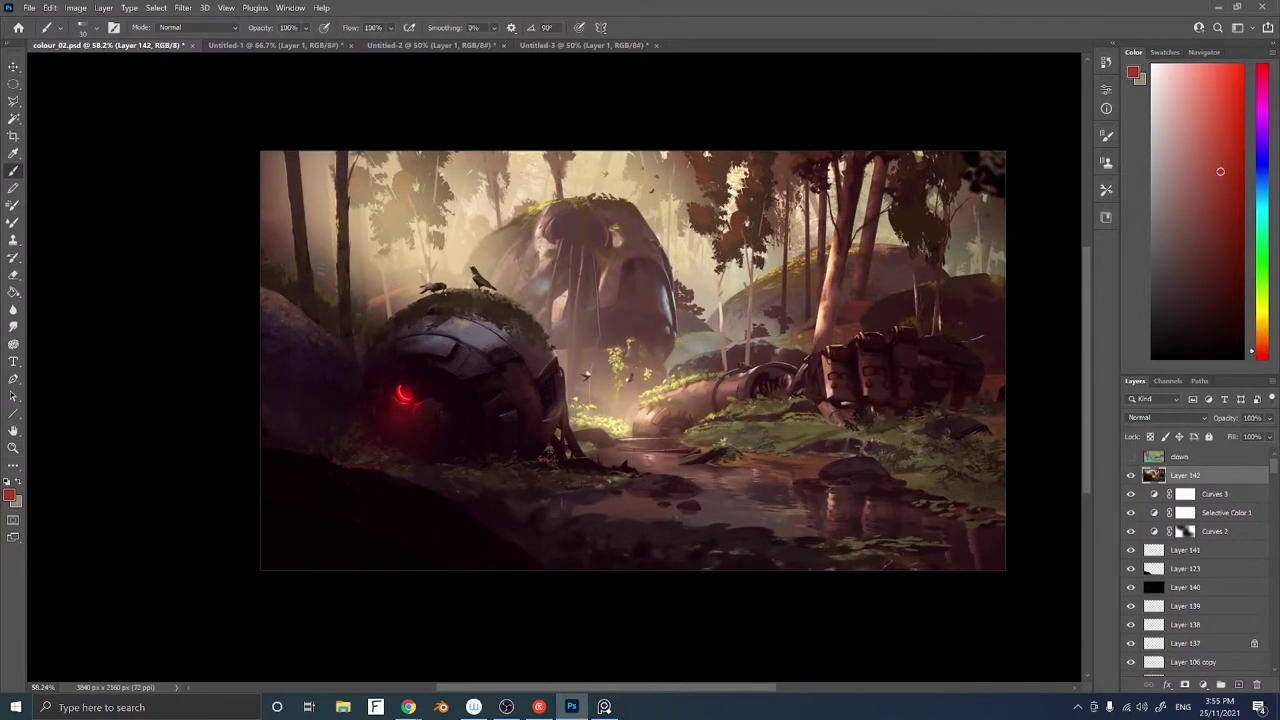
key("ctrl+j")
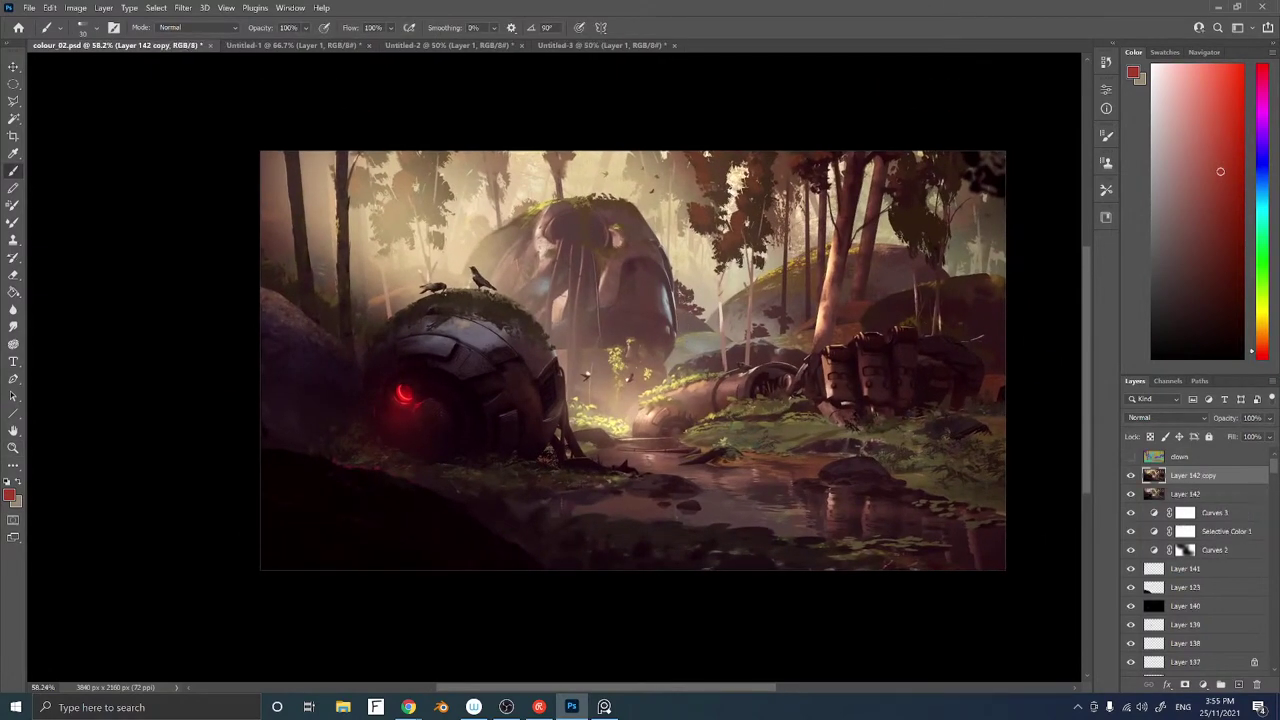
Sharpen the duplicated merged layer with Unsharp Mask, using an amount above 100% and a radius slightly above 1.2 pixels
left_click(183, 8)
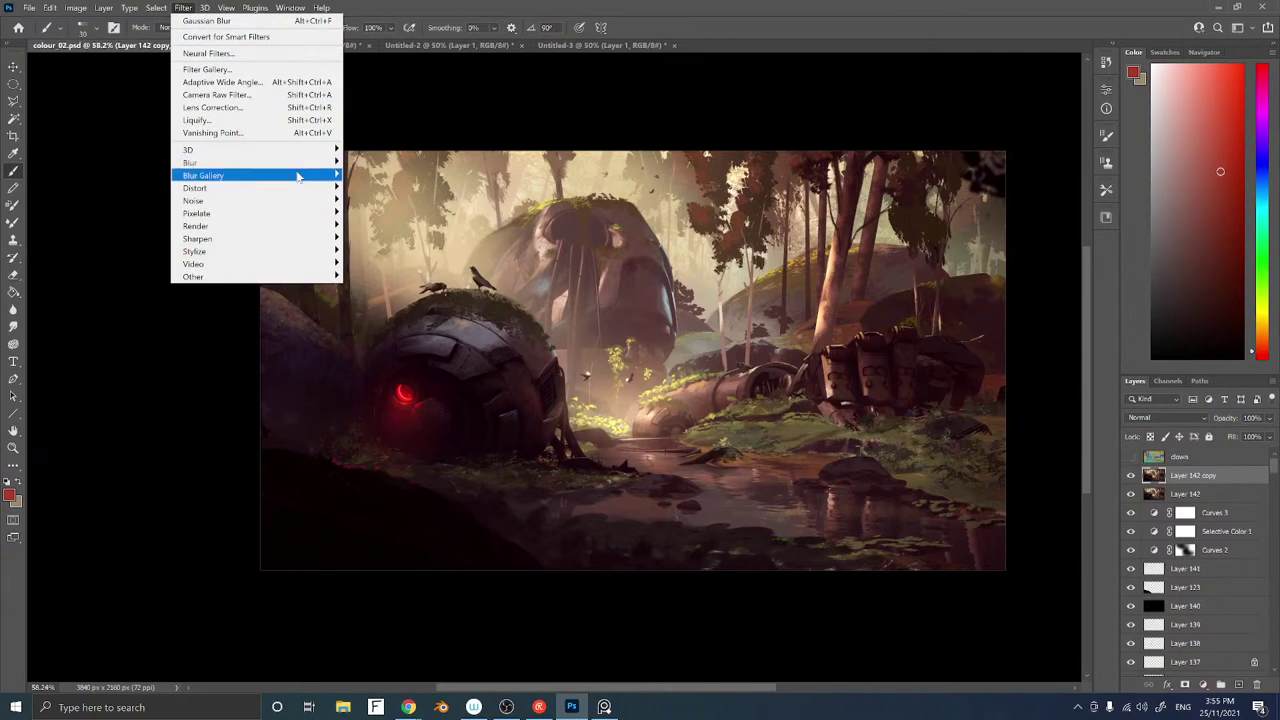
mouse_move(315, 239)
left_click(380, 301)
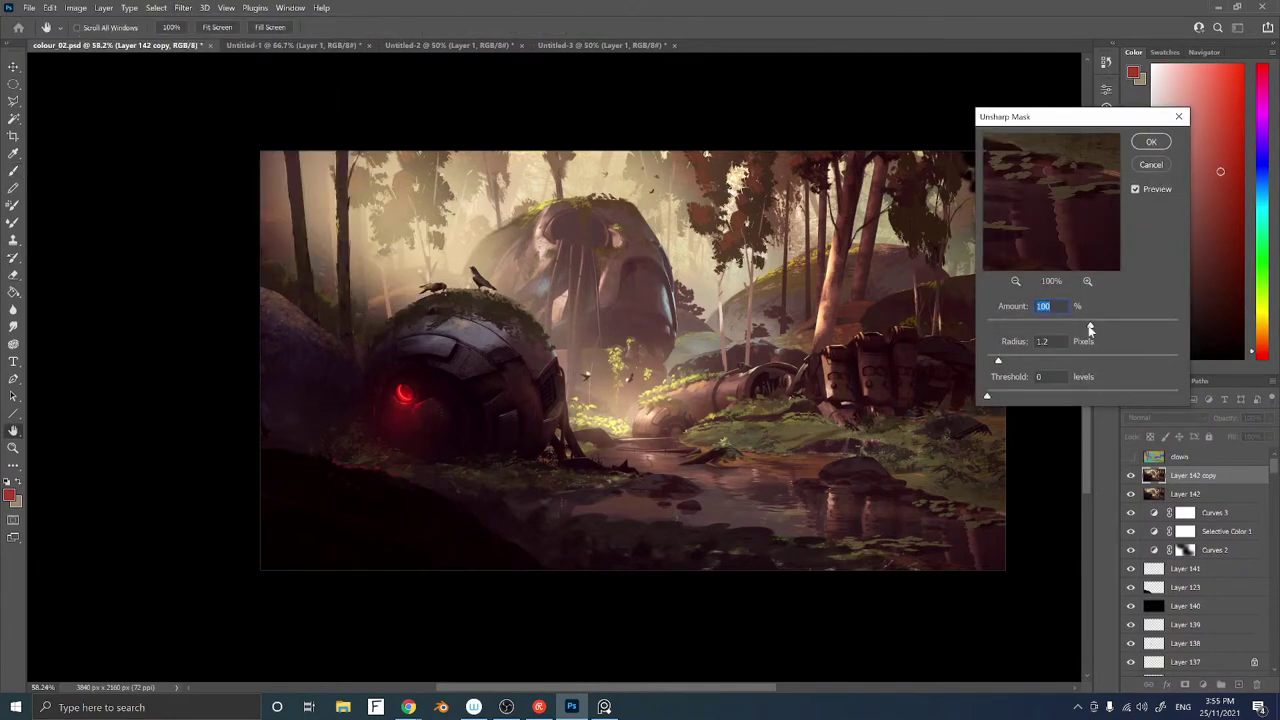
left_click_drag(1091, 328, 1114, 328)
mouse_move(998, 362)
left_mouse_down()
mouse_move(1025, 363)
mouse_move(1005, 365)
left_mouse_up()
left_click(1151, 142)
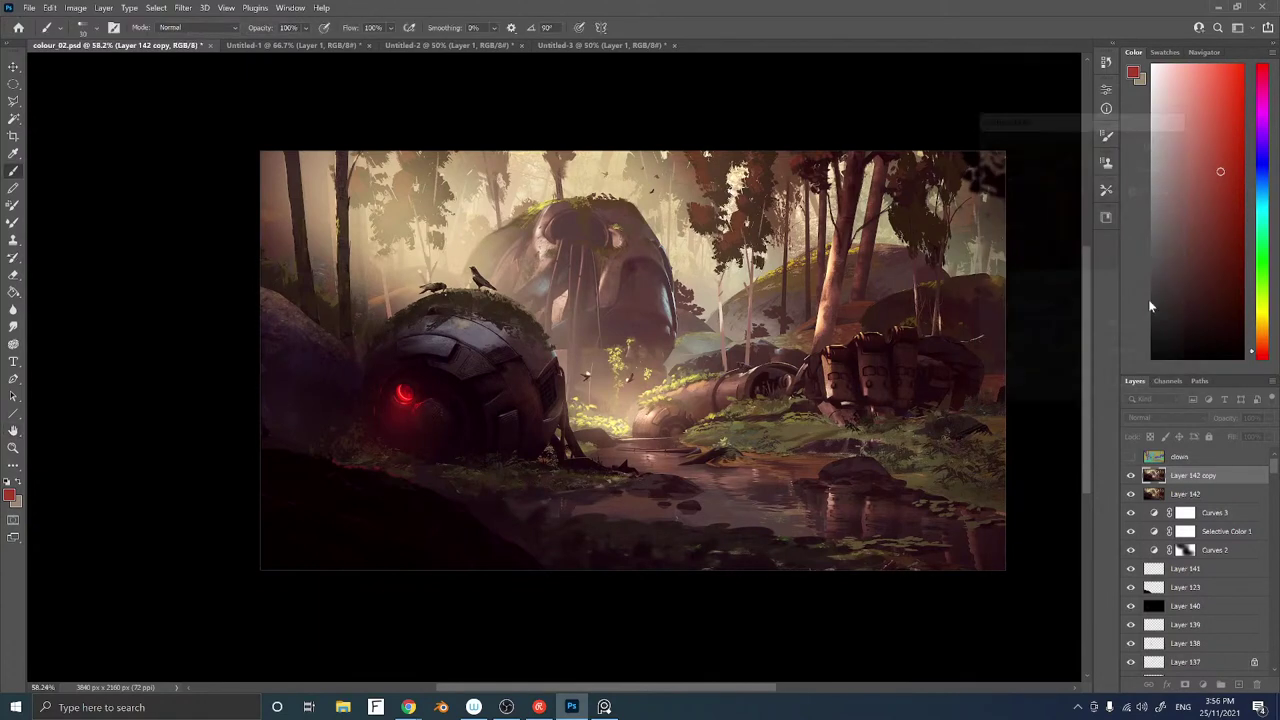
Compare the fallen robot head up close with and without the sharpened layer
key("ctrl+space")
left_click_drag(584, 326, 668, 326)
left_click_drag(527, 396, 886, 360)
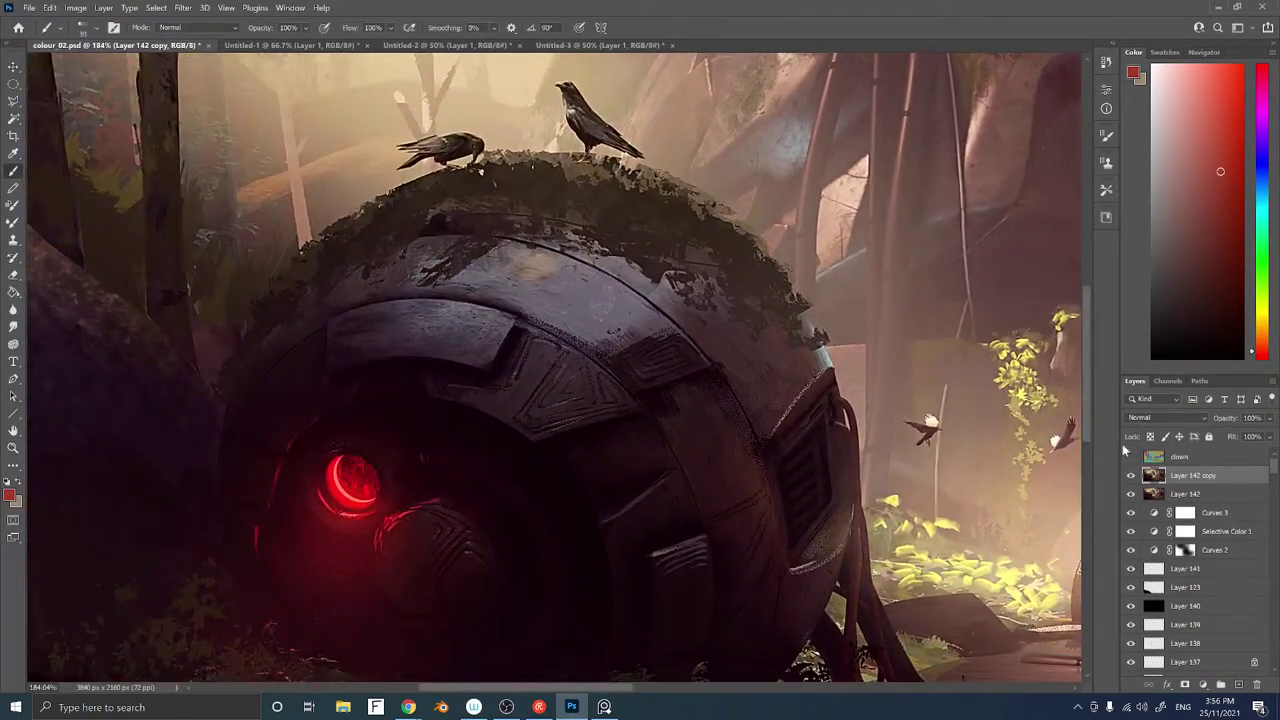
left_click(1131, 478)
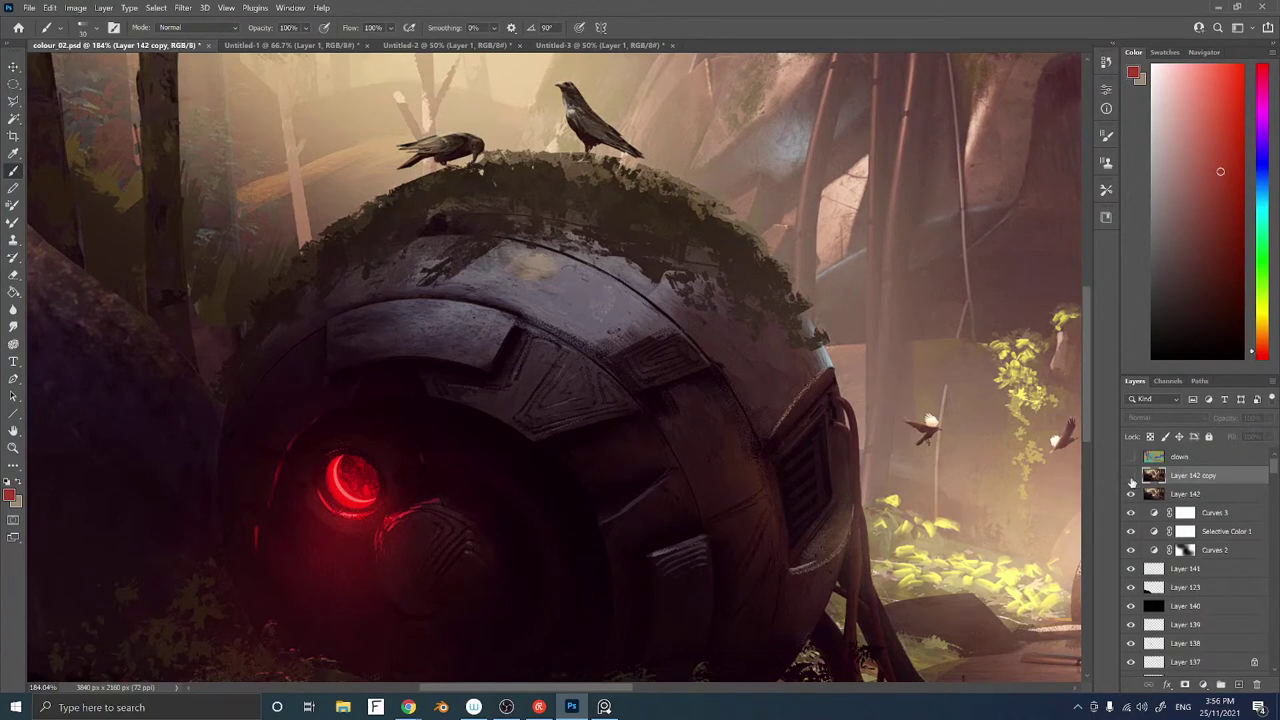
left_click(1131, 478)
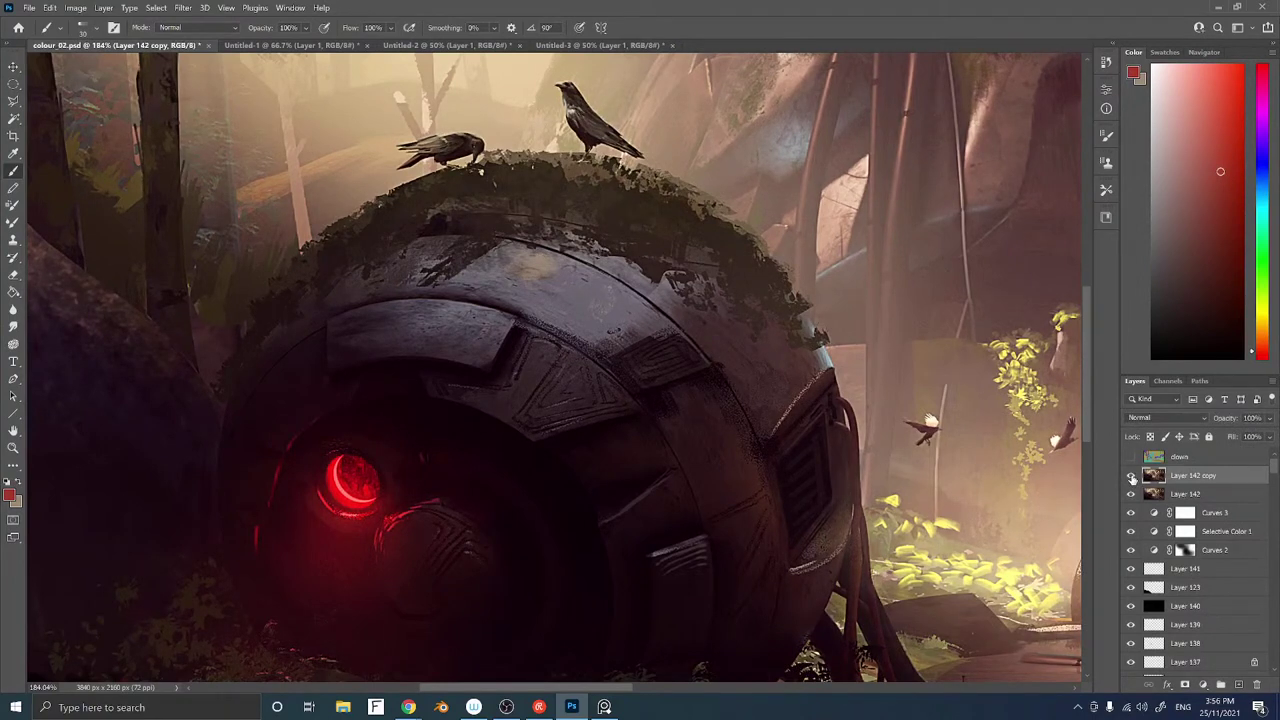
left_click(1132, 478)
left_click(1132, 478)
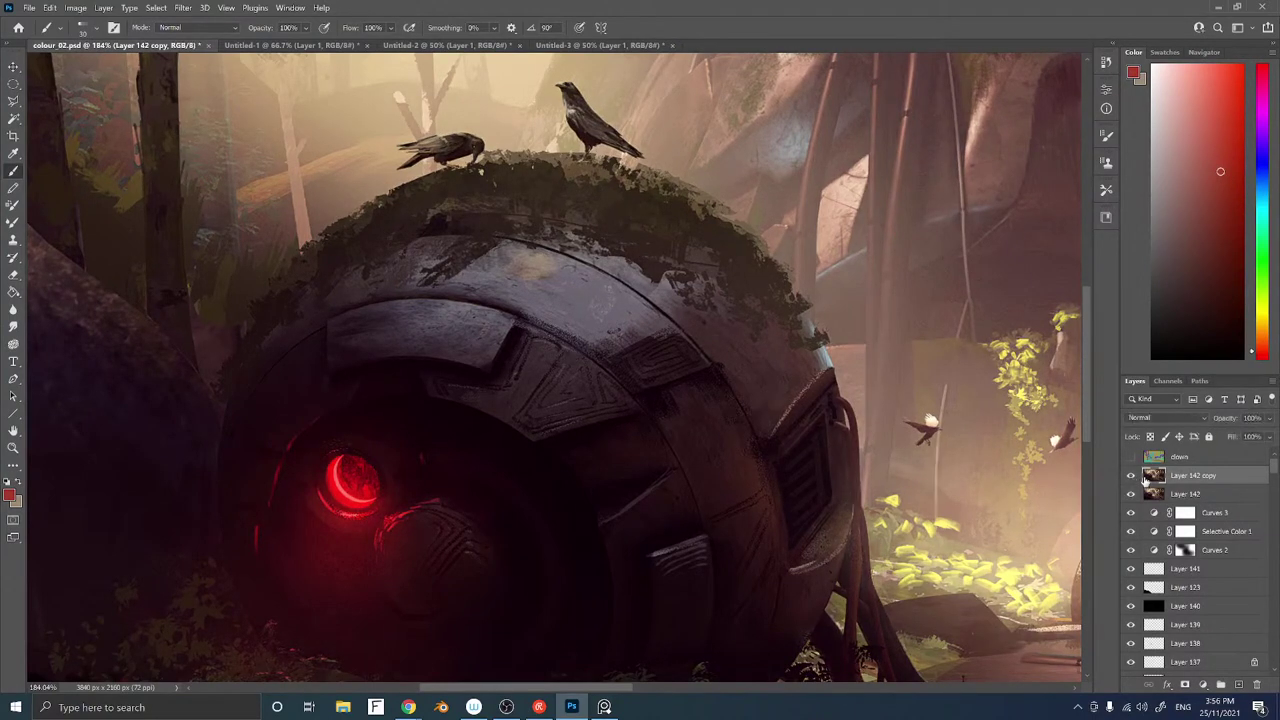
Add a layer mask to the sharpened copy and invert it to black to hide the sharpening
left_click(1186, 684)
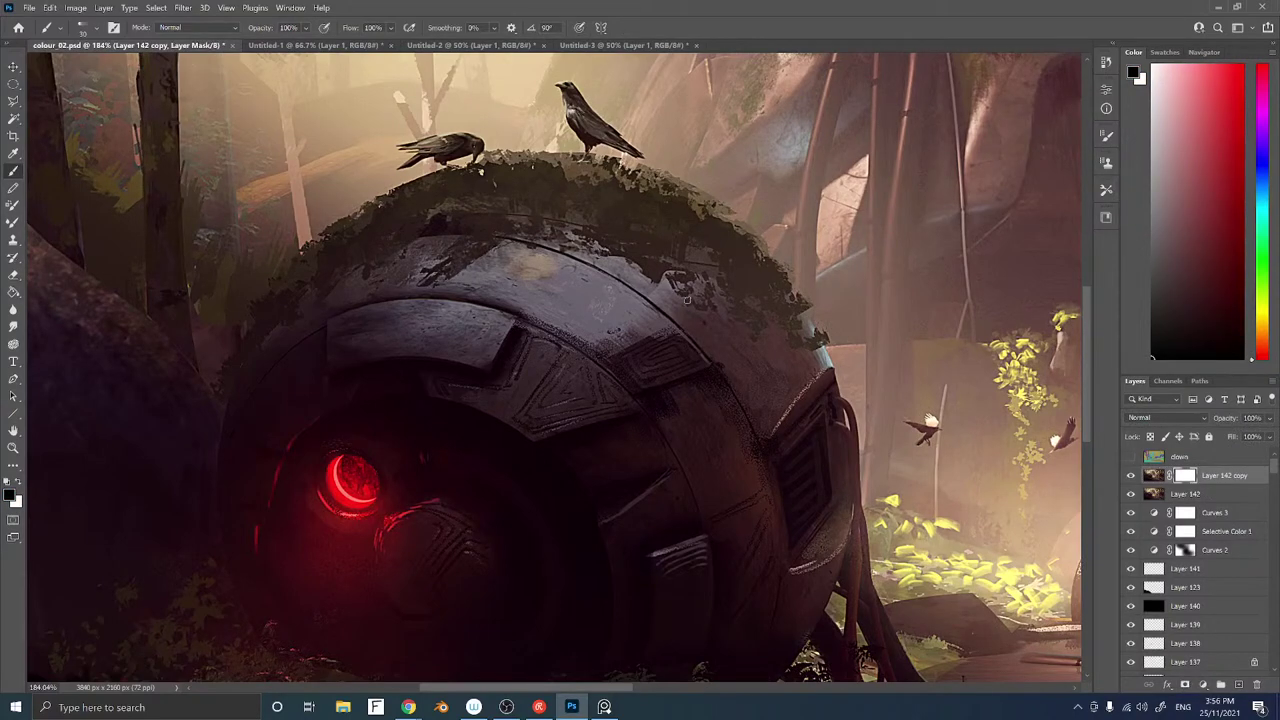
key("ctrl+i")
mouse_move(656, 418)
left_mouse_down()
mouse_move(623, 346)
mouse_move(639, 334)
left_mouse_up()
Paint white on the mask with the Soft Round brush at 500 px to reveal sharpening on the robot head and focal areas
right_click(742, 439)
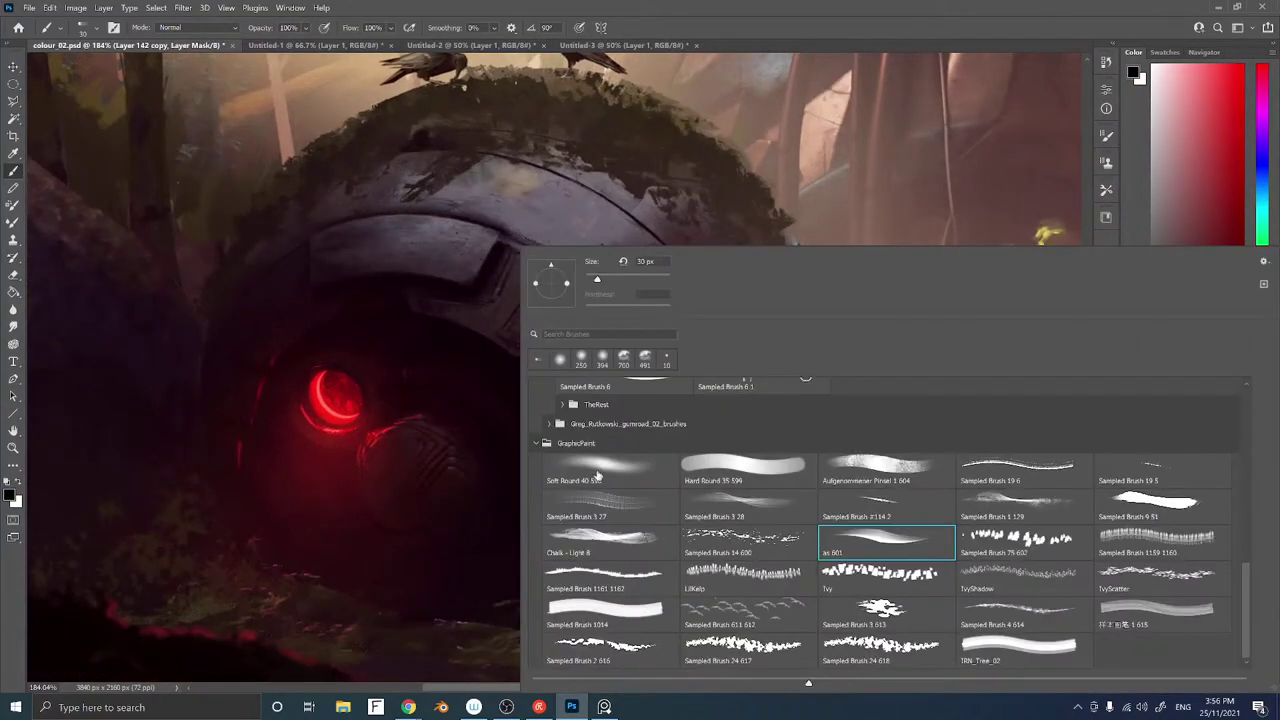
left_click(597, 476)
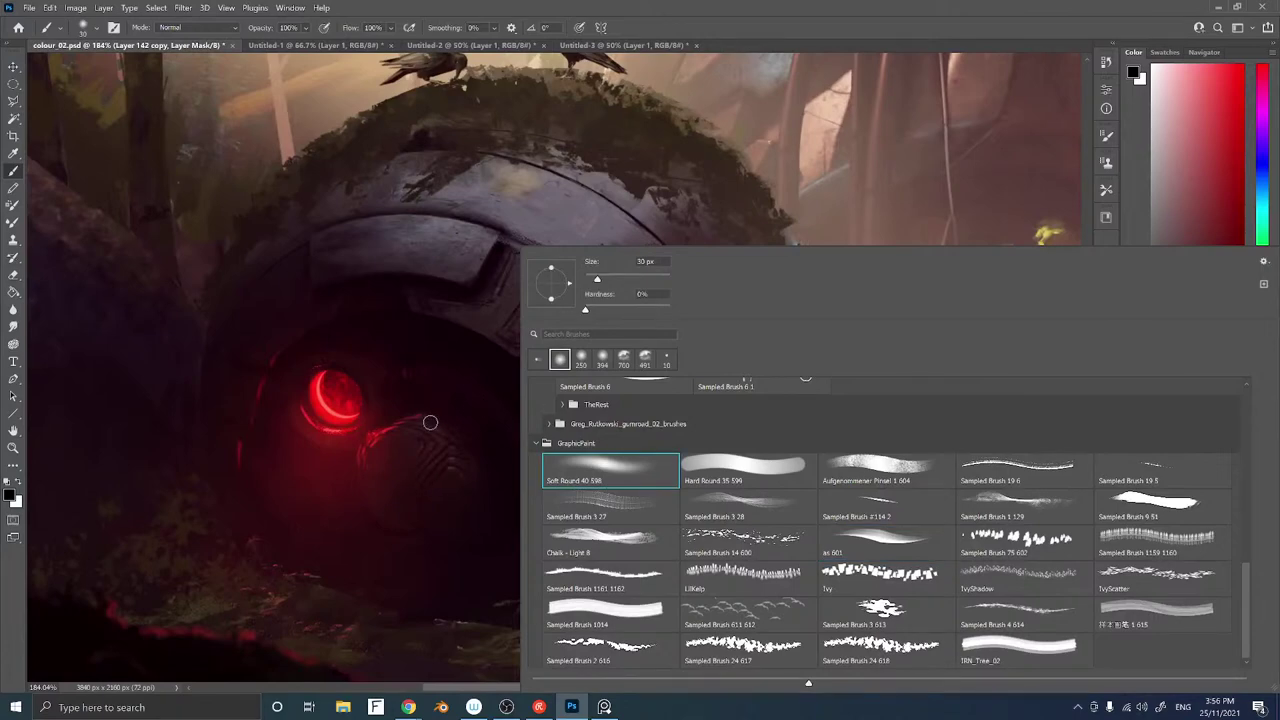
left_click(430, 422)
key("bracketright")
key("bracketright")
key("bracketright")
key("bracketright")
key("bracketright")
key("bracketright")
key("bracketright")
key("bracketright")
key("bracketright")
key("bracketright")
key("bracketright")
key("bracketright")
key("bracketright")
key("bracketright")
key("bracketright")
key("bracketright")
key("bracketright")
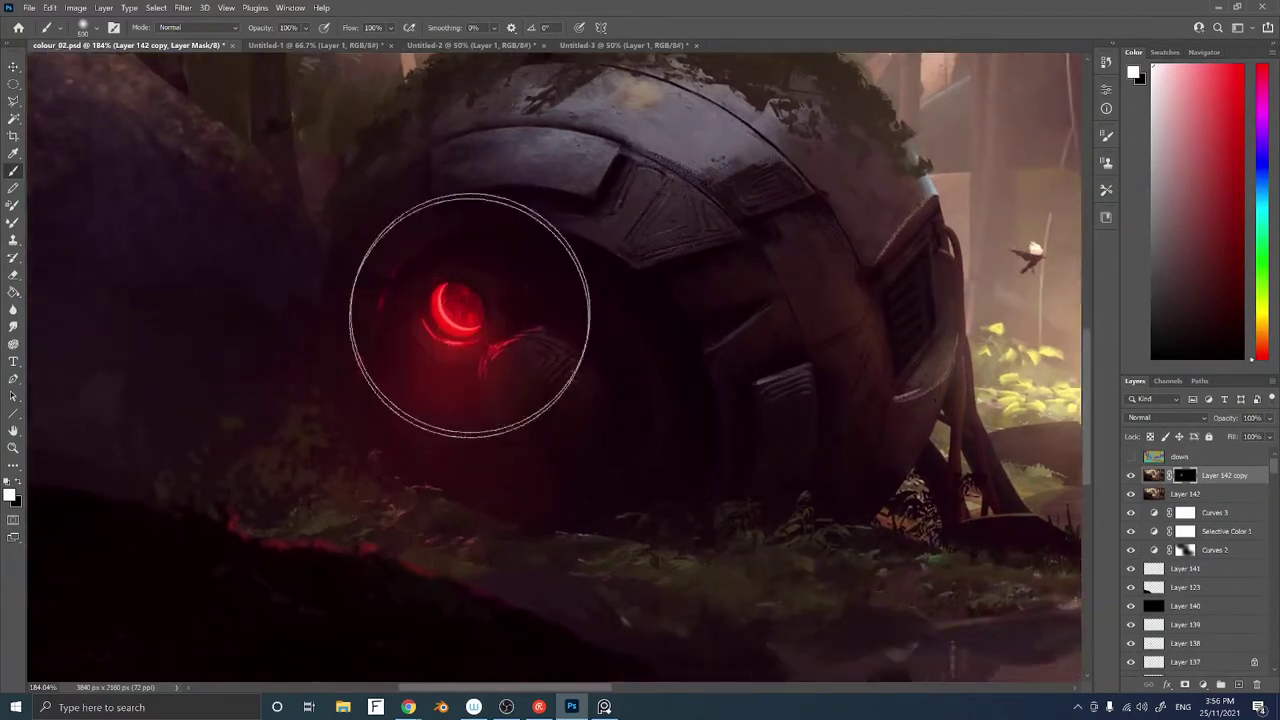
mouse_move(470, 315)
left_mouse_down()
mouse_move(466, 351)
mouse_move(429, 386)
mouse_move(471, 457)
mouse_move(378, 482)
mouse_move(343, 414)
mouse_move(337, 537)
left_mouse_up()
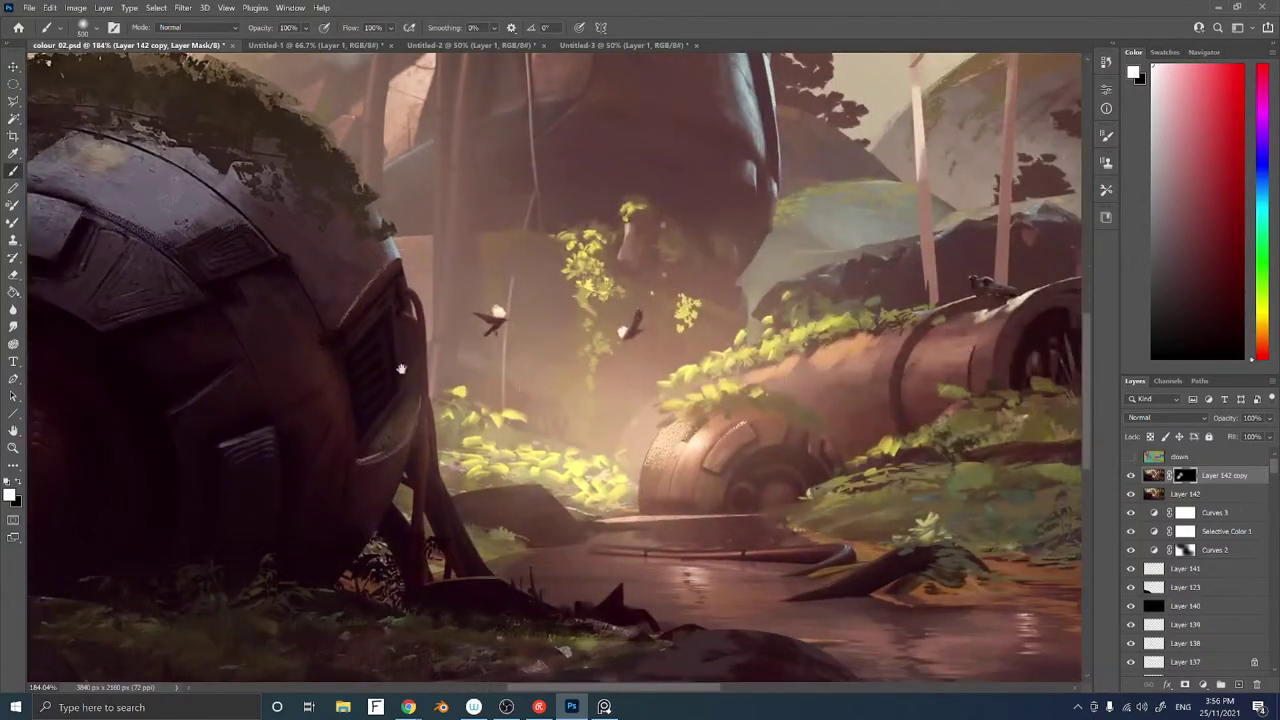
key("z")
mouse_move(569, 410)
left_mouse_down()
mouse_move(521, 408)
mouse_move(572, 434)
mouse_move(563, 483)
left_mouse_up()
key("z")
left_click_drag(563, 483, 410, 483)
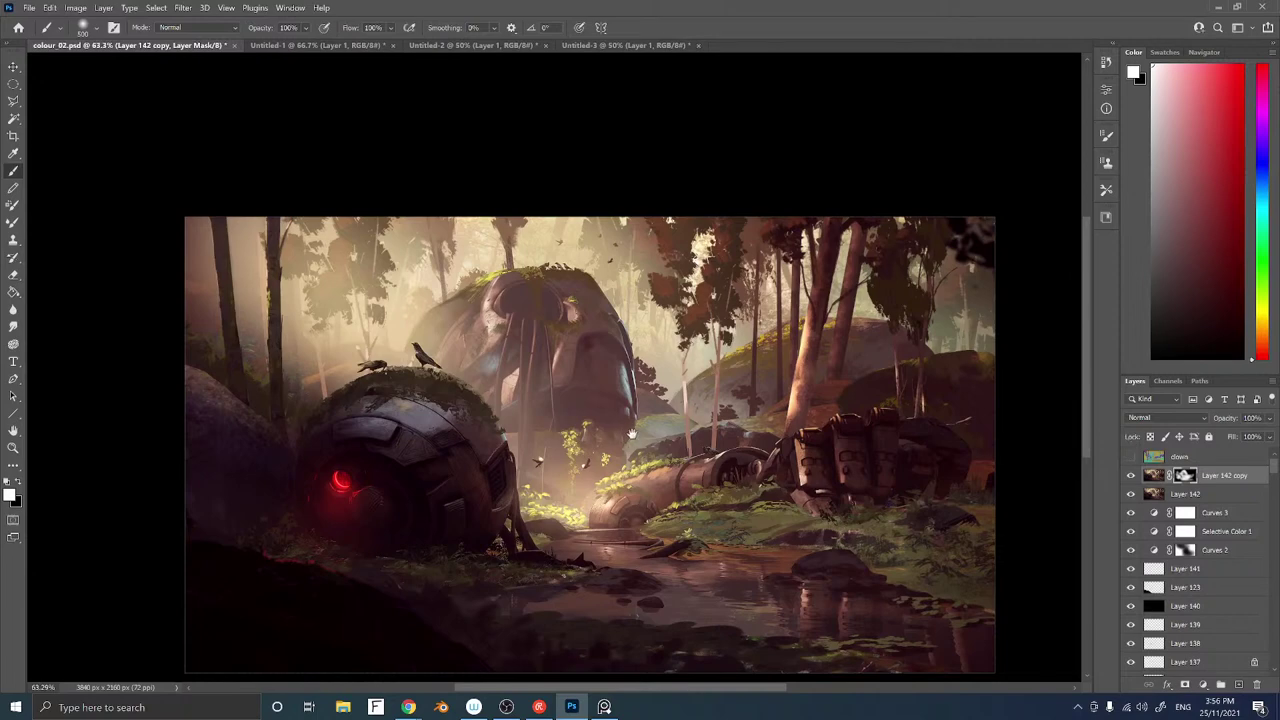
mouse_move(640, 439)
left_mouse_down()
mouse_move(632, 357)
mouse_move(628, 383)
left_mouse_up()
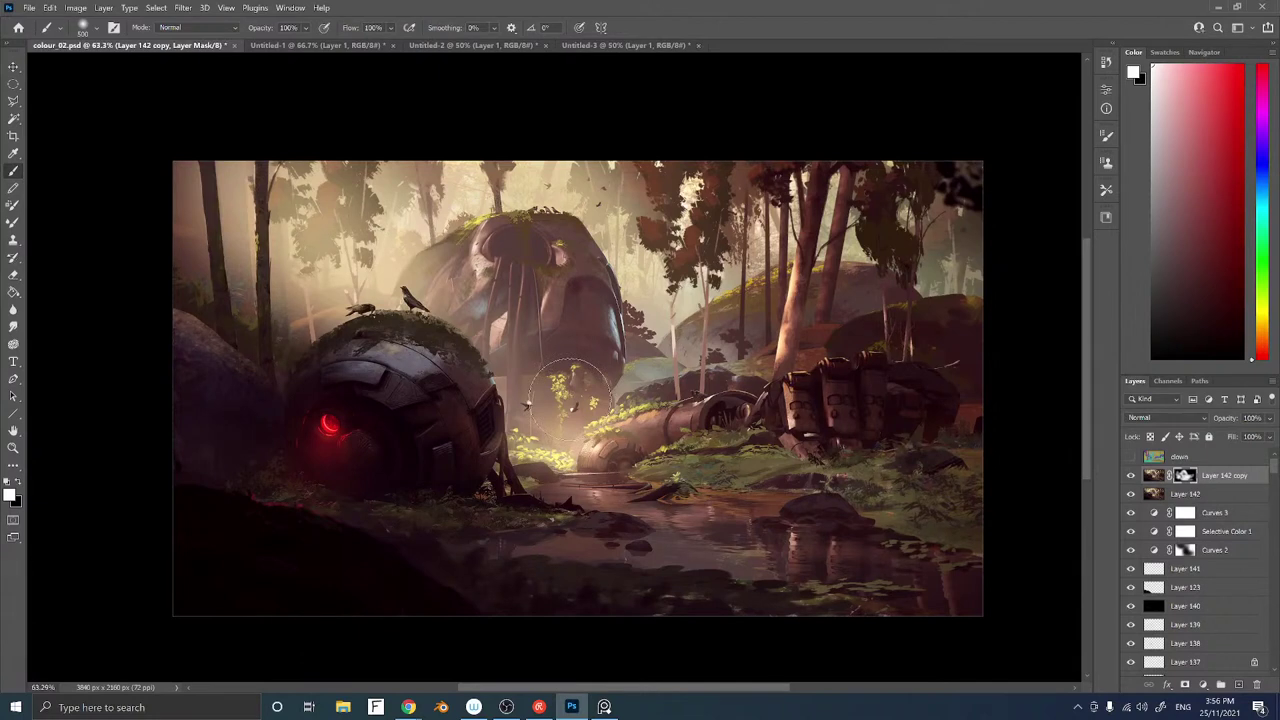
Create a new Soft Light layer filled with the 50% gray neutral colour above the sharpened copy
key("ctrl+shift+n")
left_click(613, 259)
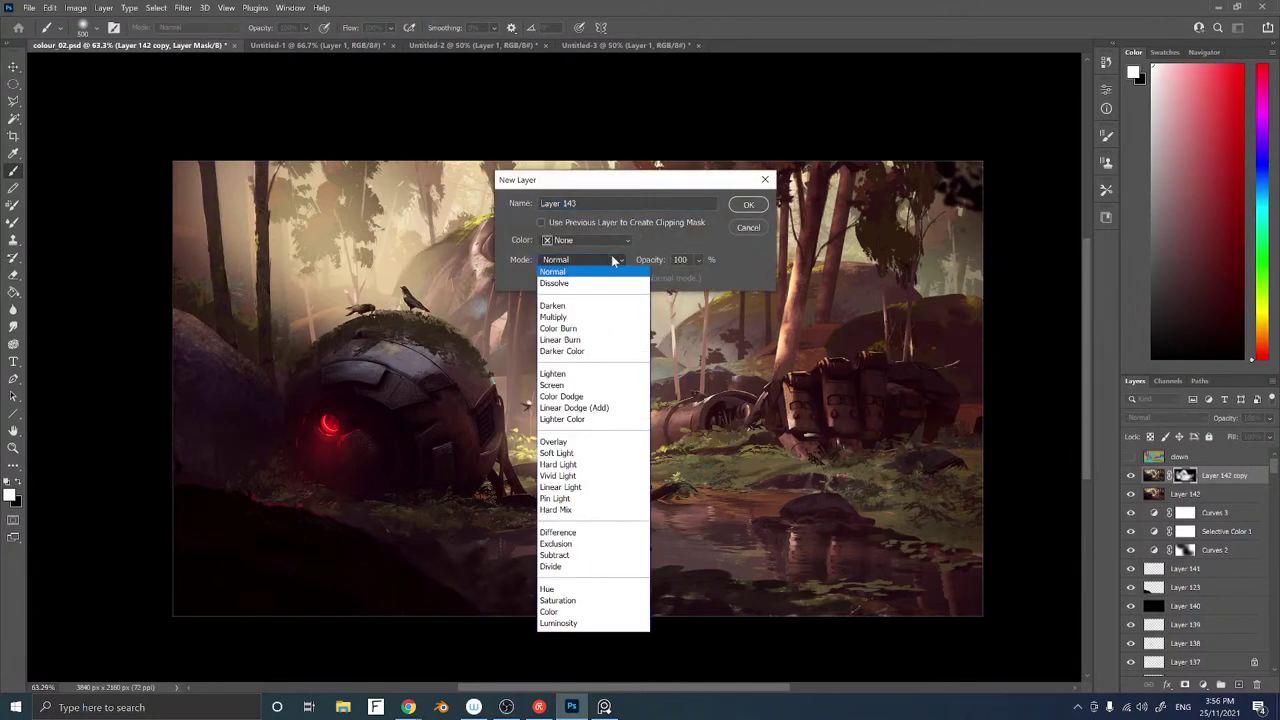
left_click(557, 453)
left_click(588, 278)
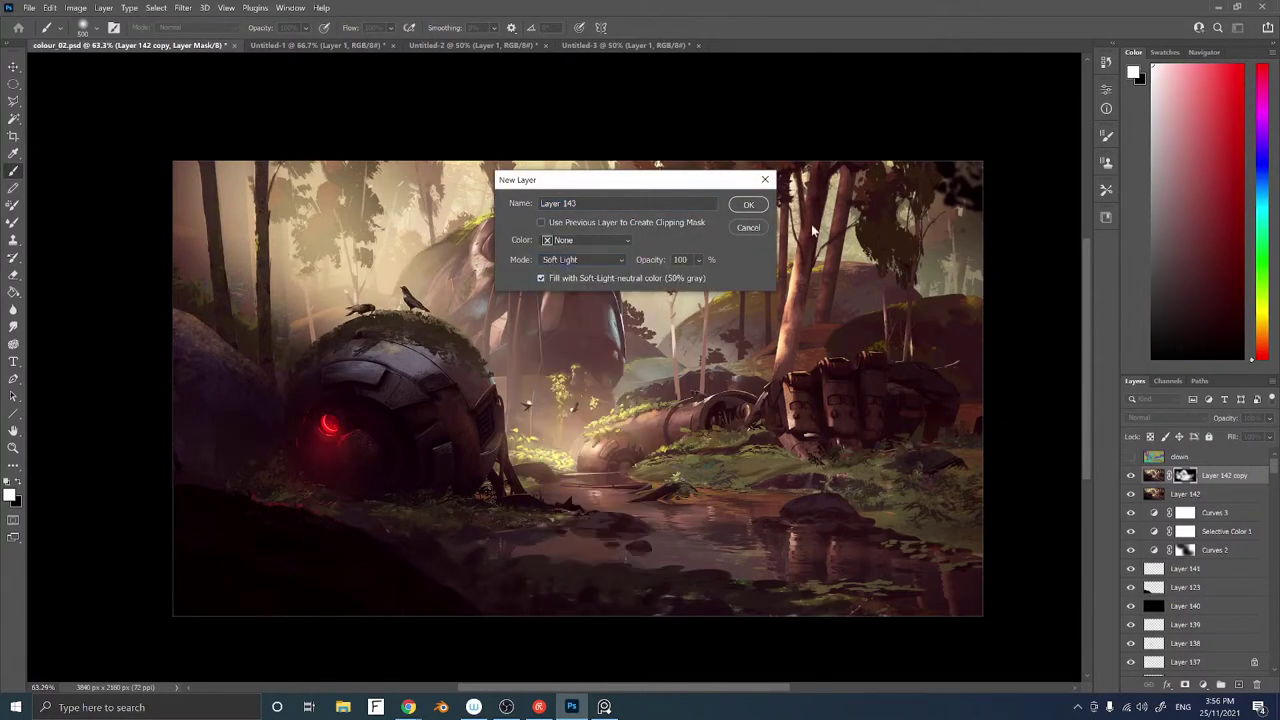
left_click(748, 205)
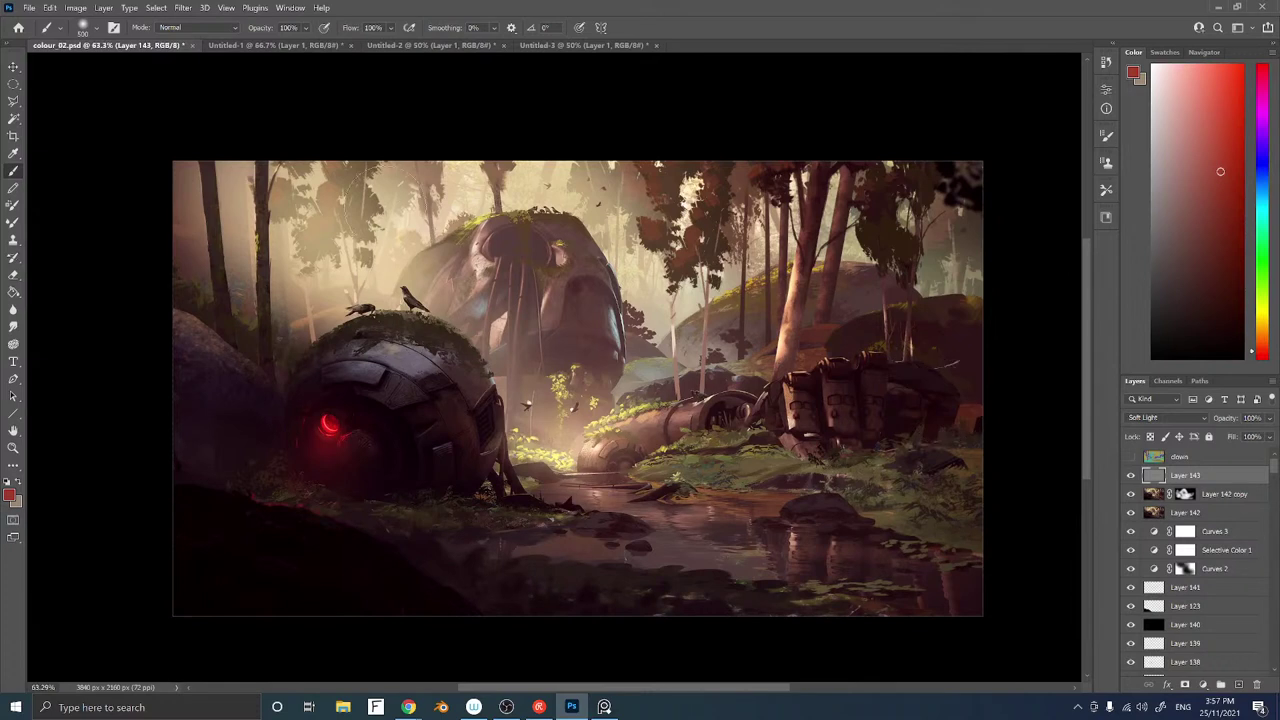
Apply Add Noise to the gray layer with an amount of 63.51% and Uniform distribution
mouse_move(896, 402)
left_mouse_down()
mouse_move(869, 406)
mouse_move(866, 422)
left_mouse_up()
left_click(185, 12)
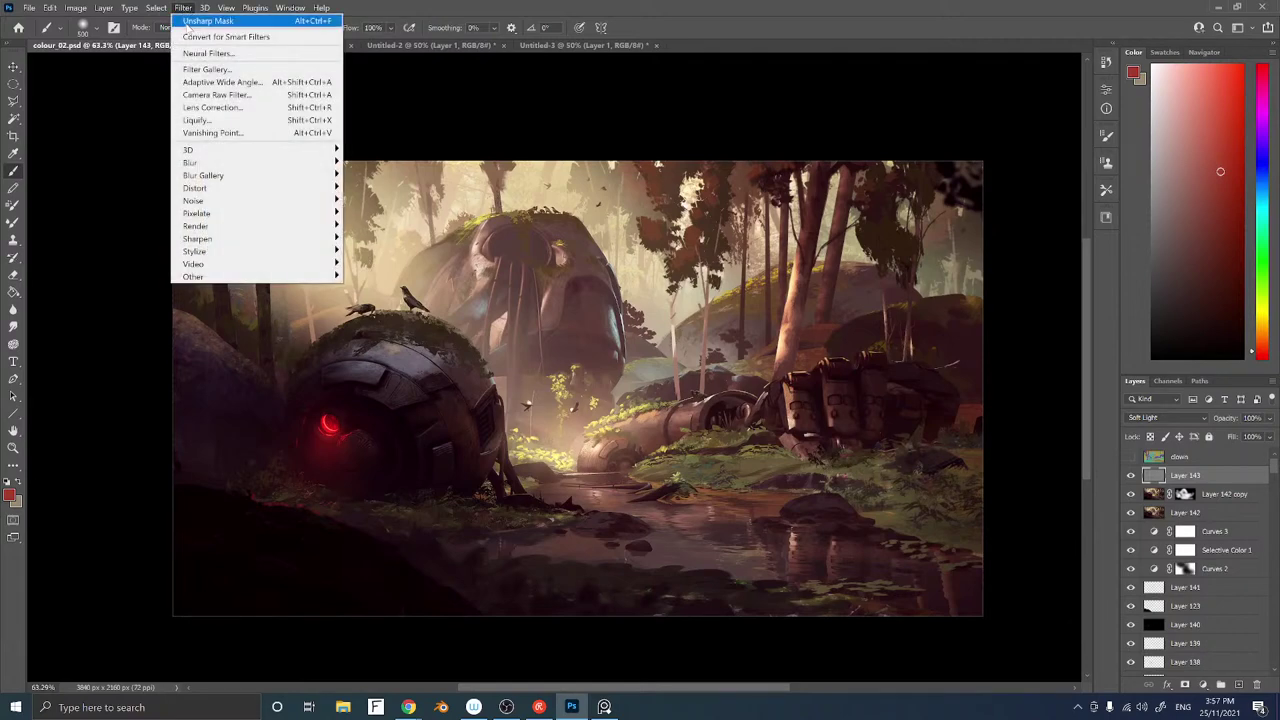
mouse_move(334, 203)
left_click(374, 204)
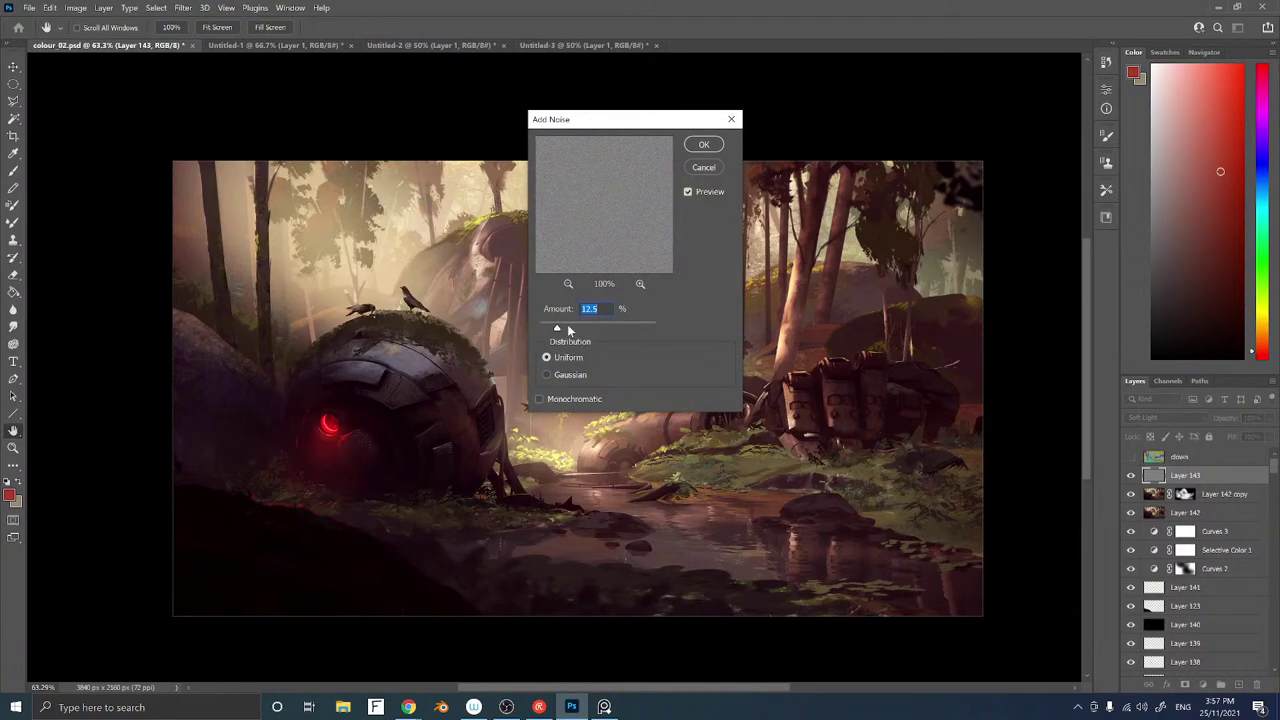
left_click_drag(568, 330, 592, 327)
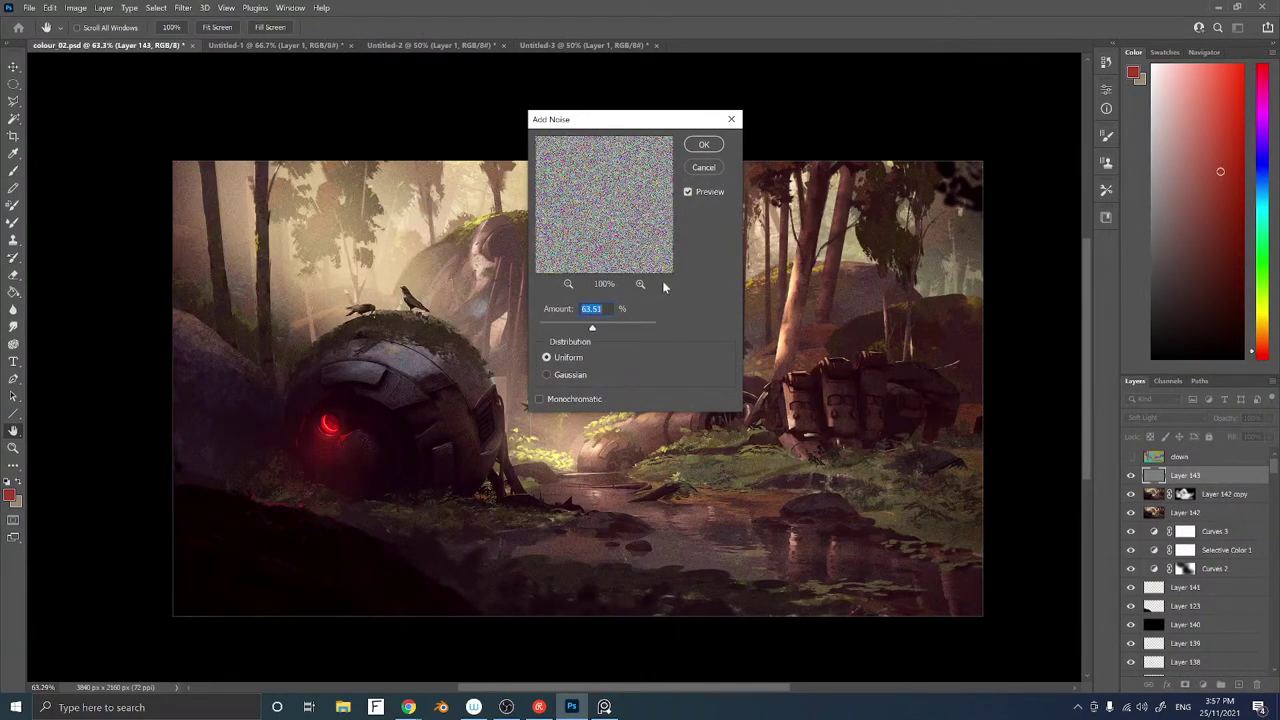
left_click(708, 147)
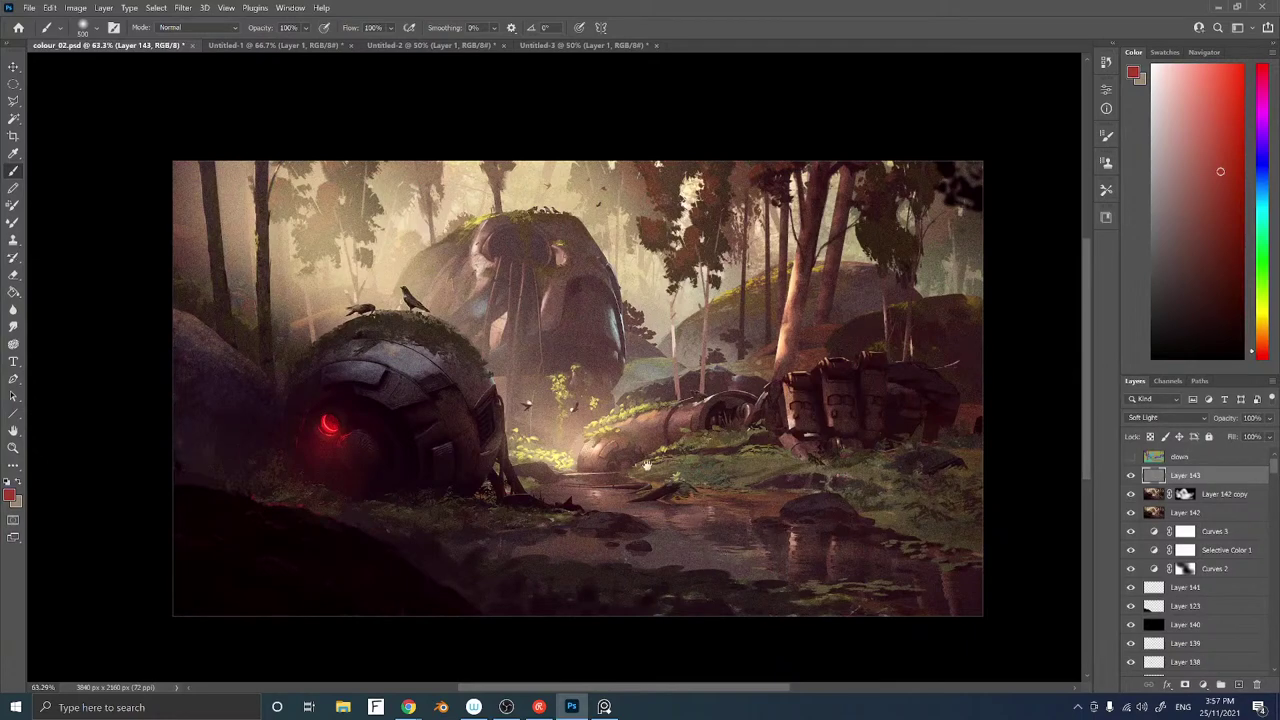
Scale the noise layer up beyond the canvas edges to make the grain coarser
left_click_drag(658, 498, 656, 390)
left_click_drag(678, 329, 648, 381)
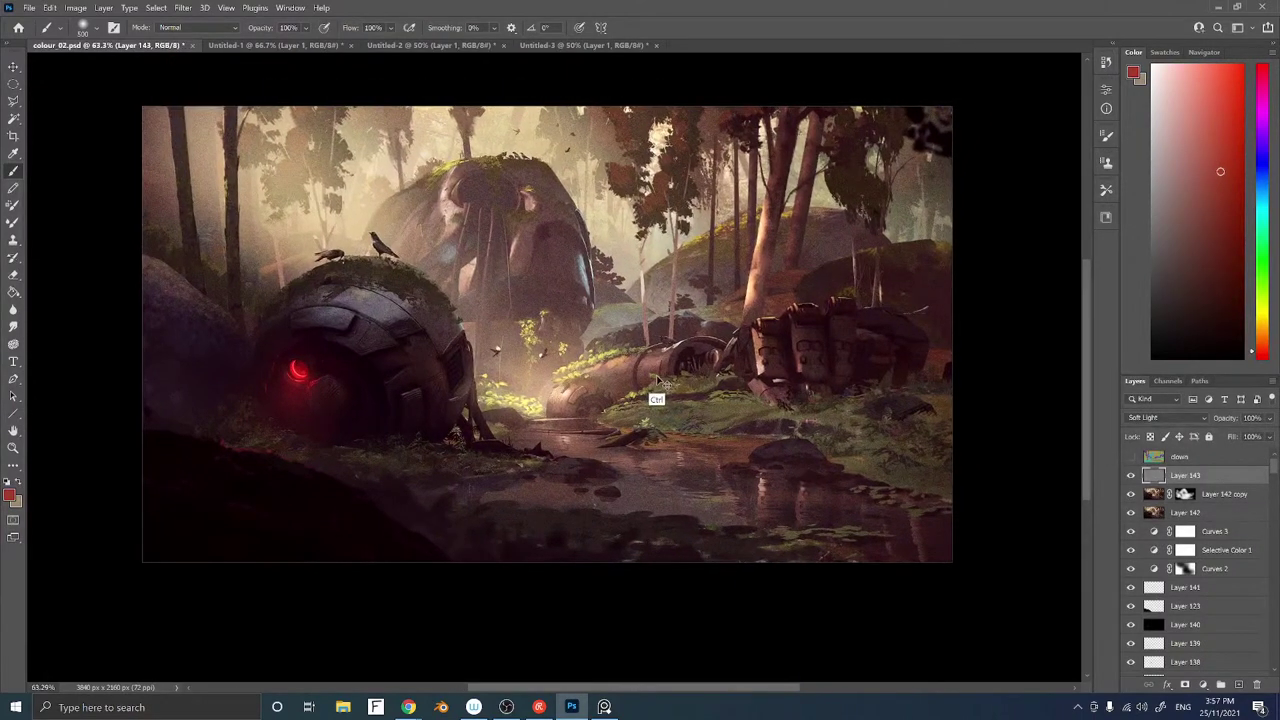
key("ctrl+t")
mouse_move(951, 106)
left_mouse_down()
mouse_move(971, 80)
mouse_move(1088, 50)
mouse_move(1058, 62)
mouse_move(1078, 58)
left_mouse_up()
key("Return")
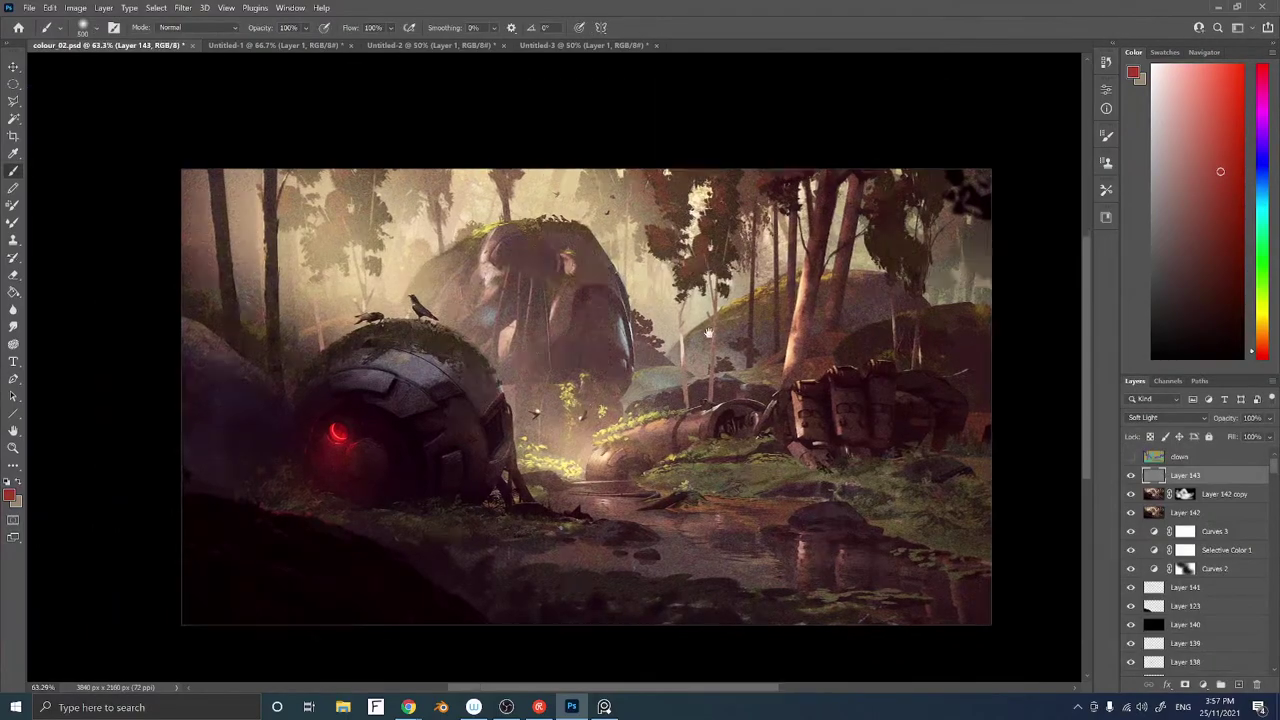
Reduce the noise layer's opacity to 32% and inspect the grain around the robot head and foreground bank
left_click_drag(708, 333, 798, 321)
key("z")
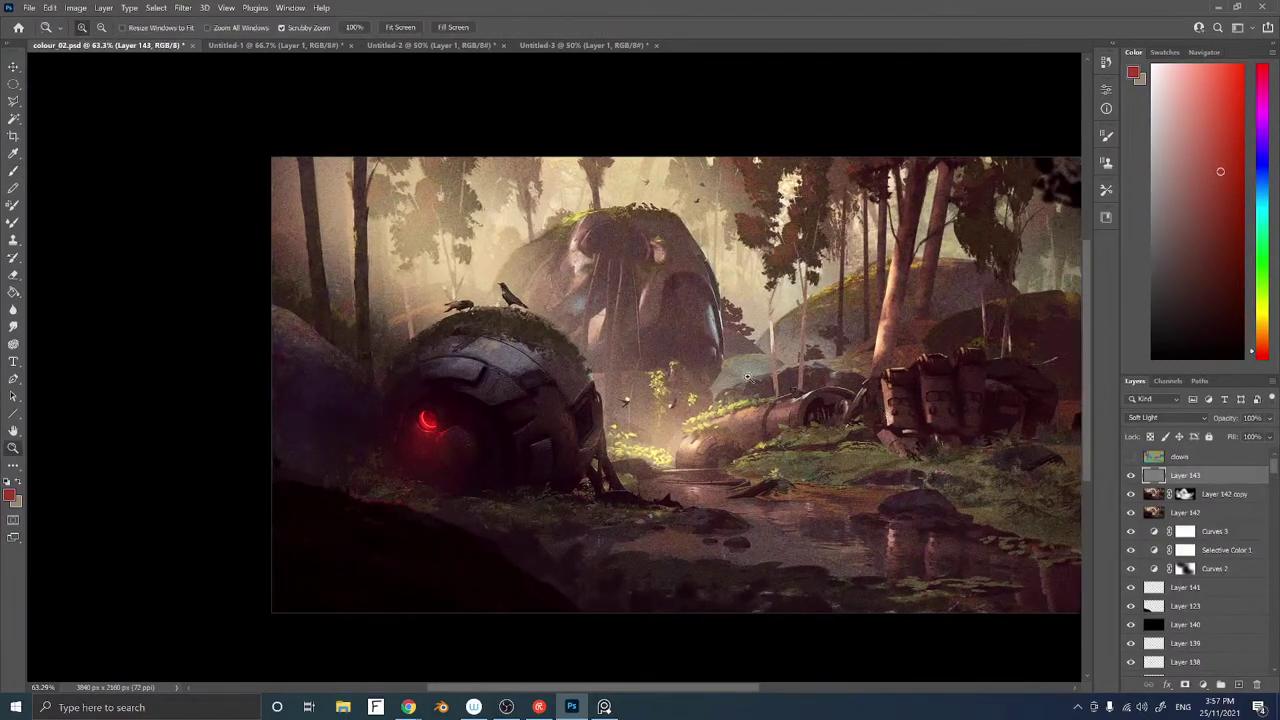
left_click_drag(749, 378, 848, 355)
key("b")
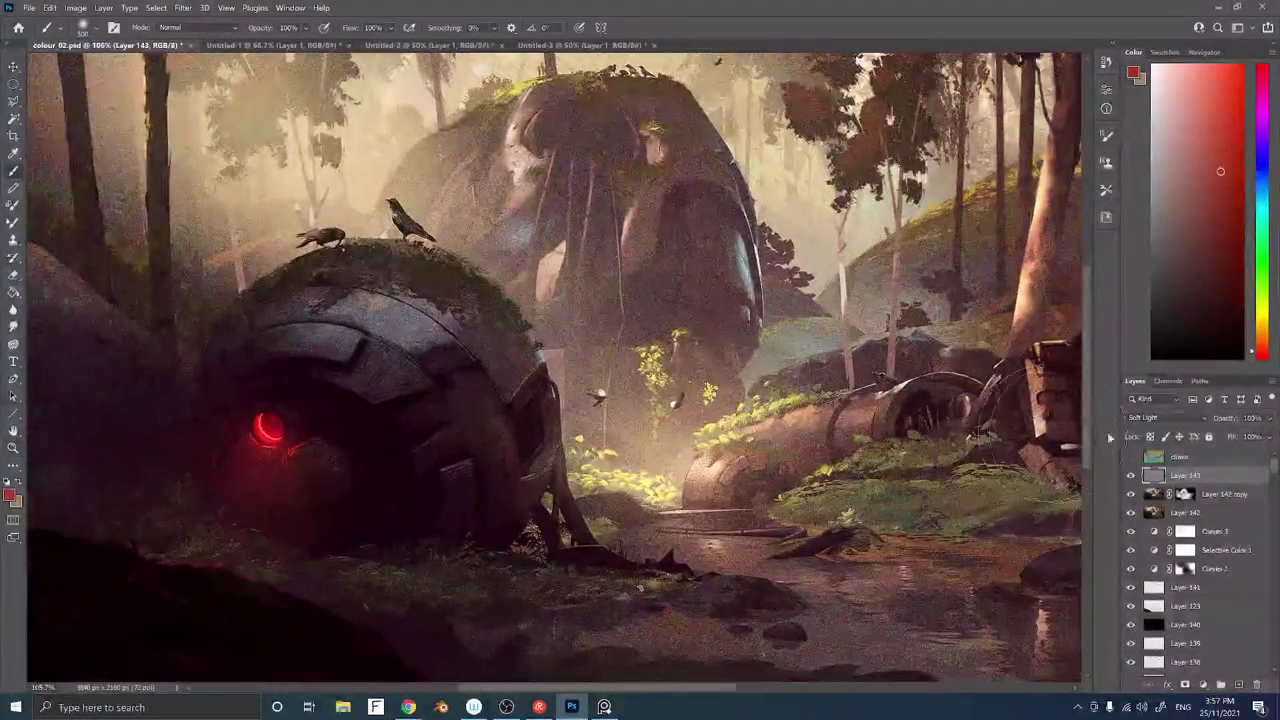
left_click_drag(1222, 422, 1170, 427)
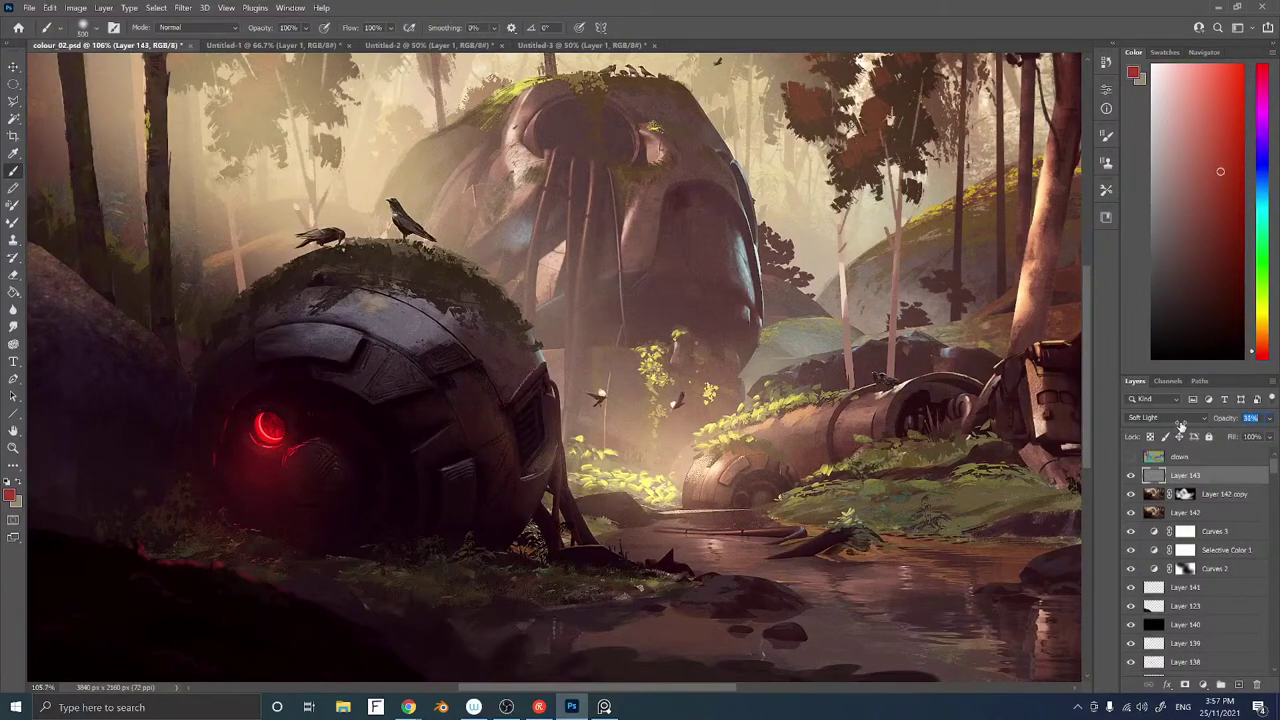
left_click_drag(1182, 425, 1184, 425)
left_click_drag(800, 487, 369, 489)
left_click_drag(250, 420, 603, 471)
left_click_drag(342, 470, 586, 424)
left_click_drag(617, 506, 611, 434)
left_click_drag(682, 523, 637, 420)
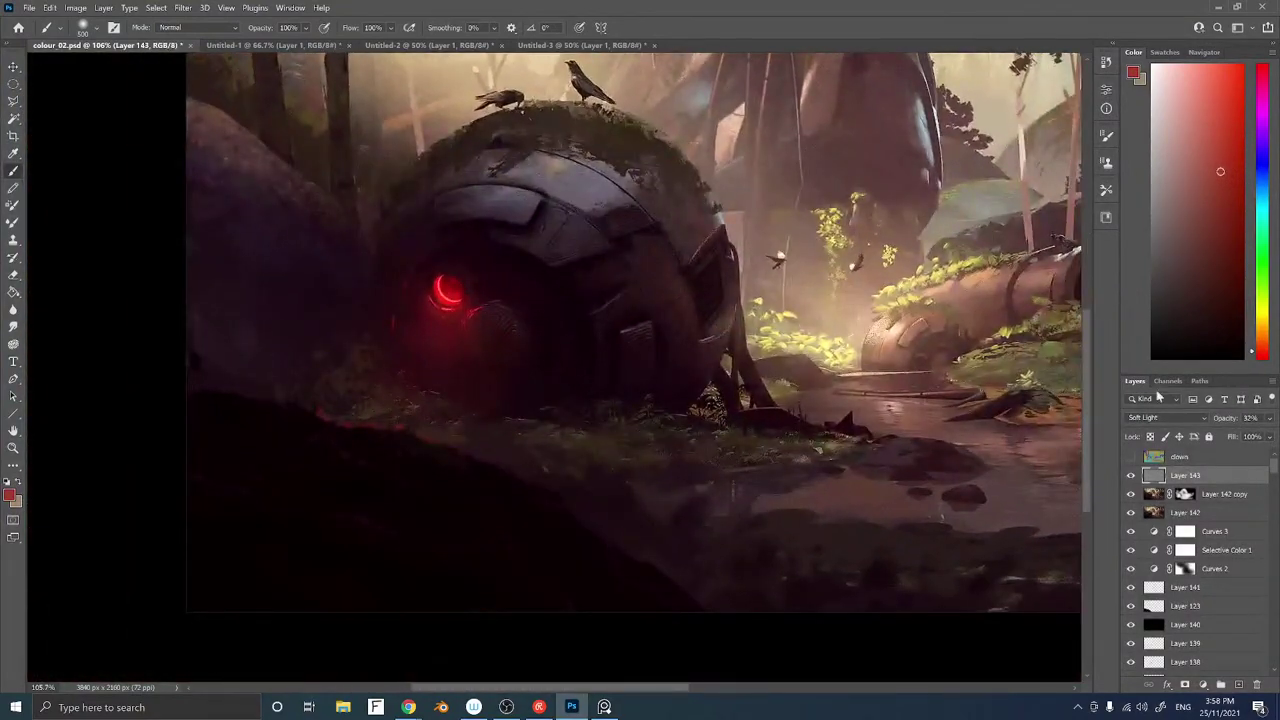
Lower the noise layer's opacity to 24% and inspect the grain across the robot head, stream and fallen mechanical hand
left_click_drag(1226, 422, 1219, 425)
left_click_drag(977, 466, 843, 418)
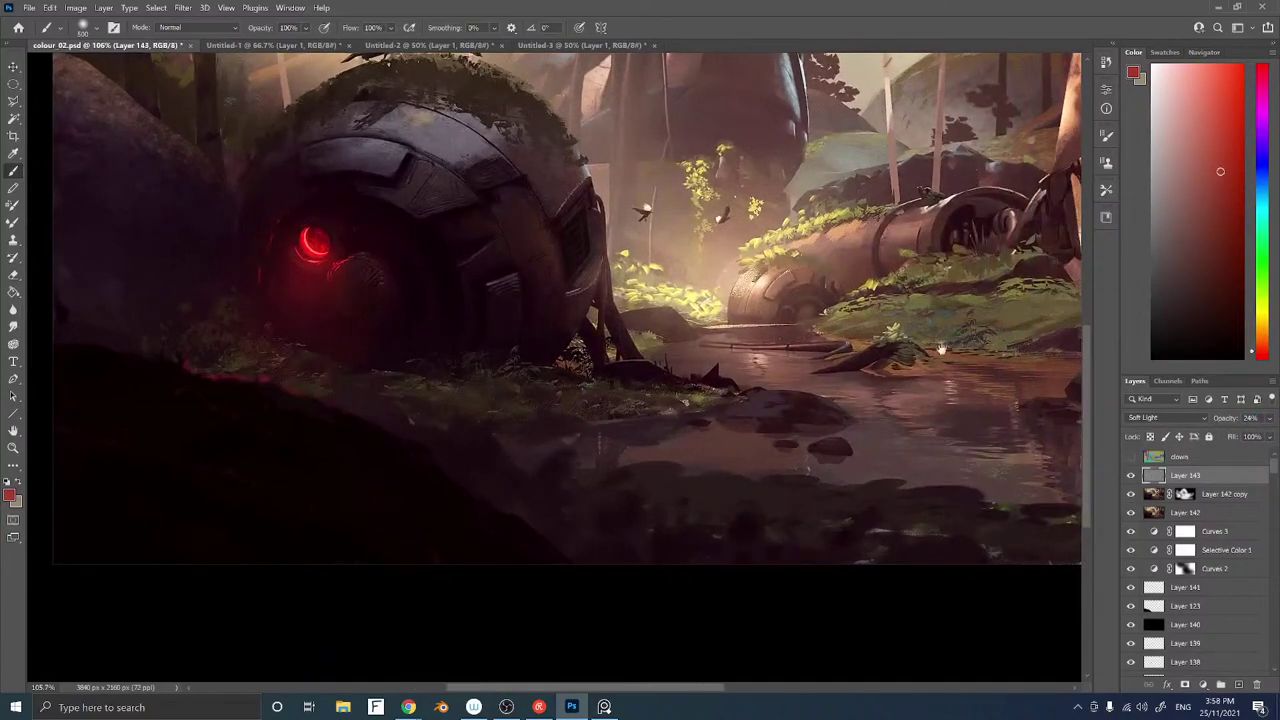
left_click_drag(941, 350, 567, 398)
left_click_drag(709, 297, 655, 412)
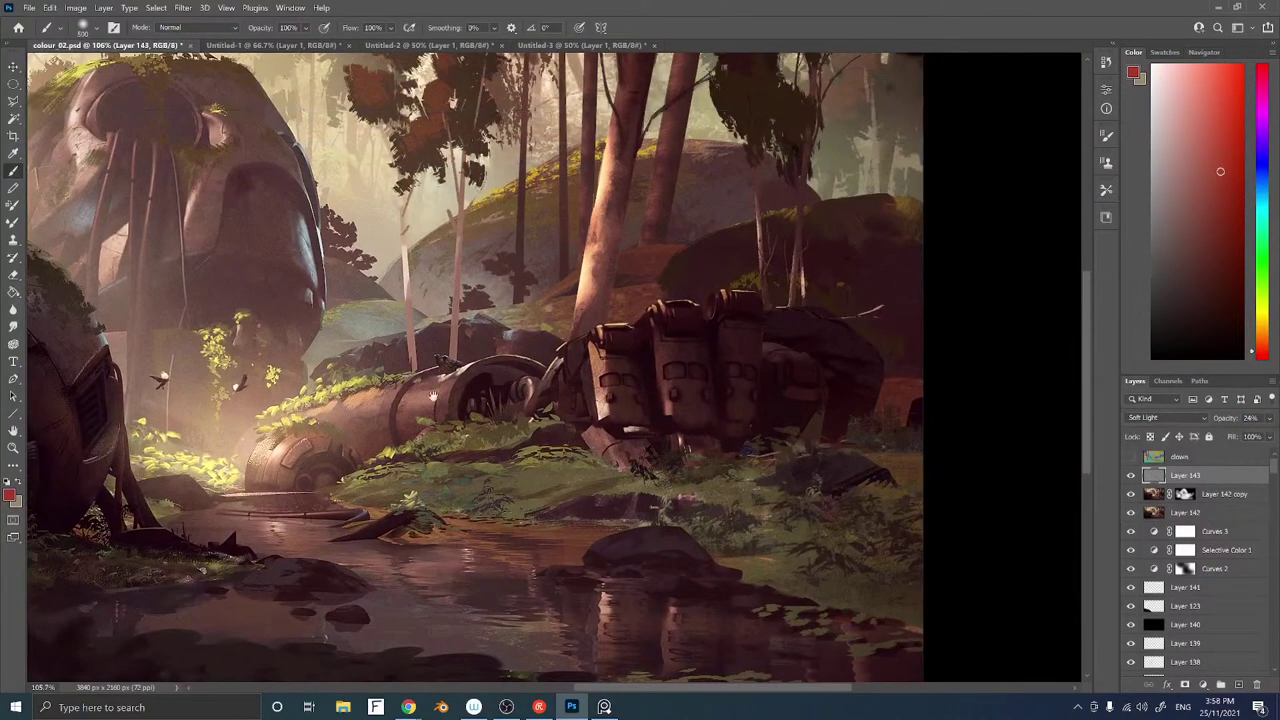
left_click_drag(332, 408, 602, 473)
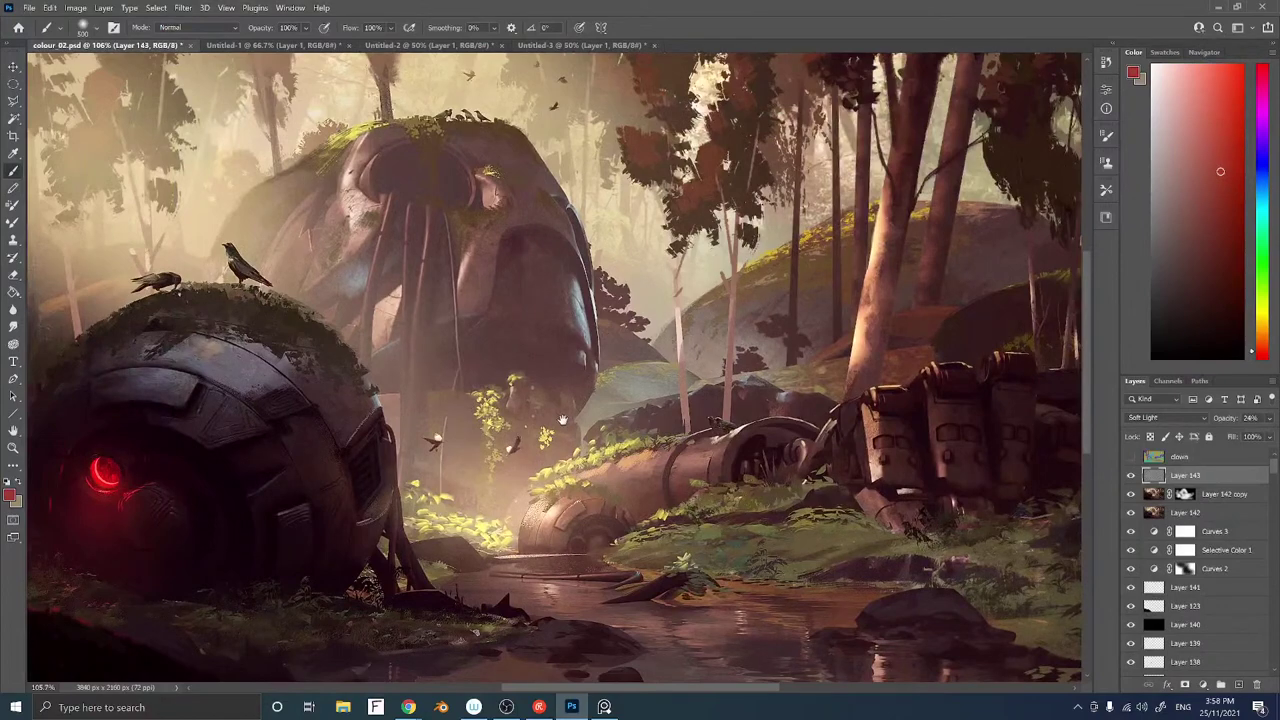
mouse_move(534, 428)
left_mouse_down()
mouse_move(652, 431)
mouse_move(609, 430)
mouse_move(620, 430)
left_mouse_up()
key("z")
key("b")
left_click_drag(620, 479, 582, 396)
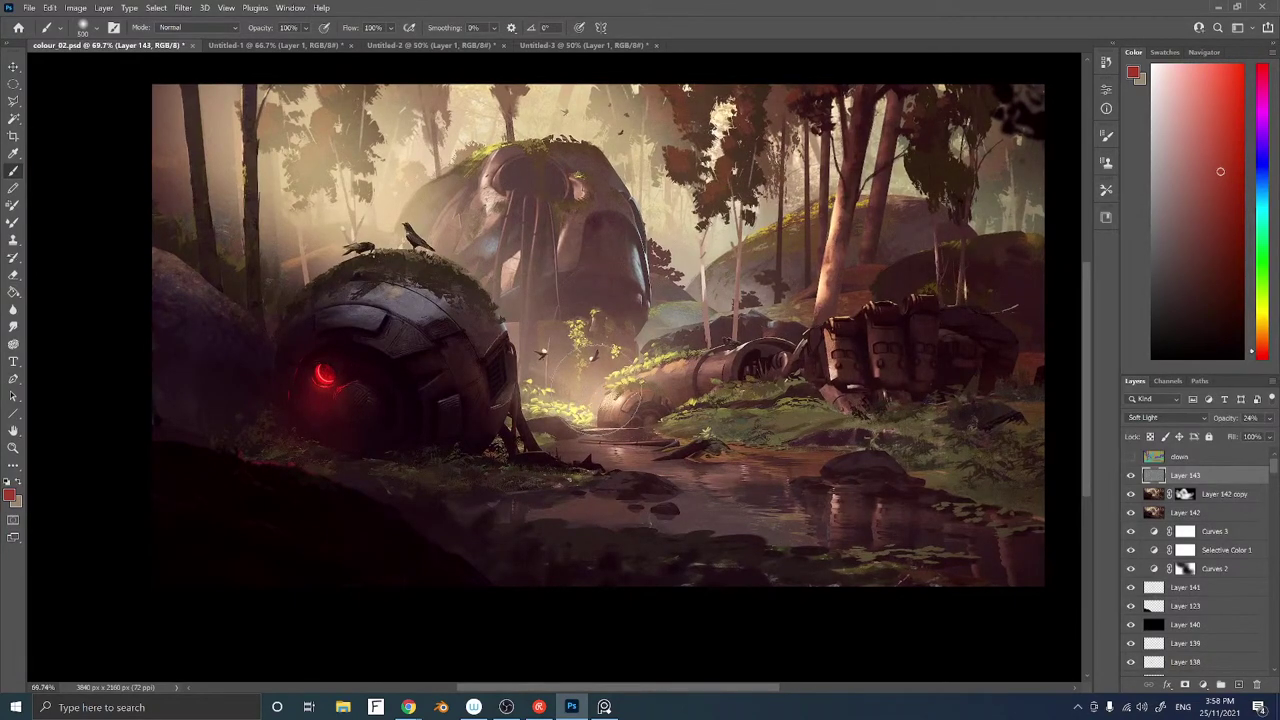
Check the whole painting's values with a grayscale proof preview, then return to the colour view
left_click_drag(848, 362, 846, 370)
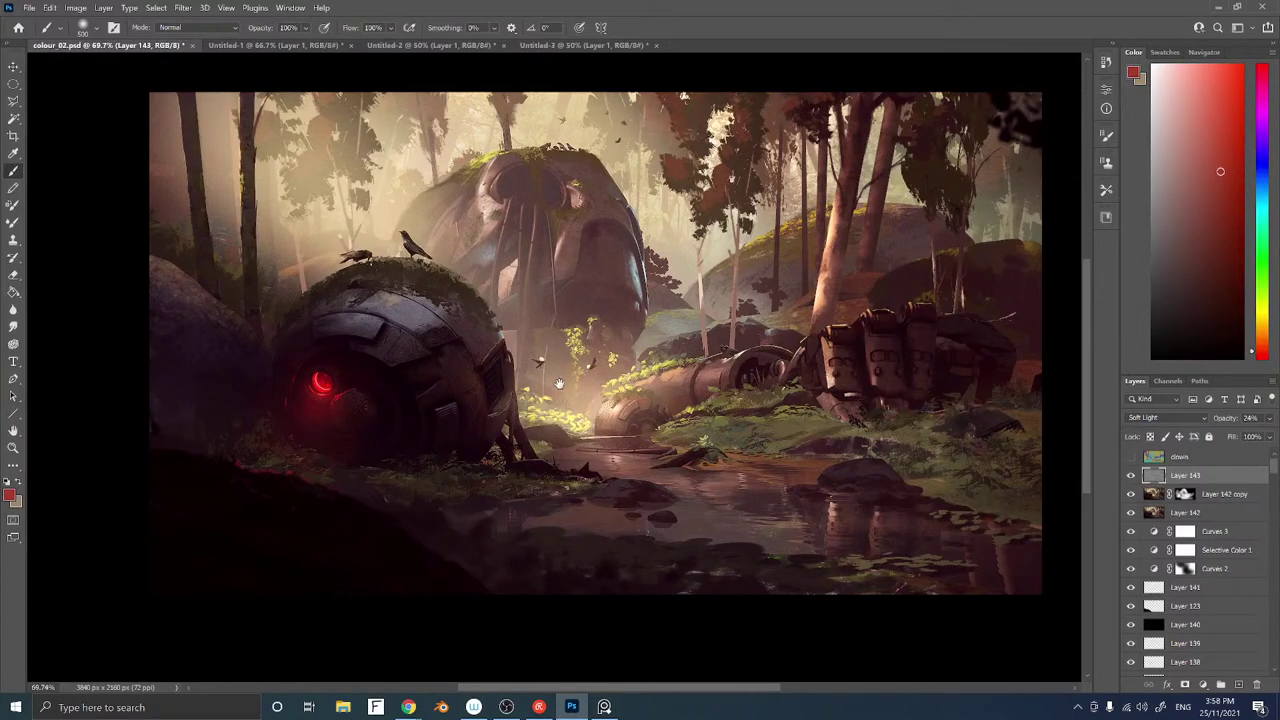
scroll(566, 370, "down", 3)
key("ctrl+y")
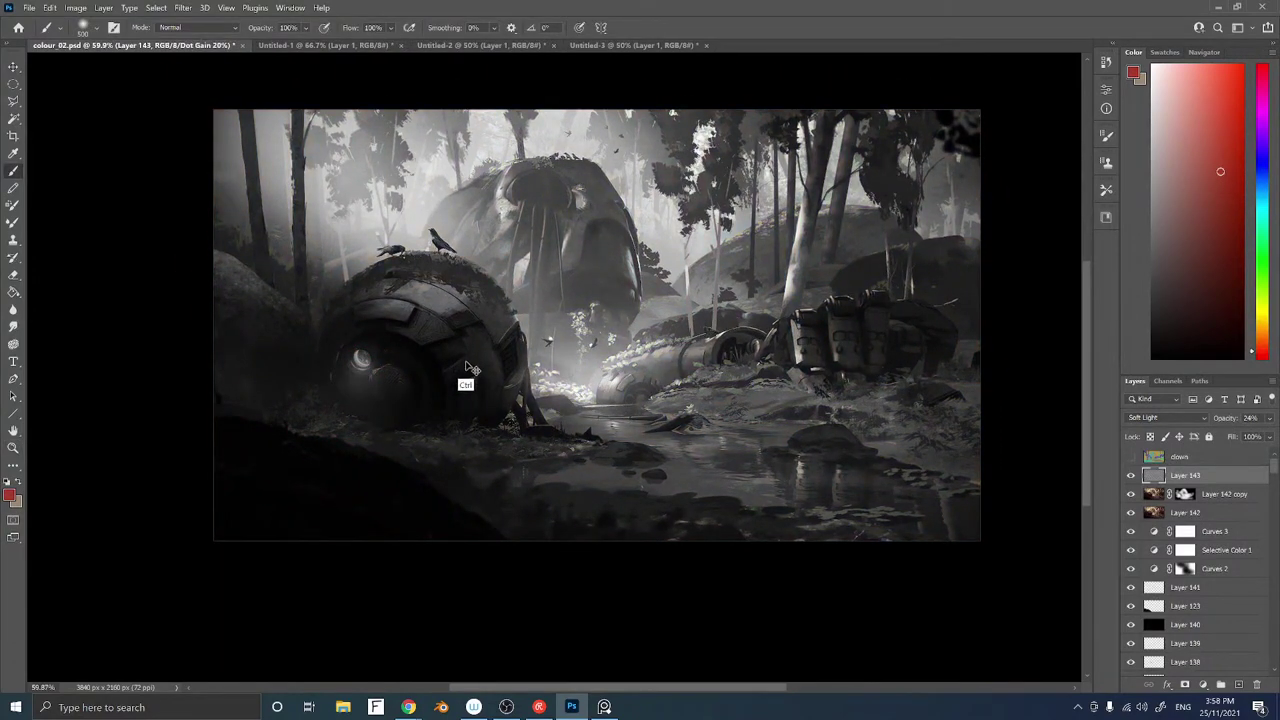
key("ctrl+y")
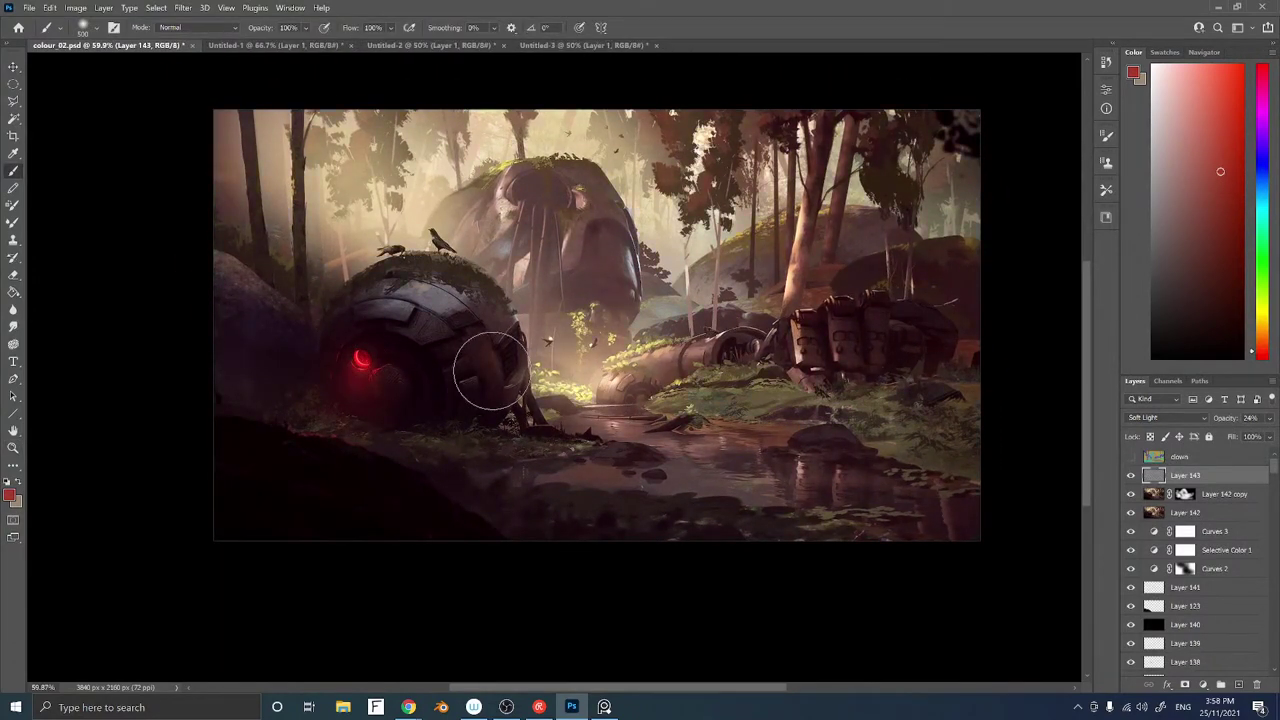